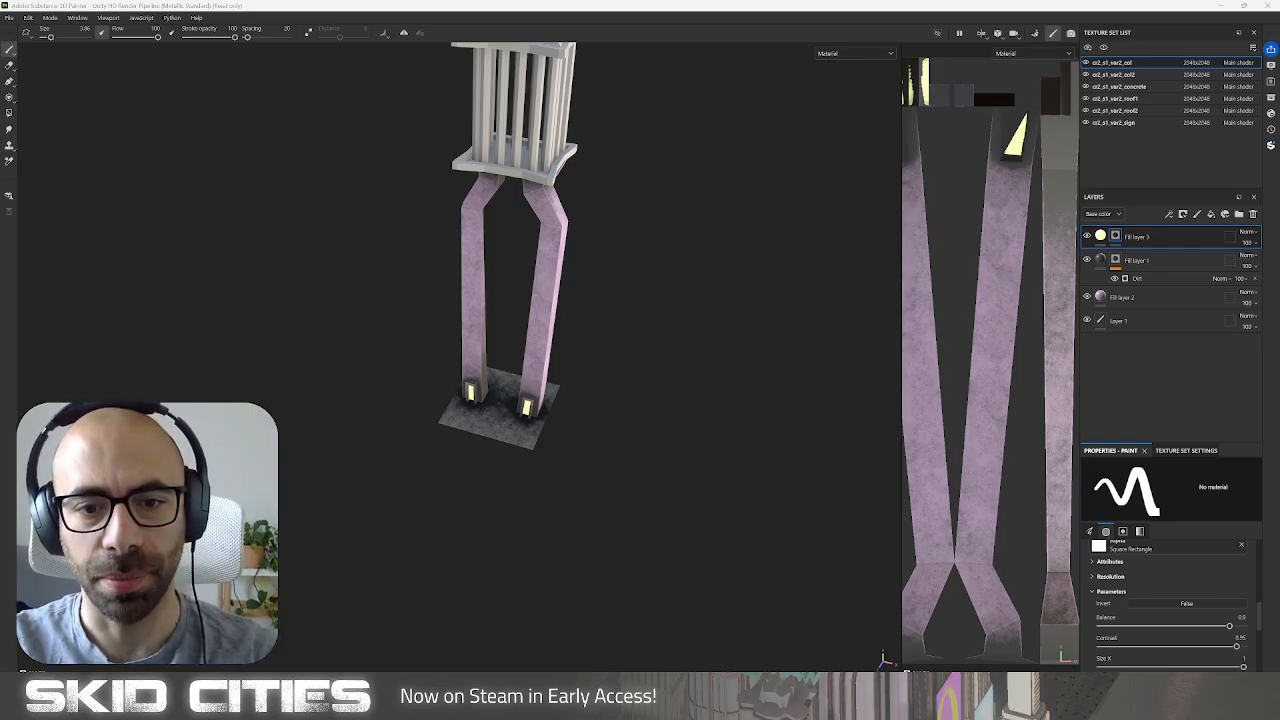
Examine the model from several angles, from the pink legs up to the untextured cage, roof and sign.
alt+middle_drag(522, 278, 497, 417)
scroll(536, 264, up, 2)
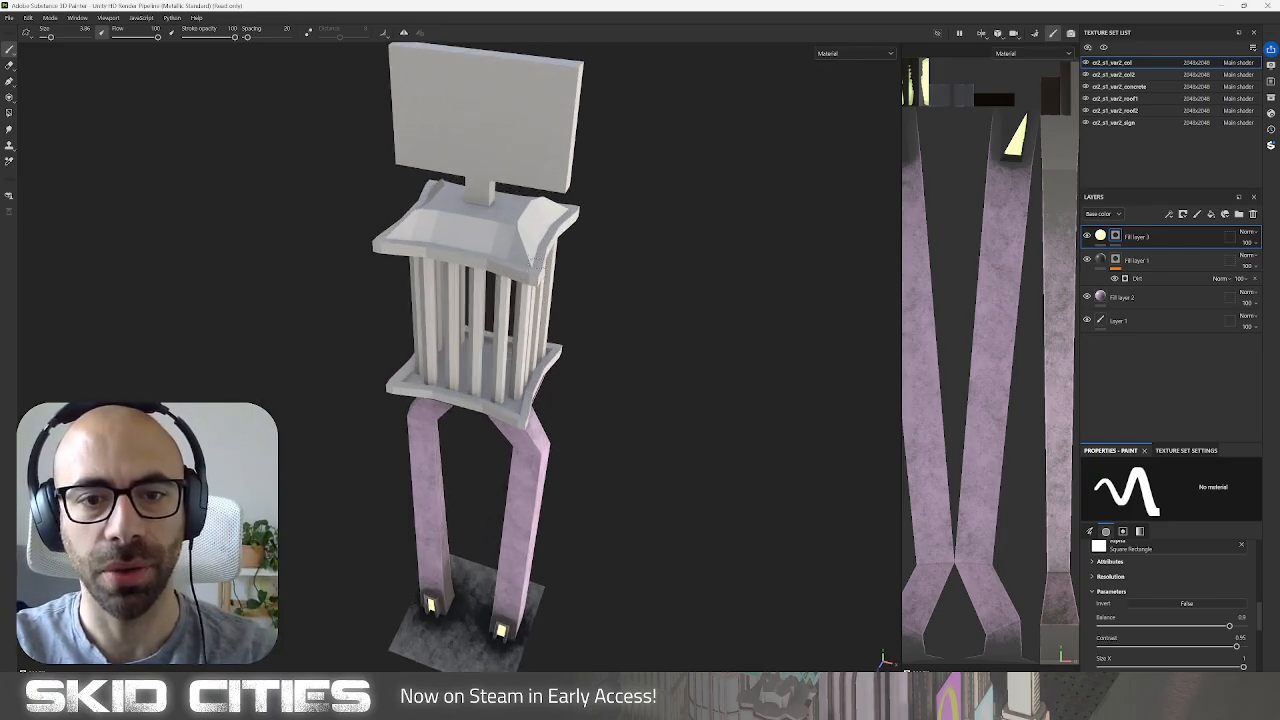
alt+drag(646, 452, 580, 368)
alt+middle_drag(580, 368, 601, 291)
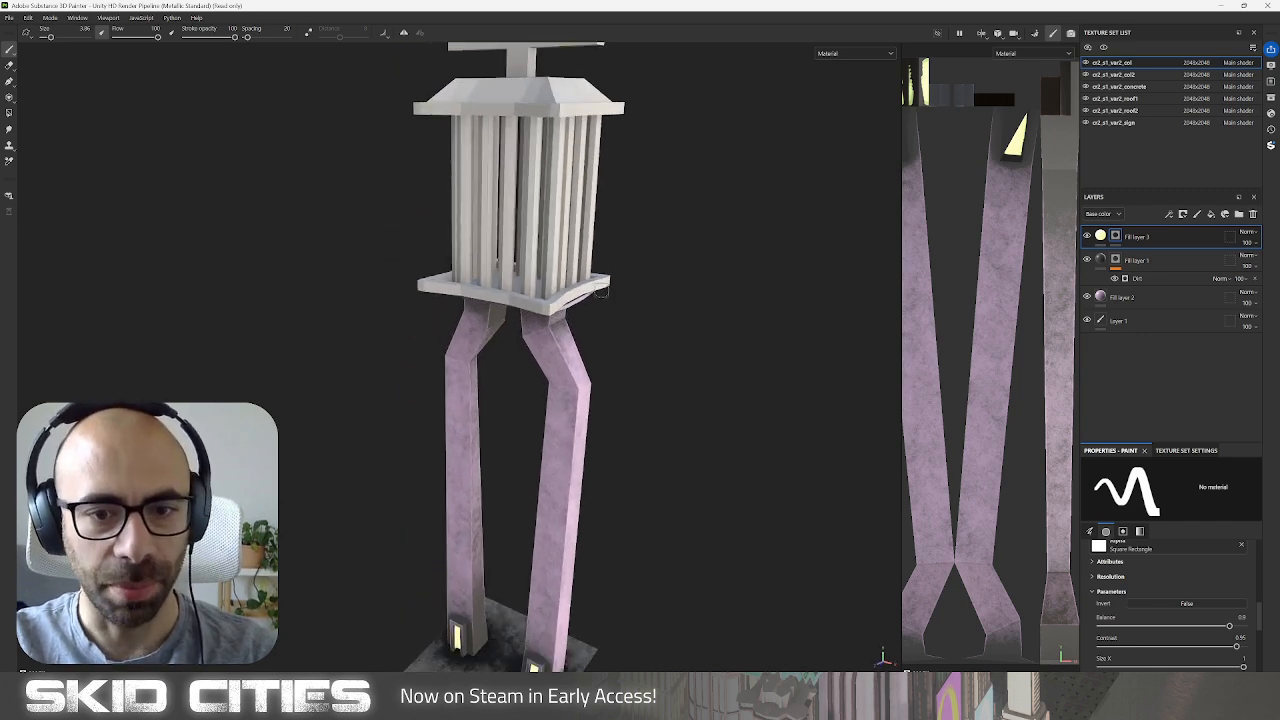
scroll(638, 300, down, 3)
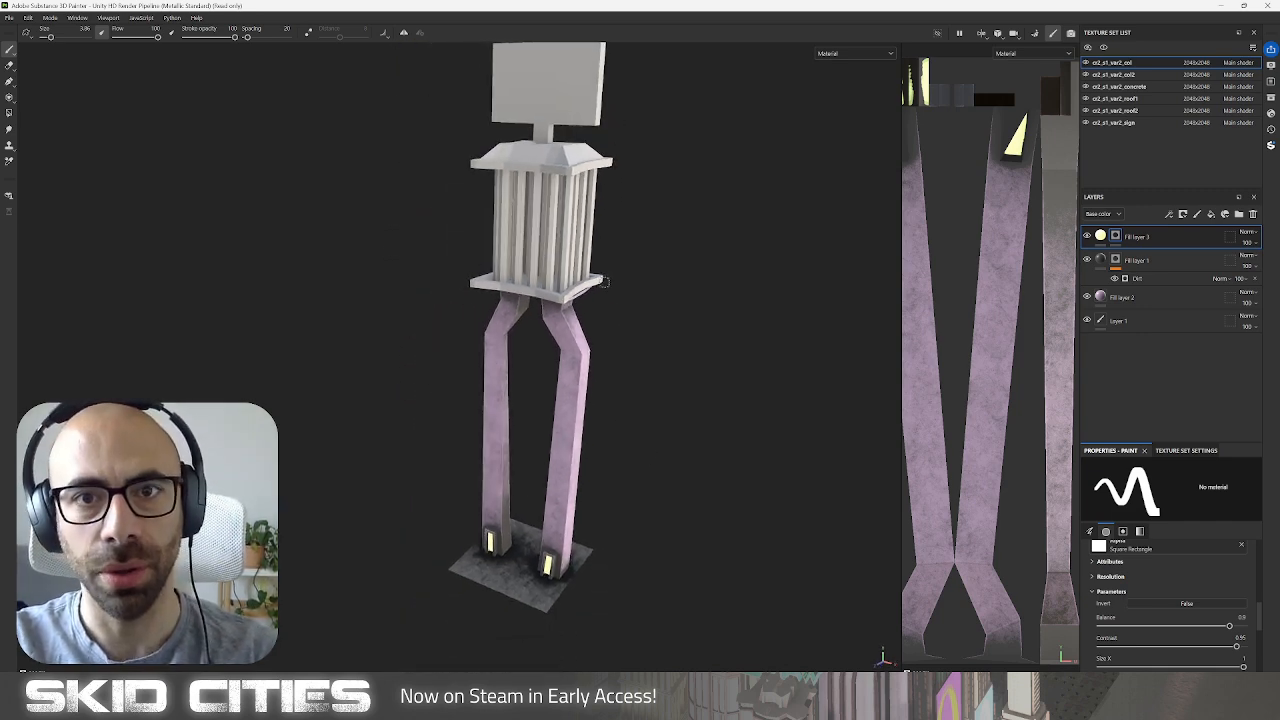
alt+drag(604, 282, 622, 341)
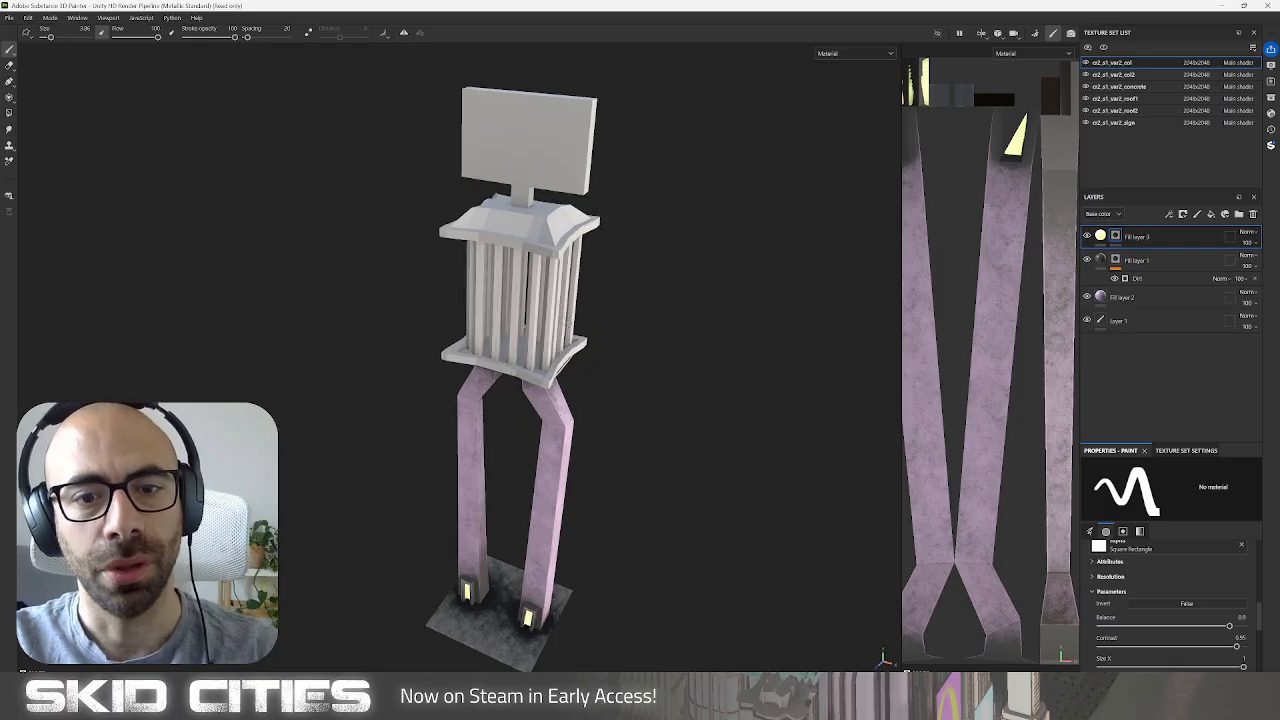
scroll(565, 321, up, 1)
scroll(550, 330, down, 1)
scroll(548, 330, up, 2)
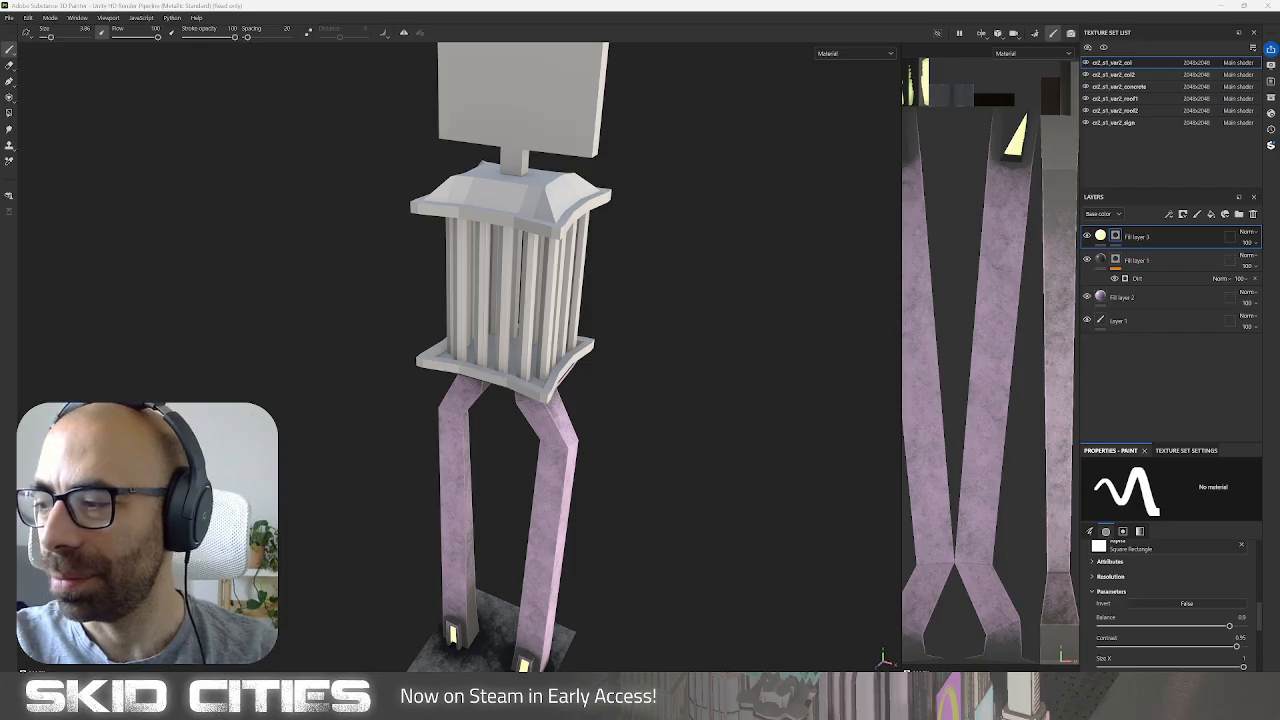
key(alt+Tab)
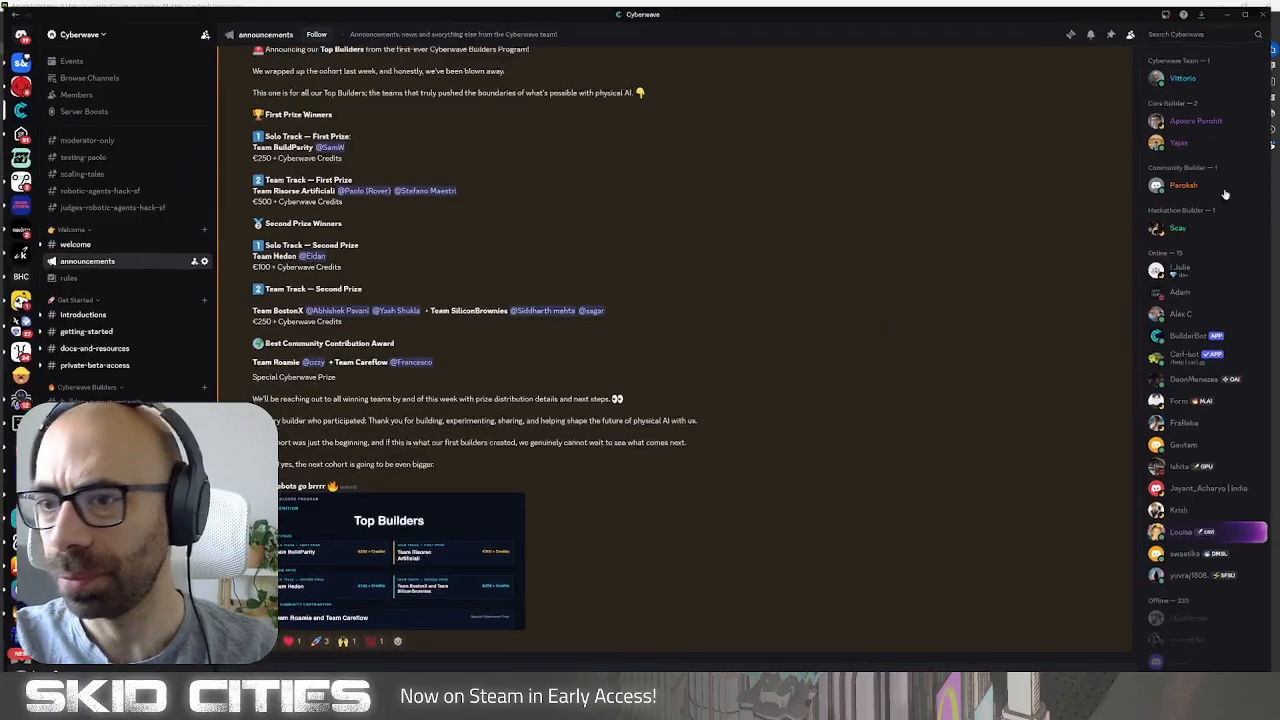
drag(963, 8, 1279, 30)
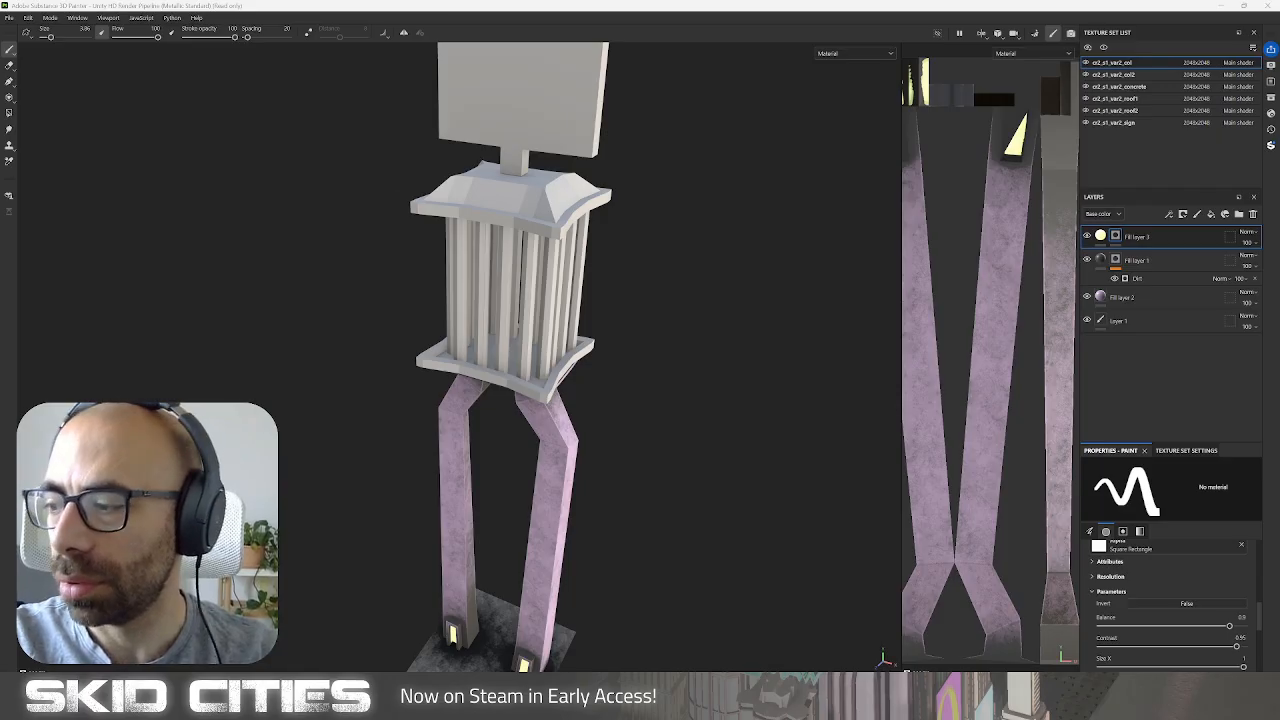
key(alt+Tab)
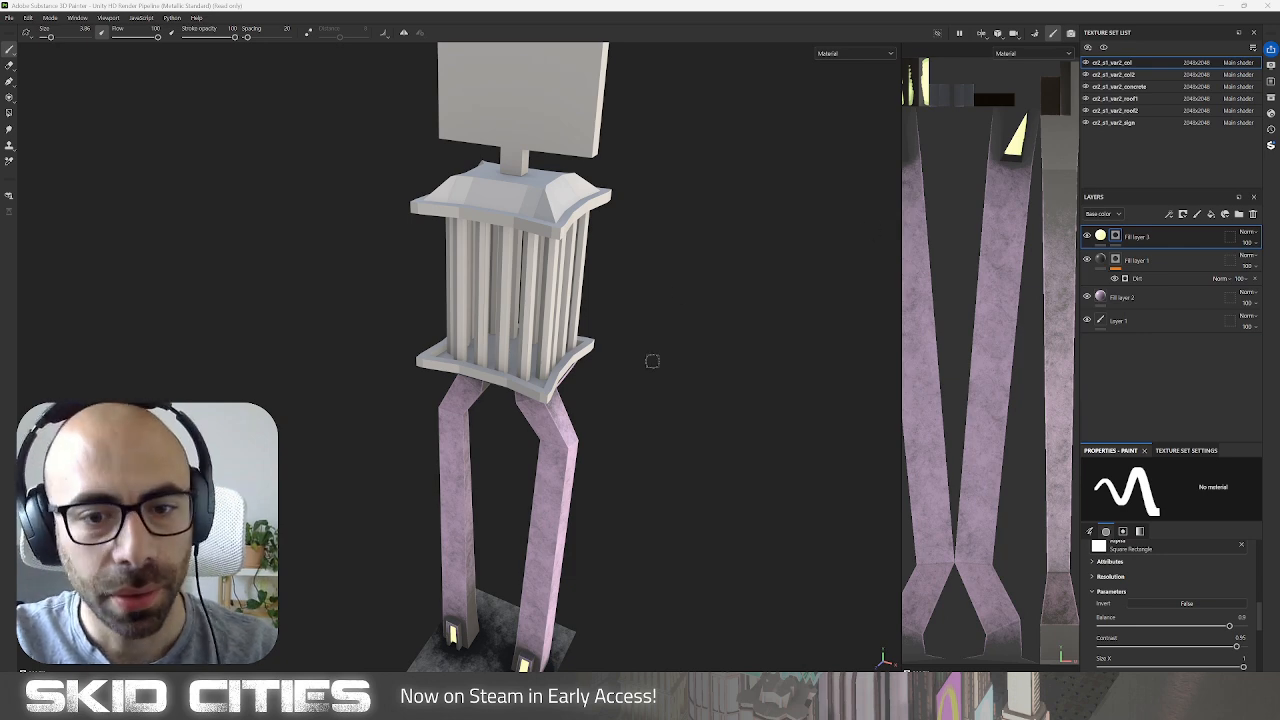
alt+drag(654, 360, 597, 386)
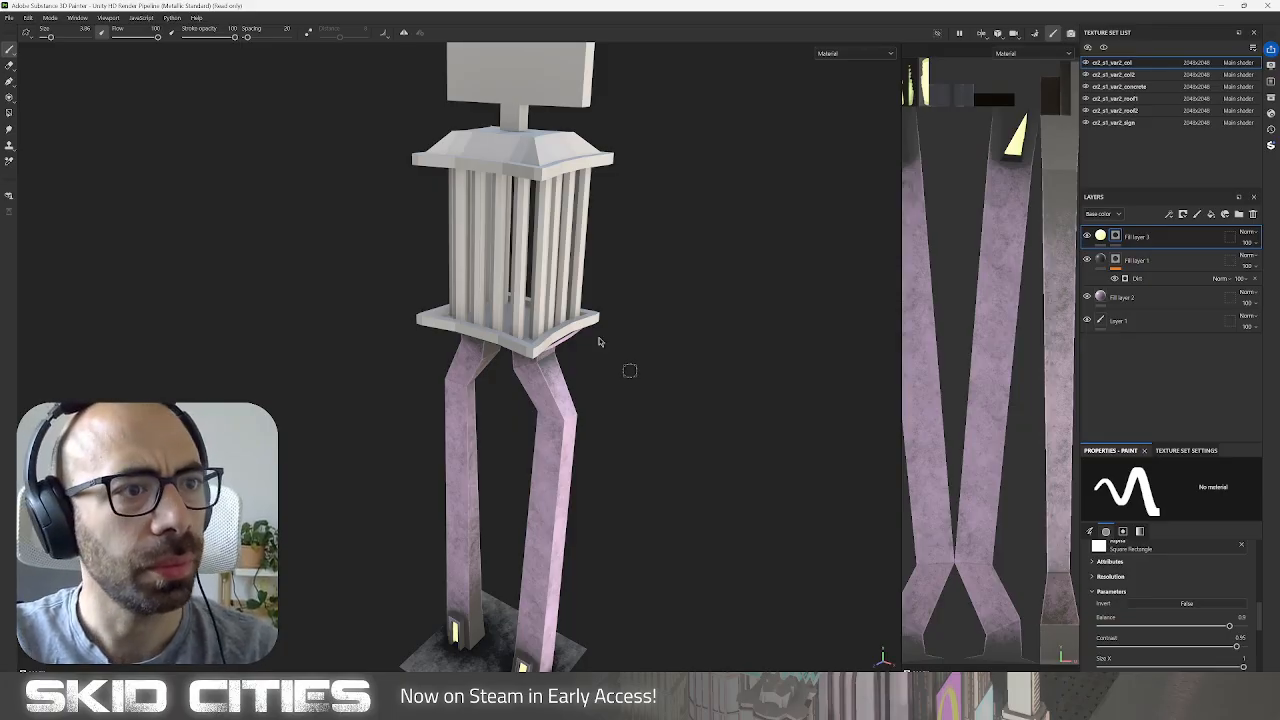
Save the project under the file name cr2_s1_var2 in the SubstancePainterMaterials folder.
key(ctrl+shift+s)
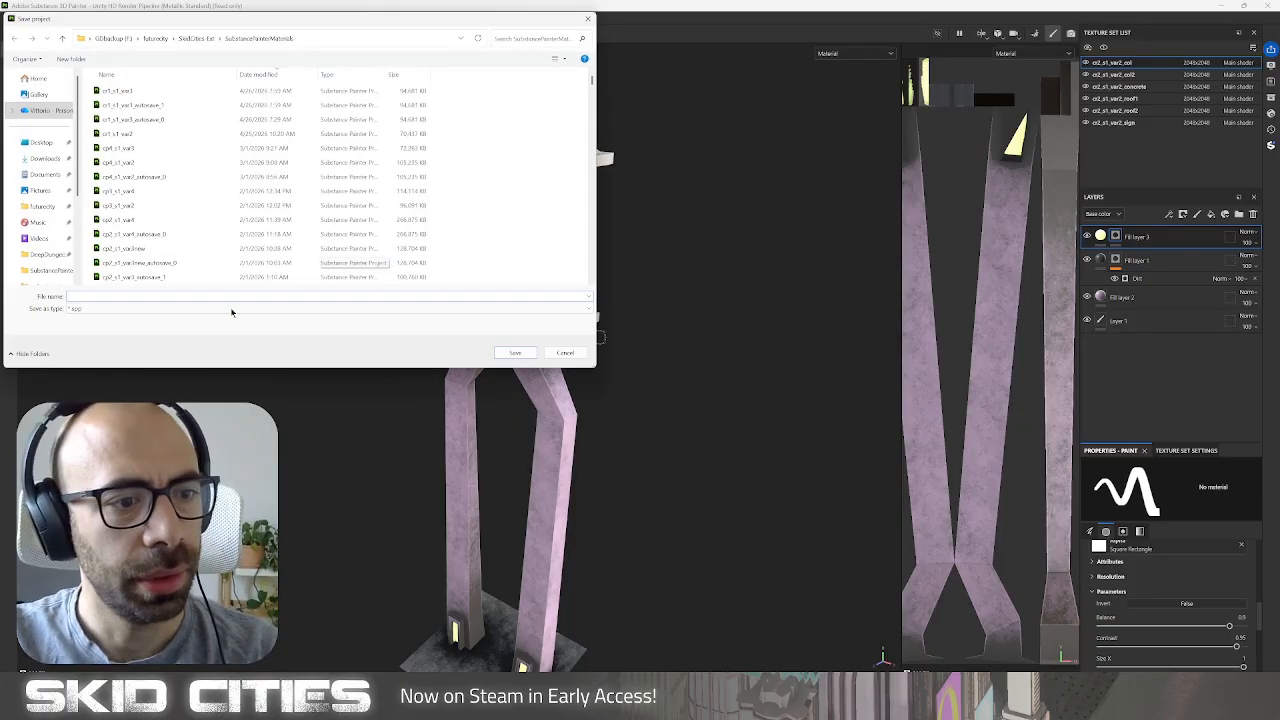
text(Hey there! I'm live streaming the dev process waiting for the next update https://www.twitch.tv/vittoriostudios)
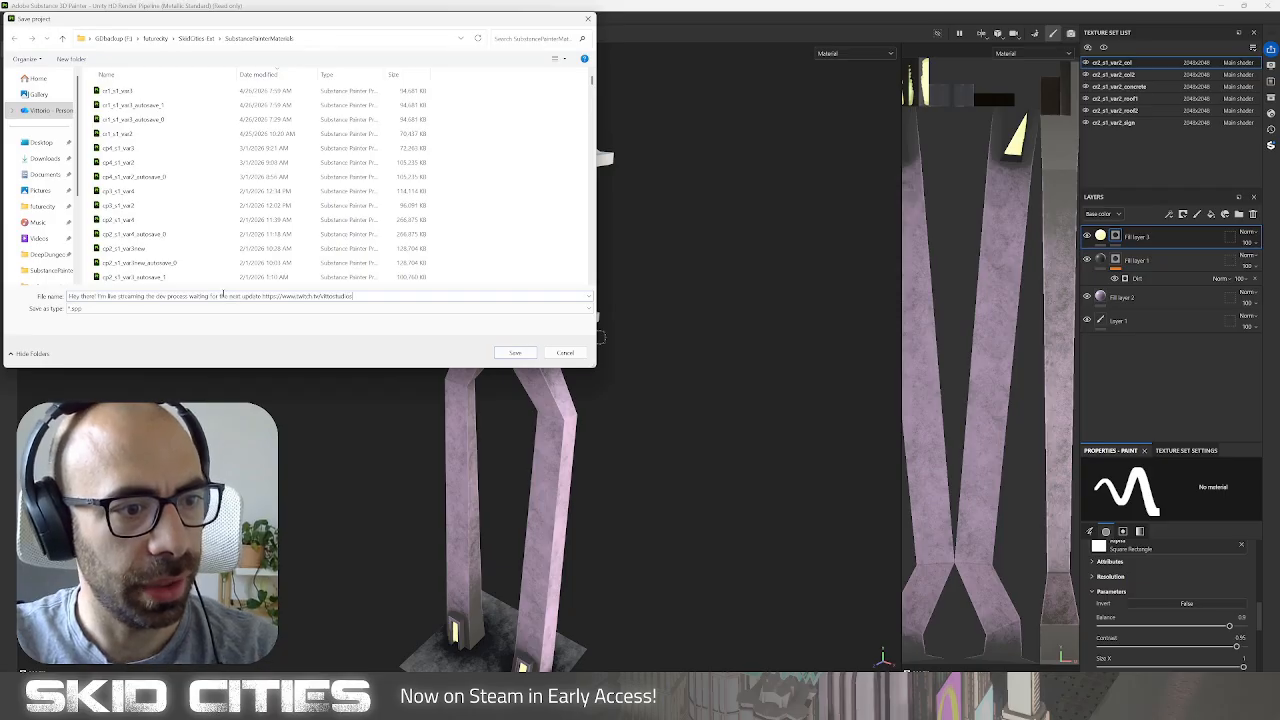
key(ctrl+a)
text(c1)
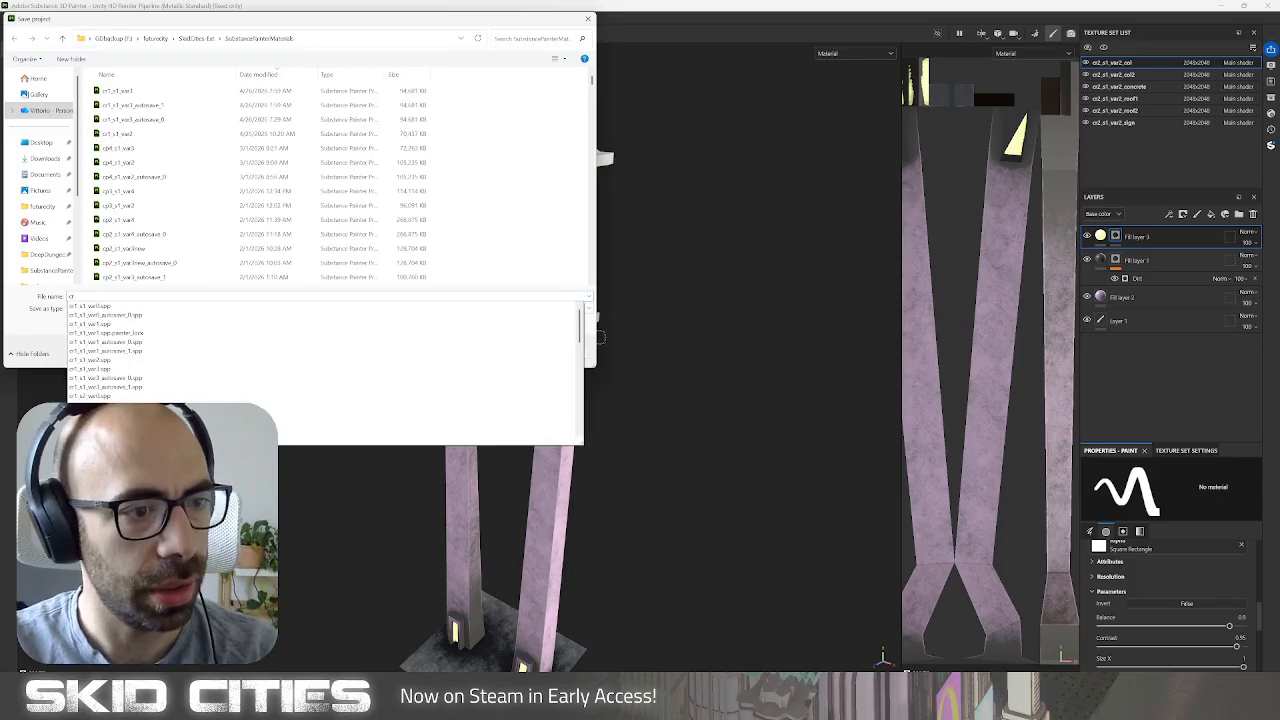
text(2_s1_v)
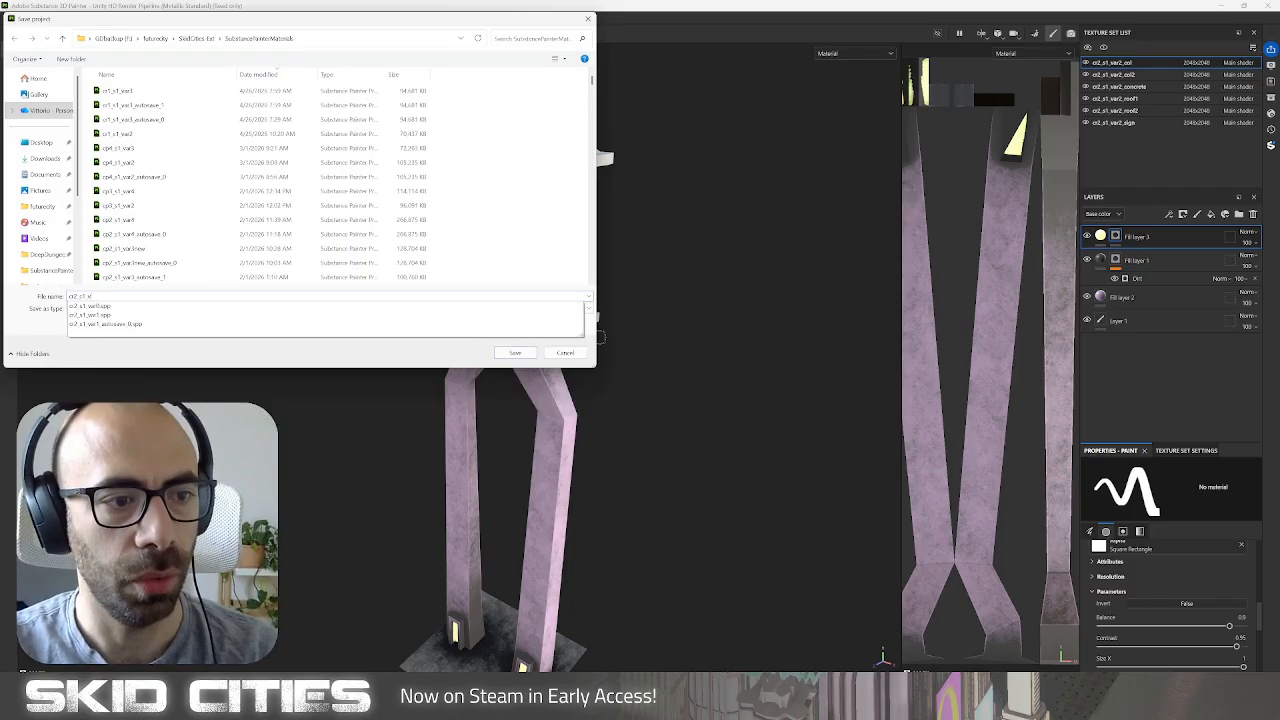
text(ar2)
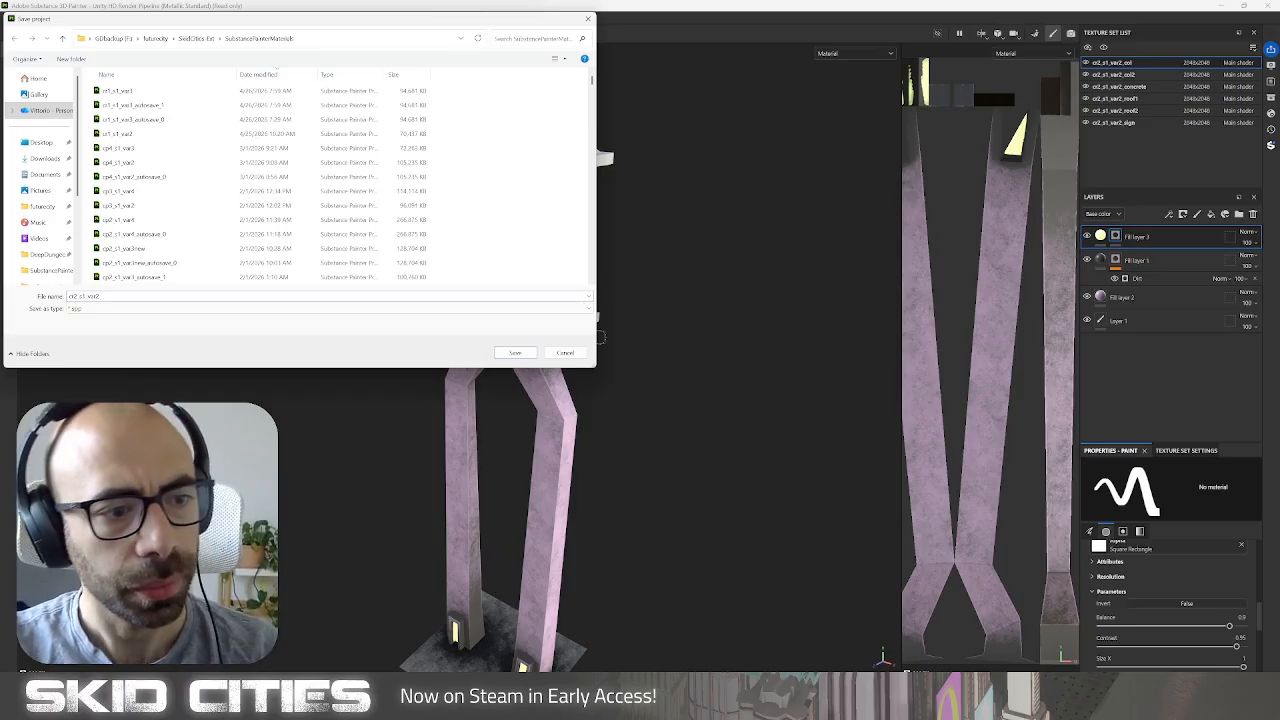
key(Return)
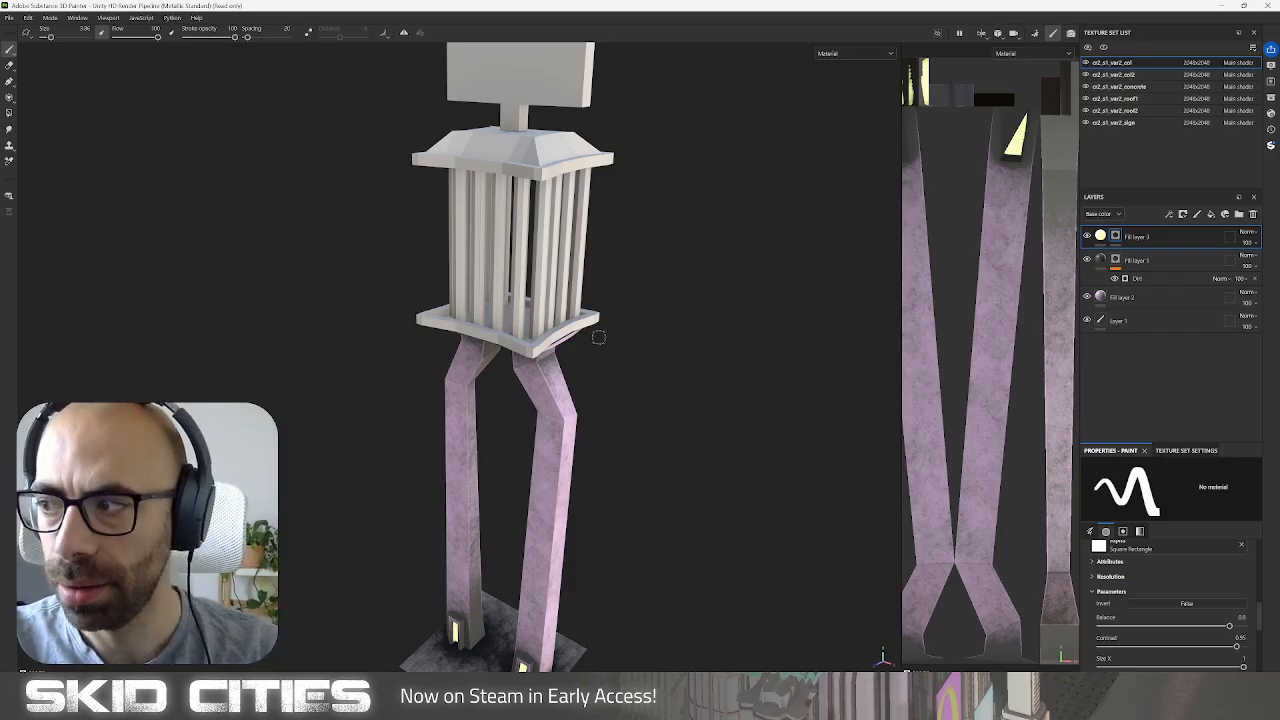
Inspect the whole structure and then the untextured cage and roof area up close.
scroll(231, 338, up, 1)
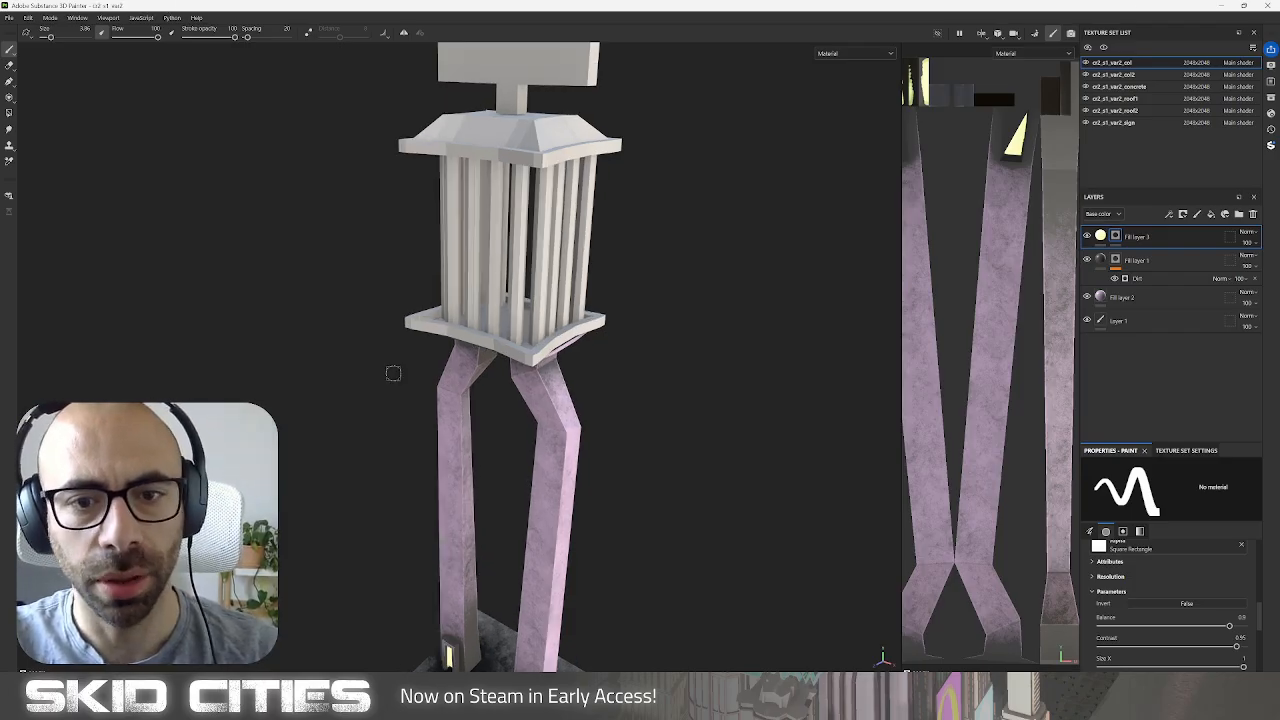
scroll(460, 412, up, 4)
scroll(486, 389, down, 5)
alt+drag(540, 400, 497, 369)
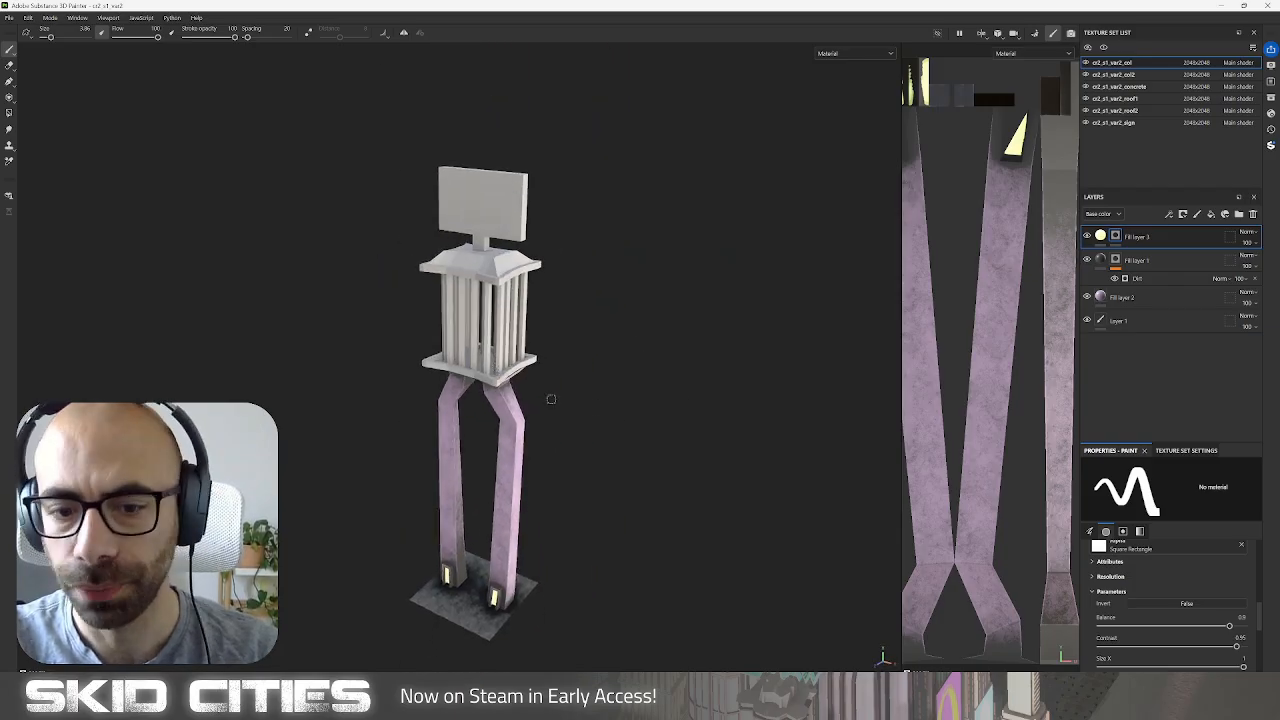
alt+middle_drag(552, 427, 515, 381)
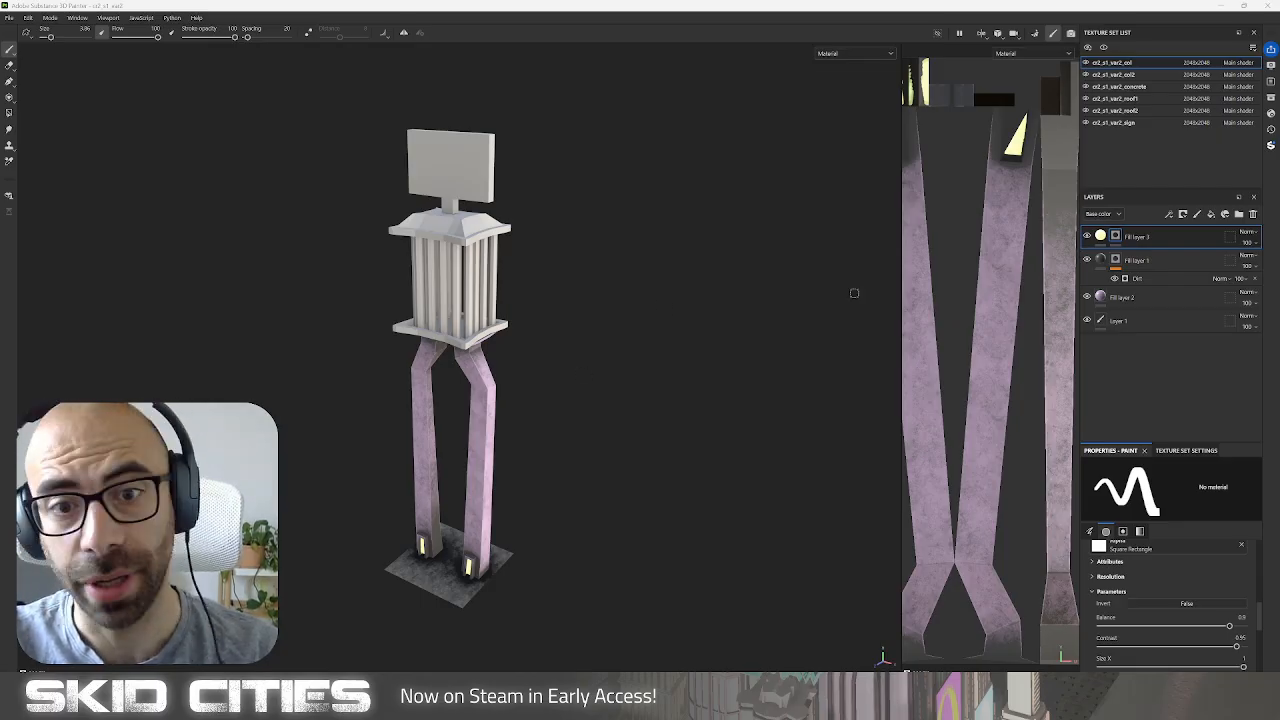
scroll(543, 317, up, 4)
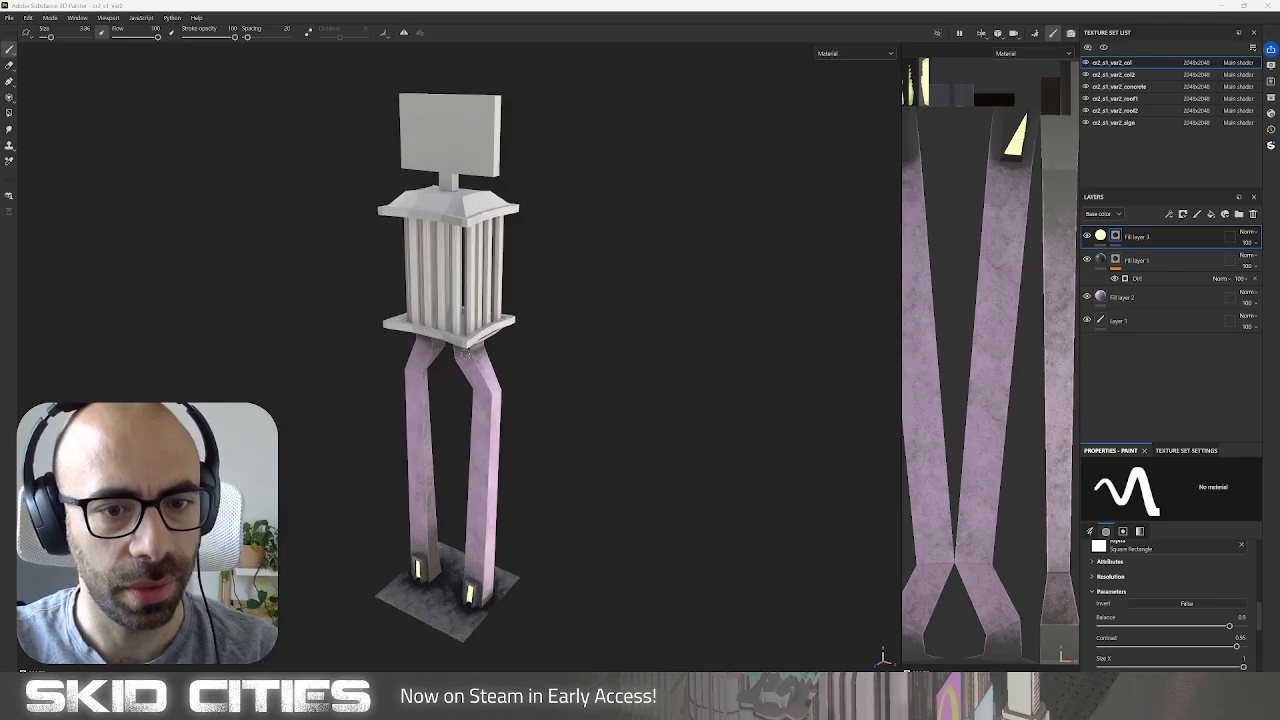
alt+middle_drag(543, 317, 581, 400)
scroll(545, 409, down, 2)
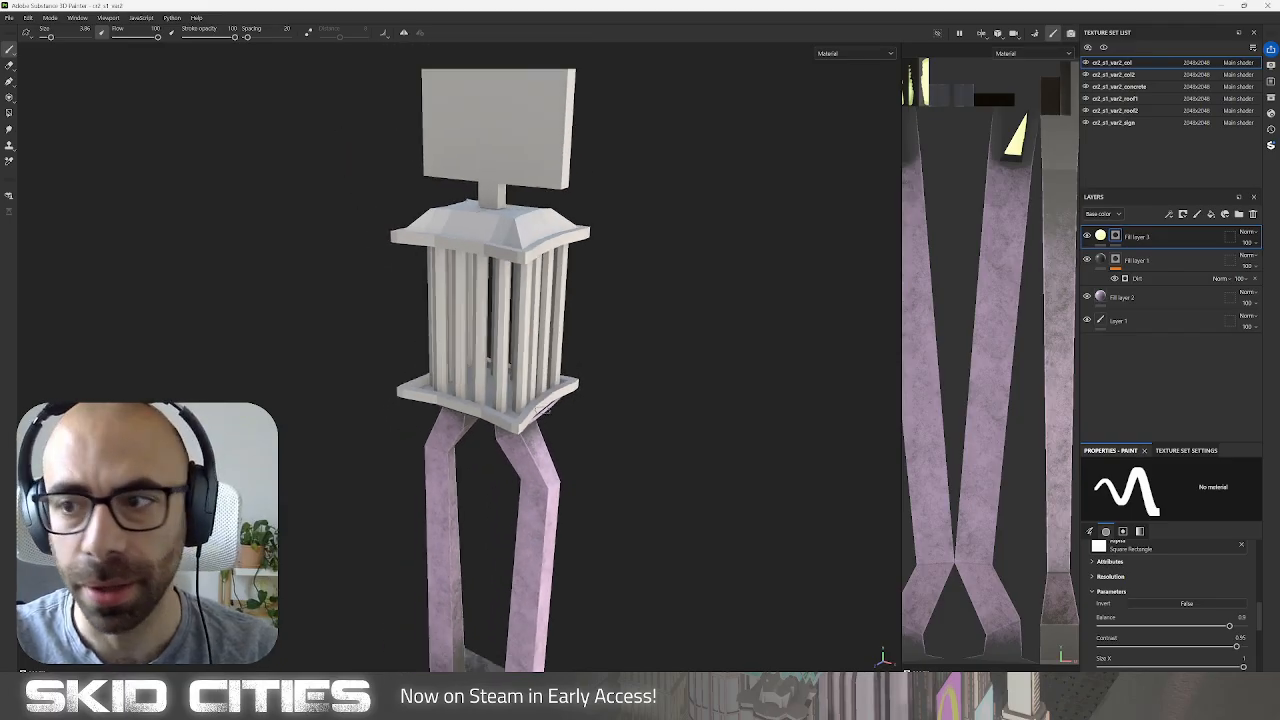
Add a fill layer to the cr2_s1_var2_roof1 texture set and set its base color to light green (BACE90).
click(1134, 98)
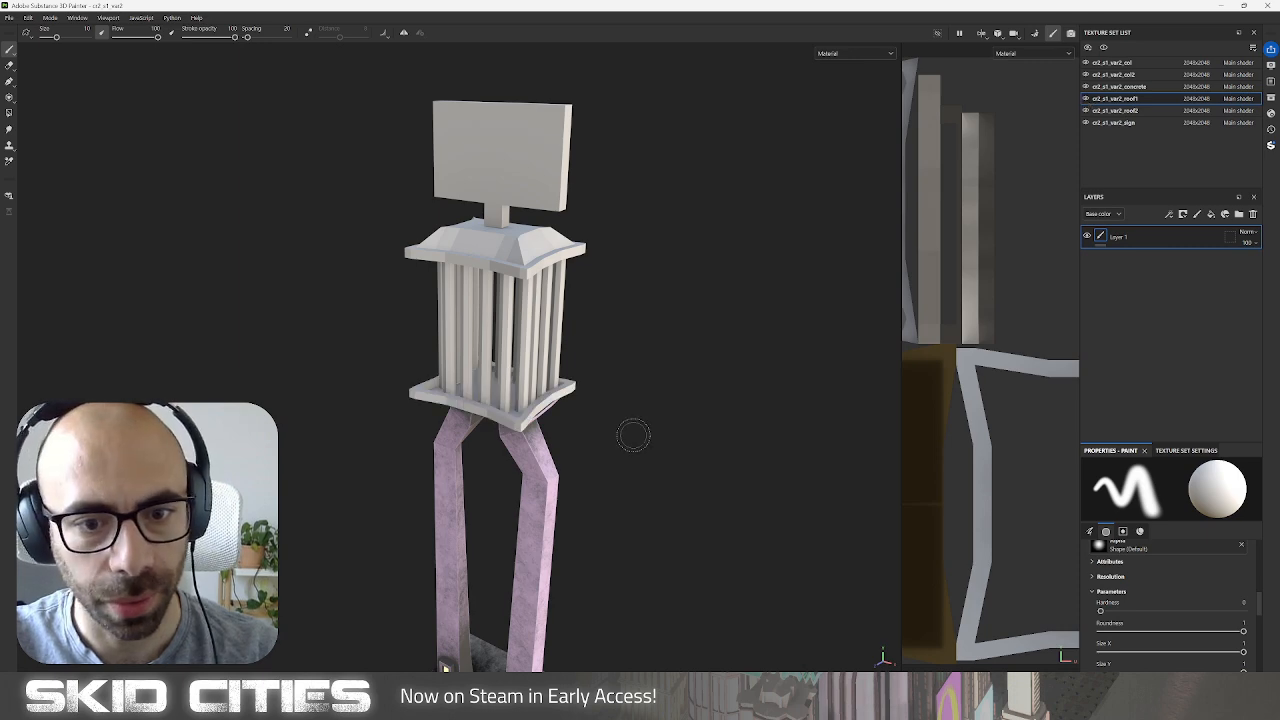
alt+middle_drag(634, 434, 603, 363)
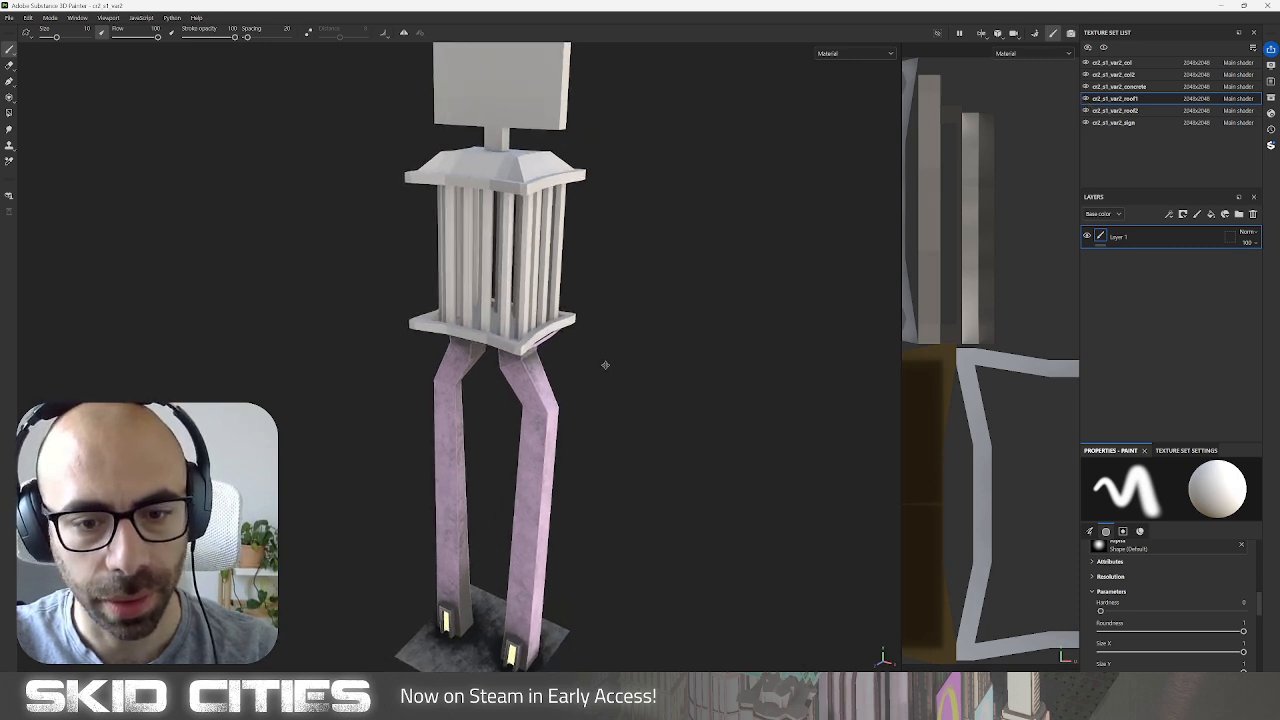
click(1210, 214)
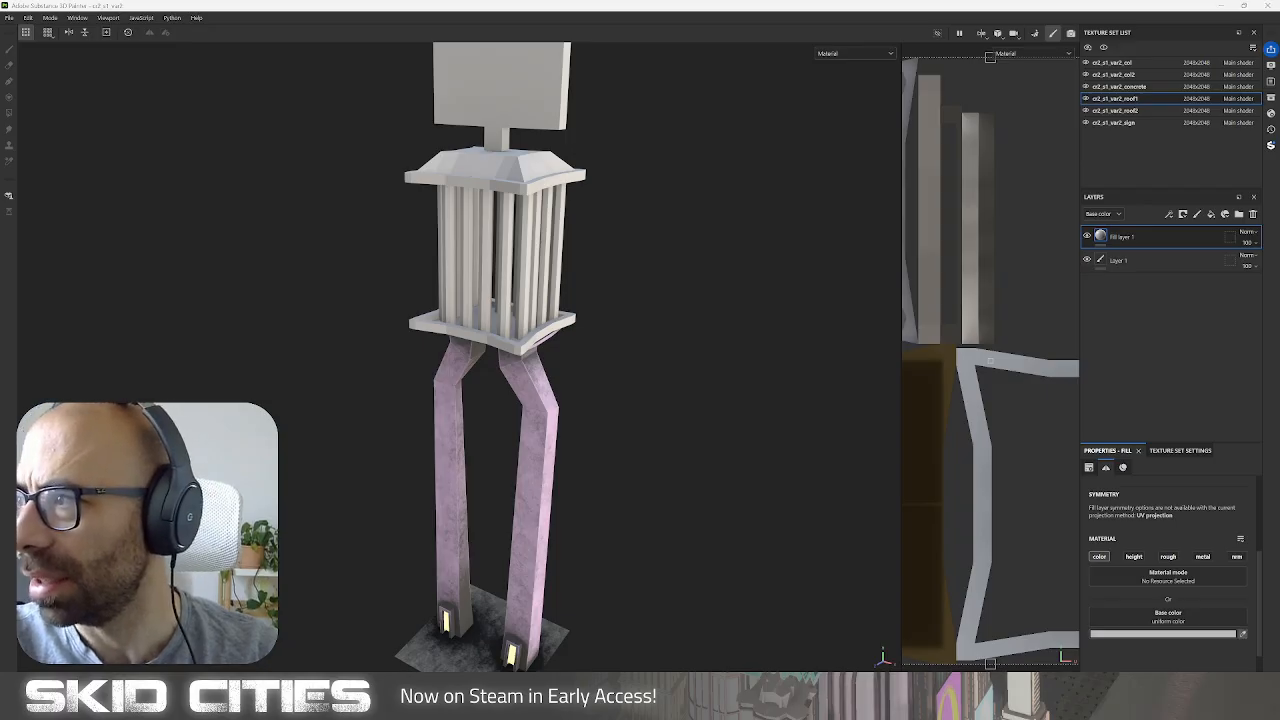
click(1123, 636)
mouse_move(1049, 560)
mouse_down()
mouse_move(1028, 568)
mouse_move(1040, 553)
mouse_up()
Copy the fill layer with the Dirt mask from the cr2_s1_var2_col texture set into cr2_s1_var2_roof1.
click(1138, 87)
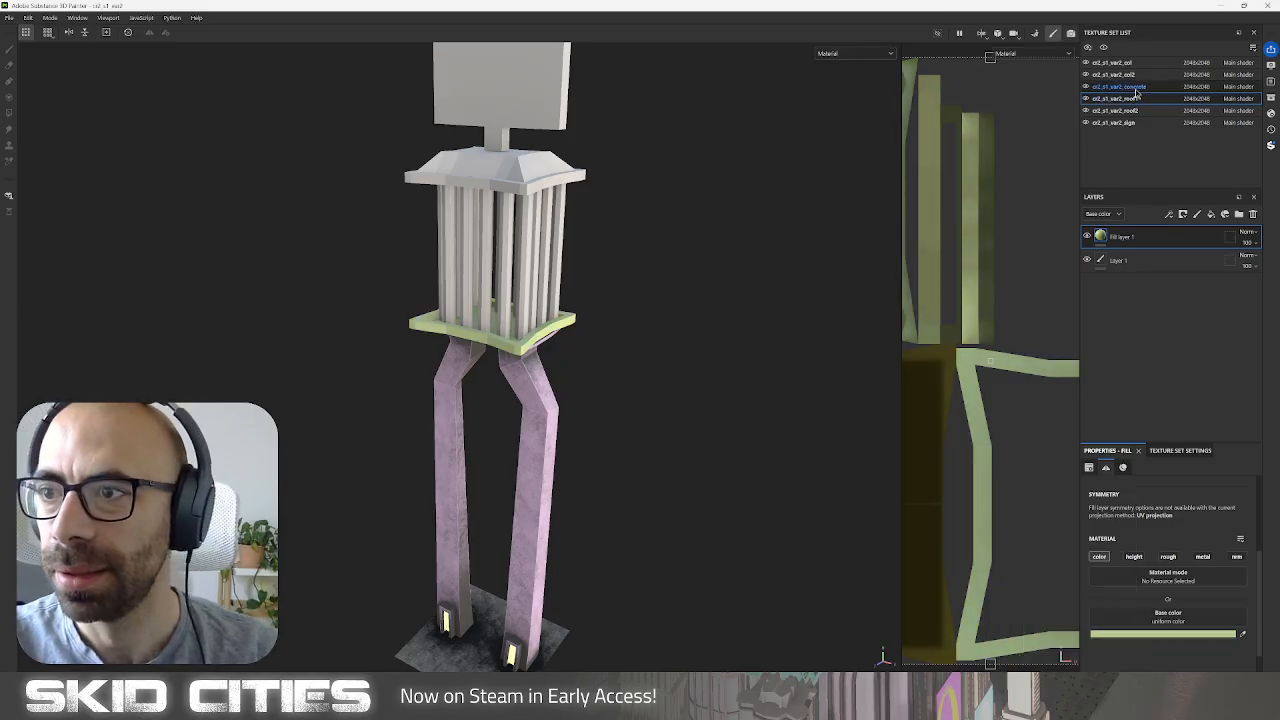
click(1112, 62)
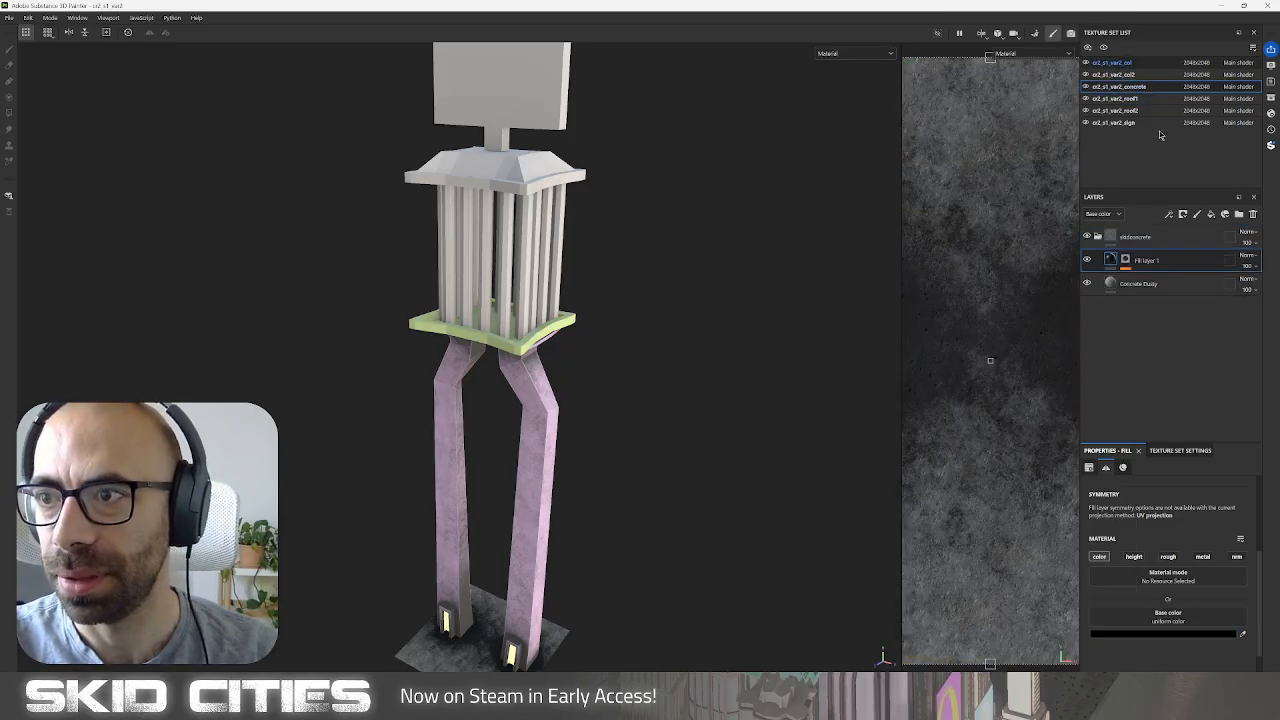
click(1153, 265)
key(ctrl+c)
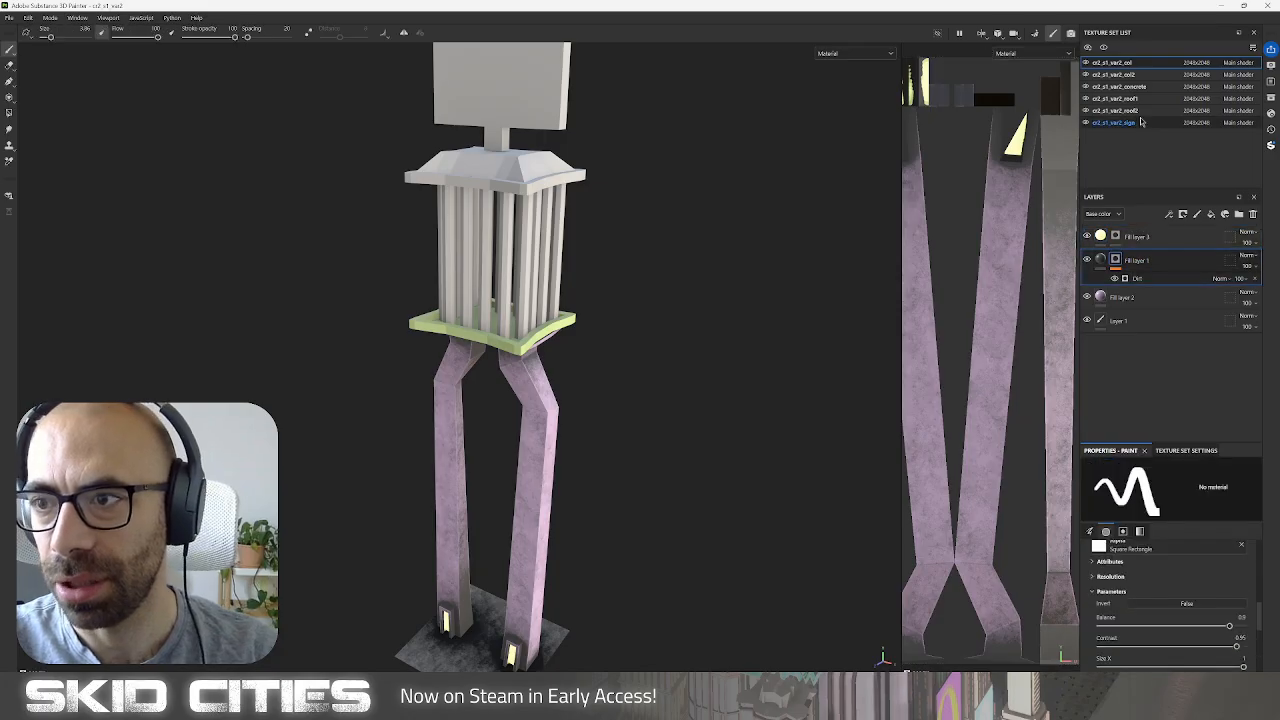
click(1136, 99)
key(ctrl+v)
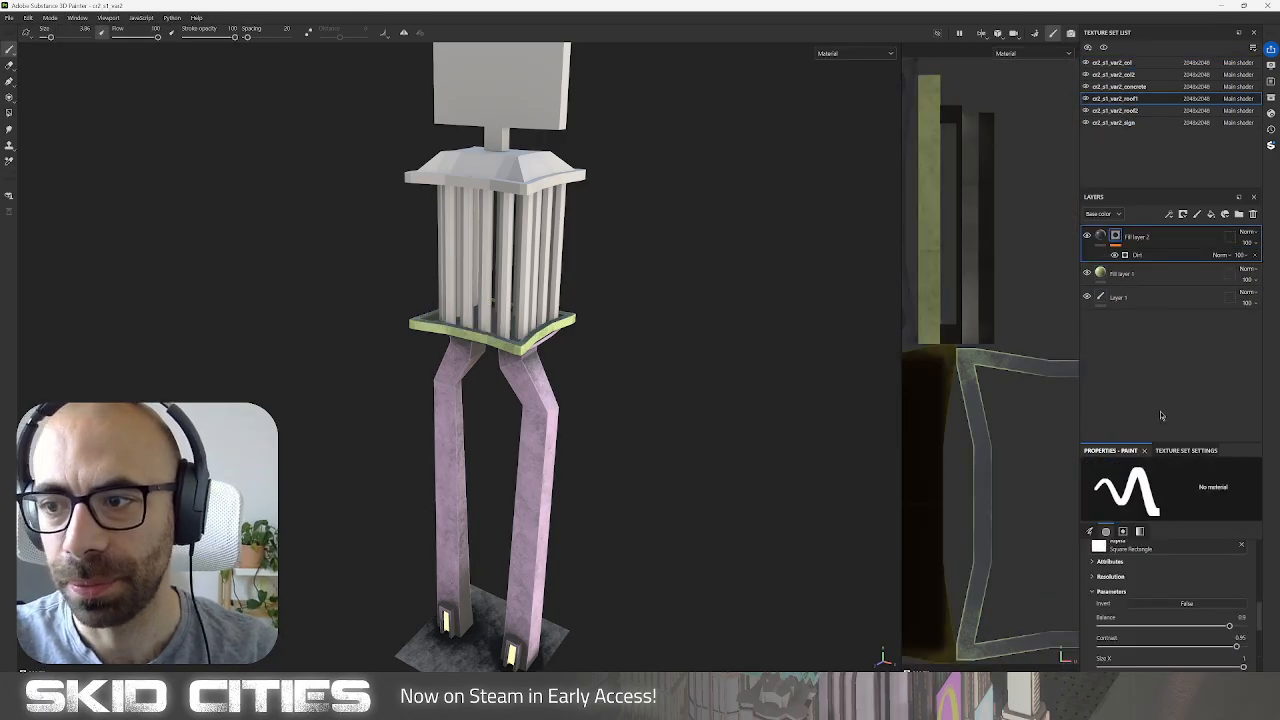
Lower the Dirt Level of the roof1 layer's Dirt generator to about 0.53.
alt+drag(684, 341, 705, 376)
click(1134, 257)
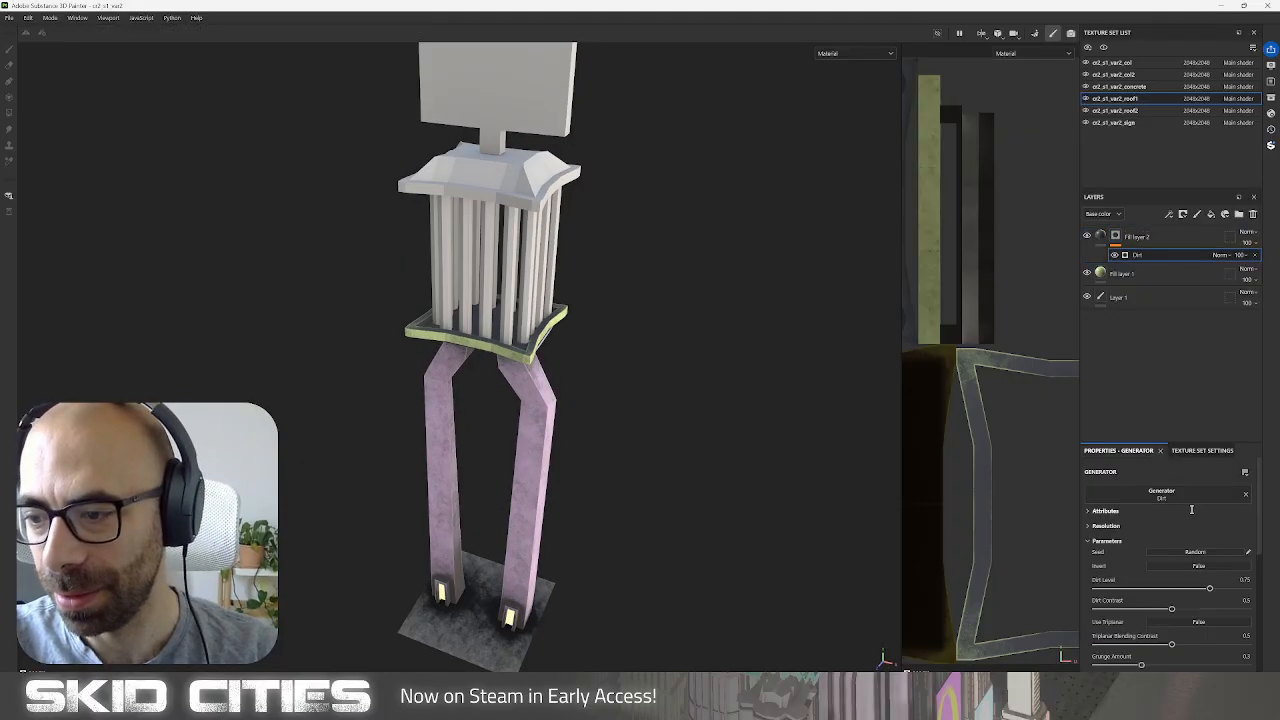
drag(1209, 588, 1176, 587)
mouse_move(634, 385)
alt+mouse_down()
mouse_move(566, 309)
mouse_move(637, 354)
mouse_move(532, 375)
mouse_move(642, 405)
alt+mouse_up()
Change the base color of the roof1 green fill layer to a more muted, slightly darker pale green.
click(1120, 274)
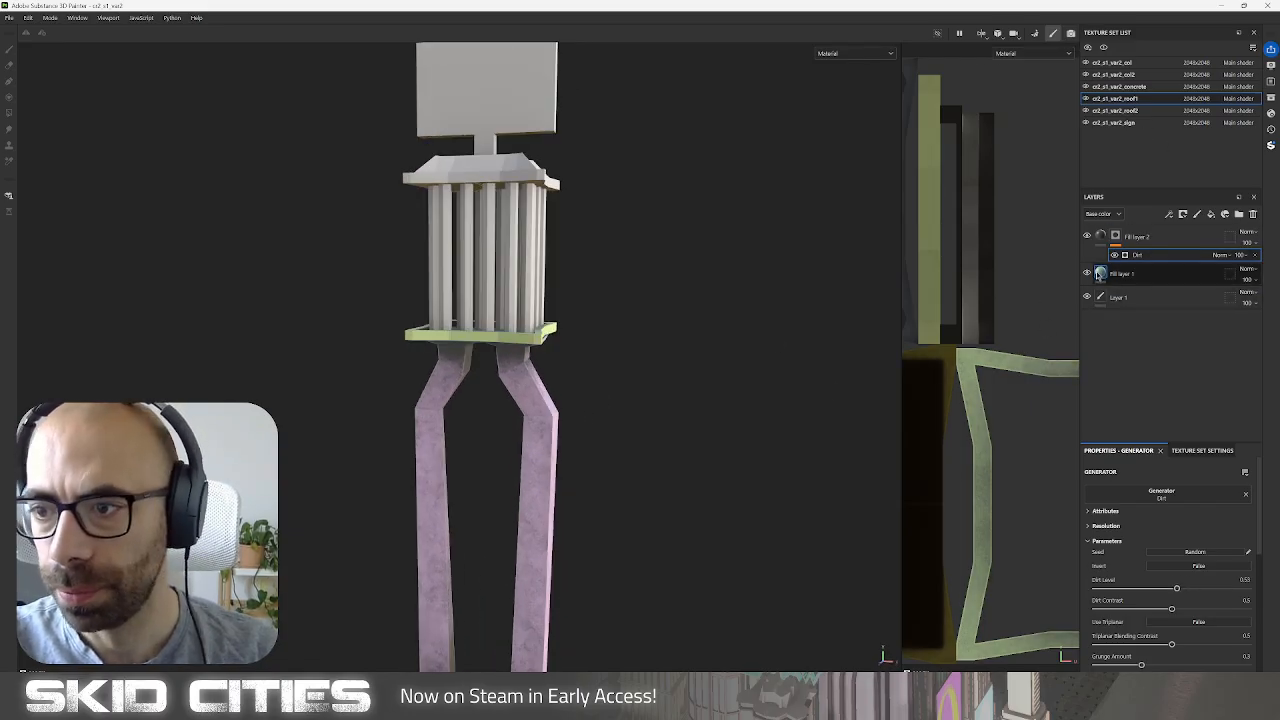
click(1137, 648)
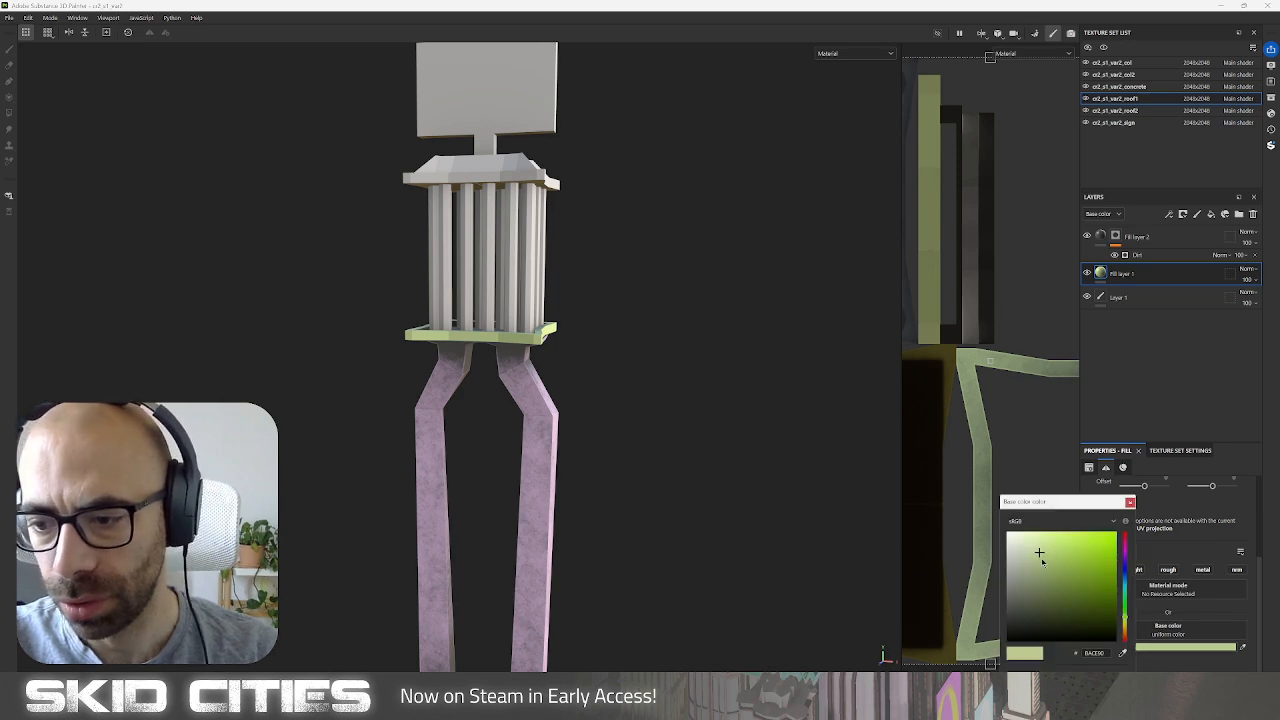
drag(1037, 551, 1024, 583)
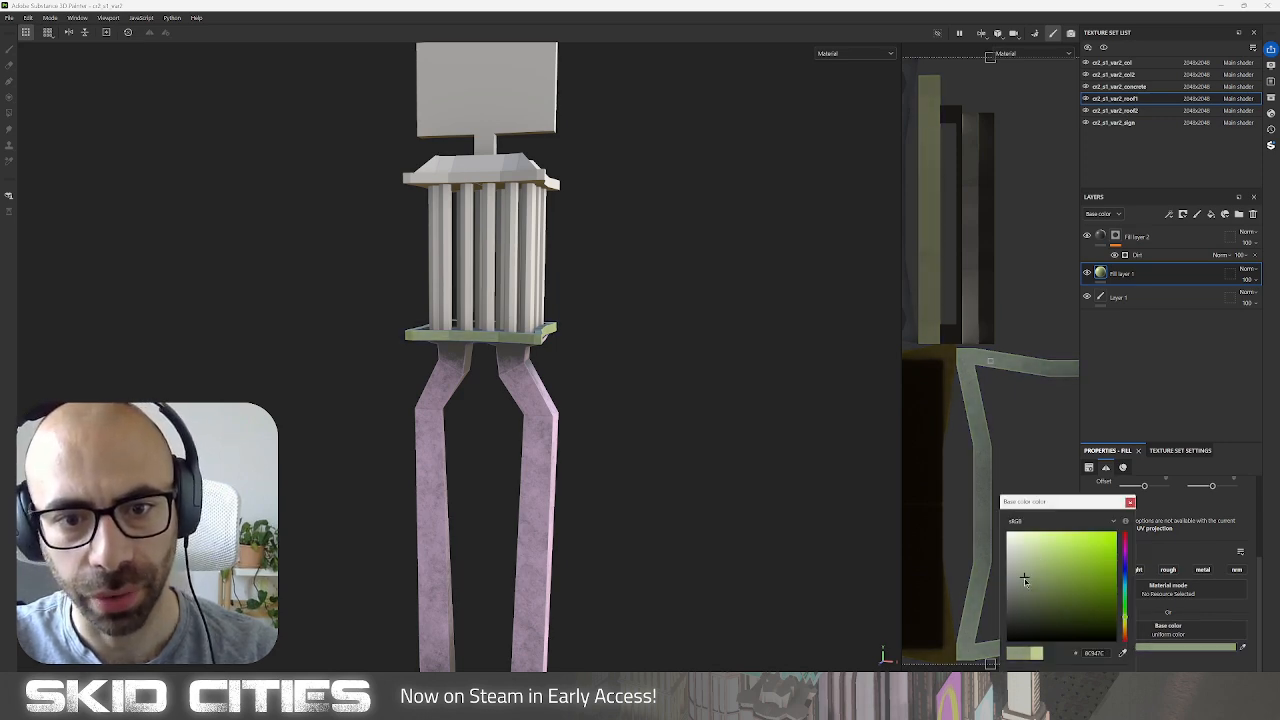
mouse_move(782, 441)
alt+mouse_down()
mouse_move(631, 429)
mouse_move(585, 450)
mouse_move(611, 440)
mouse_move(591, 394)
mouse_move(700, 331)
mouse_move(589, 357)
alt+mouse_up()
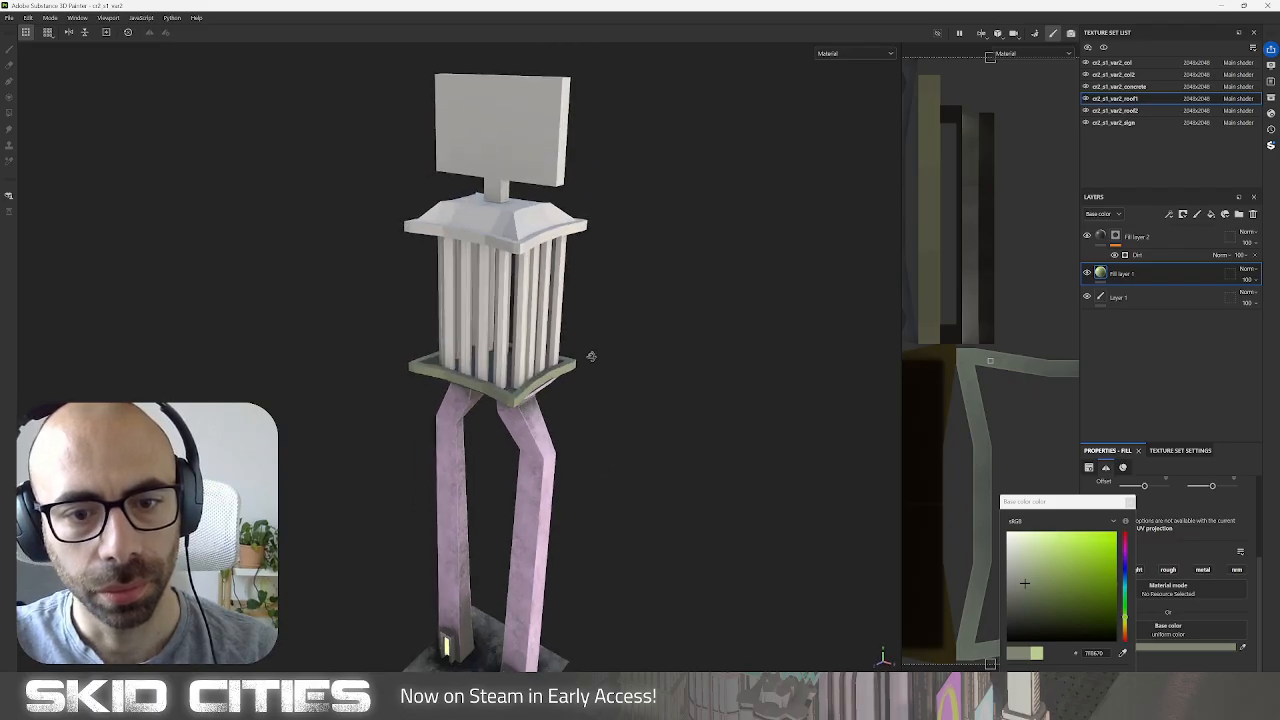
mouse_move(1060, 577)
mouse_down()
mouse_move(1014, 522)
mouse_move(1027, 557)
mouse_up()
alt+drag(650, 430, 751, 486)
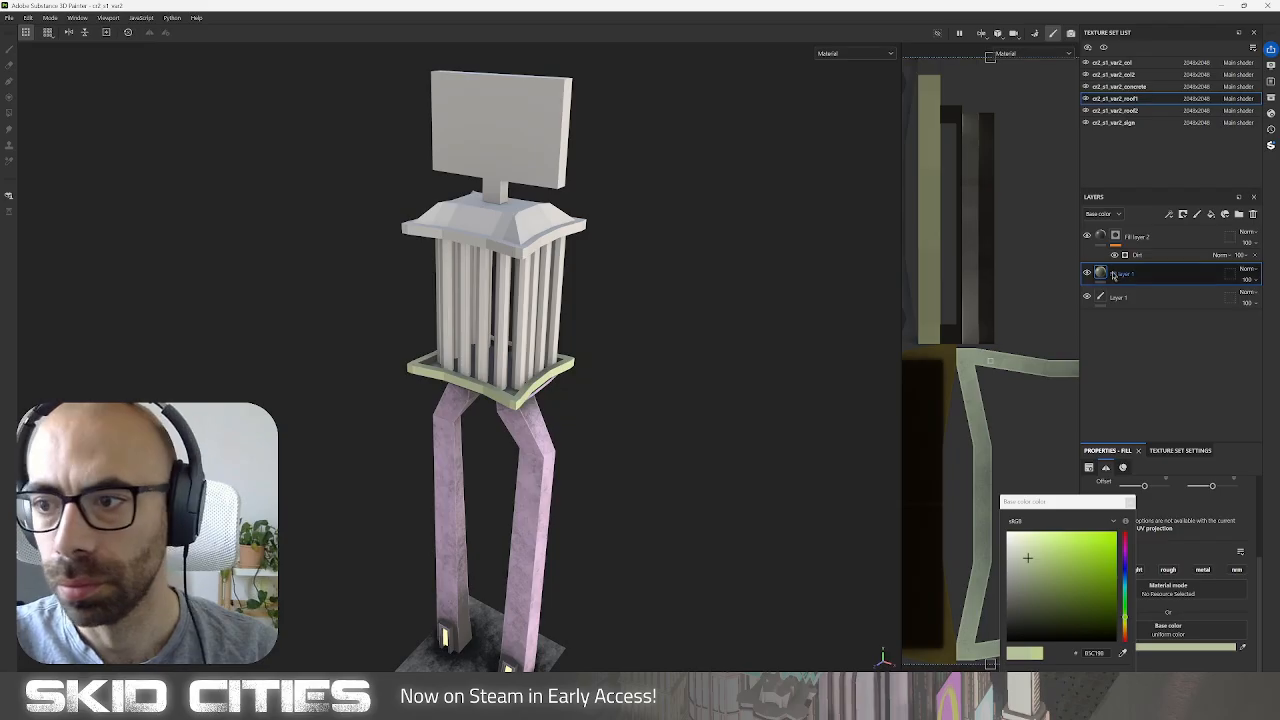
Copy the lilac fill layer from cr2_s1_var2_col into cr2_s1_var2_roof1, placing it between the Dirt-masked layer and the green fill.
click(1125, 63)
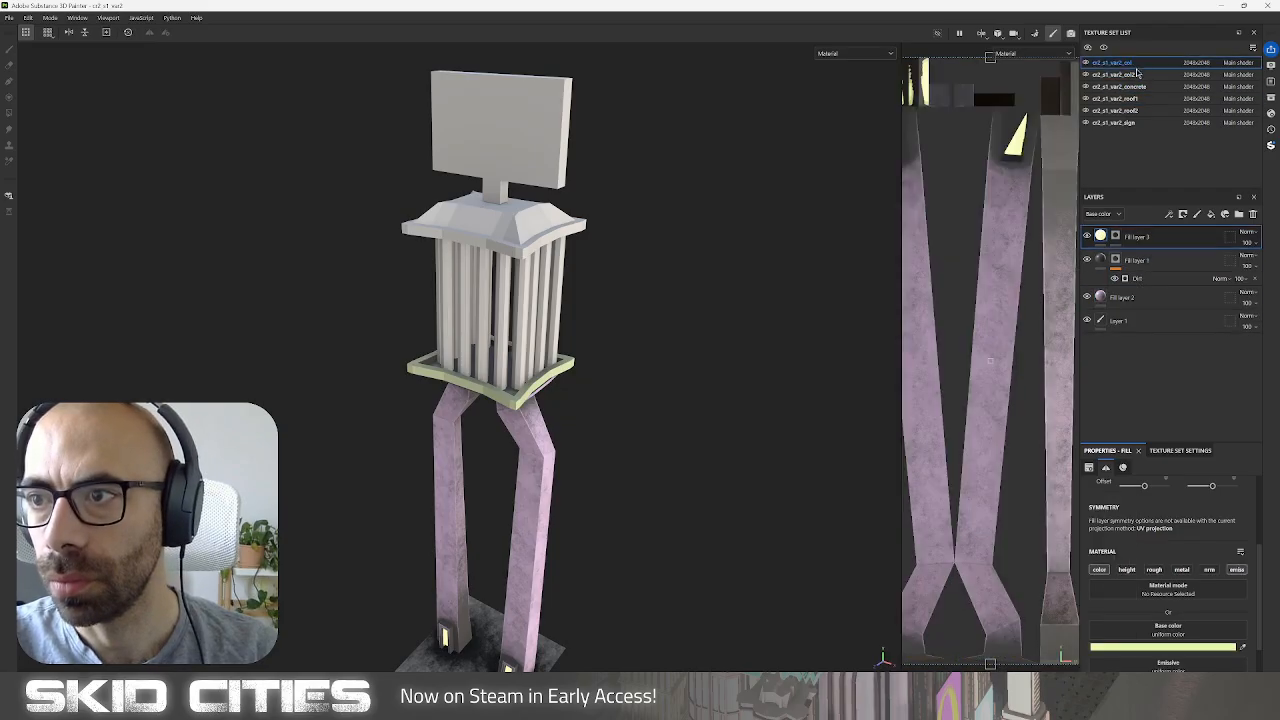
click(1124, 297)
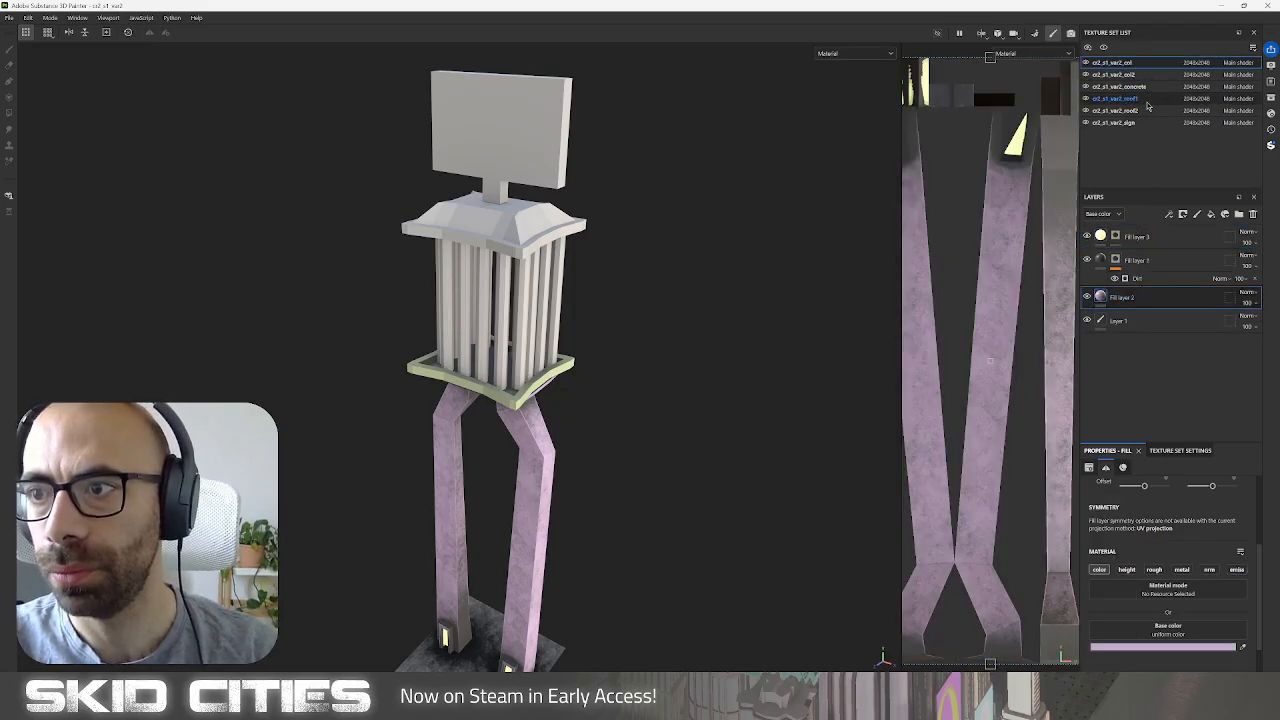
click(1140, 98)
drag(1140, 238, 1150, 283)
alt+drag(785, 449, 697, 400)
Duplicate the lilac fill layer in the cr2_s1_var2_col texture set and darken the copy's base color to a grayish purple.
click(1150, 64)
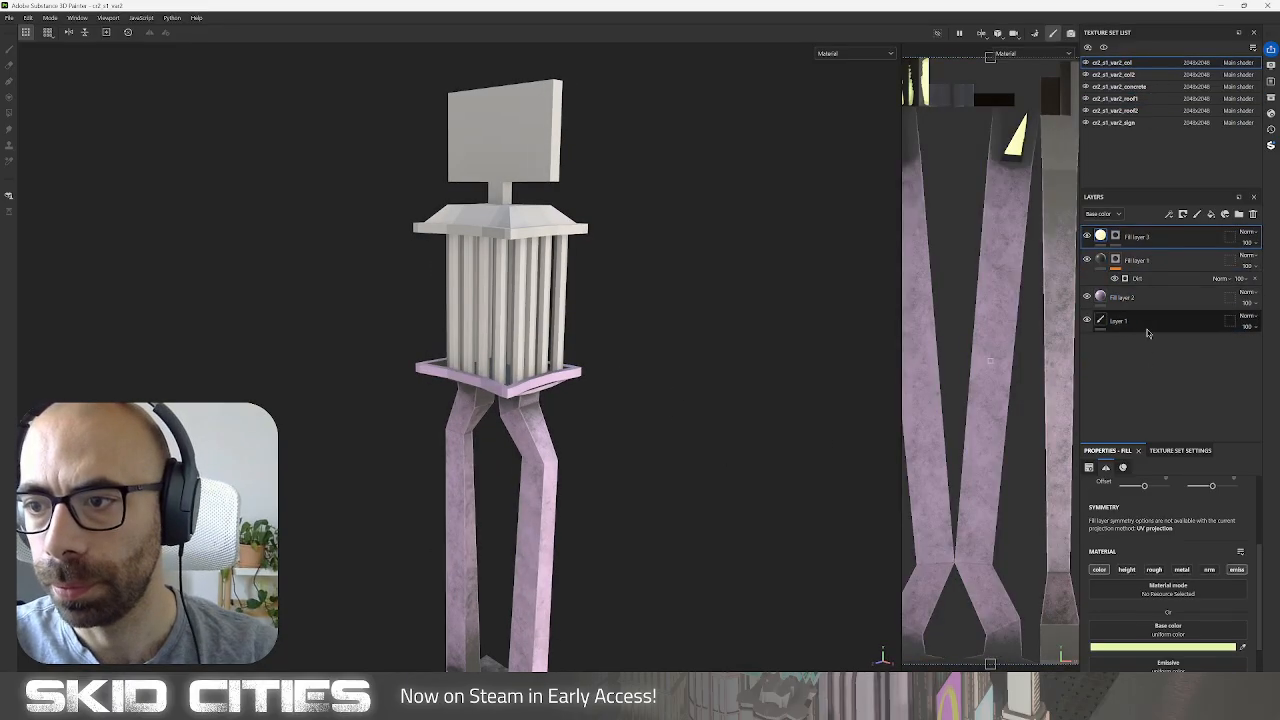
click(1158, 297)
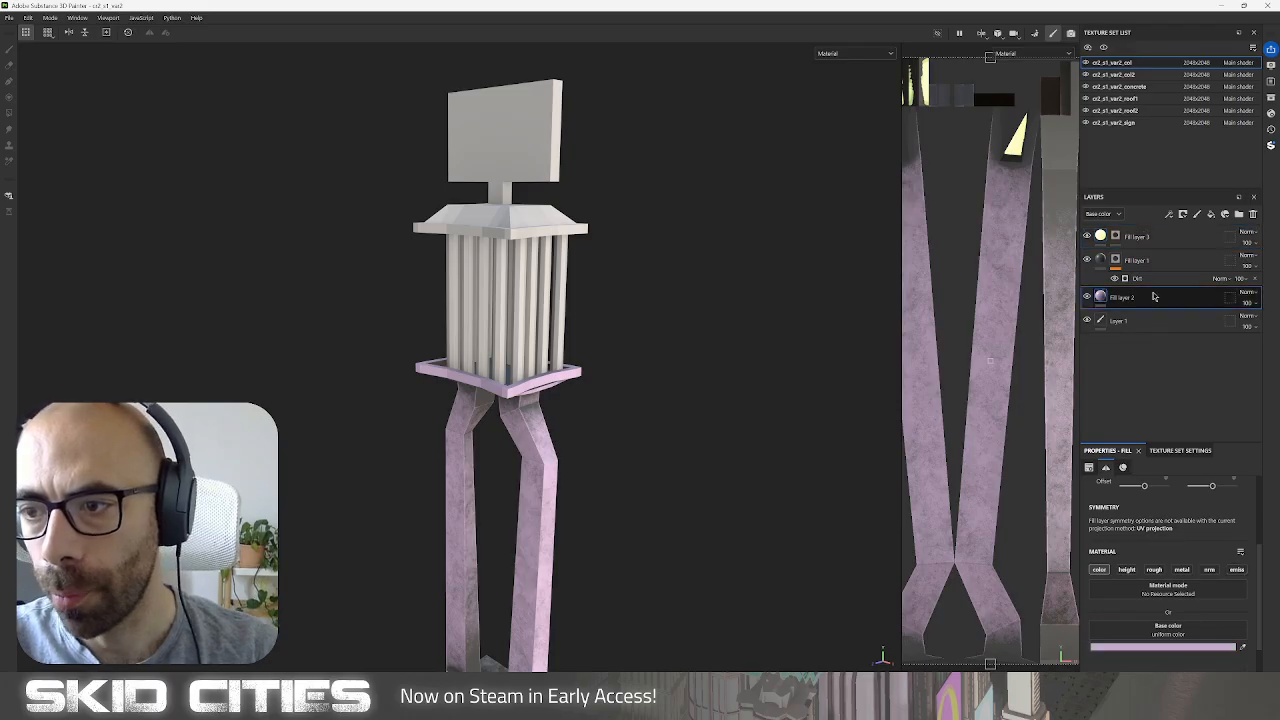
click(1163, 647)
drag(1041, 576, 1023, 587)
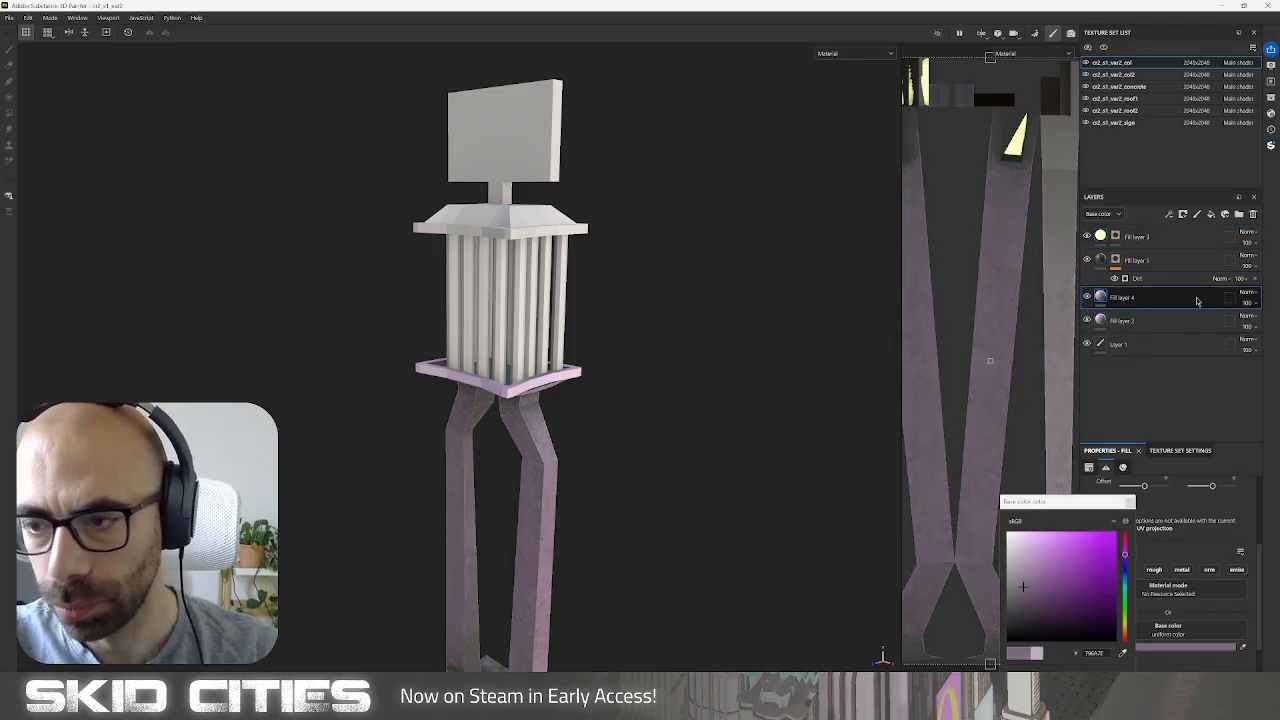
Give Fill layer 4 a black mask with a 3D Linear Gradient generator and set its Balance to about 0.41.
right_click(1130, 302)
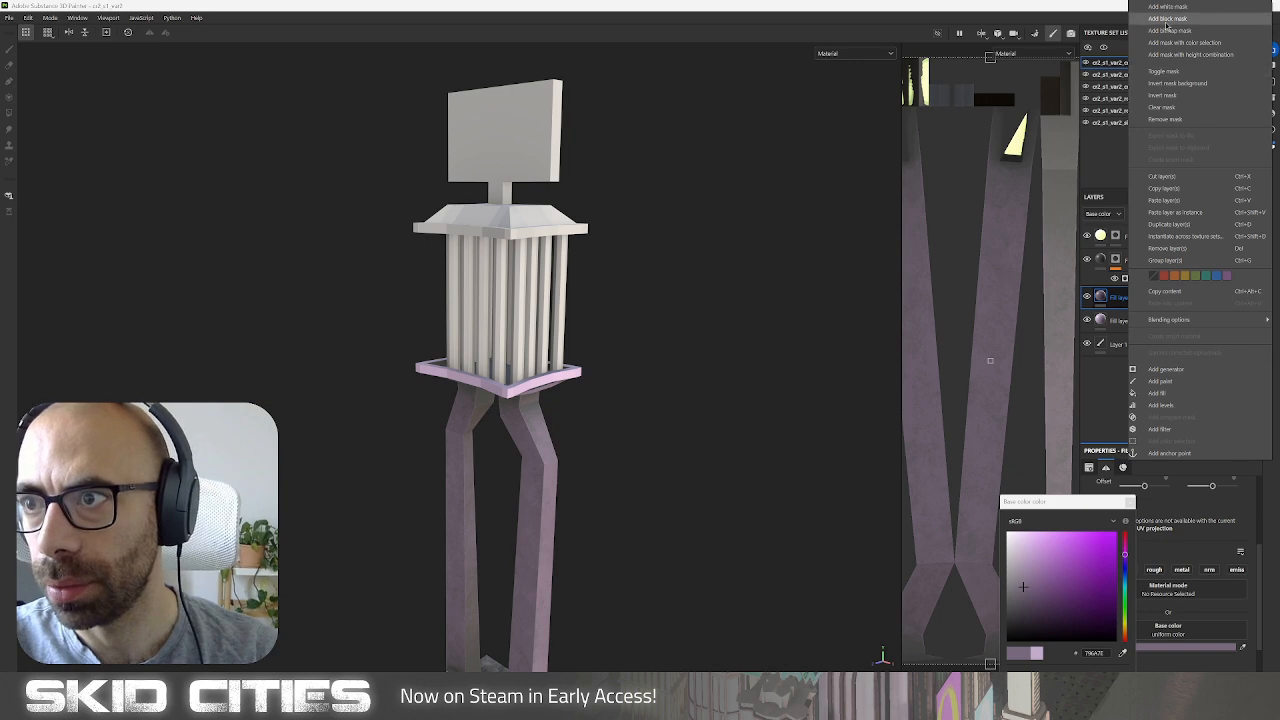
click(1165, 31)
right_click(1123, 298)
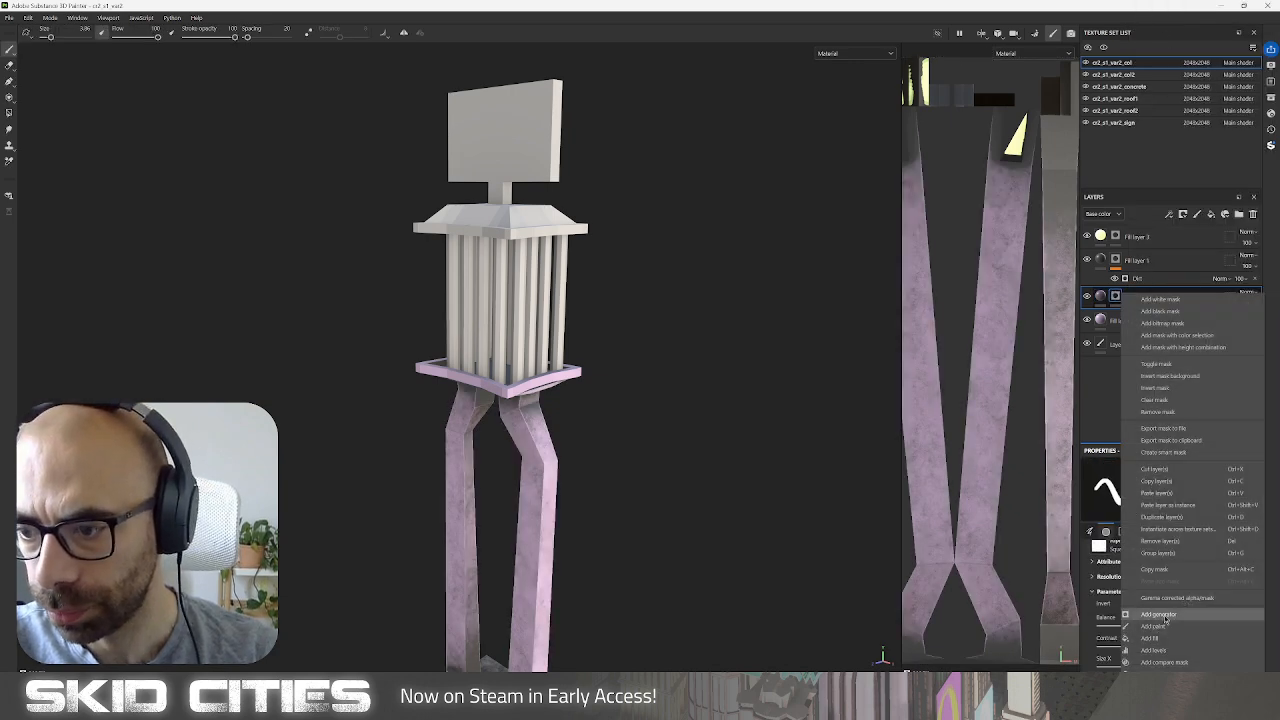
click(1150, 614)
click(1168, 494)
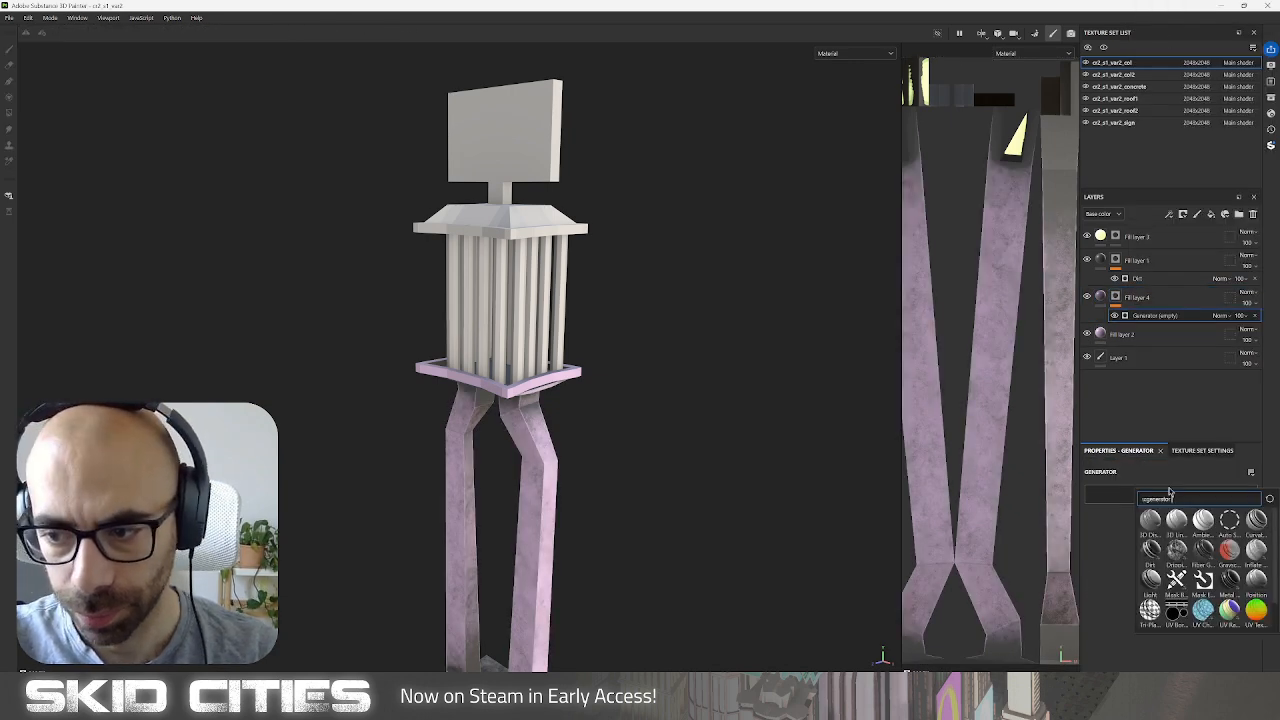
text(lin)
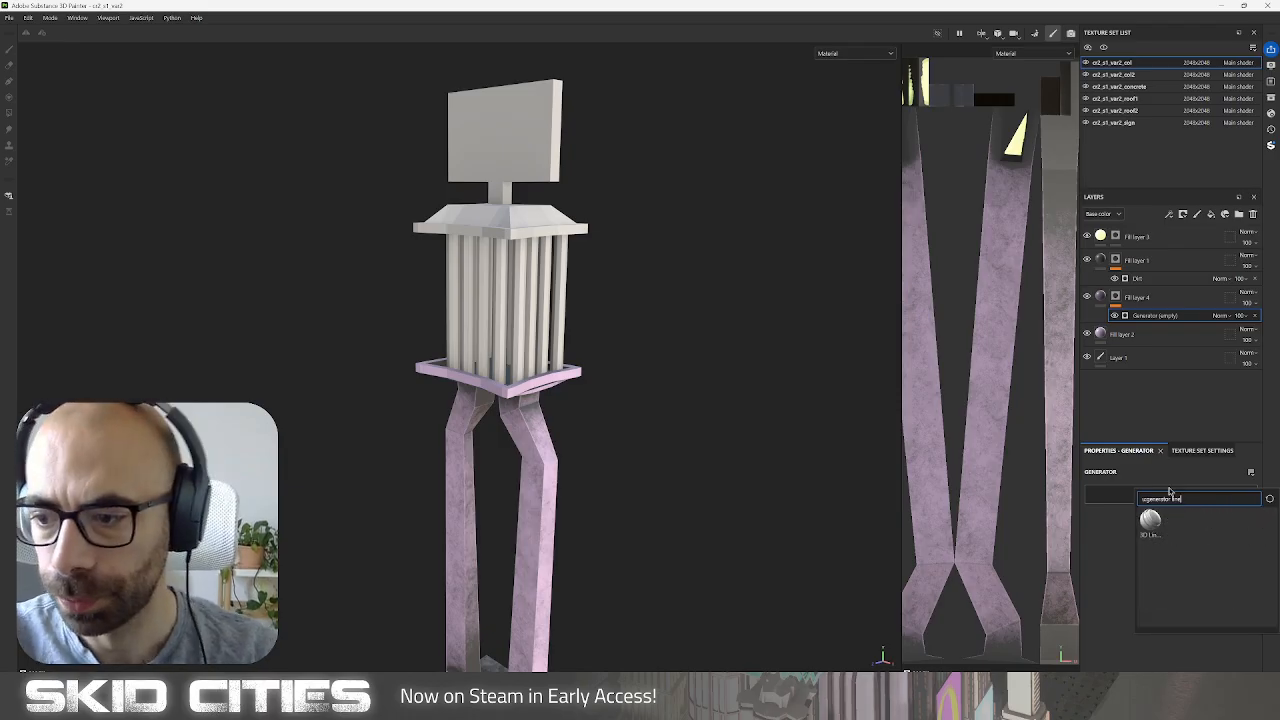
click(1150, 520)
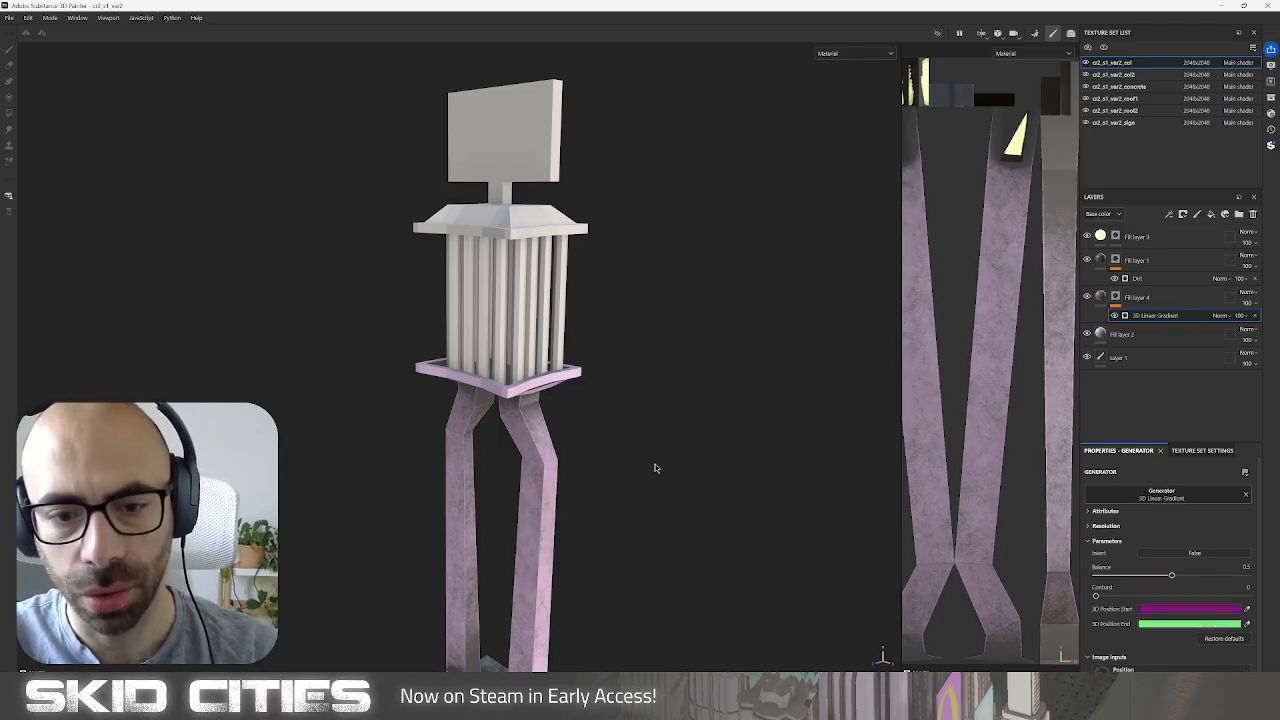
alt+drag(571, 466, 726, 338)
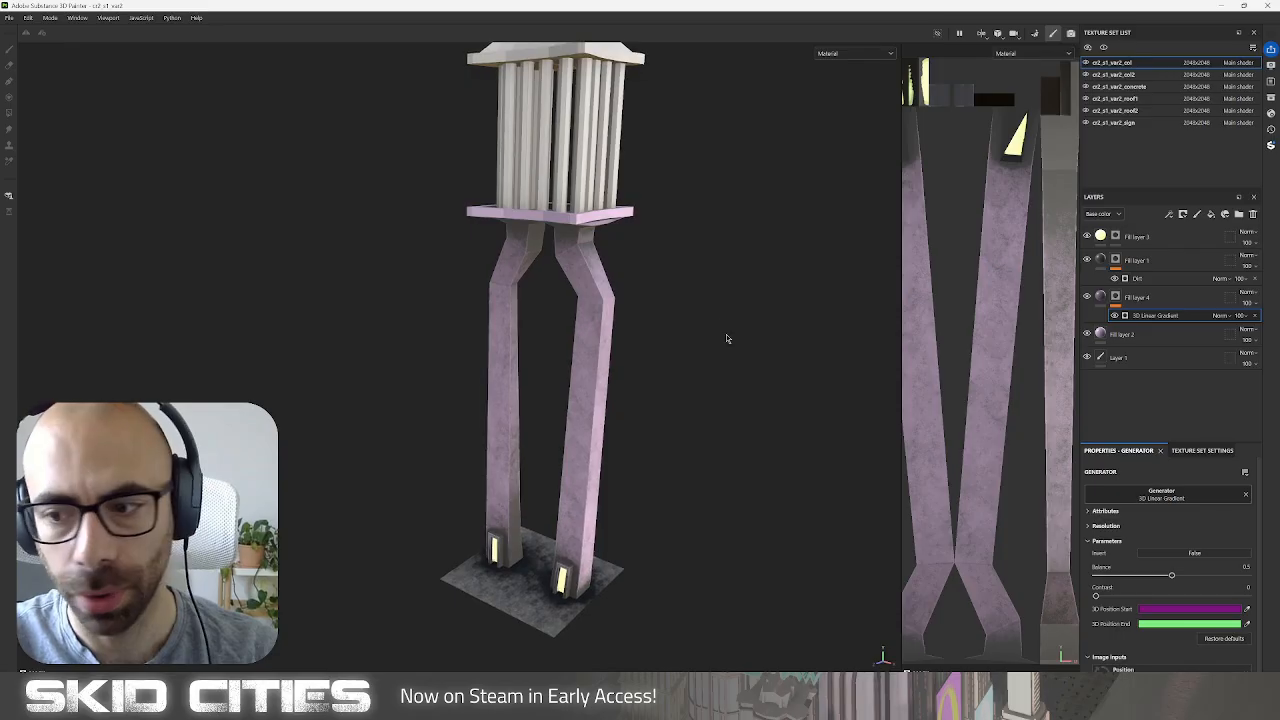
mouse_move(1171, 575)
mouse_down()
mouse_move(1198, 576)
mouse_move(1153, 577)
mouse_up()
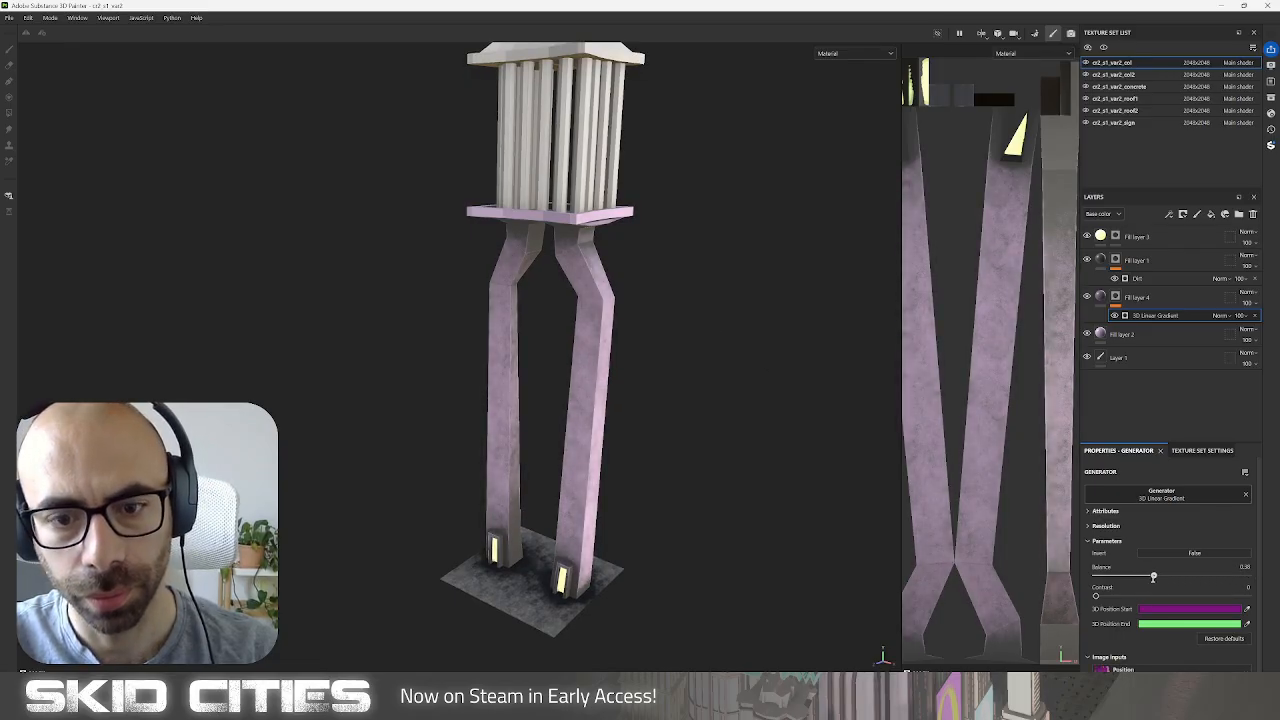
Change the base color of the gradient-masked Fill layer 4 to a very pale lilac.
click(1100, 298)
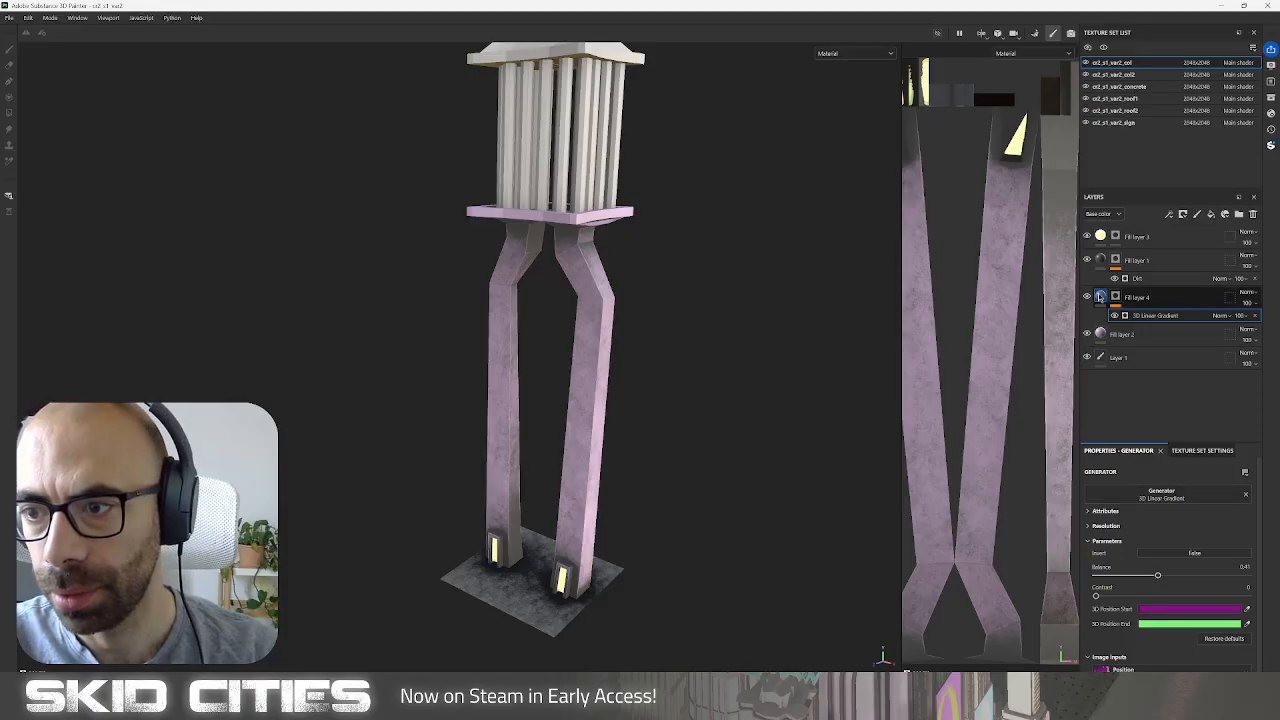
click(1138, 647)
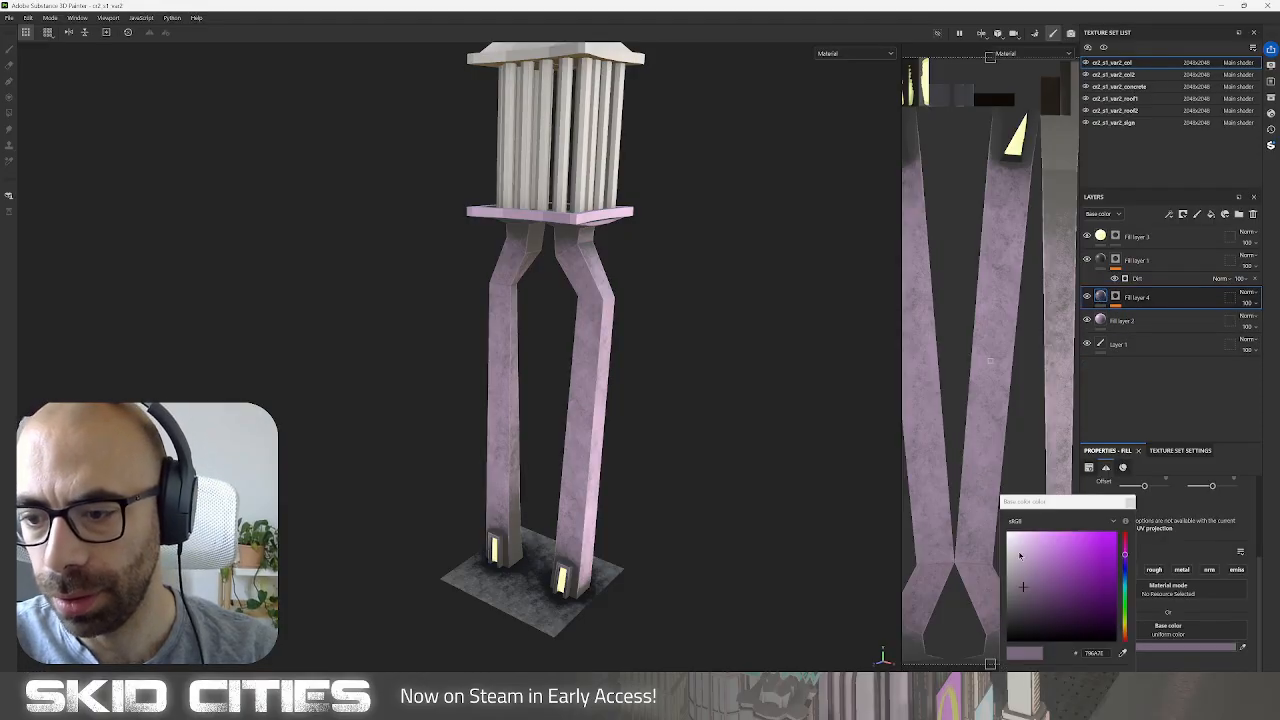
mouse_move(1020, 555)
mouse_down()
mouse_move(1029, 531)
mouse_move(1014, 535)
mouse_up()
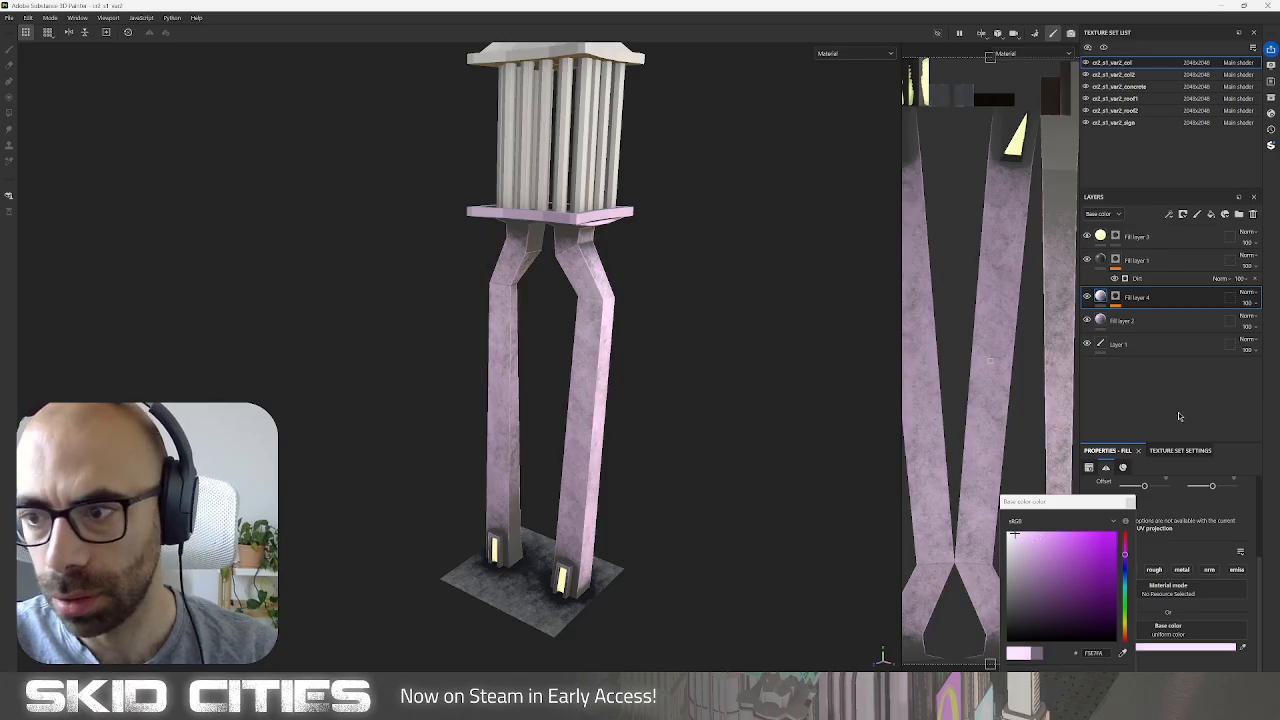
Lower the Balance of Fill layer 4's 3D Linear Gradient to about 0.17.
click(1119, 298)
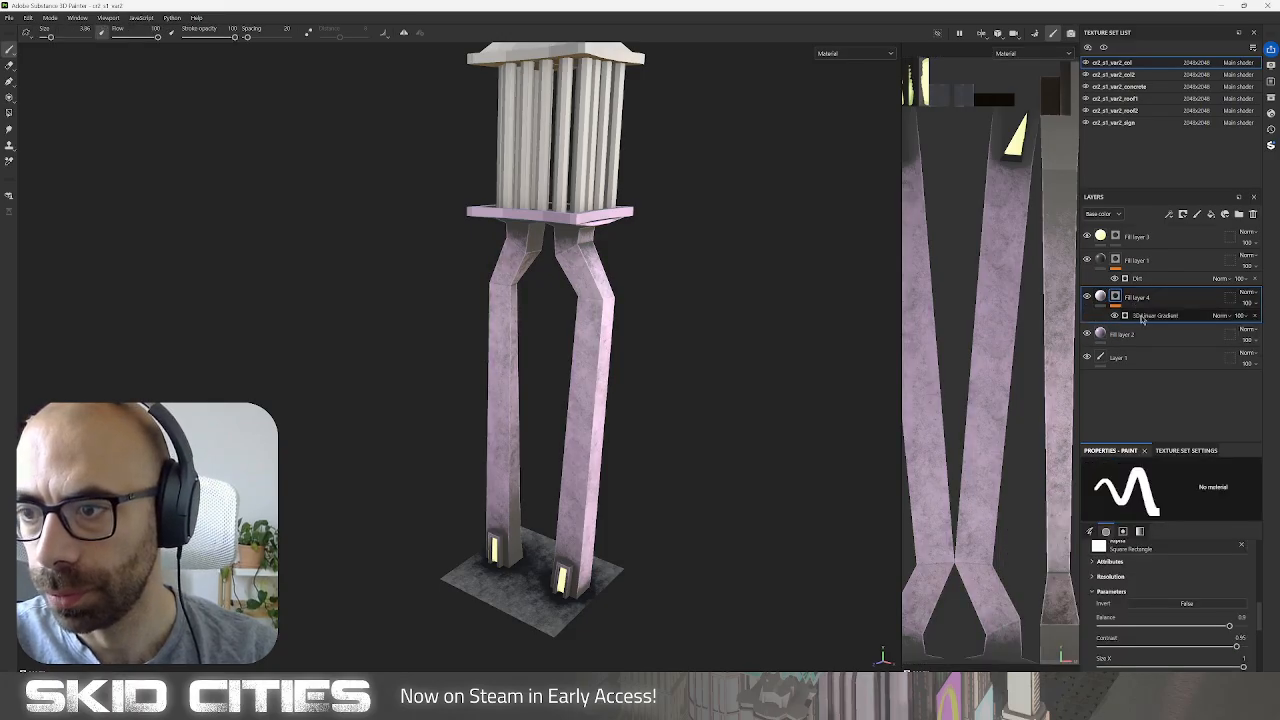
click(1142, 317)
drag(1158, 575, 1067, 576)
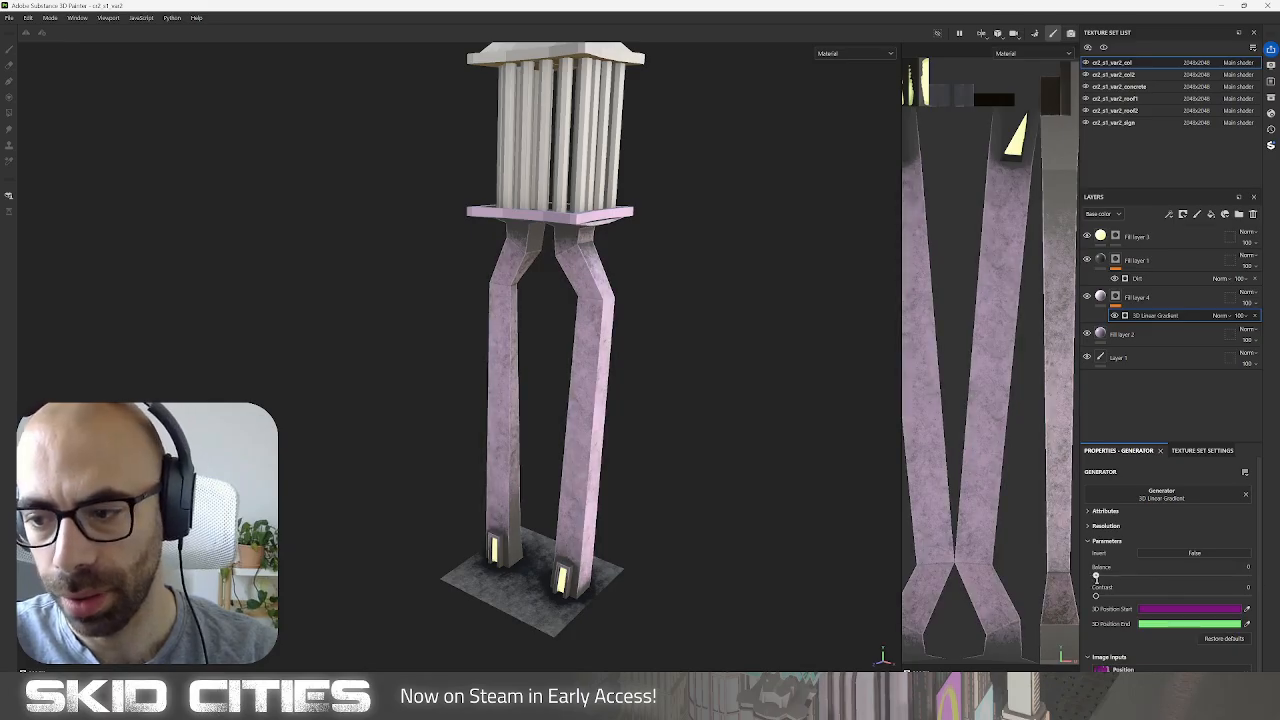
mouse_move(1133, 577)
mouse_down()
mouse_move(1150, 578)
mouse_move(1130, 578)
mouse_up()
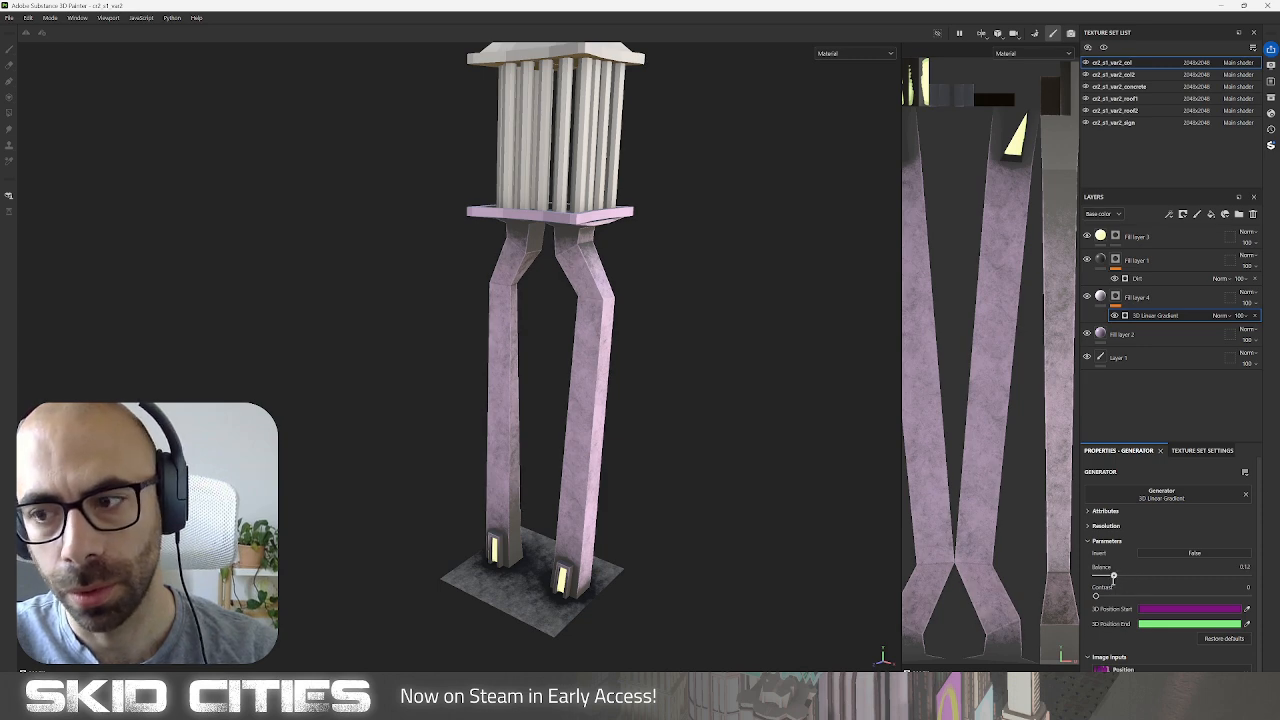
Darken the base color of the column's lilac Fill layer 2 to a muted medium purple.
click(1122, 334)
click(1150, 645)
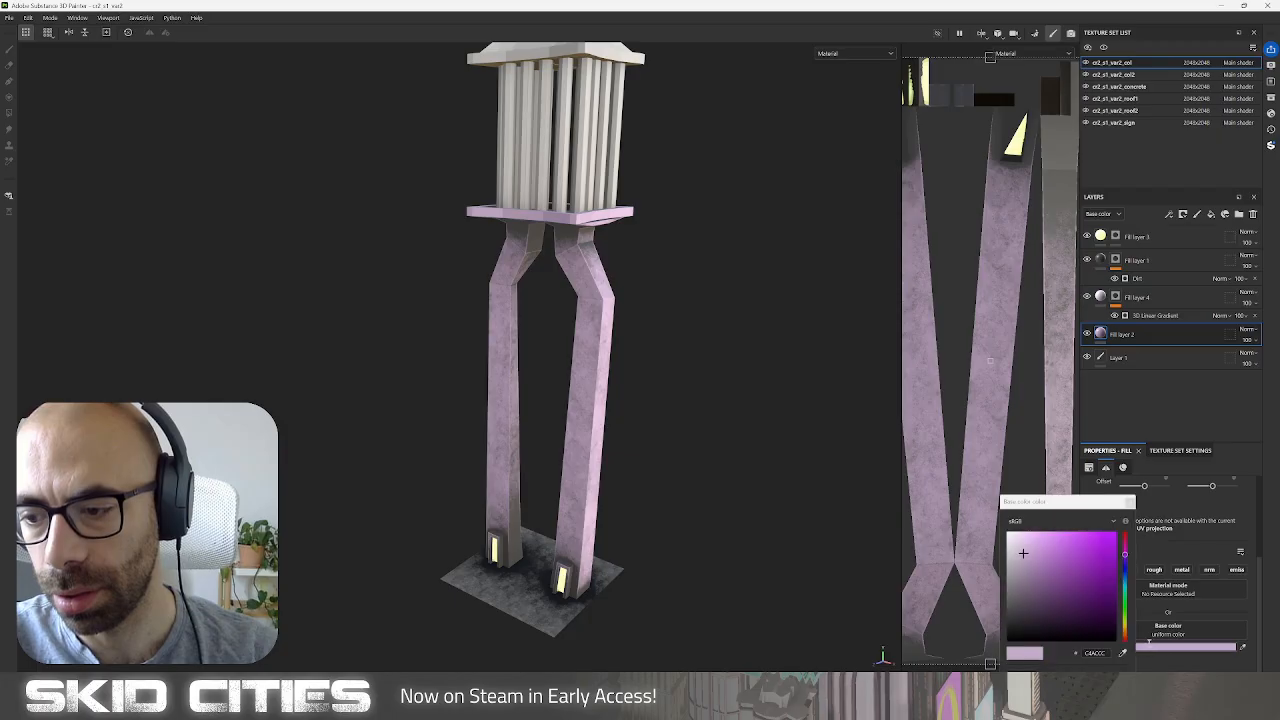
click(1024, 569)
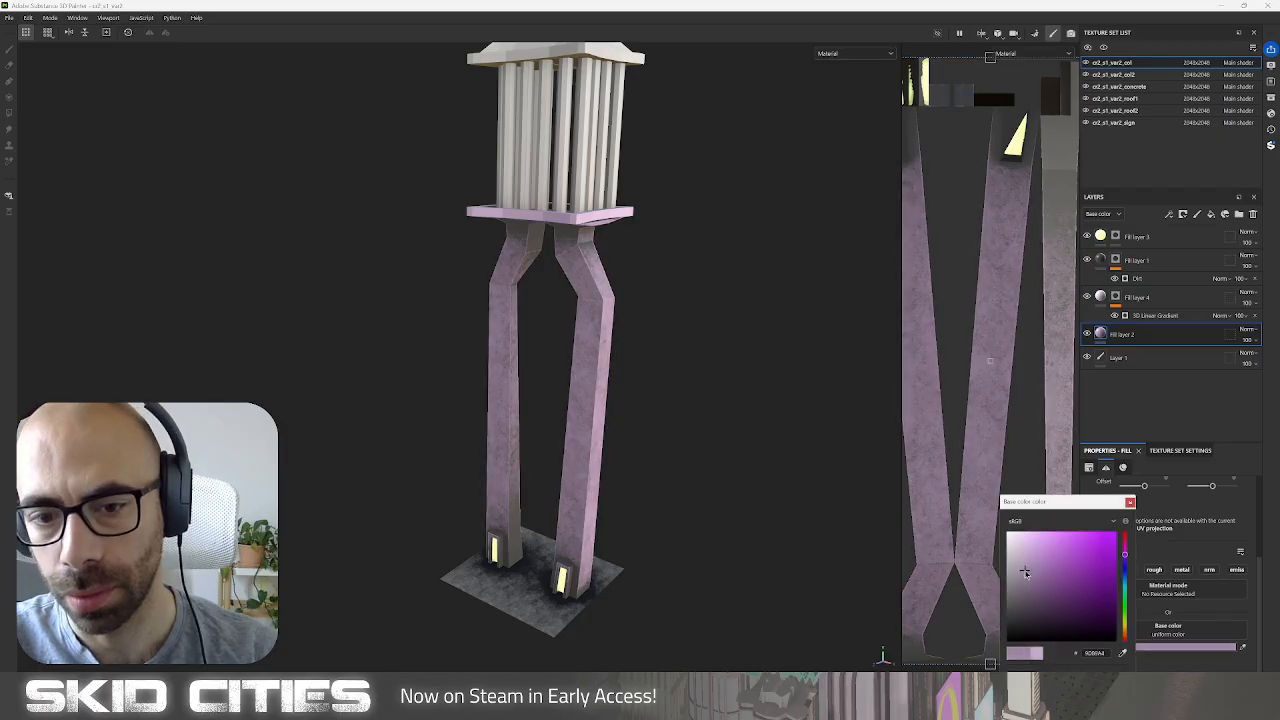
drag(1025, 572, 1025, 577)
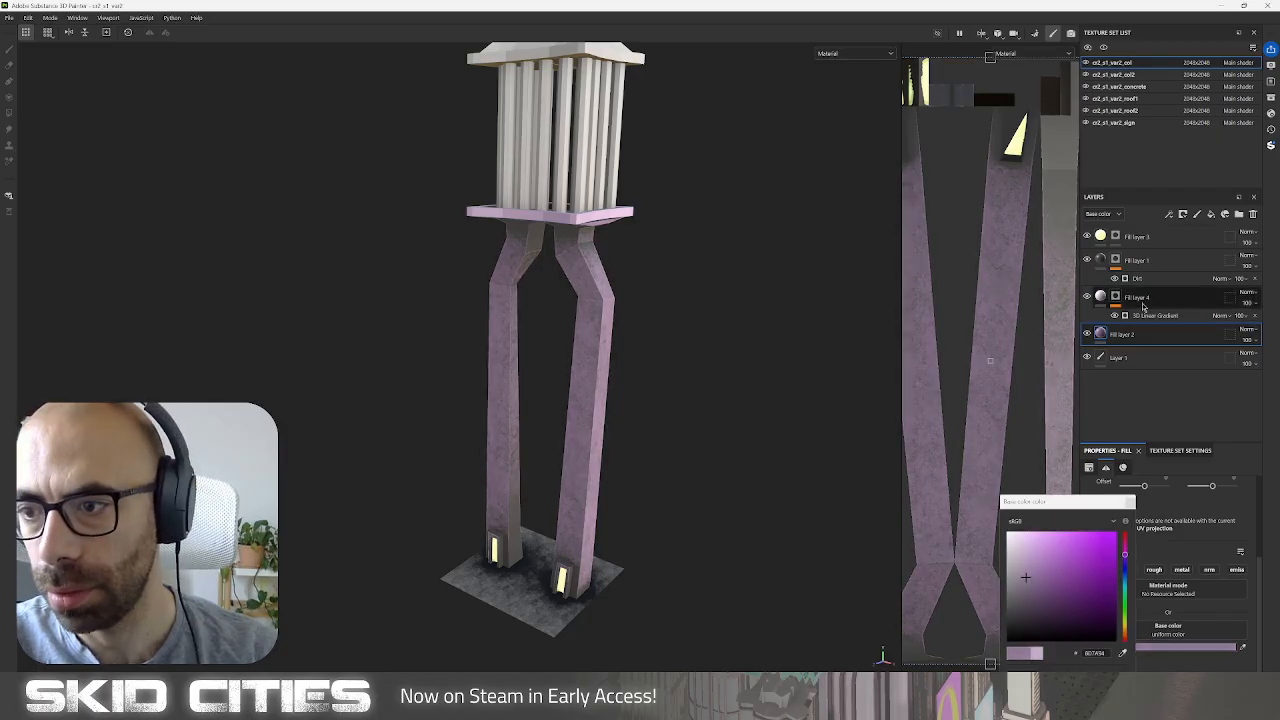
Set the Balance of the 3D Linear Gradient on Fill layer 4 to about 0.33.
click(1155, 315)
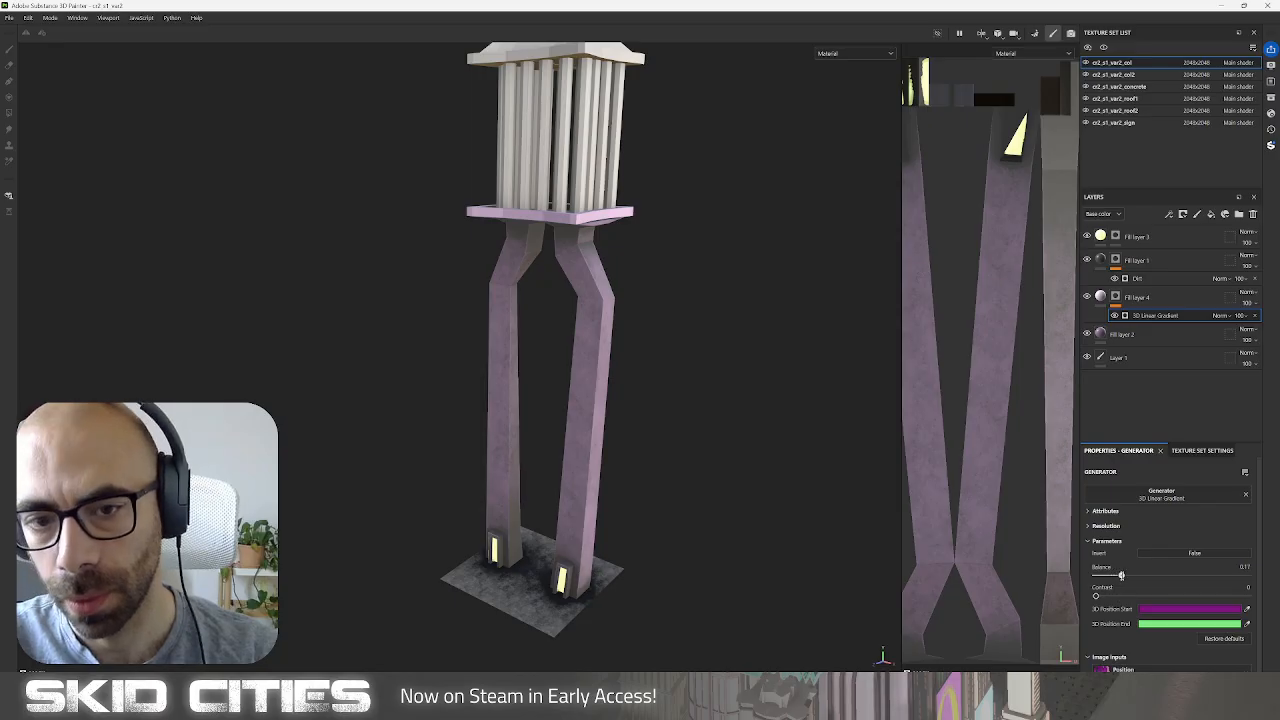
drag(1121, 576, 1146, 577)
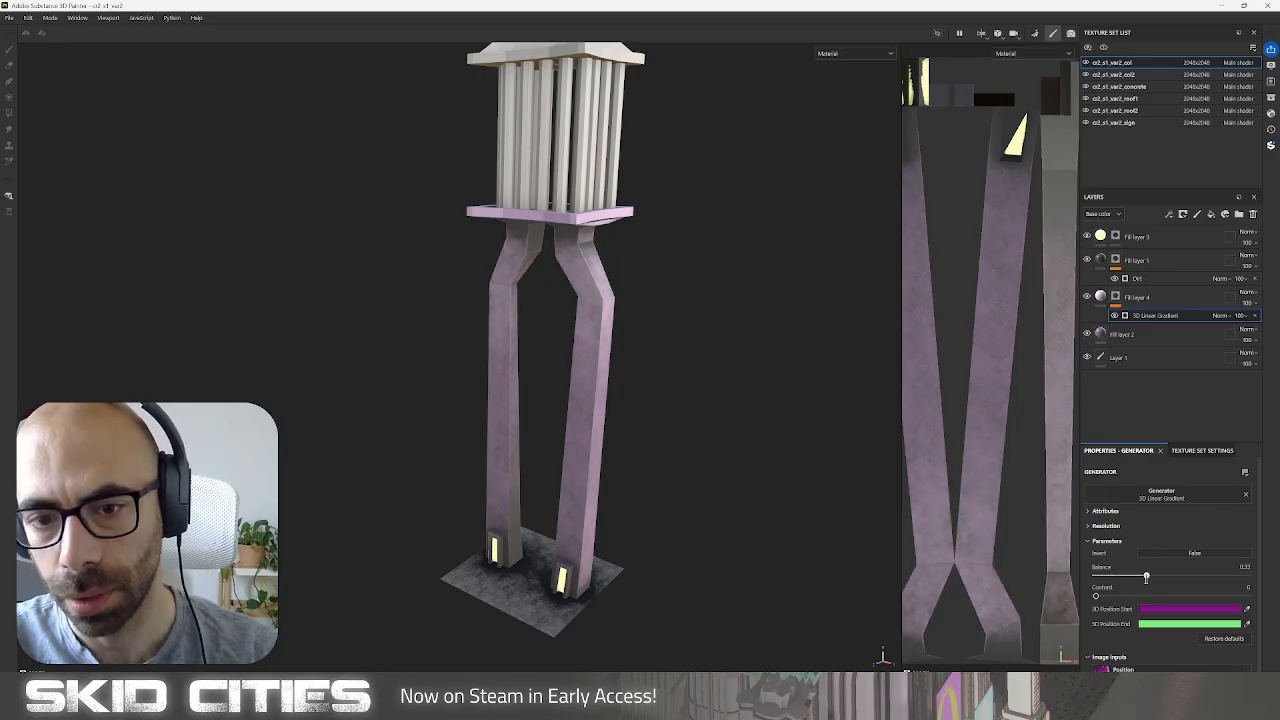
alt+drag(640, 440, 617, 399)
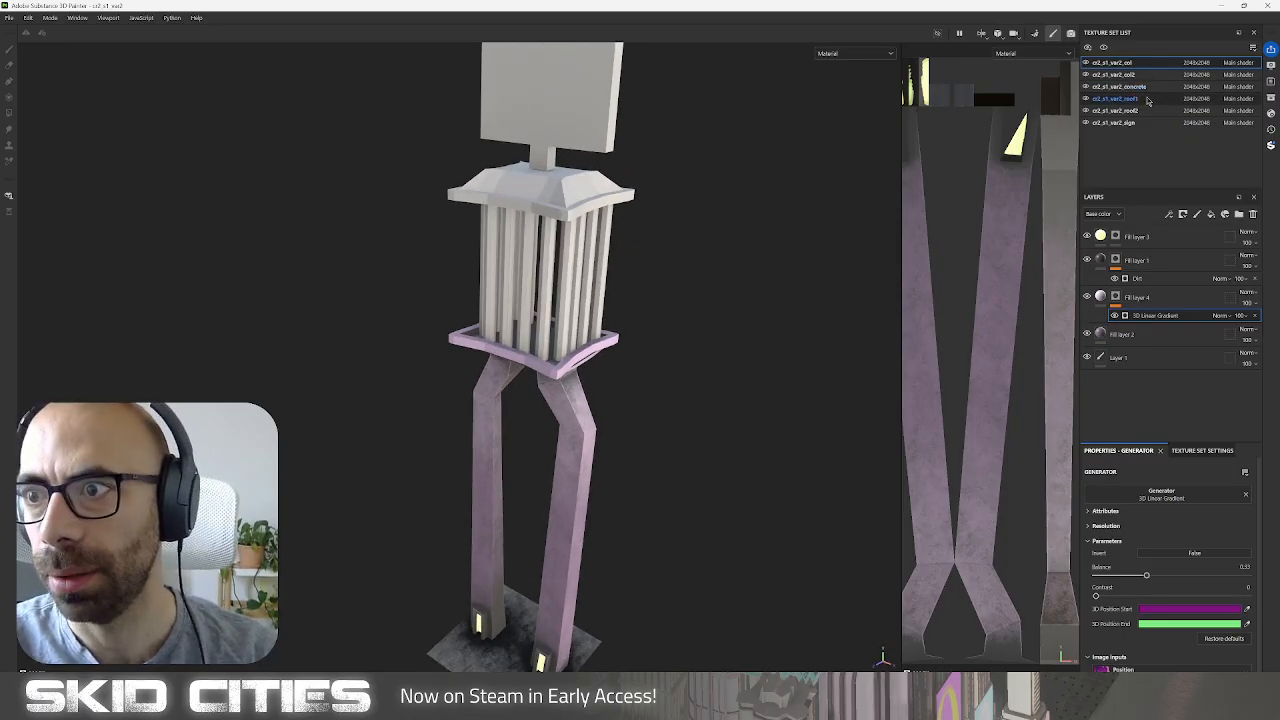
Delete the green fill layer from the cr2_s1_var2_roof1 texture set.
click(1116, 98)
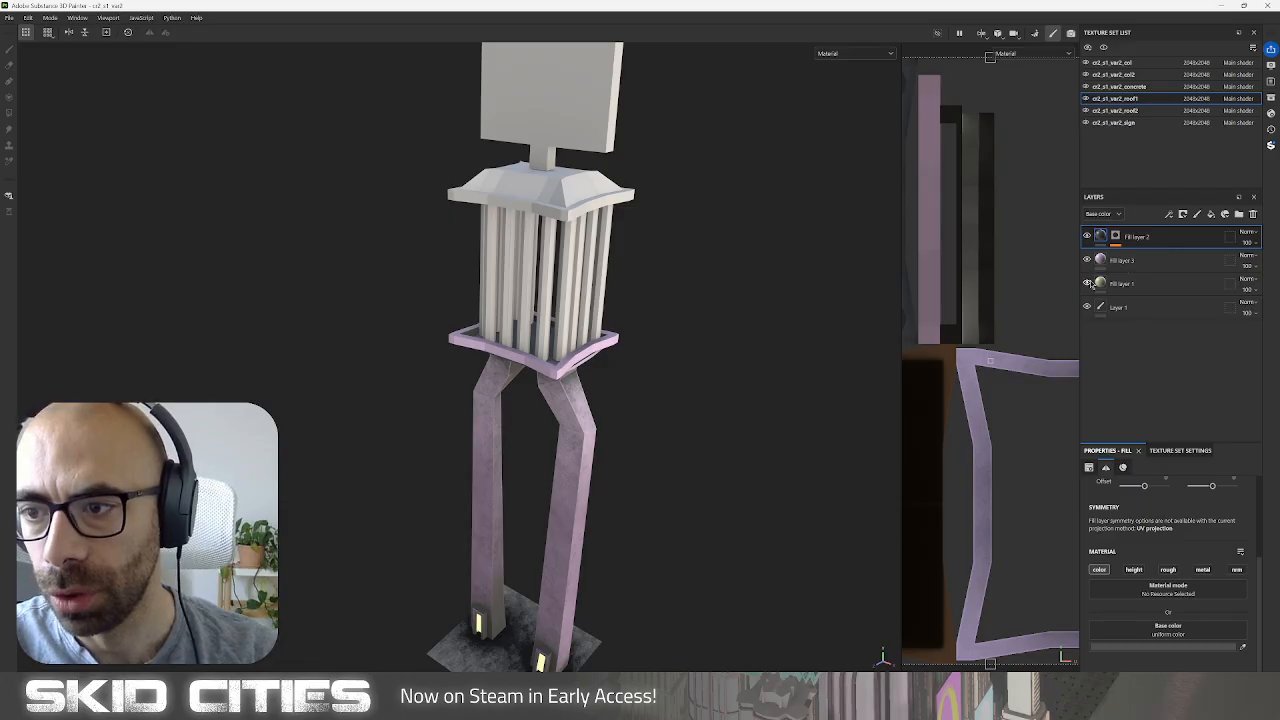
click(1206, 290)
key(Delete)
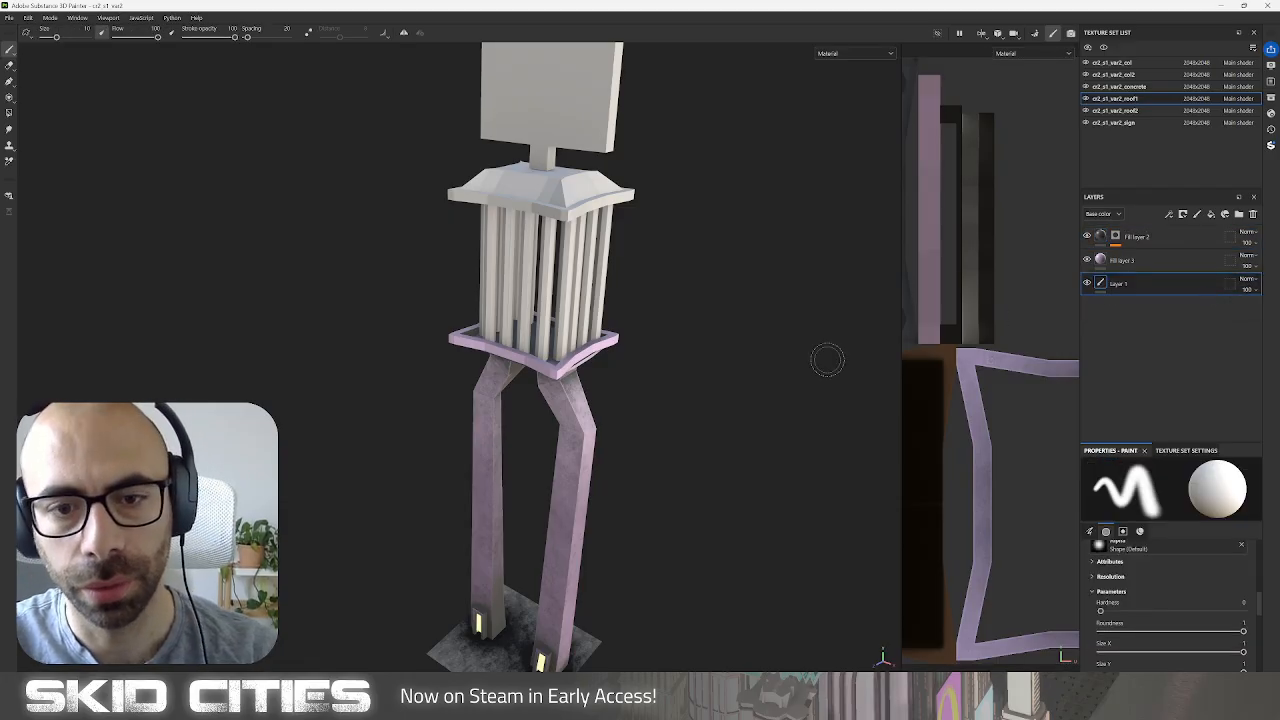
Copy the Dirt-masked layer and the lilac fill layer from cr2_s1_var2_roof1 into the cr2_s1_var2_roof2 texture set.
alt+drag(554, 444, 597, 457)
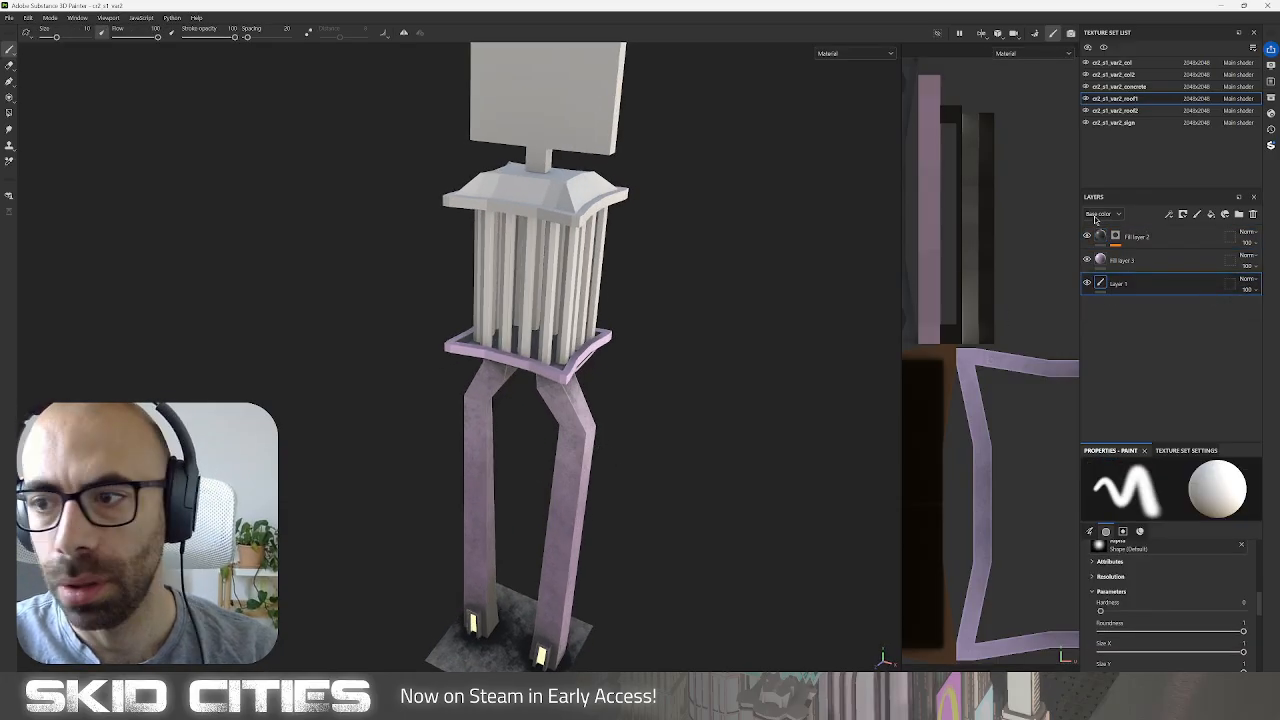
click(1144, 243)
shift+click(1146, 264)
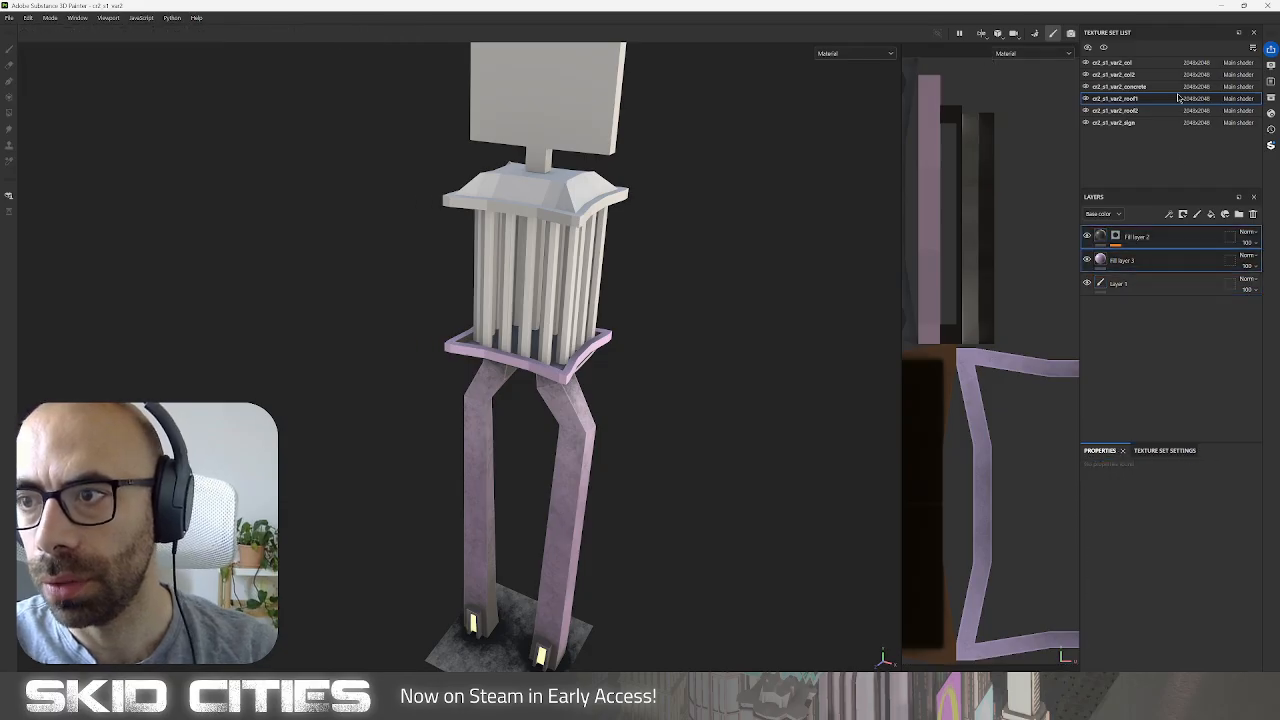
click(1157, 110)
key(ctrl+v)
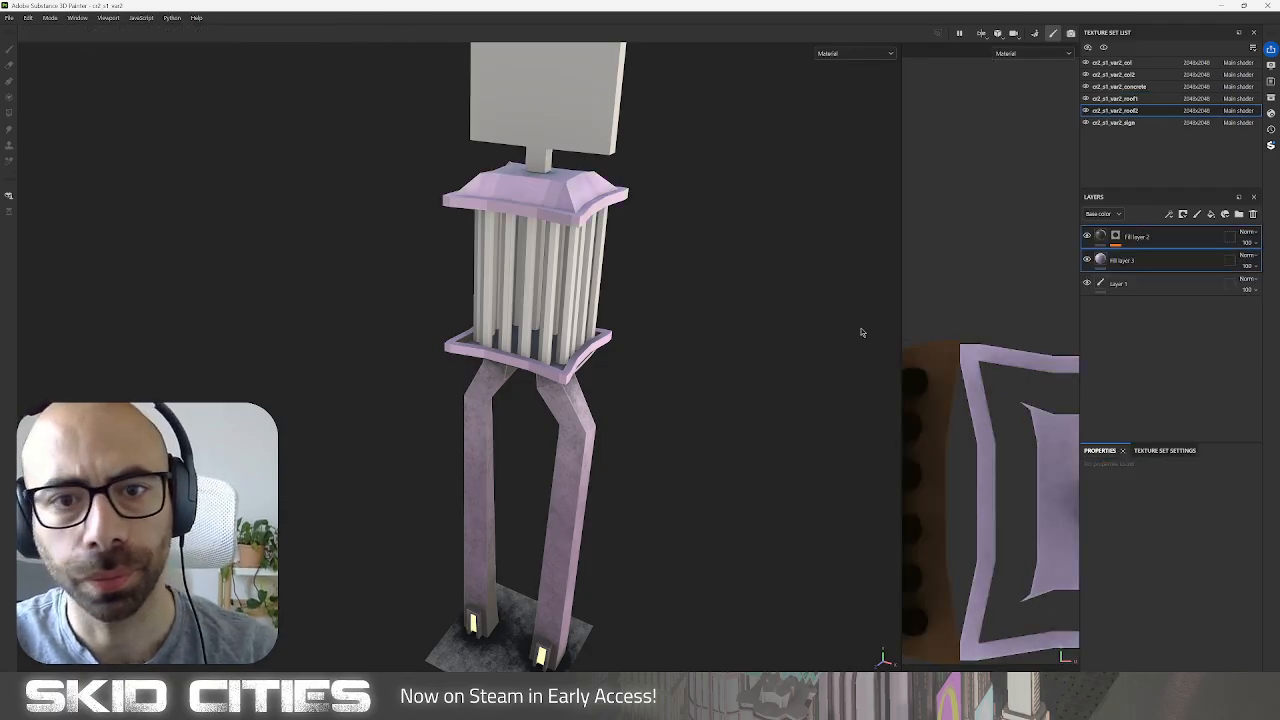
Raise the Dirt Level of the roof2 layer's Dirt generator to about 0.77.
alt+drag(860, 331, 730, 328)
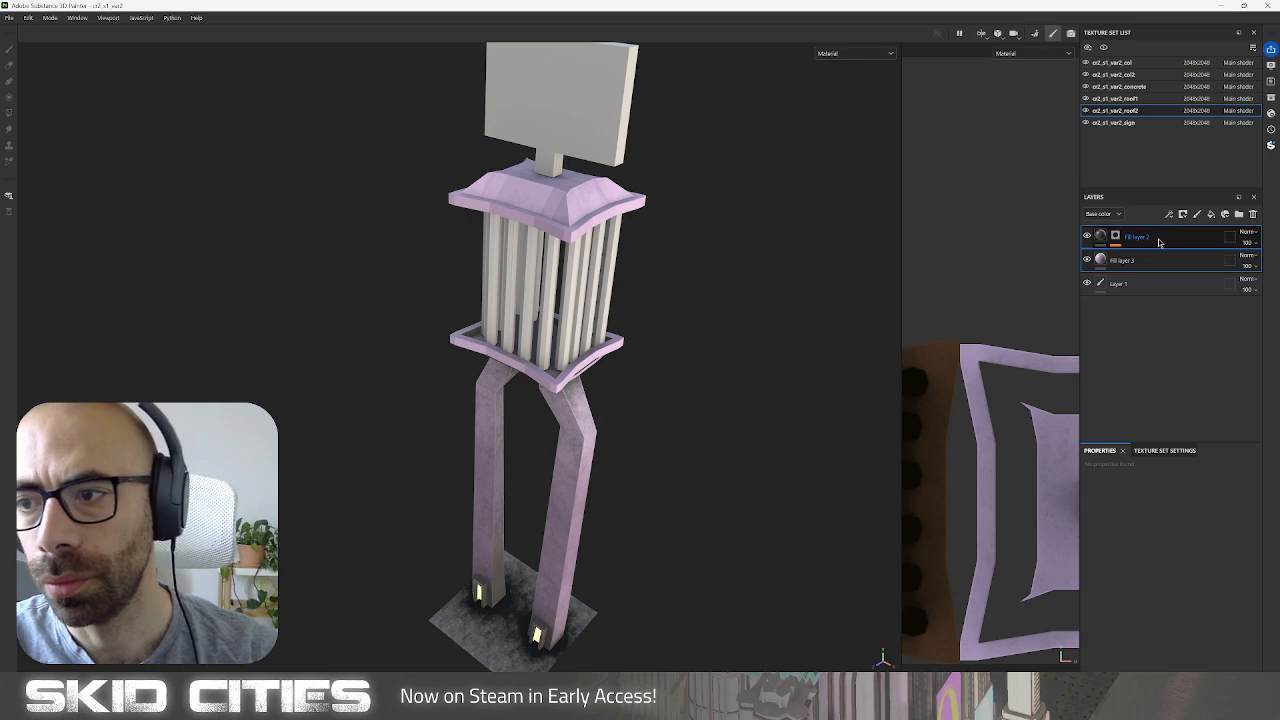
click(1159, 242)
click(1118, 244)
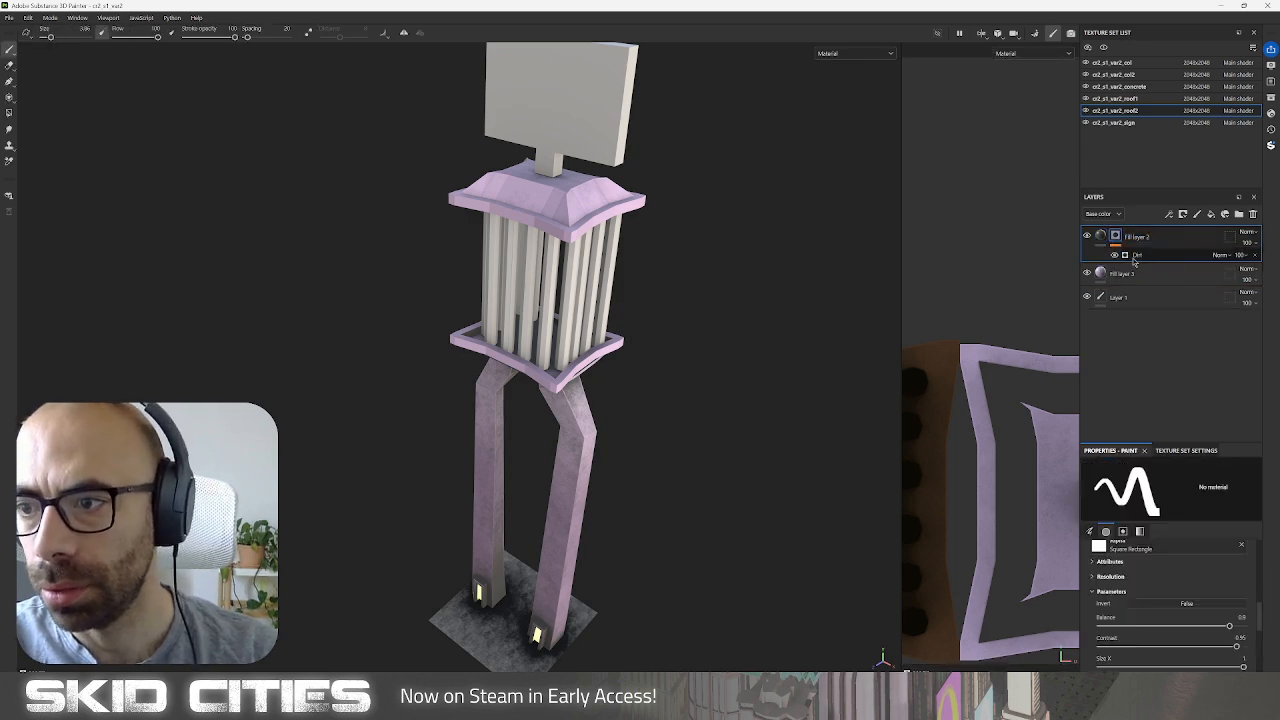
click(1148, 256)
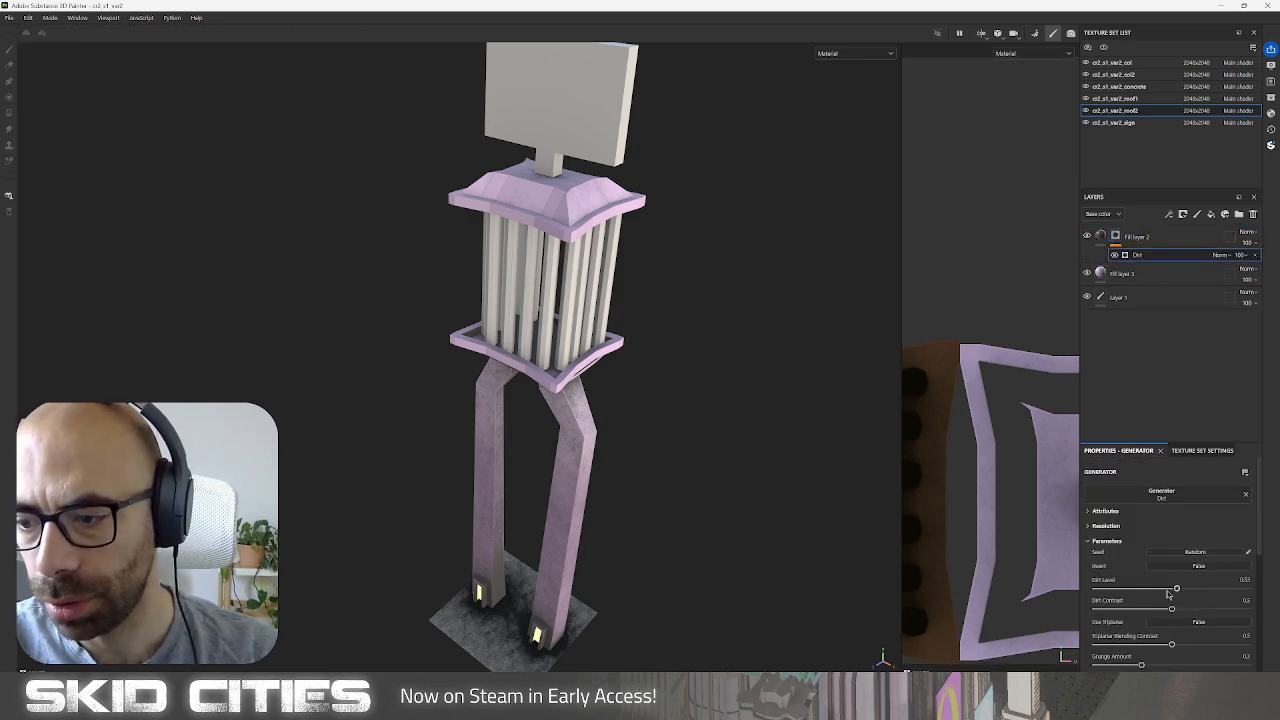
drag(1176, 590, 1213, 589)
alt+drag(647, 371, 728, 385)
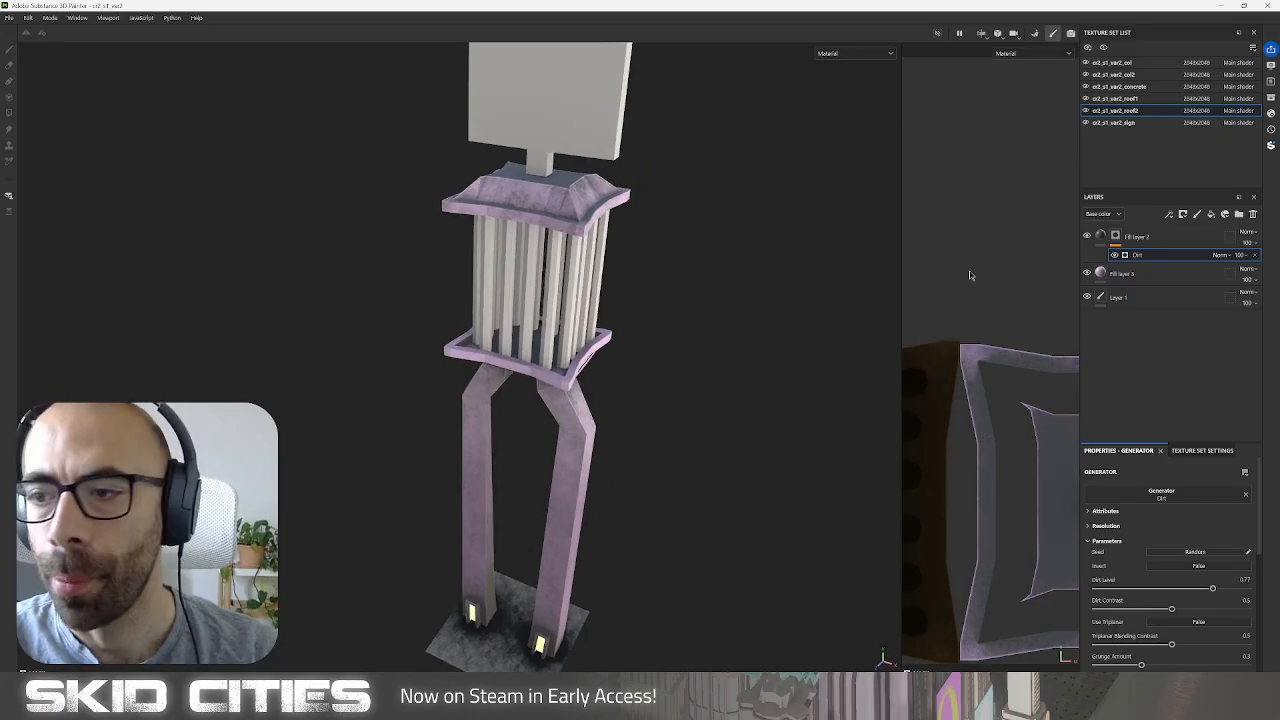
Add a fill layer to the cr2_s1_var2_col2 texture set and give it a pale yellow-green base color.
click(1125, 74)
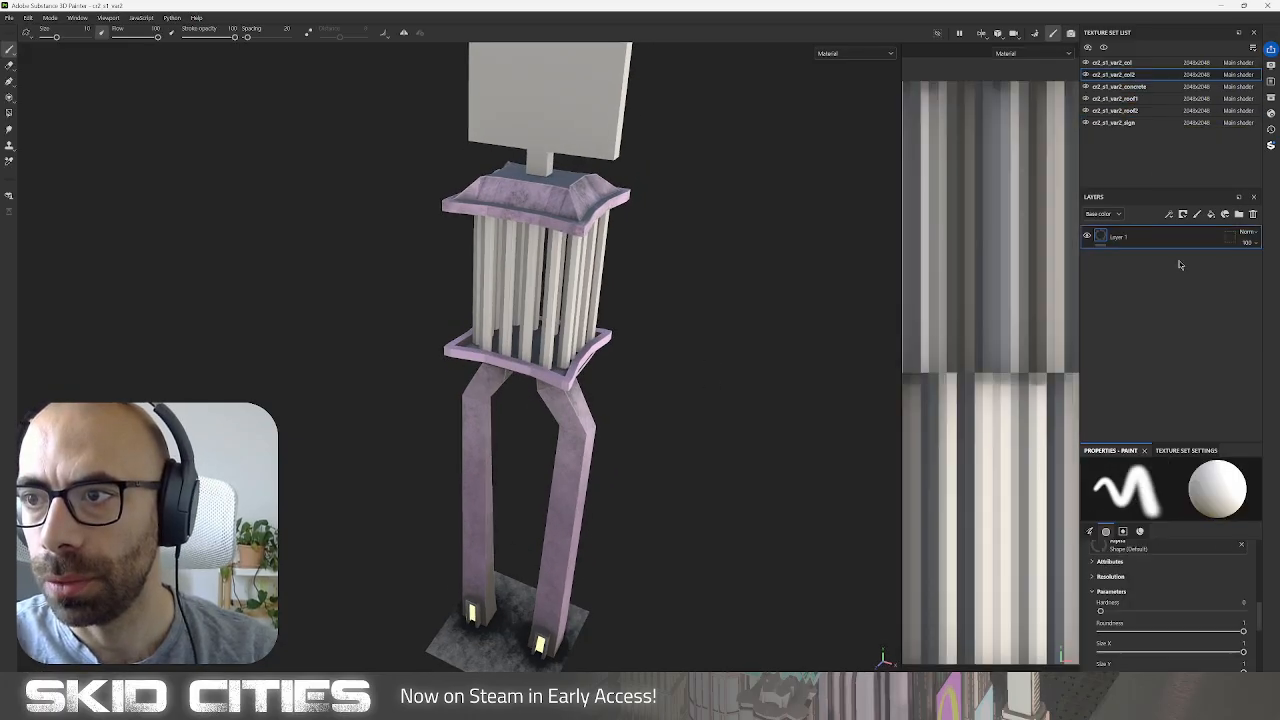
click(1212, 216)
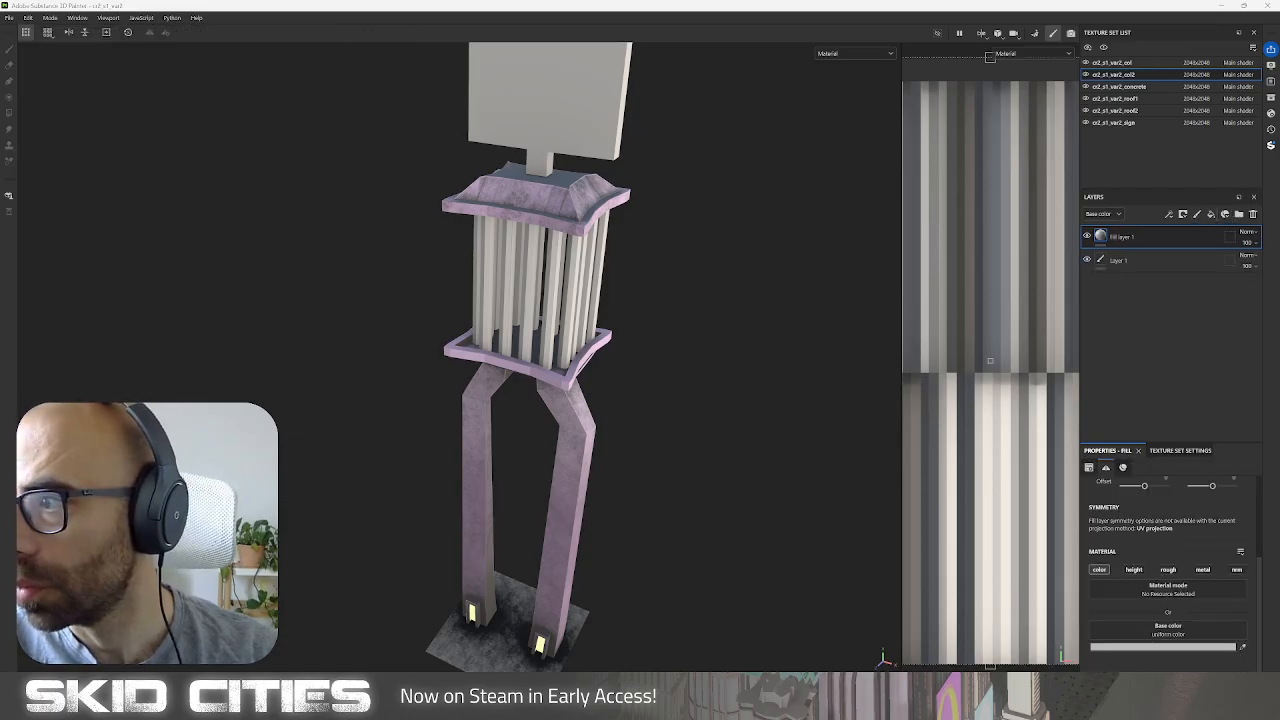
click(1165, 646)
click(1023, 551)
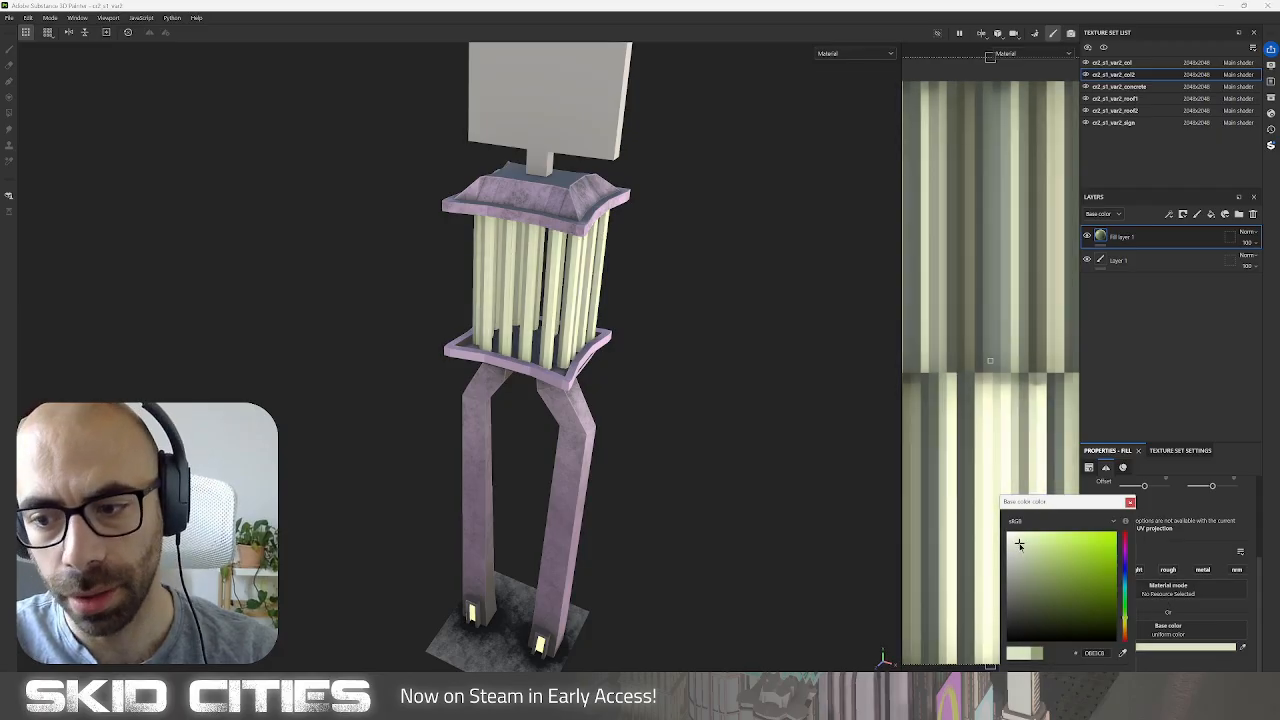
click(1017, 535)
click(1031, 537)
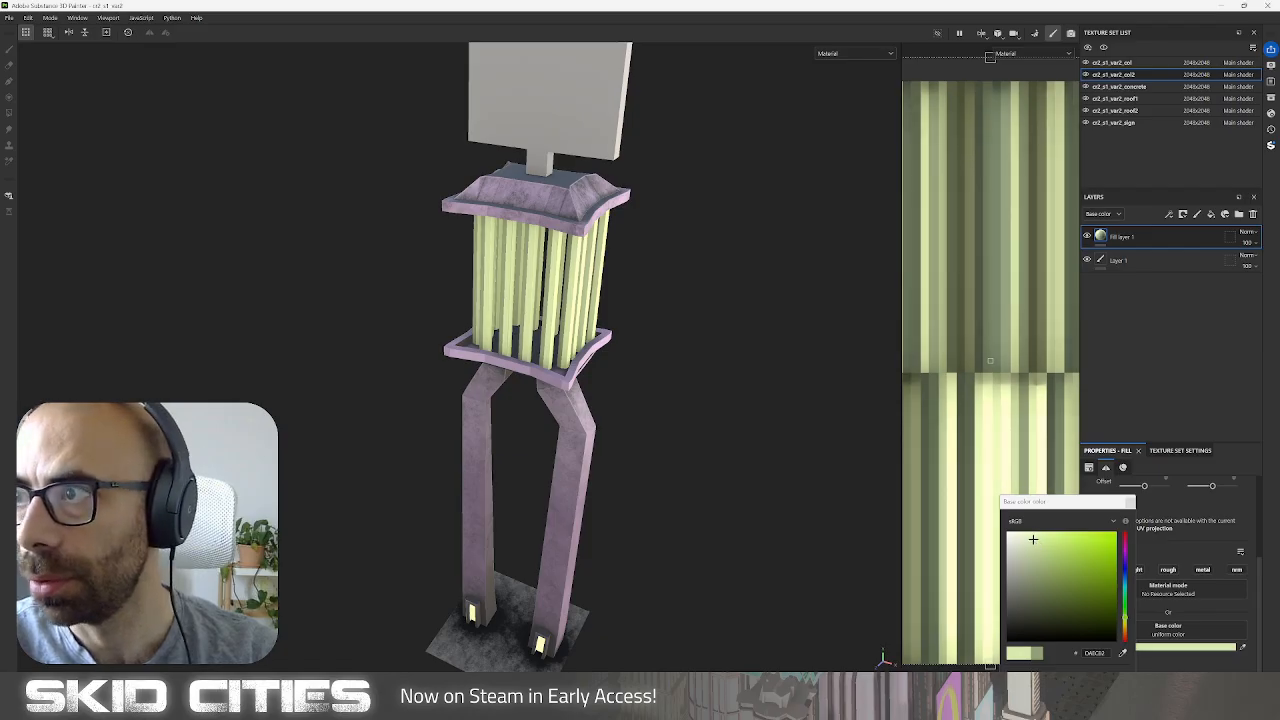
Check the PALETTE_NEW swatches in Figma and set the col2 fill layer's base color to muted green 99A285.
drag(385, 208, 300, 185)
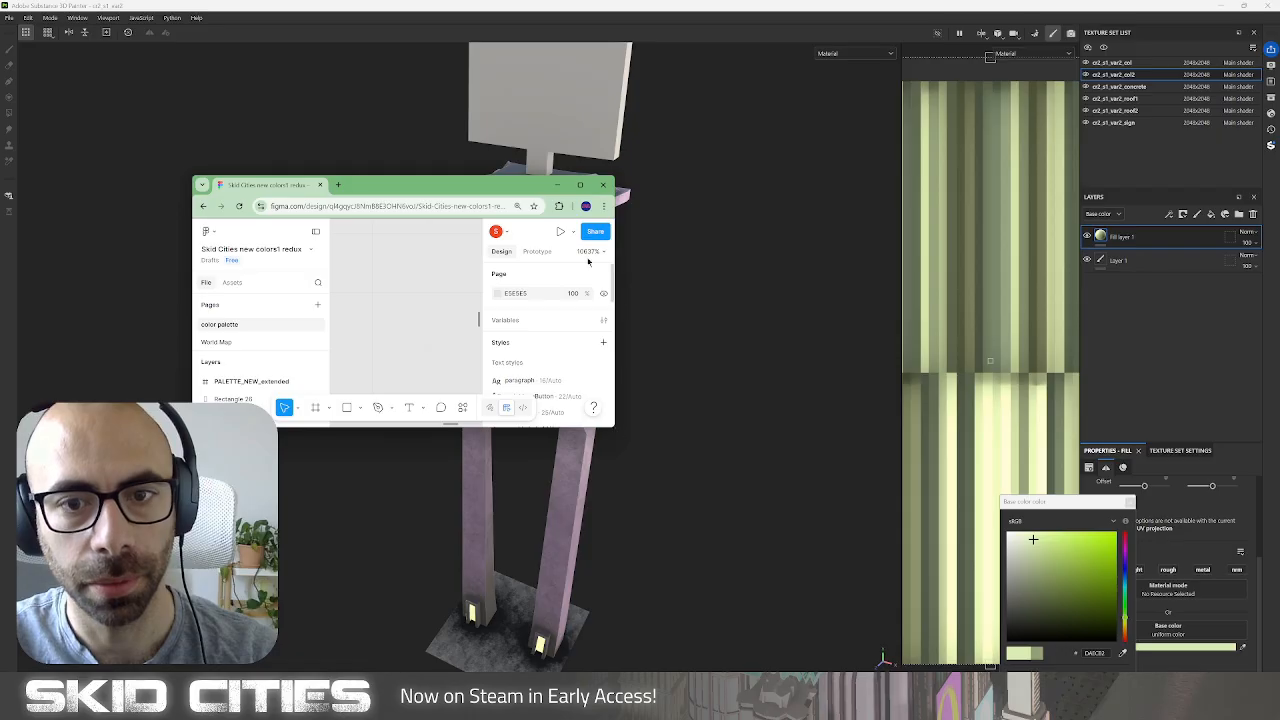
click(580, 184)
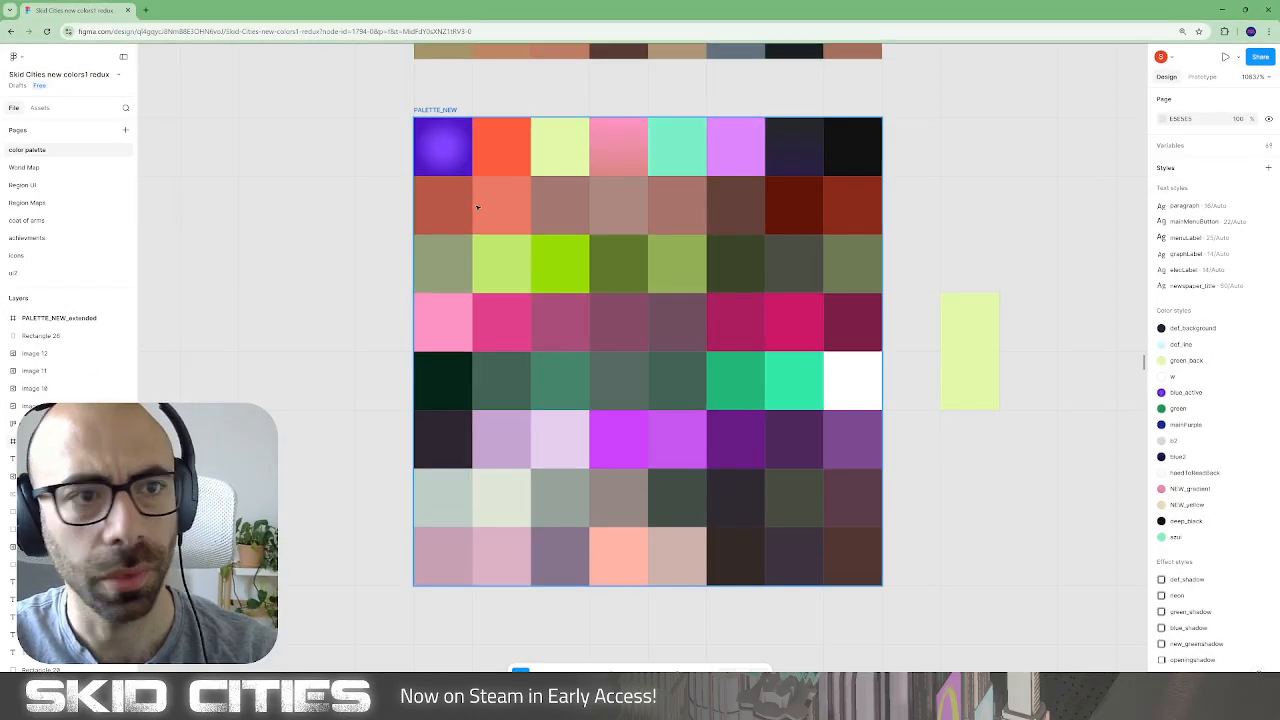
drag(229, 10, 1279, 62)
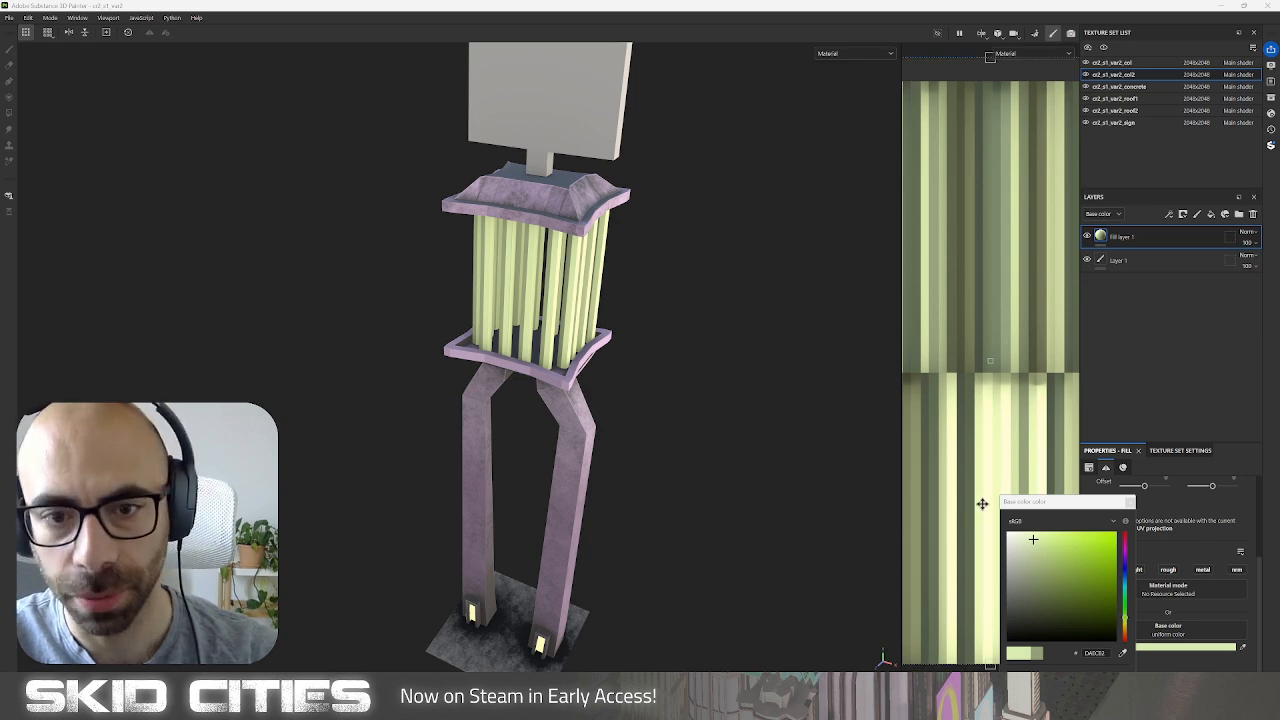
drag(1037, 544, 1026, 572)
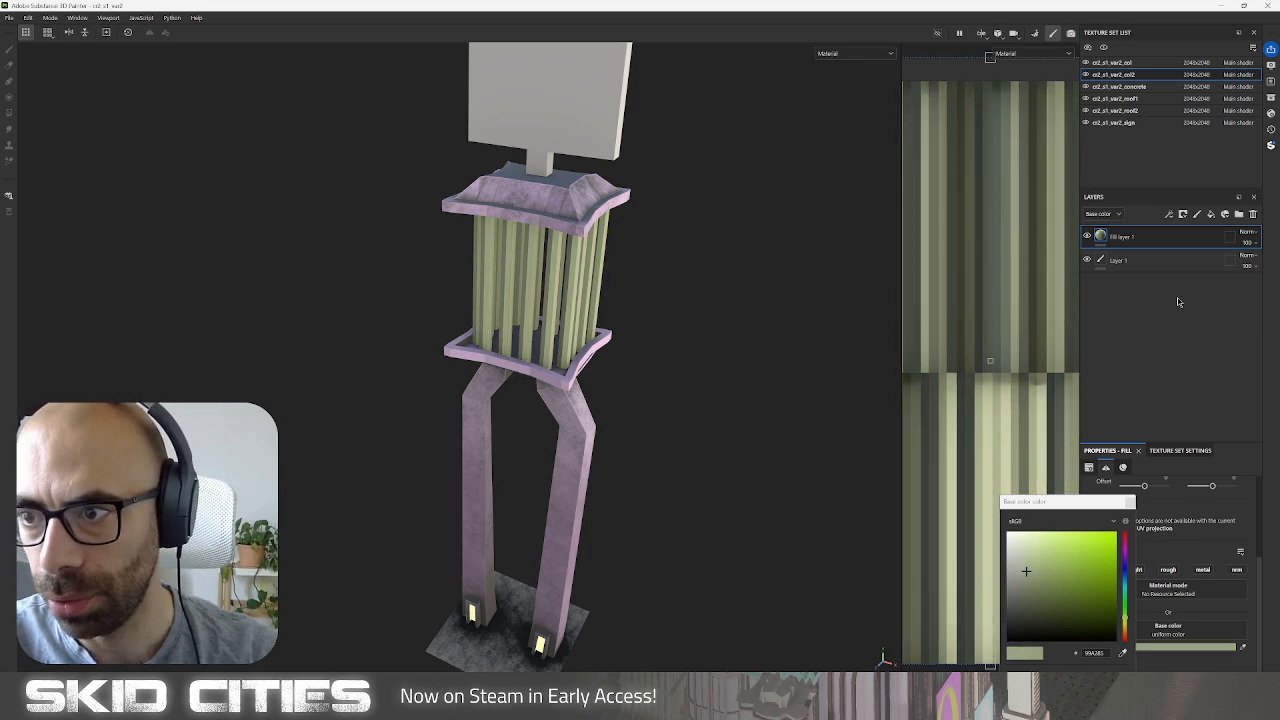
Duplicate the muted green fill layer and darken the copy's base color to olive 5C634D.
click(1176, 238)
key(ctrl+d)
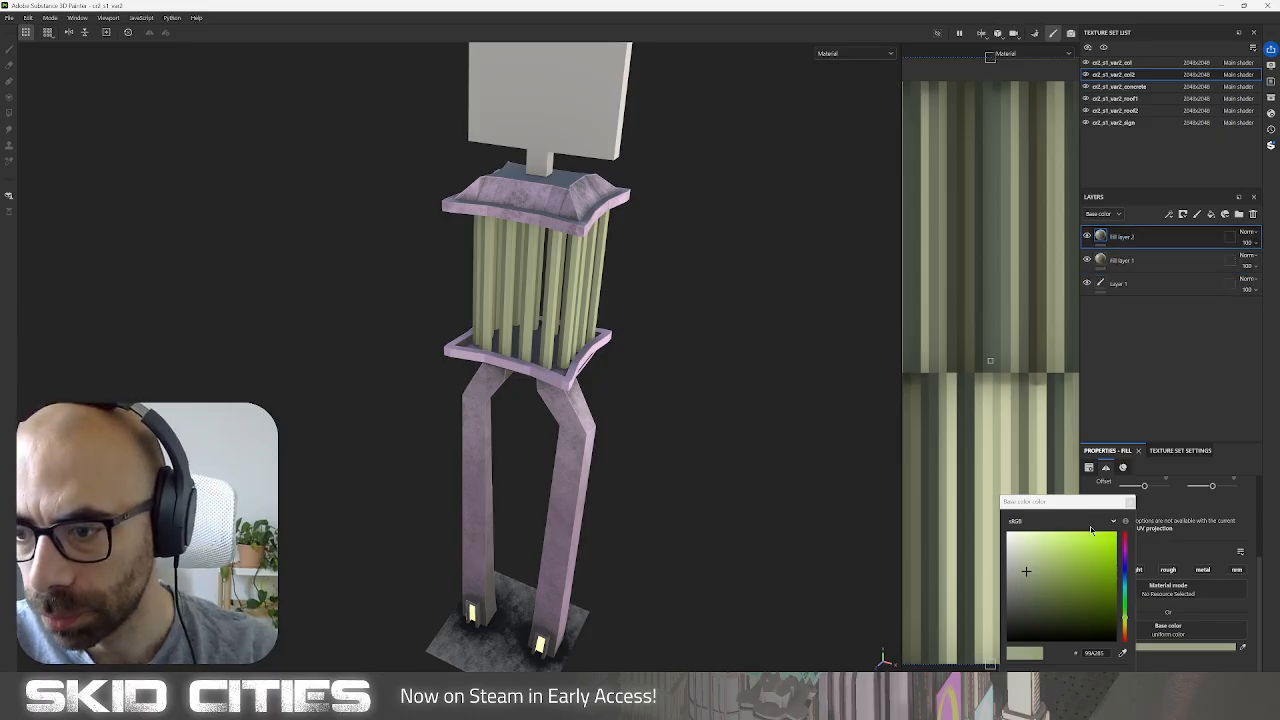
drag(1030, 582, 1031, 600)
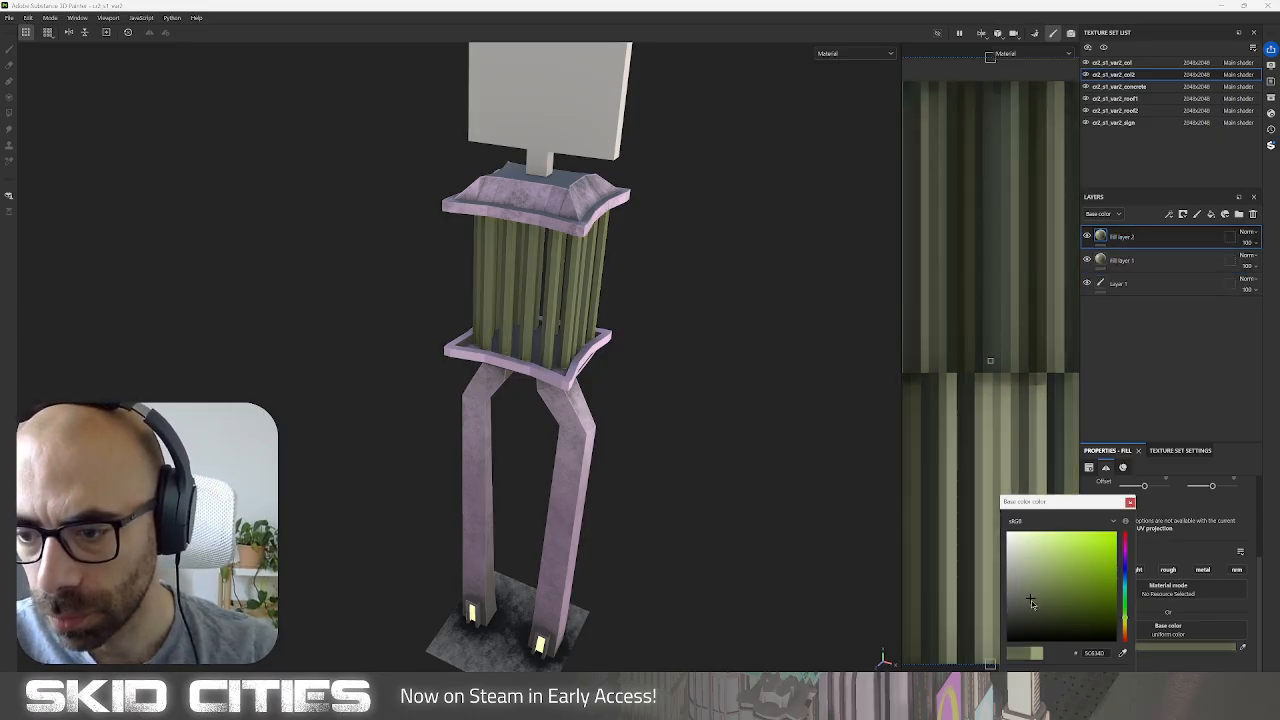
Add a black mask with an empty generator to the darker Fill layer 2.
right_click(1143, 236)
click(1172, 279)
right_click(1117, 236)
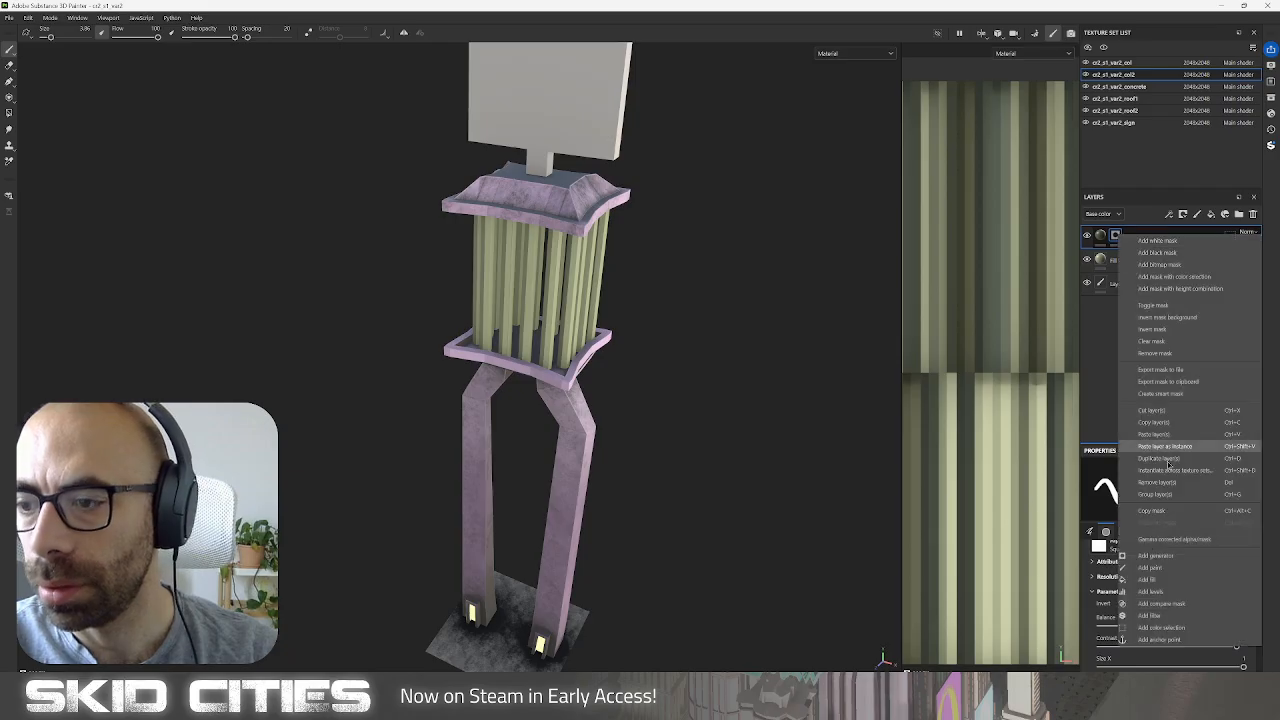
click(1160, 555)
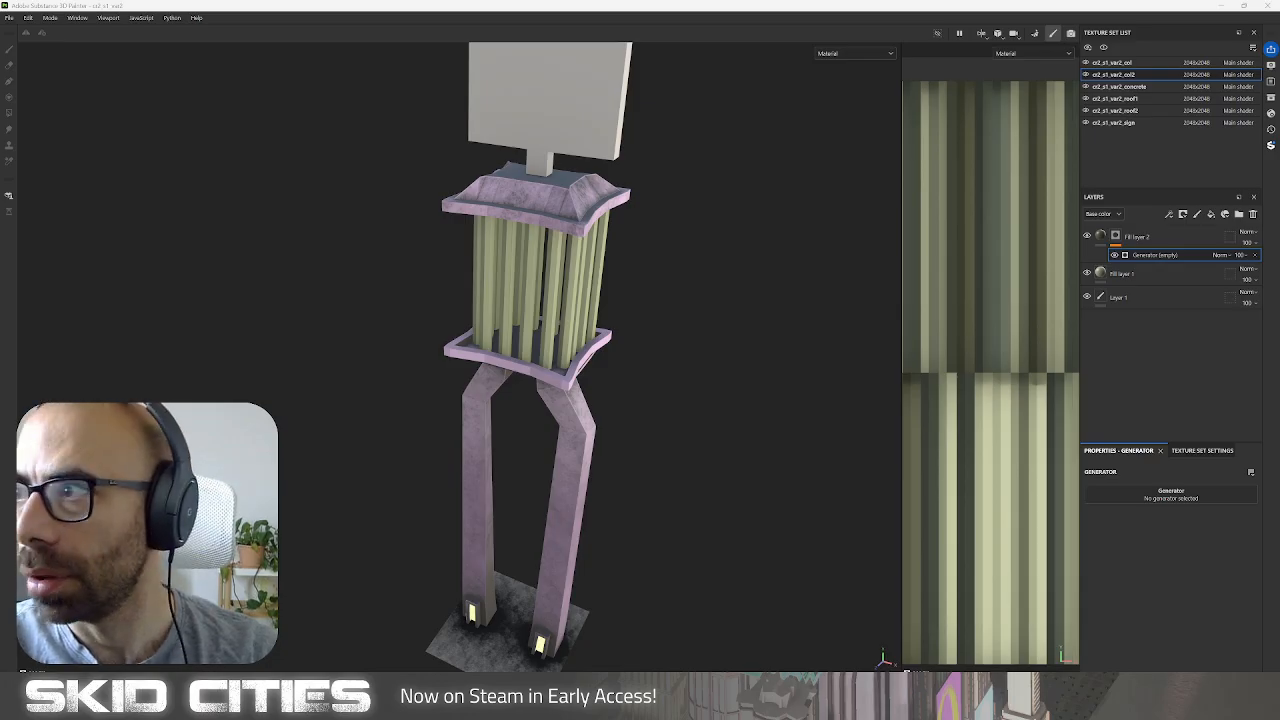
Try to assign a Dirt resource to the empty generator by searching for "dirt".
click(1171, 495)
text(dirt)
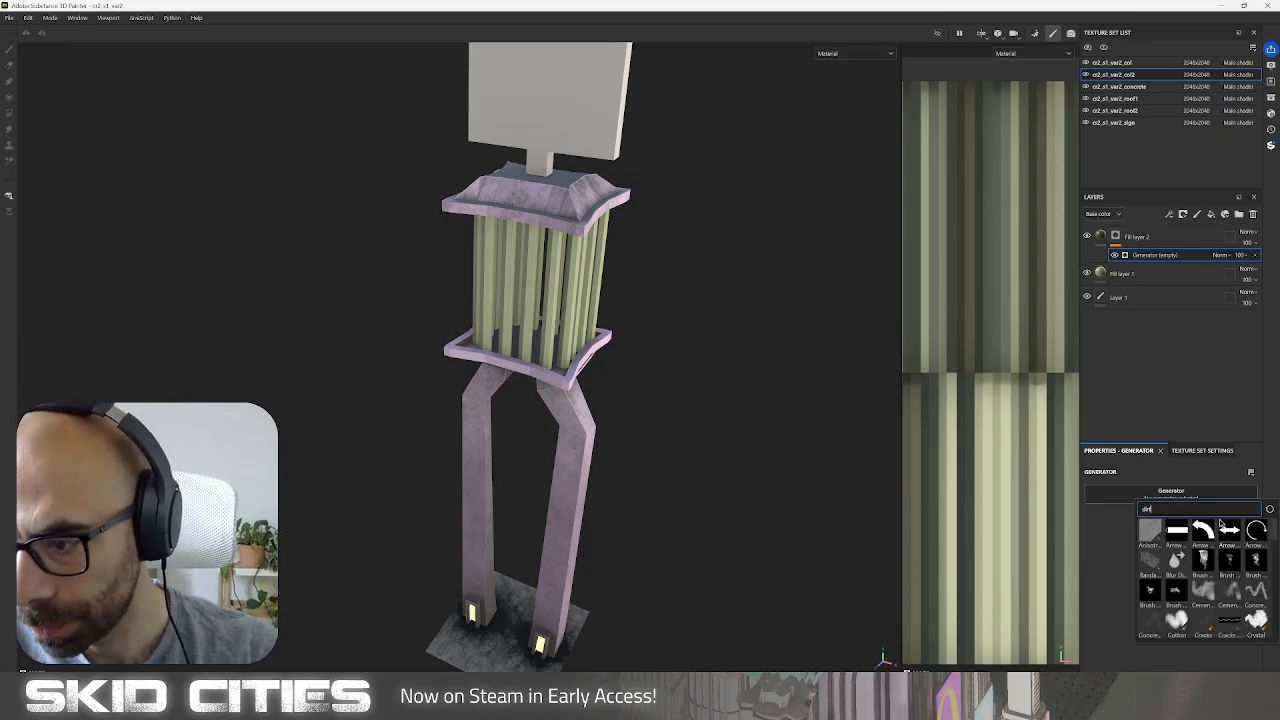
click(1230, 380)
click(1196, 491)
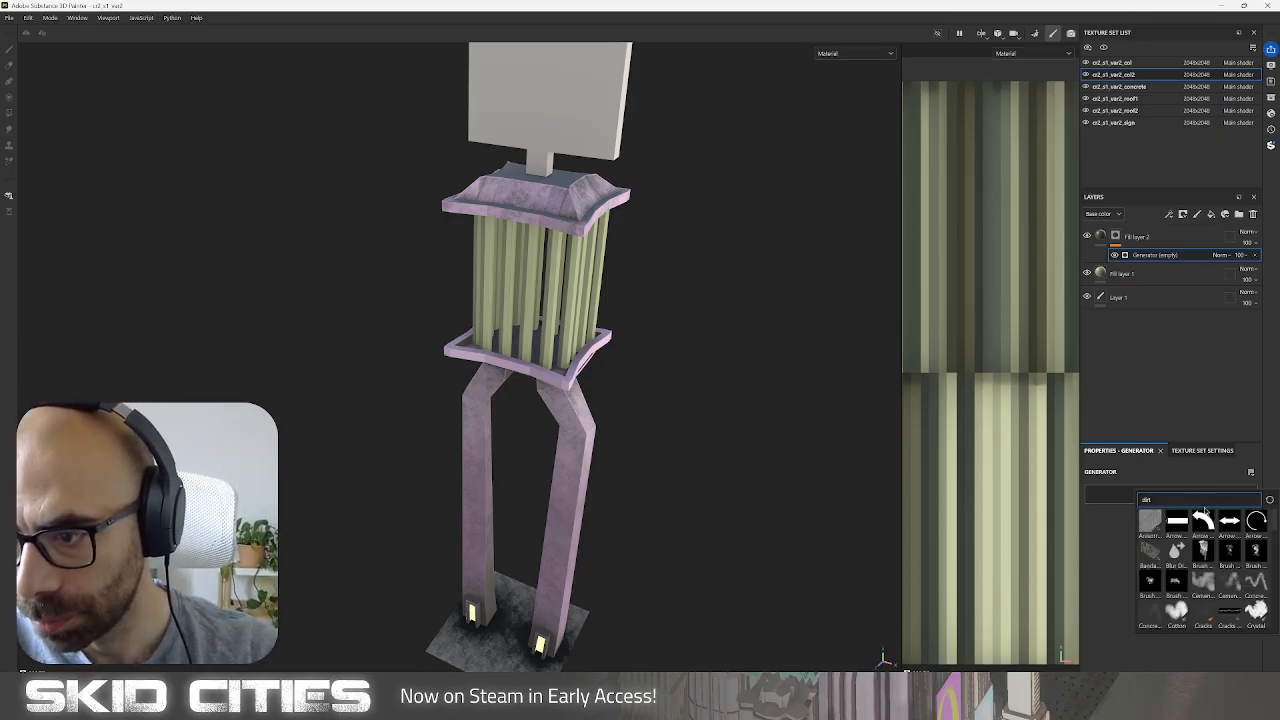
scroll(1228, 561, down, 3)
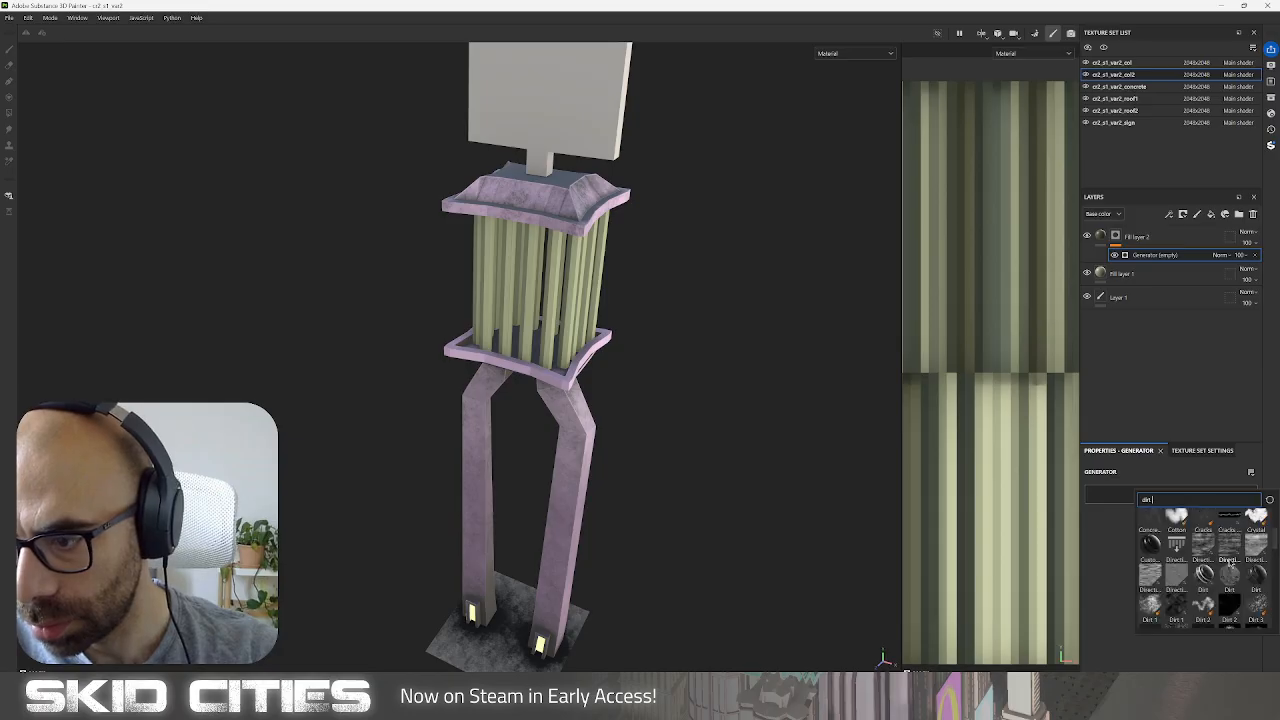
click(1231, 575)
click(1180, 494)
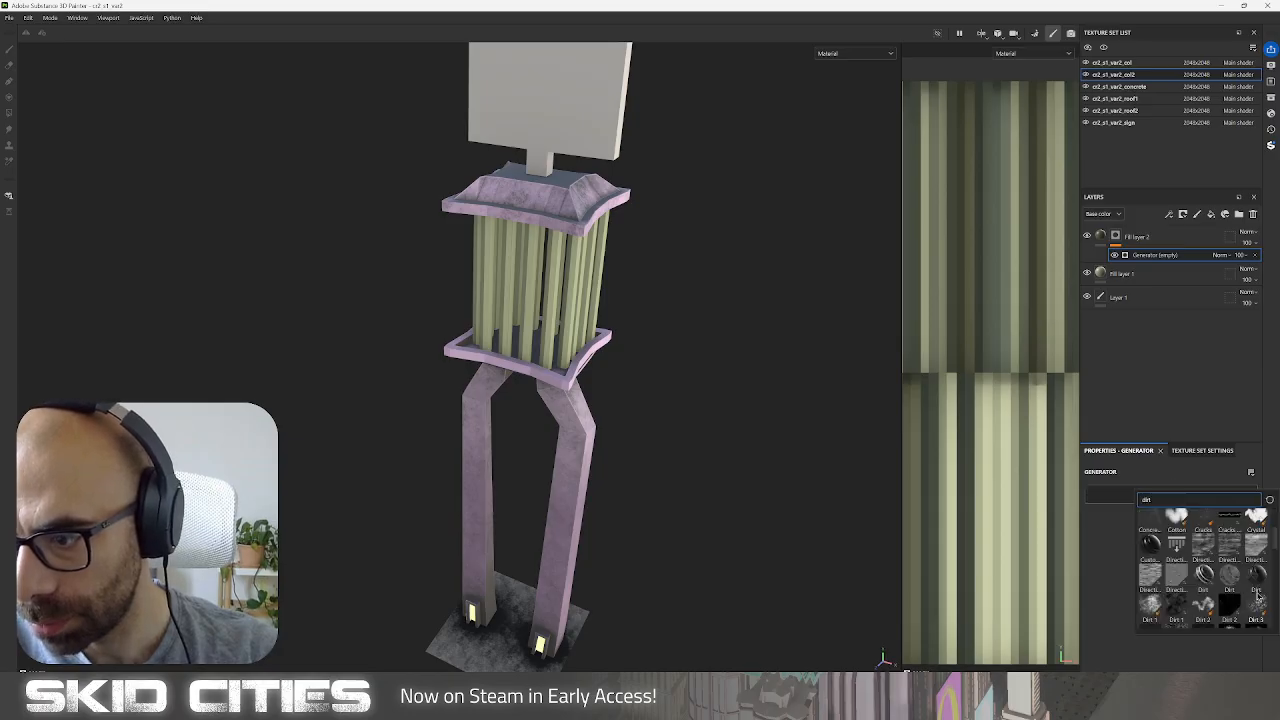
click(1259, 583)
click(1133, 500)
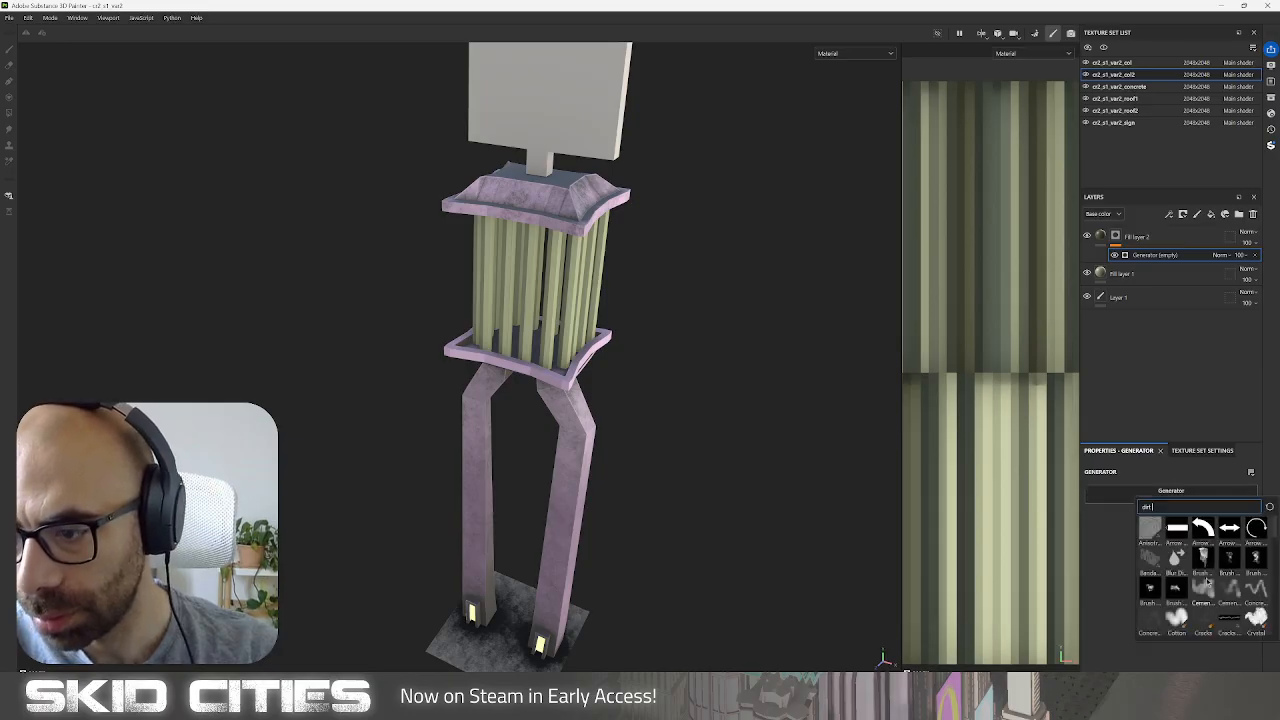
click(1175, 578)
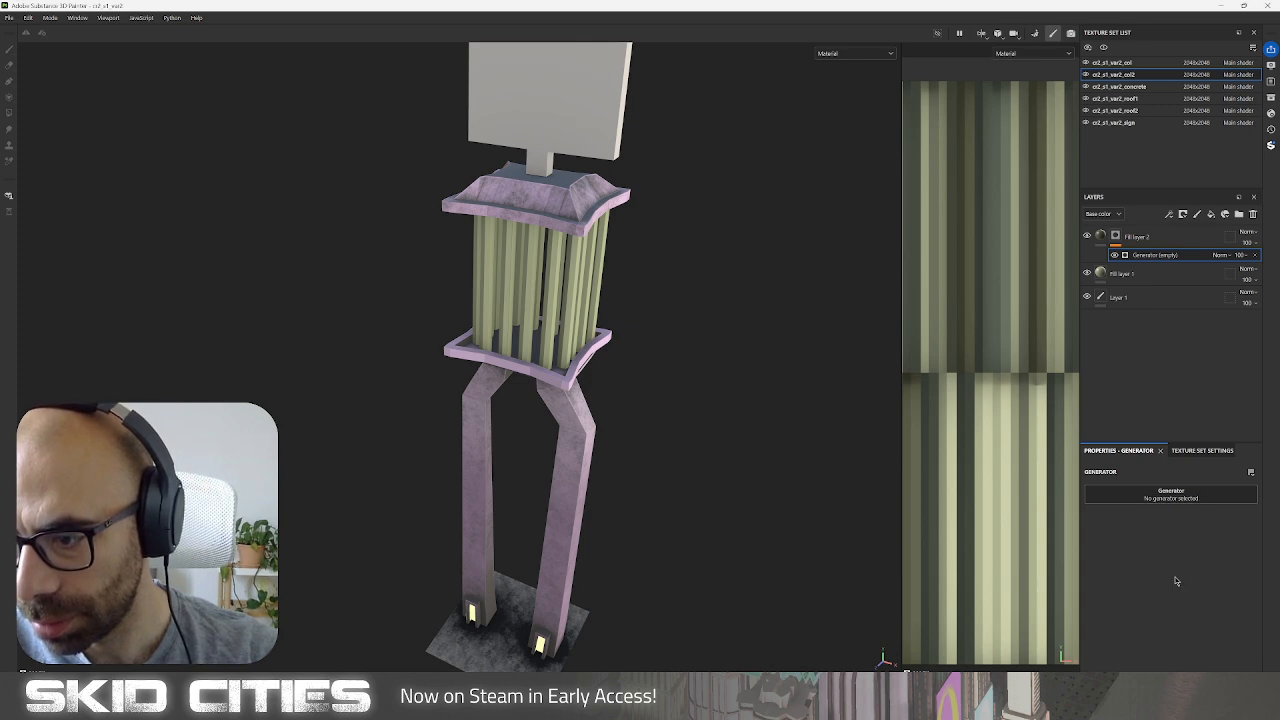
Search the resources for "generator", assign the Dirt generator to the mask and set its Dirt Level to 0.55.
click(1124, 498)
text(generator)
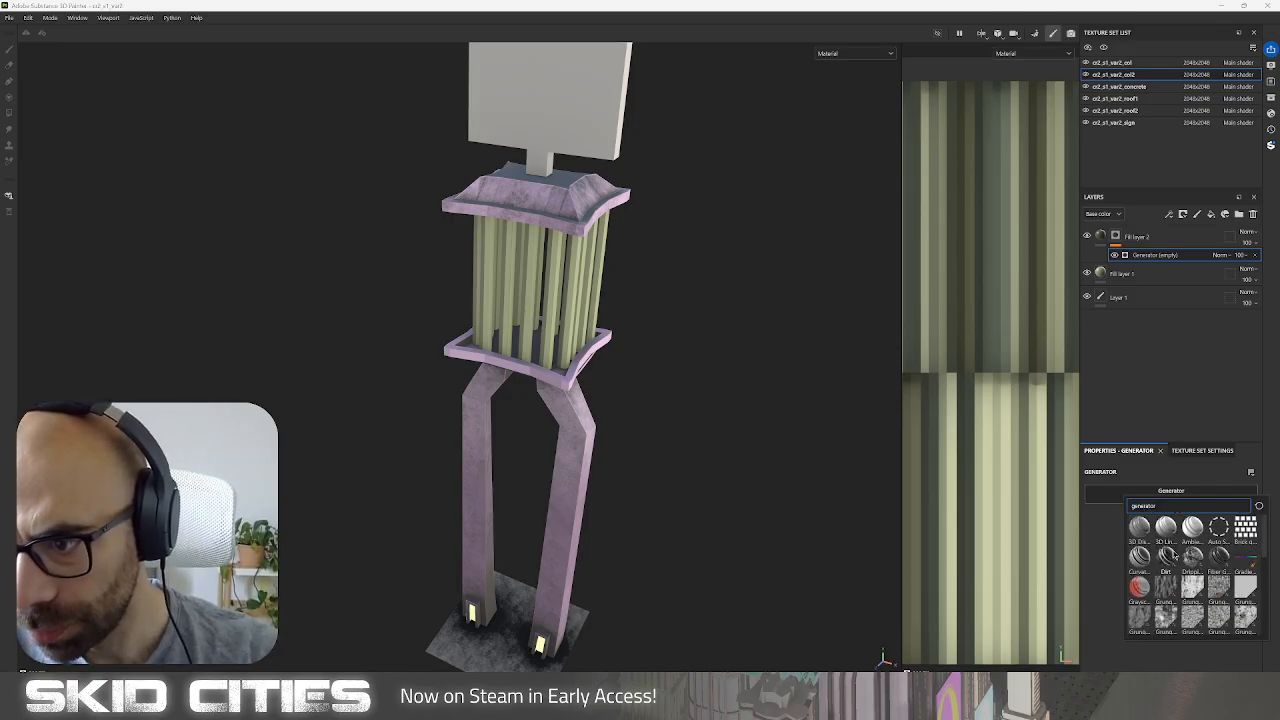
click(1168, 557)
alt+drag(633, 379, 603, 382)
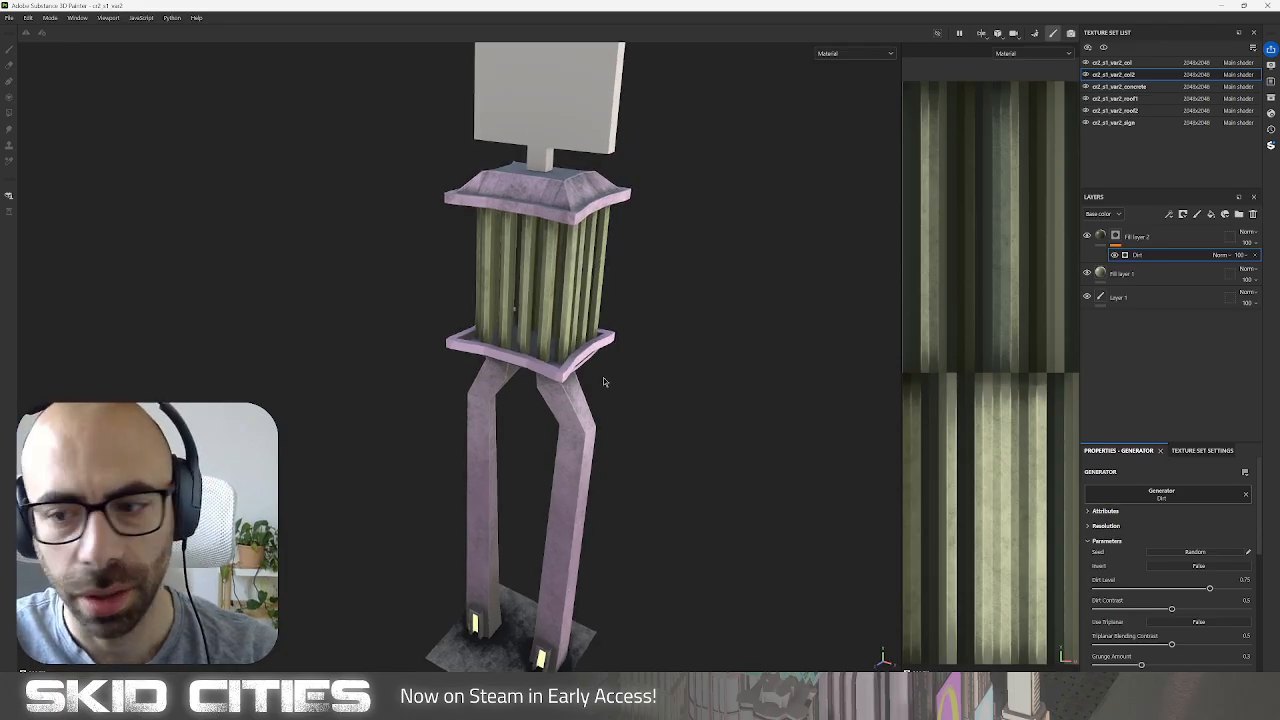
drag(1133, 588, 1180, 599)
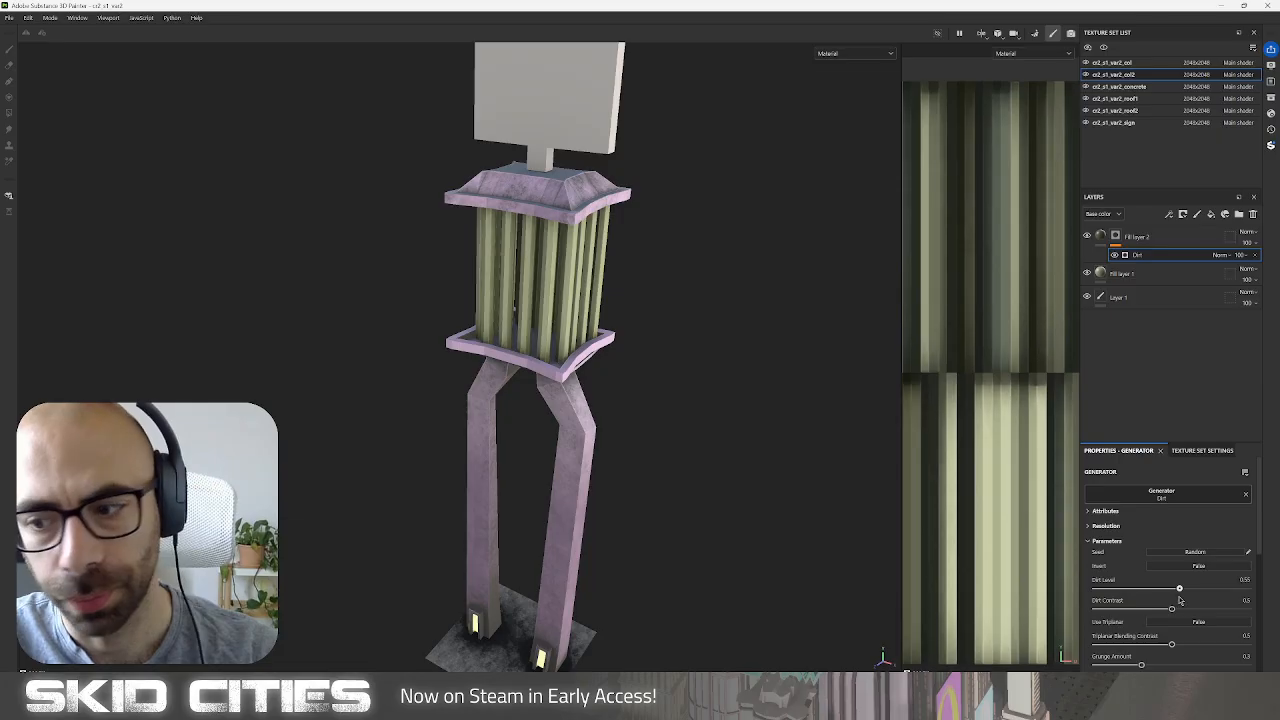
Change the base color of the Dirt-masked Fill layer 2 to a very pale cream-green.
click(1101, 236)
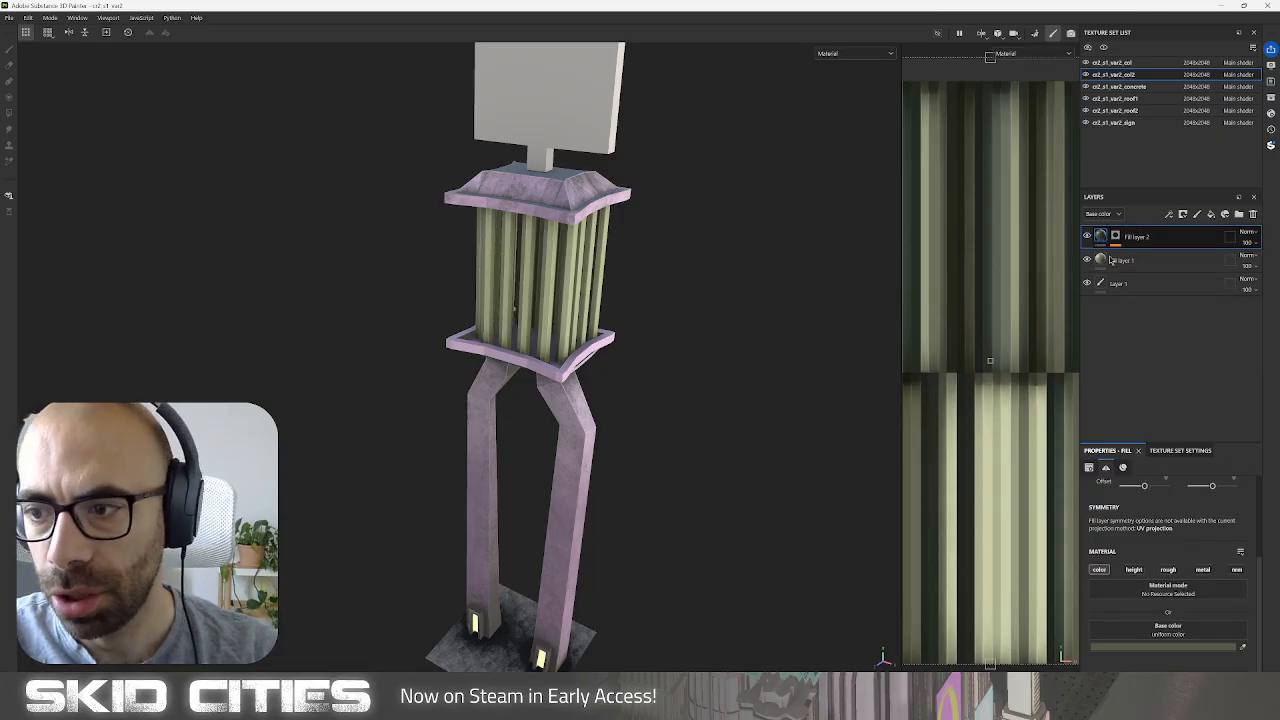
click(1165, 646)
click(1034, 558)
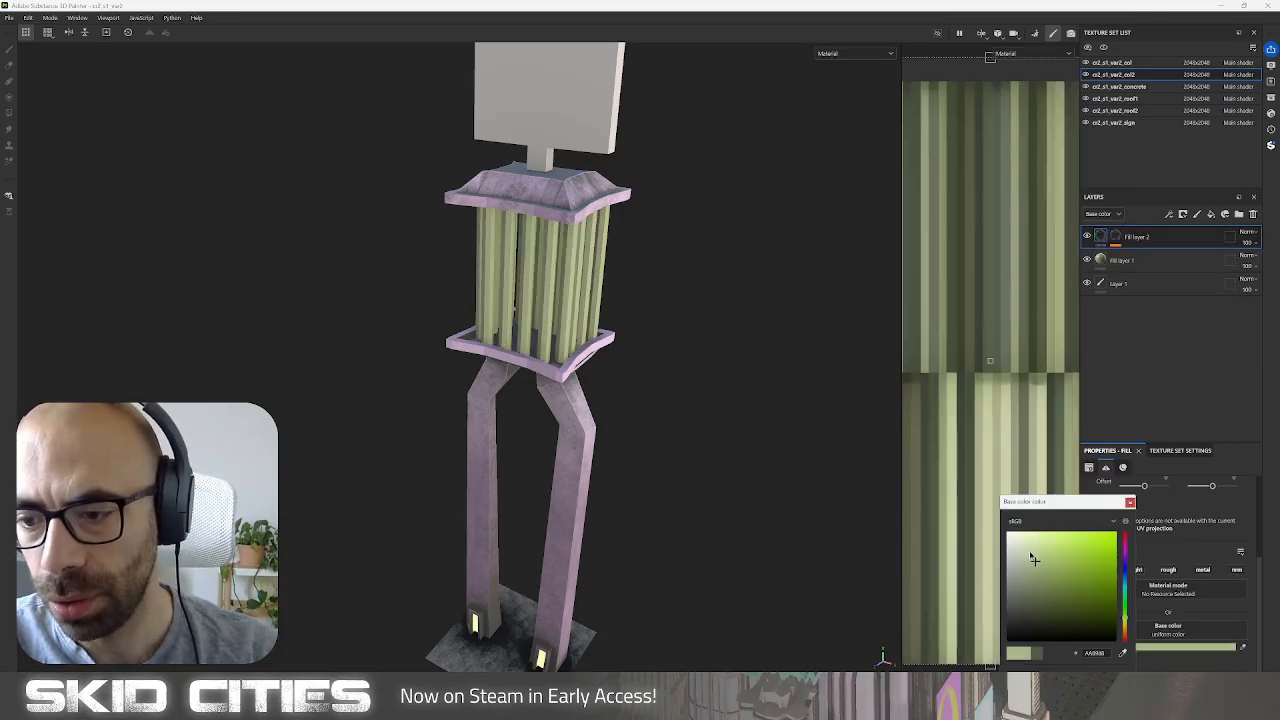
drag(1034, 558, 1019, 531)
Darken the base color of Fill layer 1 in the col2 texture set to an olive green.
click(1115, 260)
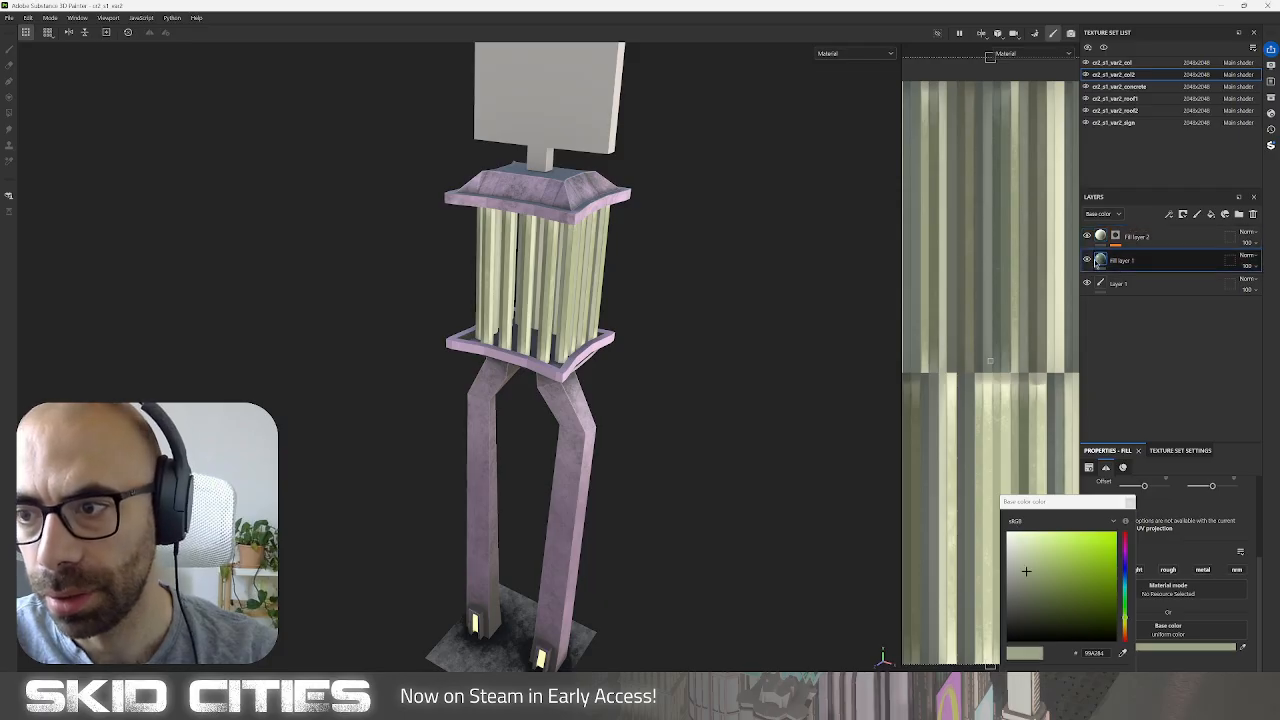
drag(1025, 571, 1034, 591)
alt+drag(640, 380, 588, 299)
scroll(580, 400, down, 3)
scroll(588, 299, up, 3)
click(1119, 128)
key(Tab)
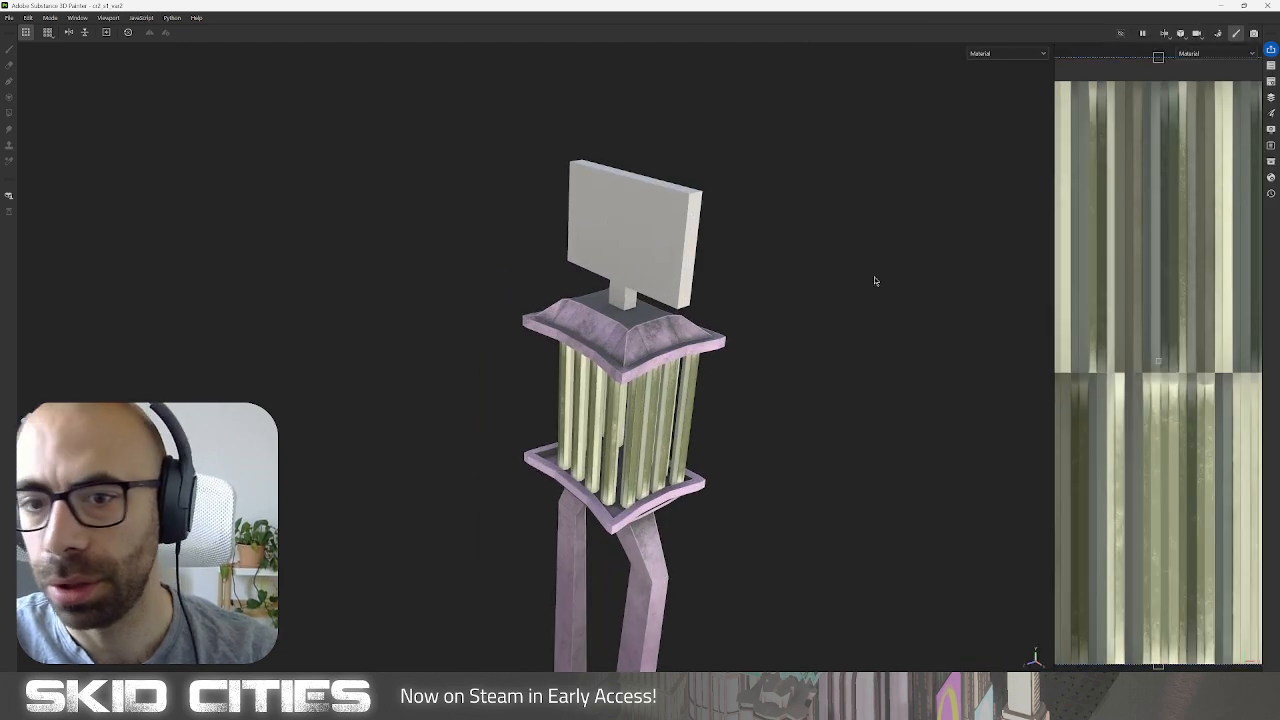
key(Tab)
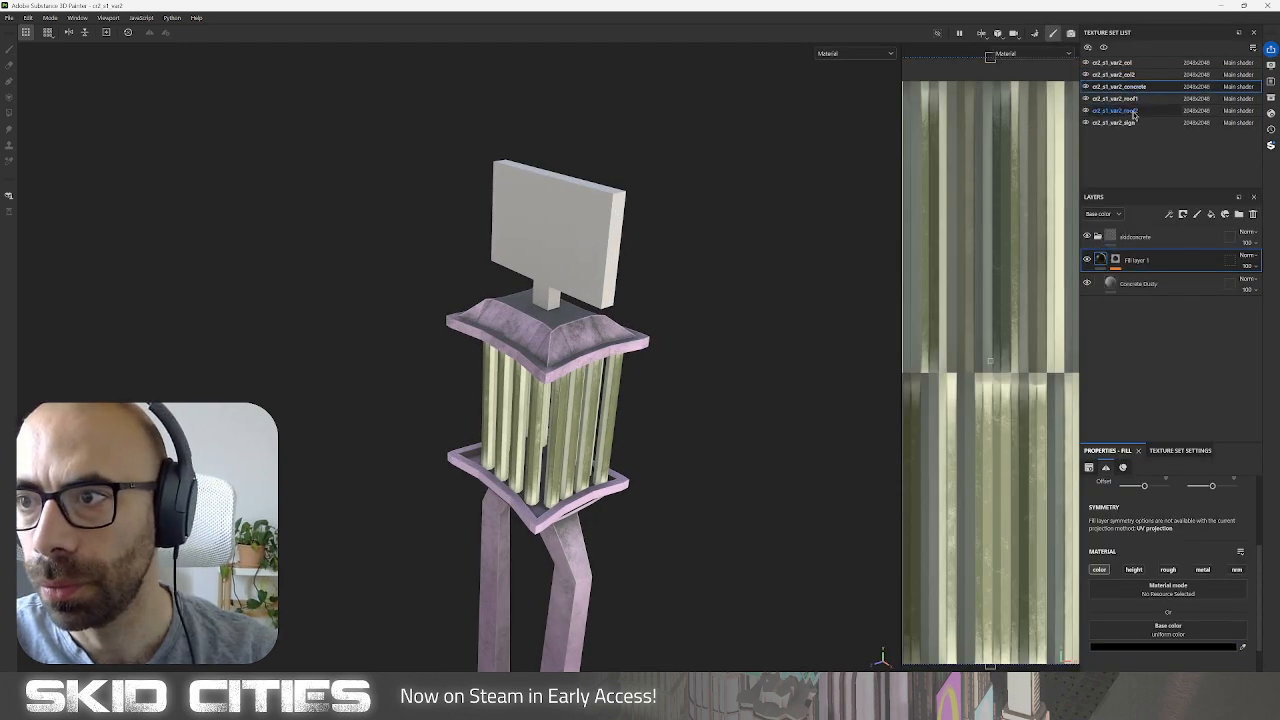
click(1135, 111)
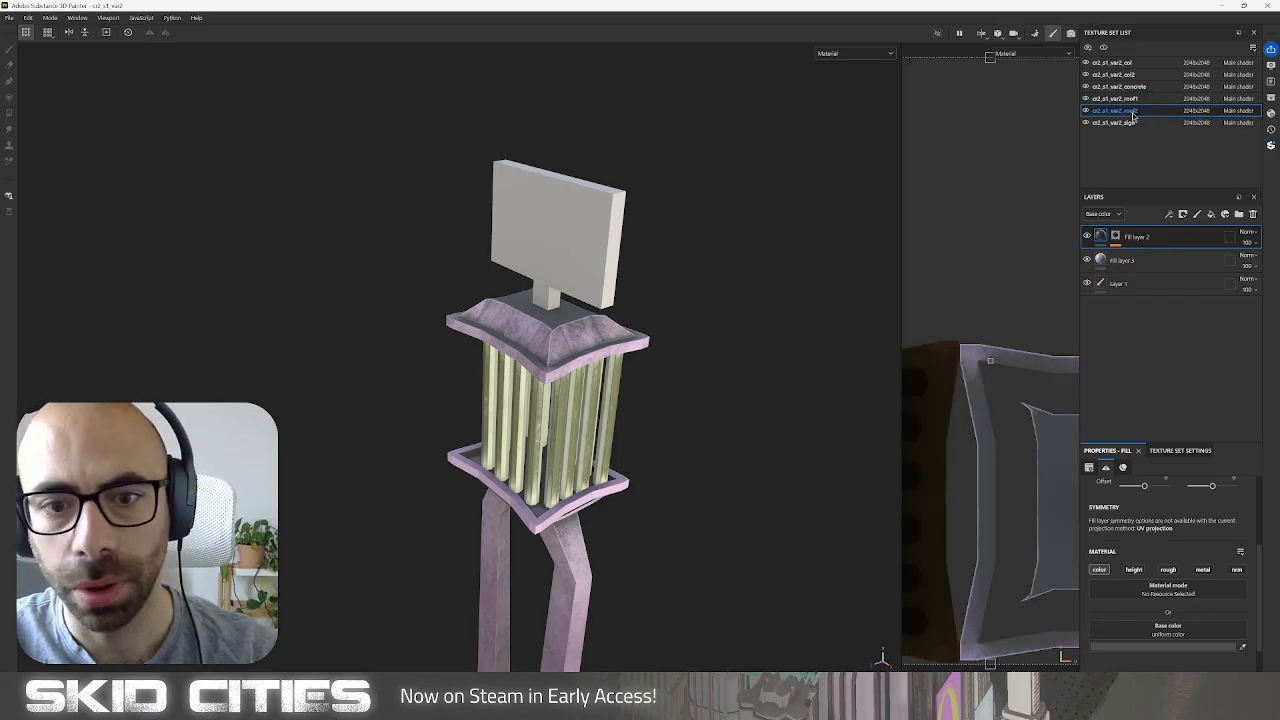
Add a fill layer to the cr2_s1_var2_sign texture set and set its base color to greyish brown 8D7C79.
click(1134, 123)
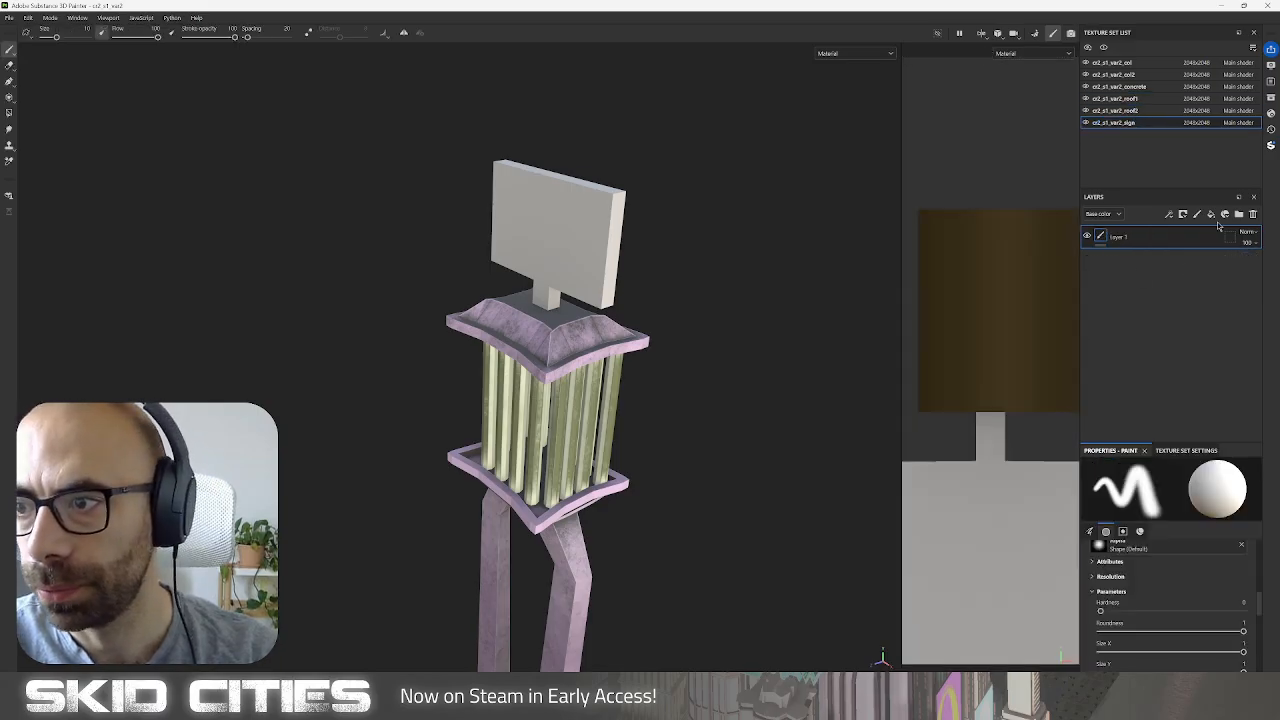
click(1212, 214)
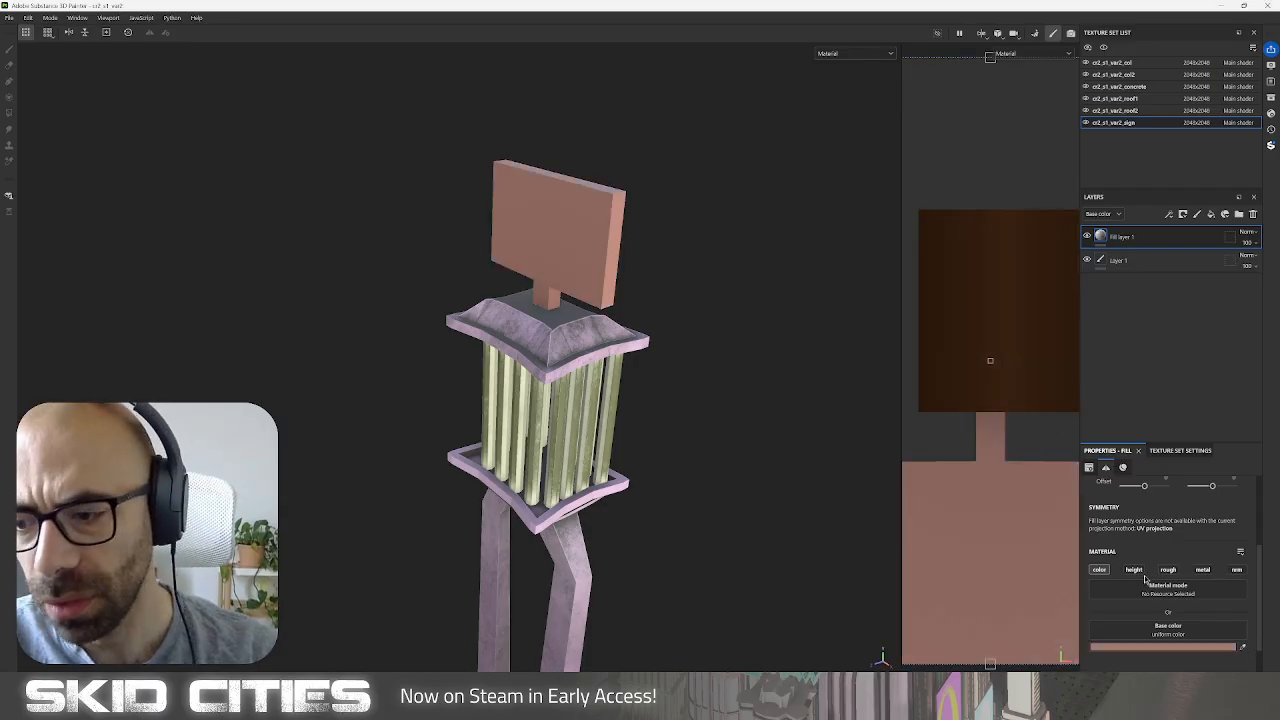
click(1147, 647)
mouse_move(1042, 574)
mouse_down()
mouse_move(1024, 599)
mouse_move(1021, 579)
mouse_up()
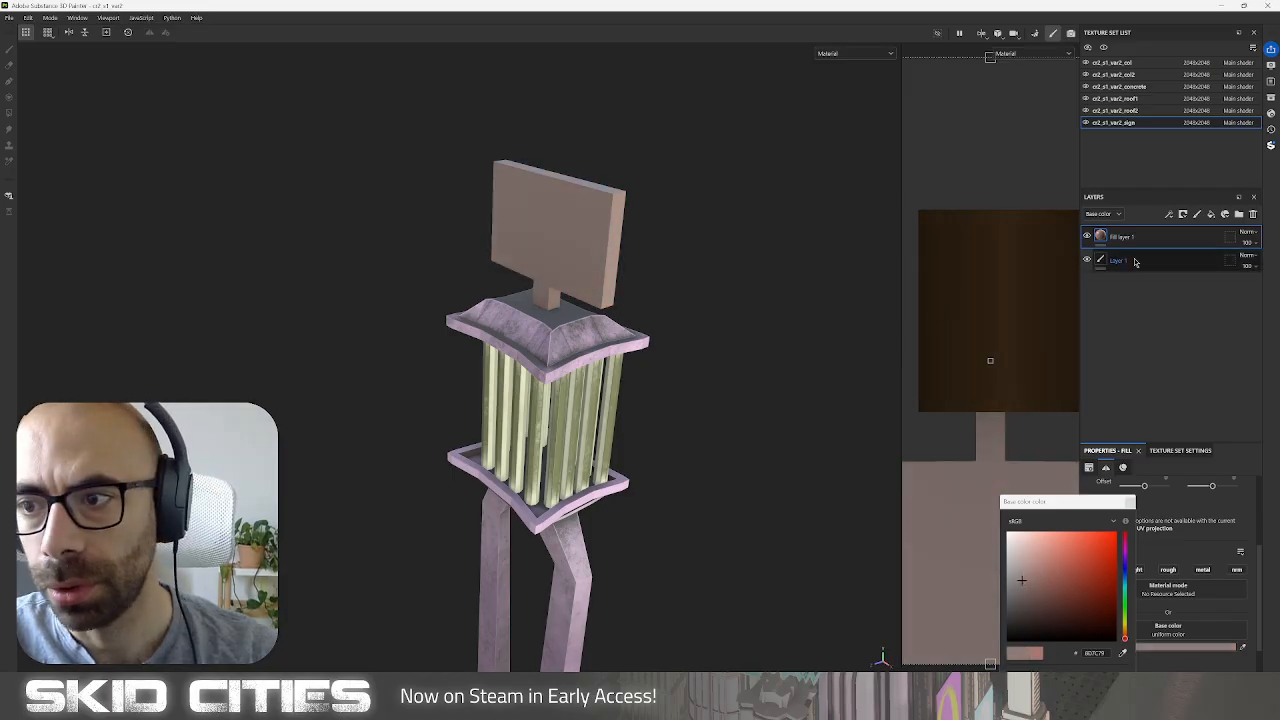
Add a second fill layer to the sign and add an Emissive channel to its texture set.
click(1212, 216)
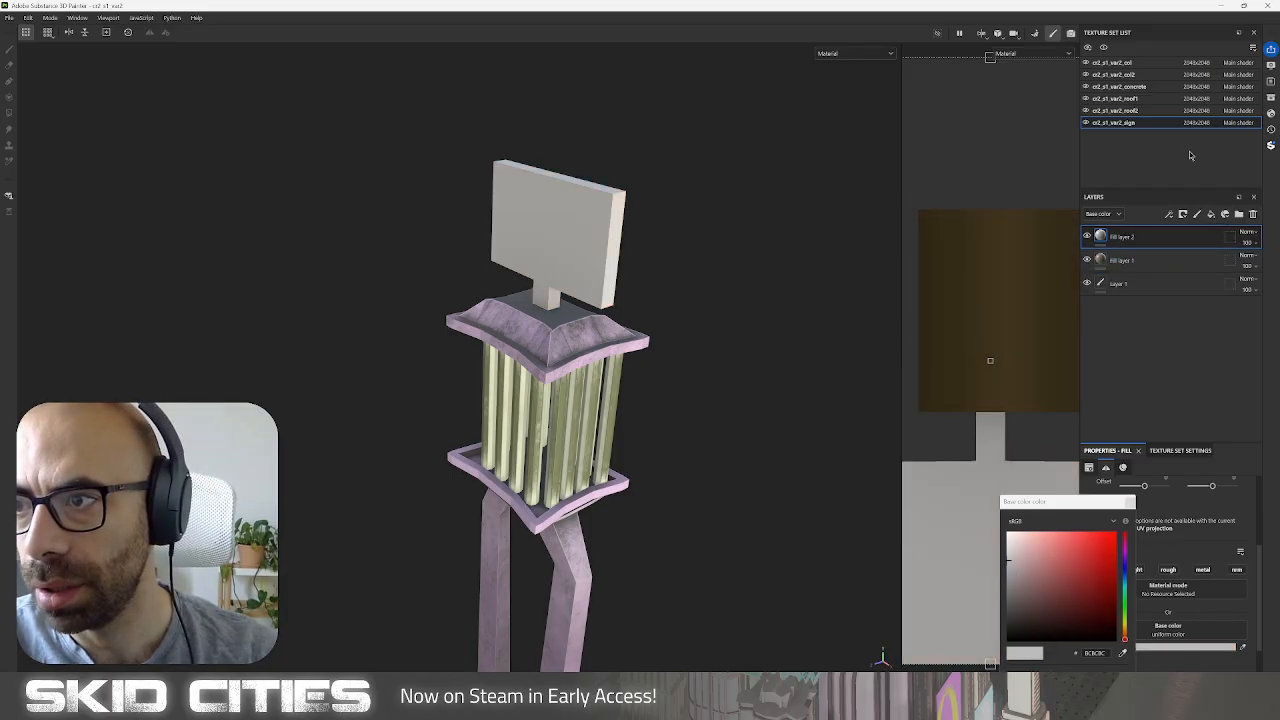
click(1130, 501)
click(1168, 450)
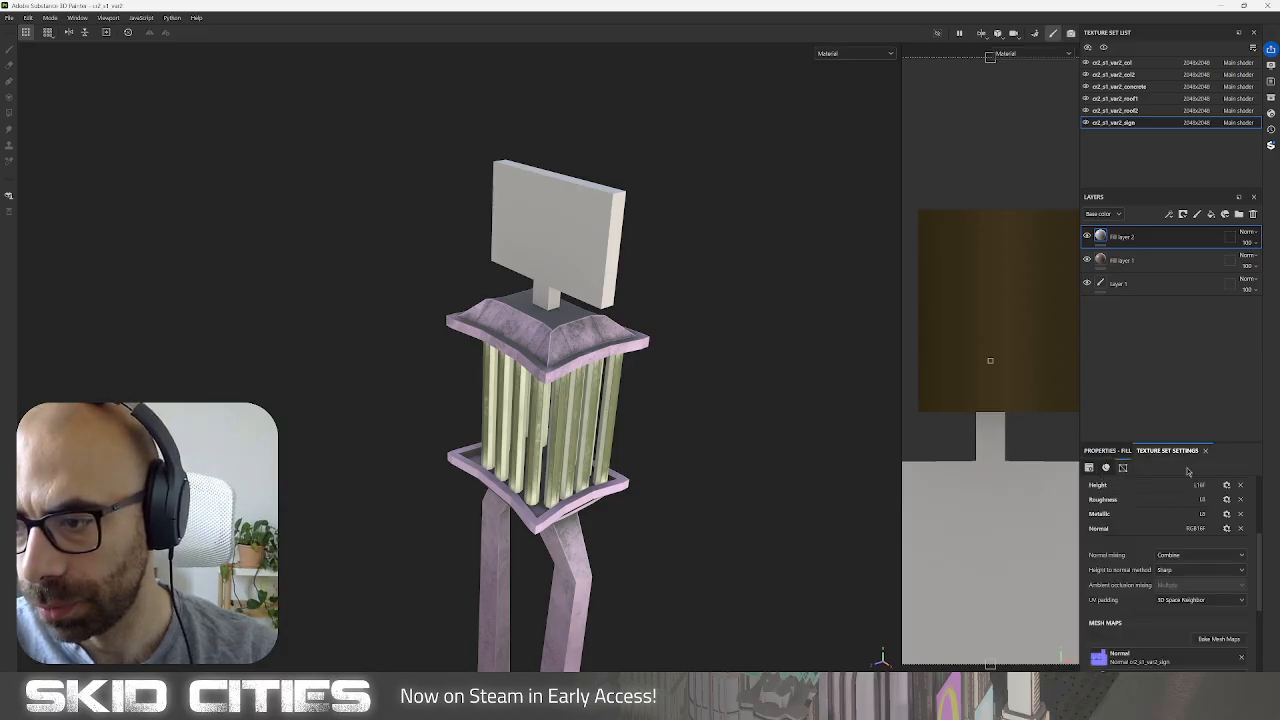
scroll(1226, 490, up, 3)
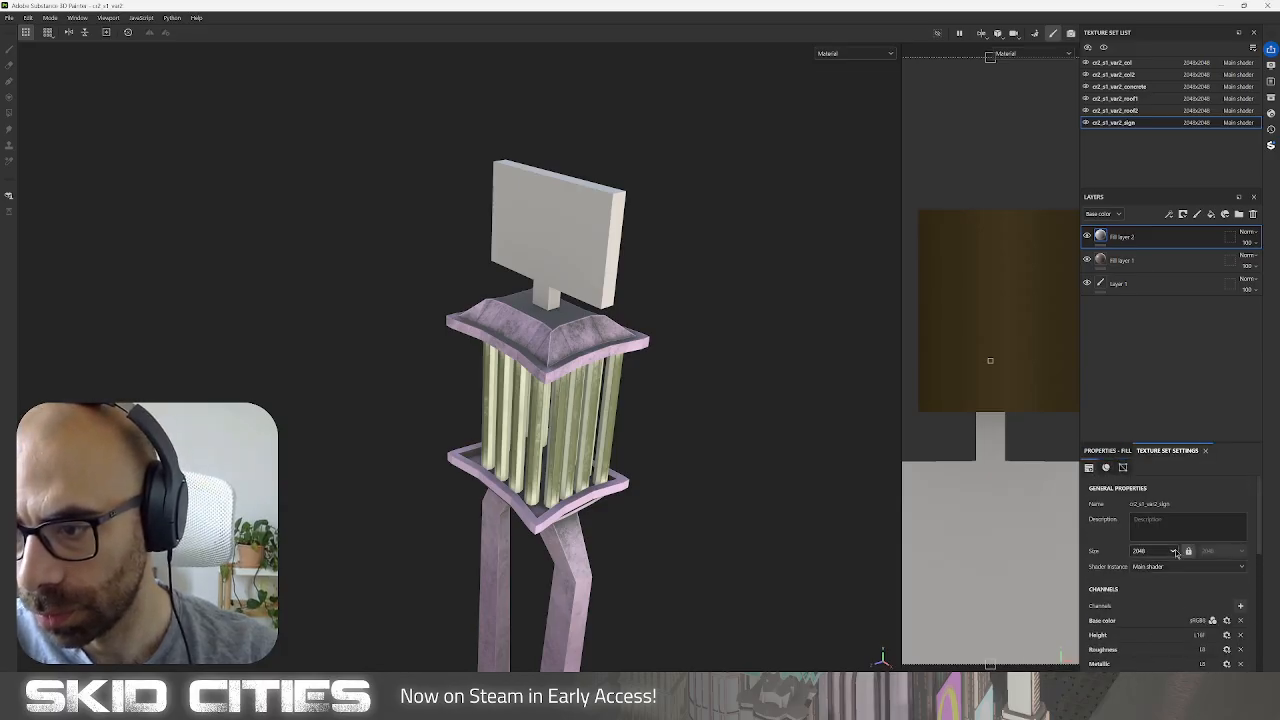
click(1240, 605)
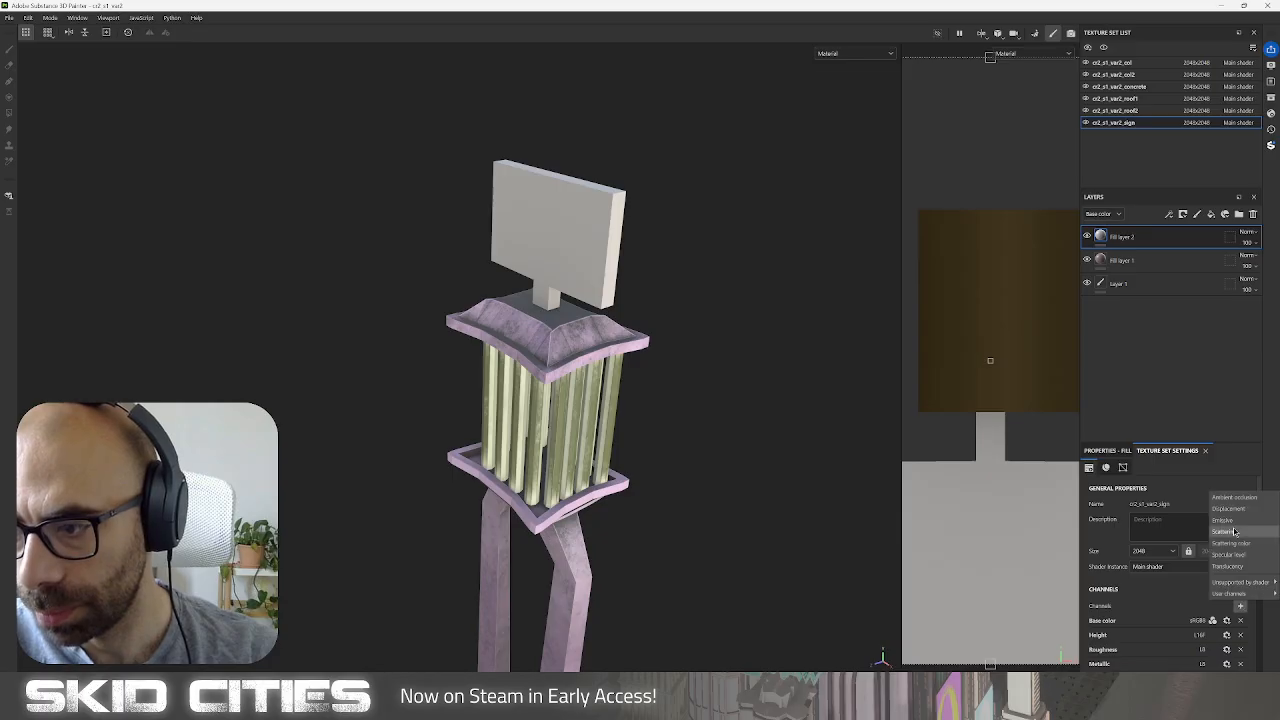
click(1231, 529)
click(1108, 450)
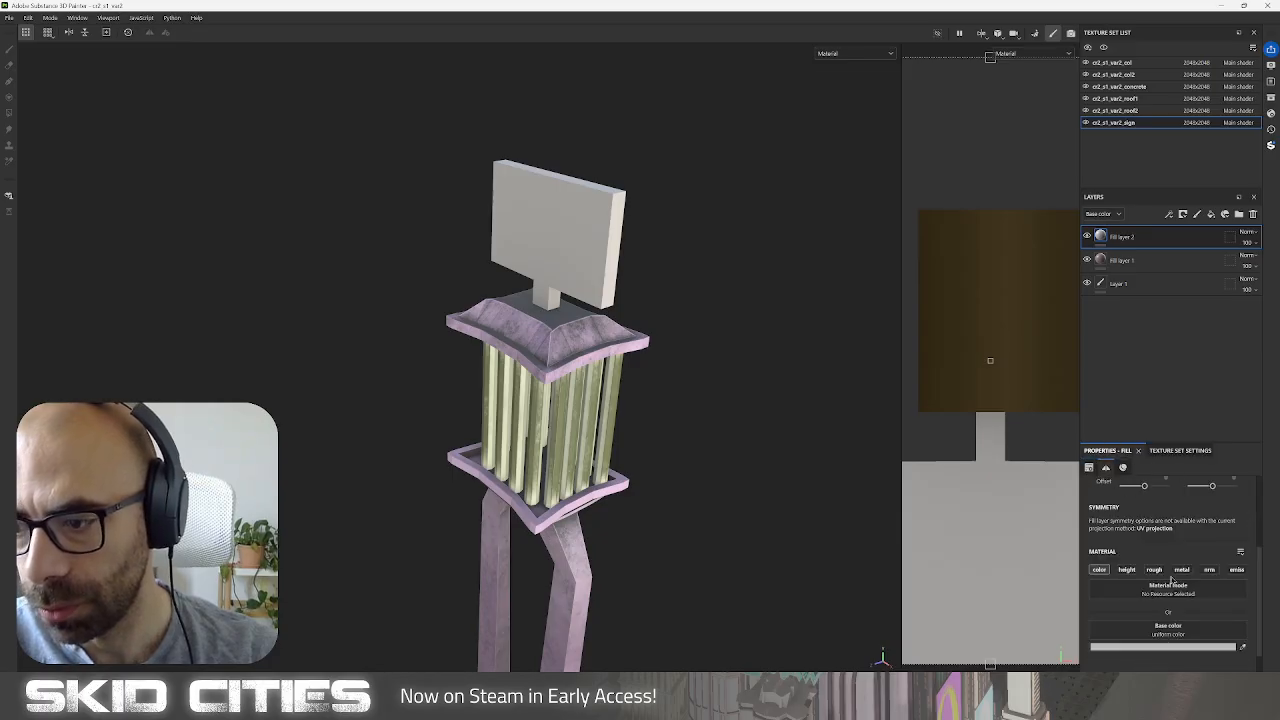
Add a new fill layer to the sign and delete Fill layer 2, leaving the new layer selected.
click(1210, 214)
scroll(1140, 612, down, 2)
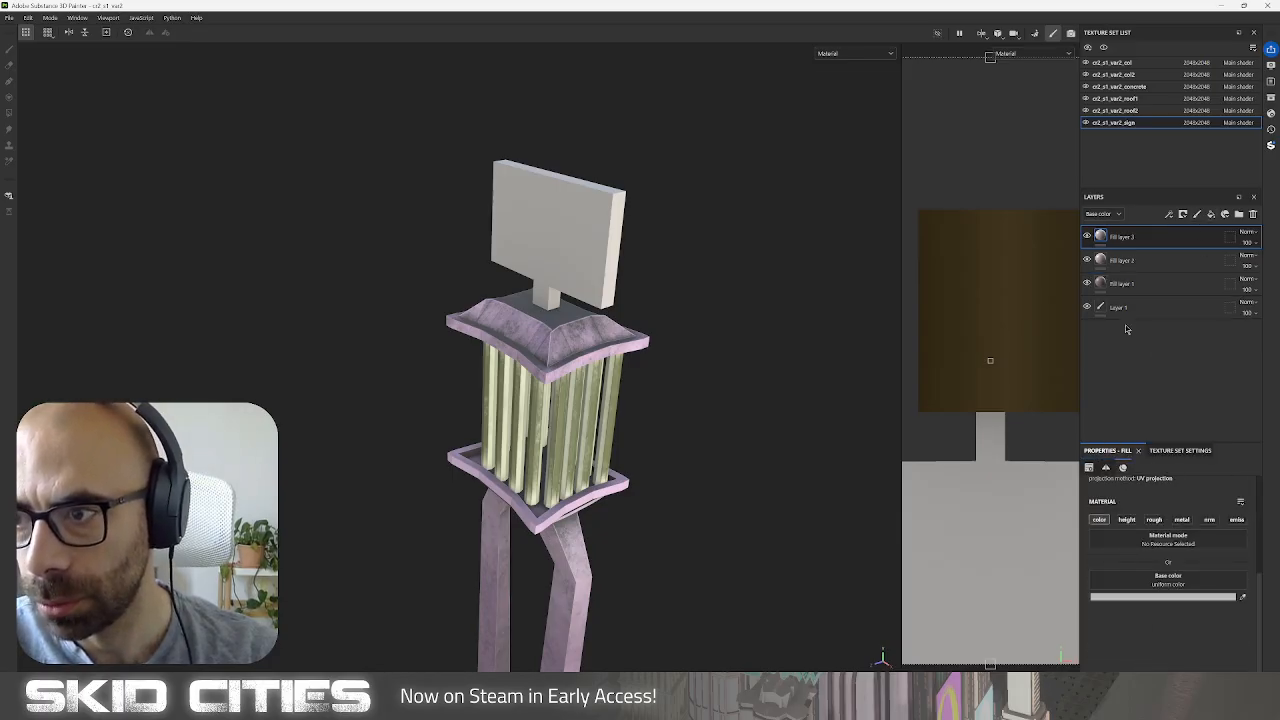
click(1141, 257)
key(Delete)
click(1139, 236)
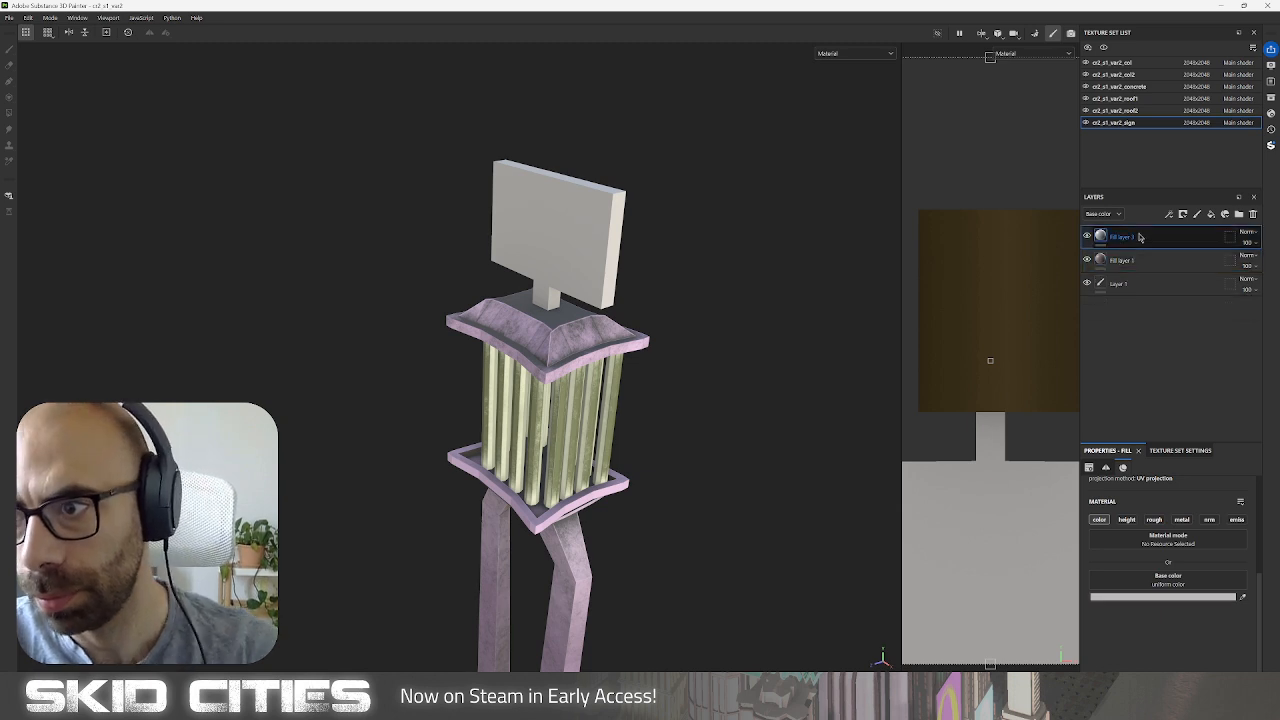
Enable the emissive channel on Fill layer 3 and set both its emissive and base color to orange-red.
click(1236, 519)
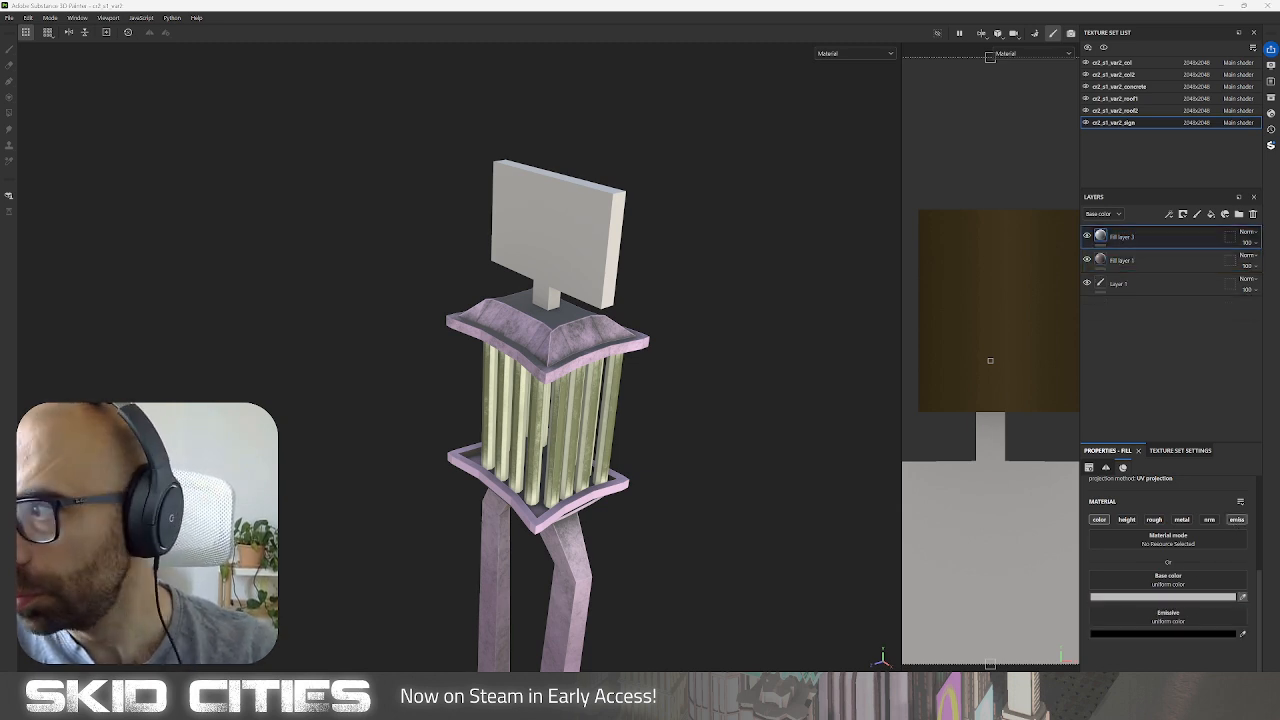
click(1239, 624)
click(1242, 637)
click(1208, 597)
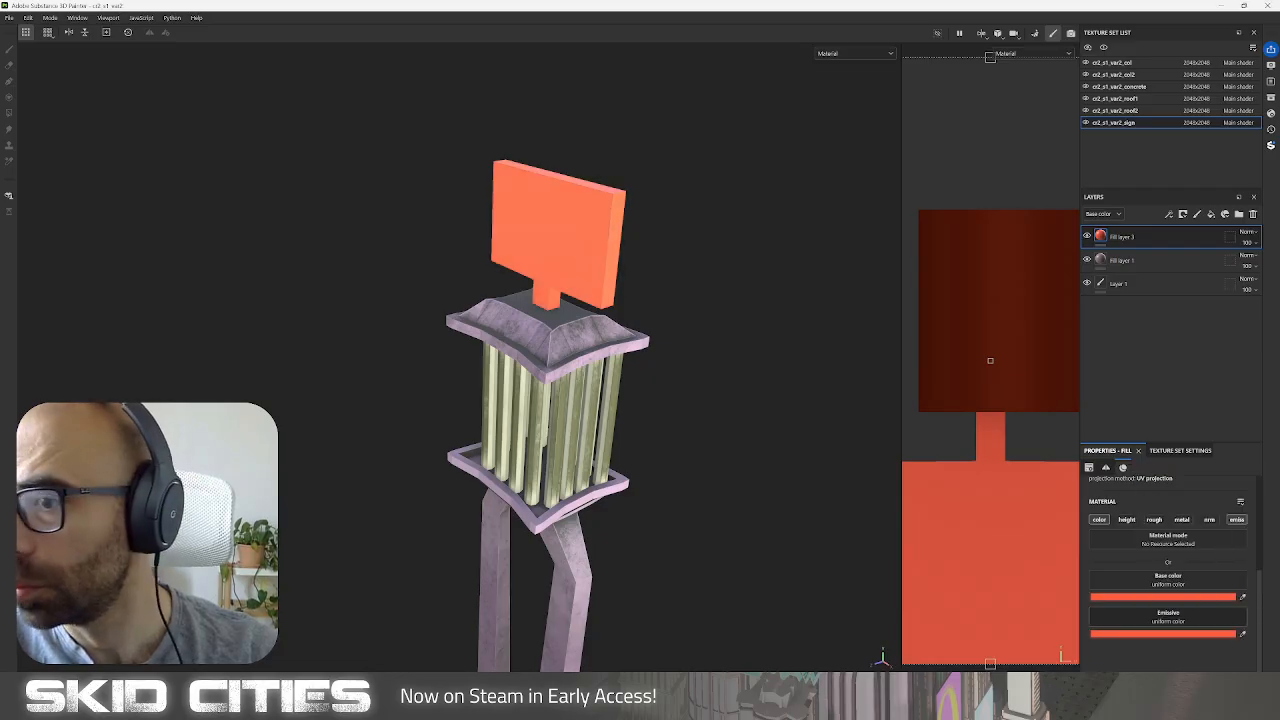
Add a black mask to the orange-red Fill layer 3.
right_click(1122, 238)
click(1153, 255)
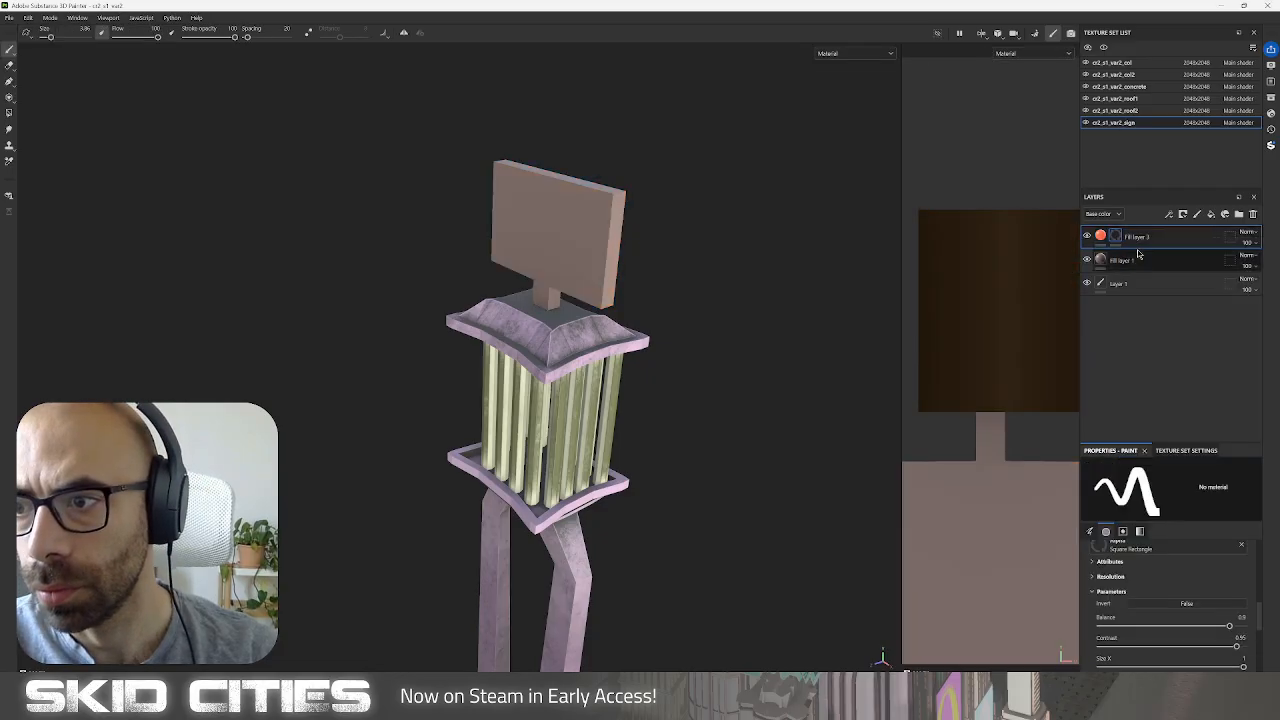
right_click(1116, 236)
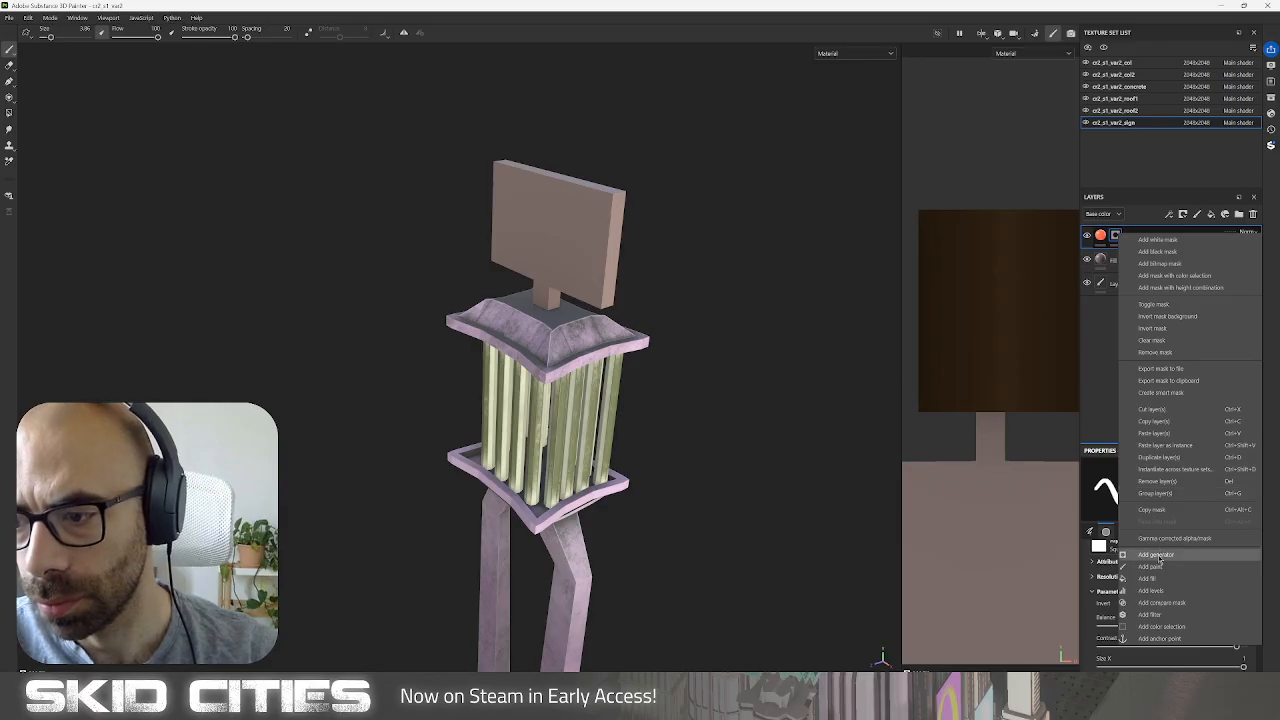
click(1084, 371)
Search the brush alphas for "templ" and set the alpha to the Dhule Shopping Temple logo.
scroll(1110, 580, up, 5)
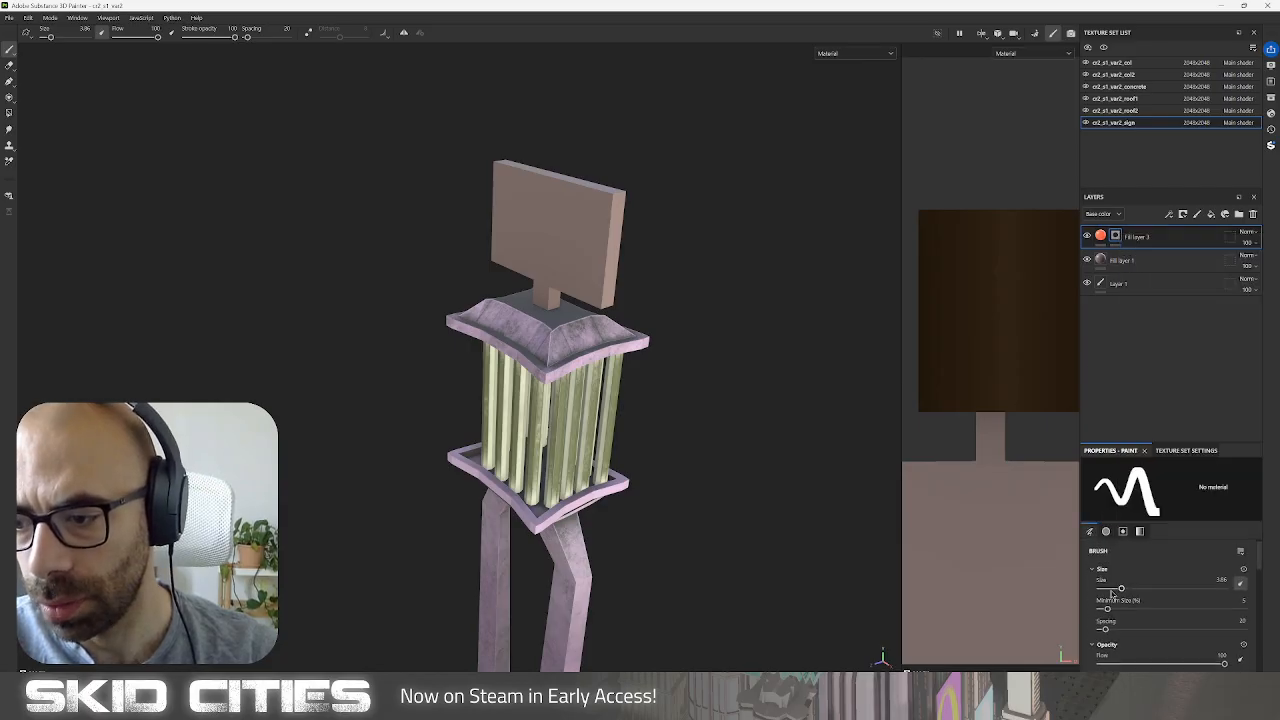
scroll(1114, 601, down, 3)
click(1112, 599)
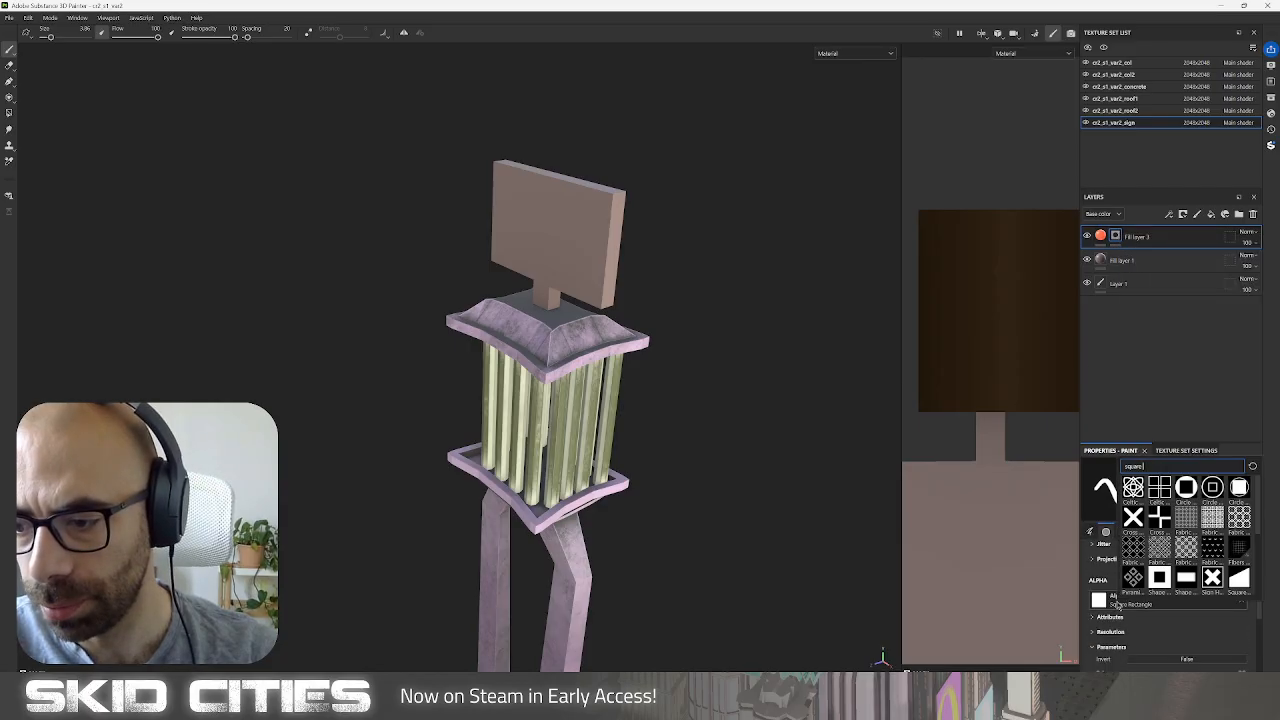
text(templa)
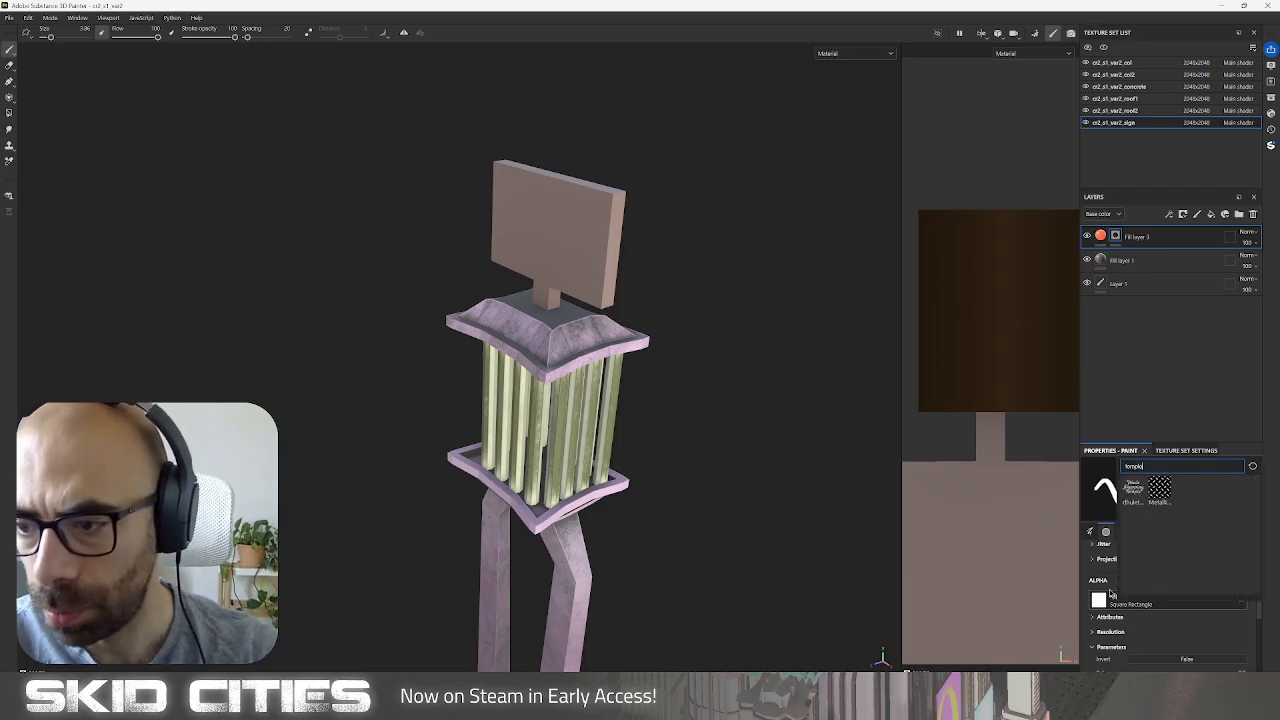
click(1133, 489)
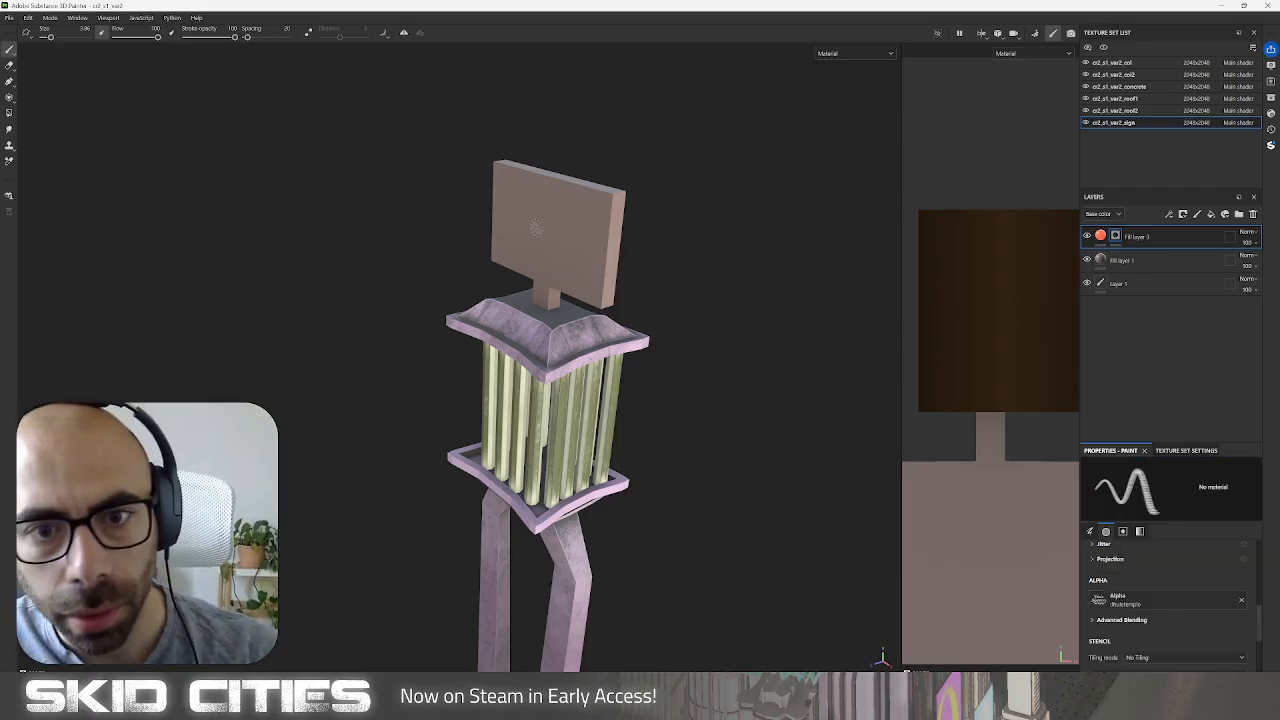
Try stamping the Dhule Shopping Temple logo on the sign's front with an enlarged brush, and undo the stamp.
mouse_move(556, 233)
ctrl+right_down()
mouse_move(640, 233)
mouse_move(612, 233)
ctrl+right_up()
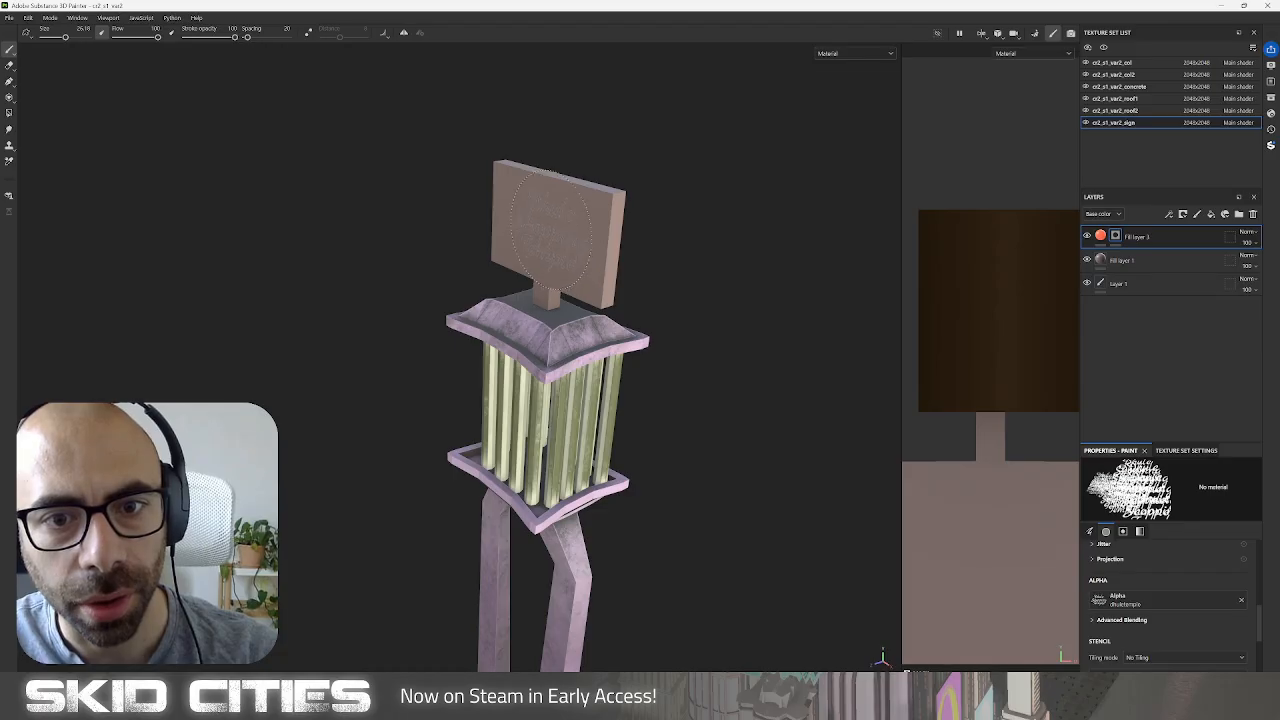
click(551, 232)
mouse_move(630, 355)
alt+mouse_down()
mouse_move(806, 329)
mouse_move(642, 349)
mouse_move(671, 317)
mouse_move(645, 338)
alt+mouse_up()
key(ctrl+z)
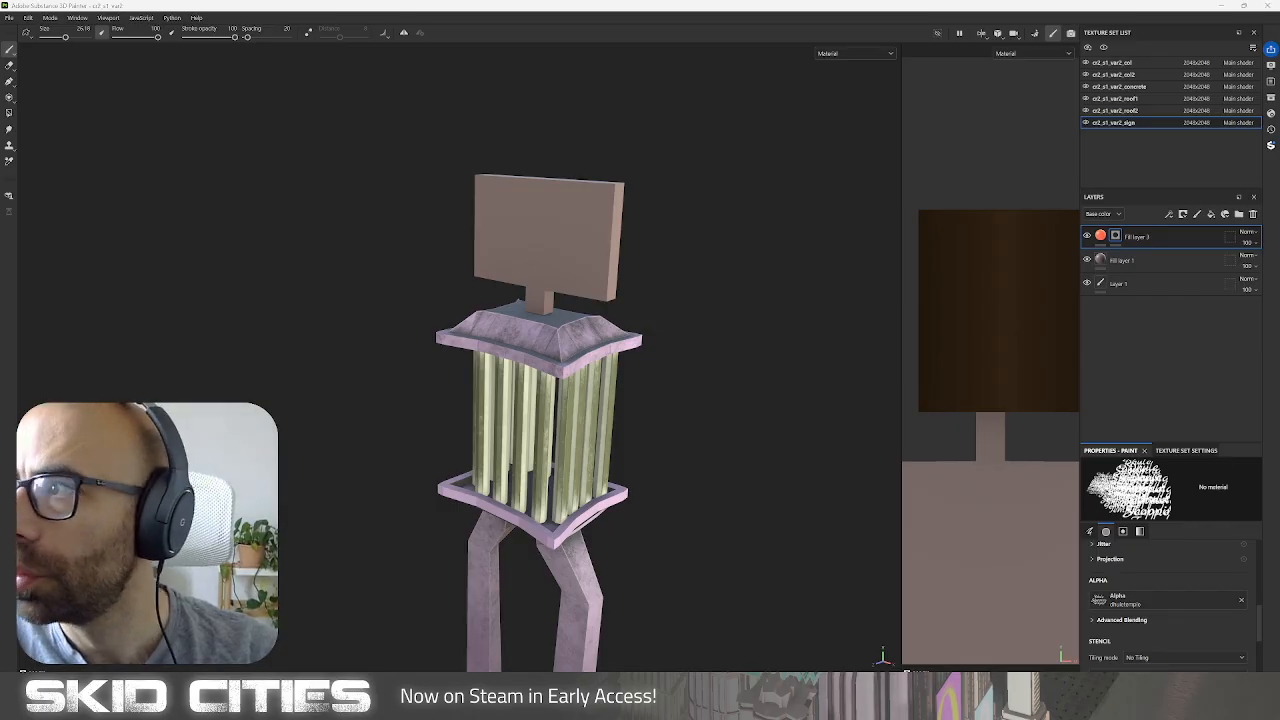
Switch to the Skid Cities new colors1 redux file in Figma and find the Shopping Temple logo on the world logos page.
drag(1204, 50, 460, 114)
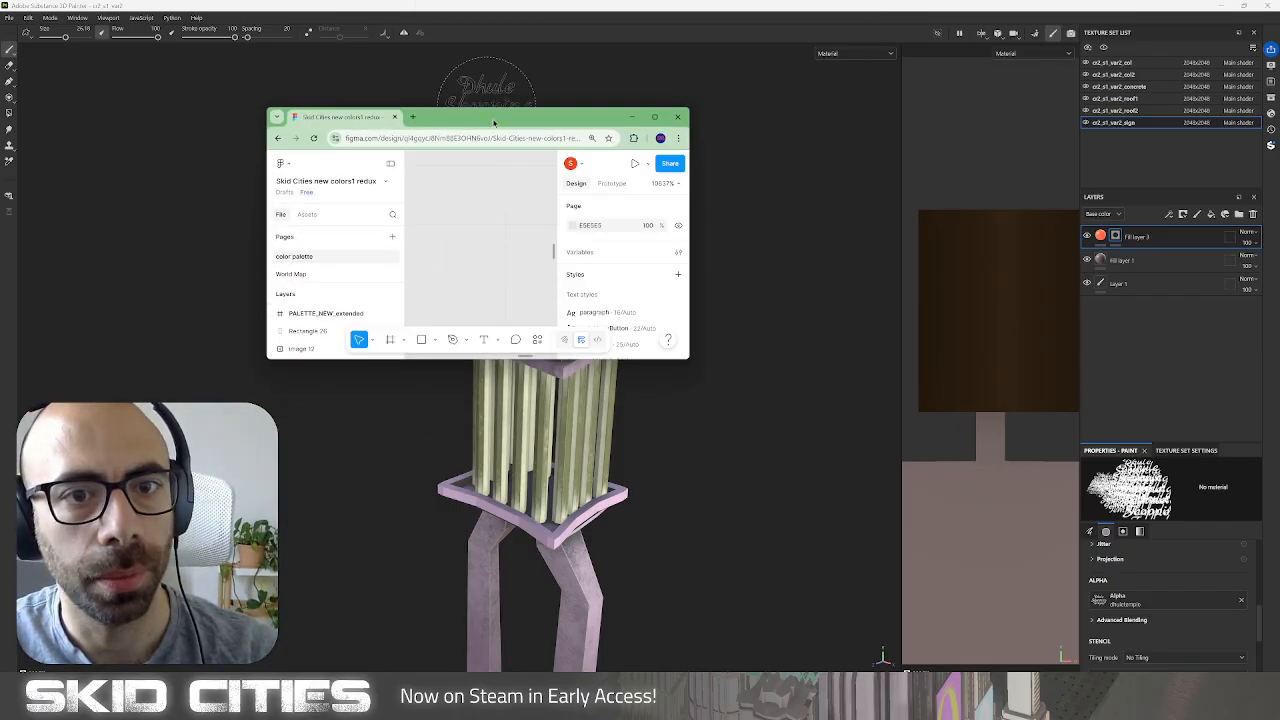
double_click(497, 117)
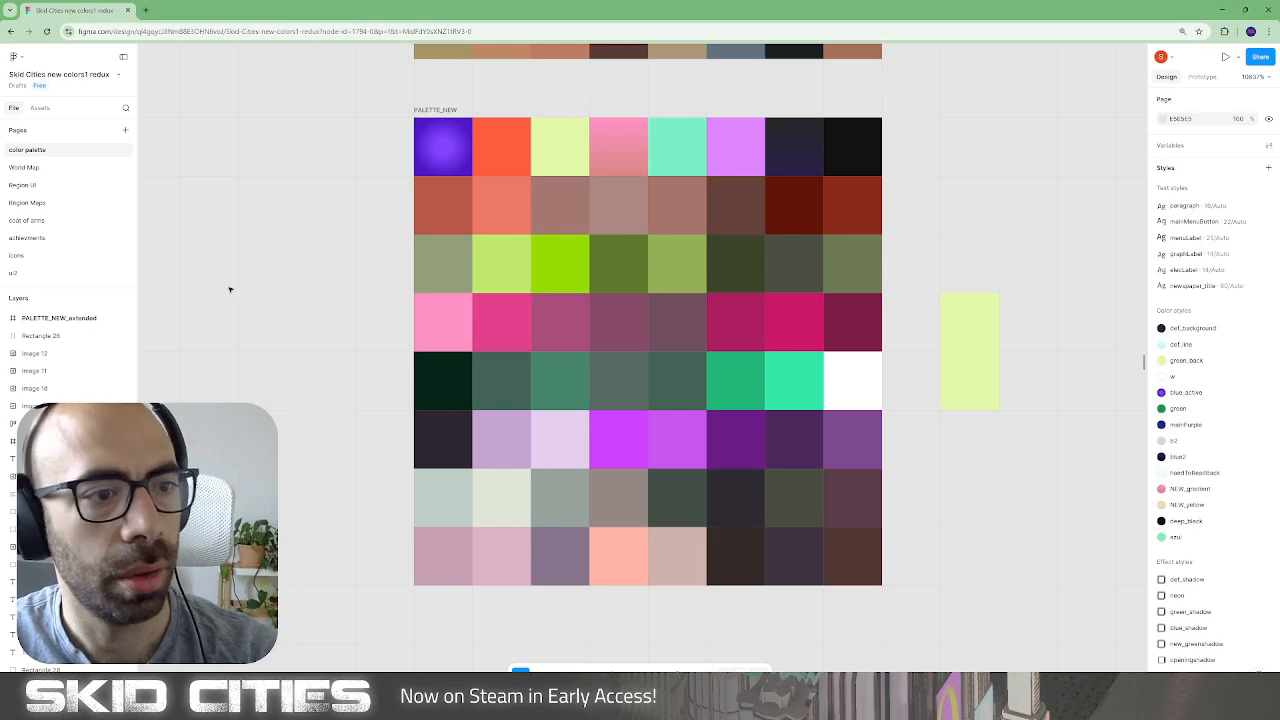
scroll(47, 243, down, 2)
click(44, 260)
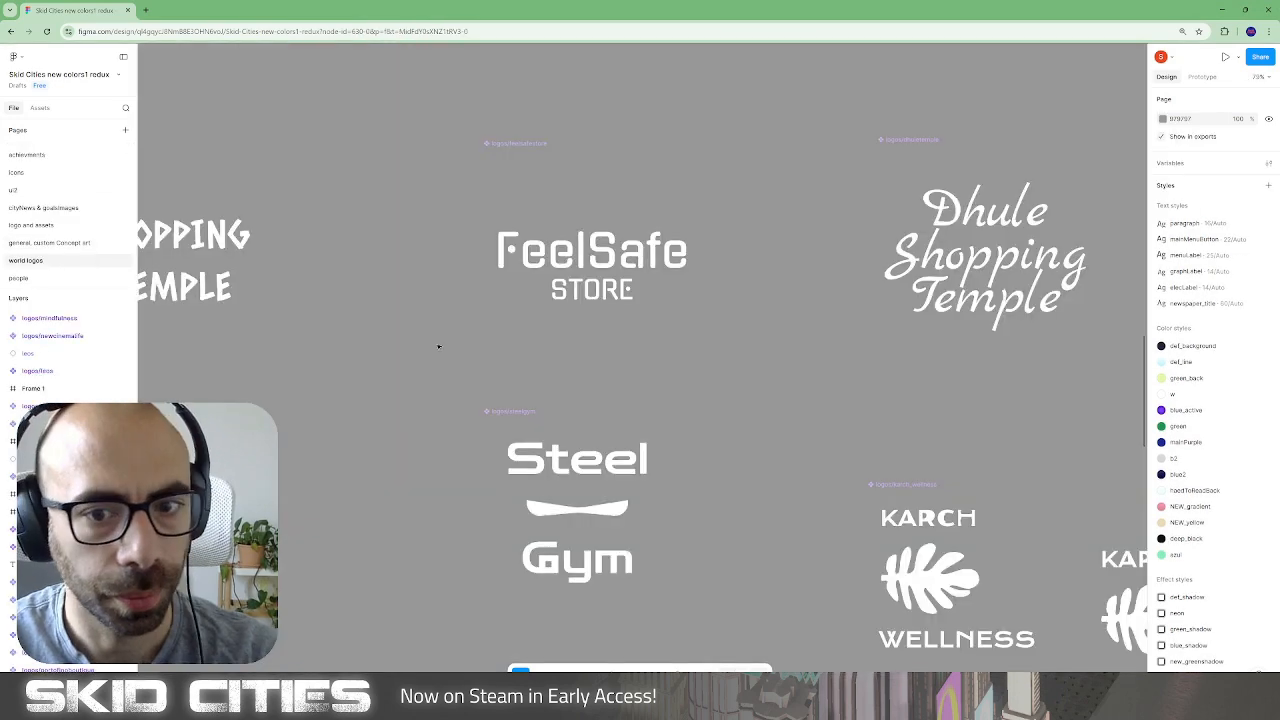
ctrl+scroll(671, 436, up, 3)
ctrl+scroll(875, 463, down, 5)
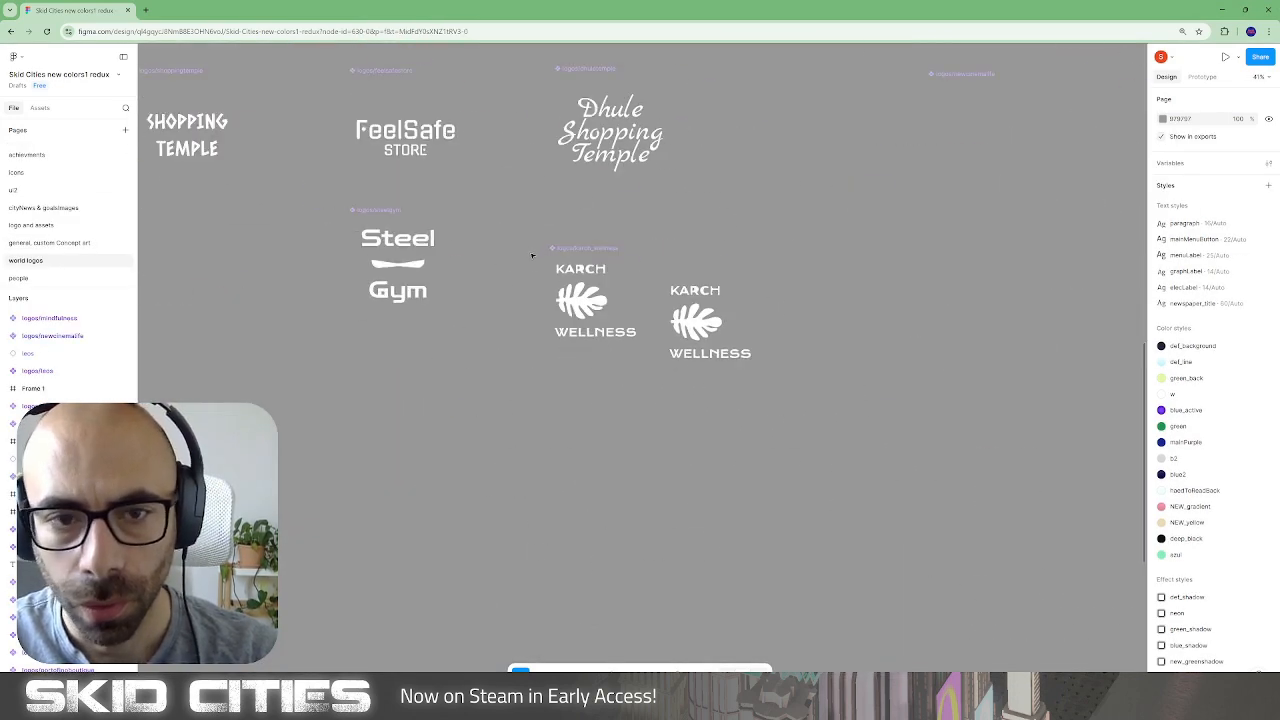
ctrl+scroll(533, 406, up, 5)
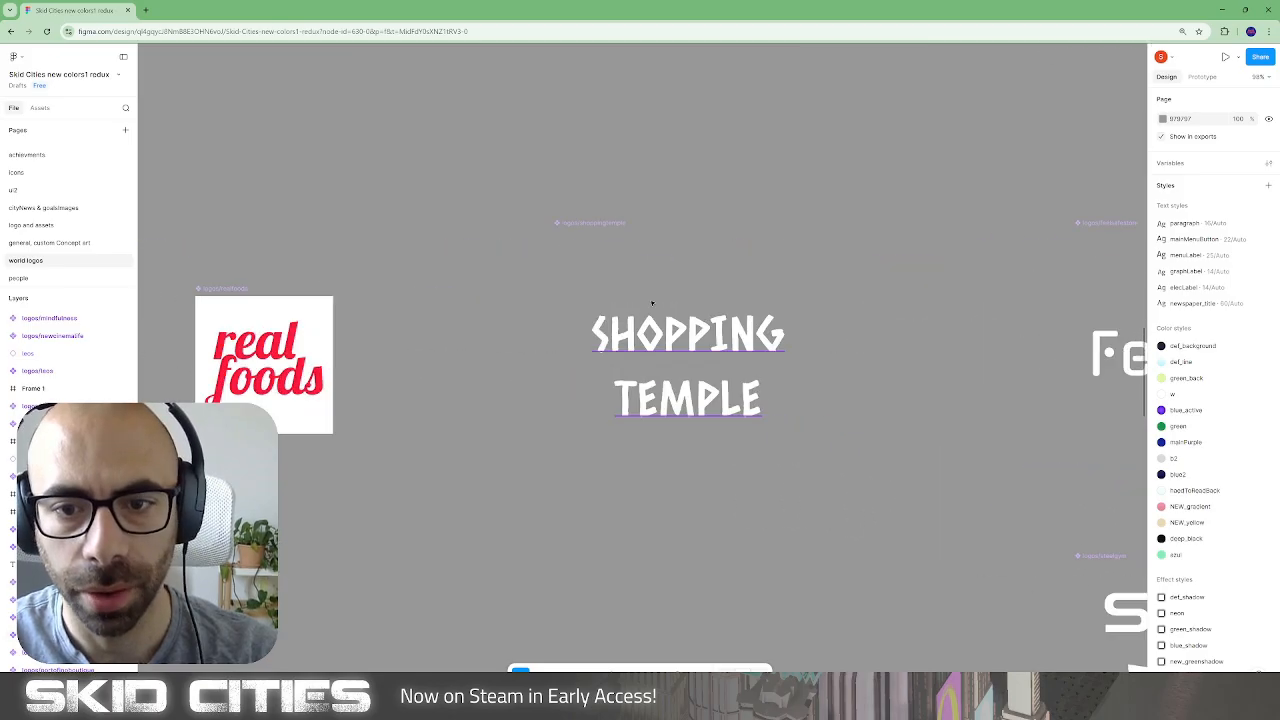
Export the Shopping Temple logo component as a PNG at 1x.
click(590, 226)
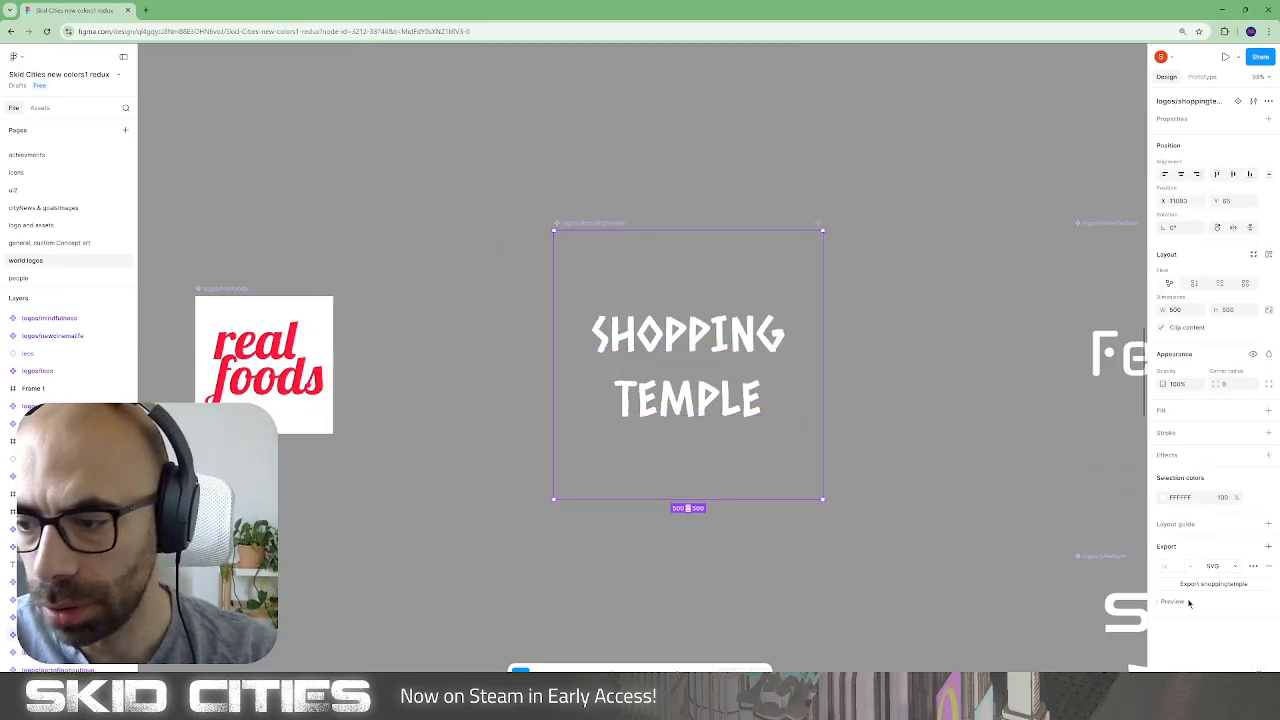
click(1222, 567)
click(1223, 541)
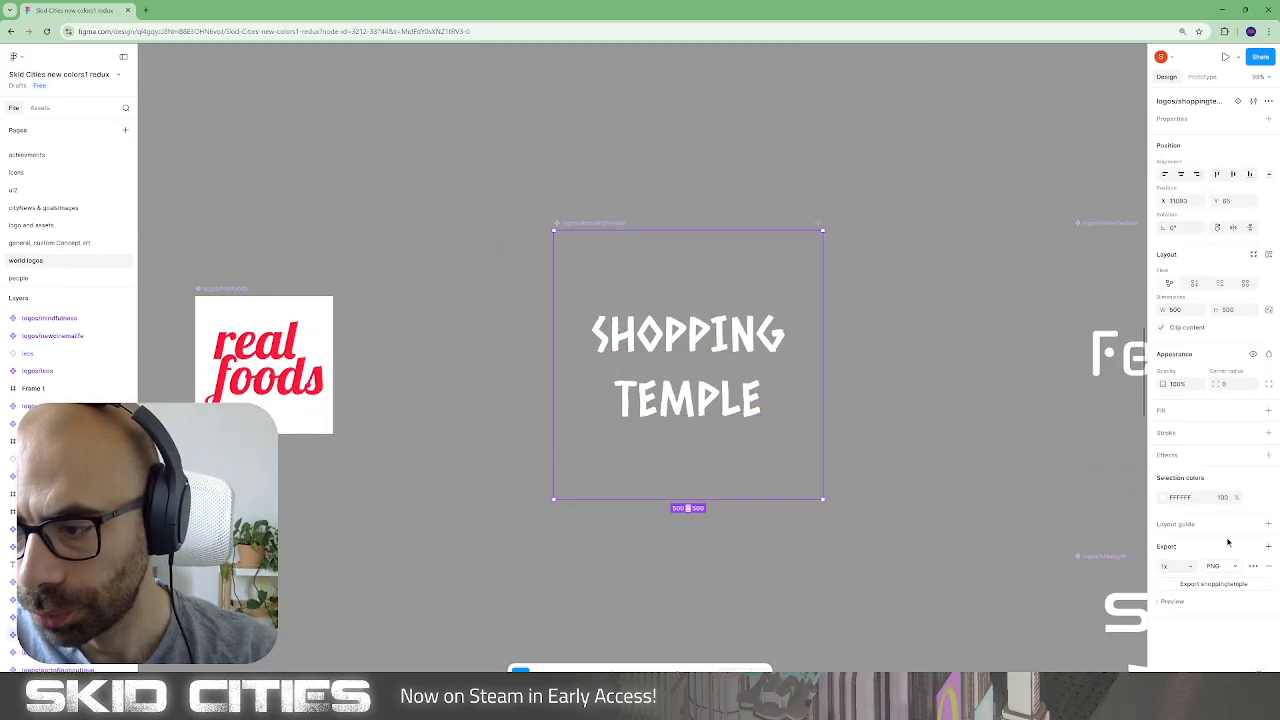
click(1212, 584)
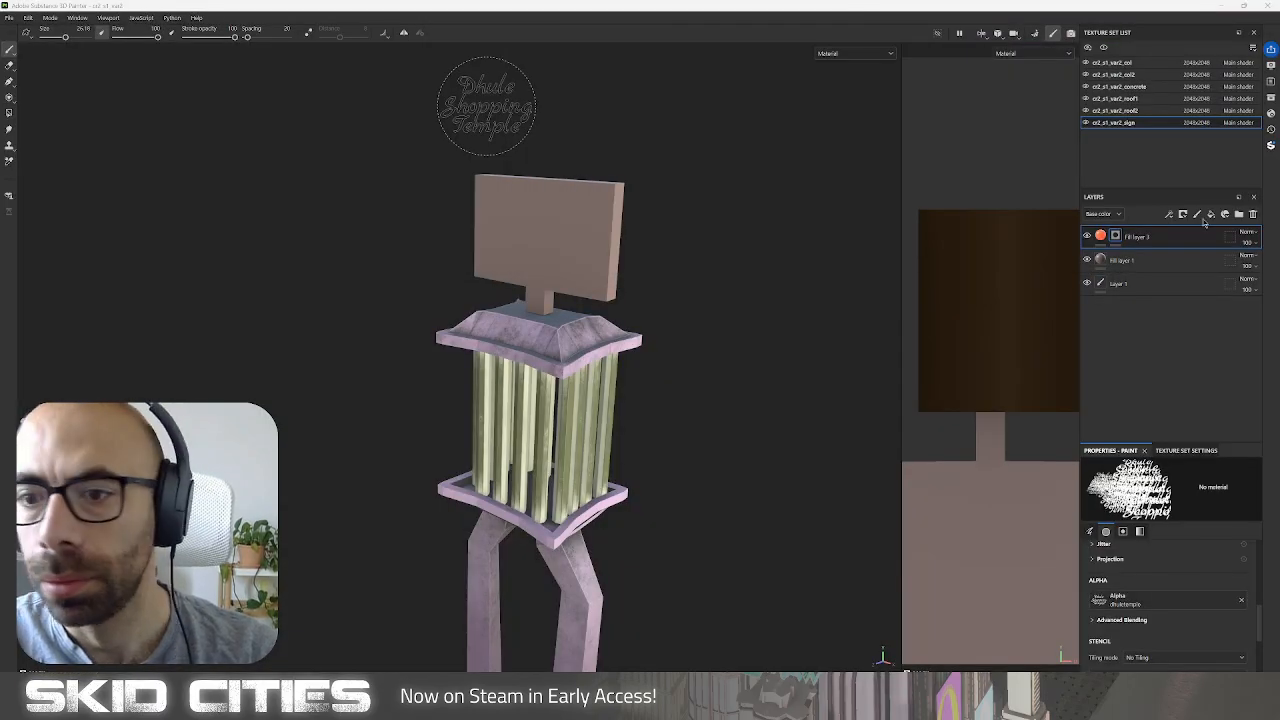
Switch to File Explorer, go to the Downloads folder and open the exported Skid Cities new colors1 redux (19) zip.
key(alt+Tab)
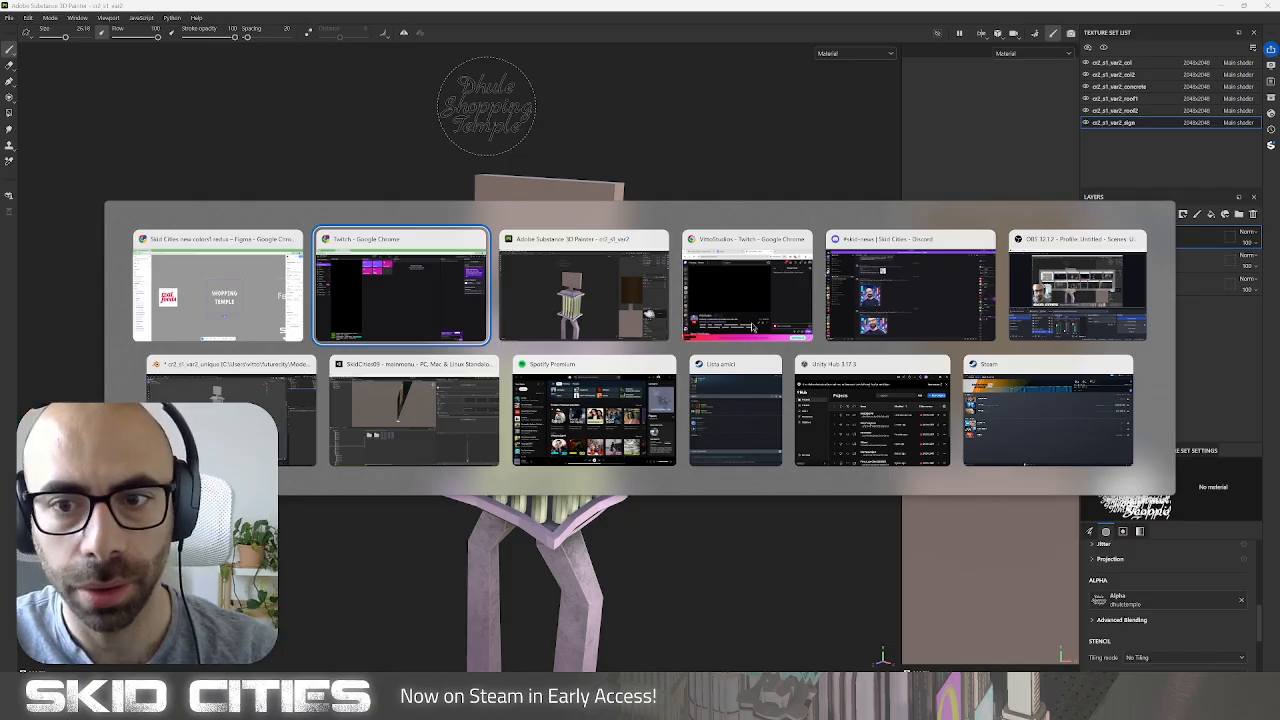
key(alt+Tab)
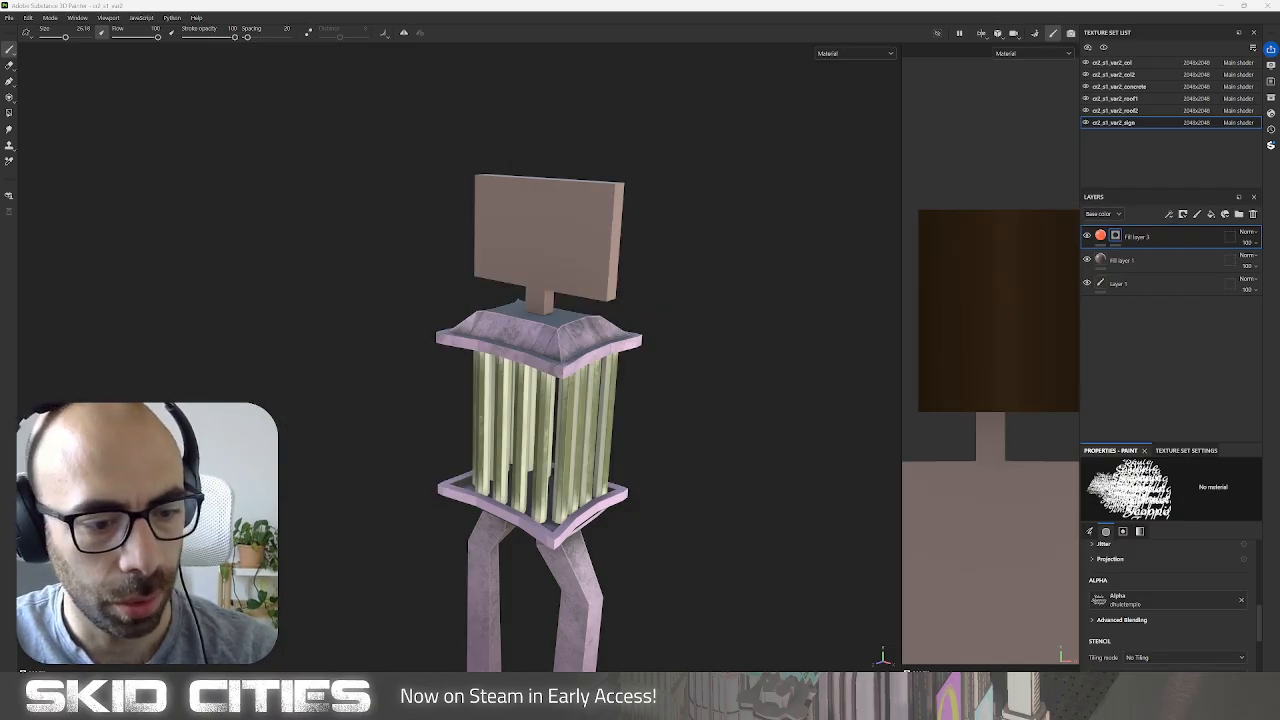
key(super+e)
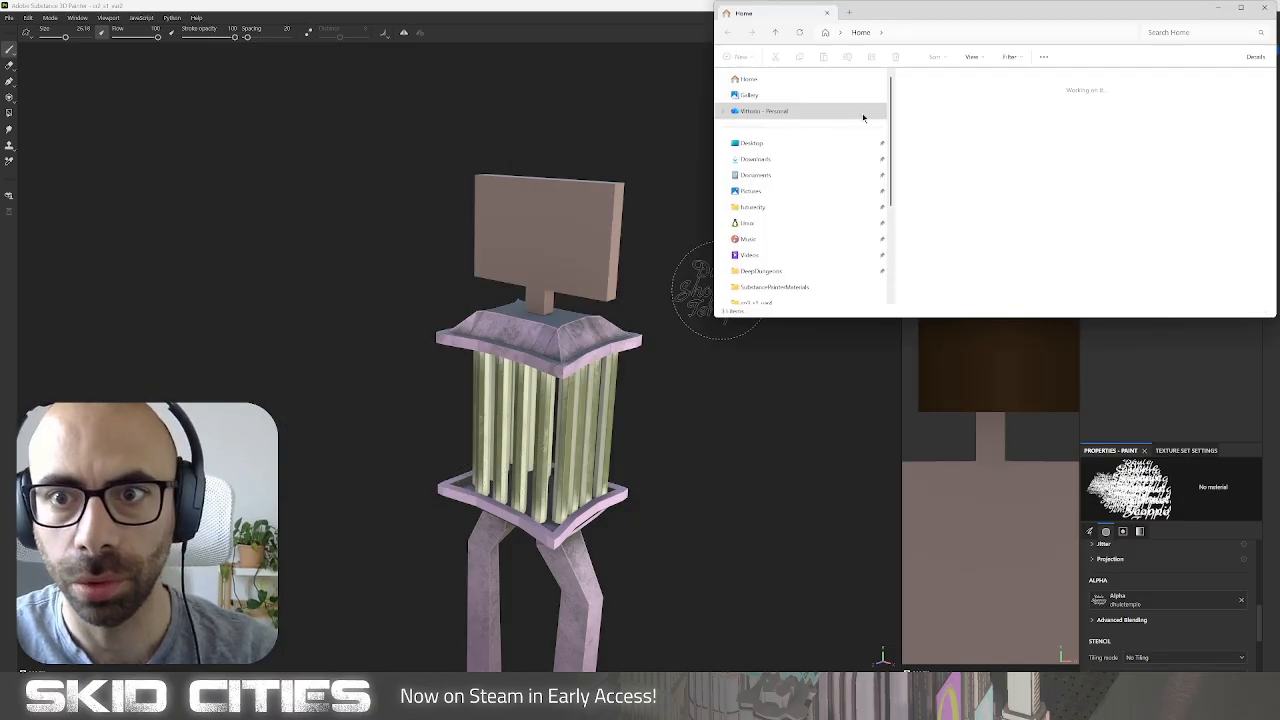
click(762, 160)
drag(1043, 11, 1279, 40)
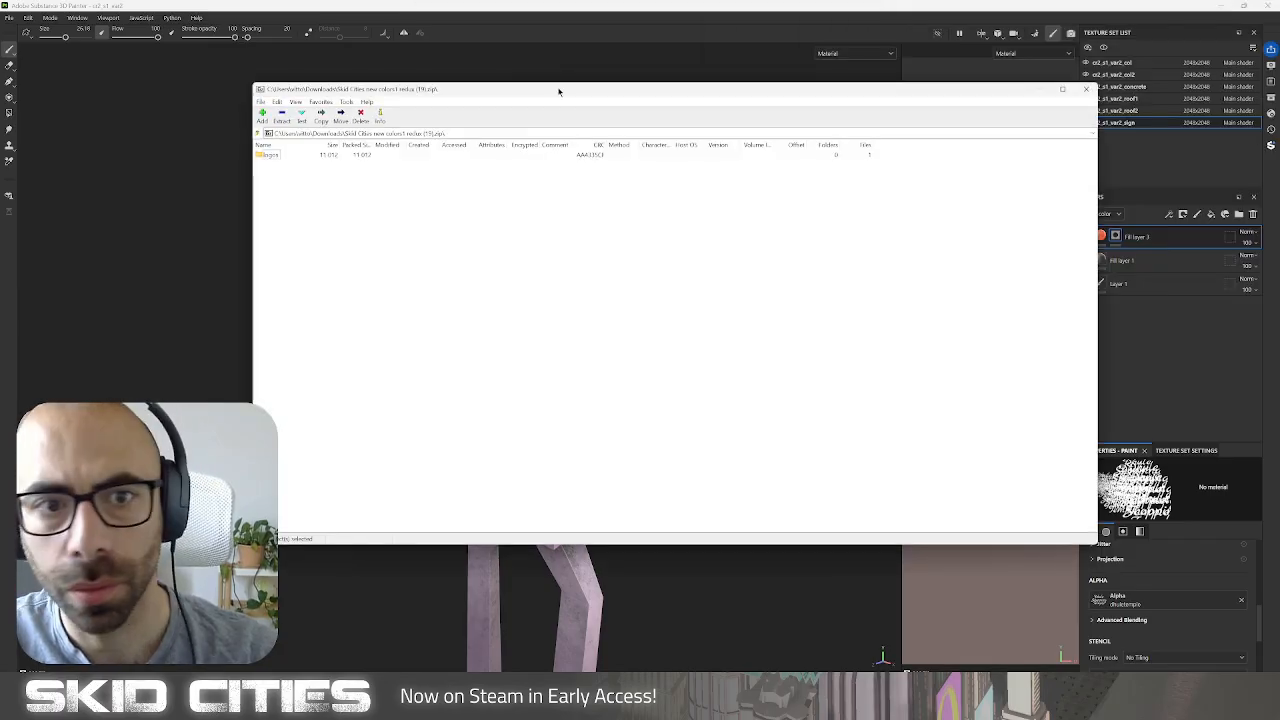
Try to move shoppingtemple.png from the archive's logos folder to Downloads, and close 7-Zip.
double_click(269, 155)
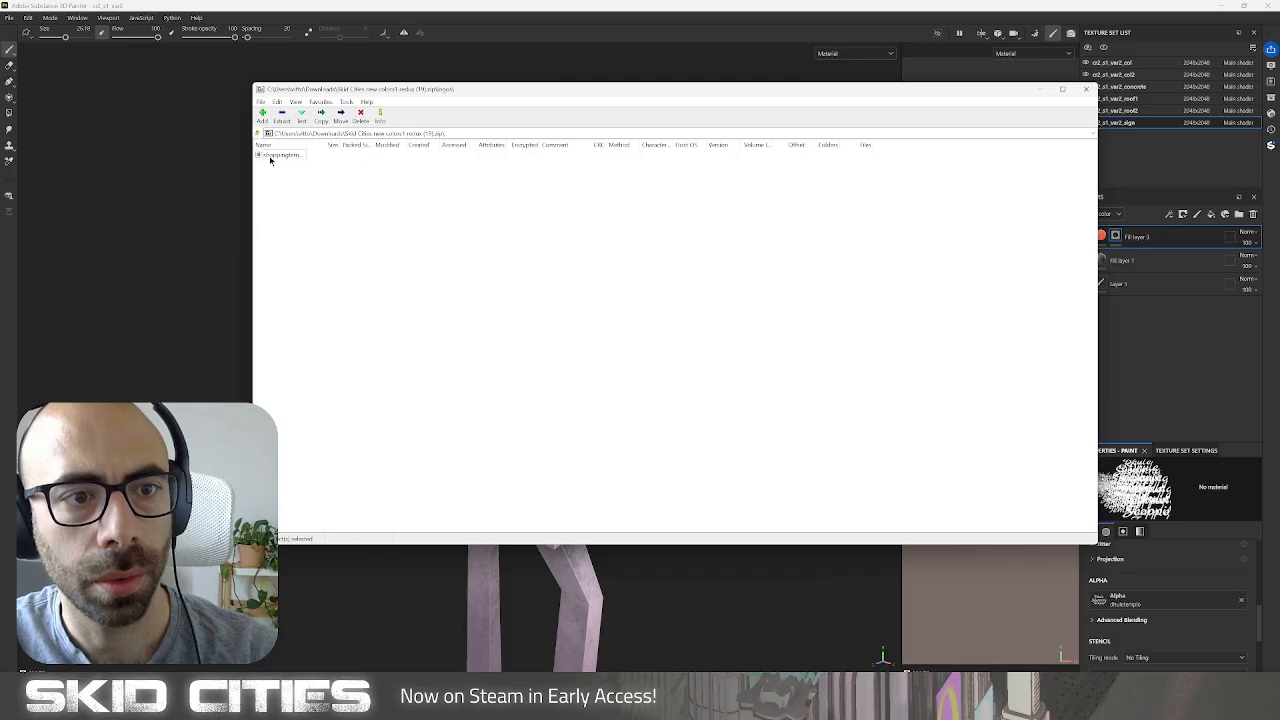
click(282, 156)
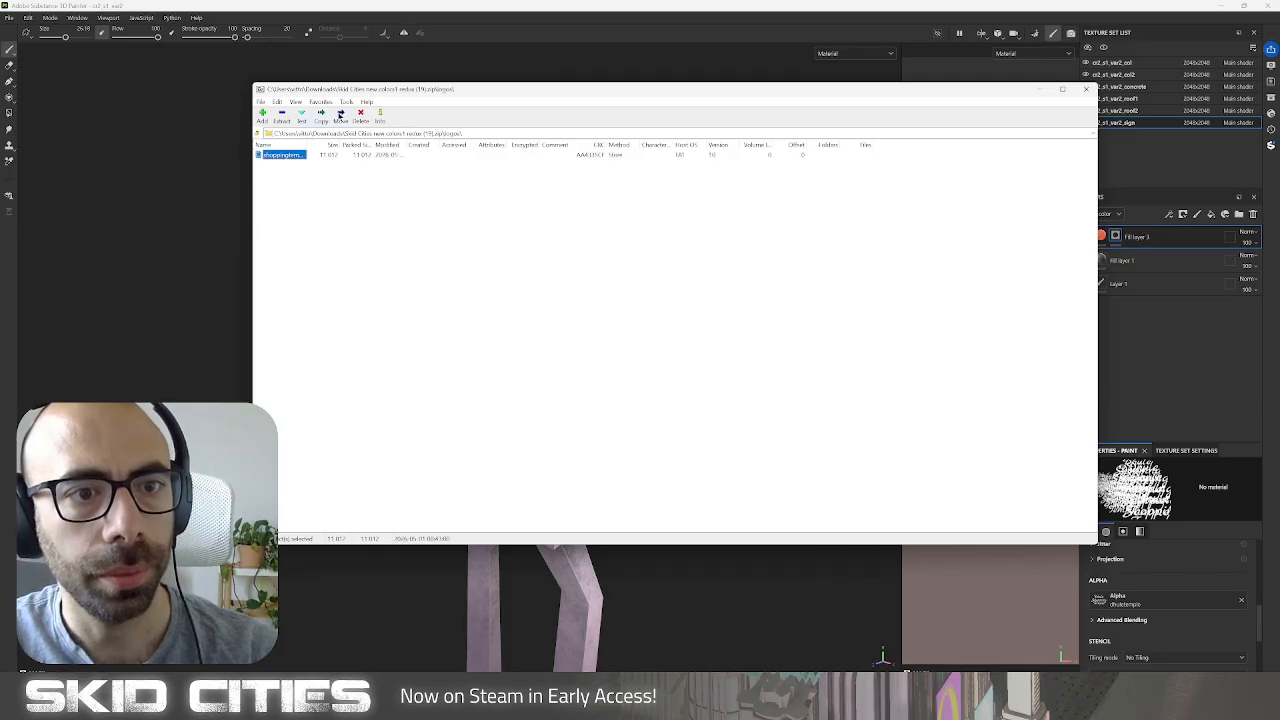
click(340, 116)
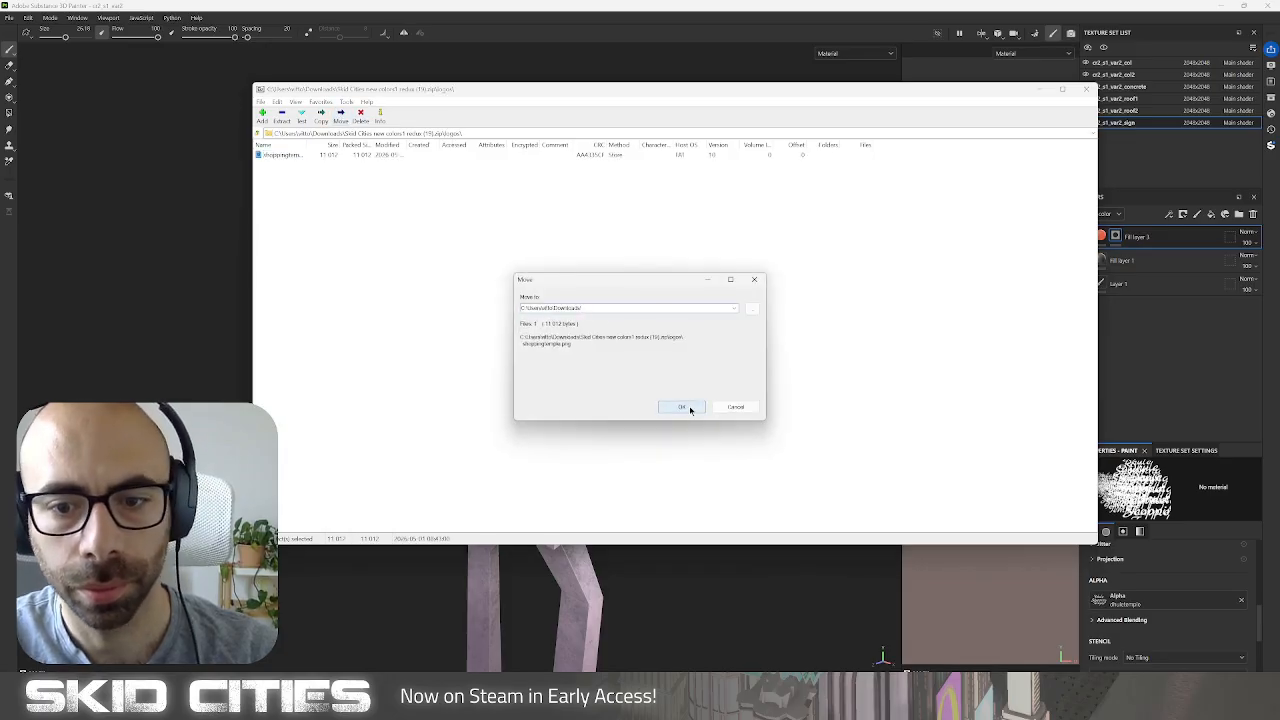
click(682, 407)
click(658, 387)
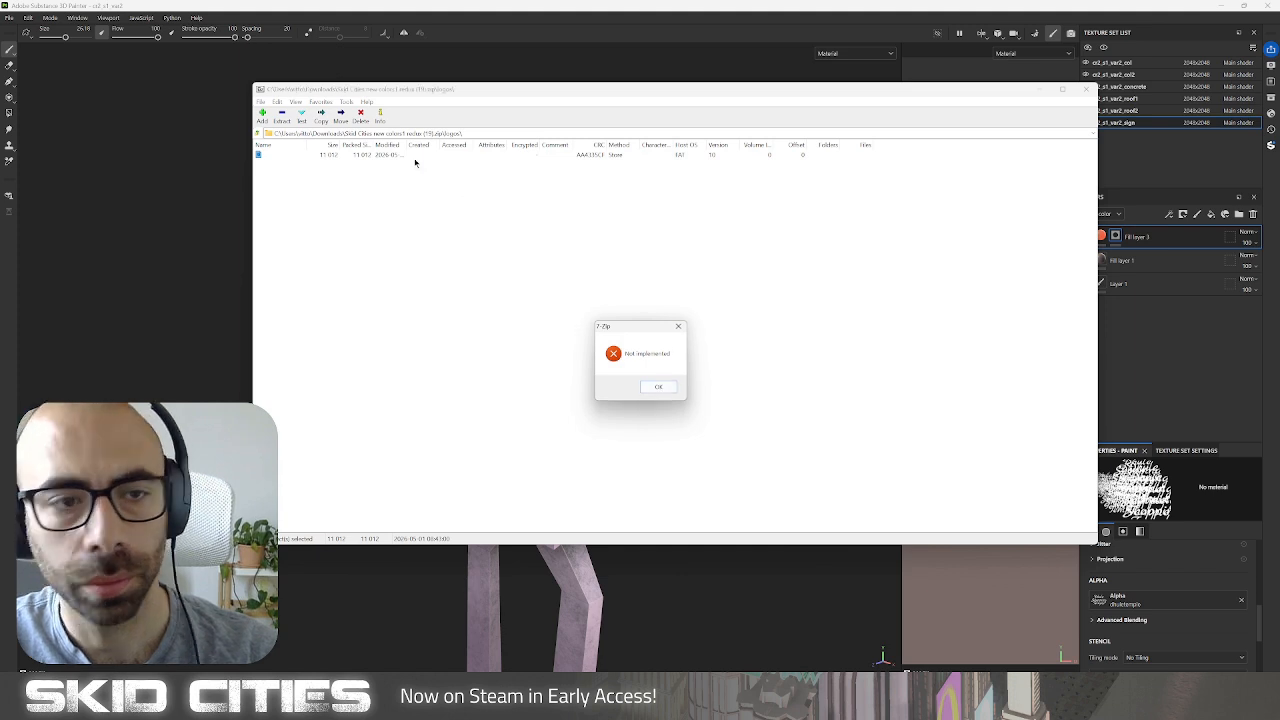
key(Return)
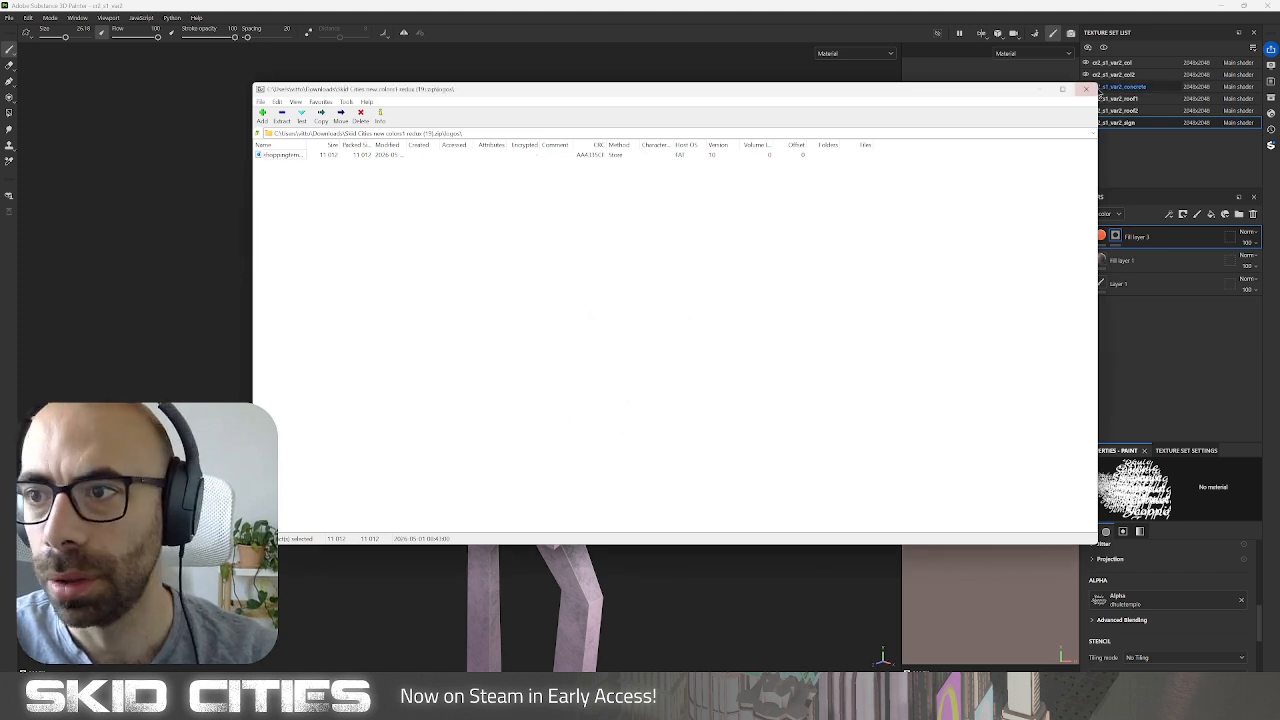
click(1086, 89)
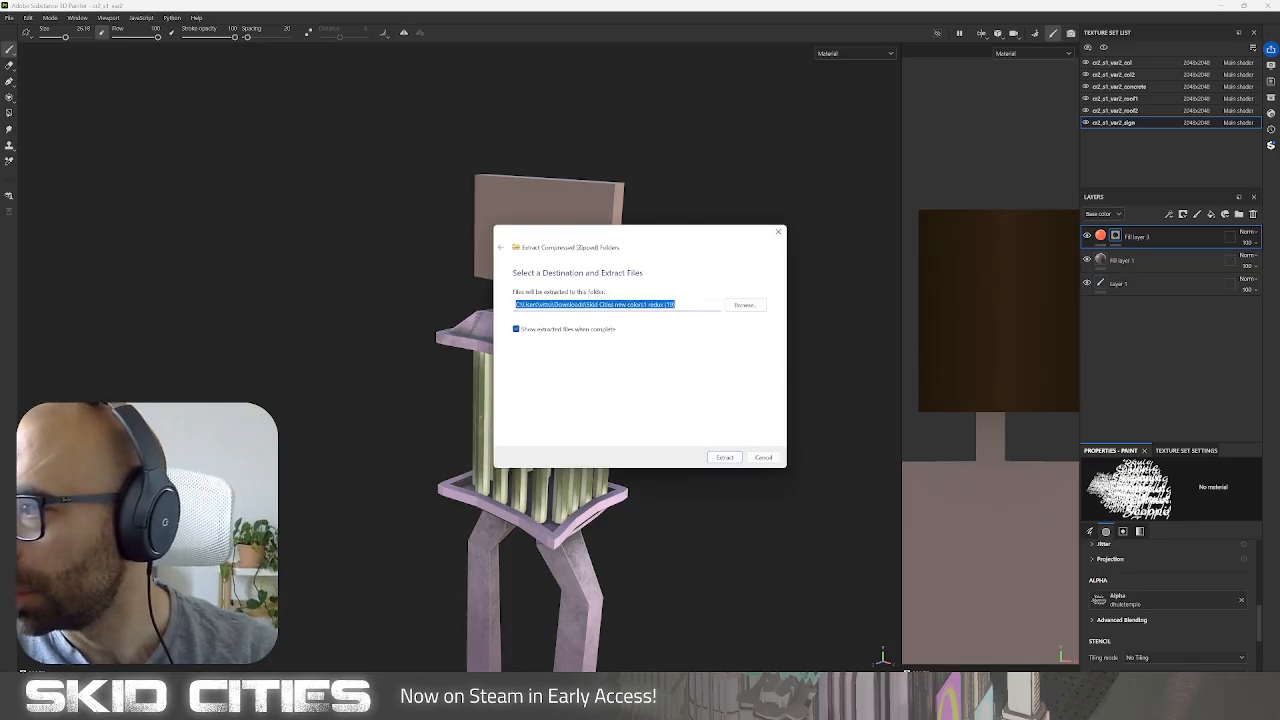
Extract the zip into its own Downloads folder and load the shoppingtemple image as the brush alpha in Substance 3D Painter.
click(734, 458)
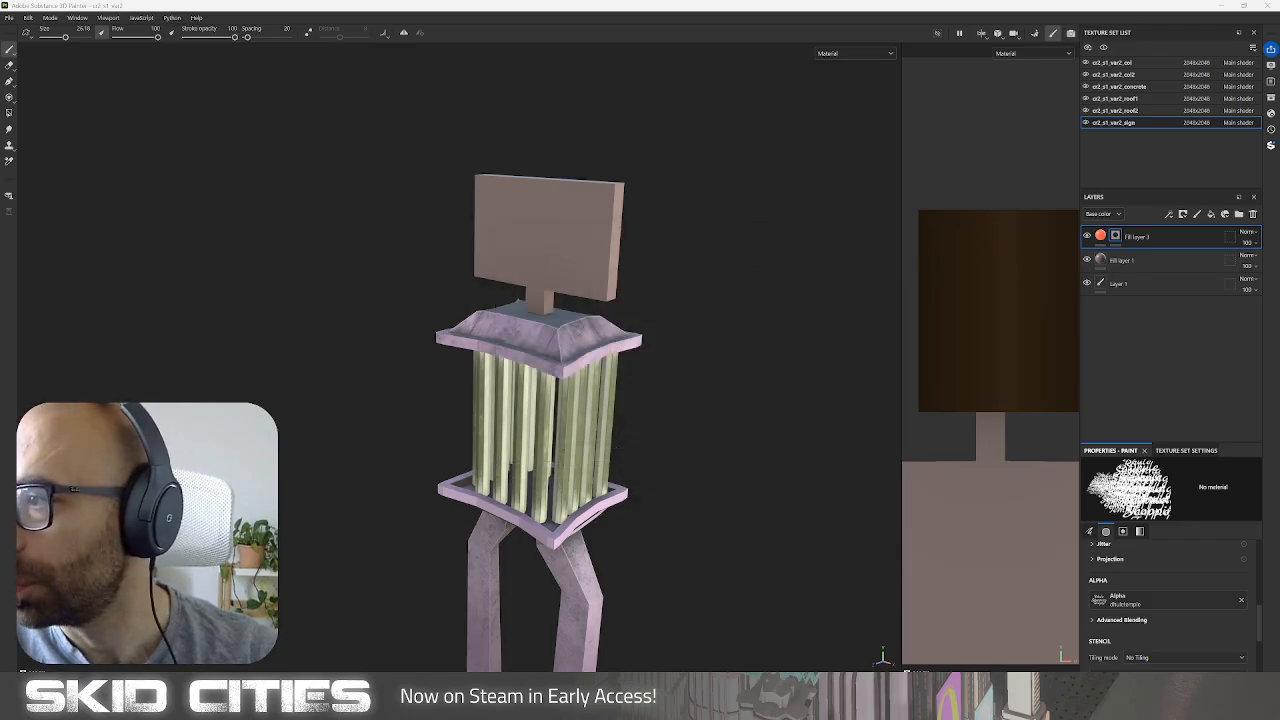
mouse_move(1279, 410)
mouse_down()
mouse_move(1121, 563)
mouse_move(1138, 604)
mouse_up()
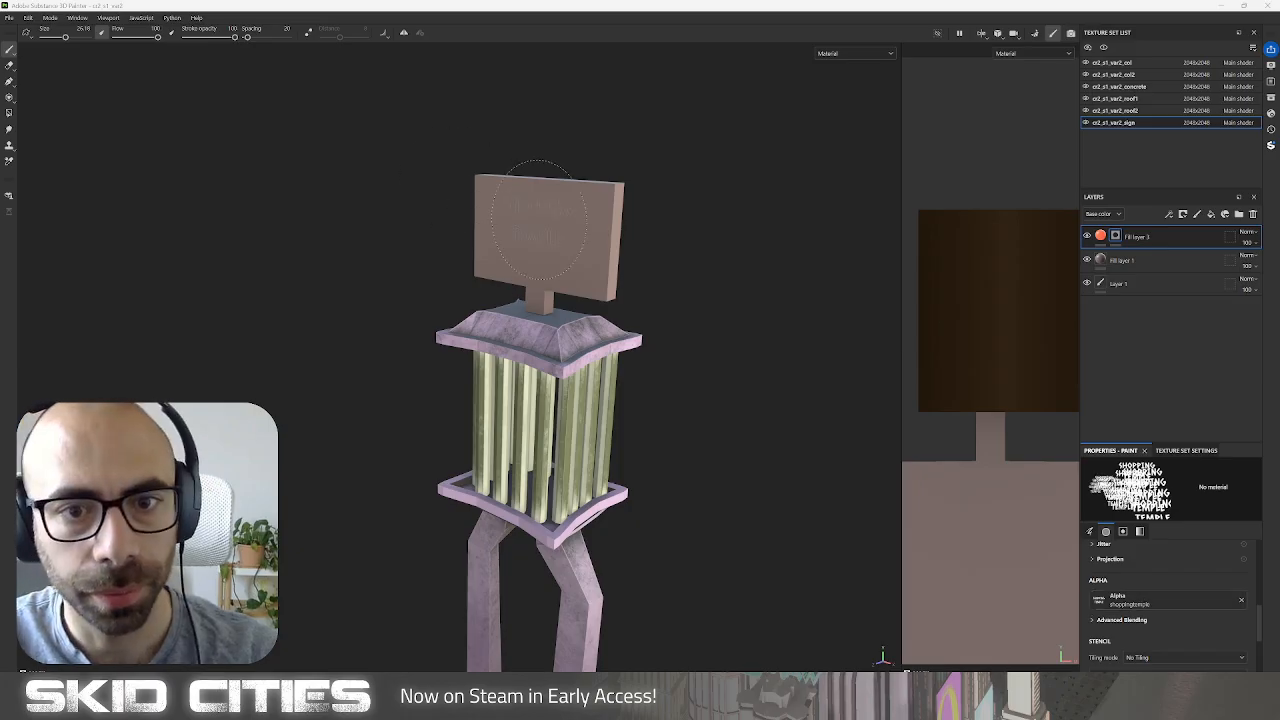
Enlarge the brush to about 48 and stamp the Shopping Temple logo centered on the sign's front face in the mask.
ctrl+right_drag(543, 231, 590, 231)
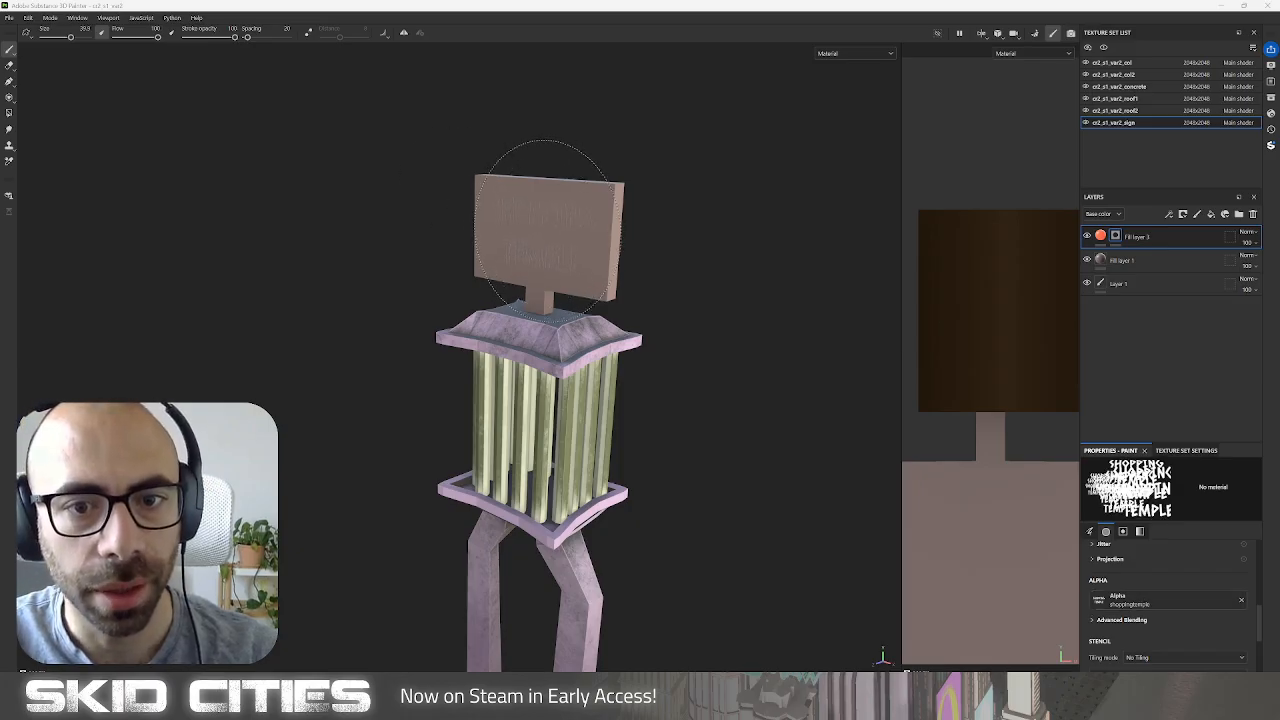
key(bracketright)
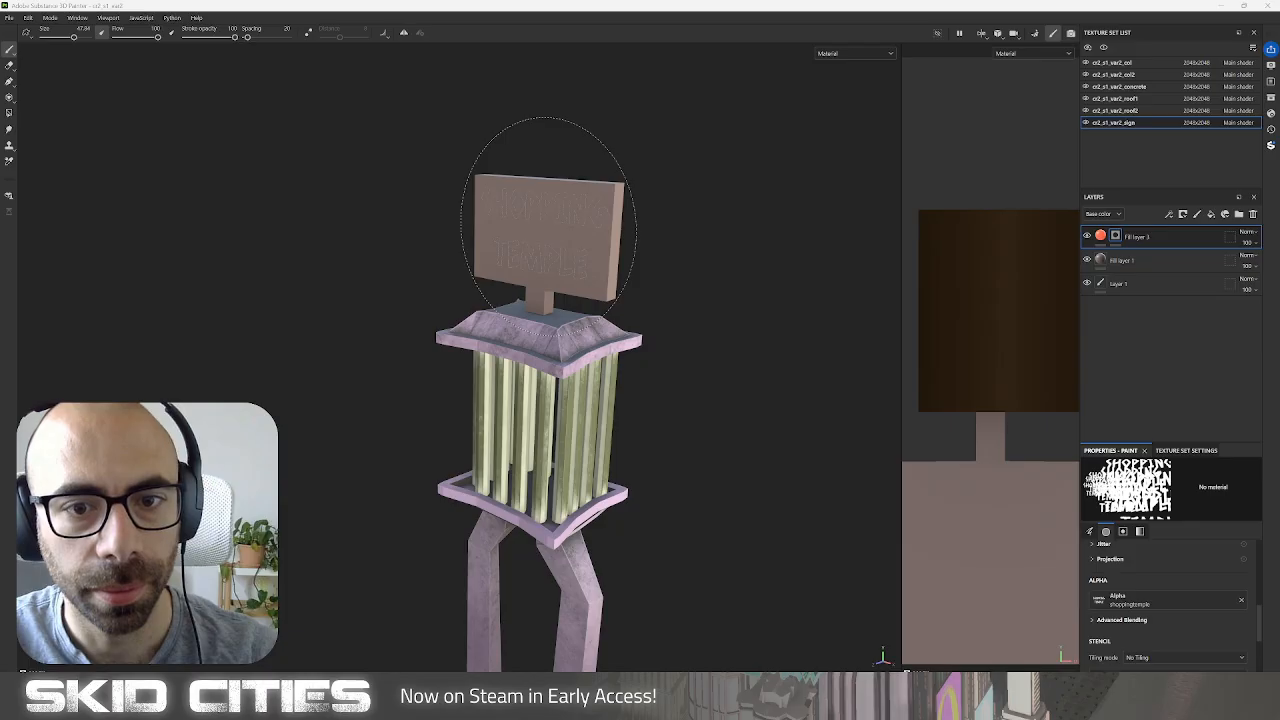
click(548, 227)
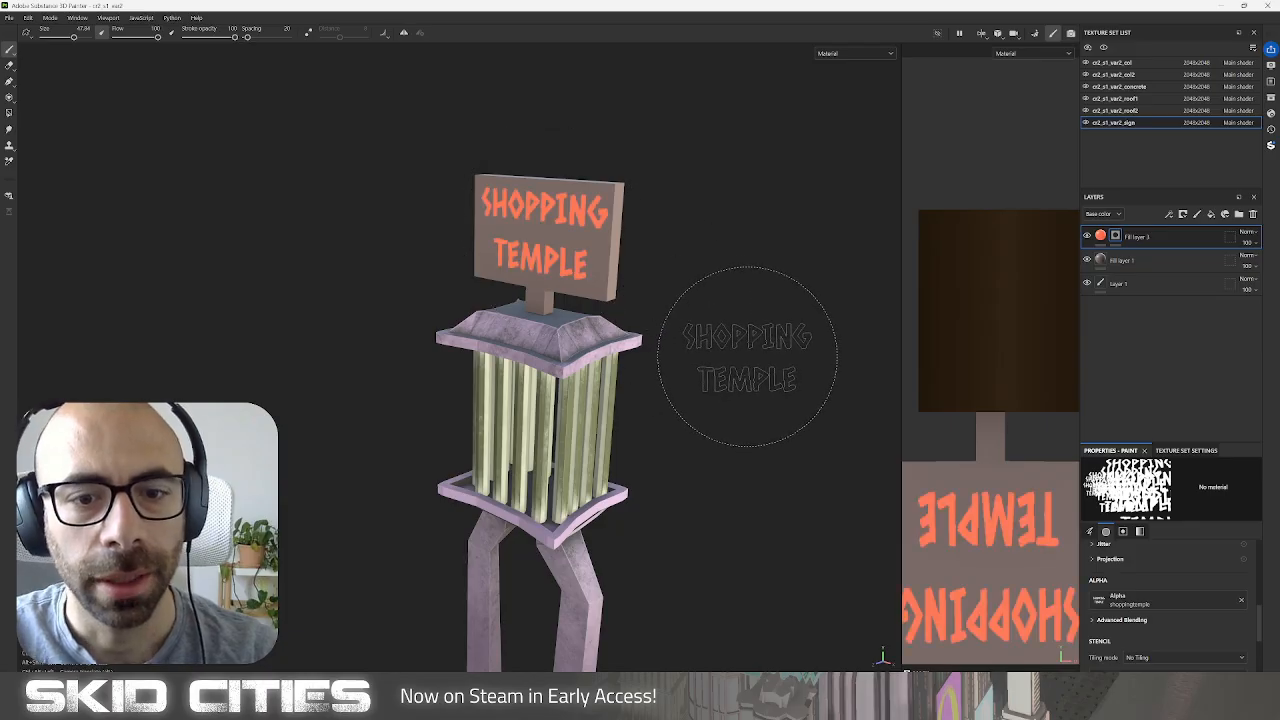
Stamp the Shopping Temple logo centered on the sign's back face in the Fill layer 3 mask.
mouse_move(748, 356)
alt+mouse_down()
mouse_move(283, 309)
mouse_move(471, 294)
alt+mouse_up()
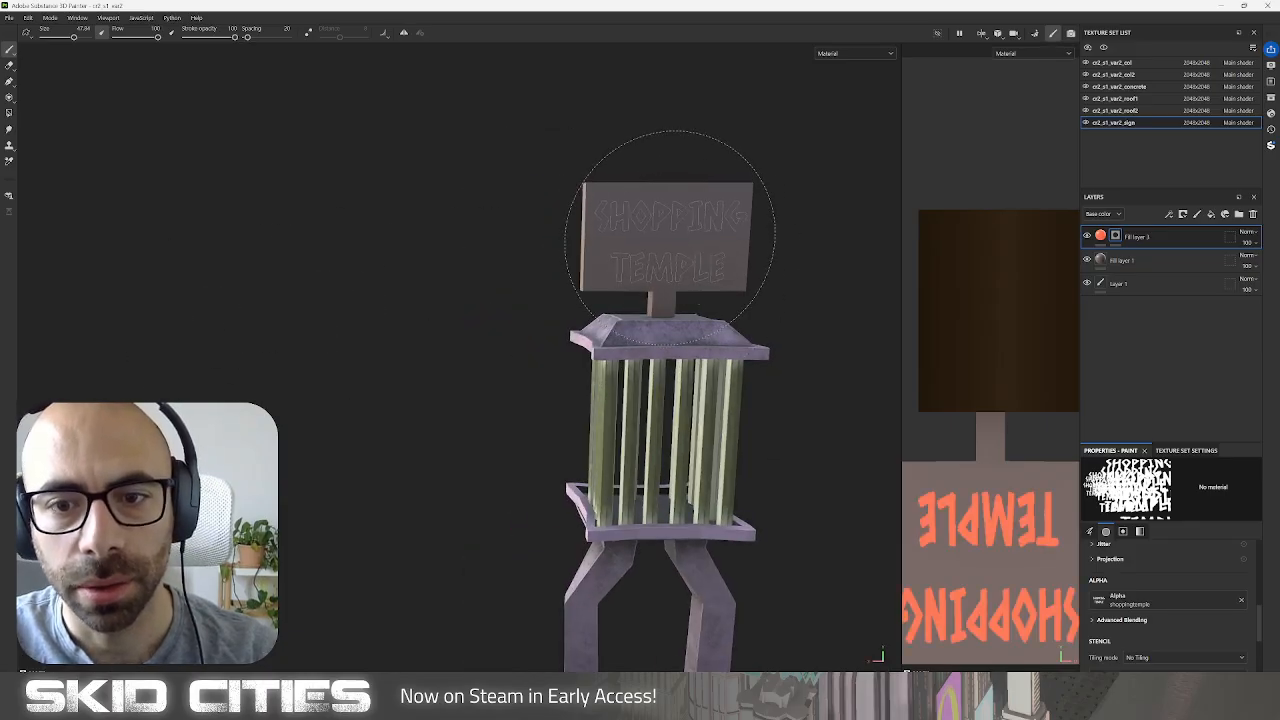
click(671, 228)
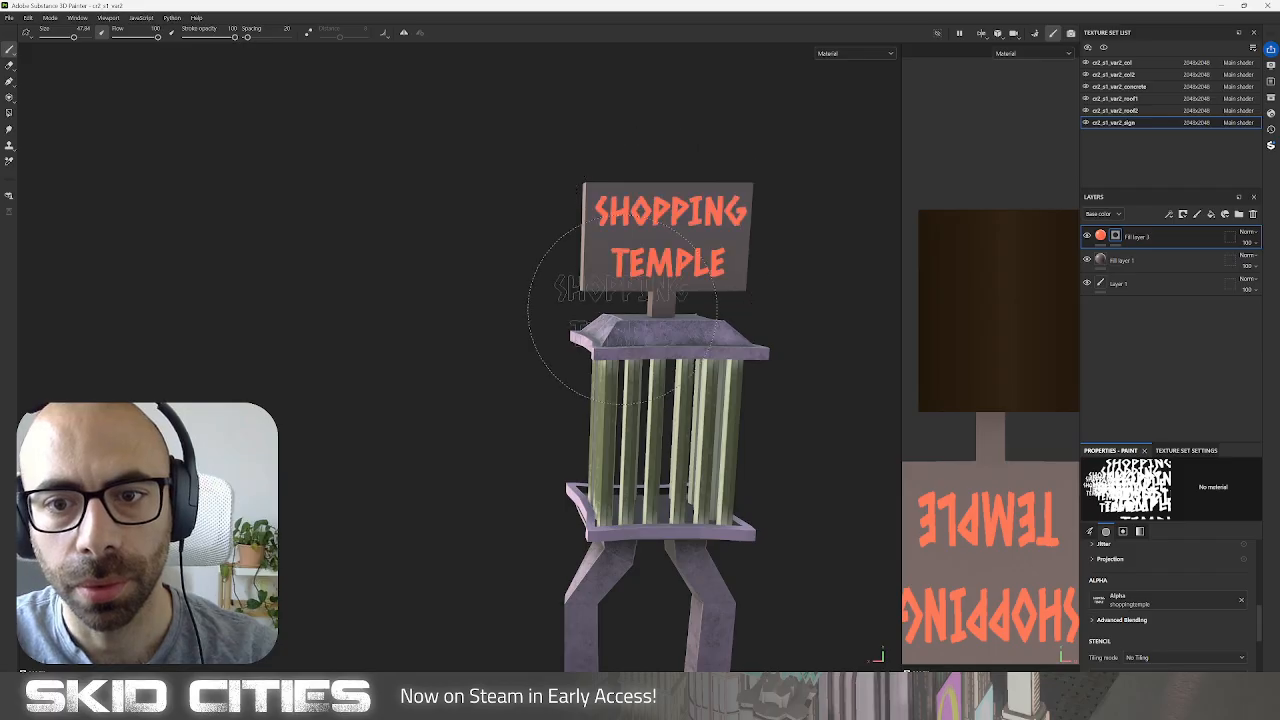
alt+drag(671, 235, 891, 523)
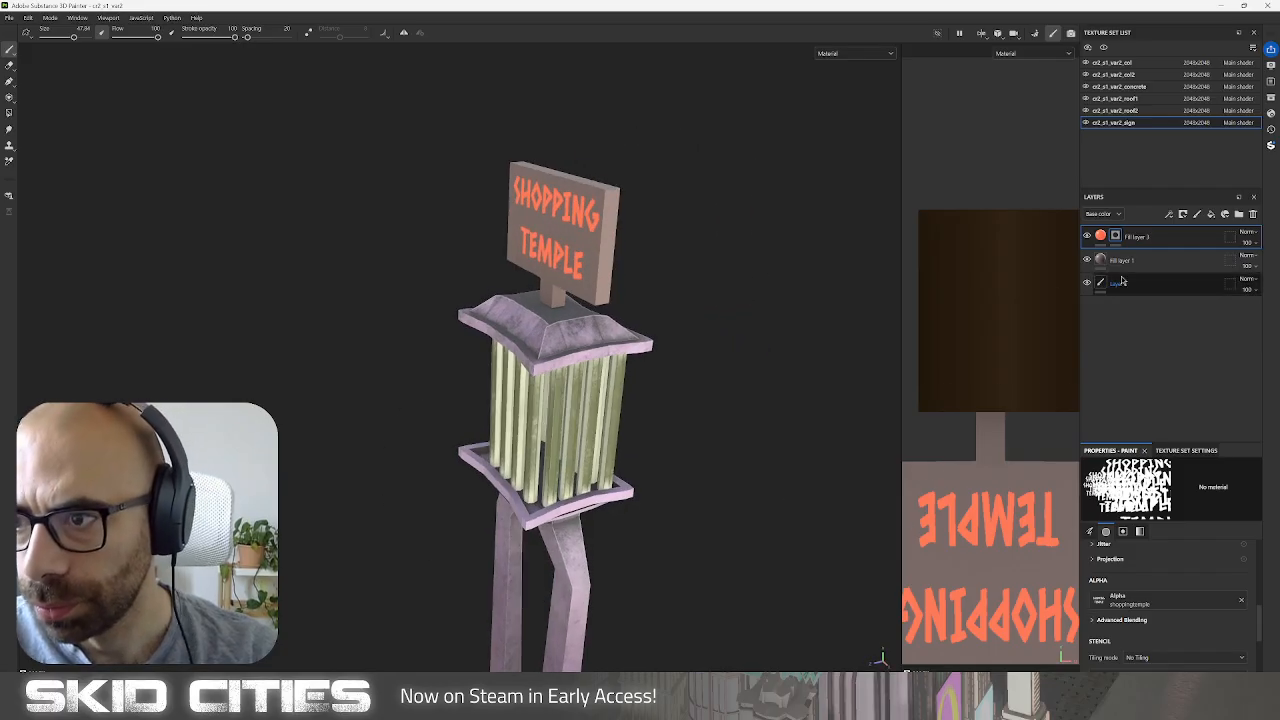
Lighten the emissive color of the sign's Fill layer 3 to a pale salmon pink, leaving its base color orange-red.
click(1130, 237)
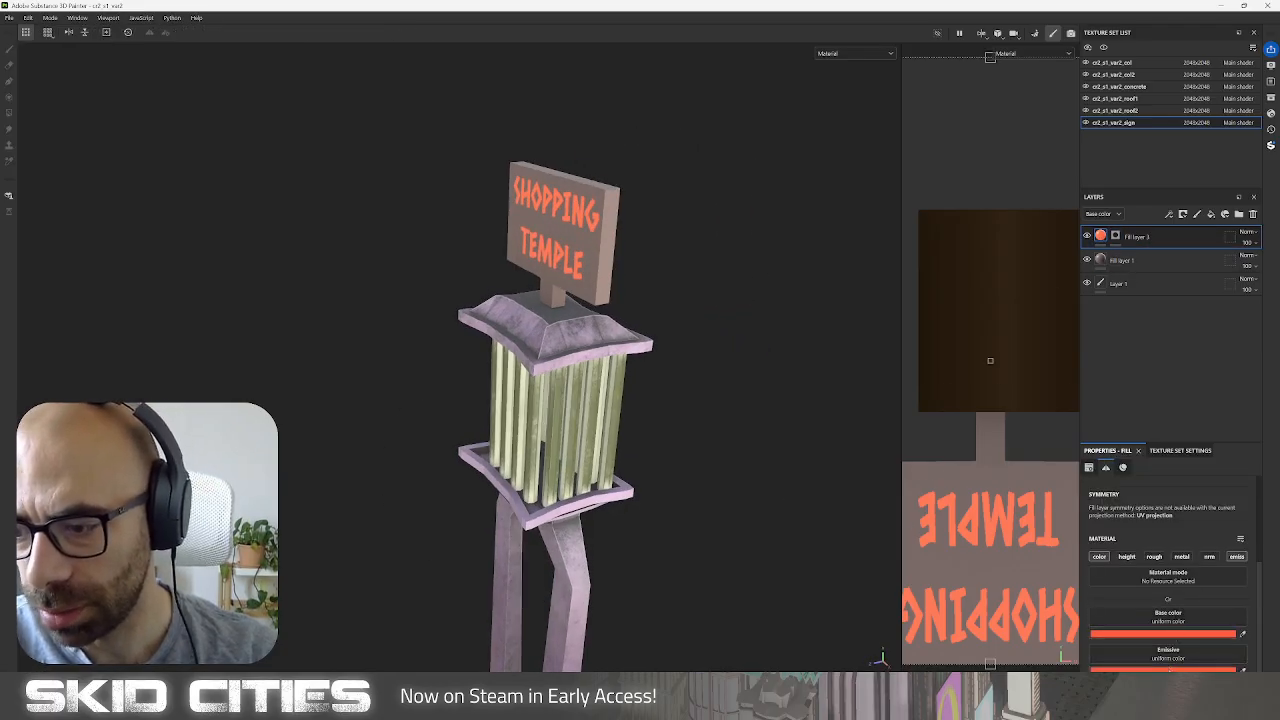
click(1160, 669)
click(1046, 527)
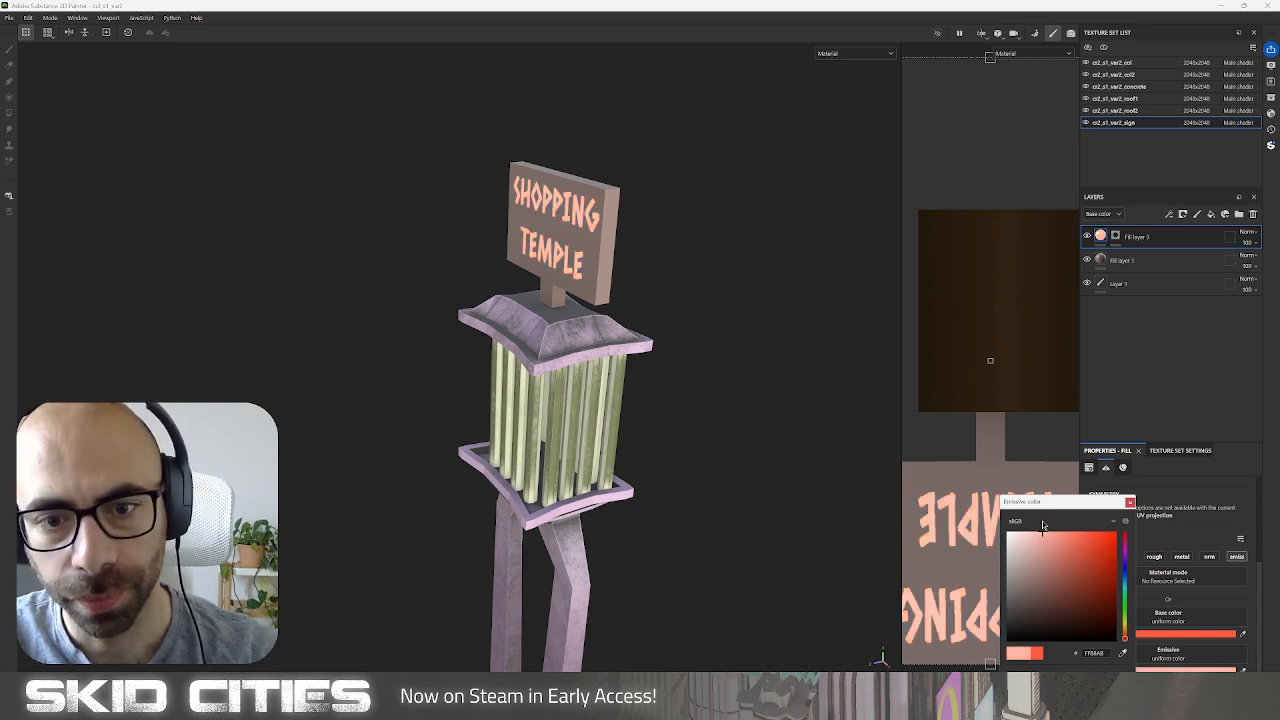
alt+drag(752, 450, 769, 491)
alt+middle_drag(649, 543, 669, 357)
alt+right_drag(669, 357, 636, 385)
mouse_move(636, 385)
alt+mouse_down()
mouse_move(725, 381)
mouse_move(654, 411)
mouse_move(663, 369)
mouse_move(680, 391)
mouse_move(723, 402)
mouse_move(671, 351)
mouse_move(603, 374)
mouse_move(648, 395)
alt+mouse_up()
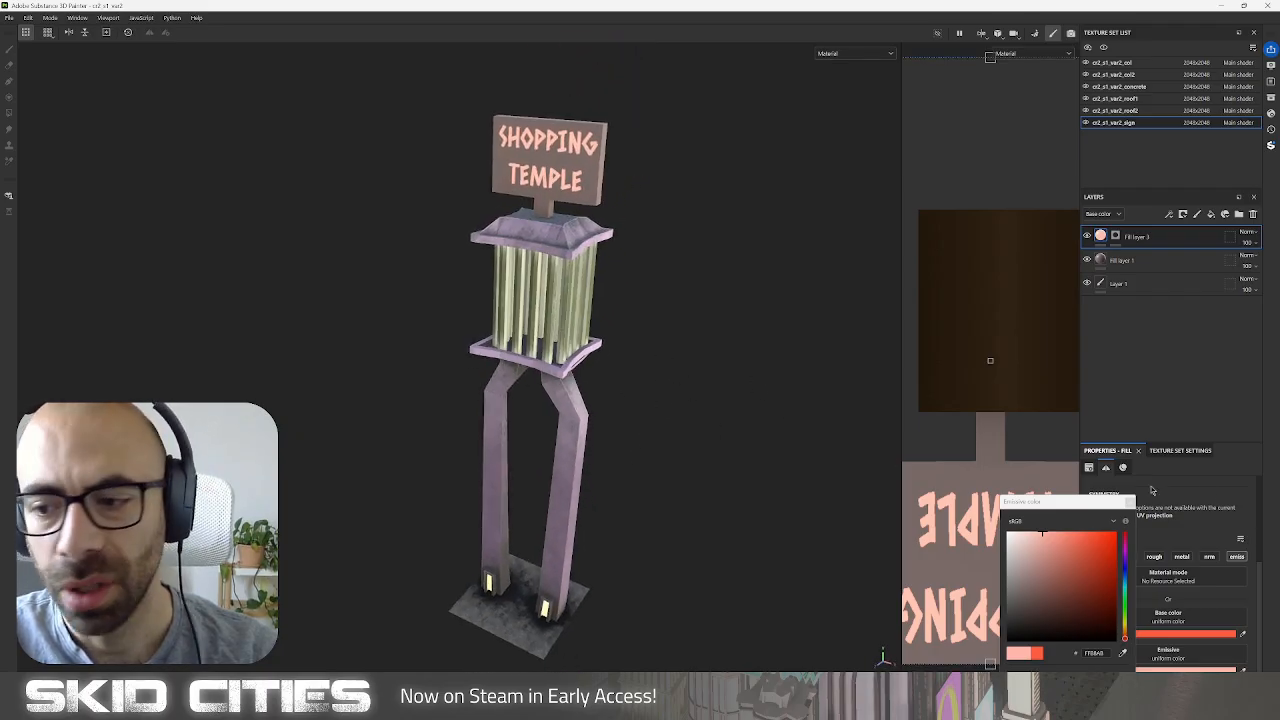
click(1207, 355)
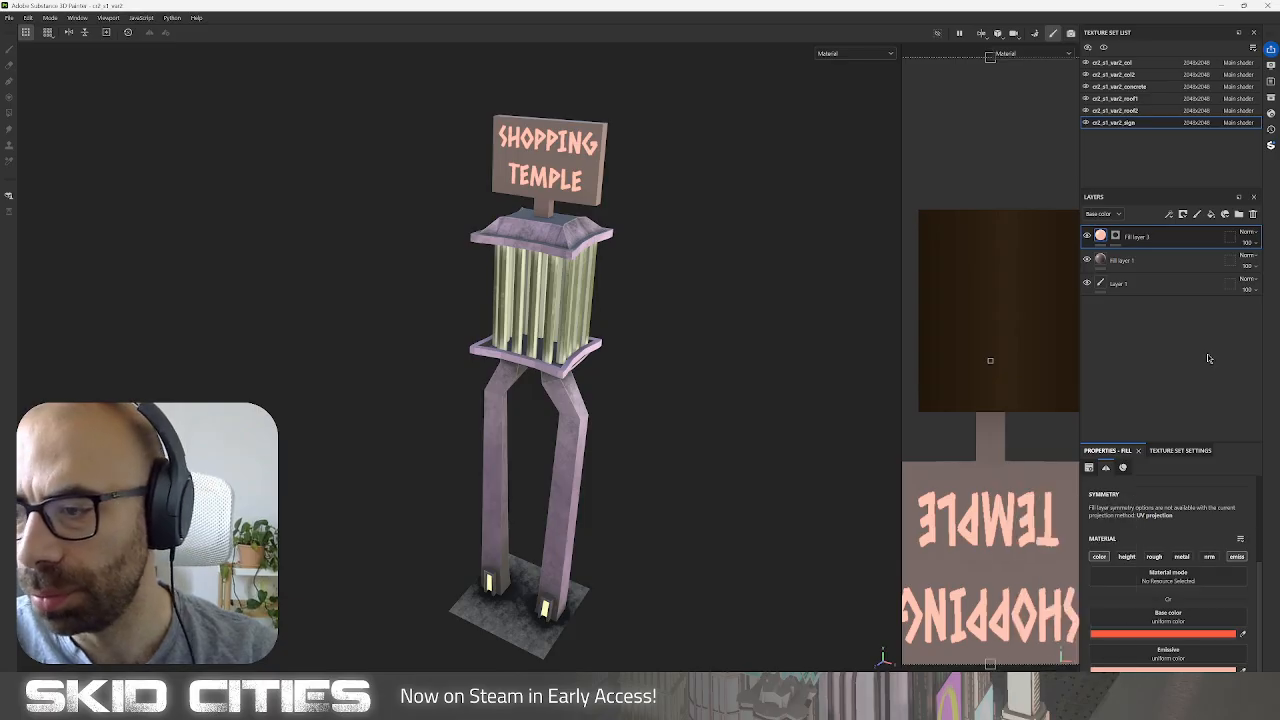
Change the base color of the sign's Fill layer 1 to a muted grey-lilac.
click(1110, 261)
click(1240, 636)
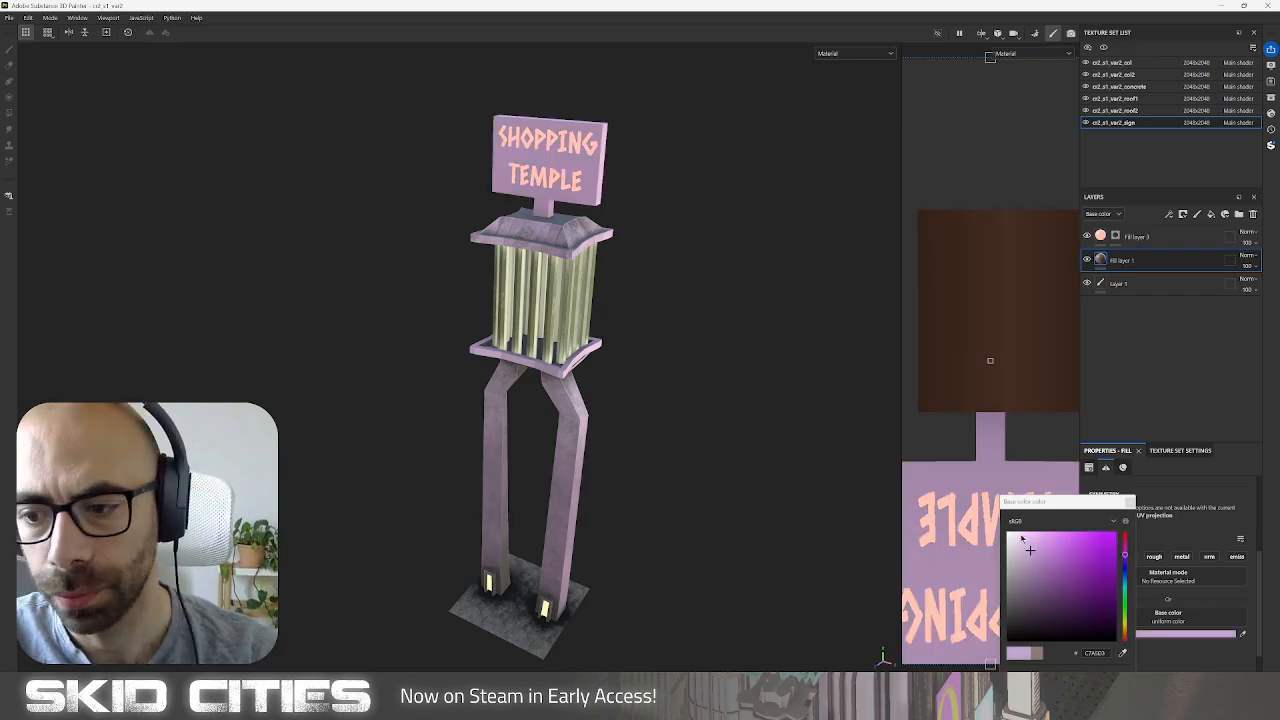
click(1022, 558)
drag(1014, 565, 1014, 572)
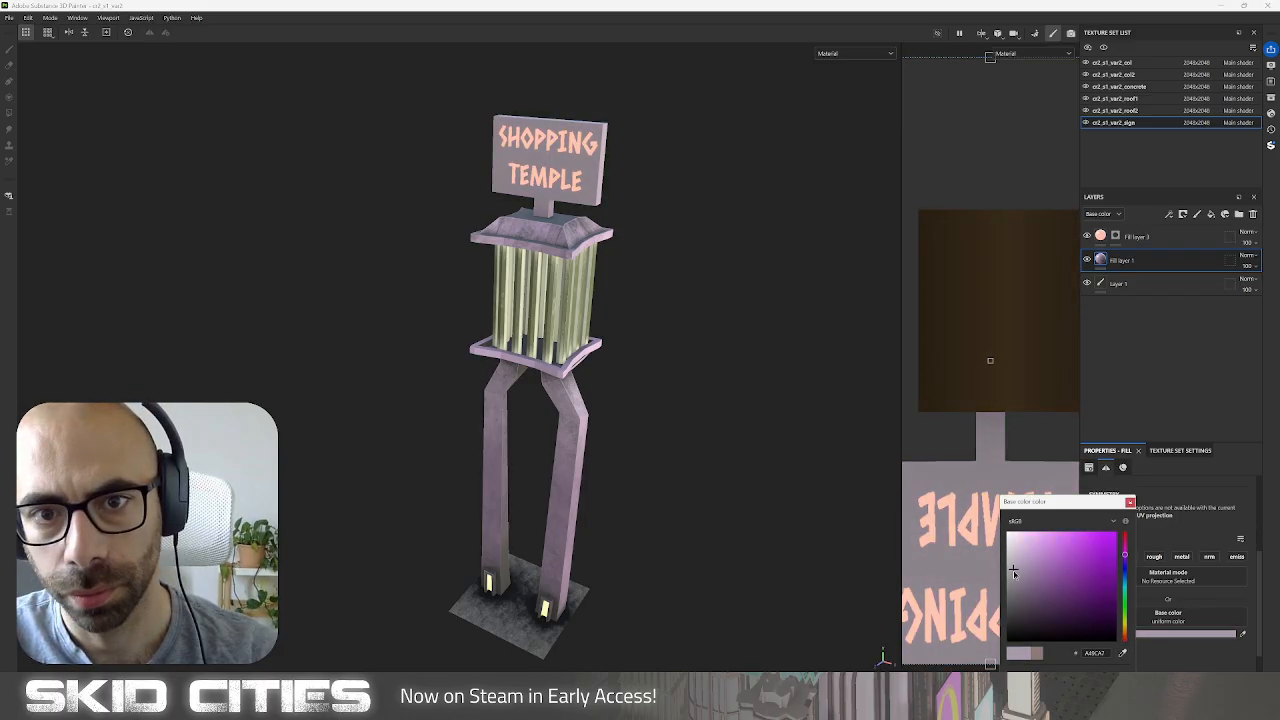
alt+drag(590, 450, 571, 375)
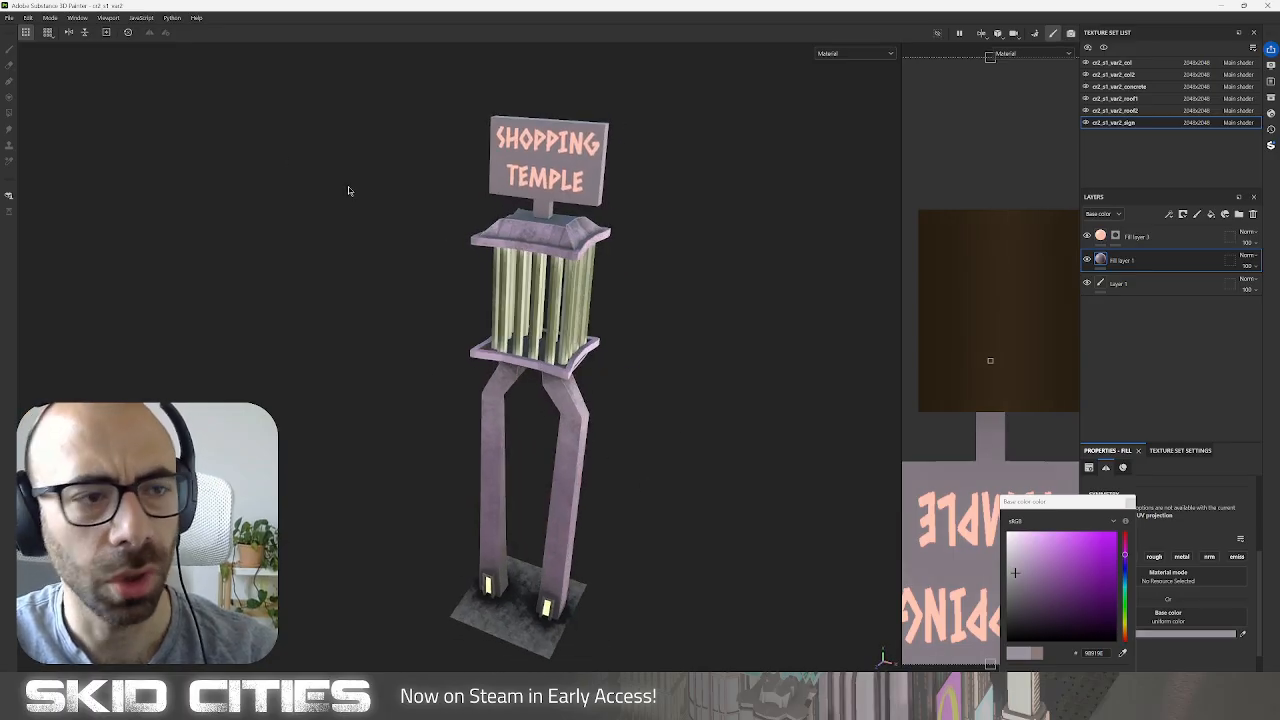
click(10, 18)
click(12, 18)
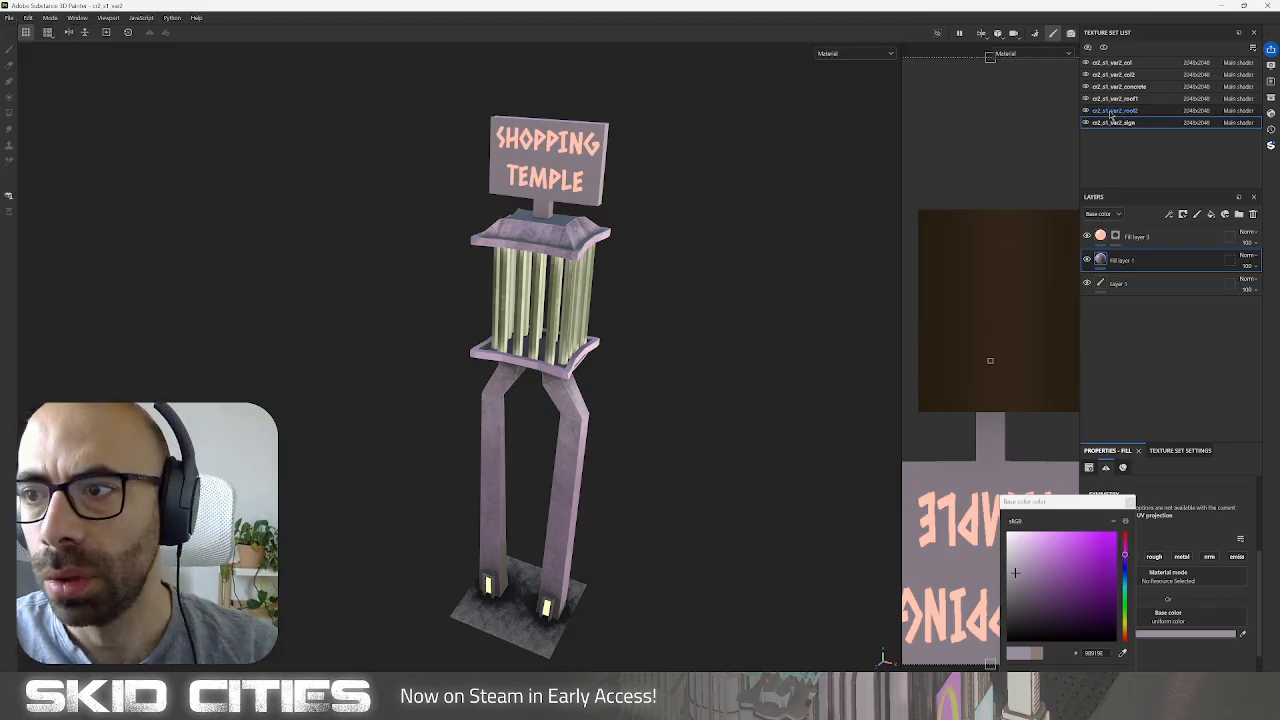
Add an Emissive channel to the cr2_s1_var2_col2 texture set.
click(1108, 75)
click(1108, 75)
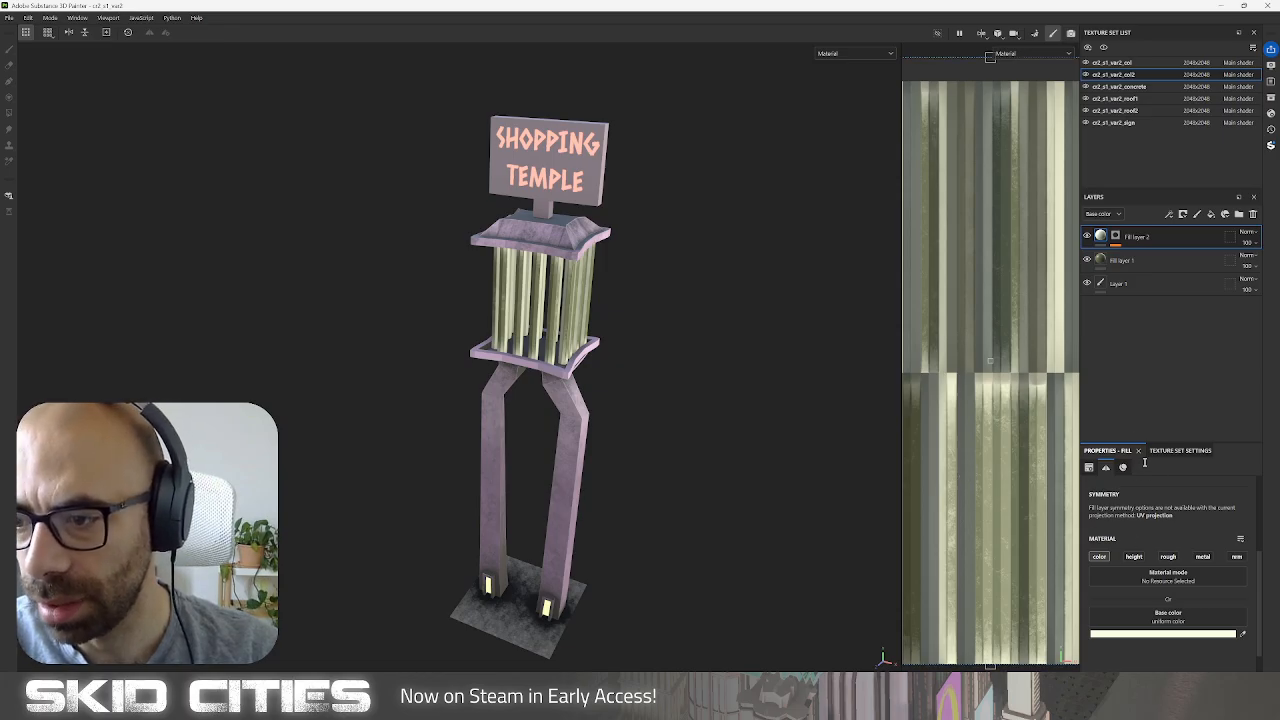
click(1180, 451)
click(1240, 607)
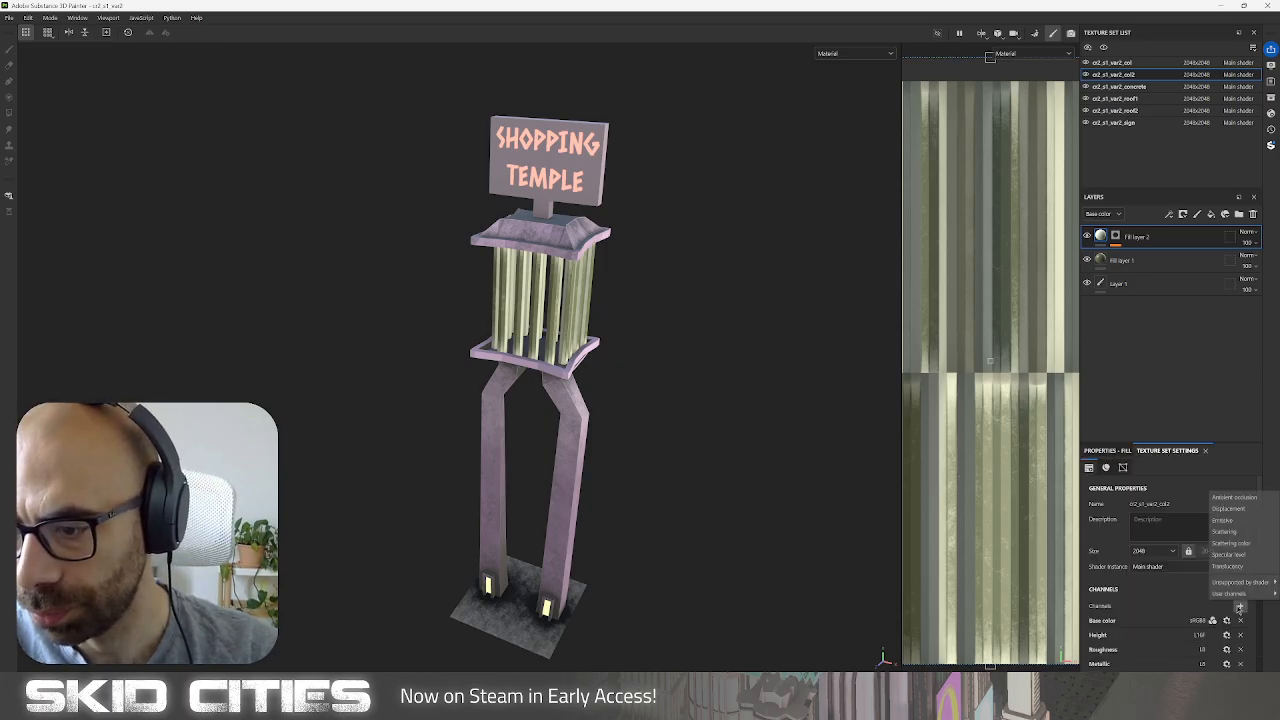
click(1107, 450)
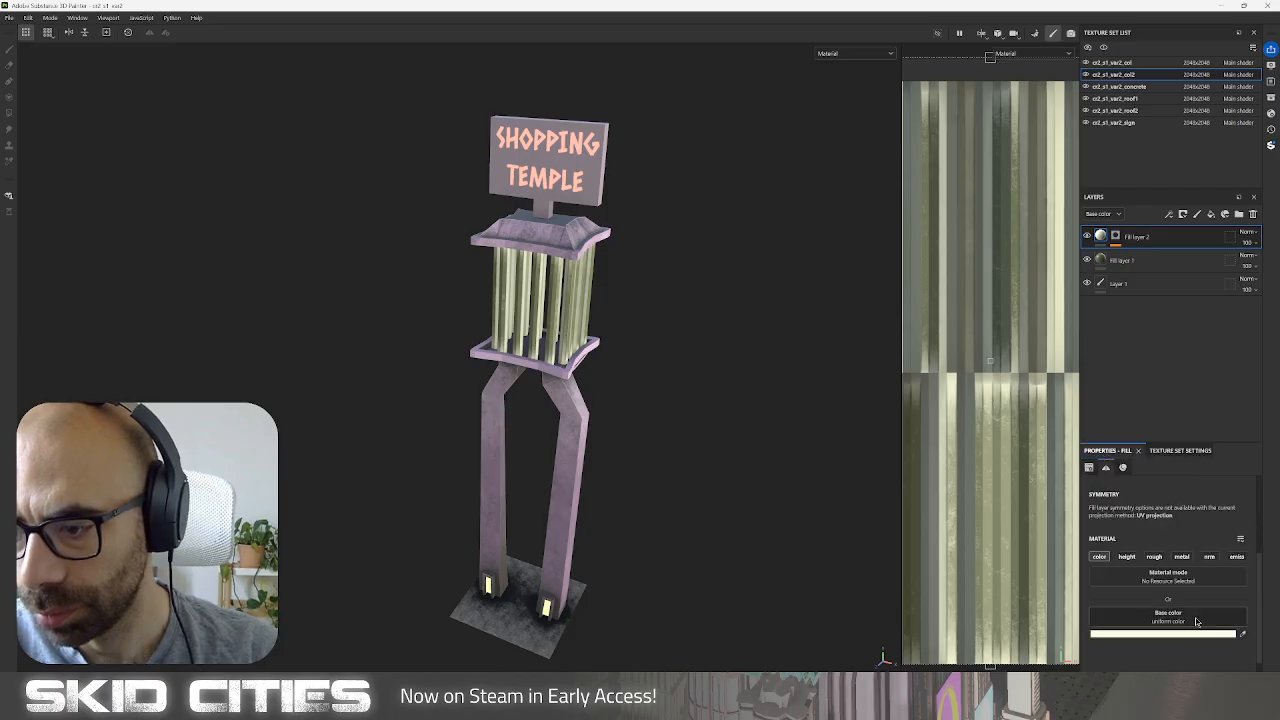
Enable emissive on Fill layer 2 of the columns and sample its pale green base color as the emissive color.
scroll(1196, 622, down, 1)
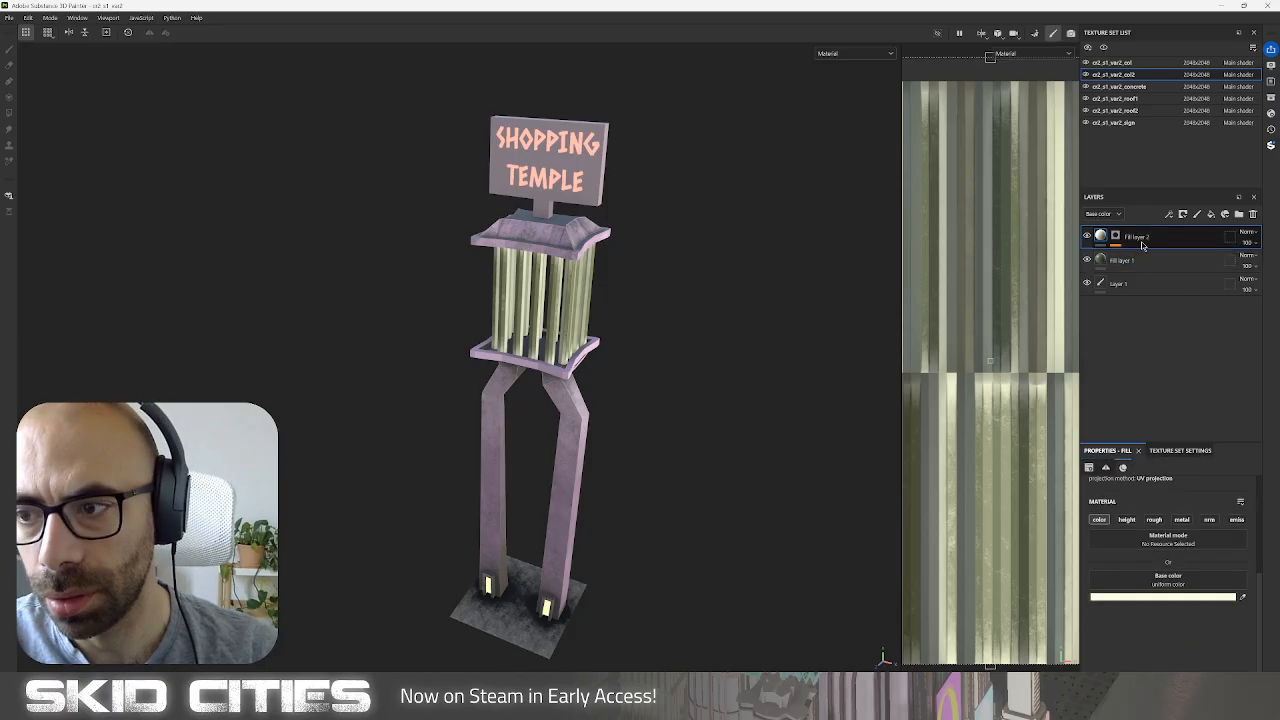
click(1236, 519)
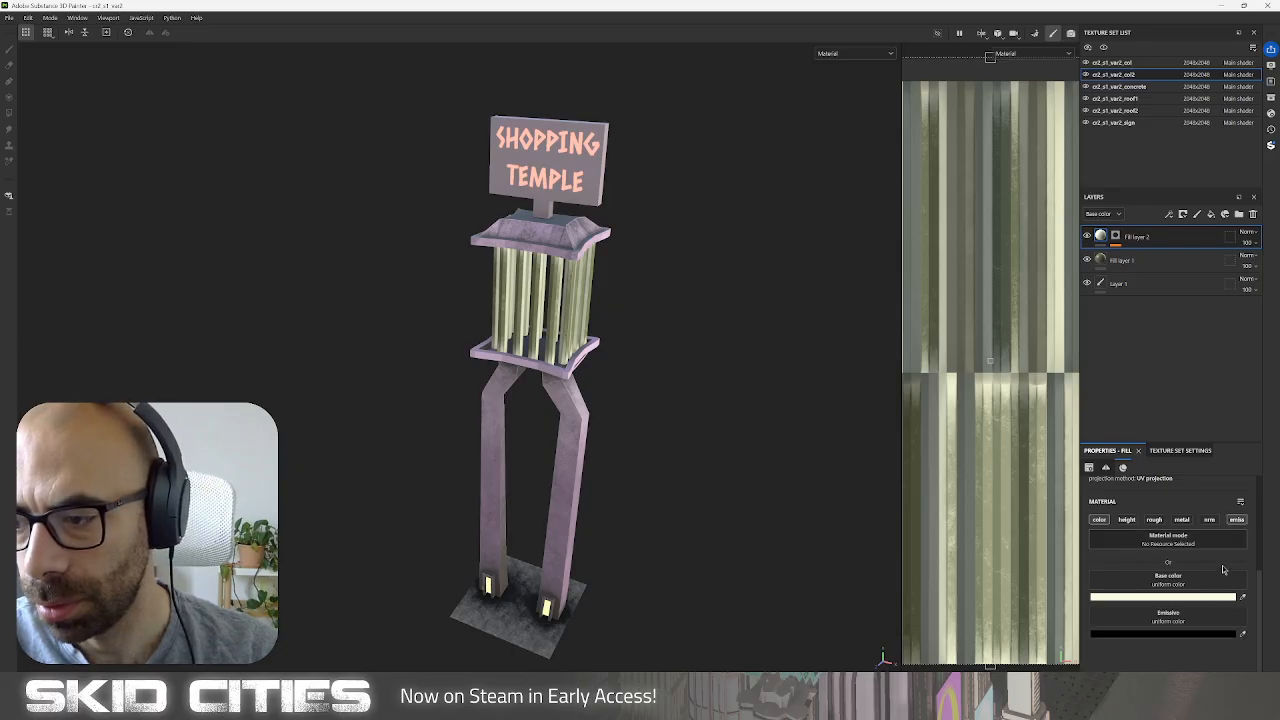
click(1243, 633)
click(1140, 595)
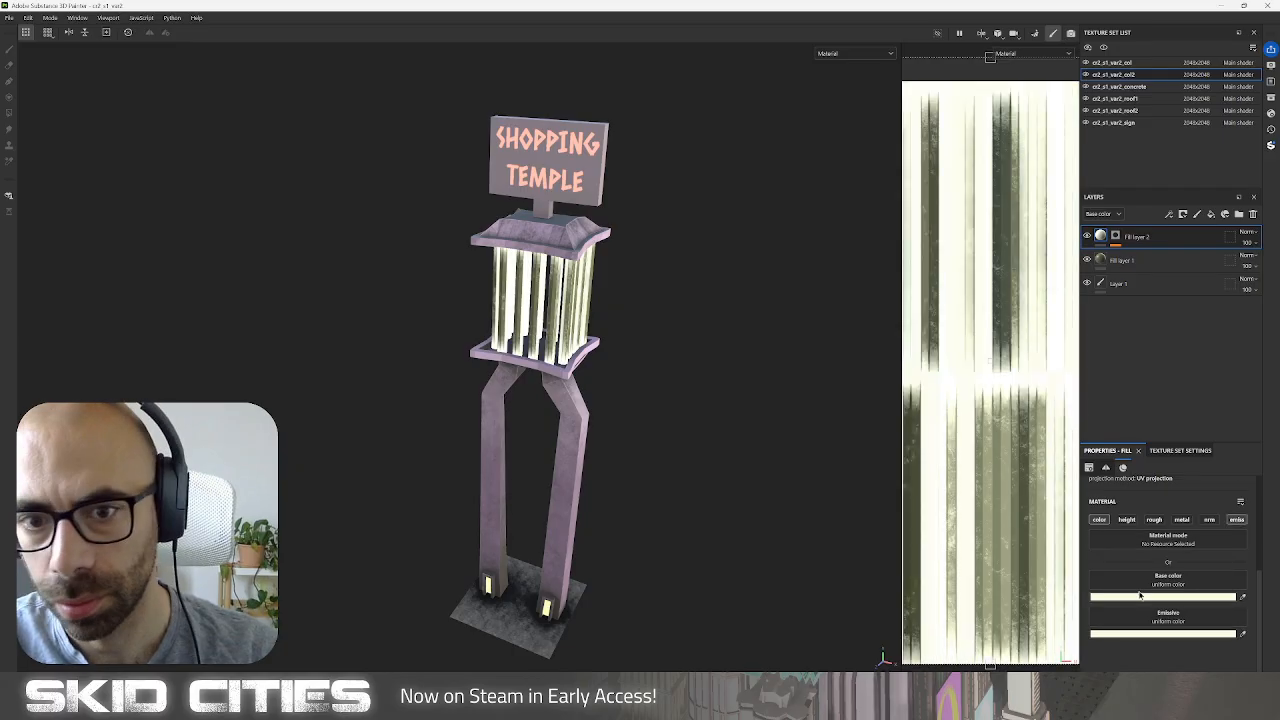
alt+drag(772, 482, 740, 468)
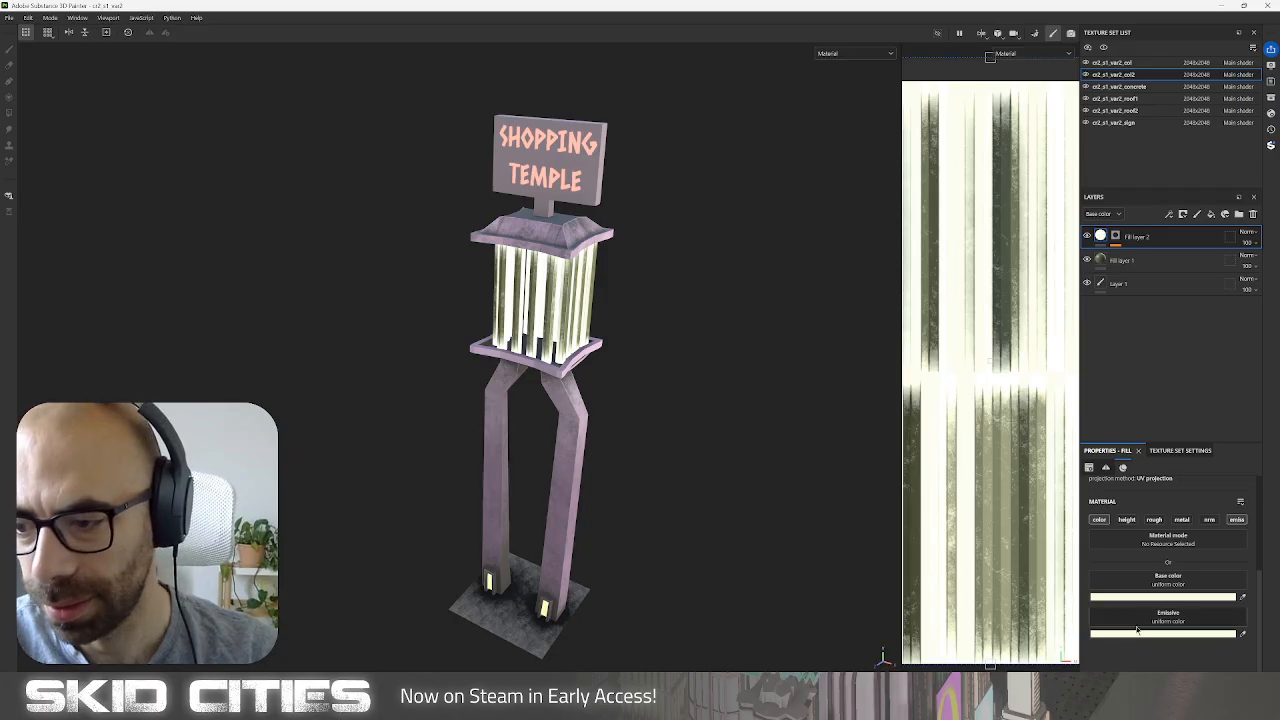
Dim the columns' emissive color in Fill layer 2 to a darker grey-green, about 8F9671.
click(1137, 630)
click(1020, 565)
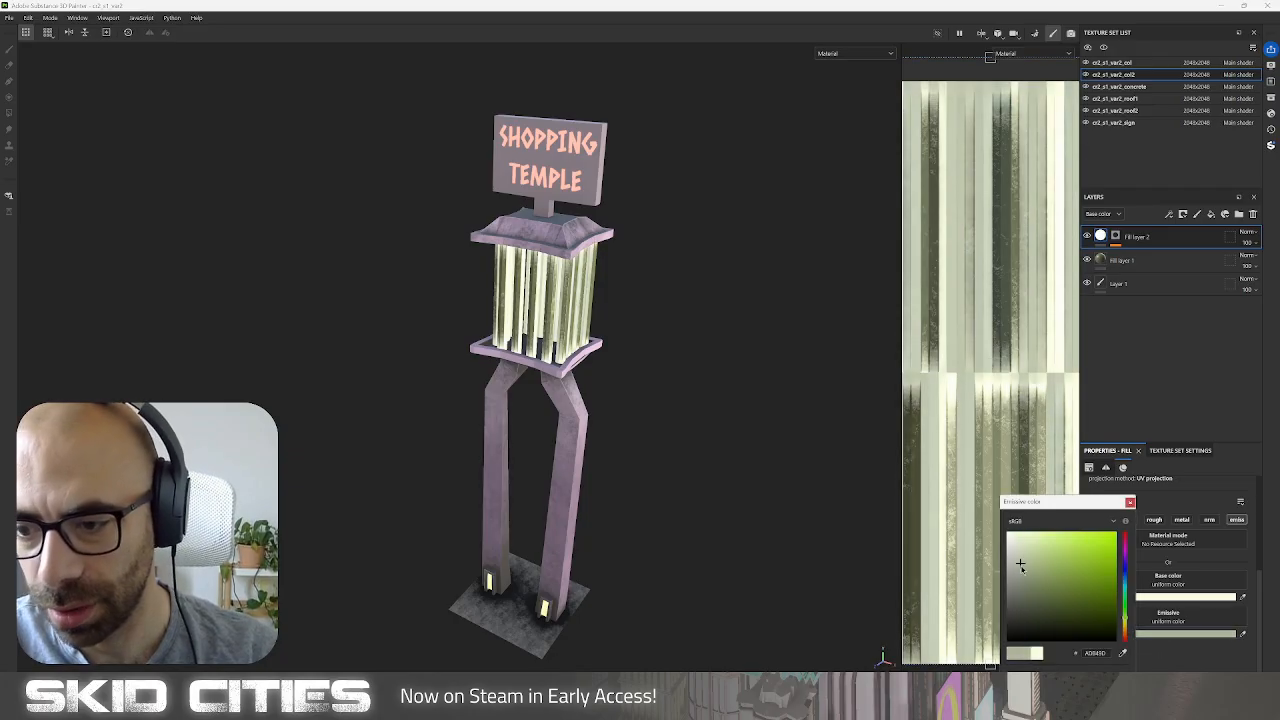
mouse_move(1020, 565)
mouse_down()
mouse_move(1019, 625)
mouse_move(1024, 578)
mouse_up()
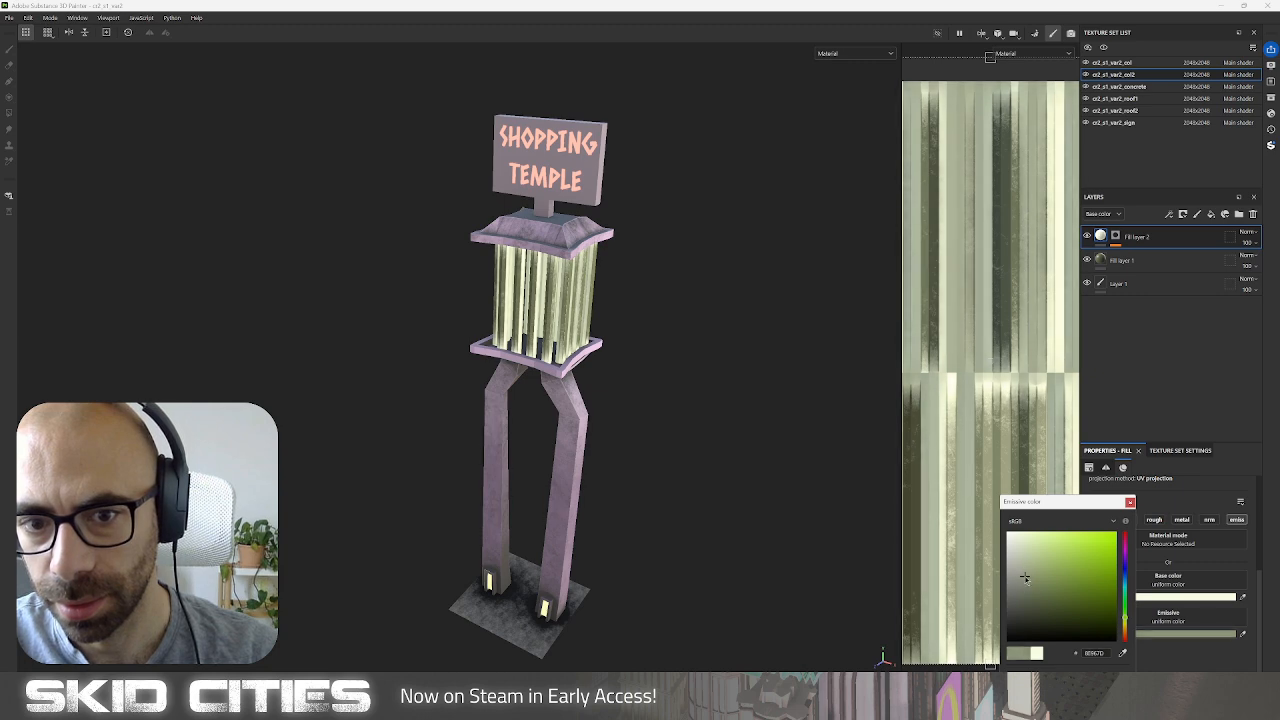
alt+drag(720, 450, 609, 460)
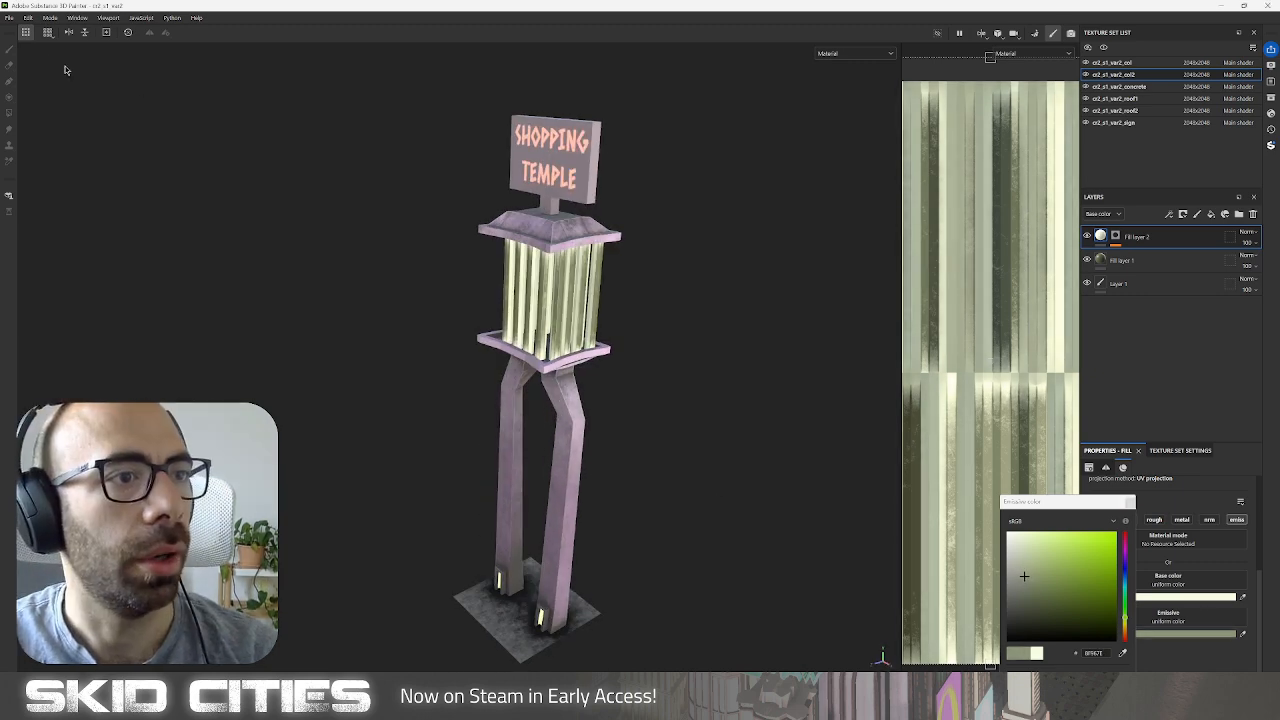
Set the texture export's output directory to the project's devTiles/cr/cr2_s1/cr2_s1_var2 folder.
click(10, 18)
click(40, 164)
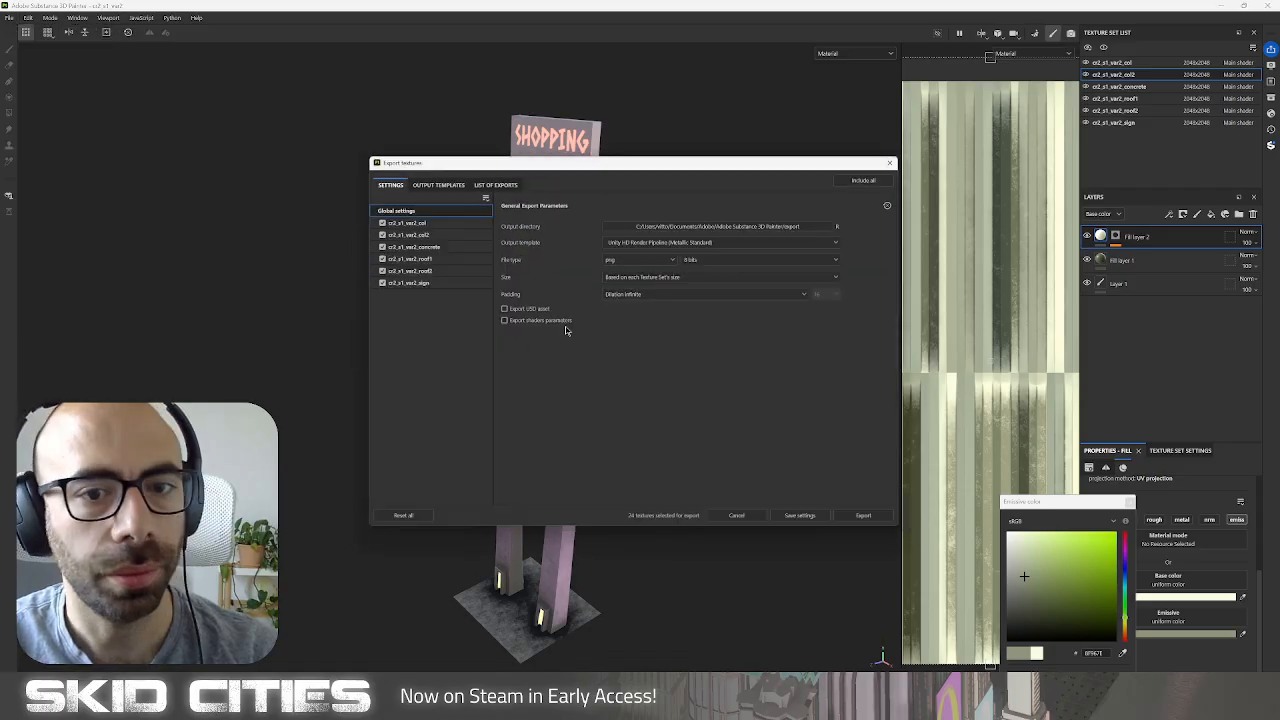
click(768, 222)
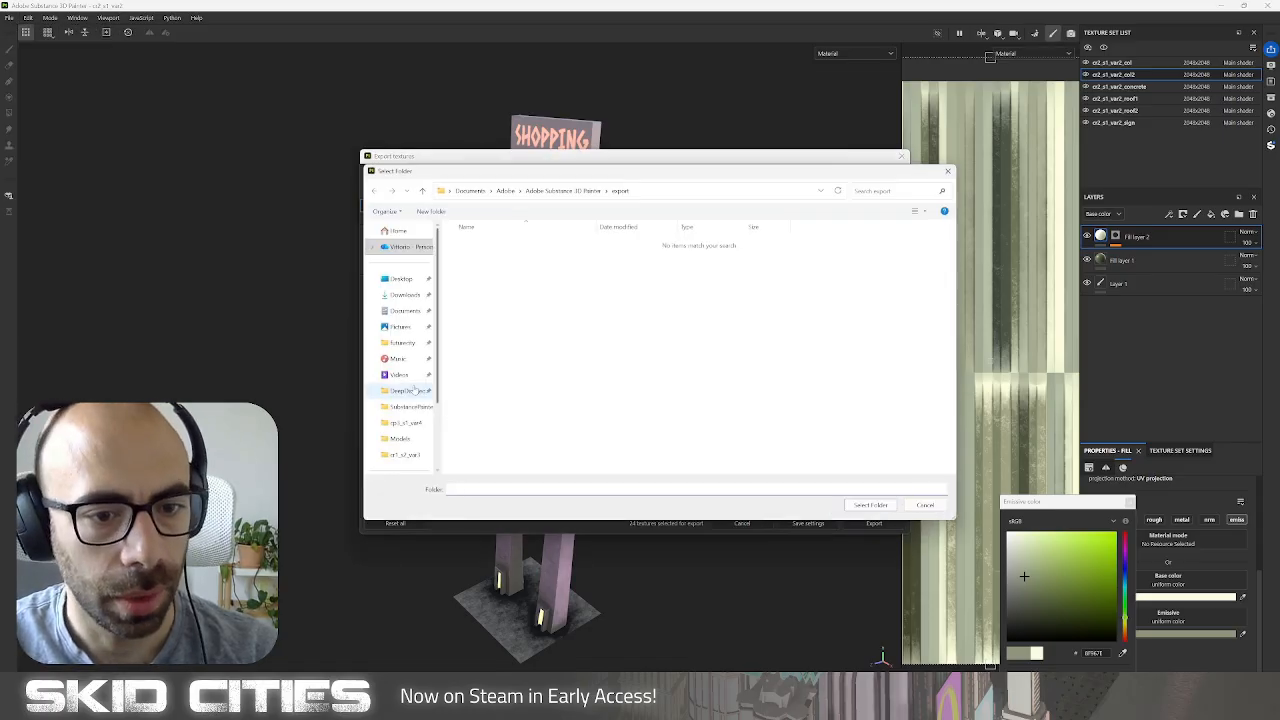
click(407, 424)
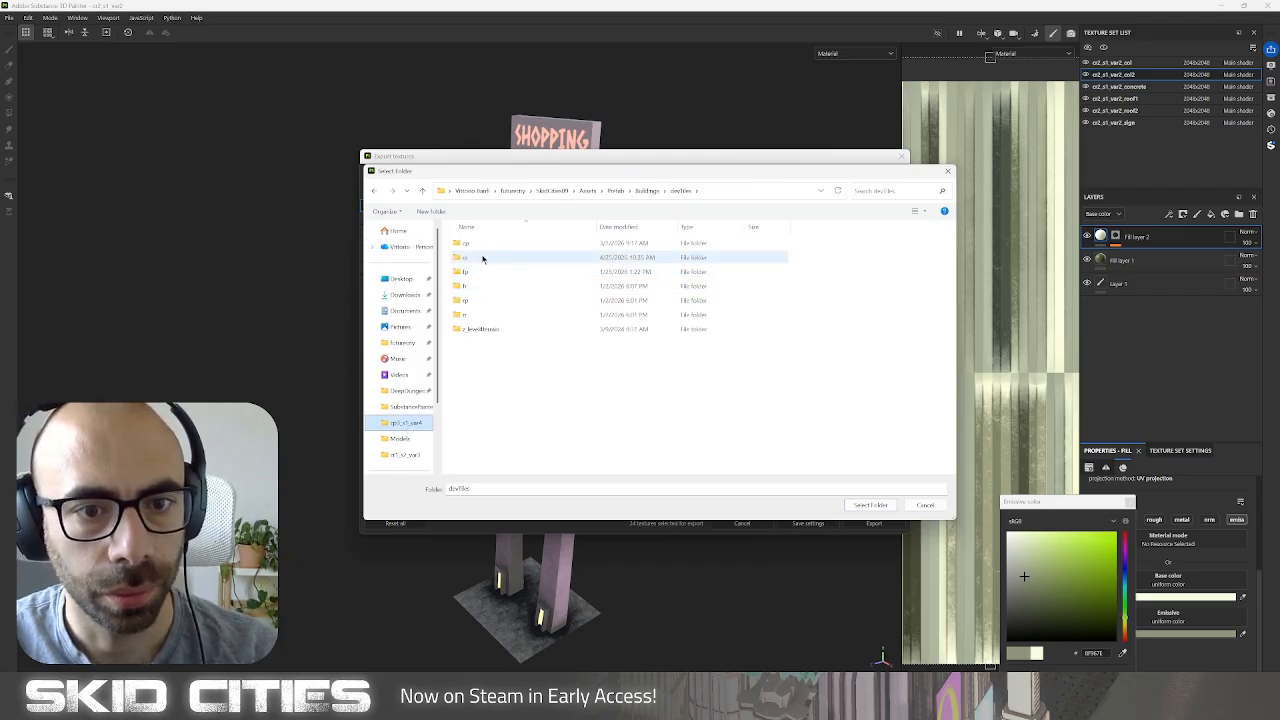
double_click(486, 257)
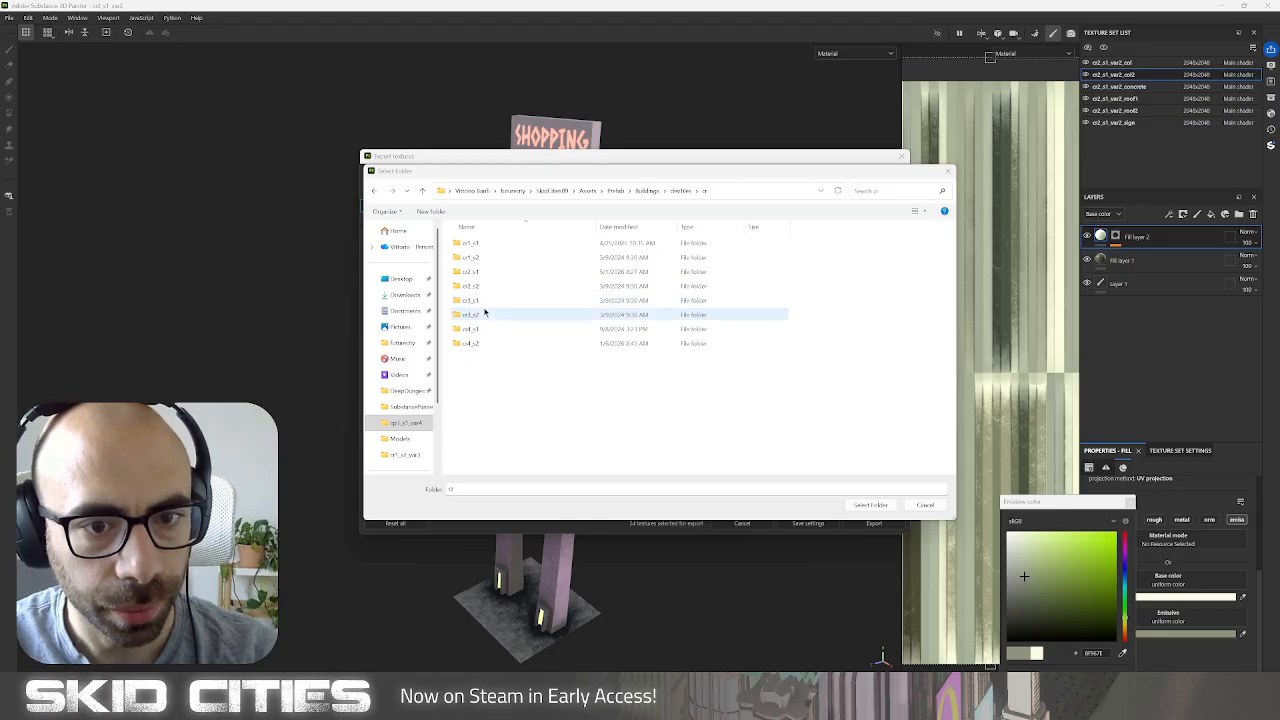
click(487, 303)
double_click(490, 297)
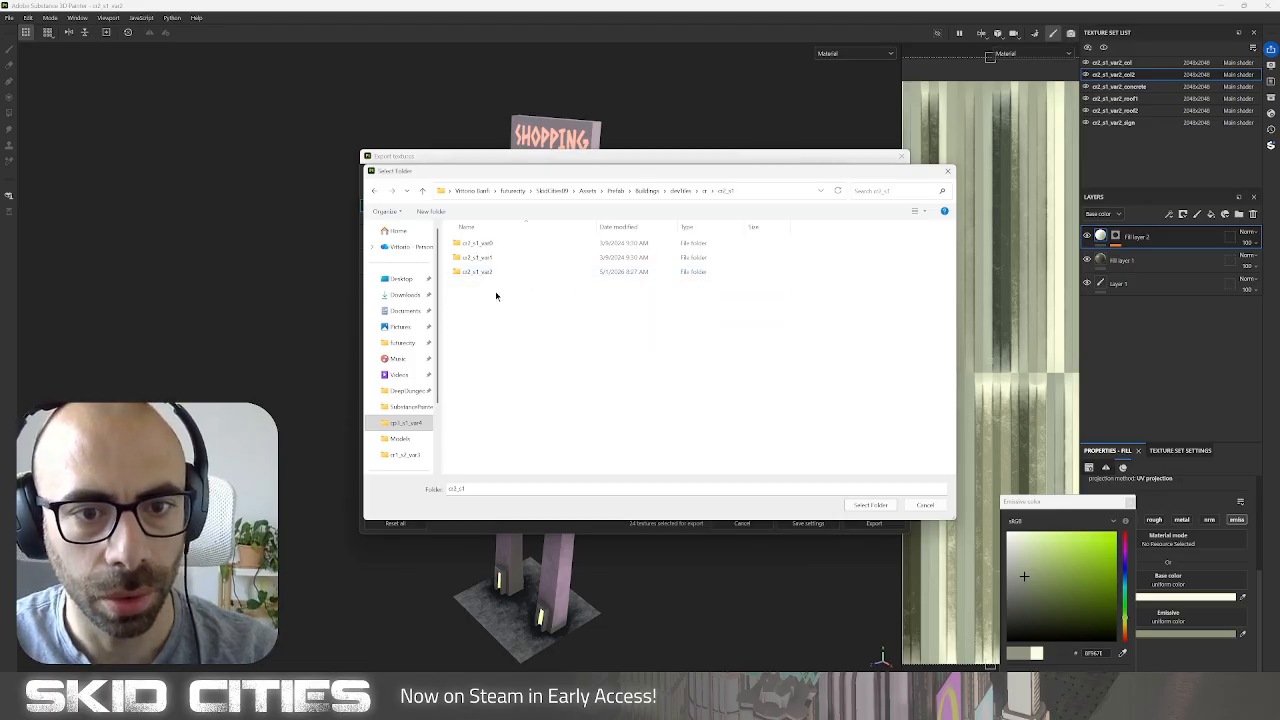
double_click(491, 272)
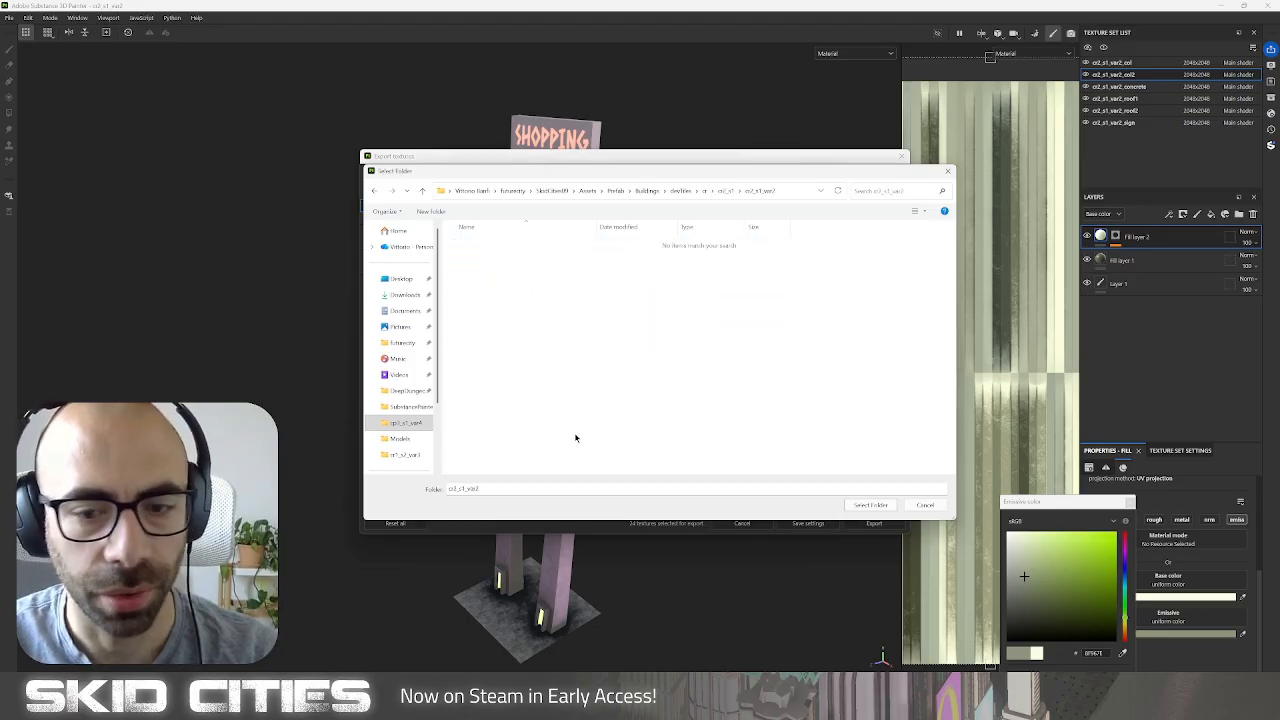
click(868, 505)
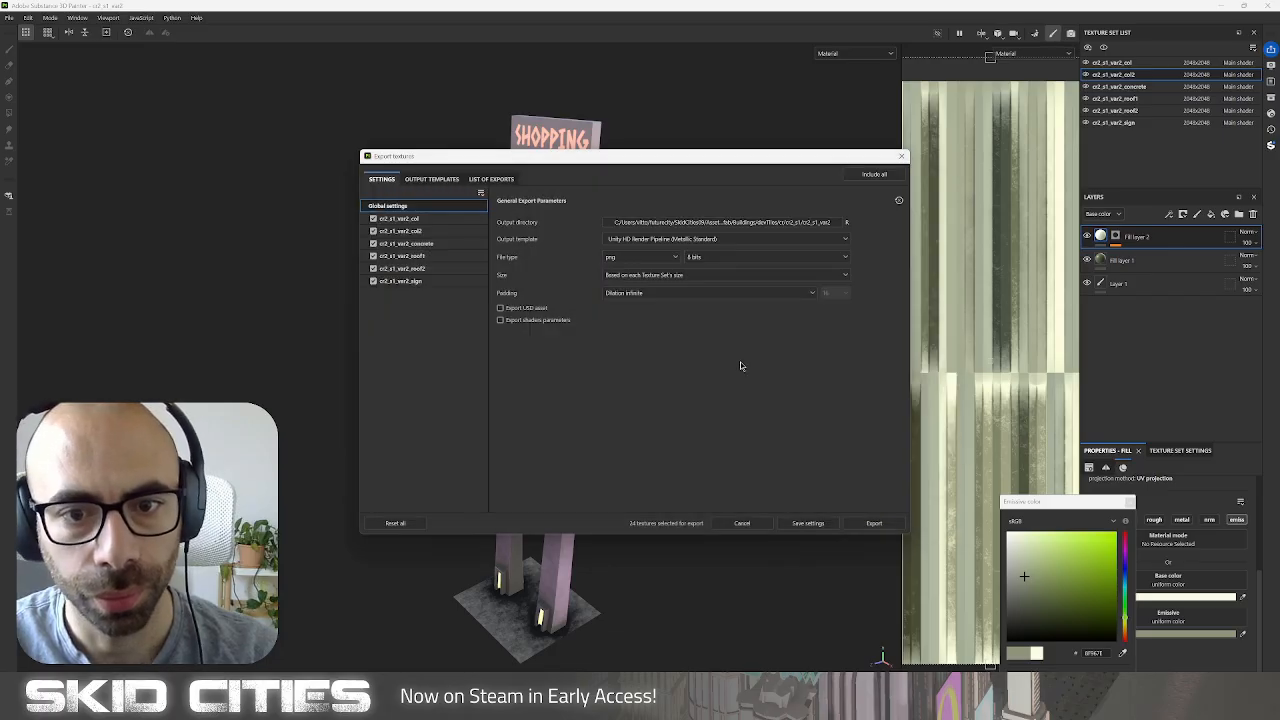
Choose the custom output template for albedo and emission maps and export all texture sets as 8-bit PNG.
click(678, 242)
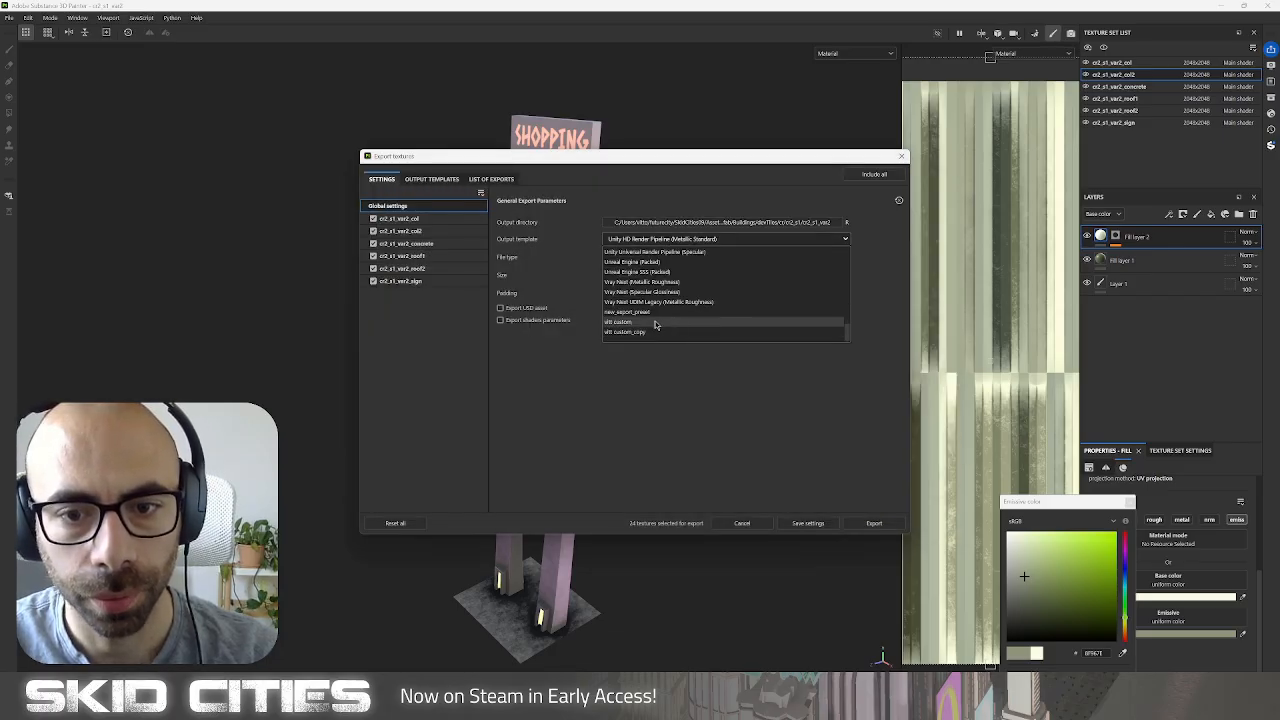
click(652, 331)
click(874, 523)
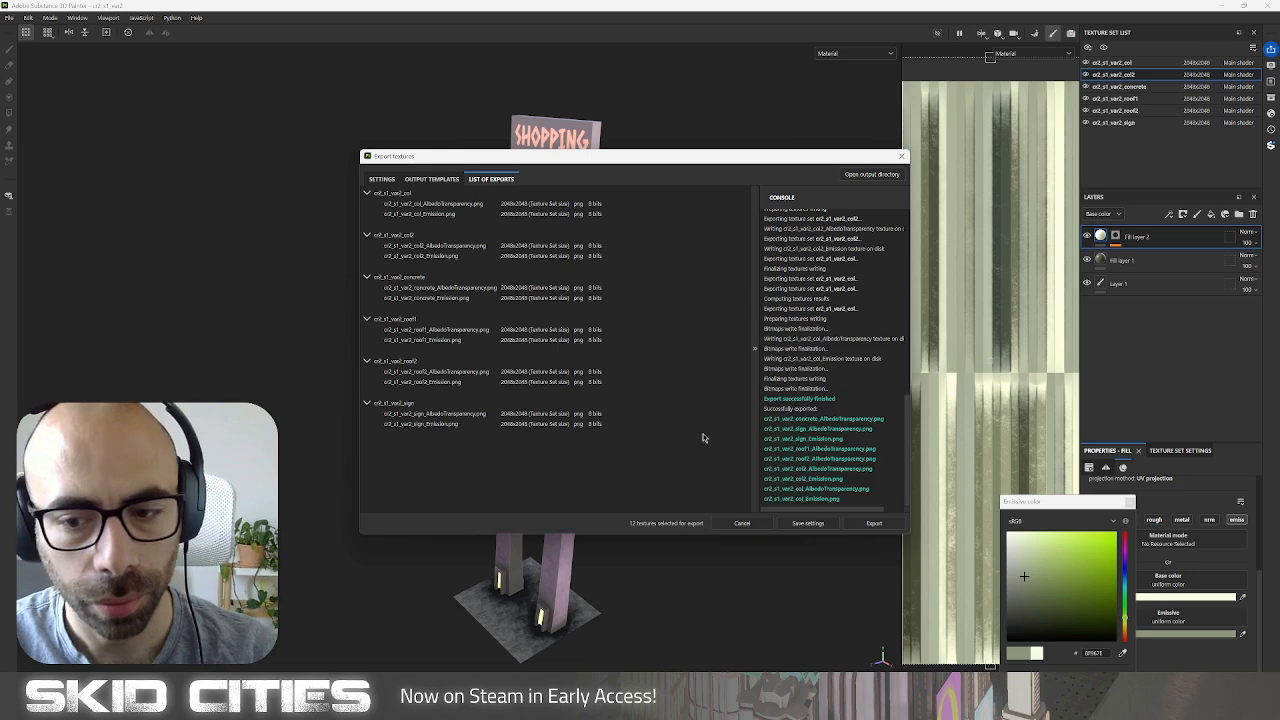
Switch to Unity and open the devTiles/cr/cr2_s1/cr2_s1_var2 project folder.
click(437, 700)
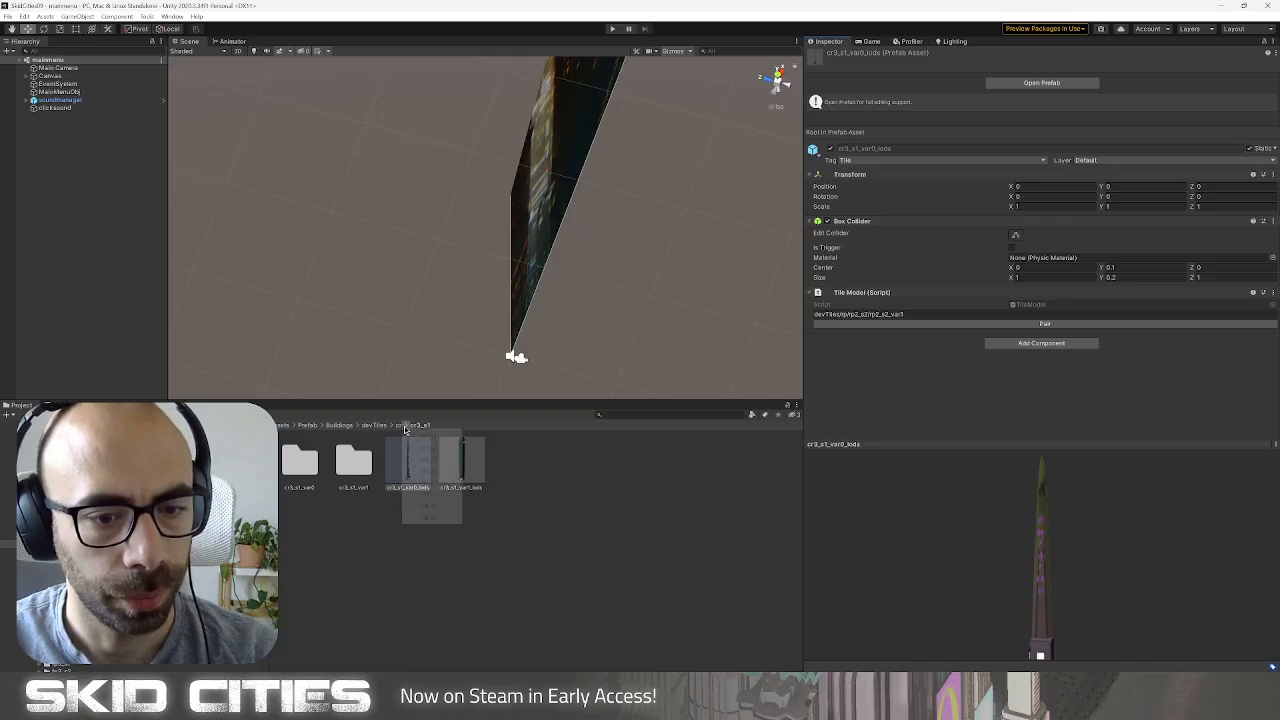
click(400, 426)
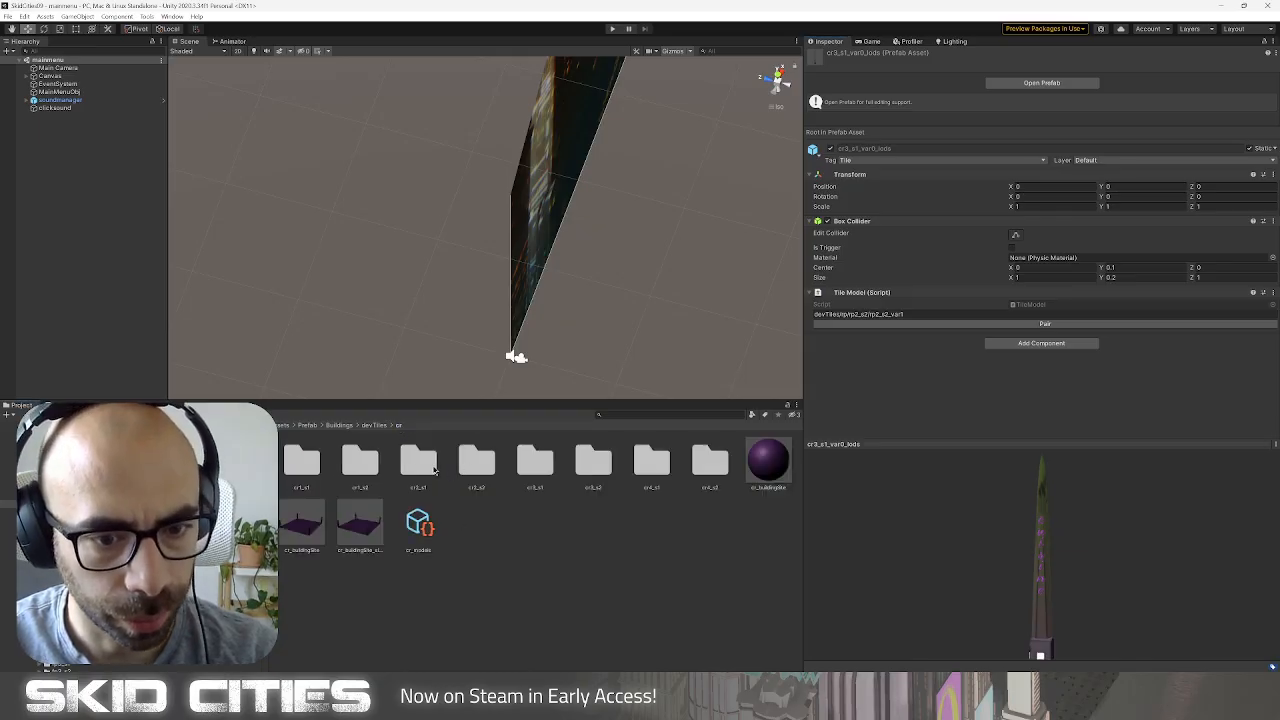
double_click(420, 466)
double_click(410, 470)
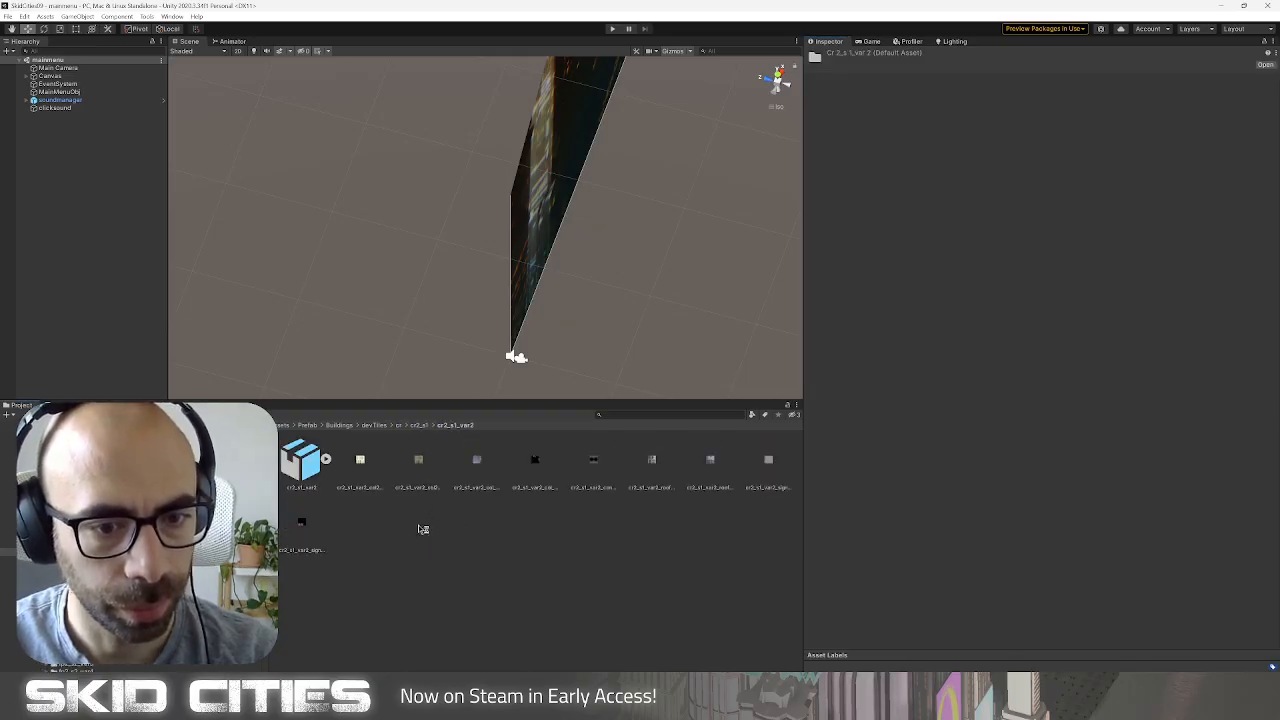
Extract the embedded materials of the cr2_s1_var2 model into its project folder.
click(308, 469)
click(1080, 123)
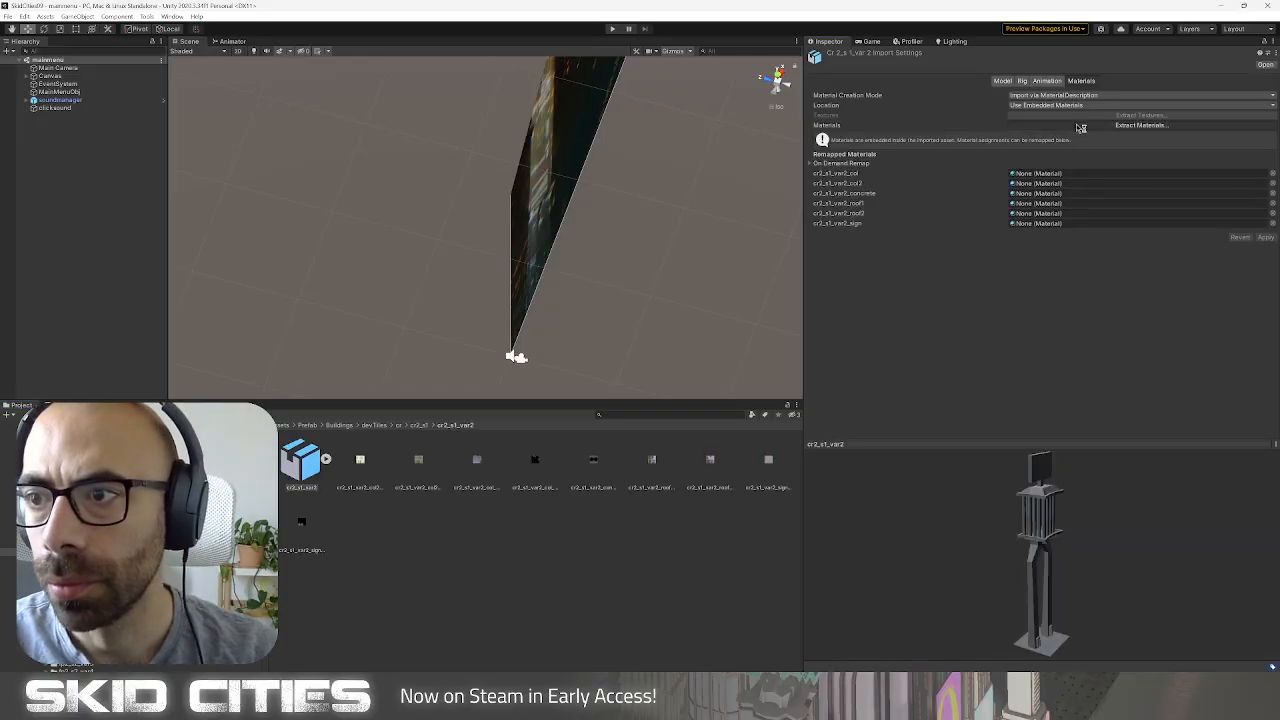
click(508, 364)
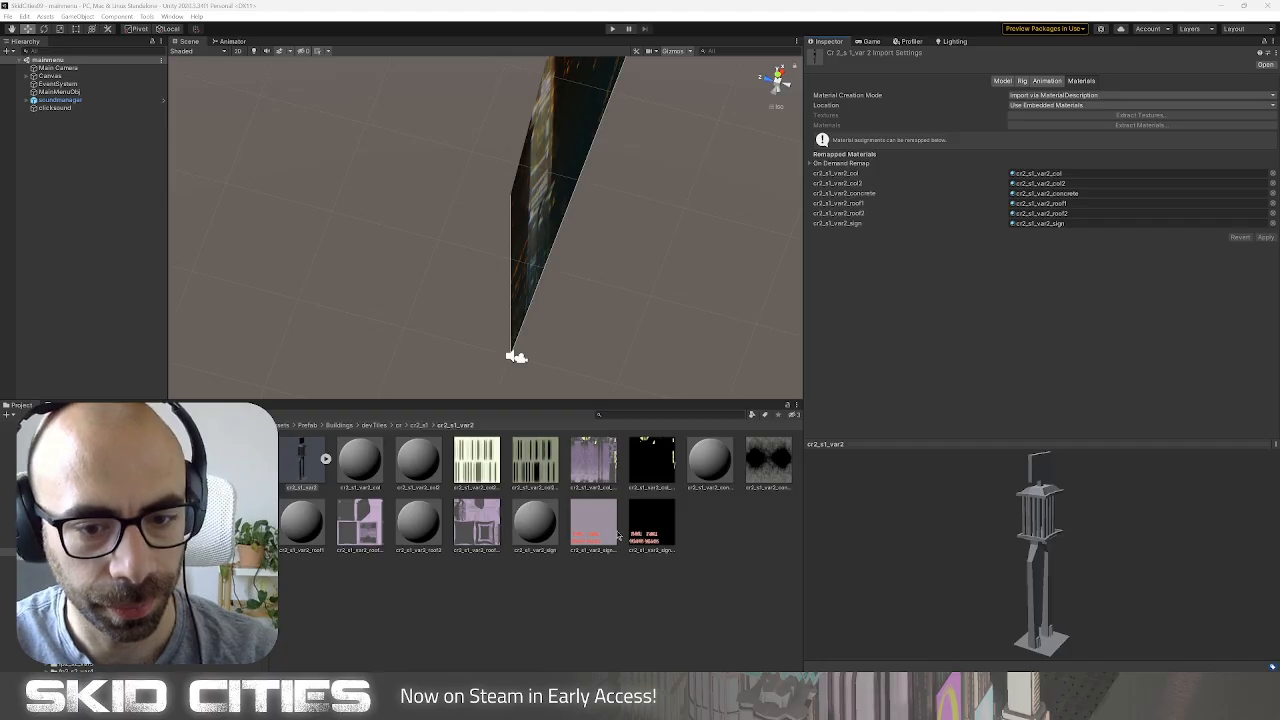
Assign the striped col2 albedo texture to the cr2_s1_var2_col material.
click(376, 464)
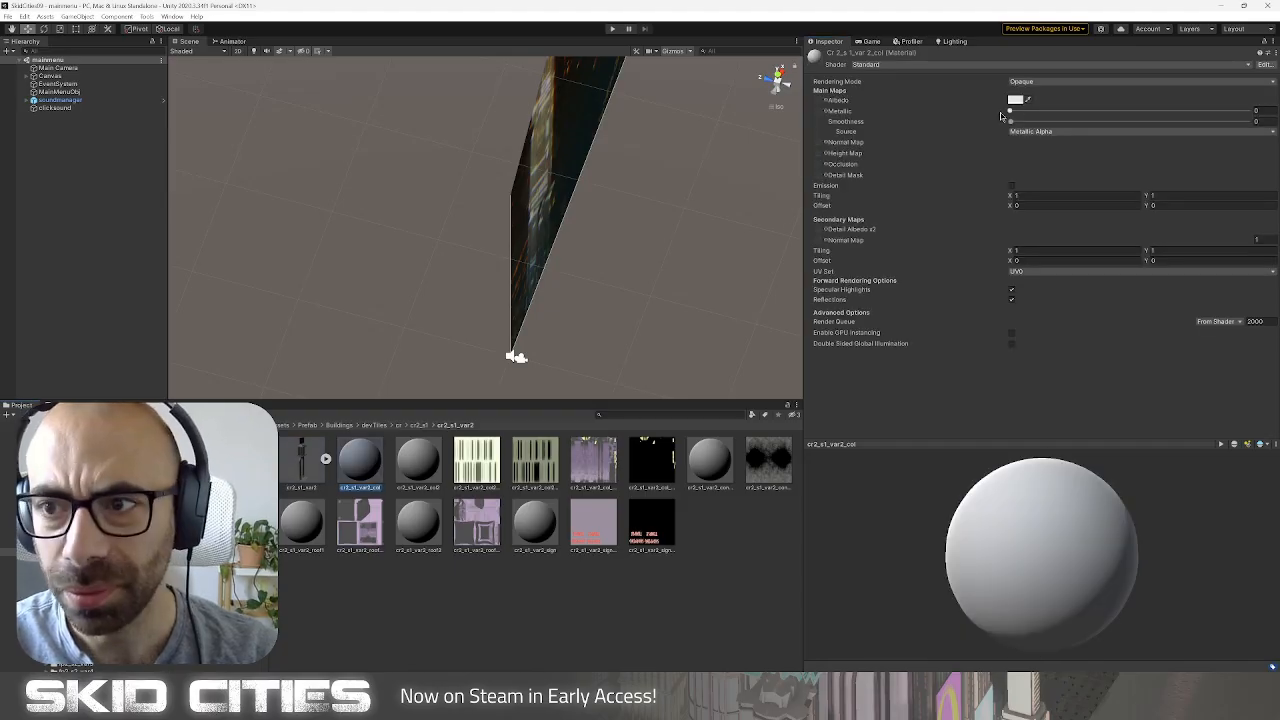
drag(478, 470, 819, 103)
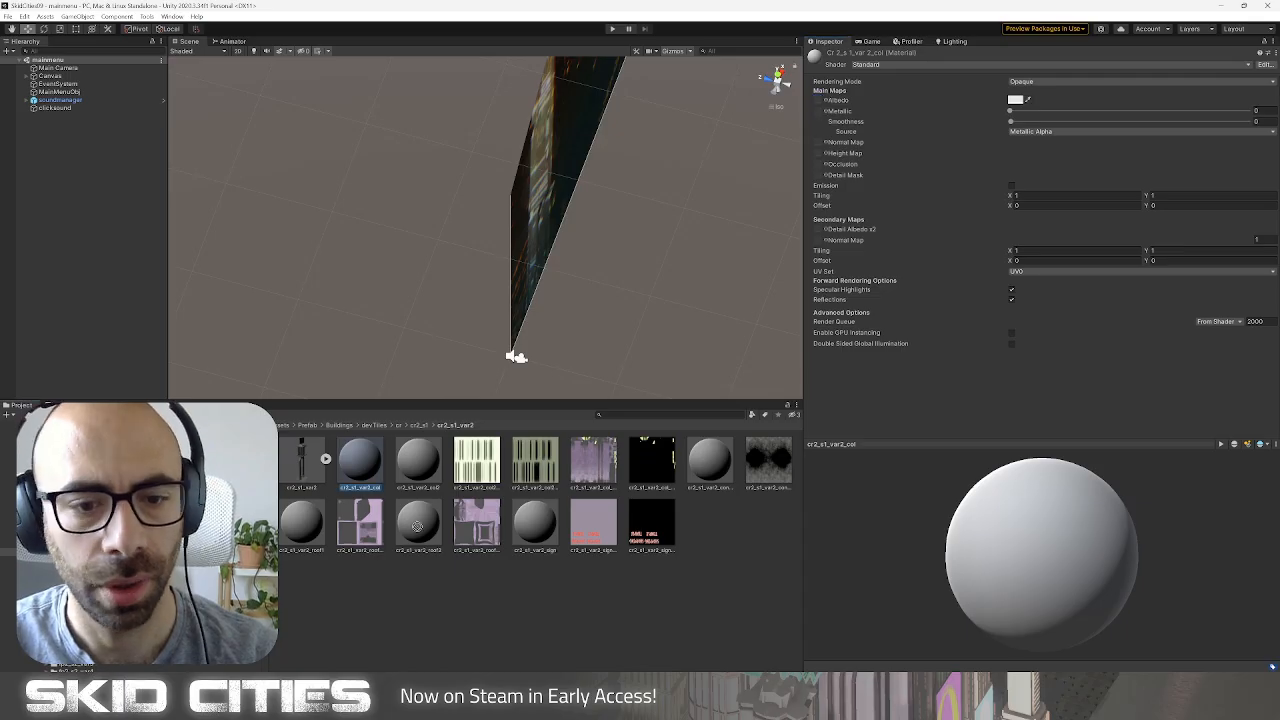
click(360, 468)
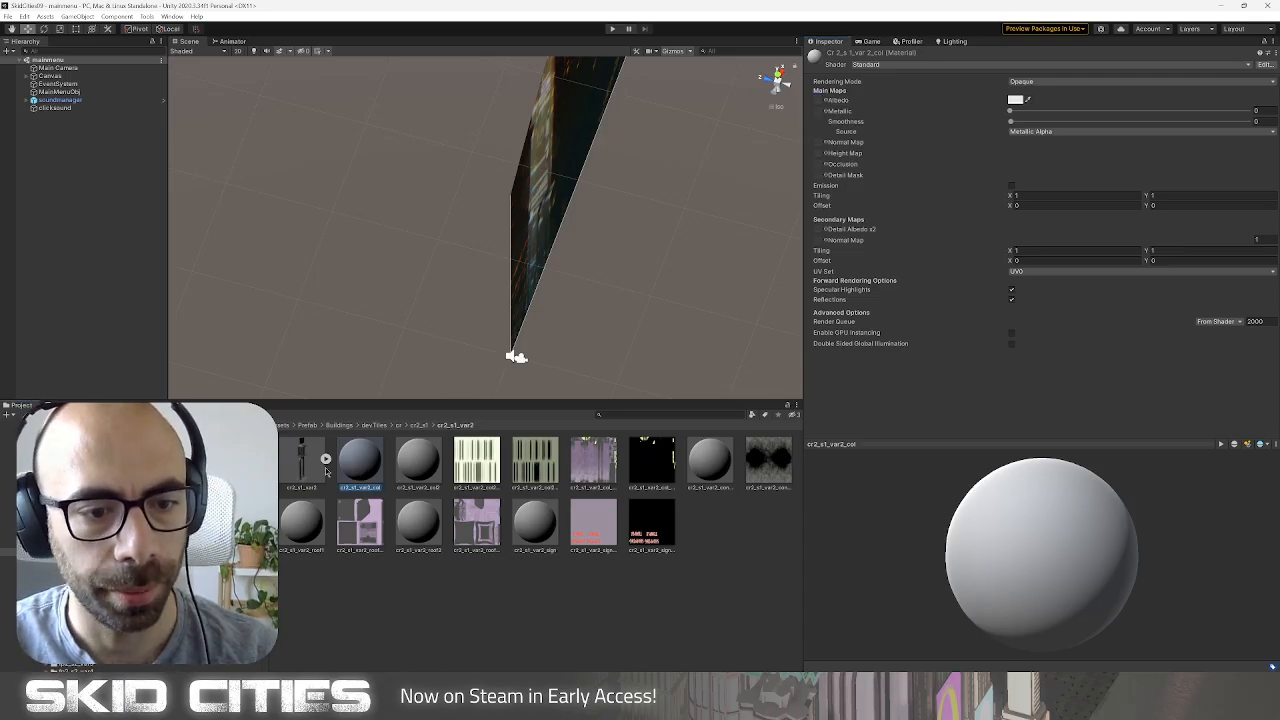
drag(498, 470, 819, 101)
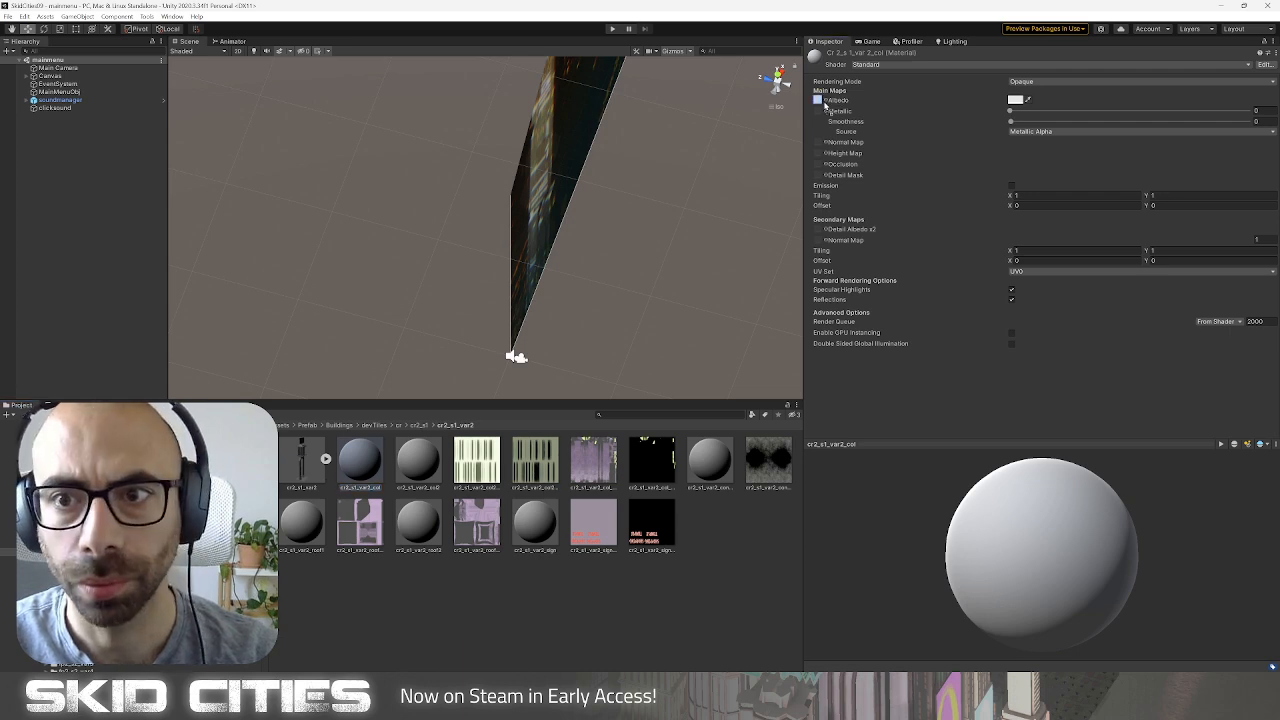
click(536, 462)
Give the cr2_s1_var2_col2 material its striped albedo texture, enable emission and assign the matching emission map.
click(433, 474)
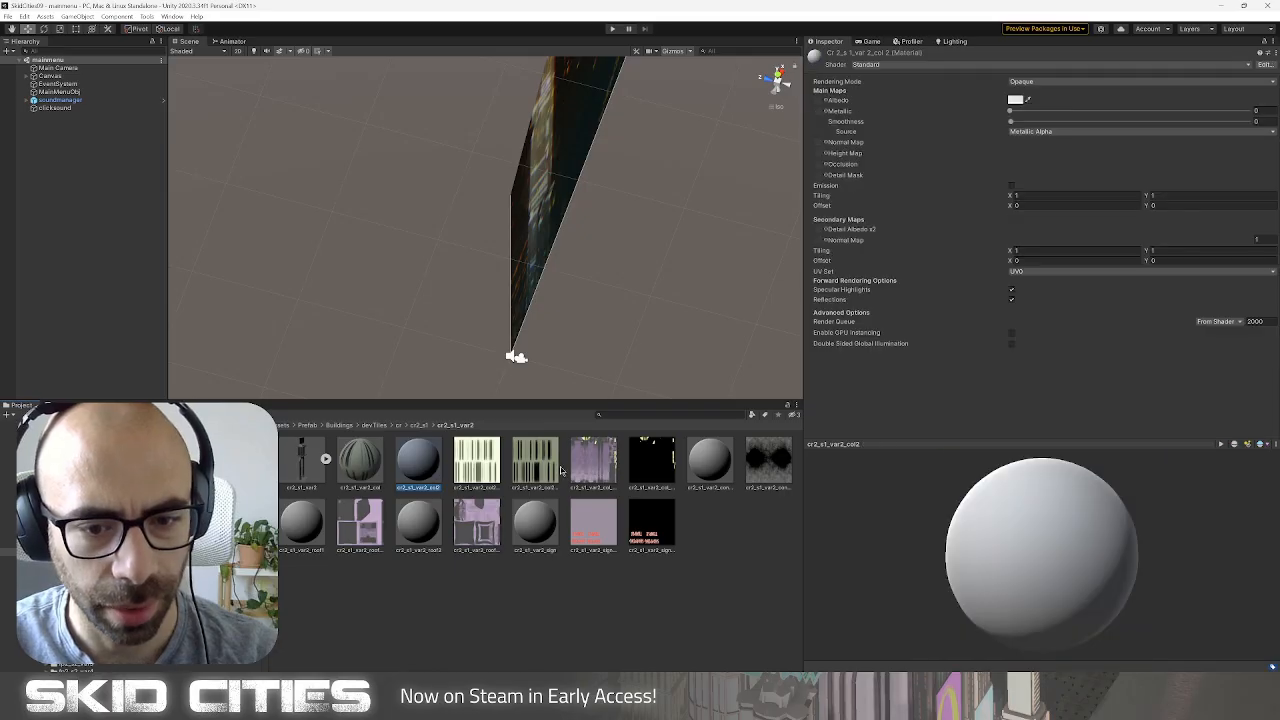
drag(546, 470, 818, 101)
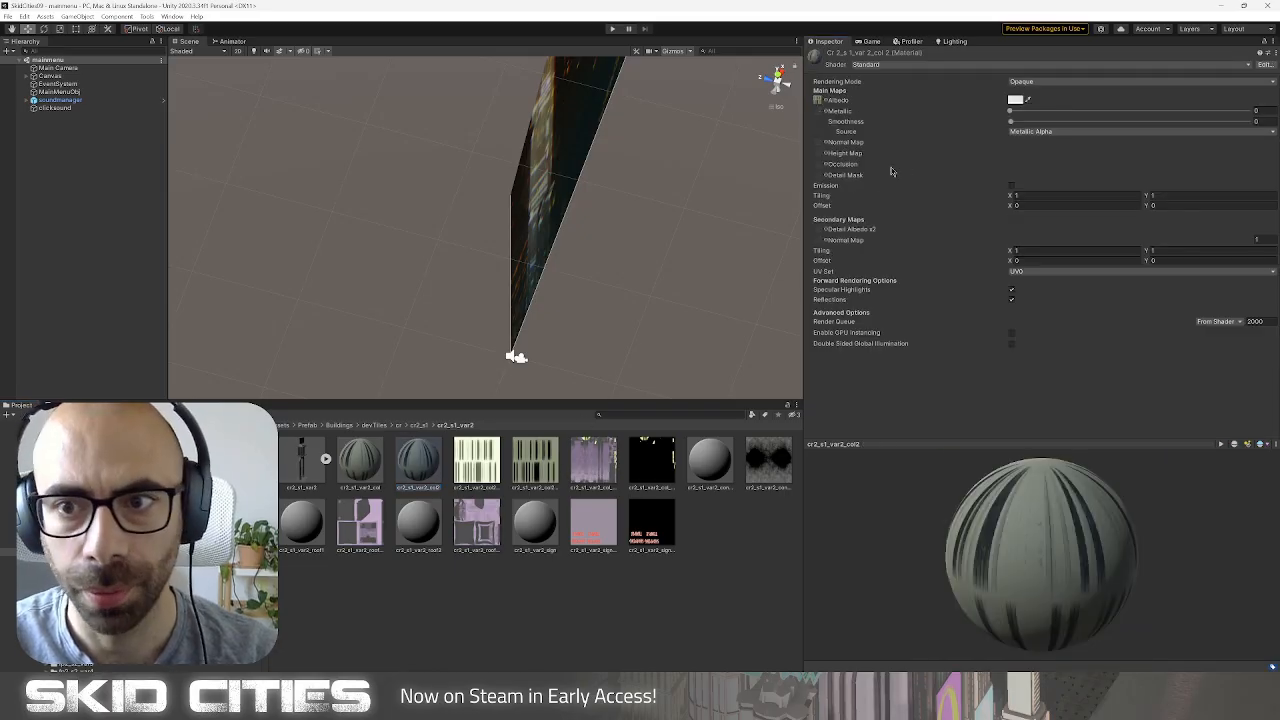
click(1011, 186)
drag(467, 463, 819, 197)
Set the cr2_s1_var2_col material's albedo to the purple col texture, enable emission and assign the col emission map.
click(376, 461)
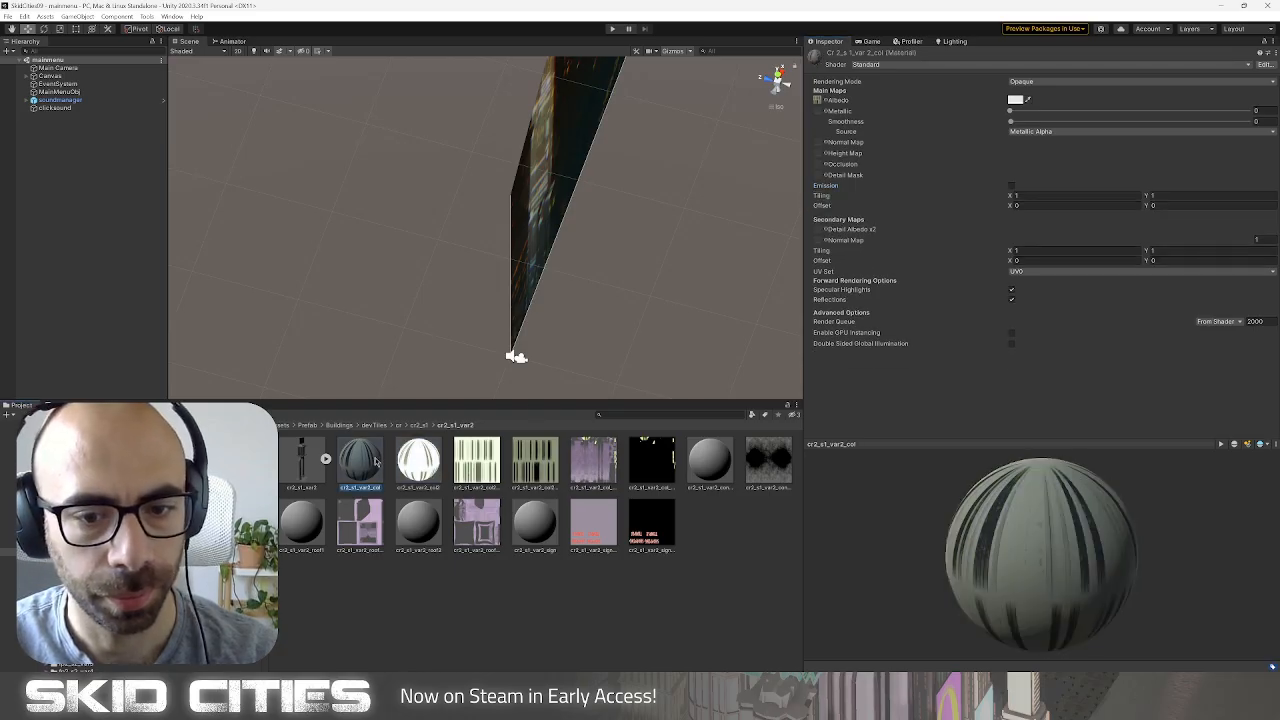
click(588, 459)
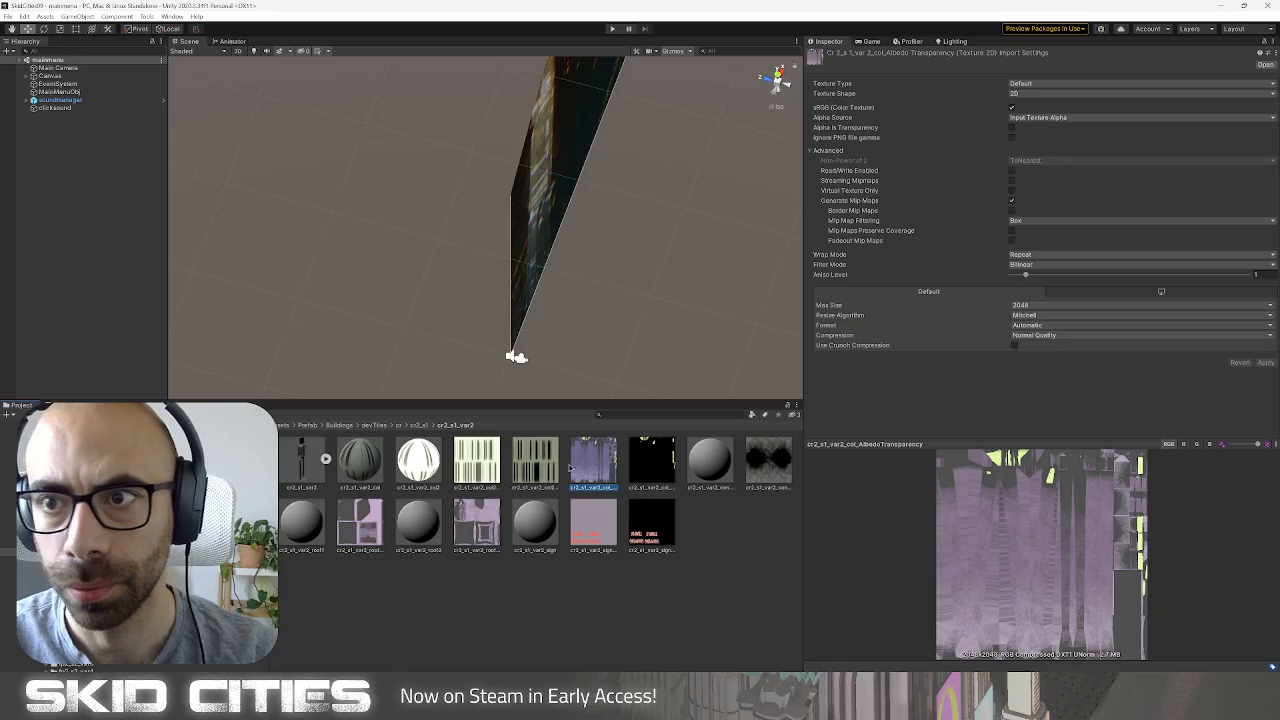
click(350, 478)
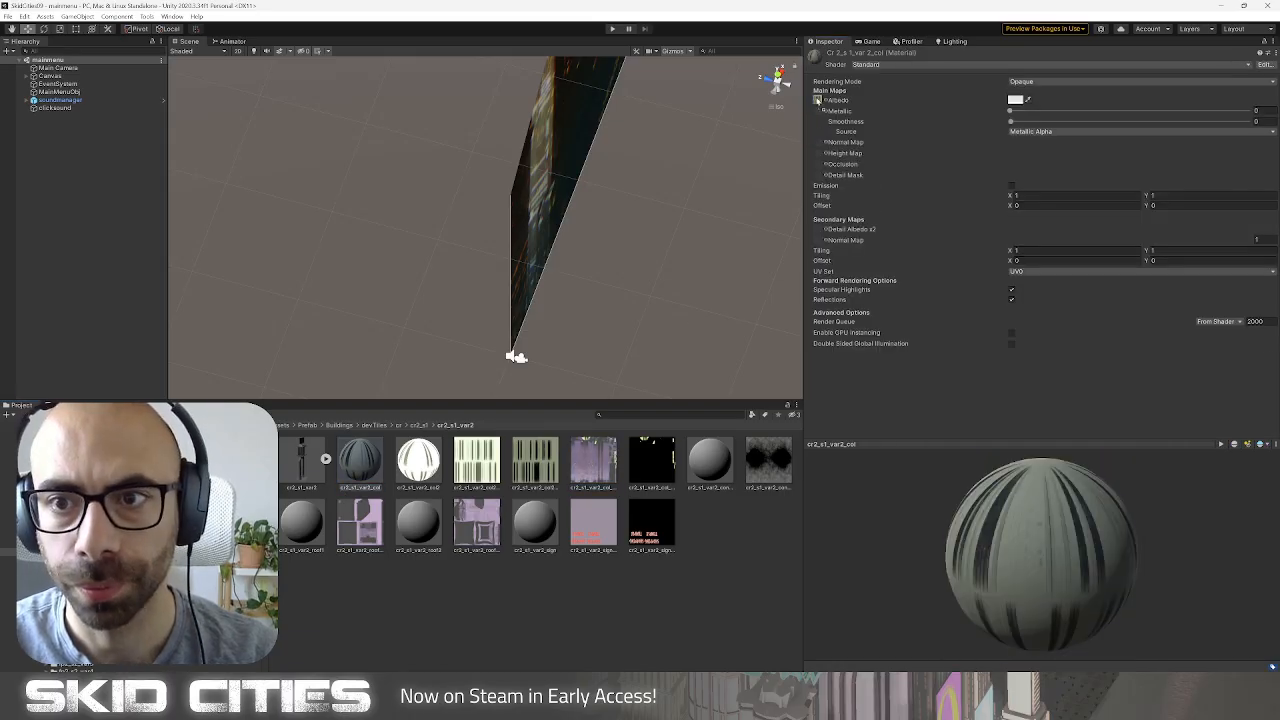
click(1011, 186)
drag(818, 213, 818, 196)
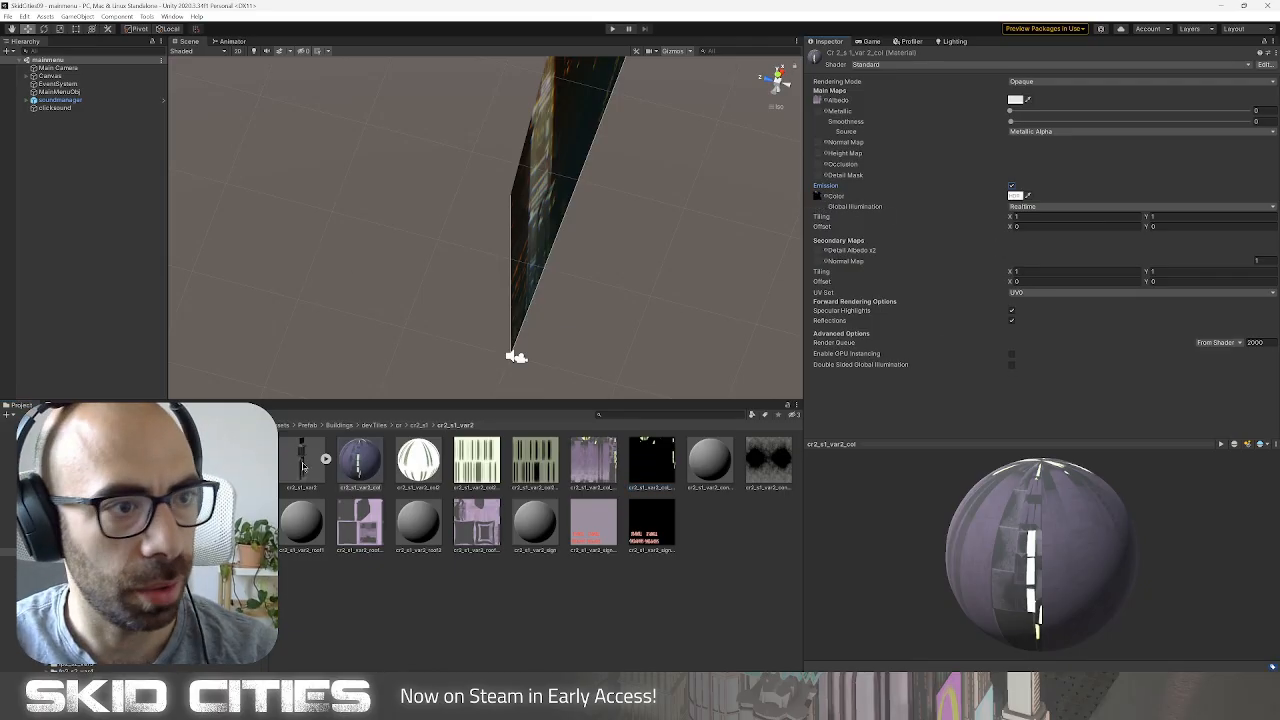
Place the cr2_s1_var2 model in the mainmenu scene and frame the whole structure in the Scene view.
drag(300, 462, 73, 116)
click(72, 109)
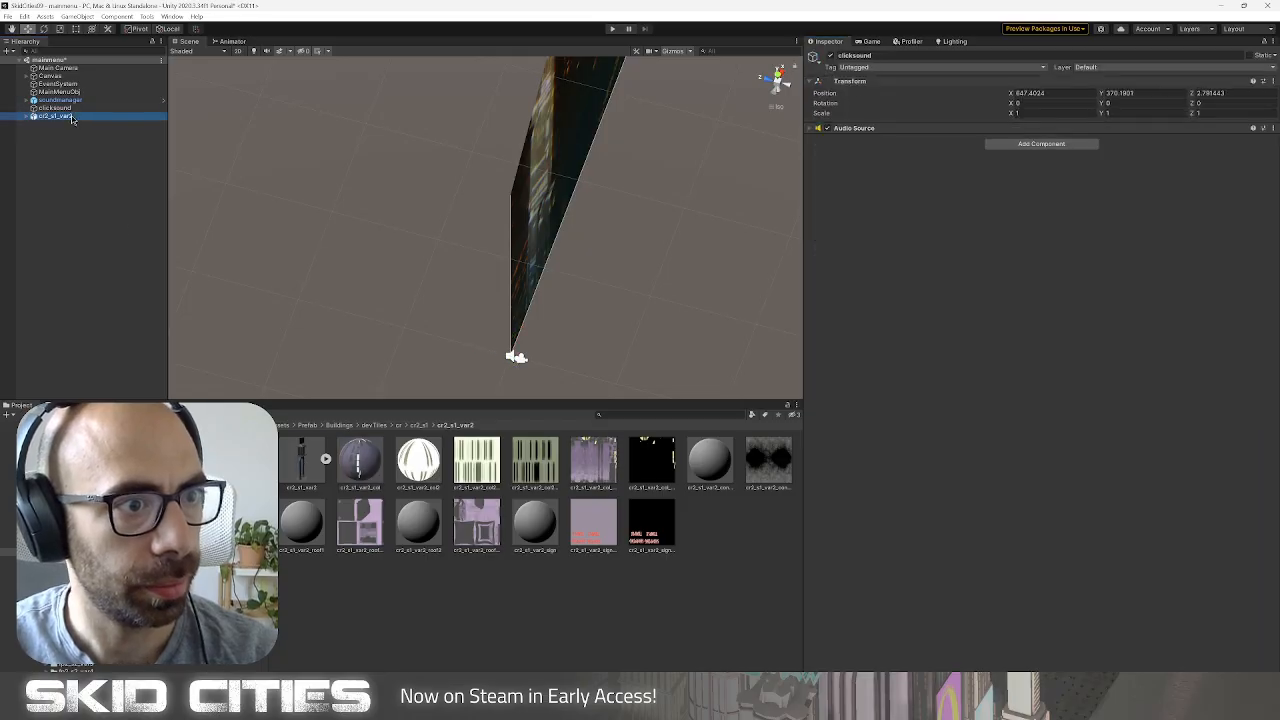
double_click(68, 116)
alt+drag(323, 220, 563, 200)
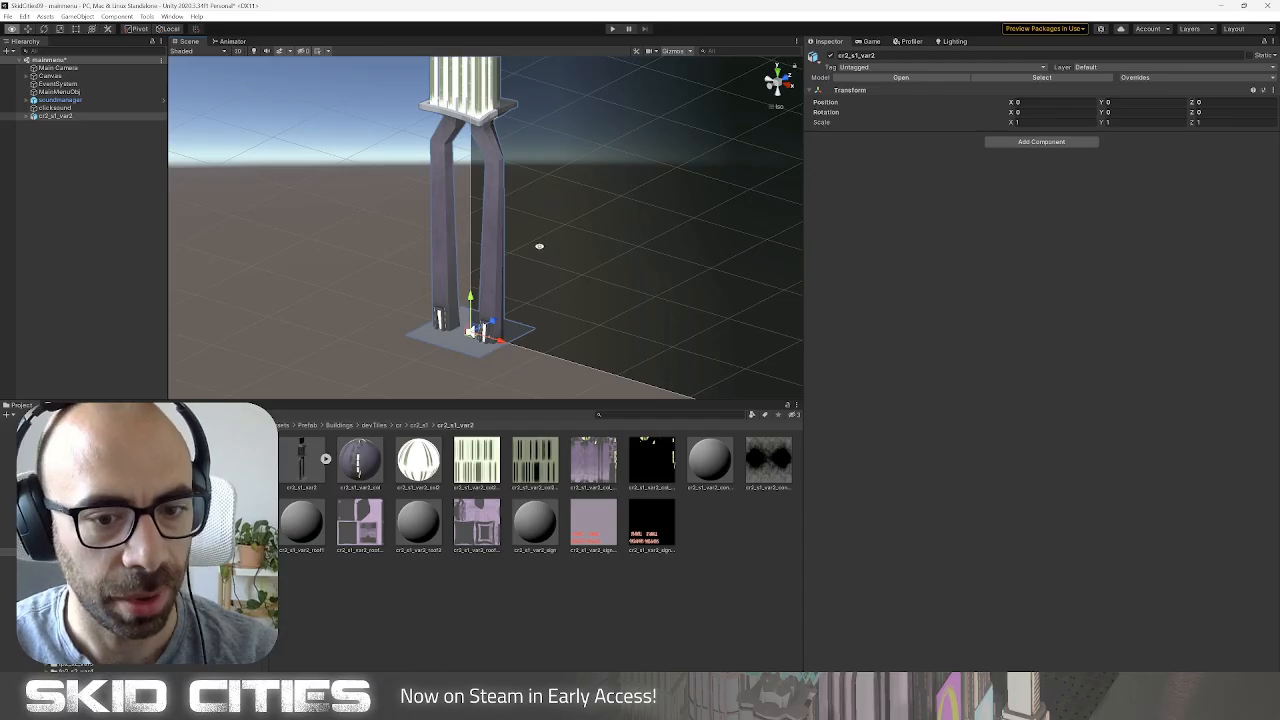
alt+drag(540, 246, 557, 263)
middle_drag(491, 183, 493, 220)
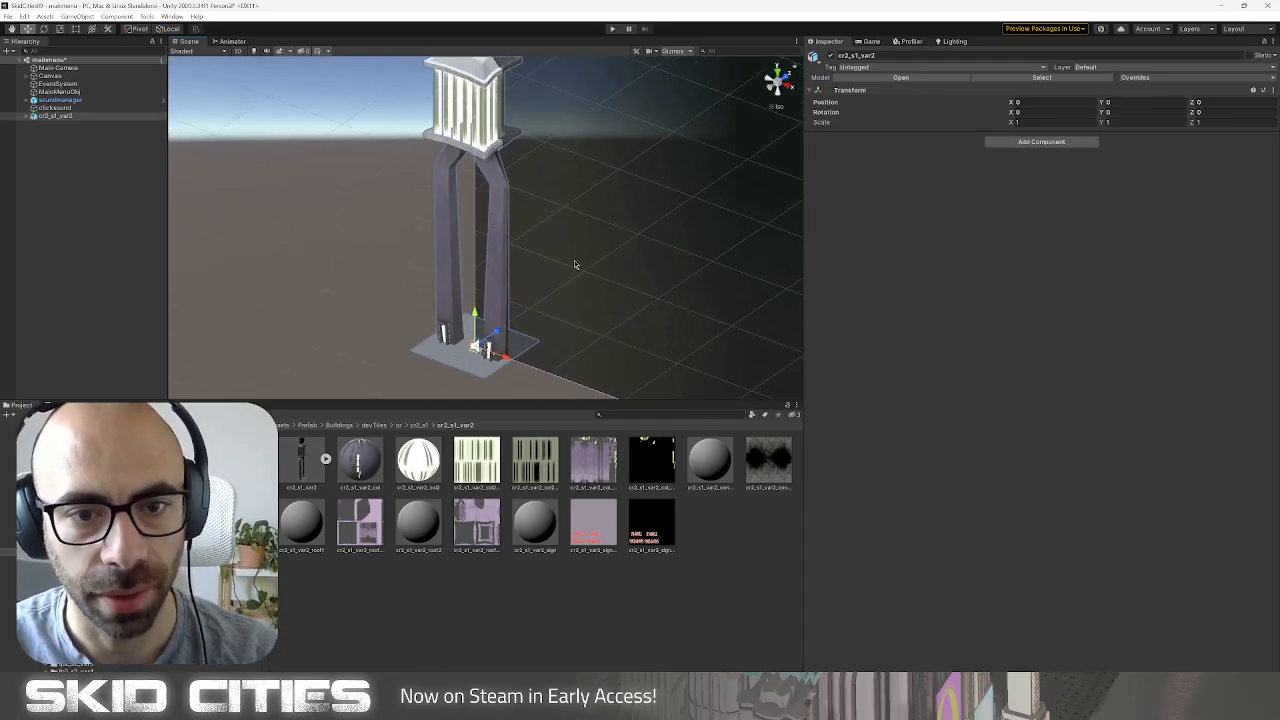
middle_drag(577, 266, 549, 285)
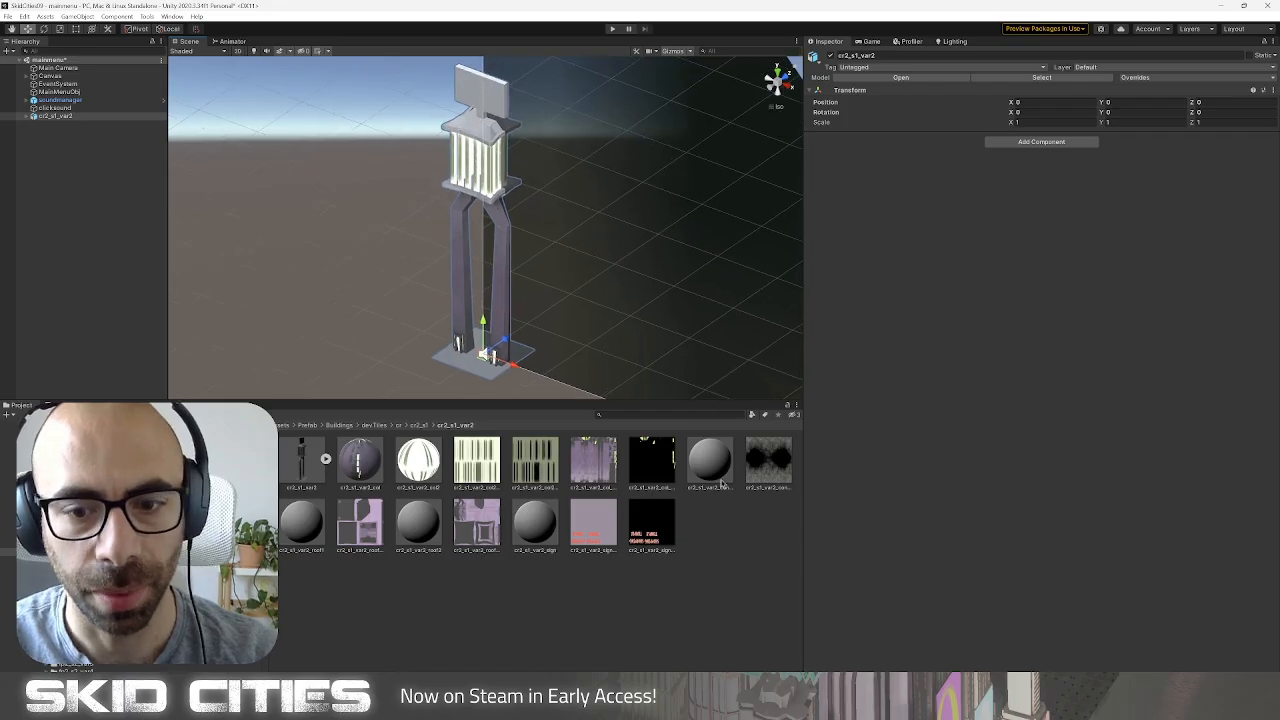
Assign the matching albedo textures to the cr2_s1_var2 concrete, roof1 and roof2 materials.
click(709, 460)
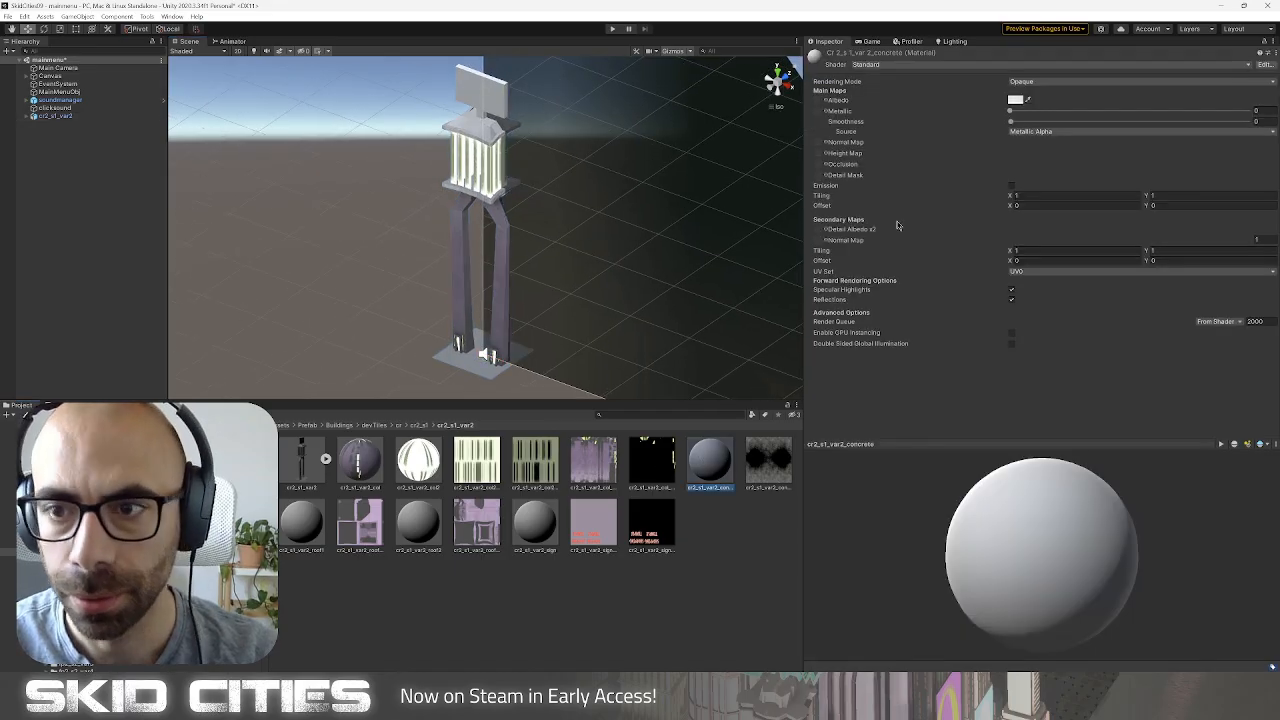
drag(762, 445, 817, 100)
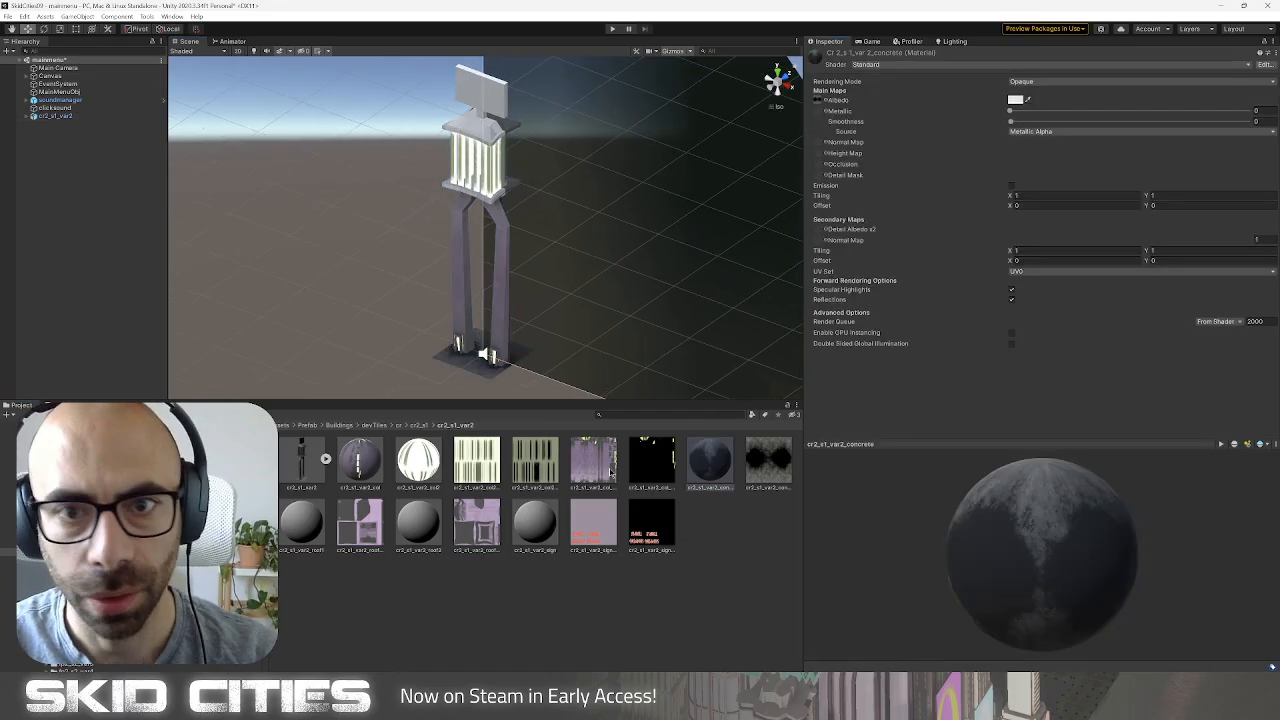
click(302, 530)
drag(346, 532, 818, 104)
click(418, 538)
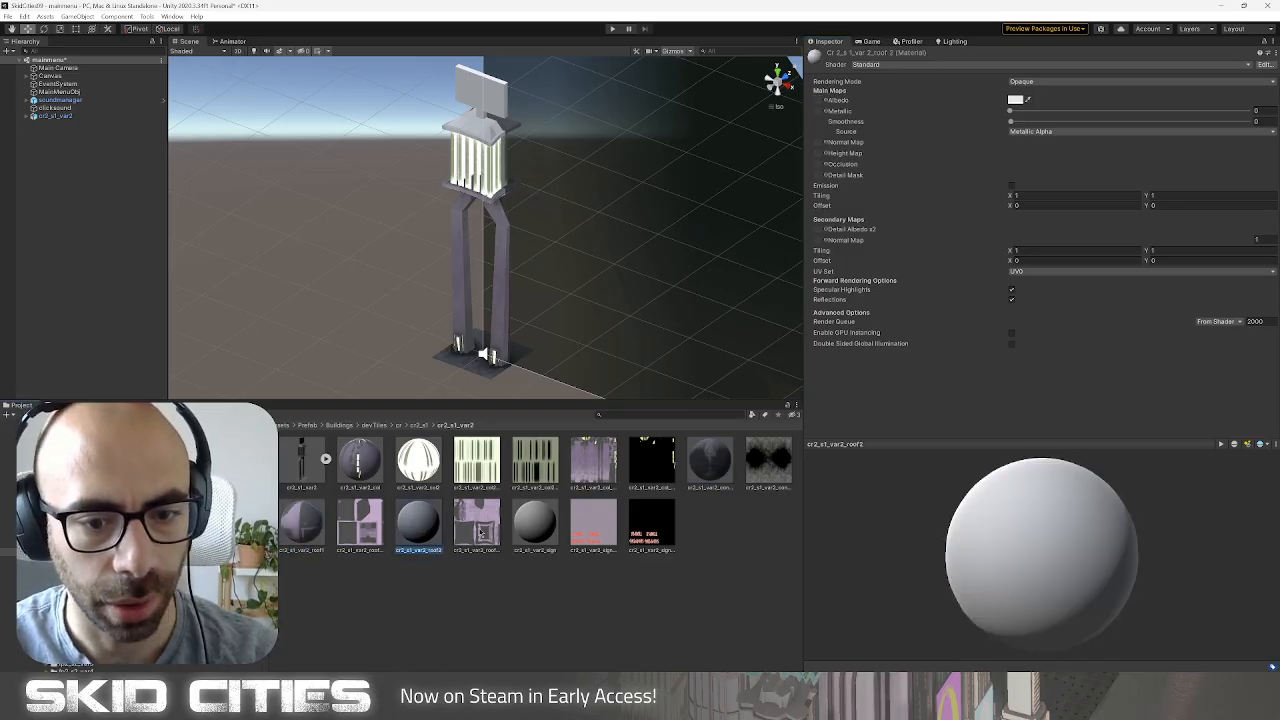
drag(482, 534, 816, 104)
Assign the sign albedo texture to the cr2_s1_var2_sign material, enable emission and add the sign emission map.
click(535, 528)
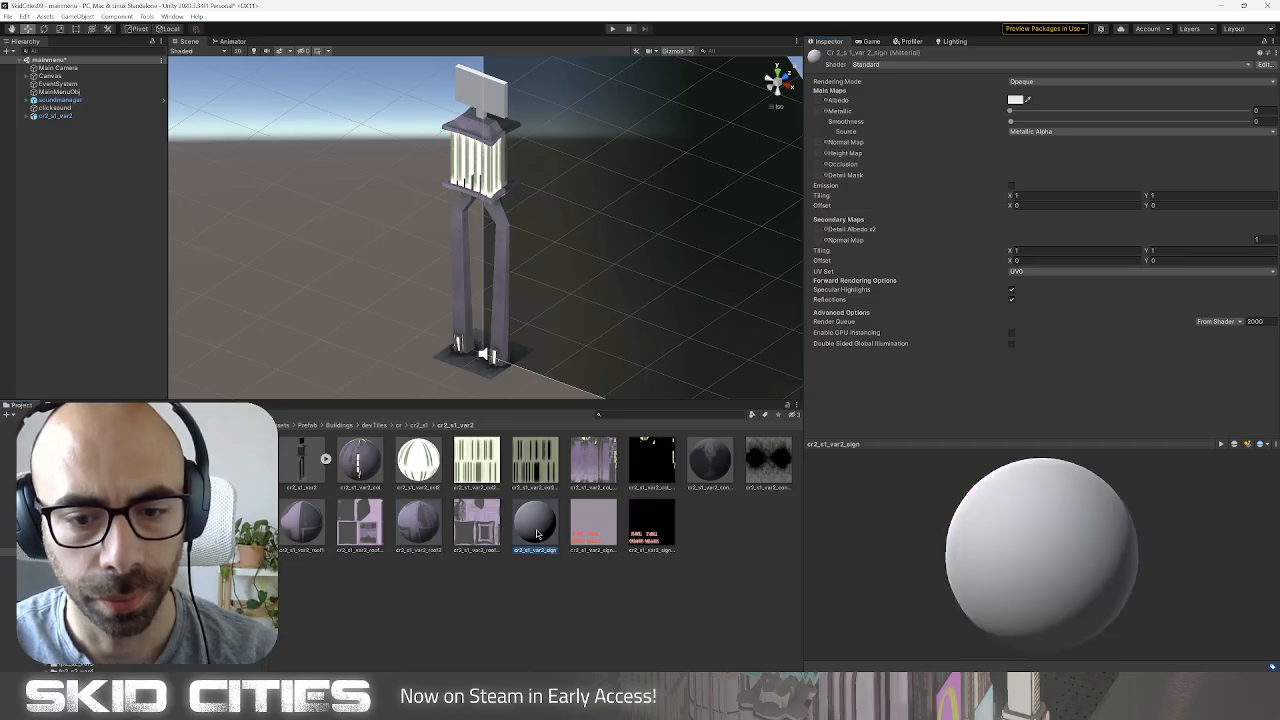
drag(593, 522, 818, 104)
click(1011, 185)
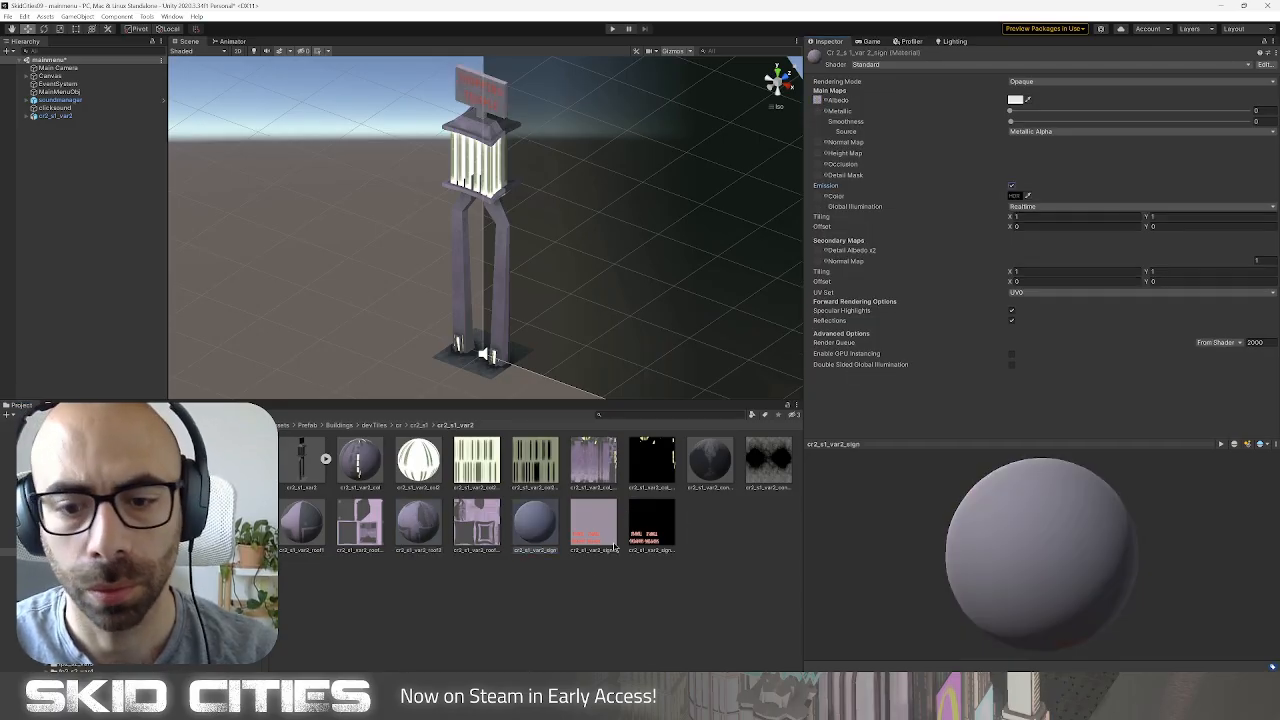
drag(817, 215, 817, 196)
alt+drag(500, 230, 517, 260)
Switch to Substance 3D Painter and darken the emissive color of Fill layer 2 in the cr2_s1_var2_col2 texture set.
key(alt+Tab)
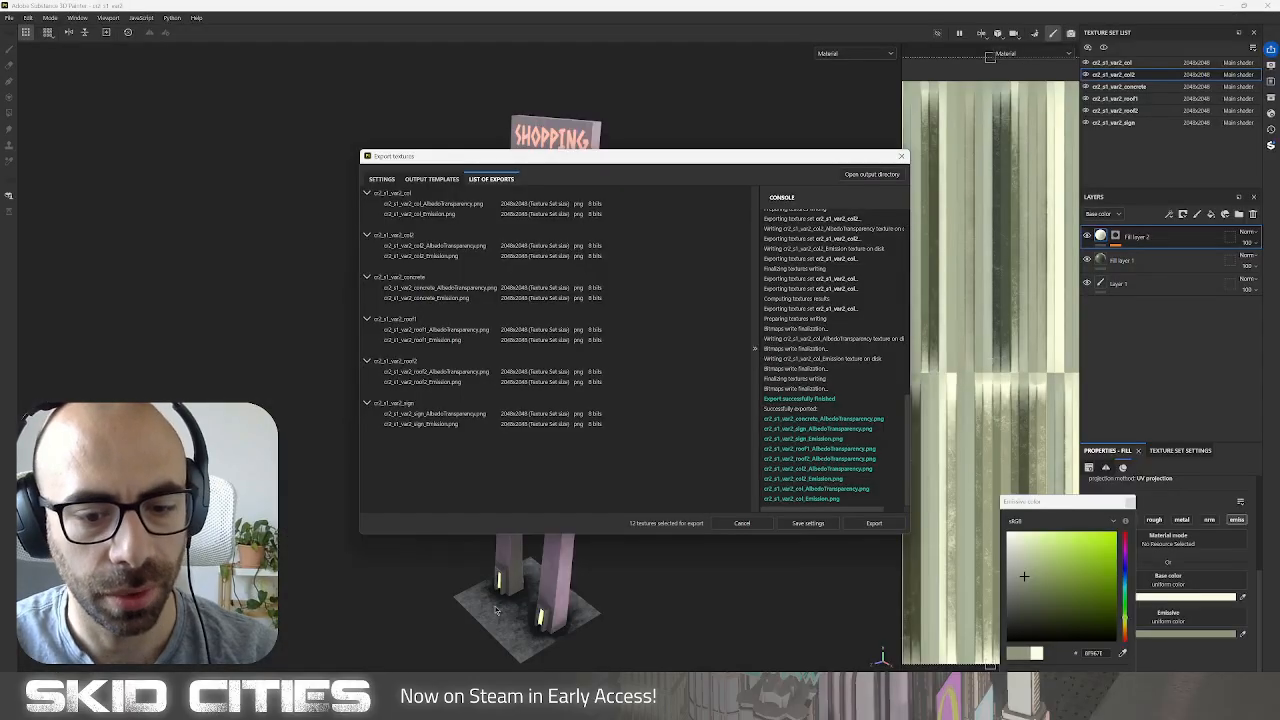
click(901, 156)
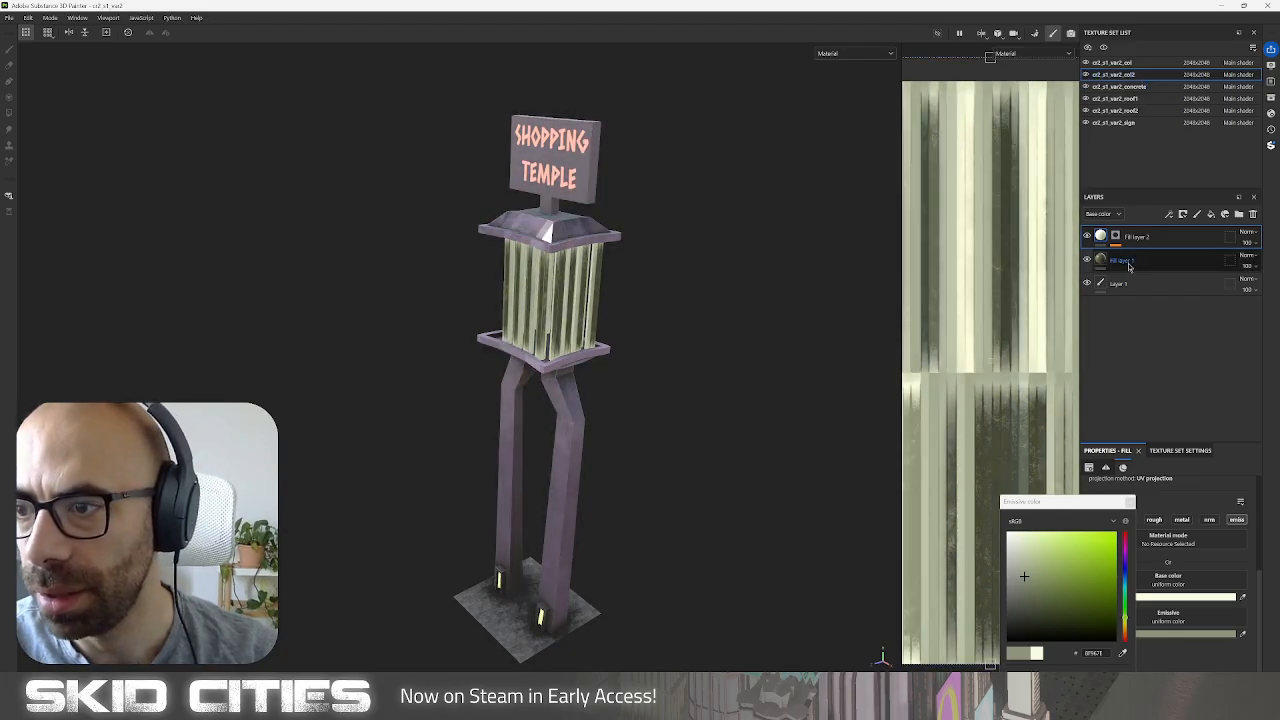
click(1129, 502)
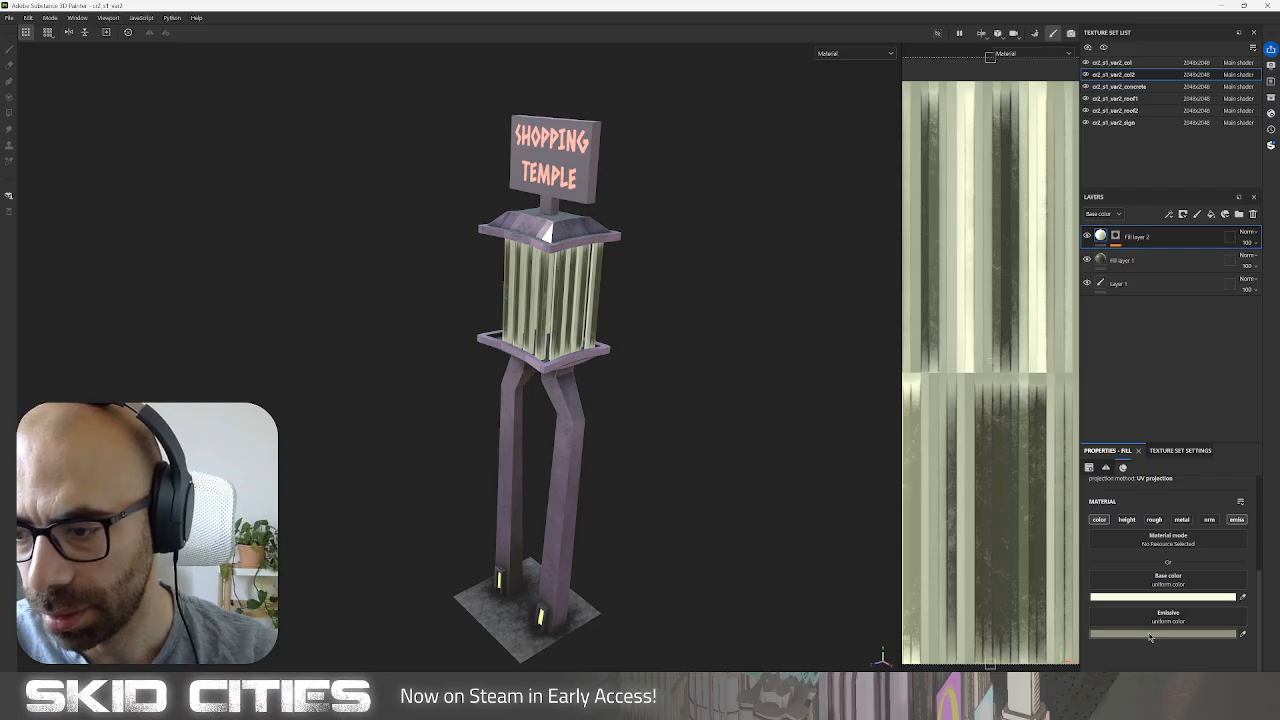
click(1152, 634)
drag(1028, 588, 1026, 599)
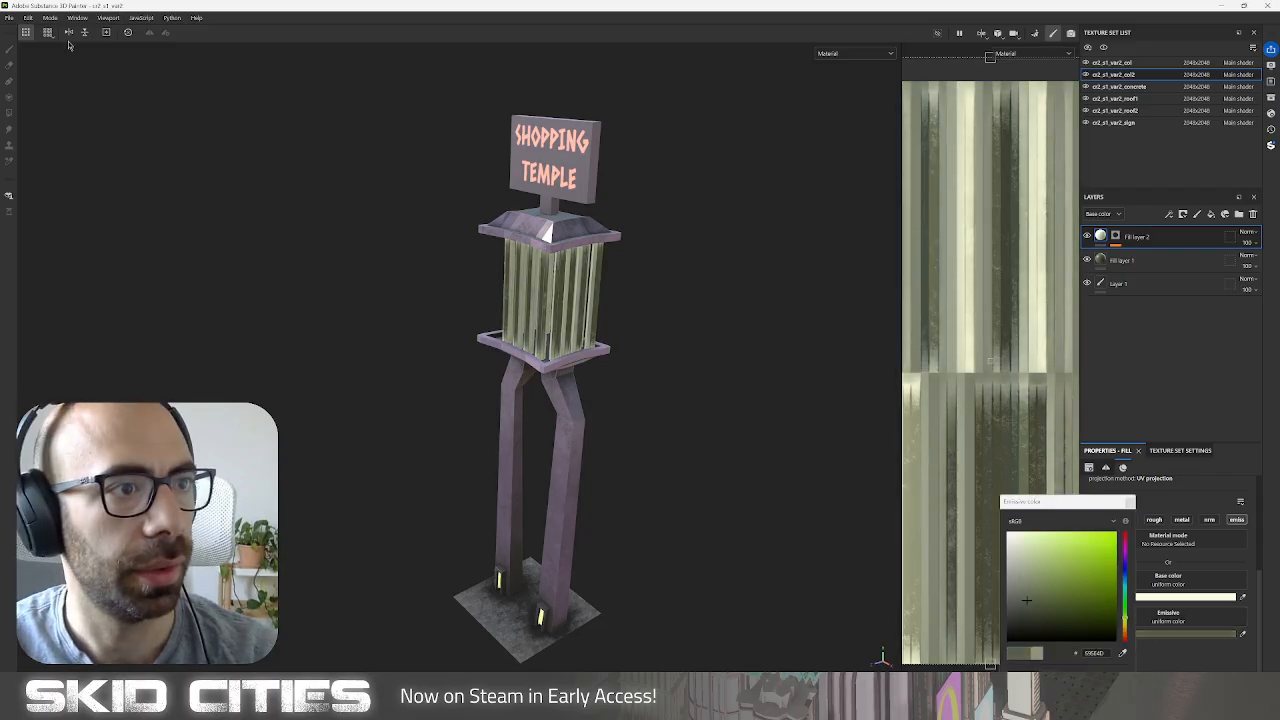
Export all cr2_s1_var2 texture sets again with the existing export settings.
click(10, 18)
click(73, 164)
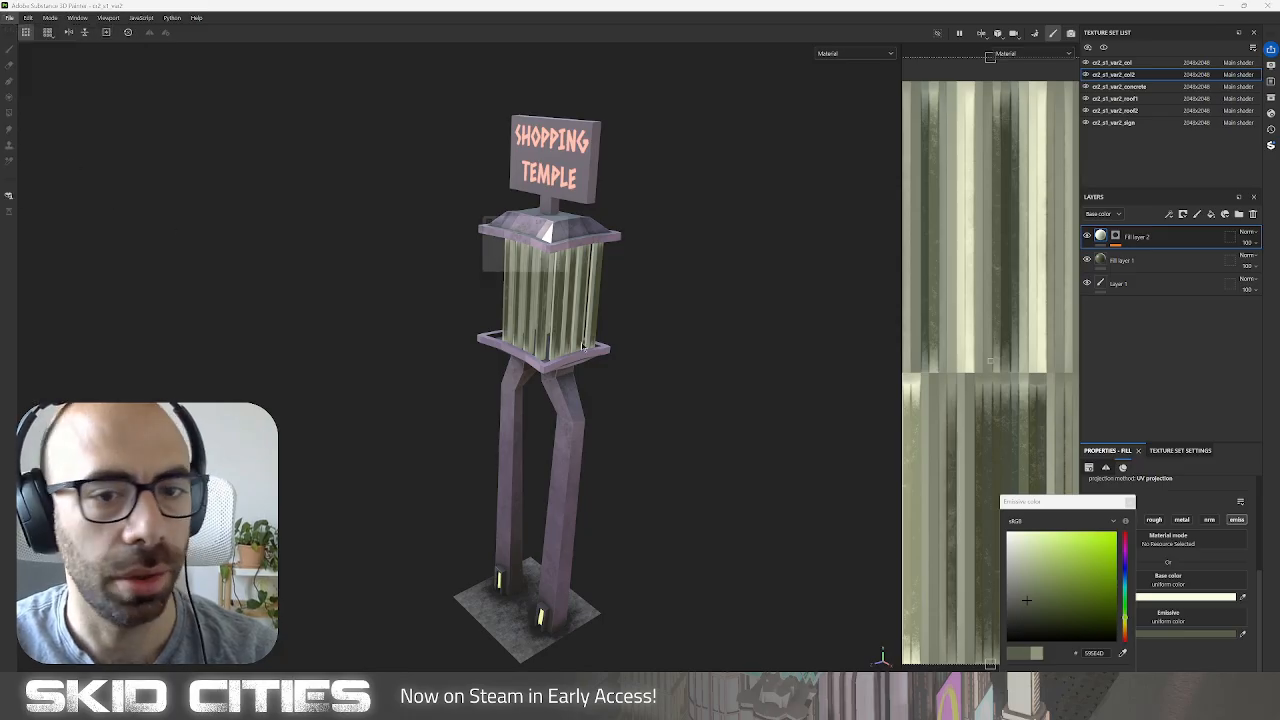
click(873, 524)
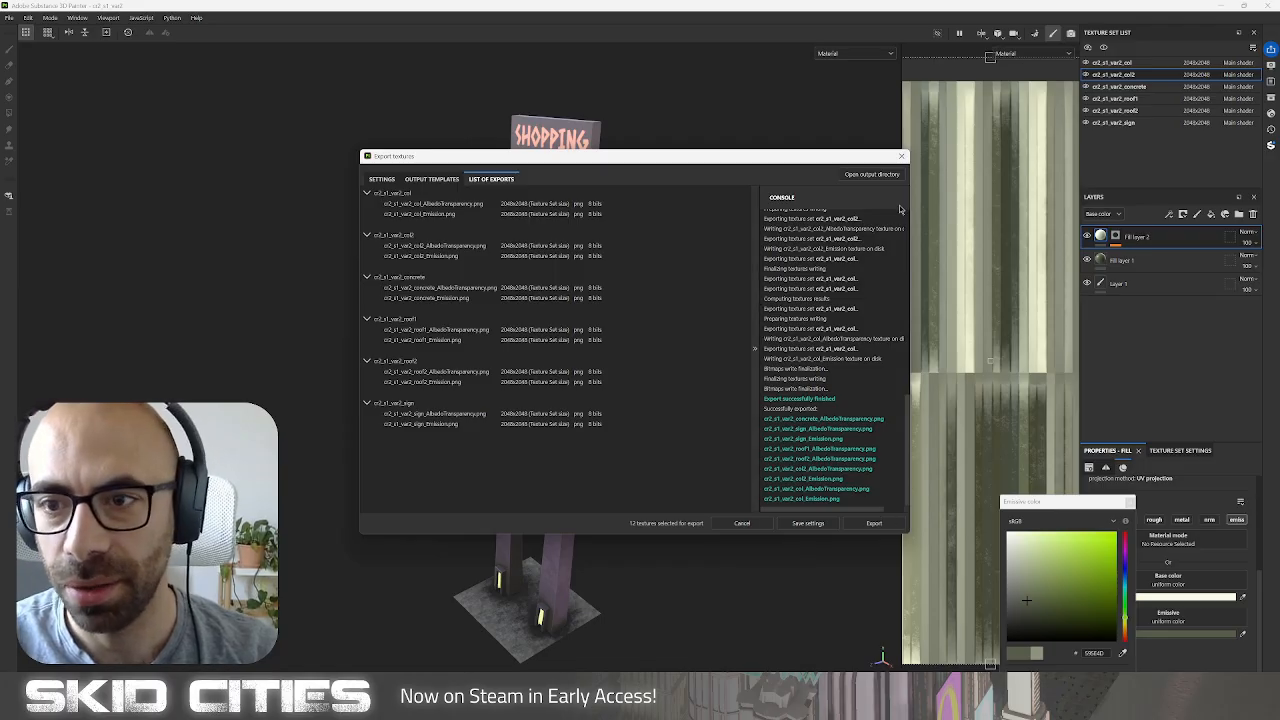
click(901, 156)
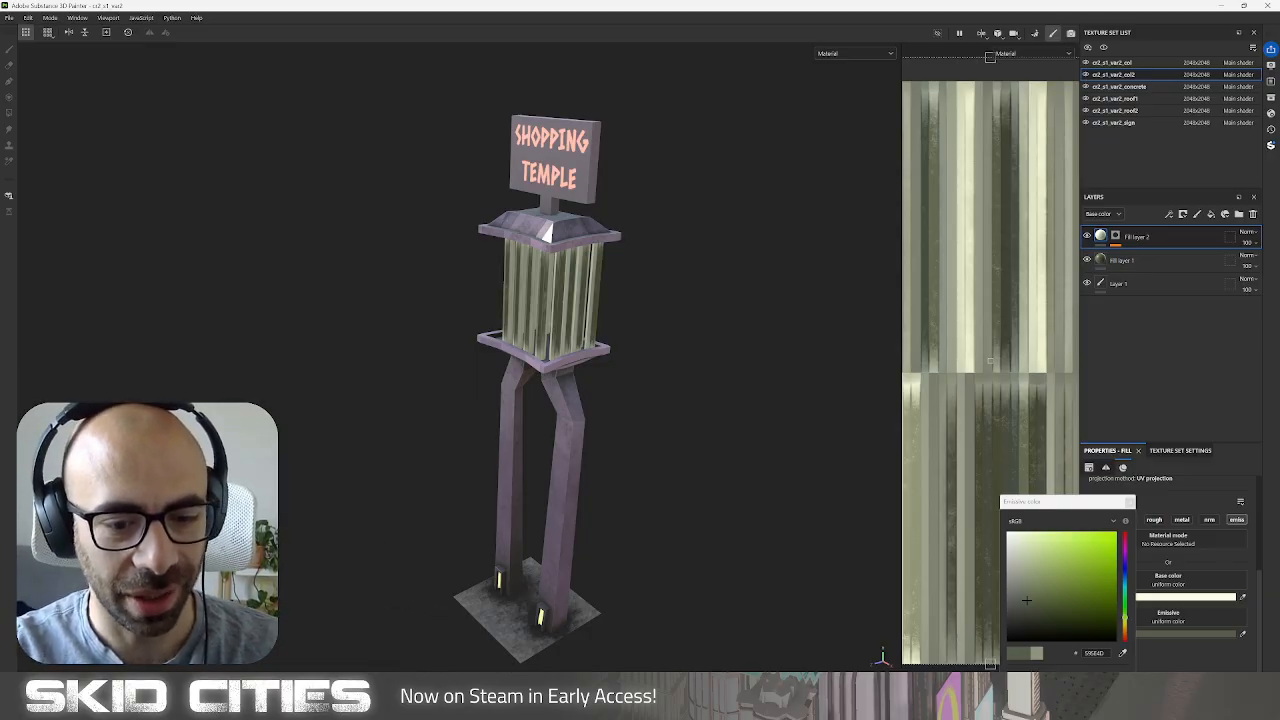
Switch to Unity, add an MB3_Texture Baker component to the cr2_s1_var2 scene object and list its meshes for combining.
mouse_move(415, 694)
click(440, 660)
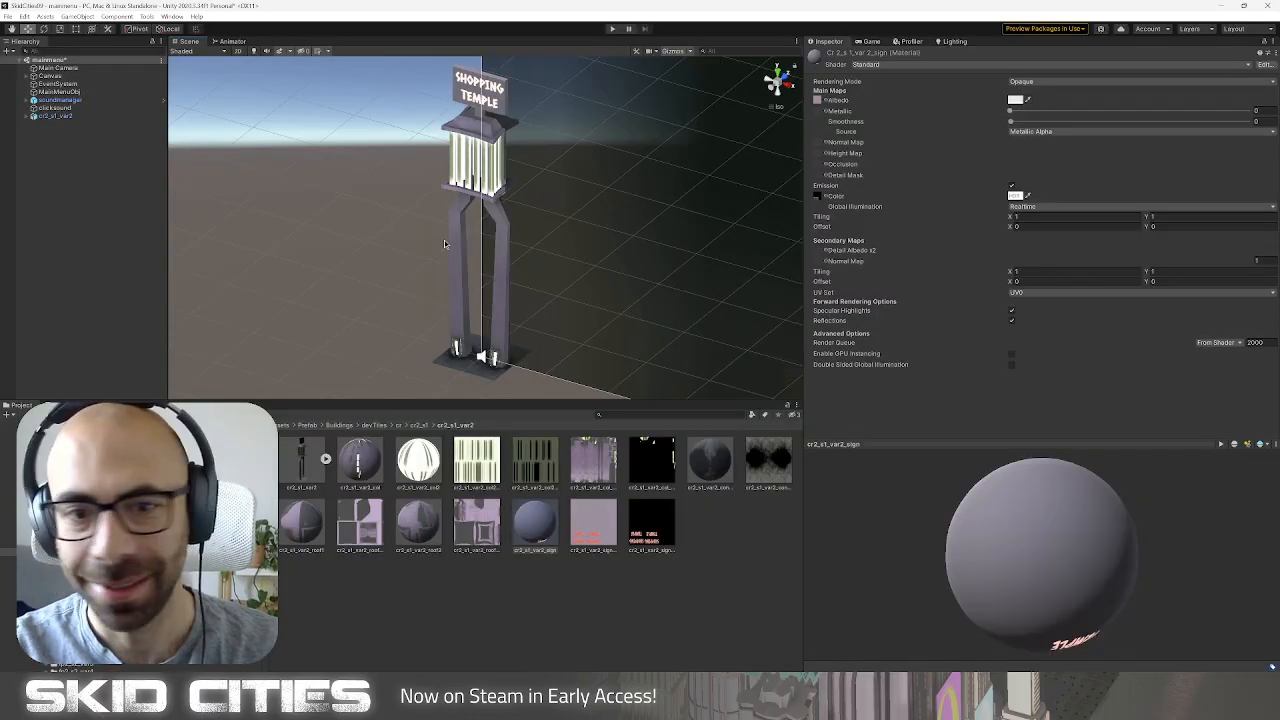
click(77, 117)
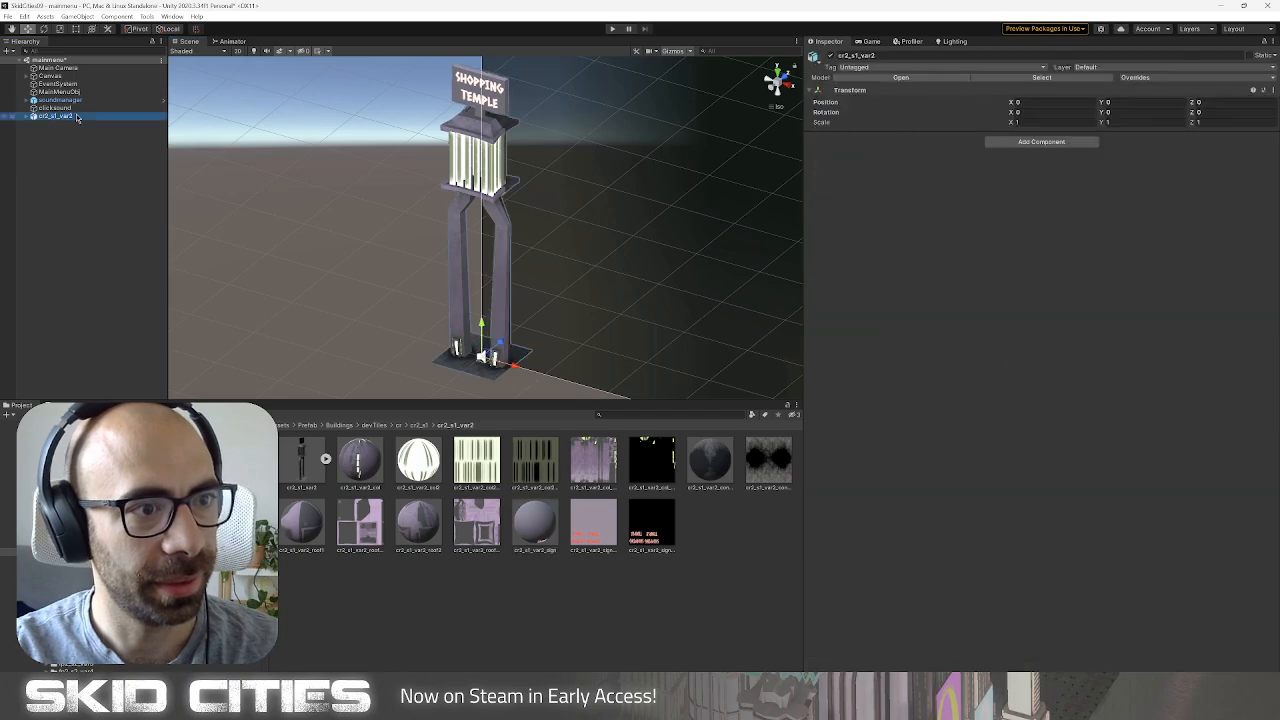
click(1030, 142)
click(1017, 217)
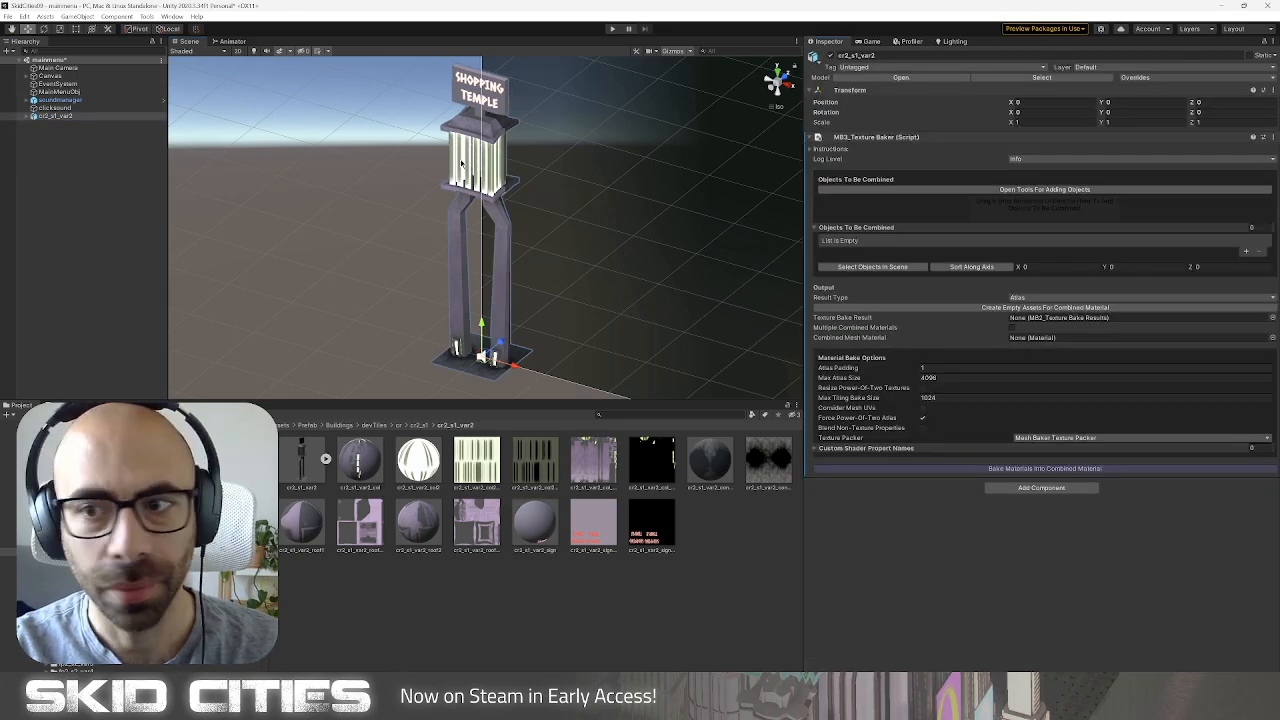
drag(58, 116, 1052, 214)
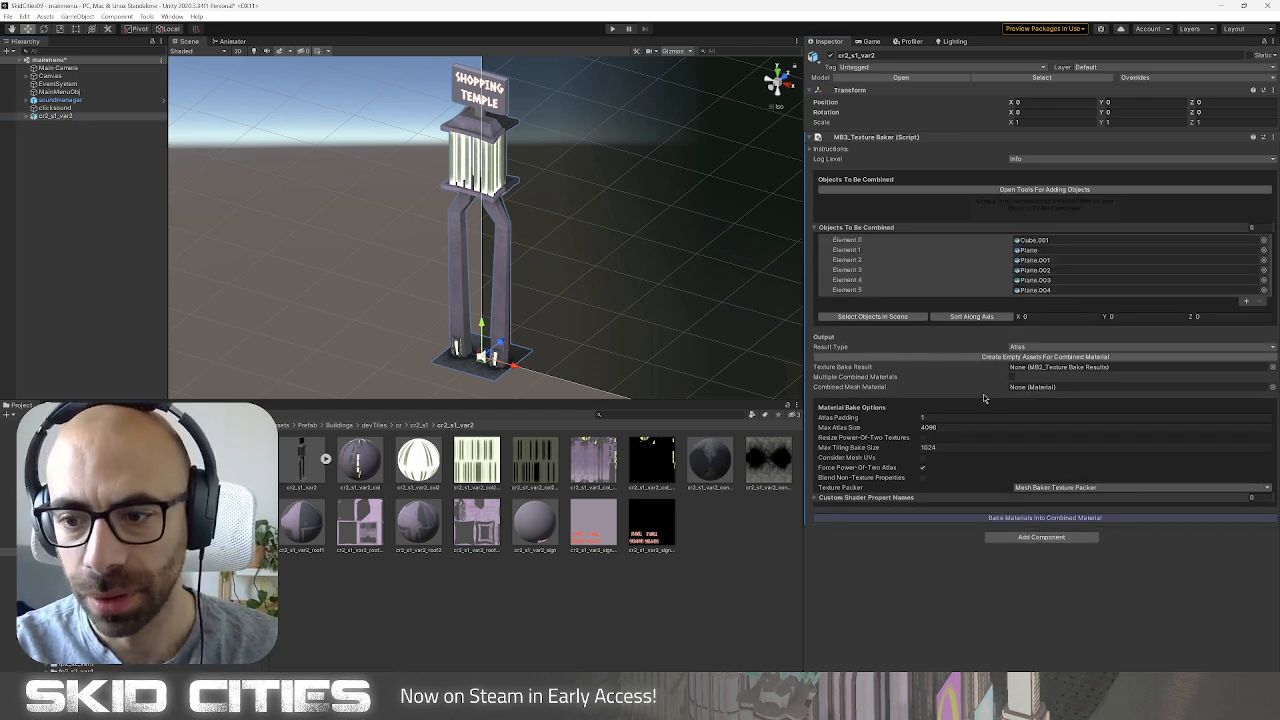
Start creating empty assets for the combined material and choose the Assets/Prefab/Buildings/devTiles/cr/cr2_s1/cr2_s1_var2 folder as the save location.
click(934, 428)
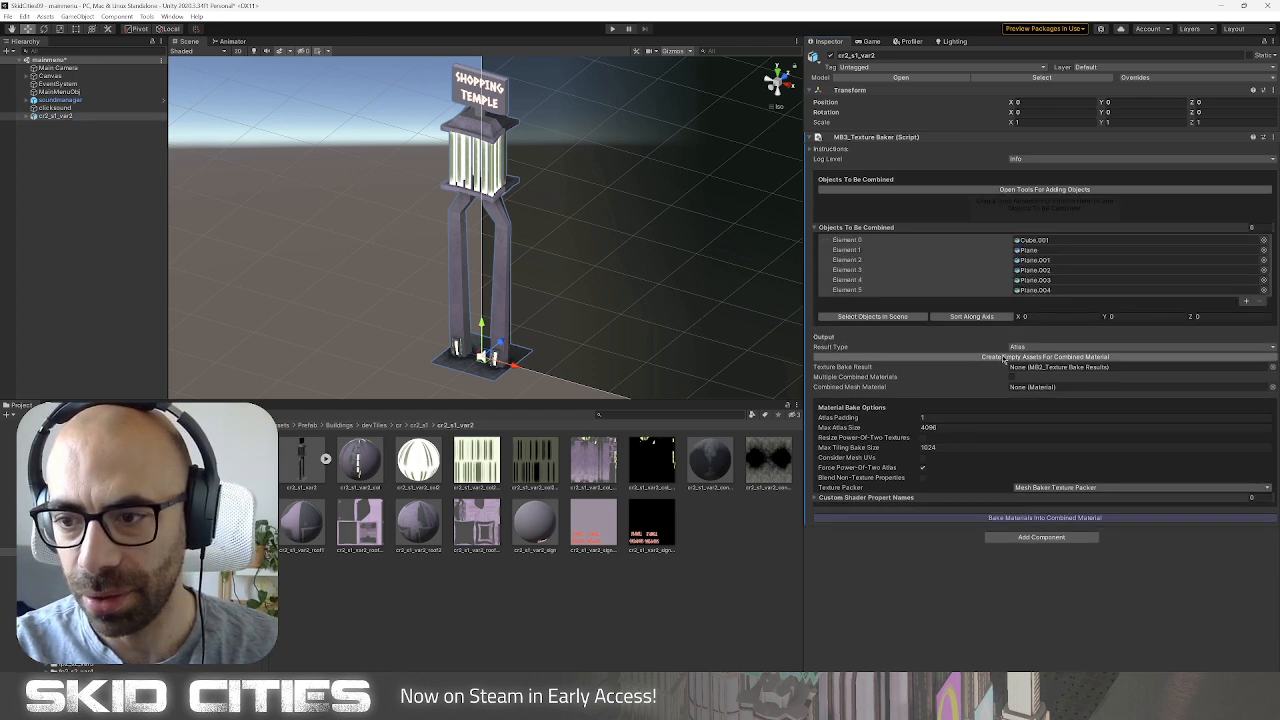
click(866, 357)
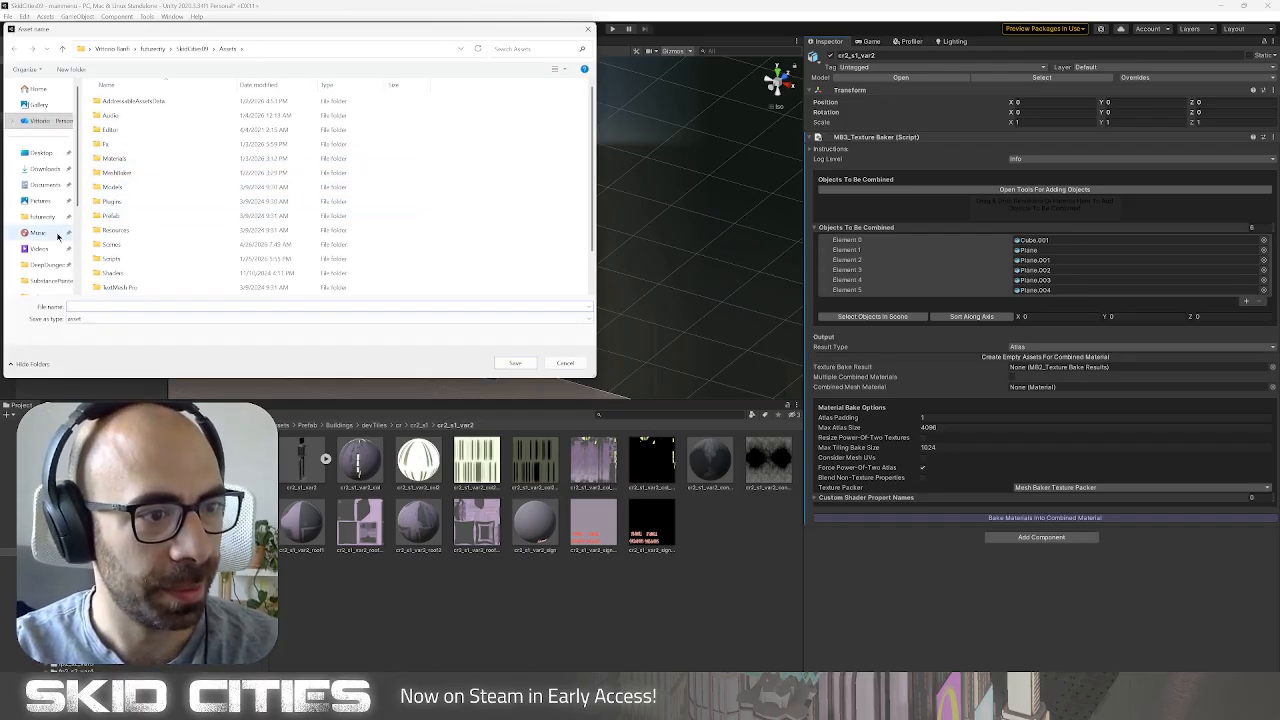
click(40, 216)
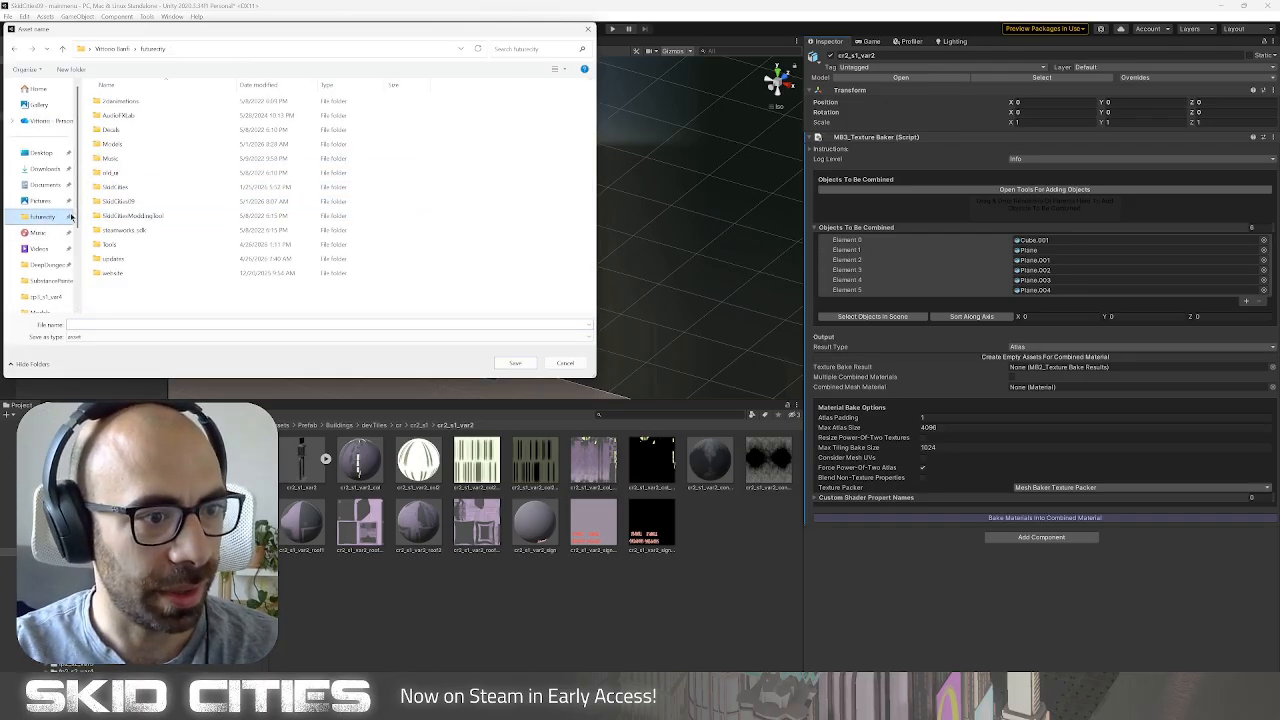
double_click(150, 202)
double_click(135, 104)
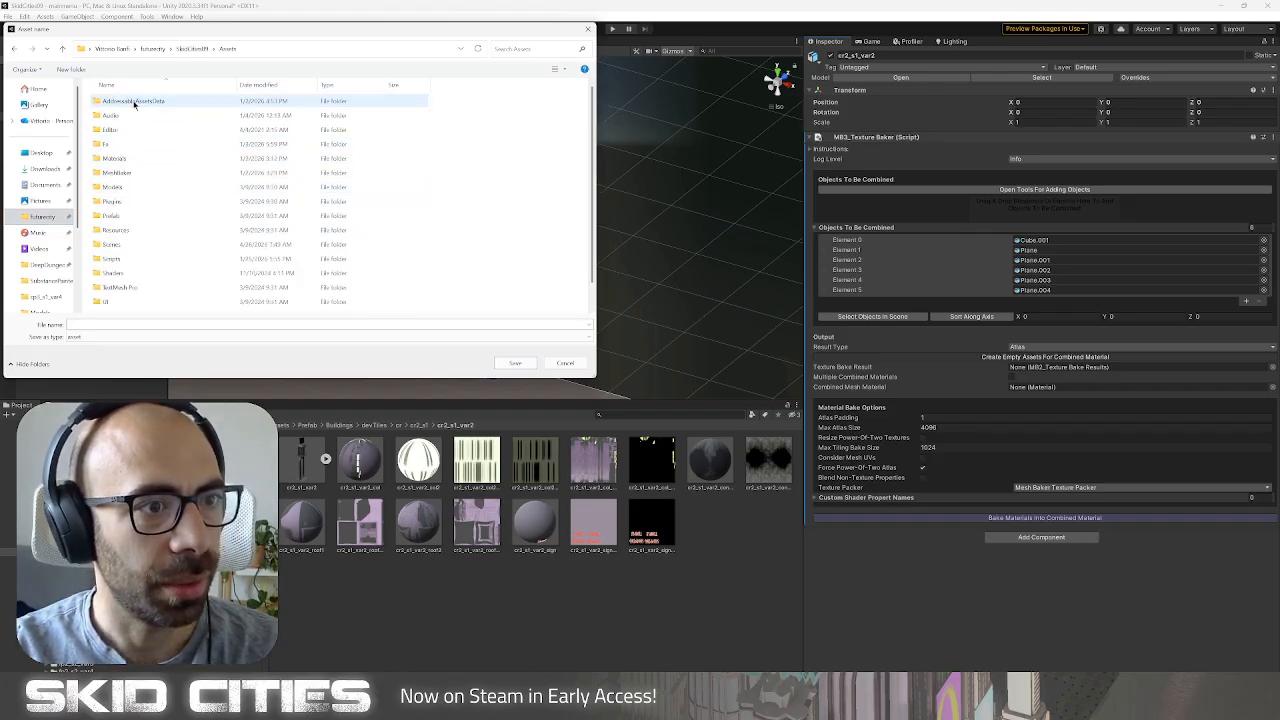
scroll(45, 285, down, 1)
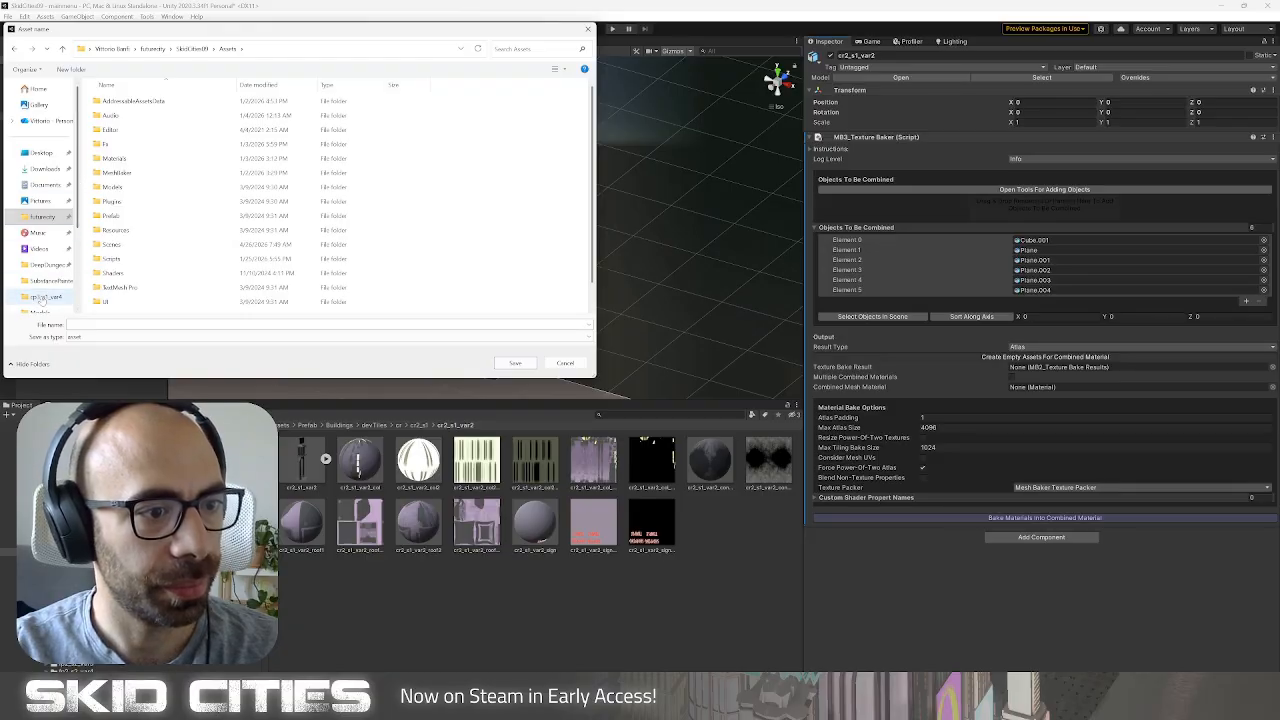
click(45, 277)
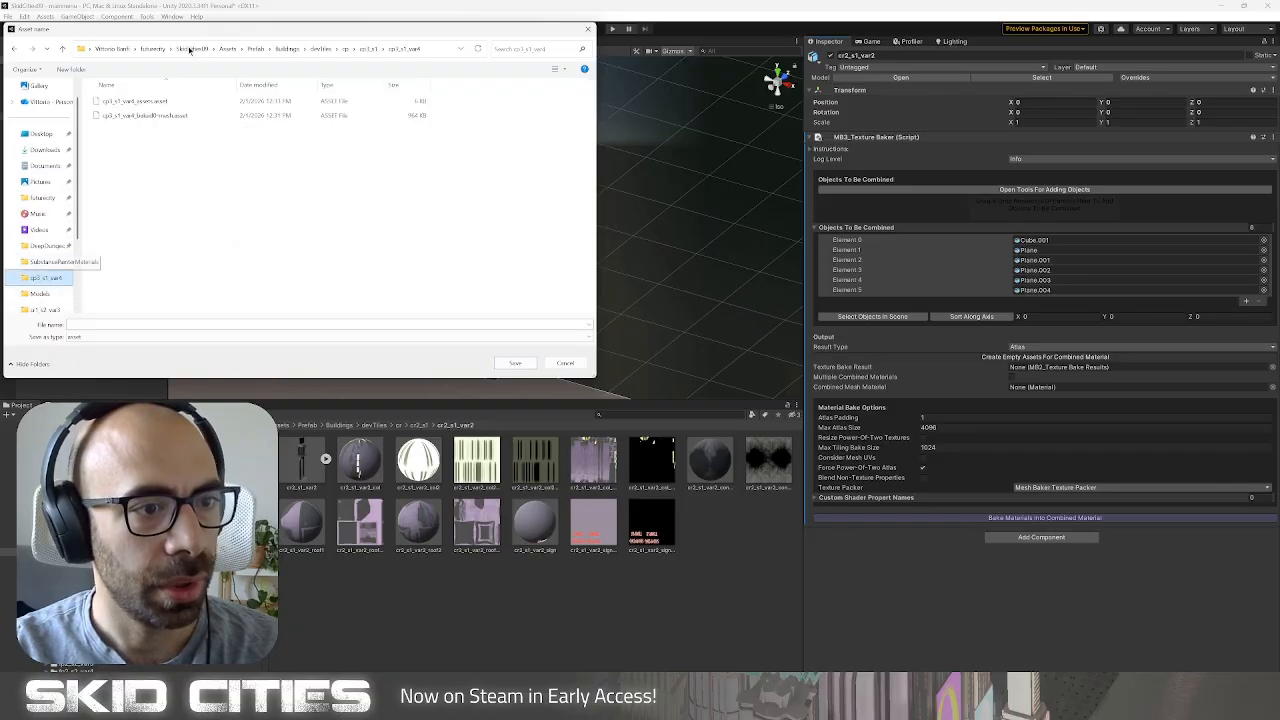
click(320, 48)
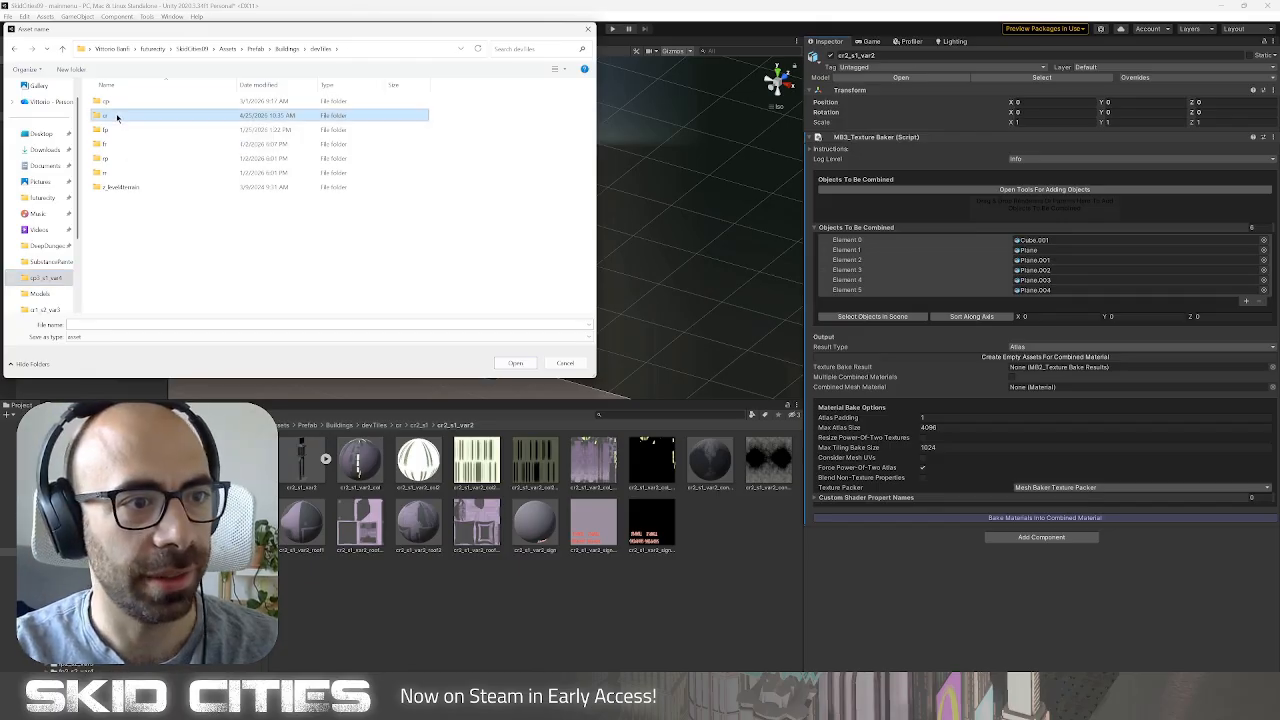
double_click(125, 115)
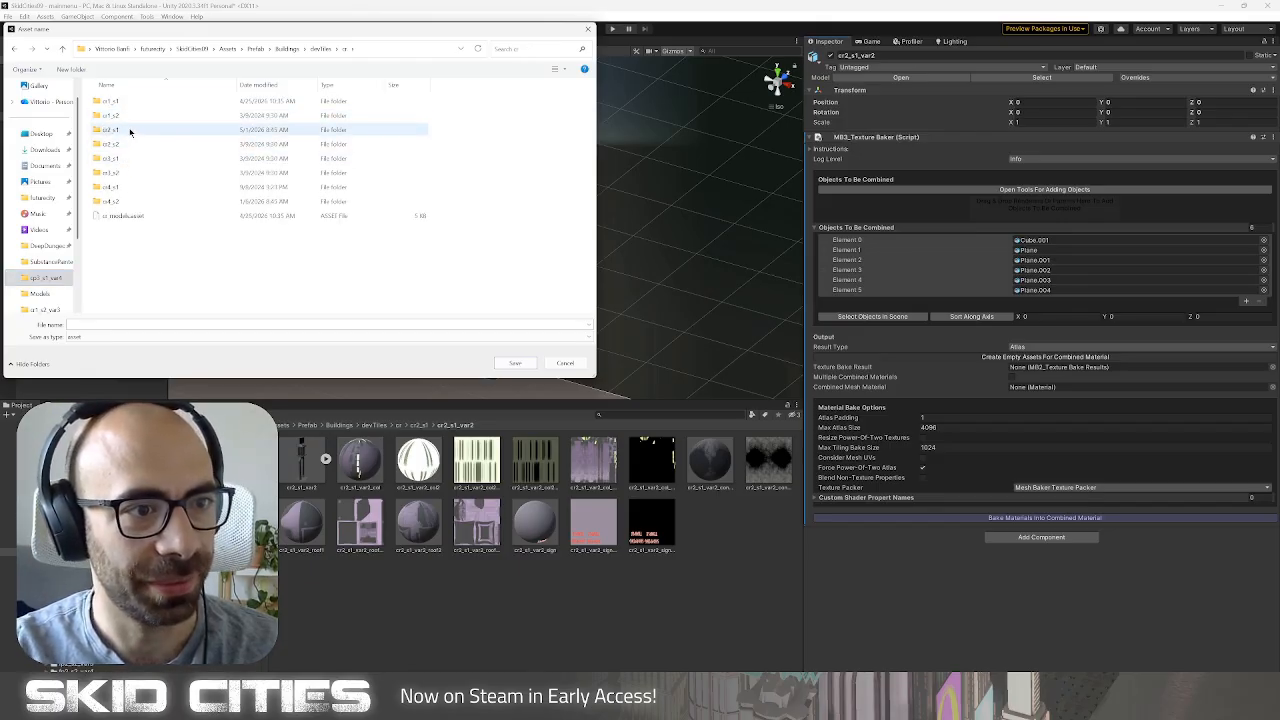
double_click(130, 130)
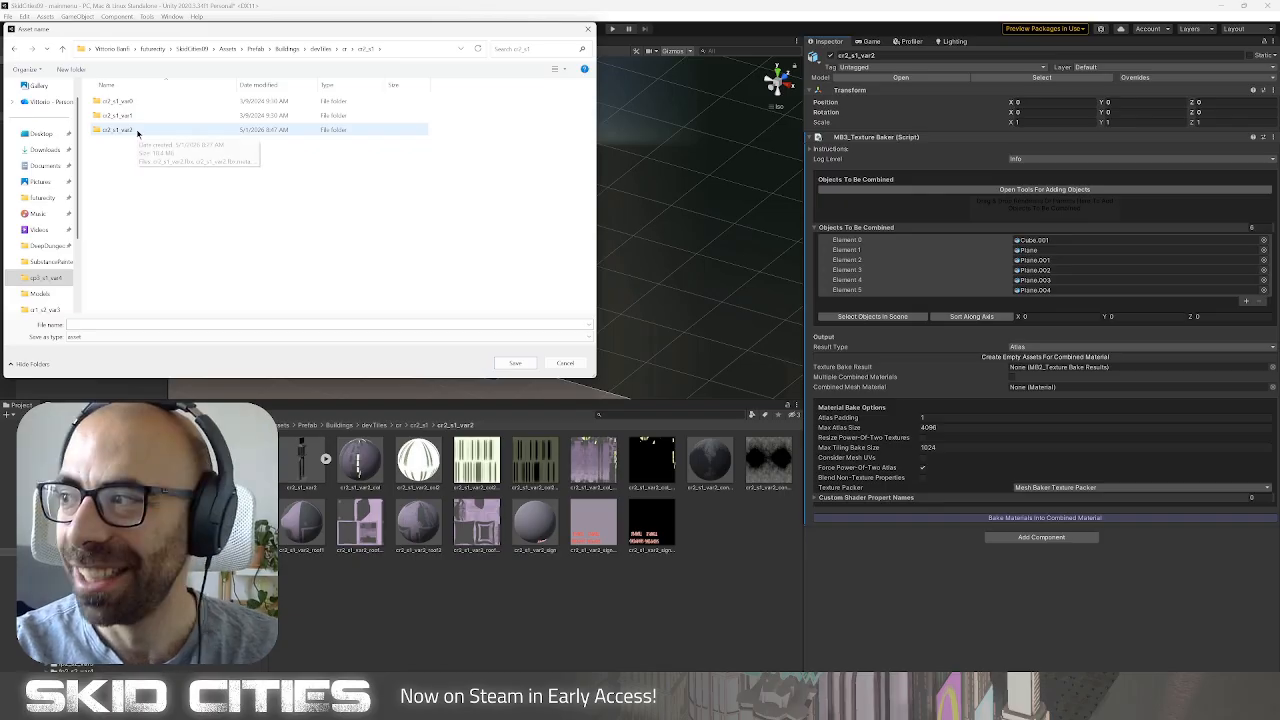
double_click(137, 131)
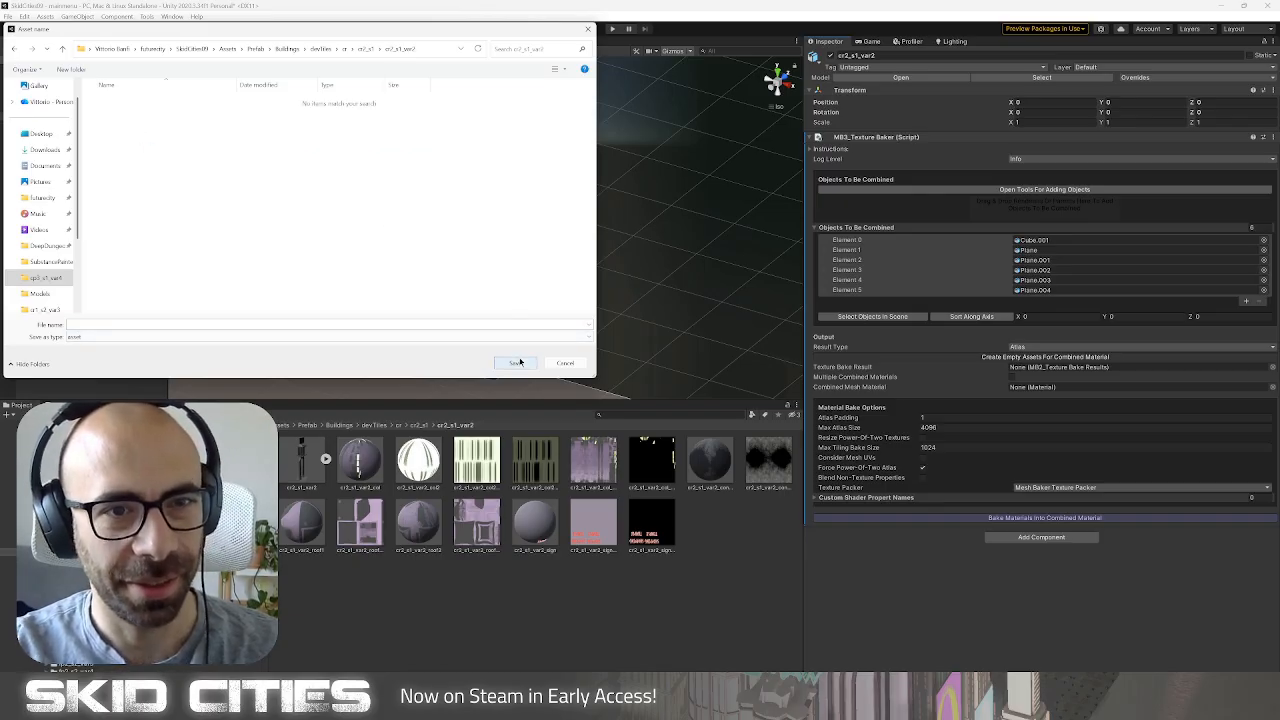
click(516, 363)
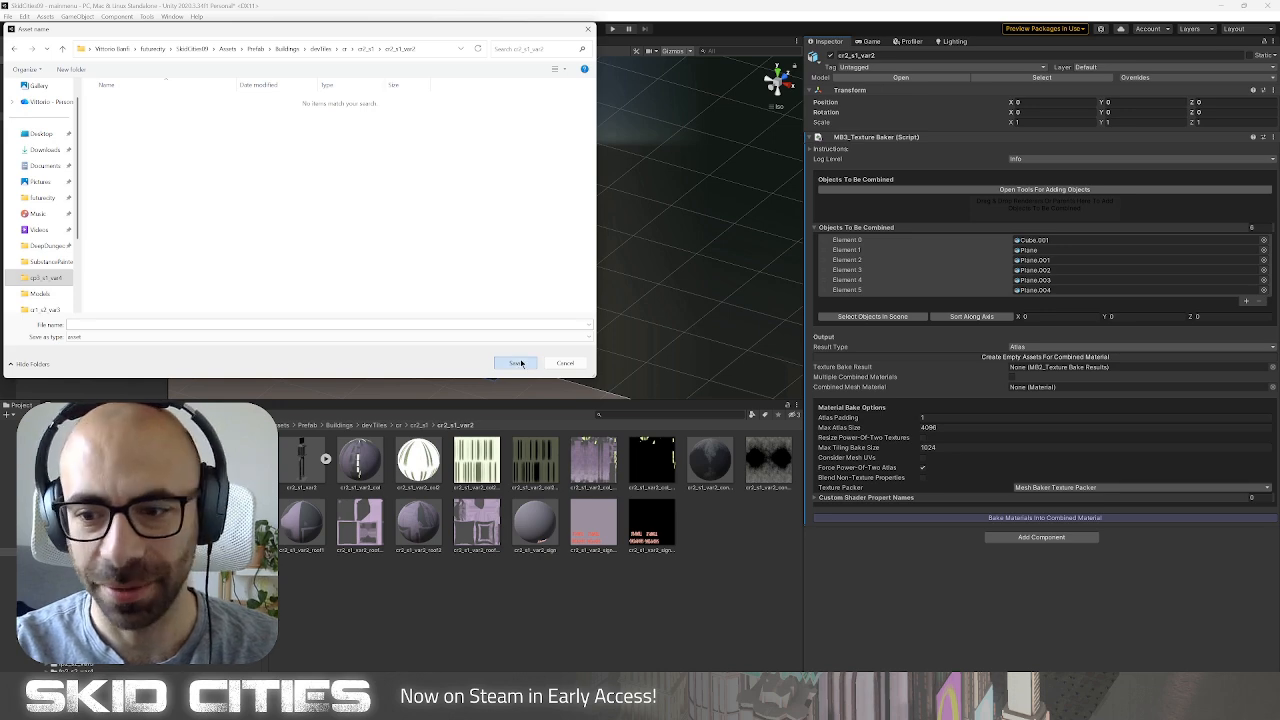
Name the combined material assets cr2_s1_var2_assets and save them.
click(229, 325)
text(c)
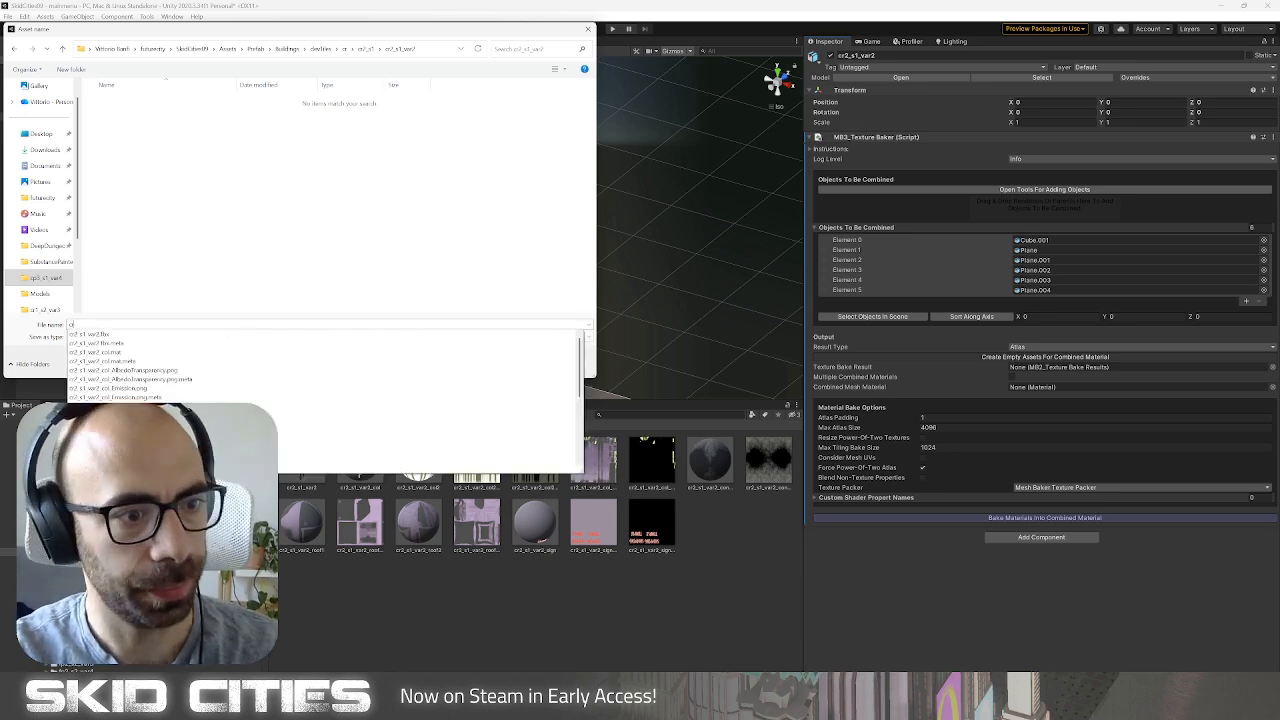
text(r2_s1_)
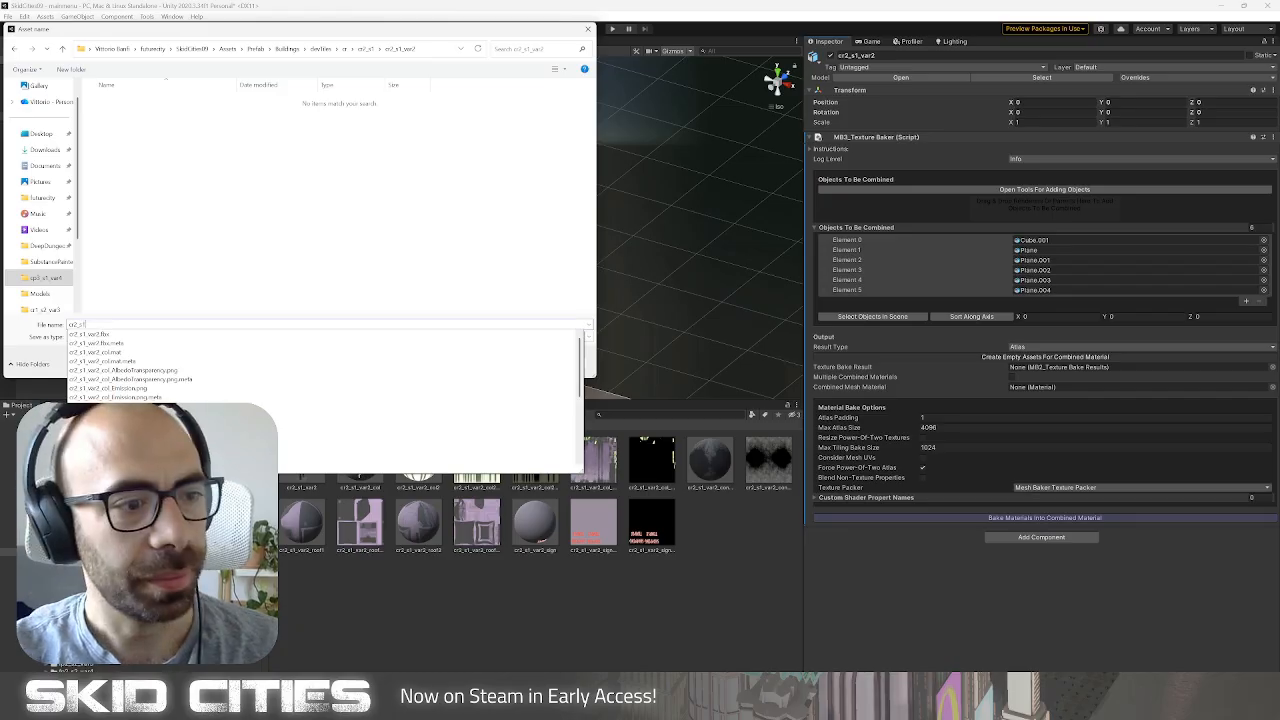
text(var2_)
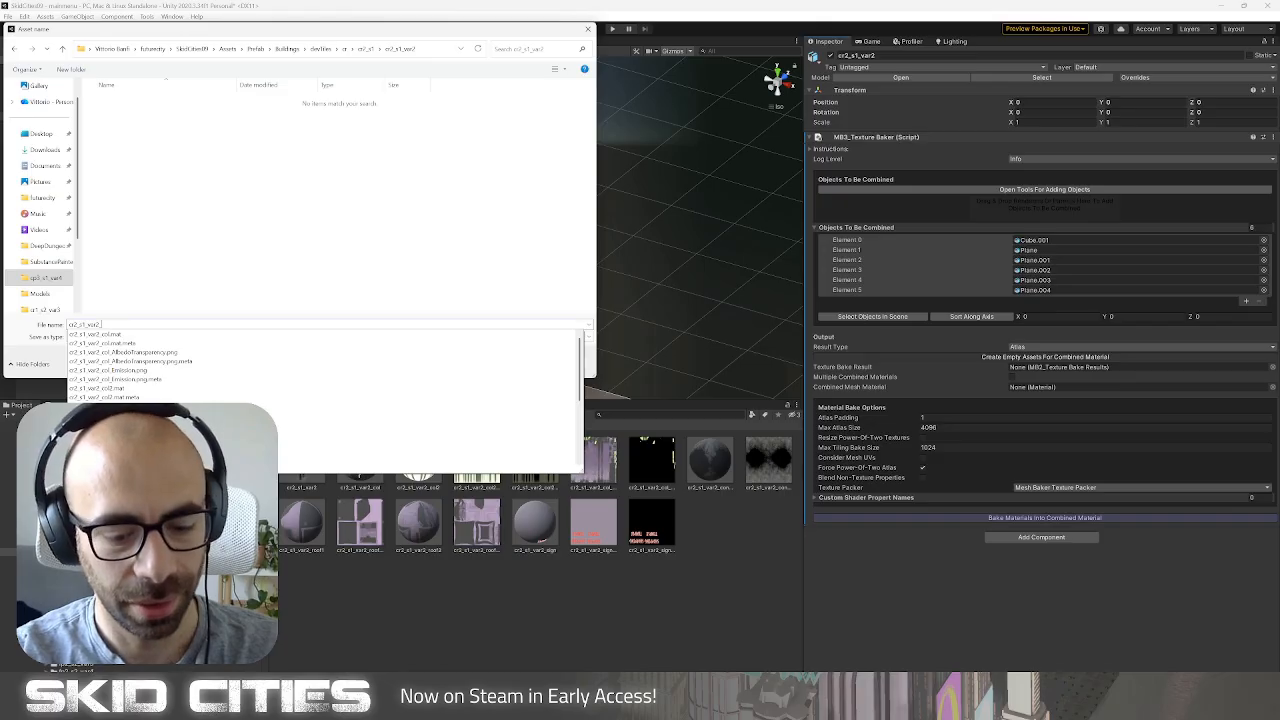
text(at)
key(Return)
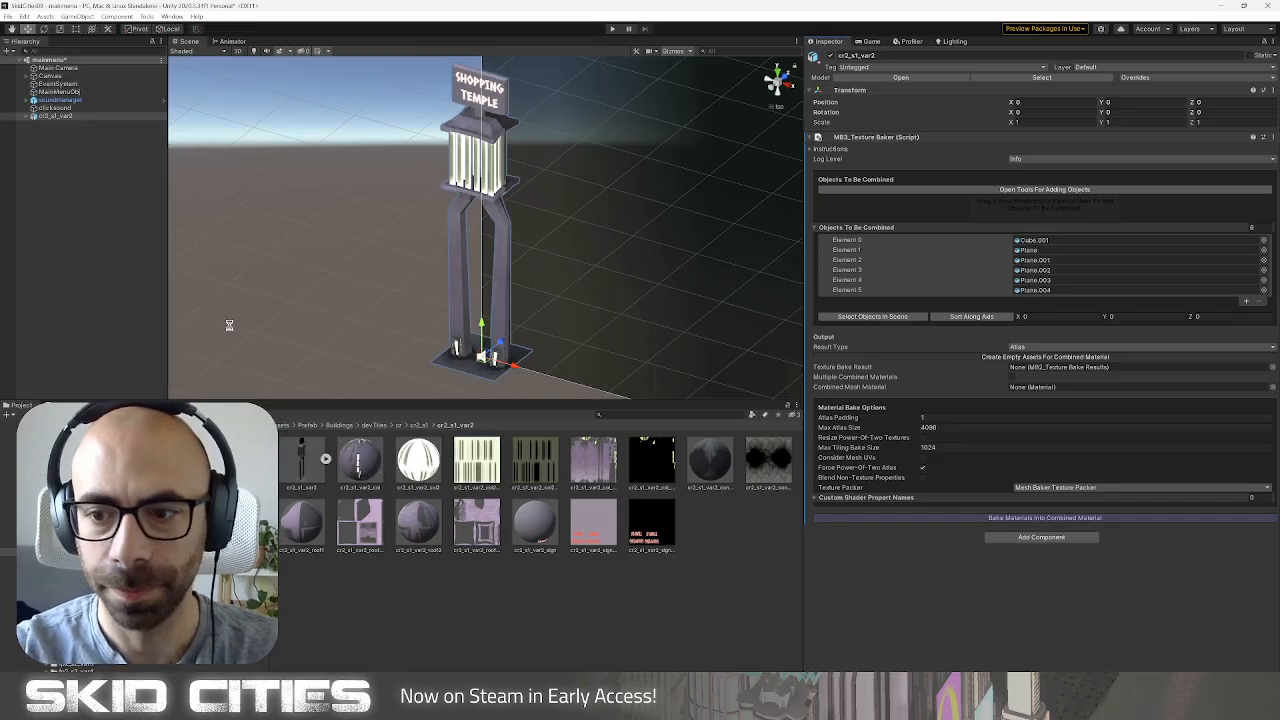
Set the Texture Baker's max atlas size to 2048 and add an MB3_Mesh Baker component to cr2_s1_var2.
click(967, 460)
text(2048)
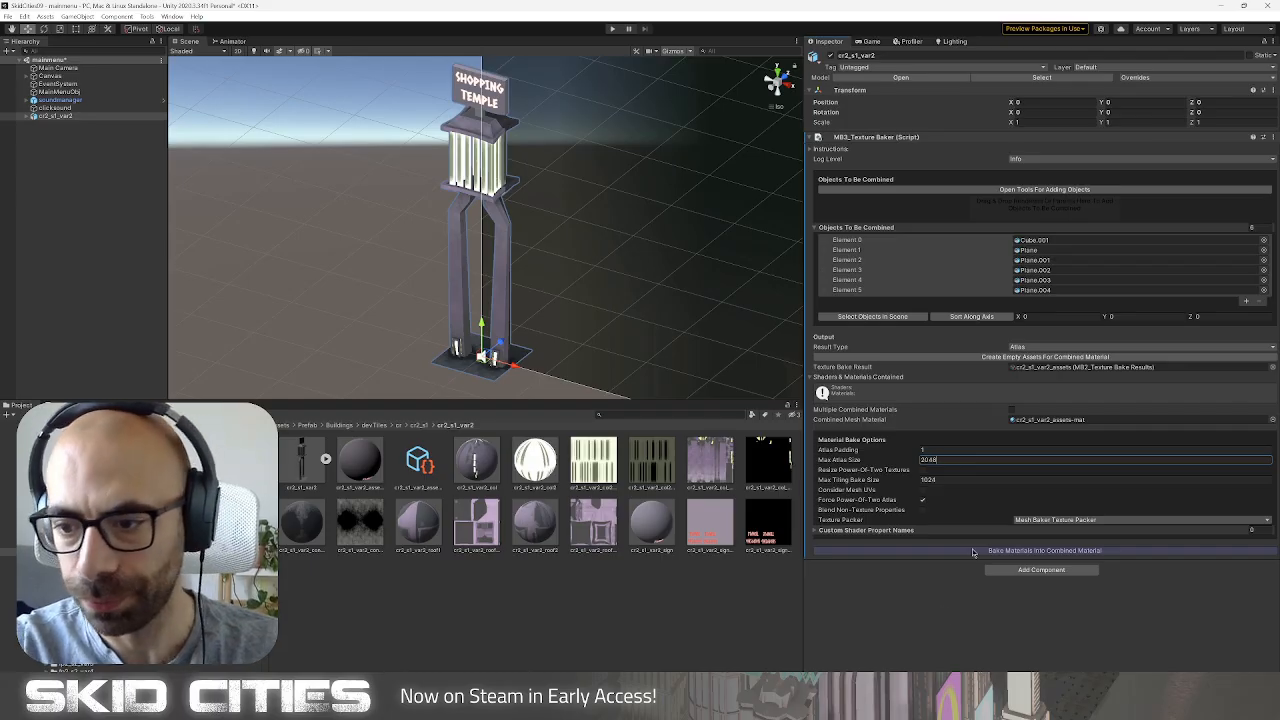
click(1013, 570)
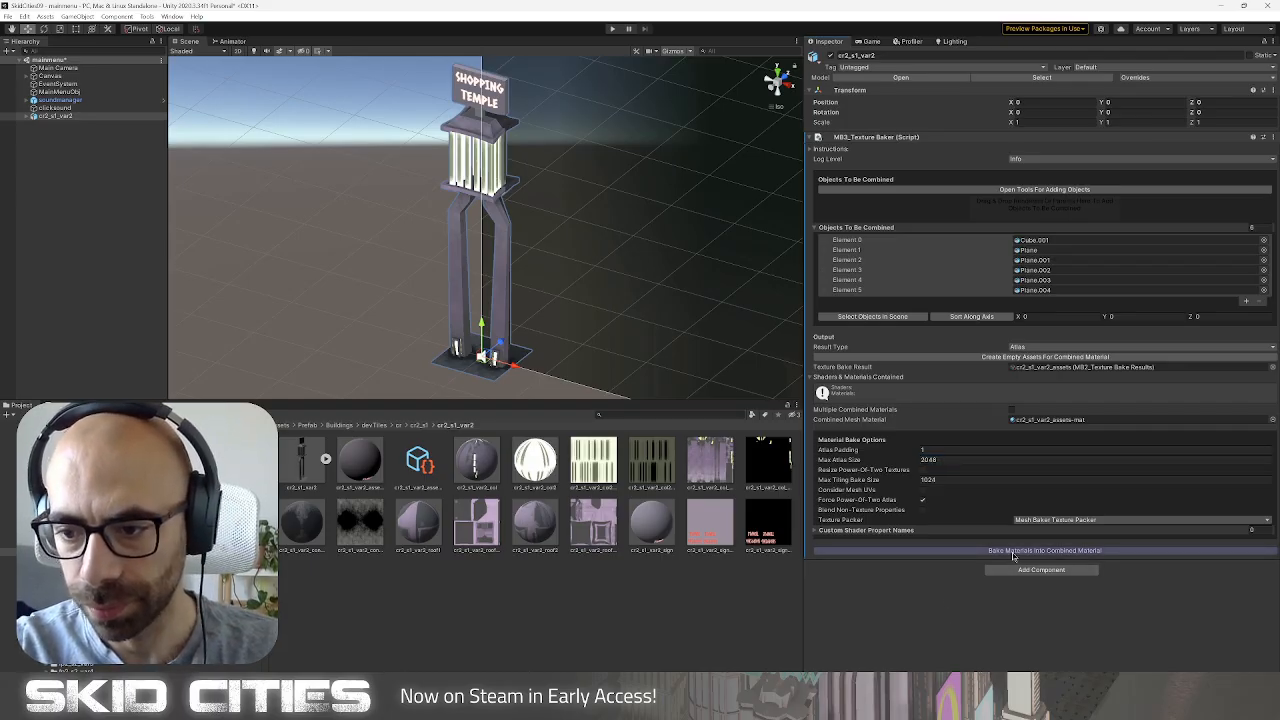
text(baker)
click(1020, 577)
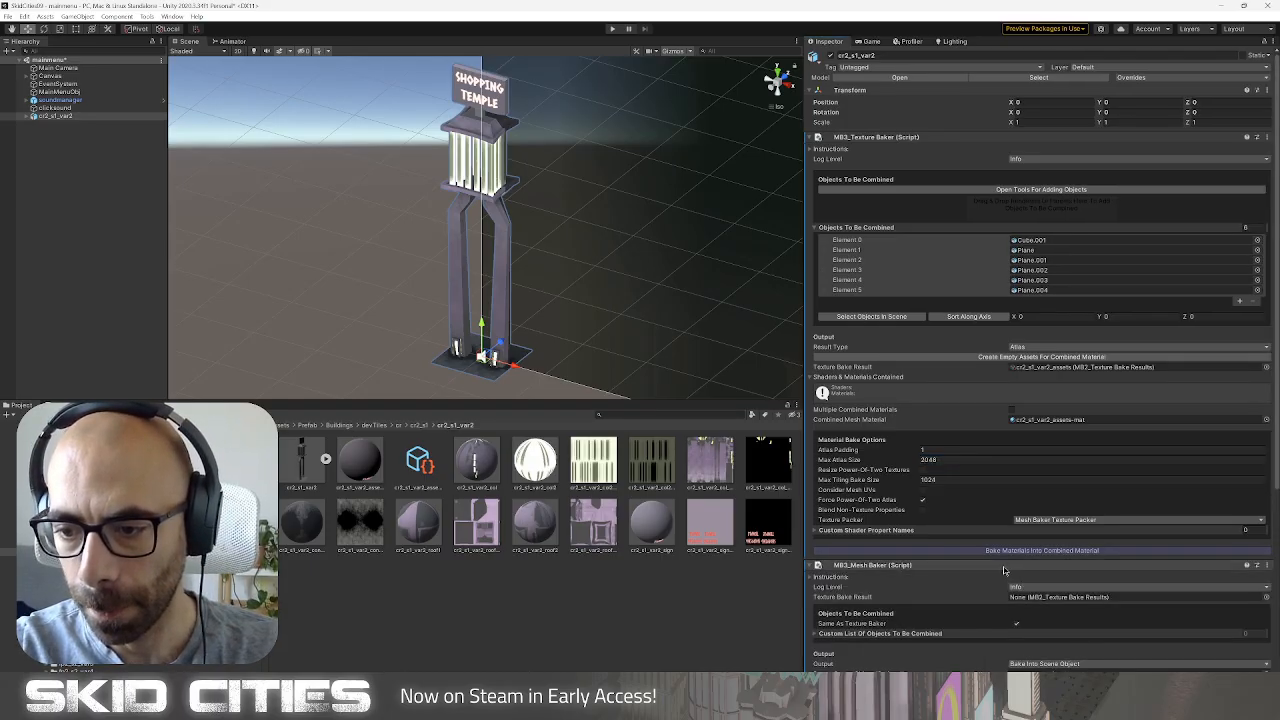
Set the Mesh Baker's output to Bake Into Prefab.
scroll(1040, 420, down, 5)
click(1047, 391)
click(1095, 412)
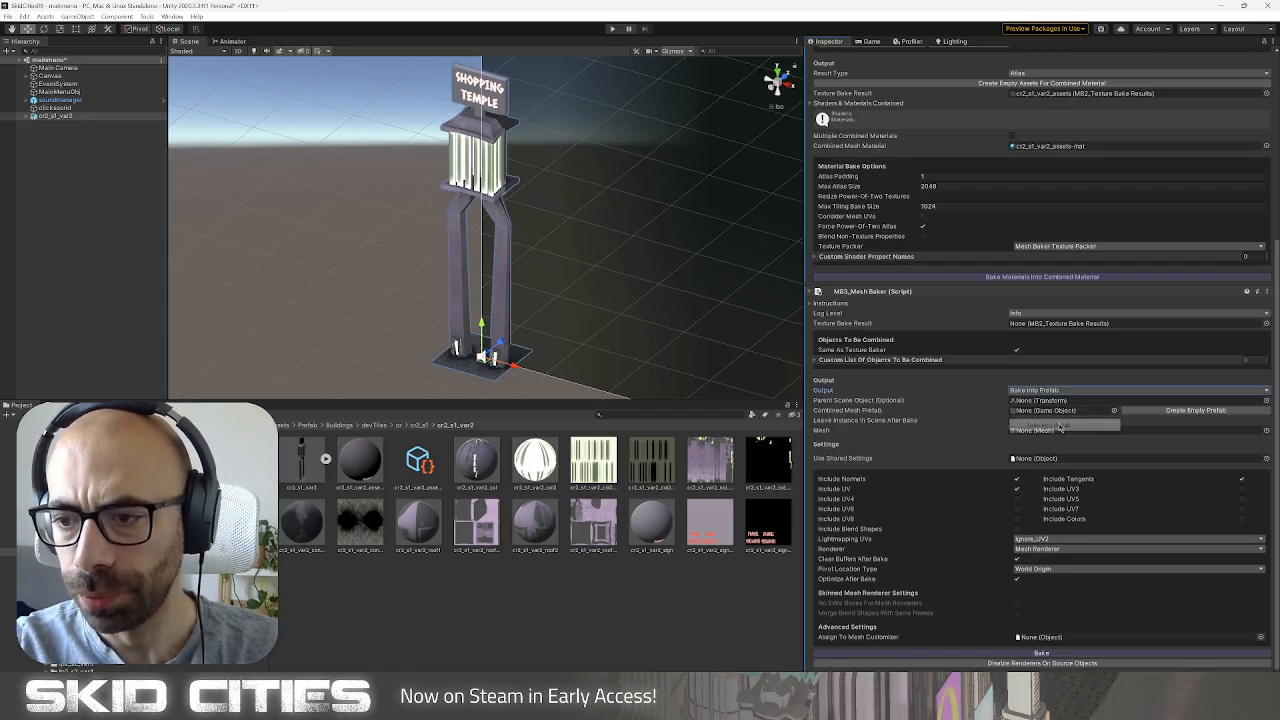
Start creating an empty combined mesh prefab and choose the Prefab/Buildings/devTiles/cr/cr2_s1/cr2_s1_var2 folder as its save location.
click(1136, 414)
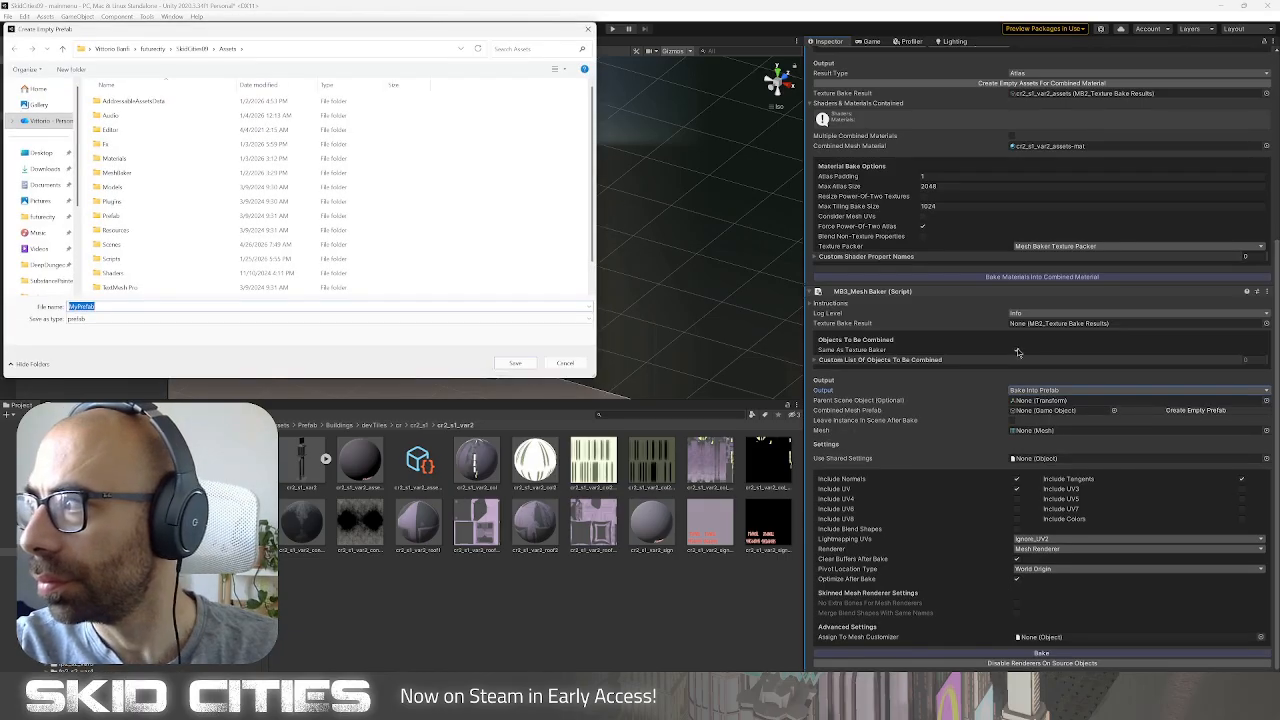
double_click(135, 215)
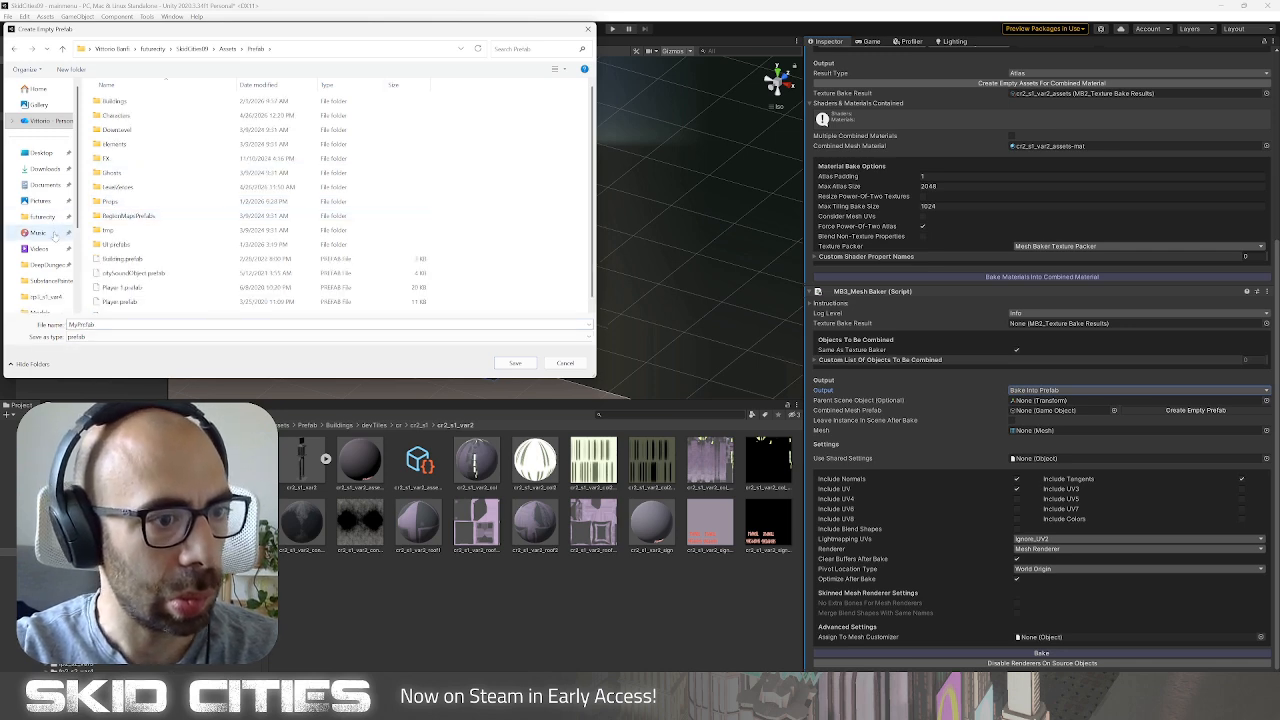
double_click(145, 102)
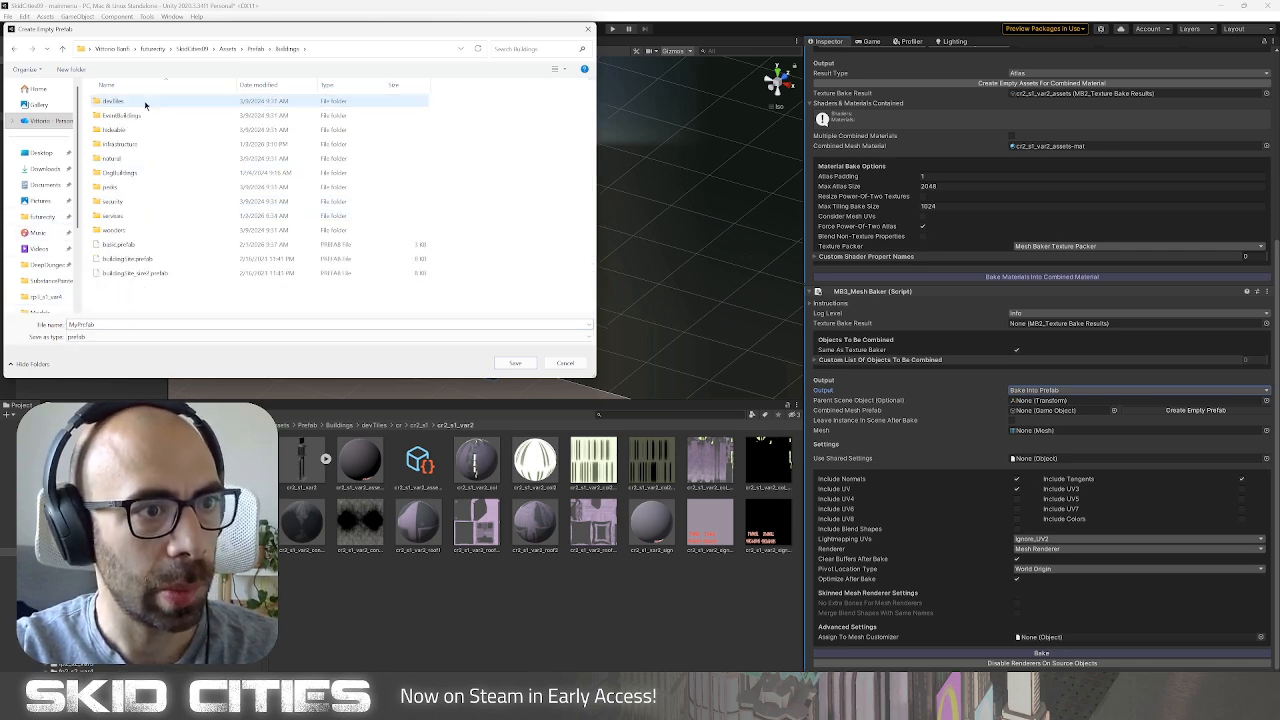
double_click(145, 102)
double_click(127, 115)
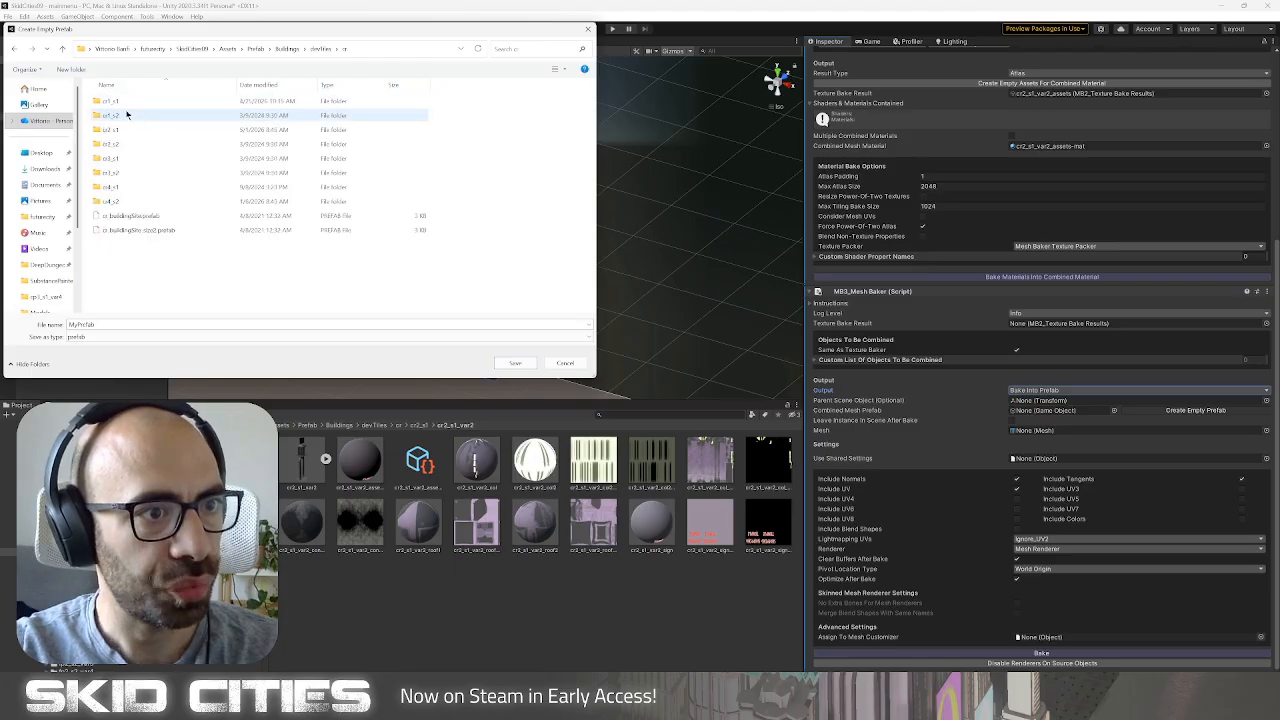
double_click(127, 158)
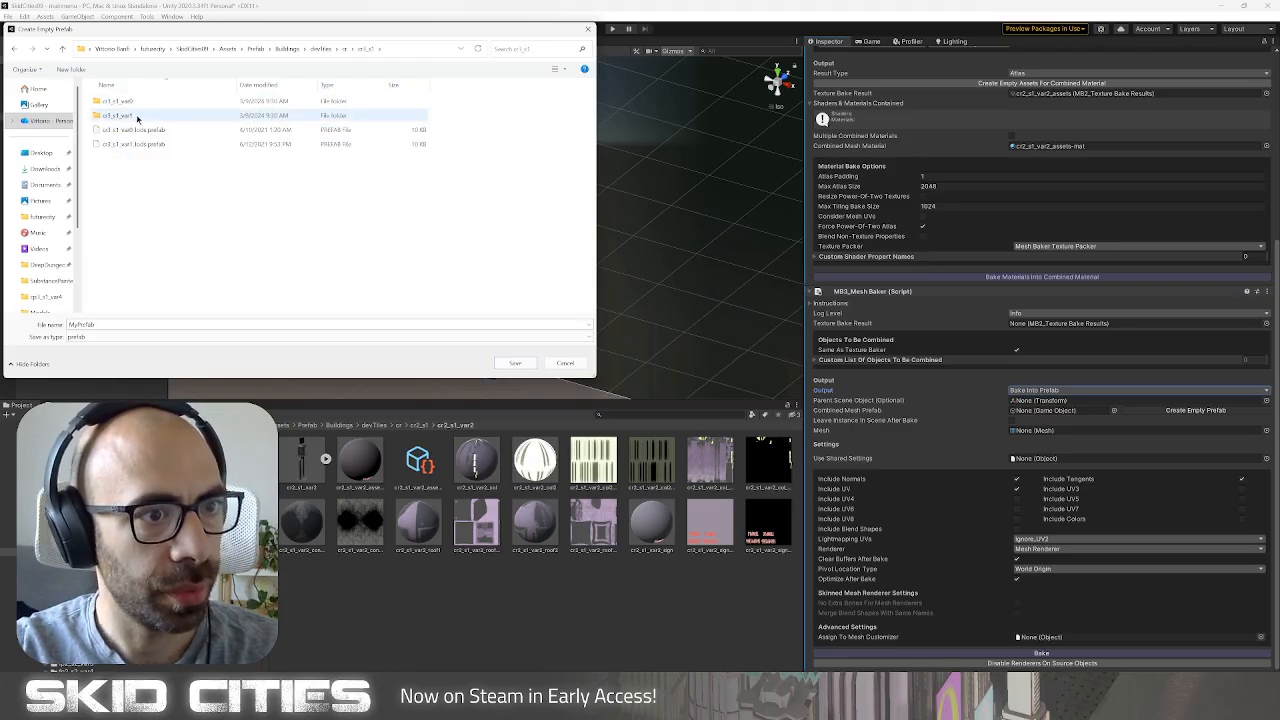
click(344, 48)
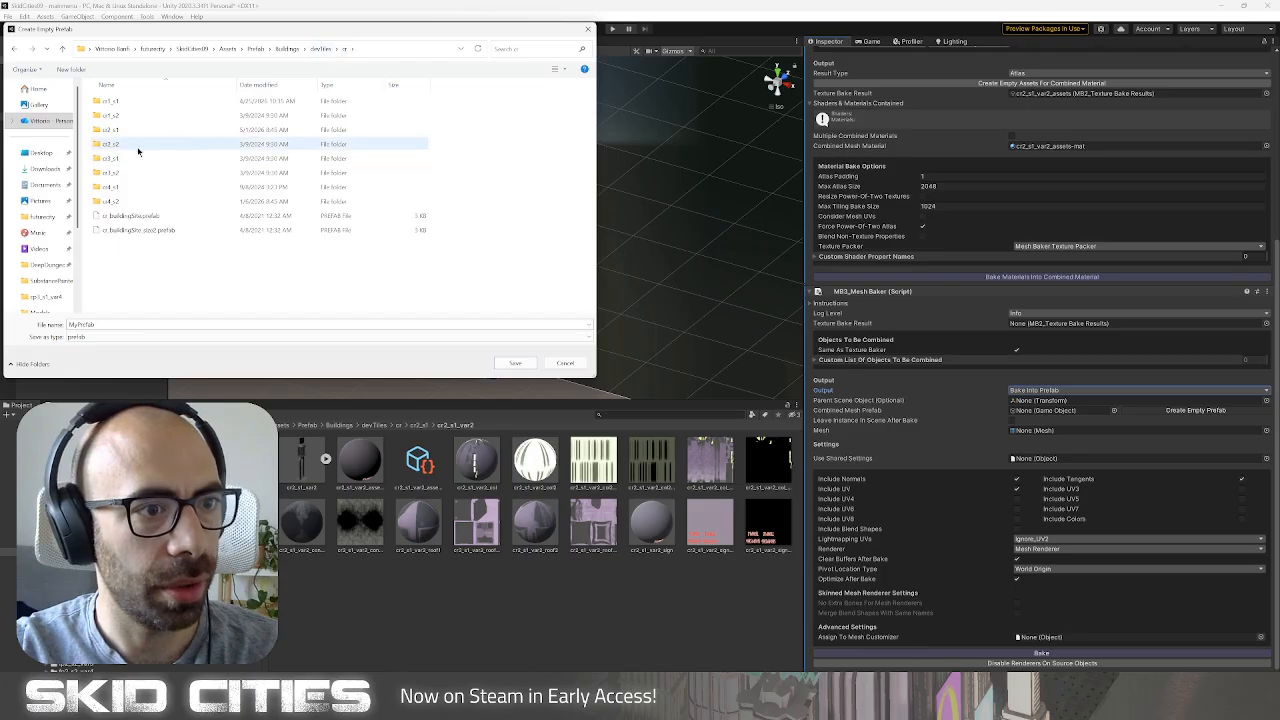
double_click(137, 129)
double_click(138, 131)
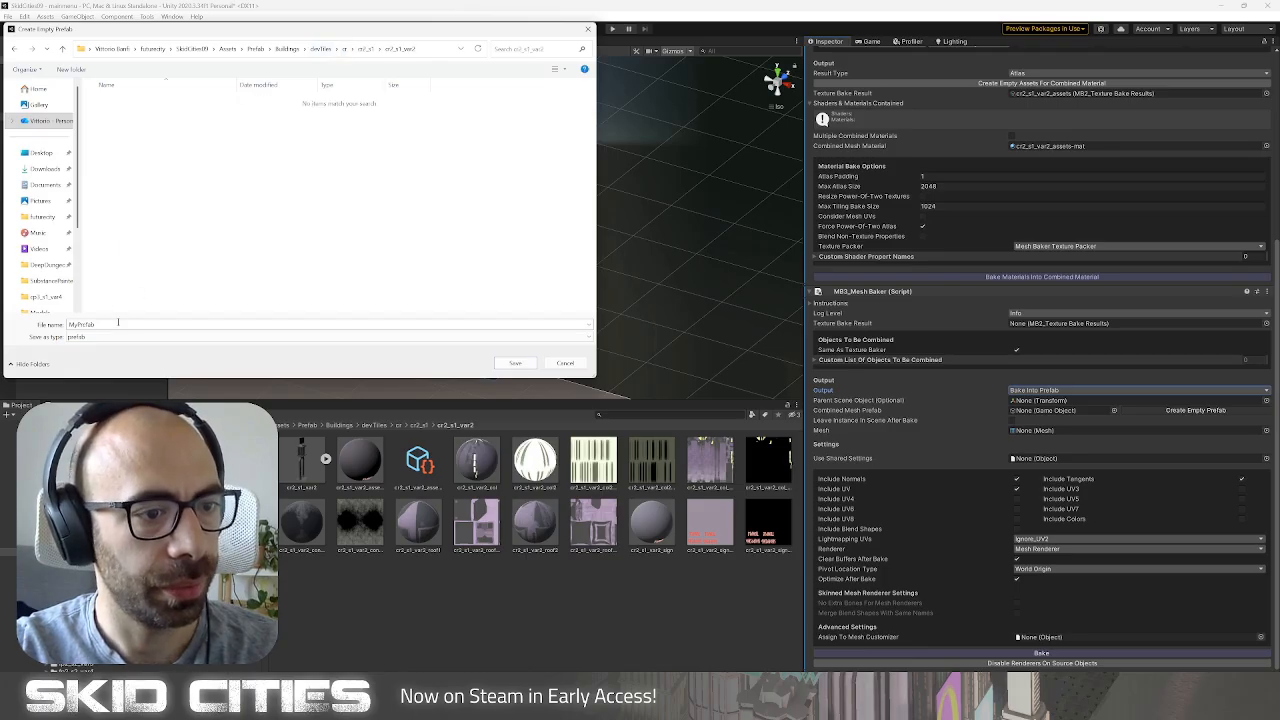
Name the empty combined mesh prefab cr2_s1_var2_baked0 and save it.
text(cr2_)
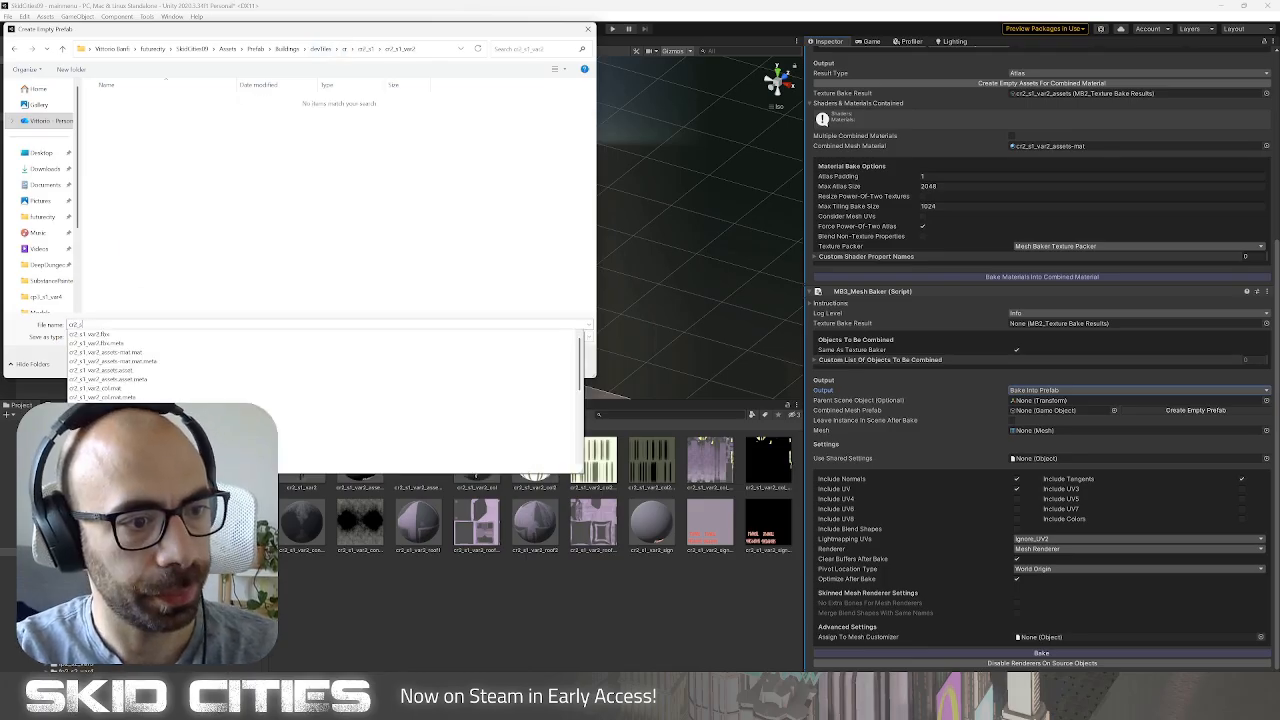
text(s1_var2_)
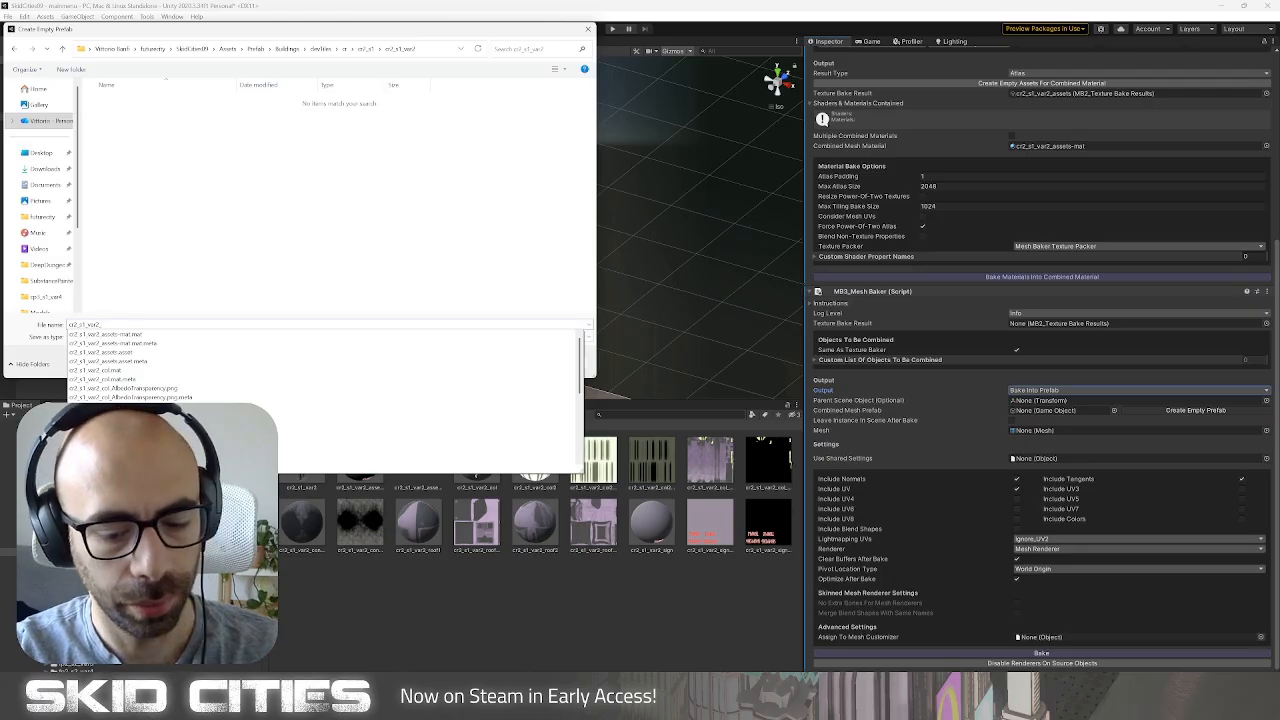
text(baked)
key(Return)
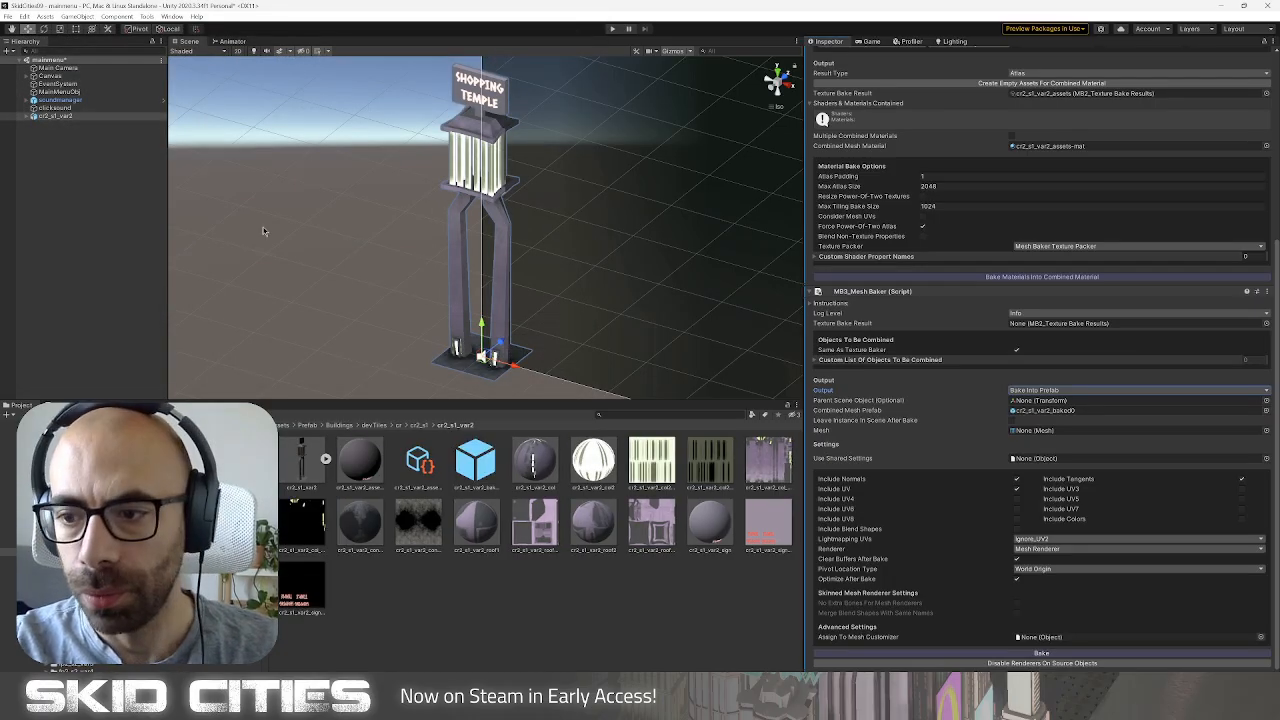
Bake the source materials into the combined material and bake the combined mesh into the cr2_s1_var2_baked0 prefab.
scroll(940, 262, up, 2)
click(1012, 367)
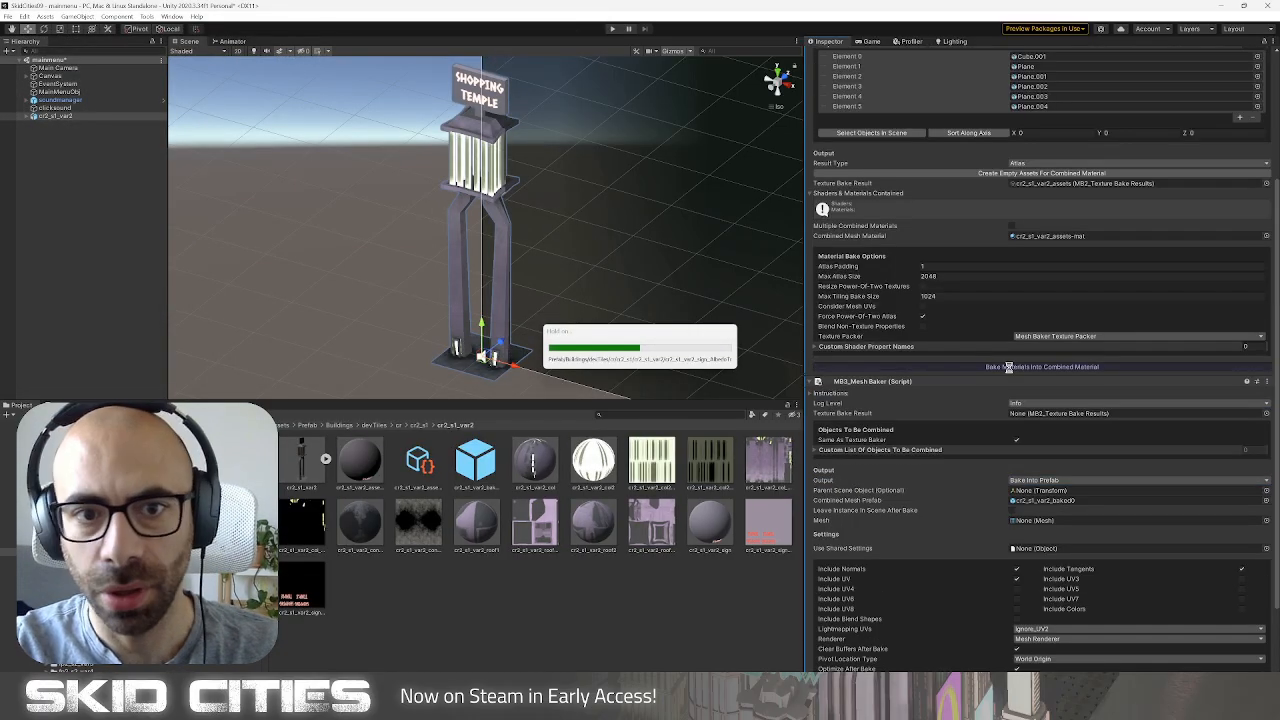
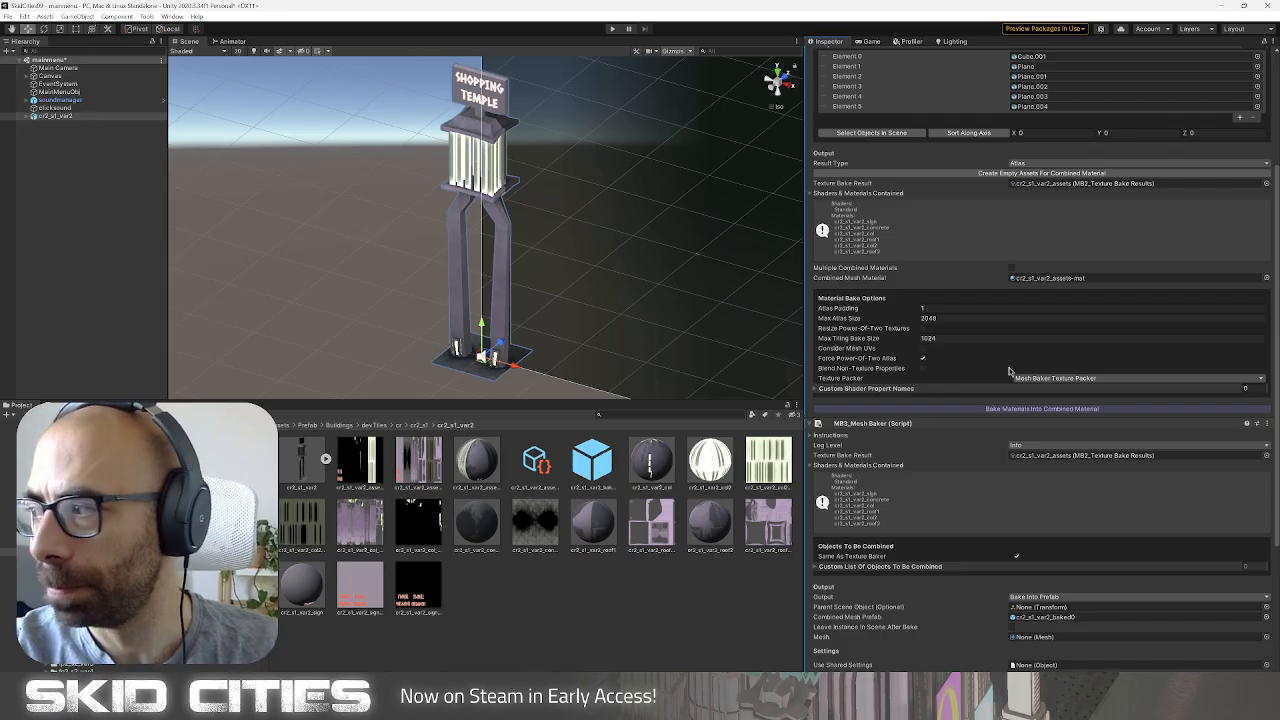
scroll(1010, 420, down, 5)
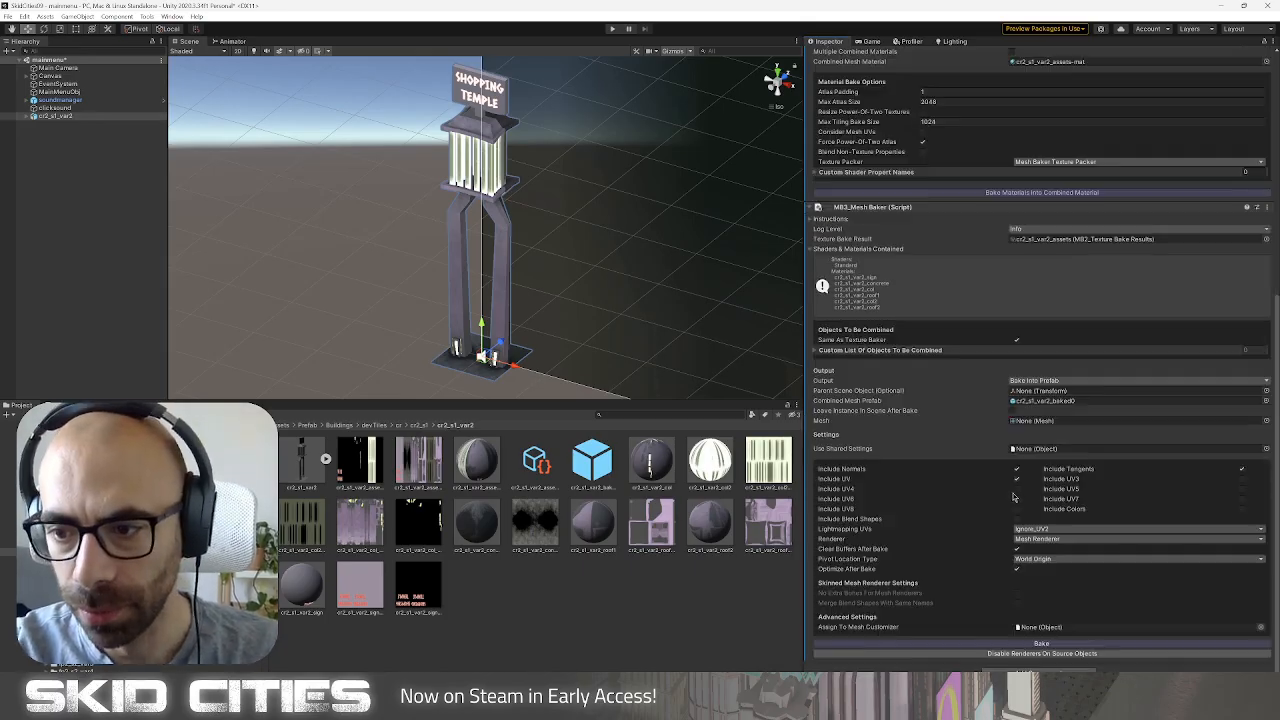
click(1028, 645)
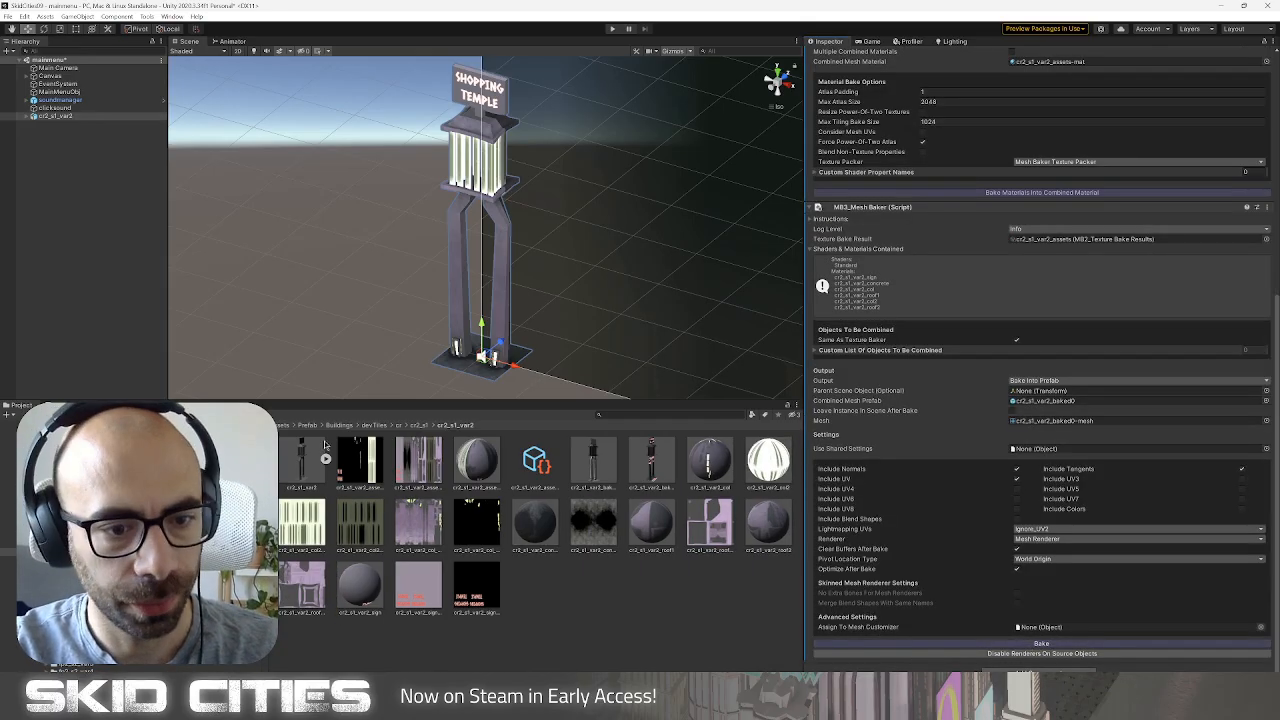
Inspect the baked mesh asset and the cr2_s1_var2_baked0 prefab in their previews.
click(615, 464)
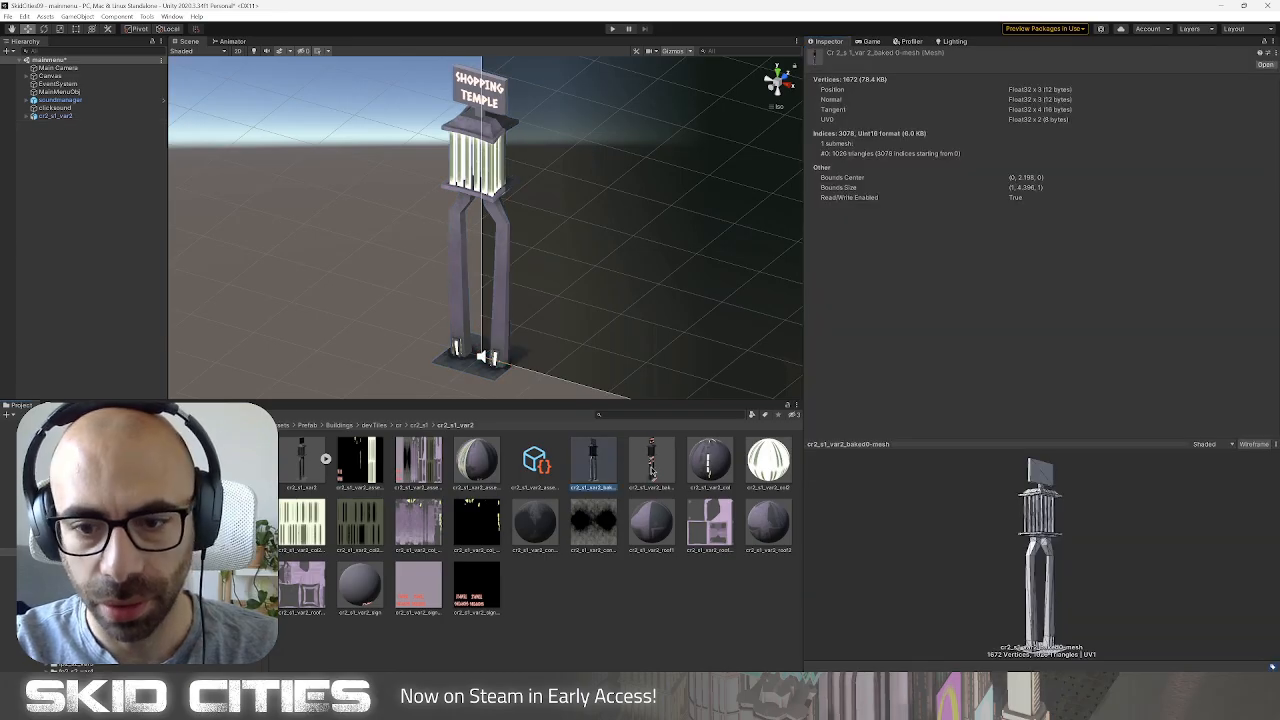
click(652, 470)
drag(919, 516, 950, 567)
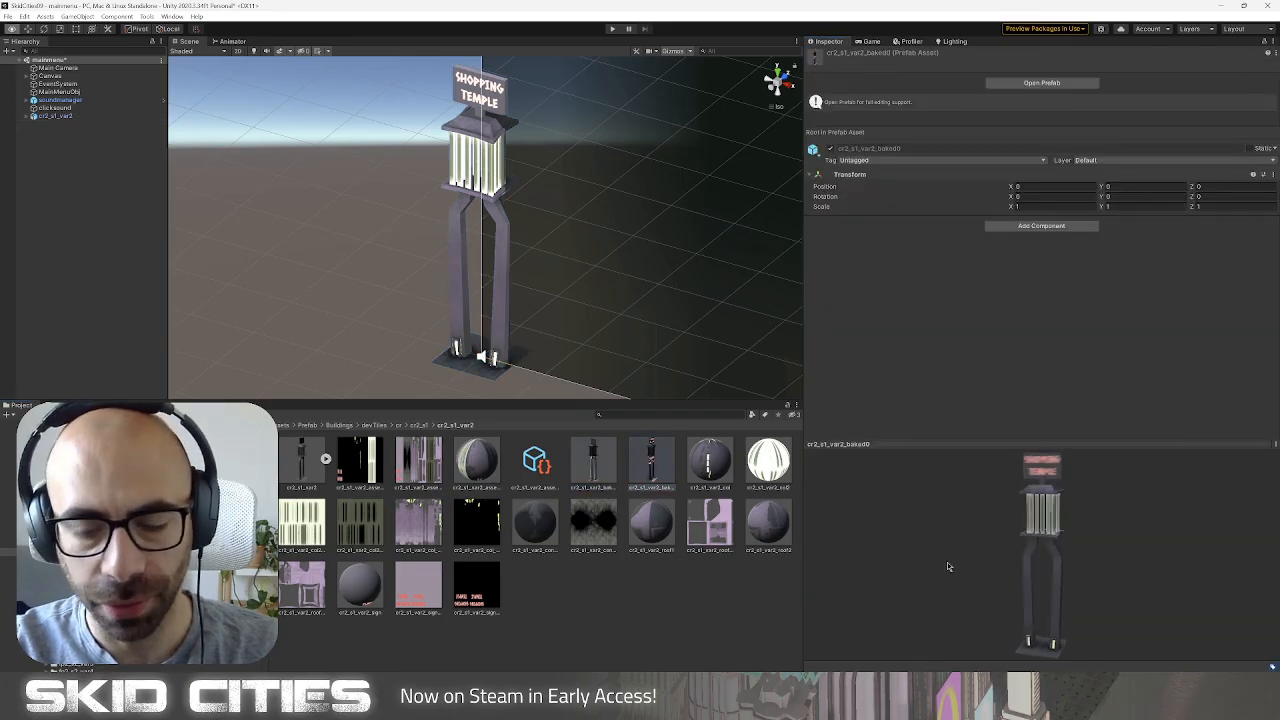
Search the project for the basic prefab and add it to the mainmenu scene.
click(676, 413)
text(basic)
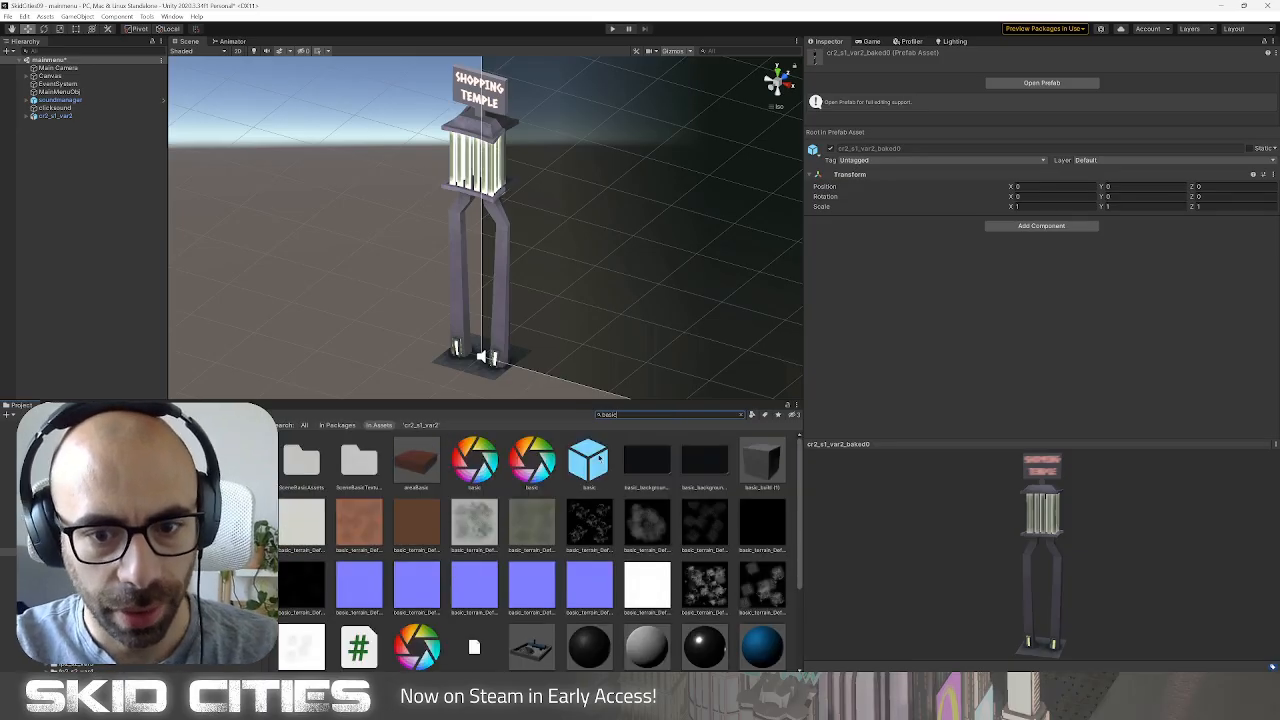
drag(598, 457, 70, 128)
Save the scene's cr2_s1_var2 object as a prefab variant in the cr2_s1_var2 folder.
click(68, 116)
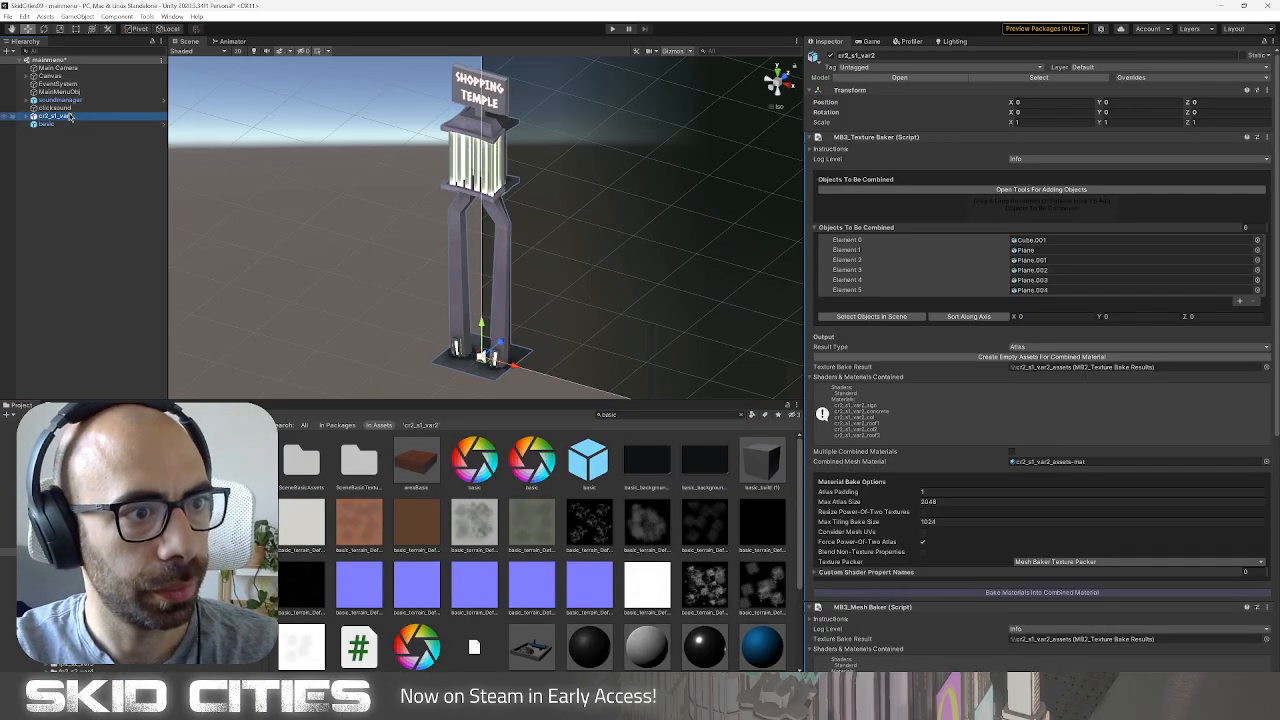
click(743, 414)
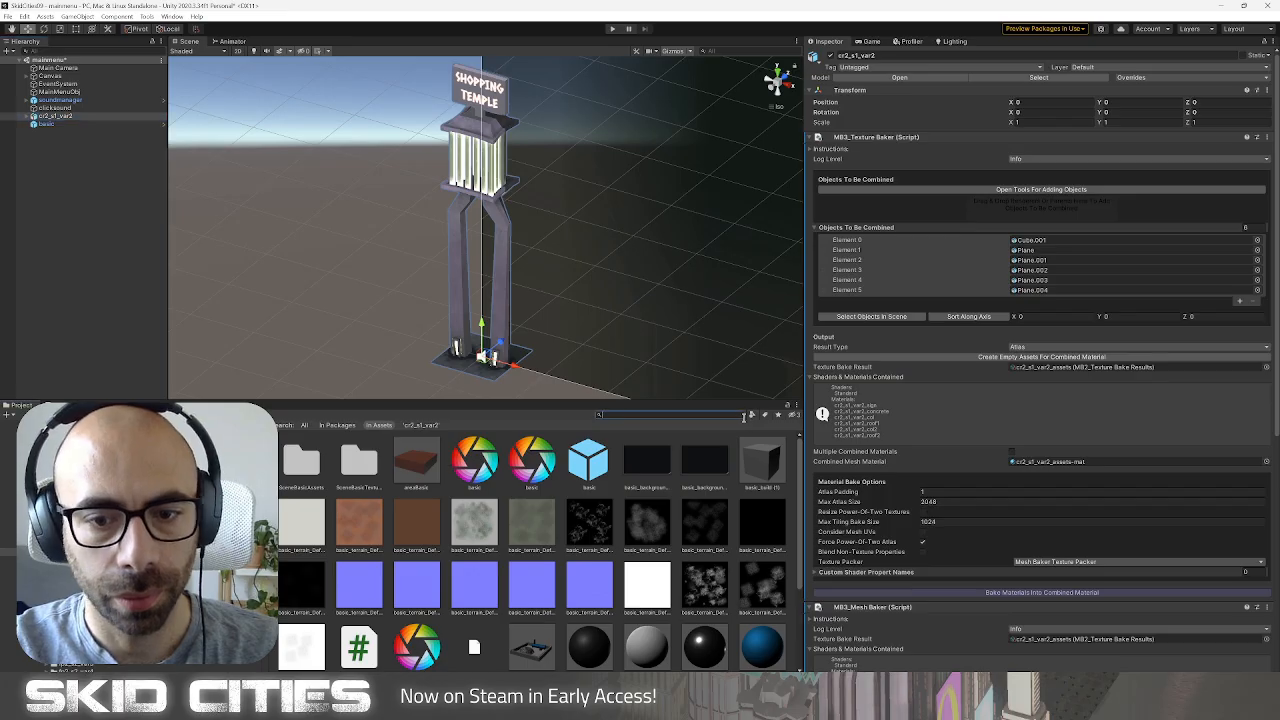
click(64, 110)
click(58, 117)
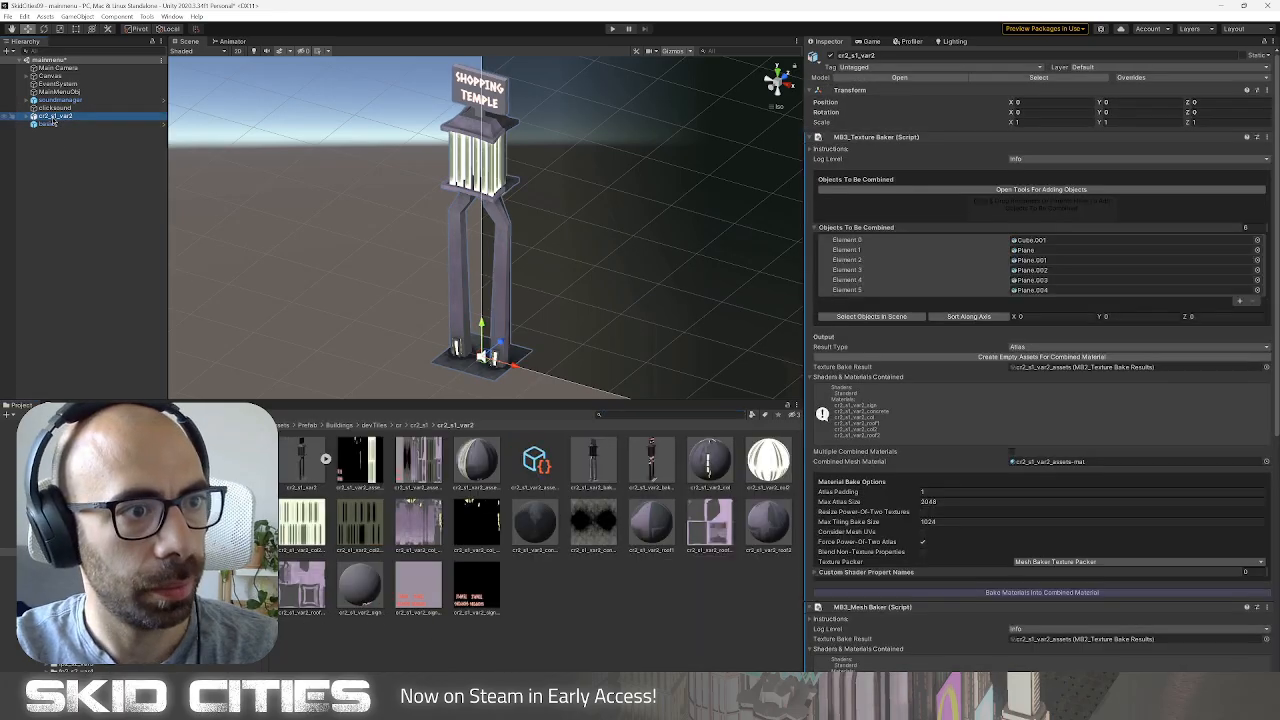
drag(54, 117, 587, 627)
click(670, 368)
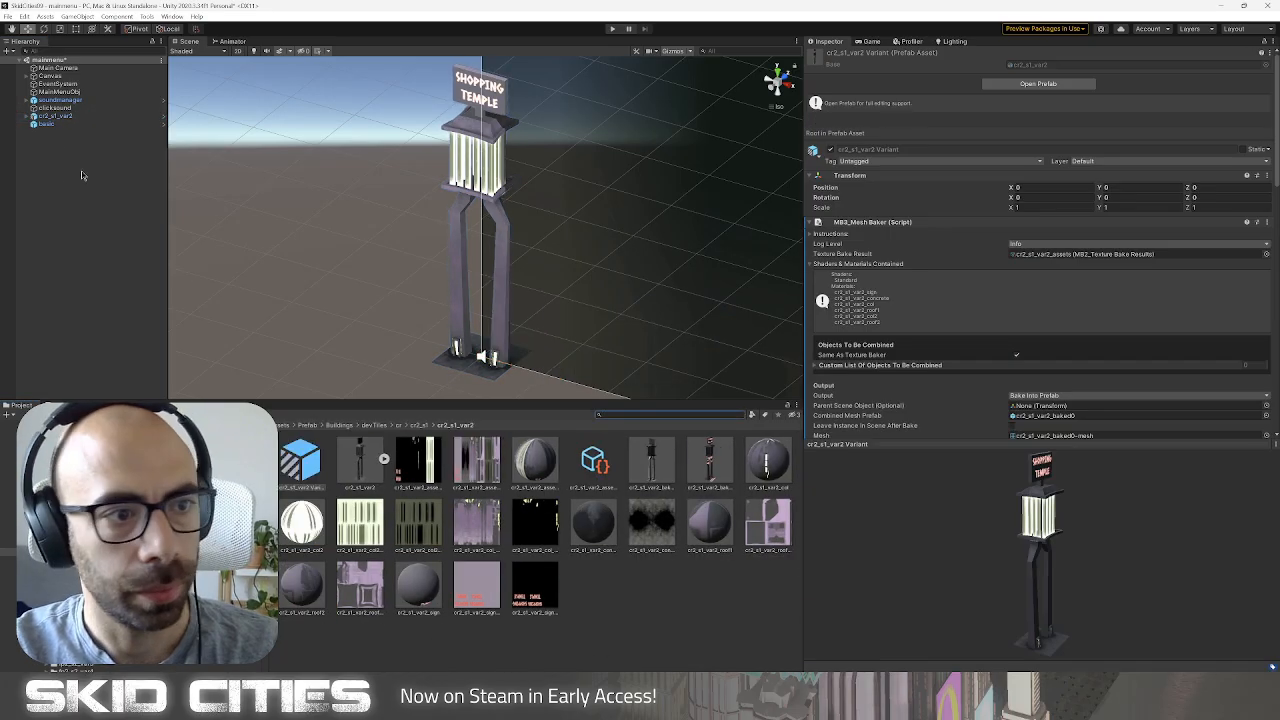
Unpack the basic prefab instance completely and delete the cr2_s1_var2 object from the scene.
right_click(90, 124)
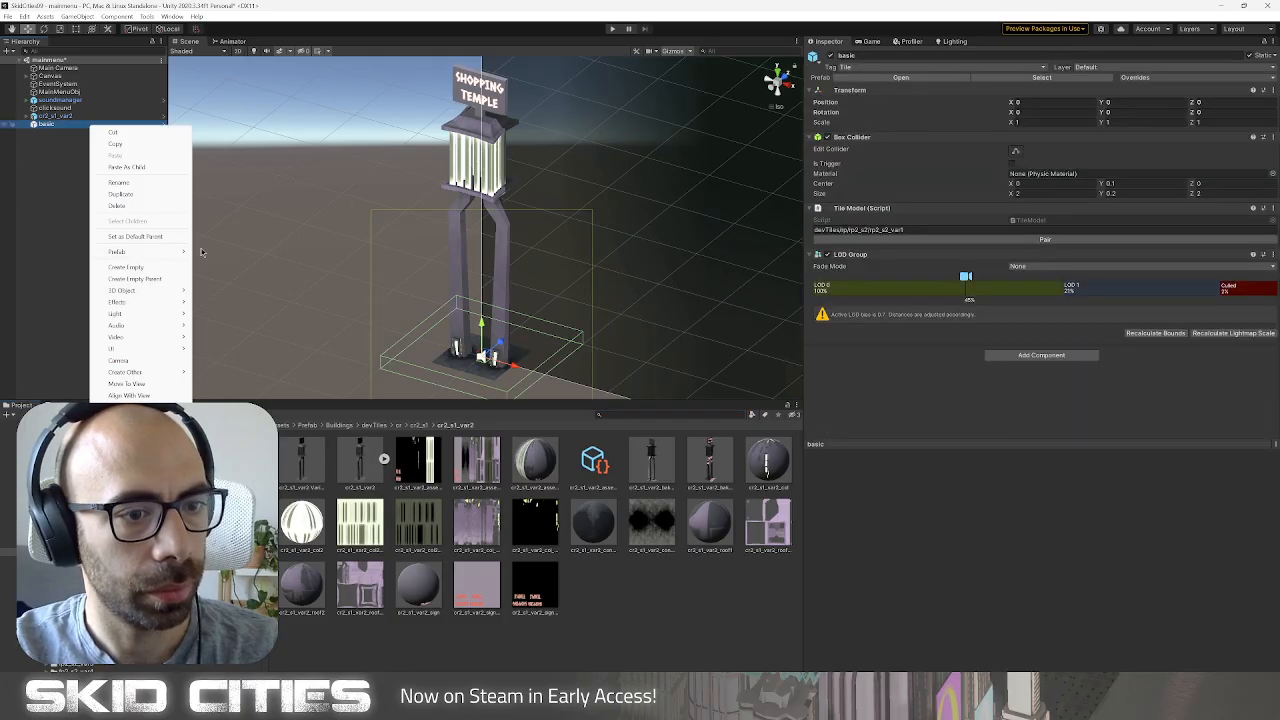
mouse_move(163, 251)
click(230, 310)
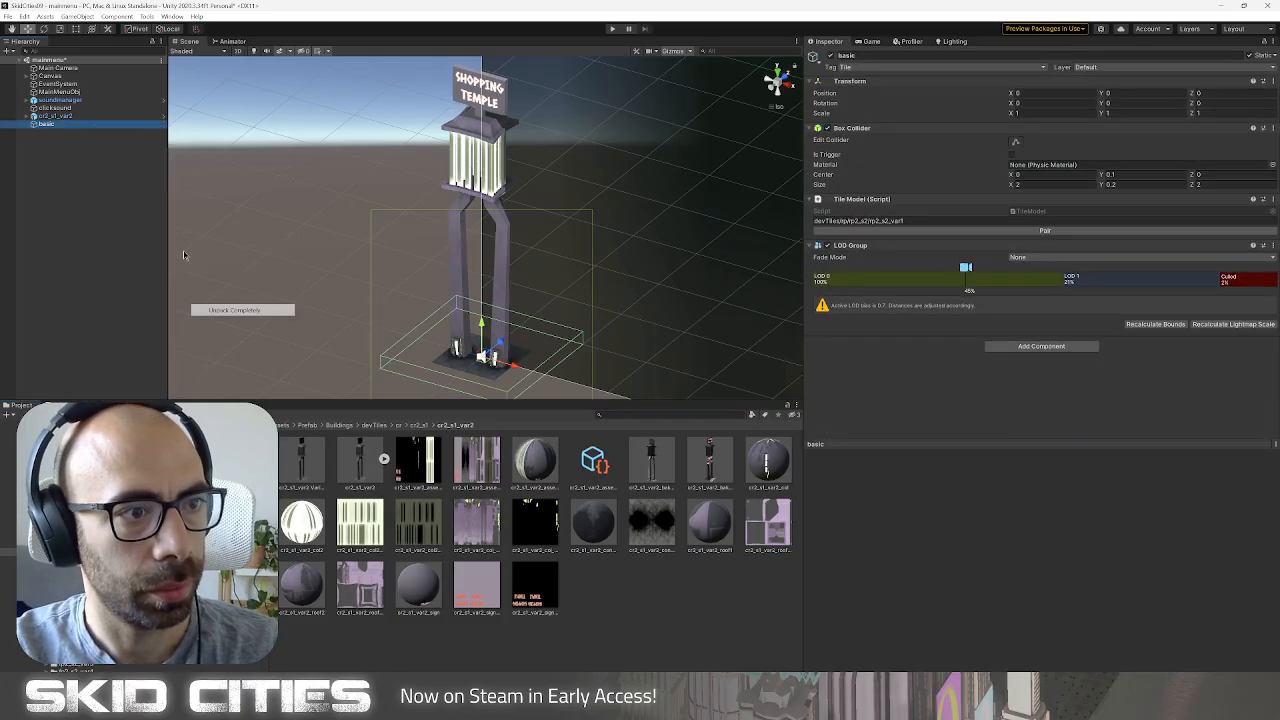
right_click(75, 116)
click(115, 176)
Rename the basic object as cr2_s1_var2_lods.
click(77, 117)
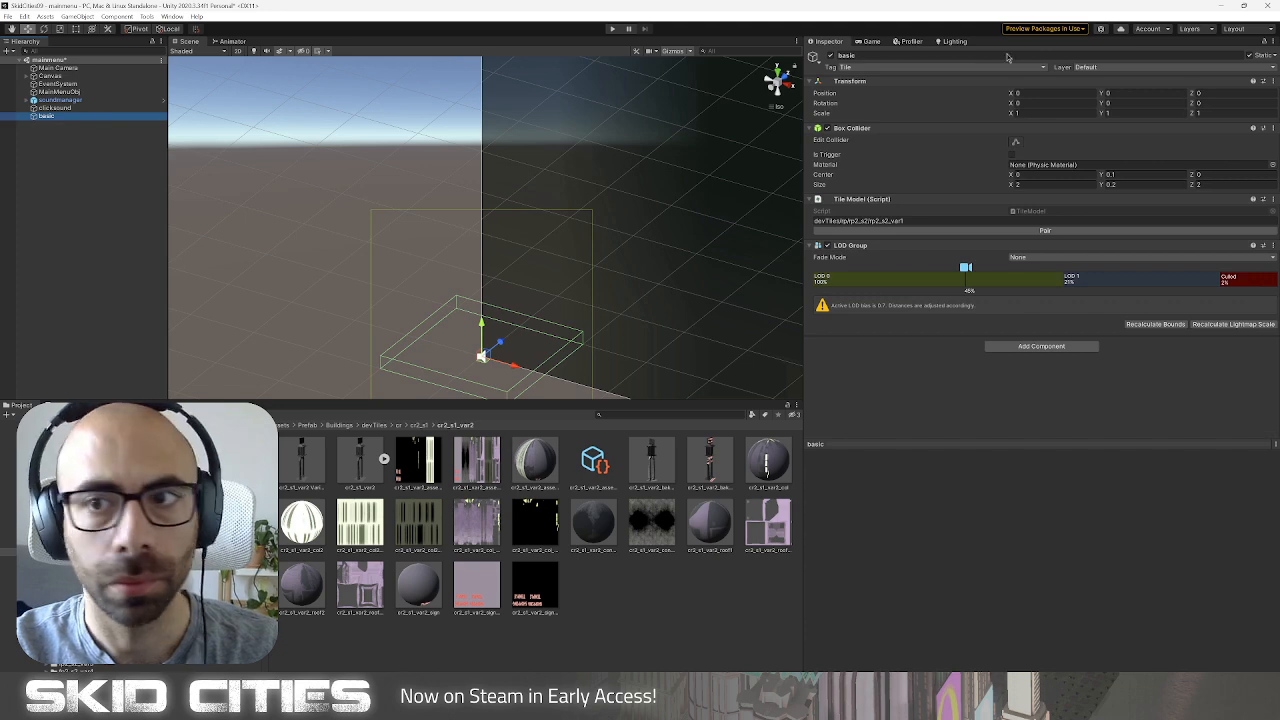
click(933, 56)
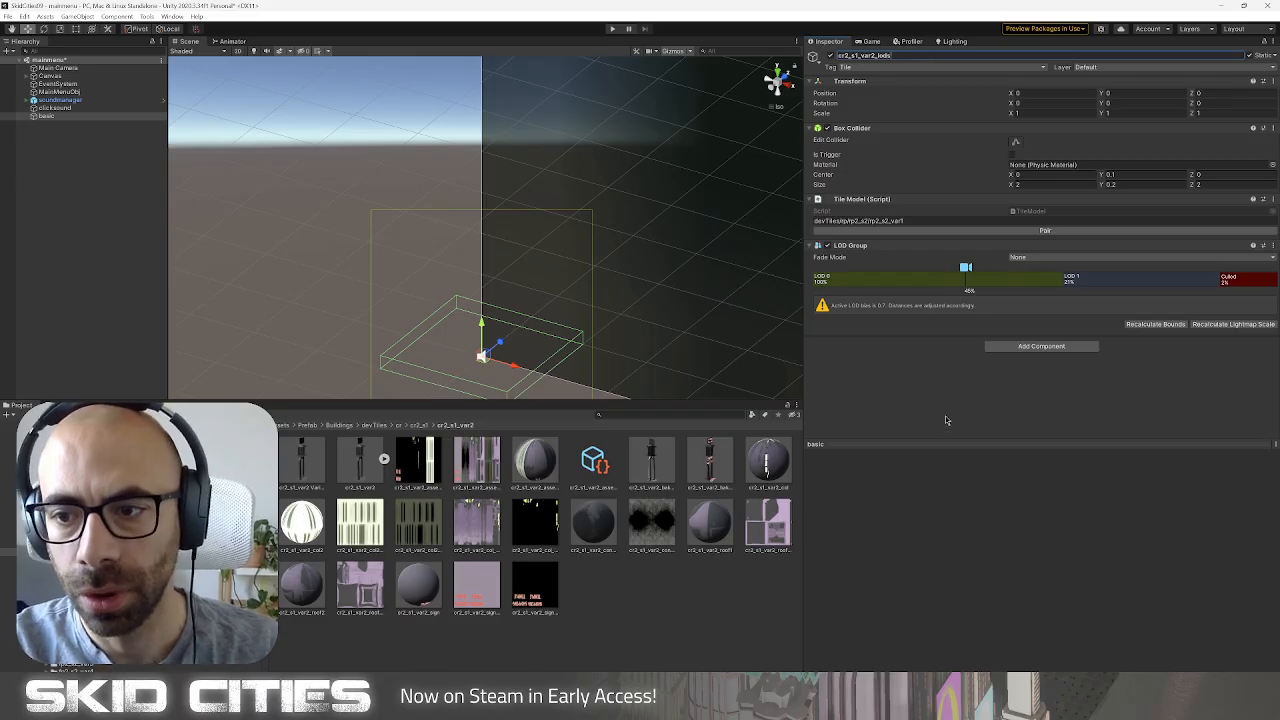
key(Return)
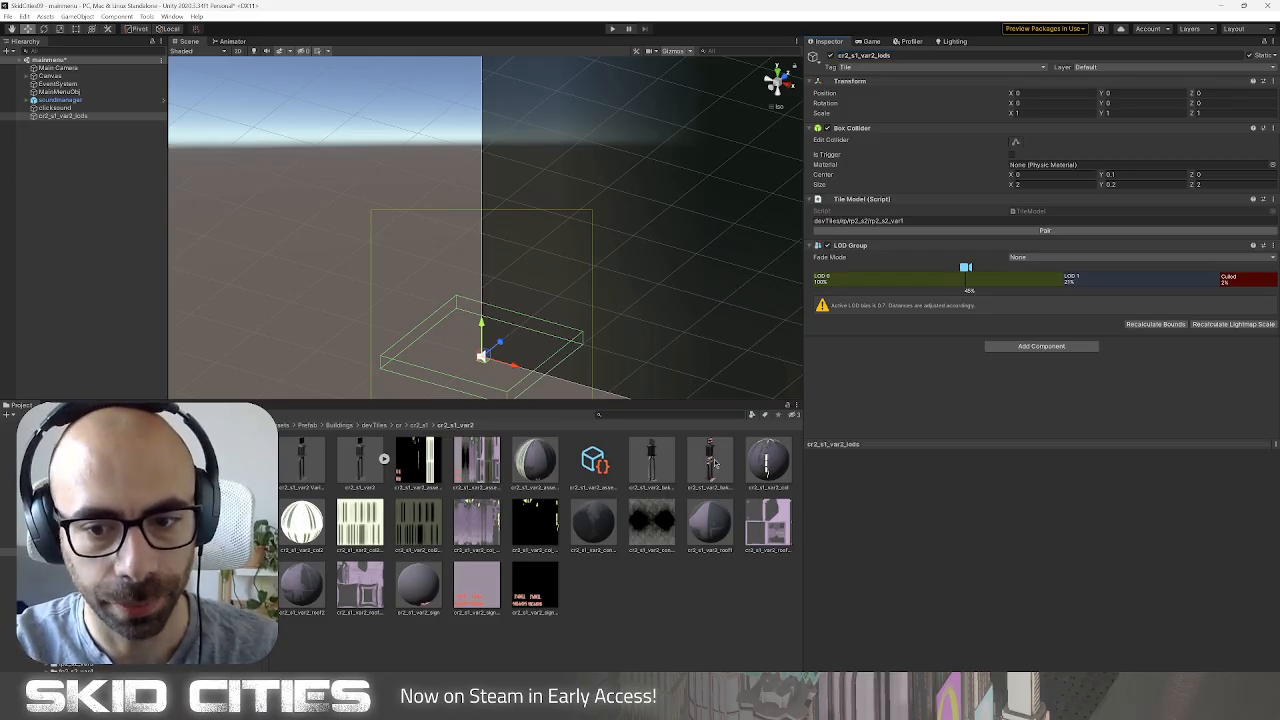
Add the cr2_s1_var2_baked0 prefab as a child of cr2_s1_var2_lods and unpack it completely.
drag(713, 459, 112, 117)
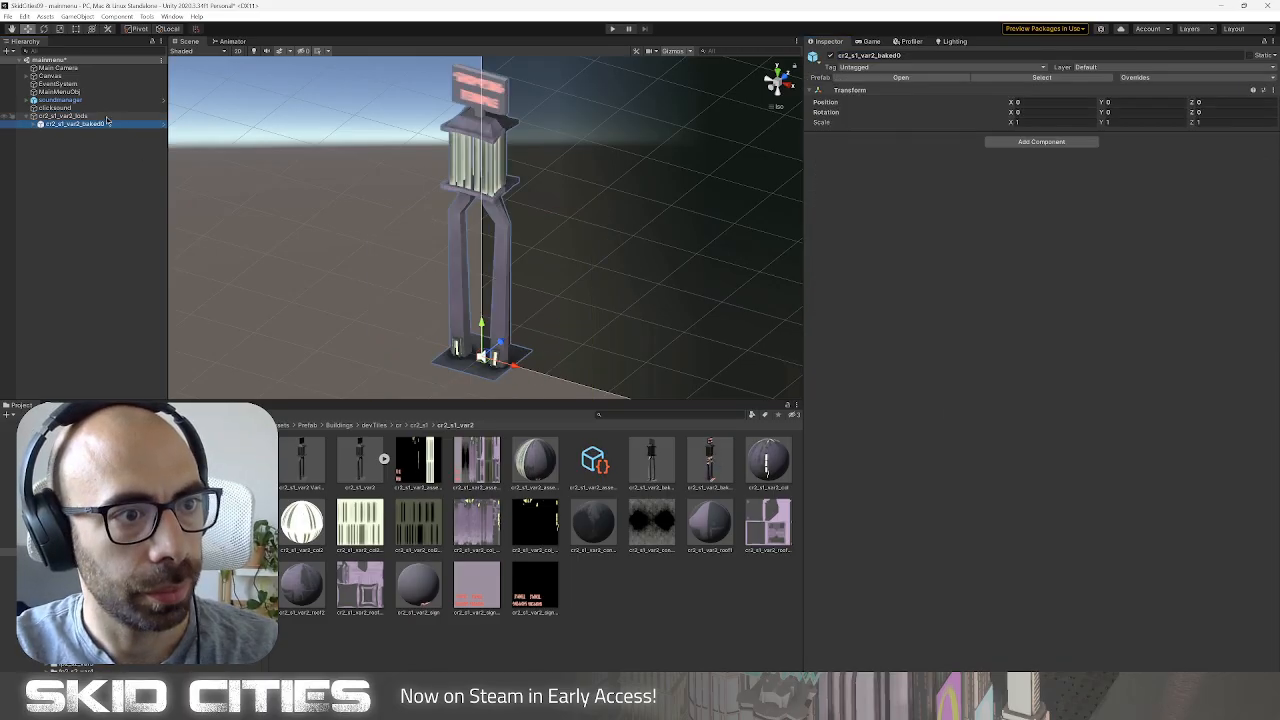
right_click(61, 127)
mouse_move(128, 253)
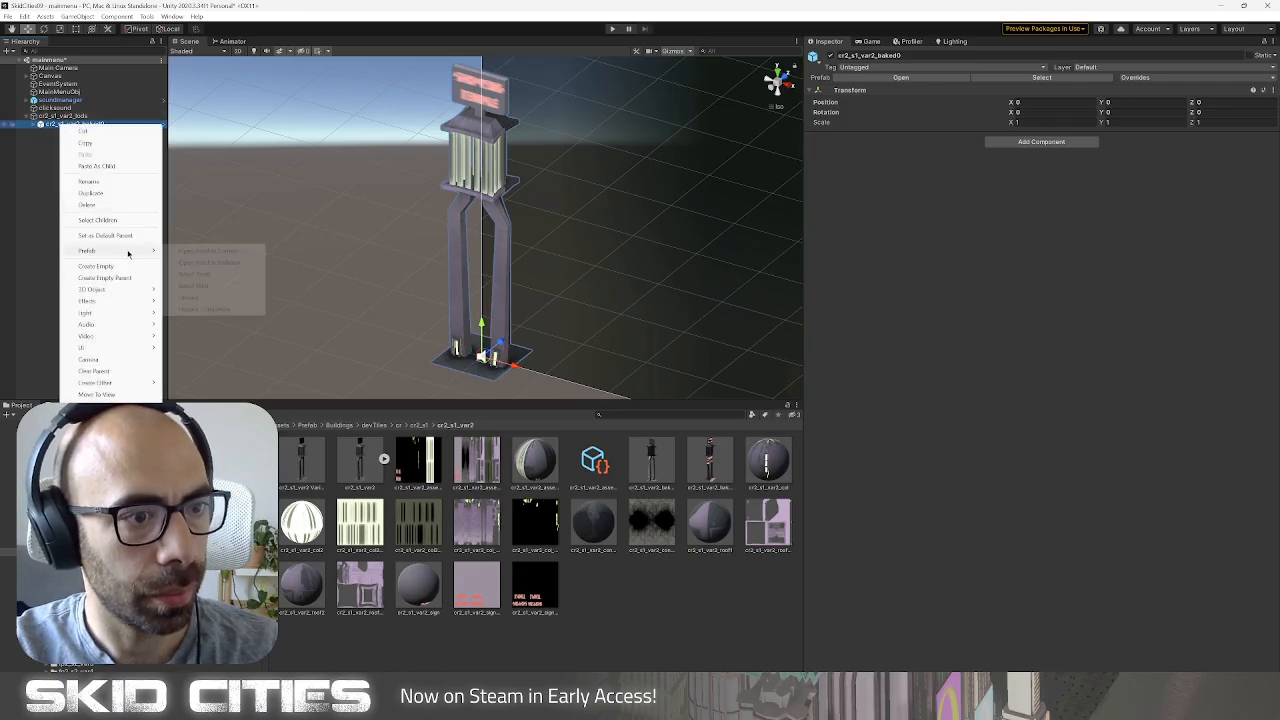
click(215, 308)
Move the cr2_s1_var2-mesh-mesh object directly under cr2_s1_var2_lods and delete the emptied cr2_s1_var2_baked0 parent.
click(32, 123)
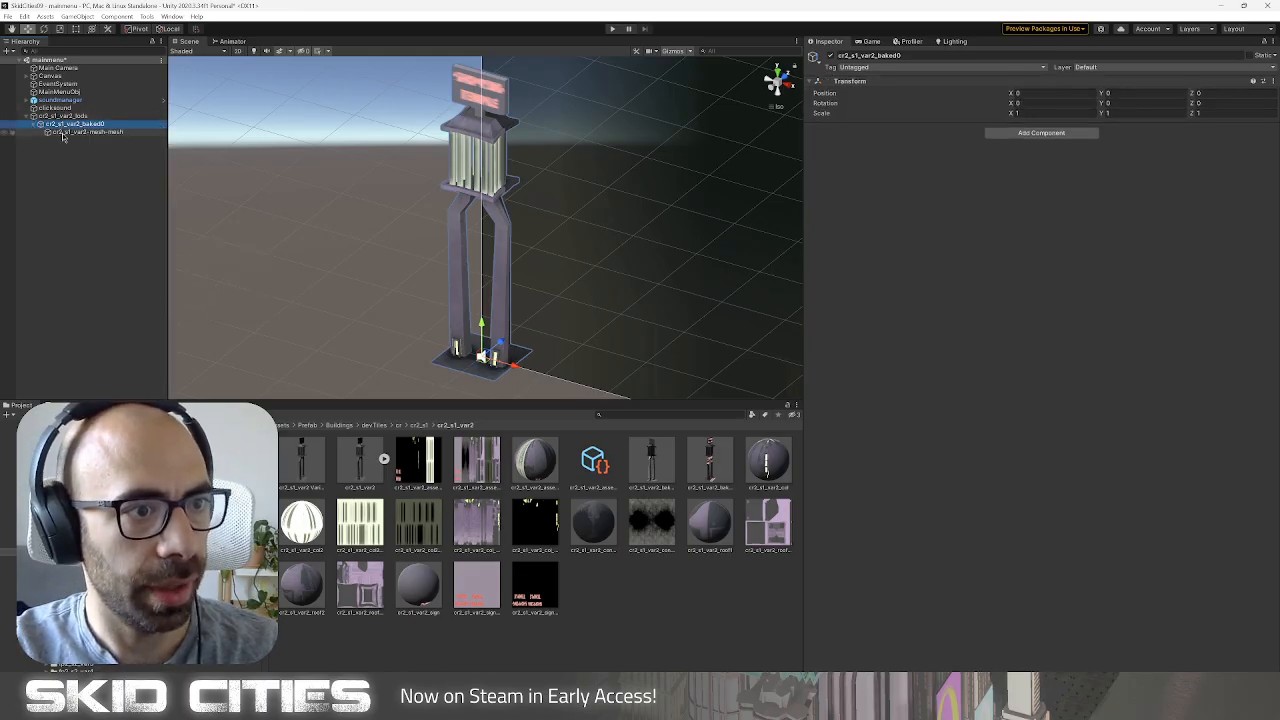
click(78, 132)
drag(82, 118, 82, 117)
right_click(86, 124)
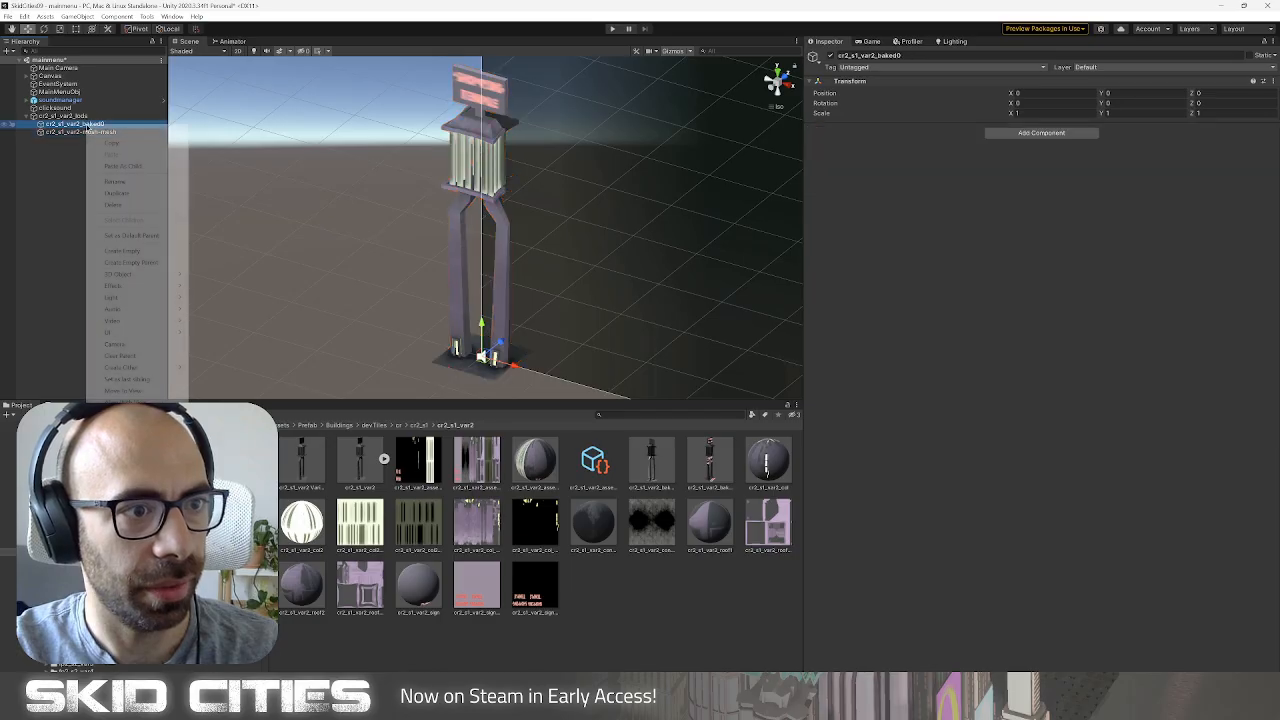
click(113, 204)
click(90, 125)
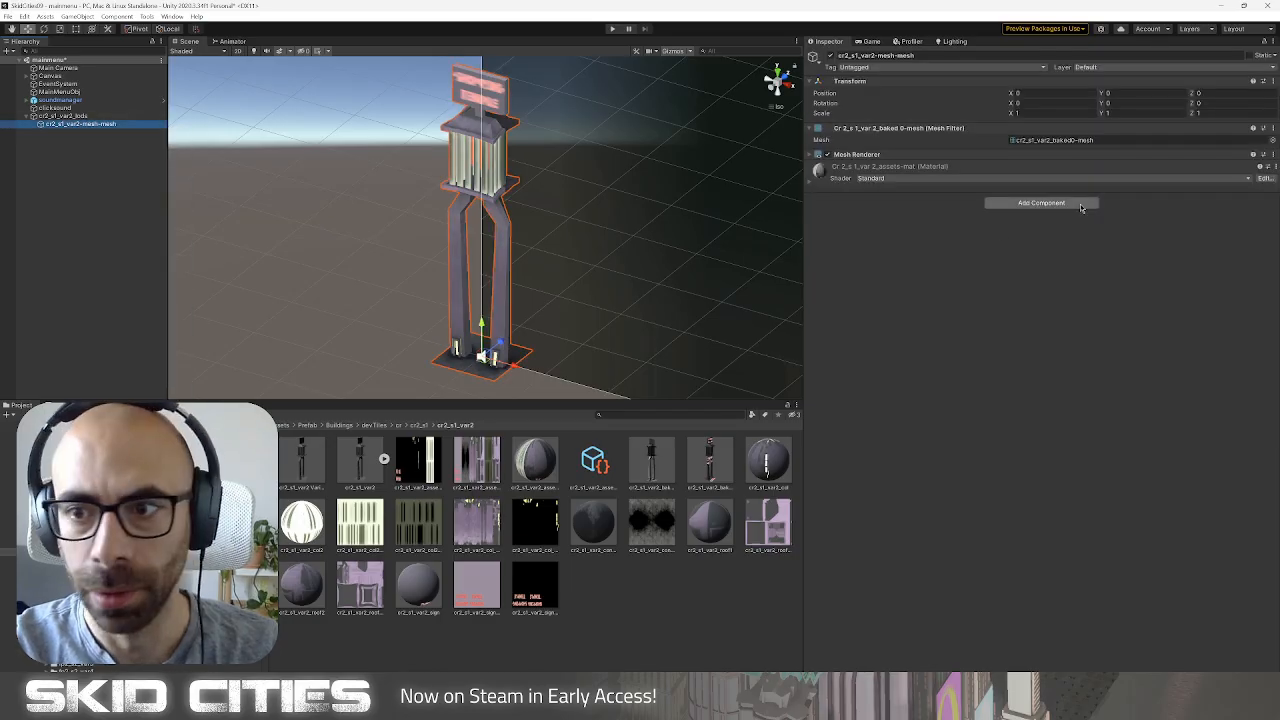
Set the combined material's emission colour to white (255, 255, 255), disable its reflections and specular highlights, and enable GPU instancing.
click(836, 174)
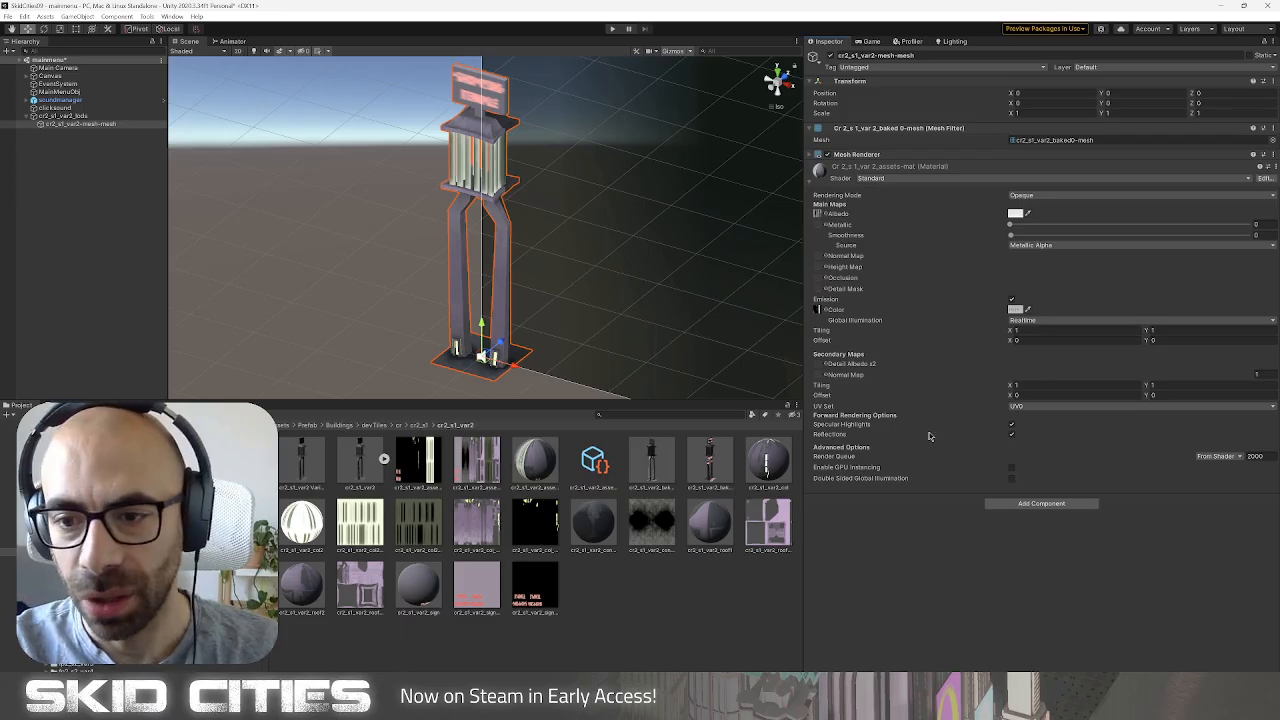
click(1015, 309)
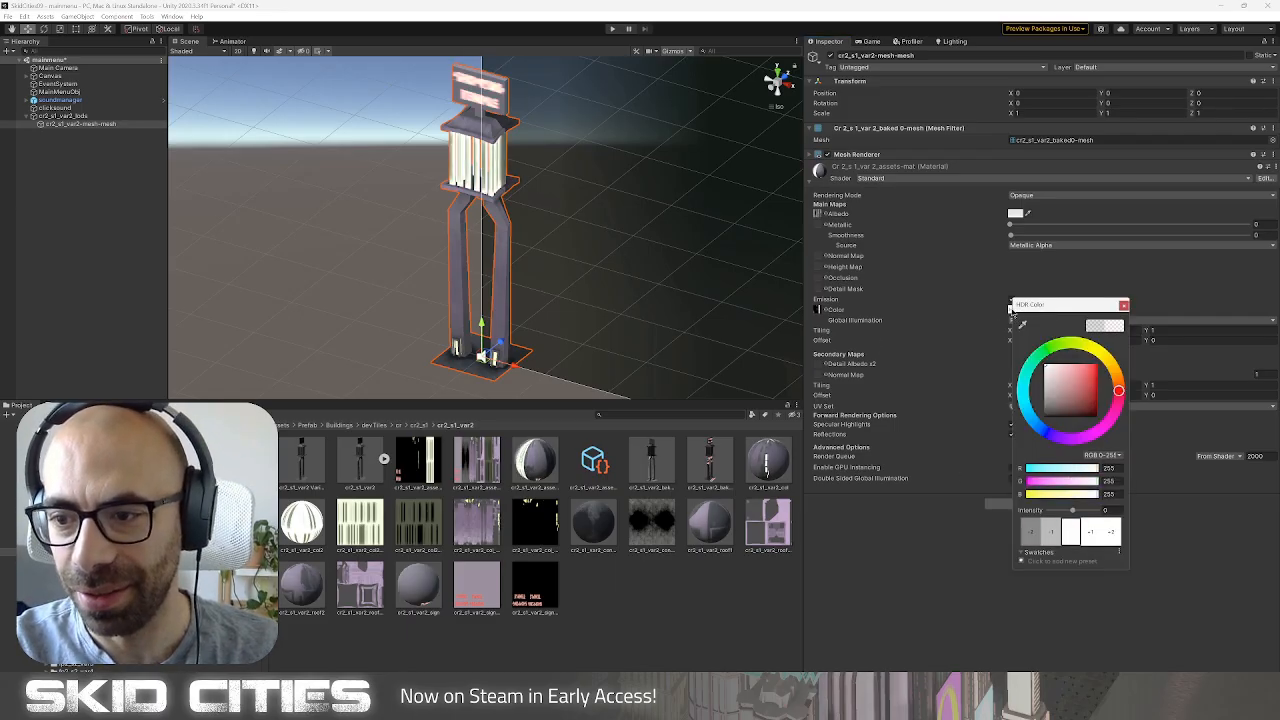
click(1125, 306)
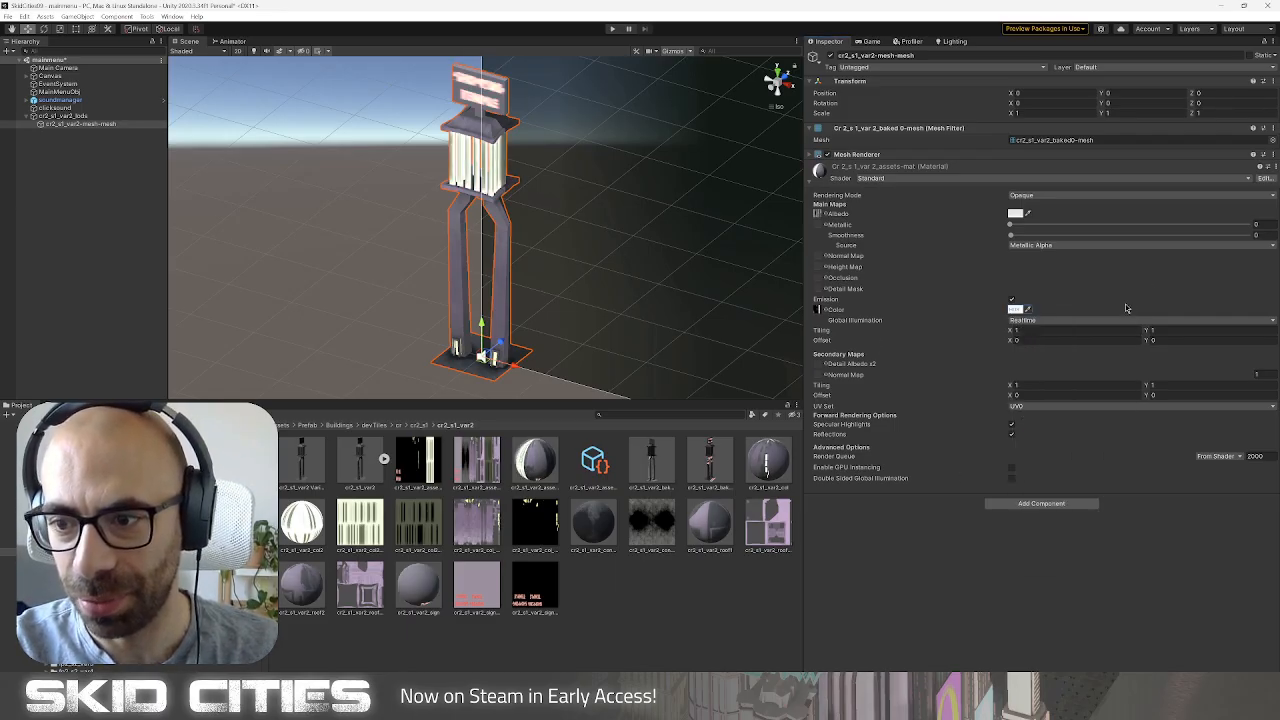
click(1012, 434)
click(1012, 424)
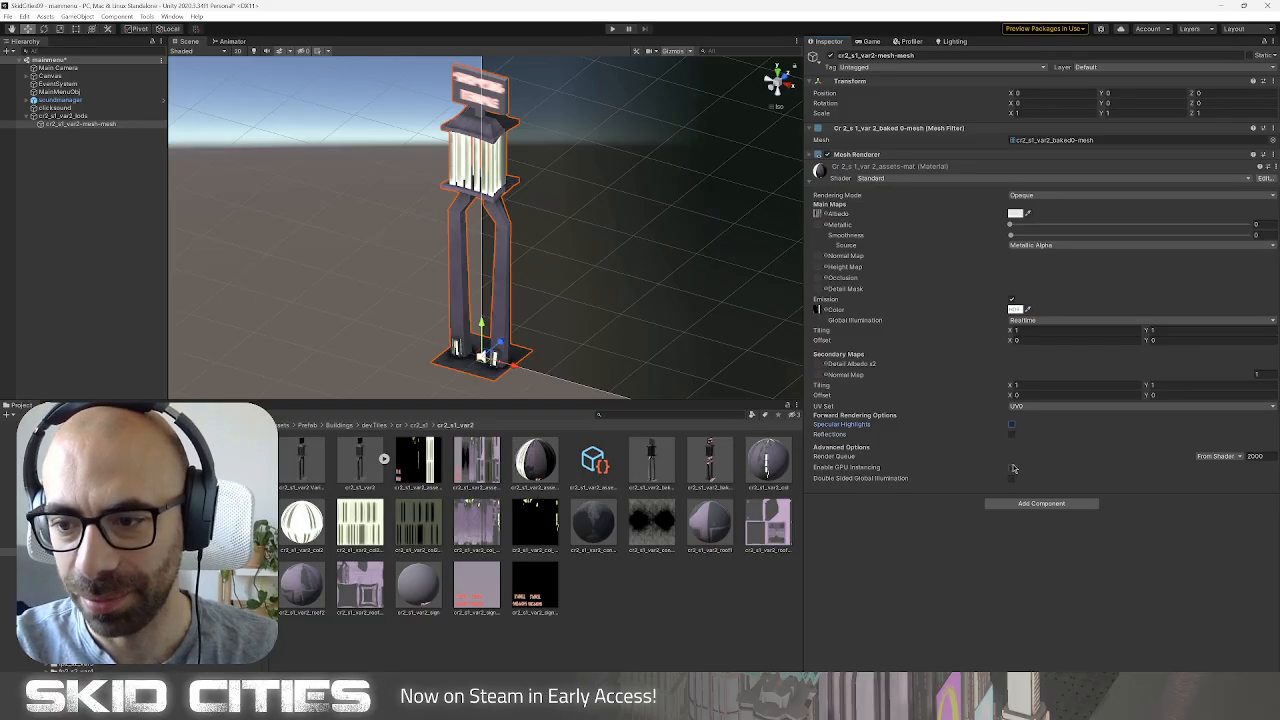
Set up the LOD Group of cr2_s1_var2_lods with the baked mesh as the LOD 0 renderer and remove LOD 1.
alt+drag(576, 282, 529, 308)
scroll(530, 248, up, 4)
click(95, 116)
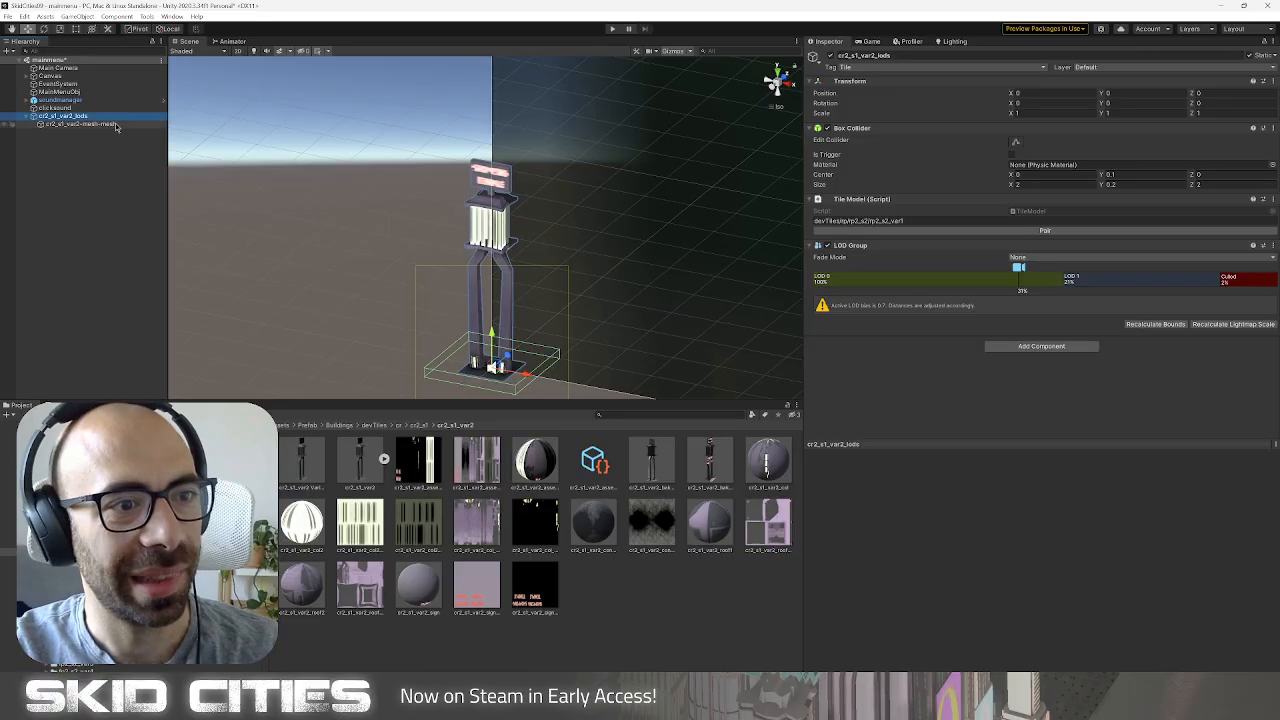
click(925, 285)
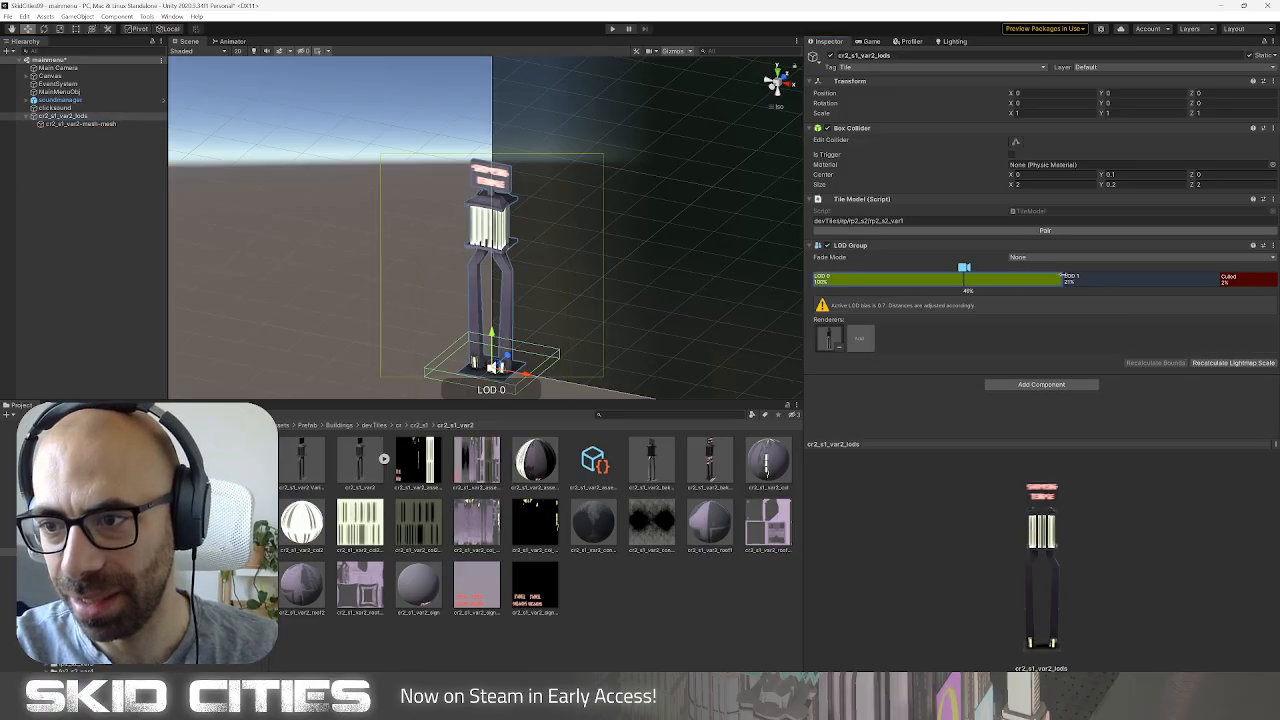
drag(964, 267, 816, 290)
Save the cr2_s1_var2_lods object as a prefab in the cr2_s1 folder.
click(66, 118)
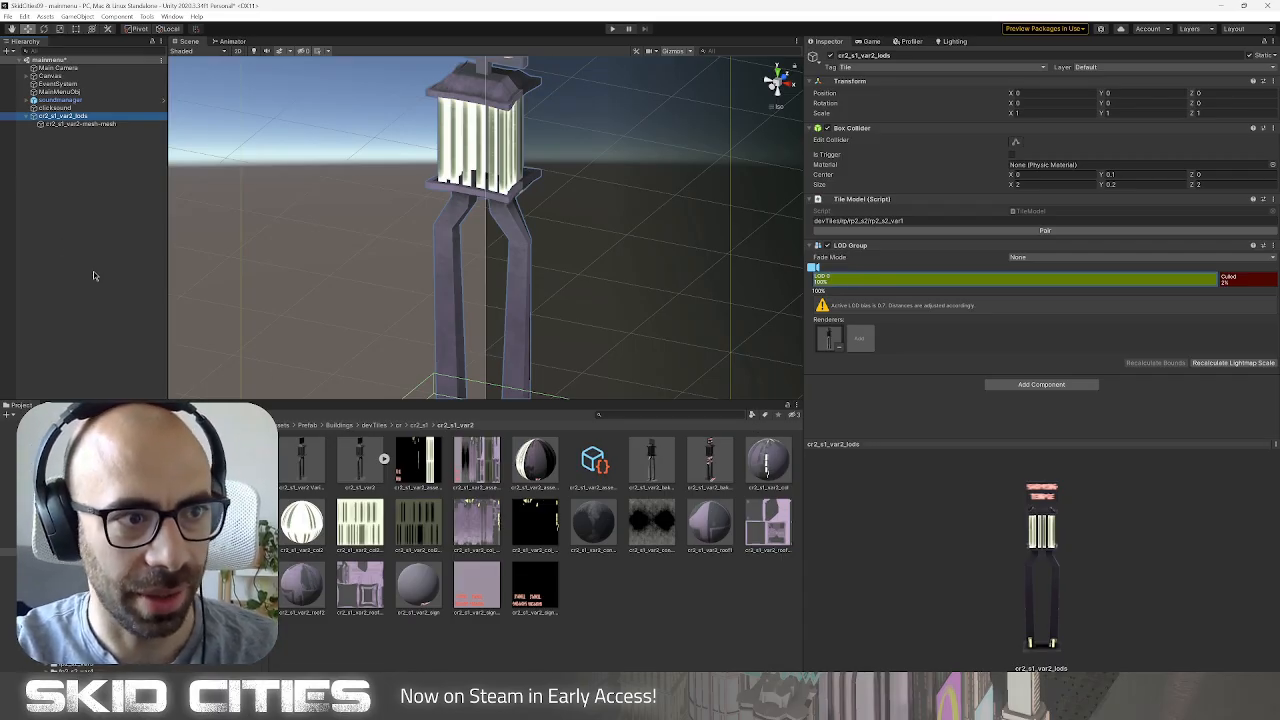
click(418, 426)
drag(62, 116, 566, 516)
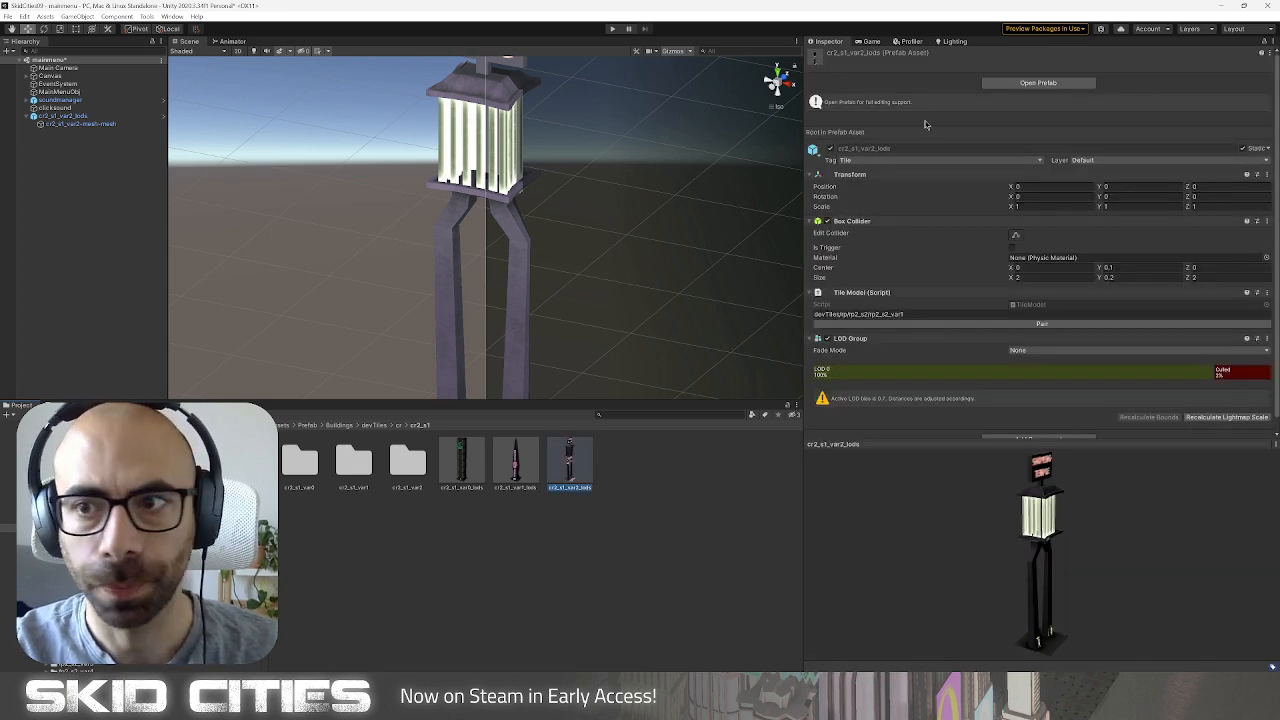
Open the cr2_s1_var2_lods prefab and set its box collider size to 1 on X and 1 on Z.
click(1038, 83)
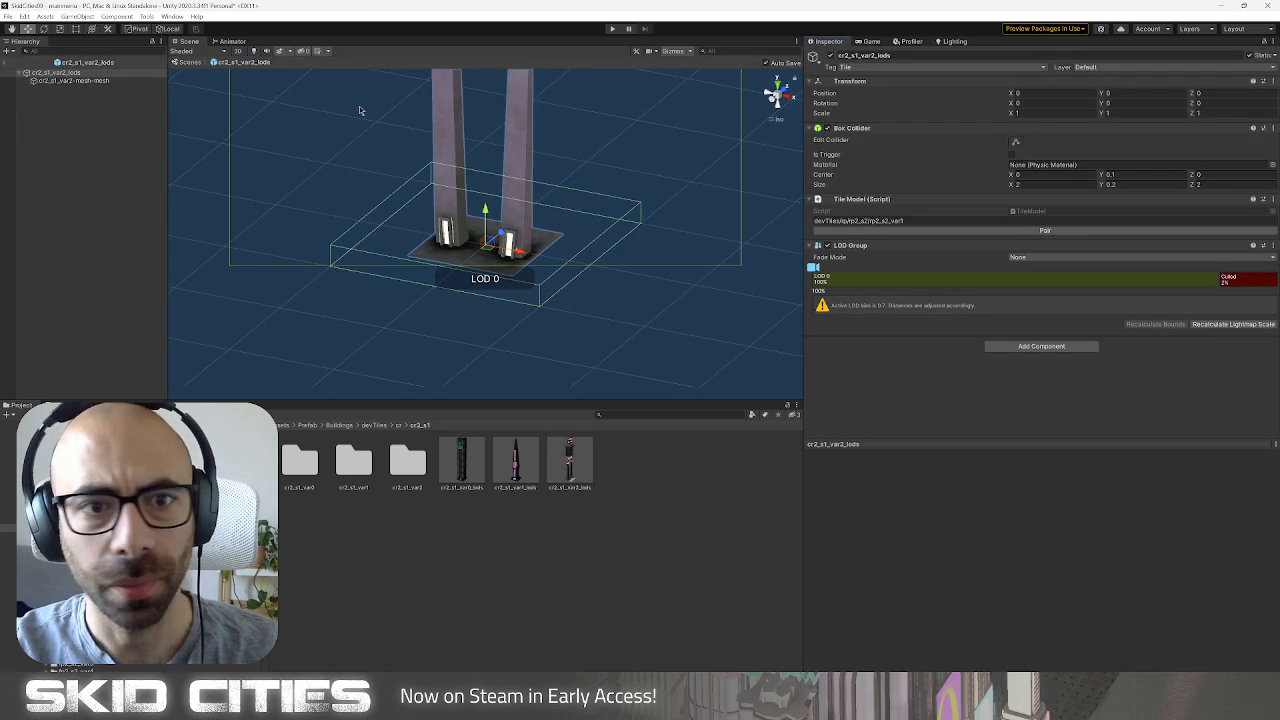
click(1051, 186)
text(1)
click(1238, 186)
text(1)
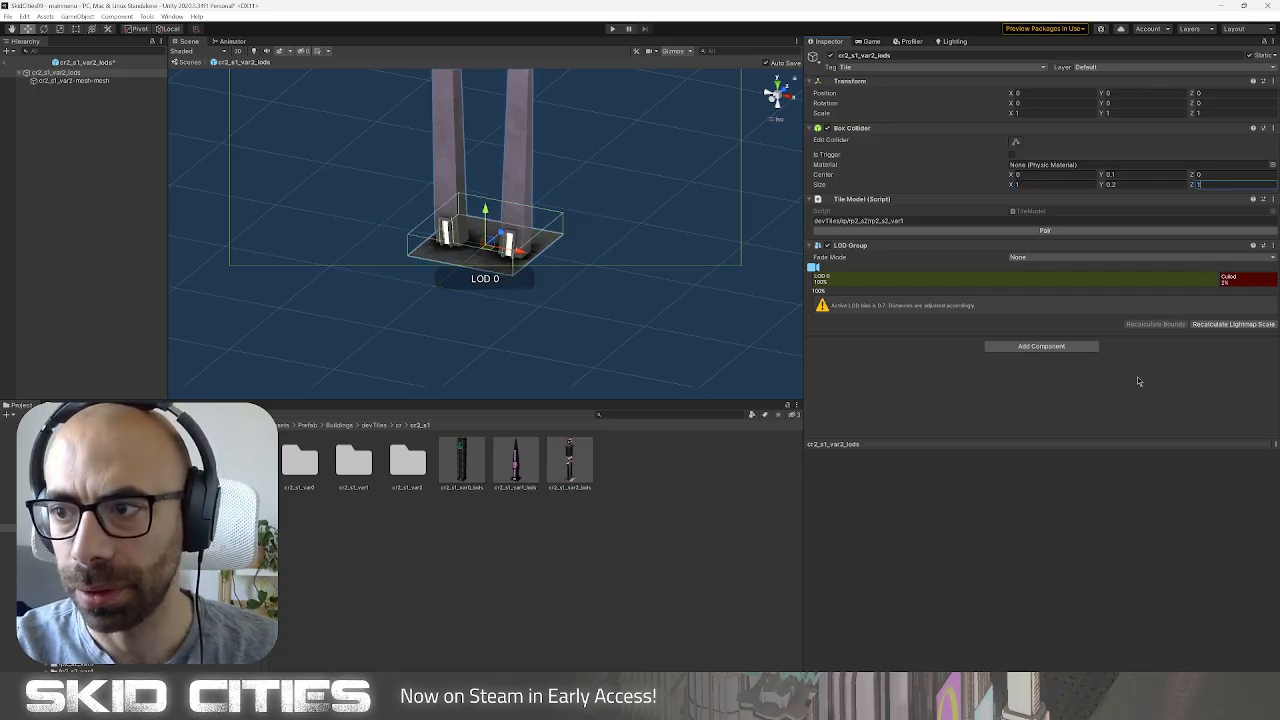
click(1143, 428)
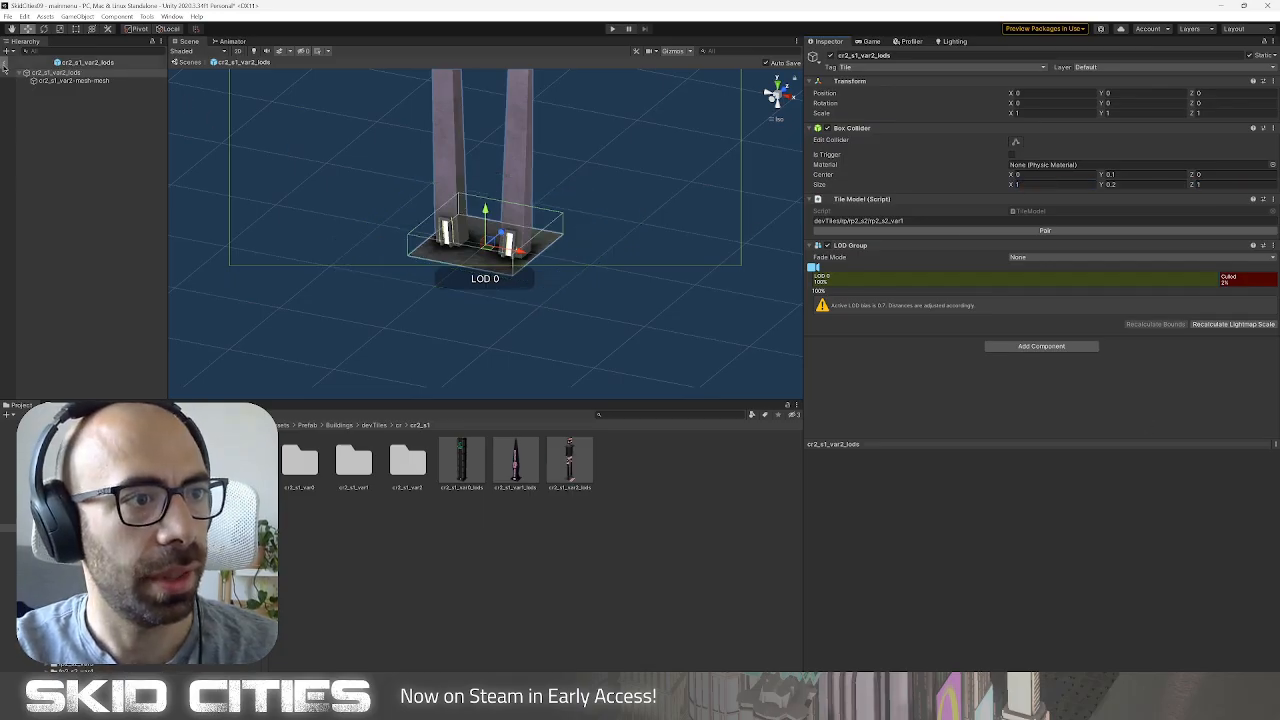
Return to the mainmenu scene and delete the cr2_s1_var2_lods object from it.
click(4, 64)
click(88, 116)
right_click(92, 122)
click(41, 141)
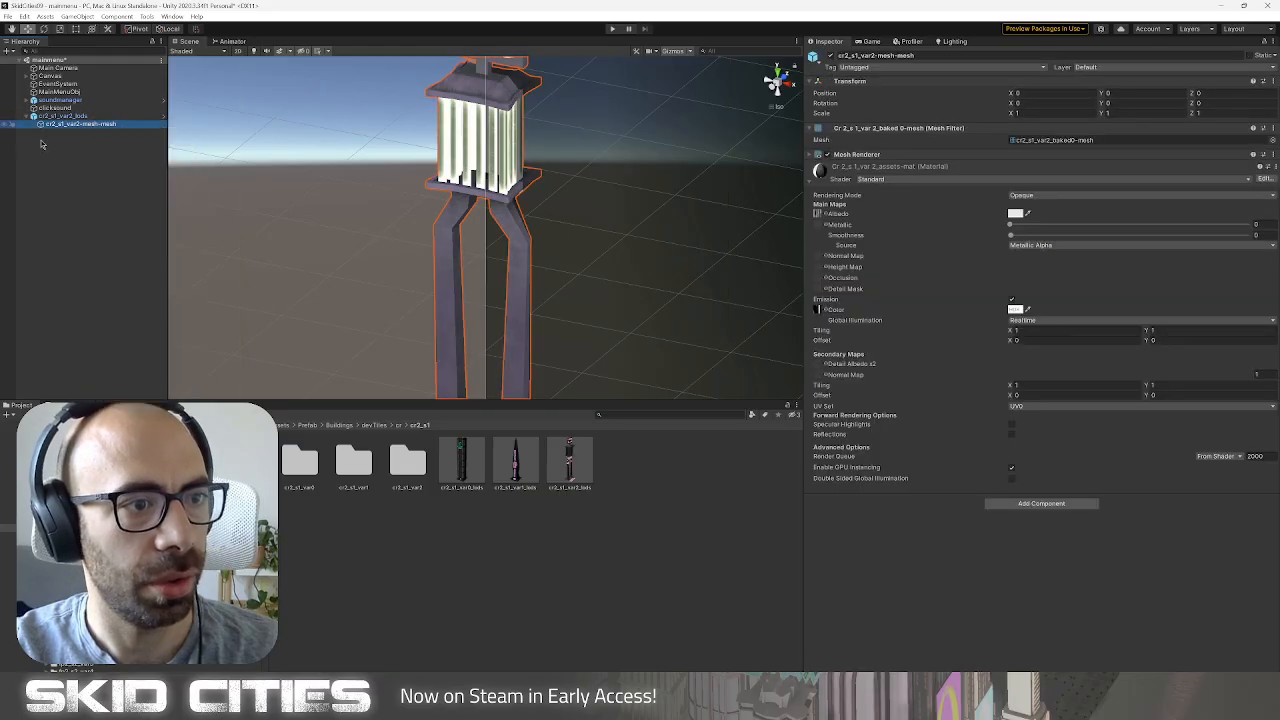
click(60, 116)
right_click(52, 116)
click(64, 197)
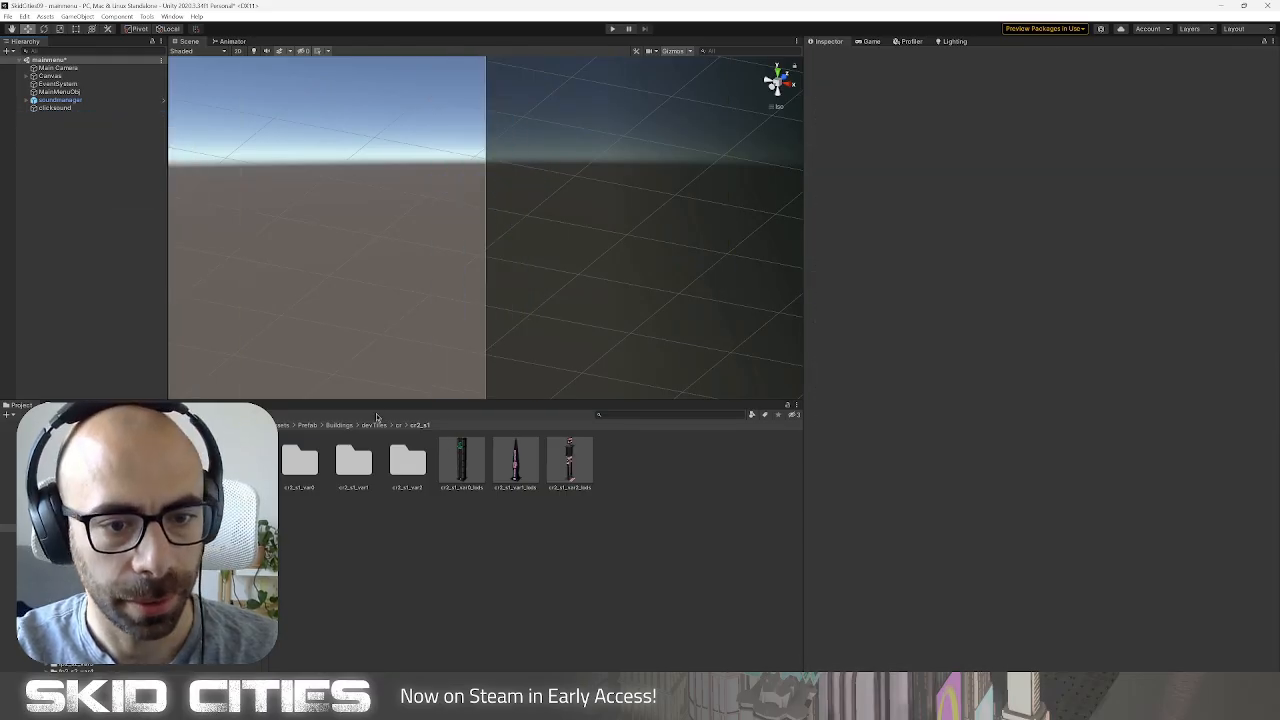
Add a third element to Level 2_size 1 in the cr_models asset and assign the cr2_s1_var2_lods prefab as its model.
click(399, 425)
click(418, 522)
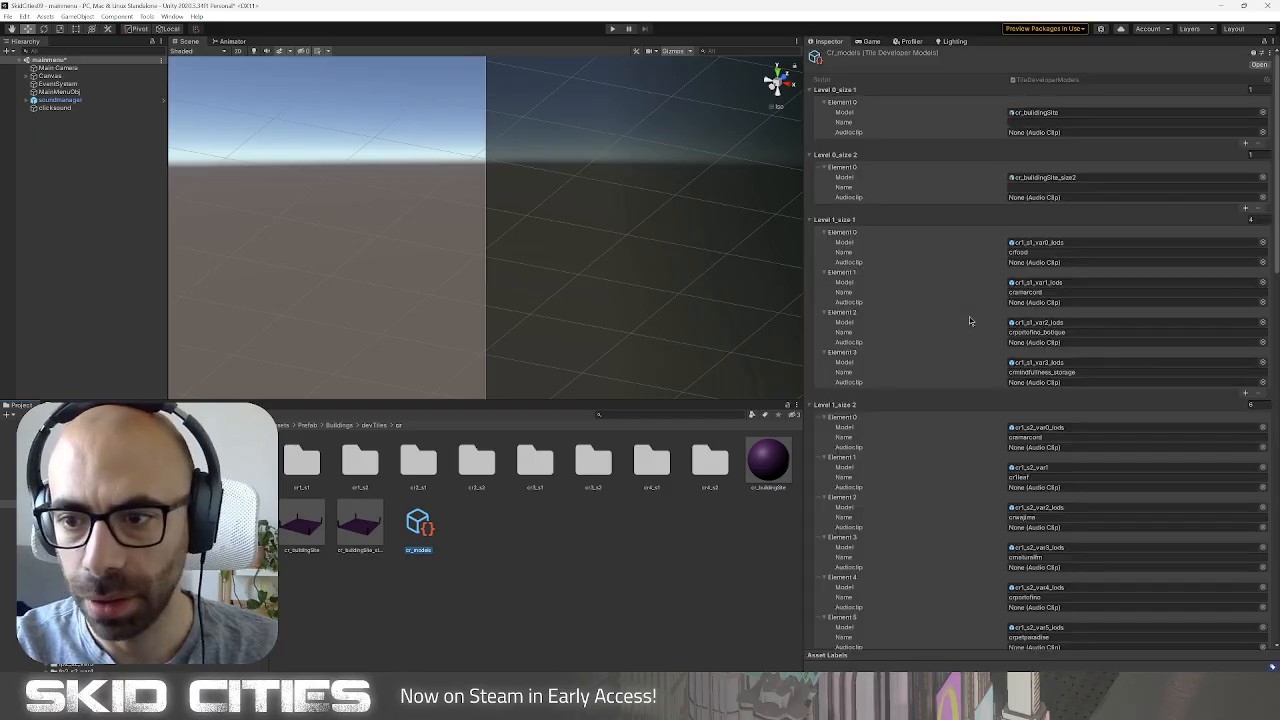
scroll(926, 339, down, 10)
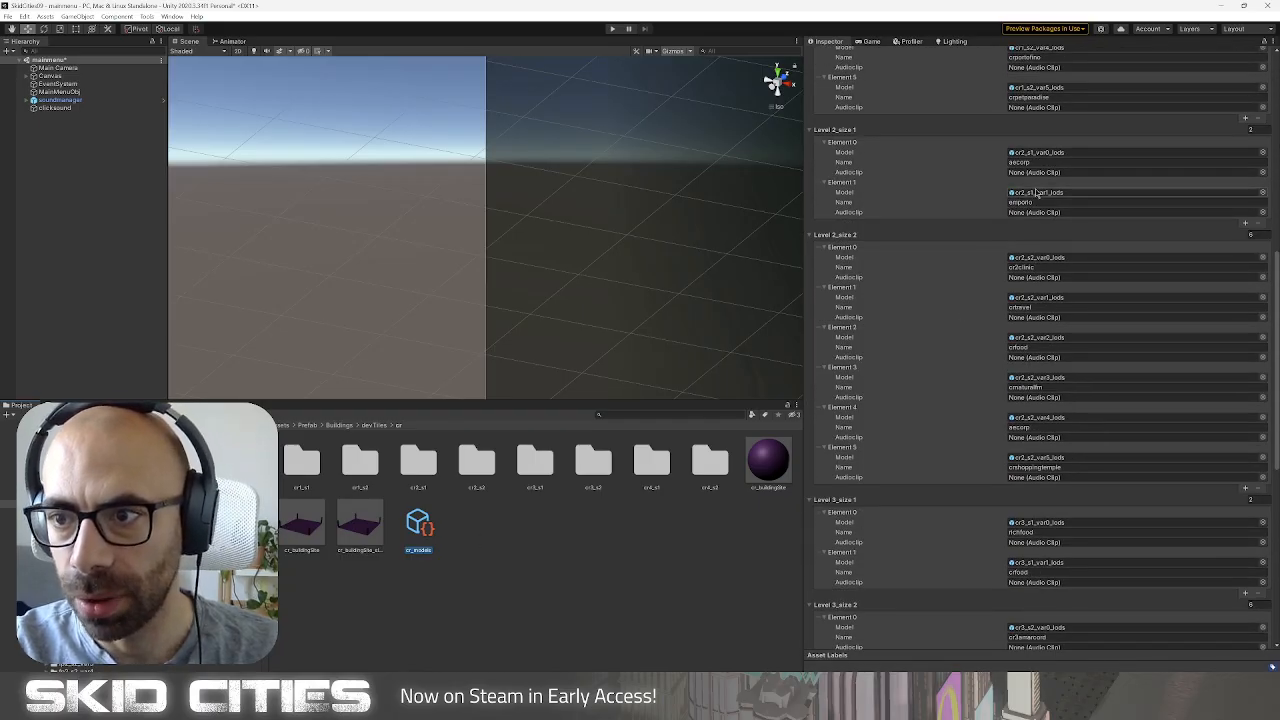
click(1100, 192)
click(1246, 227)
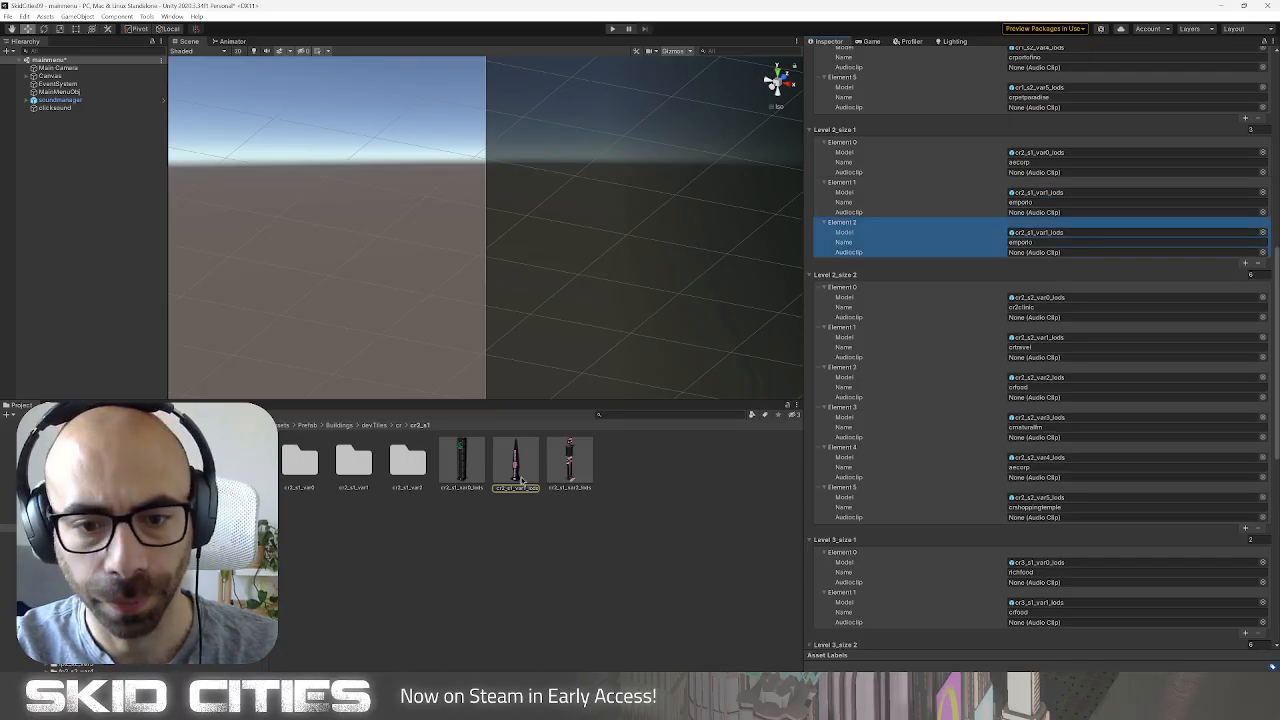
drag(558, 473, 1040, 235)
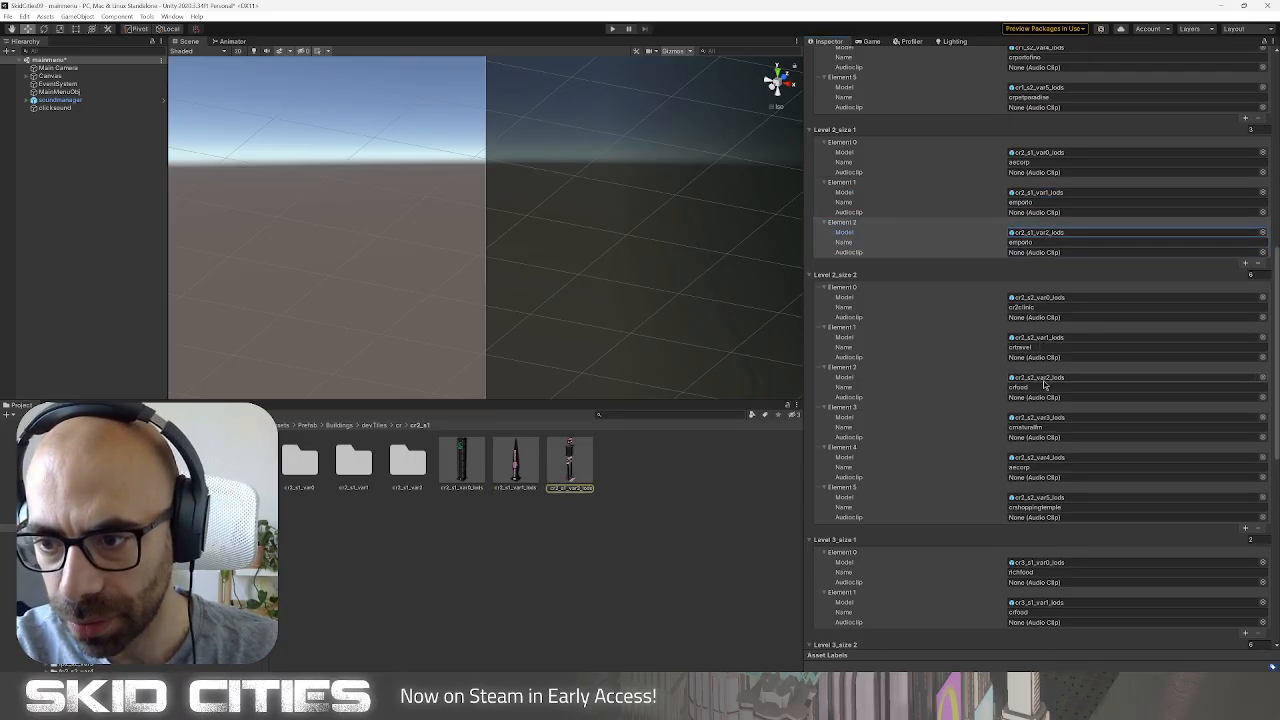
Copy the name crshoppingtemple from Element 5 of Level 2_size 2 into the new Level 2_size 1 element.
click(1071, 507)
key(ctrl+c)
click(1050, 243)
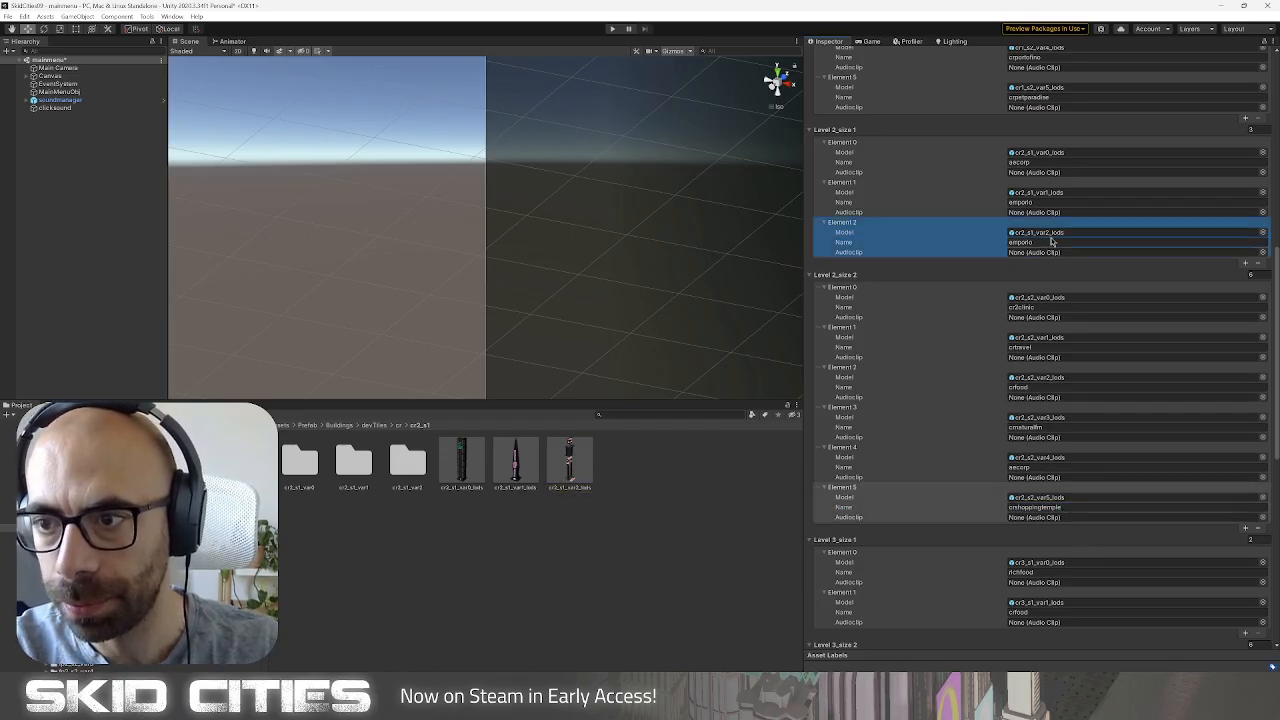
key(ctrl+v)
Inspect the cr2_s2_var5_lods prefab in its preview.
click(1058, 496)
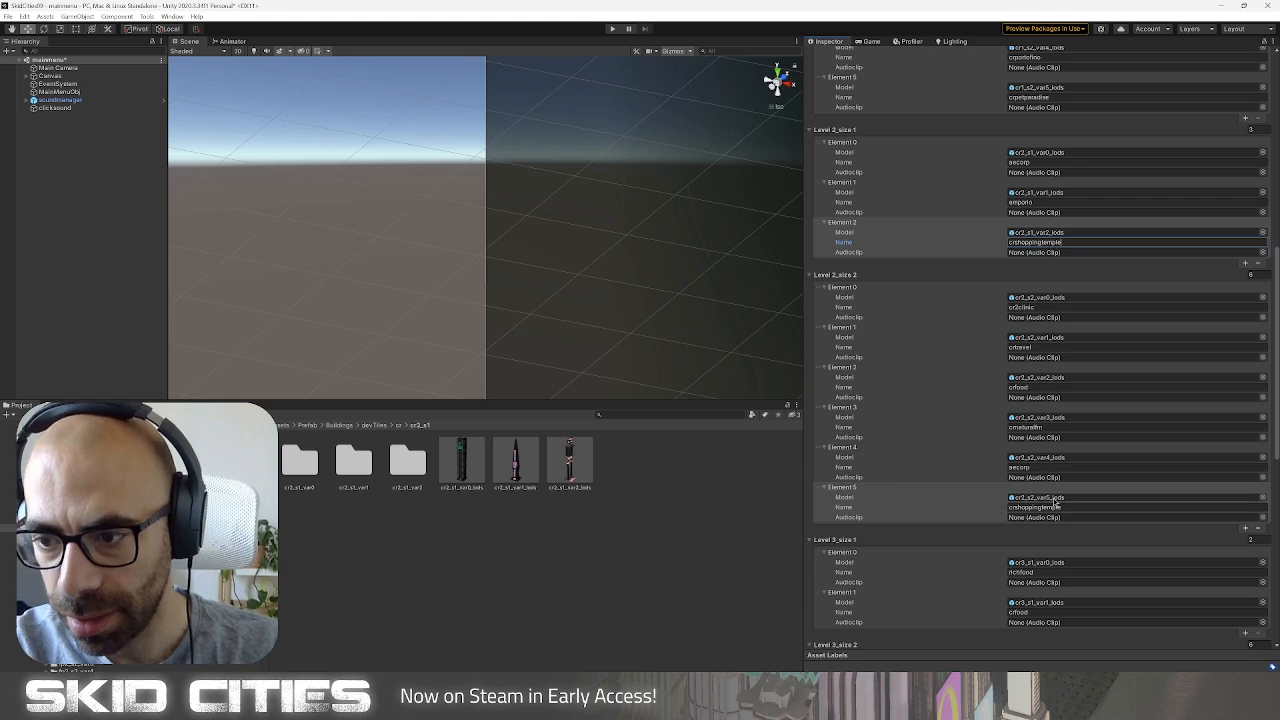
click(418, 525)
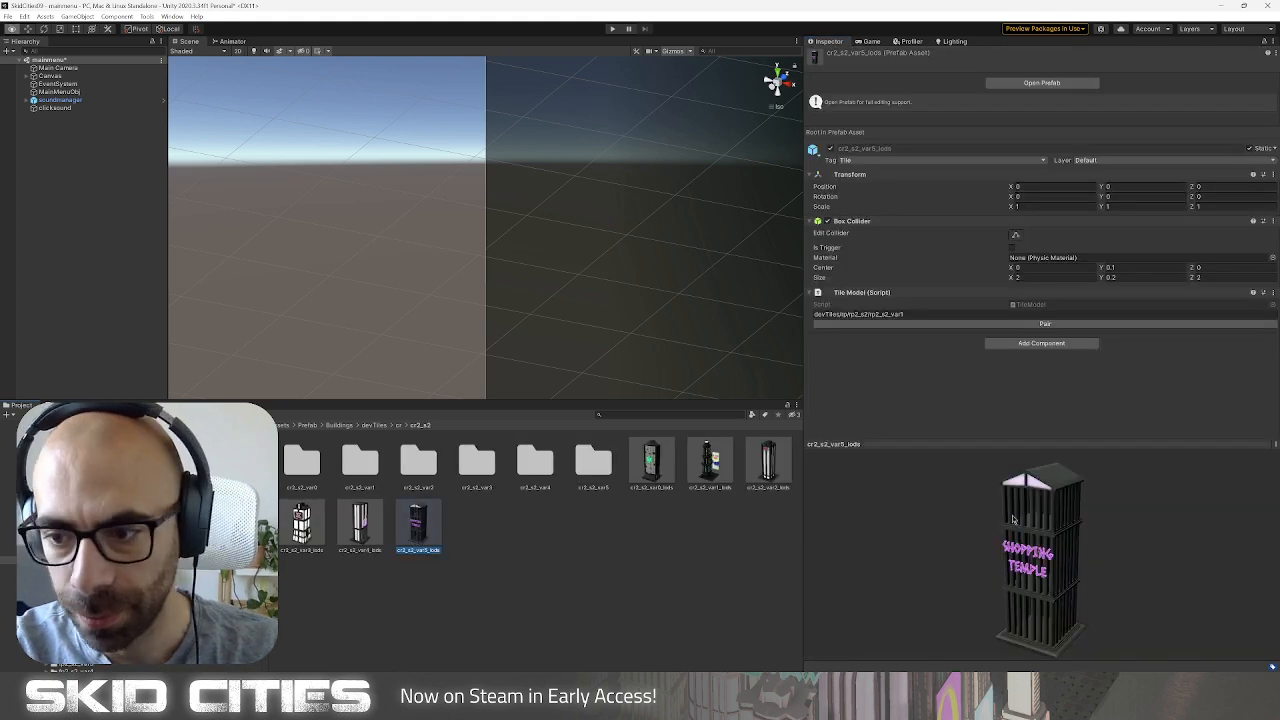
Examine the building designs and logos of the cr2_s2 prefabs var5 through var0 in their previews.
drag(1120, 520, 1011, 543)
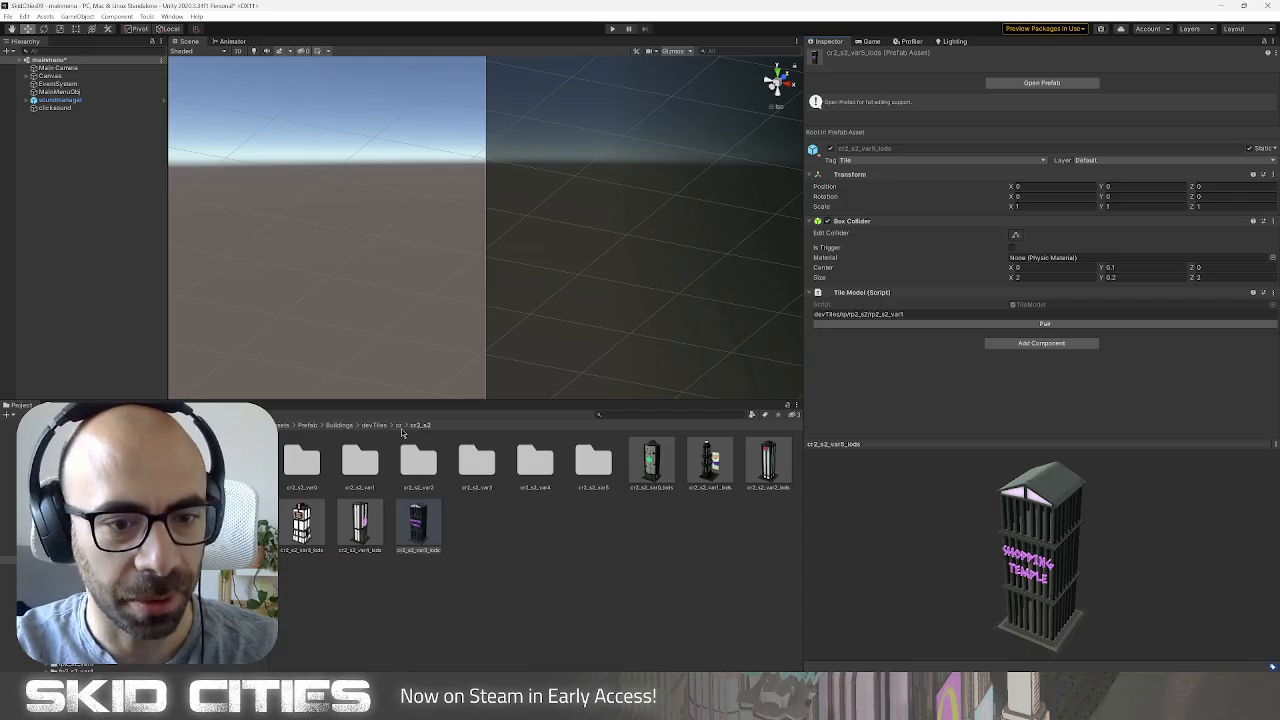
click(360, 522)
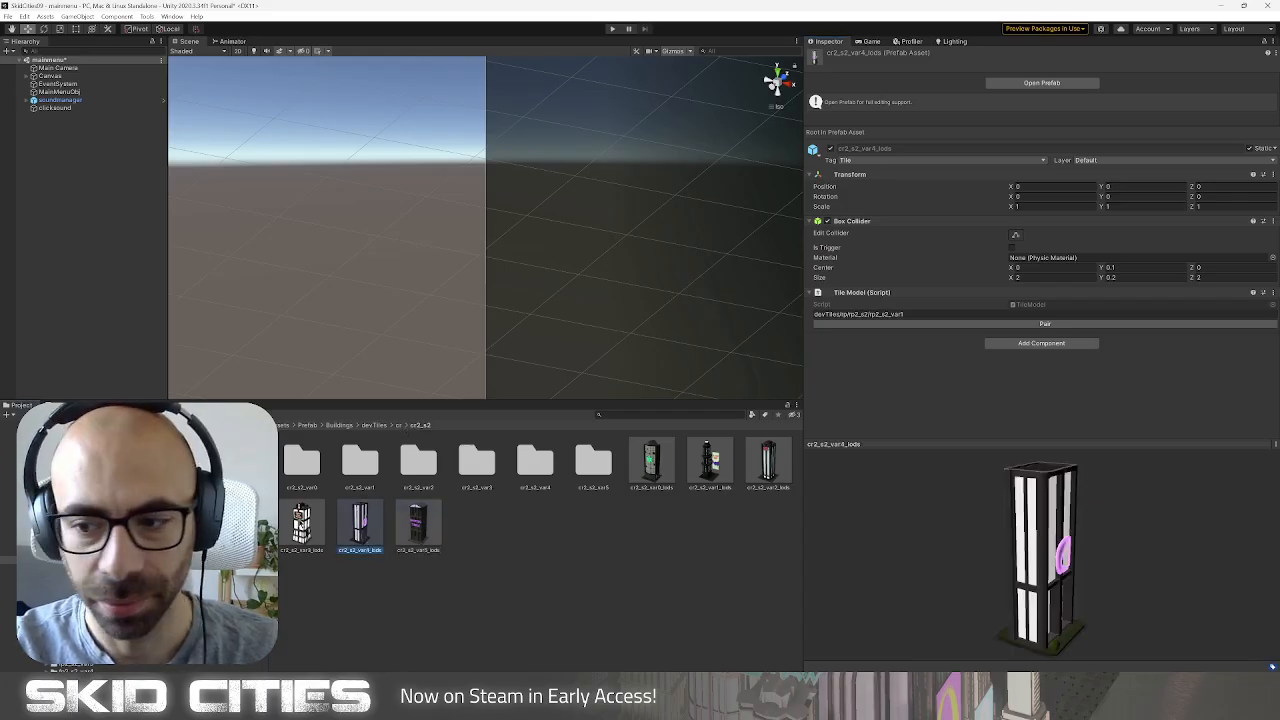
click(300, 523)
click(768, 462)
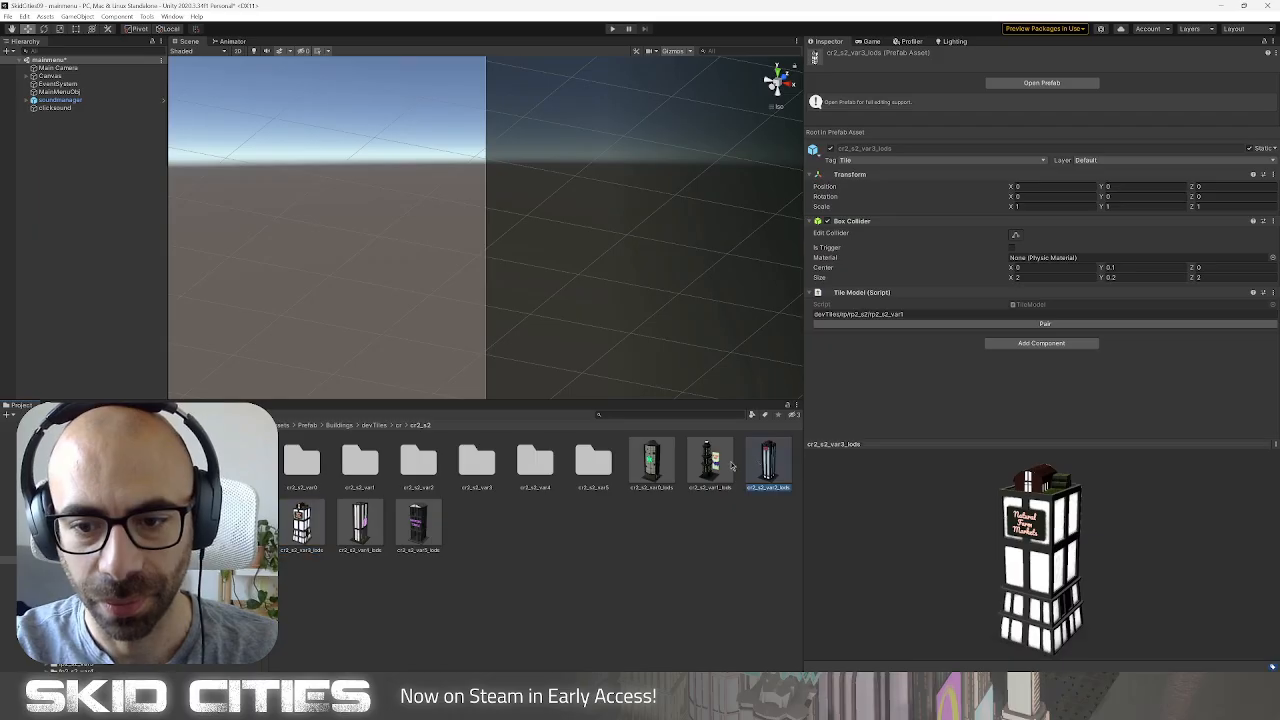
click(651, 462)
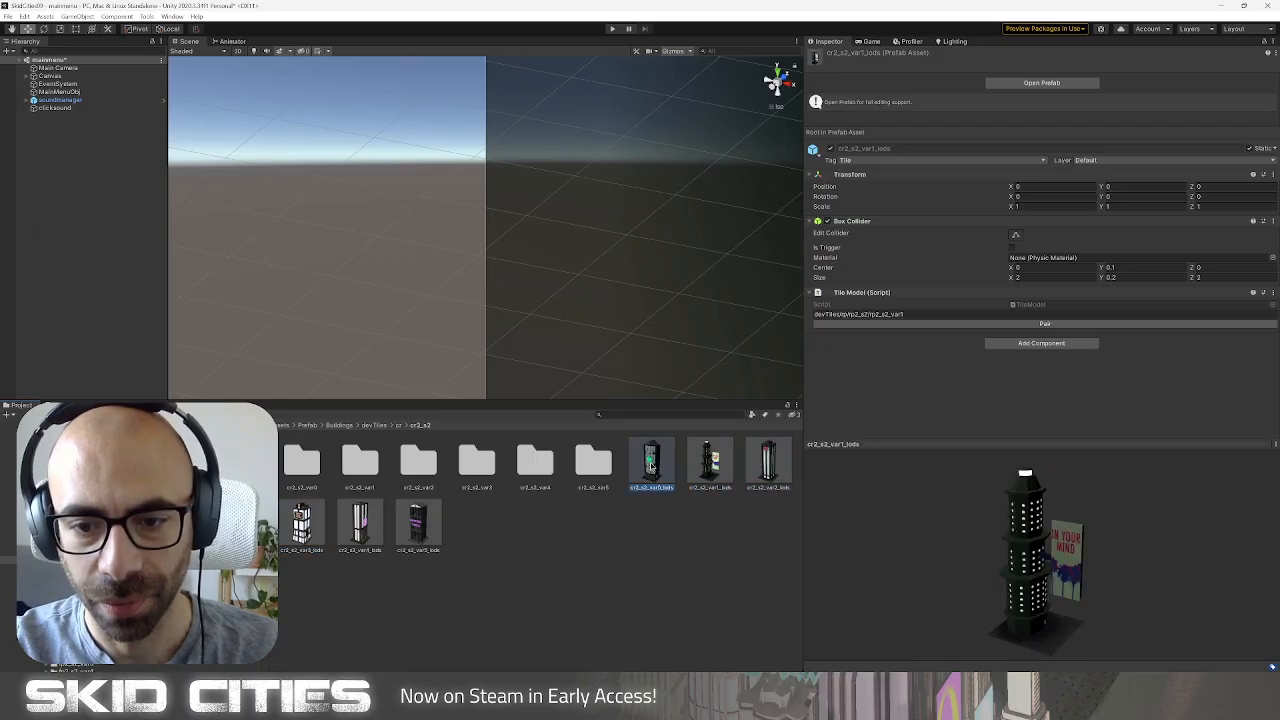
Open the cr2_s1 folder and inspect the cr2_s1_var2_lods prefab from several angles, with a look at cr2_s1_var0_lods.
click(405, 425)
click(398, 425)
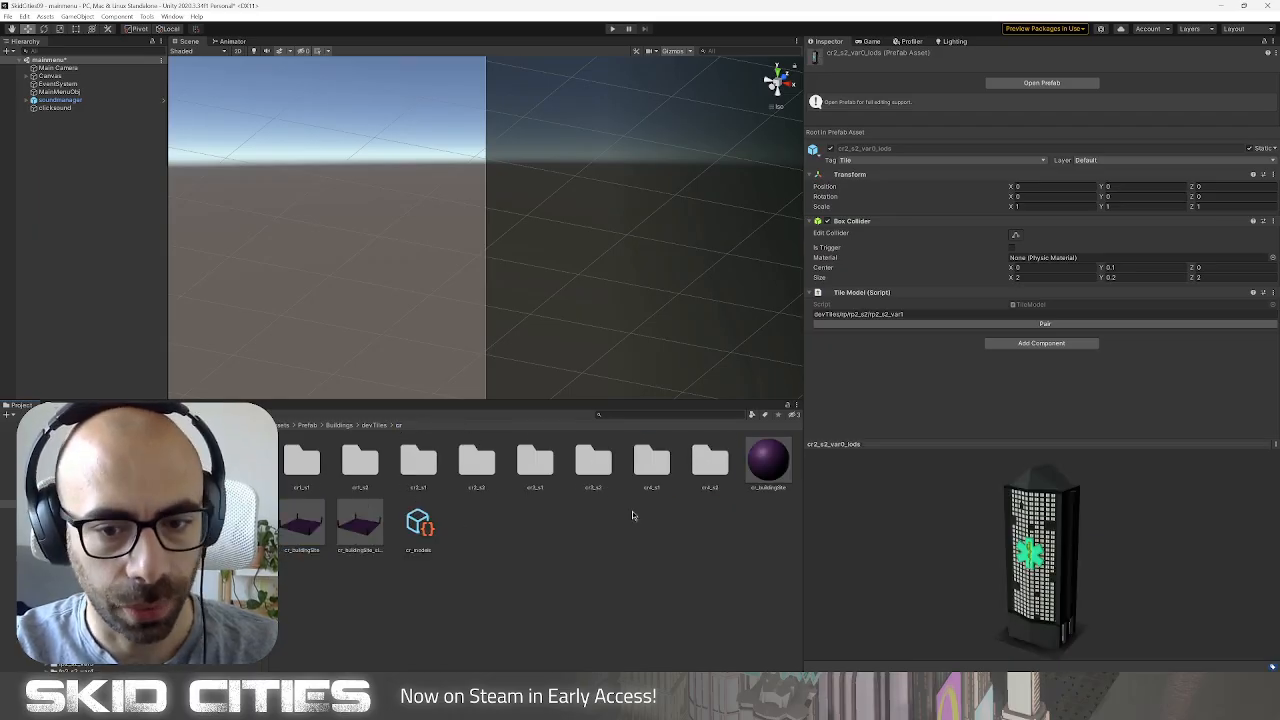
double_click(428, 470)
click(556, 458)
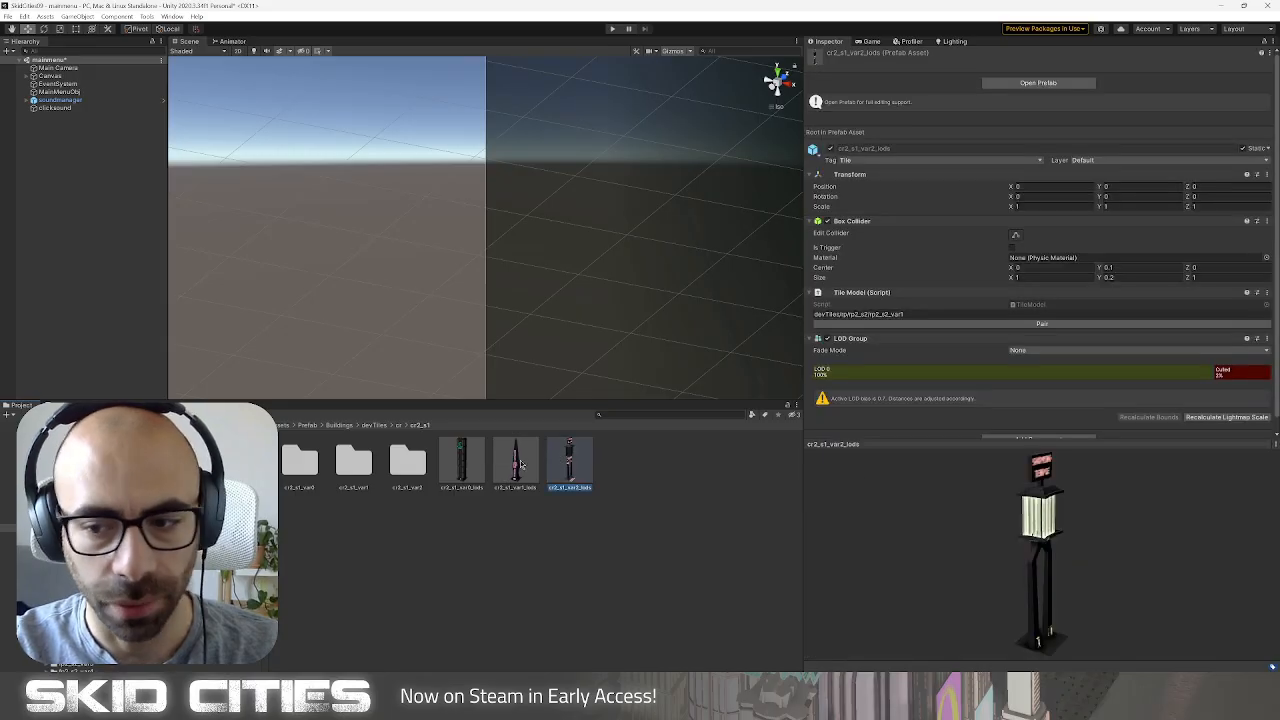
mouse_move(990, 540)
mouse_down()
mouse_move(1030, 510)
mouse_move(927, 554)
mouse_move(1137, 561)
mouse_move(997, 524)
mouse_up()
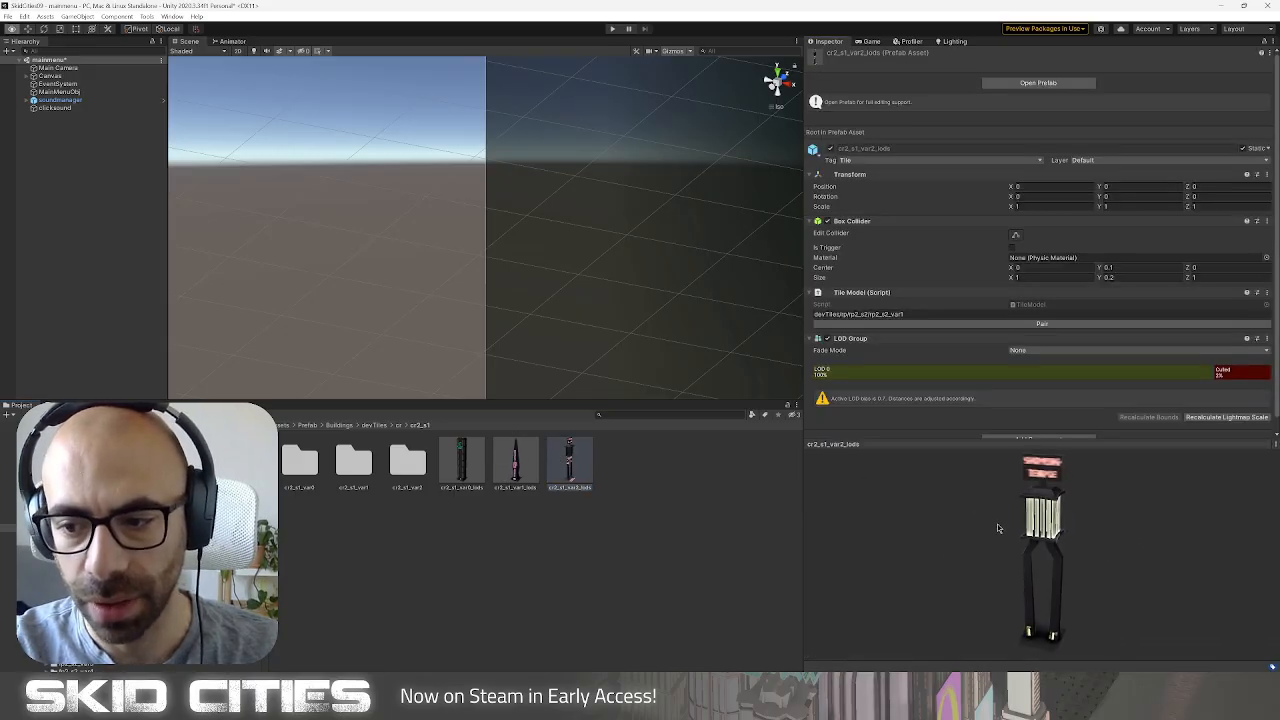
click(461, 462)
Switch to Blender, save cr2_s1_var2_unique.blend, and start a new General file.
click(494, 573)
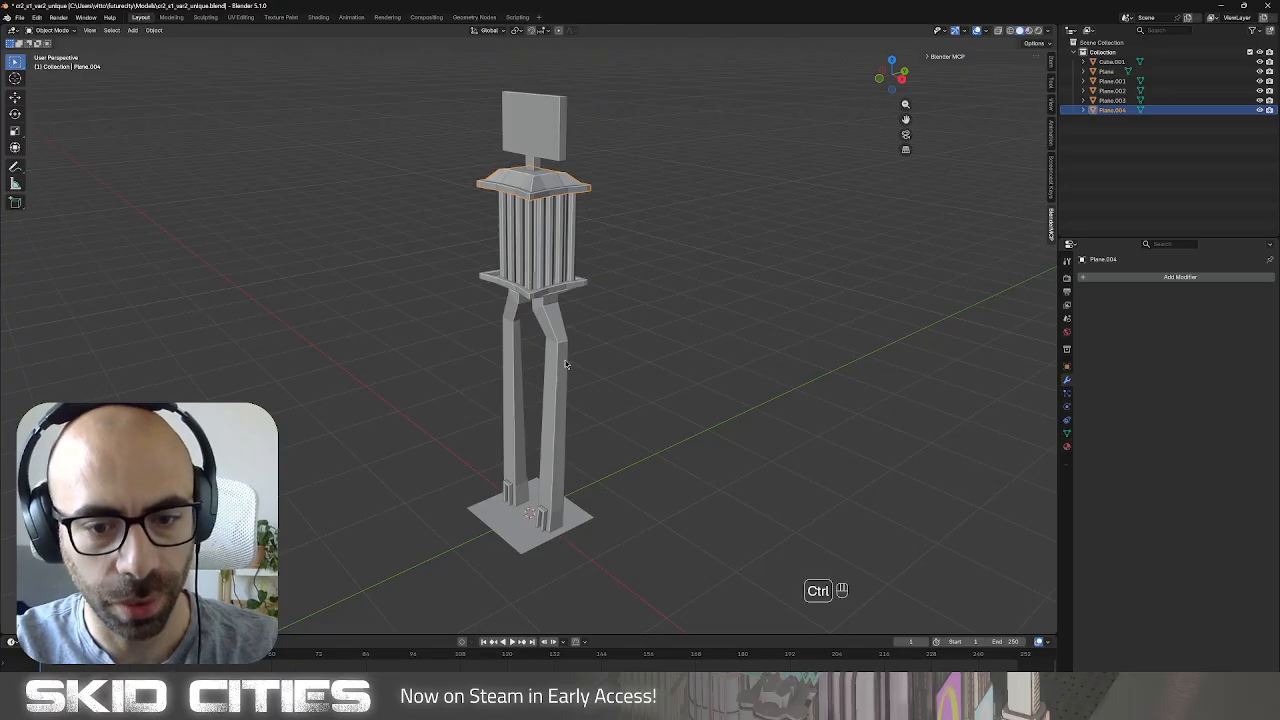
key(ctrl+s)
key(ctrl+n)
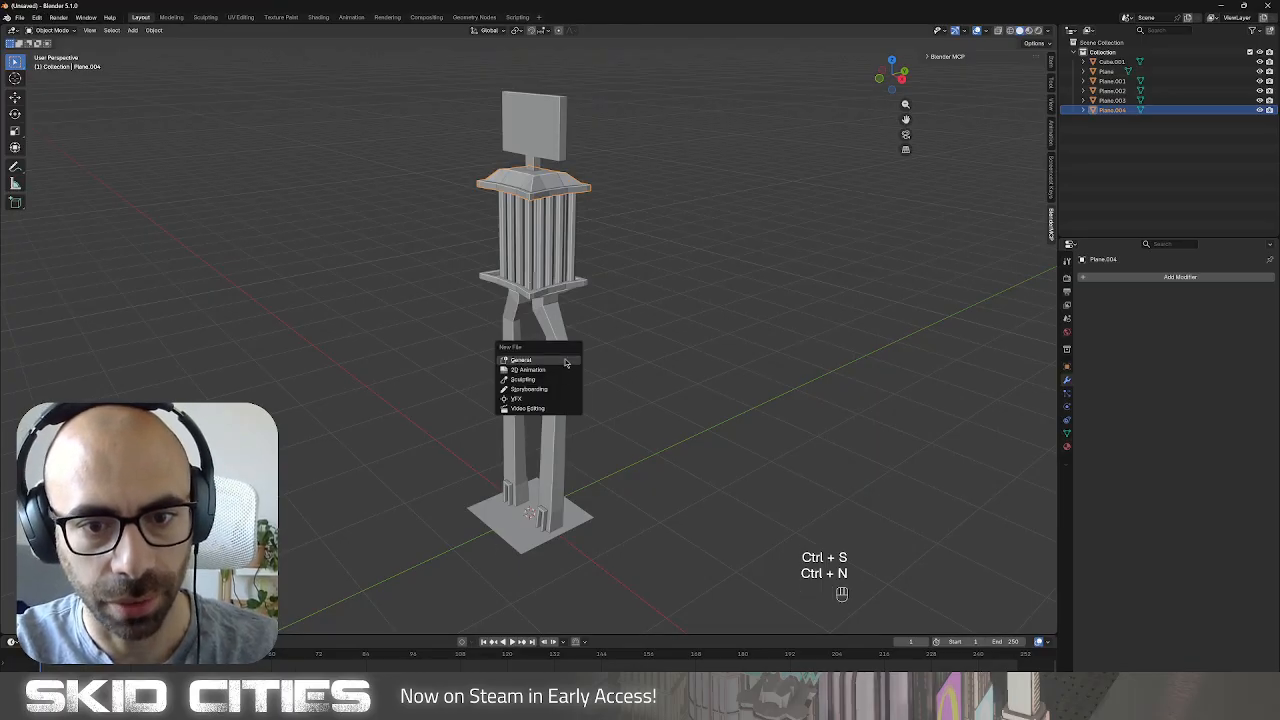
click(558, 368)
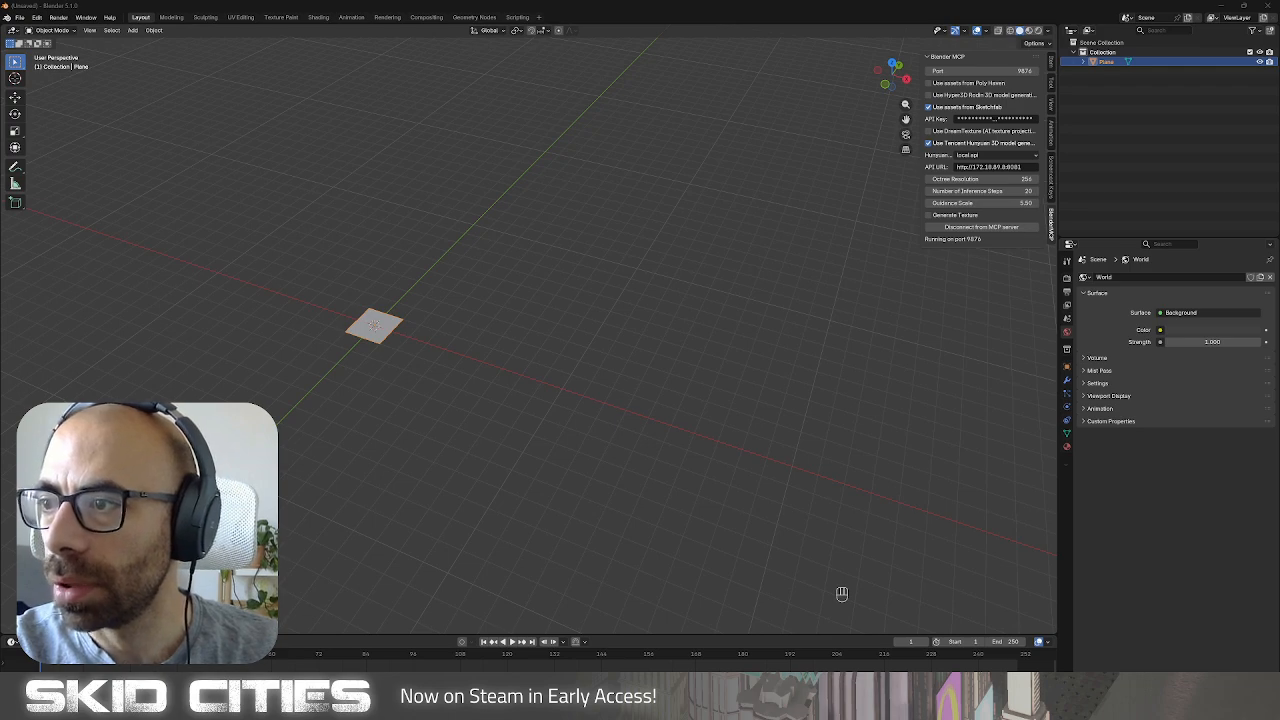
Switch to the Figma file Skid Cities new colors1 redux and examine the store logos on the world logos page.
drag(1279, 30, 268, 100)
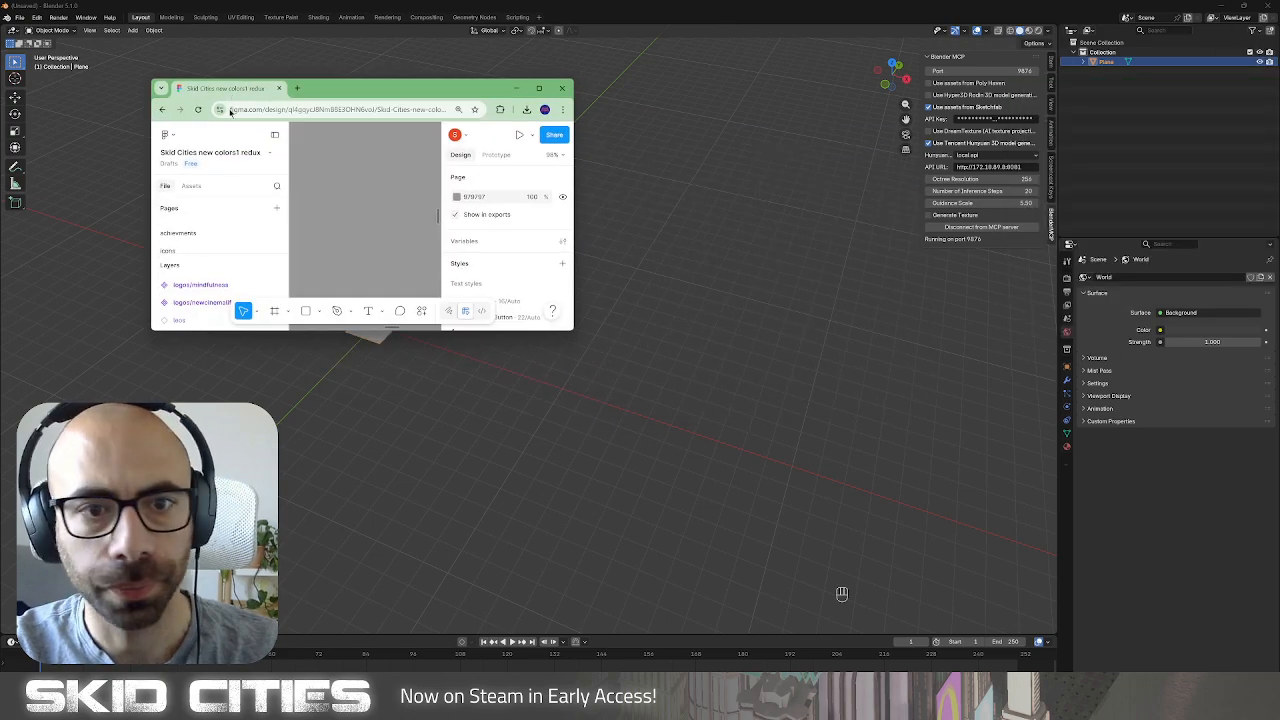
double_click(352, 81)
click(537, 15)
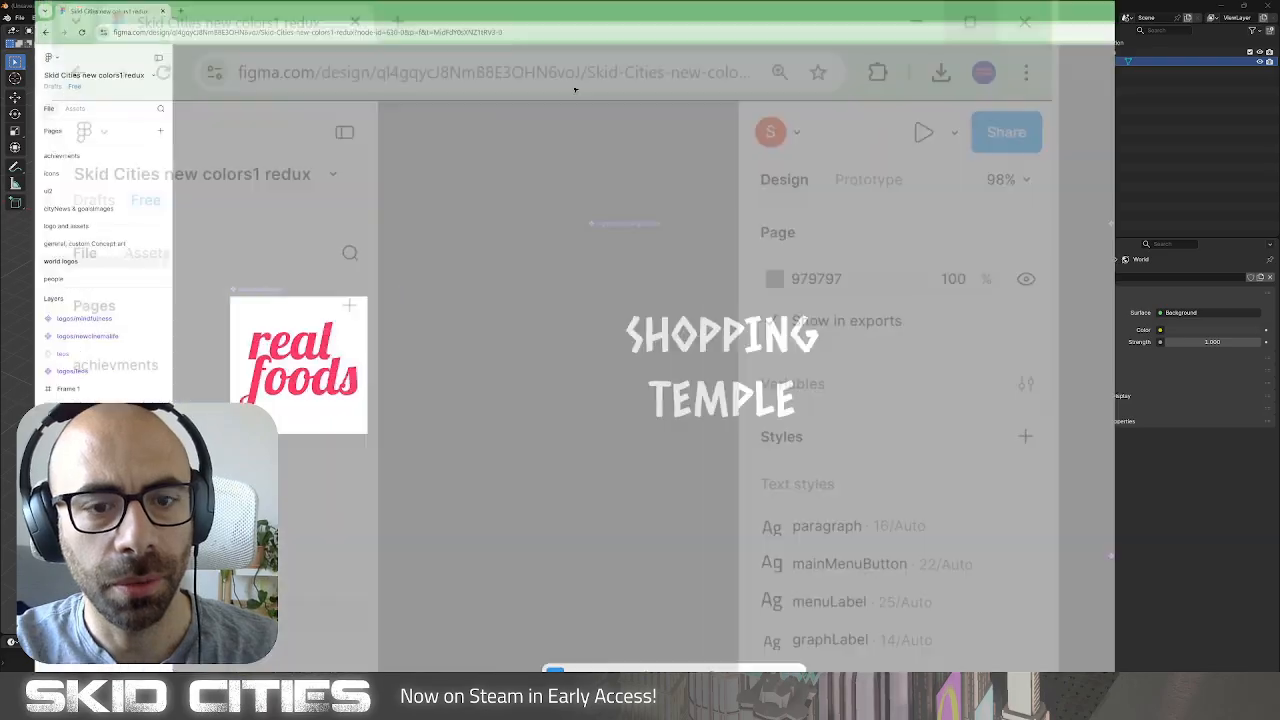
ctrl+scroll(709, 383, up, 5)
ctrl+scroll(716, 390, down, 12)
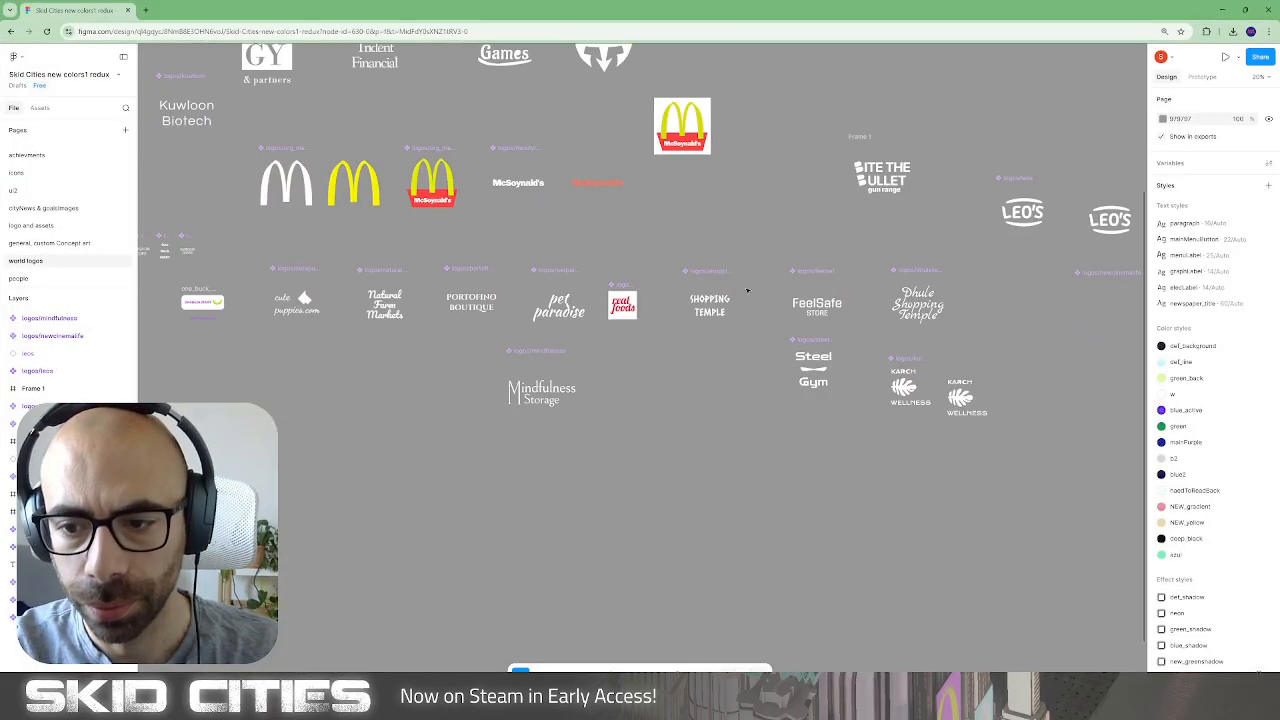
ctrl+scroll(815, 332, up, 1)
ctrl+scroll(829, 347, up, 2)
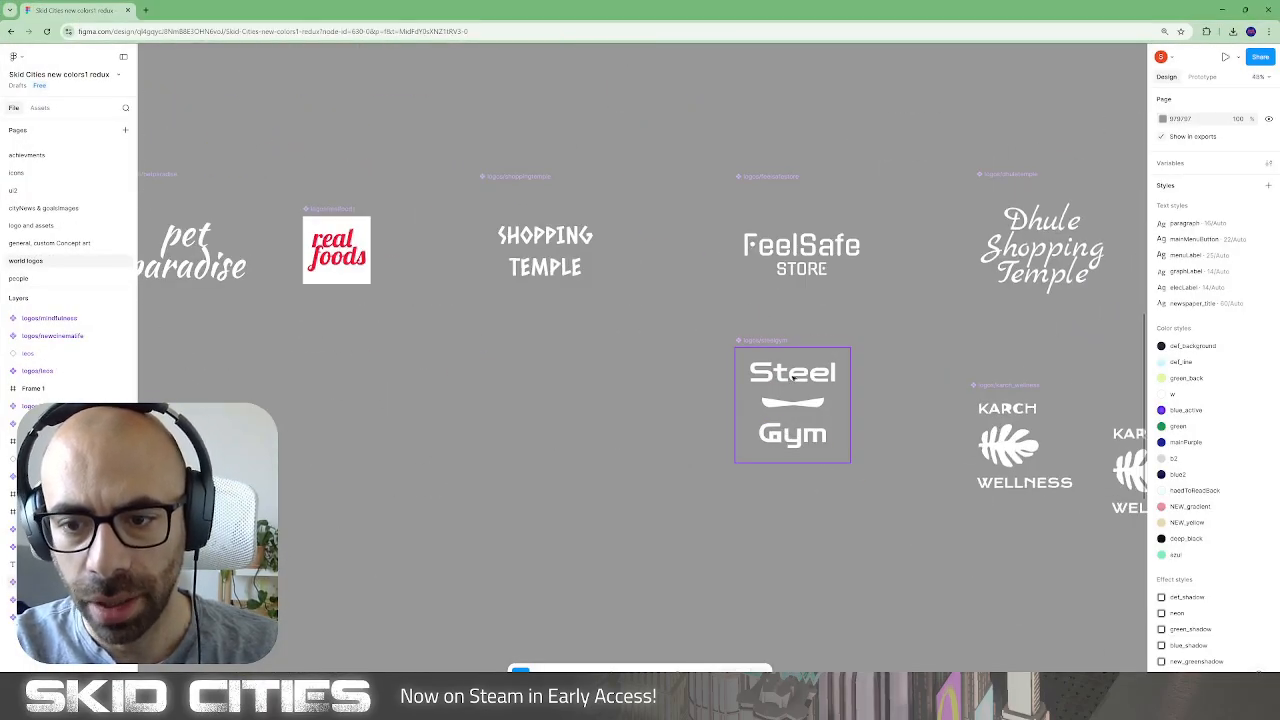
Switch to Unity and compare the cr2_s1 var0, var1 and var2 lods prefabs in their previews.
key(alt+Tab)
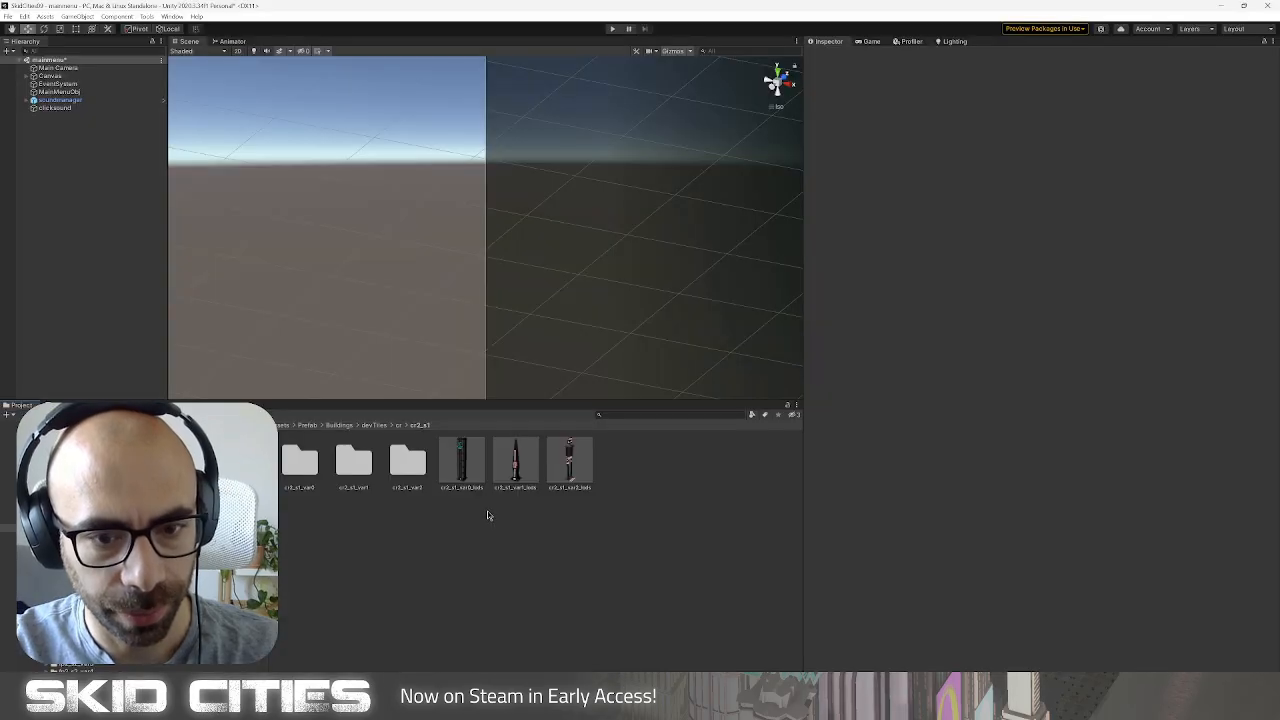
click(468, 472)
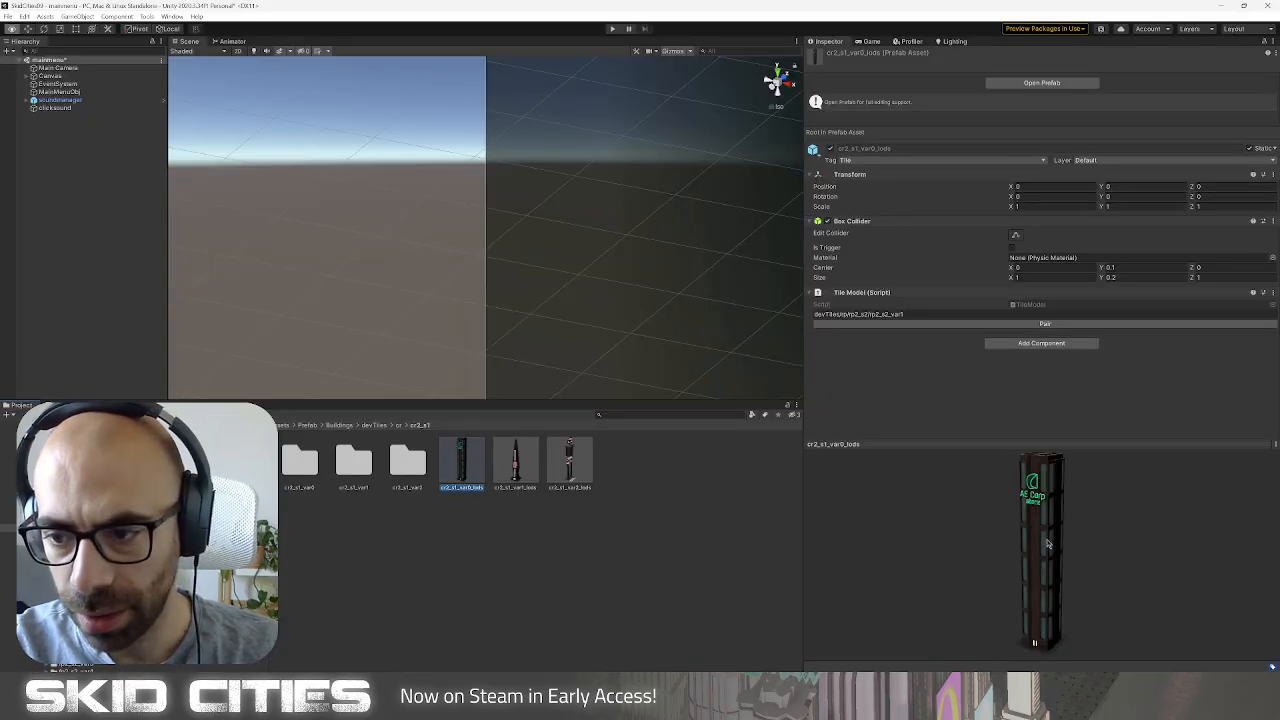
drag(1110, 540, 1008, 501)
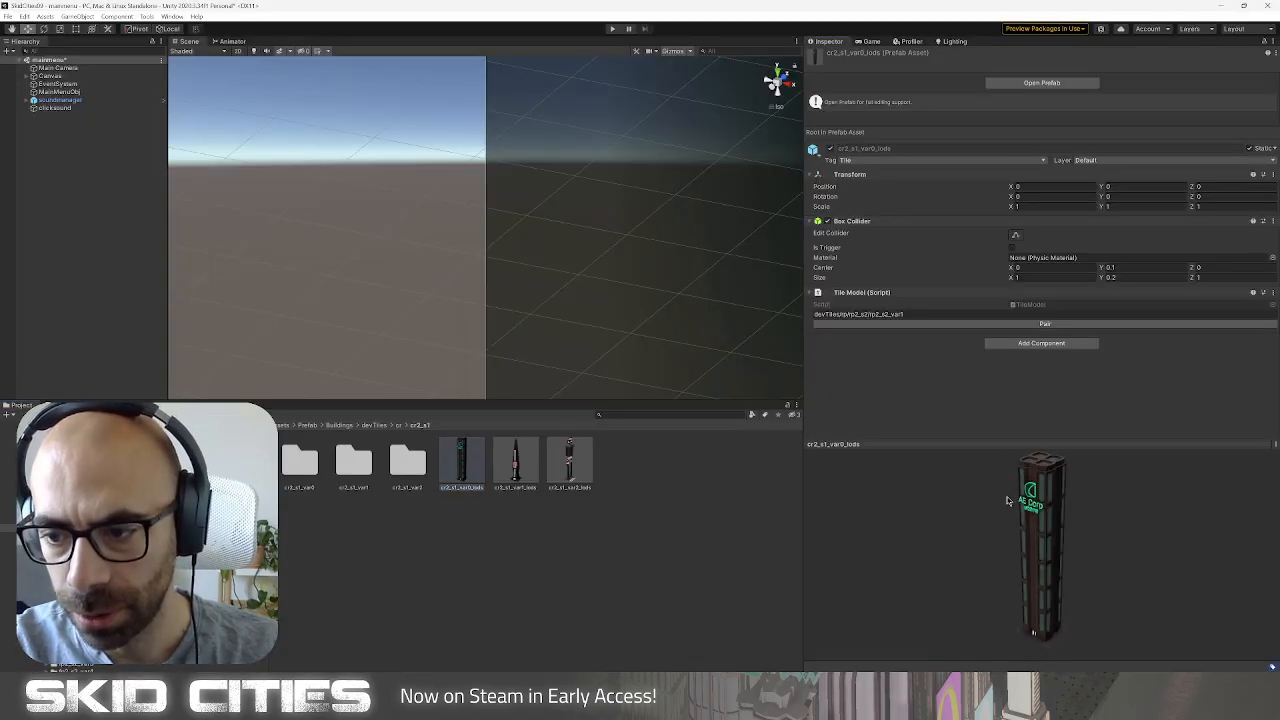
click(530, 472)
drag(1098, 521, 880, 530)
click(565, 462)
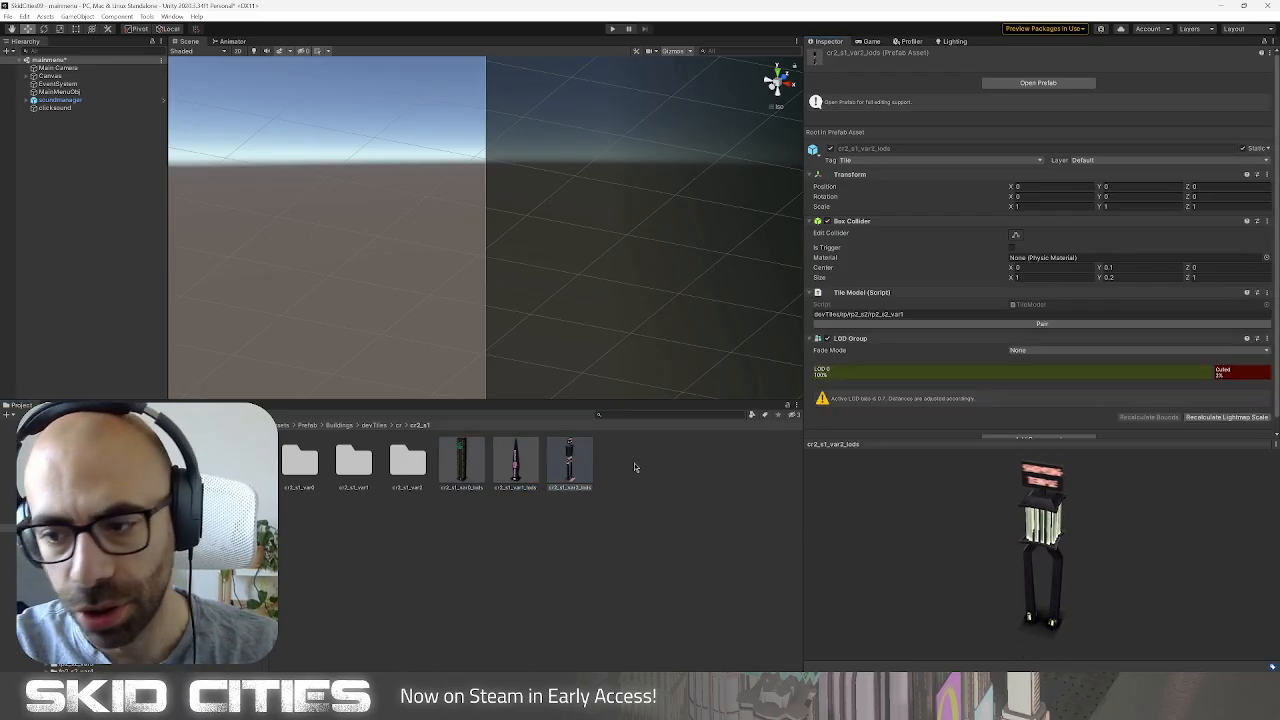
Review each lods prefab in the cr2_s2 folder from var0 to var5, then return to the cr folder.
click(399, 425)
double_click(478, 460)
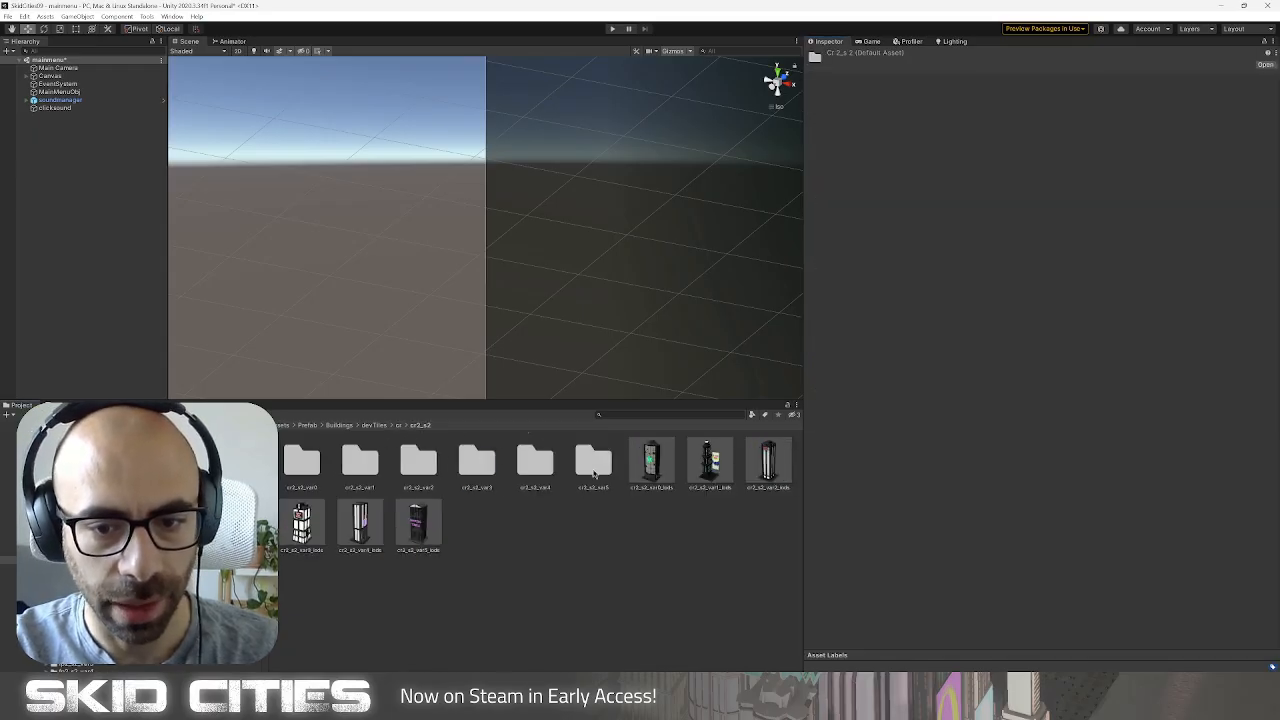
click(651, 462)
click(713, 462)
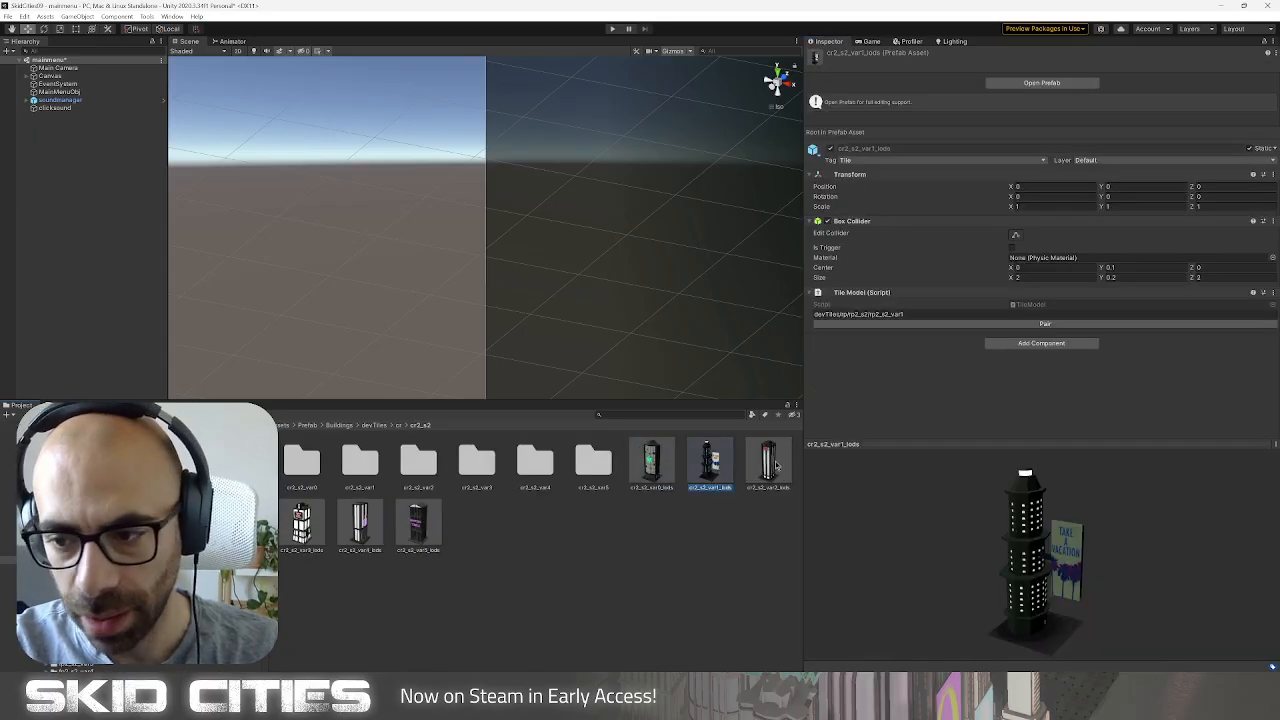
click(770, 462)
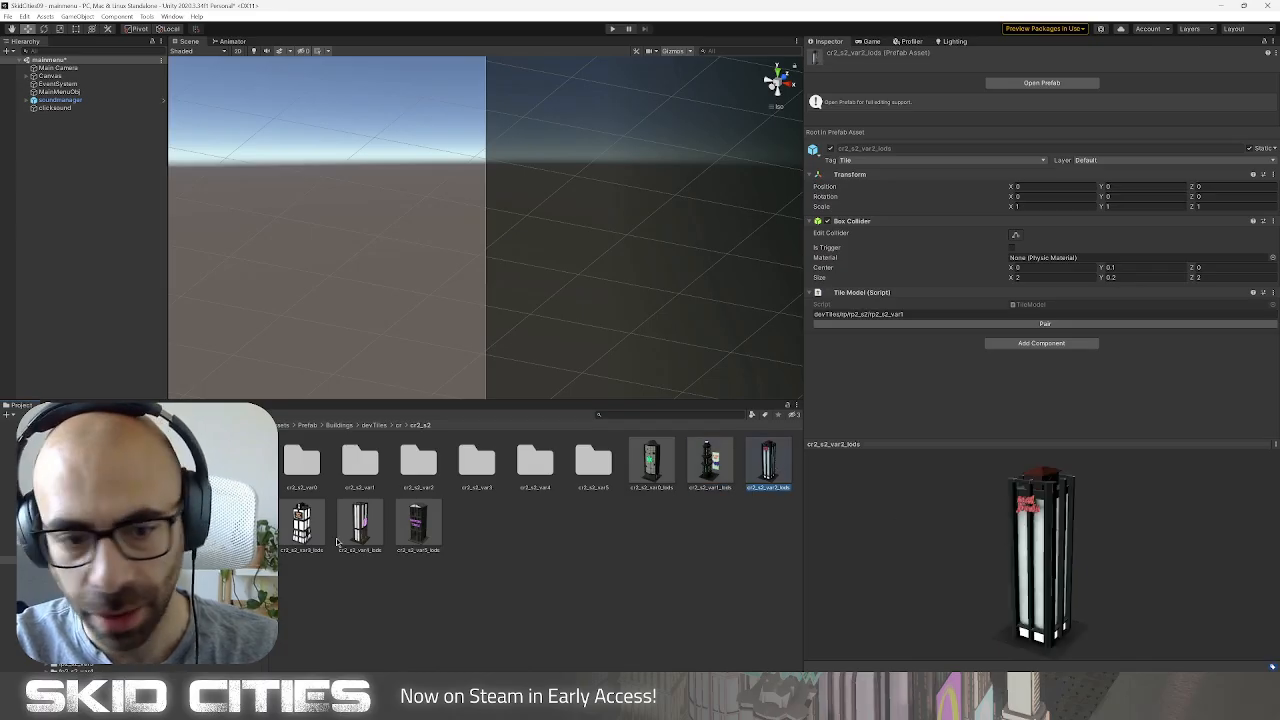
click(305, 525)
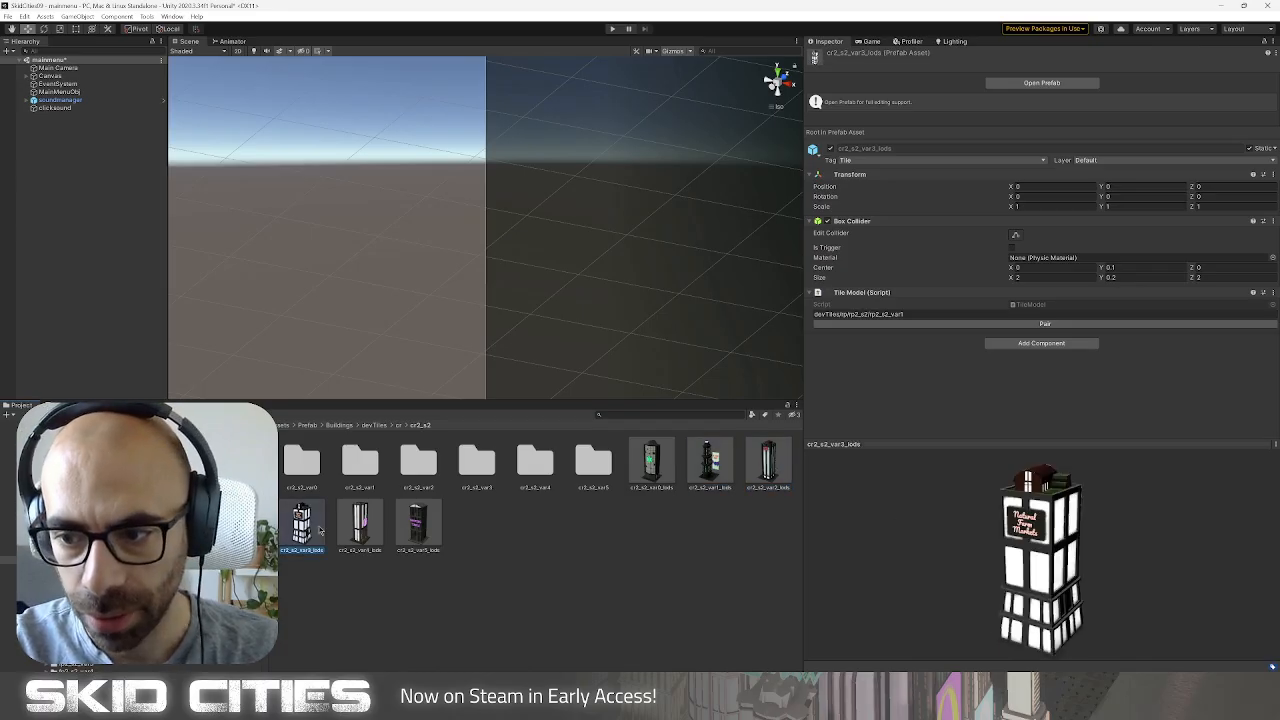
click(370, 527)
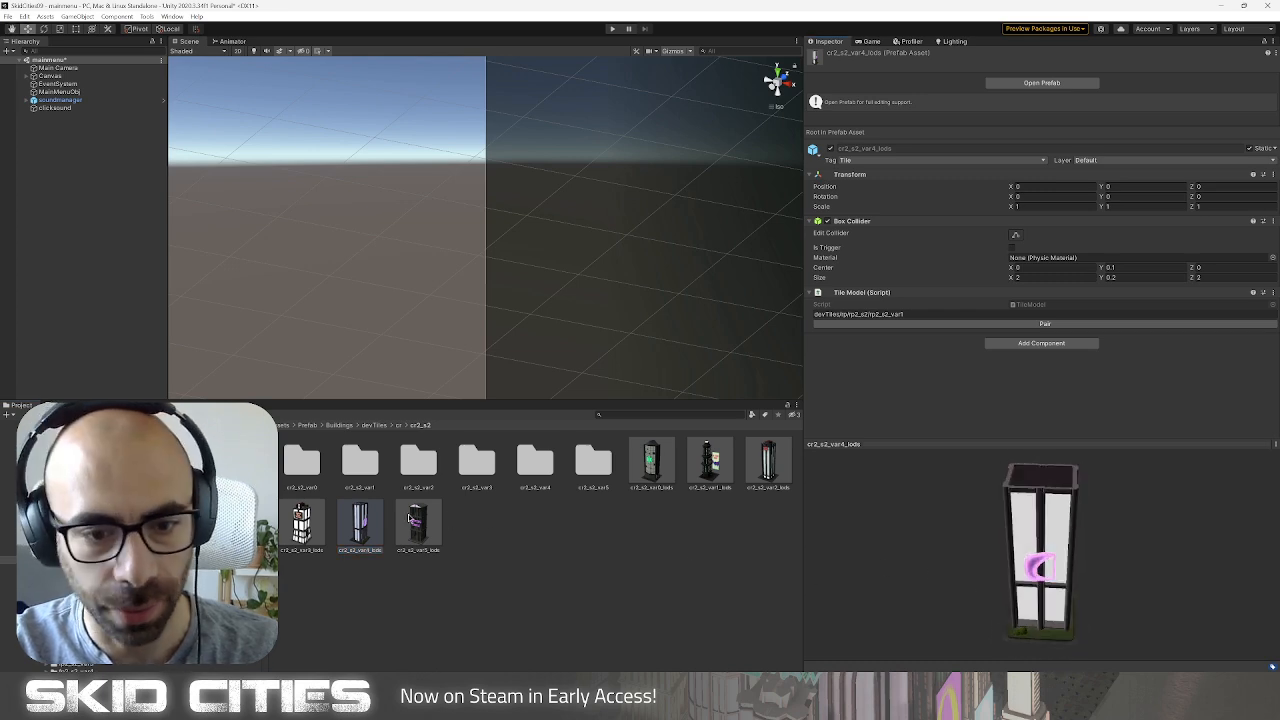
click(425, 522)
drag(1136, 554, 1050, 530)
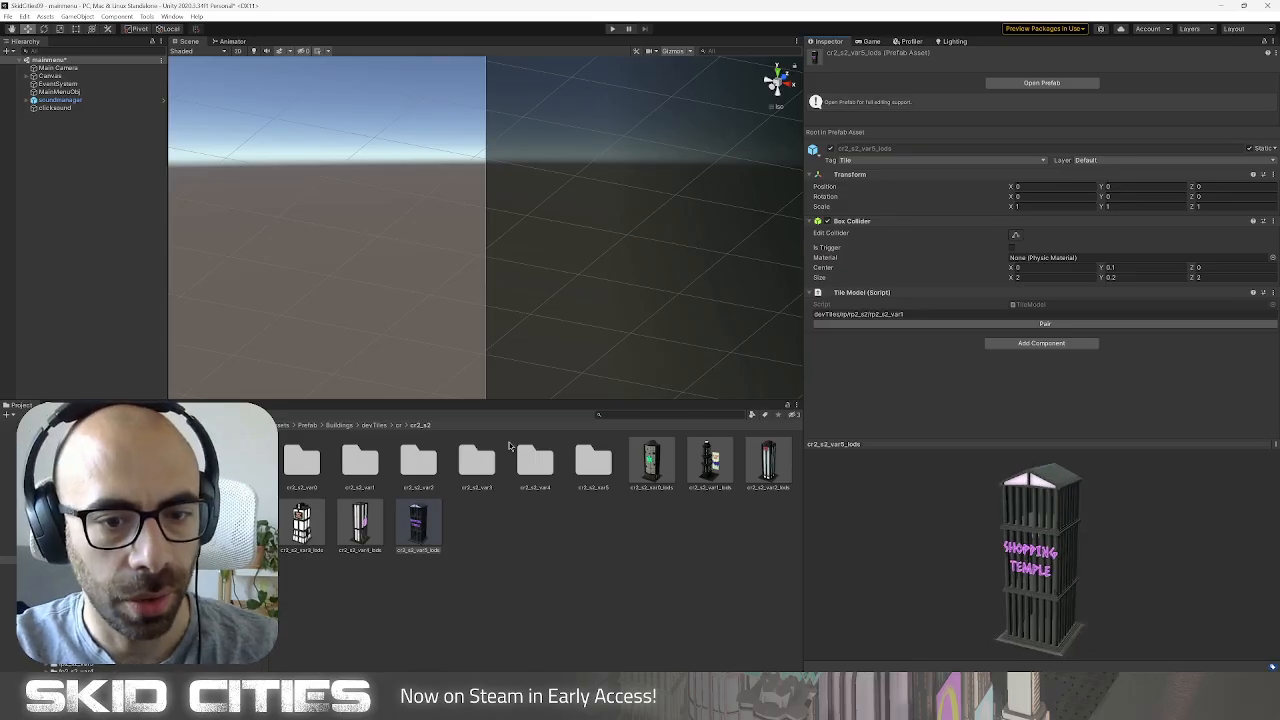
click(395, 428)
click(402, 429)
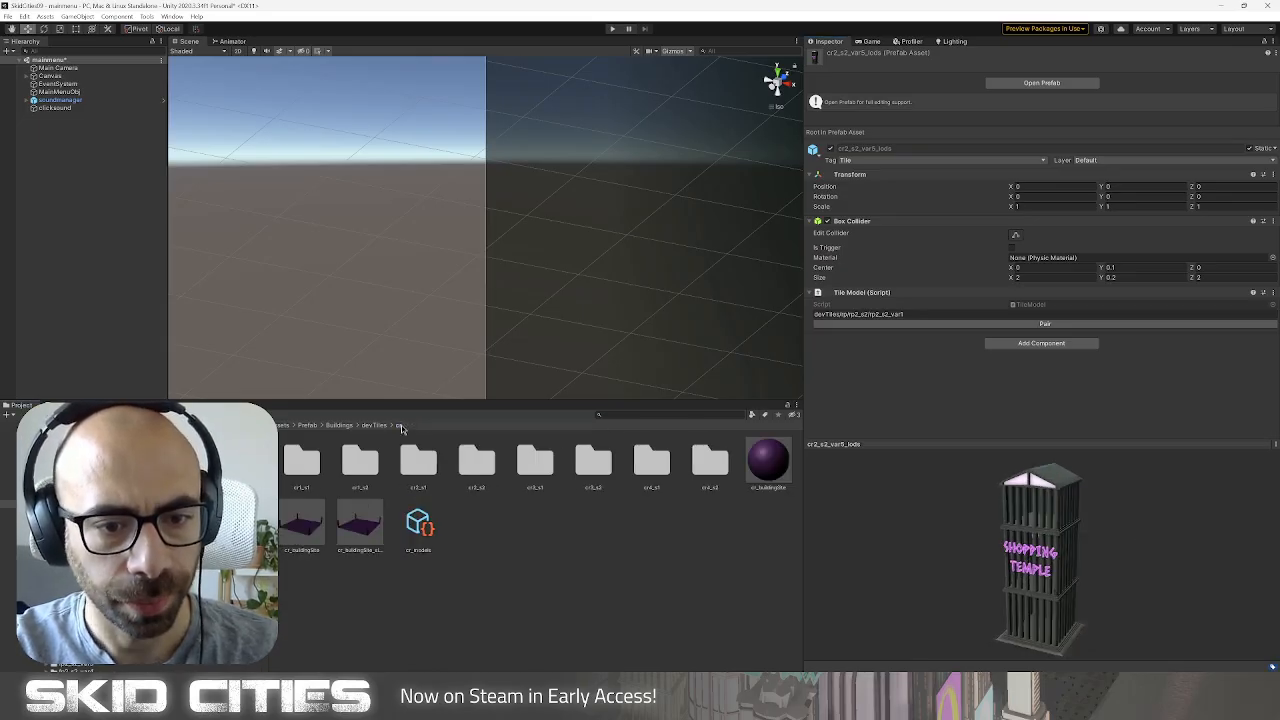
Switch to the new Blender file and set the Plane's X and Y scale to 0.5.
key(alt+Tab)
key(alt+Tab)
key(alt+Tab)
key(alt+Tab)
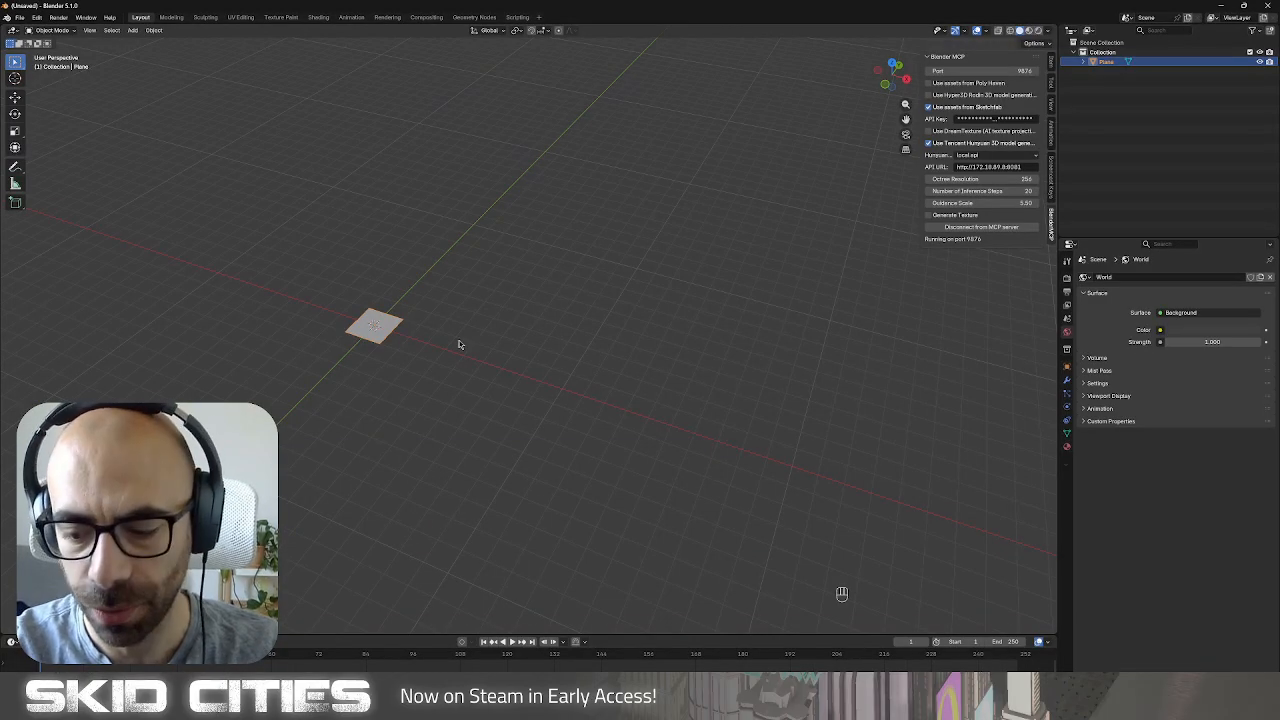
key(KP_7)
click(1068, 368)
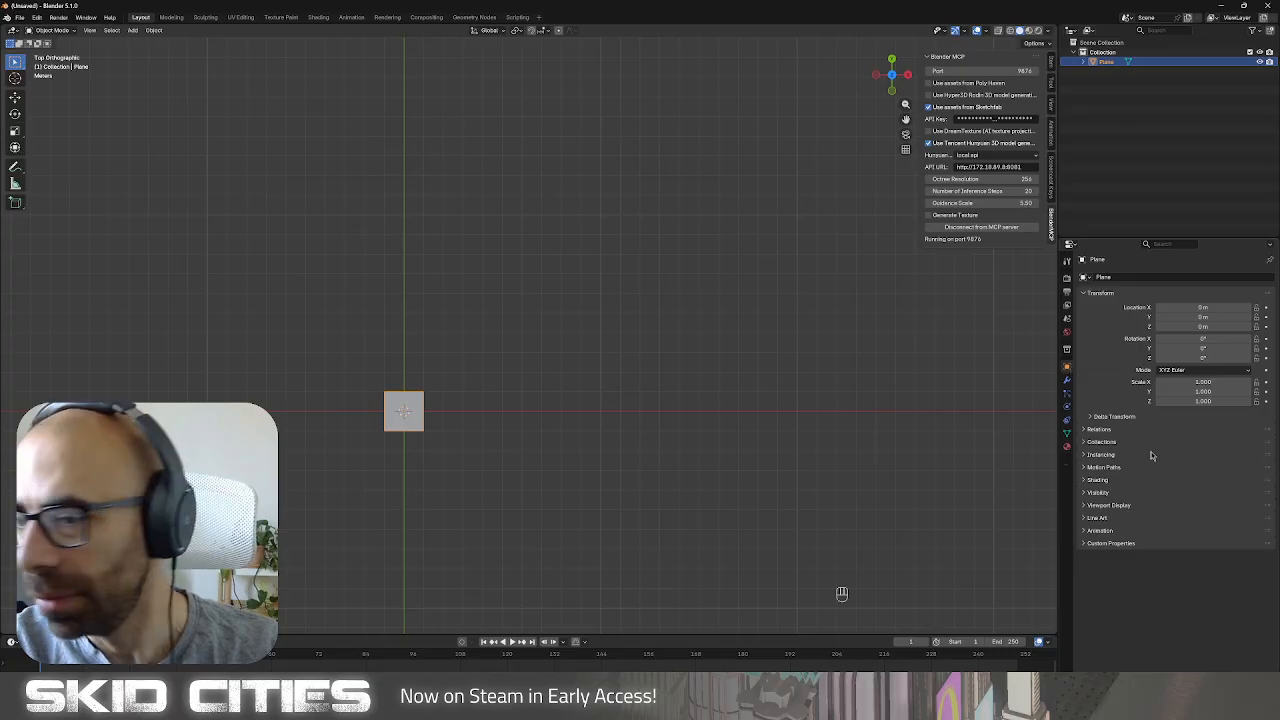
click(1206, 381)
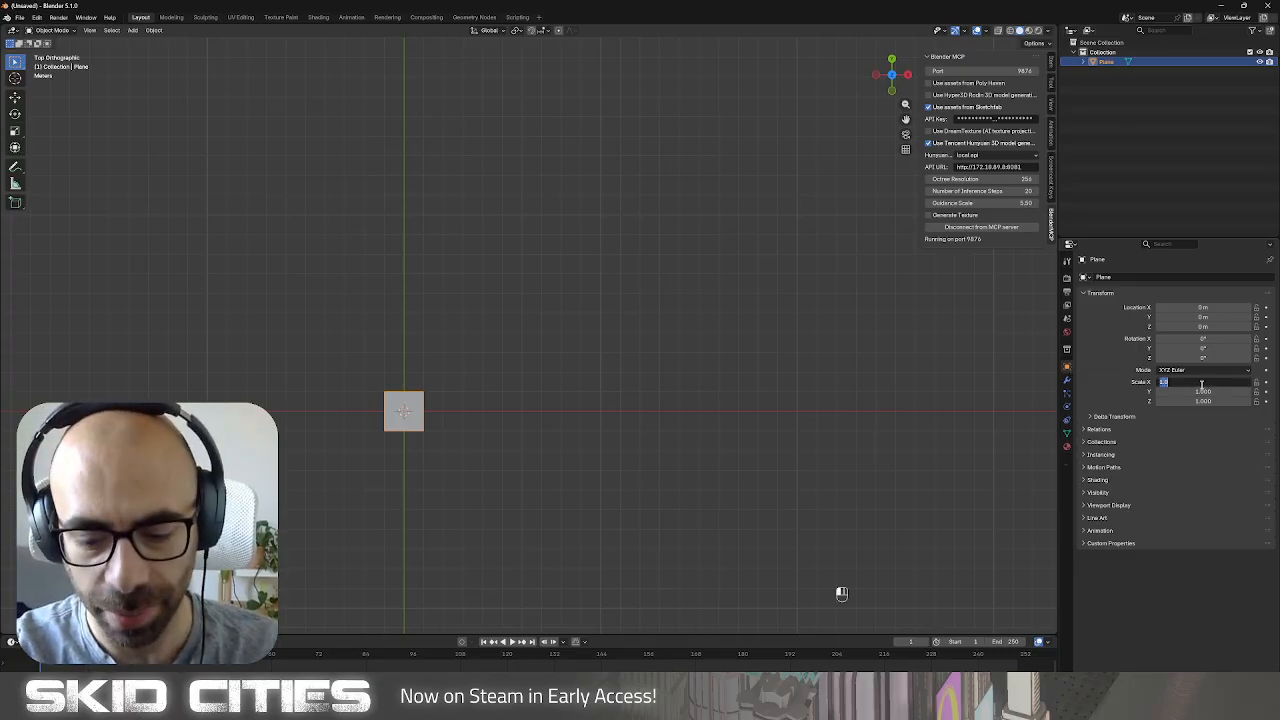
text(0.5)
key(Return)
click(1216, 390)
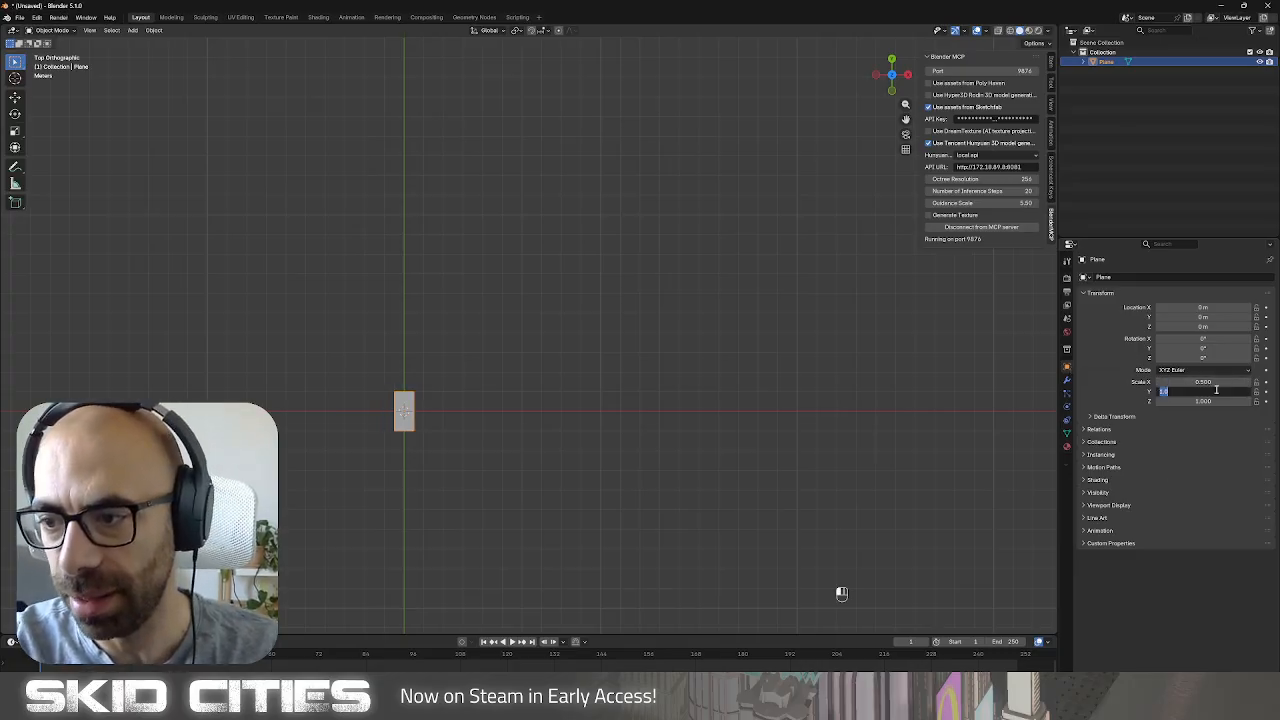
text(0.5)
key(Return)
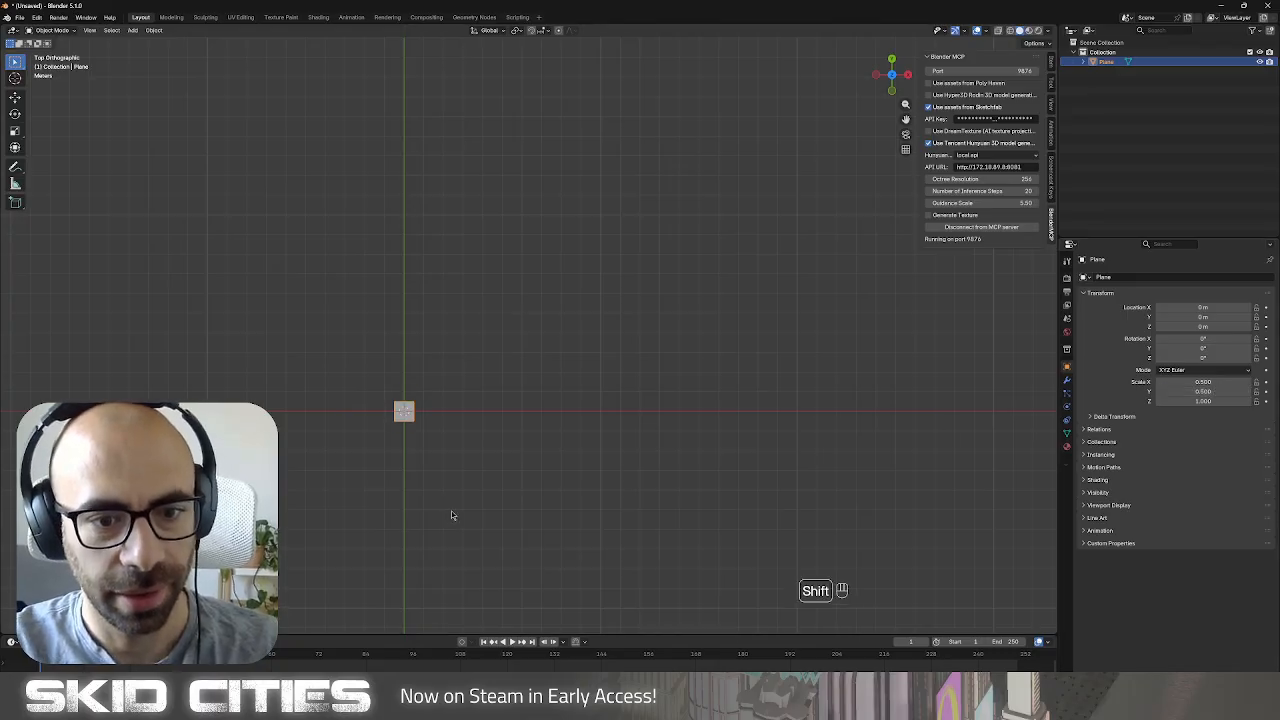
Add a second plane mesh at the origin, on top of the existing scaled plane.
ctrl+middle_drag(451, 517, 723, 460)
mouse_move(665, 398)
ctrl+middle_down()
mouse_move(689, 383)
mouse_move(566, 363)
mouse_move(757, 434)
mouse_move(683, 403)
ctrl+middle_up()
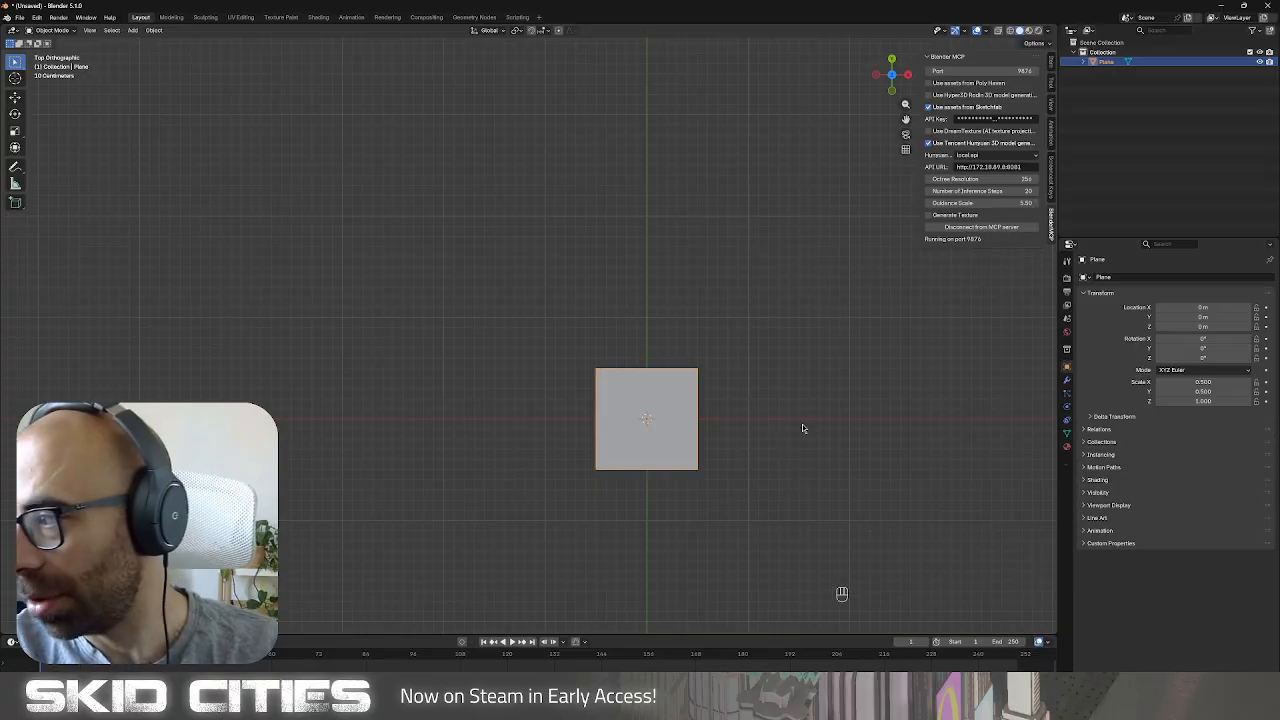
scroll(714, 466, up, 2)
shift+middle_drag(714, 466, 552, 369)
scroll(552, 369, up, 2)
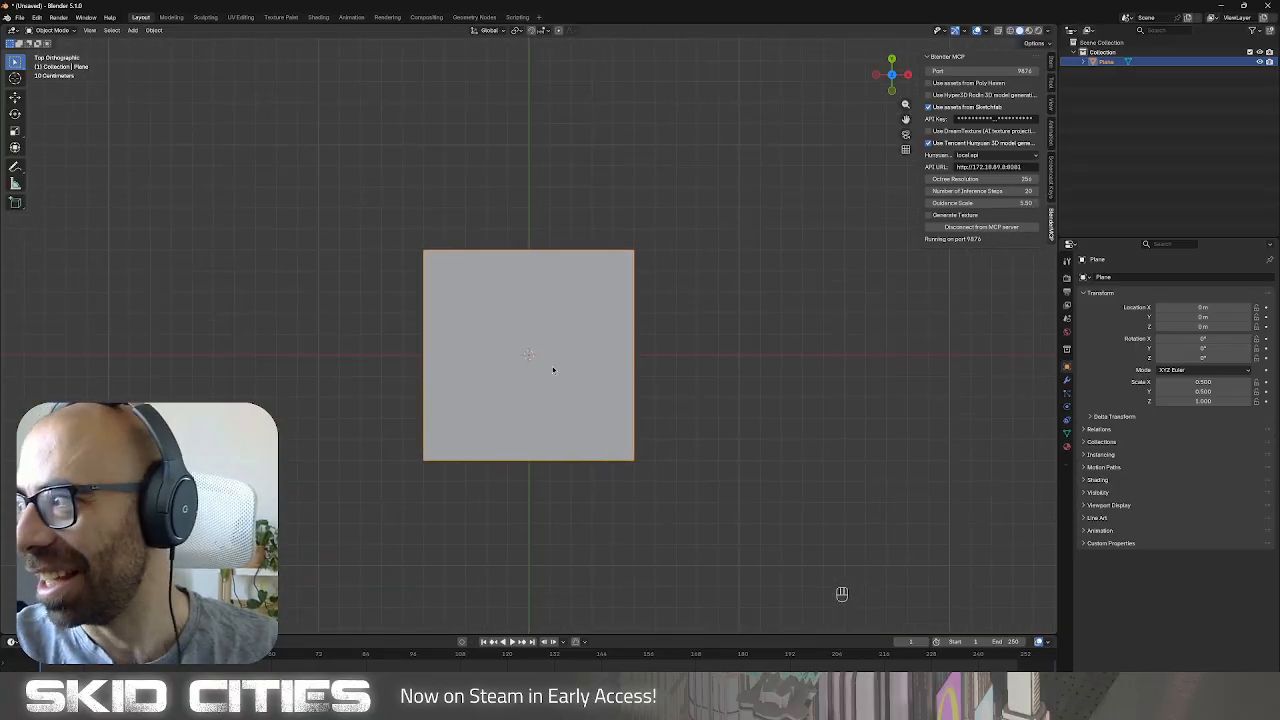
key(shift+a)
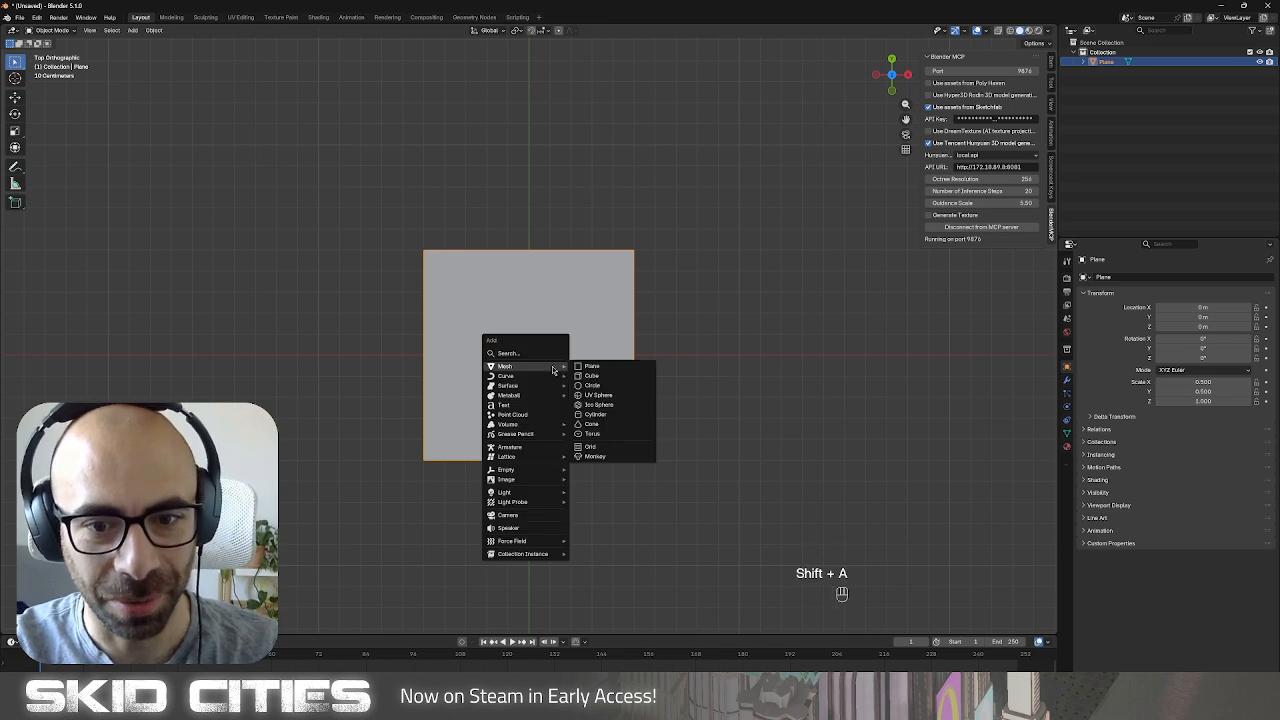
key(Escape)
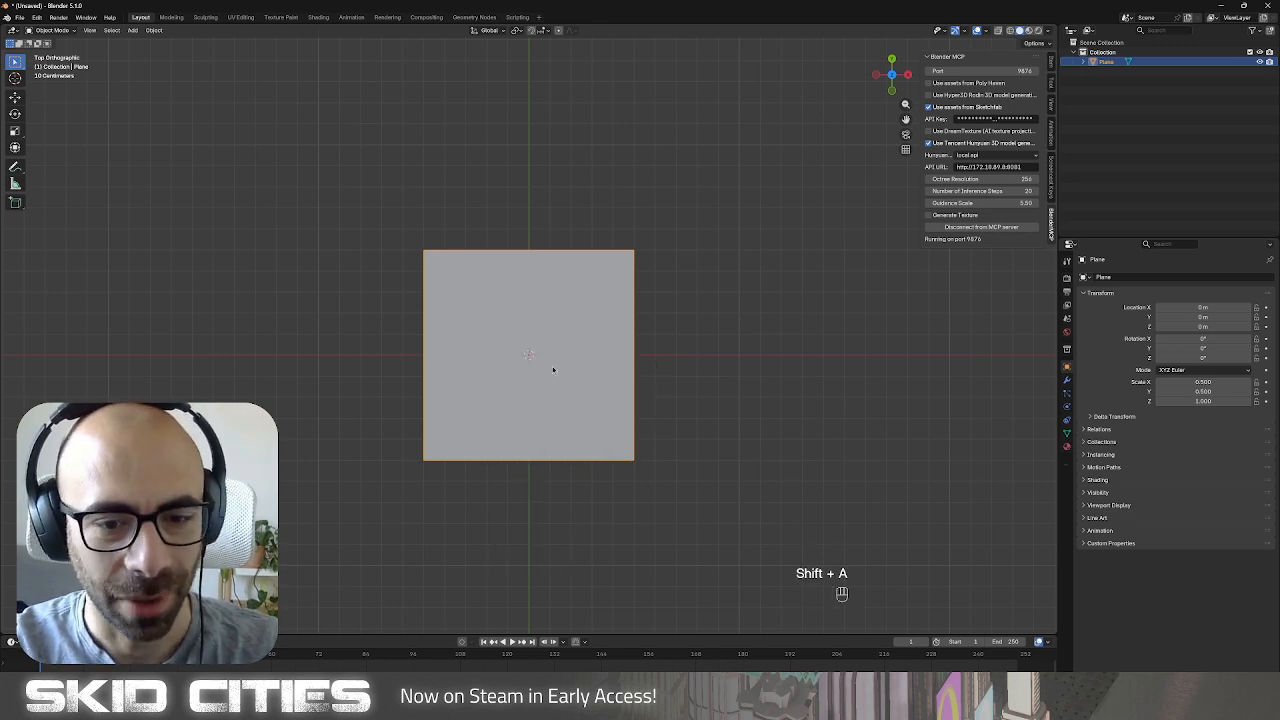
key(shift+a)
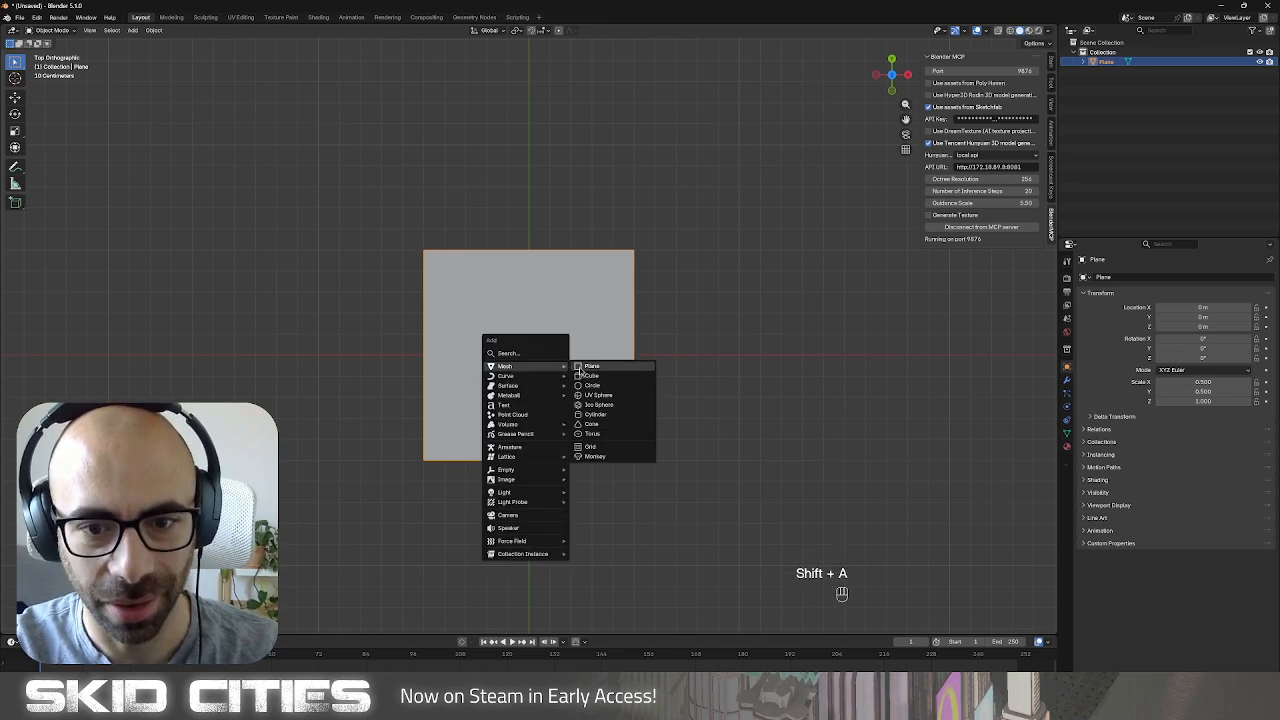
click(580, 367)
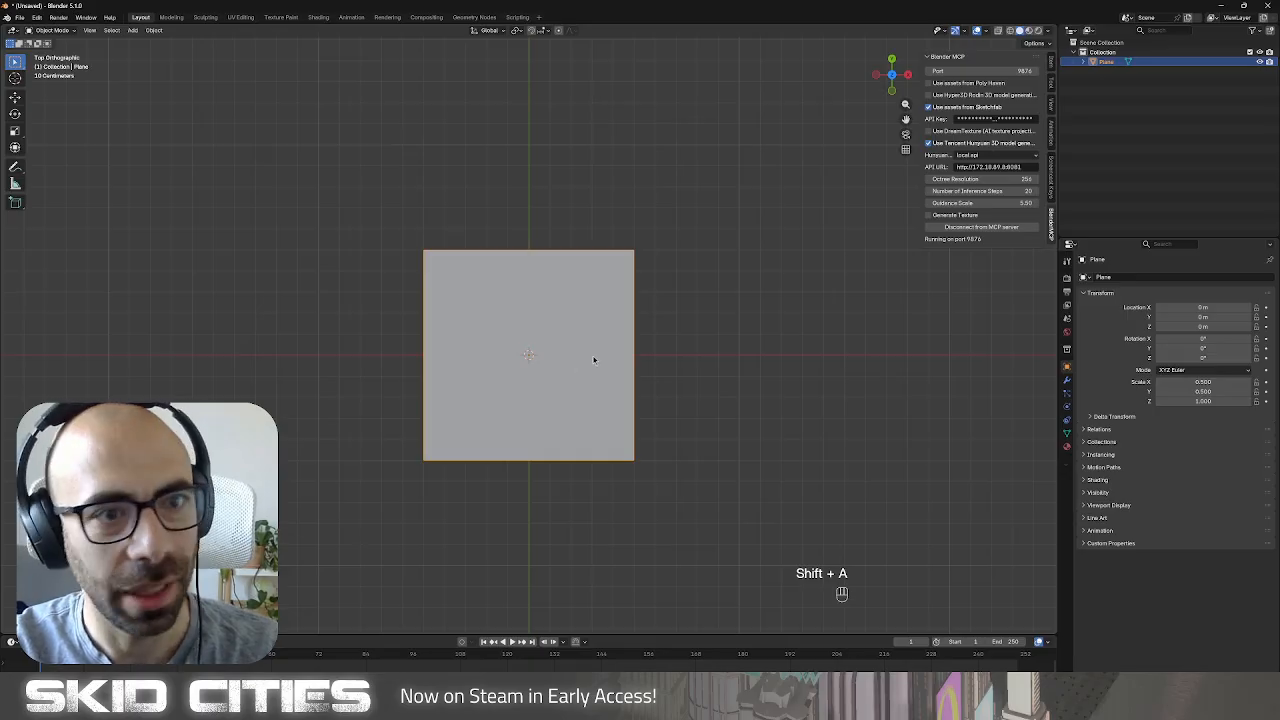
key(shift+a)
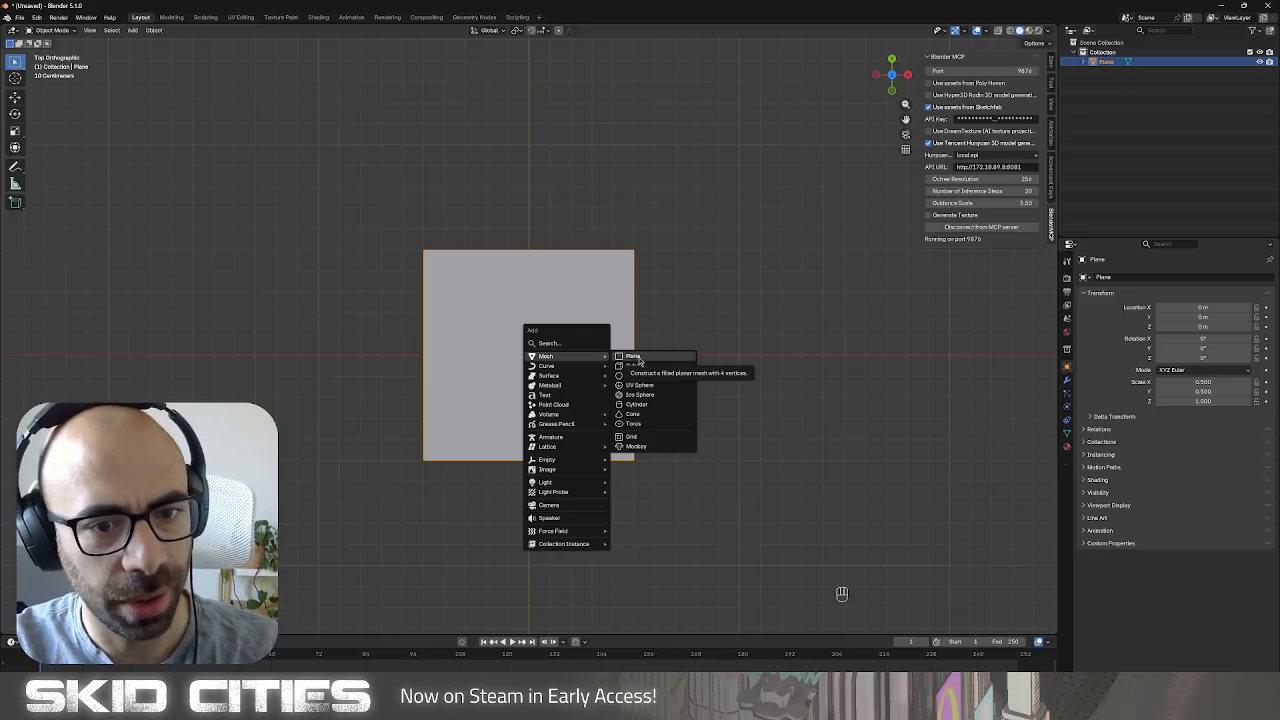
click(634, 357)
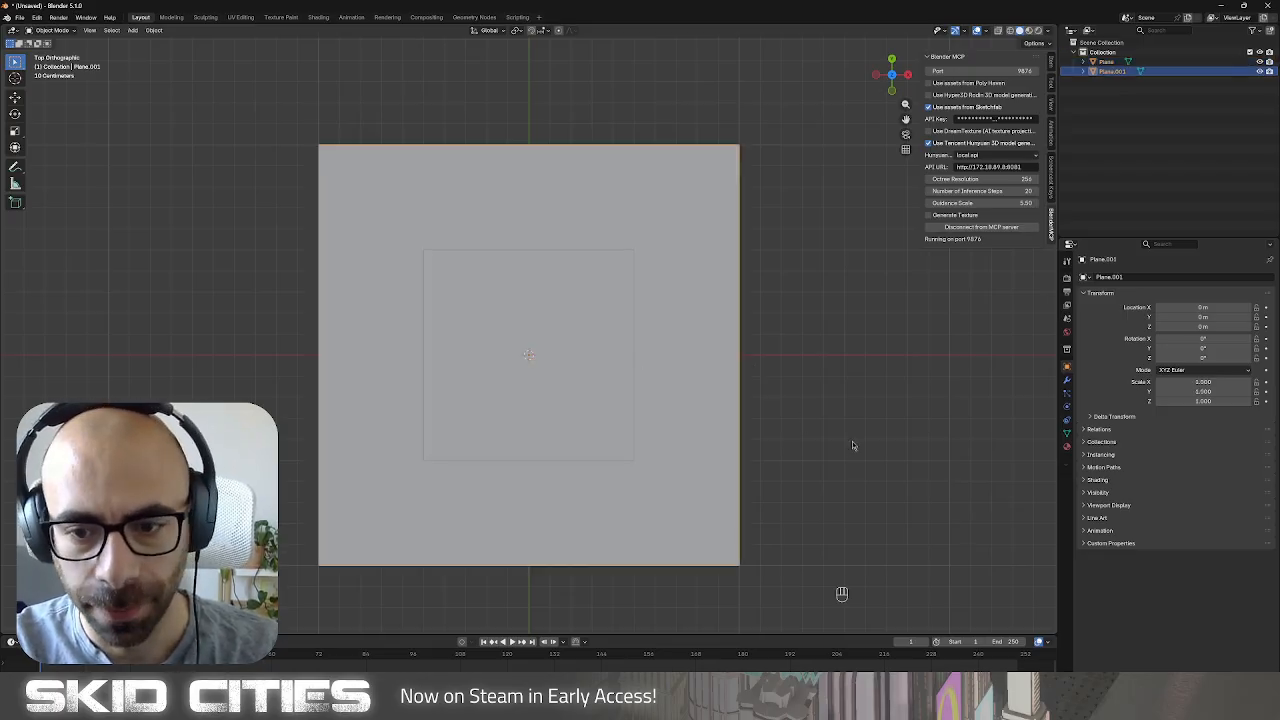
Subdivide the new plane into four faces and delete the vertices along its negative X side, keeping only the positive X half.
key(Tab)
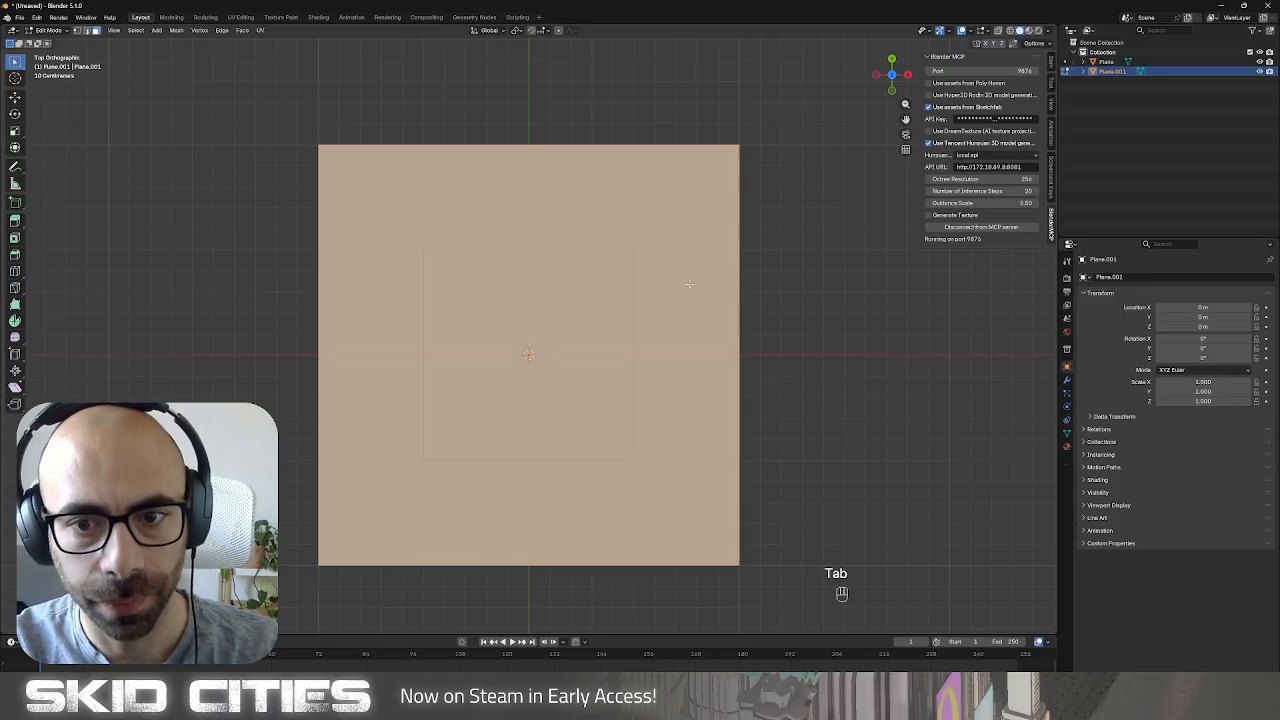
click(332, 148)
click(79, 30)
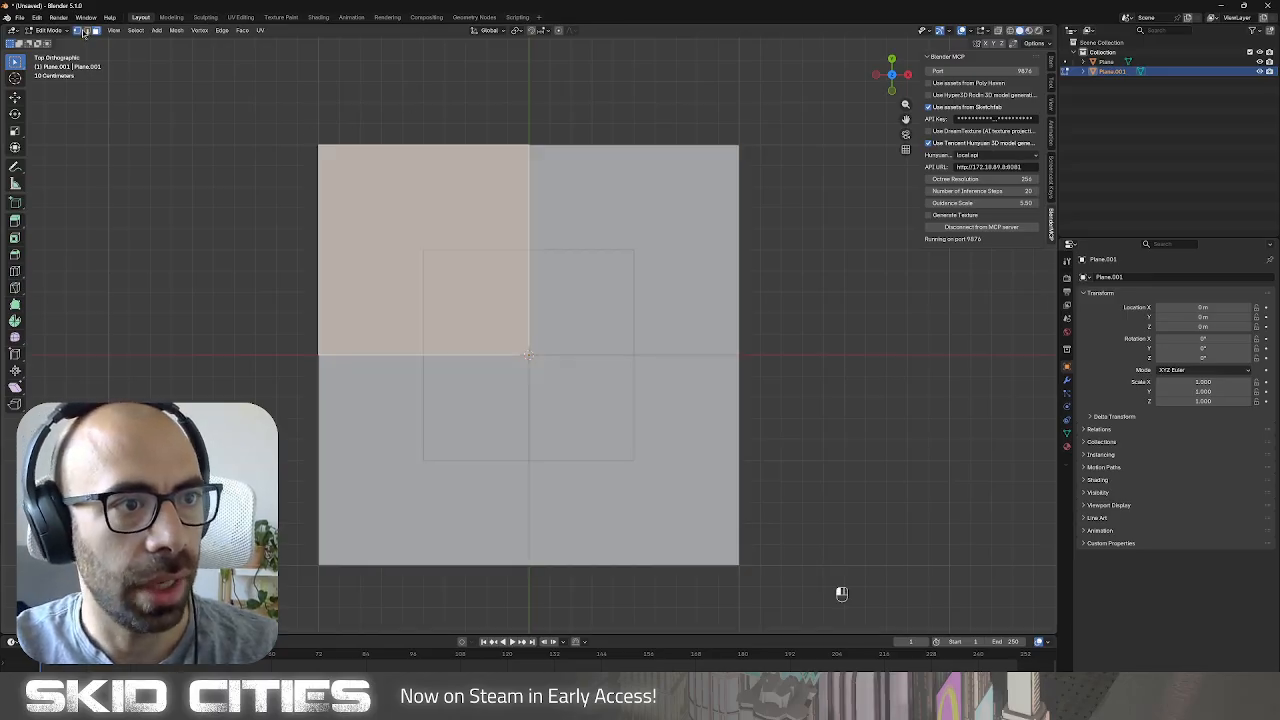
click(318, 150)
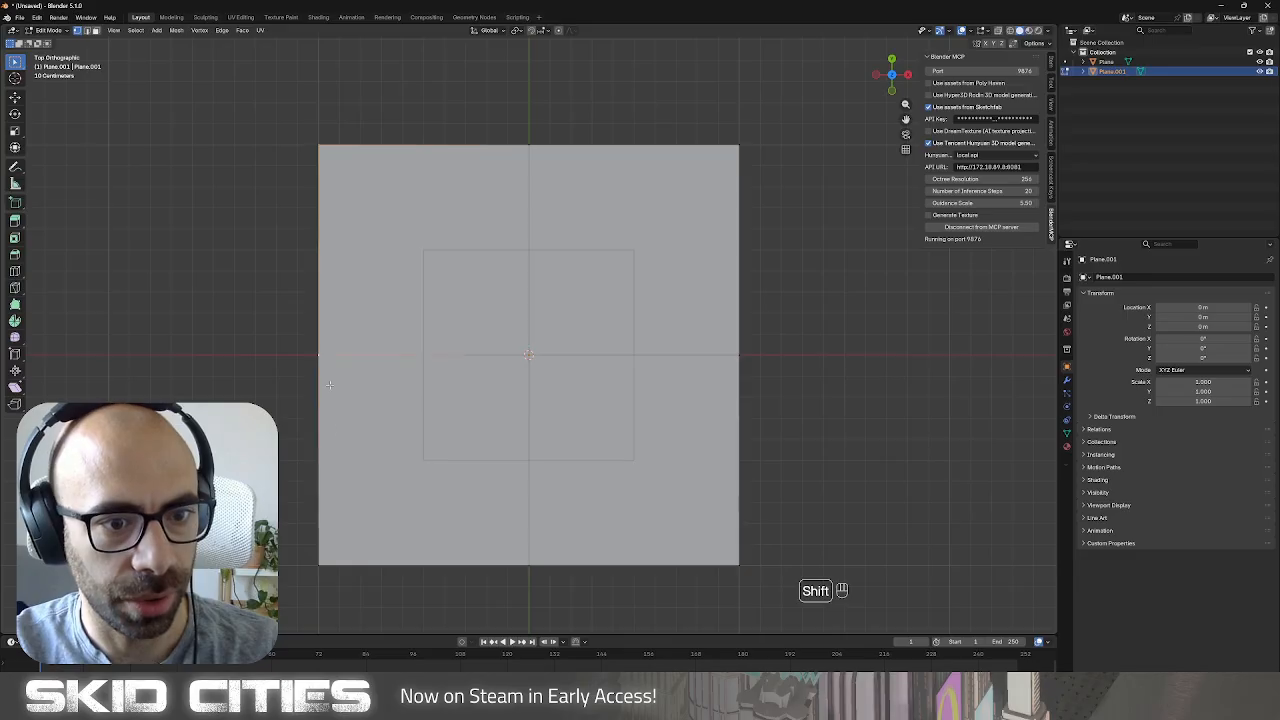
shift+click(325, 548)
key(x)
click(405, 524)
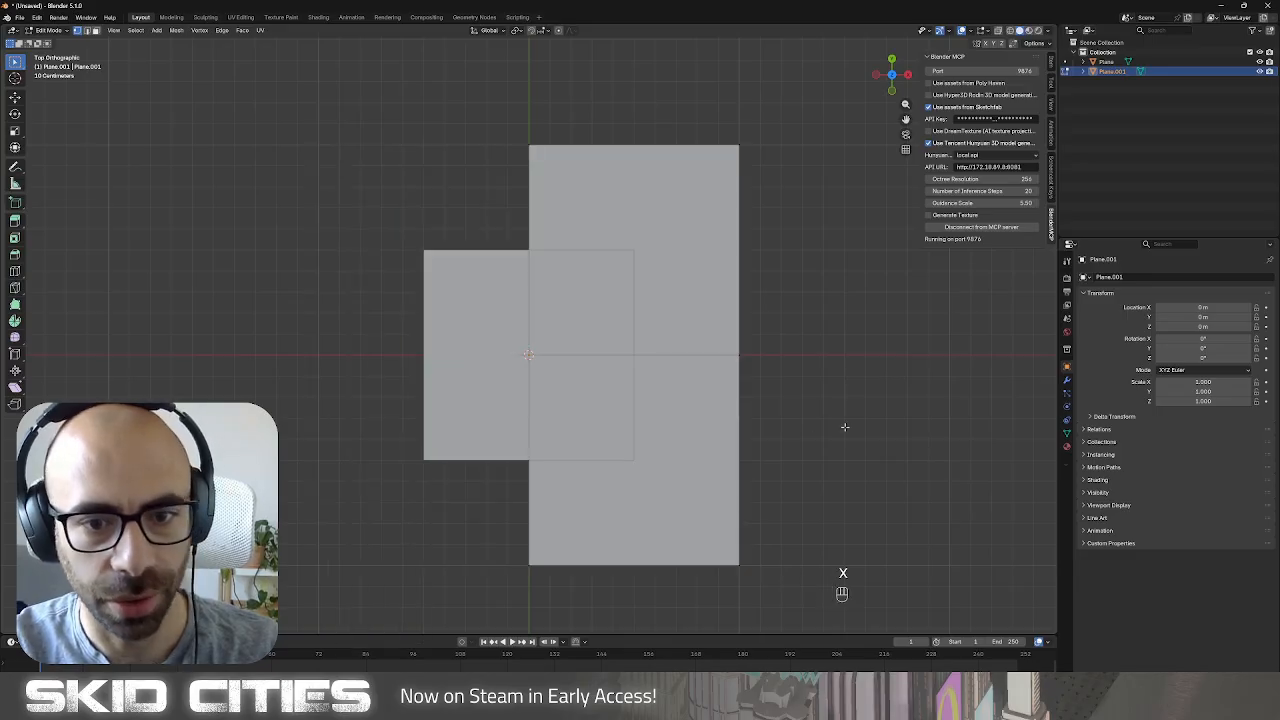
Move the half plane's upper edge inward about 0.72 m along the Y axis.
key(Tab)
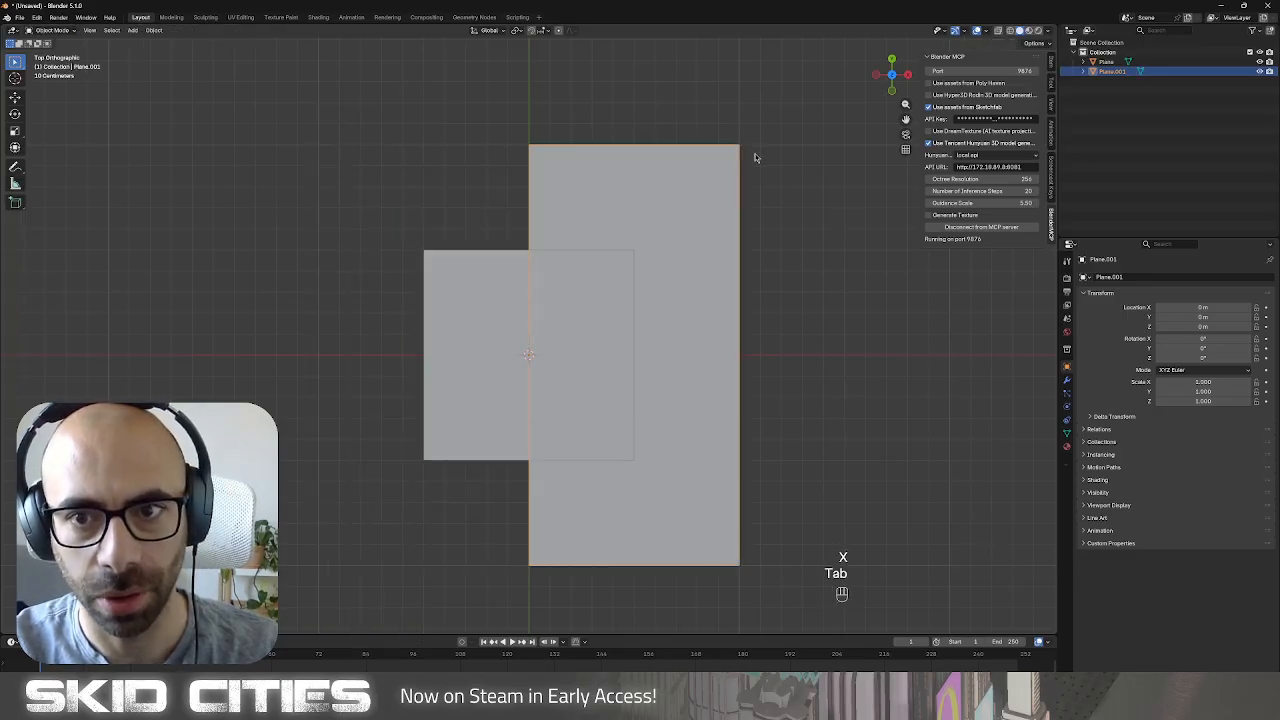
key(Tab)
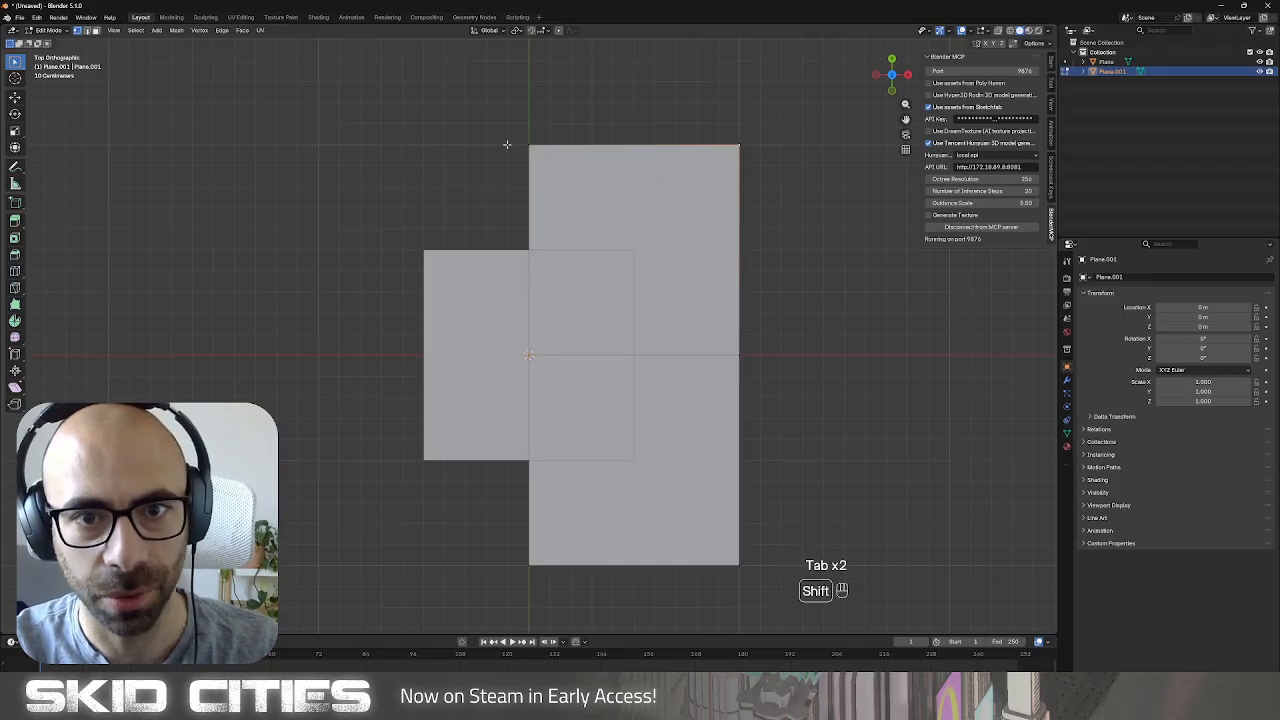
shift+click(523, 145)
key(g)
middle_drag(657, 198, 657, 216)
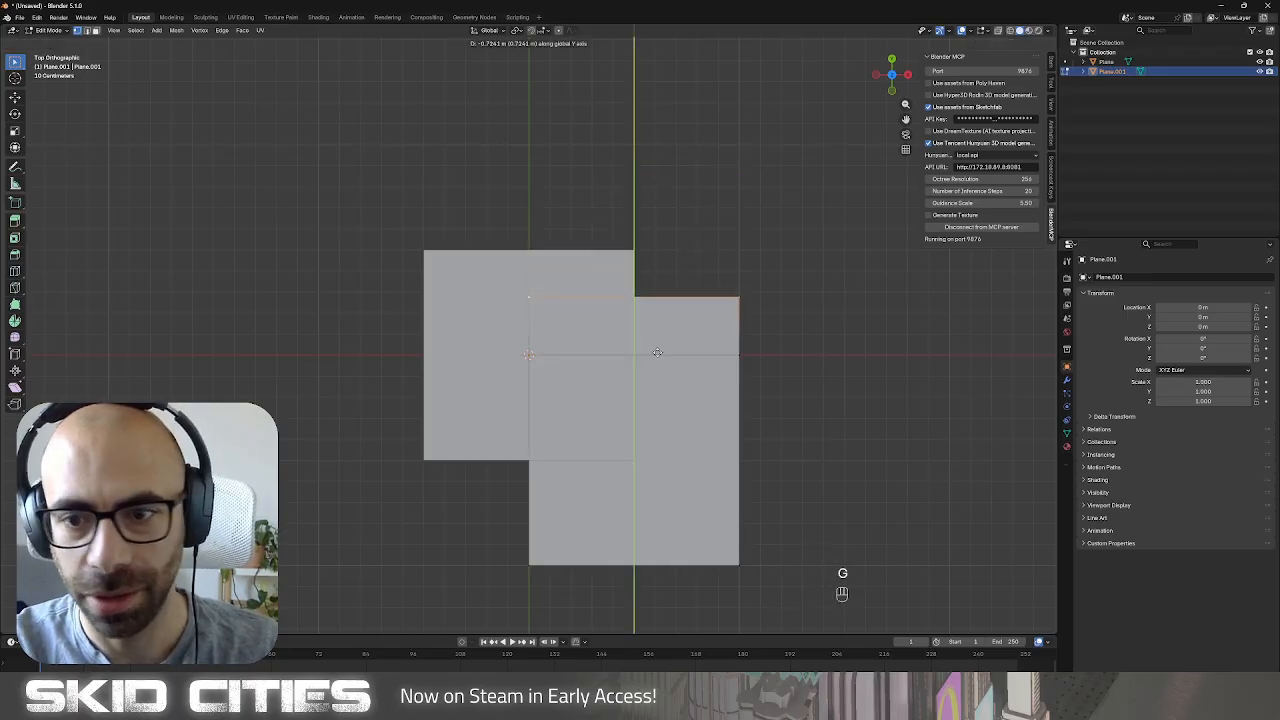
click(657, 352)
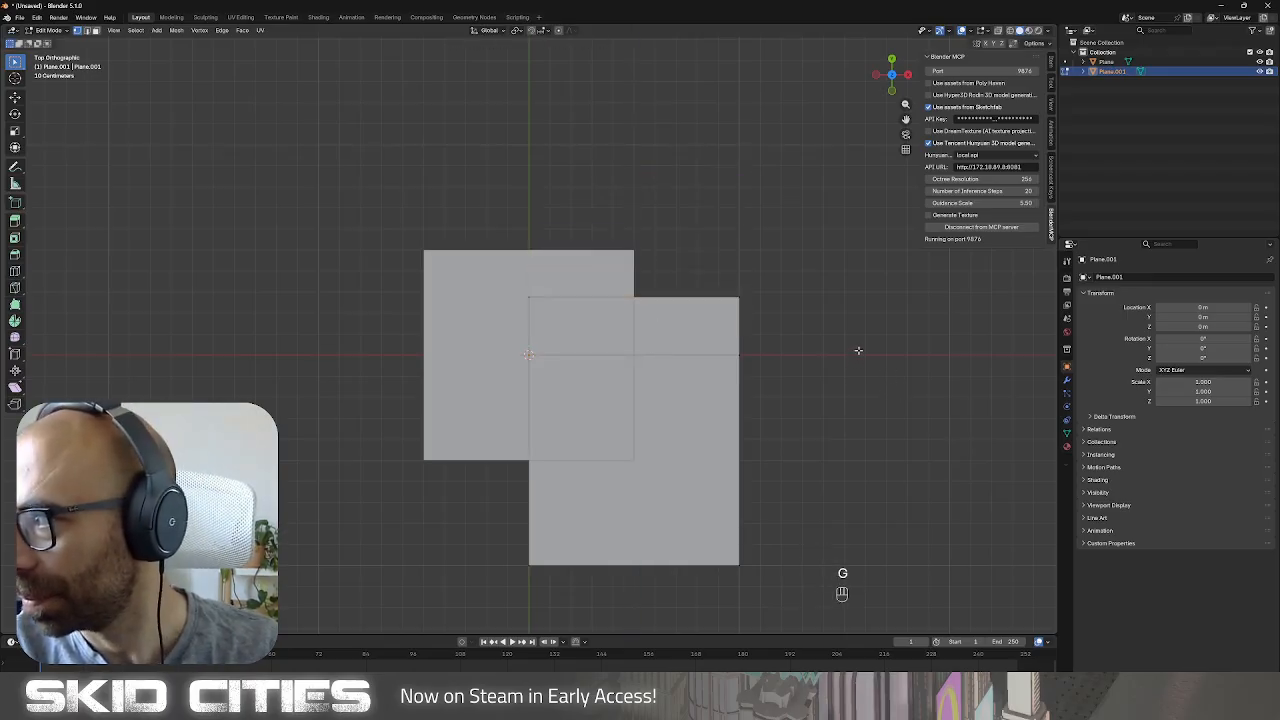
Move the half plane's outer right edge inward along X until it lies within the base plane.
click(755, 307)
shift+click(746, 351)
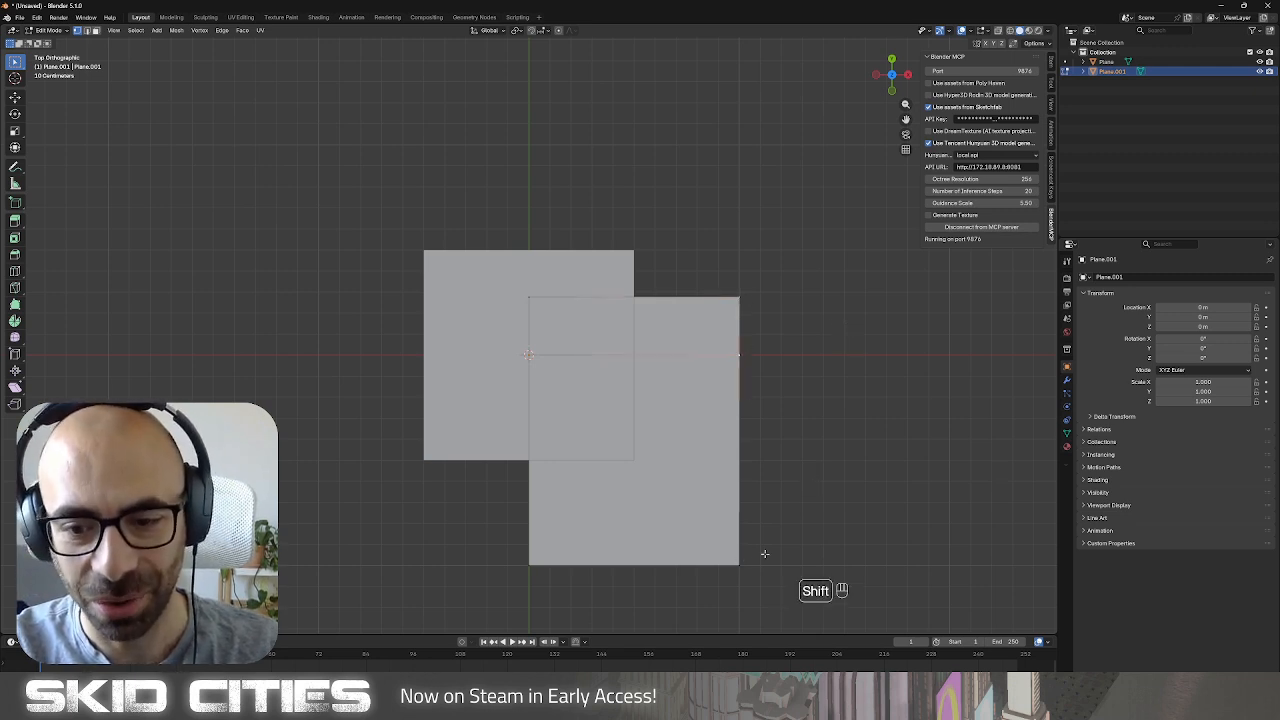
shift+click(743, 563)
key(g)
middle_drag(836, 459, 698, 455)
click(698, 455)
Move the half plane's lower edge up about 0.74 m along Y so the footprint fits inside the base plane.
click(604, 566)
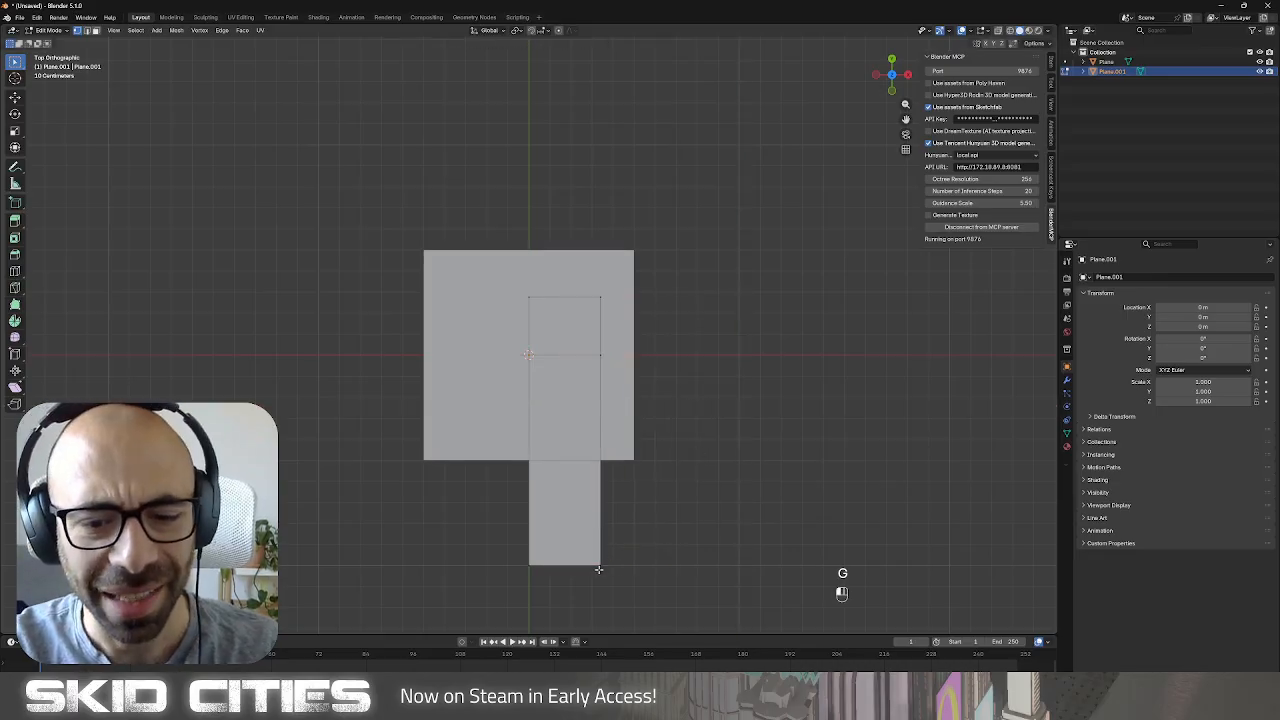
shift+click(532, 566)
key(g)
middle_drag(701, 530, 702, 453)
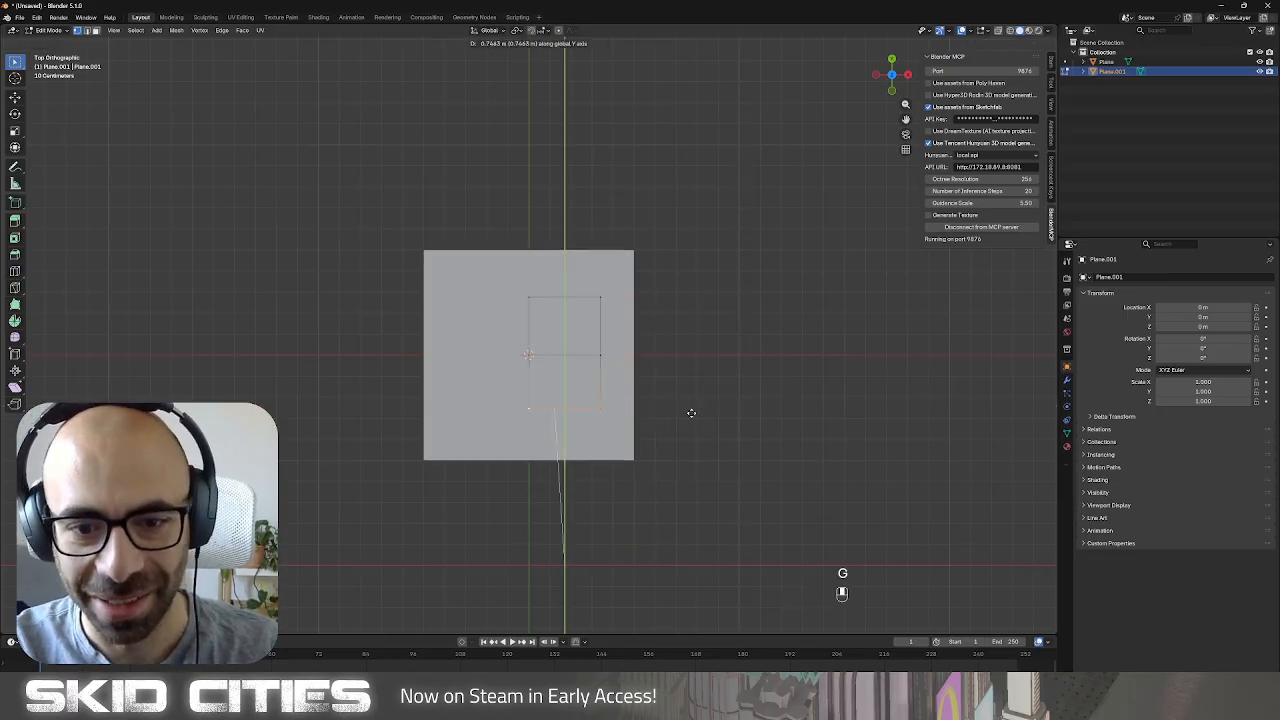
click(691, 414)
Leave mesh editing and add a Mirror modifier on the X axis to the half plane.
key(Tab)
click(1067, 381)
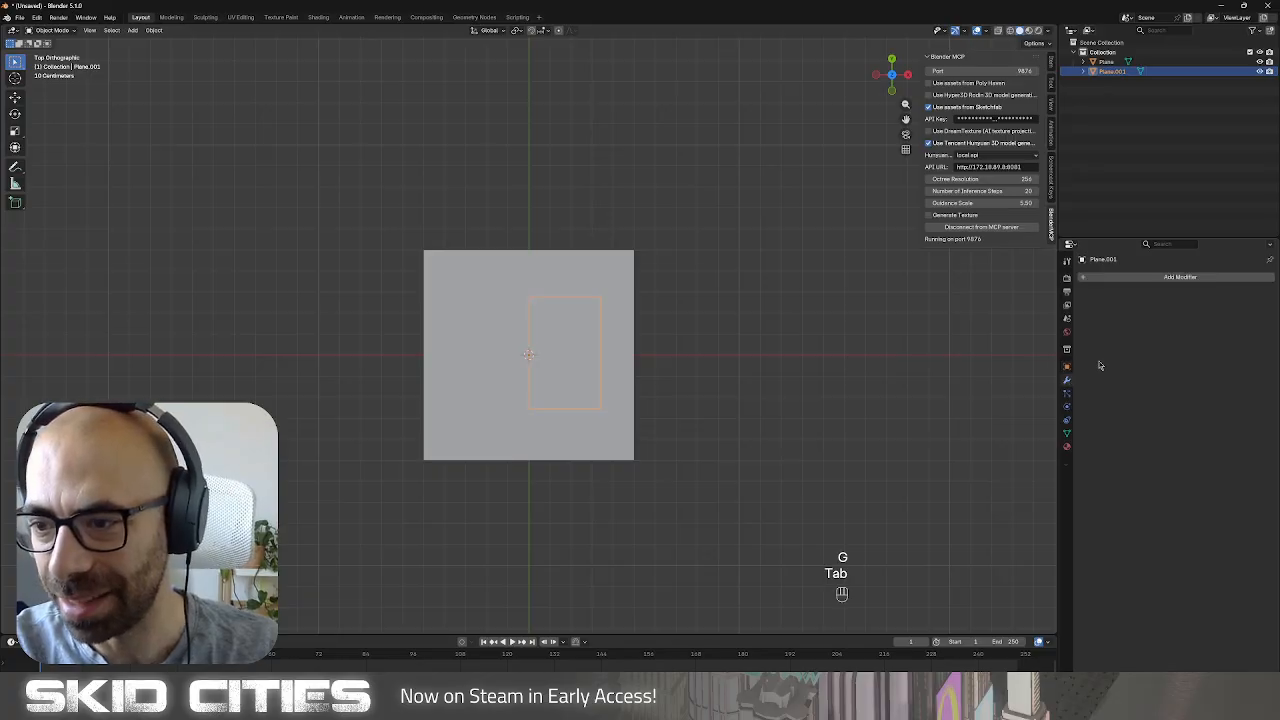
click(1158, 279)
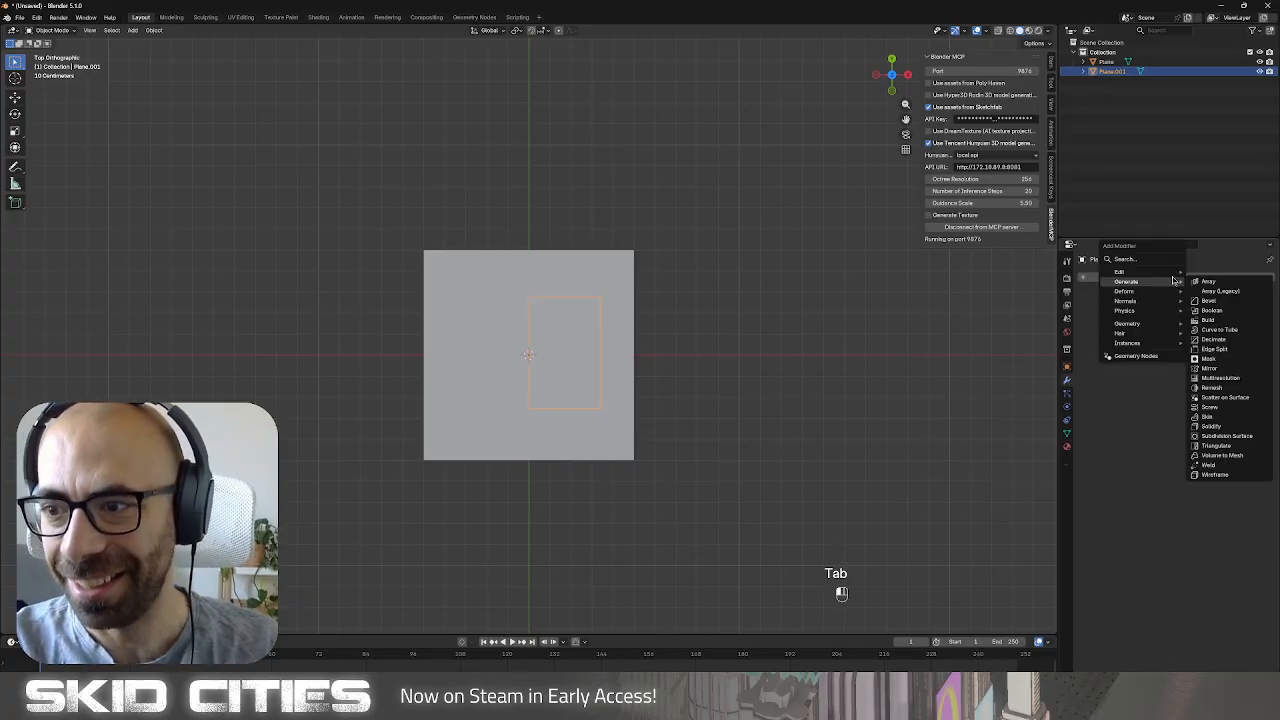
click(1215, 369)
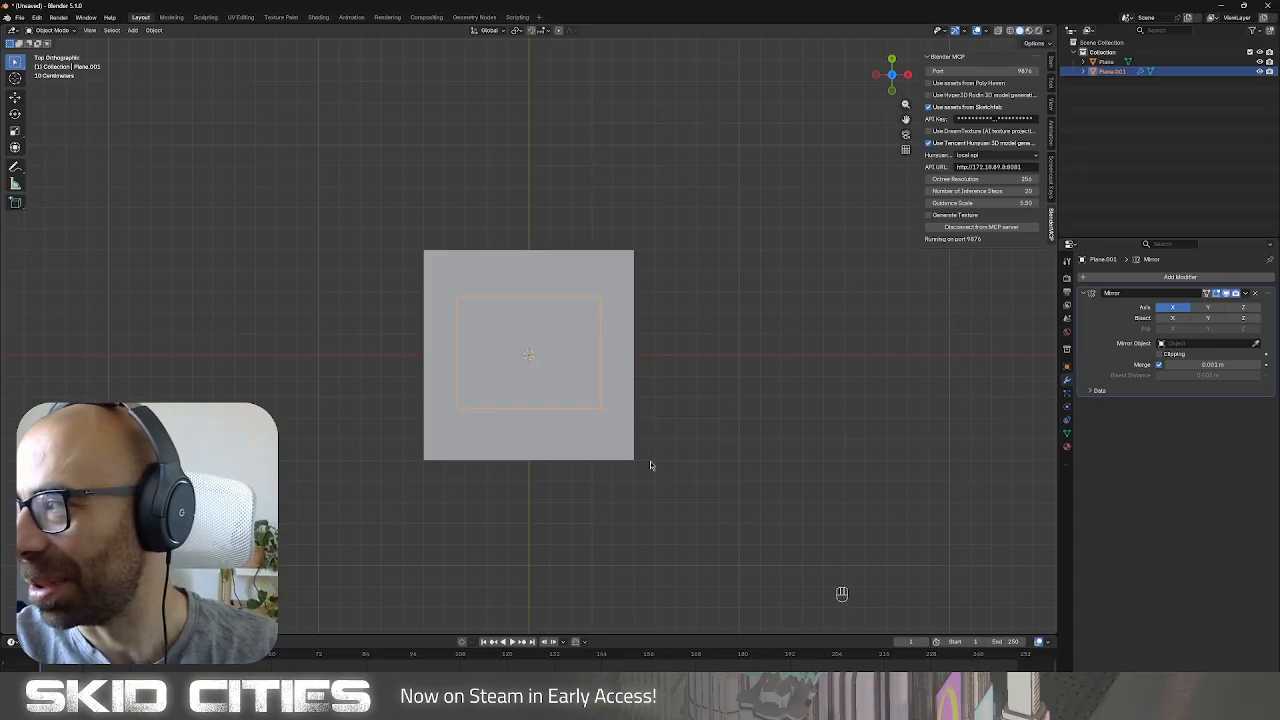
Add a lengthwise loop cut to the half plane and slide it close to the mirror centreline.
scroll(595, 443, up, 3)
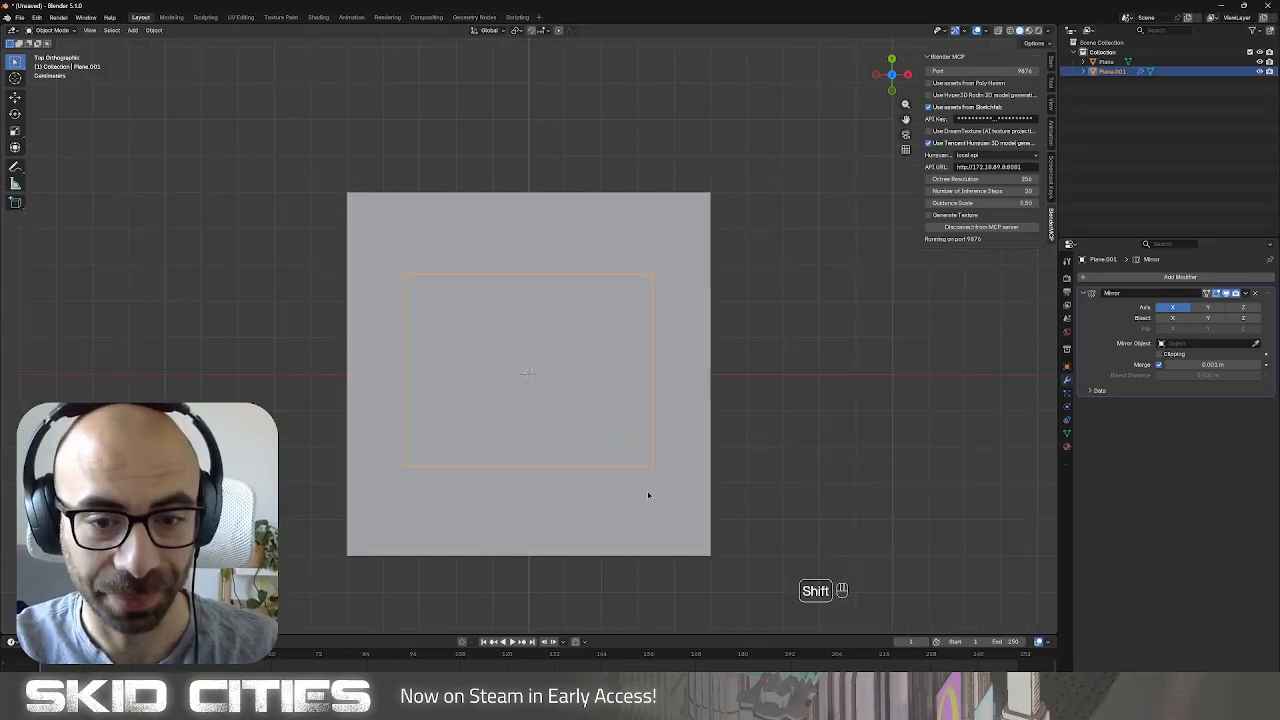
shift+middle_drag(654, 491, 709, 454)
key(Tab)
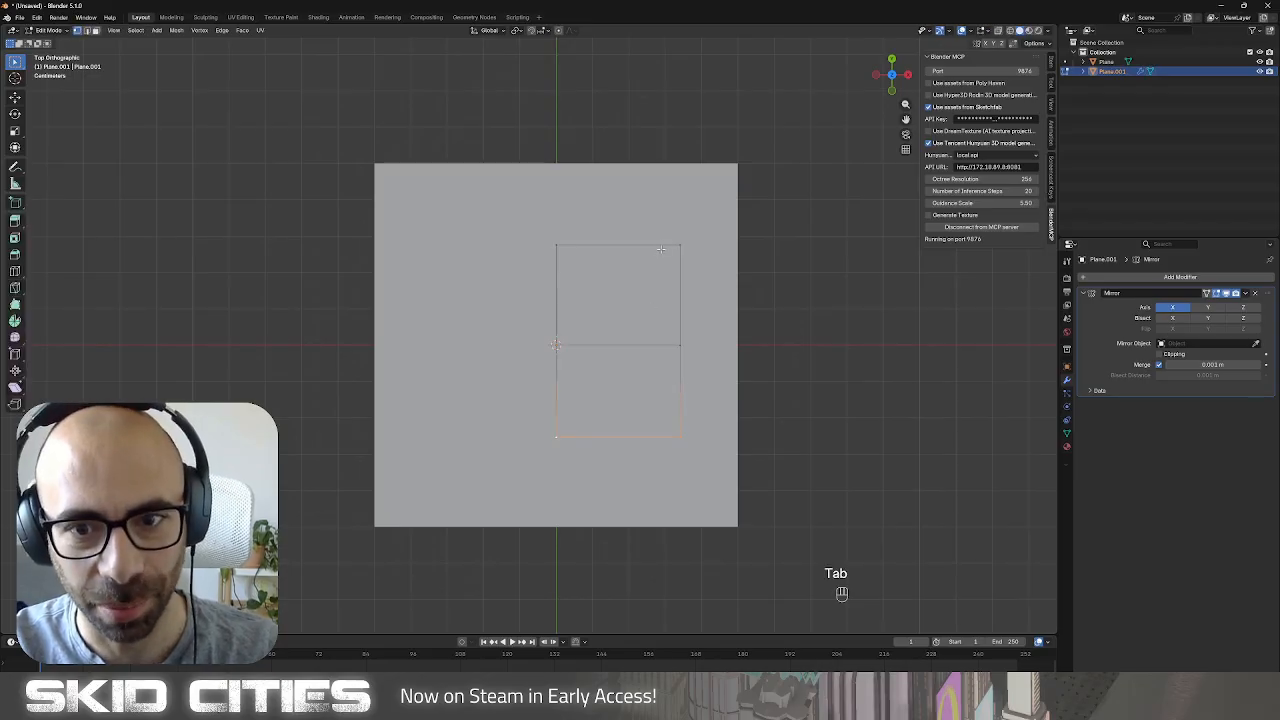
click(661, 247)
key(ctrl)
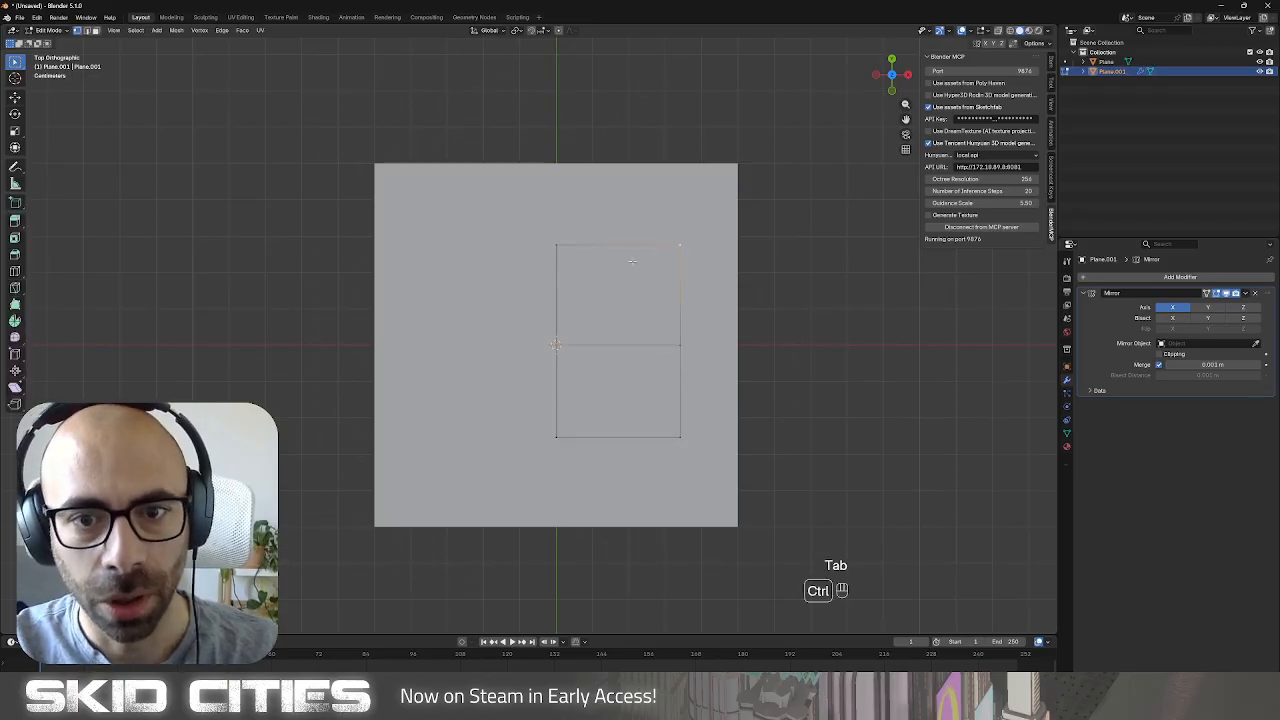
shift+click(557, 245)
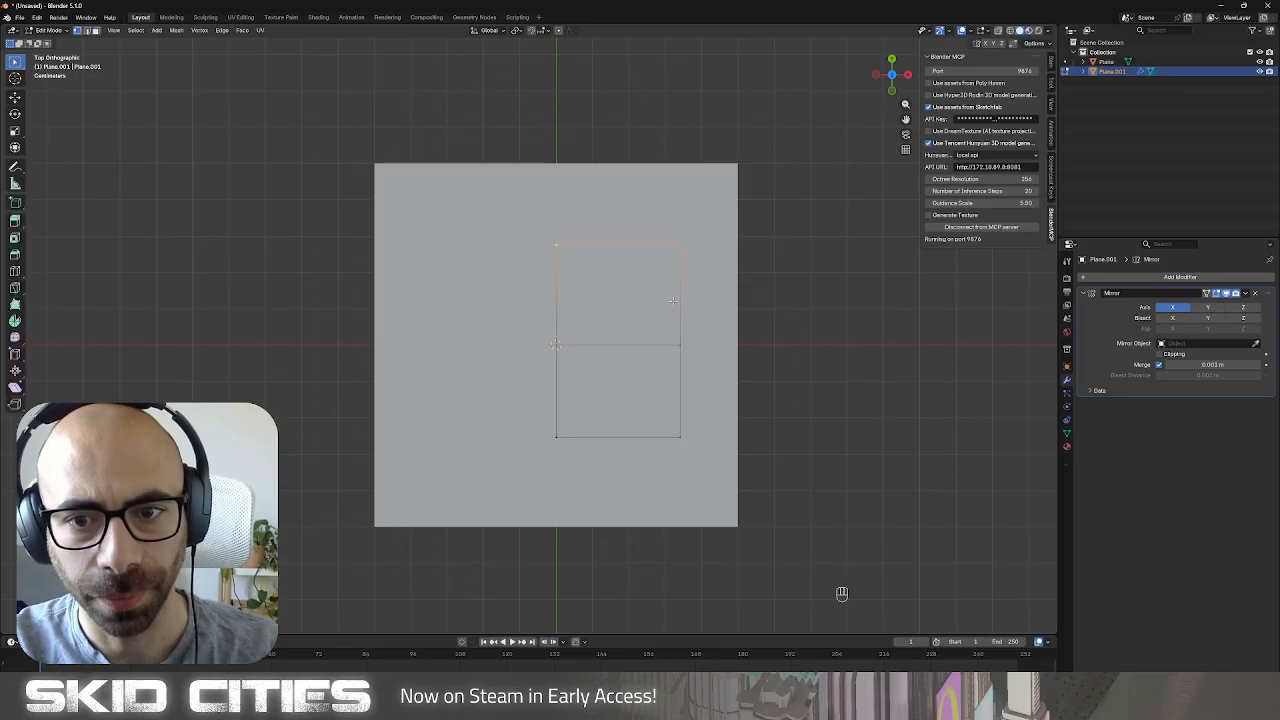
key(ctrl+r)
click(590, 250)
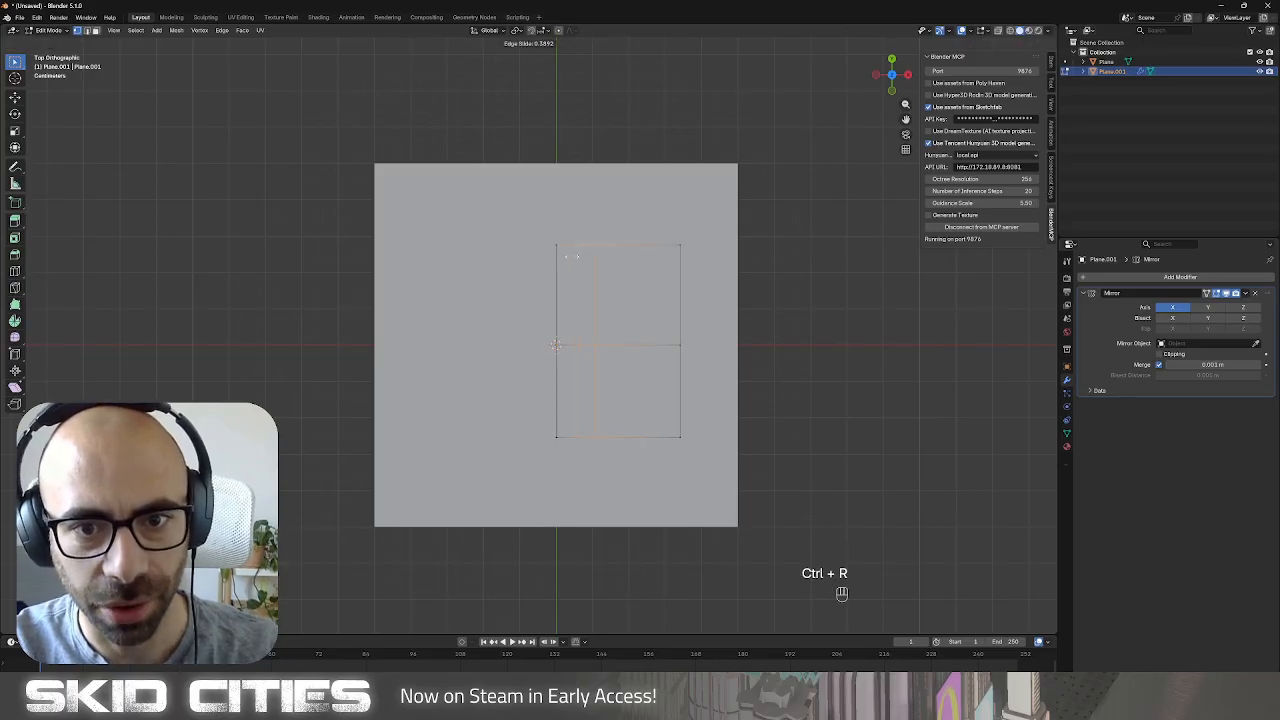
click(541, 260)
Add three more lengthwise loop cuts: two close together around the half plane's middle and one near its outer edge.
key(ctrl+r)
click(615, 252)
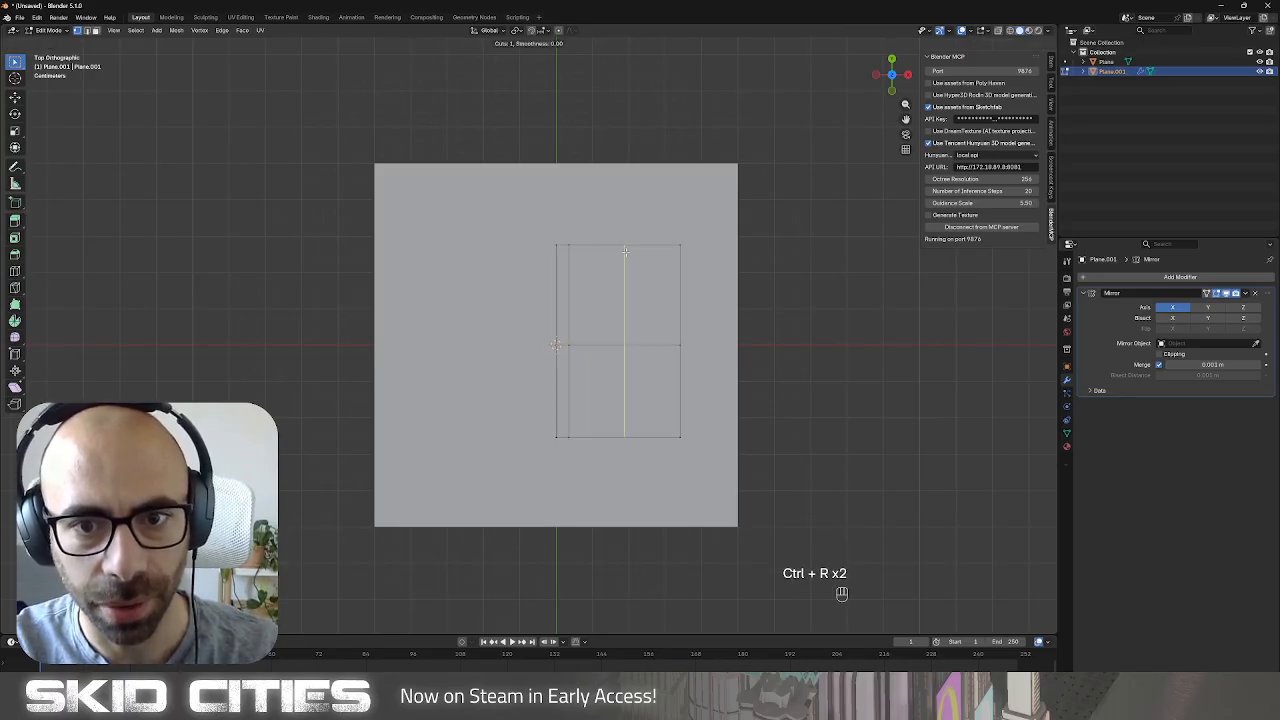
click(613, 252)
key(ctrl+r)
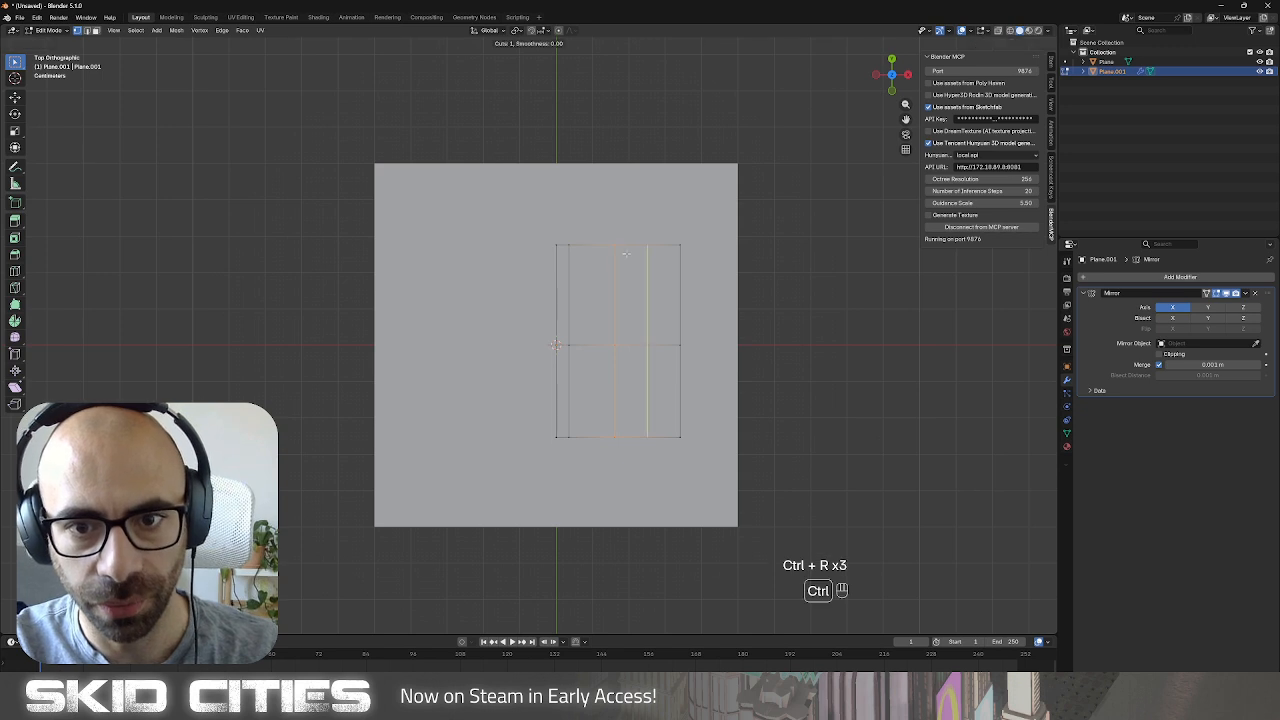
click(610, 252)
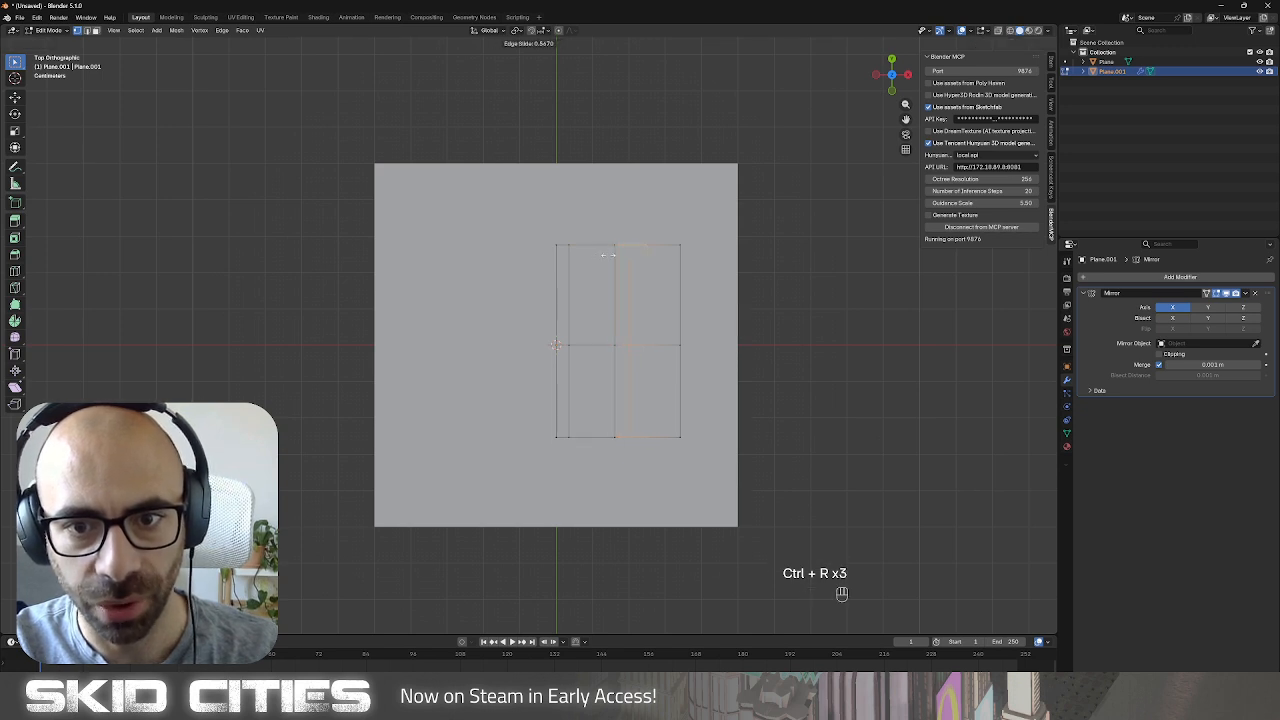
click(605, 256)
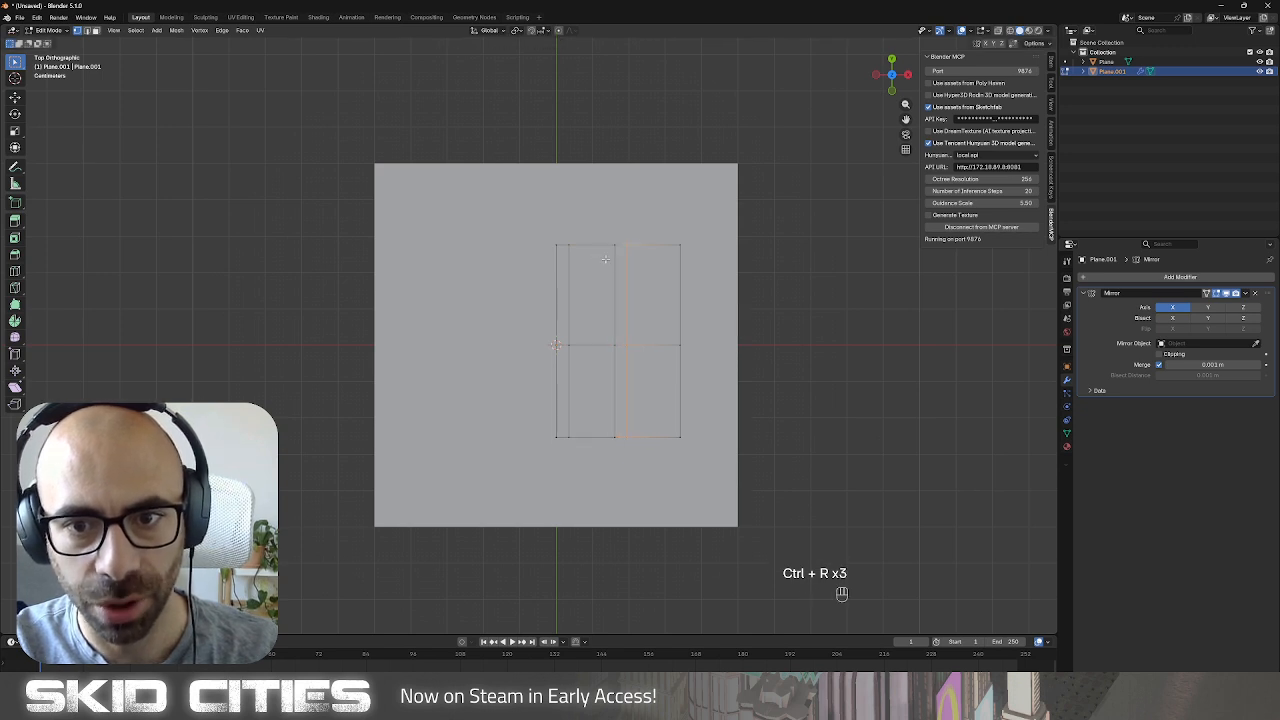
key(ctrl+r)
click(662, 252)
click(671, 255)
Add a crosswise loop cut near the half plane's upper edge and move the outer corner vertex inward to bevel the corner.
key(ctrl+r)
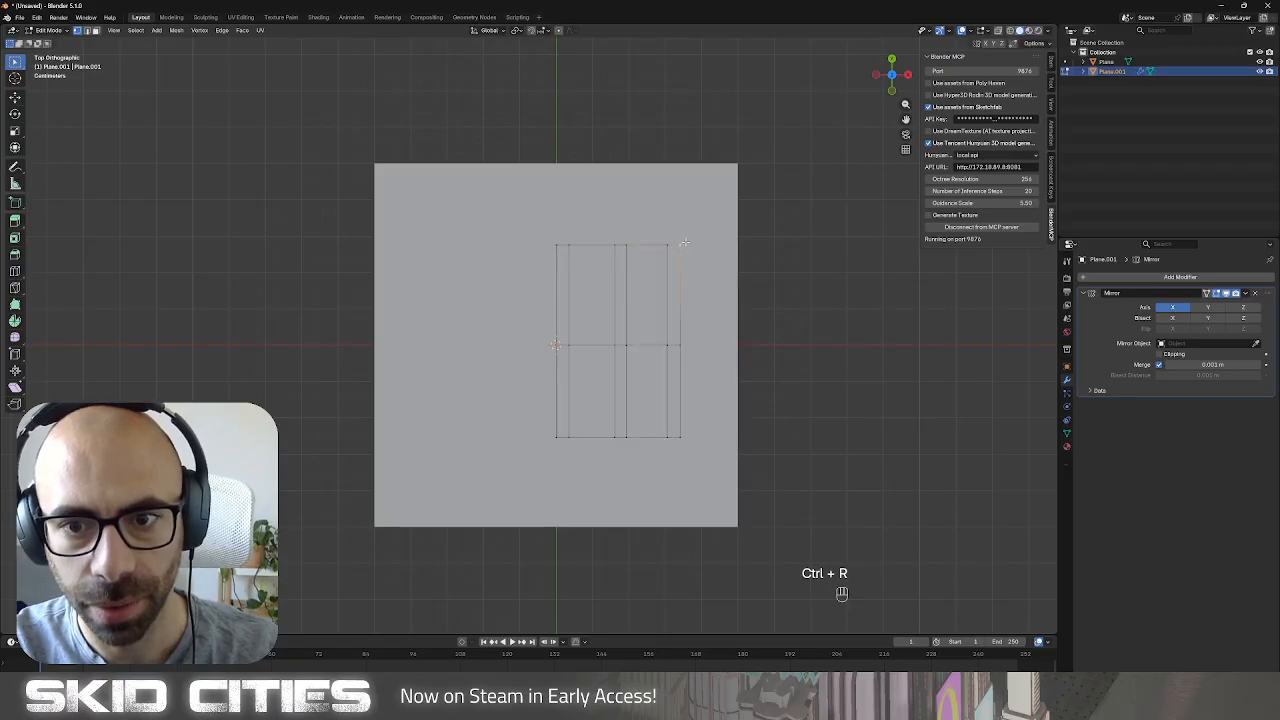
click(675, 258)
click(682, 260)
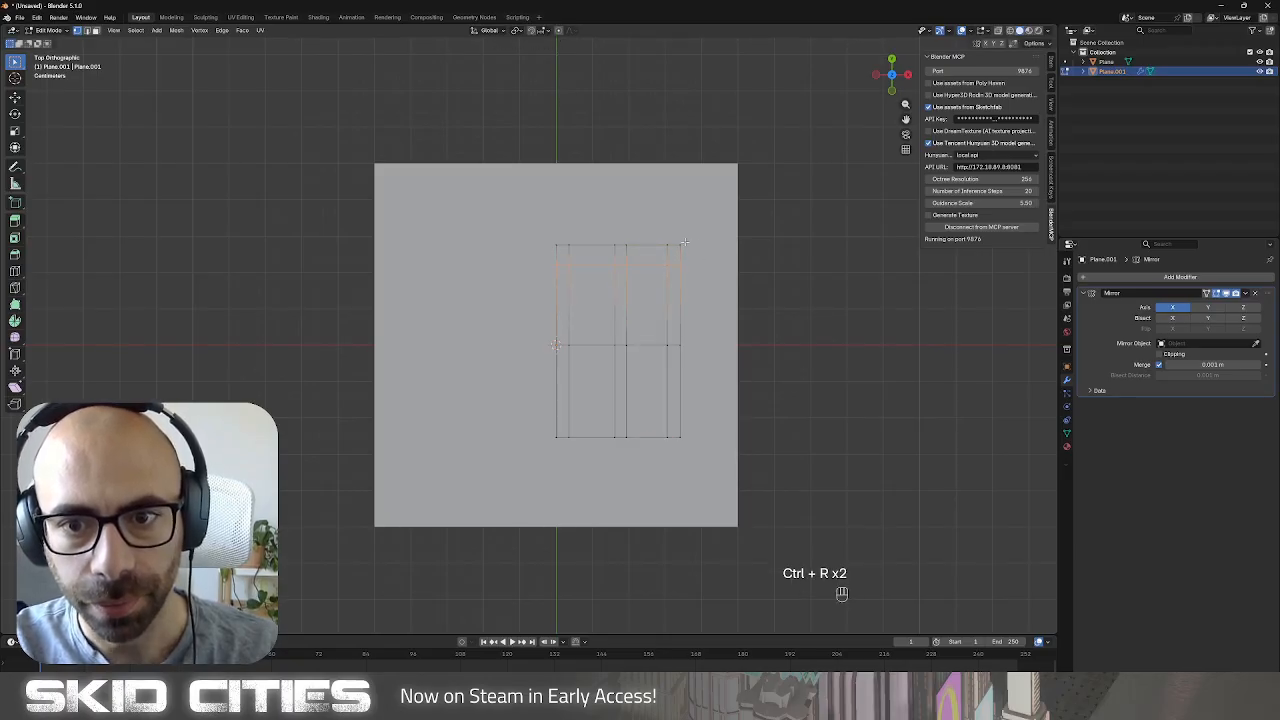
key(g)
click(681, 253)
Add a crosswise loop cut near the half plane's lower edge and pull the lower outer corner vertex diagonally outward.
key(ctrl+r)
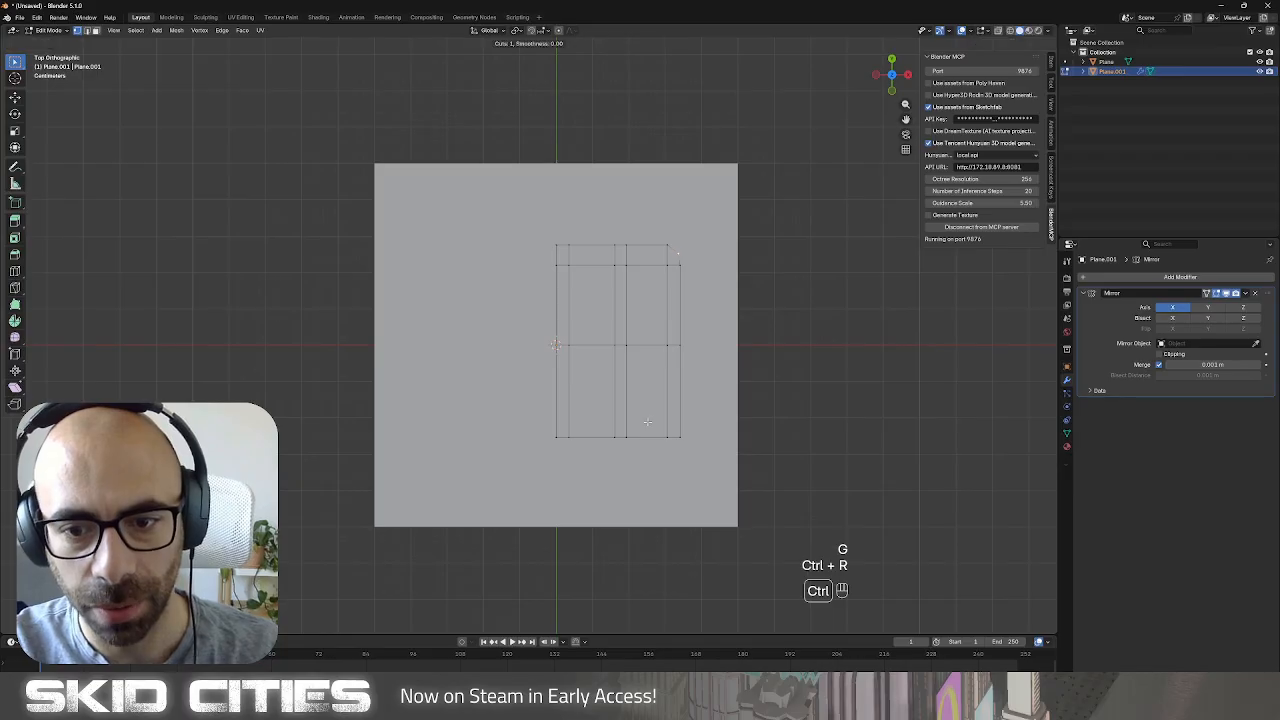
click(652, 395)
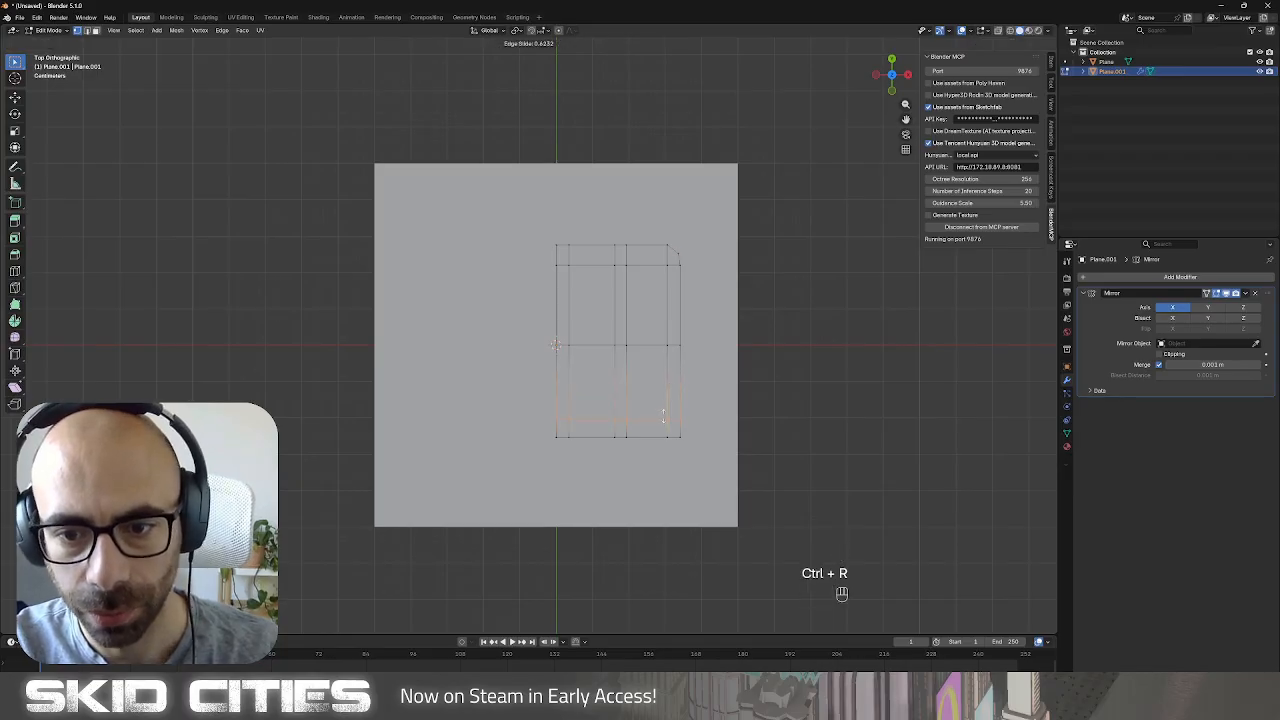
click(664, 415)
click(681, 437)
key(g)
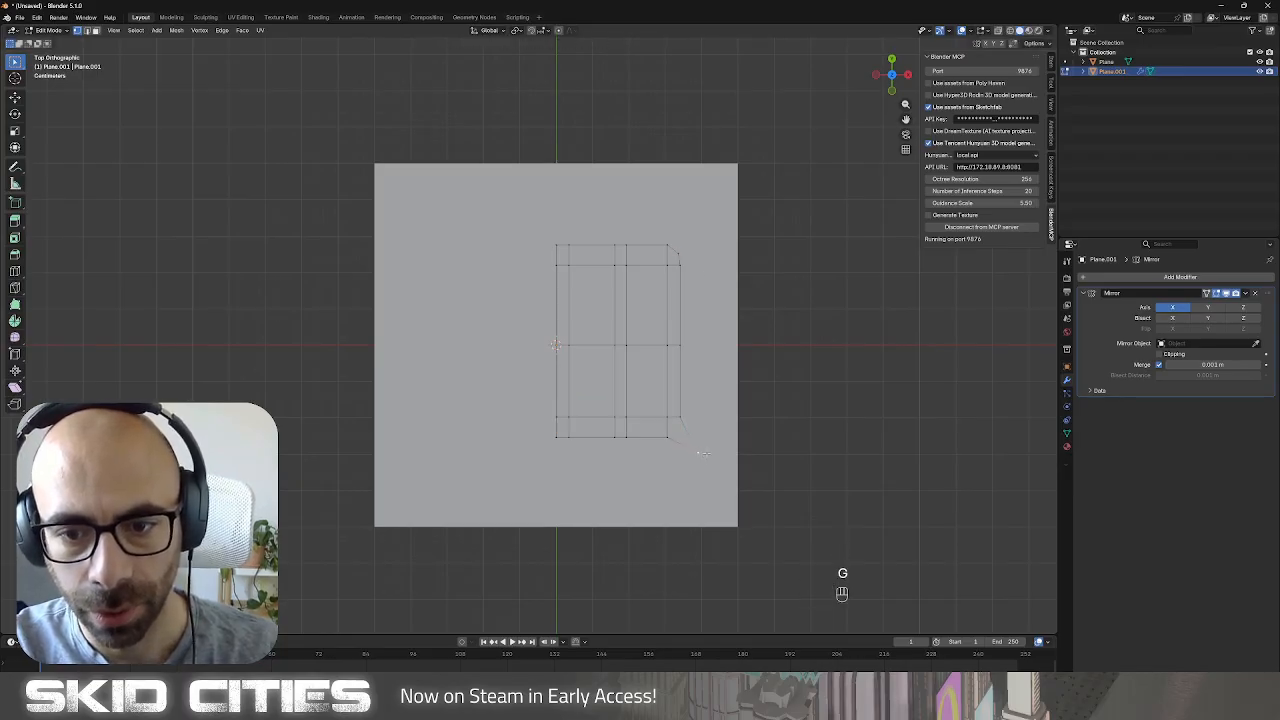
Pull the upper outer corner vertex diagonally outward into a pointed corner and check the mirrored outline outside mesh editing.
click(680, 262)
key(g)
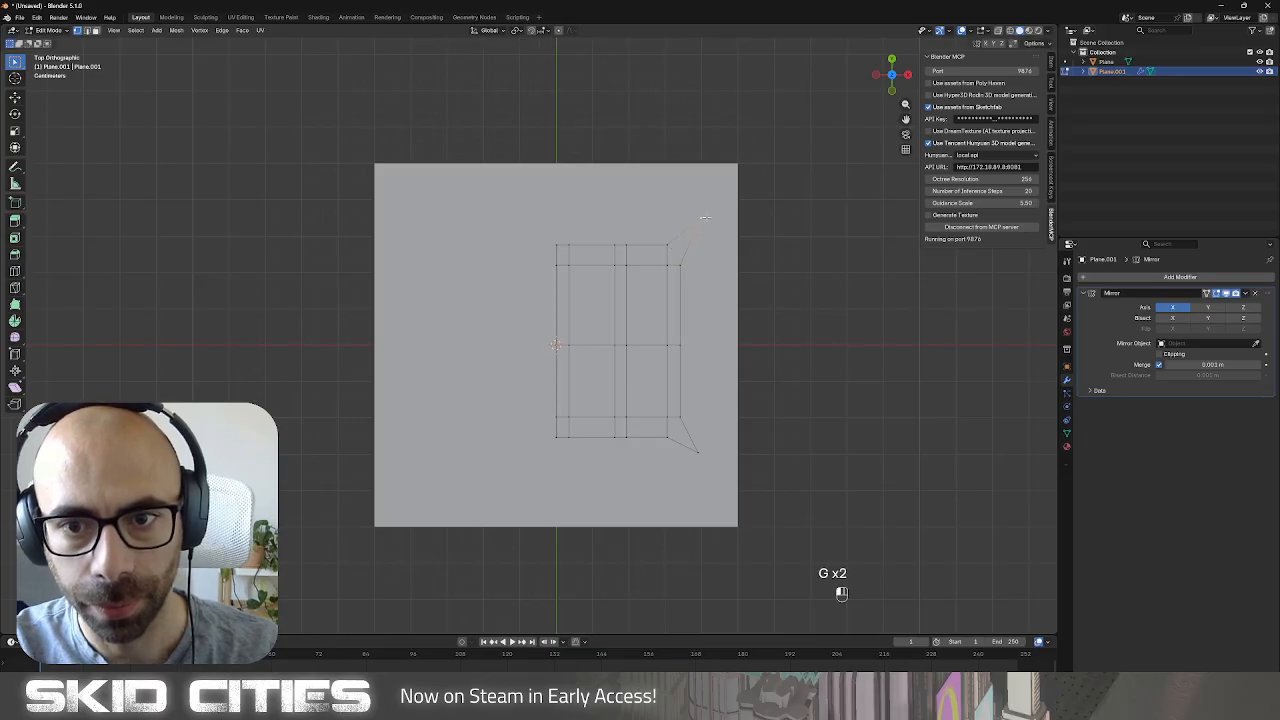
key(Tab)
key(Tab)
key(Tab)
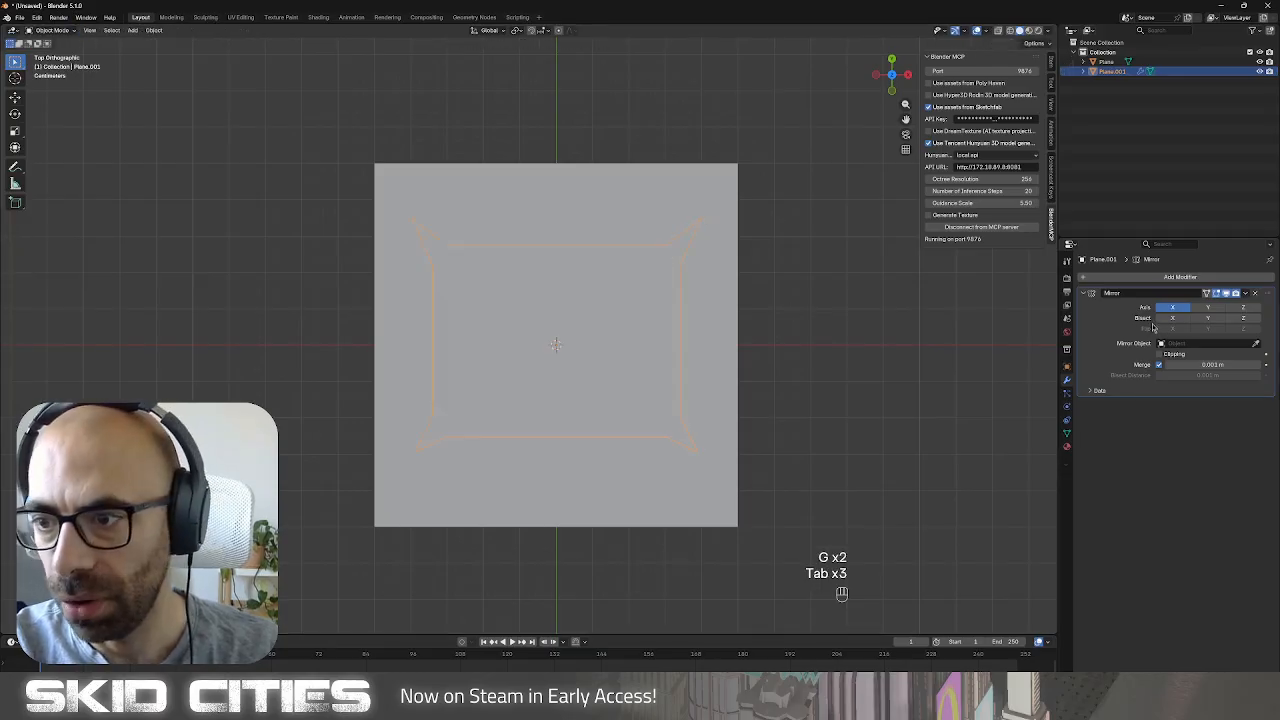
key(Tab)
key(Tab)
key(Tab)
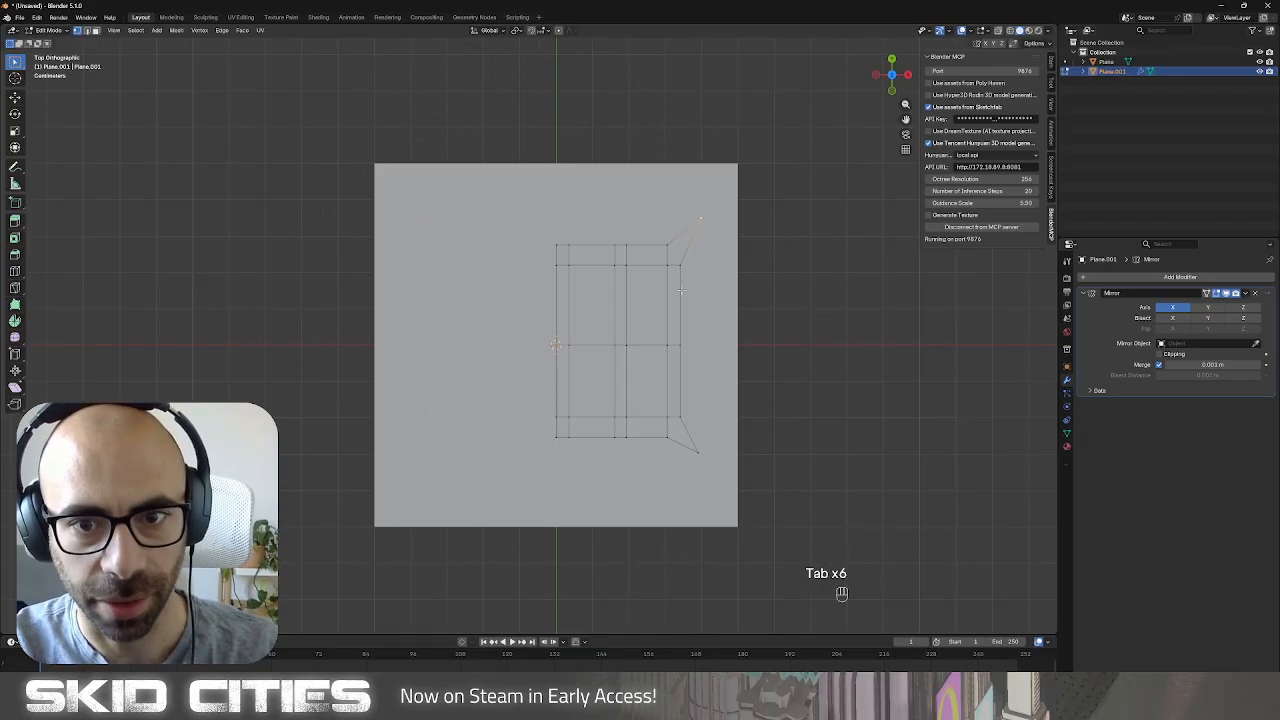
Move the upper edge segment between the centreline loop and the middle loops slightly inward along Y to form a recess.
shift+click(569, 246)
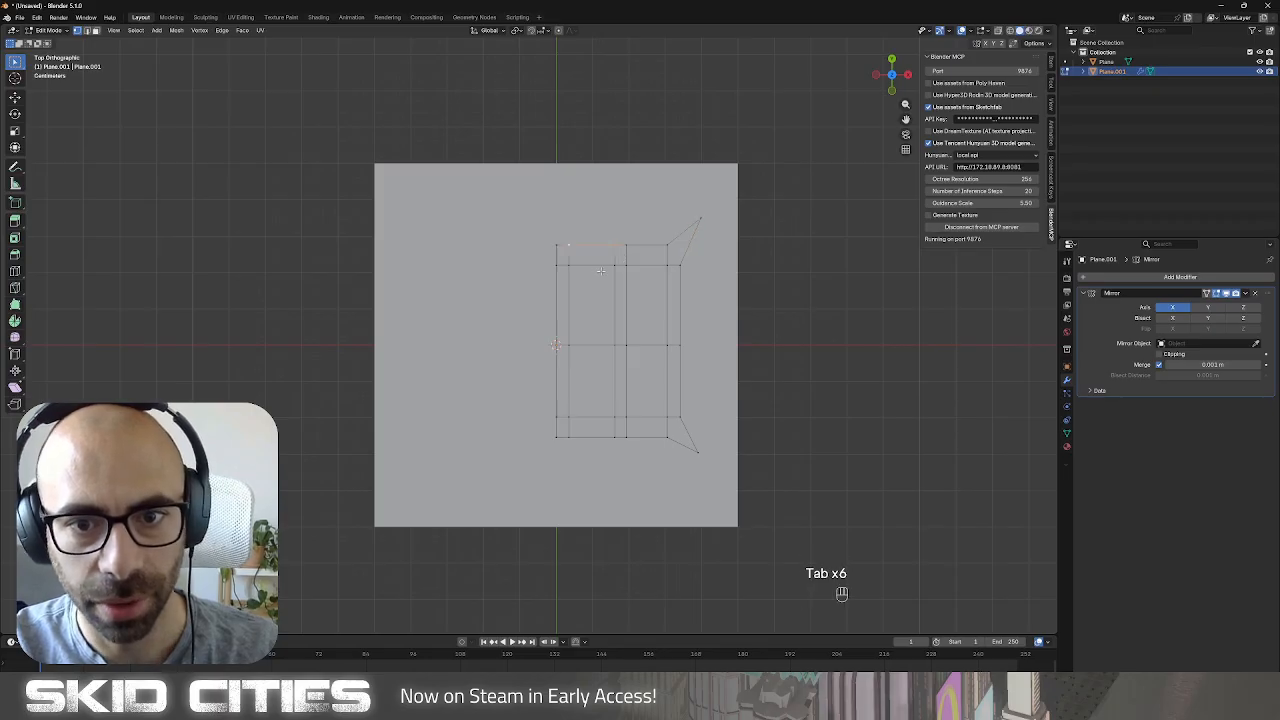
key(g)
middle_drag(597, 262, 599, 286)
click(598, 286)
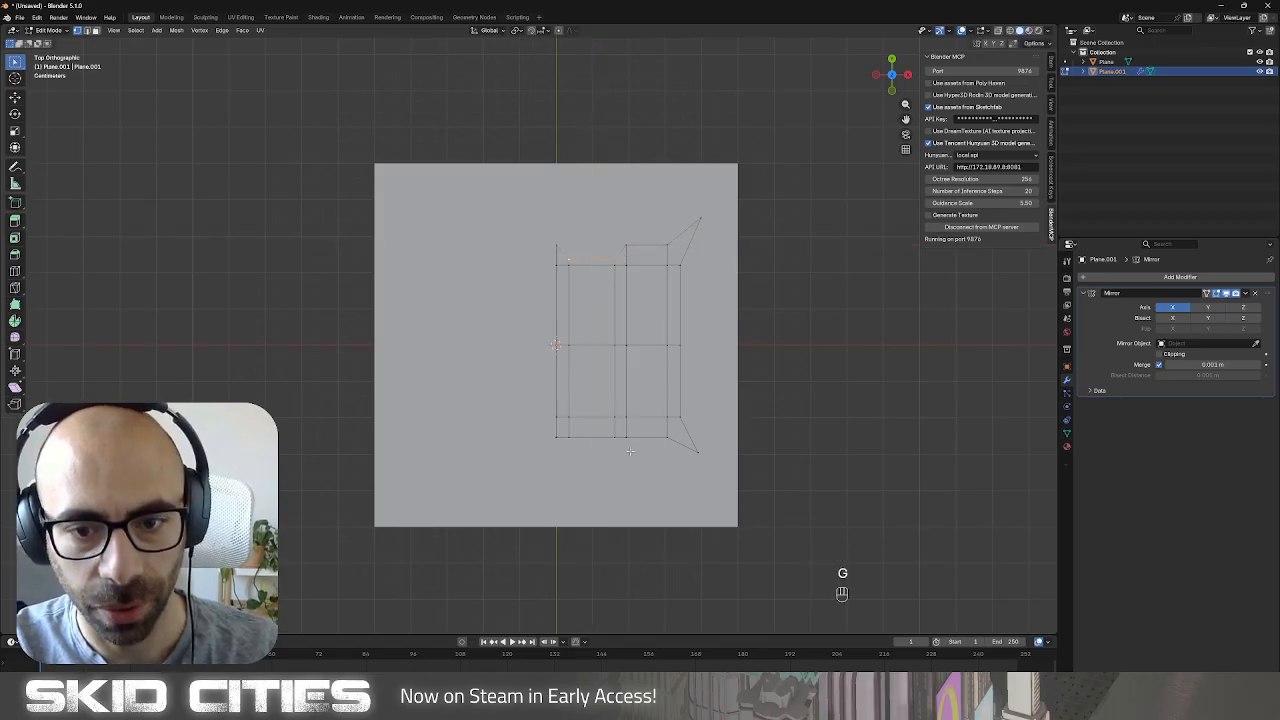
Move the matching lower edge segment slightly inward along Y and leave mesh editing.
click(615, 437)
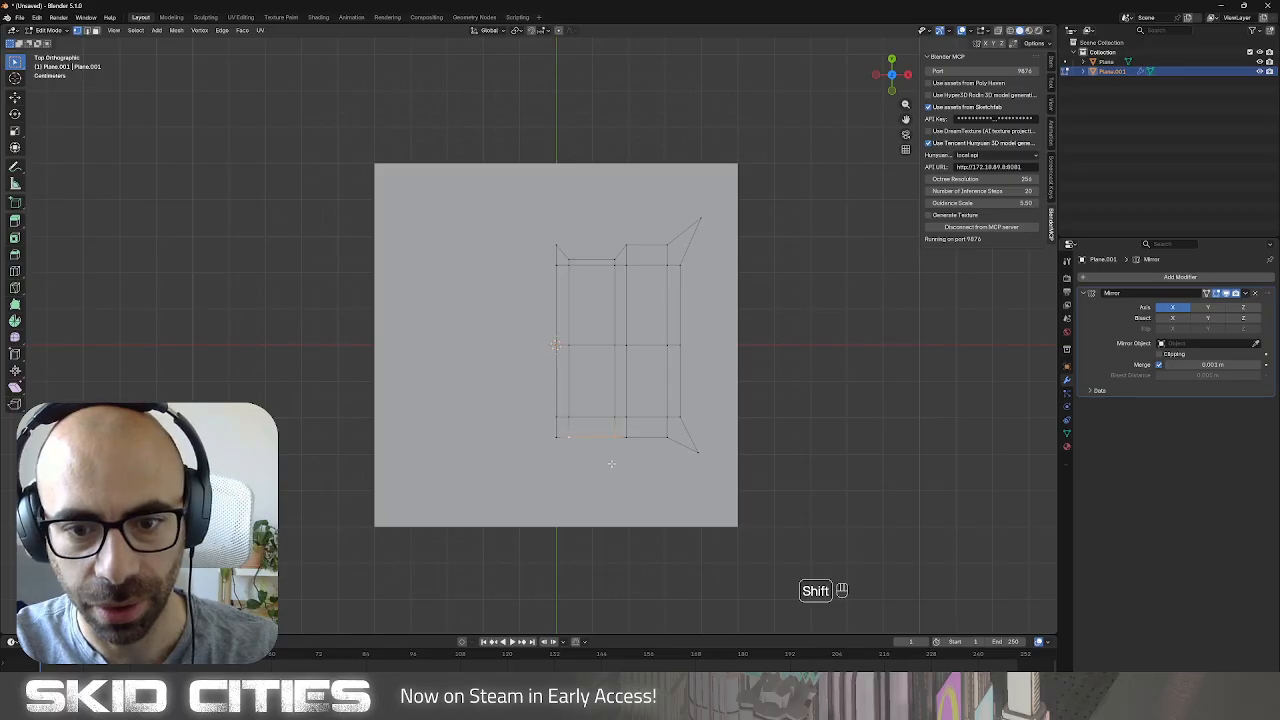
key(g)
middle_drag(611, 460, 612, 452)
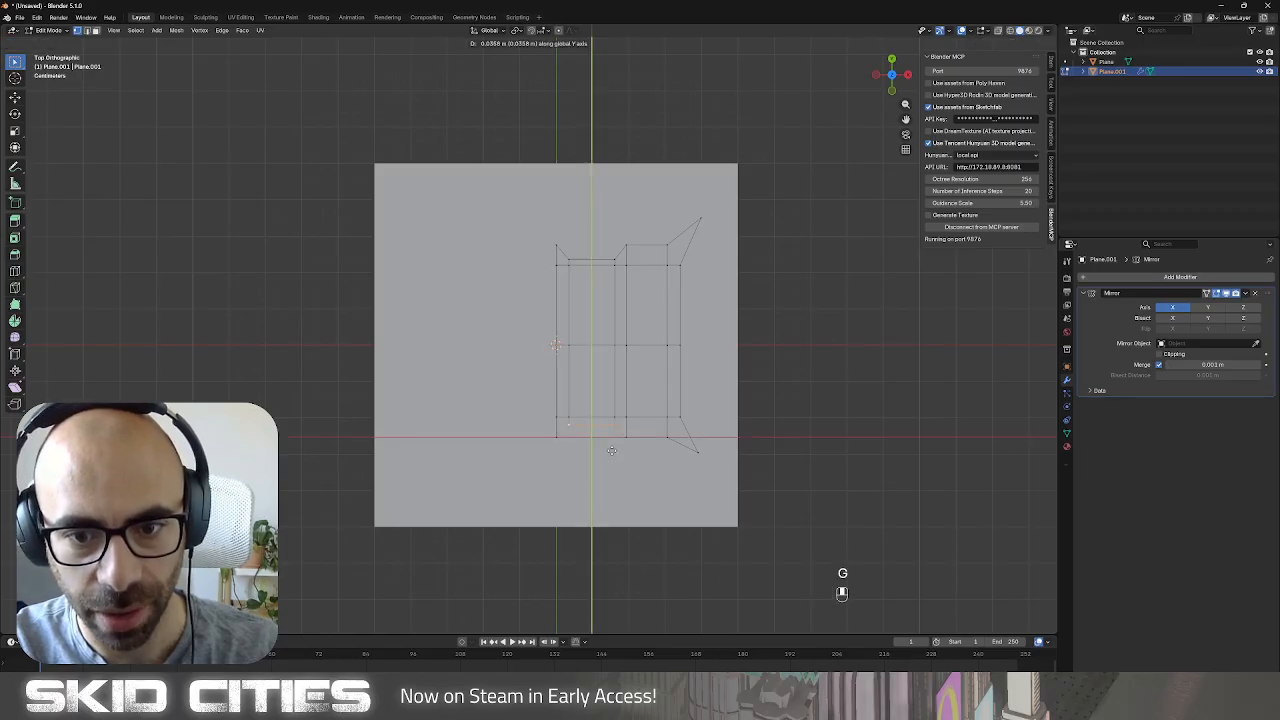
click(611, 450)
key(Tab)
scroll(614, 450, down, 4)
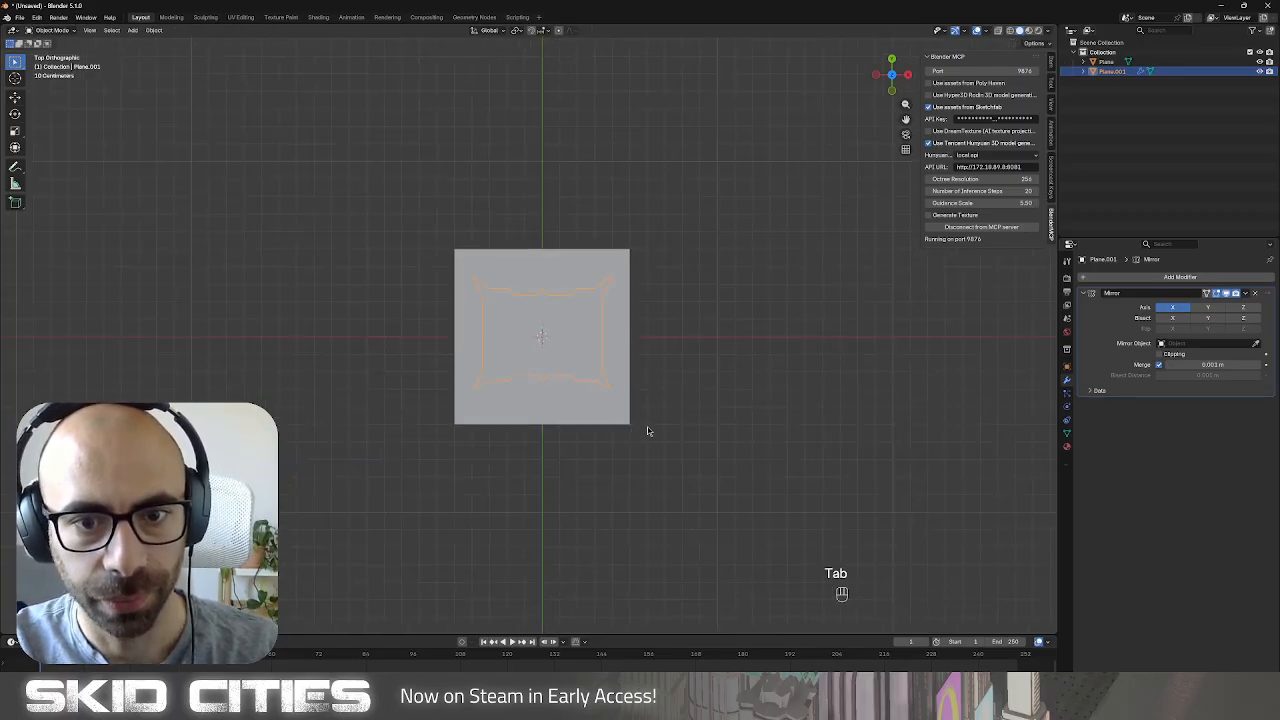
Extrude the whole footprint 1 m upward into a building volume and return to object mode.
key(KP_3)
mouse_move(647, 426)
shift+middle_down()
mouse_move(597, 429)
mouse_move(650, 445)
shift+middle_up()
key(Tab)
key(a)
key(e)
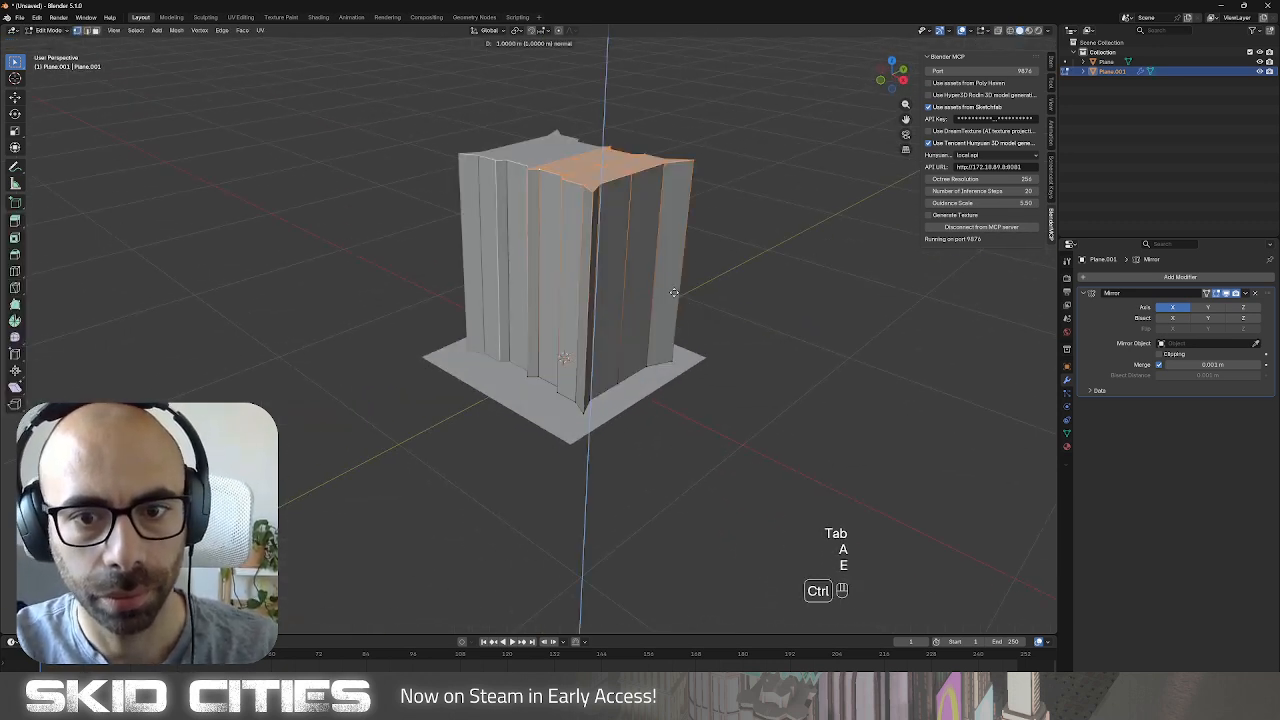
click(674, 292)
key(Tab)
Add a cube as a size reference and move it beside the building to about -2.88 m on X.
key(shift+a)
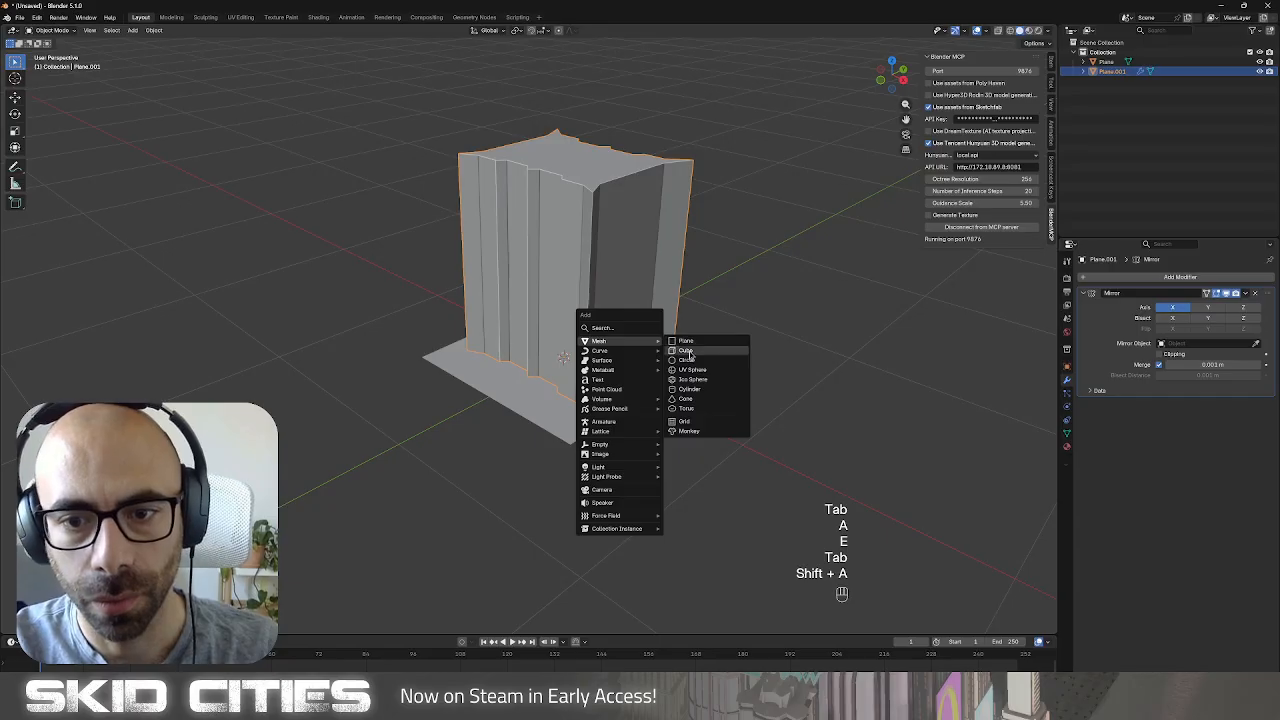
click(688, 352)
key(g)
click(450, 332)
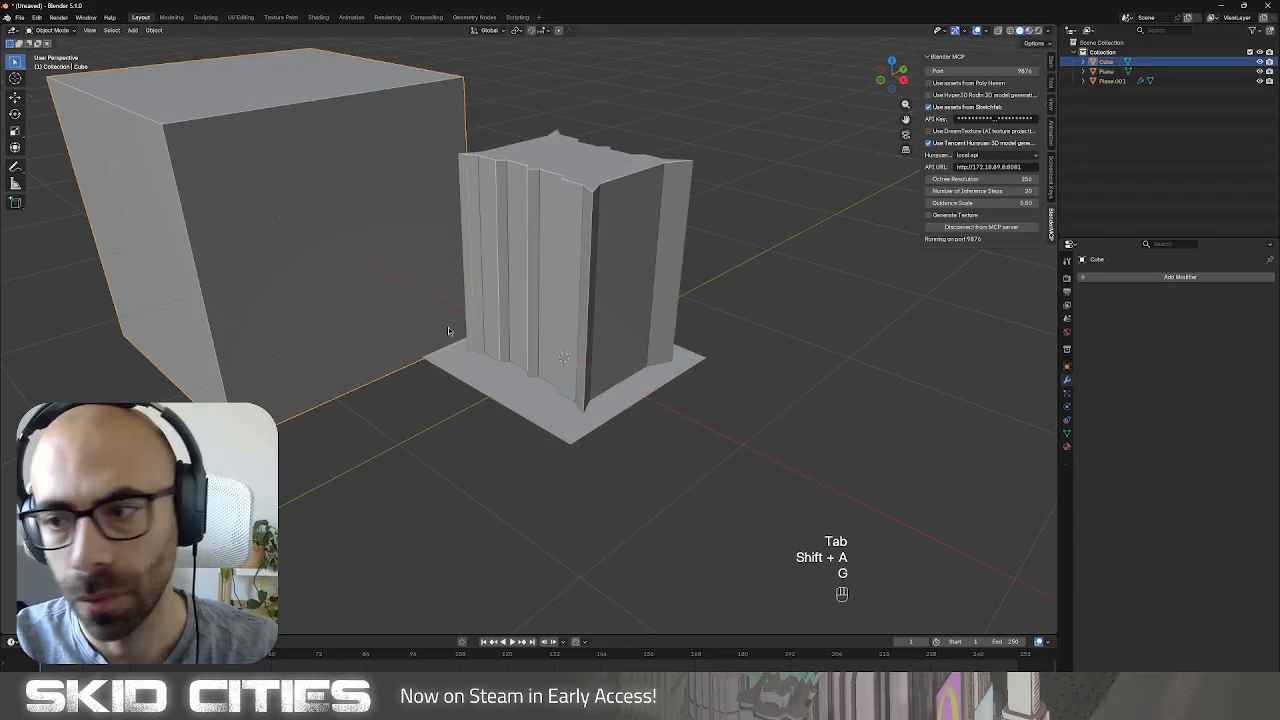
Set the reference cube's Z scale to 3.2.
click(1067, 367)
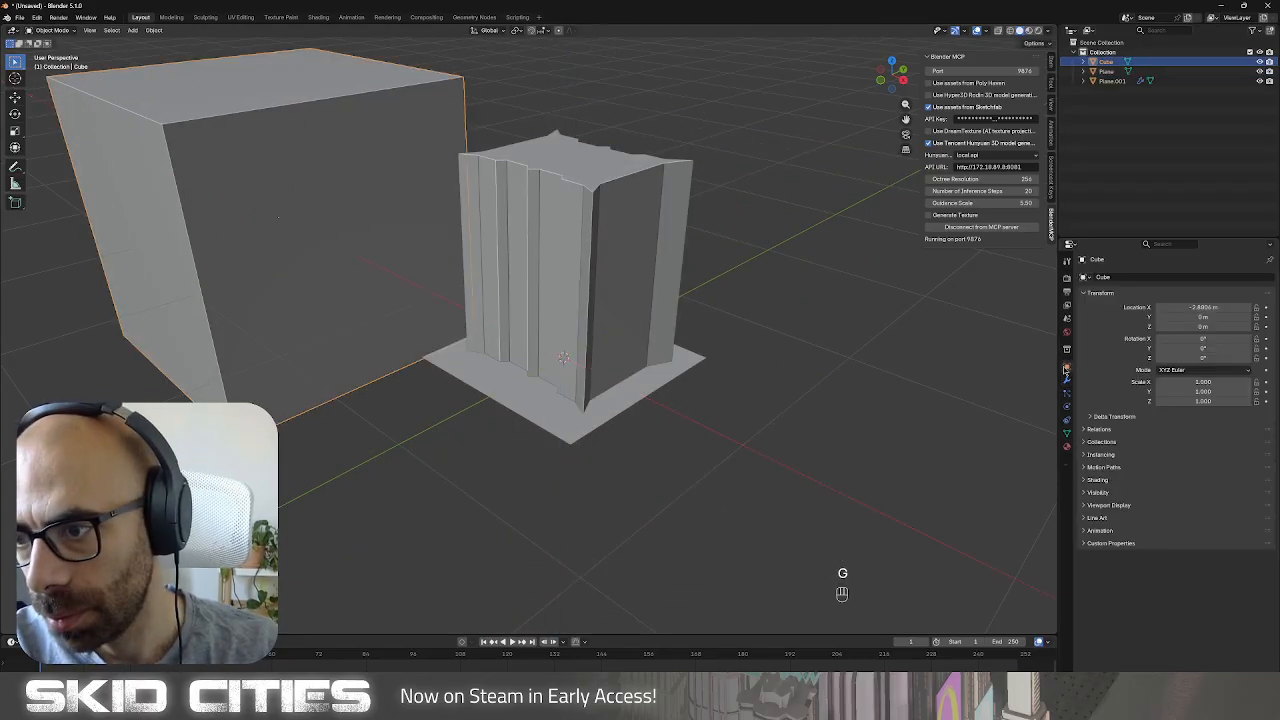
click(1222, 402)
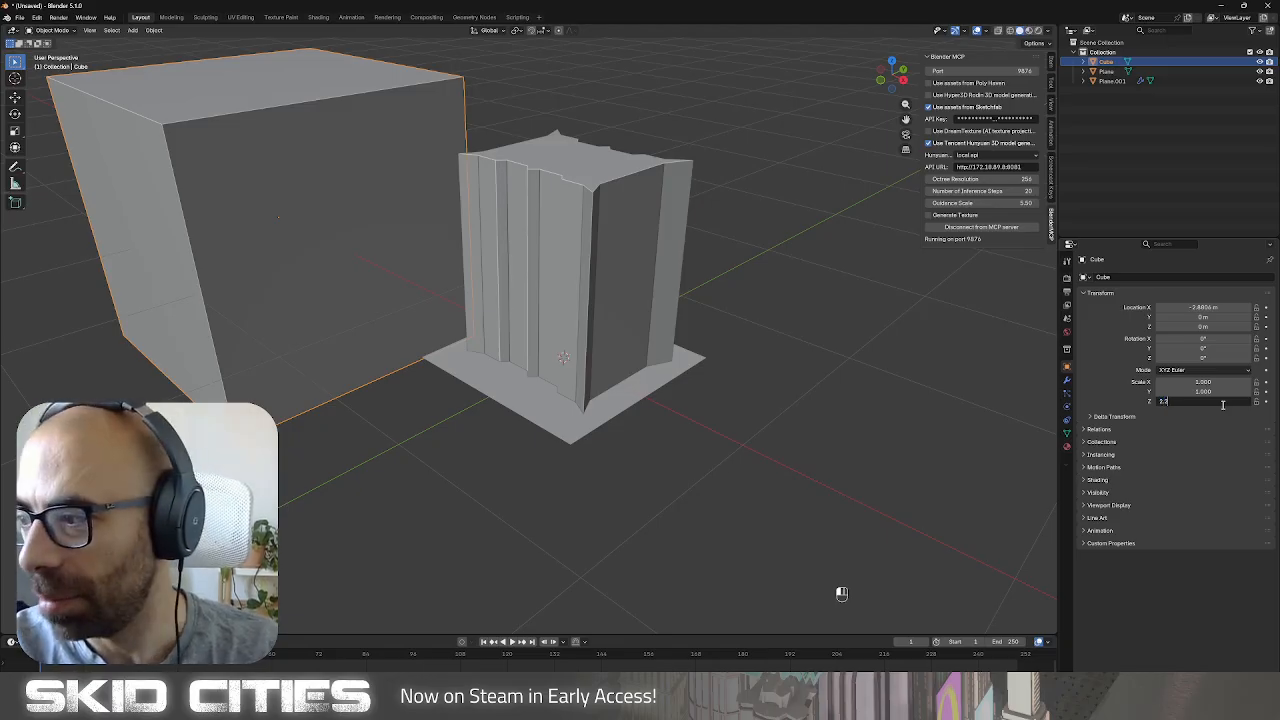
key(Return)
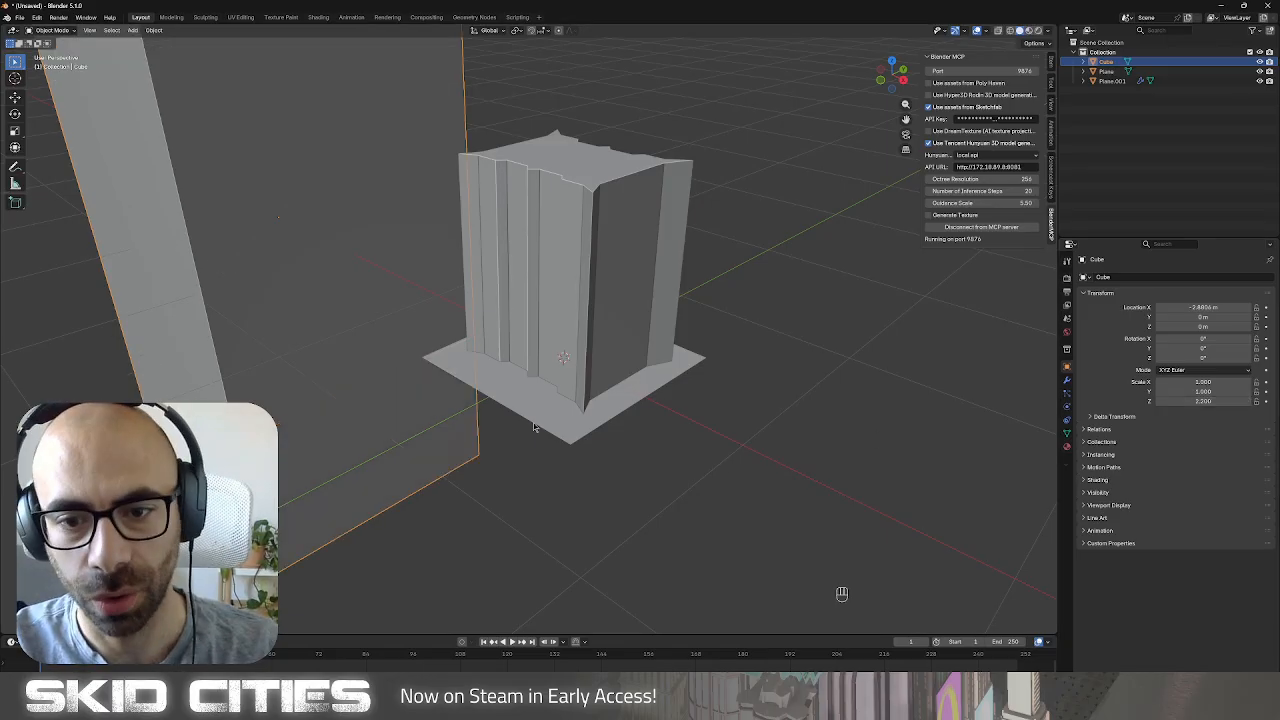
Raise the tall reference cube about 2.19 m along Z so its base sits on the ground, and shift it slightly away from the building.
key(KP_3)
key(KP_1)
scroll(540, 430, down, 5)
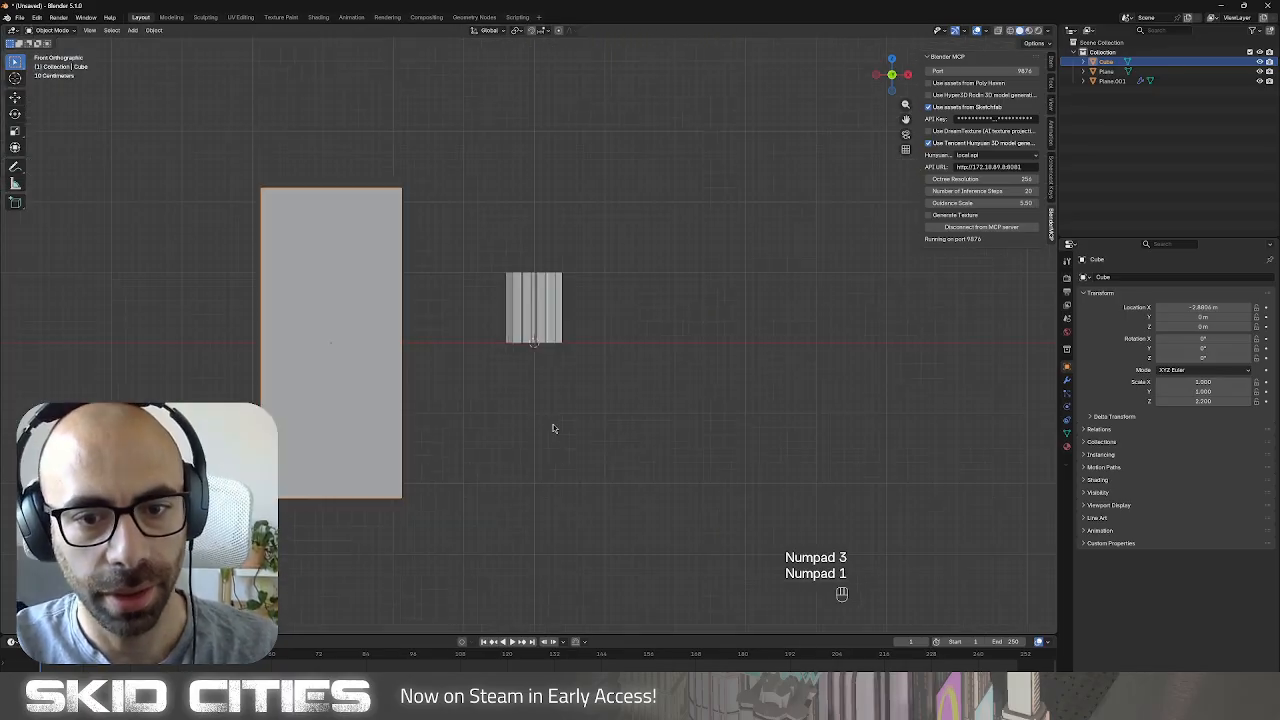
key(g)
key(z)
click(461, 402)
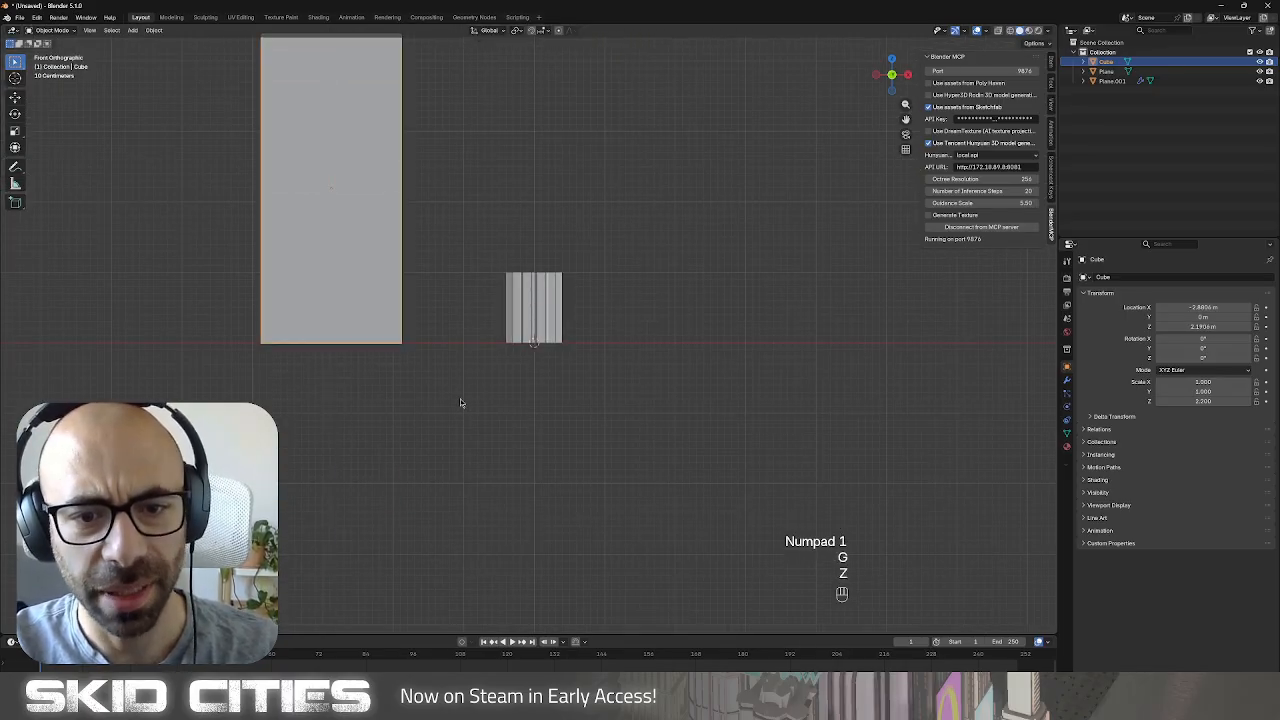
middle_drag(461, 402, 653, 378)
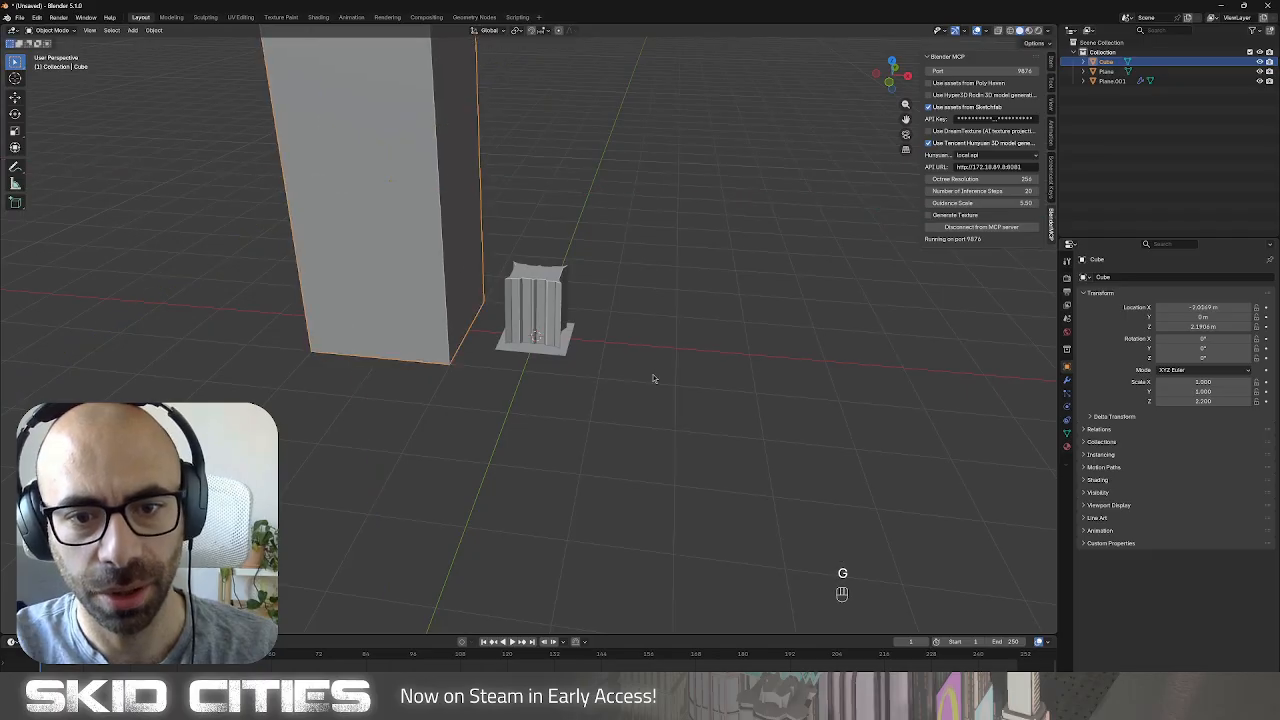
Edit the building mesh in wireframe top view and move its back vertices inward toward the centre.
key(KP_7)
scroll(660, 360, up, 6)
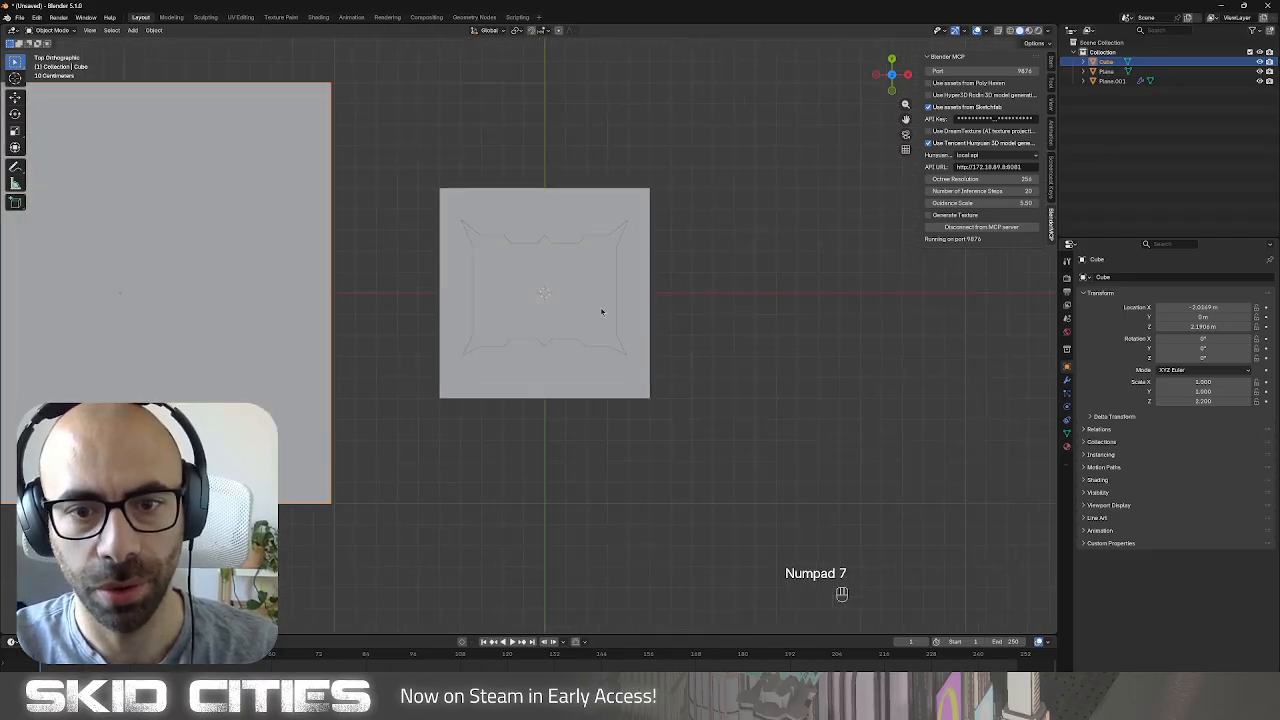
click(616, 288)
key(Tab)
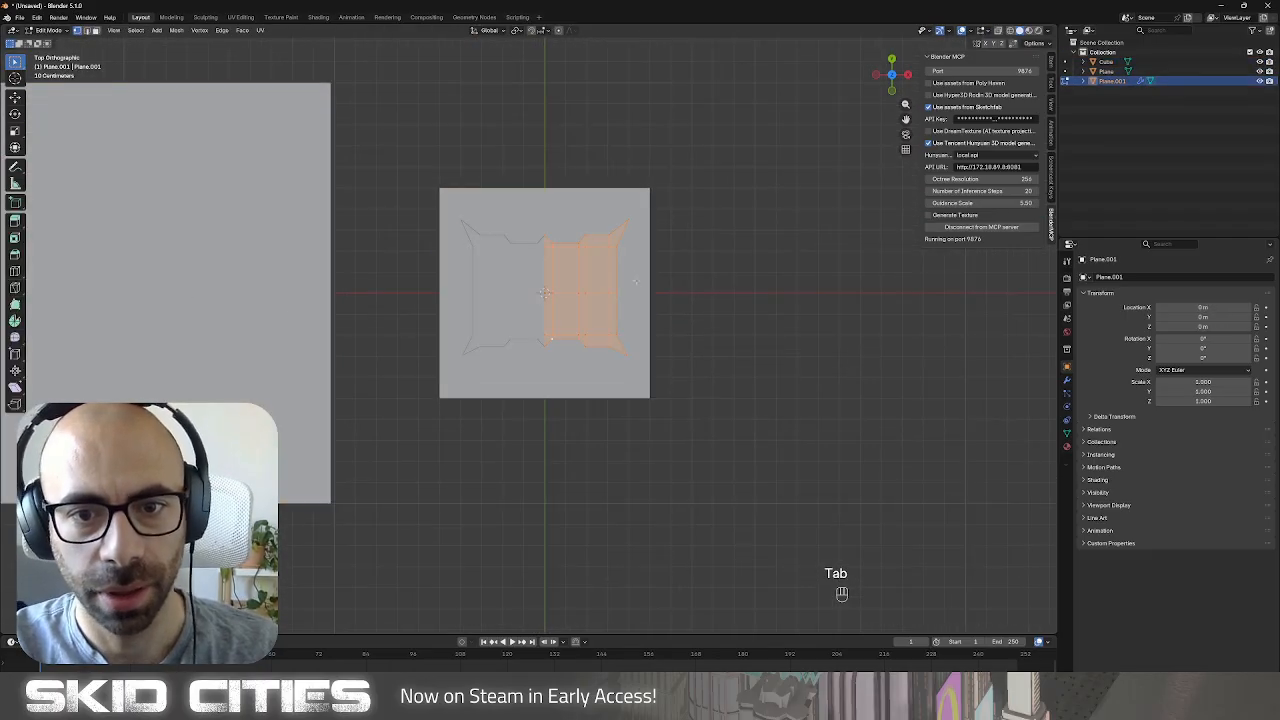
key(z)
key(b)
mouse_move(511, 197)
mouse_down()
mouse_move(630, 231)
mouse_move(651, 277)
mouse_up()
key(g)
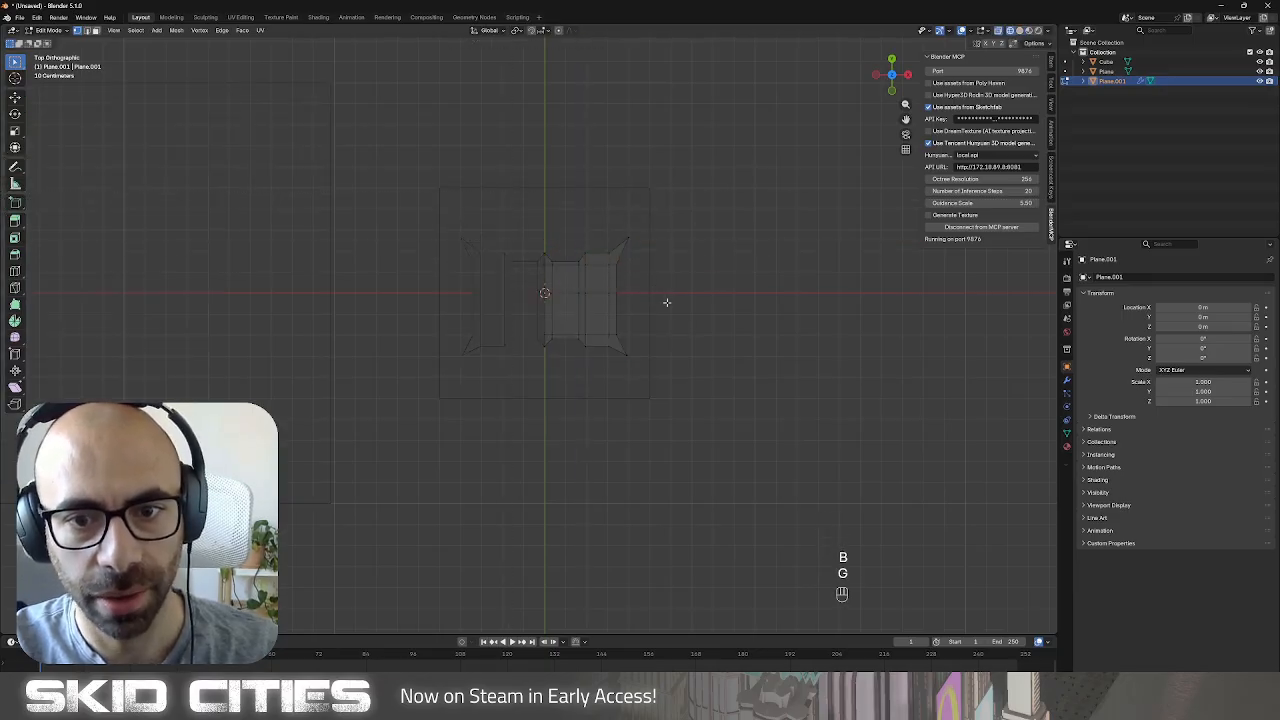
Move the building's front vertices inward to make it shallower, and return to solid shading.
key(b)
drag(662, 332, 490, 382)
key(b)
drag(730, 305, 468, 387)
key(g)
scroll(665, 412, down, 3)
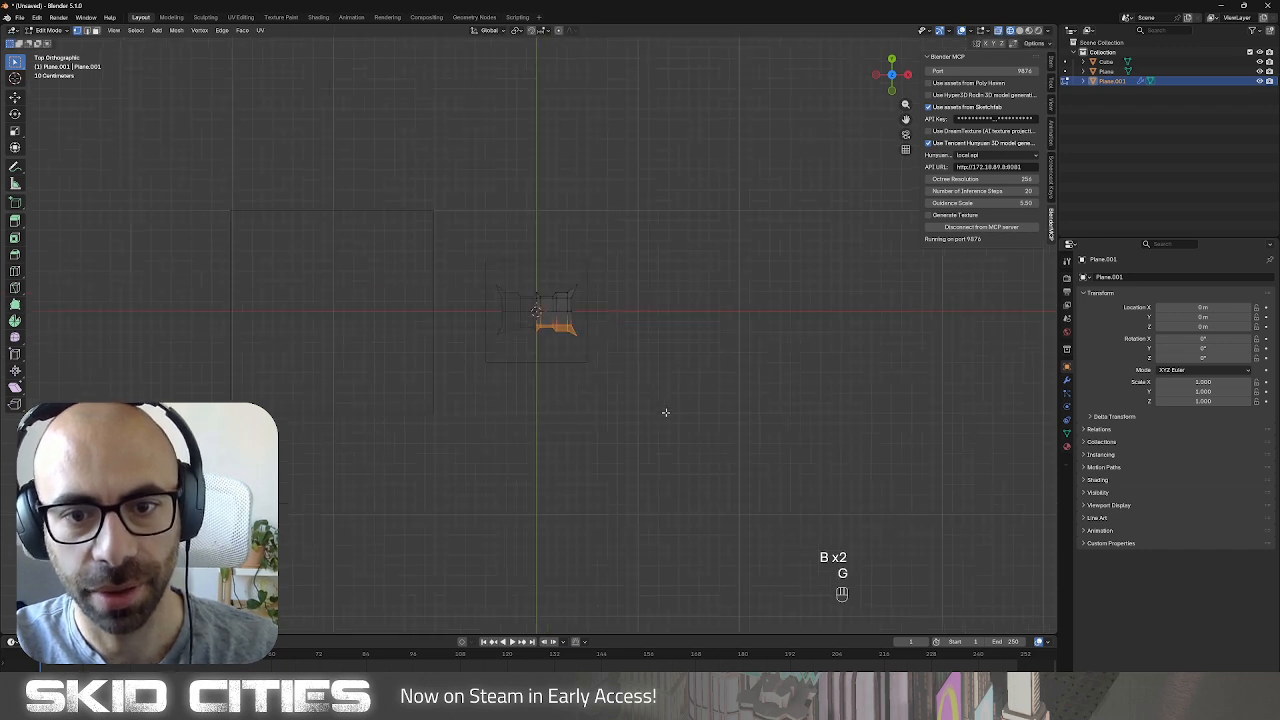
middle_drag(665, 412, 560, 365)
key(Tab)
key(Tab)
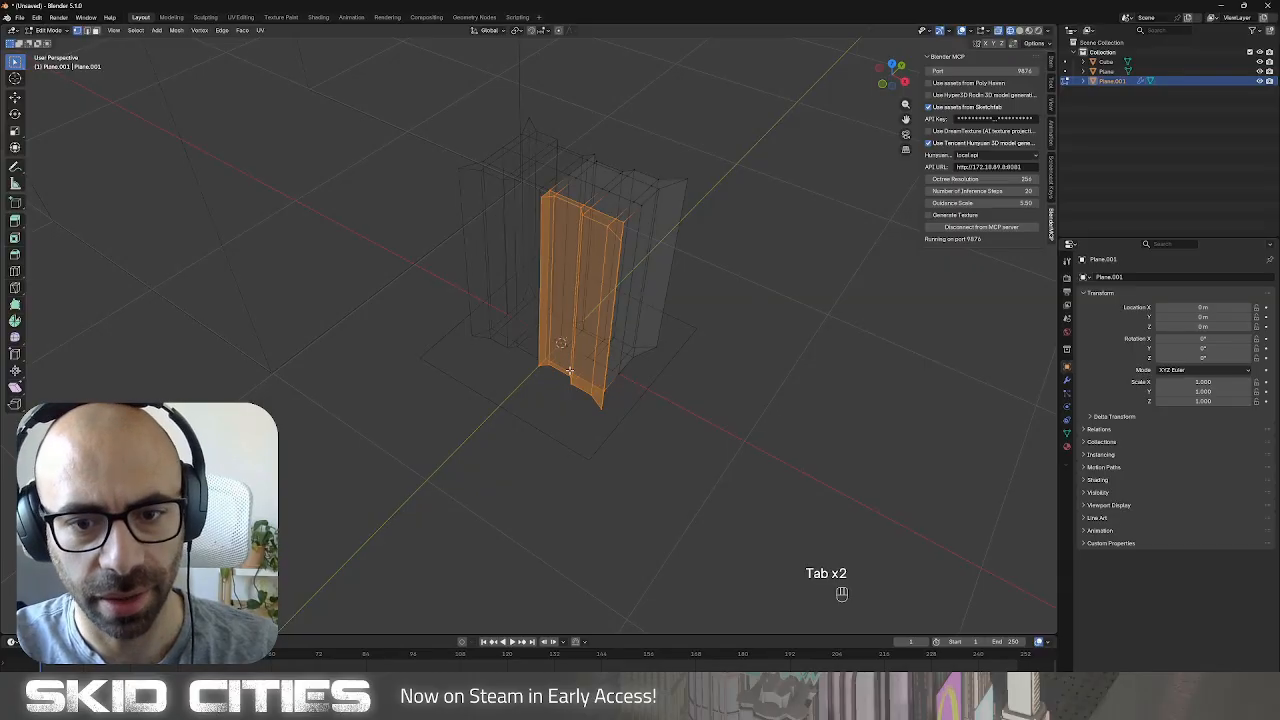
key(z)
click(628, 369)
middle_drag(585, 418, 644, 423)
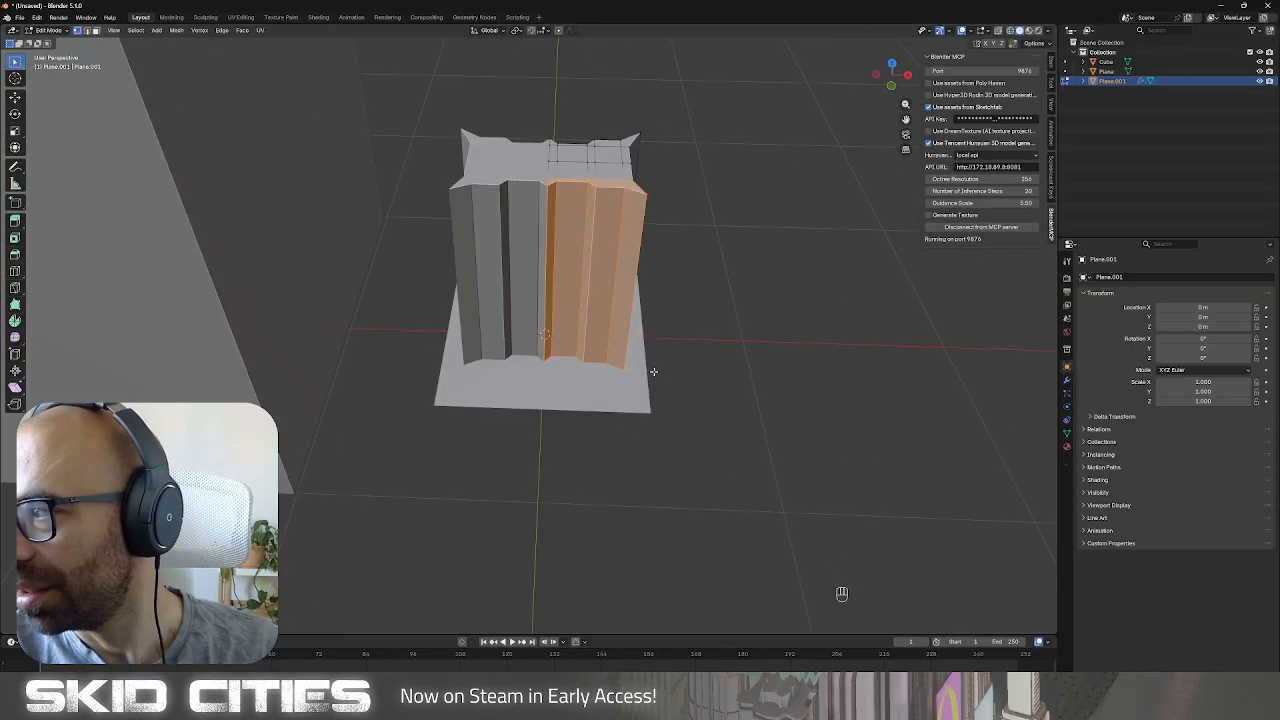
Add two horizontal loop cuts around the building, one just above the base and one about a third of the way up.
key(KP_3)
key(KP_1)
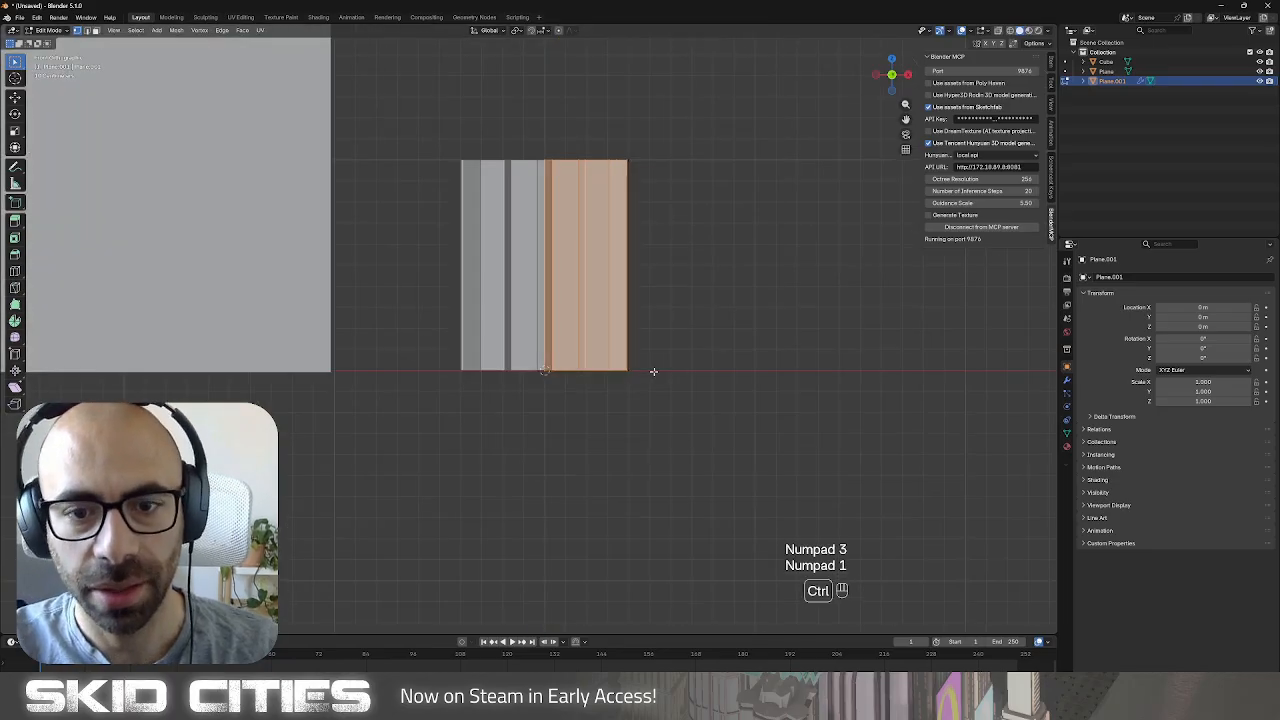
key(ctrl+r)
click(586, 236)
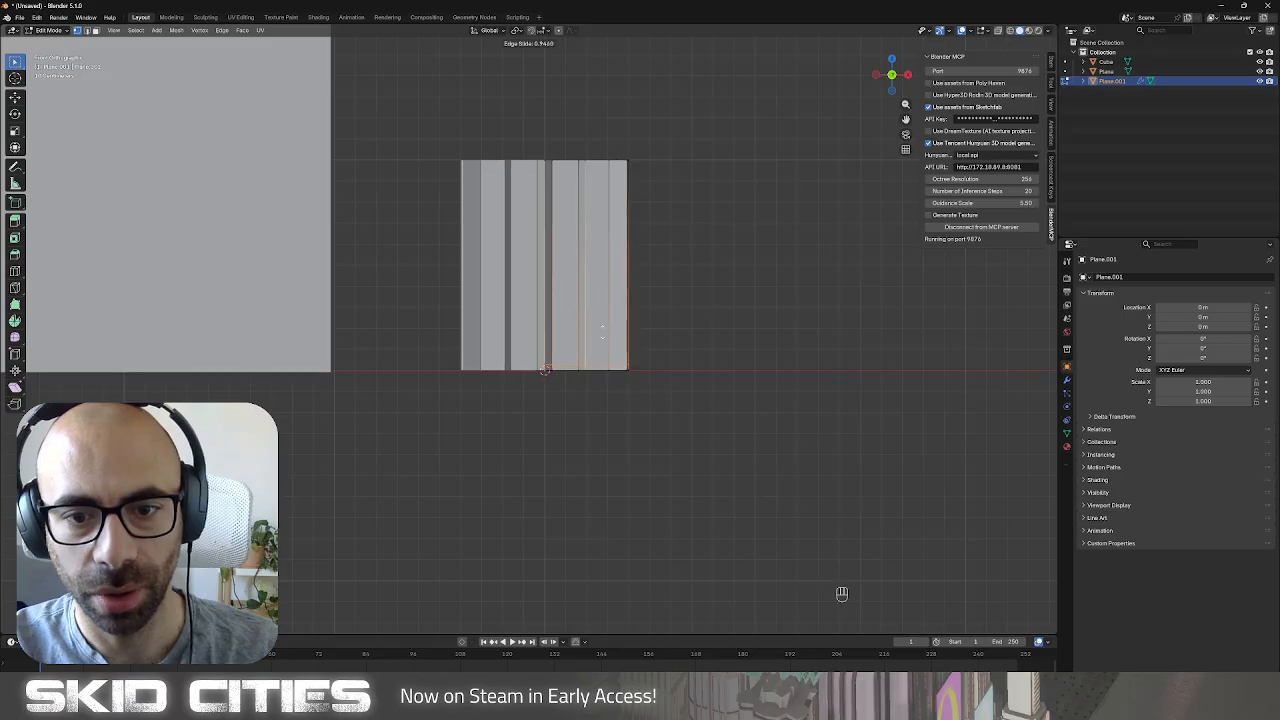
click(602, 331)
key(ctrl+r)
click(585, 298)
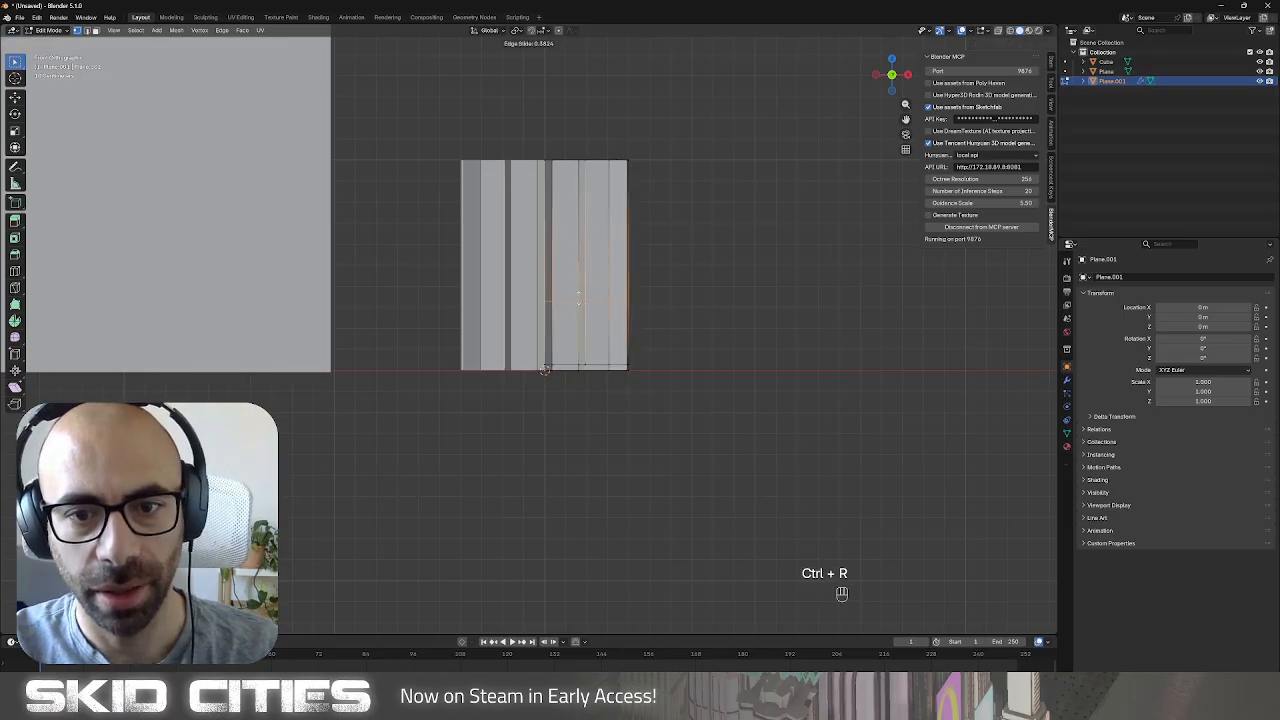
click(591, 301)
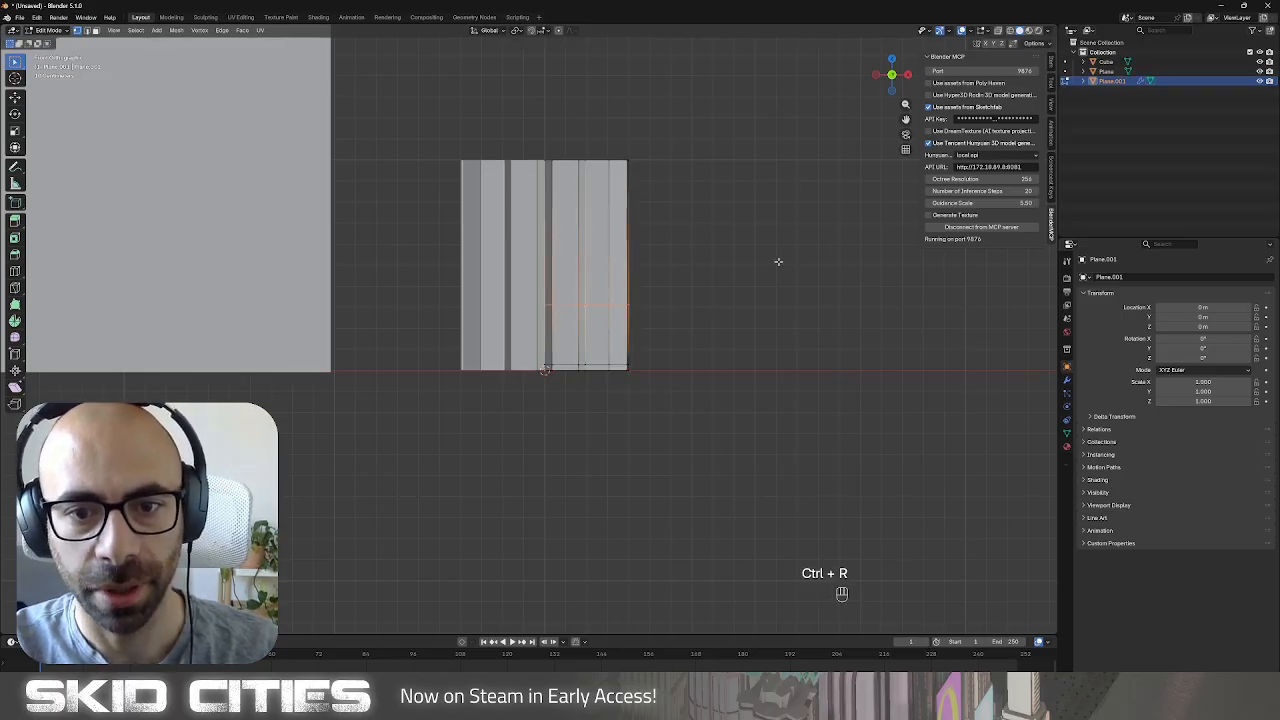
Extrude the lower front wall face beside the centre rib inward to form recessed doorways on both mirrored halves.
middle_drag(657, 289, 649, 338)
scroll(647, 338, up, 3)
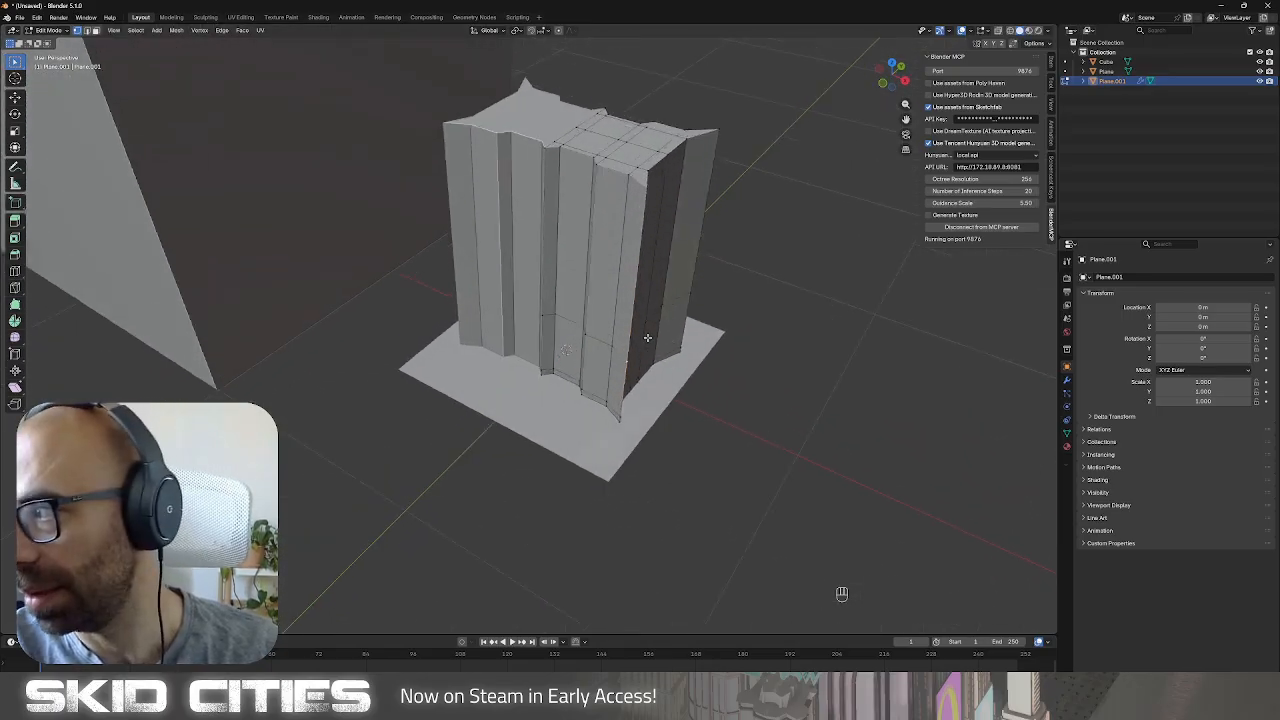
scroll(647, 338, up, 2)
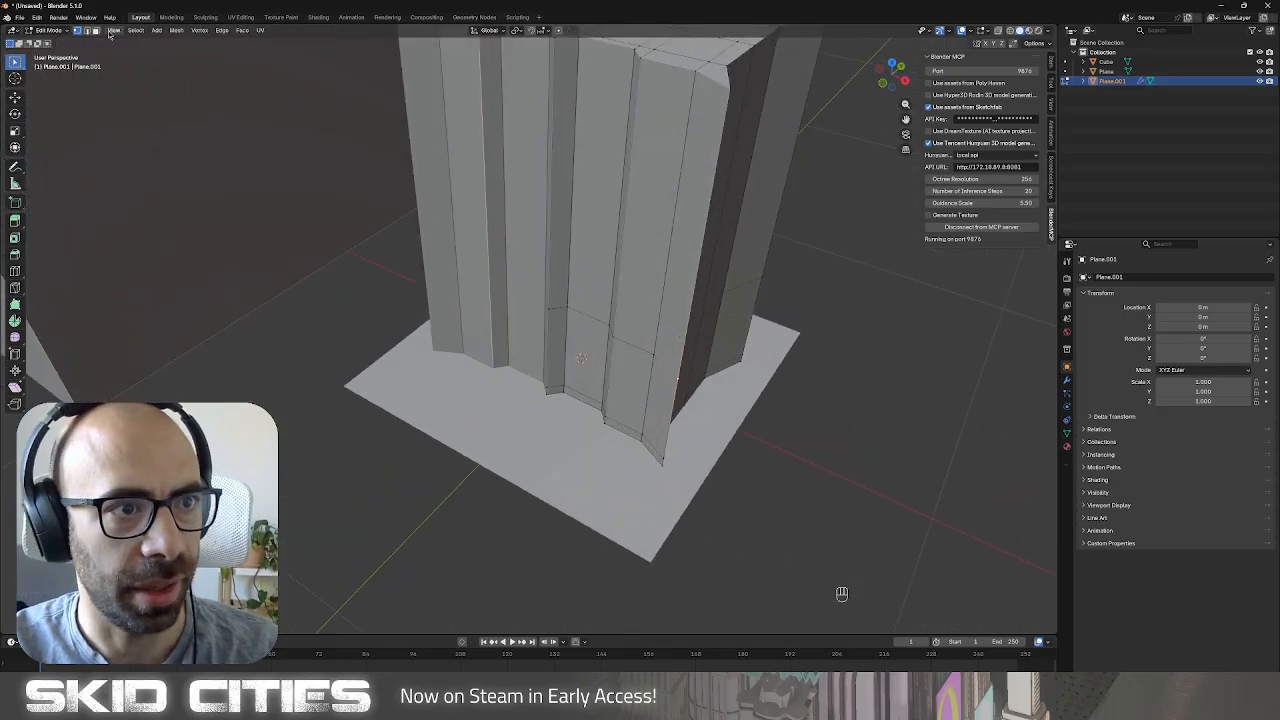
middle_drag(709, 361, 451, 364)
click(607, 343)
key(e)
click(612, 340)
key(Tab)
scroll(627, 358, down, 5)
scroll(515, 354, up, 5)
Extrude the matching lower face on the building's opposite side inward as a doorway recess, and leave mesh editing.
key(Tab)
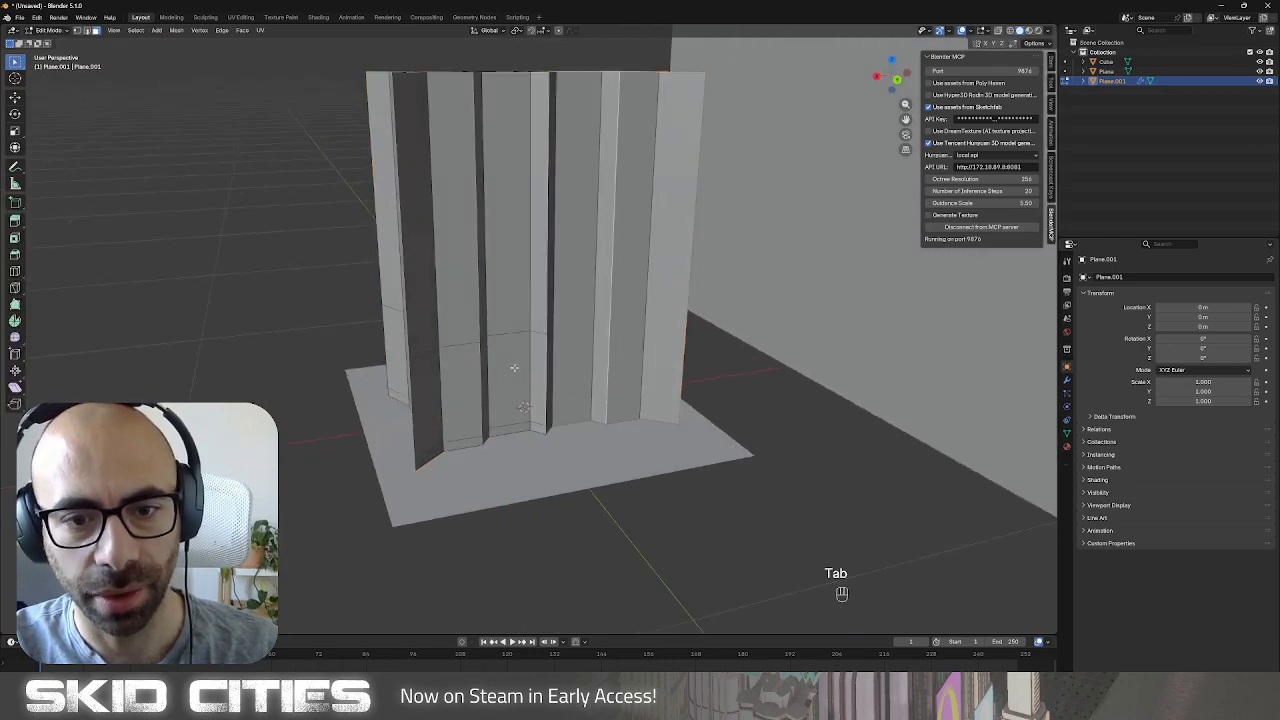
click(514, 373)
key(e)
click(548, 410)
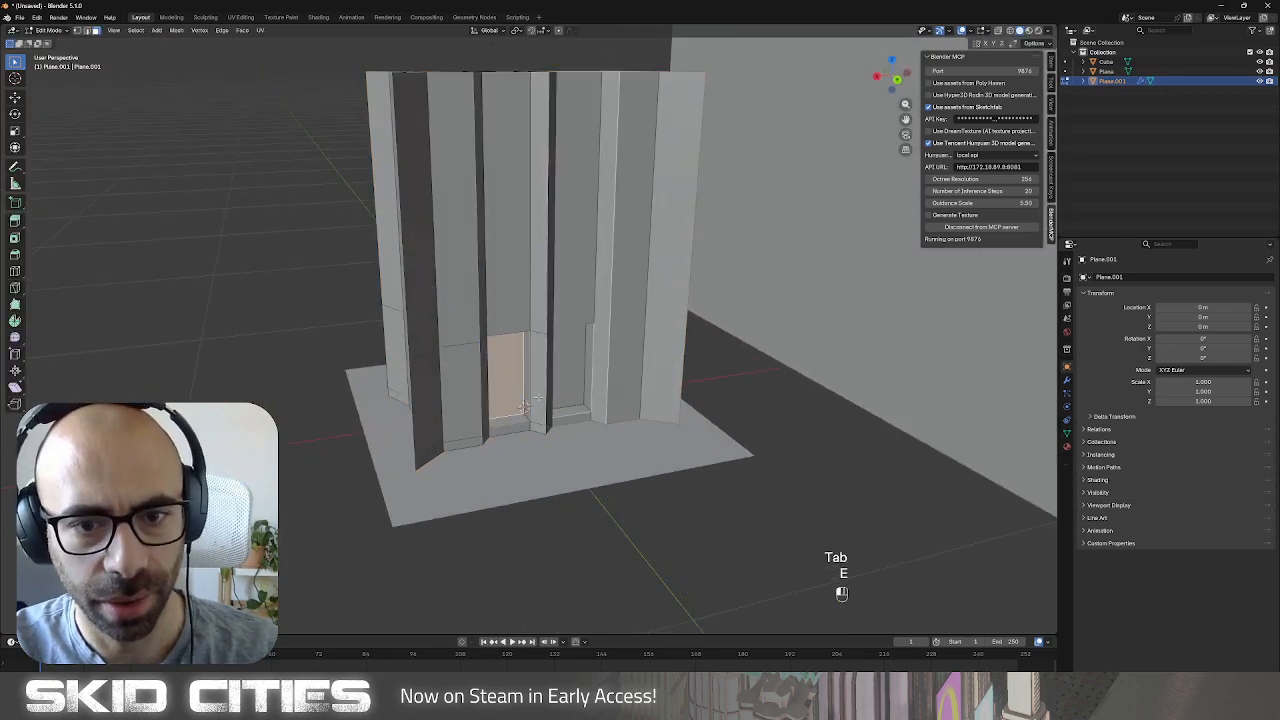
key(Tab)
middle_drag(548, 410, 716, 432)
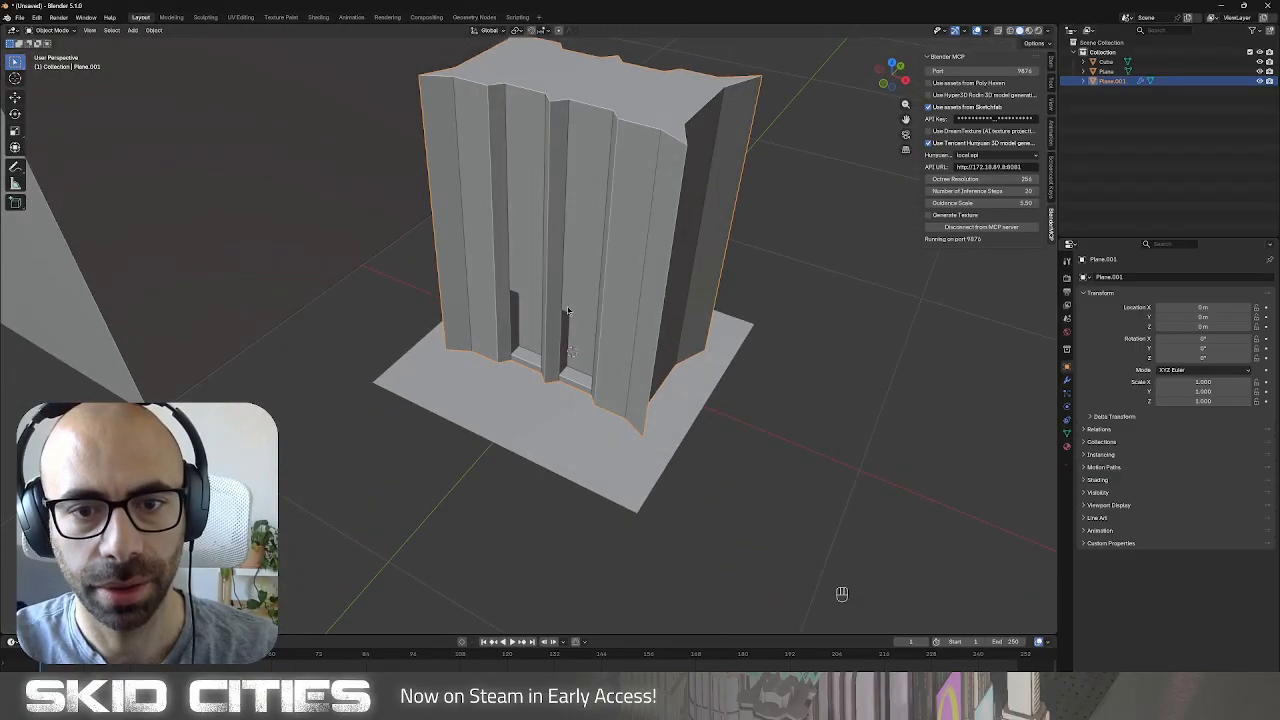
scroll(568, 309, down, 4)
mouse_move(580, 309)
middle_down()
mouse_move(614, 309)
mouse_move(609, 300)
mouse_move(596, 320)
middle_up()
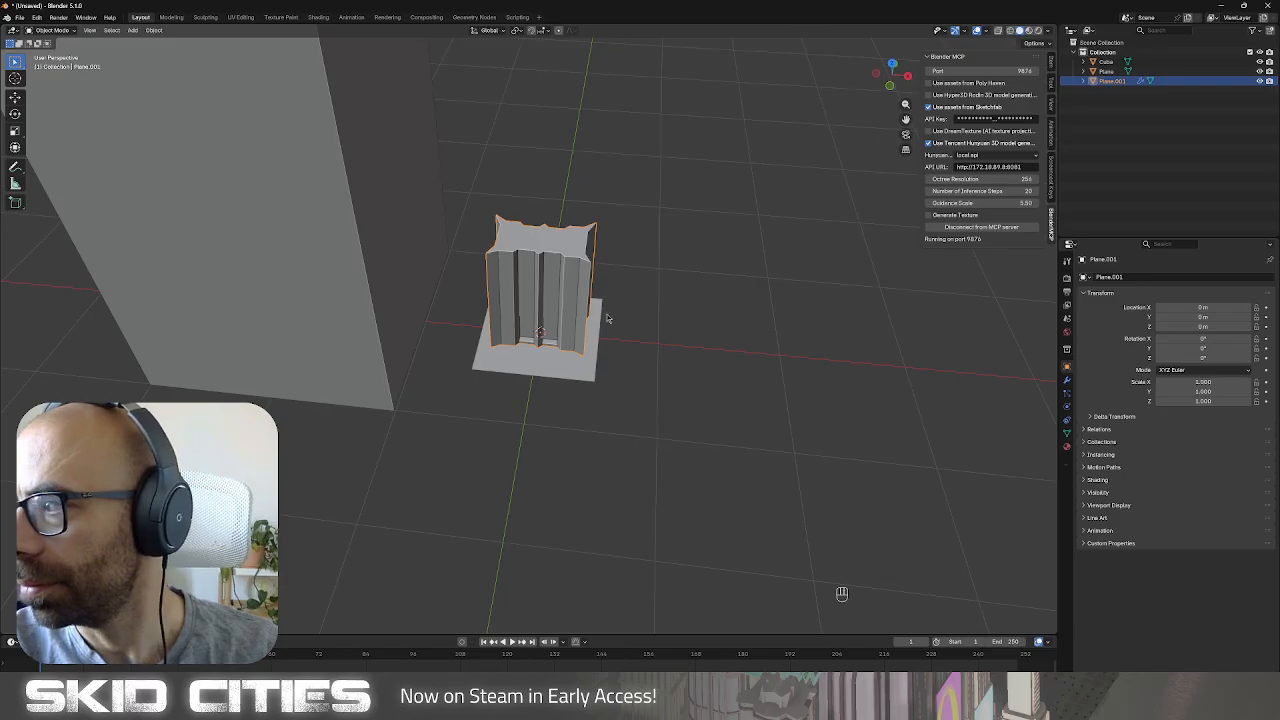
key(KP_3)
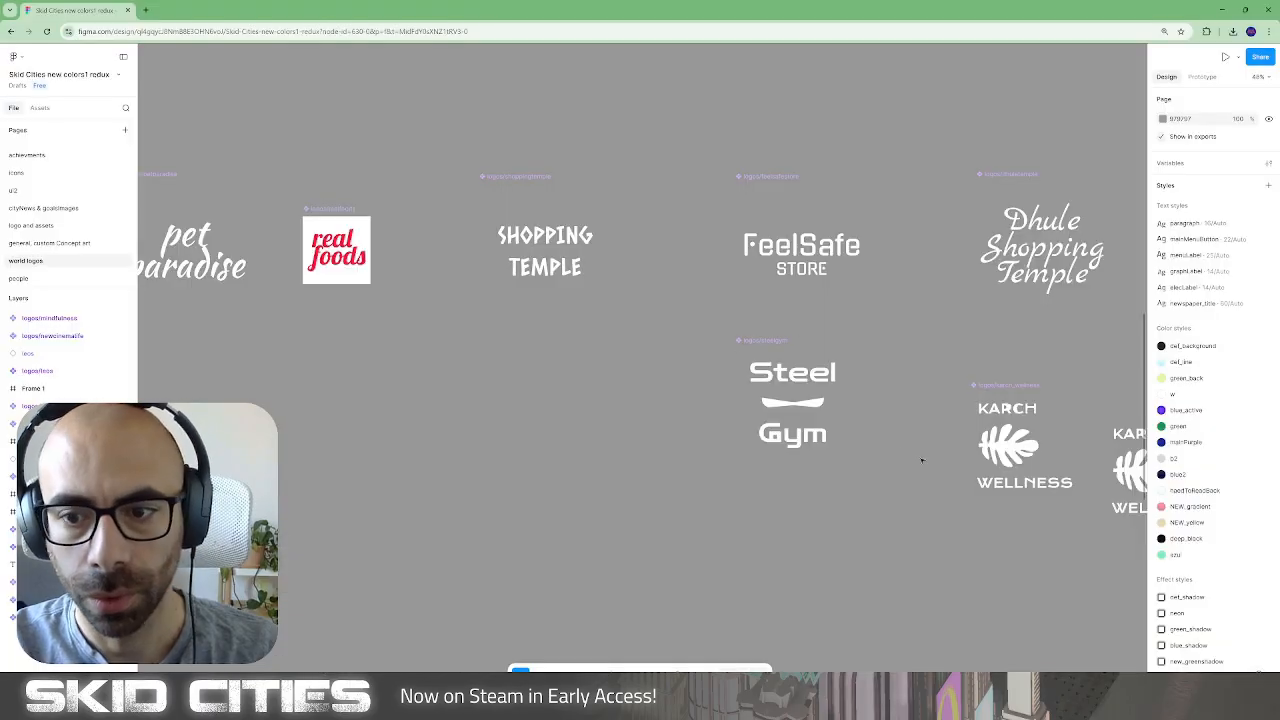
ctrl+scroll(922, 460, up, 5)
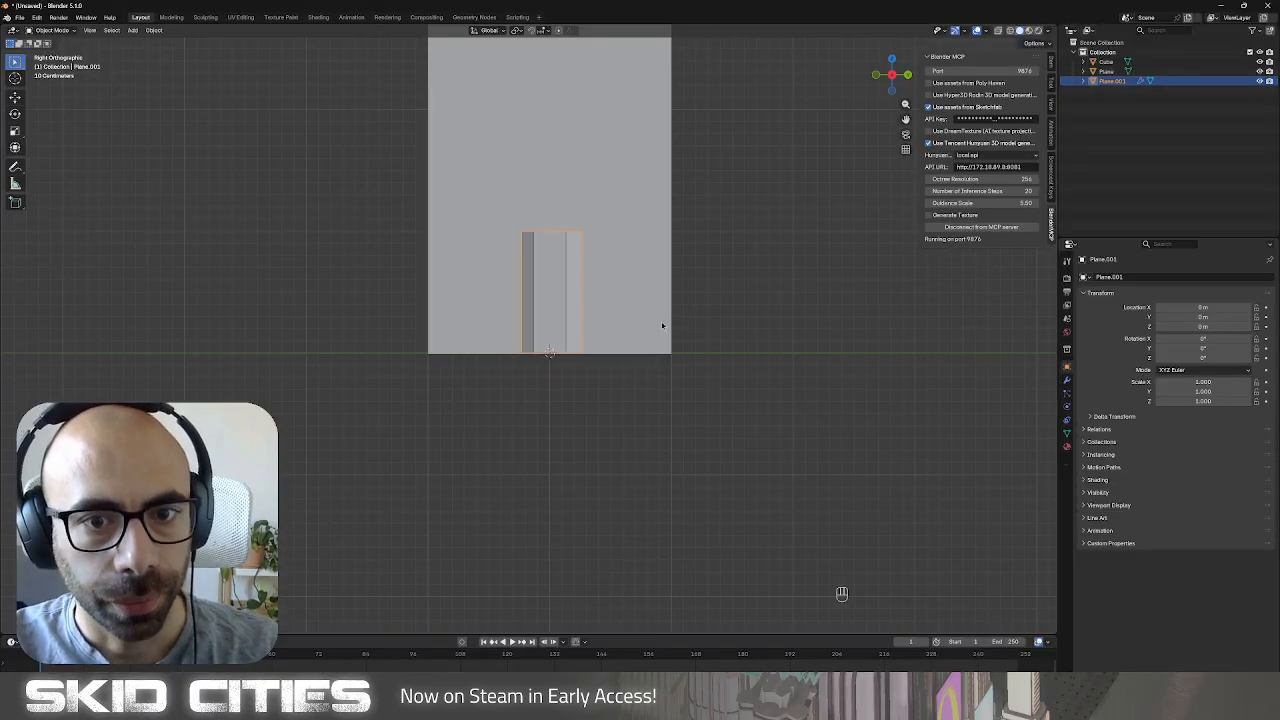
Select all the building's top faces in wireframe side view and extrude them upward by about two fifths of its height.
middle_drag(662, 325, 582, 265)
key(Tab)
key(KP_3)
key(z)
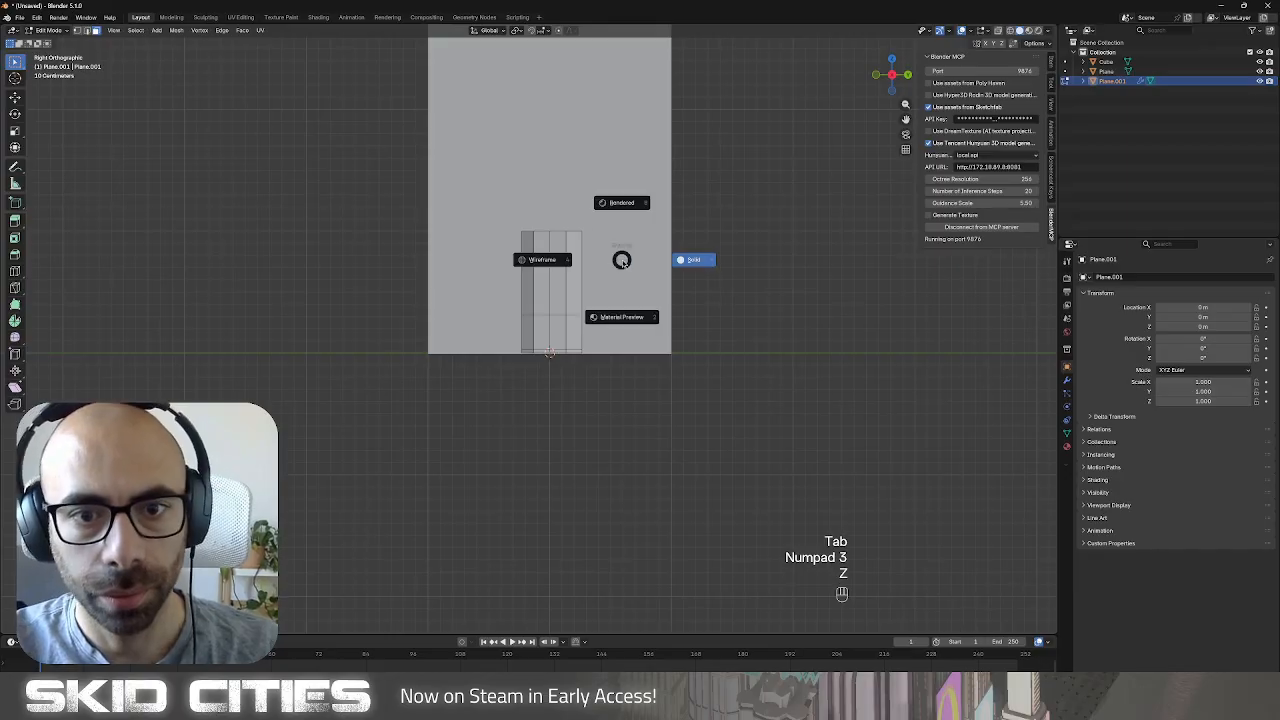
click(522, 258)
shift+middle_drag(462, 281, 480, 343)
key(z)
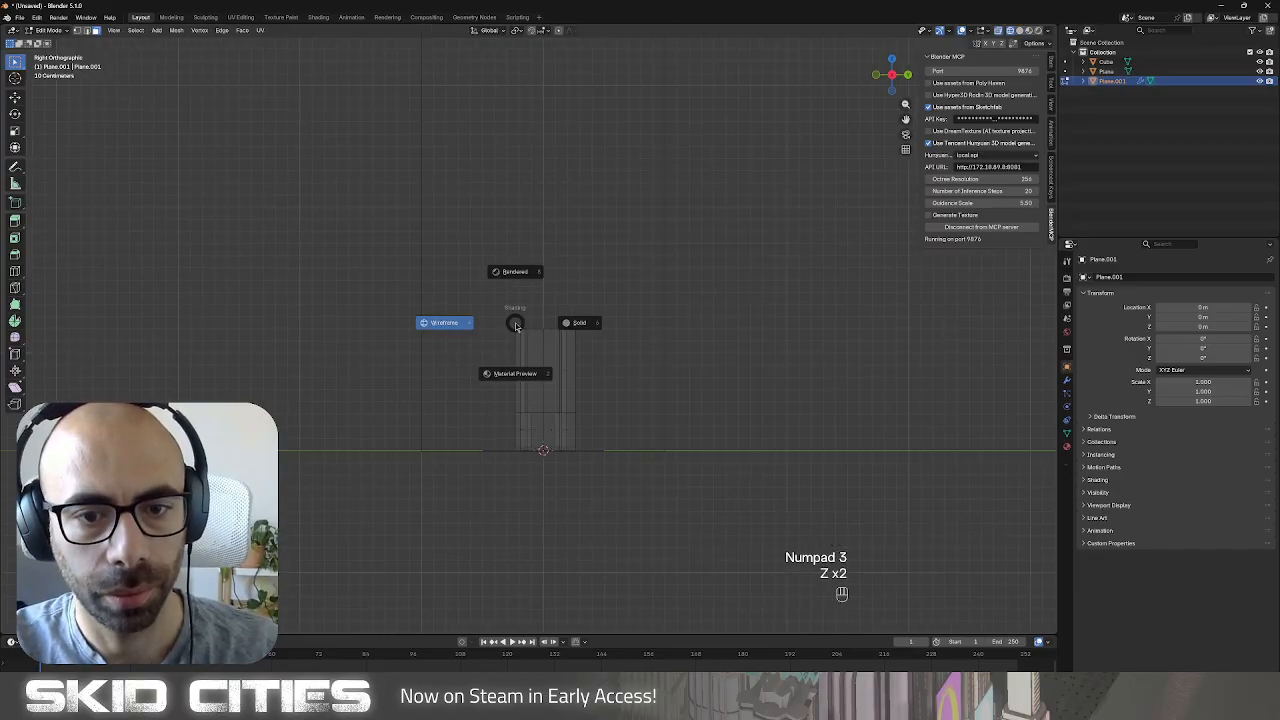
click(476, 309)
drag(507, 320, 637, 346)
key(e)
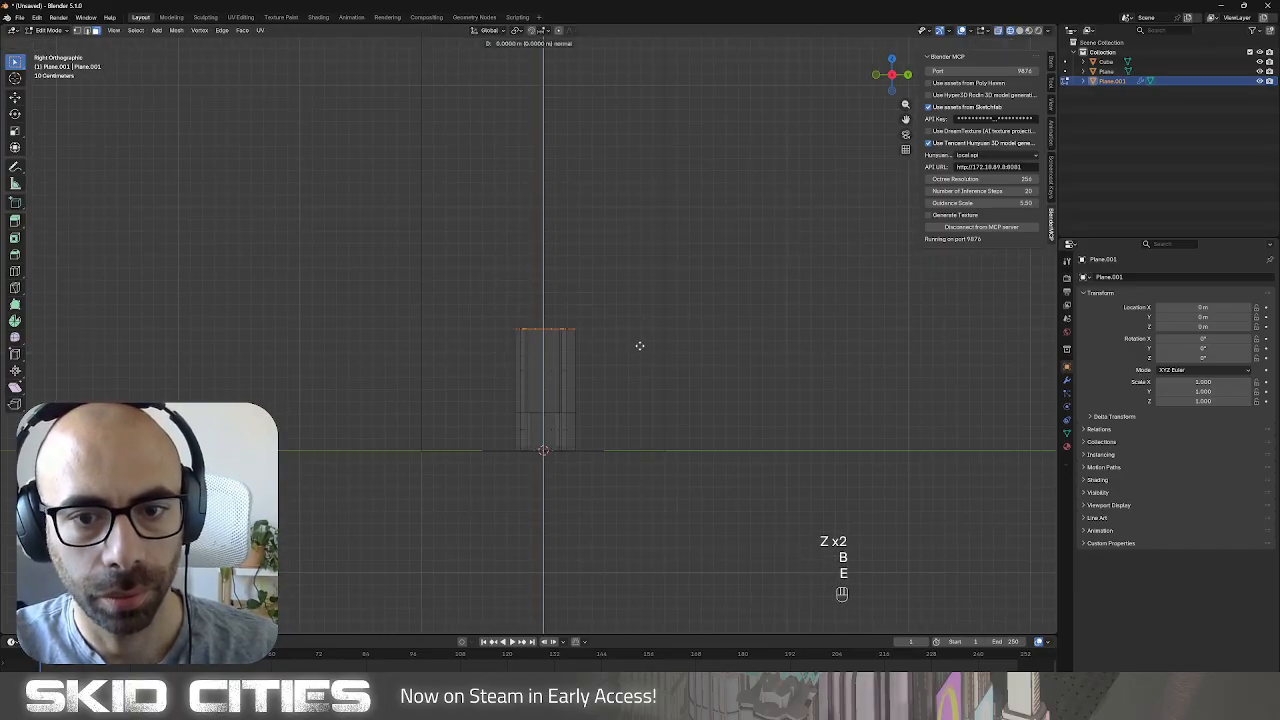
click(635, 302)
key(s)
key(x)
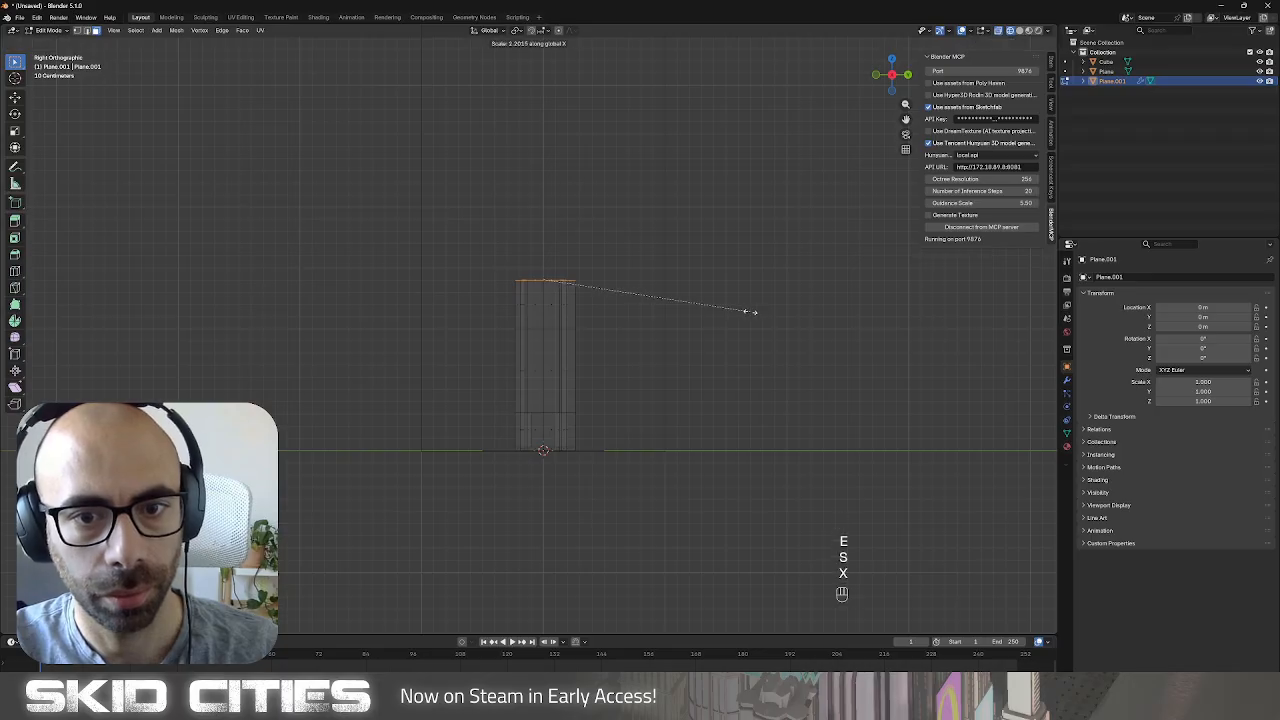
key(Escape)
Scale the extruded top outward along Y into a flared crown, and return to solid shading.
key(s)
key(y)
click(770, 325)
mouse_move(486, 348)
middle_down()
mouse_move(543, 371)
mouse_move(623, 366)
mouse_move(570, 335)
mouse_move(602, 334)
middle_up()
key(z)
click(697, 363)
scroll(717, 357, up, 5)
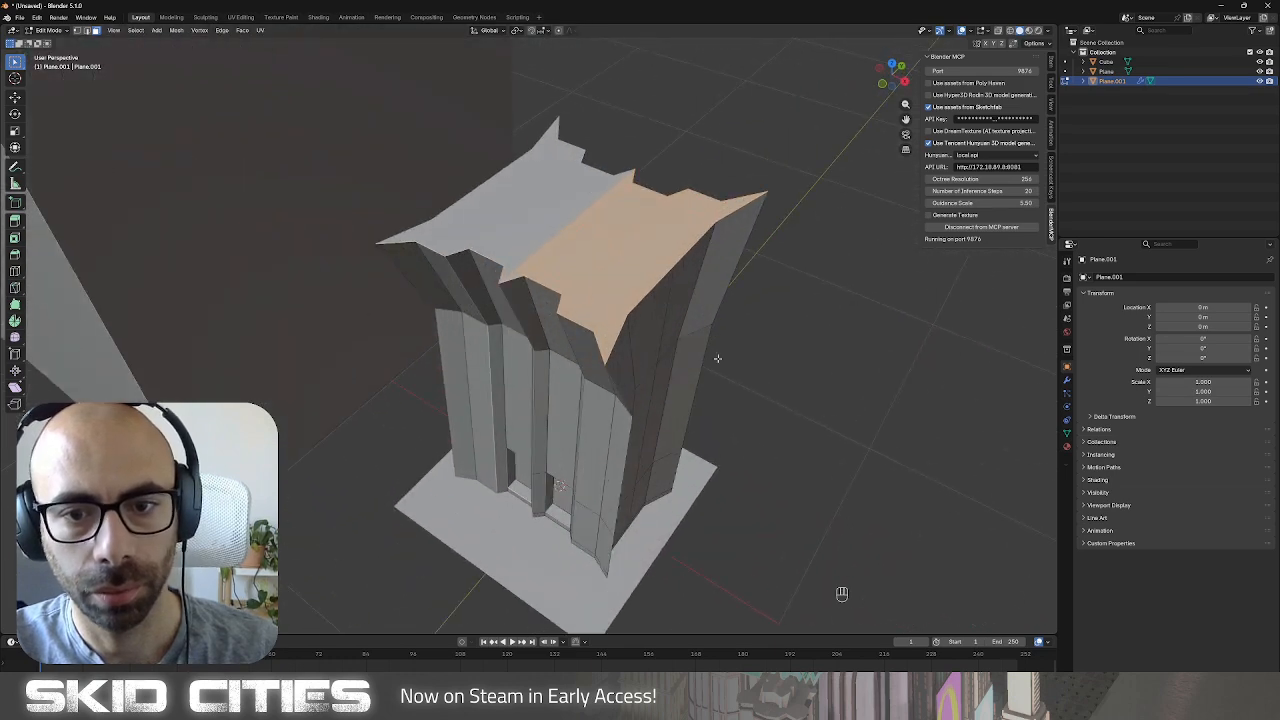
shift+middle_drag(717, 354, 654, 364)
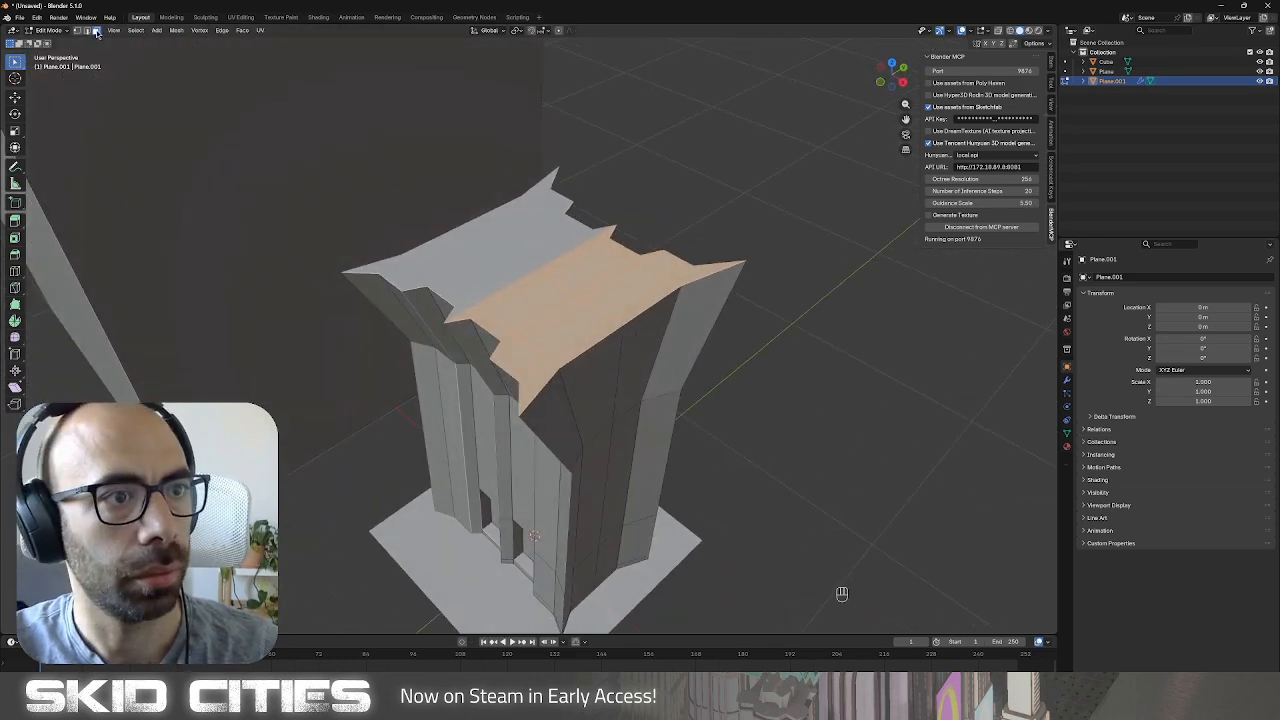
Extrude the two adjacent inner roof faces nearest the outer side upward to start mirrored twin towers.
click(757, 237)
click(531, 301)
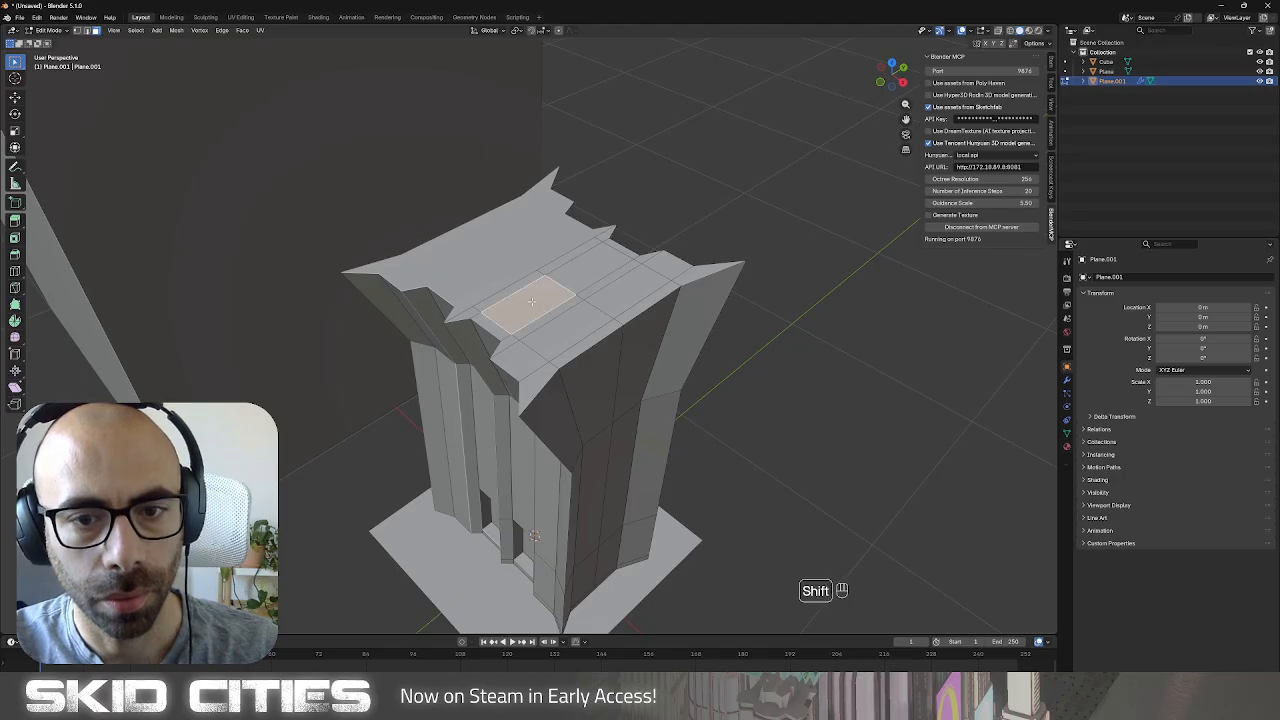
click(571, 328)
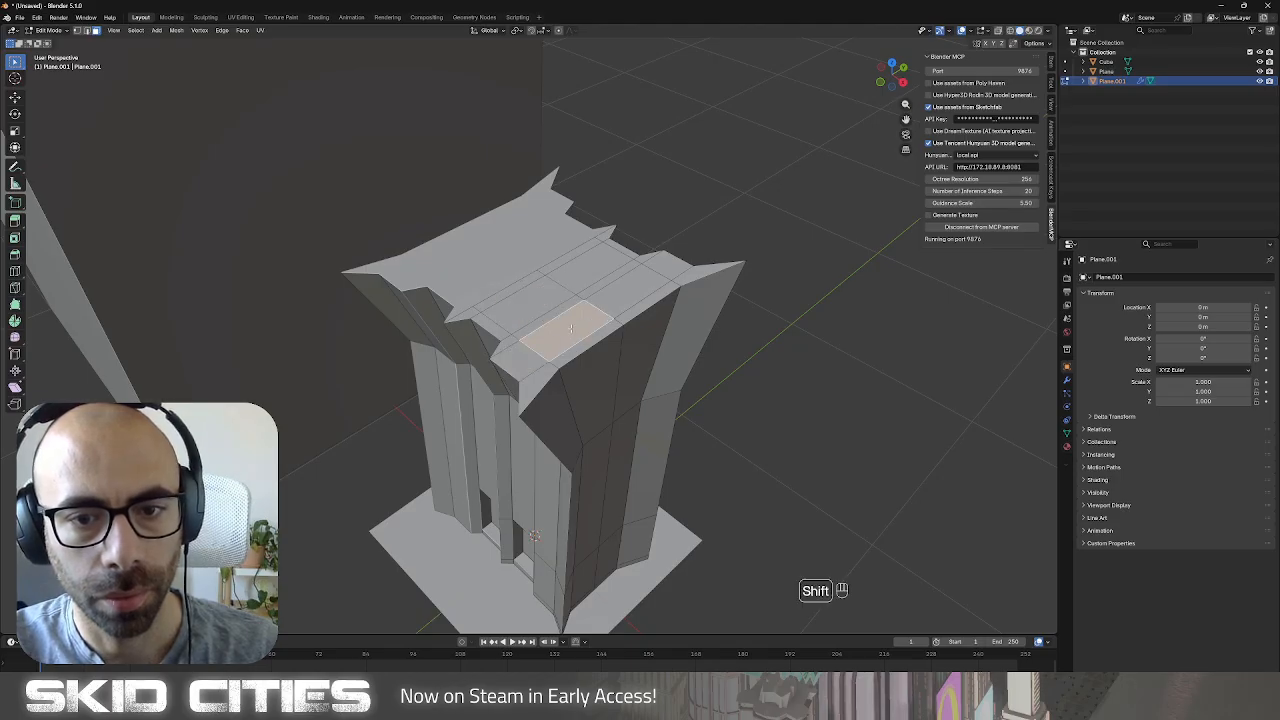
shift+click(548, 282)
shift+click(594, 283)
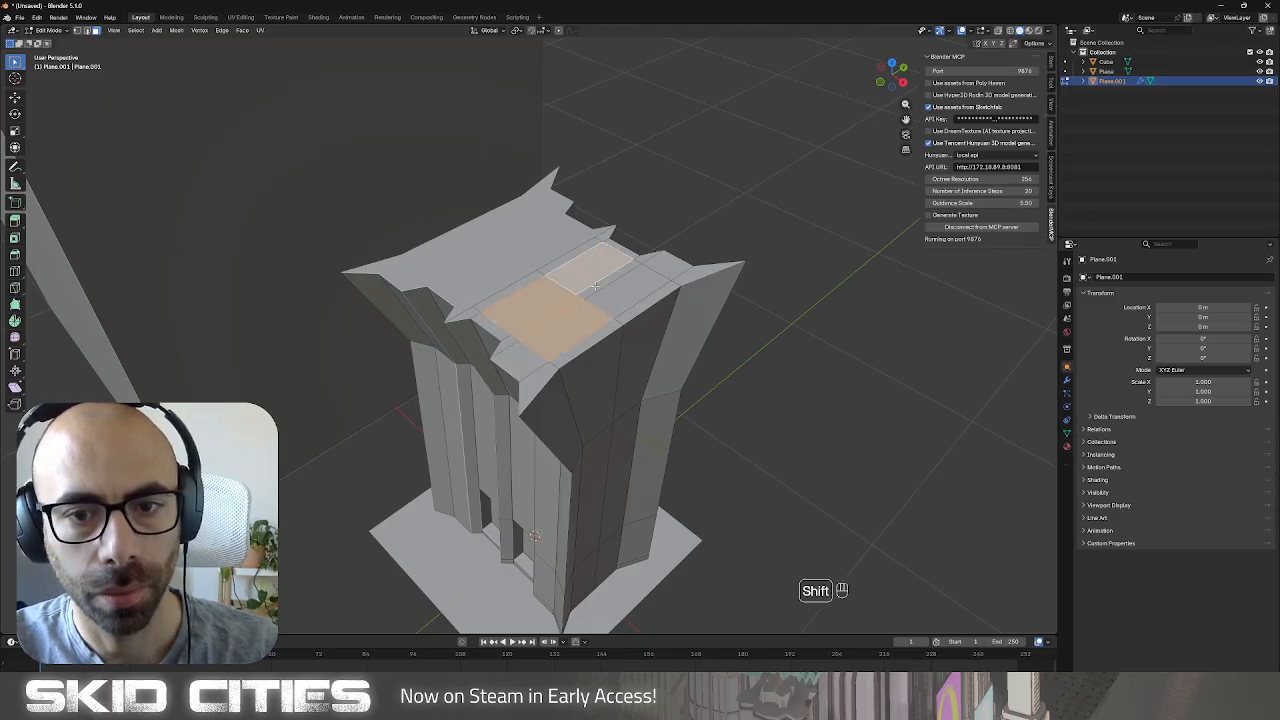
shift+click(574, 278)
shift+click(535, 300)
shift+click(601, 300)
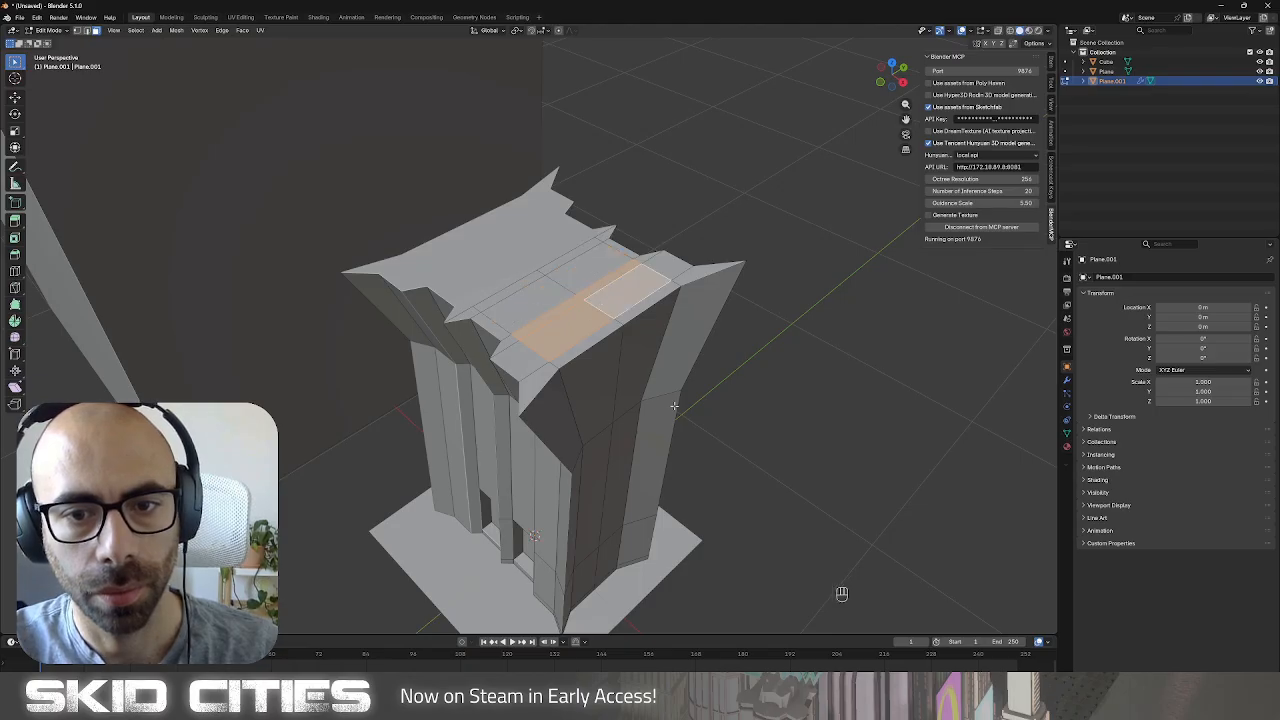
key(e)
click(677, 251)
Raise the twin towers' top faces along Z until they stand several times taller than the building's base.
middle_drag(677, 251, 594, 354)
scroll(600, 332, down, 5)
key(g)
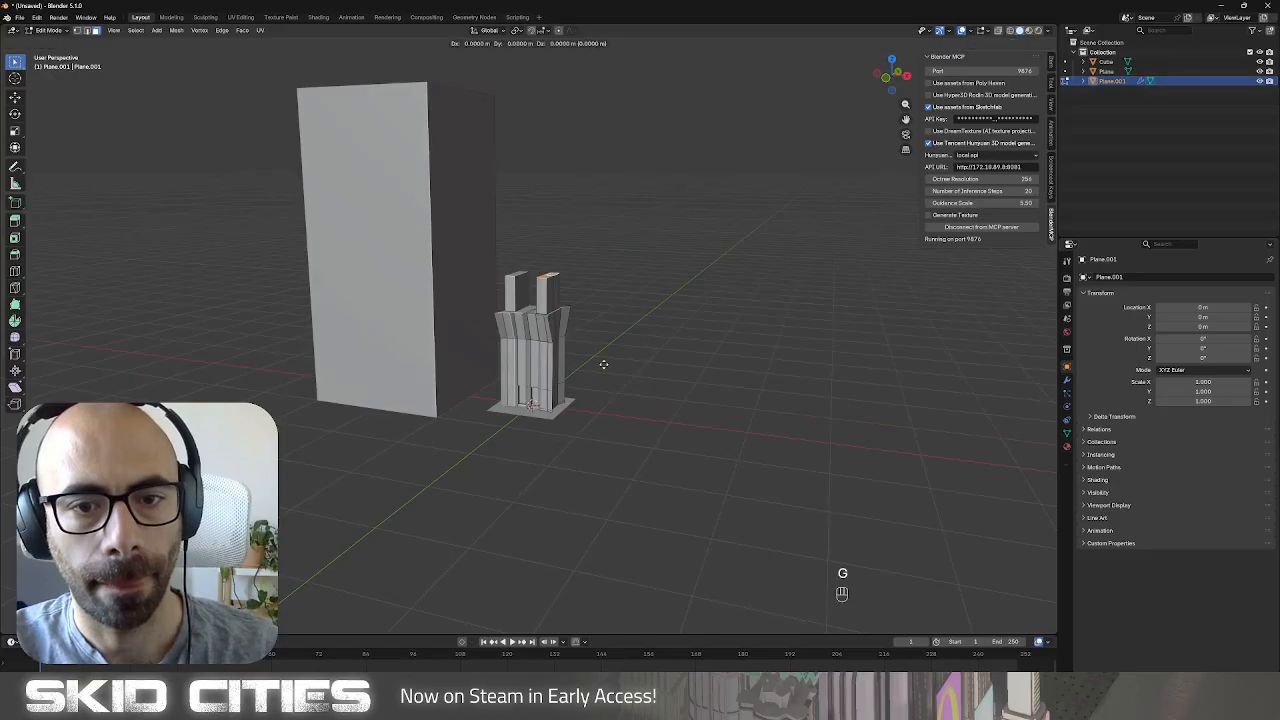
key(z)
click(614, 277)
middle_drag(614, 277, 580, 323)
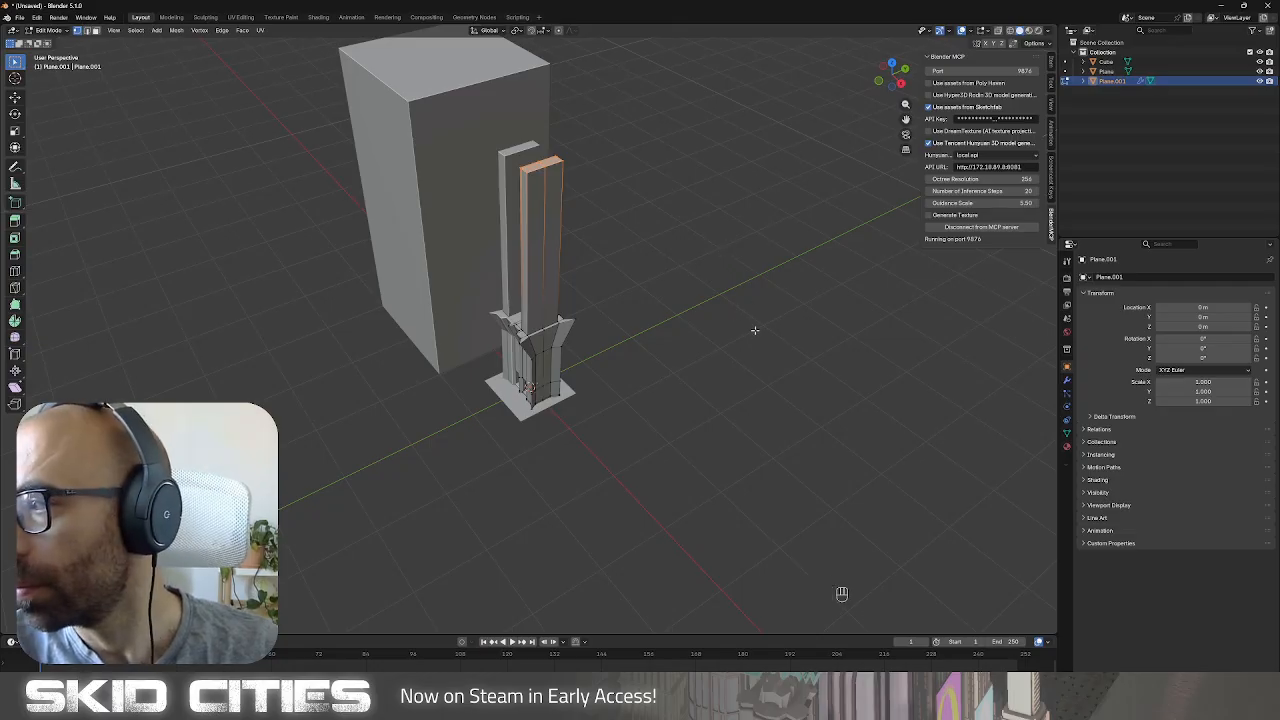
shift+middle_drag(738, 276, 700, 363)
scroll(500, 270, up, 4)
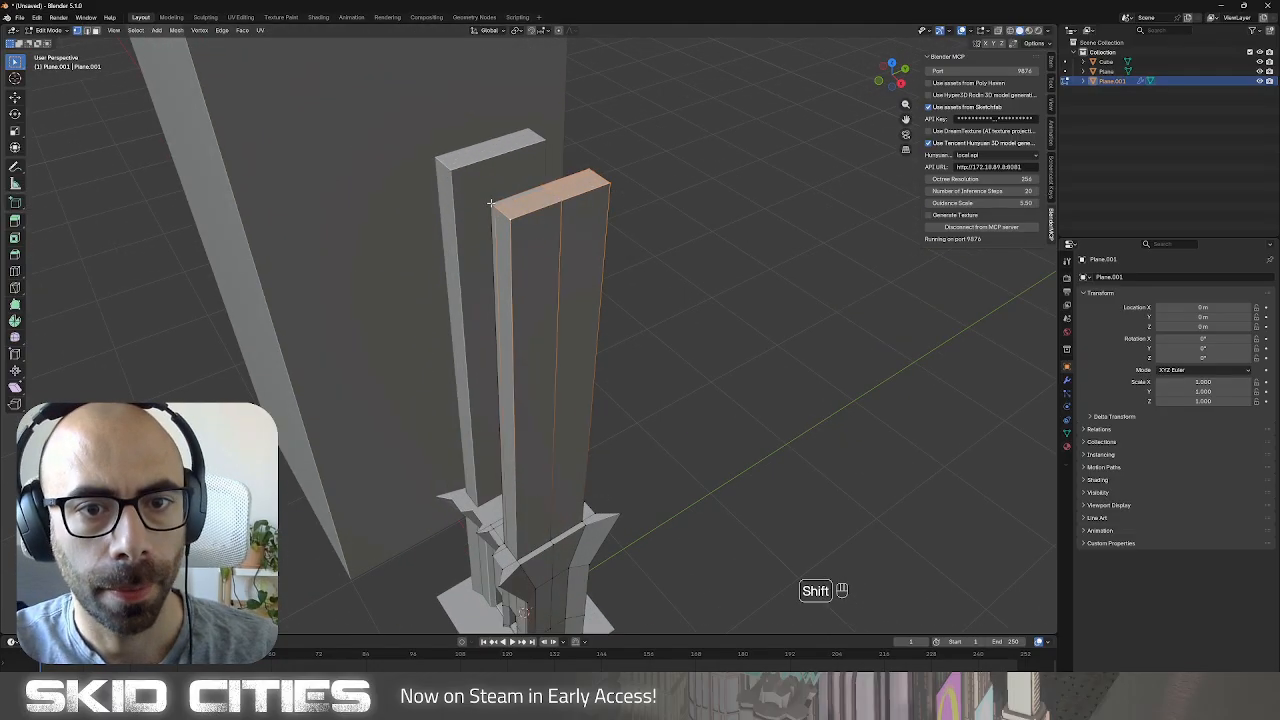
key(g)
key(Escape)
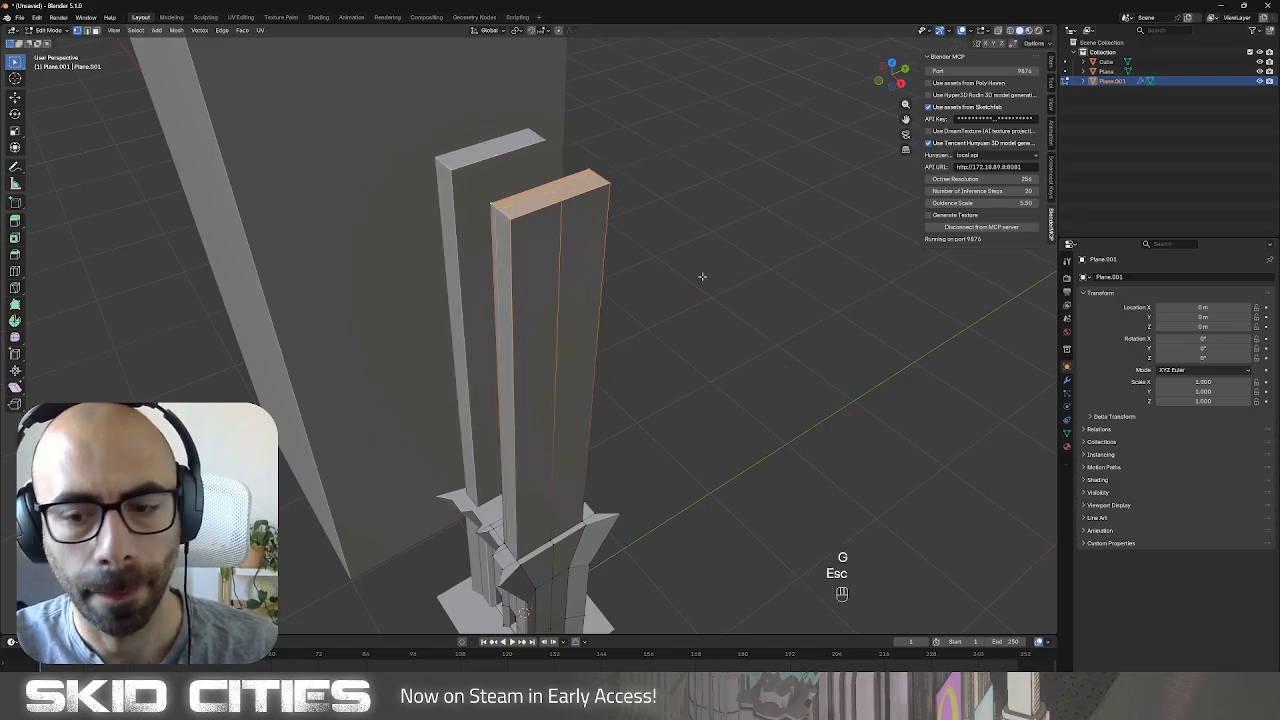
In wireframe right side view, move the tower's top vertices on the negative Y side inward along Y.
key(KP_3)
key(z)
click(600, 266)
shift+middle_drag(633, 178, 663, 334)
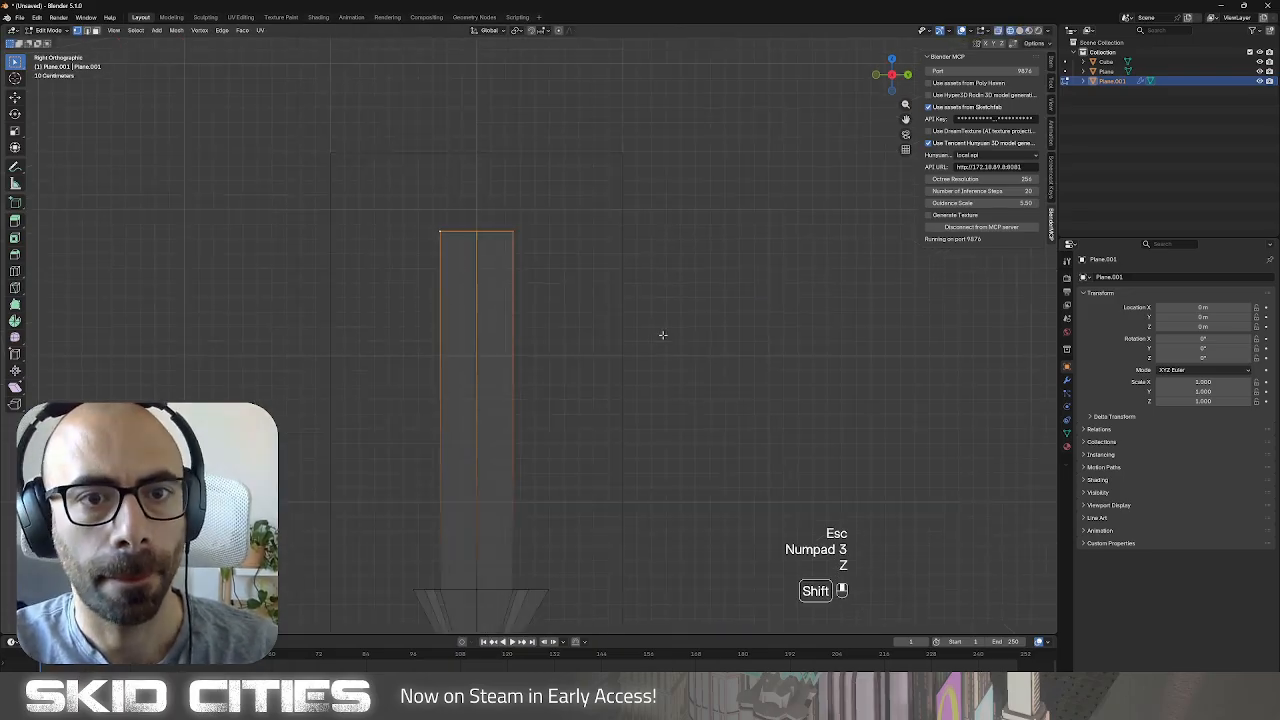
click(466, 218)
key(b)
drag(476, 216, 414, 254)
key(g)
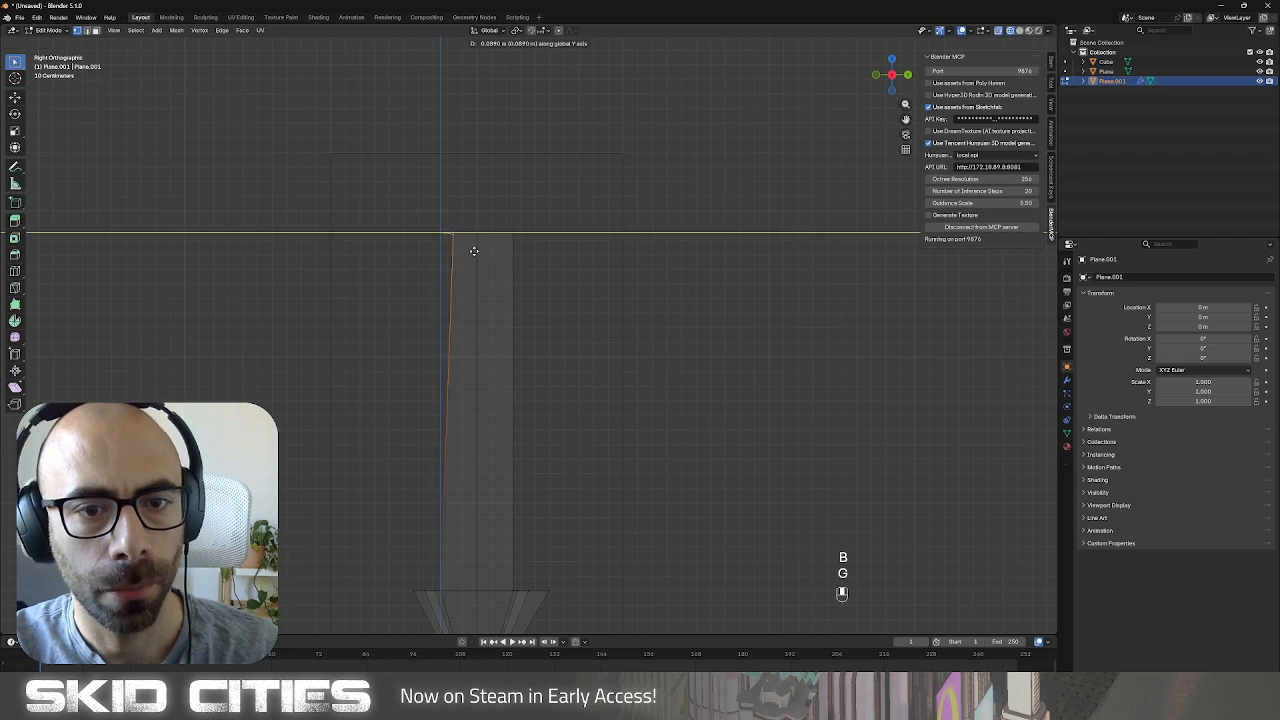
click(512, 258)
Move the tower's opposite top vertices inward along Y to complete the taper, and return to Object Mode with solid shading.
drag(508, 208, 548, 263)
key(g)
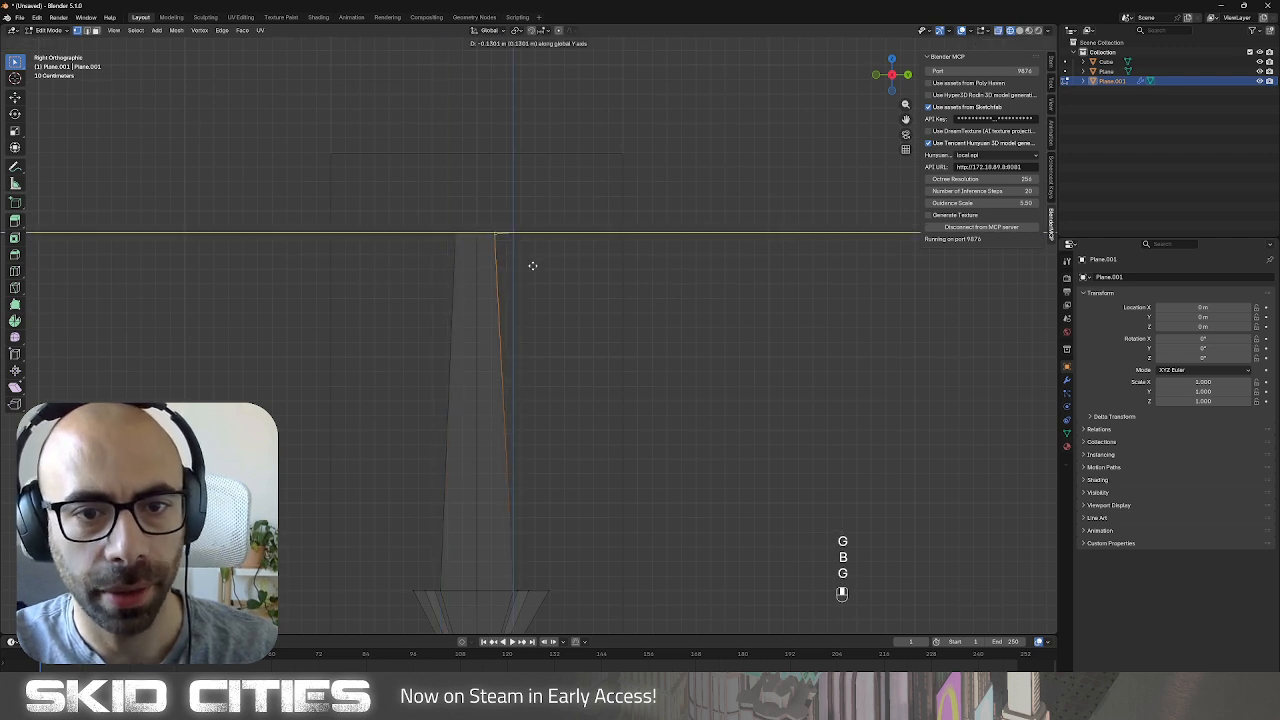
click(533, 266)
middle_drag(533, 266, 651, 323)
key(Tab)
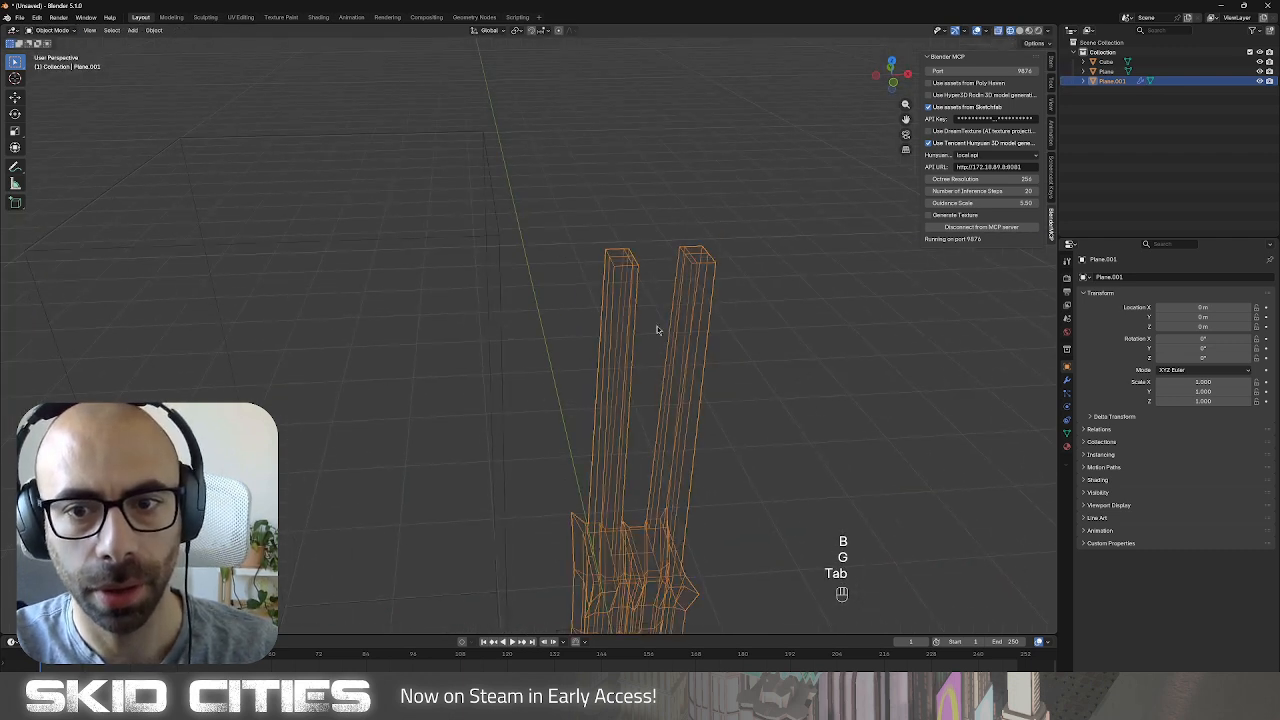
scroll(660, 334, down, 5)
mouse_move(674, 404)
middle_down()
mouse_move(618, 363)
mouse_move(711, 363)
middle_up()
key(z)
click(691, 358)
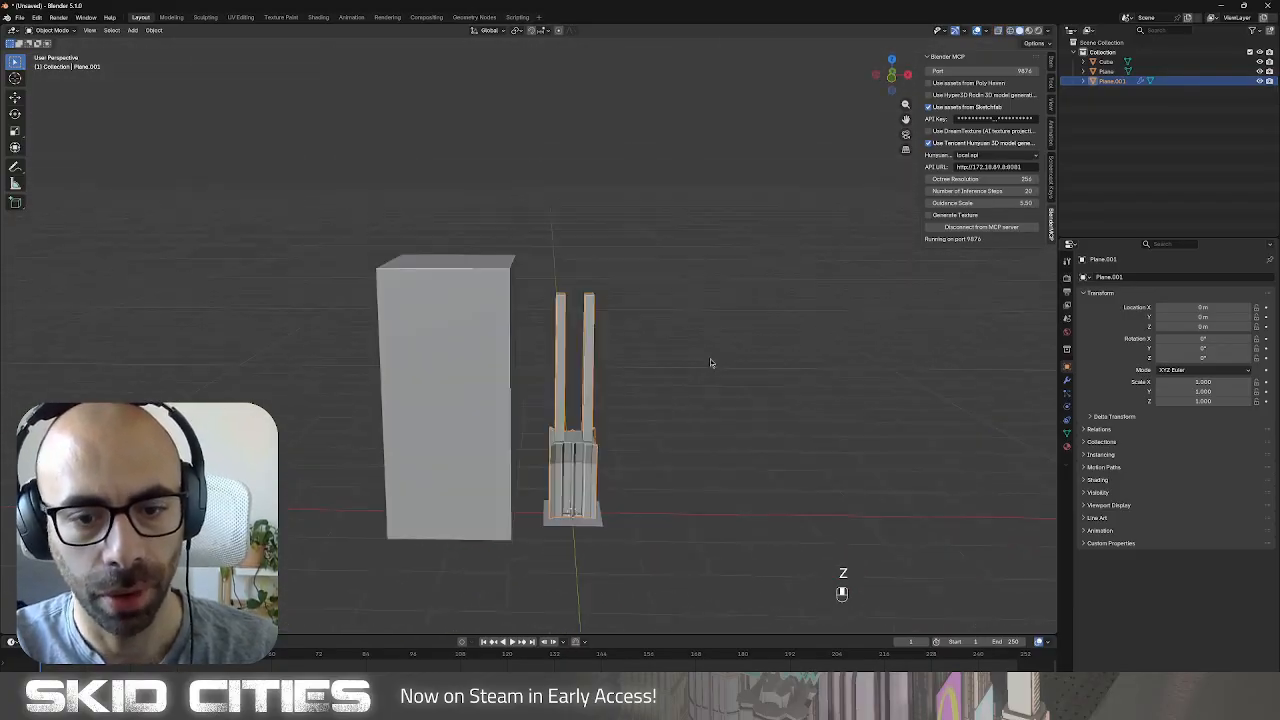
Examine the tapered twin towers' proportions beside the reference cube from several angles.
click(449, 354)
middle_drag(649, 421, 585, 349)
scroll(539, 311, up, 4)
key(Tab)
key(Tab)
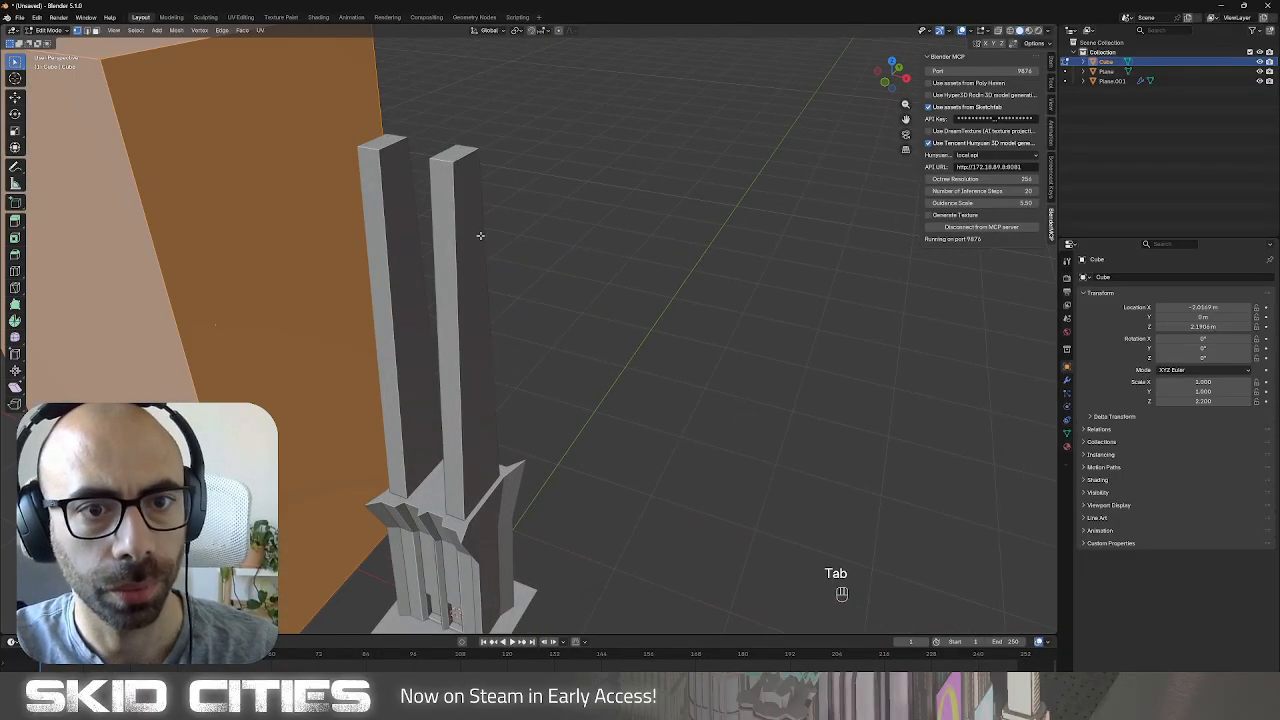
click(481, 222)
key(Tab)
middle_drag(580, 249, 594, 328)
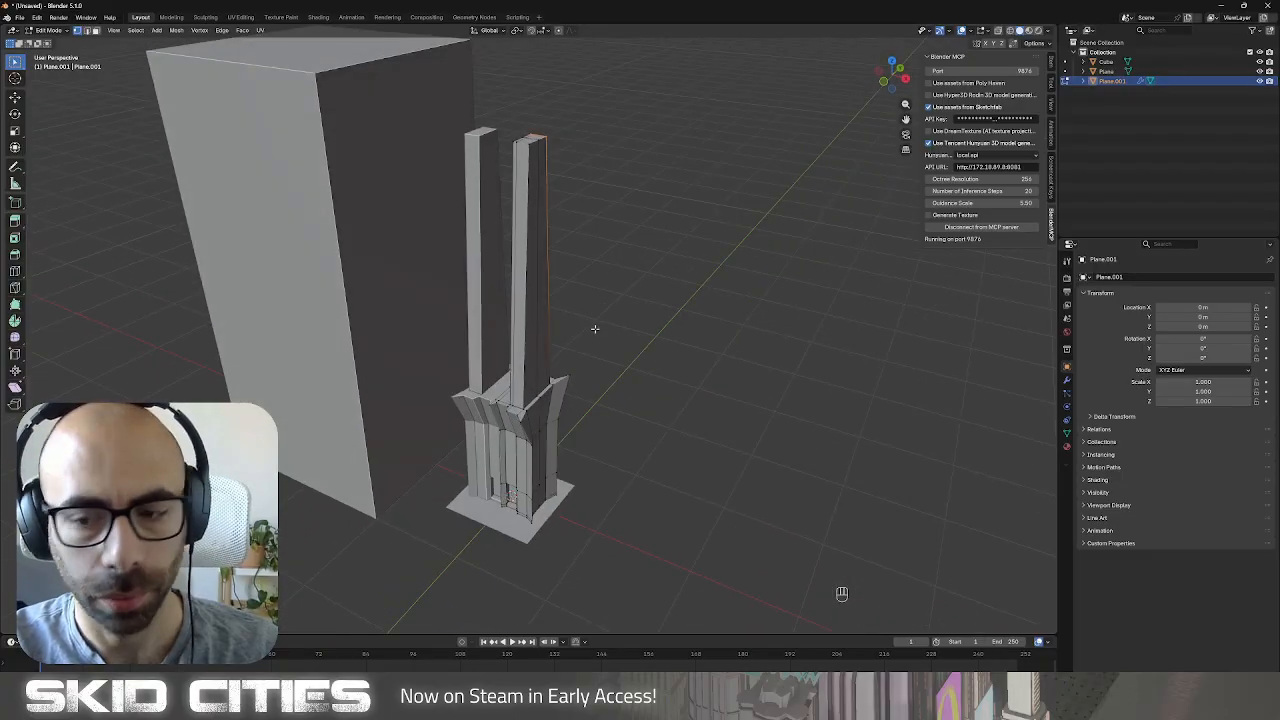
key(KP_3)
key(KP_1)
Switch to Figma, export the steelgym logo component as SVG, and extract the downloaded archive into the Downloads folder.
key(alt+Tab)
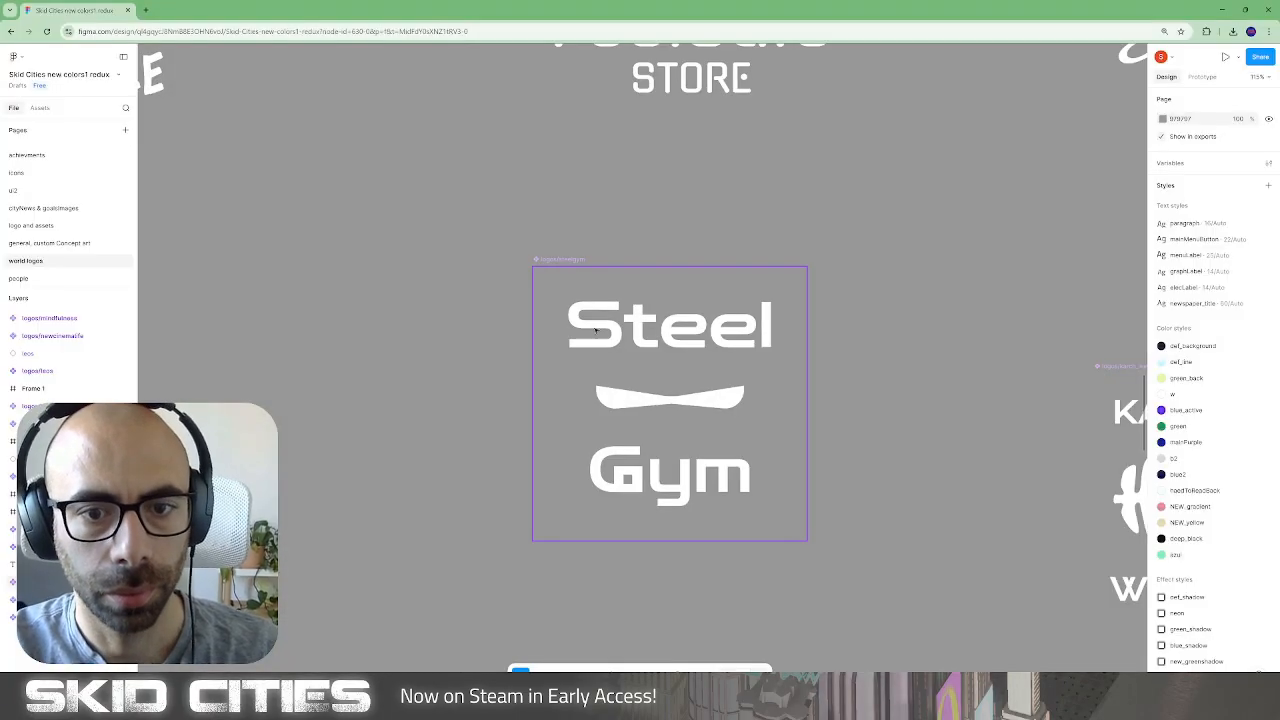
click(728, 405)
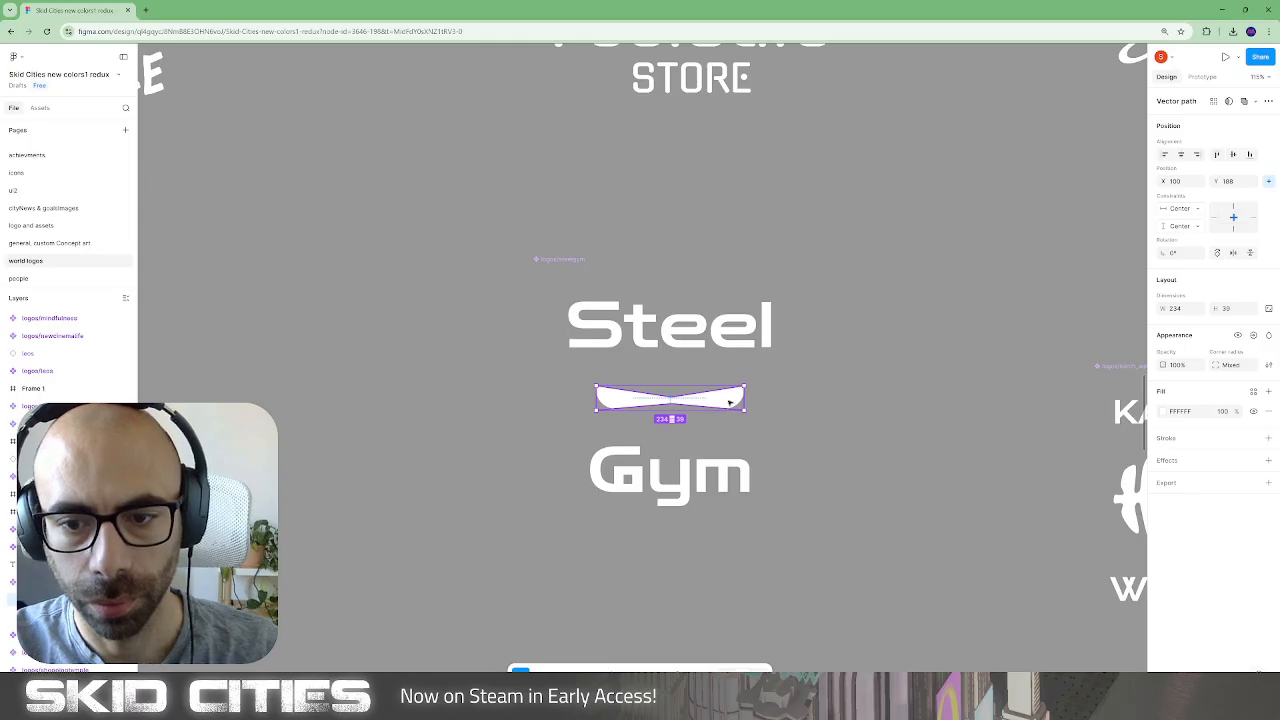
click(543, 226)
click(566, 259)
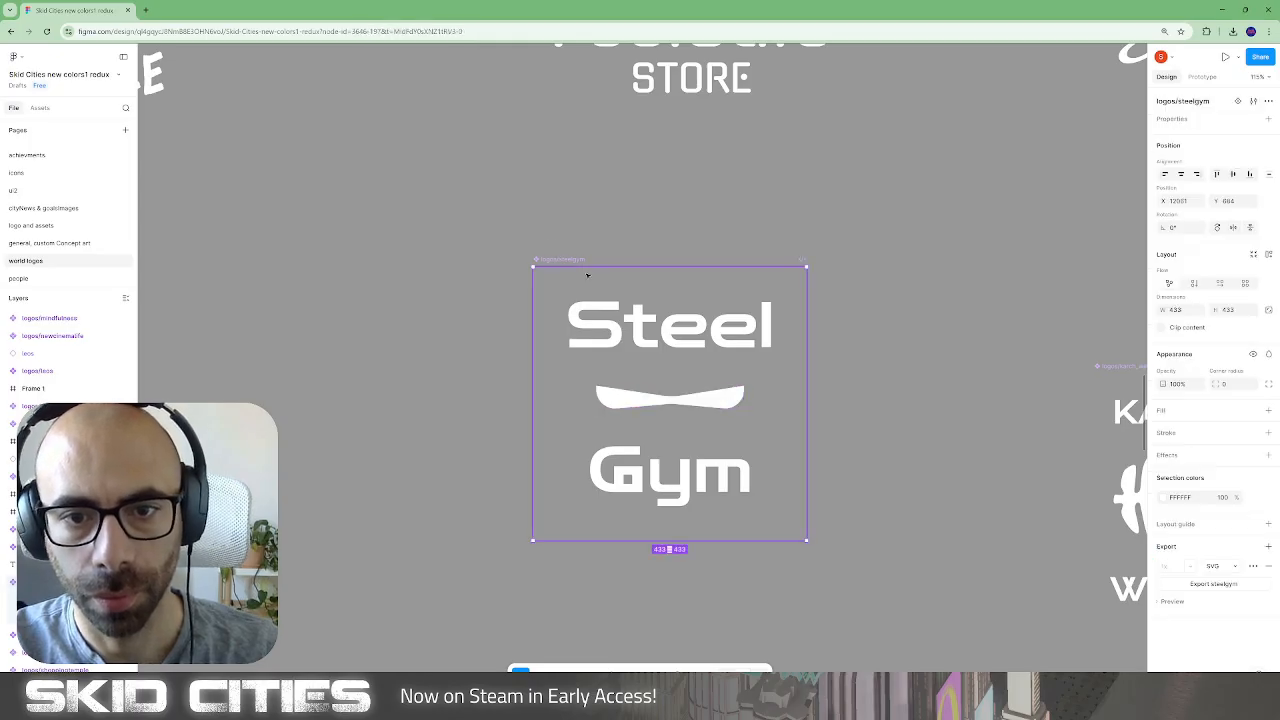
click(1228, 584)
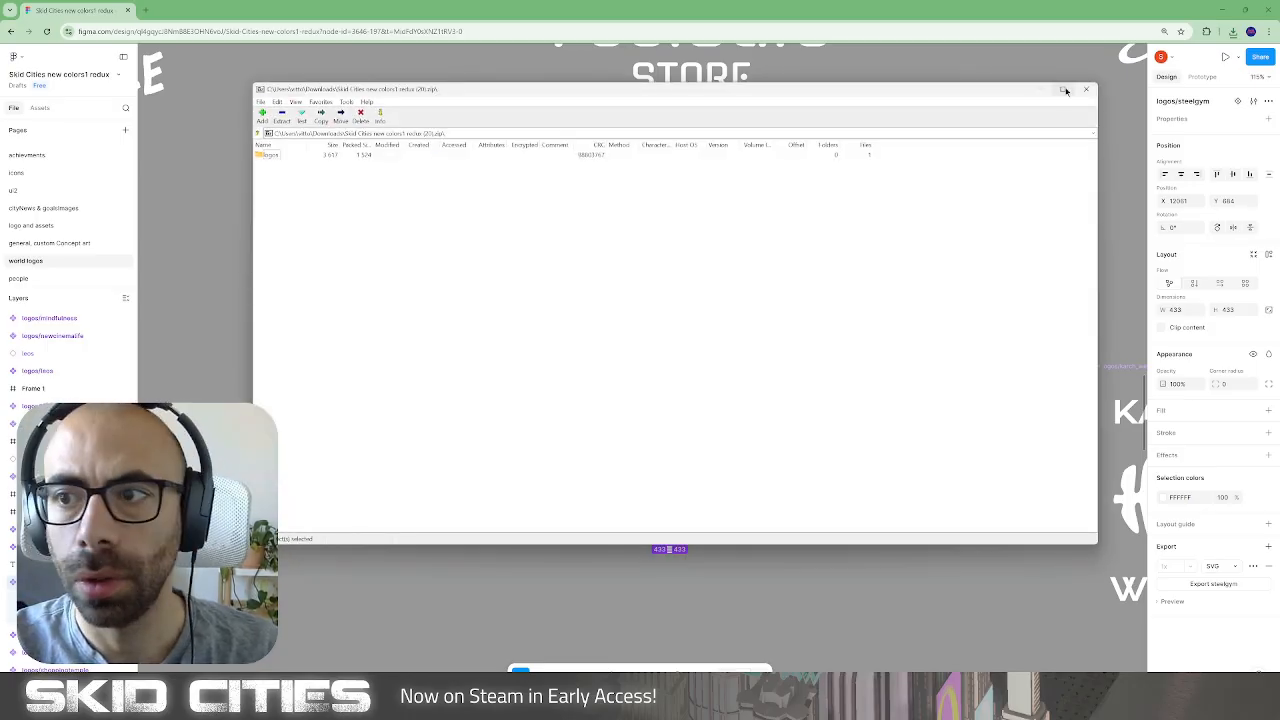
click(1086, 90)
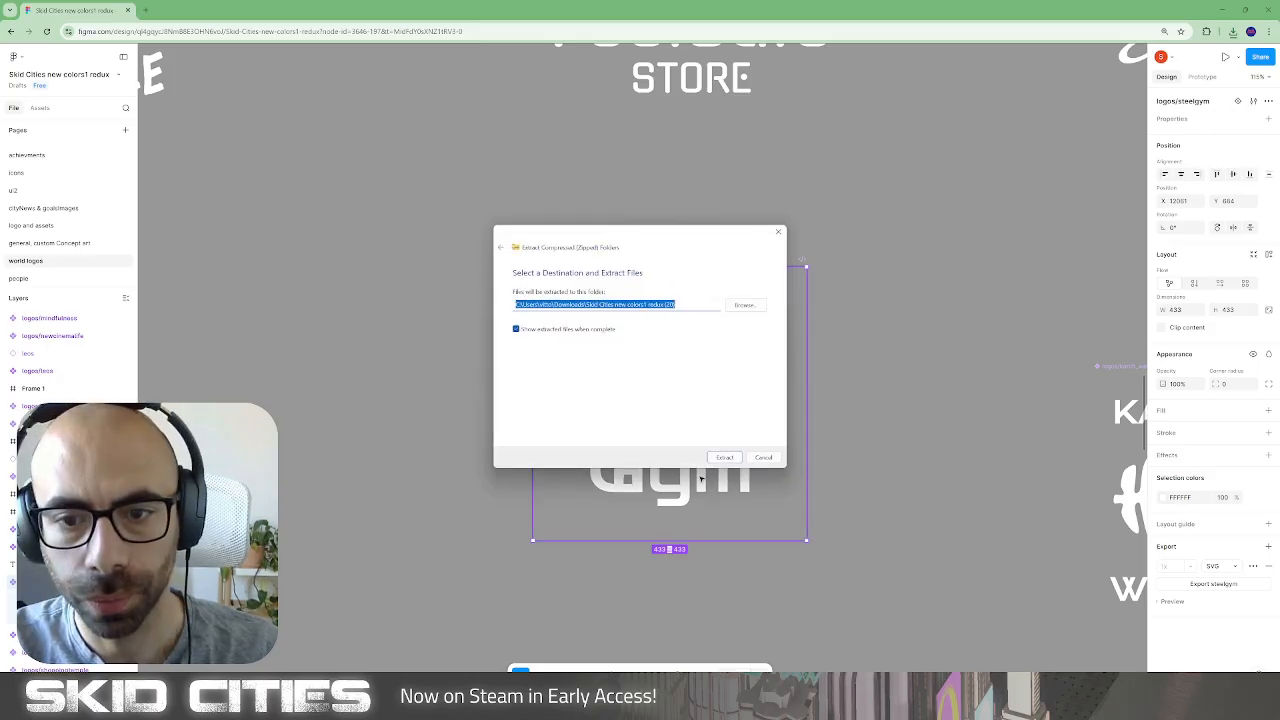
click(725, 458)
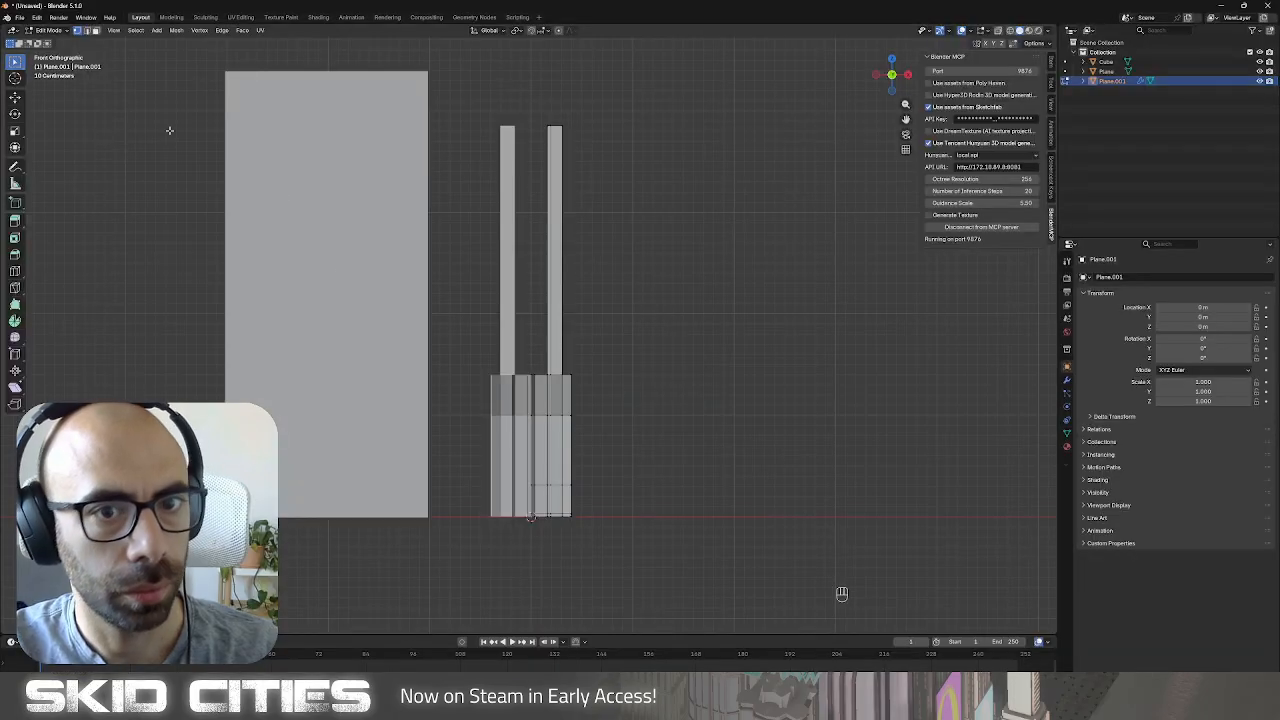
Switch back to Blender and import the steelgym SVG from the logos subfolder of the extracted Downloads folder.
middle_drag(468, 357, 437, 377)
click(19, 18)
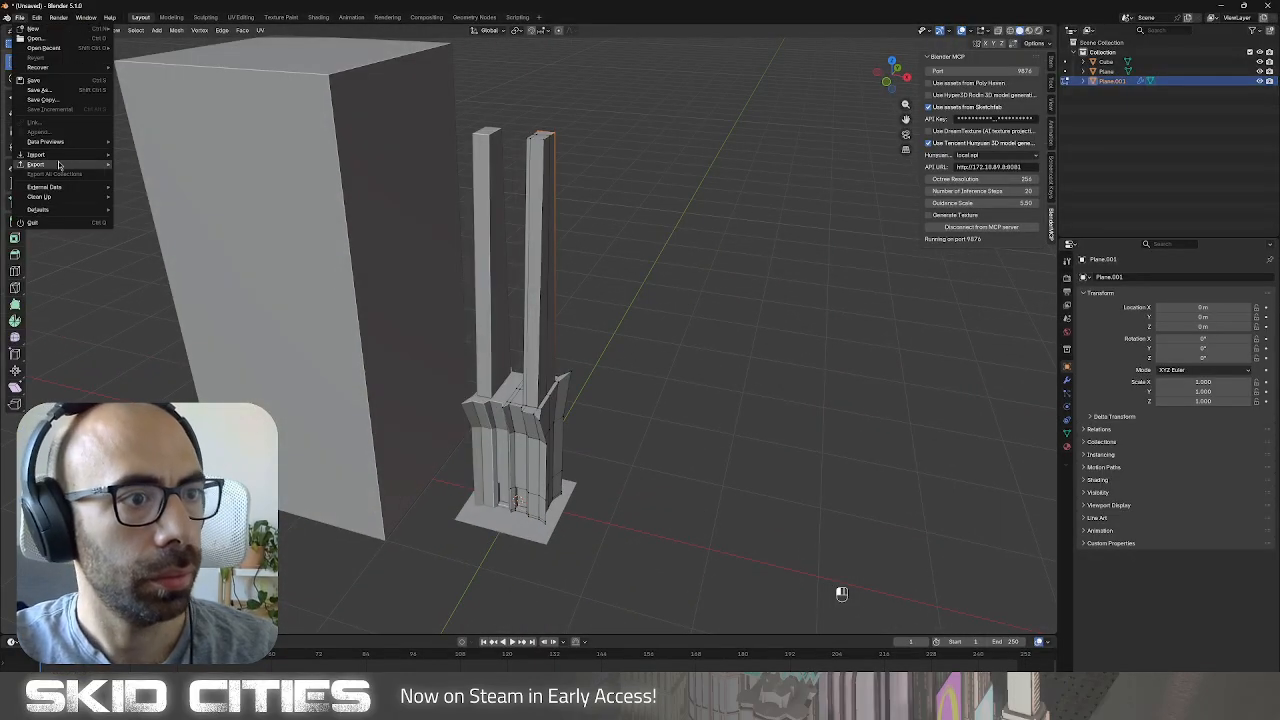
mouse_move(113, 158)
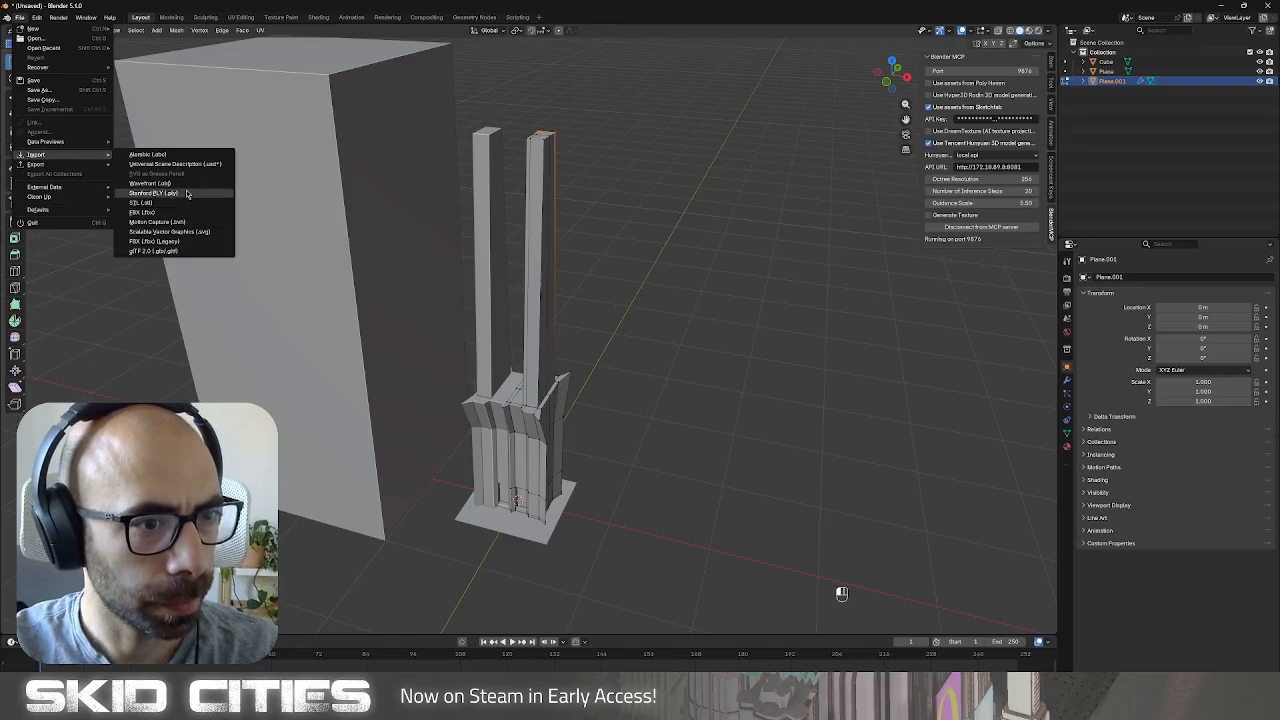
click(215, 232)
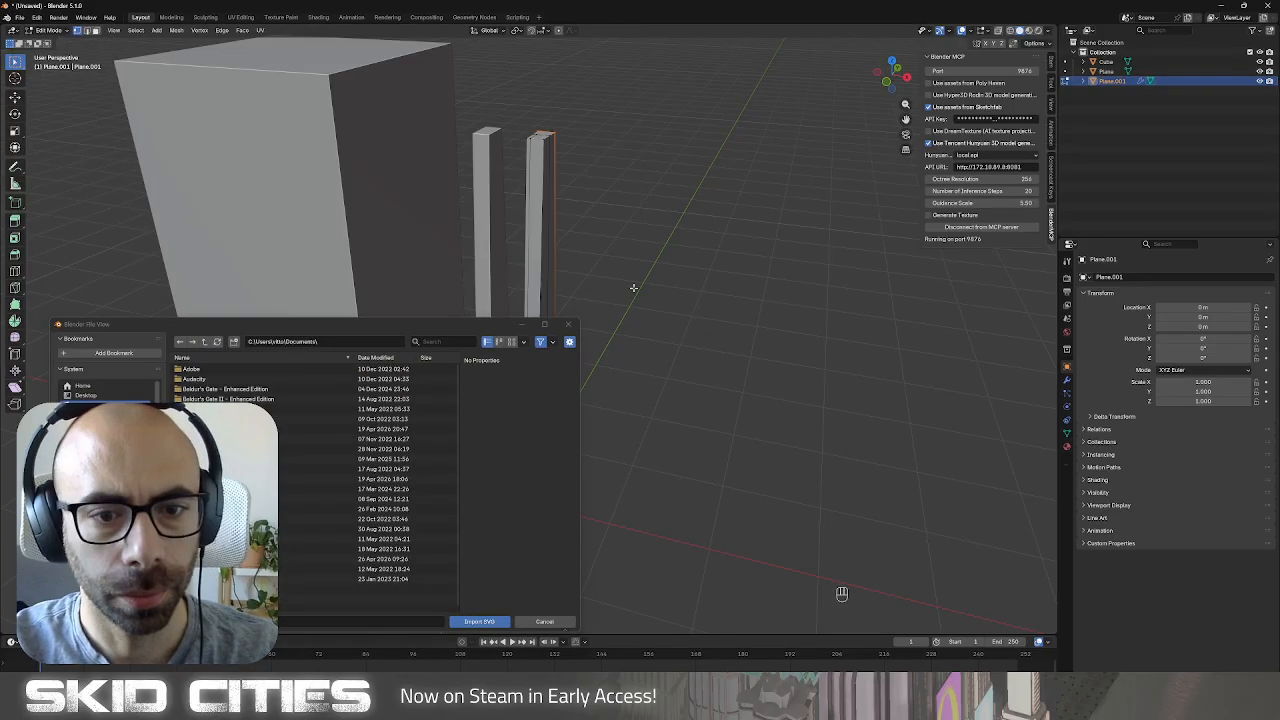
click(88, 415)
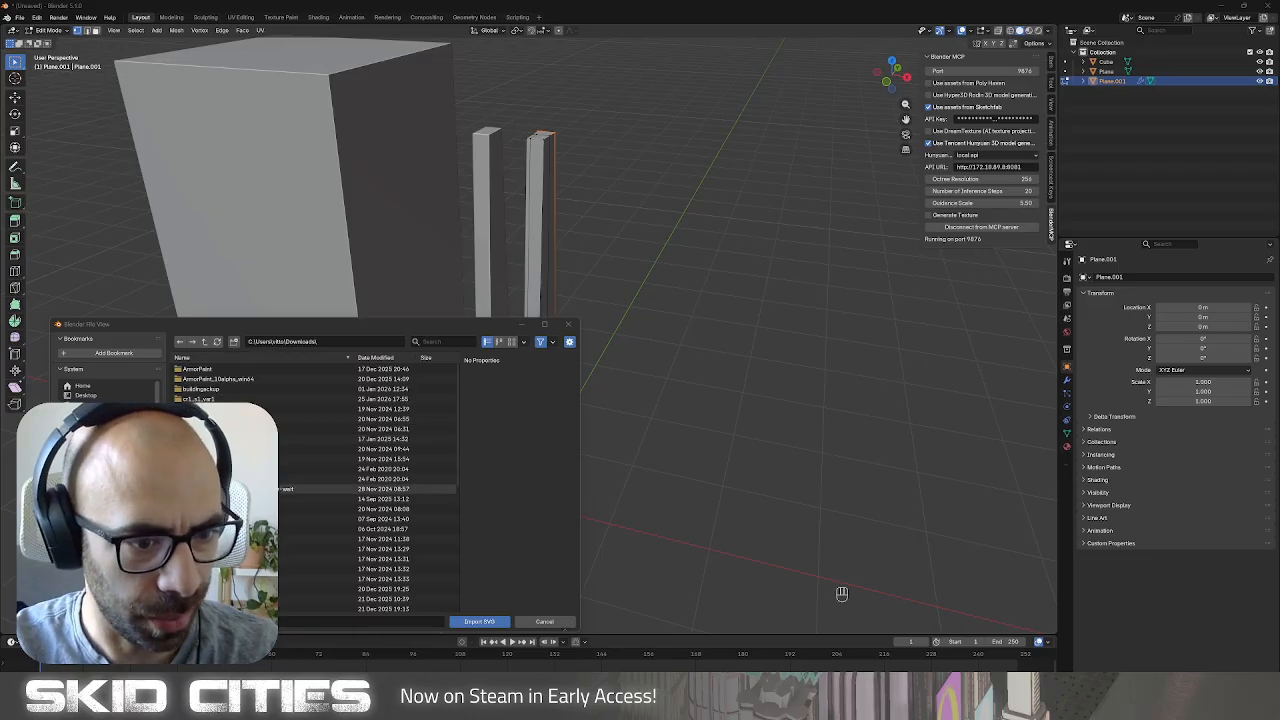
scroll(284, 493, down, 4)
scroll(288, 497, down, 1)
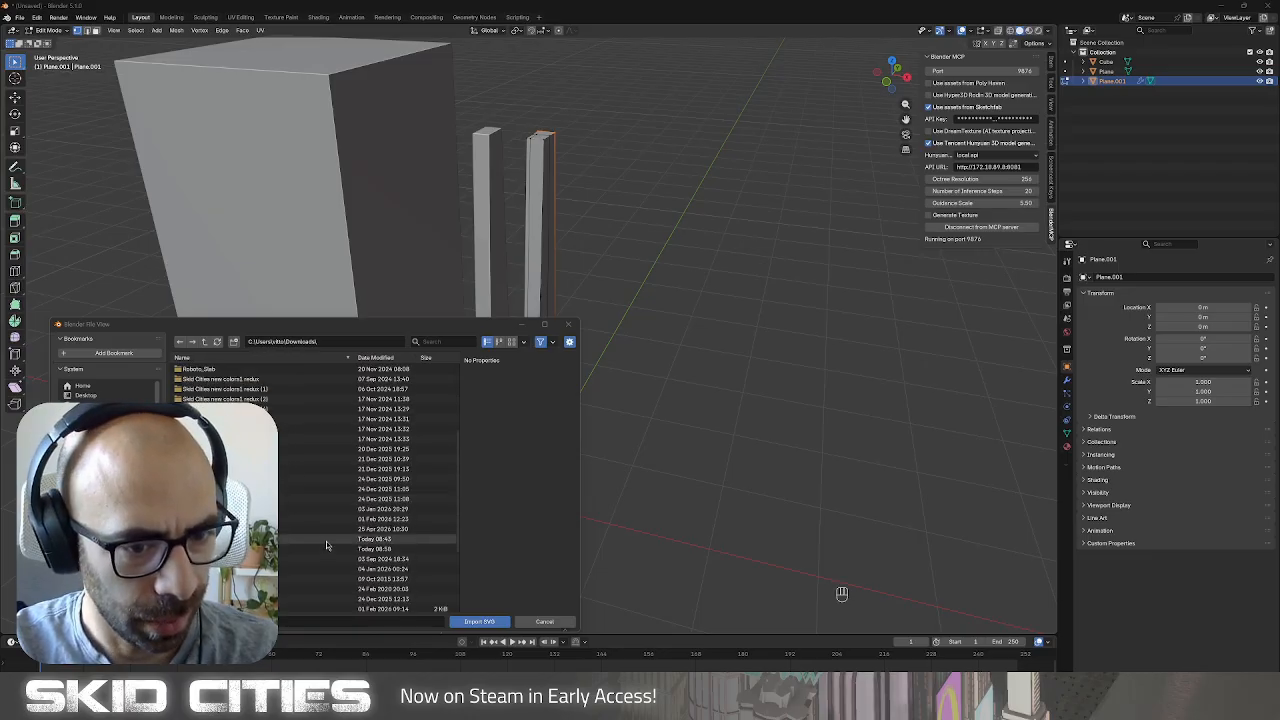
double_click(303, 549)
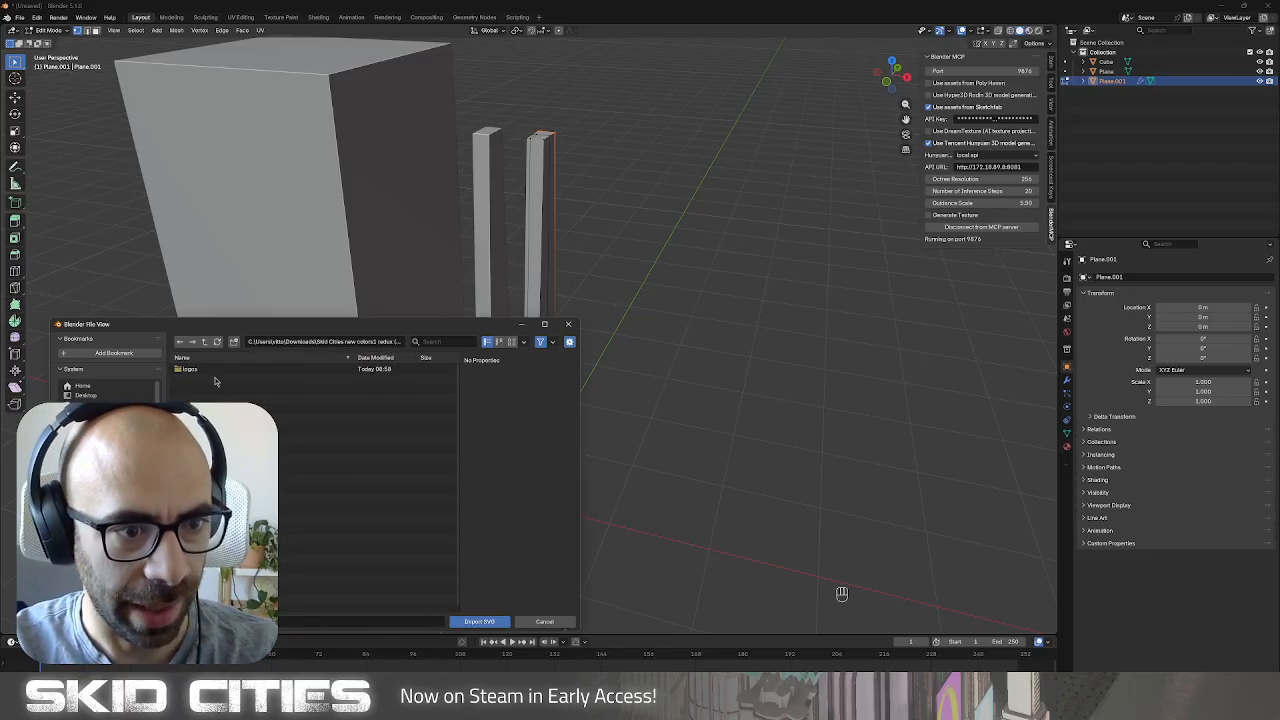
double_click(207, 372)
double_click(210, 372)
scroll(609, 418, down, 4)
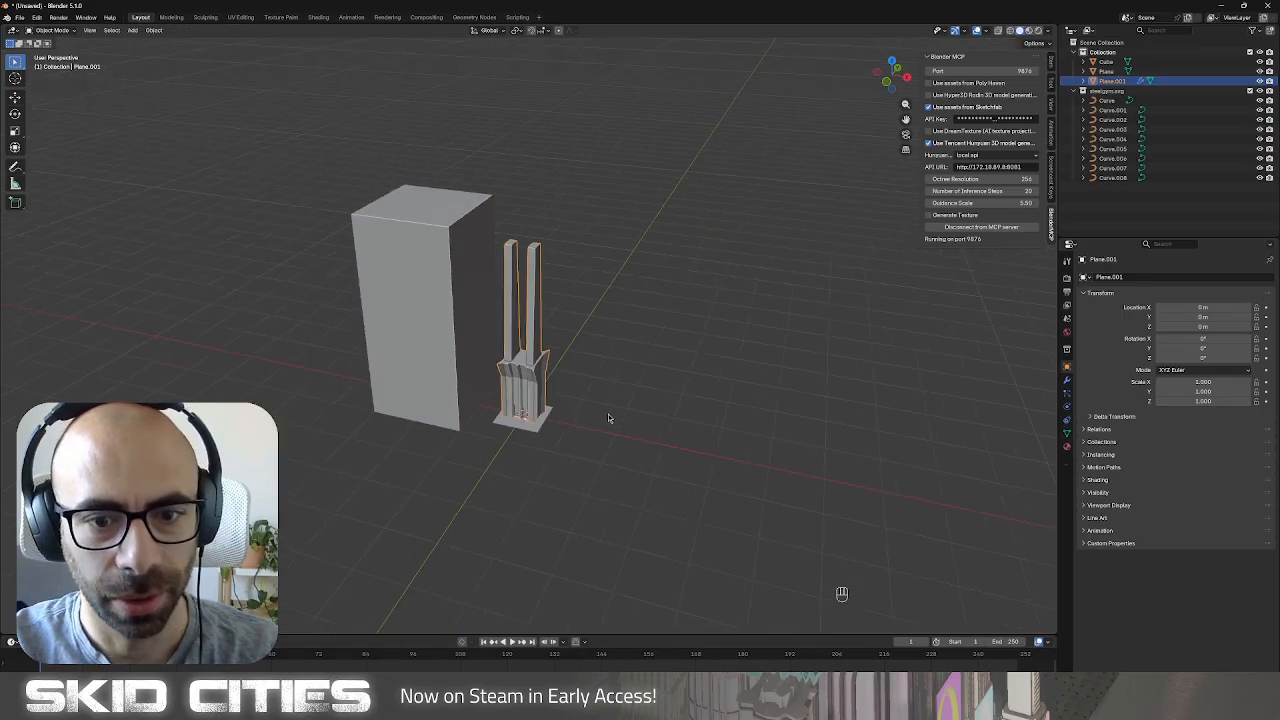
Deselect the building and hide the large reference cube.
click(619, 394)
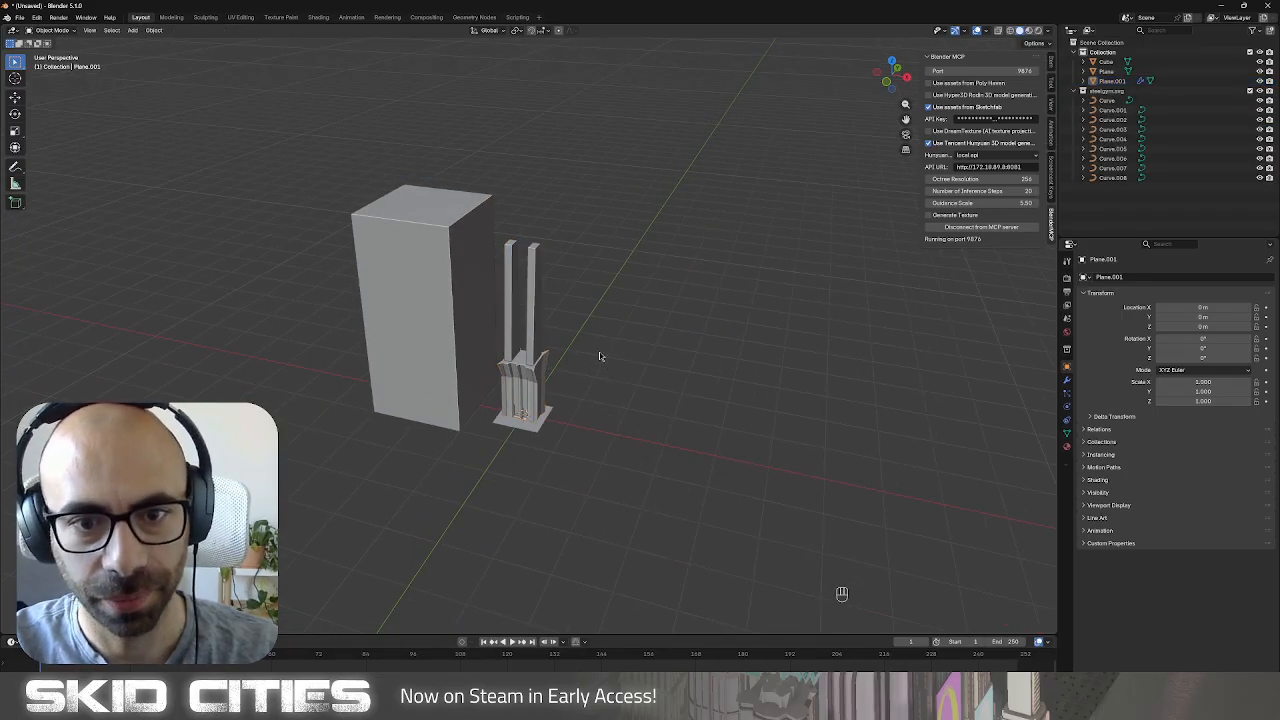
click(418, 310)
key(h)
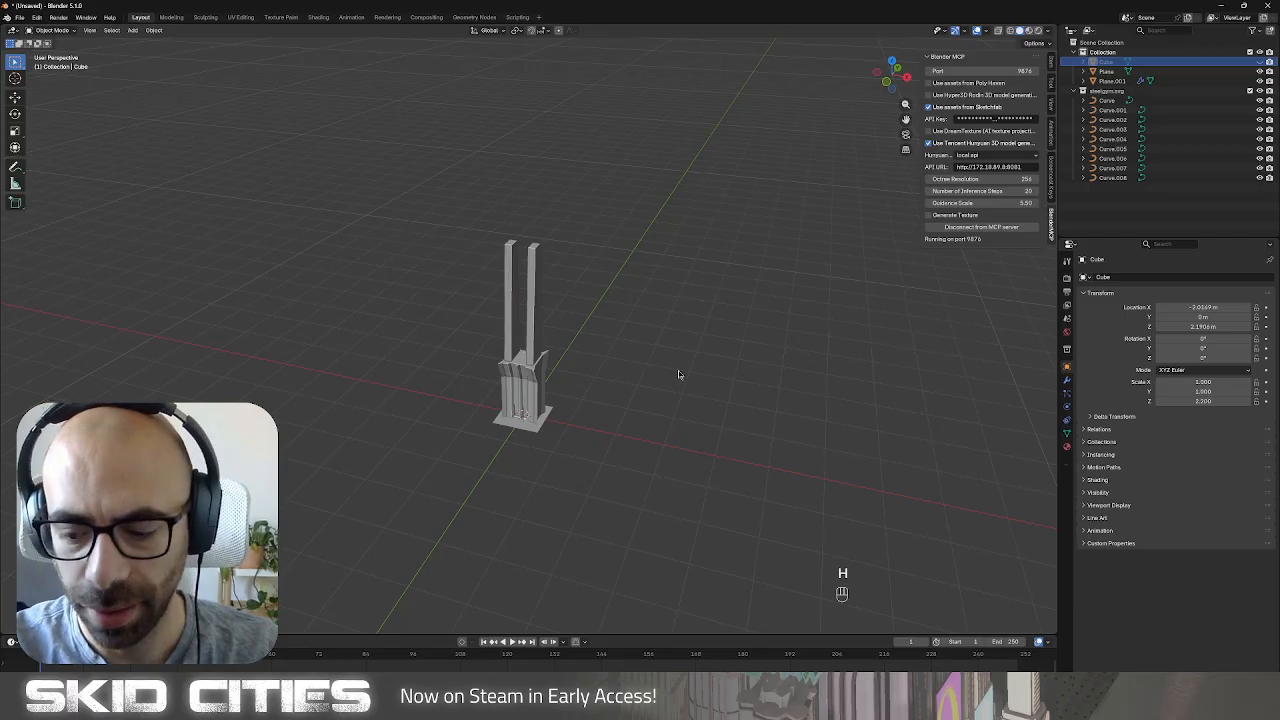
key(KP_7)
scroll(679, 375, up, 6)
click(579, 398)
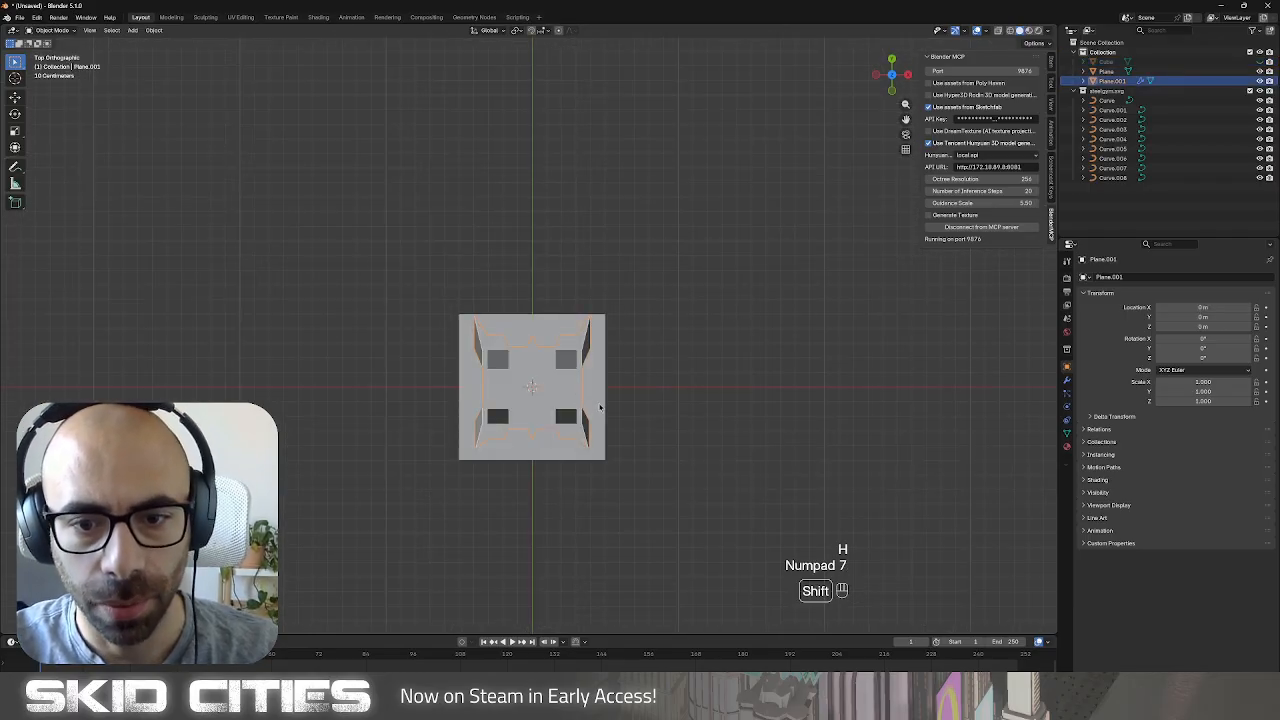
shift+click(600, 406)
key(g)
key(Escape)
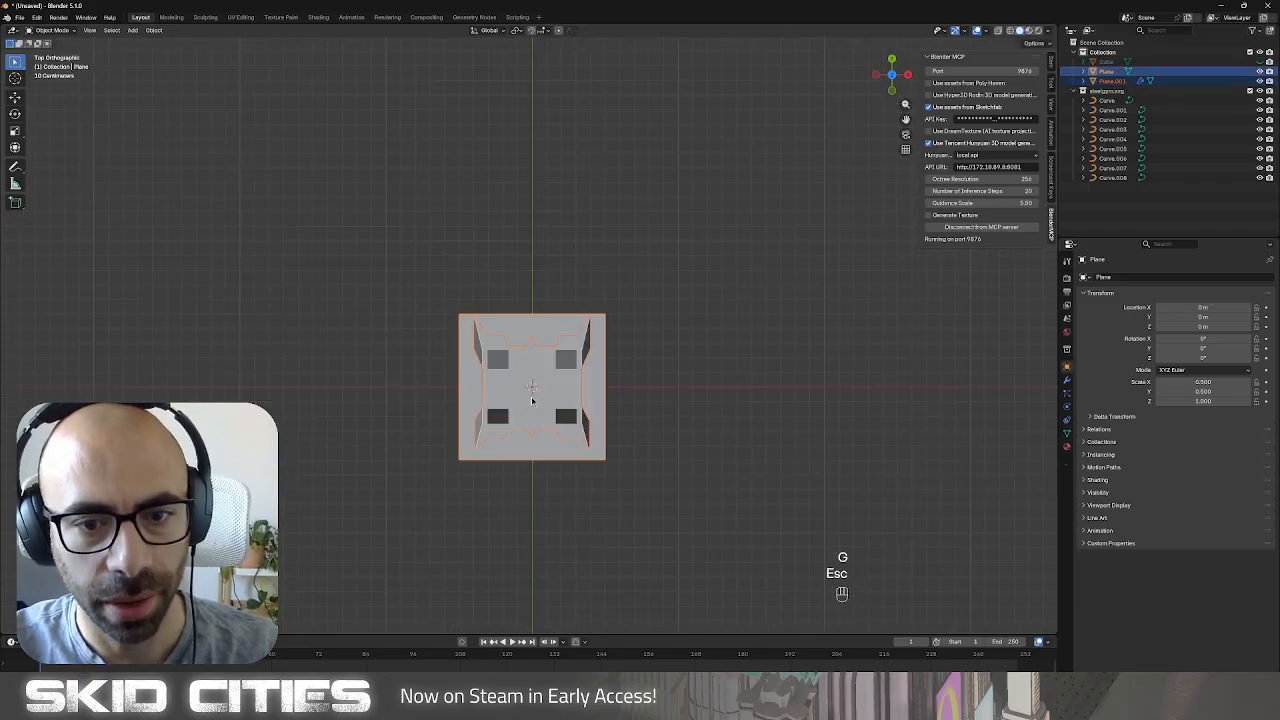
Set wireframe shading to reveal the small imported Steel Gym logo curves inside the building.
key(z)
scroll(570, 450, up, 4)
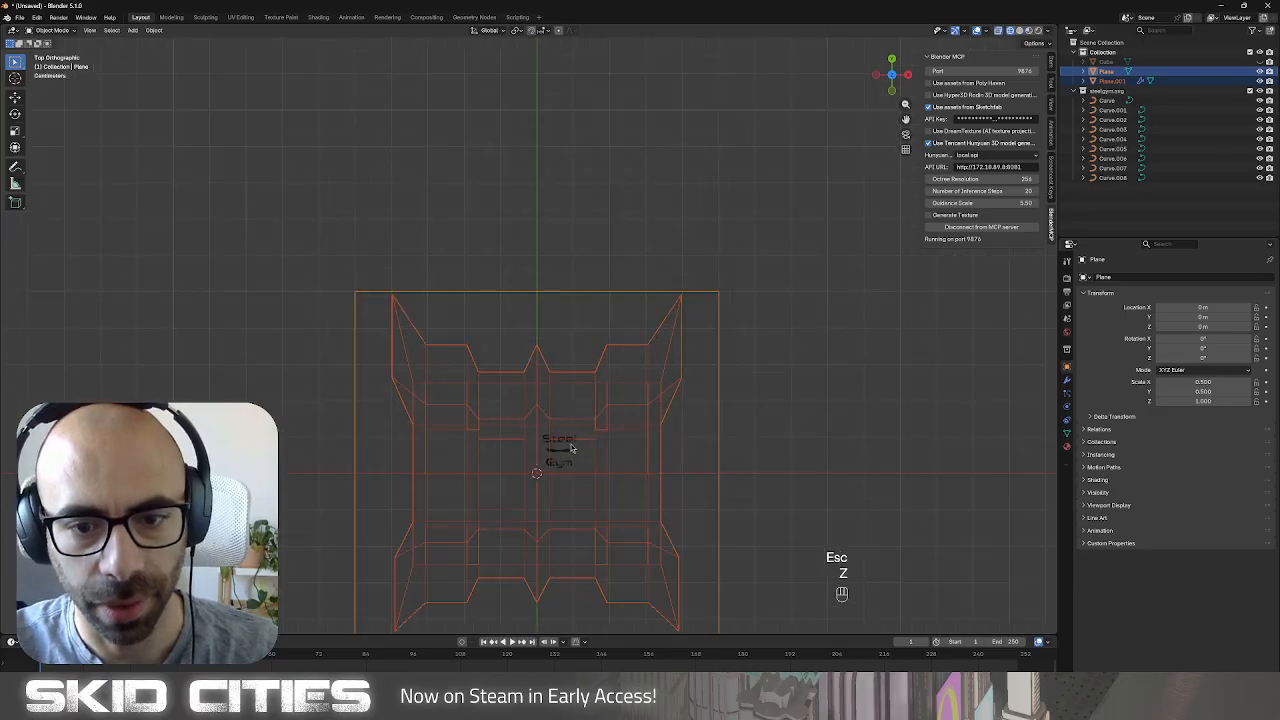
click(566, 445)
scroll(585, 474, up, 3)
shift+middle_drag(602, 469, 514, 473)
scroll(534, 274, up, 6)
scroll(520, 440, up, 3)
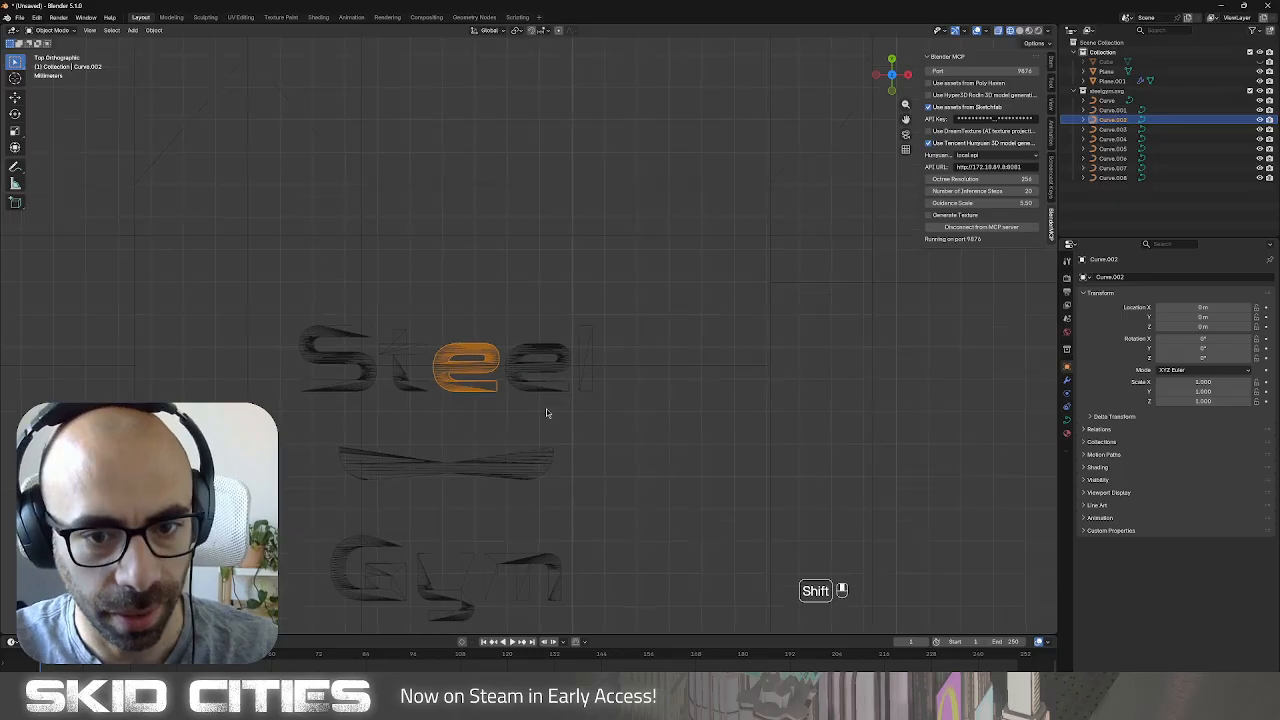
shift+middle_drag(546, 411, 547, 296)
Select every curve of the Steel Gym logo, including the bar between the words, and join them into one object.
click(596, 289)
shift+click(554, 302)
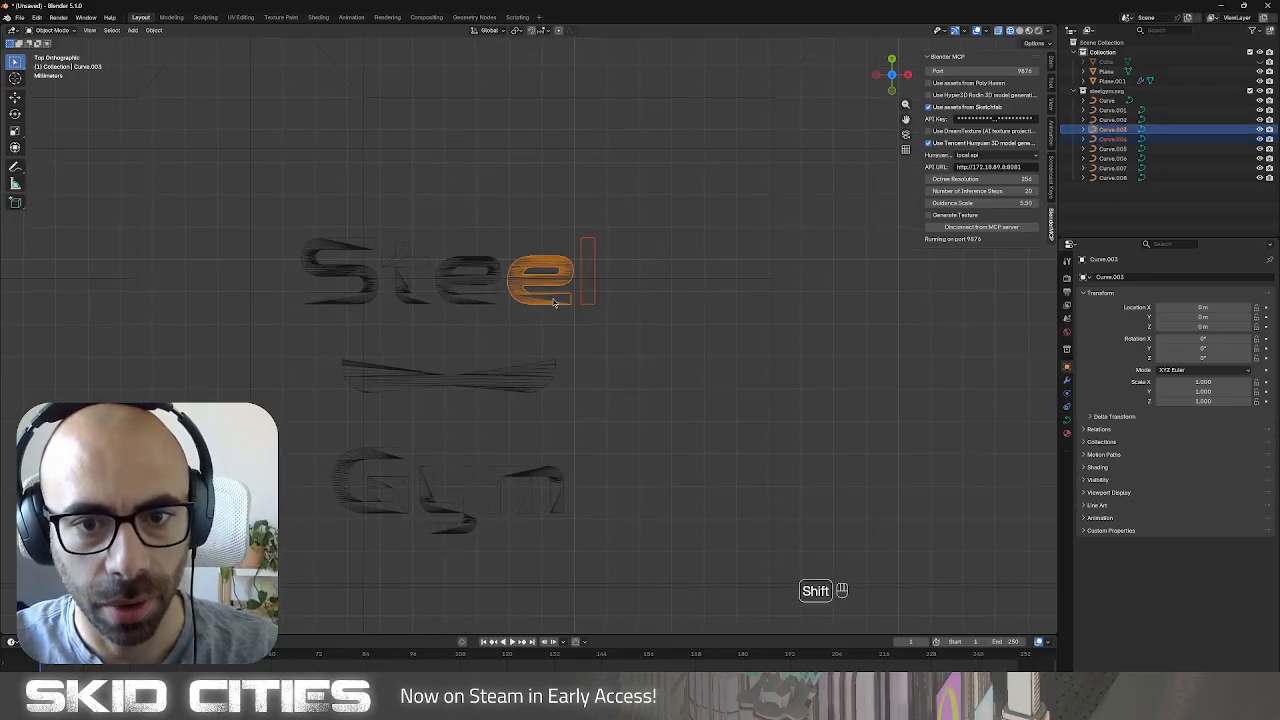
shift+click(469, 289)
shift+click(402, 288)
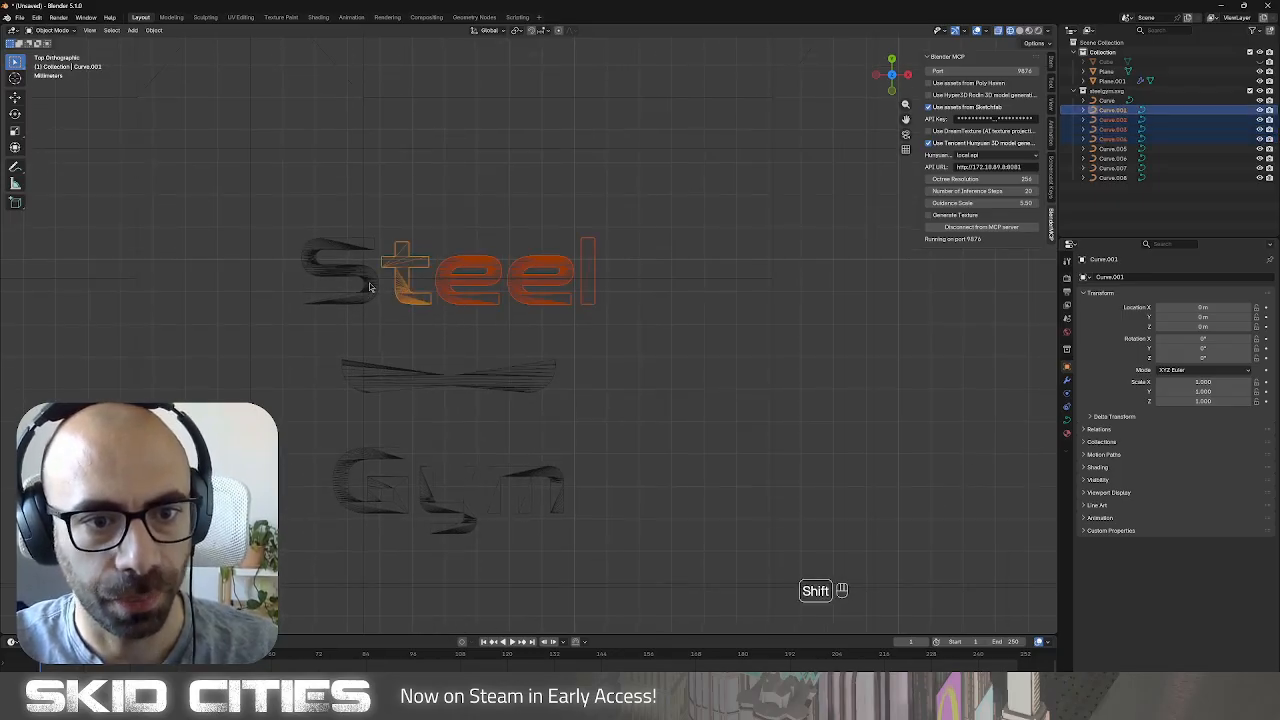
shift+click(369, 287)
shift+click(451, 380)
shift+click(402, 500)
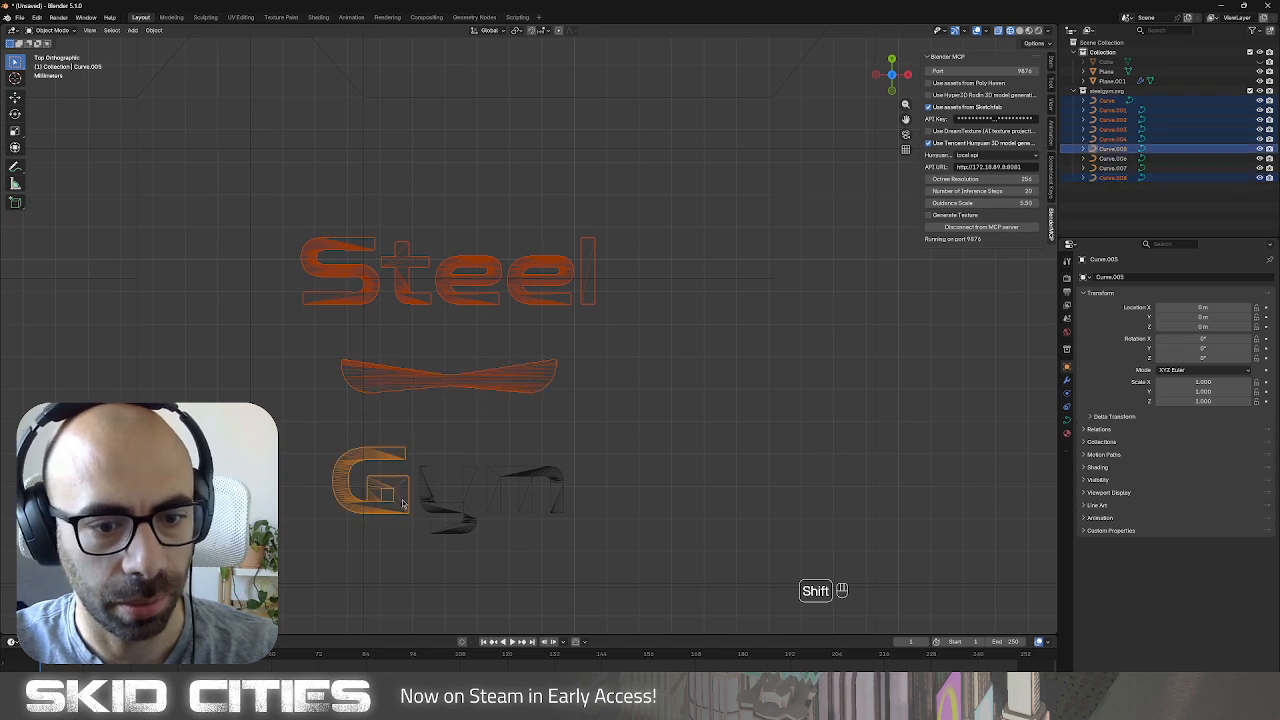
shift+click(438, 505)
shift+click(497, 503)
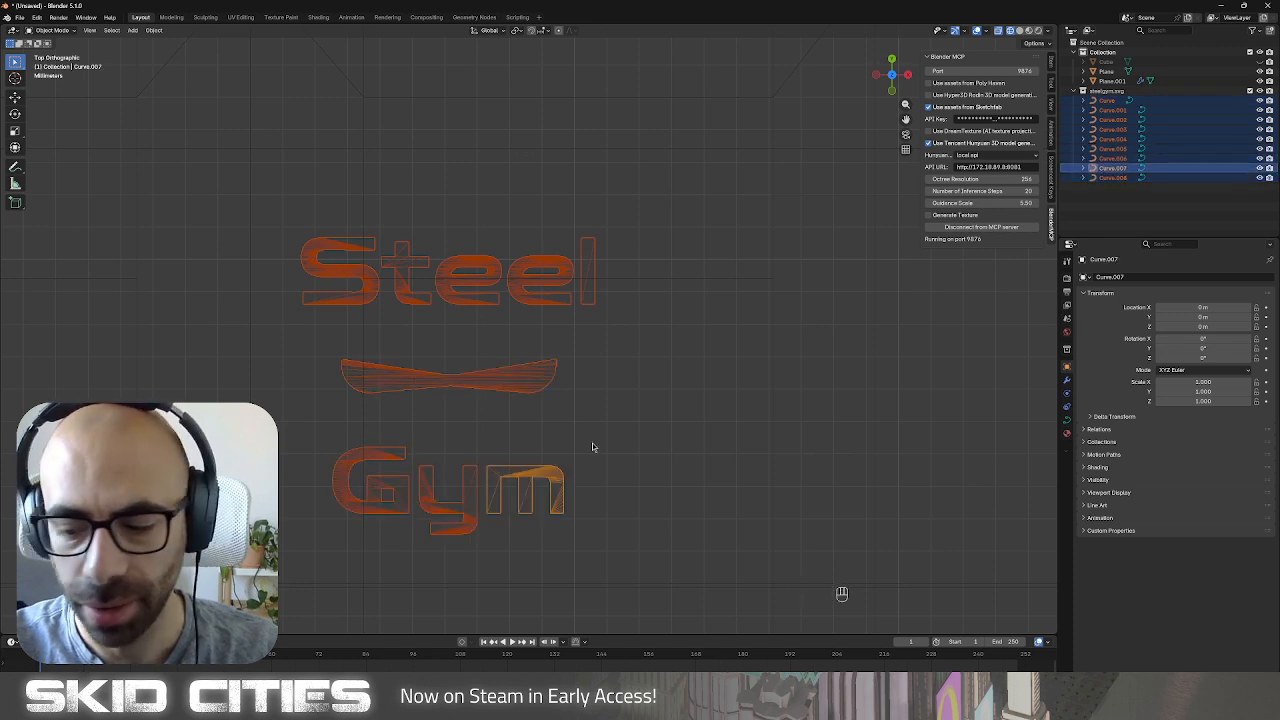
key(KP_3)
middle_drag(631, 417, 588, 406)
scroll(483, 367, up, 4)
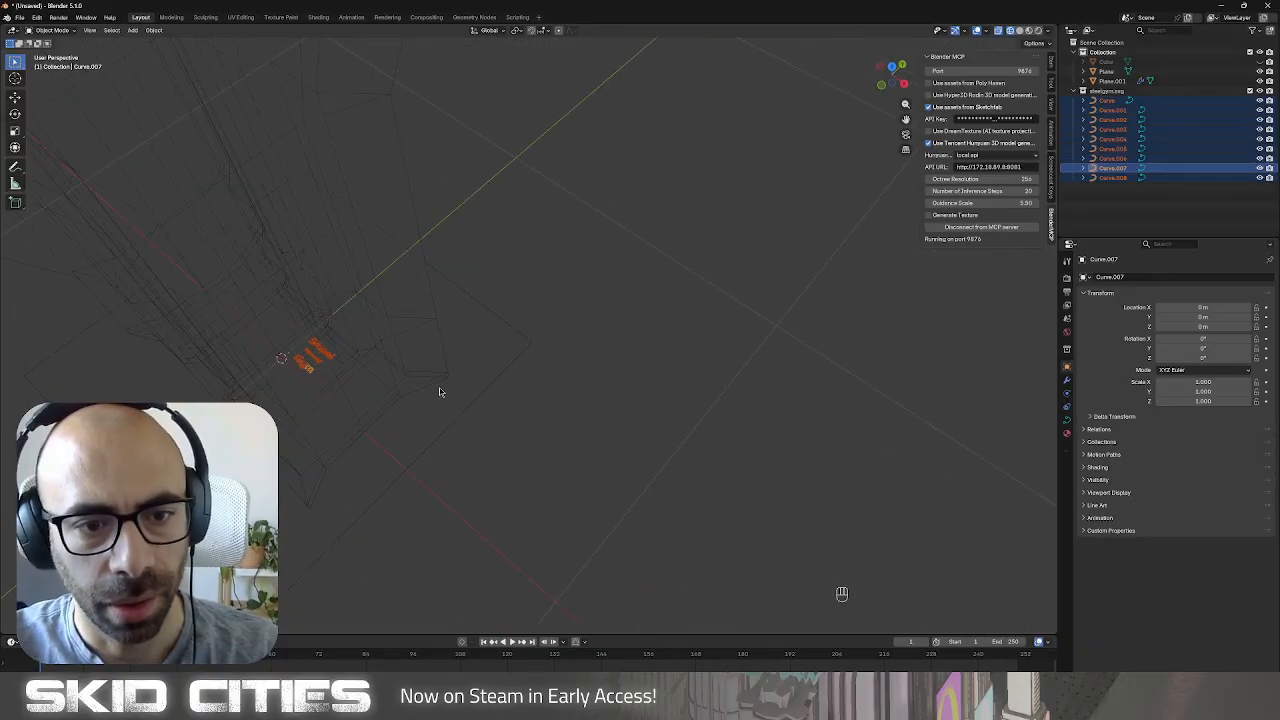
shift+middle_drag(441, 391, 735, 378)
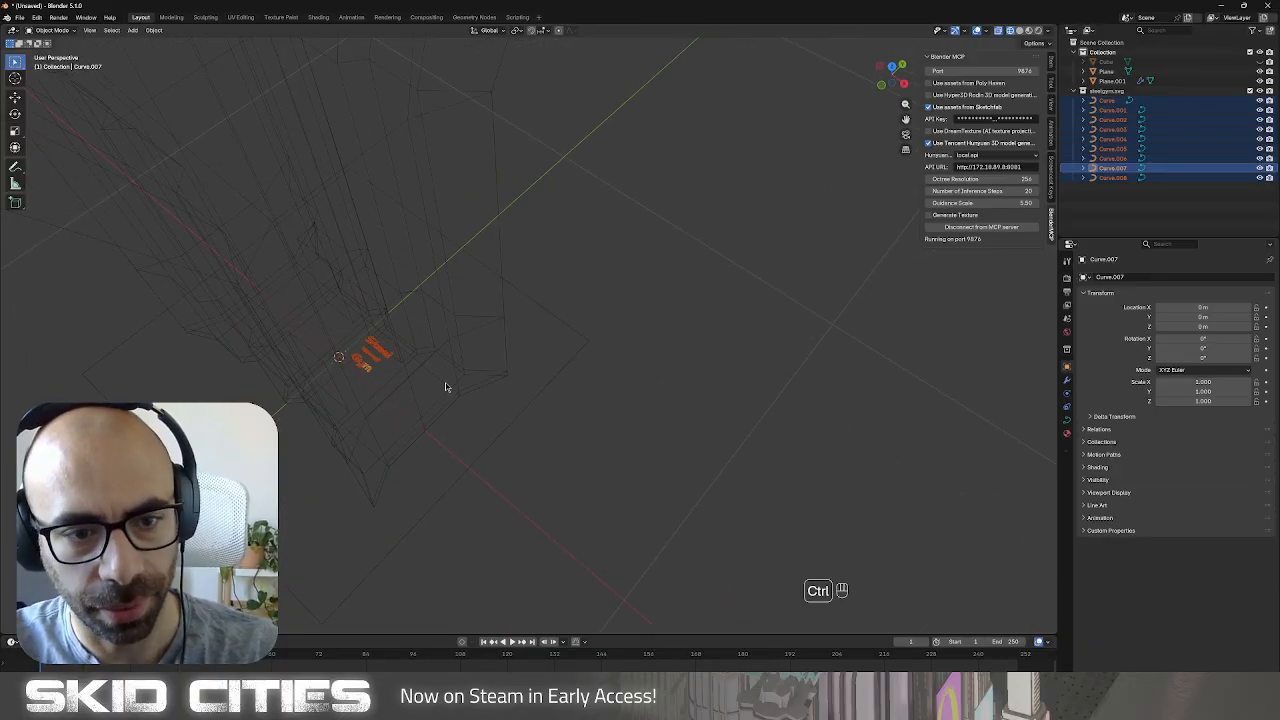
key(ctrl+j)
Rotate the joined Steel Gym logo 90° about the X axis in the side view so it stands upright.
key(KP_3)
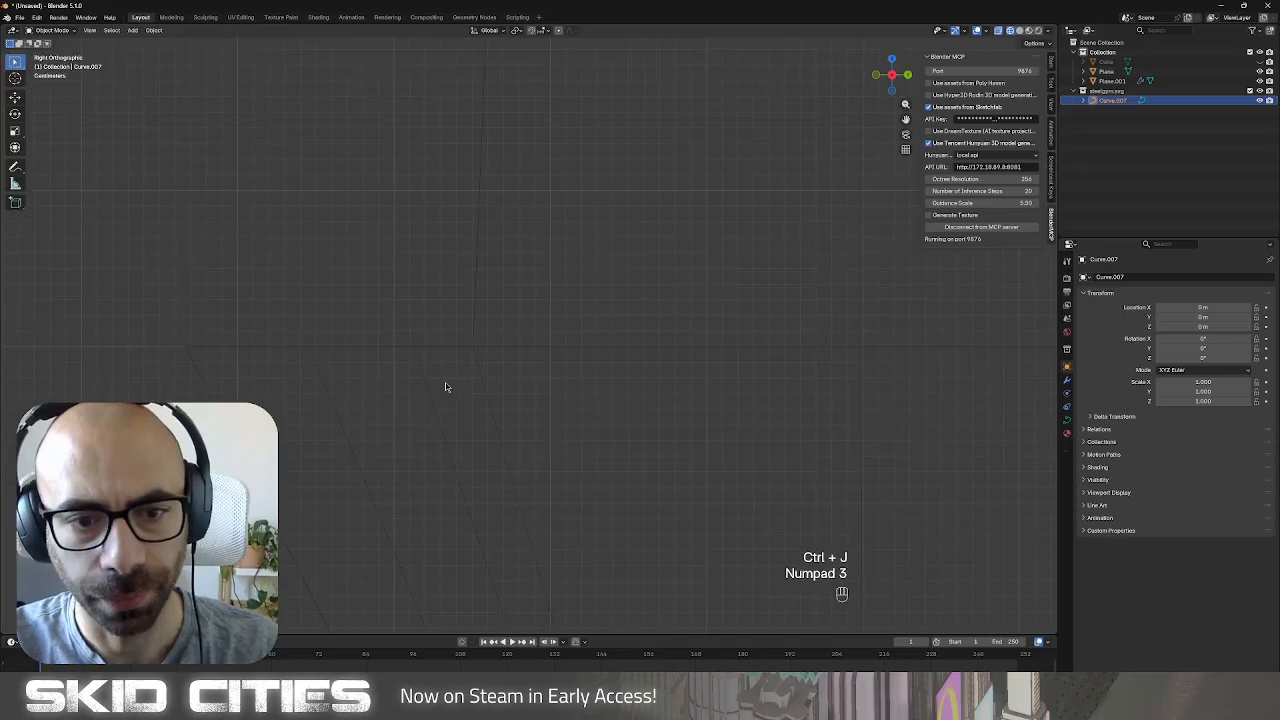
scroll(503, 430, down, 14)
shift+middle_drag(631, 472, 536, 367)
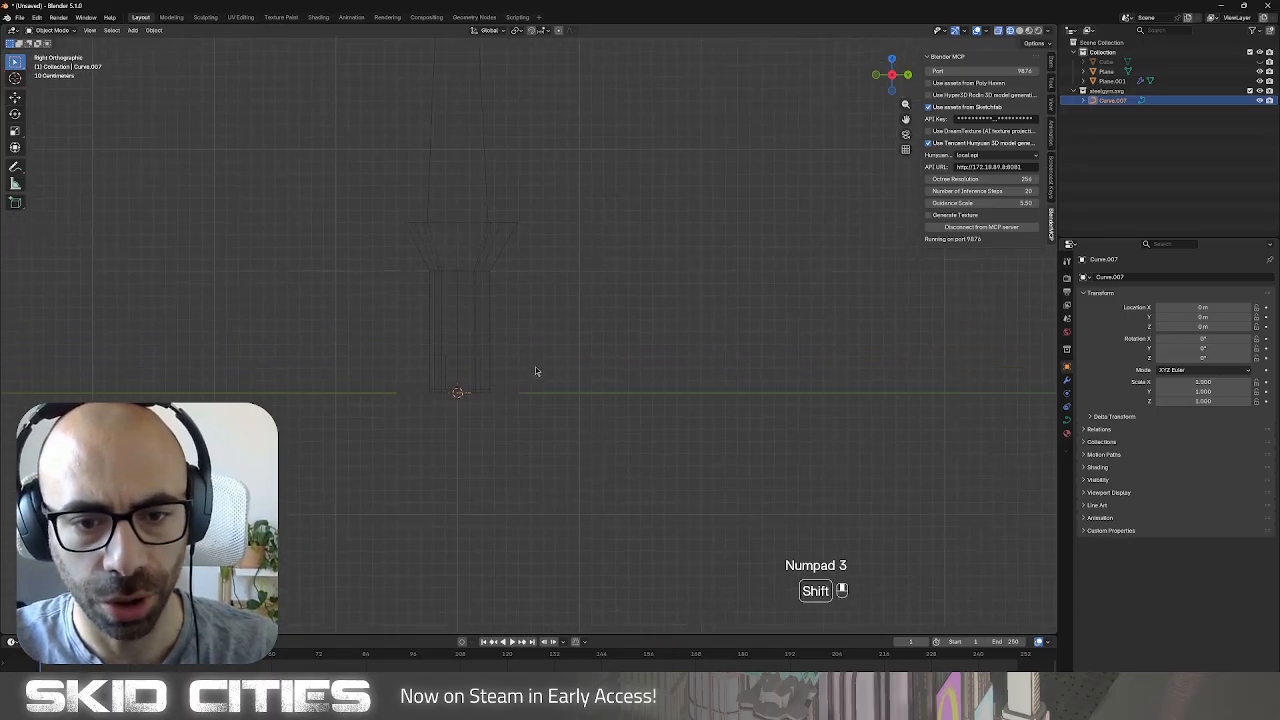
scroll(534, 446, up, 3)
shift+middle_drag(498, 456, 559, 446)
scroll(598, 397, up, 4)
key(r)
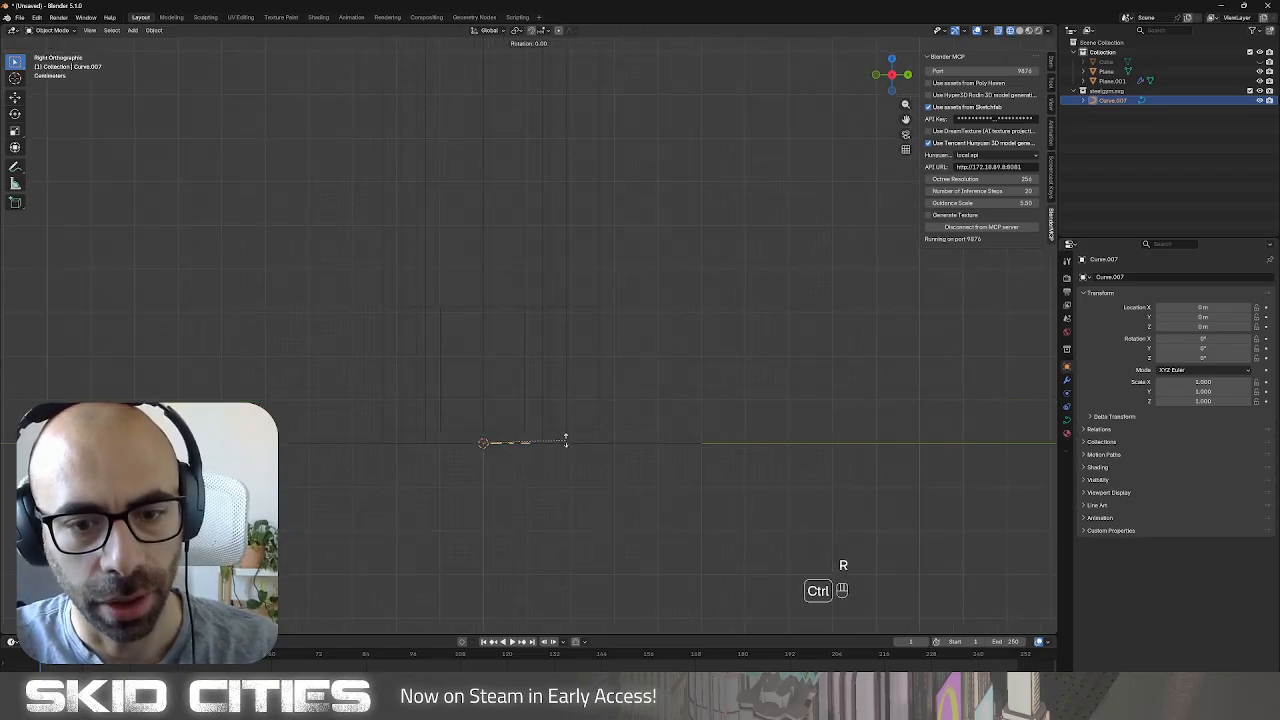
click(486, 321)
Raise the upright logo along the Z axis to a height of about 4.4 m, above the towers.
scroll(542, 457, down, 6)
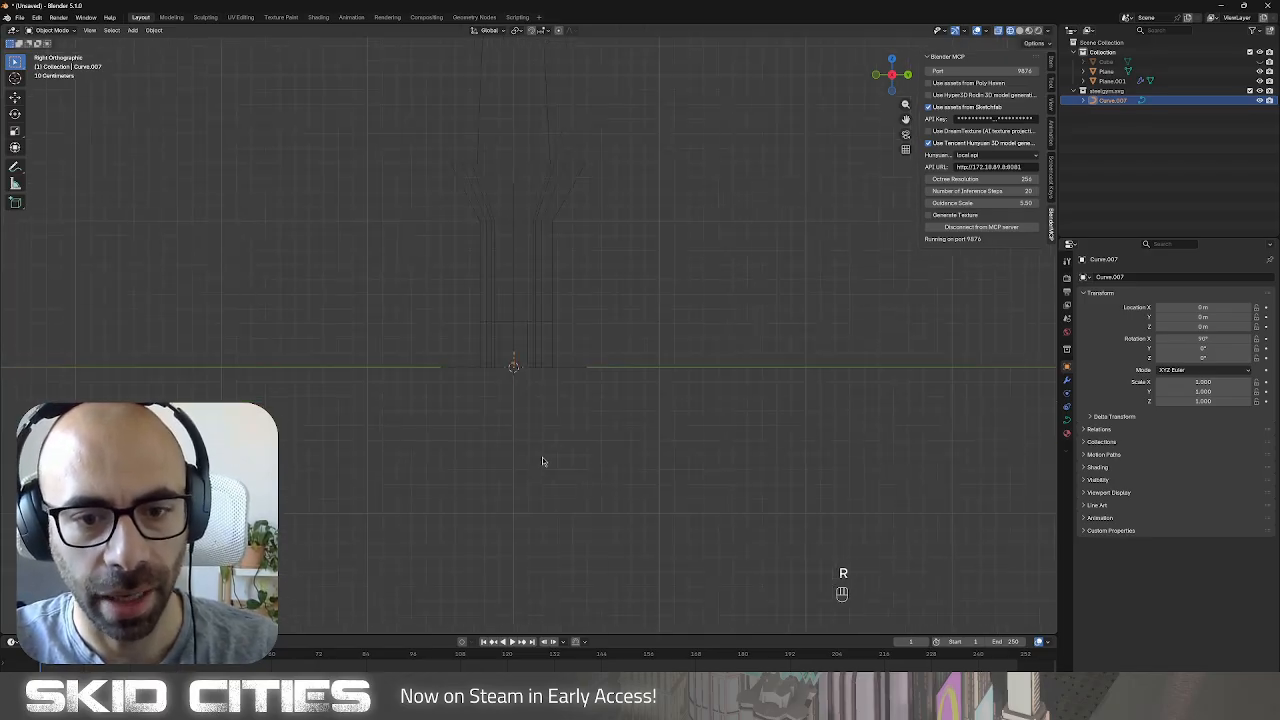
middle_drag(466, 339, 569, 405)
shift+middle_drag(430, 349, 436, 428)
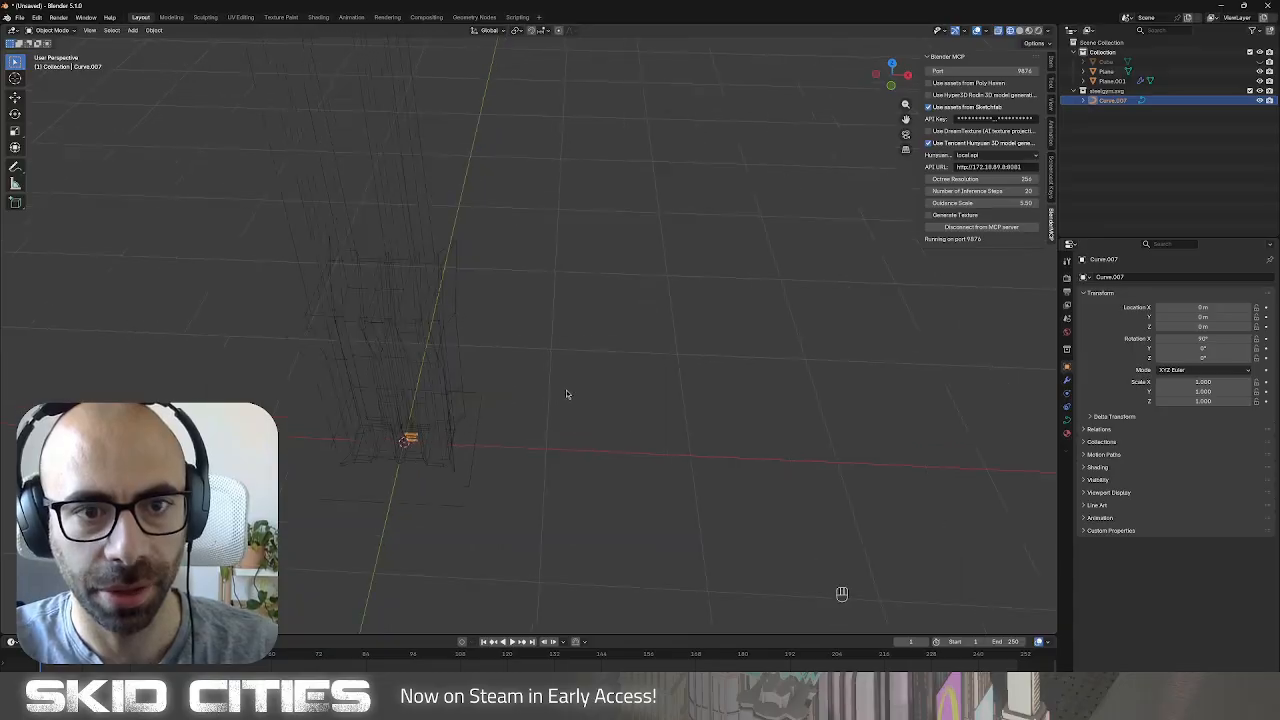
scroll(566, 391, down, 8)
key(g)
key(z)
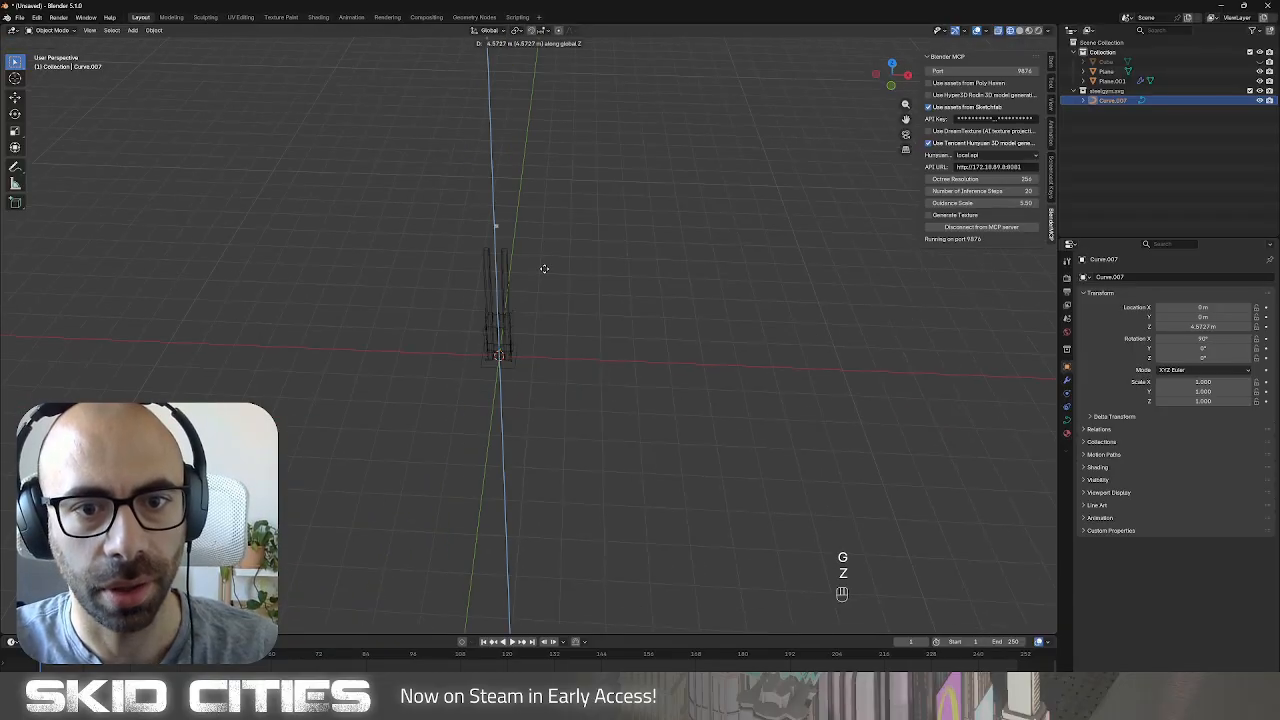
click(560, 267)
Scale the Steel Gym logo up in two passes in the front view until its lettering is larger than the towers' span.
key(KP_3)
key(KP_1)
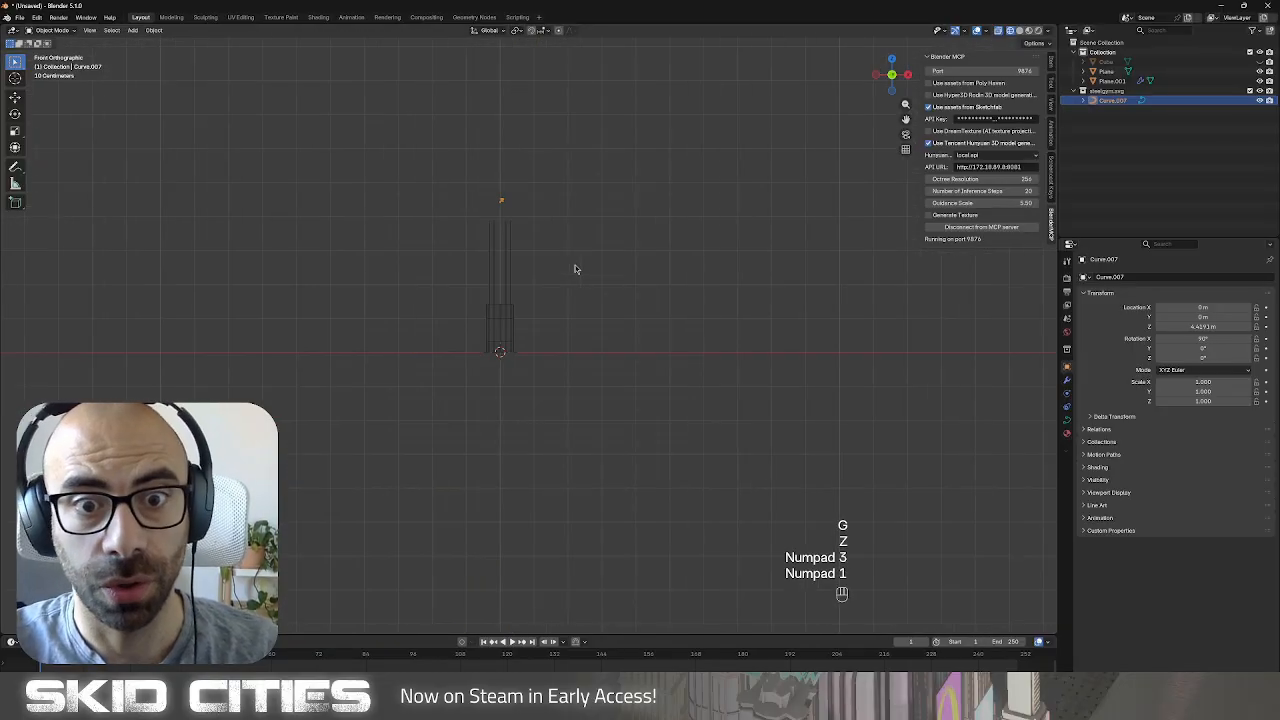
shift+middle_drag(584, 252, 662, 428)
scroll(620, 412, up, 9)
shift+middle_drag(697, 489, 290, 158)
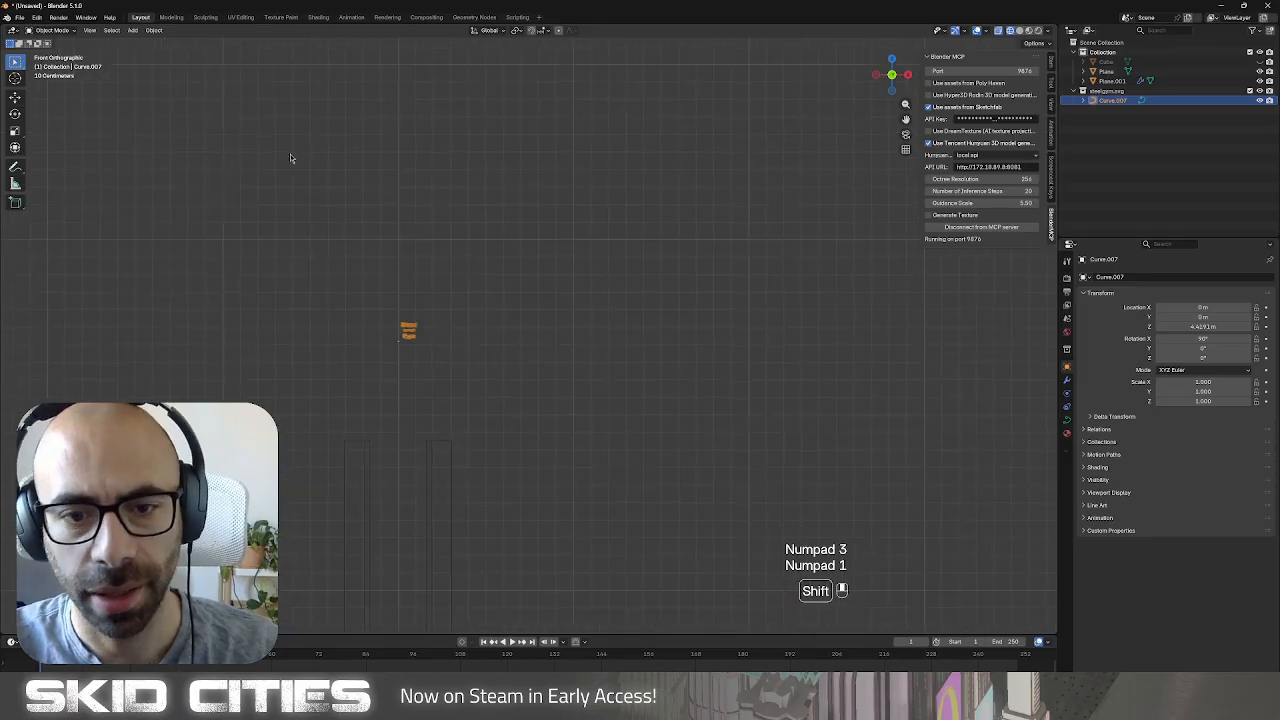
shift+middle_drag(433, 447, 491, 383)
scroll(500, 371, up, 2)
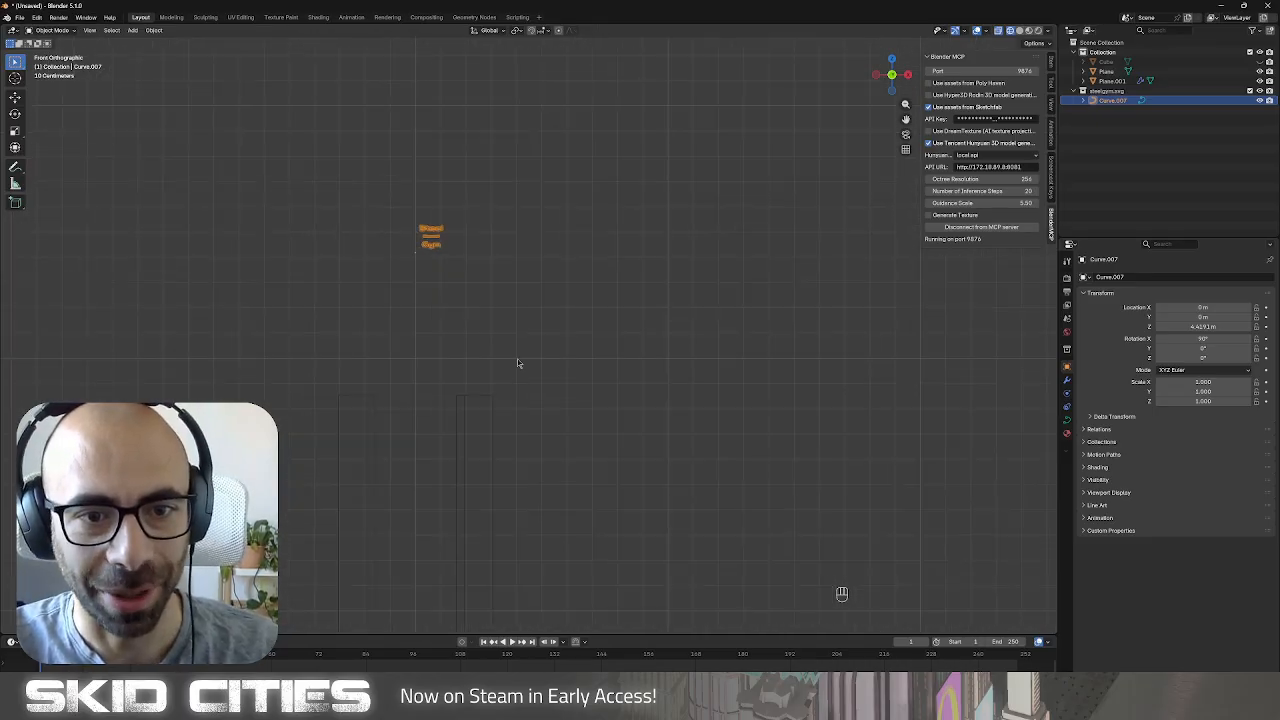
key(s)
click(1008, 484)
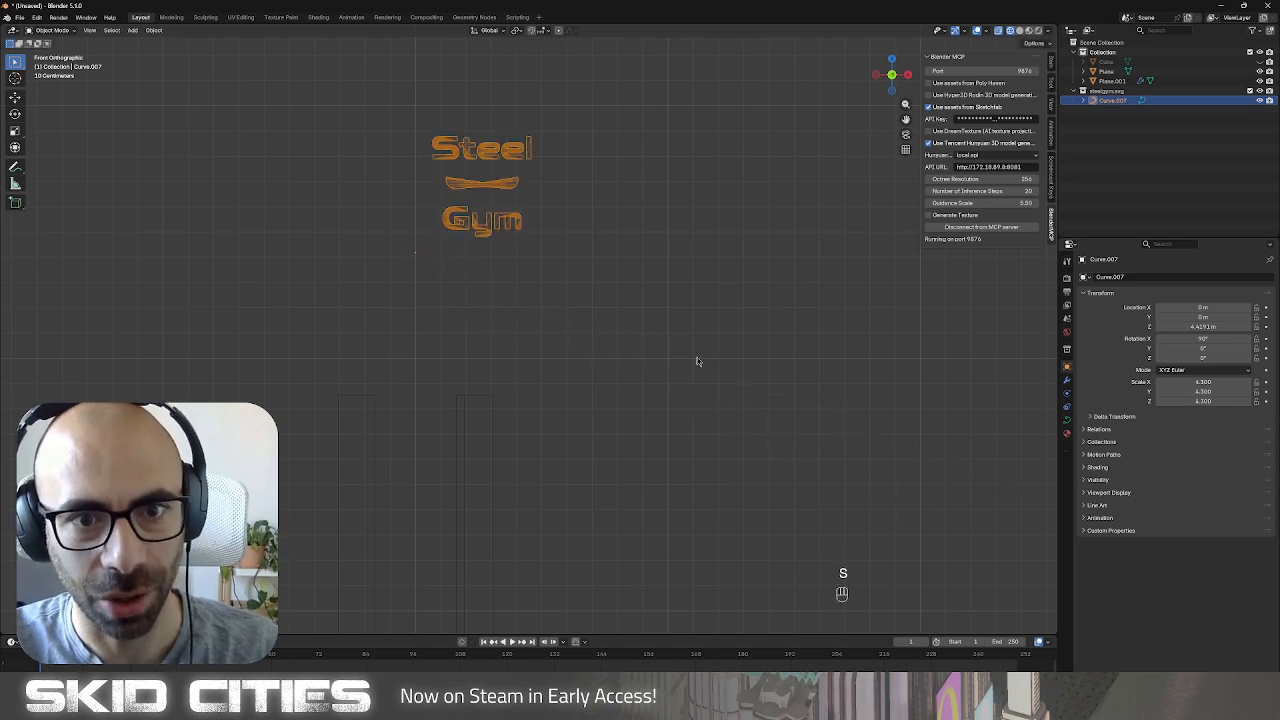
key(s)
click(880, 360)
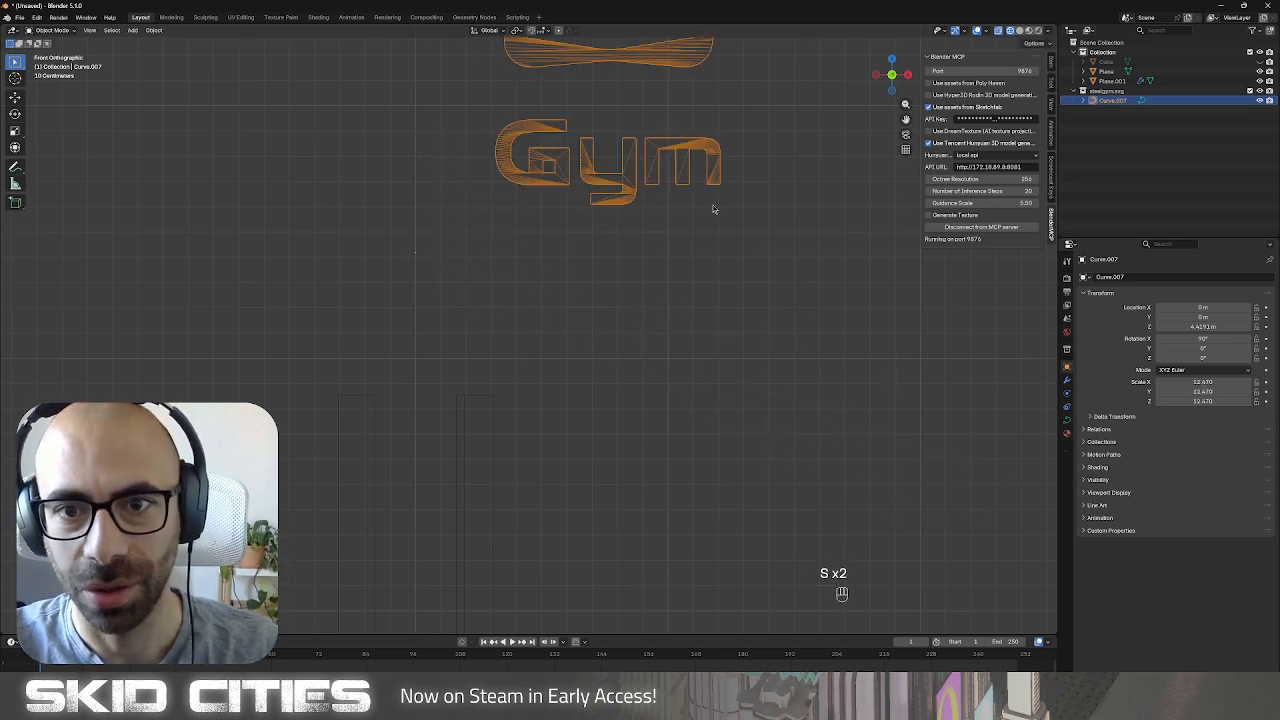
Centre the logo just above the twin towers and reduce its scale to about 7.93, matching its width to the building.
key(g)
click(516, 397)
key(s)
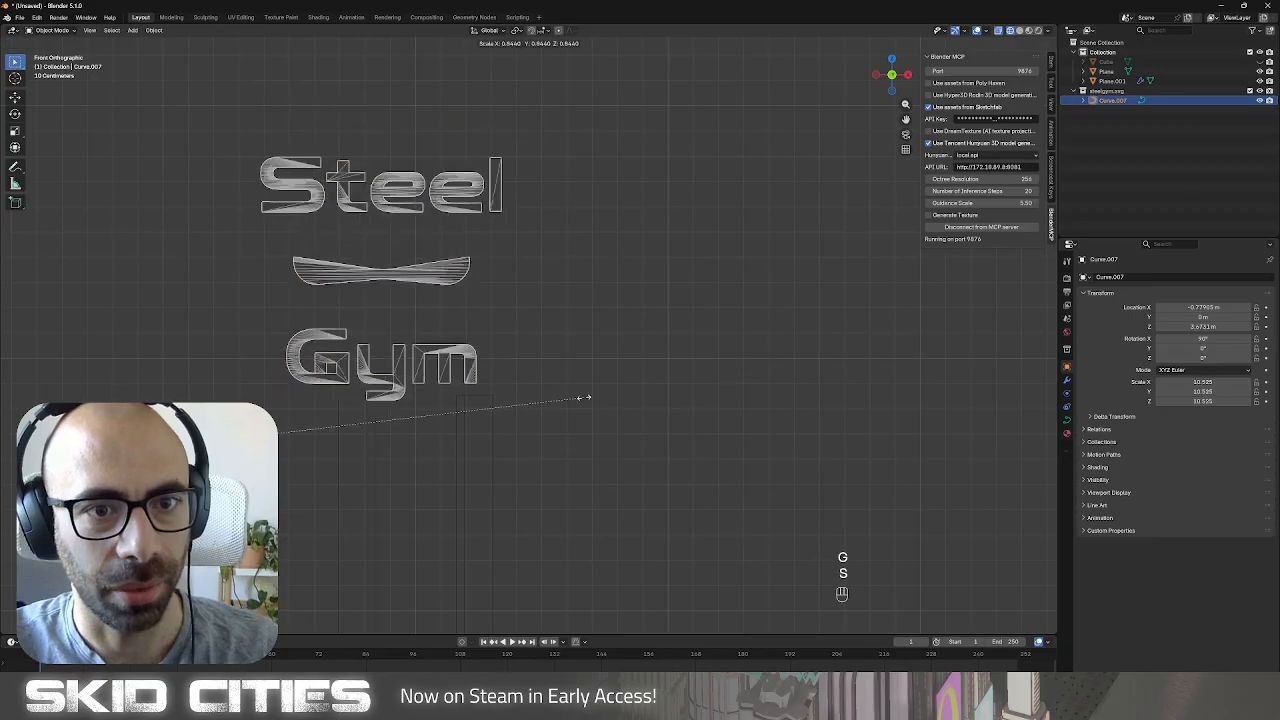
click(524, 381)
key(g)
click(600, 385)
key(s)
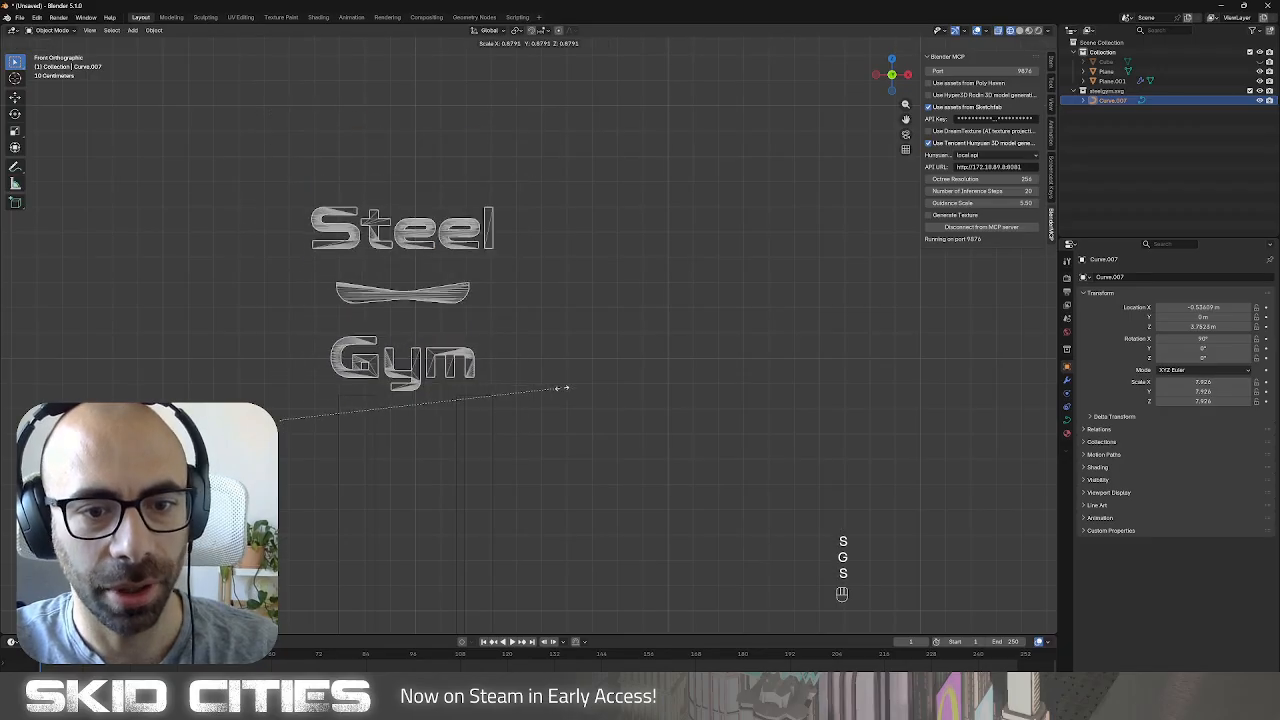
click(562, 386)
key(g)
click(572, 385)
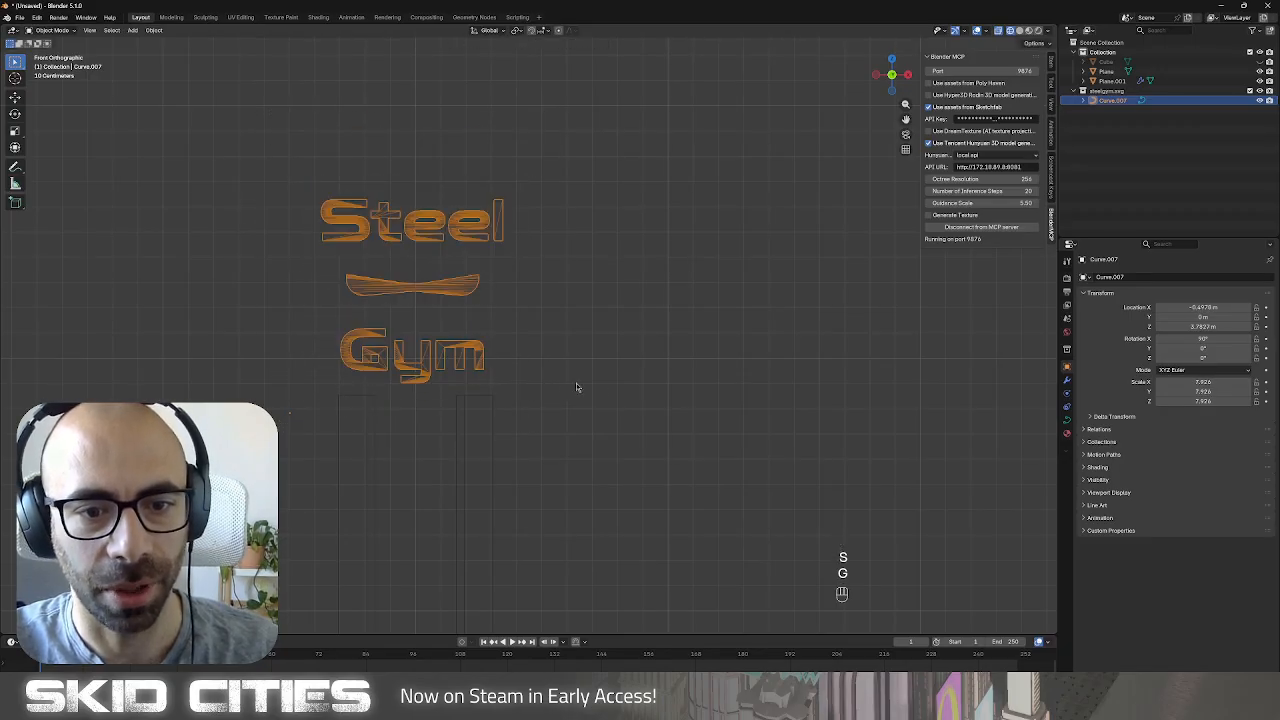
middle_drag(577, 386, 501, 396)
middle_drag(565, 372, 623, 383)
mouse_move(617, 434)
shift+middle_down()
mouse_move(654, 237)
mouse_move(584, 328)
mouse_move(593, 350)
mouse_move(603, 314)
mouse_move(615, 440)
shift+middle_up()
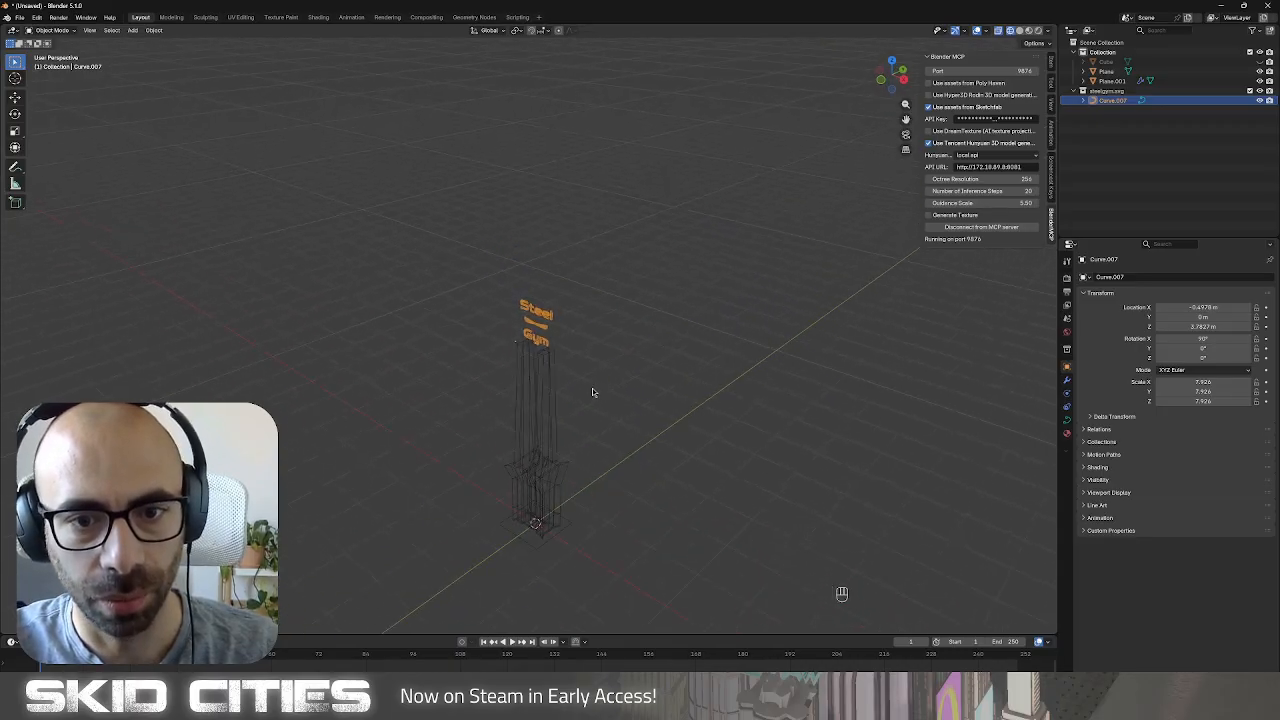
scroll(592, 388, up, 9)
key(KP_3)
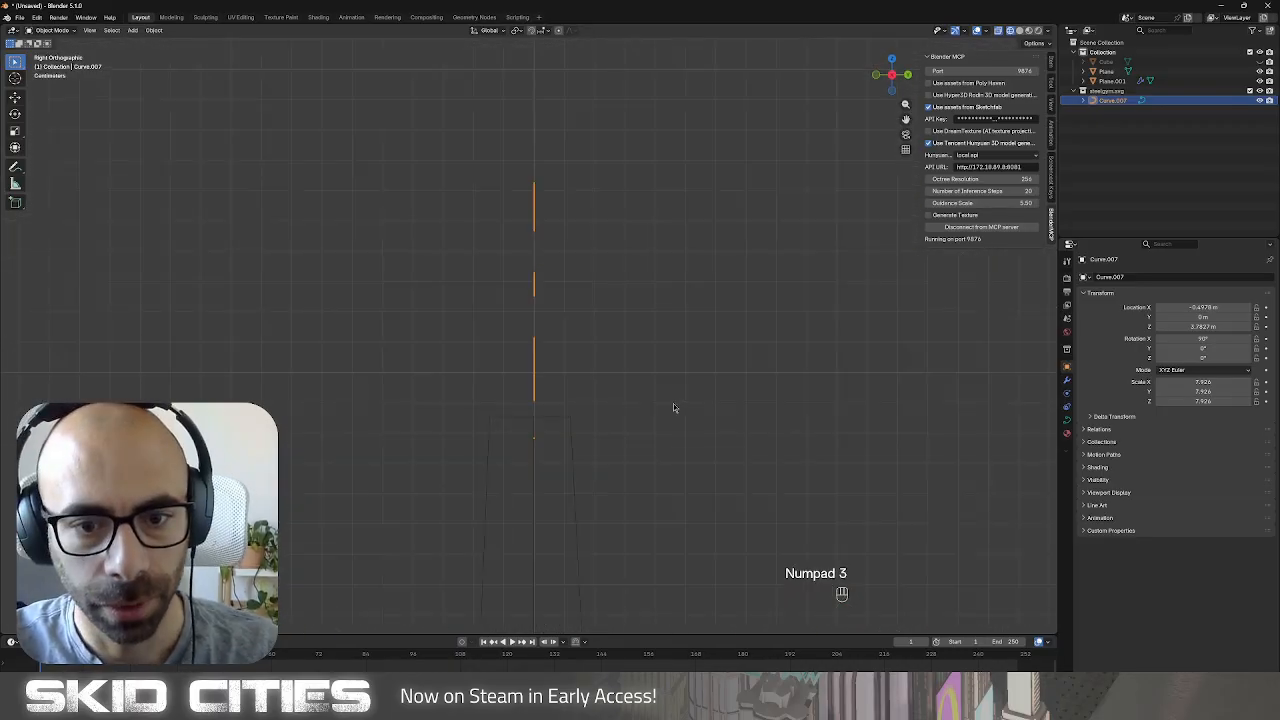
key(Tab)
key(a)
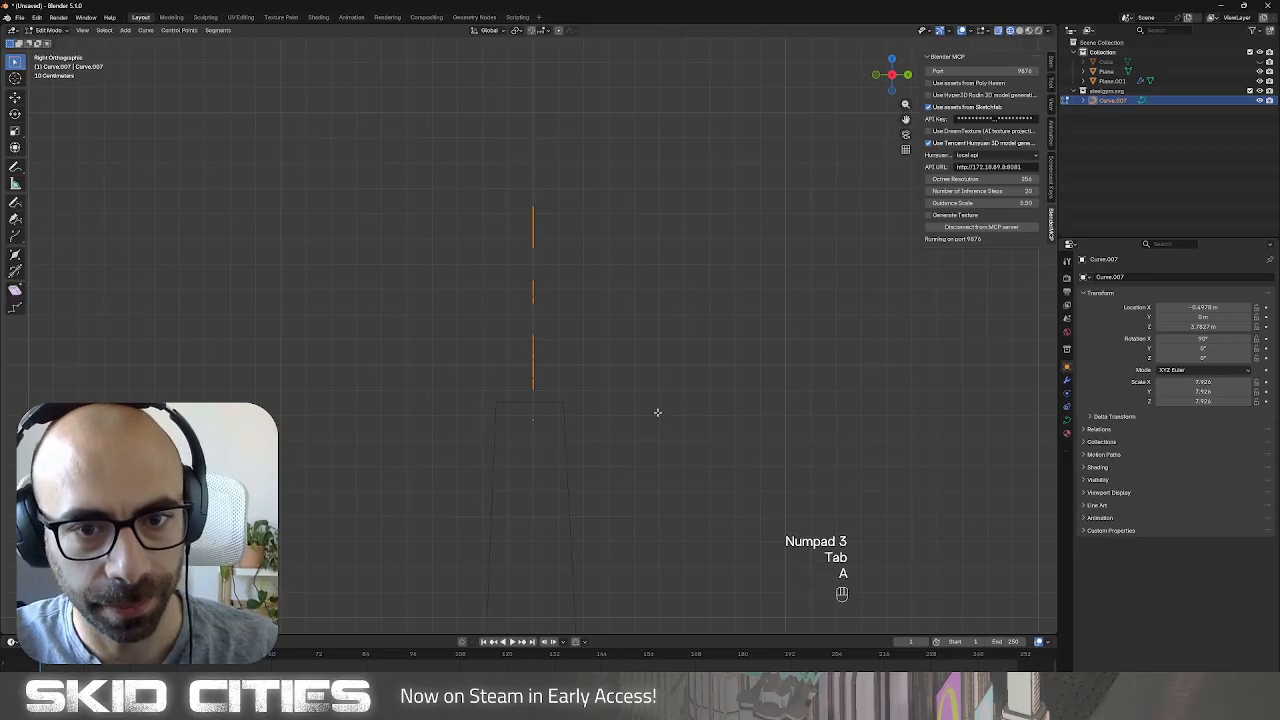
key(e)
key(Escape)
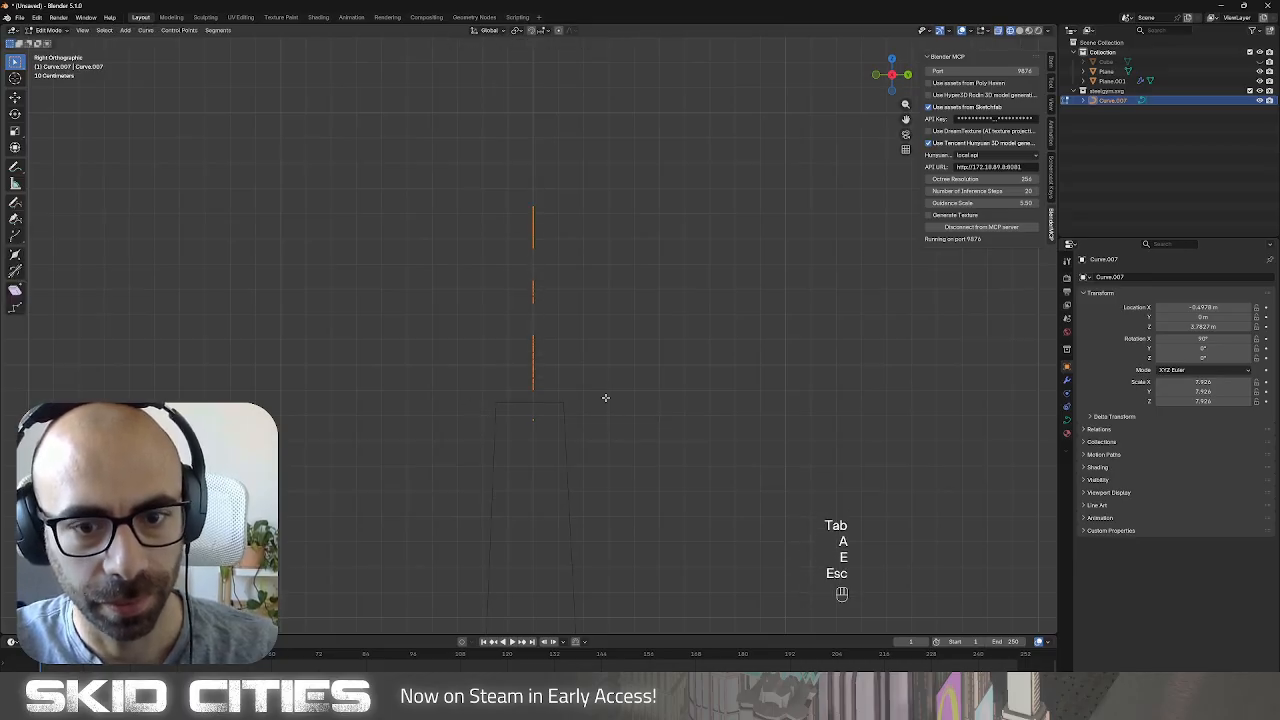
middle_drag(600, 407, 666, 422)
key(Tab)
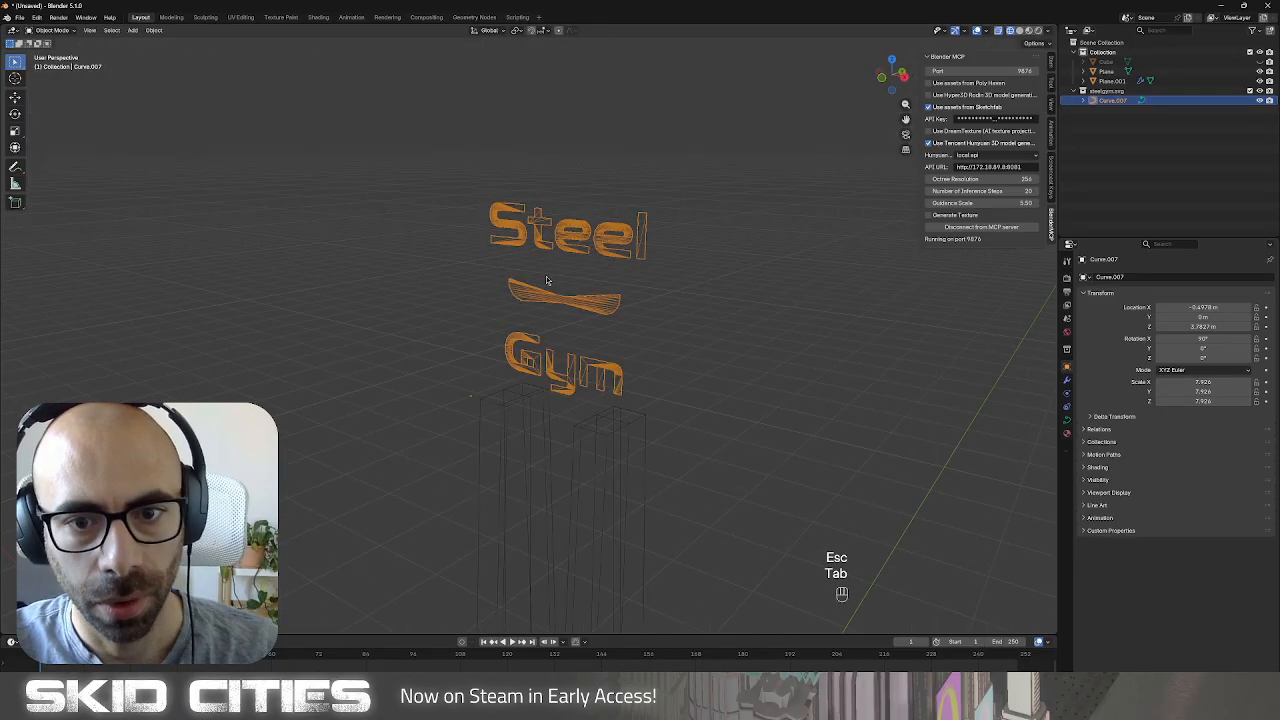
Convert the Steel Gym logo from curves to a mesh and set the viewport to solid shading.
right_click(548, 292)
mouse_move(540, 334)
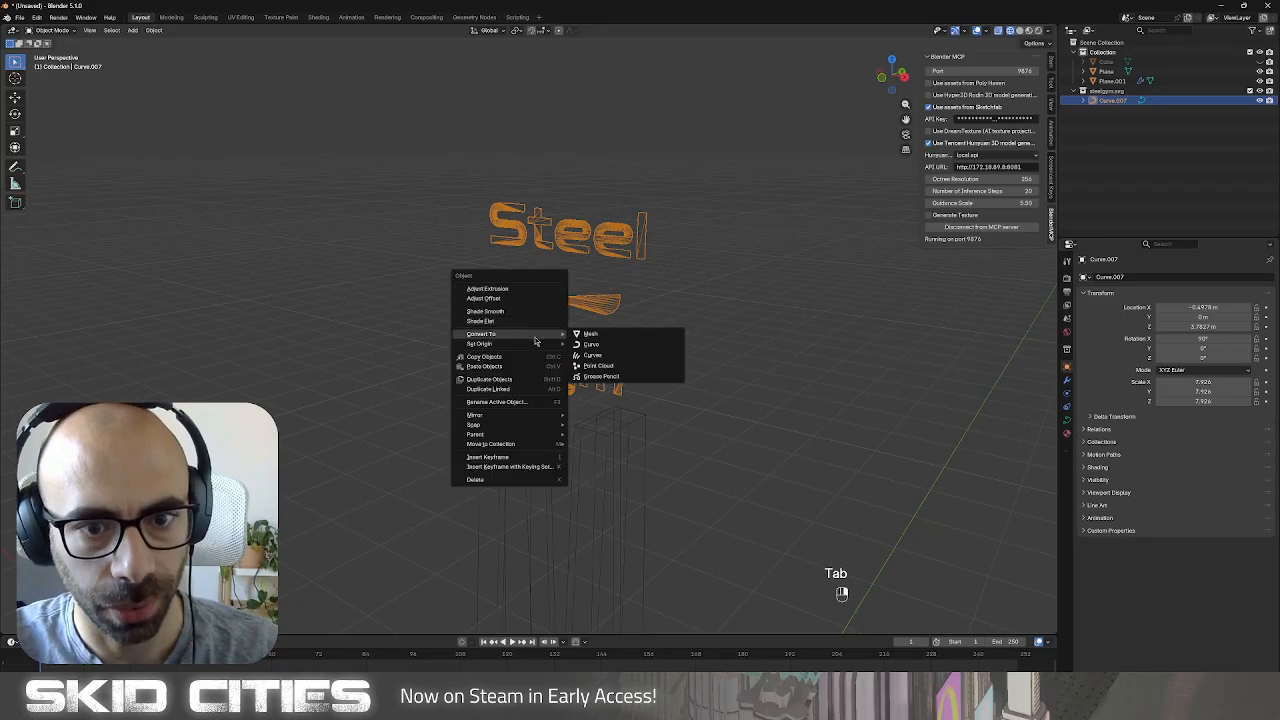
click(651, 335)
key(z)
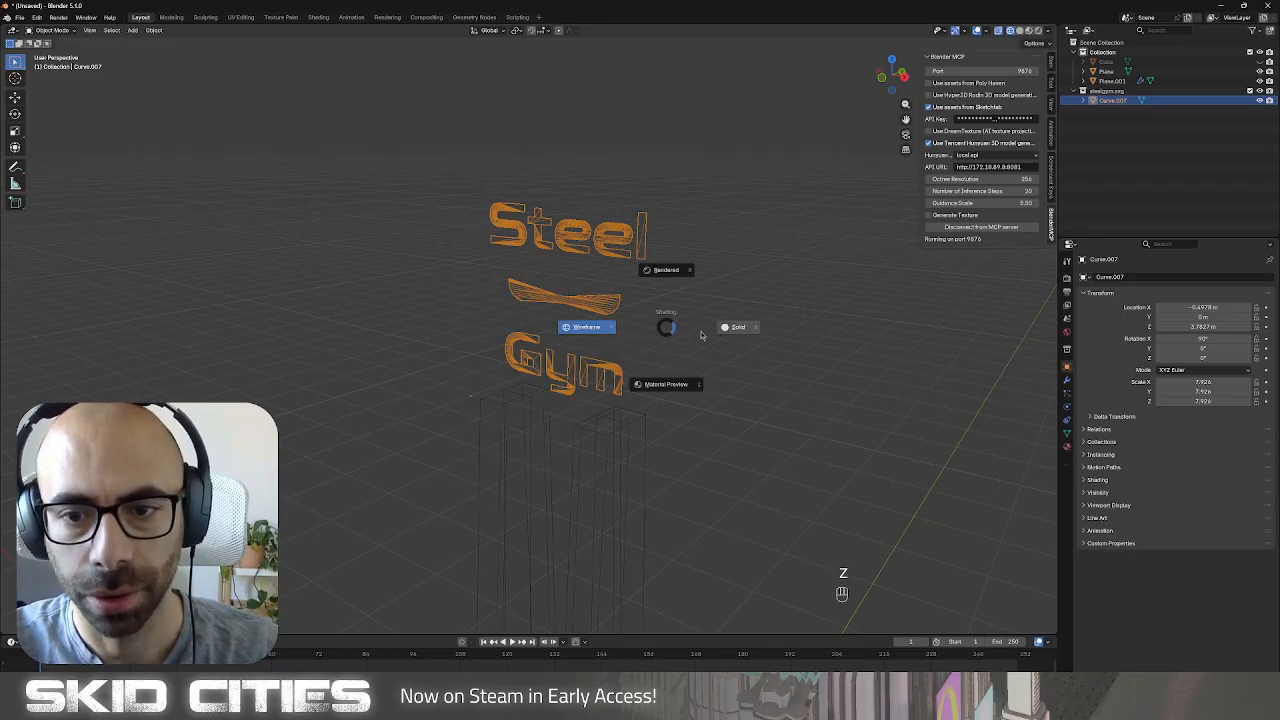
click(724, 332)
Extrude the entire logo mesh along the Y axis in the side view to give the lettering depth.
key(Tab)
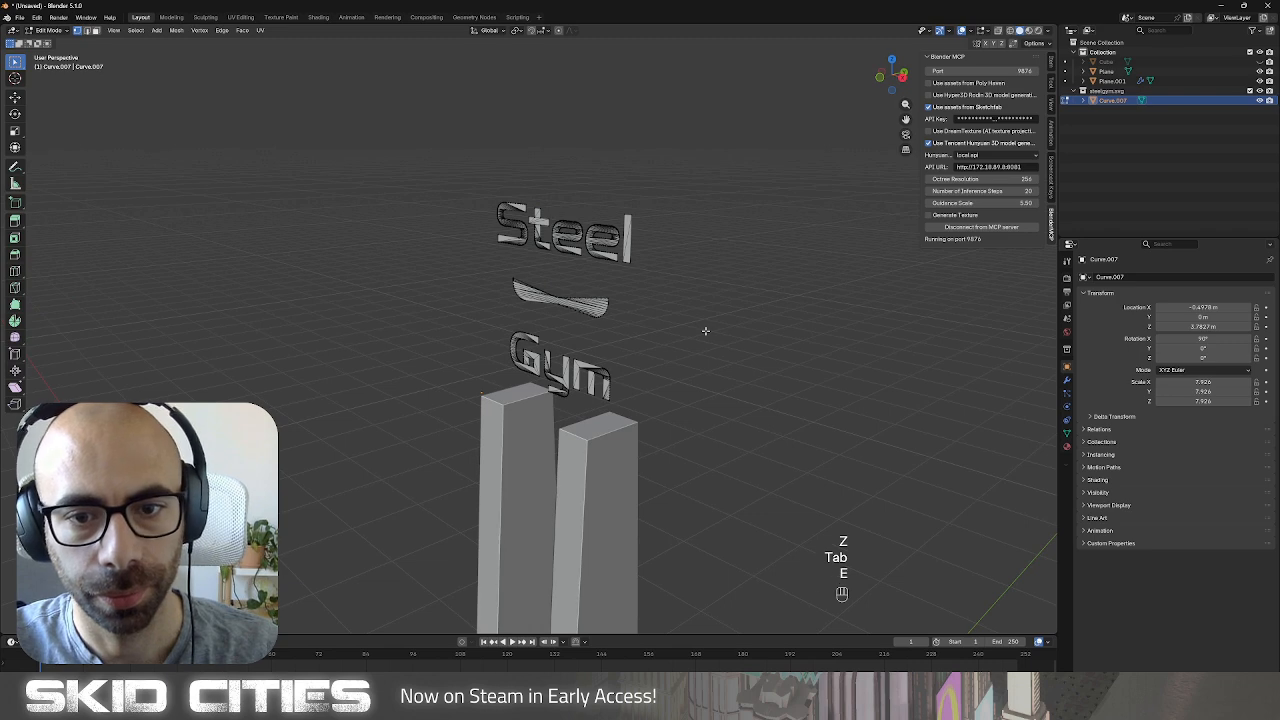
key(a)
key(KP_3)
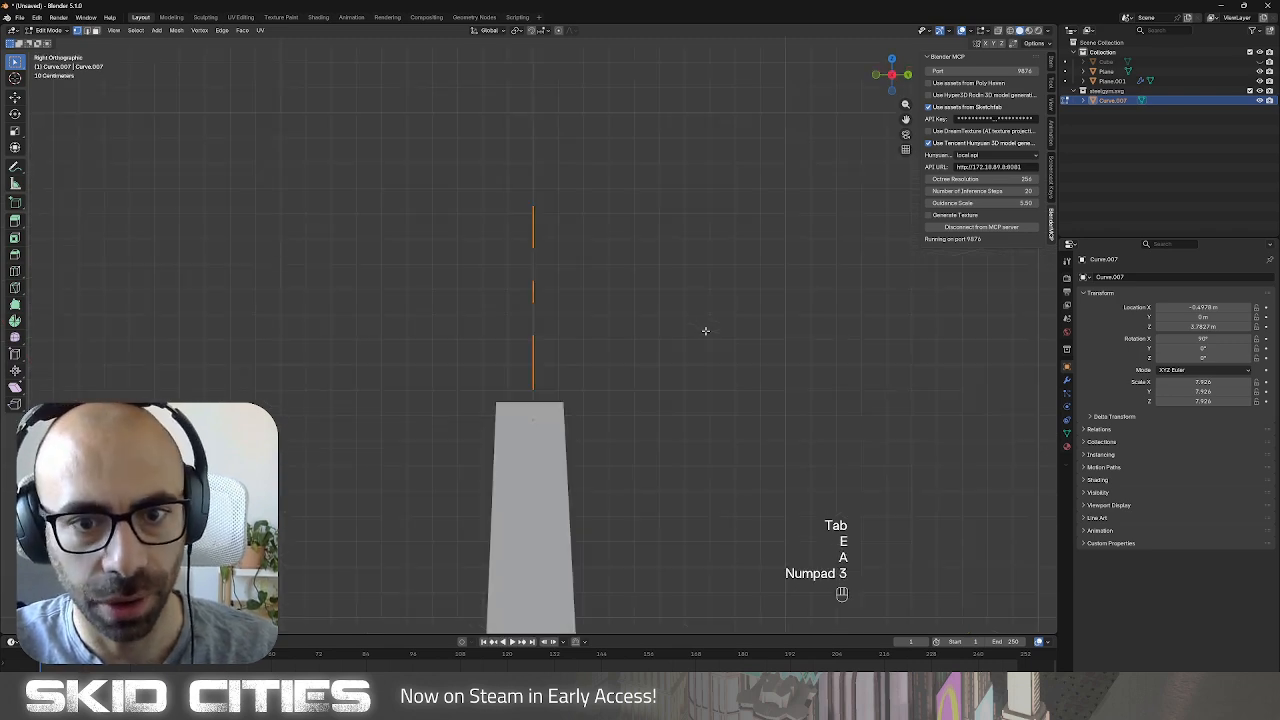
key(e)
click(750, 332)
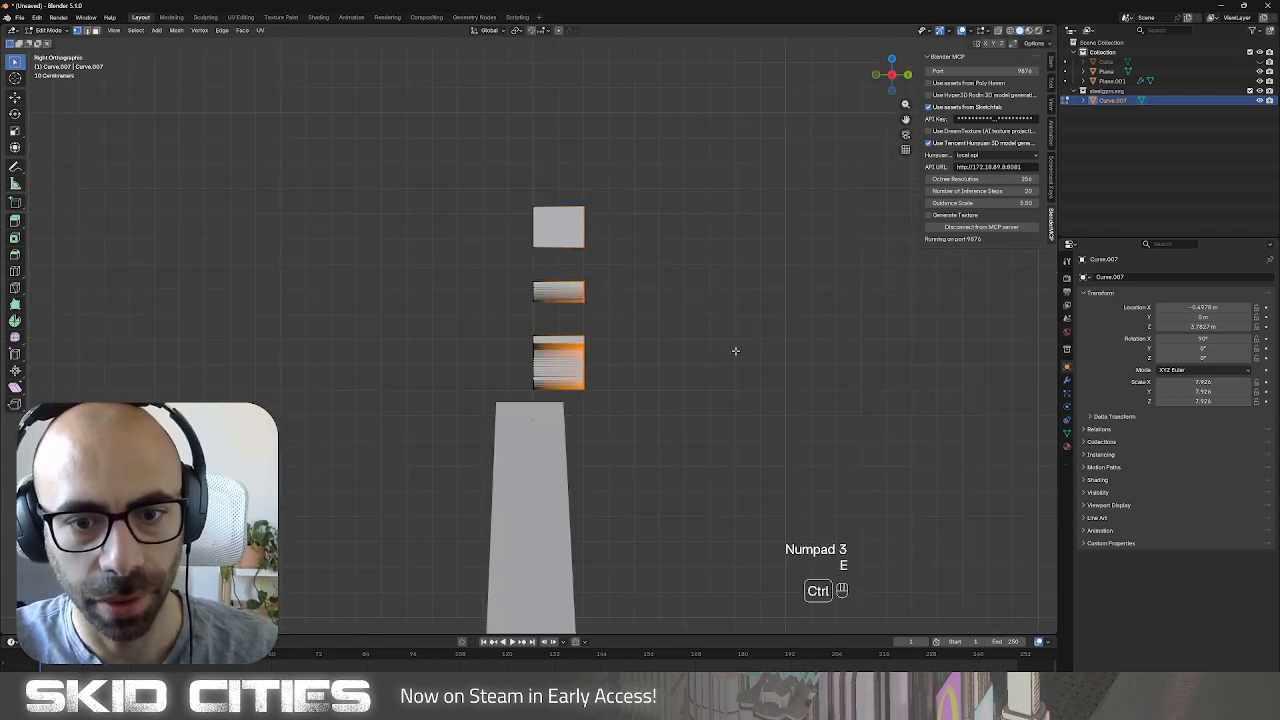
Move all of the extruded logo geometry along the Y axis to centre it over the tower tops.
key(Tab)
key(Tab)
key(a)
key(g)
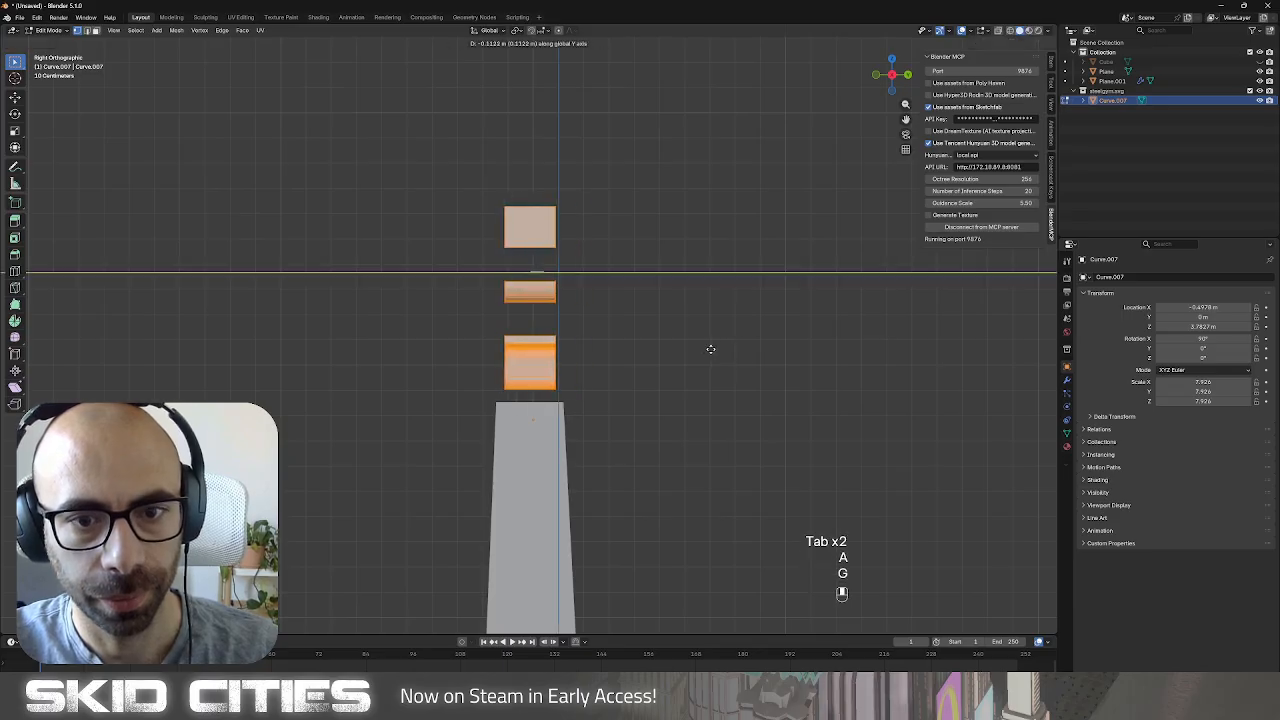
click(709, 349)
scroll(700, 355, down, 6)
middle_drag(660, 366, 720, 374)
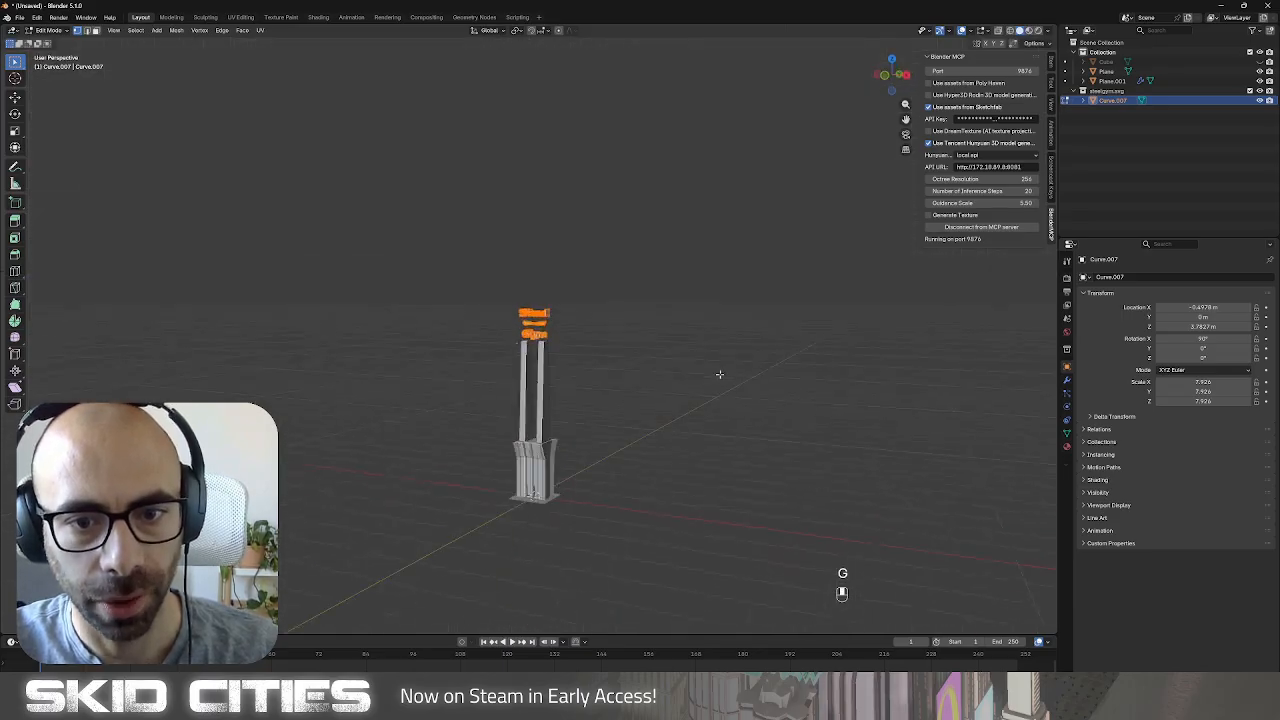
key(Tab)
Unhide the large reference cube and compare its height with the building and logo in the front view.
scroll(625, 392, up, 1)
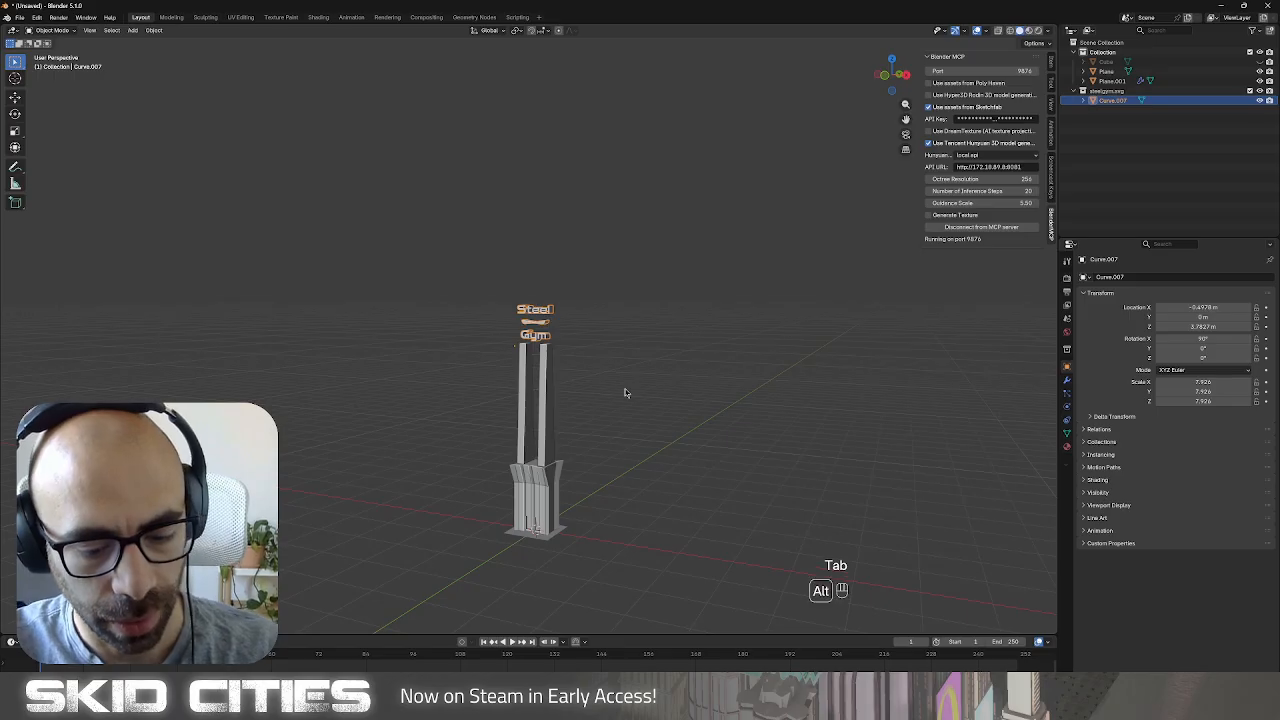
key(alt+h)
mouse_move(623, 393)
middle_down()
mouse_move(679, 386)
mouse_move(619, 370)
middle_up()
key(KP_3)
key(KP_1)
scroll(665, 390, up, 3)
Shorten the building's twin towers by lowering their top vertices along the Z axis in wireframe shading.
click(530, 520)
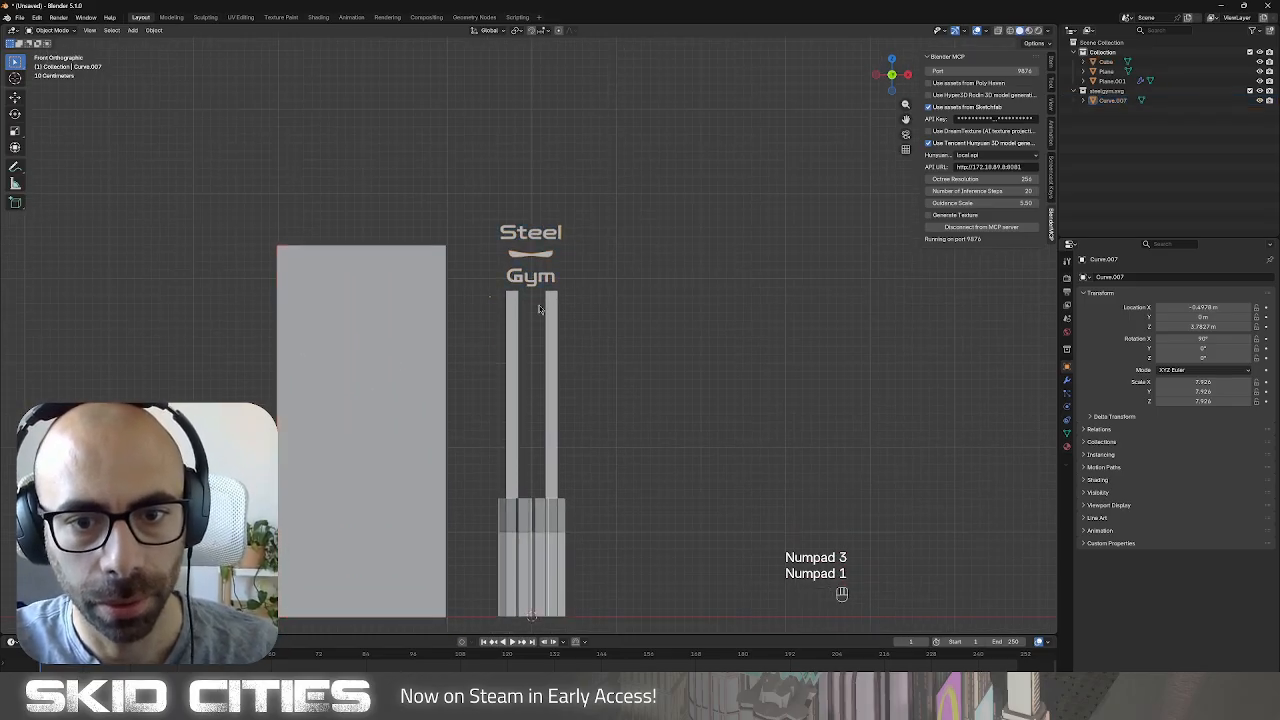
key(Tab)
key(z)
click(605, 347)
key(b)
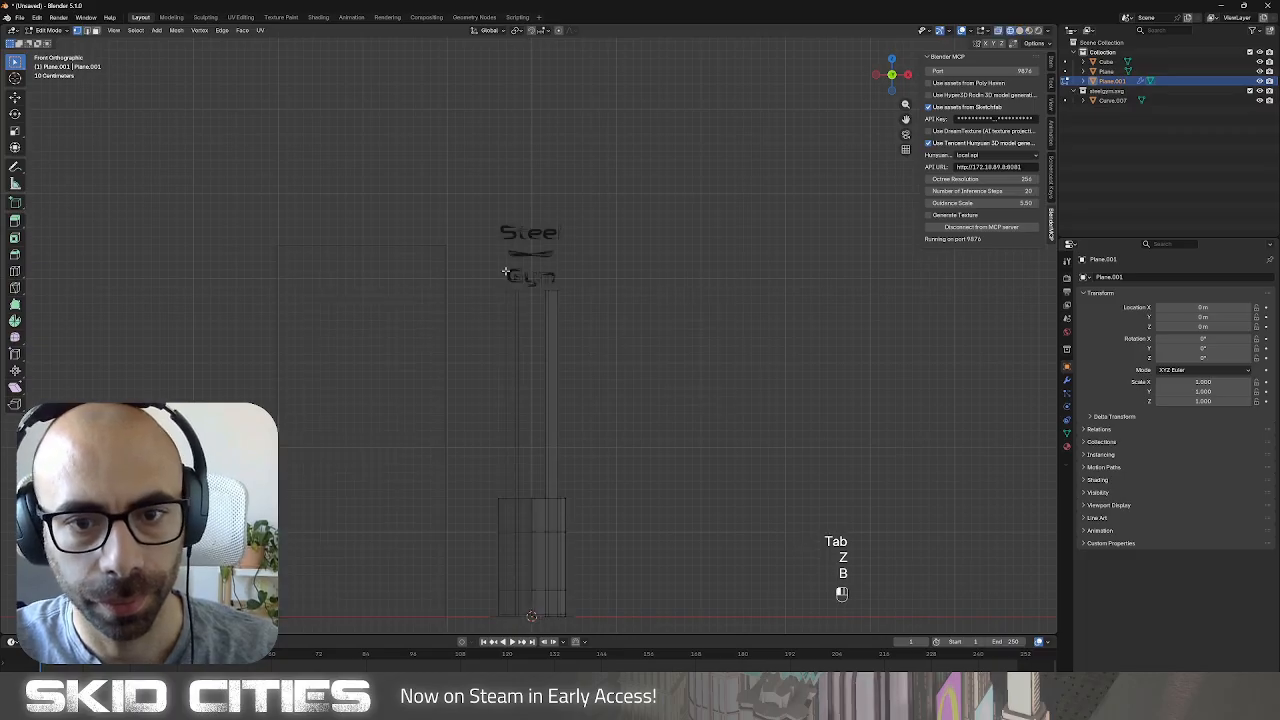
drag(520, 278, 586, 302)
key(g)
key(z)
click(583, 336)
key(Tab)
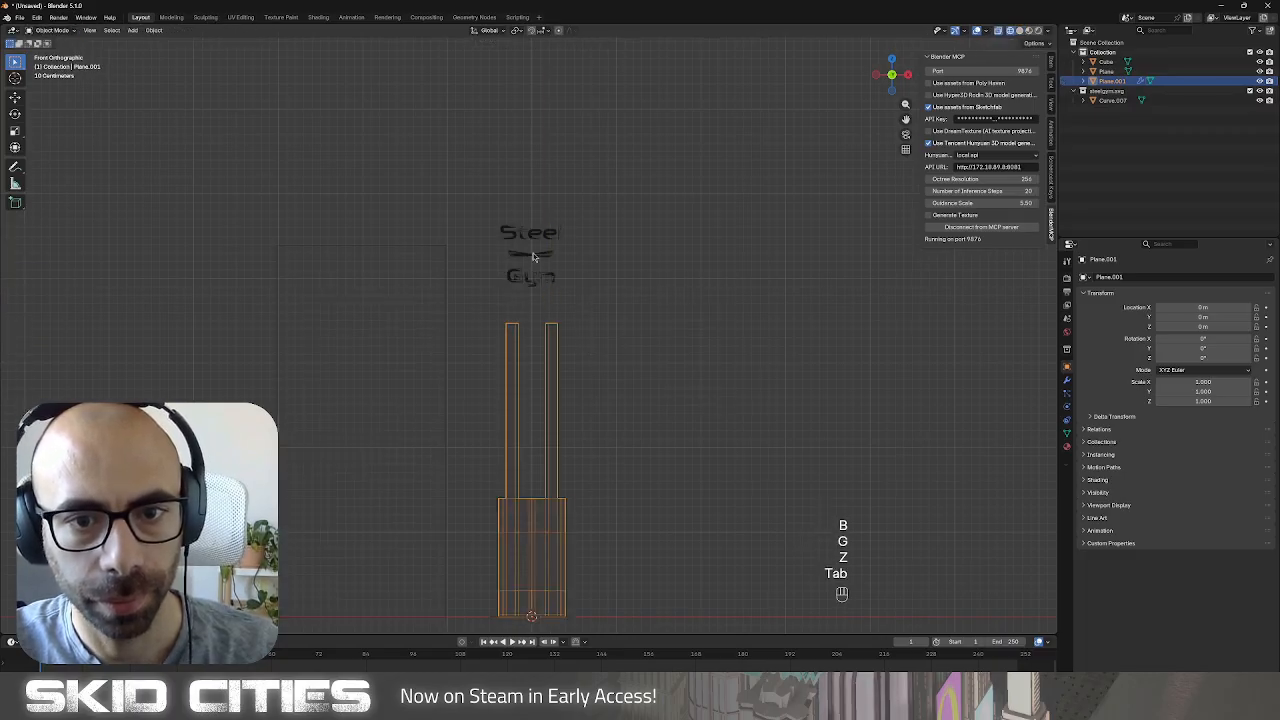
Lower the Steel Gym logo along the Z axis to about 3.47 m, just above the shortened towers.
click(531, 262)
key(g)
key(z)
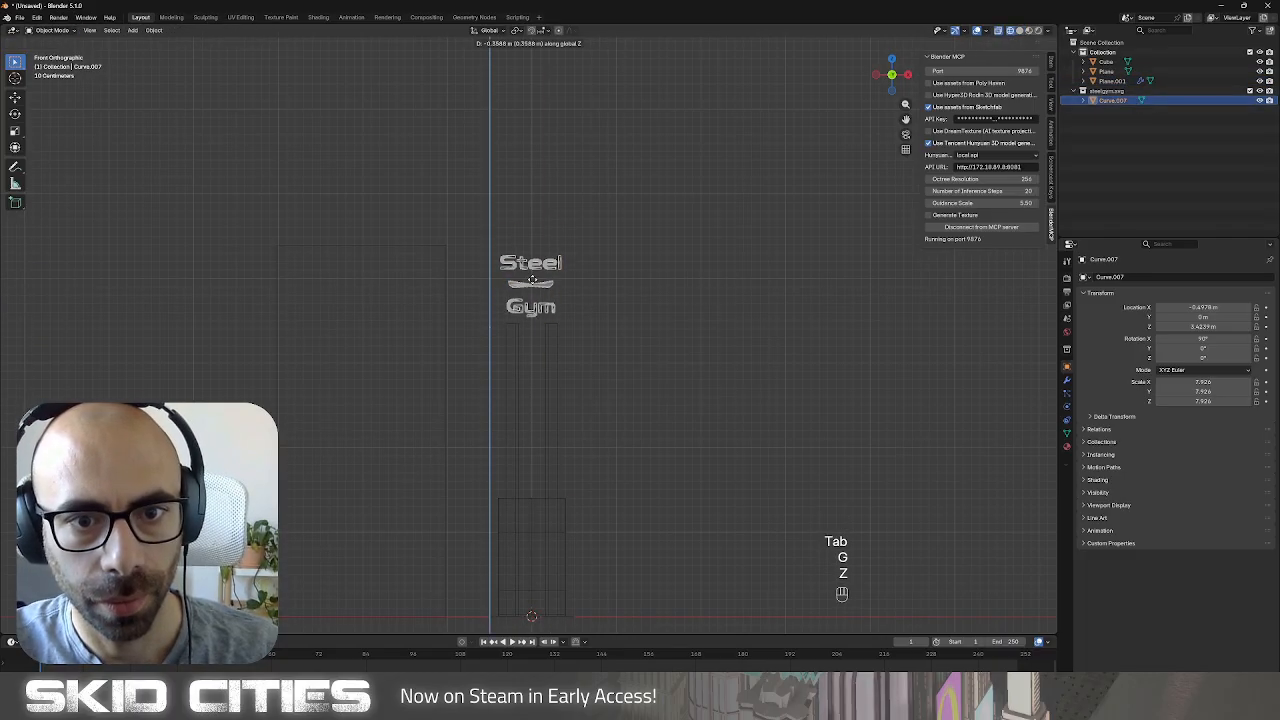
click(532, 260)
Select the tower building and return the viewport to solid shading.
middle_drag(532, 260, 697, 376)
scroll(534, 305, up, 5)
click(566, 313)
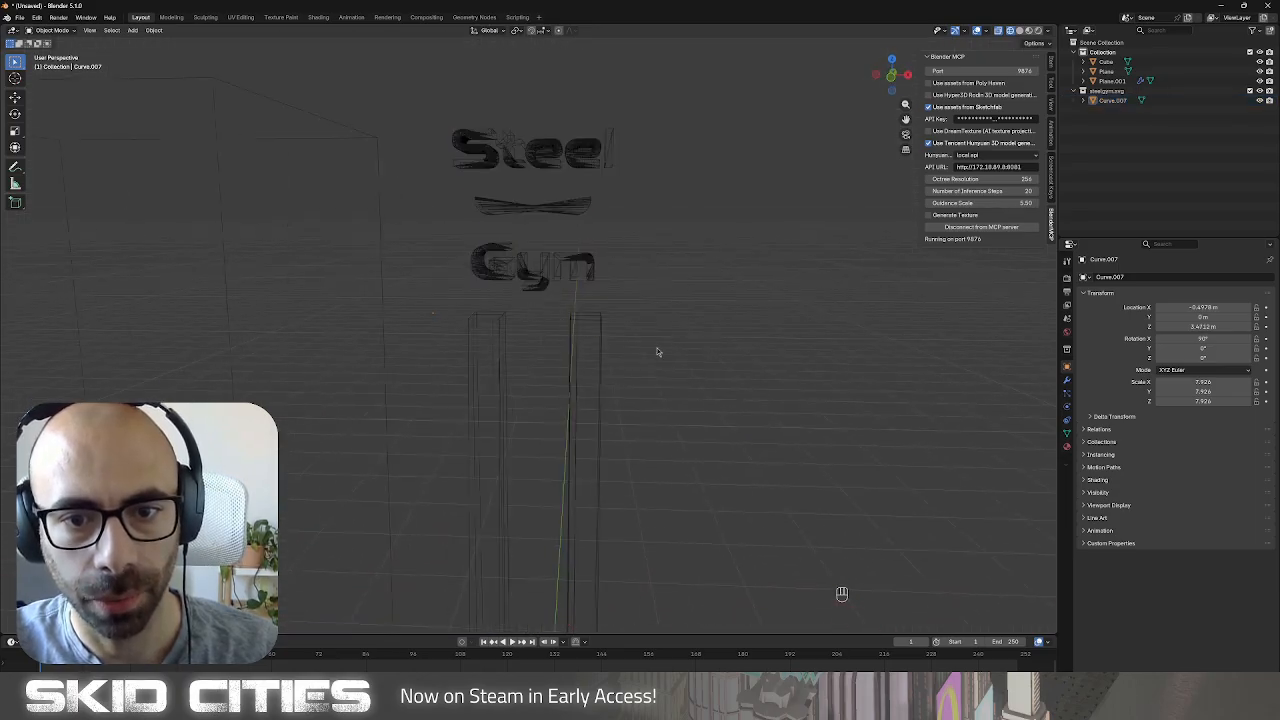
click(597, 325)
middle_drag(661, 323, 616, 312)
scroll(617, 314, down, 1)
key(z)
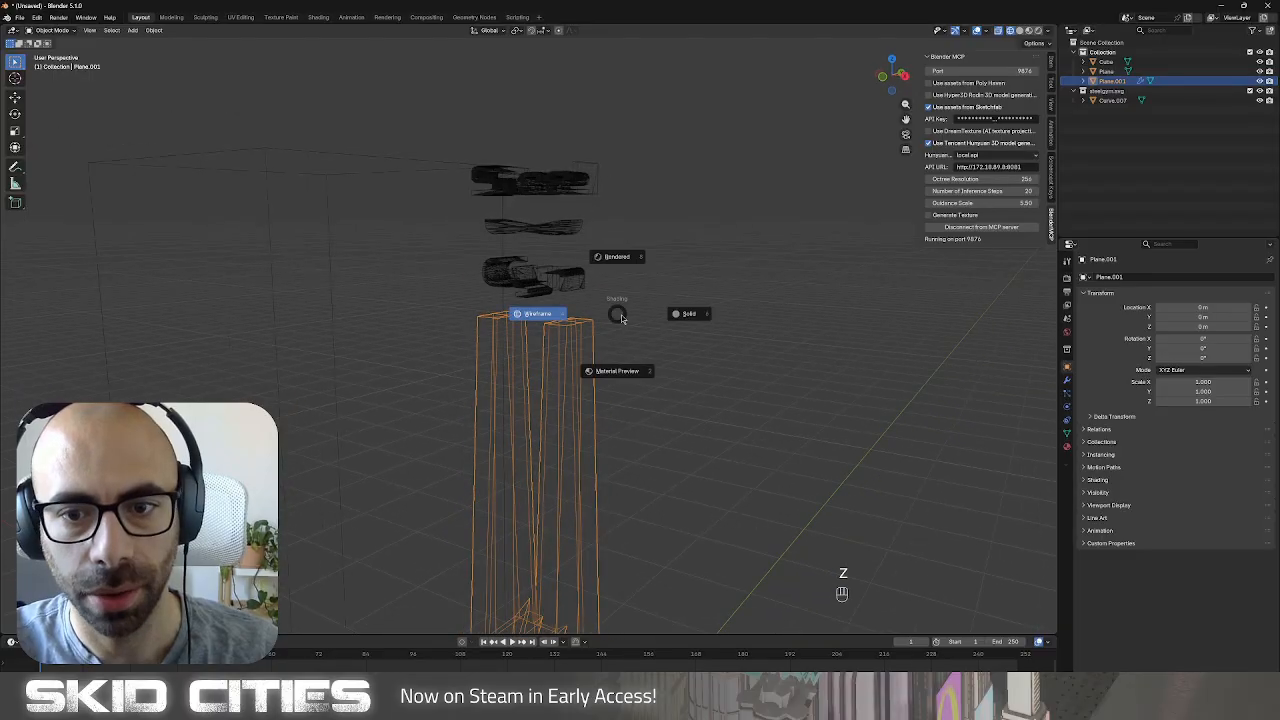
click(682, 312)
Examine the shortened towers and the extruded logo against the reference cube from several angles.
scroll(693, 309, down, 4)
mouse_move(693, 309)
middle_down()
mouse_move(661, 354)
mouse_move(720, 351)
mouse_move(660, 349)
mouse_move(691, 354)
mouse_move(634, 322)
middle_up()
scroll(640, 340, up, 7)
key(Tab)
scroll(634, 320, up, 2)
scroll(634, 322, down, 4)
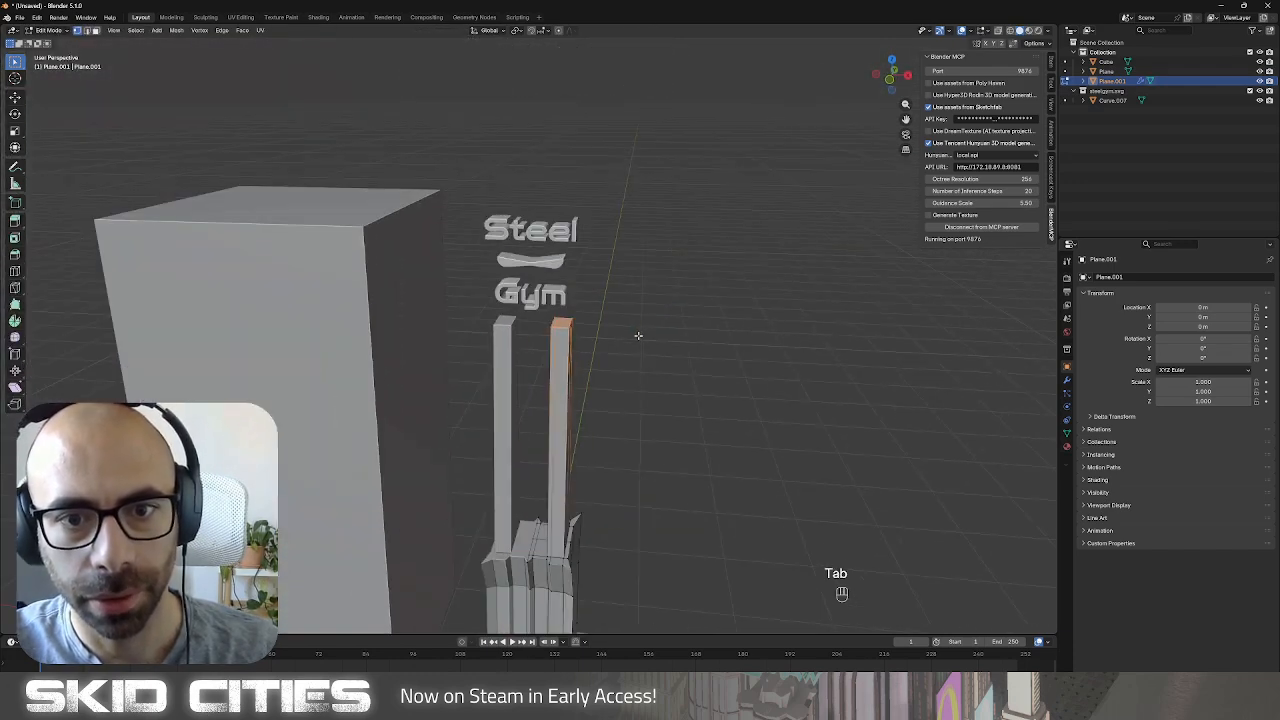
key(Tab)
mouse_move(634, 366)
middle_down()
mouse_move(595, 367)
mouse_move(625, 361)
mouse_move(628, 372)
middle_up()
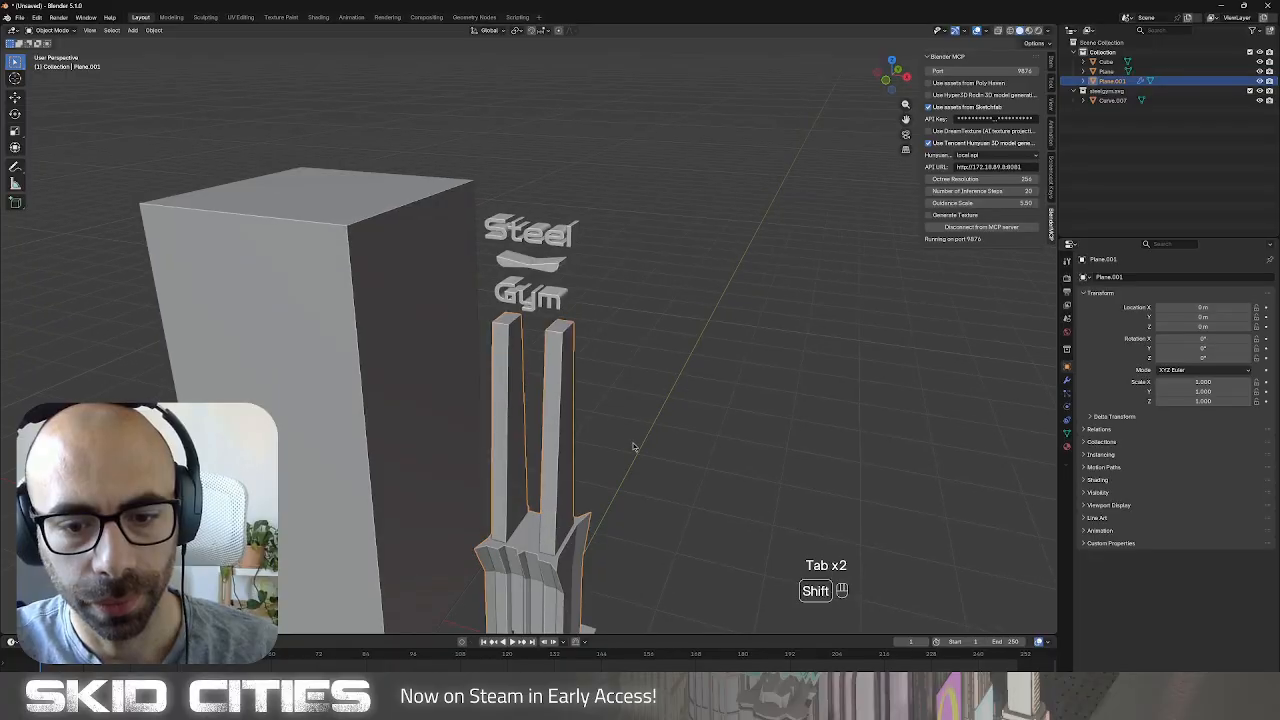
Box-select the front vertices of the tower in the right orthographic view with wireframe shading.
shift+middle_drag(634, 447, 642, 333)
scroll(623, 303, down, 1)
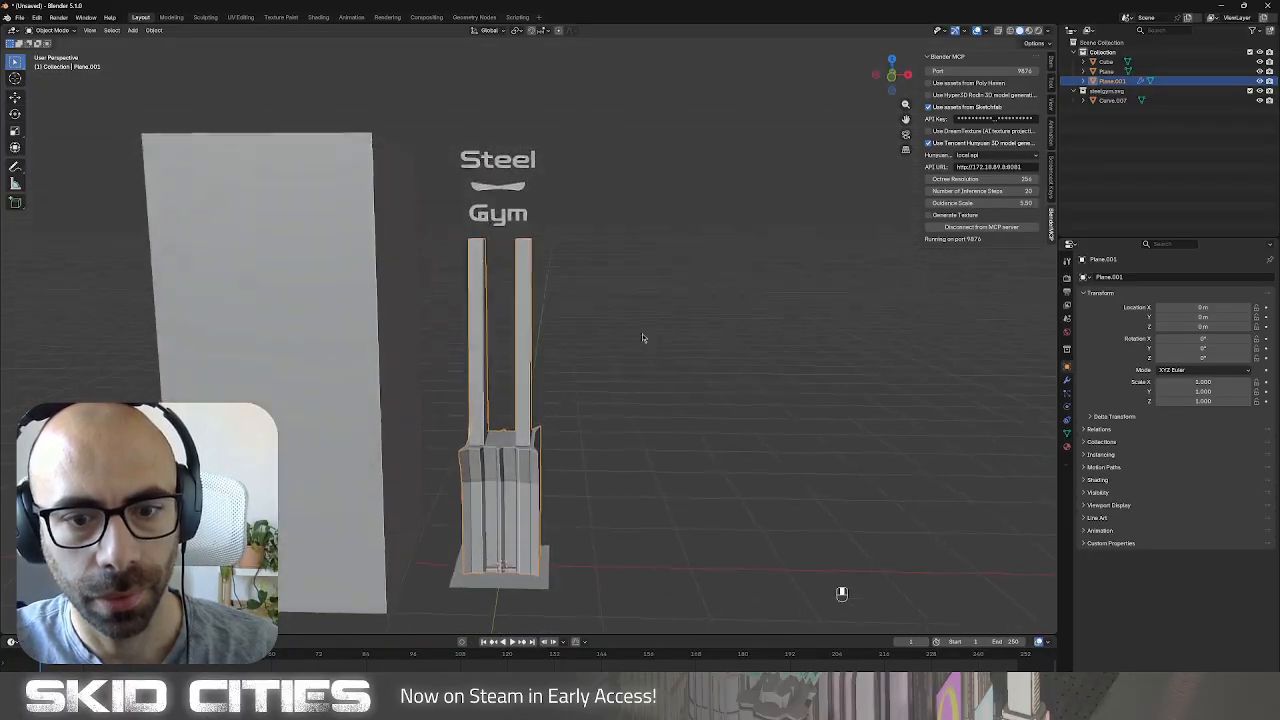
key(KP_3)
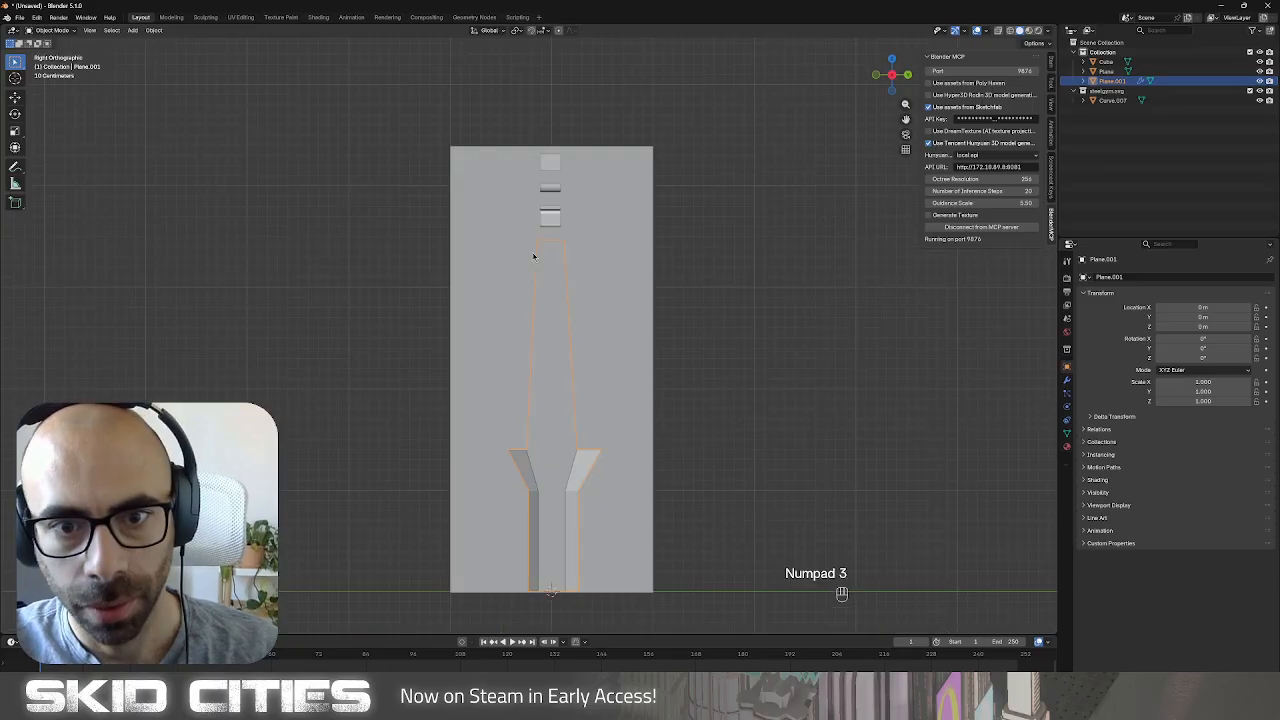
key(Tab)
scroll(656, 266, up, 2)
key(z)
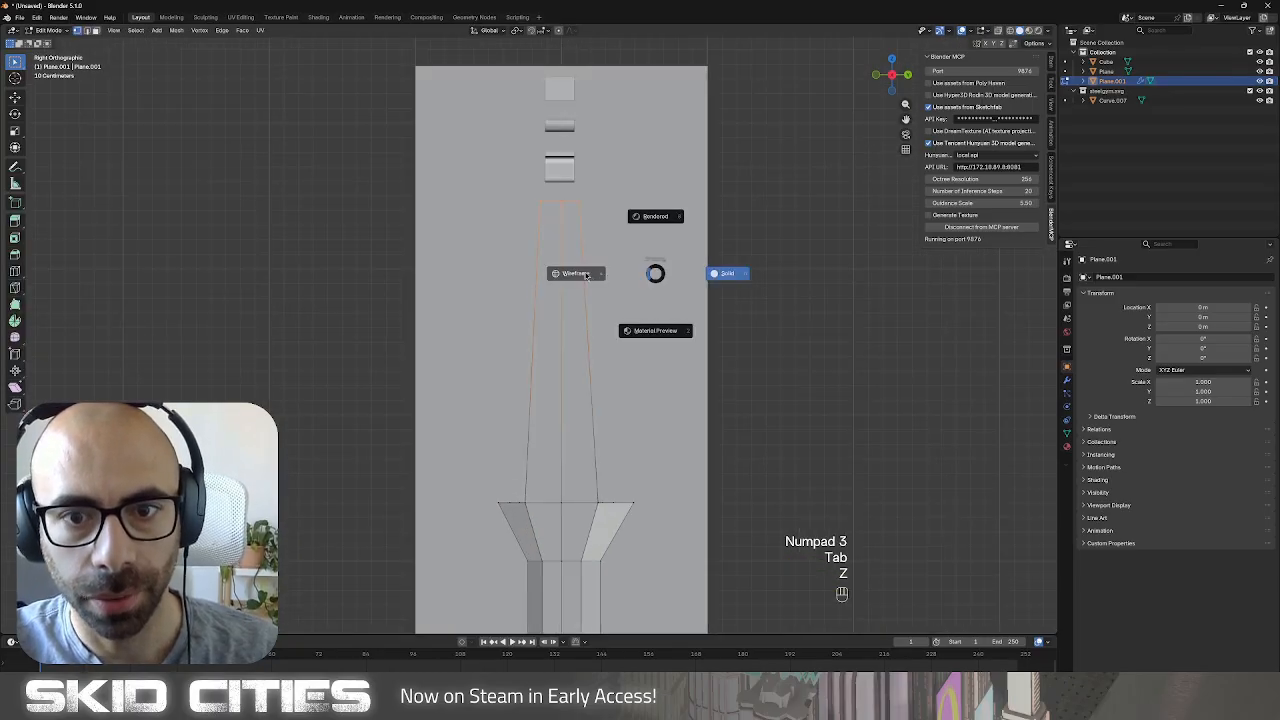
click(462, 211)
key(b)
drag(523, 192, 541, 508)
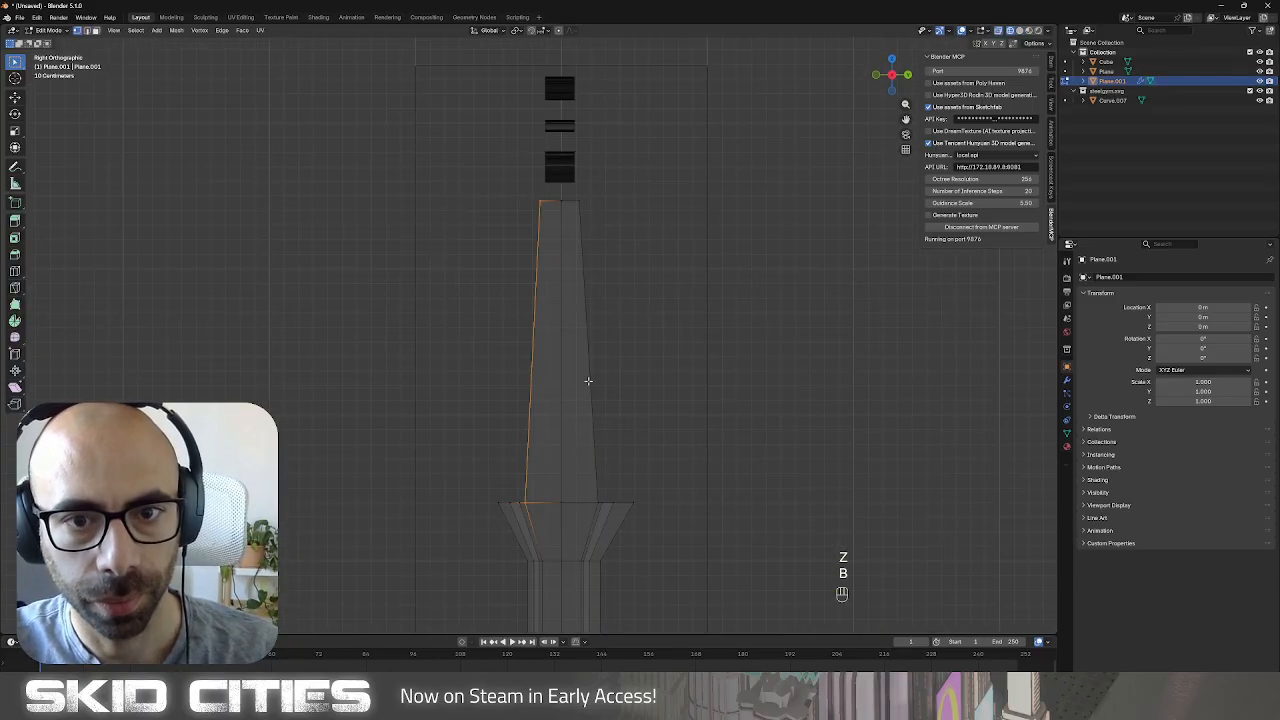
Return to solid shading, limit the selection to the tower's long front face, and move it.
middle_drag(589, 383, 674, 411)
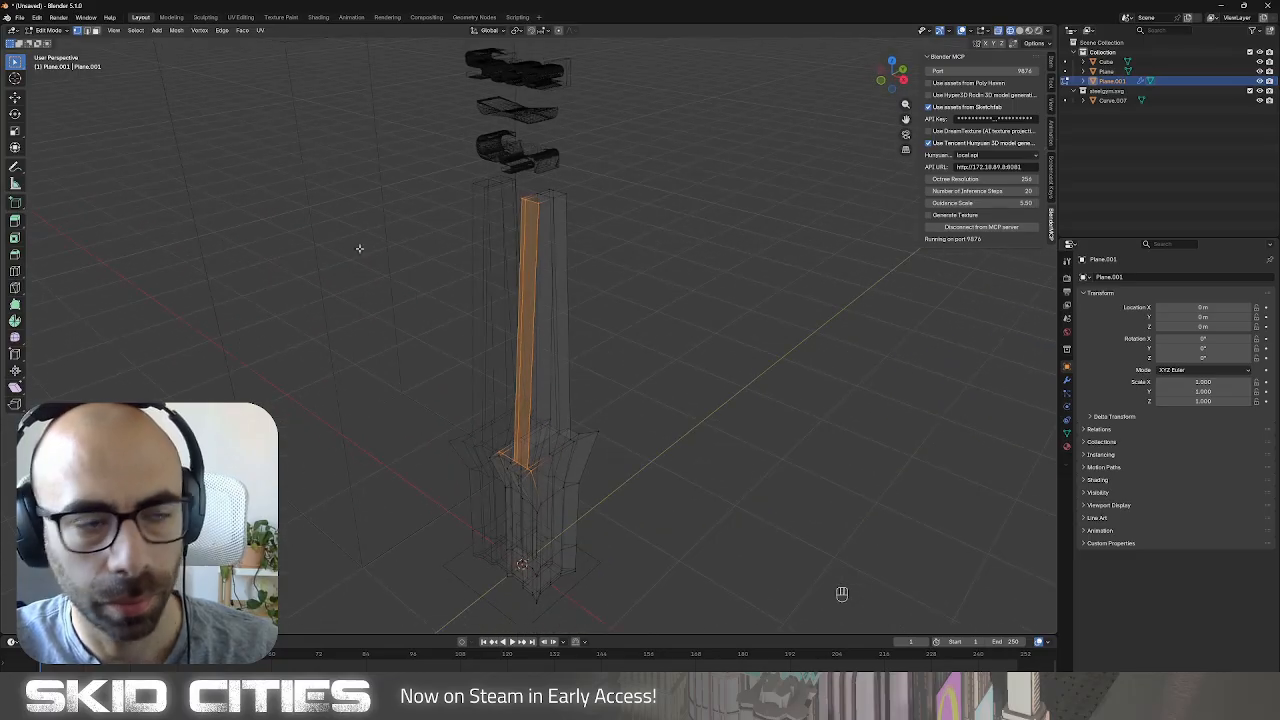
click(553, 239)
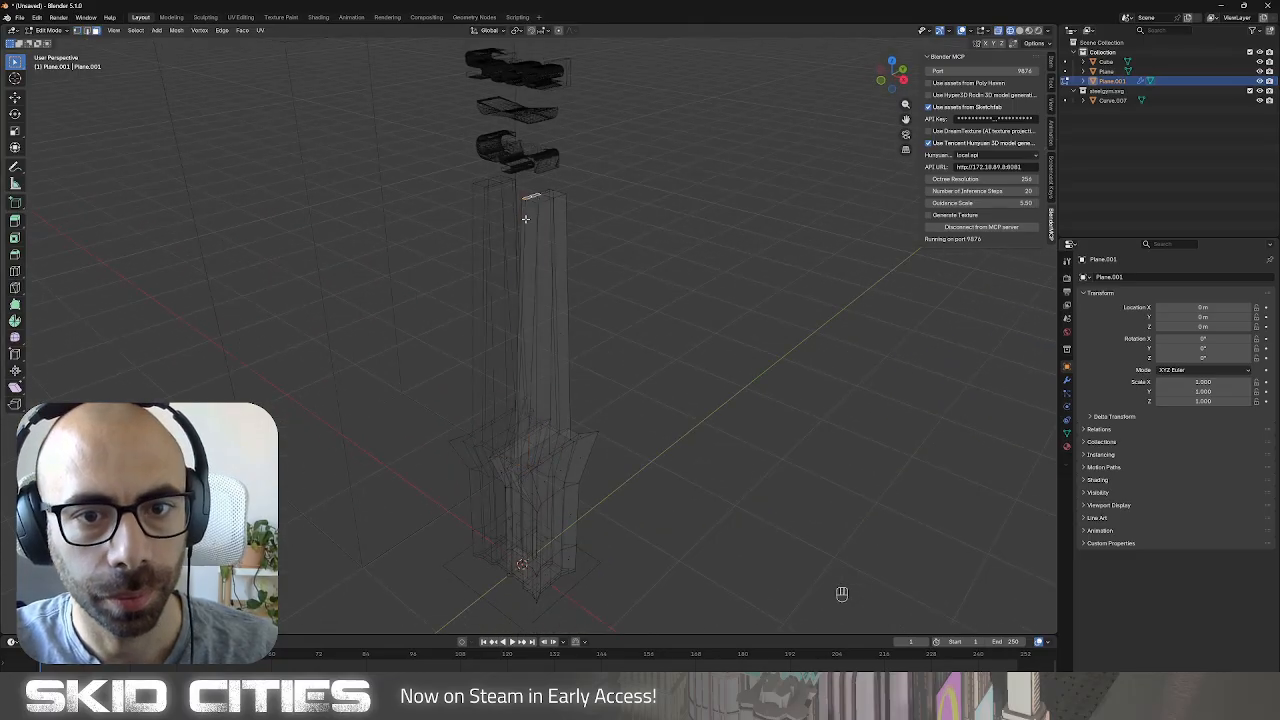
key(z)
click(606, 222)
shift+click(531, 228)
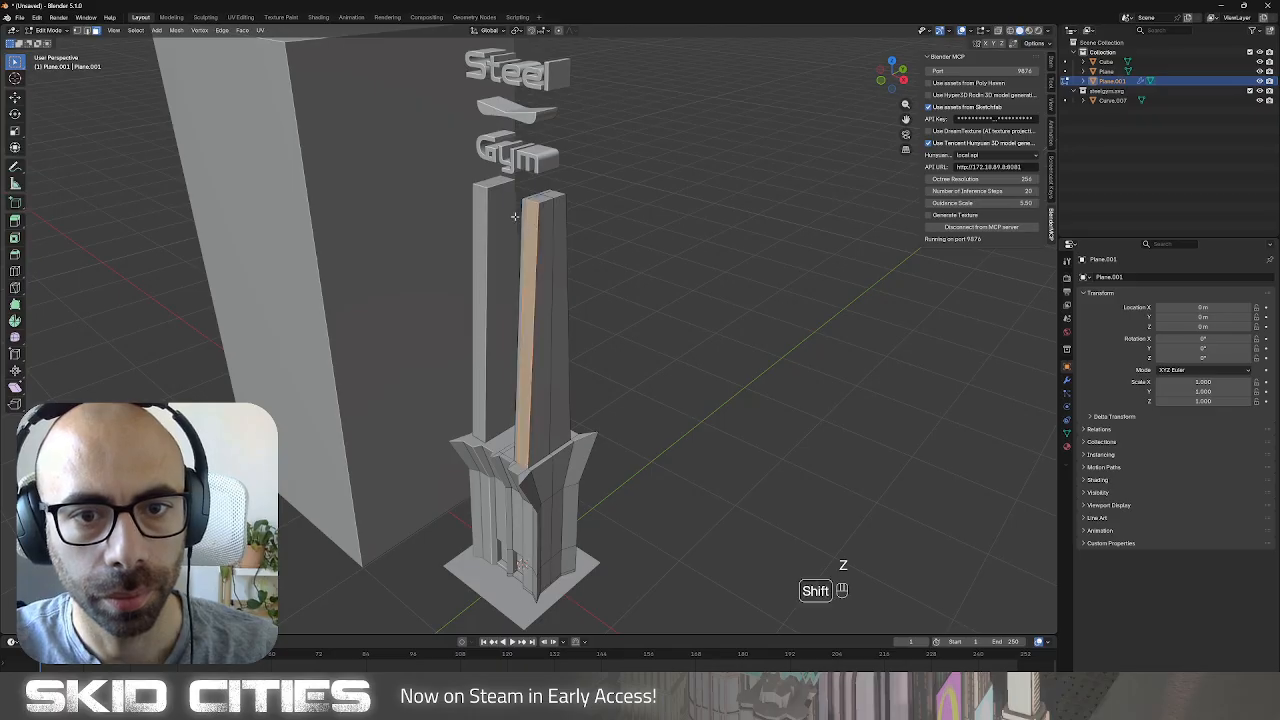
key(g)
click(627, 311)
Adjust the face selection on the tower from the opposite side and move the selected faces.
middle_drag(627, 311, 576, 358)
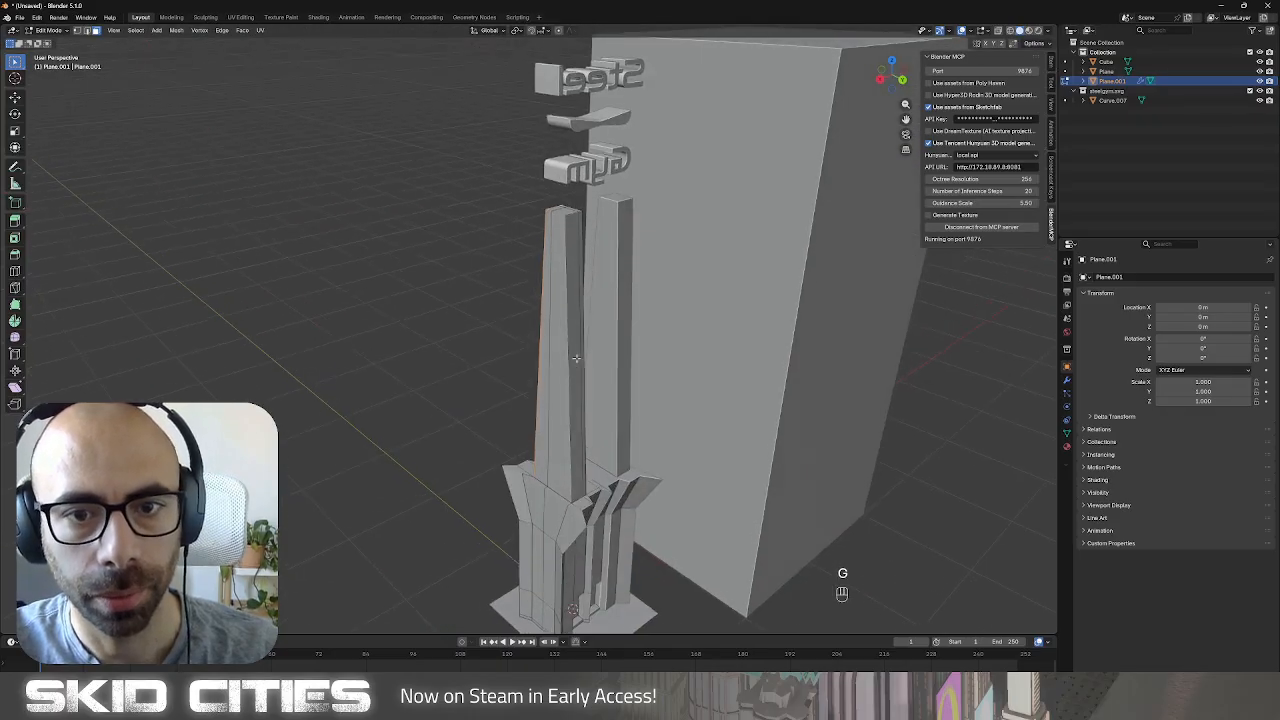
shift+click(573, 230)
shift+click(578, 218)
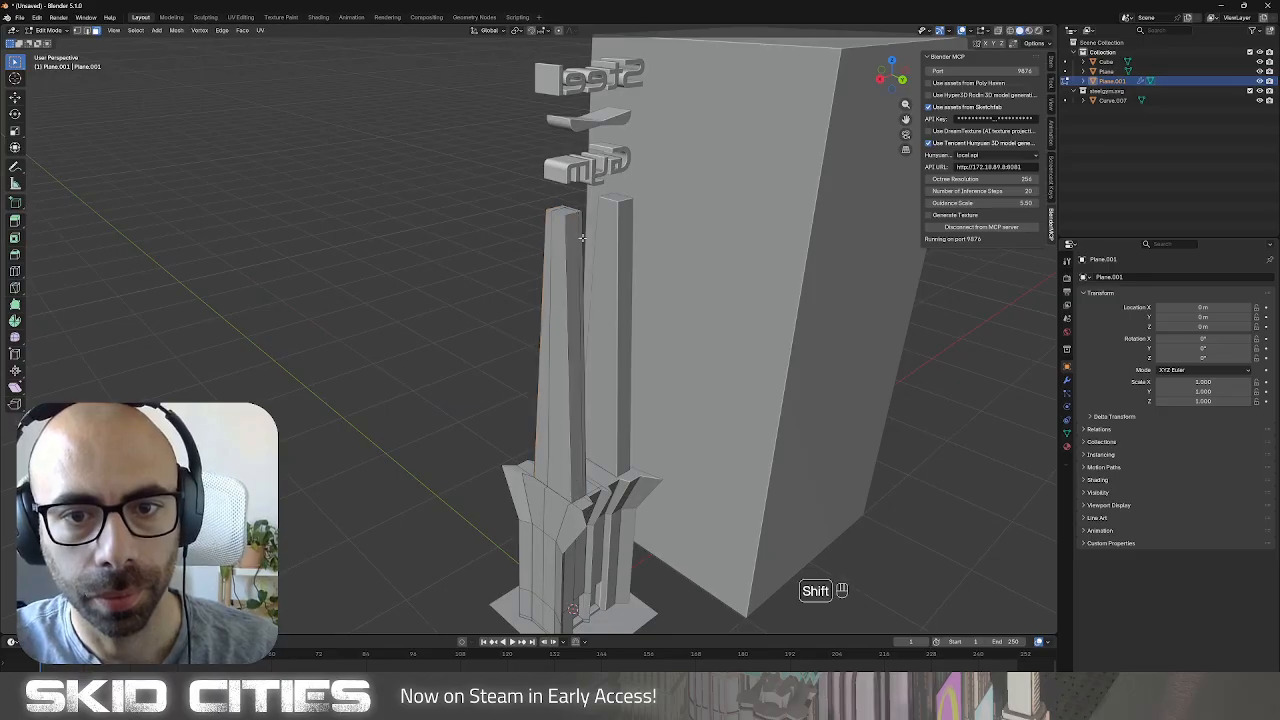
click(582, 227)
shift+click(575, 228)
key(g)
middle_drag(663, 414, 600, 335)
click(664, 411)
Leave mesh editing and delete the large reference cube beside the building.
key(Tab)
scroll(717, 382, down, 4)
key(x)
click(382, 272)
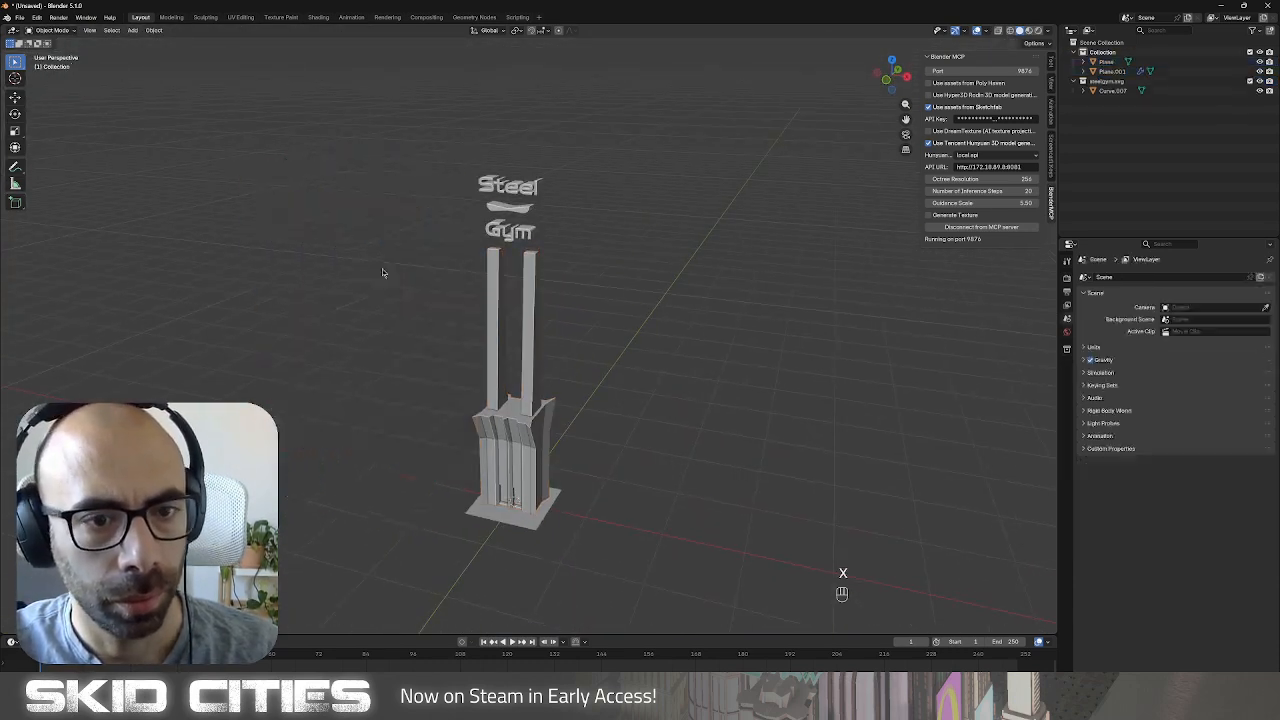
shift+middle_drag(588, 433, 551, 354)
scroll(530, 356, up, 3)
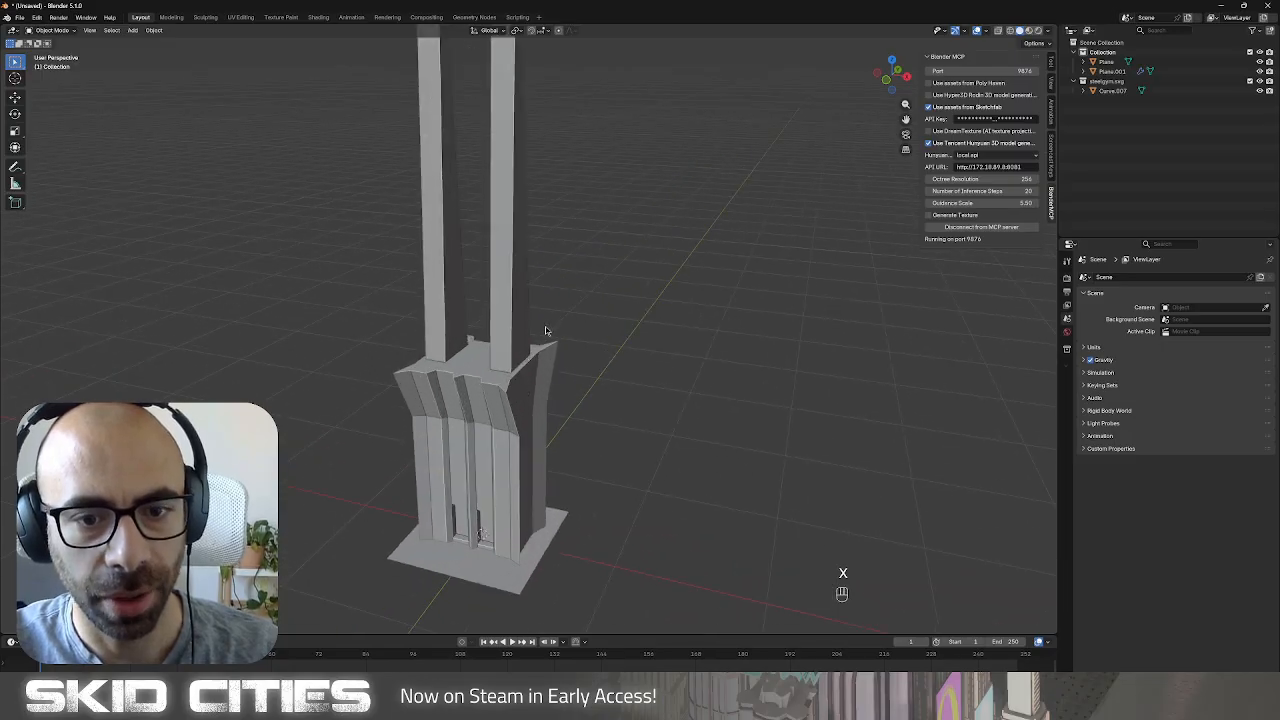
scroll(545, 331, down, 4)
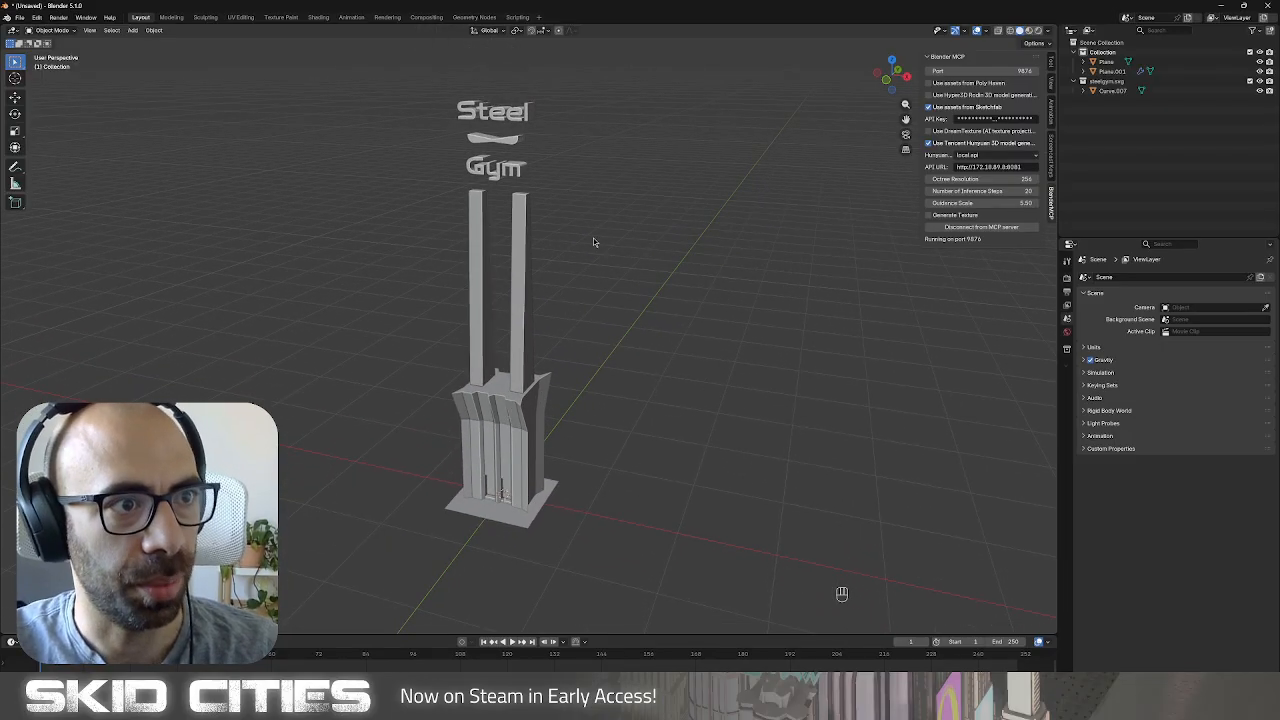
Save the scene as cr2_s1_var3.blend in the Models folder.
key(ctrl+s)
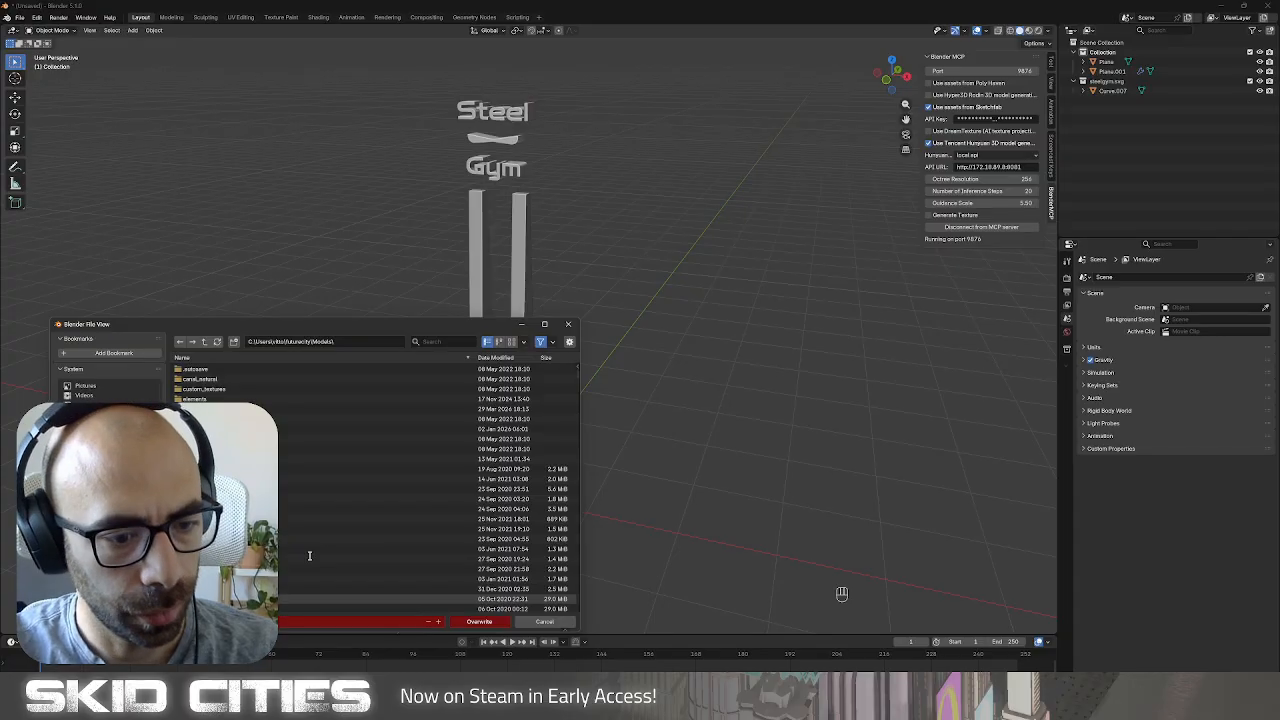
key(alt+Tab)
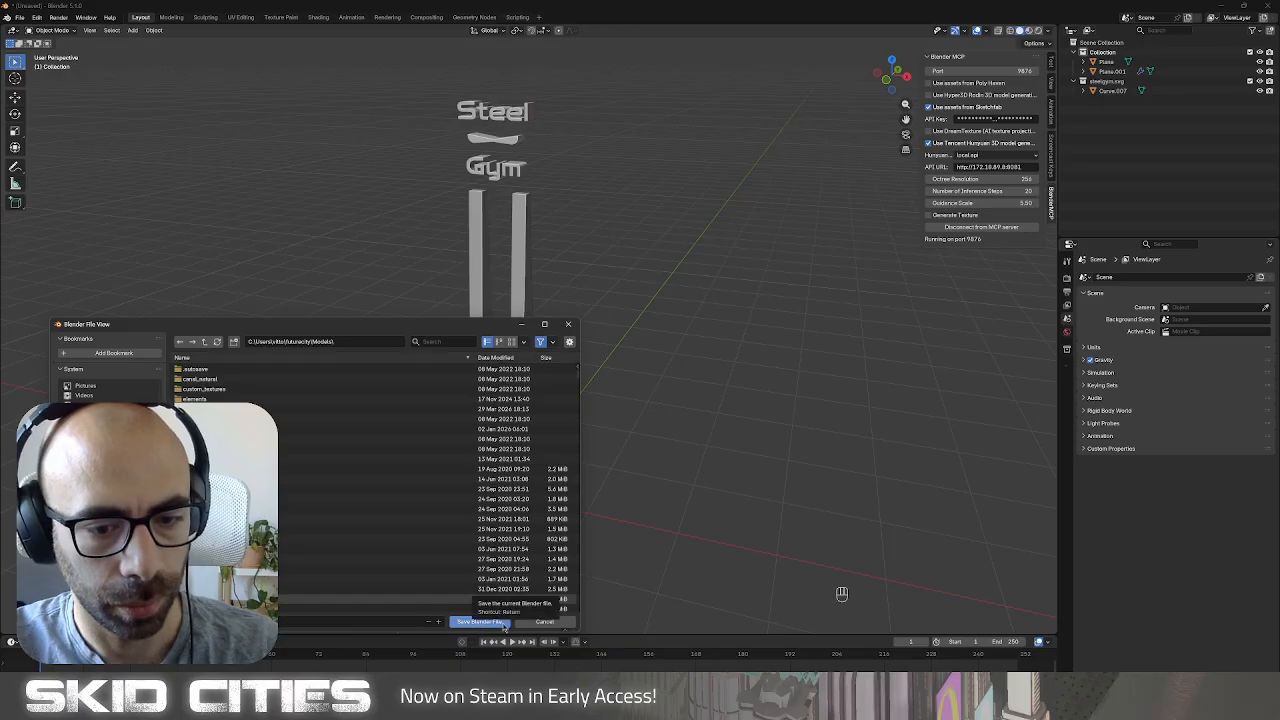
click(497, 623)
Give the base plane a new material named cr2_s1_var3_concrete.
click(521, 526)
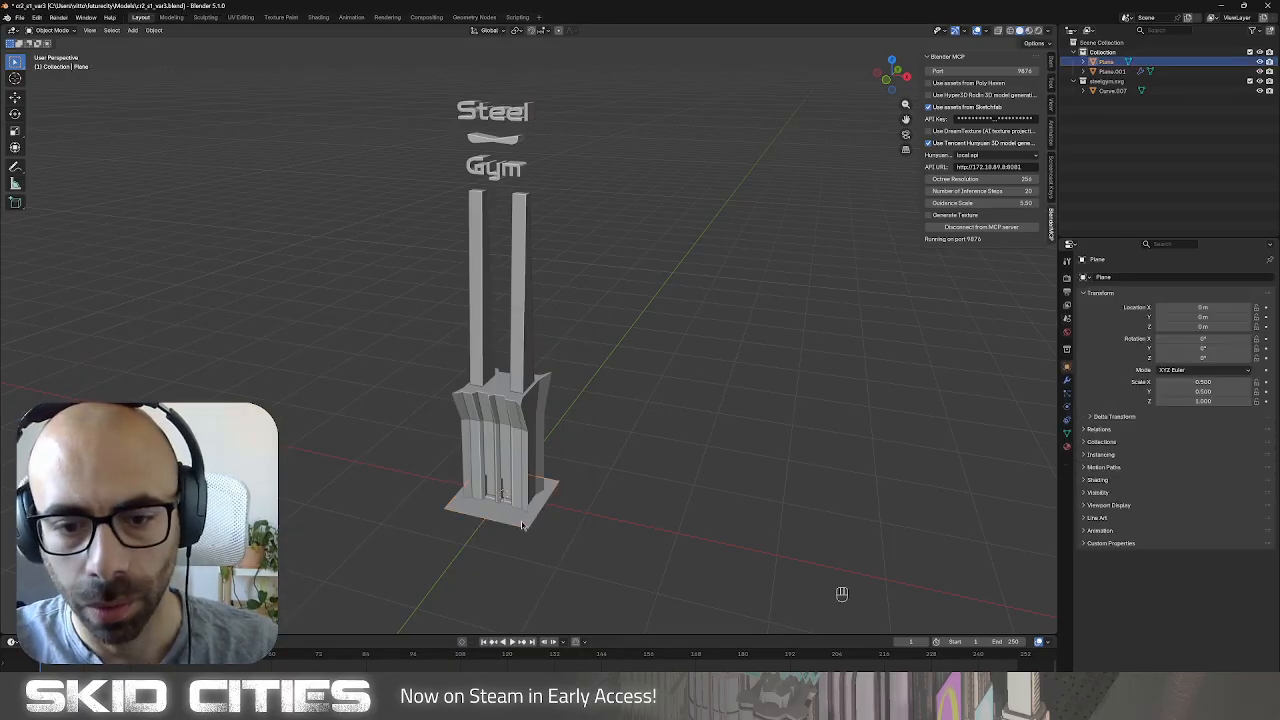
click(1066, 447)
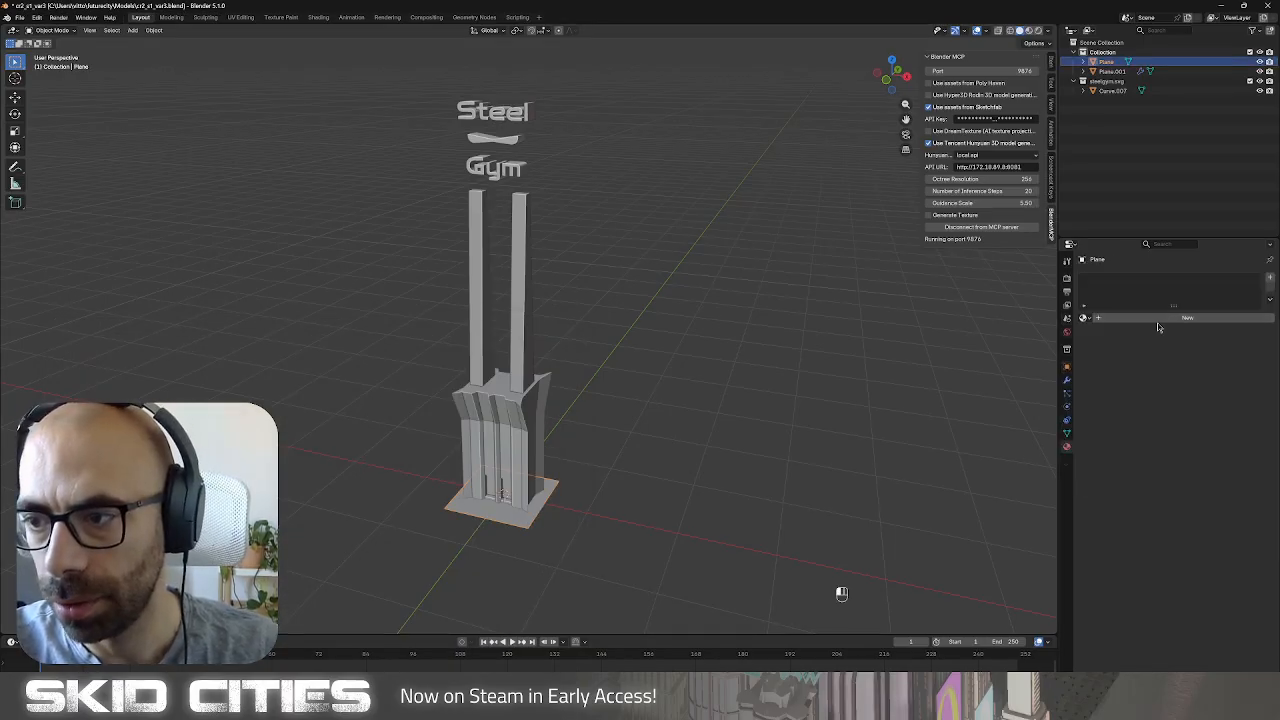
click(1152, 322)
text(cr2_s1_var3)
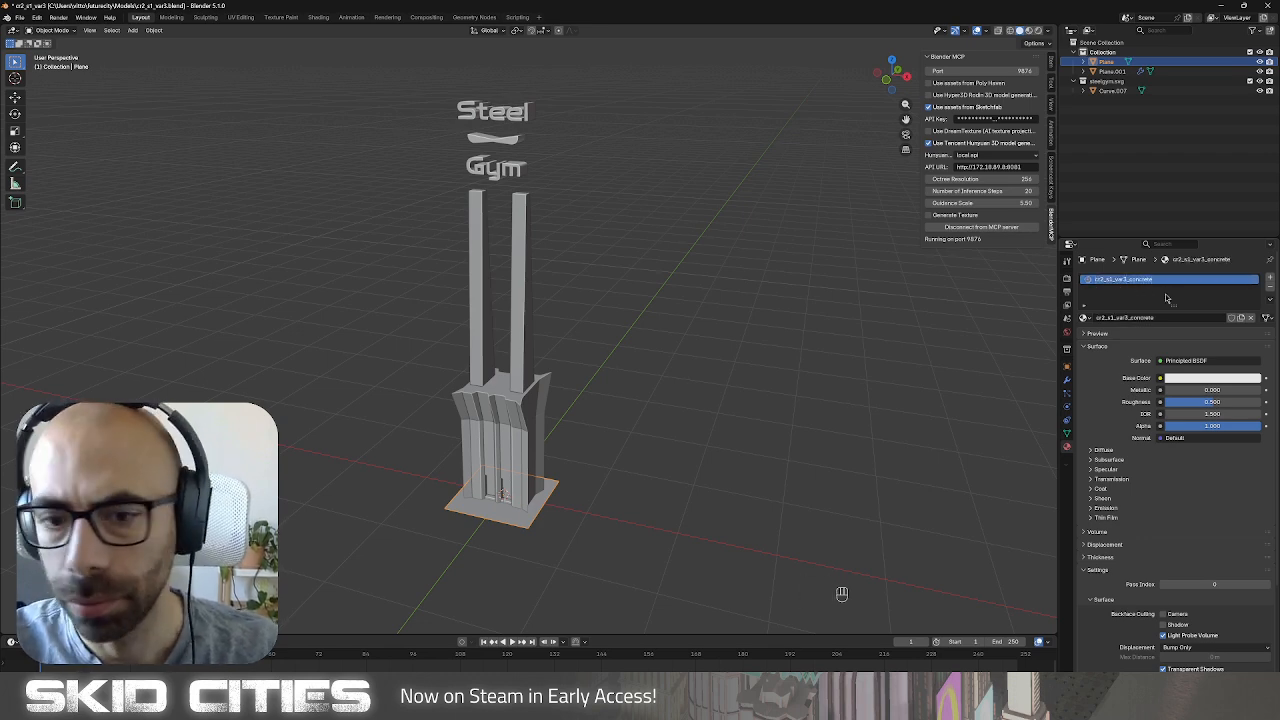
Give the tower building a new material named cr2_s1_var3_main.
click(507, 450)
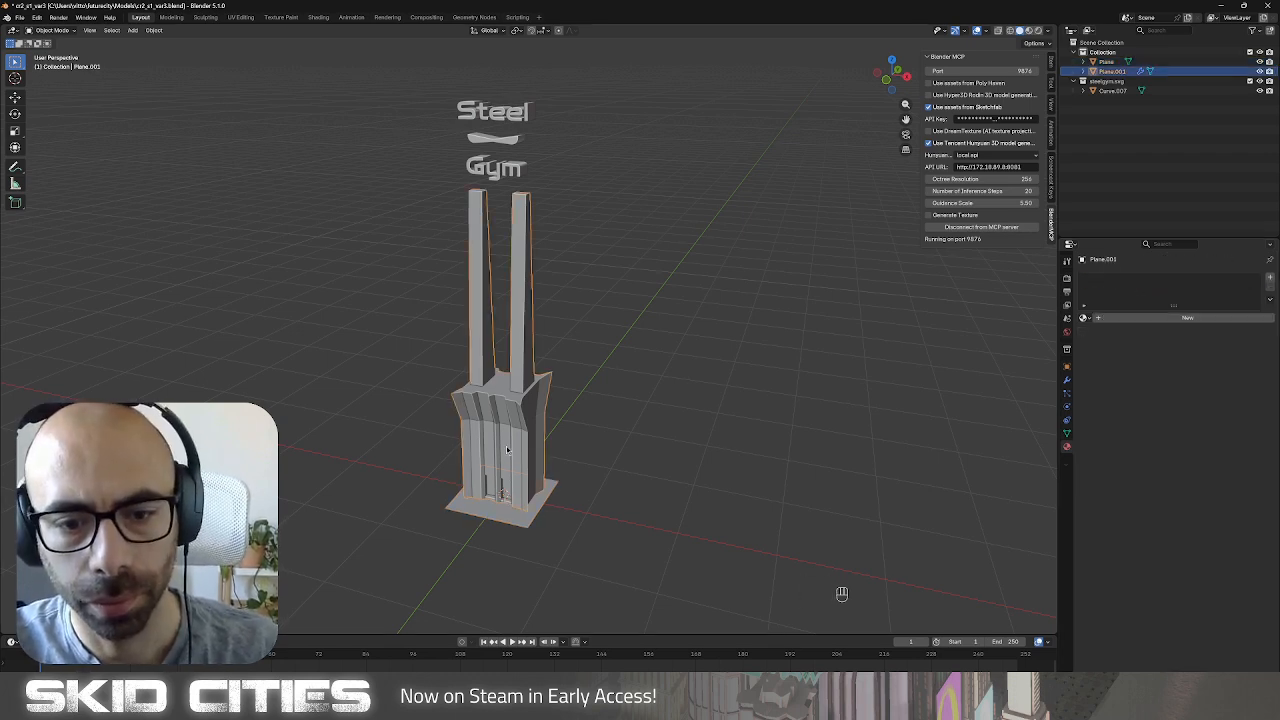
click(1117, 321)
double_click(1120, 279)
text(cr2_s1_var3)
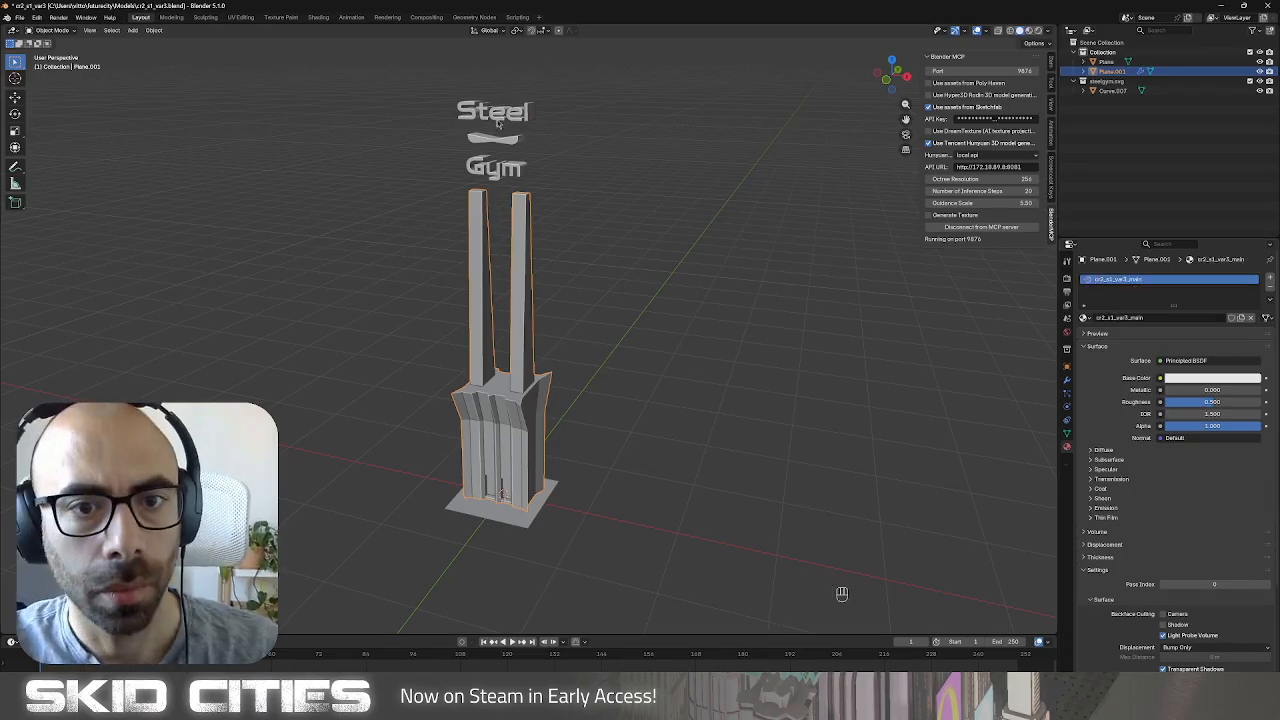
Make the Steel Gym logo's material single-user and rename it cr2_s1_var3_sign.
click(536, 112)
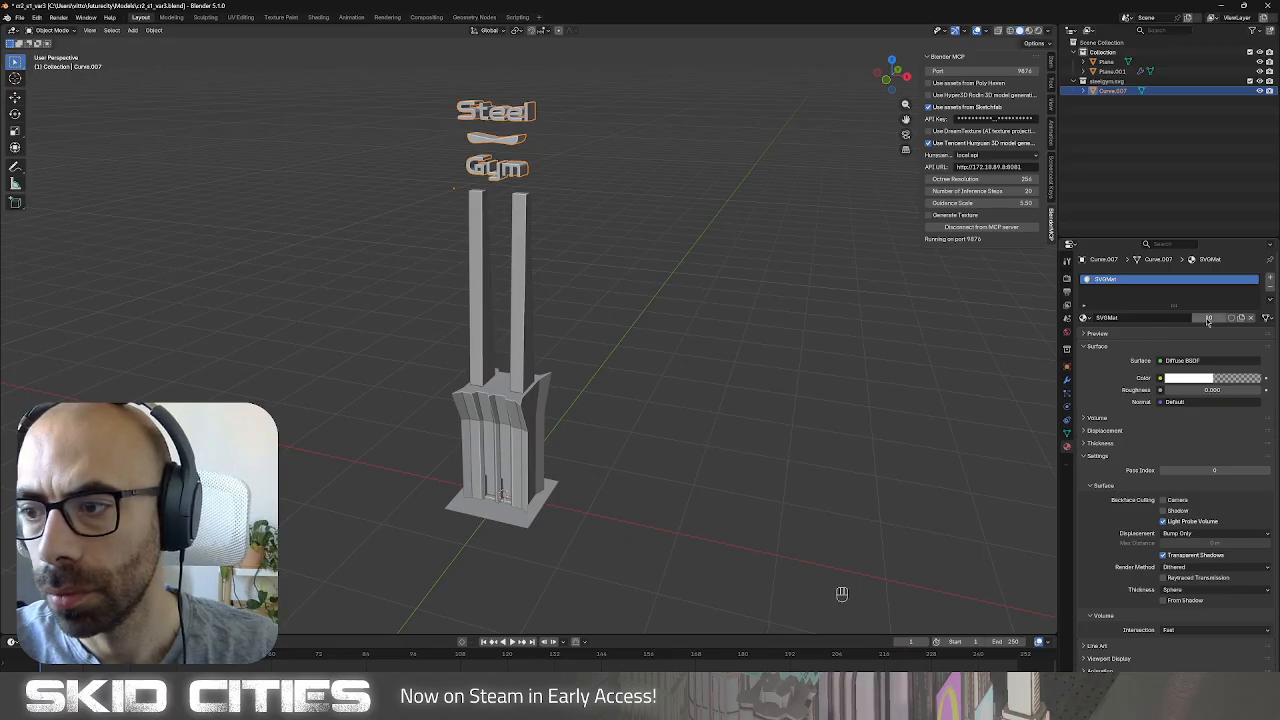
click(1209, 318)
double_click(1160, 280)
text(cr2_s1_var3)
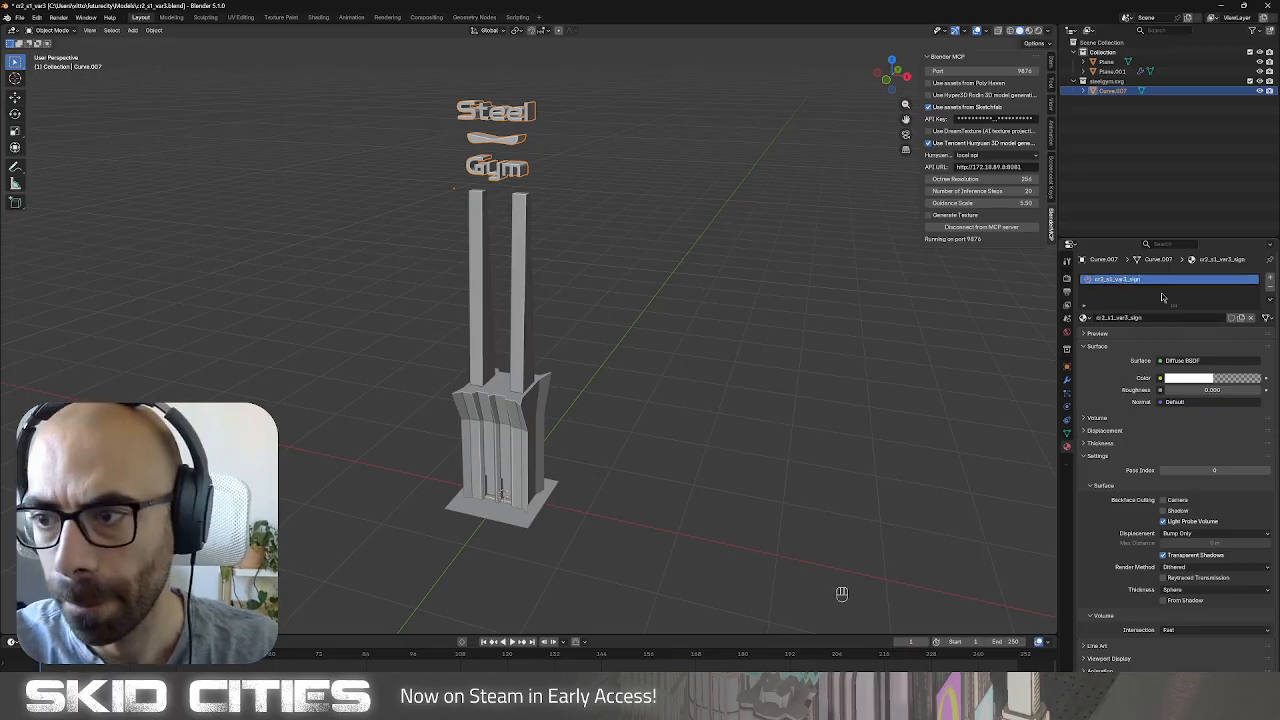
Save the current file and save another version as cr2_s1_var3_unique.blend.
key(ctrl+s)
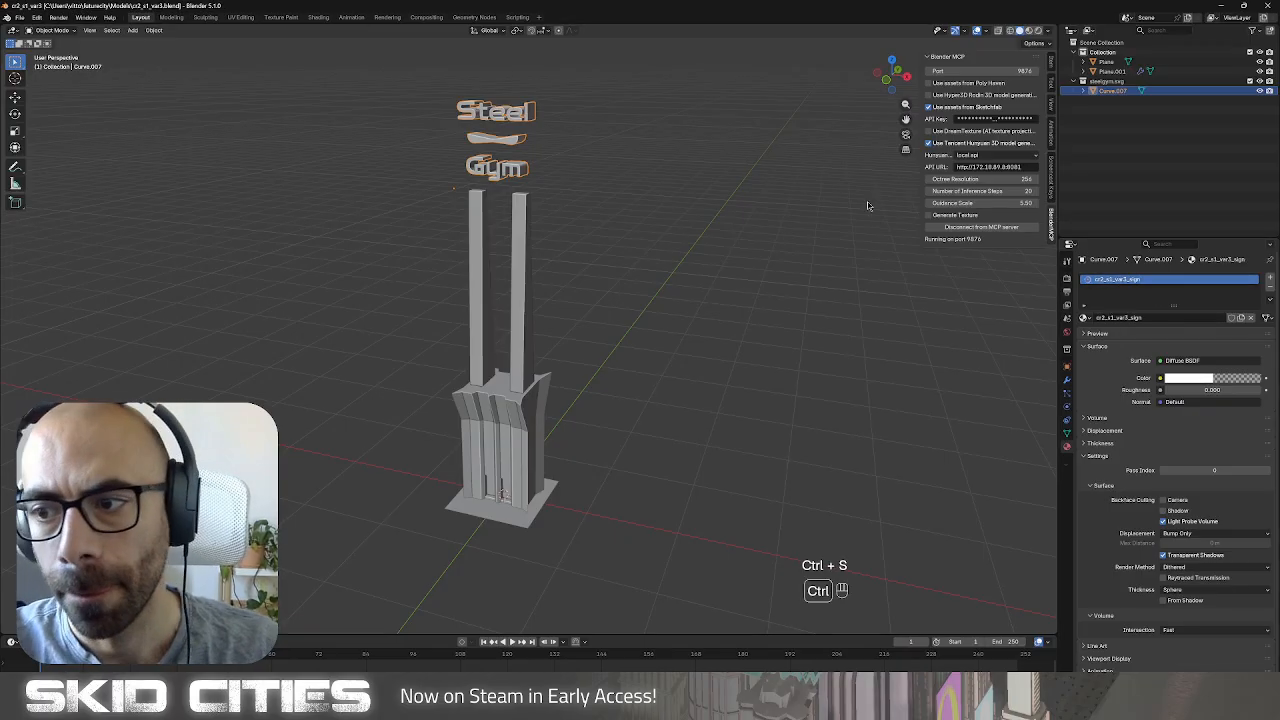
click(18, 19)
click(45, 98)
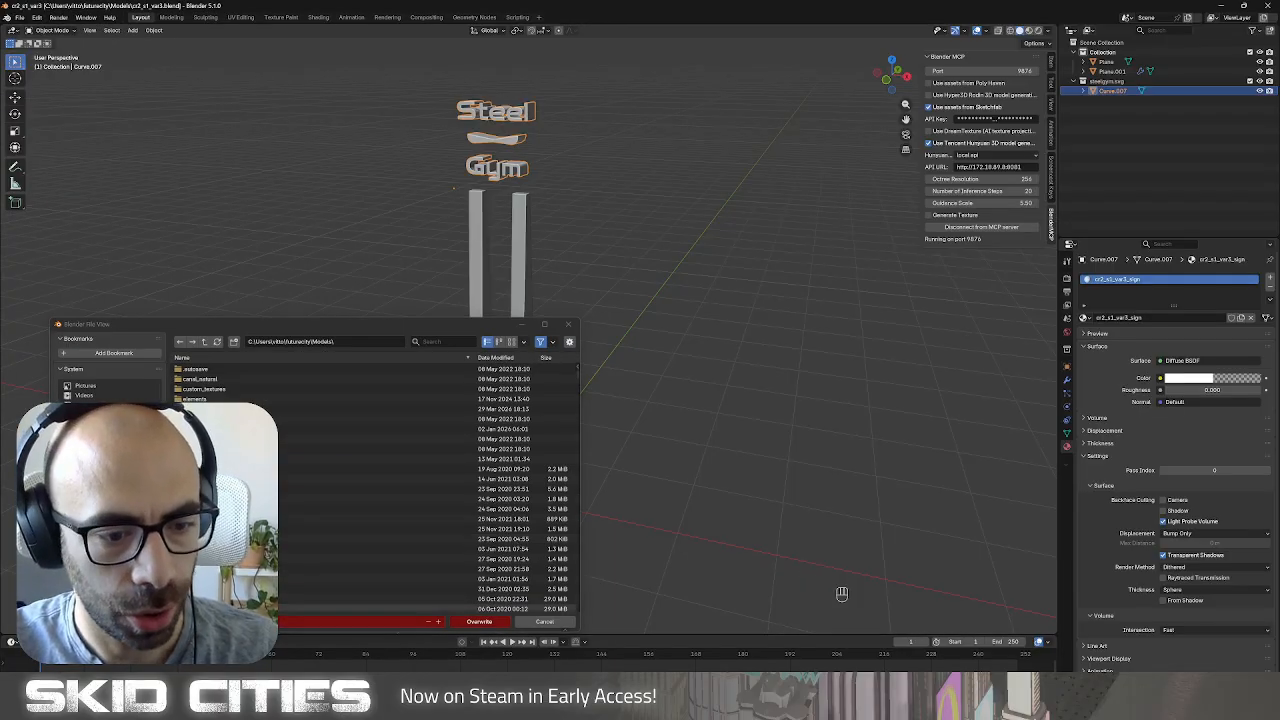
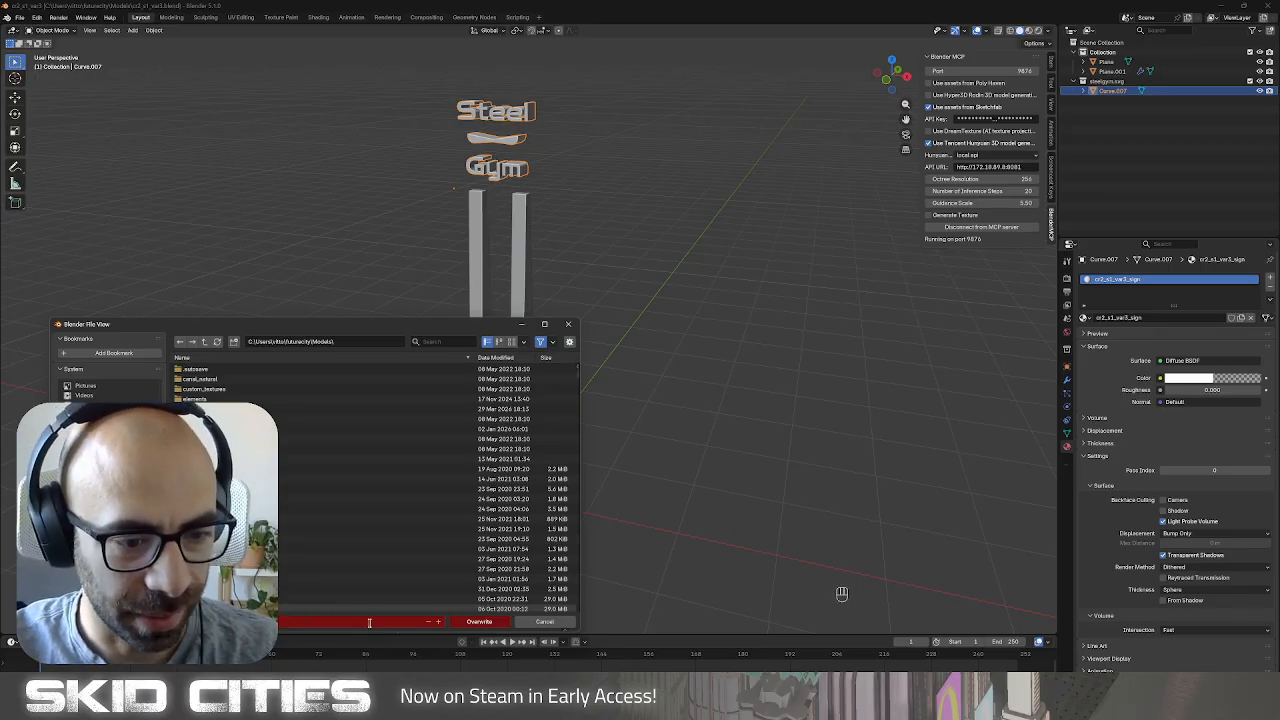
click(438, 622)
click(480, 621)
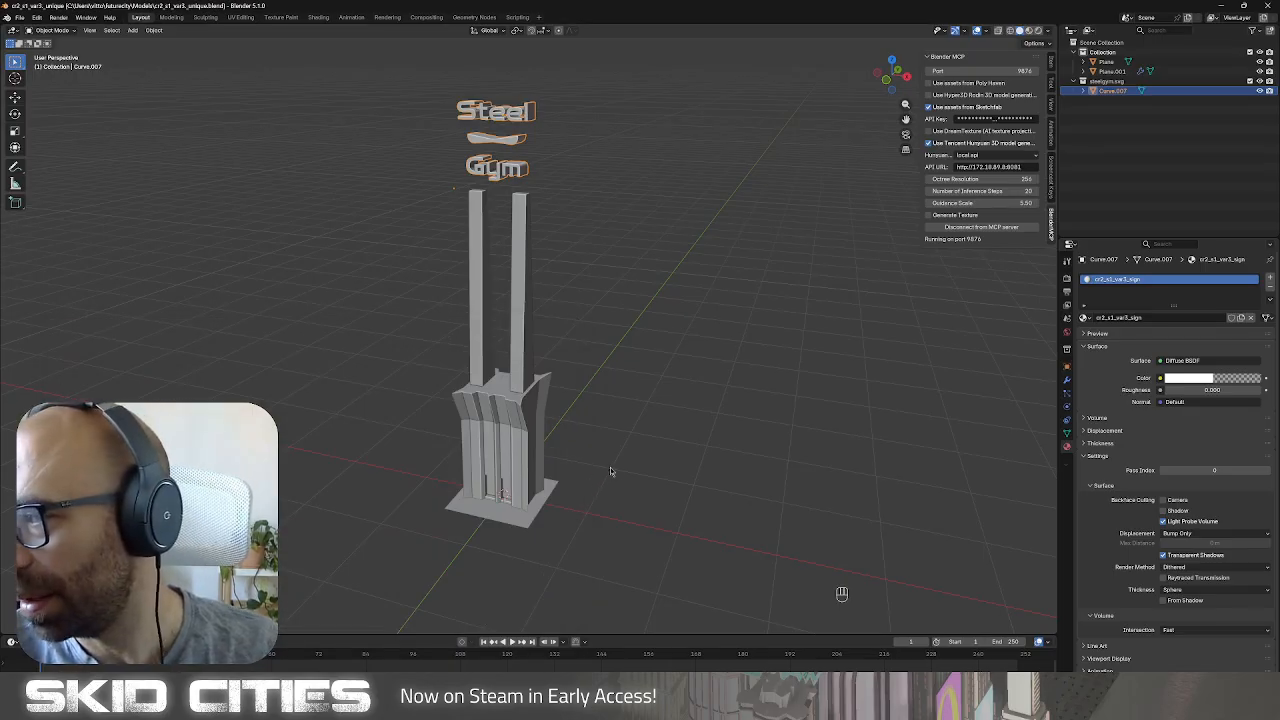
Examine the modifiers and materials of the tower building and the base plane.
shift+middle_drag(617, 457, 588, 476)
click(502, 528)
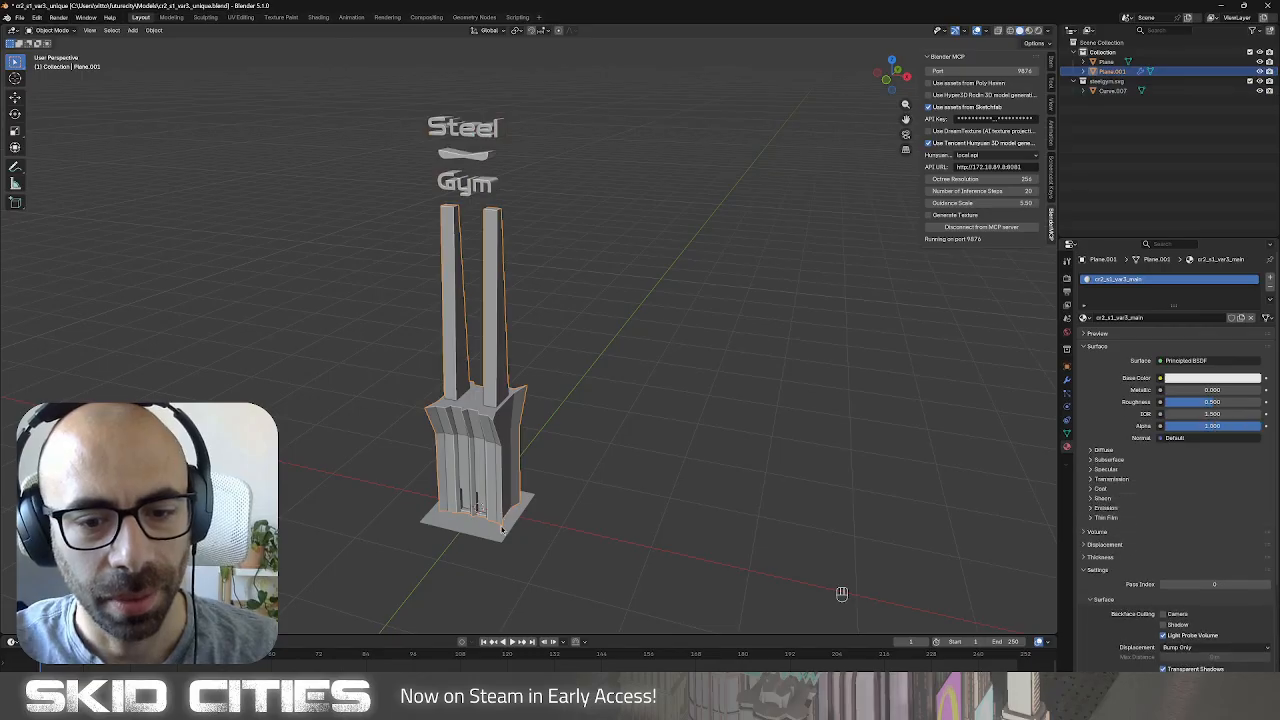
click(500, 535)
click(509, 512)
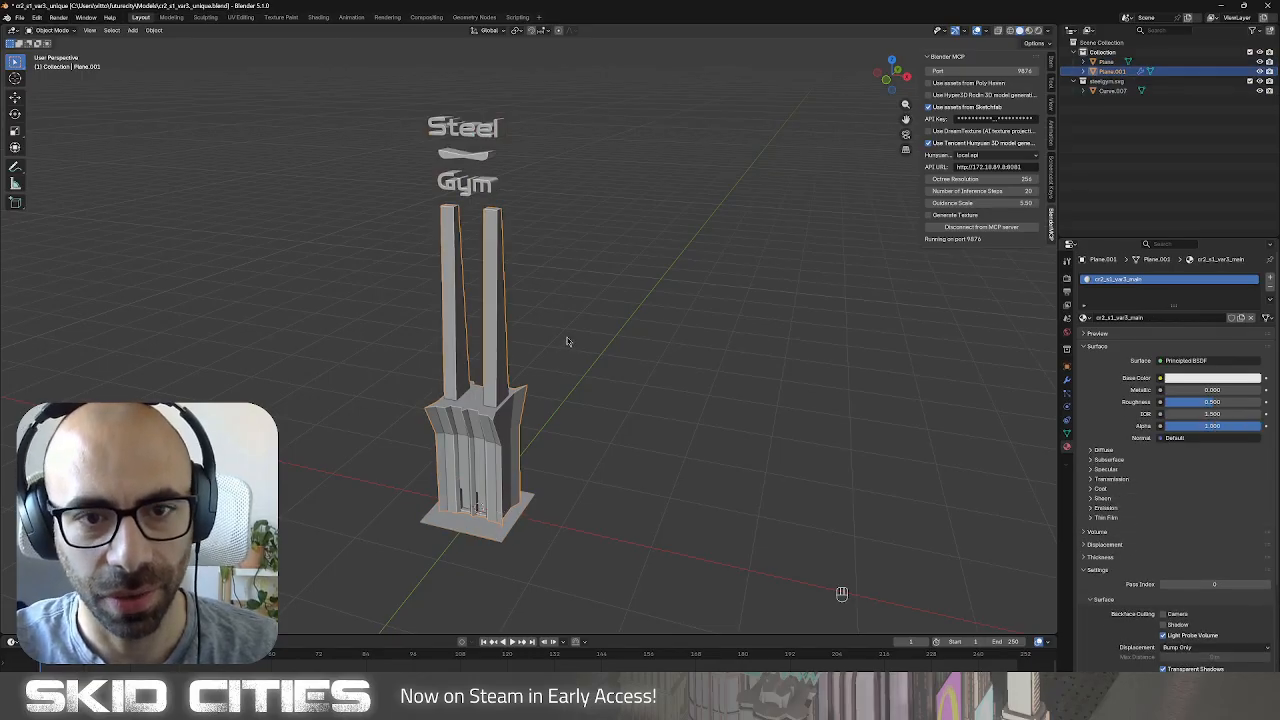
scroll(626, 474, up, 1)
shift+middle_drag(648, 470, 648, 377)
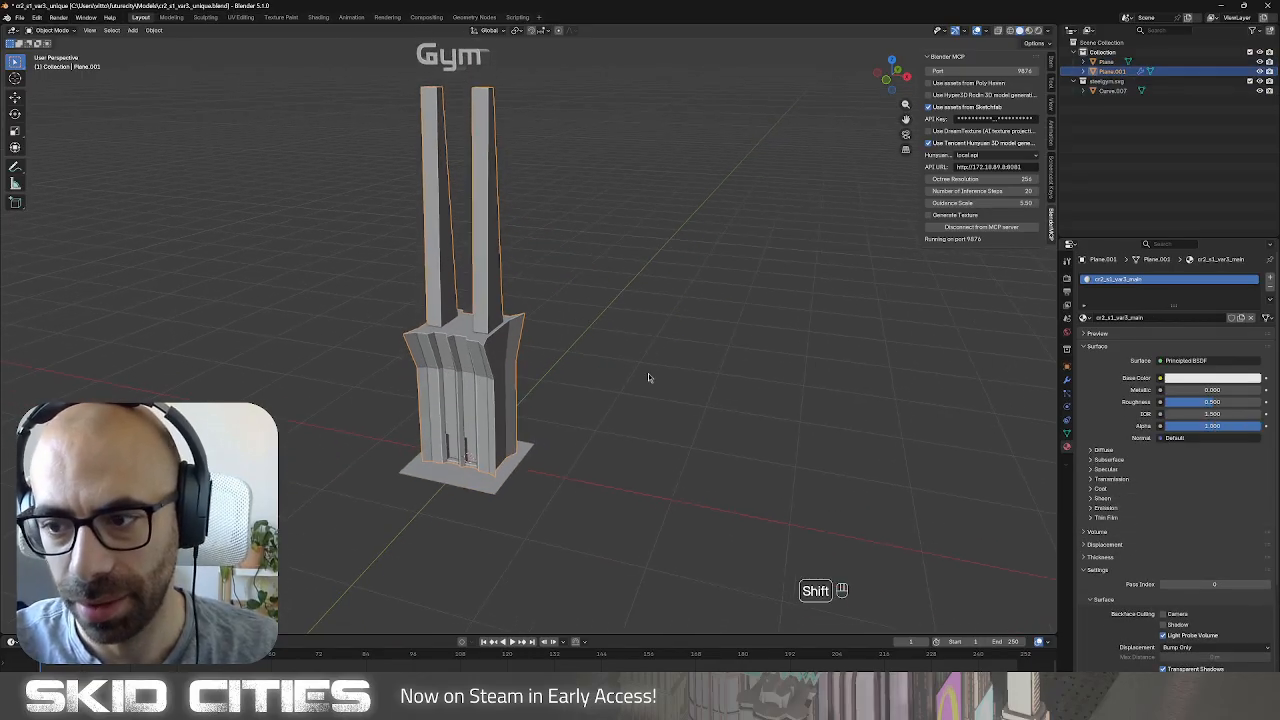
click(1067, 381)
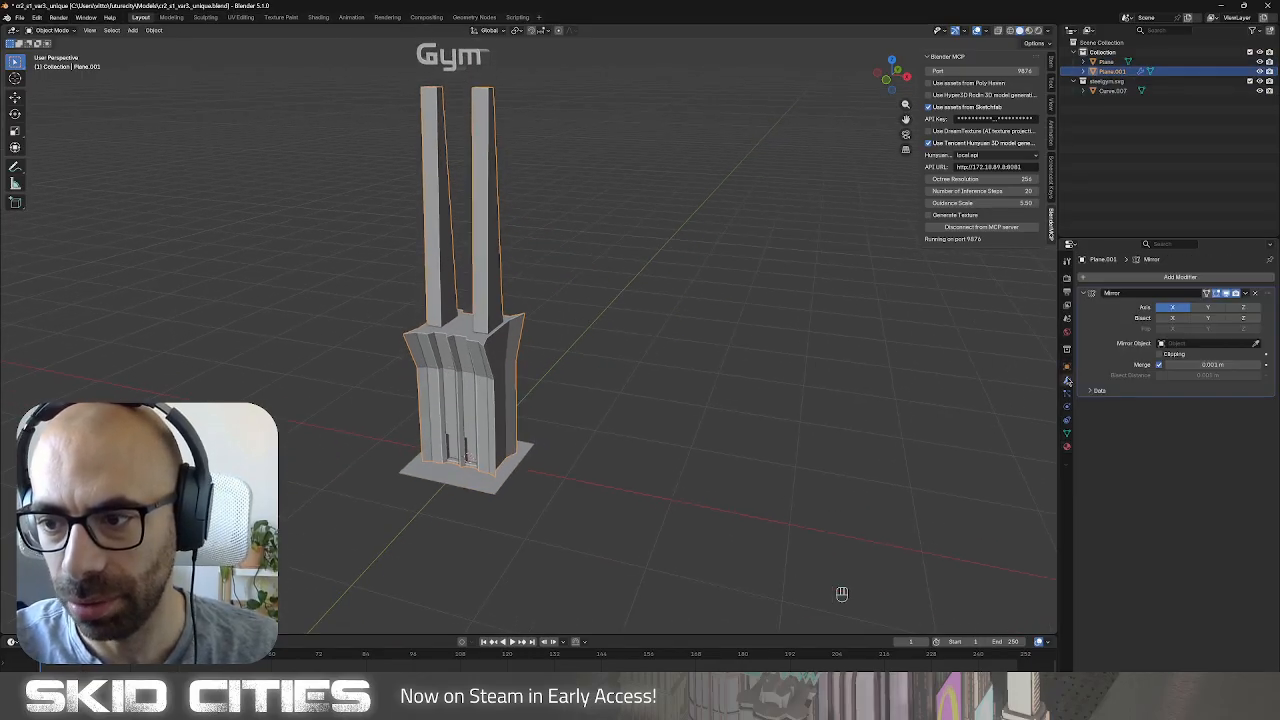
click(483, 482)
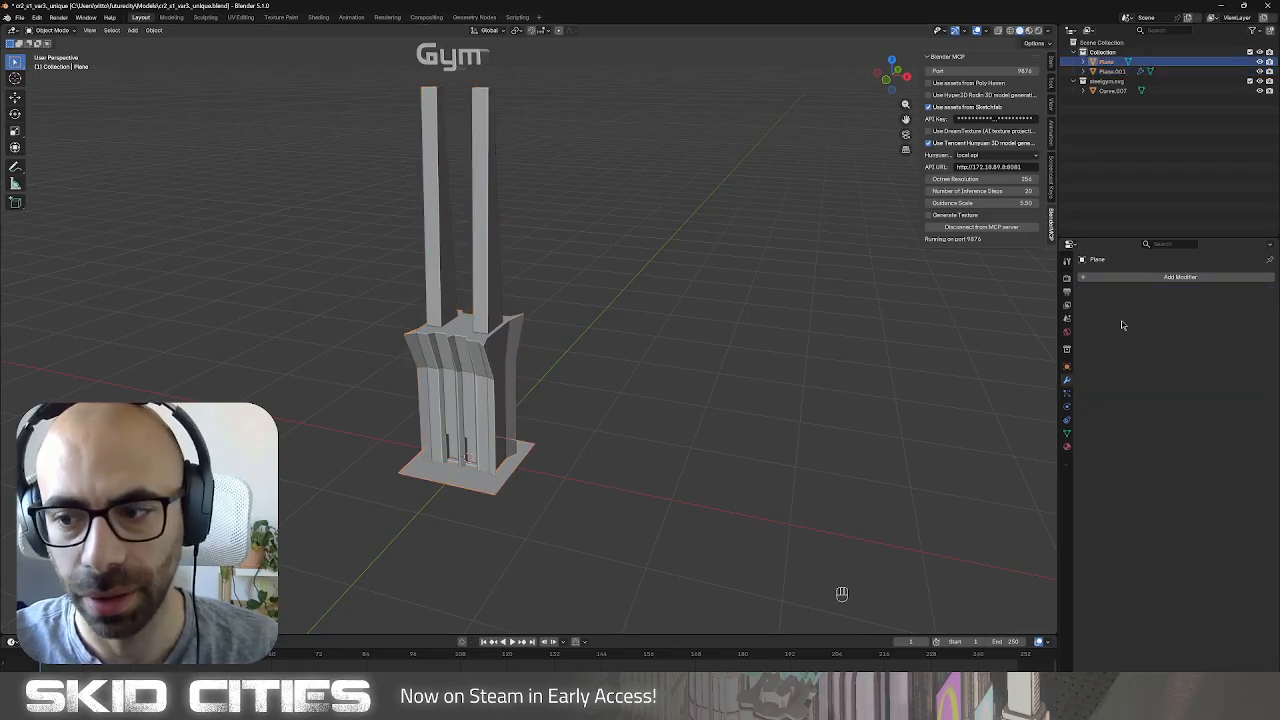
click(1067, 448)
click(1068, 384)
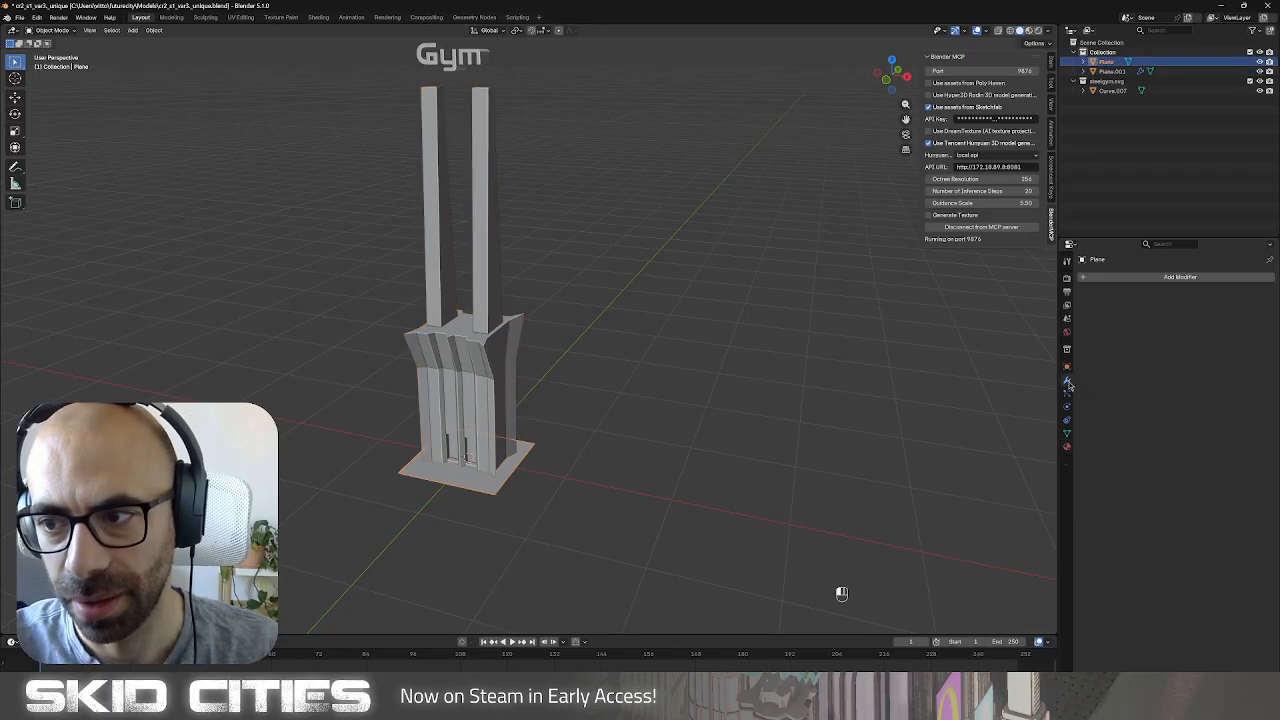
Apply the Mirror modifier on the tower building.
click(516, 379)
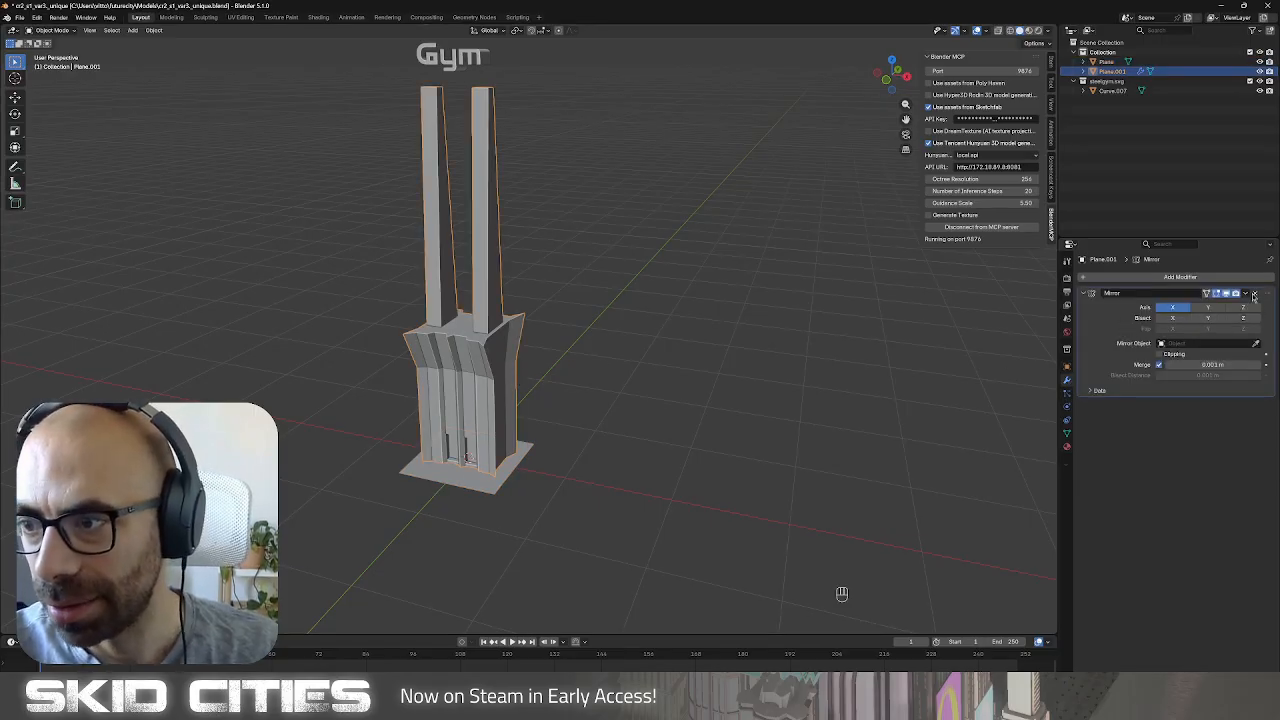
click(1246, 294)
click(1200, 304)
Add a Decimate modifier in Planar mode to the tower building and apply it.
click(1120, 277)
mouse_move(1120, 277)
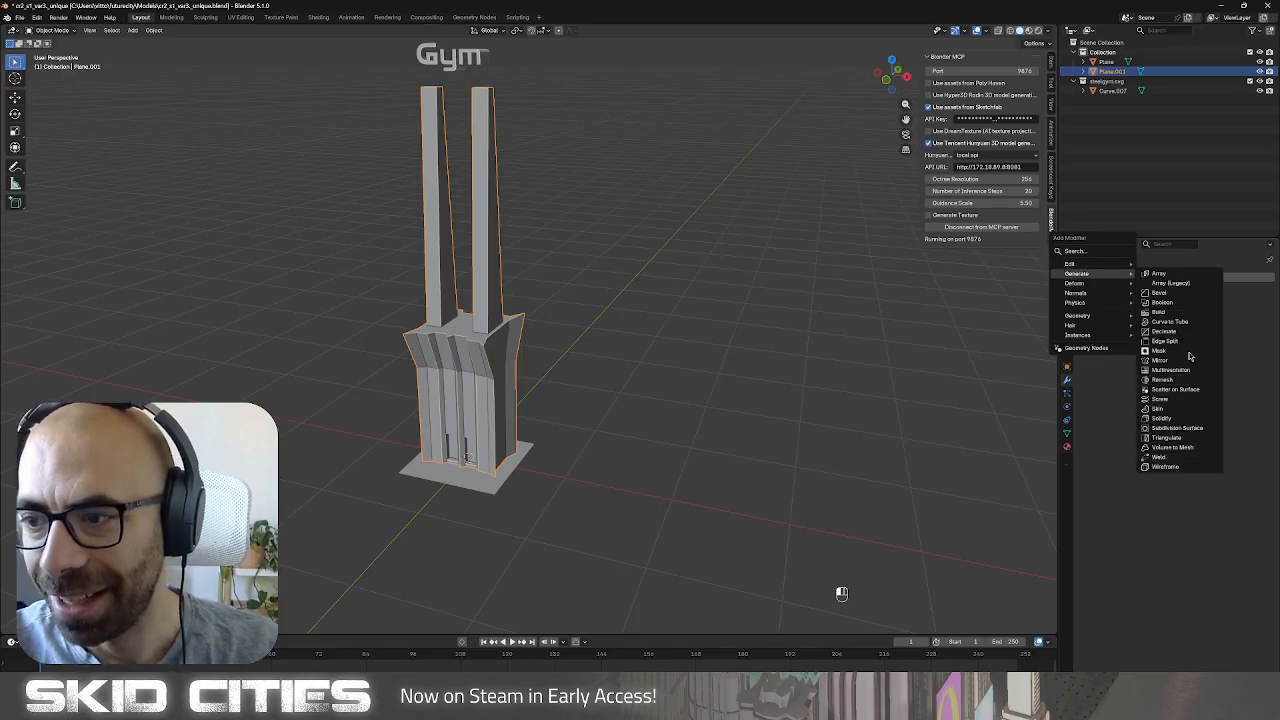
click(1165, 331)
click(1240, 307)
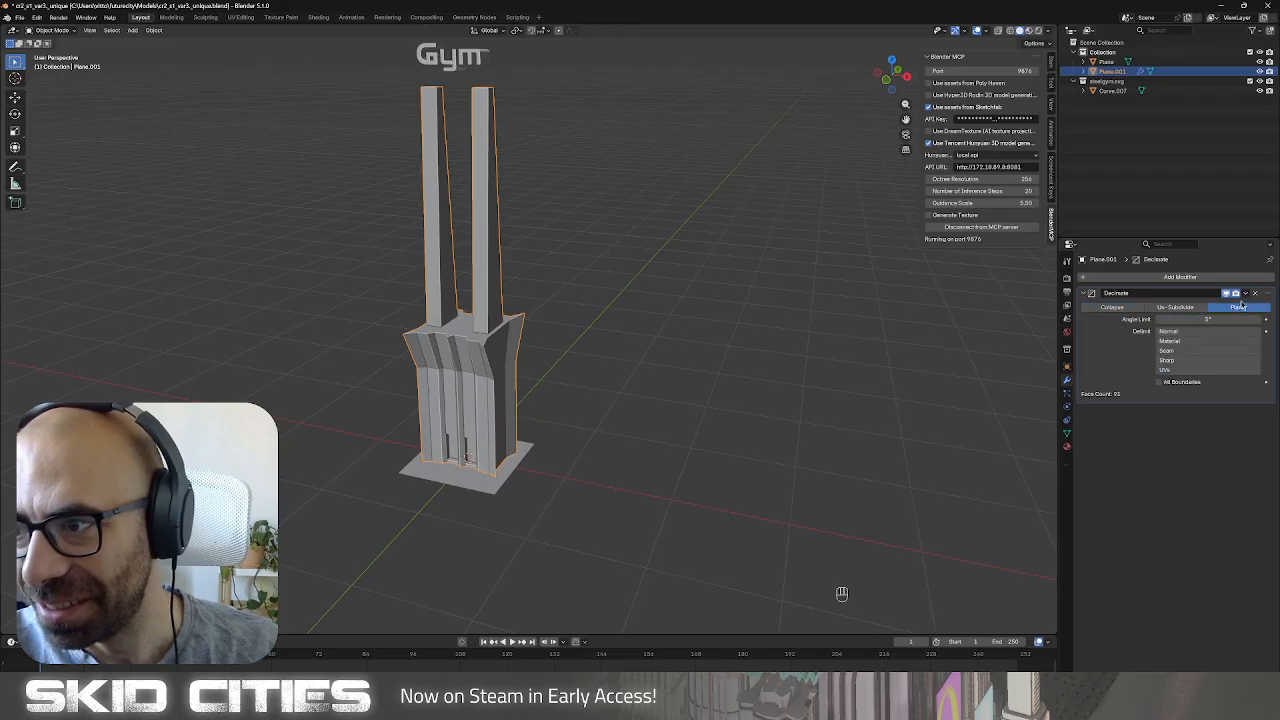
click(1245, 293)
click(1224, 304)
Unwrap all faces of the tower building with Smart UV Project.
key(Tab)
key(a)
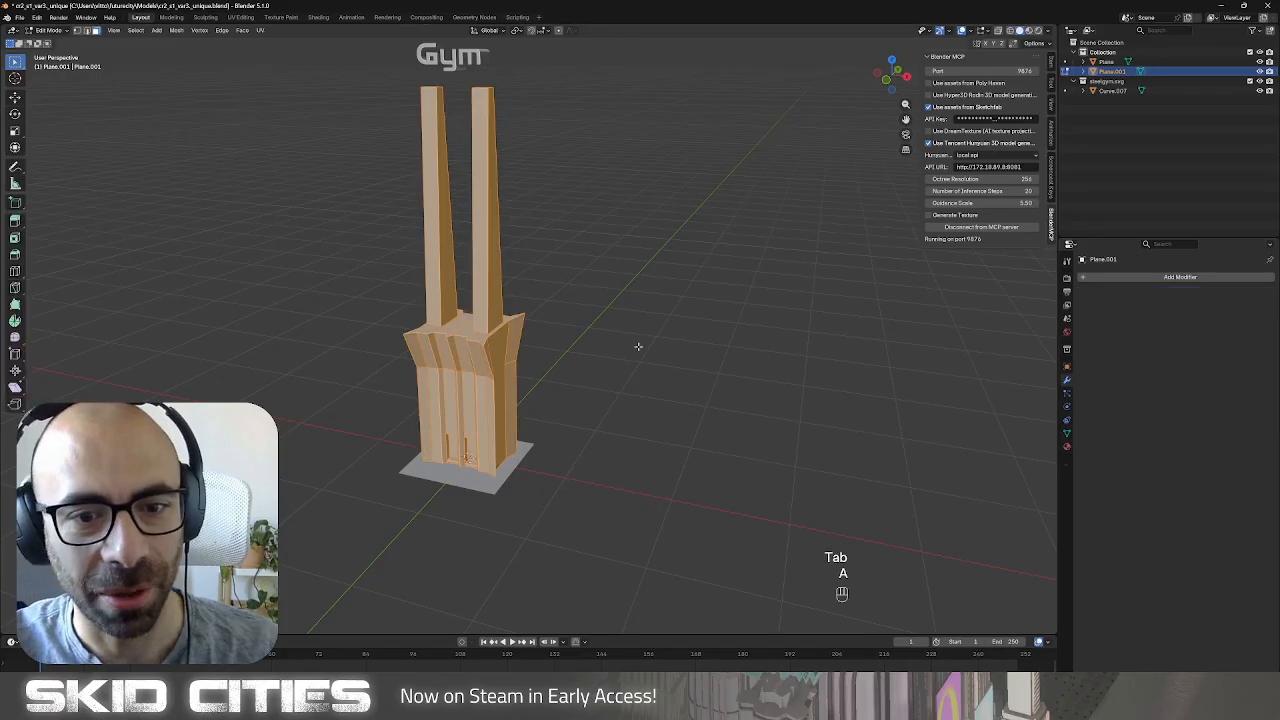
key(u)
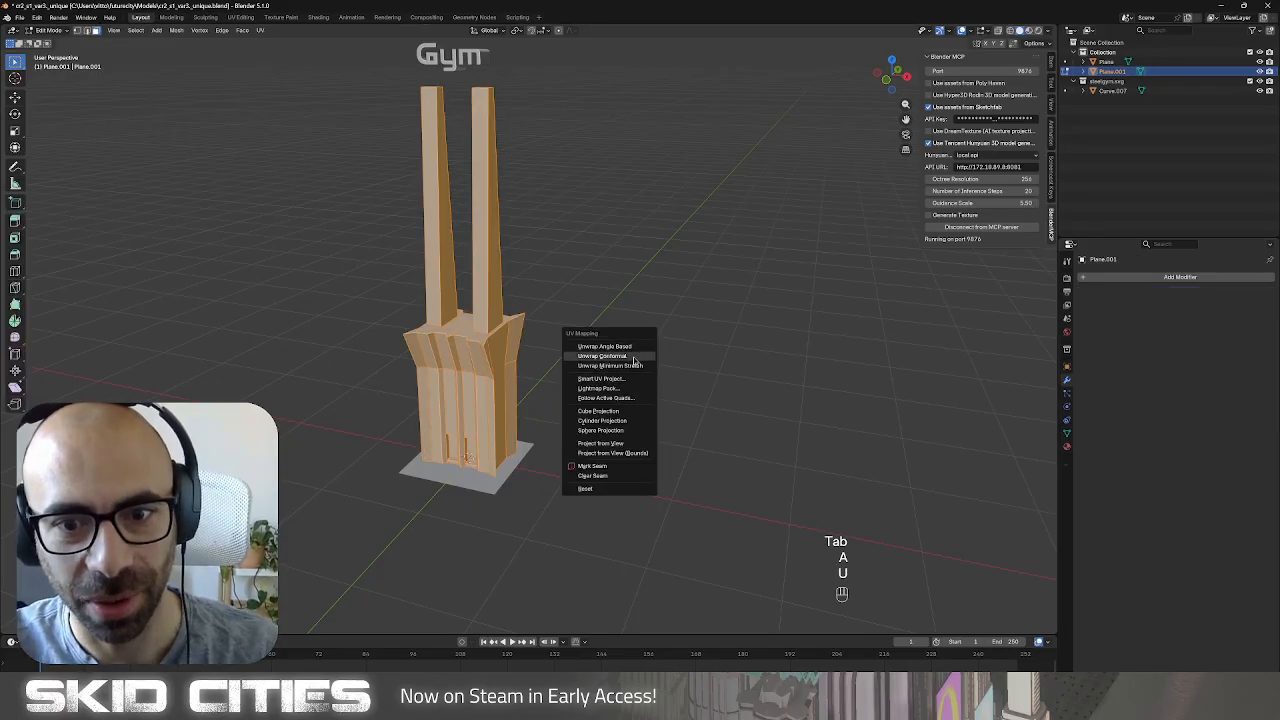
click(633, 381)
click(637, 472)
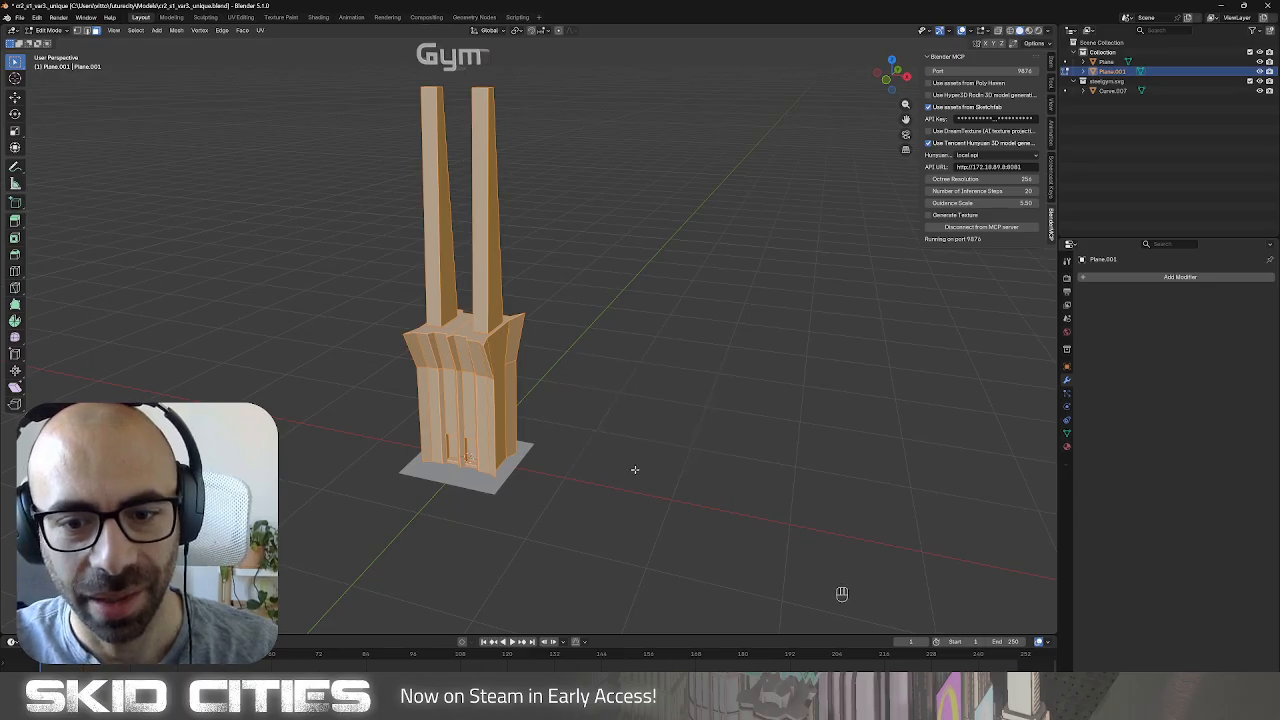
key(Tab)
Add a Decimate modifier in Planar mode to the Steel Gym sign and apply it.
shift+middle_drag(587, 387, 583, 503)
click(470, 193)
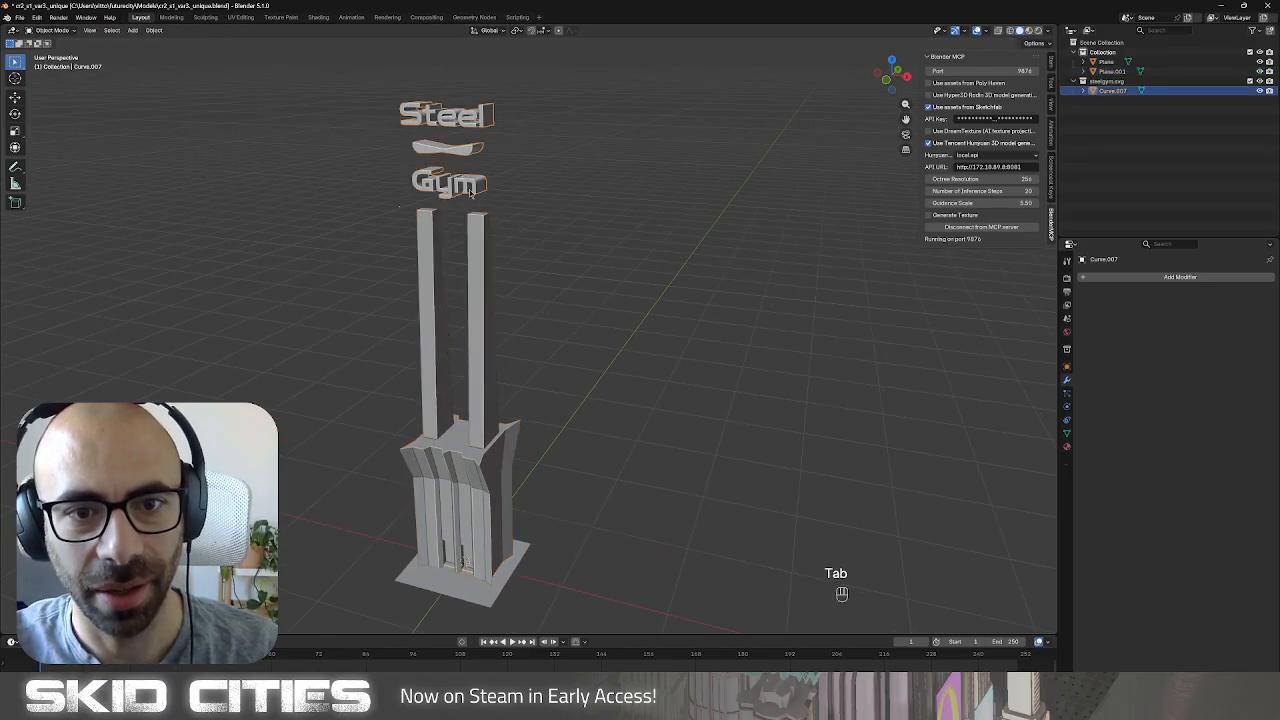
click(1135, 280)
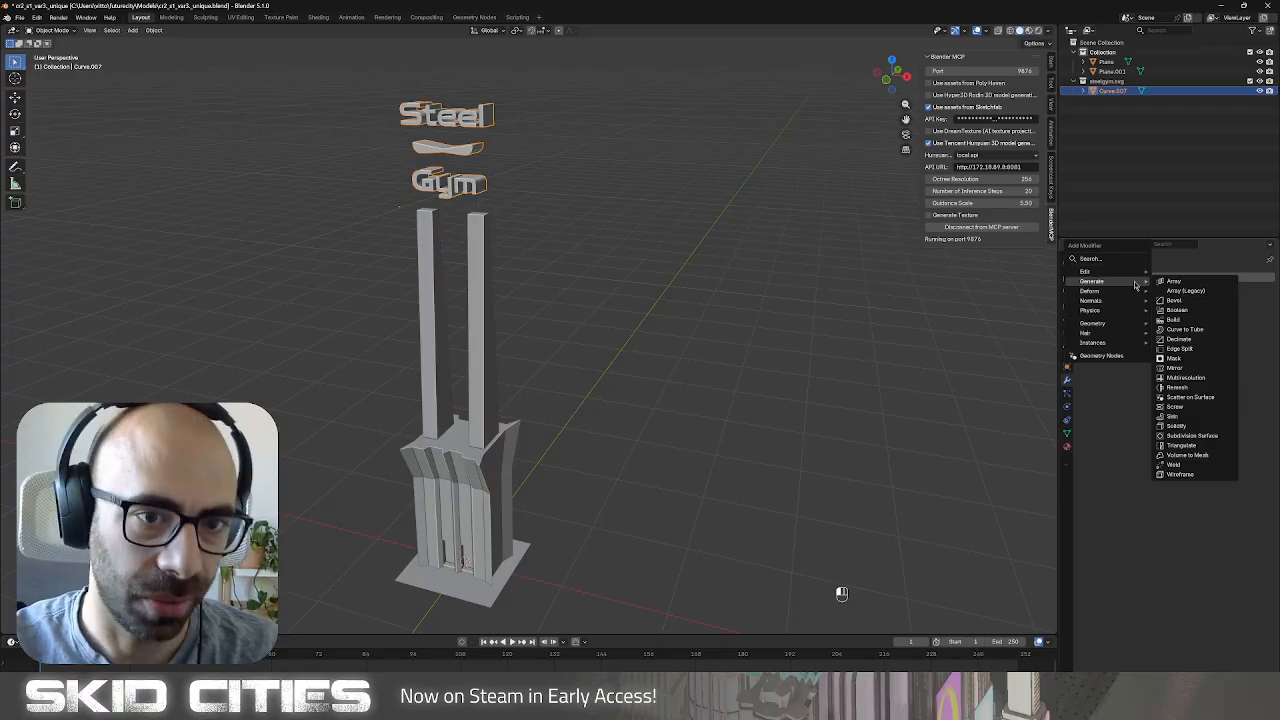
click(1195, 340)
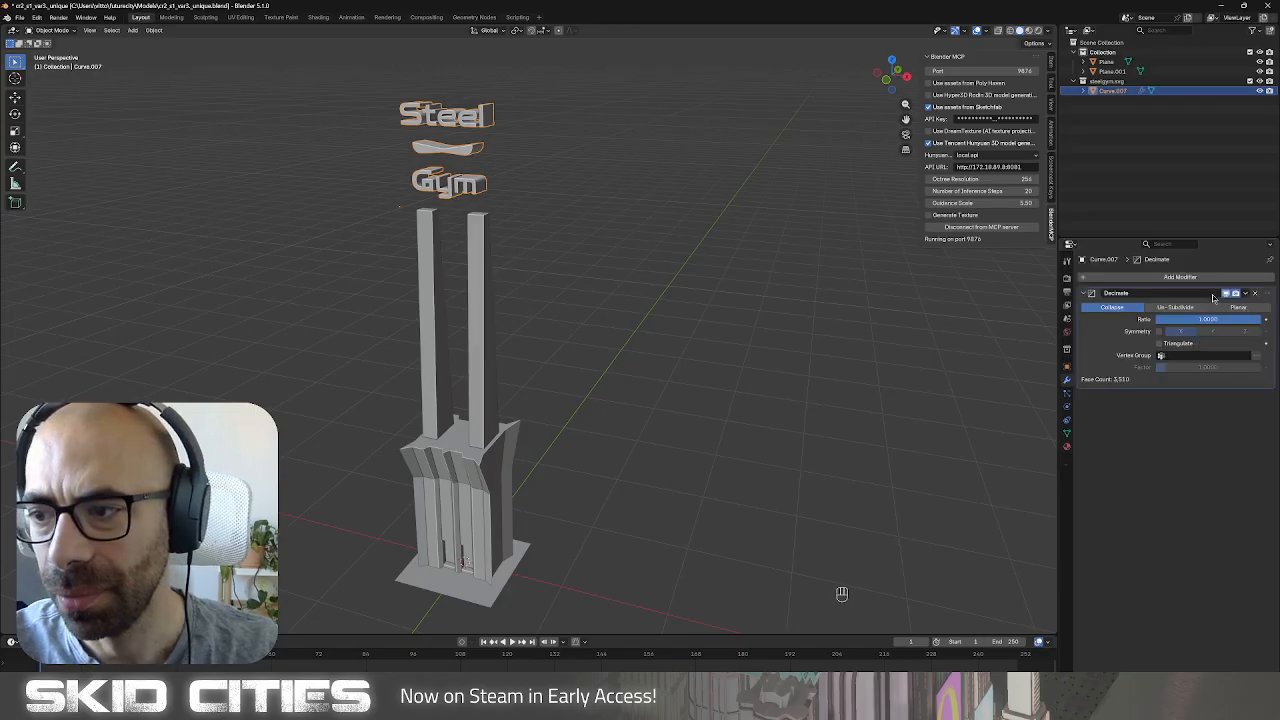
click(1238, 307)
click(1245, 293)
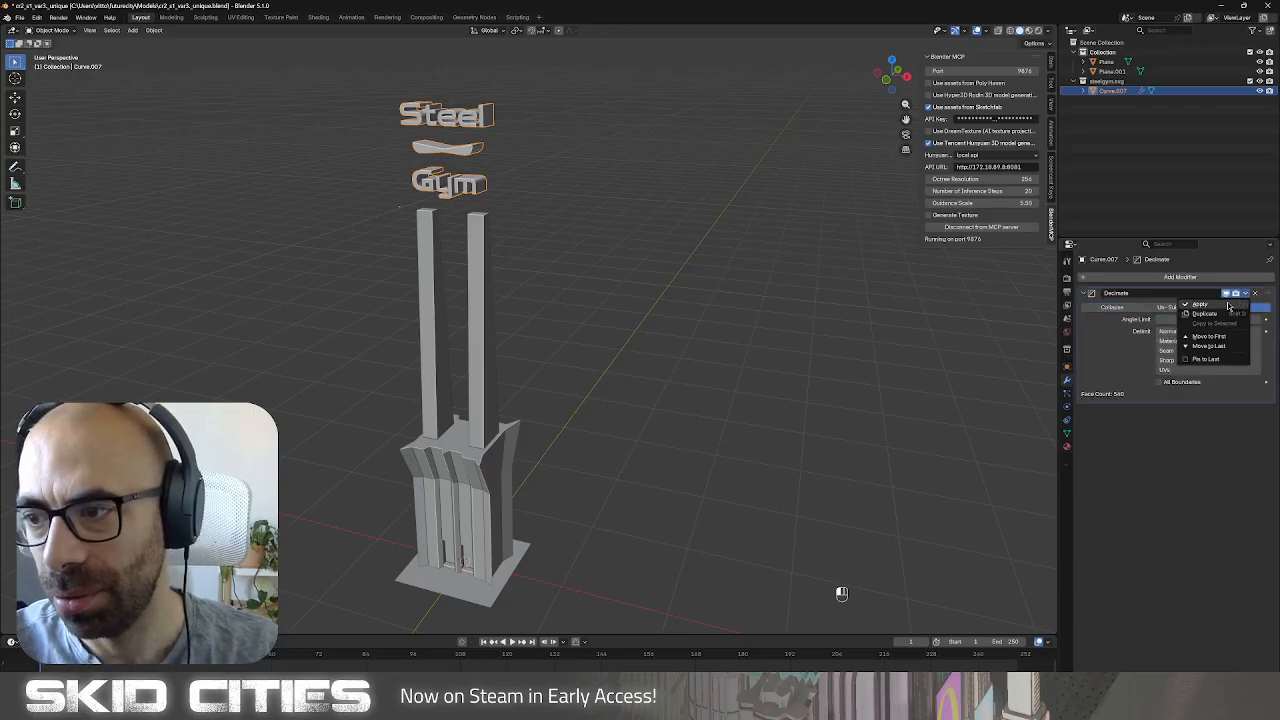
click(1229, 305)
Add a second Decimate modifier to the Steel Gym sign.
click(1180, 277)
mouse_move(1187, 281)
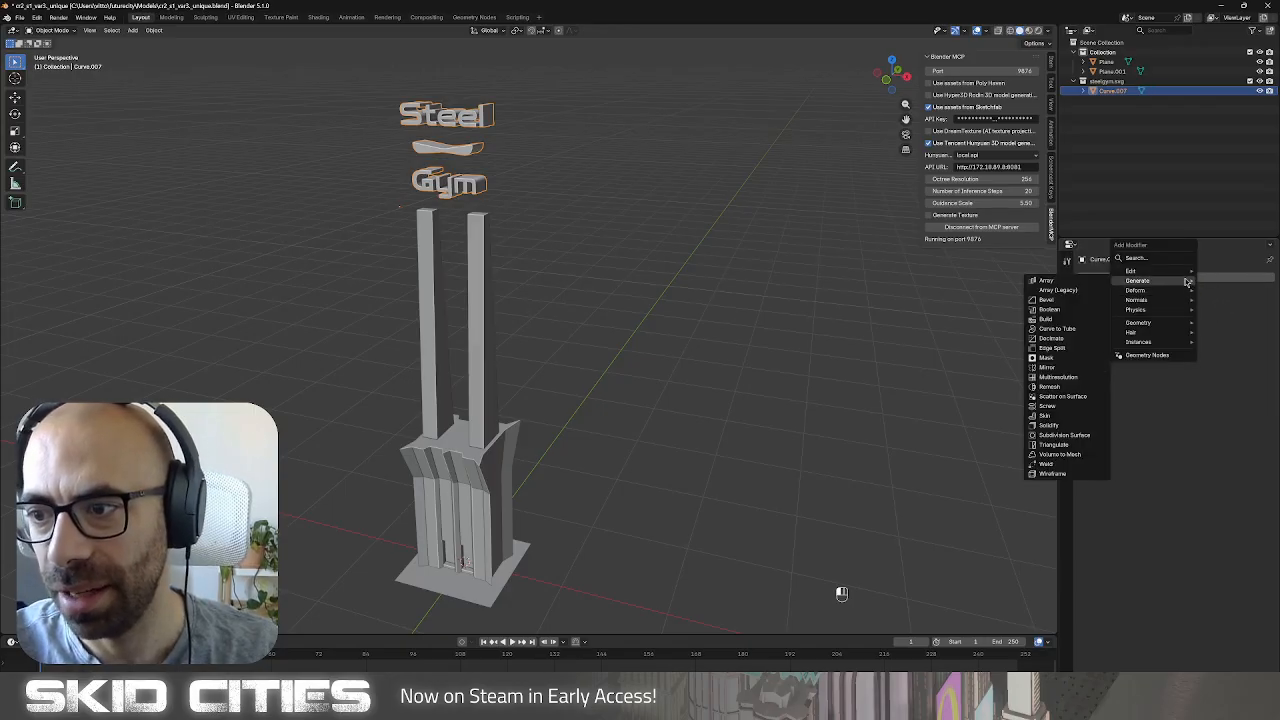
click(1067, 338)
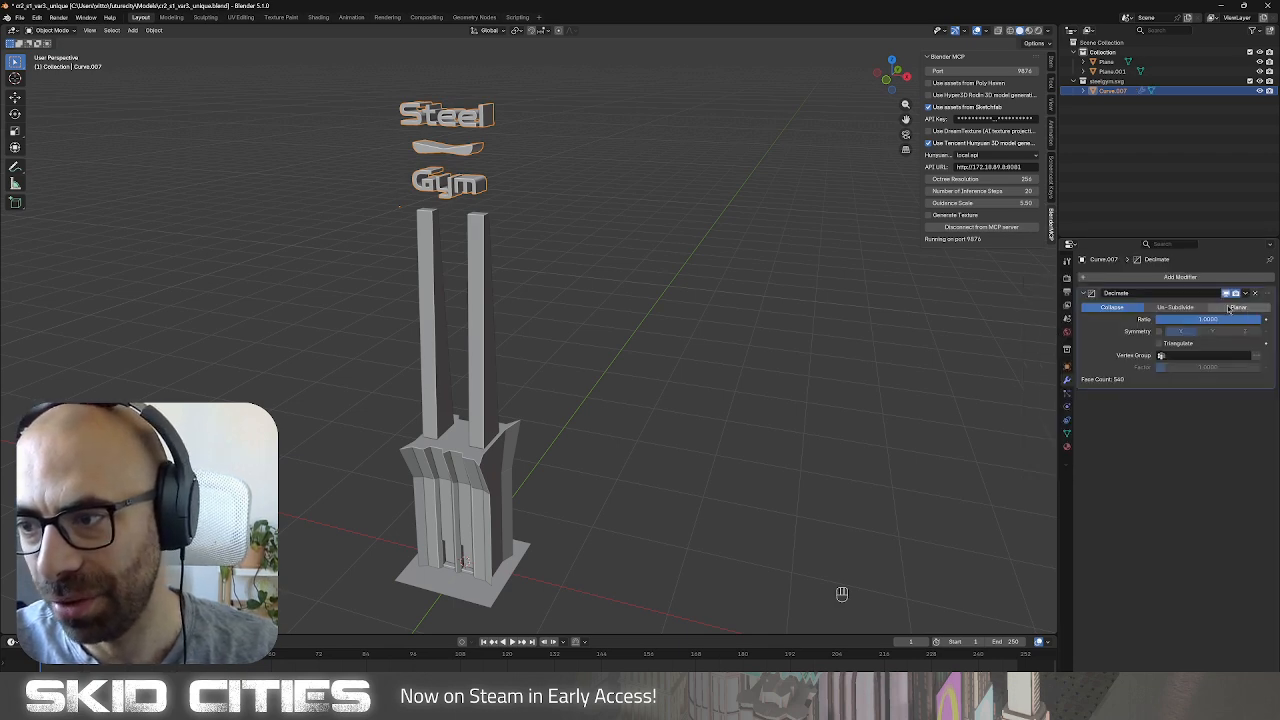
Try the sign's Decimate modifier in Planar and Un-Subdivide modes, testing one Un-Subdivide iteration and setting it back to 0.
click(1186, 307)
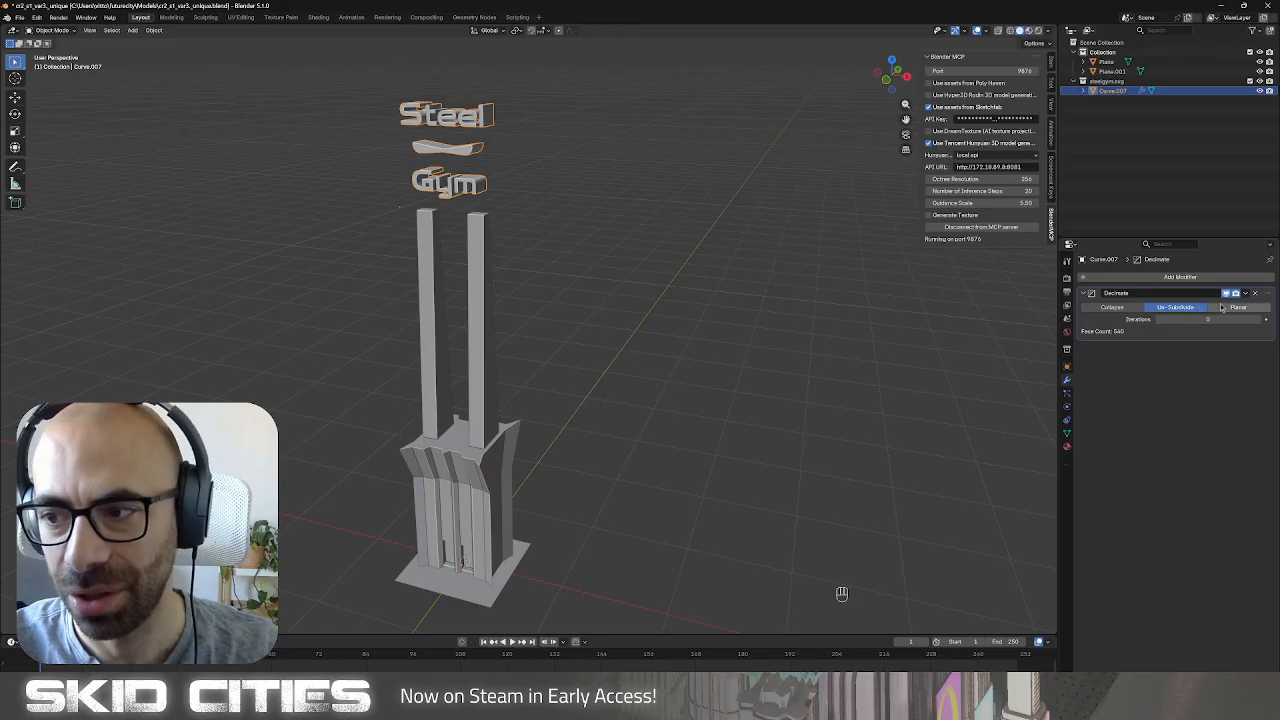
click(1238, 307)
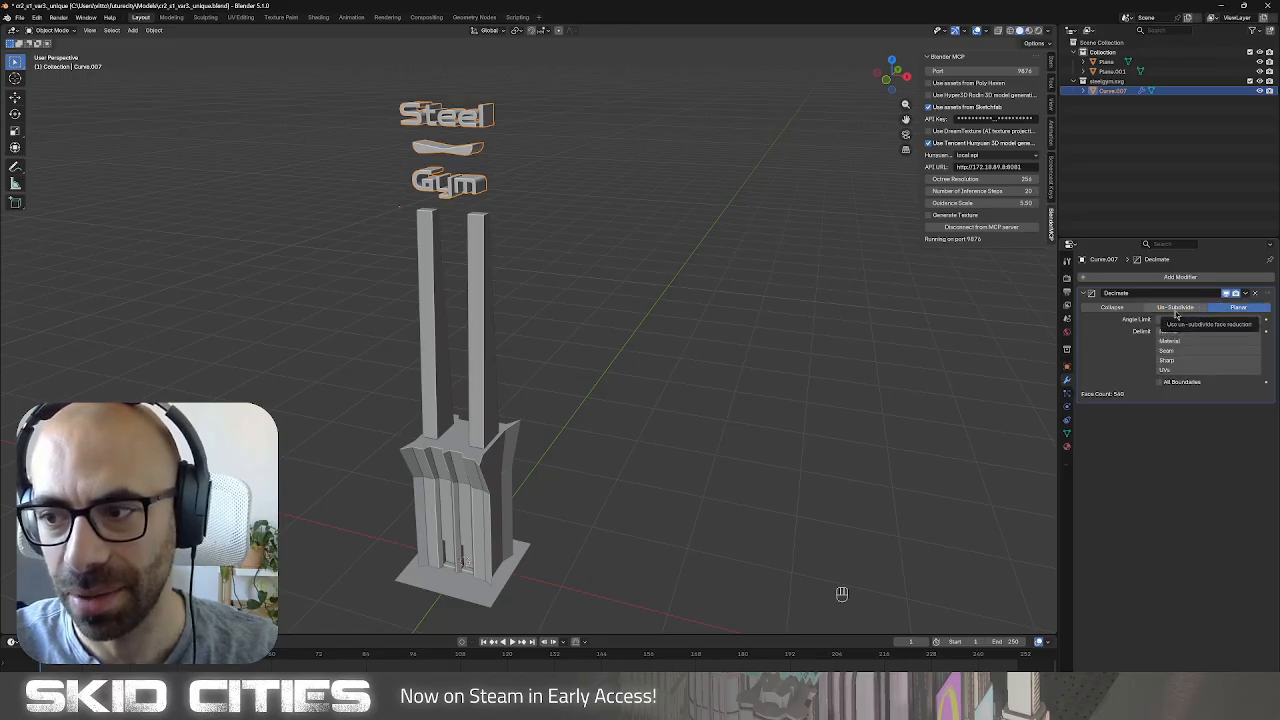
click(1175, 312)
shift+middle_drag(533, 286, 532, 346)
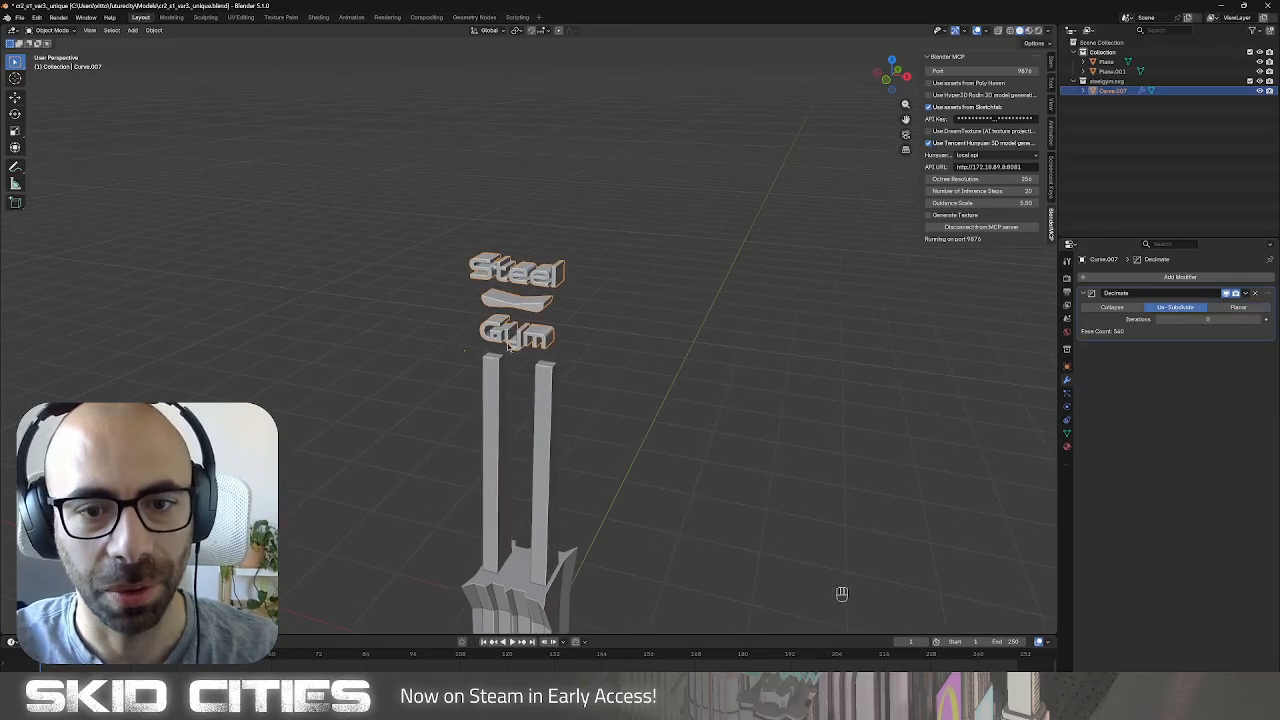
scroll(532, 346, up, 3)
mouse_move(1184, 319)
mouse_down()
mouse_move(1215, 319)
mouse_move(1184, 319)
mouse_up()
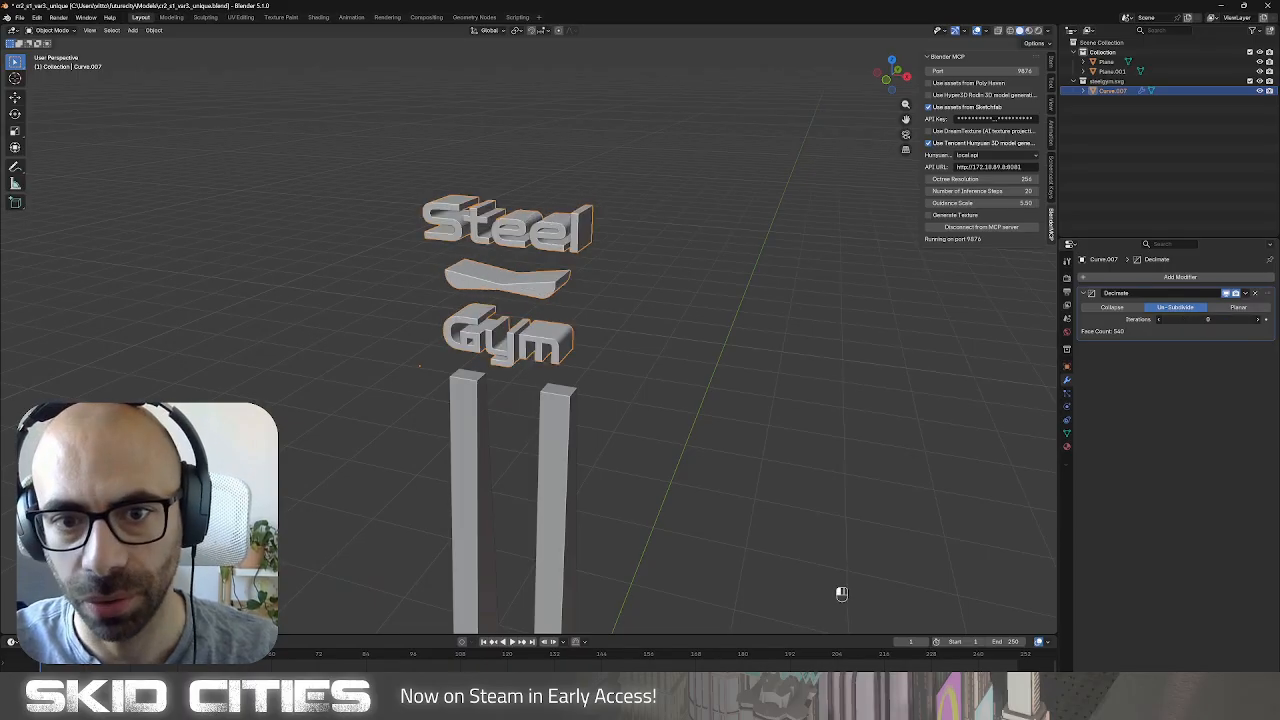
click(1261, 321)
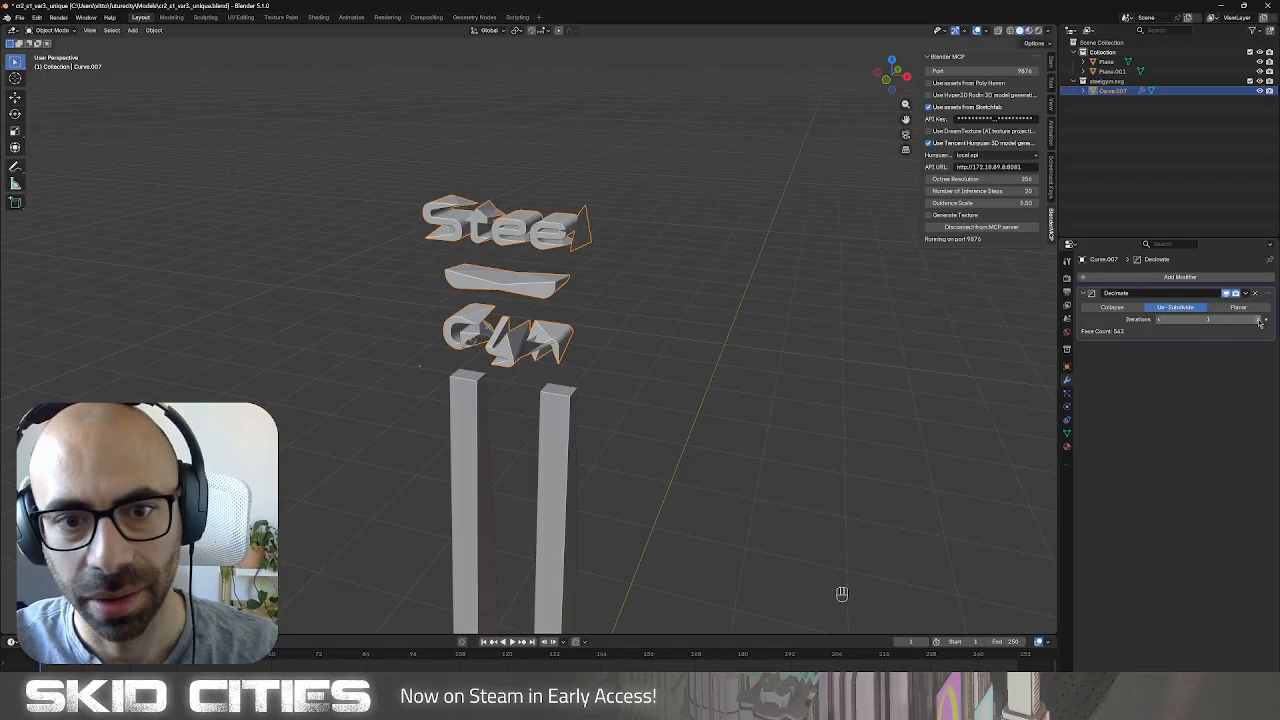
click(1160, 320)
middle_drag(712, 379, 751, 397)
key(Tab)
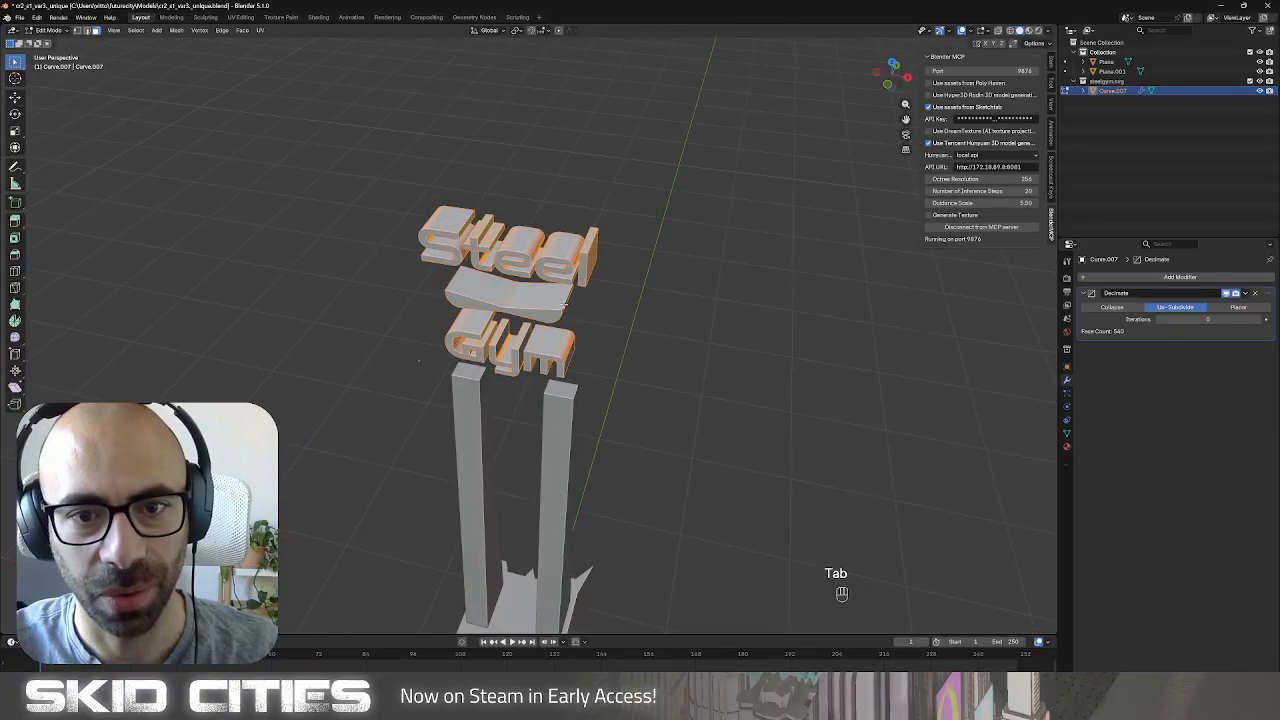
scroll(643, 318, up, 2)
key(Tab)
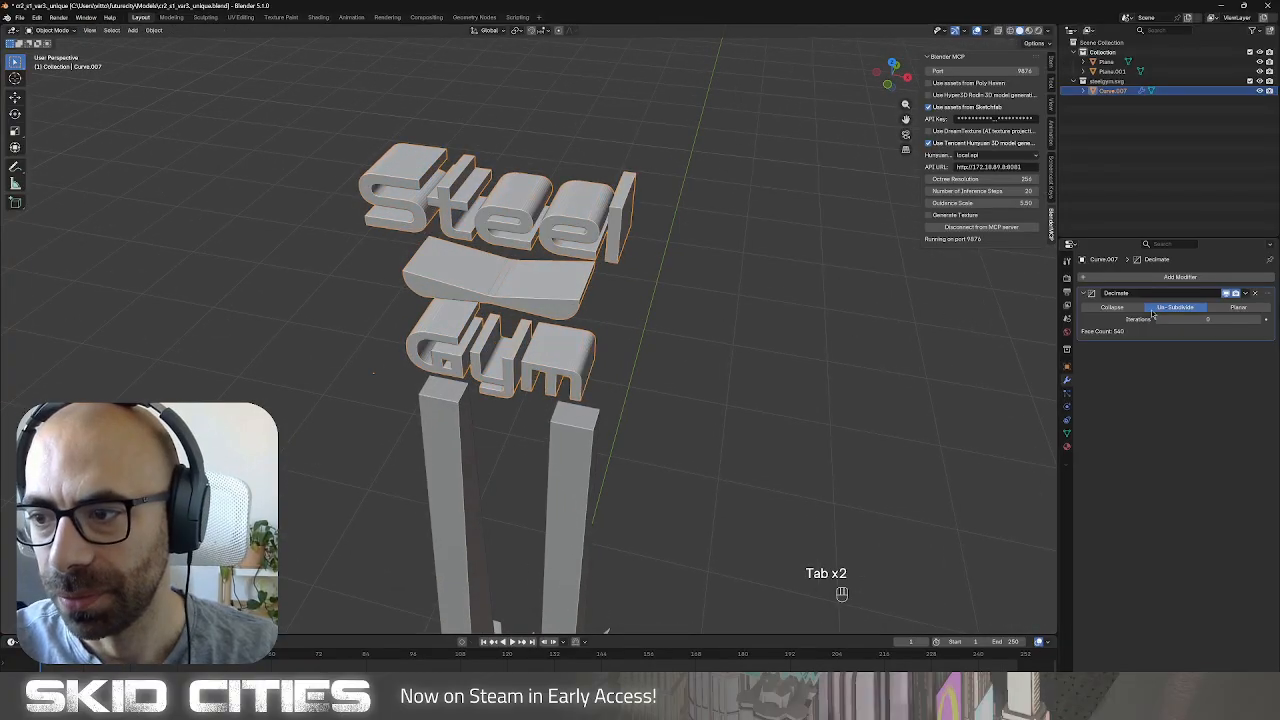
Switch the sign's Decimate modifier to Collapse with a ratio of about 0.34 and apply it.
click(1138, 307)
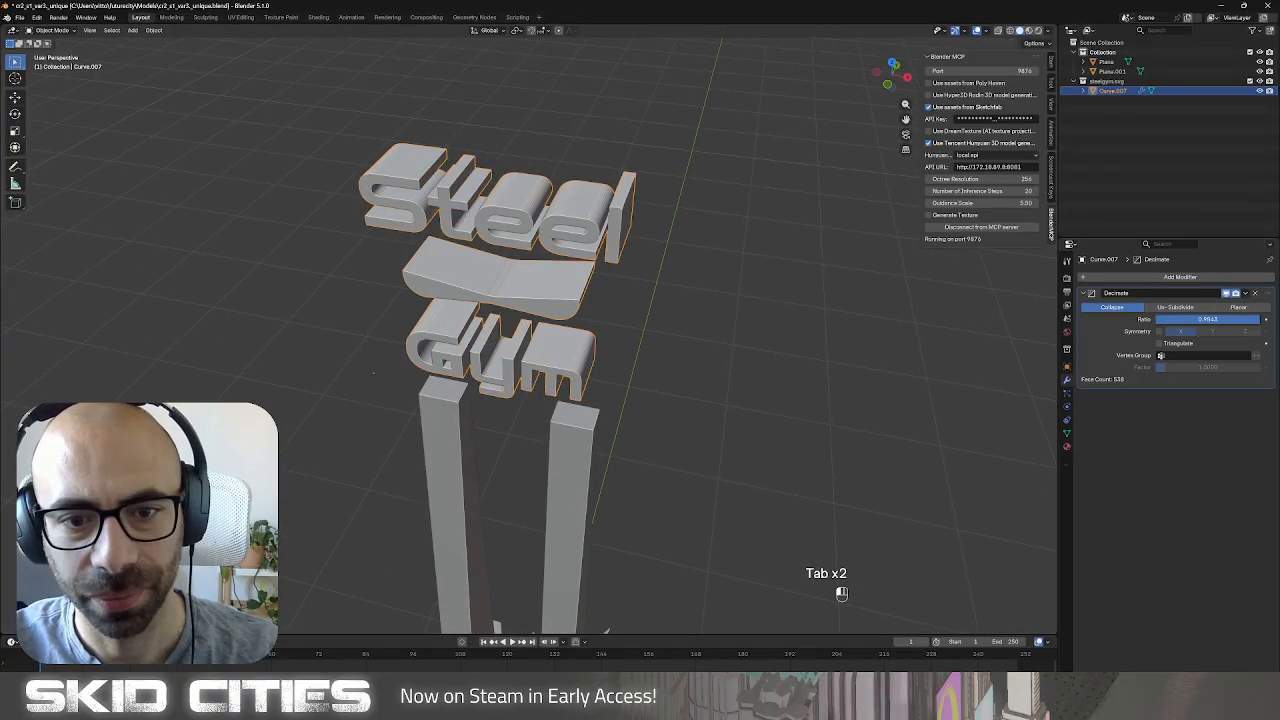
drag(1254, 319, 1180, 319)
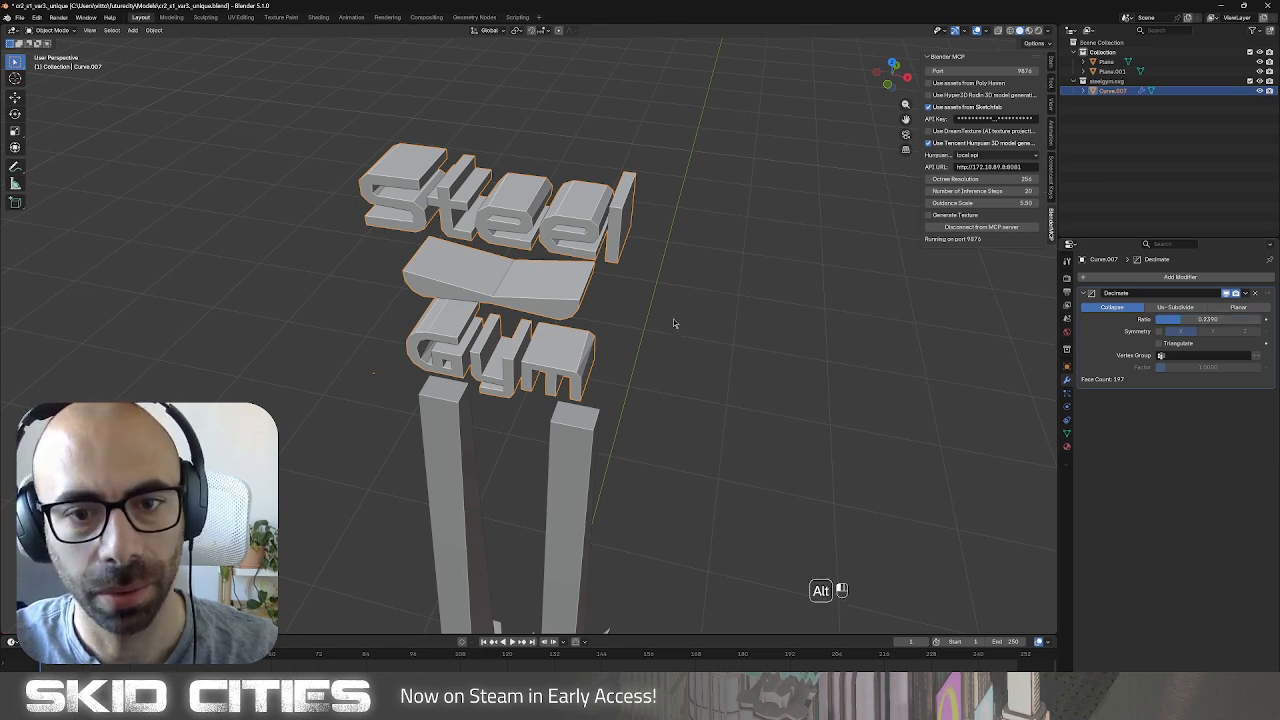
middle_drag(704, 373, 700, 343)
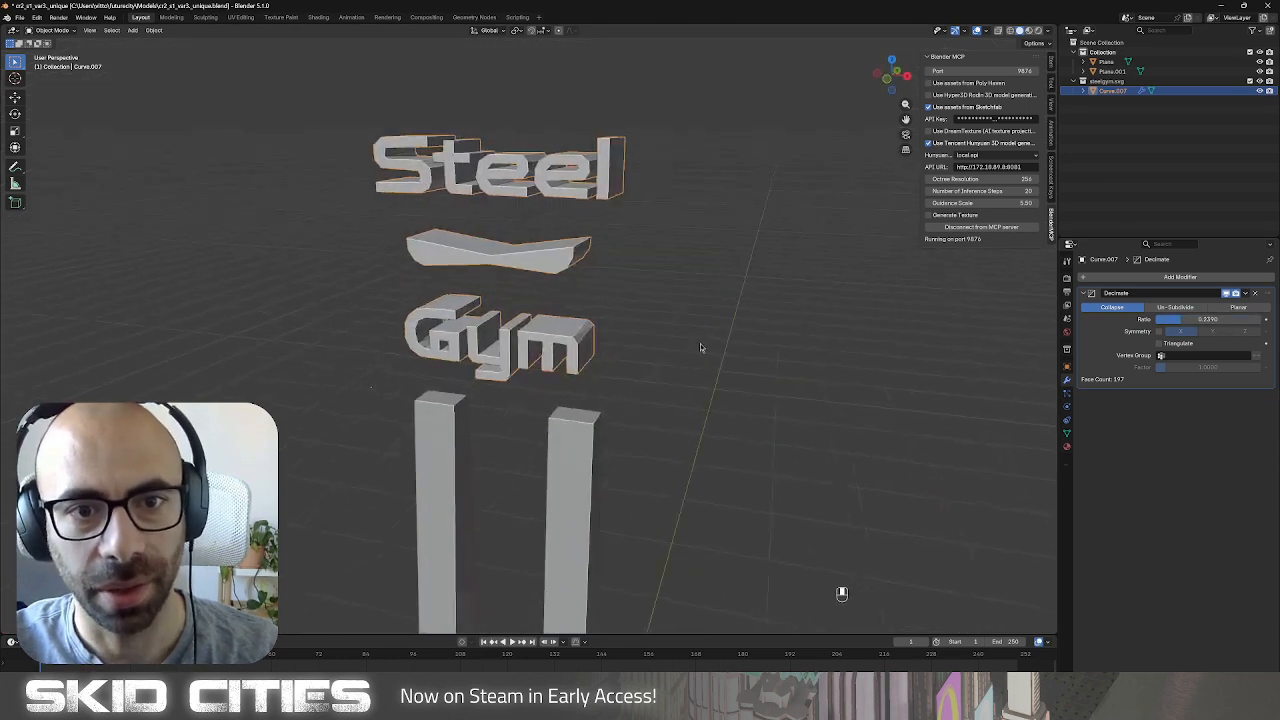
scroll(691, 357, down, 5)
scroll(691, 360, down, 2)
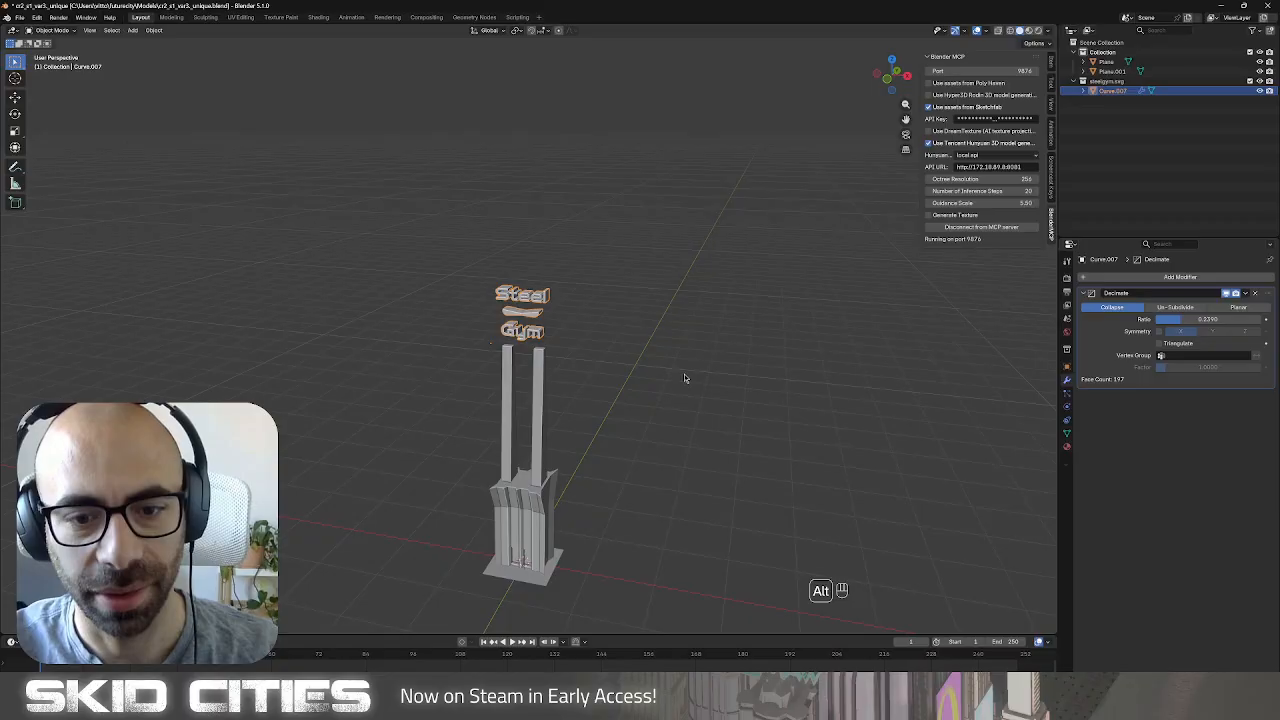
click(1245, 293)
click(1241, 303)
Unwrap all faces of the Steel Gym sign with Smart UV Project at its default settings.
key(Tab)
key(a)
scroll(645, 360, up, 4)
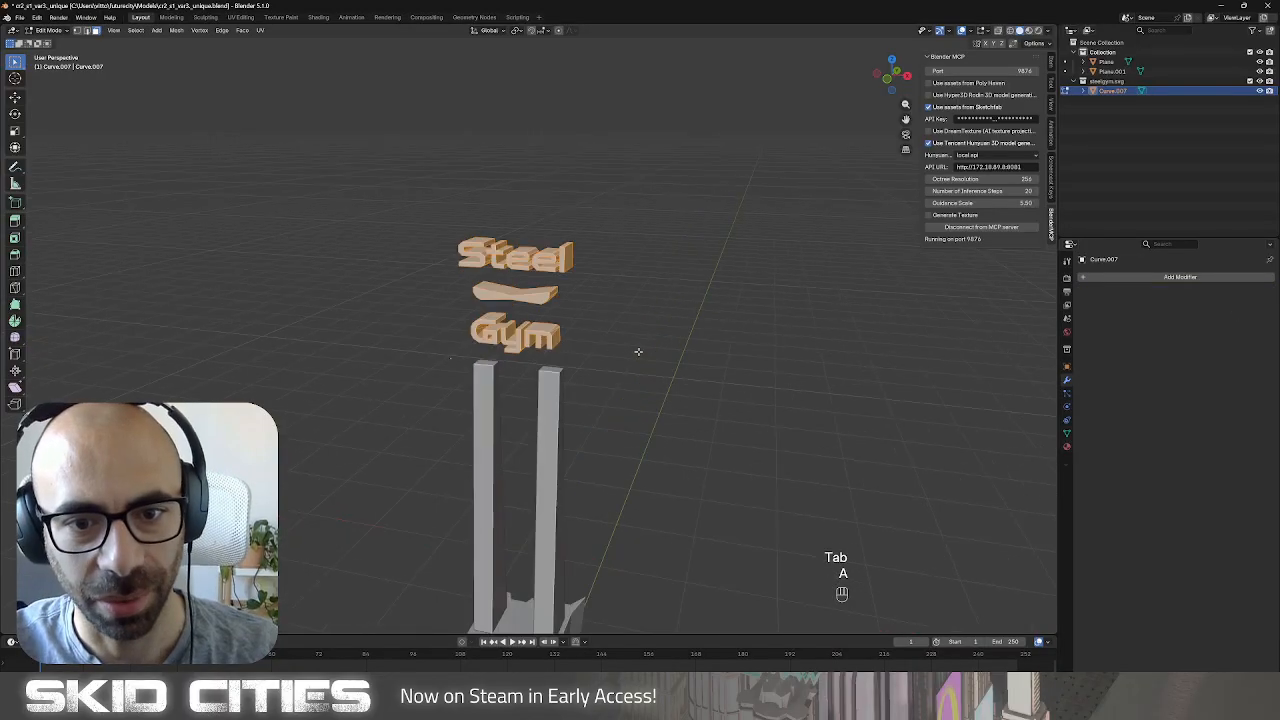
shift+middle_drag(650, 385, 611, 268)
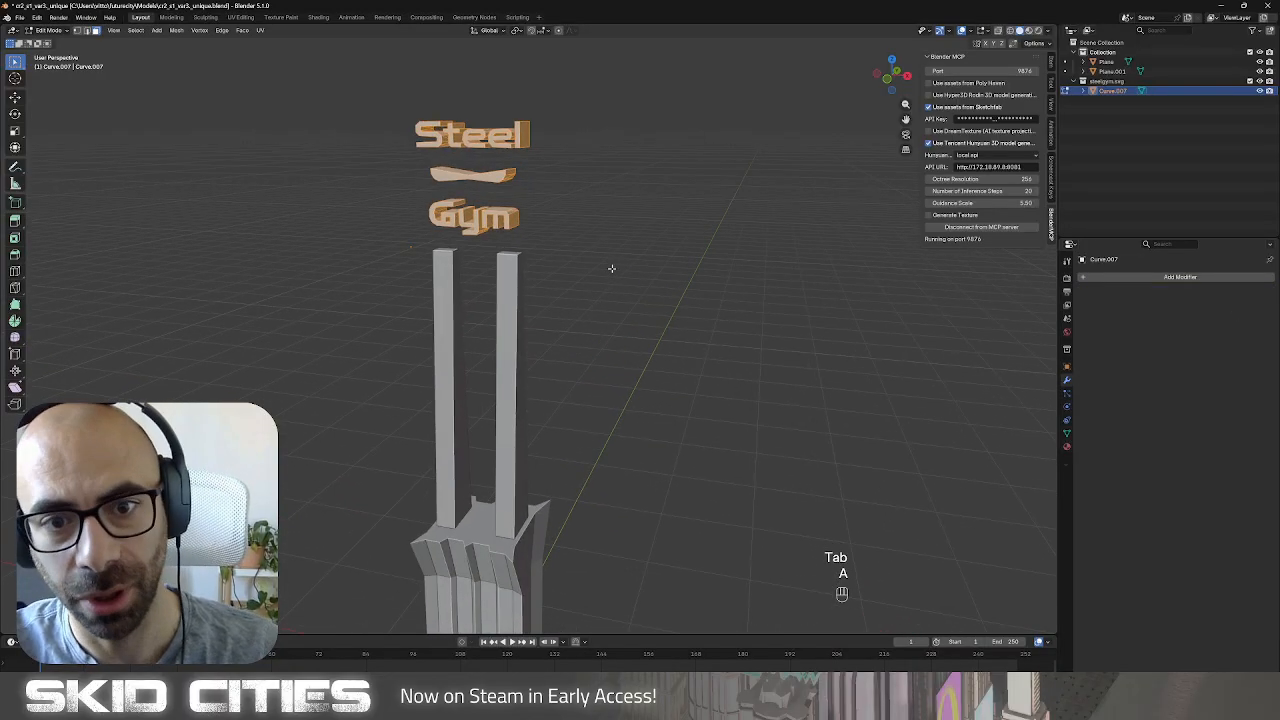
key(u)
click(574, 269)
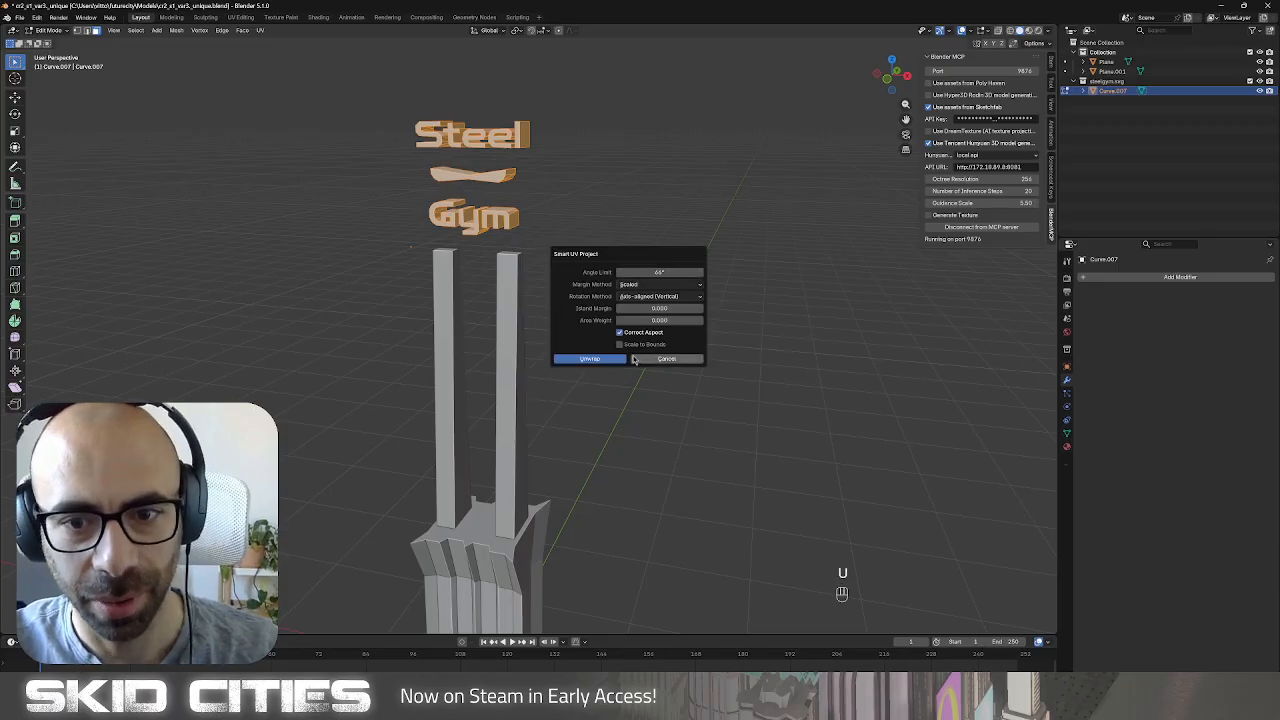
click(575, 352)
key(Tab)
Unwrap the whole tower building mesh again with Smart UV Project and return to Object Mode.
click(519, 304)
key(Tab)
key(a)
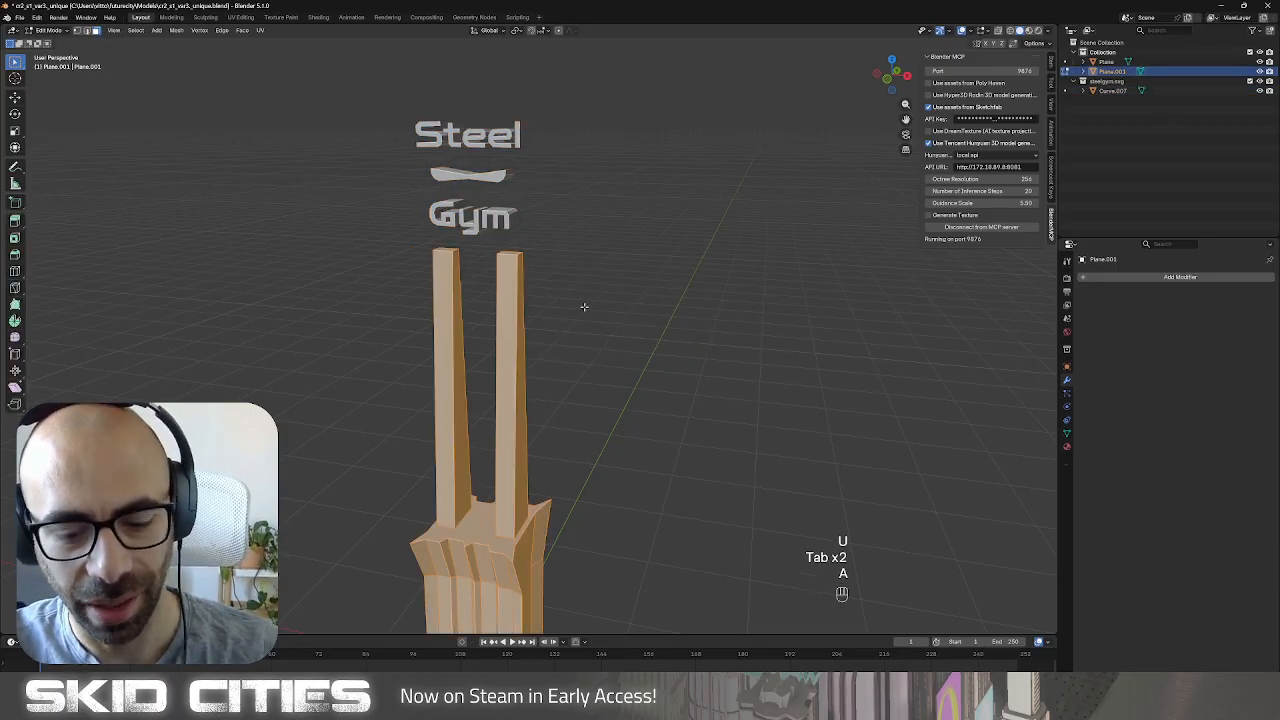
key(u)
click(586, 307)
click(579, 400)
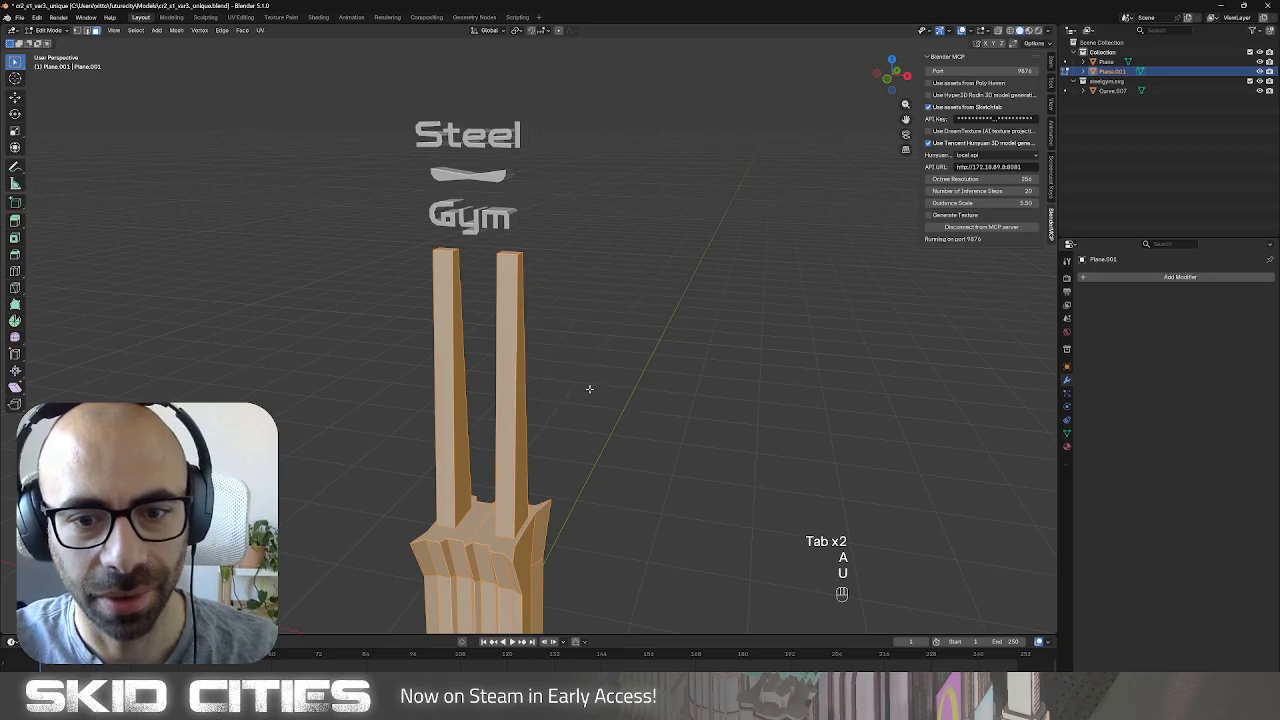
scroll(590, 390, down, 4)
shift+middle_drag(597, 457, 634, 360)
scroll(589, 431, up, 5)
key(Tab)
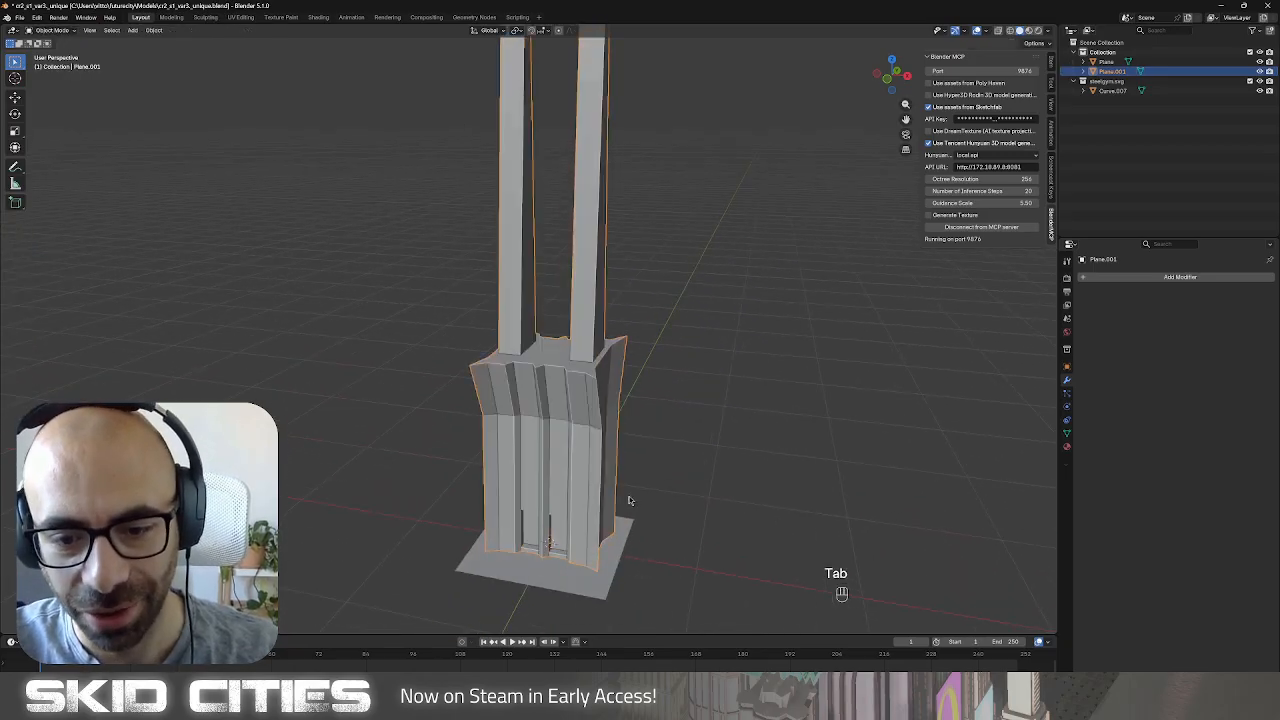
Check the modifiers and material assignment of the base plane and the tower building.
click(607, 590)
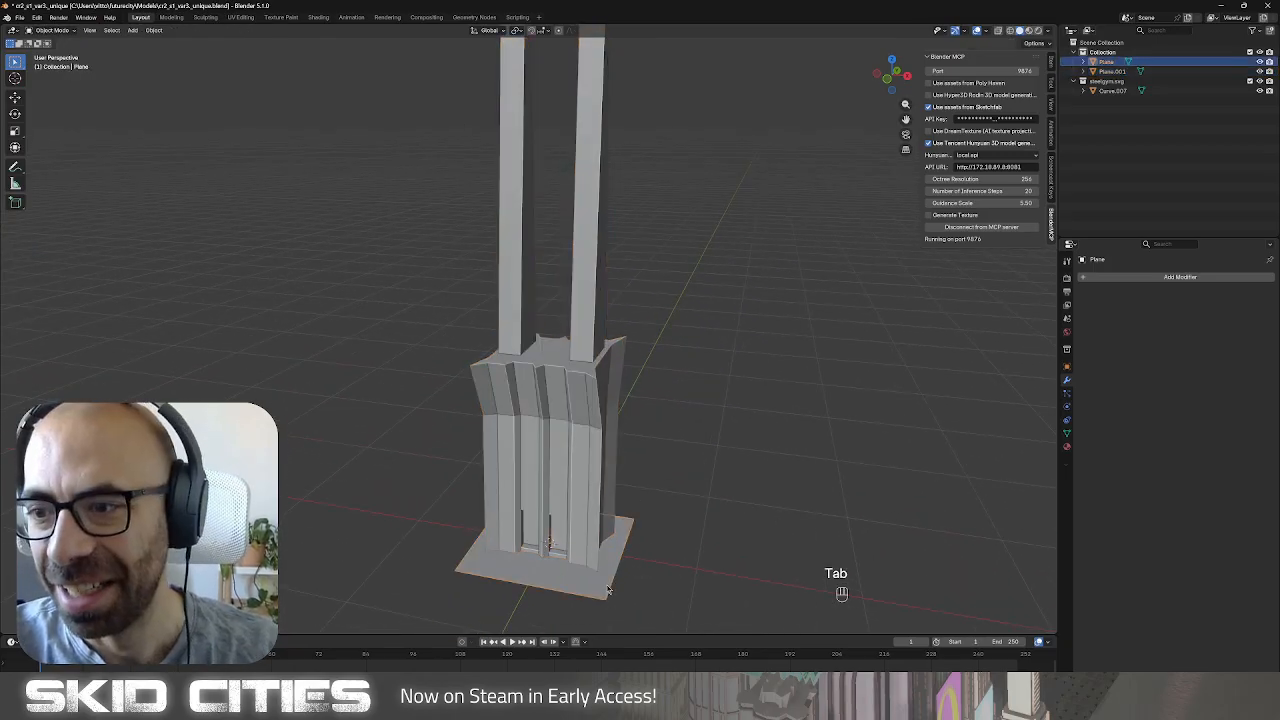
click(1067, 446)
click(1067, 380)
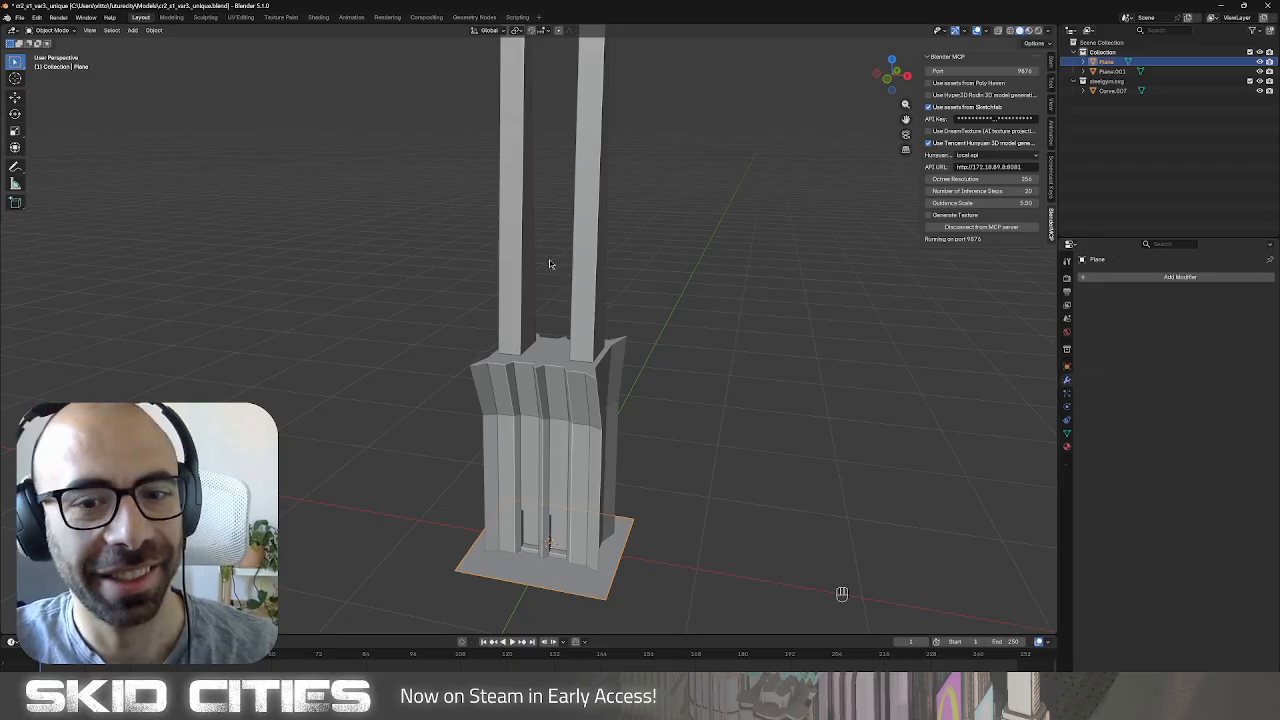
click(611, 503)
key(Tab)
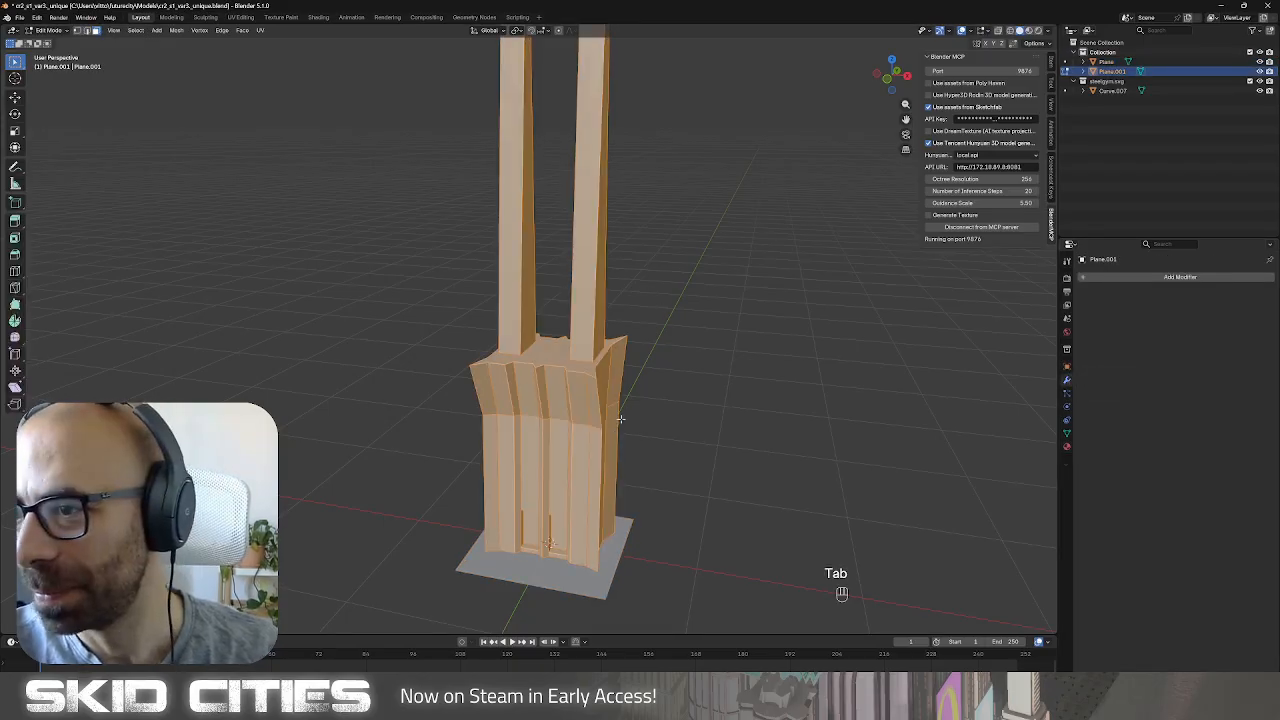
click(1067, 446)
key(Tab)
scroll(694, 304, down, 5)
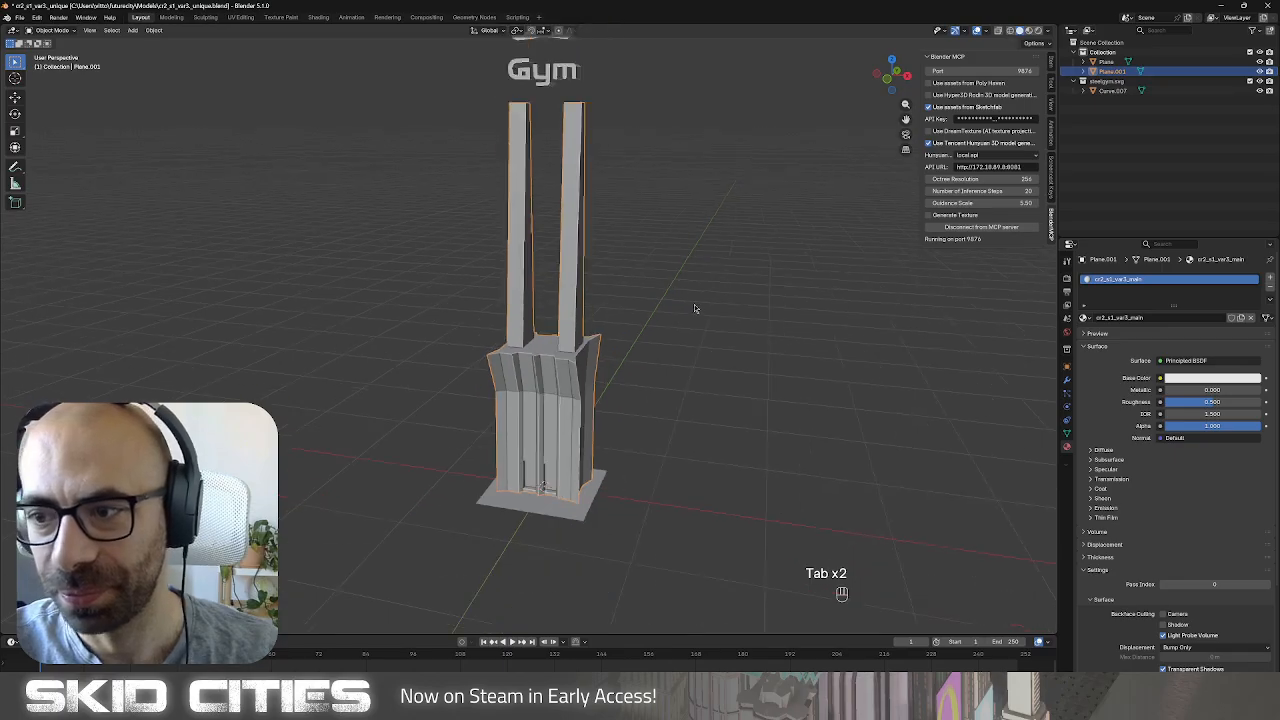
Save the Blender file and open the FBX export dialog.
key(ctrl+s)
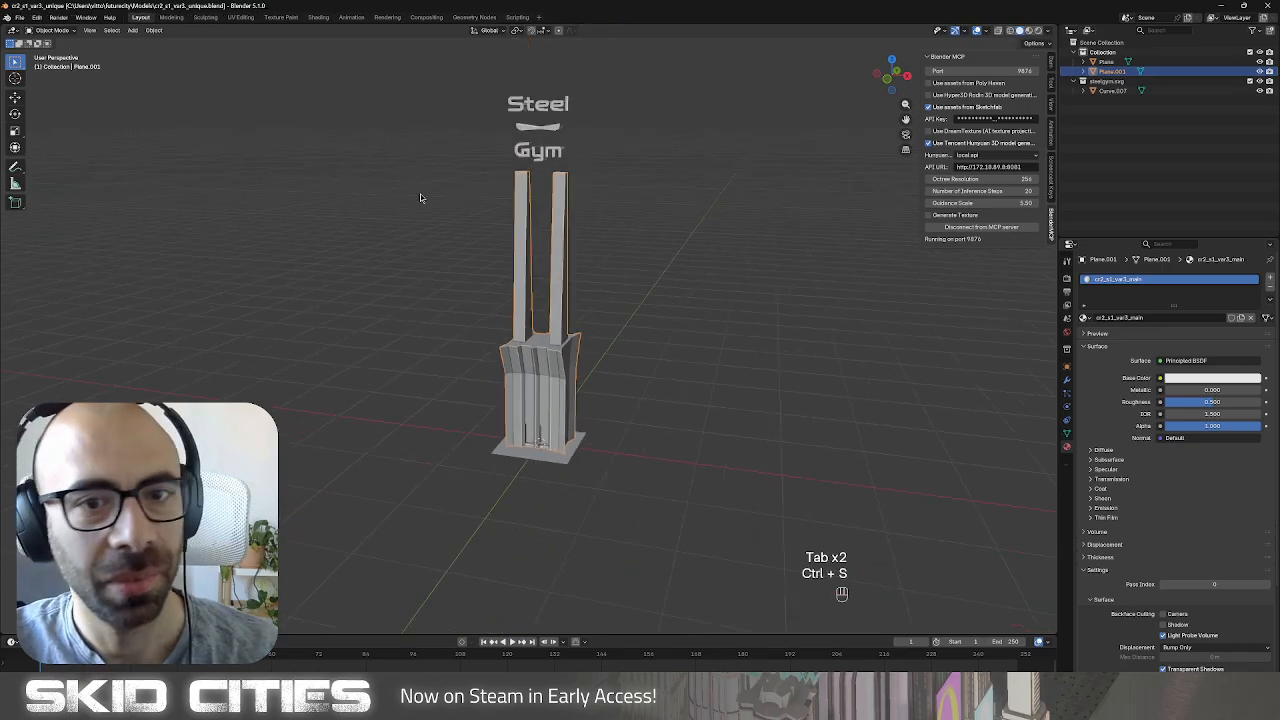
click(19, 18)
mouse_move(36, 164)
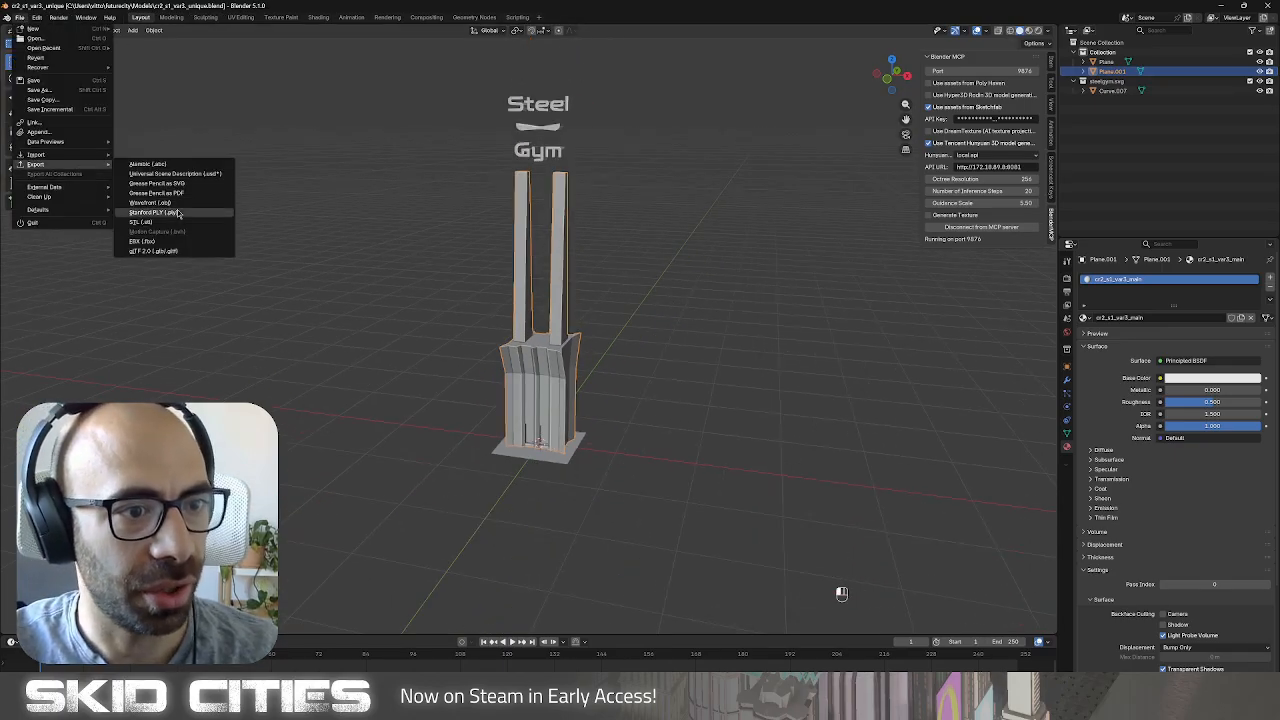
click(162, 241)
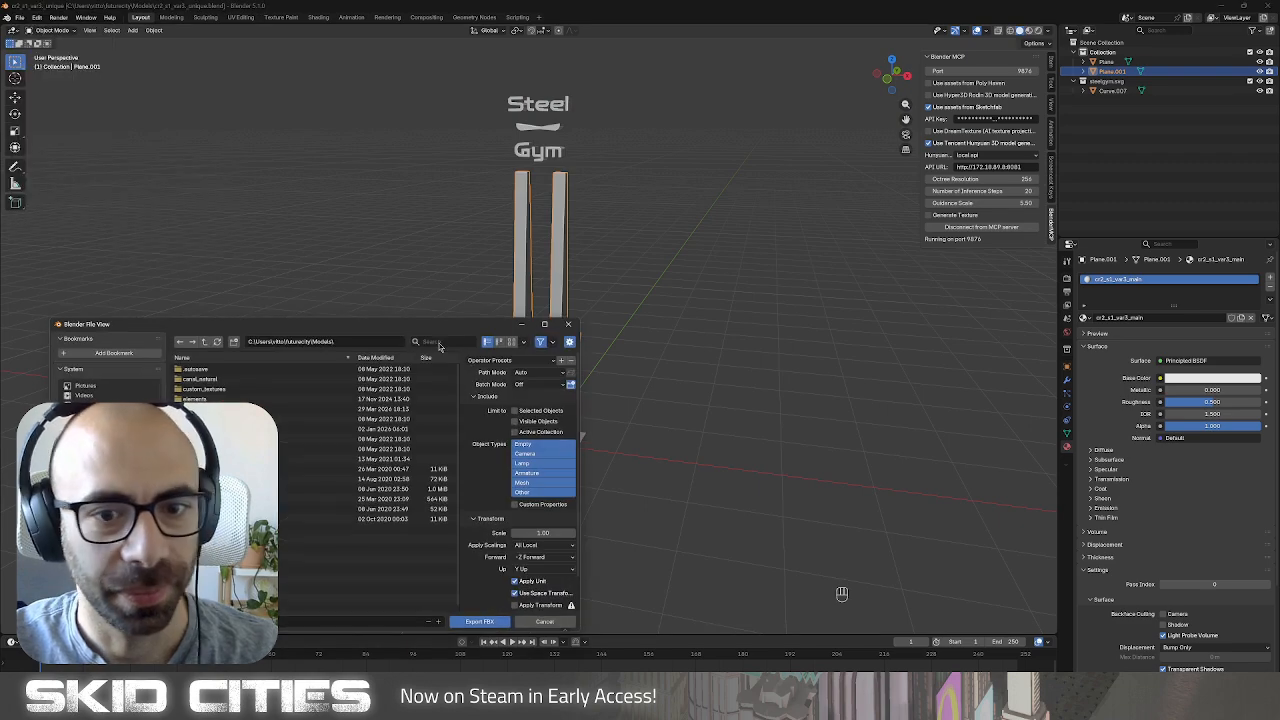
drag(460, 328, 578, 233)
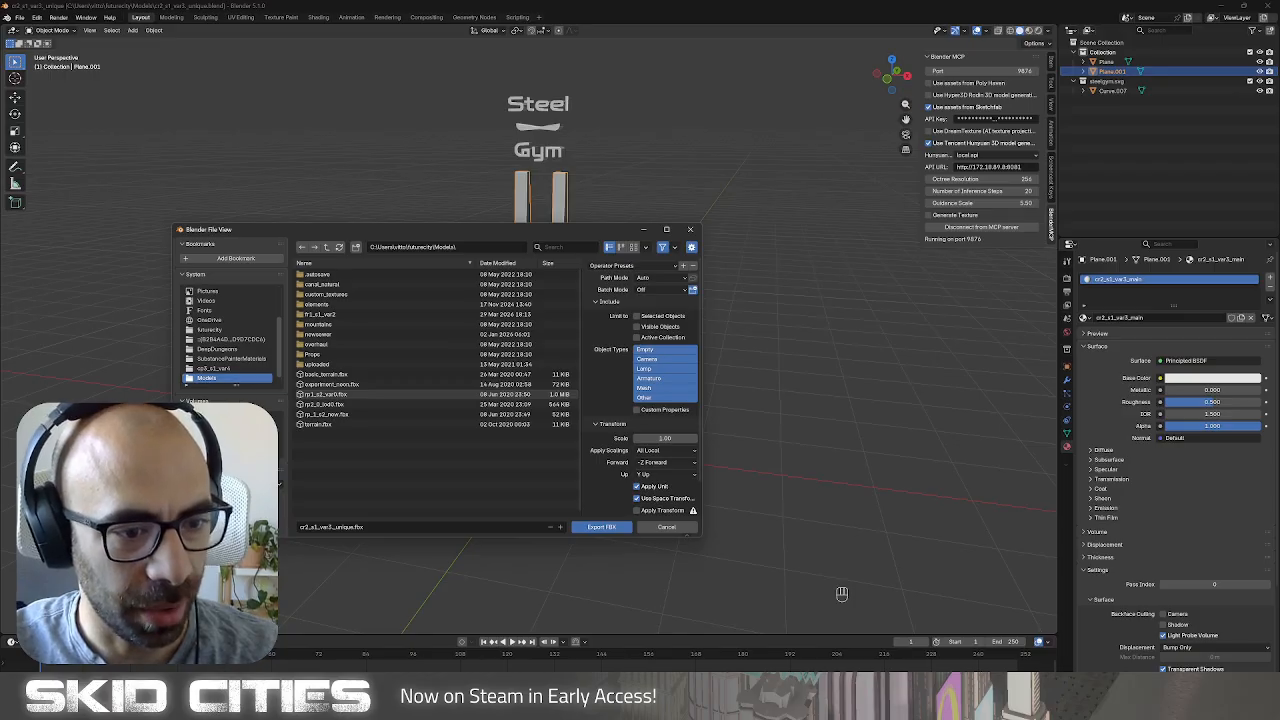
Create a folder named cr2_s1_var3 inside the cr2_s1 buildings folder, alongside the other variants.
click(230, 500)
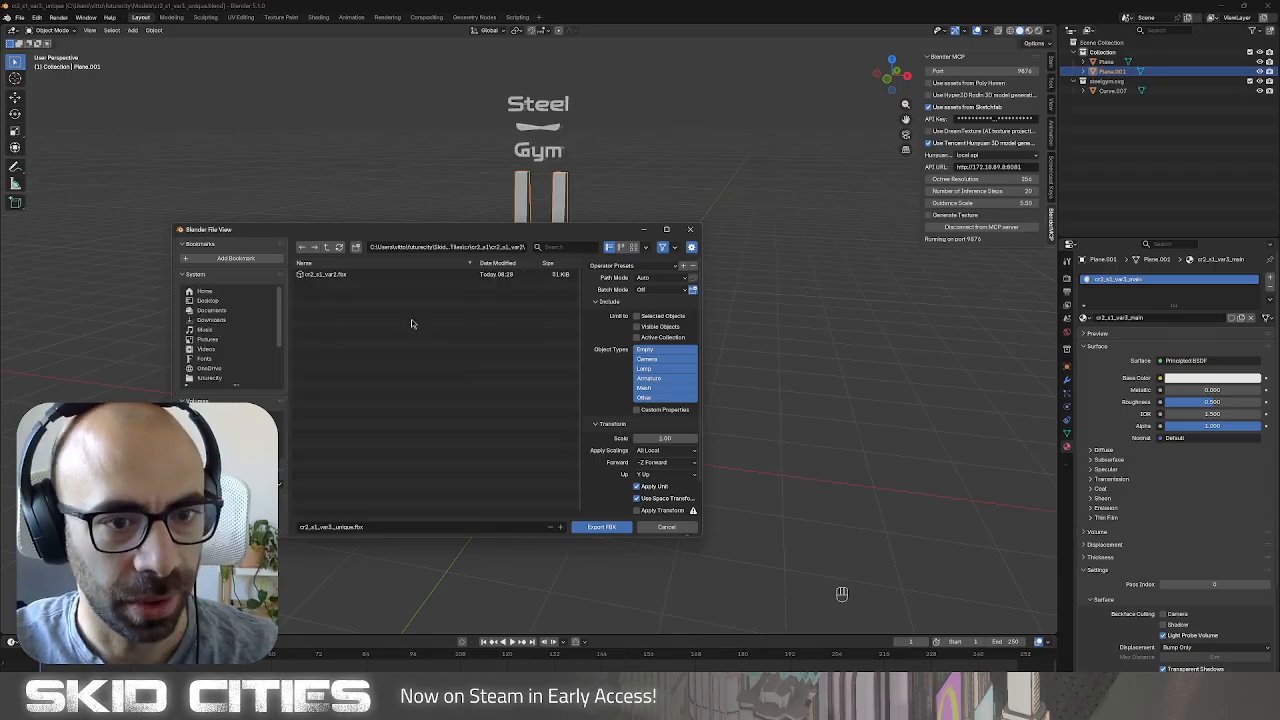
click(327, 248)
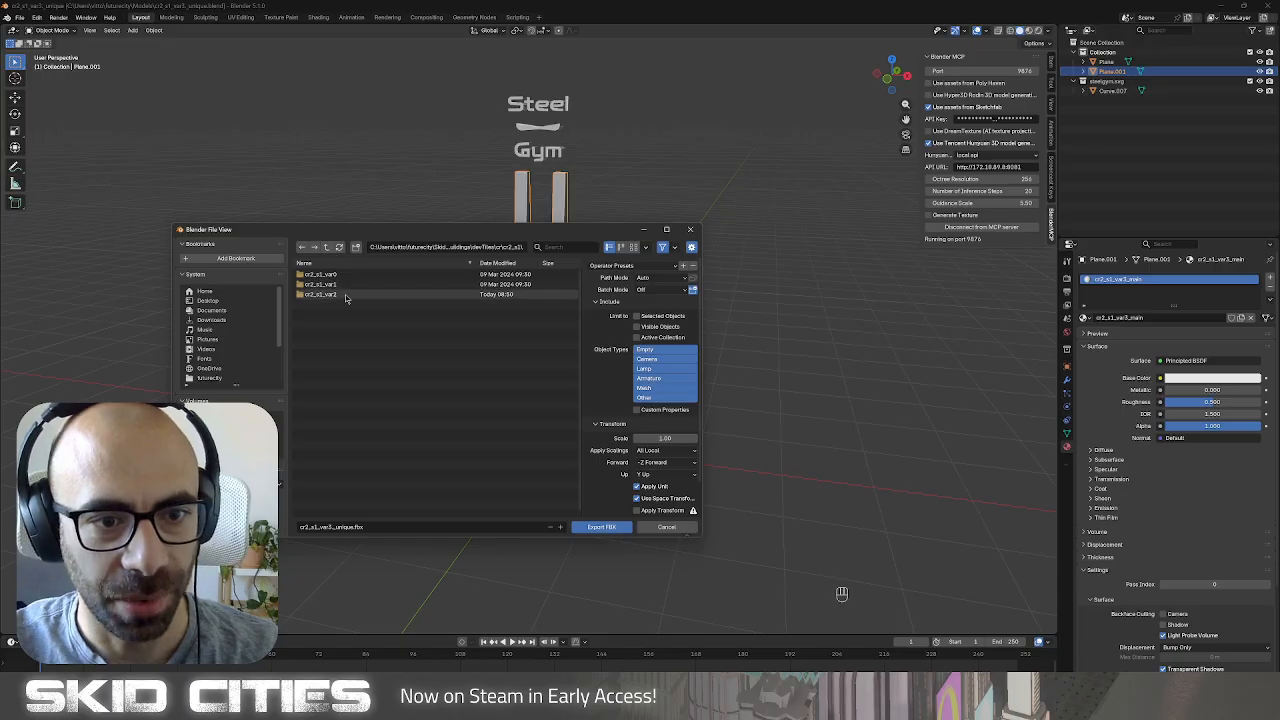
click(356, 247)
text(cr2_s1_var3)
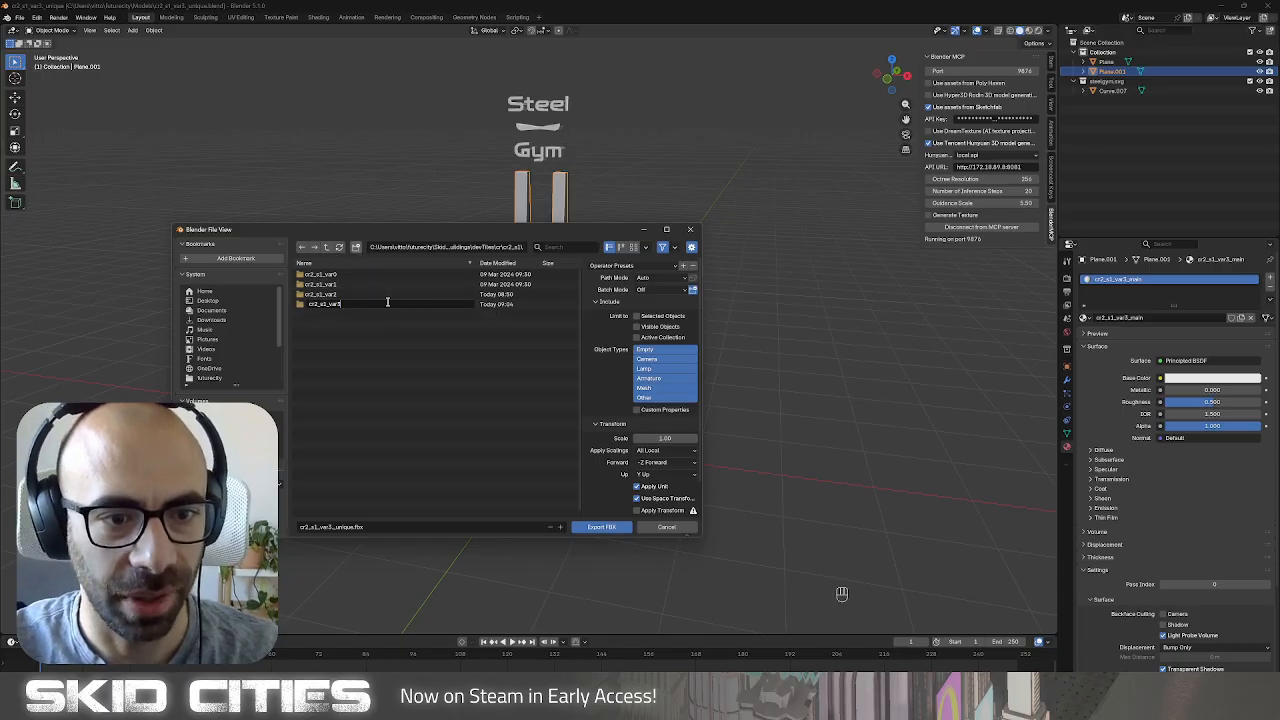
key(Return)
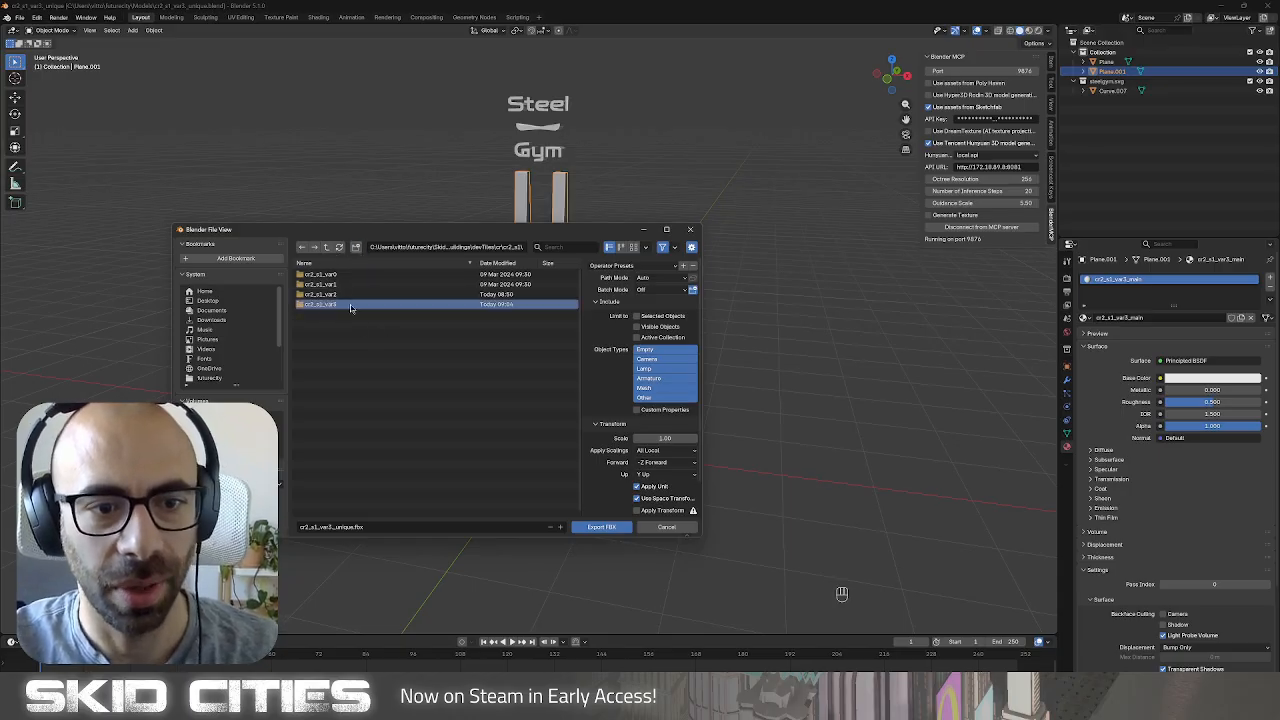
Export the scene into the cr2_s1_var3 folder with the file name shortened to cr2_s1_var3.fbx.
double_click(350, 306)
click(351, 527)
click(353, 527)
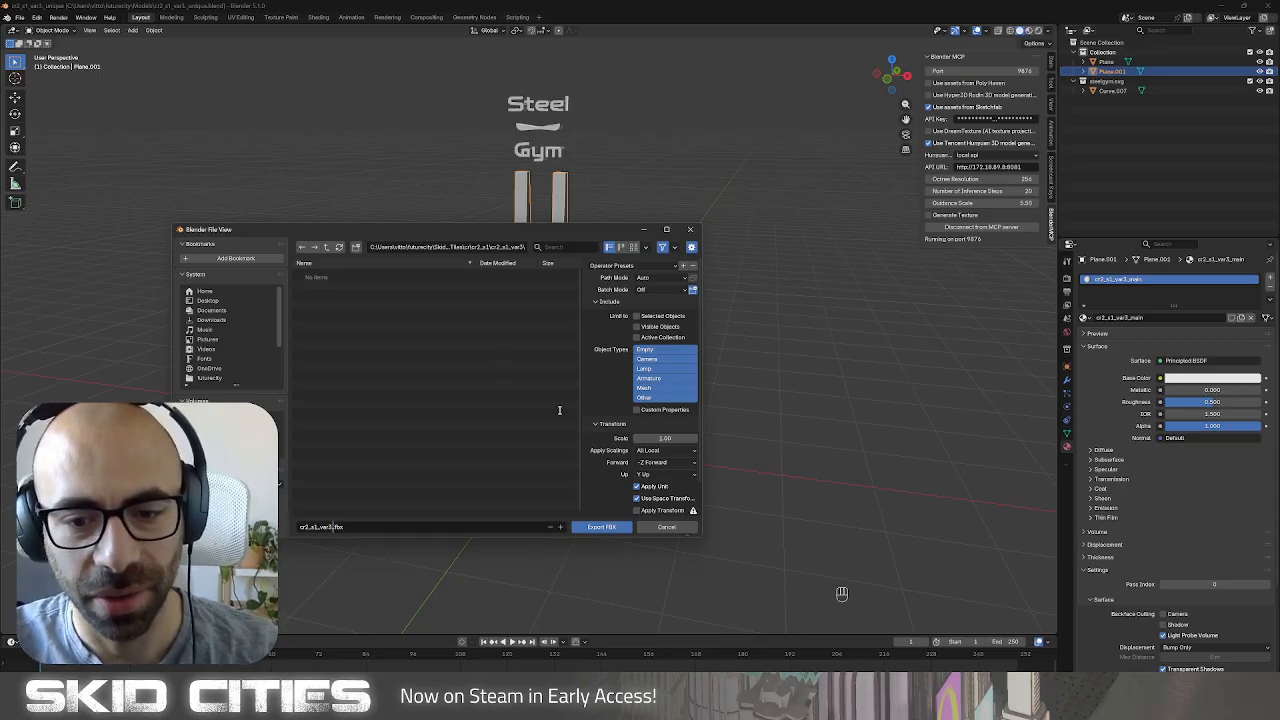
click(598, 530)
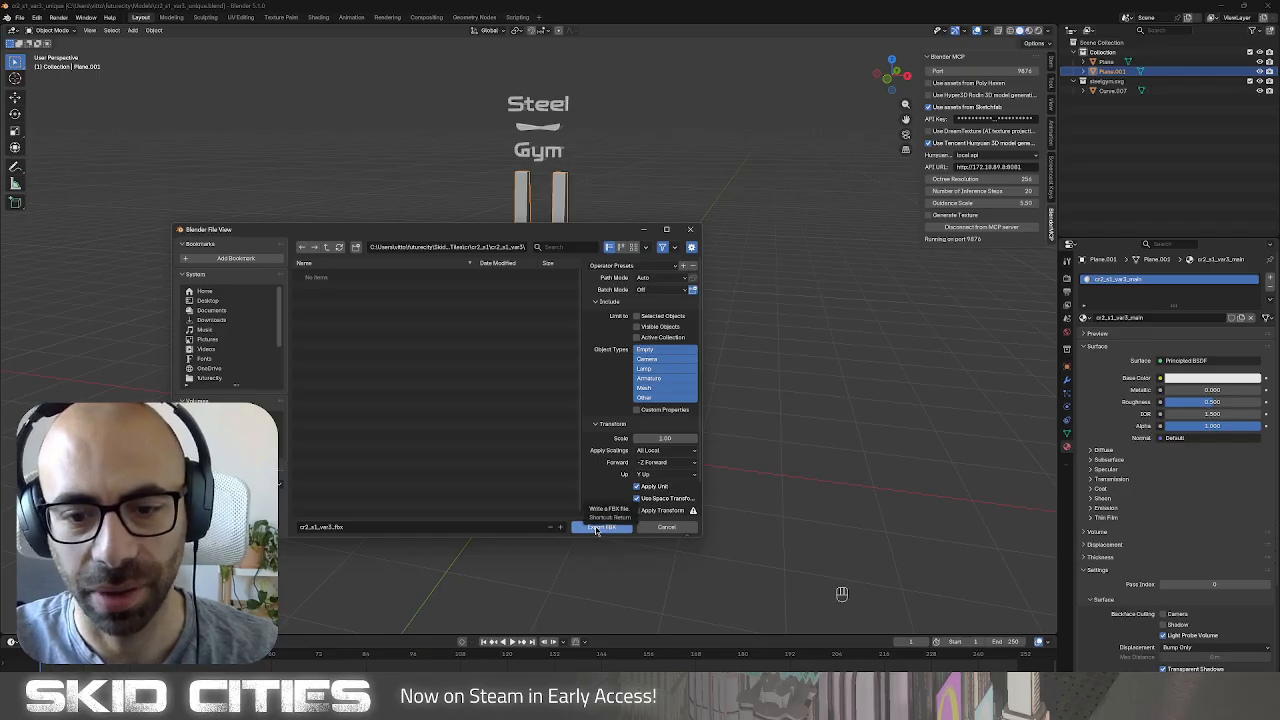
click(597, 530)
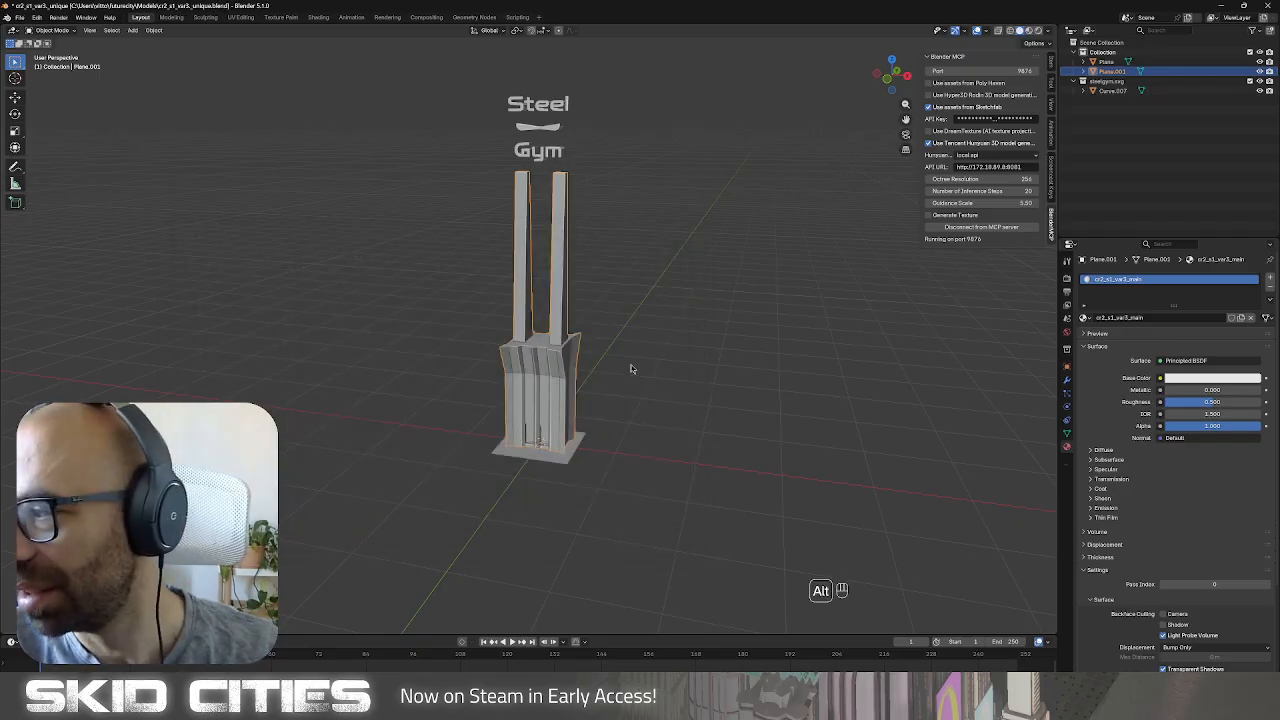
middle_drag(601, 406, 566, 440)
scroll(626, 334, down, 1)
shift+middle_drag(626, 334, 566, 403)
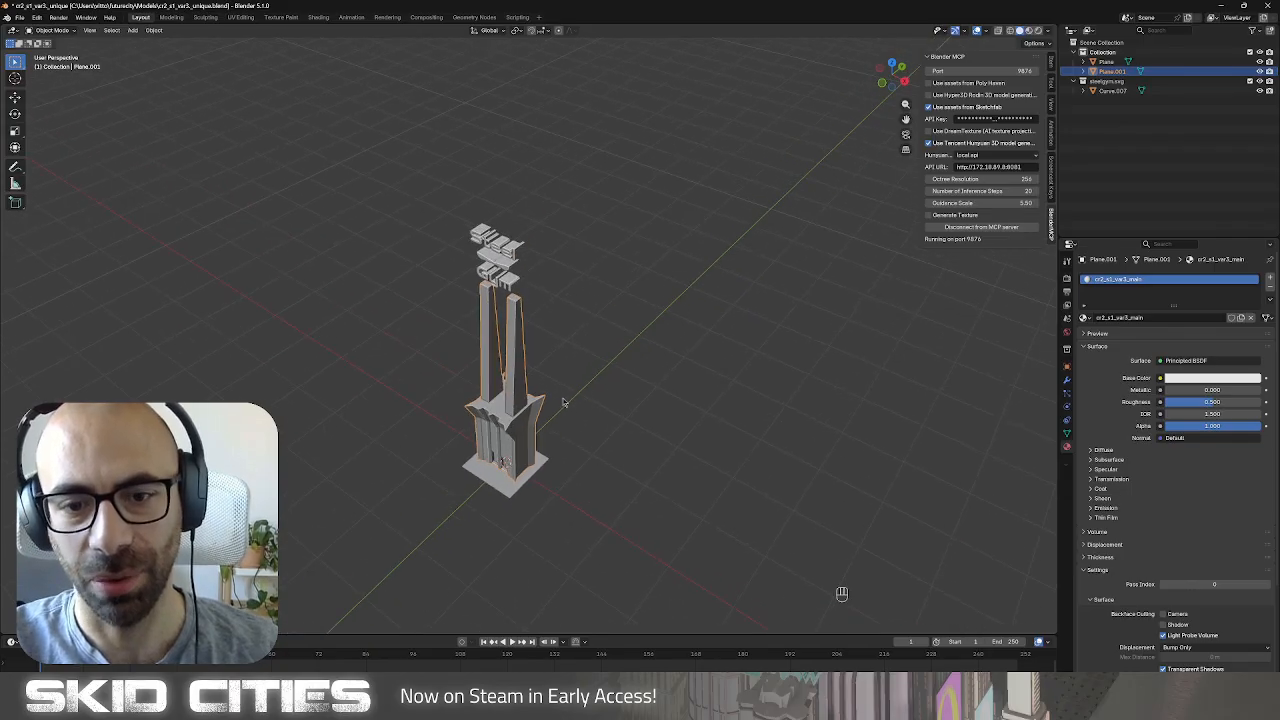
scroll(566, 403, up, 2)
shift+middle_drag(534, 453, 551, 385)
scroll(551, 385, down, 2)
scroll(447, 595, up, 1)
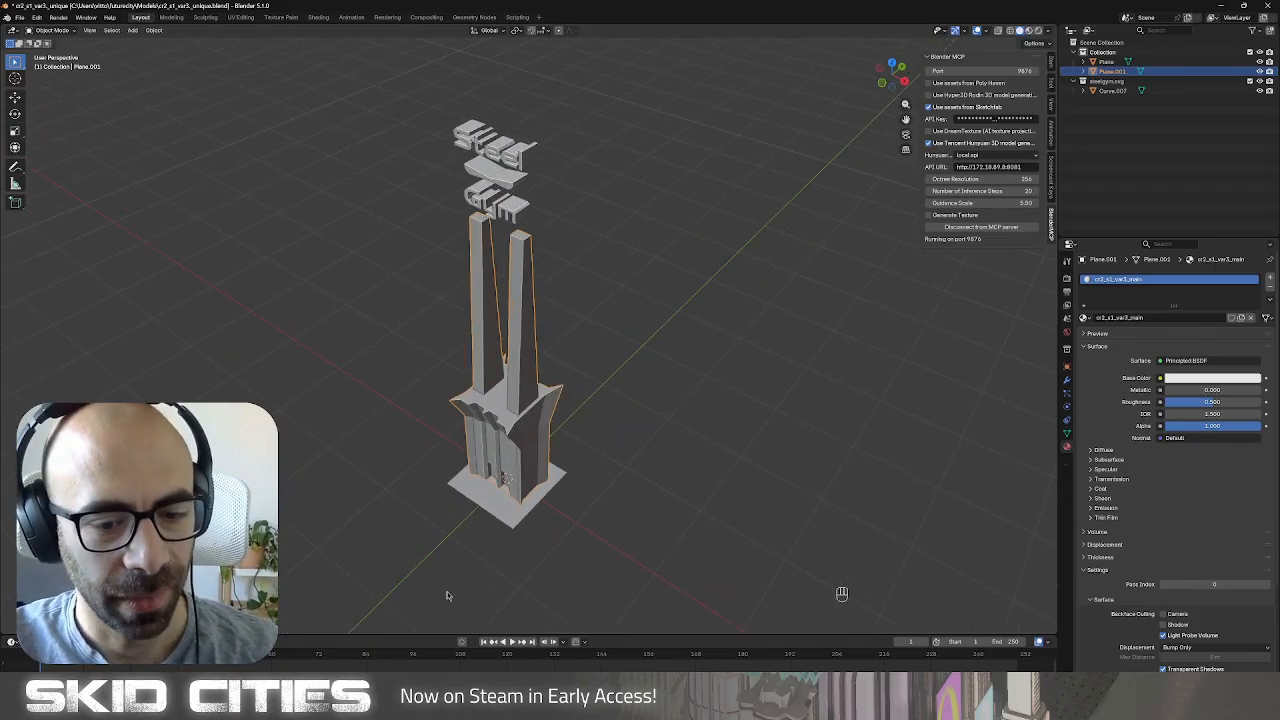
Switch to Adobe Substance 3D Painter and create a new project from the exported cr2_s1_var3 FBX, saving the changes to the open project.
mouse_move(458, 700)
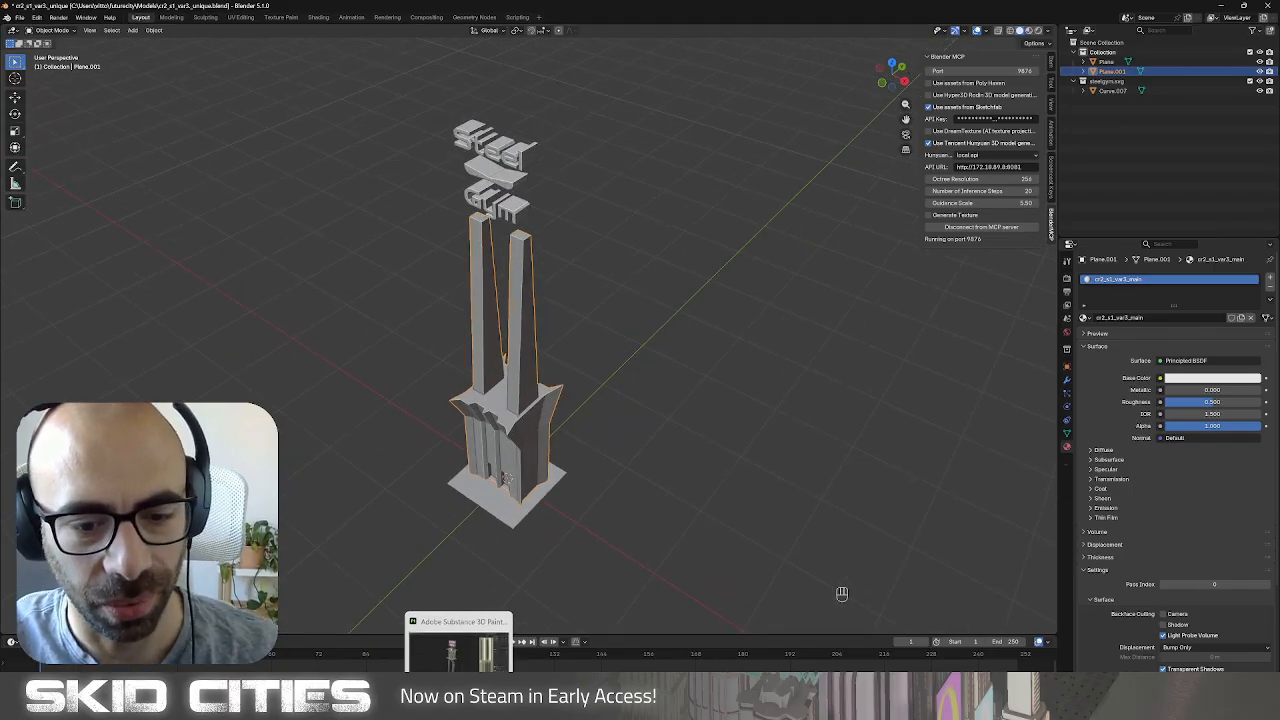
click(458, 650)
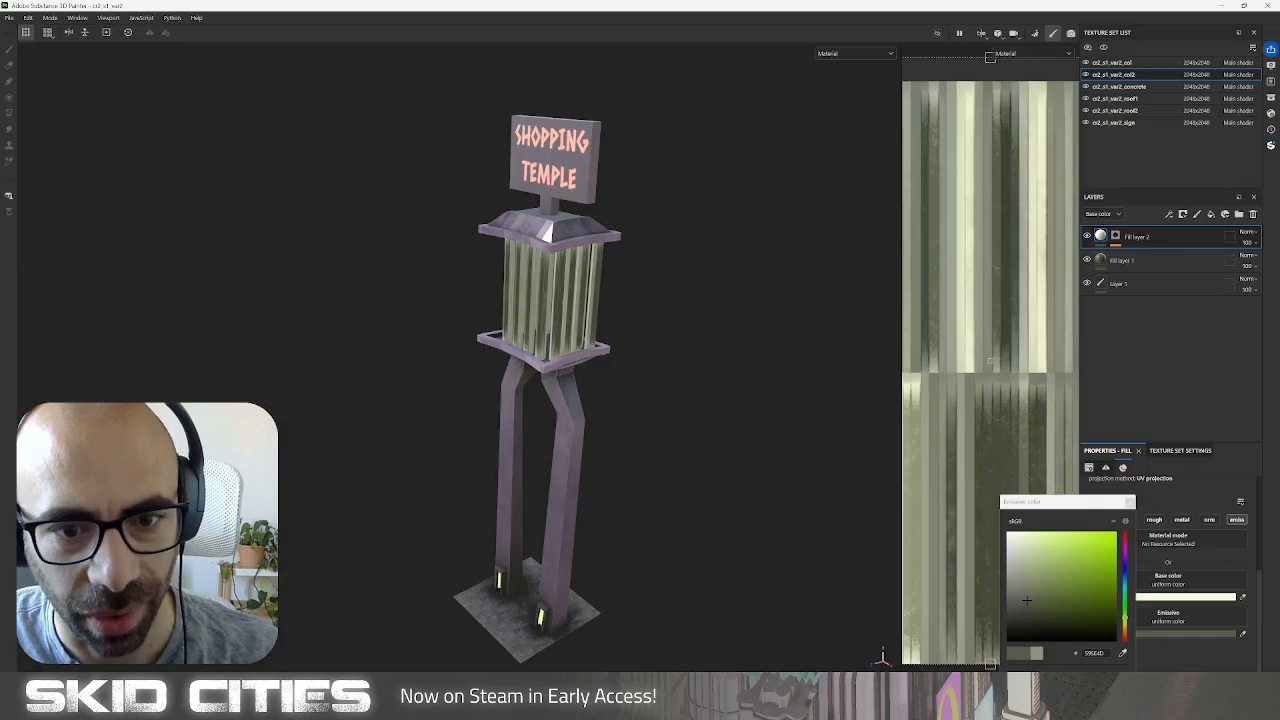
click(10, 17)
click(30, 27)
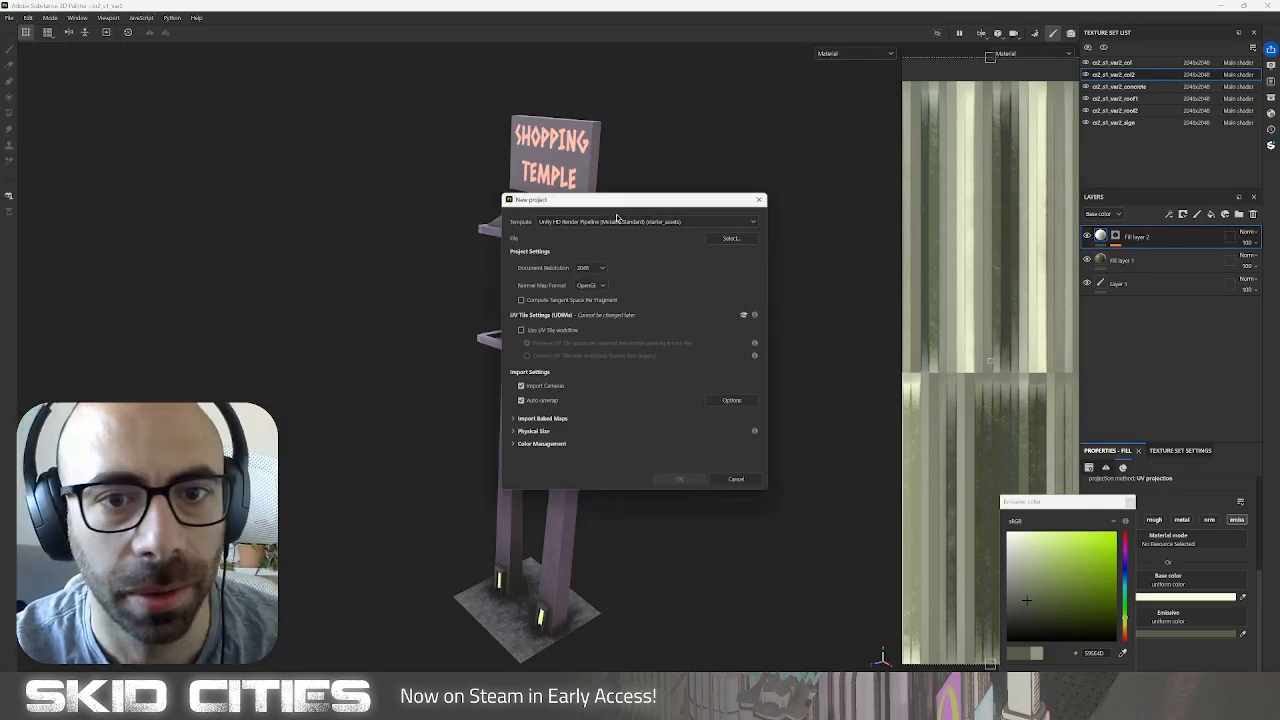
click(740, 238)
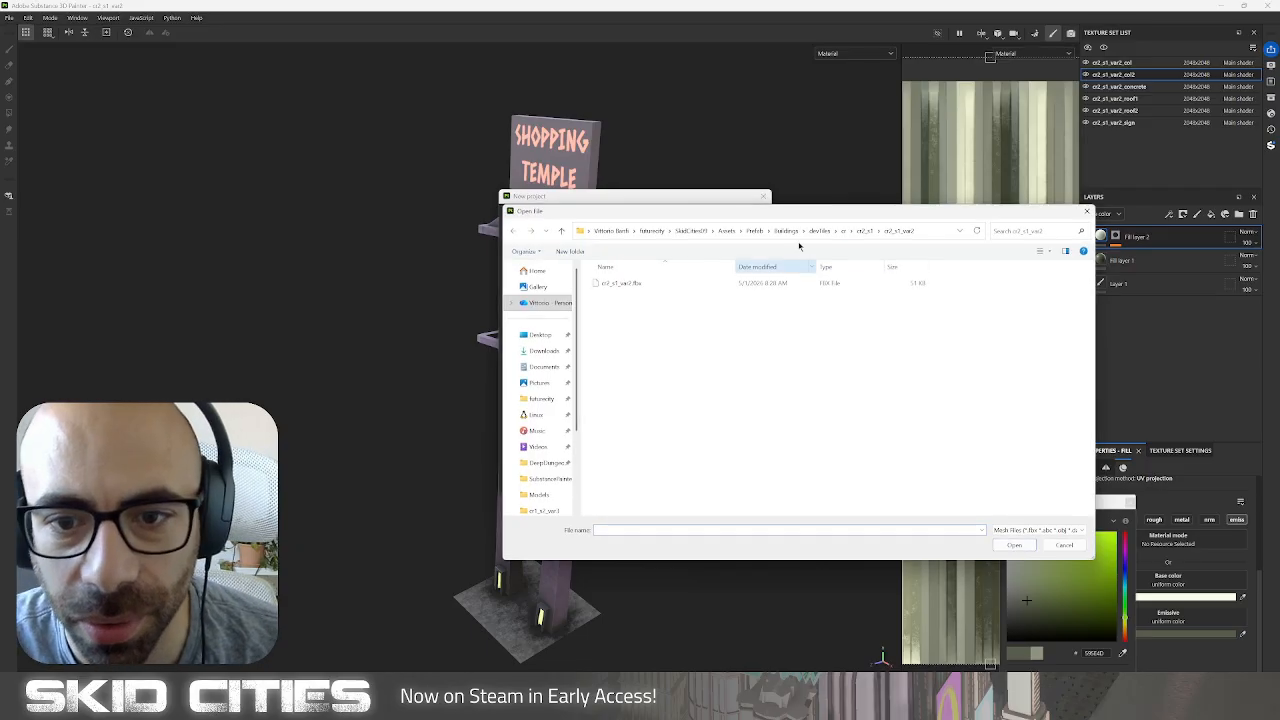
click(865, 231)
double_click(646, 326)
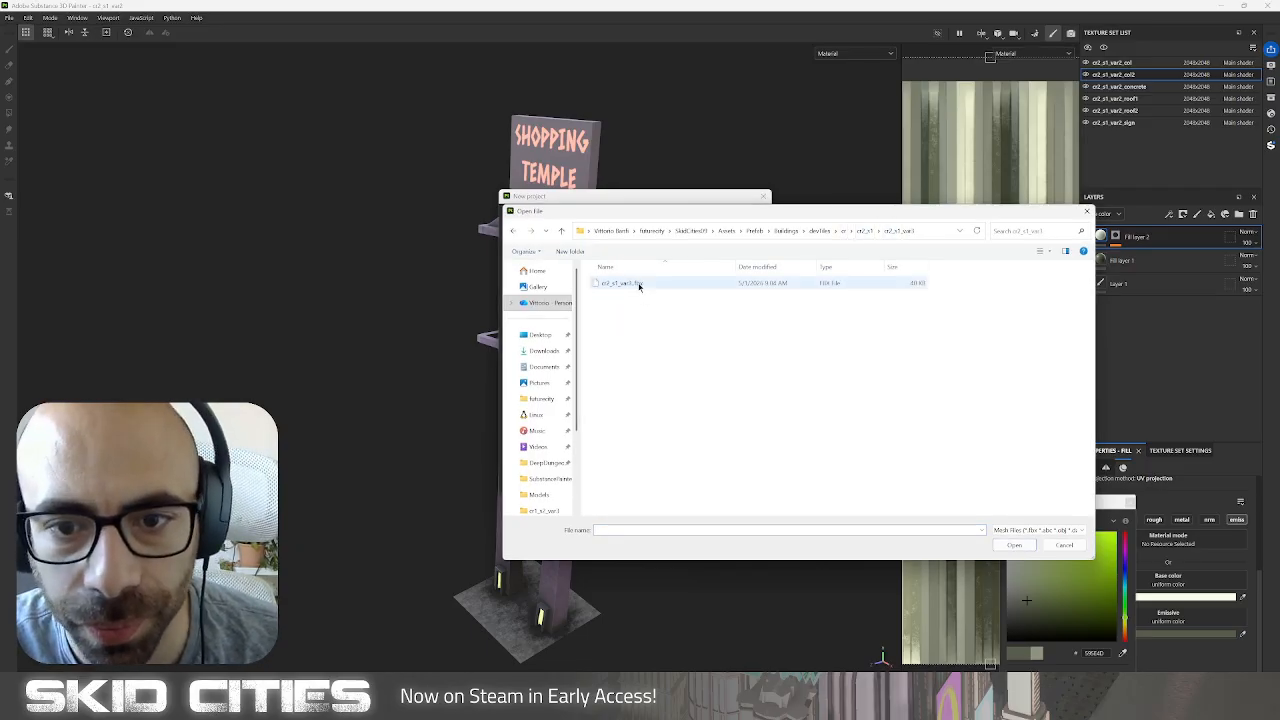
double_click(624, 283)
click(679, 480)
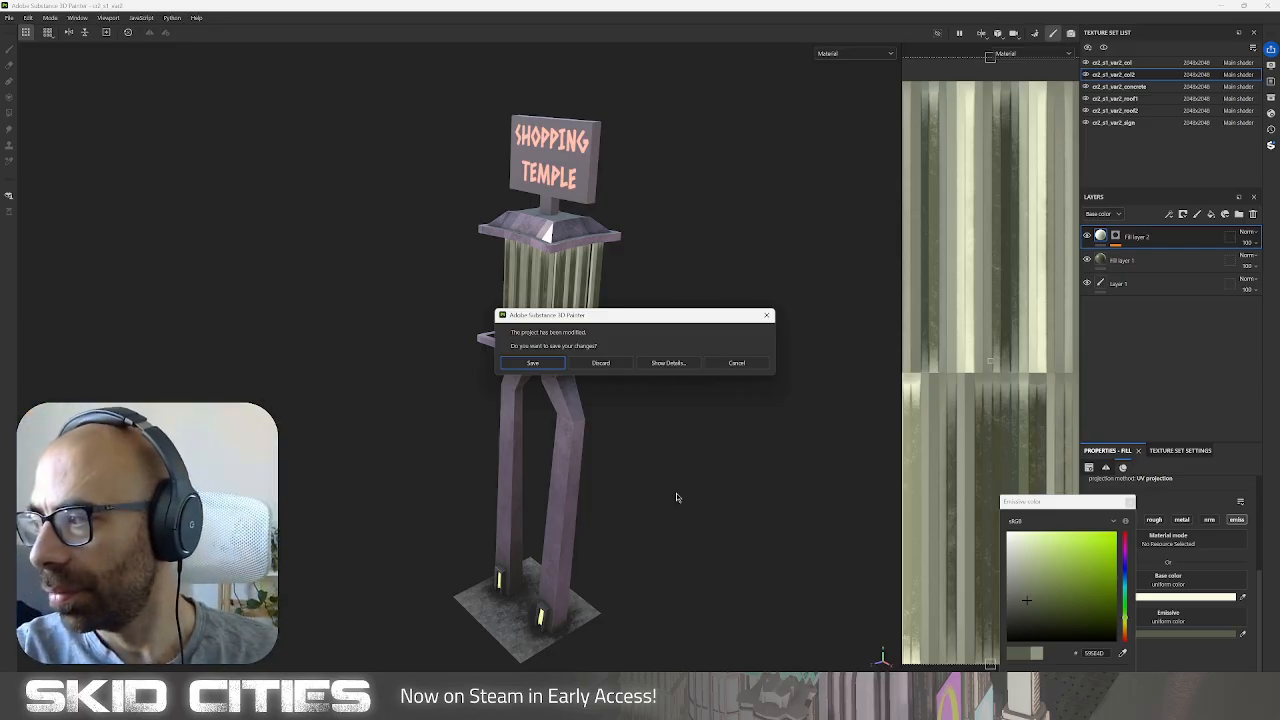
click(554, 364)
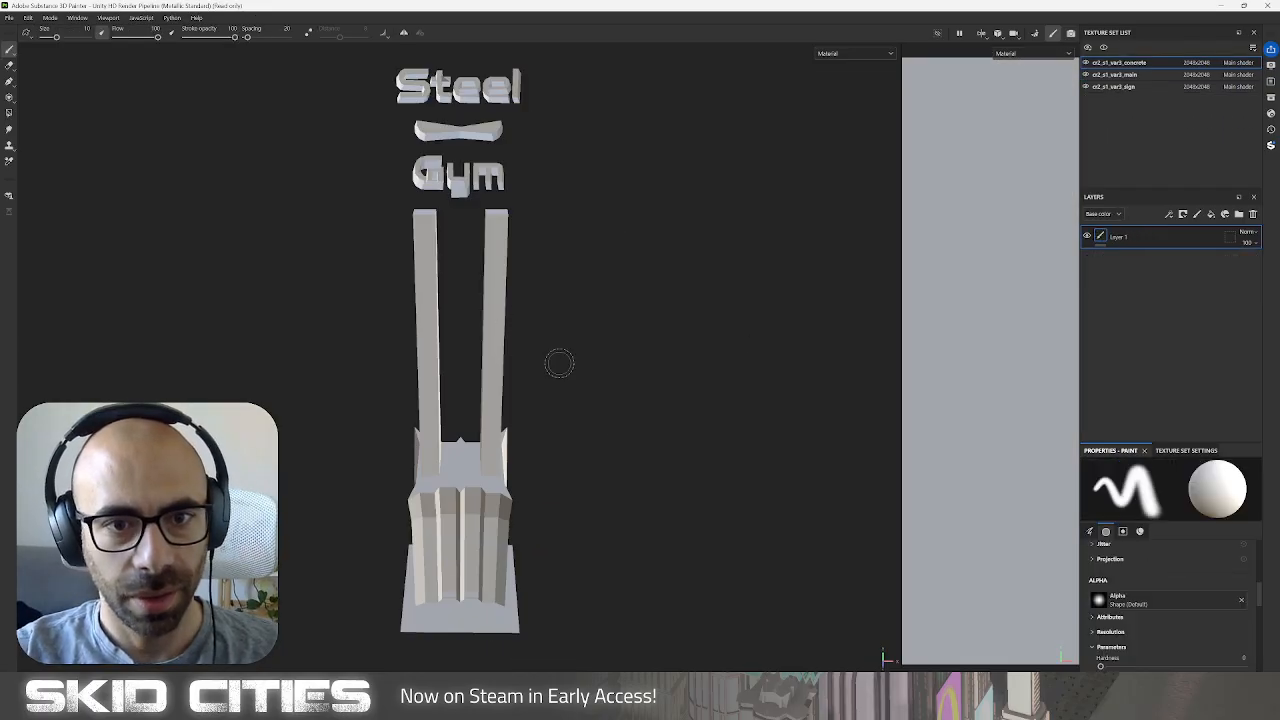
Inspect the imported tower building and the faces of its Steel Gym sign from a raised angle and up close.
mouse_move(560, 363)
alt+mouse_down()
mouse_move(431, 400)
mouse_move(507, 433)
mouse_move(472, 418)
alt+mouse_up()
alt+drag(456, 97, 516, 187)
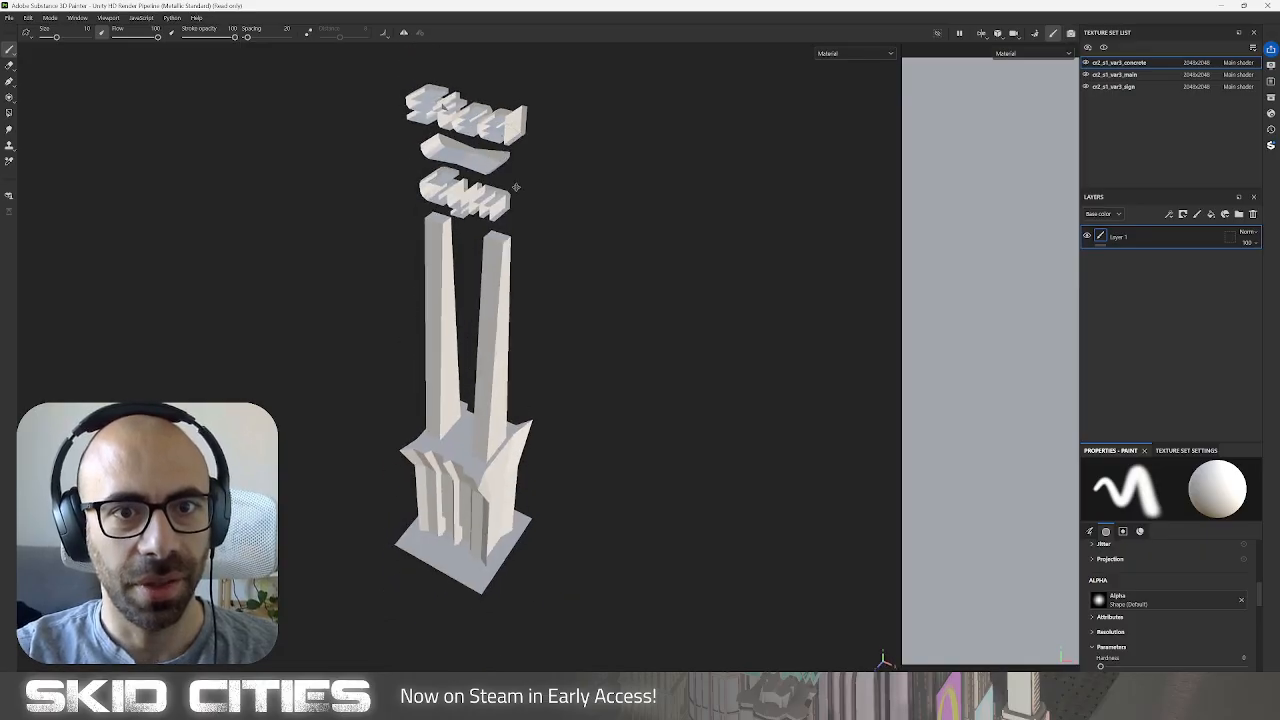
alt+middle_drag(516, 187, 532, 290)
scroll(532, 290, up, 4)
mouse_move(532, 290)
alt+mouse_down()
mouse_move(520, 225)
mouse_move(543, 288)
alt+mouse_up()
Switch to Blender and correct the inverted face normals on the entire Steel Gym sign mesh, ending in Object Mode.
key(alt+Tab)
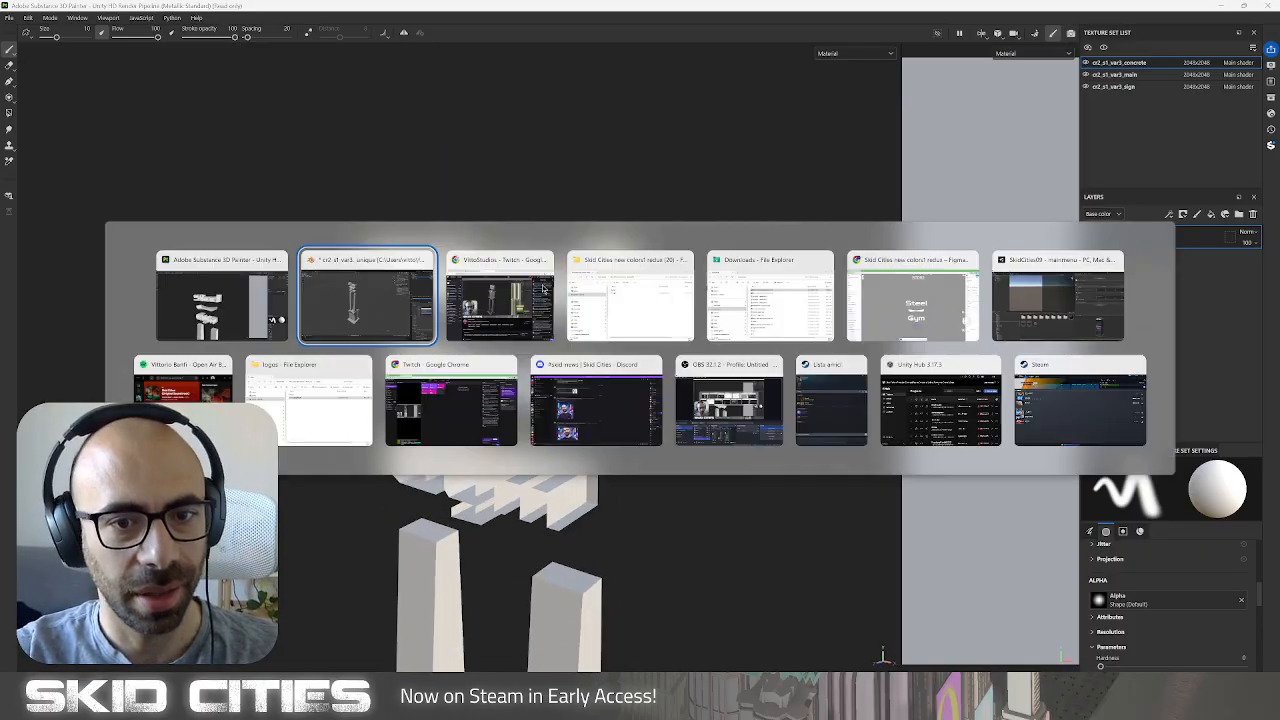
key(Tab)
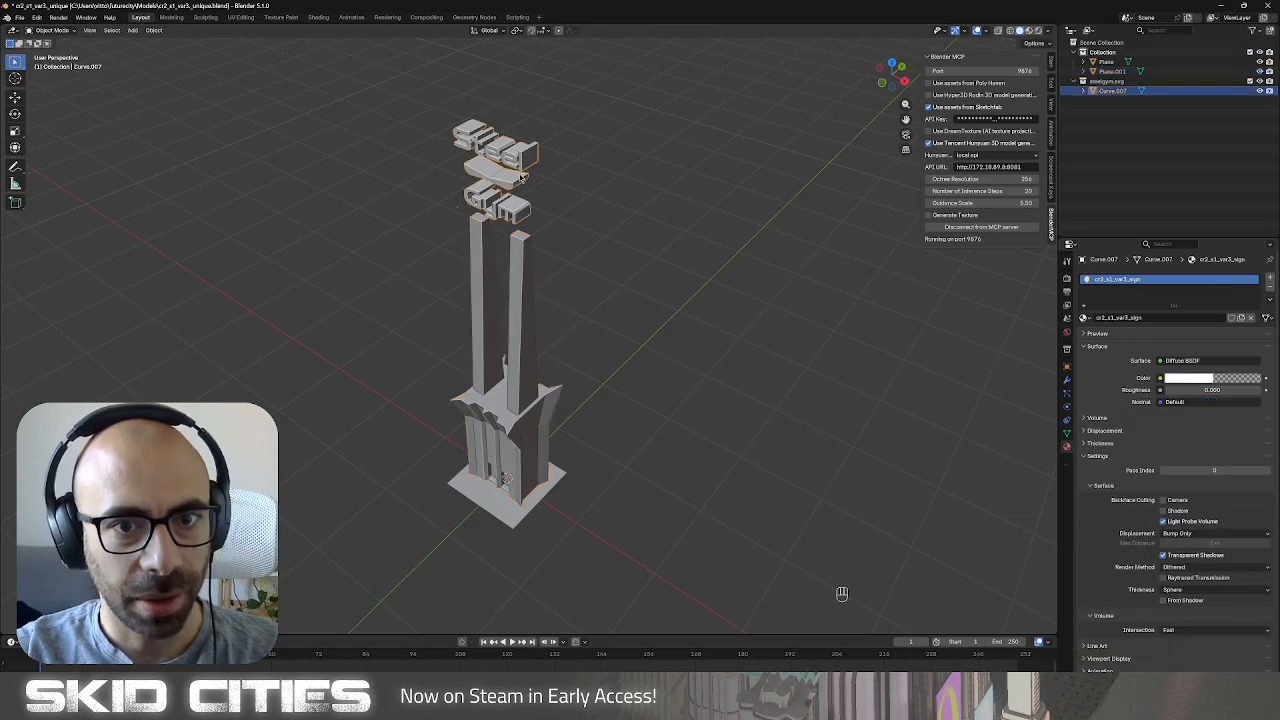
key(a)
click(176, 30)
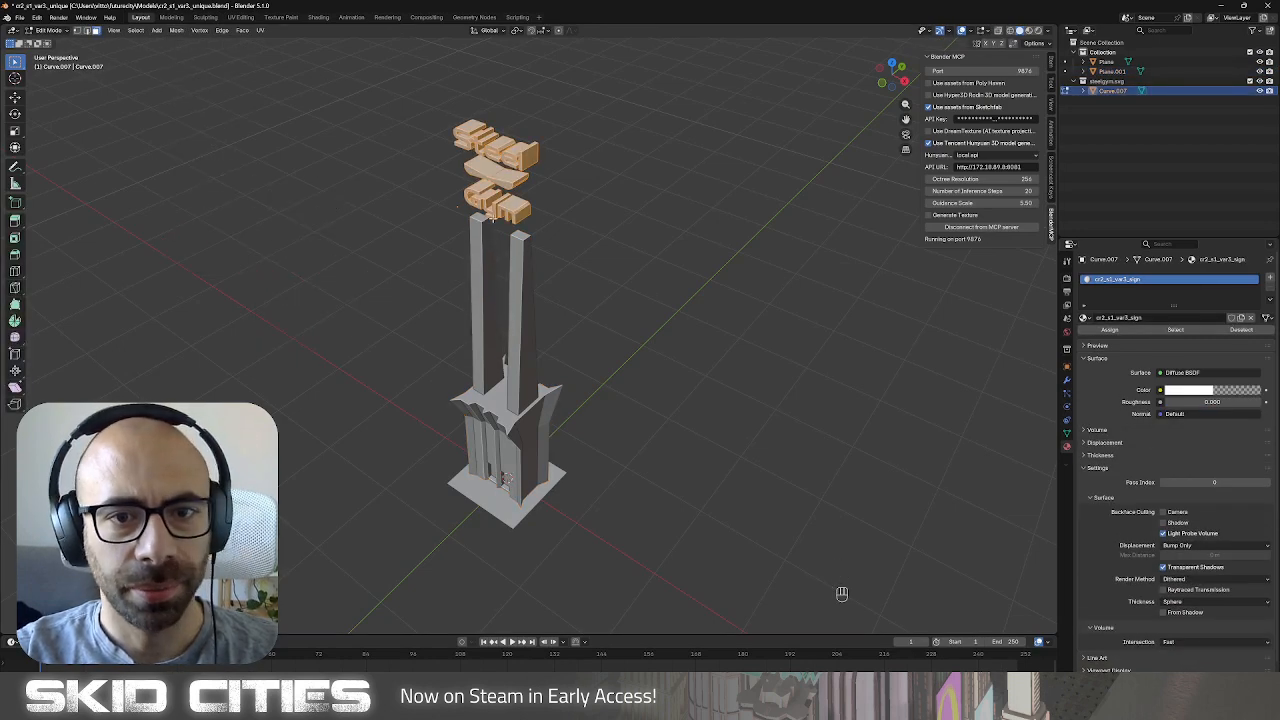
key(Tab)
Save the Blender file and export the scene as FBX again, overwriting the existing file in the cr2_s1_var3 folder.
key(ctrl+s)
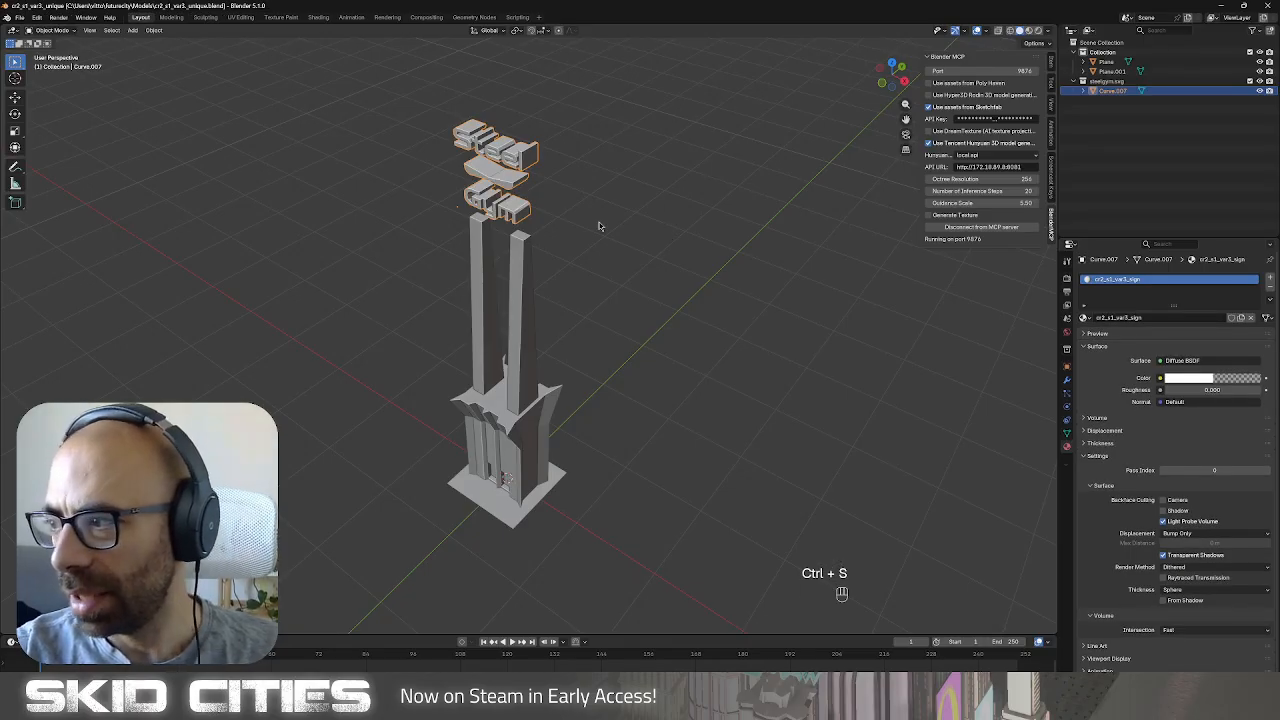
click(20, 18)
mouse_move(82, 167)
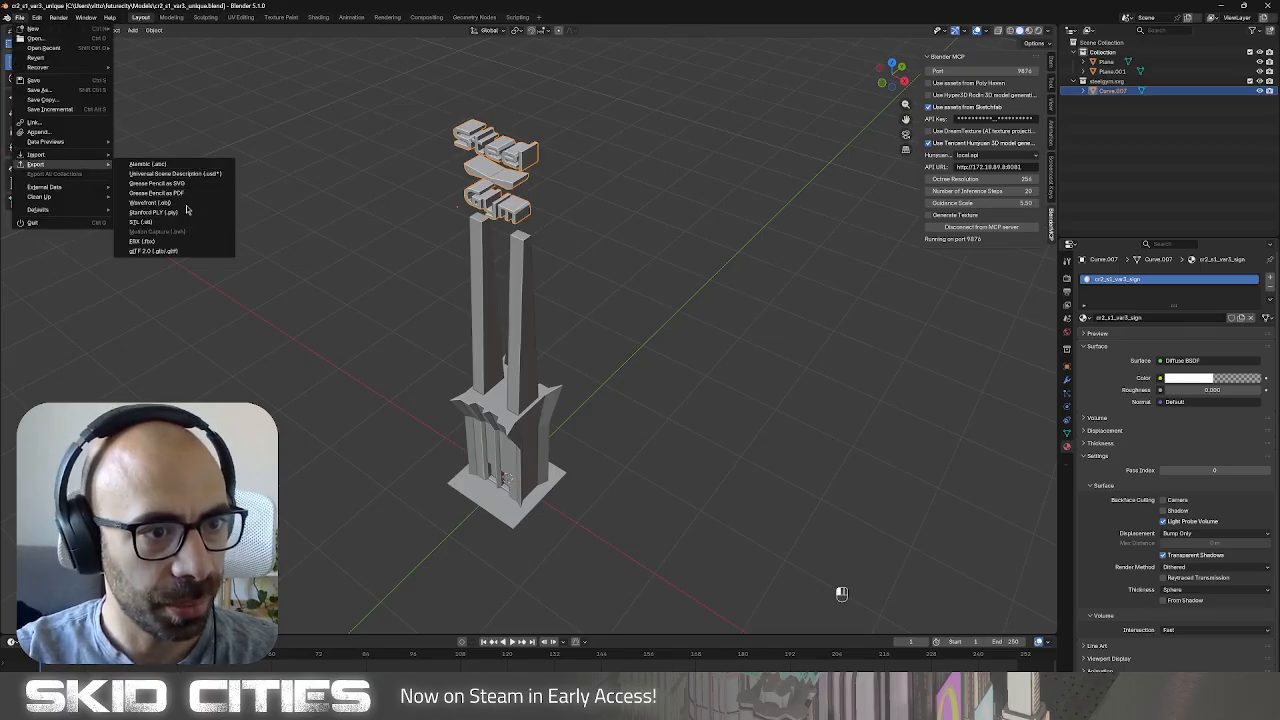
click(189, 250)
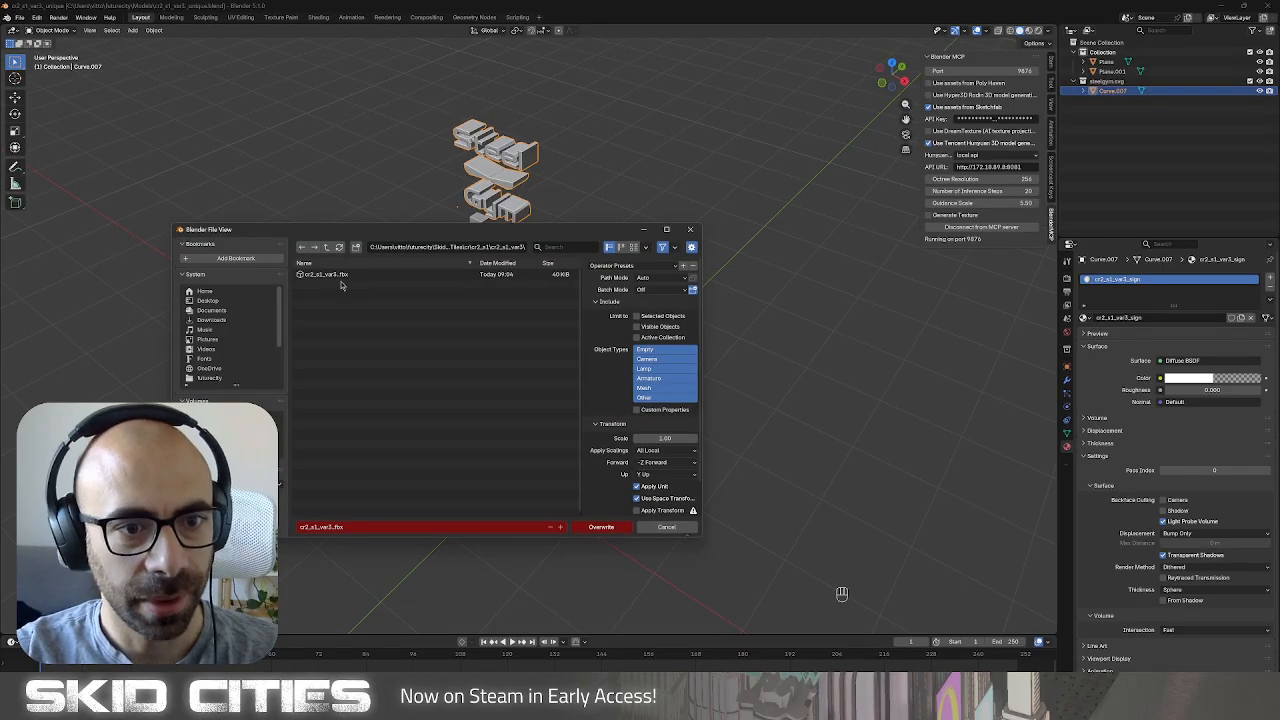
double_click(340, 276)
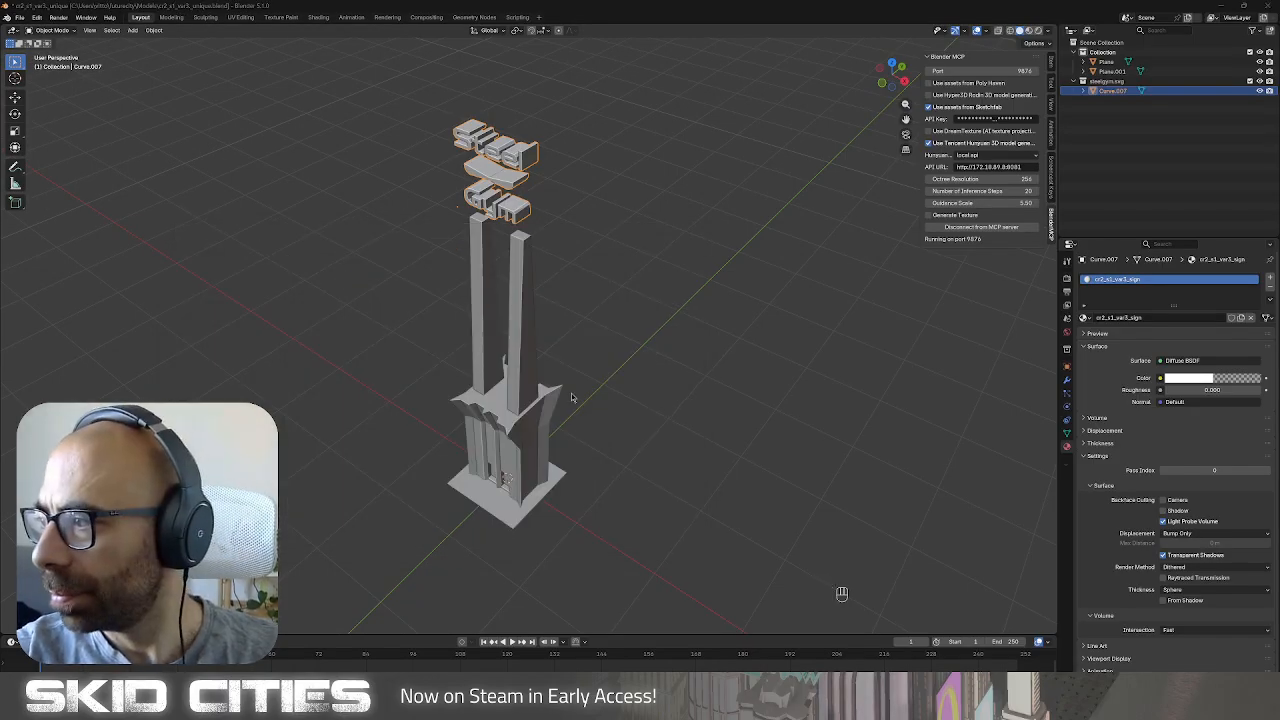
Switch to Substance 3D Painter and reload the updated cr2_s1_var3 FBX mesh through the project configuration.
key(alt+Tab)
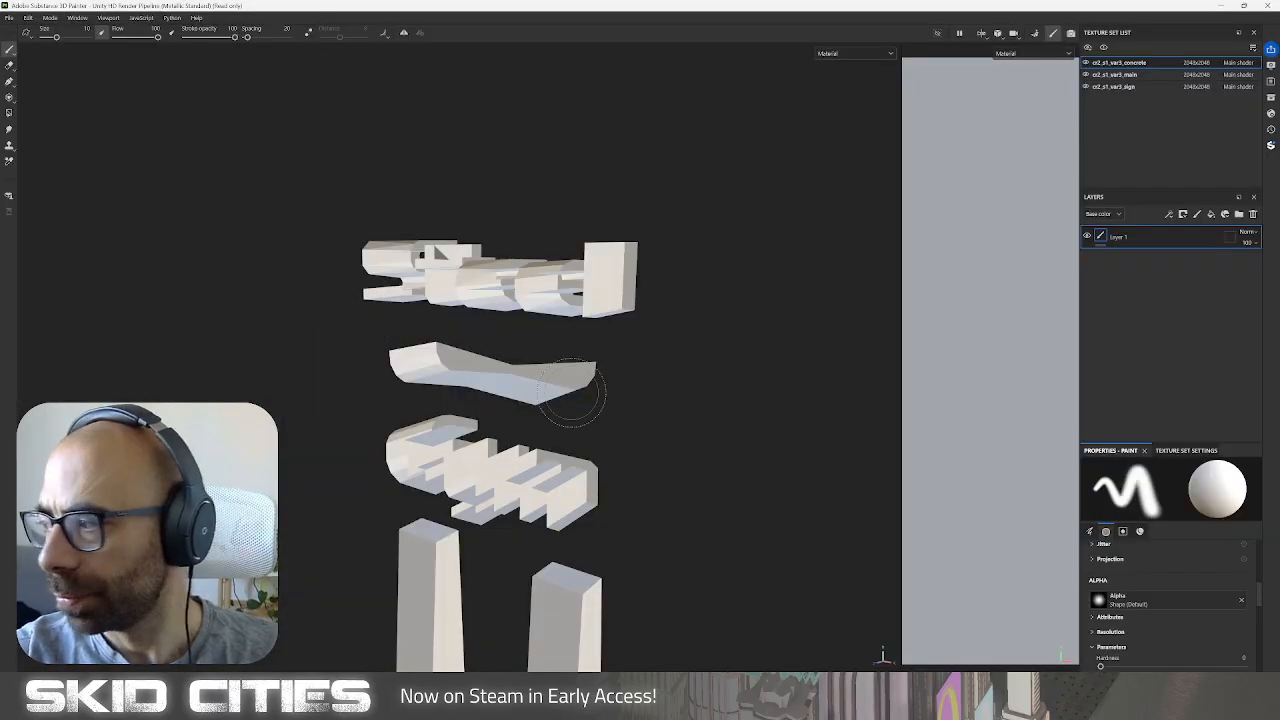
click(46, 17)
click(46, 55)
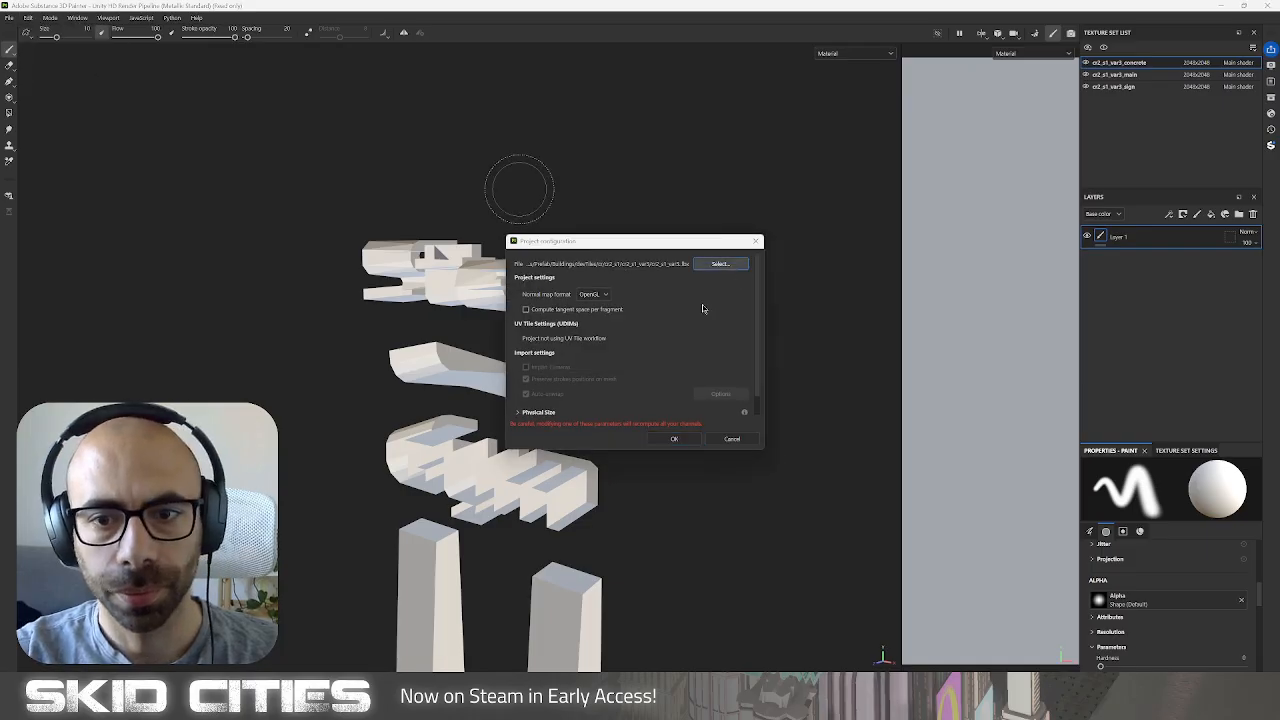
click(720, 263)
double_click(643, 330)
click(674, 438)
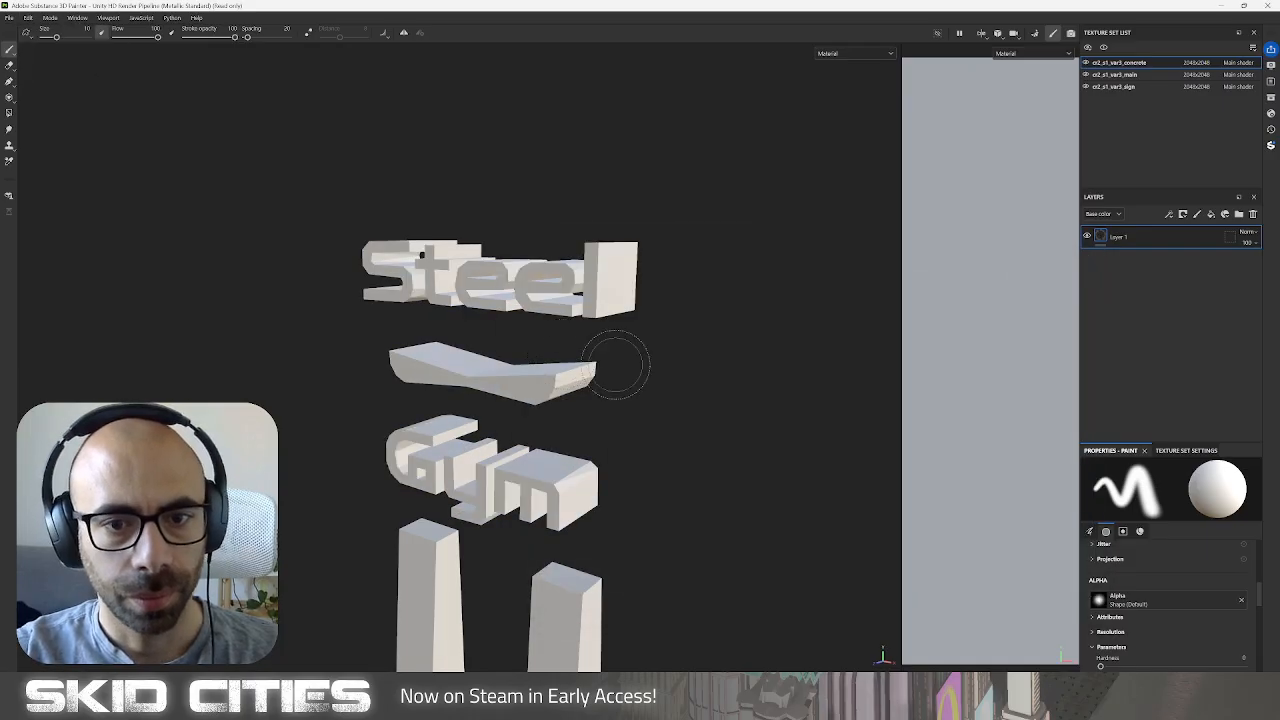
Bake the building's mesh maps with the default bakers, normal through thickness, and return to painting mode.
alt+drag(615, 365, 605, 466)
scroll(605, 466, down, 3)
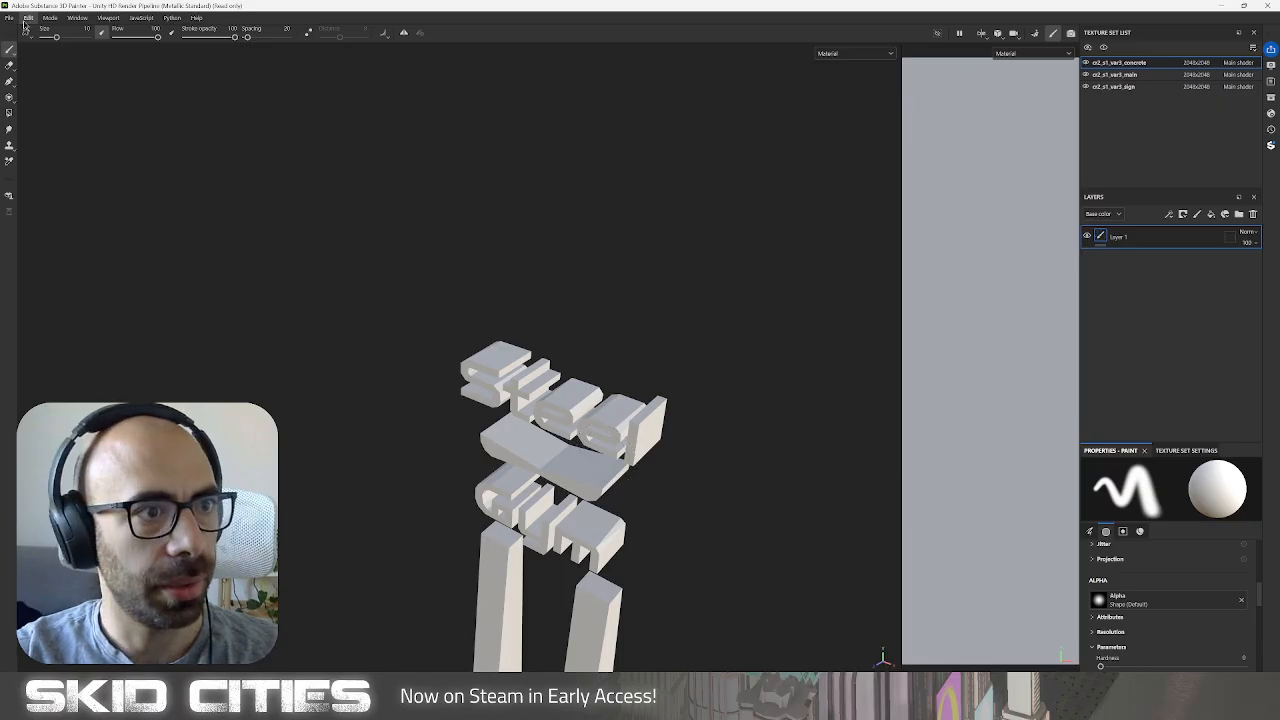
click(49, 17)
click(66, 31)
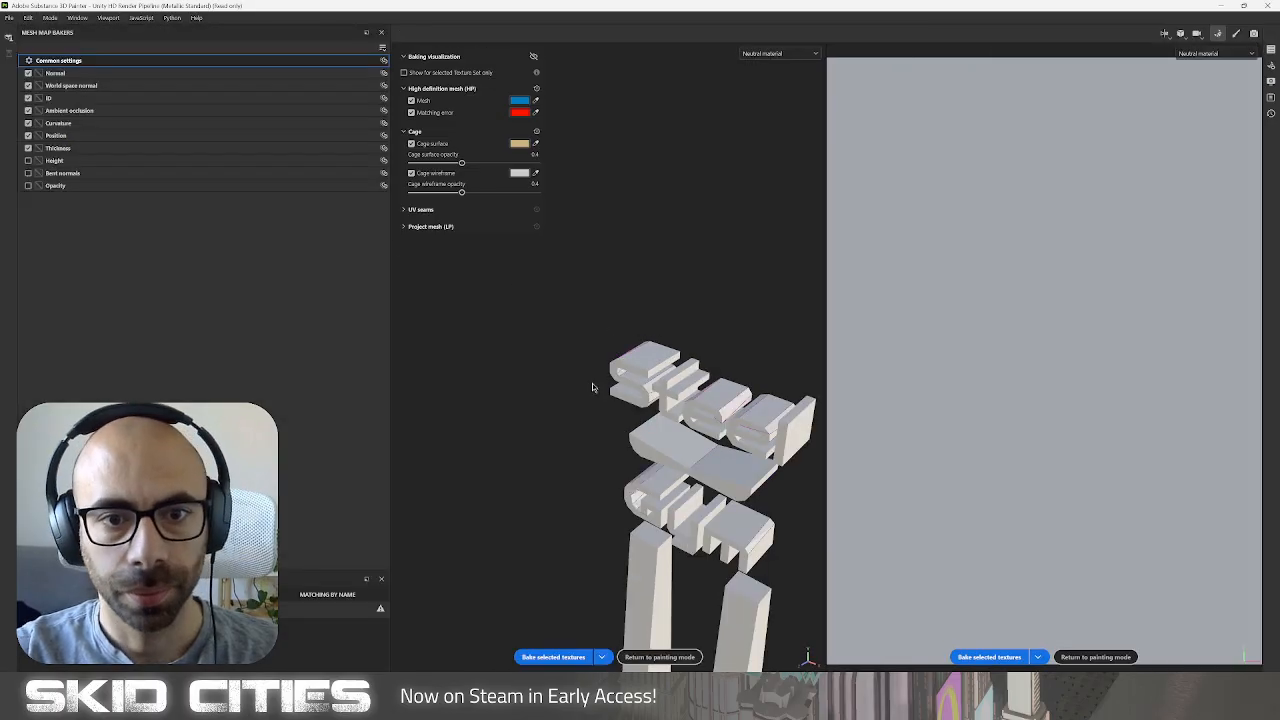
click(553, 657)
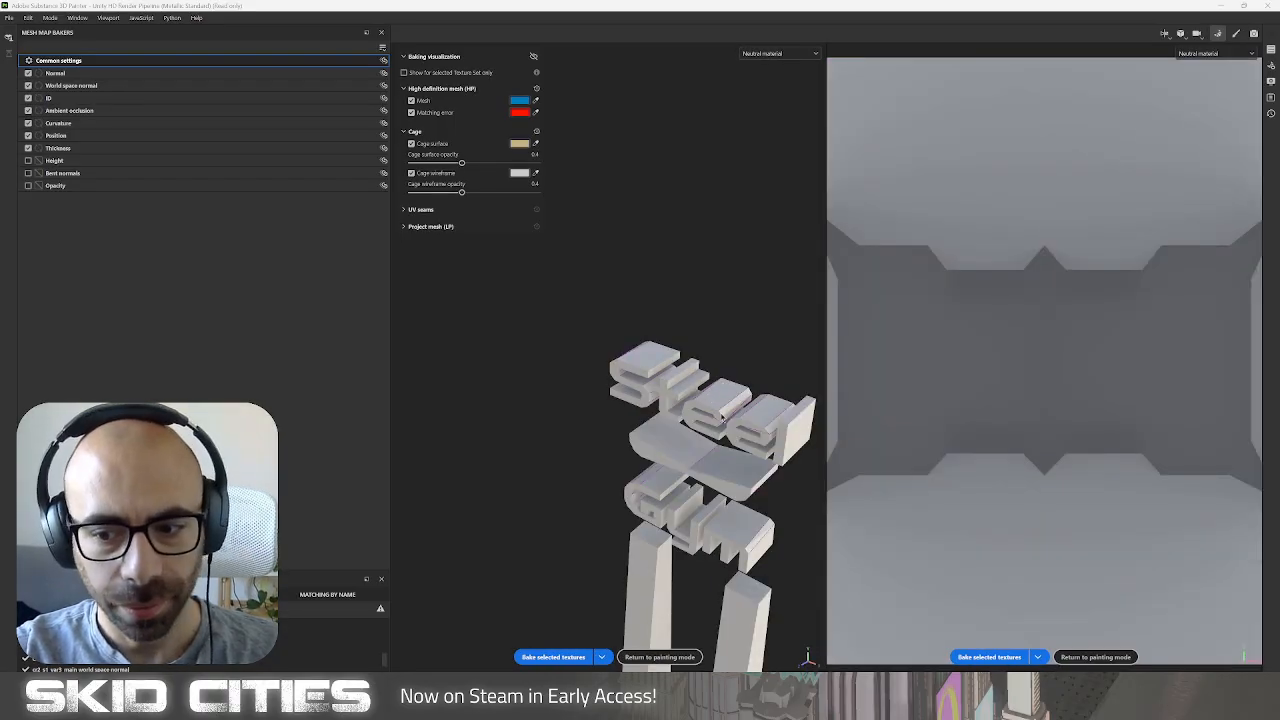
click(1095, 657)
alt+middle_drag(543, 462, 500, 258)
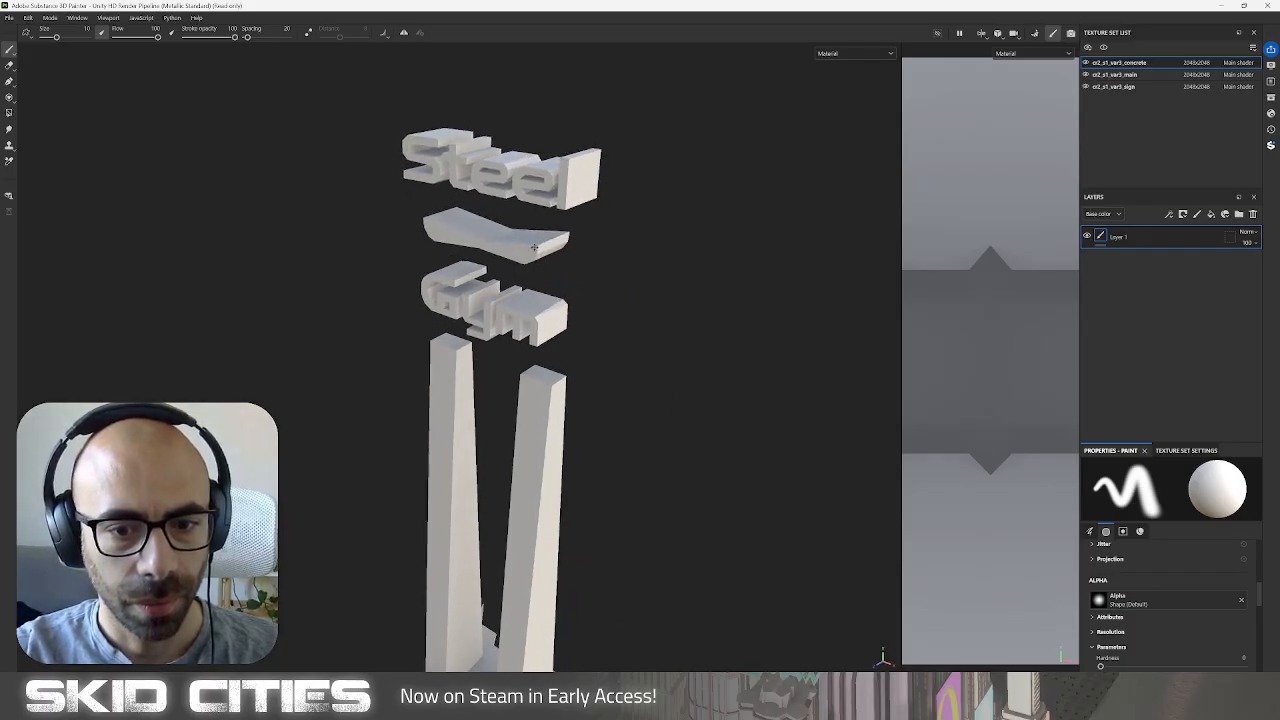
Apply the skidconcrete smart material to the cr2_s1_var3_concrete texture set.
scroll(510, 300, down, 4)
alt+middle_drag(555, 541, 510, 449)
scroll(509, 470, up, 3)
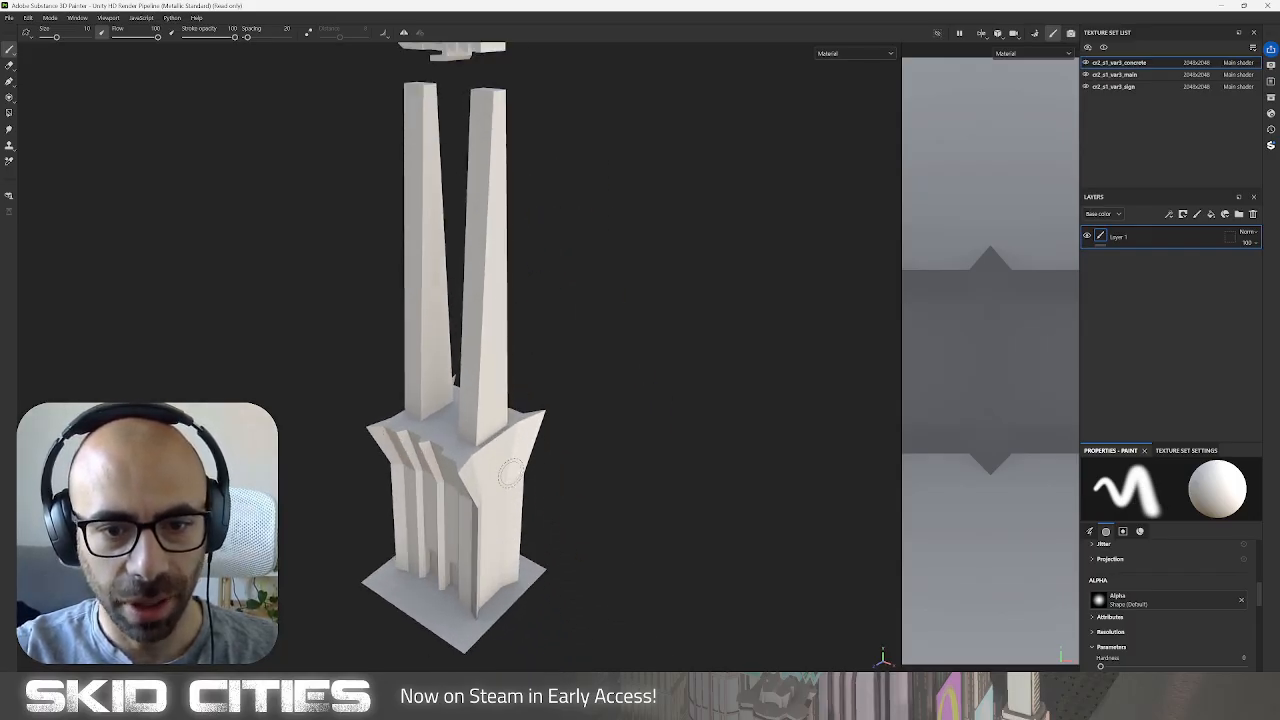
mouse_move(509, 474)
alt+mouse_down()
mouse_move(522, 468)
mouse_move(513, 485)
alt+mouse_up()
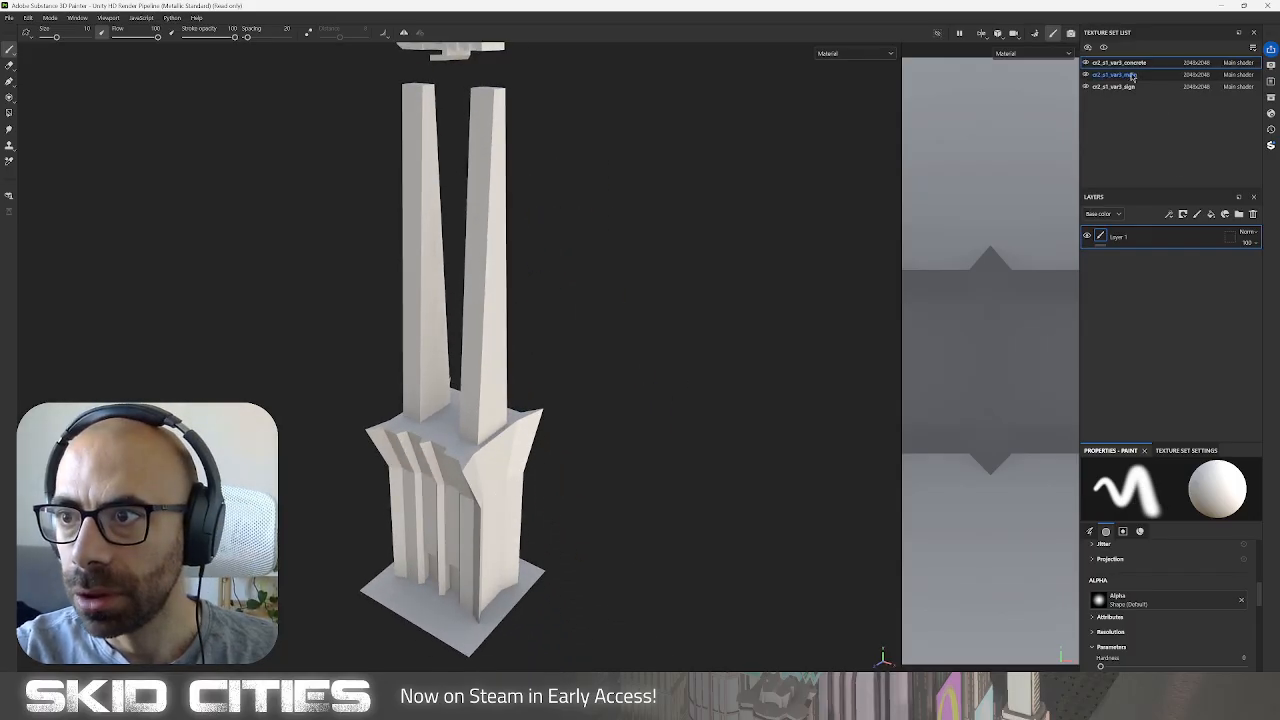
click(1224, 216)
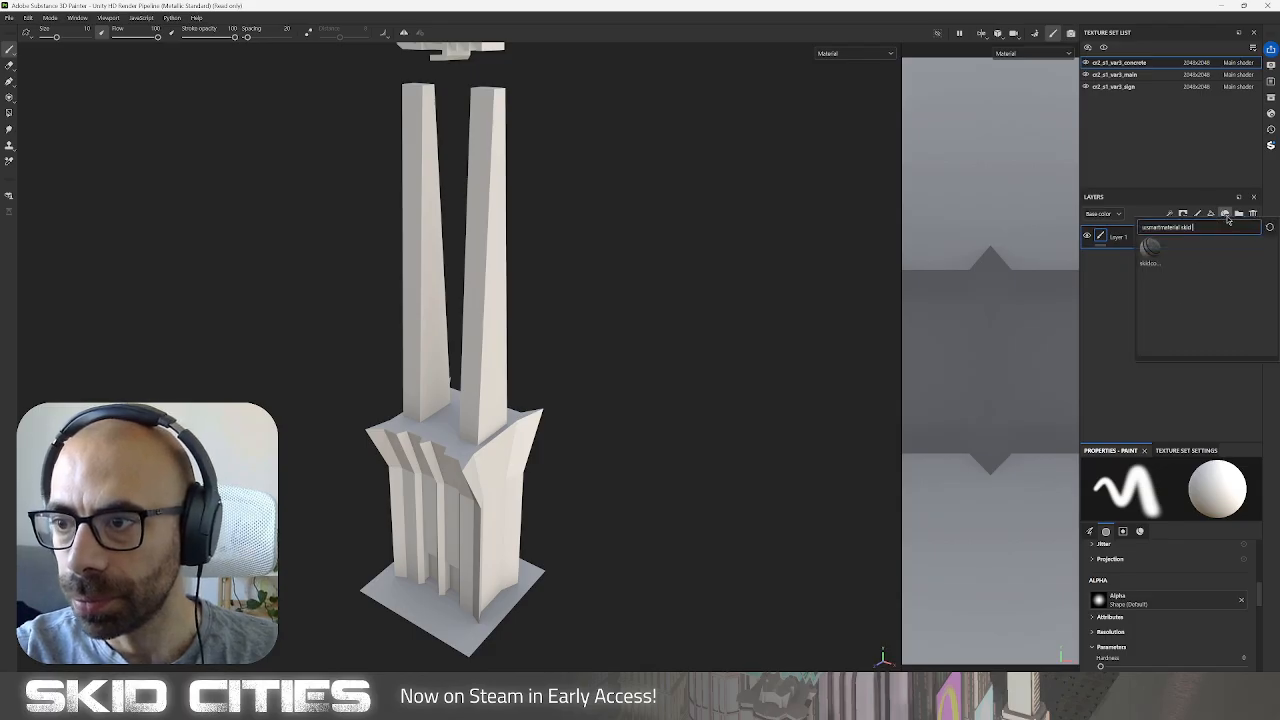
click(1151, 249)
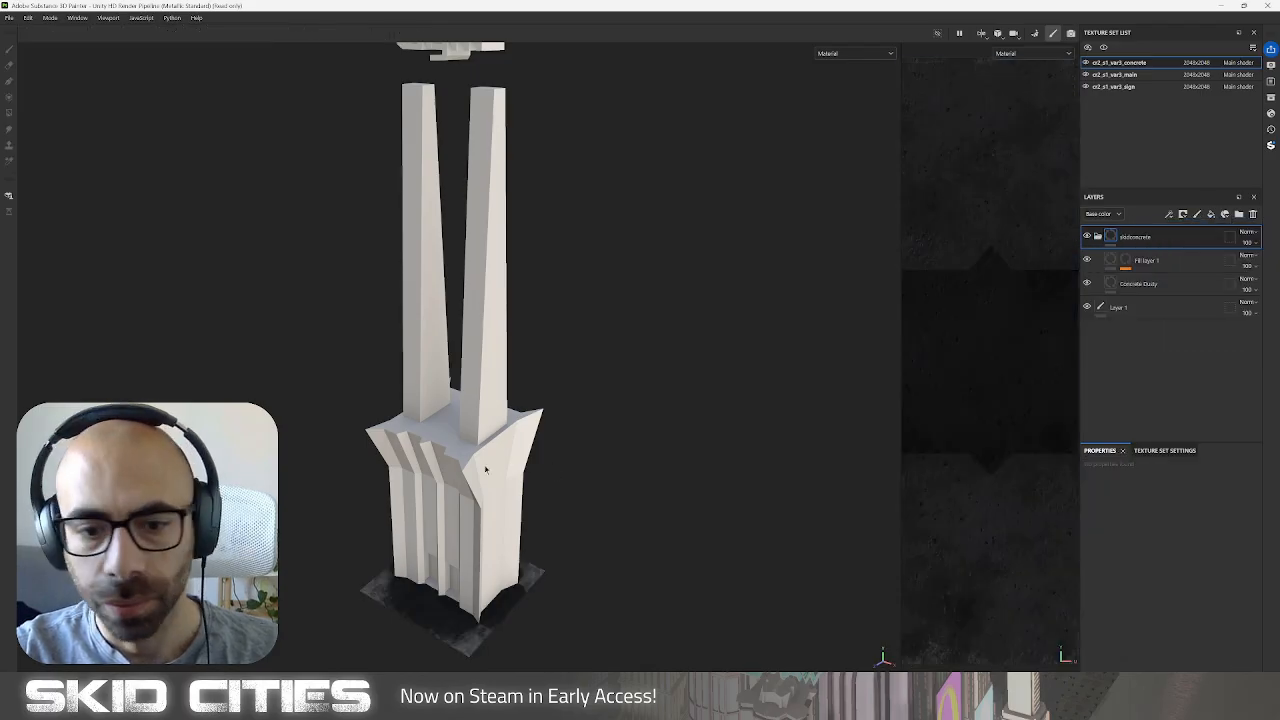
Set the Dirt Level of the Dirt generator on the concrete material's Fill layer 1 mask to about 0.64.
click(1125, 261)
click(1163, 280)
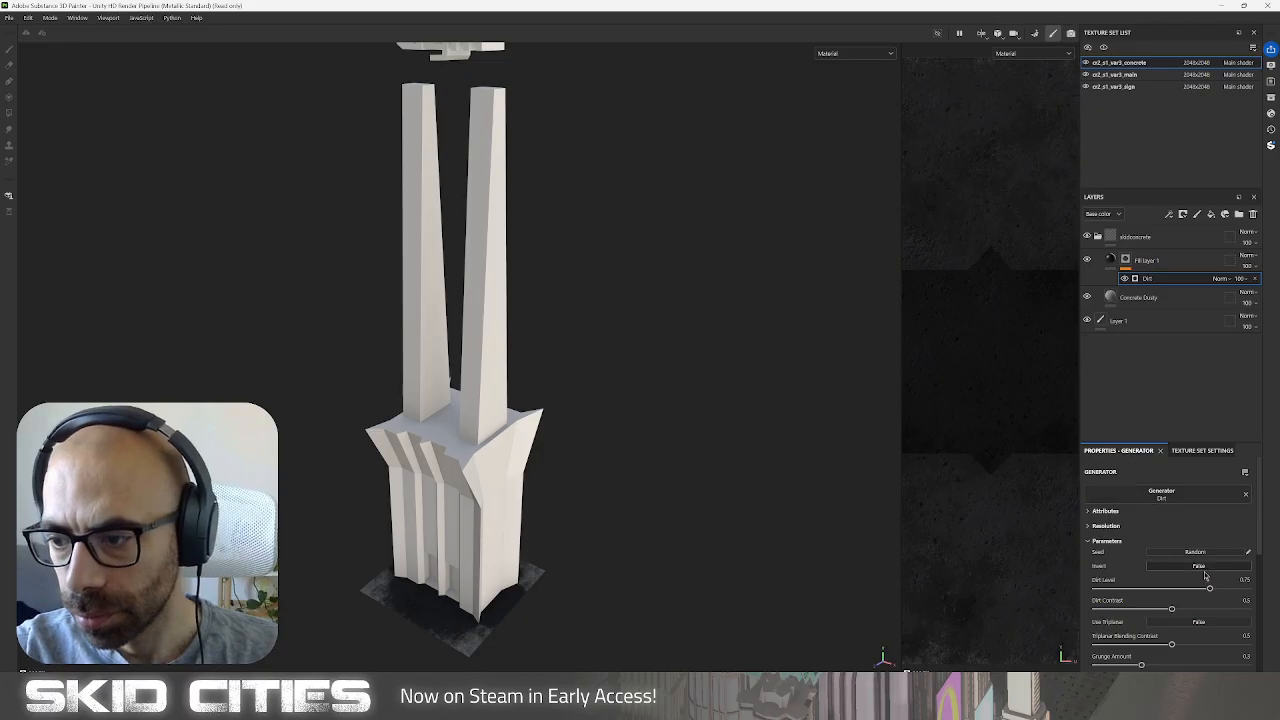
drag(1209, 590, 1190, 588)
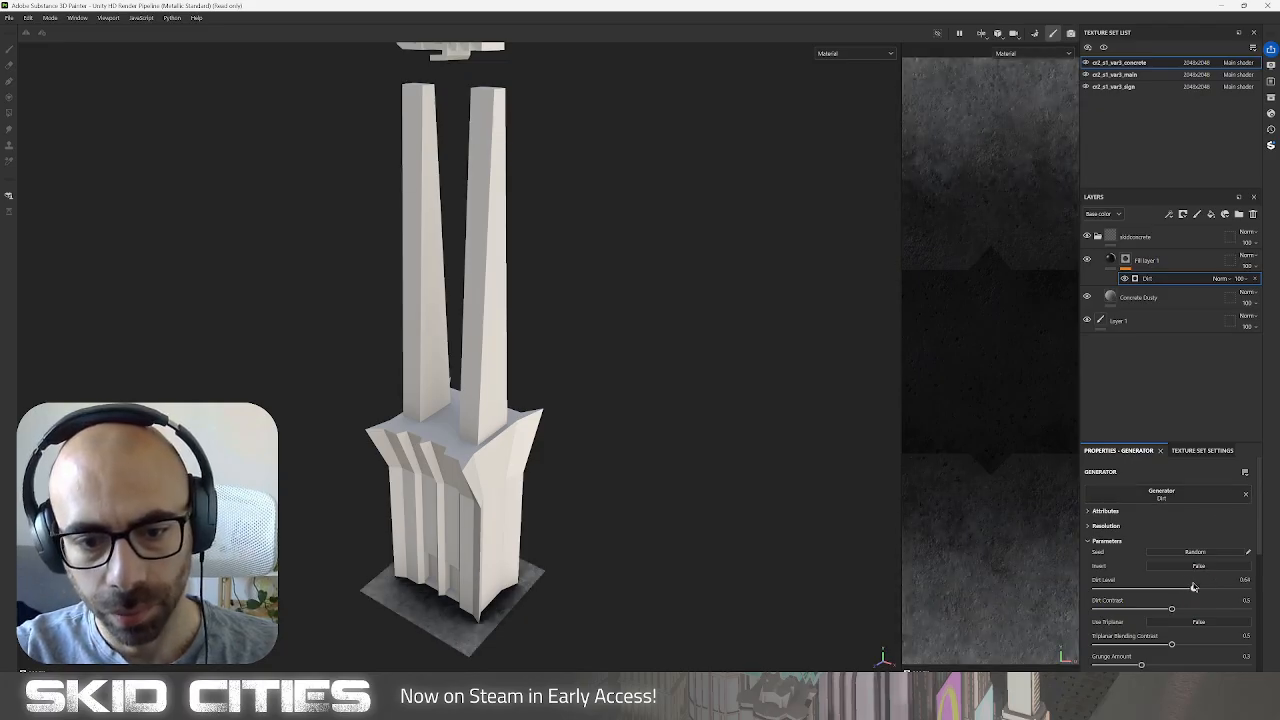
Select the cr2_s1_var3_main texture set, switch to Figma, open the color palette page and move its window onto the other display.
click(1120, 74)
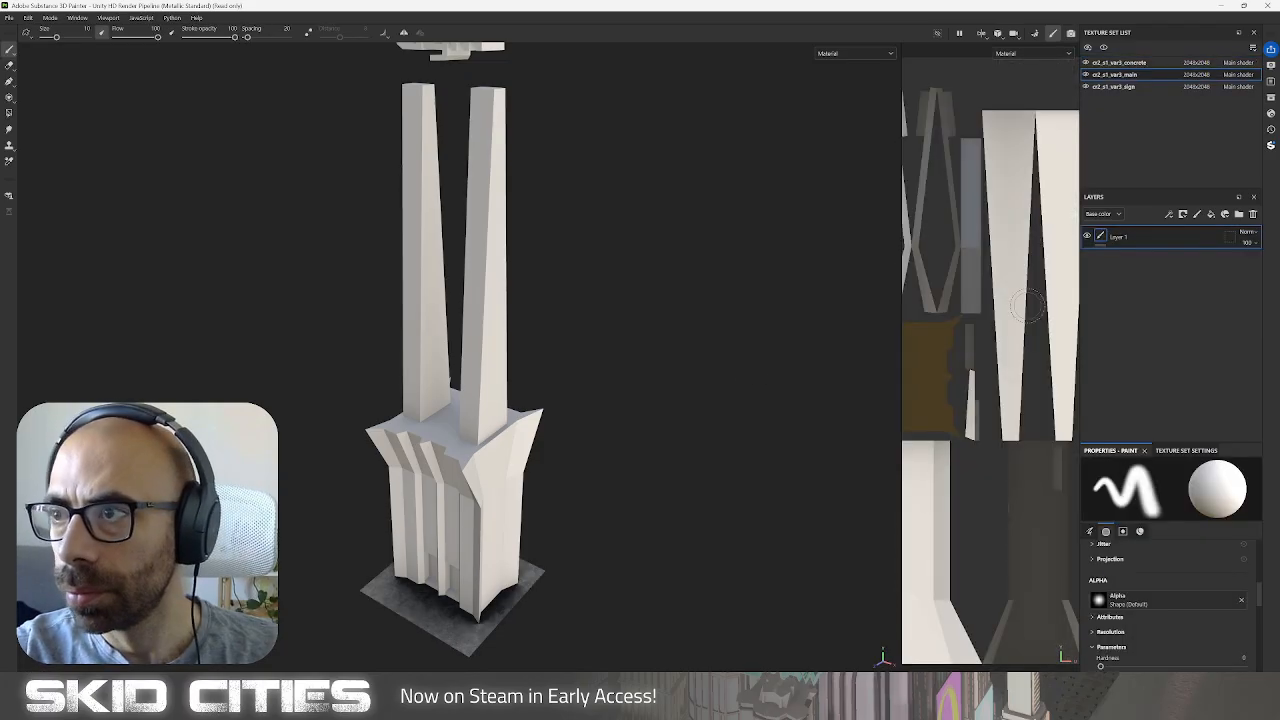
key(alt+Tab)
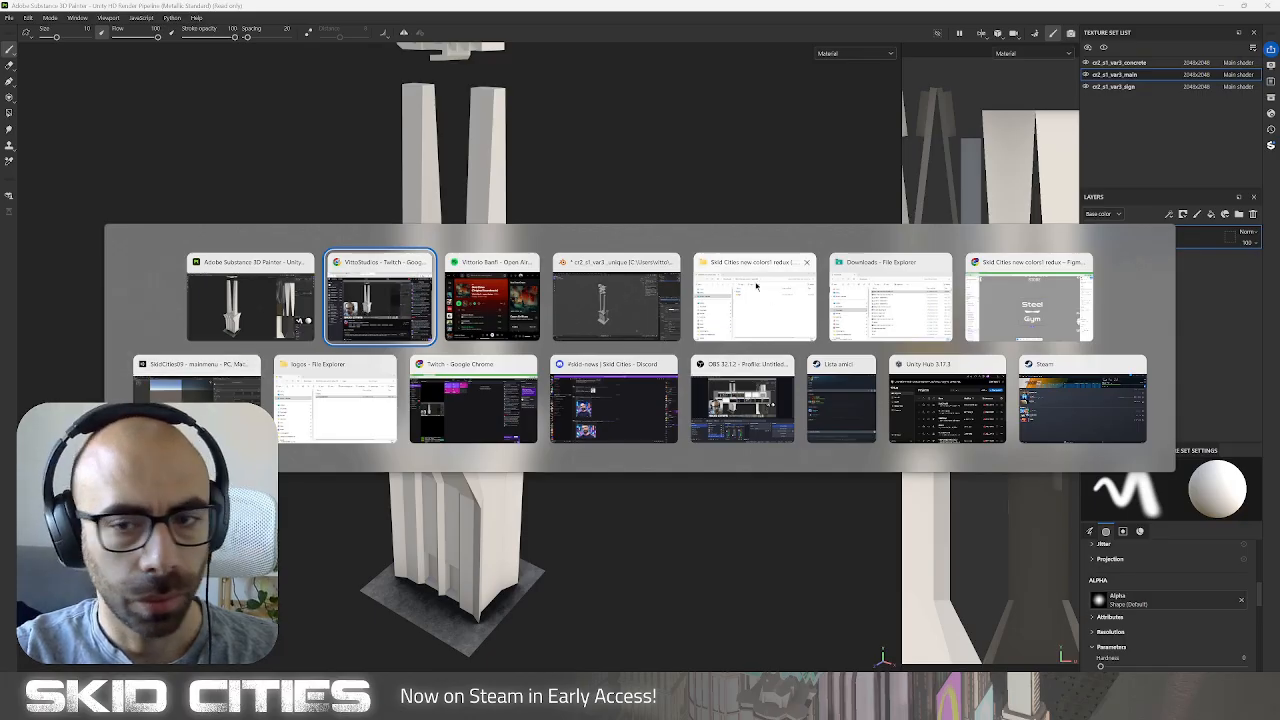
click(993, 307)
scroll(60, 200, up, 4)
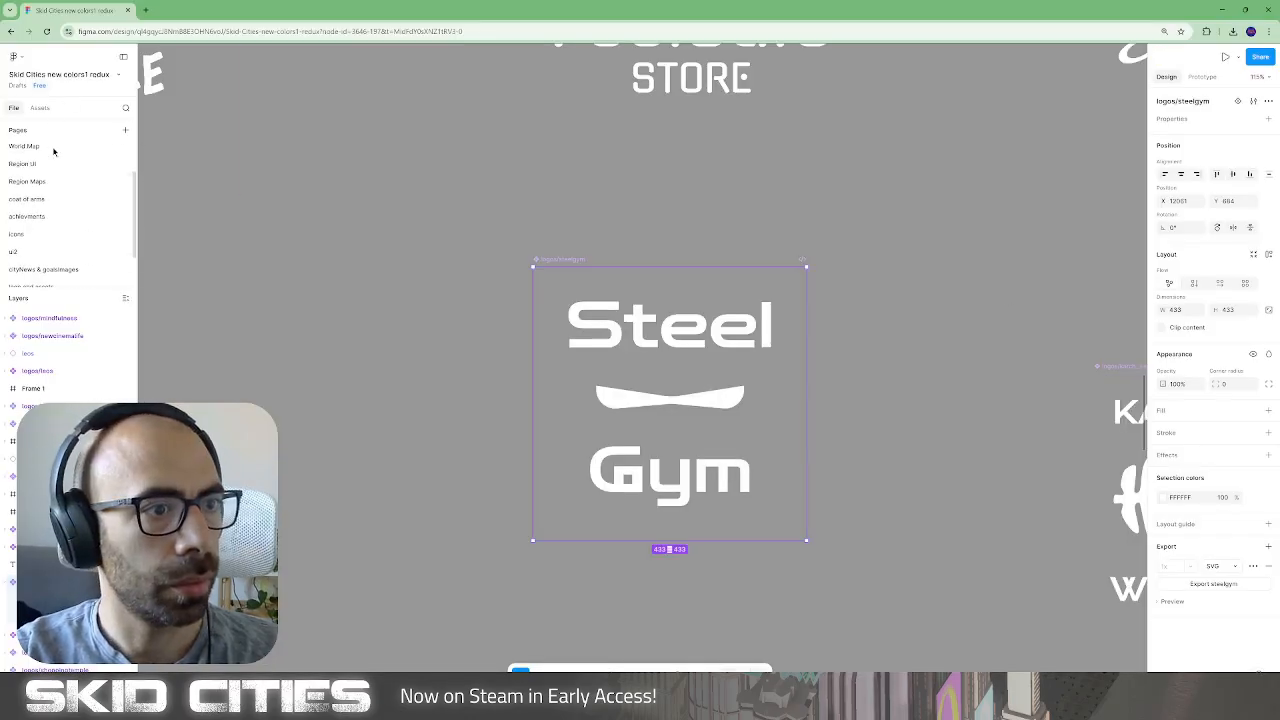
click(27, 149)
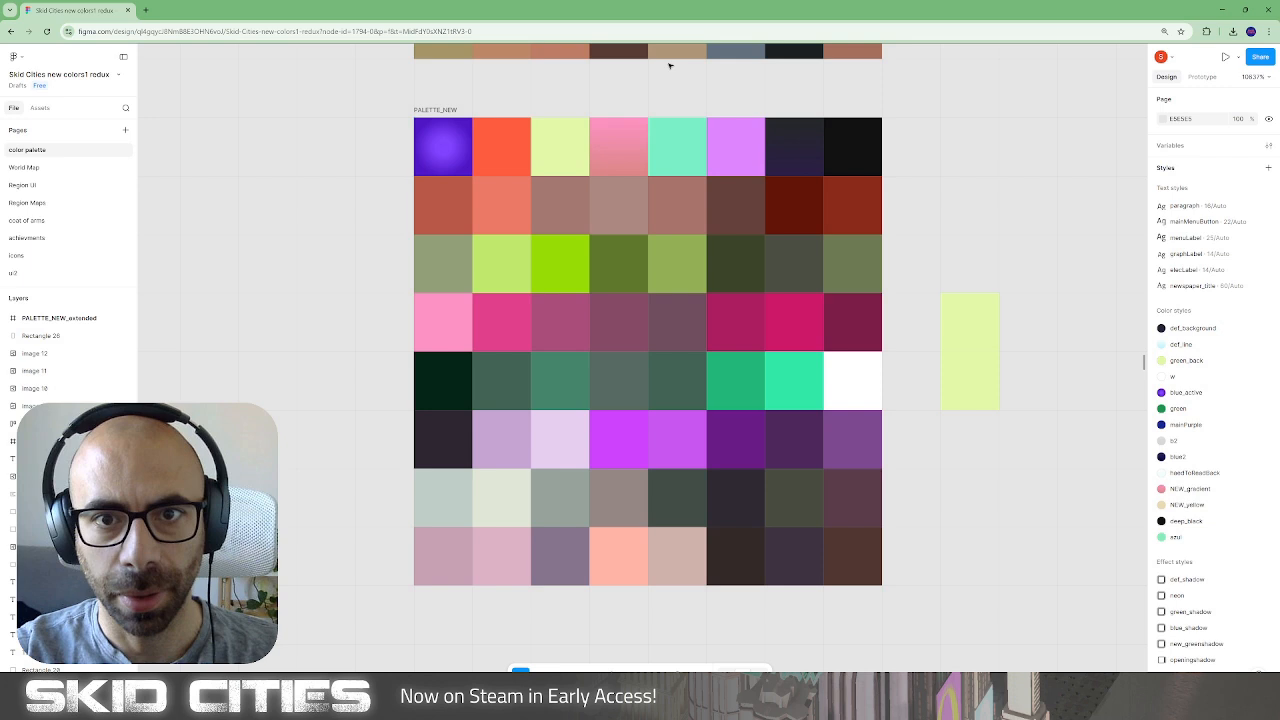
drag(774, 6, 1279, 95)
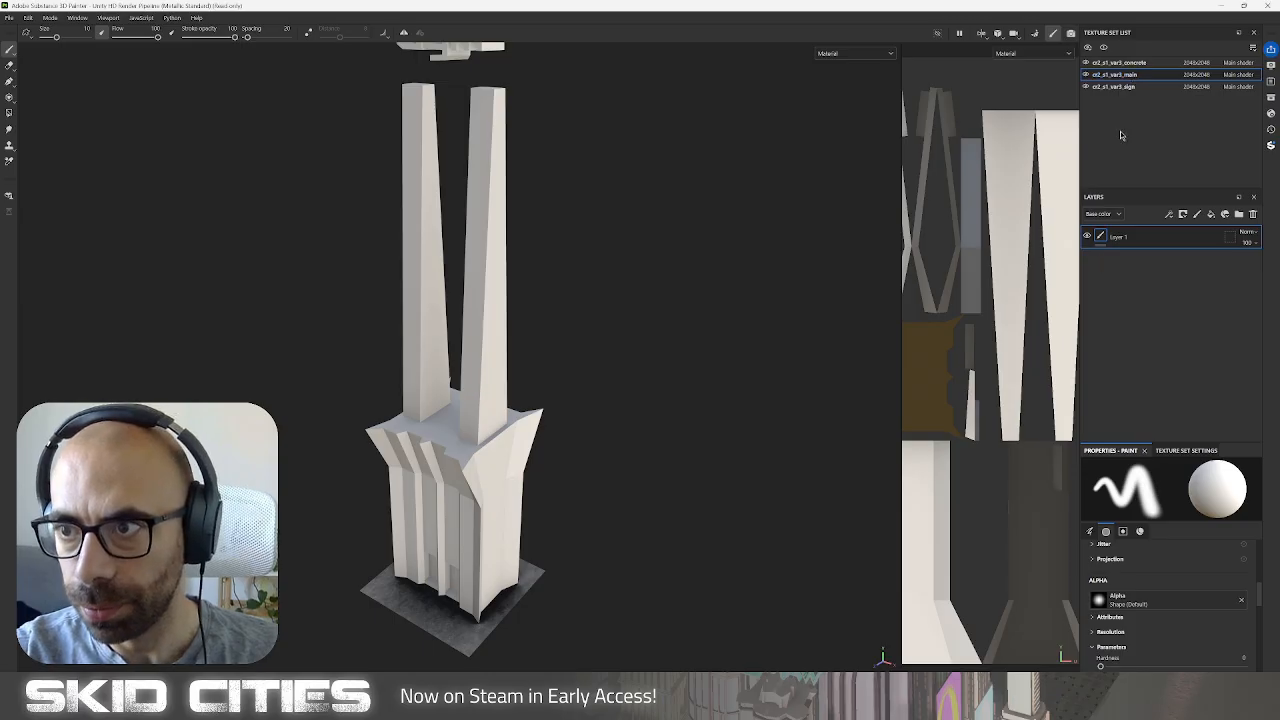
Add a fill layer to the main texture set and give it a muted, greyish pink base color.
click(1211, 214)
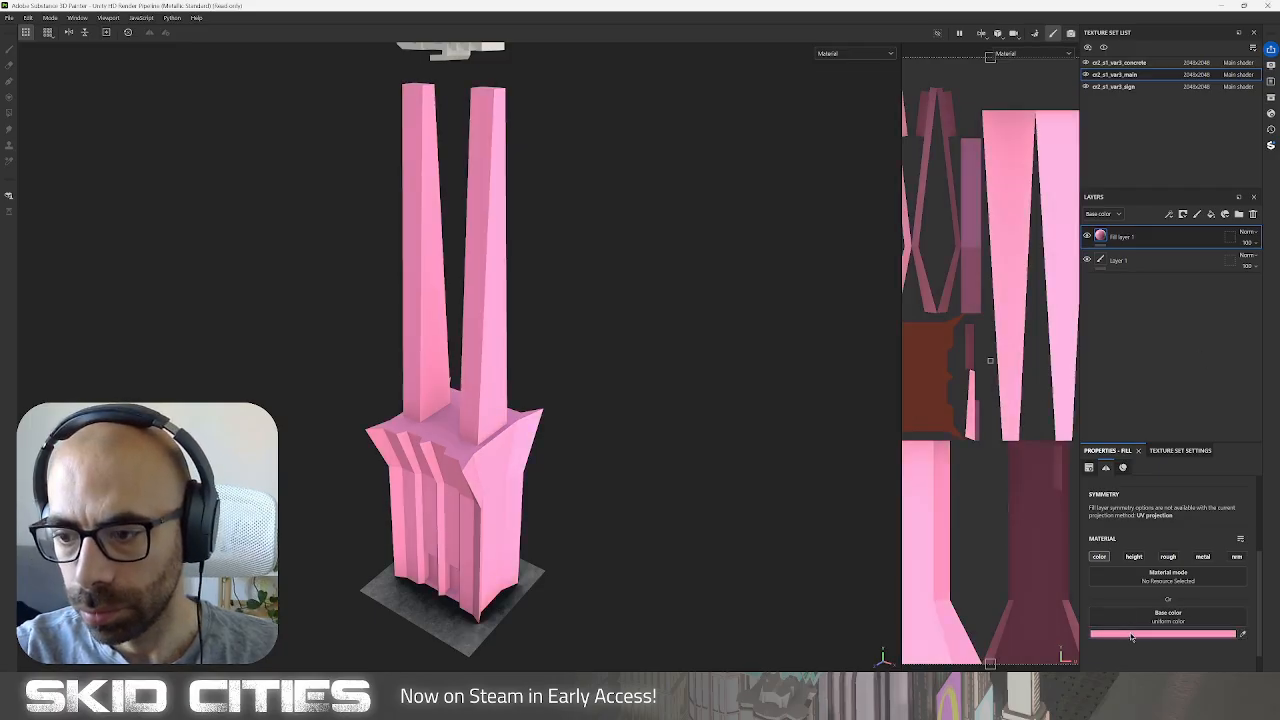
click(1131, 637)
click(1021, 569)
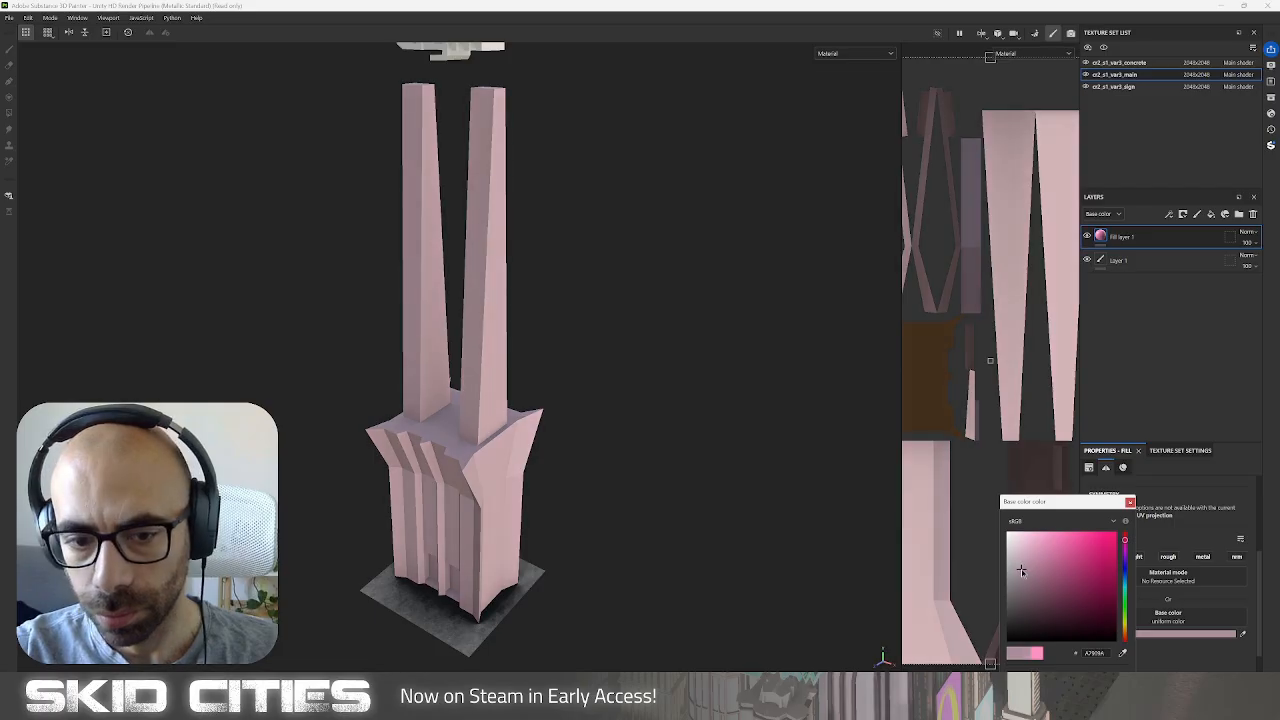
click(1019, 576)
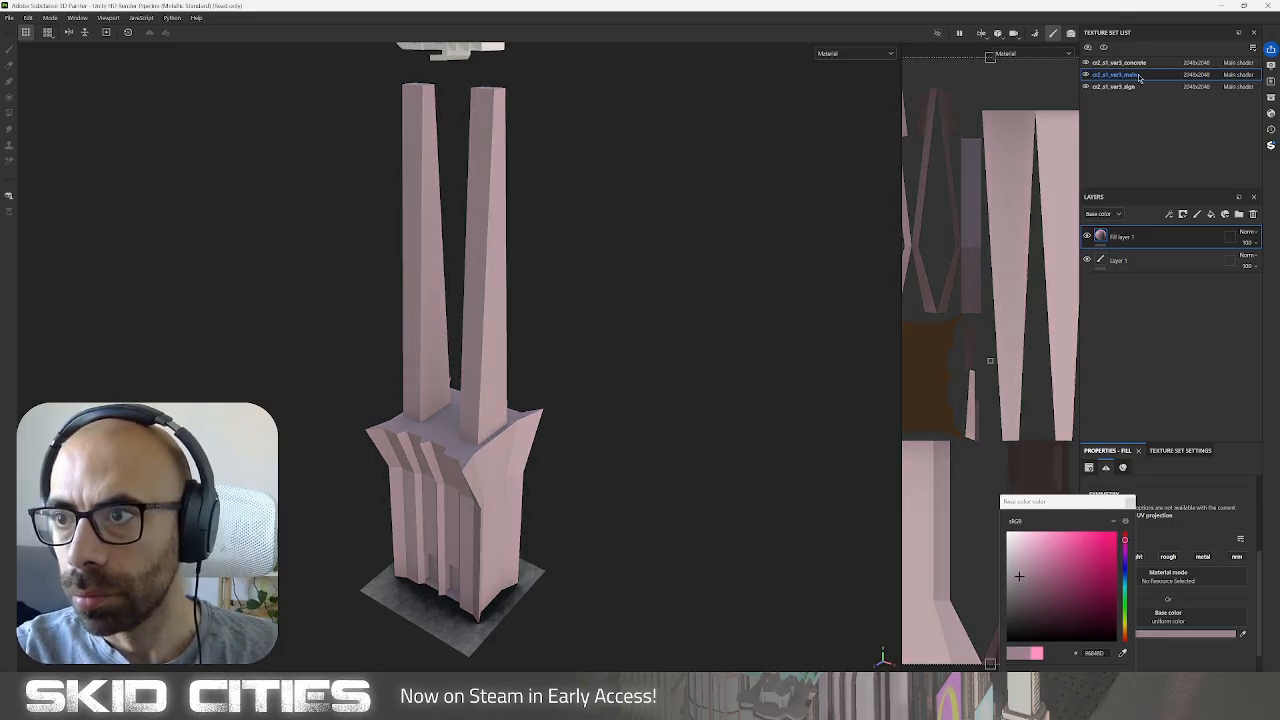
Add a second fill layer above the pink one and give it a black mask.
click(1211, 214)
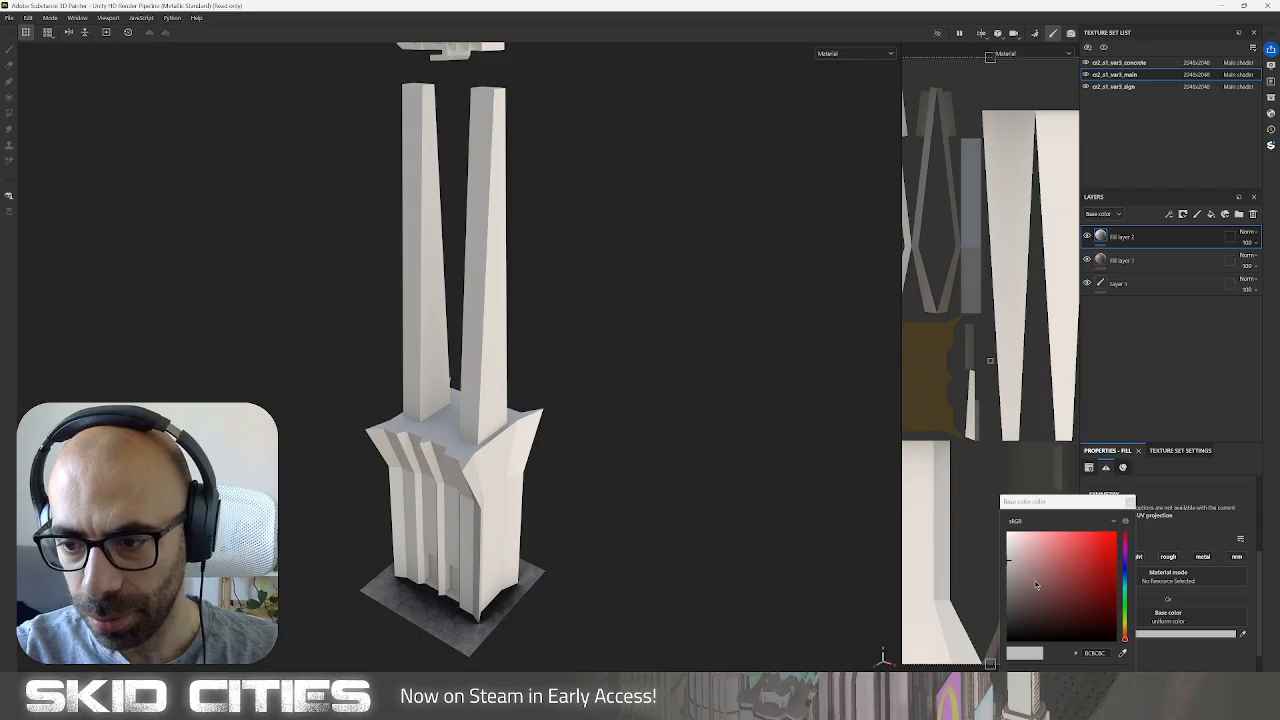
click(1068, 574)
click(1141, 244)
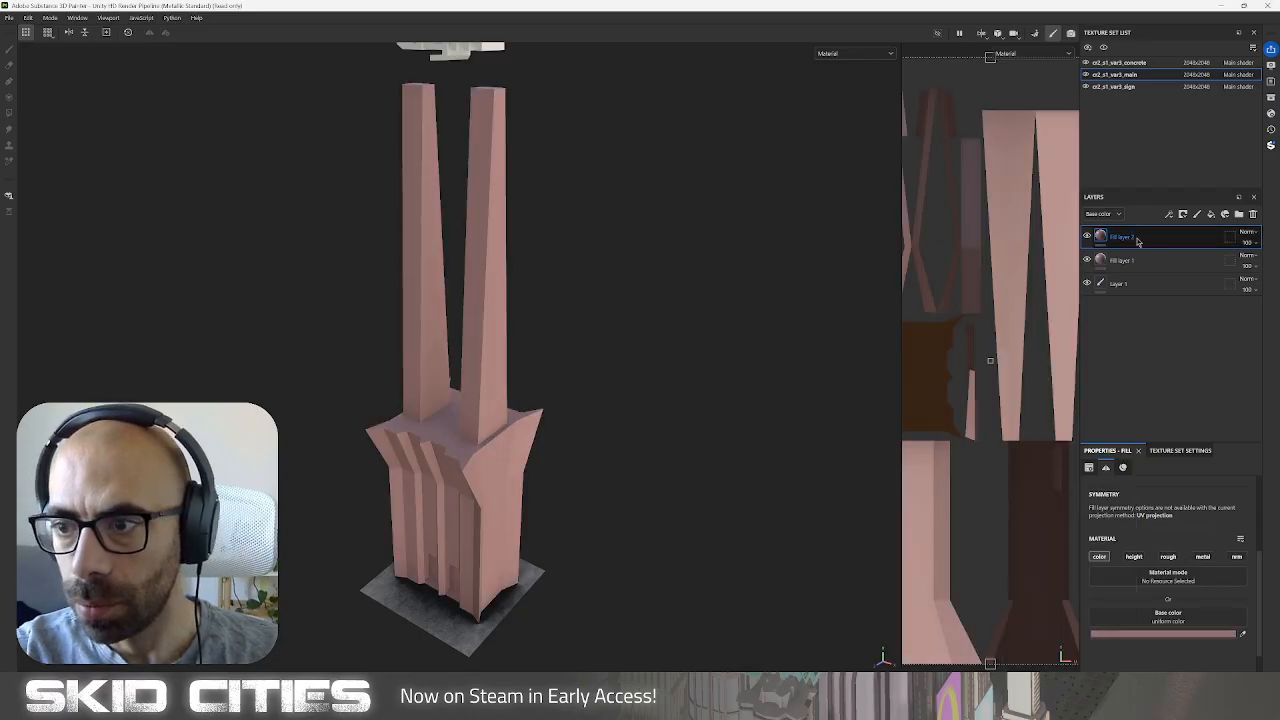
right_click(1128, 238)
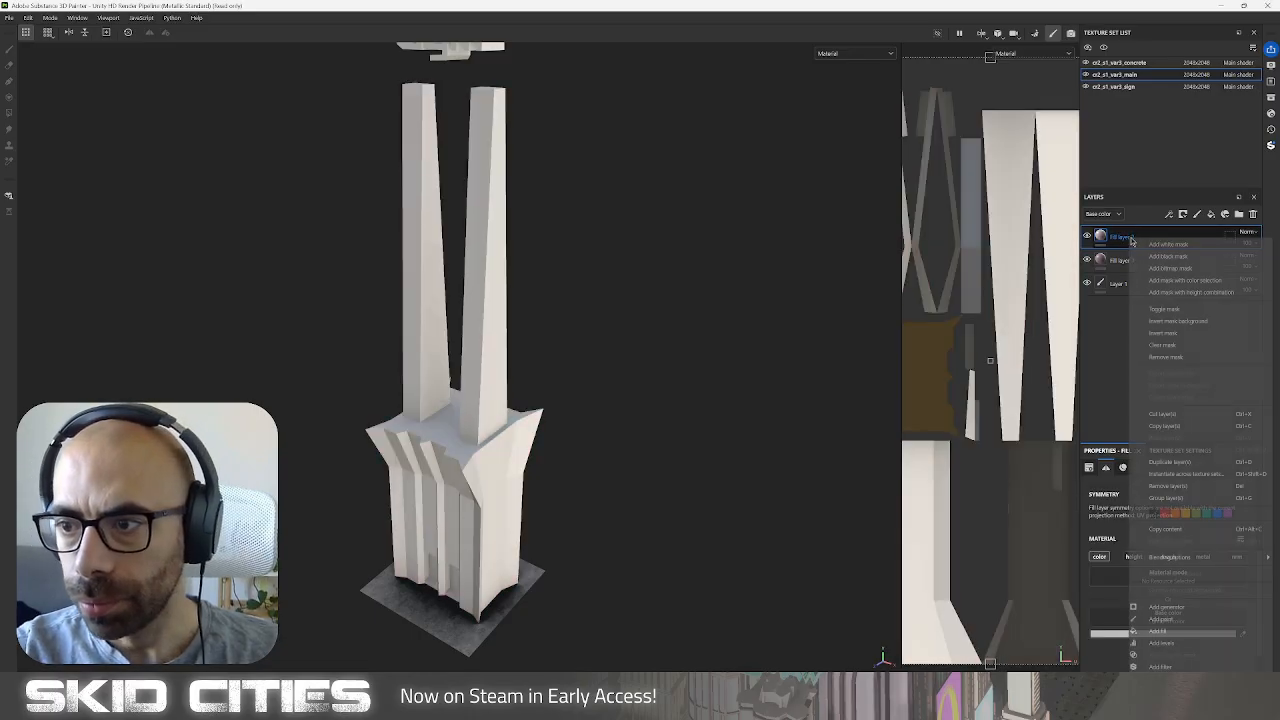
click(1166, 254)
Add a Dirt generator to the mask of Fill layer 2.
right_click(1118, 236)
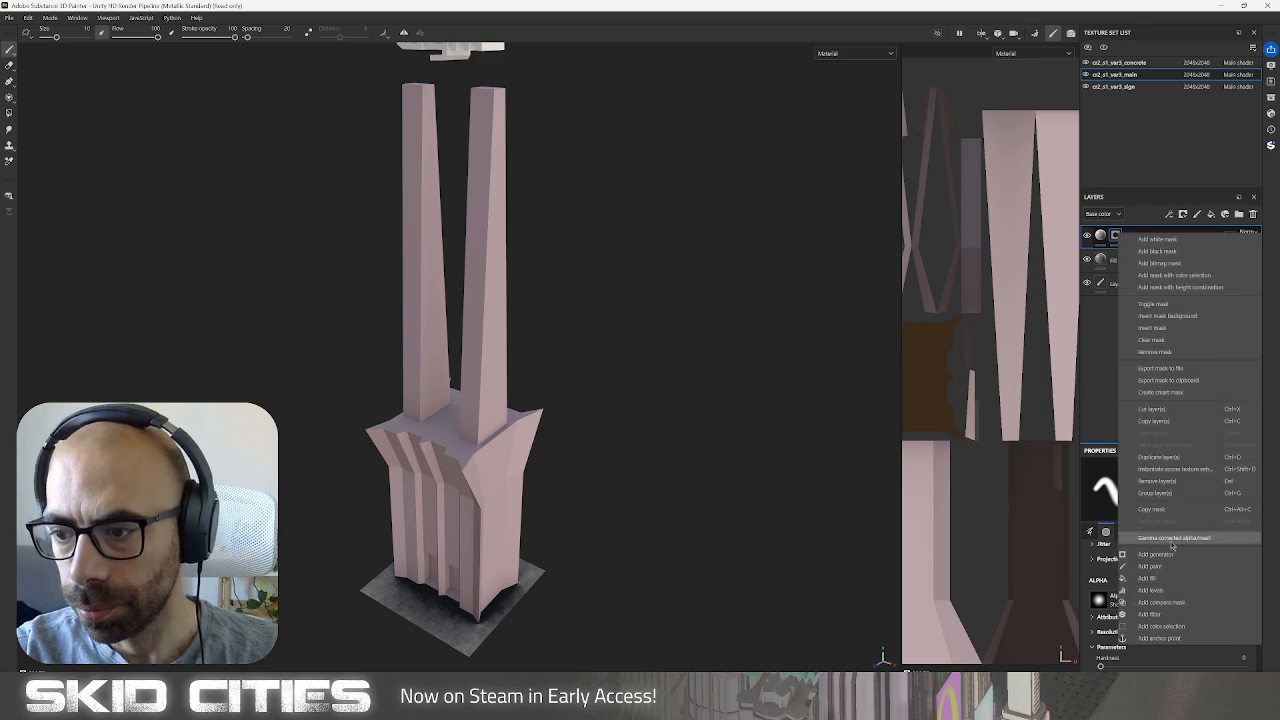
click(1140, 541)
click(1130, 495)
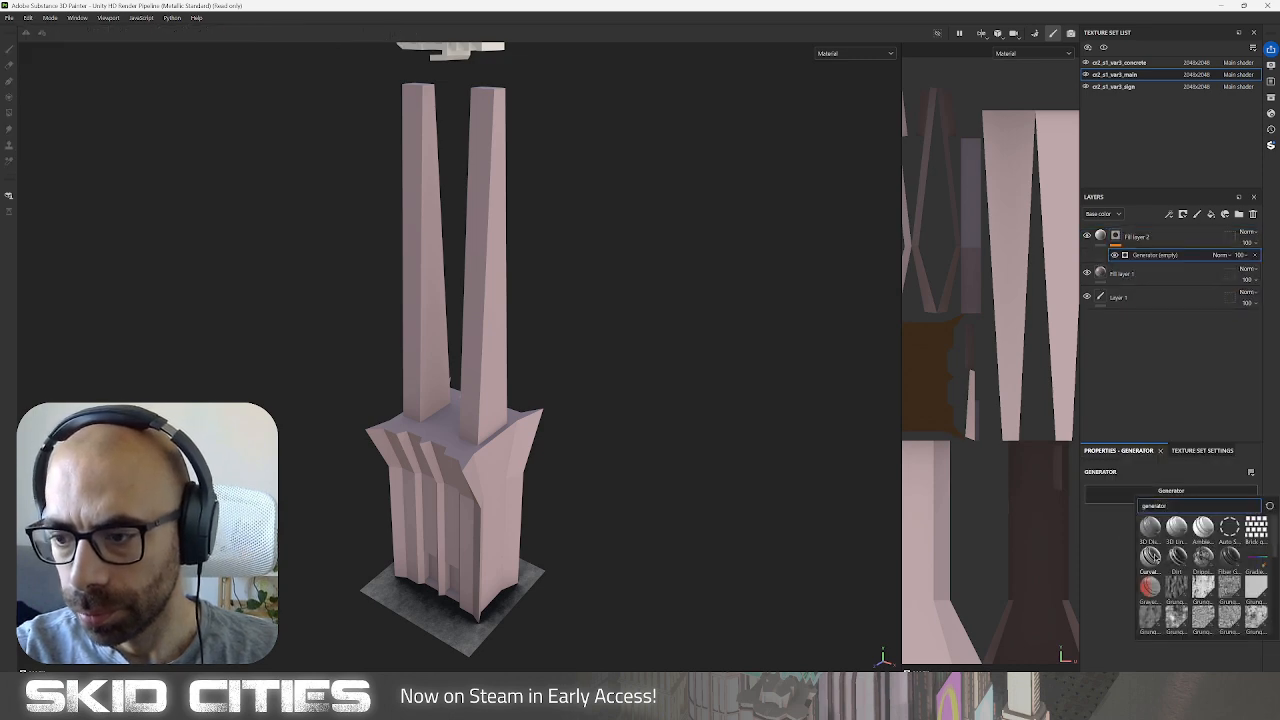
text(dirt)
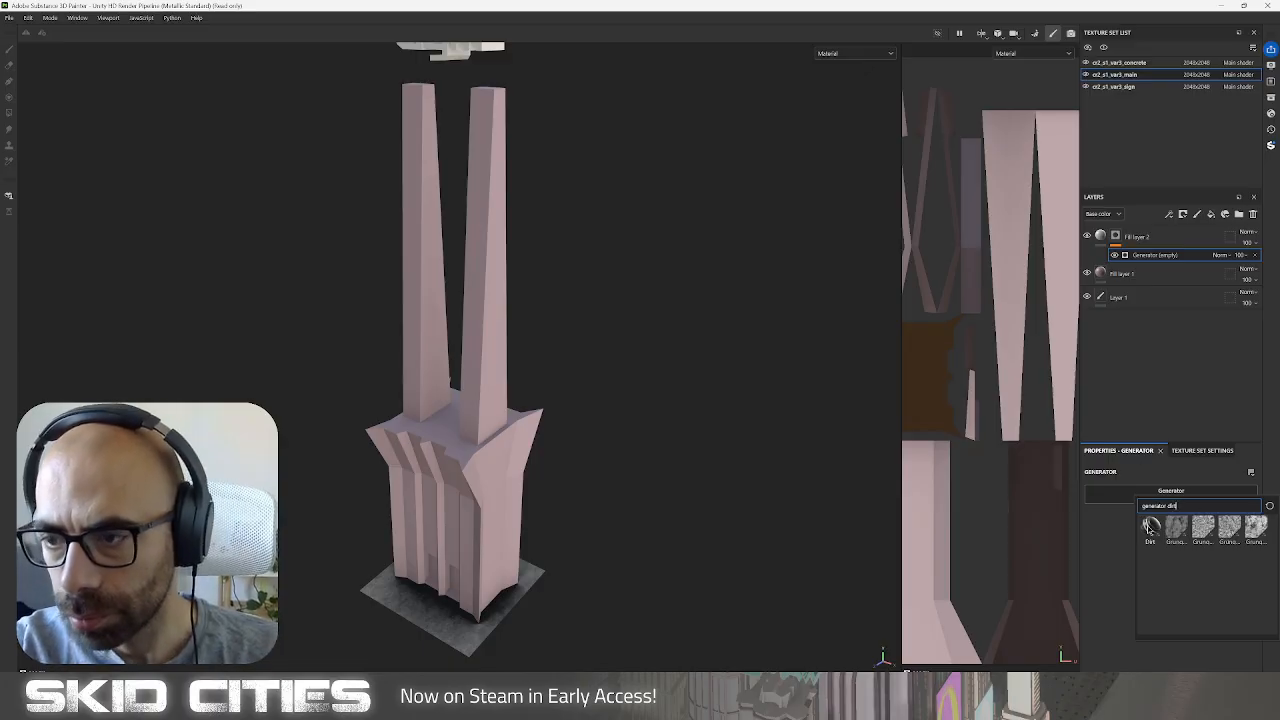
click(1150, 528)
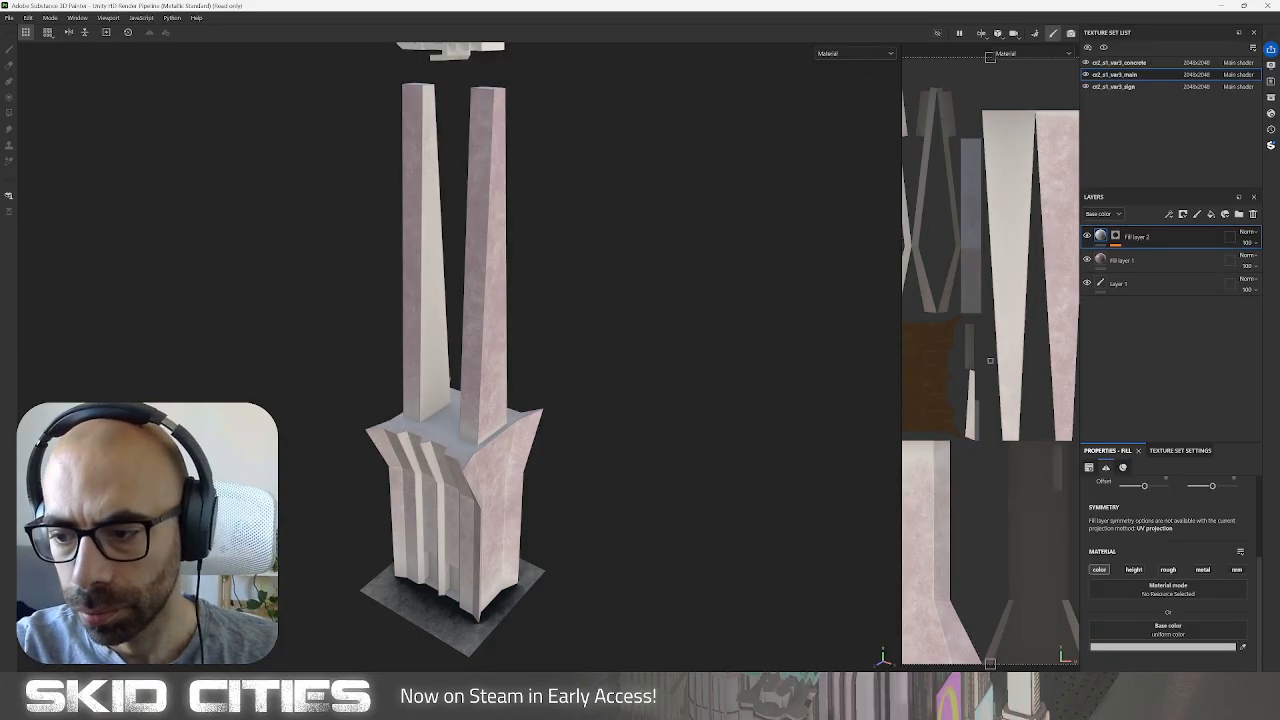
Change the base color of the masked Fill layer 2 to dark grey.
click(1144, 648)
drag(1030, 556, 1006, 616)
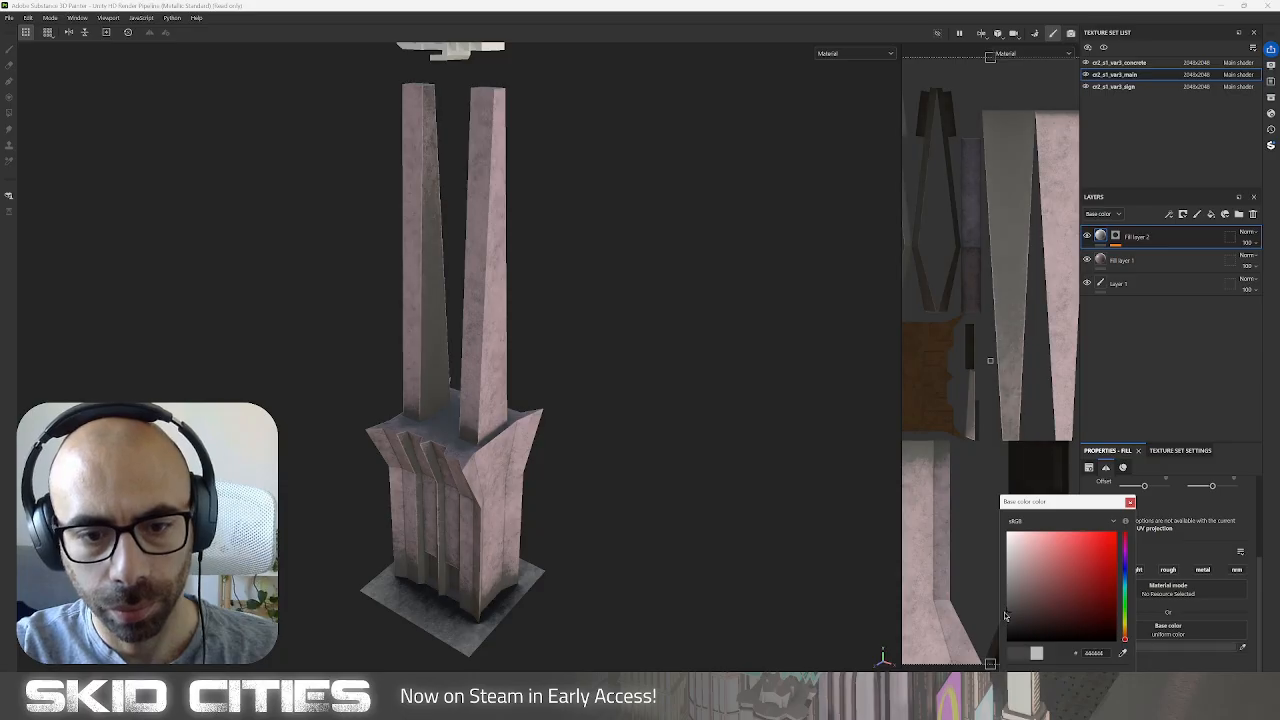
alt+drag(510, 511, 566, 511)
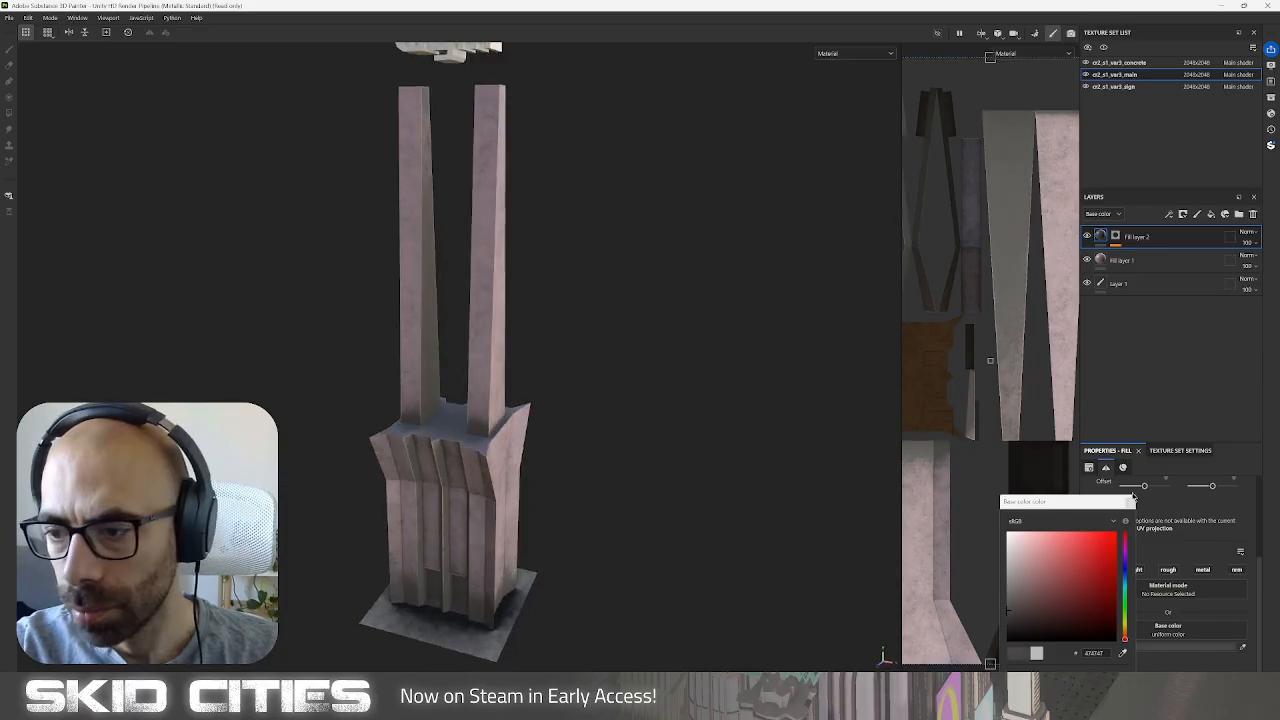
click(1130, 502)
Set the Dirt Level of Fill layer 2's Dirt generator to about 0.64.
click(1116, 236)
click(1142, 256)
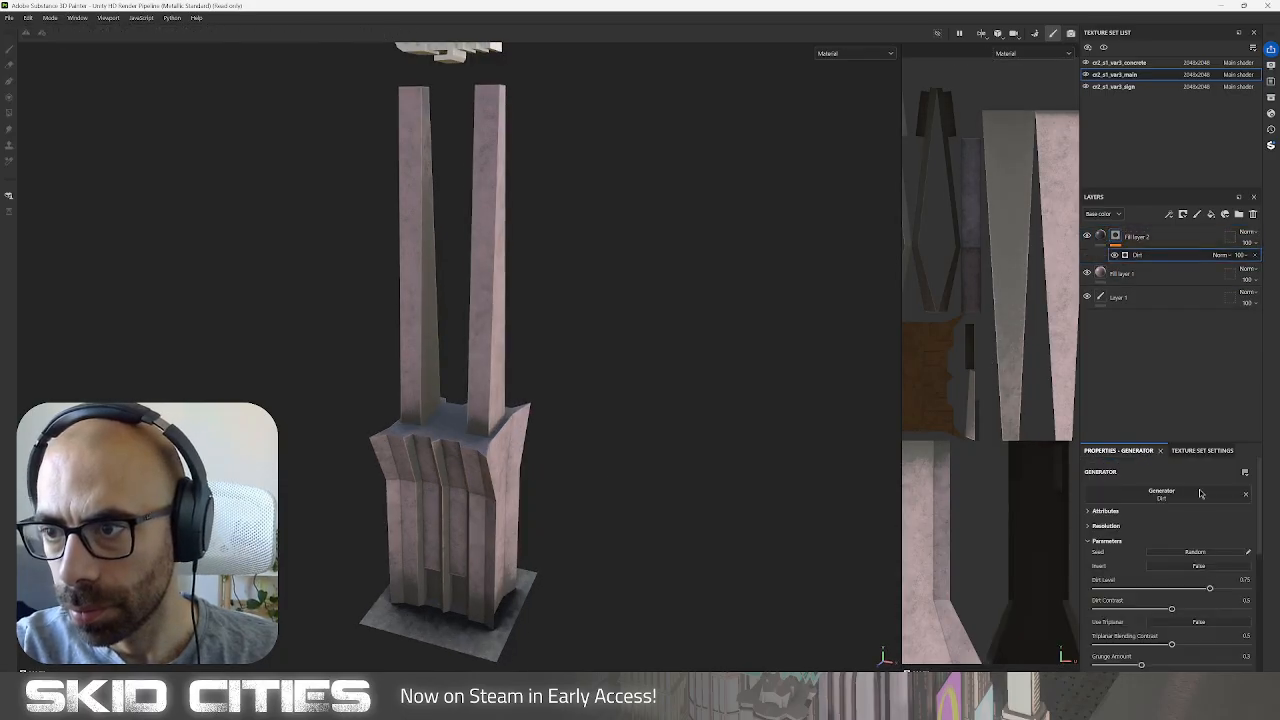
mouse_move(1210, 592)
mouse_down()
mouse_move(1176, 591)
mouse_move(1193, 590)
mouse_up()
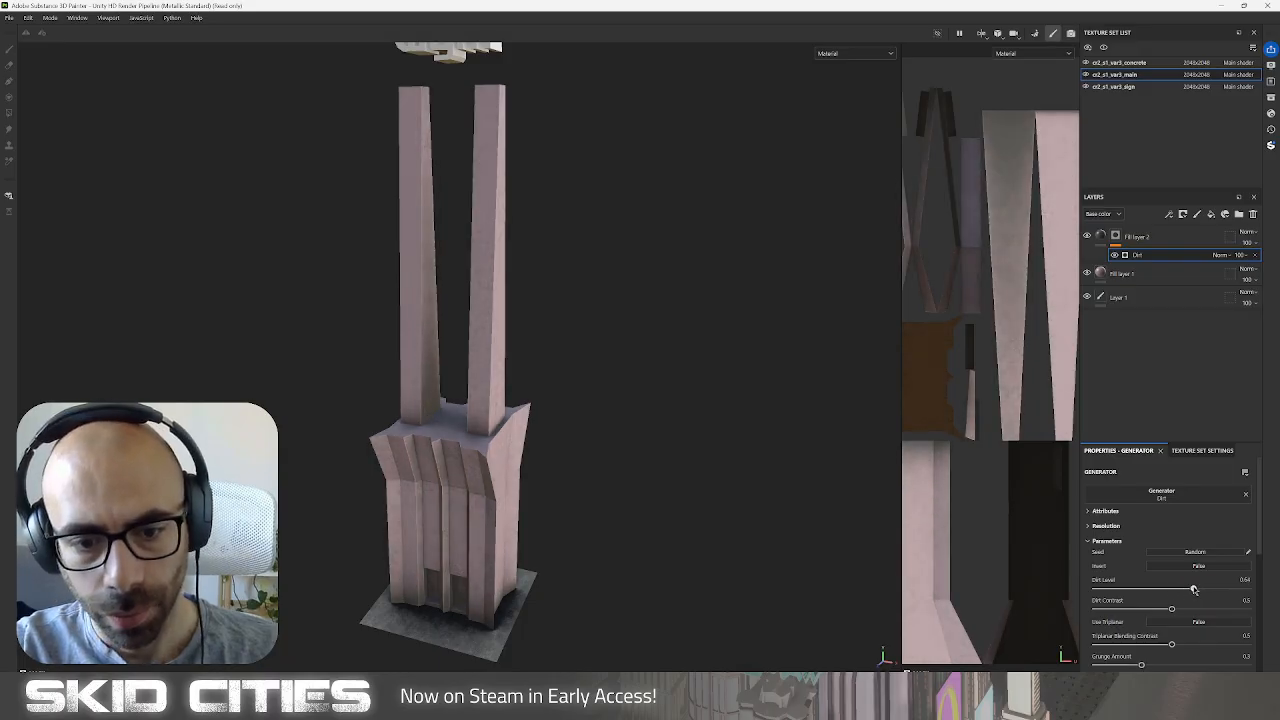
Add a layer folder at the top of the main texture set's stack and name it doors.
click(1238, 215)
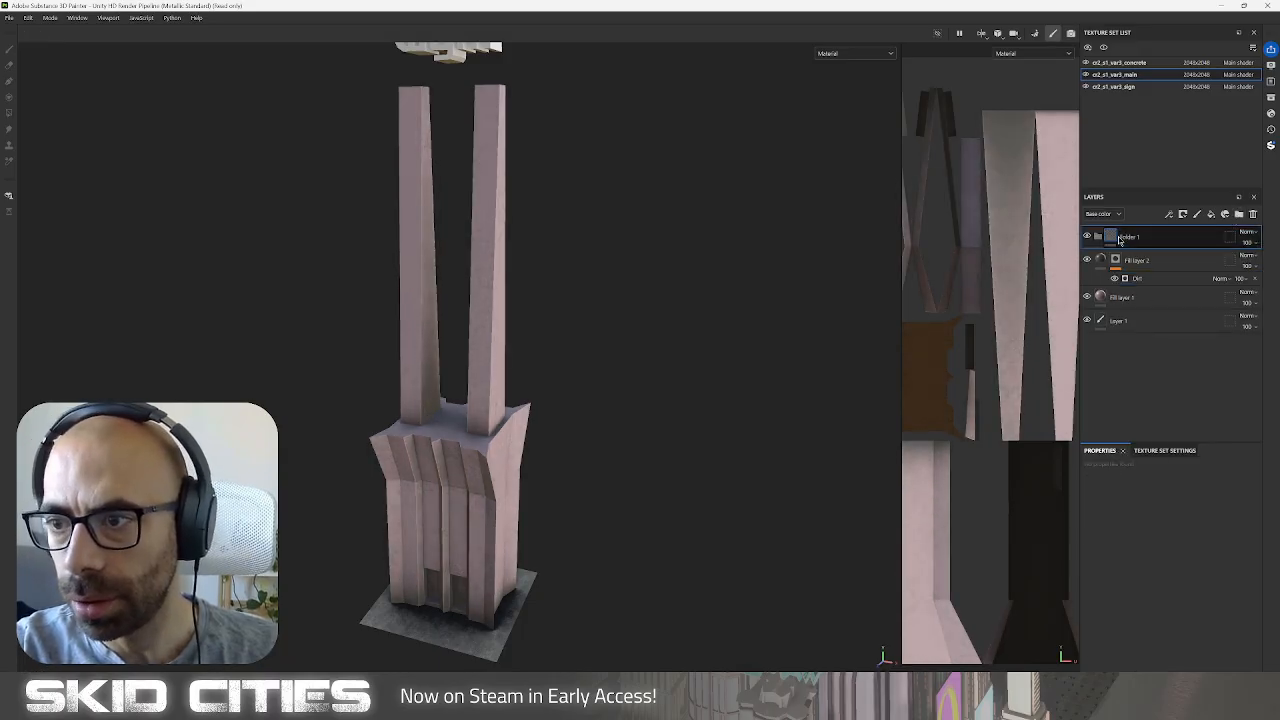
double_click(1128, 237)
text(doors)
key(Return)
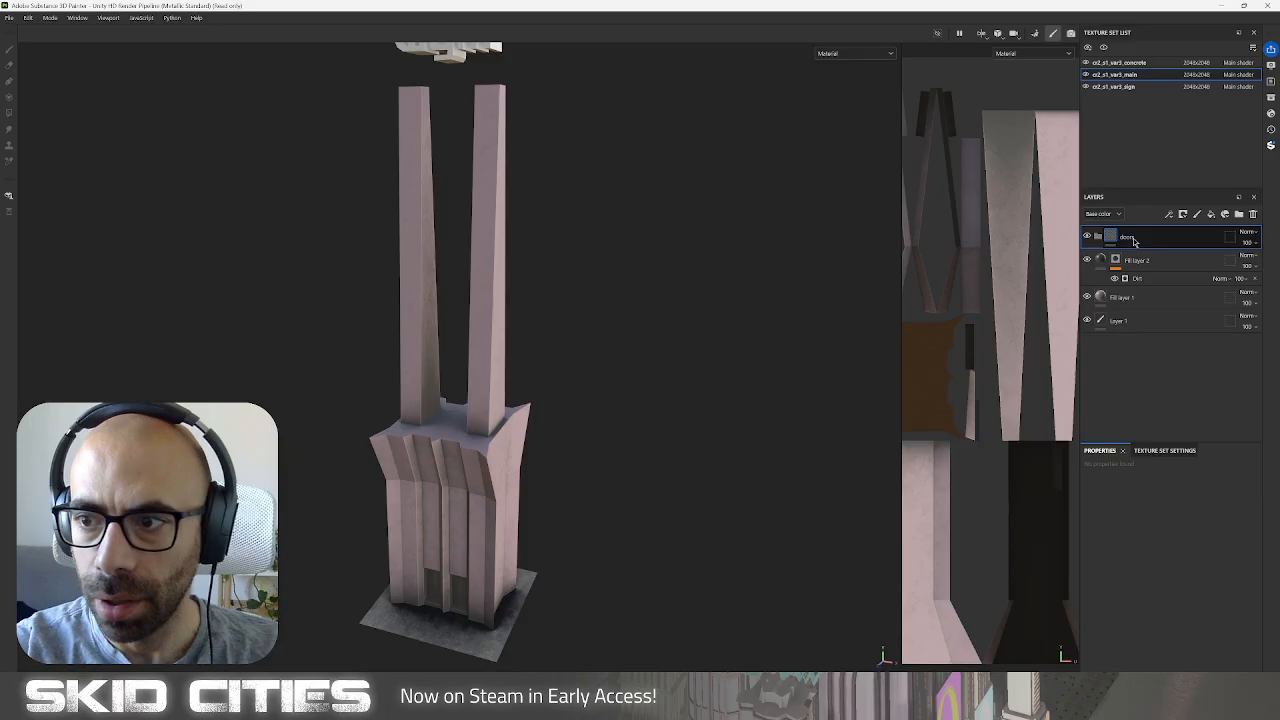
Add an Emissive channel to the main texture set and create a fill layer in the doors folder with emissive enabled.
click(1165, 450)
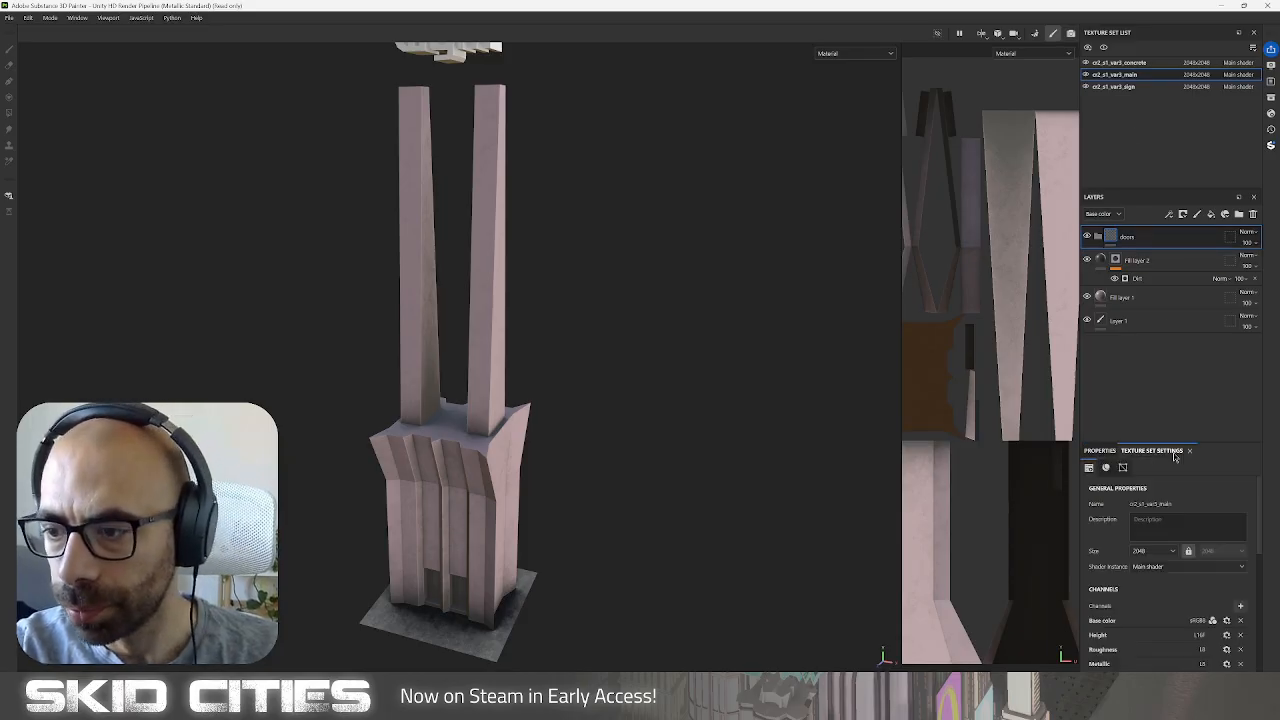
click(1241, 606)
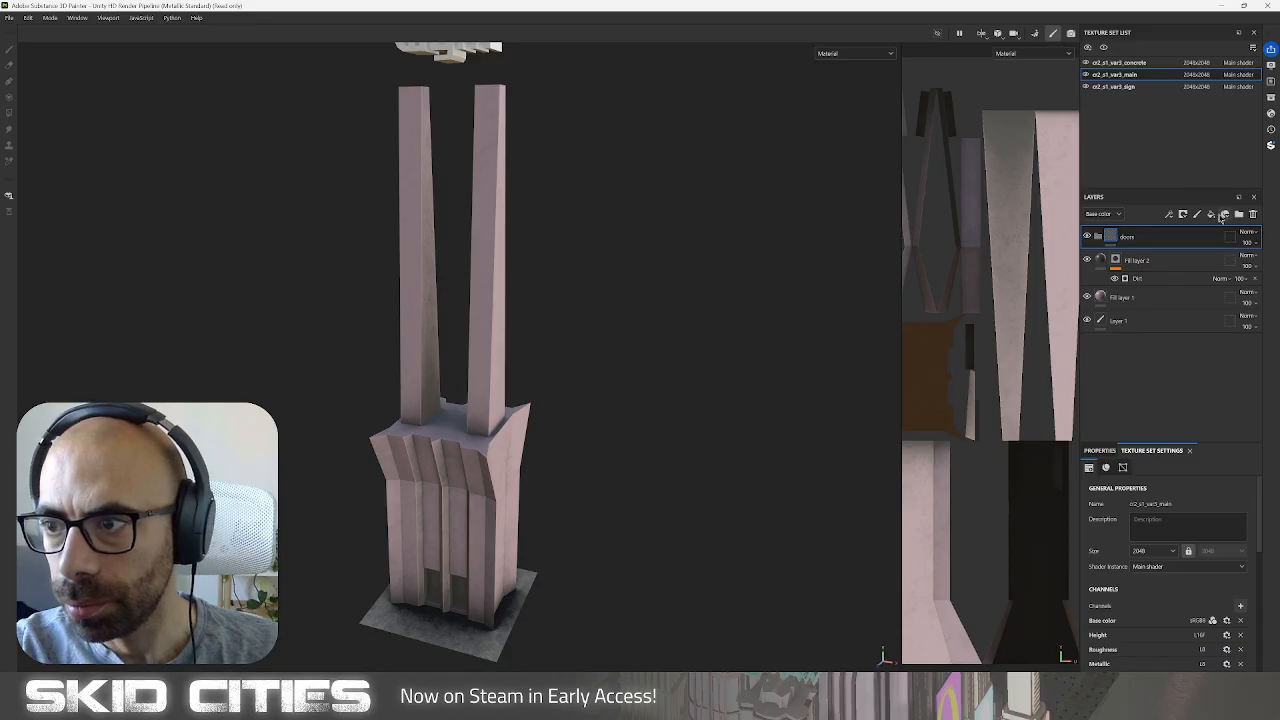
click(1210, 214)
click(1107, 450)
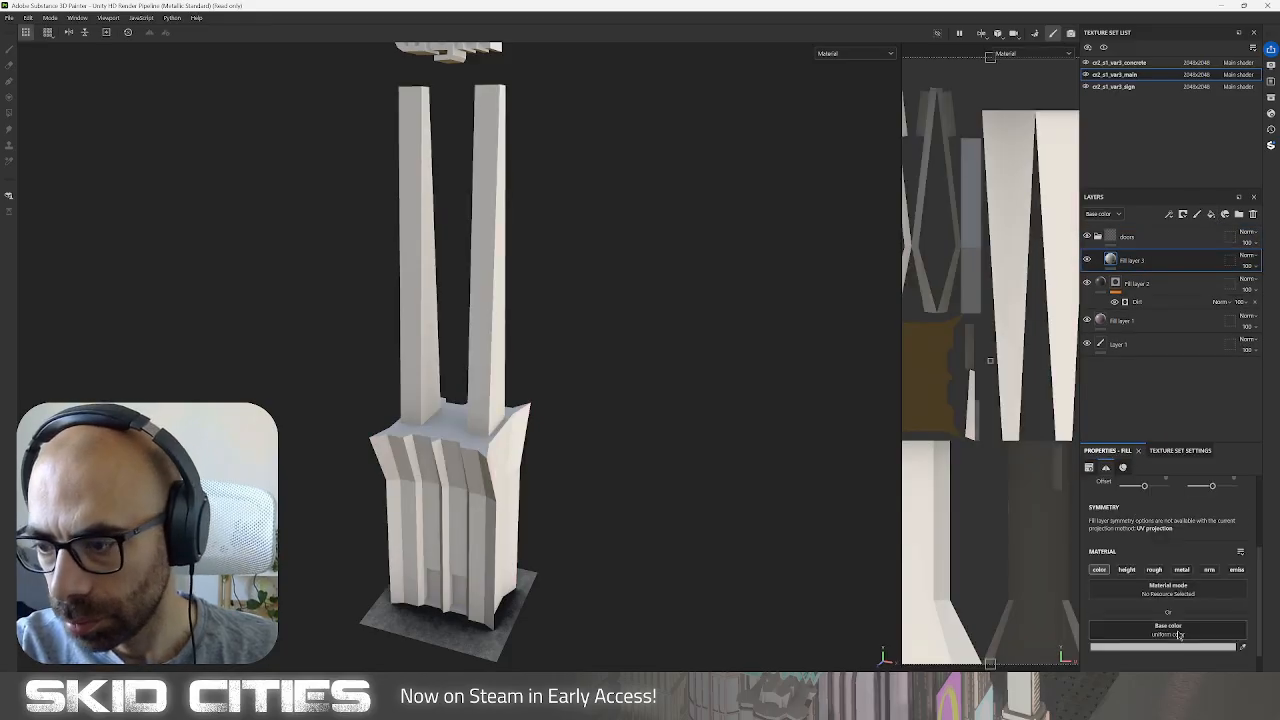
click(1237, 520)
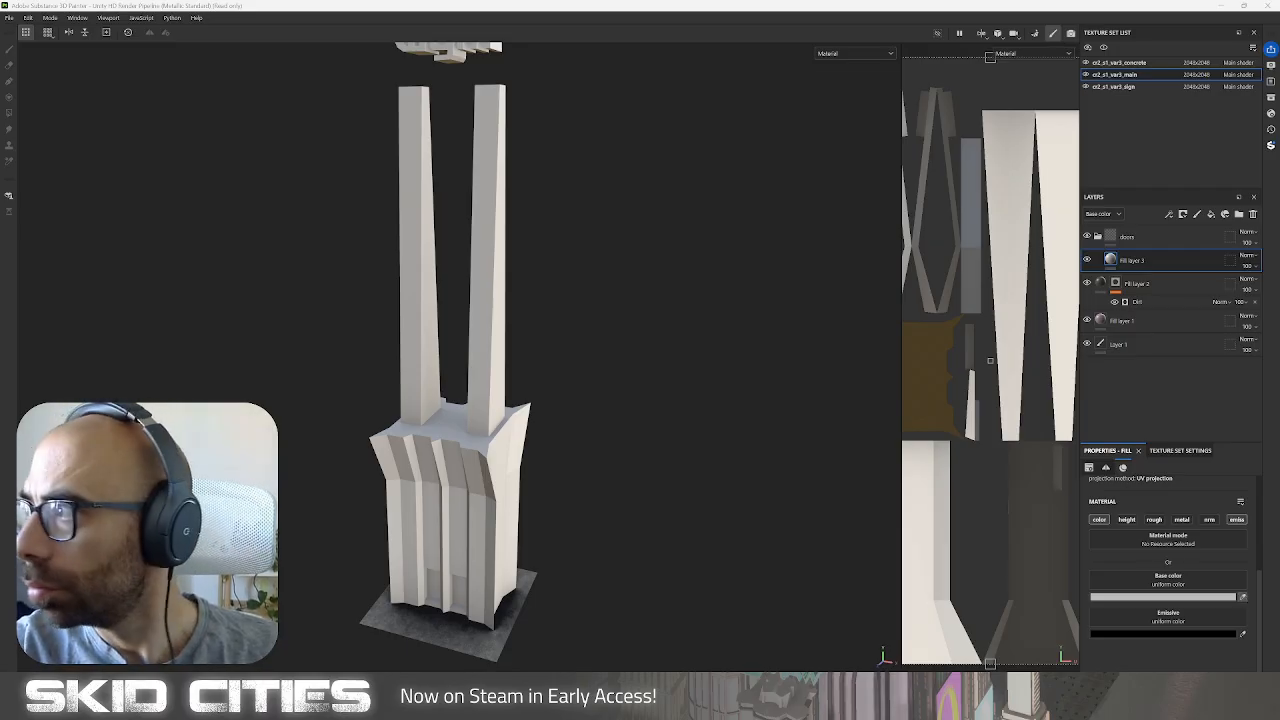
Sample the palette's pale yellow-green as both the base color and the emissive color of the doors fill layer.
click(999, 391)
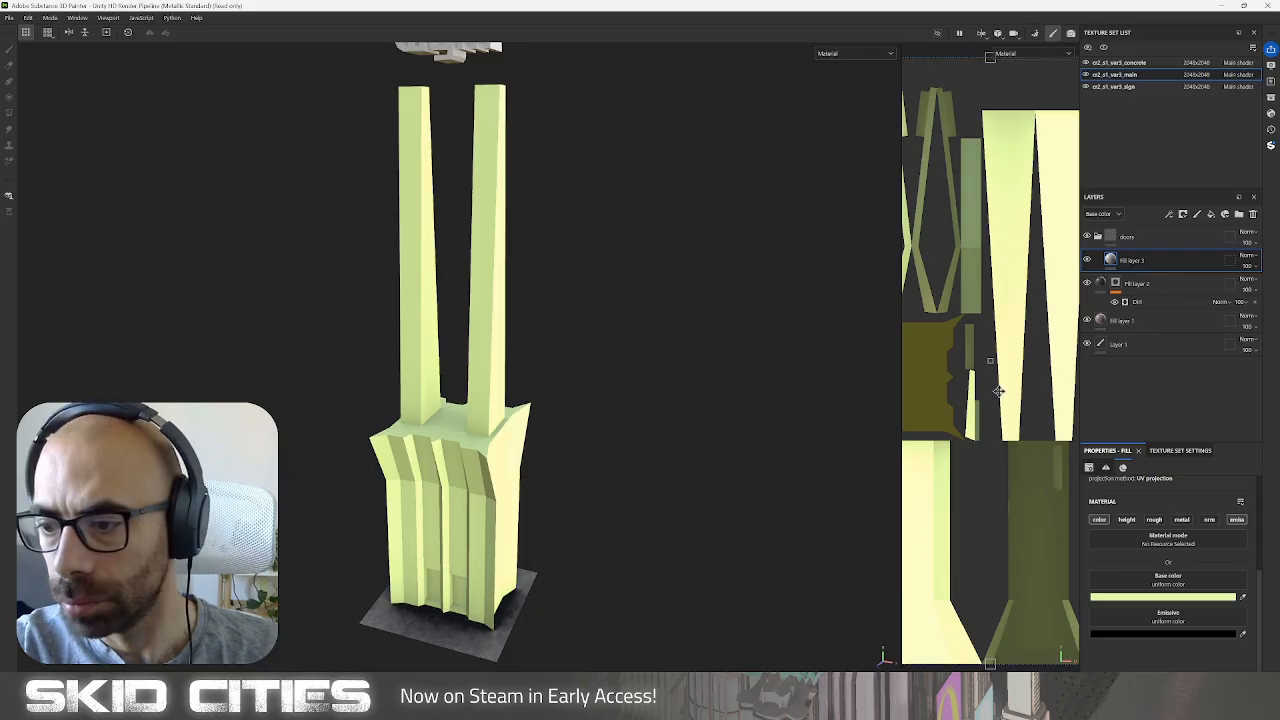
click(1243, 634)
click(1004, 285)
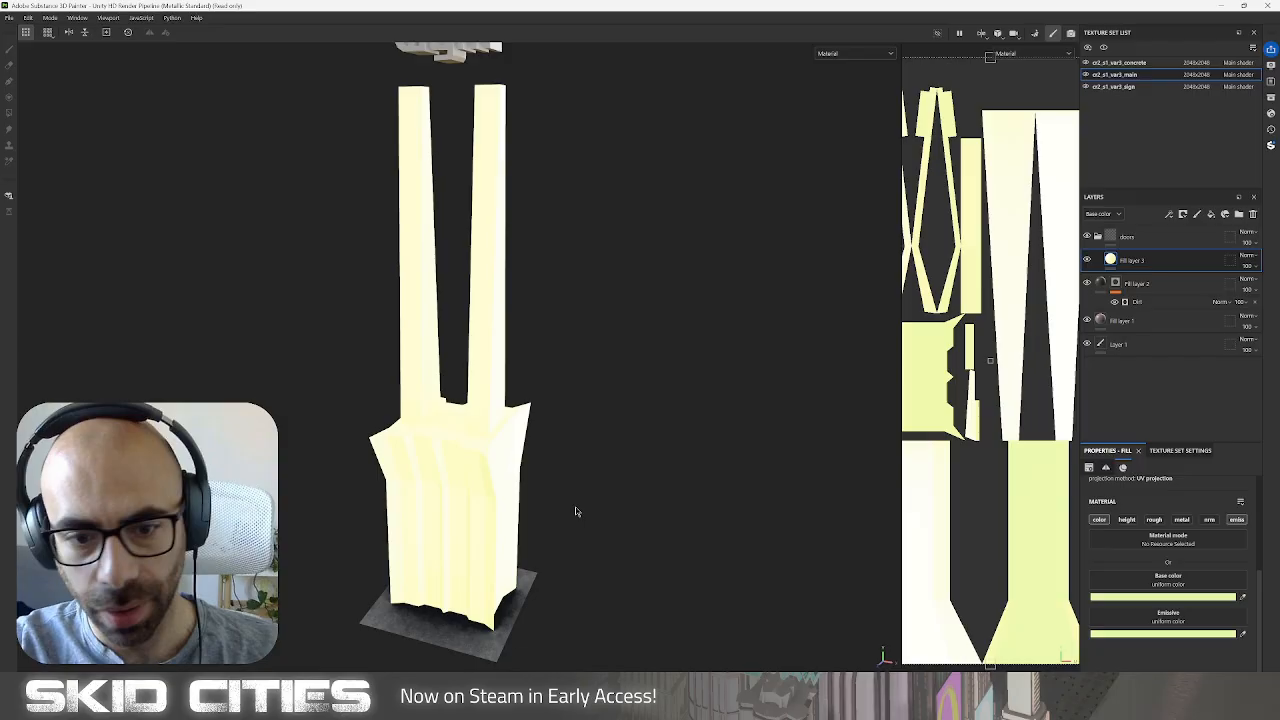
Add a black mask to the doors folder and bring the building's entrance into view.
right_click(1127, 236)
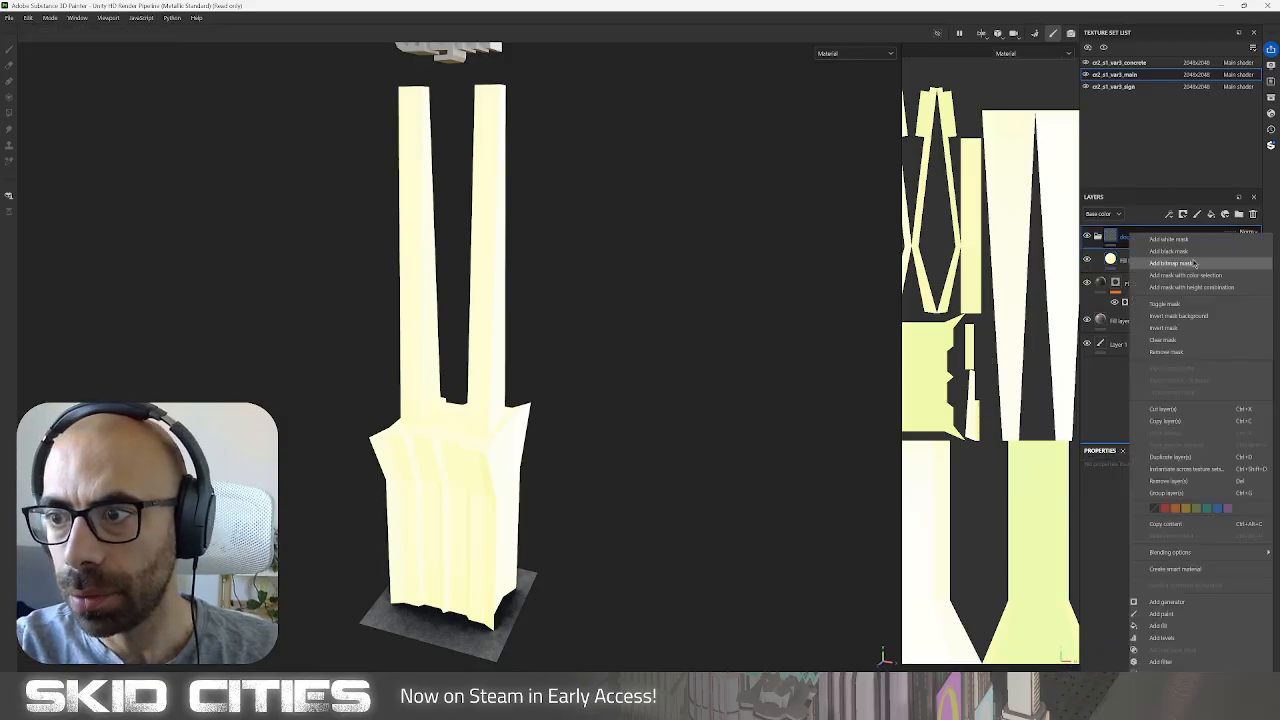
click(1155, 258)
alt+middle_drag(571, 510, 697, 322)
scroll(568, 412, down, 3)
scroll(571, 414, up, 8)
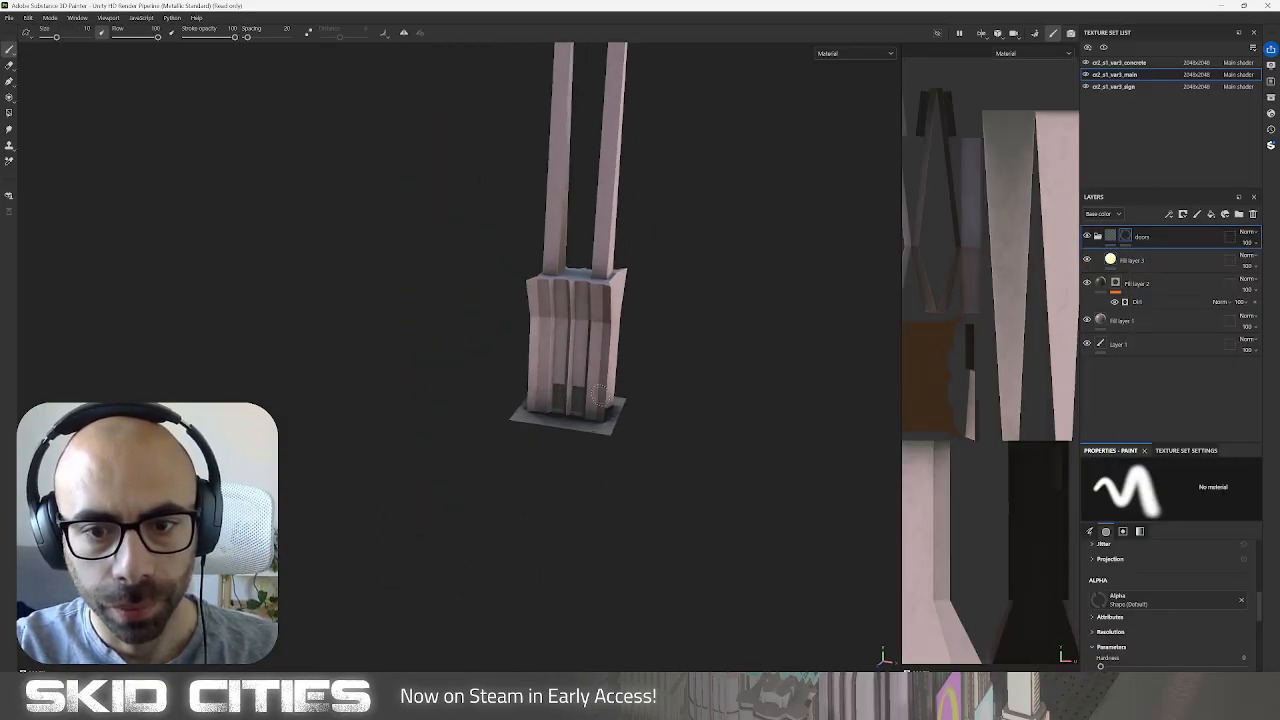
Use polygon fill on the doors folder's mask to reveal the glow on both doorway panels of the building's entrance side.
click(11, 114)
click(529, 342)
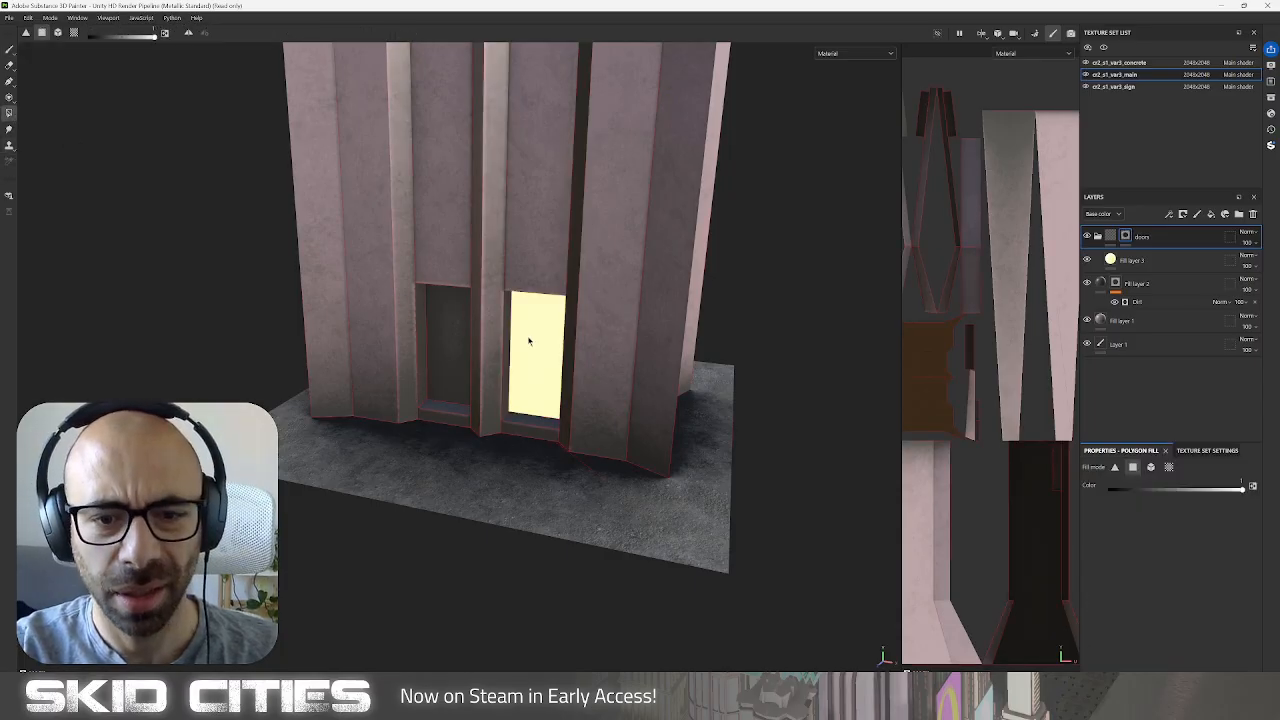
click(459, 331)
alt+drag(459, 331, 548, 475)
key(ctrl+z)
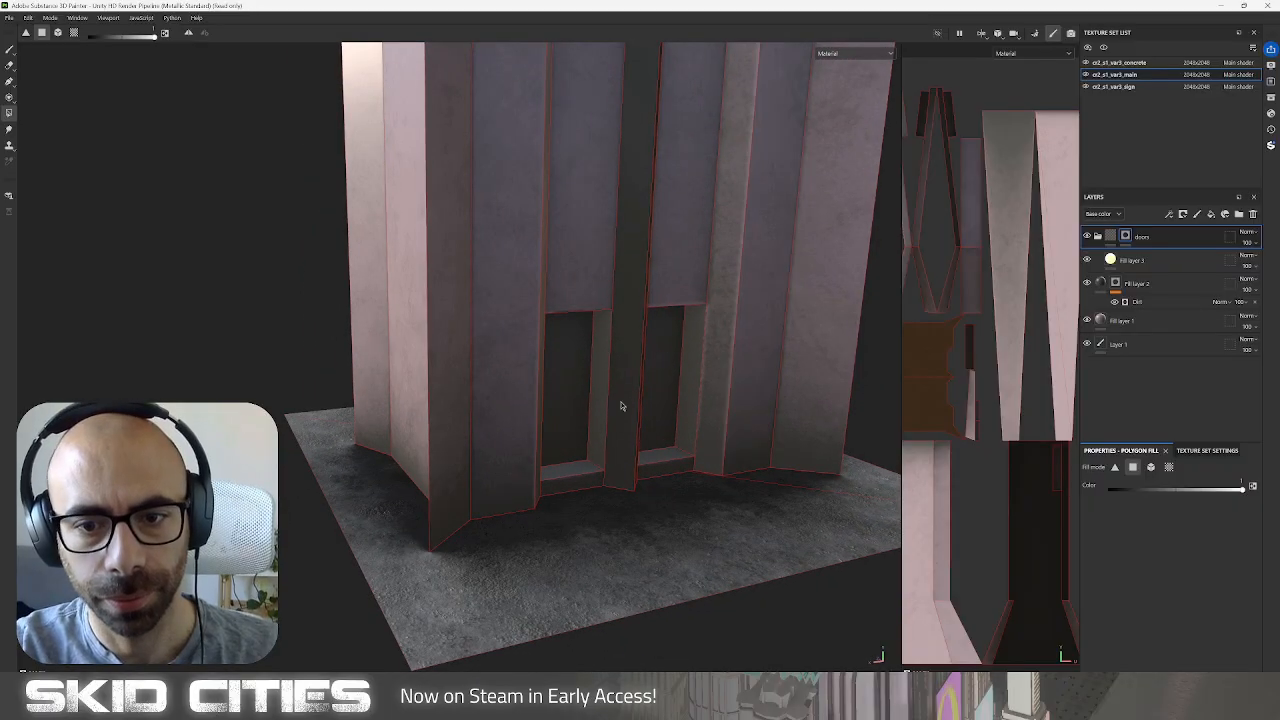
alt+drag(467, 467, 880, 460)
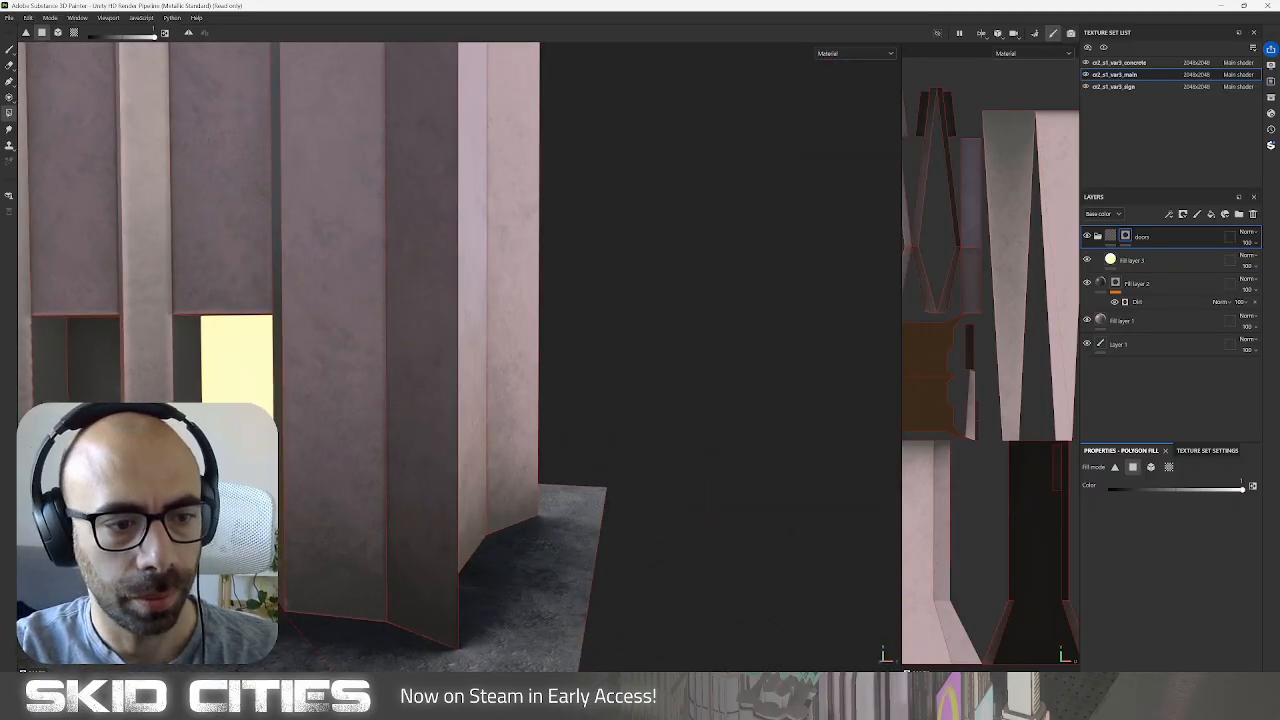
alt+drag(497, 462, 570, 478)
click(366, 385)
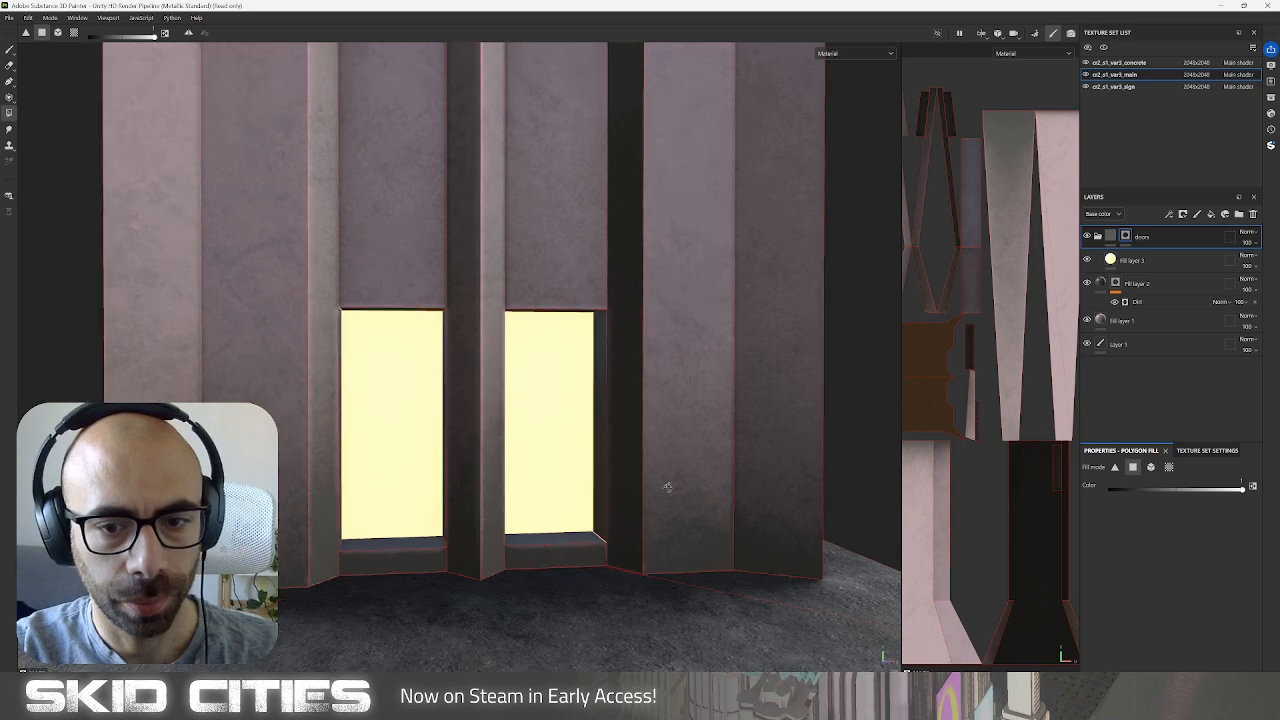
Fill the doorway panels on the opposite side of the building in the doors mask and undo the last fill.
alt+drag(666, 486, 868, 436)
alt+drag(530, 420, 586, 414)
scroll(700, 450, down, 4)
alt+drag(813, 498, 551, 529)
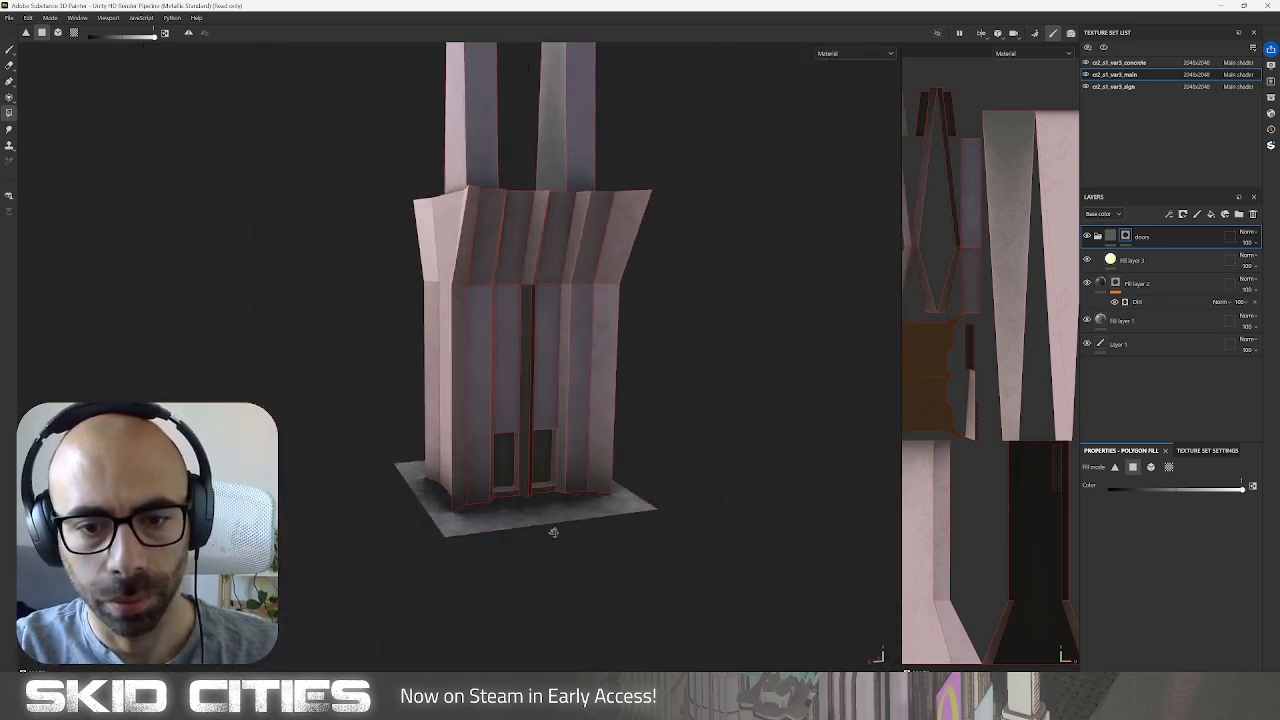
scroll(517, 500, up, 6)
click(502, 378)
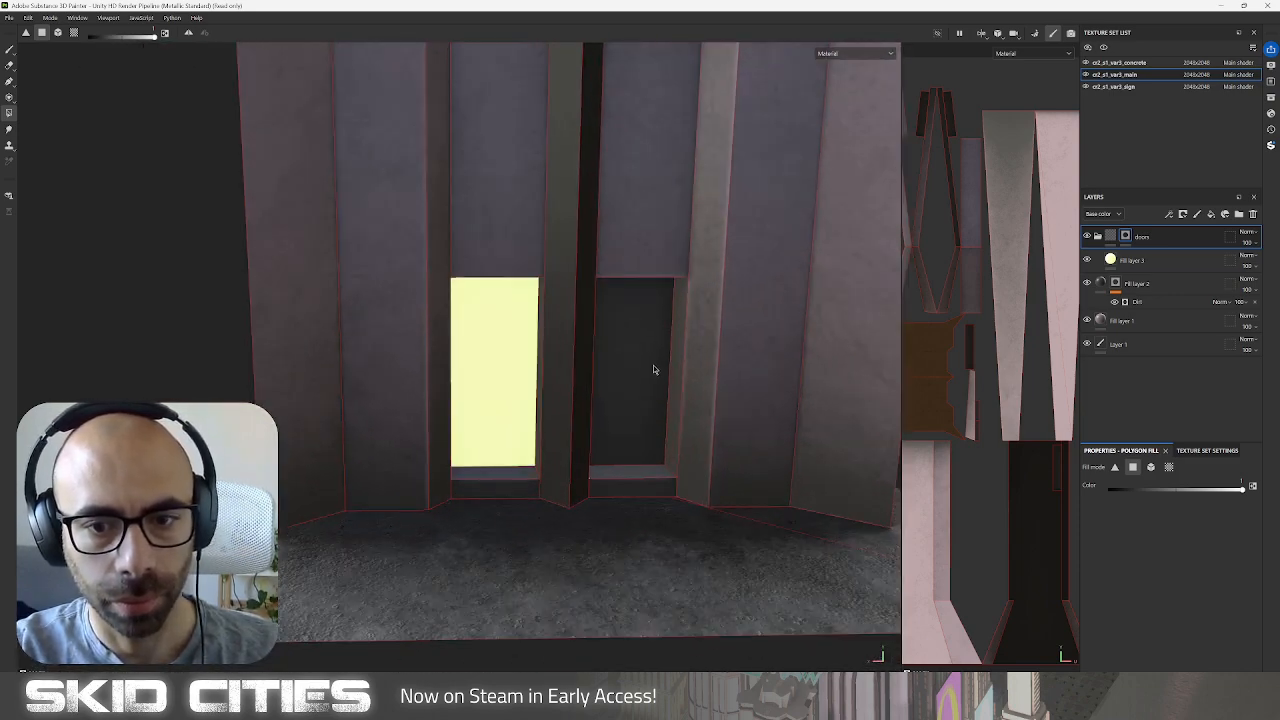
click(643, 370)
alt+drag(643, 370, 662, 507)
scroll(662, 503, down, 6)
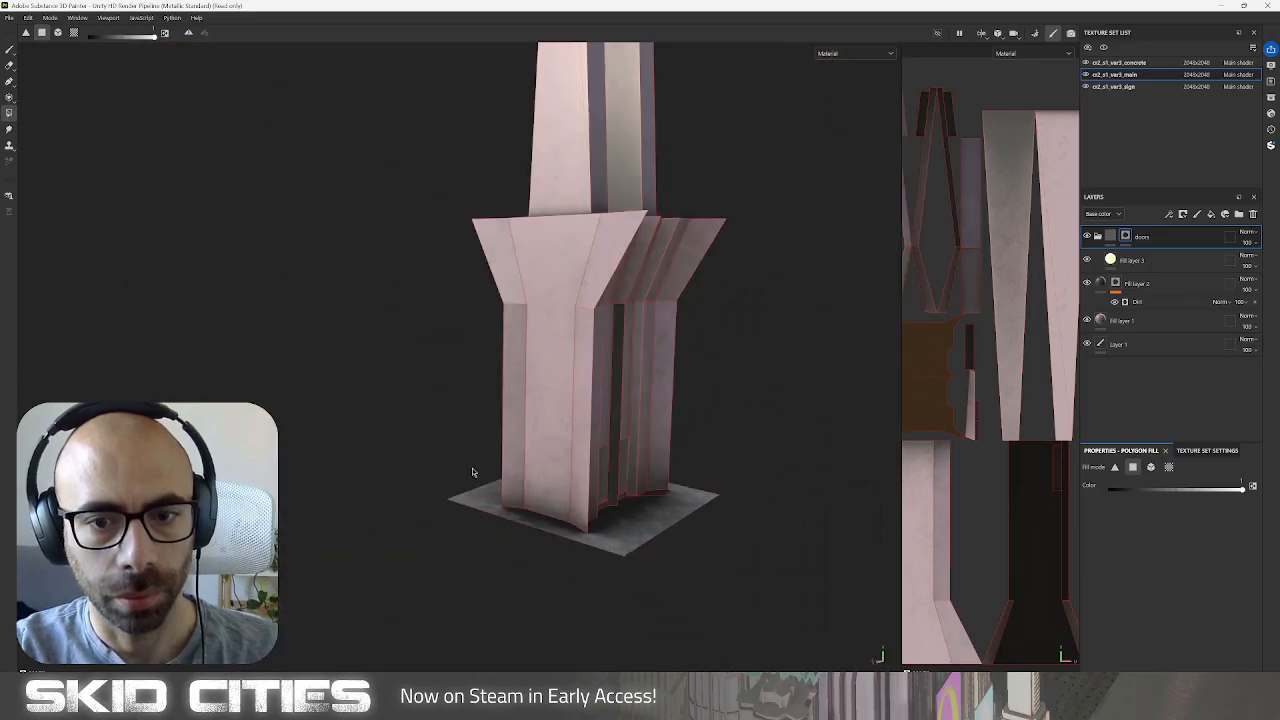
drag(472, 468, 624, 458)
key(ctrl+z)
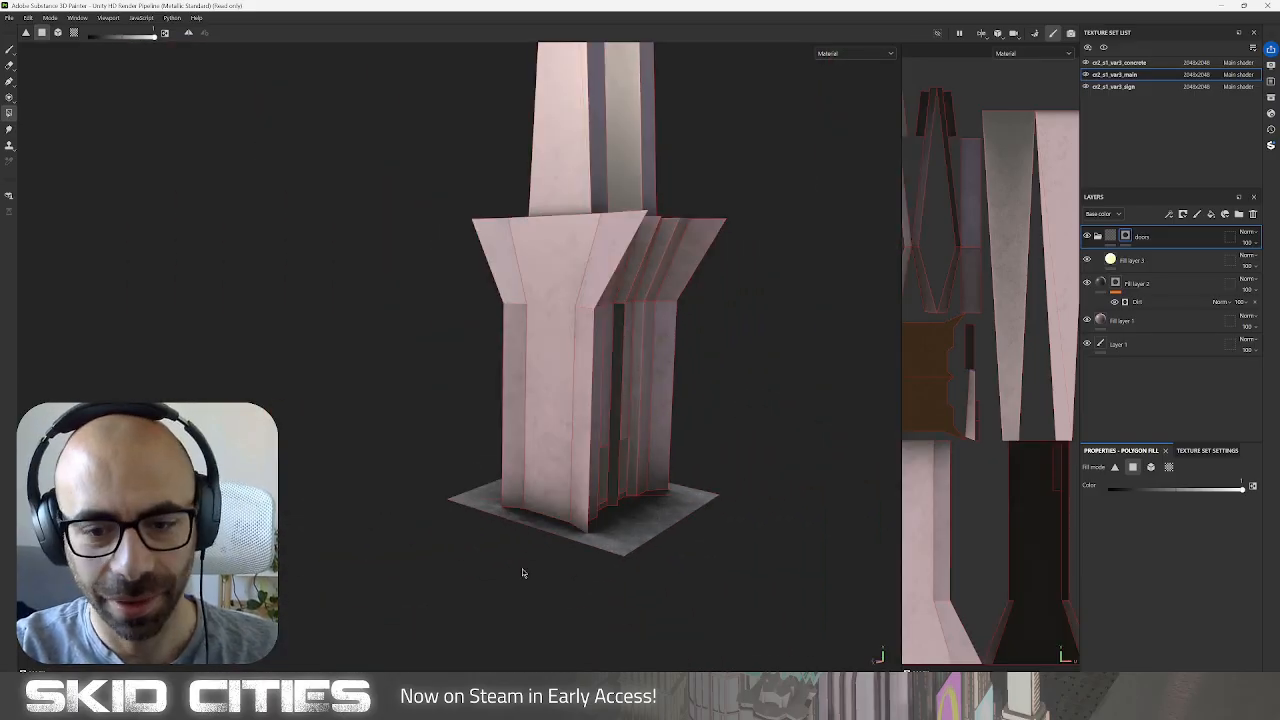
Fill the remaining dark doorway panel in the doors mask so both doorways on that side glow.
alt+drag(522, 573, 629, 495)
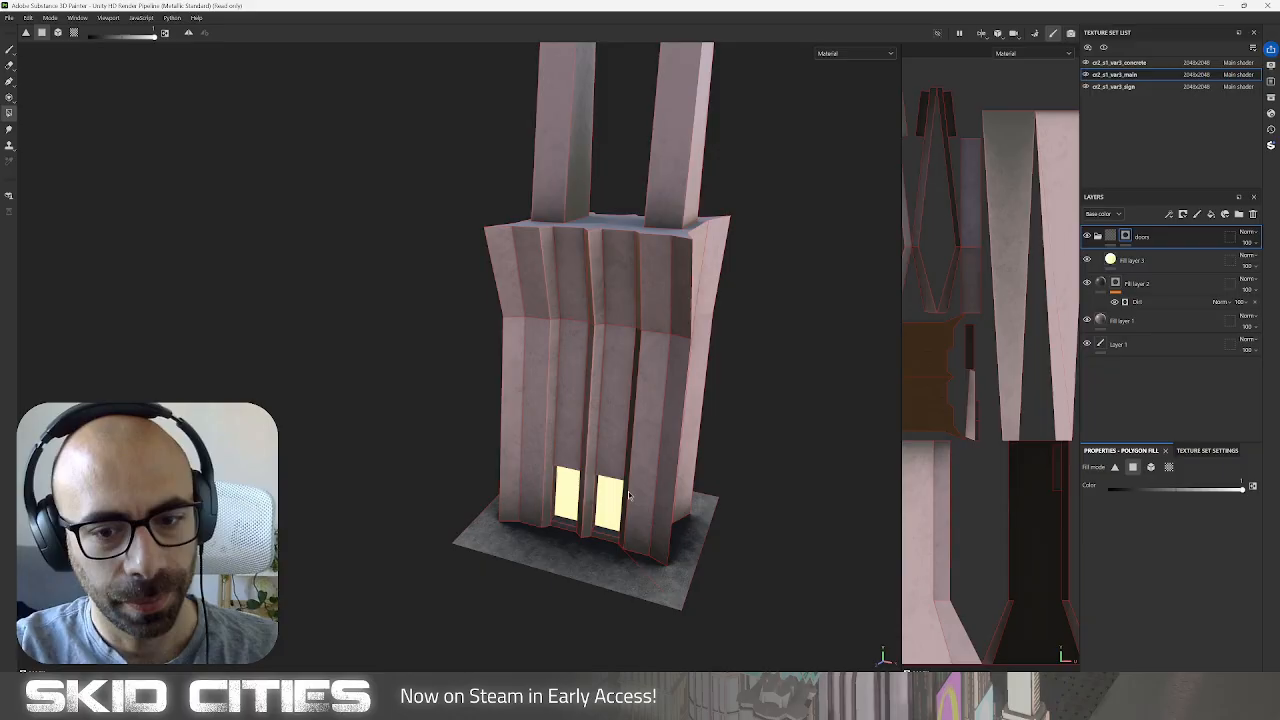
alt+drag(737, 543, 627, 524)
scroll(637, 532, up, 8)
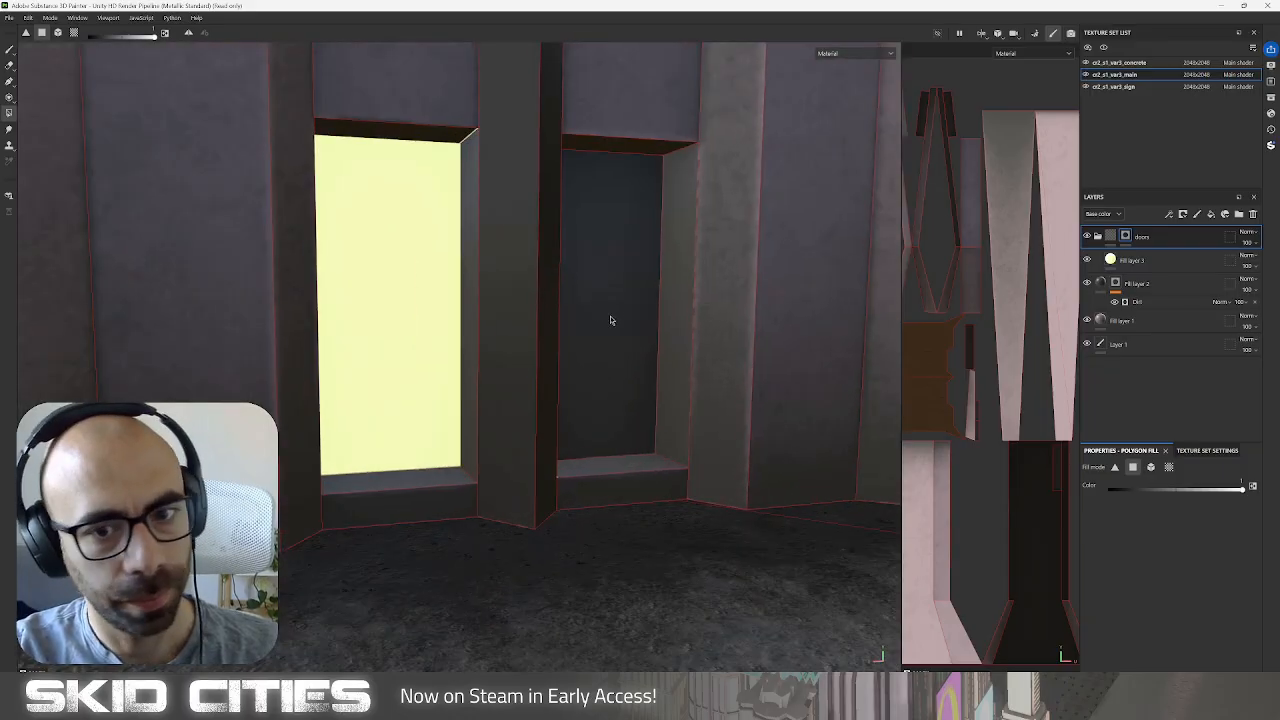
click(613, 318)
scroll(586, 466, down, 8)
alt+drag(551, 503, 484, 568)
scroll(611, 432, down, 6)
alt+drag(577, 490, 506, 503)
scroll(410, 537, up, 5)
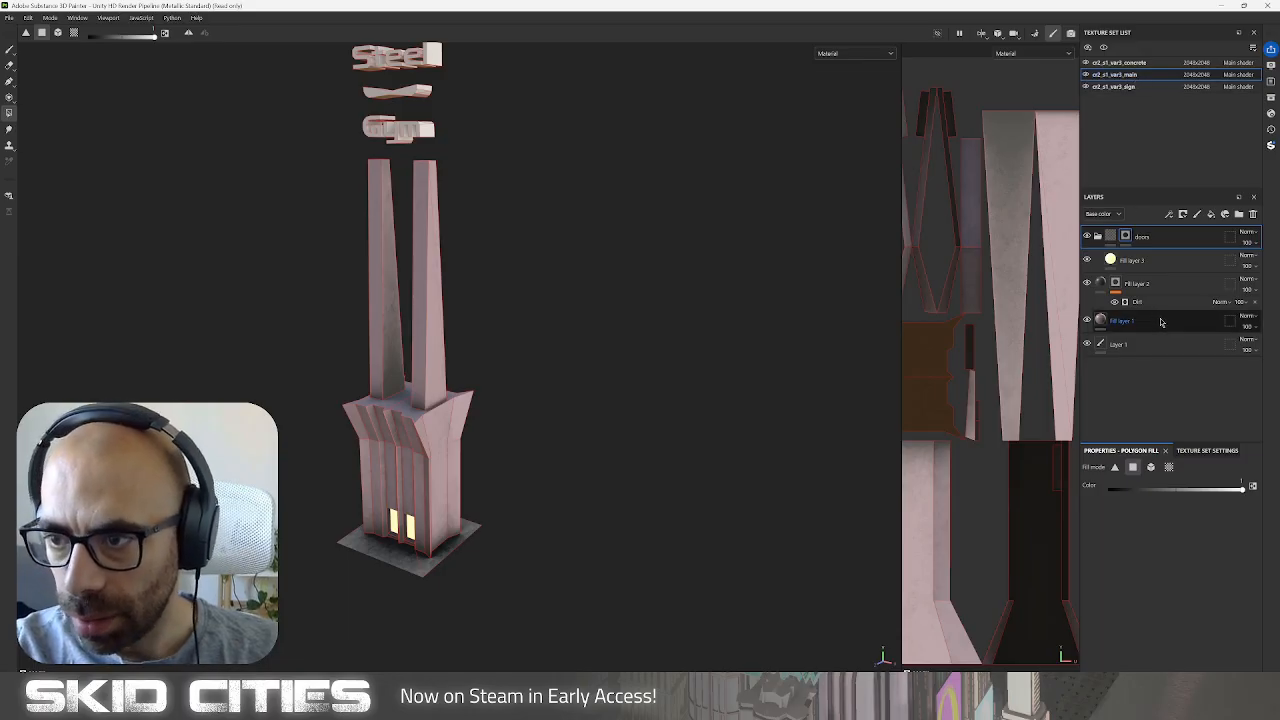
Duplicate the main texture set's base fill layer and set the copy's base color to a more saturated pink.
click(1156, 321)
key(ctrl+d)
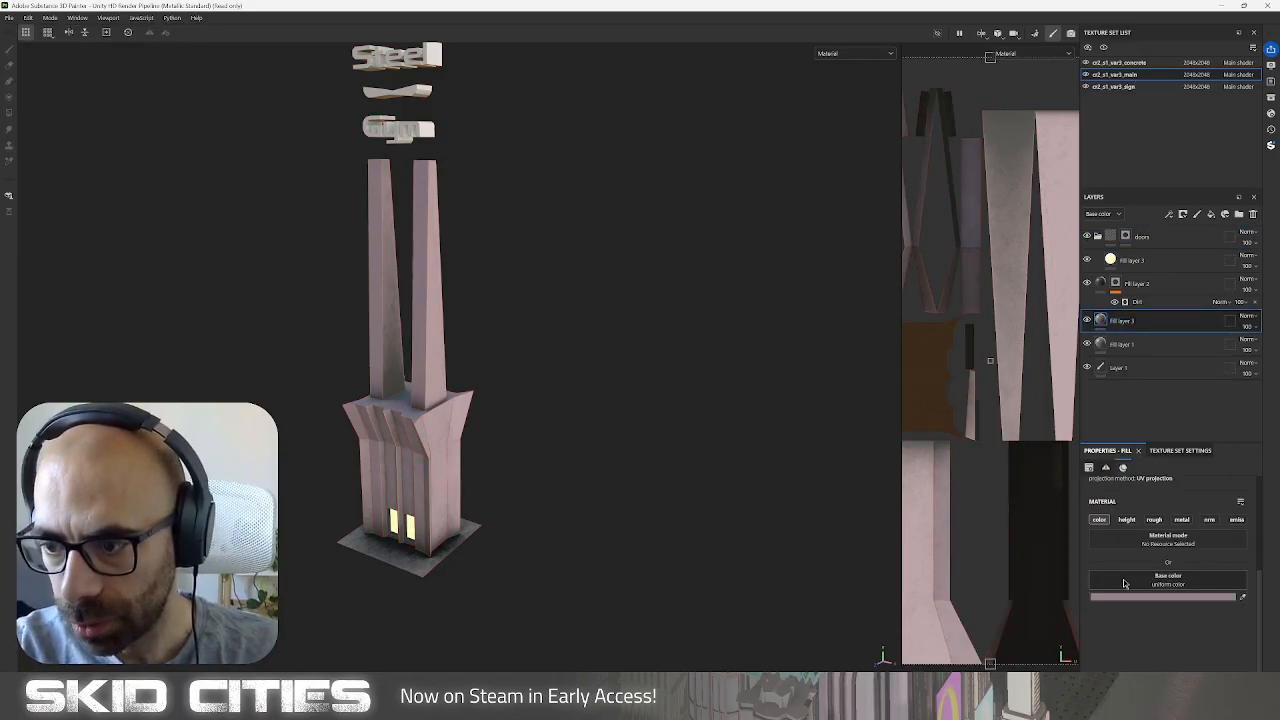
click(1136, 597)
drag(1026, 566, 1047, 545)
Mask the pink fill layer in black, add a 3D Linear Gradient generator and set its balance to 0.25.
right_click(1180, 321)
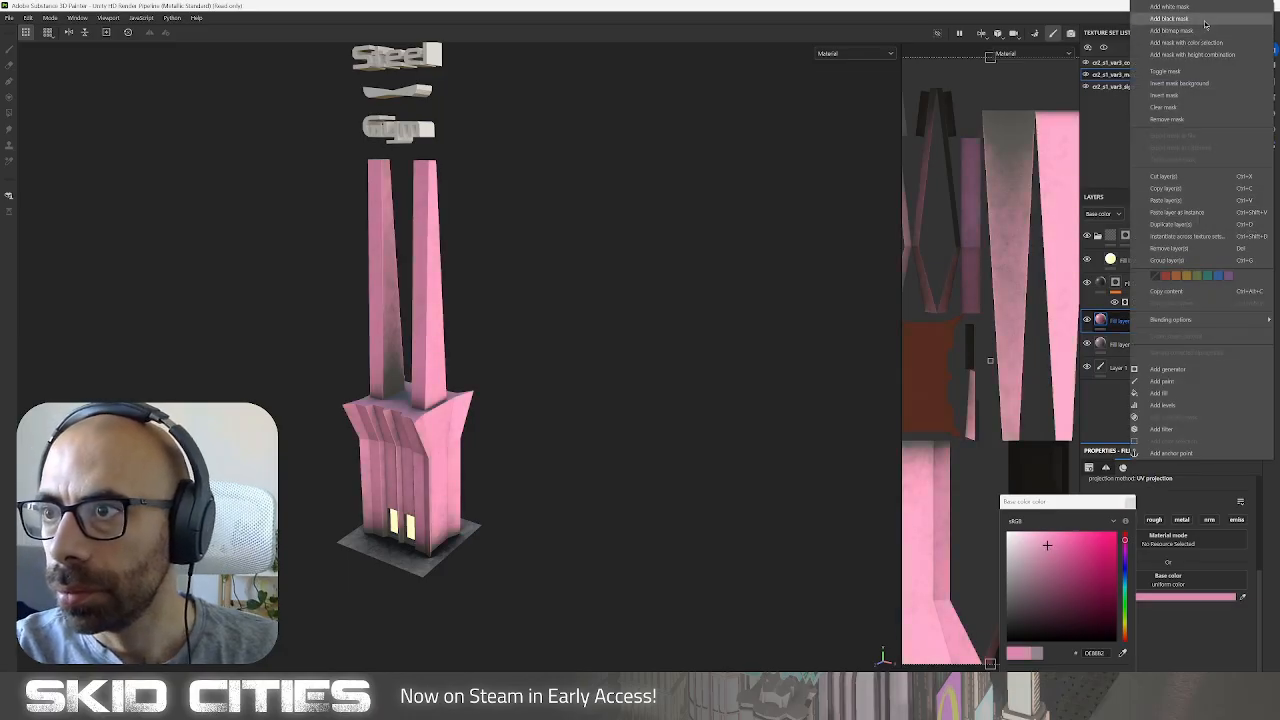
click(1190, 18)
right_click(1117, 323)
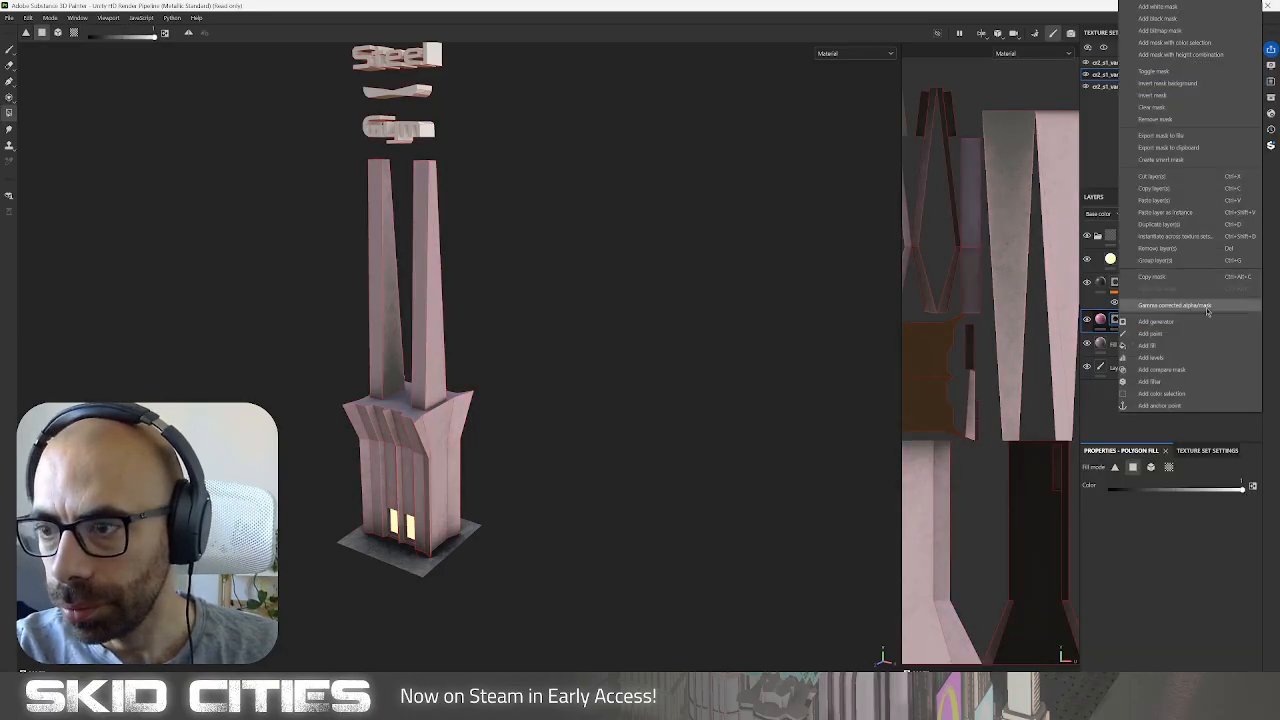
click(1156, 321)
click(1160, 491)
text(dirt)
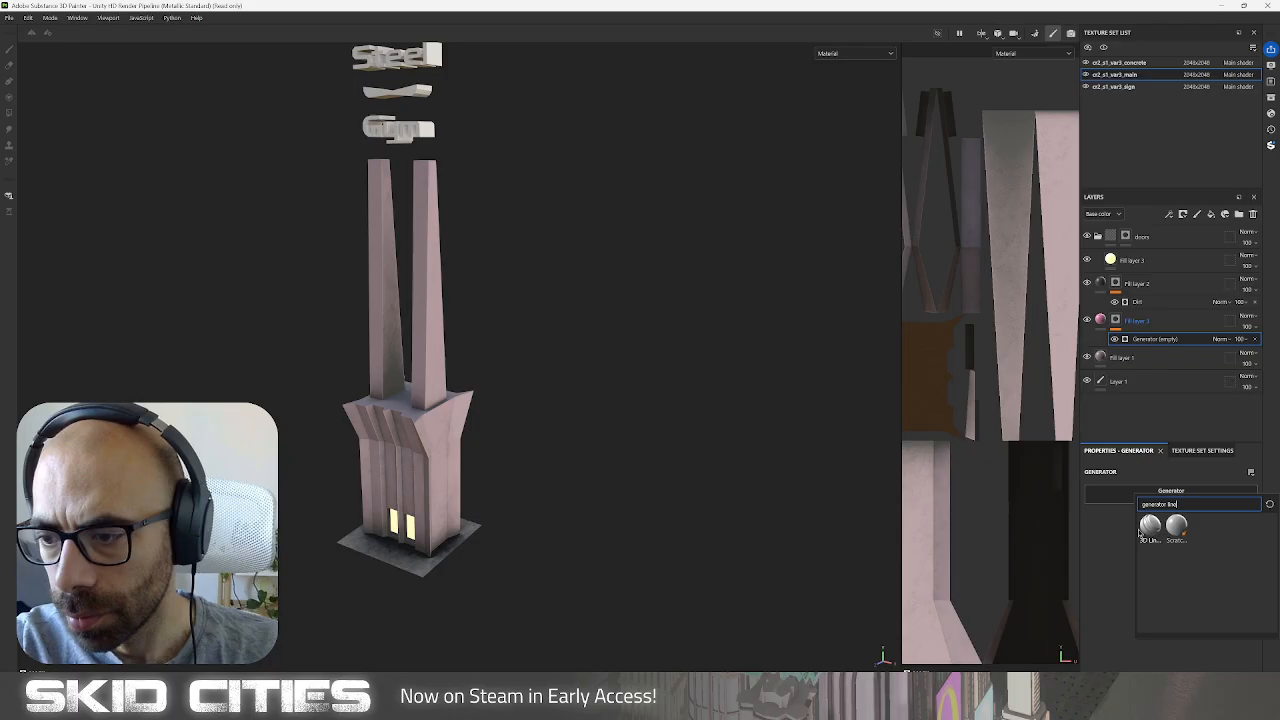
click(1148, 527)
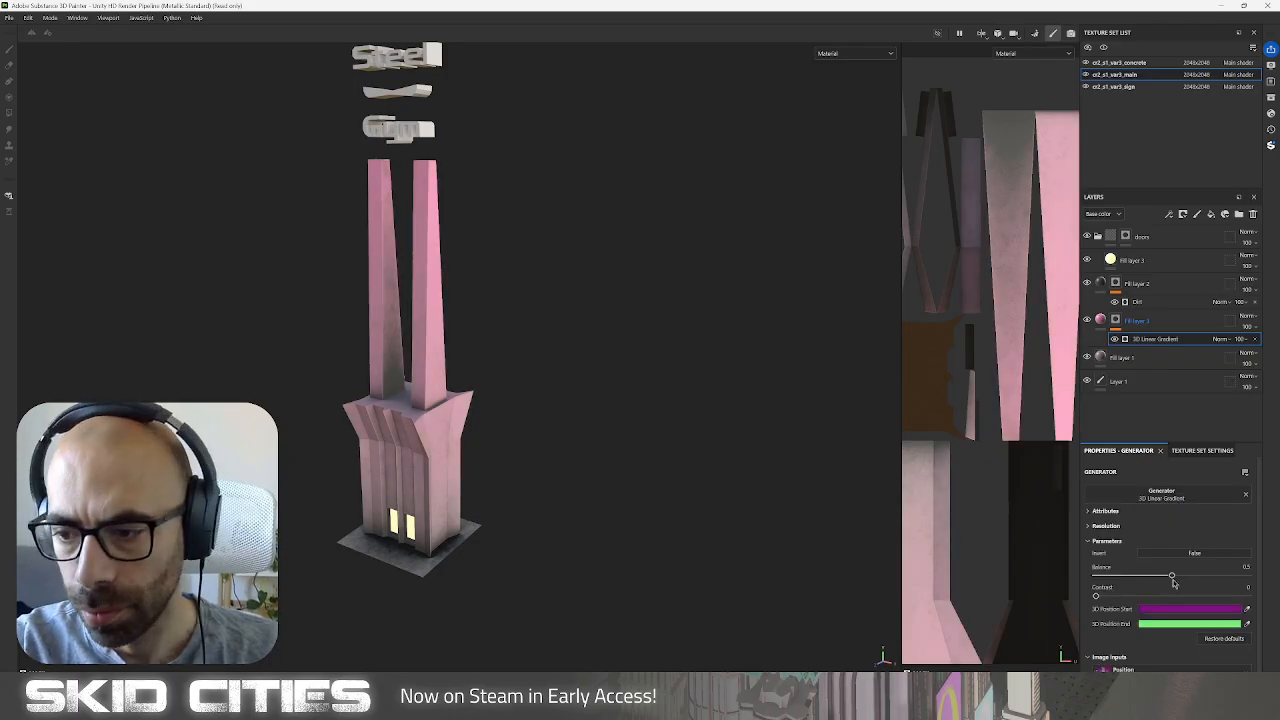
mouse_move(1156, 577)
mouse_down()
mouse_move(1098, 580)
mouse_move(1205, 578)
mouse_move(1097, 580)
mouse_move(1155, 579)
mouse_move(1131, 577)
mouse_up()
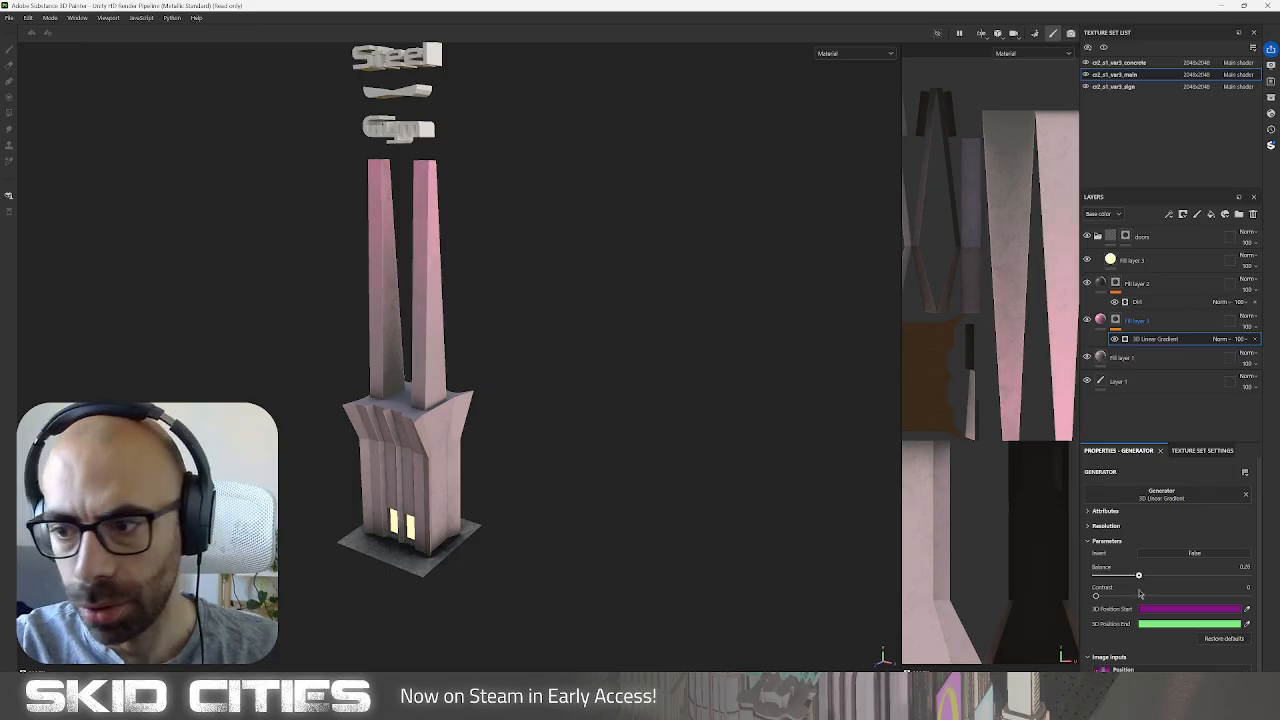
Soften the gradient-masked fill layer's base color to a paler, less saturated pink.
key(Delete)
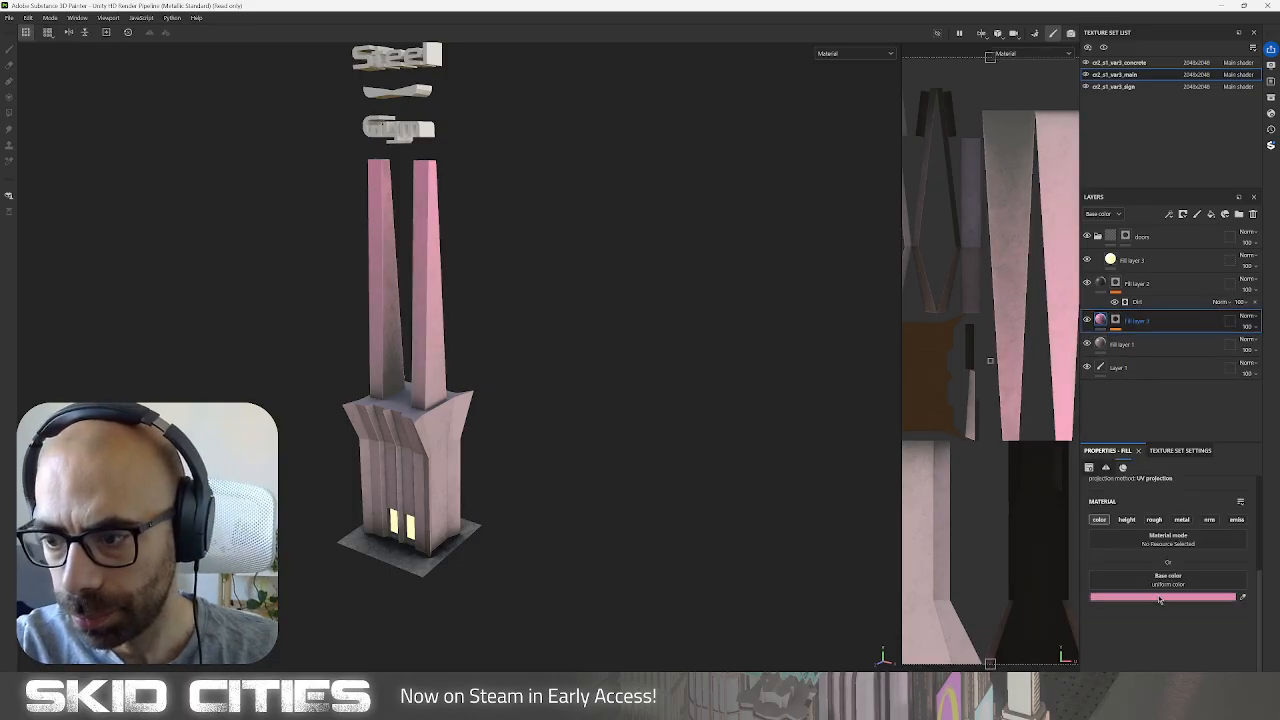
click(1160, 597)
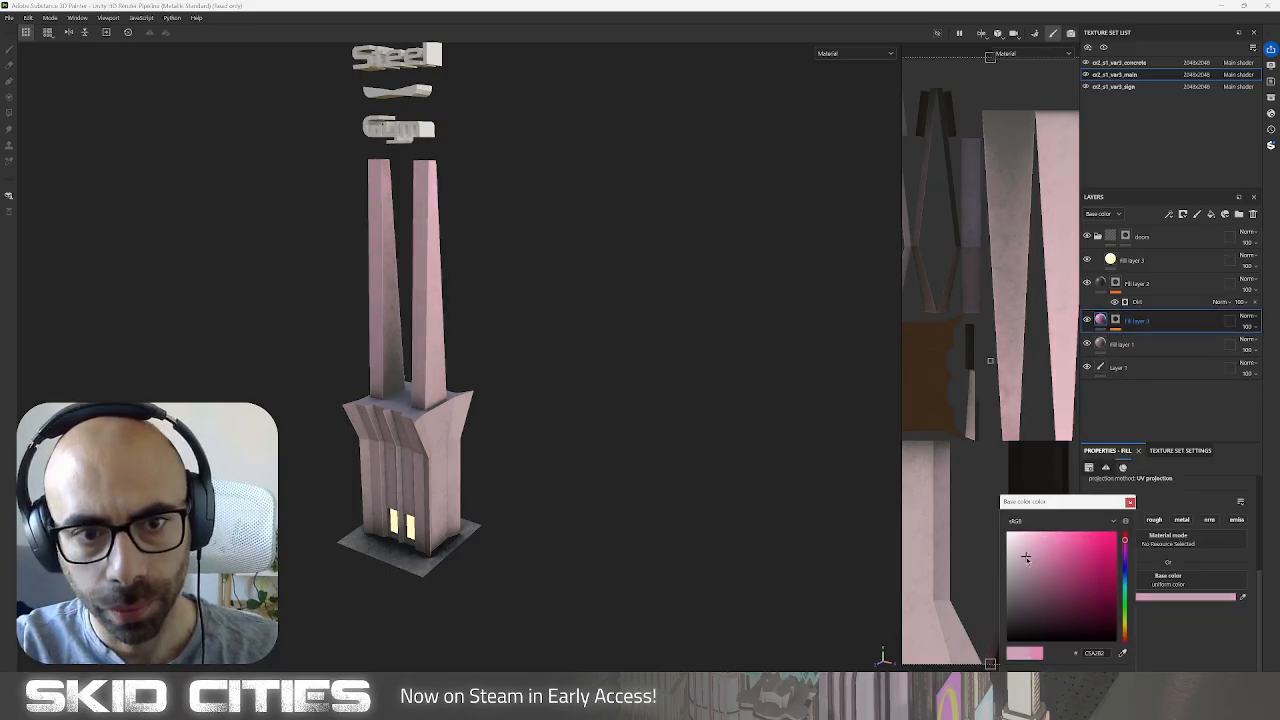
drag(1026, 558, 1037, 615)
click(1034, 541)
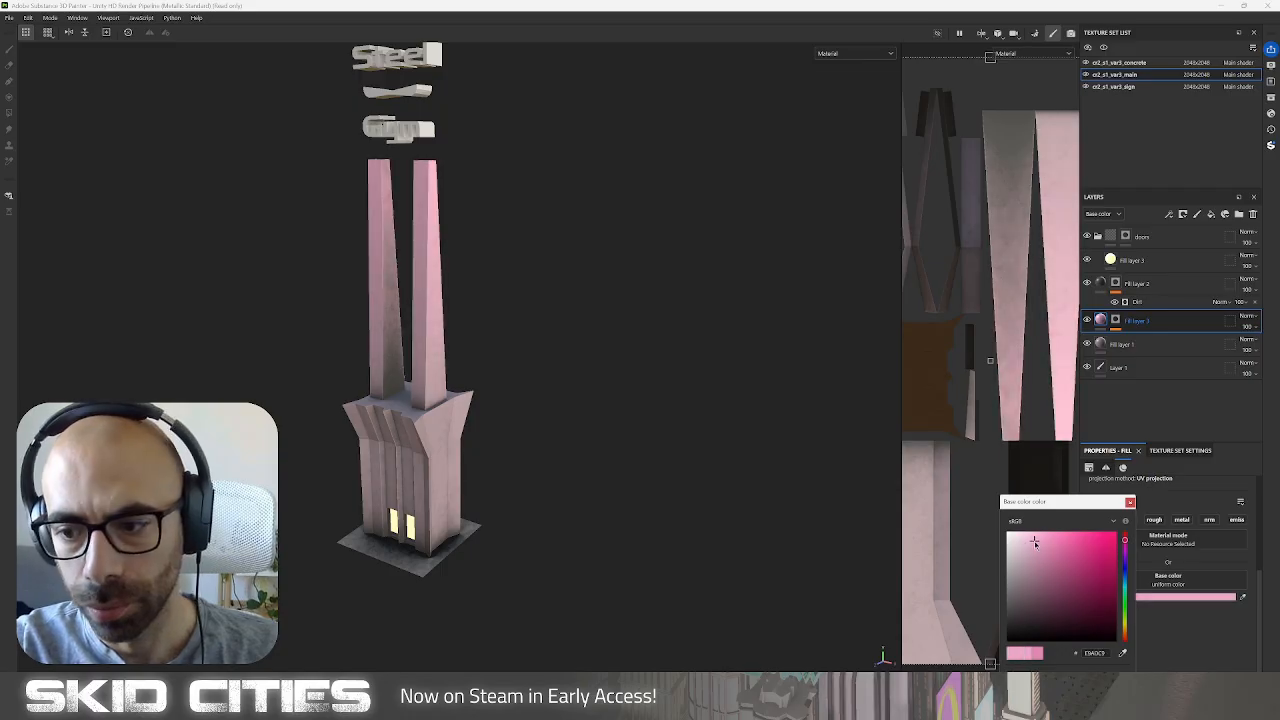
drag(1037, 541, 1036, 550)
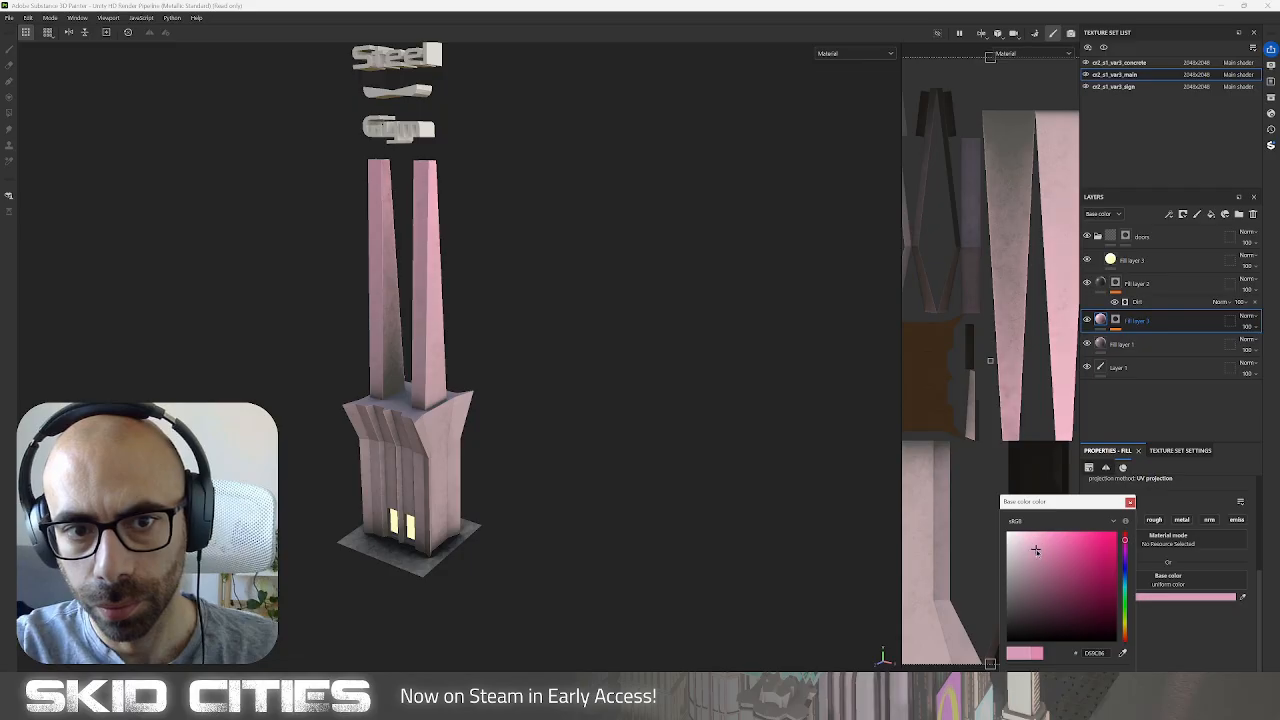
Set the 3D Linear Gradient generator's balance to 0.23 so the pink concentrates toward the tops of the towers.
click(1116, 319)
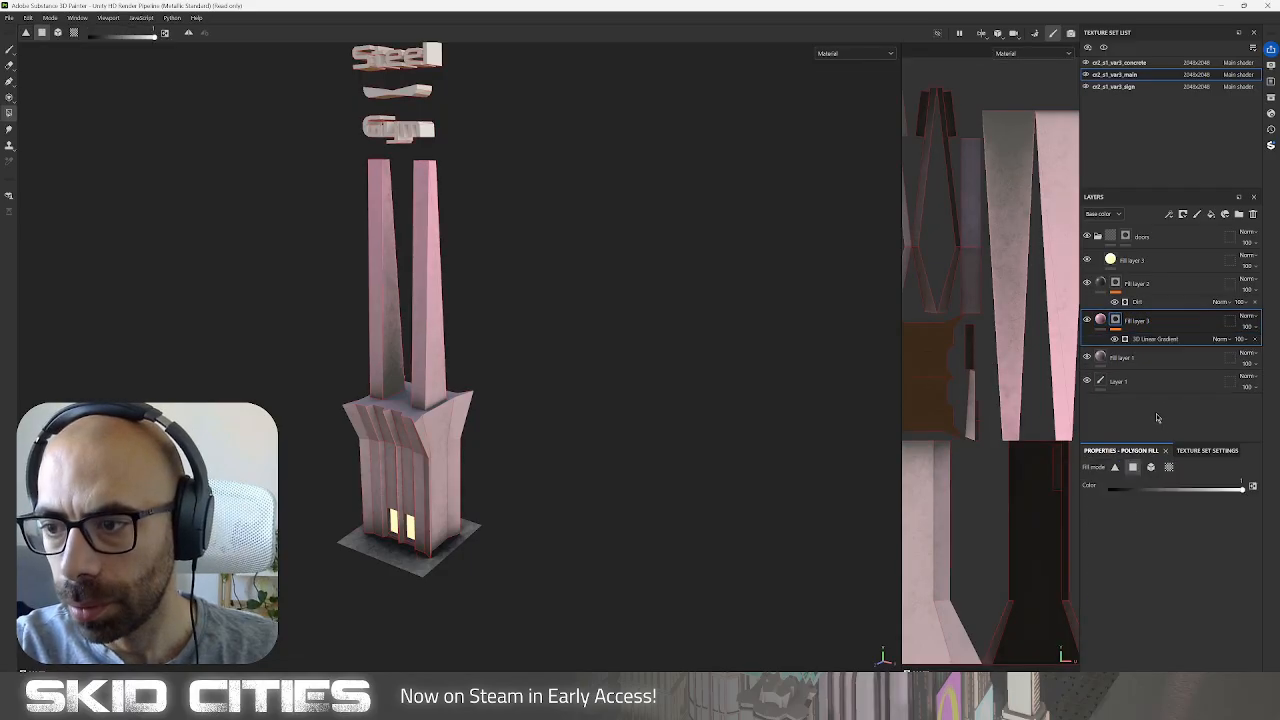
click(1155, 339)
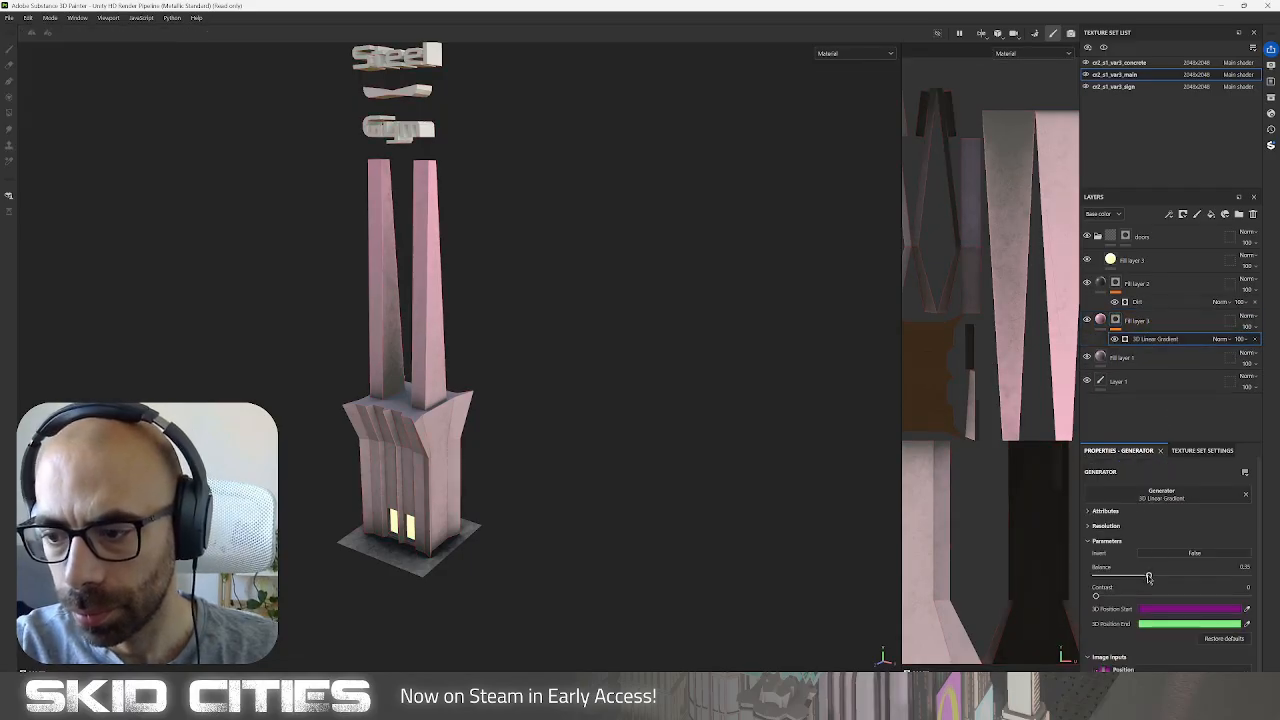
drag(1149, 578, 1126, 596)
alt+drag(640, 385, 549, 386)
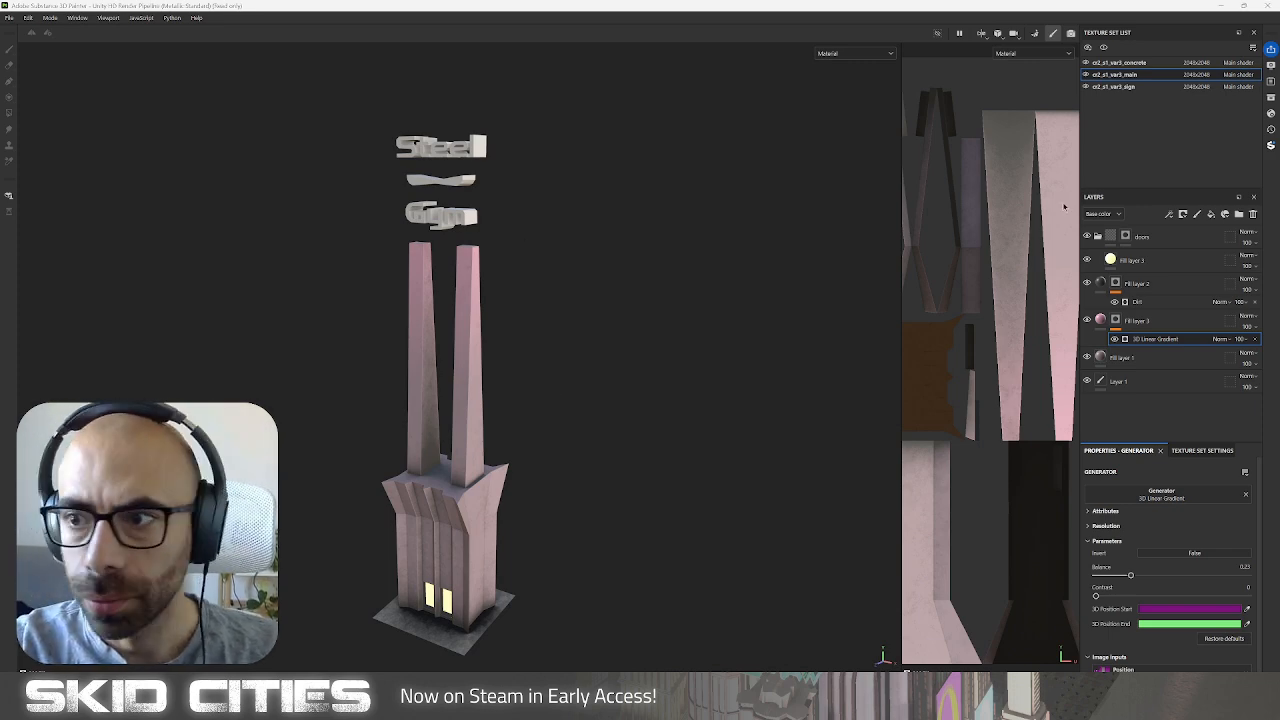
Select the sign texture set and add an Emissive channel to it.
click(1118, 86)
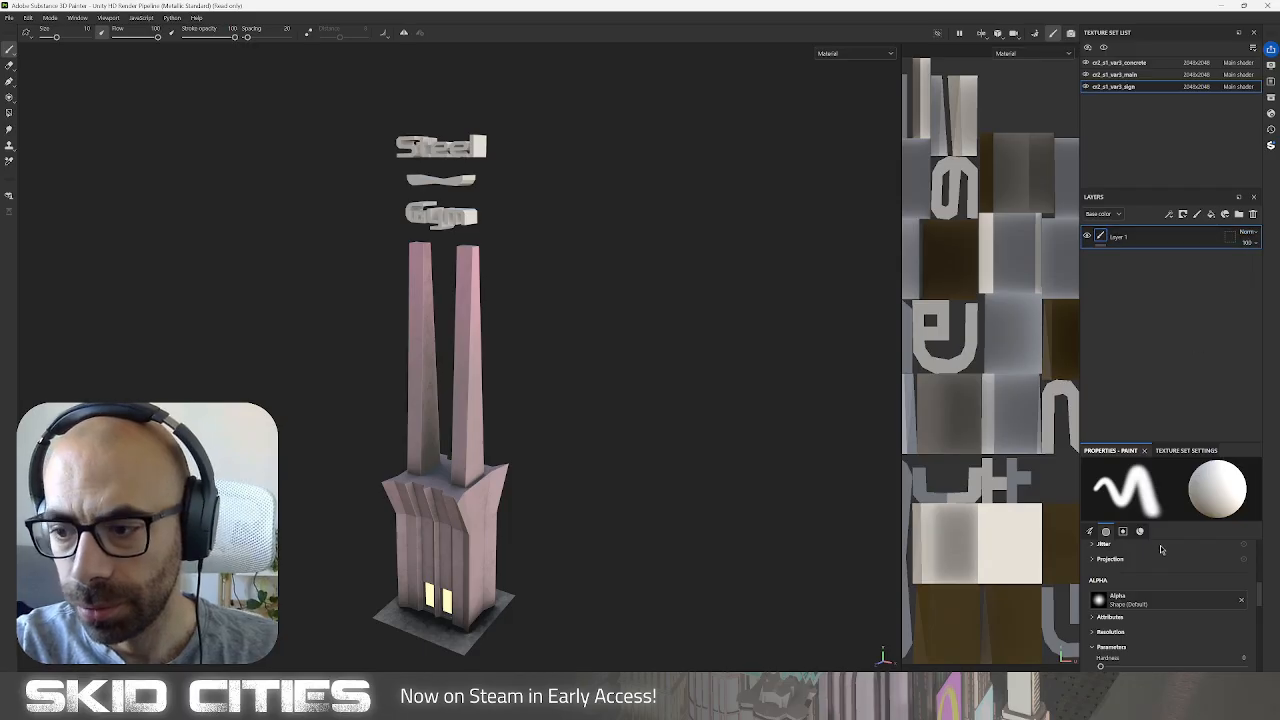
click(1186, 450)
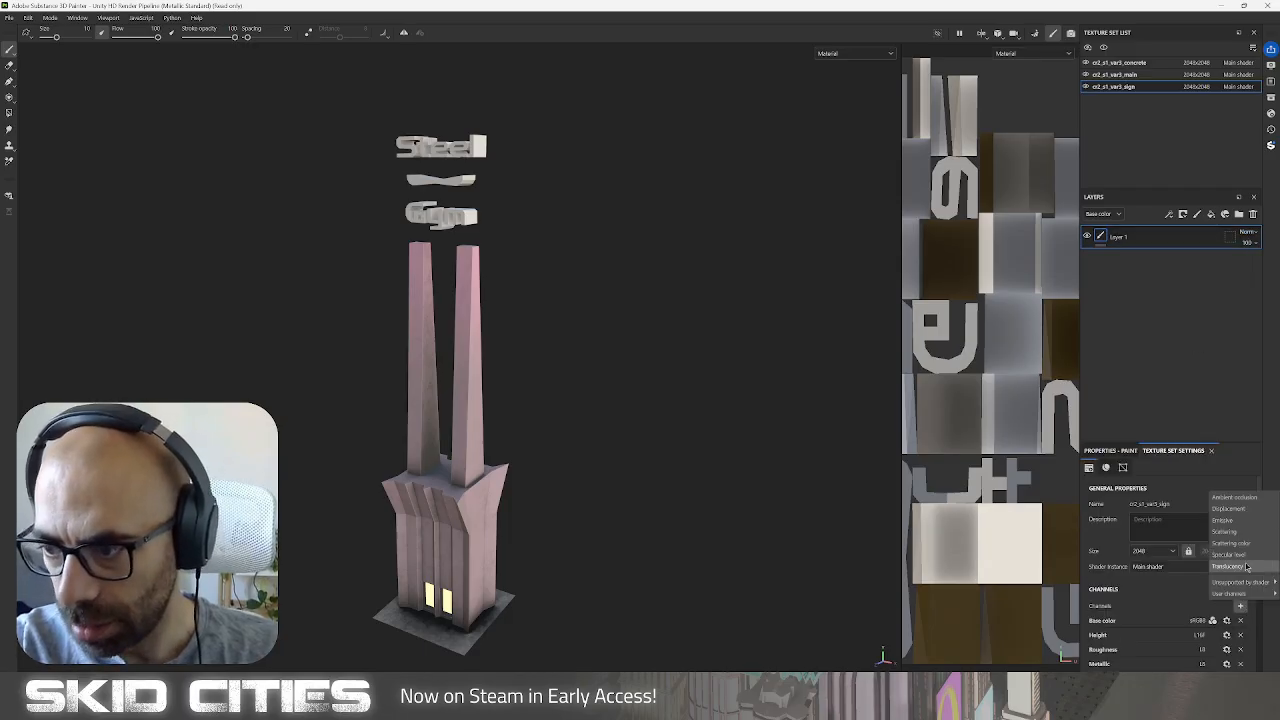
double_click(1136, 505)
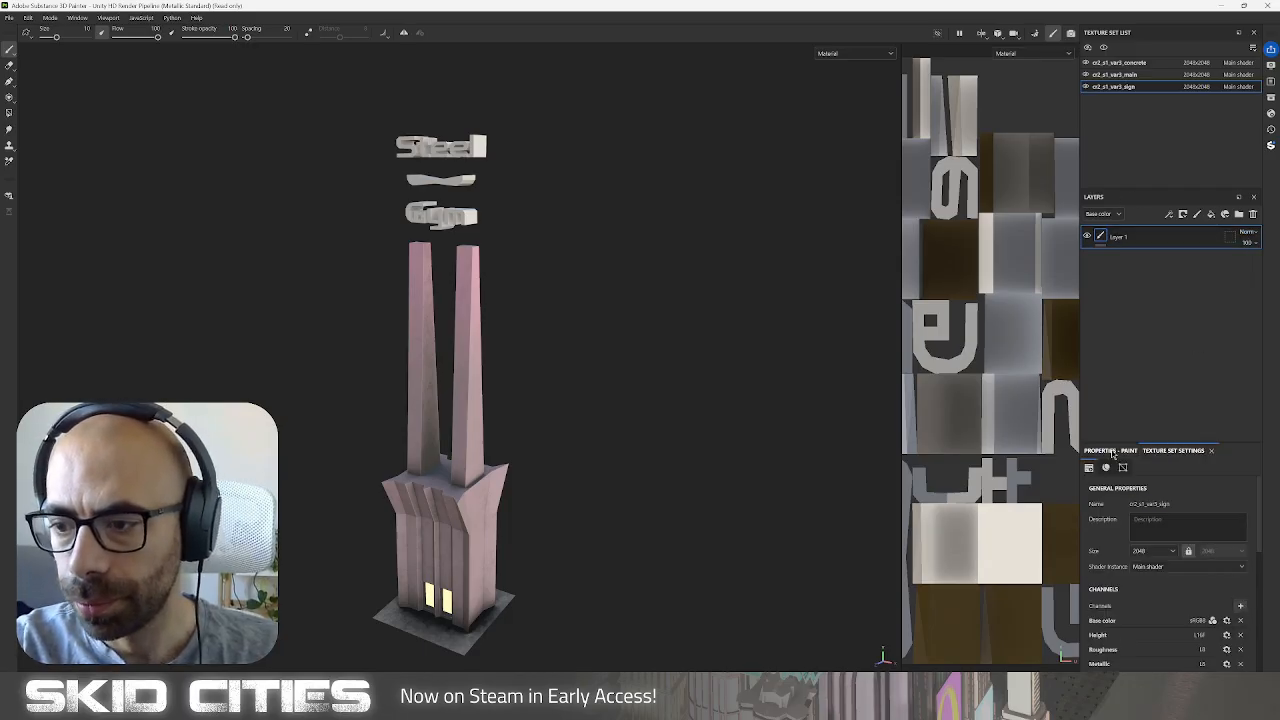
Create a fill layer for the sign with emissive enabled and give both base color and emissive the same bright green.
click(1112, 450)
click(1211, 214)
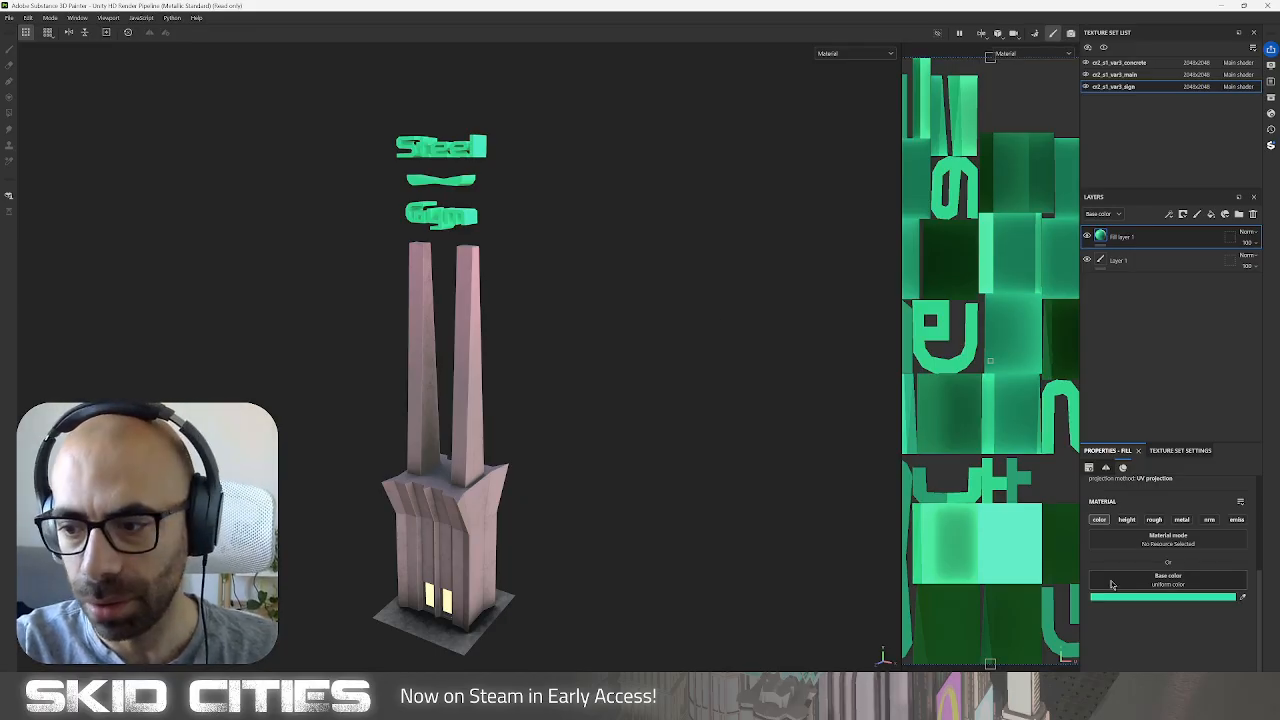
click(1237, 520)
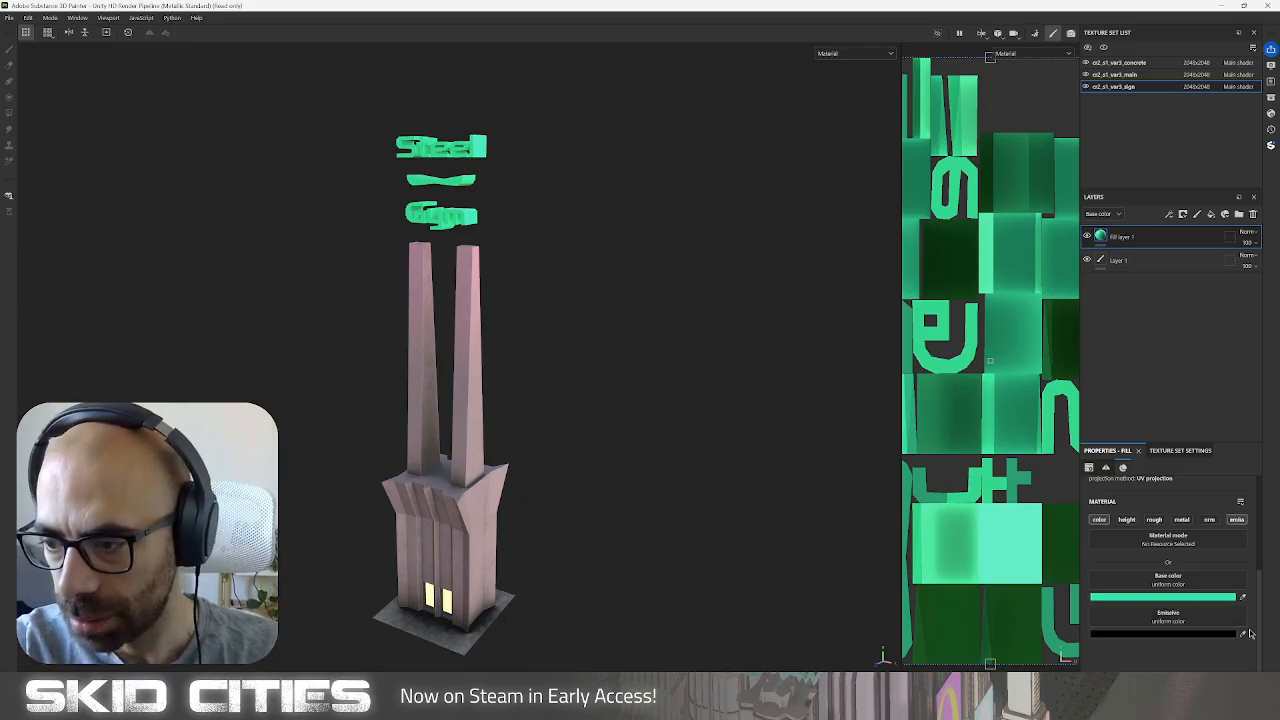
click(1213, 597)
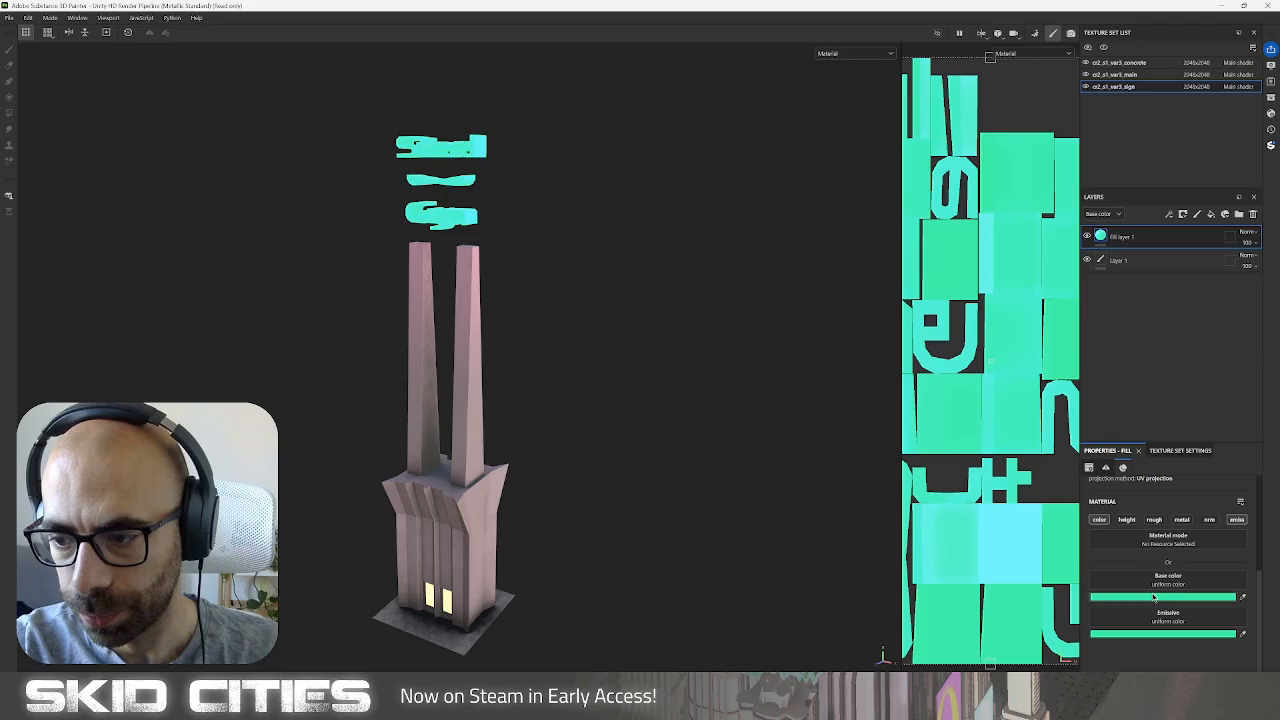
Lighten the sign fill layer's emissive and base colors to a pale mint green.
click(1160, 634)
drag(1065, 585, 1047, 535)
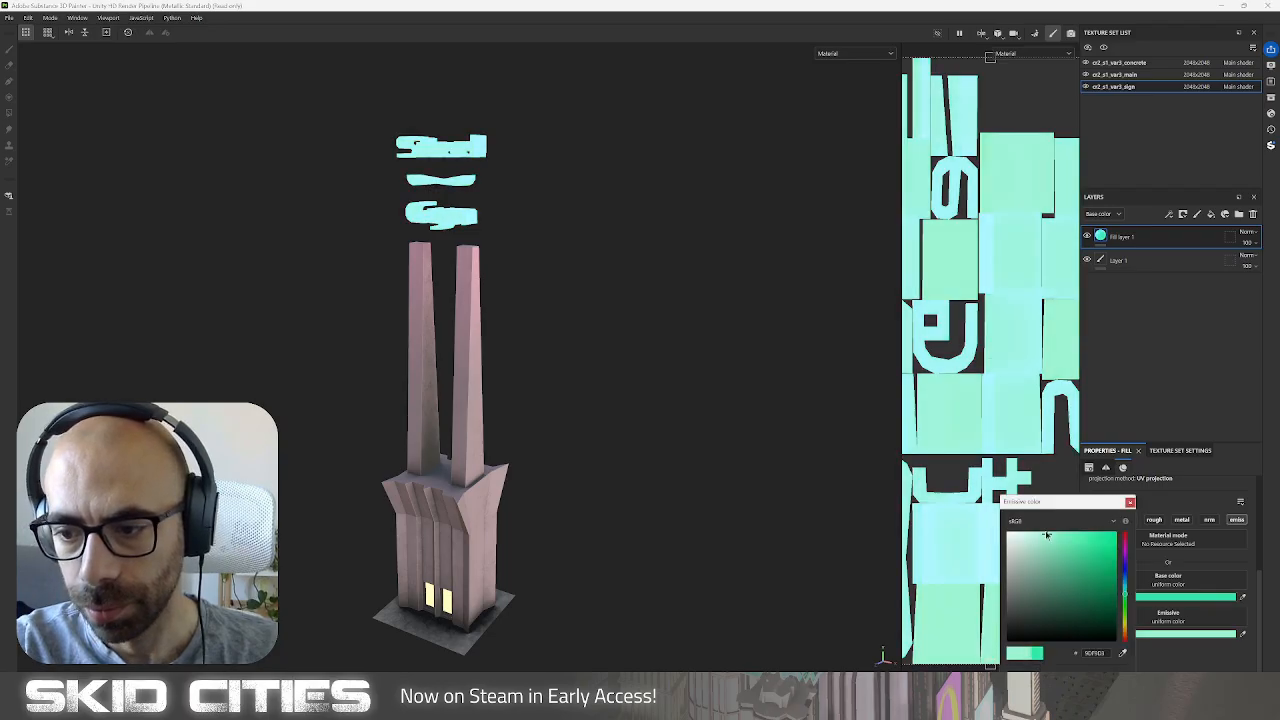
click(1203, 599)
click(1044, 536)
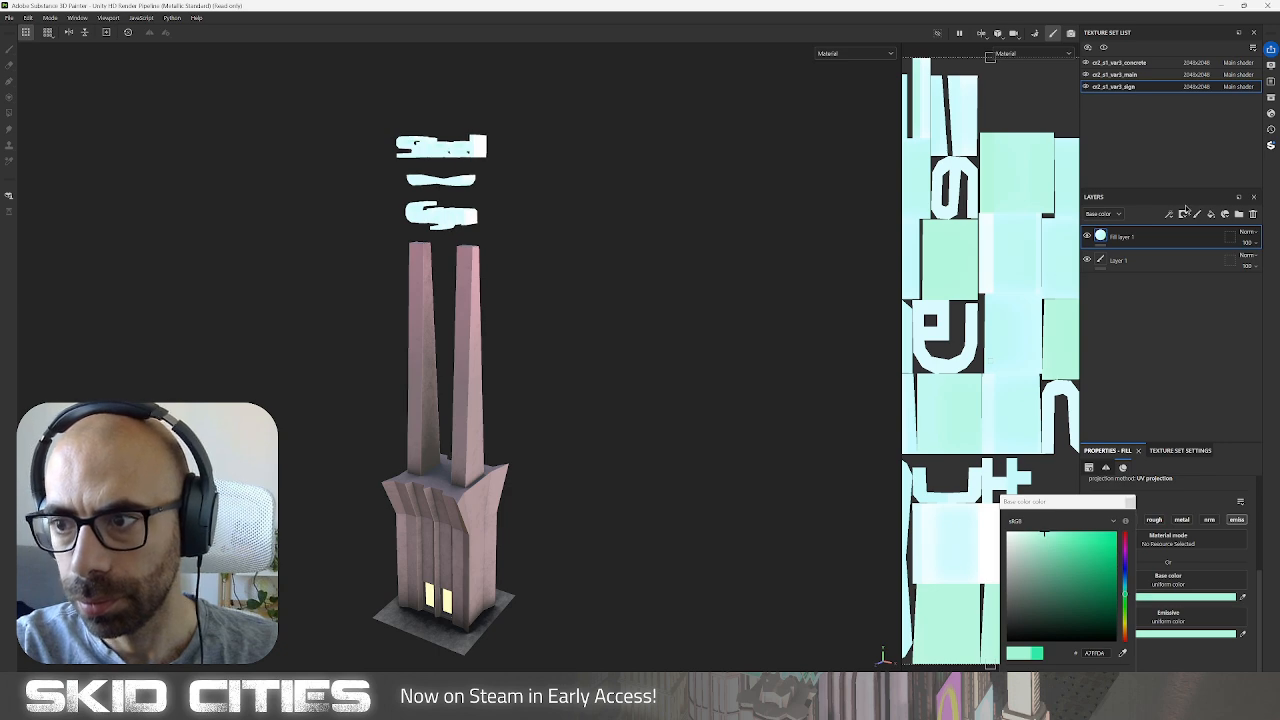
Duplicate the sign's mint fill layer and add a black mask to the copy.
click(1160, 238)
key(ctrl+d)
right_click(1150, 240)
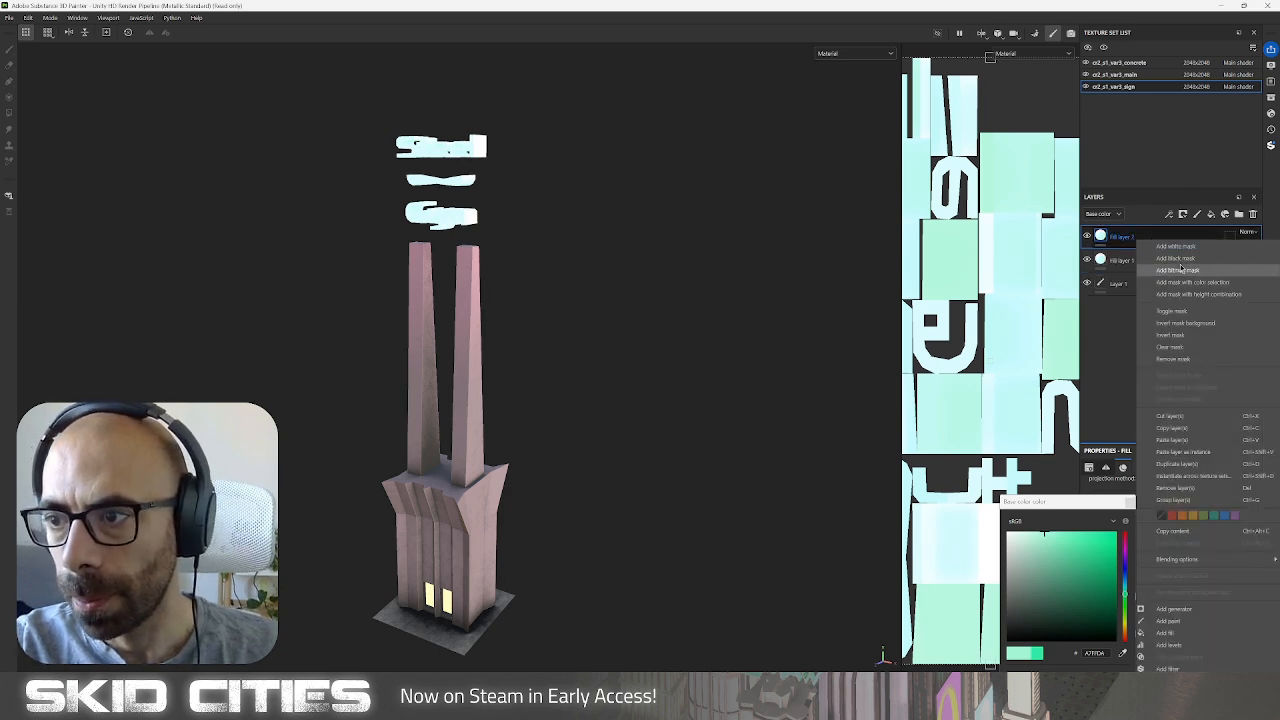
click(1176, 258)
Set the emissive color of the masked sign fill layer to a dark, muted green.
click(1101, 237)
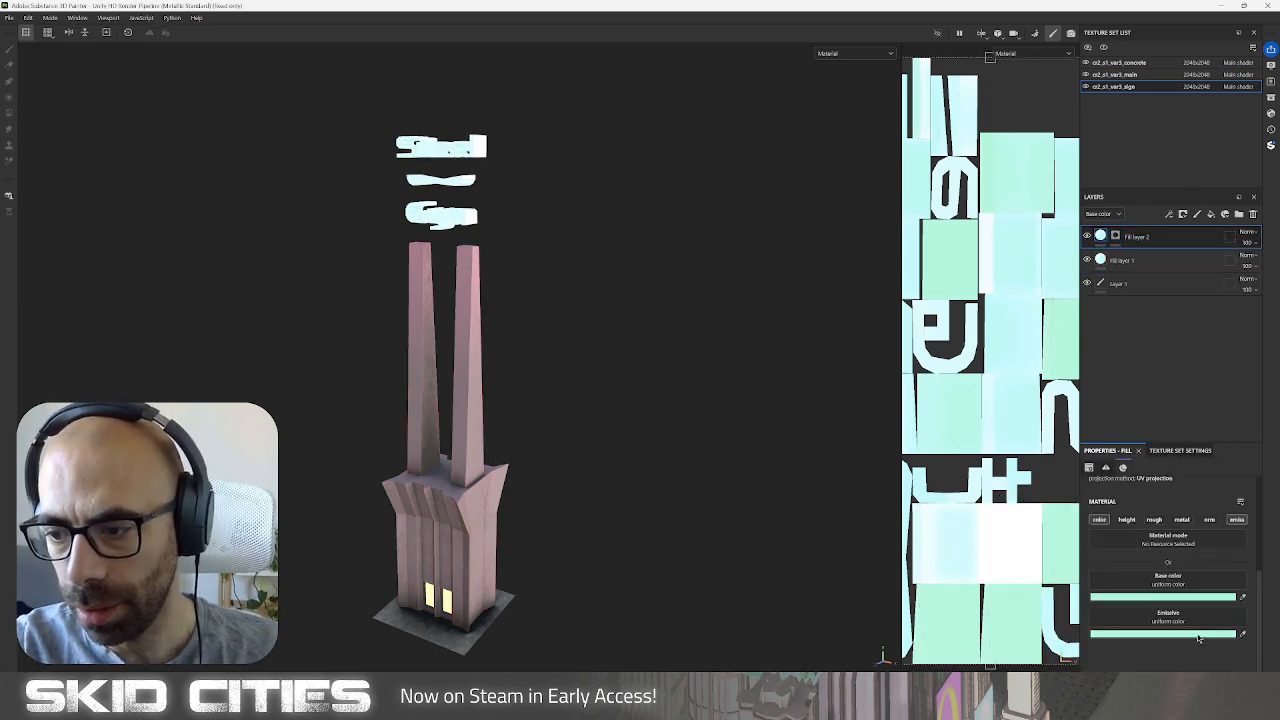
click(1199, 634)
click(1049, 597)
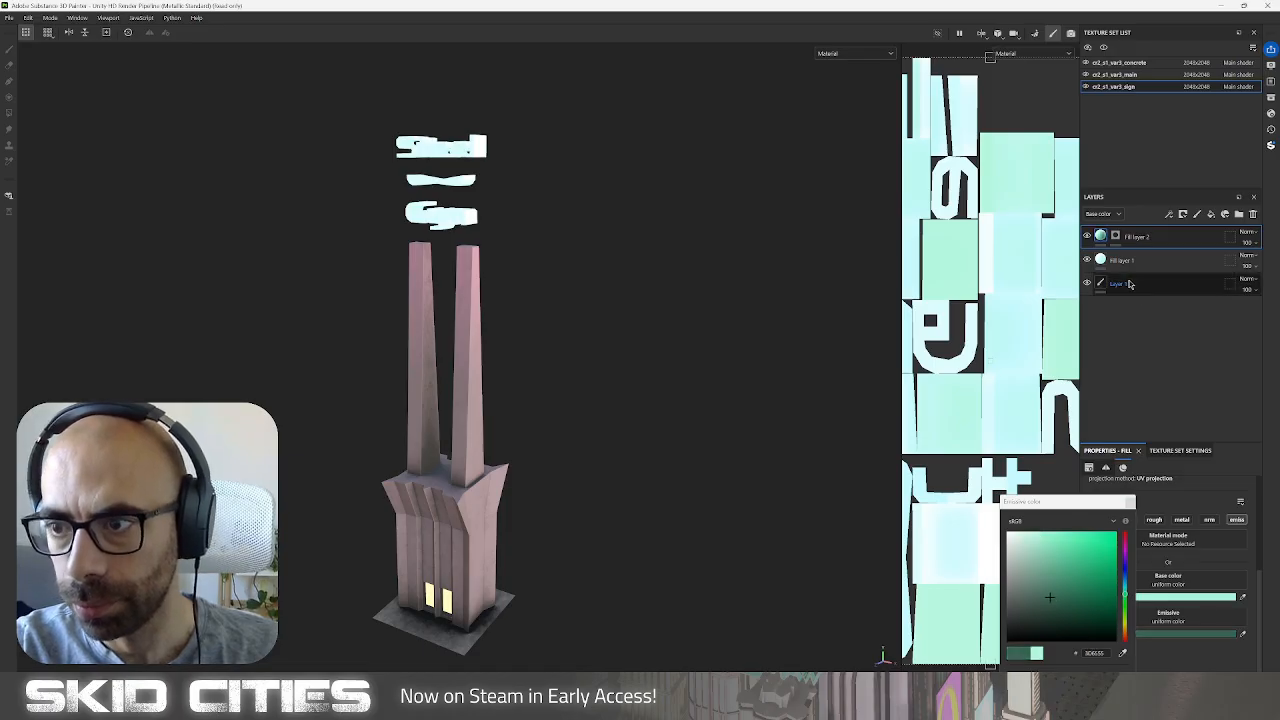
Set the base color of the masked sign fill layer to a dark, muted green and select its mask.
click(1192, 597)
click(1062, 607)
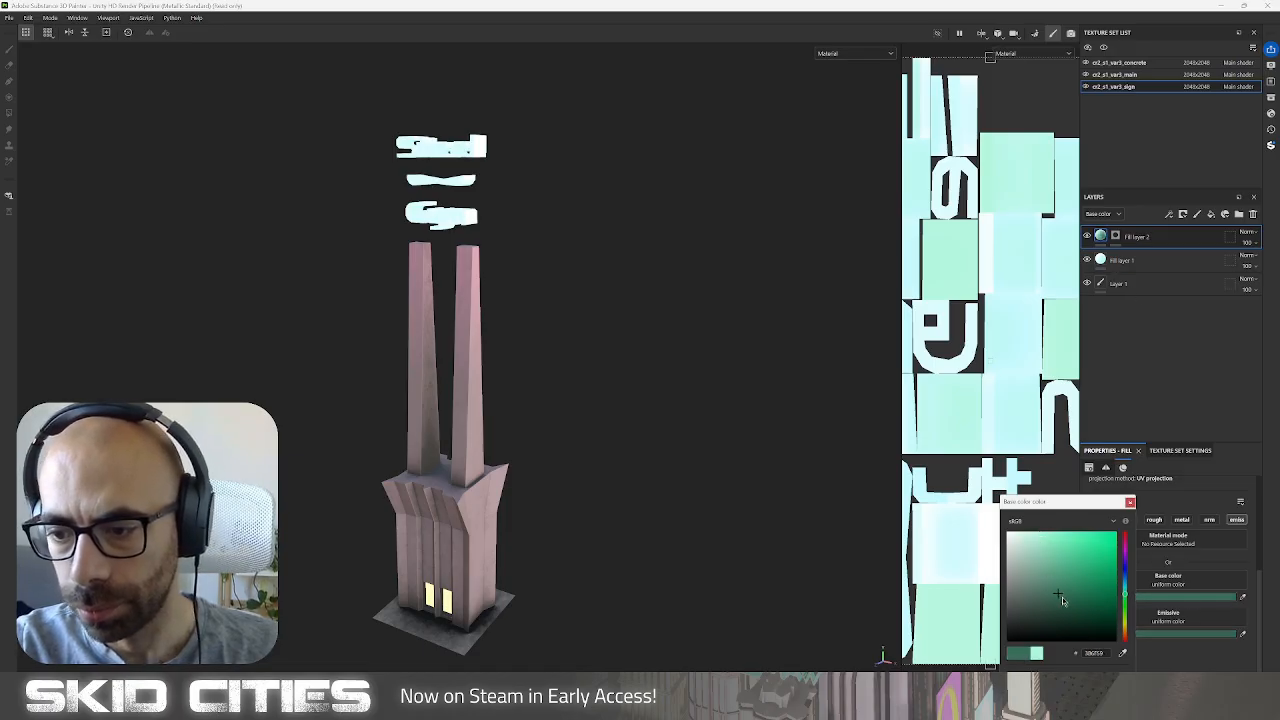
right_click(1147, 248)
click(1160, 263)
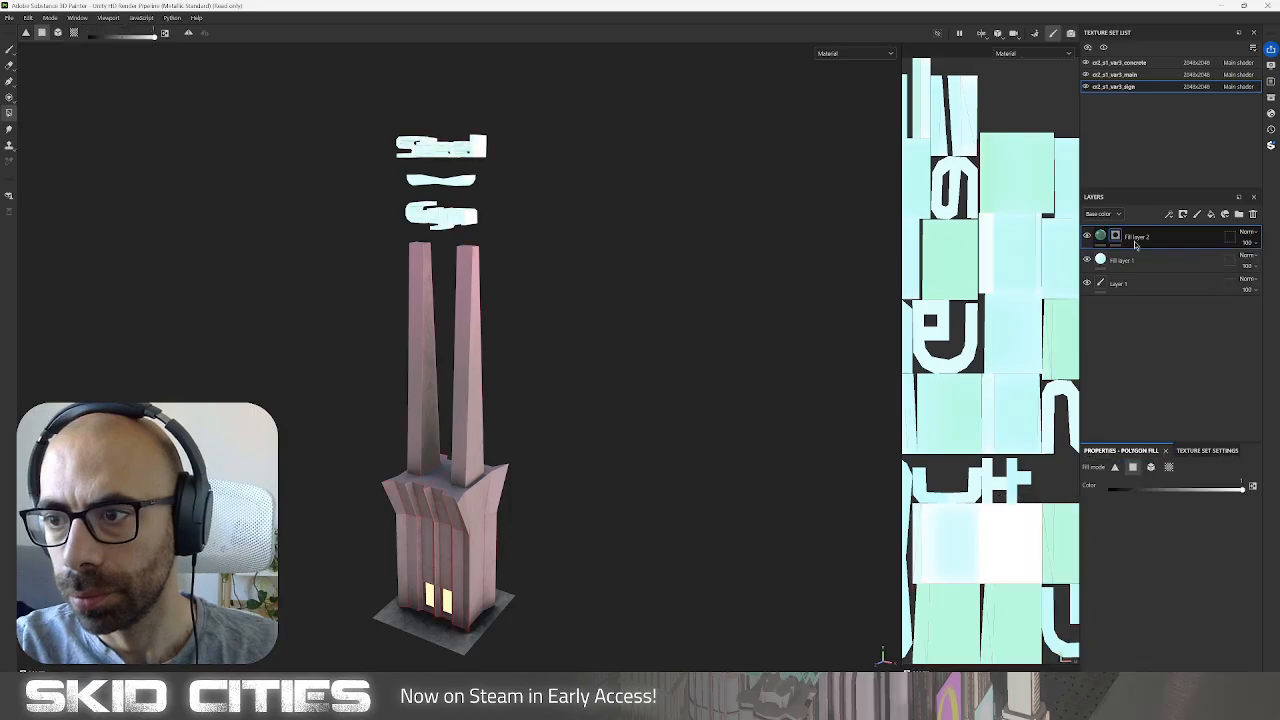
Add a Curvature generator to the mask of the dark green sign fill layer.
right_click(1115, 237)
click(1147, 556)
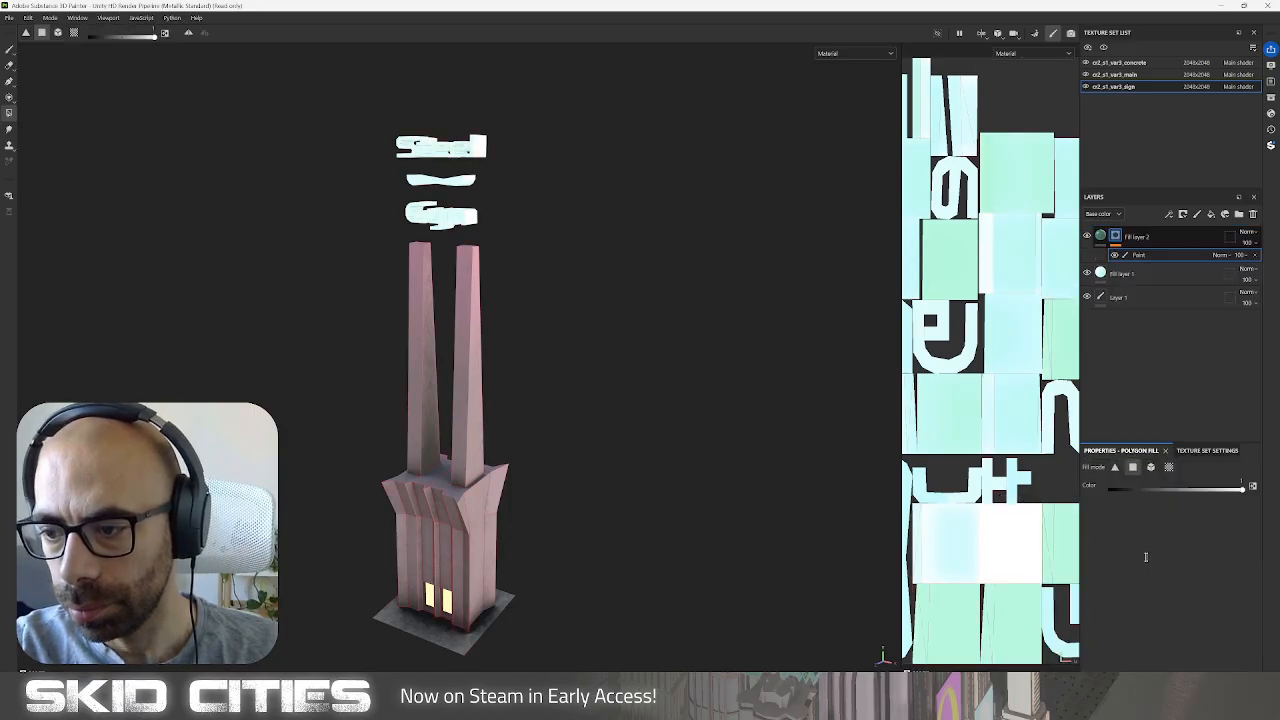
right_click(1121, 236)
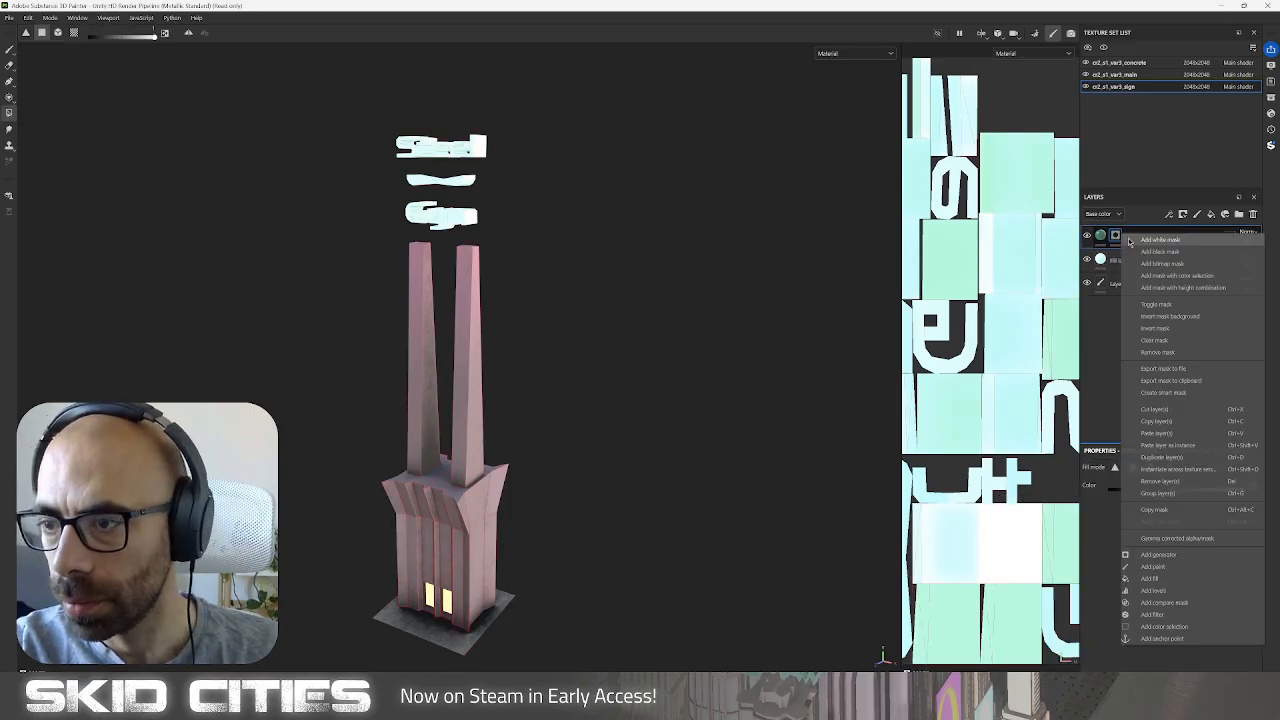
click(1169, 556)
click(1168, 496)
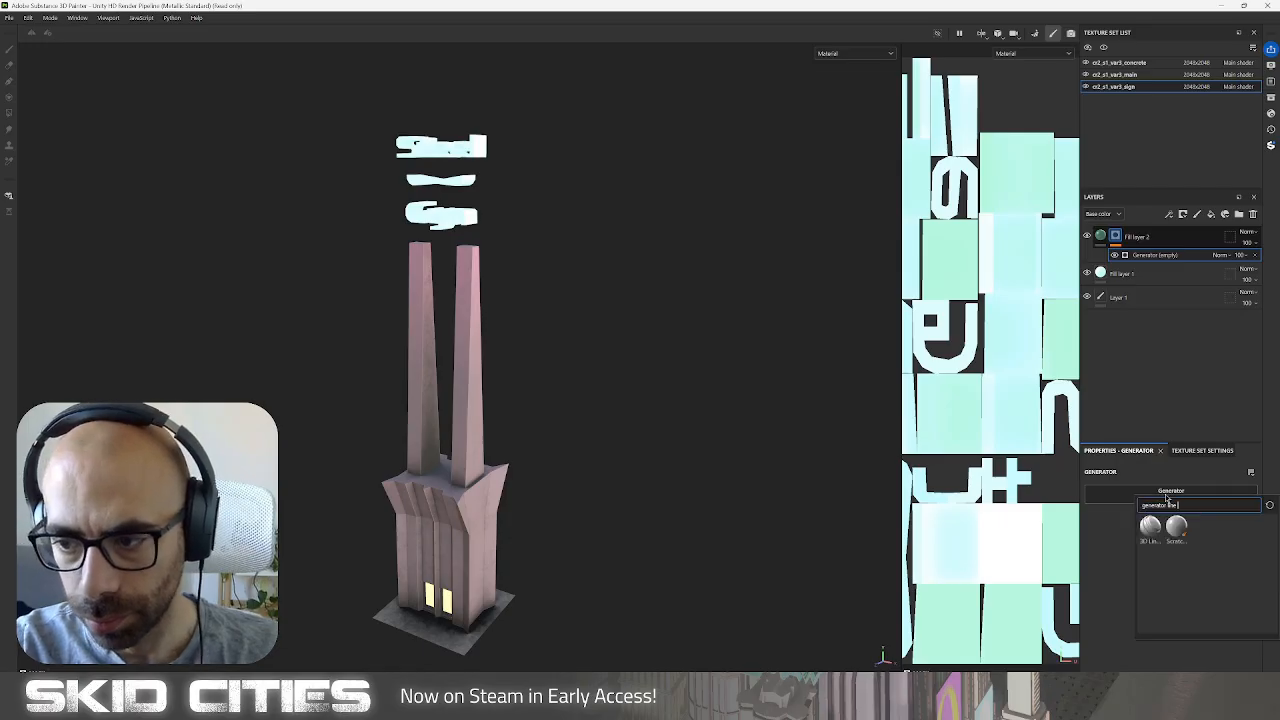
key(BackSpace)
key(BackSpace)
key(BackSpace)
key(BackSpace)
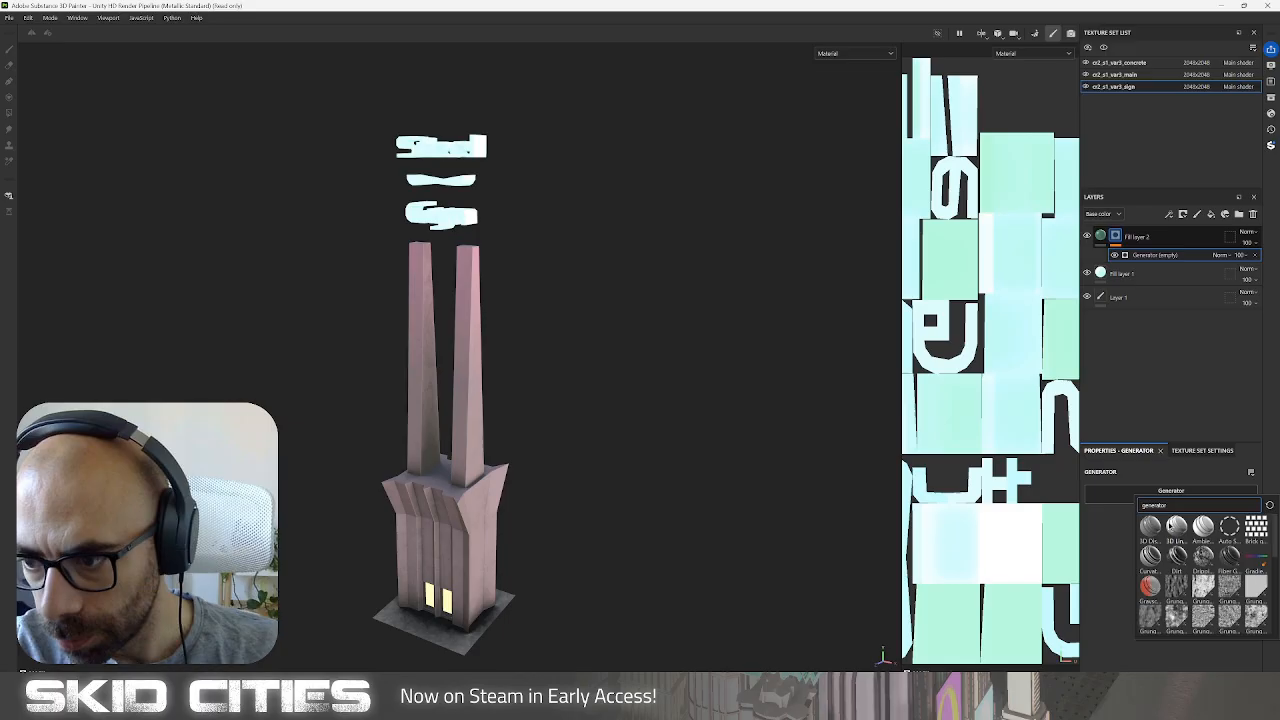
click(1150, 554)
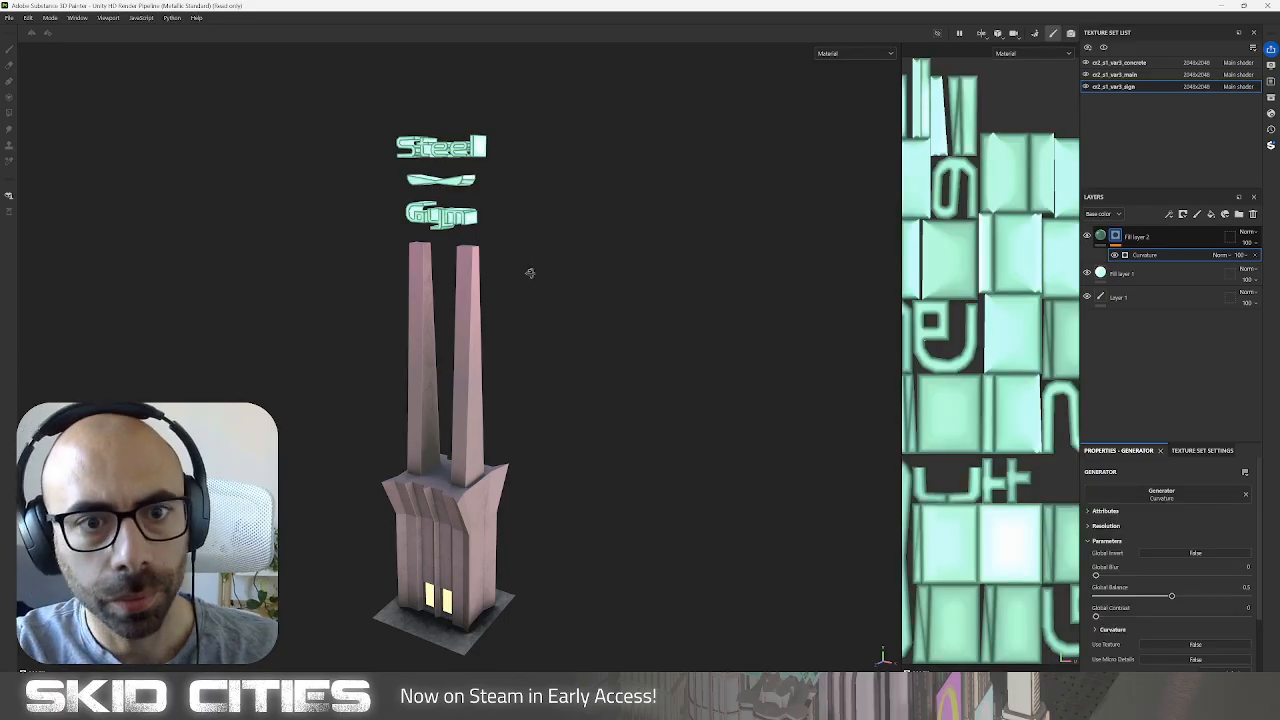
Set the sign's Curvature generator Global Balance to 0.56 and check the lettering and the building.
mouse_move(529, 274)
alt+mouse_down()
mouse_move(509, 303)
mouse_move(641, 301)
mouse_move(549, 284)
alt+mouse_up()
alt+middle_drag(474, 186, 534, 334)
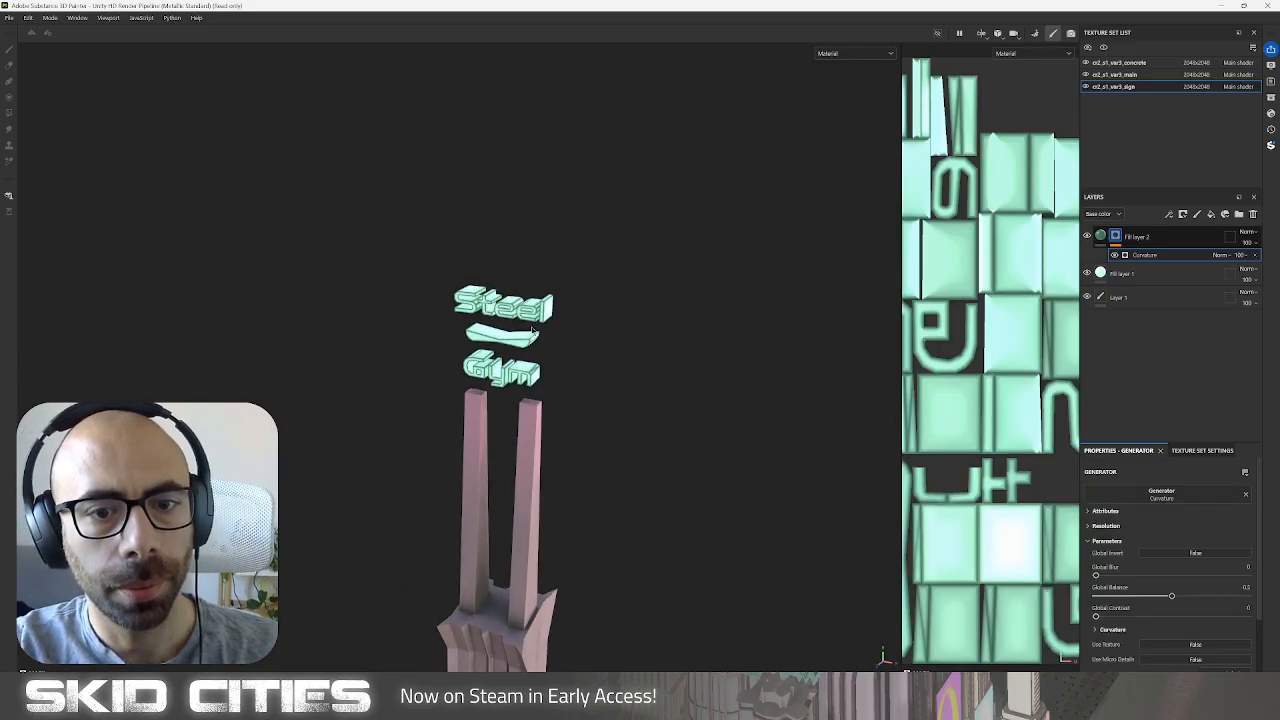
scroll(535, 341, down, 3)
scroll(535, 345, up, 2)
scroll(535, 346, up, 4)
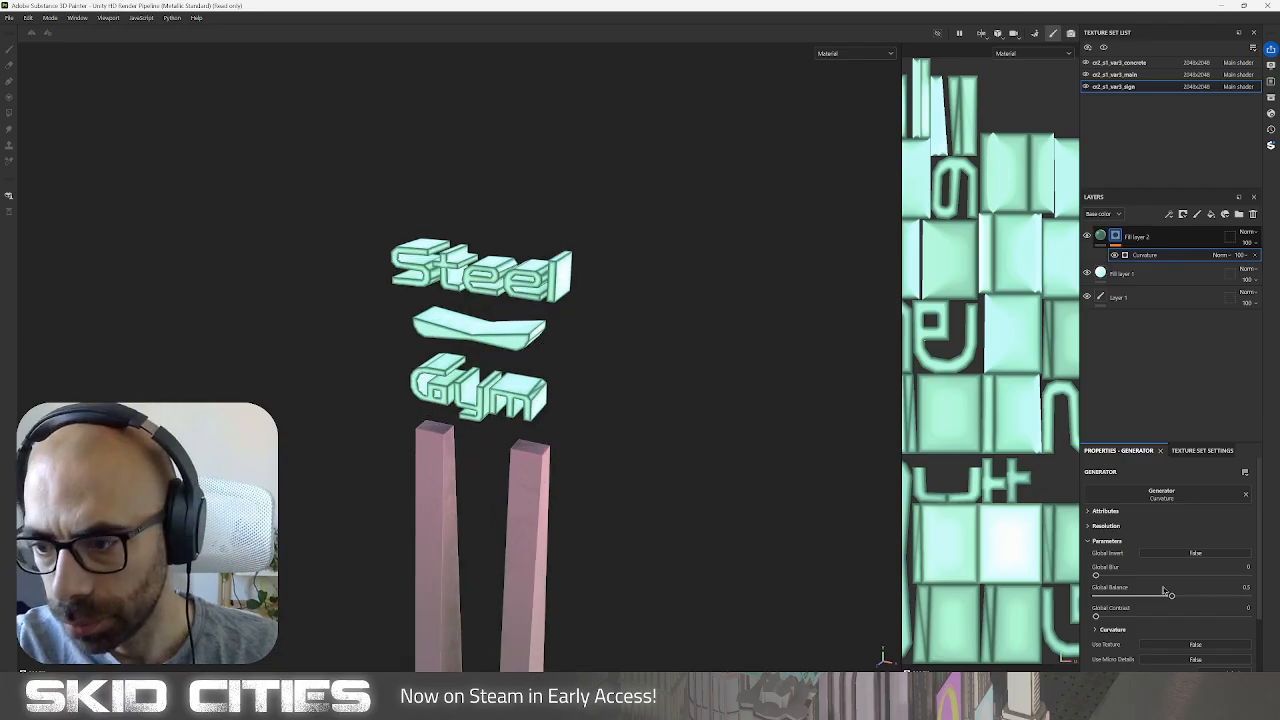
mouse_move(1171, 598)
mouse_down()
mouse_move(1200, 595)
mouse_move(1162, 598)
mouse_move(1182, 598)
mouse_up()
alt+drag(610, 485, 575, 489)
scroll(600, 490, down, 5)
scroll(575, 489, up, 10)
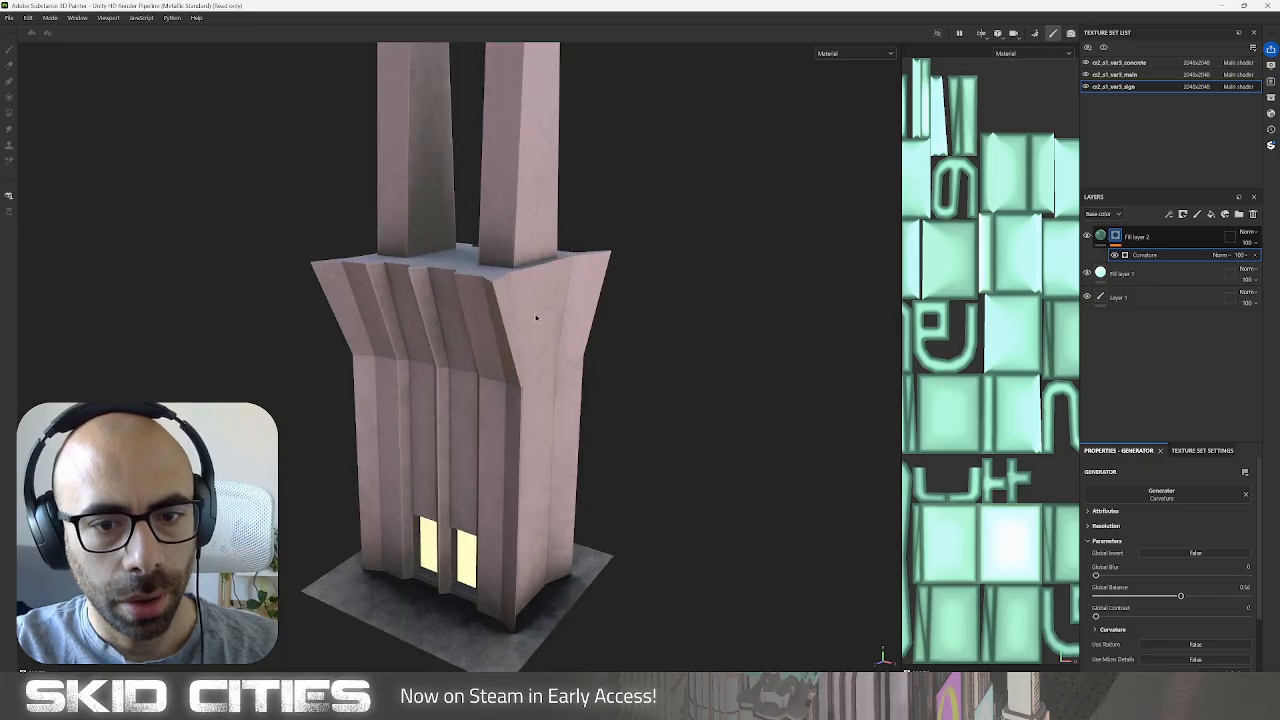
Create a folder named roof at the top of the layer stack in the cs2_s1_var3_main texture set.
mouse_move(479, 339)
alt+mouse_down()
mouse_move(671, 304)
mouse_move(450, 356)
mouse_move(457, 335)
alt+mouse_up()
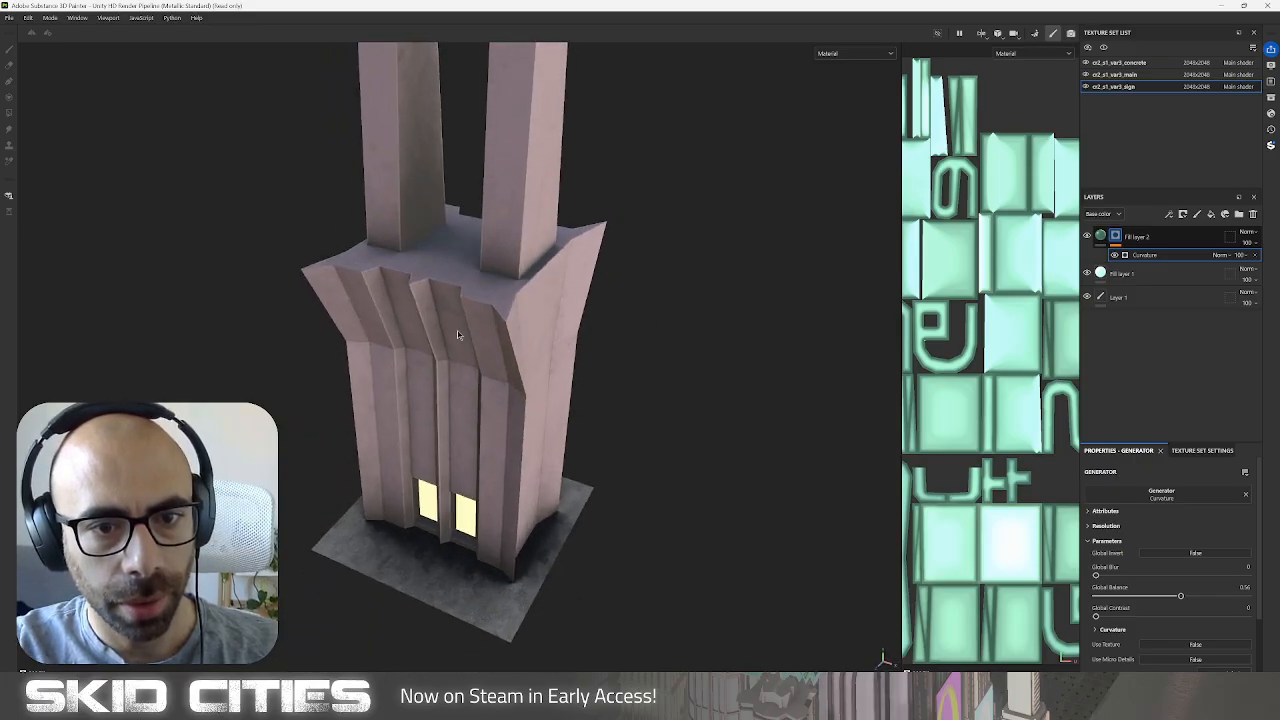
click(1130, 75)
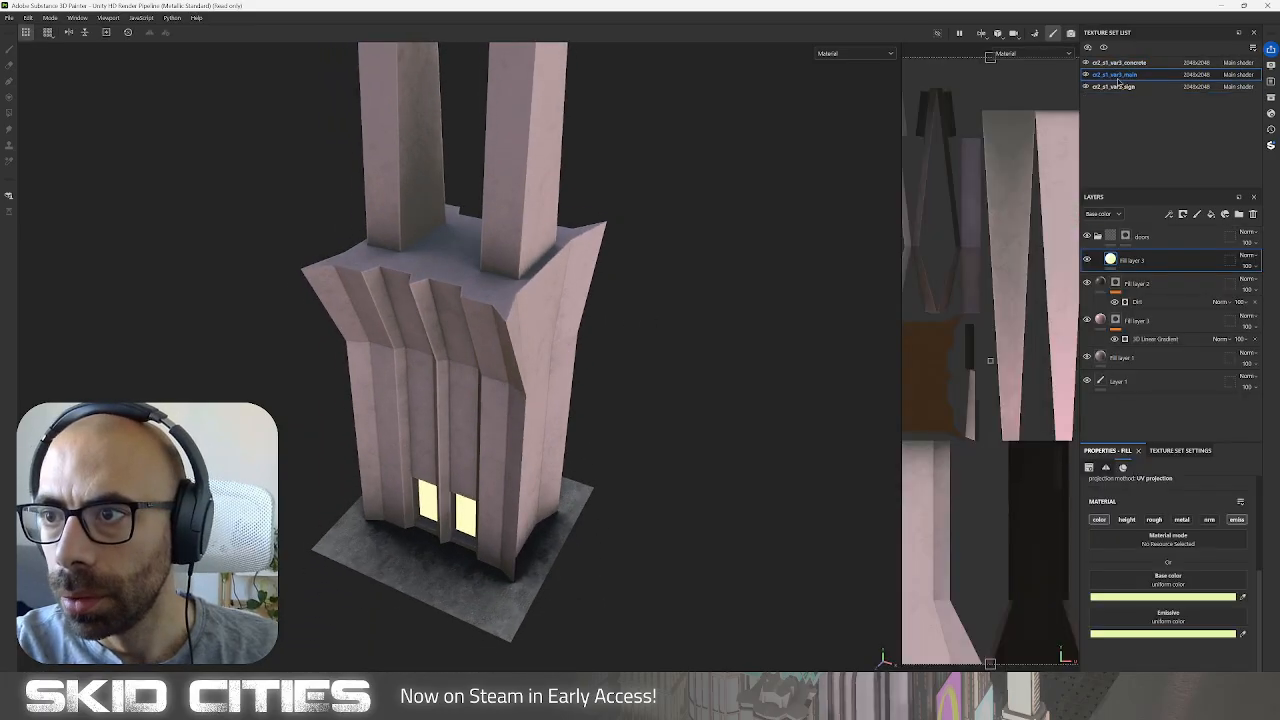
click(1239, 214)
drag(1138, 262, 1150, 236)
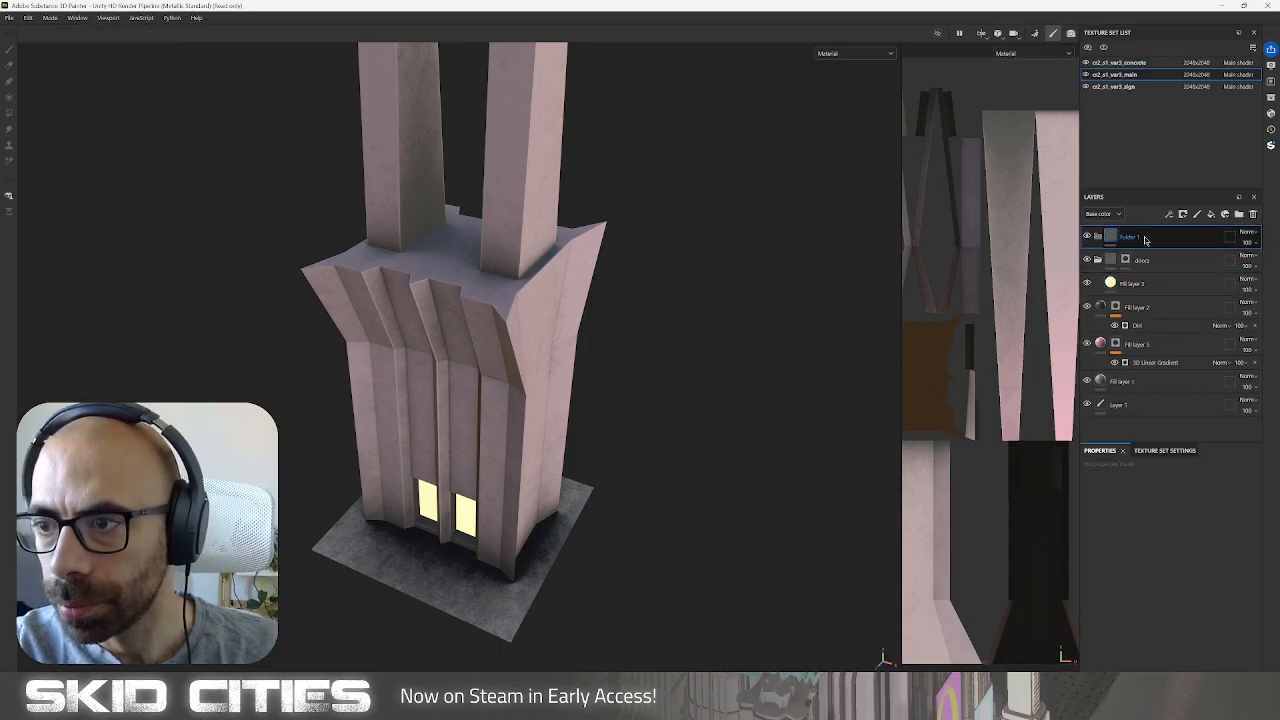
double_click(1145, 236)
text(roof)
key(Return)
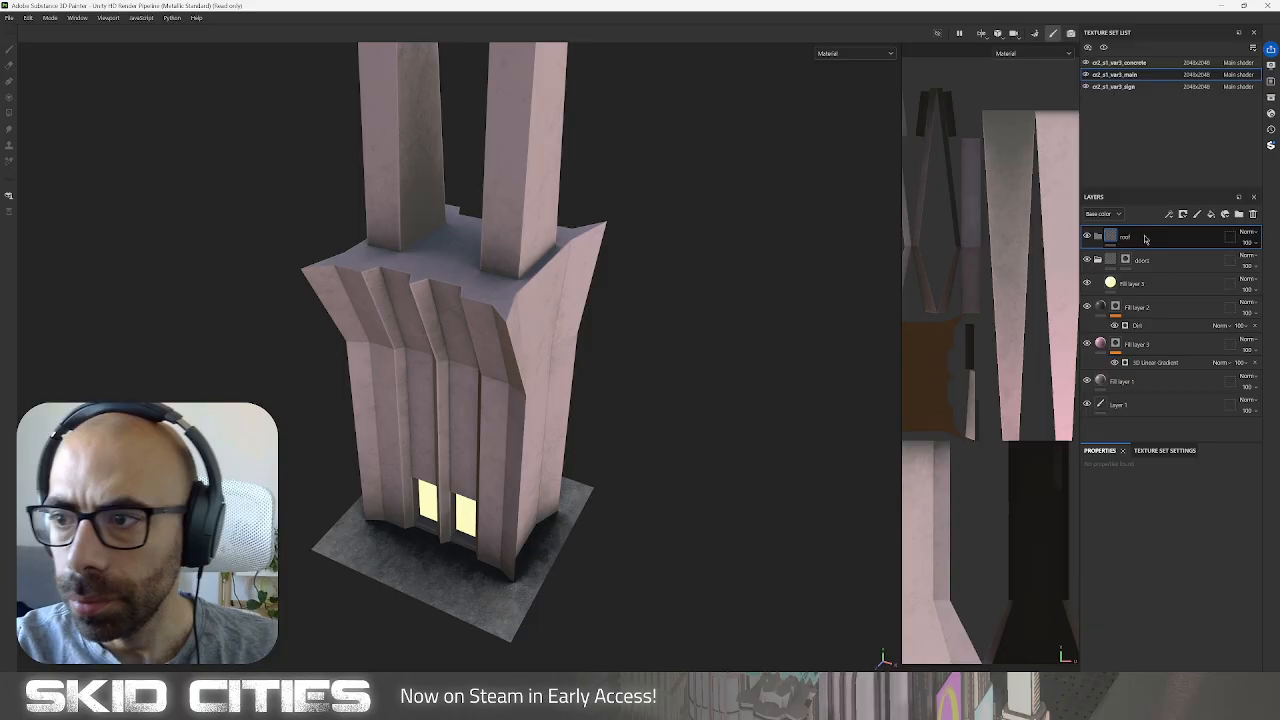
Add a fill layer inside the roof folder and give the folder a black mask.
click(1211, 214)
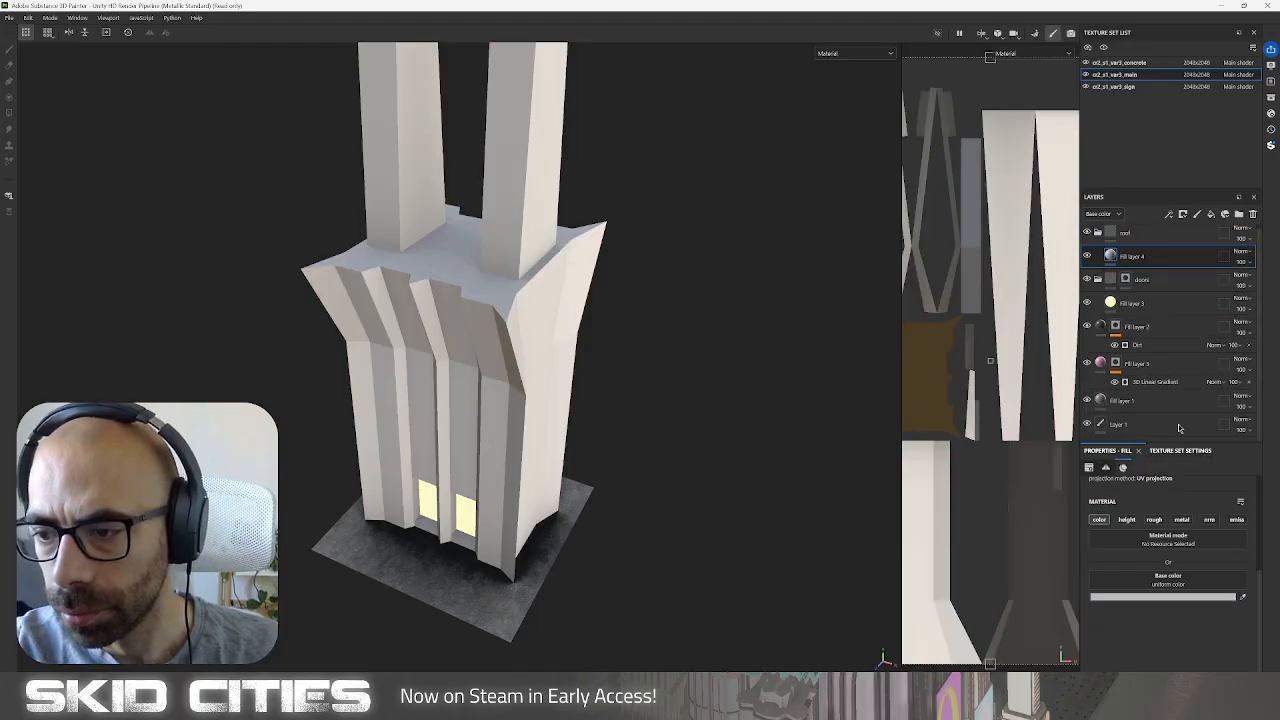
right_click(1137, 232)
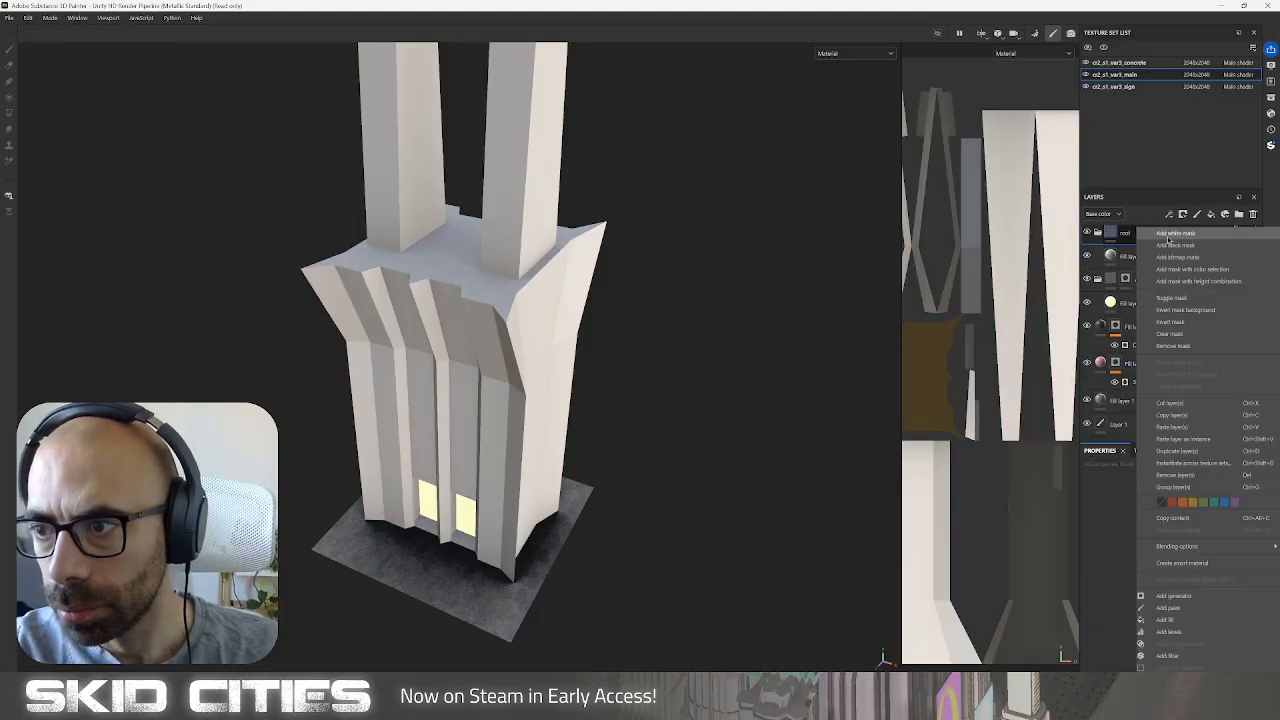
click(1146, 250)
Set the base color of the fill layer in the roof folder to a dark plum.
click(1140, 256)
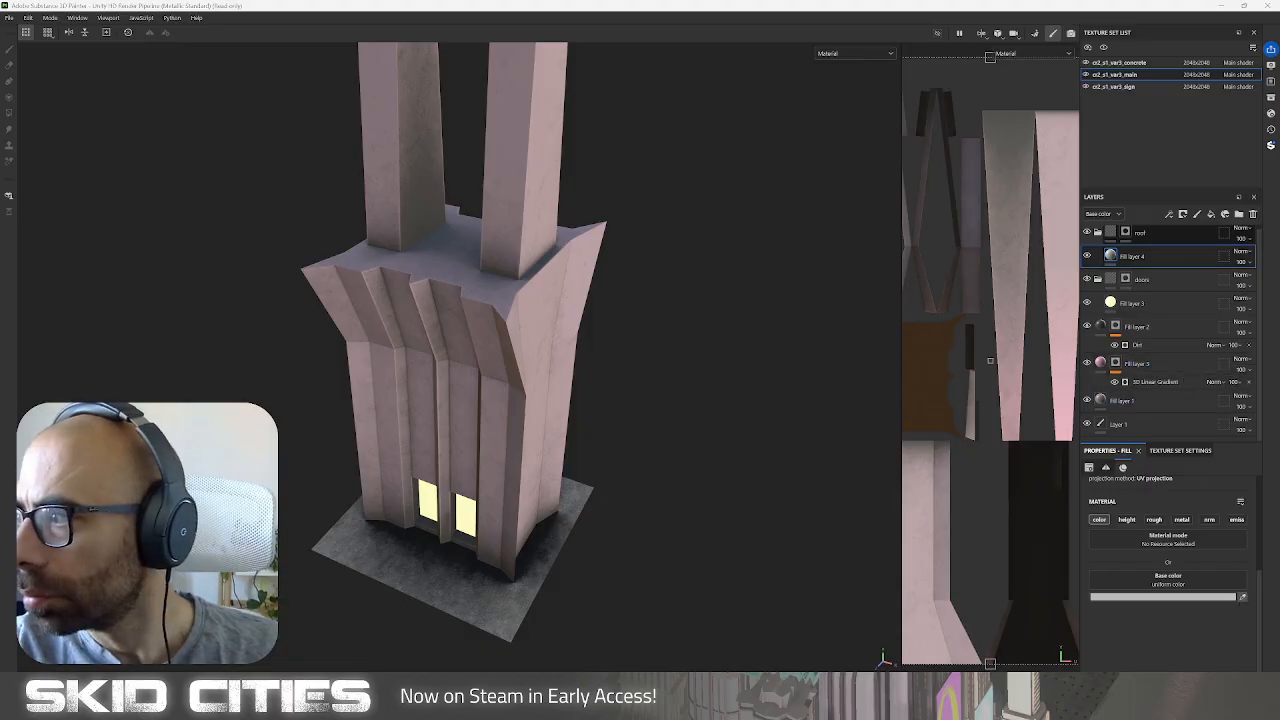
click(1143, 595)
drag(1045, 590, 1065, 611)
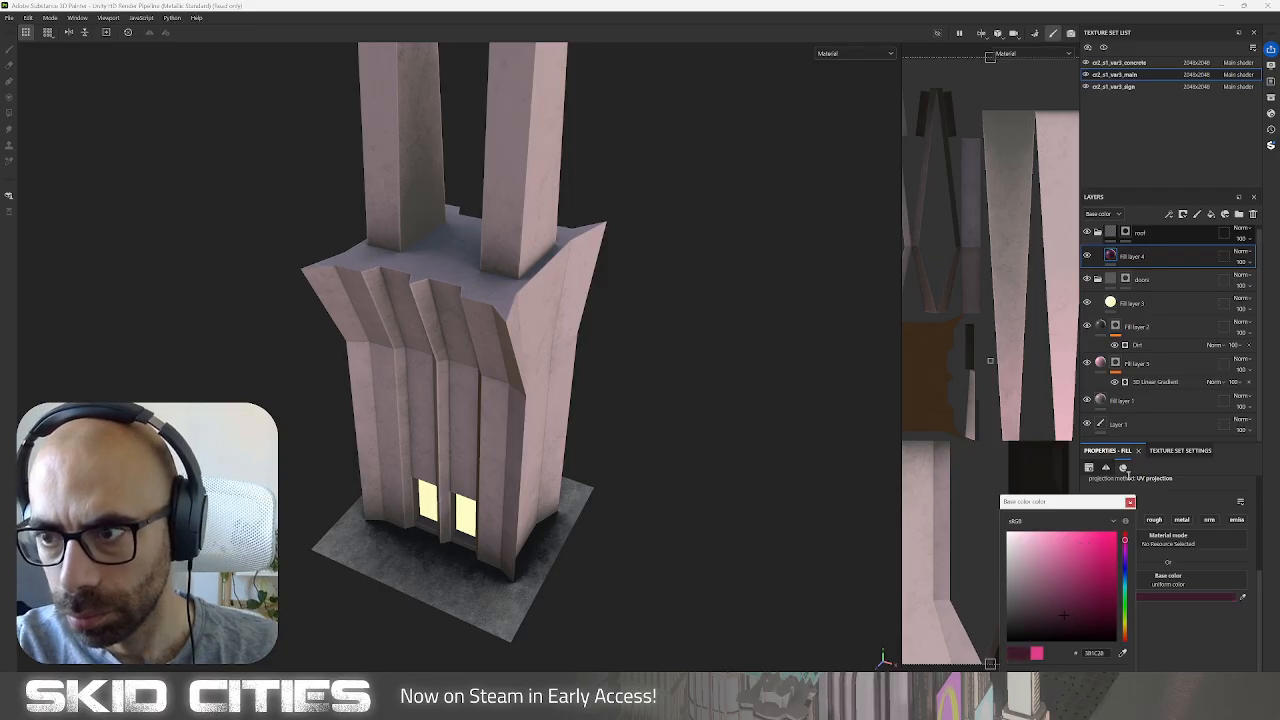
Activate the roof folder's mask for painting with the Paint brush.
click(1125, 232)
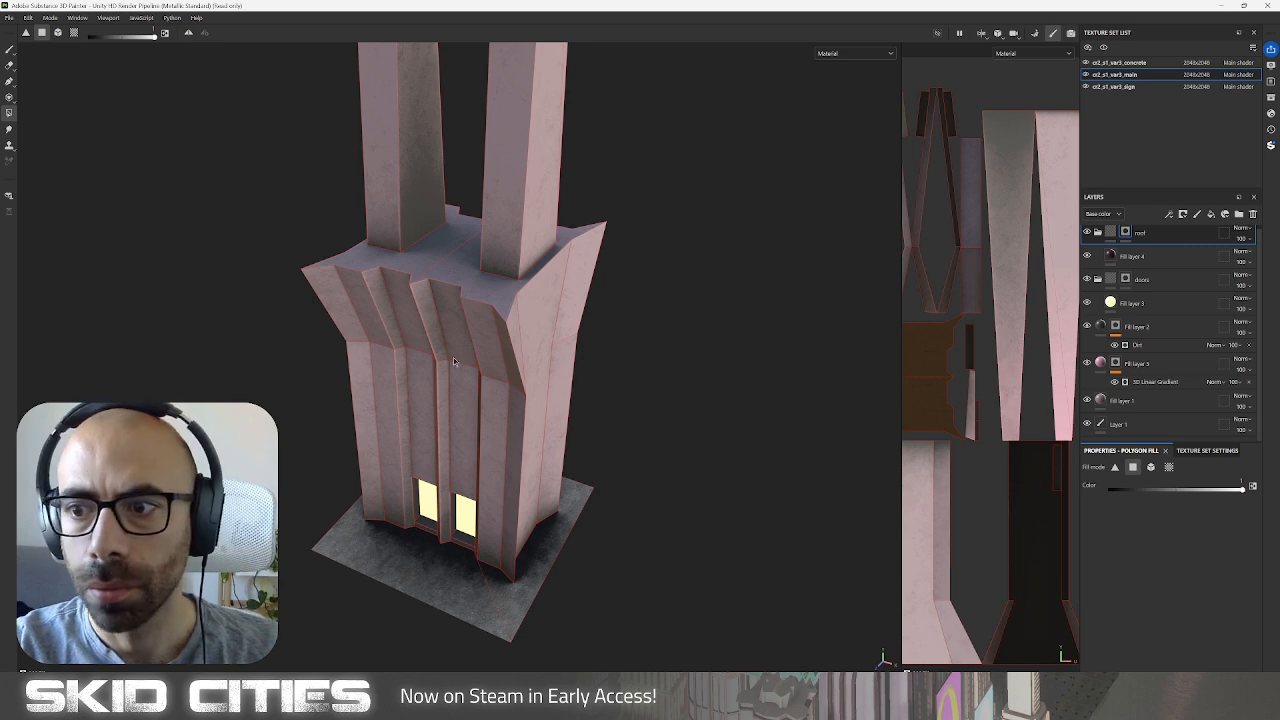
click(9, 49)
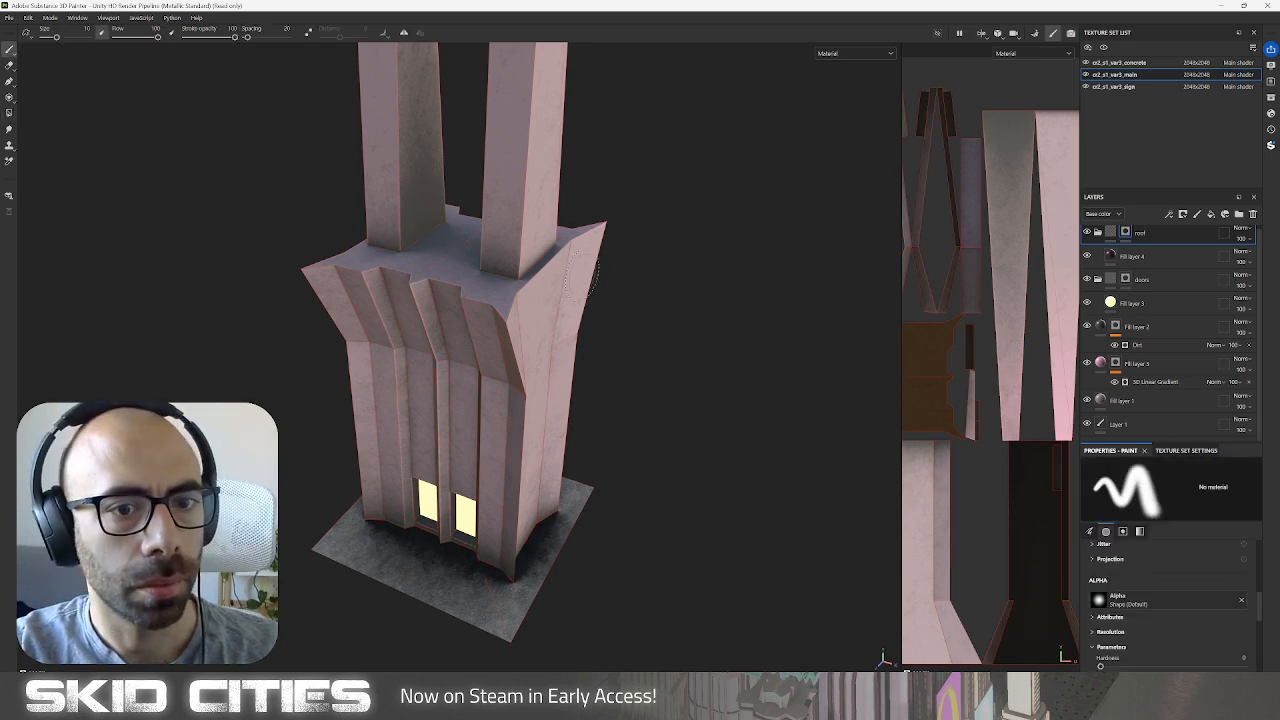
mouse_move(436, 245)
mouse_down()
mouse_move(432, 258)
mouse_move(360, 252)
mouse_up()
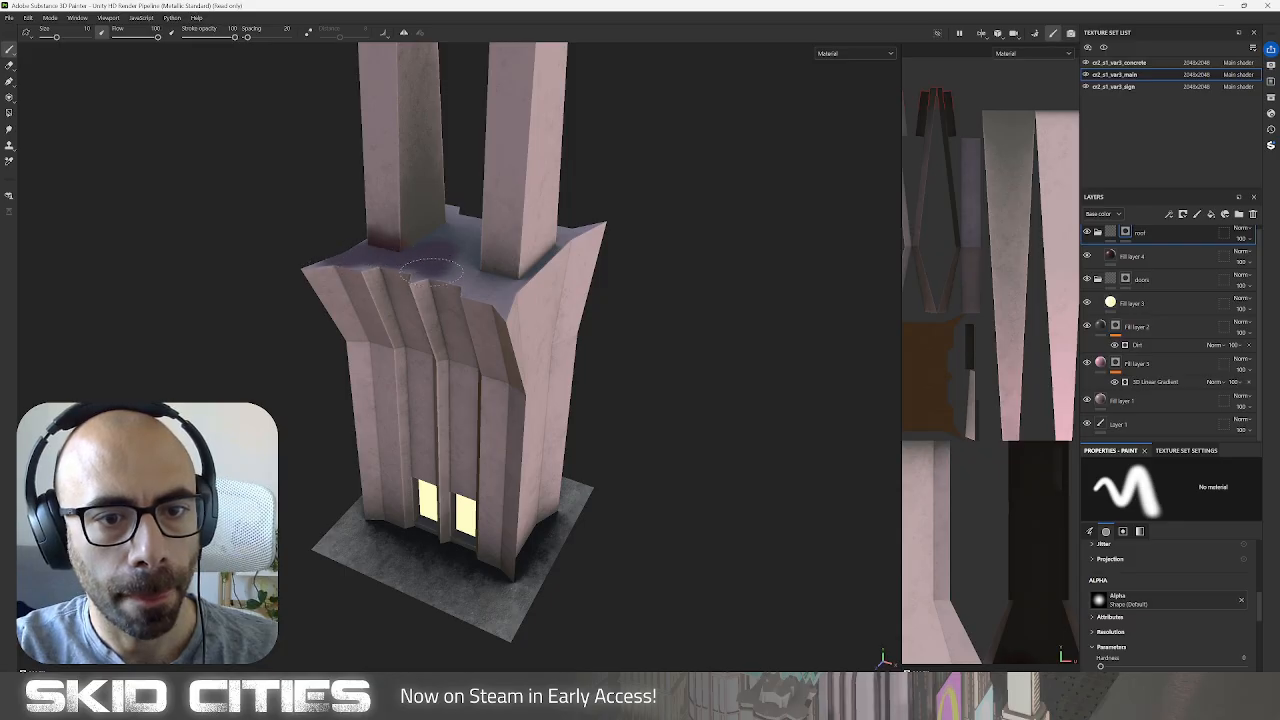
mouse_move(462, 267)
mouse_down()
mouse_move(495, 295)
mouse_move(470, 274)
mouse_up()
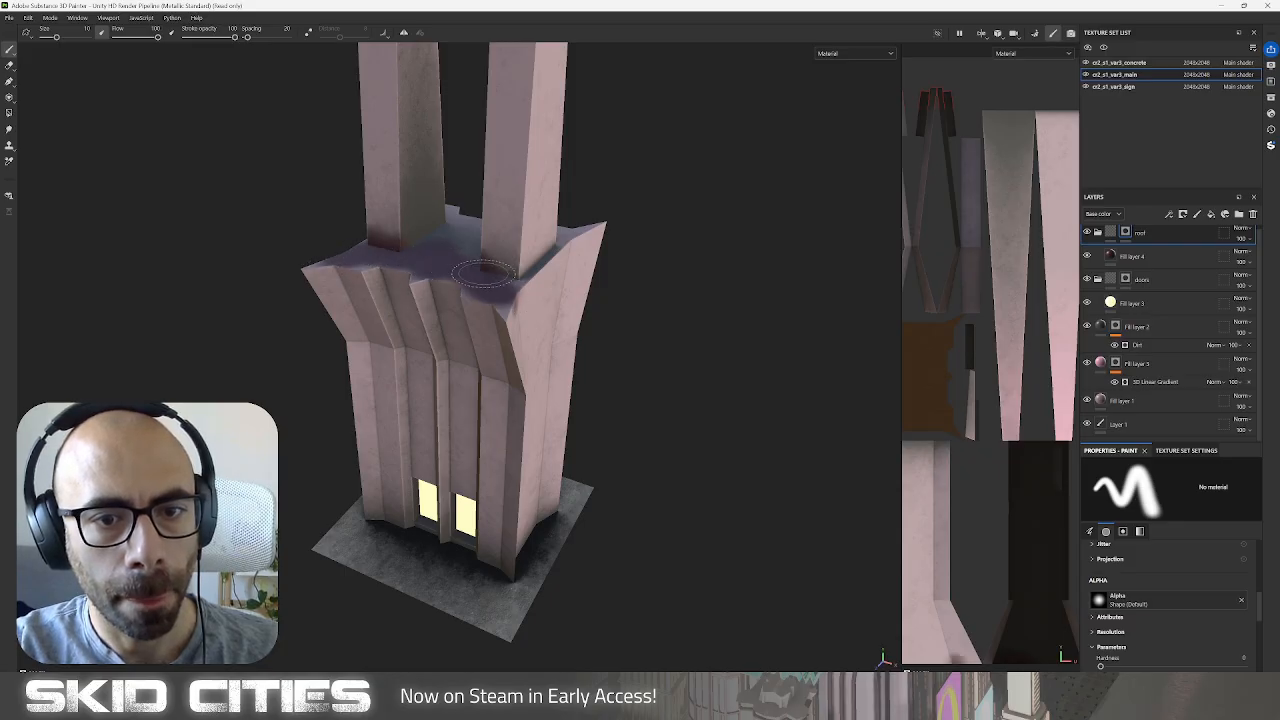
key(ctrl+z)
Widen the UV view and paint the roof folder's mask over the roof's UV island to color the whole roof surface dark plum.
scroll(468, 280, up, 5)
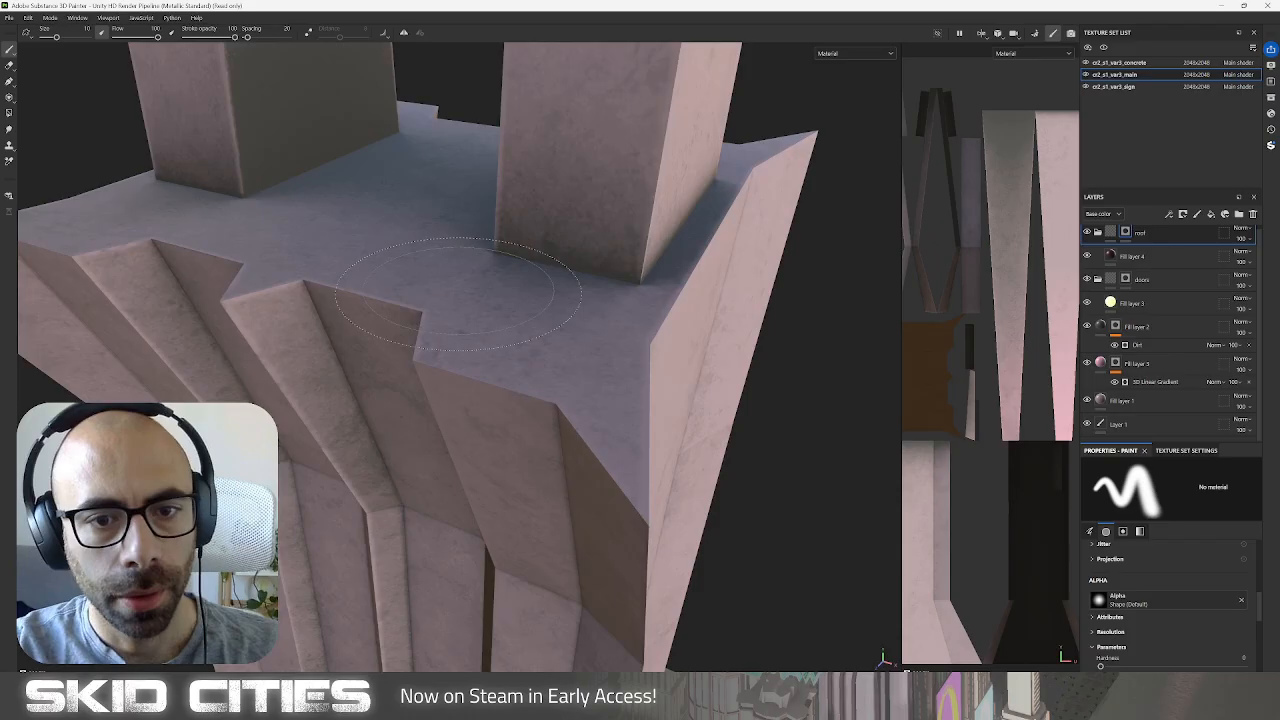
mouse_move(458, 294)
alt+mouse_down()
mouse_move(430, 420)
mouse_move(440, 440)
alt+mouse_up()
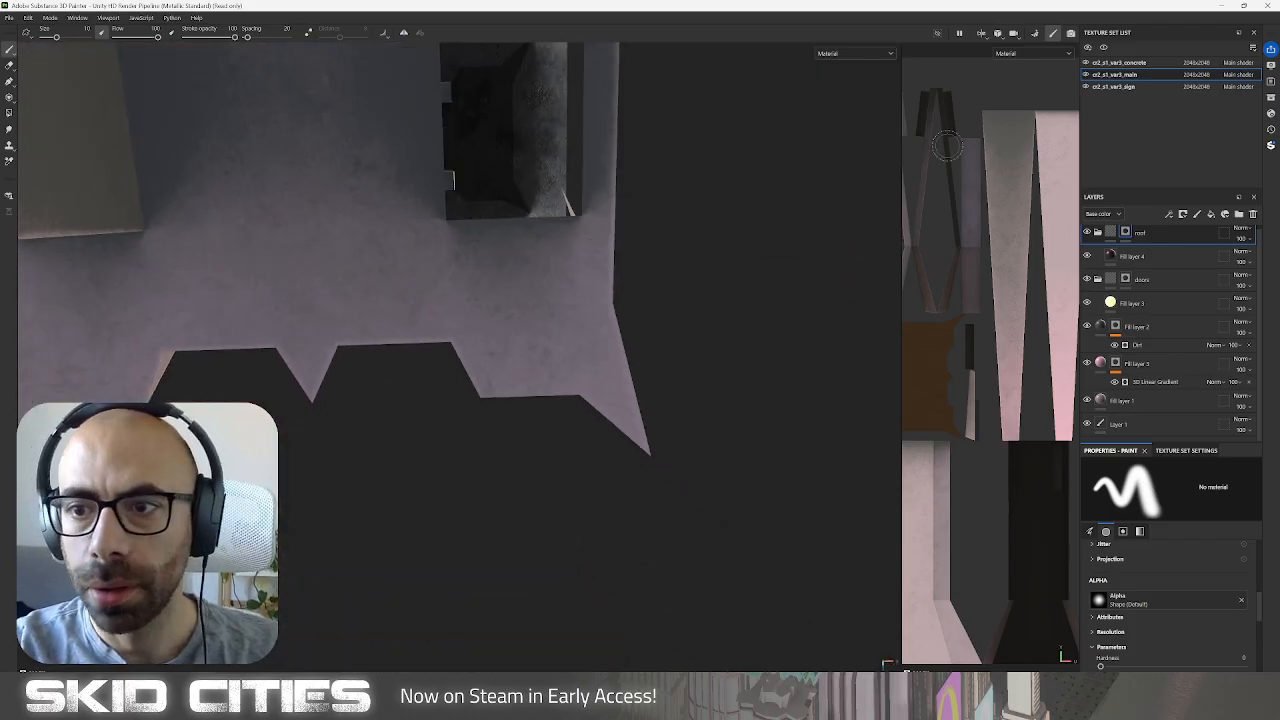
drag(903, 160, 548, 242)
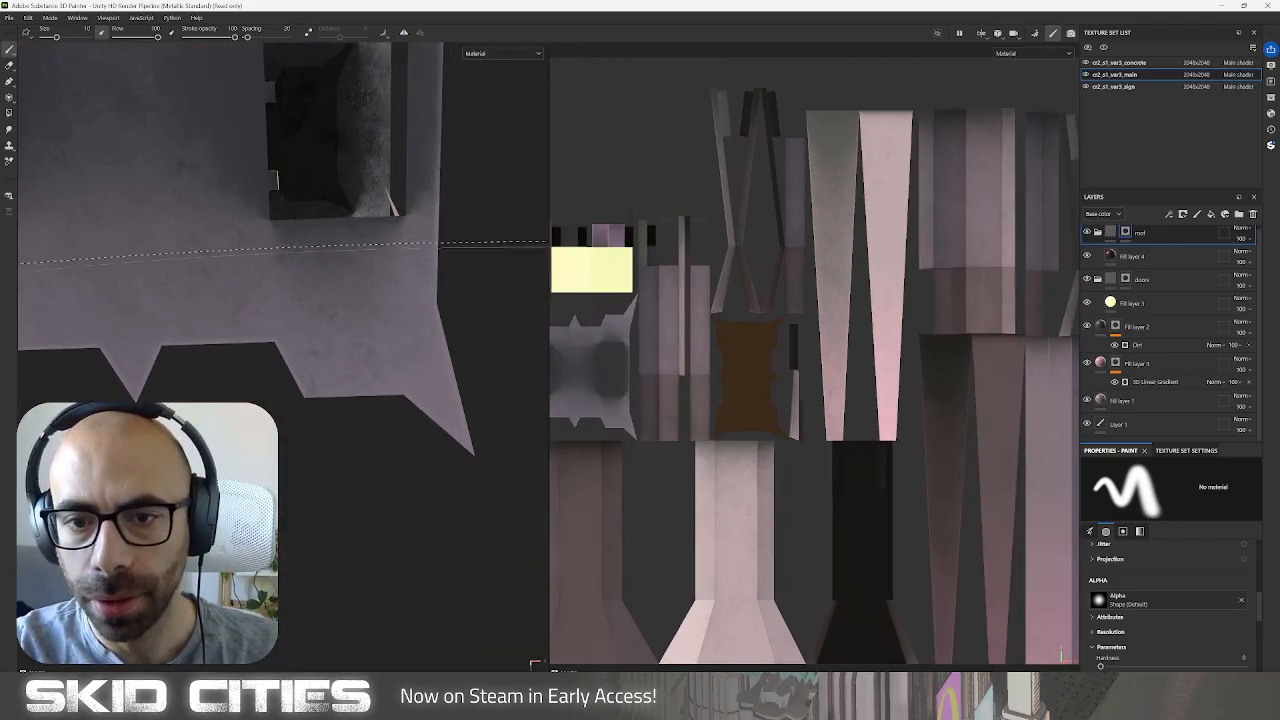
scroll(390, 355, up, 1)
scroll(390, 355, down, 4)
scroll(987, 497, down, 1)
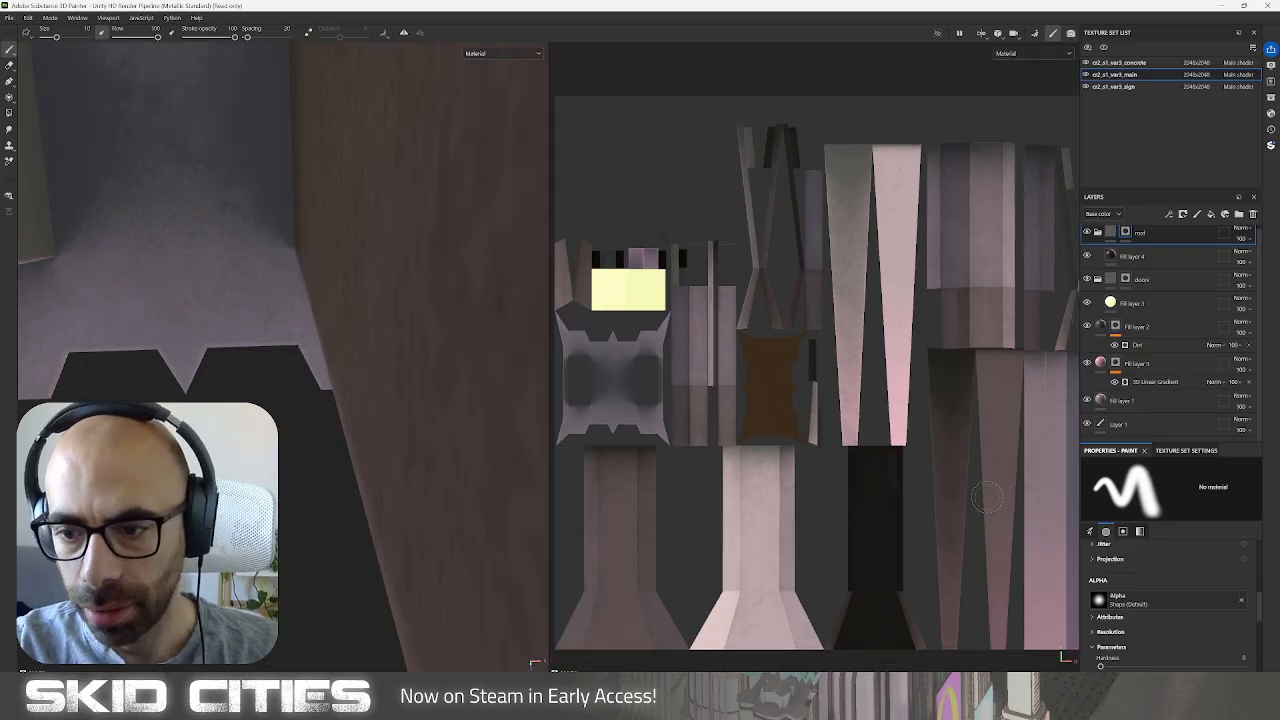
scroll(987, 497, down, 2)
scroll(706, 438, up, 1)
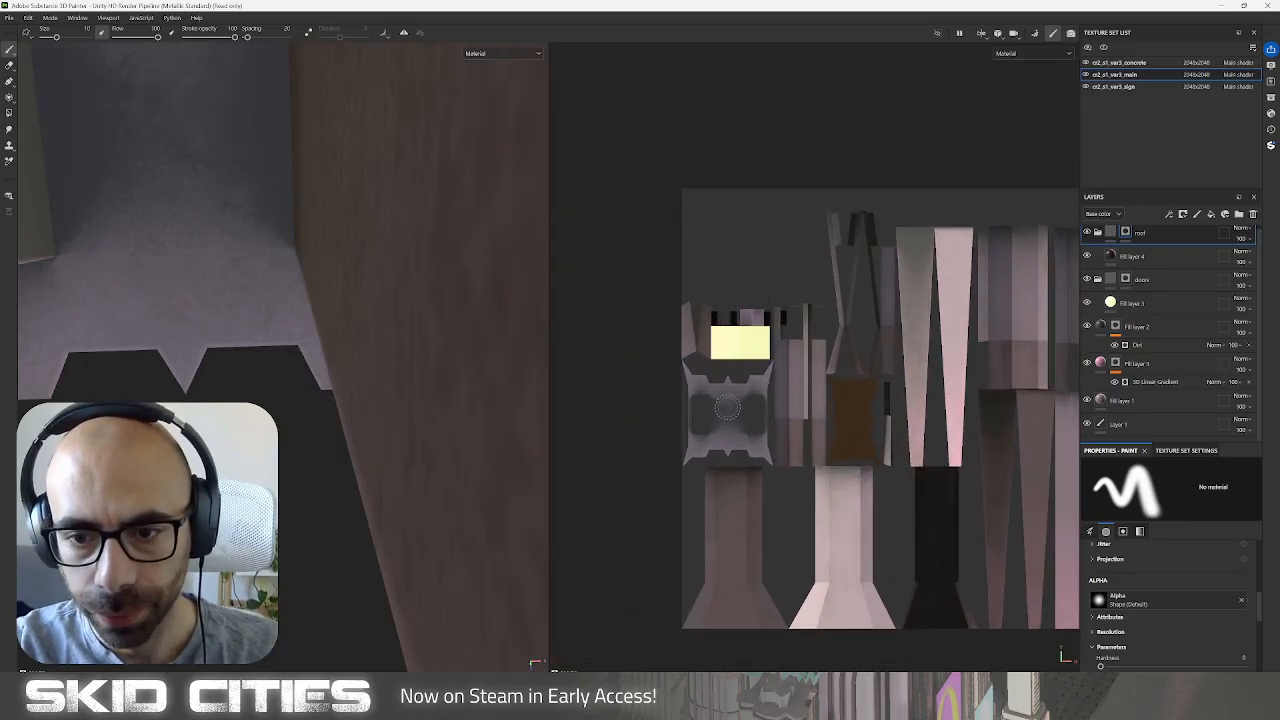
drag(728, 407, 726, 388)
scroll(243, 226, down, 4)
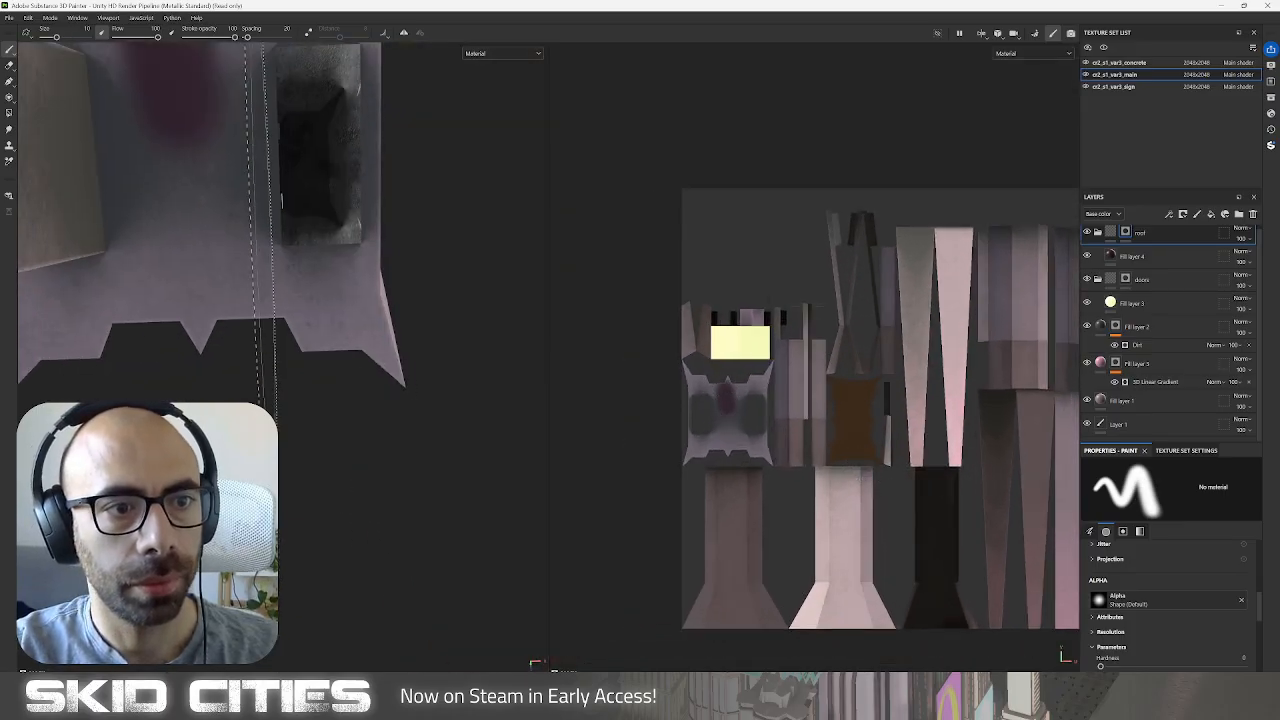
scroll(288, 302, down, 5)
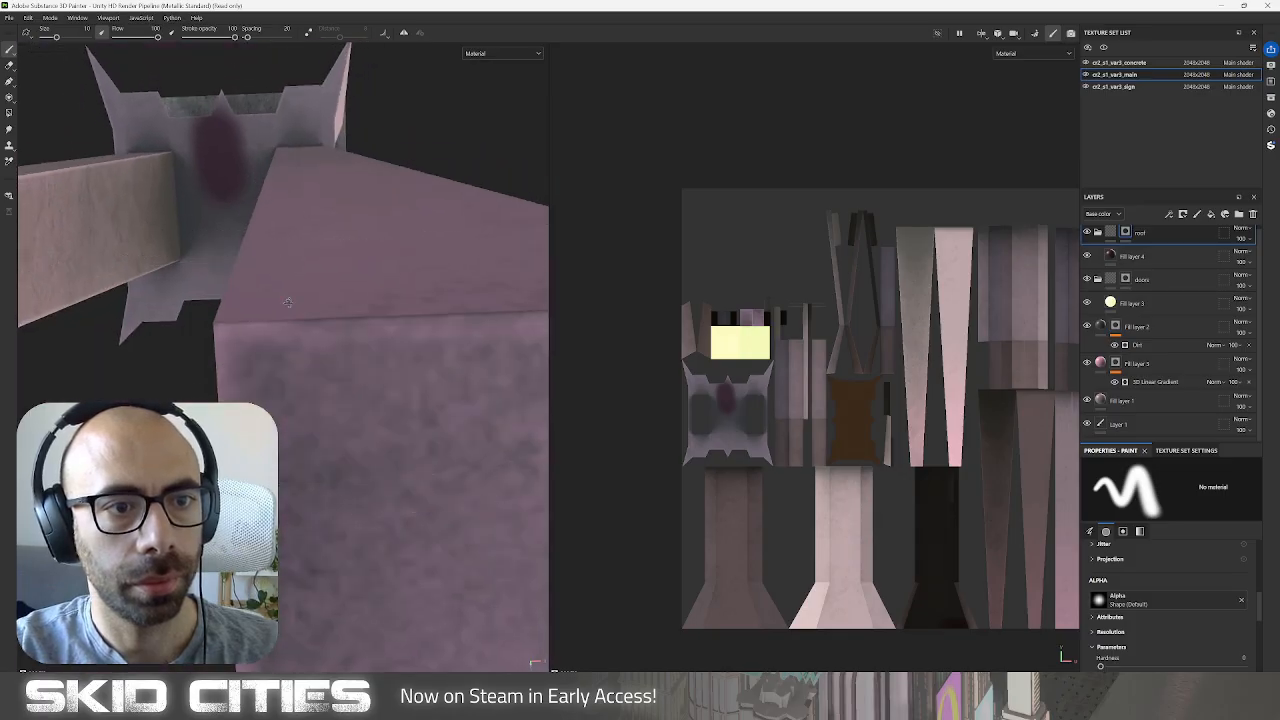
alt+drag(288, 302, 540, 335)
mouse_move(727, 396)
mouse_down()
mouse_move(688, 372)
mouse_move(694, 440)
mouse_move(712, 442)
mouse_move(696, 452)
mouse_move(745, 442)
mouse_move(762, 383)
mouse_move(722, 385)
mouse_move(735, 431)
mouse_move(730, 413)
mouse_up()
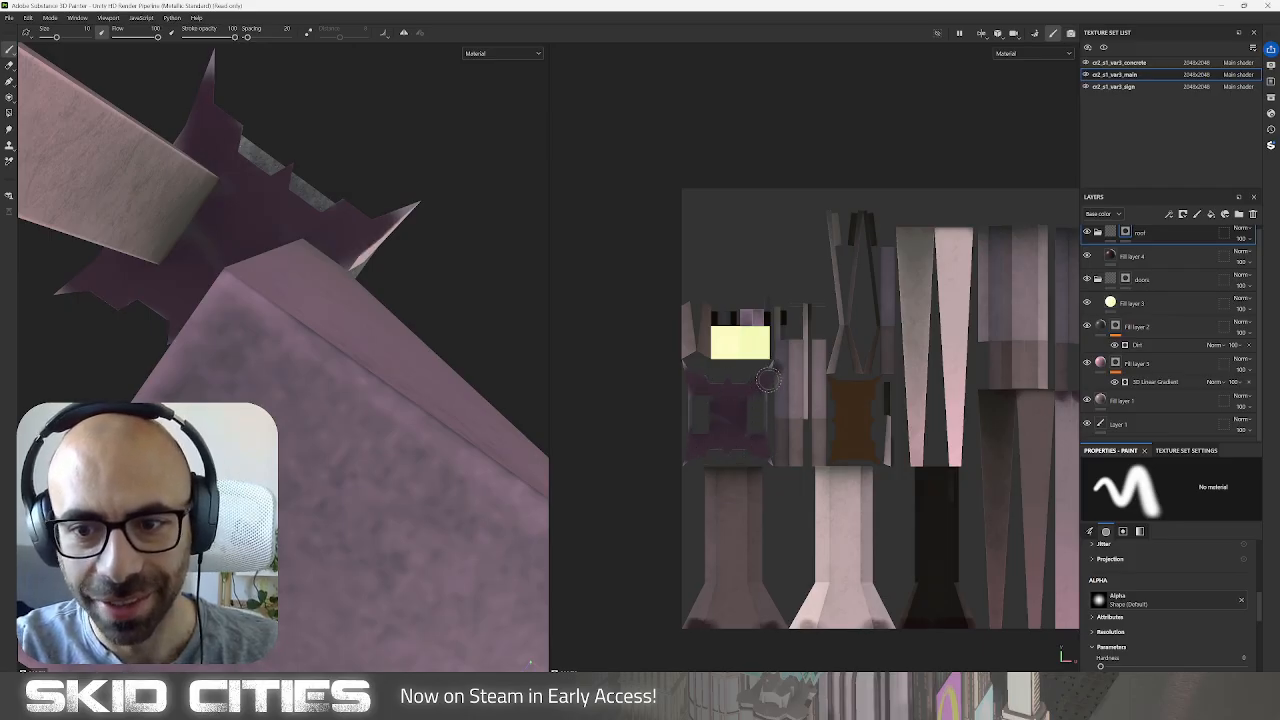
Erase the plum overspill from the wall UV island beside the roof island with the Eraser.
scroll(779, 367, up, 10)
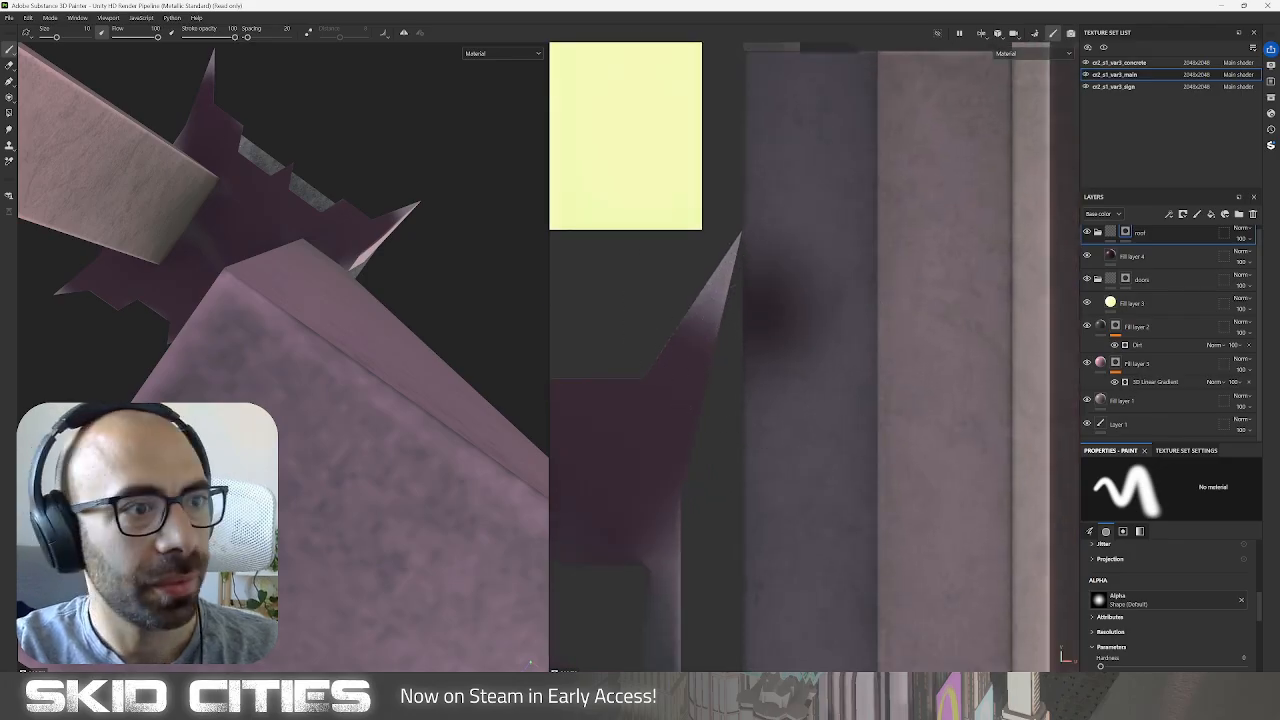
click(9, 64)
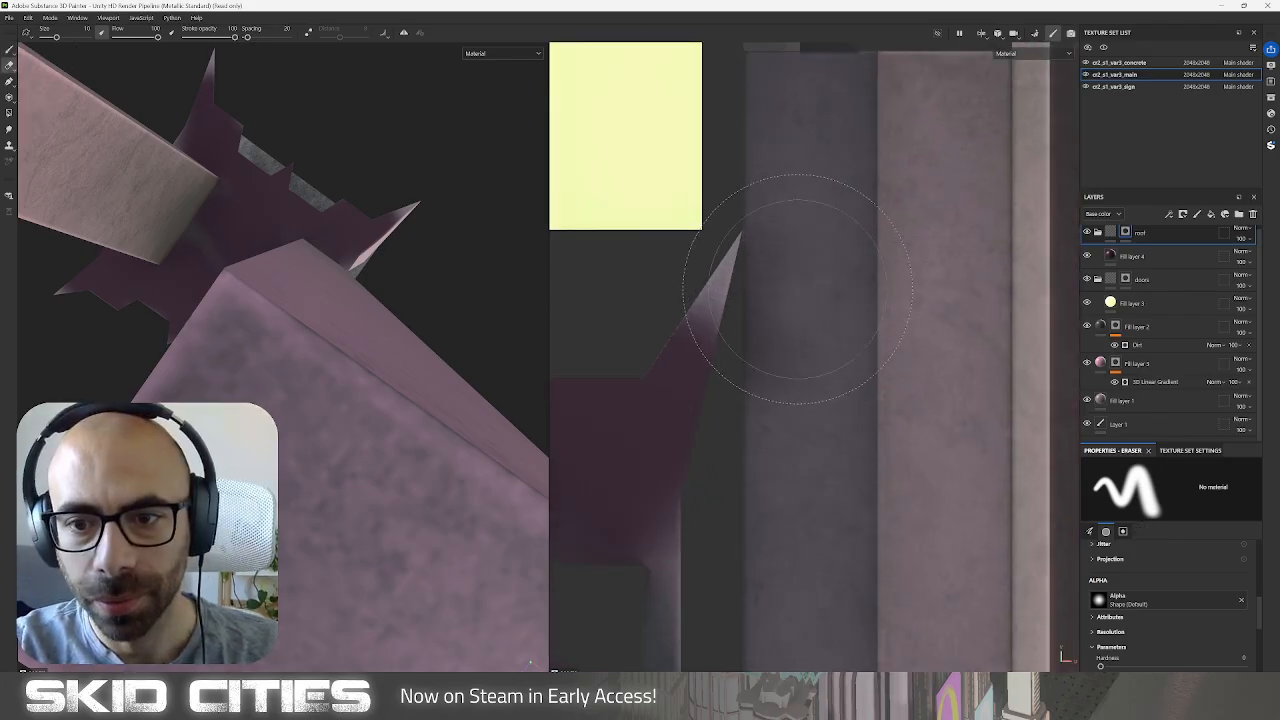
scroll(794, 286, down, 10)
scroll(1126, 275, up, 1)
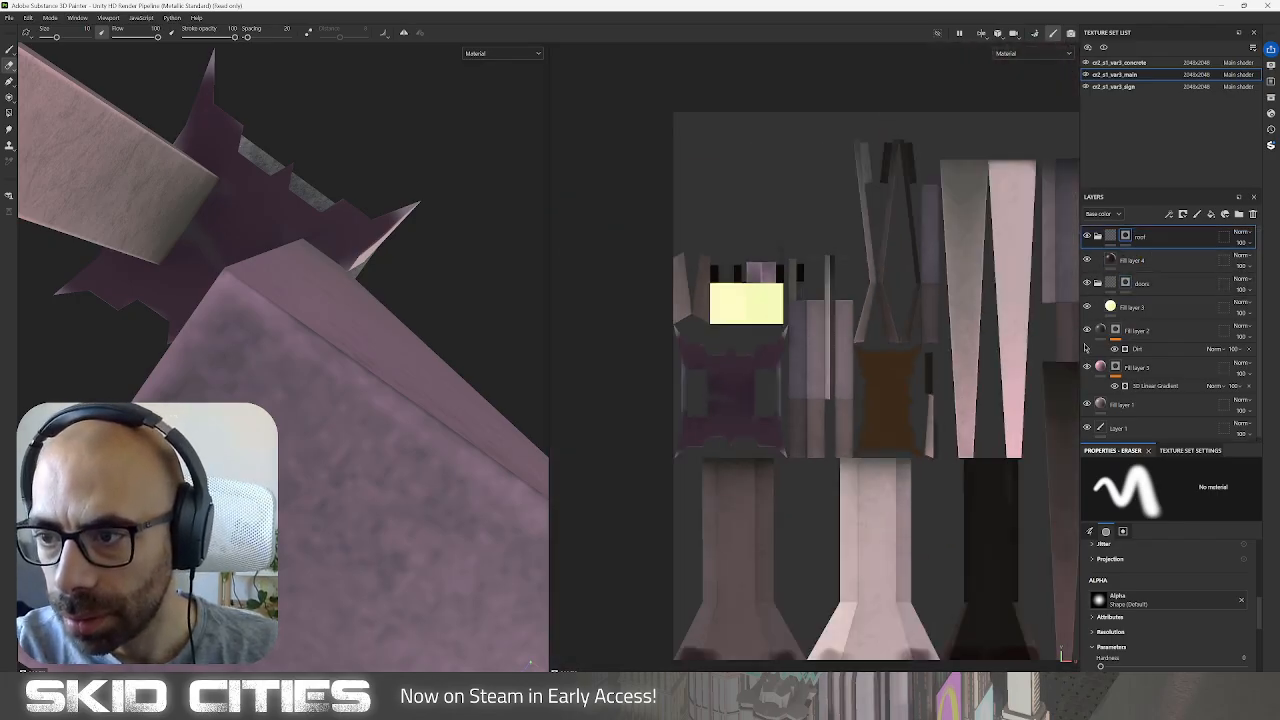
Move the roof folder below the Dirt-masked fill layer in the layer stack and view the roof.
drag(1140, 349, 1180, 359)
scroll(350, 350, down, 2)
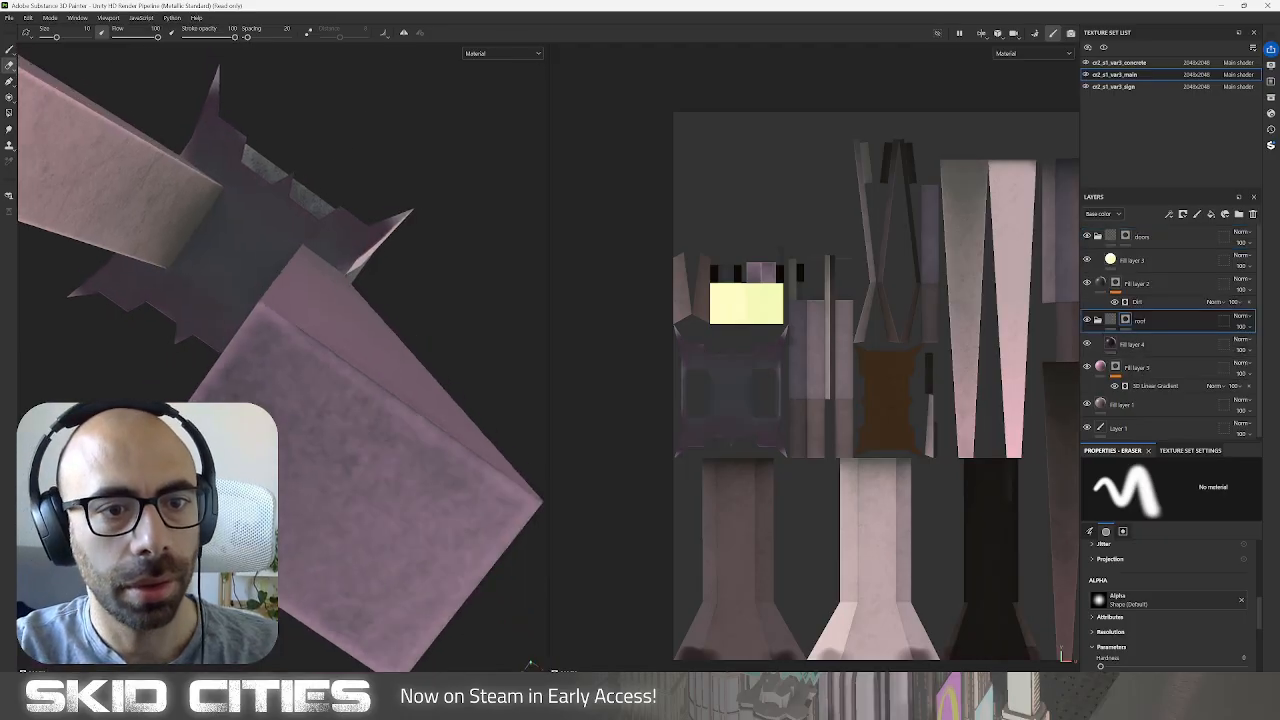
scroll(350, 350, down, 3)
scroll(944, 151, down, 2)
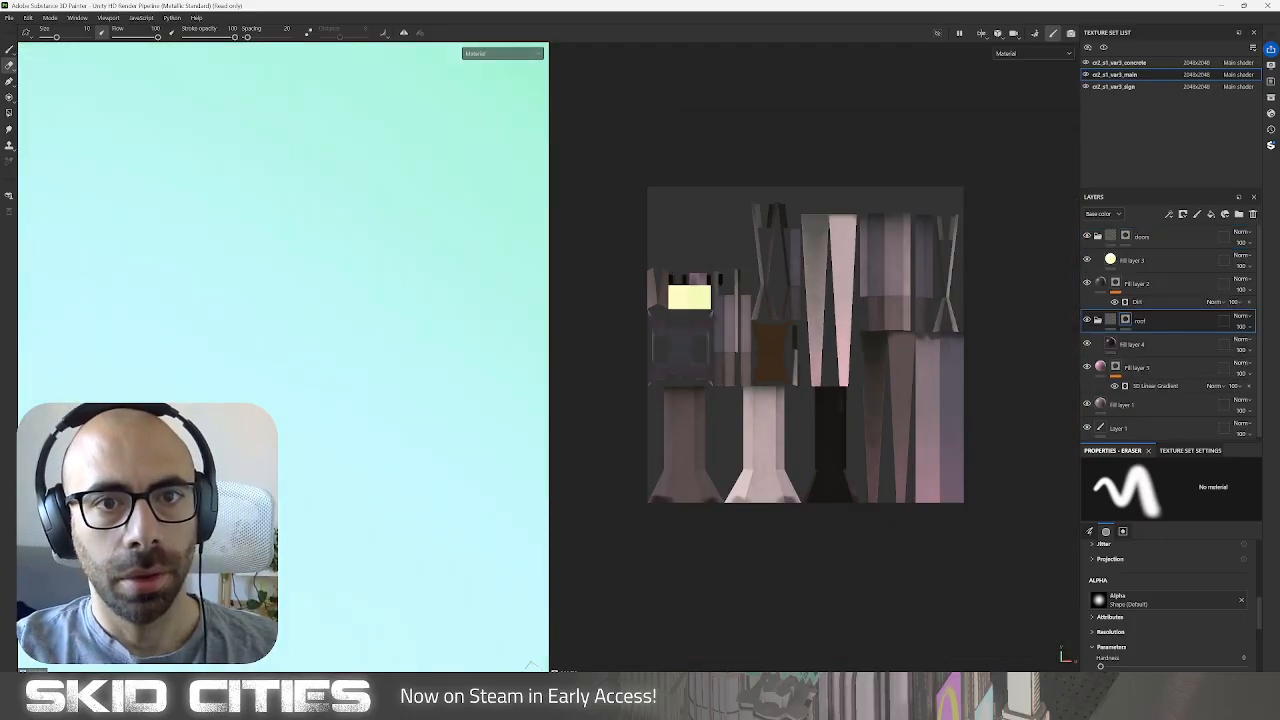
Reduce the Eraser brush size and erase the dark smudge from the upper edge of the flared base's pink side wall.
scroll(283, 357, down, 4)
scroll(283, 357, up, 4)
scroll(283, 357, down, 1)
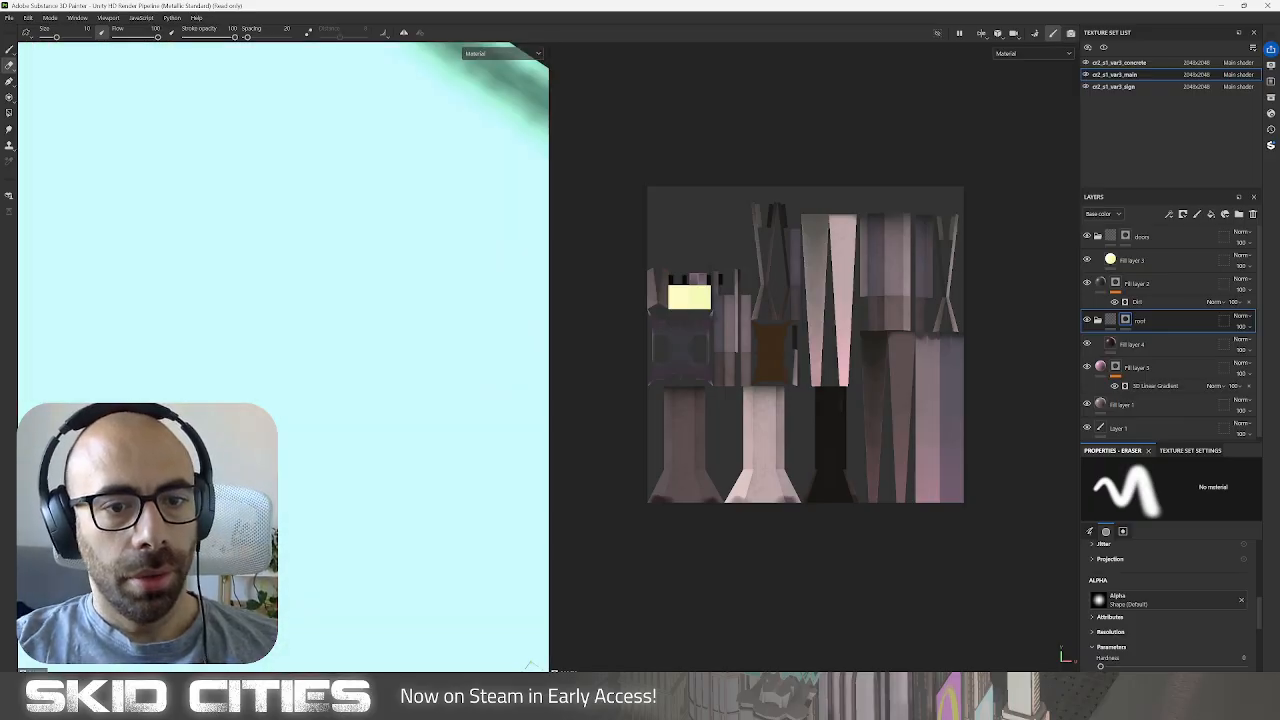
scroll(283, 357, down, 3)
scroll(435, 330, down, 4)
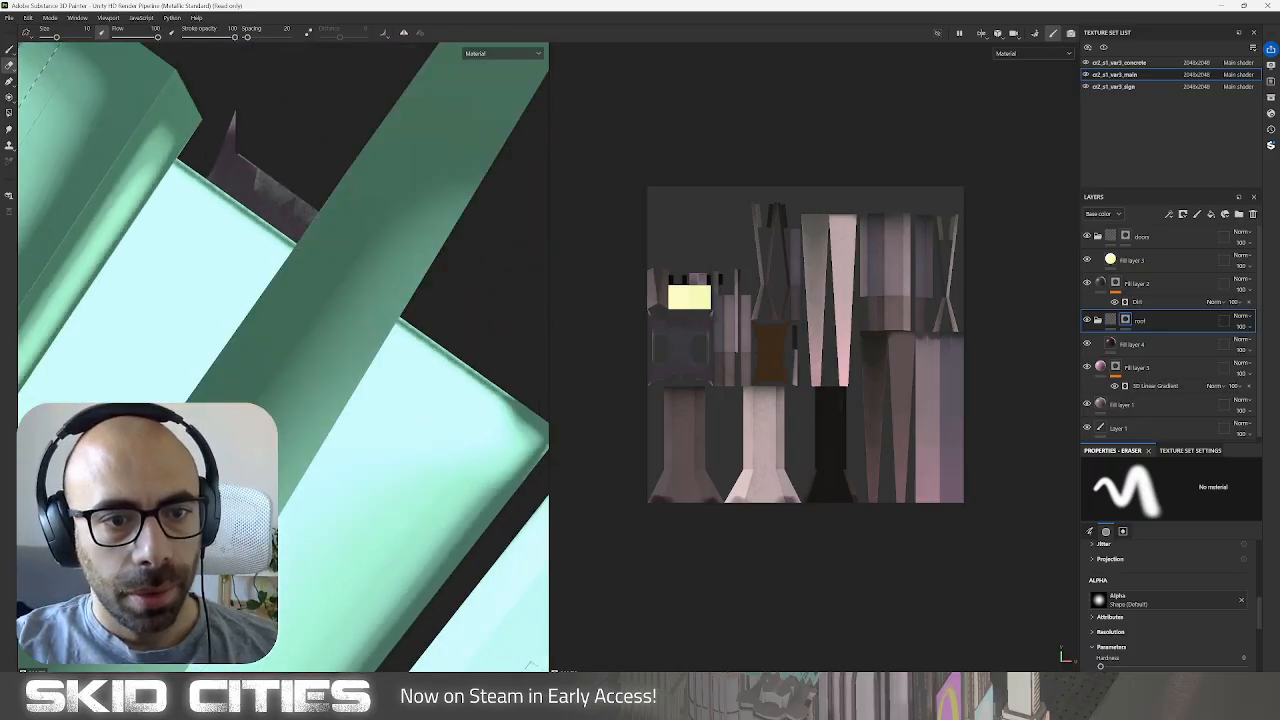
alt+drag(263, 352, 346, 215)
scroll(346, 215, down, 8)
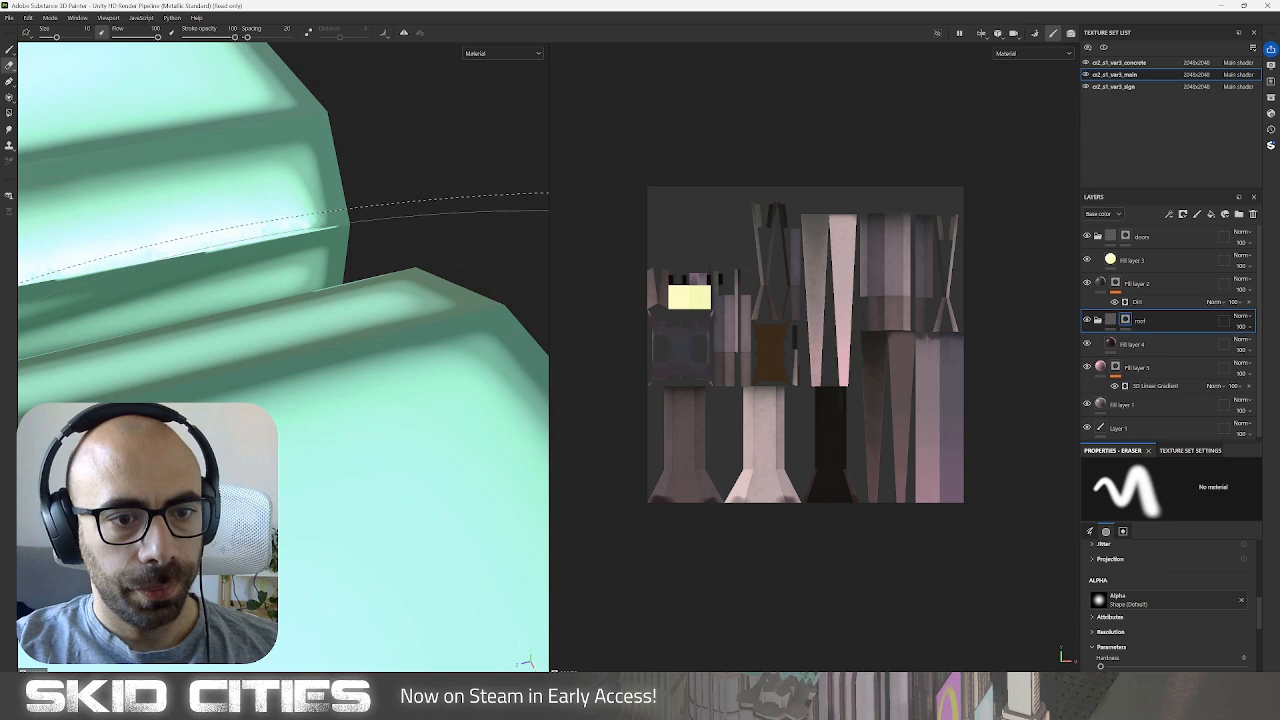
scroll(320, 330, down, 4)
alt+middle_drag(317, 434, 410, 312)
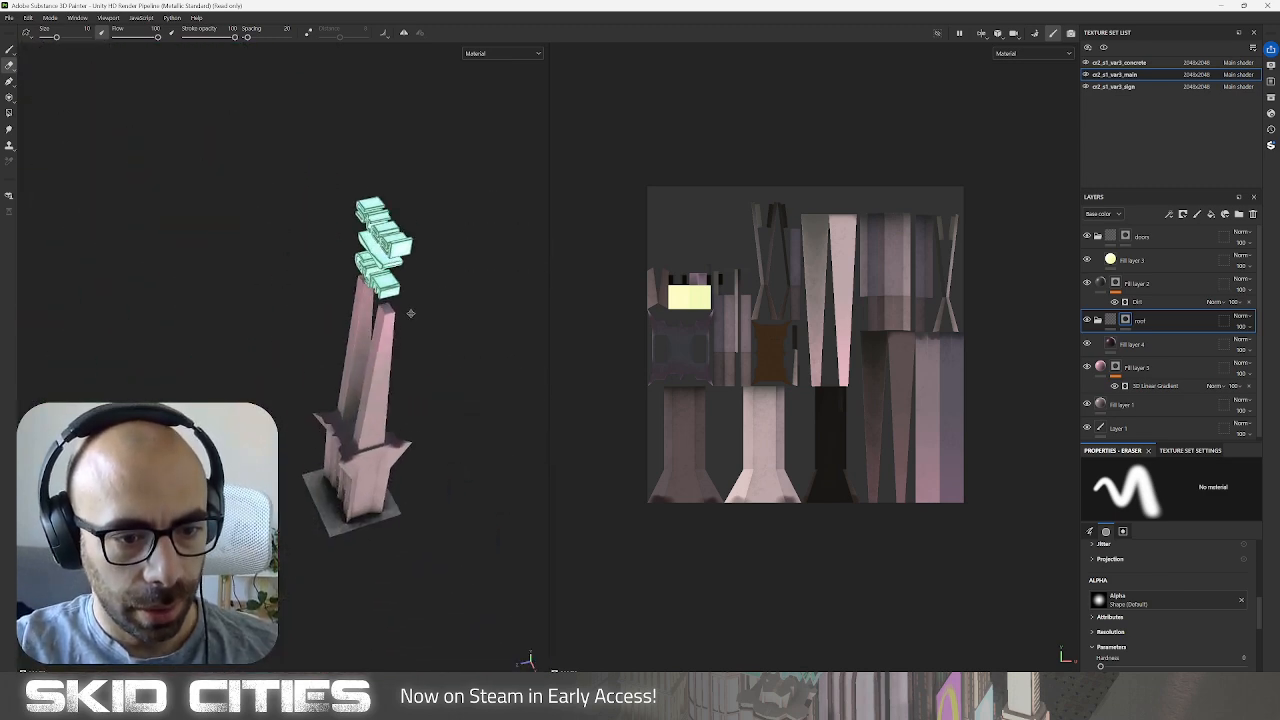
alt+drag(410, 312, 323, 277)
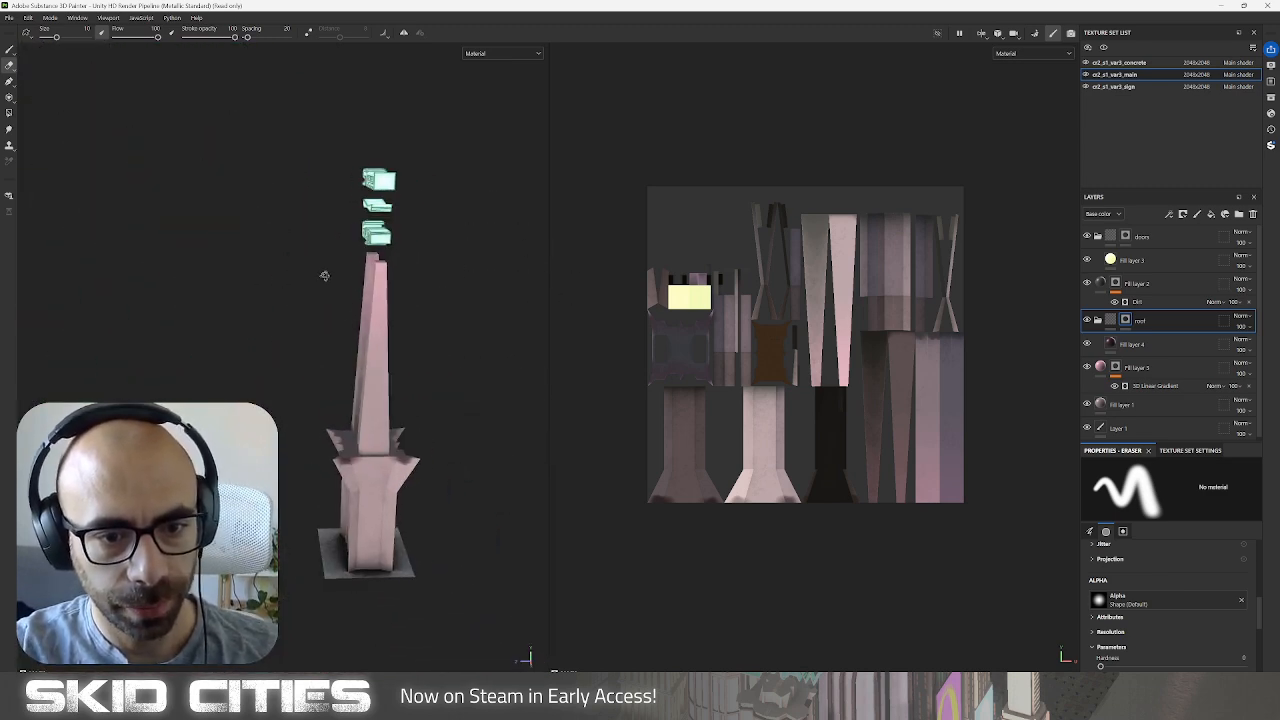
scroll(323, 277, up, 6)
scroll(421, 550, up, 3)
alt+drag(421, 550, 444, 514)
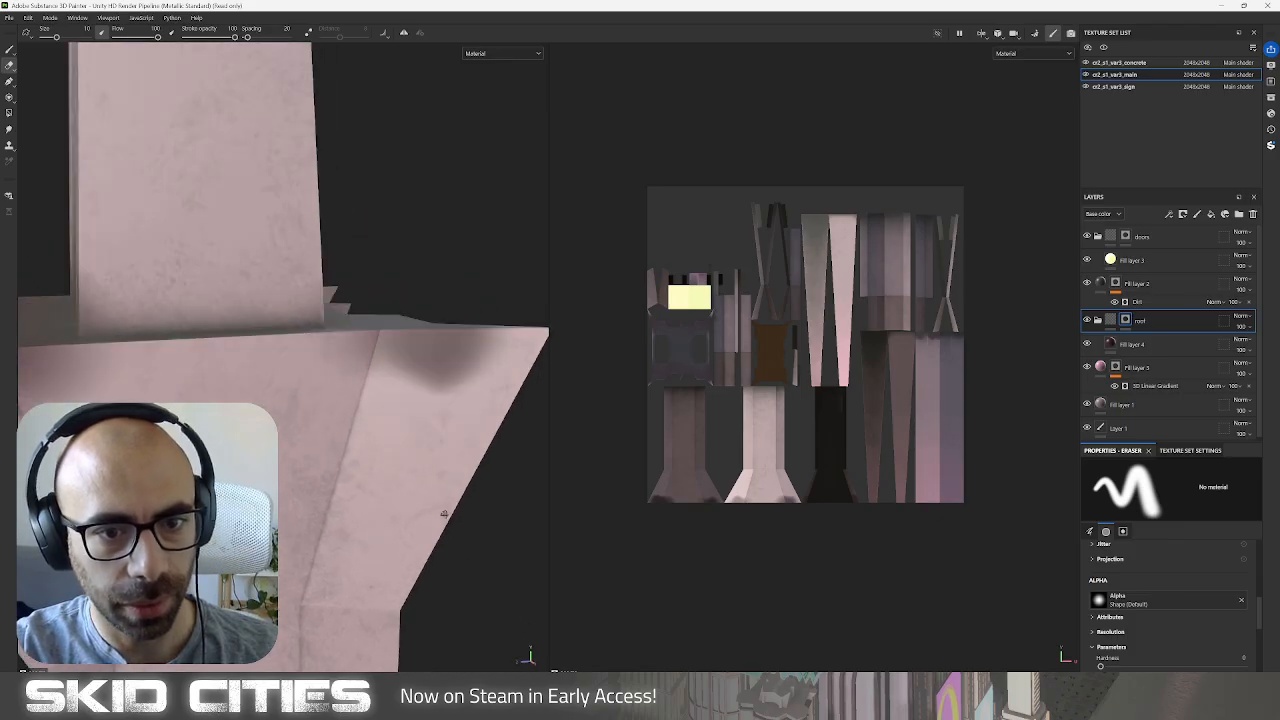
ctrl+right_drag(505, 412, 456, 376)
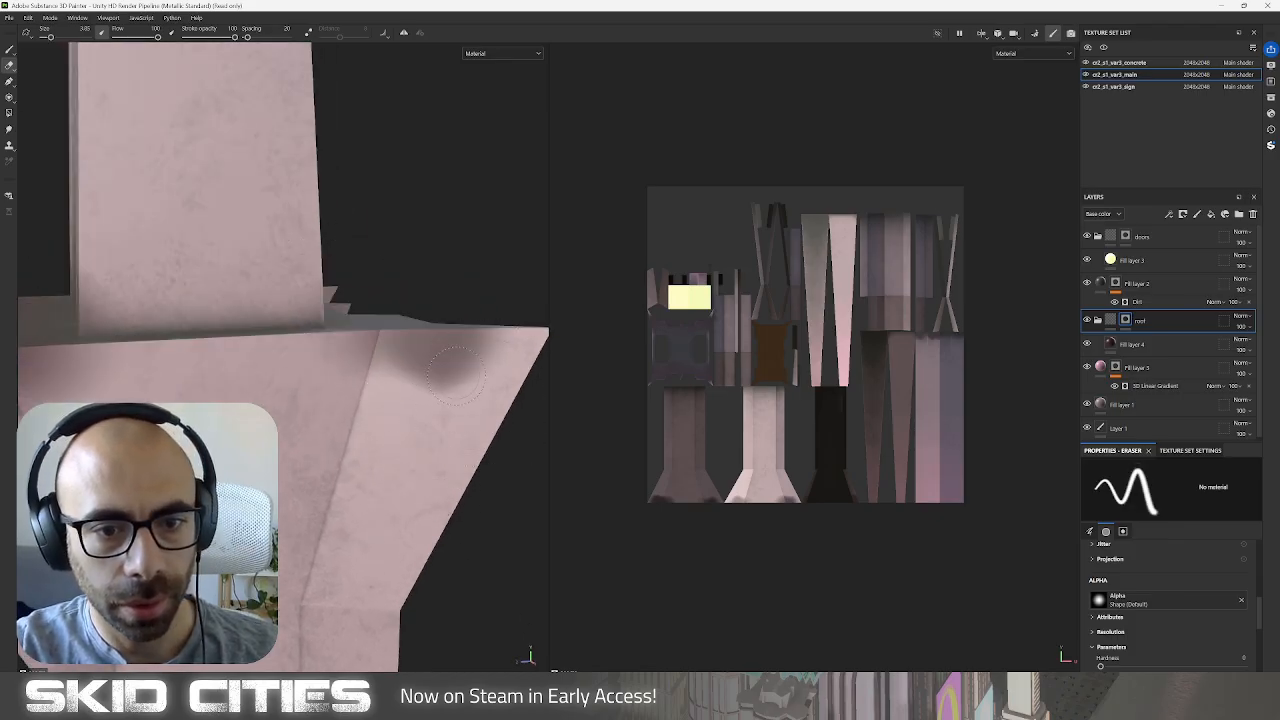
mouse_move(463, 358)
mouse_down()
mouse_move(448, 346)
mouse_move(458, 370)
mouse_move(375, 362)
mouse_up()
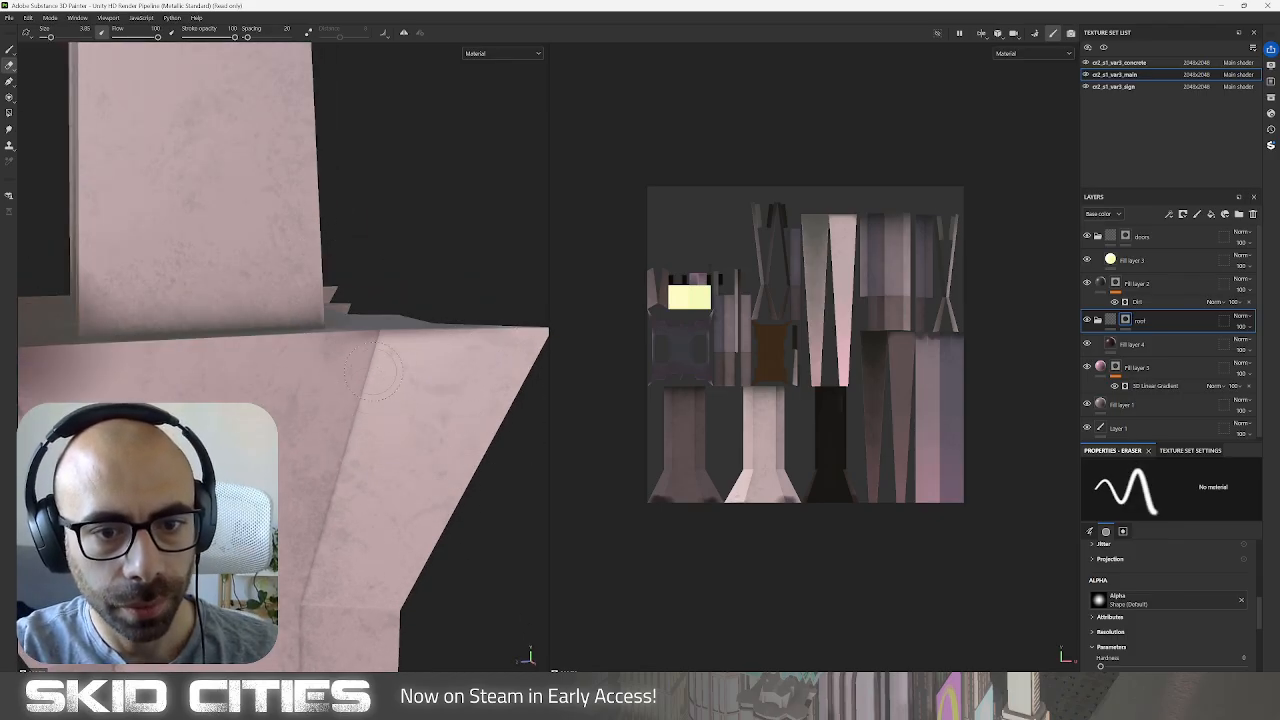
Inspect the tower bases, the roof edge and the whole building from several sides for leftover dark overspill.
scroll(315, 447, down, 5)
alt+drag(313, 447, 300, 430)
scroll(290, 420, up, 5)
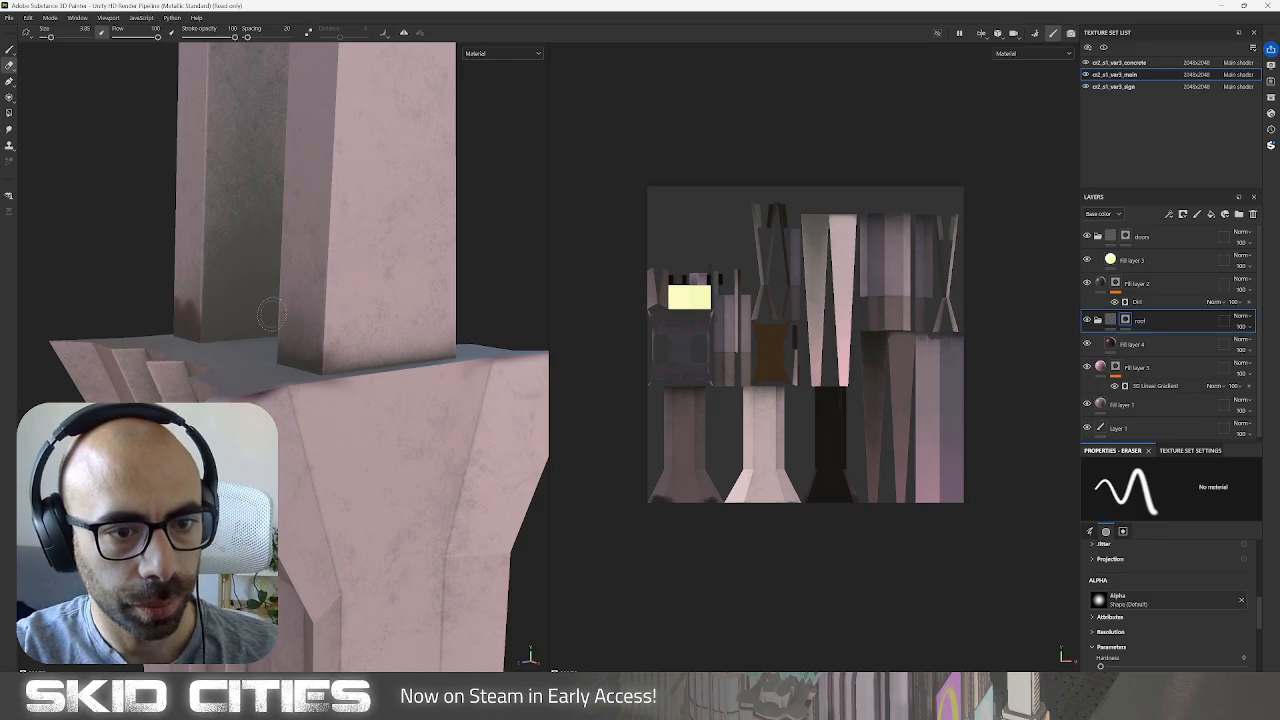
alt+drag(281, 338, 370, 342)
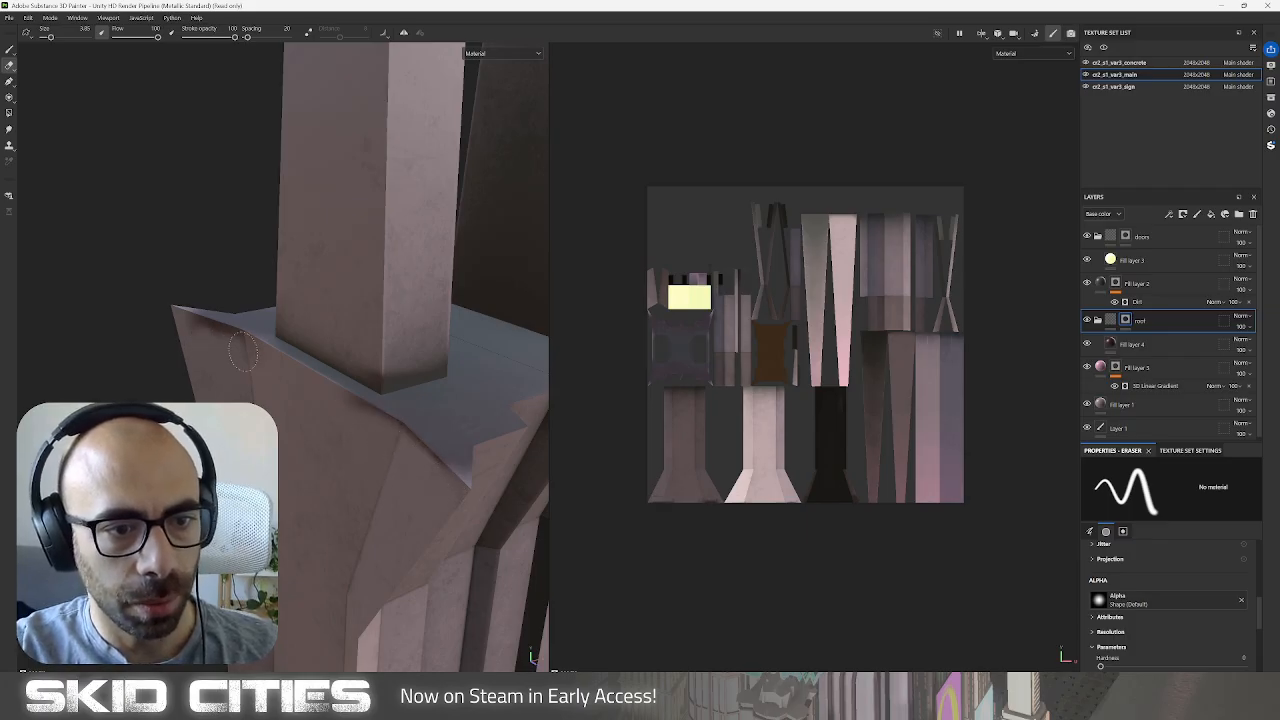
mouse_move(196, 330)
alt+mouse_down()
mouse_move(360, 440)
mouse_move(388, 430)
mouse_move(491, 443)
mouse_move(540, 465)
alt+mouse_up()
alt+drag(380, 462, 486, 469)
scroll(284, 457, down, 2)
scroll(287, 455, down, 5)
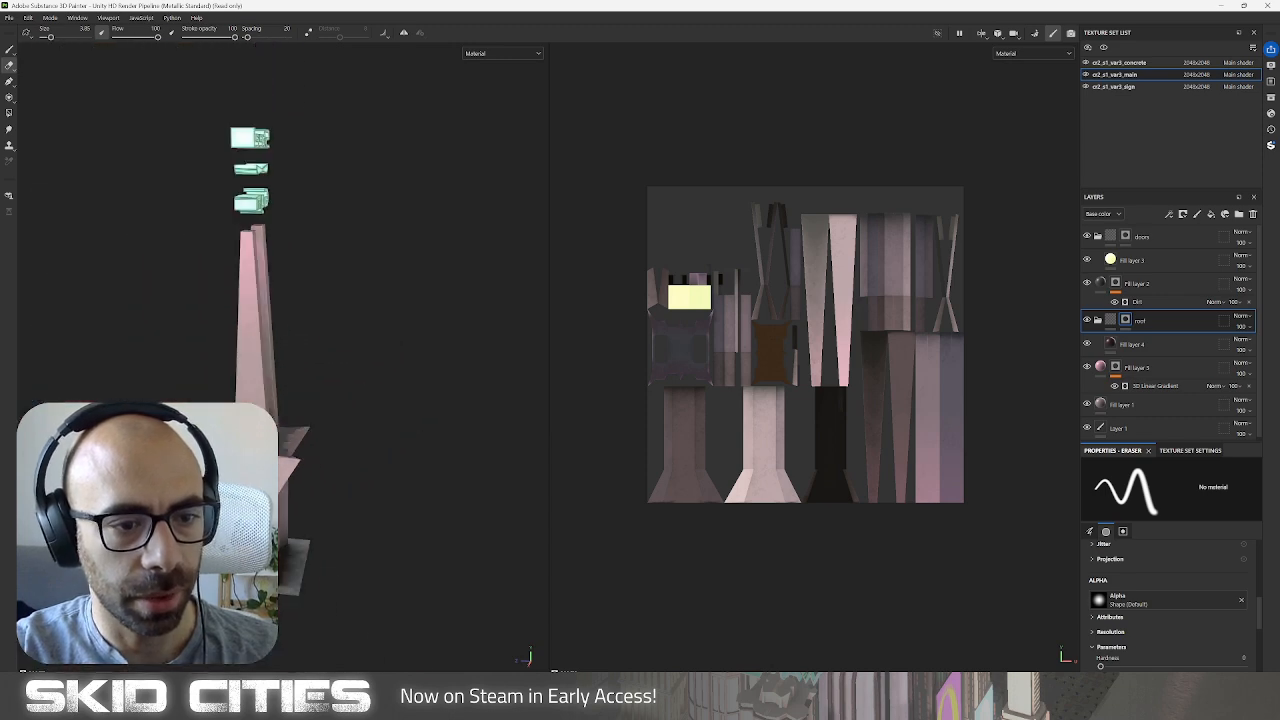
alt+drag(287, 455, 349, 508)
alt+middle_drag(349, 508, 478, 406)
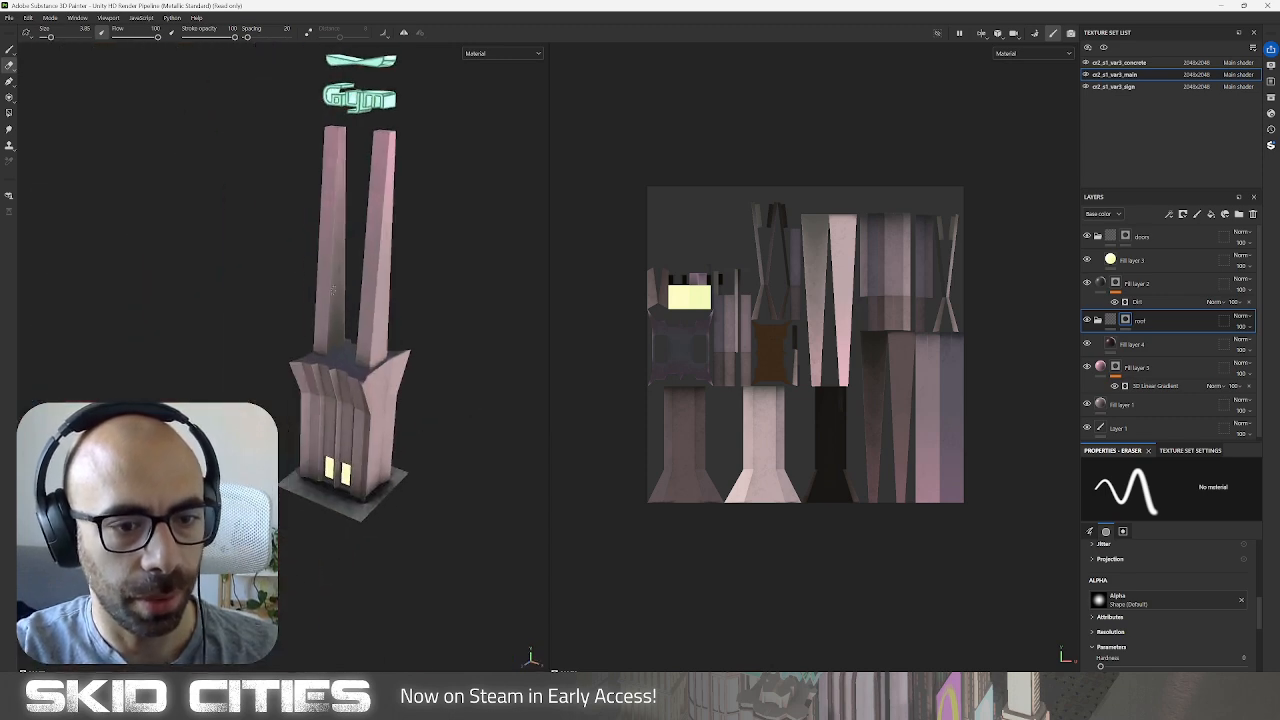
Export the textures of all three texture sets to the cr2_s1_var3 folder inside cr2_s1 and close the export dialog.
click(12, 17)
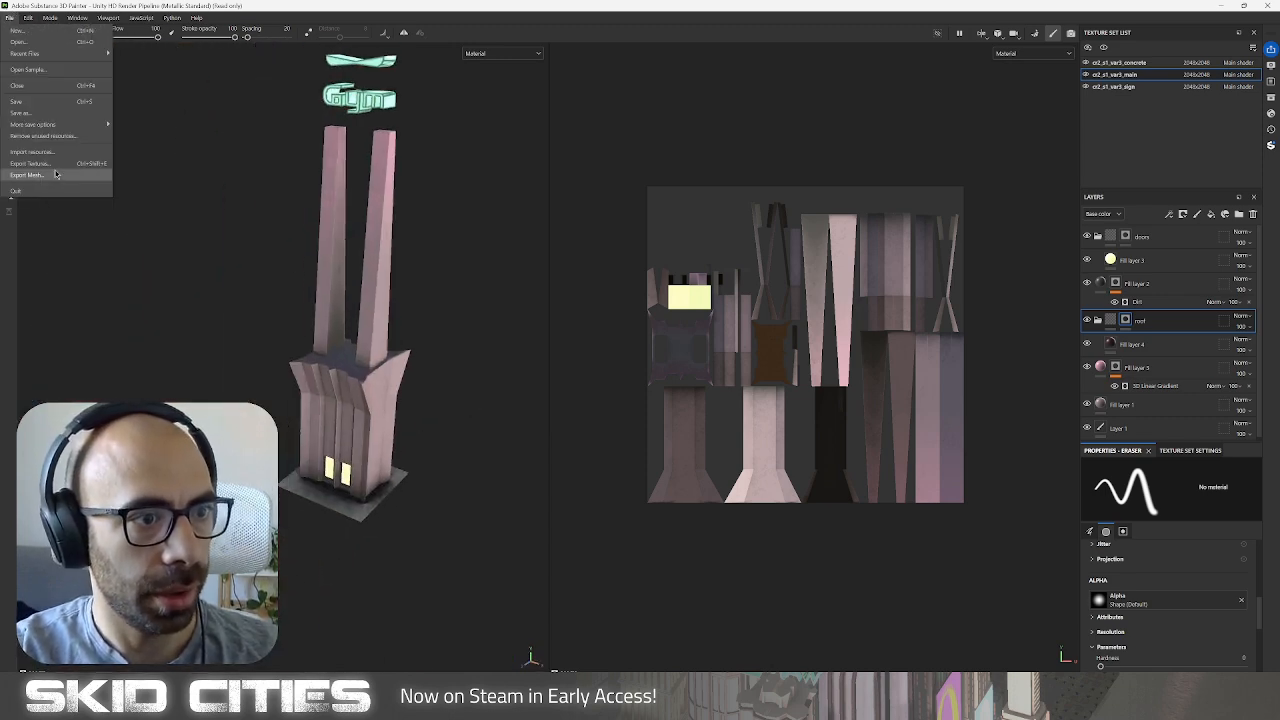
click(40, 163)
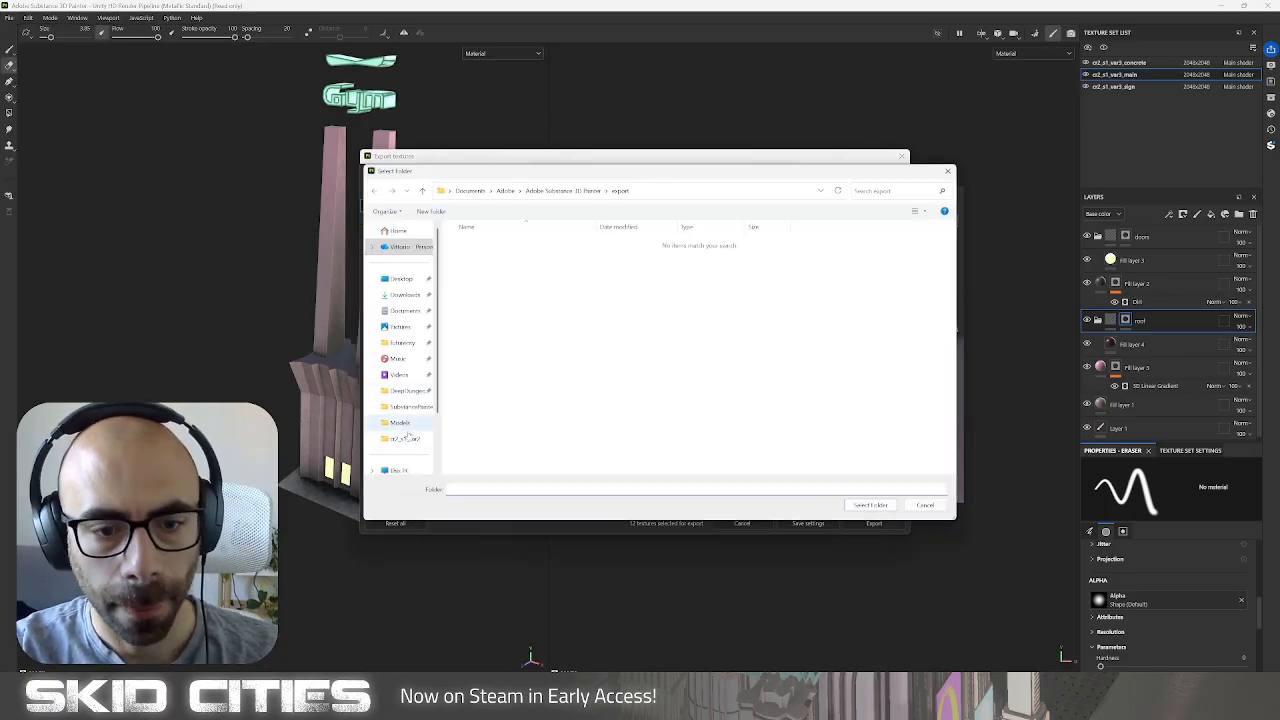
click(405, 438)
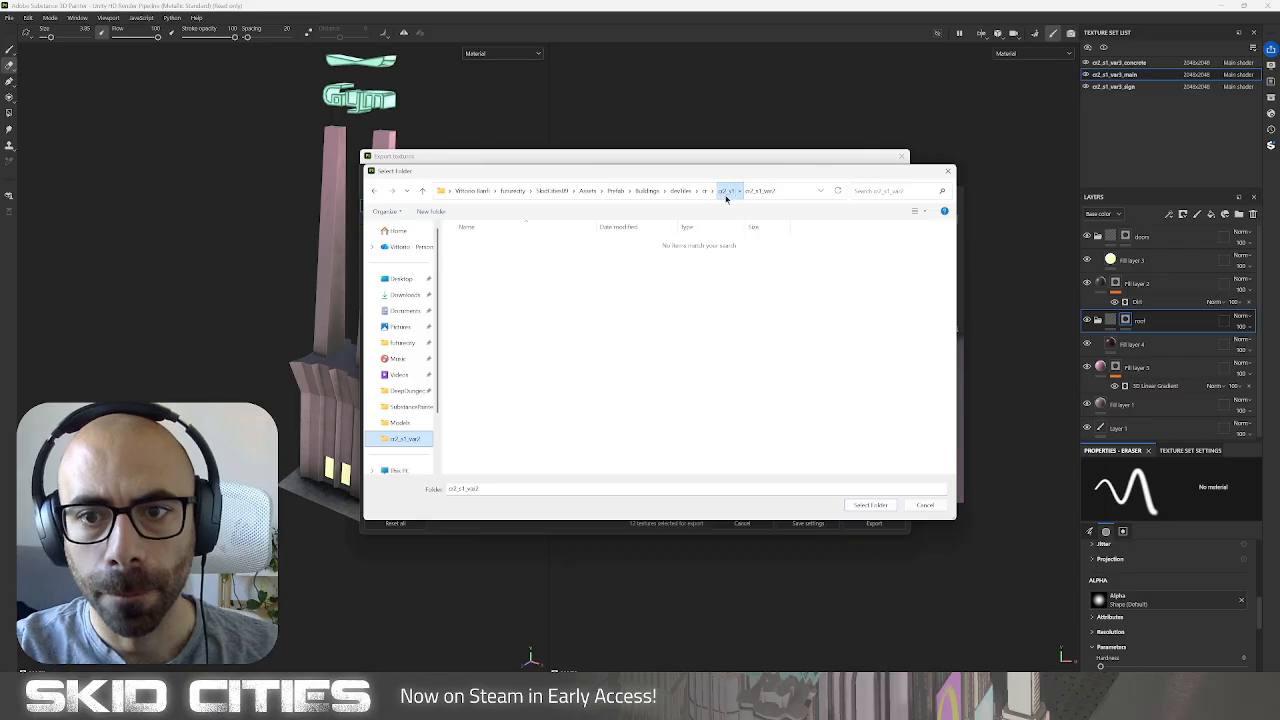
click(726, 191)
double_click(510, 288)
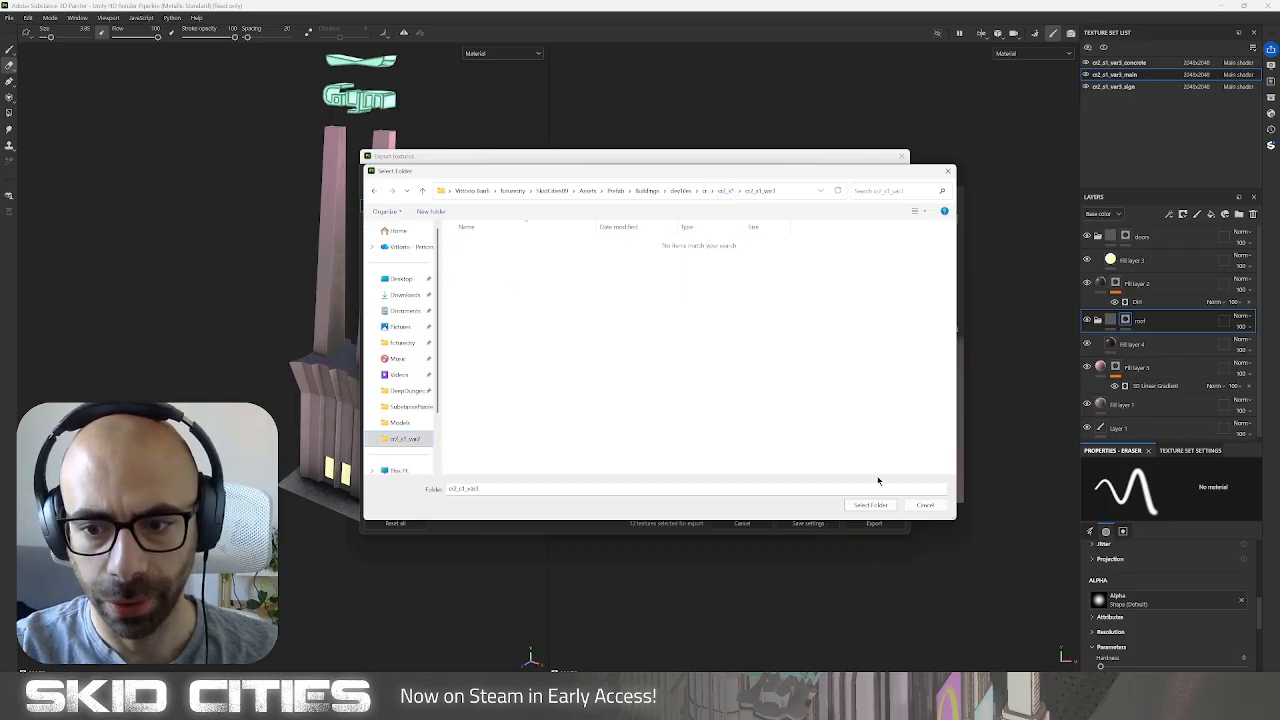
click(870, 504)
click(874, 523)
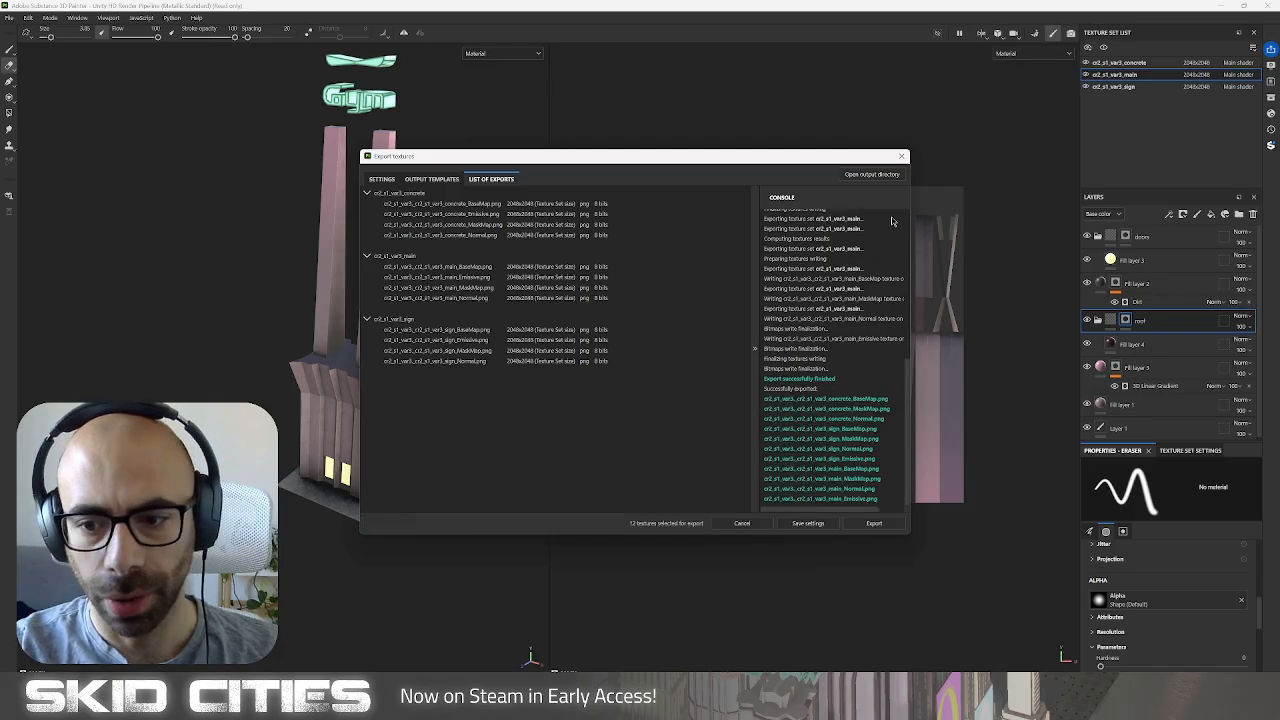
click(902, 157)
Save the project as cr2_s1_var3 in the SubstancePainterMaterials folder.
key(ctrl+s)
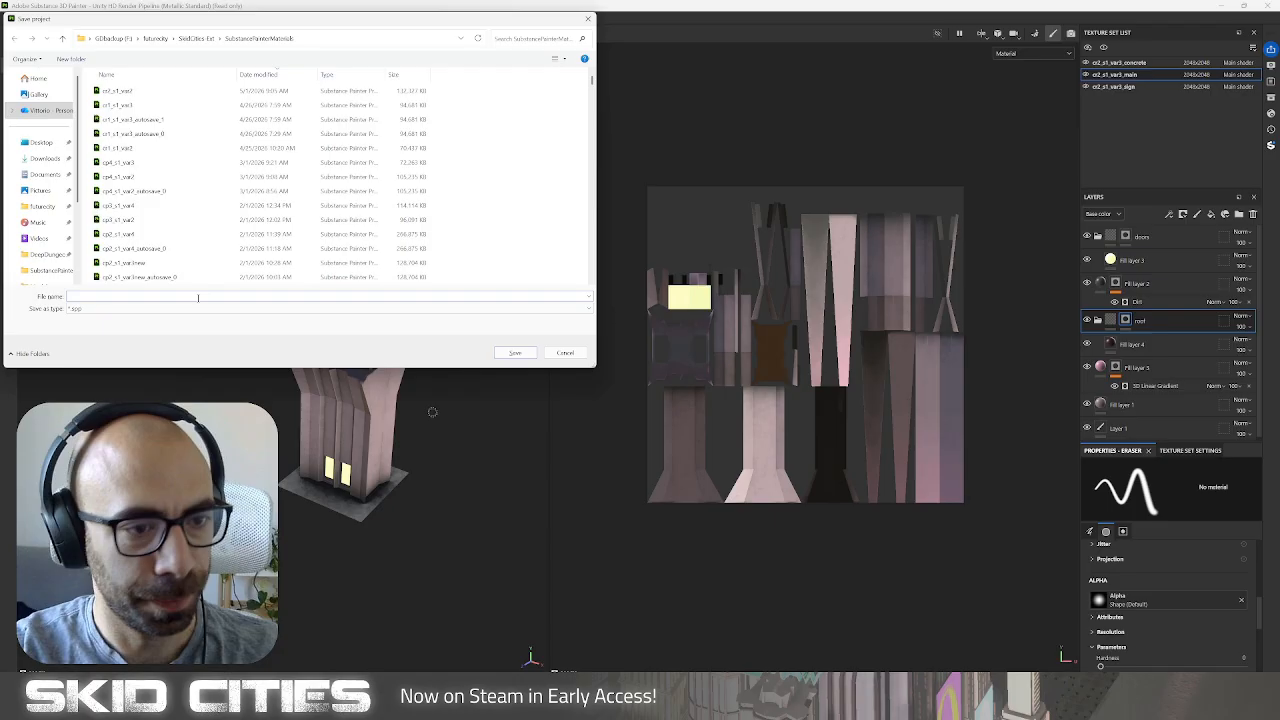
text(c1)
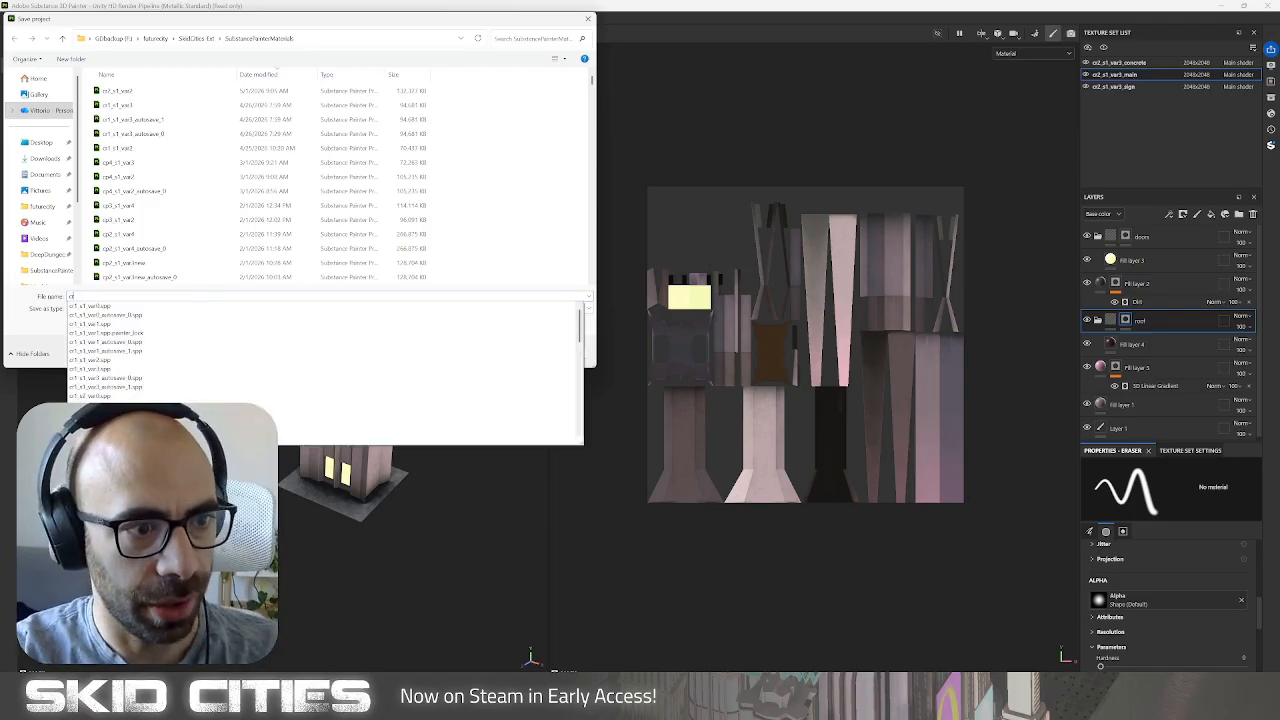
text(2_s1_var3)
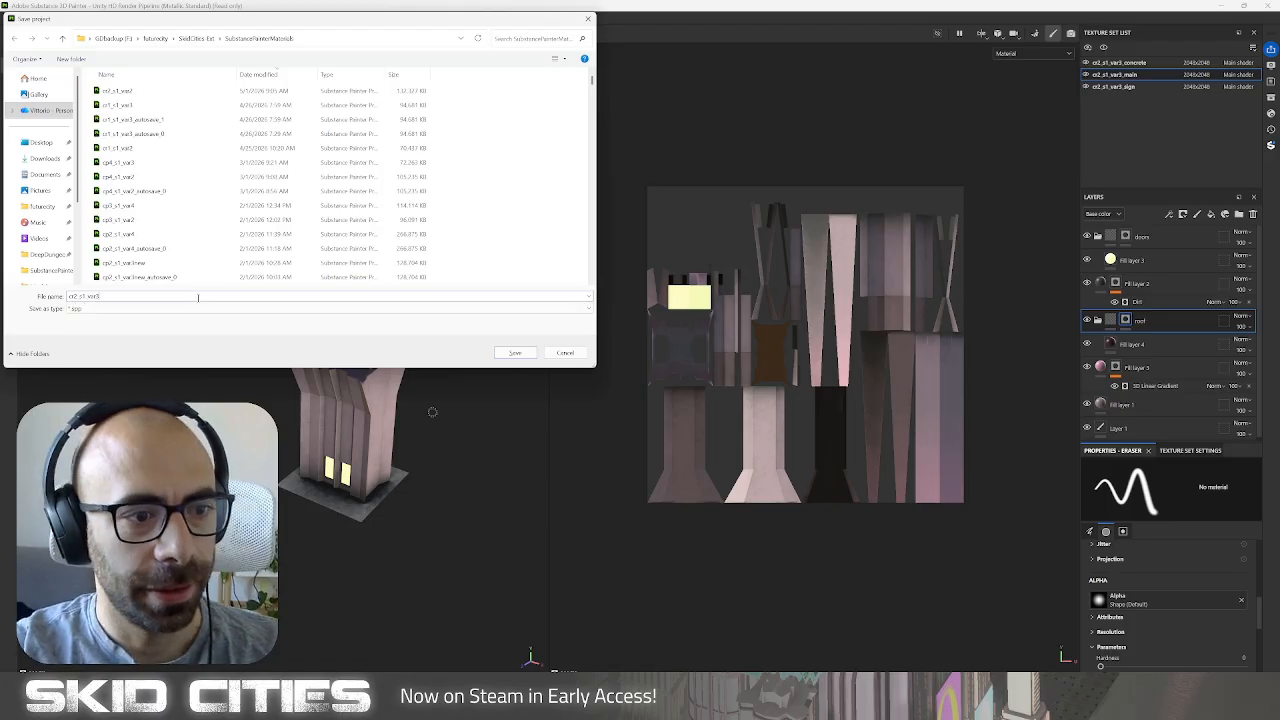
key(Return)
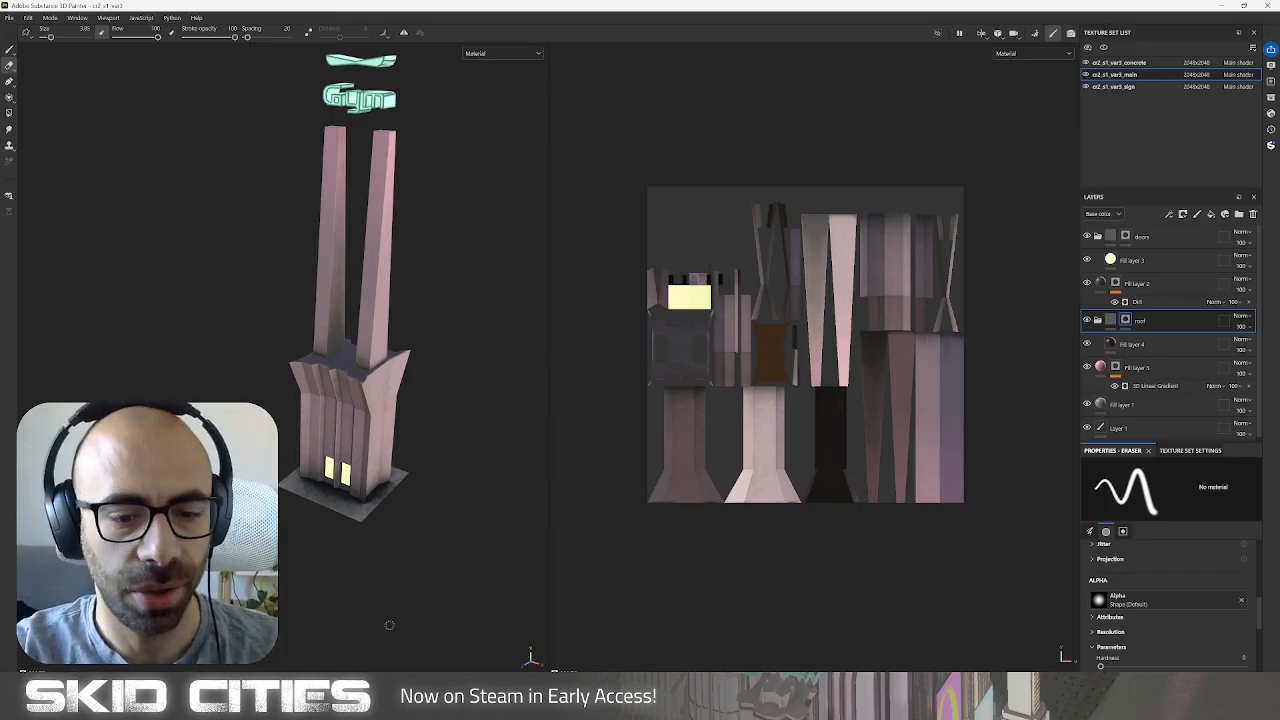
Switch to the SkidCities project in the Unity editor.
mouse_move(414, 700)
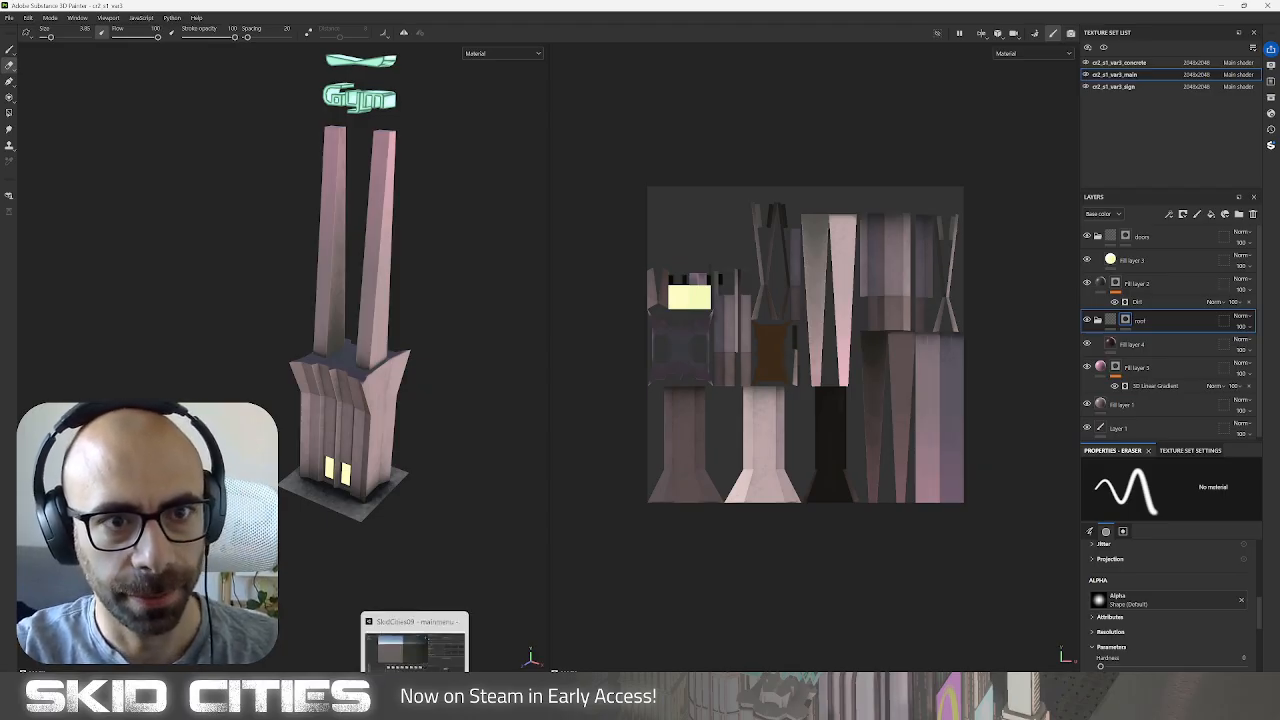
click(414, 645)
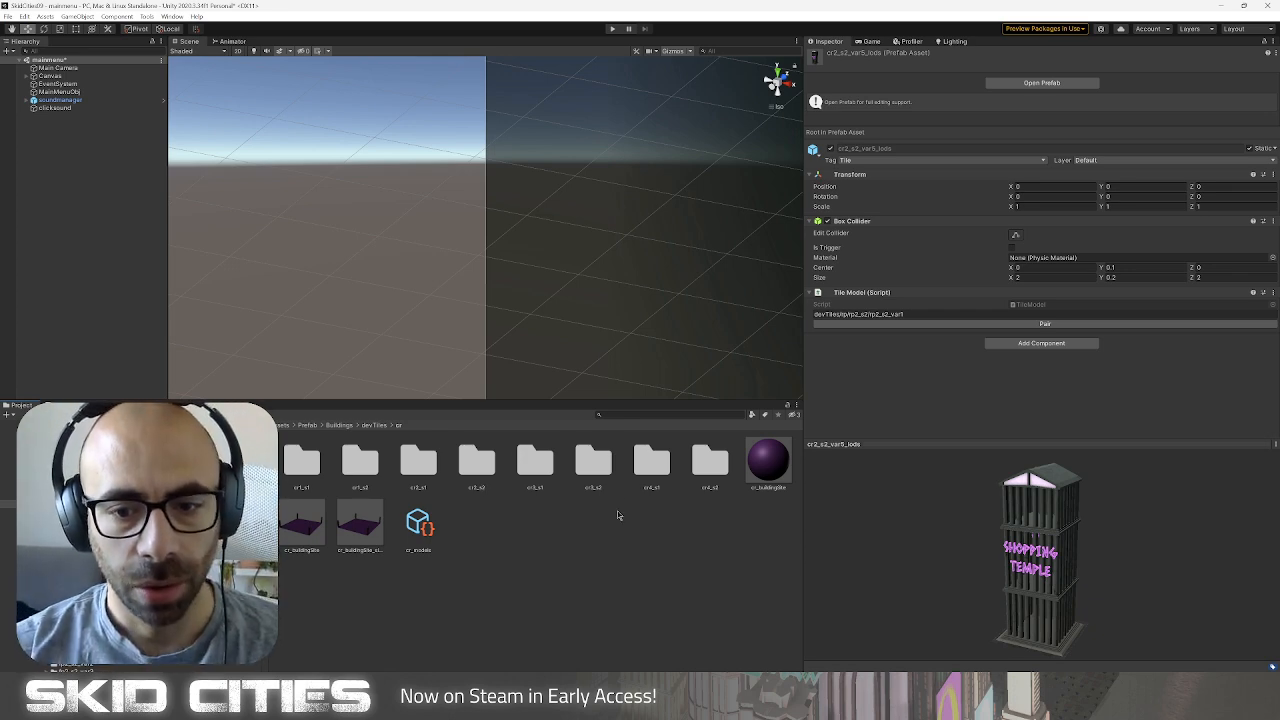
double_click(593, 462)
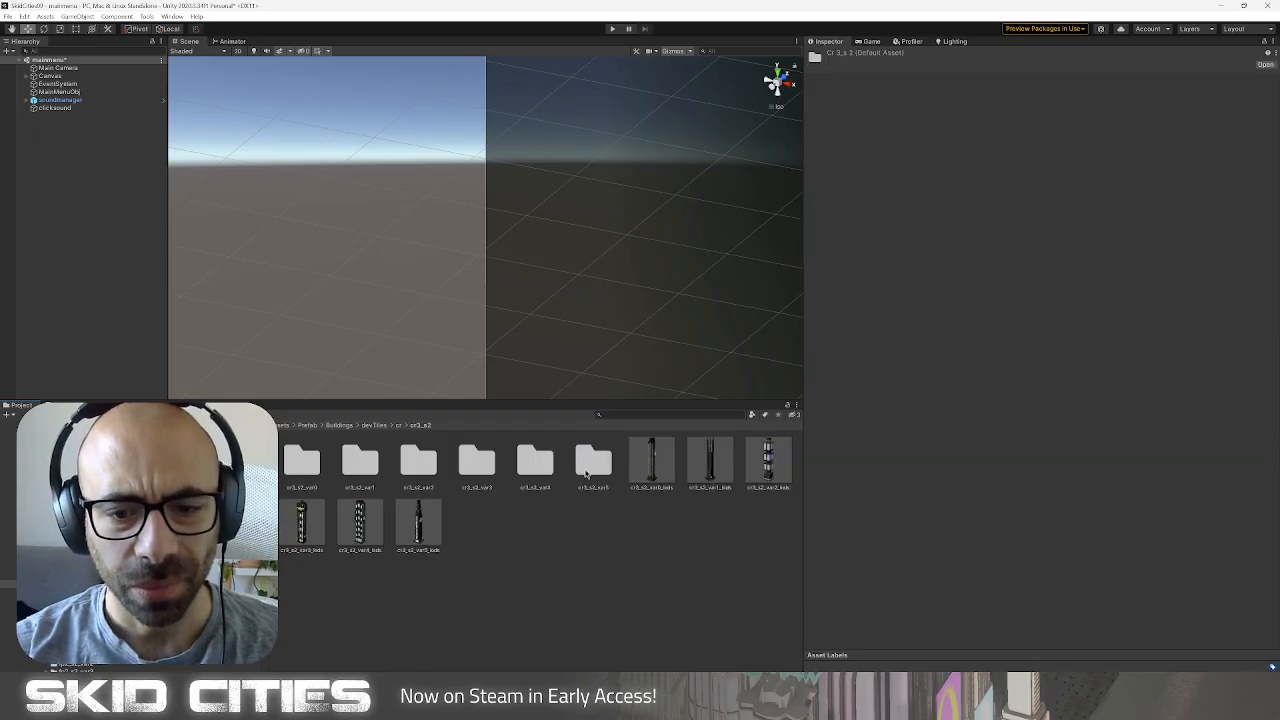
click(398, 425)
double_click(527, 472)
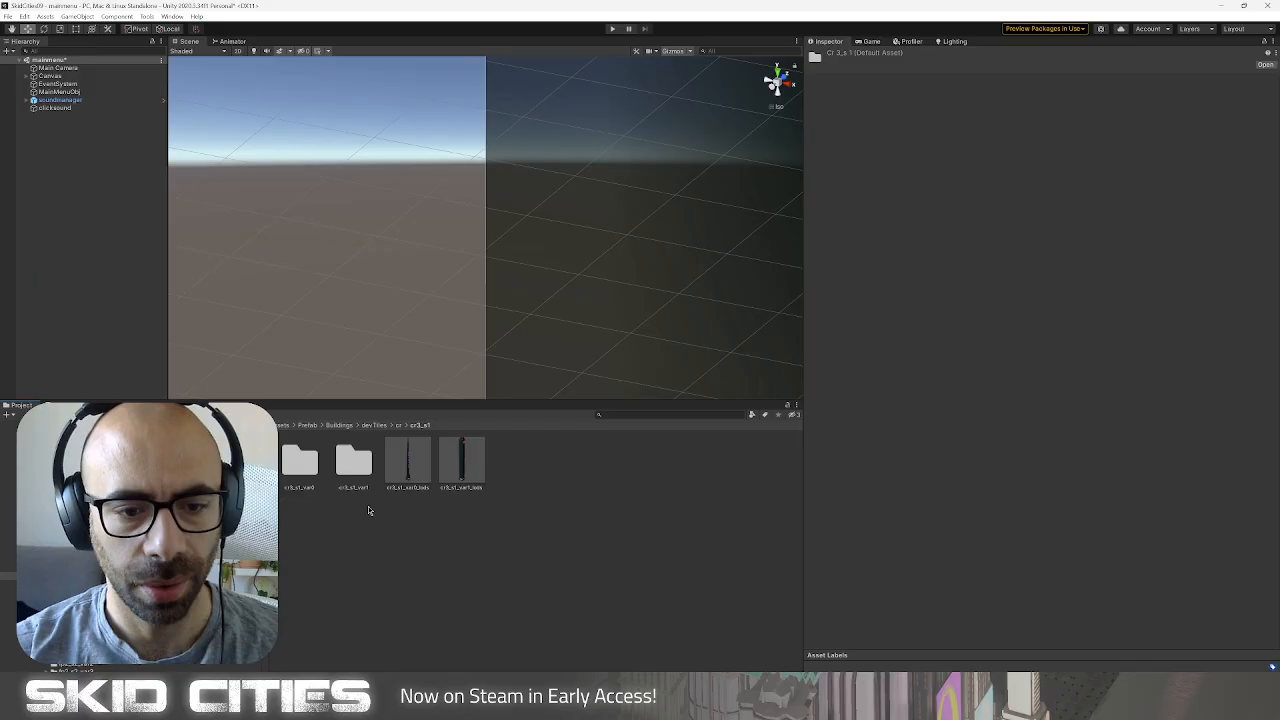
key(alt+Tab)
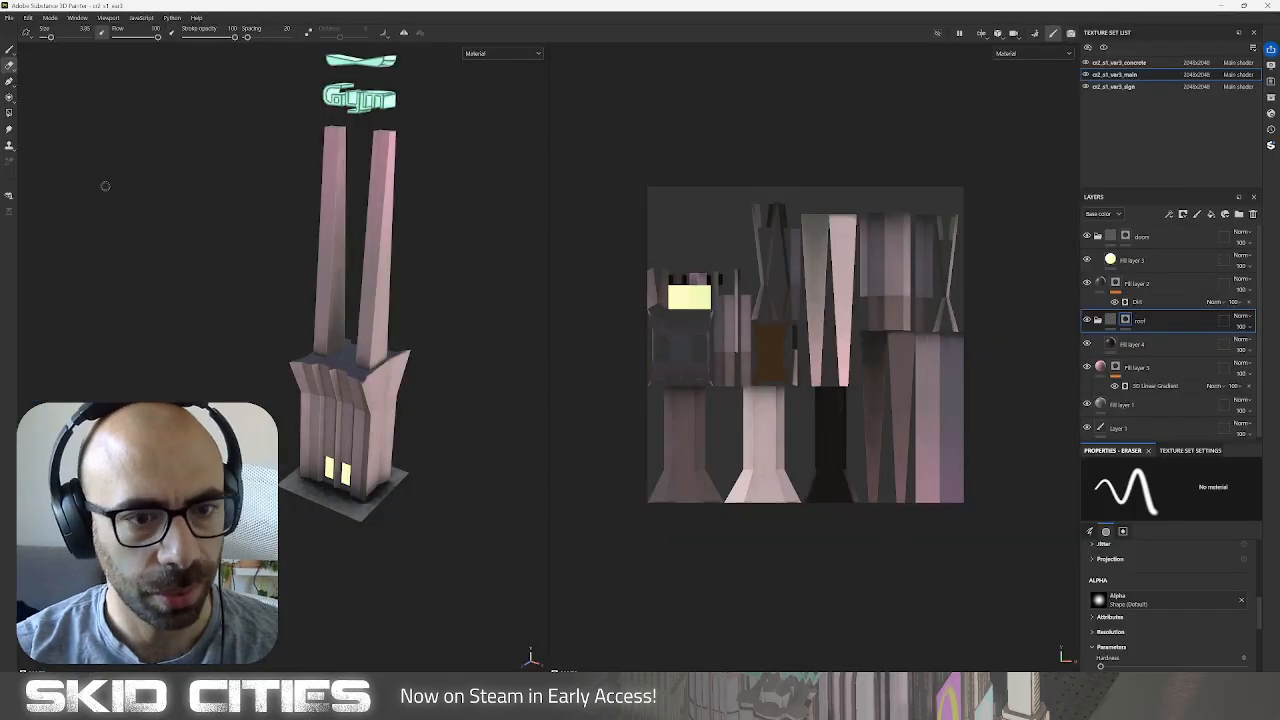
click(9, 17)
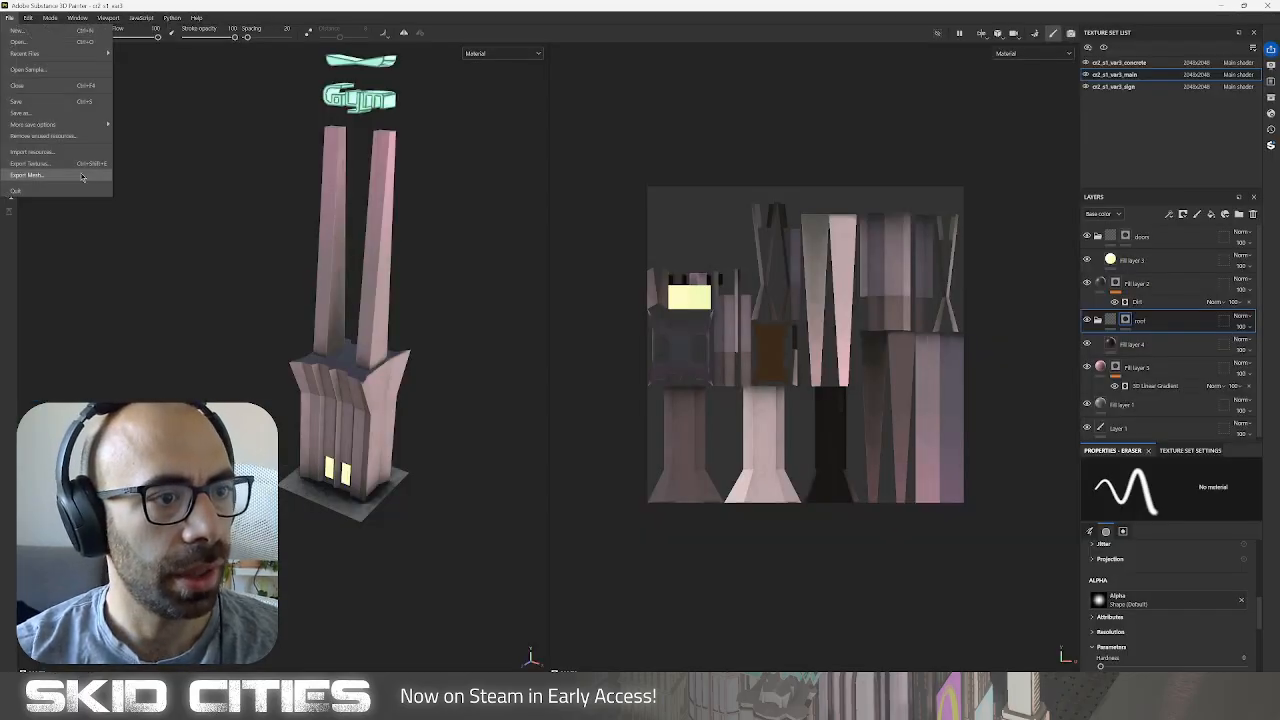
key(alt+Tab)
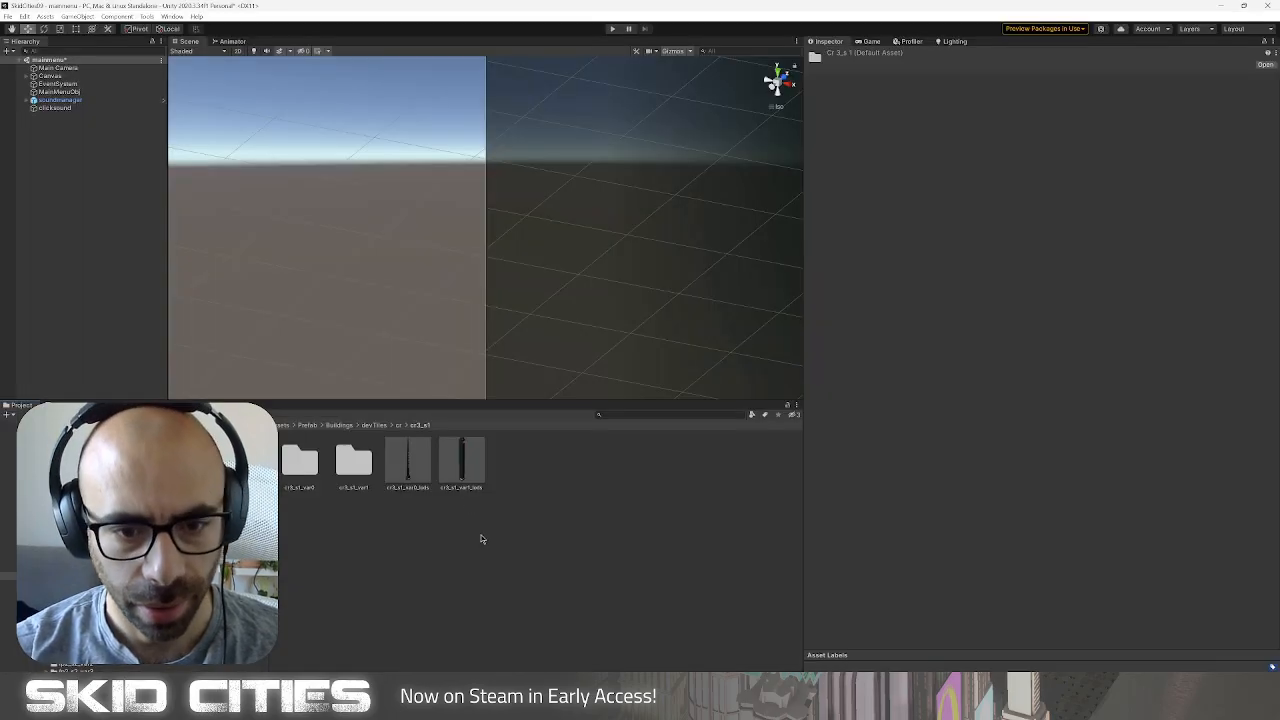
Go back to the cr asset folder and open cr2_s1_var3 inside cr2_s1.
click(400, 426)
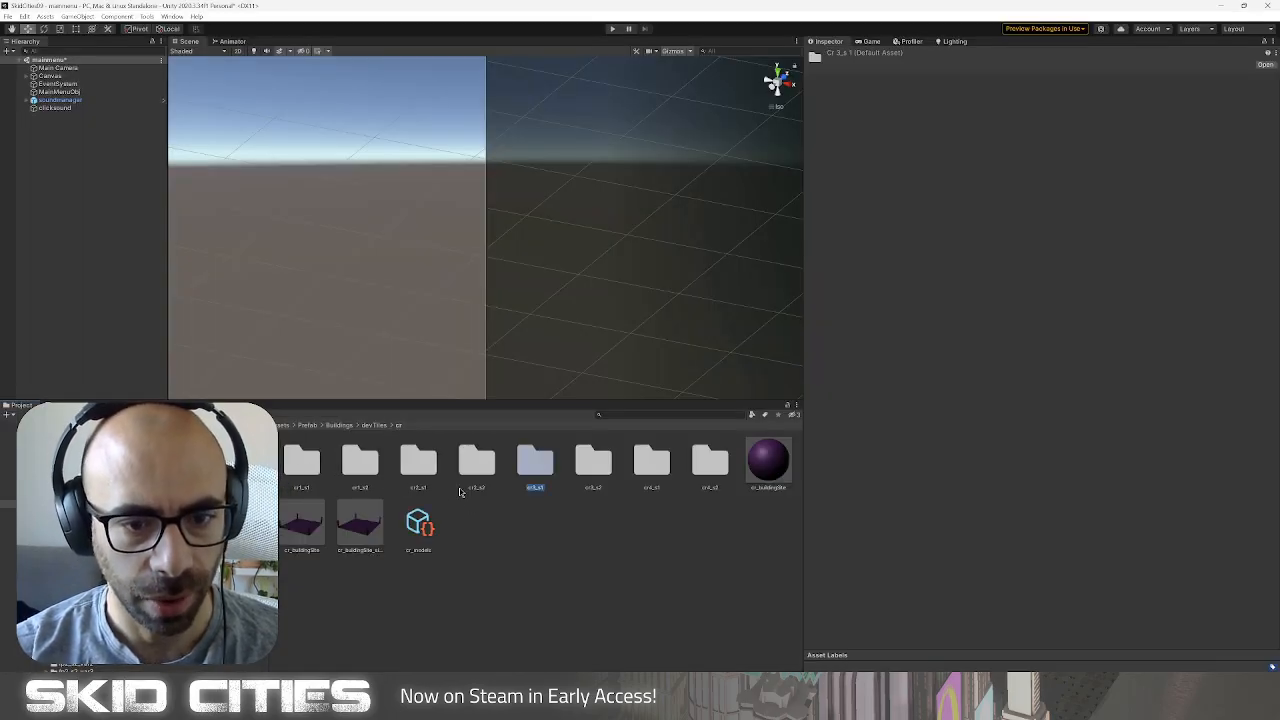
double_click(467, 462)
double_click(461, 472)
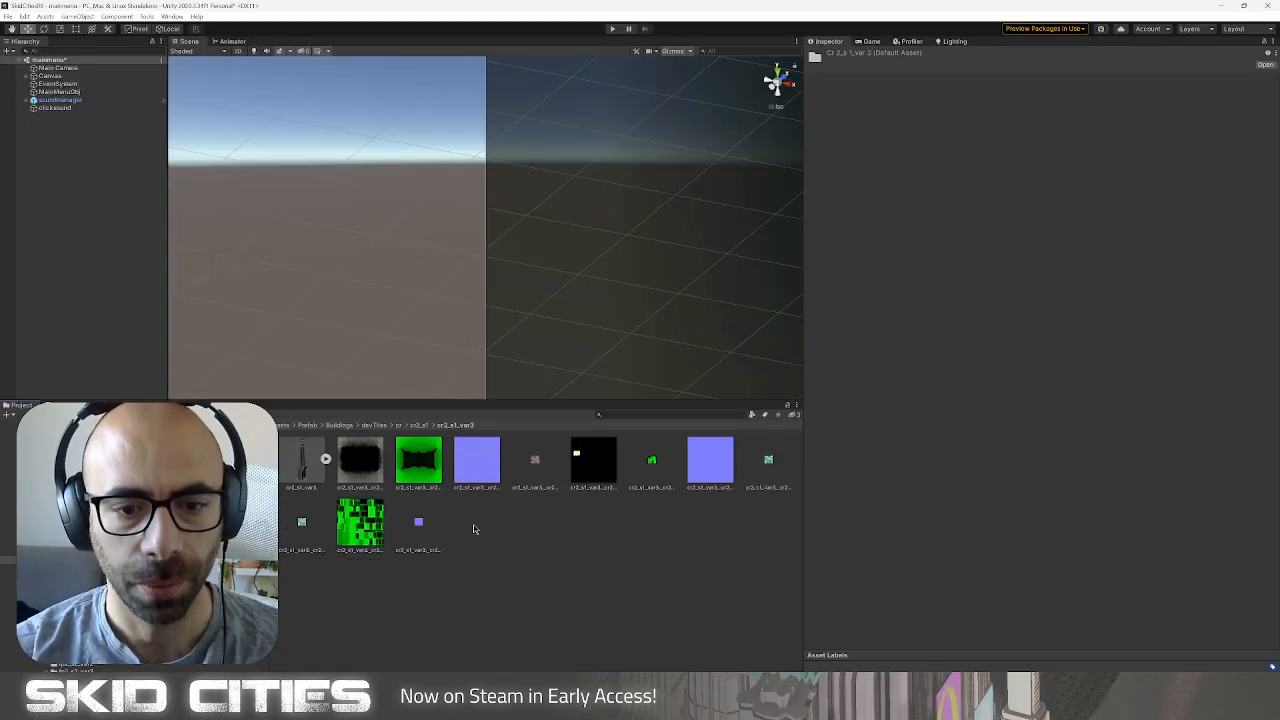
Extract the materials of the cr2_s1_var3 model into its asset folder.
click(301, 462)
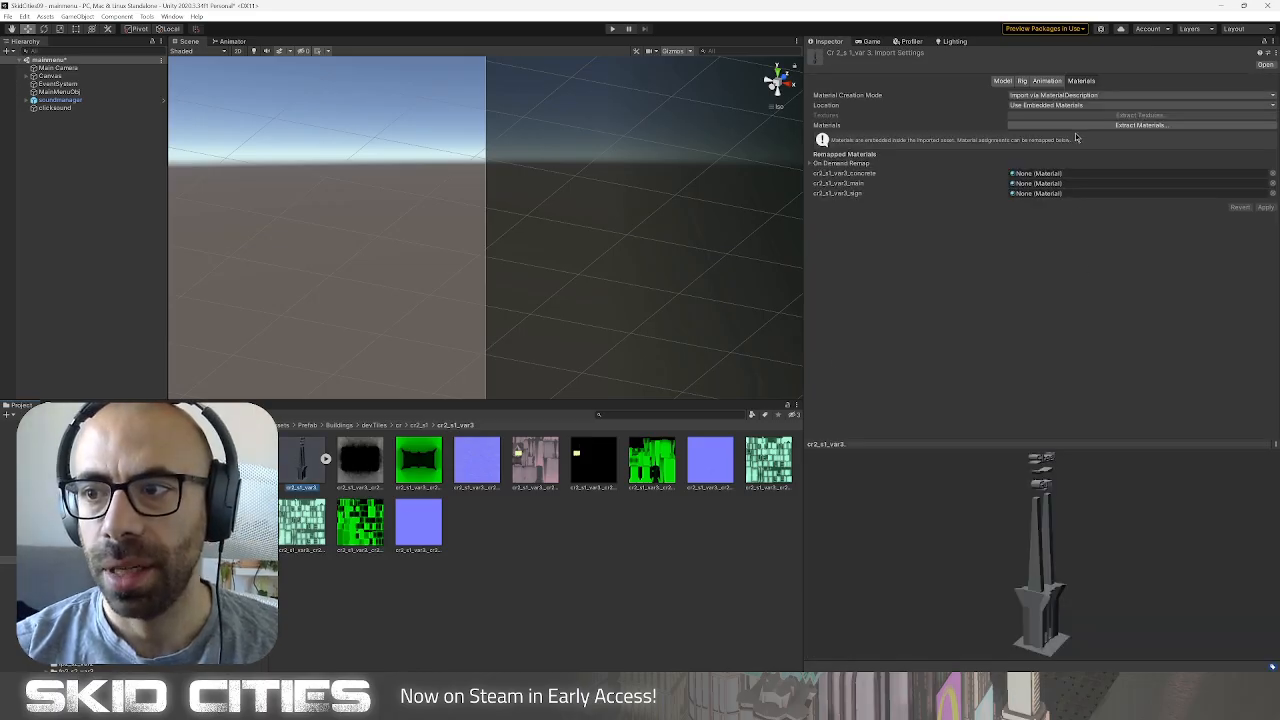
click(1140, 125)
click(508, 363)
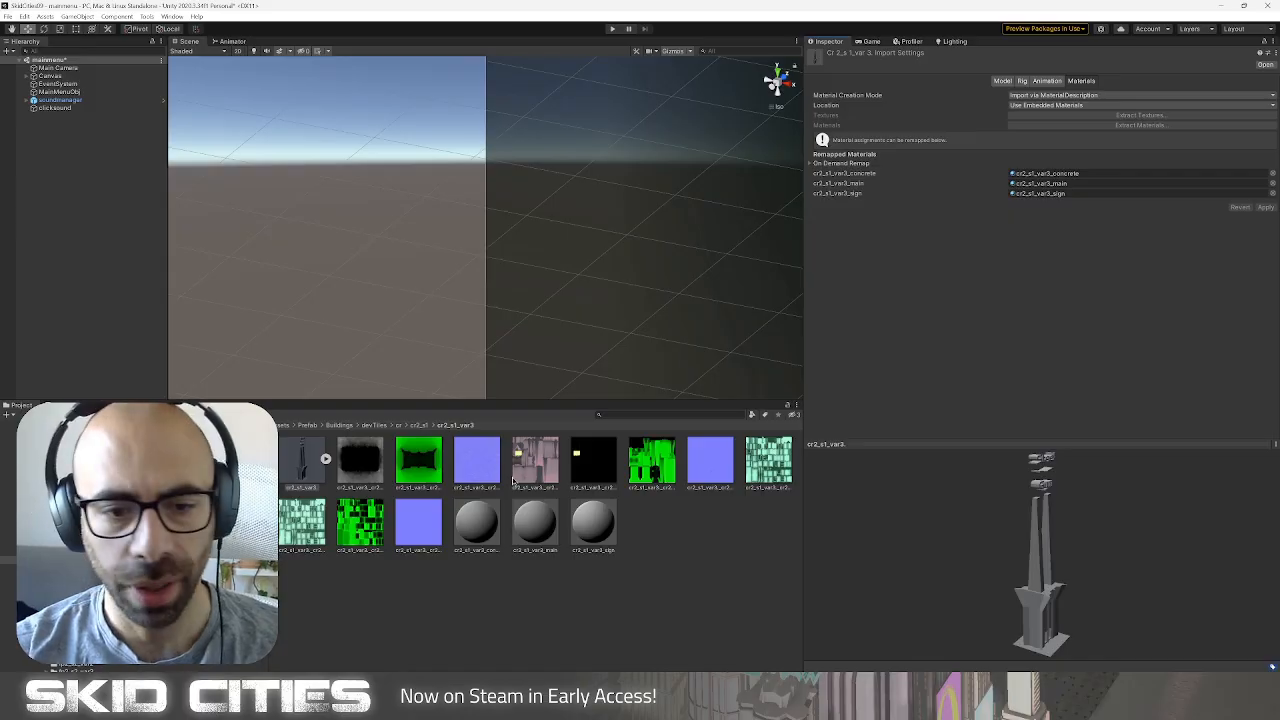
Add the cr2_s1_var3 model to the mainmenu scene and frame the whole building in the scene view.
drag(301, 462, 75, 141)
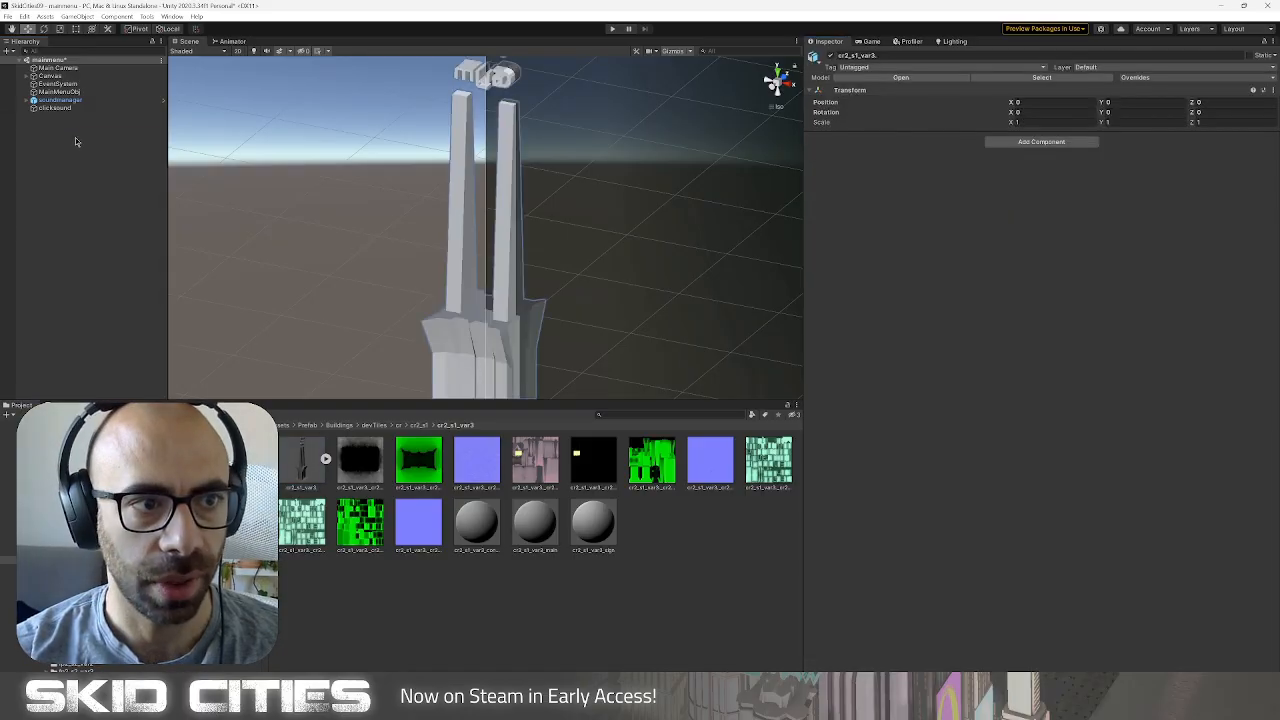
double_click(82, 117)
alt+drag(228, 187, 572, 300)
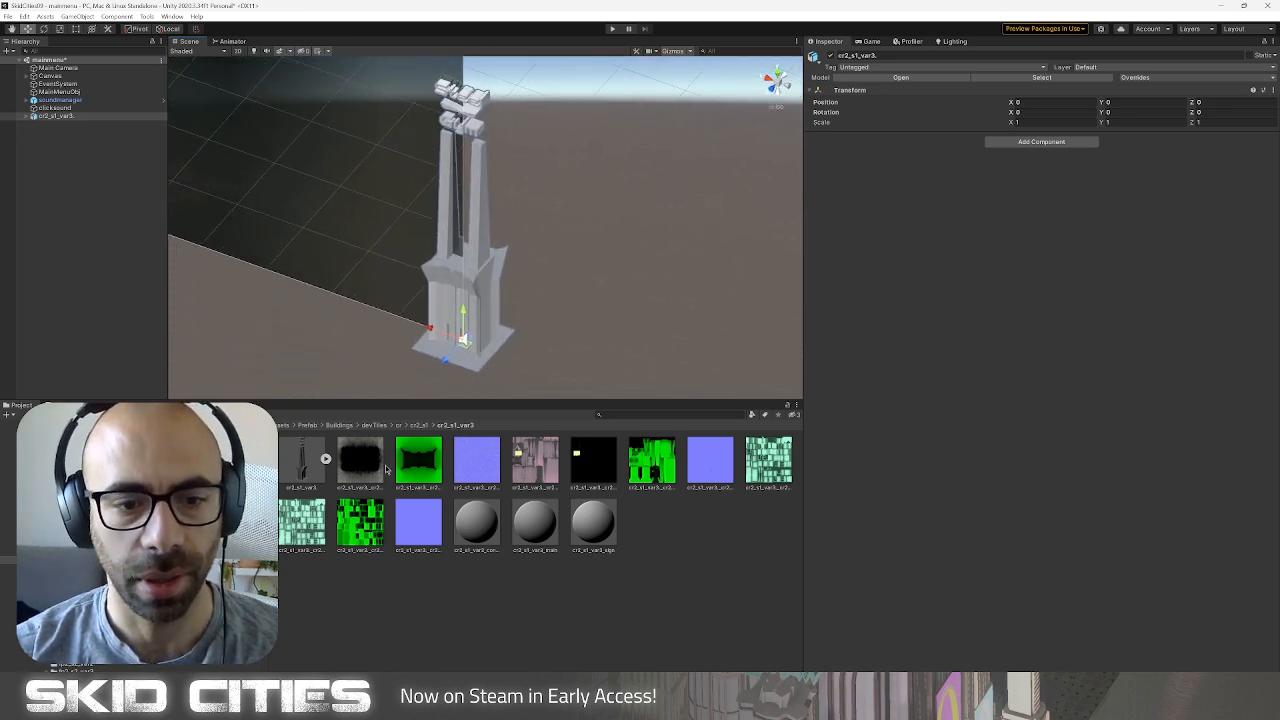
Assign the concrete base map as the albedo of the cr2_s1_var3_concrete material and inspect the concrete mask map.
click(497, 535)
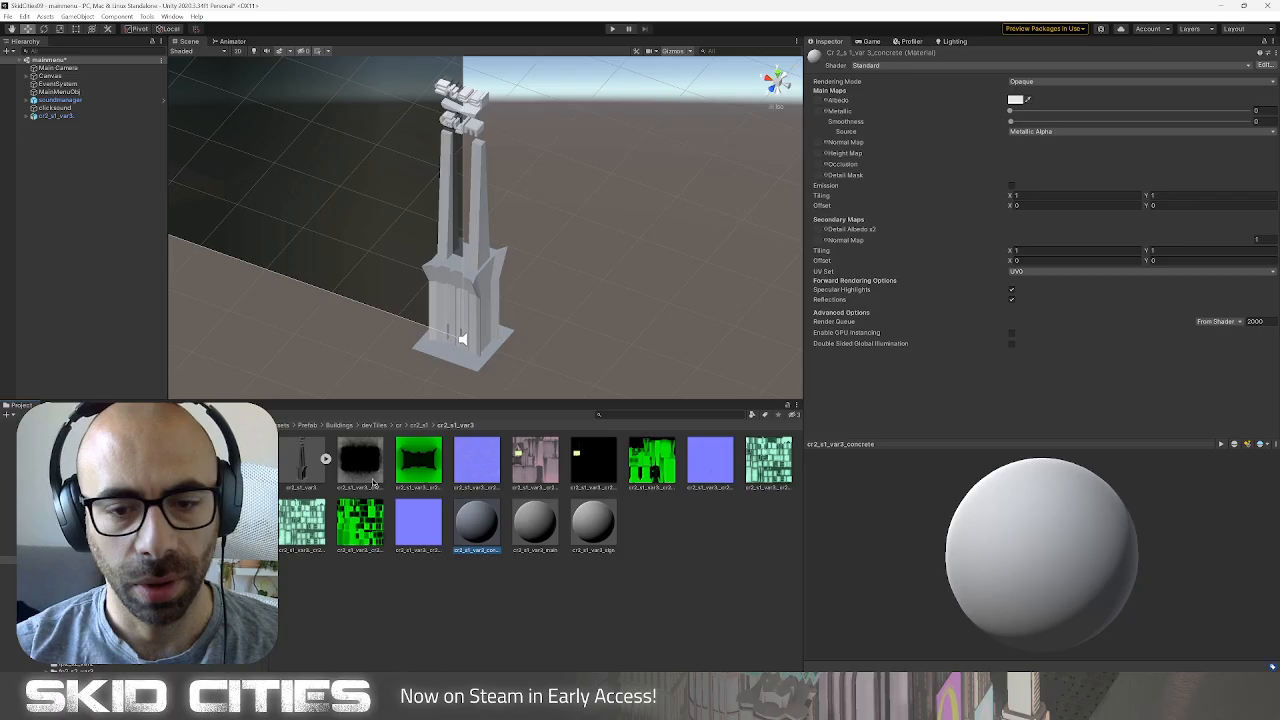
drag(822, 108, 818, 101)
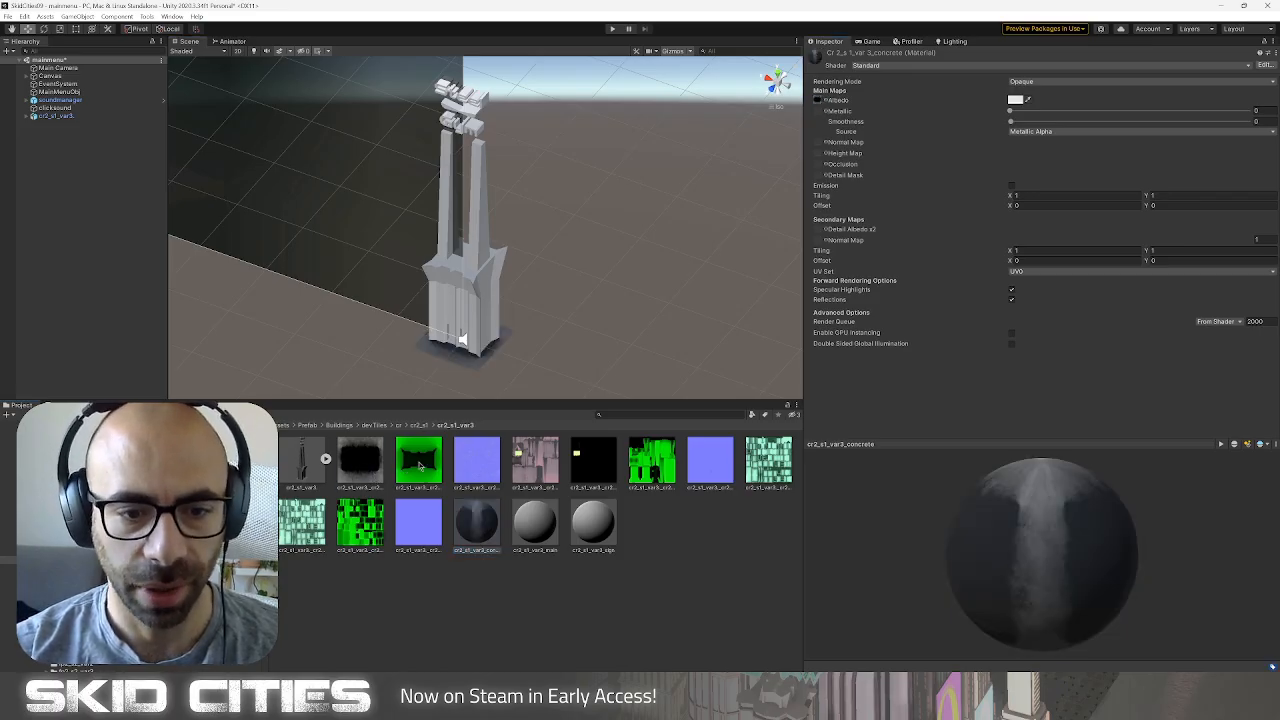
click(420, 462)
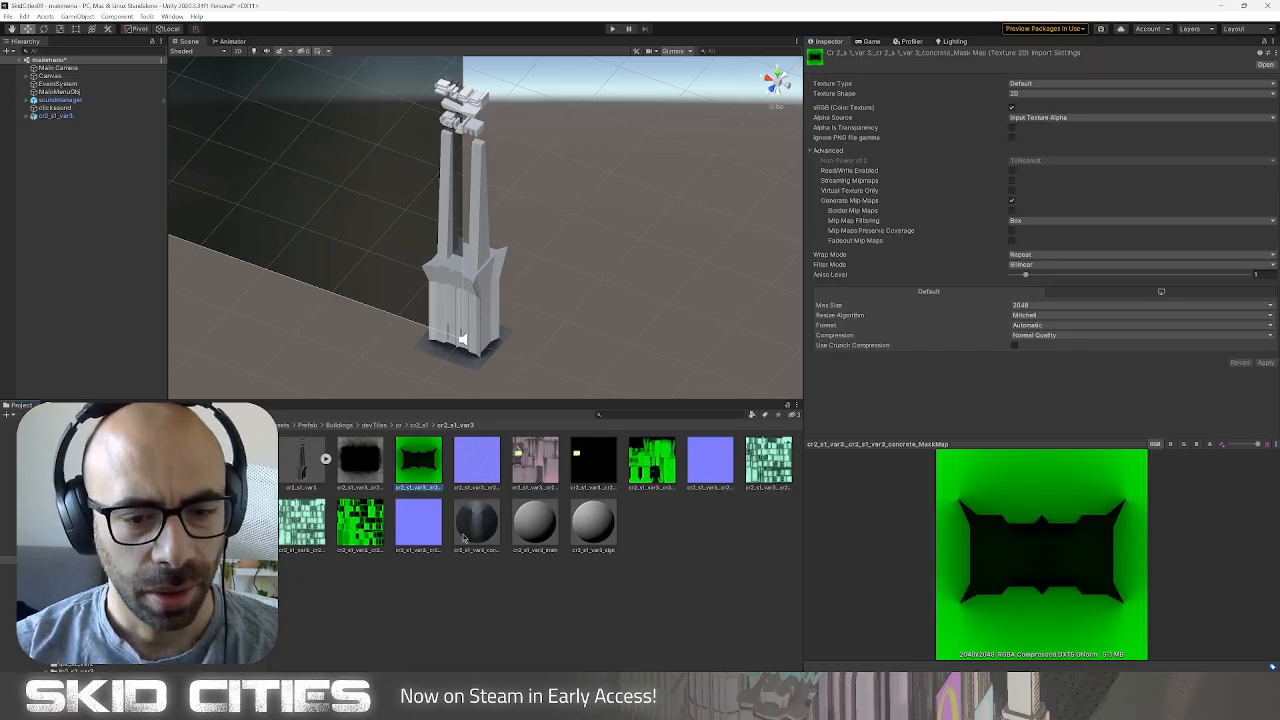
Delete all the exported texture images from the cr2_s1_var3 folder, keeping the model and its three materials.
click(425, 518)
shift+click(362, 462)
right_click(369, 463)
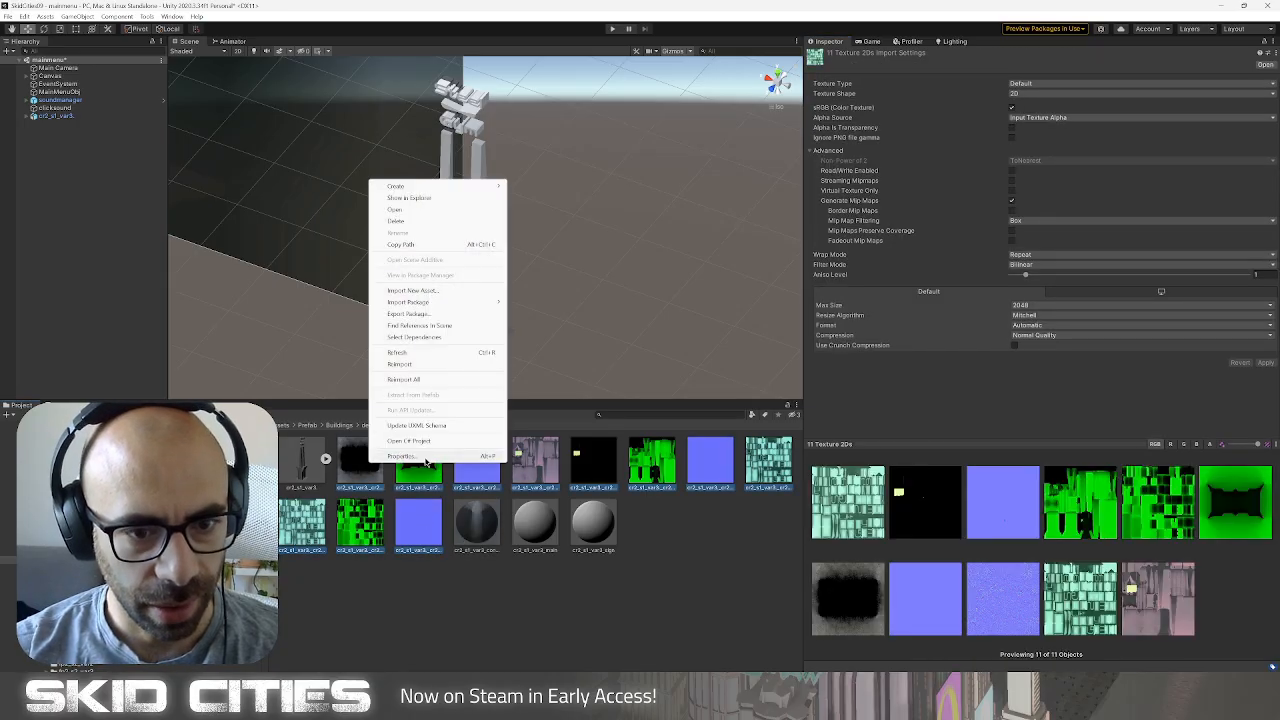
click(421, 220)
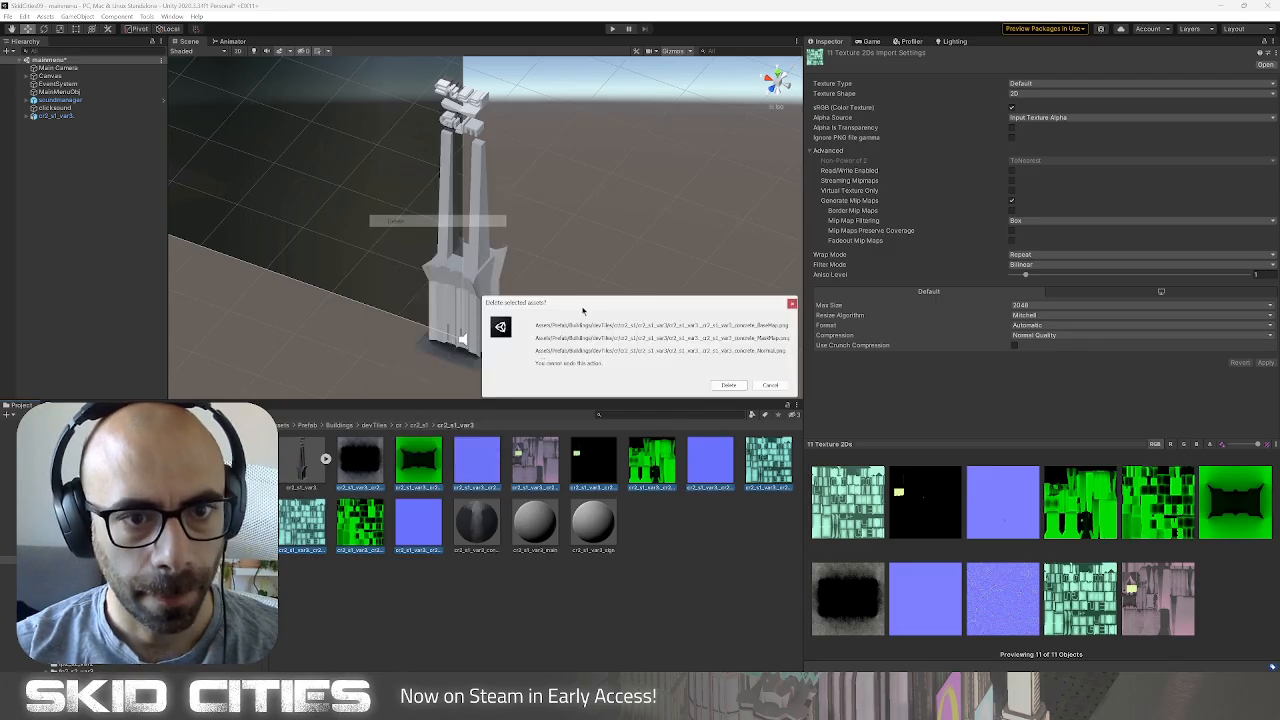
click(729, 386)
Switch to Substance 3D Painter and export all three texture sets again with the custom_copy output template.
key(alt+Tab)
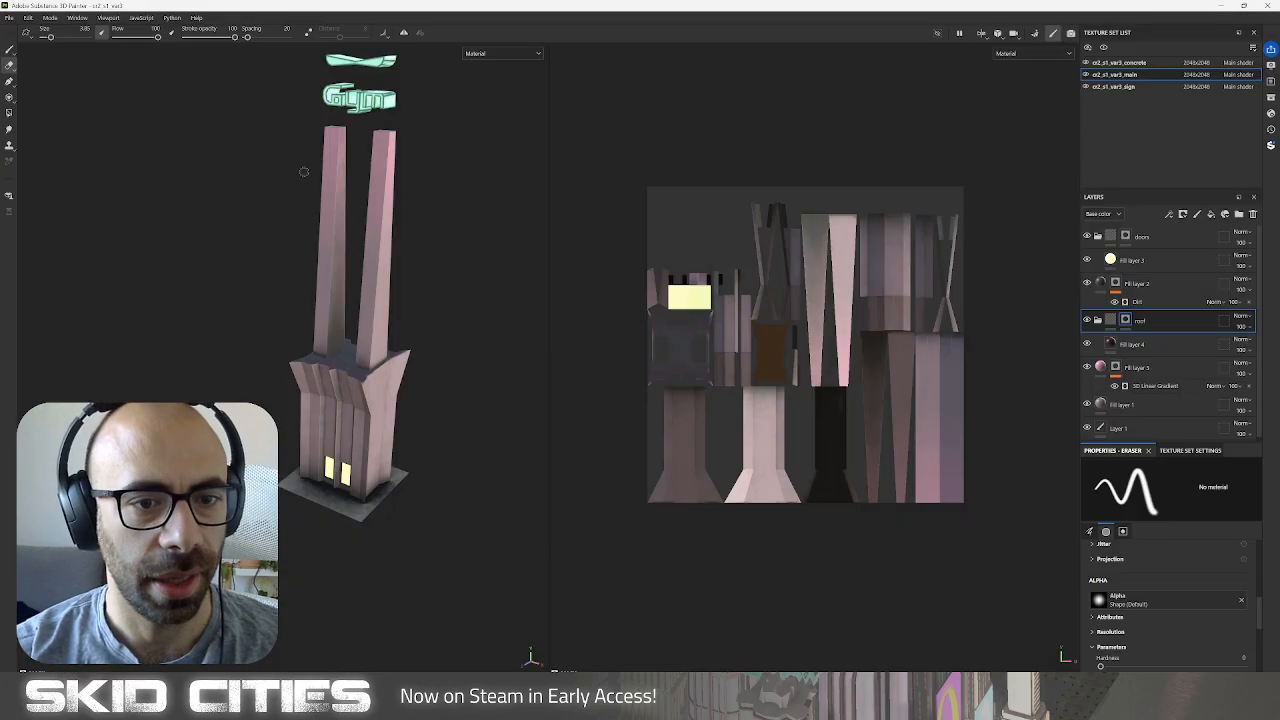
click(9, 18)
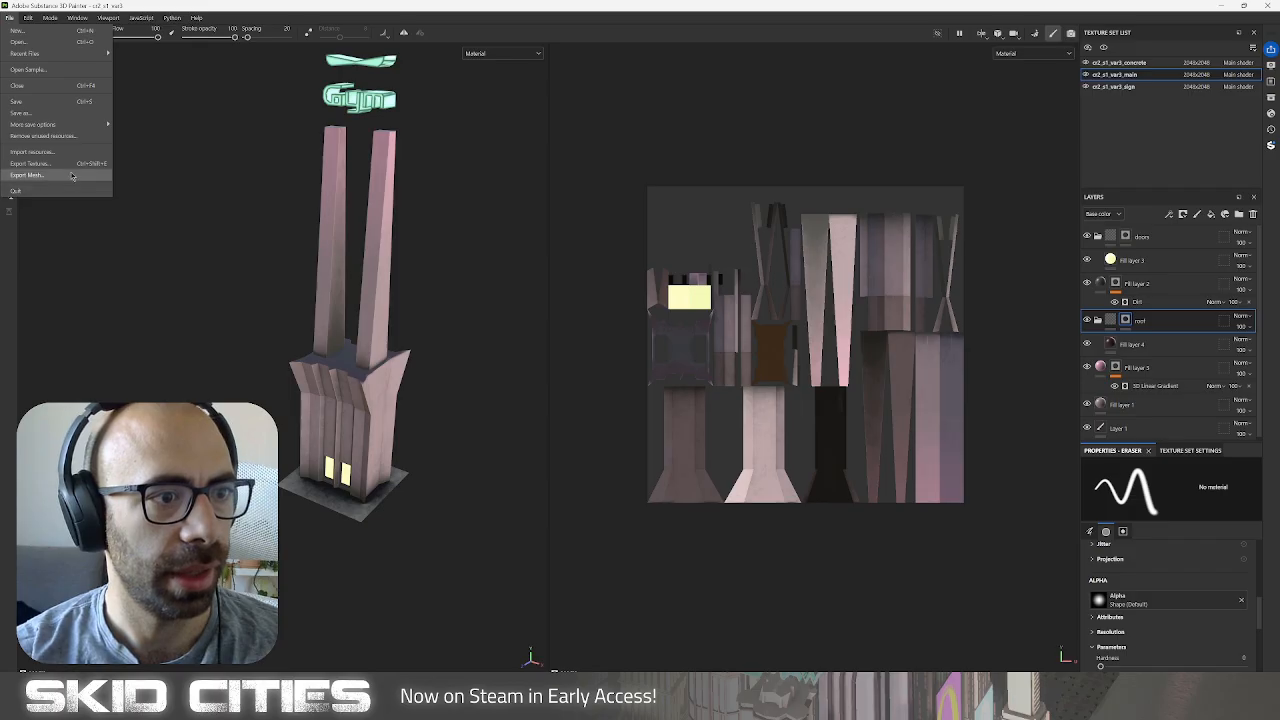
click(63, 165)
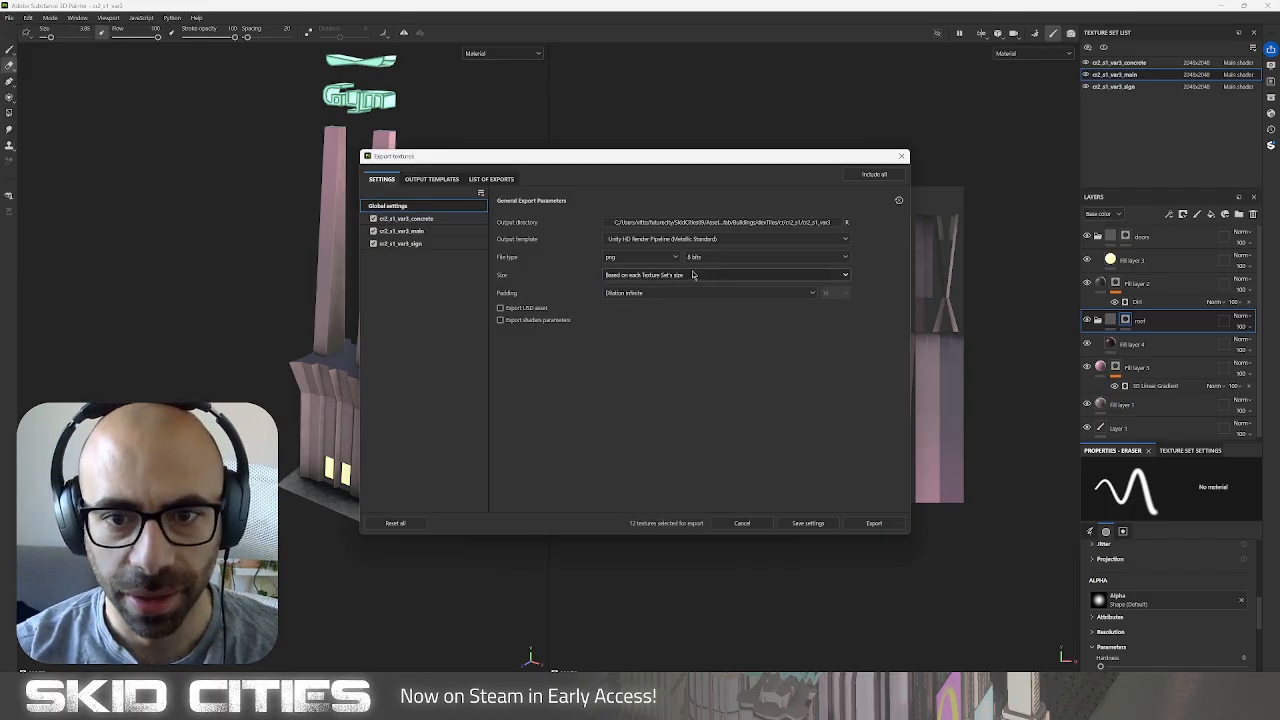
click(668, 239)
scroll(660, 300, down, 2)
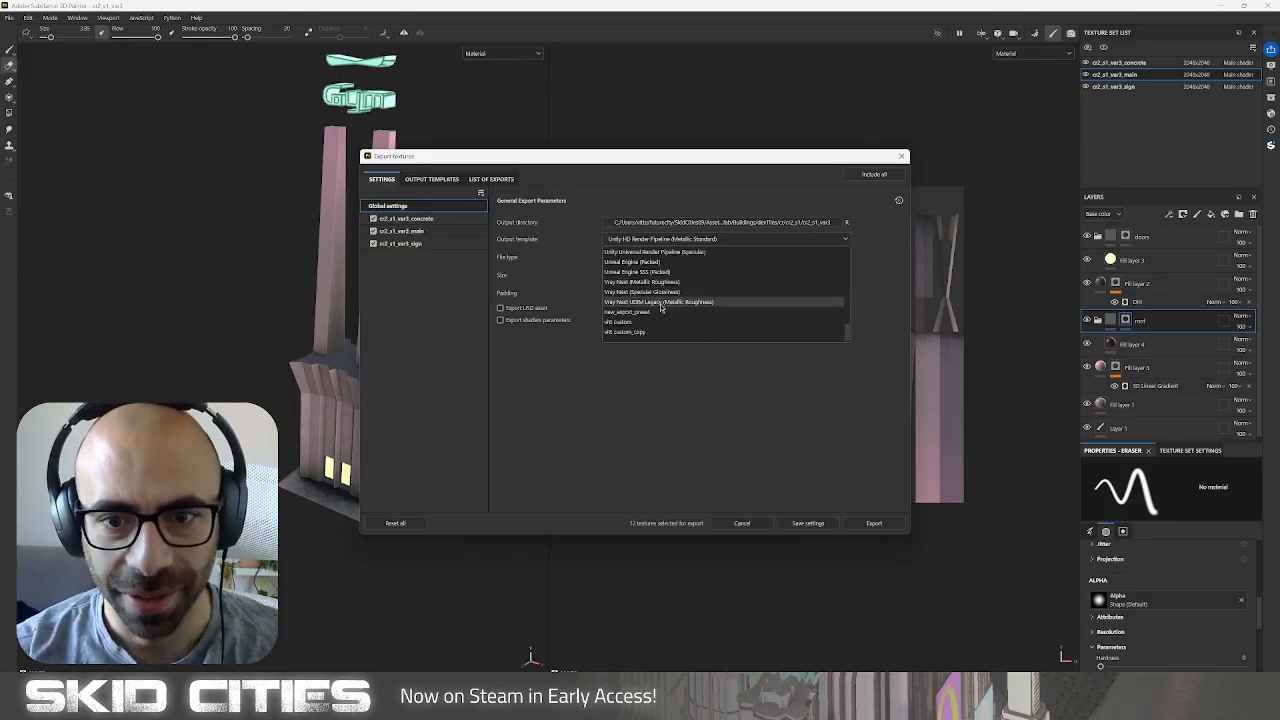
click(627, 331)
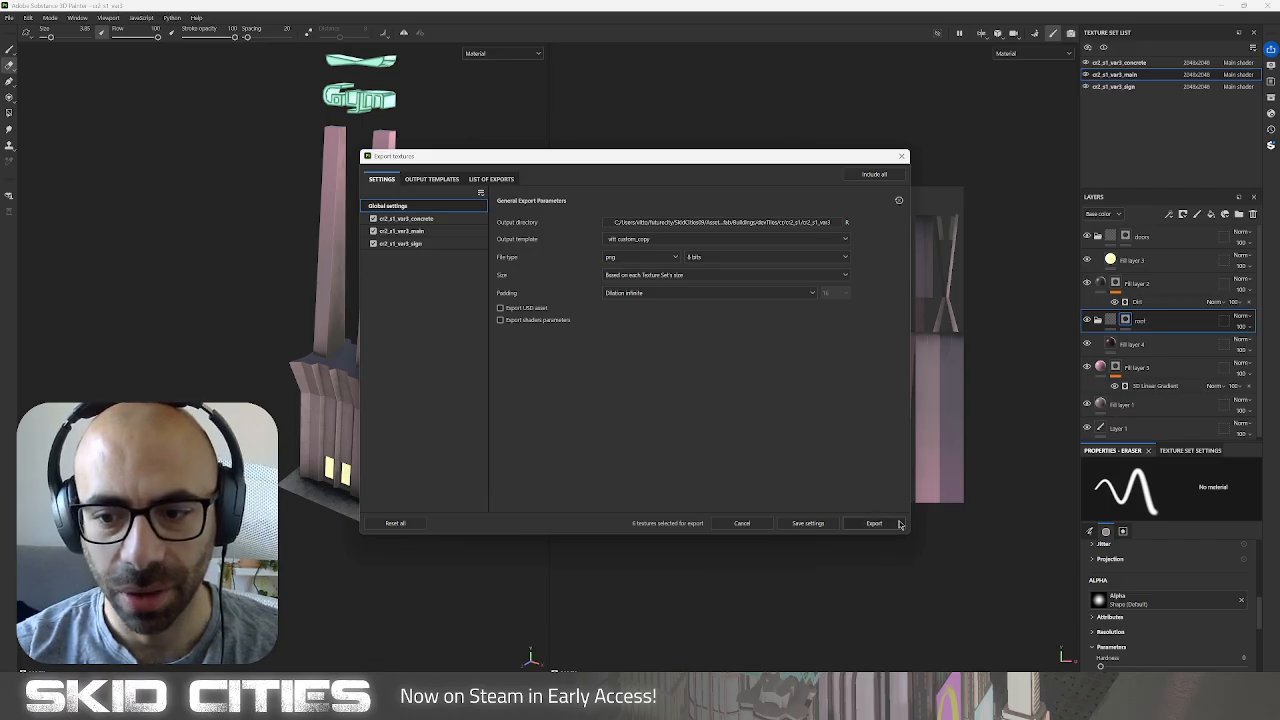
click(878, 524)
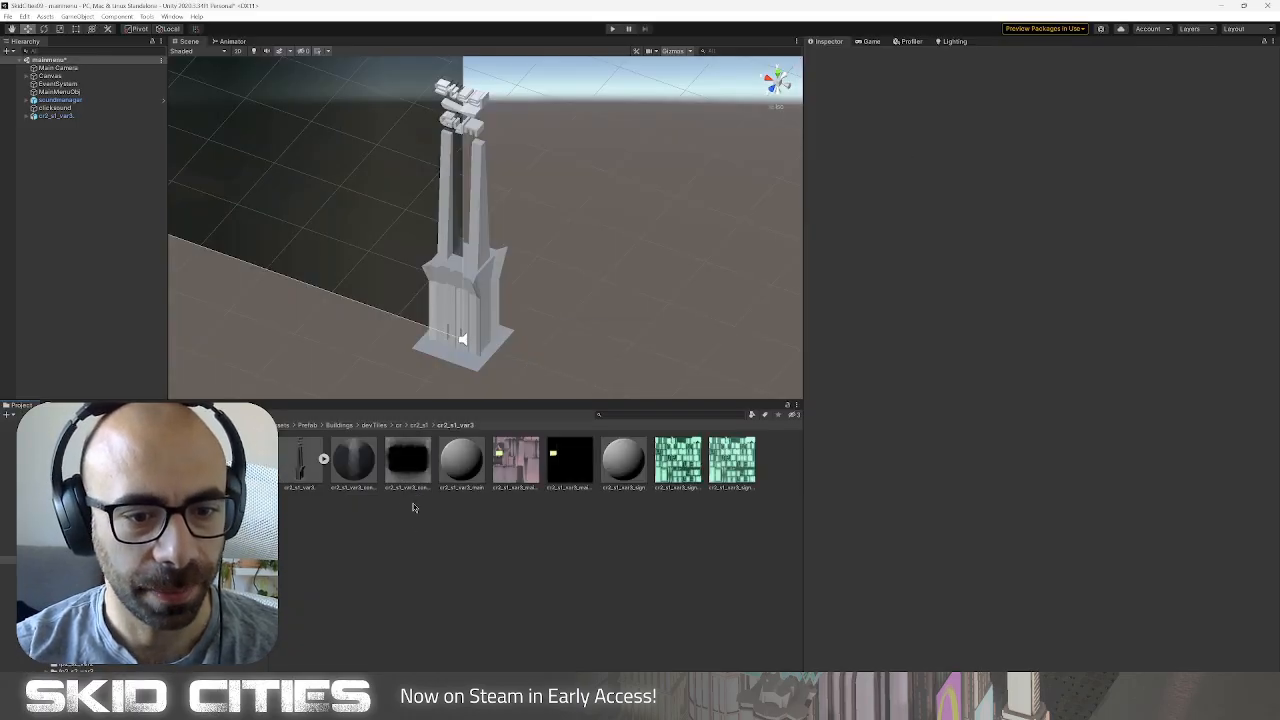
Assign the matching albedo textures to the cr2_s1_var3_concrete and cr2_s1_var3_main materials.
click(358, 468)
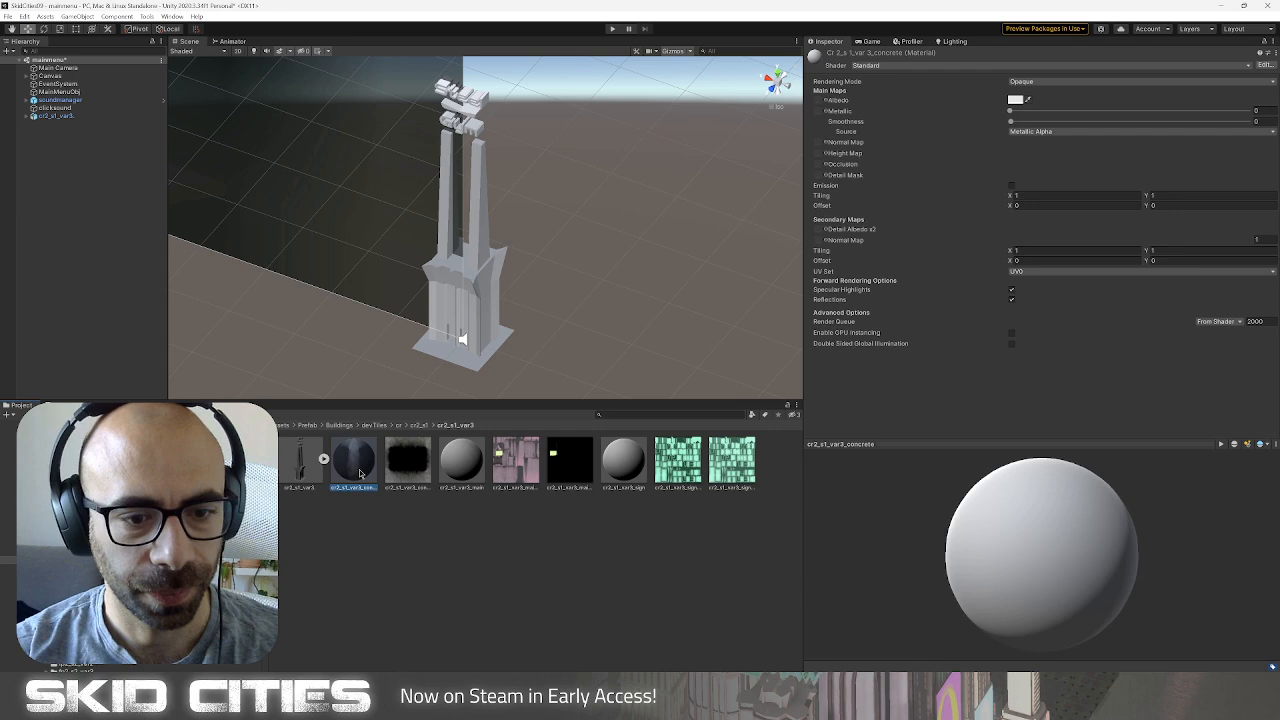
drag(416, 478, 818, 102)
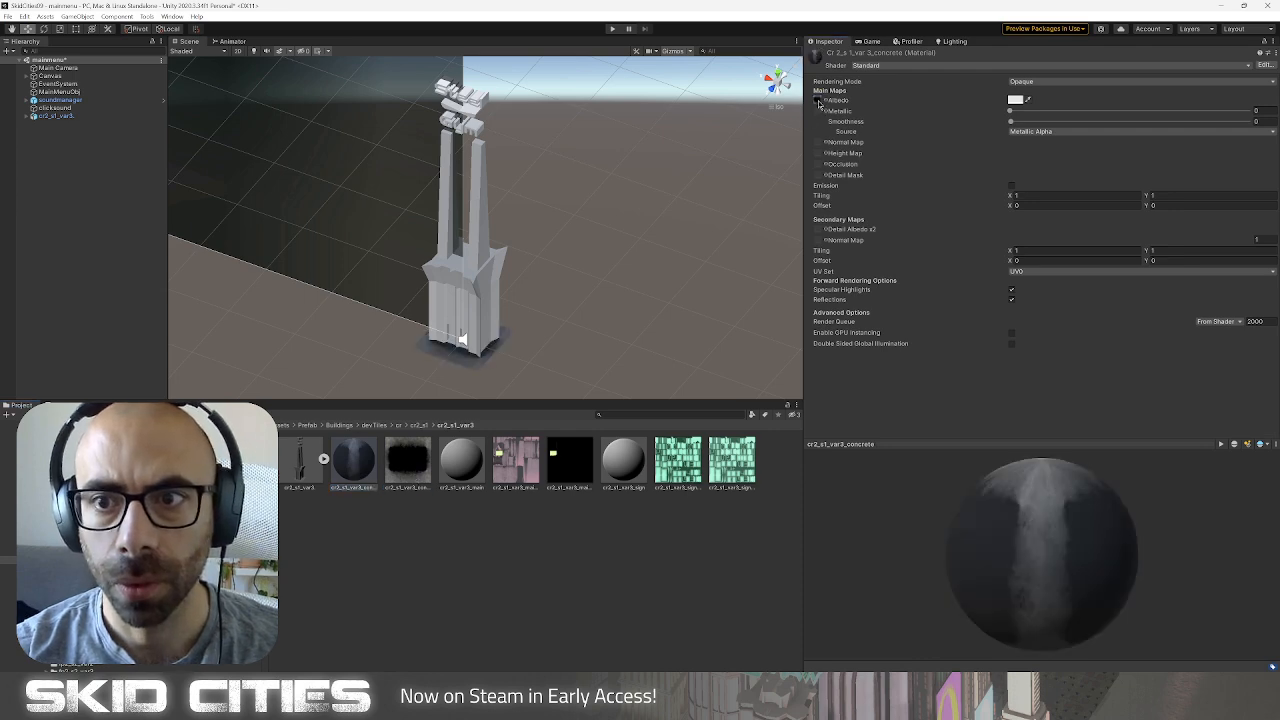
click(461, 462)
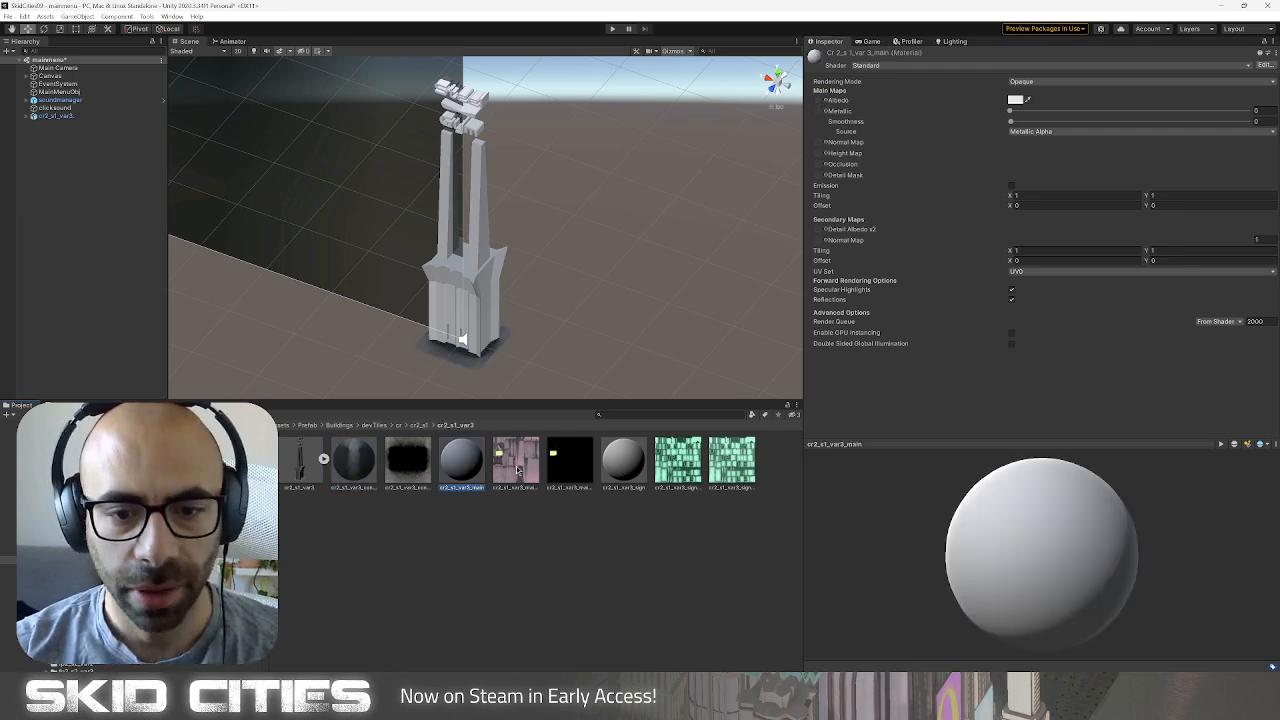
drag(827, 104, 824, 101)
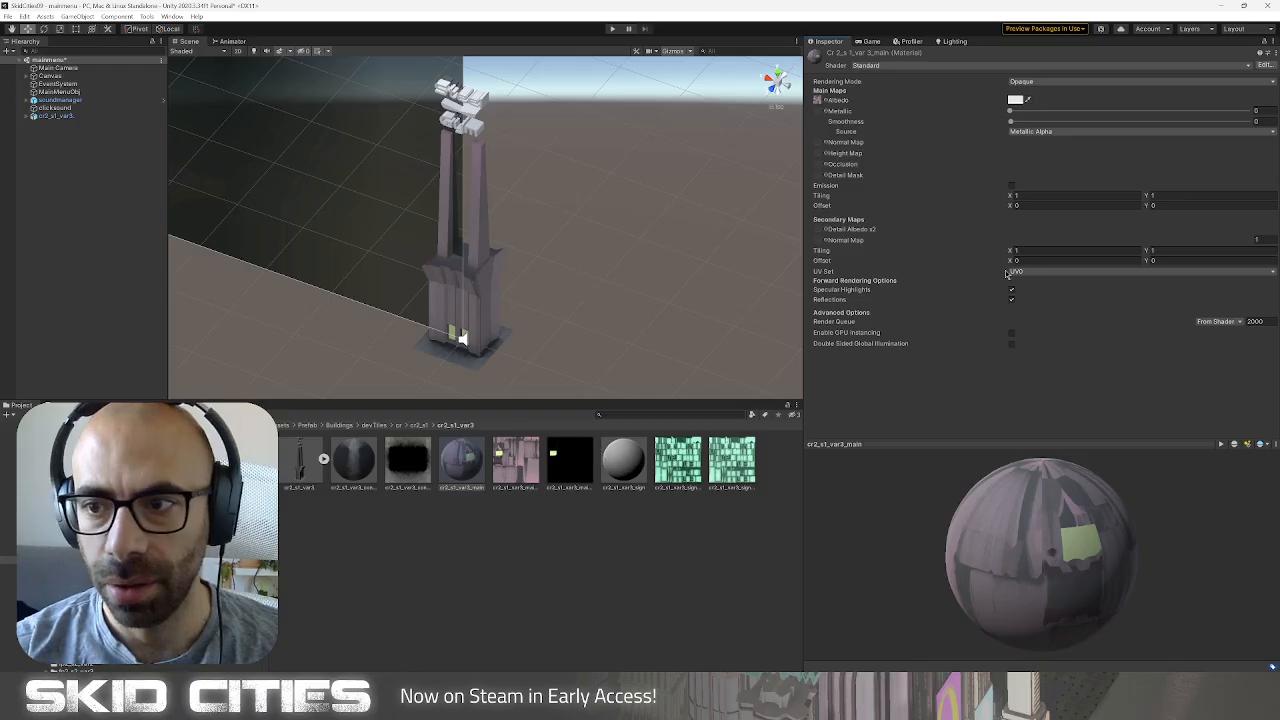
Turn off specular highlights and reflections on the cr2_s1_var3_main material, and enable emission using its black emission texture.
click(1011, 289)
click(1011, 299)
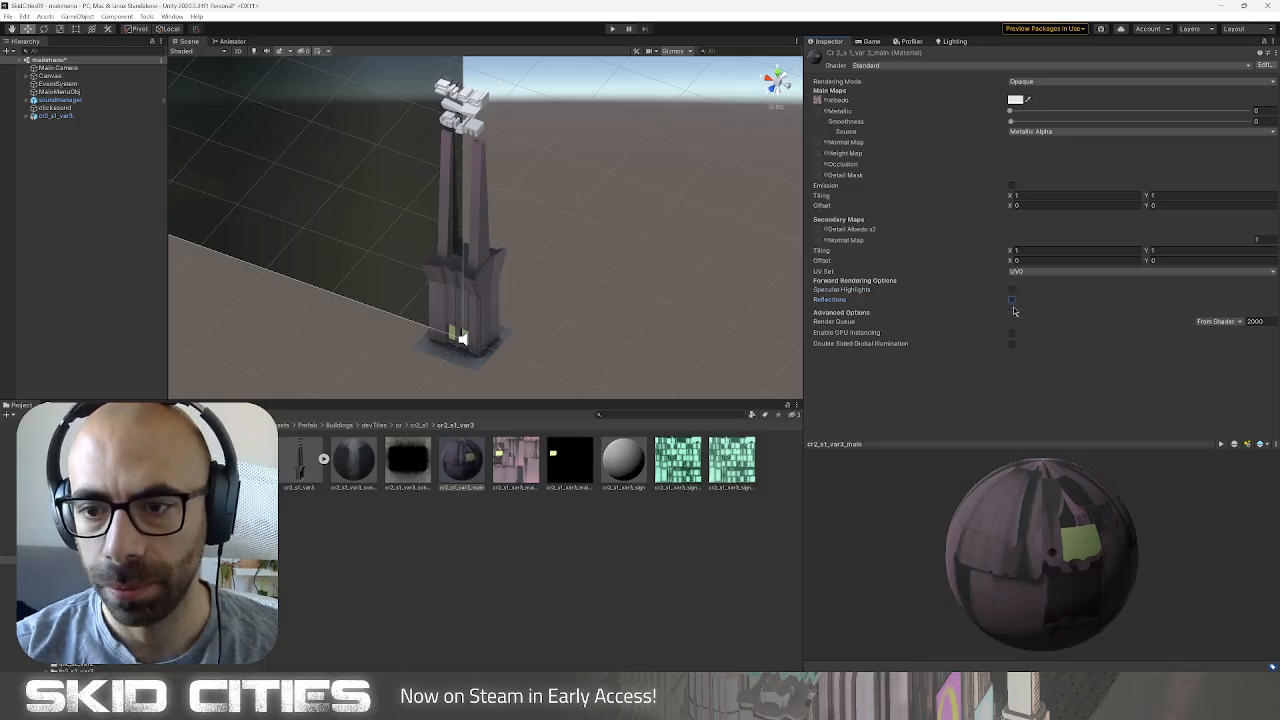
click(1011, 185)
drag(566, 470, 818, 197)
Give the cr2_s1_var3_sign material its green albedo texture and enable emission with the second sign texture.
click(622, 457)
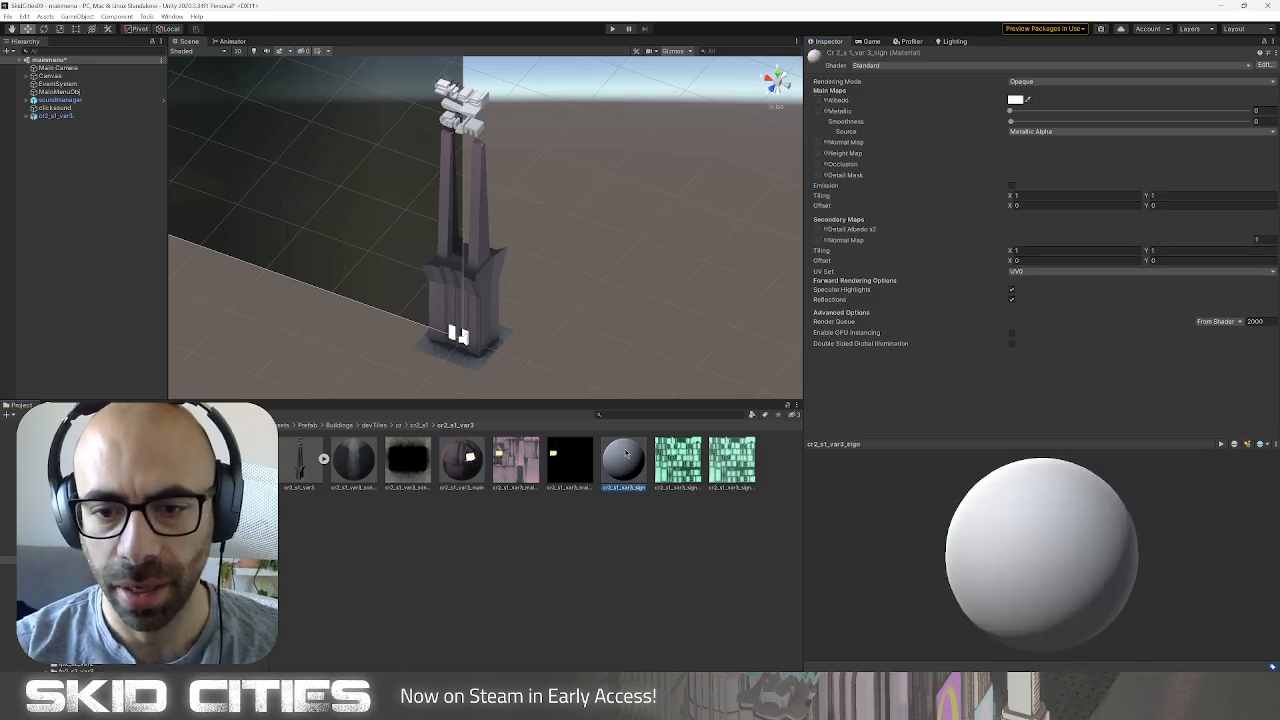
drag(694, 438, 818, 101)
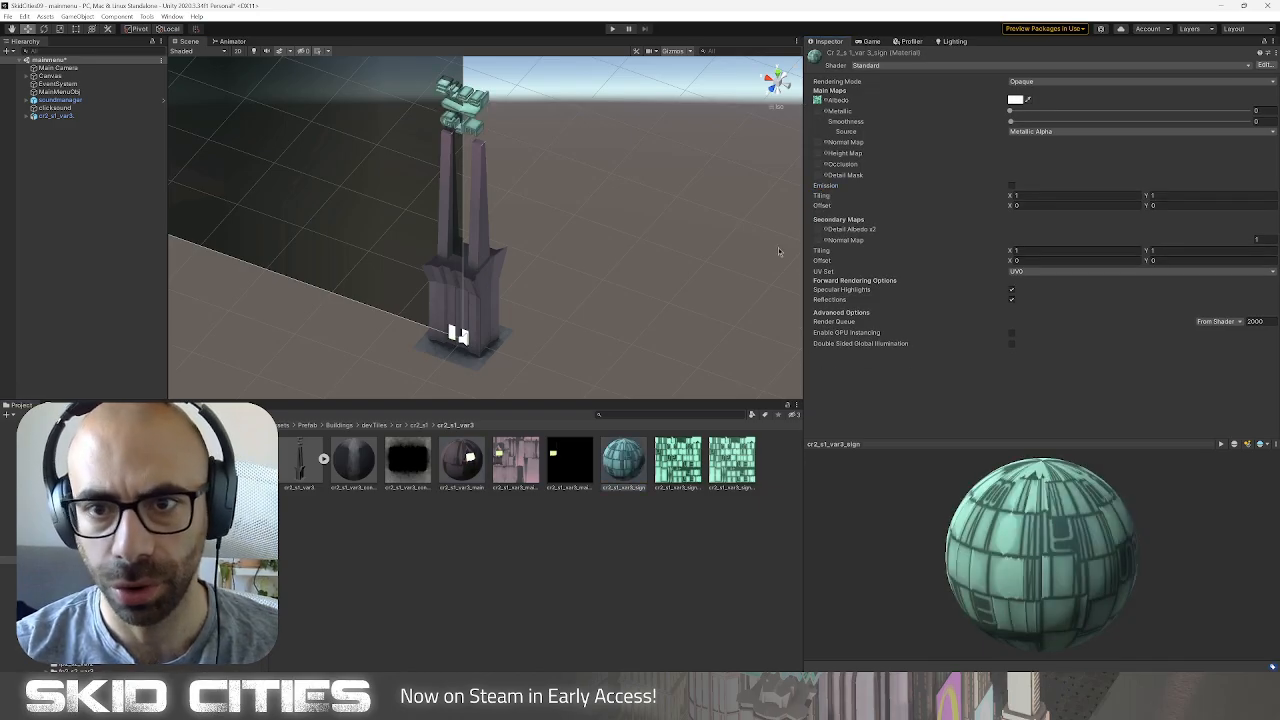
click(1012, 186)
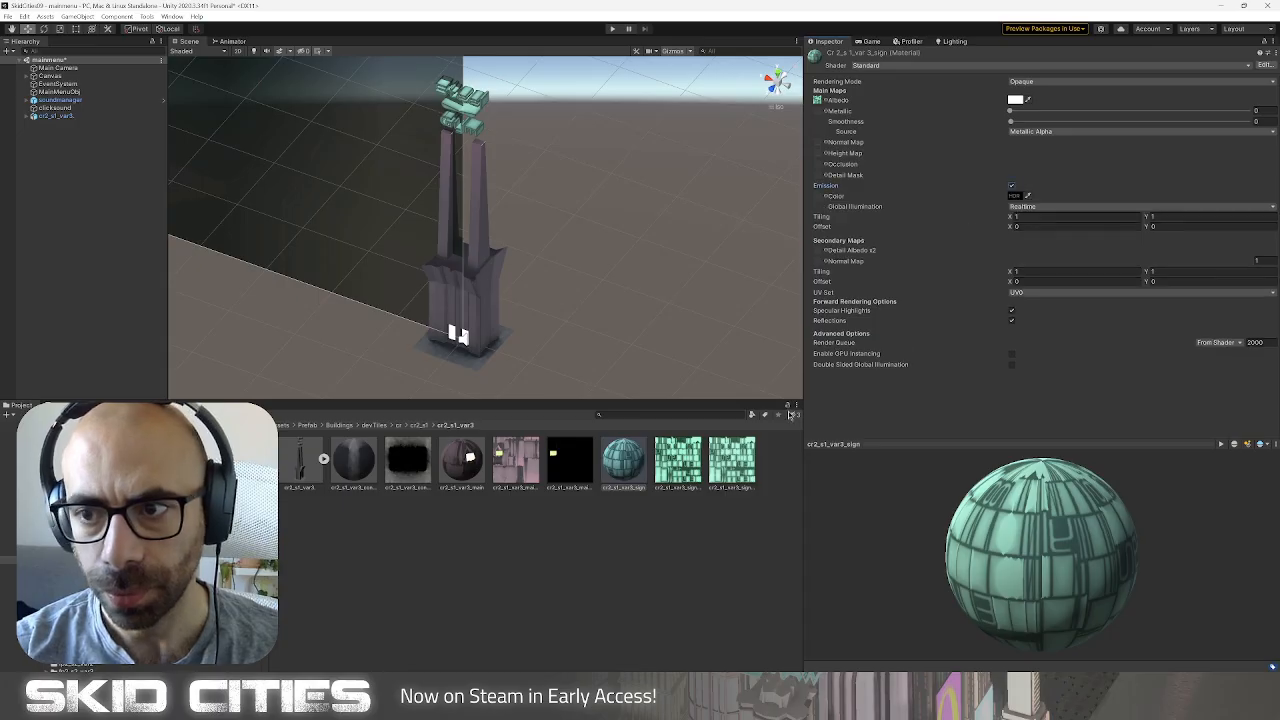
drag(744, 461, 818, 197)
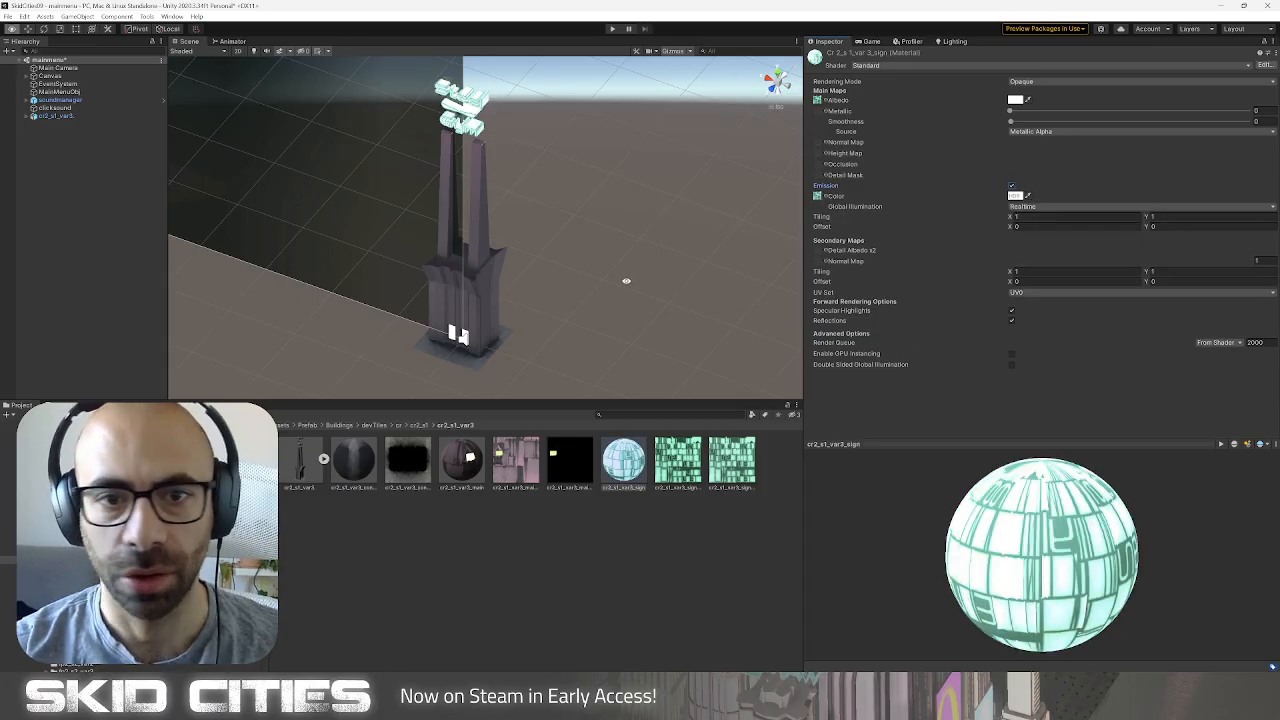
Add an MB3_Texture Baker component to the cr2_s1_var3 object and put the building's meshes in its Objects To Be Combined list.
alt+drag(626, 280, 649, 297)
scroll(585, 308, down, 3)
scroll(590, 316, up, 7)
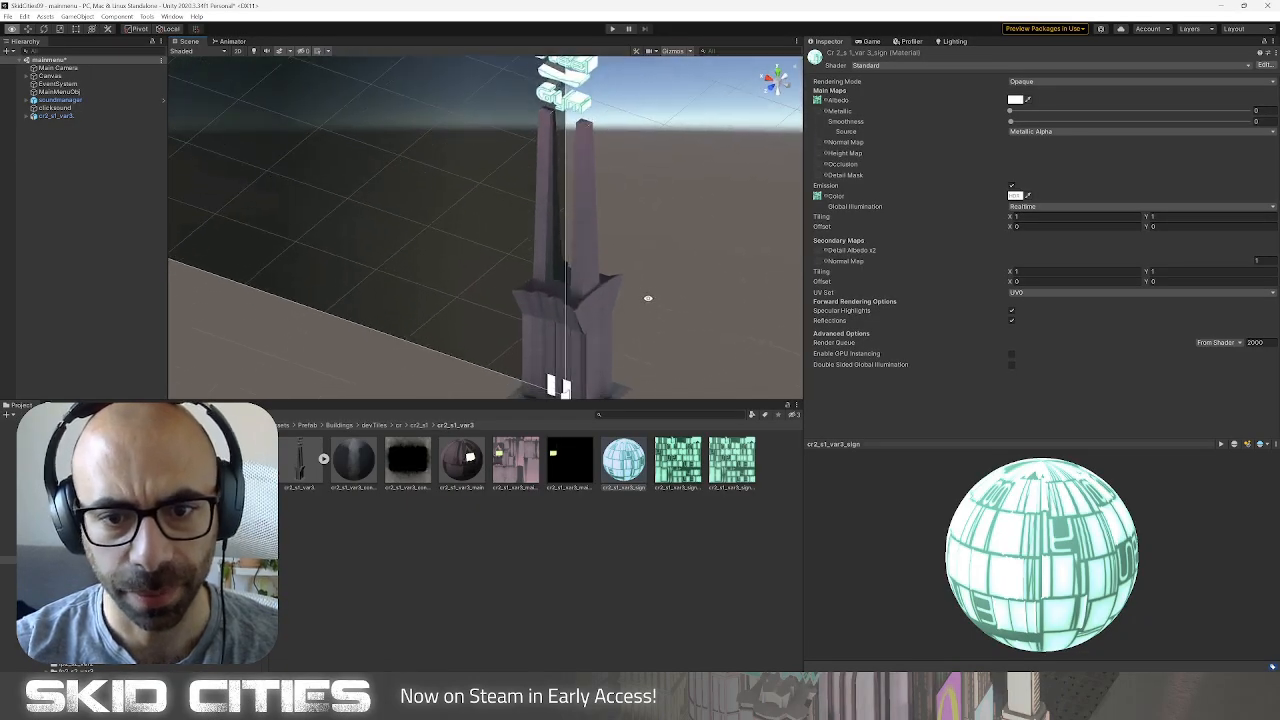
middle_drag(649, 297, 497, 206)
click(55, 116)
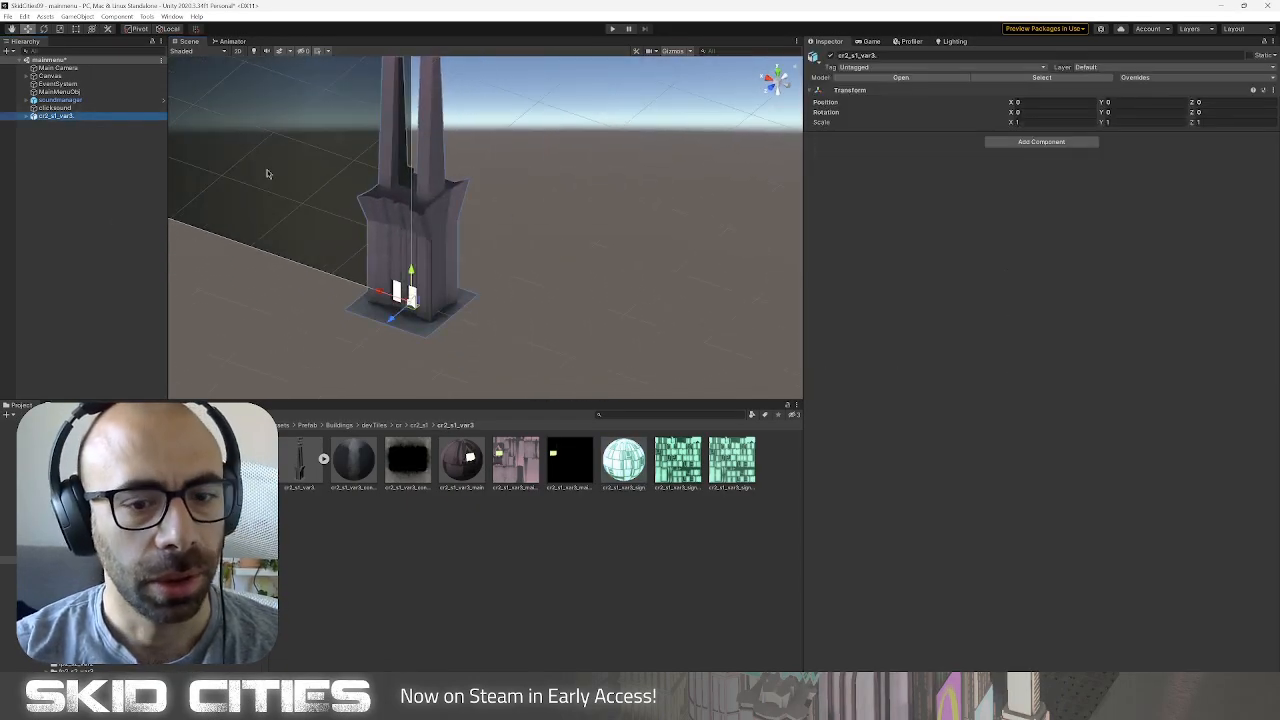
click(1041, 141)
click(1040, 222)
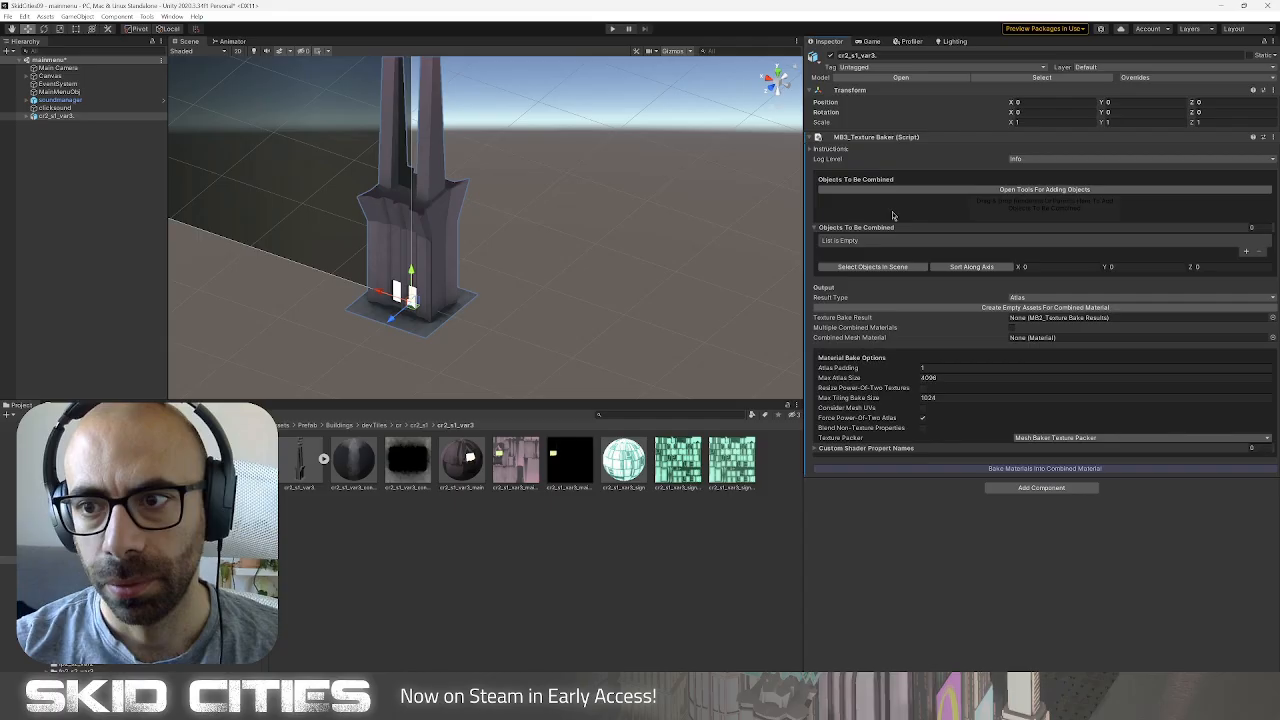
drag(85, 118, 1028, 207)
Set the Texture Baker's max atlas size to 2048.
click(989, 327)
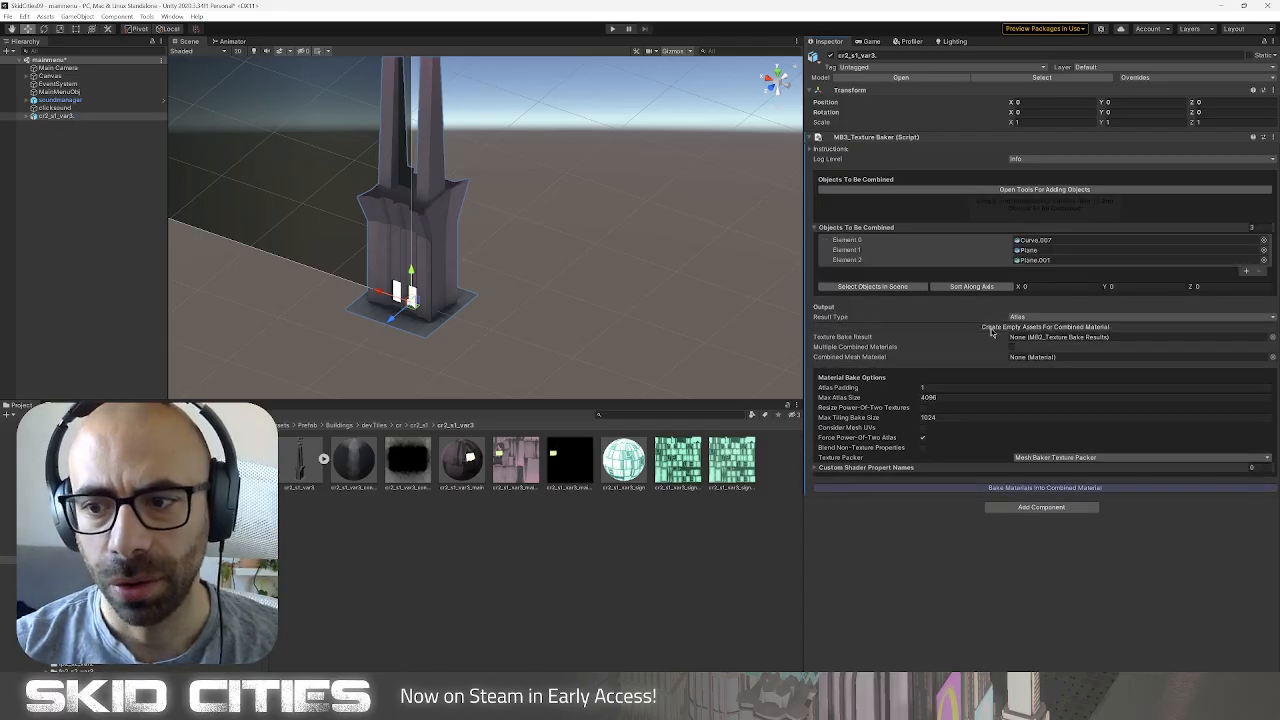
click(565, 363)
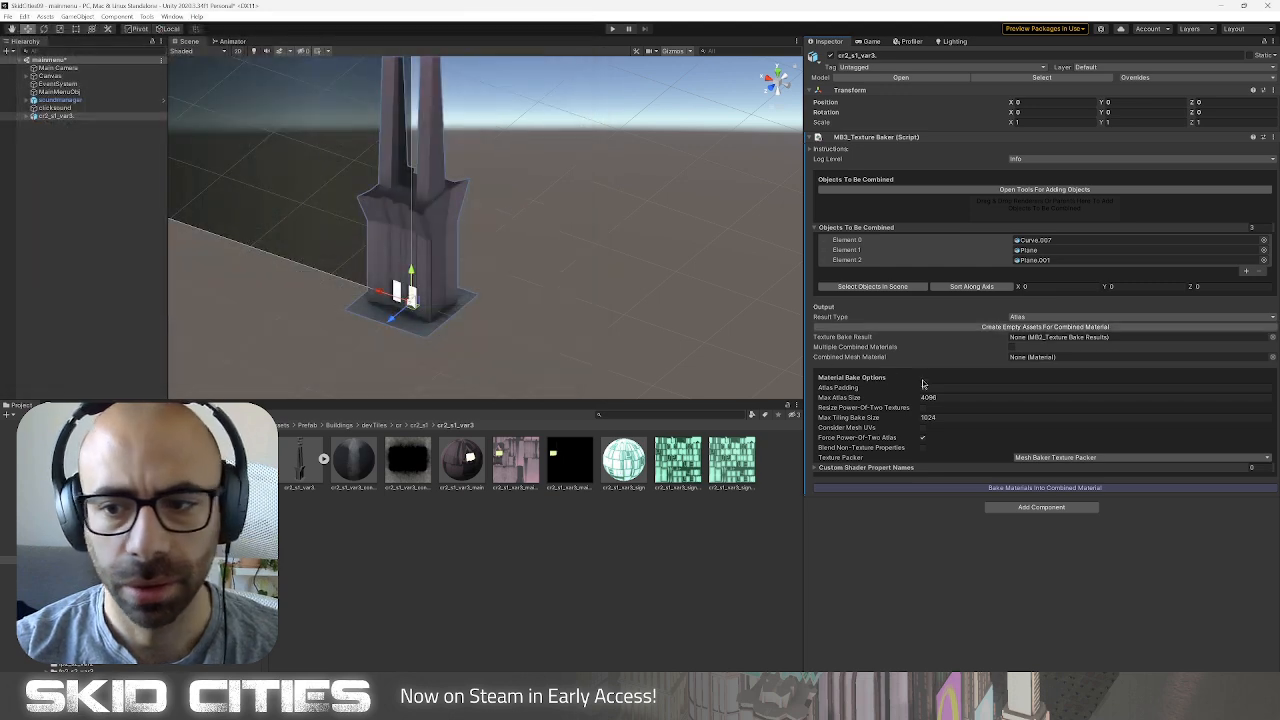
click(930, 397)
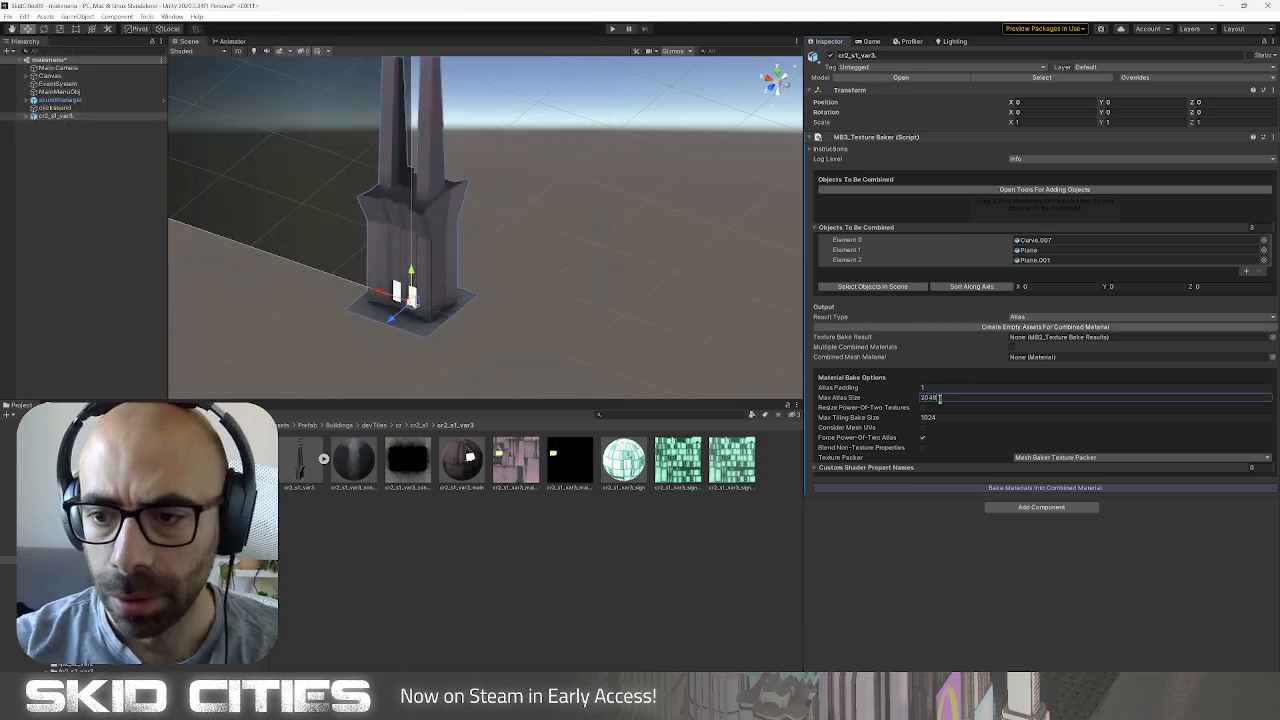
Start creating empty assets for the combined material, choosing the Prefab/Buildings/devTiles/cr/cr2_s1/cr2_s1_var3 folder as the save location.
click(976, 325)
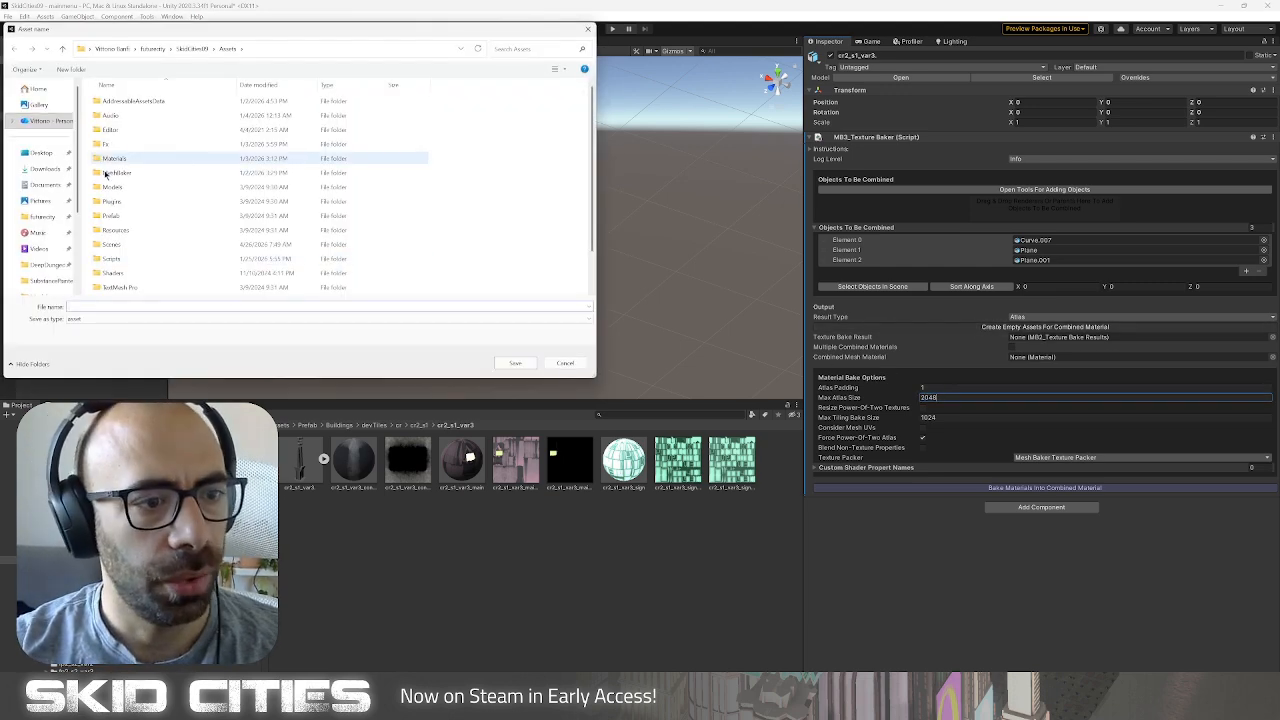
double_click(140, 217)
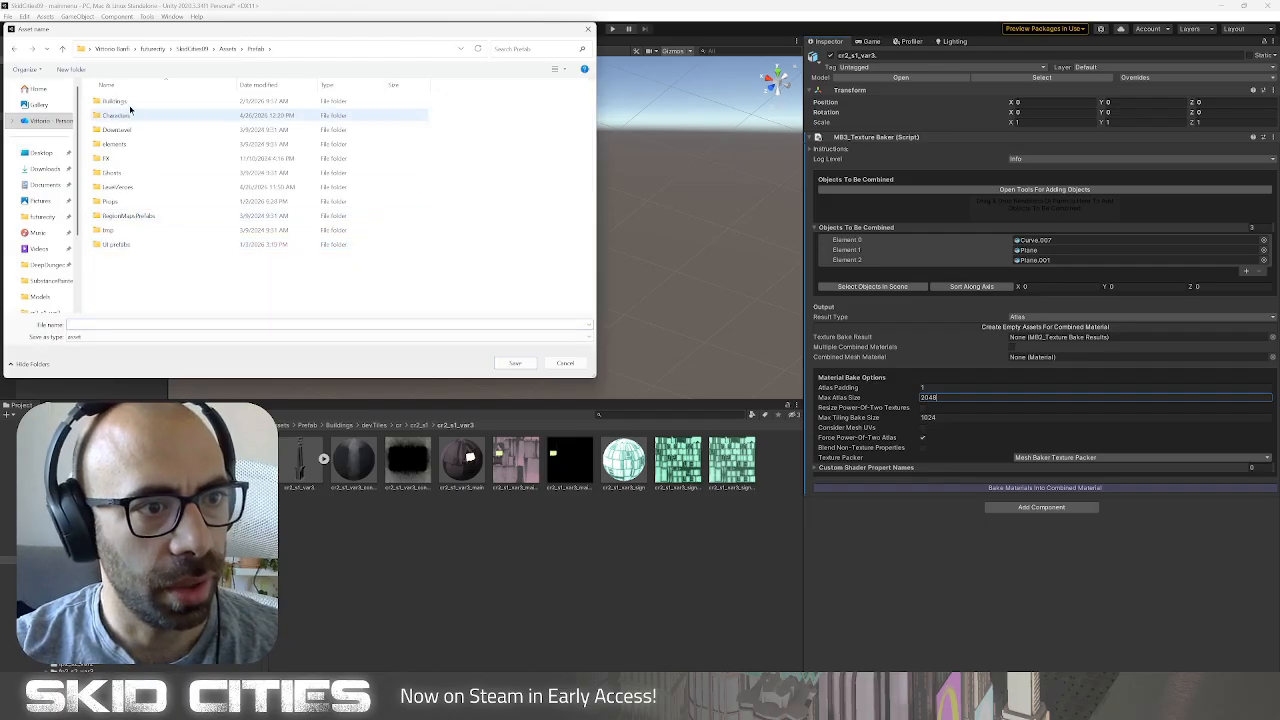
double_click(134, 114)
double_click(137, 101)
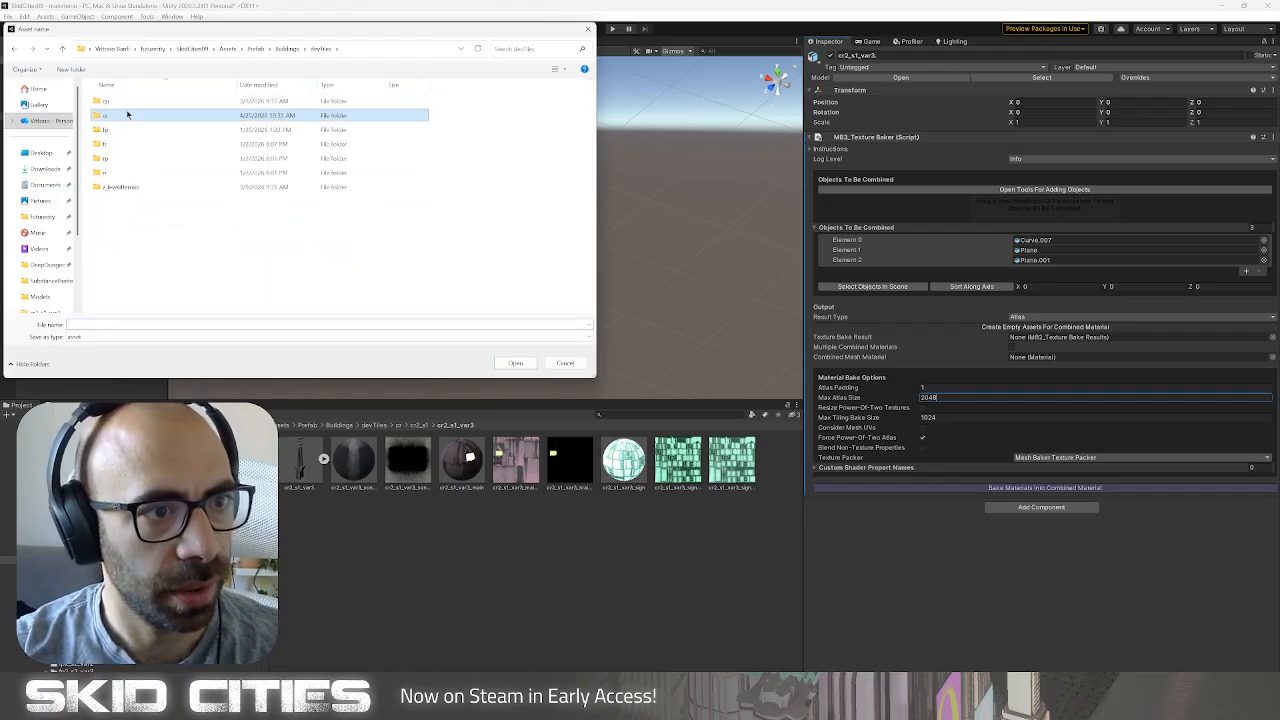
double_click(126, 115)
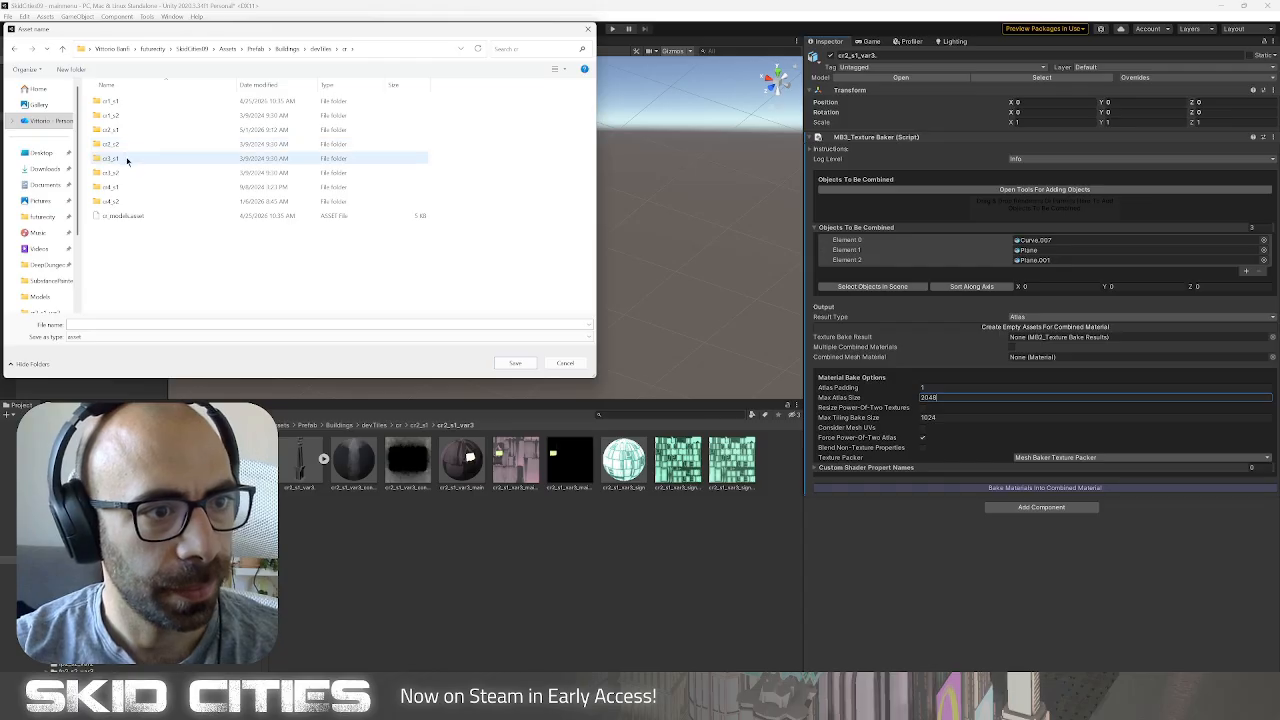
click(127, 130)
double_click(127, 130)
double_click(137, 144)
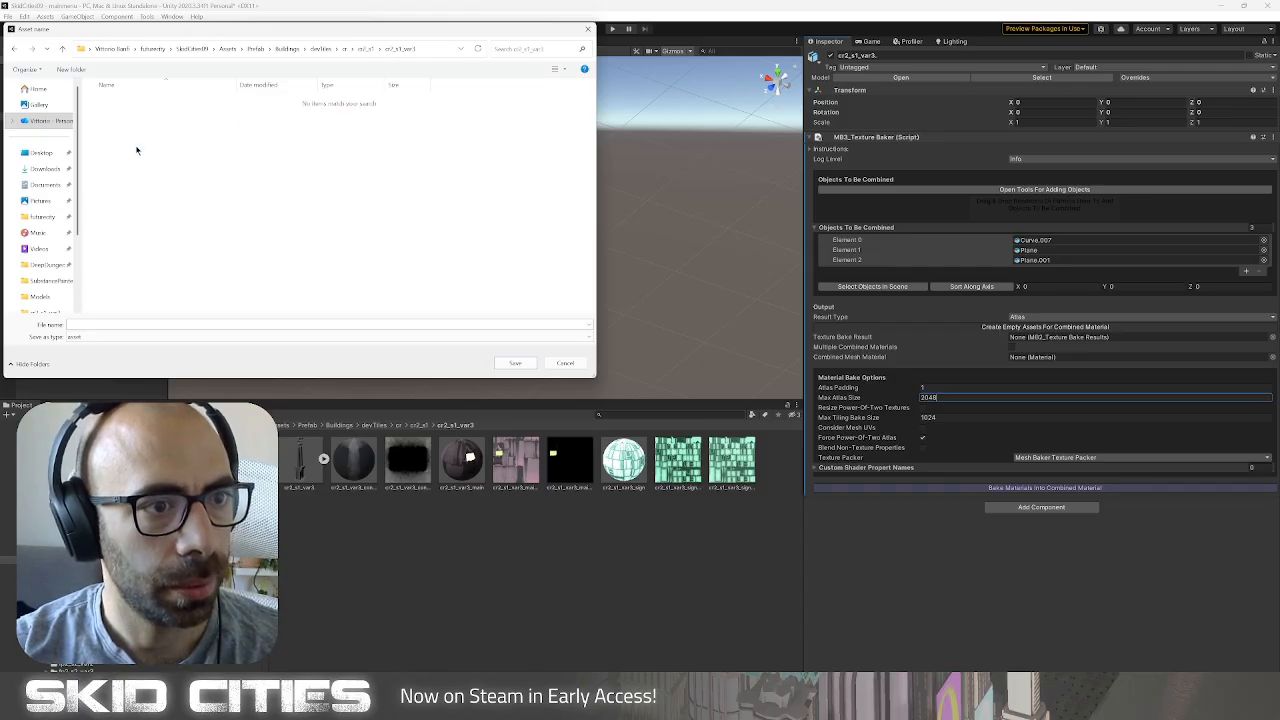
Save the combined material assets under the name cr2_s1_var3_assets.
click(118, 324)
text(cr_)
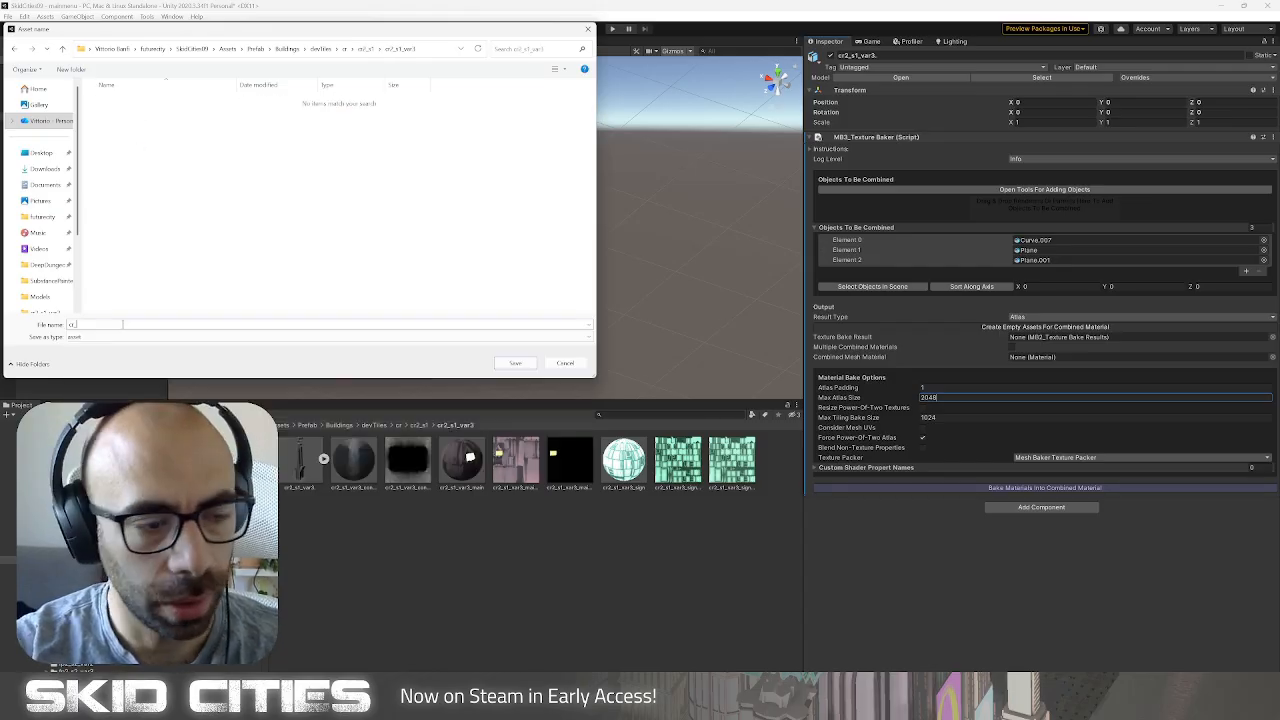
key(BackSpace)
text(2_sa)
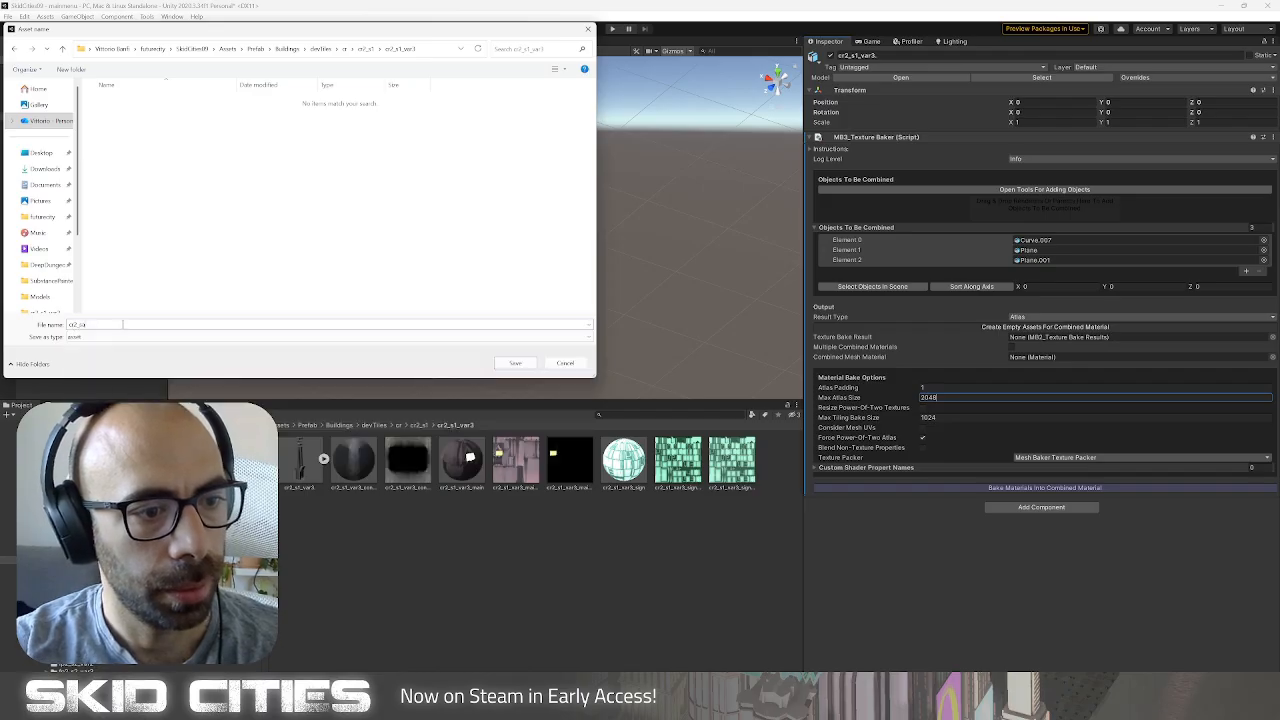
text(_)
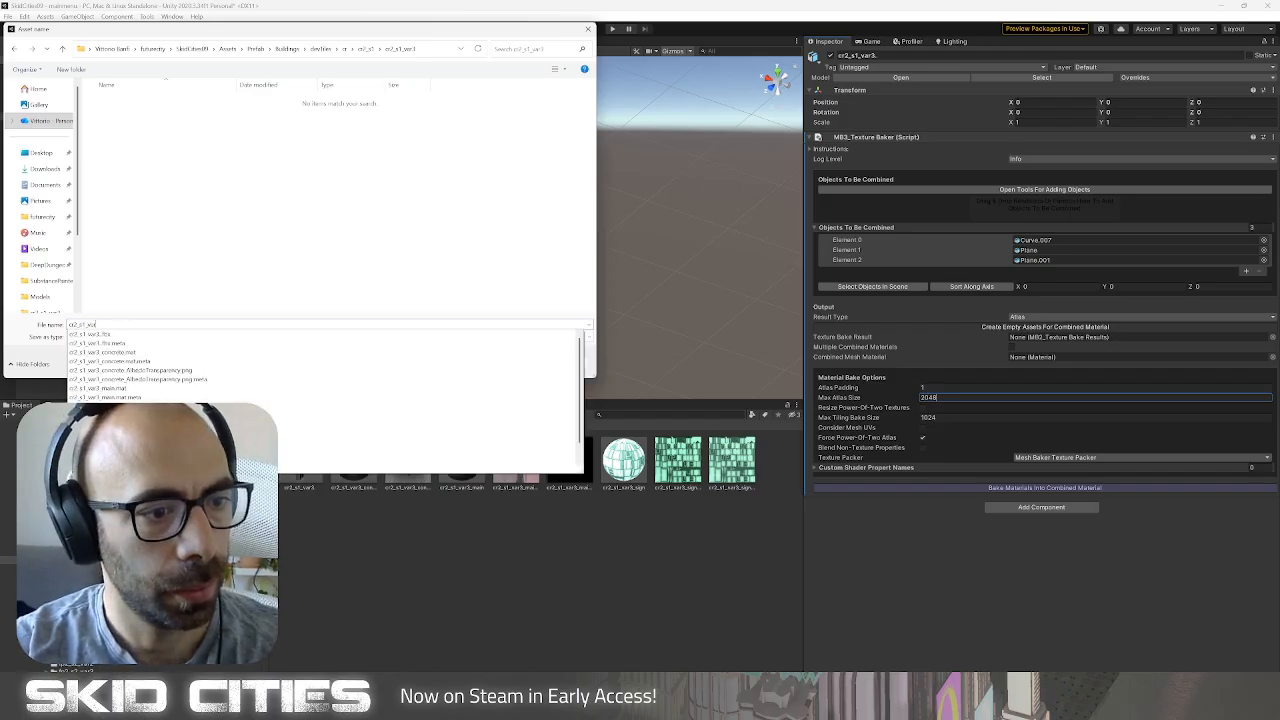
text(var3_)
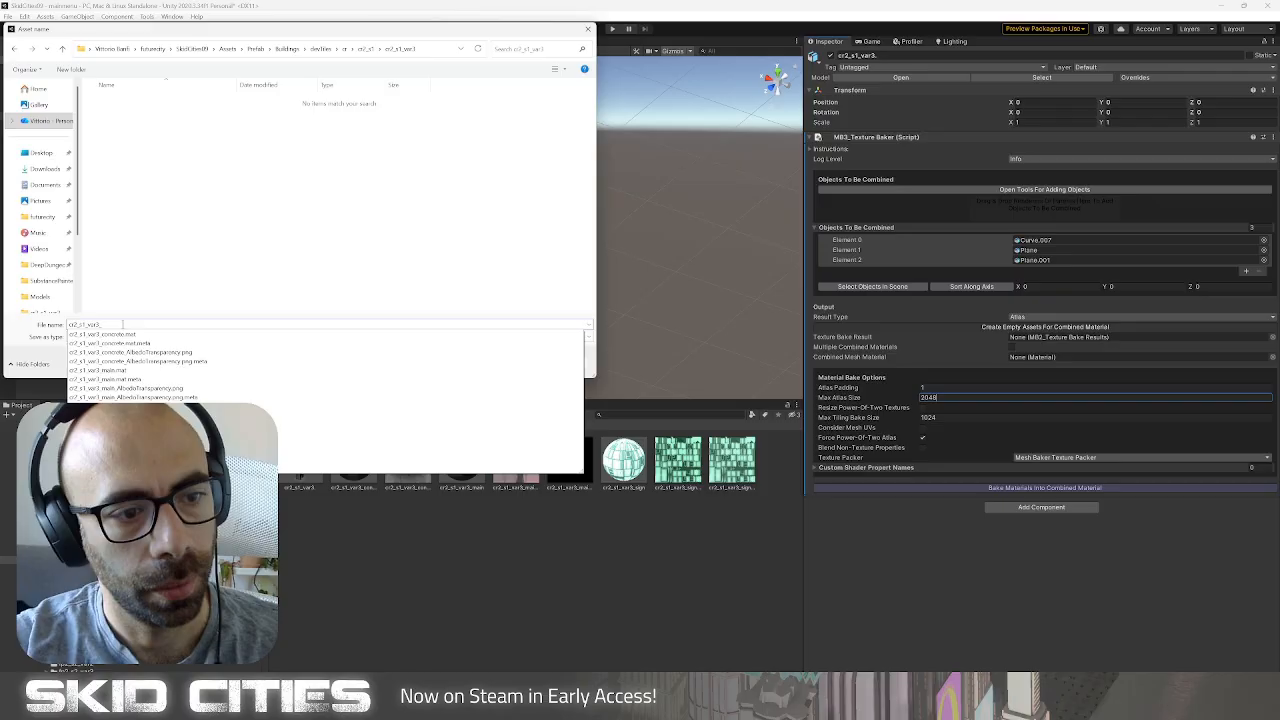
text(assets)
key(Return)
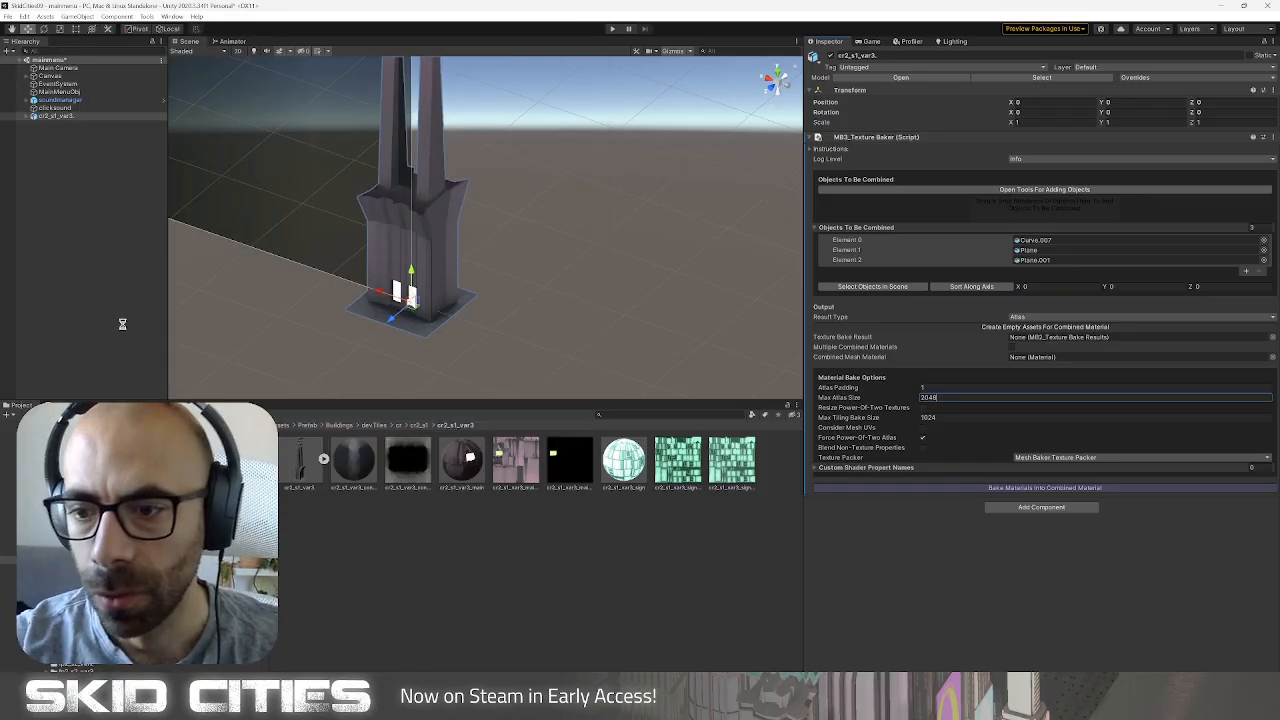
Add an MB3_Mesh Baker component to the building and set its output to Bake Into Prefab.
click(1068, 541)
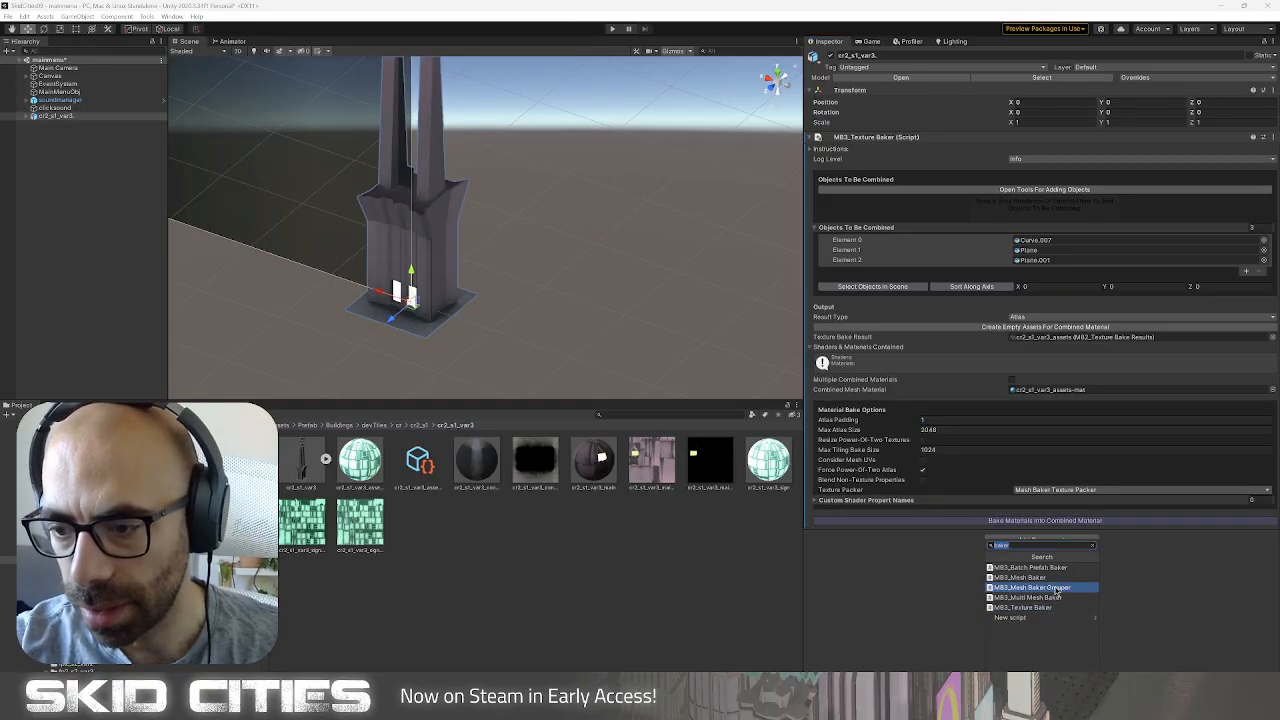
click(1030, 574)
scroll(1106, 443, down, 5)
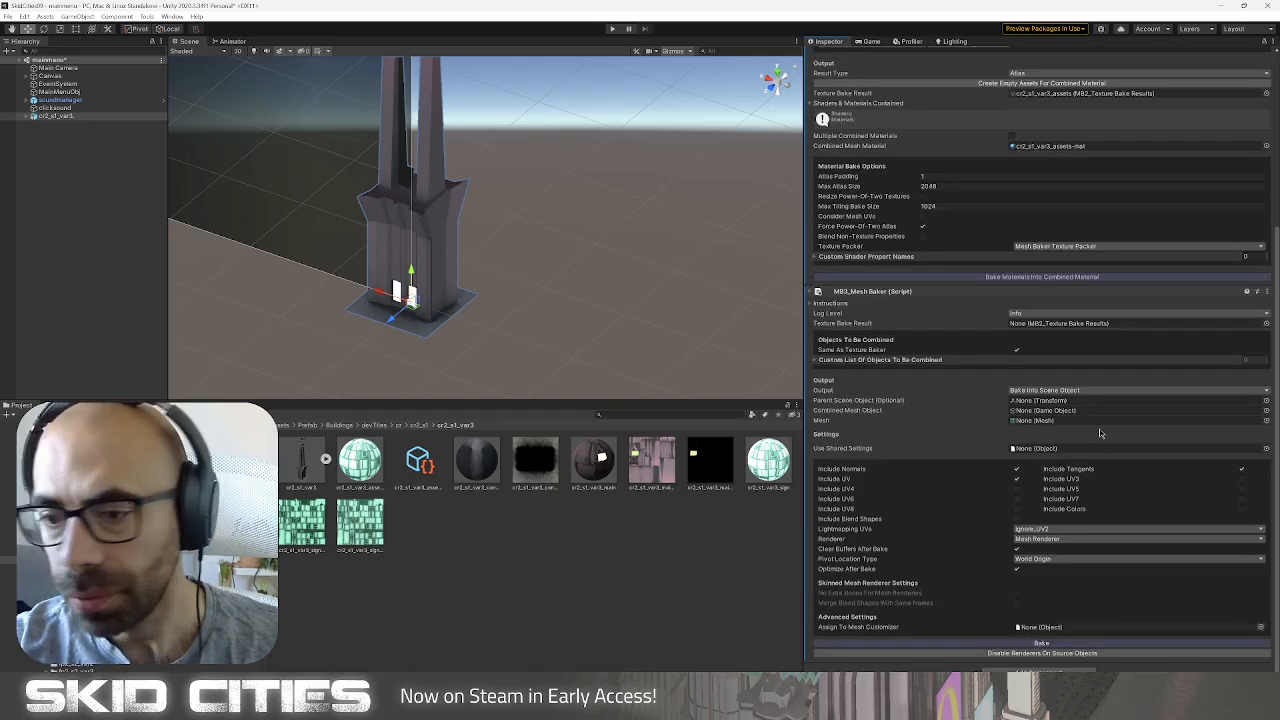
click(1030, 390)
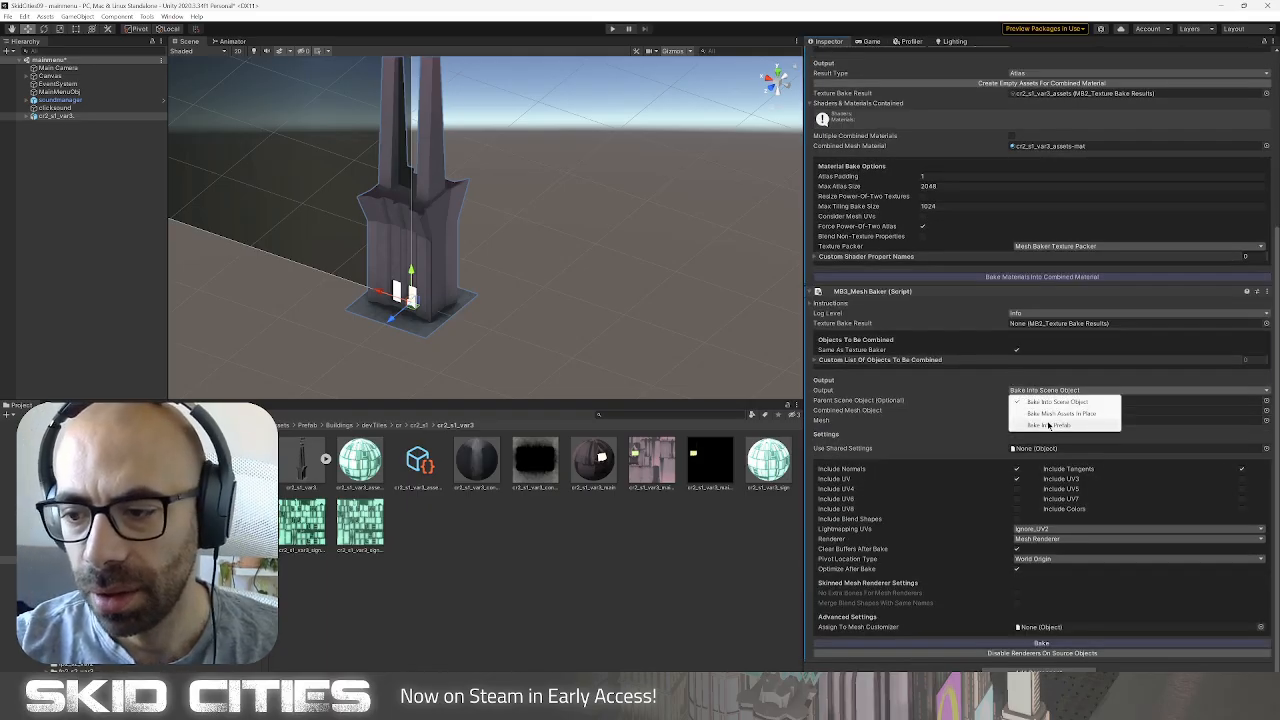
click(1048, 425)
Create an empty combined mesh prefab named cr2_s1_var3_baked0 in the Prefab/Buildings/devTiles/cr/cr2_s1/cr2_s1_var3 folder.
click(1195, 410)
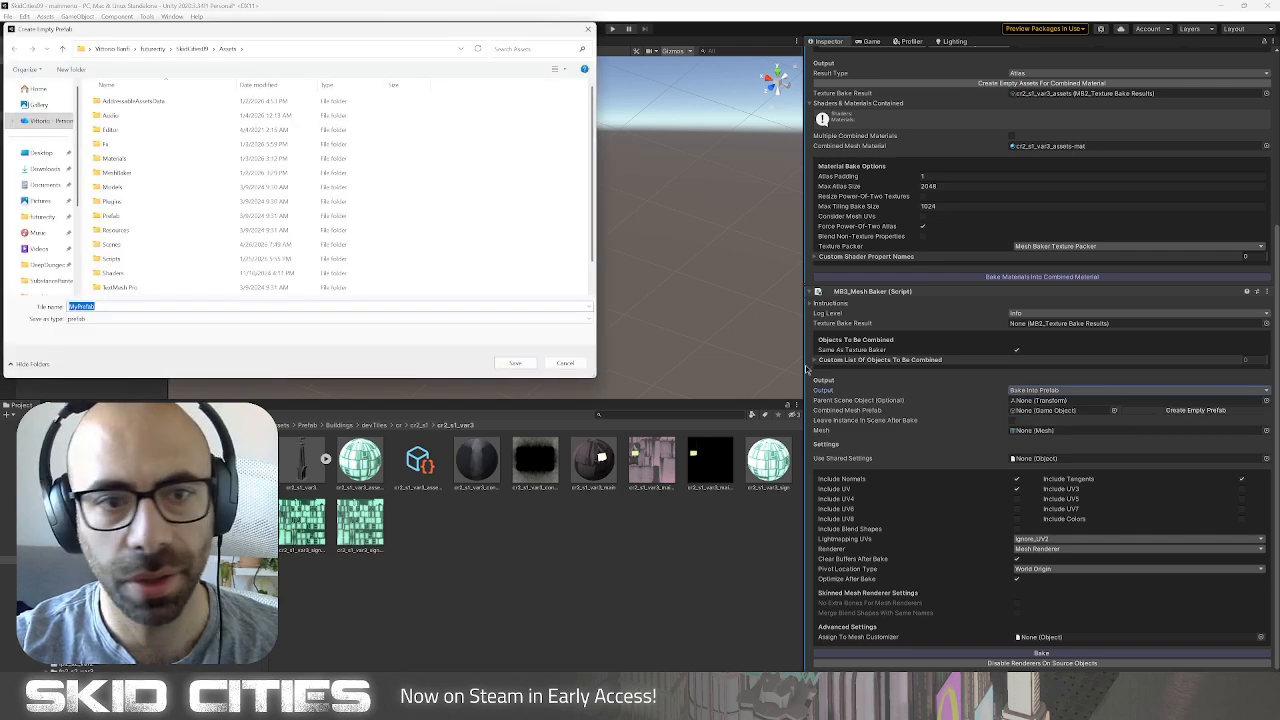
double_click(116, 215)
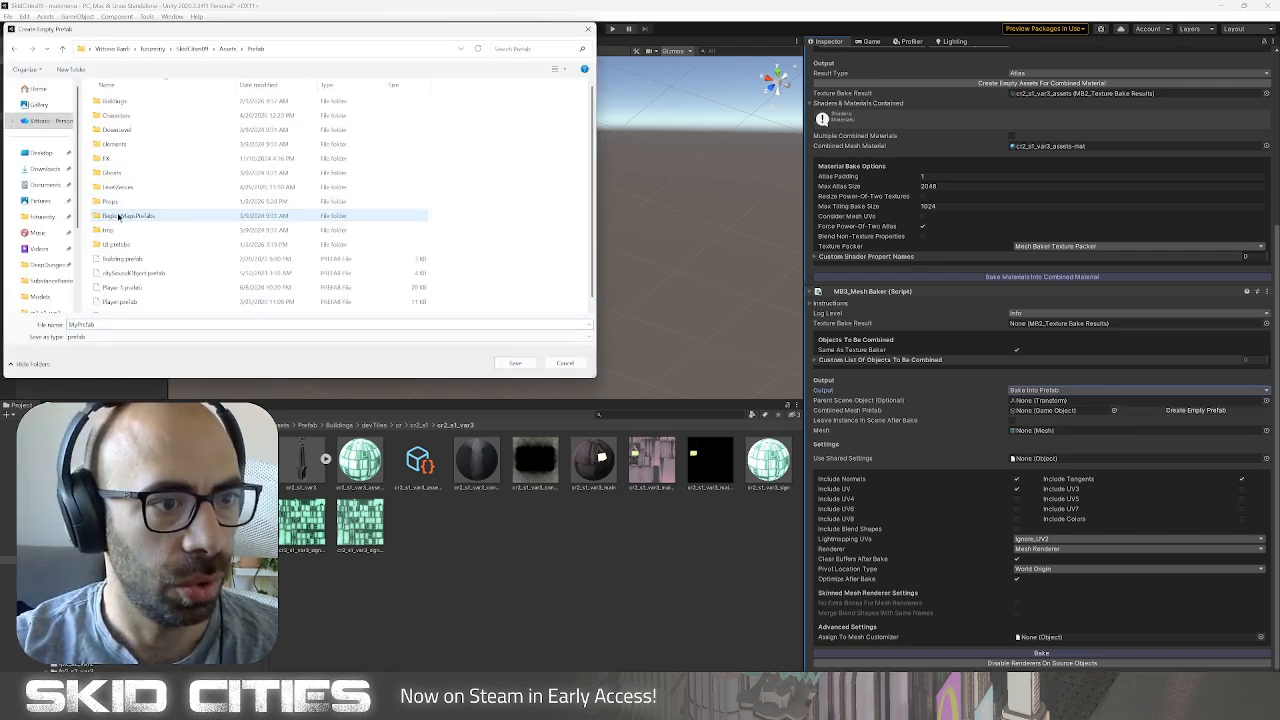
double_click(149, 102)
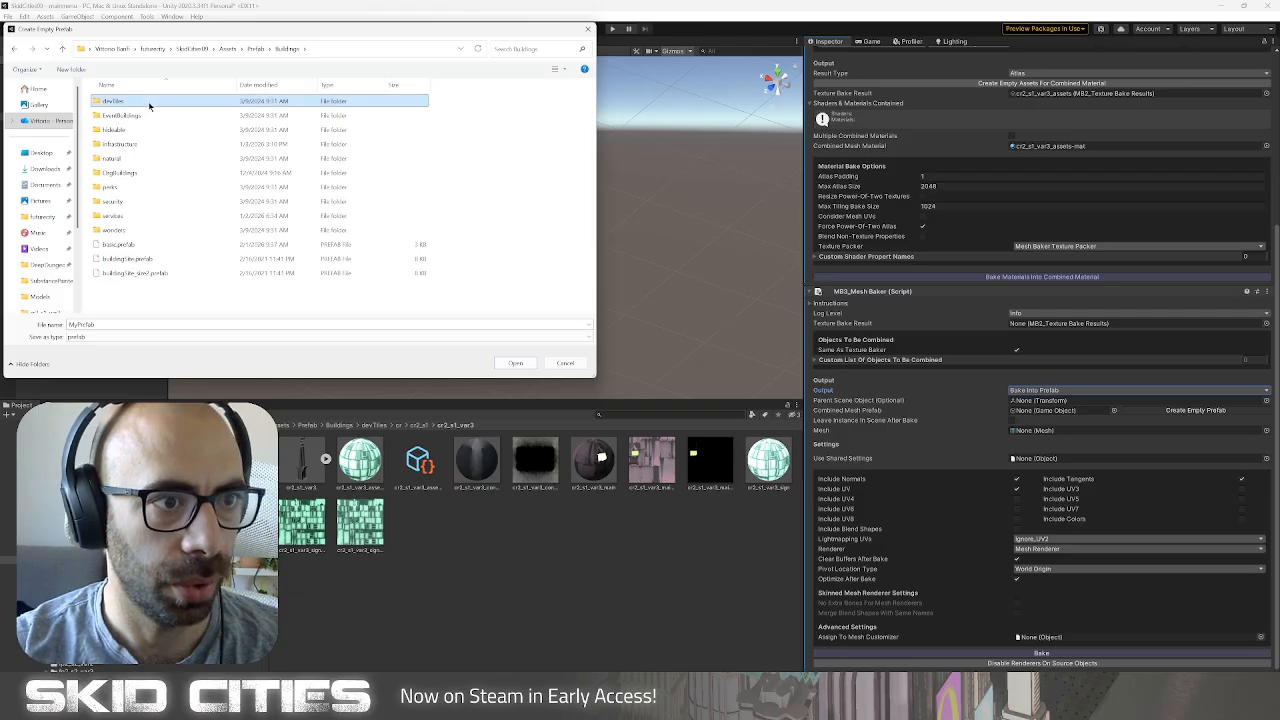
double_click(149, 102)
double_click(140, 116)
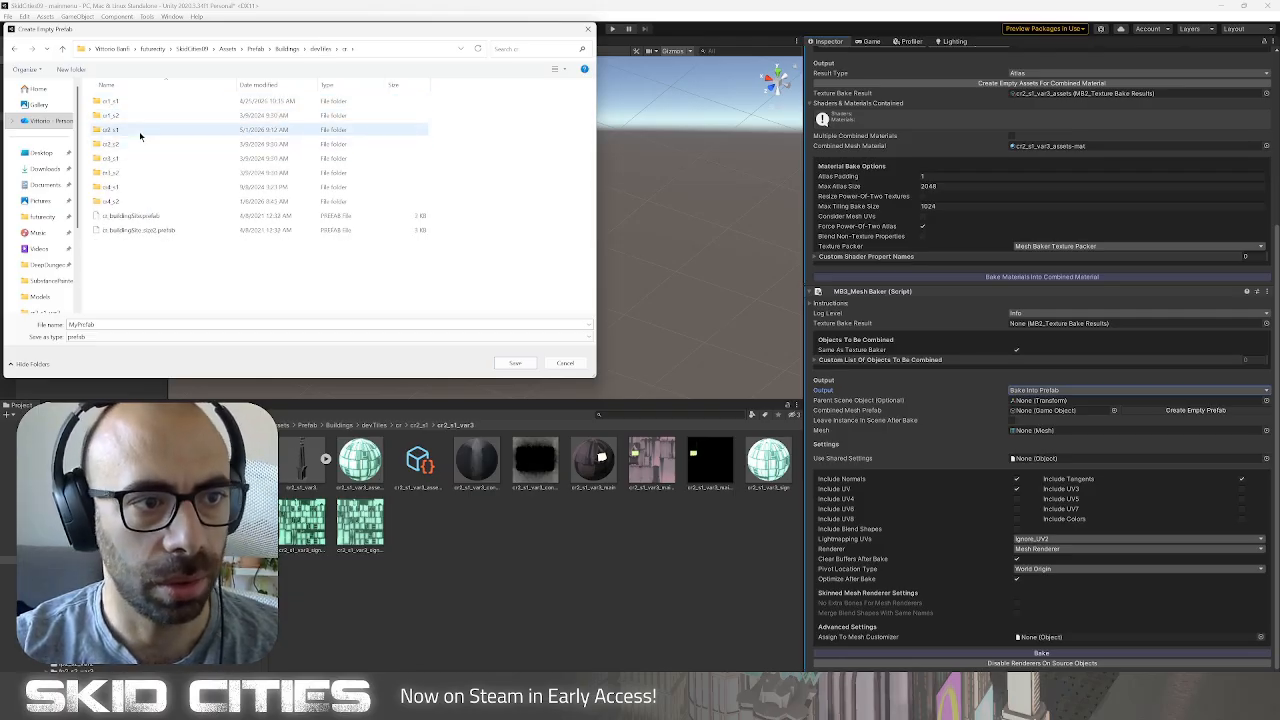
double_click(139, 130)
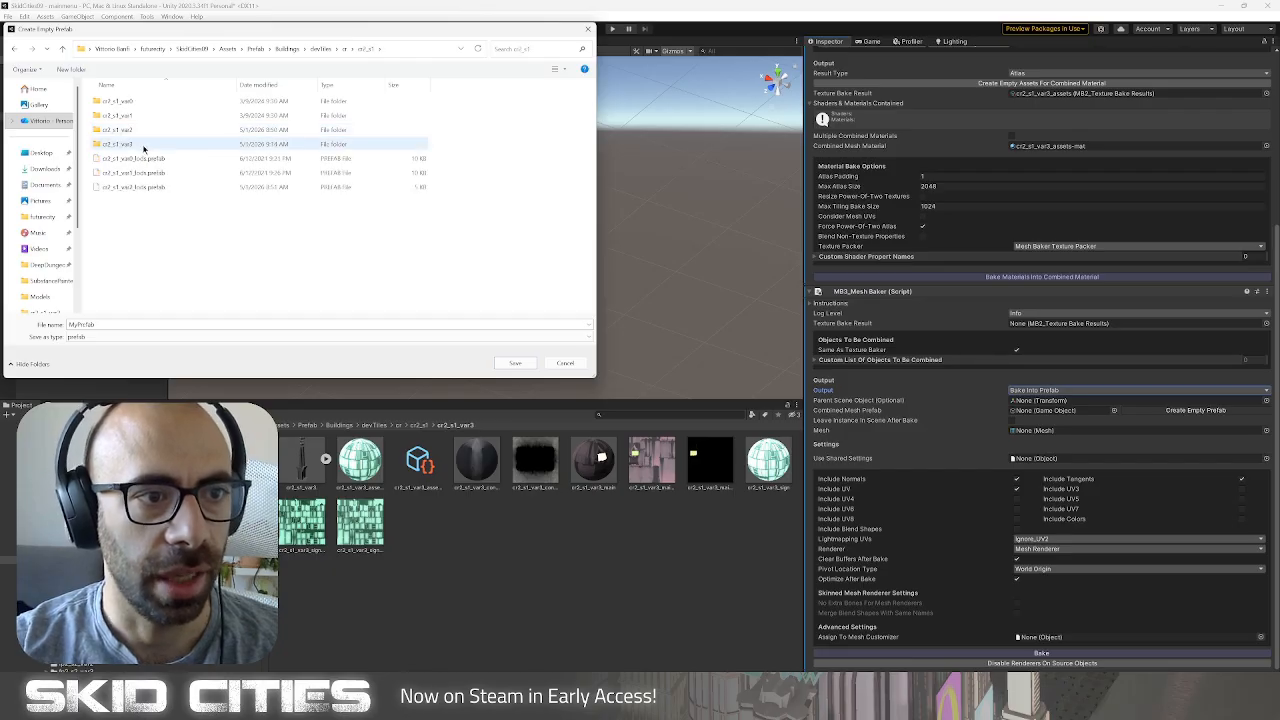
double_click(143, 146)
click(131, 325)
text(cr2_s1_var3_)
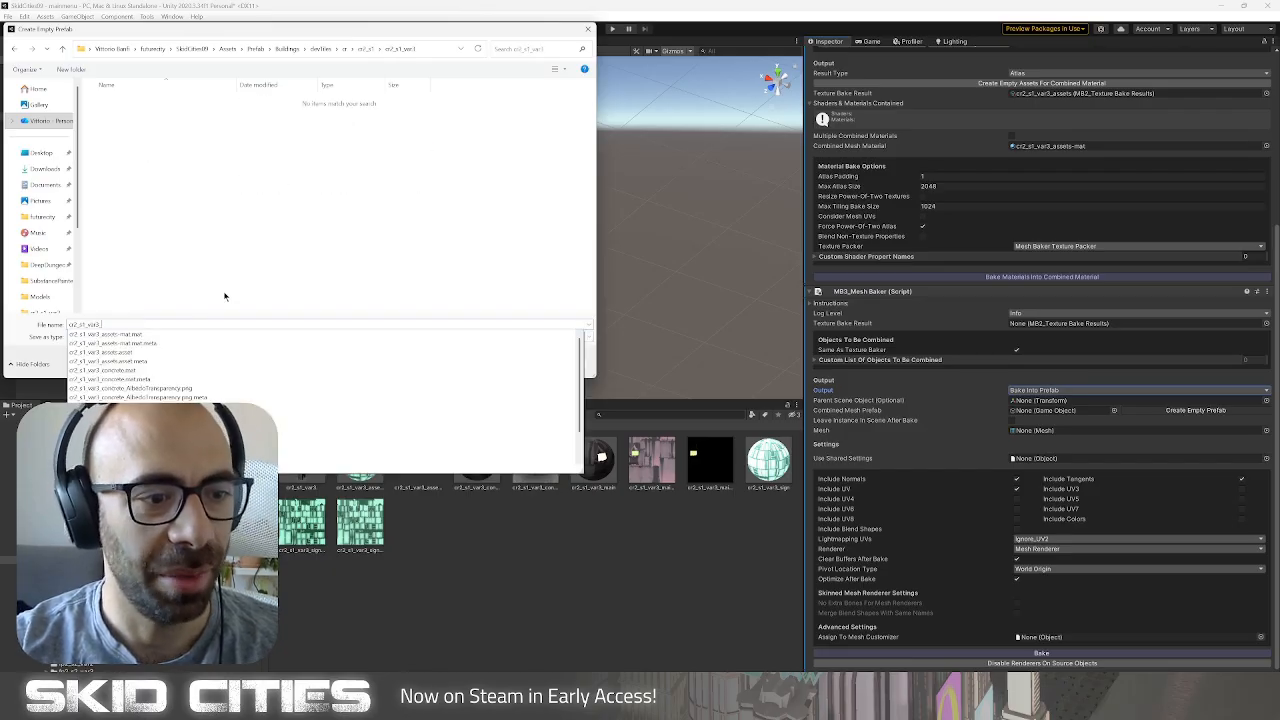
text(baked0)
key(Return)
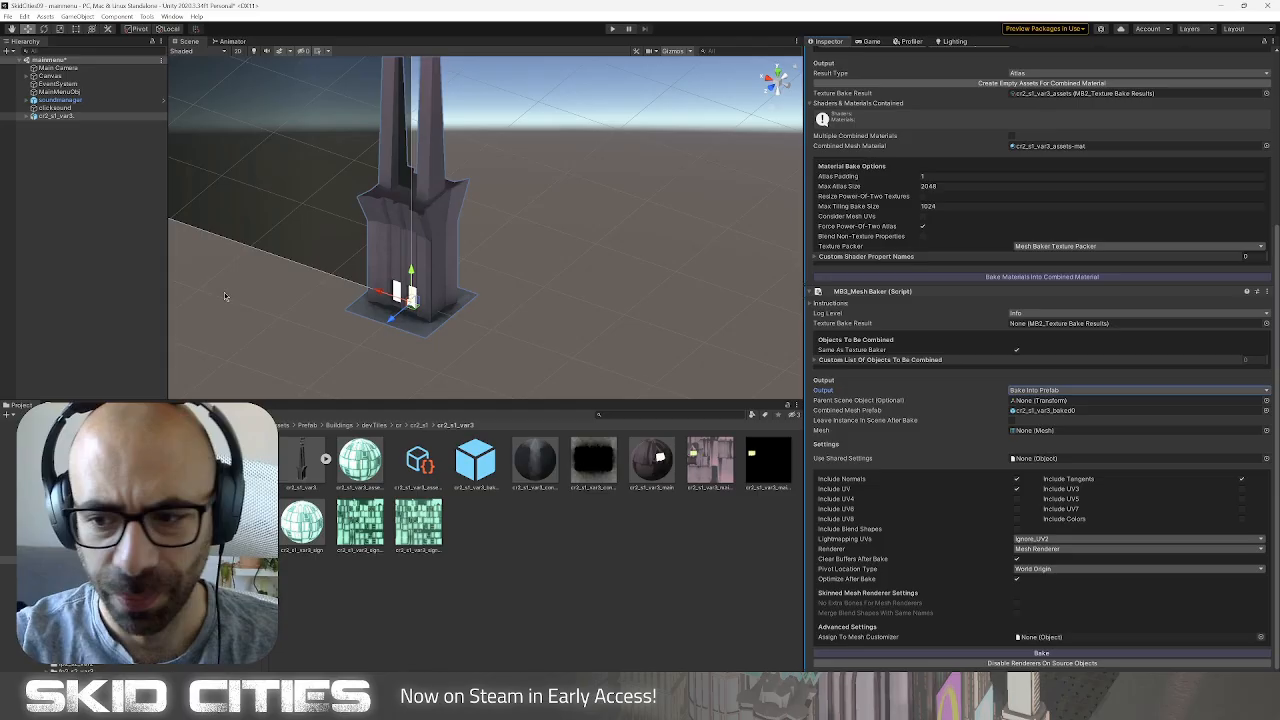
Bake the building's materials into the combined material and bake its meshes into the cr2_s1_var3_baked0 prefab.
scroll(1045, 448, down, 1)
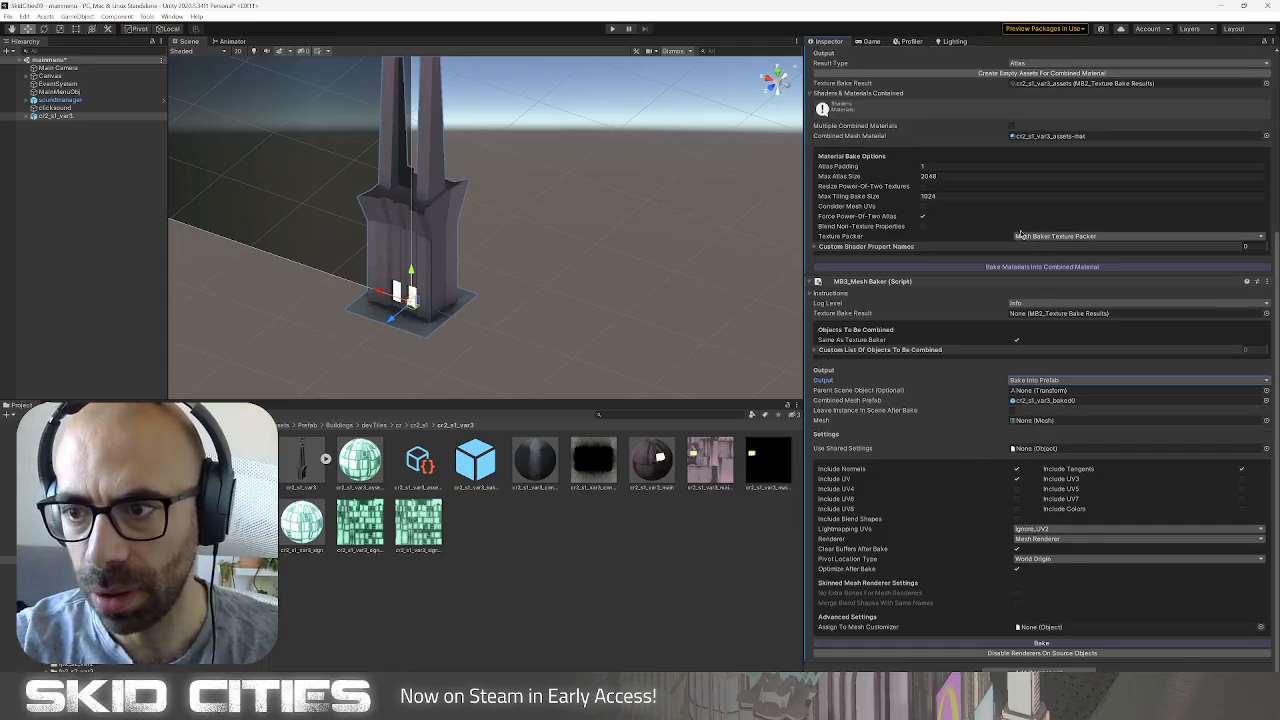
click(1003, 267)
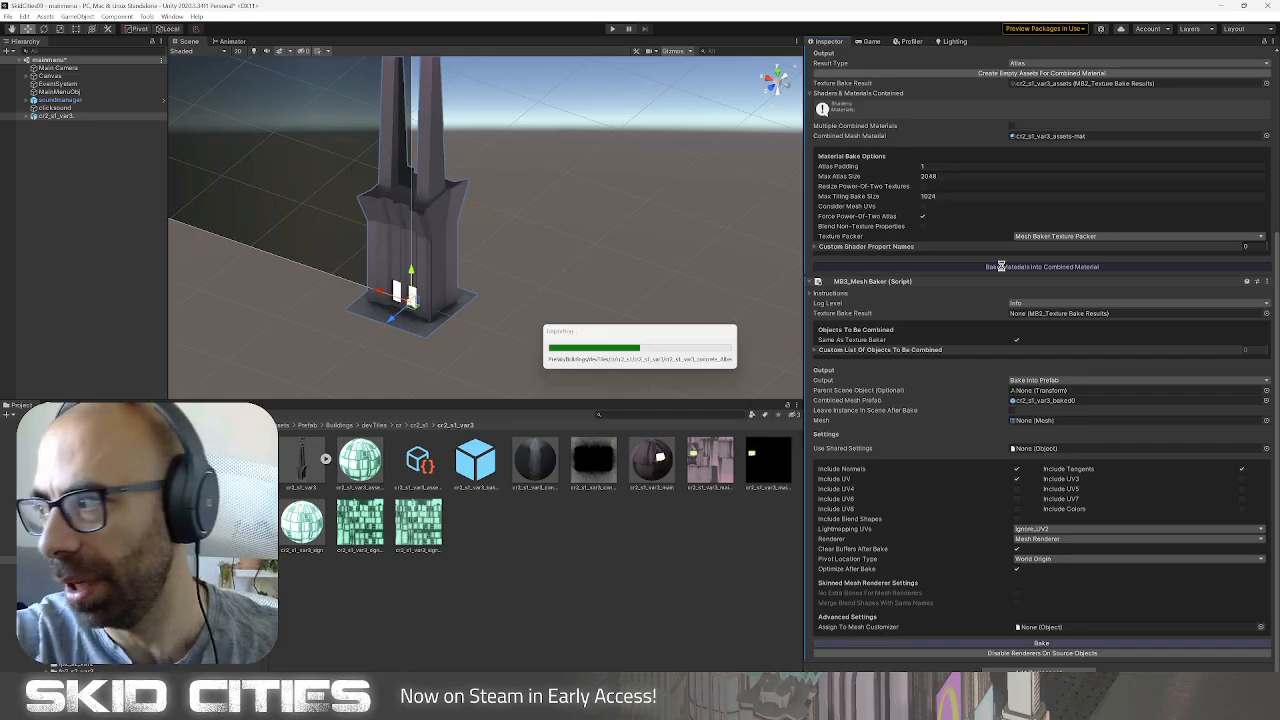
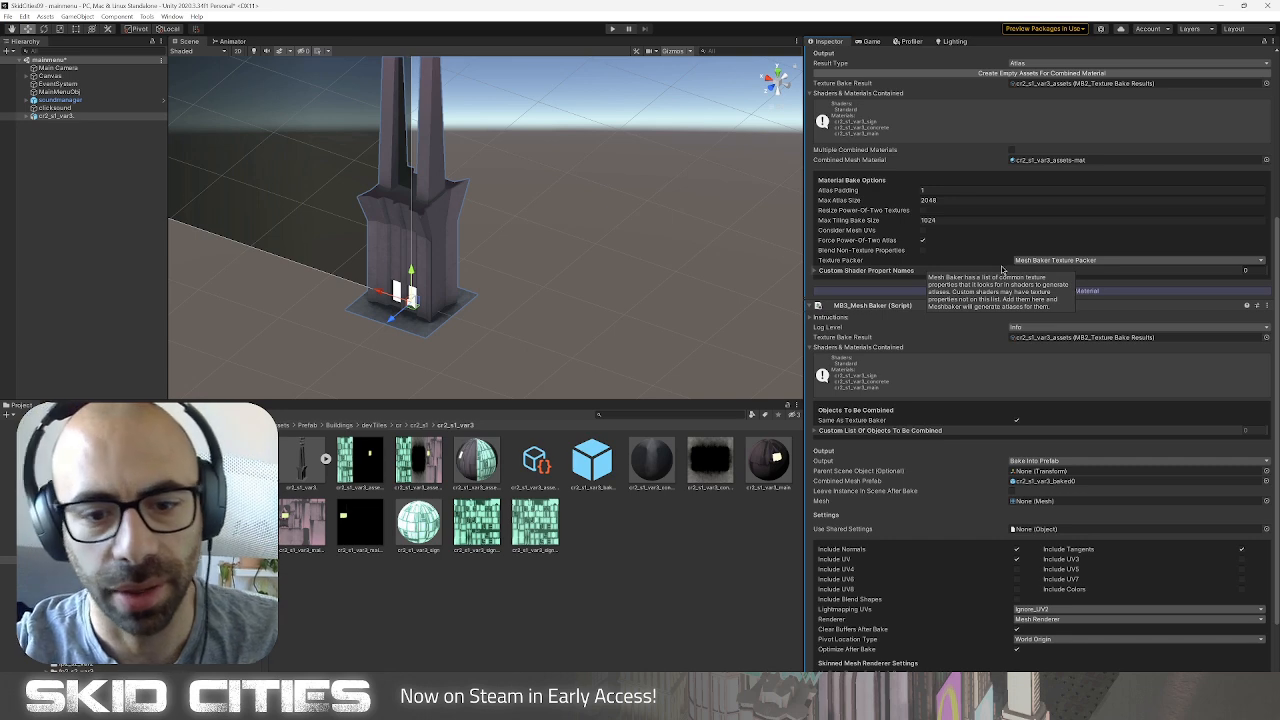
scroll(1001, 266, down, 3)
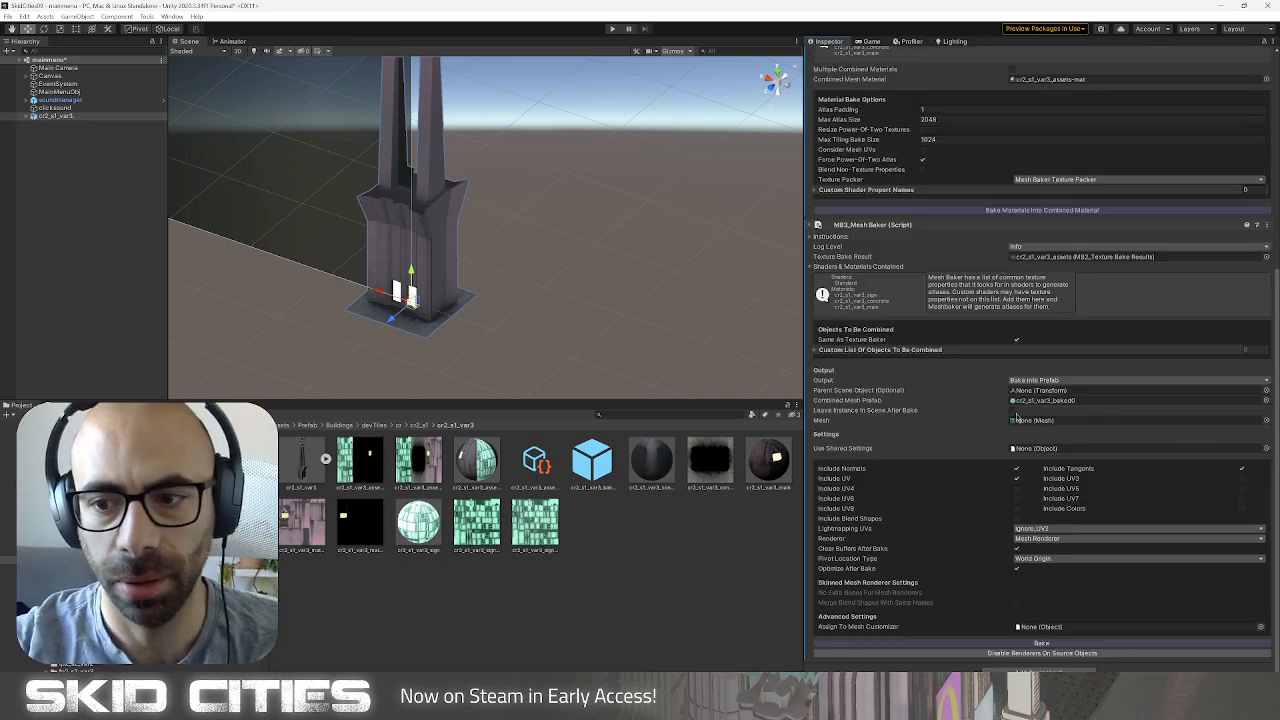
click(1039, 645)
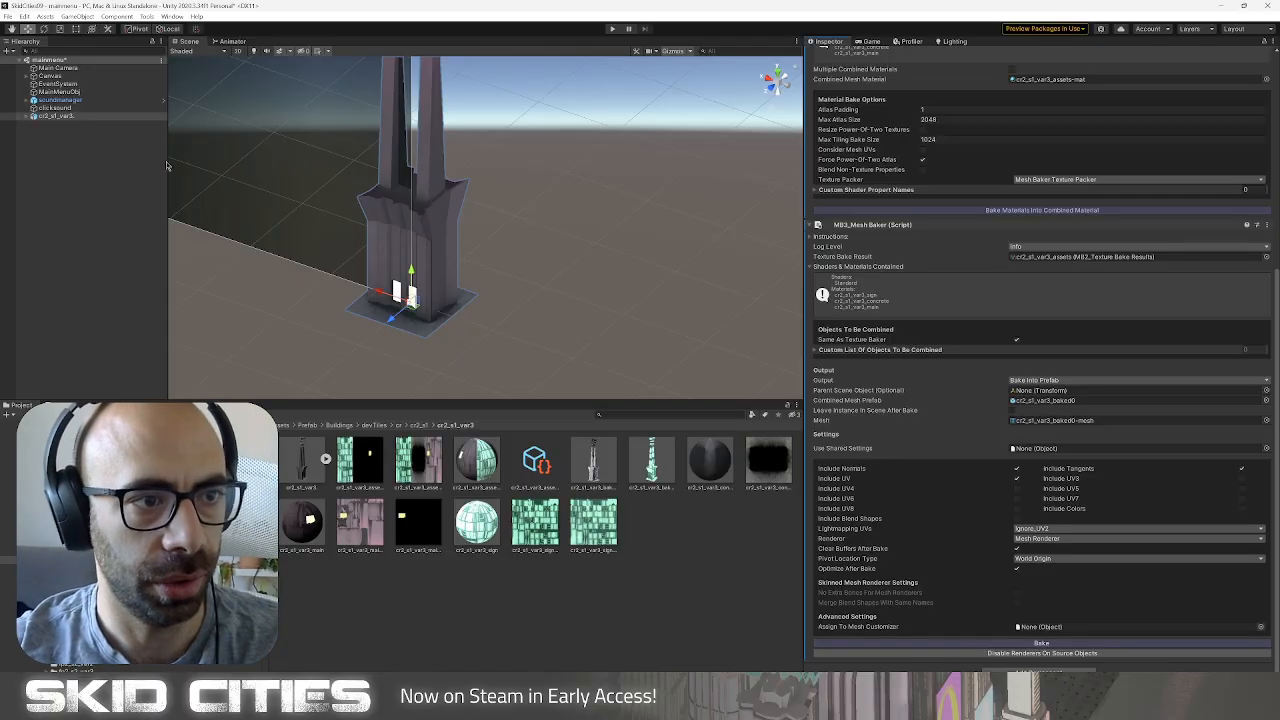
Rename the building object in the scene to cr2_s1_var3, without the trailing dot.
click(88, 117)
right_click(71, 121)
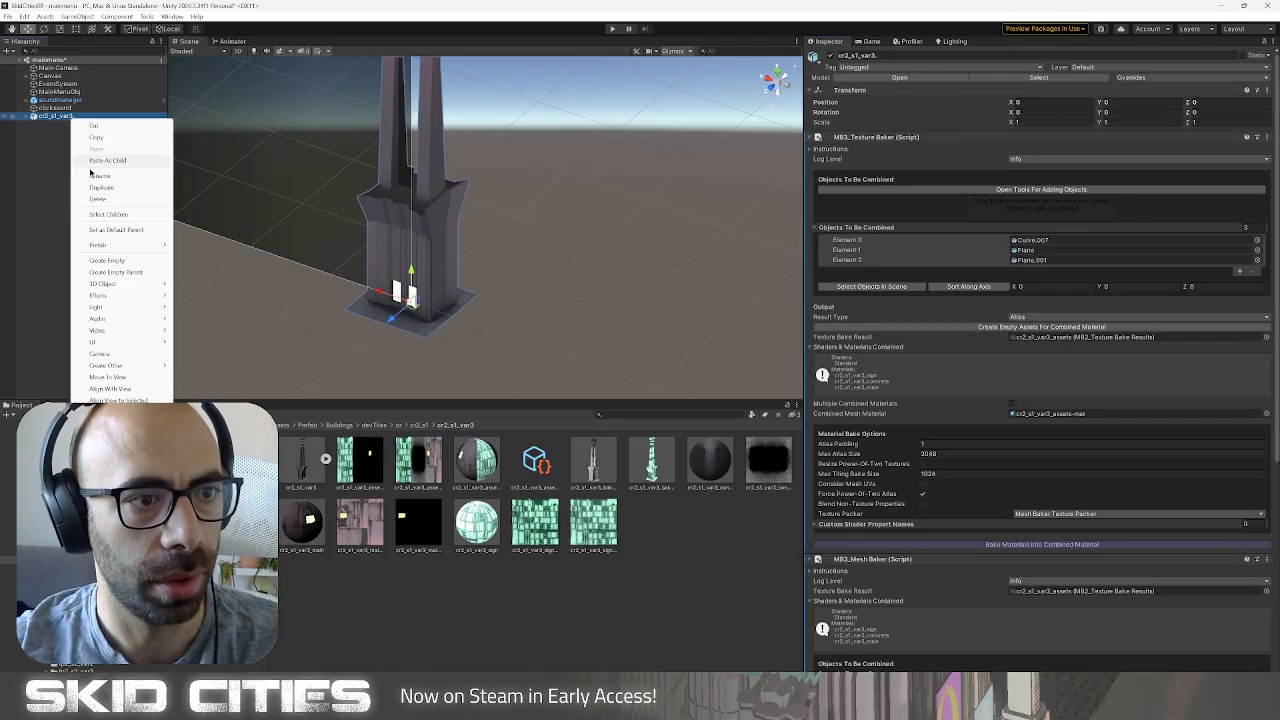
click(98, 178)
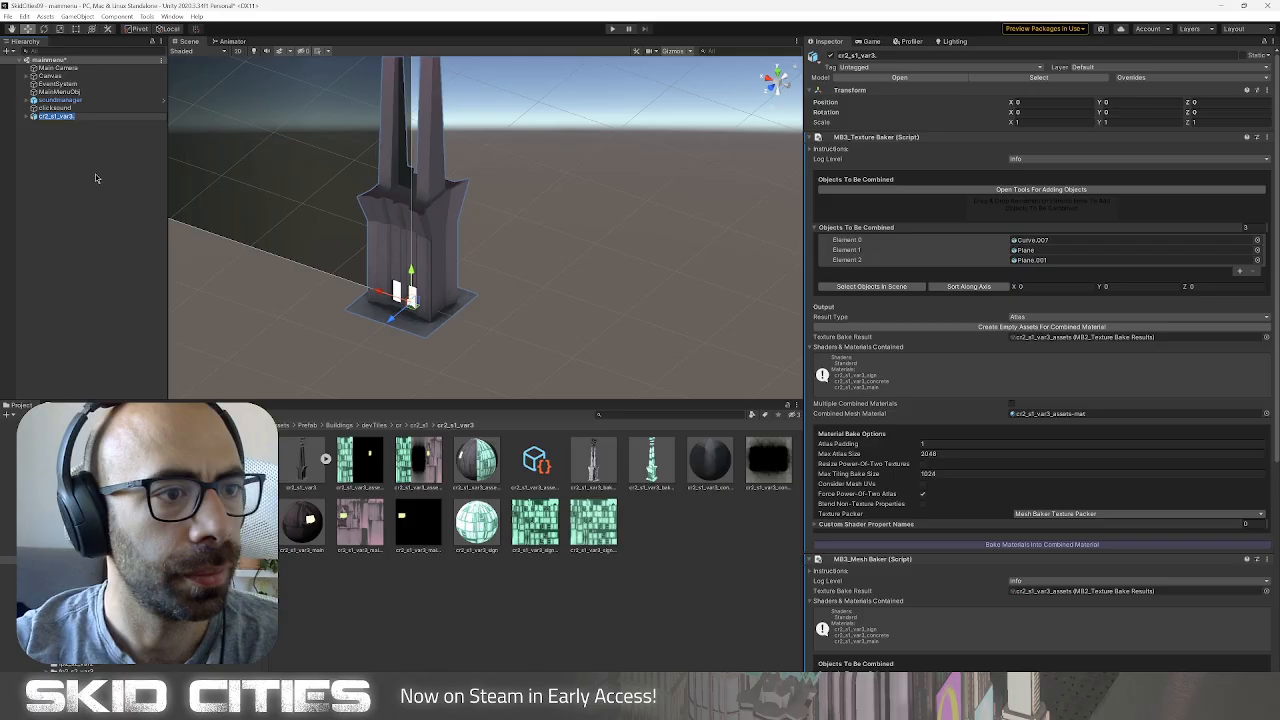
key(Right)
key(BackSpace)
key(Return)
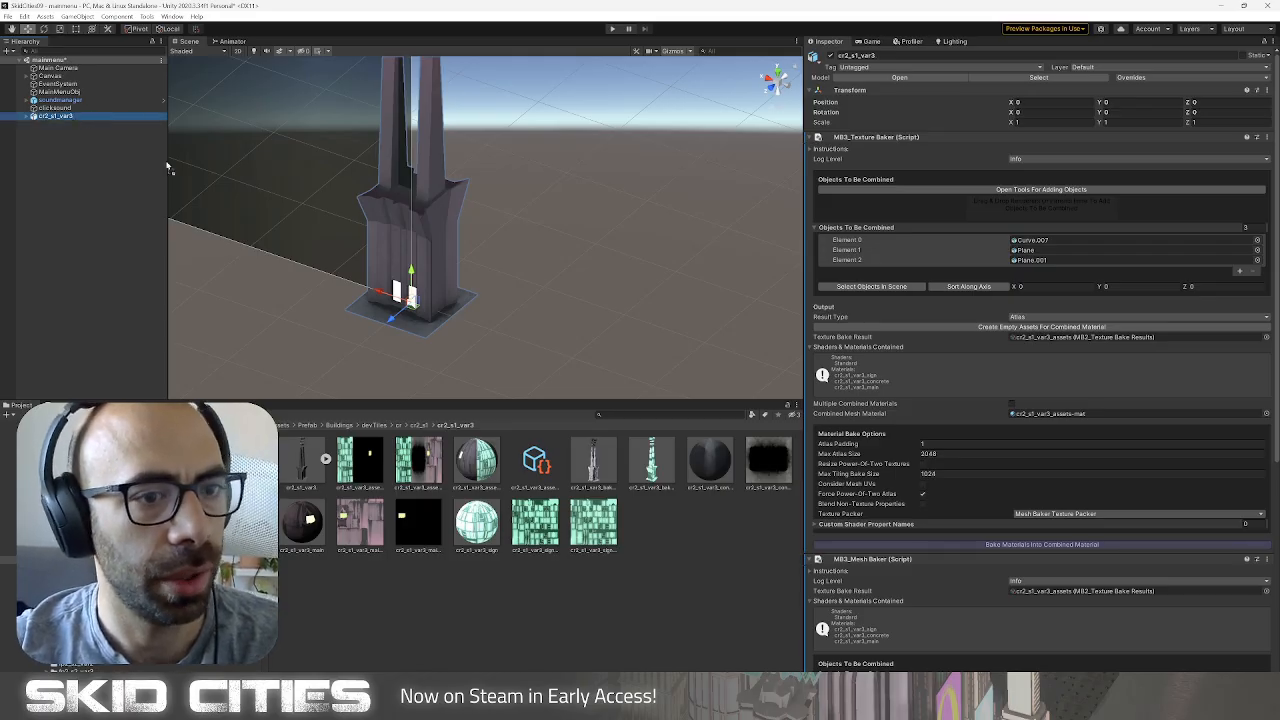
Save the cr2_s1_var3 object as a prefab variant in the cr2_s1_var3 folder and delete it from the scene.
drag(86, 116, 633, 618)
click(668, 368)
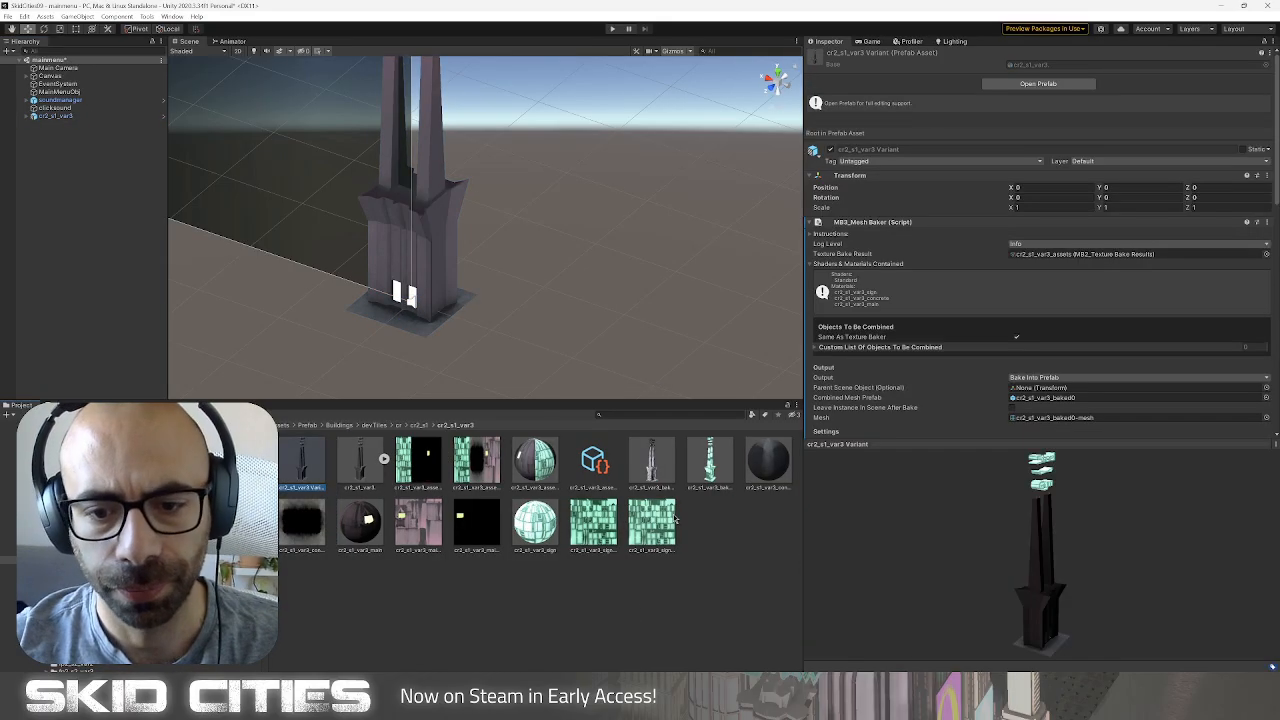
click(61, 154)
click(60, 116)
right_click(76, 117)
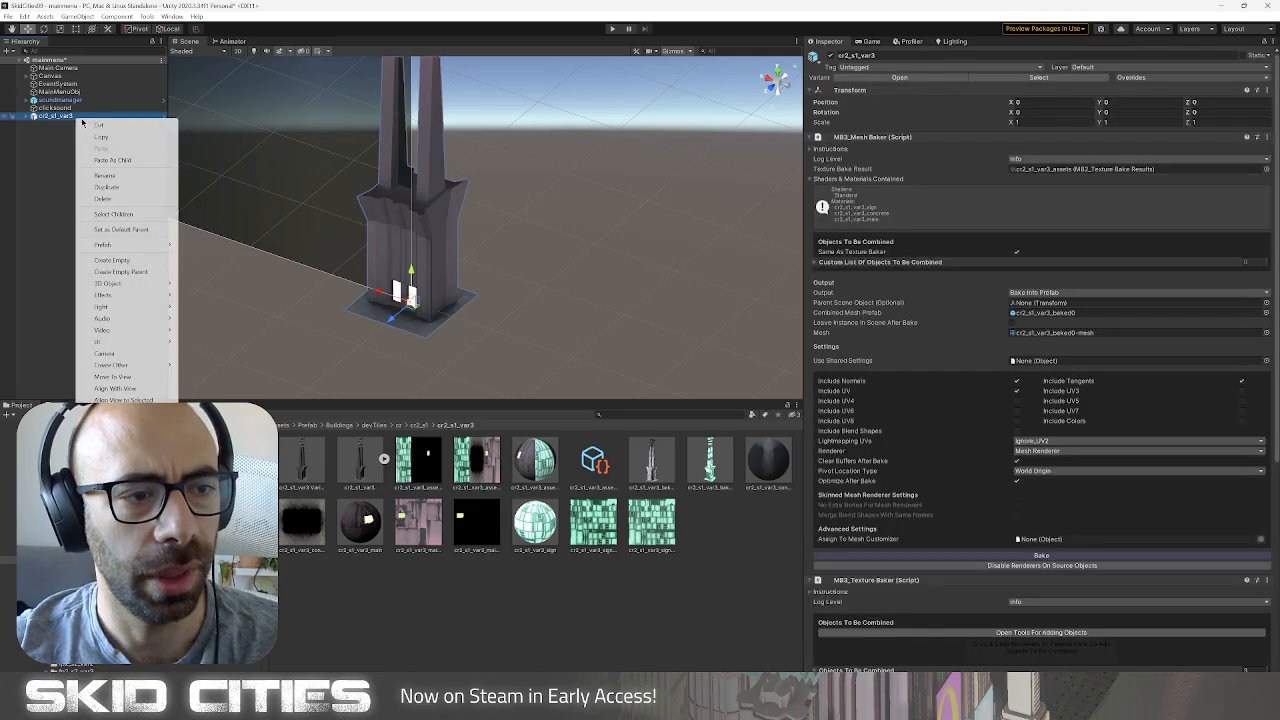
click(104, 200)
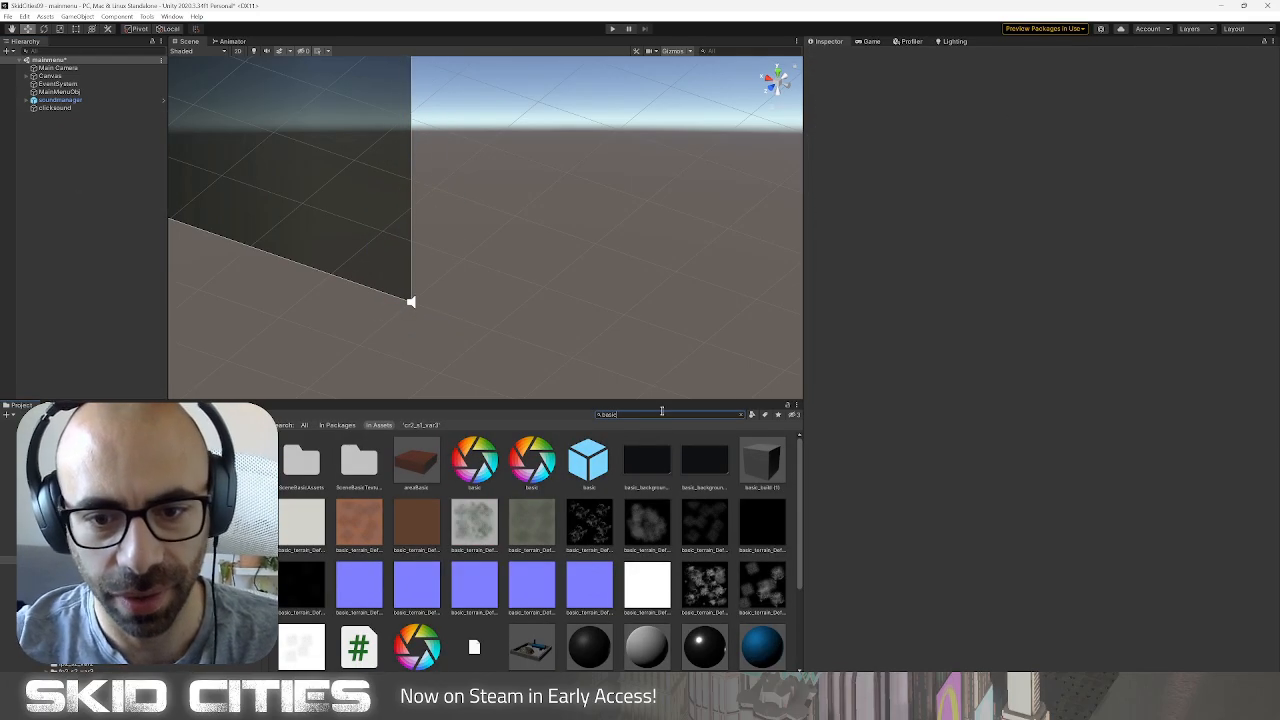
Add the basic prefab to the scene, unpack it completely, and clear the asset search to return to the cr2_s1_var3 folder.
drag(572, 473, 98, 161)
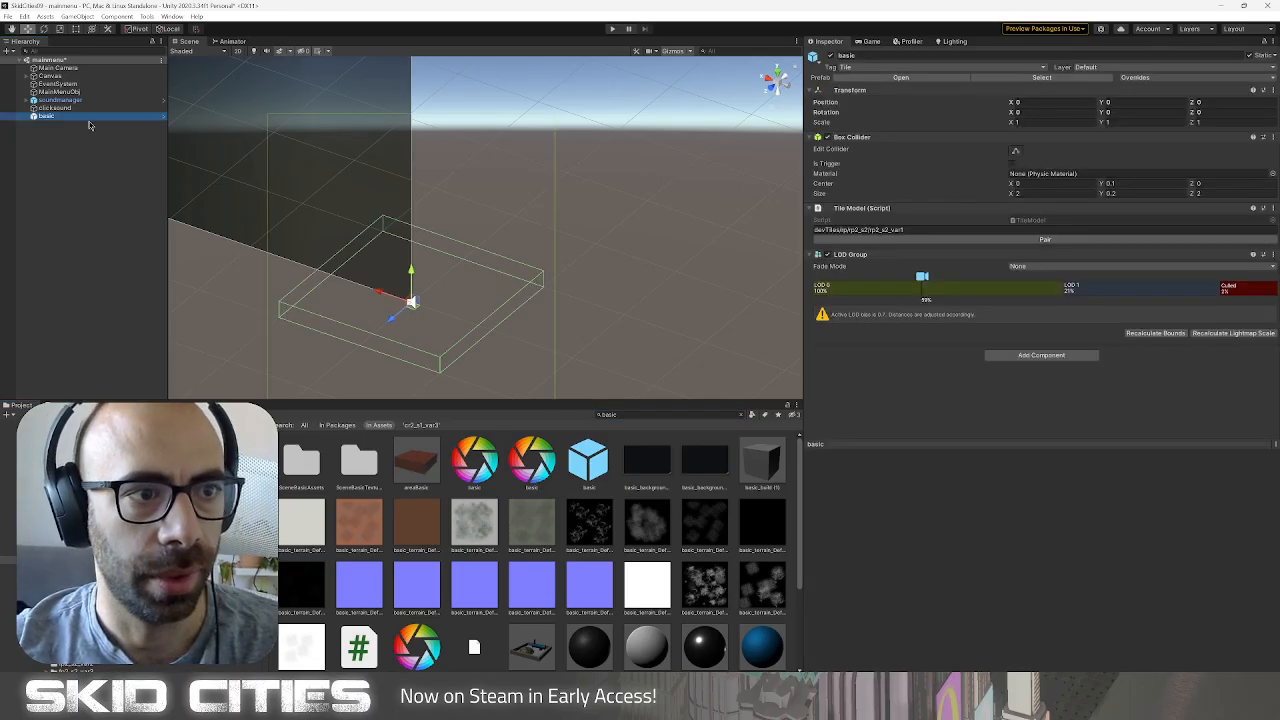
right_click(90, 118)
mouse_move(199, 245)
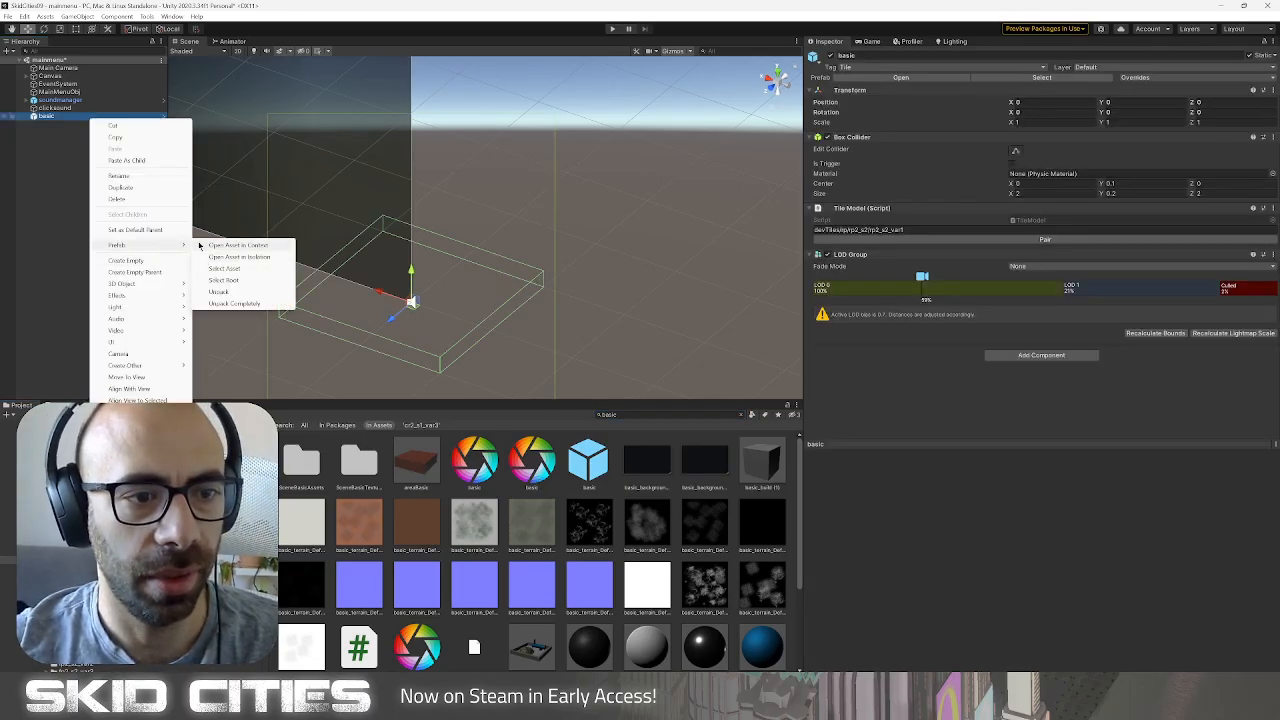
click(215, 303)
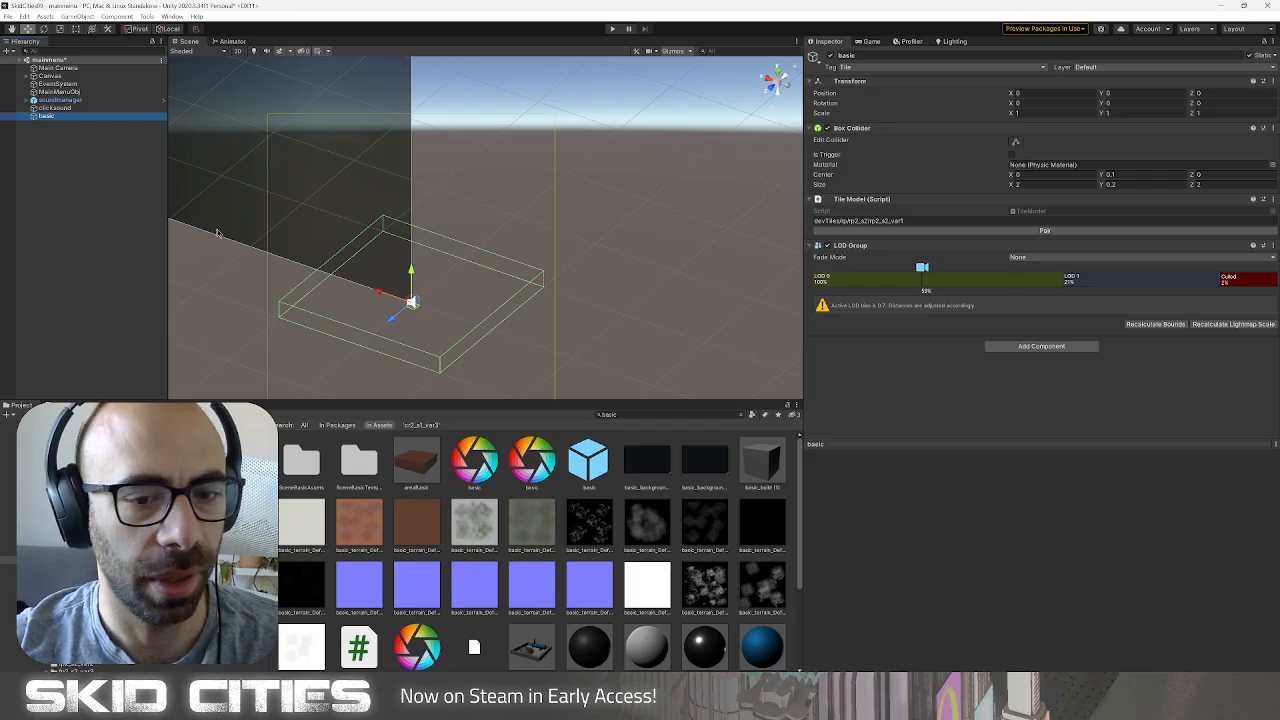
click(740, 414)
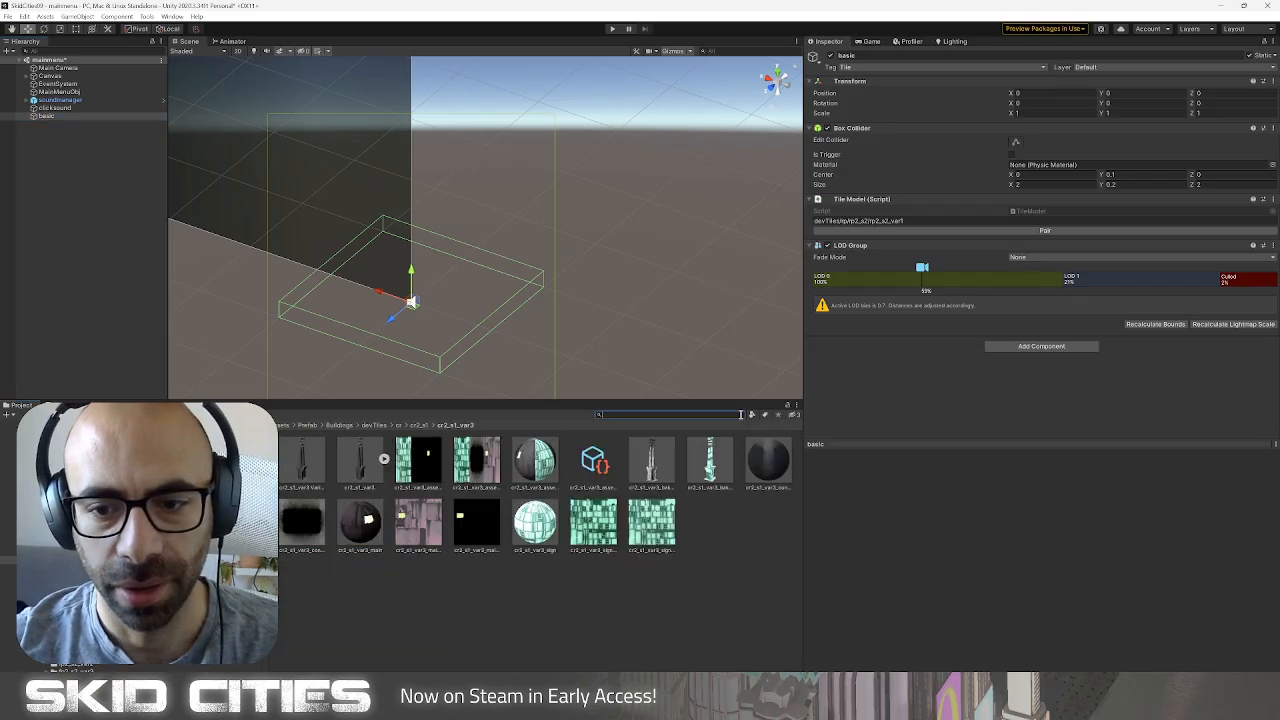
click(709, 560)
Rename the basic object in the scene to cr2_s1_var3_lods.
click(72, 117)
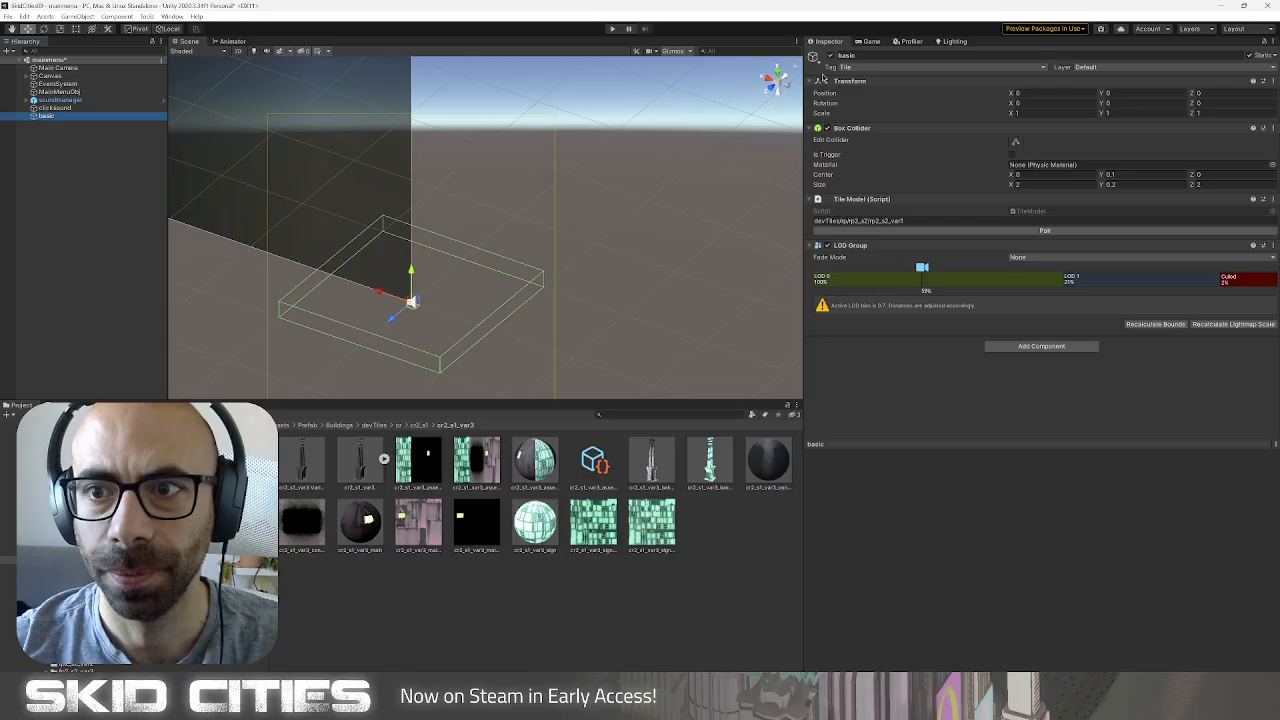
click(860, 55)
text(cr2_s1_var3_lods)
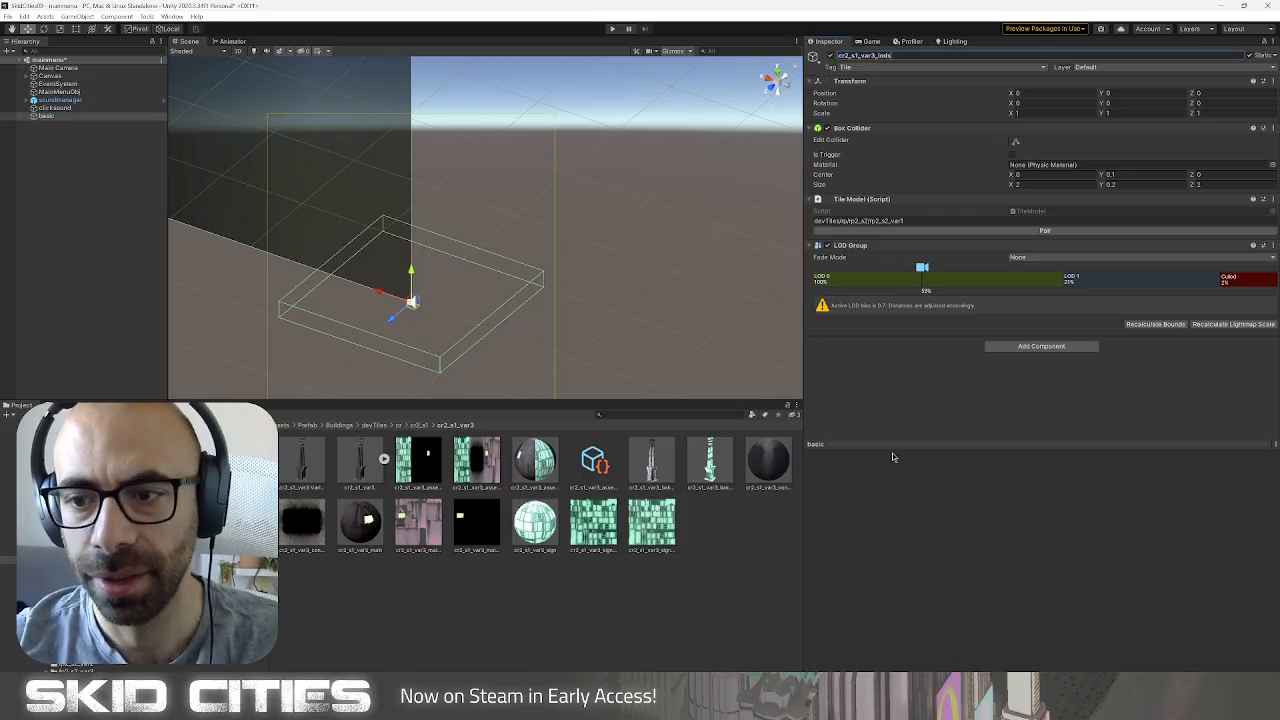
click(913, 431)
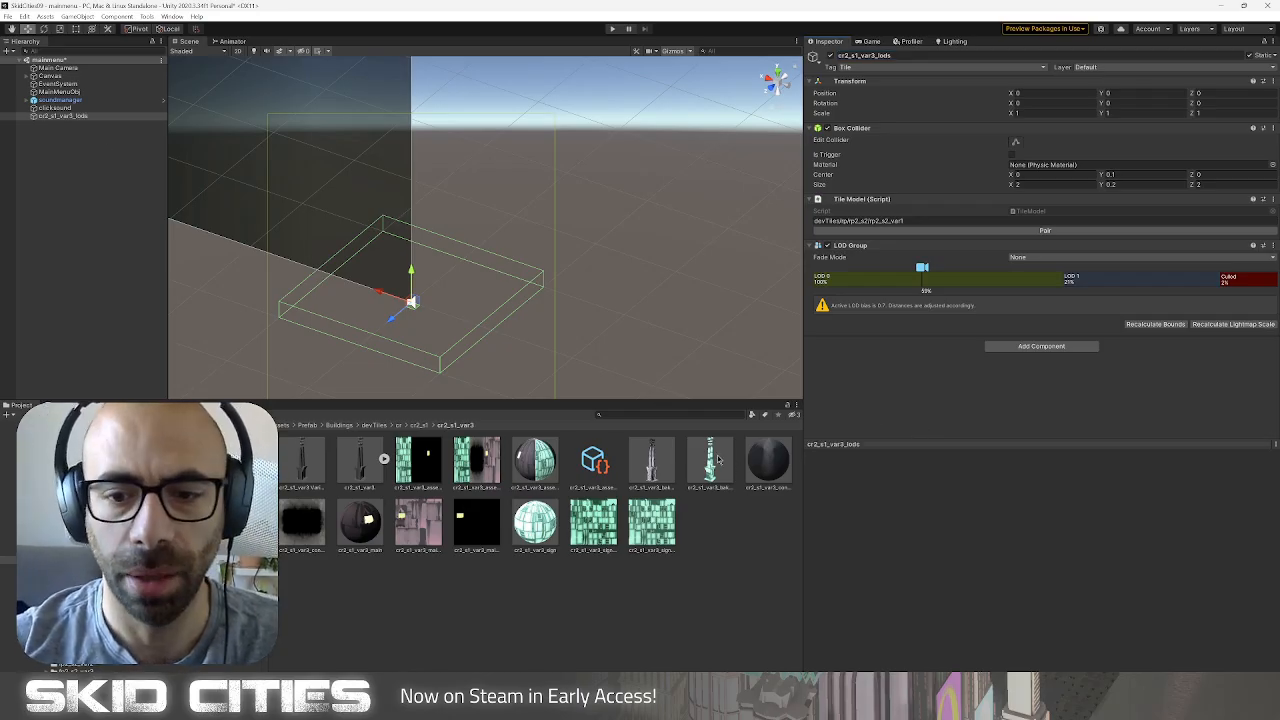
Place the cr2_s1_var3_baked0 prefab under cr2_s1_var3_lods as a child and unpack it completely.
drag(710, 459, 95, 118)
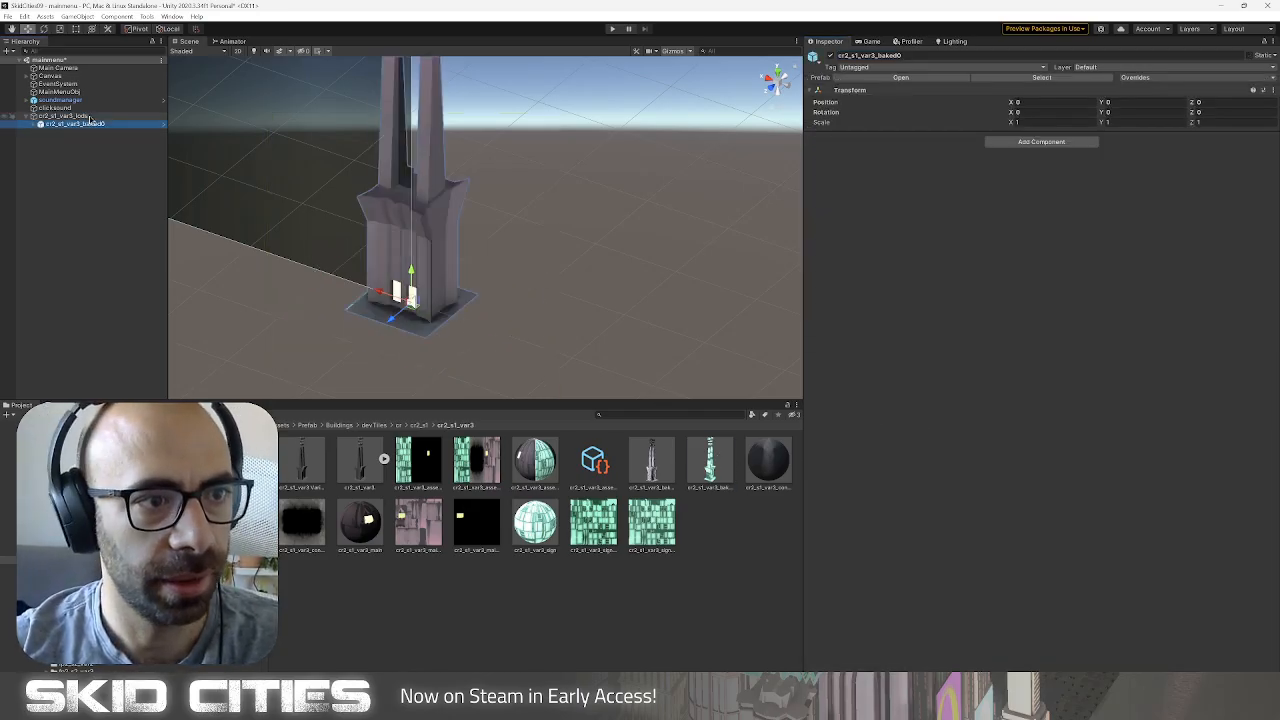
right_click(46, 124)
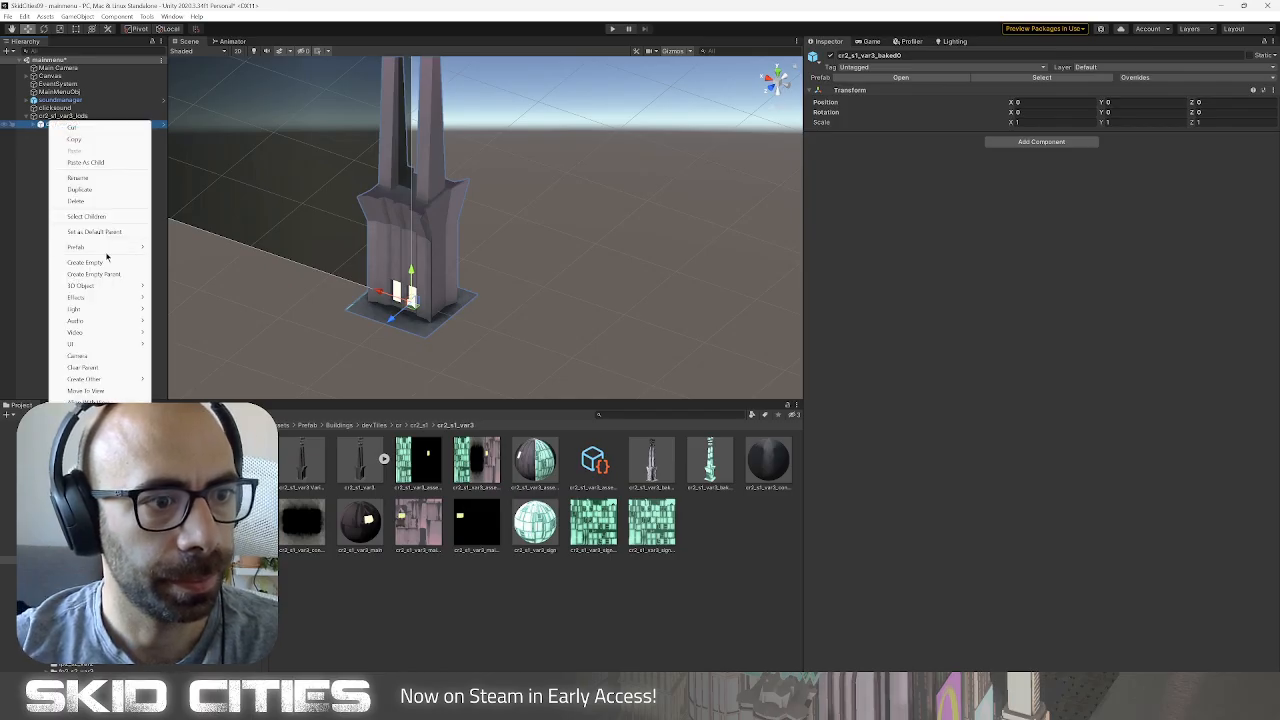
mouse_move(110, 247)
click(212, 306)
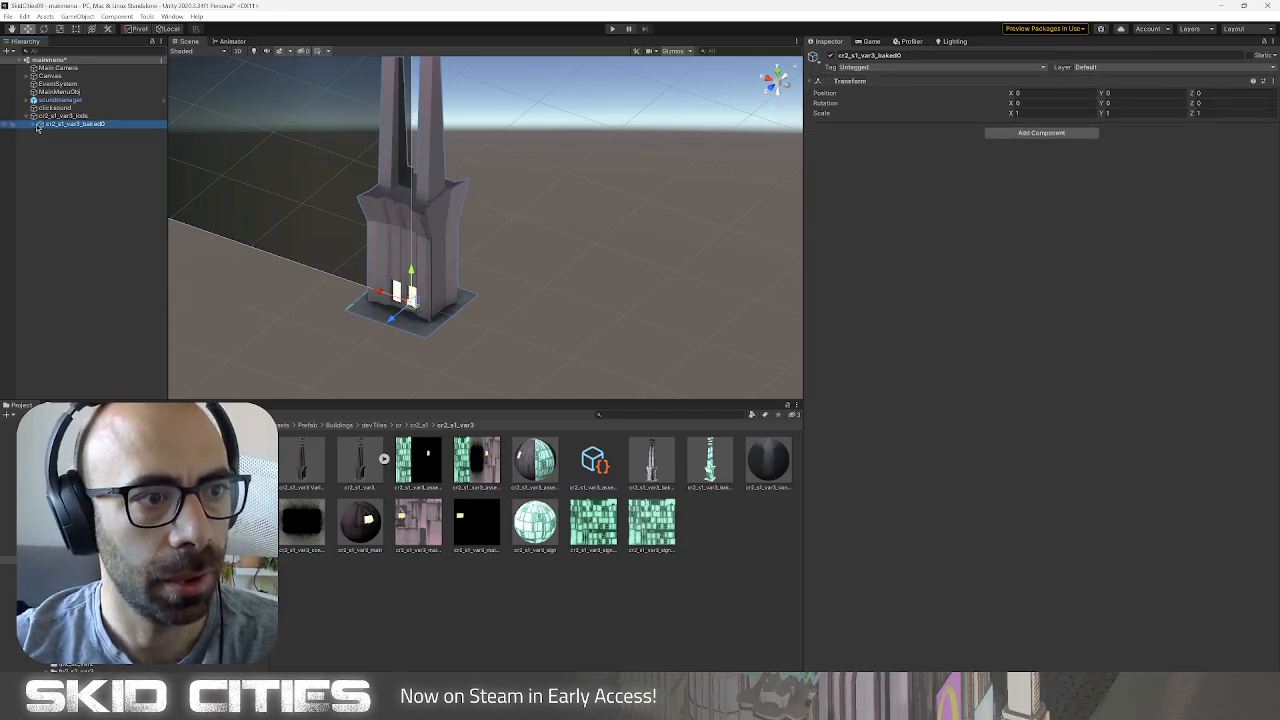
Move the baked mesh directly under cr2_s1_var3_lods and delete the empty cr2_s1_var3_baked0 parent.
click(37, 124)
click(70, 116)
click(87, 132)
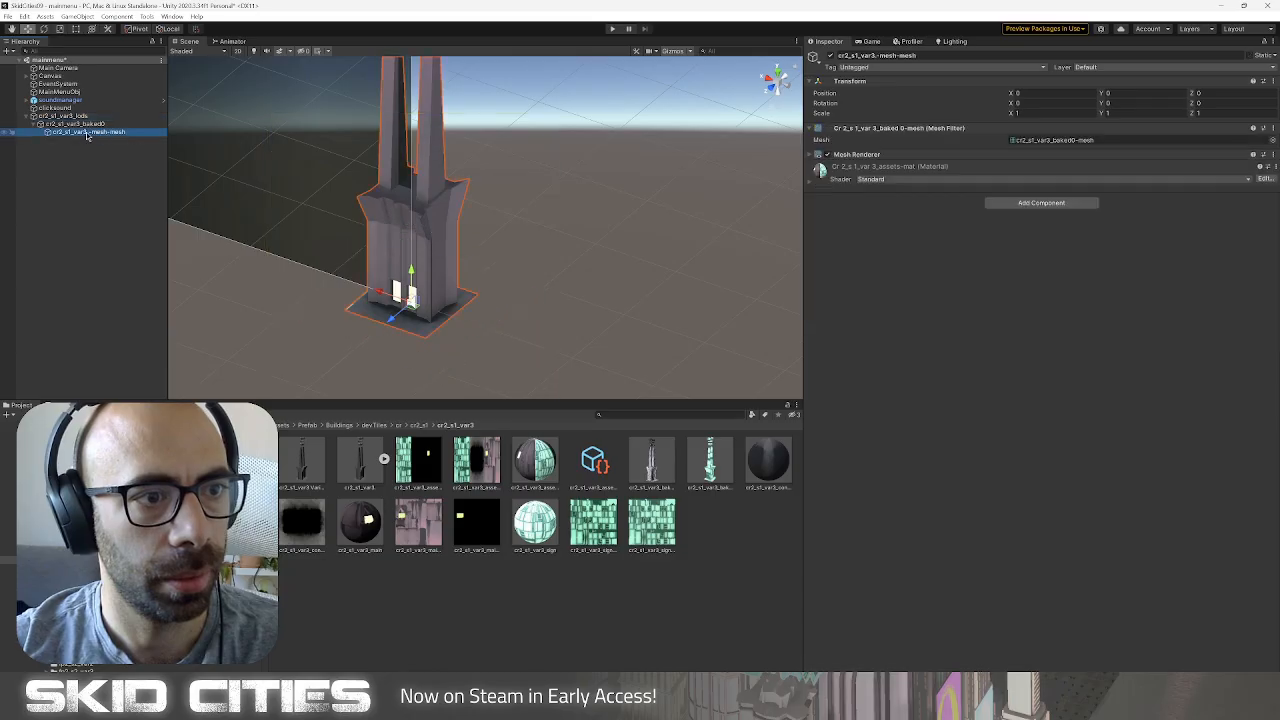
drag(87, 133, 85, 117)
right_click(82, 124)
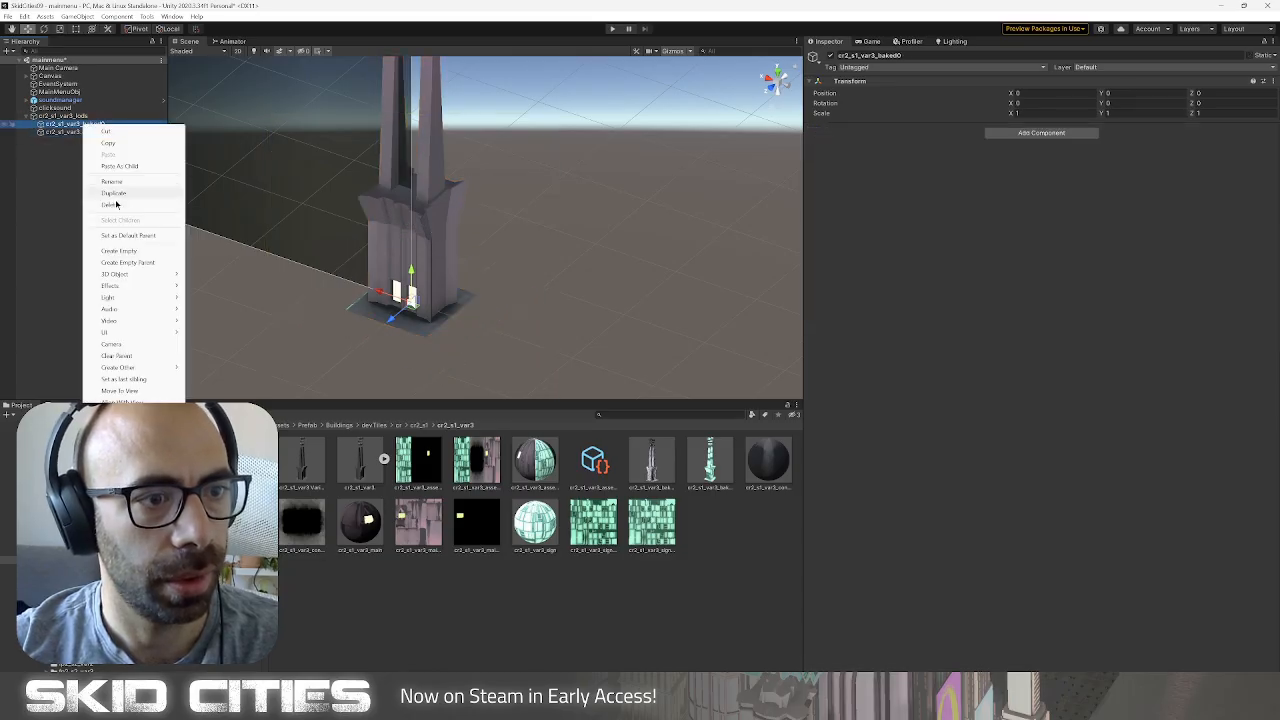
click(116, 204)
Assign the baked mesh as the LOD 0 renderer of cr2_s1_var3_lods and set its Box Collider size to 1 in X and Z.
click(62, 116)
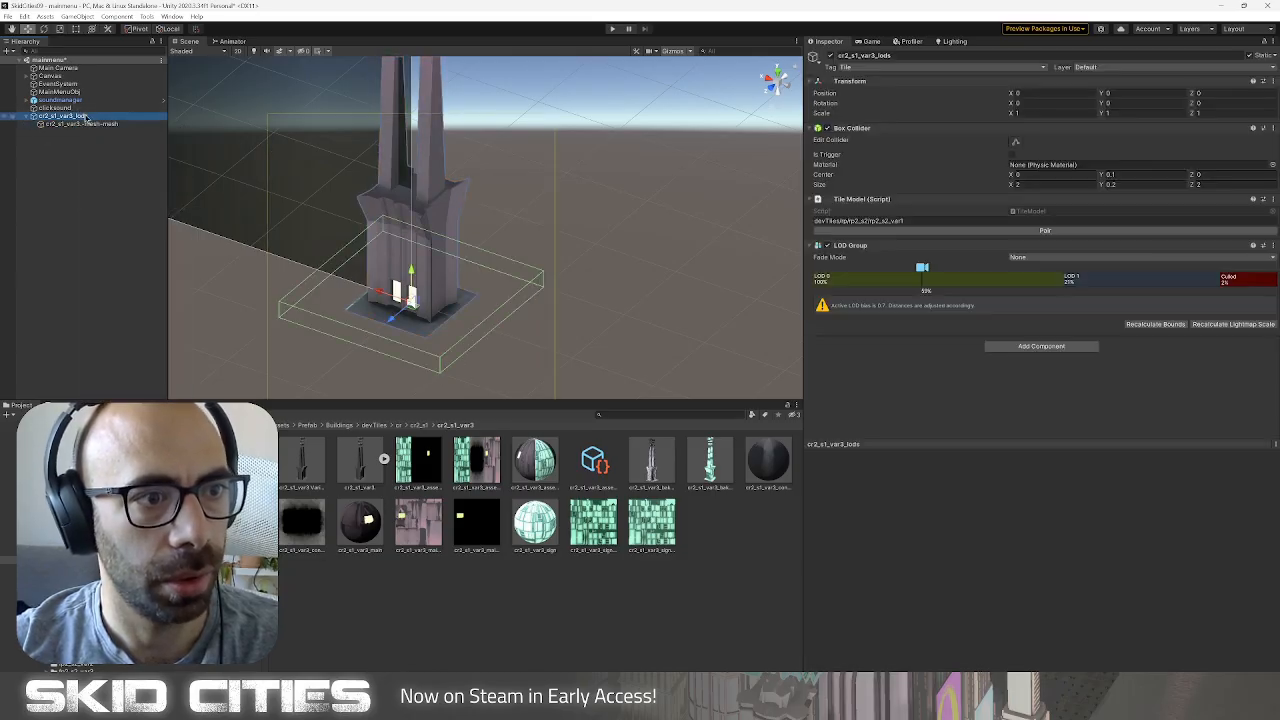
click(864, 271)
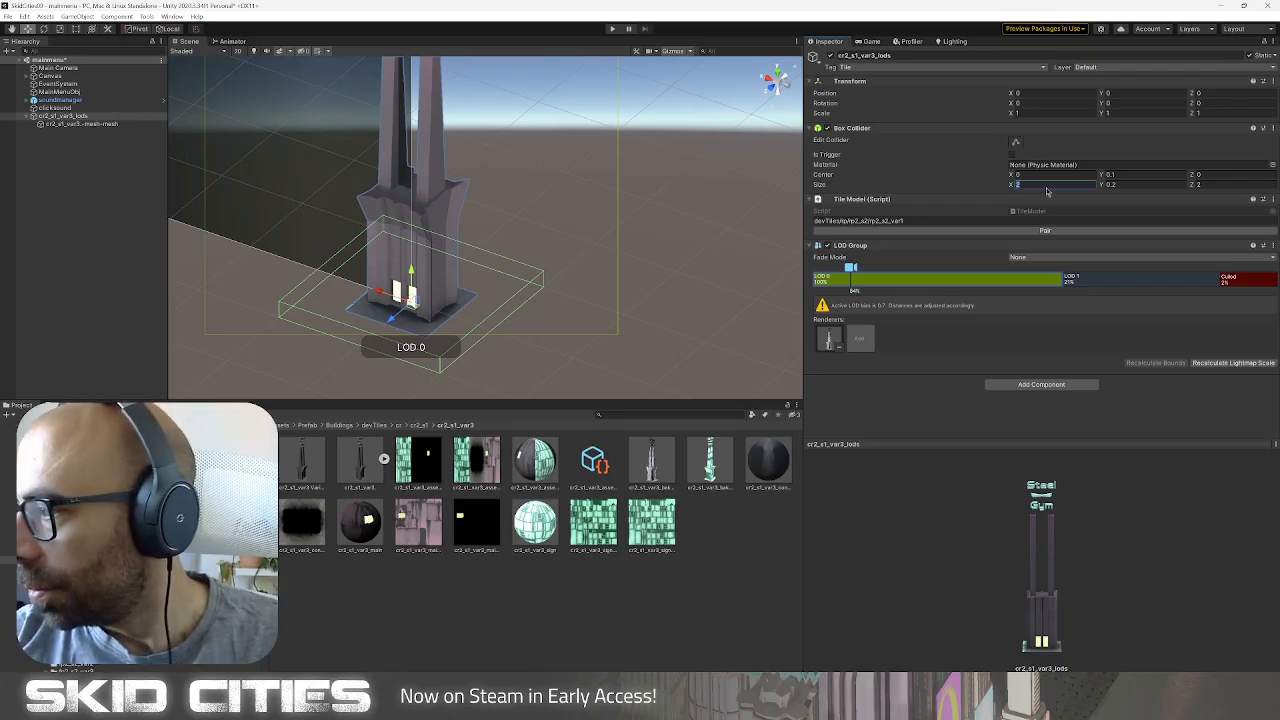
text(1)
click(1222, 186)
text(1)
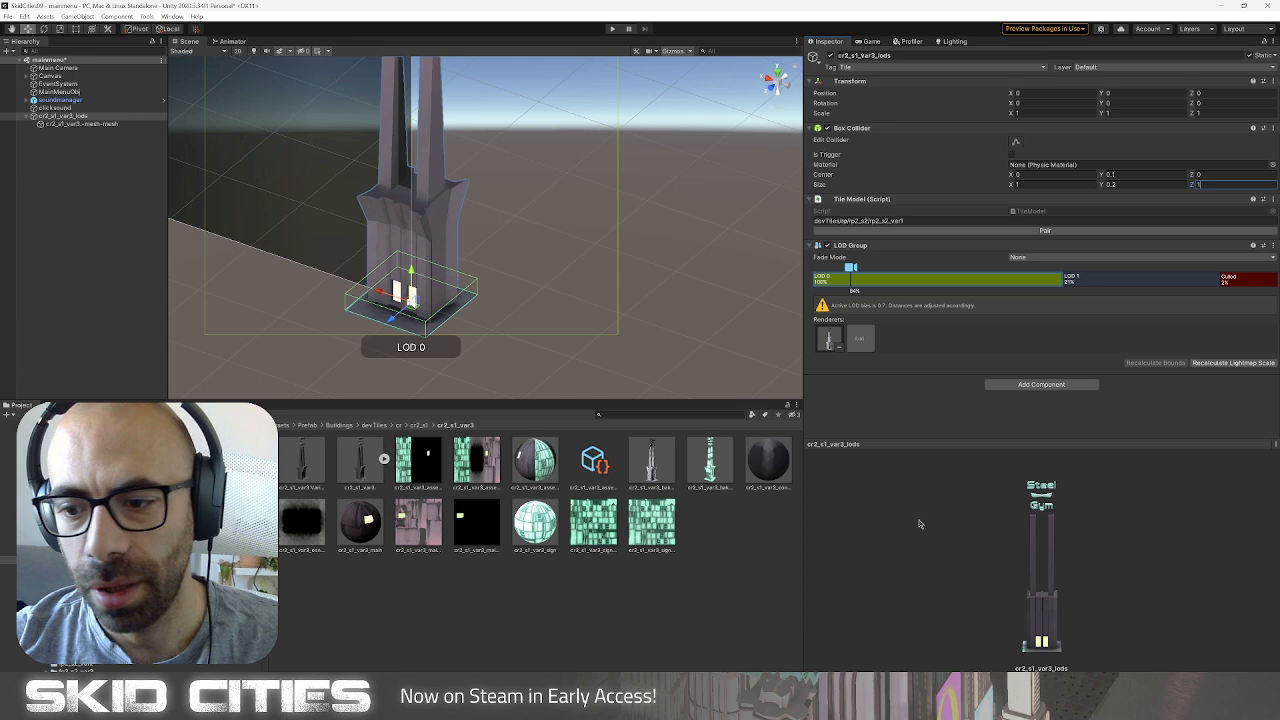
Extend the LOD 0 range of cr2_s1_var3_lods almost to the Culled threshold in its LOD Group.
click(100, 123)
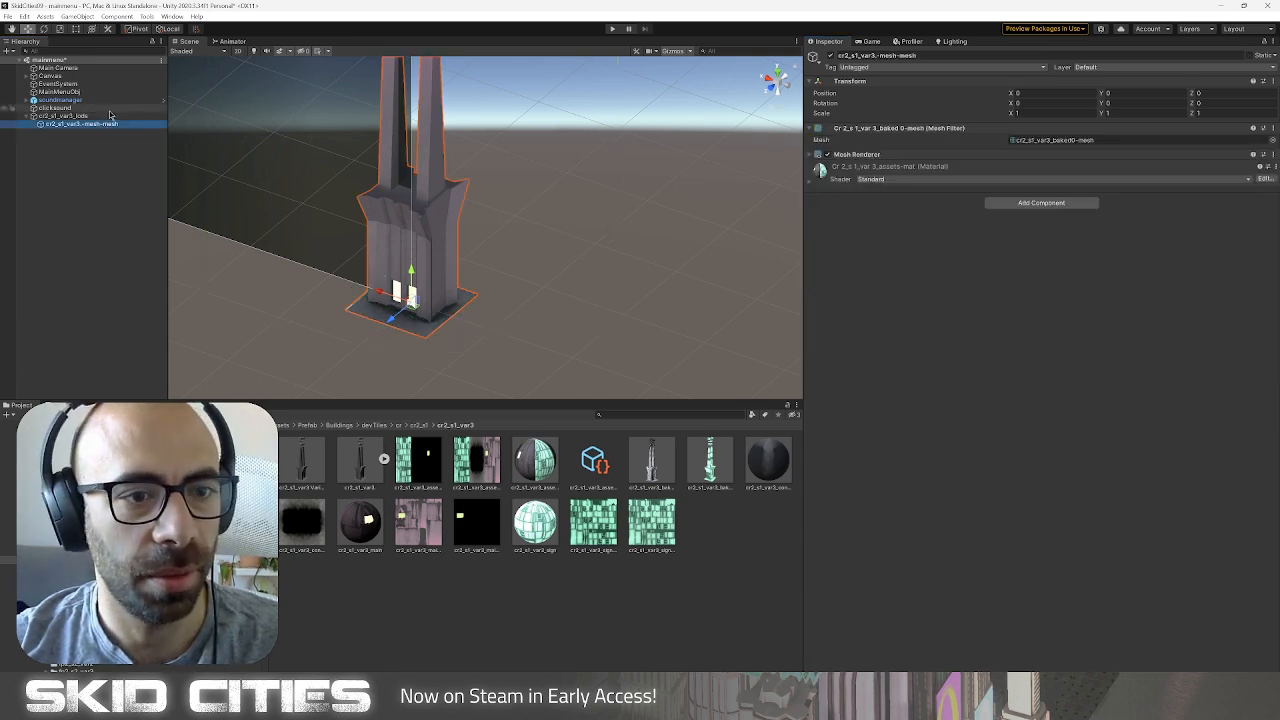
click(108, 116)
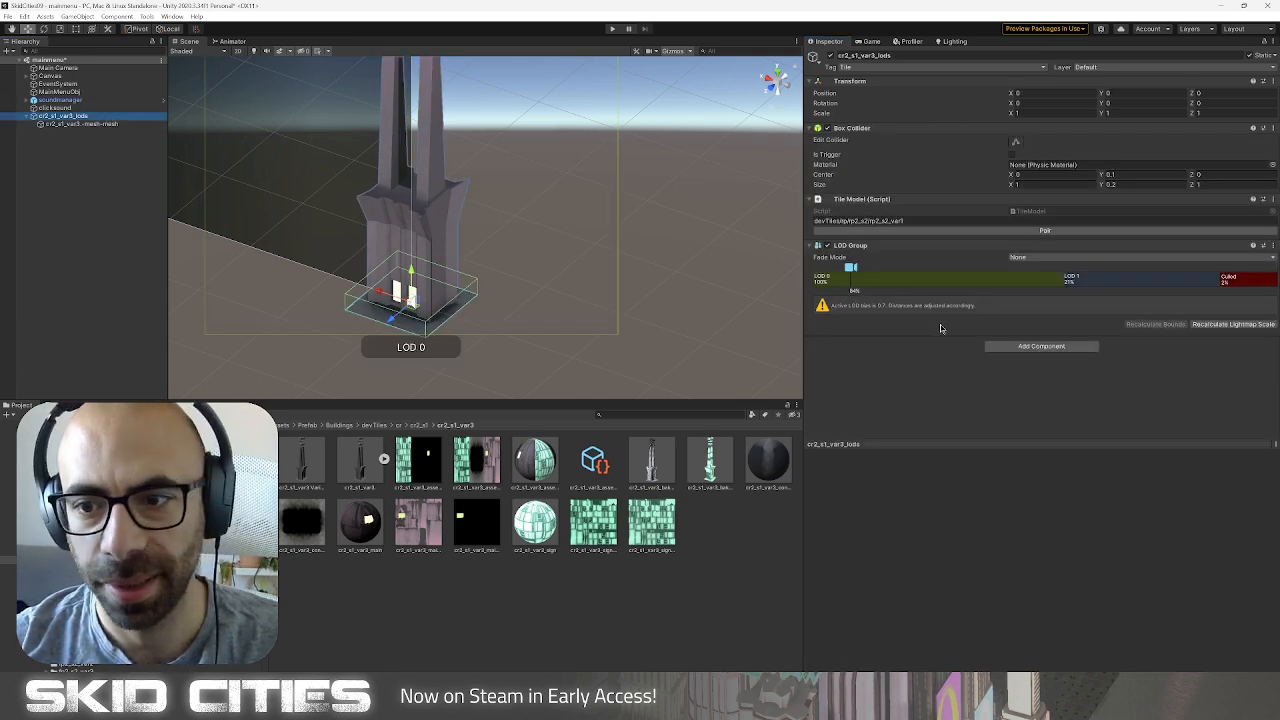
drag(1062, 276, 917, 267)
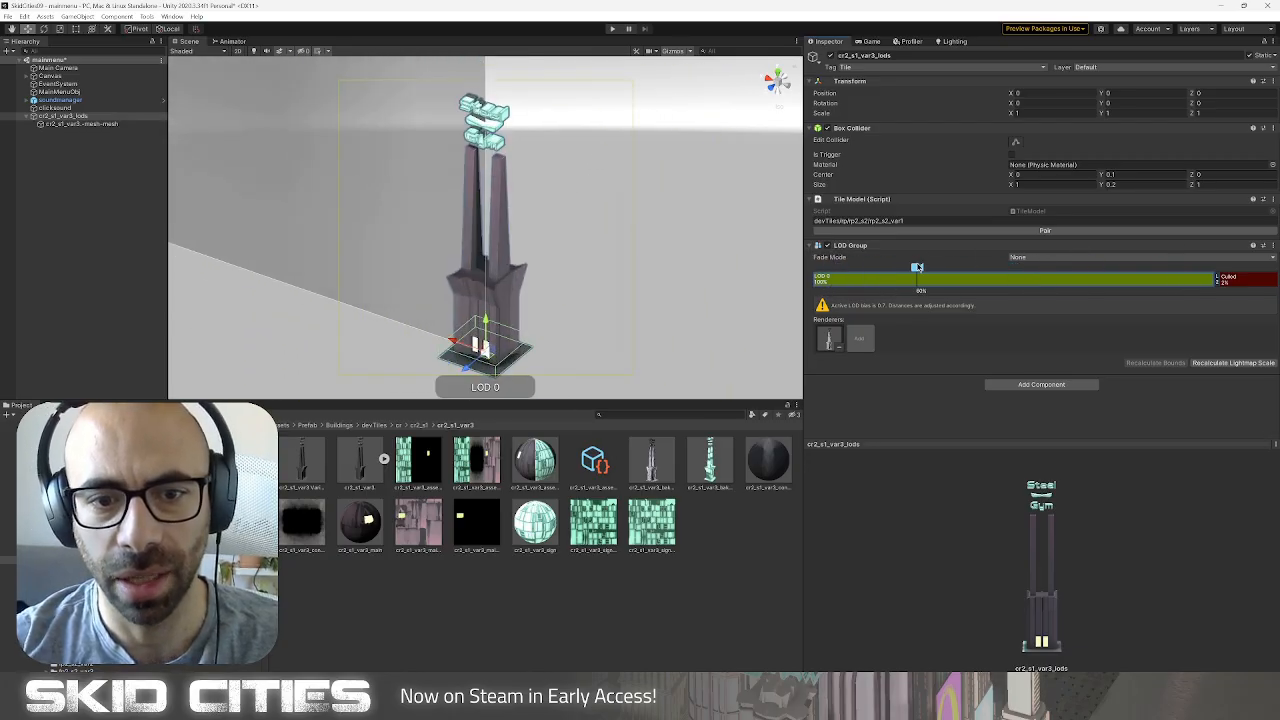
click(91, 117)
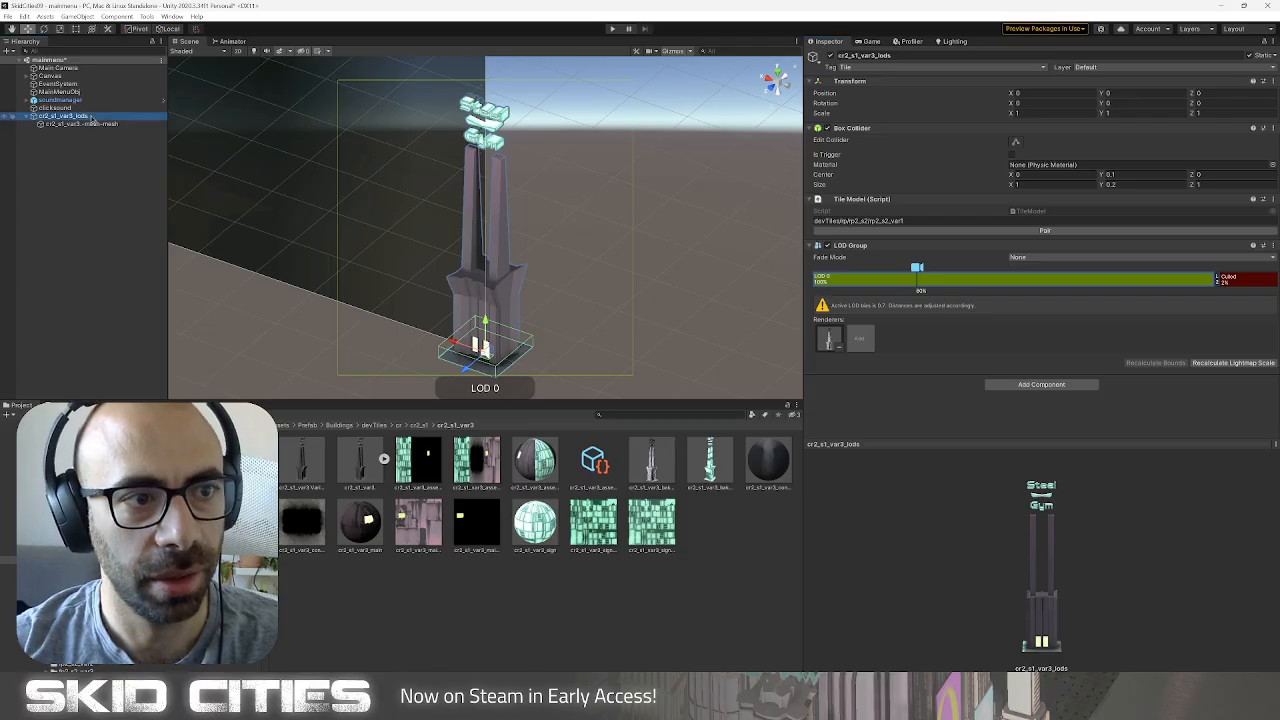
click(665, 576)
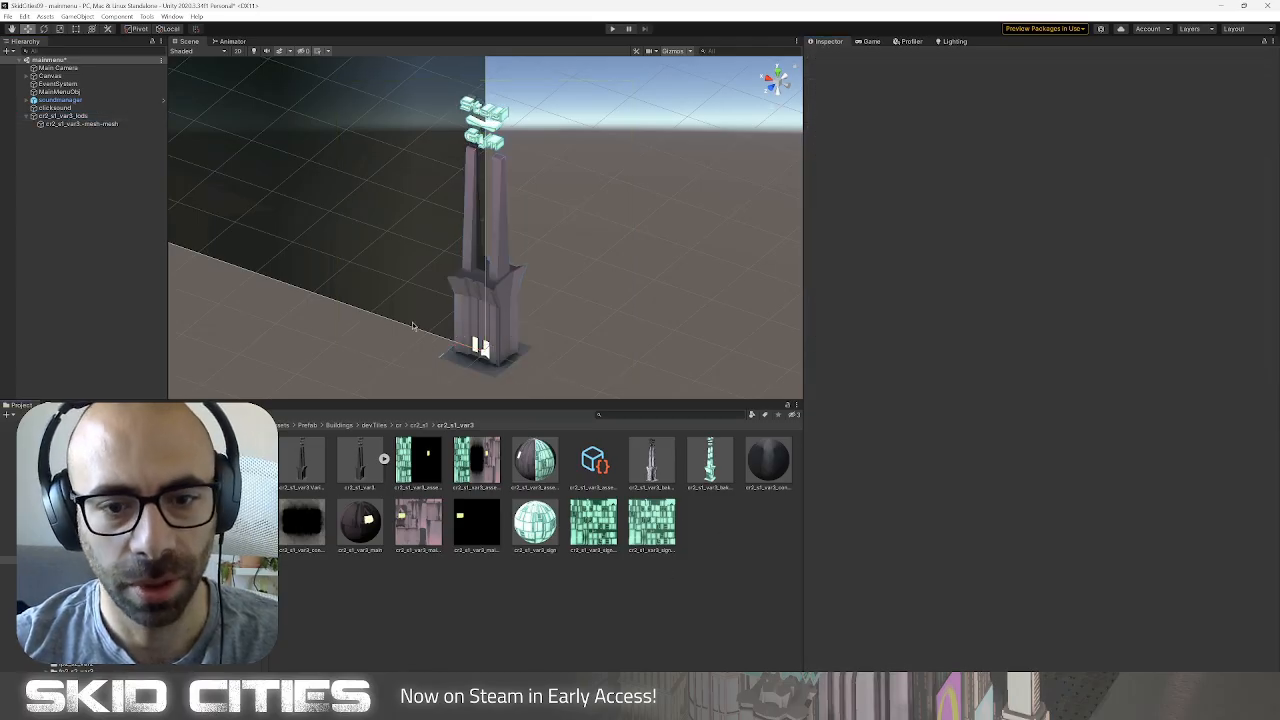
click(89, 117)
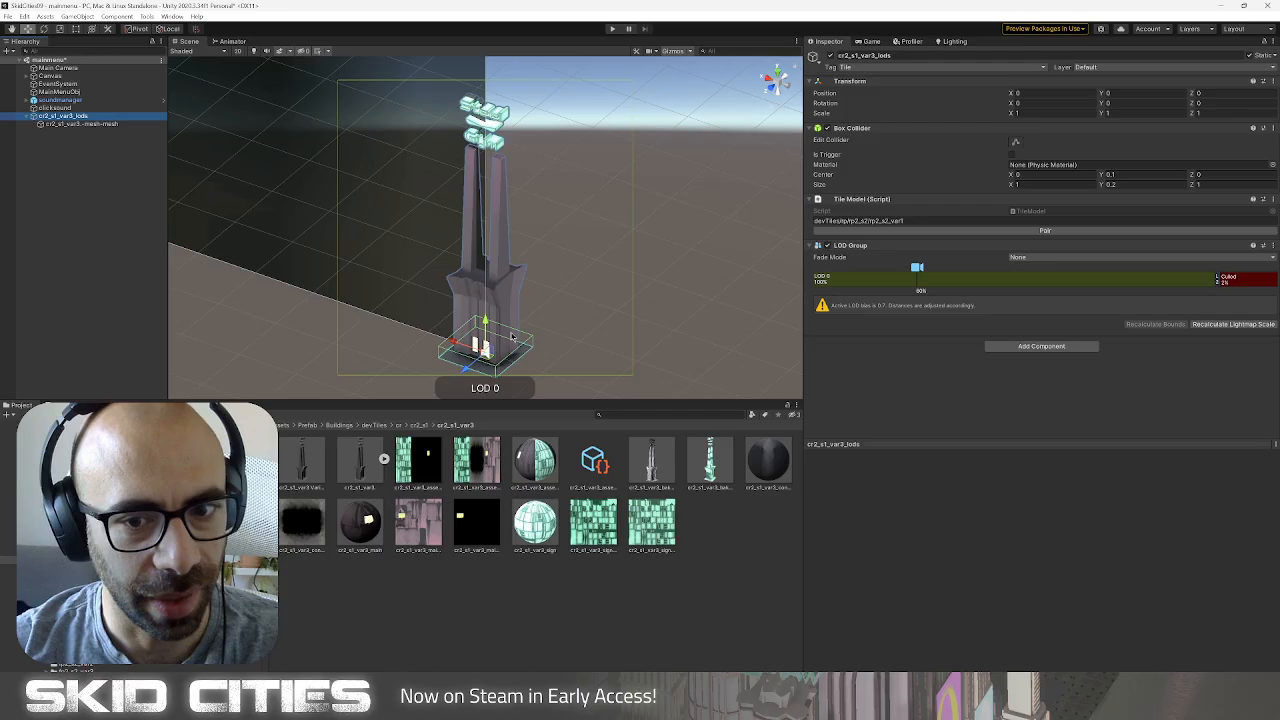
Save cr2_s1_var3_lods as a prefab in the Prefab/Buildings/devTiles/cr/cr2_s1 folder and select its scene instance.
click(420, 425)
click(54, 171)
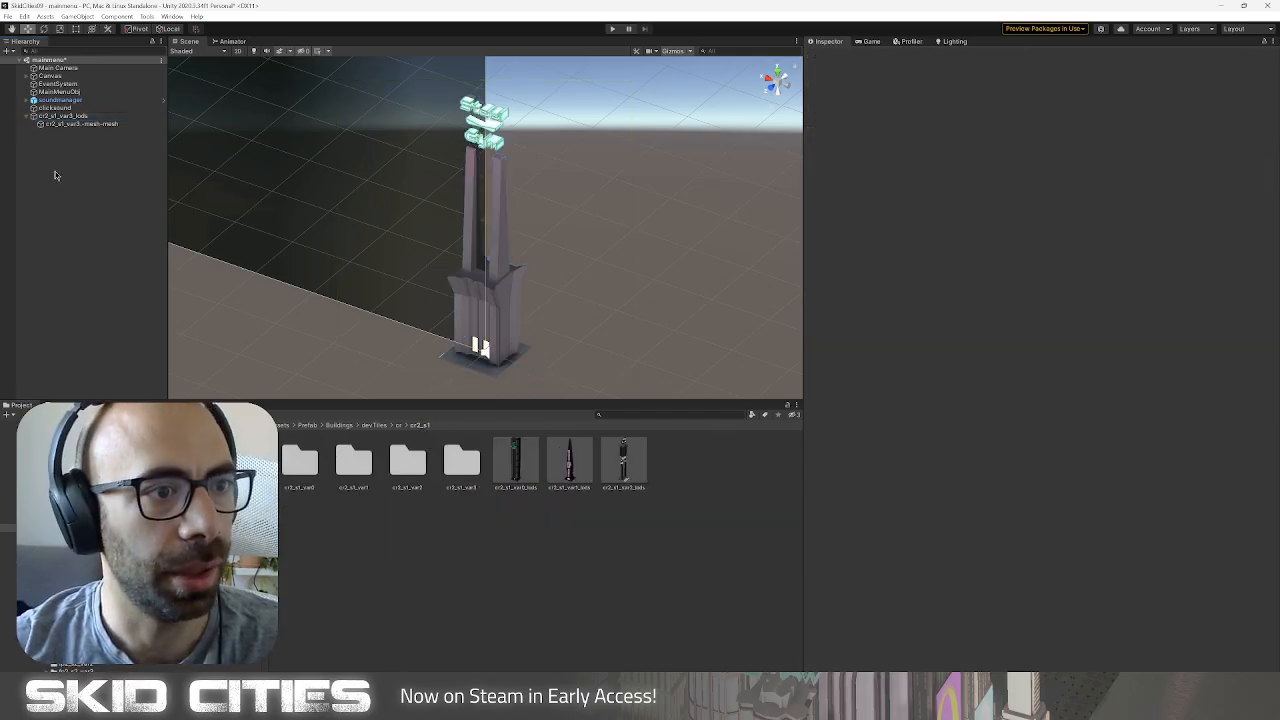
click(85, 117)
drag(85, 120, 688, 478)
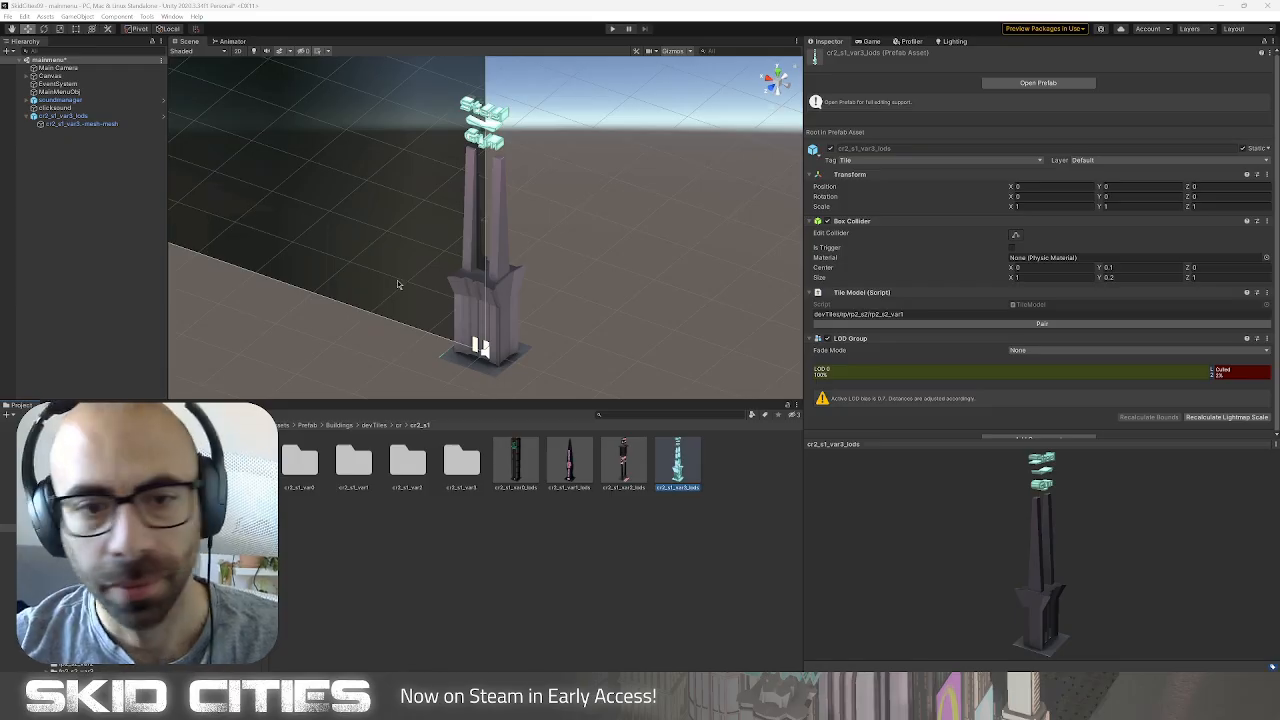
click(90, 117)
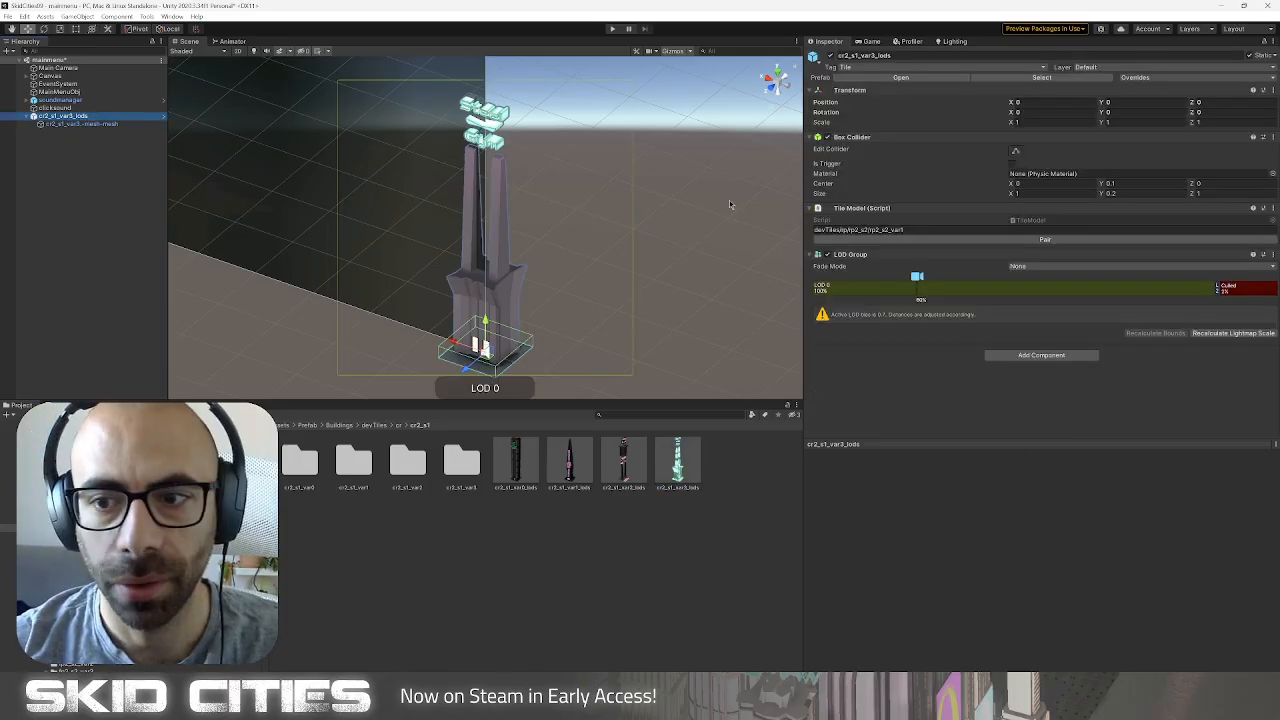
Check the LOD 0 view of cr2_s1_var3_lods from farther away and delete its instance from the scene.
alt+drag(730, 204, 830, 216)
drag(918, 280, 962, 305)
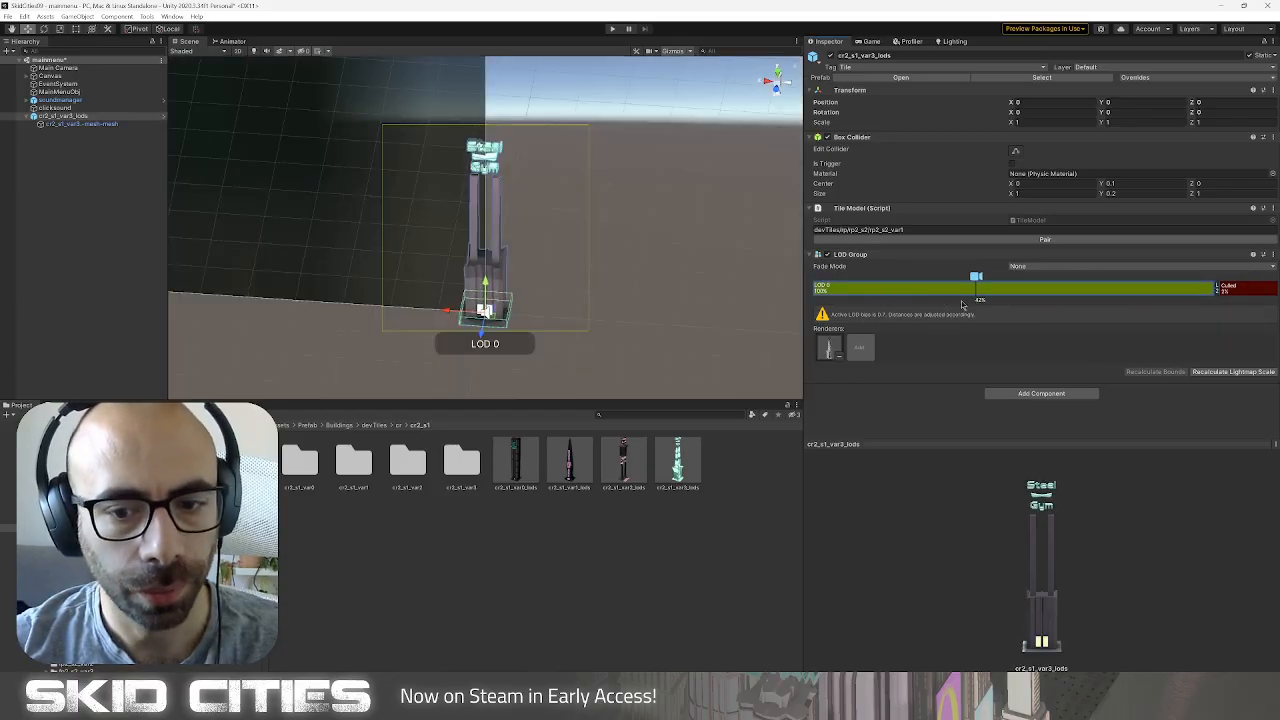
click(88, 117)
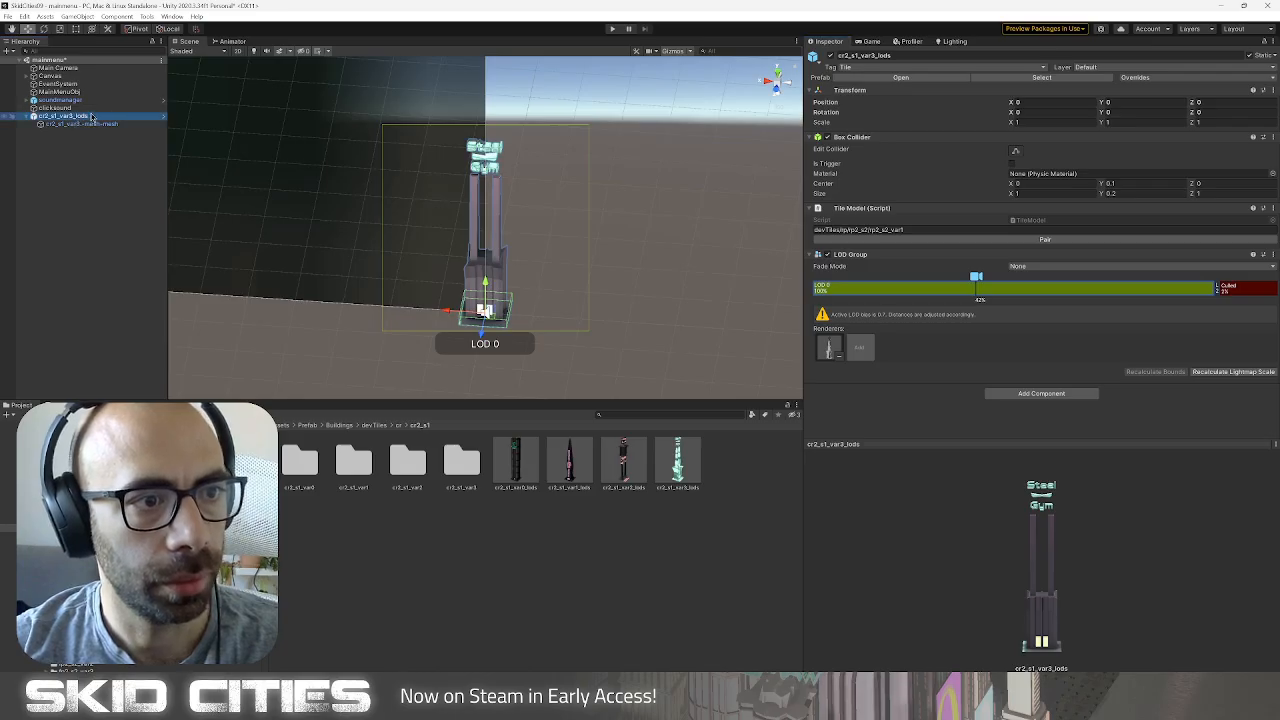
right_click(90, 117)
click(108, 192)
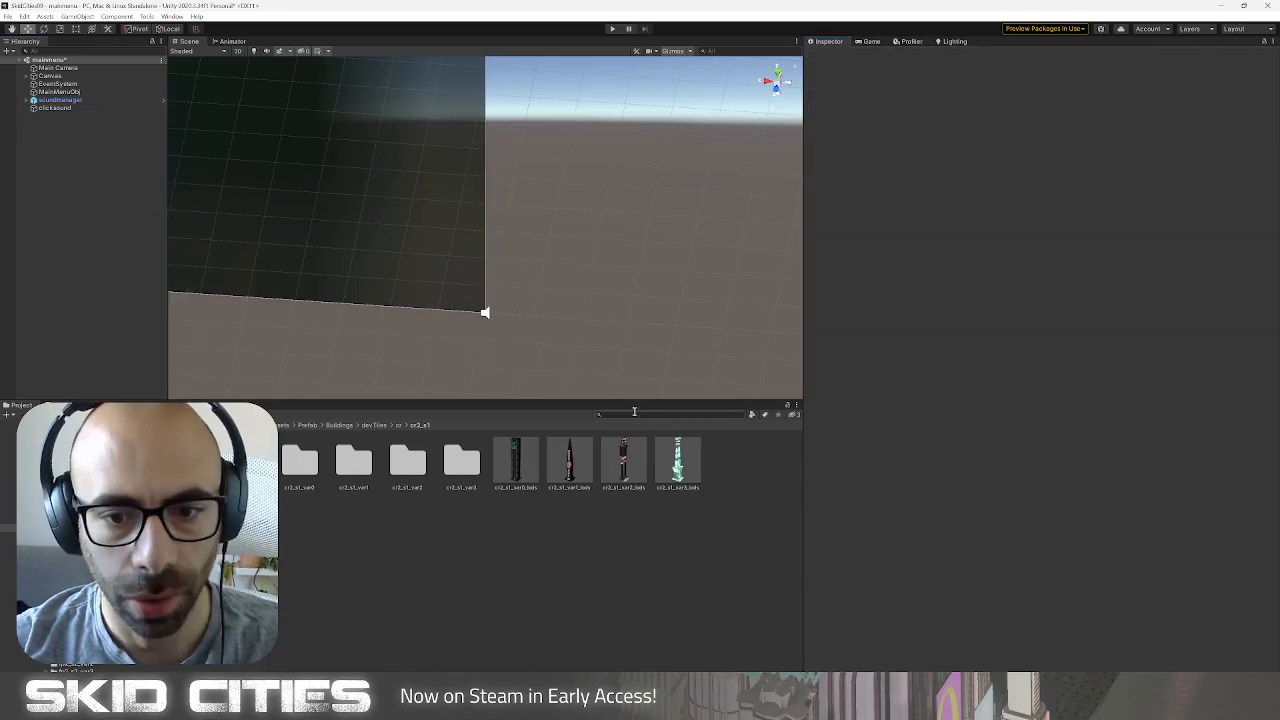
Add a fourth element to Level 2_size 1 in the cr_models asset and assign the cr2_s1_var3_lods prefab as its model.
click(399, 425)
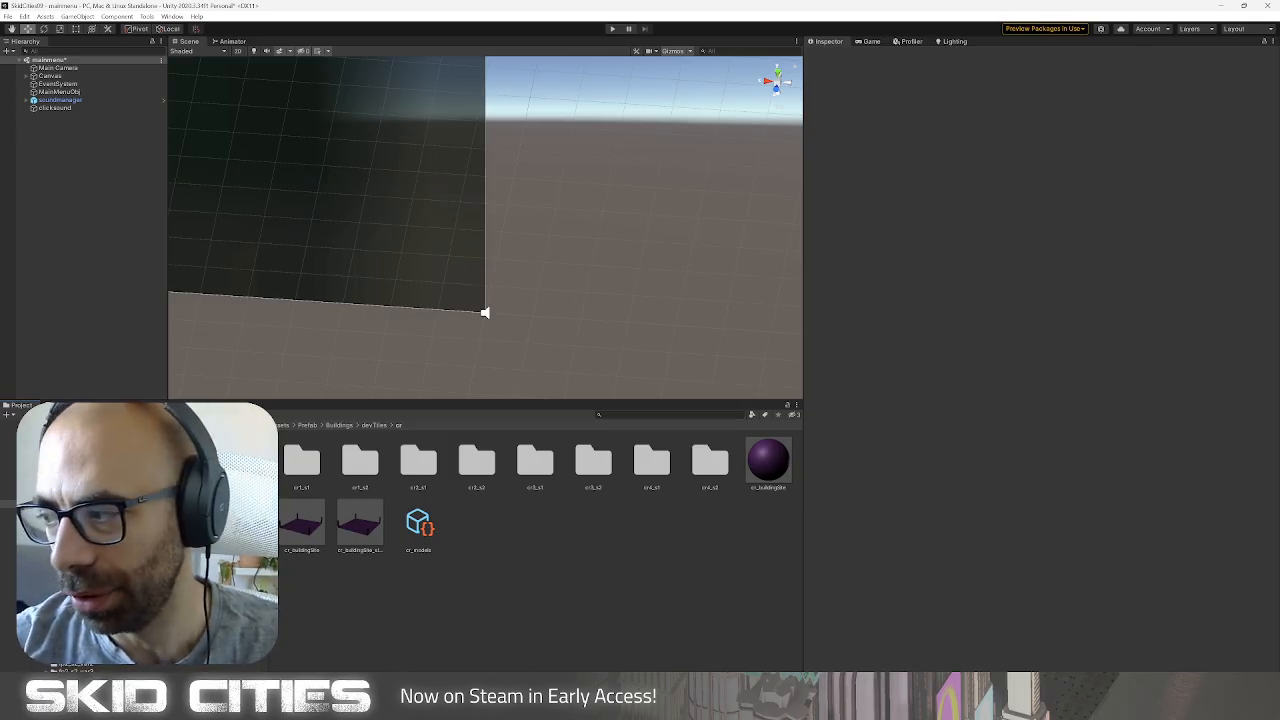
double_click(421, 463)
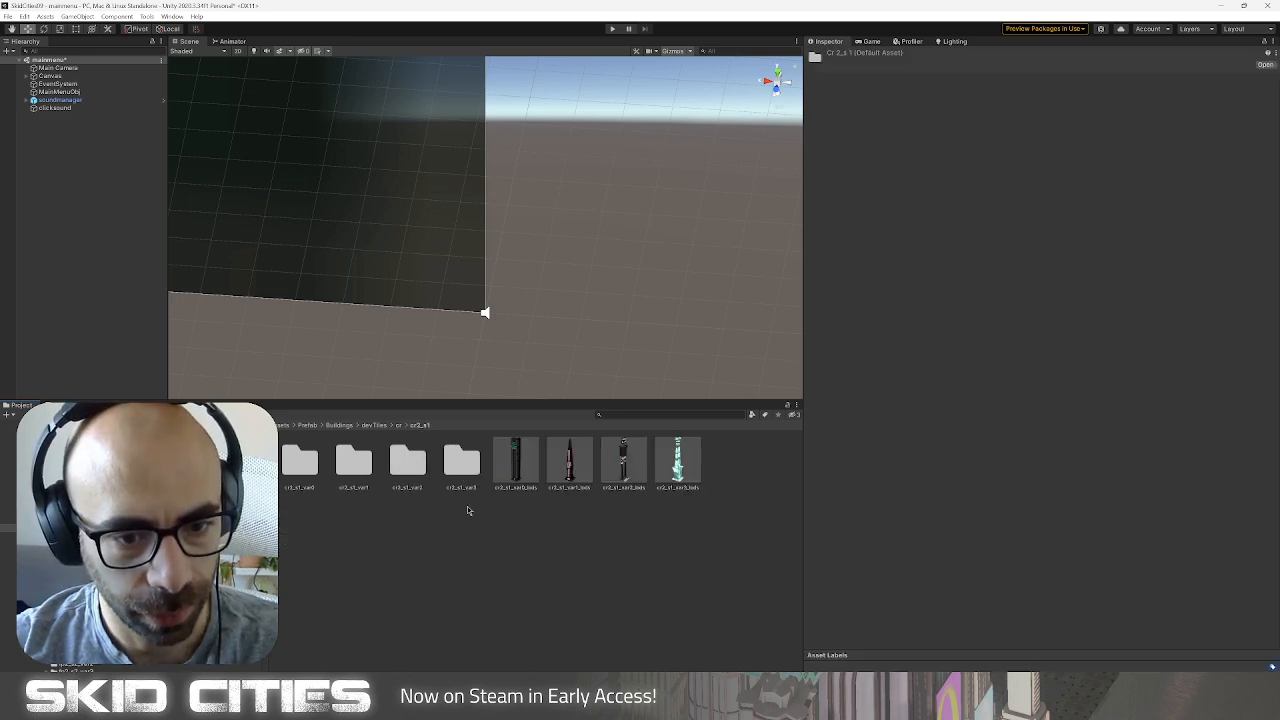
click(398, 425)
click(418, 523)
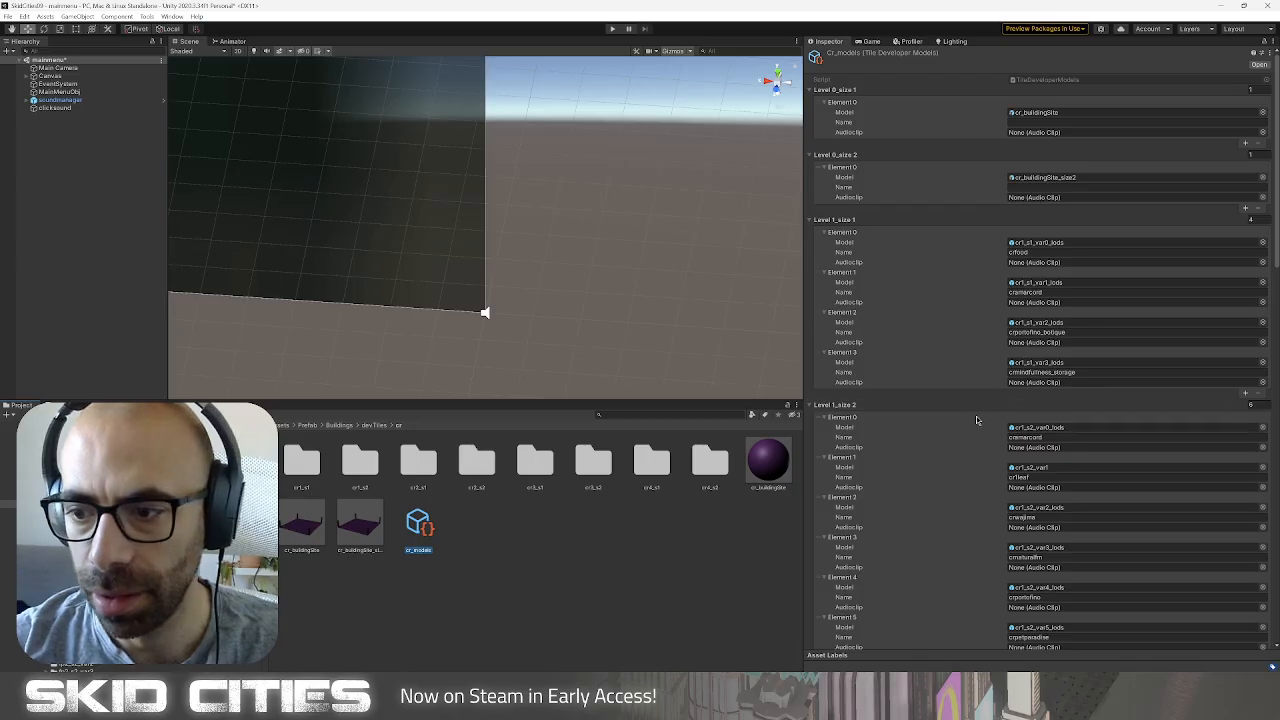
scroll(995, 378, down, 10)
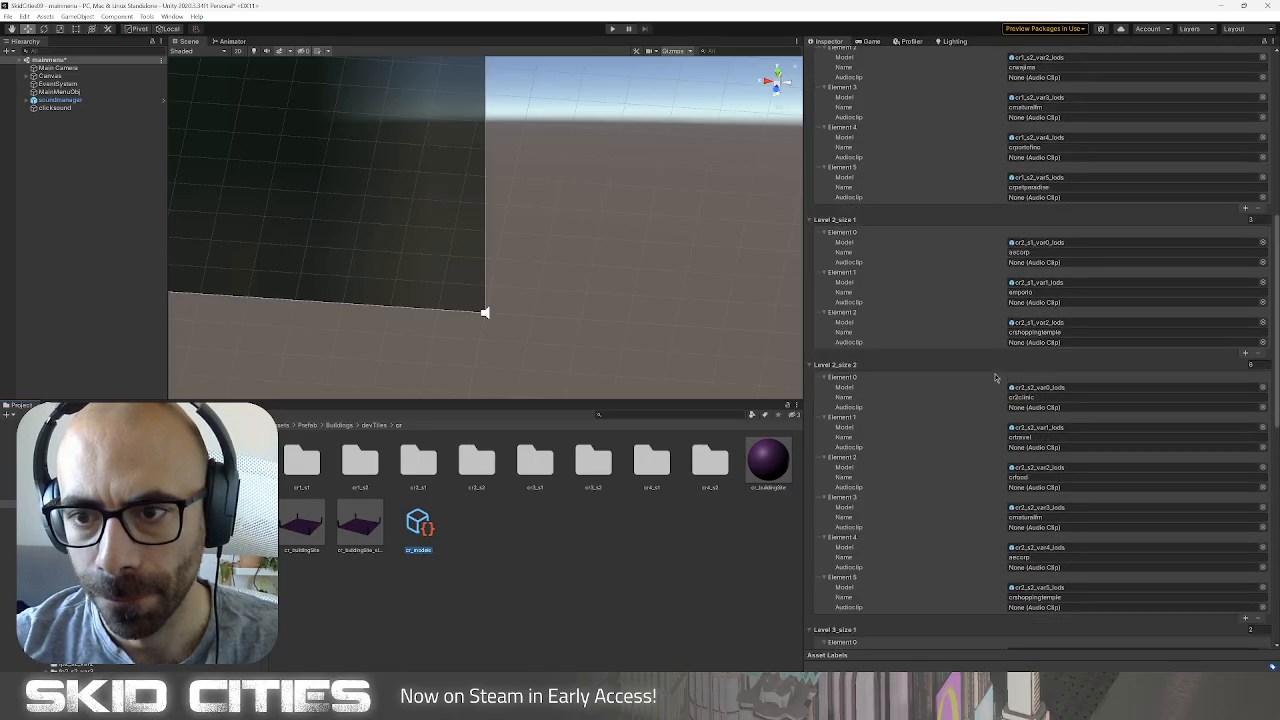
click(1043, 324)
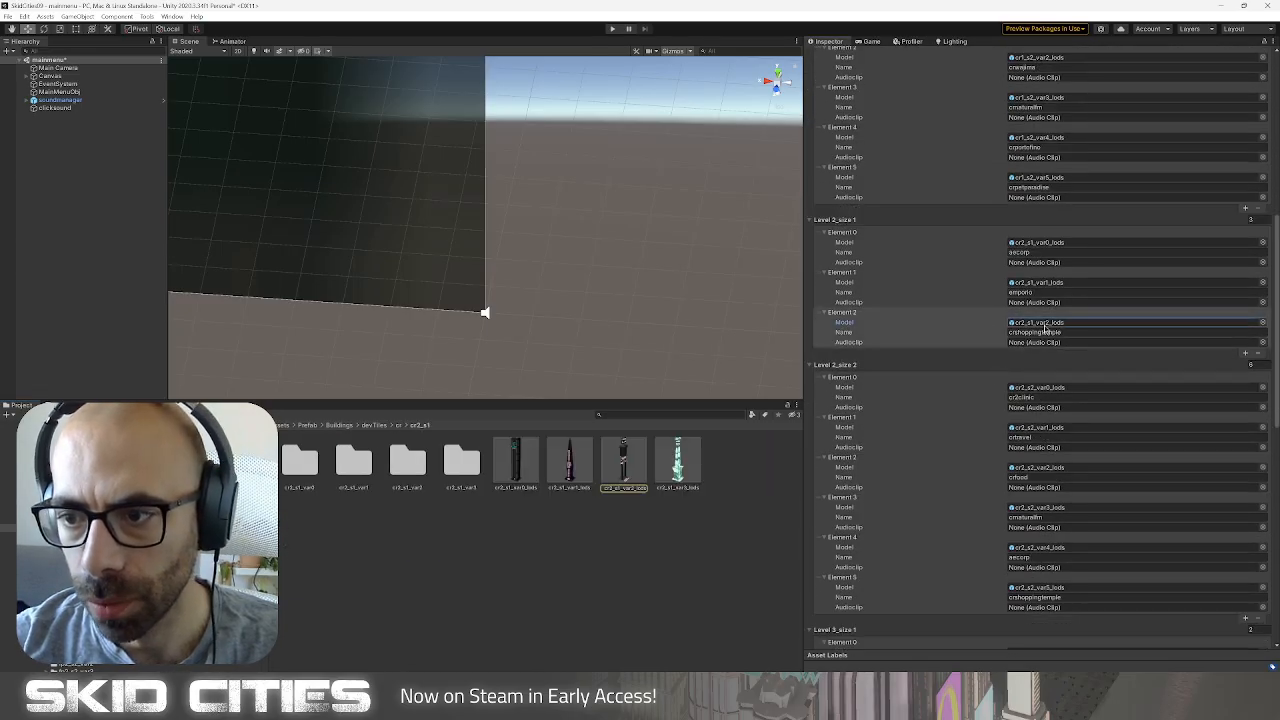
click(1245, 356)
drag(680, 460, 1036, 367)
Look through the remaining cr_models entries and inspect the cr4_s2 and cr4_s1 prefabs to find the existing steel gym building.
scroll(1068, 430, down, 4)
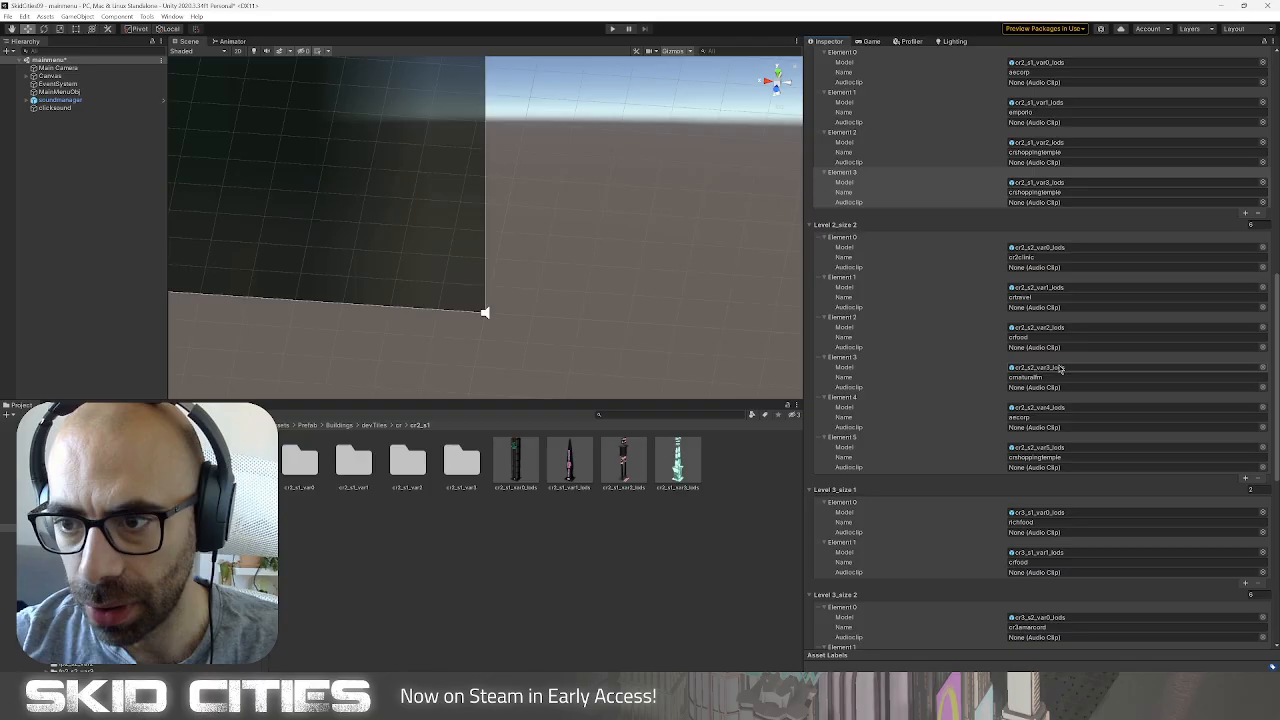
scroll(1061, 403, down, 4)
scroll(1062, 468, down, 2)
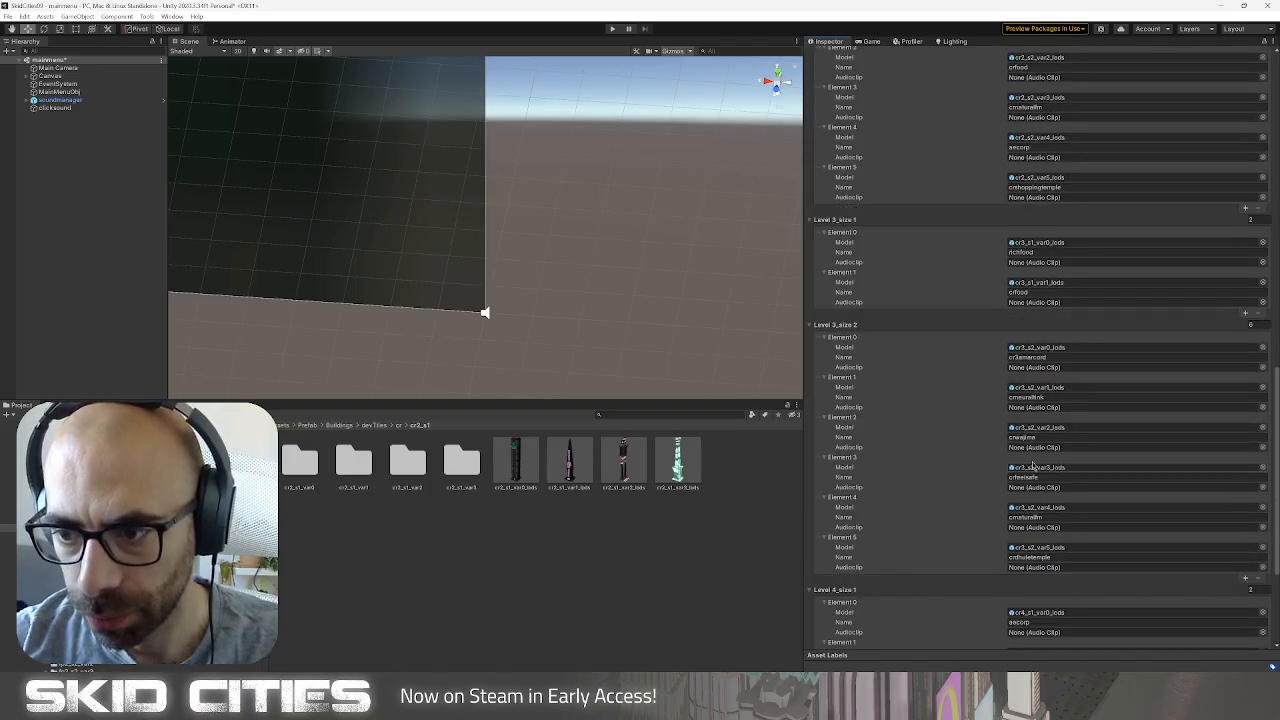
scroll(1052, 520, down, 4)
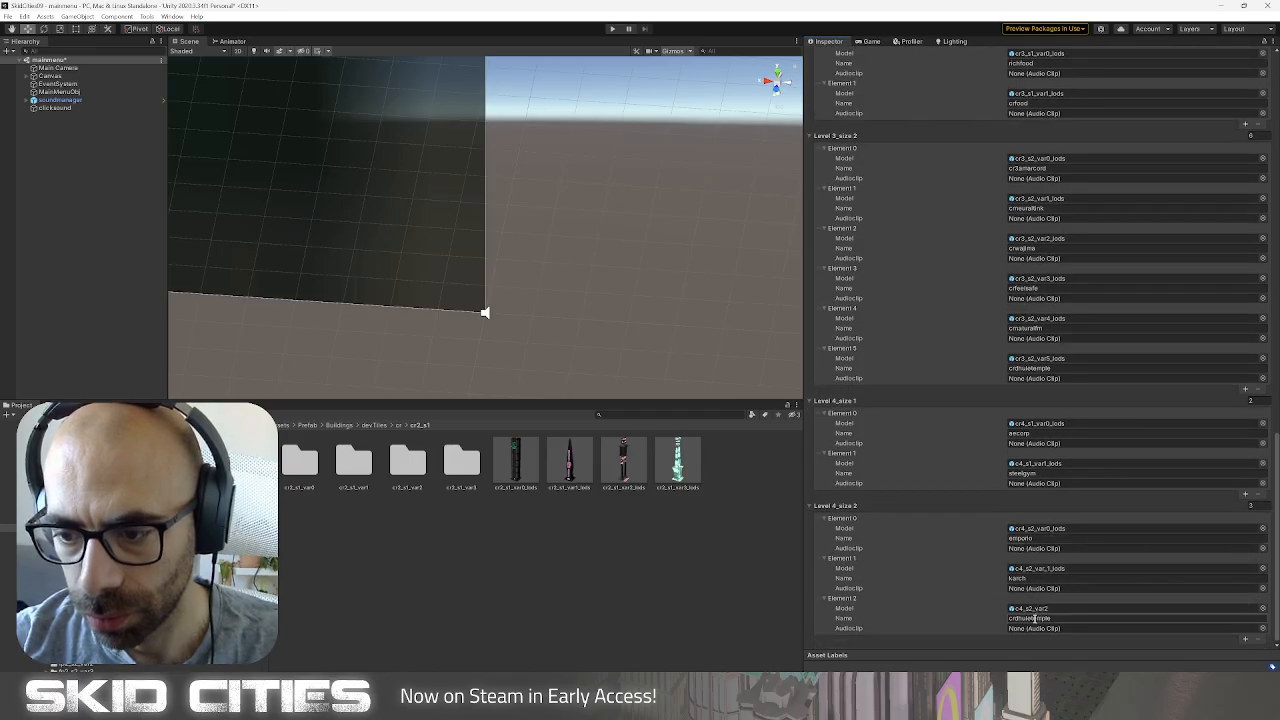
click(1030, 610)
click(461, 455)
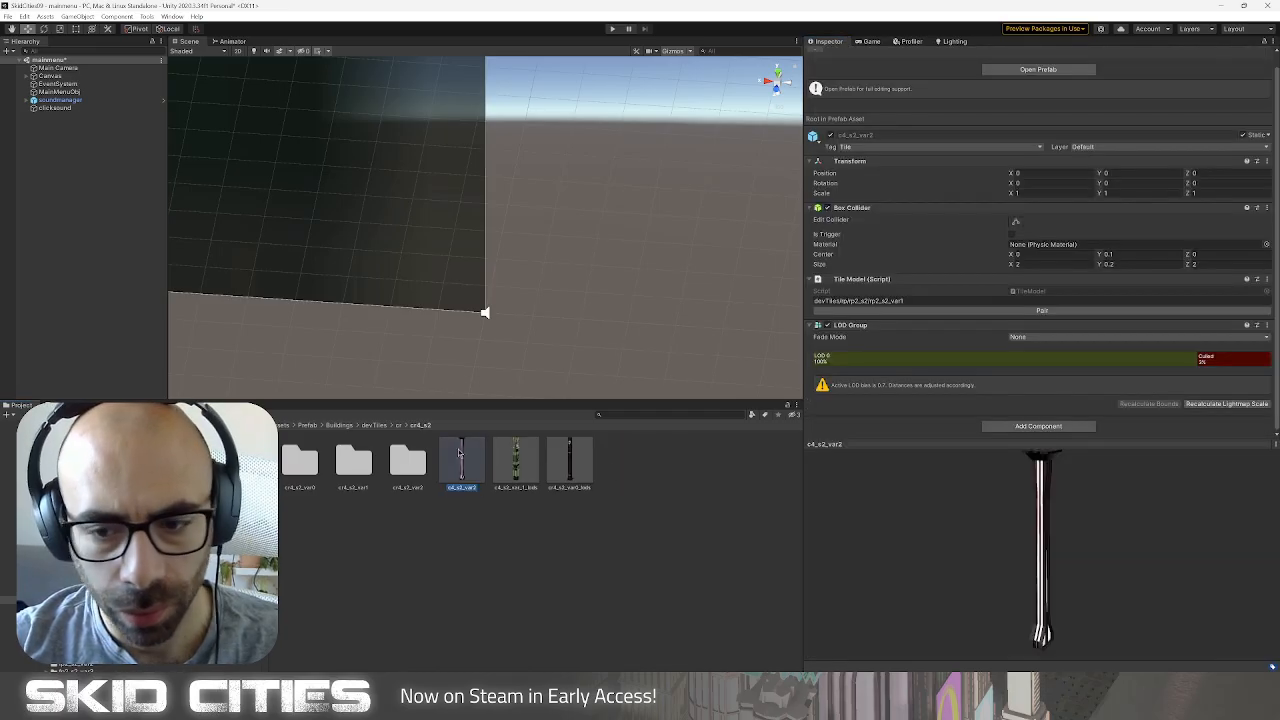
click(514, 455)
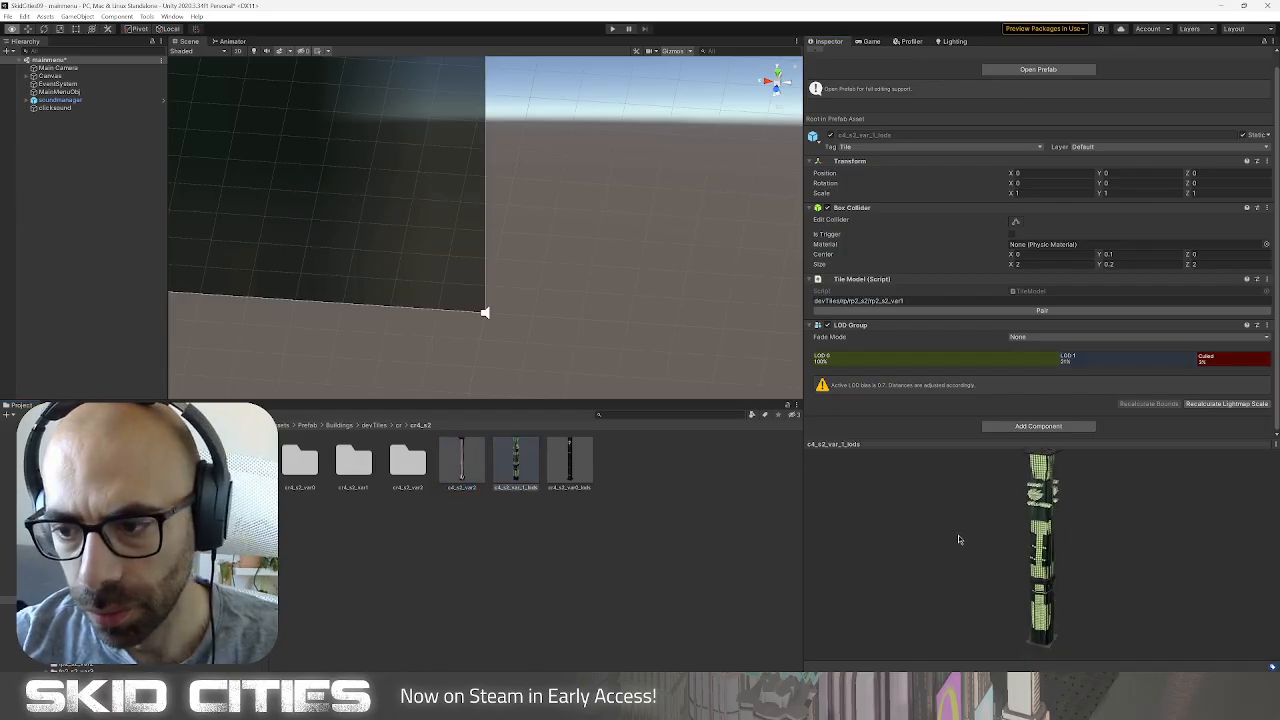
click(568, 462)
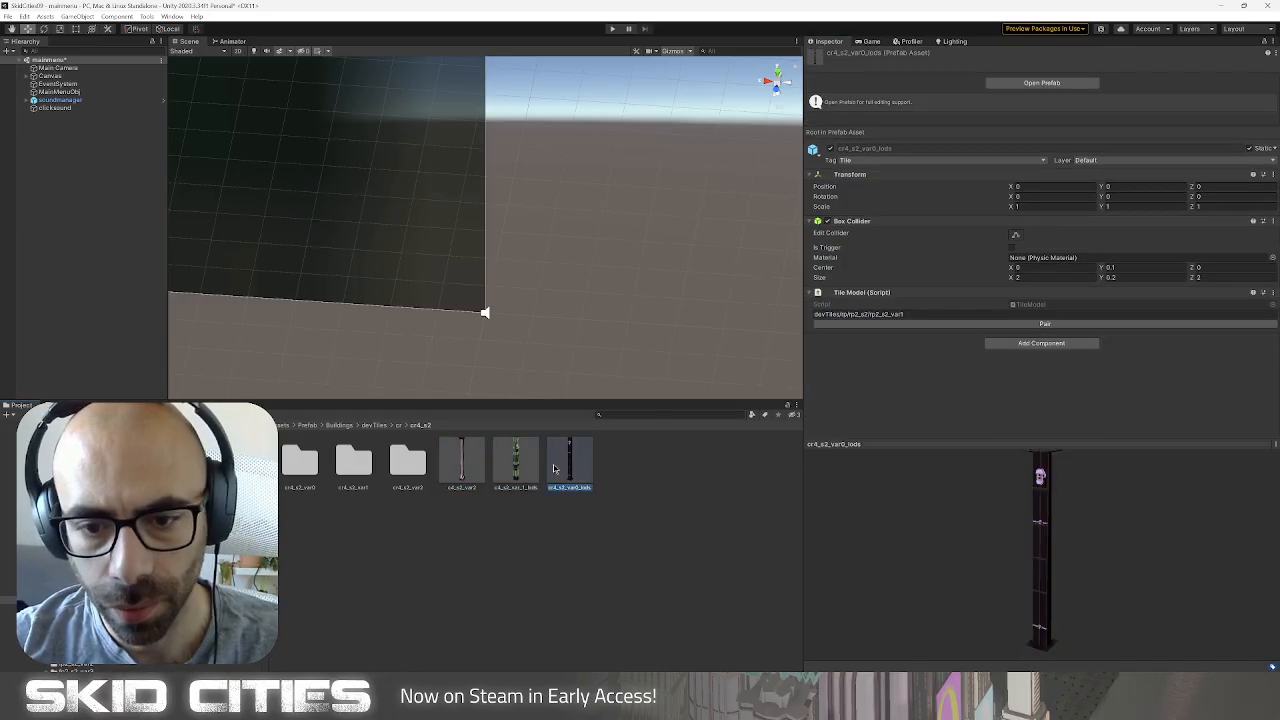
click(398, 425)
double_click(663, 466)
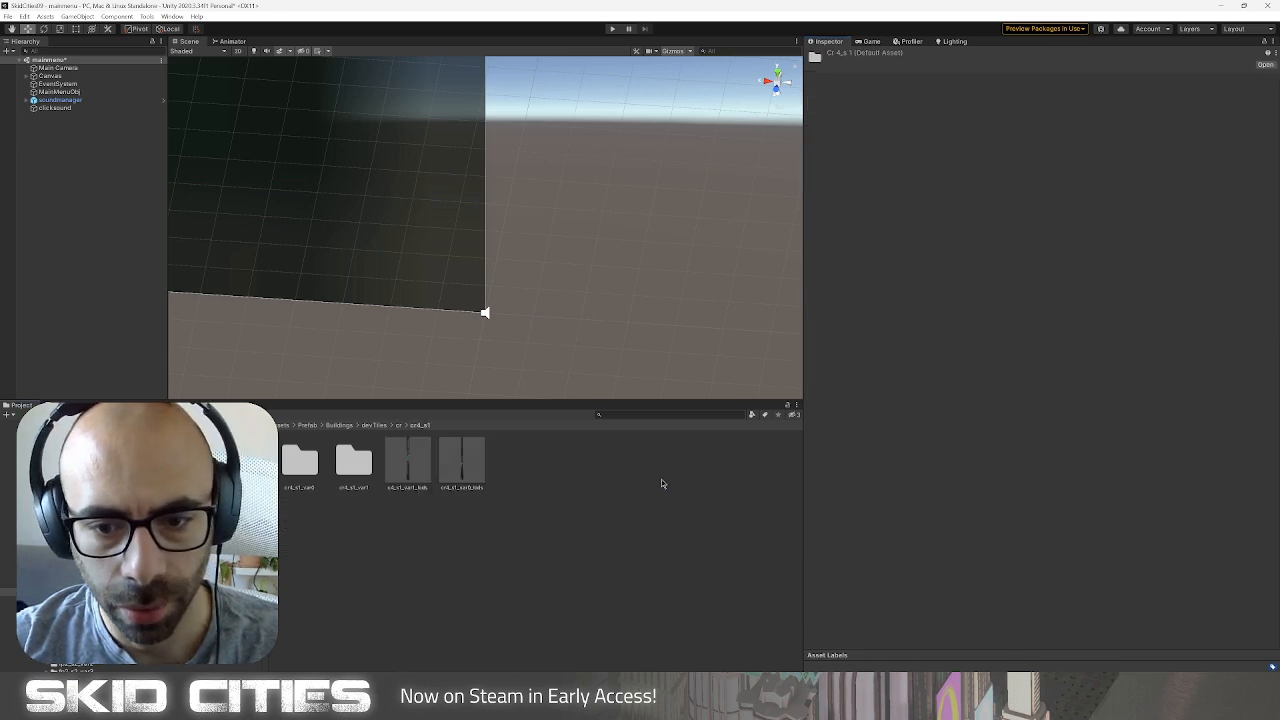
click(406, 466)
drag(1002, 533, 995, 563)
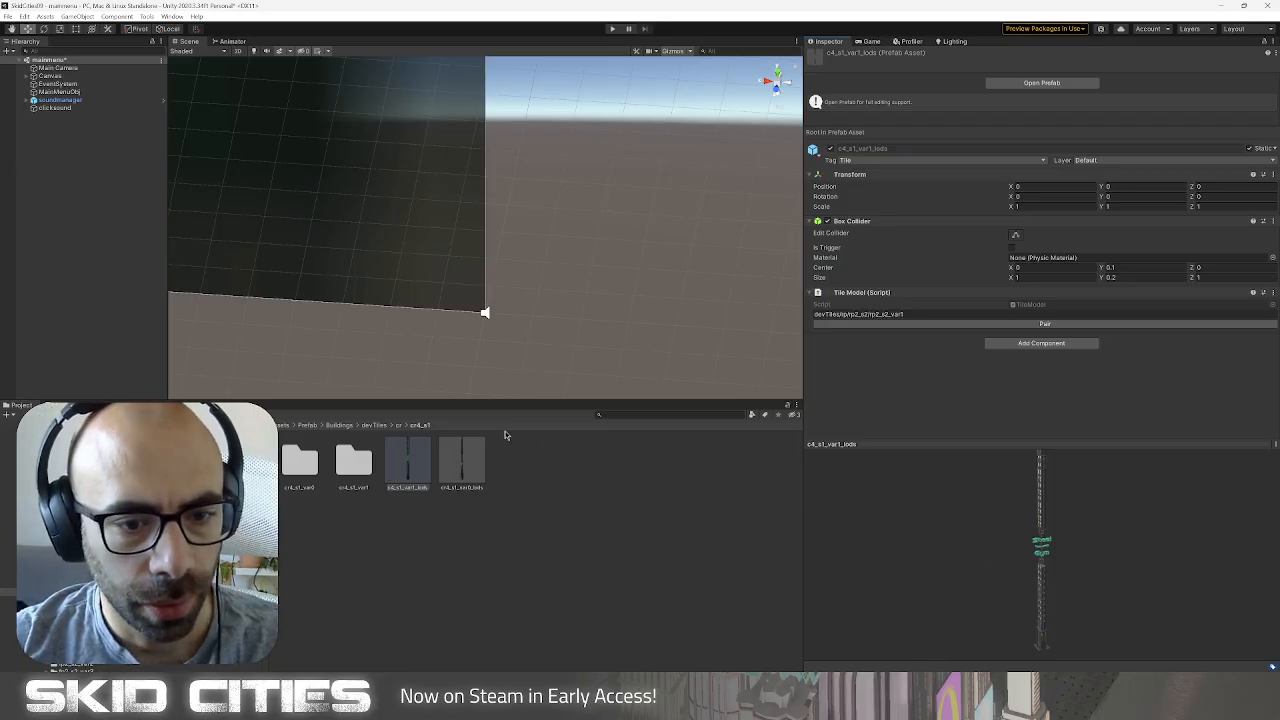
Reopen cr_models and select the name text of Element 1 under Level 4_size 1 for reuse.
click(399, 426)
click(420, 526)
scroll(1062, 393, down, 10)
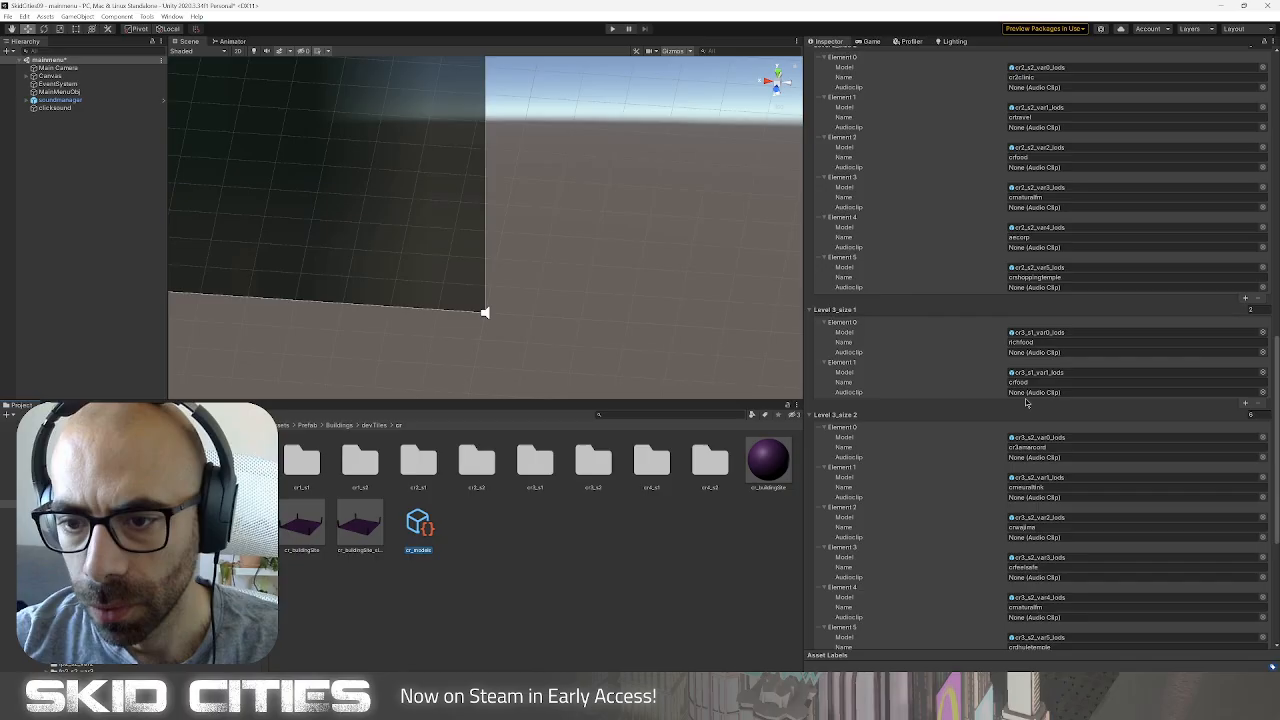
click(1067, 473)
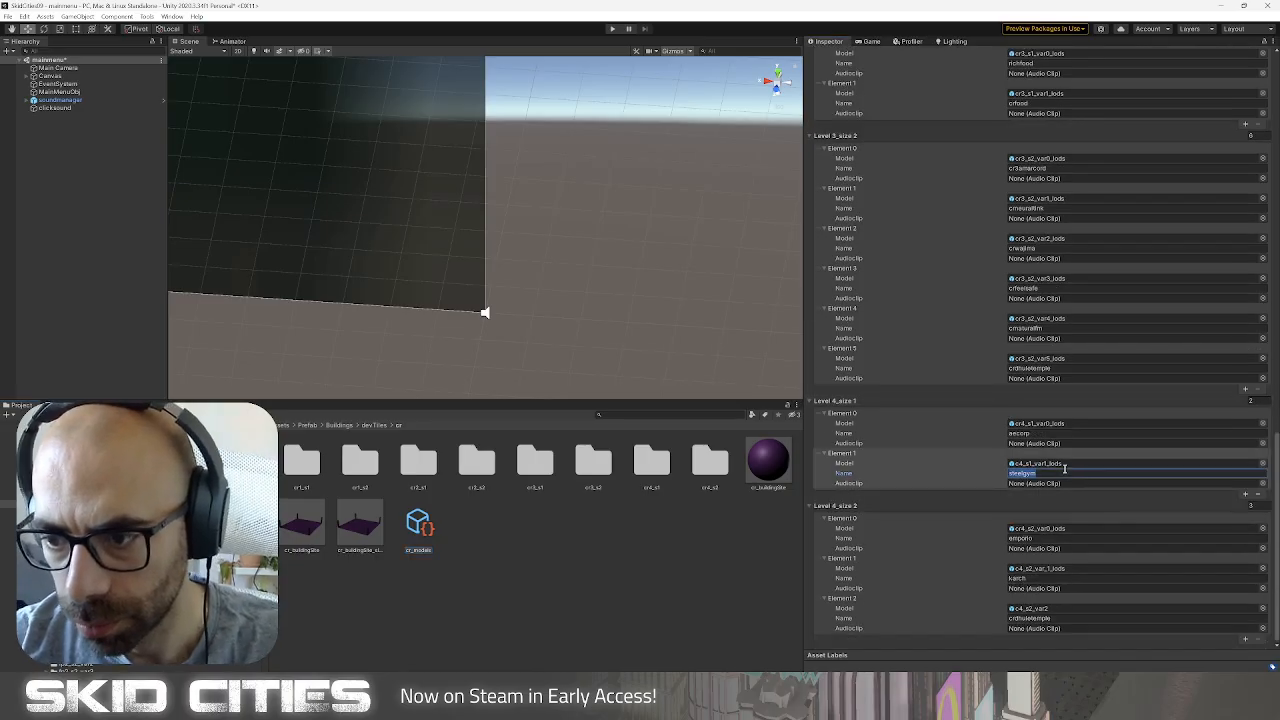
Set the name of Element 3 under Level 2_size 1 to steelgym and save the scene.
scroll(985, 435, up, 8)
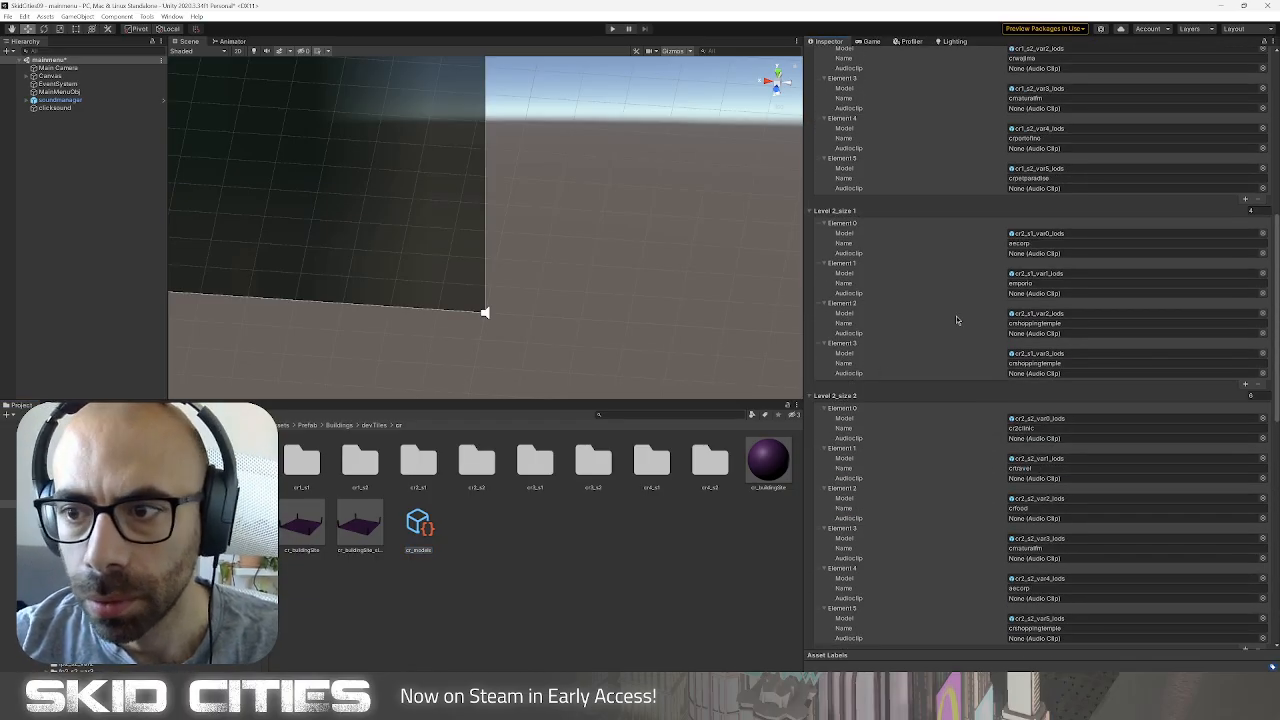
scroll(958, 320, up, 6)
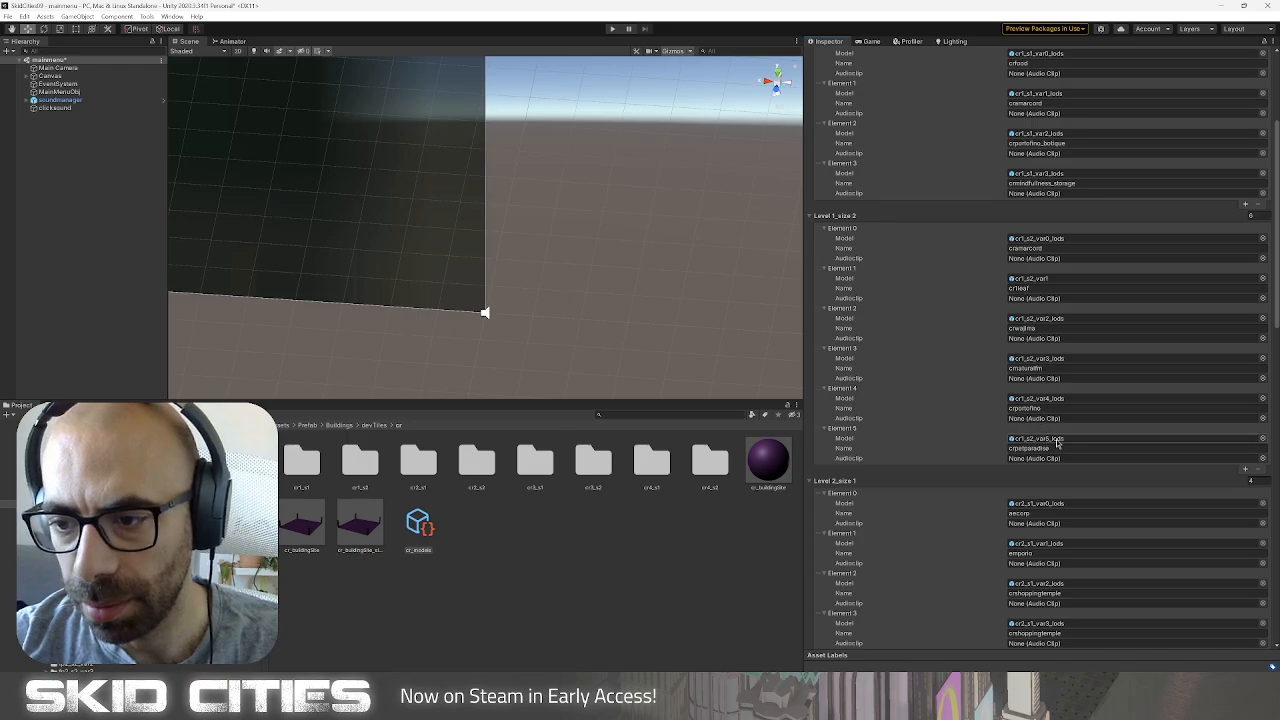
scroll(1060, 440, up, 4)
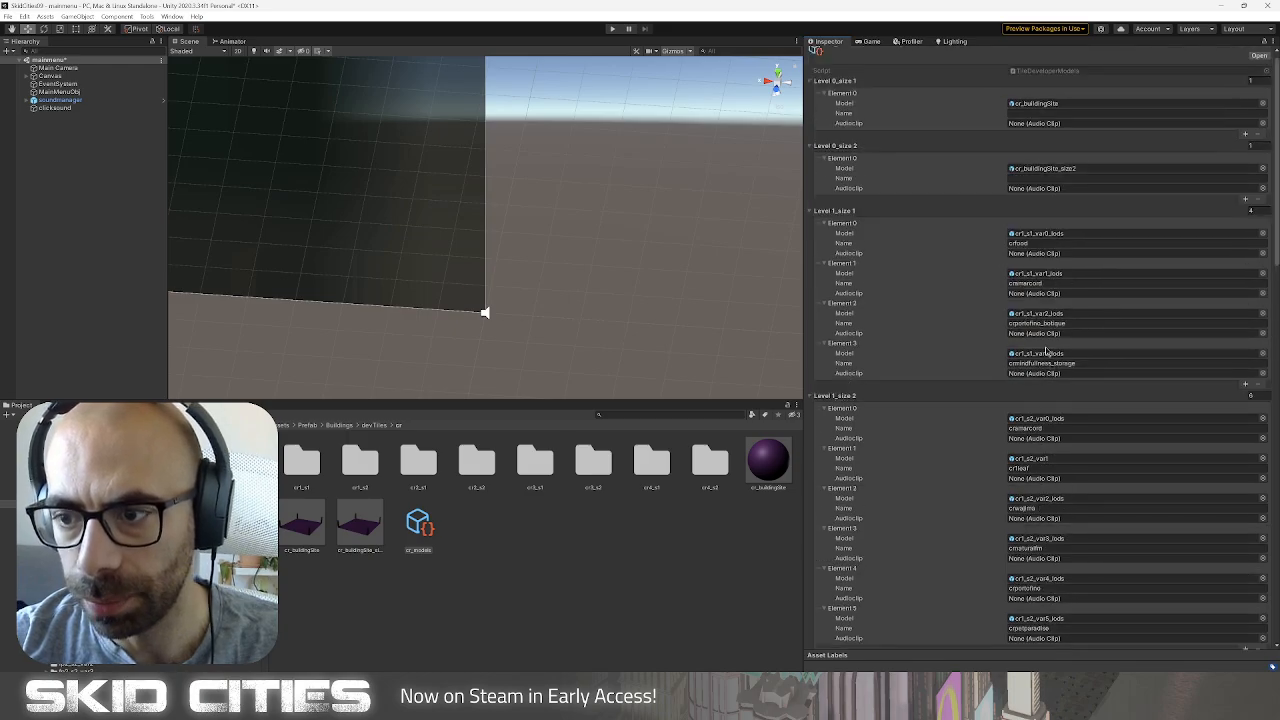
click(1040, 354)
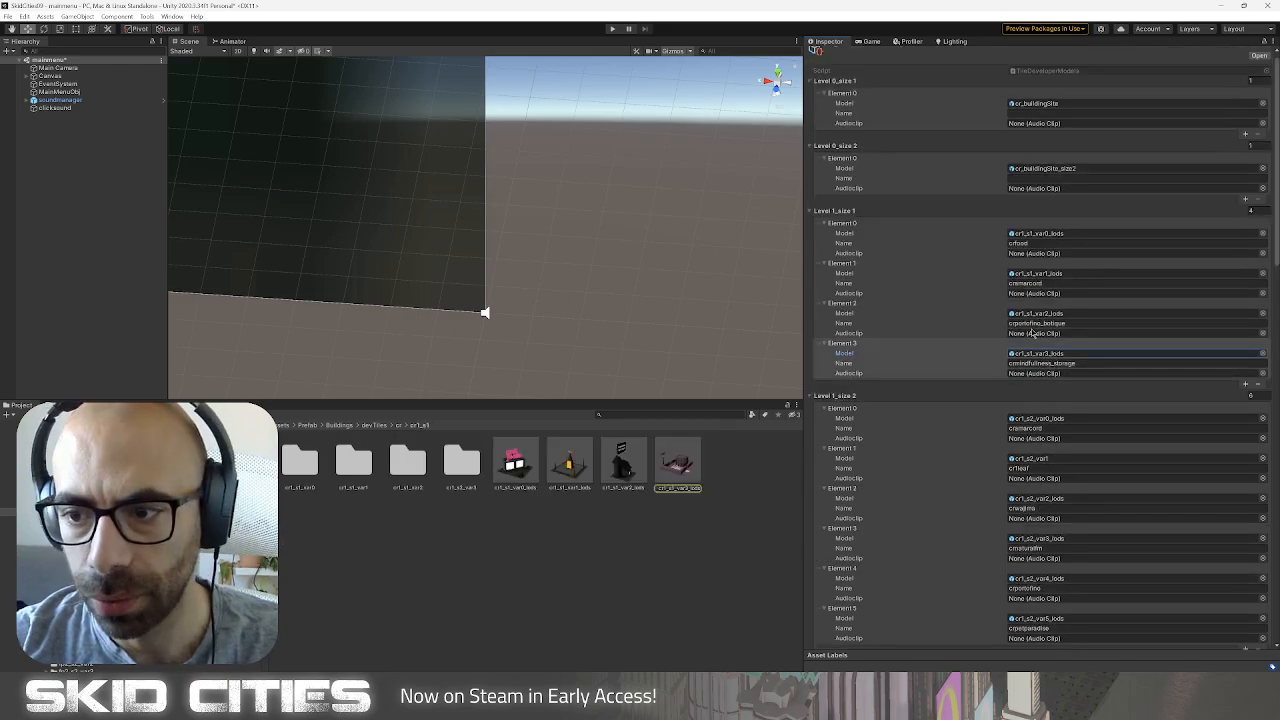
scroll(1036, 382, down, 10)
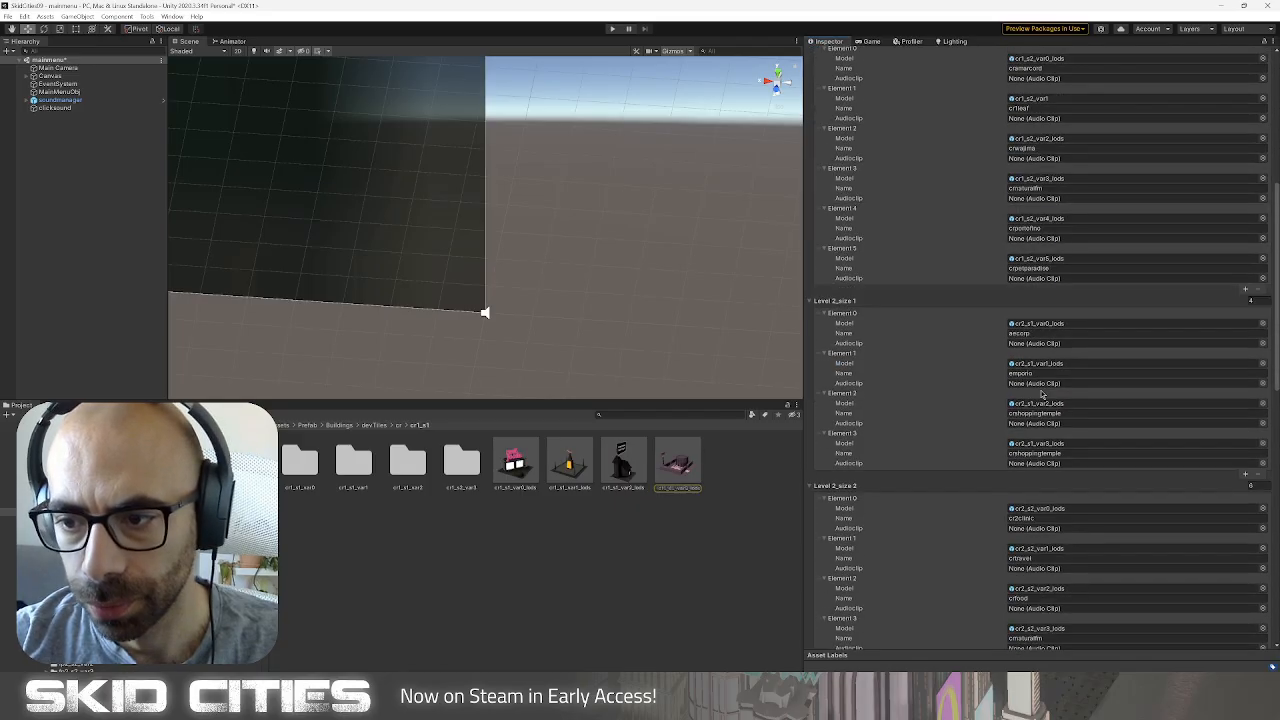
click(1060, 354)
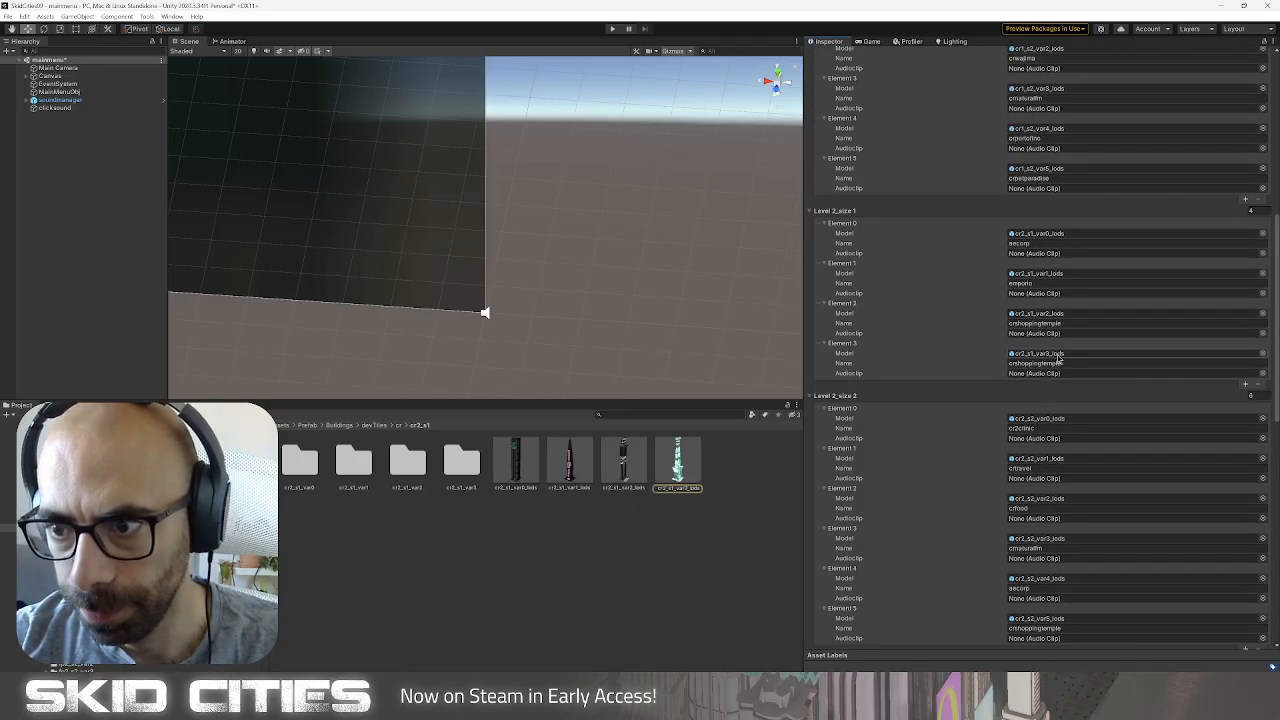
click(1076, 363)
text(streetgym)
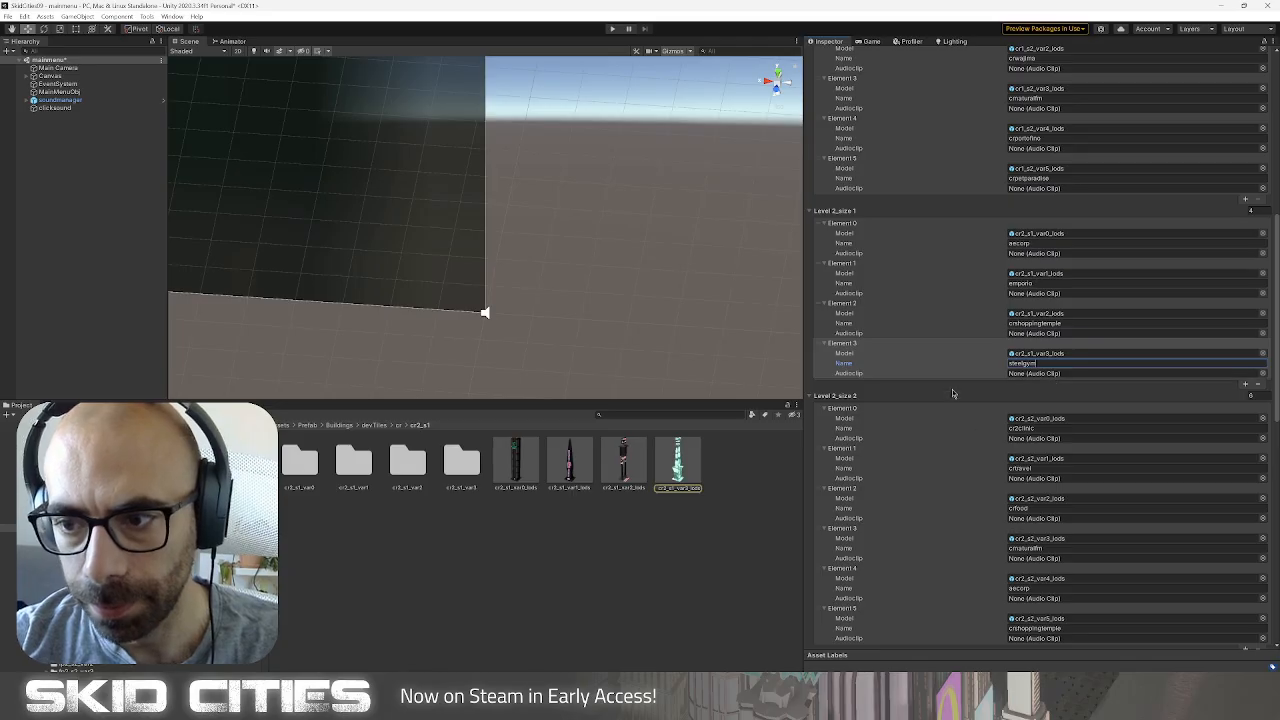
key(Return)
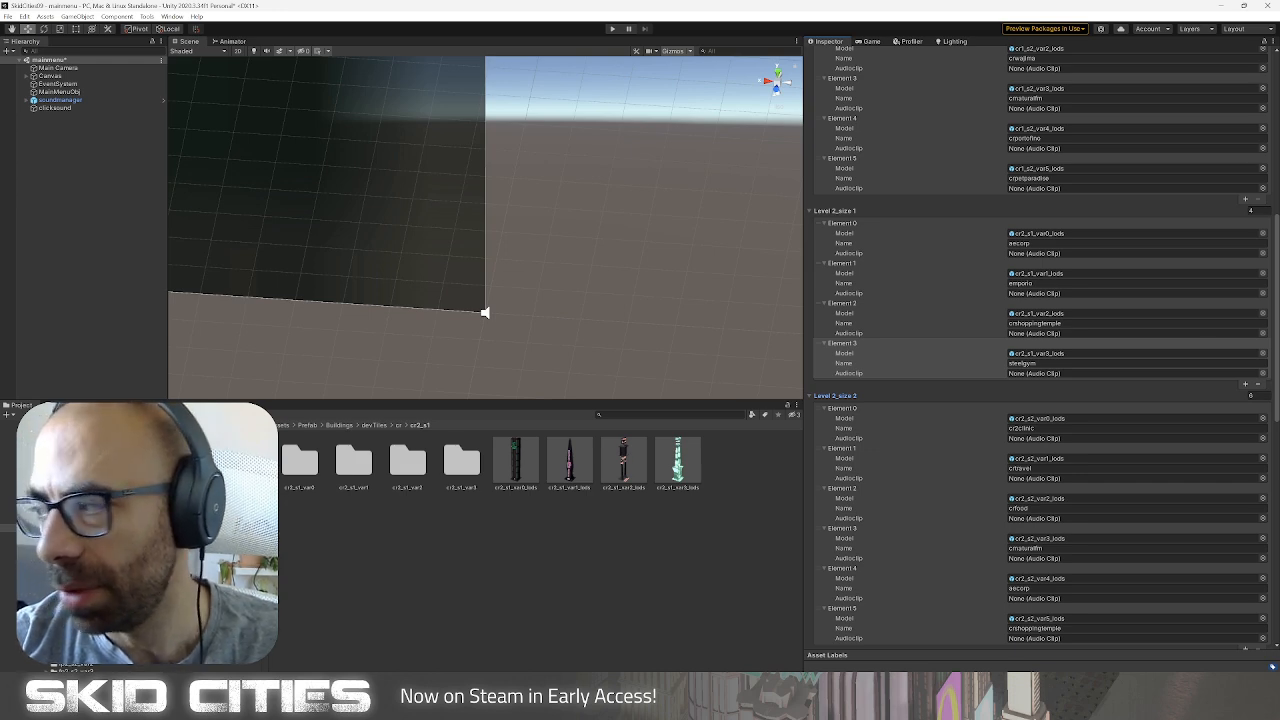
click(640, 528)
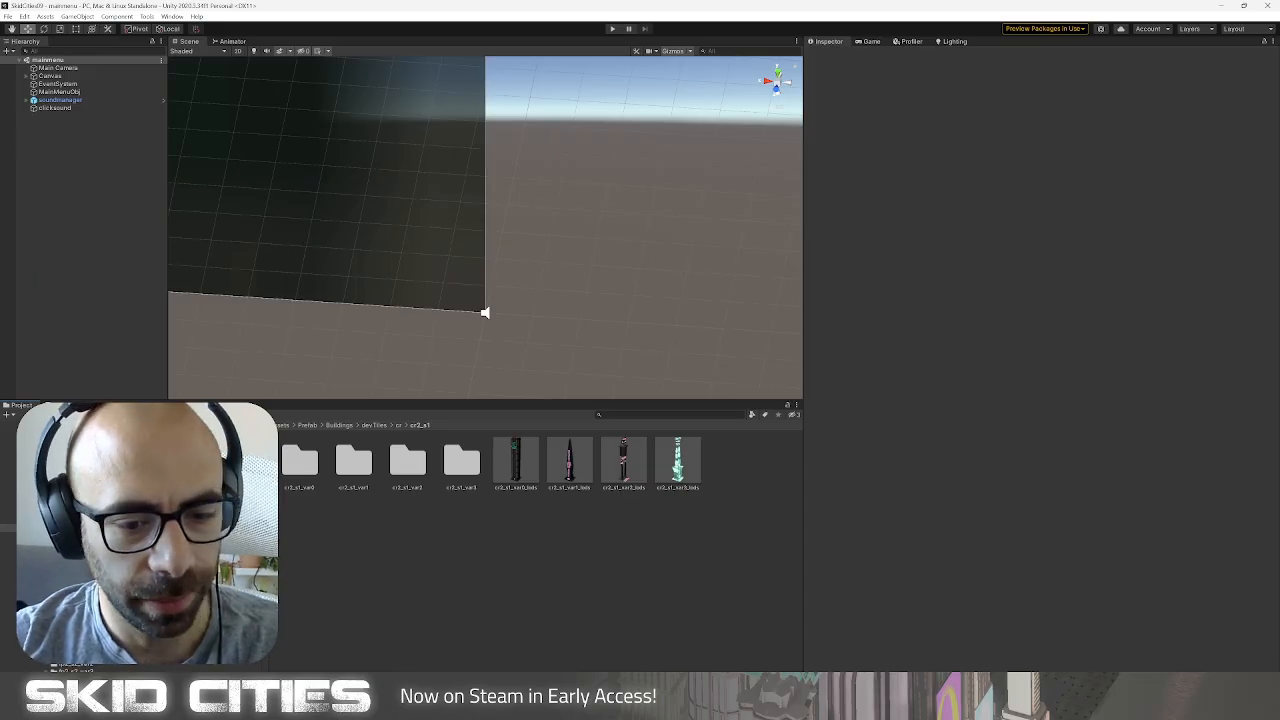
Switch to Blender, save the cr2_s1_var3_unique.blend building file and return to Unity.
click(437, 700)
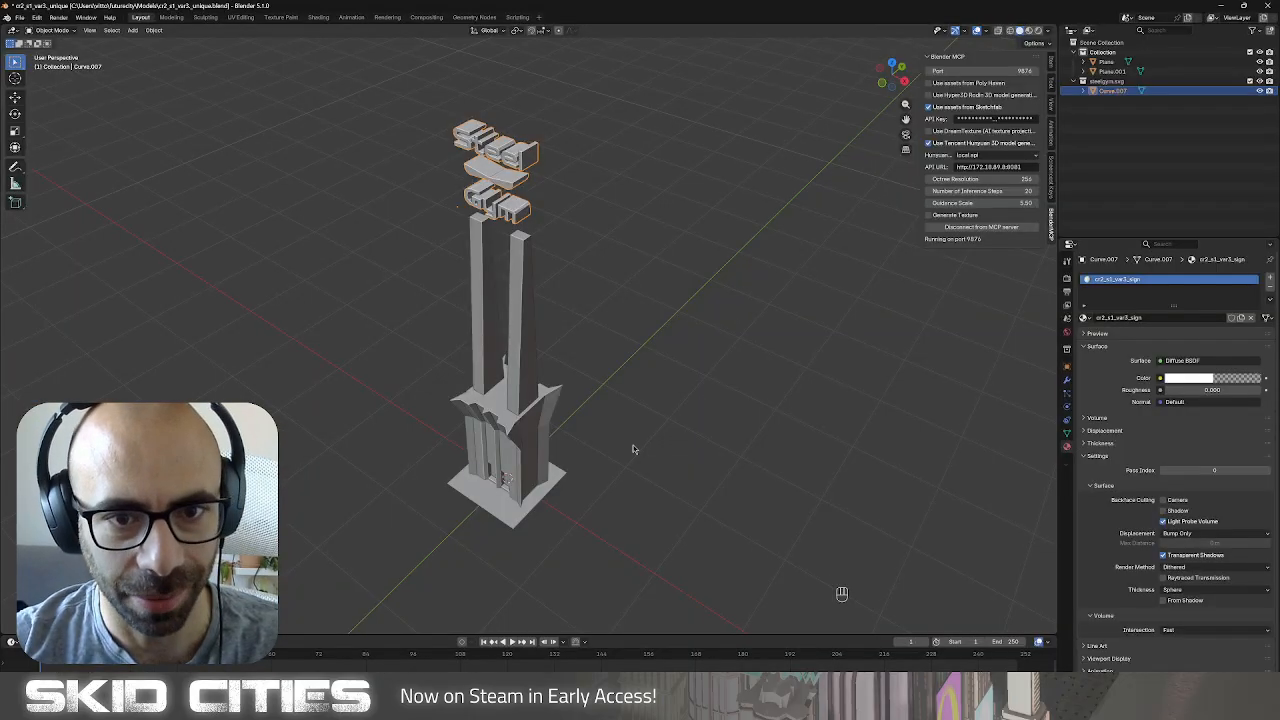
mouse_move(633, 445)
middle_down()
mouse_move(632, 422)
mouse_move(621, 454)
middle_up()
scroll(580, 434, down, 1)
scroll(578, 432, up, 1)
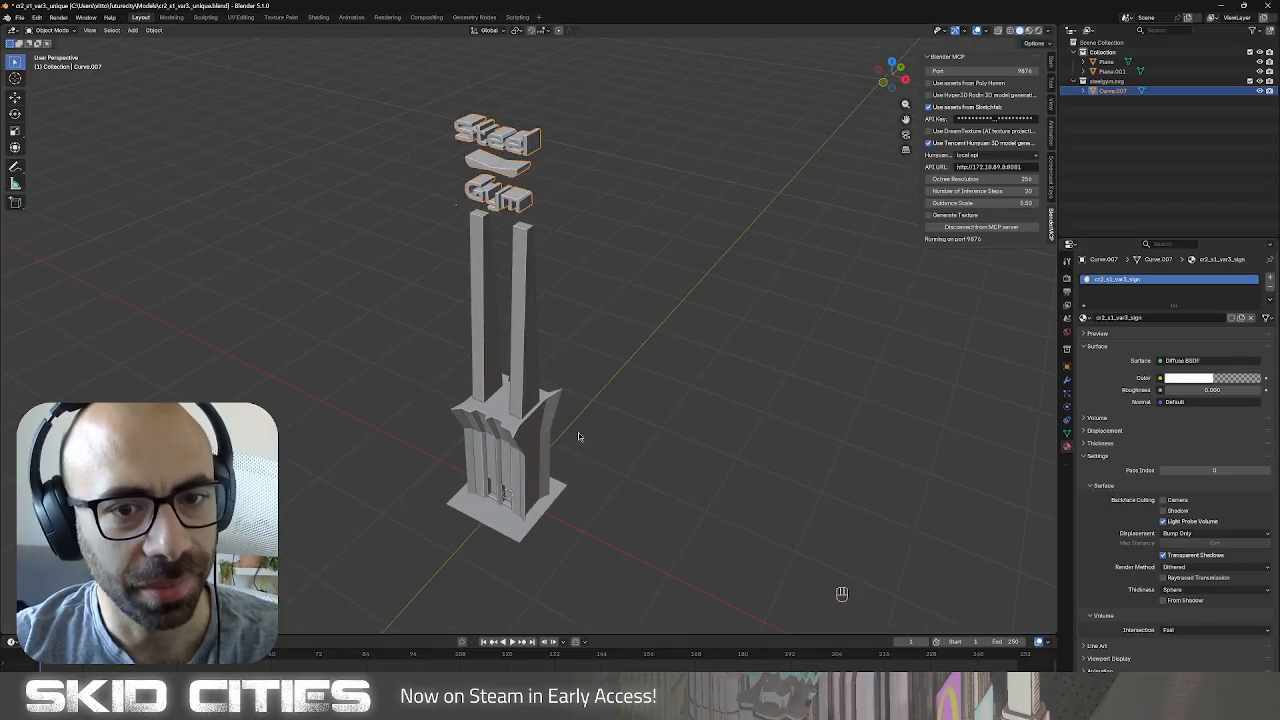
key(ctrl+s)
key(alt+Tab)
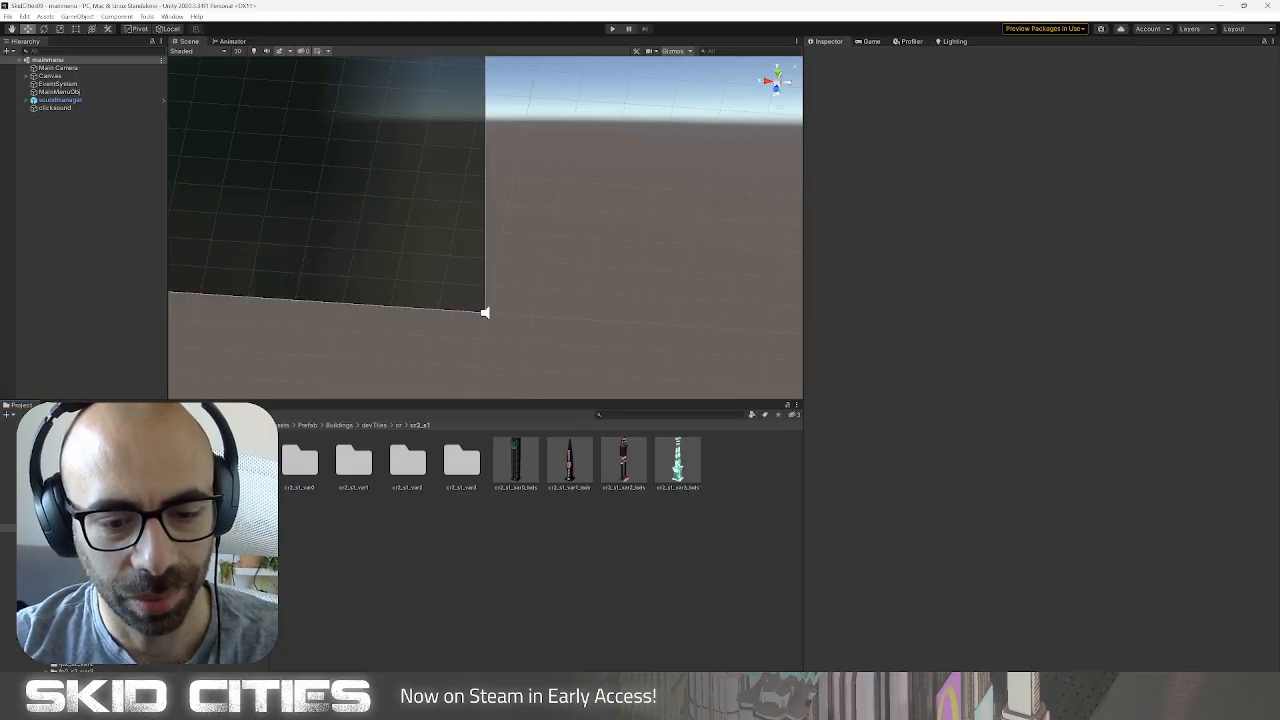
Compare the previews of the four finished building prefabs in the cr2_s1 folder, orbiting the cr2_s1_var3_lods preview.
click(665, 470)
click(586, 458)
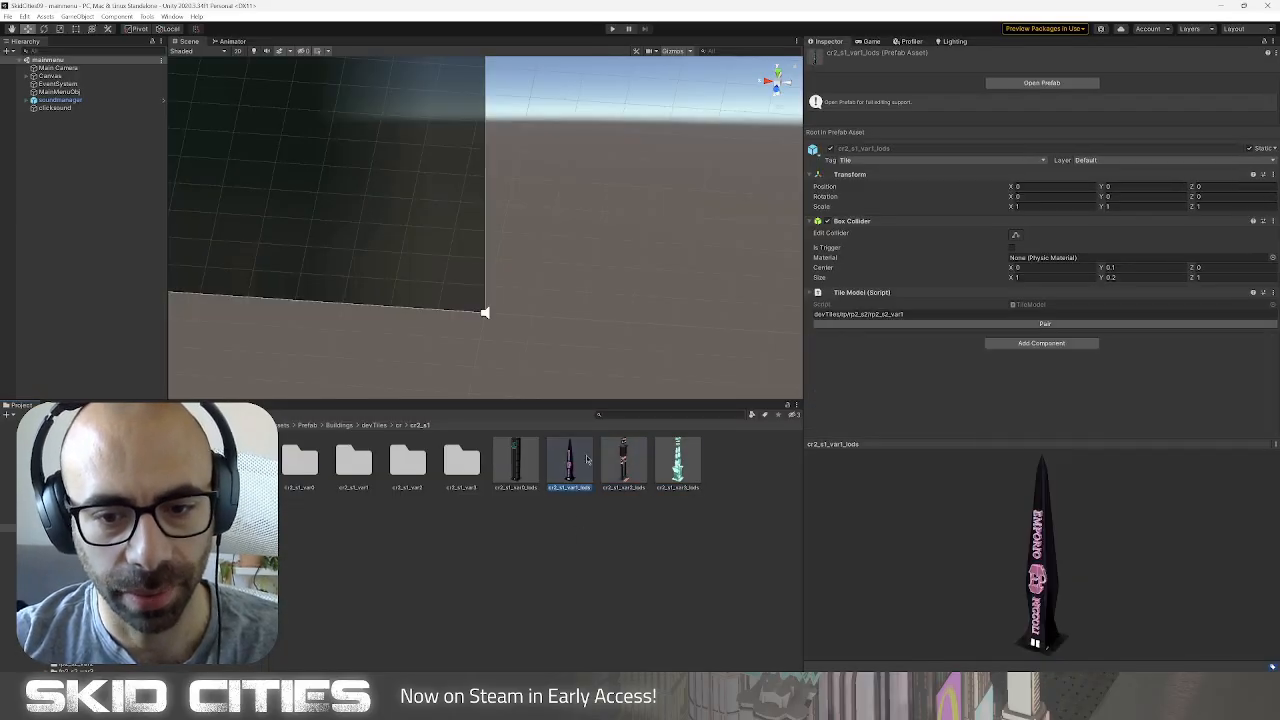
click(548, 456)
click(568, 460)
click(623, 460)
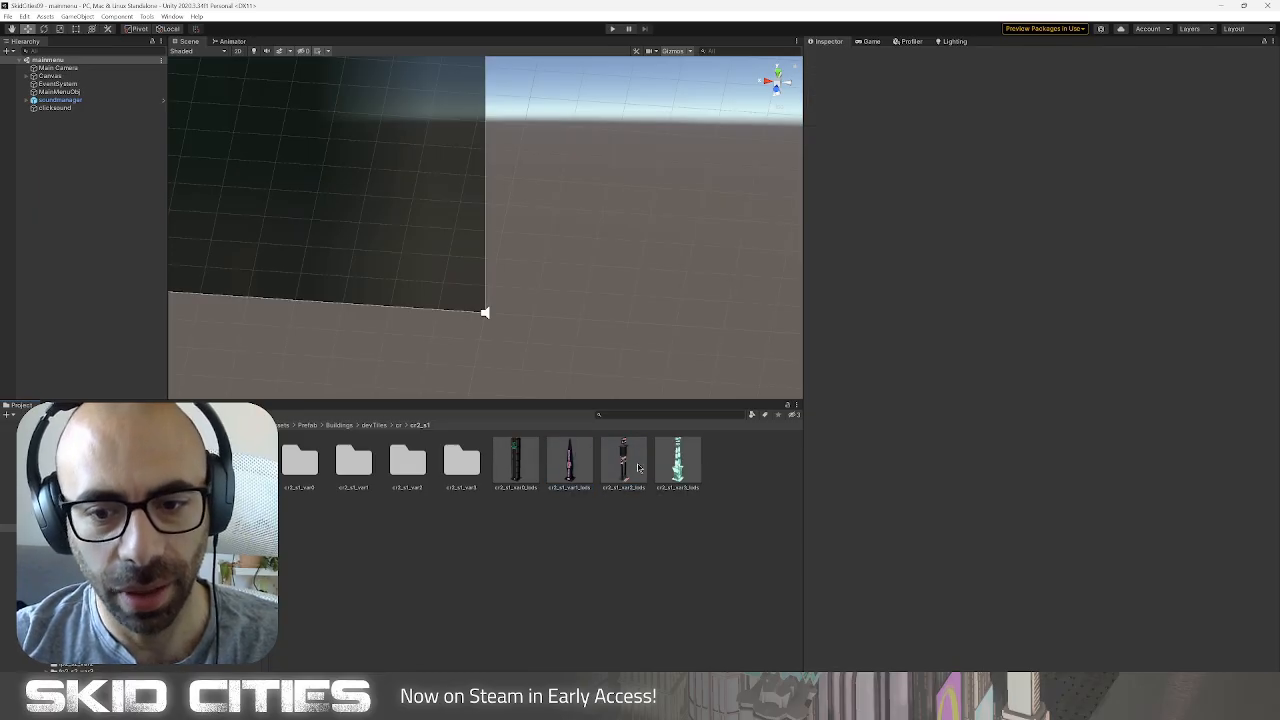
click(678, 460)
middle_drag(1123, 557, 950, 562)
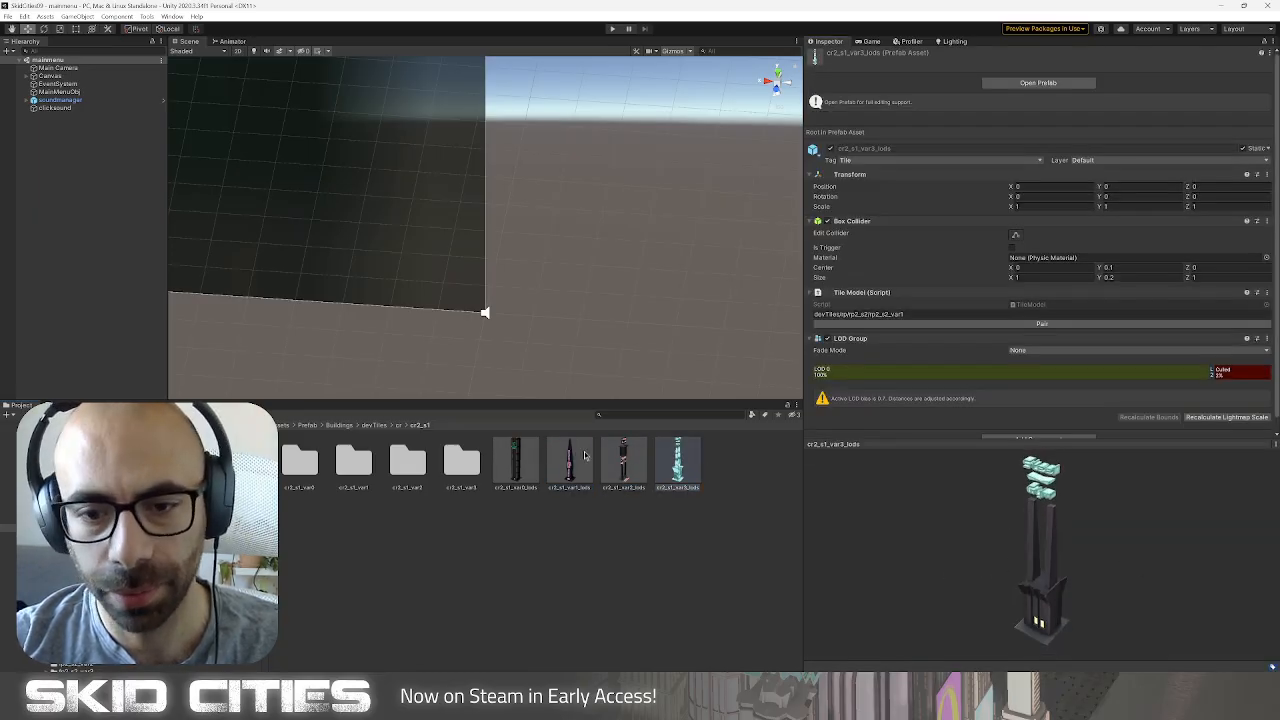
click(638, 448)
click(570, 461)
click(532, 538)
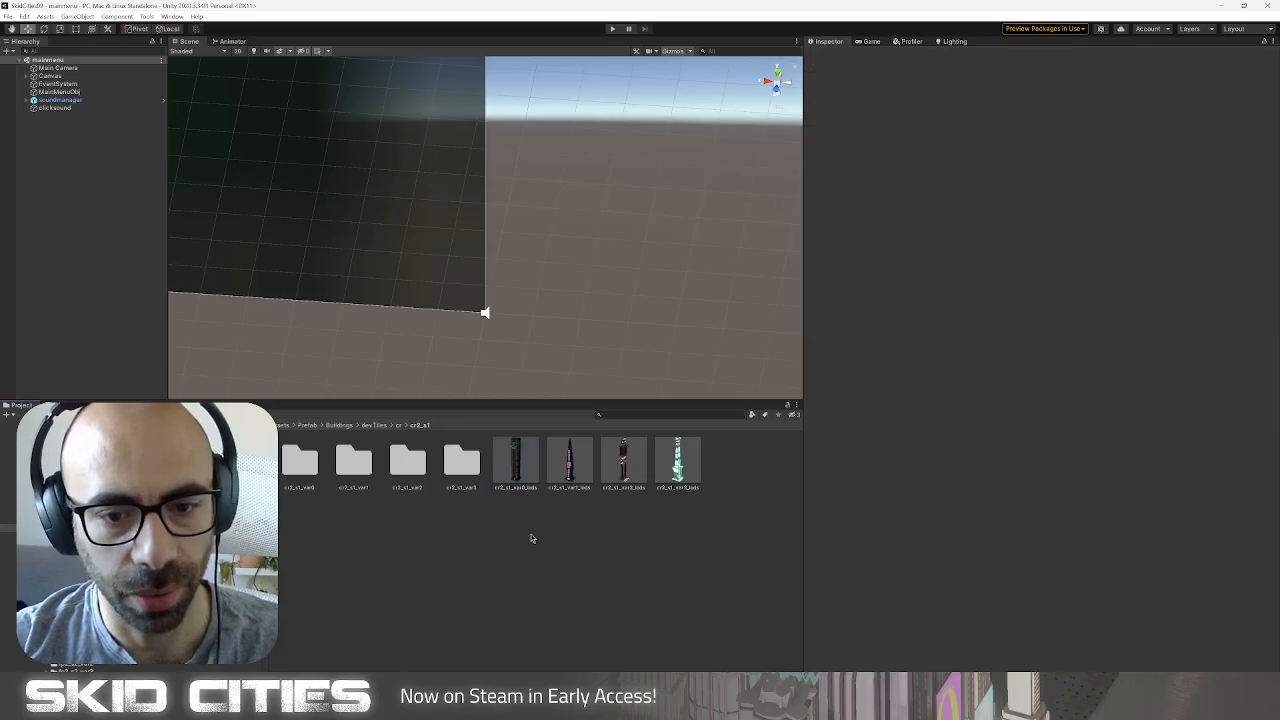
click(620, 464)
click(677, 462)
click(660, 528)
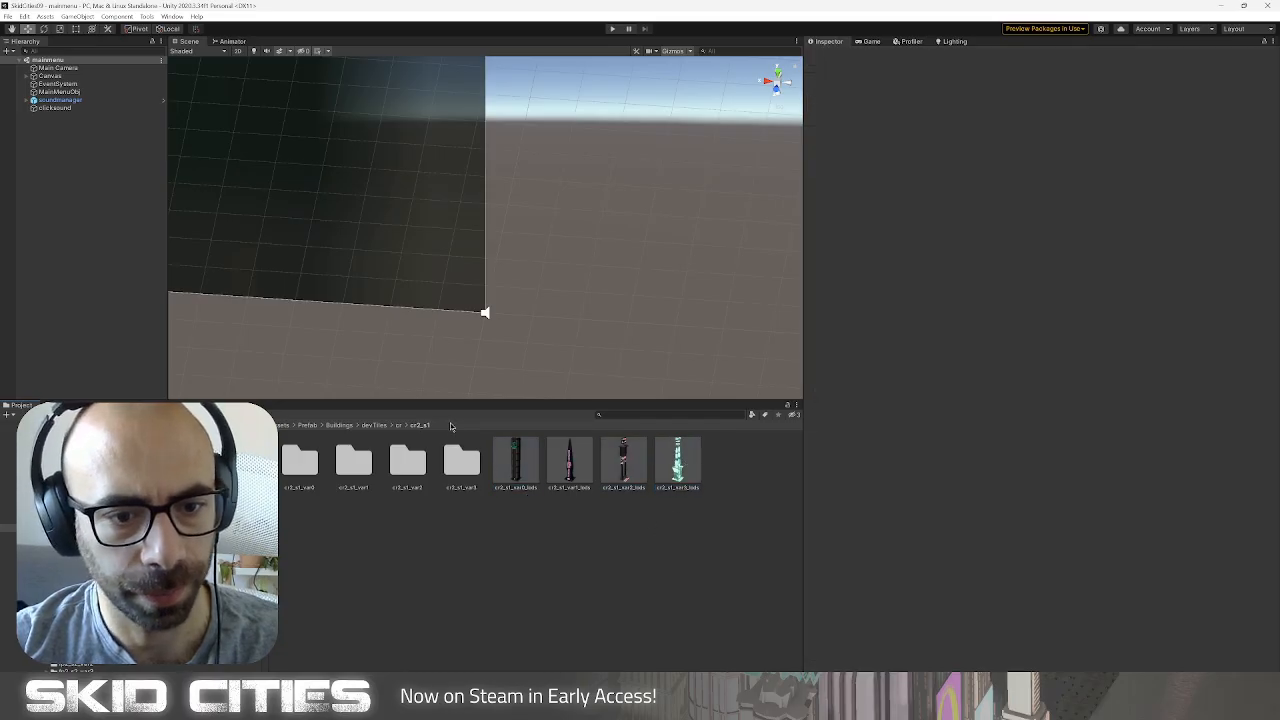
Reopen the cr2_s1 folder and step through its building prefabs to check the preview of cr2_s1_var0_lods.
click(396, 426)
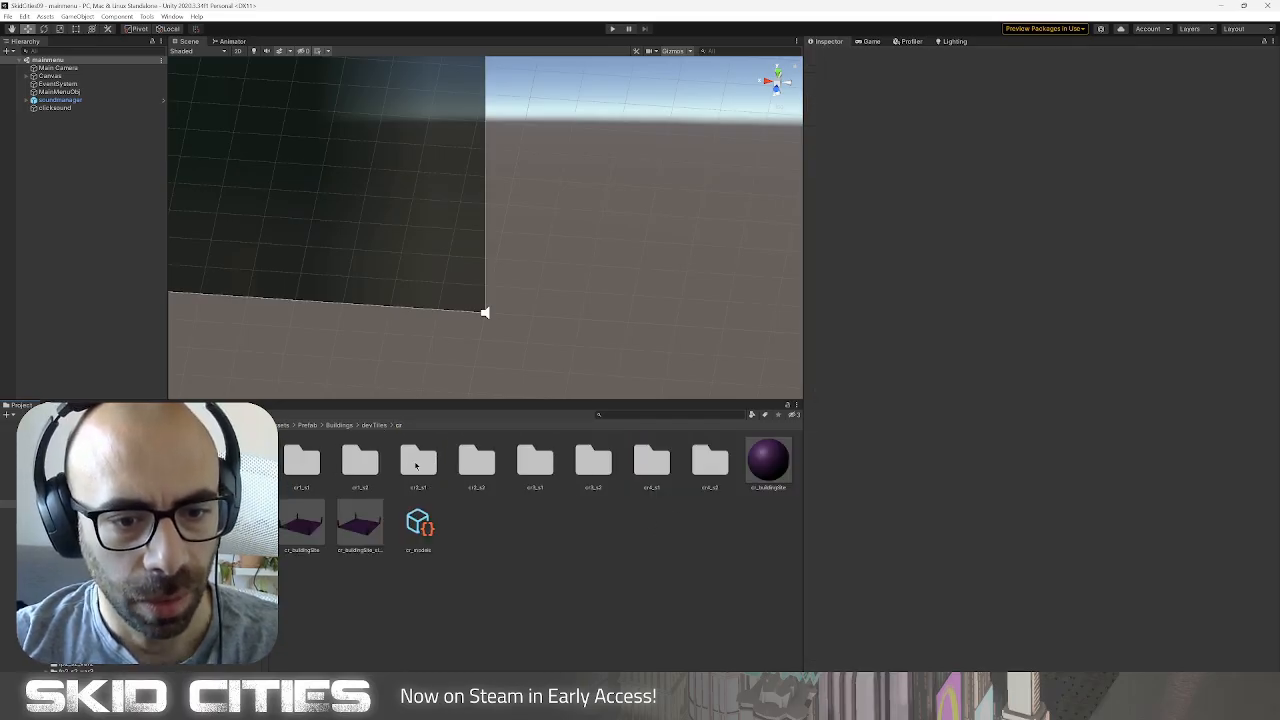
double_click(416, 464)
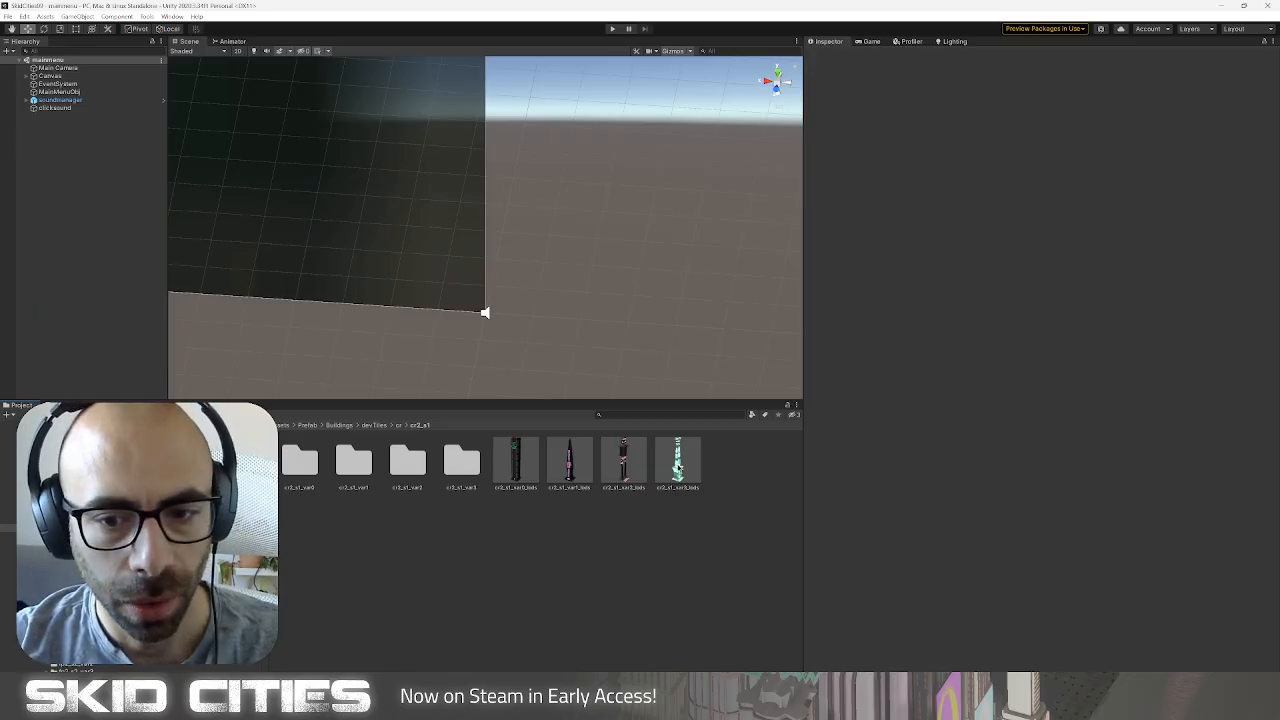
click(620, 465)
key(Left)
key(Left)
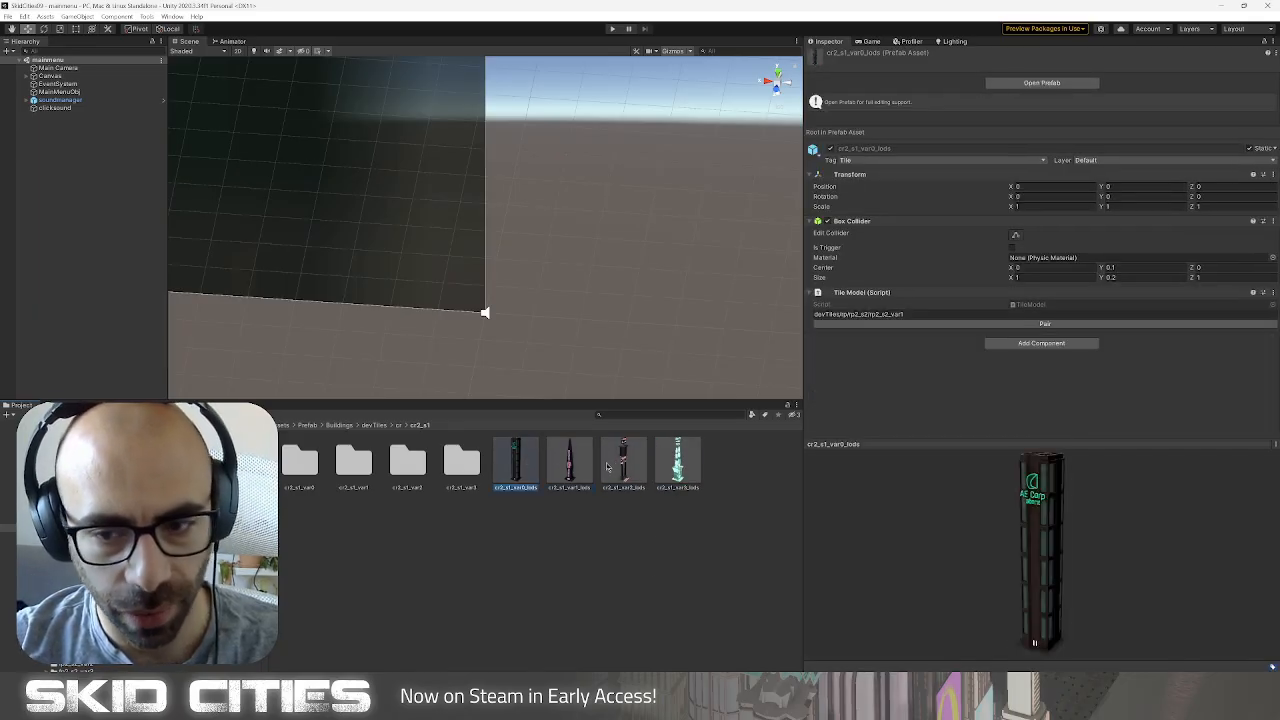
Open the cr3_s1 folder and examine the cr3_s1_var0_lods preview from different sides.
click(398, 425)
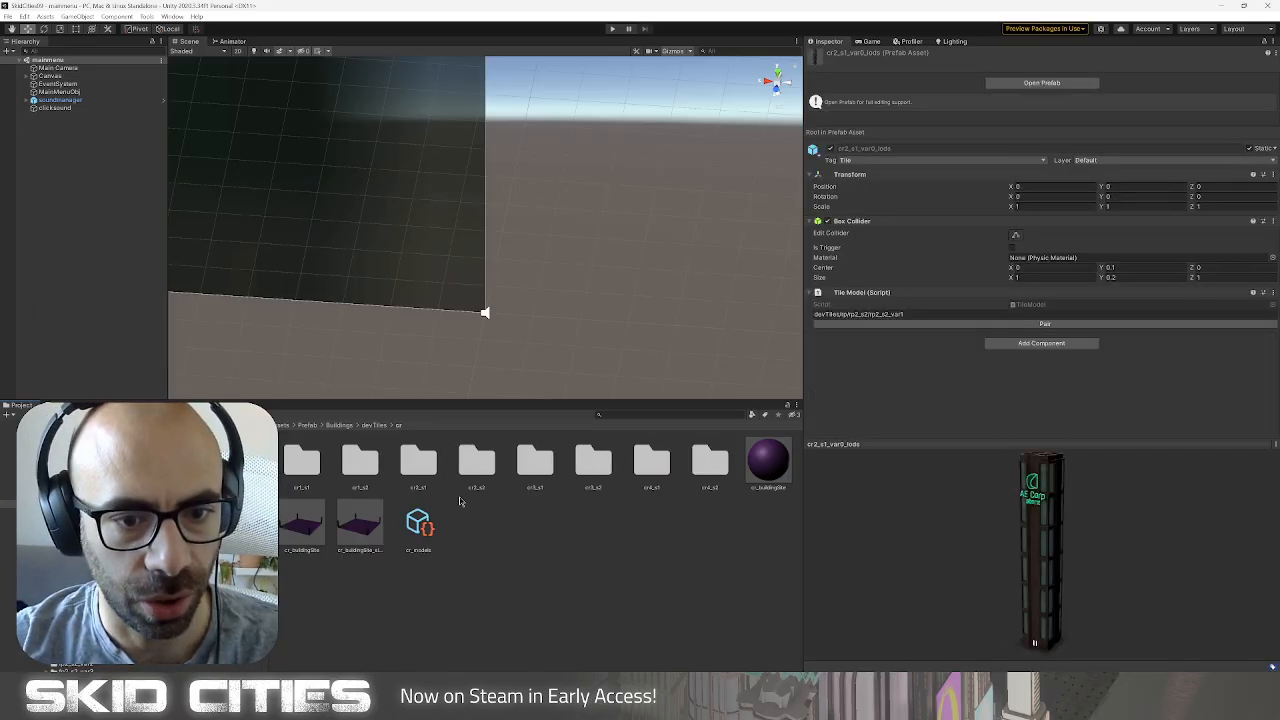
double_click(538, 465)
click(418, 460)
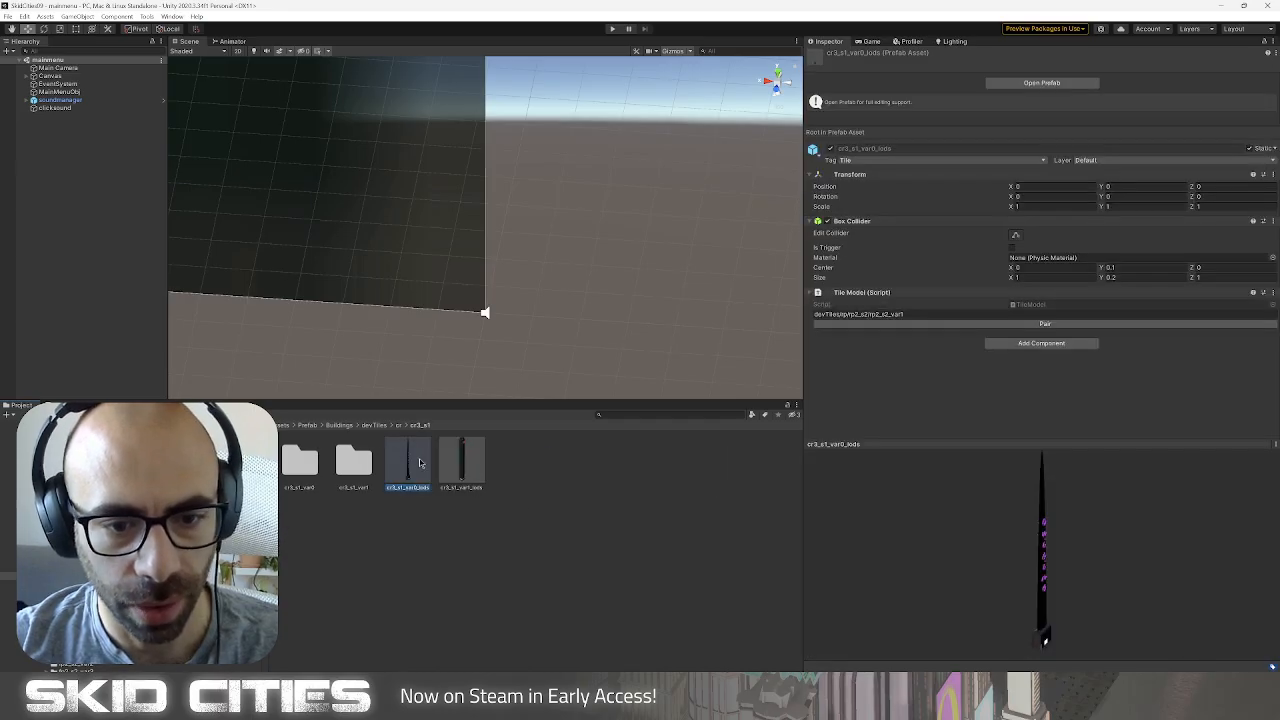
drag(947, 515, 1060, 522)
Place cr3_s1_var0_lods in the mainmenu scene, inspect the whole tower and its sign, and delete it from the scene.
drag(408, 462, 62, 110)
double_click(66, 116)
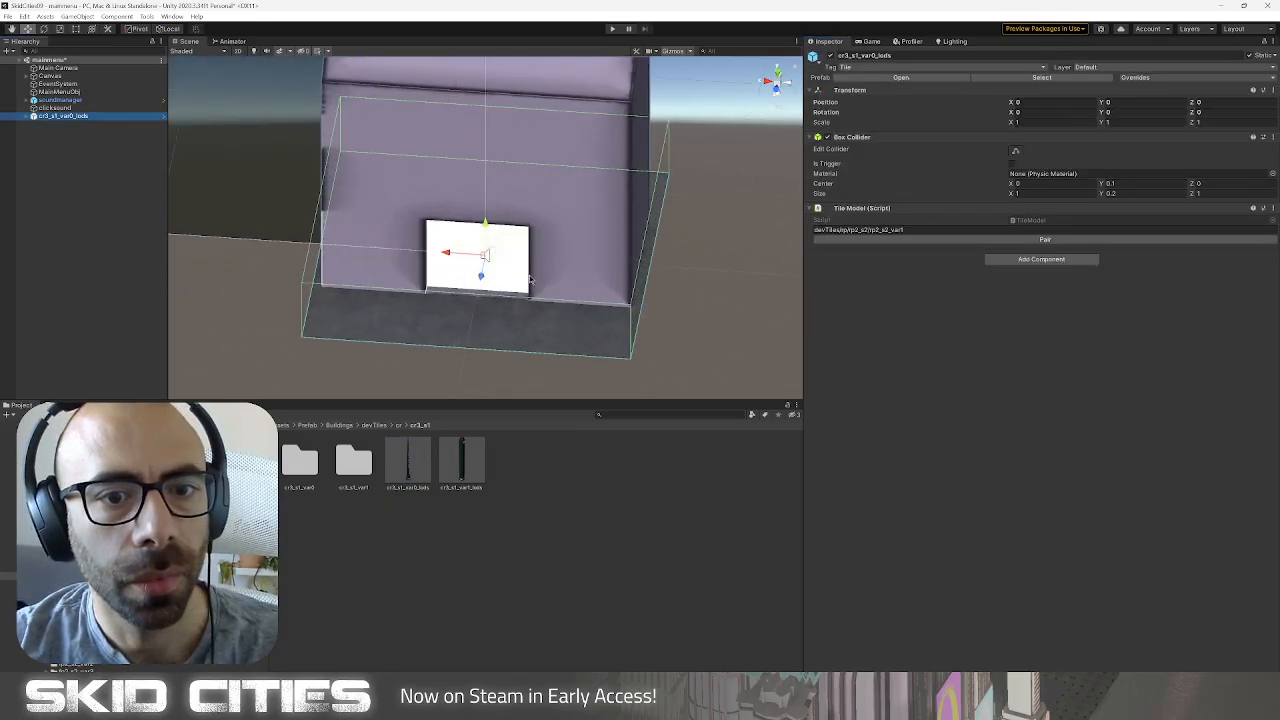
scroll(544, 278, down, 4)
middle_drag(639, 126, 561, 440)
scroll(513, 224, down, 4)
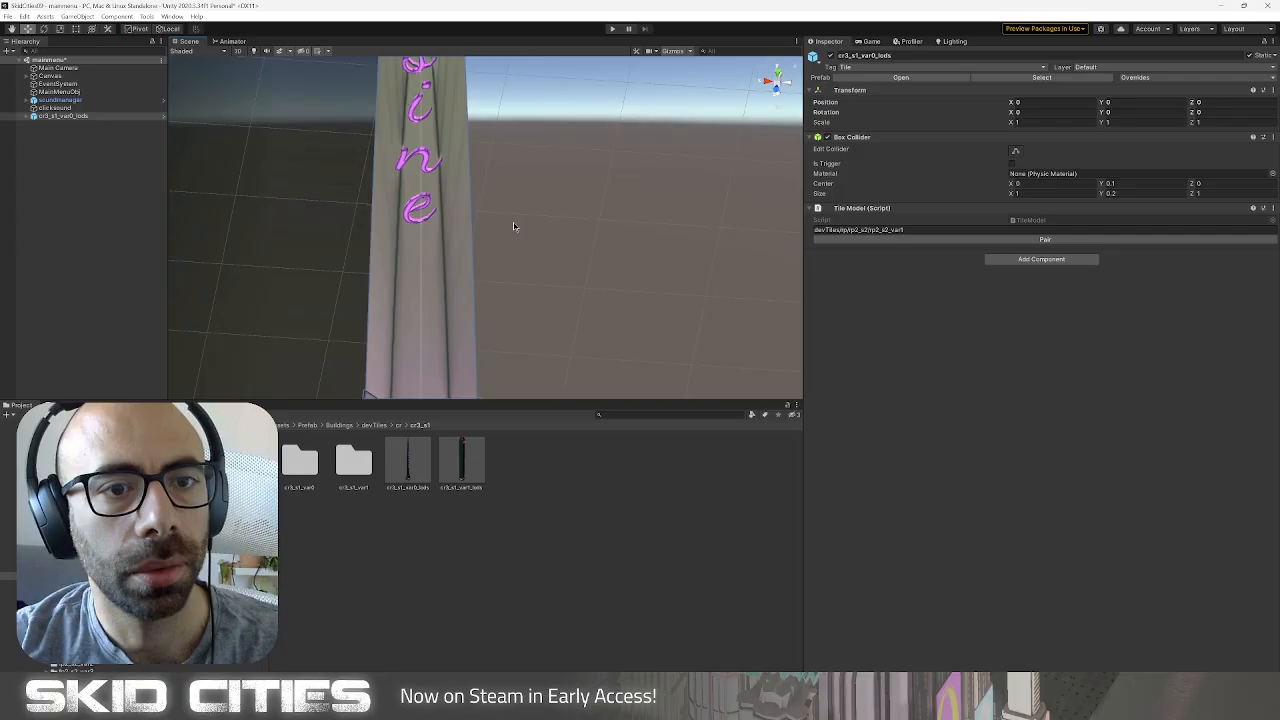
alt+drag(513, 238, 489, 287)
right_click(95, 116)
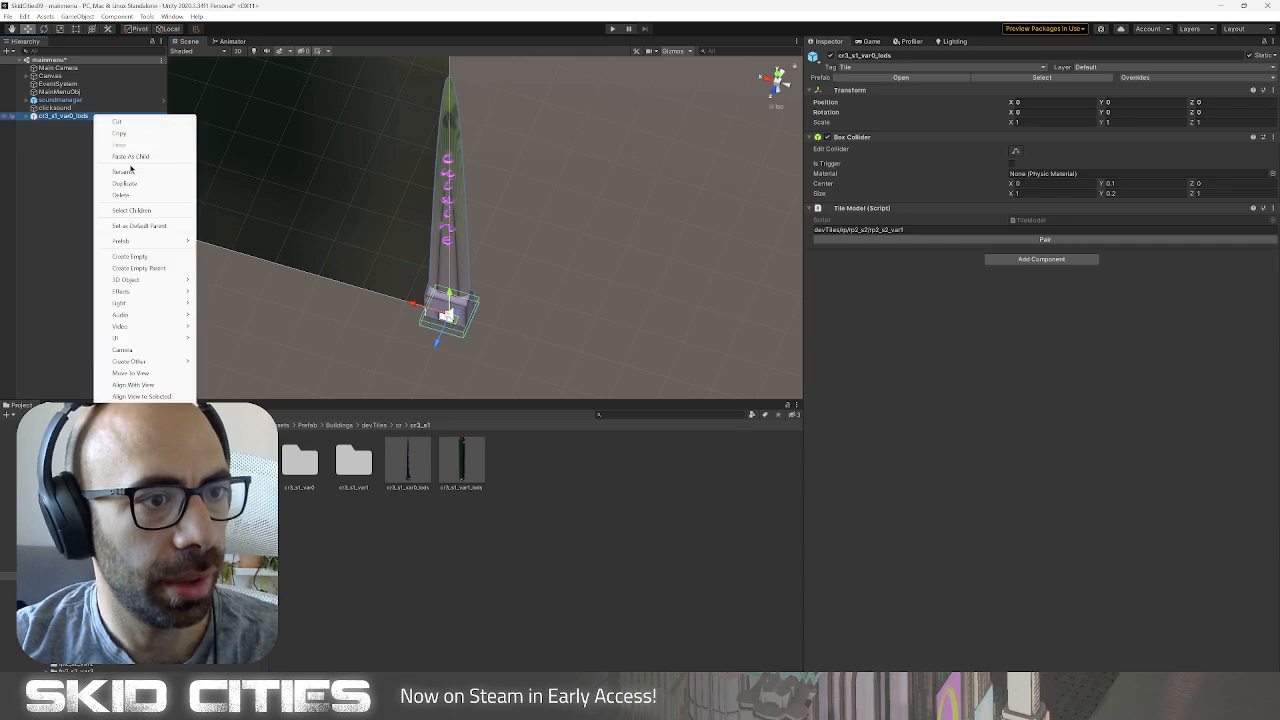
click(123, 195)
Place cr3_s1_var1_lods in the mainmenu scene, view it from another angle and delete it from the scene.
click(461, 462)
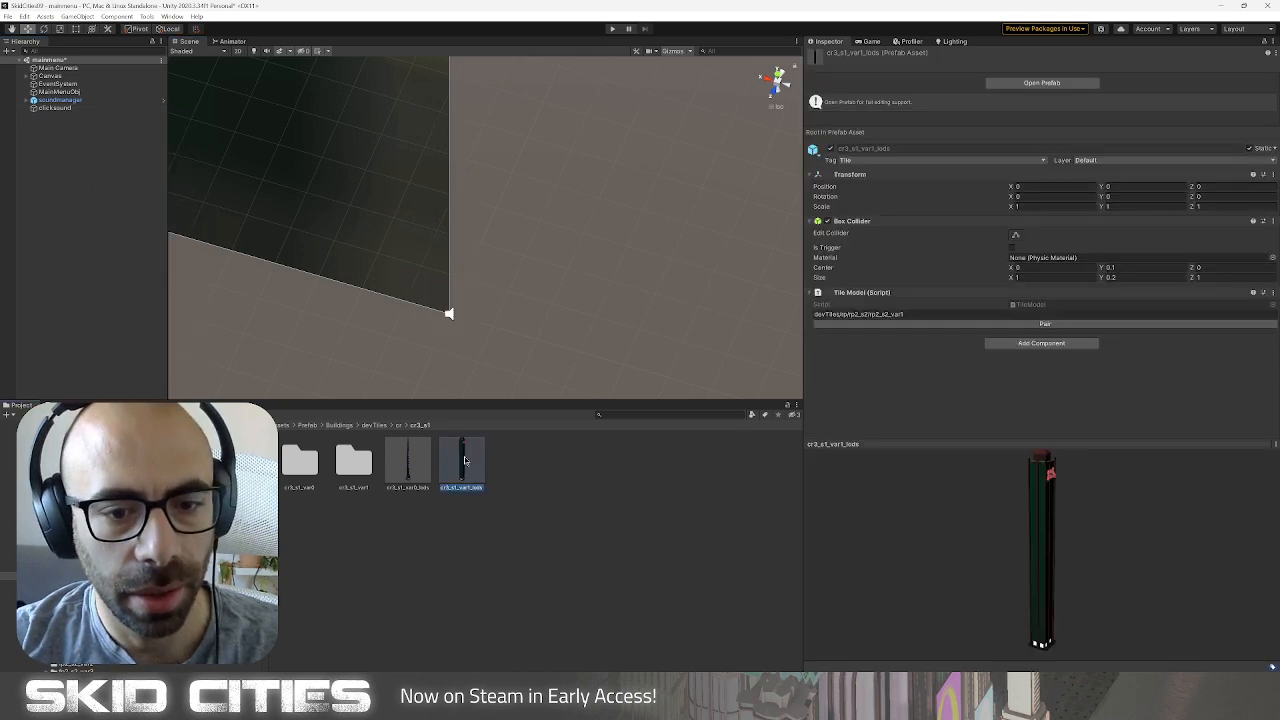
drag(66, 159, 76, 143)
alt+drag(403, 187, 593, 154)
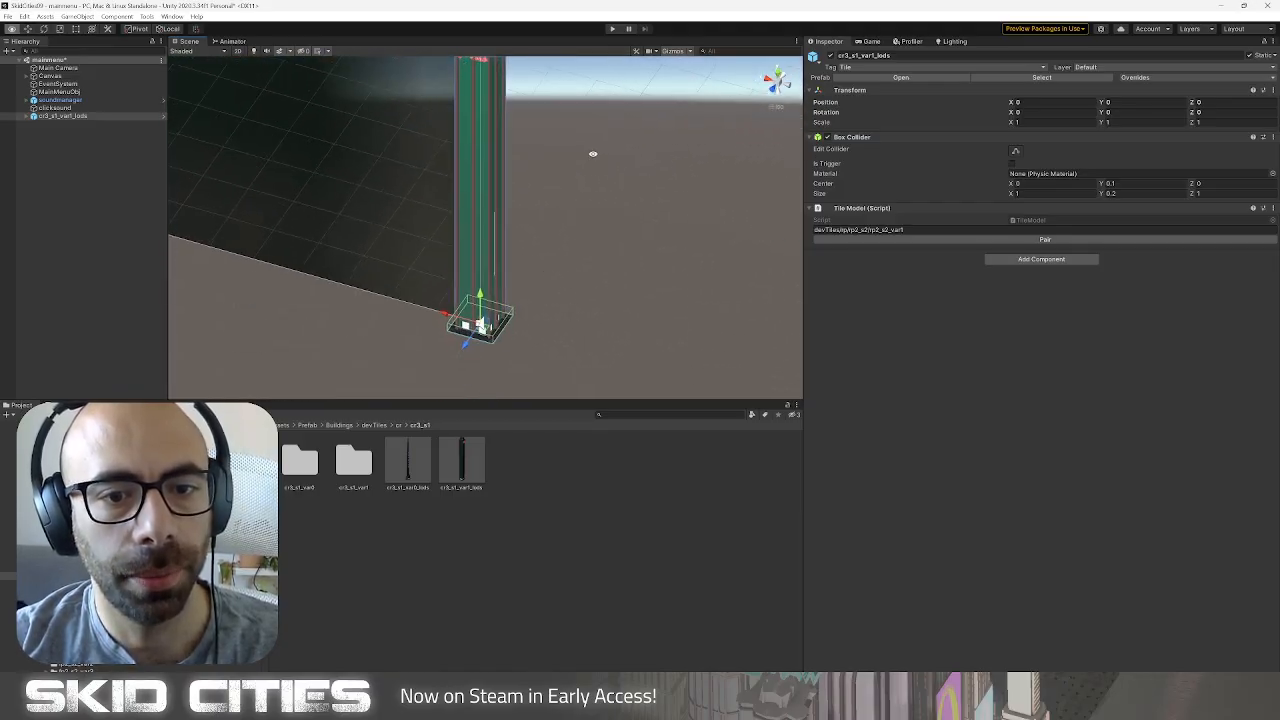
right_click(87, 117)
click(113, 196)
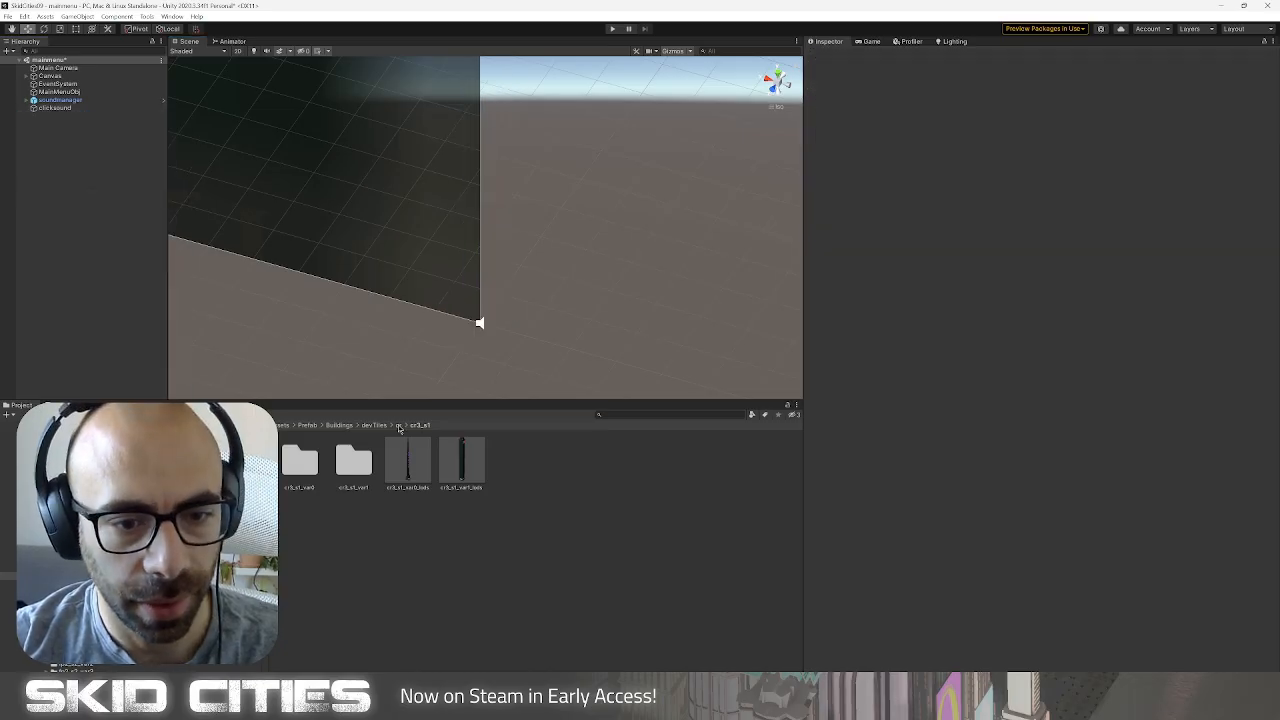
Open the cr3_s2 folder and compare the previews of its building prefabs from cr3_s2_var0_lods to cr3_s2_var5_lods.
click(399, 425)
click(593, 462)
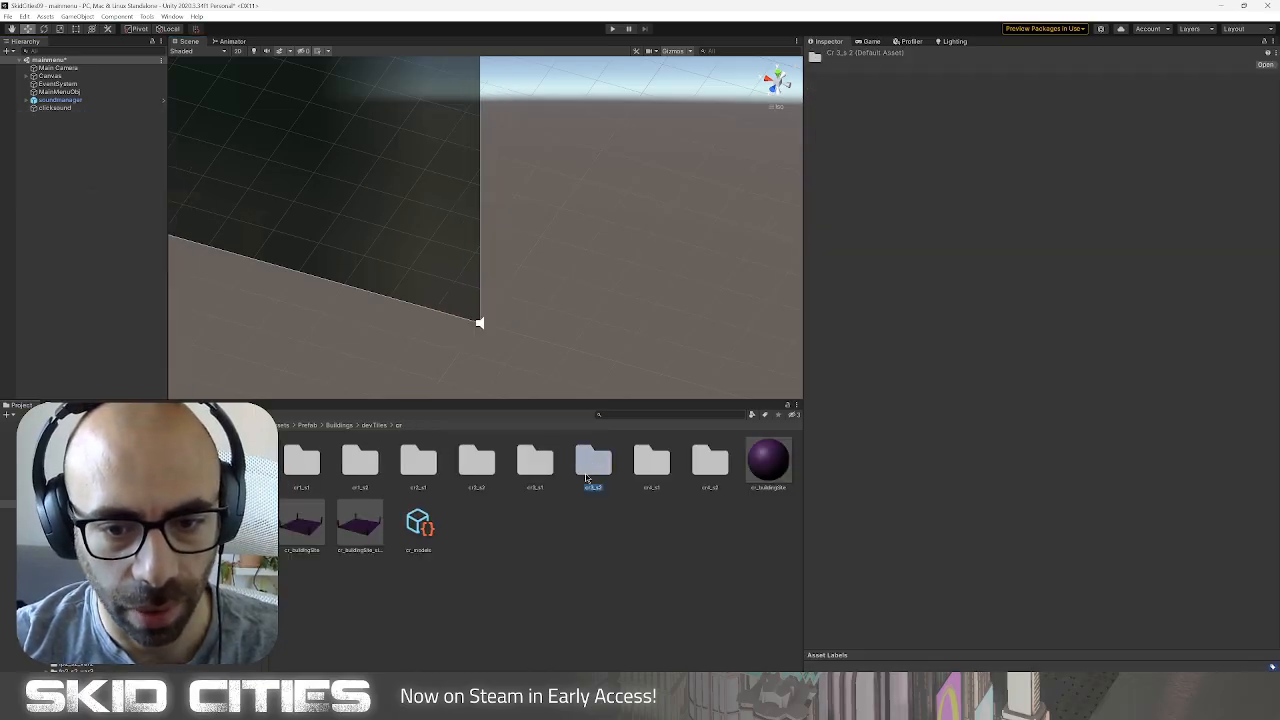
double_click(597, 471)
click(651, 462)
drag(1084, 542, 946, 531)
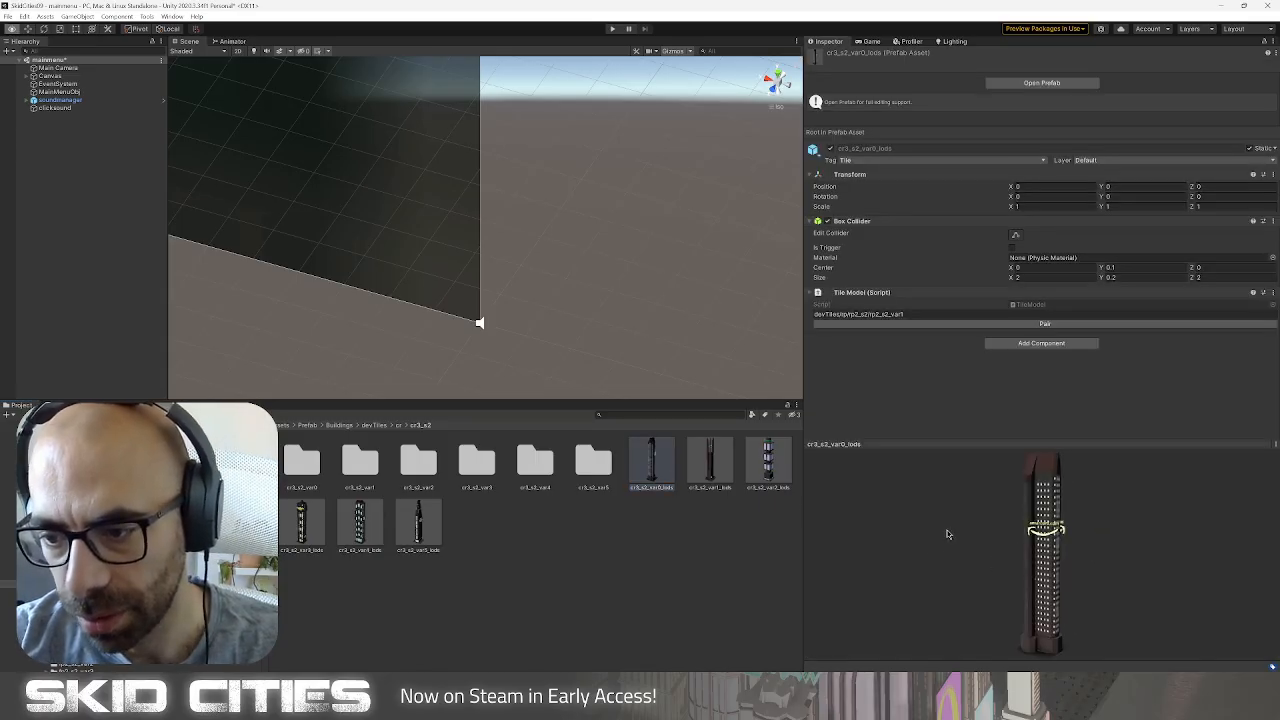
click(710, 465)
drag(1046, 530, 929, 512)
click(768, 462)
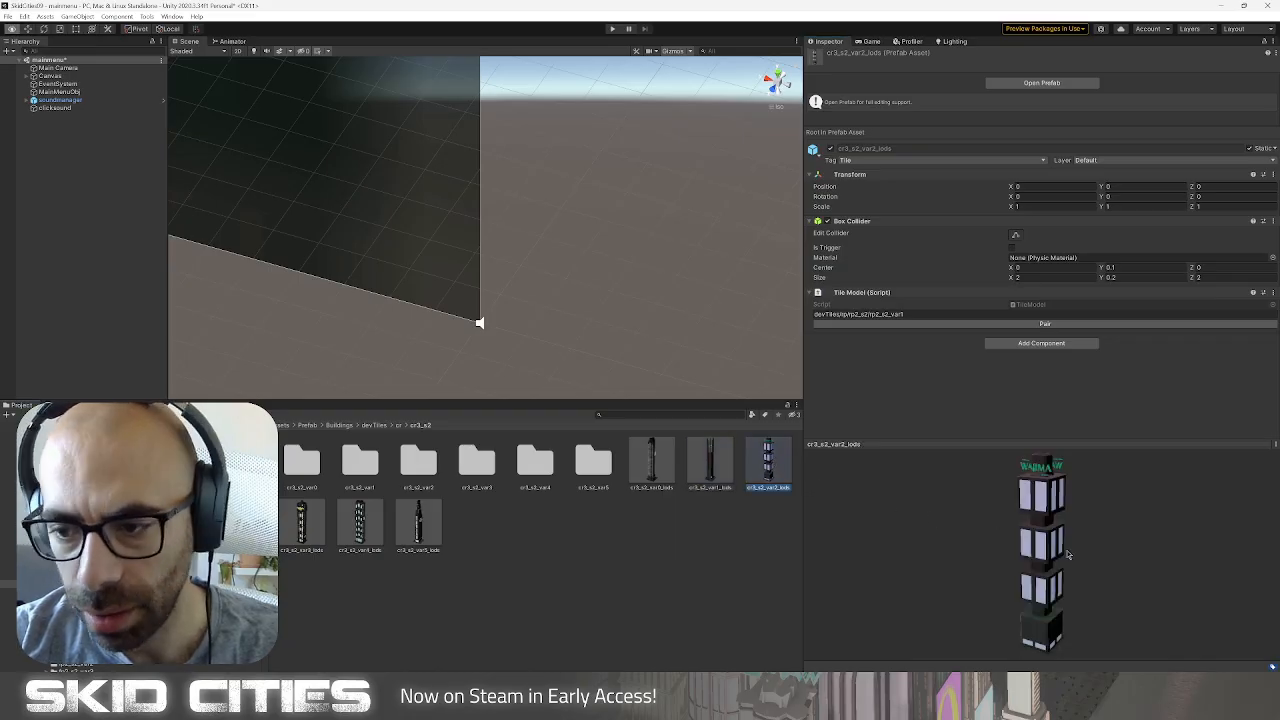
click(314, 530)
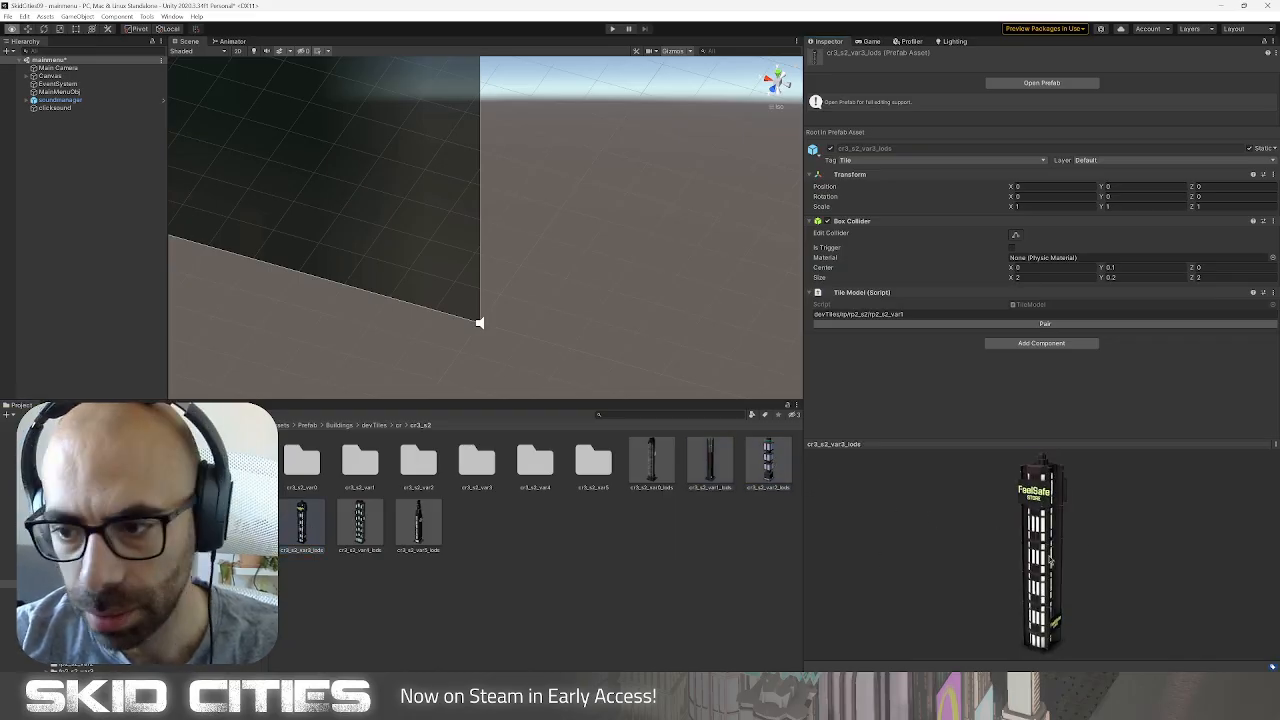
click(360, 522)
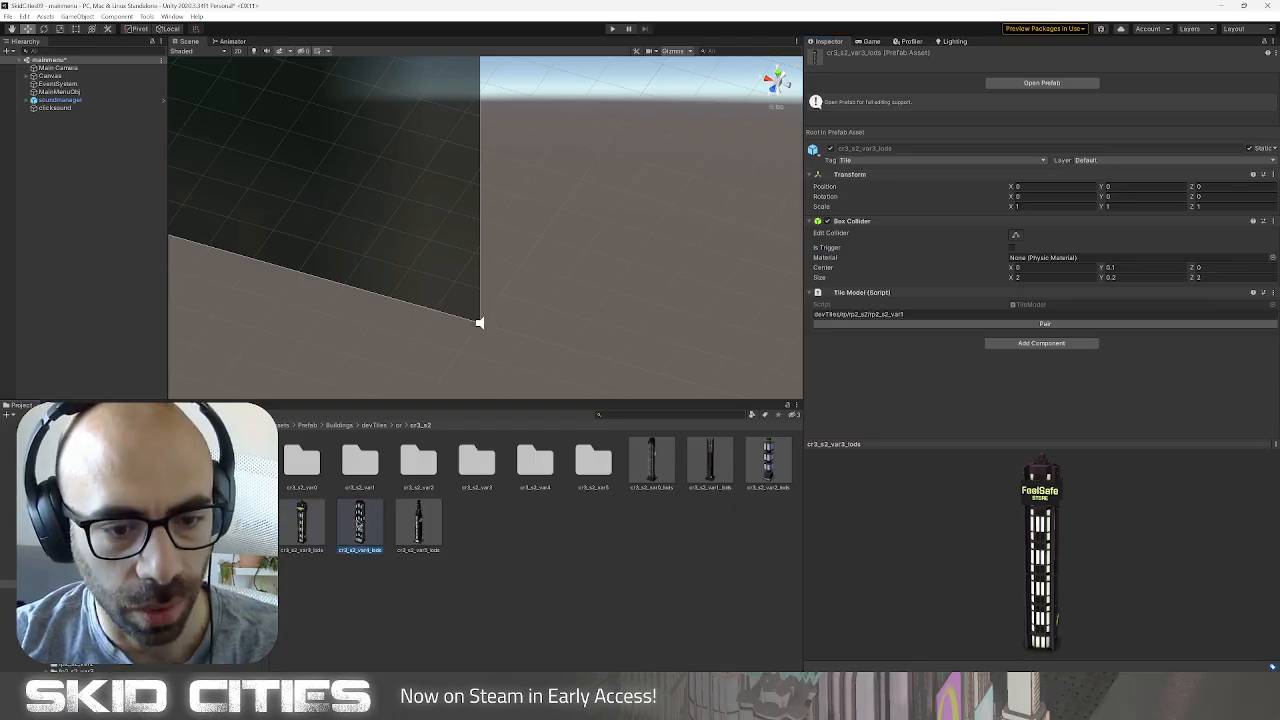
click(434, 520)
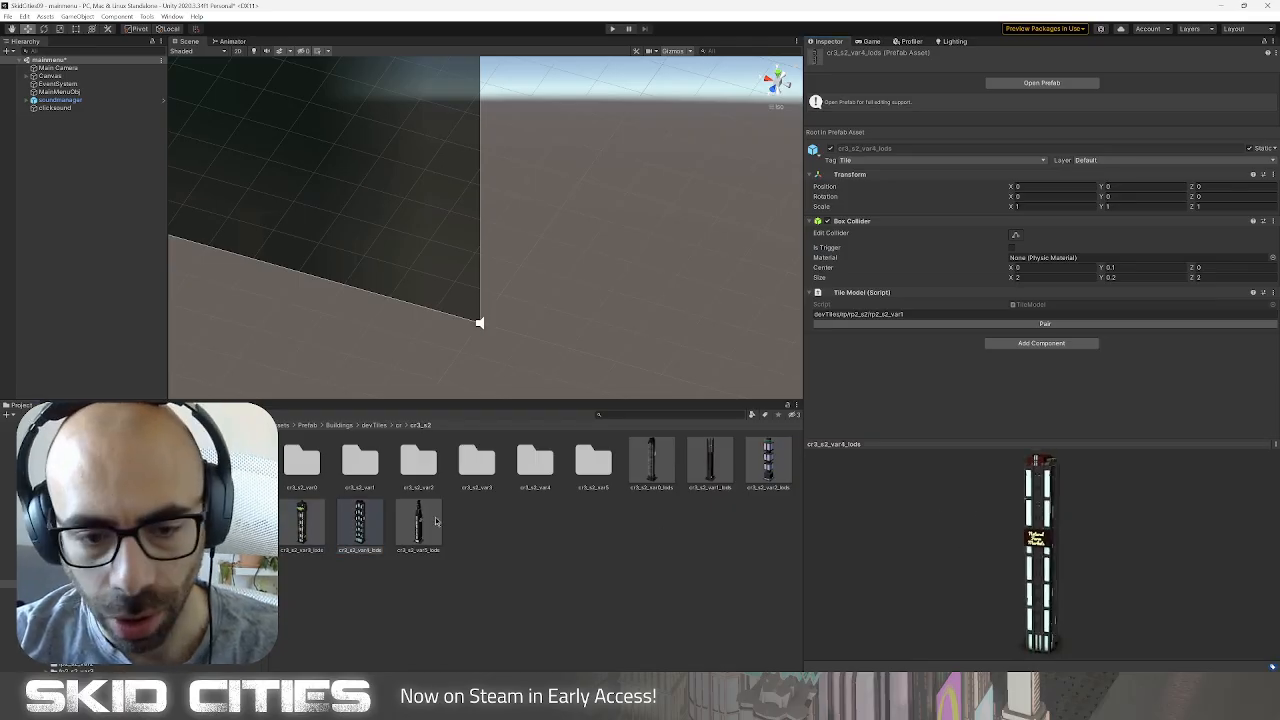
drag(939, 513, 1055, 495)
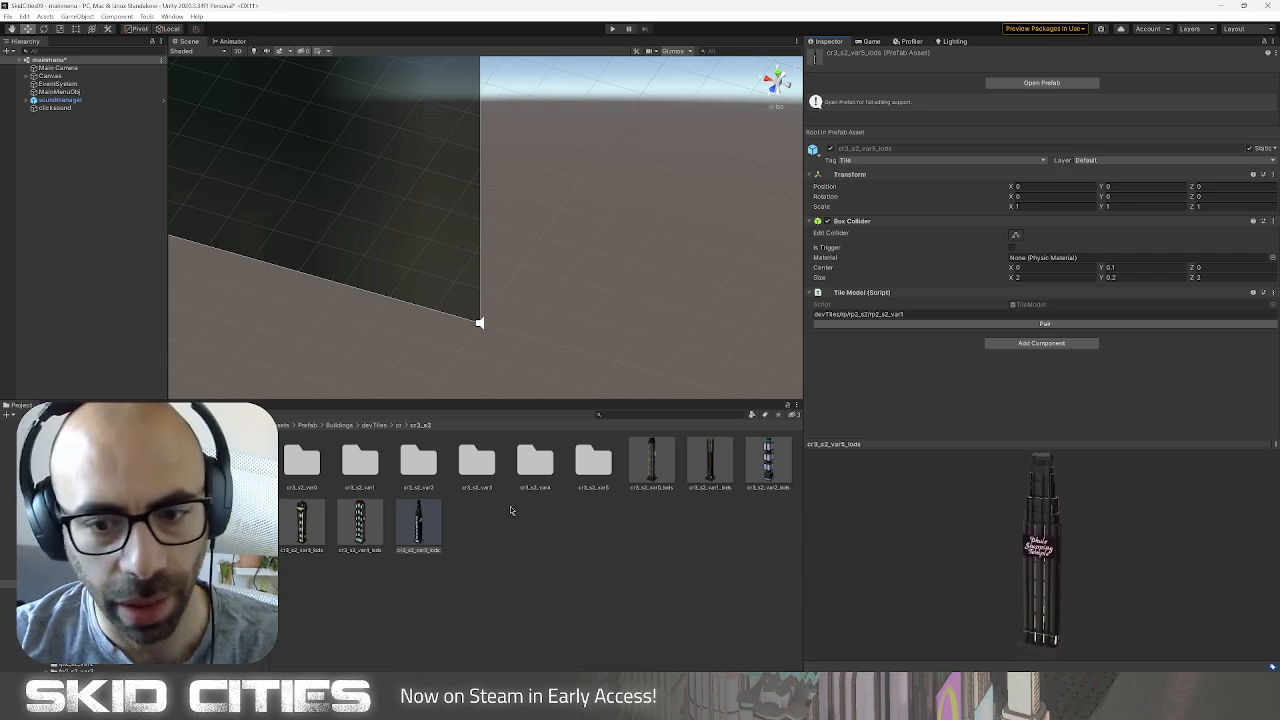
Return to the cr folder and reopen cr3_s1 to review its existing building variants.
click(396, 426)
click(408, 448)
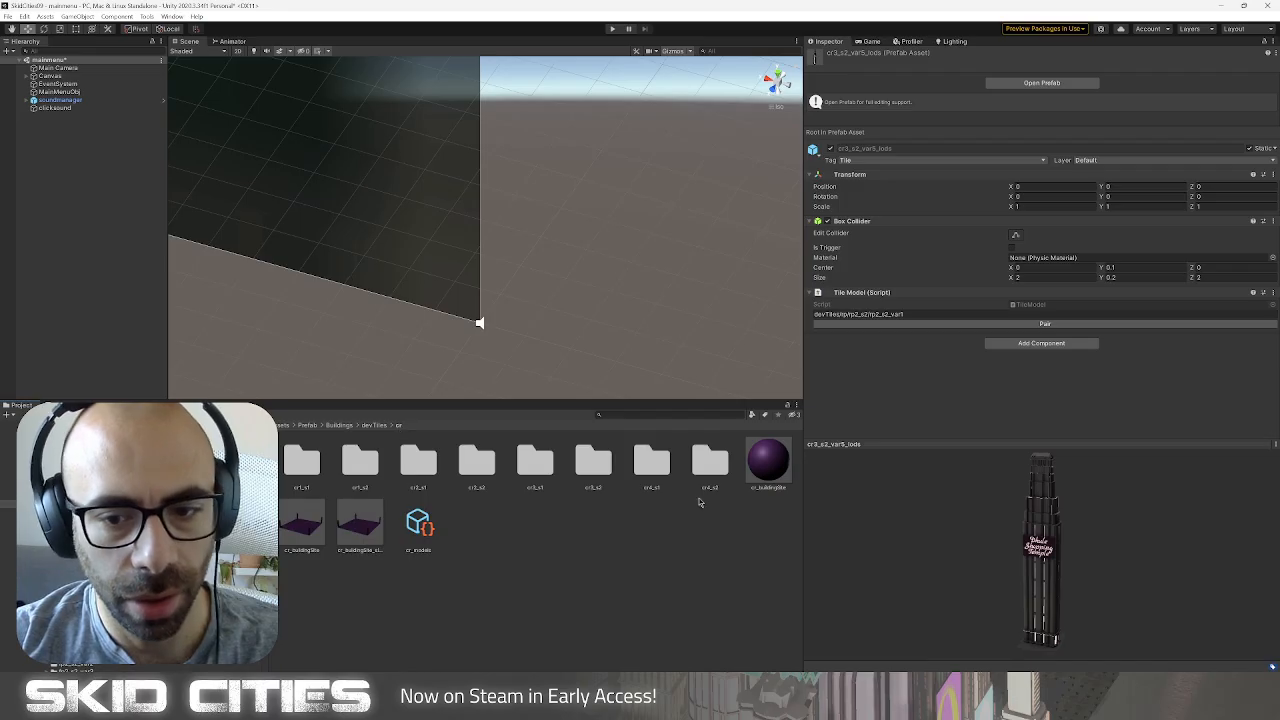
double_click(540, 468)
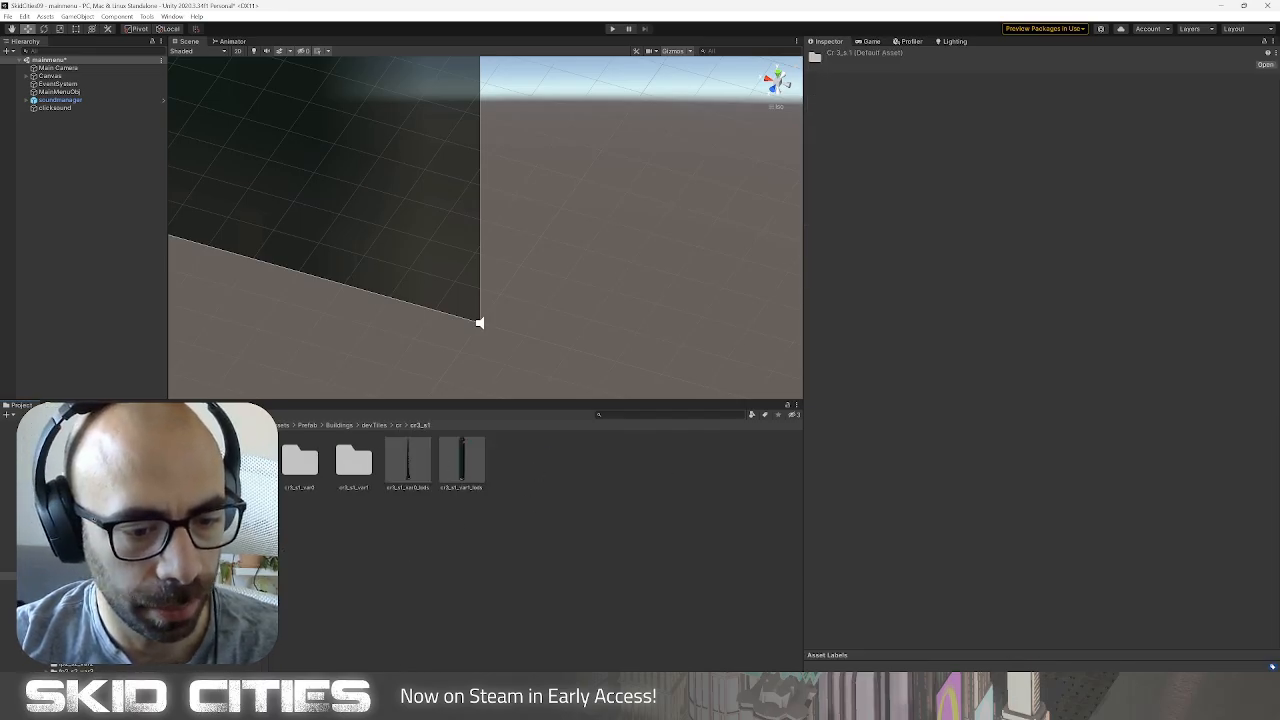
Switch to the Skid Cities new colors1 redux file in Figma and open its world logos page.
click(216, 708)
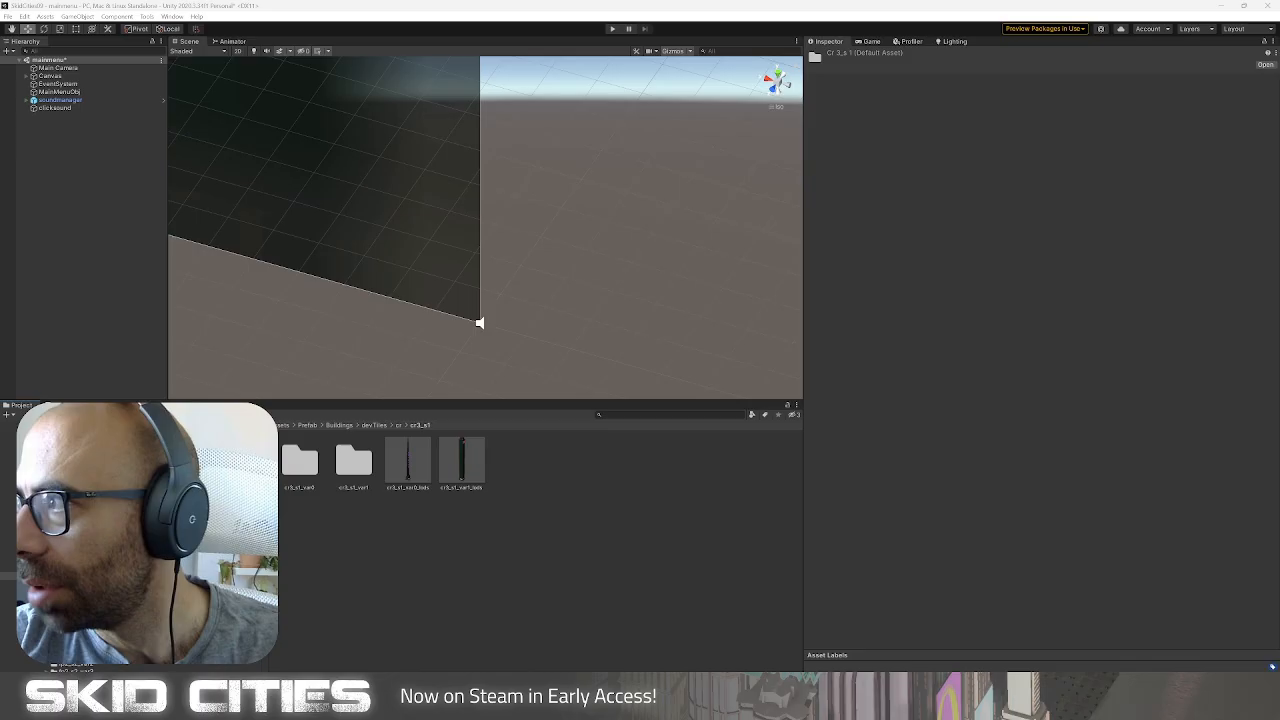
drag(684, 18, 578, 80)
ctrl+scroll(456, 250, down, 3)
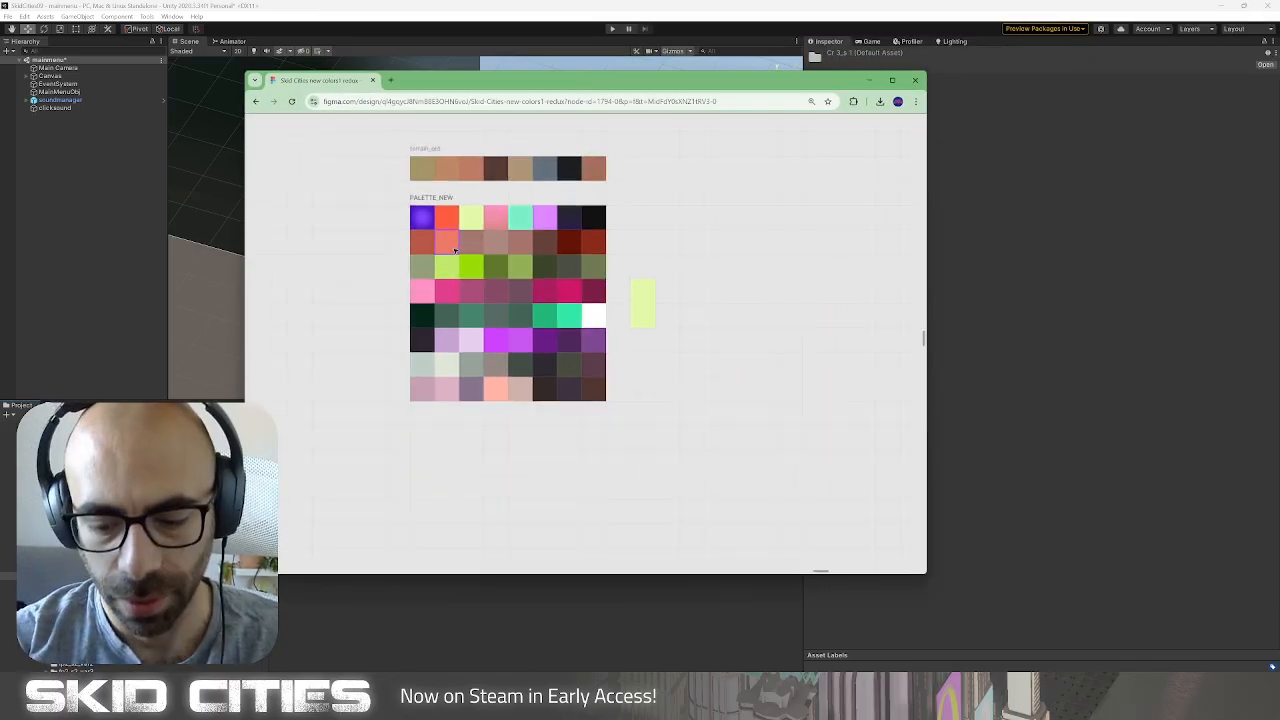
key(ctrl+backslash)
scroll(320, 270, down, 2)
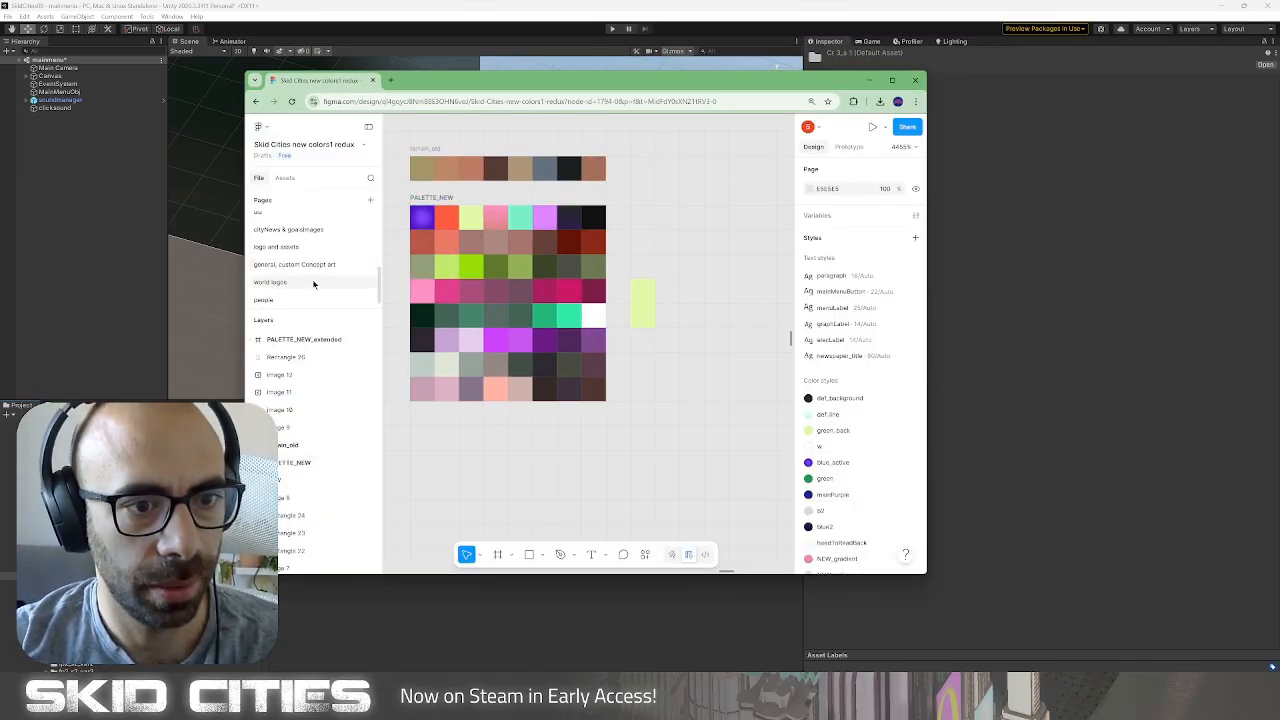
click(313, 283)
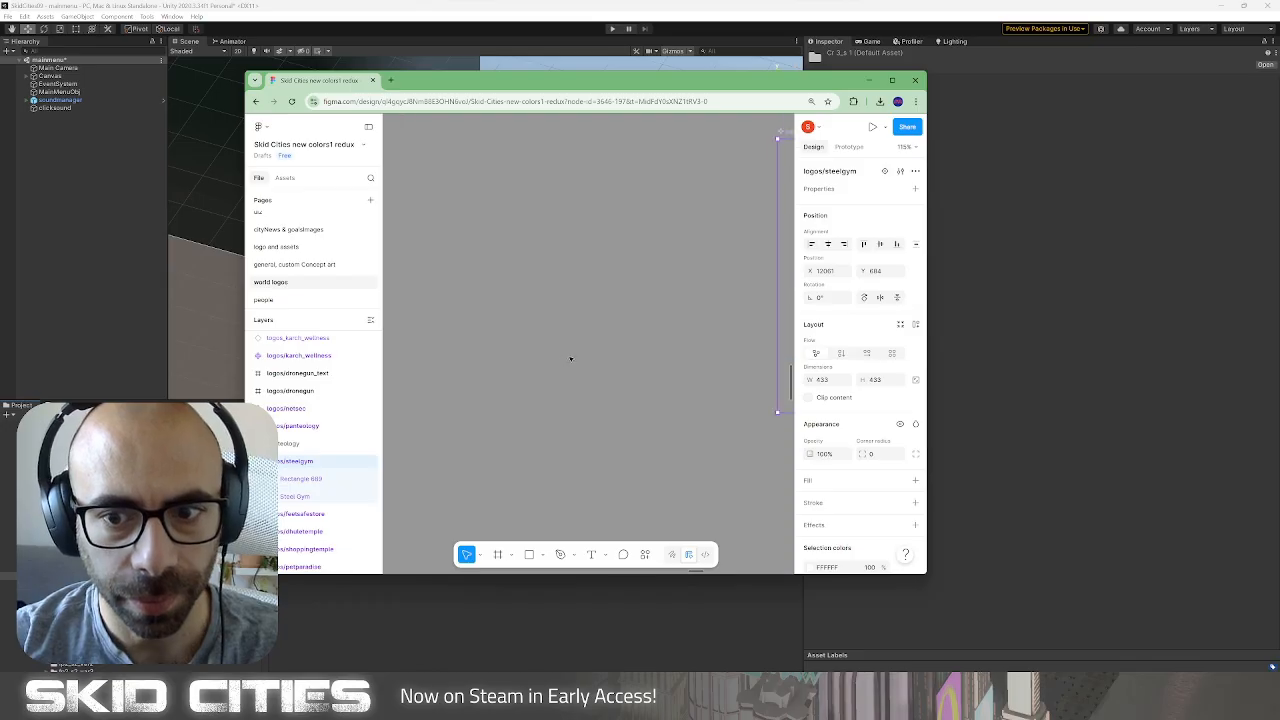
Hide the Figma interface and examine the company logos around Steel Gym, including FeelSafe Store and Karch Wellness.
scroll(571, 359, up, 5)
ctrl+scroll(575, 362, down, 4)
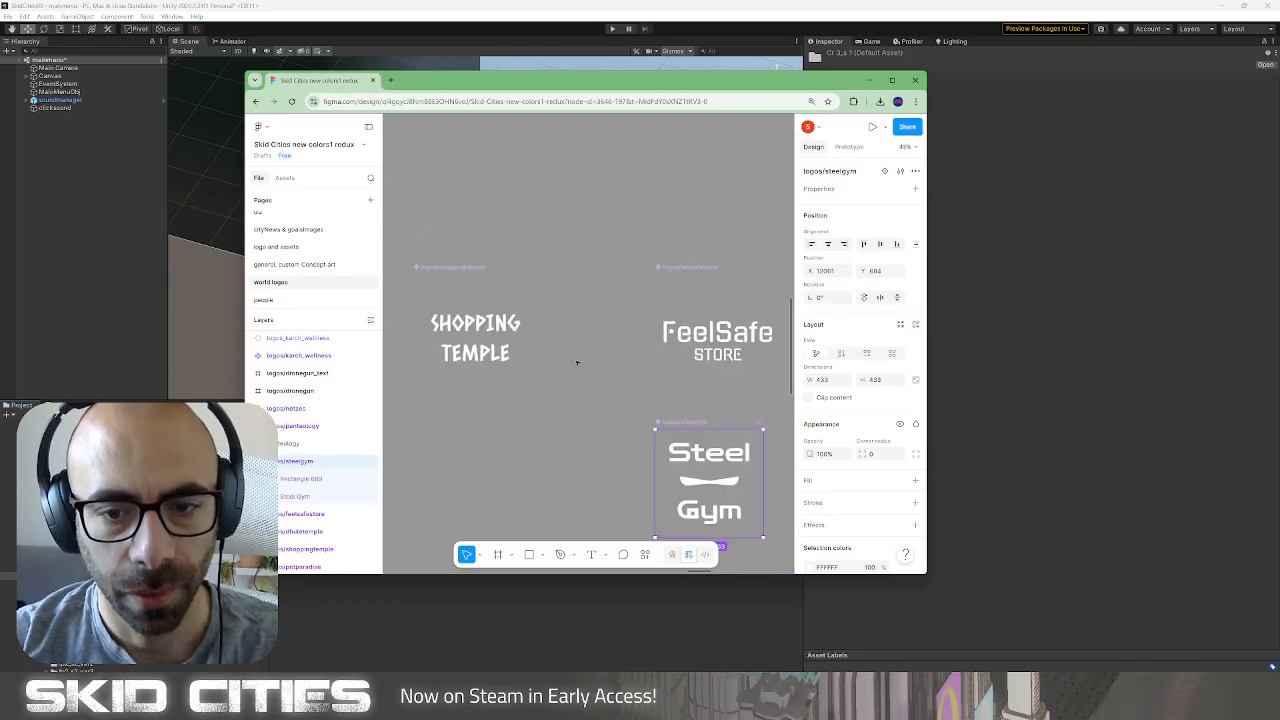
key(ctrl+backslash)
ctrl+scroll(566, 363, up, 1)
ctrl+scroll(546, 374, down, 3)
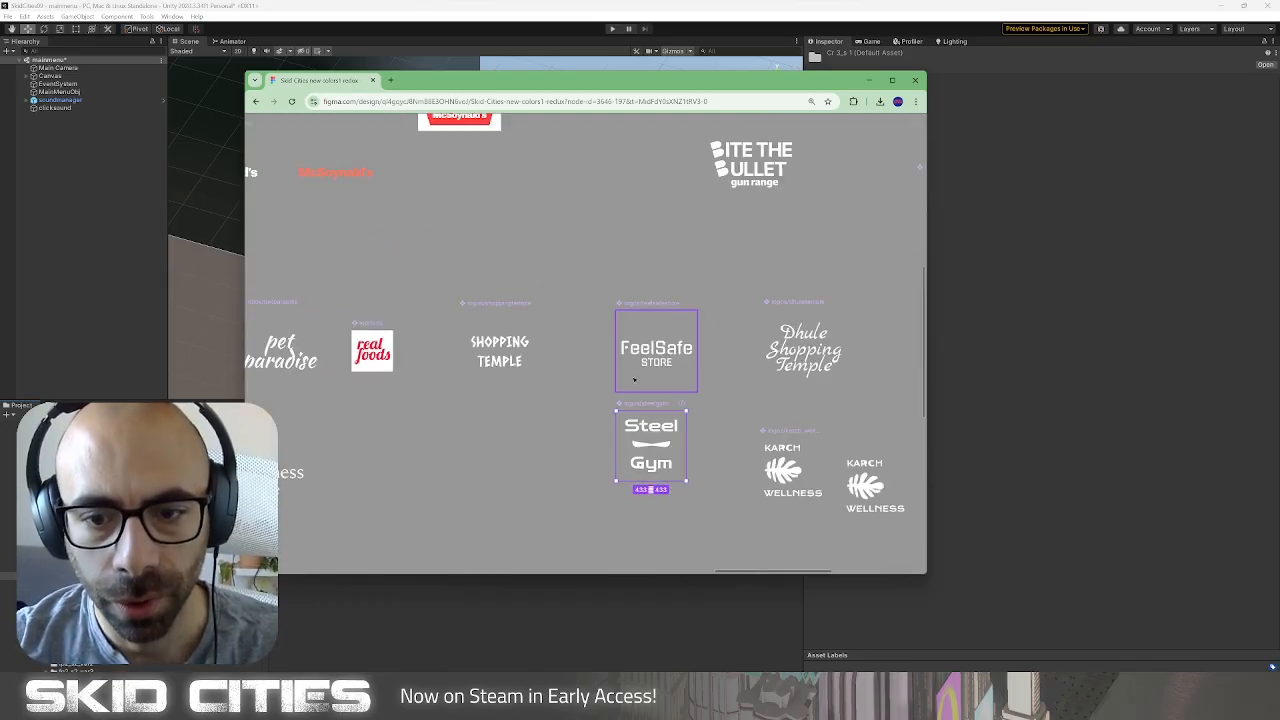
click(534, 443)
middle_drag(515, 377, 457, 337)
click(738, 432)
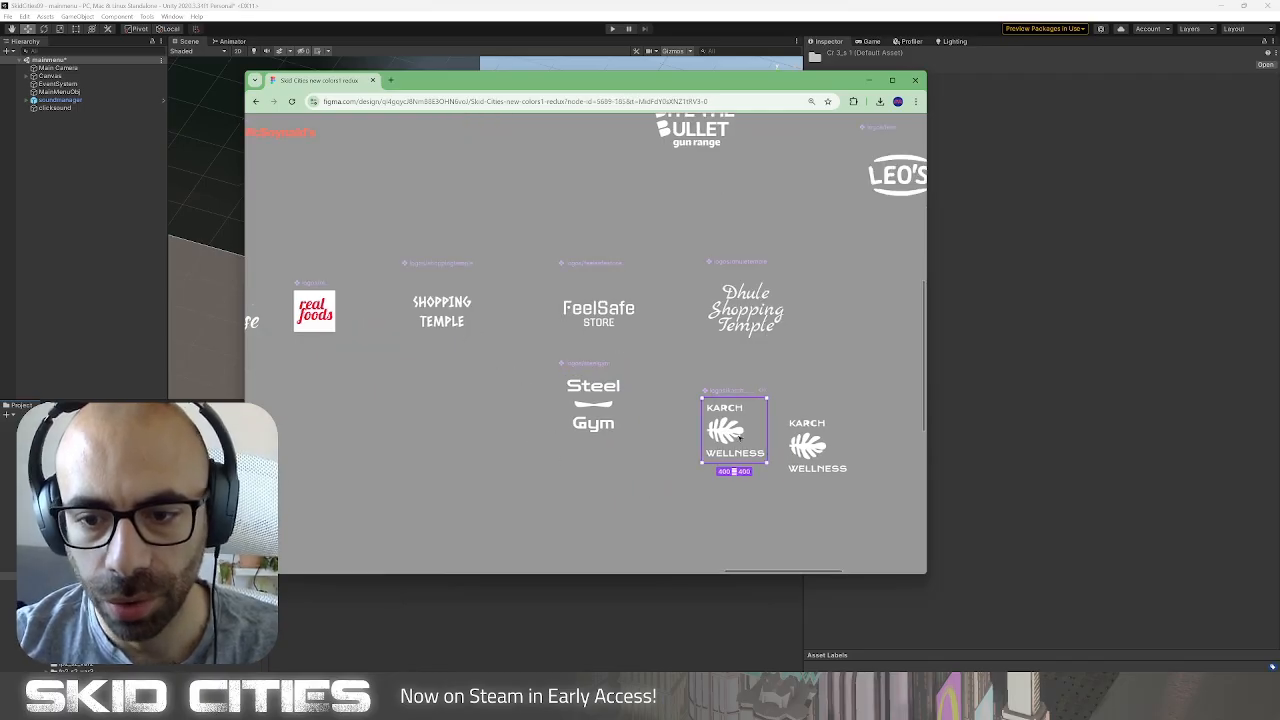
middle_drag(777, 495, 606, 465)
Examine the remaining company logos around Mindfulness Storage, Pet Paradise and Portofino Boutique as candidates for a building sign.
click(466, 371)
middle_drag(317, 342, 649, 346)
ctrl+scroll(649, 346, up, 1)
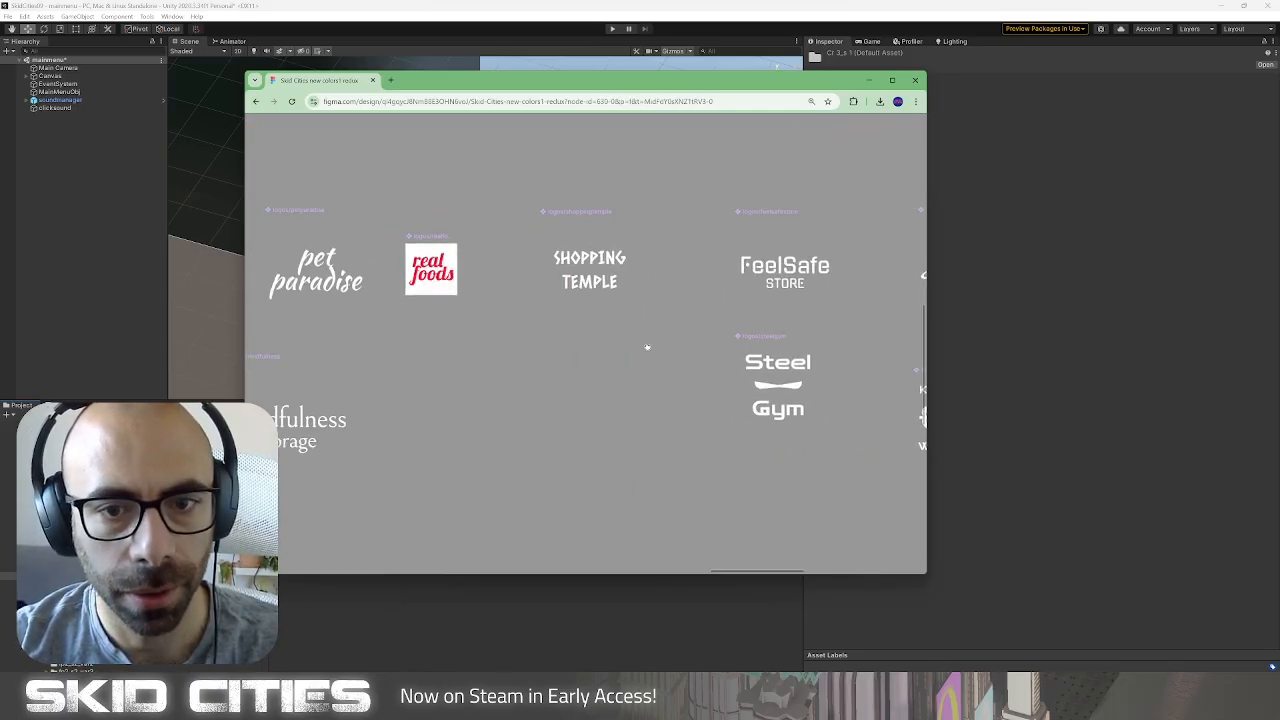
middle_drag(469, 342, 606, 323)
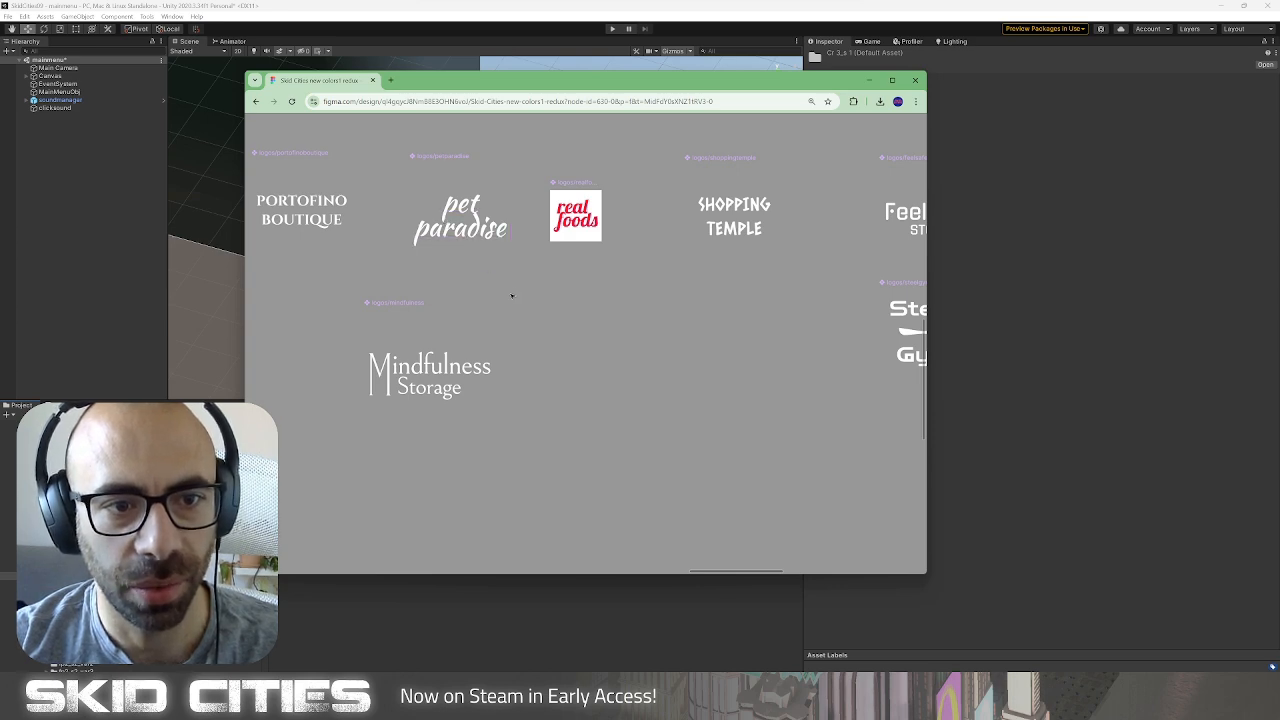
middle_drag(511, 294, 550, 339)
ctrl+scroll(550, 339, down, 1)
click(392, 292)
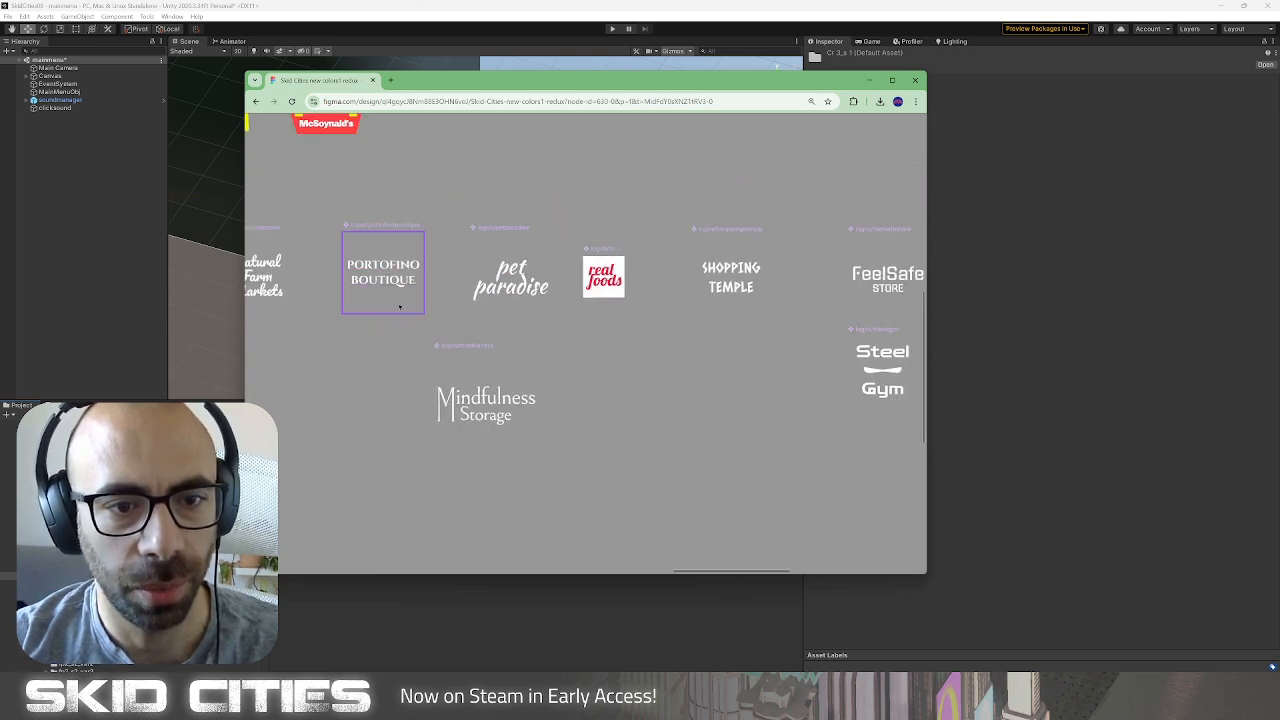
ctrl+scroll(400, 297, up, 2)
middle_drag(410, 295, 529, 294)
ctrl+scroll(529, 294, down, 3)
ctrl+scroll(540, 290, up, 1)
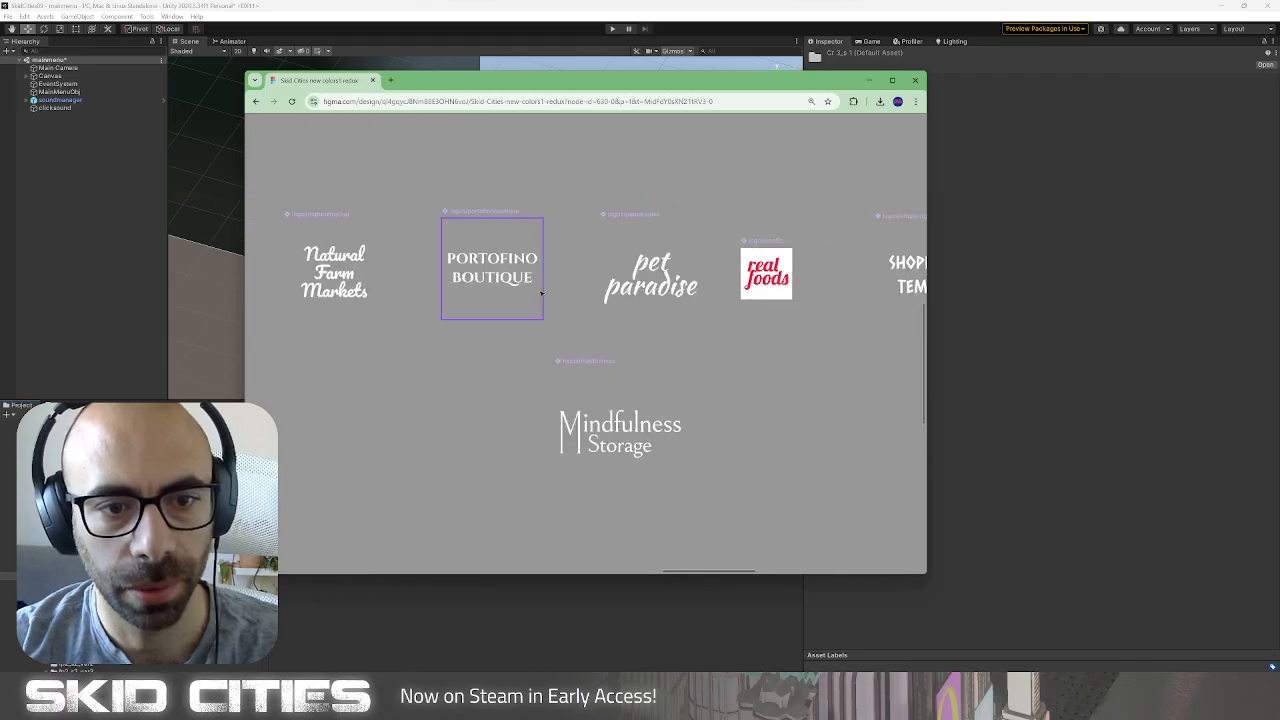
ctrl+scroll(539, 297, down, 1)
ctrl+scroll(560, 310, up, 4)
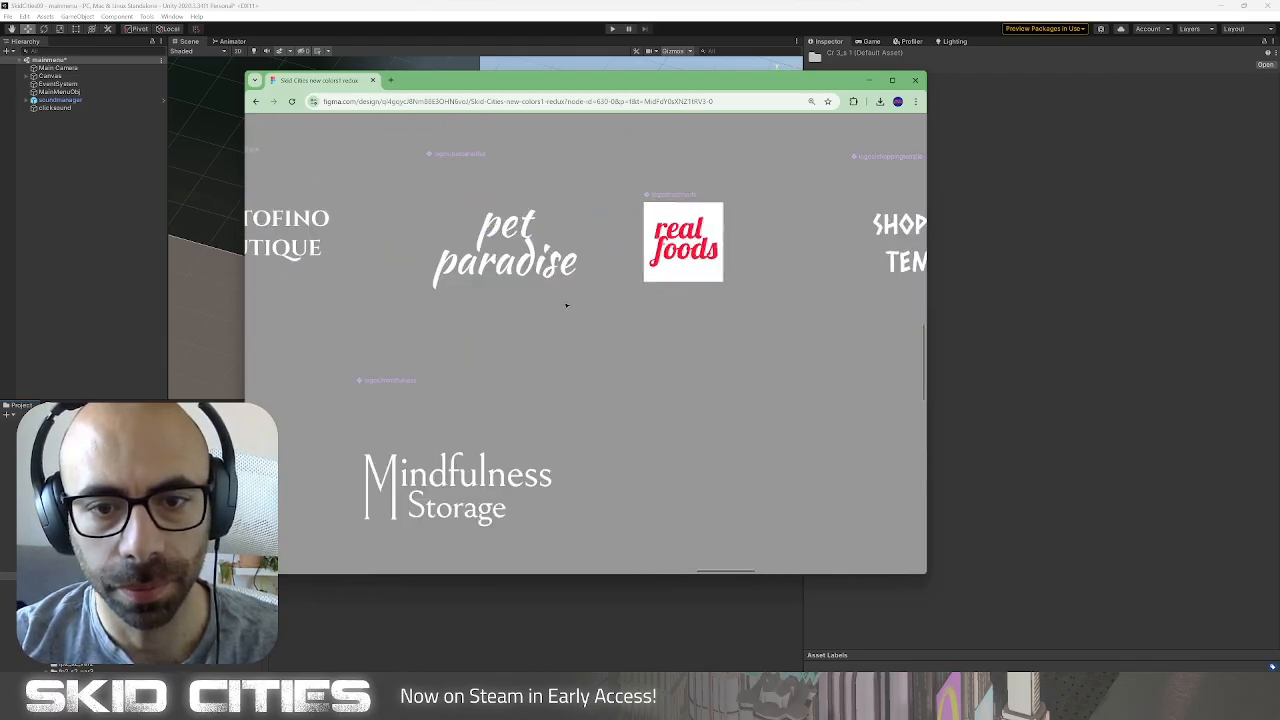
ctrl+scroll(560, 320, down, 2)
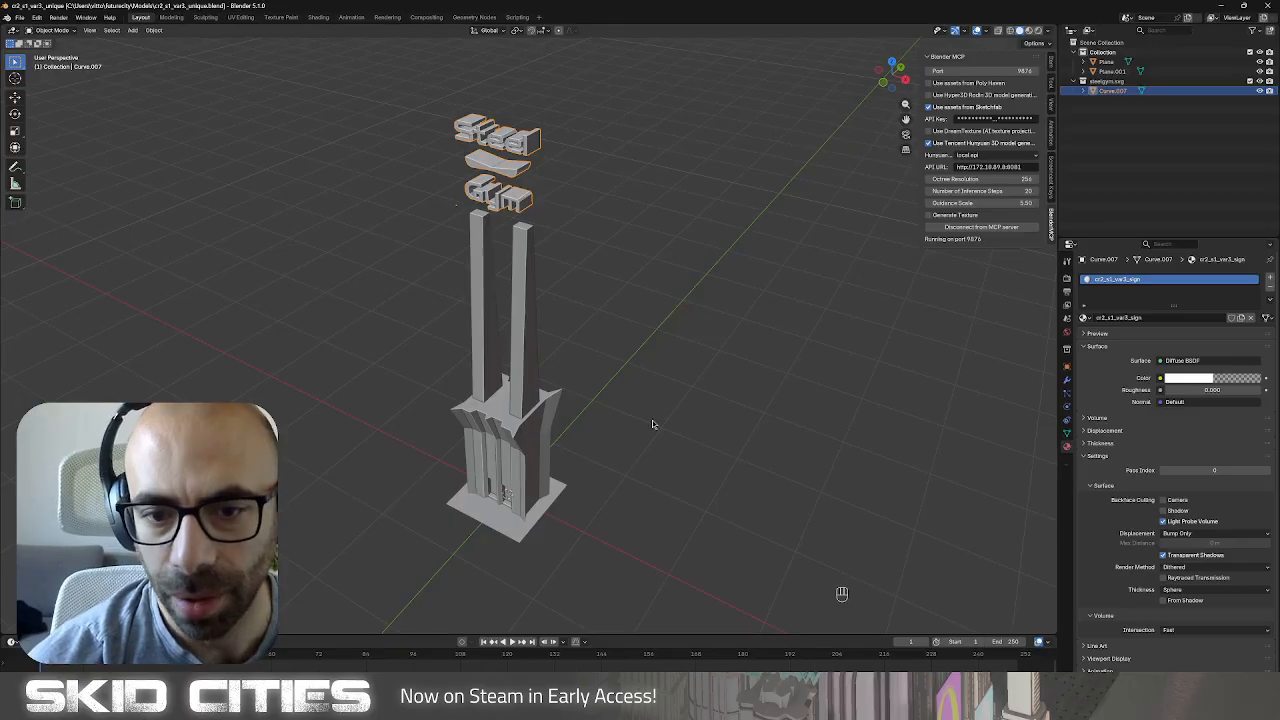
Switch to Blender and create a new file in place of the open cr2_s1_var3_unique building.
key(ctrl)
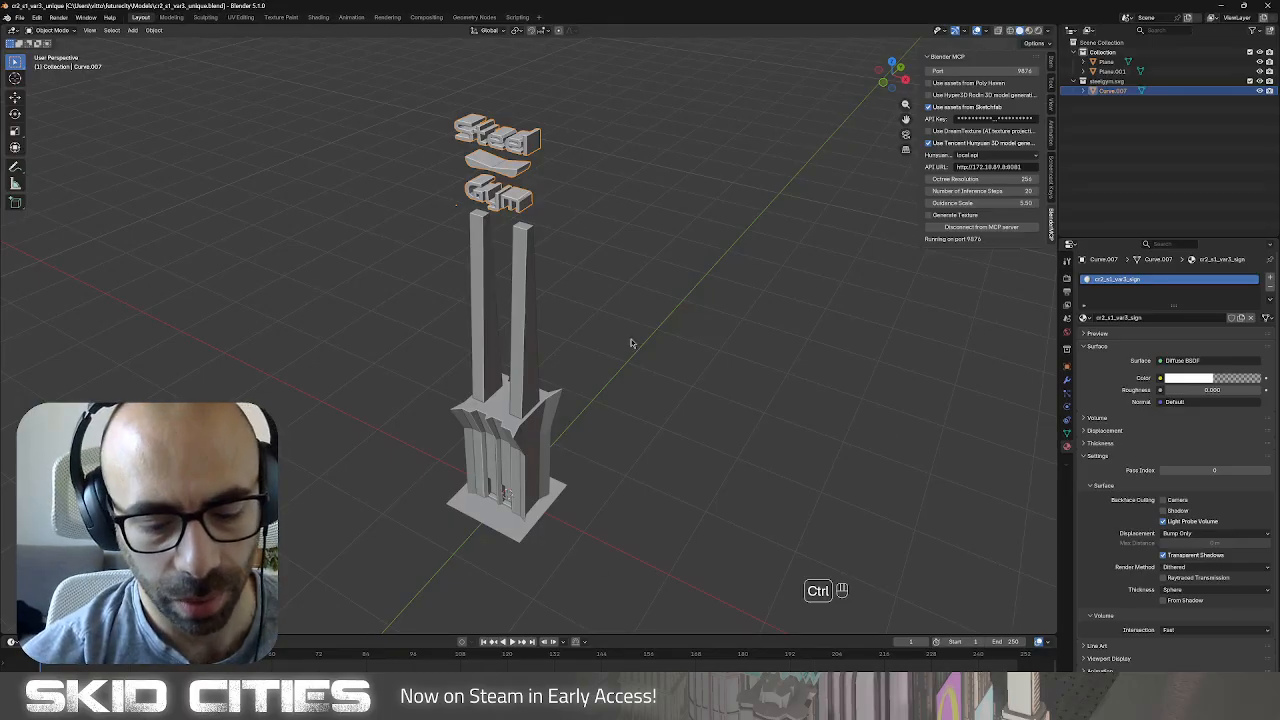
key(ctrl+n)
click(635, 376)
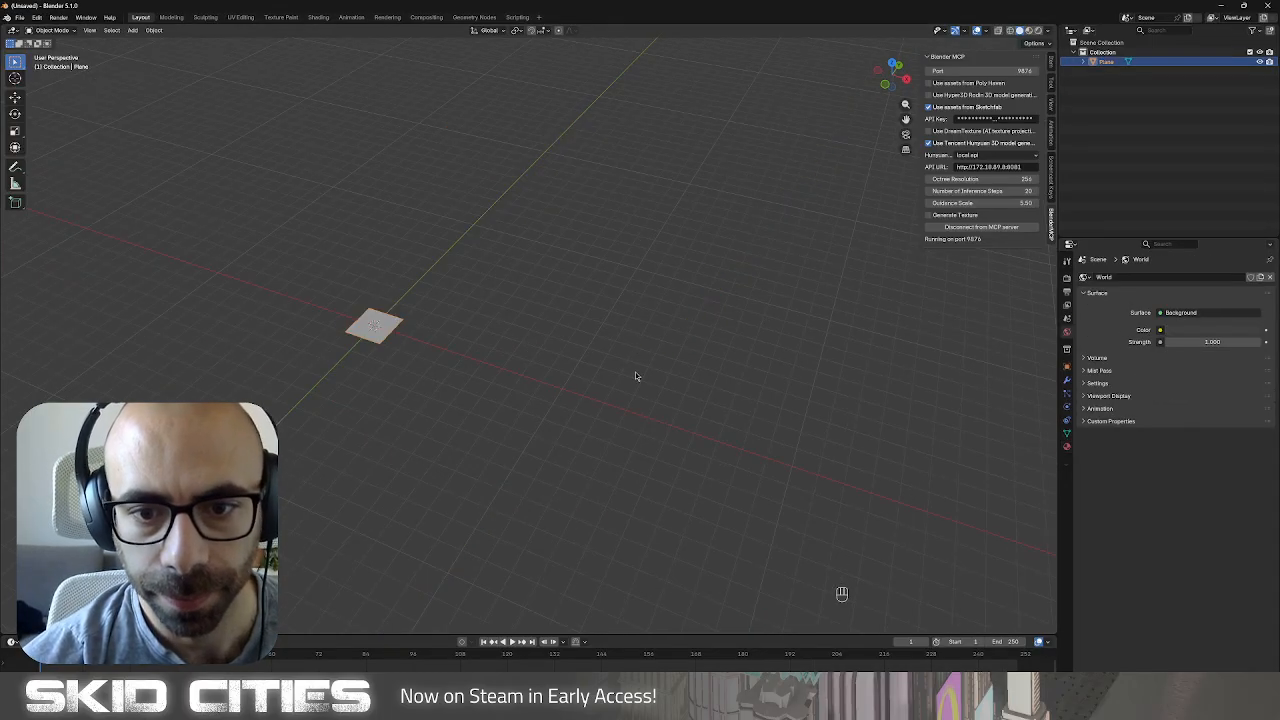
Set the plane's X and Y scale to 0.5.
click(1066, 369)
click(1215, 383)
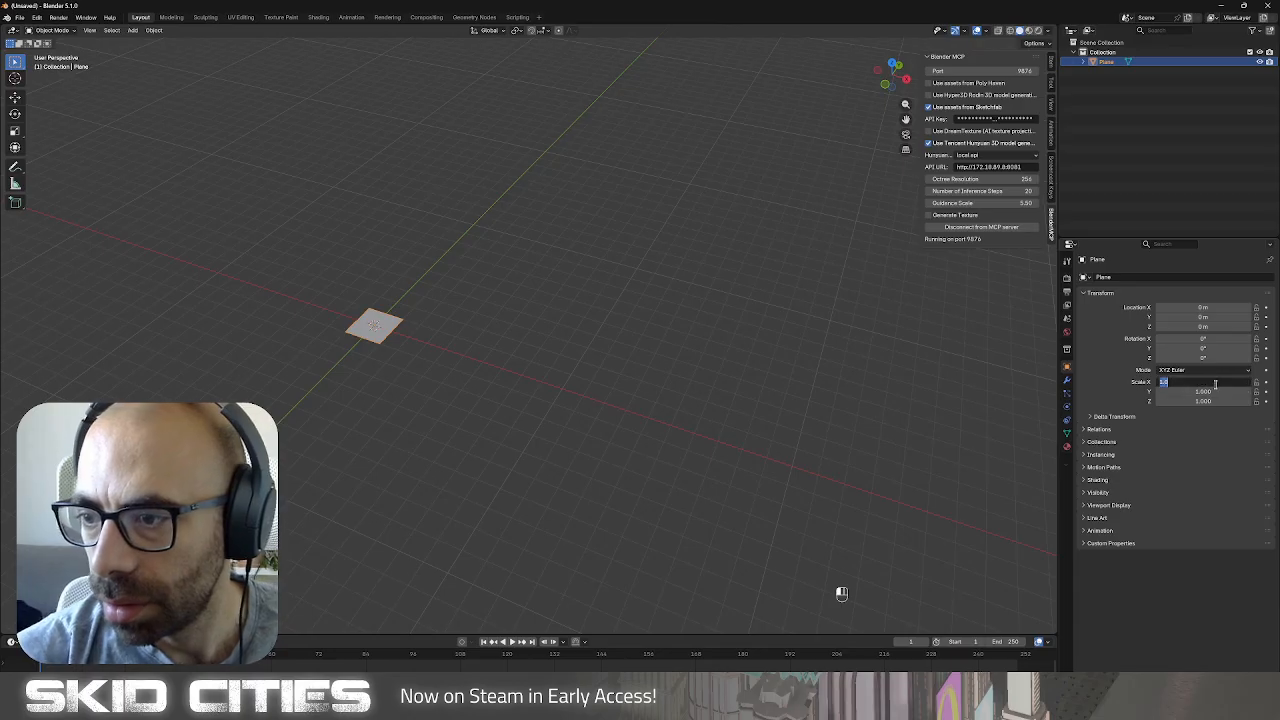
text(0.5)
key(Return)
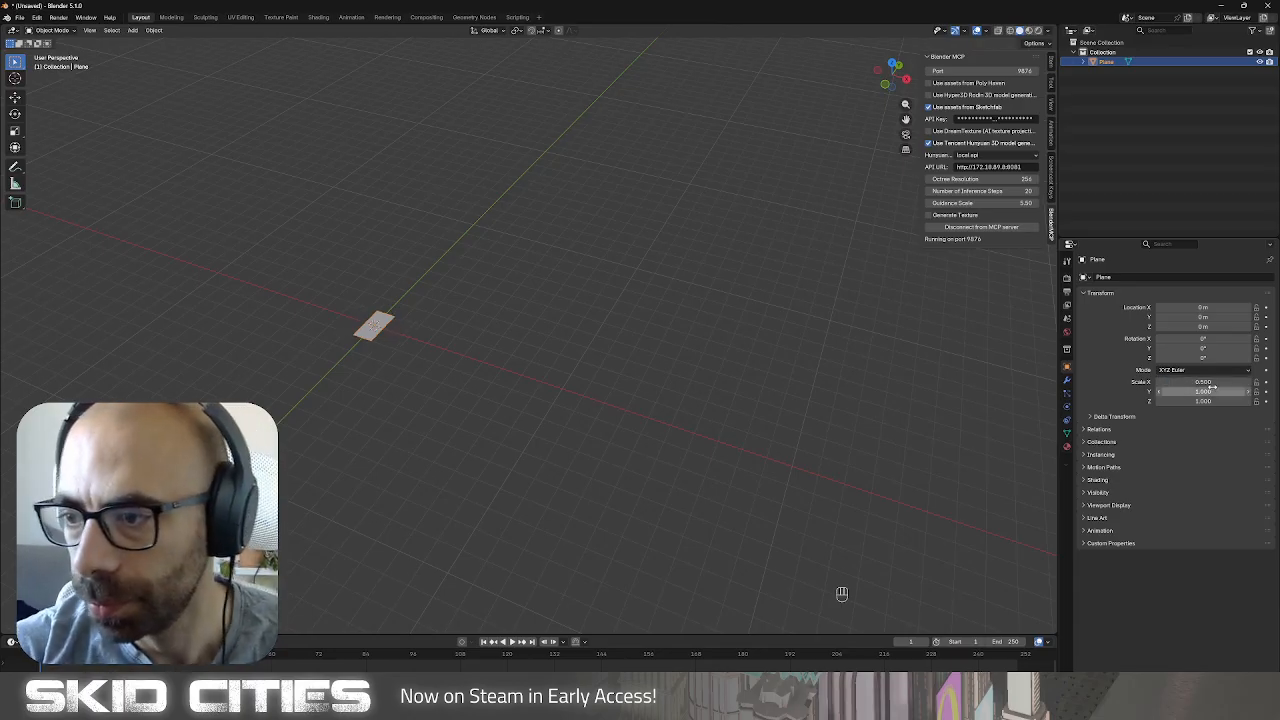
click(1213, 389)
text(0.5)
key(Return)
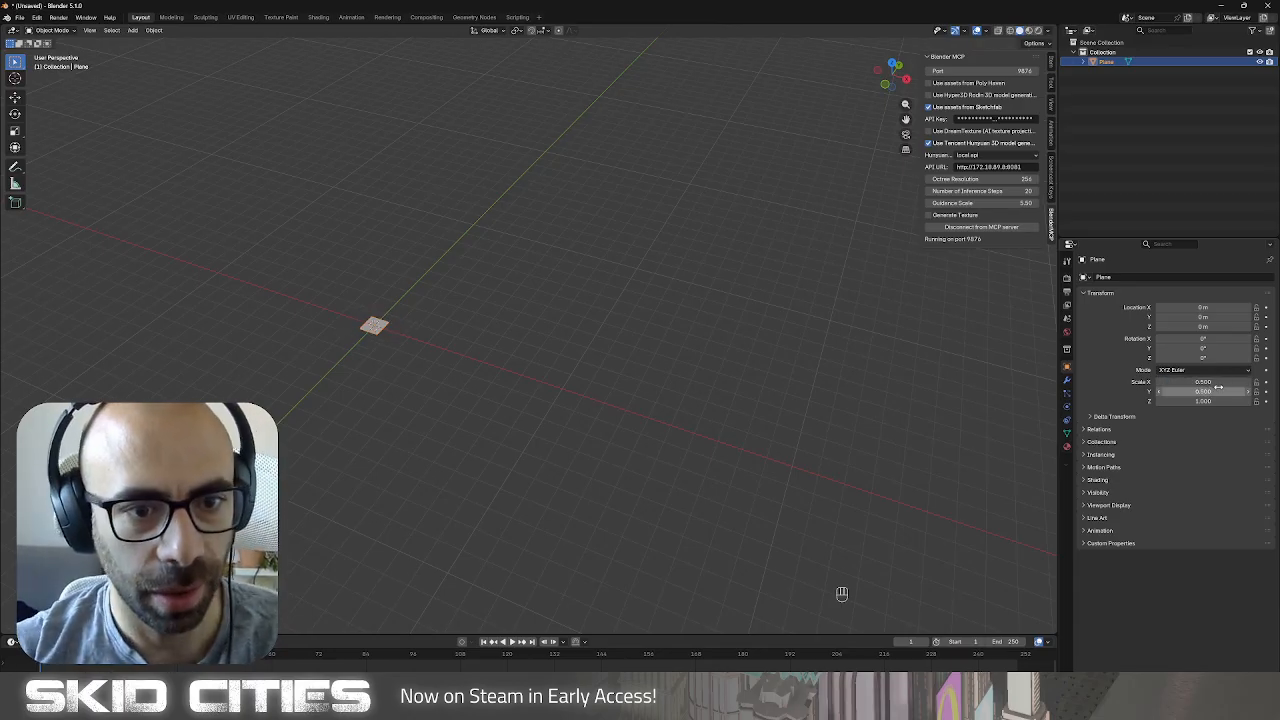
In top view, add a second plane at the origin, switch to wireframe shading and scale the plane down to about 0.223.
shift+middle_drag(667, 364, 748, 363)
key(KP_7)
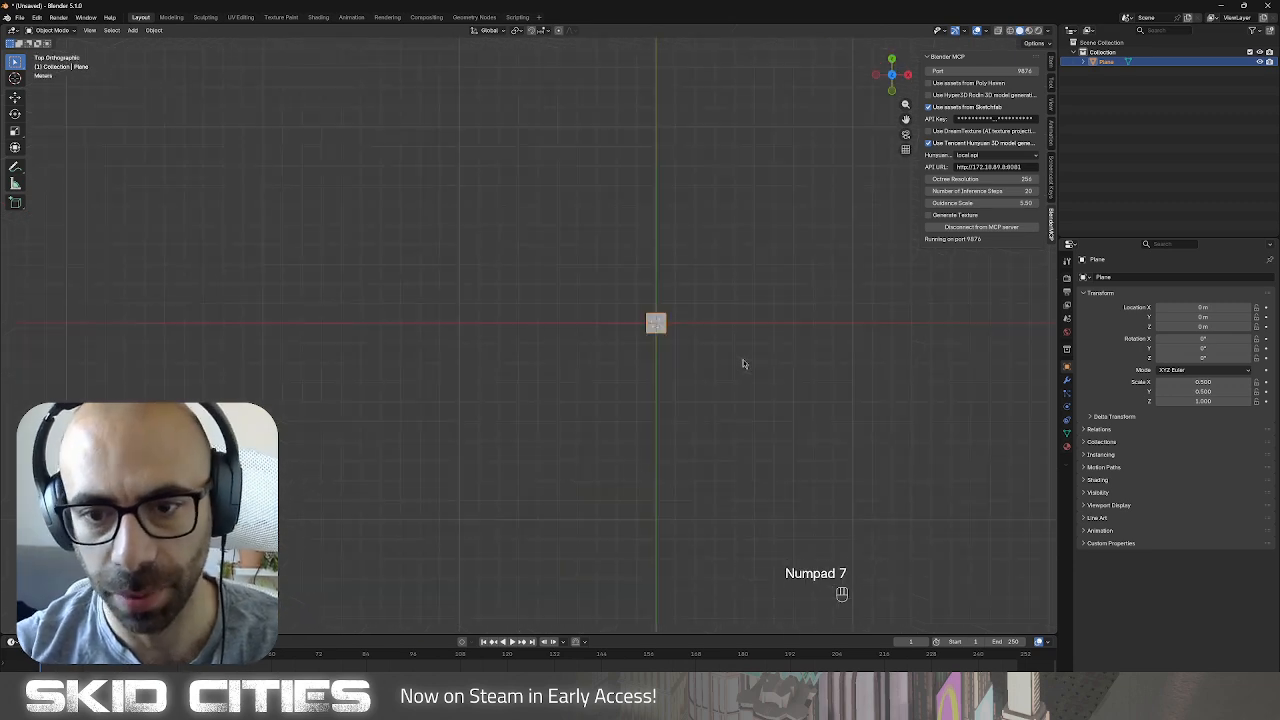
shift+middle_drag(826, 243, 655, 295)
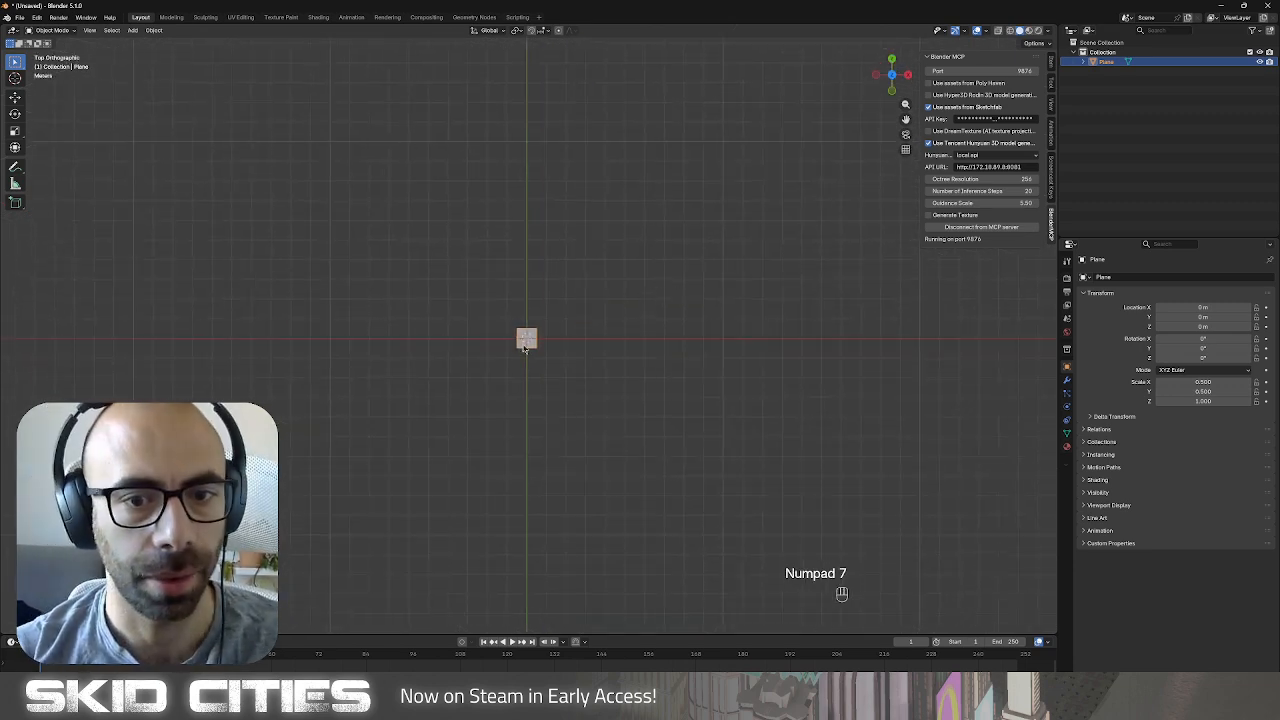
scroll(524, 348, up, 12)
shift+middle_drag(537, 406, 583, 286)
scroll(570, 290, down, 1)
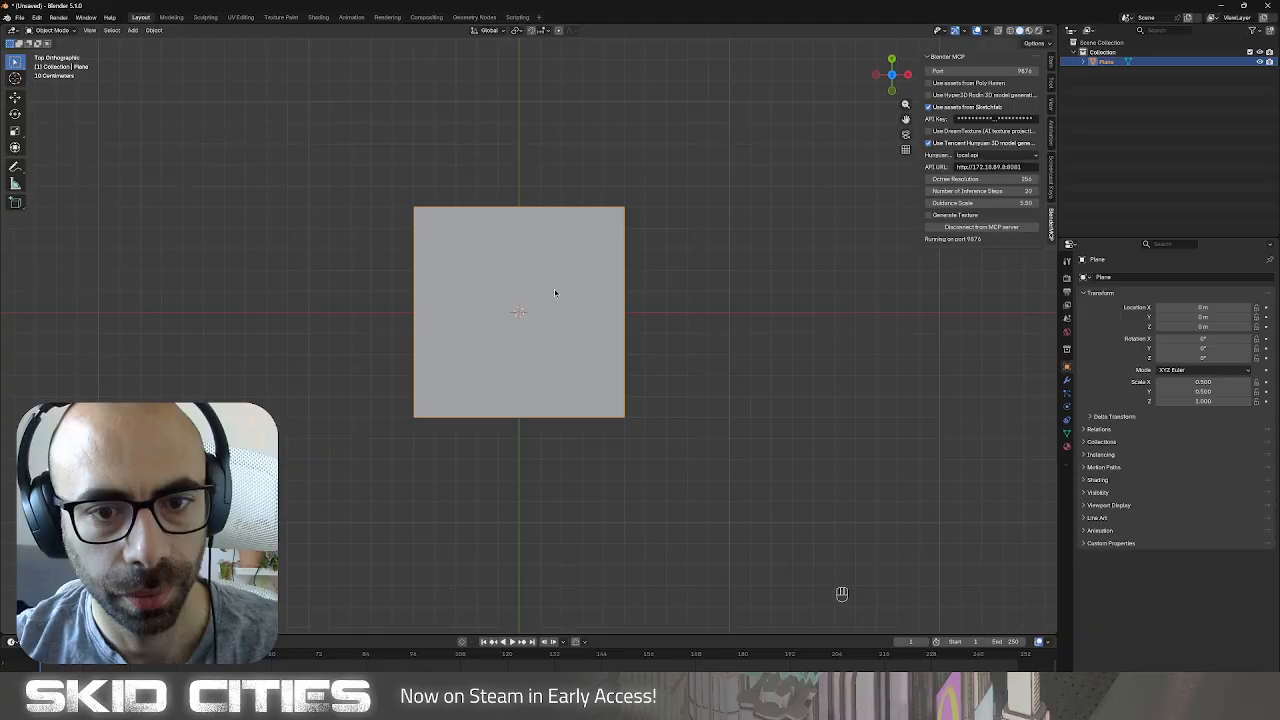
key(shift+a)
mouse_move(555, 293)
click(600, 293)
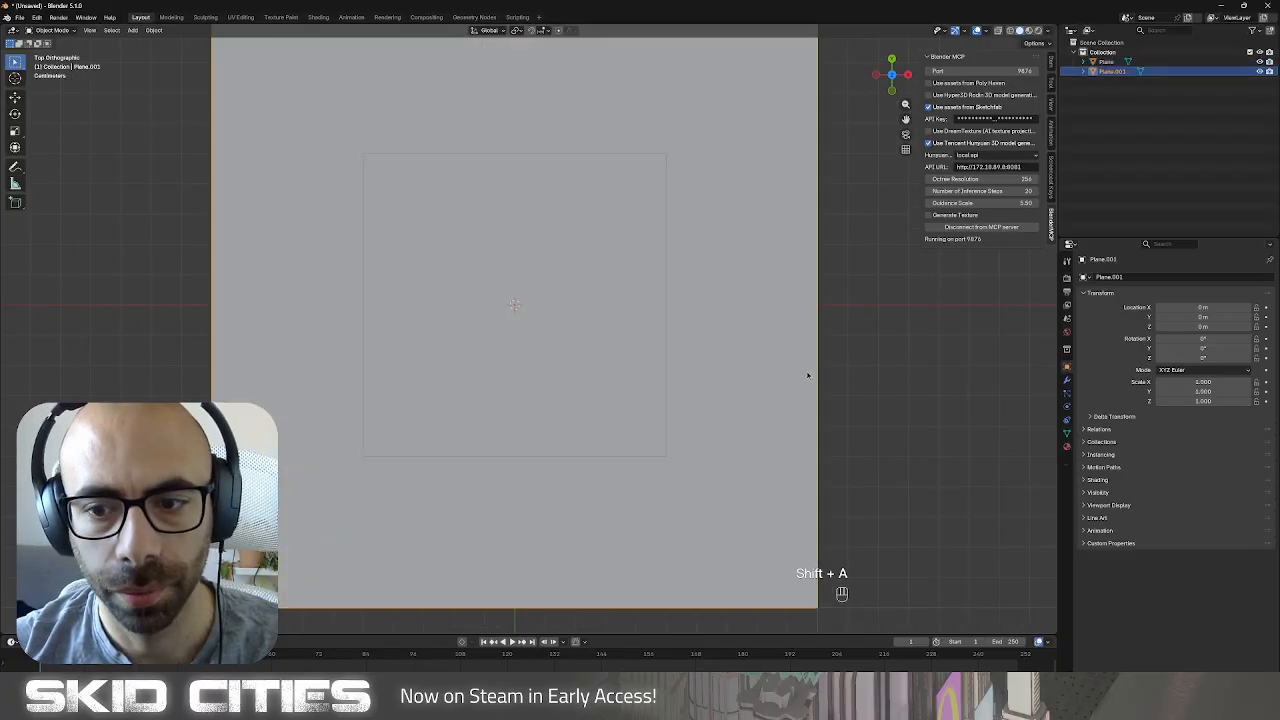
key(z)
click(752, 371)
key(s)
click(608, 311)
Subdivide the new plane and delete the vertices on its negative-X half.
key(Tab)
right_click(567, 283)
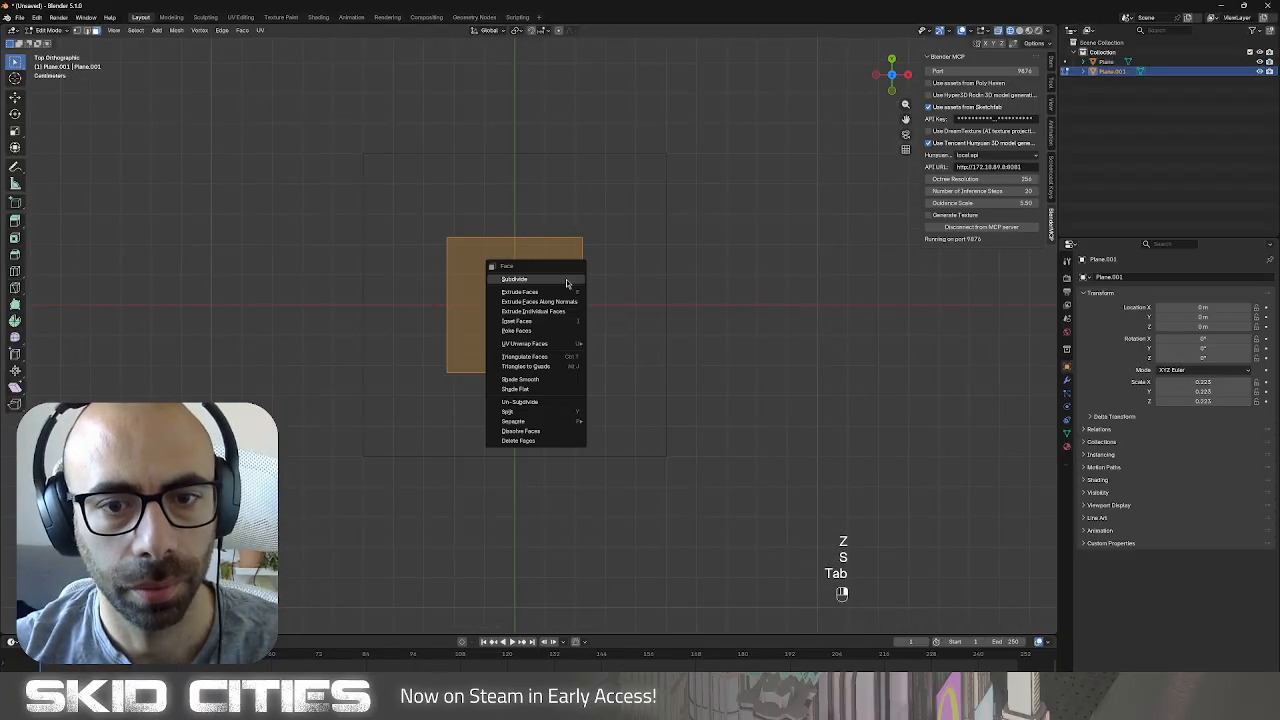
click(567, 283)
click(469, 246)
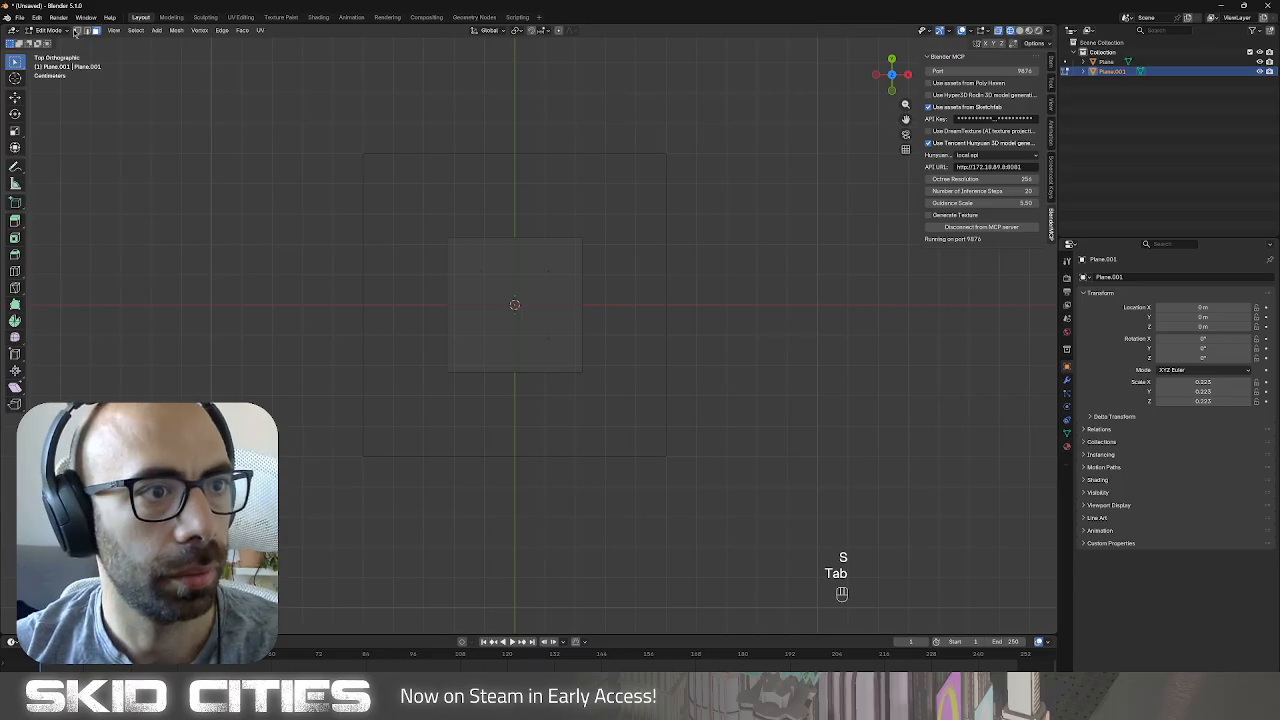
shift+click(439, 287)
key(x)
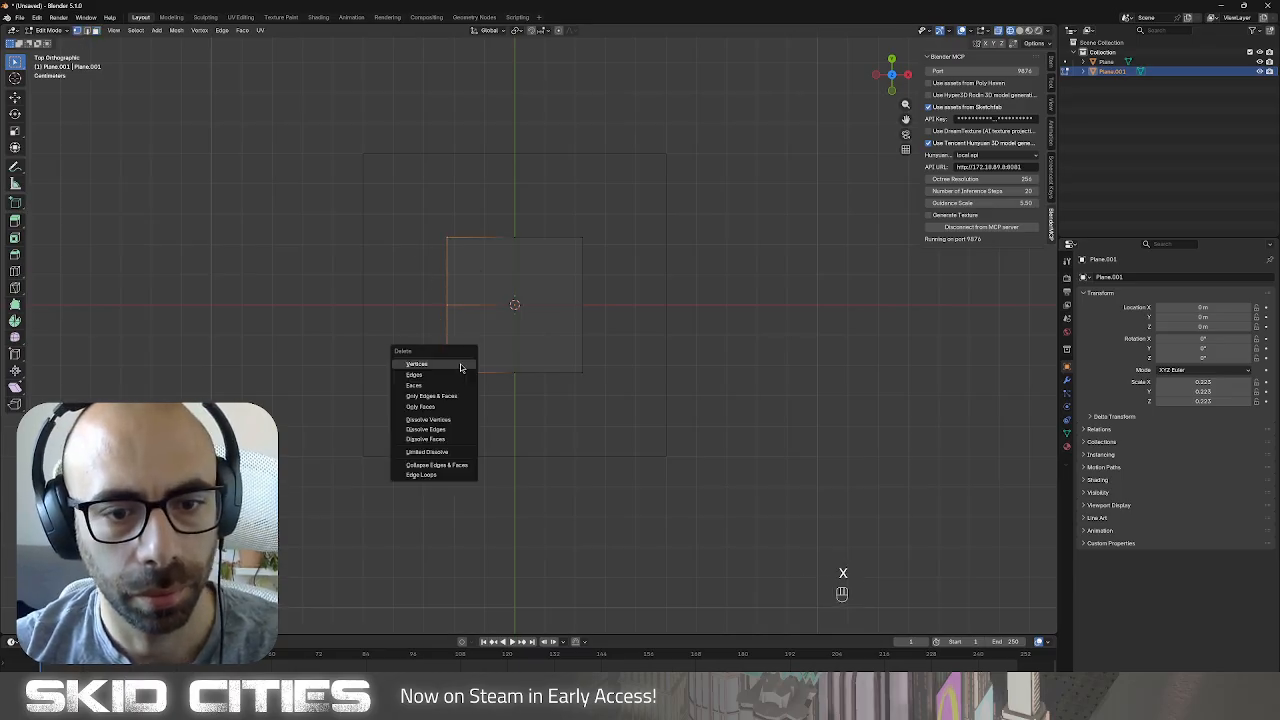
click(452, 364)
key(Tab)
Add a Mirror modifier across the X axis to the half plane.
click(1066, 381)
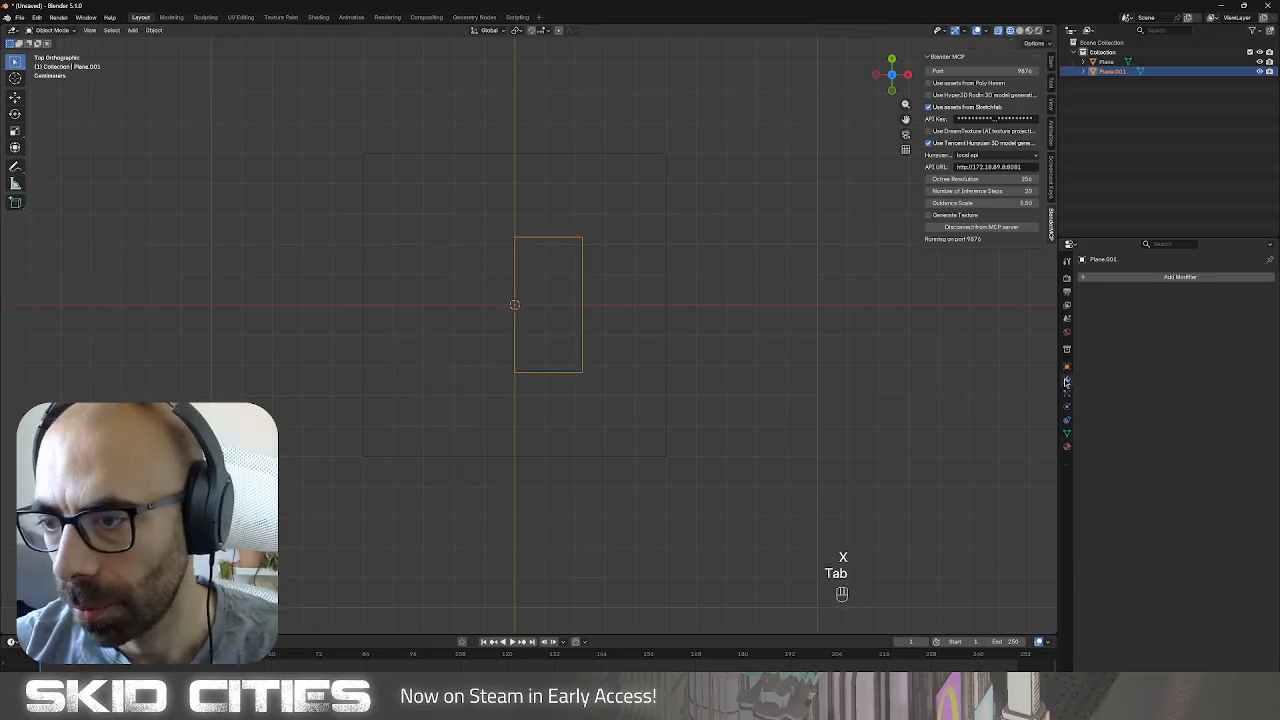
click(1114, 278)
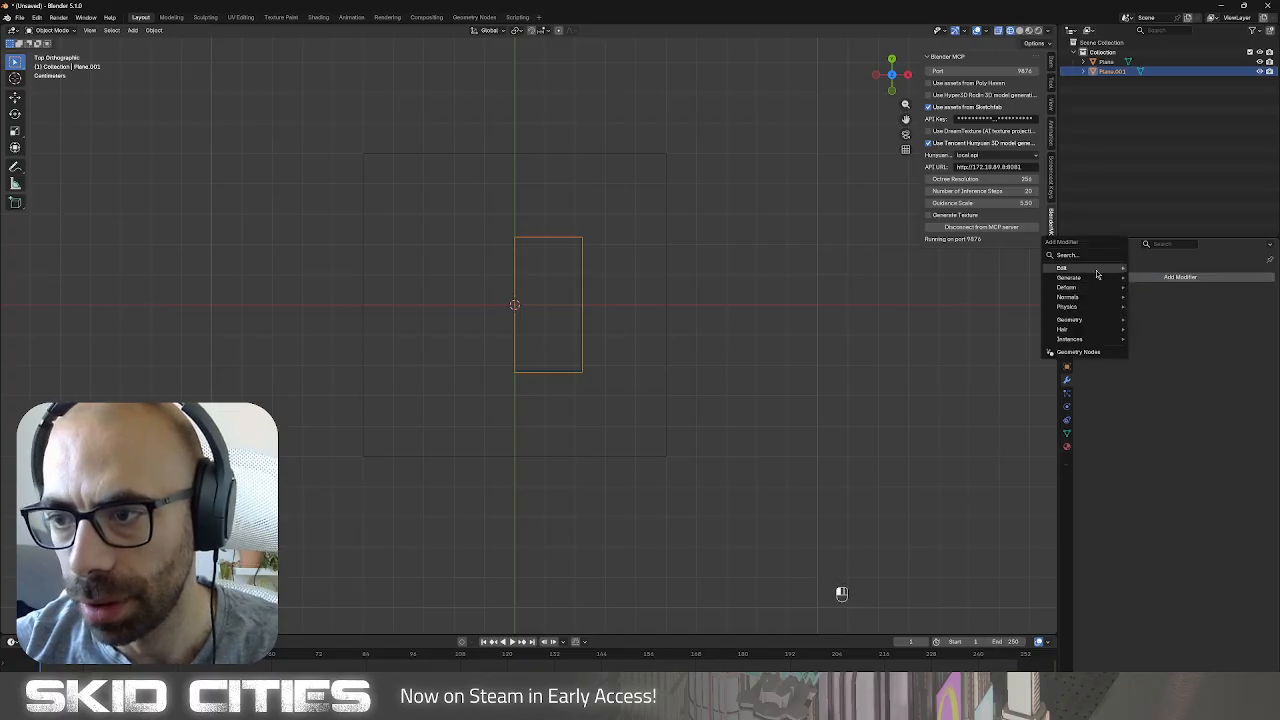
mouse_move(1095, 277)
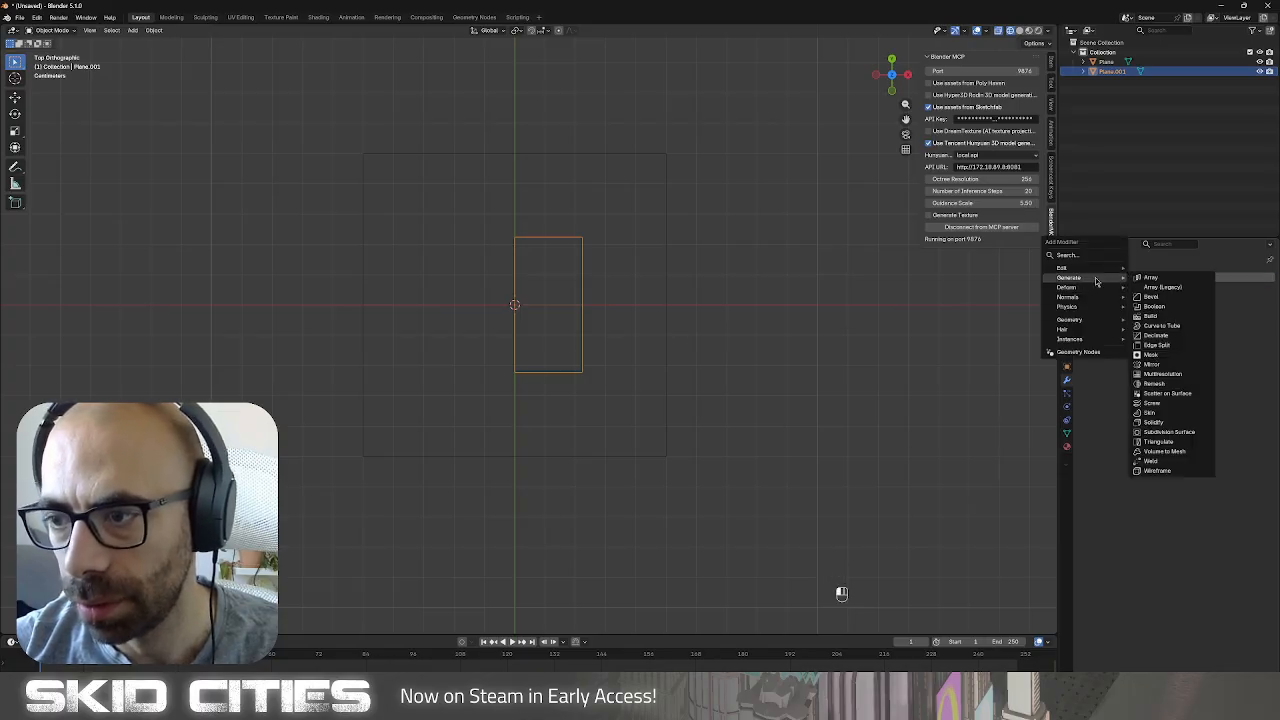
click(1179, 363)
Move the half plane's upper, middle and lower outer vertices inward along X to form a narrow strip with a pinched middle.
key(Tab)
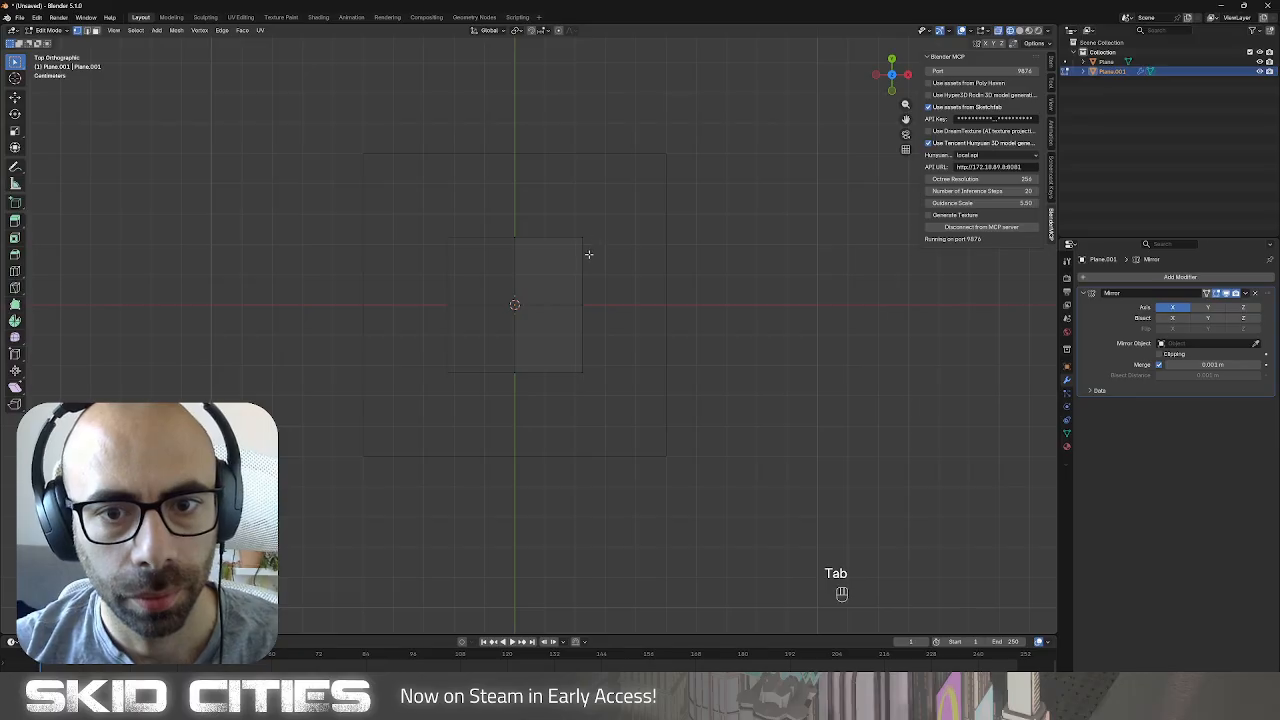
key(g)
key(Escape)
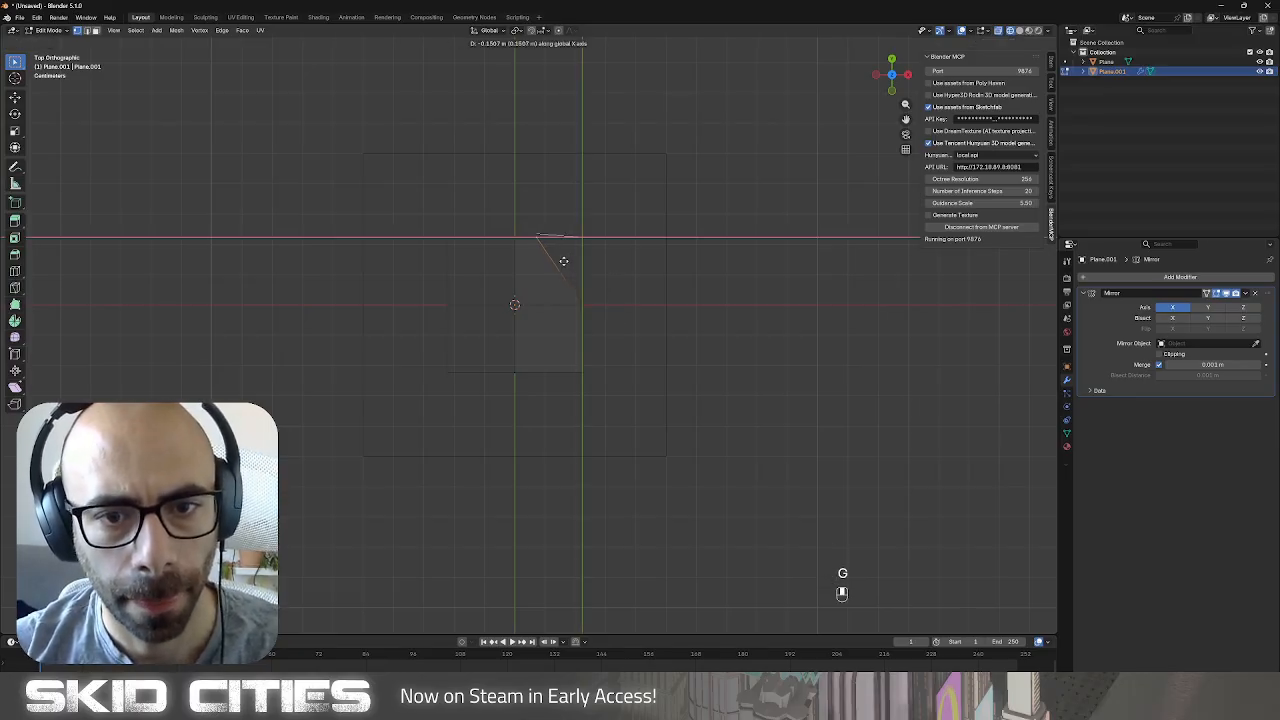
key(g)
middle_drag(586, 306, 548, 301)
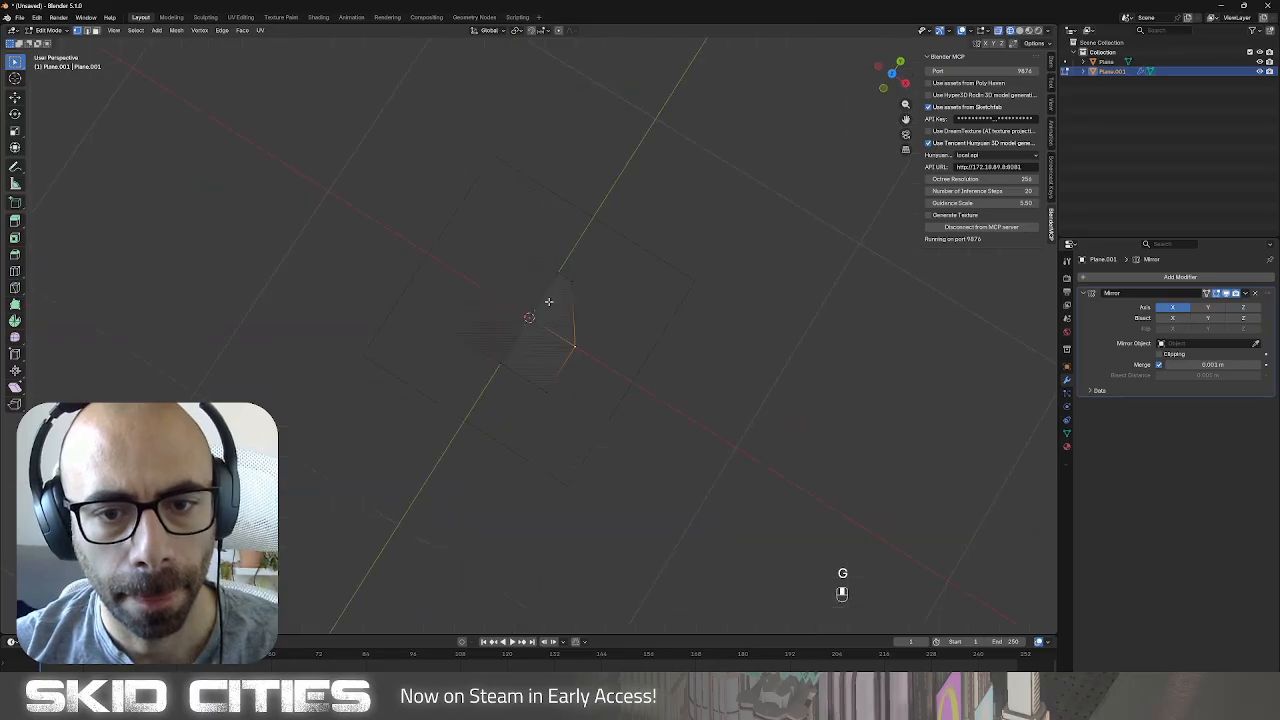
key(KP_7)
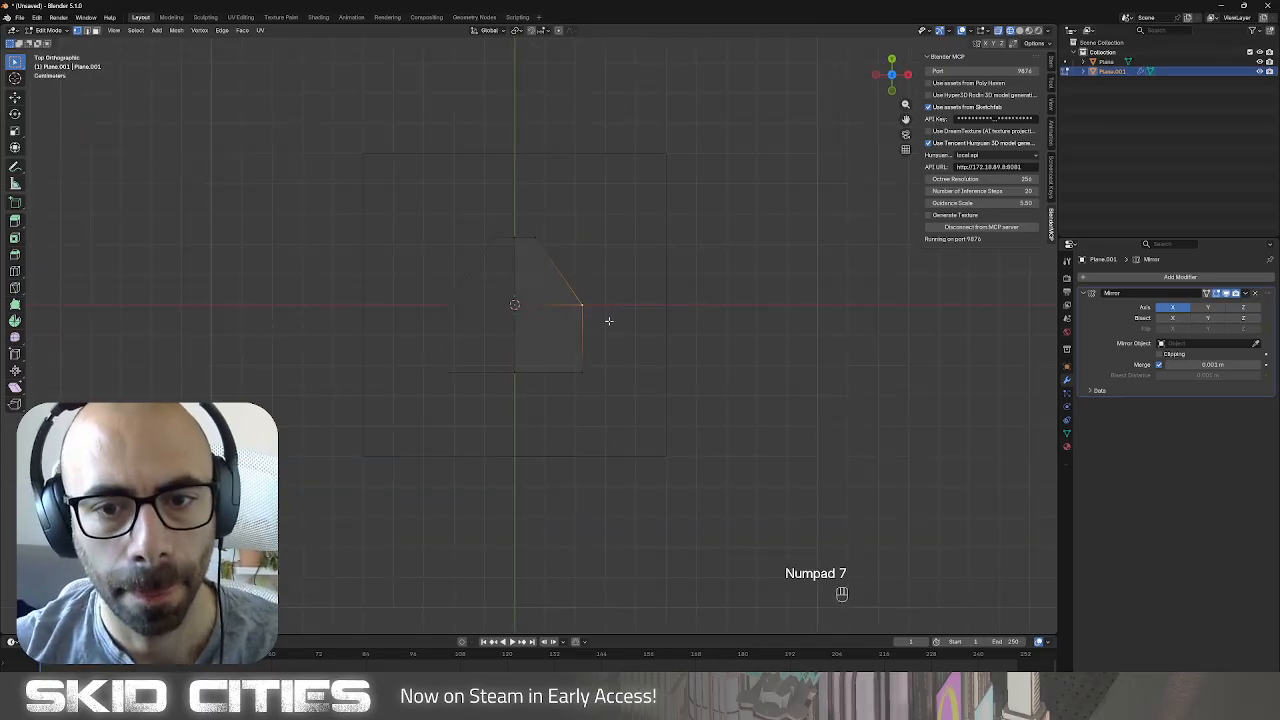
key(g)
click(557, 310)
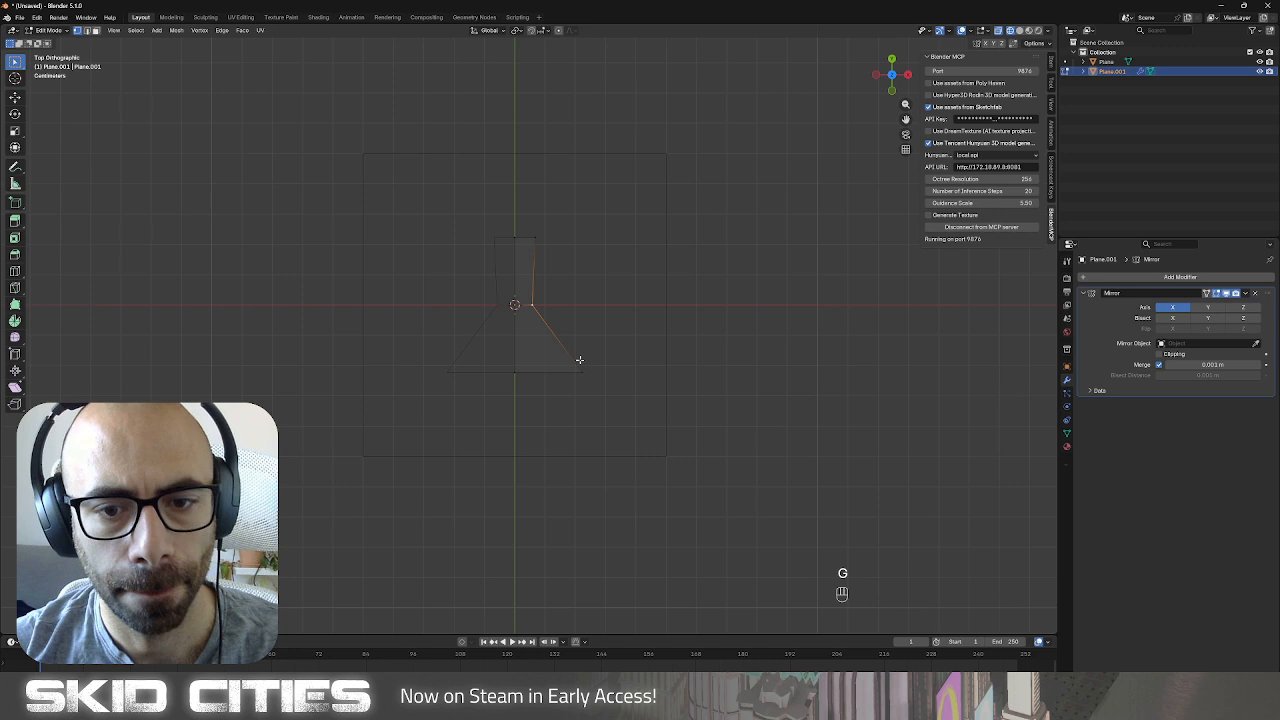
click(594, 374)
key(g)
key(g)
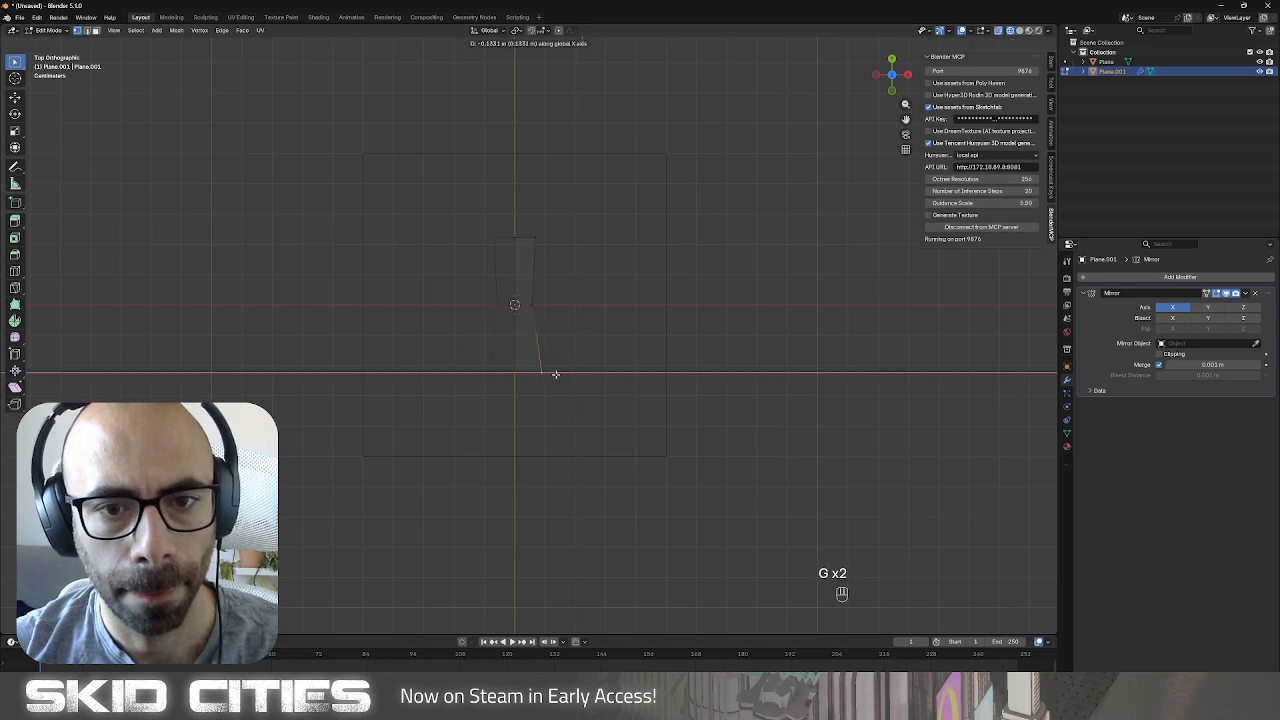
click(584, 284)
Lengthen the central strip by moving its upper edge up and its lower edge down along Y, about 0.2 m each.
key(b)
drag(567, 215, 398, 255)
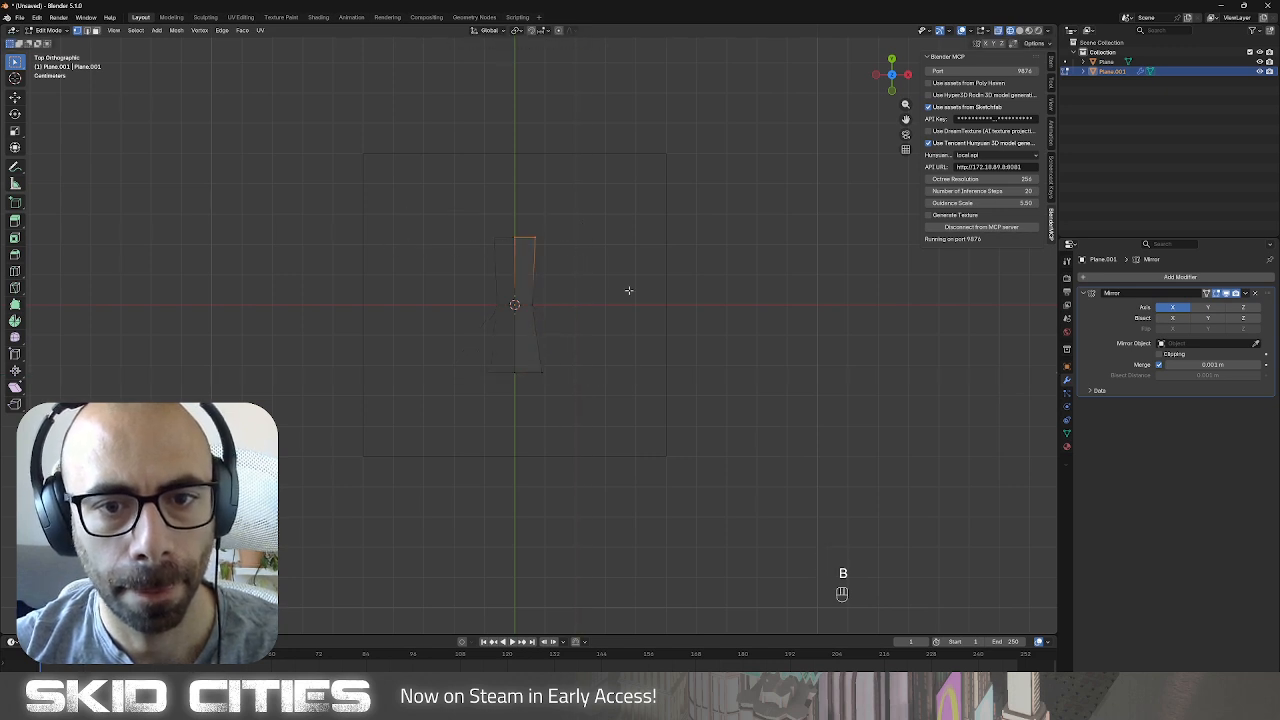
key(g)
middle_drag(629, 289, 626, 225)
click(626, 225)
click(566, 387)
key(b)
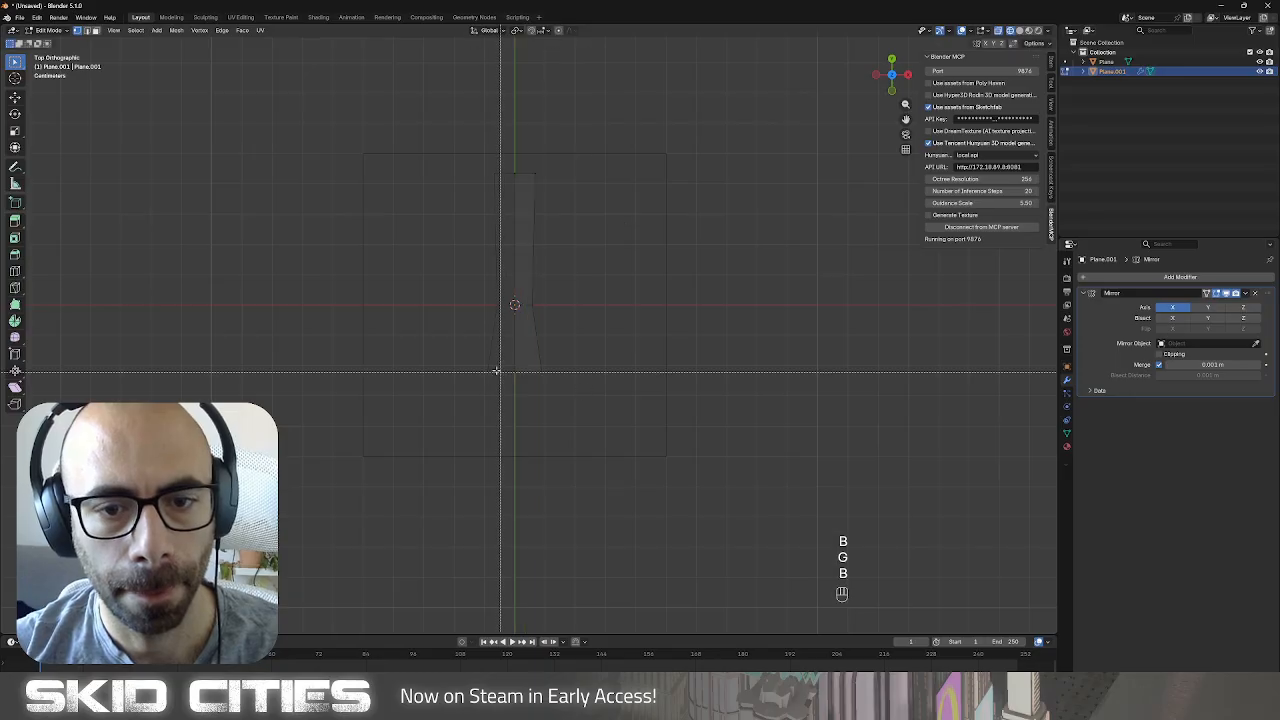
drag(469, 359, 628, 405)
key(g)
middle_drag(628, 407, 629, 466)
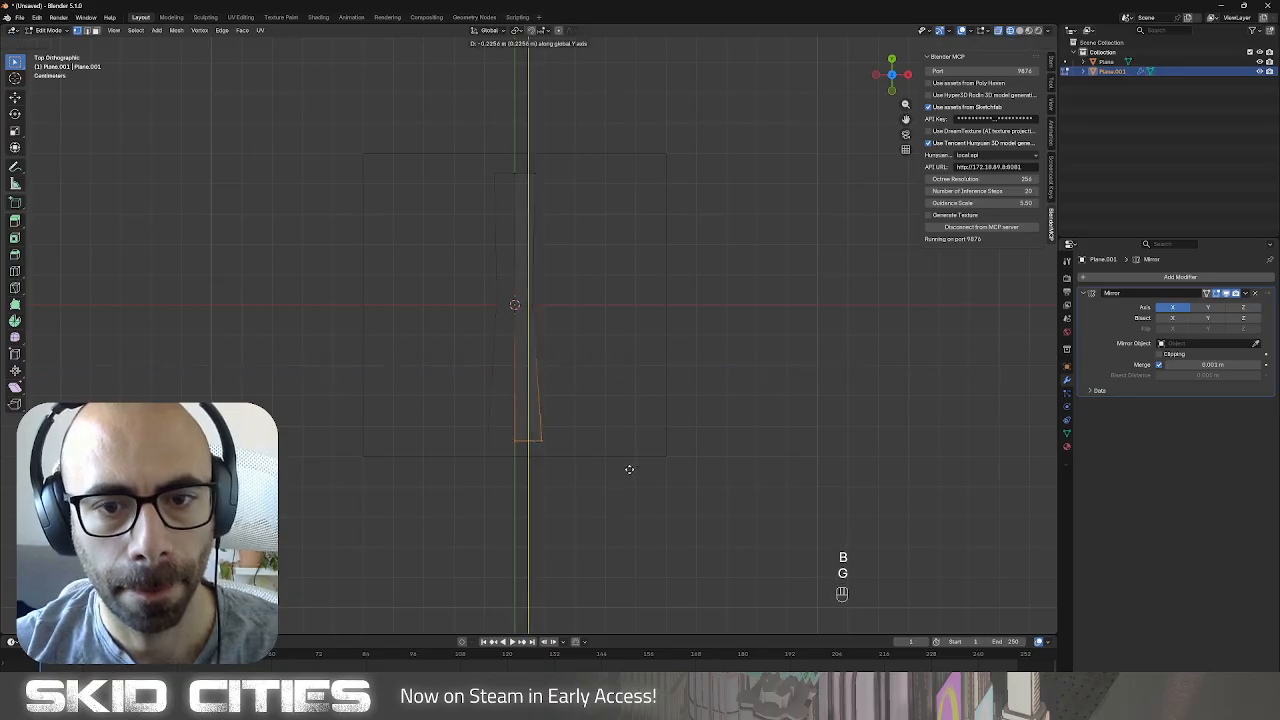
click(629, 460)
Add another plane to the mirrored mesh, shrink it to a small square and place it near the base's upper outer corner.
click(658, 301)
key(shift+a)
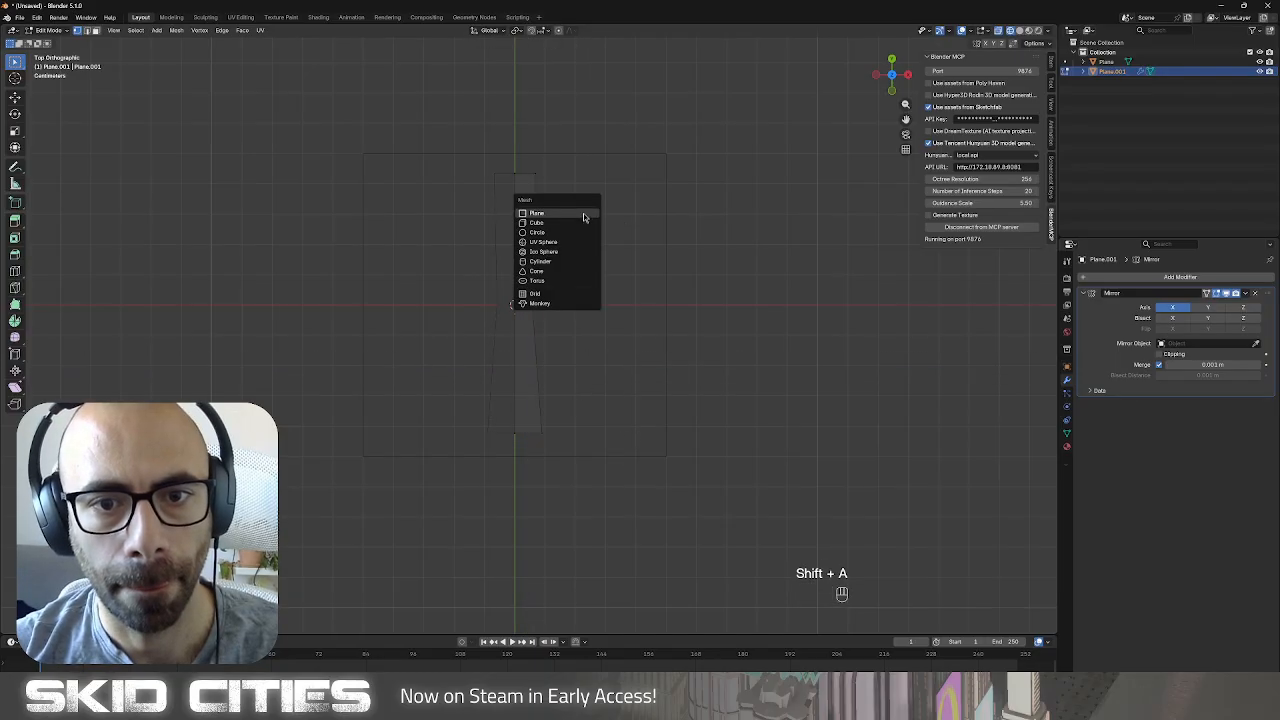
click(583, 213)
key(s)
click(551, 314)
key(g)
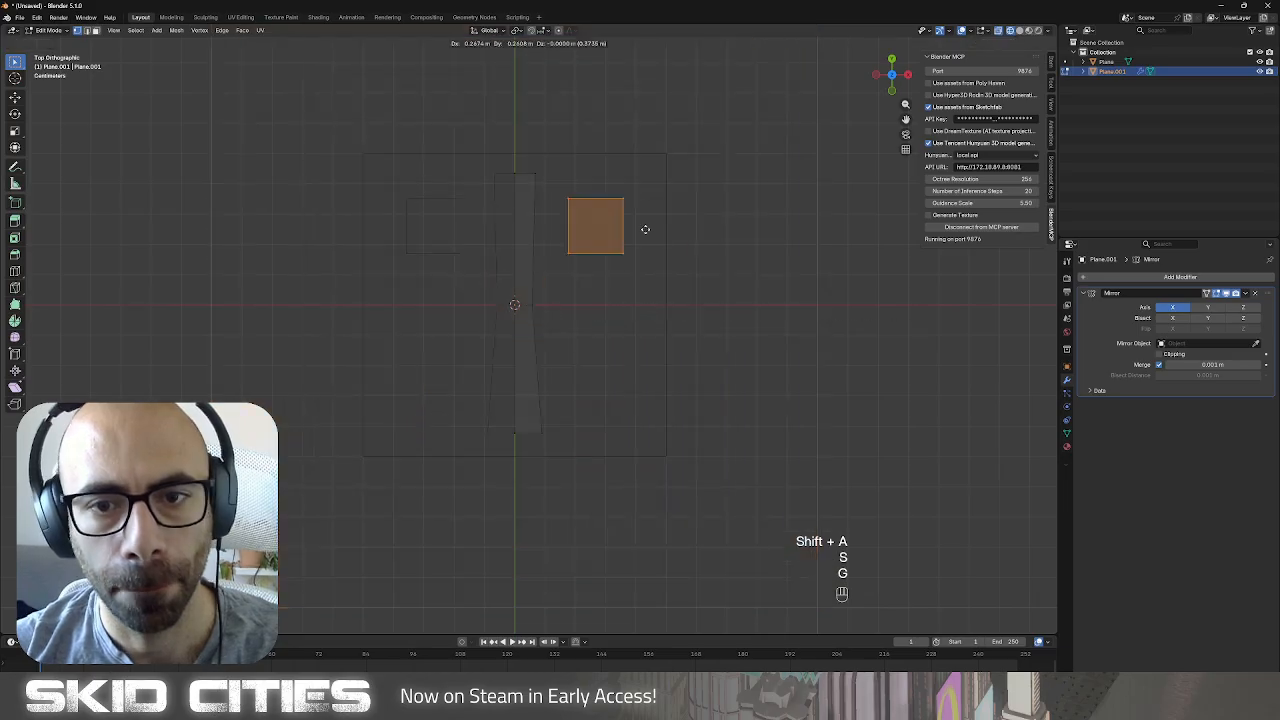
click(675, 206)
key(s)
click(694, 214)
key(g)
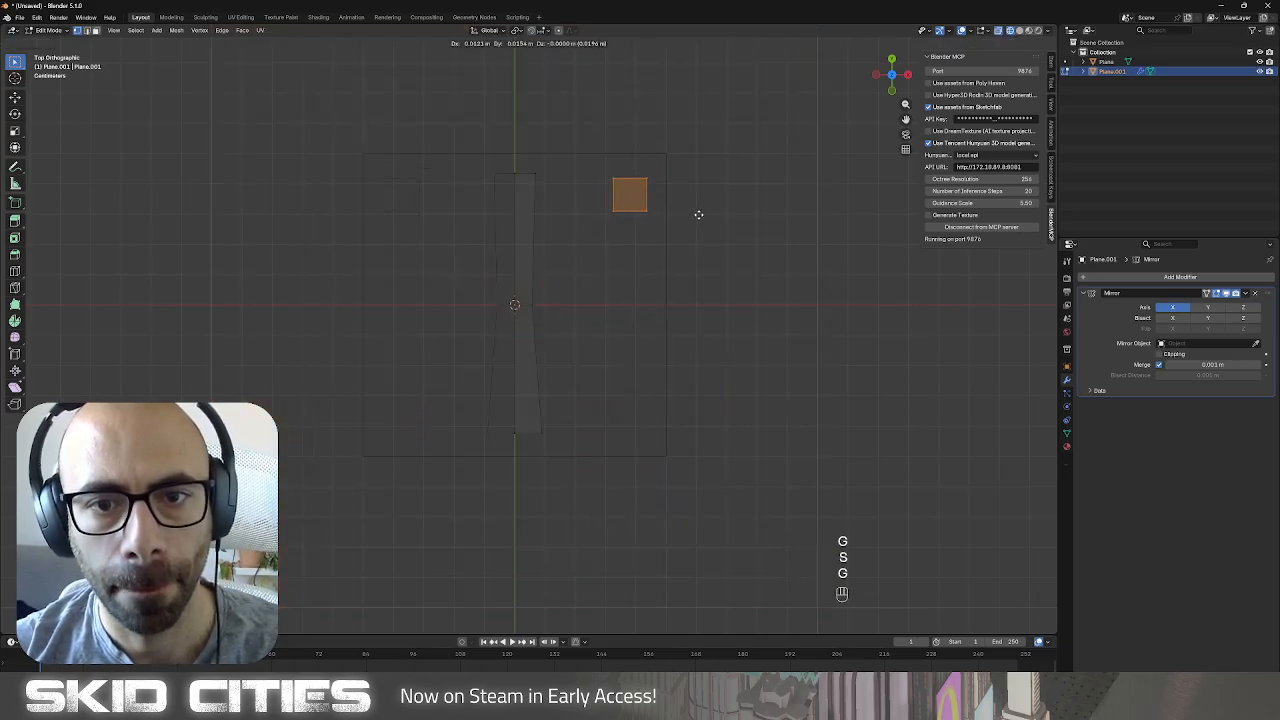
click(675, 210)
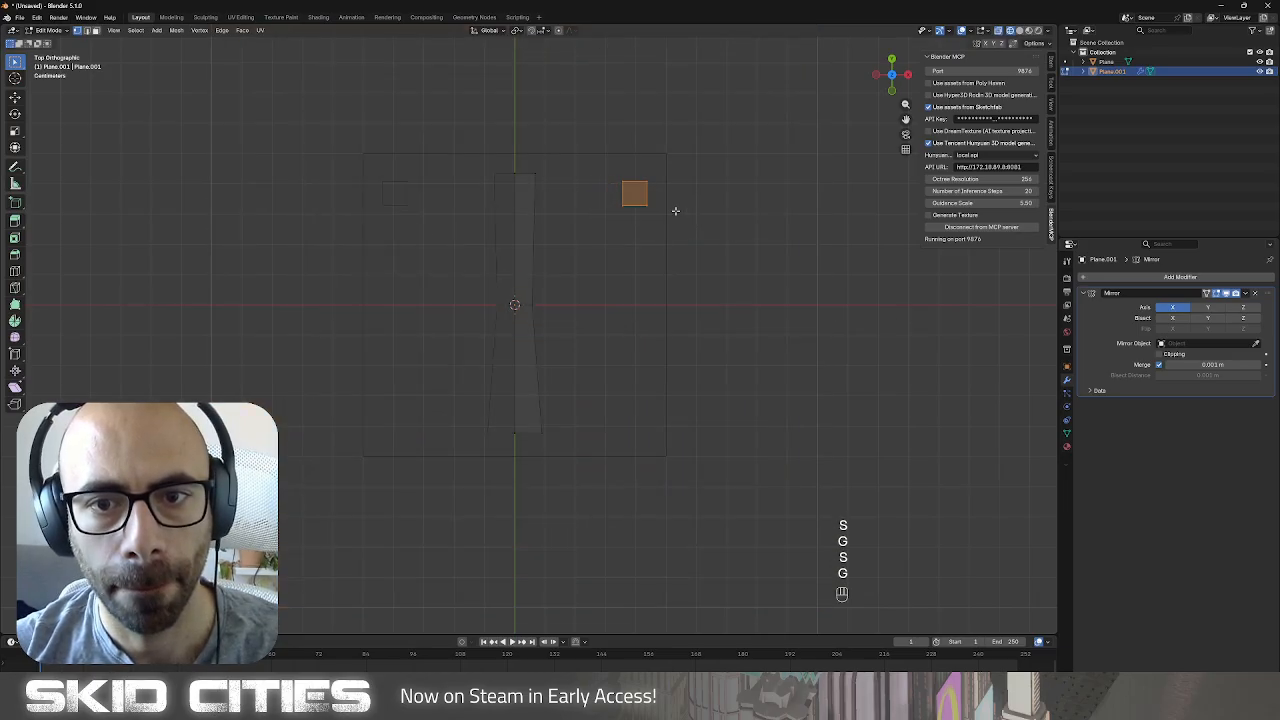
Extrude the small square's inner edge along X toward the central strip to form a horizontal bar.
click(623, 193)
key(e)
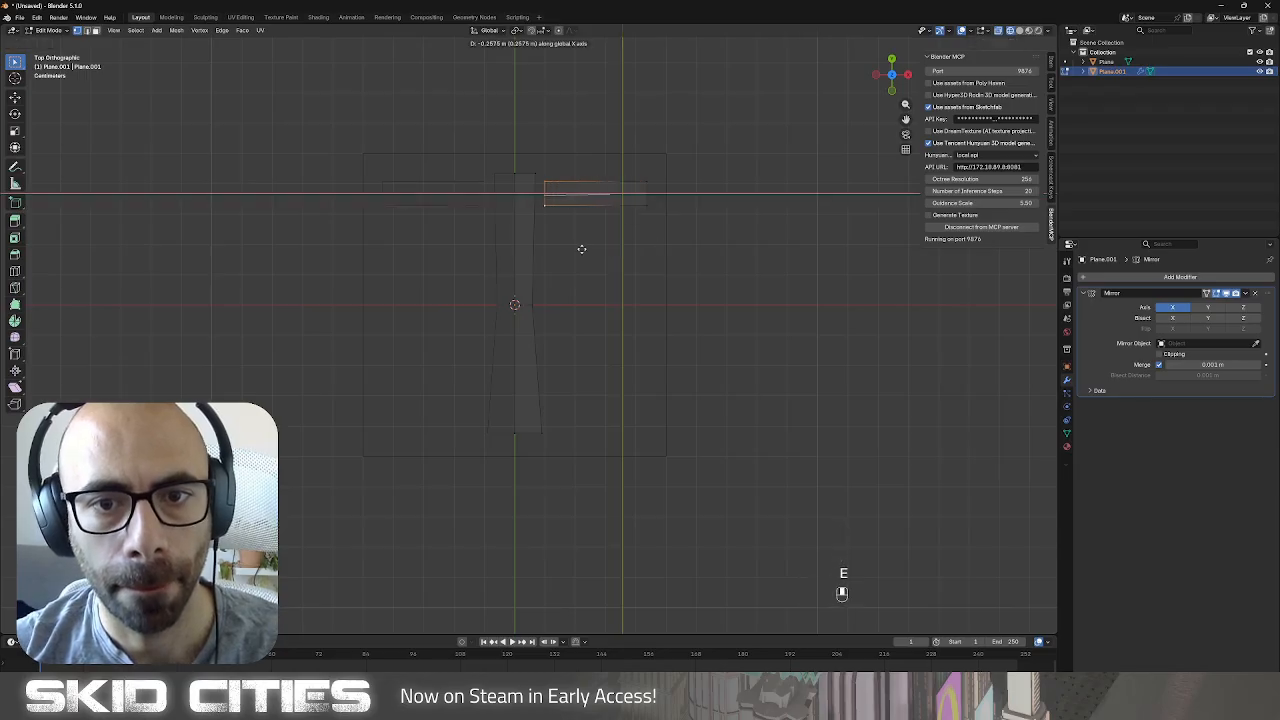
click(590, 251)
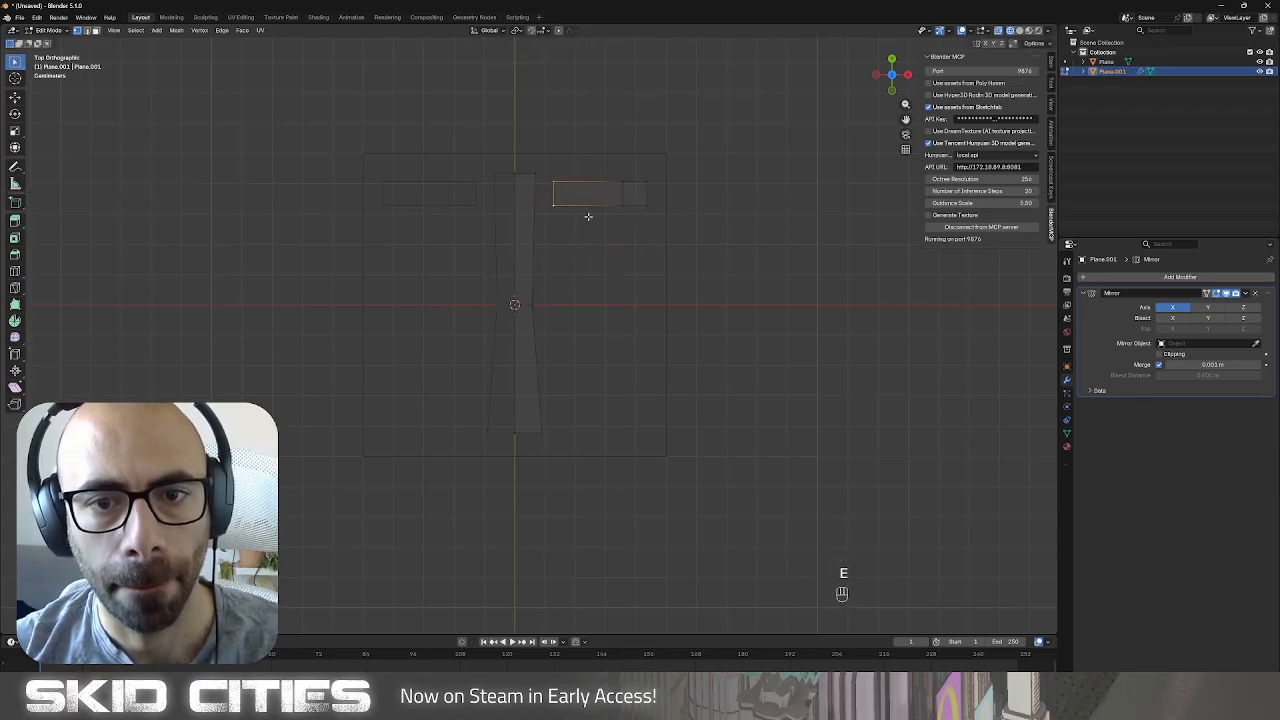
Thin the horizontal bar by raising its lower edge along Y, and shift its dividing edge outward along X by about 0.02 m.
click(586, 230)
key(b)
drag(540, 194, 697, 221)
key(g)
middle_drag(677, 217, 674, 211)
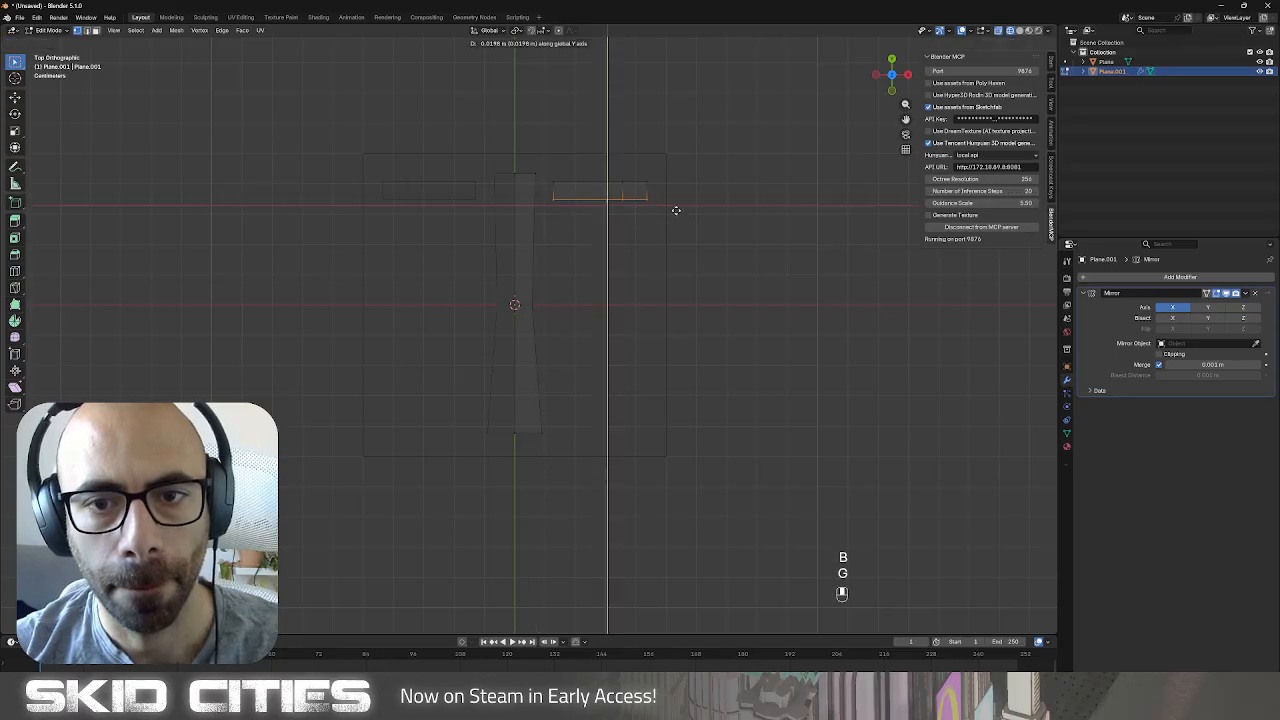
click(674, 211)
click(609, 182)
key(b)
drag(609, 177, 631, 229)
key(g)
middle_drag(627, 229, 632, 229)
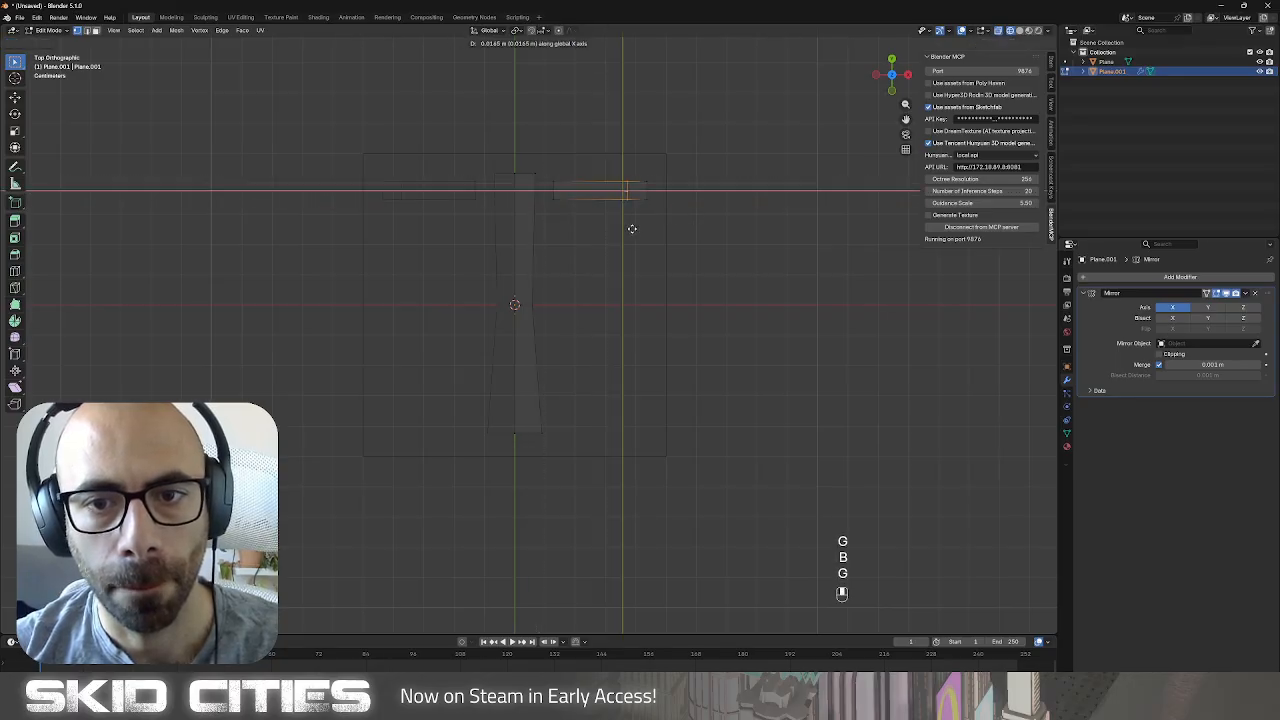
click(632, 229)
Extrude the bar's outer lower edge down about 0.65 m along Y, and extrude it again by about 0.07 m for a corner square.
click(623, 189)
click(626, 206)
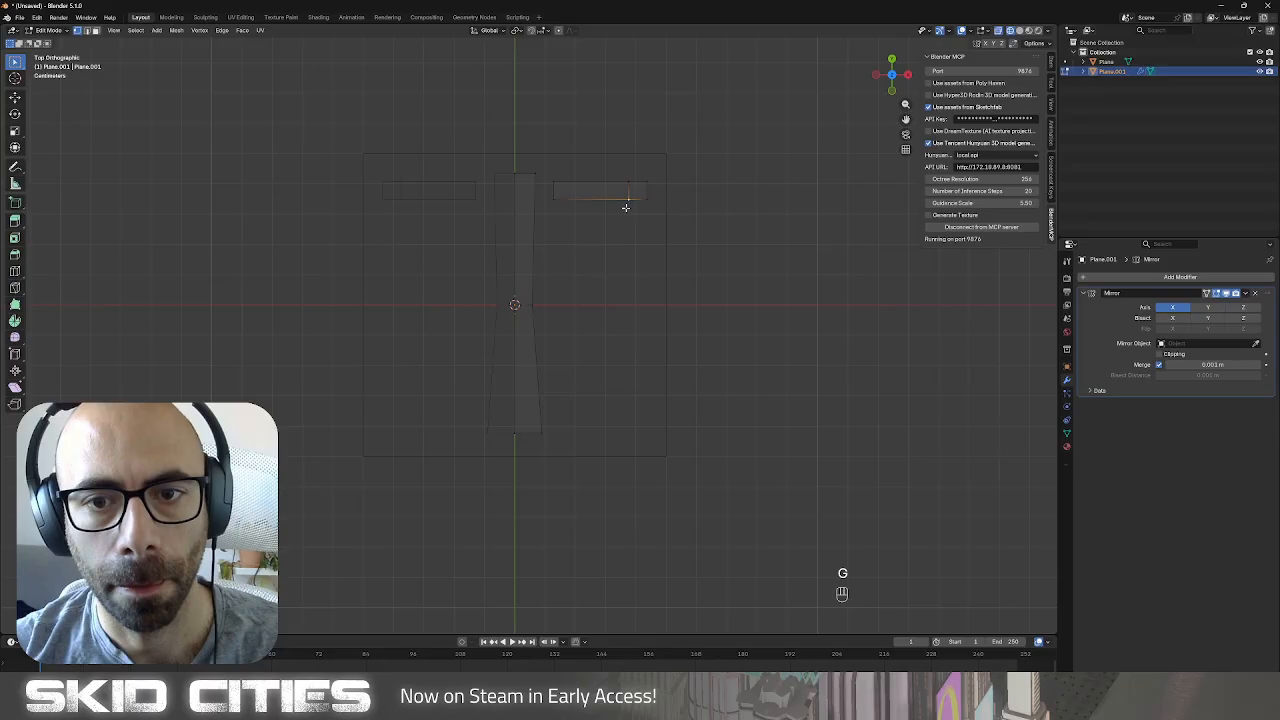
shift+click(649, 201)
key(e)
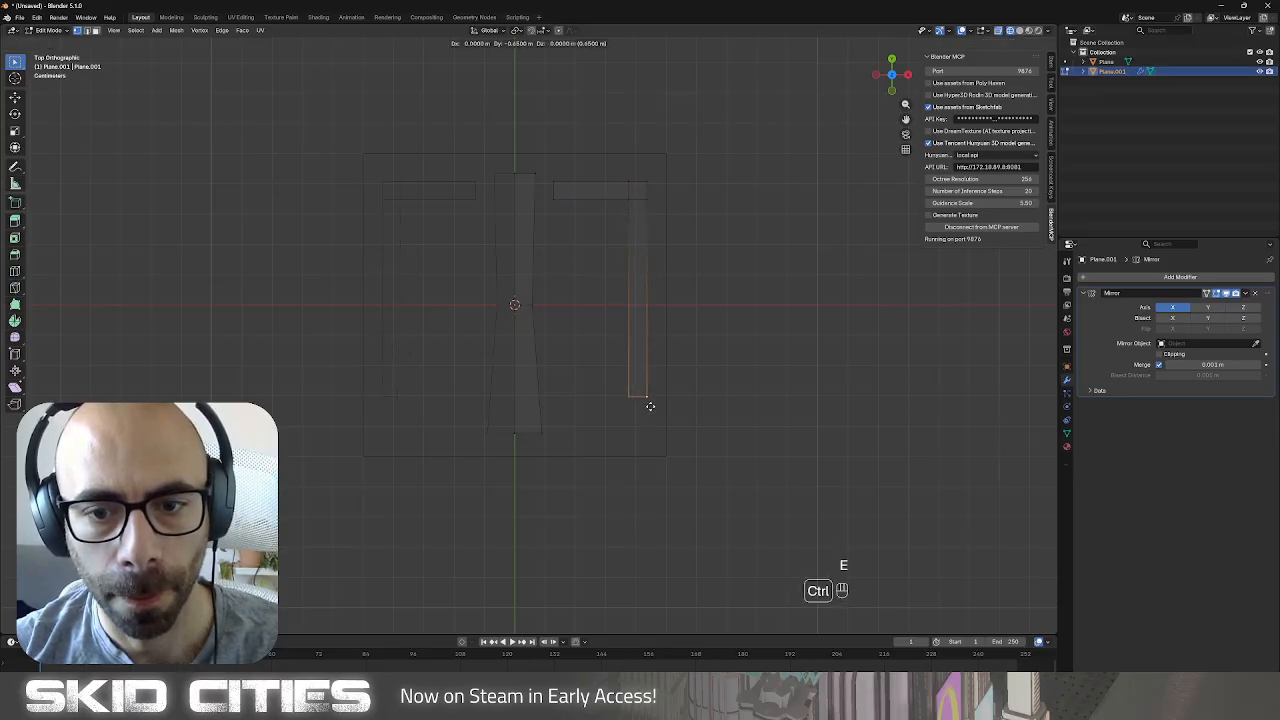
click(648, 408)
key(e)
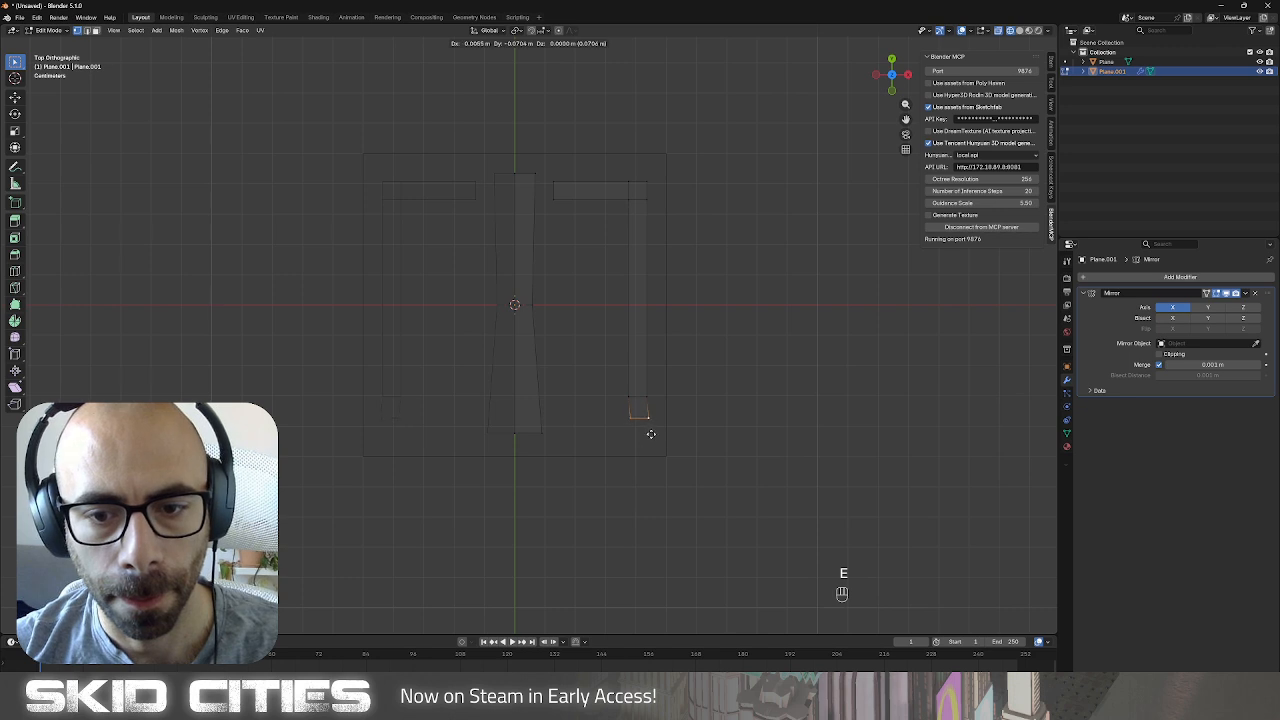
click(650, 434)
Extrude the inner edge of the lower outer corner square toward the central strip, slanting it slightly downward.
click(629, 418)
shift+click(627, 391)
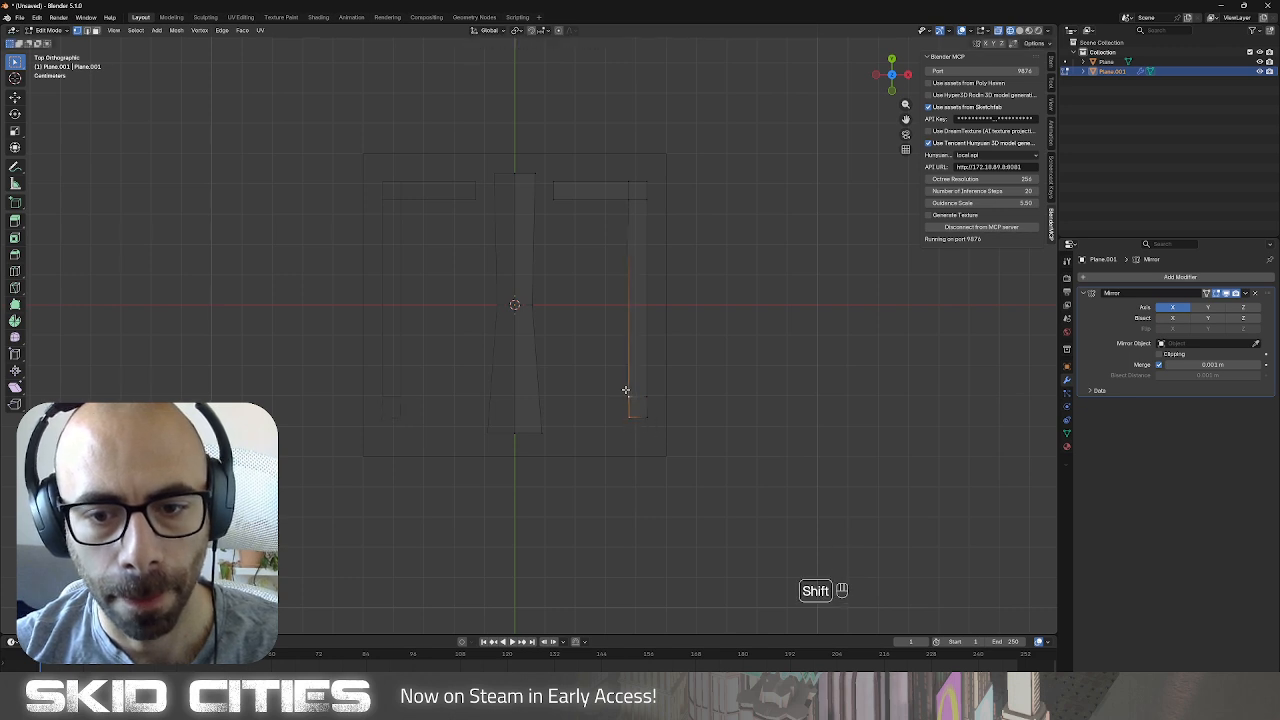
key(e)
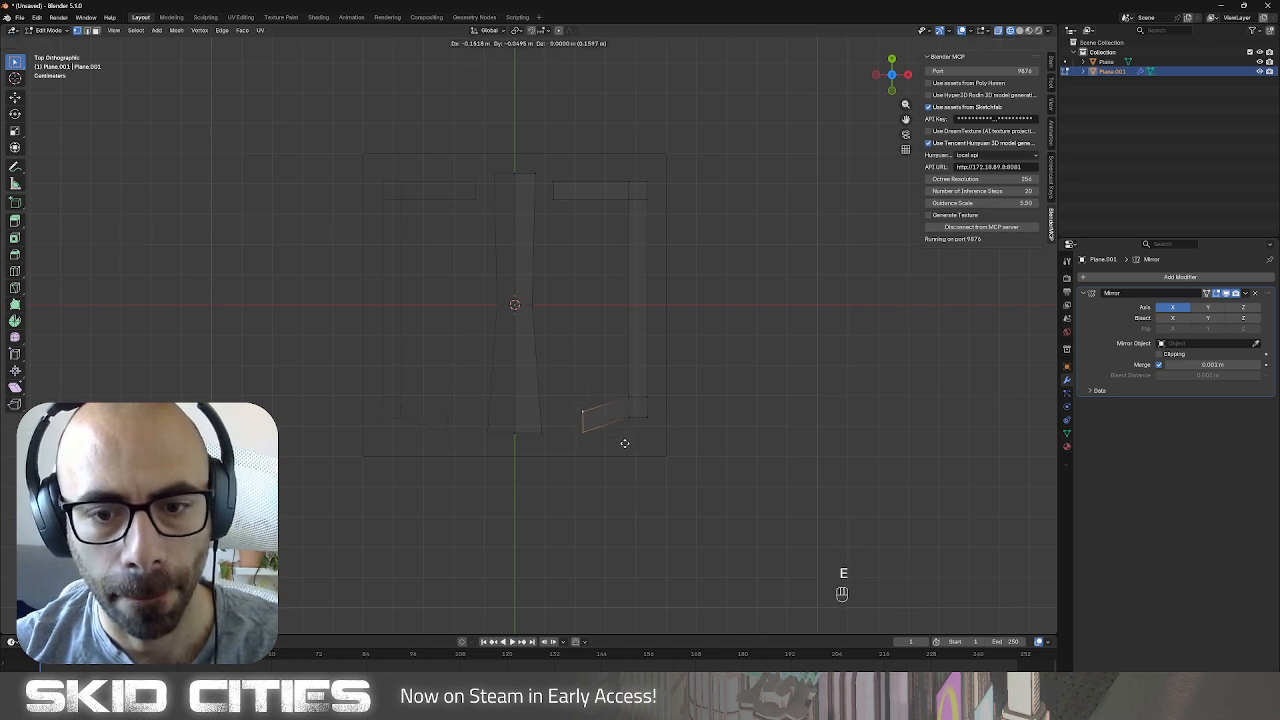
click(619, 444)
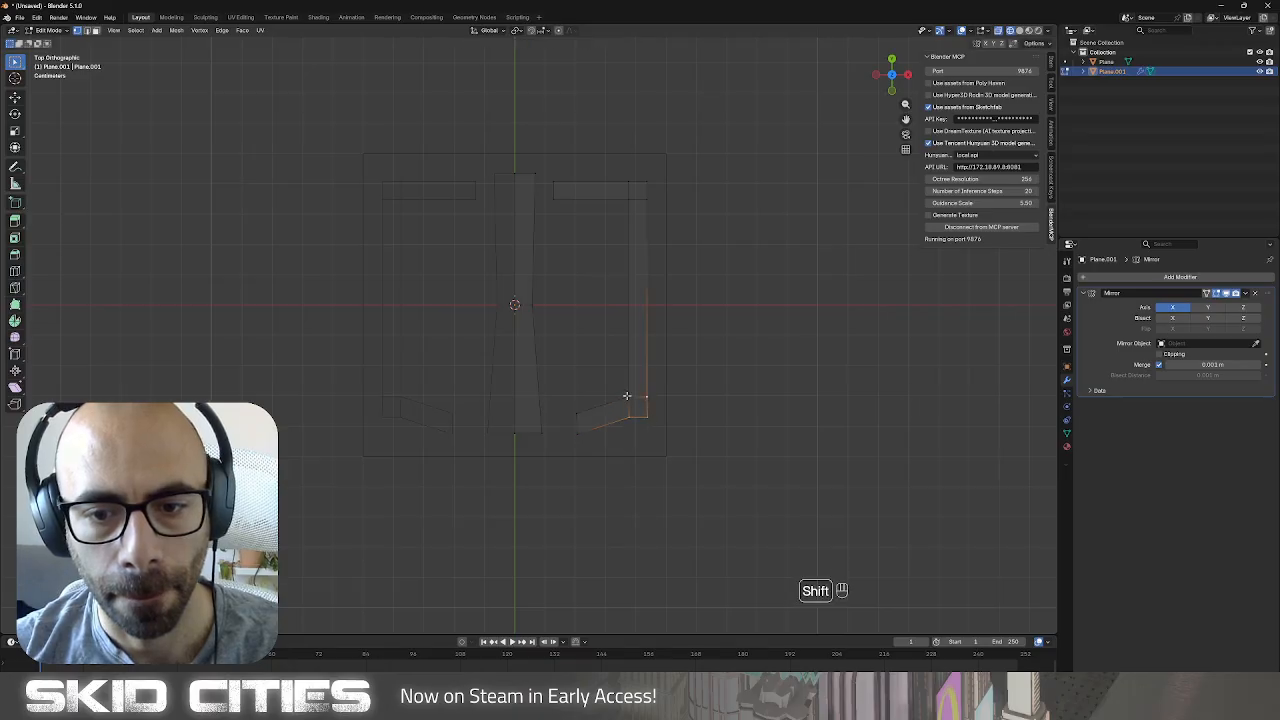
Rotate the lower corner square to follow the slanted bar and move it down about 0.03 m.
key(r)
key(g)
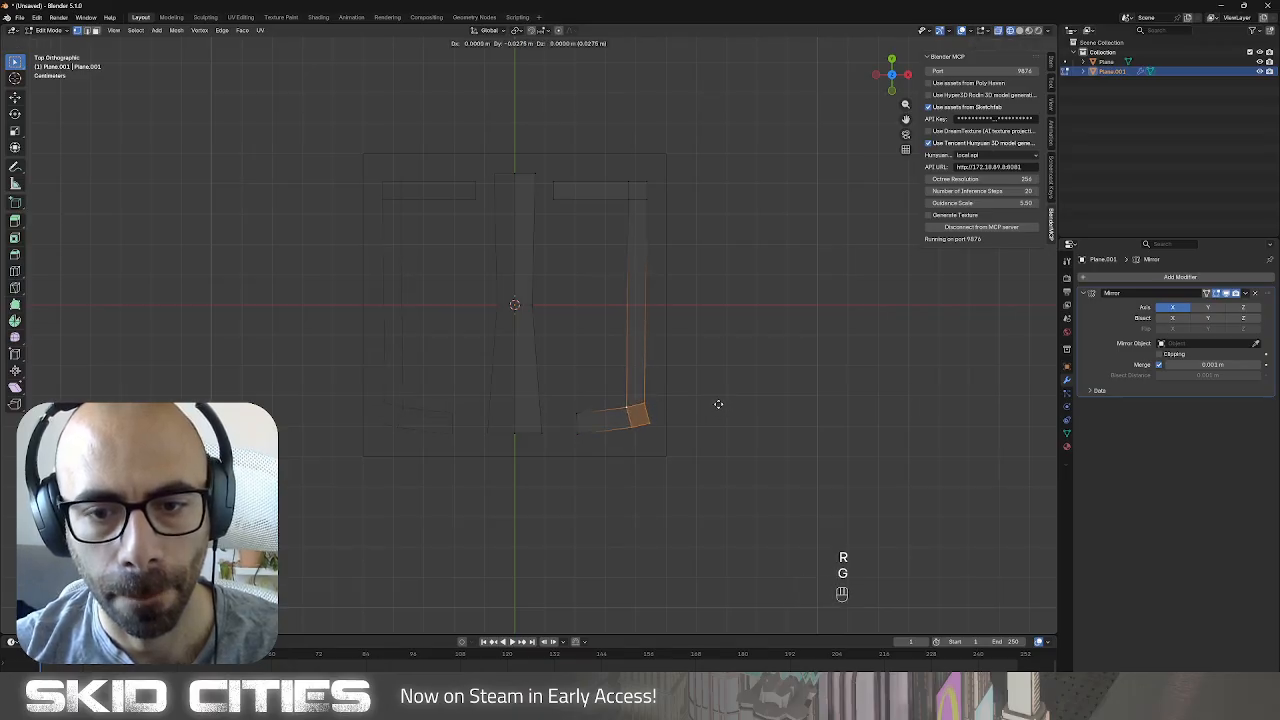
click(718, 405)
key(r)
click(722, 398)
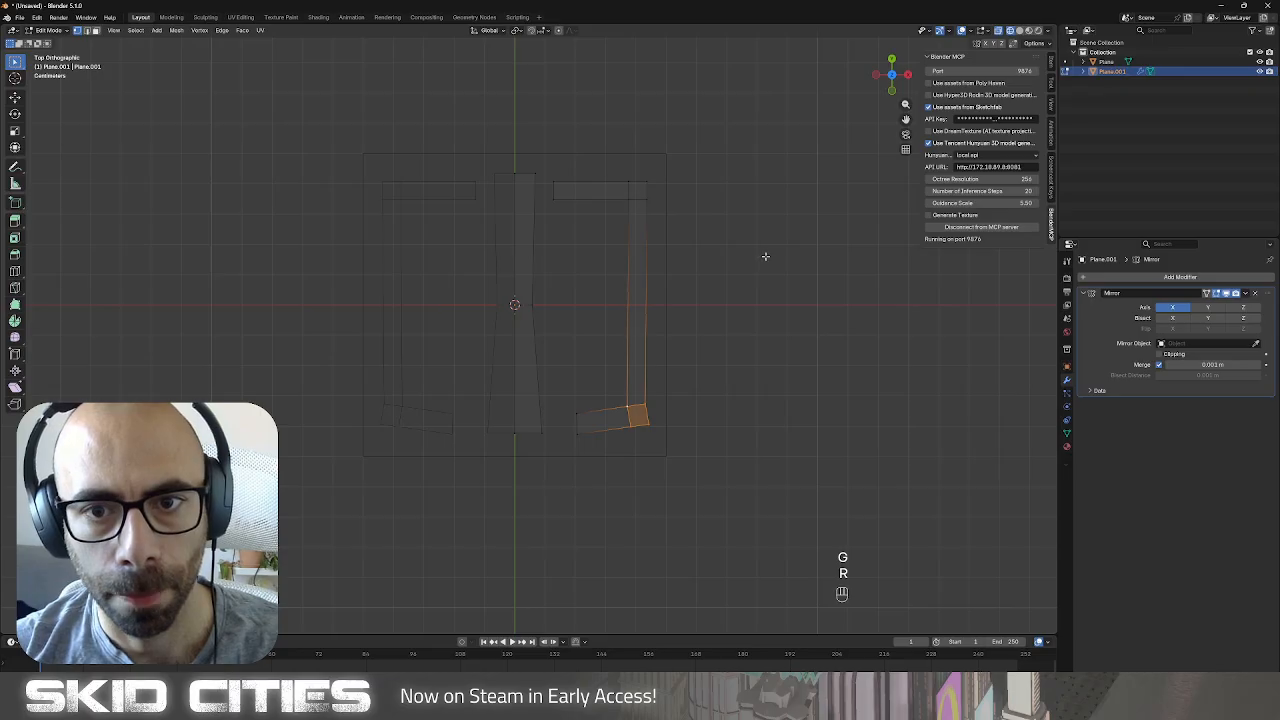
Rotate the upper outer corner square slightly so the joint with the horizontal bar is angled.
key(alt+a)
key(b)
drag(629, 171, 668, 209)
key(r)
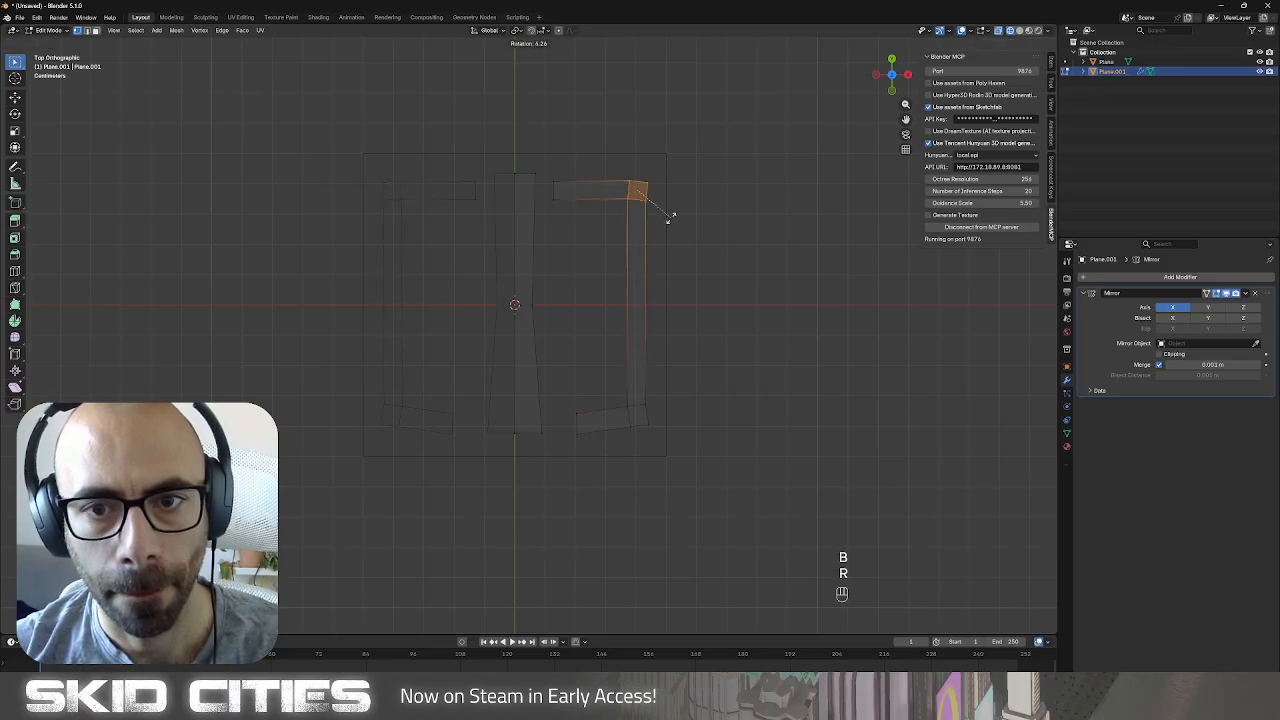
click(670, 222)
click(731, 161)
Shift the long outer bar together with both its corner squares slightly inward along X.
key(b)
drag(719, 144, 474, 221)
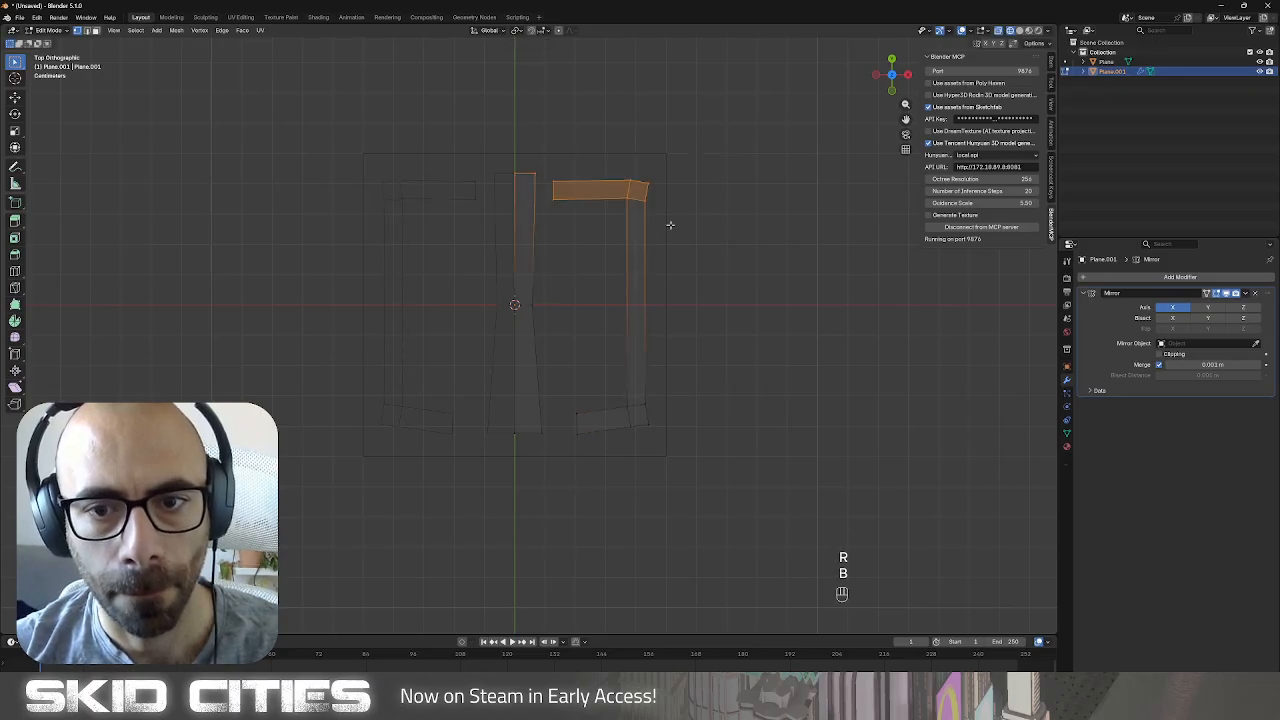
click(715, 265)
key(b)
drag(612, 166, 669, 471)
key(g)
key(x)
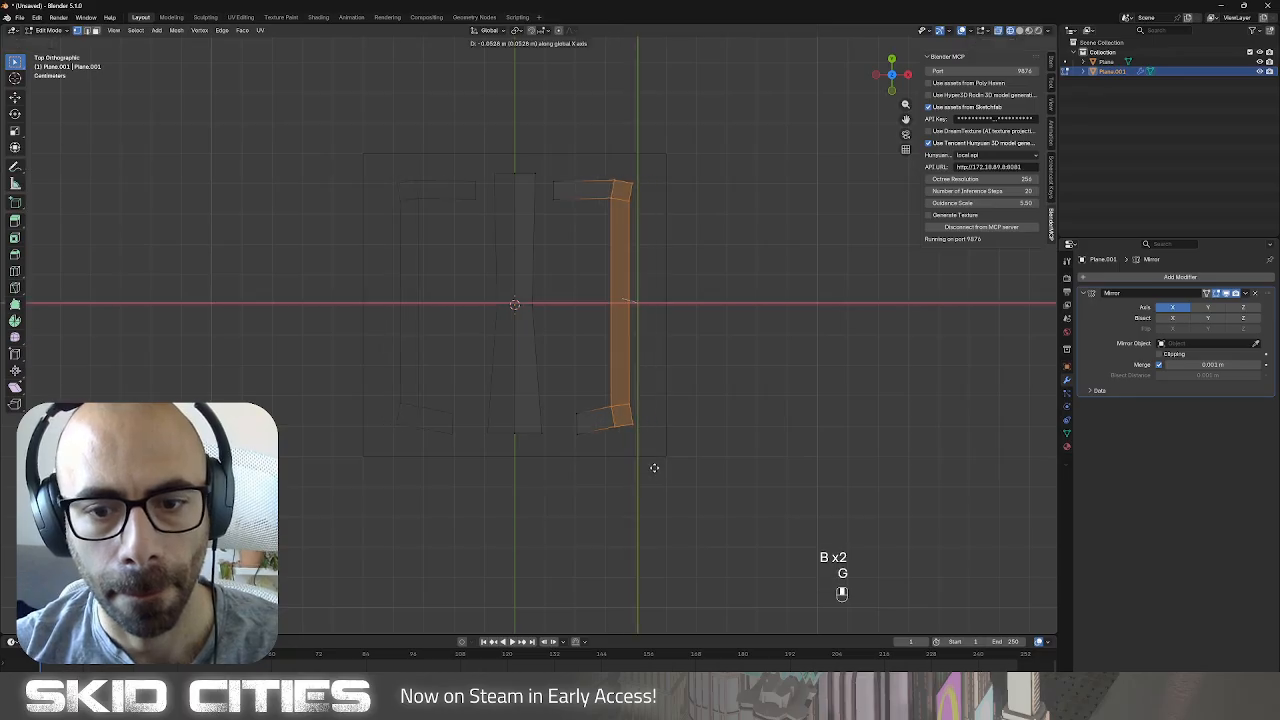
click(680, 435)
click(734, 257)
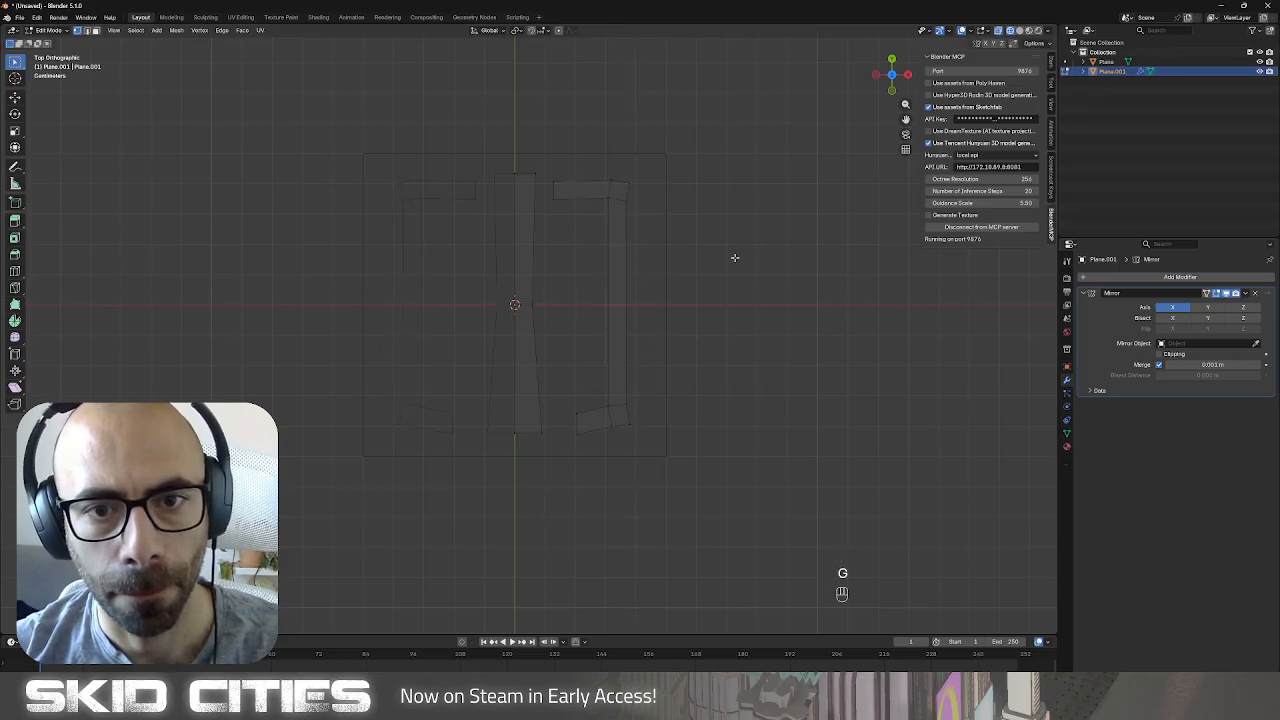
Add a cube as a separate object and set its Z scale to 4.5.
key(Tab)
scroll(660, 307, down, 5)
key(shift+a)
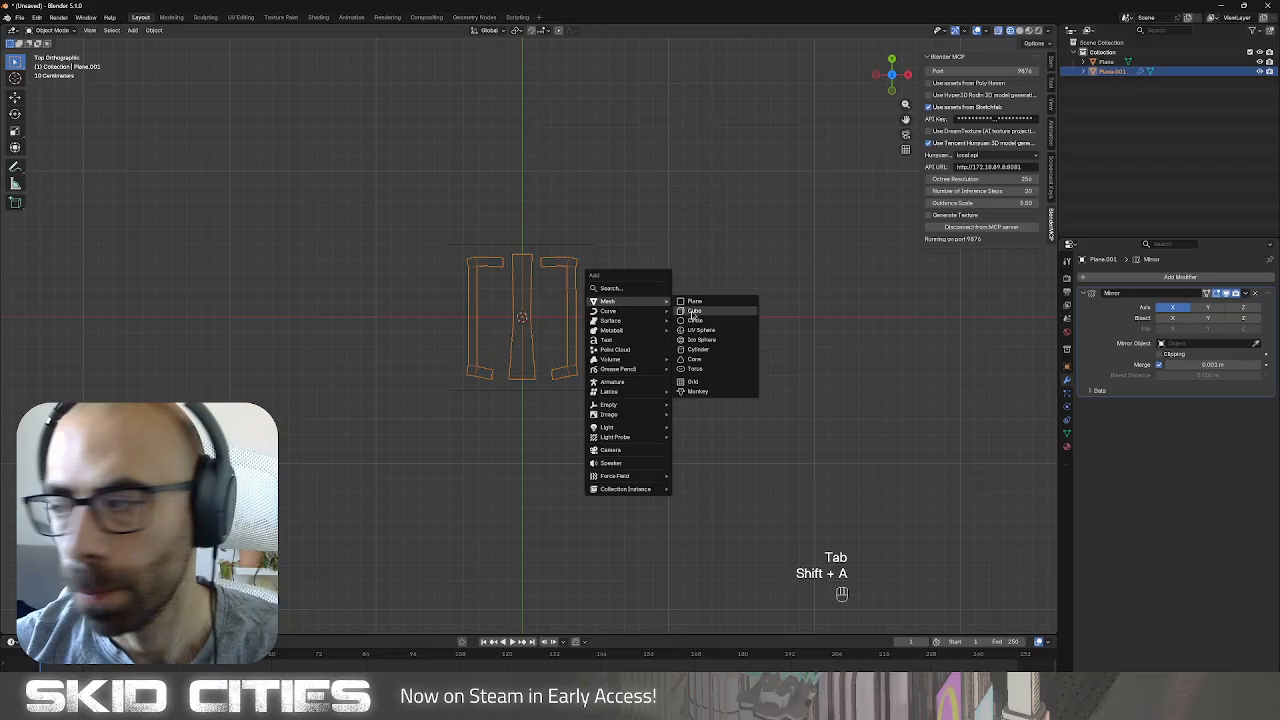
click(691, 315)
key(s)
click(691, 386)
key(s)
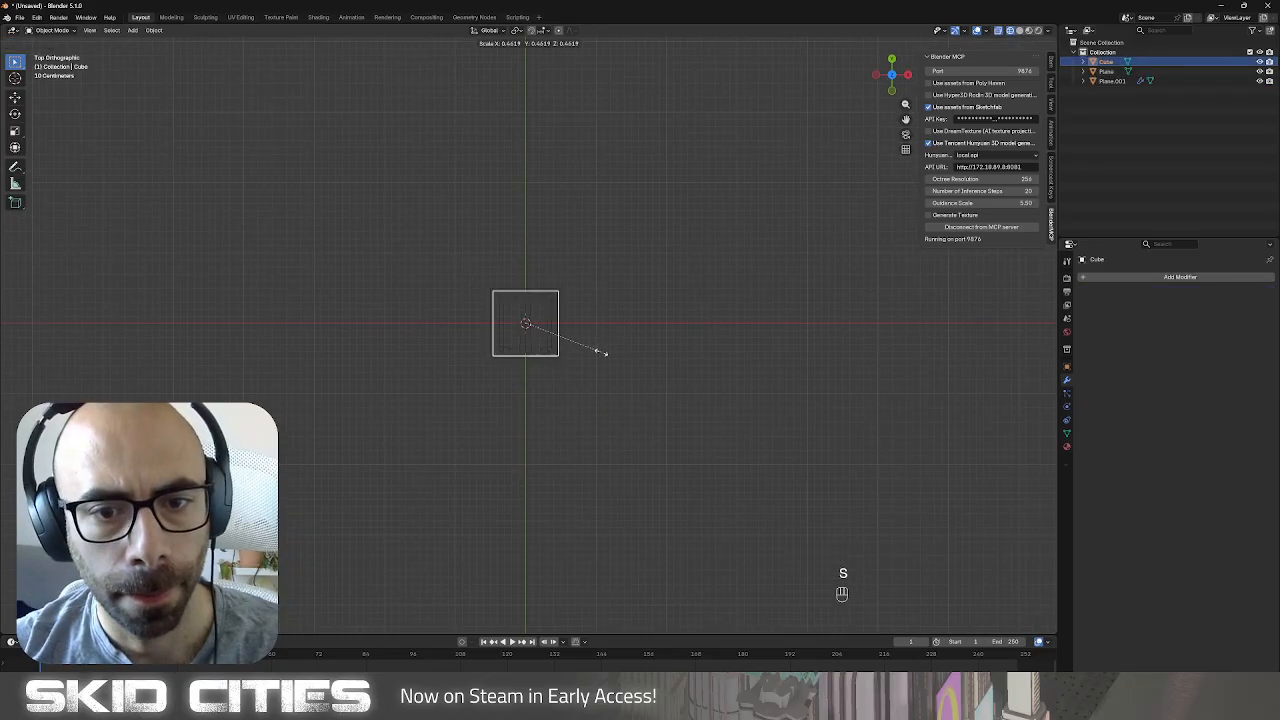
key(Escape)
click(1066, 367)
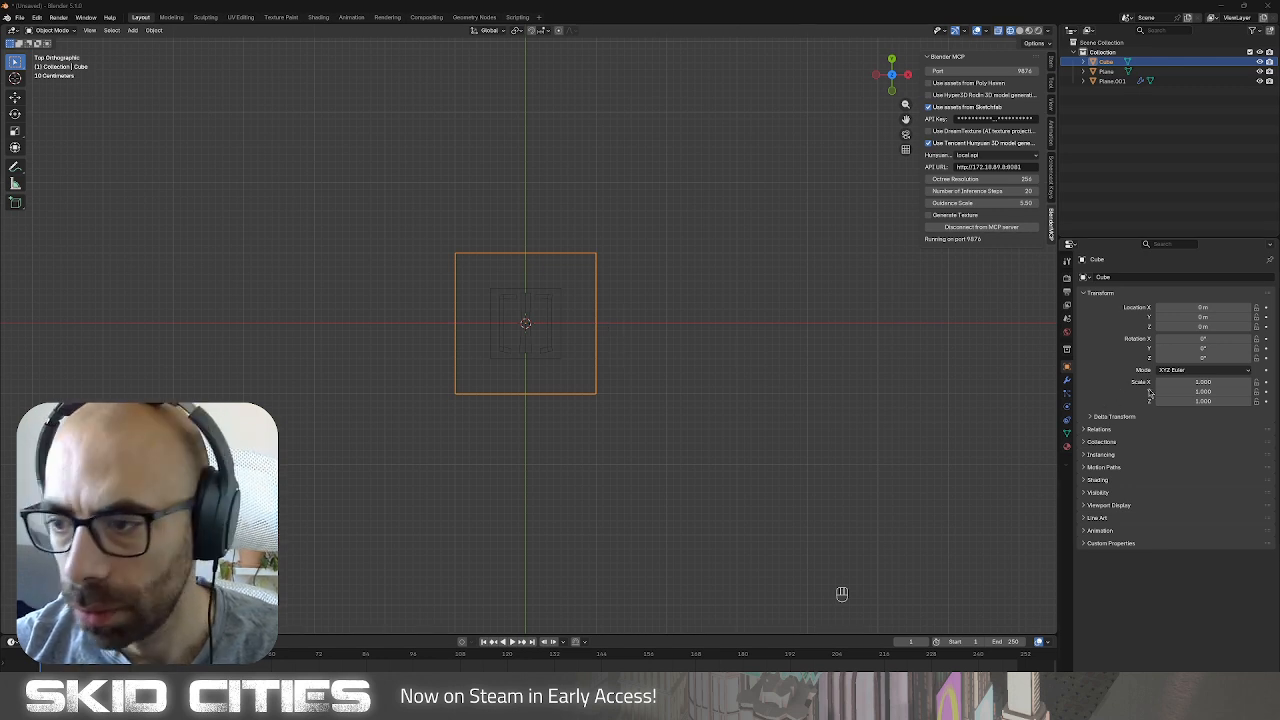
click(1216, 401)
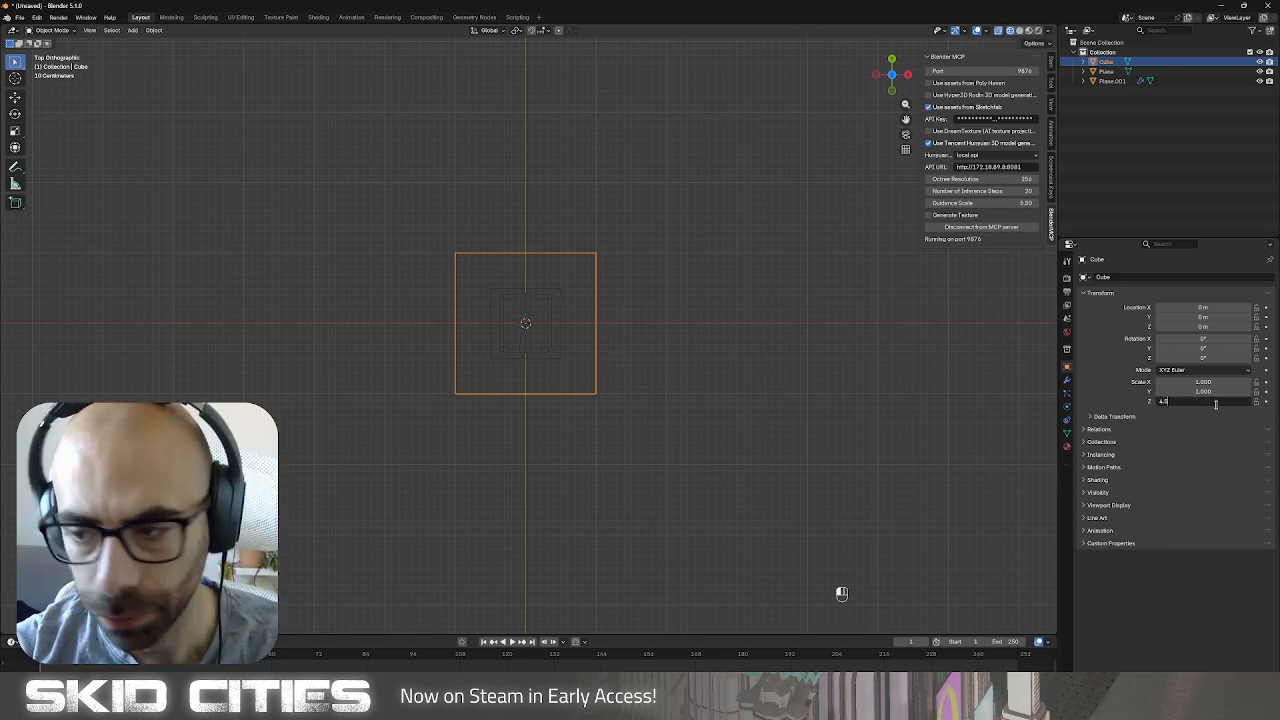
text(4.5)
key(Return)
Move the tall cube beside the plan so its bottom rests on the ground, at about Y -1.65 m and Z 4.48 m.
middle_drag(440, 331, 612, 343)
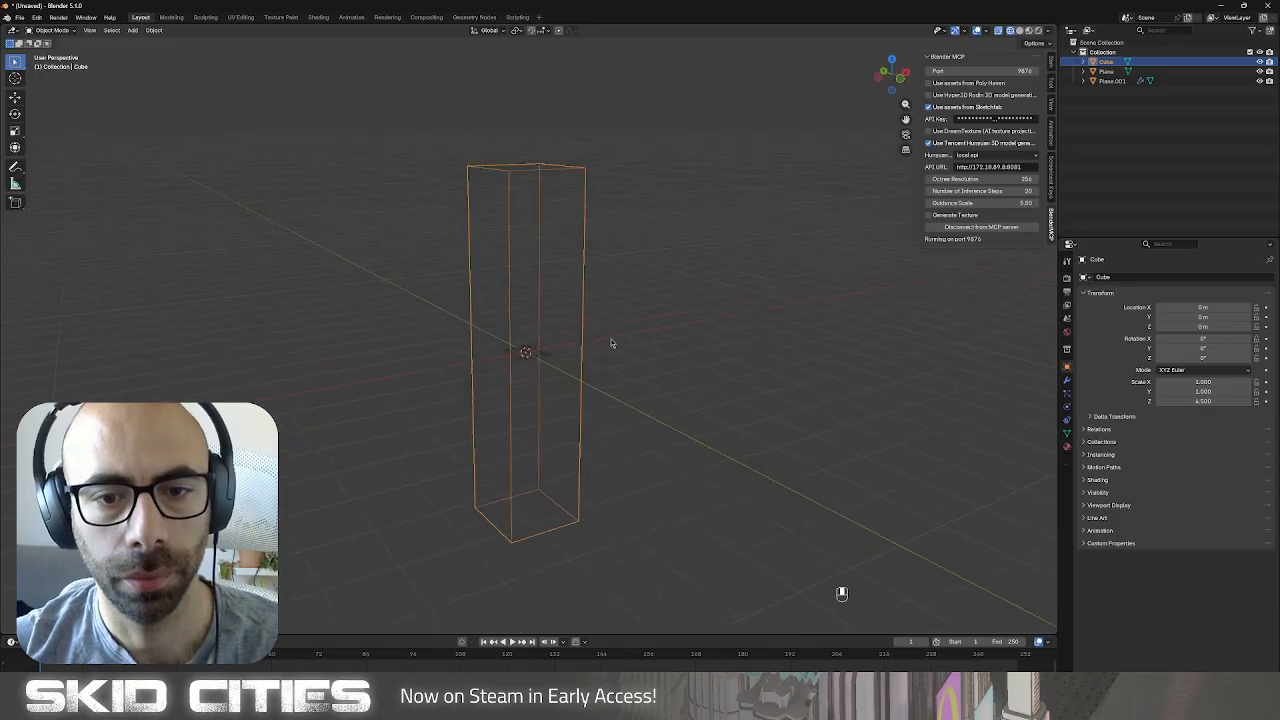
key(KP_3)
key(g)
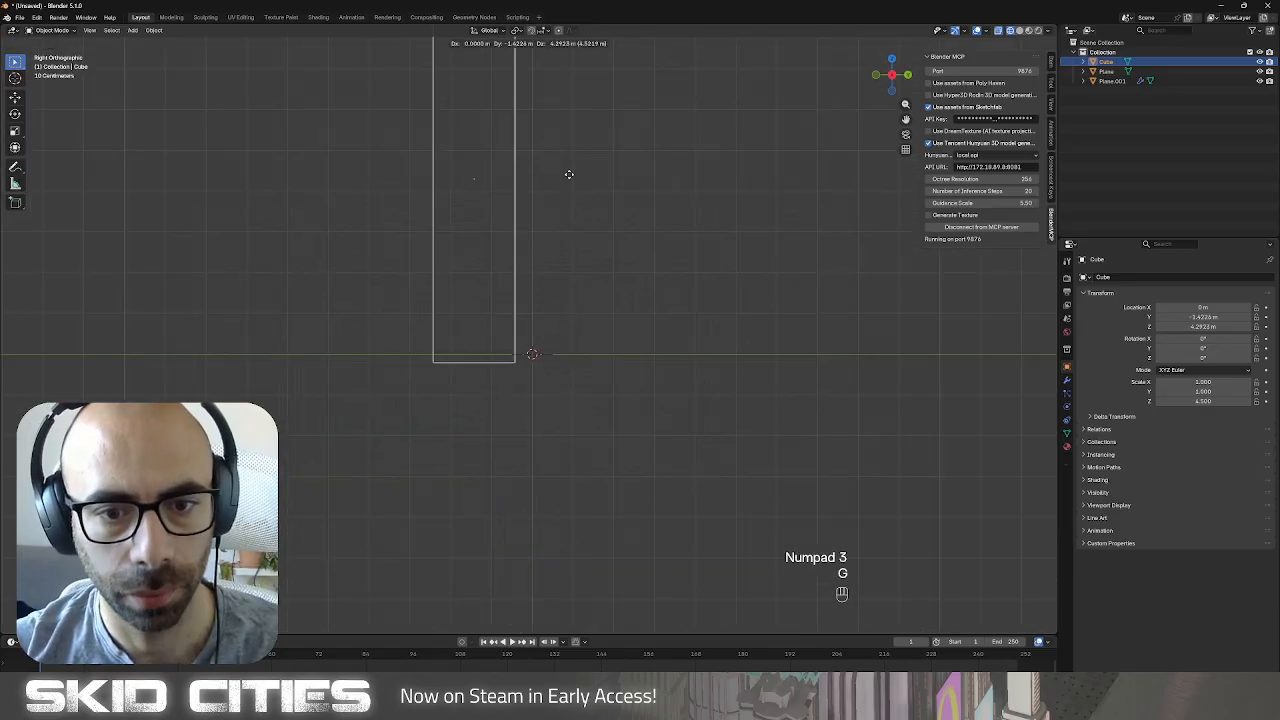
click(558, 167)
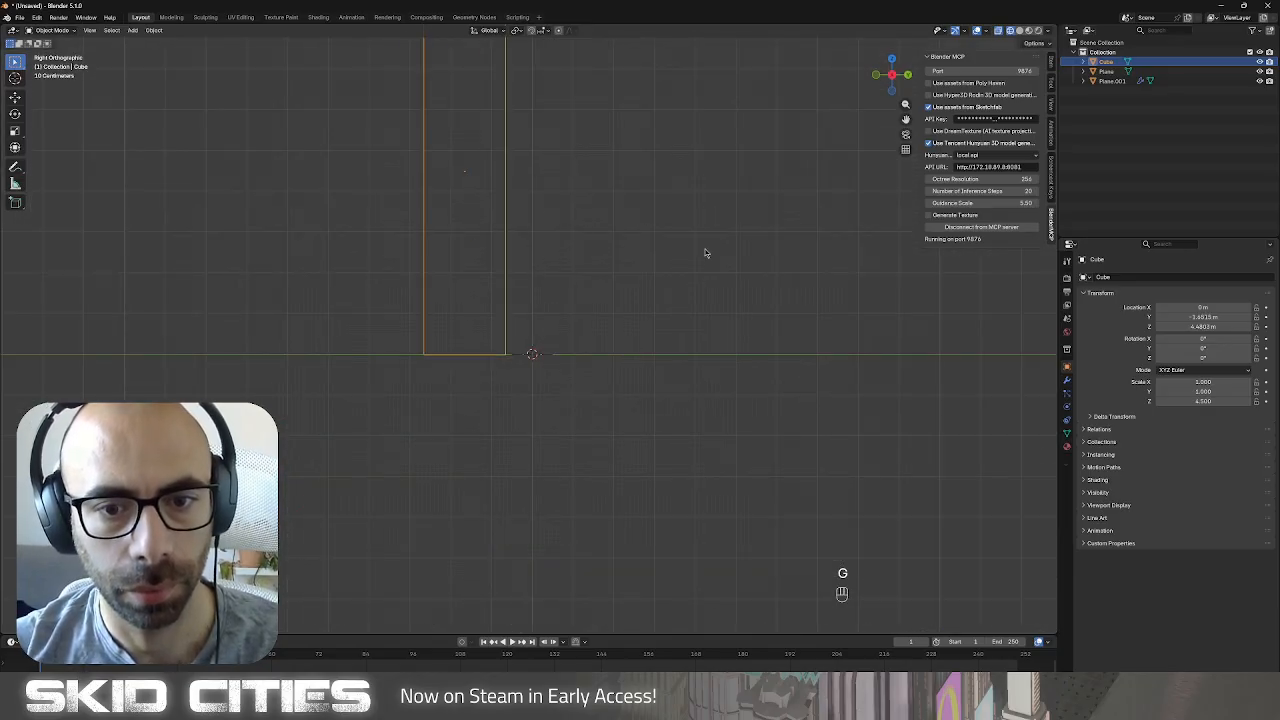
middle_drag(705, 253, 699, 332)
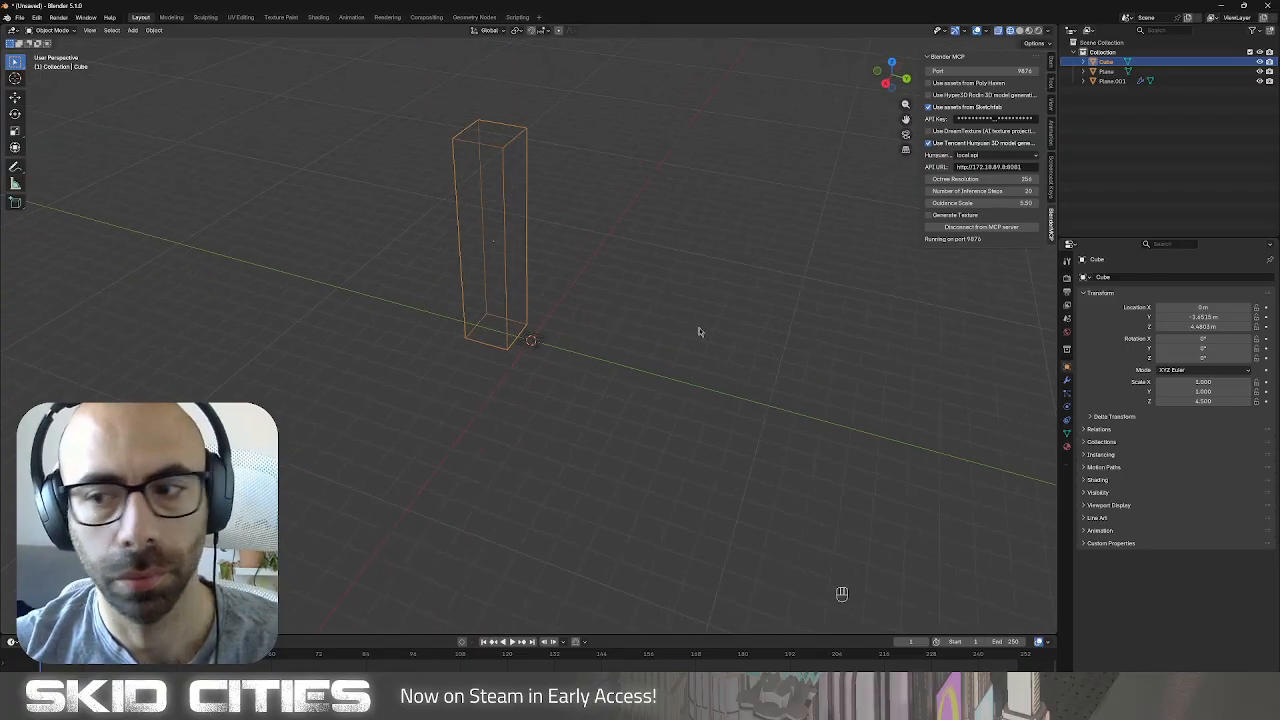
Set the tall cube's X and Y scale to 0.5.
click(1205, 384)
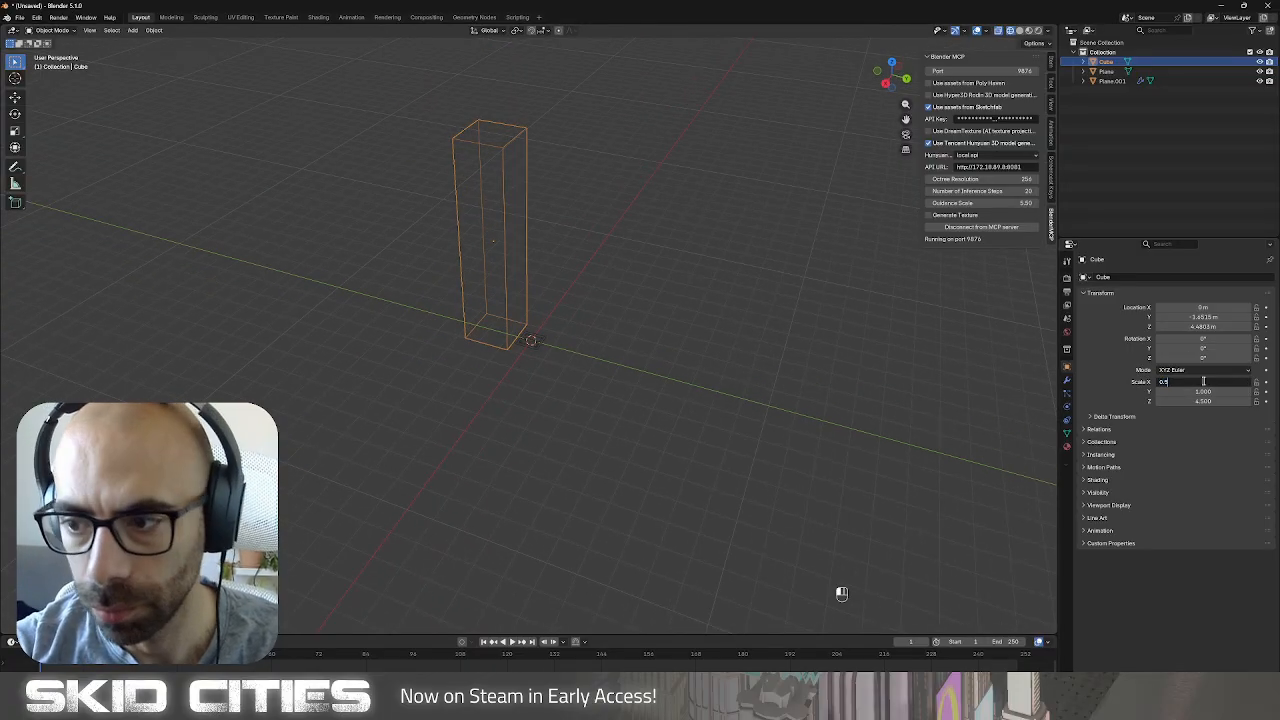
text(0.5)
key(Return)
click(1217, 391)
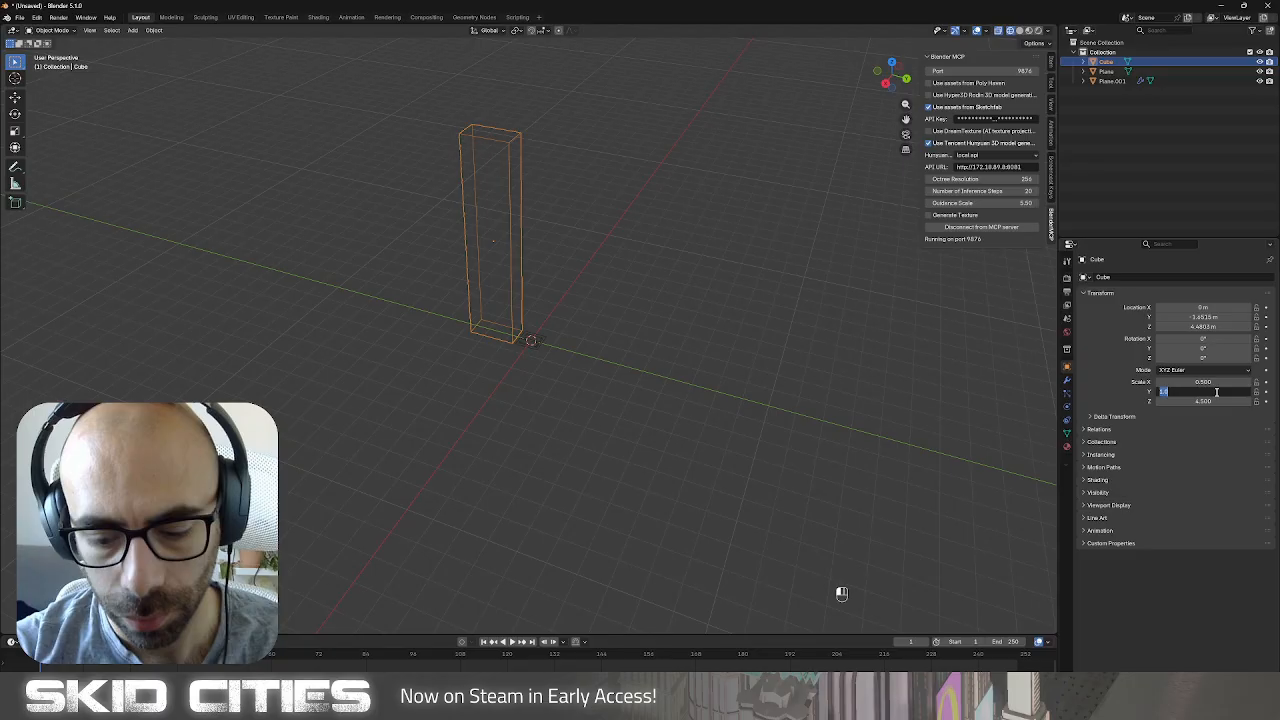
text(0.5)
key(Return)
middle_drag(600, 296, 584, 327)
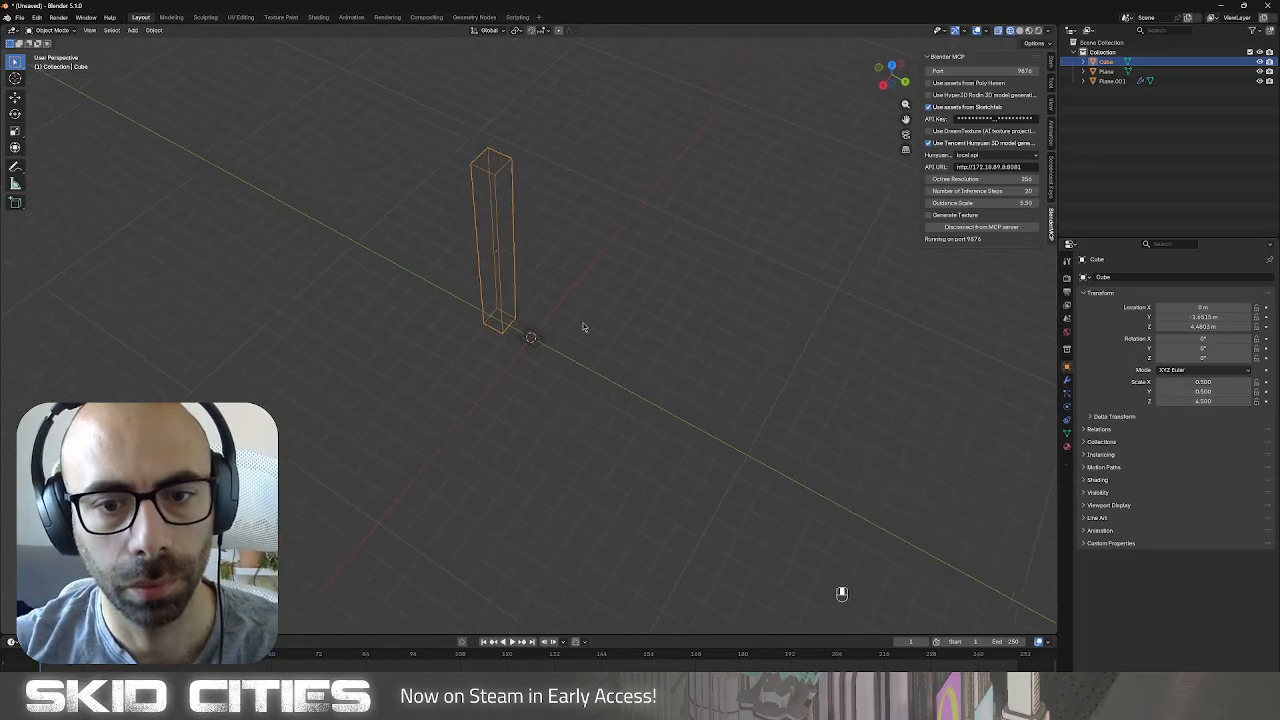
Extrude all faces of the mirrored plan mesh upward to form the building blocks.
right_click(503, 355)
scroll(550, 398, up, 11)
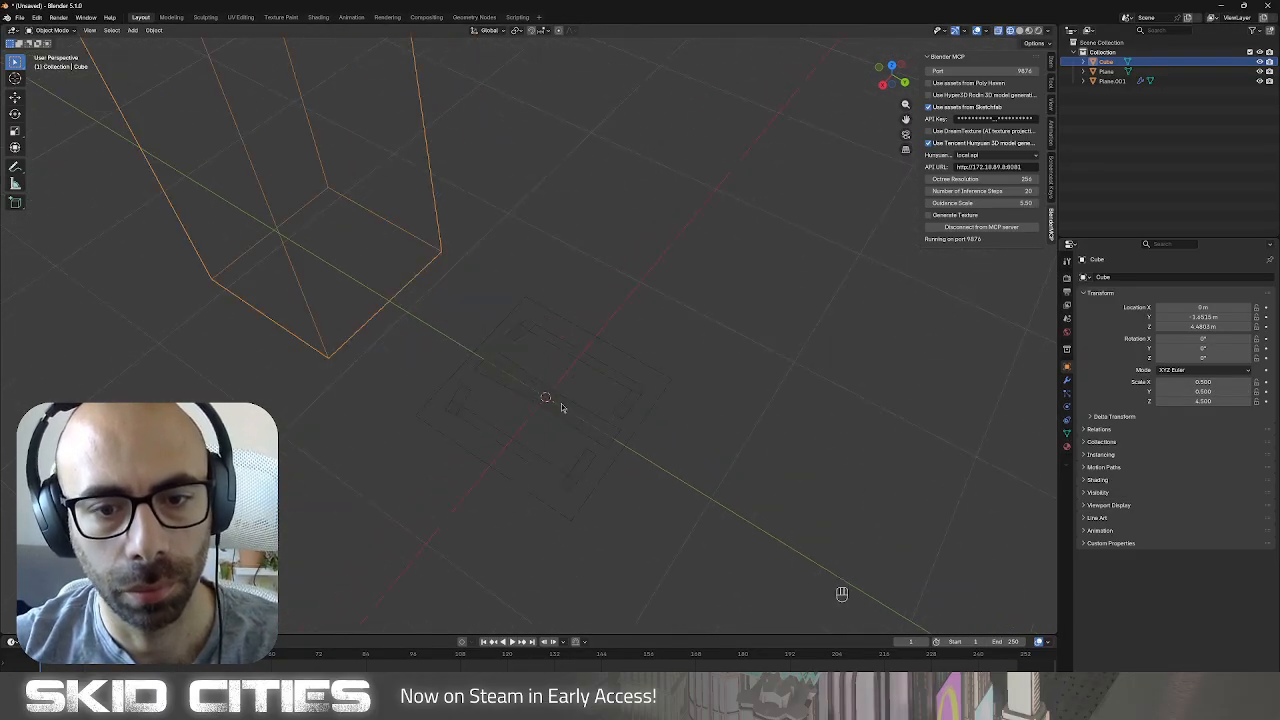
click(564, 407)
key(KP_3)
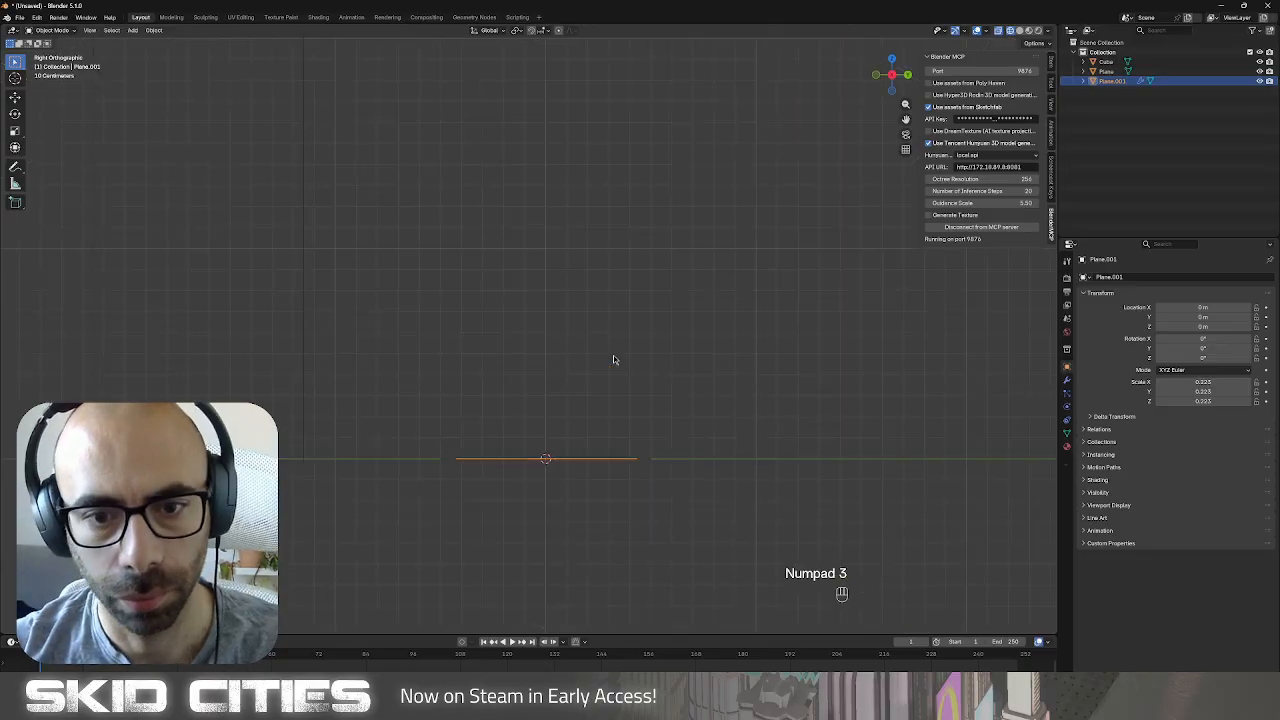
key(KP_7)
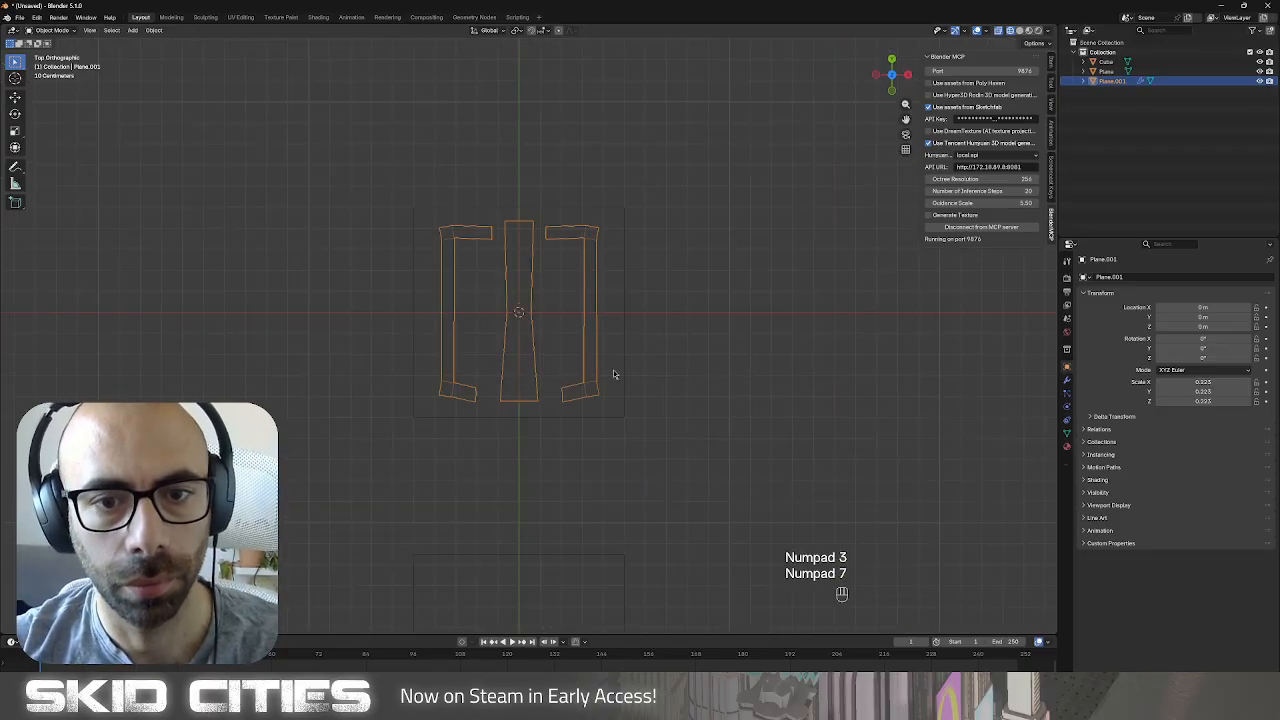
key(Tab)
middle_drag(614, 371, 646, 417)
key(a)
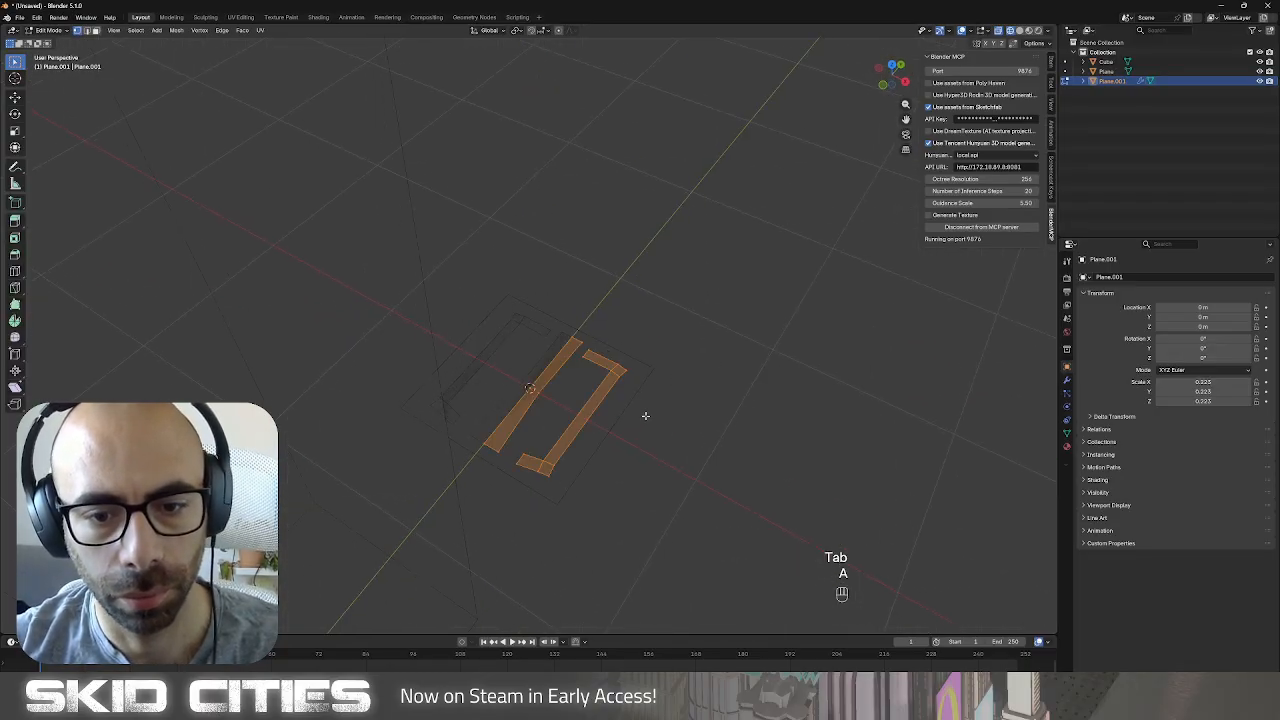
key(e)
click(640, 371)
key(Tab)
middle_drag(640, 371, 589, 400)
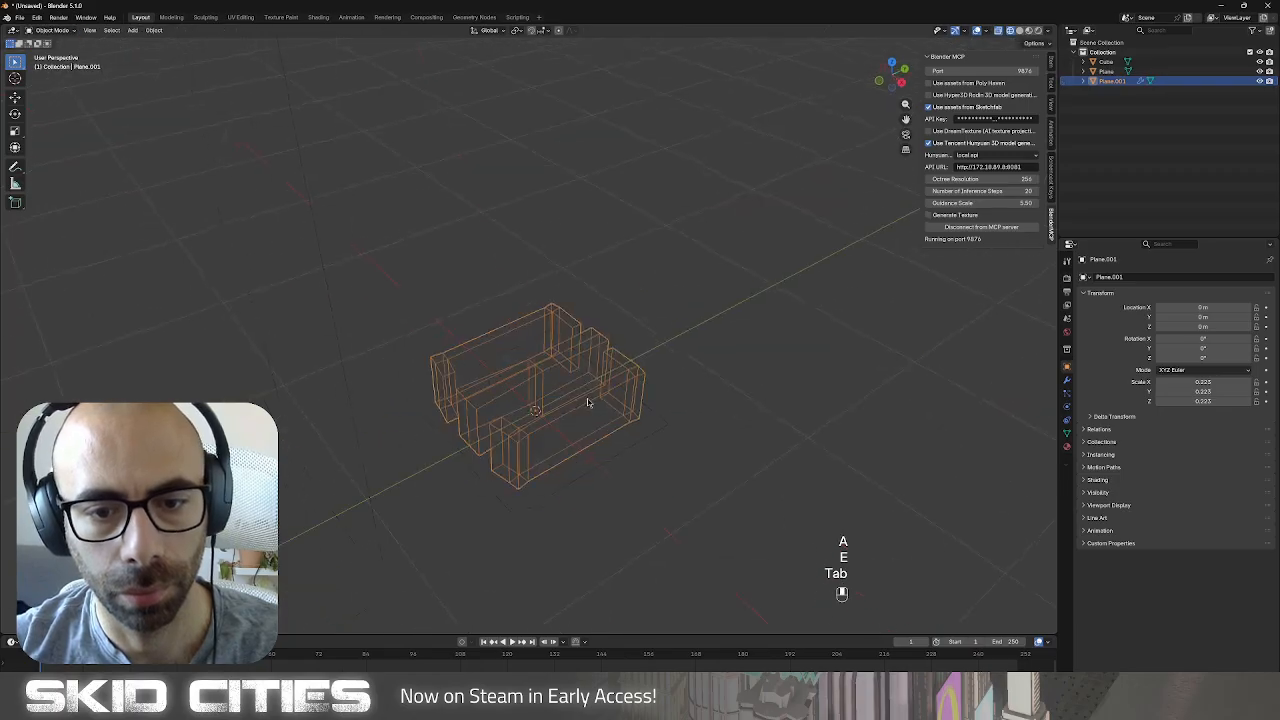
Examine the extruded blocks over the base in solid shading and from the right side, and return to wireframe.
key(z)
click(661, 410)
scroll(617, 436, up, 3)
shift+middle_drag(617, 443, 586, 334)
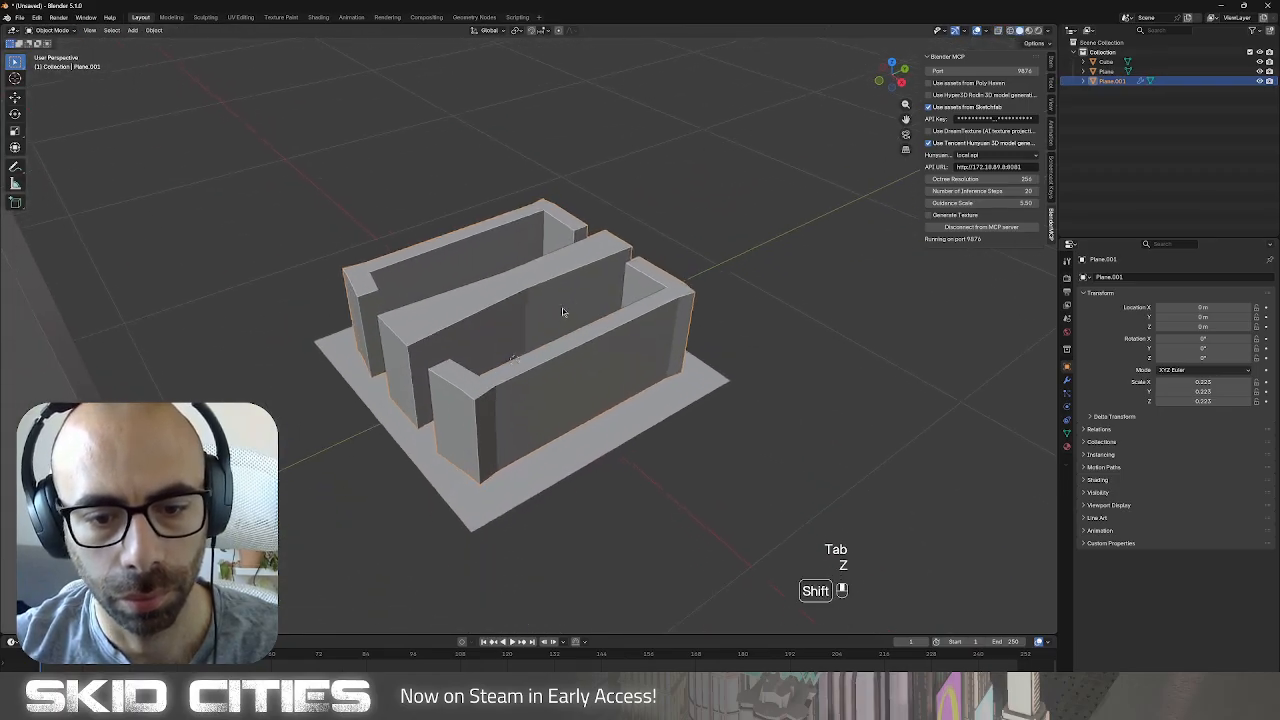
key(KP_3)
key(z)
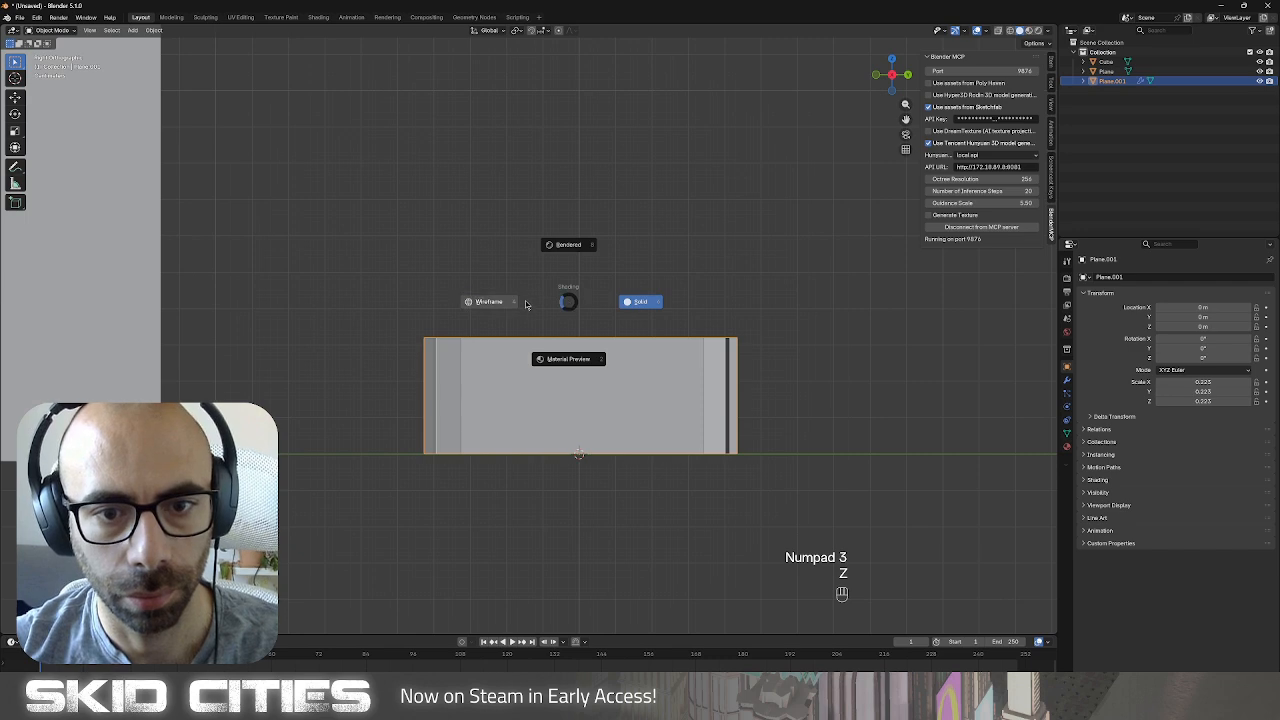
click(490, 297)
middle_drag(490, 297, 586, 348)
Lower the top faces of the C-shaped outer block about 0.25 m along Z, leaving the central block tall.
key(Tab)
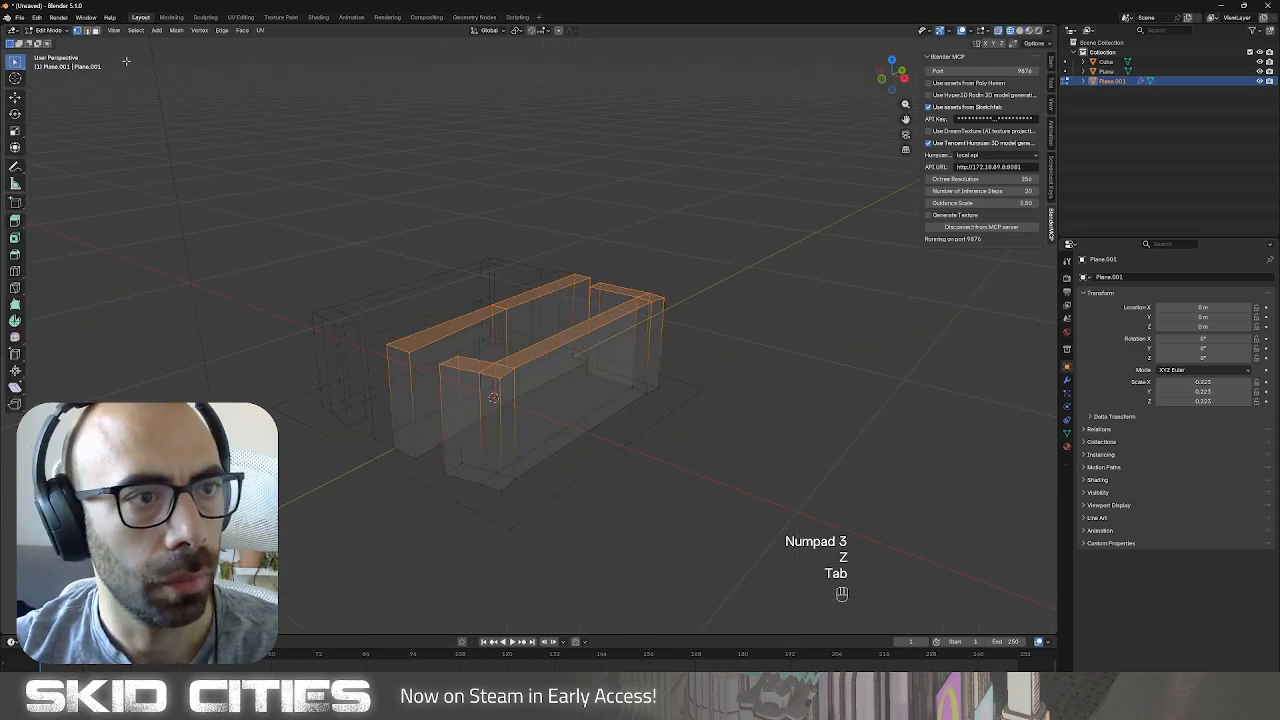
click(96, 30)
click(477, 357)
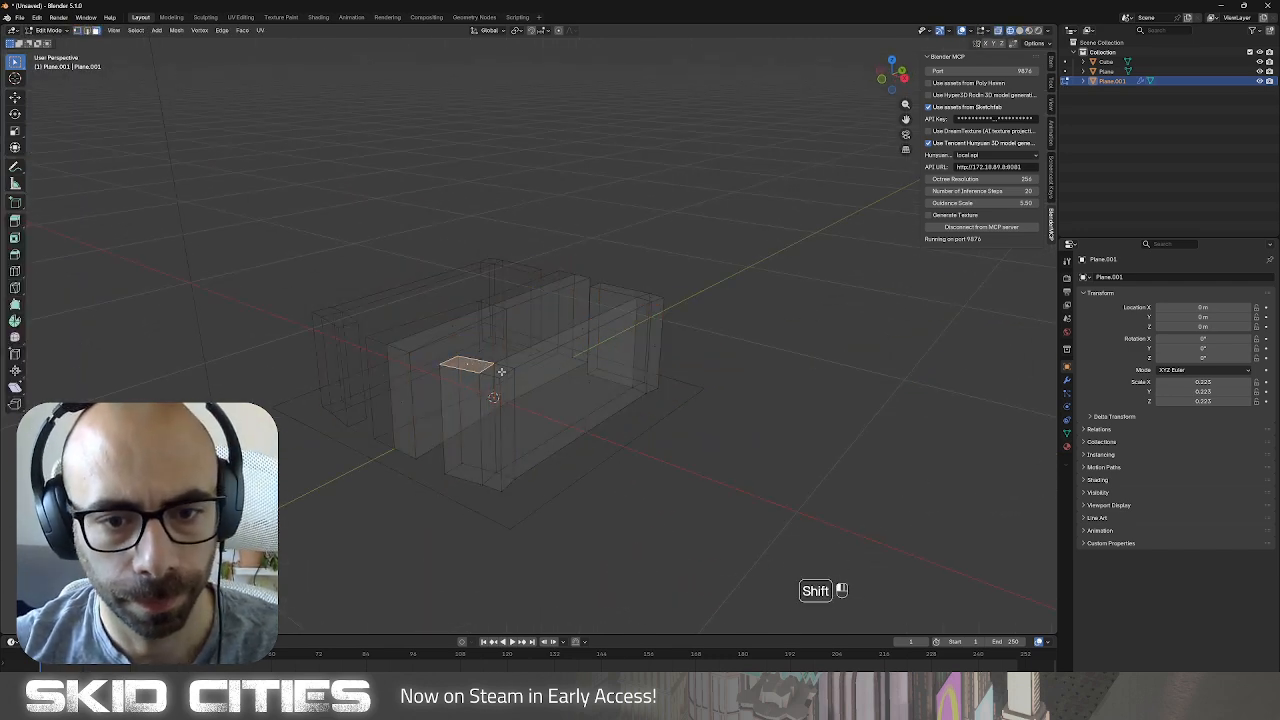
shift+click(548, 345)
click(628, 315)
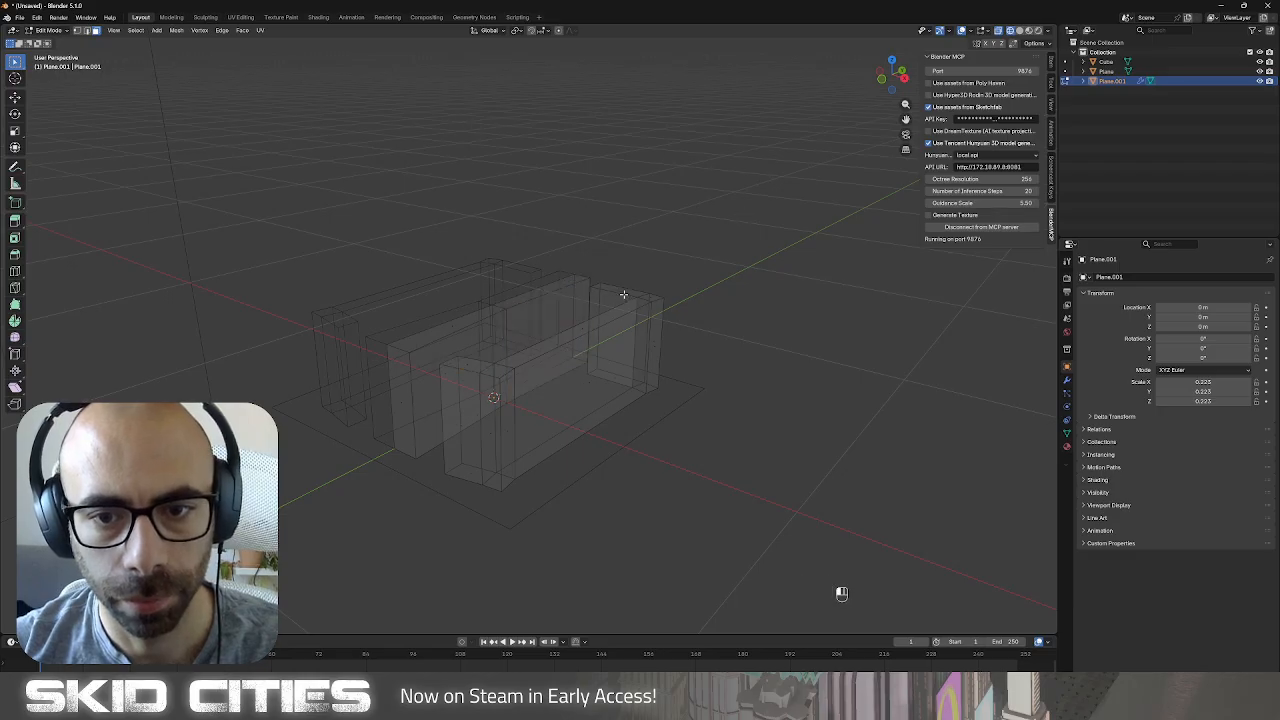
shift+click(623, 294)
key(z)
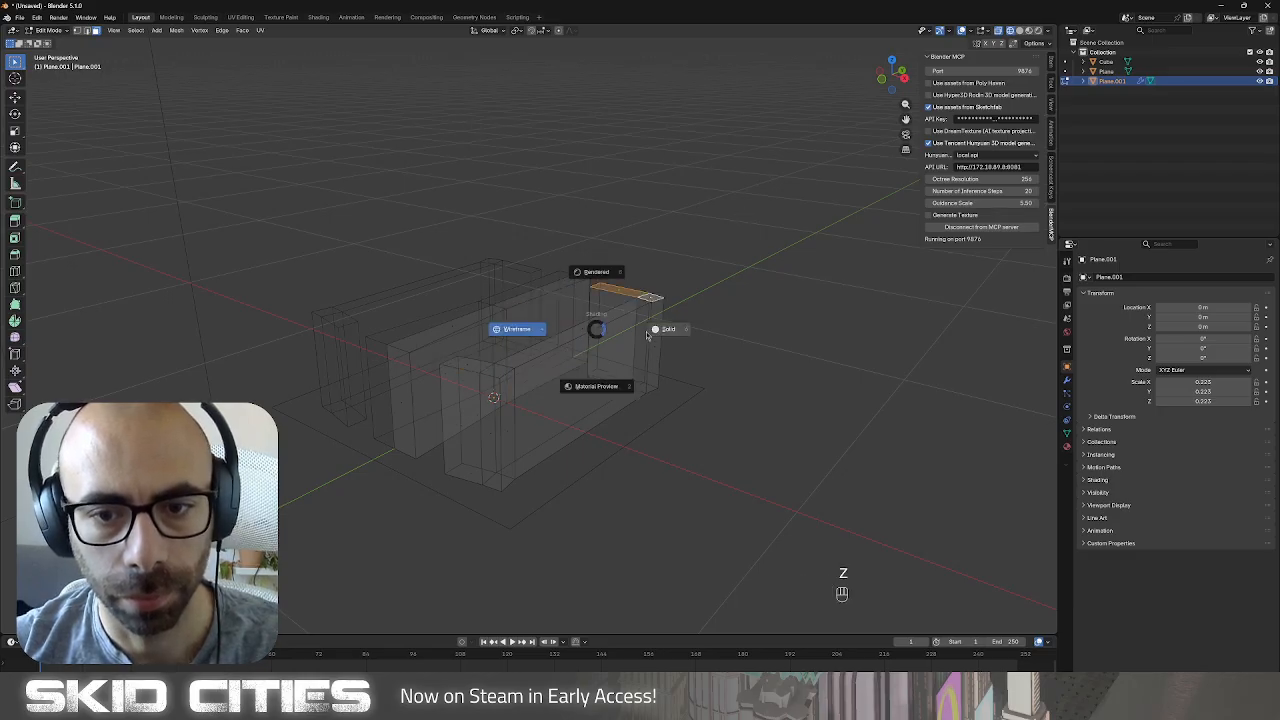
click(655, 330)
shift+click(527, 364)
shift+click(490, 368)
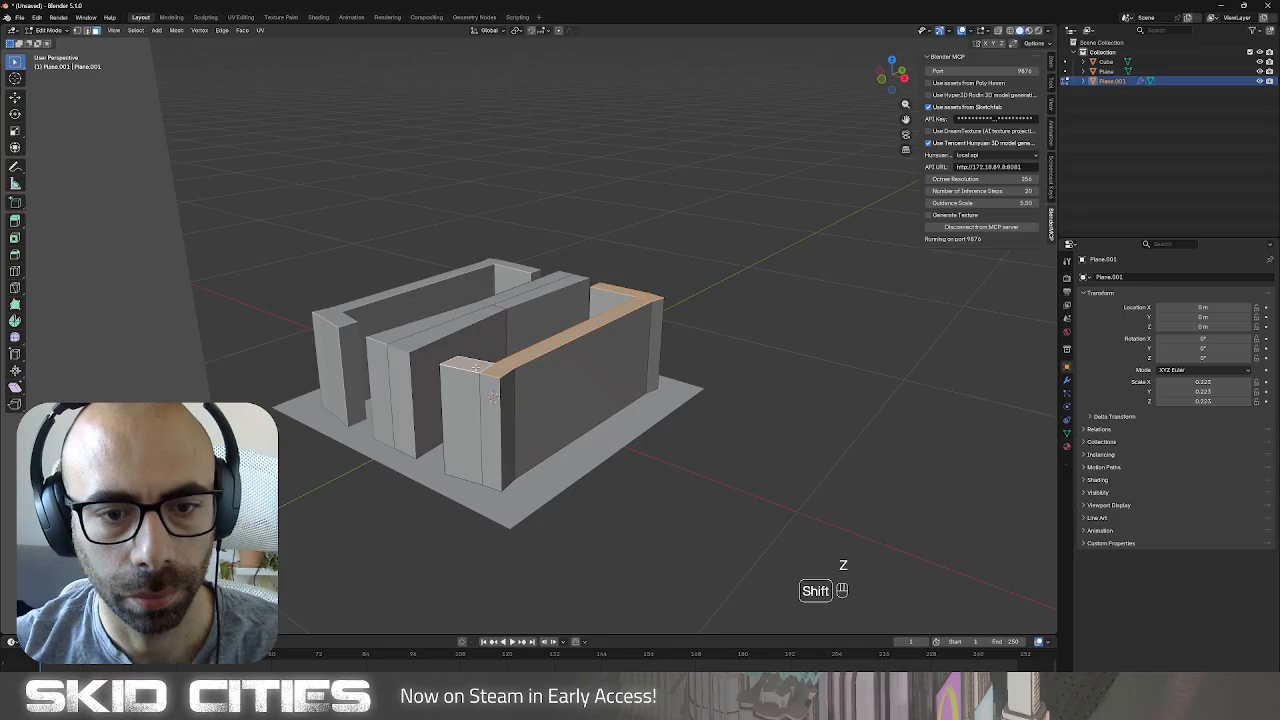
key(g)
key(z)
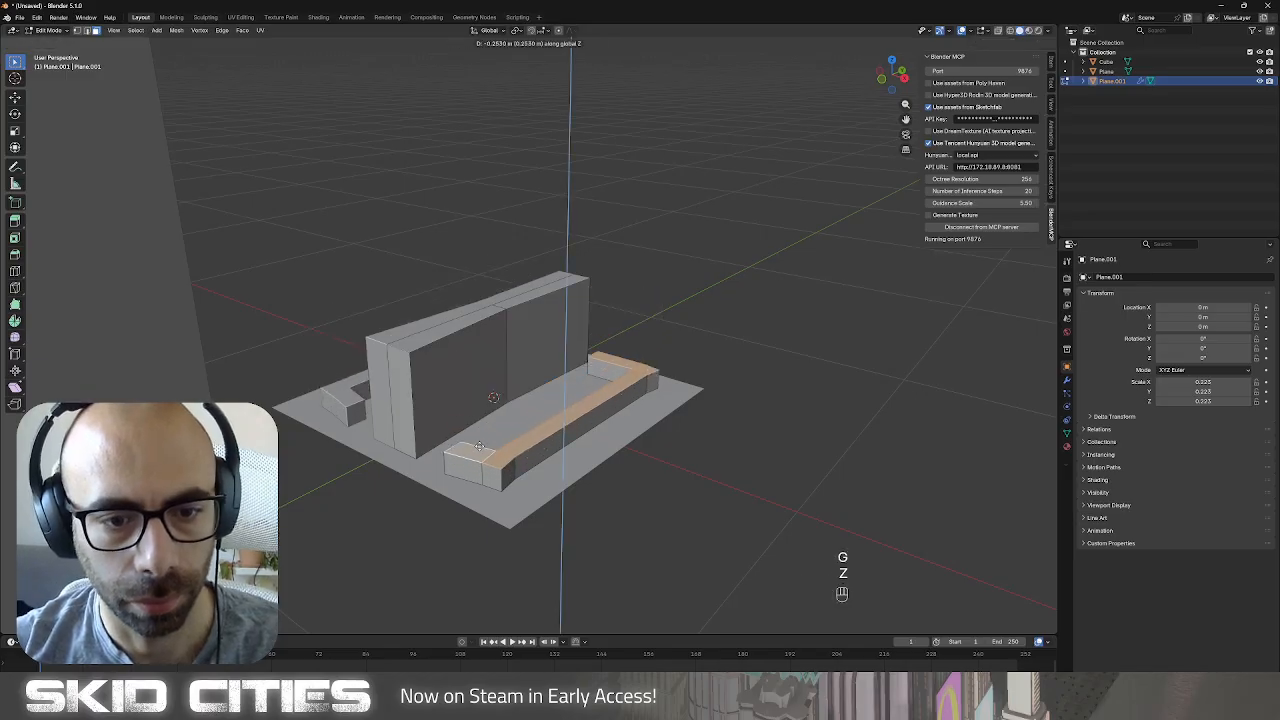
click(479, 447)
key(Tab)
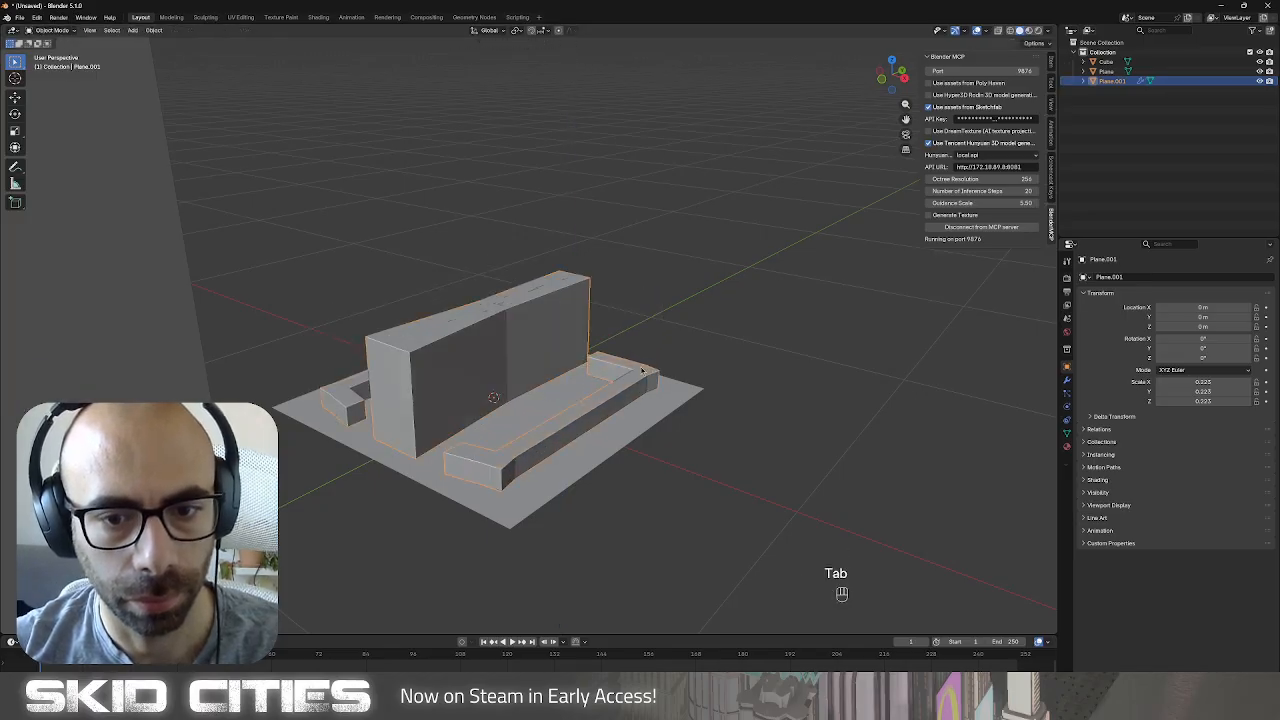
middle_drag(663, 400, 498, 380)
scroll(511, 370, down, 1)
scroll(511, 370, down, 4)
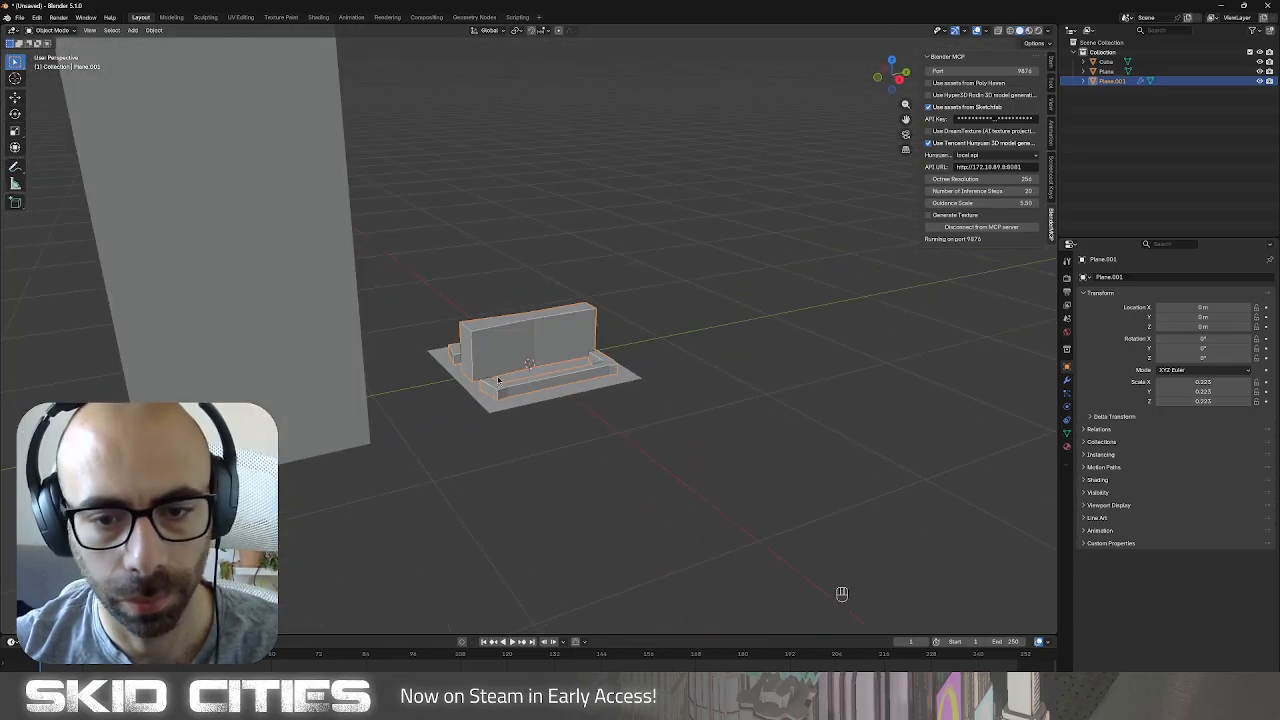
Raise the extruded building blocks about 8.6 m along Z, level with the upper end of the tall cube.
key(KP_7)
key(KP_3)
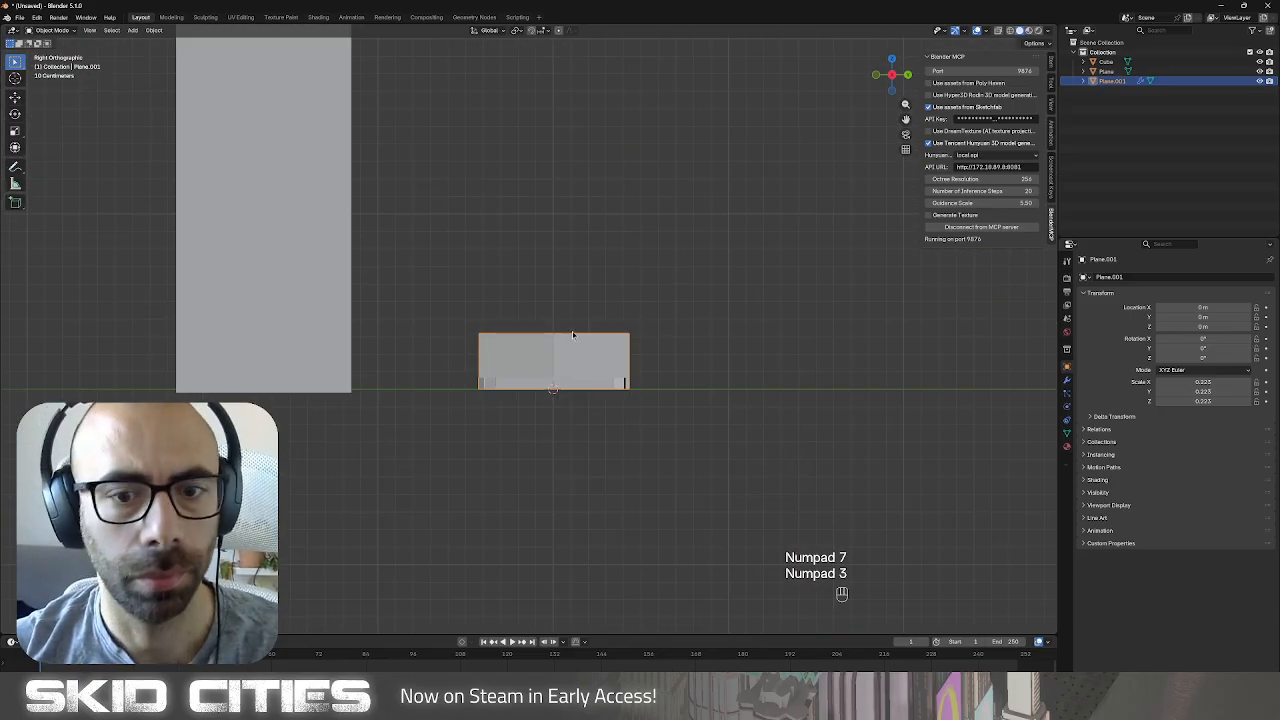
scroll(580, 300, down, 5)
shift+middle_drag(605, 263, 584, 384)
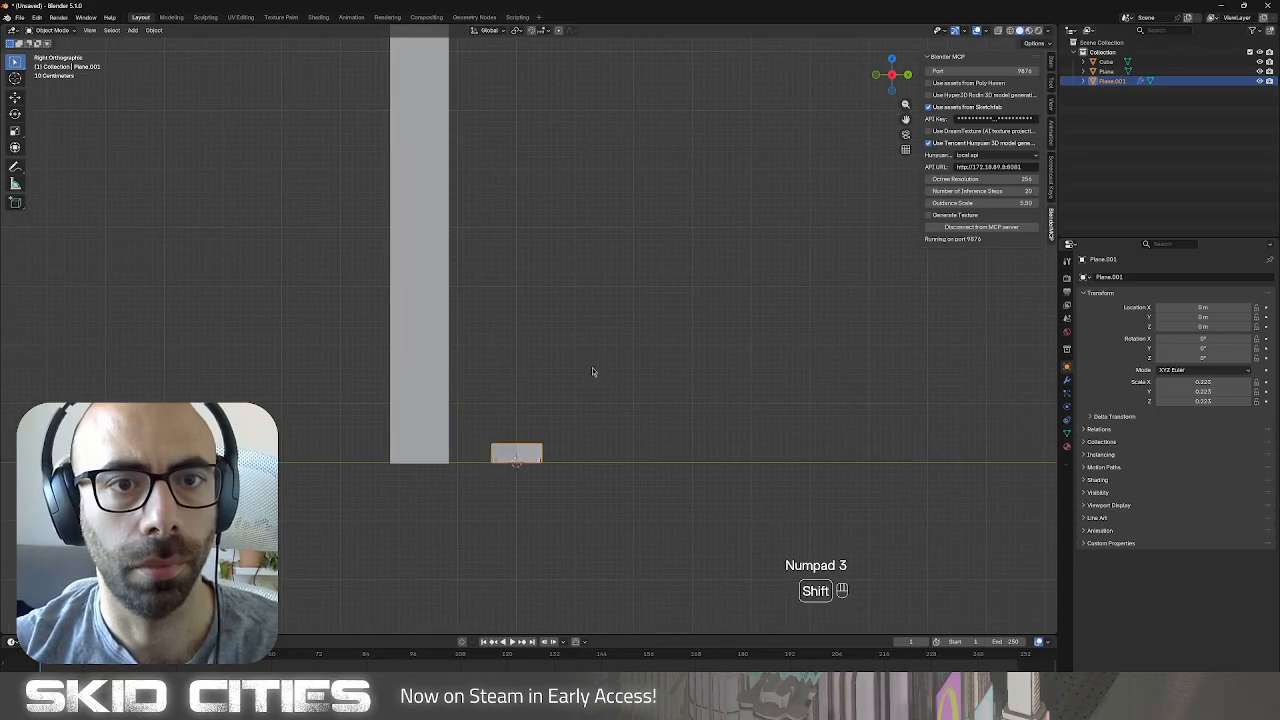
scroll(588, 365, down, 3)
key(z)
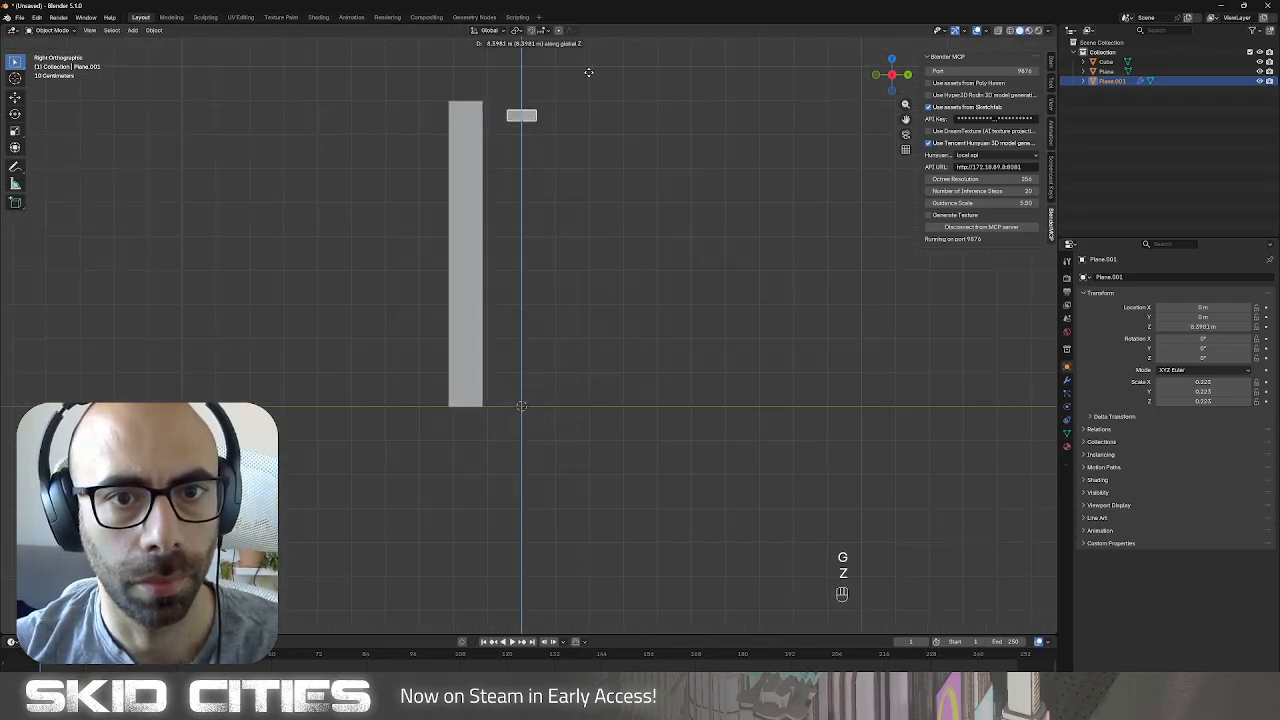
click(585, 72)
middle_drag(577, 89, 556, 189)
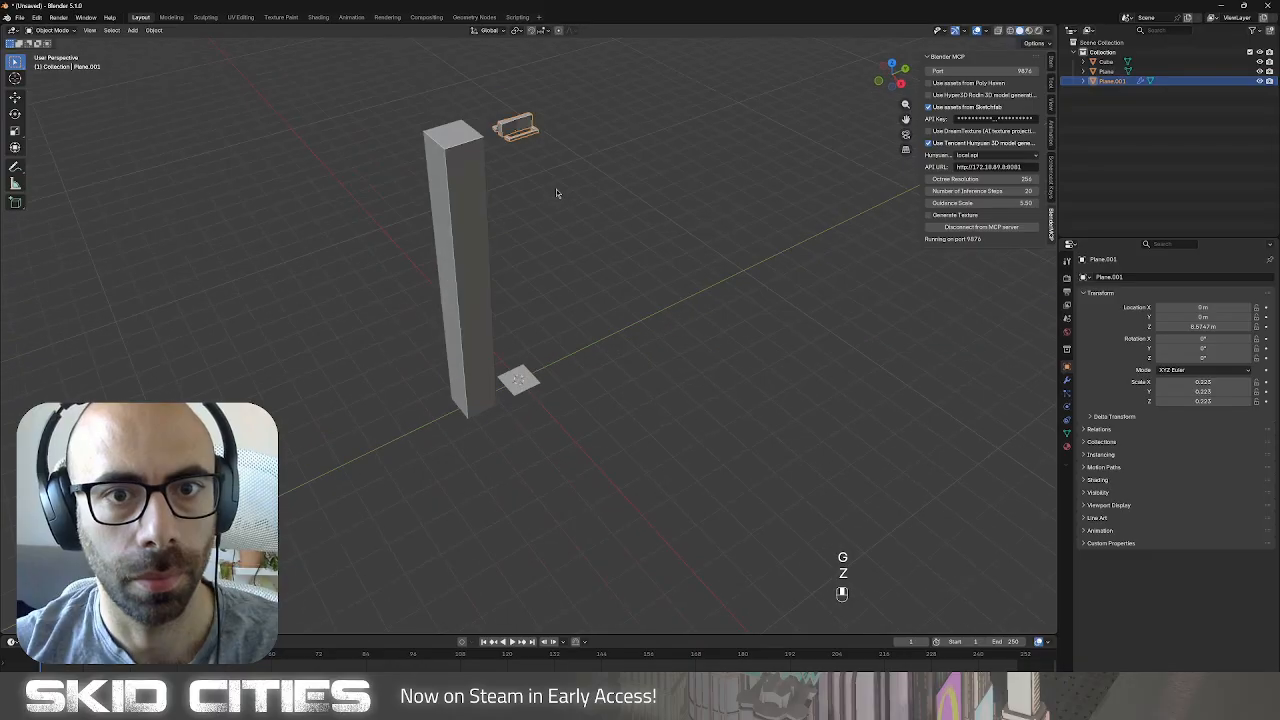
scroll(543, 148, up, 2)
scroll(542, 148, down, 2)
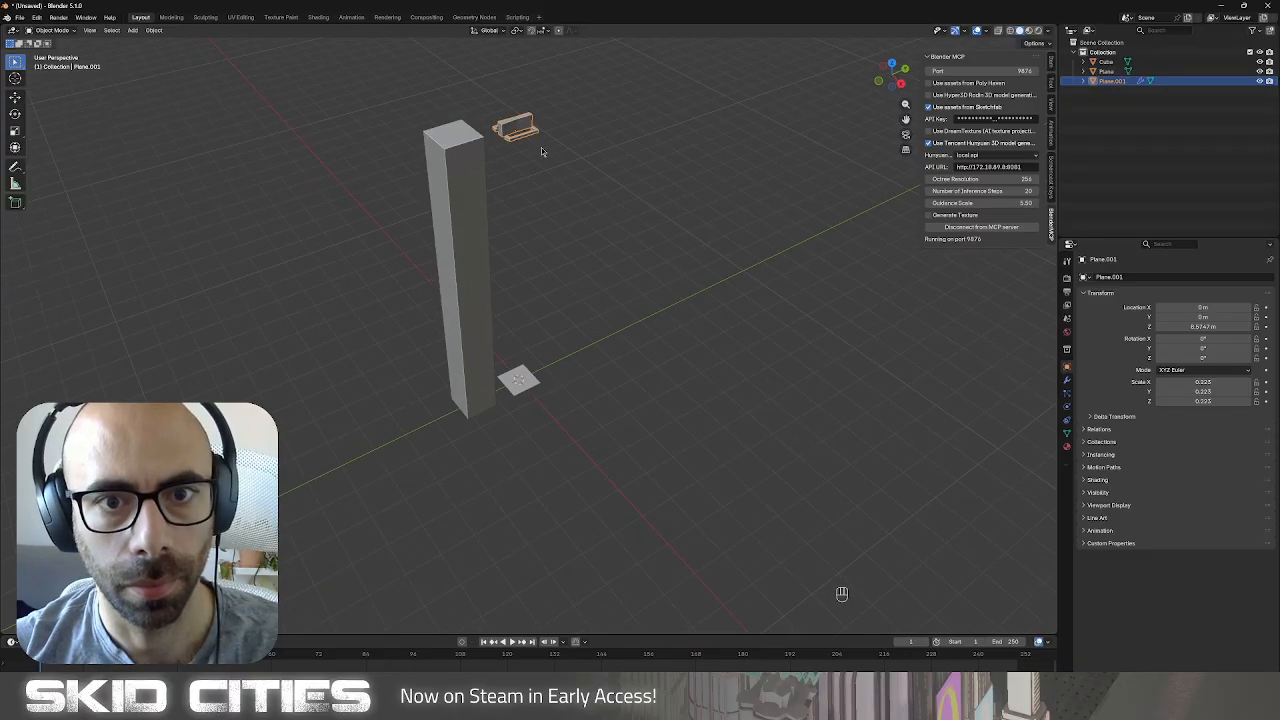
Hide the raised blocks and add a new plane at the origin, keeping its default size.
key(KP_7)
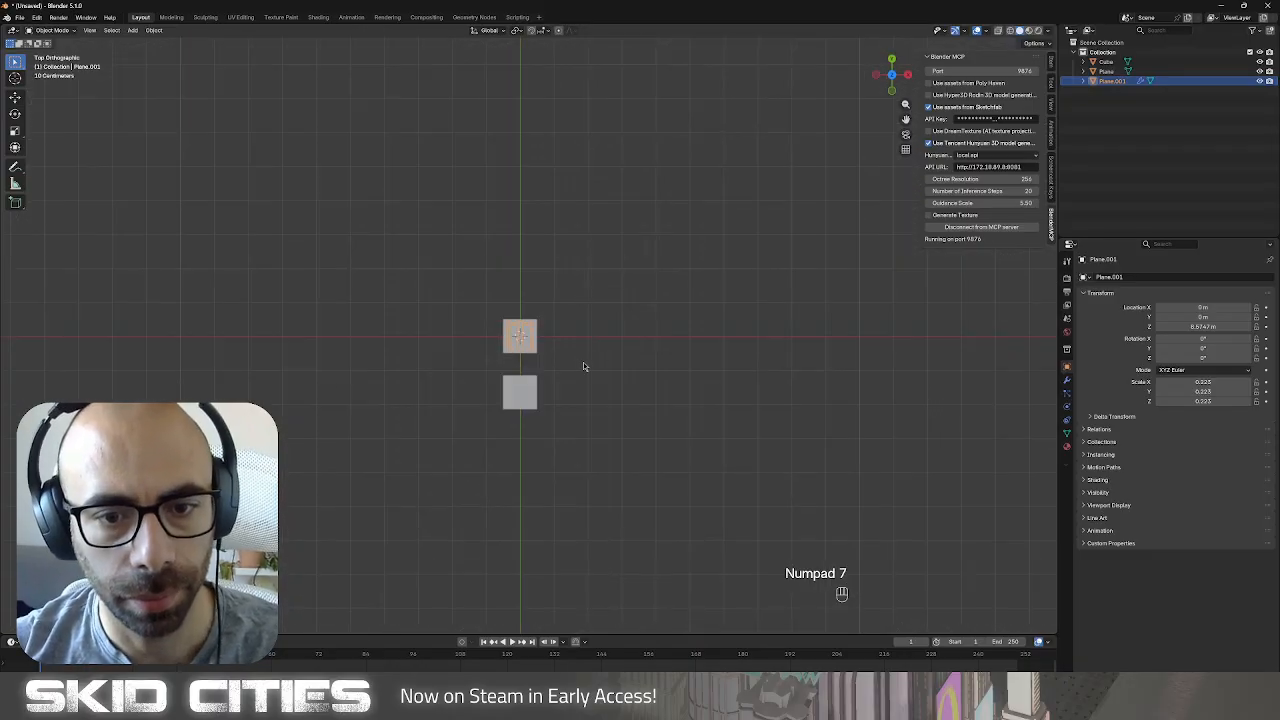
scroll(546, 360, up, 6)
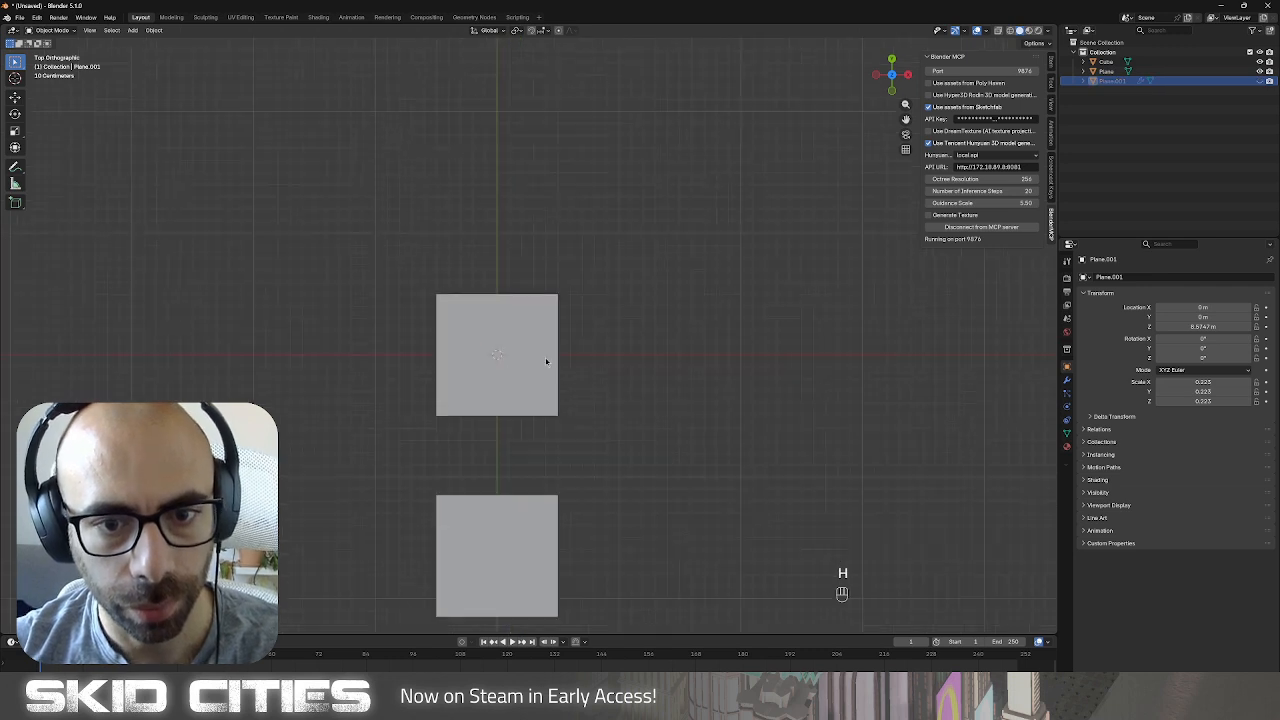
key(shift+a)
click(586, 358)
key(s)
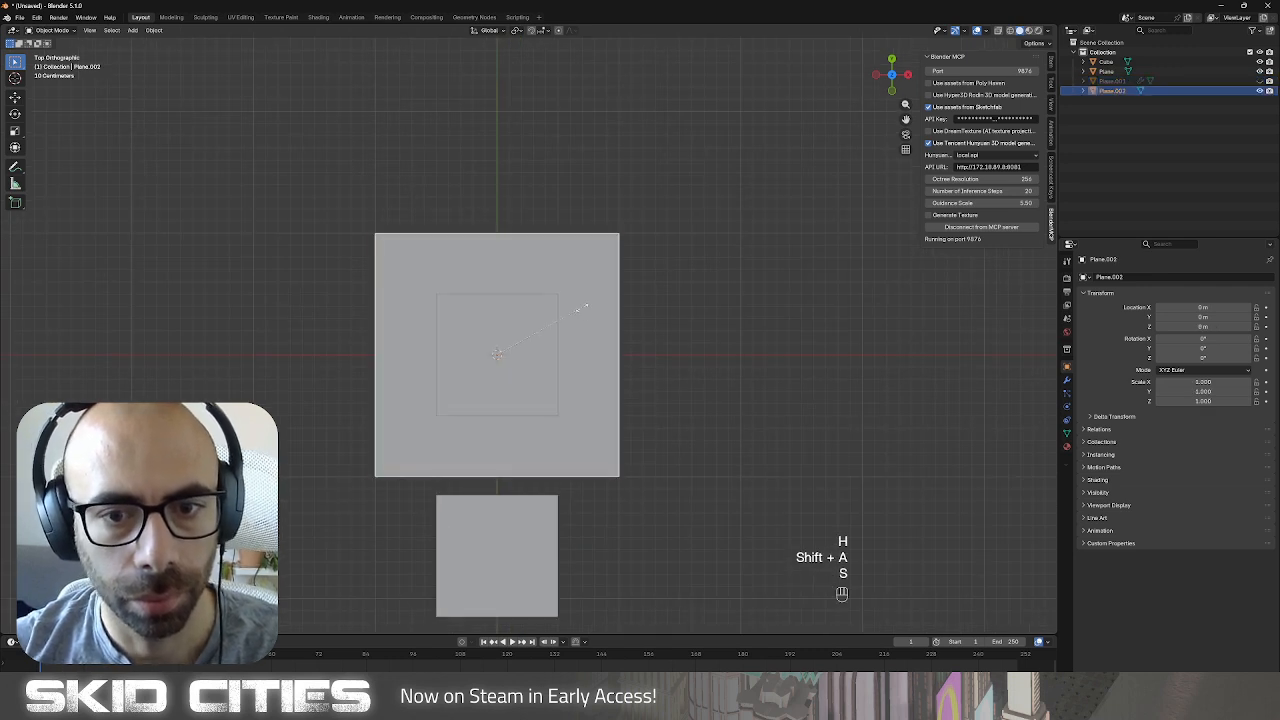
key(Escape)
Subdivide the new plane once and delete the vertices of its negative-X half.
key(Tab)
right_click(595, 299)
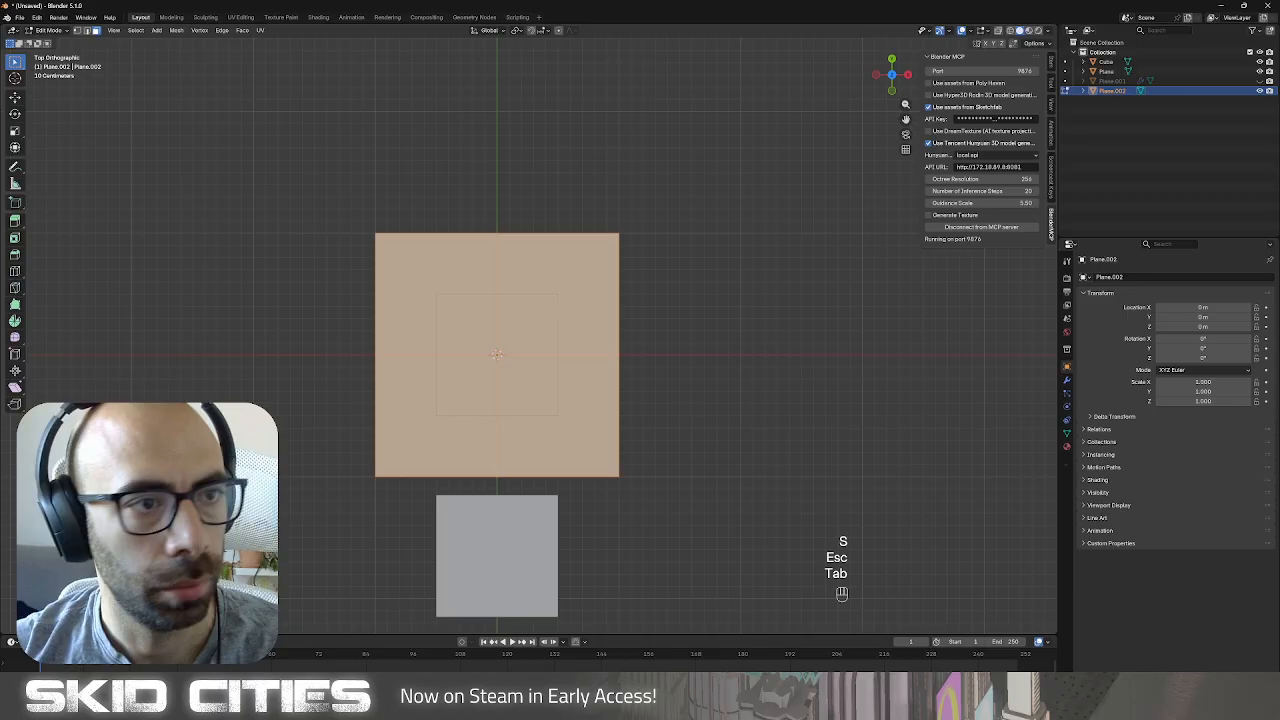
click(751, 279)
shift+click(374, 349)
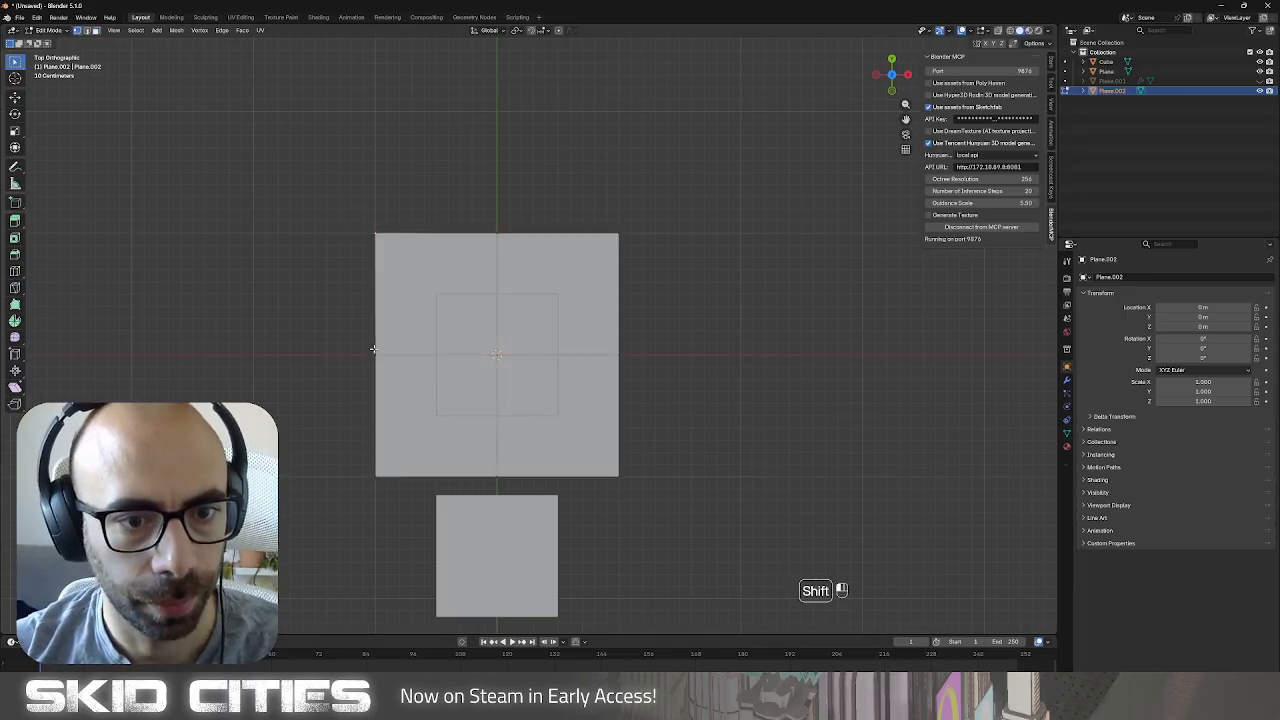
key(x)
click(379, 485)
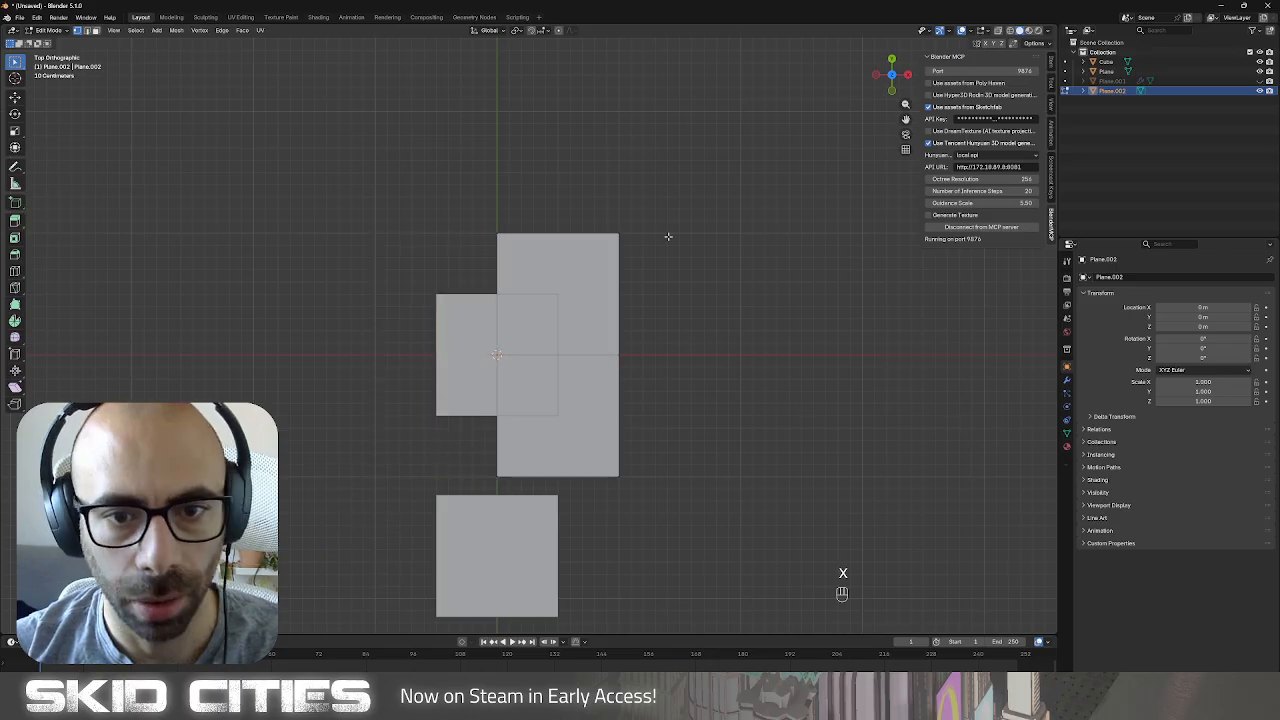
In wireframe, move the half plane's upper edge vertices down along Y to just inside the base outline.
key(z)
click(457, 192)
key(b)
drag(457, 194, 668, 246)
key(g)
click(663, 318)
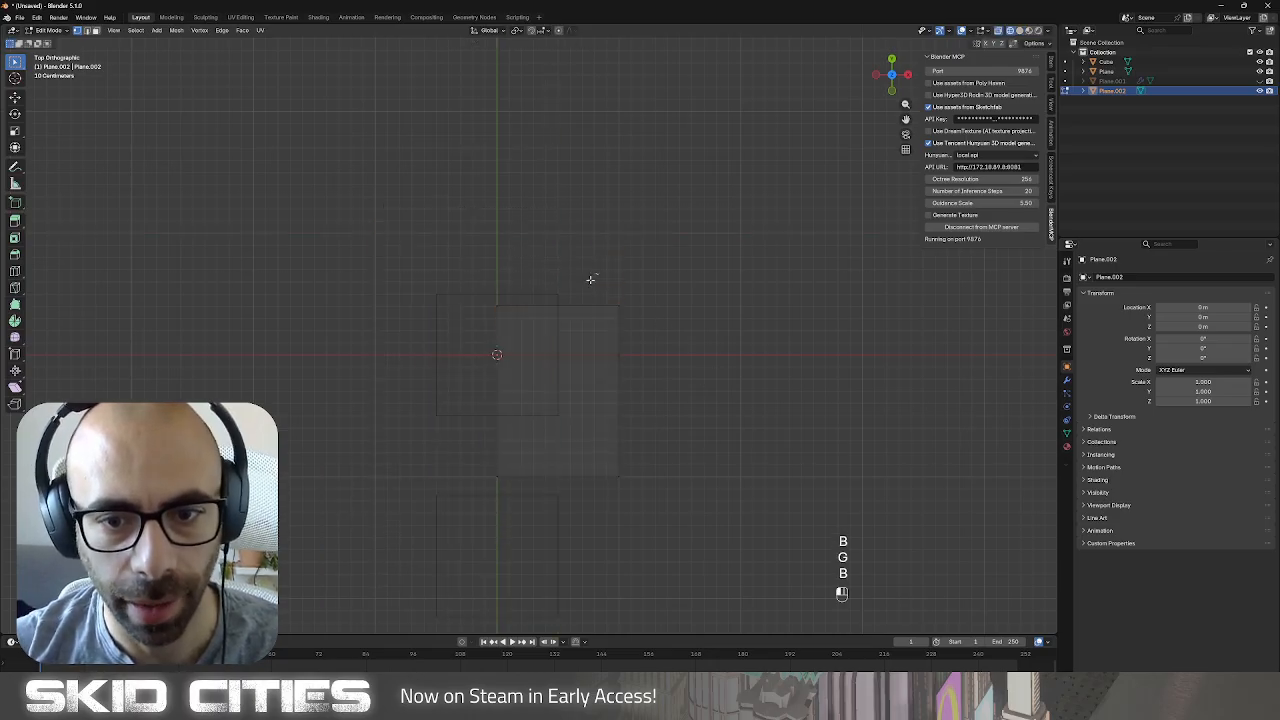
Move the half plane's outer edge inward along X and its lower edge up along Y, inside the base outline.
drag(590, 279, 674, 542)
key(g)
click(615, 540)
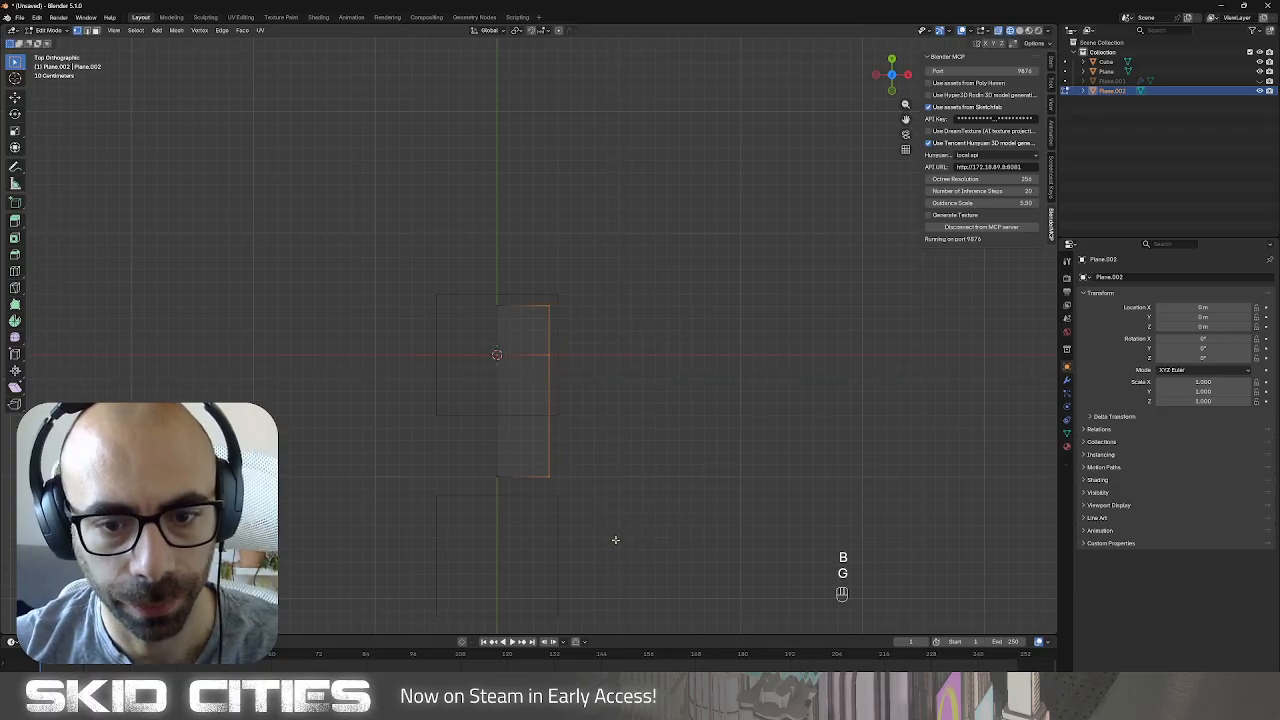
key(b)
drag(422, 416, 604, 522)
key(g)
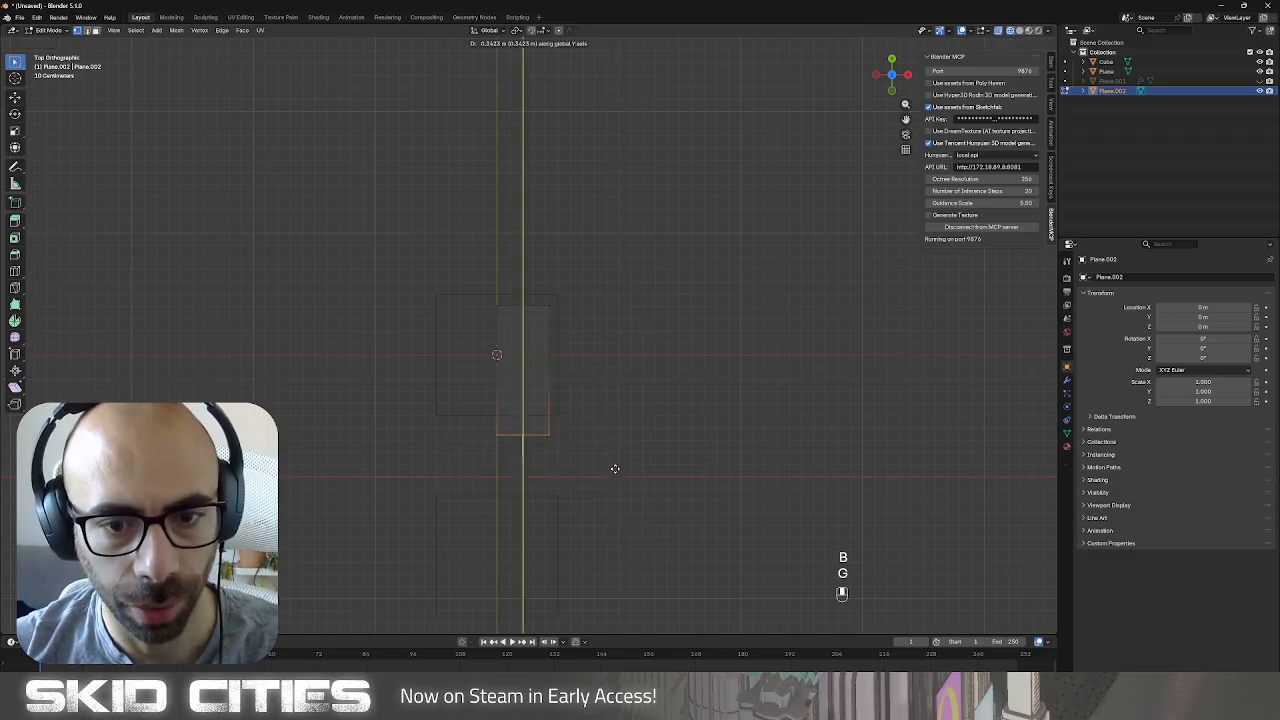
click(617, 436)
key(Tab)
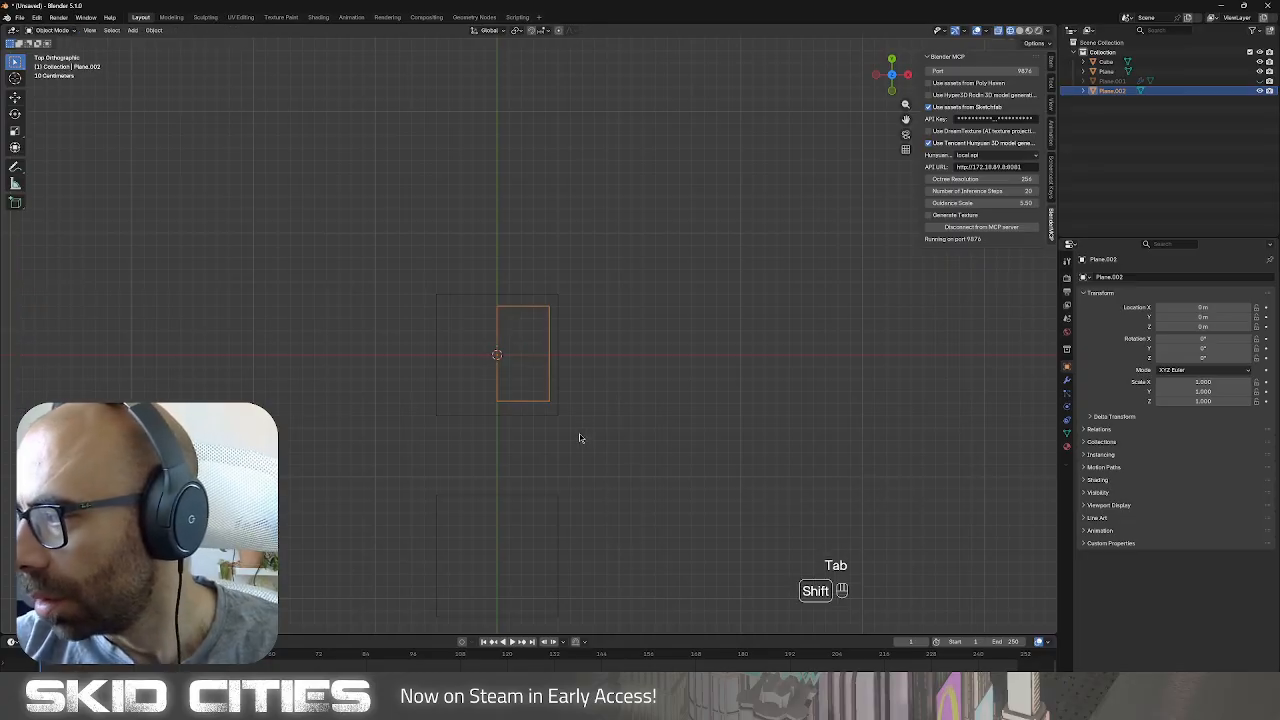
Select the half plane's two upper corner vertices, leave mesh editing and add a Mirror modifier on the X axis.
shift+middle_drag(575, 446, 574, 394)
scroll(574, 394, up, 3)
key(Tab)
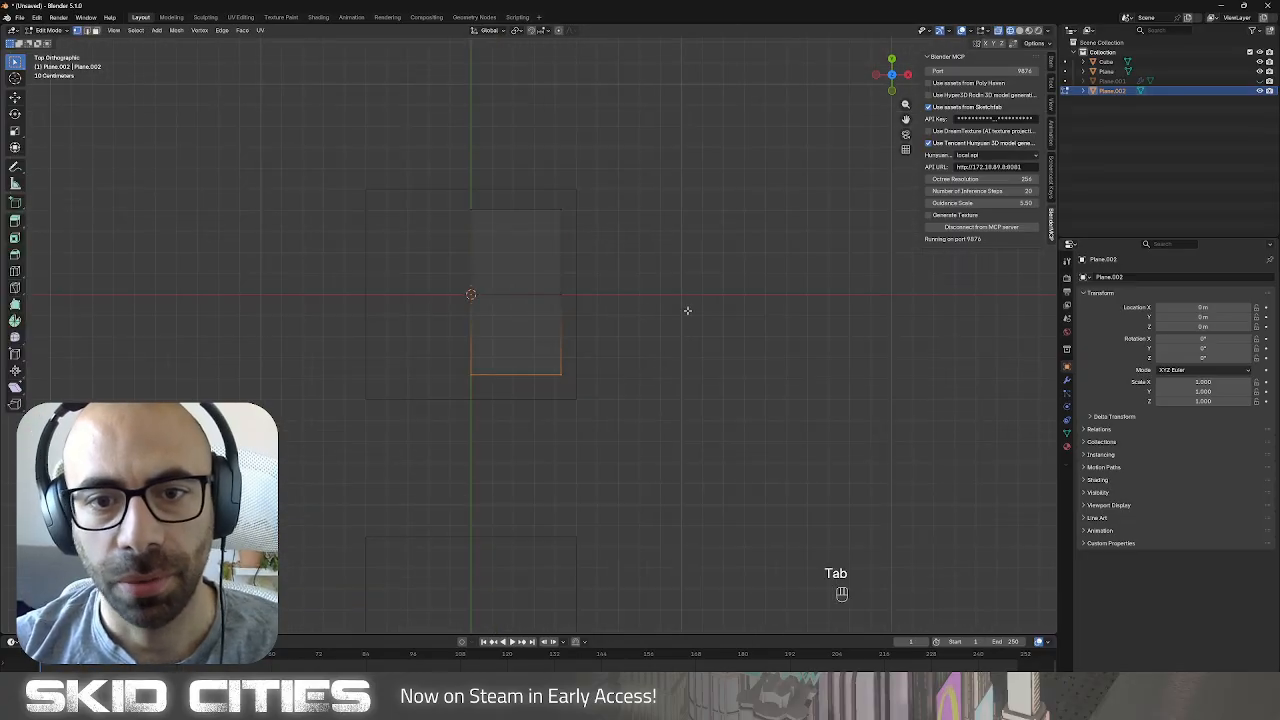
shift+click(561, 211)
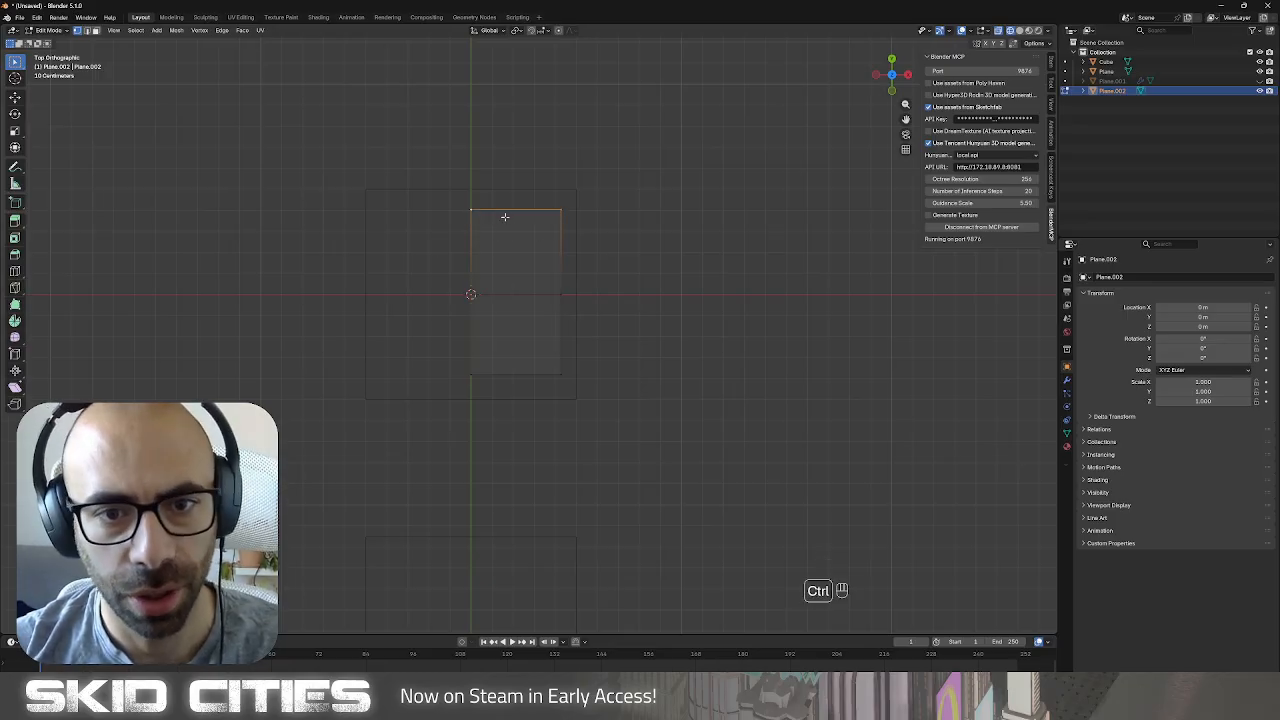
key(Tab)
click(1067, 380)
click(1148, 279)
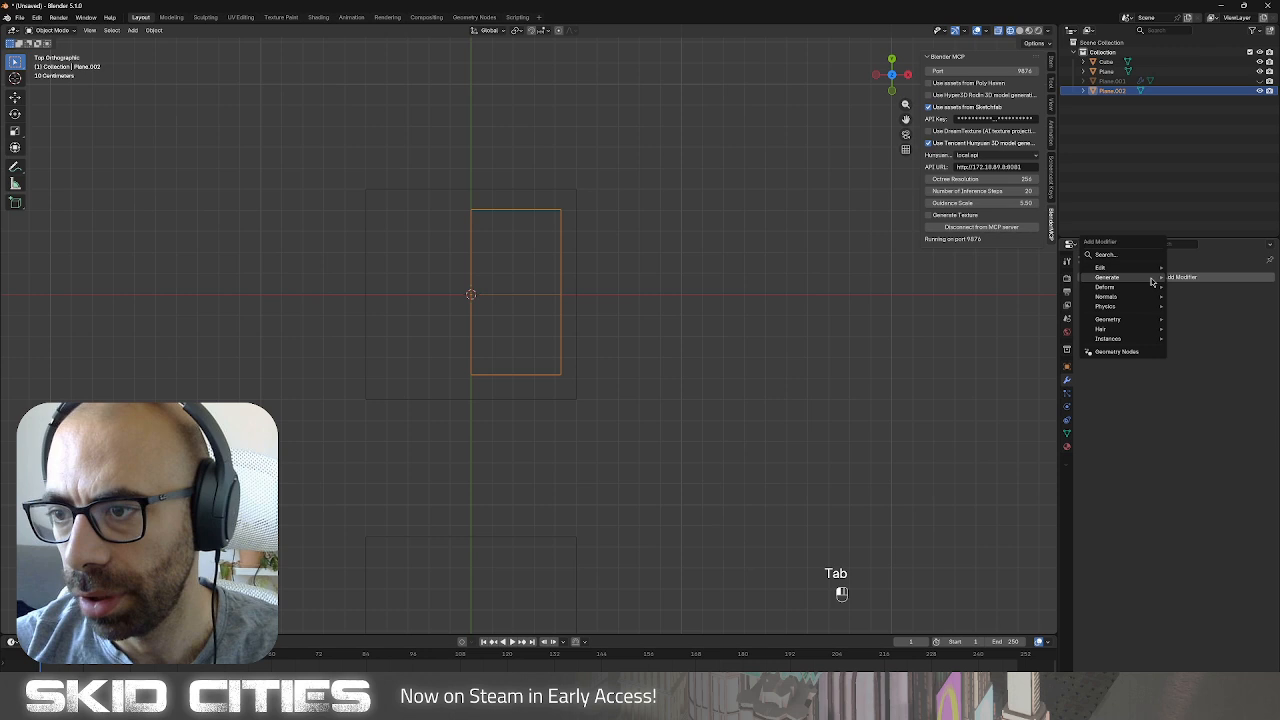
mouse_move(1143, 277)
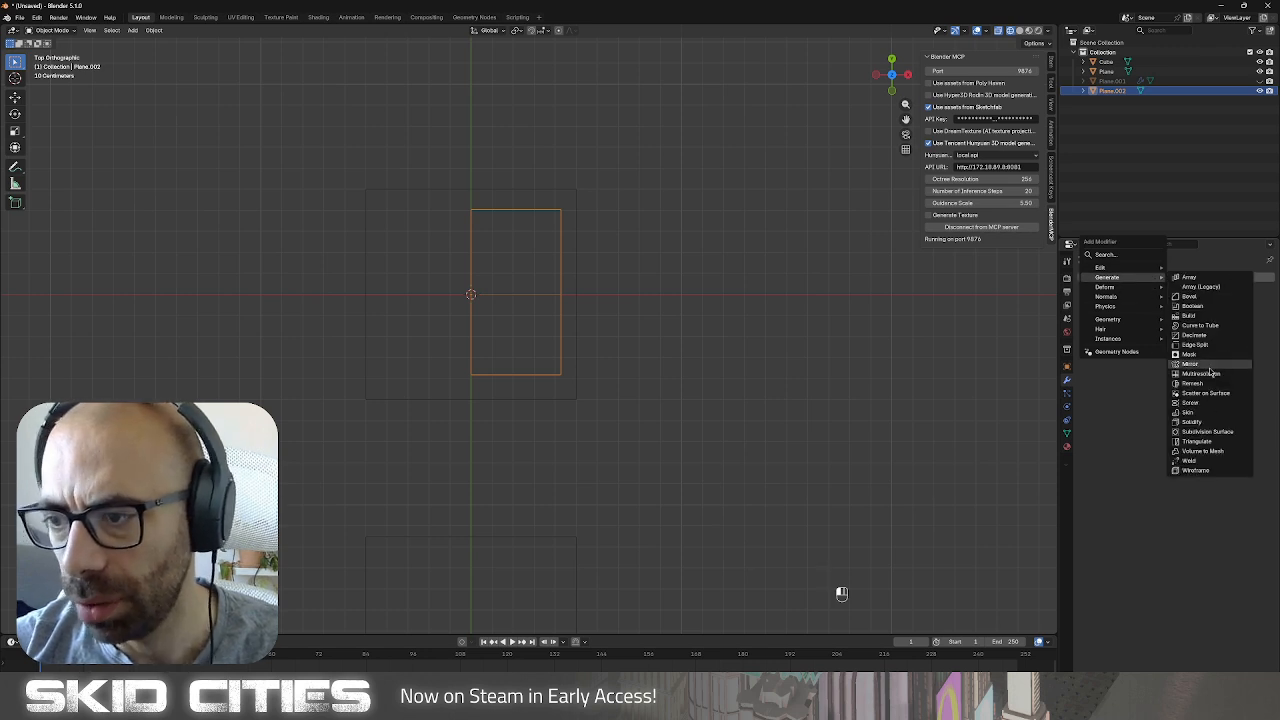
click(1190, 364)
Narrow the mirrored plane along Y by moving its upper edge down and its lower edge up about 0.07 m.
key(Tab)
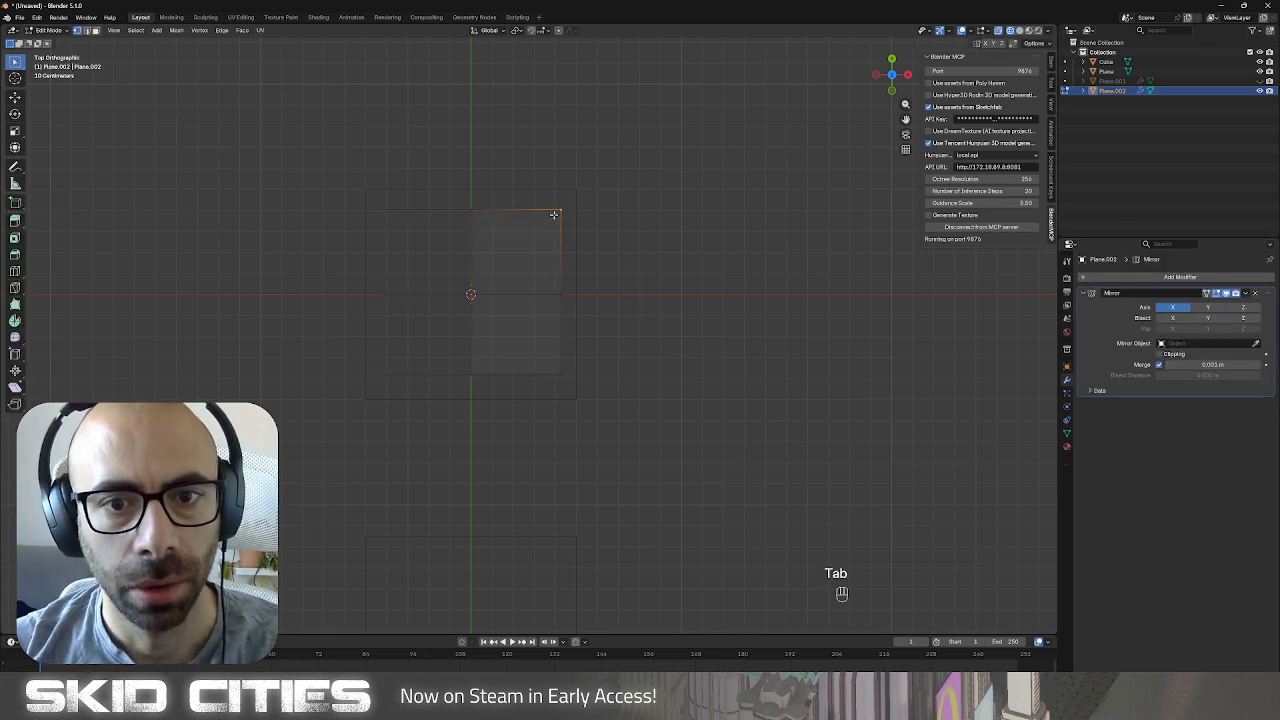
key(g)
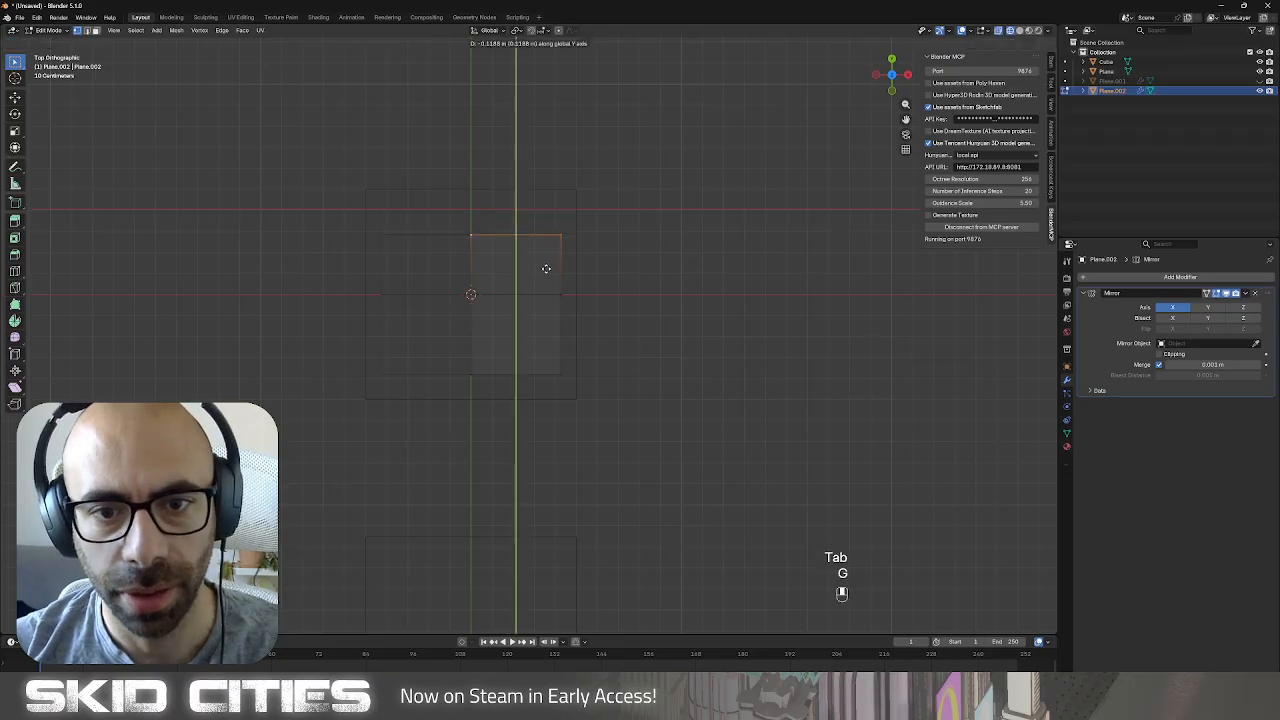
click(546, 257)
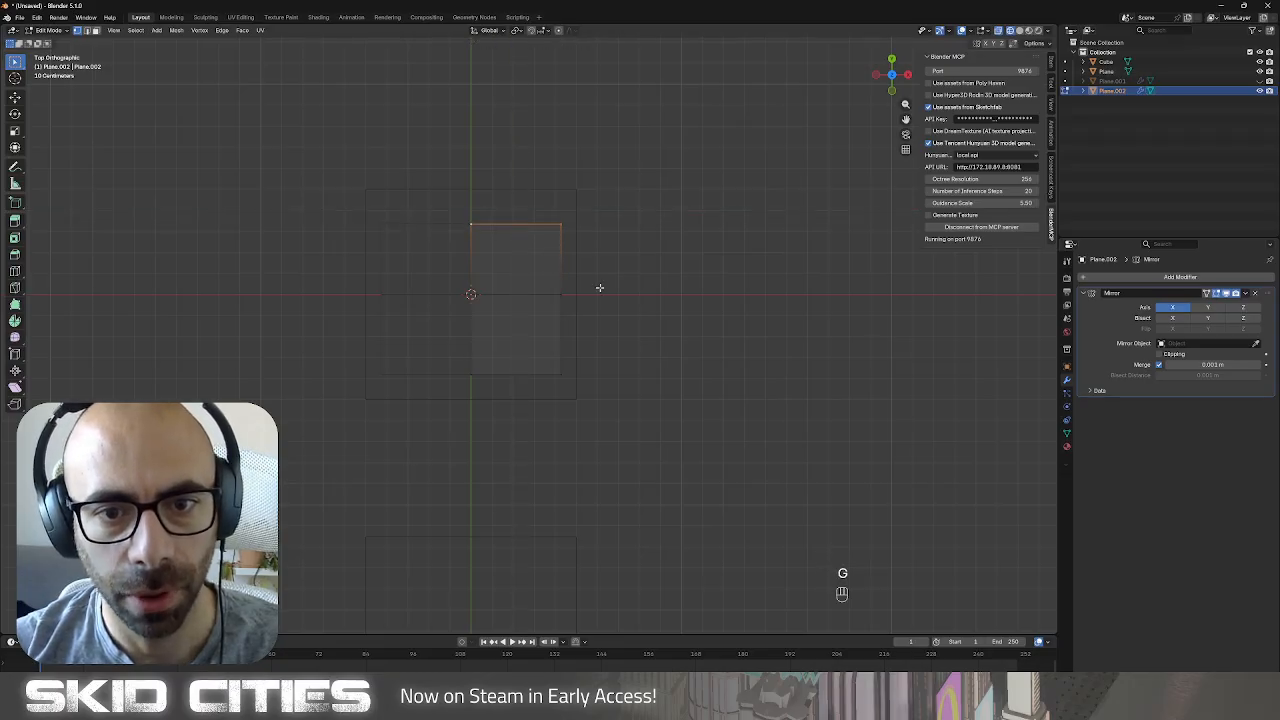
click(560, 368)
shift+click(480, 374)
key(g)
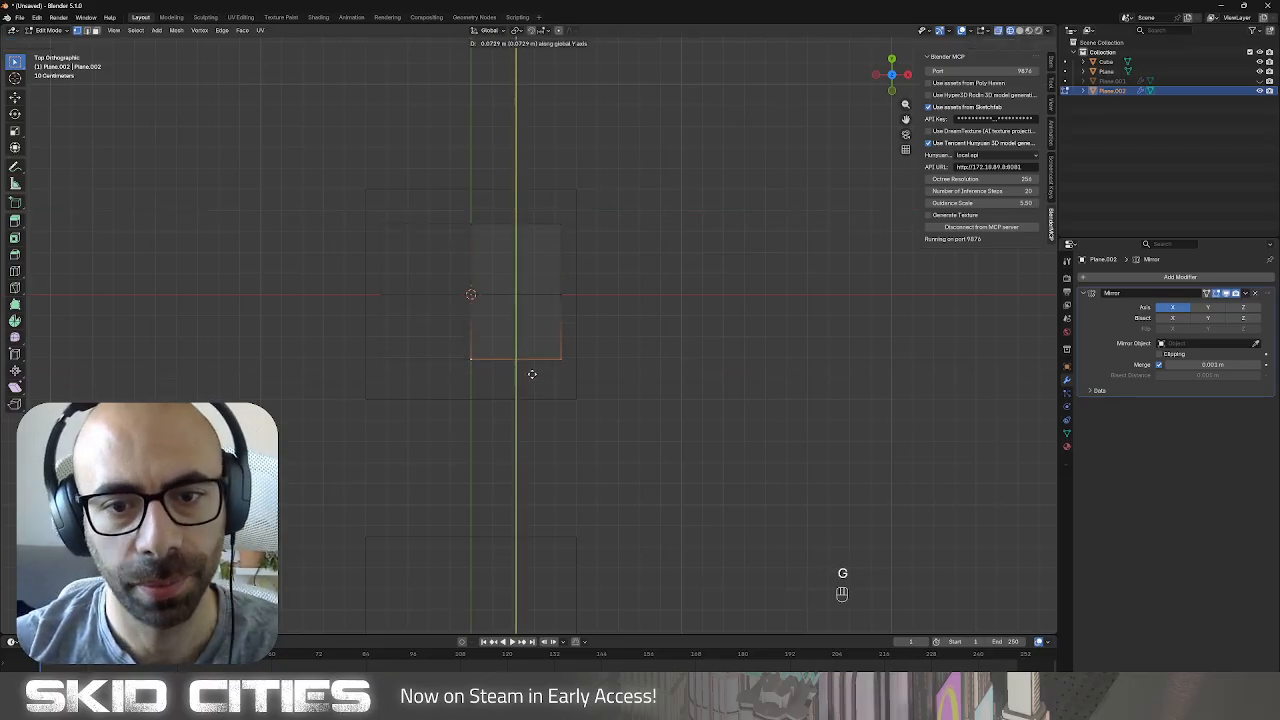
key(b)
key(Escape)
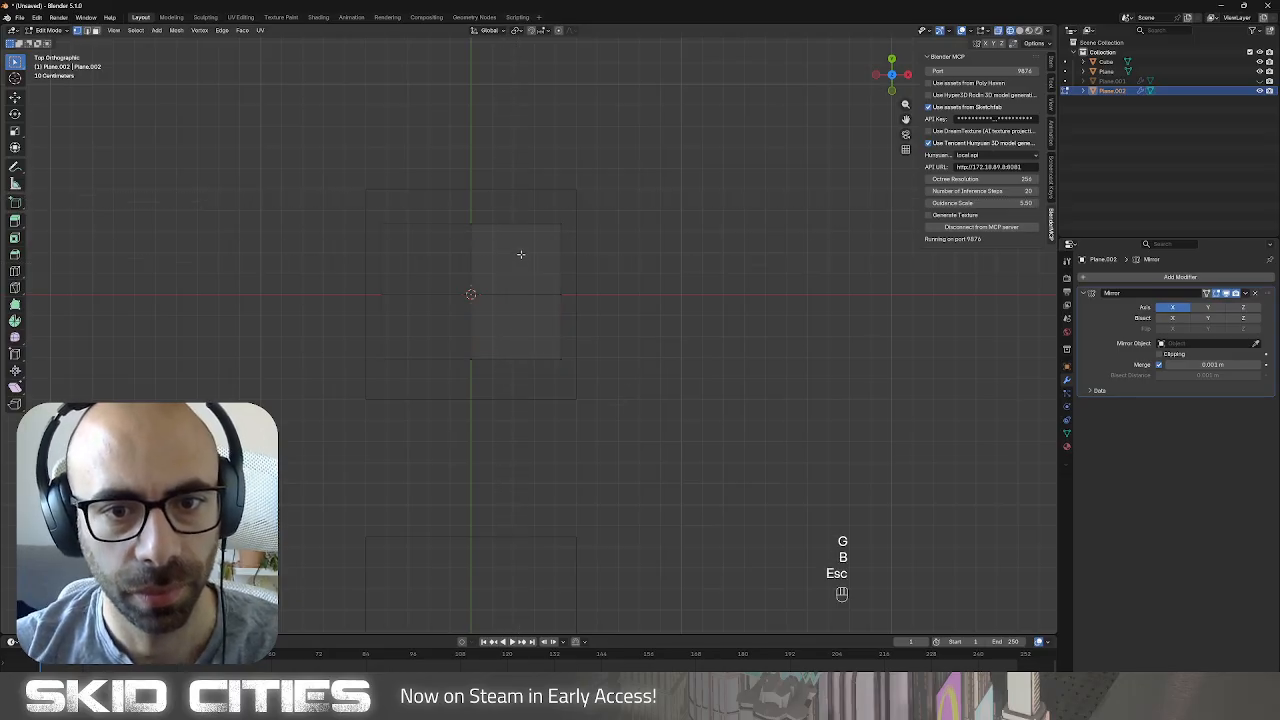
Add two loop cuts parallel to Y, one slid near the outer edge and one near the mirror line.
key(ctrl+r)
click(521, 239)
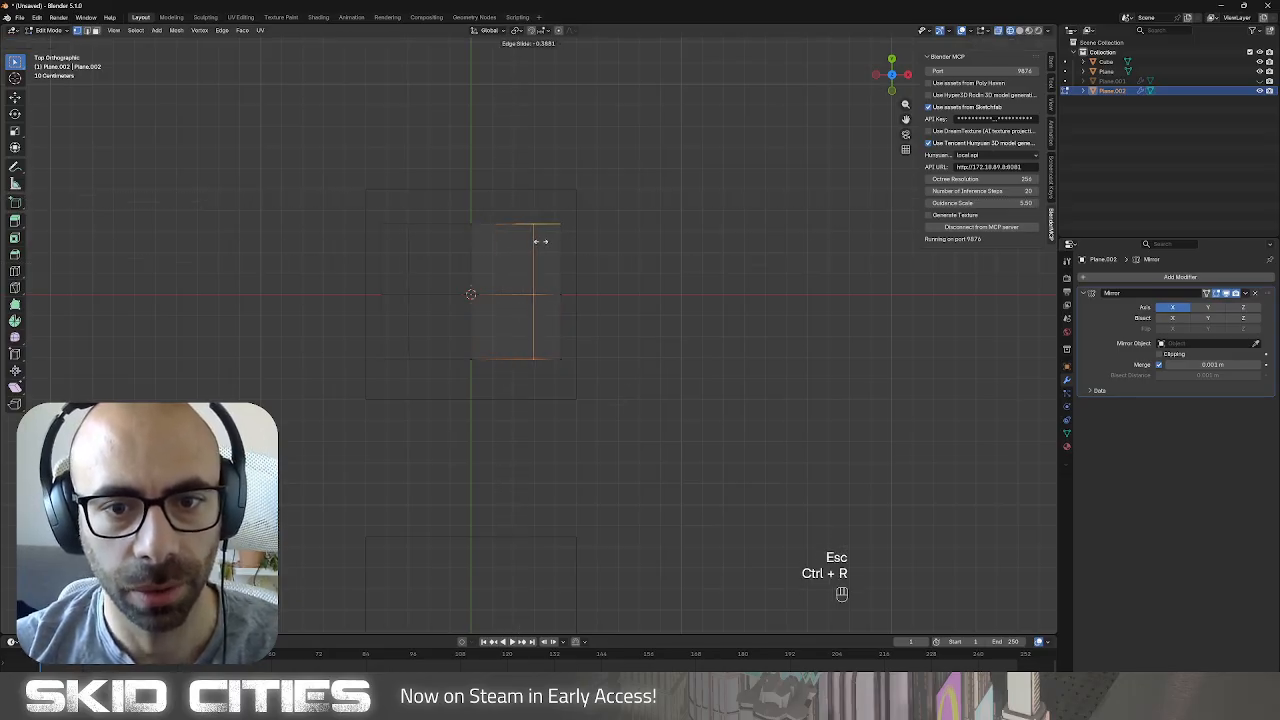
click(544, 243)
key(ctrl+r)
click(486, 229)
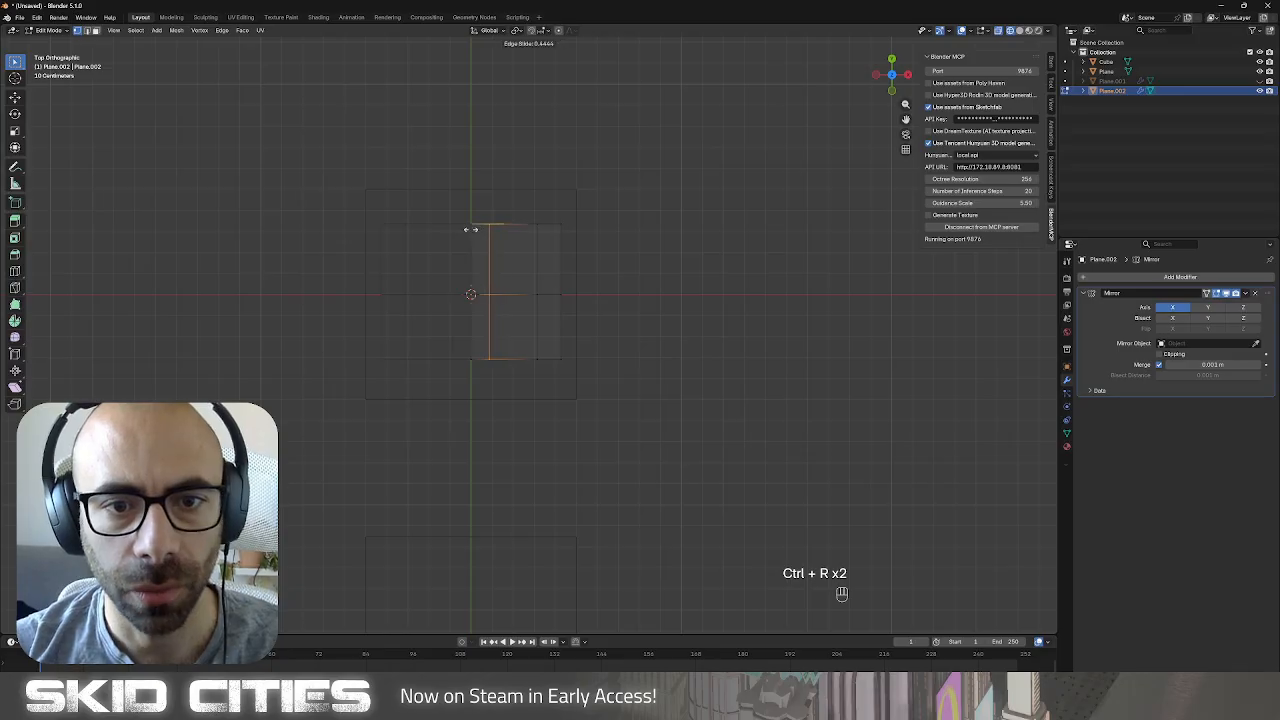
click(465, 227)
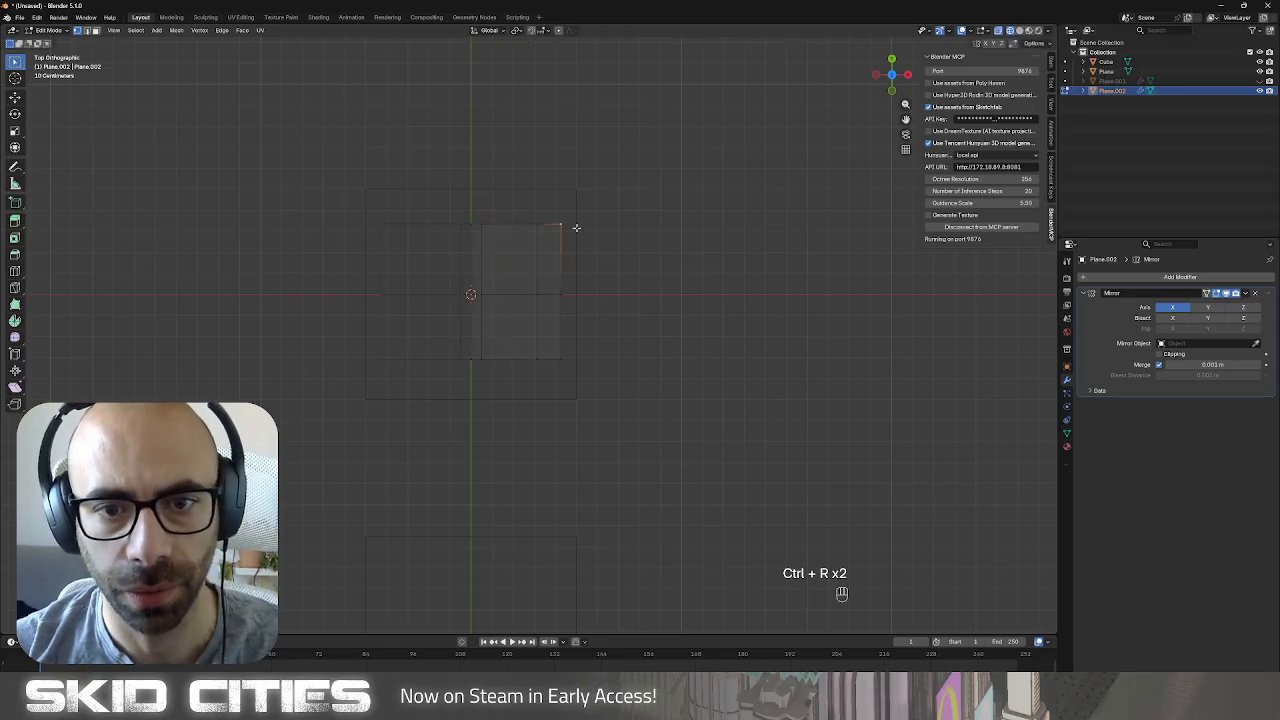
Slide the two outer corner vertices along the outer edge toward the middle to chamfer both corners.
click(577, 357)
key(g)
key(g)
click(576, 334)
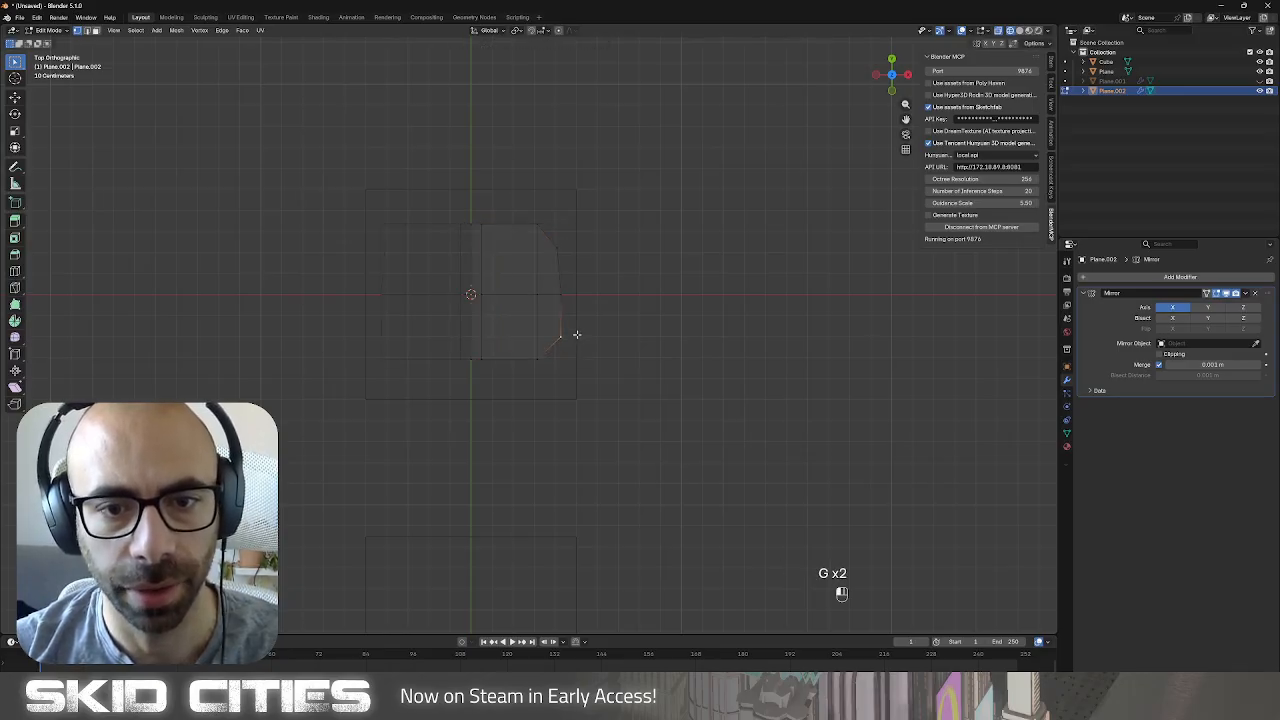
Move the whole lower row of vertices, including the chamfered corner, about 0.05 m down along Y.
key(b)
drag(343, 316, 636, 384)
key(g)
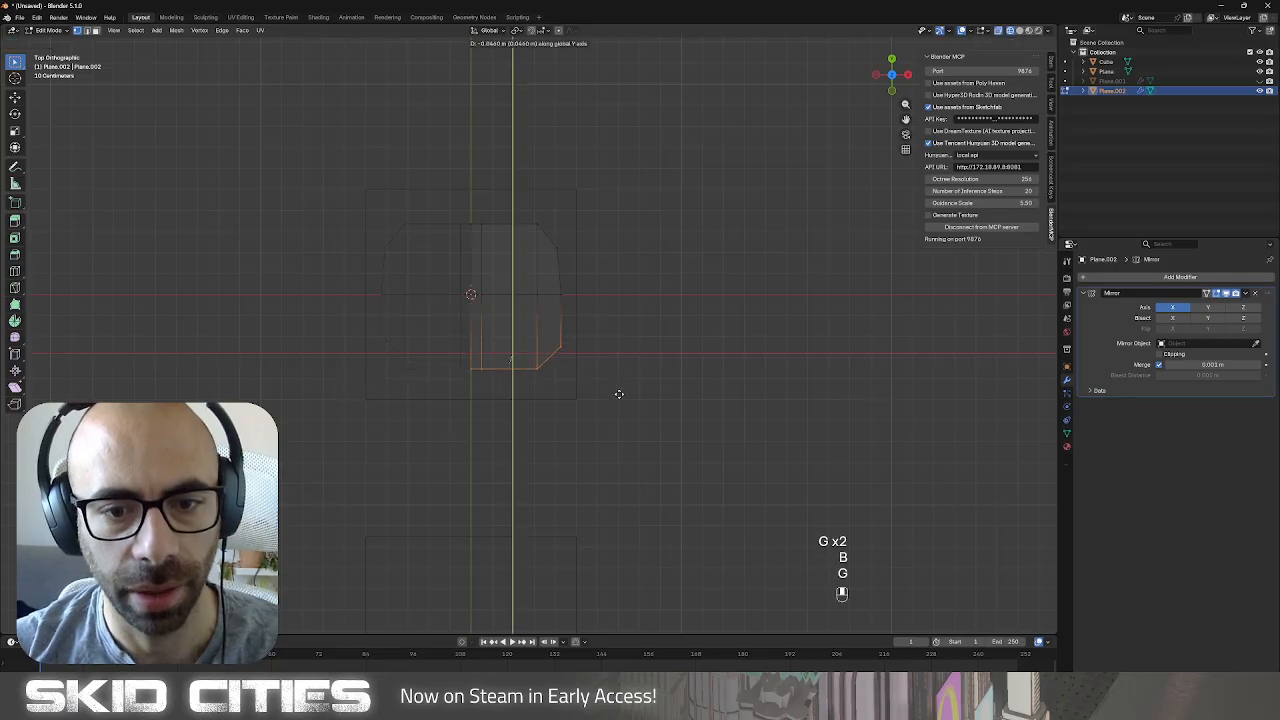
click(619, 395)
key(Tab)
key(Tab)
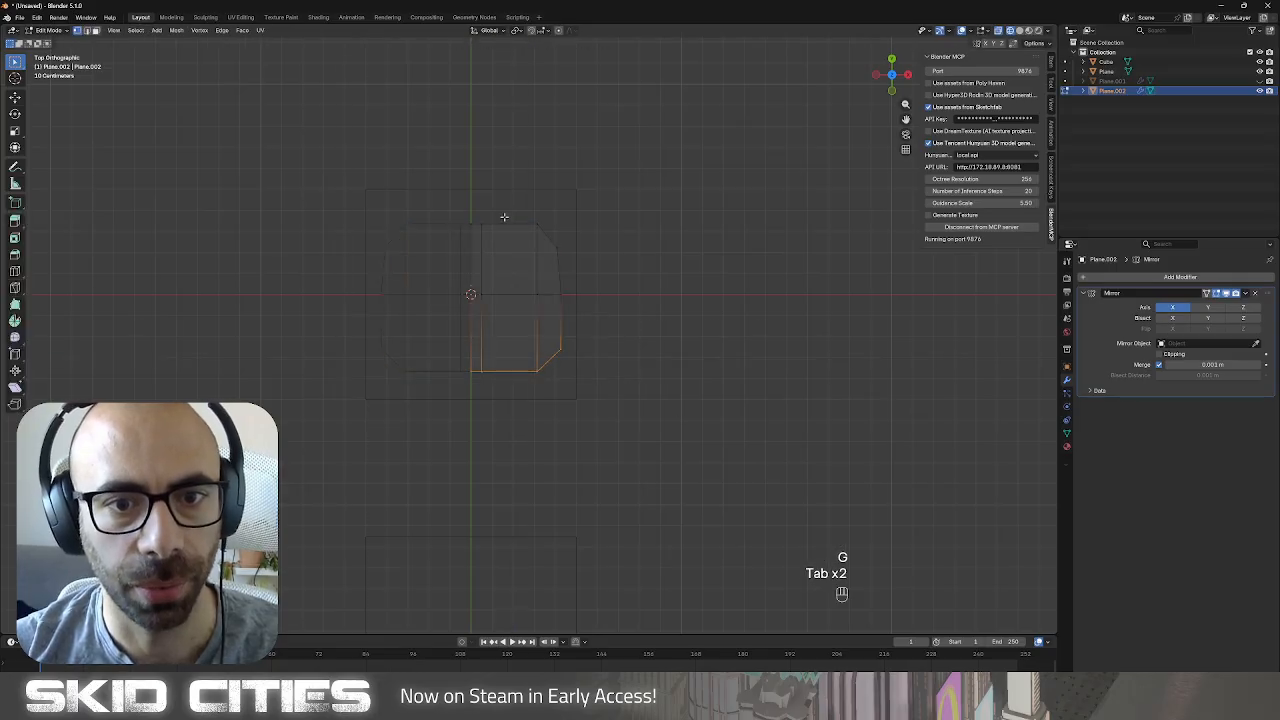
Add another loop cut parallel to Y, slid close to the cut beside the chamfered corners.
key(ctrl+r)
click(520, 234)
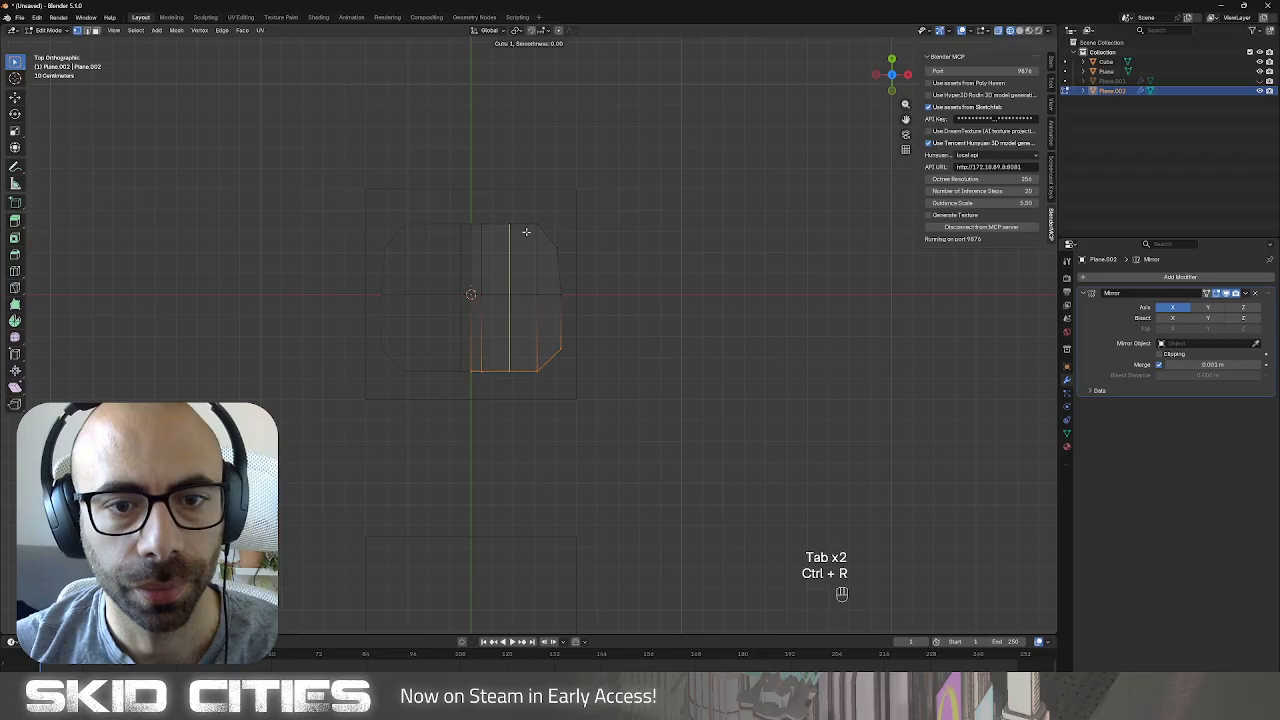
click(545, 235)
Try to recess the upper edge segment between the two inner cuts inward along Y, and undo the move.
click(529, 223)
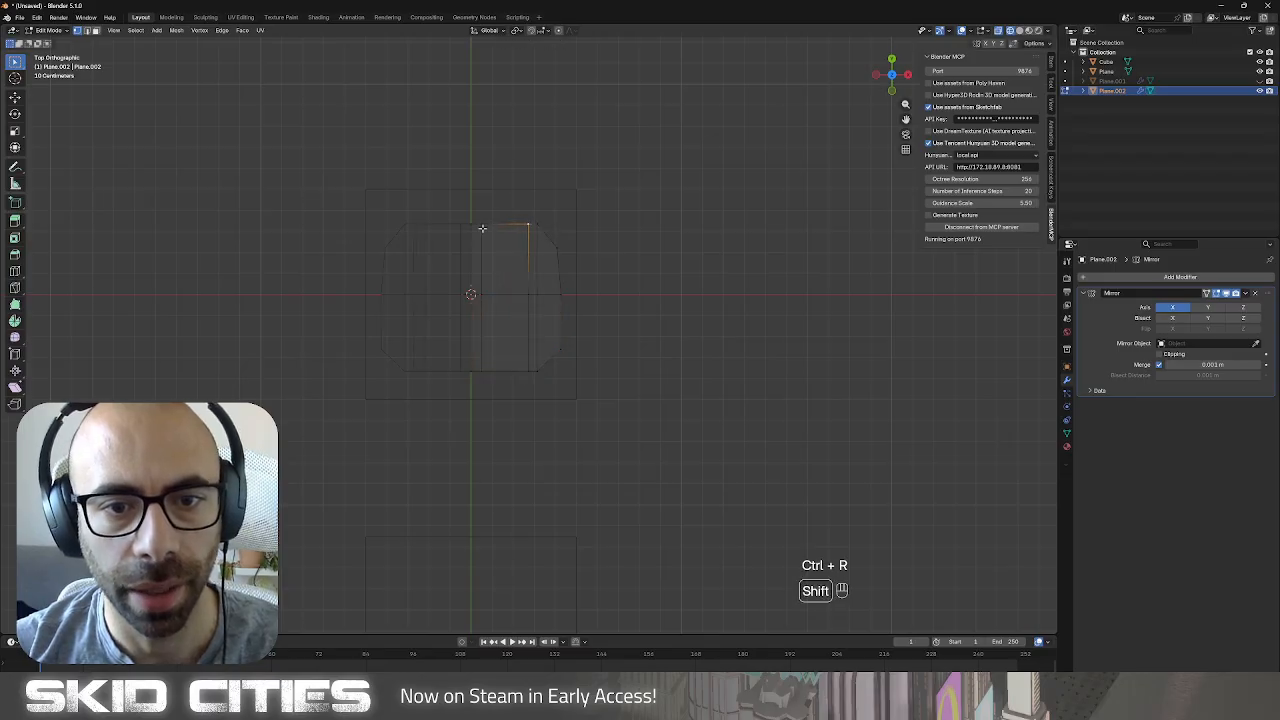
shift+click(482, 227)
middle_drag(493, 242, 509, 258)
key(Escape)
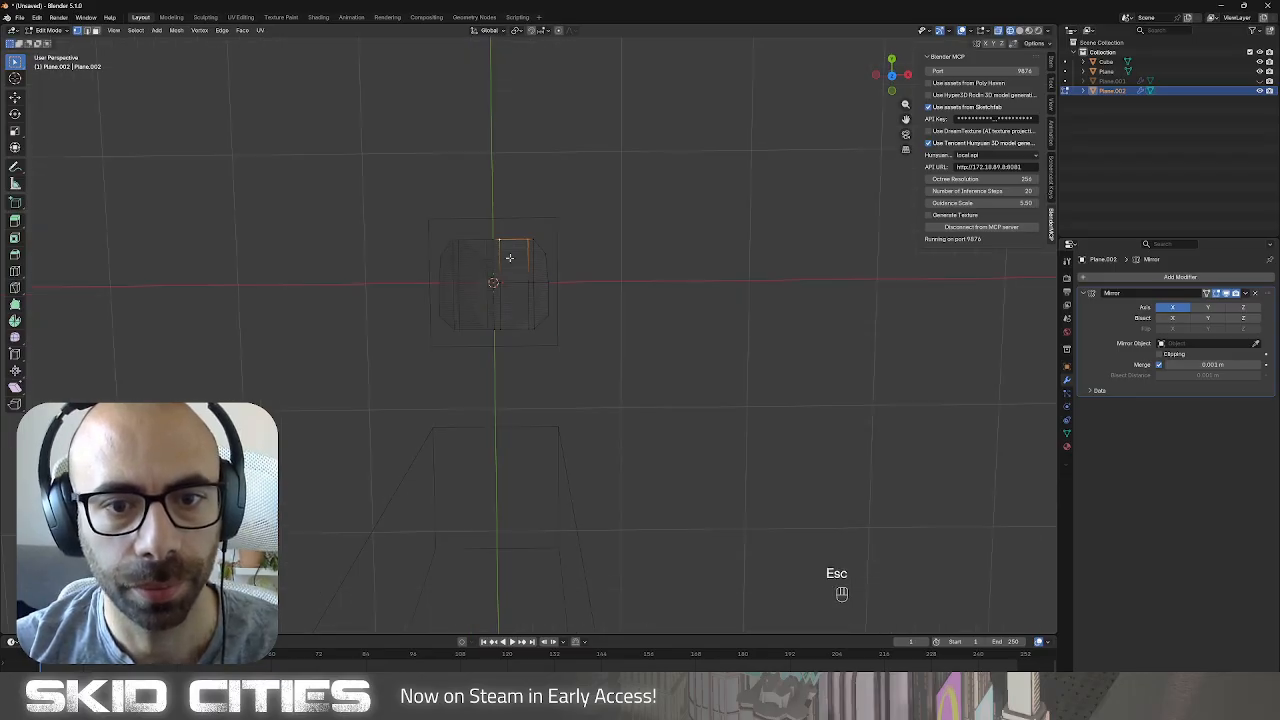
key(KP_7)
scroll(533, 270, up, 2)
key(g)
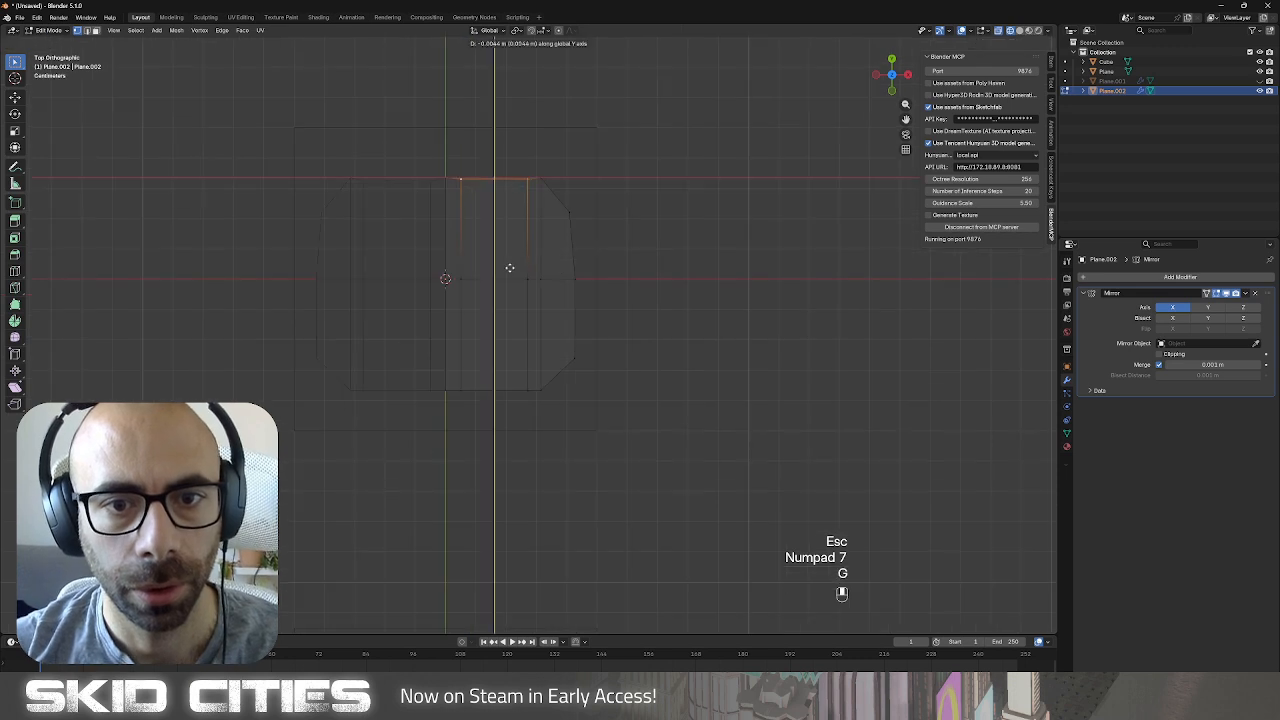
click(507, 280)
shift+click(462, 390)
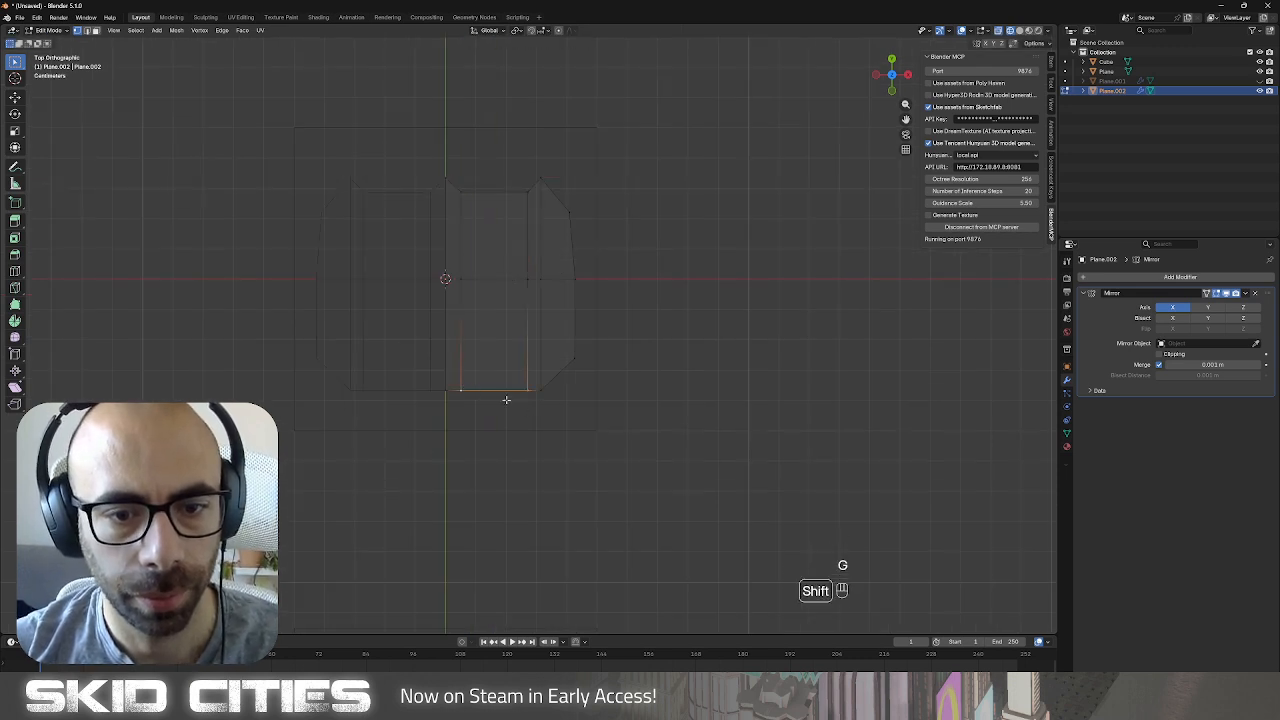
middle_drag(526, 408, 523, 408)
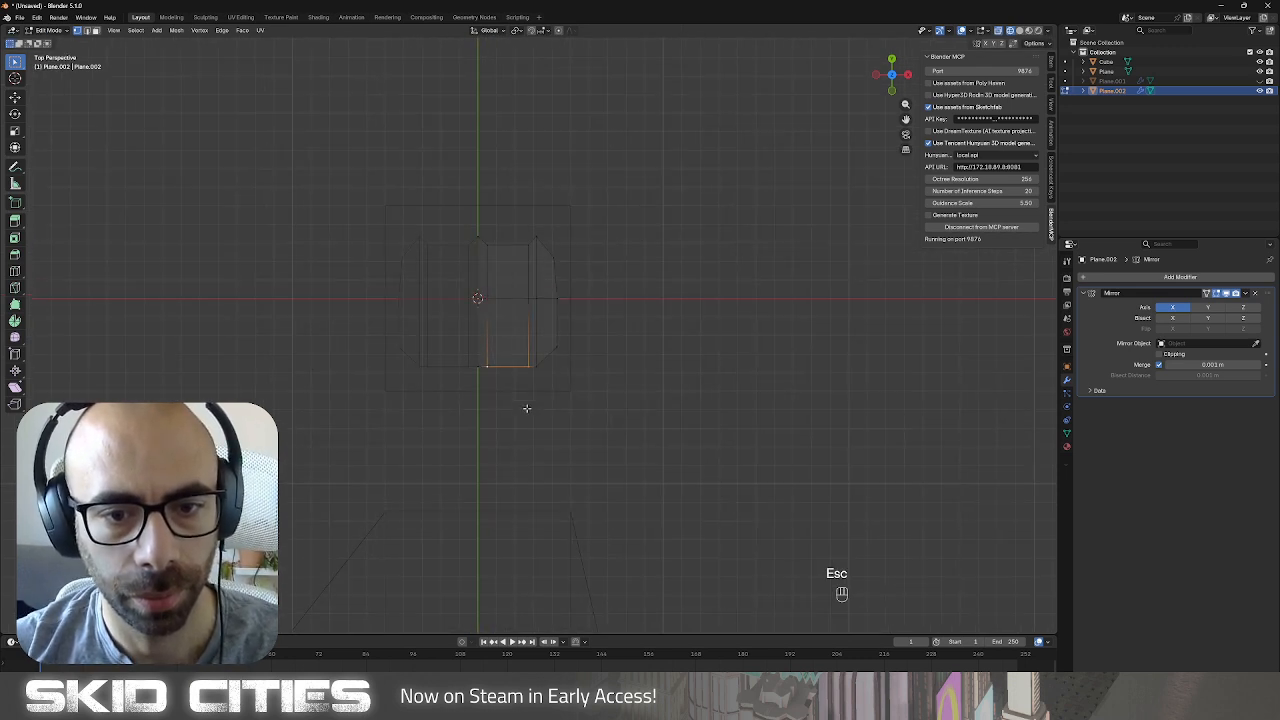
key(Escape)
key(ctrl+z)
key(ctrl+z)
key(ctrl+z)
Select the whole chamfered plan and extrude it straight up to form the walls of the lower building segment.
key(KP_3)
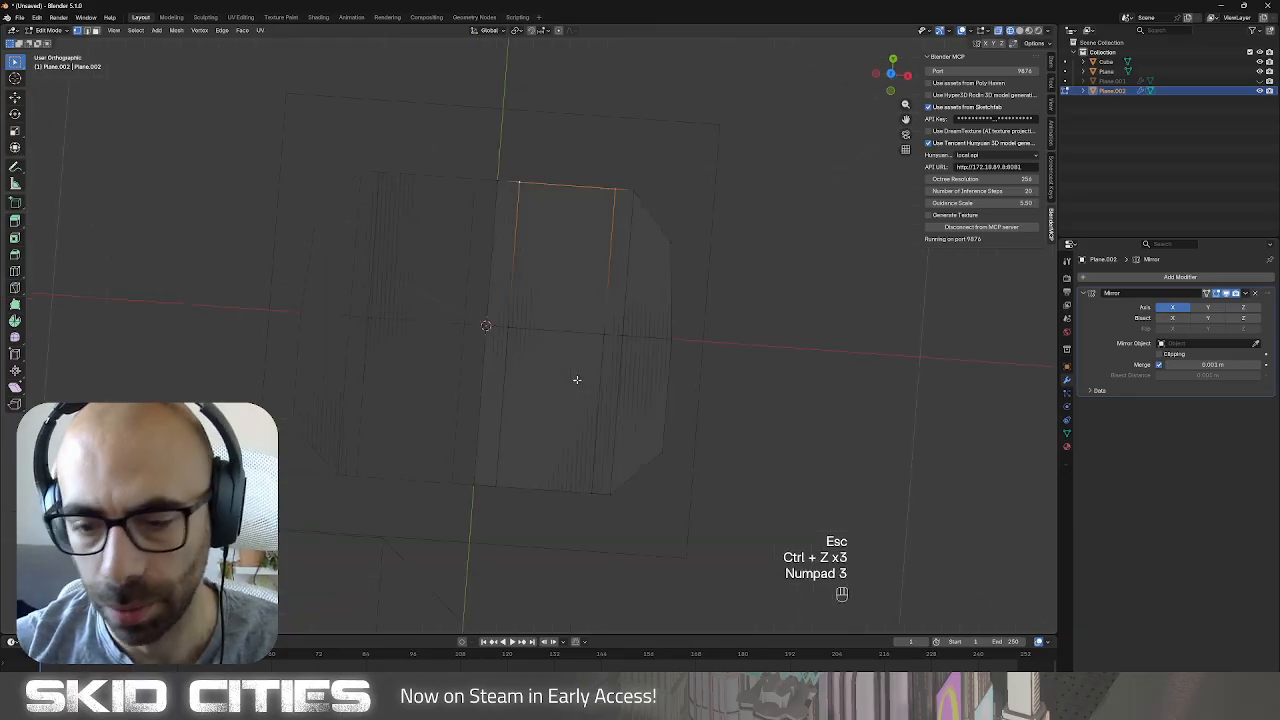
shift+middle_drag(606, 380, 570, 394)
key(KP_3)
key(a)
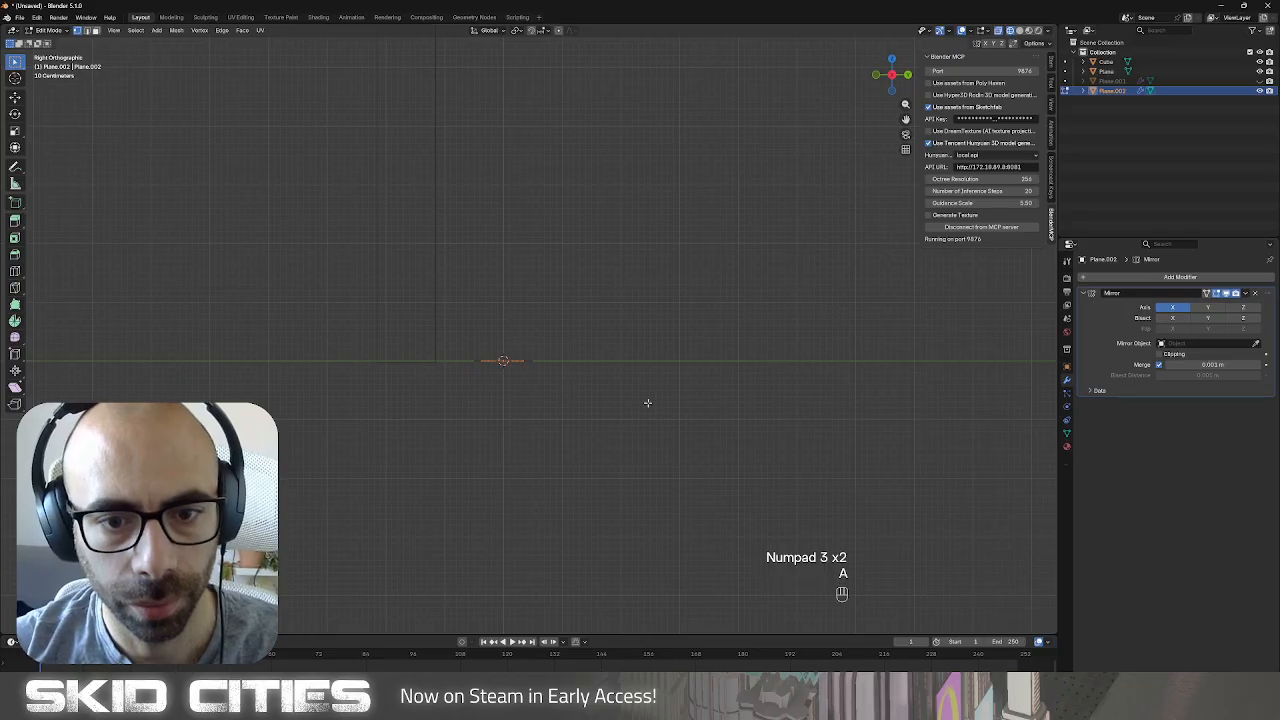
key(e)
click(640, 348)
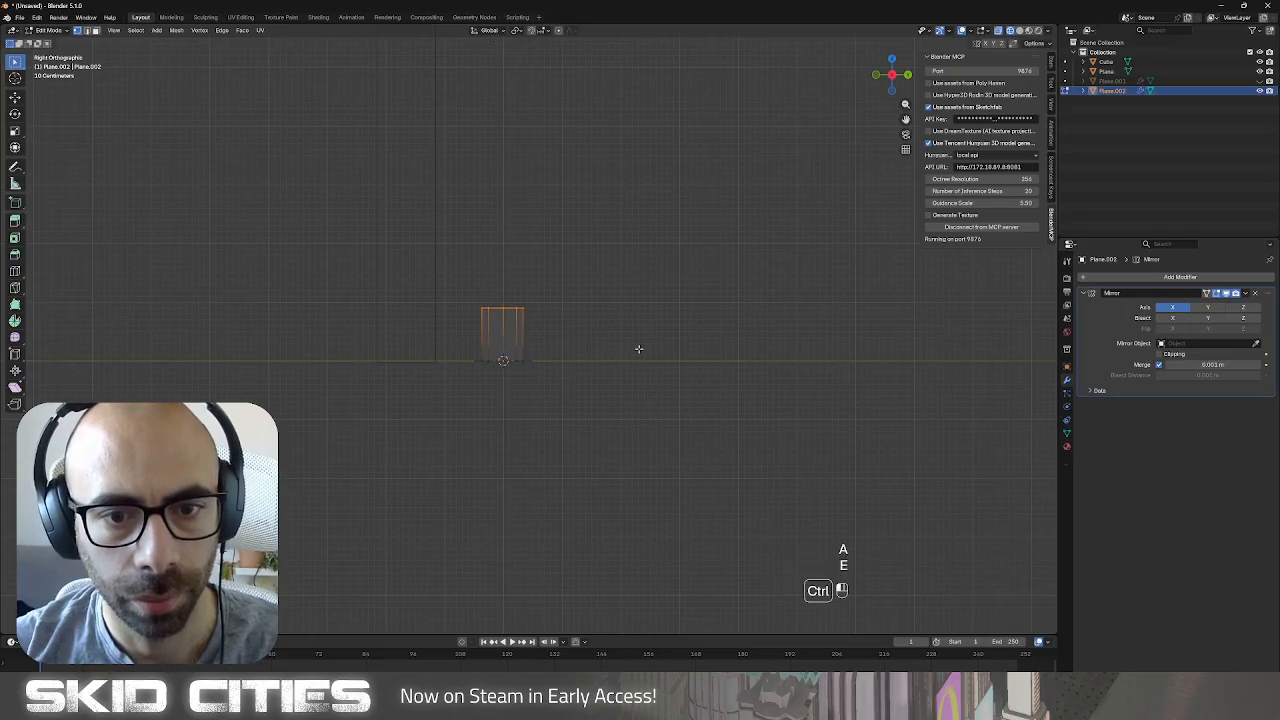
Extrude the top face a short distance higher and scale it outward along Y to flare the rim.
key(e)
click(640, 340)
key(s)
key(x)
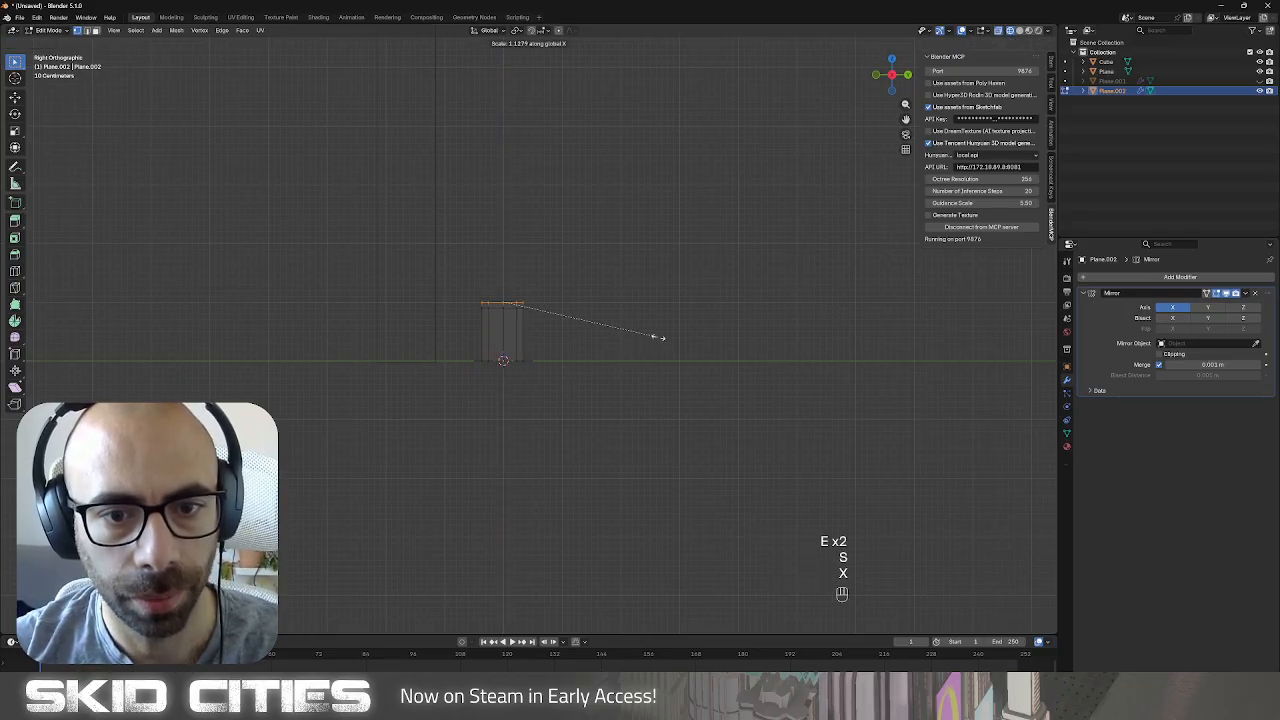
key(Escape)
key(s)
key(y)
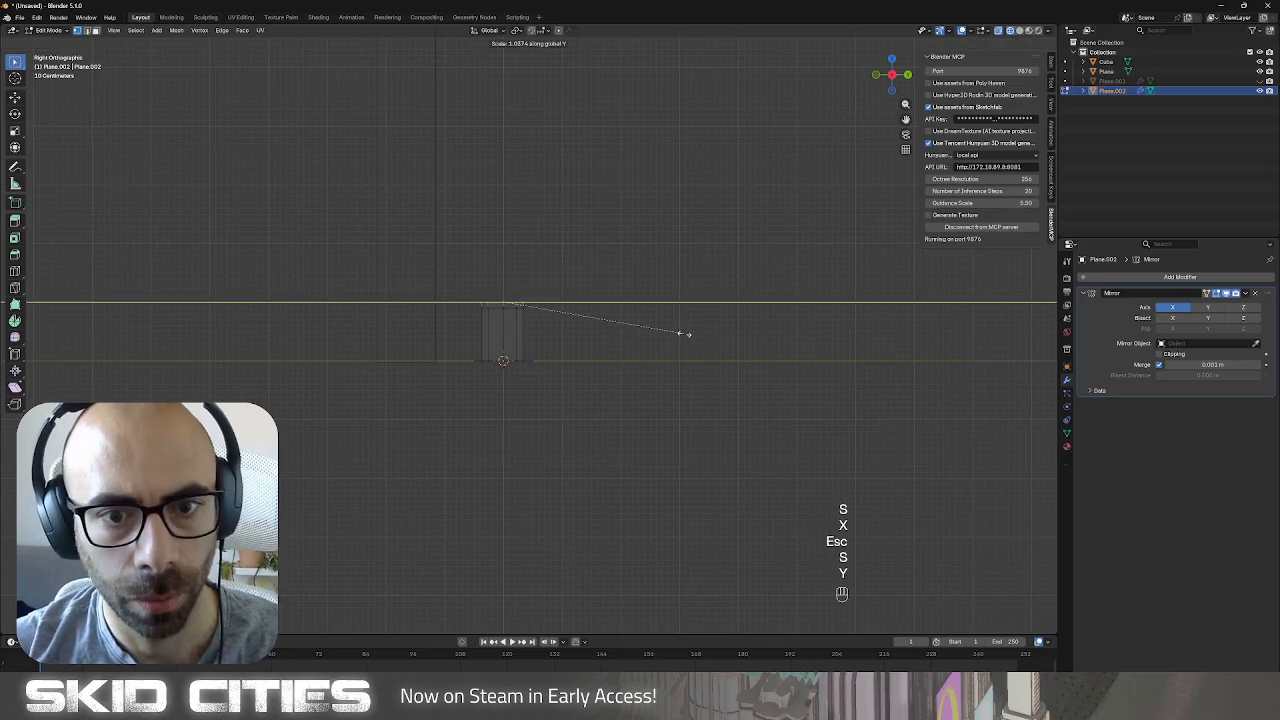
click(728, 332)
Switch the viewport to solid shading with the flared segment in close perspective view.
middle_drag(610, 340, 497, 351)
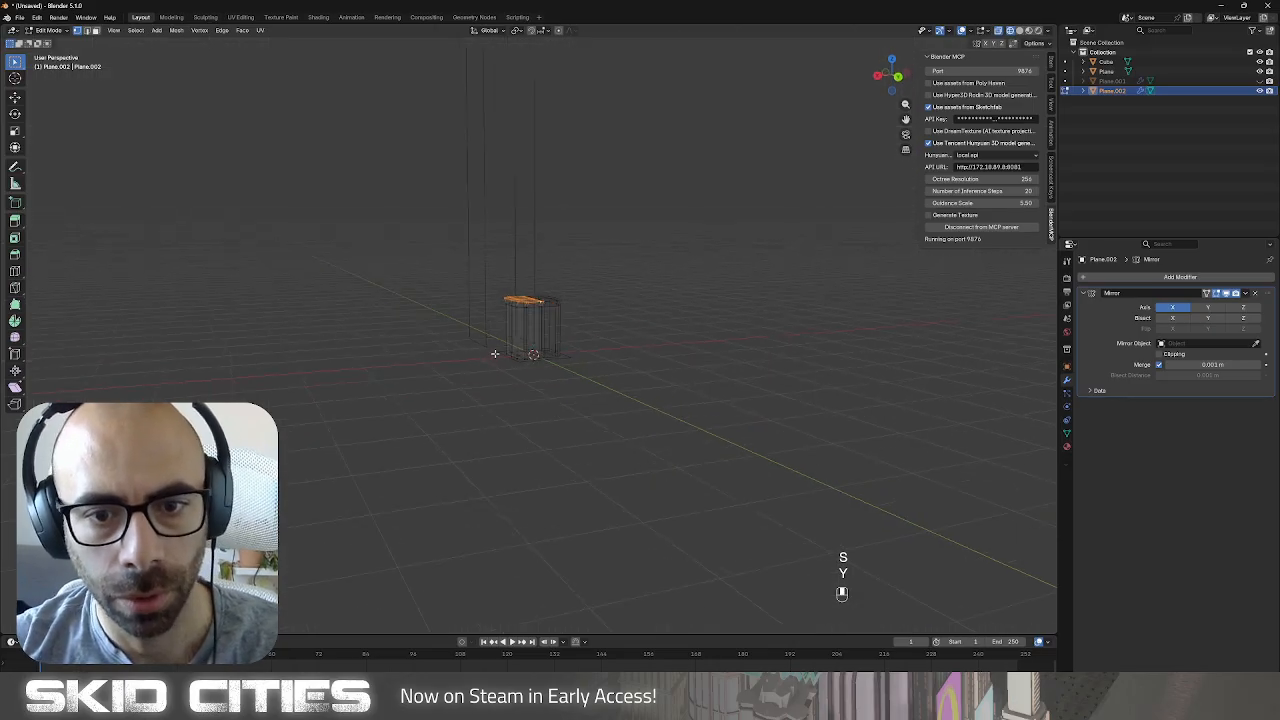
scroll(560, 366, up, 5)
key(z)
click(644, 365)
scroll(566, 426, up, 4)
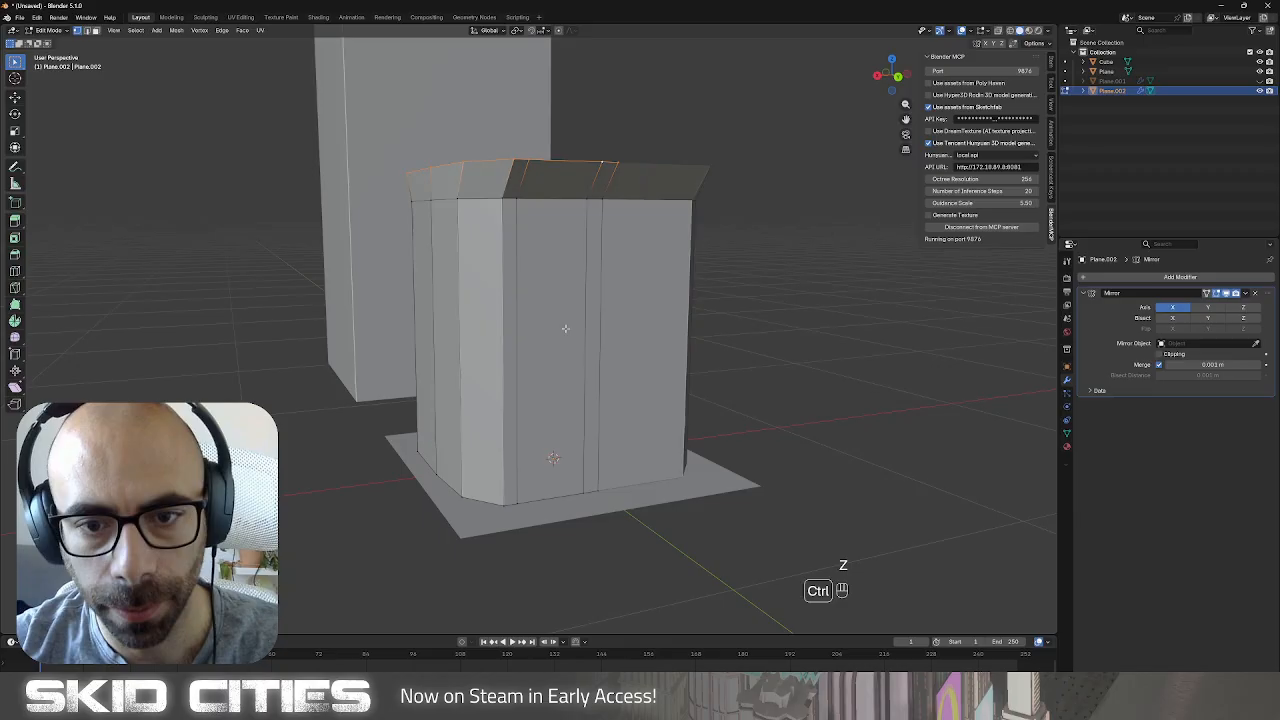
Add two closely spaced horizontal loop cuts around the walls, slightly below mid-height, to mark a narrow band.
key(ctrl+r)
right_click(484, 275)
key(ctrl+r)
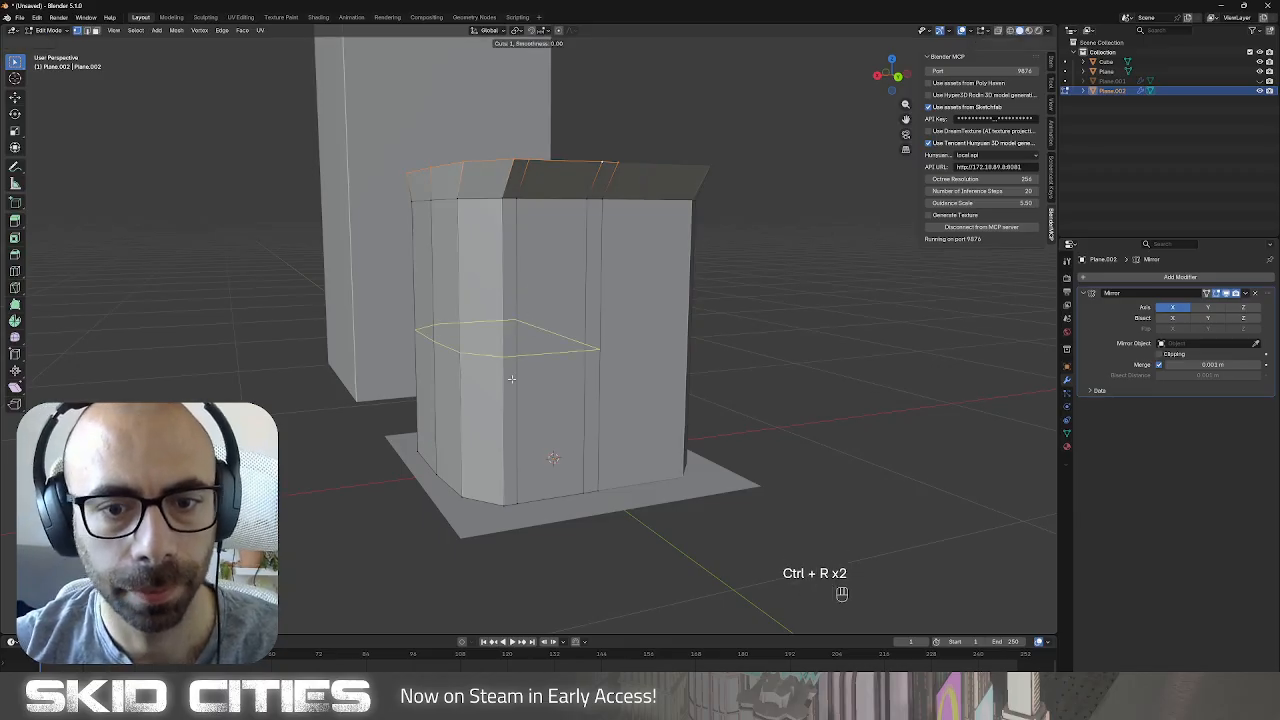
click(509, 364)
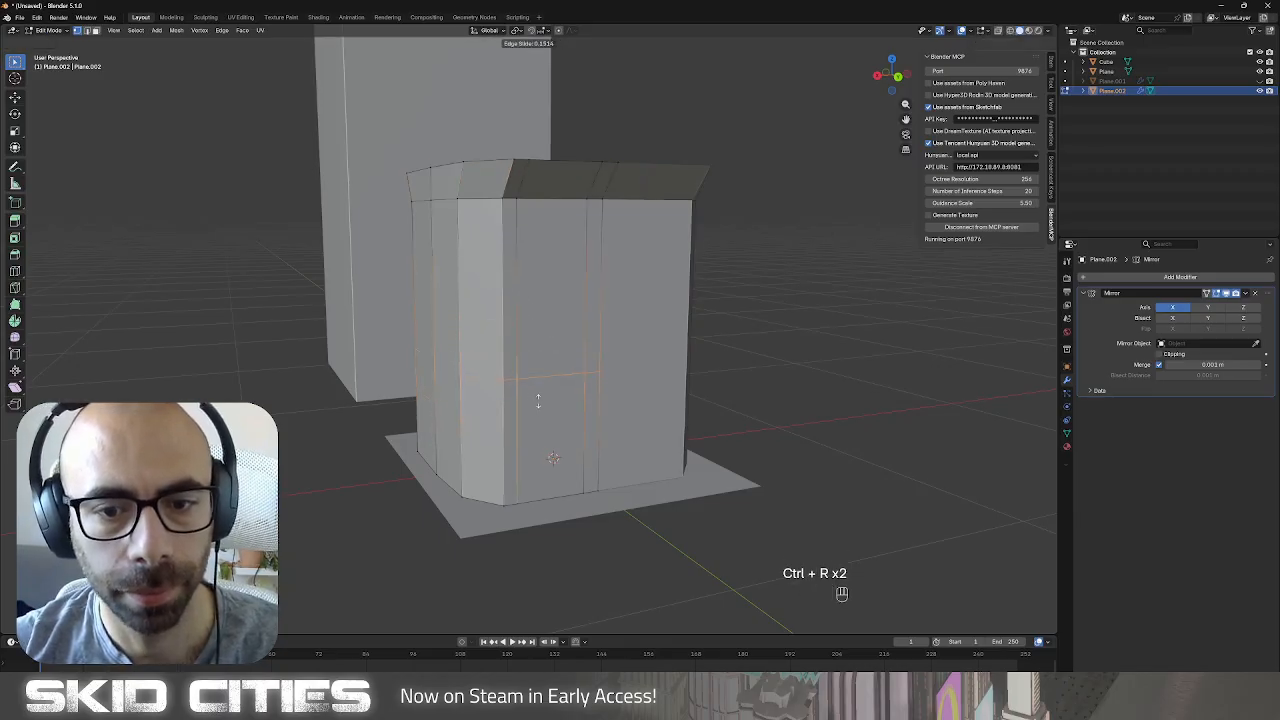
click(534, 408)
key(ctrl+r)
click(530, 340)
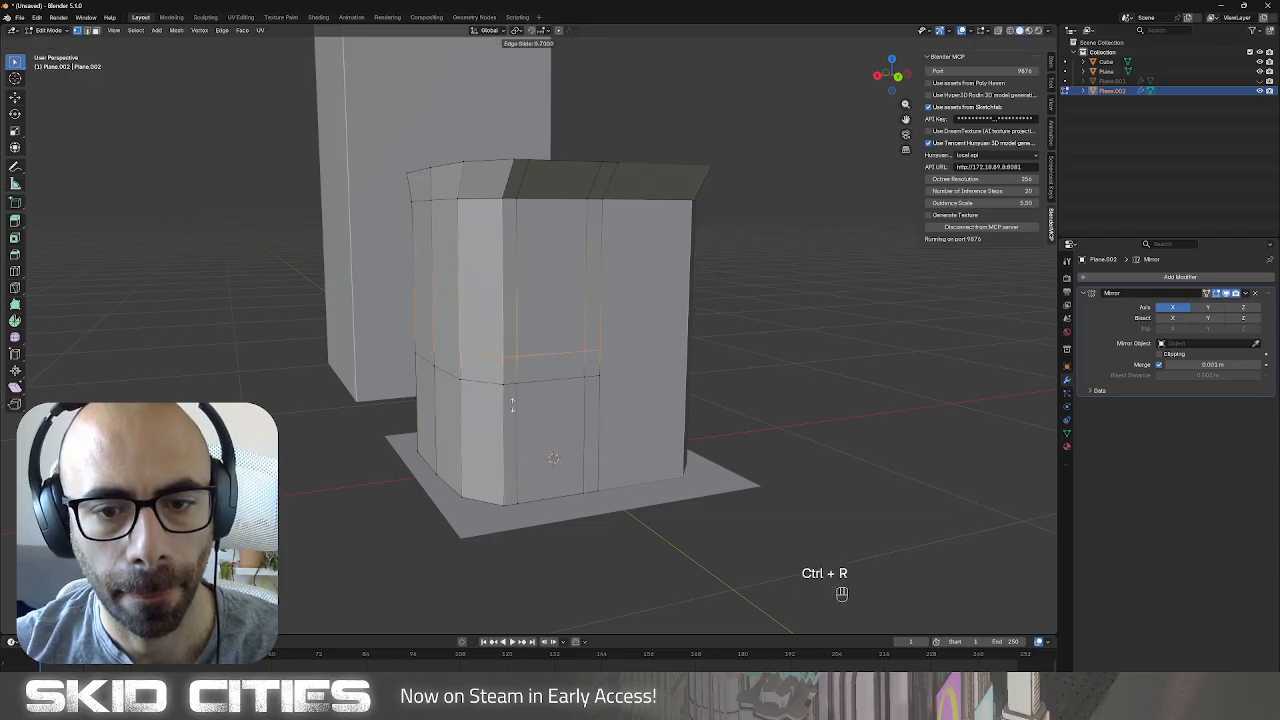
click(513, 417)
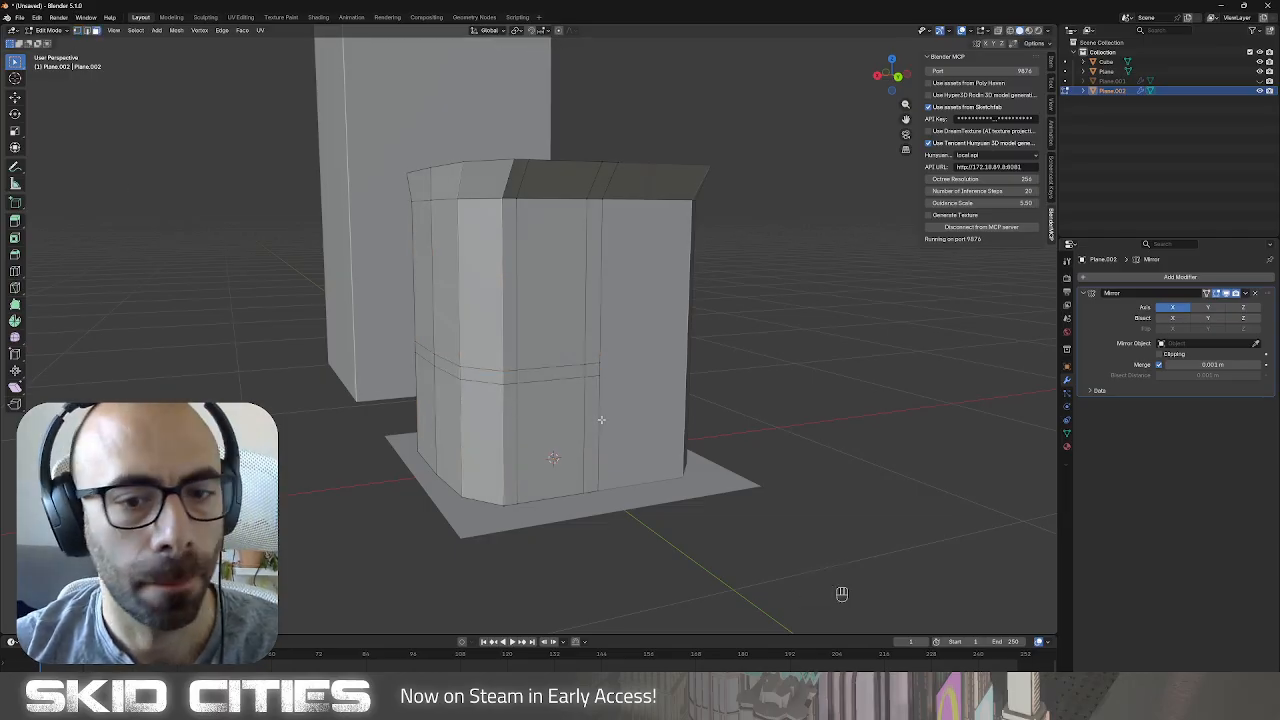
Extrude the wide wall panel below the narrow band inward on both Y-facing sides to recess the doorways.
click(564, 420)
key(e)
click(560, 404)
middle_drag(560, 404, 611, 451)
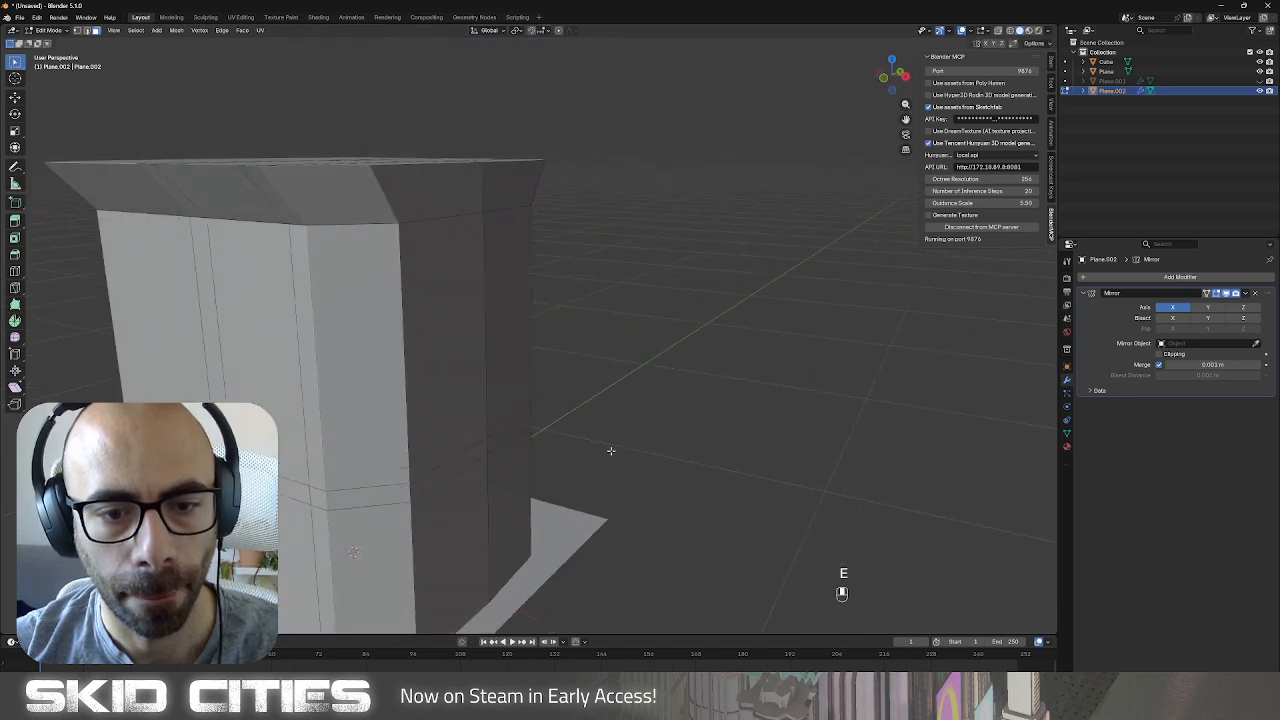
shift+middle_drag(511, 455, 630, 360)
click(424, 408)
key(e)
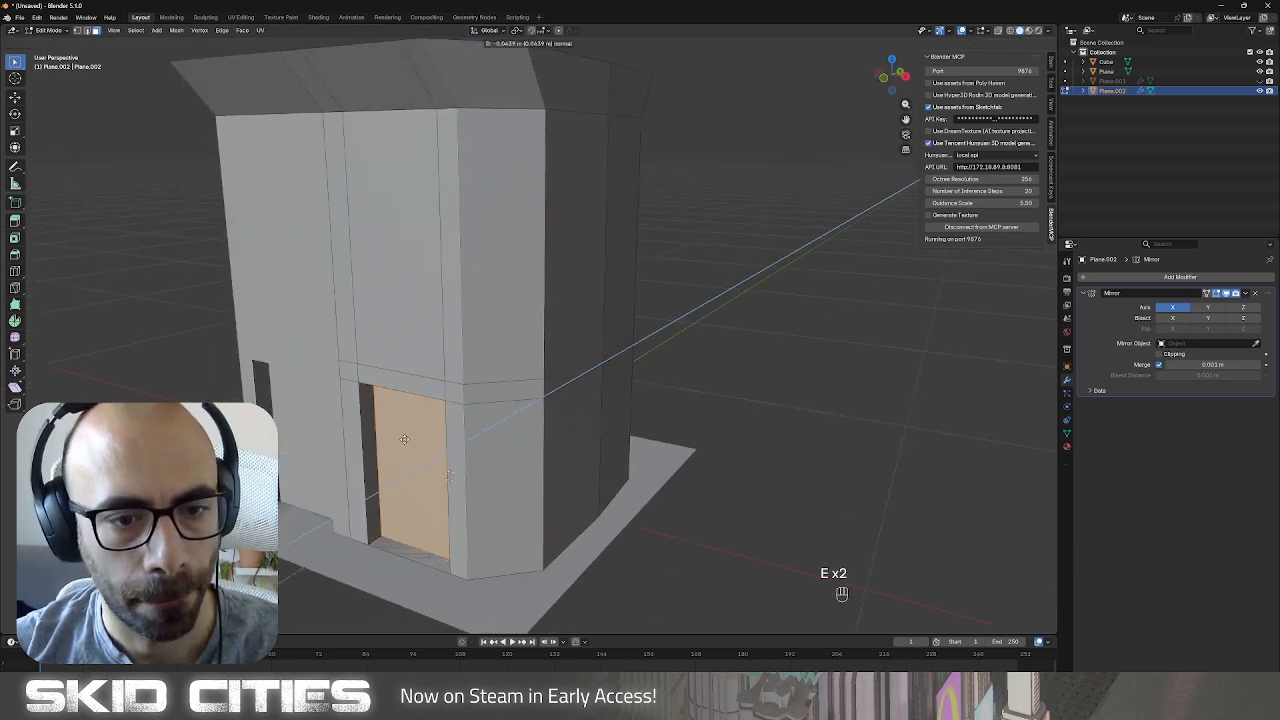
click(404, 439)
Extrude the three narrow band faces above one side's doorway outward to form a projecting ledge.
click(344, 371)
shift+click(398, 379)
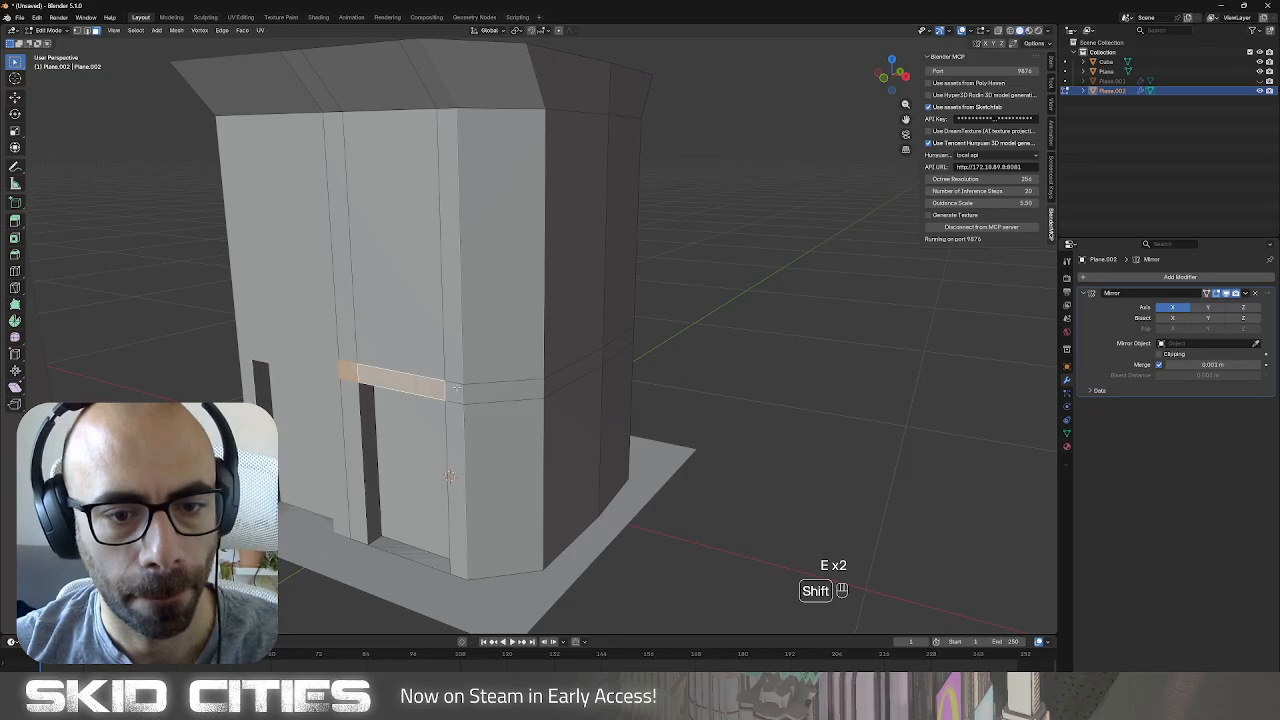
shift+click(454, 392)
key(e)
click(517, 406)
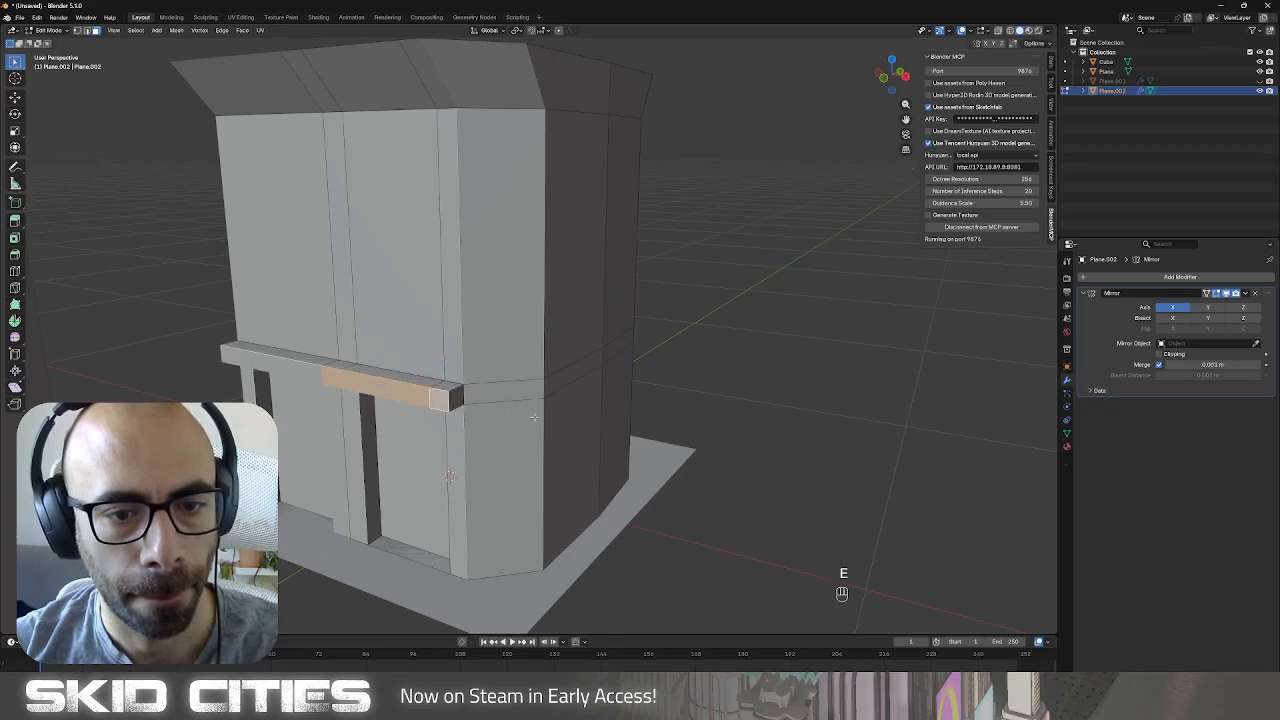
Extrude the three matching band faces on the opposite side outward about 0.06 m to form a second ledge.
key(Tab)
middle_drag(712, 414, 544, 354)
key(Tab)
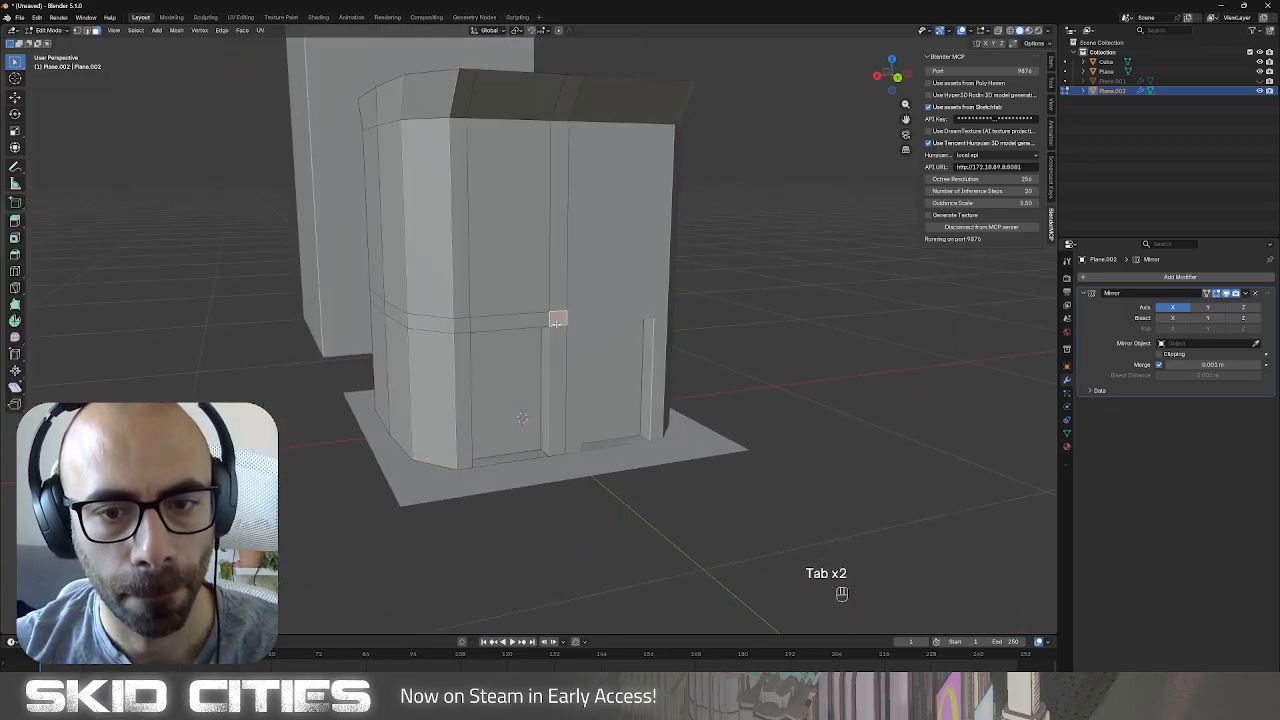
shift+click(508, 322)
shift+click(462, 325)
key(e)
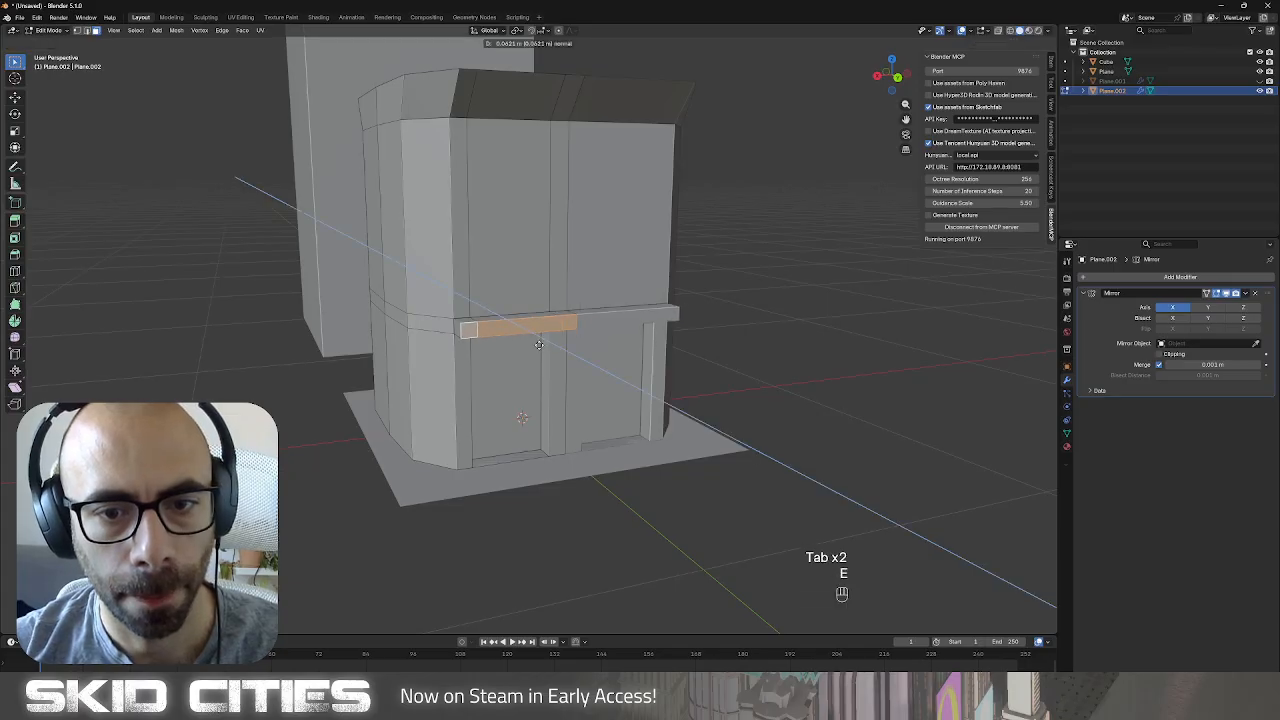
click(538, 344)
key(Tab)
Unhide Plane.001 and move it down along Z to sit just above the flared segment.
scroll(560, 370, down, 5)
middle_drag(564, 378, 574, 284)
scroll(574, 285, down, 4)
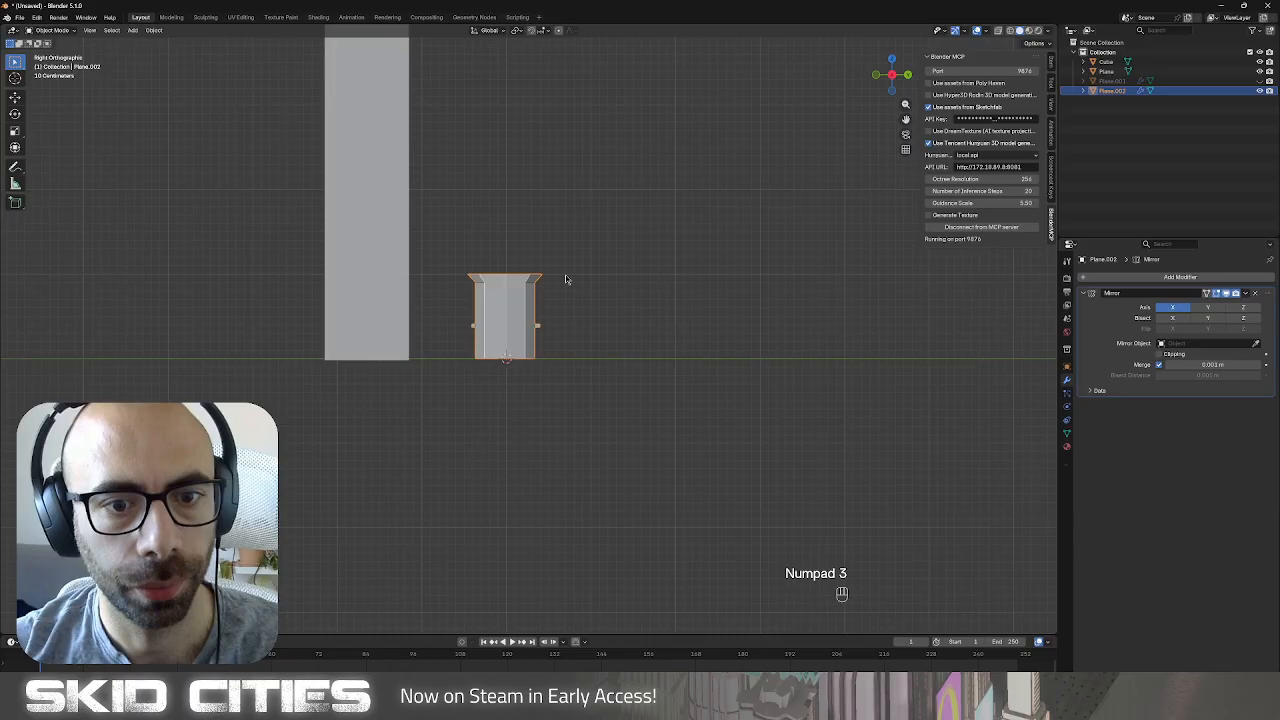
key(alt+h)
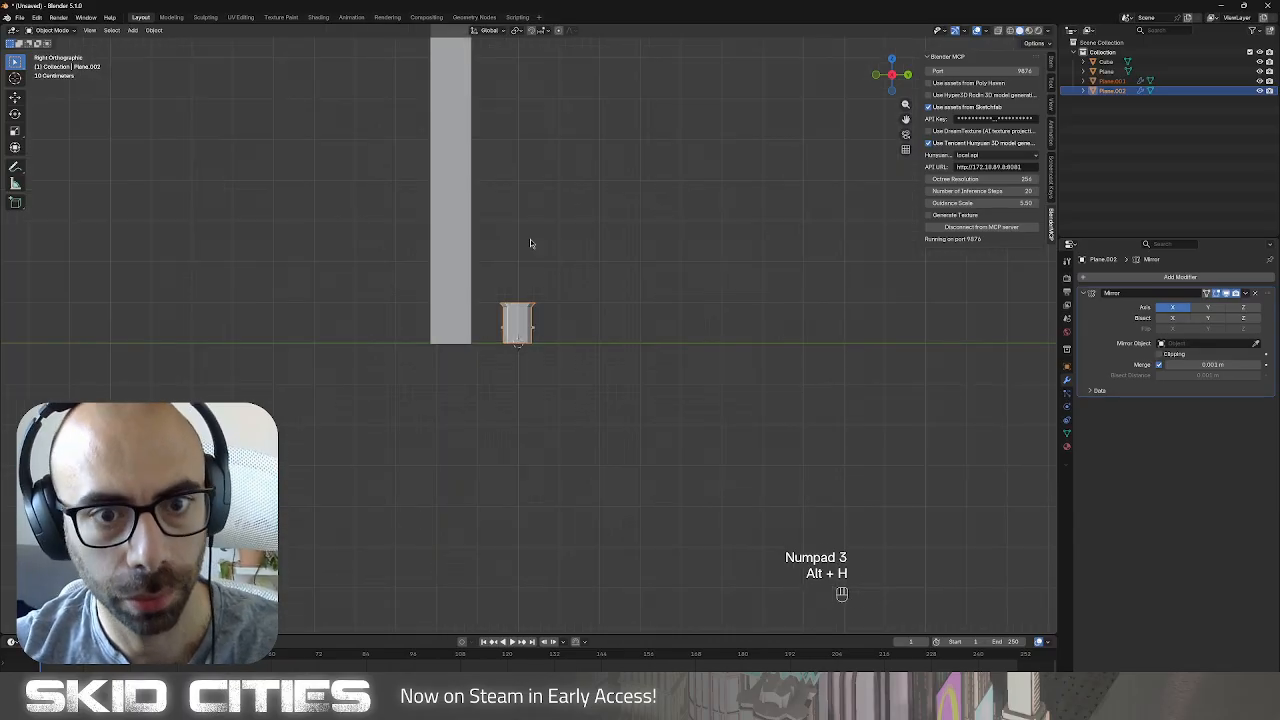
scroll(531, 243, down, 4)
click(521, 161)
key(g)
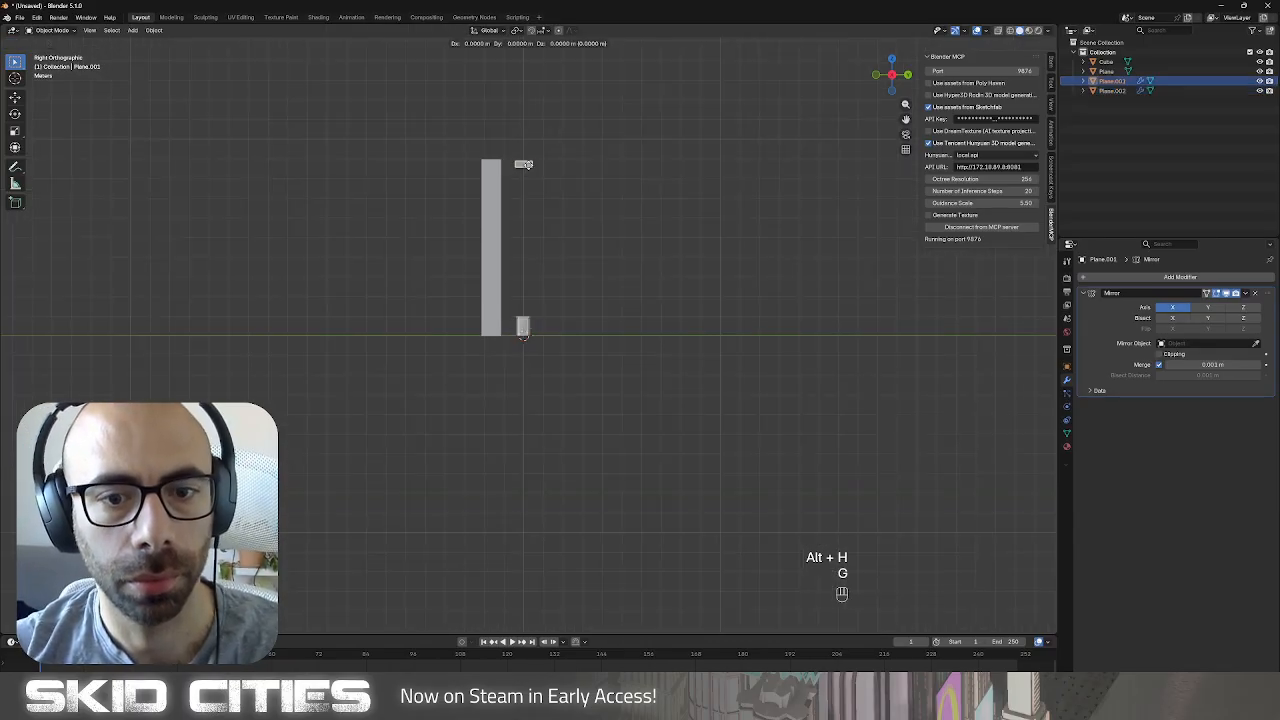
key(z)
click(560, 311)
scroll(520, 394, up, 8)
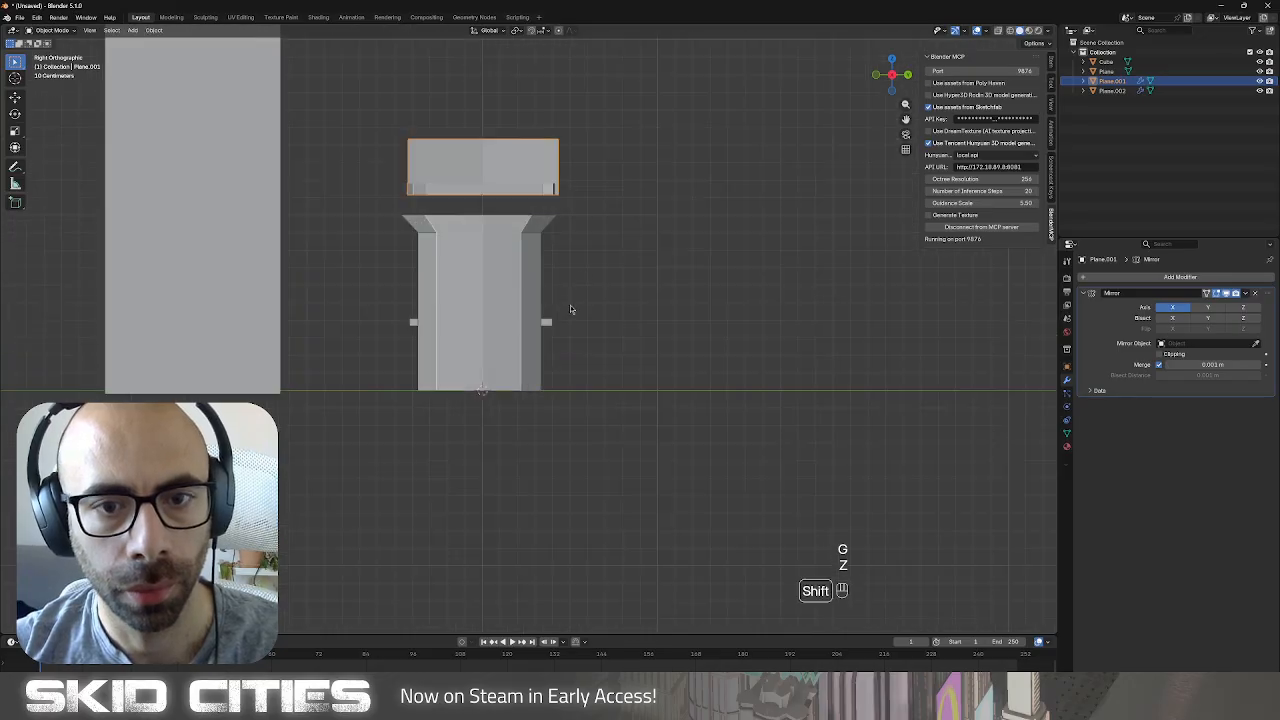
Enter editing of Plane.001 and extrude the underside face of its central block slightly downward.
middle_drag(571, 314, 404, 346)
key(KP_3)
key(Tab)
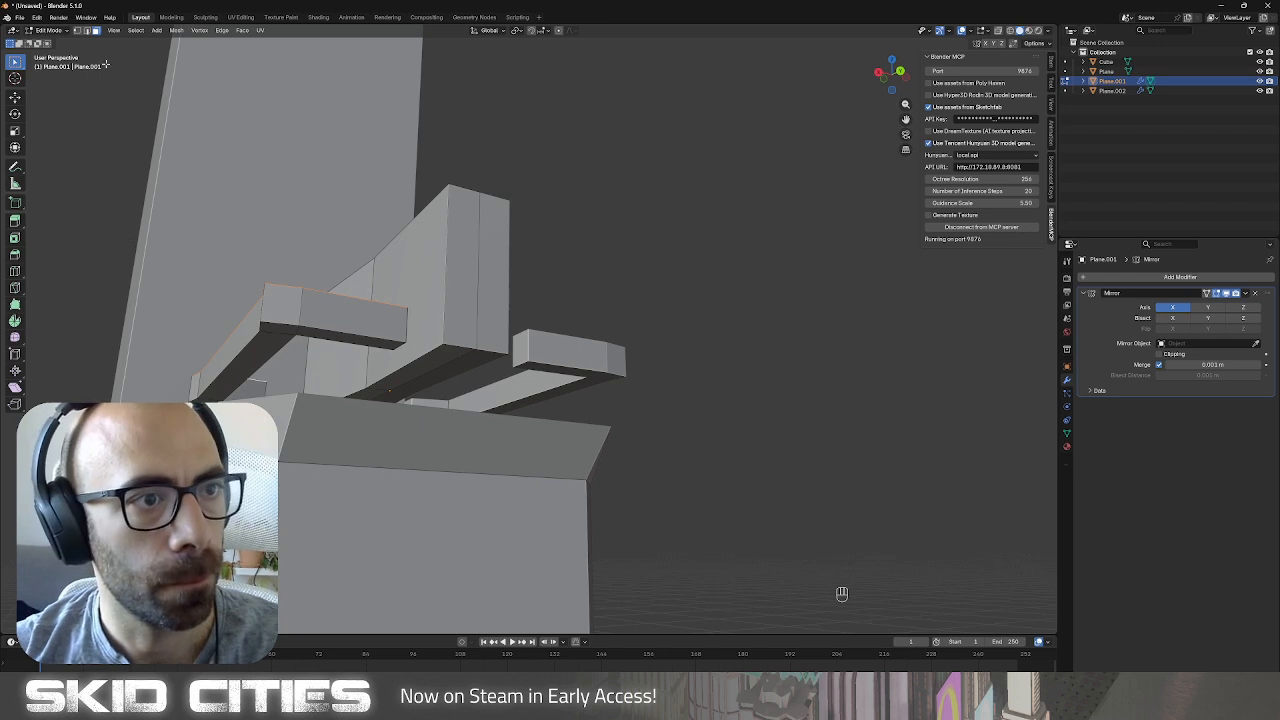
click(455, 350)
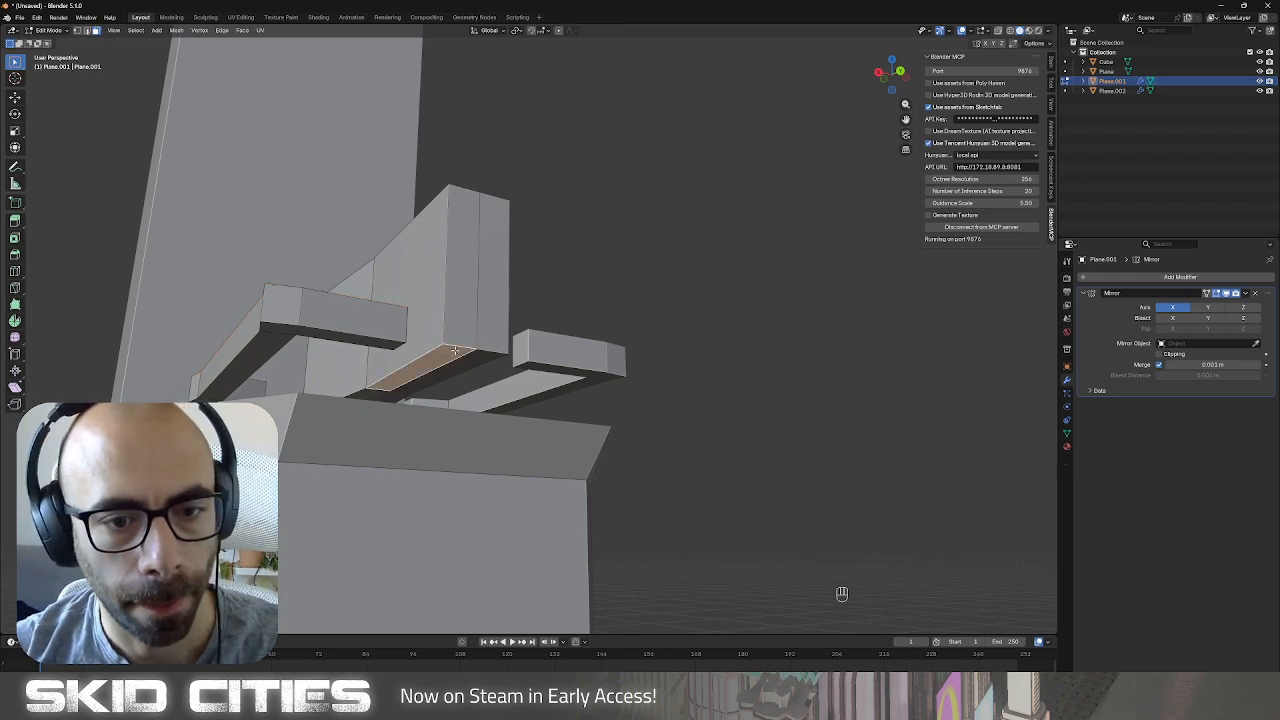
key(e)
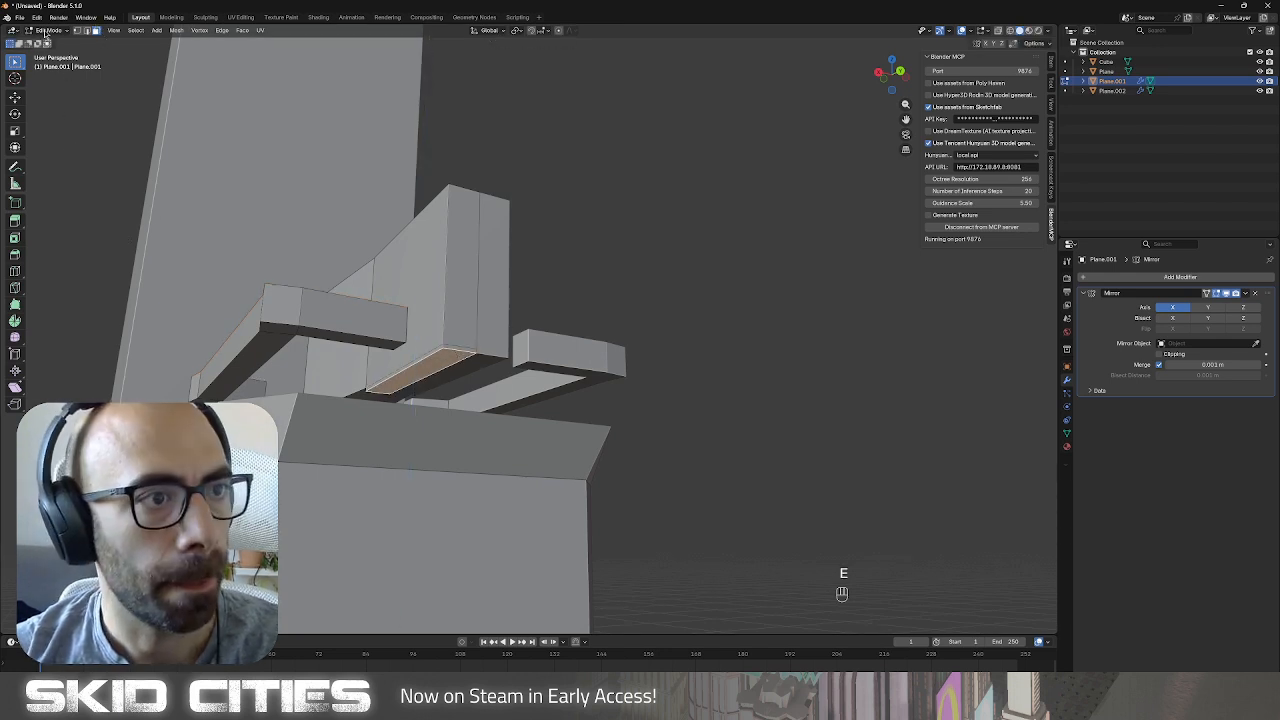
Try to widen the extruded underside by moving its outer vertices about 0.32 m along X, and undo the move.
click(78, 30)
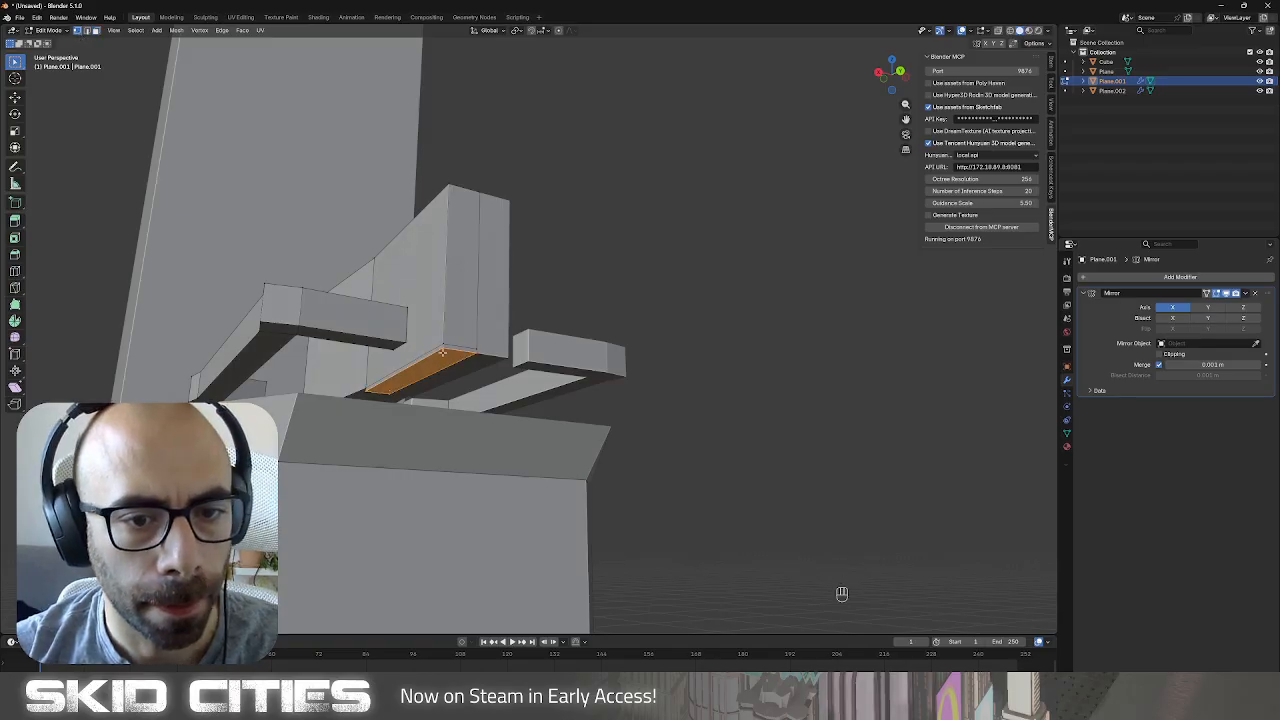
shift+click(417, 381)
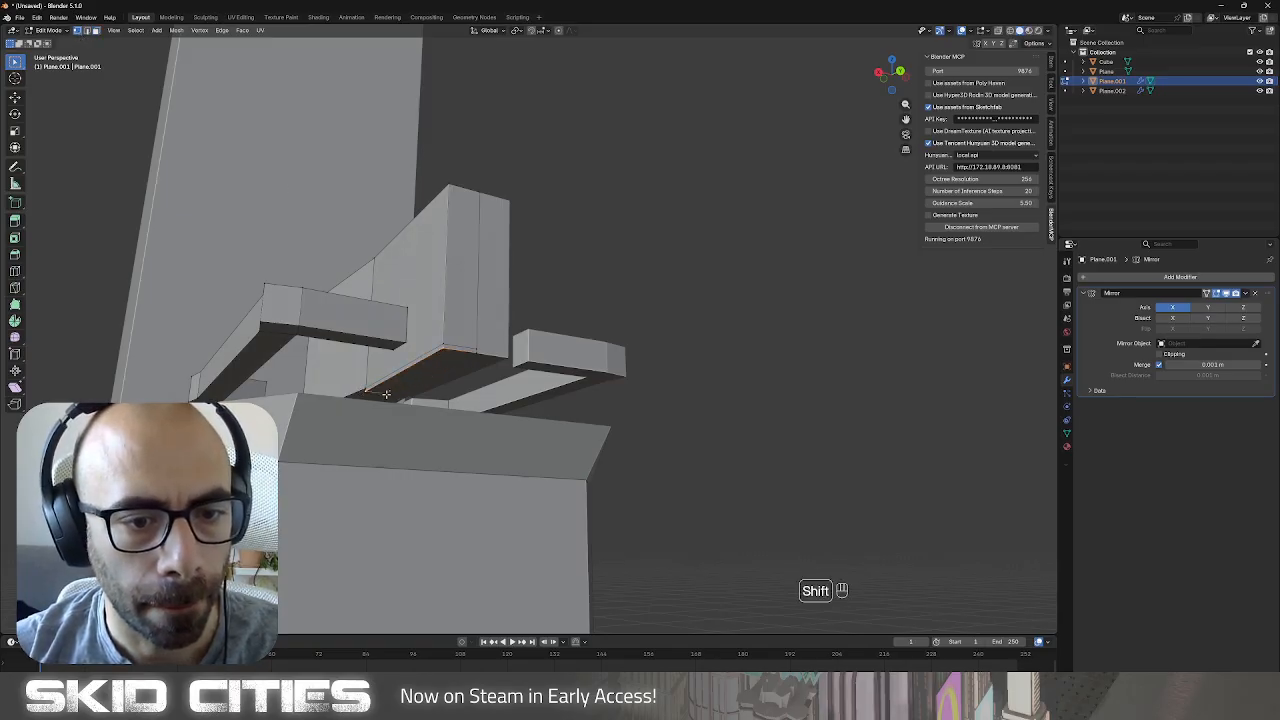
key(g)
middle_drag(440, 381, 275, 374)
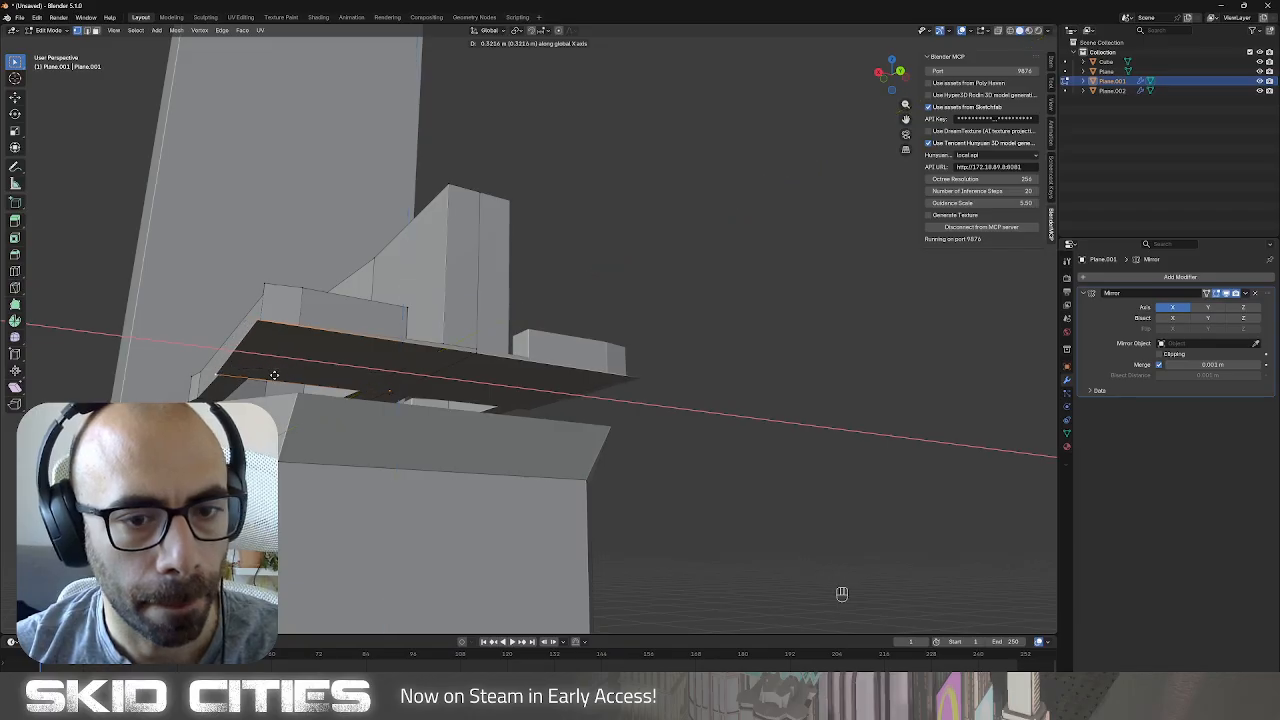
click(275, 374)
middle_drag(353, 387, 465, 339)
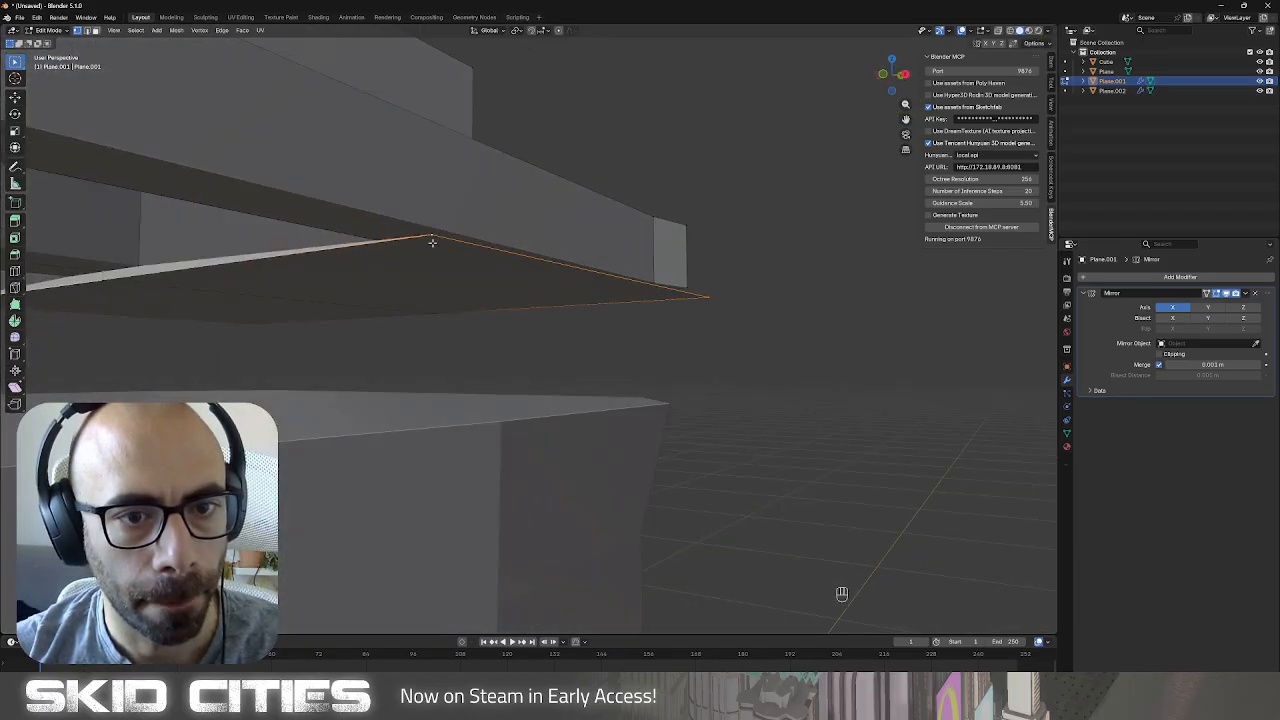
middle_drag(407, 287, 375, 310)
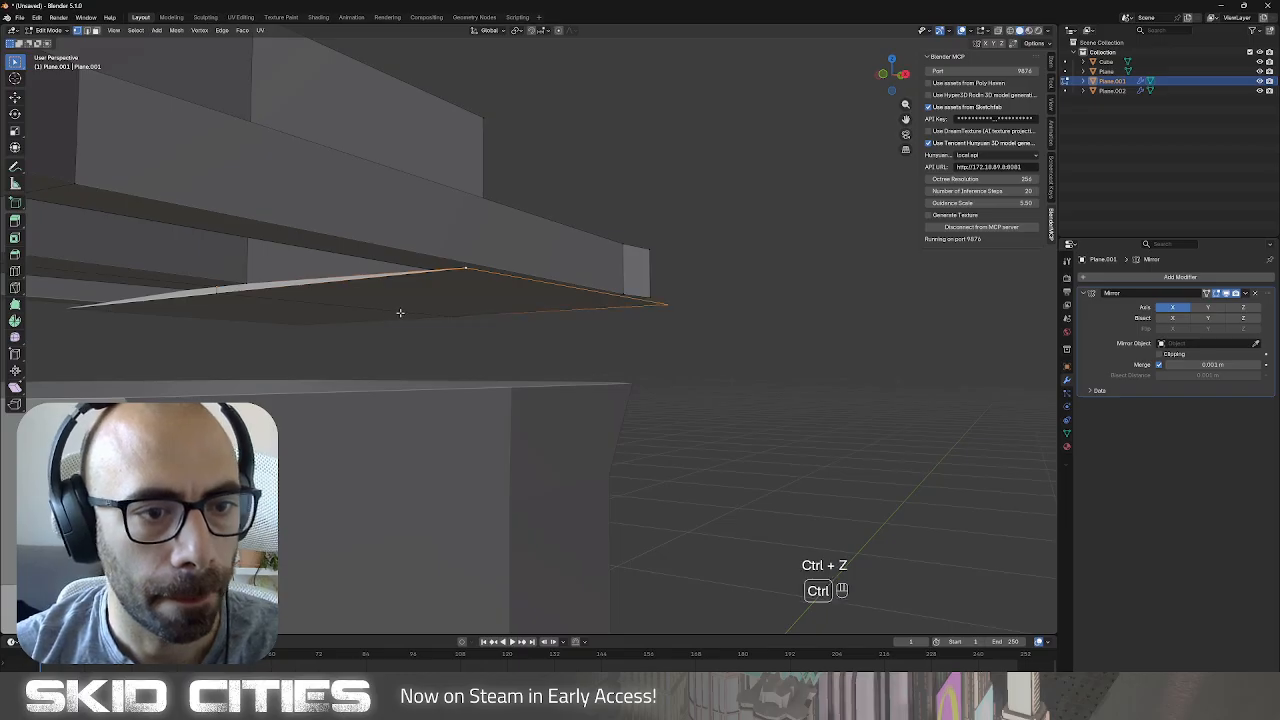
key(ctrl+z)
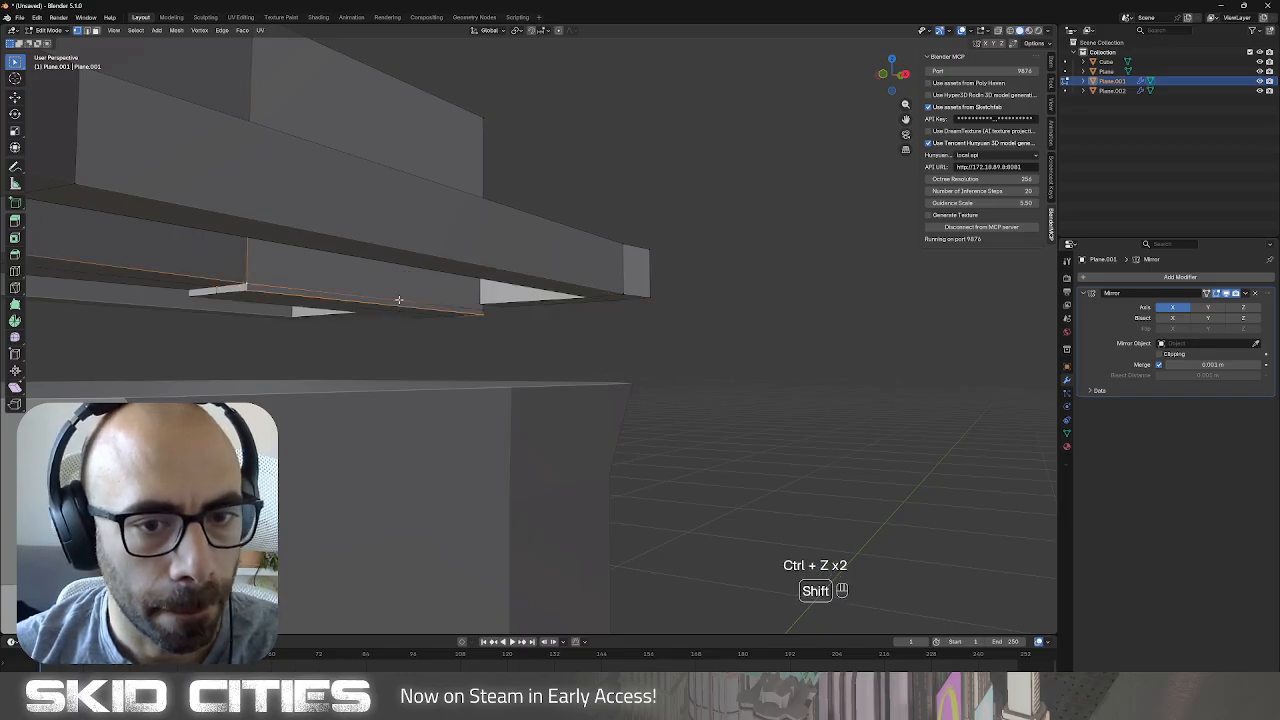
Extrude the thin side face of the central block's lowered underside outward about 0.31 m, past the adjoining ledge.
shift+click(483, 308)
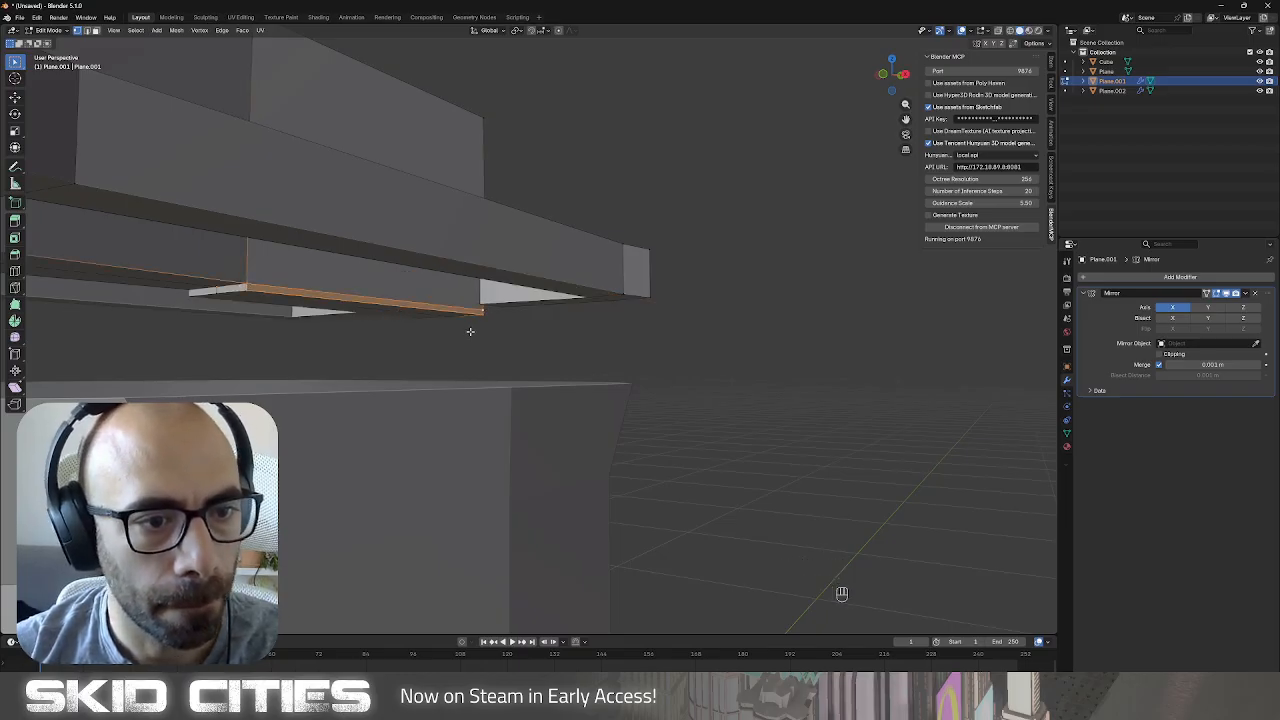
key(e)
key(Escape)
middle_drag(531, 346, 549, 381)
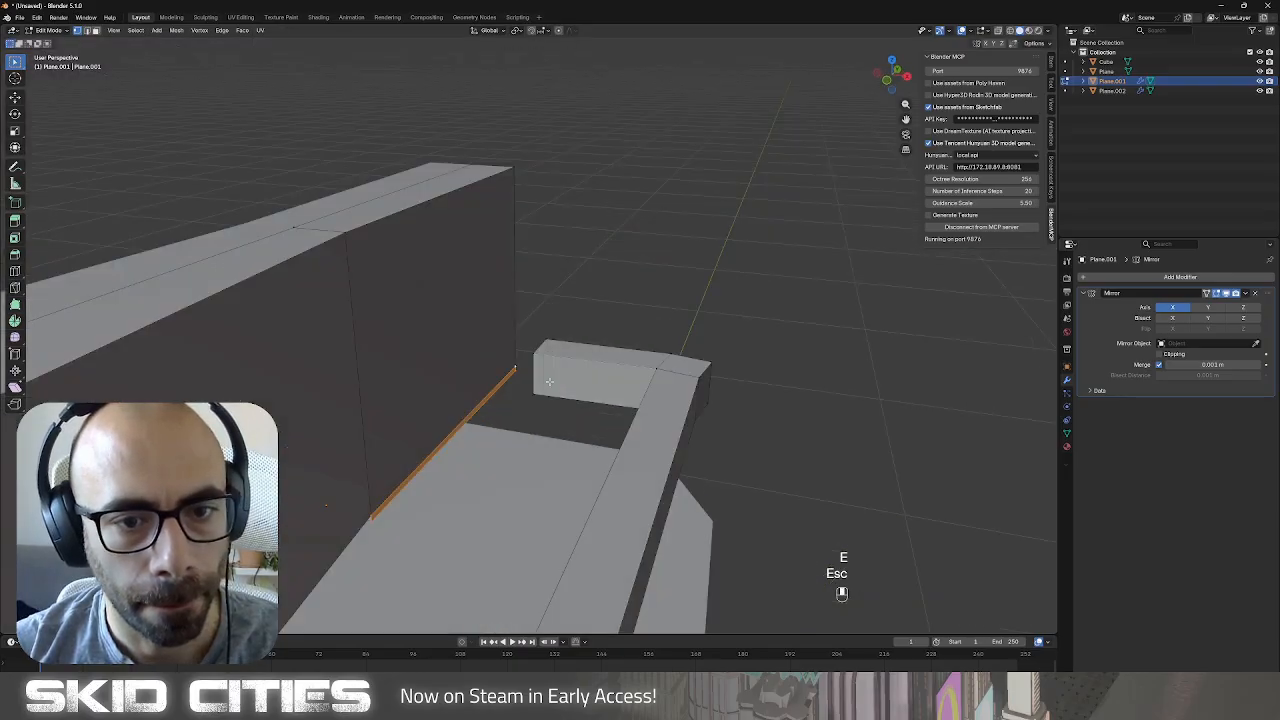
key(ctrl+z)
key(e)
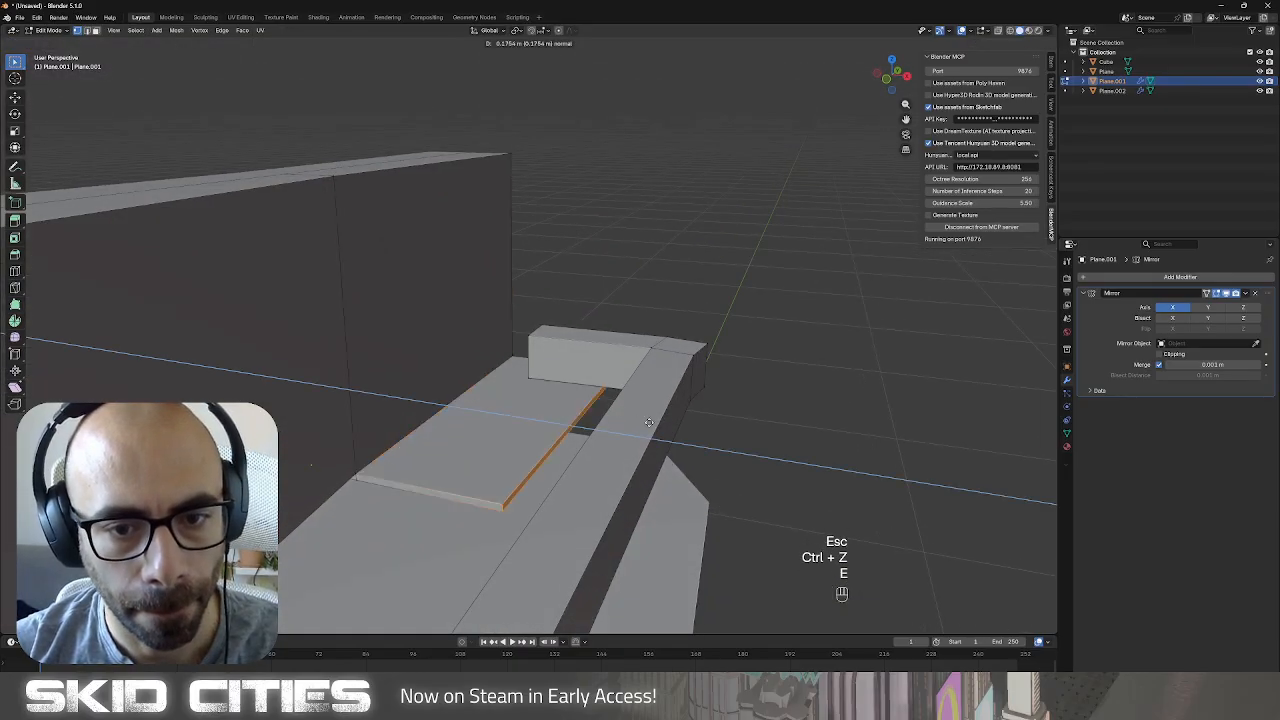
key(ctrl)
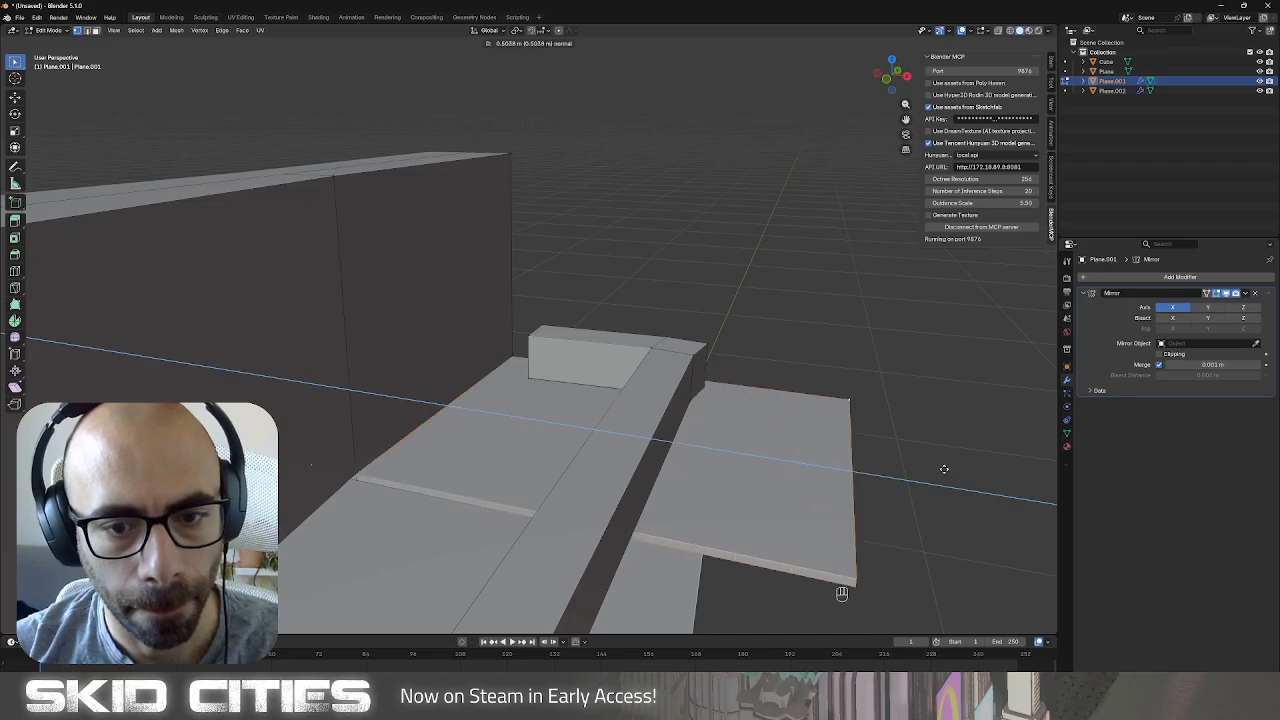
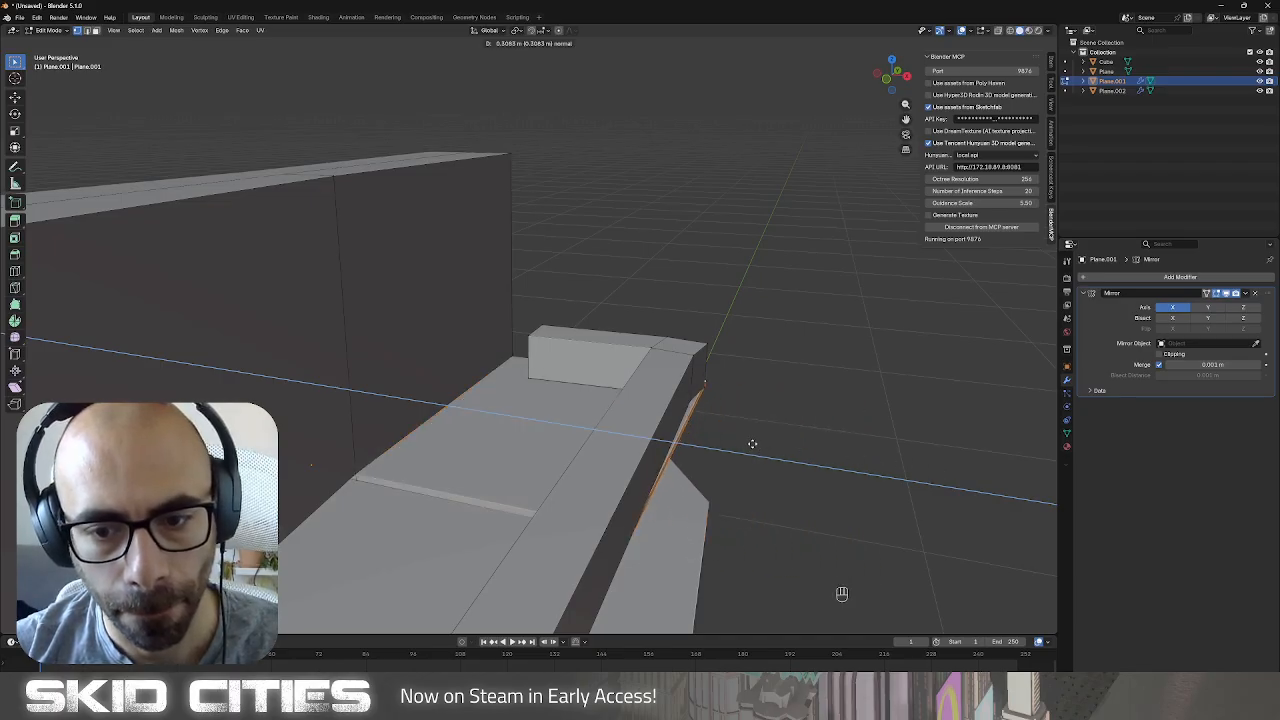
click(749, 444)
Select the slab's two adjoining thin end faces and extrude them outward along their normal to meet the ledge's end.
scroll(749, 444, down, 6)
key(Tab)
middle_drag(749, 446, 389, 355)
scroll(385, 353, up, 4)
key(Tab)
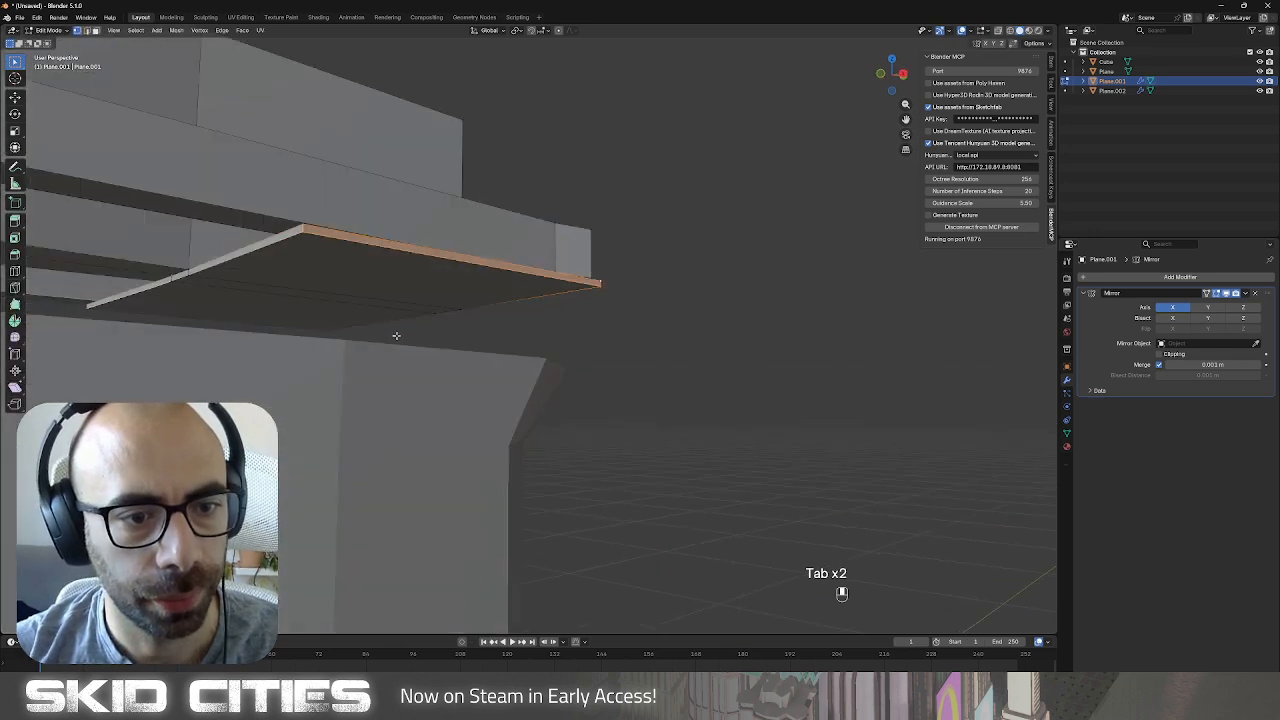
scroll(395, 338, up, 2)
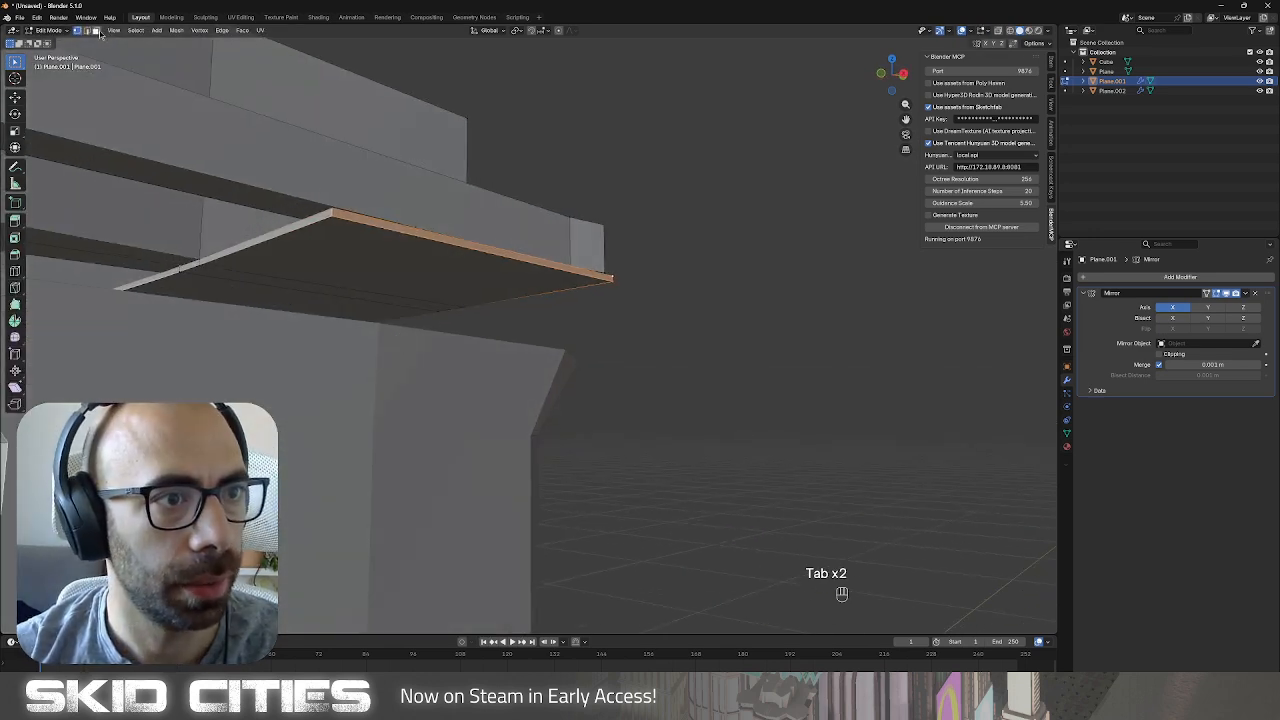
click(328, 216)
shift+click(181, 268)
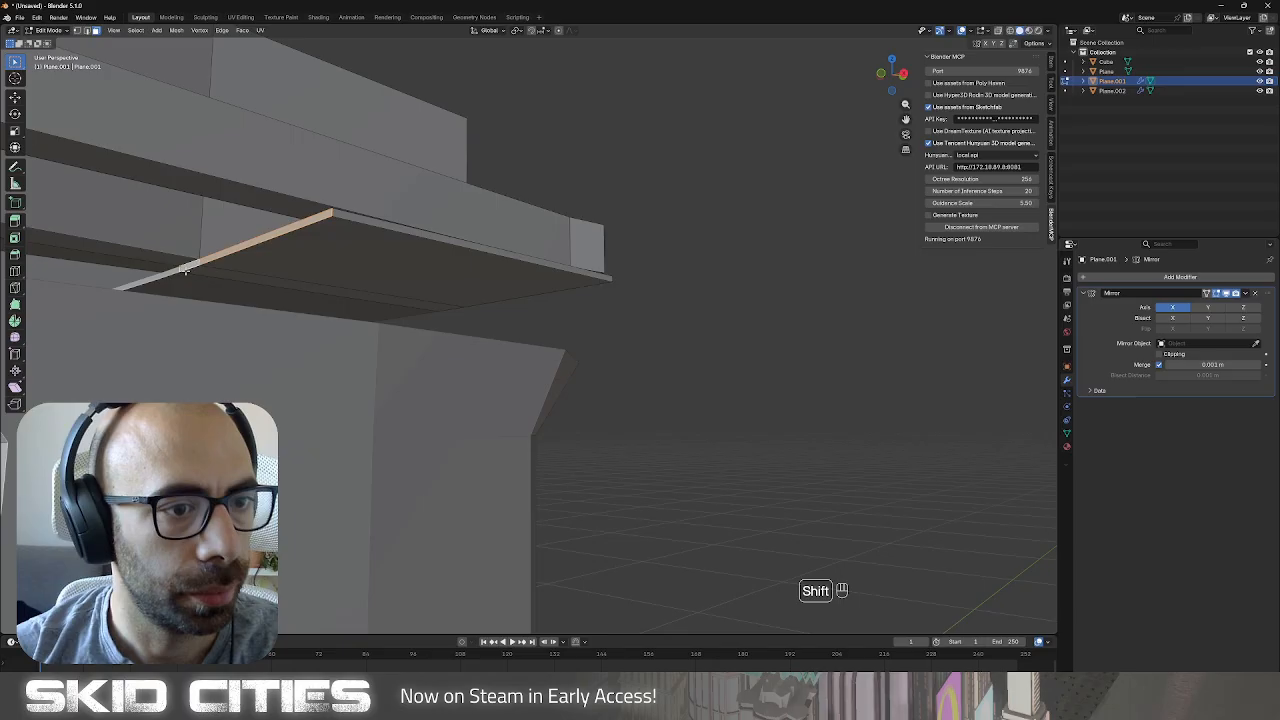
scroll(261, 298, down, 5)
middle_drag(261, 298, 437, 316)
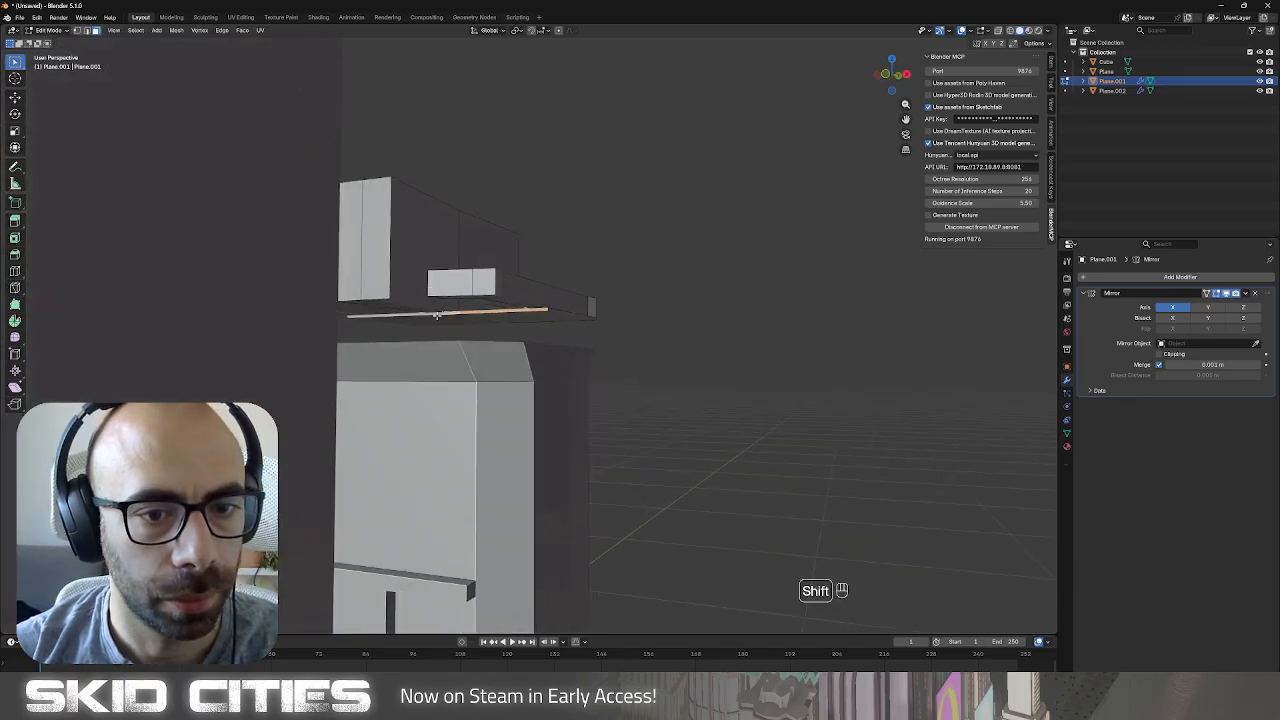
key(e)
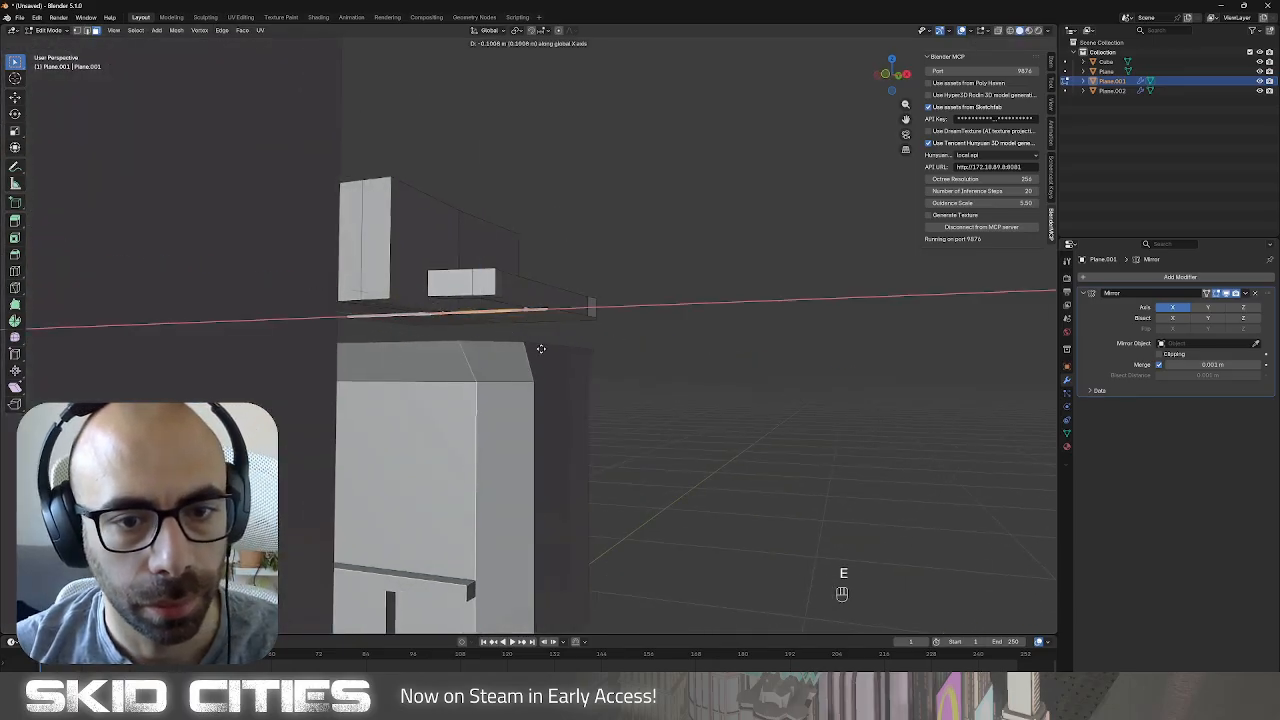
key(Escape)
middle_drag(521, 330, 534, 377)
key(ctrl+z)
key(e)
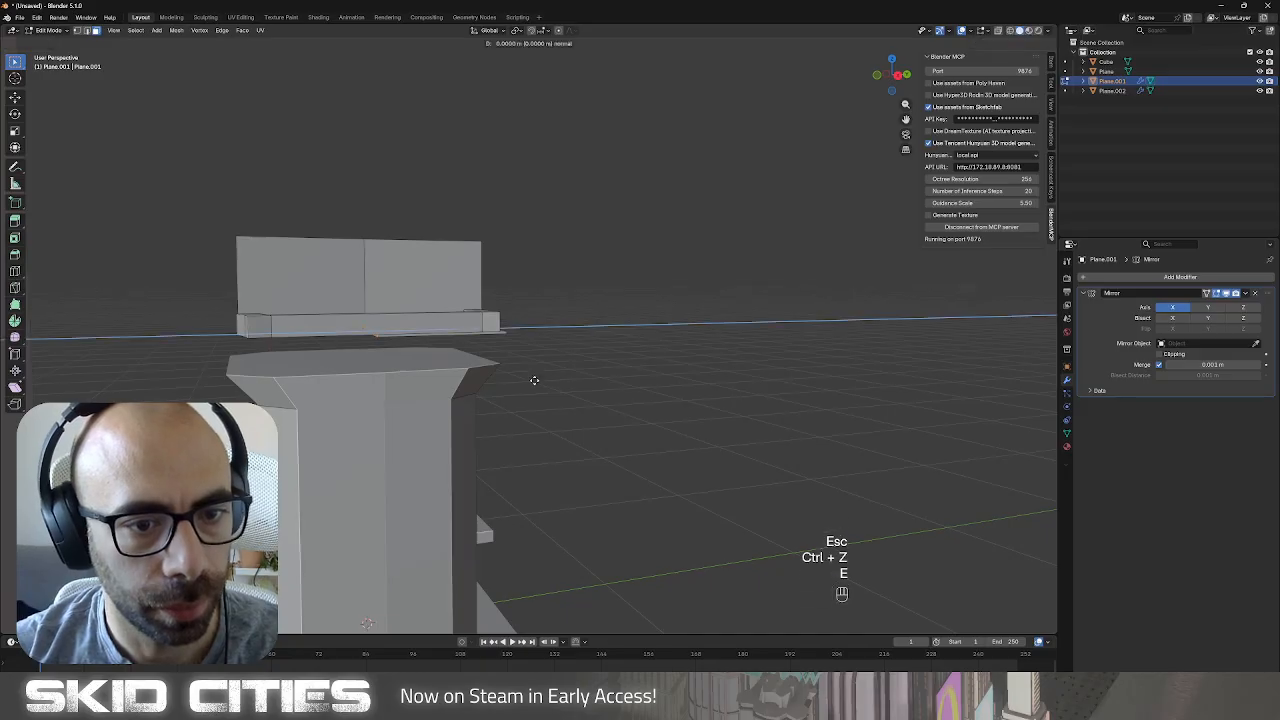
click(408, 387)
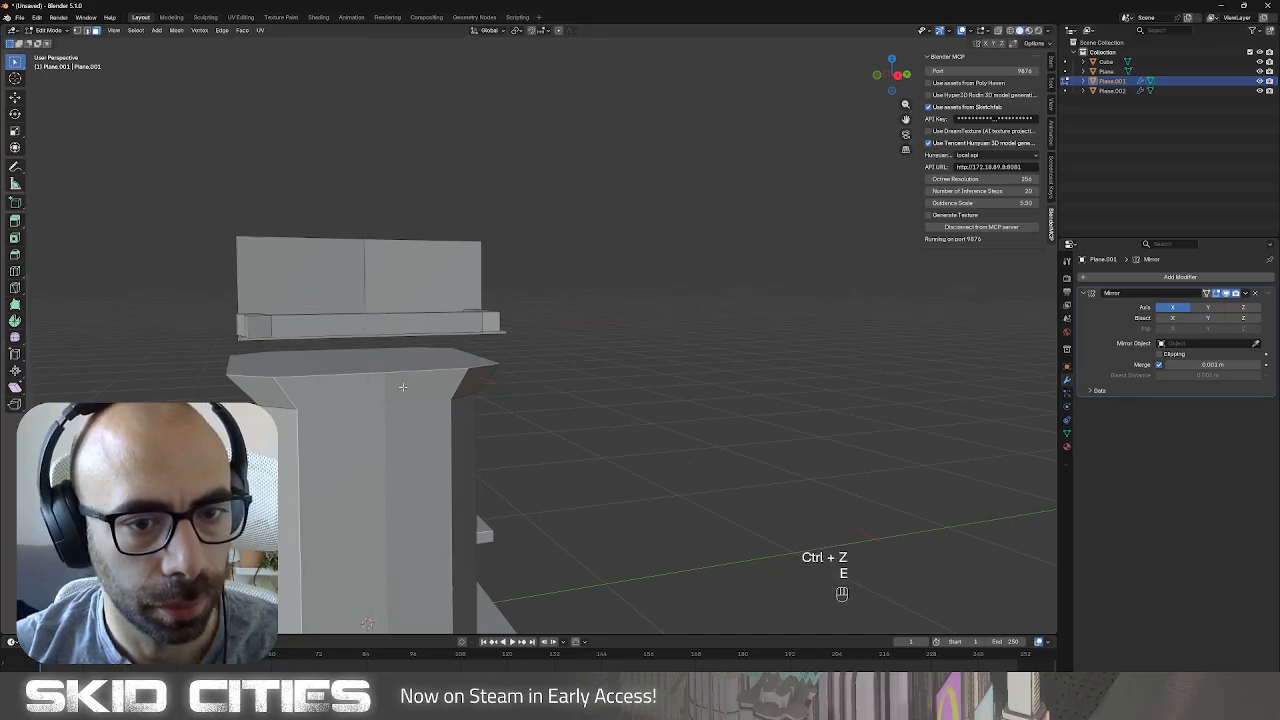
Move the top faces of Plane.001's central block up along Z to make the wall taller.
middle_drag(408, 387, 549, 392)
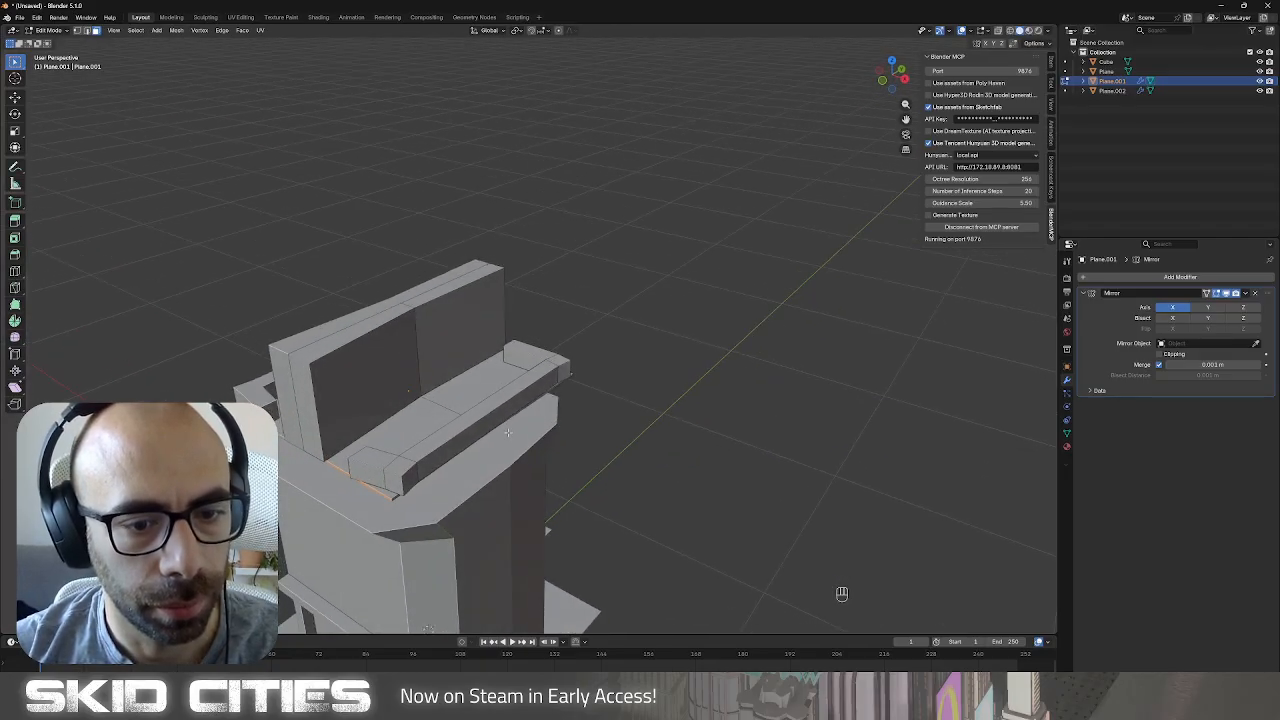
key(Tab)
middle_drag(507, 432, 431, 296)
key(Tab)
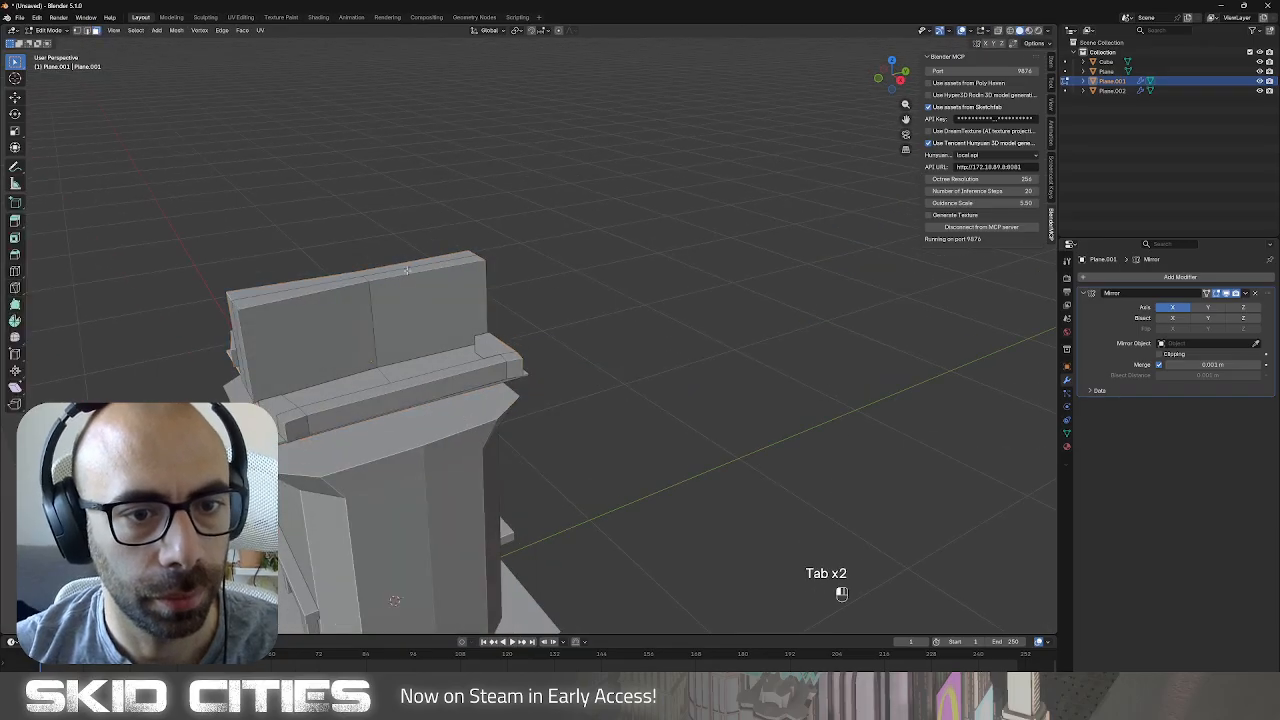
shift+click(354, 284)
key(g)
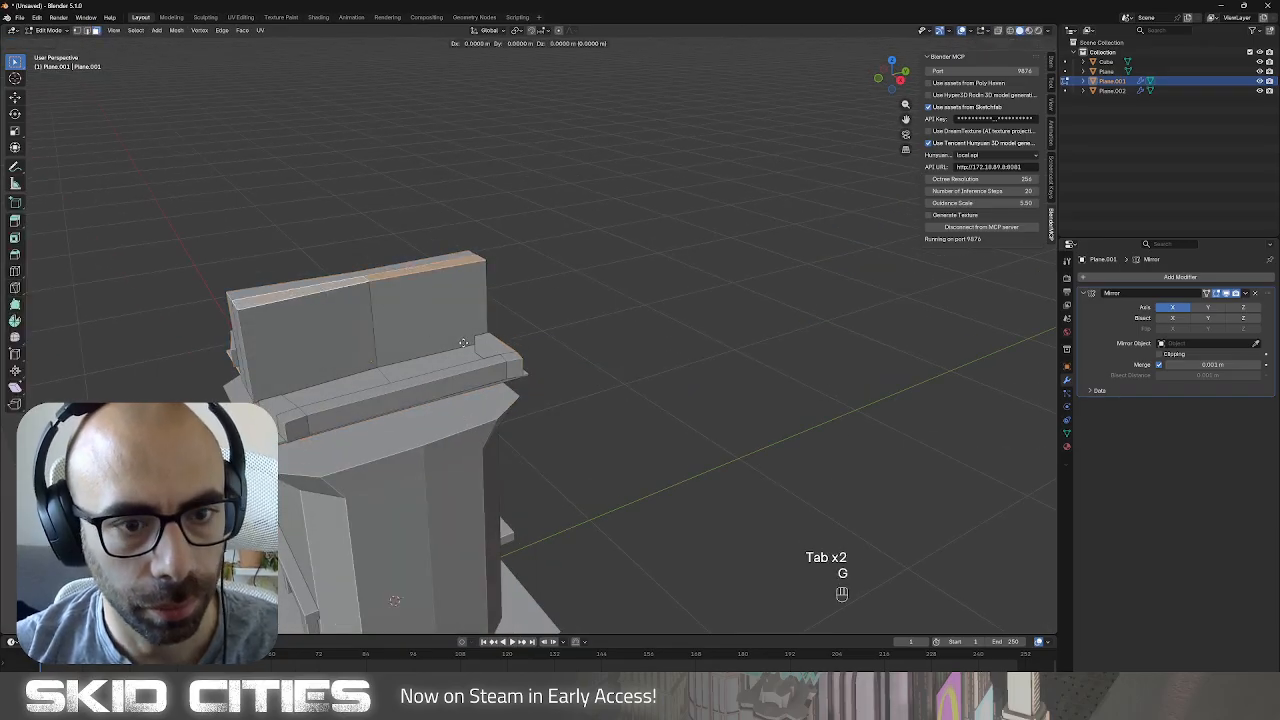
key(z)
click(461, 289)
Add two evenly spaced horizontal loop cuts around the tall central block and leave mesh editing.
key(ctrl+r)
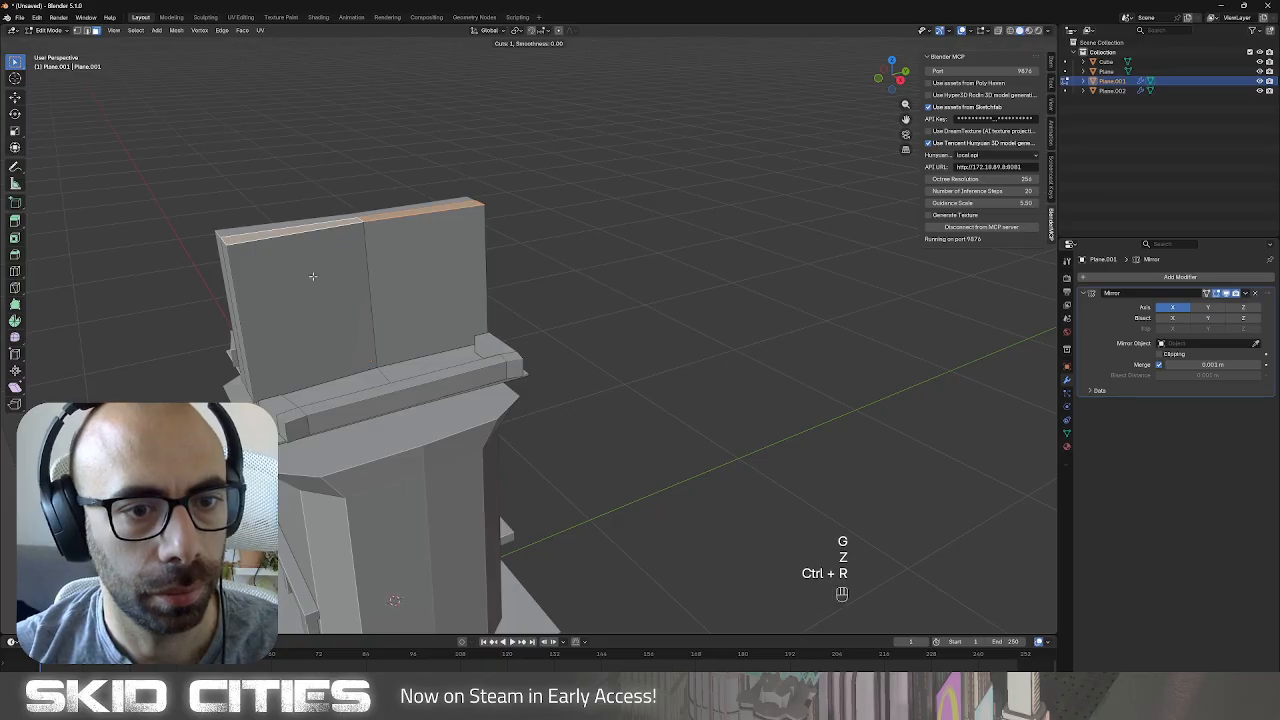
scroll(249, 309, up, 1)
click(249, 309)
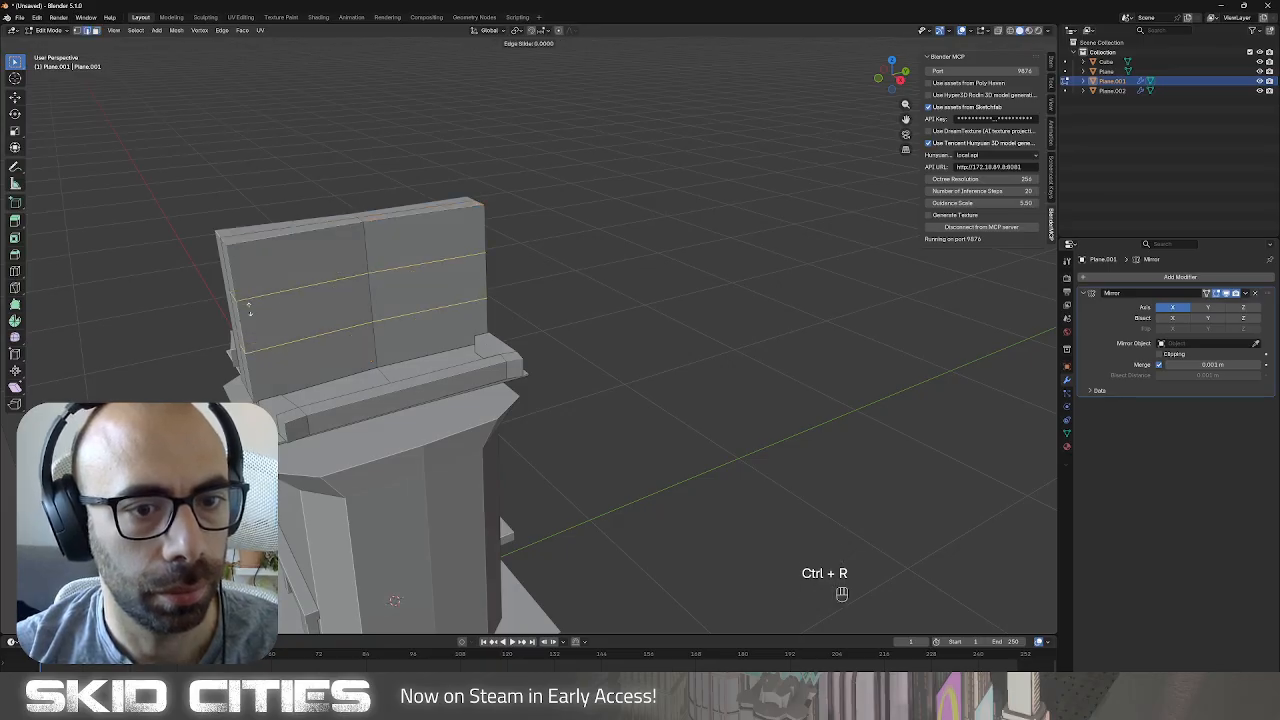
right_click(249, 309)
click(249, 309)
key(Tab)
In the right side view, lower Plane.001 along Z onto the flared segment and shift it along Y to centre it.
key(KP_3)
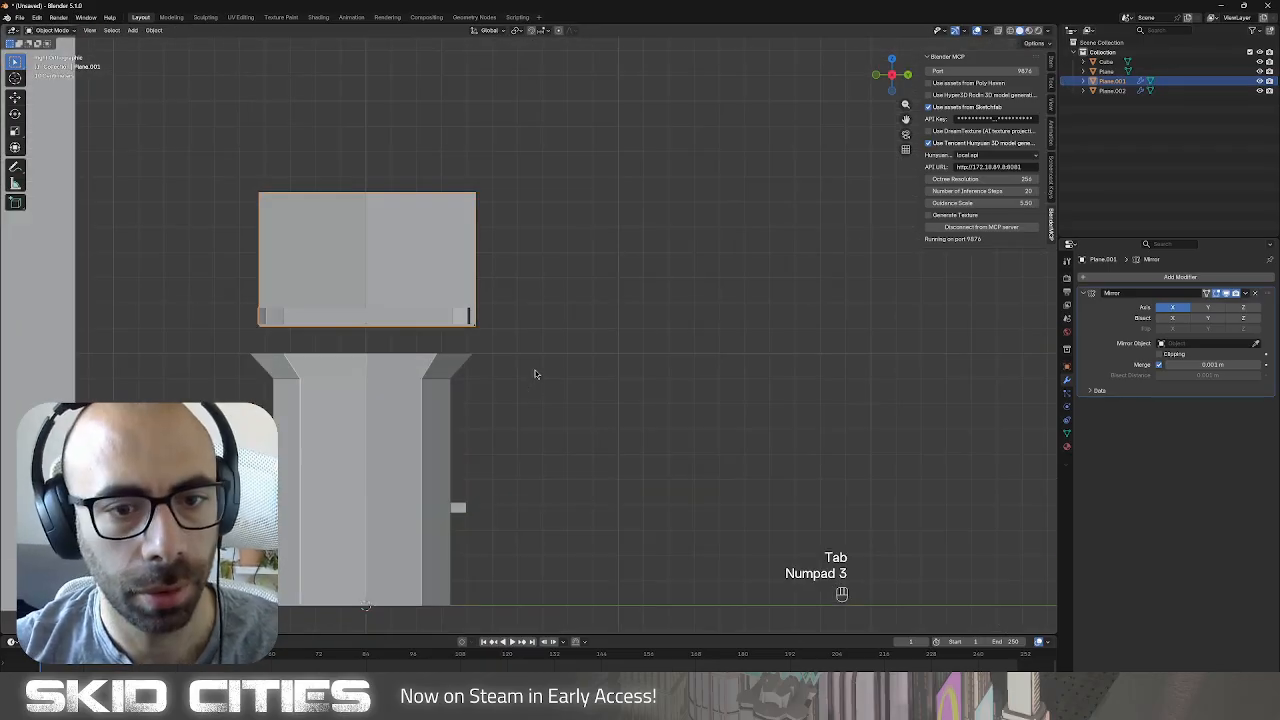
key(g)
key(z)
key(g)
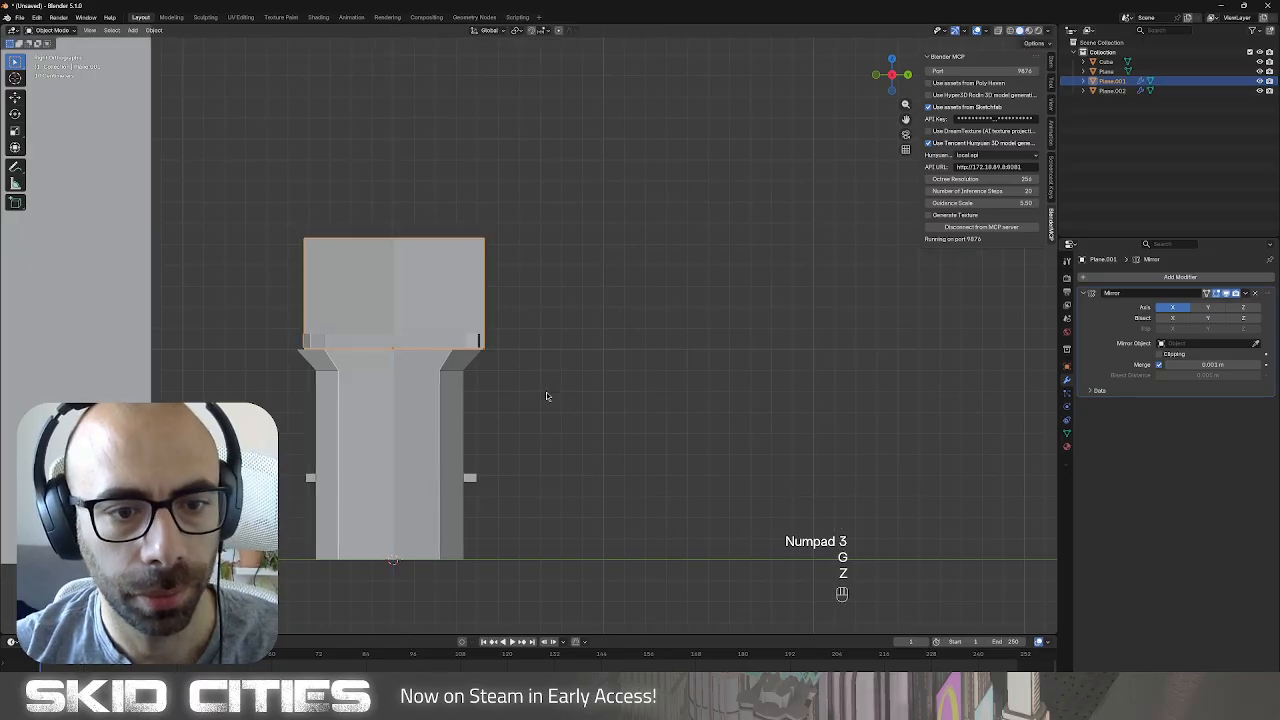
click(551, 391)
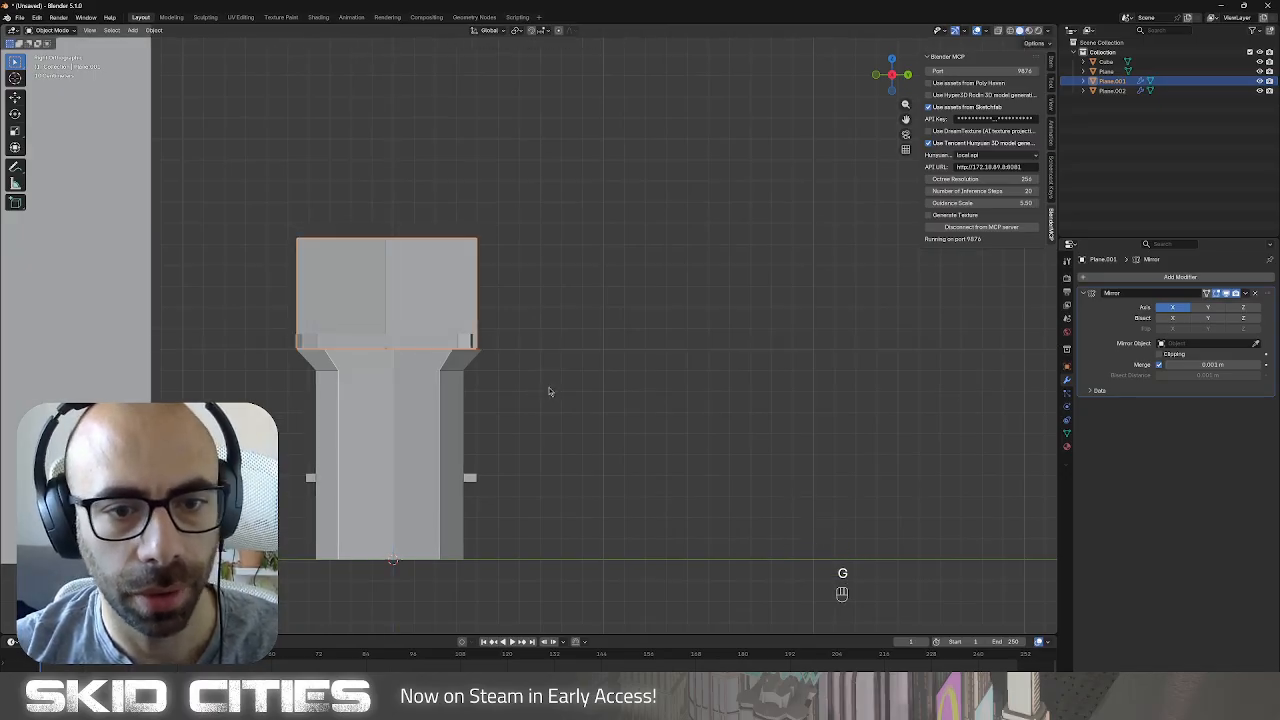
Add an Array modifier to Plane.001 after its Mirror modifier.
scroll(551, 391, down, 3)
click(1129, 277)
mouse_move(1129, 277)
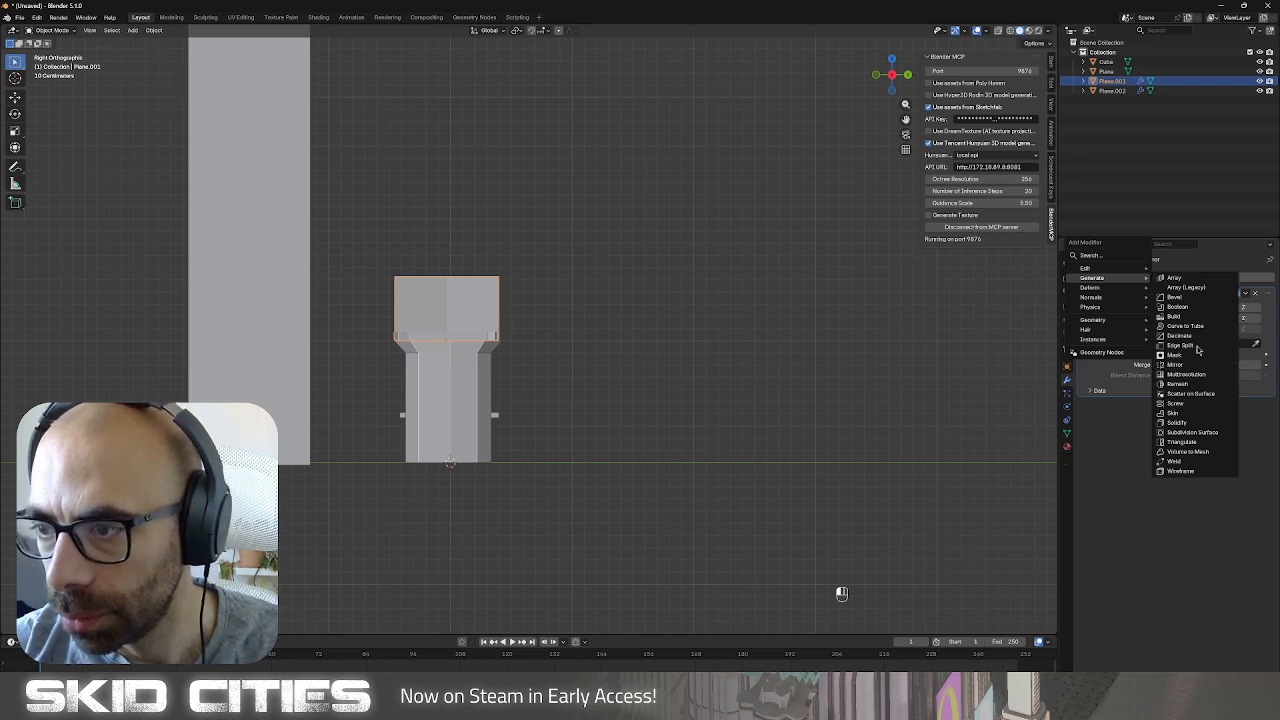
click(1195, 280)
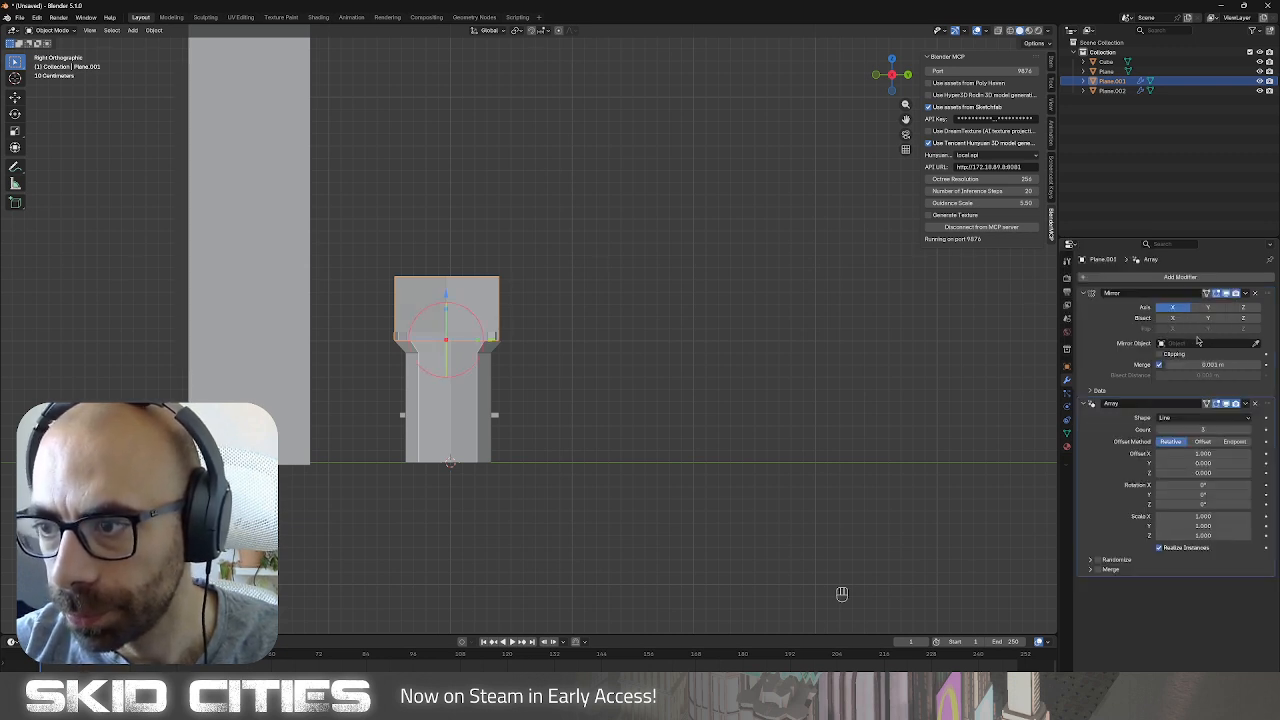
middle_drag(760, 420, 633, 436)
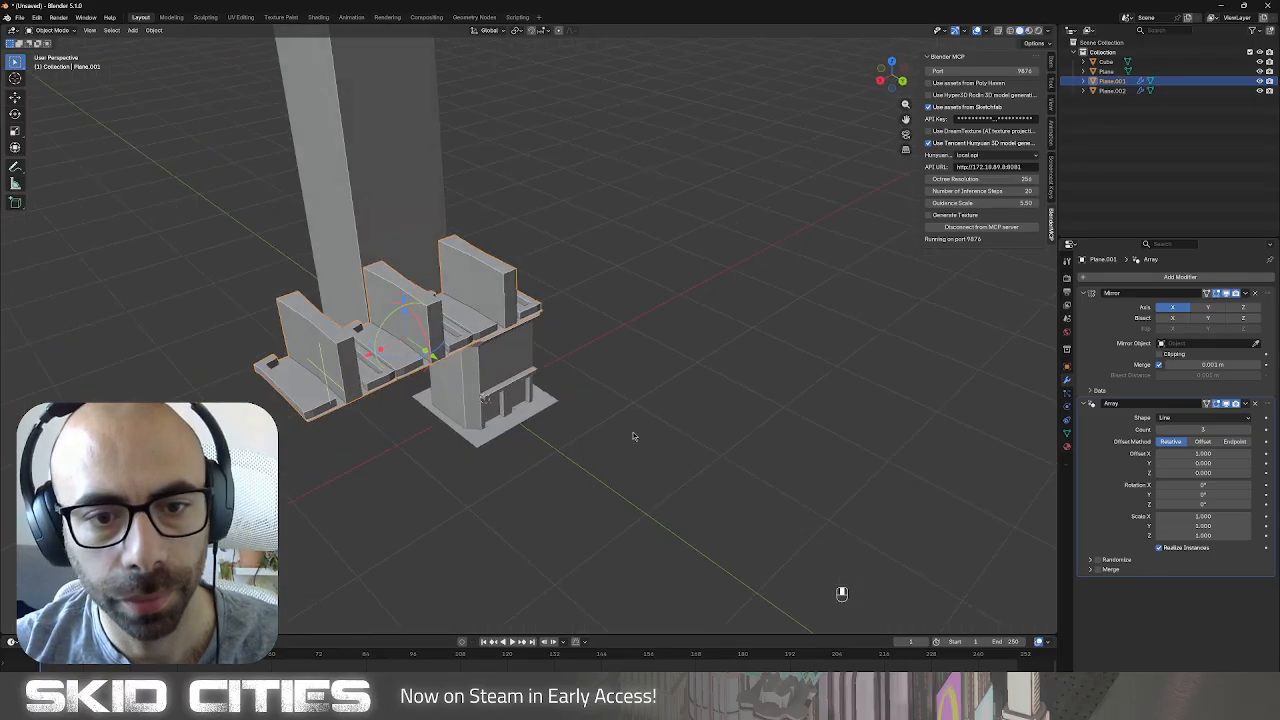
Set the array's relative offset to 0 on X and 1 on Z so the copies stack vertically.
click(1209, 308)
click(1209, 308)
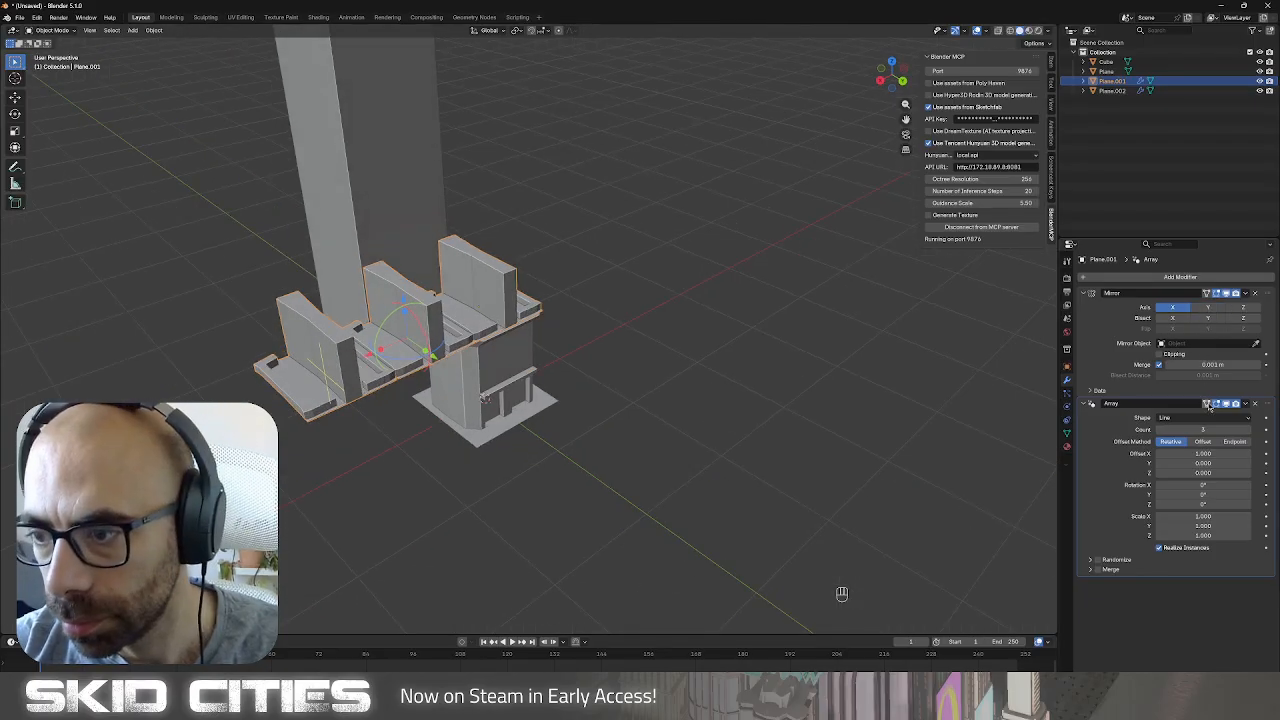
click(1210, 453)
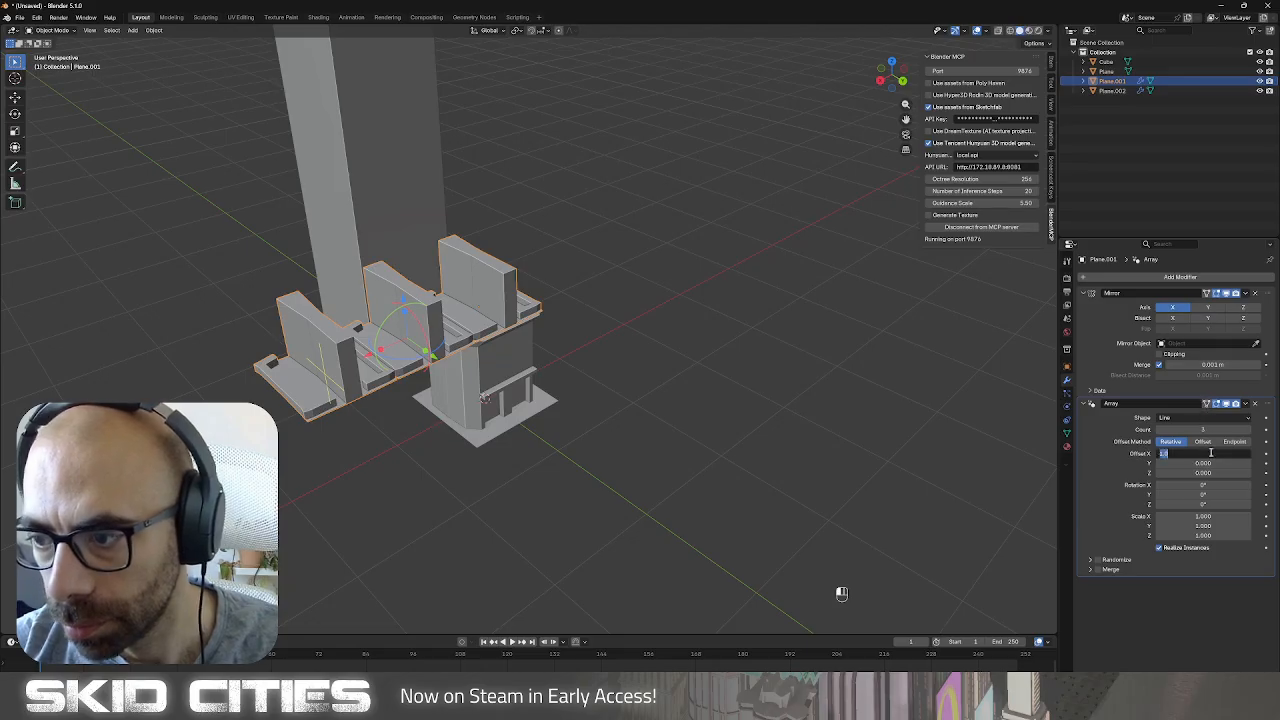
key(Return)
click(1212, 472)
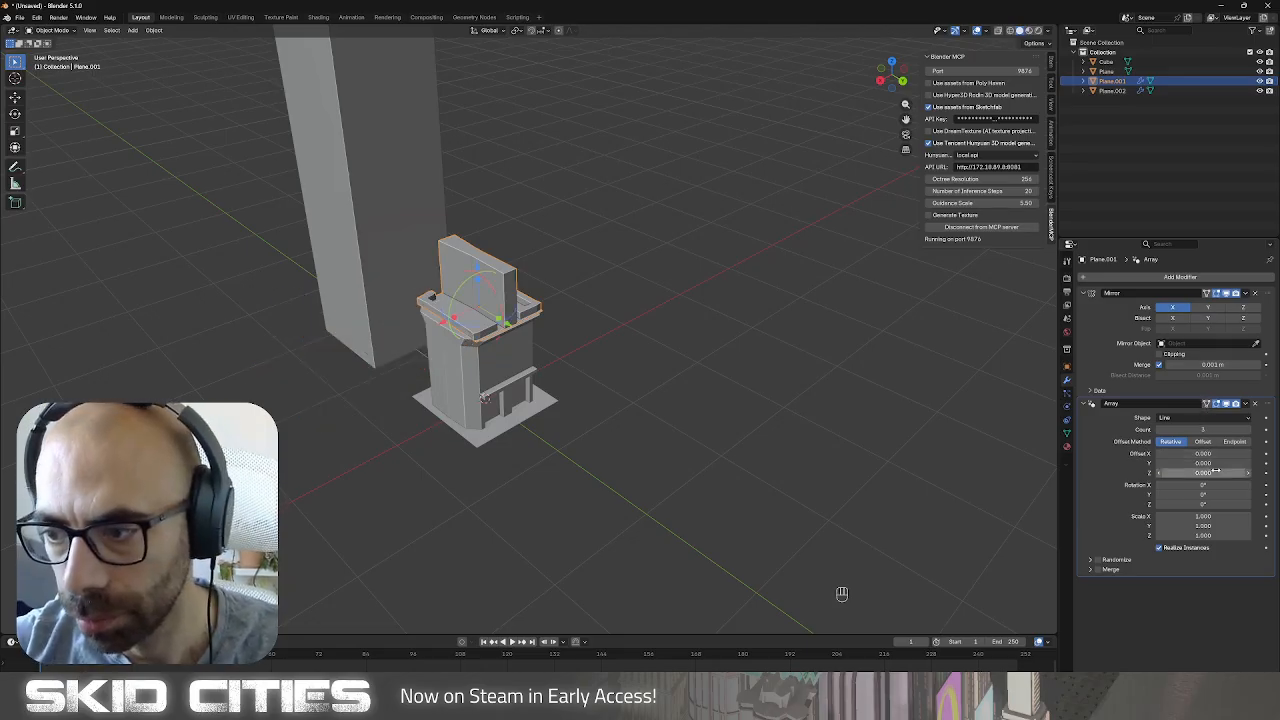
key(Return)
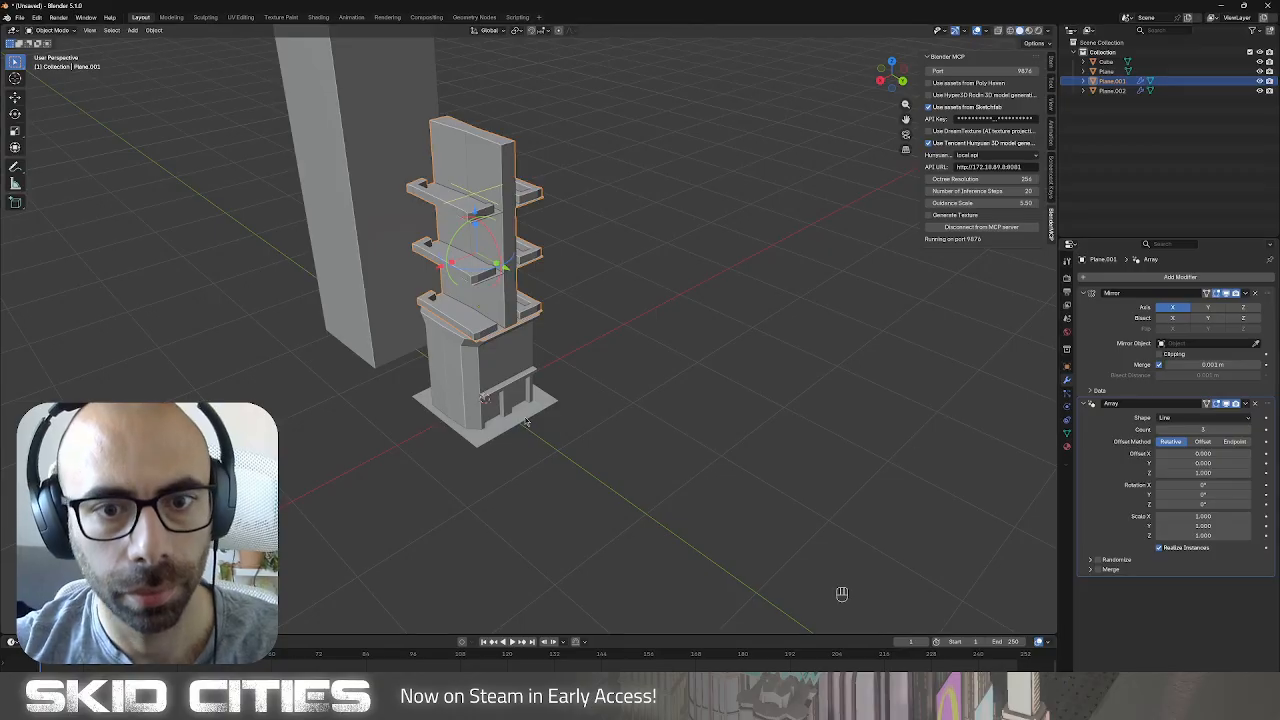
Raise the array count to 10 to build a tall stack of floors beside the reference cube.
scroll(527, 420, down, 2)
middle_drag(527, 420, 760, 320)
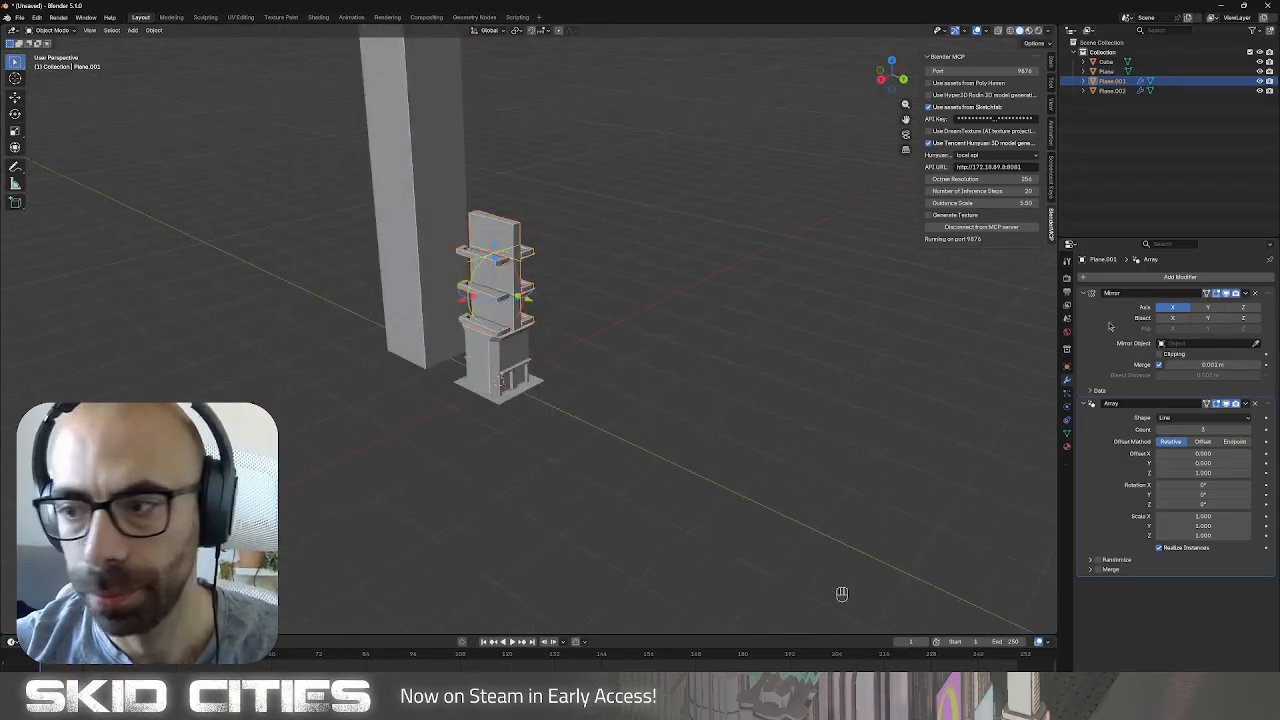
scroll(527, 356, down, 4)
shift+middle_drag(540, 351, 547, 399)
scroll(570, 384, up, 4)
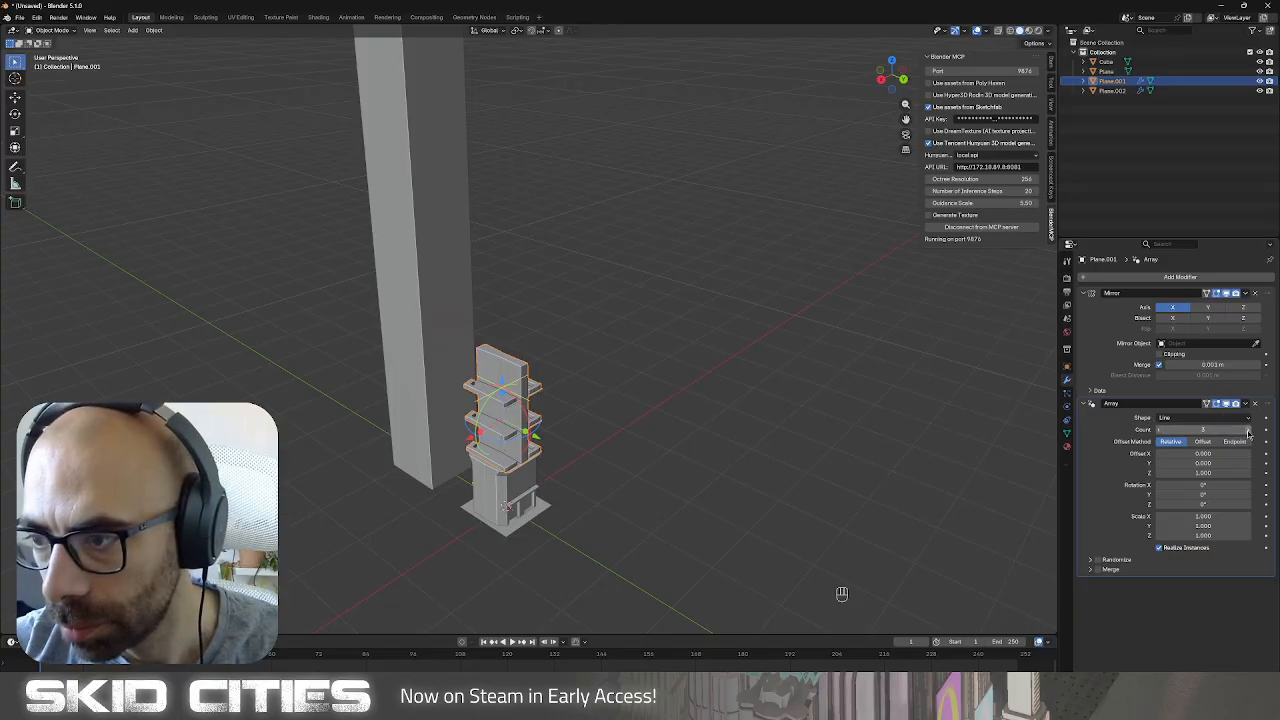
drag(1247, 432, 1278, 432)
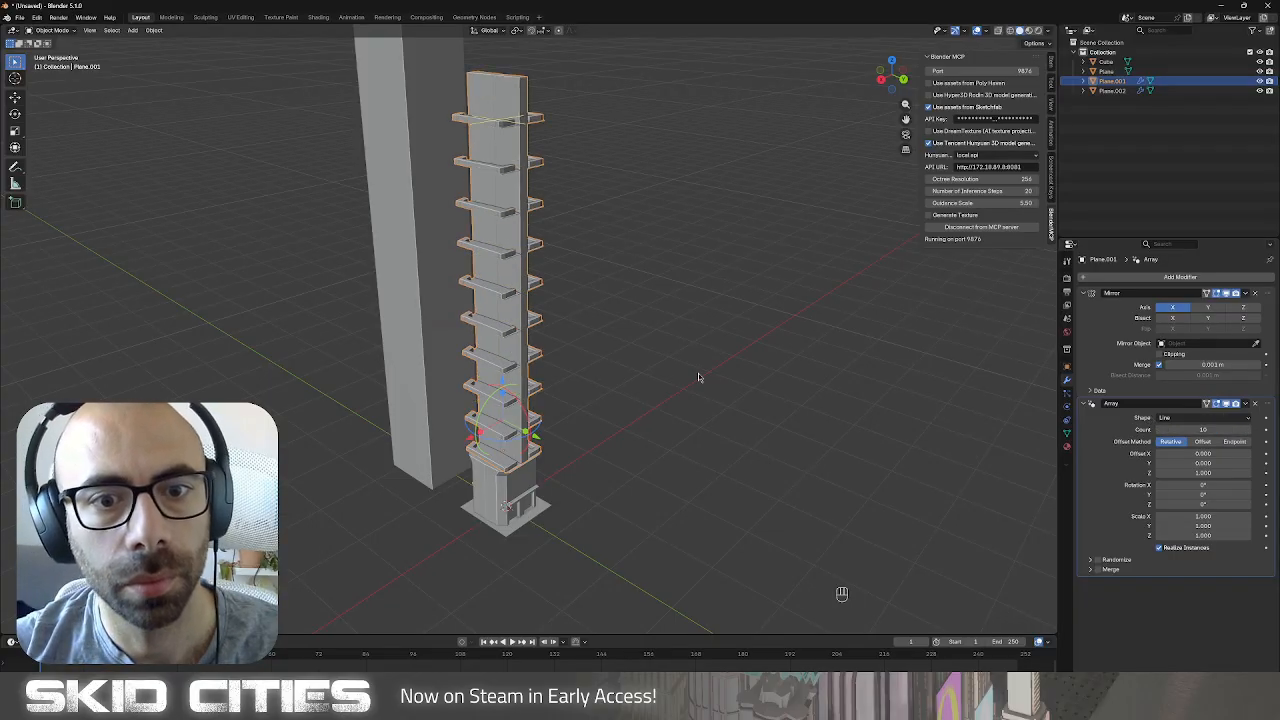
Try a taller stack by raising the array count to 14.
scroll(698, 377, down, 3)
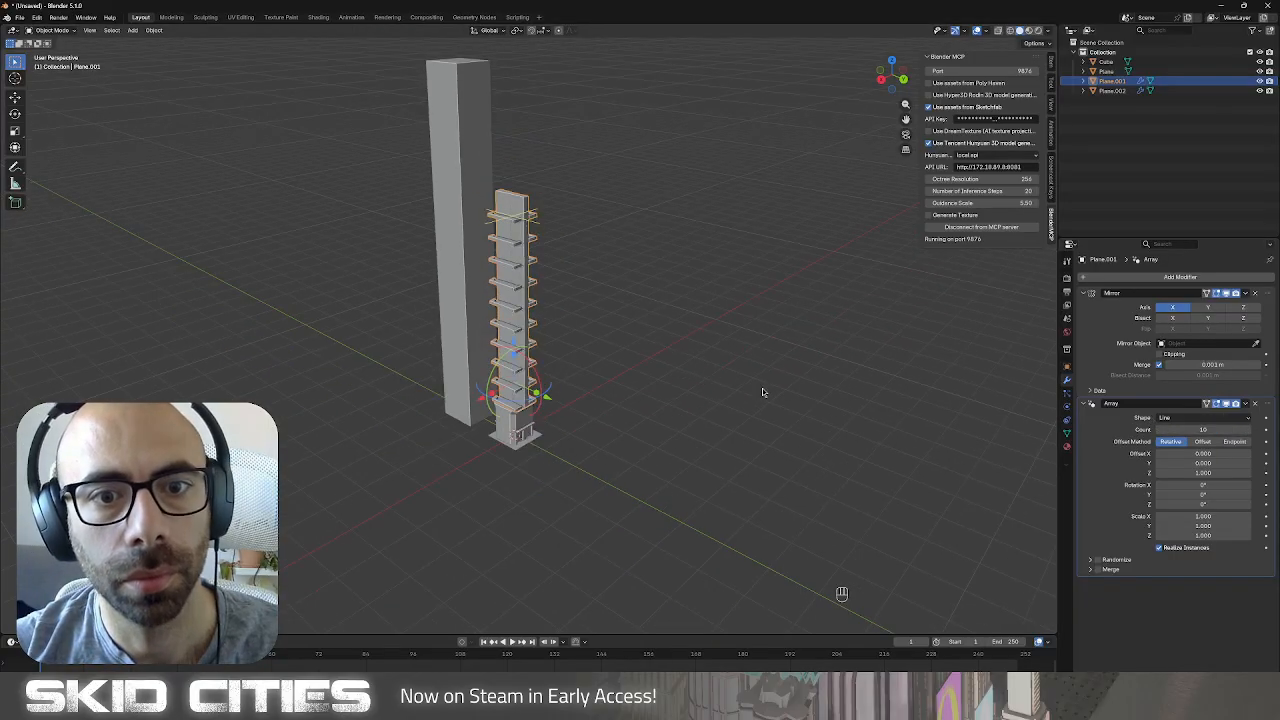
click(1249, 432)
click(1249, 432)
click(1249, 432)
click(1249, 432)
scroll(566, 423, up, 3)
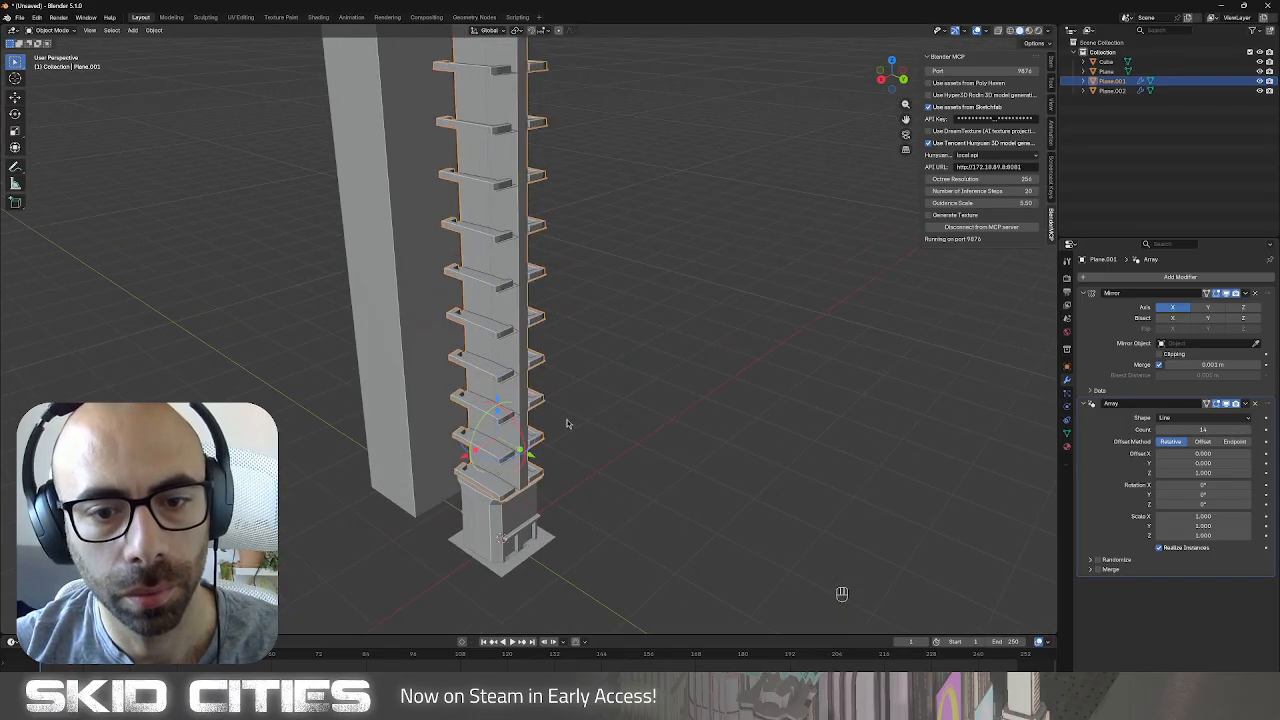
Return the array count to 10.
click(1196, 428)
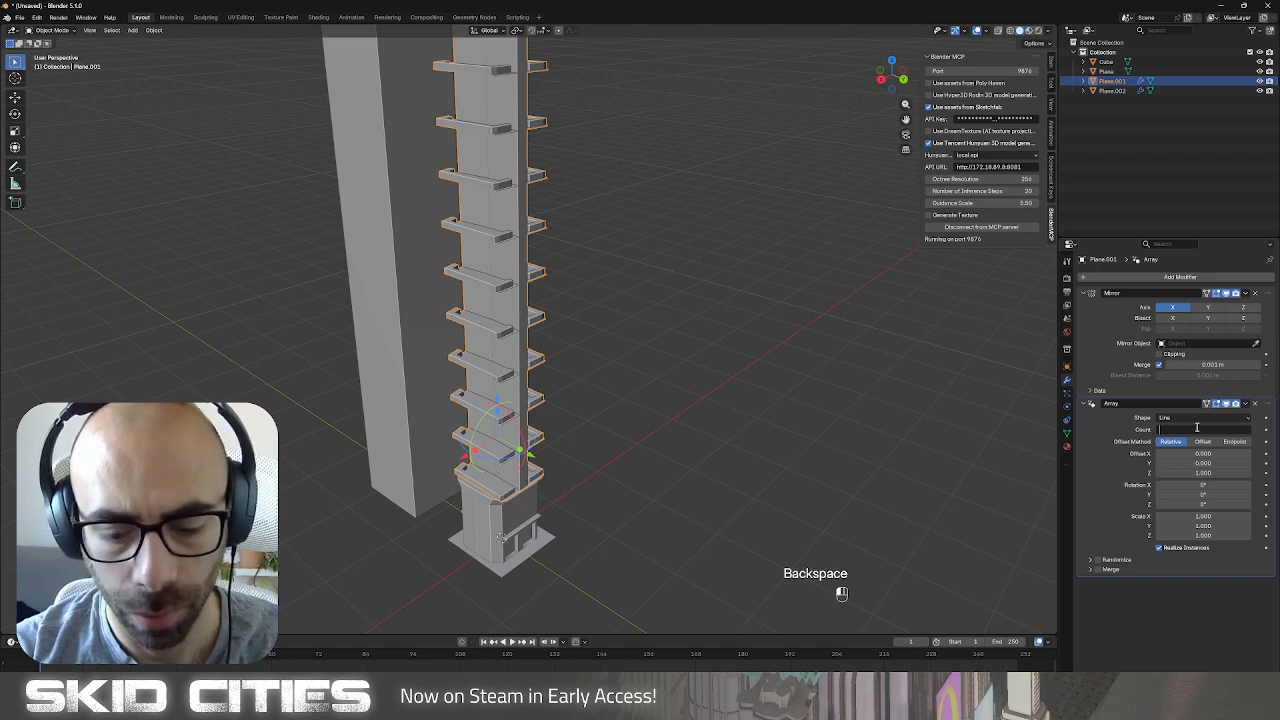
text(0)
key(Return)
scroll(548, 361, down, 3)
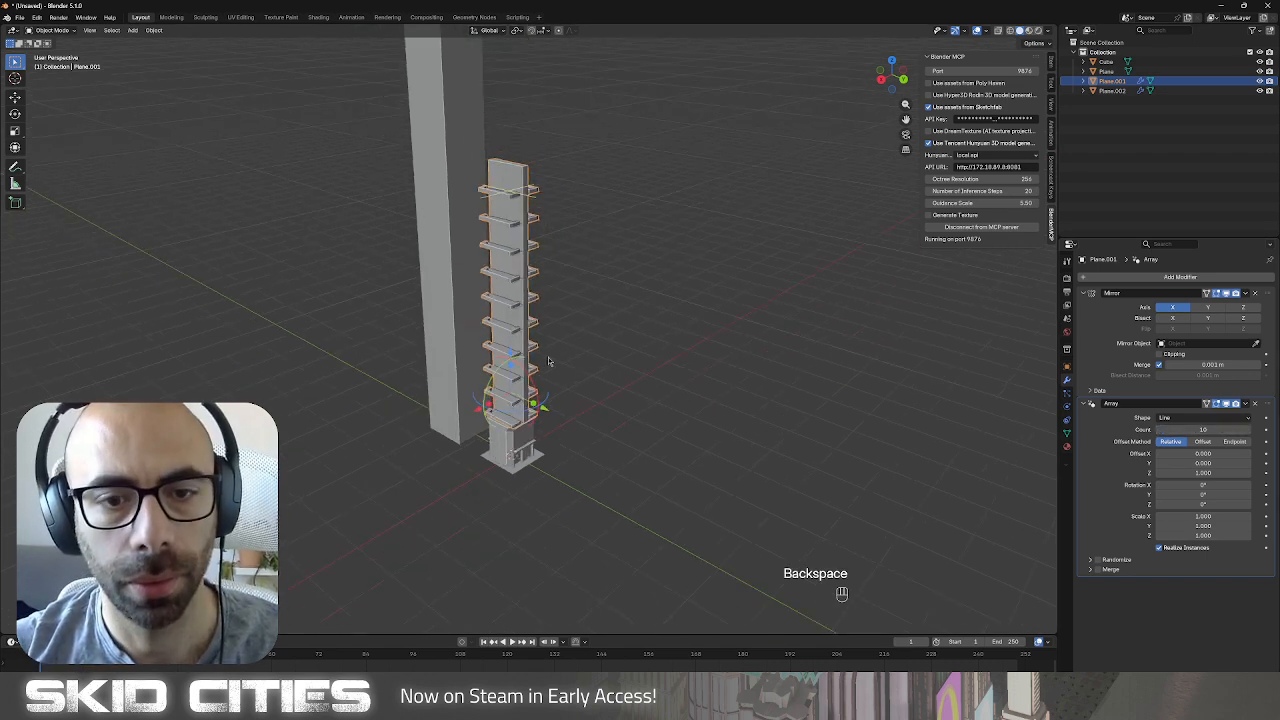
Turn off the Array modifier's display in Edit Mode and select one half of the floor segment's top surface.
scroll(599, 349, down, 2)
scroll(597, 348, up, 3)
key(Tab)
scroll(572, 402, up, 3)
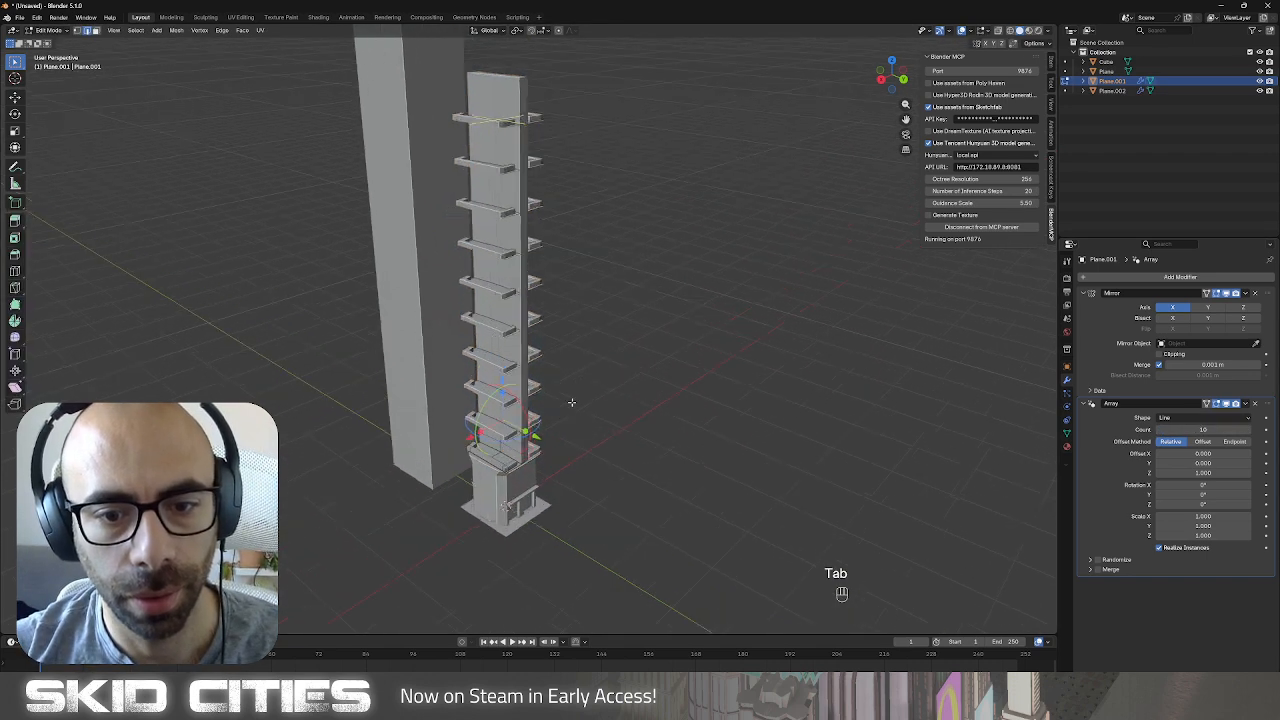
key(Tab)
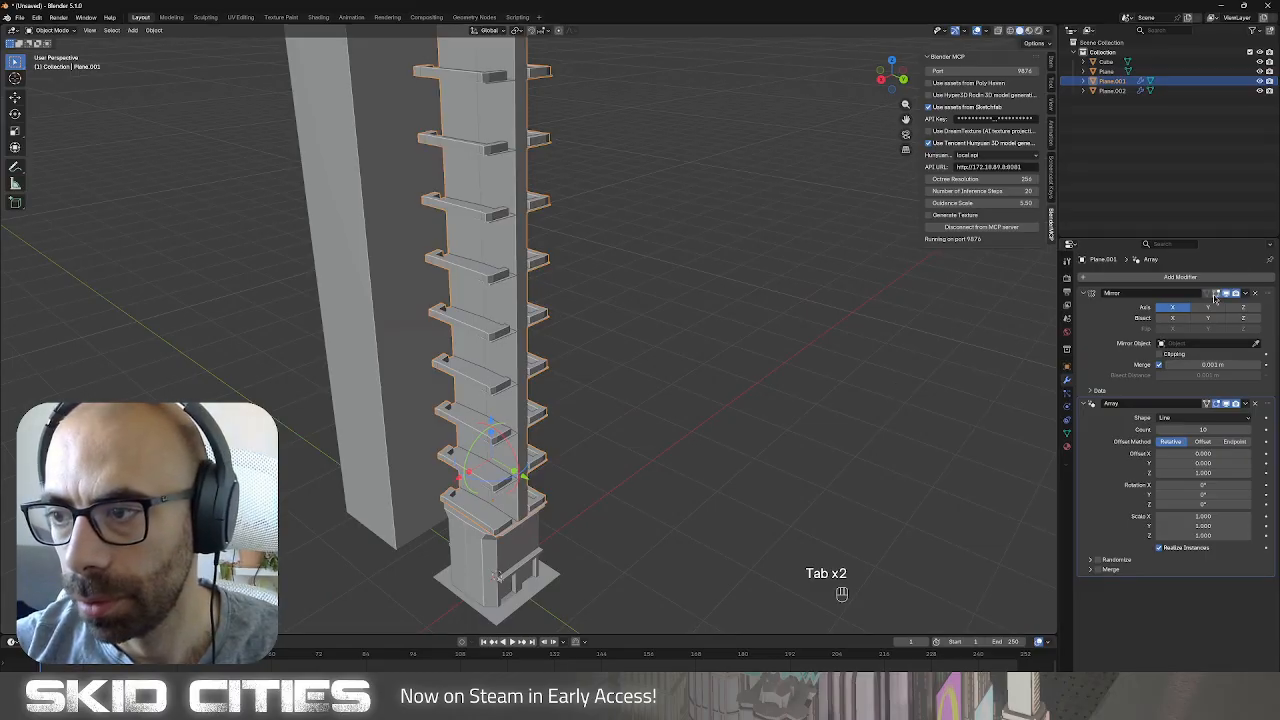
key(Tab)
key(Tab)
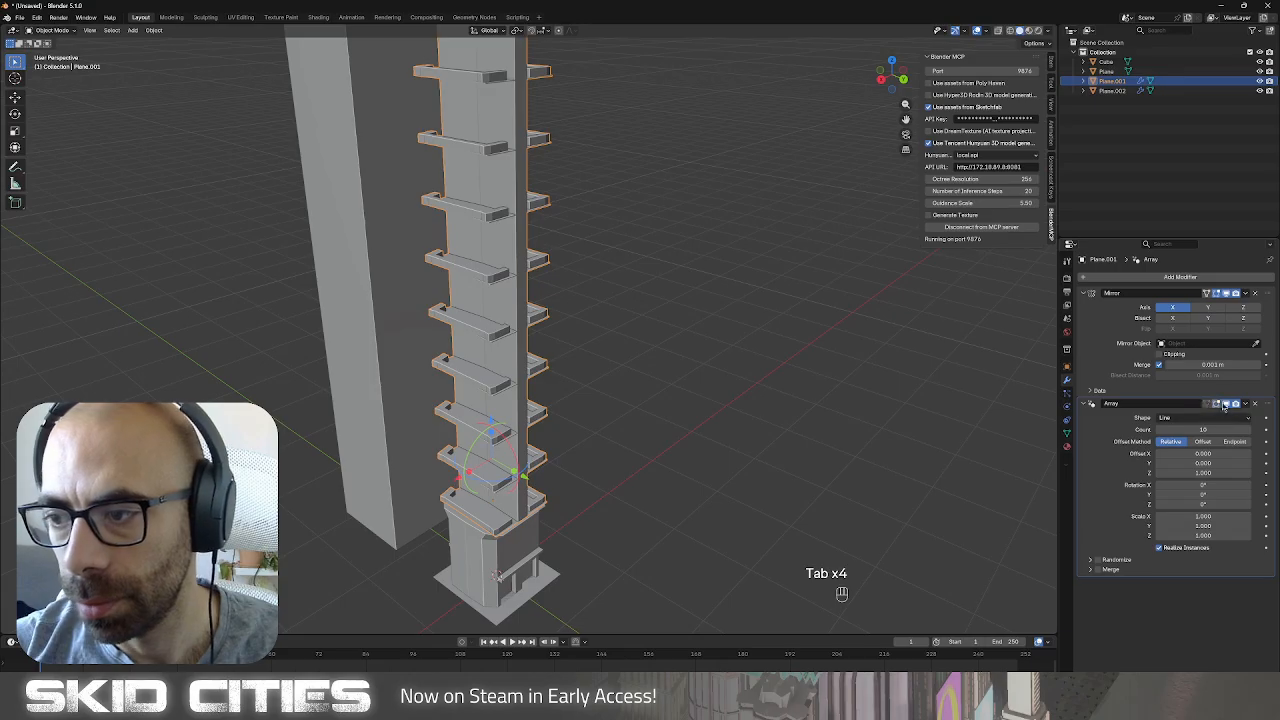
key(Tab)
shift+middle_drag(543, 466, 506, 343)
scroll(477, 338, up, 3)
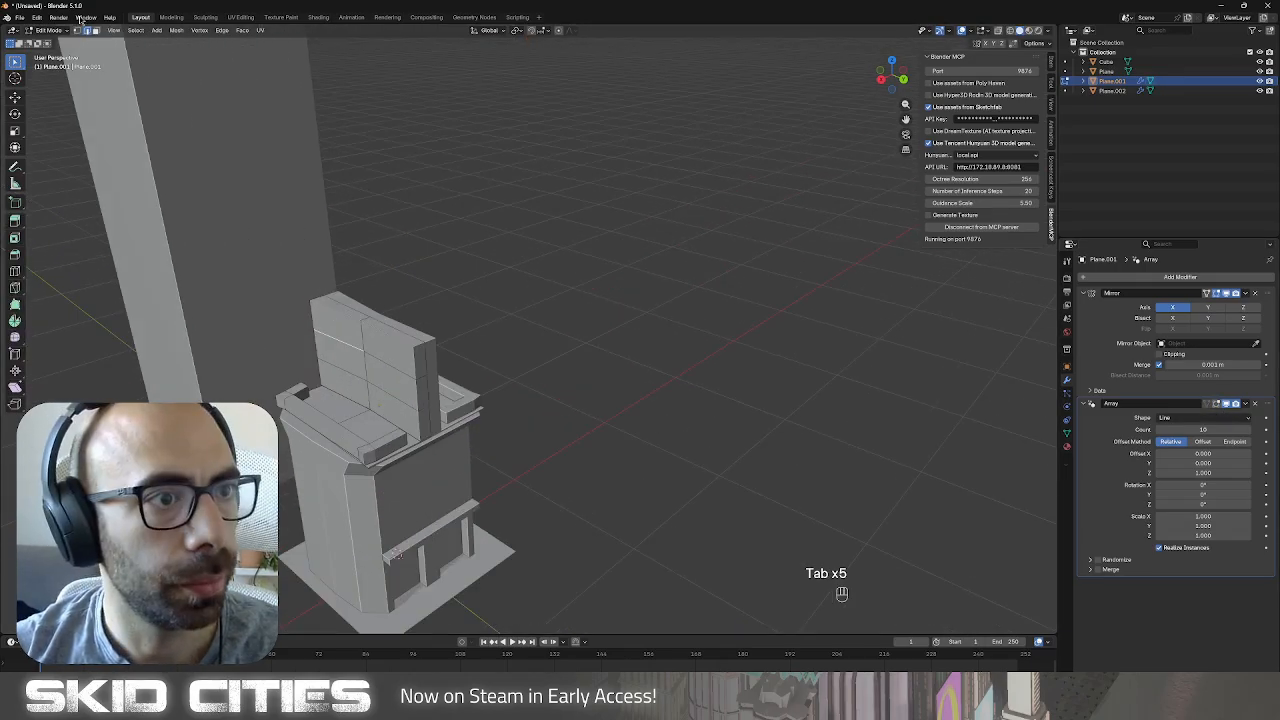
shift+click(417, 334)
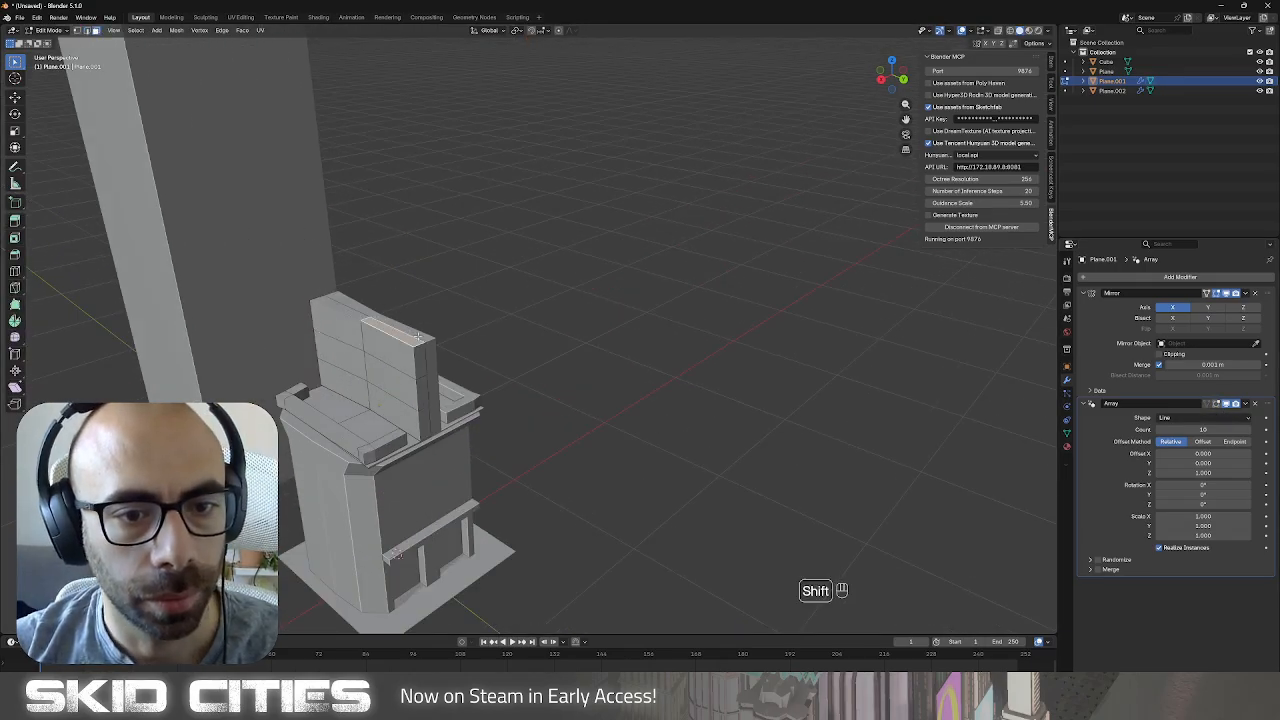
Try extruding only the selected top face upward and undo it.
key(e)
click(426, 328)
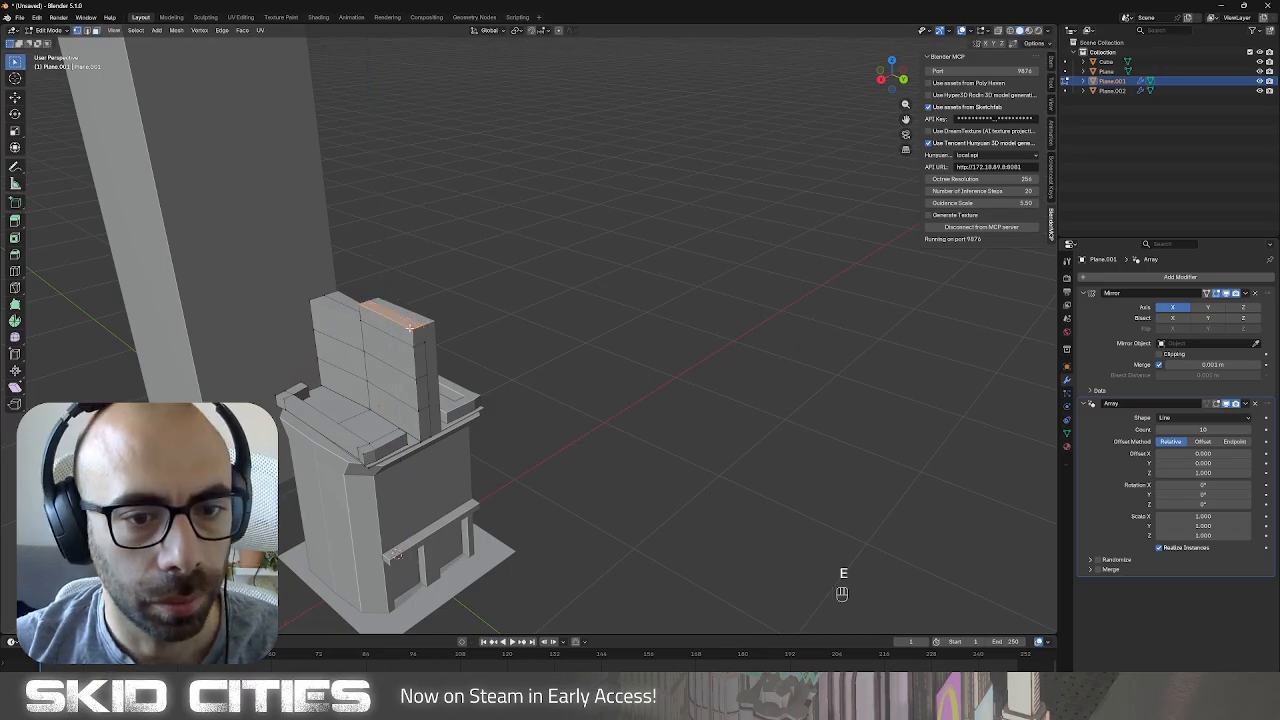
key(ctrl+z)
key(ctrl+z)
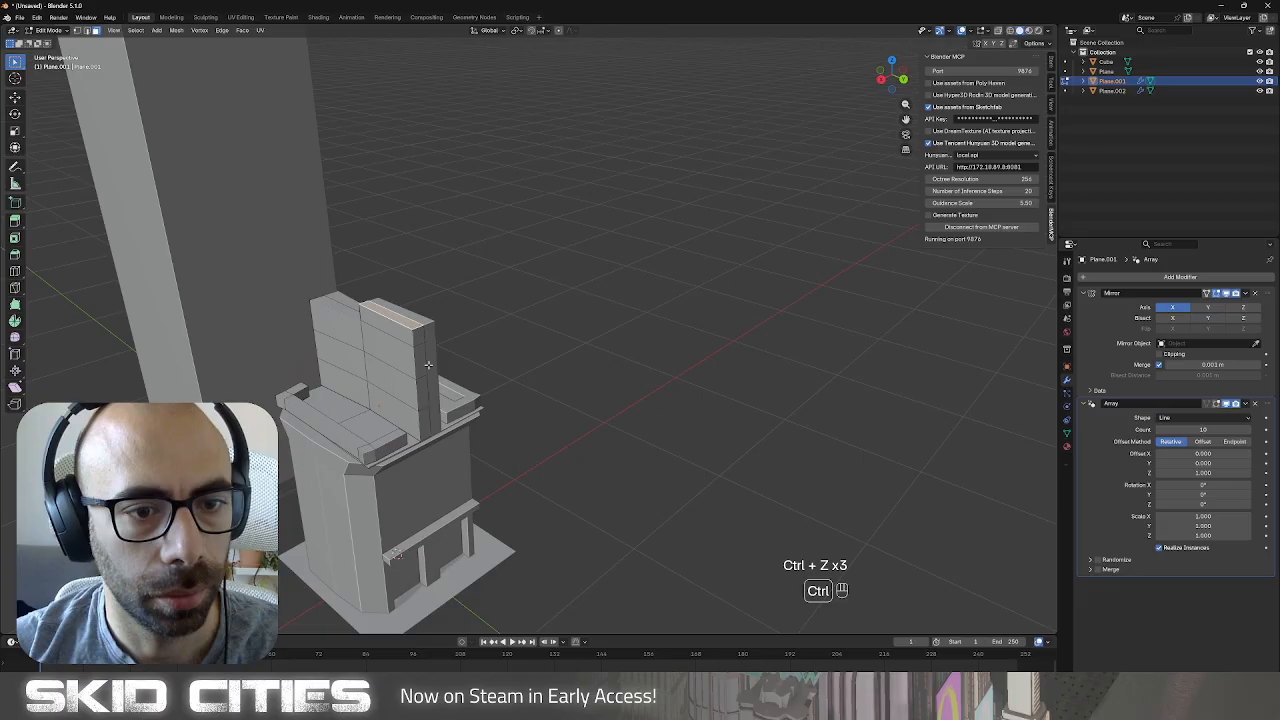
key(ctrl+z)
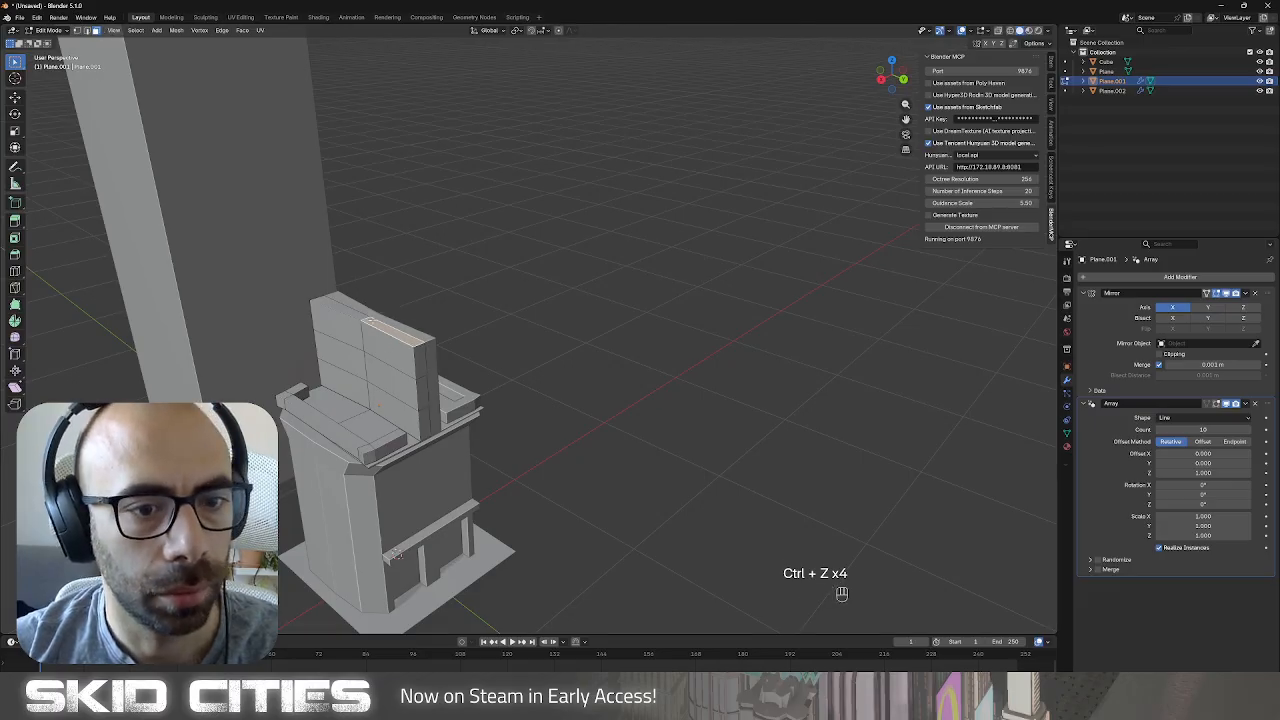
Add the neighbouring top face to the selection and extrude both upward into a thin slab.
shift+click(355, 316)
key(e)
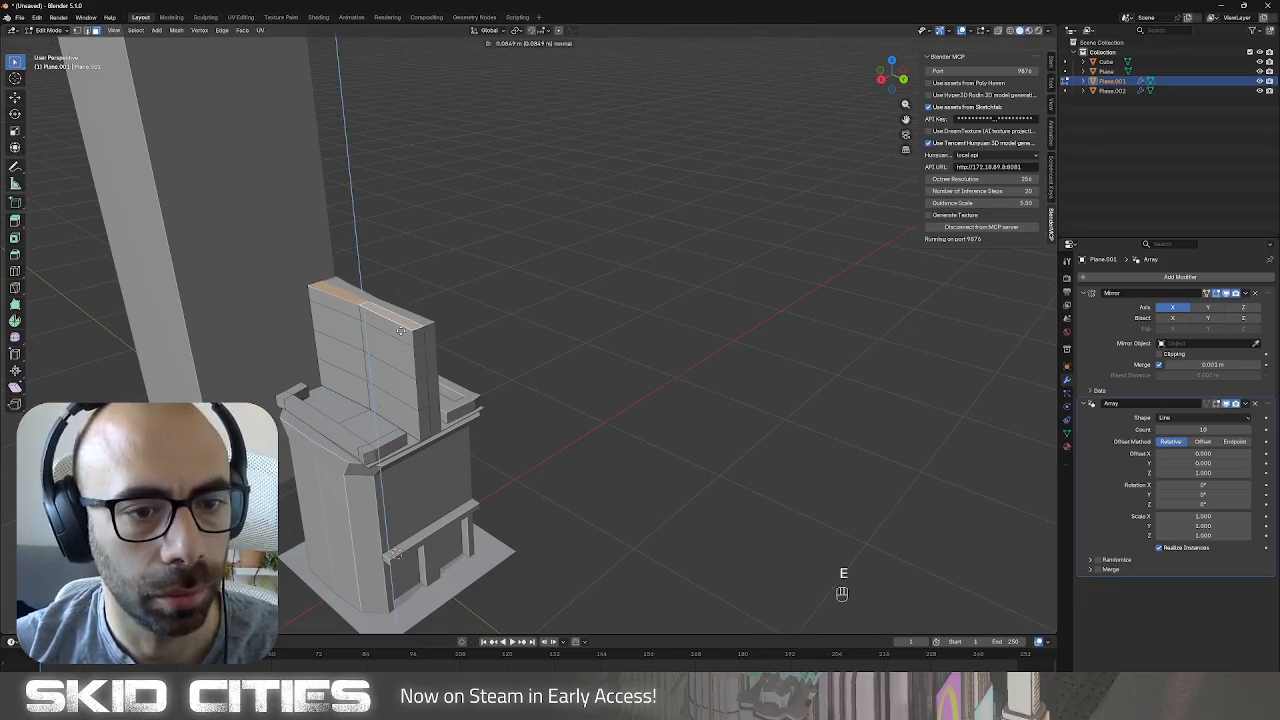
click(400, 325)
Move the near corner and middle vertices of the top slab outward along X by about 0.2 m.
click(66, 31)
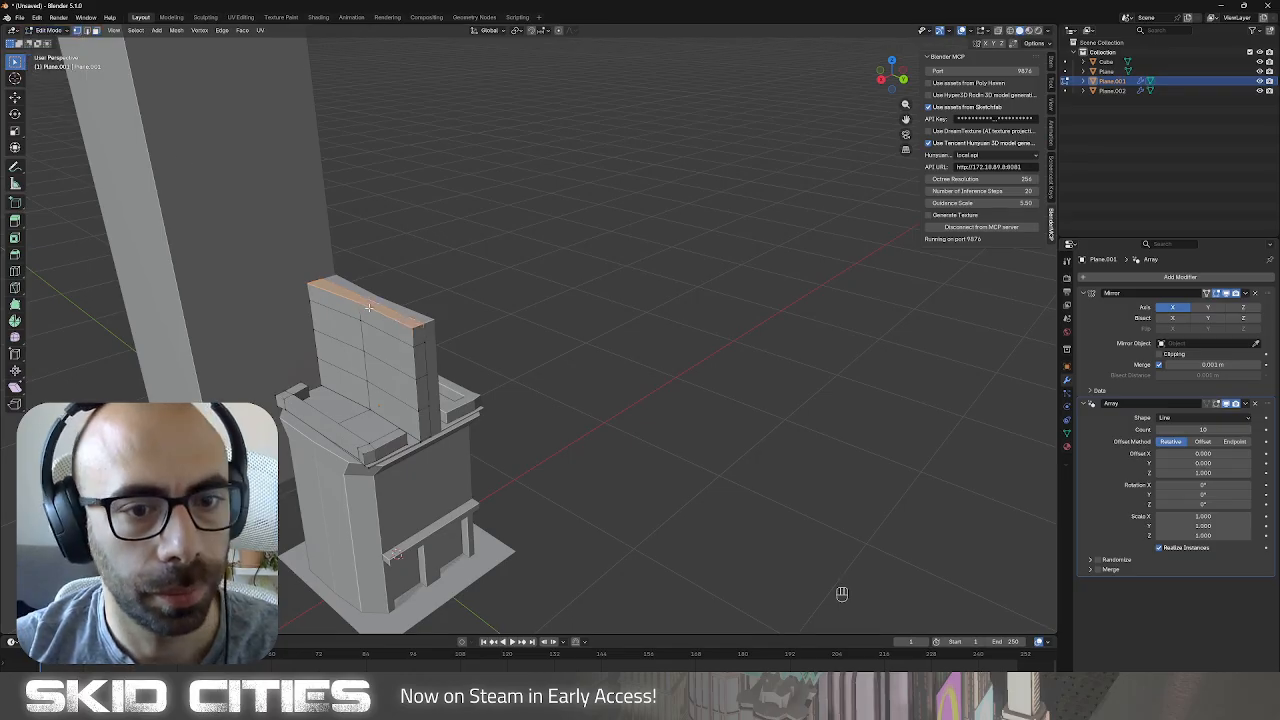
click(404, 326)
shift+click(367, 306)
key(g)
middle_drag(460, 357, 426, 374)
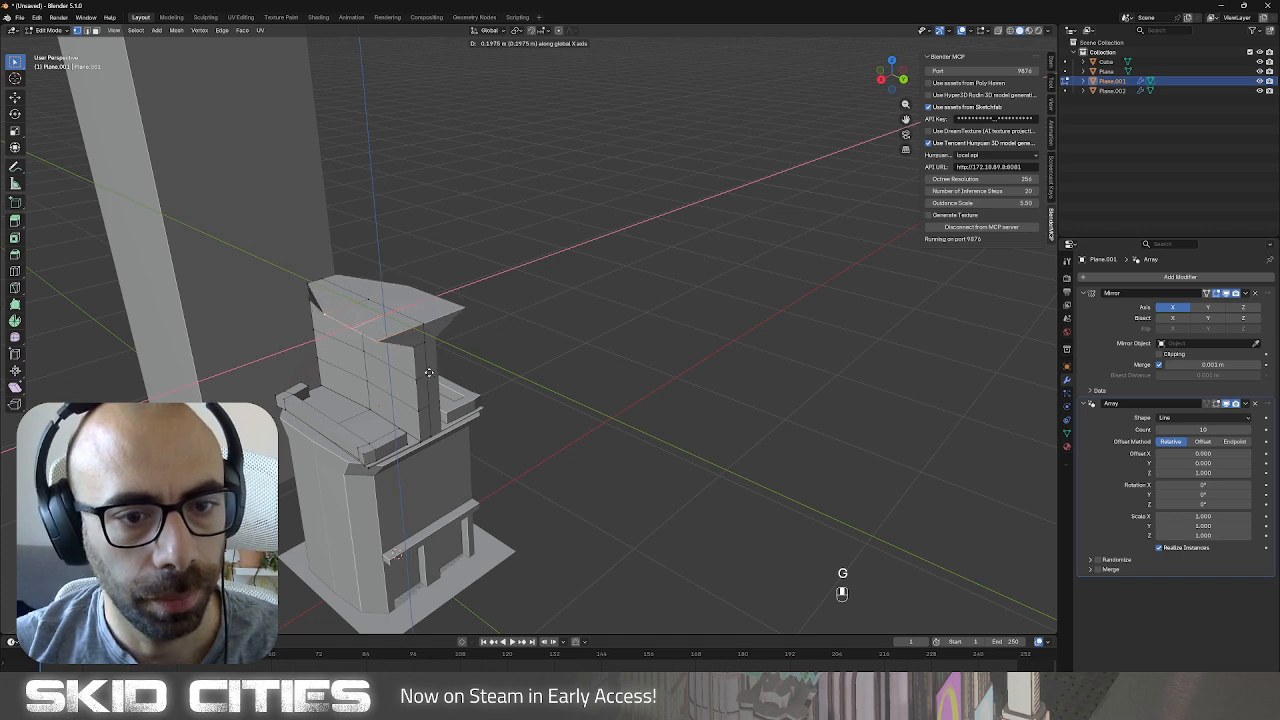
click(428, 372)
Pull the slab's remaining corner outward along X to complete the flare, and return to Object Mode.
key(g)
middle_drag(310, 283, 298, 289)
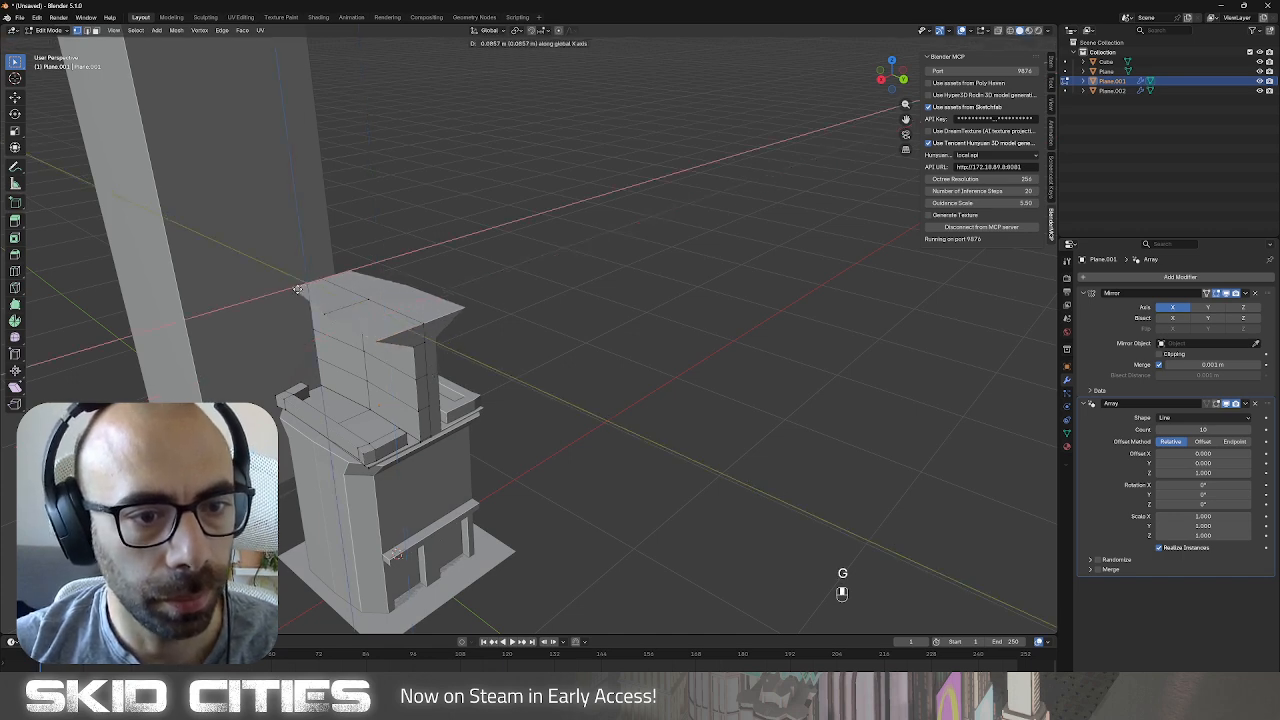
click(282, 302)
key(Tab)
scroll(570, 284, down, 3)
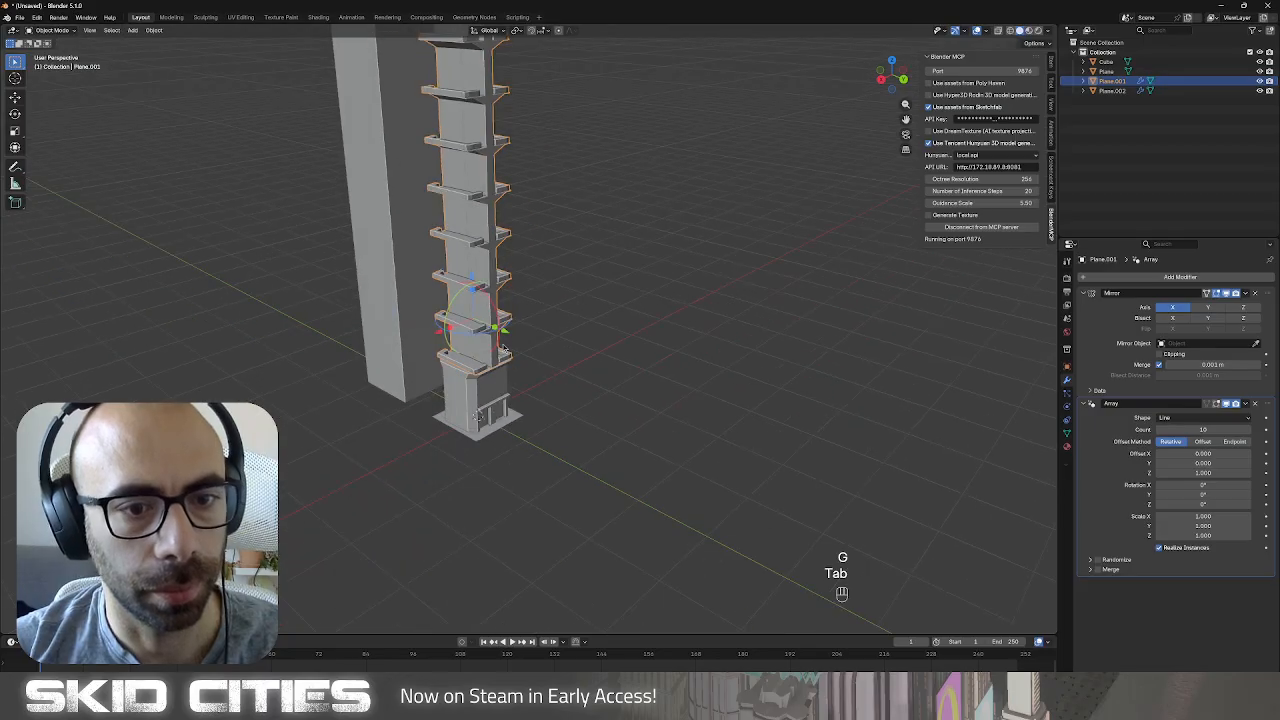
middle_drag(571, 280, 567, 301)
scroll(567, 301, down, 6)
scroll(570, 303, up, 3)
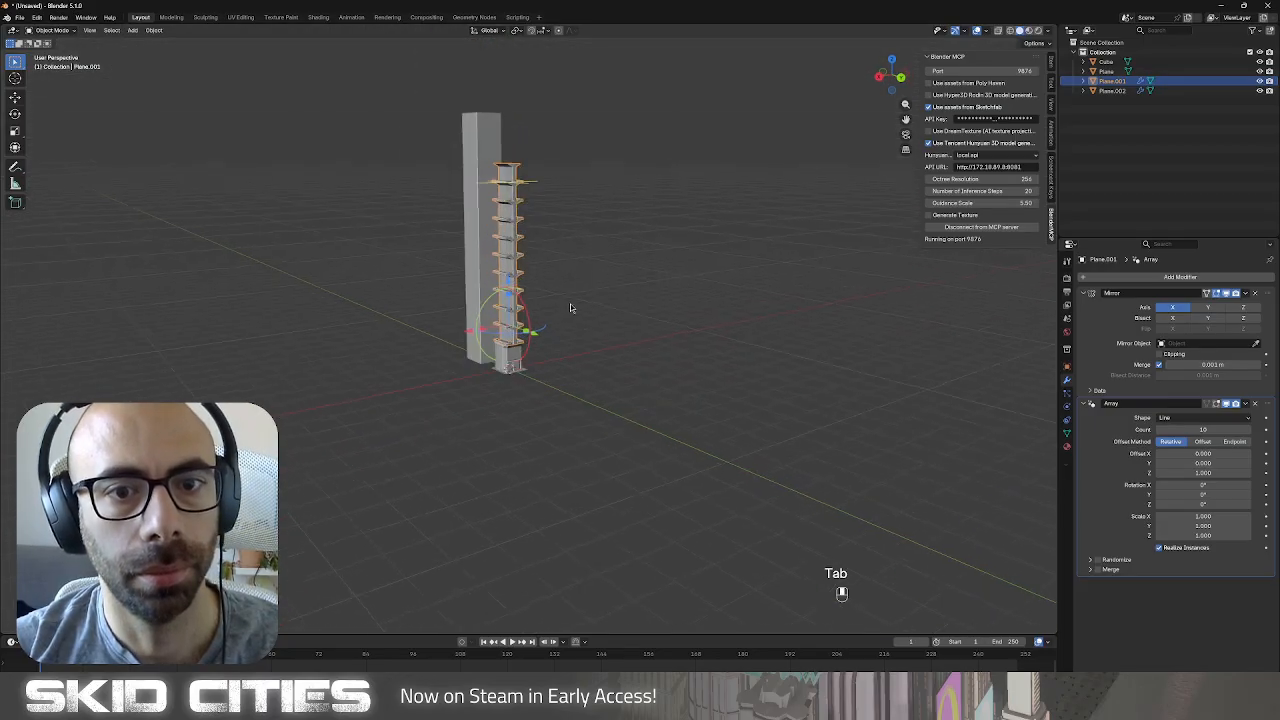
Select the floor segment's upper vertices in a wireframe side view and raise them along Z to make the stack taller.
key(Tab)
scroll(548, 313, up, 2)
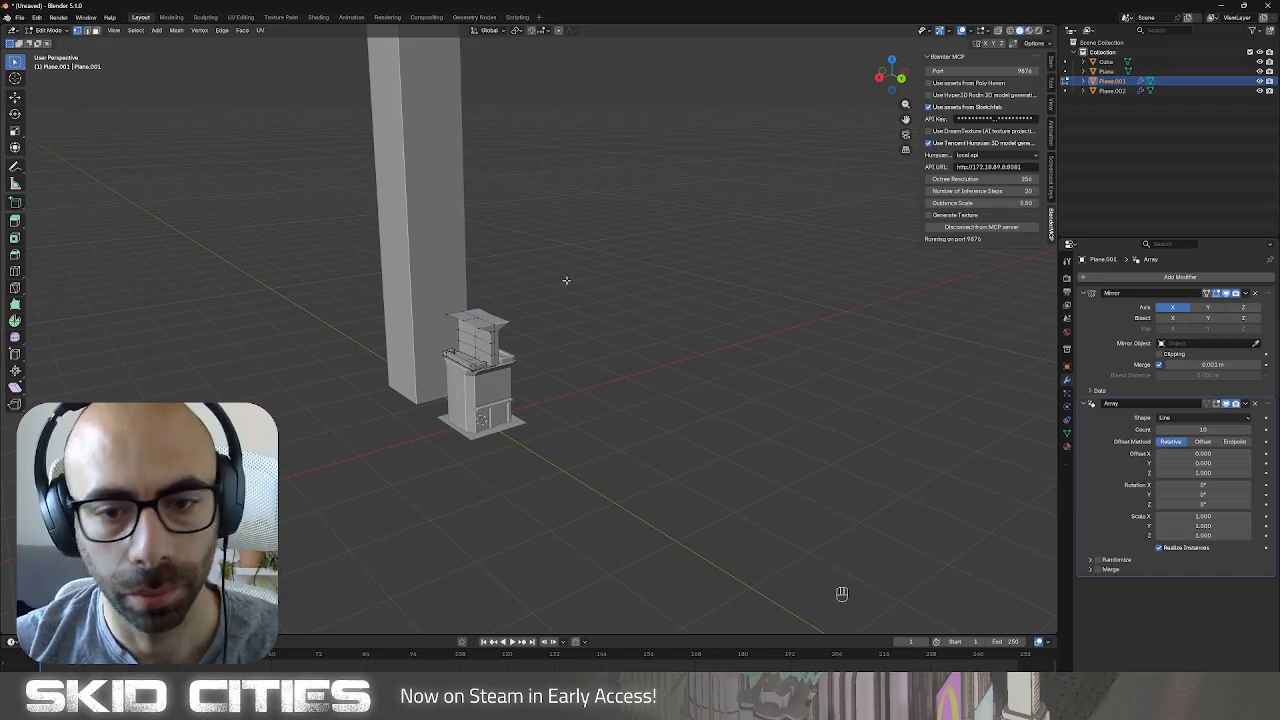
key(KP_3)
key(b)
key(Escape)
key(z)
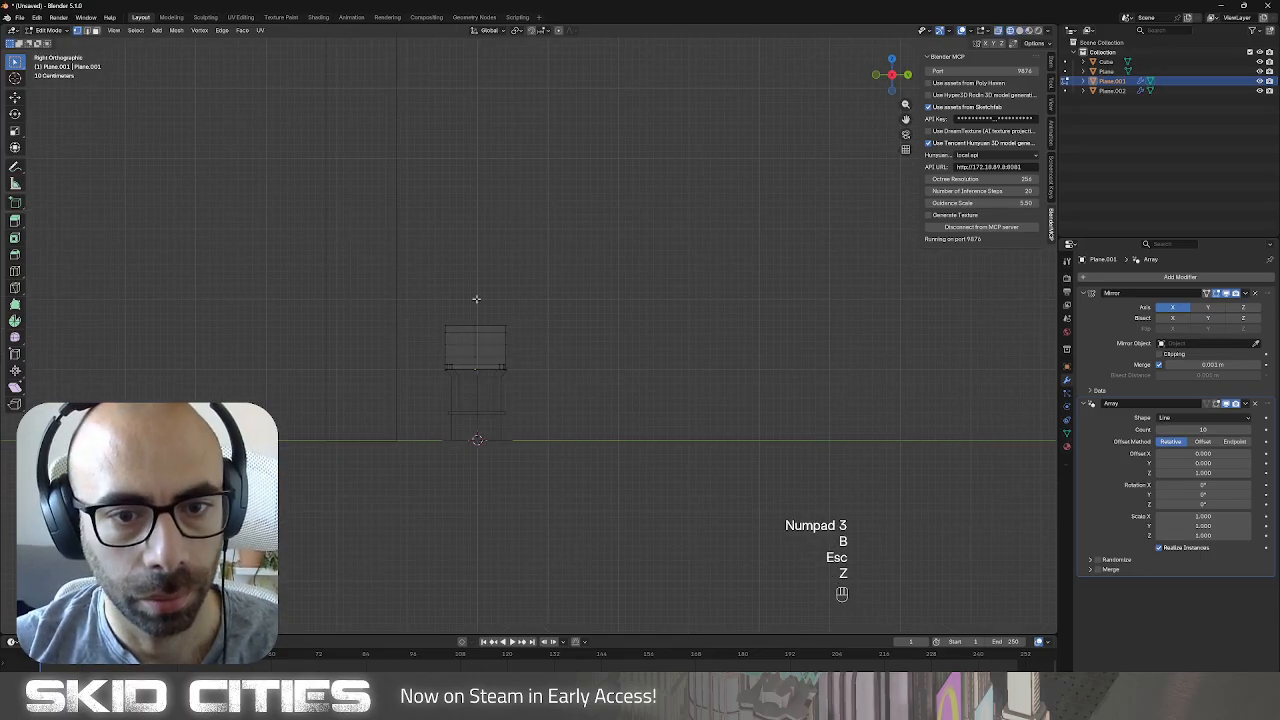
key(b)
drag(424, 311, 540, 335)
scroll(540, 335, down, 3)
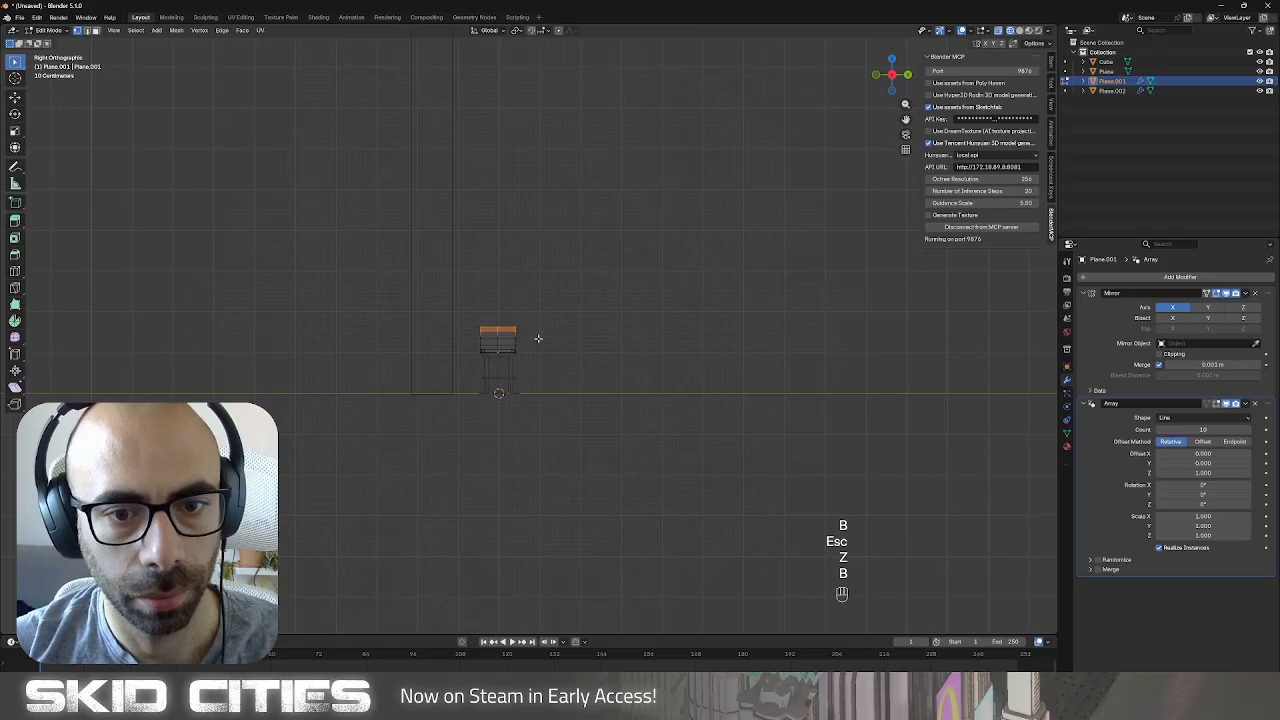
key(g)
key(z)
click(540, 334)
key(Tab)
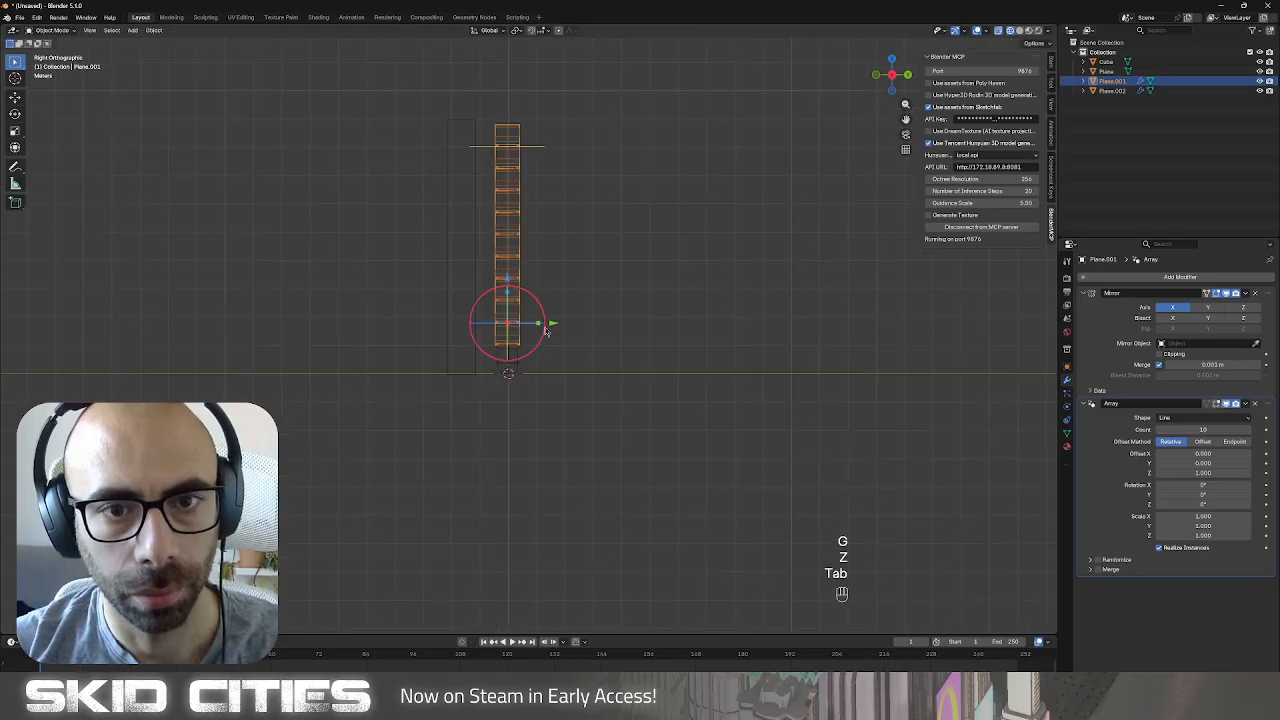
middle_drag(629, 232, 564, 249)
key(z)
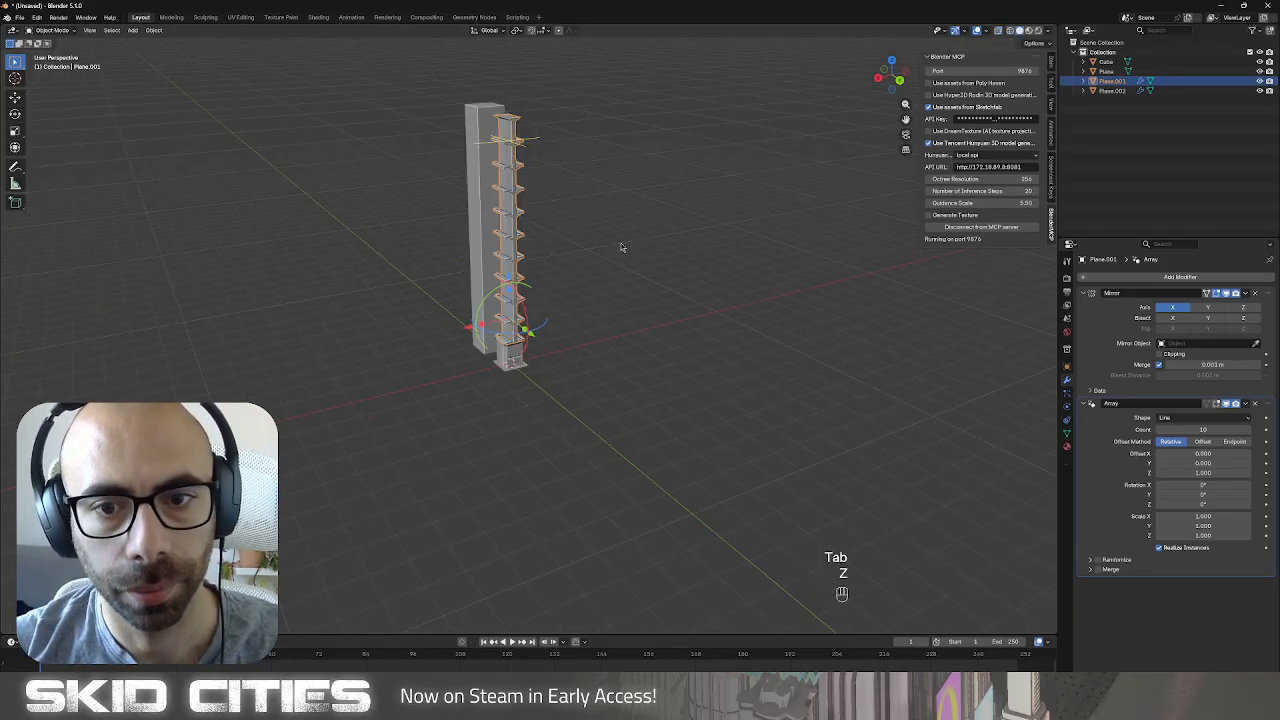
Examine the stacked floors up close and the tower's overall height beside the reference cube.
scroll(547, 314, up, 4)
click(566, 306)
middle_drag(580, 300, 680, 264)
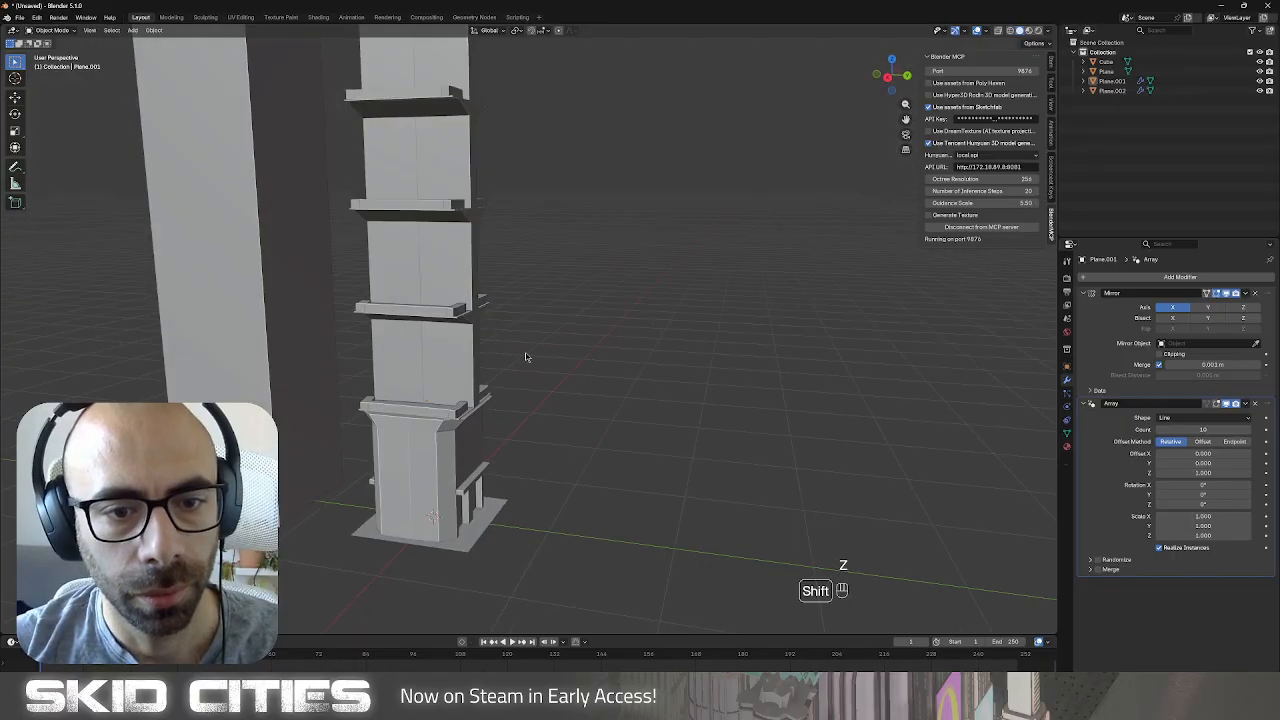
scroll(538, 324, up, 5)
shift+middle_drag(455, 376, 526, 314)
scroll(459, 323, up, 3)
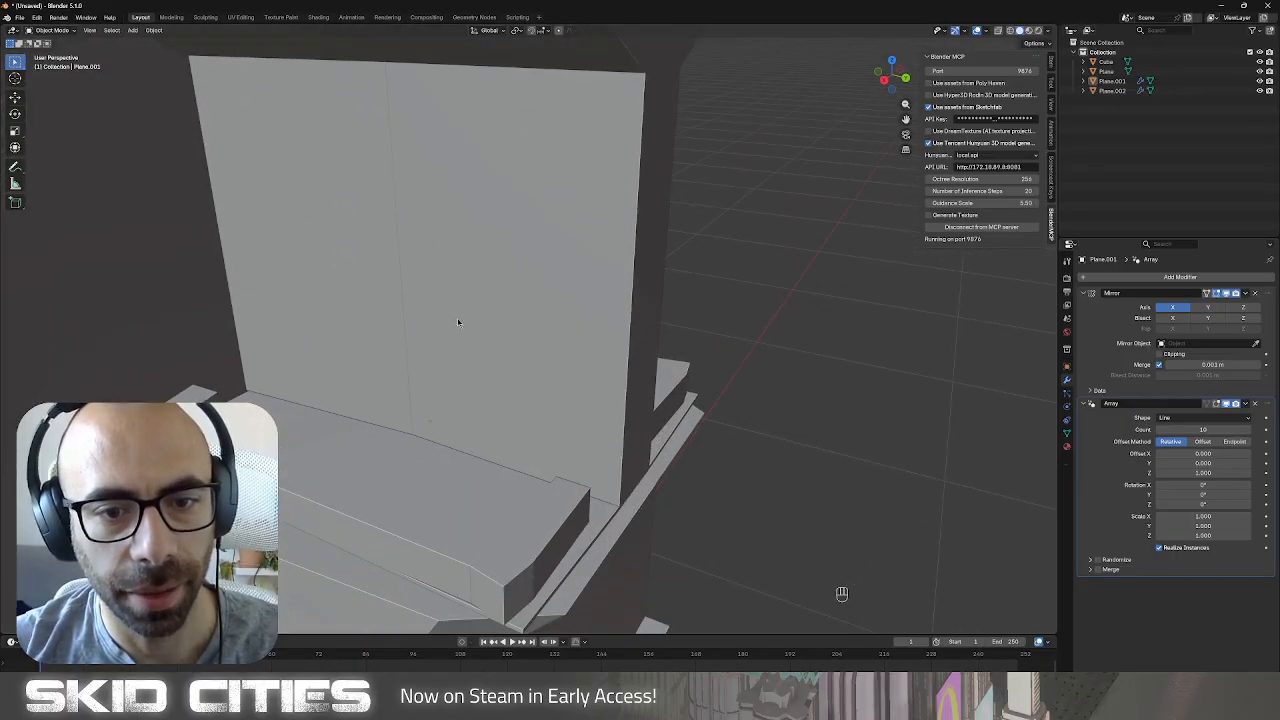
scroll(468, 320, down, 5)
scroll(631, 205, down, 8)
shift+middle_drag(606, 197, 533, 317)
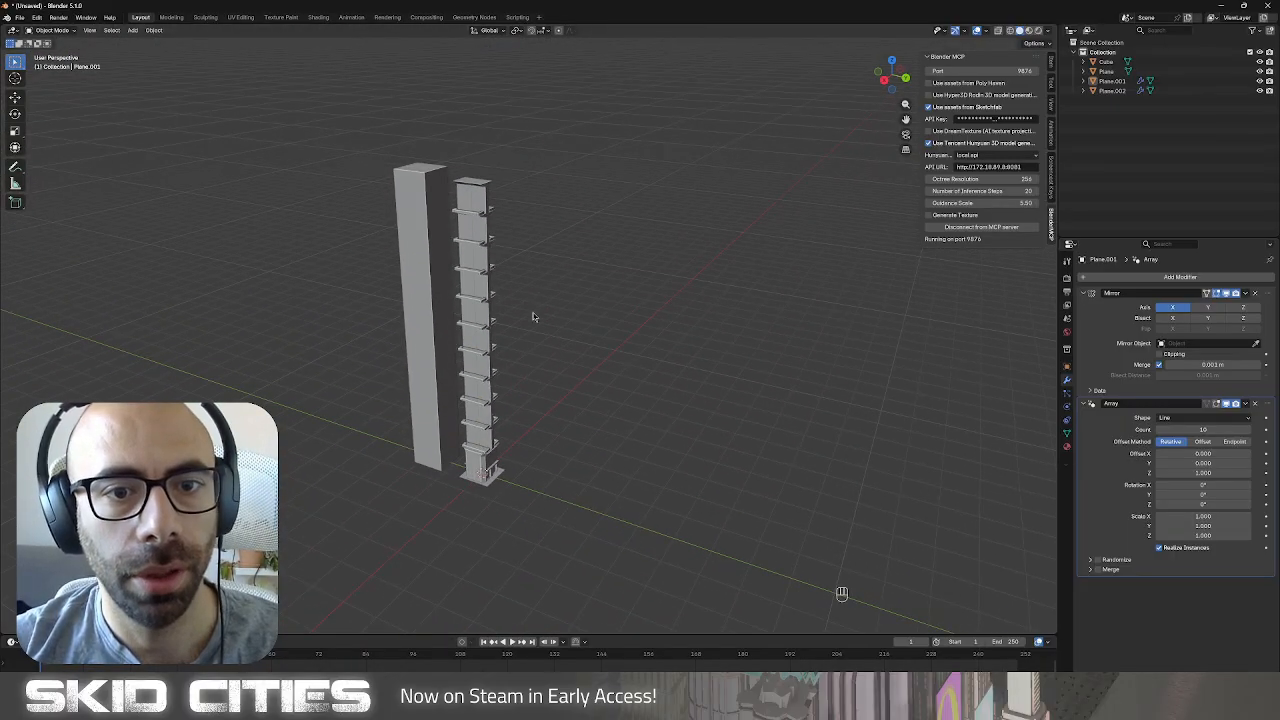
Compare the tower's footprint with the reference cube's from above and from an angle.
key(KP_7)
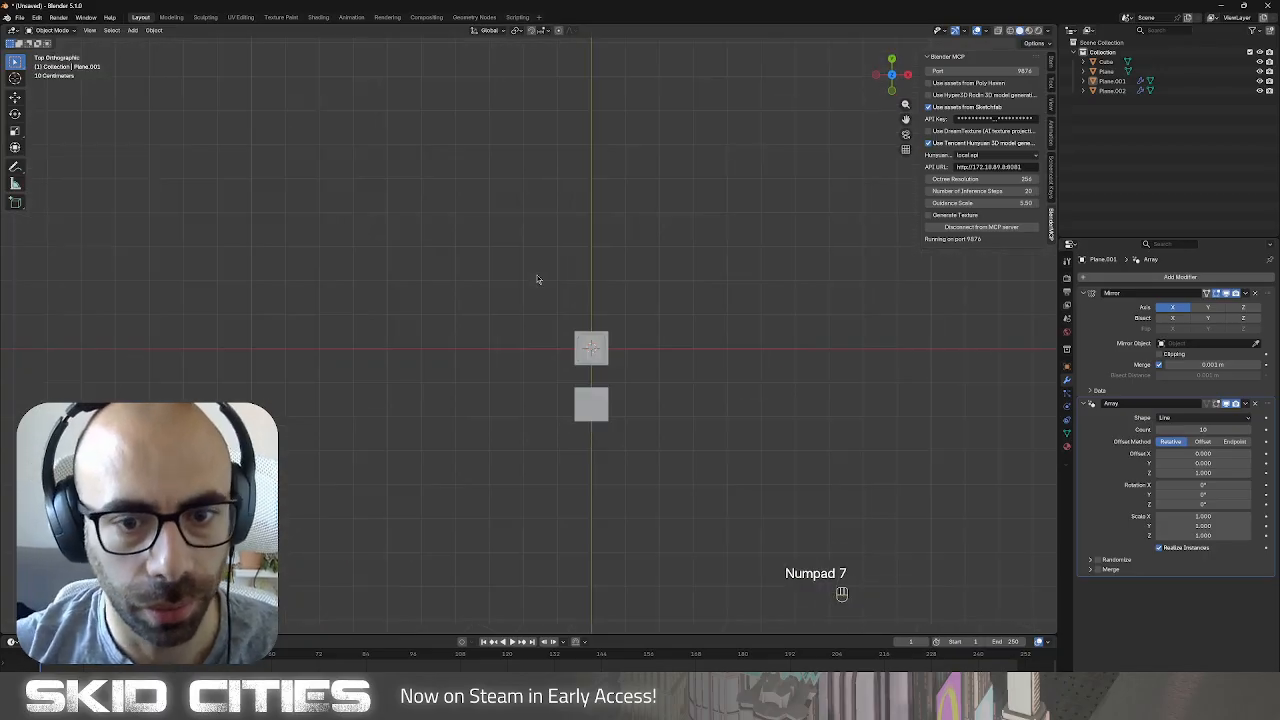
scroll(672, 399, up, 4)
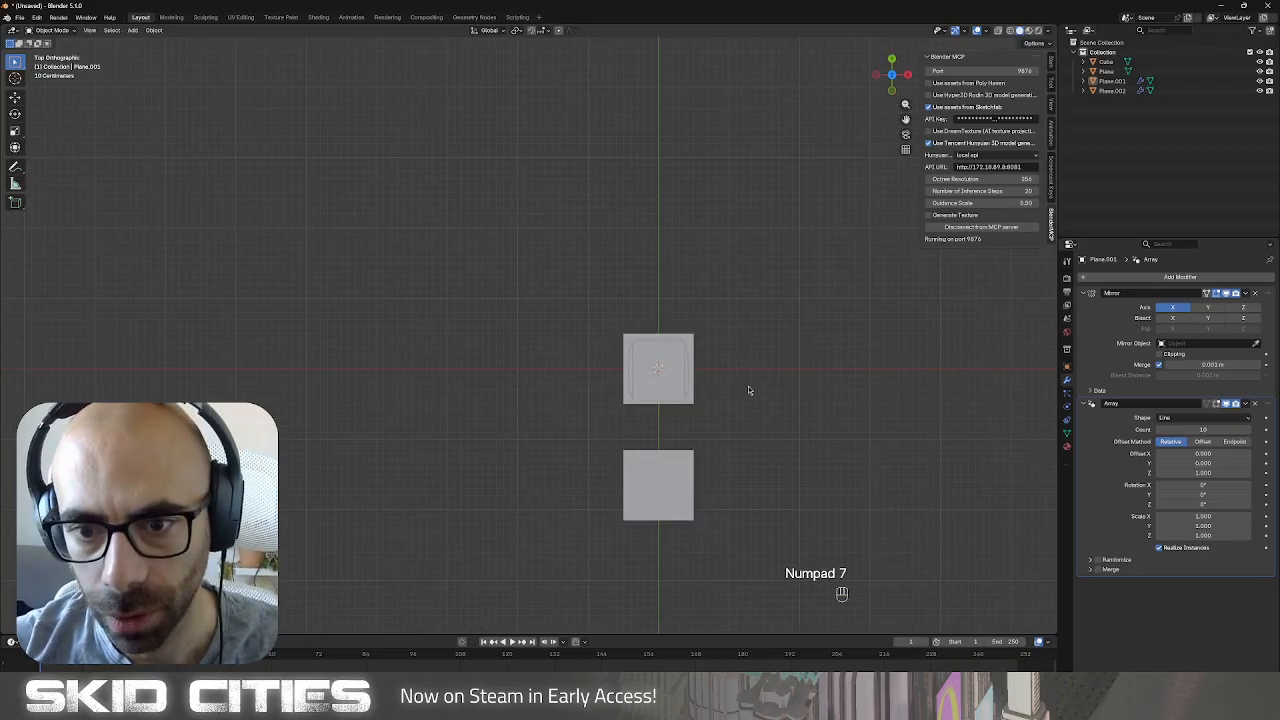
scroll(748, 390, up, 2)
shift+middle_drag(635, 377, 504, 400)
middle_drag(640, 460, 560, 350)
scroll(745, 270, down, 3)
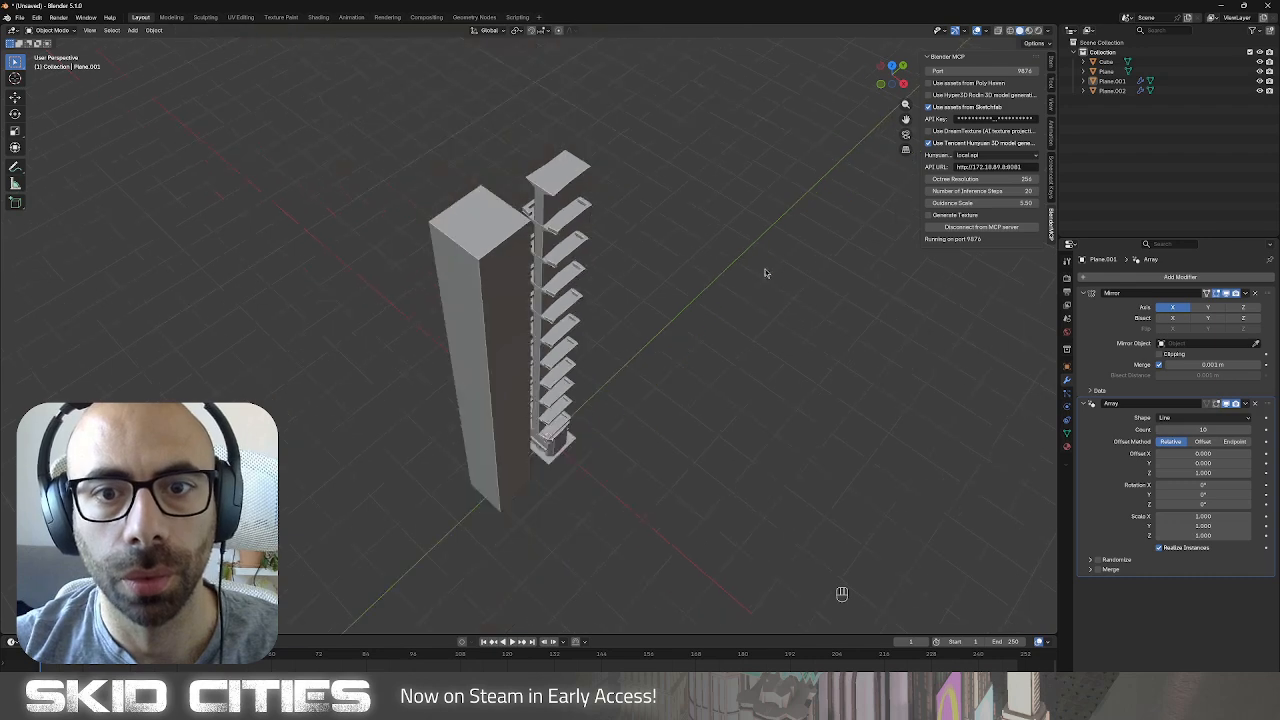
middle_drag(765, 273, 635, 232)
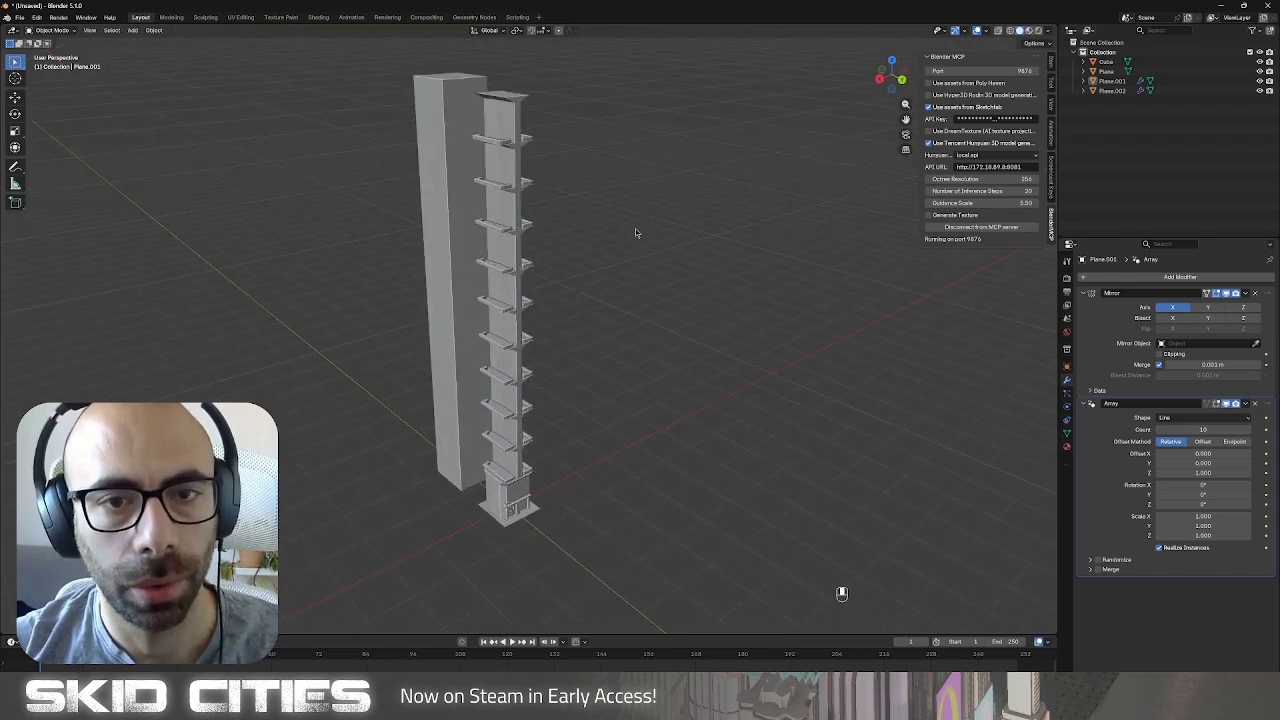
Add a new mesh plane at the tower's base and scale it down to fit within the tower's footprint.
key(KP_7)
key(shift+a)
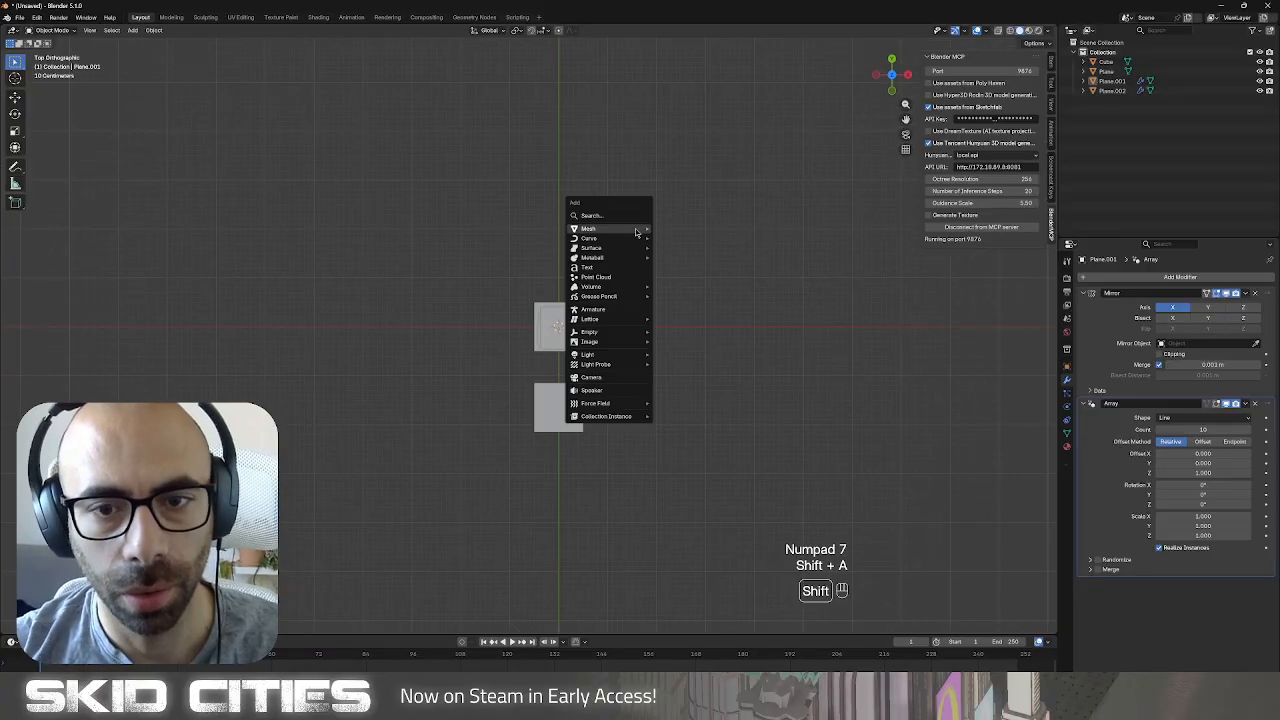
click(668, 228)
key(s)
click(617, 389)
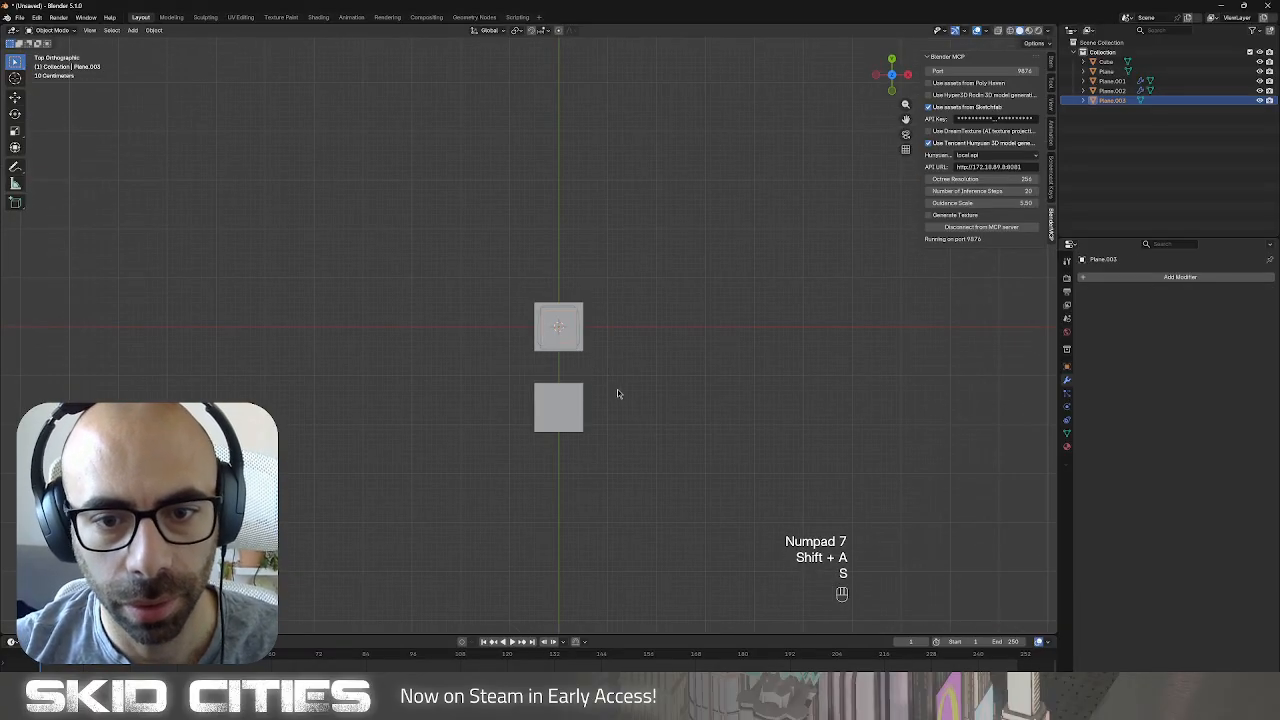
Move the new plane up along Z by about 8.5 m, placing it just above the tower's top.
key(KP_3)
key(g)
key(z)
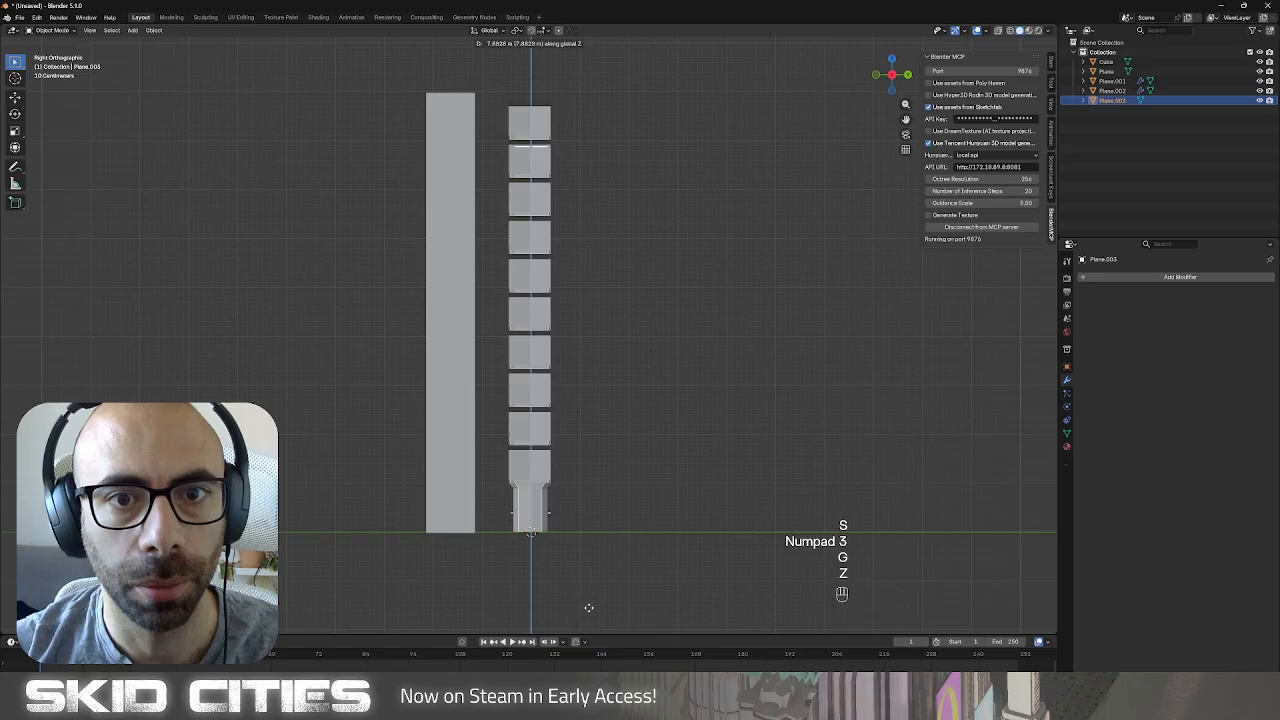
click(589, 608)
key(g)
key(z)
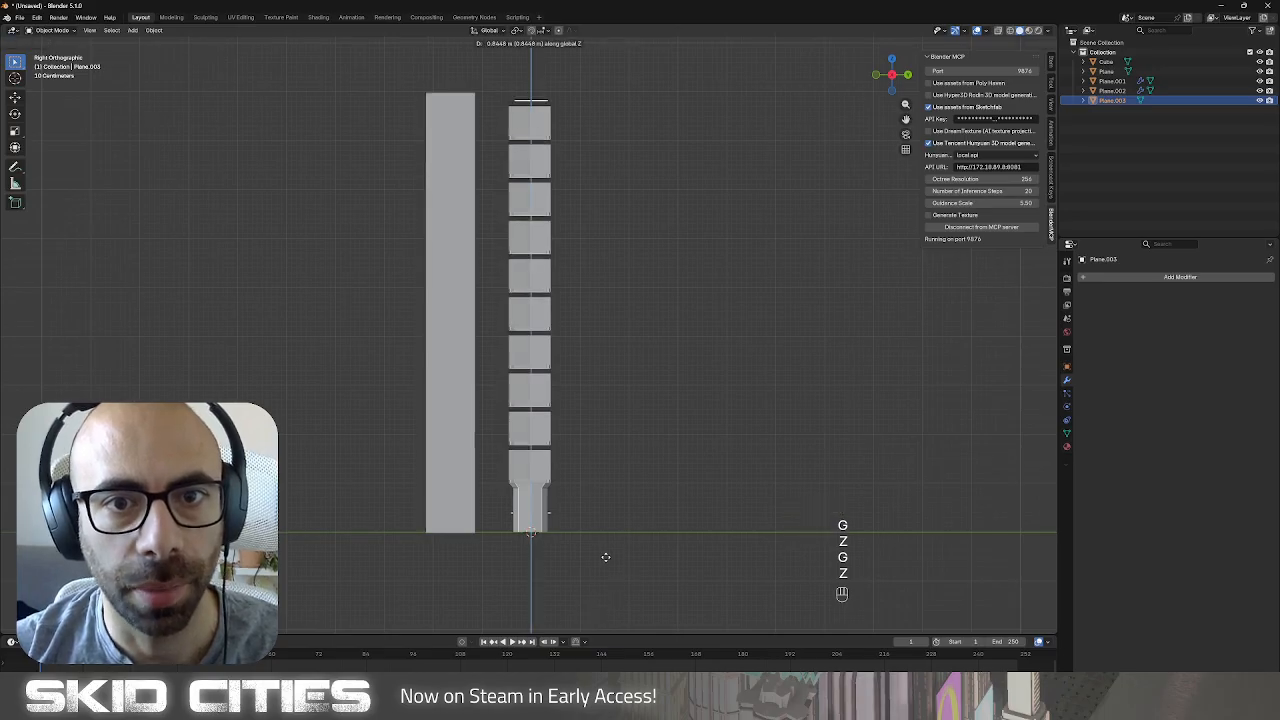
click(606, 557)
Lower the floor segment's upper vertices along Z to shorten every floor in the array.
click(526, 389)
key(Tab)
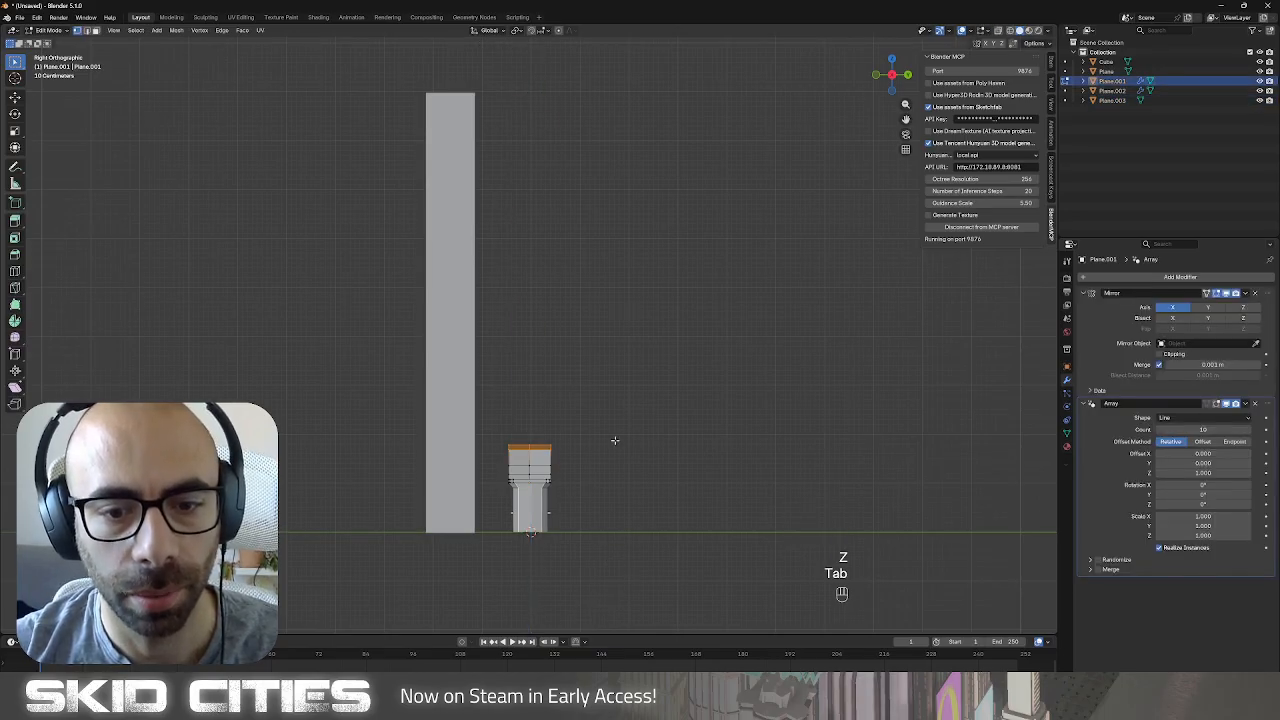
key(g)
key(z)
click(619, 437)
key(Tab)
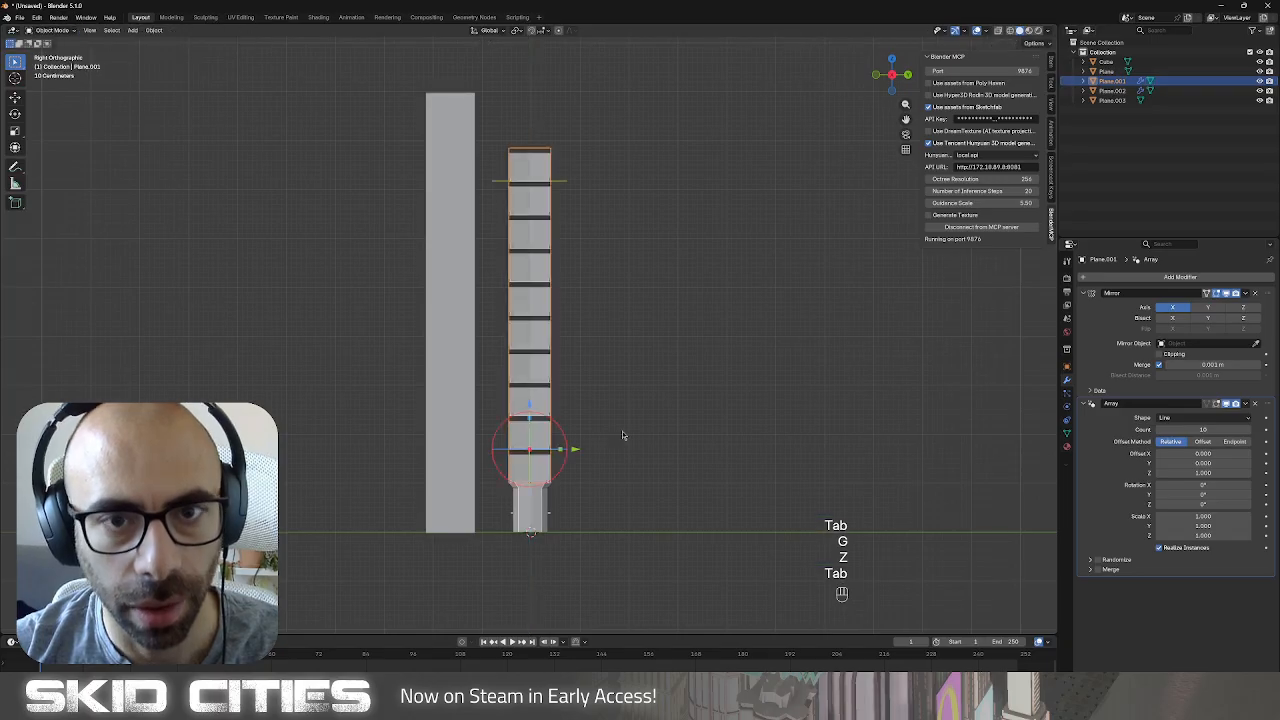
Lower the plane floating above the tower along Z, bringing it close to the tower's top.
click(557, 180)
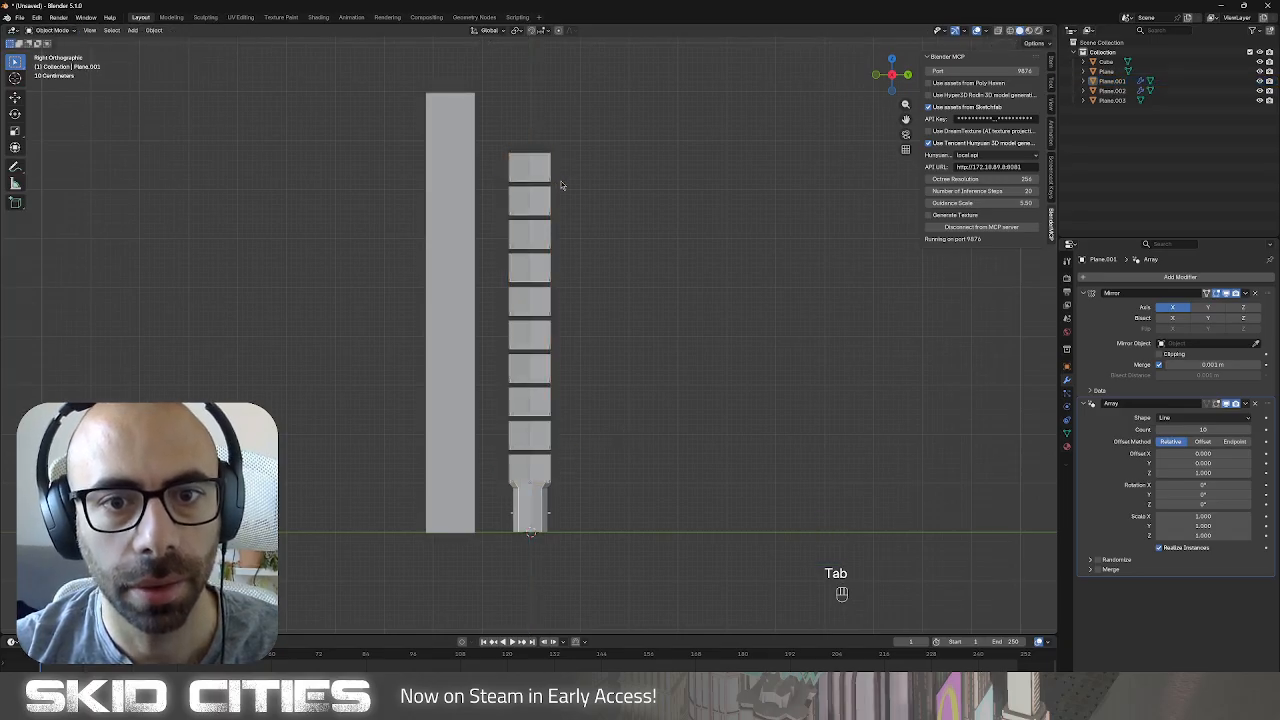
click(556, 184)
click(573, 190)
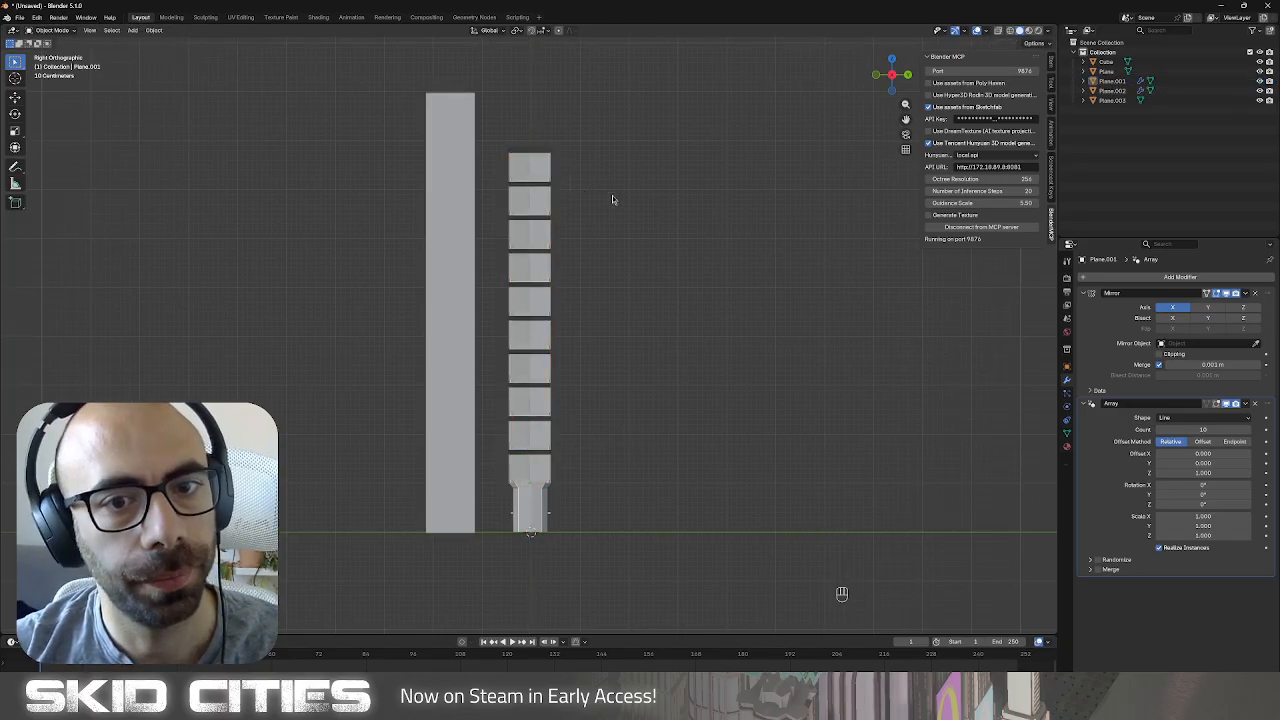
middle_drag(612, 199, 514, 100)
click(519, 111)
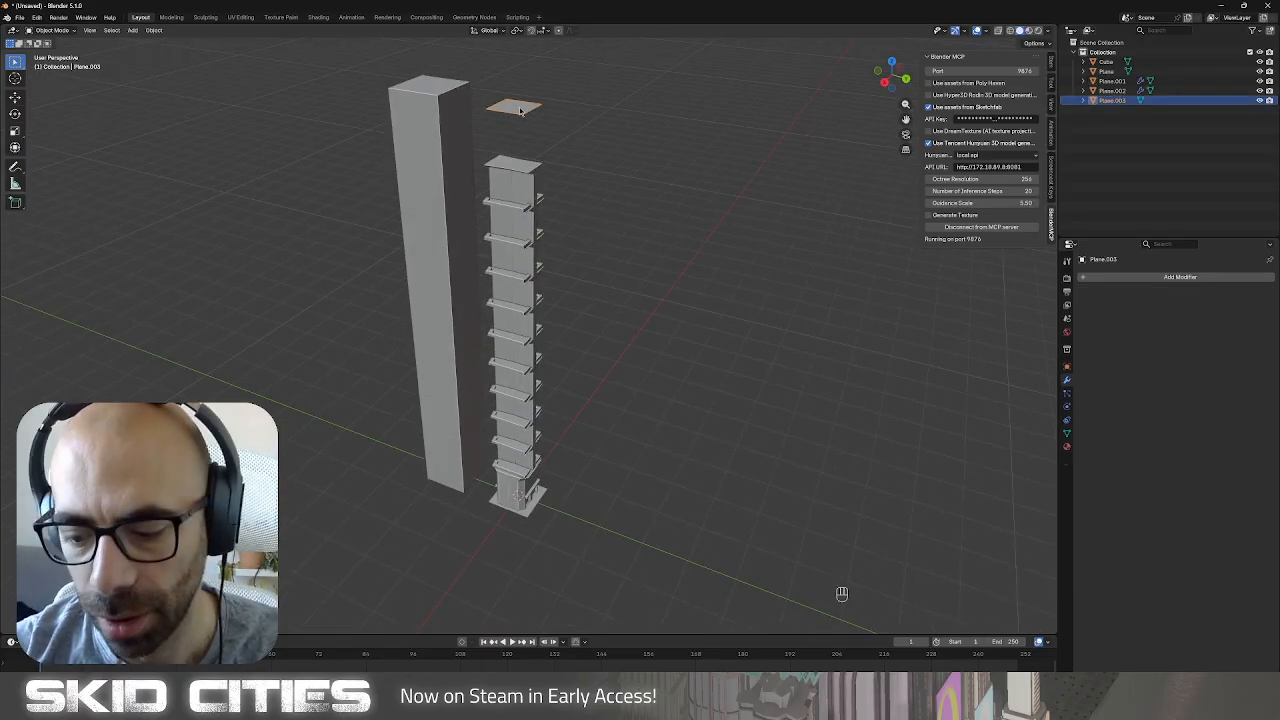
key(KP_7)
scroll(640, 374, up, 7)
middle_drag(640, 374, 637, 324)
scroll(703, 308, down, 10)
key(s)
key(x)
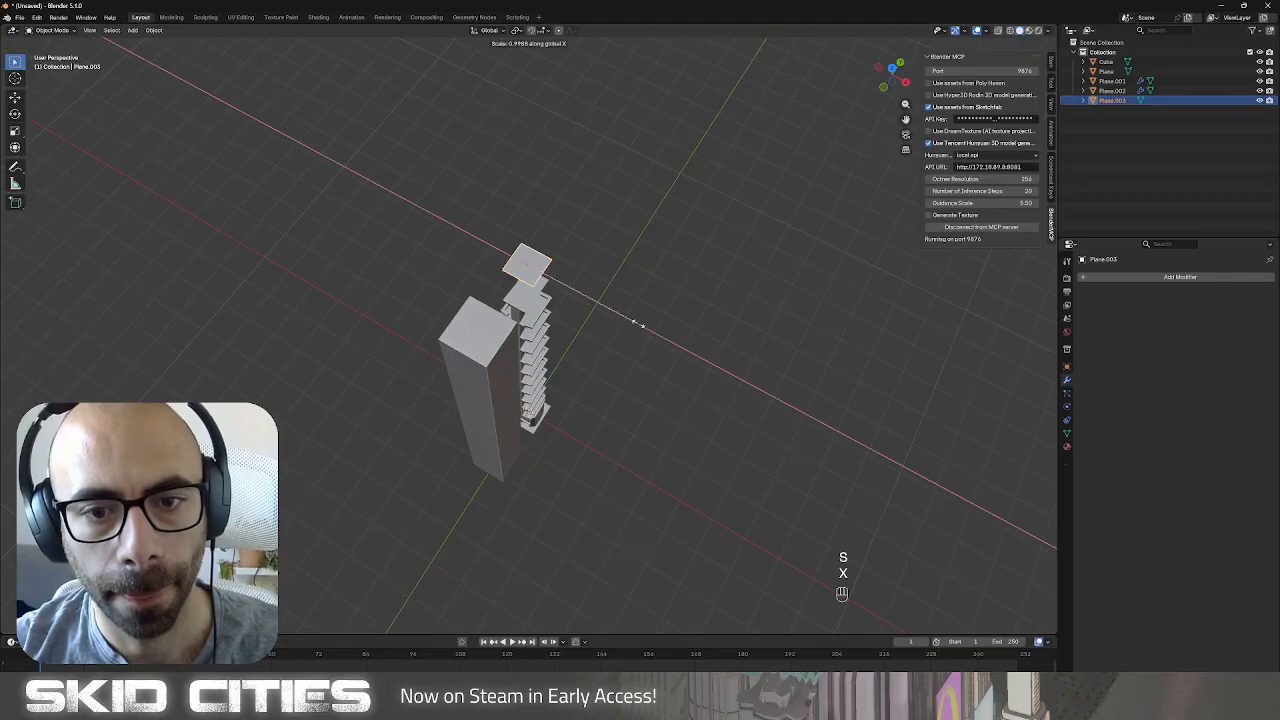
key(g)
click(604, 322)
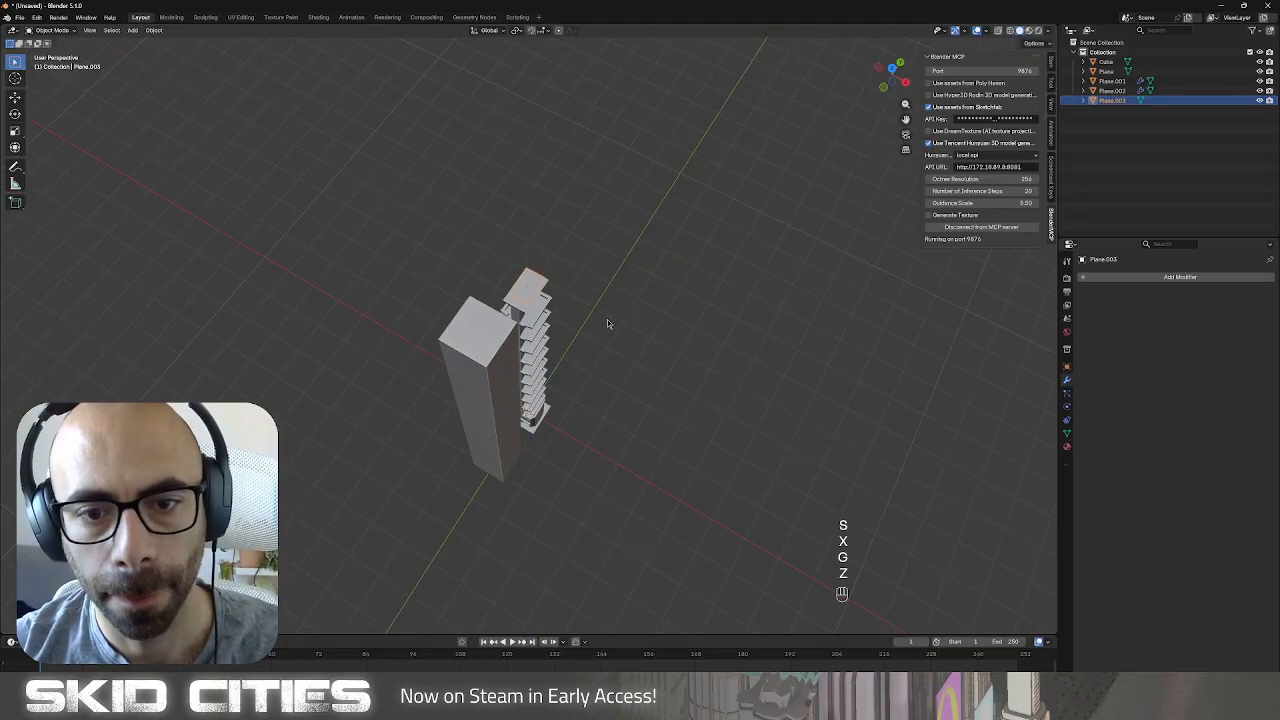
Adjust the plane's height along Z so it sits at the rim of the tower's top floor.
key(KP_3)
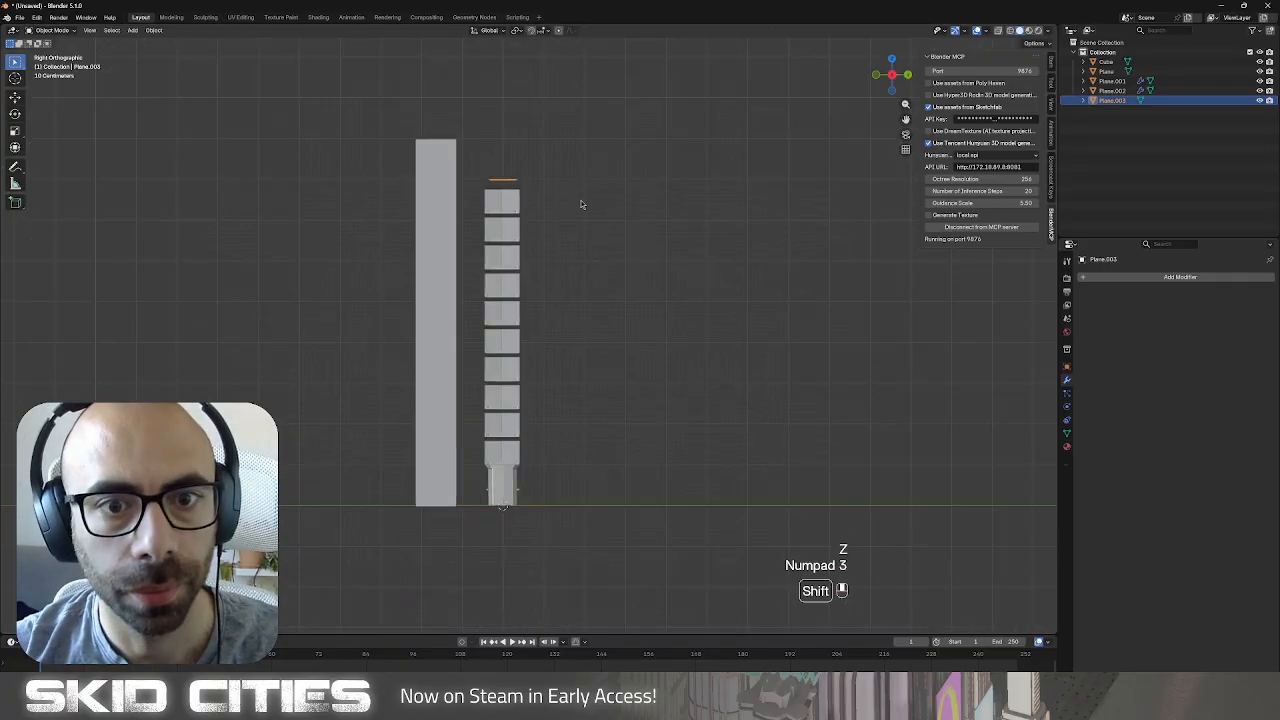
scroll(583, 205, up, 4)
key(g)
key(z)
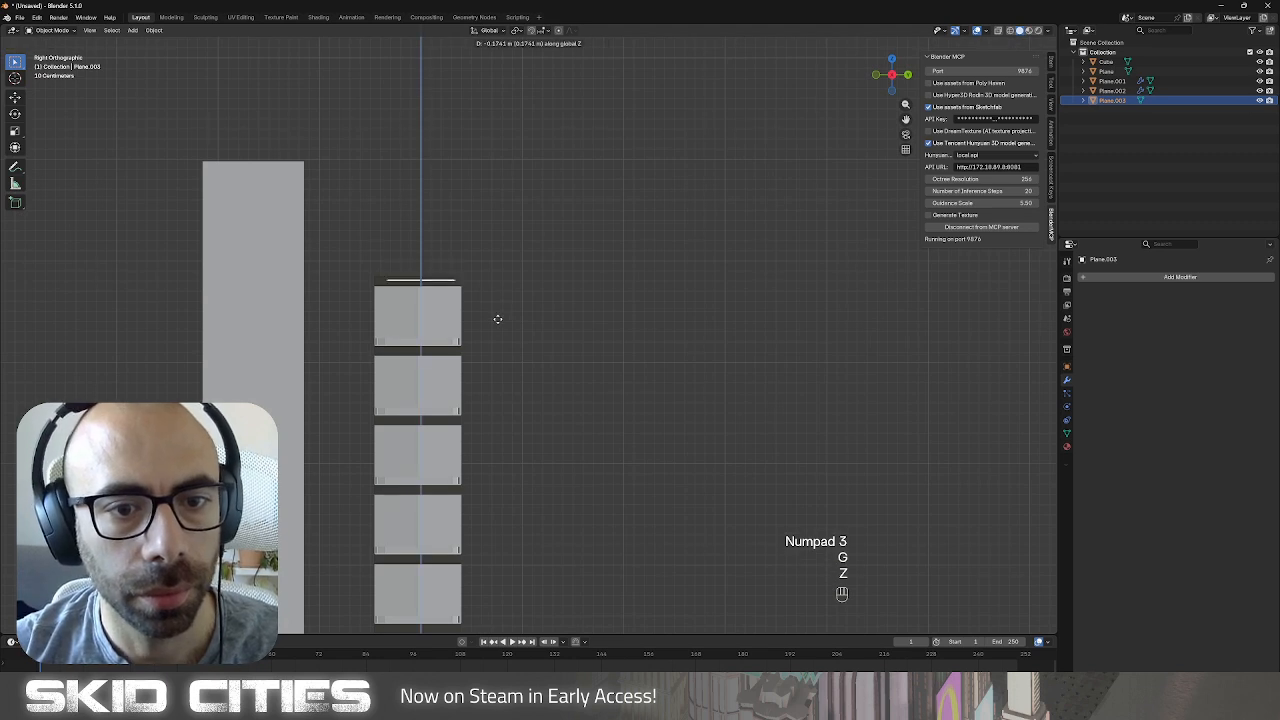
click(499, 320)
key(Escape)
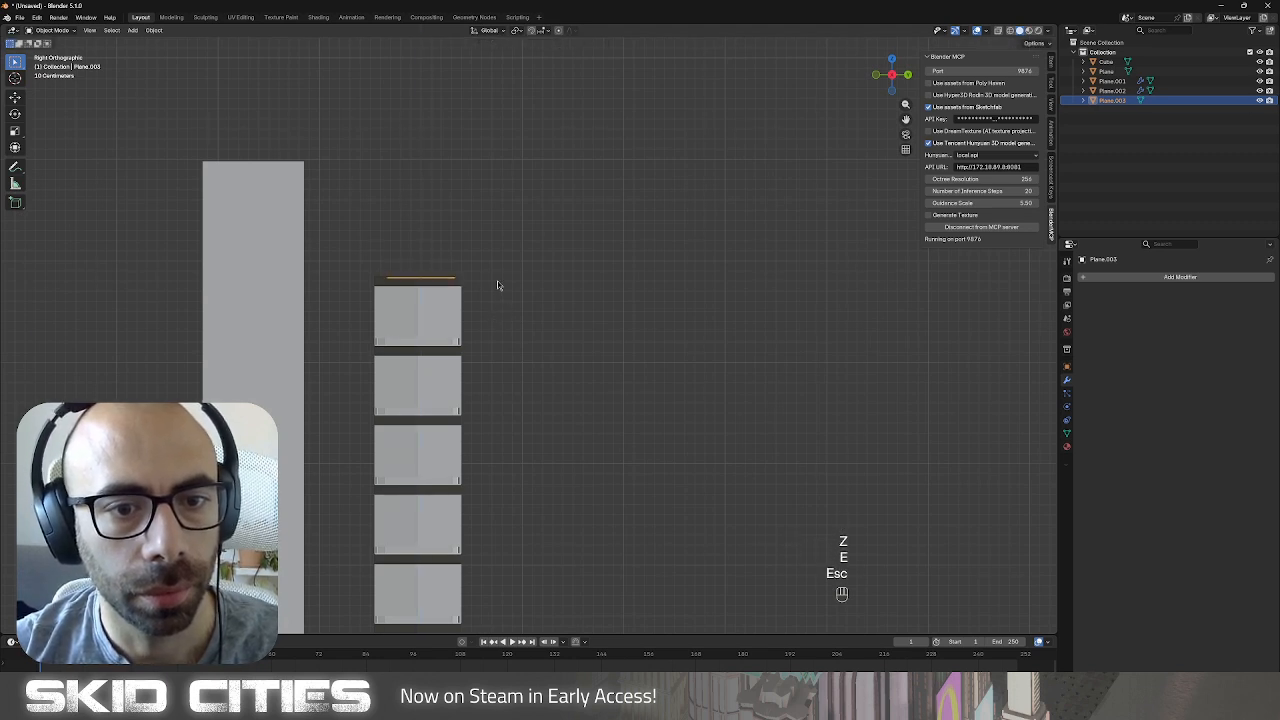
Extrude the whole plane slightly upward and scale the extruded face down to form a shallow tapered cap.
key(Tab)
key(a)
key(e)
key(s)
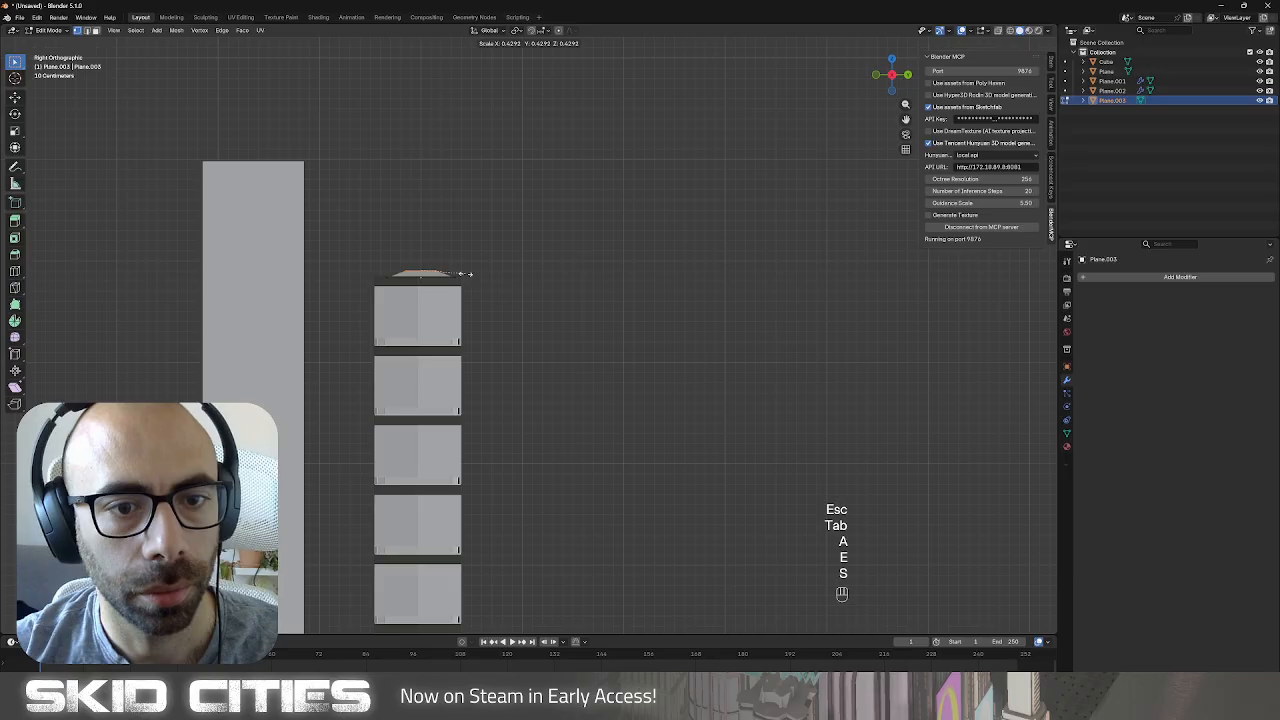
click(452, 274)
Extrude the cap's small upper face upward into a tall narrow spire nearly reaching the reference cube's height.
key(e)
key(ctrl)
click(432, 190)
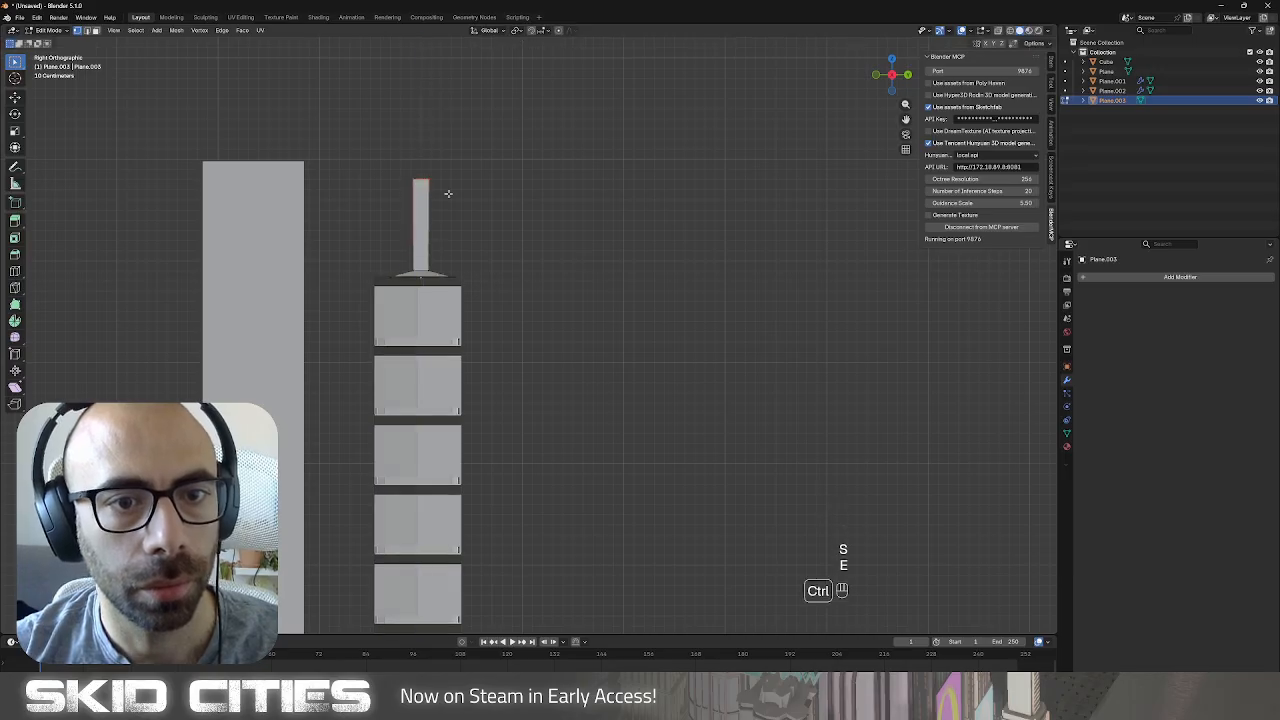
Adjust the height of the rooftop post's top face, then extrude it upward about 0.32 m.
key(Tab)
middle_drag(494, 219, 459, 280)
scroll(490, 268, up, 3)
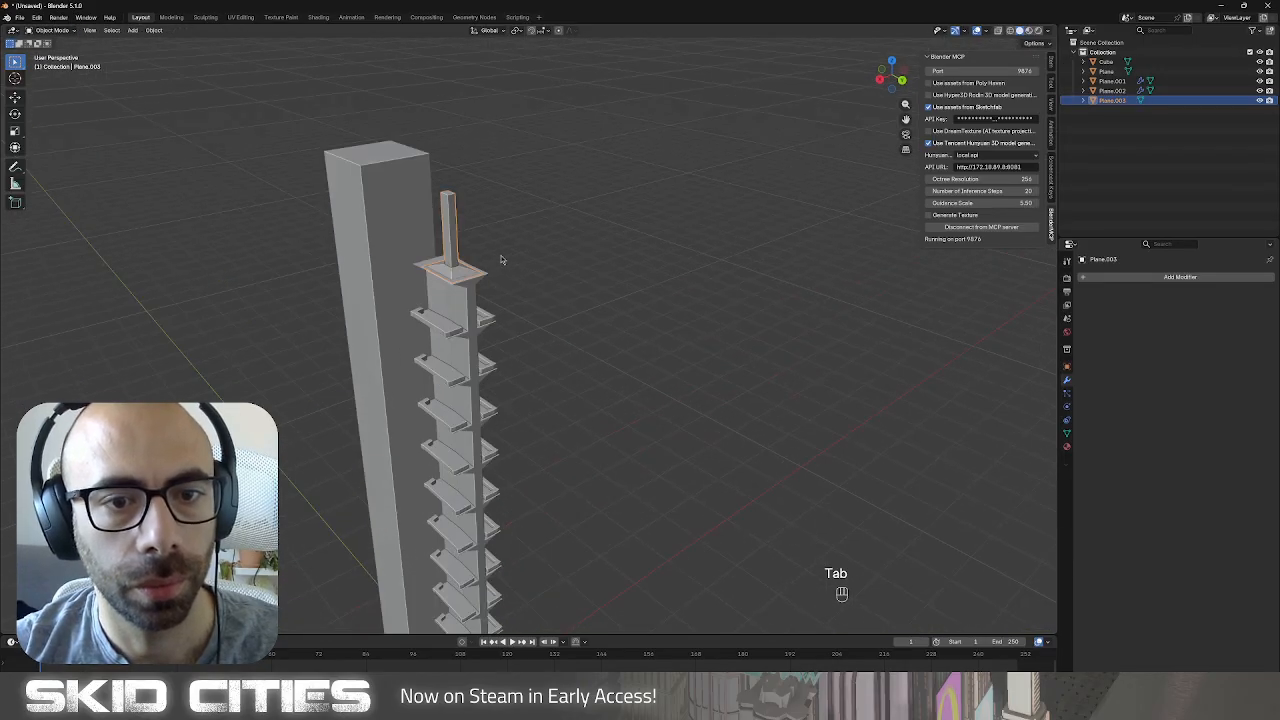
key(Tab)
key(g)
key(z)
key(e)
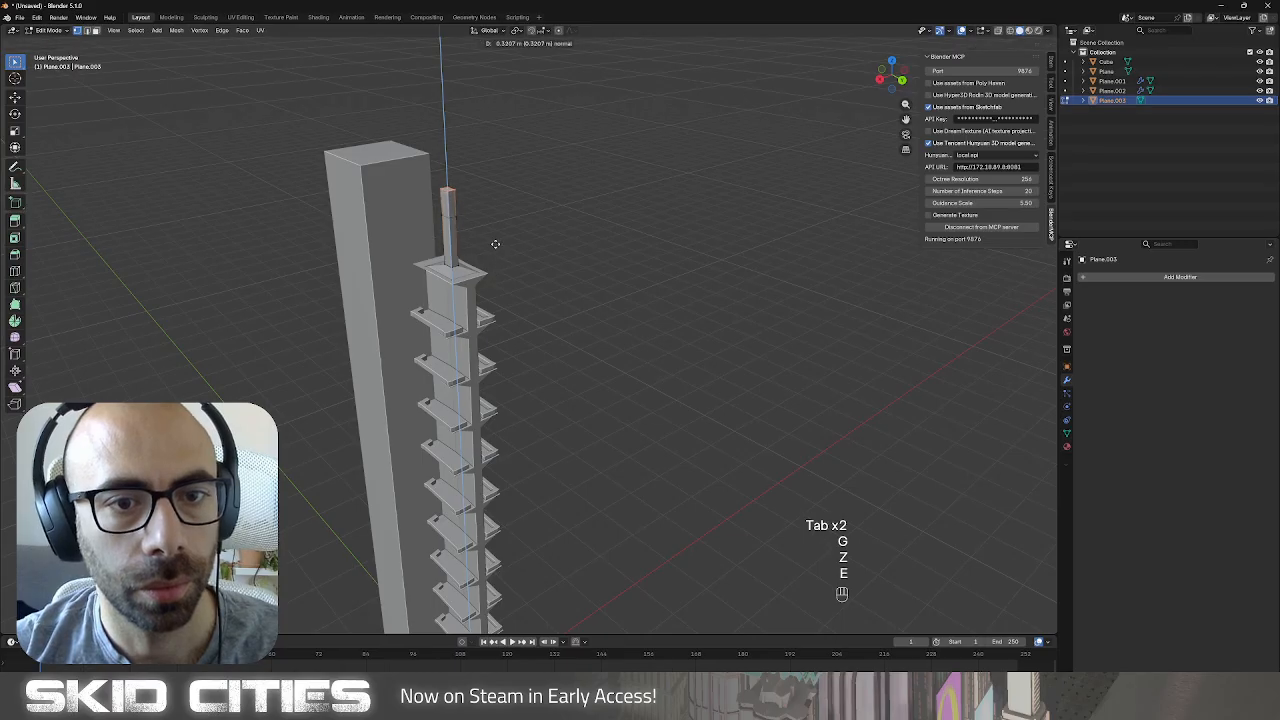
click(495, 244)
key(e)
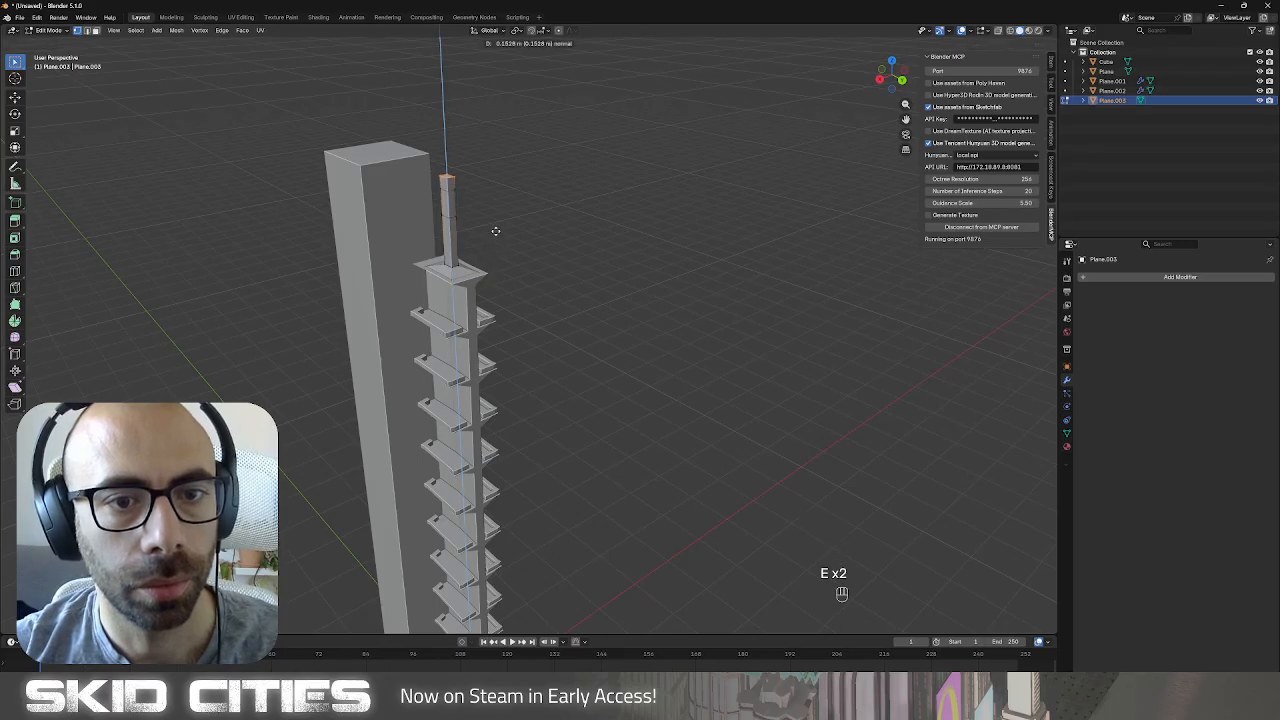
click(495, 231)
key(s)
key(x)
click(878, 208)
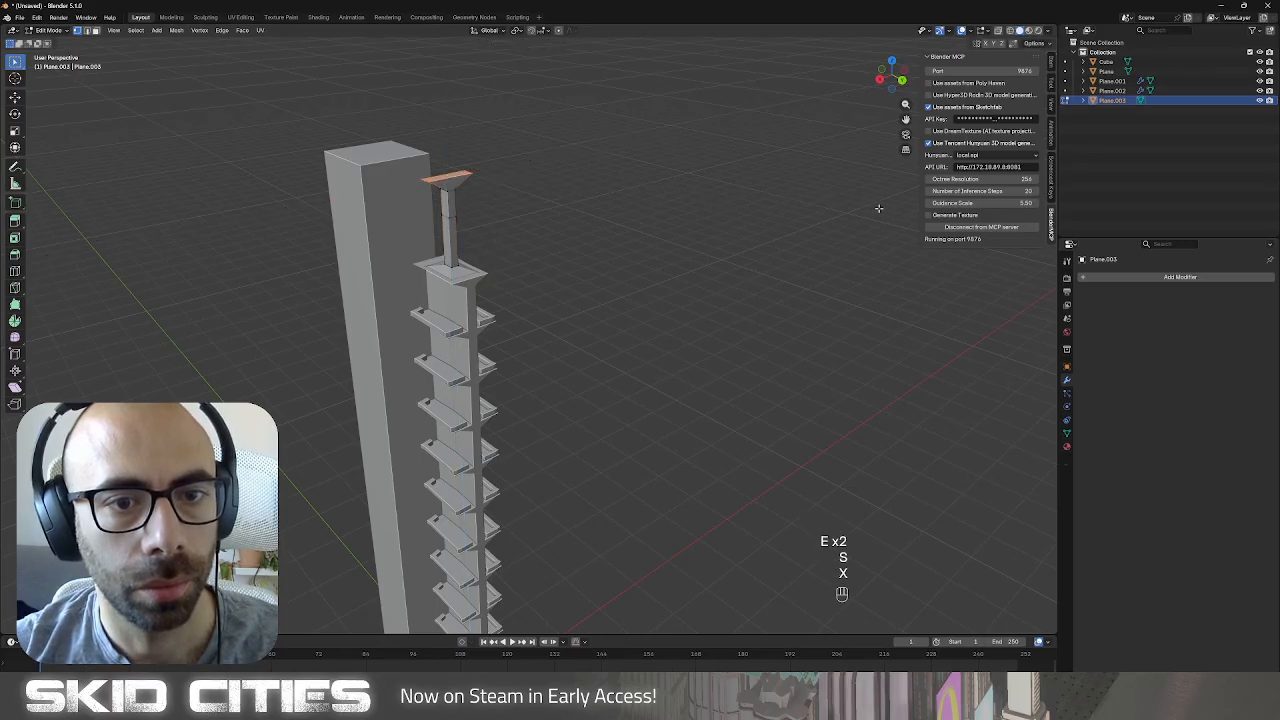
key(ctrl+z)
key(ctrl+z)
key(s)
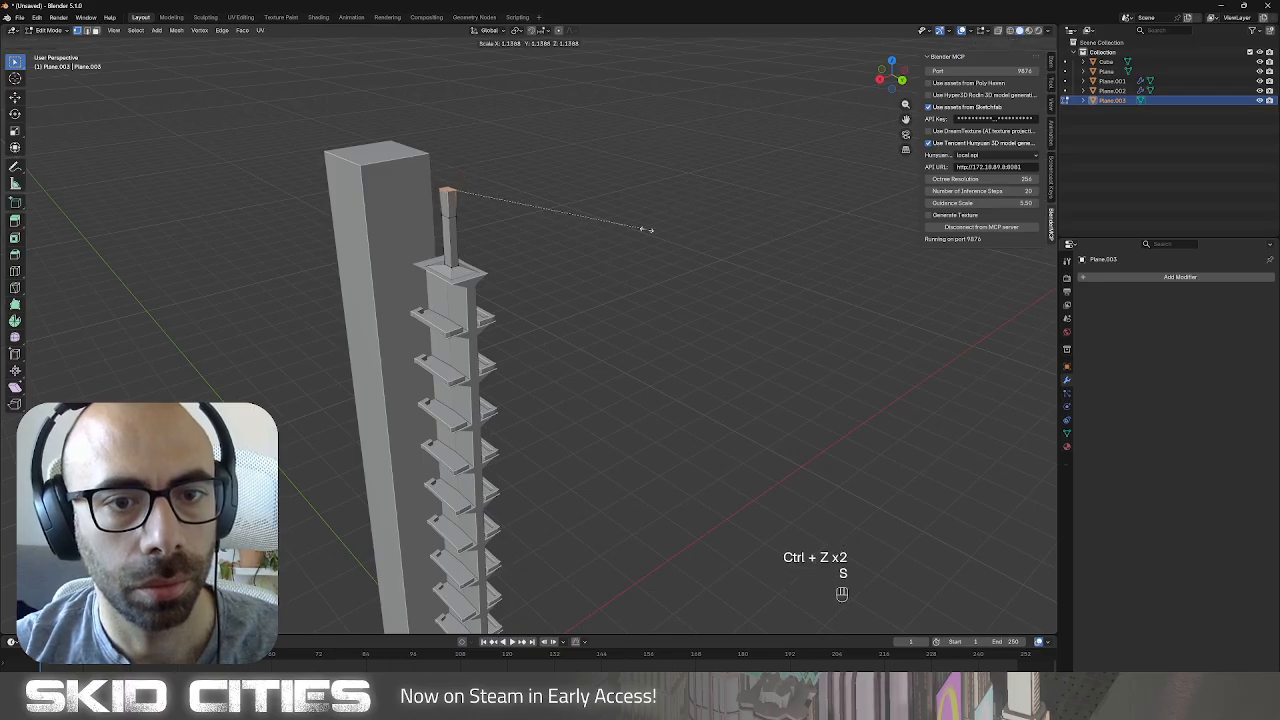
key(Escape)
Widen the post's top face along X and lower it until it forms a flat ledge on the post.
key(s)
key(x)
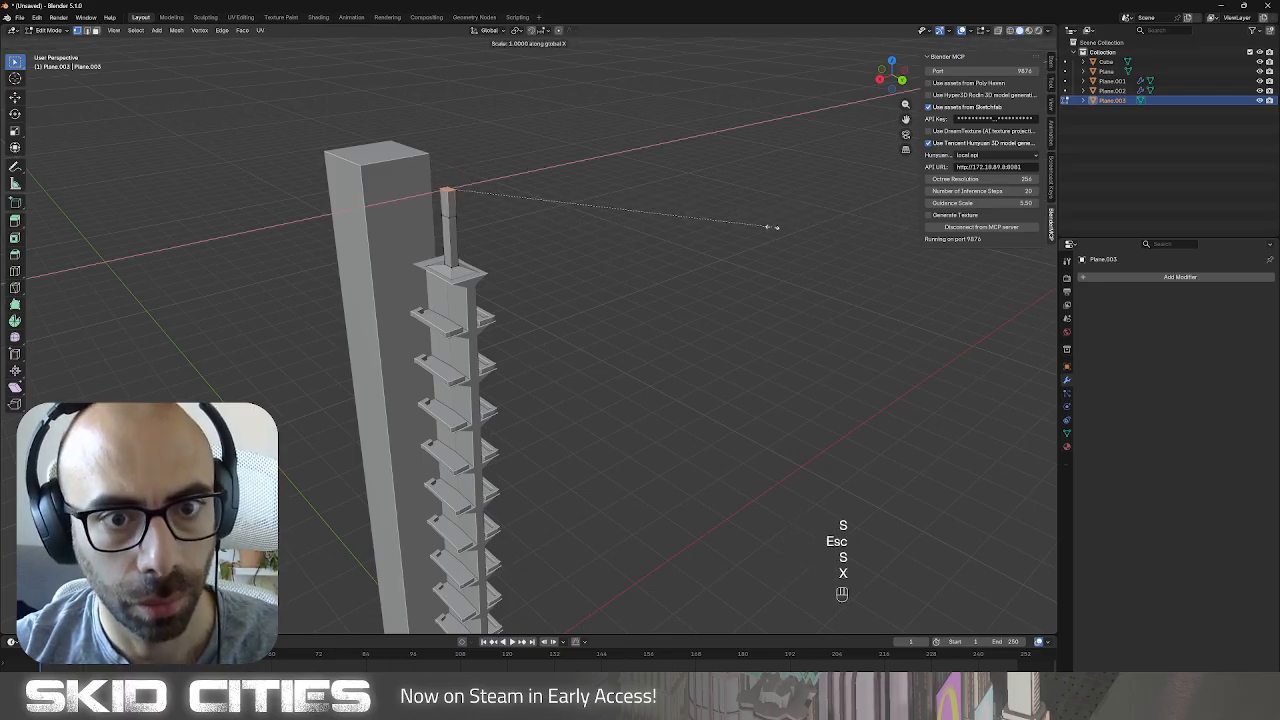
click(815, 206)
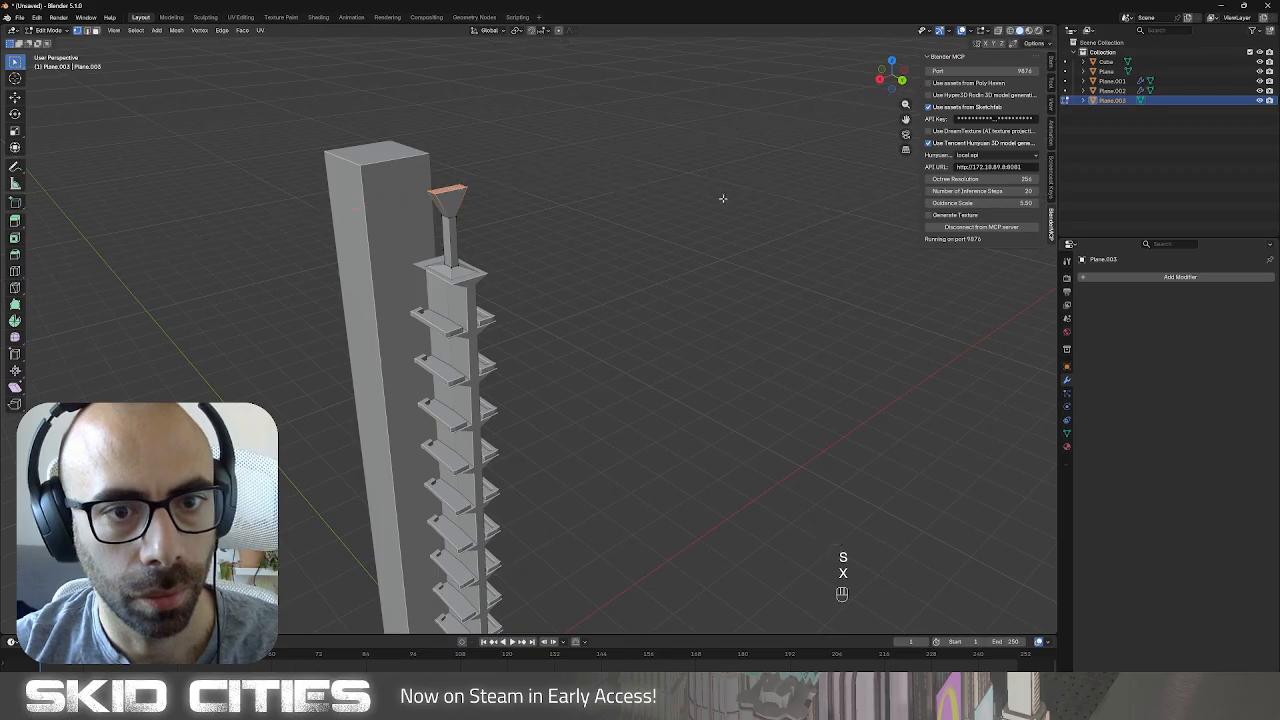
key(g)
key(z)
click(716, 222)
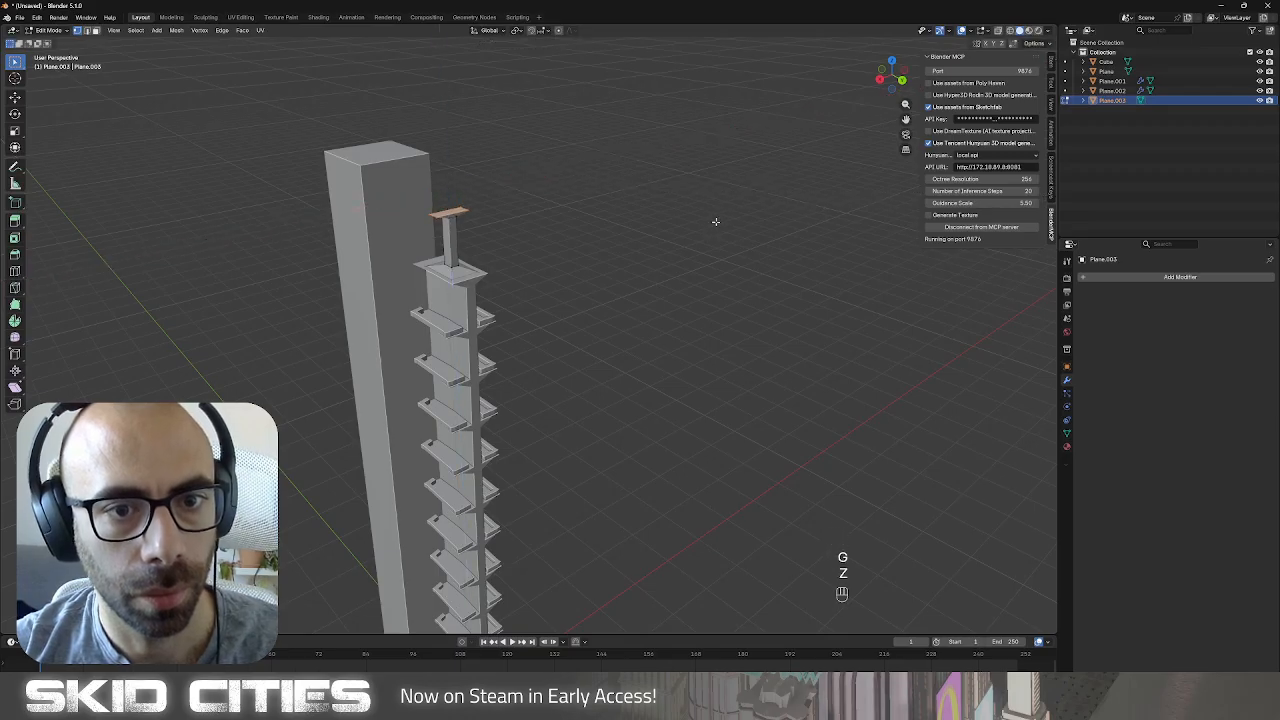
key(e)
key(Escape)
key(ctrl+z)
Widen the flat ledge further along X and extrude it upward into a rectangular sign panel.
key(s)
key(x)
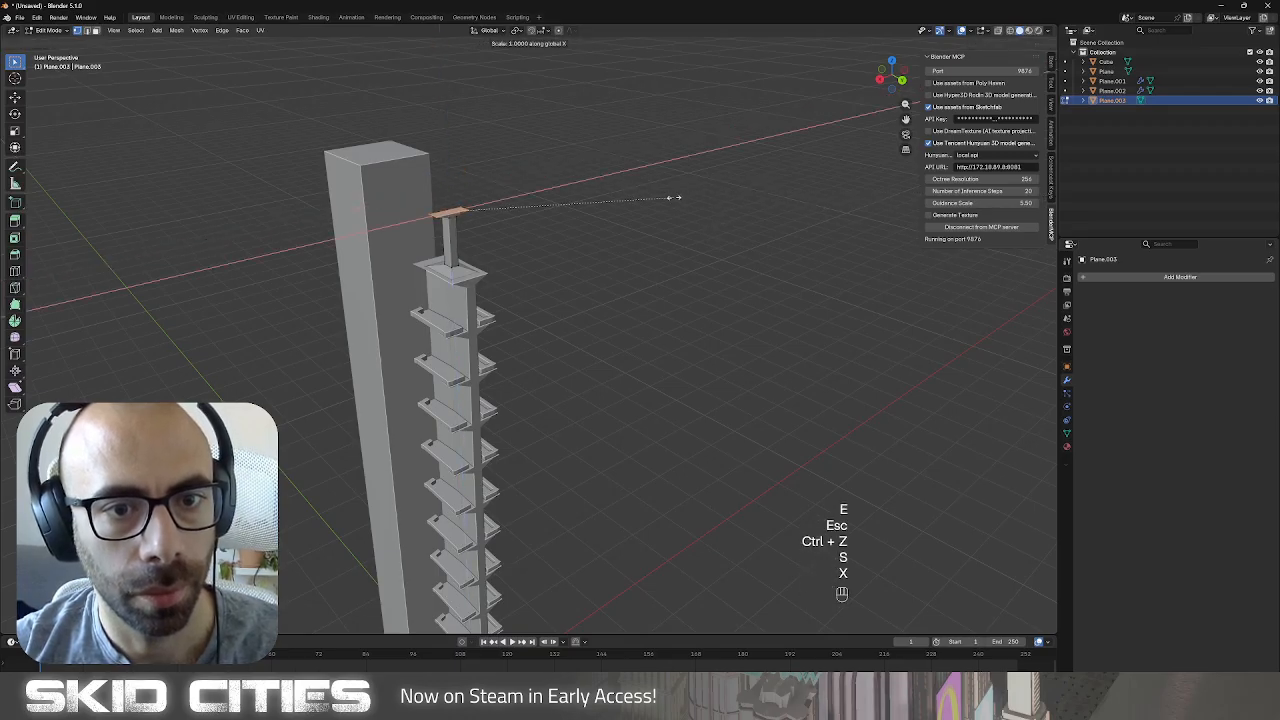
click(706, 200)
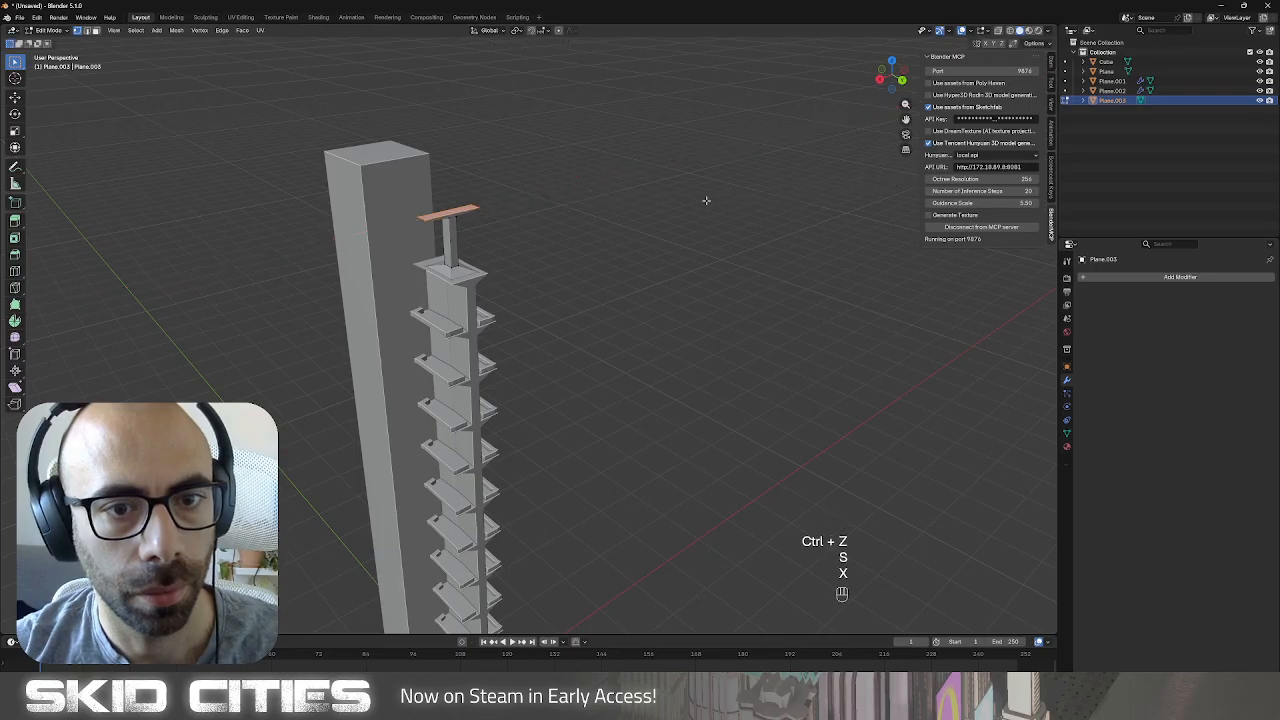
key(e)
click(517, 214)
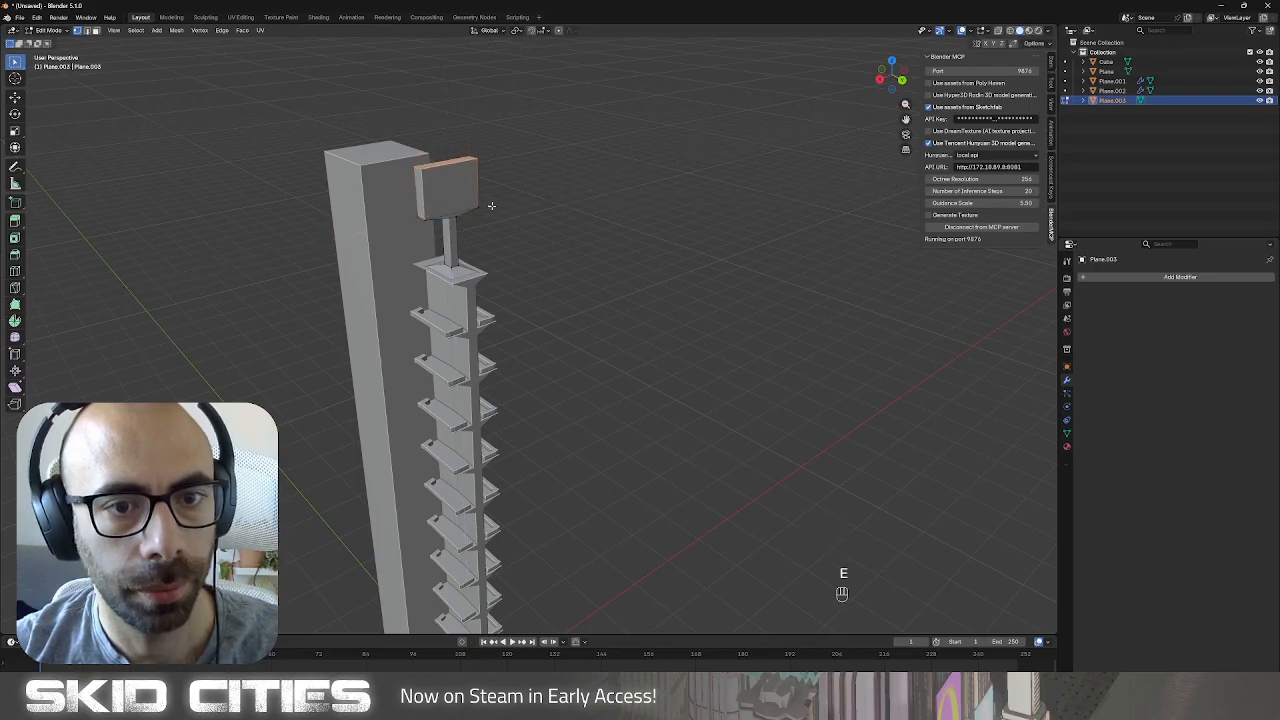
In a wireframe right side view, select the whole post and sign panel and thin them along Y to under half their thickness.
key(KP_3)
key(z)
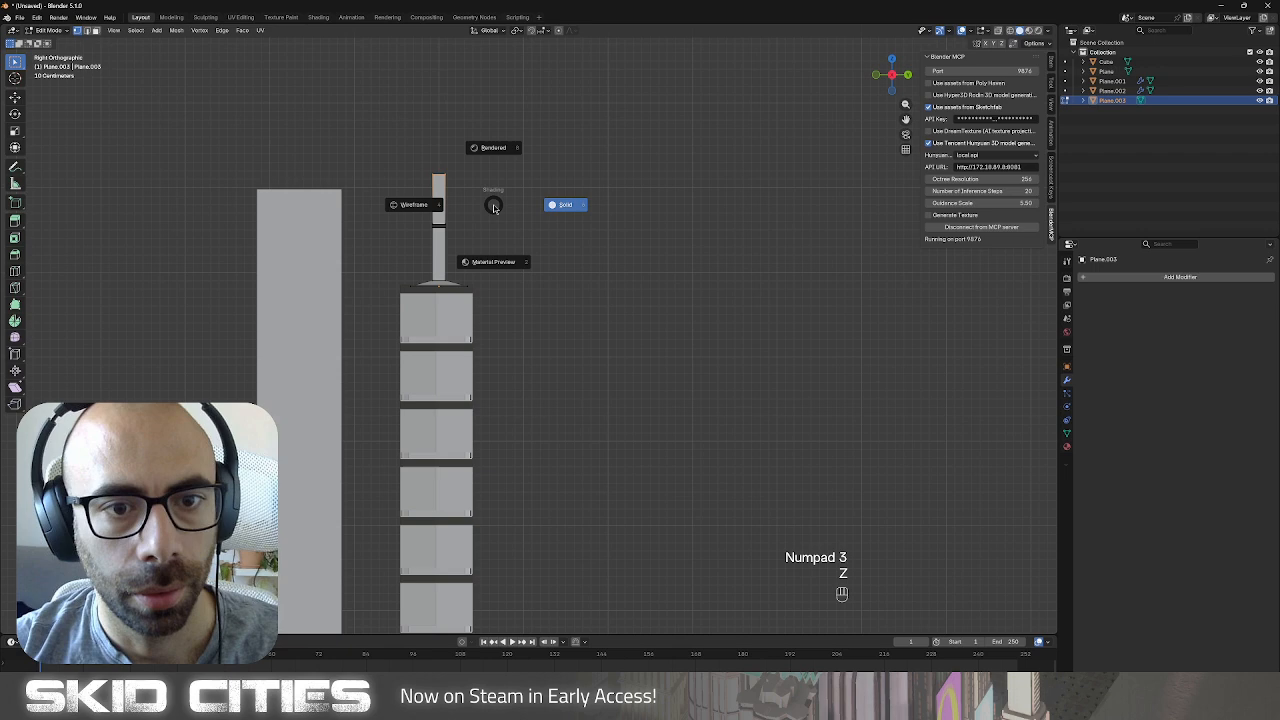
click(409, 203)
key(b)
key(Escape)
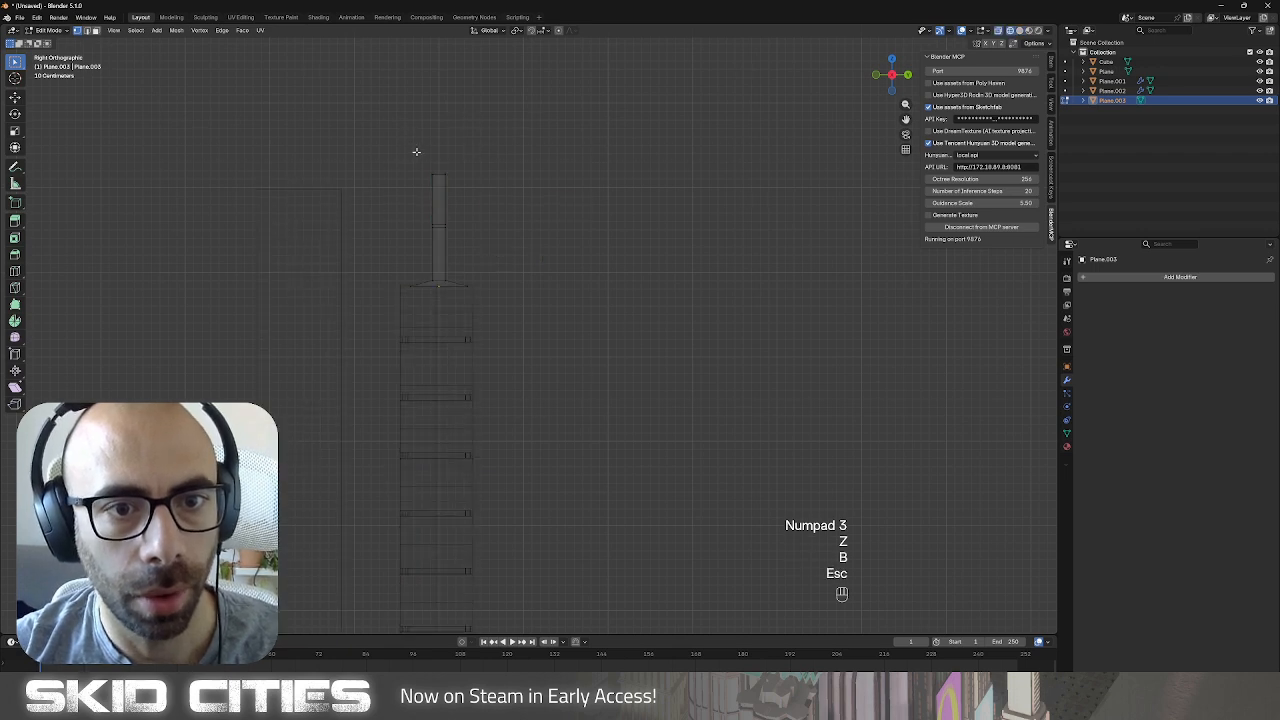
key(b)
drag(416, 151, 458, 288)
key(s)
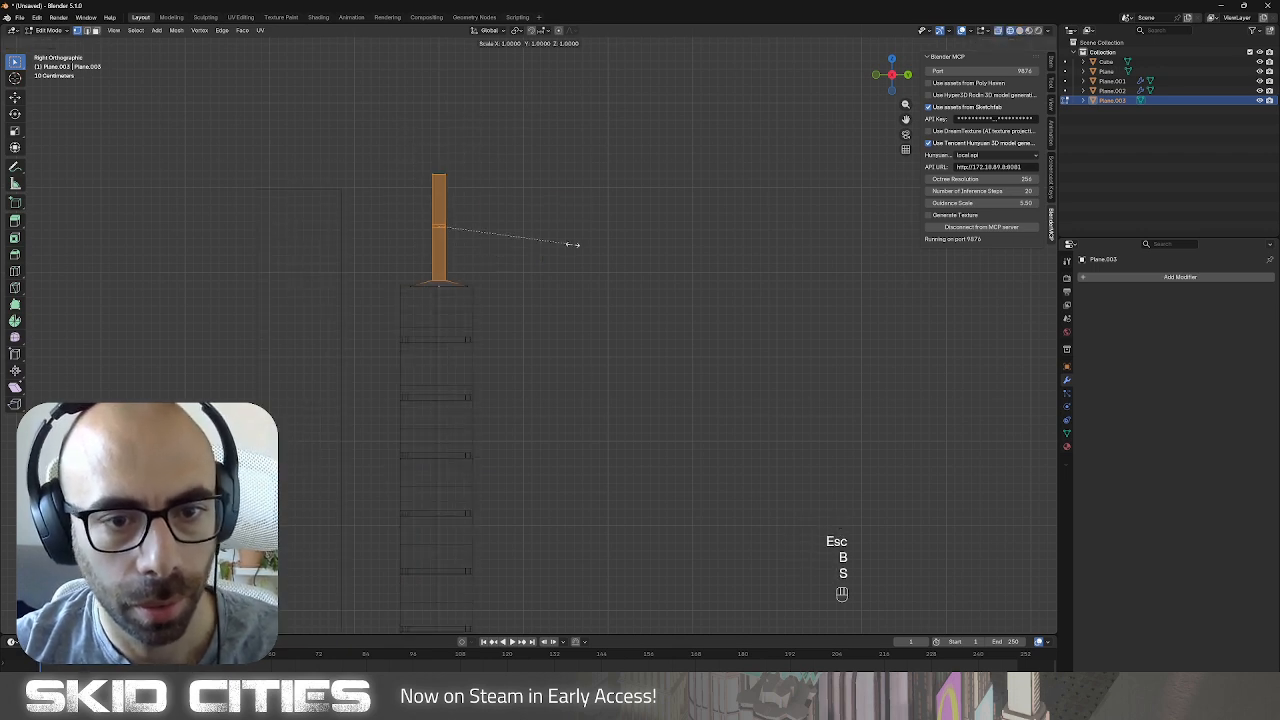
key(y)
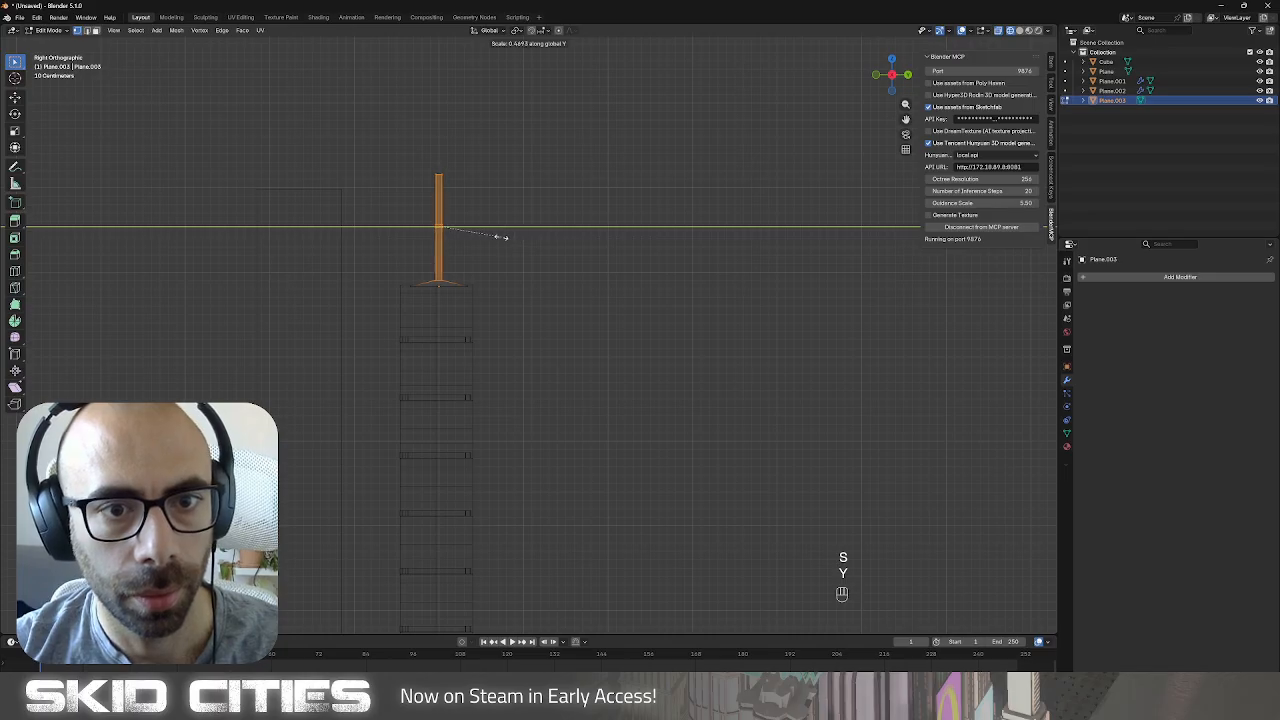
click(501, 237)
click(447, 160)
key(b)
drag(418, 149, 486, 235)
key(g)
key(z)
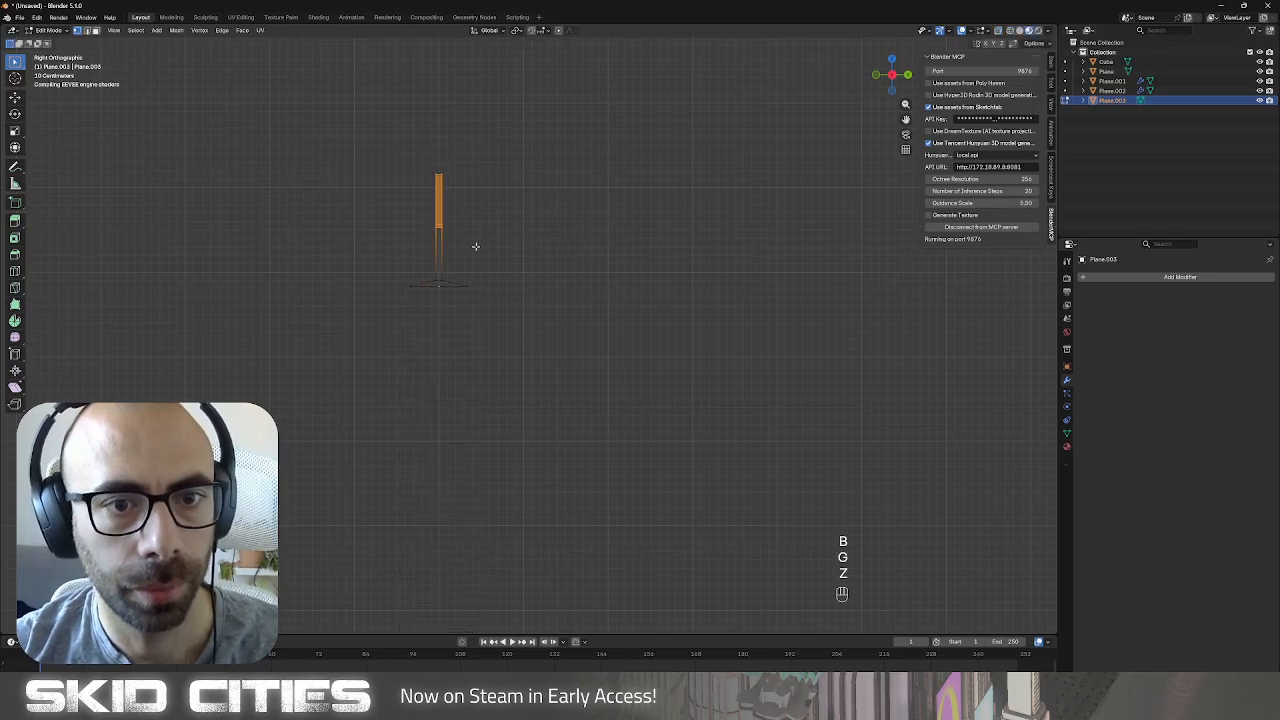
key(Escape)
key(Tab)
key(Tab)
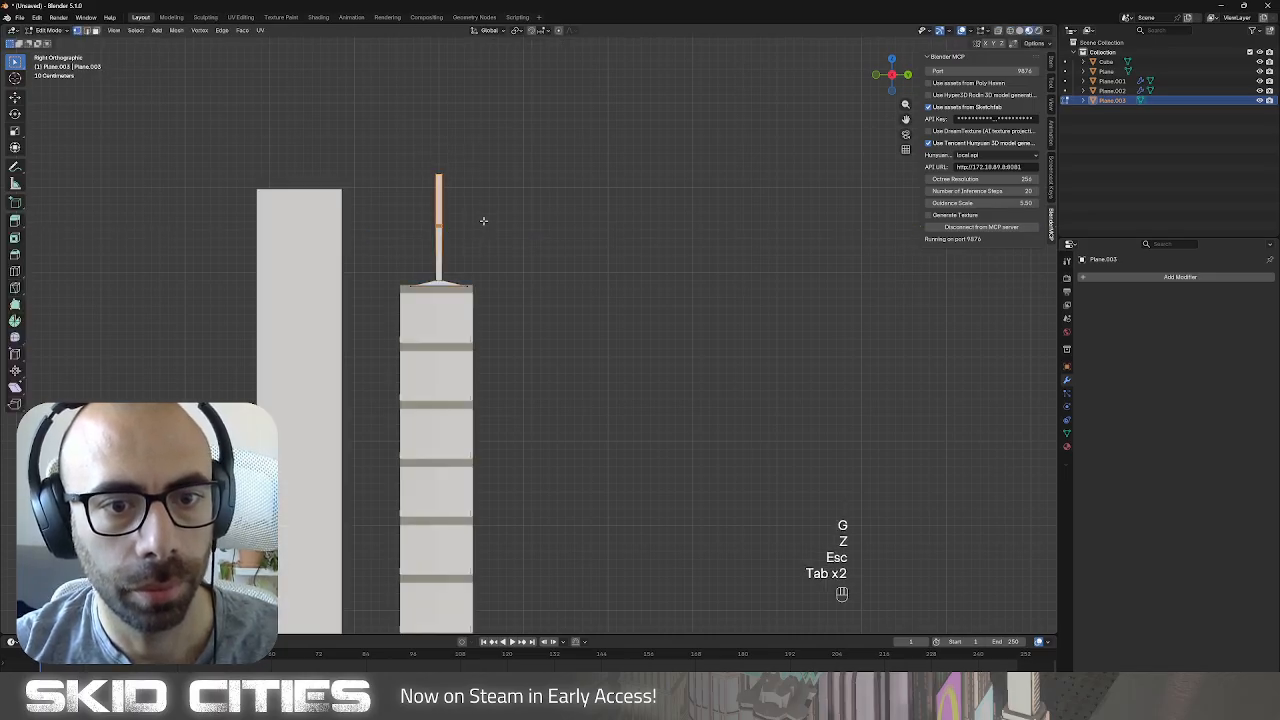
Select the sign panel's vertices in wireframe, lower them slightly along Z, and return to Object Mode with solid shading.
key(z)
click(409, 220)
key(b)
drag(420, 157, 478, 240)
key(g)
key(z)
click(477, 244)
key(Tab)
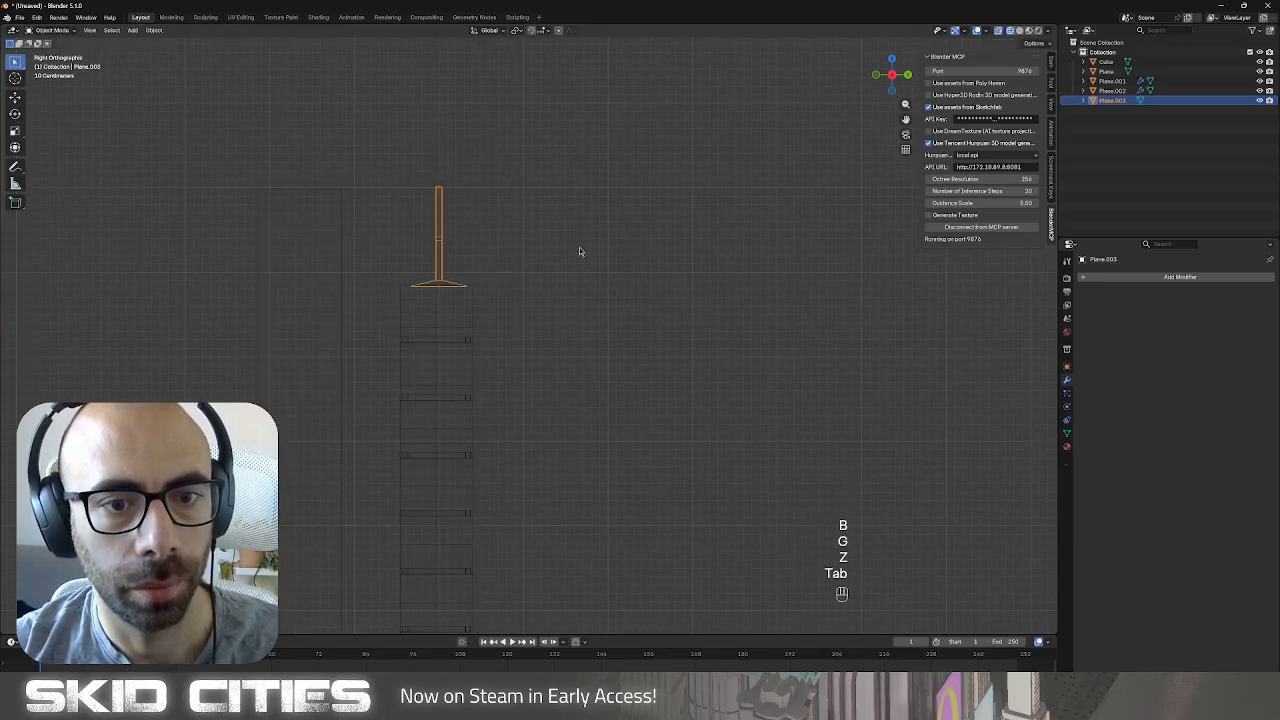
mouse_move(580, 251)
middle_down()
mouse_move(523, 297)
mouse_move(529, 283)
middle_up()
key(z)
click(590, 285)
Examine the rooftop sign, its base and the tower from several angles.
scroll(459, 267, up, 5)
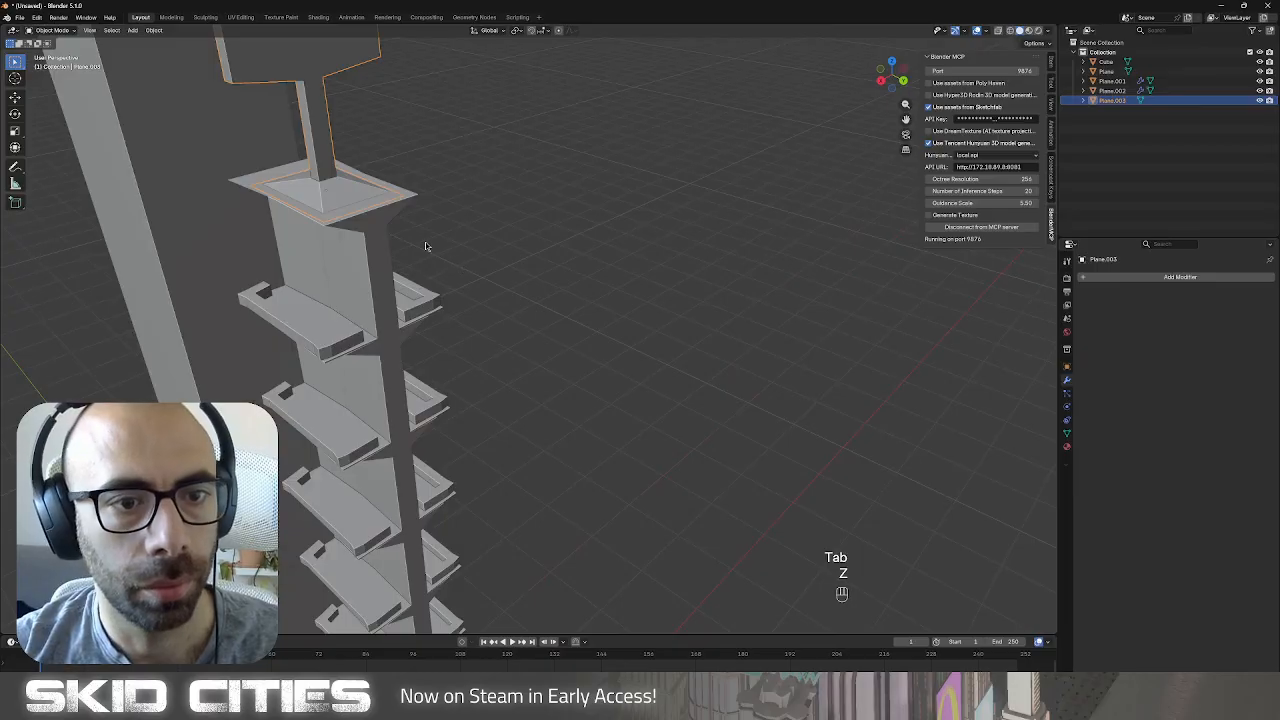
key(Tab)
middle_drag(412, 232, 456, 247)
key(Tab)
scroll(464, 273, down, 9)
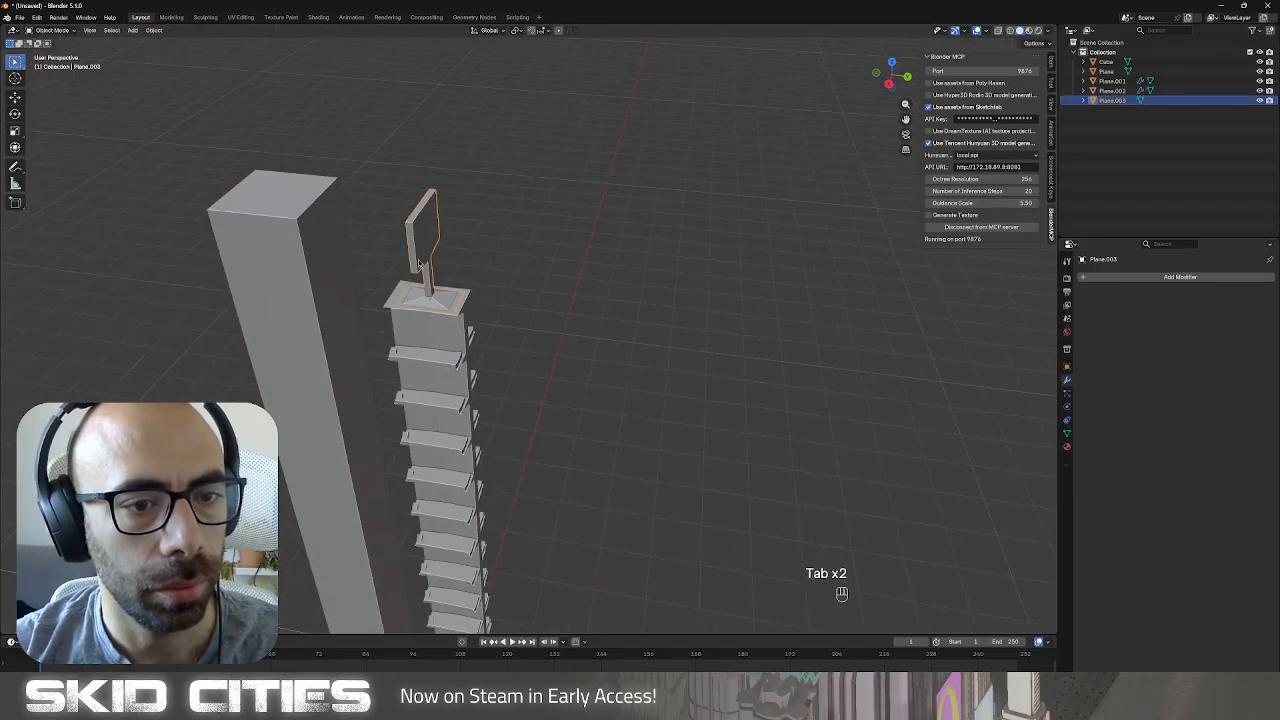
scroll(480, 286, up, 3)
middle_drag(505, 355, 491, 418)
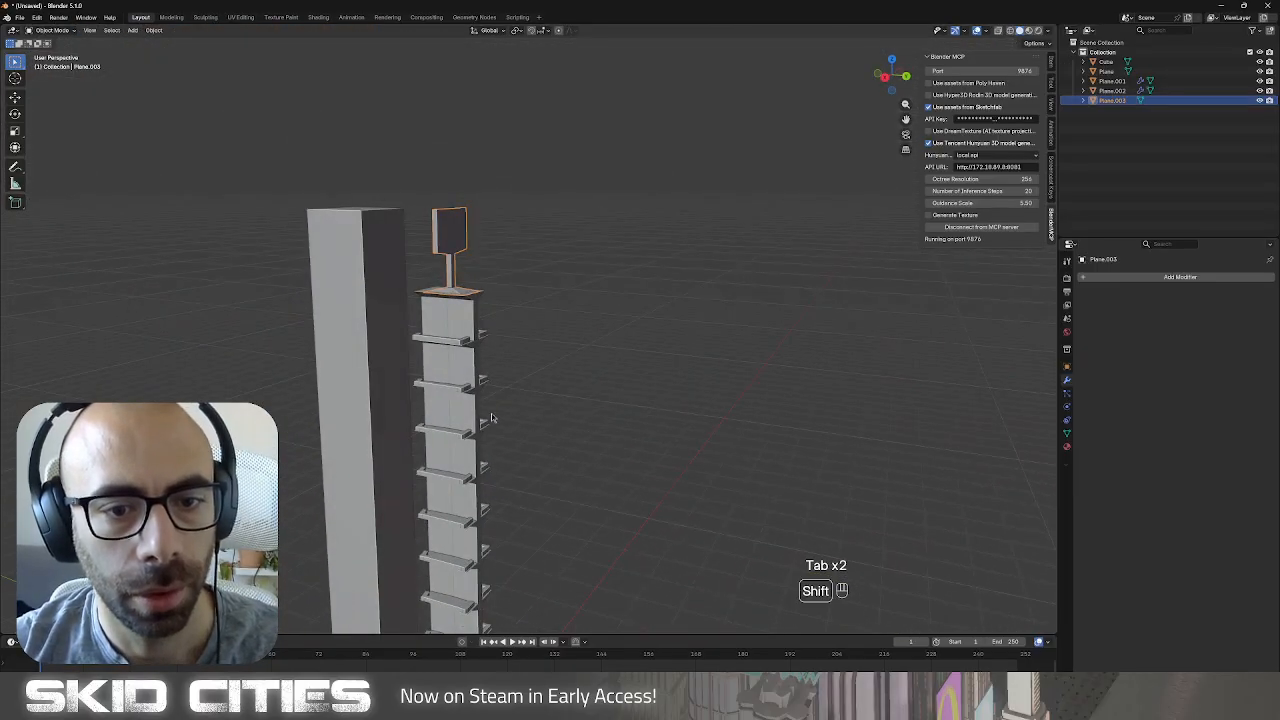
Delete the tall plain reference block standing beside the tower.
shift+middle_drag(531, 476, 531, 388)
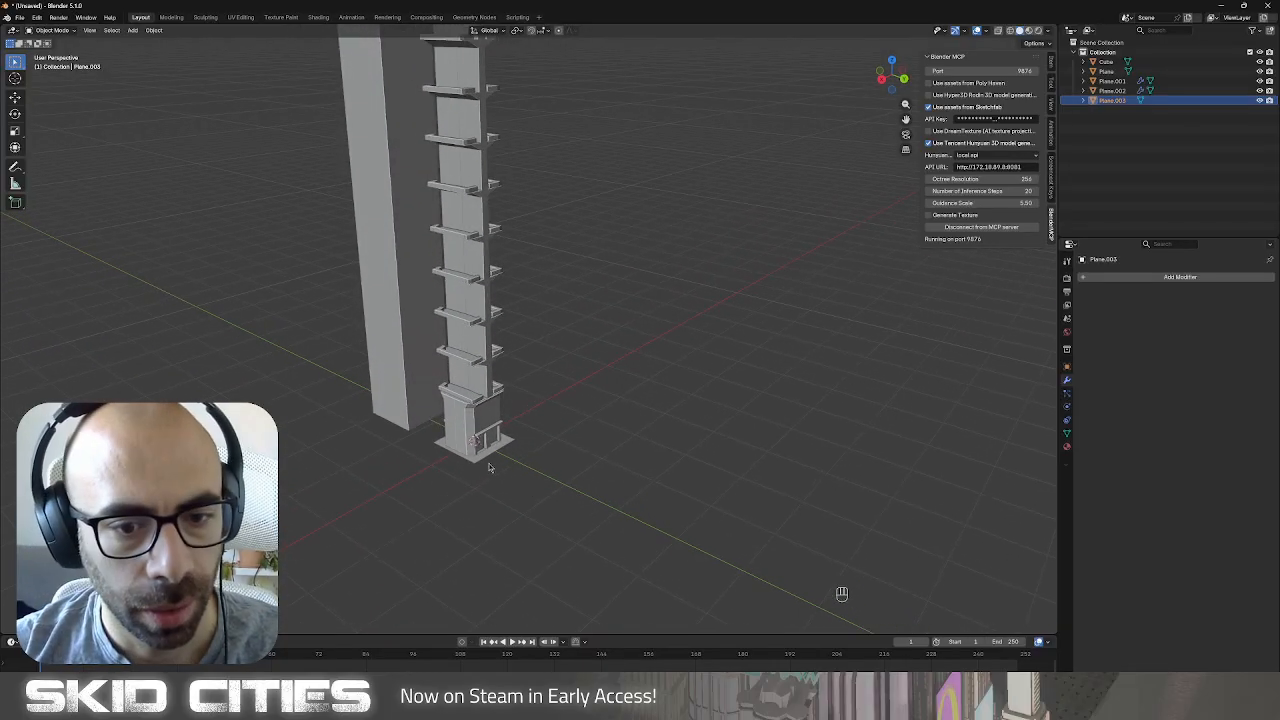
key(x)
click(418, 352)
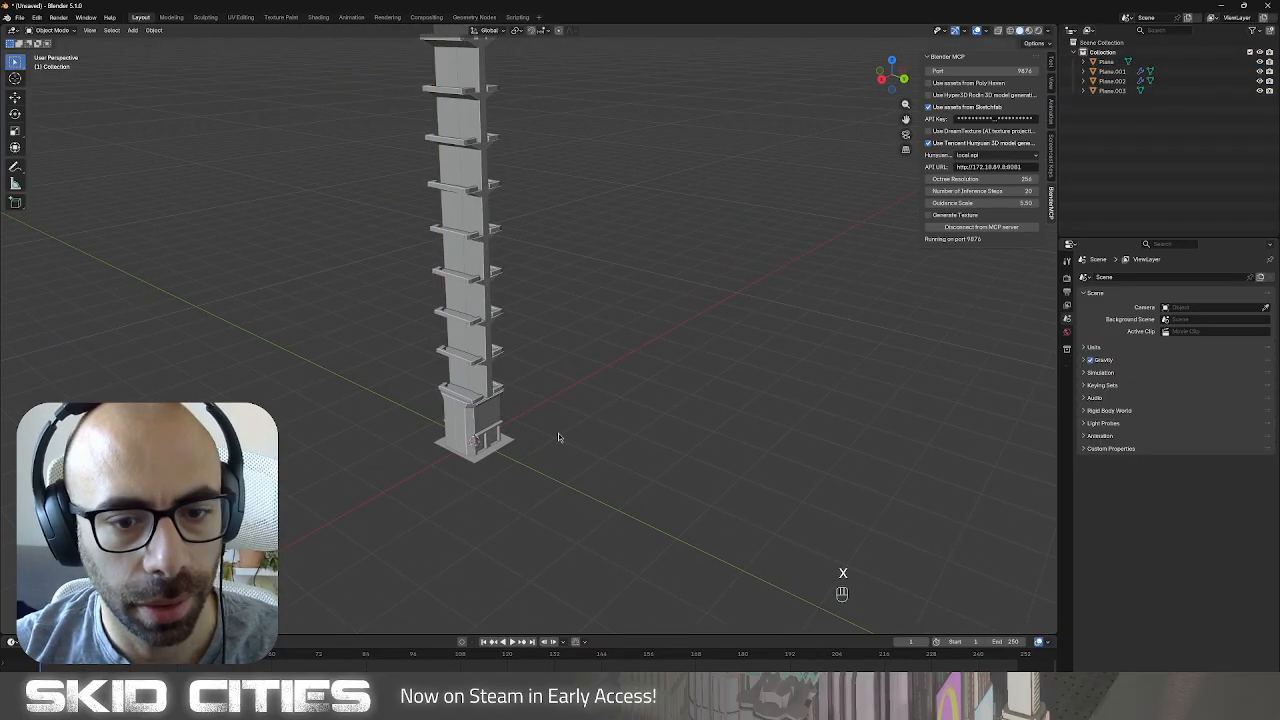
Add a new material to the ground plane at the foot of the tower.
click(507, 448)
click(1067, 447)
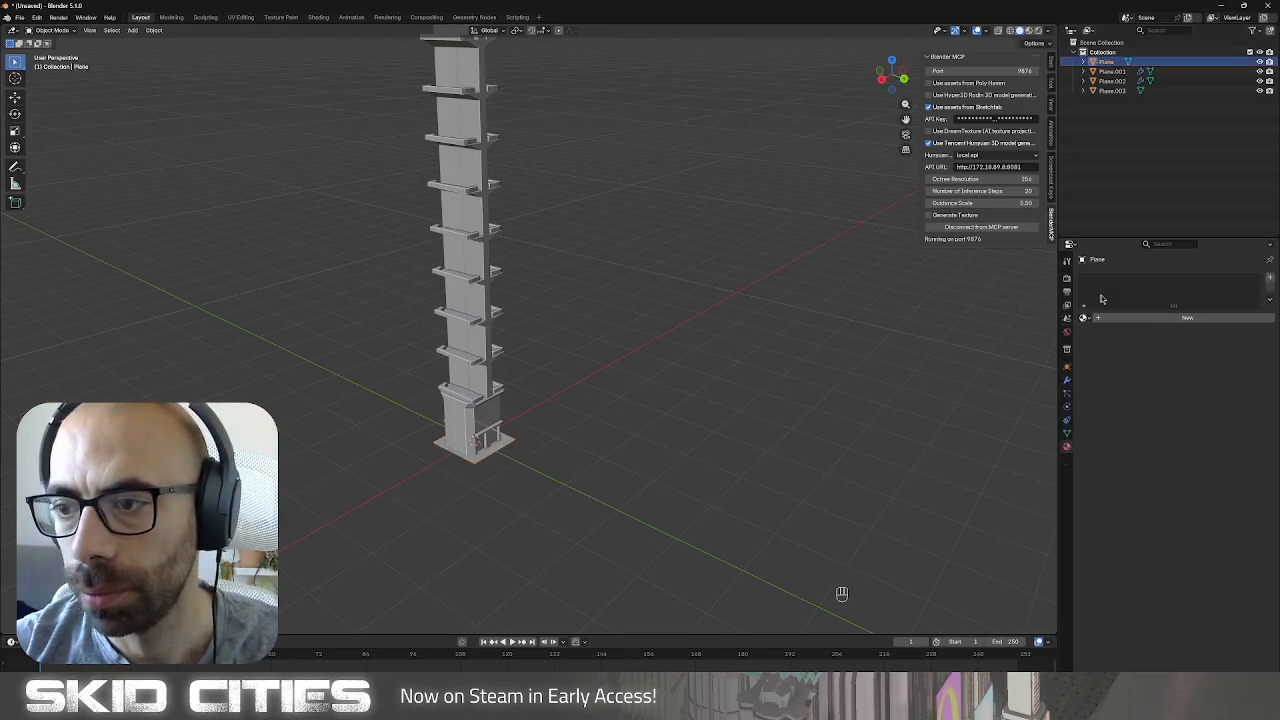
click(1112, 318)
double_click(1108, 281)
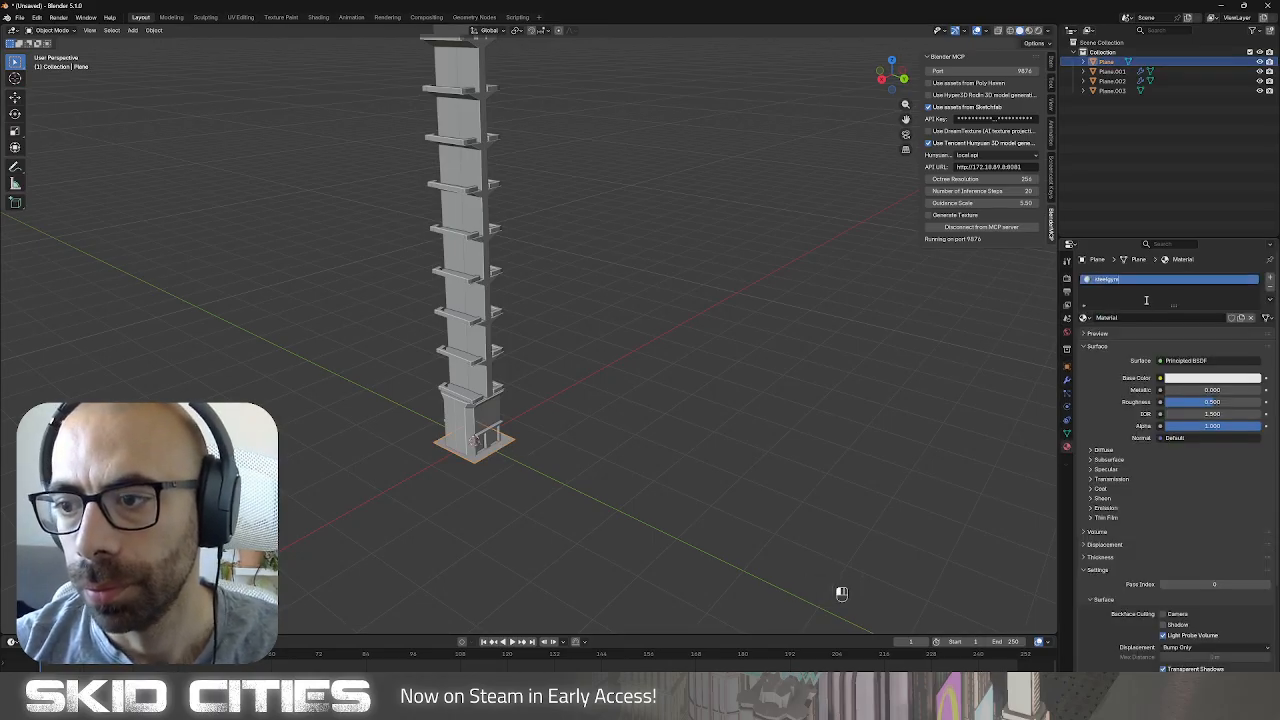
text(steelgym)
key(Escape)
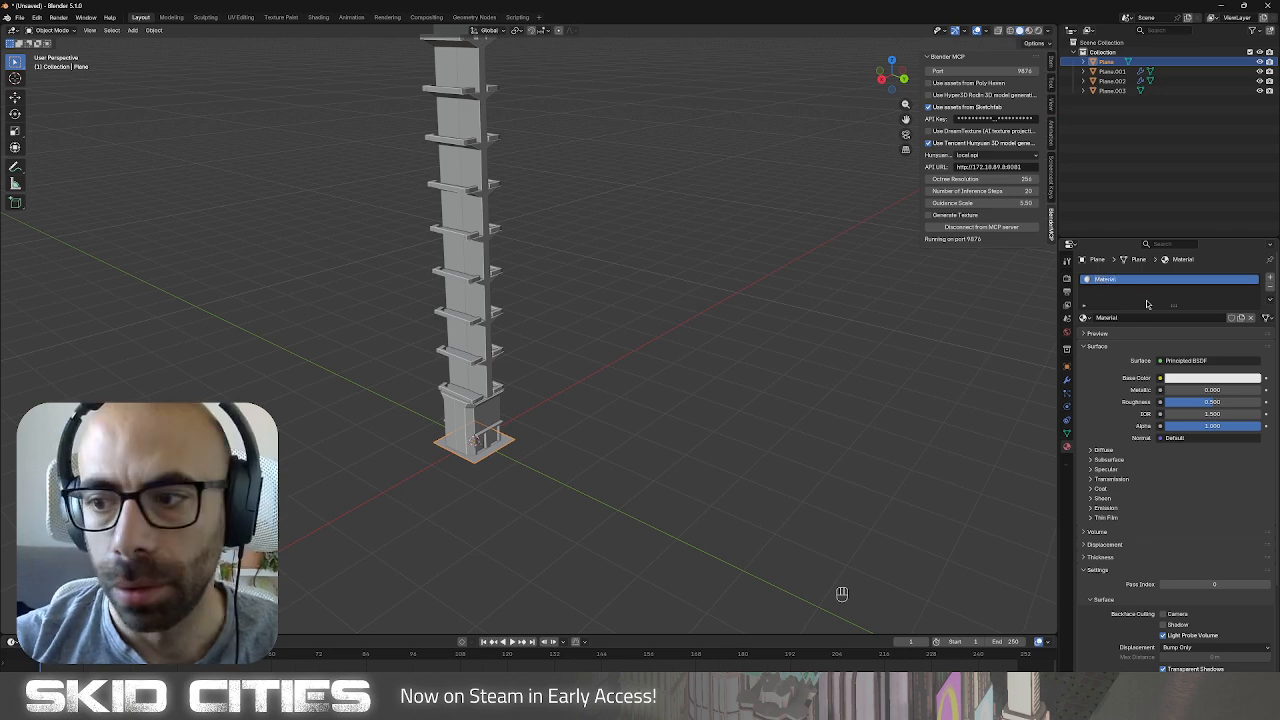
Start saving the scene in the Models folder and enter cr3_s1_var as the beginning of the file name.
key(ctrl+s)
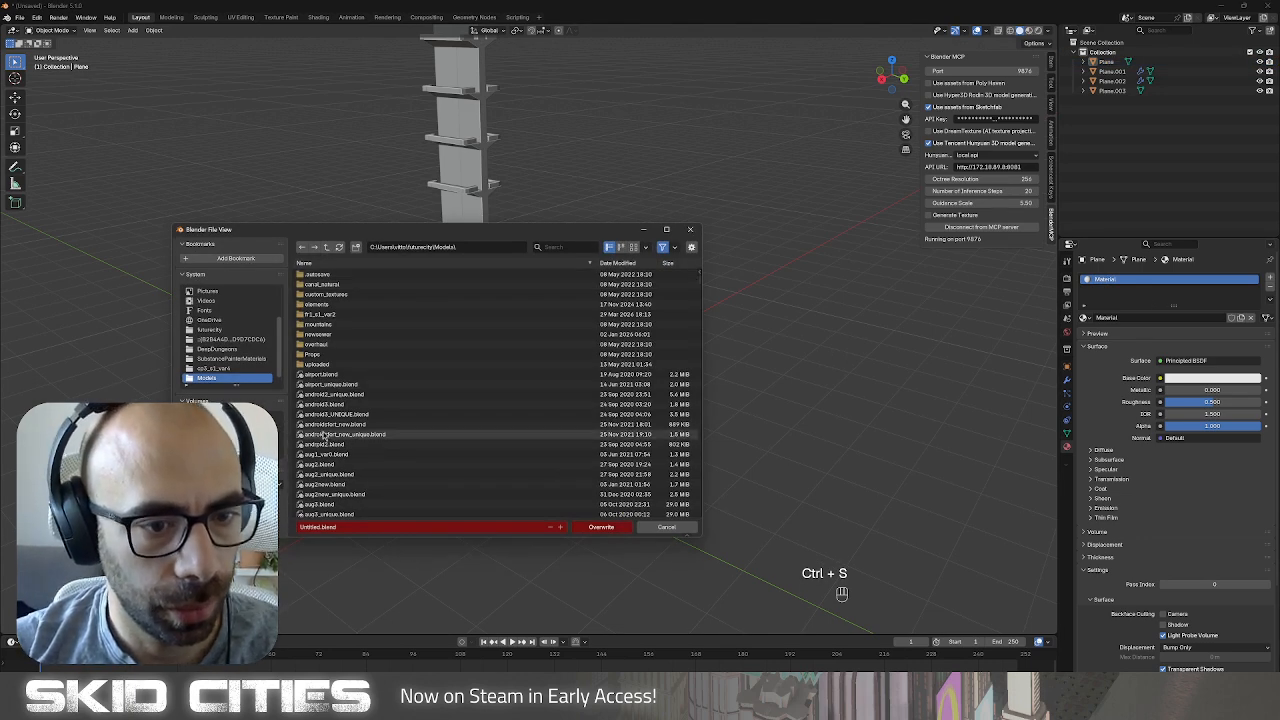
scroll(420, 480, down, 5)
click(305, 527)
double_click(306, 527)
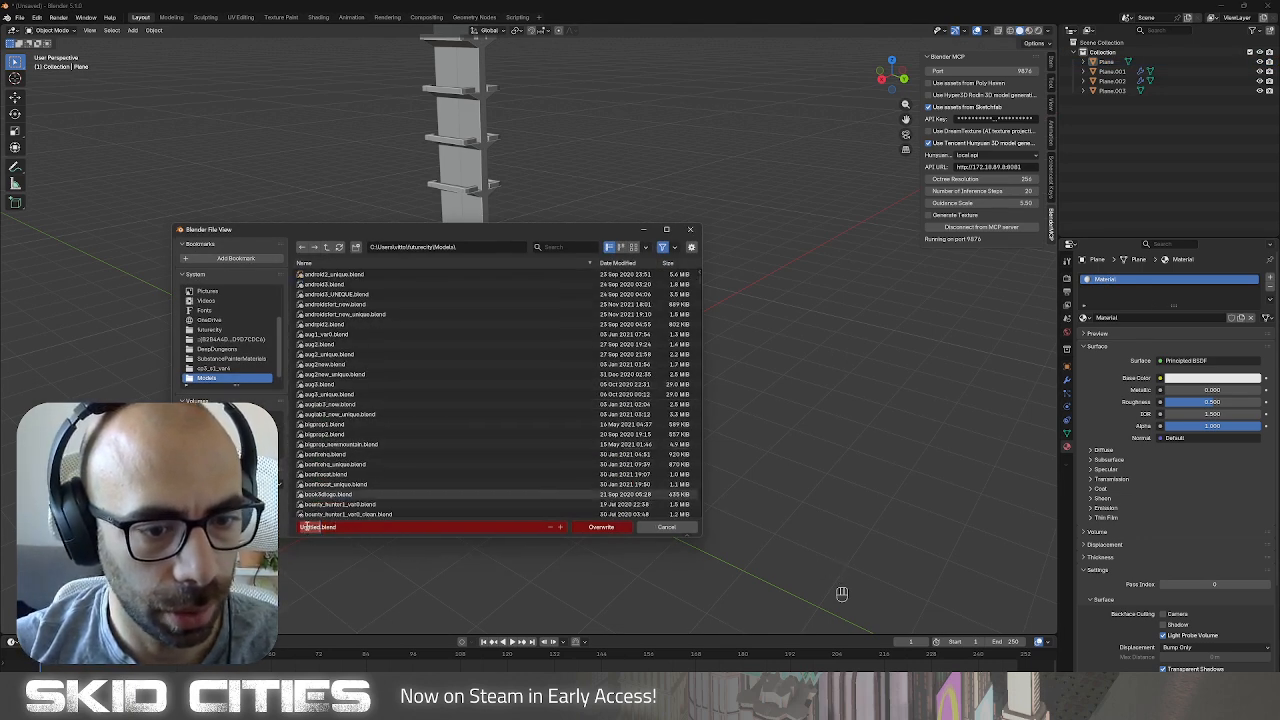
text(c)
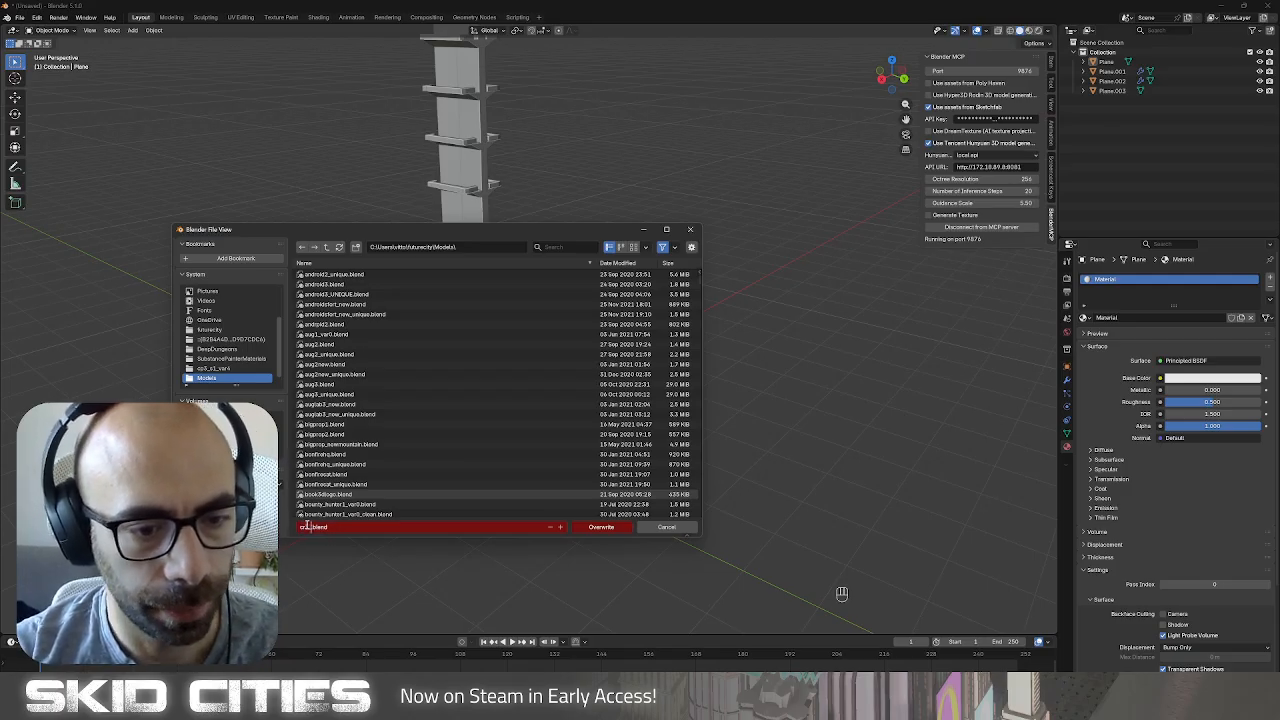
text(r3_s1_v)
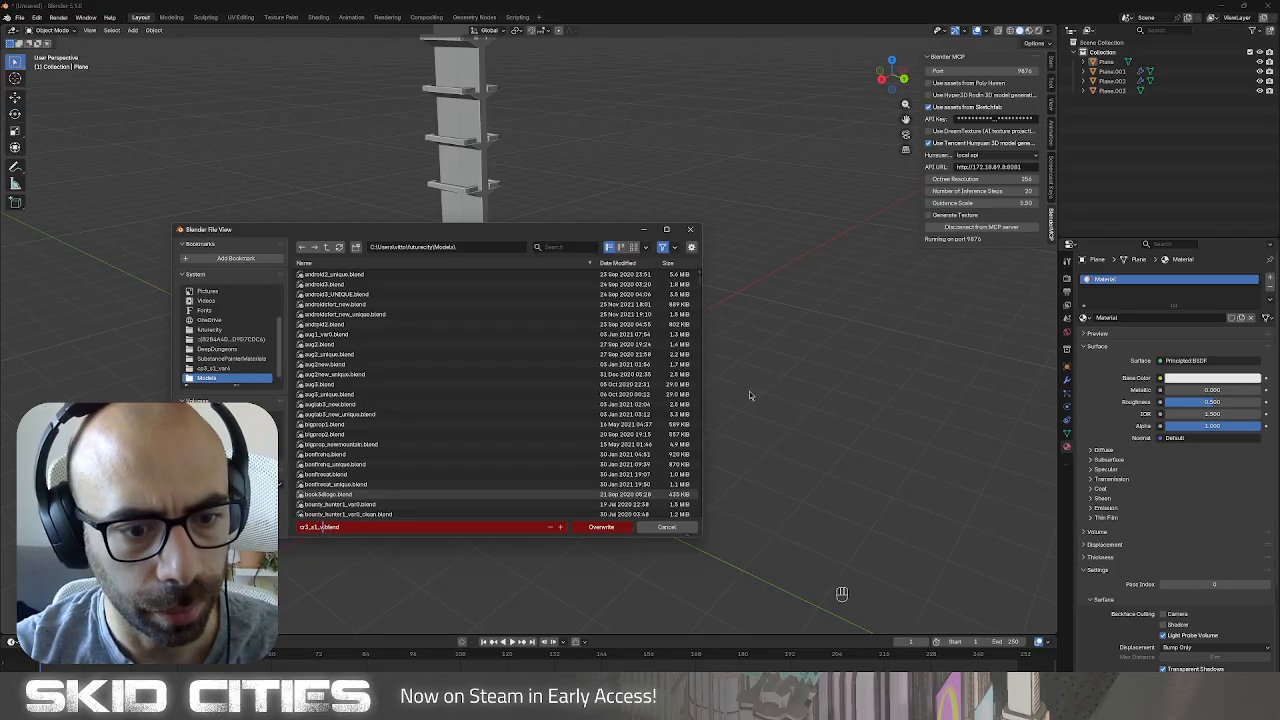
text(ar)
Switch to Unity to check which variants exist in the cr3_s1 folder, and return to Blender's save dialog.
key(alt+Tab)
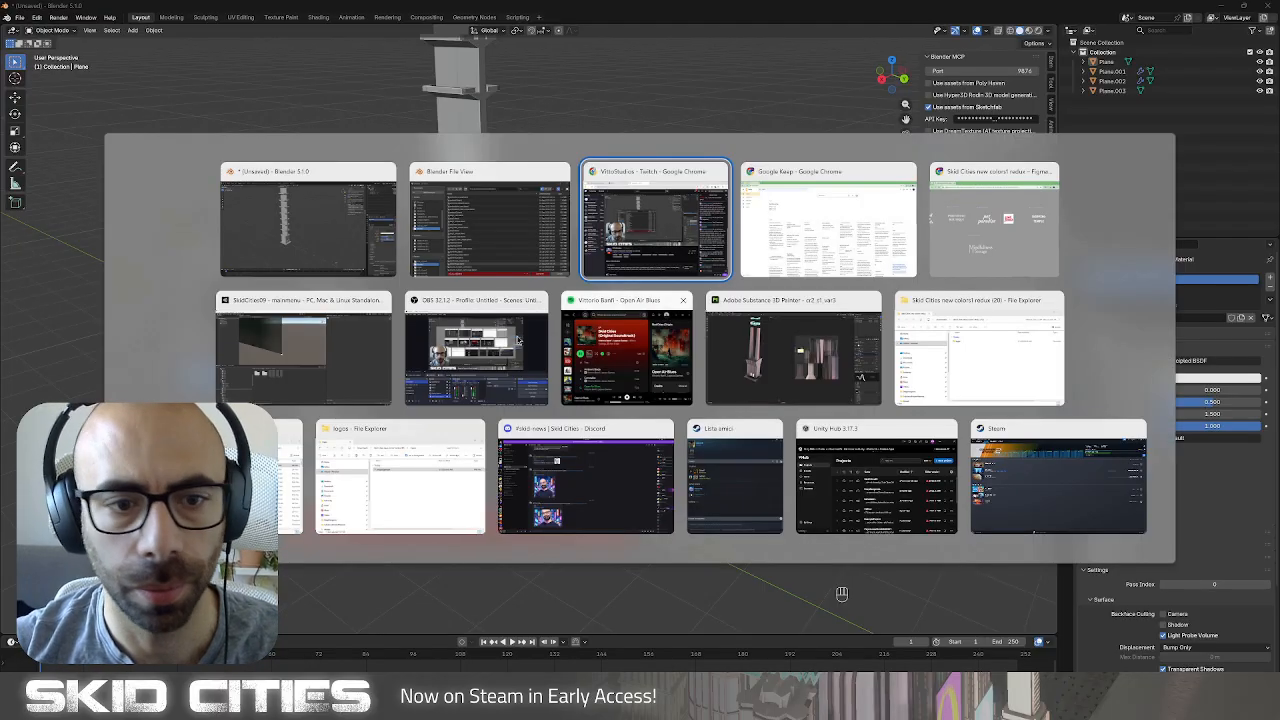
click(326, 386)
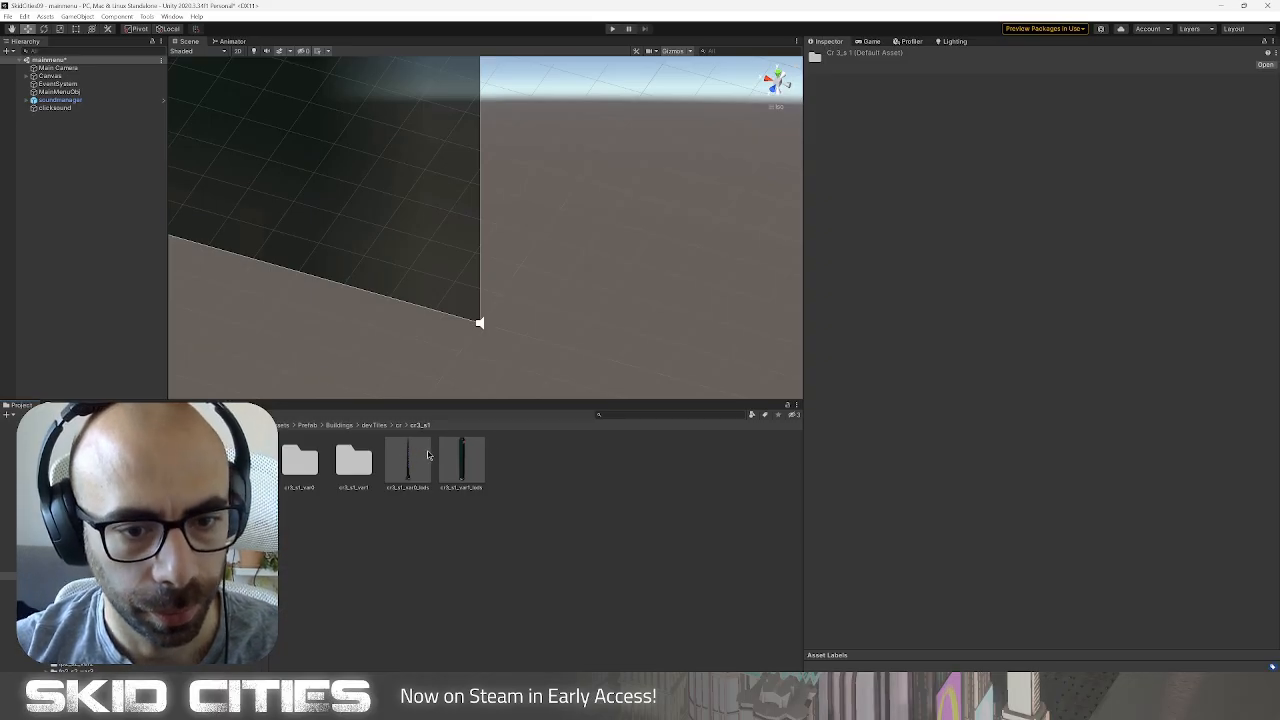
key(alt+Tab)
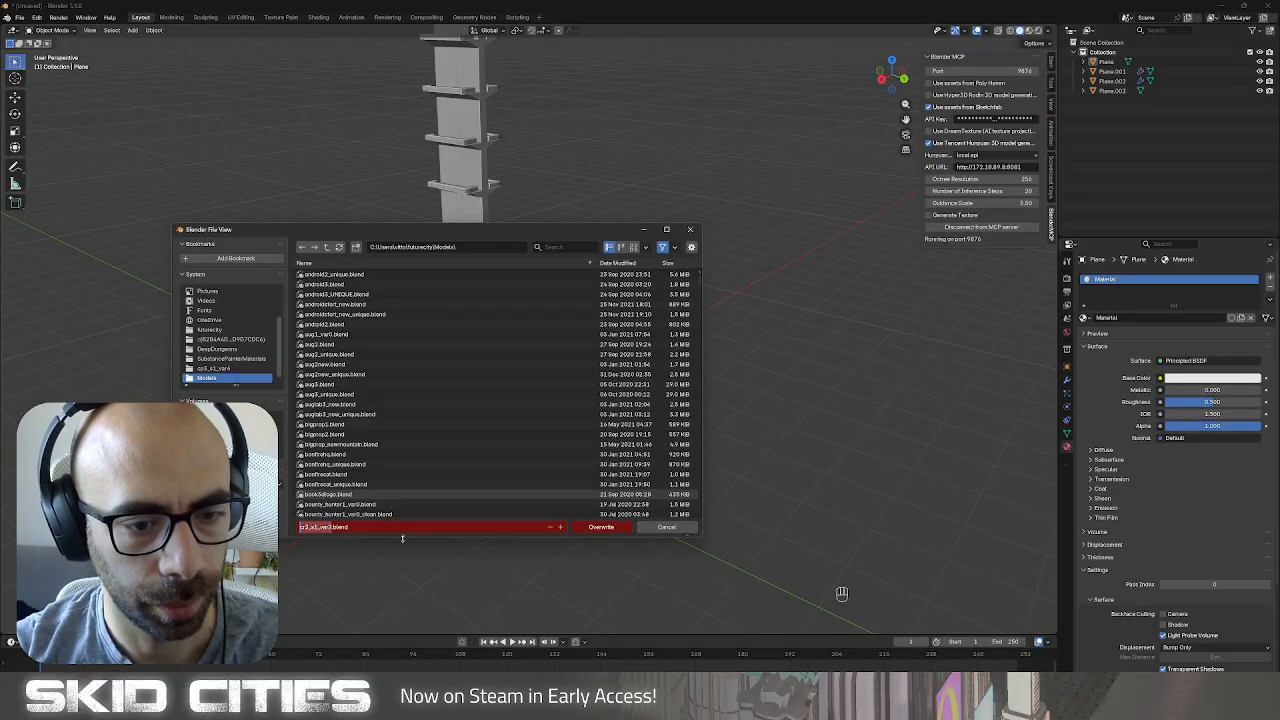
Complete the file name as cr3_s1_var2.blend, save the file, and keep the ground plane selected.
text(2)
key(Return)
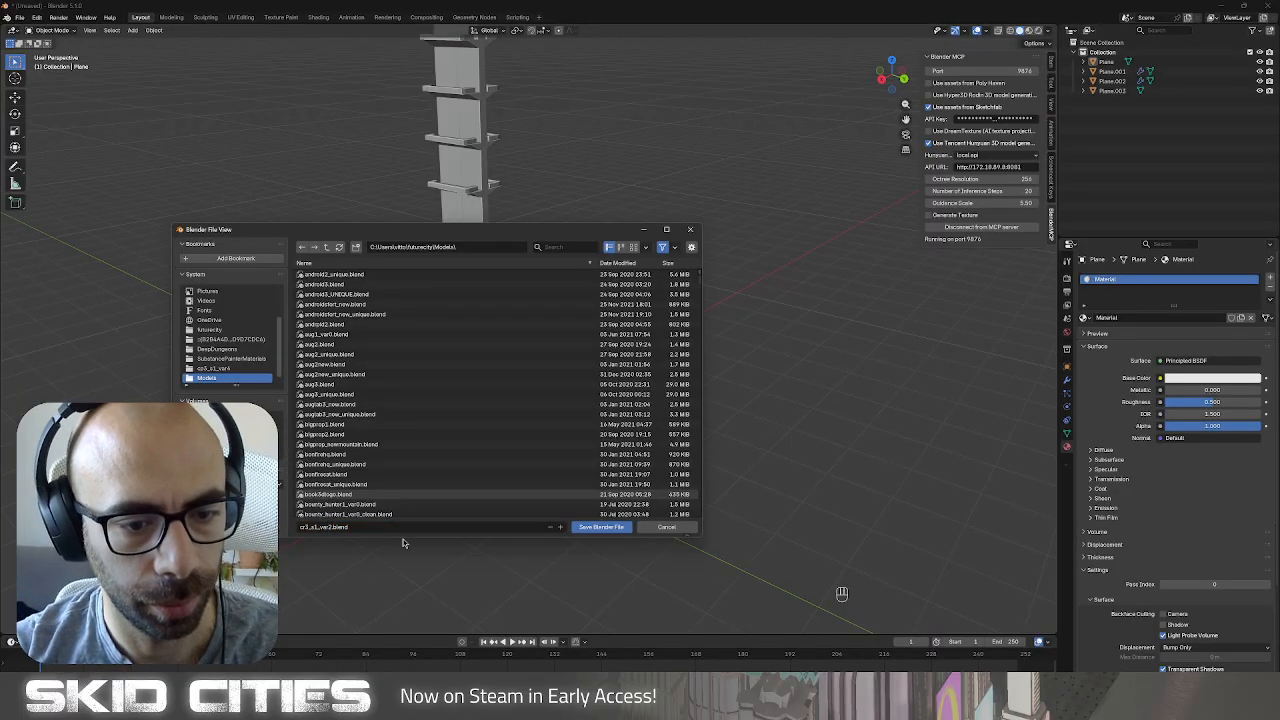
click(603, 527)
click(478, 463)
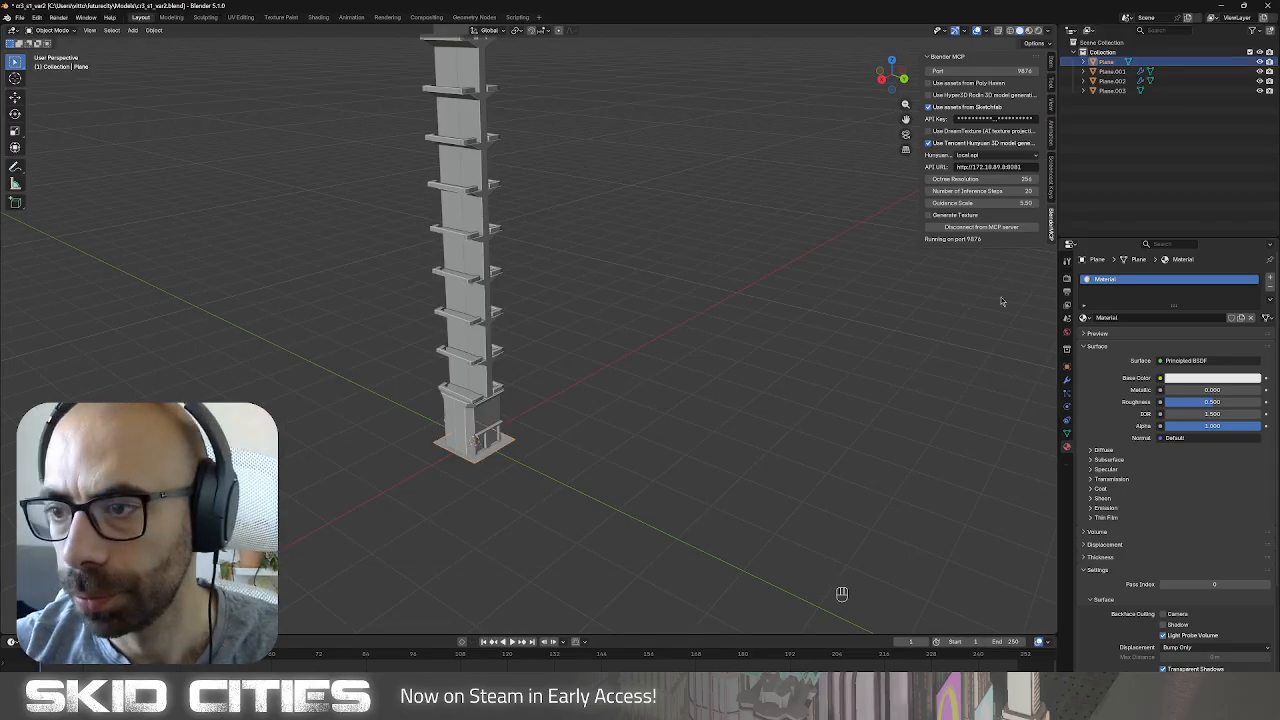
Rename the ground plane's material cr3_s1_var2_concrete, and give the tower's base block a new material named cr3_s1_var2_base.
key(ctrl+v)
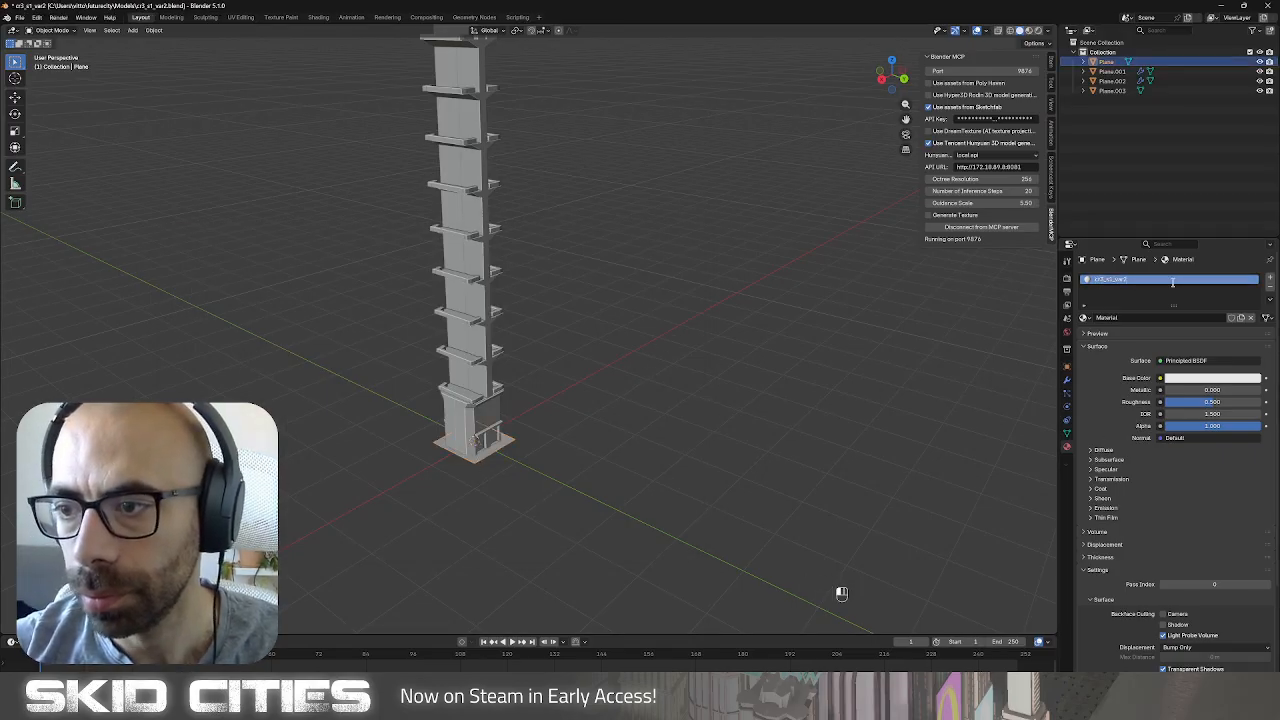
key(Return)
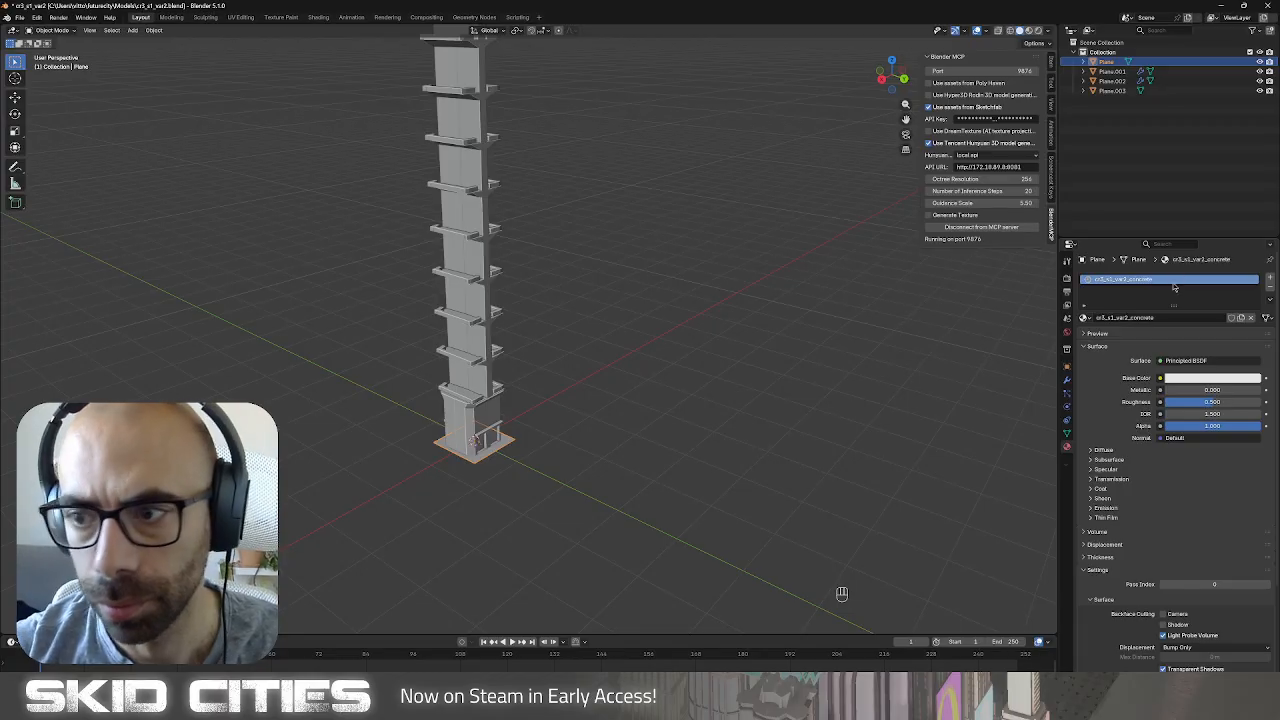
click(490, 415)
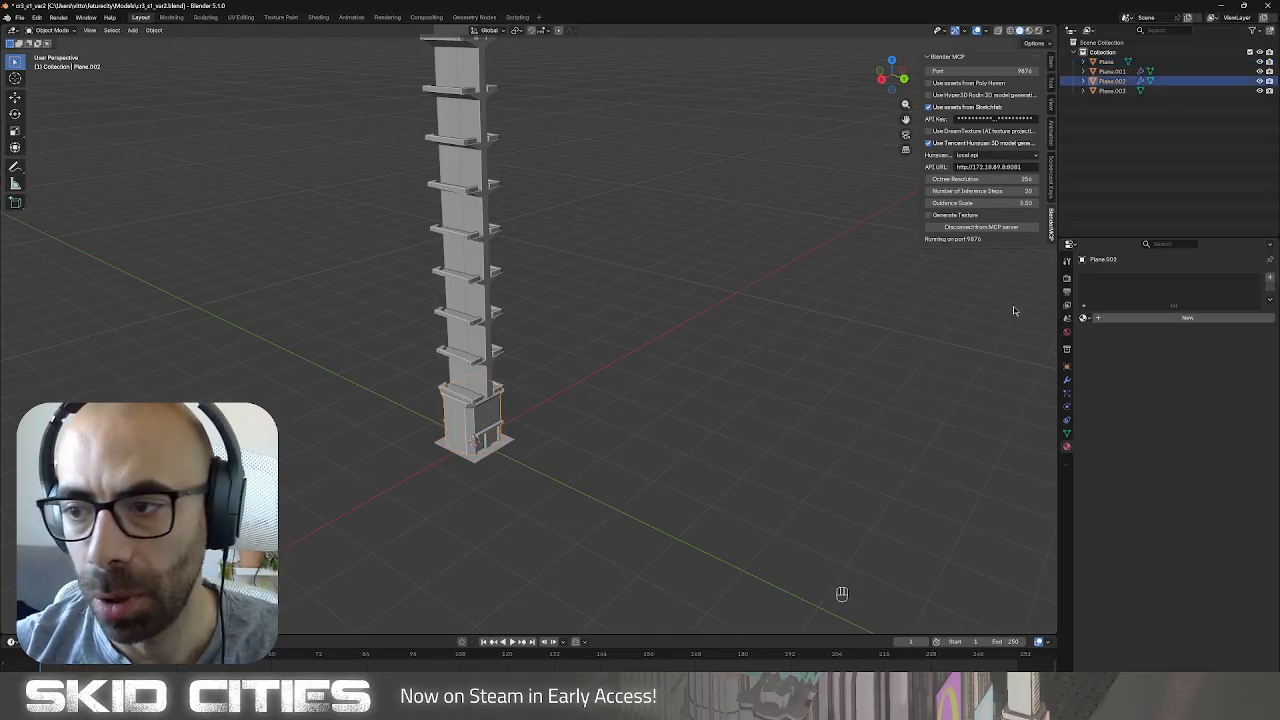
click(1120, 317)
double_click(1111, 283)
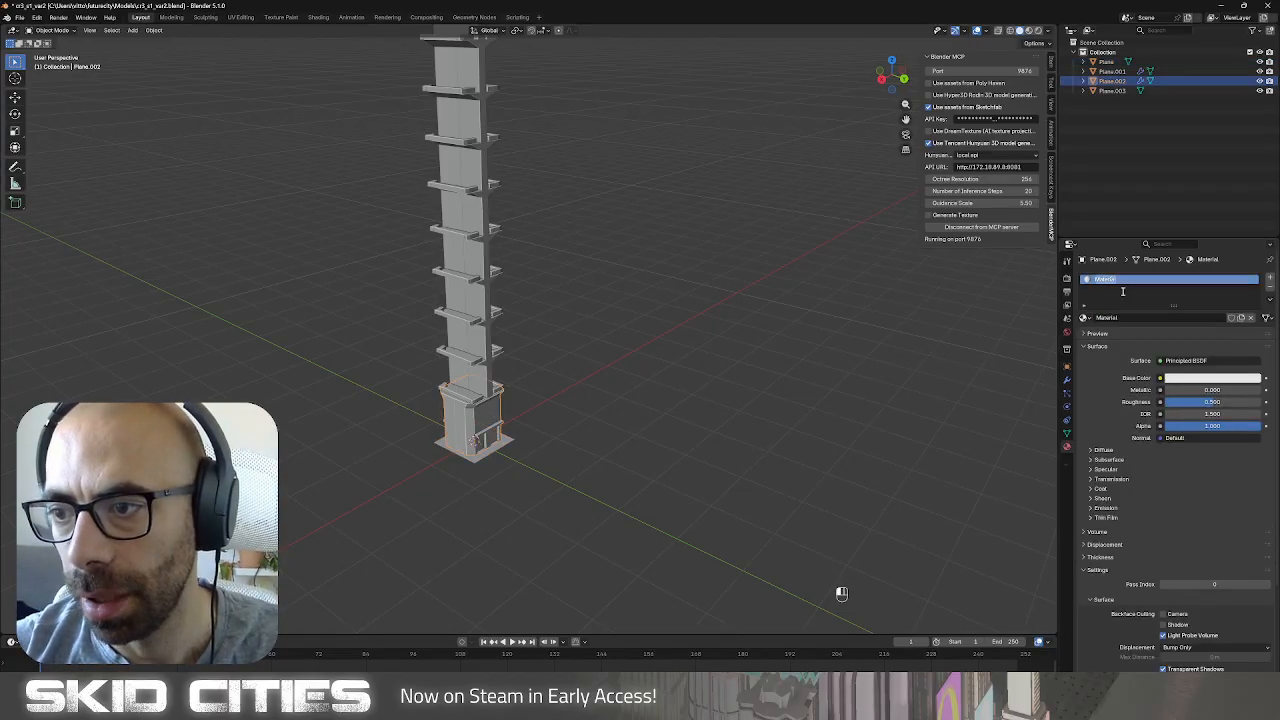
text(cr3_s1_var2)
text(_base)
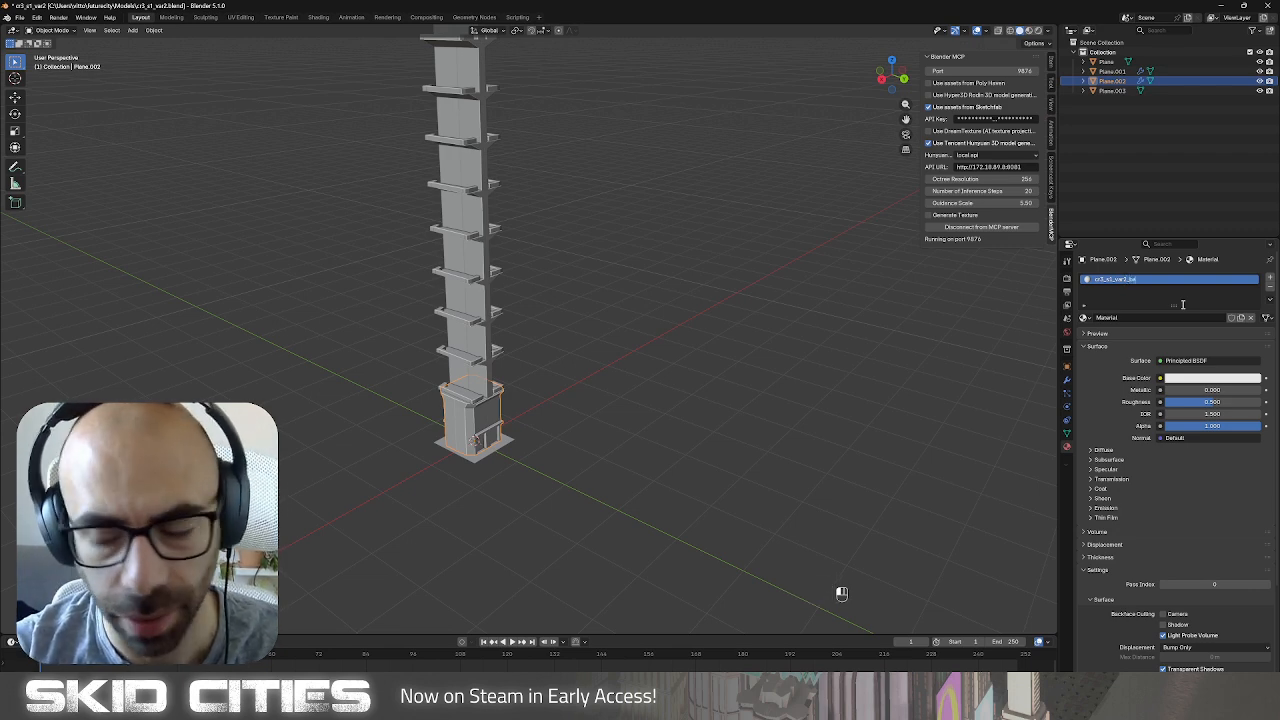
key(Return)
Give the repeated balcony section of the tower a new material named cr3_s1_var2_main.
click(475, 316)
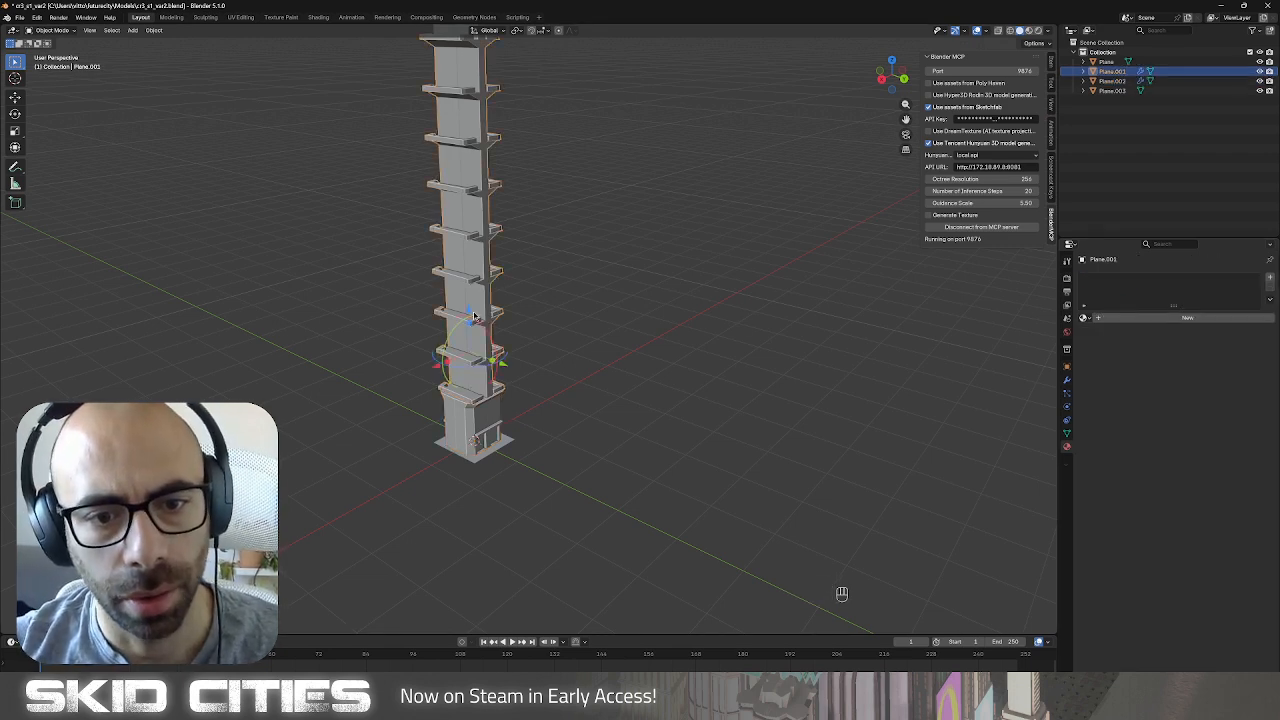
click(1135, 318)
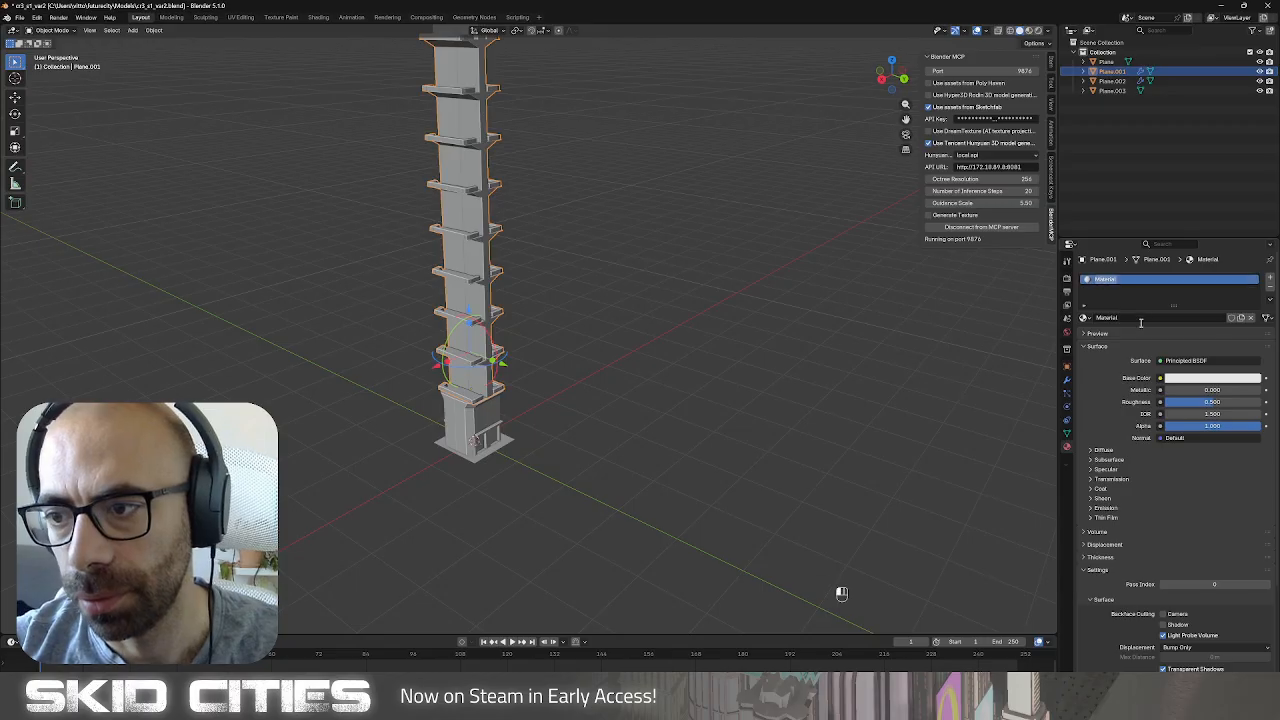
text(_main)
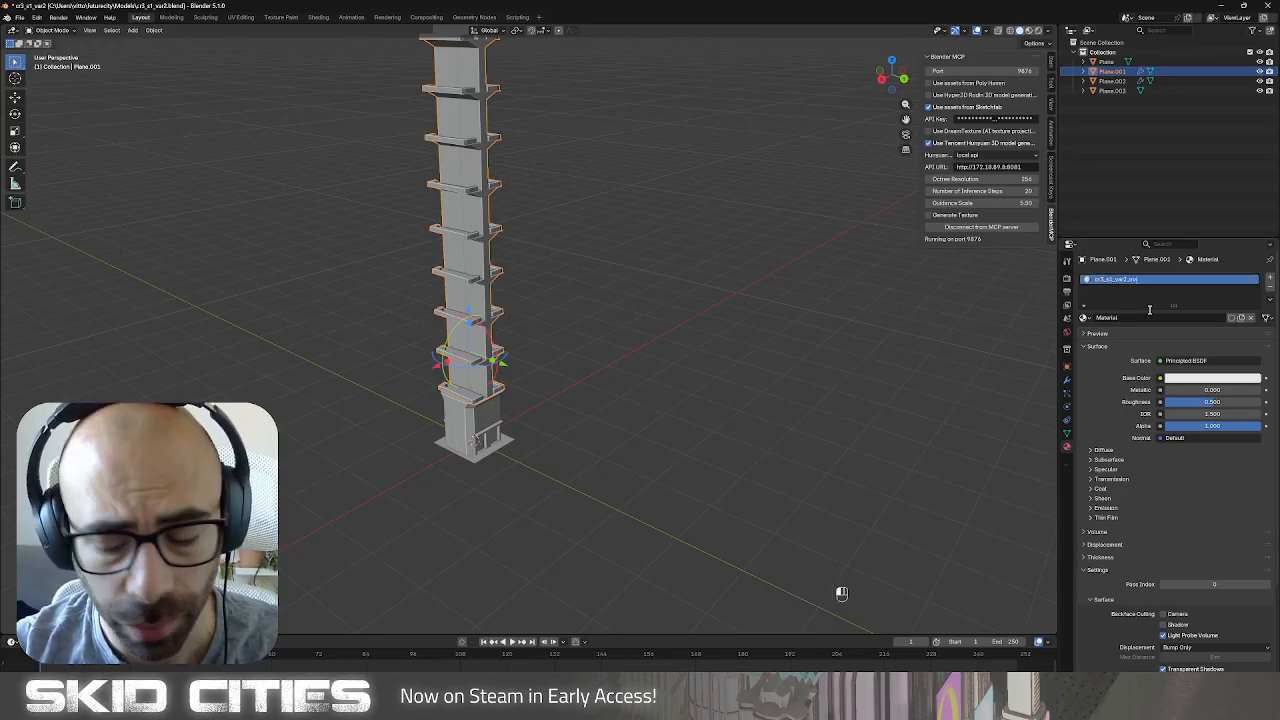
key(Return)
Add a second material named cr3_s1_var2_maingarden to the balcony section and give it a light green base color.
shift+middle_drag(506, 447, 539, 428)
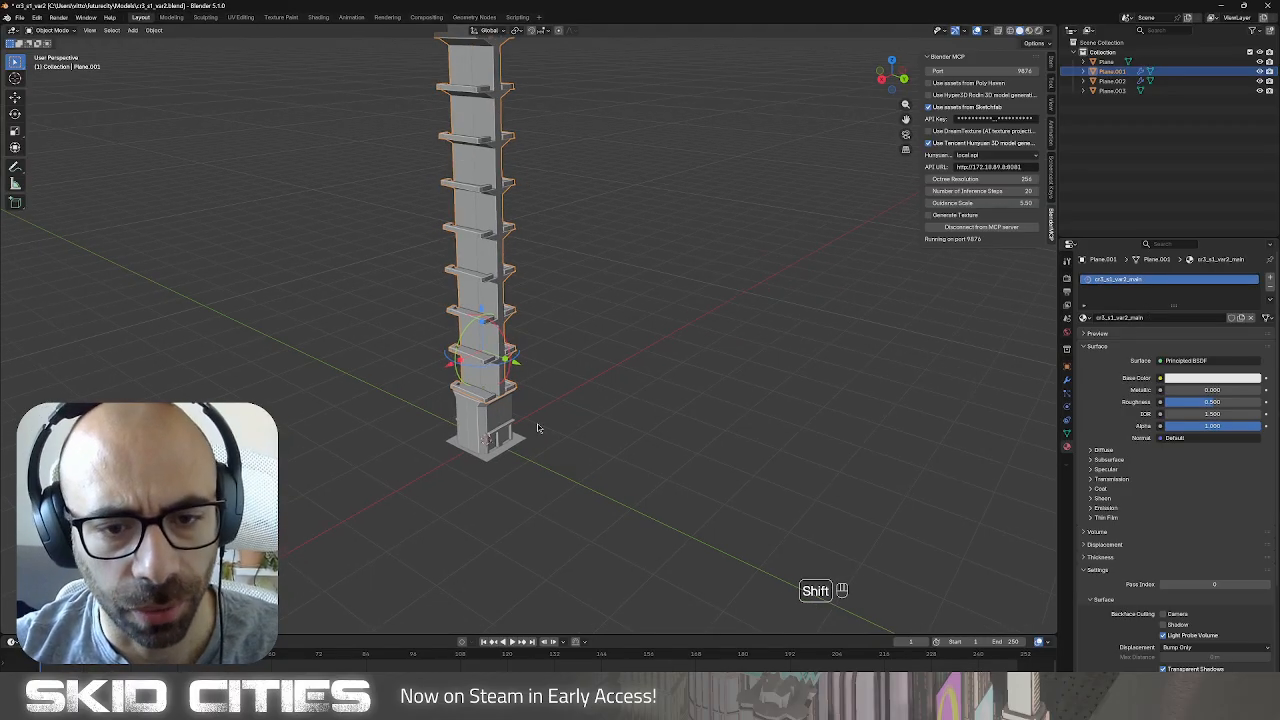
scroll(472, 459, up, 6)
shift+middle_drag(475, 497, 610, 355)
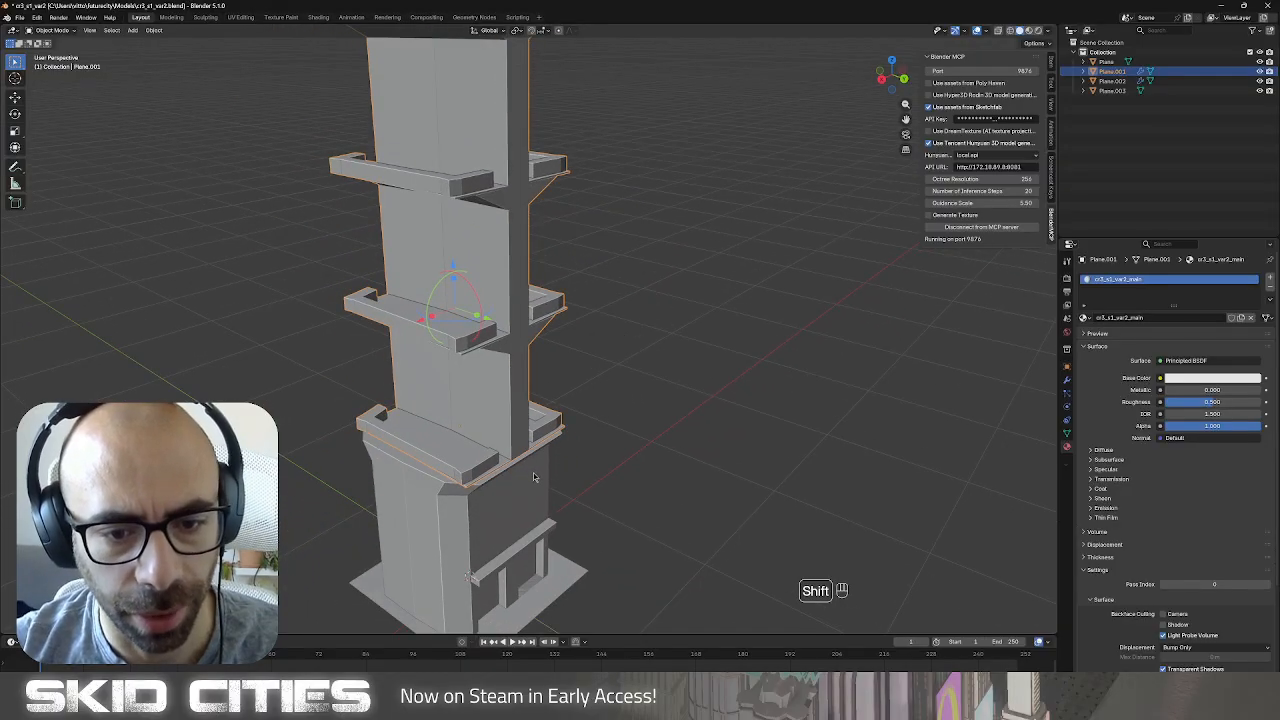
shift+middle_drag(535, 477, 609, 333)
scroll(554, 400, up, 4)
scroll(540, 430, up, 2)
key(Tab)
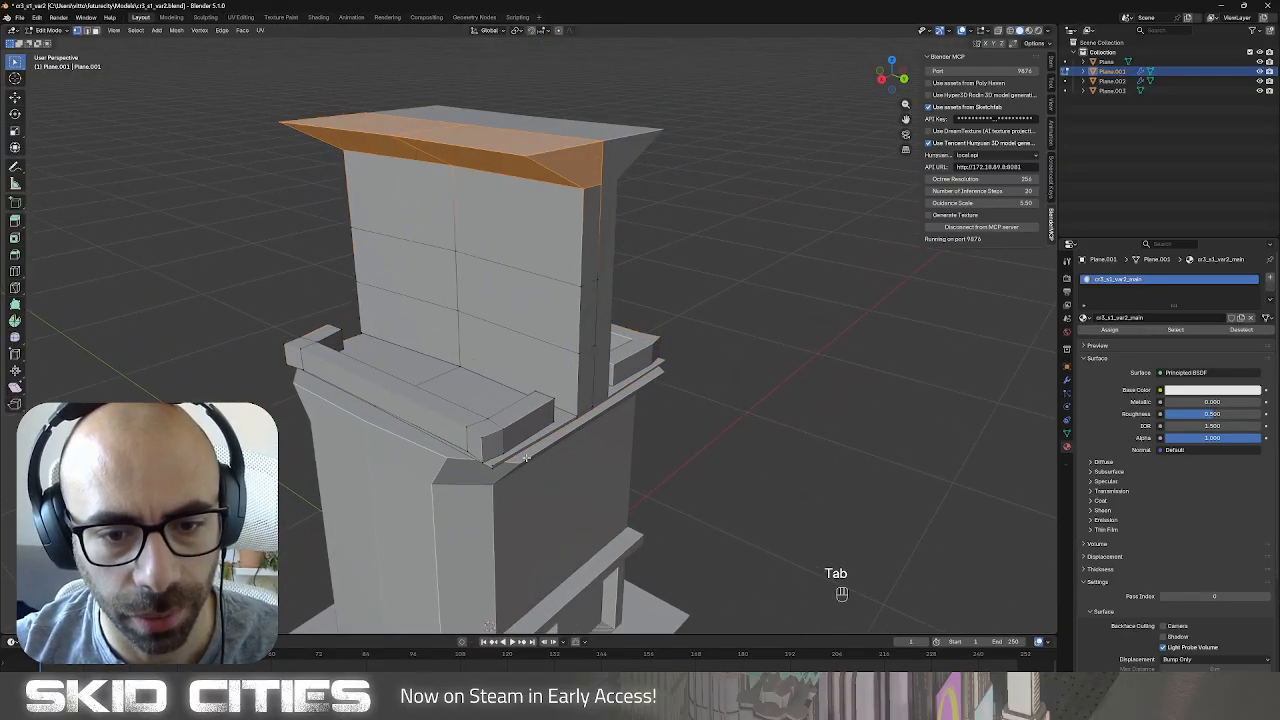
scroll(548, 391, down, 2)
key(Tab)
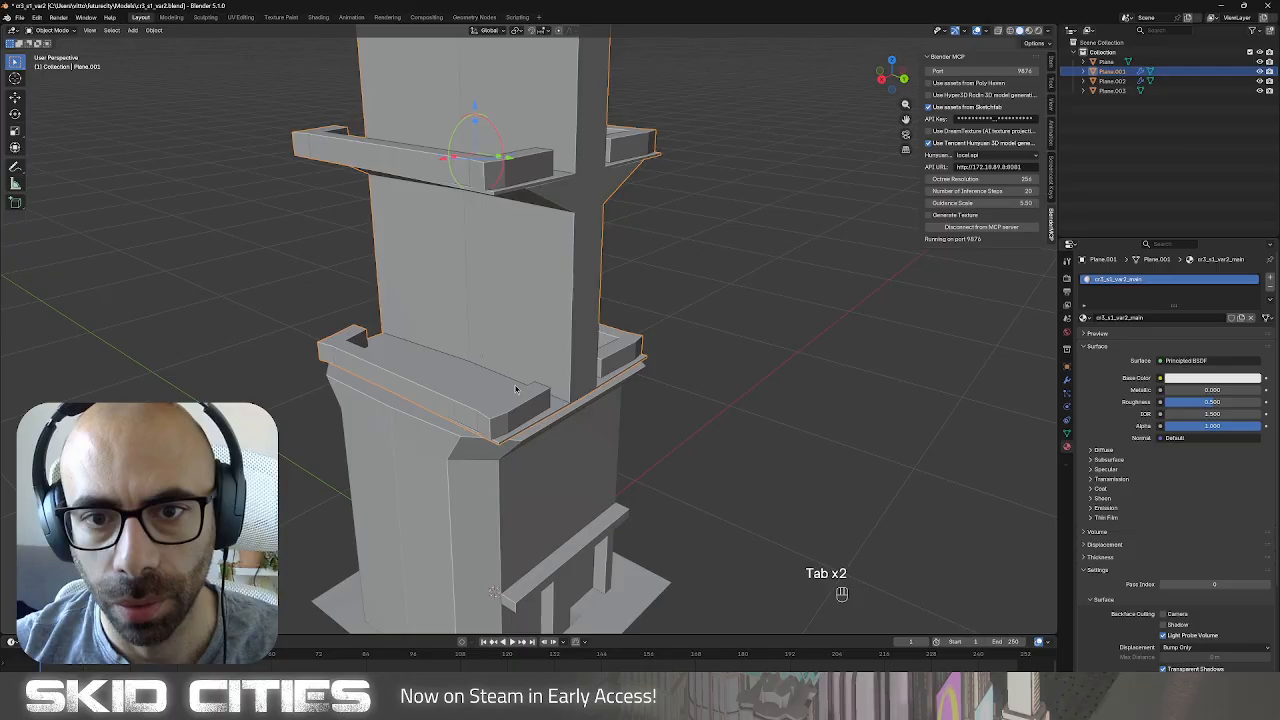
click(1269, 279)
click(1155, 338)
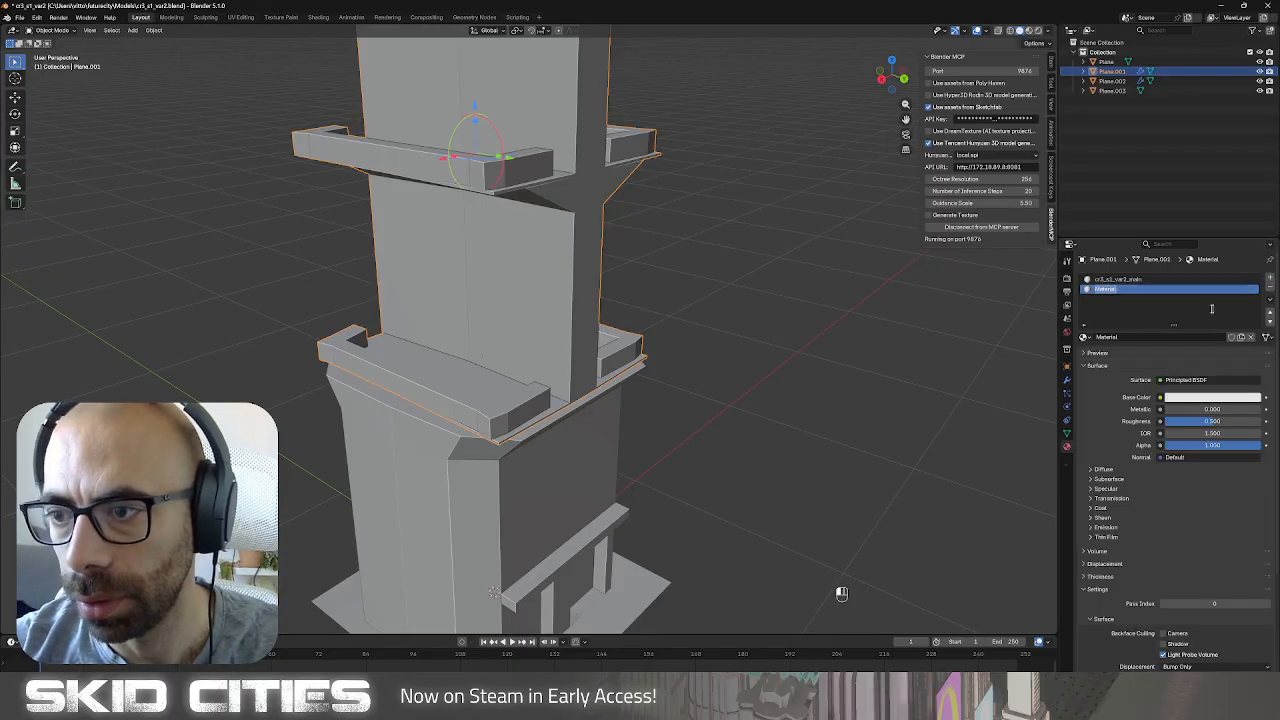
text(cr3_s1_var2)
key(Return)
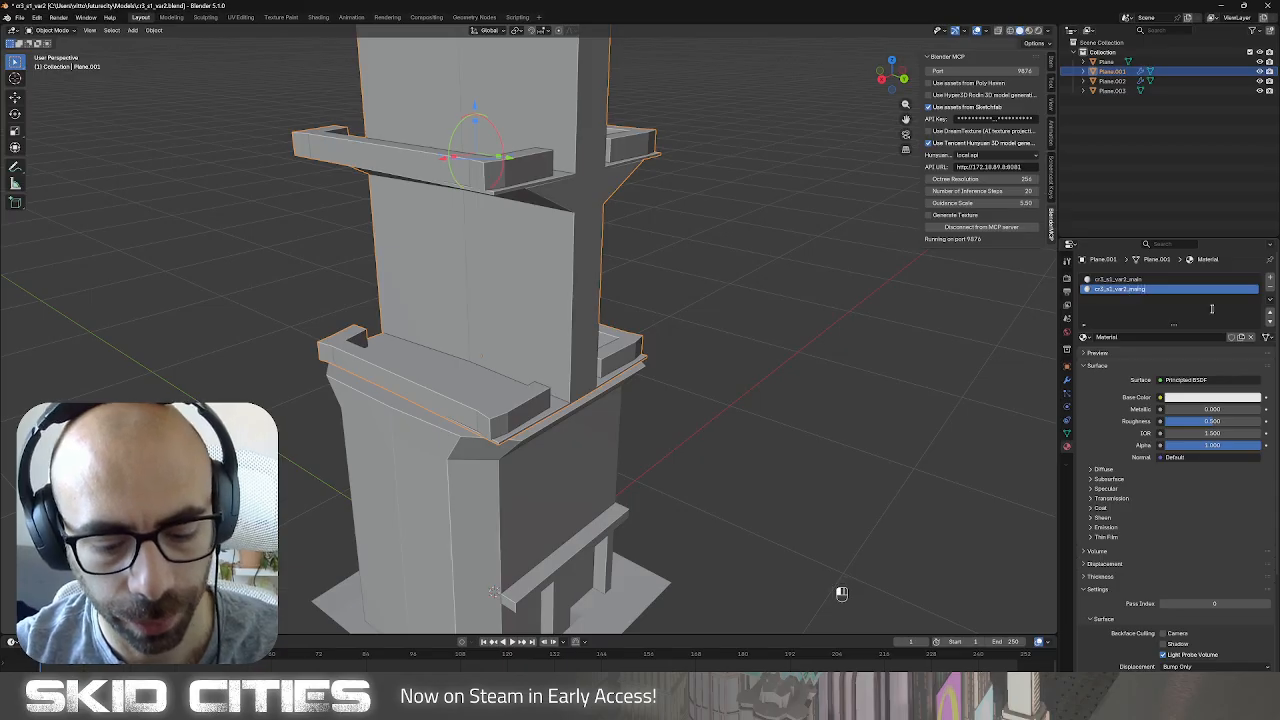
key(Return)
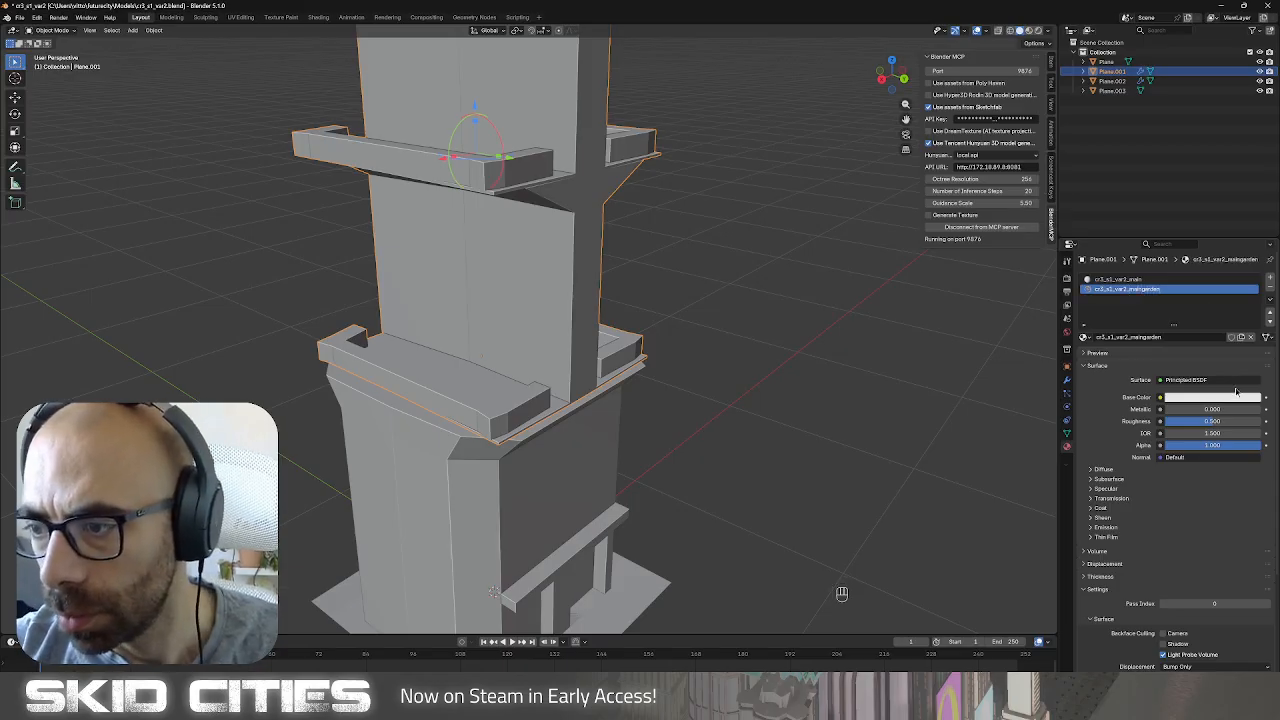
click(1236, 398)
click(1194, 292)
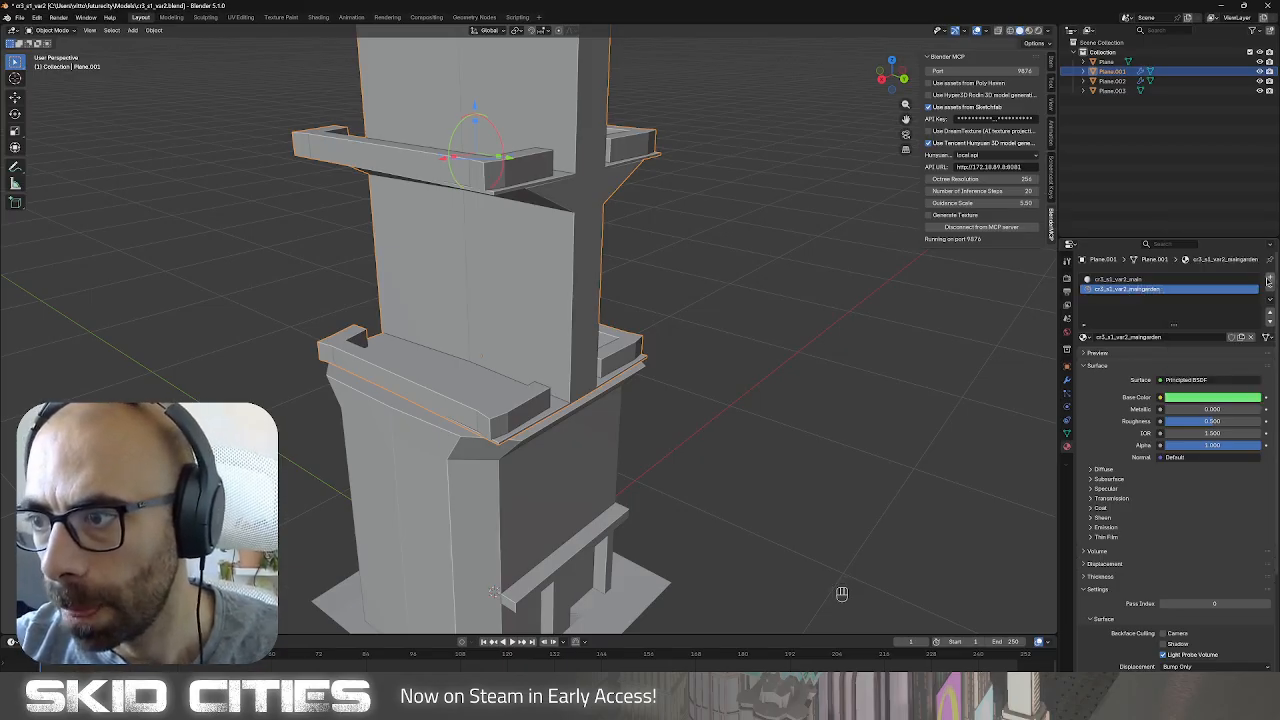
Edit the balcony section in face select mode and start selecting faces of the U-shaped balcony parapet.
key(Tab)
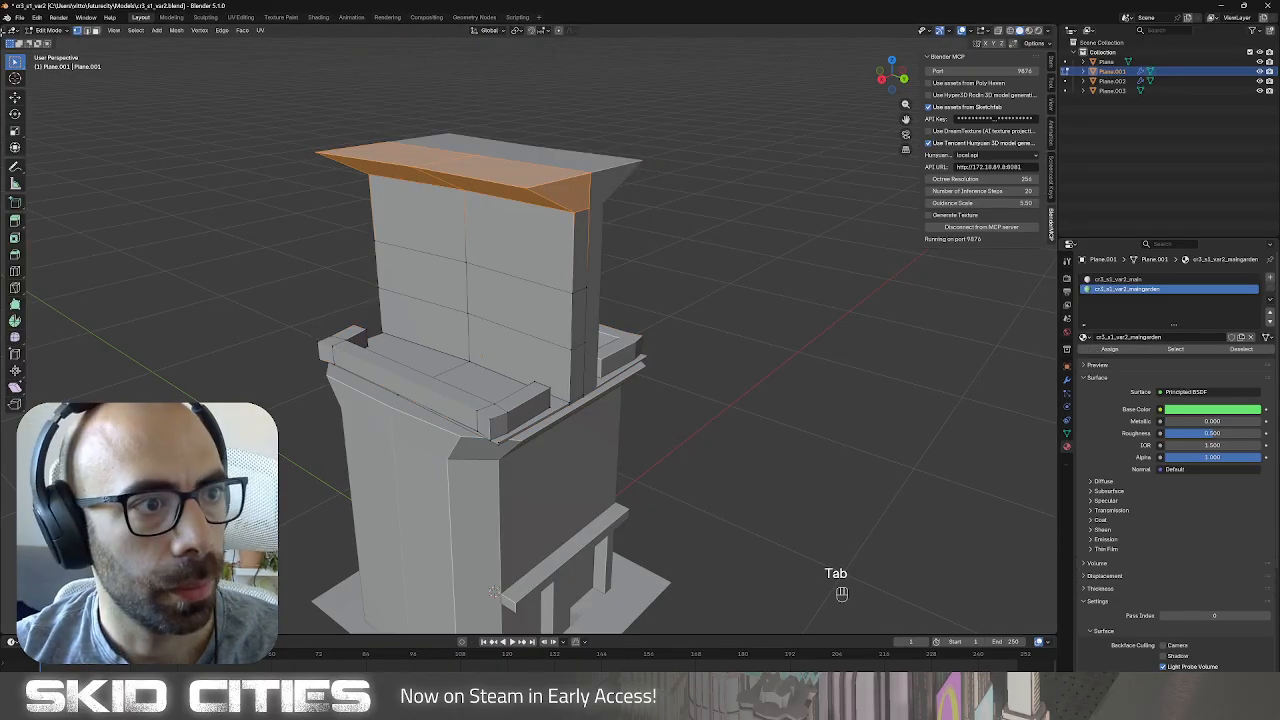
click(95, 30)
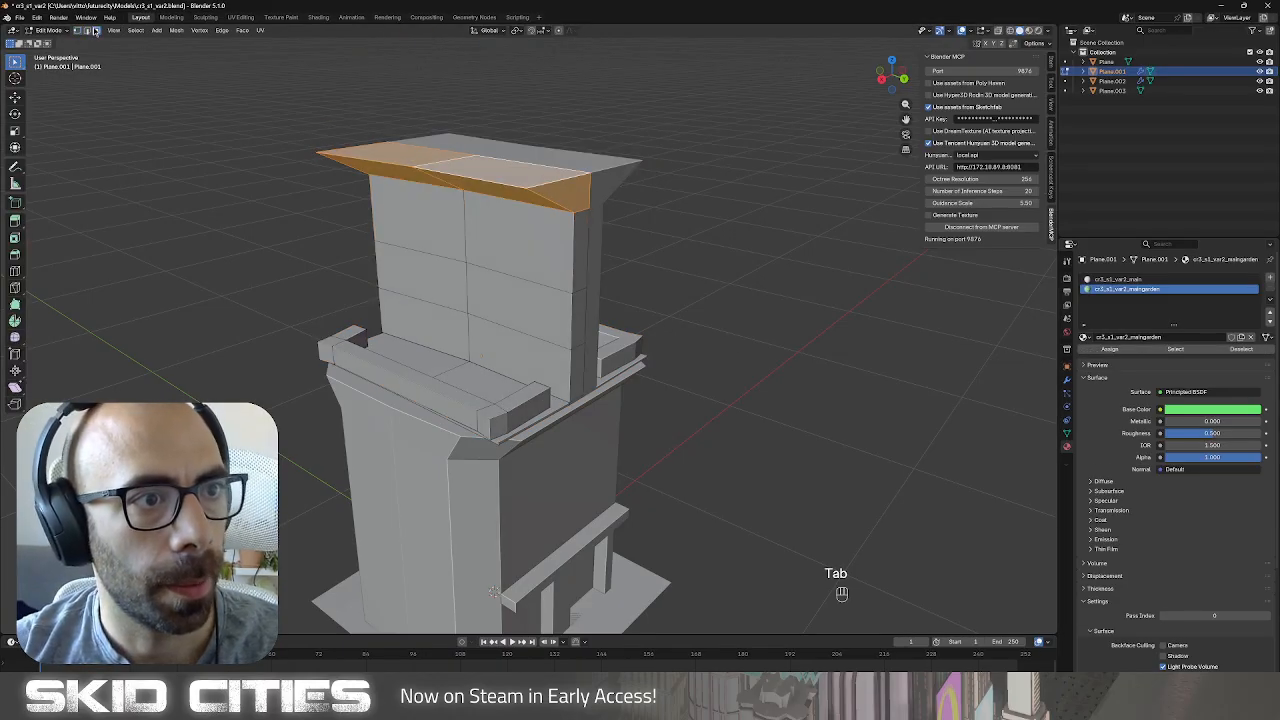
click(527, 392)
shift+click(470, 405)
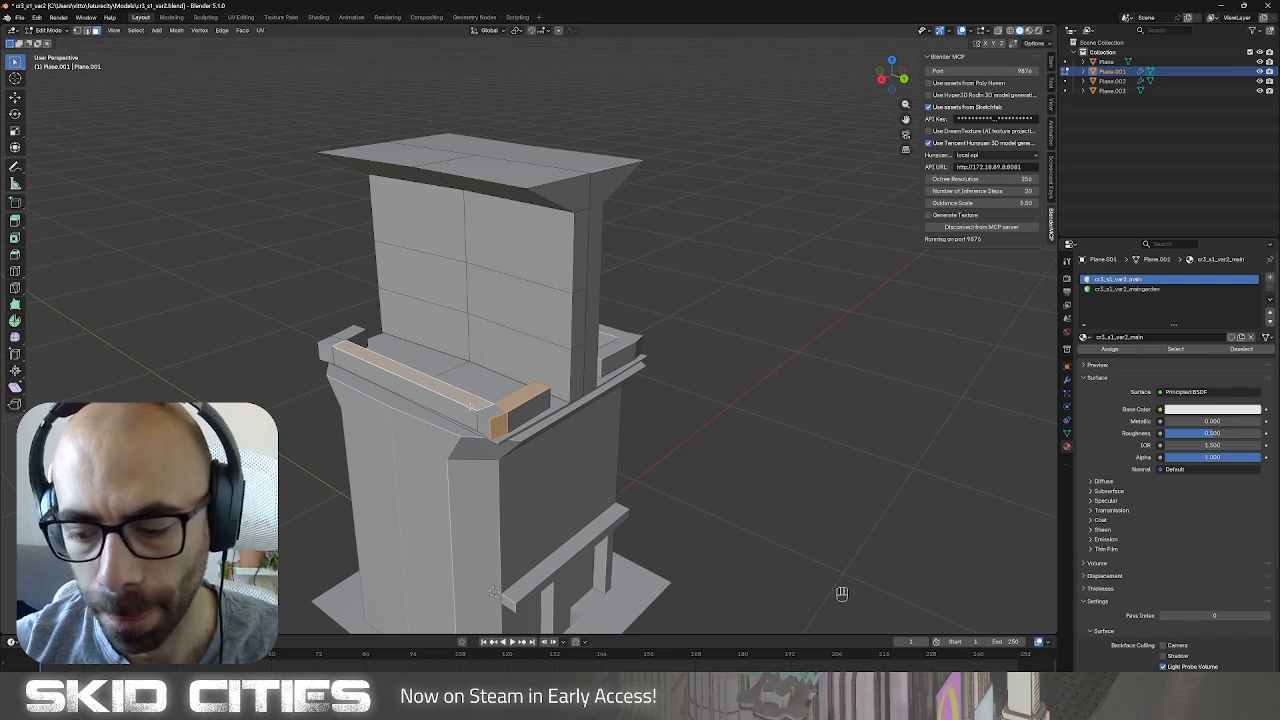
Box-select all faces of the U-shaped balcony parapet through the mesh, using the right orthographic view in wireframe shading.
key(KP_3)
key(KP_1)
key(KP_3)
scroll(566, 440, down, 13)
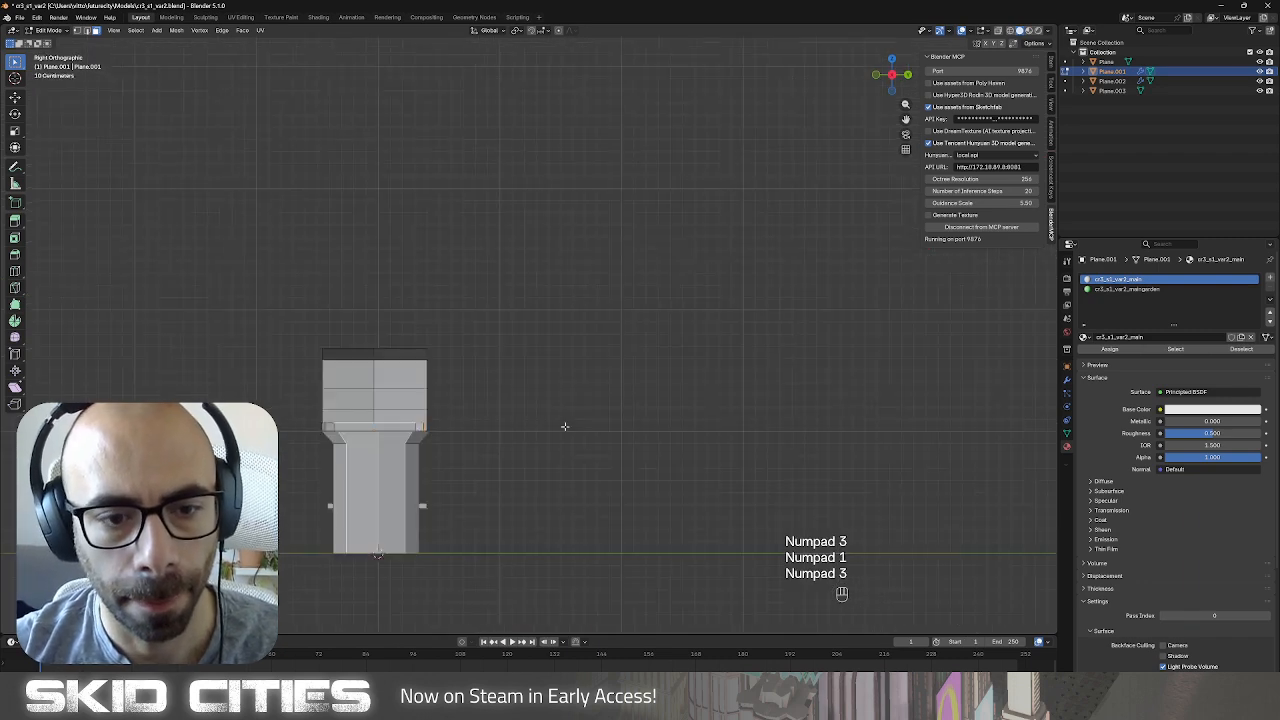
shift+middle_drag(520, 422, 603, 359)
scroll(514, 397, up, 10)
shift+middle_drag(532, 390, 769, 234)
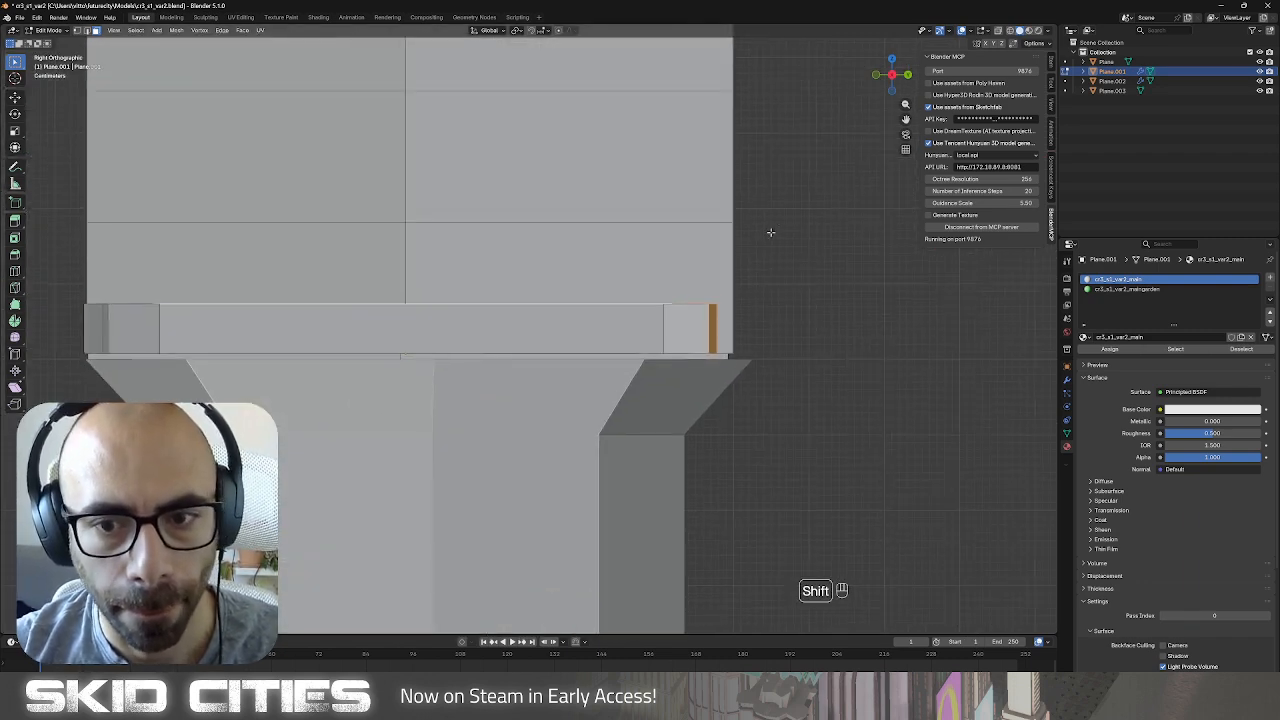
key(z)
click(674, 300)
key(b)
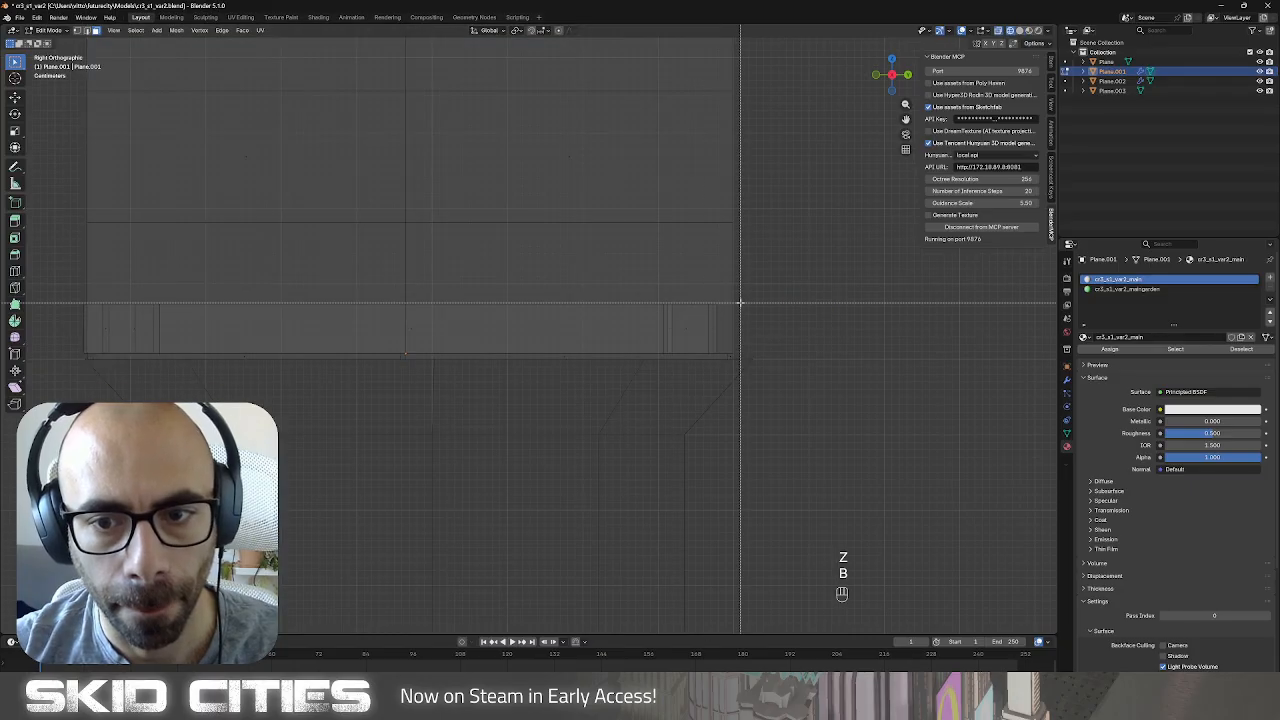
drag(741, 303, 64, 339)
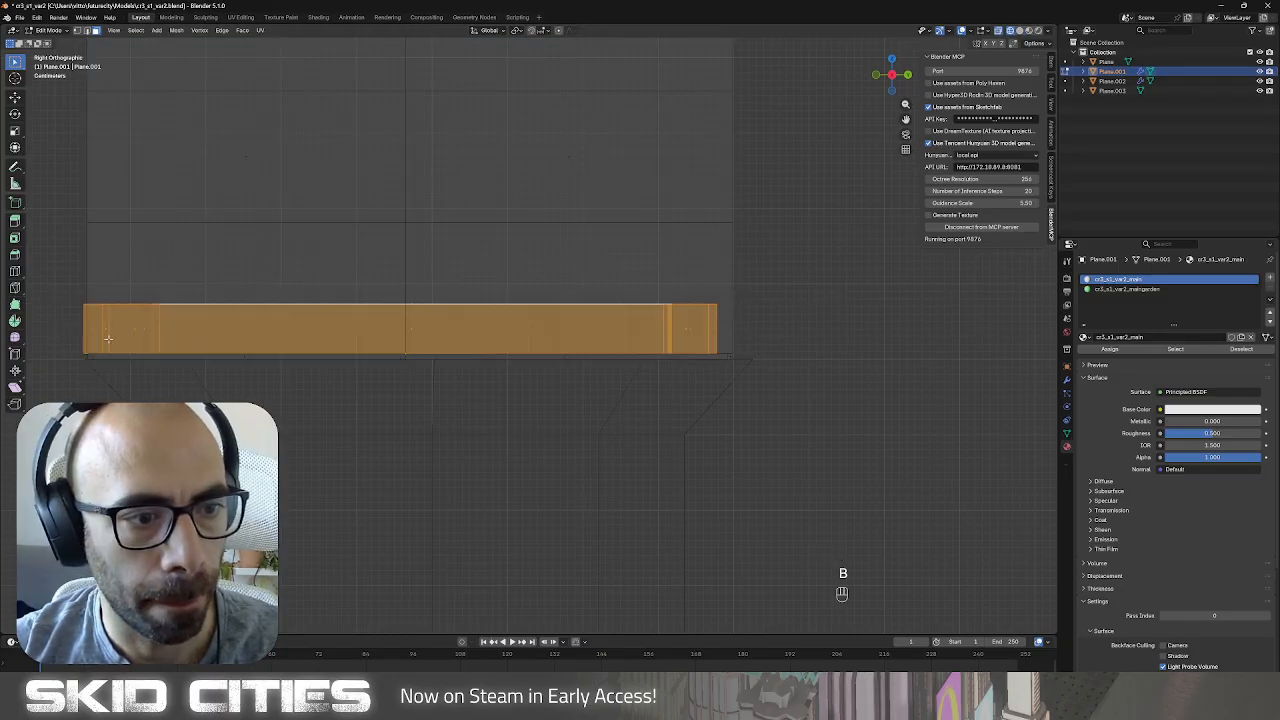
middle_drag(667, 341, 633, 386)
scroll(671, 323, down, 2)
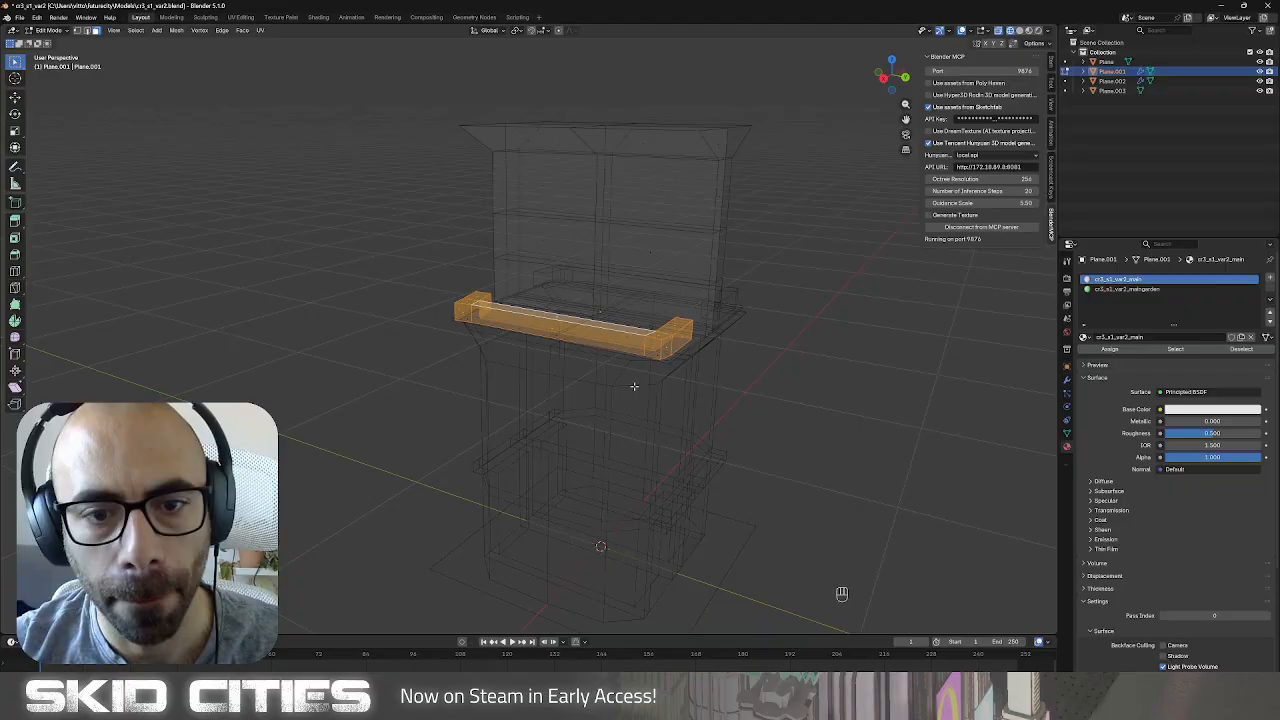
Assign cr3_s1_var2_maingarden to the selected parapet faces and show the tower in object mode with material preview shading.
click(1128, 289)
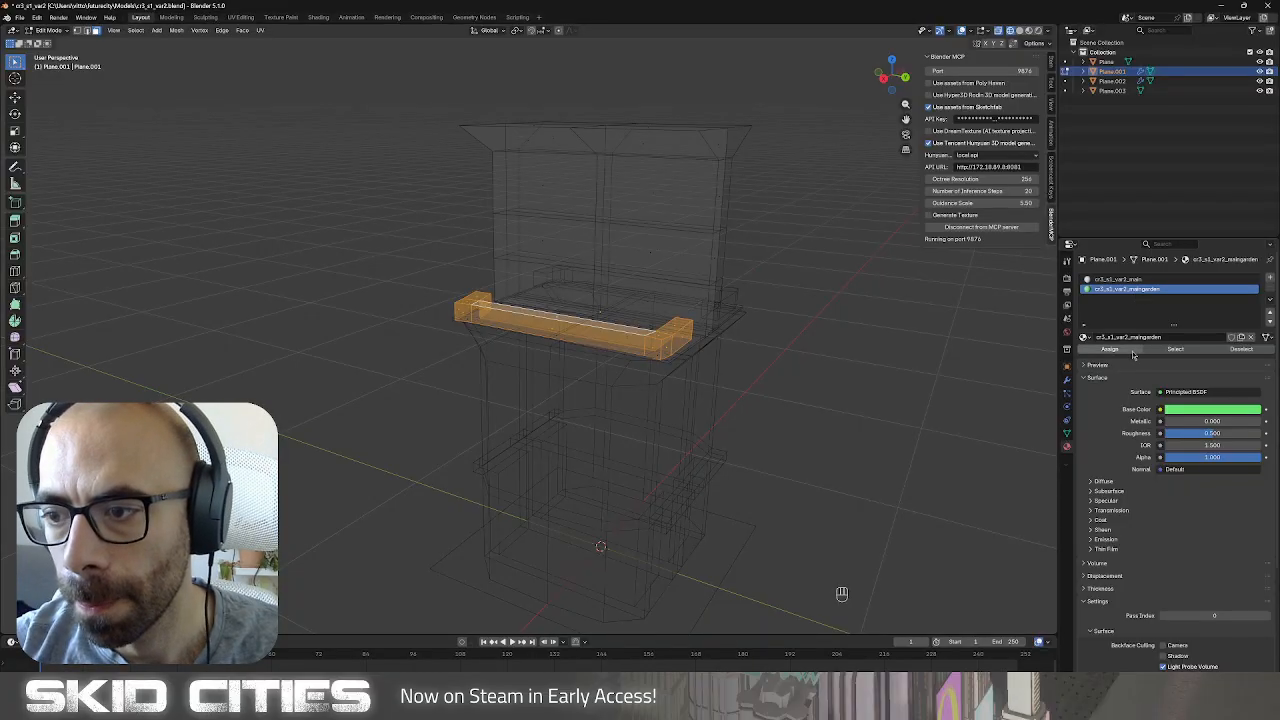
middle_drag(775, 317, 714, 393)
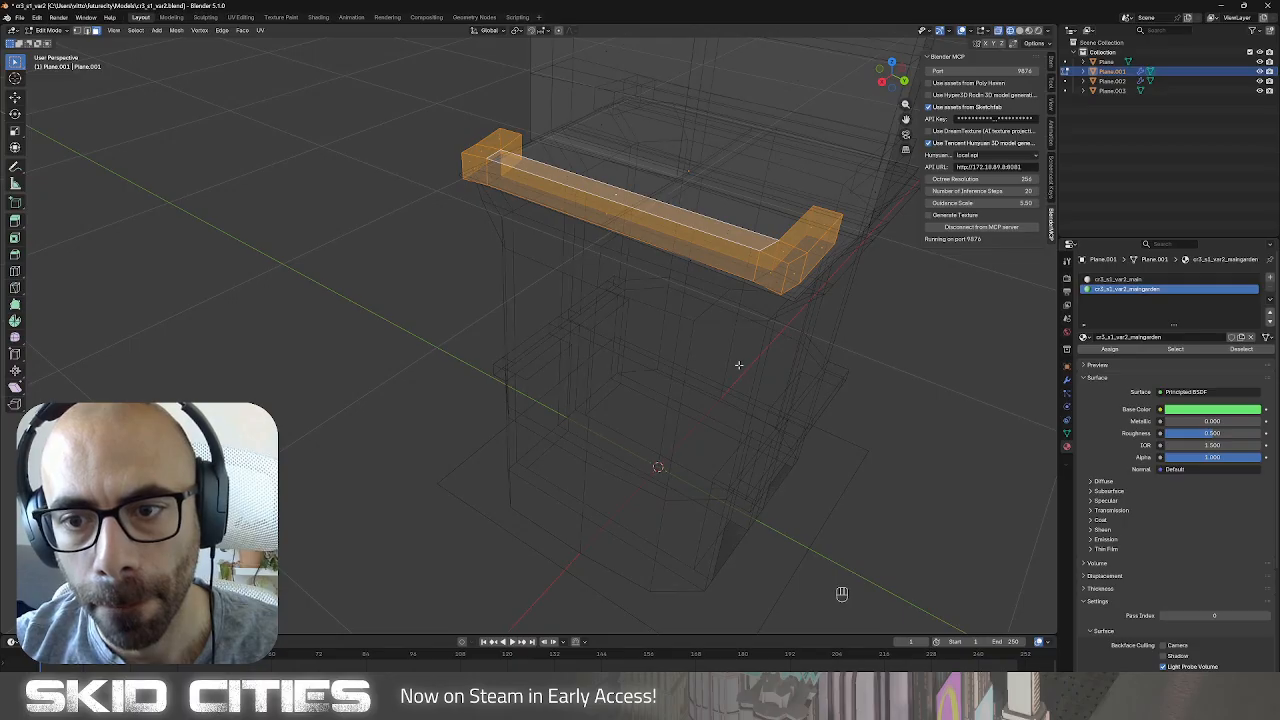
key(z)
click(752, 365)
key(Tab)
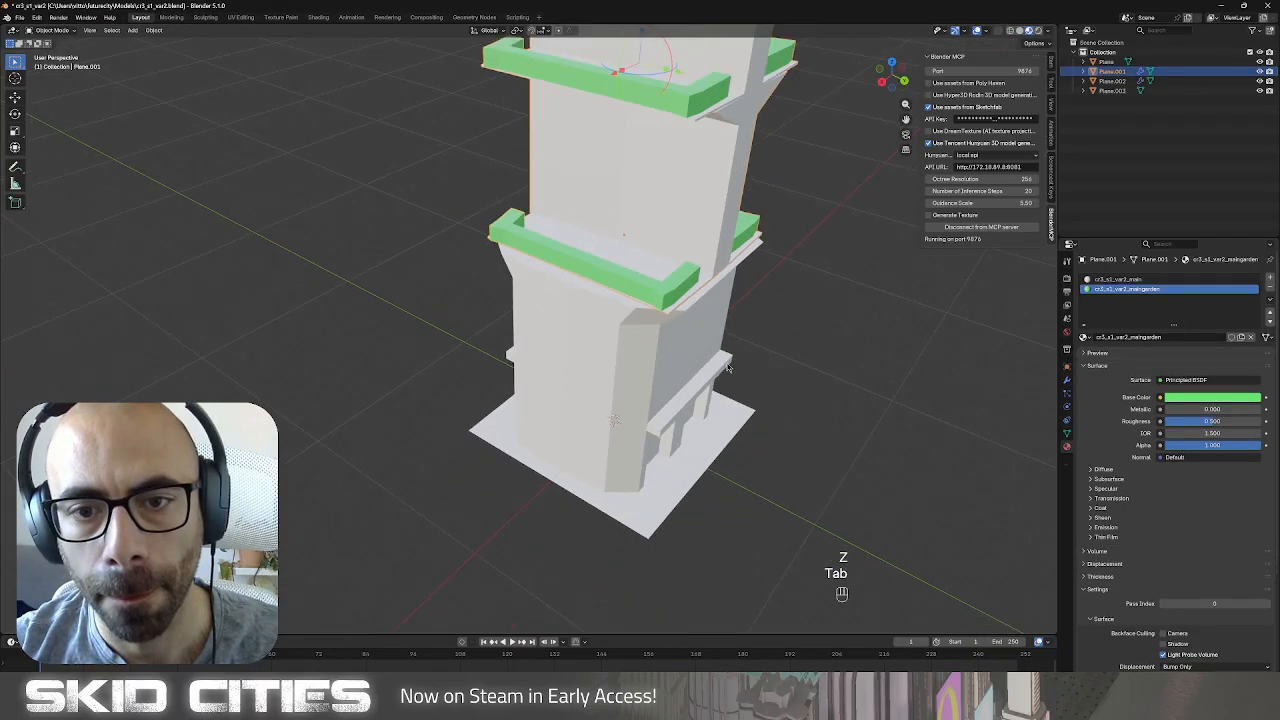
Examine the green balcony parapet up close, in object and edit mode and from several angles, including from below.
scroll(728, 367, down, 4)
shift+middle_drag(706, 363, 646, 434)
scroll(547, 418, up, 6)
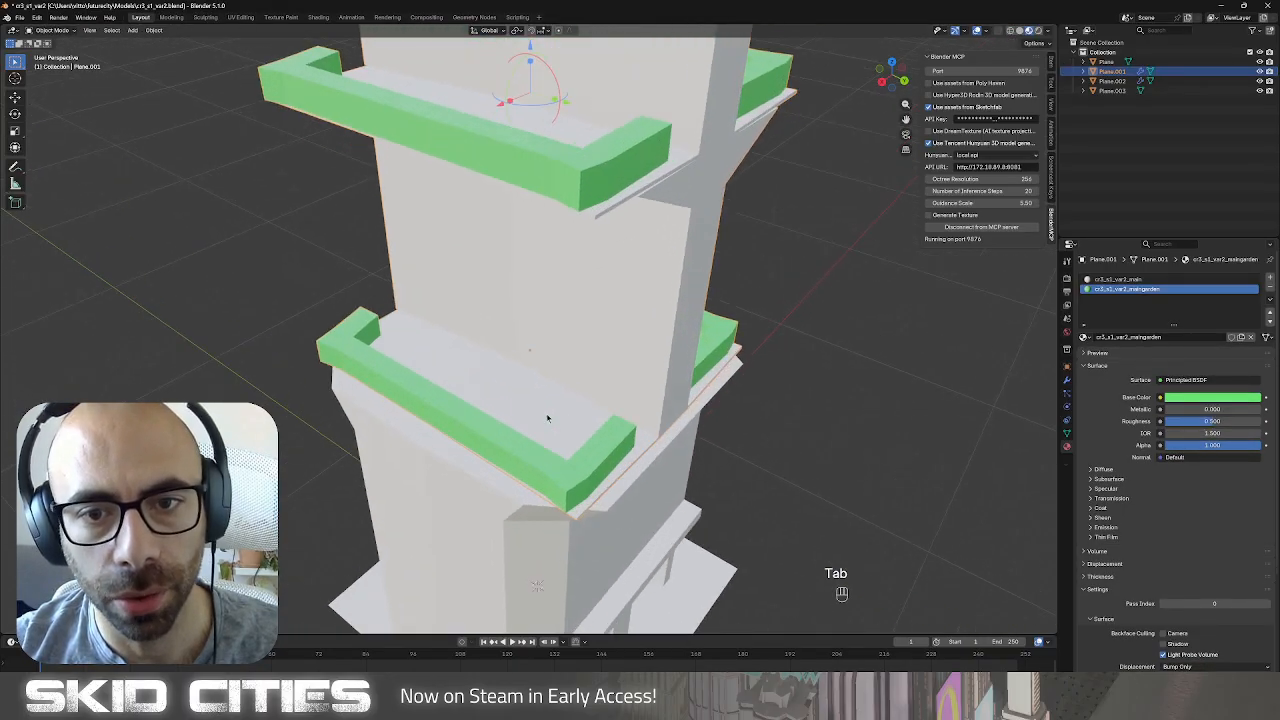
key(Tab)
shift+middle_drag(547, 418, 540, 362)
middle_drag(275, 349, 292, 336)
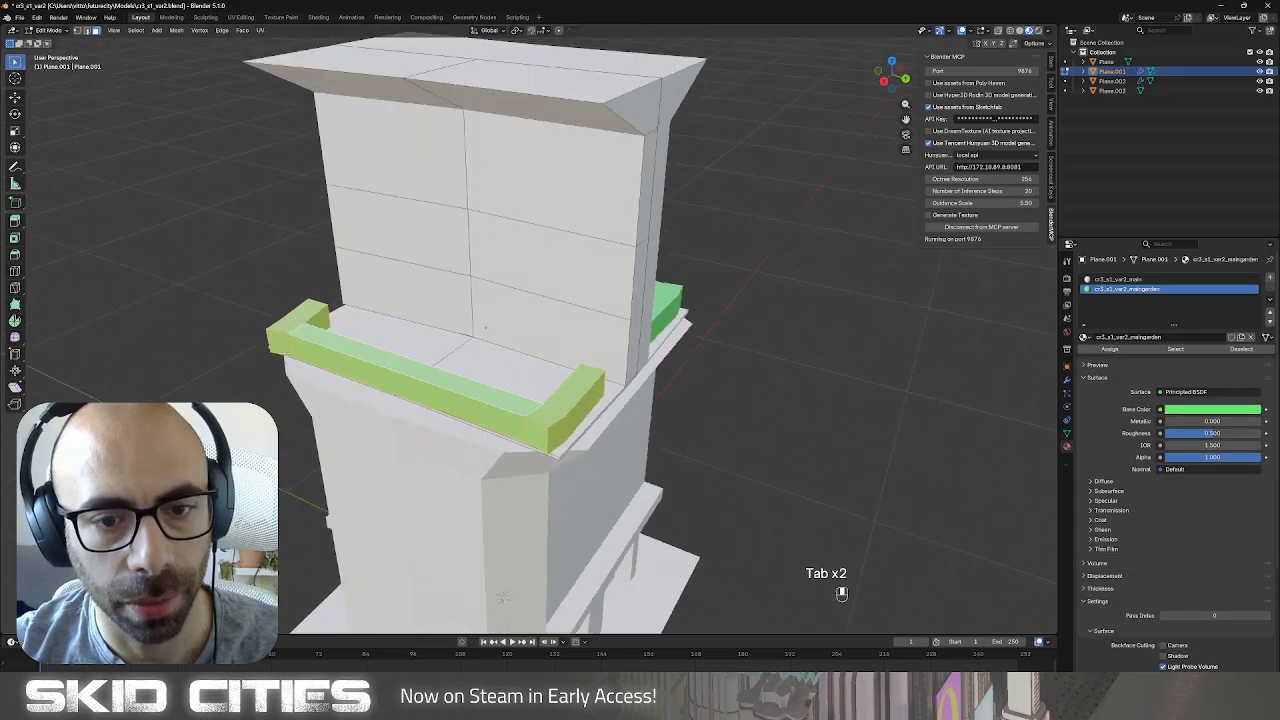
middle_drag(486, 328, 617, 203)
middle_drag(430, 408, 490, 354)
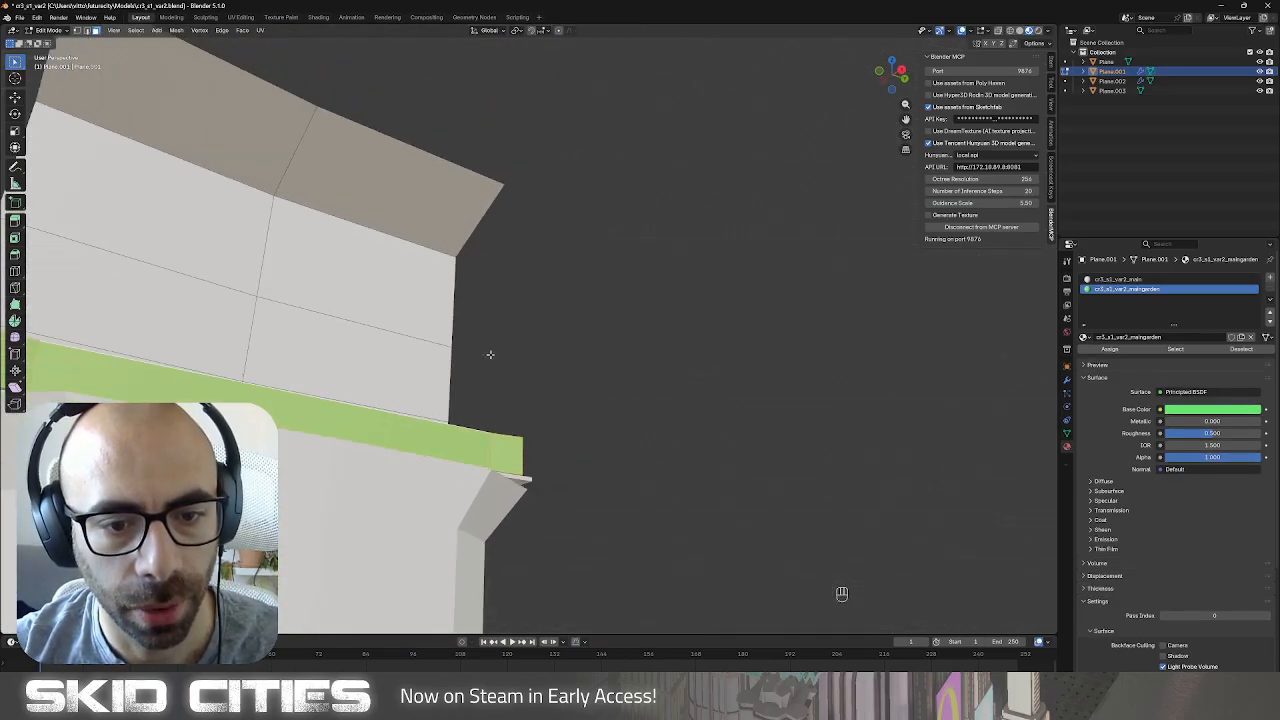
Check the hidden geometry at the parapet's end in wireframe shading by picking its inner side and underside faces.
key(z)
click(411, 358)
scroll(491, 457, up, 2)
mouse_move(508, 417)
shift+middle_down()
mouse_move(542, 371)
mouse_move(737, 243)
shift+middle_up()
scroll(586, 389, down, 3)
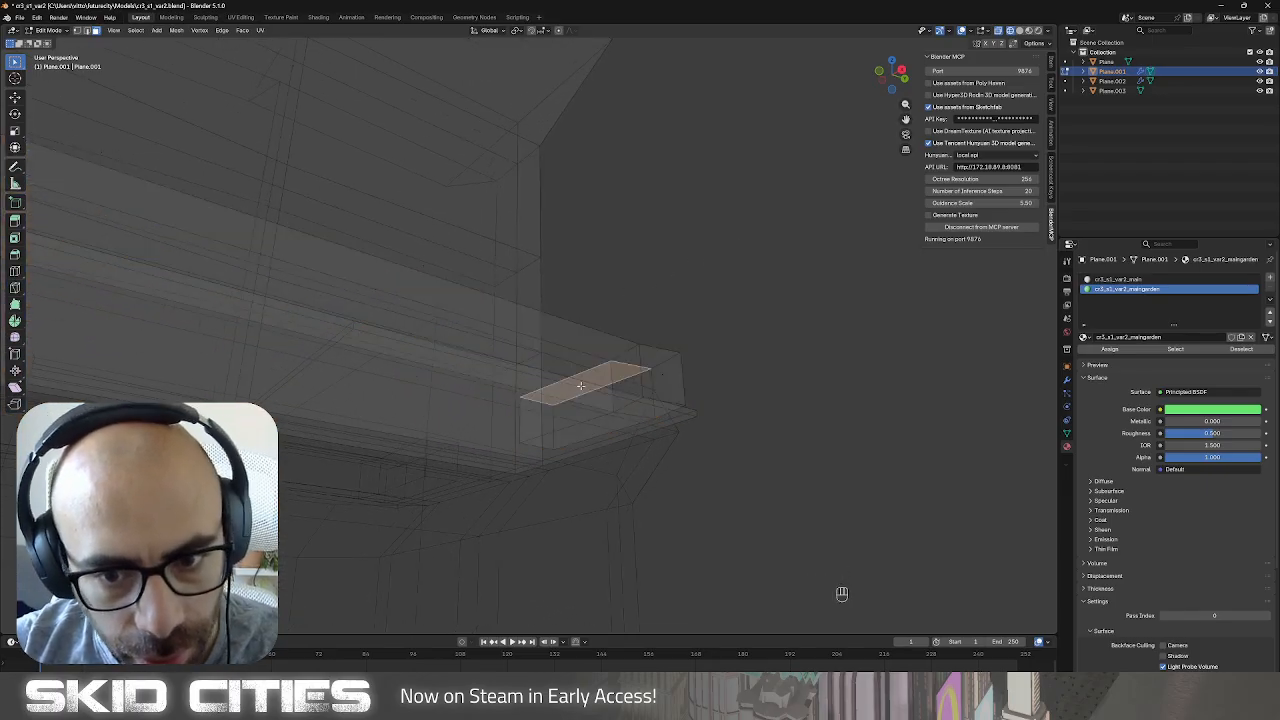
click(632, 392)
shift+click(602, 392)
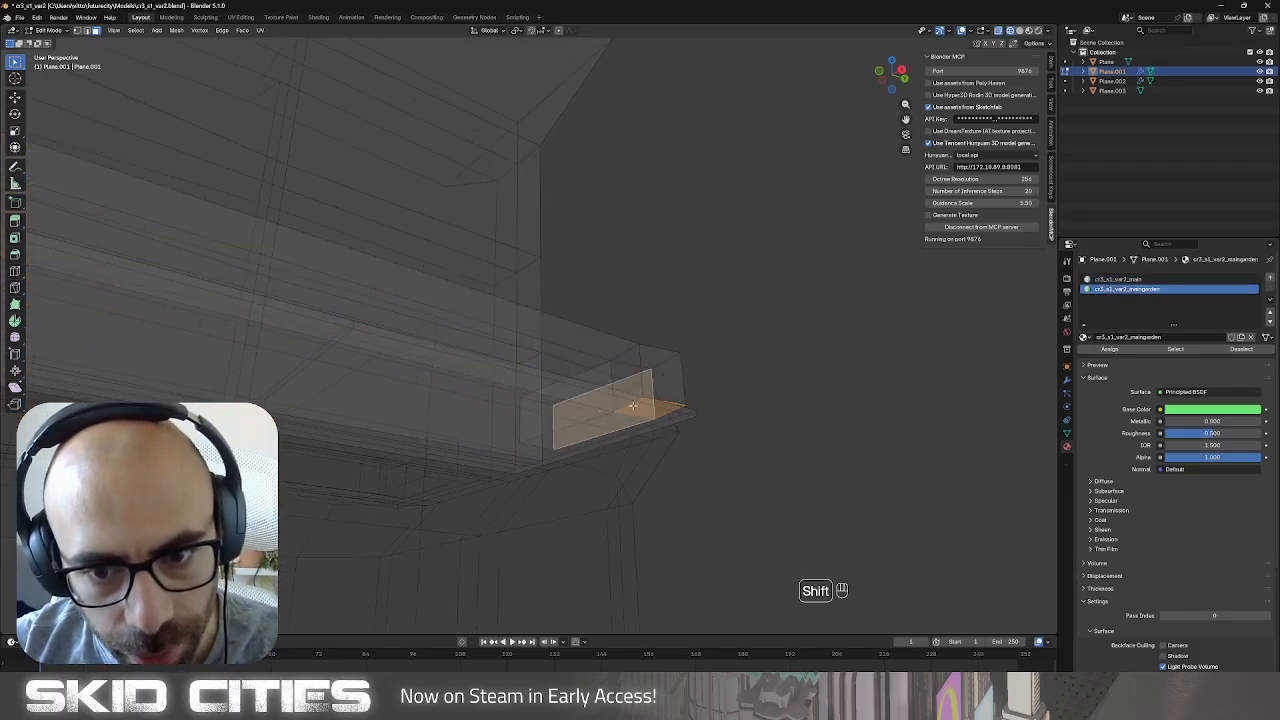
click(540, 392)
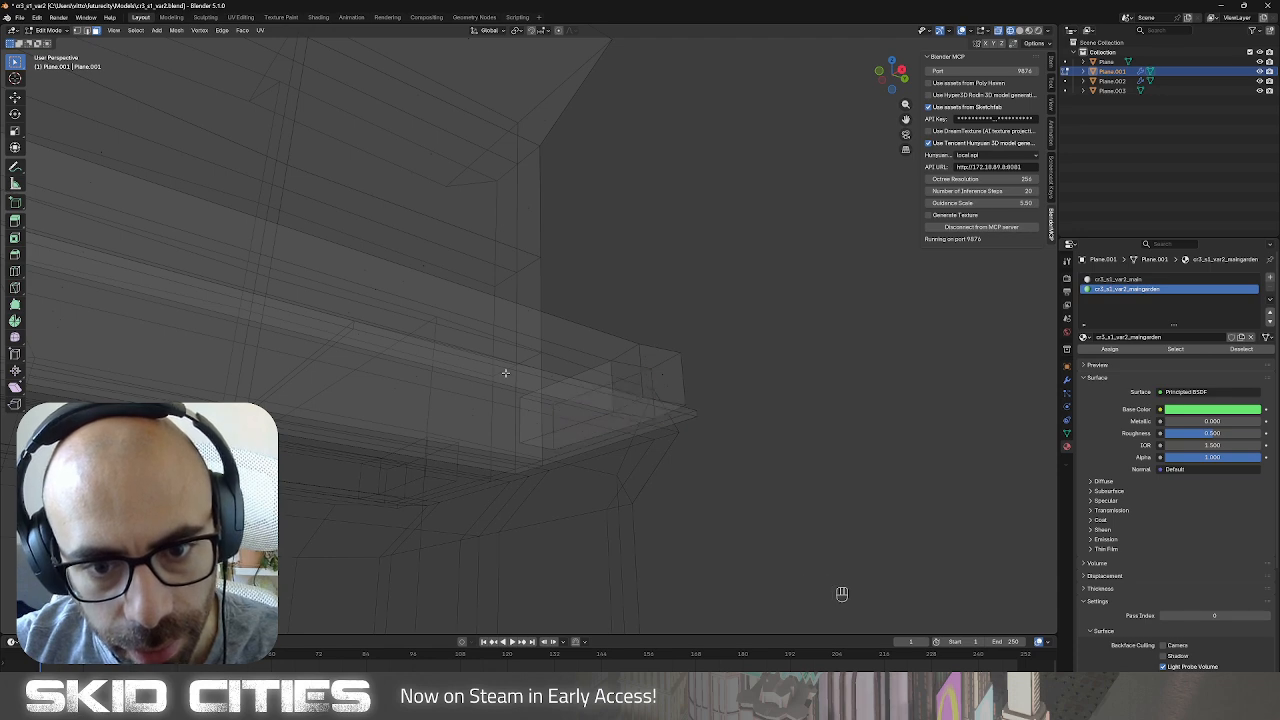
Try to box-select the thin slab beneath the parapet in edit mode from the right orthographic view.
mouse_move(505, 373)
middle_down()
mouse_move(571, 386)
mouse_move(580, 423)
mouse_move(517, 354)
middle_up()
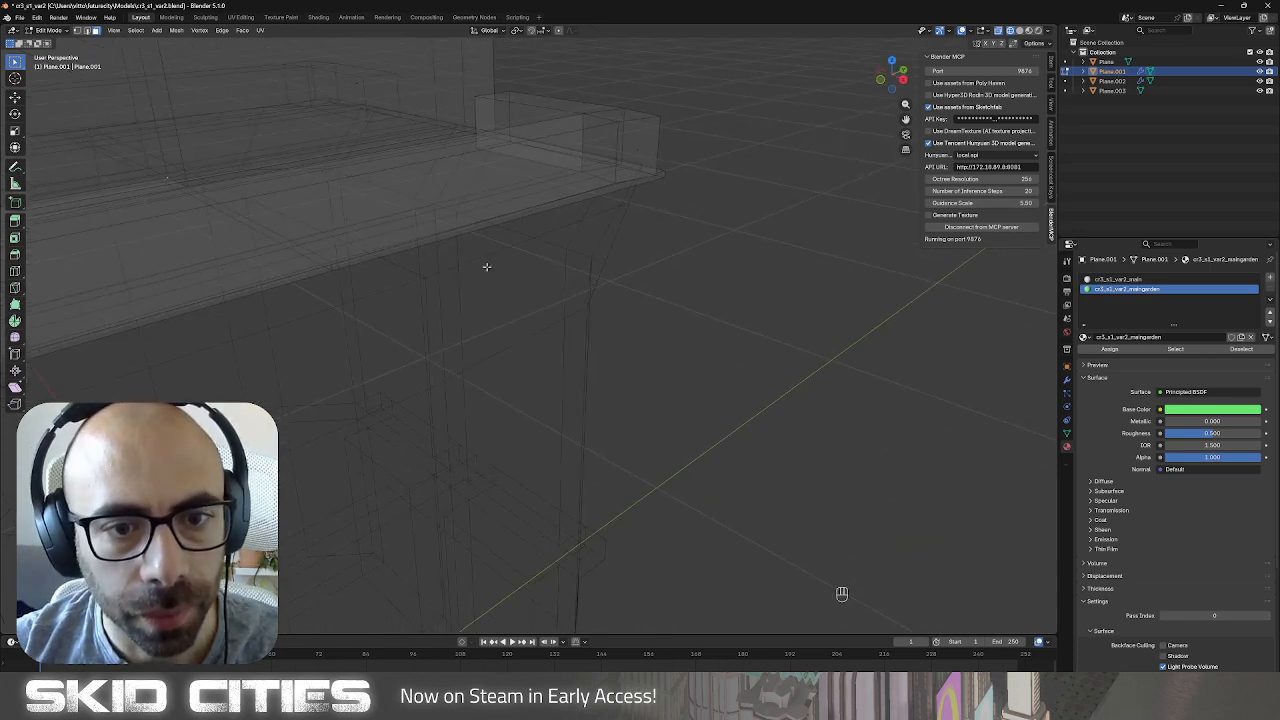
key(Tab)
key(KP_3)
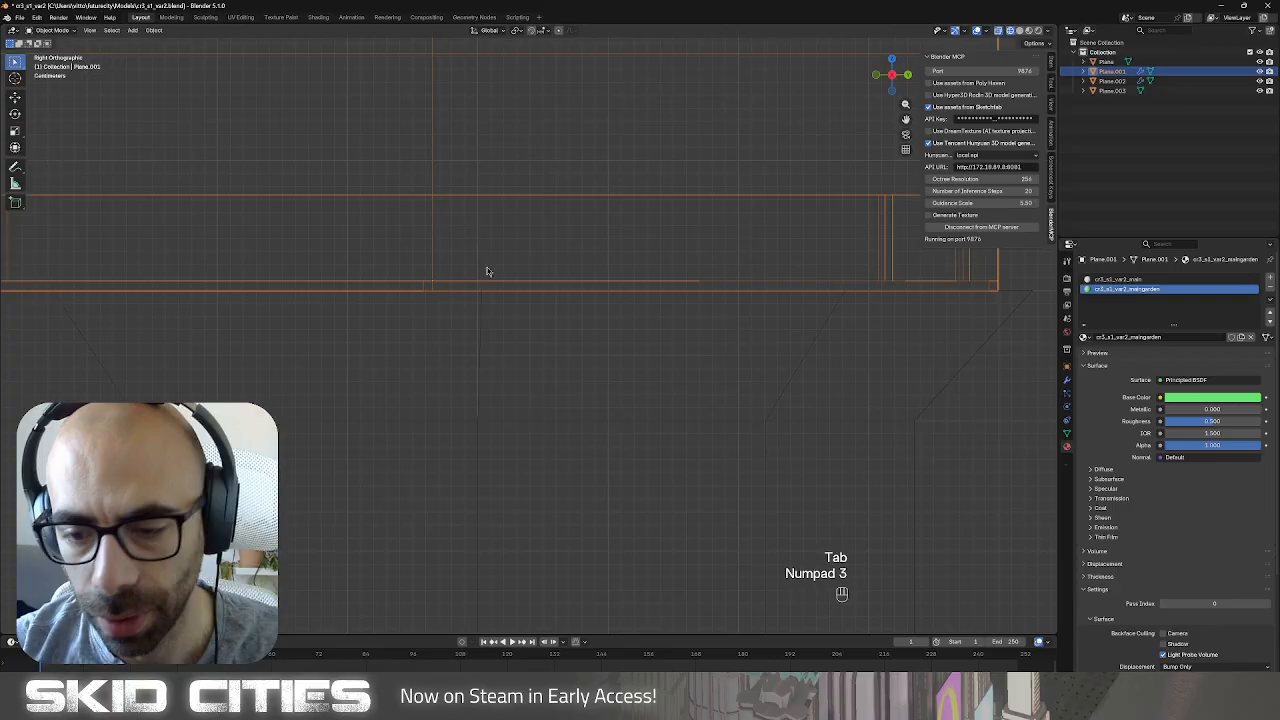
scroll(487, 271, down, 5)
shift+middle_drag(291, 310, 400, 323)
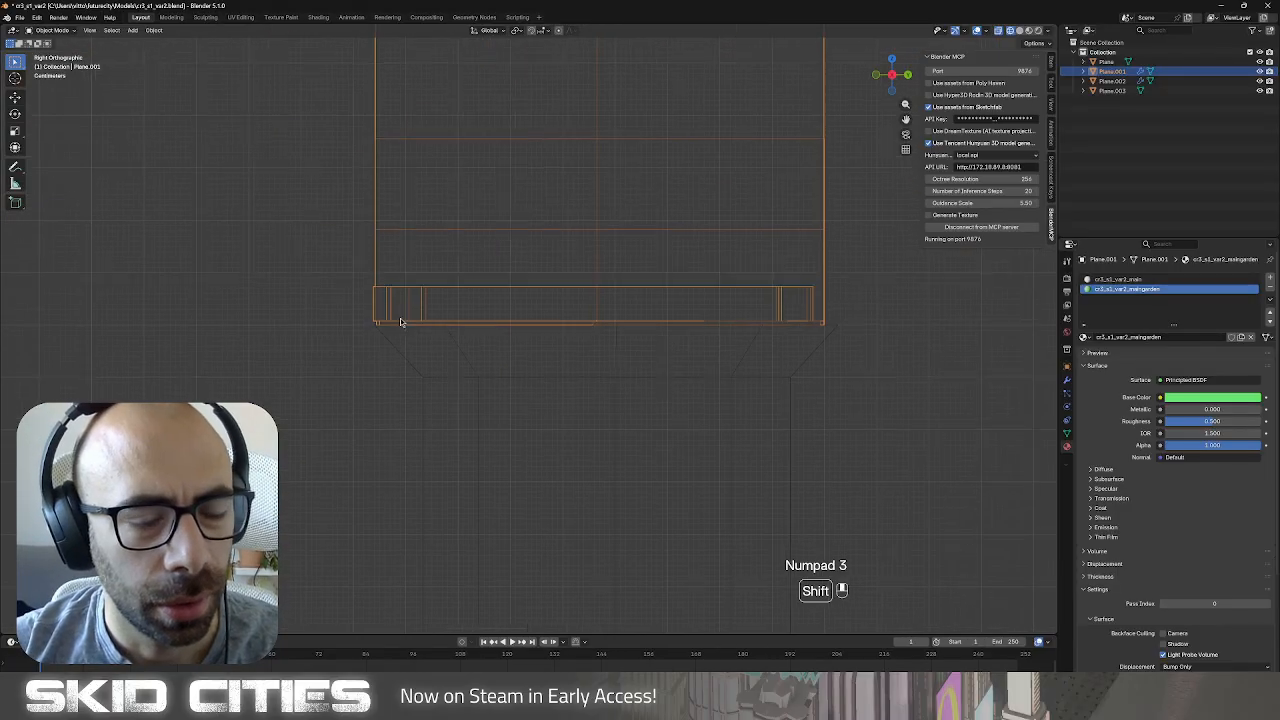
scroll(382, 331, up, 5)
key(Tab)
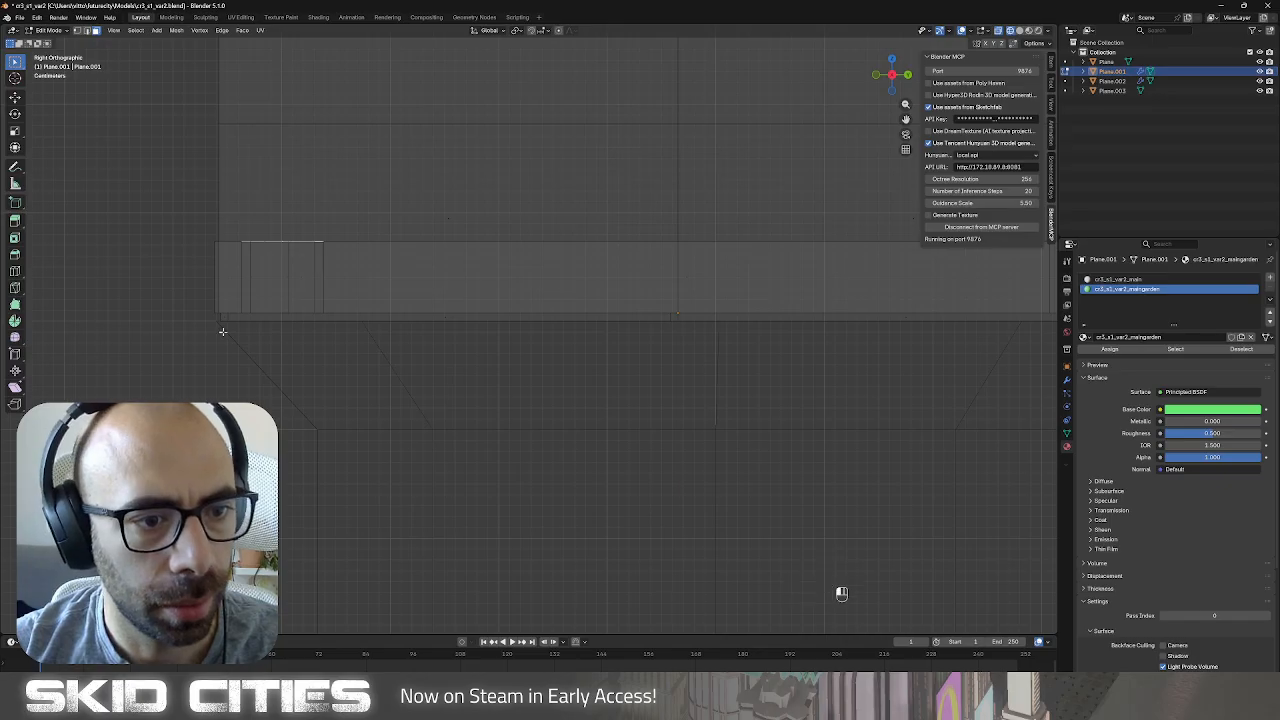
click(226, 316)
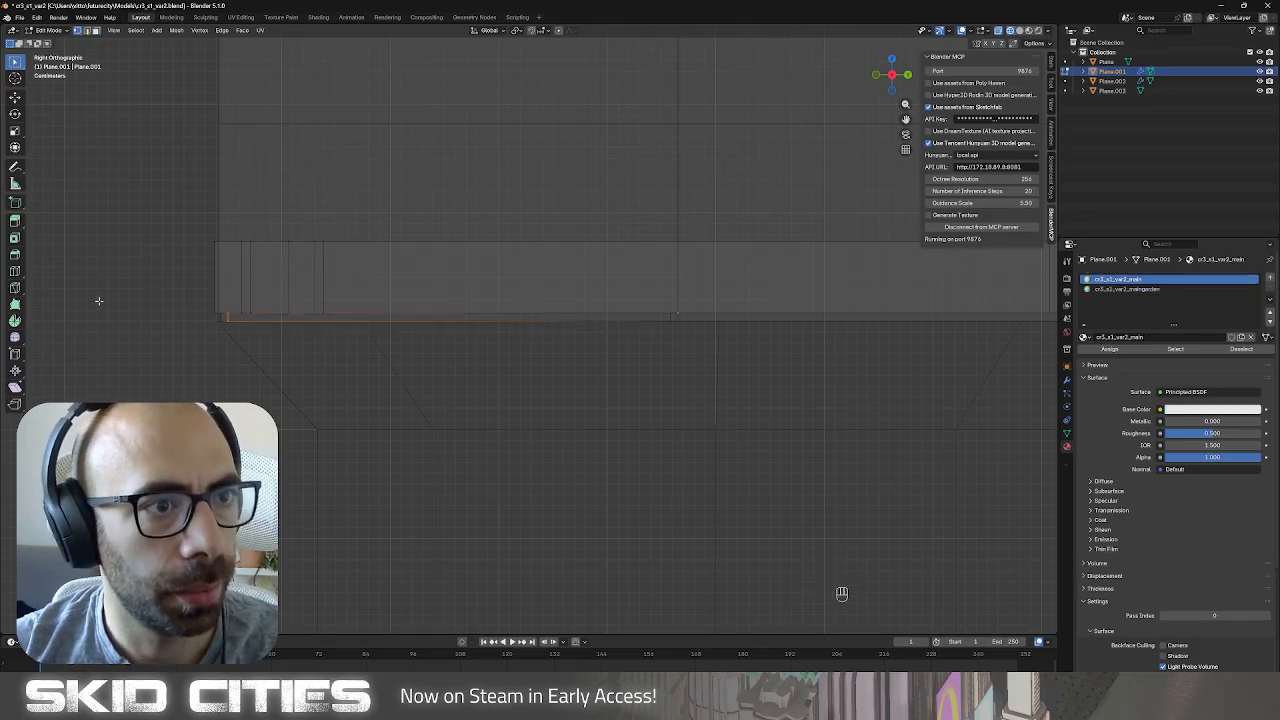
key(b)
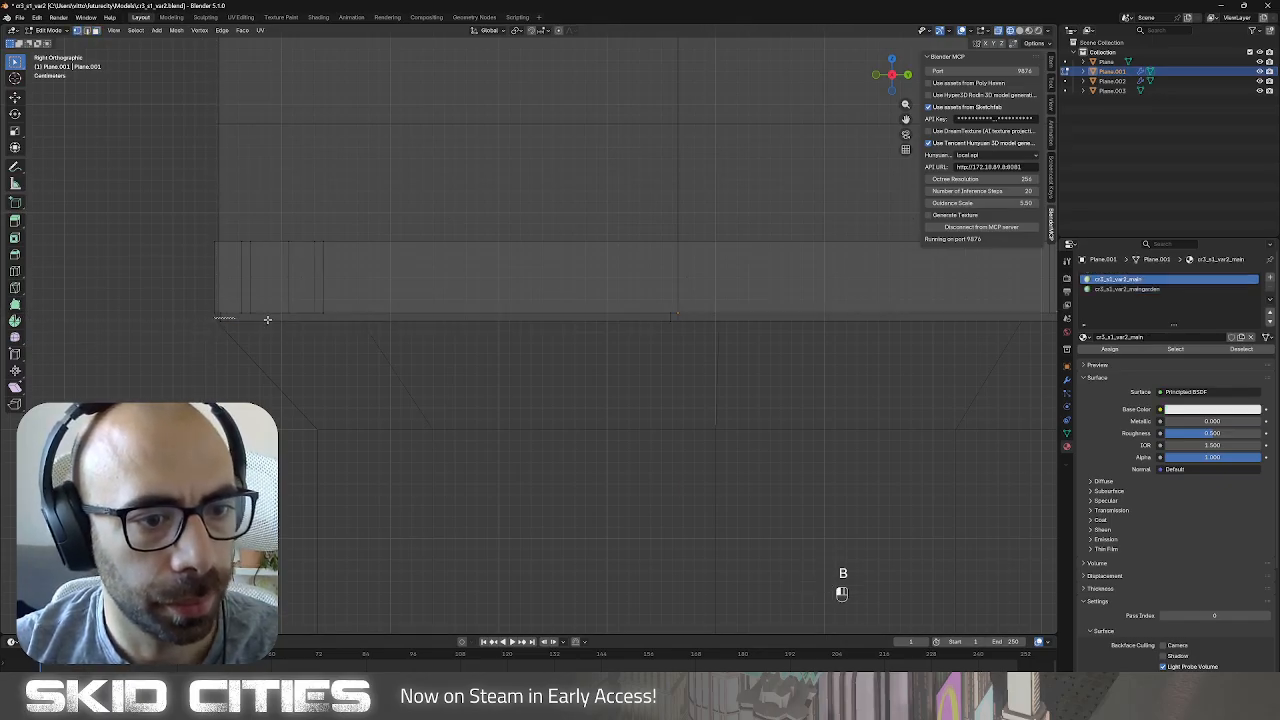
drag(214, 315, 1048, 352)
key(Tab)
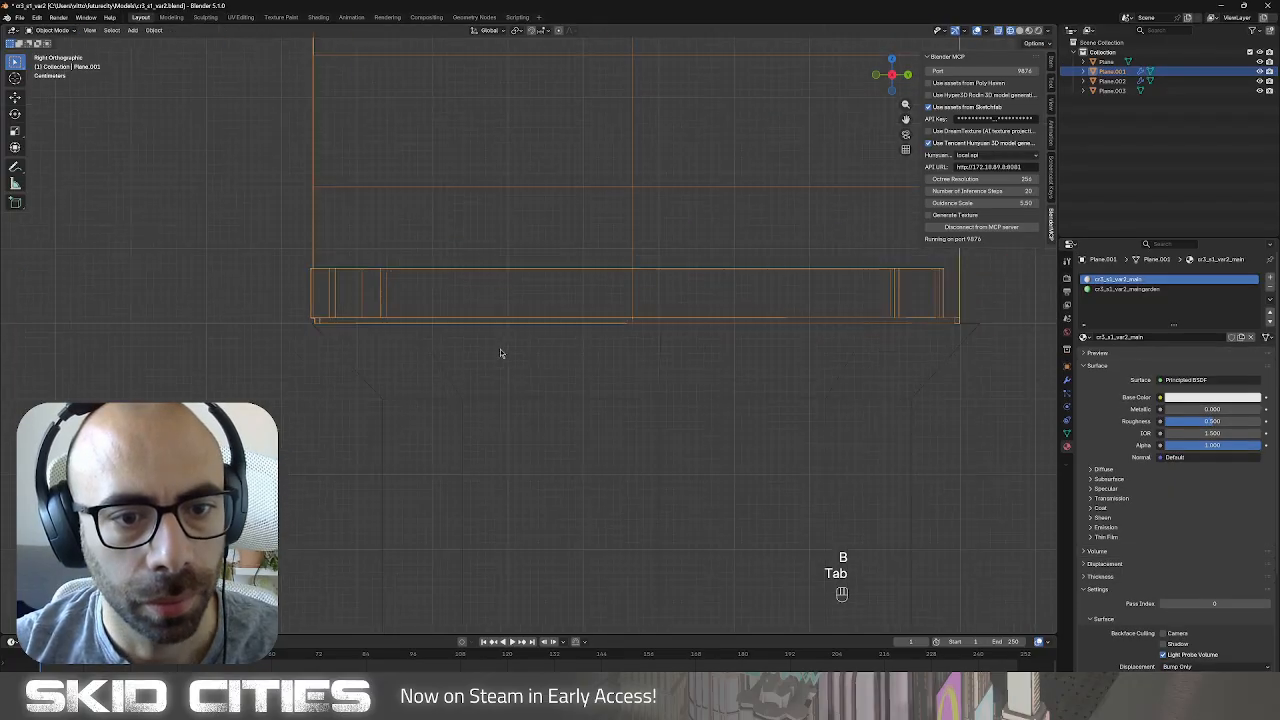
Show the tower from below in solid shading and hide the base object under the balcony slab.
mouse_move(500, 354)
middle_down()
mouse_move(562, 386)
mouse_move(383, 349)
mouse_move(467, 388)
mouse_move(425, 350)
mouse_move(437, 325)
middle_up()
key(z)
click(430, 356)
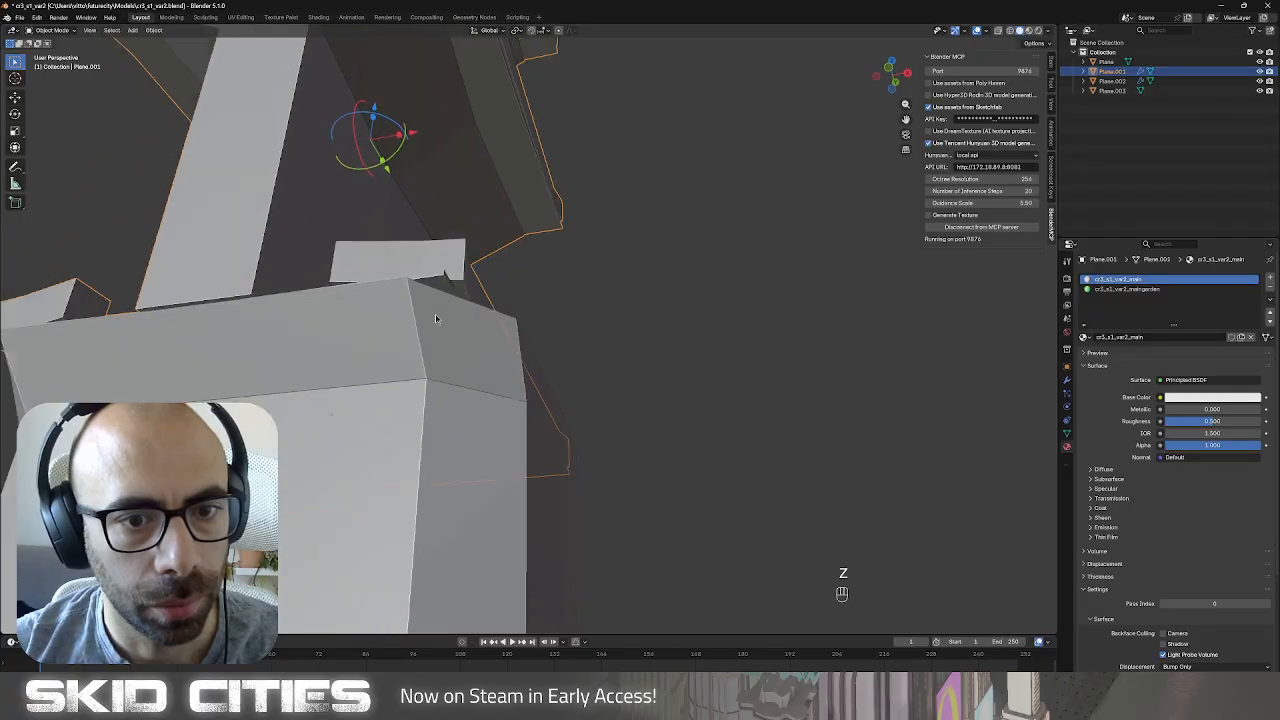
click(437, 325)
key(h)
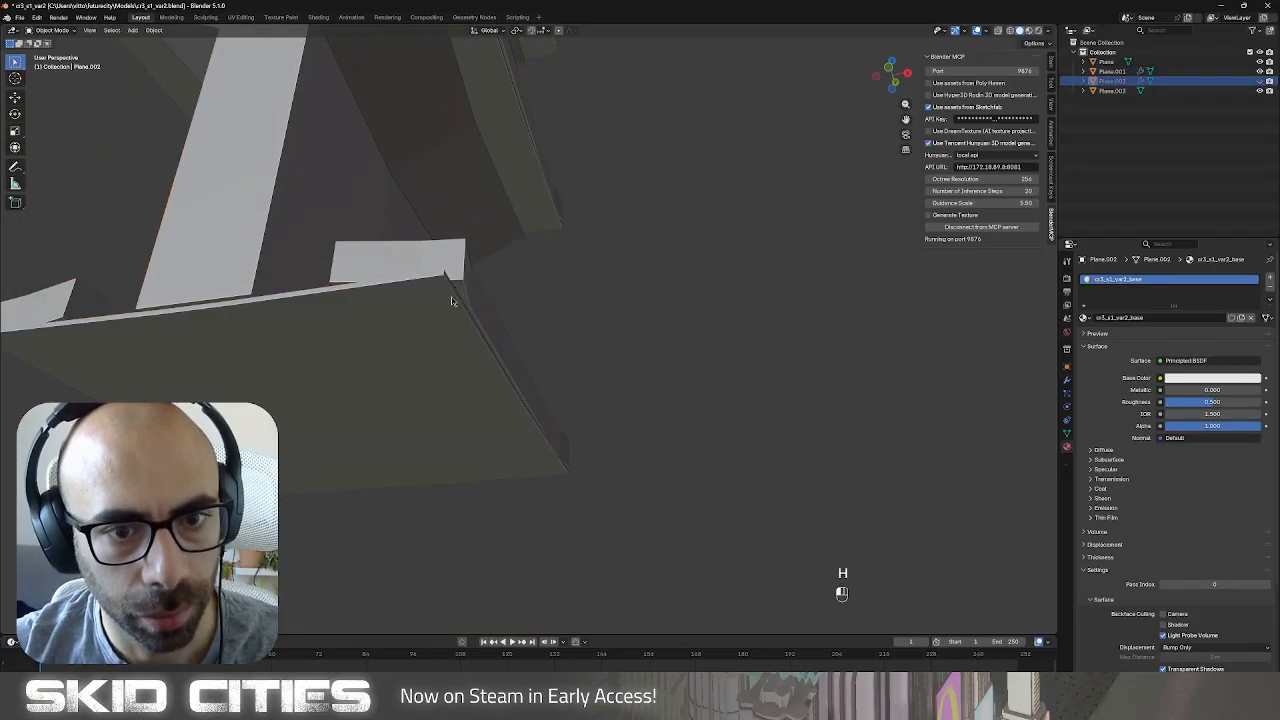
Examine the balcony slab and parapet underside in edit mode, comparing solid and material preview shading.
click(451, 301)
key(Tab)
click(446, 307)
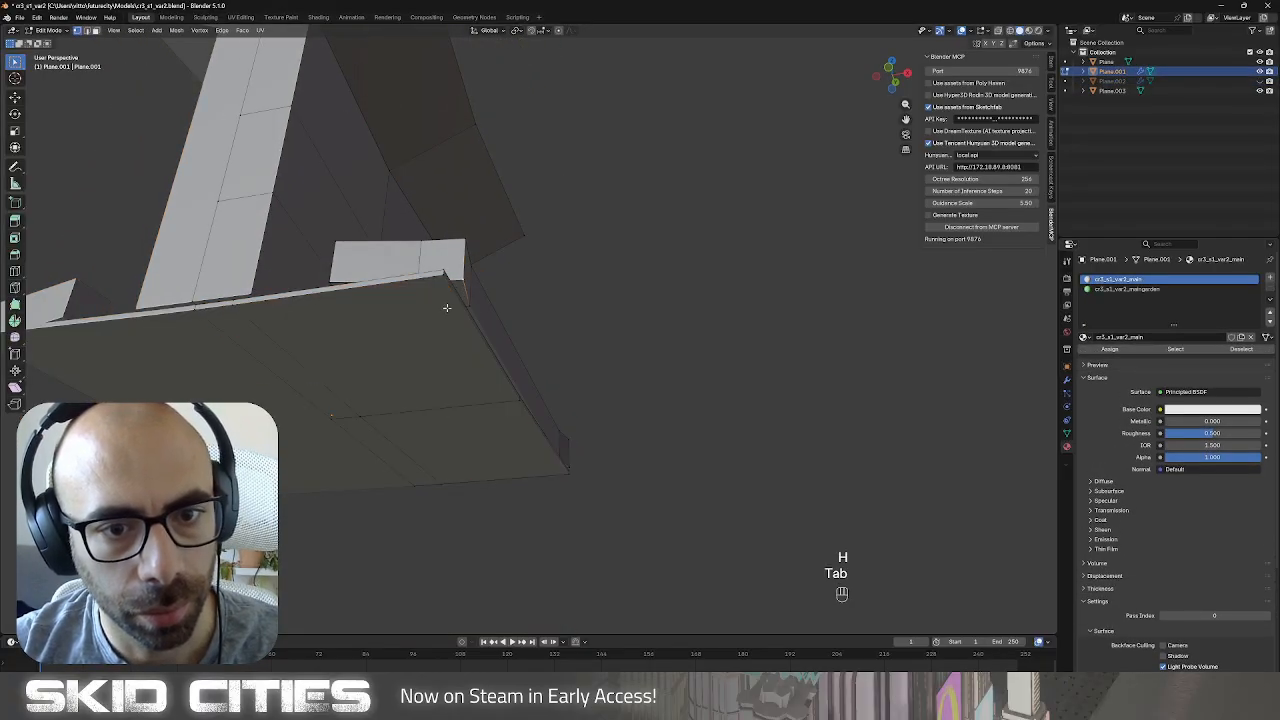
key(b)
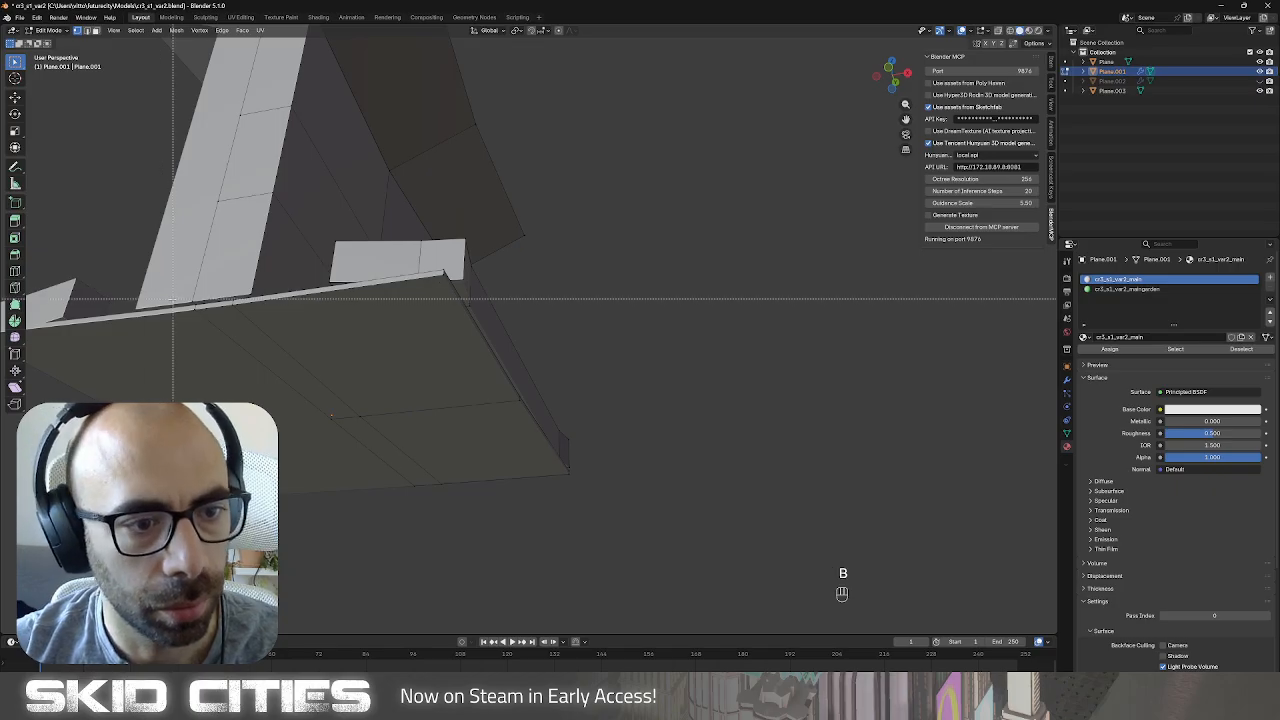
key(Escape)
mouse_move(483, 340)
middle_down()
mouse_move(486, 366)
mouse_move(457, 331)
middle_up()
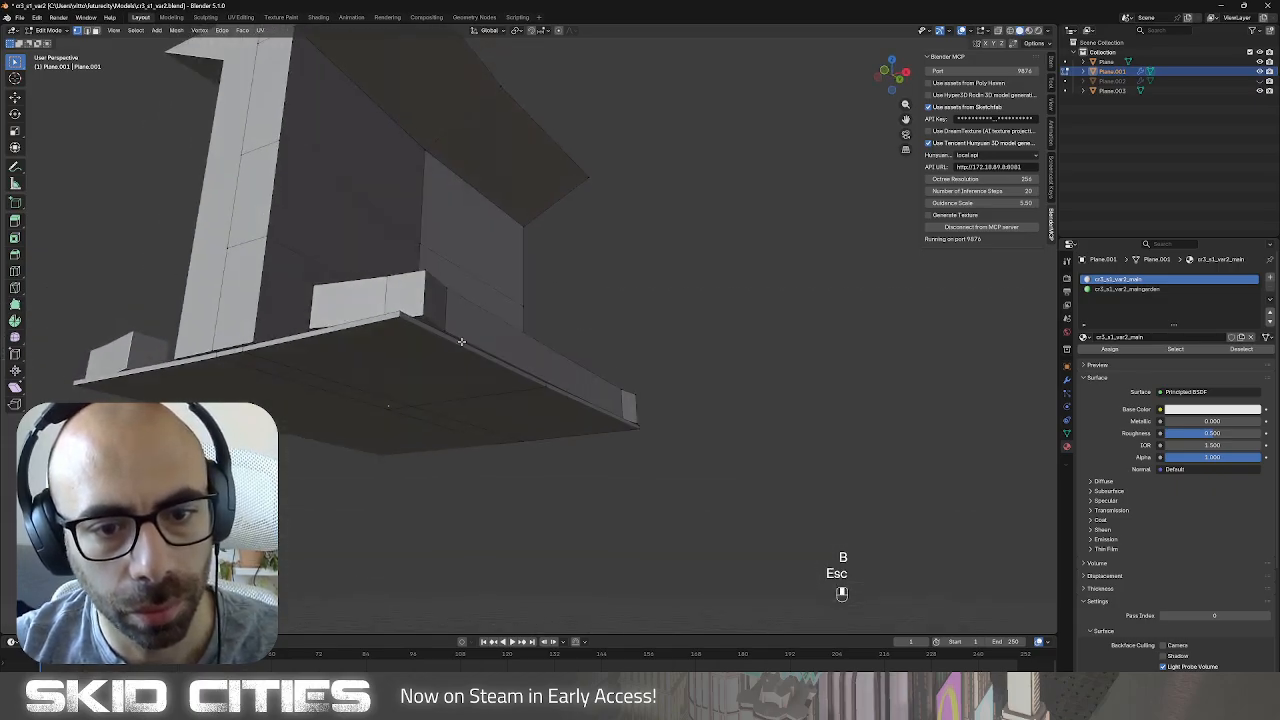
key(z)
click(458, 360)
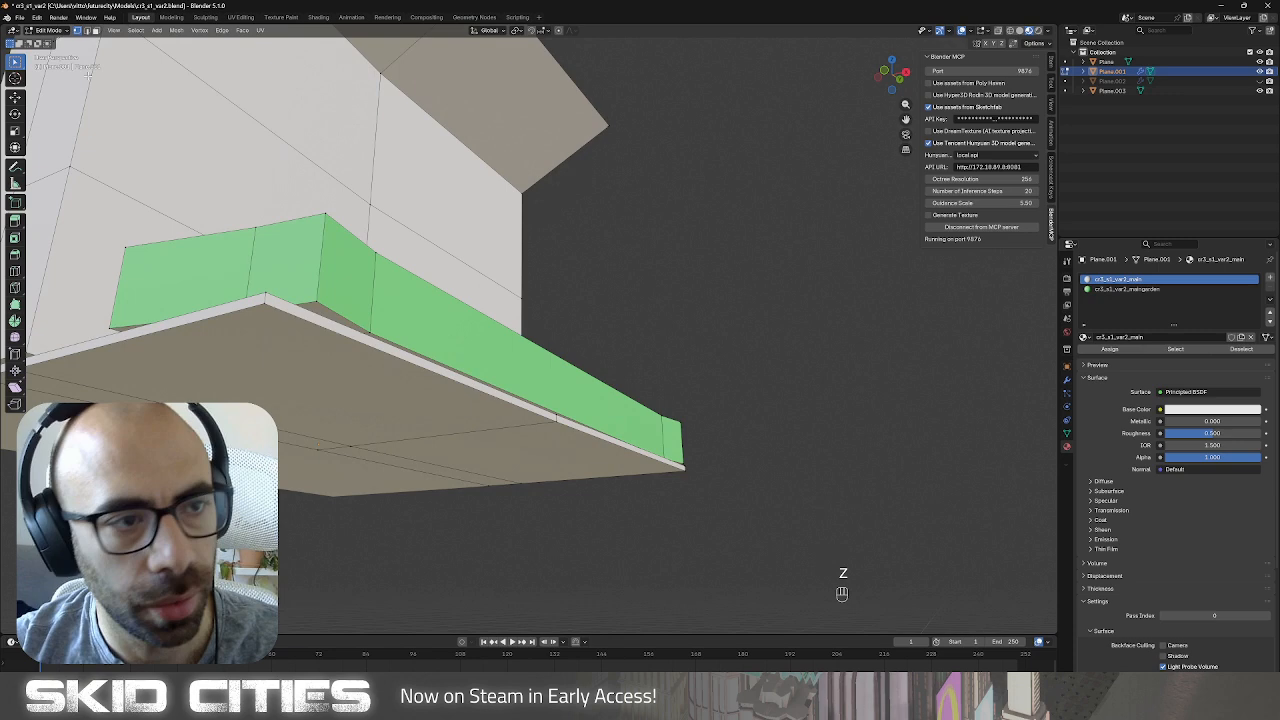
key(z)
click(339, 201)
In wireframe shading, select the parapet's underside corner face and the slab's thin edge face, and hide them.
key(z)
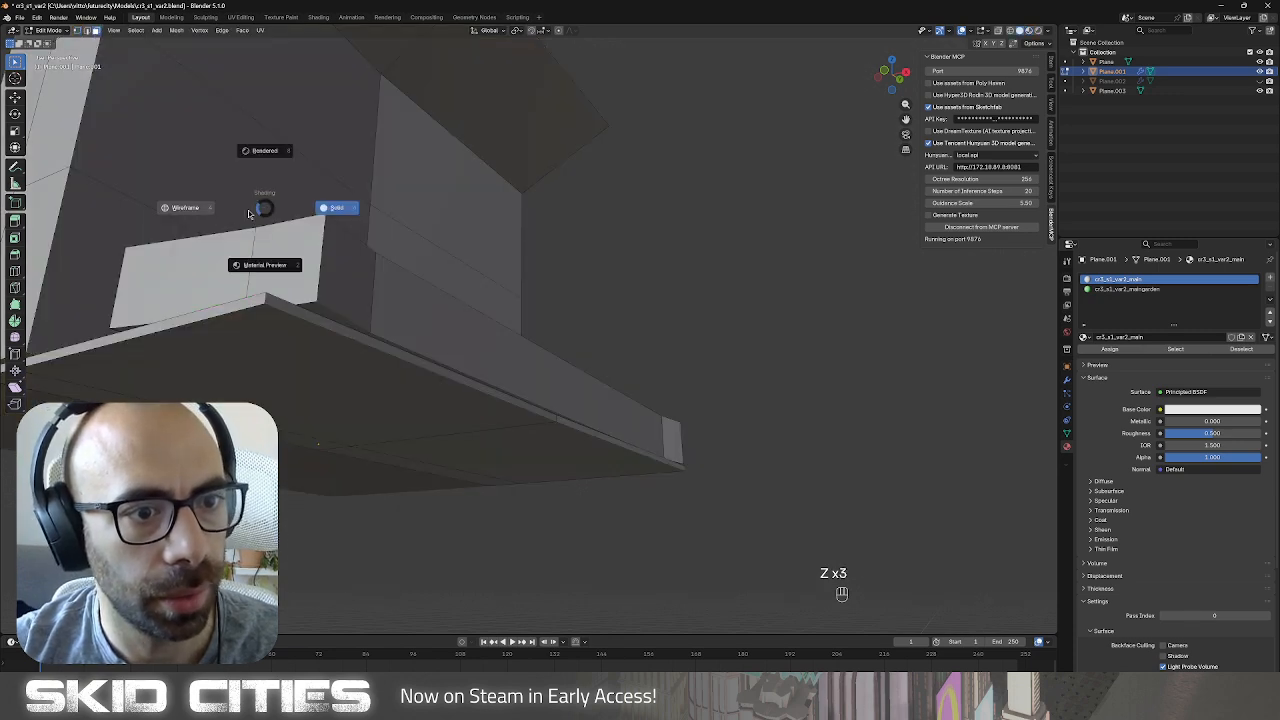
click(204, 212)
click(319, 313)
shift+click(237, 335)
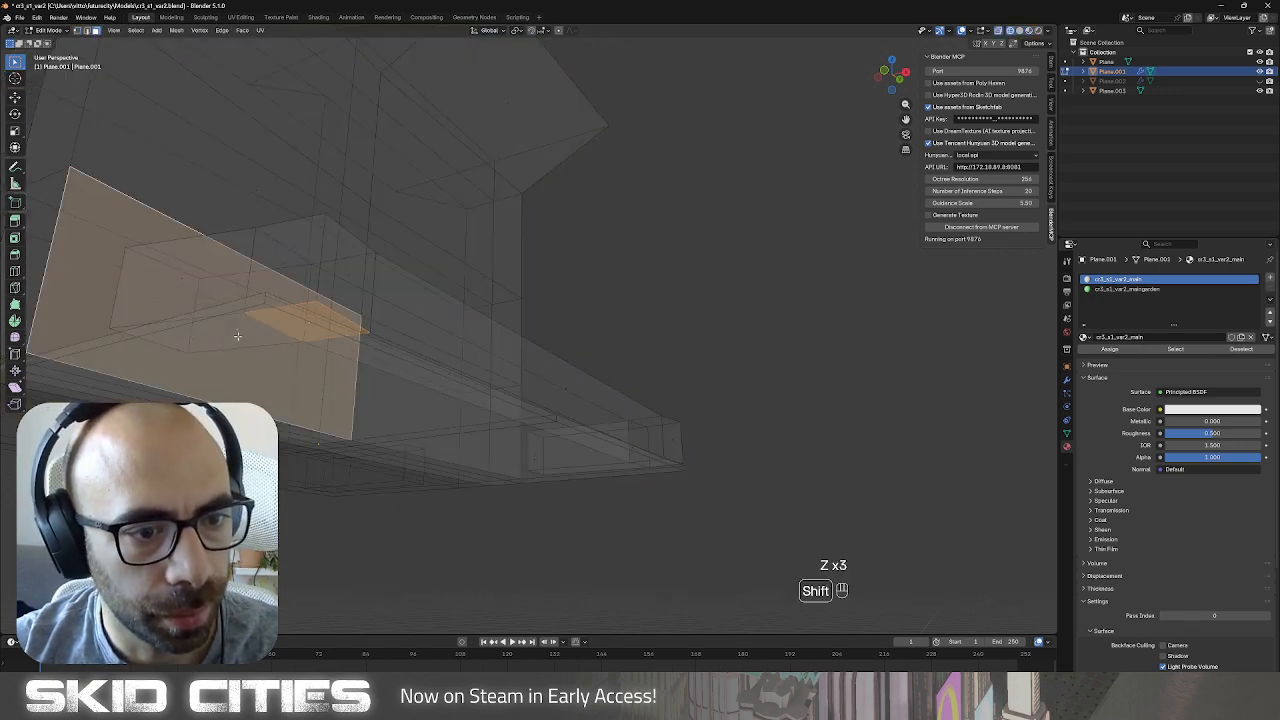
shift+click(241, 341)
shift+middle_drag(235, 336, 342, 303)
shift+click(360, 278)
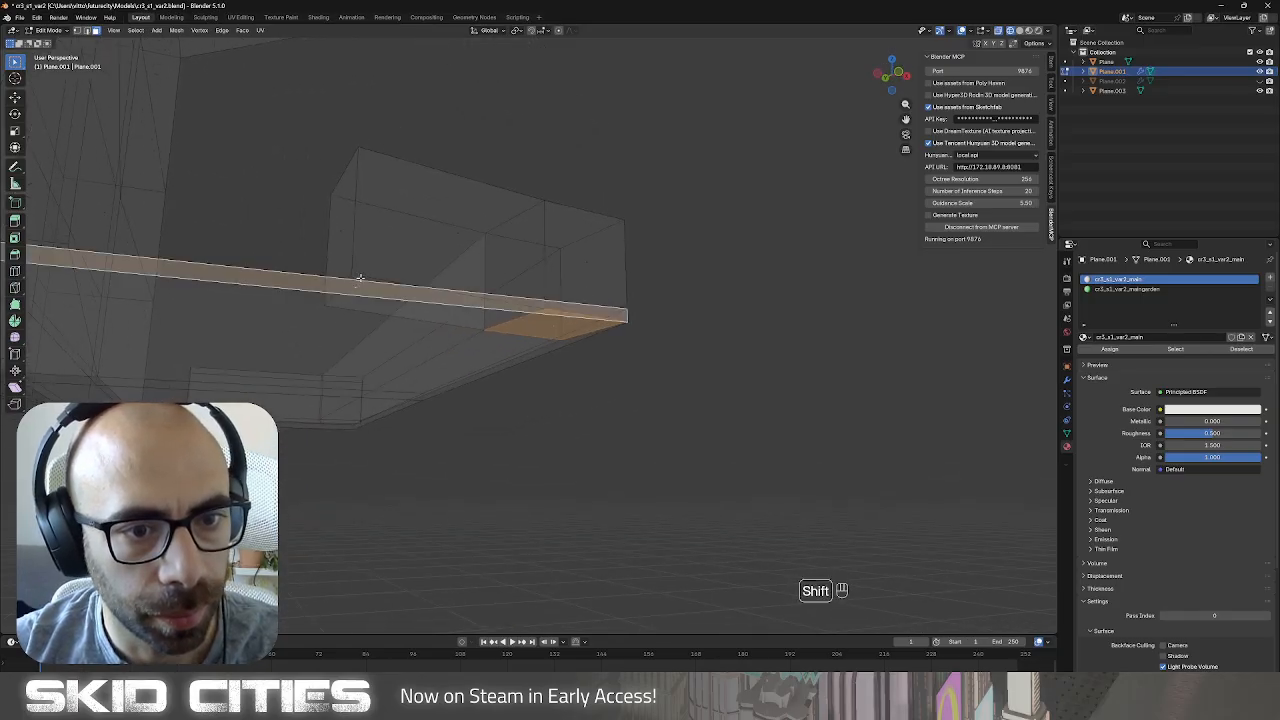
shift+click(359, 280)
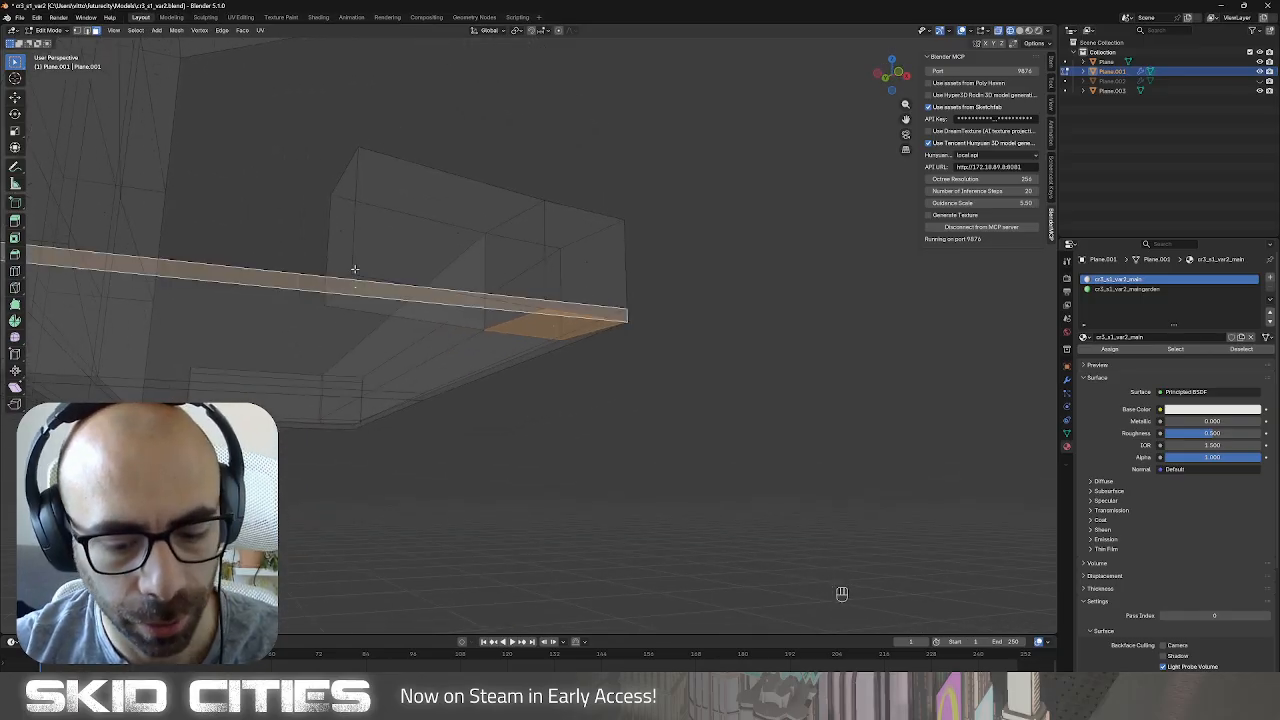
key(h)
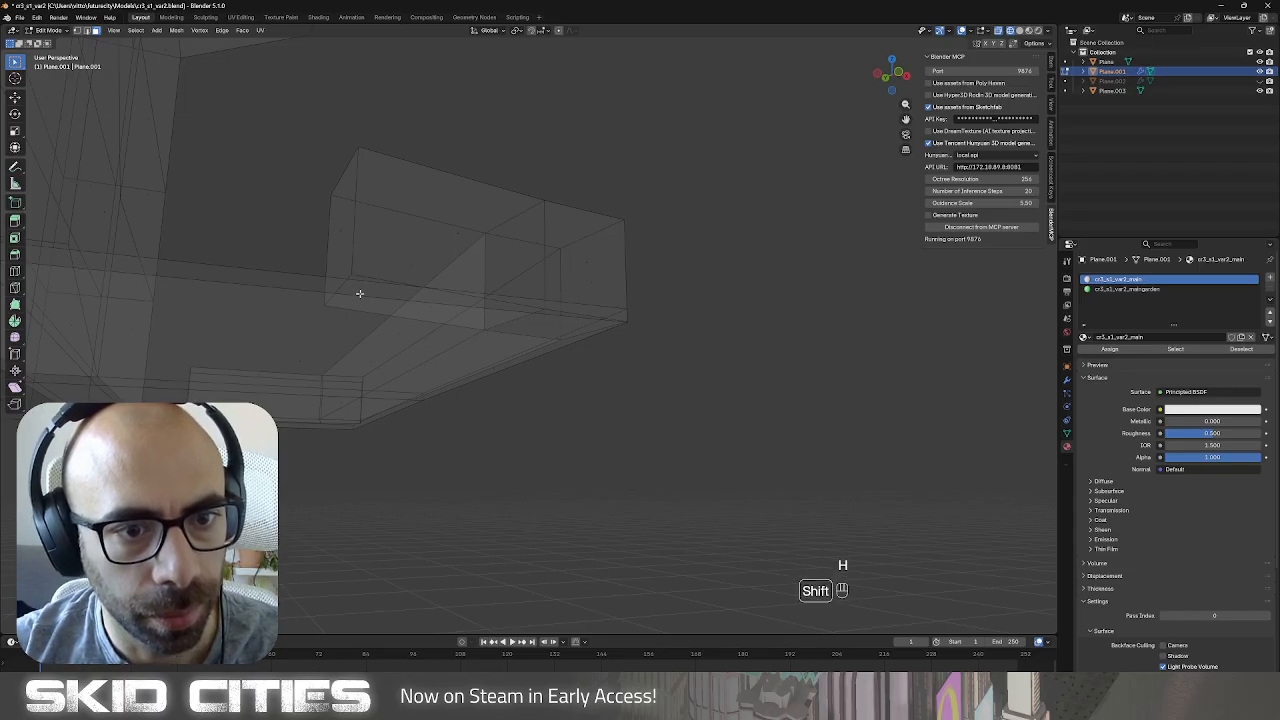
Select the underside face at the parapet's short end and assign cr3_s1_var2_maingarden to it.
shift+click(437, 300)
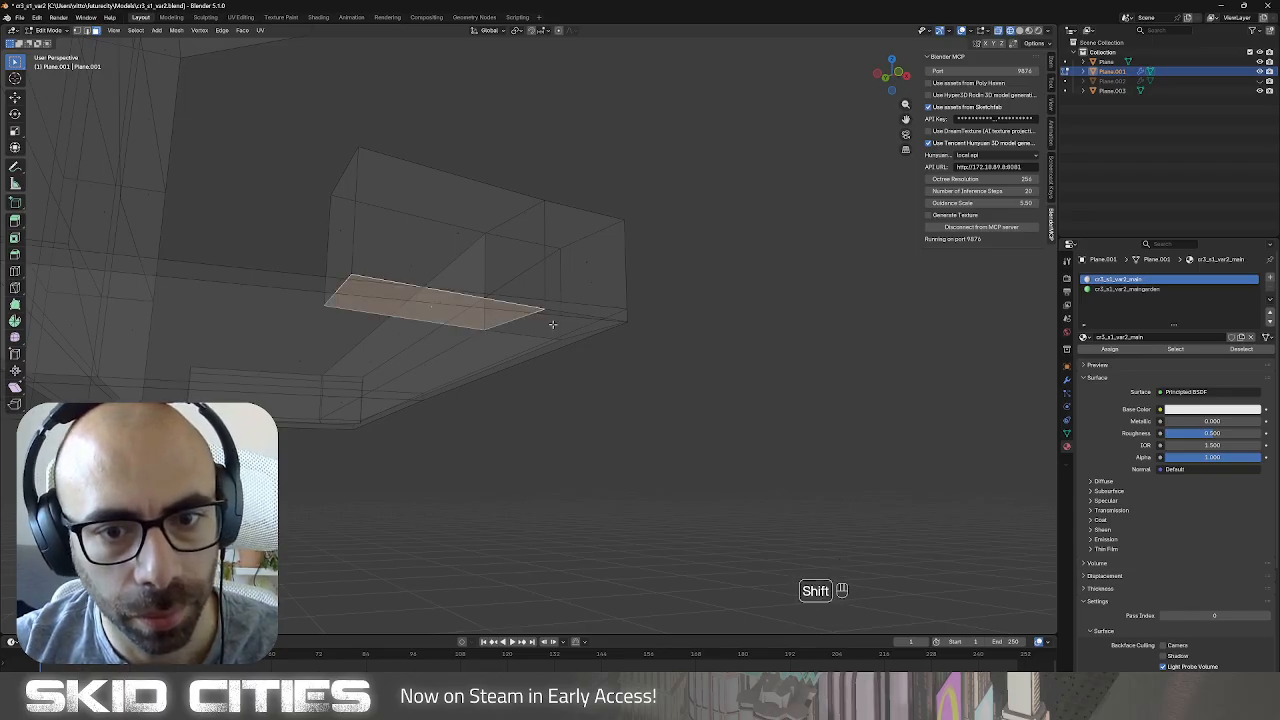
middle_drag(596, 365, 488, 330)
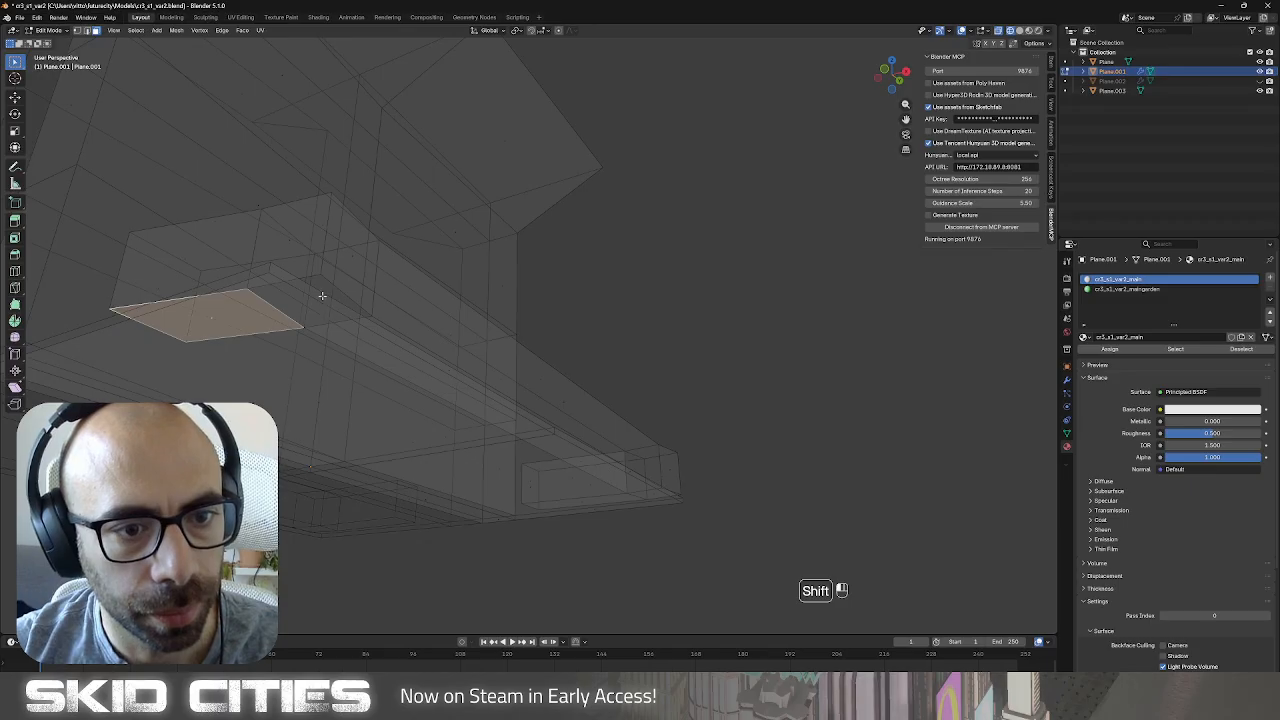
click(1125, 289)
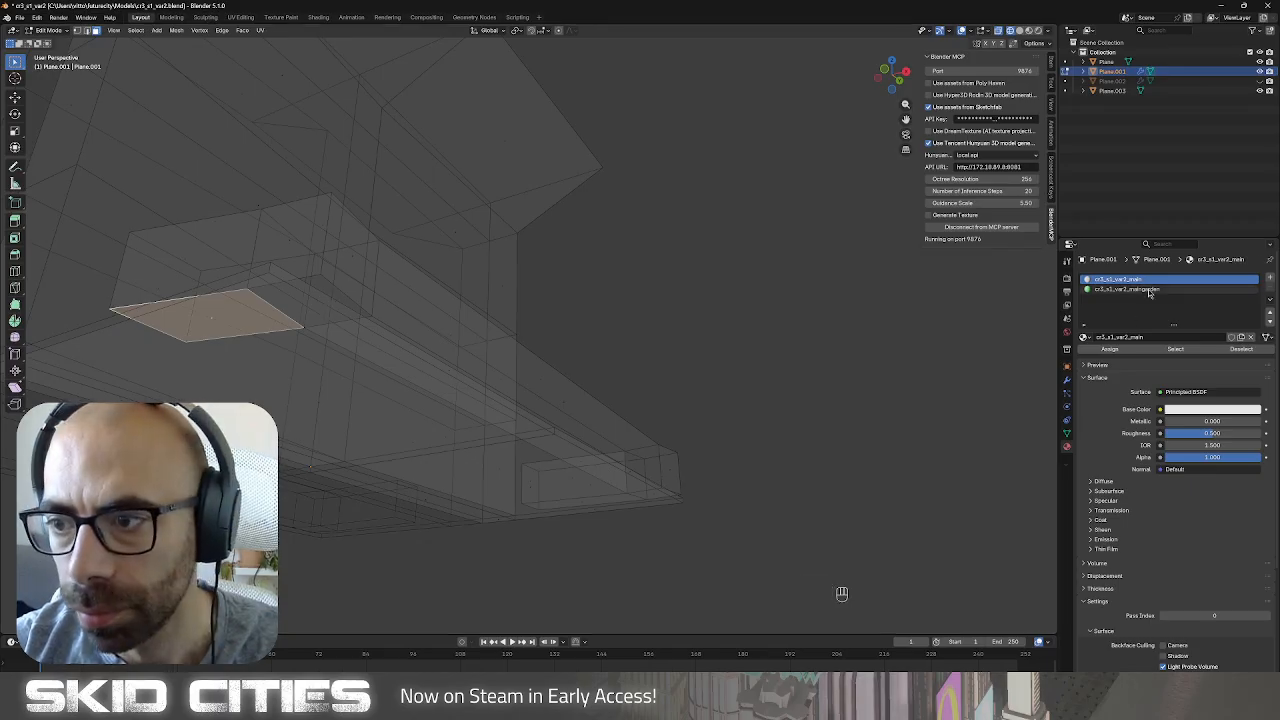
click(1131, 352)
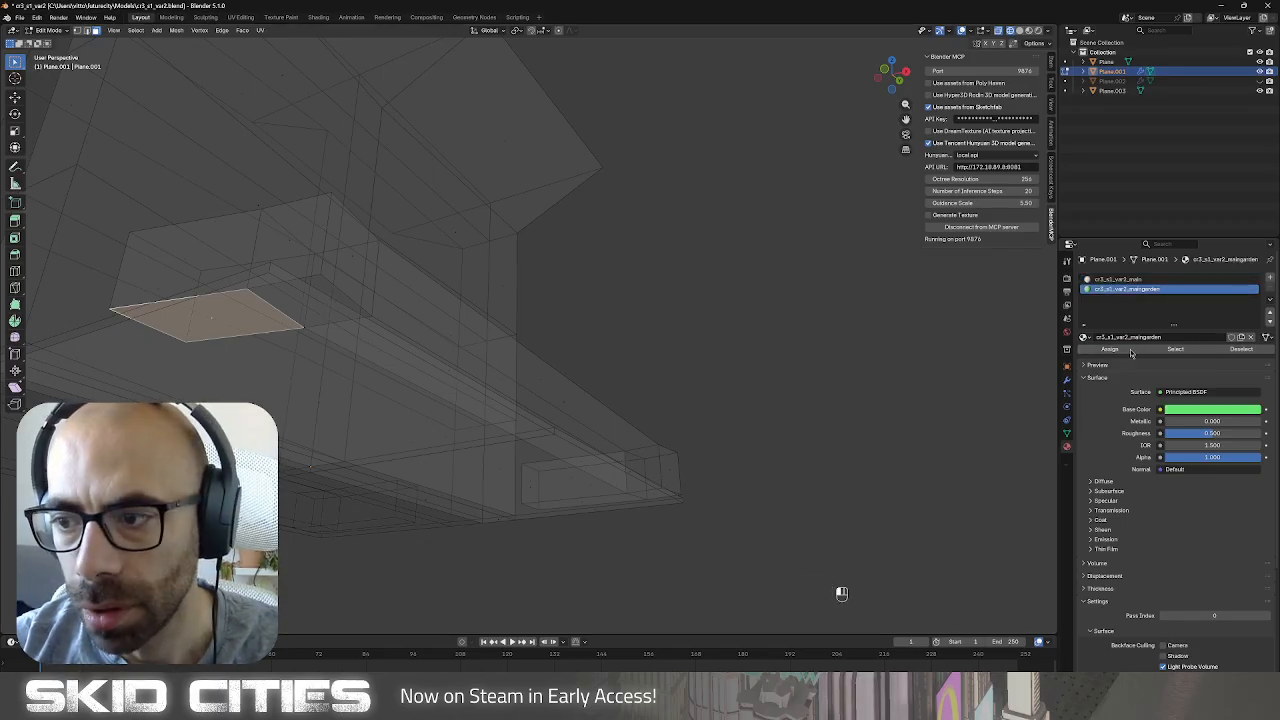
Pick another face beneath the long side of the parapet and hide it to expose the underside.
click(322, 314)
key(Tab)
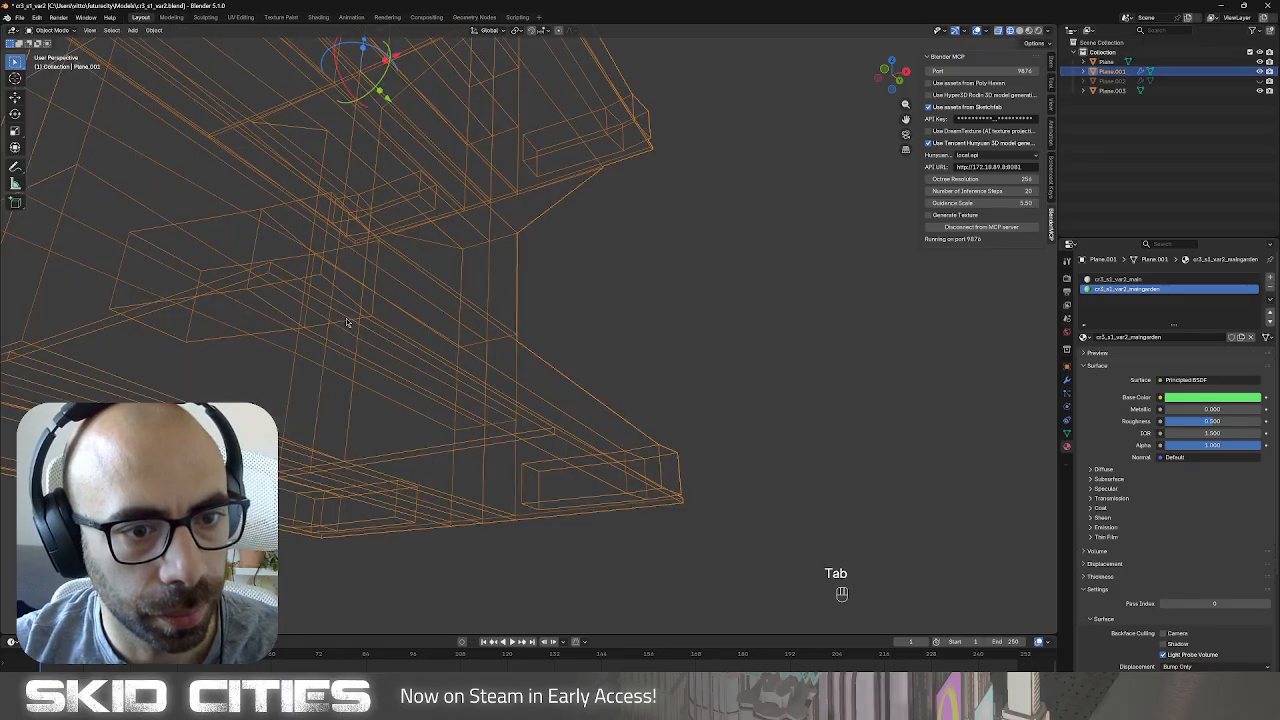
key(Tab)
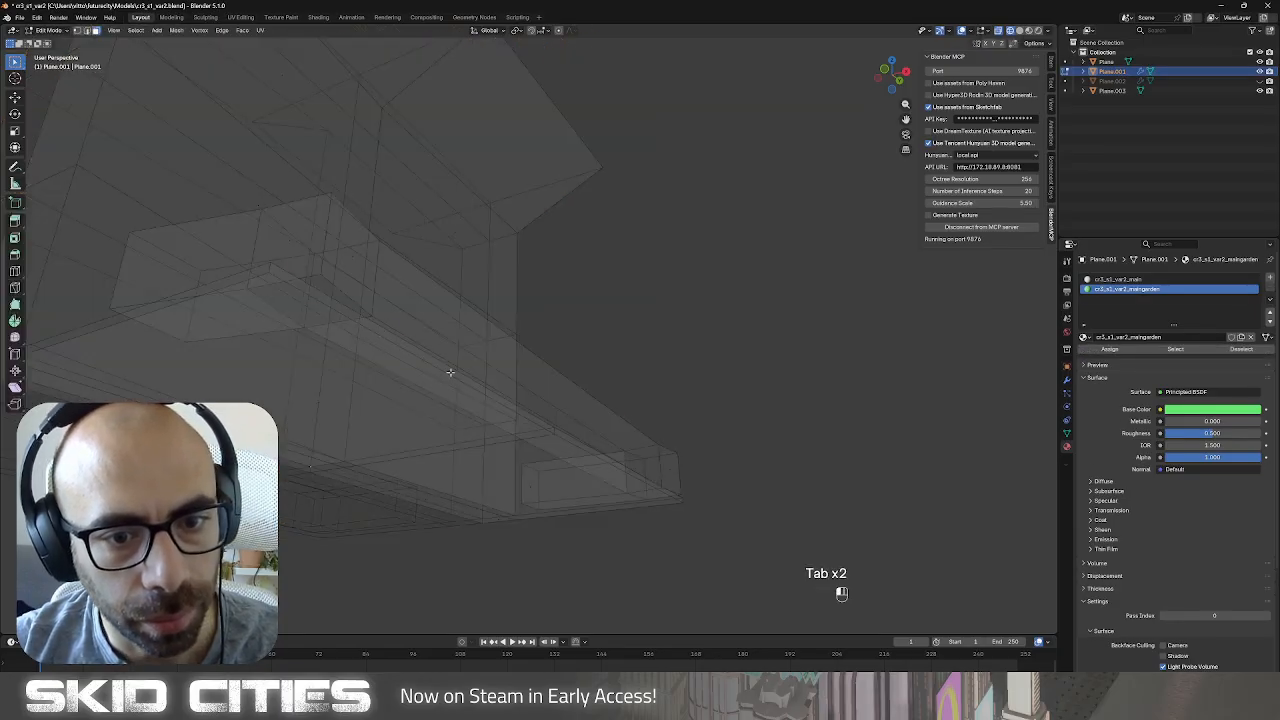
click(450, 372)
mouse_move(434, 390)
middle_down()
mouse_move(420, 397)
mouse_move(449, 374)
middle_up()
key(h)
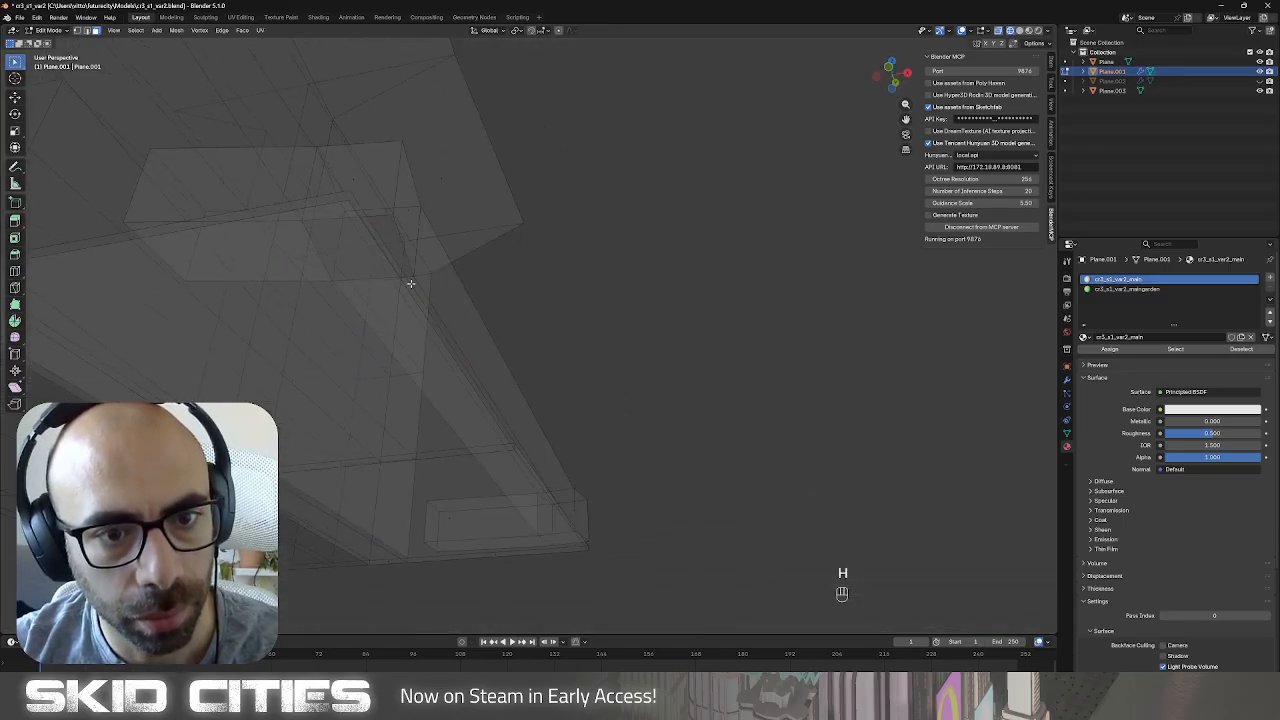
middle_drag(411, 279, 454, 363)
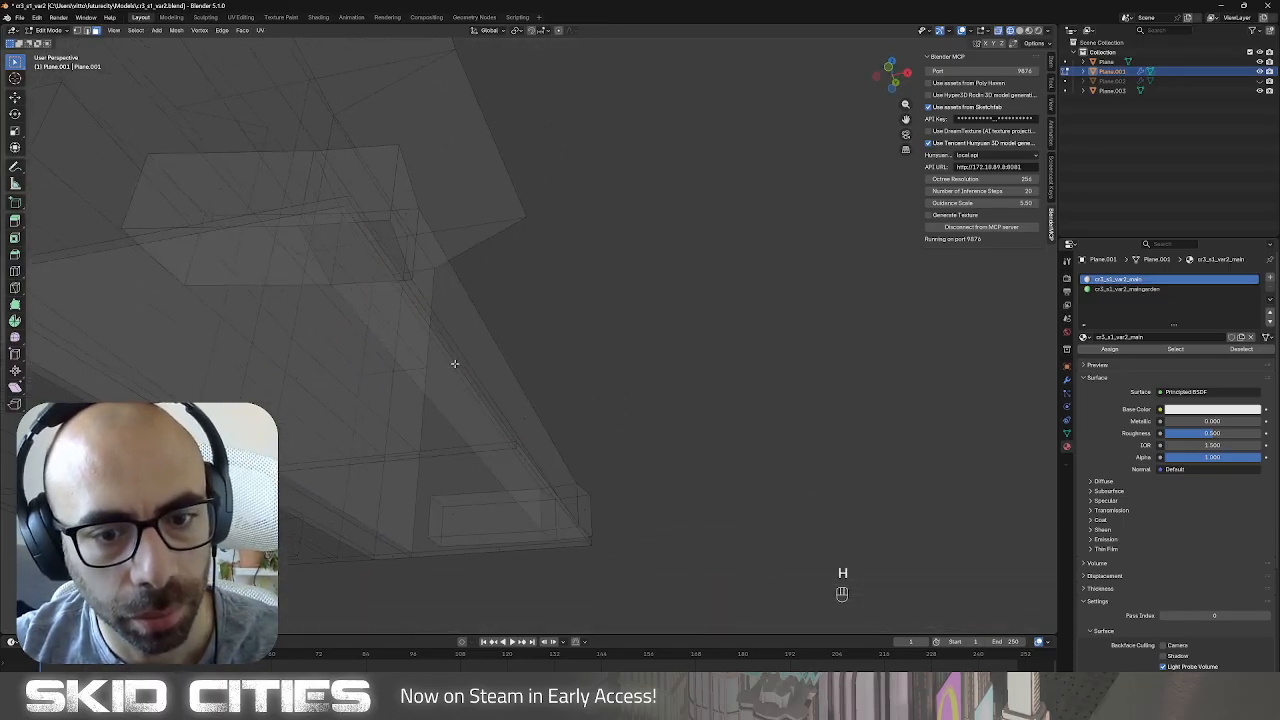
Select the two adjoining underside faces at the parapet's corner seen from the opposite side and assign cr3_s1_var2_maingarden to them.
key(b)
middle_click(477, 423)
middle_drag(477, 423, 950, 273)
key(Tab)
key(Tab)
click(879, 325)
shift+click(948, 274)
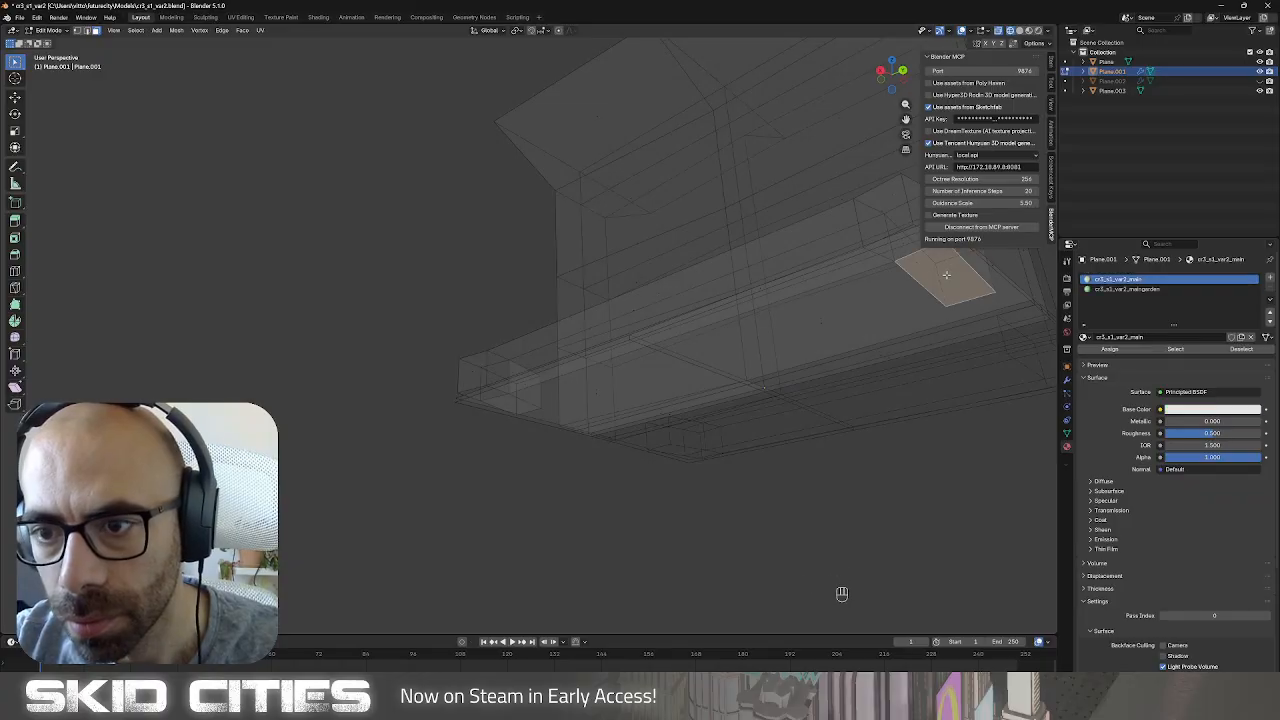
shift+click(892, 249)
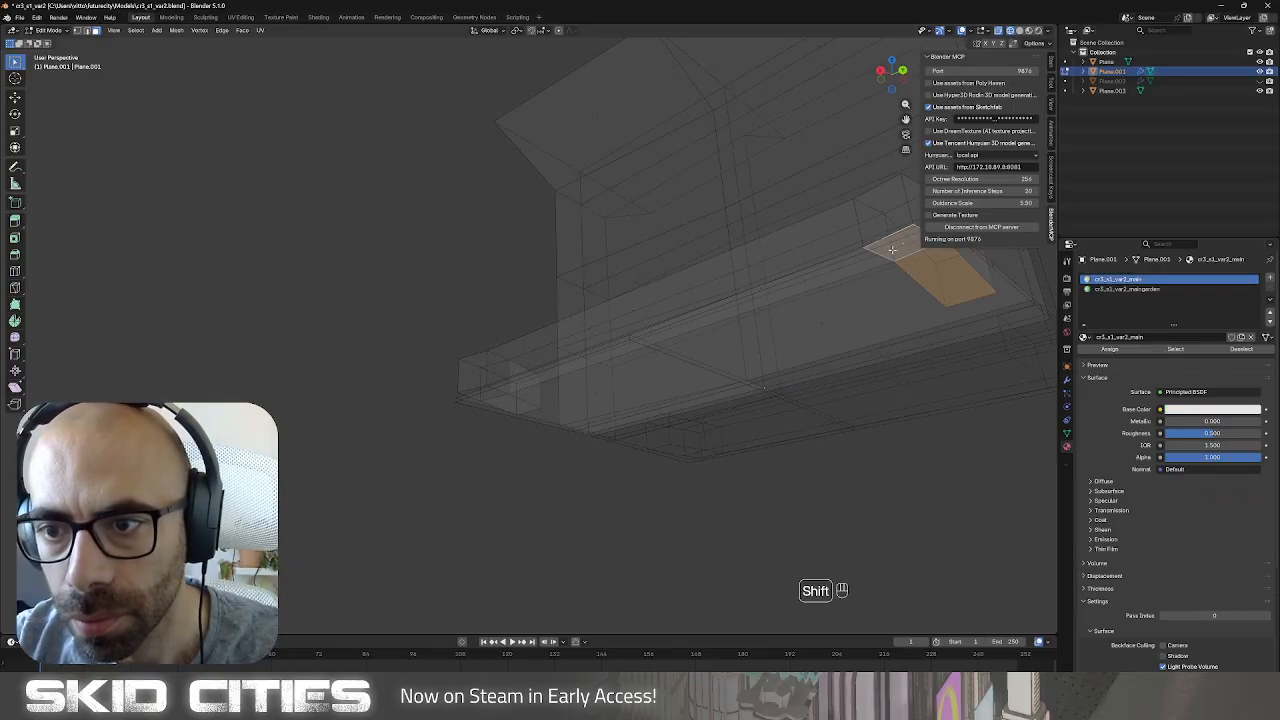
click(1127, 289)
click(1115, 350)
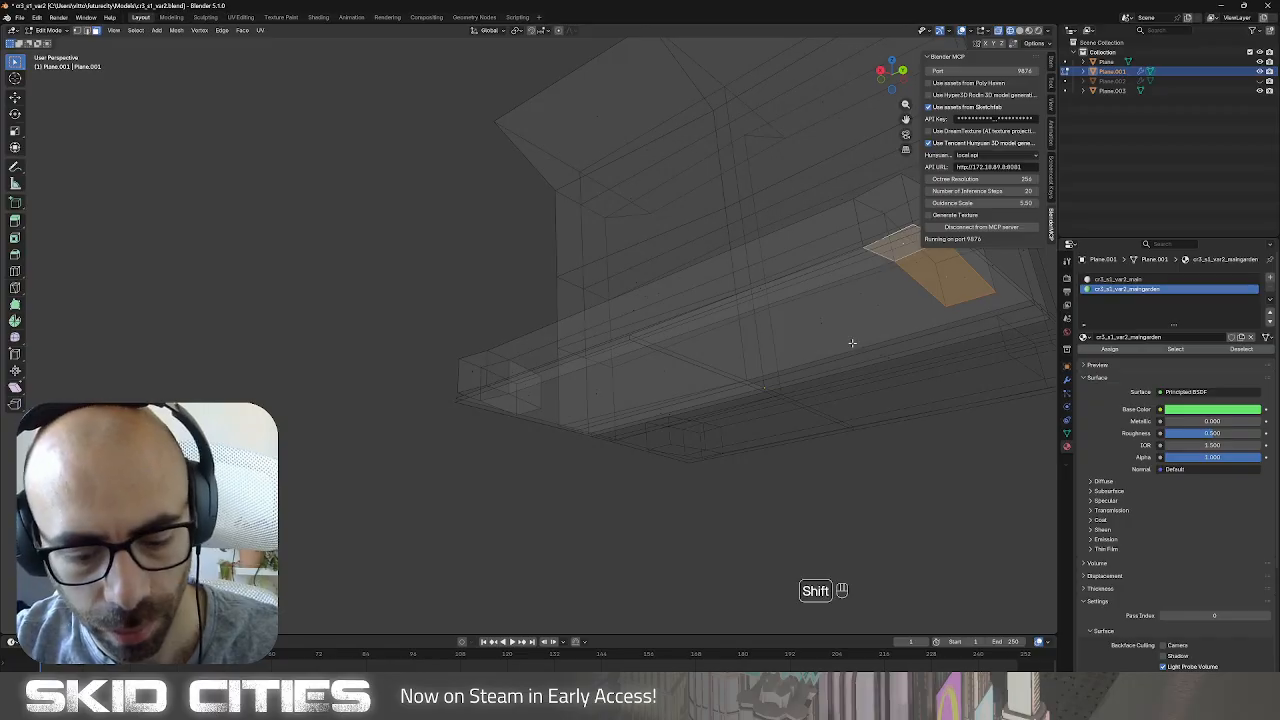
Reveal all hidden faces of the tower mesh and show the balcony in material preview shading.
key(shift+h)
key(shift+h)
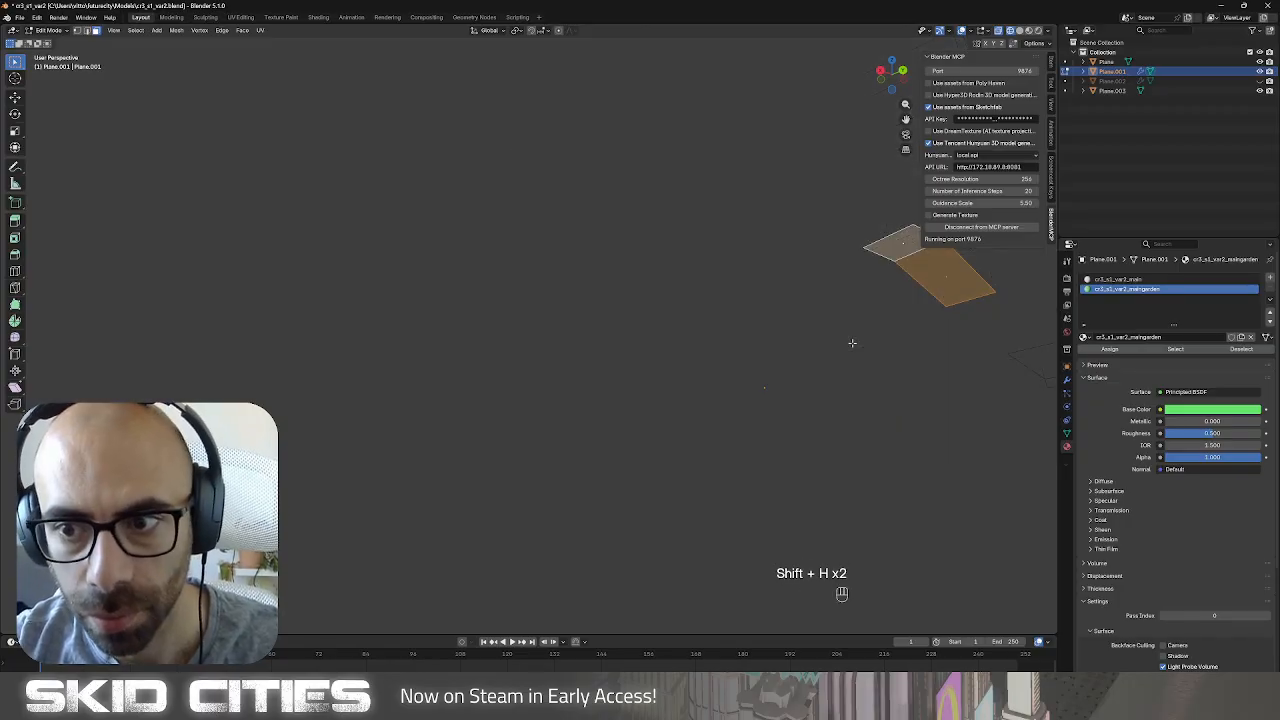
key(Escape)
key(alt+h)
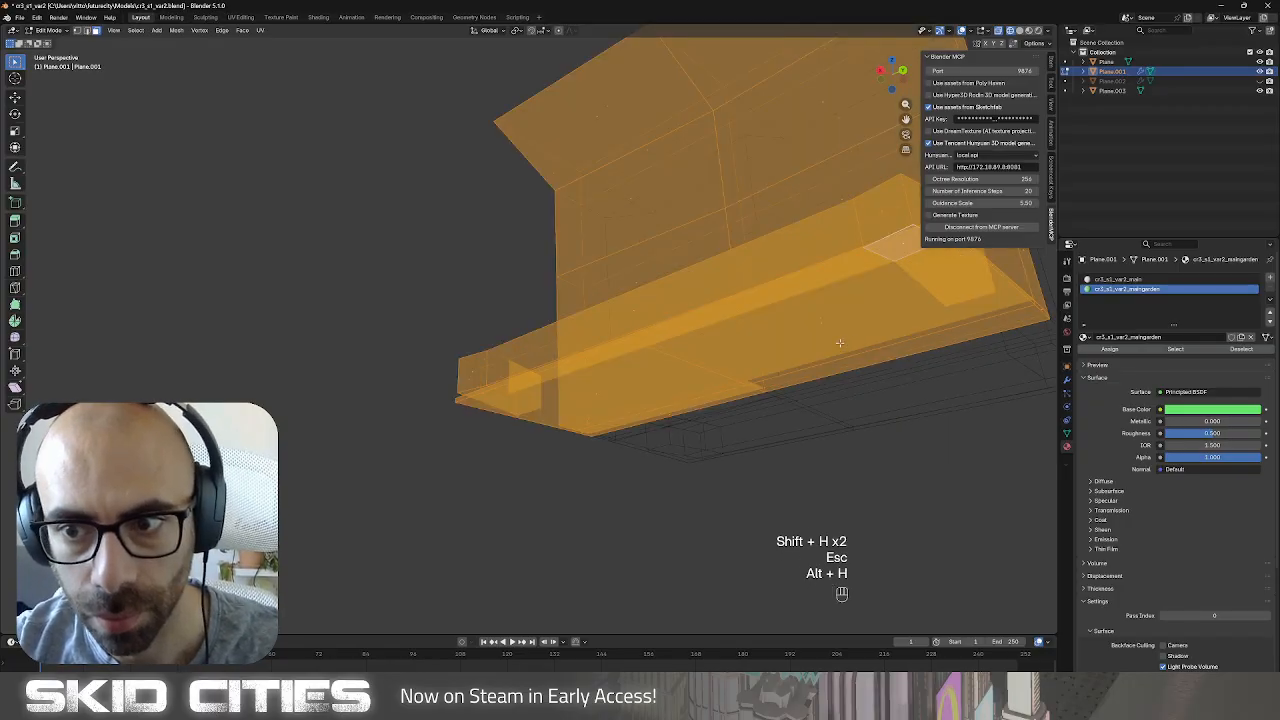
key(Tab)
key(Tab)
middle_drag(750, 360, 789, 389)
key(z)
click(783, 440)
scroll(516, 400, up, 2)
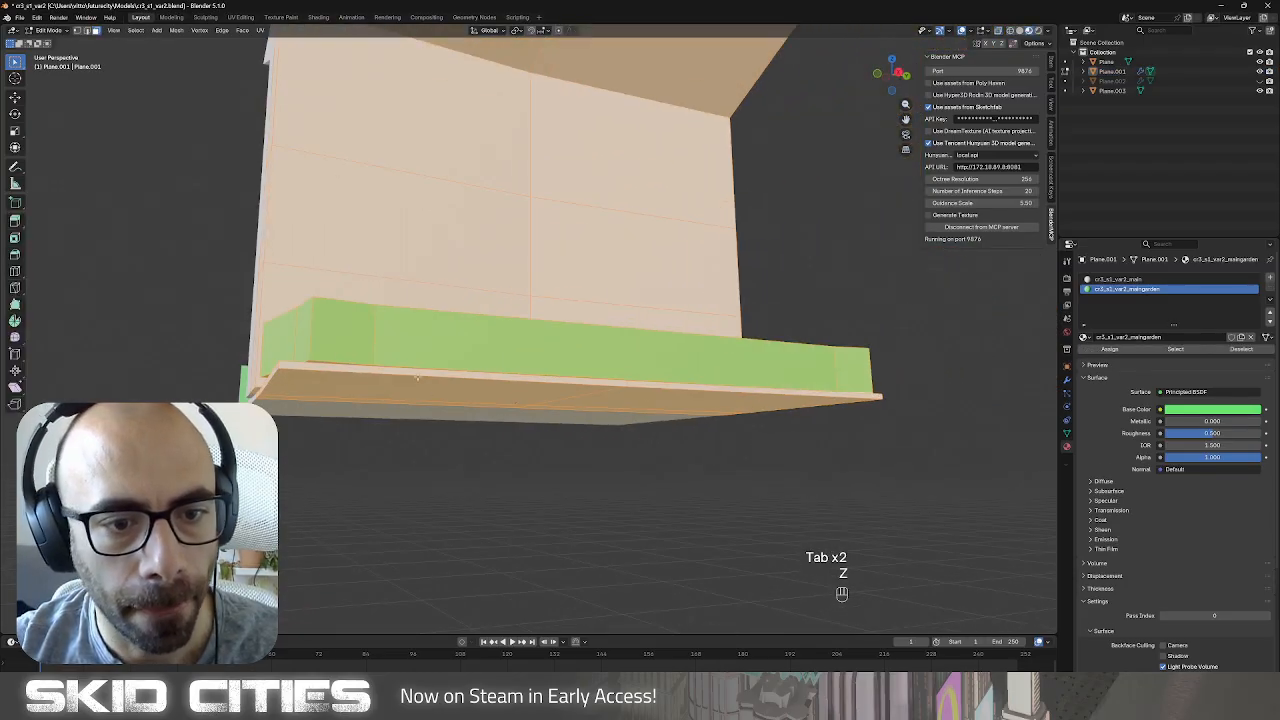
Select the uncoloured underside faces at the parapet's front corner and assign cr3_s1_var2_maingarden to them.
middle_drag(516, 400, 366, 358)
click(316, 294)
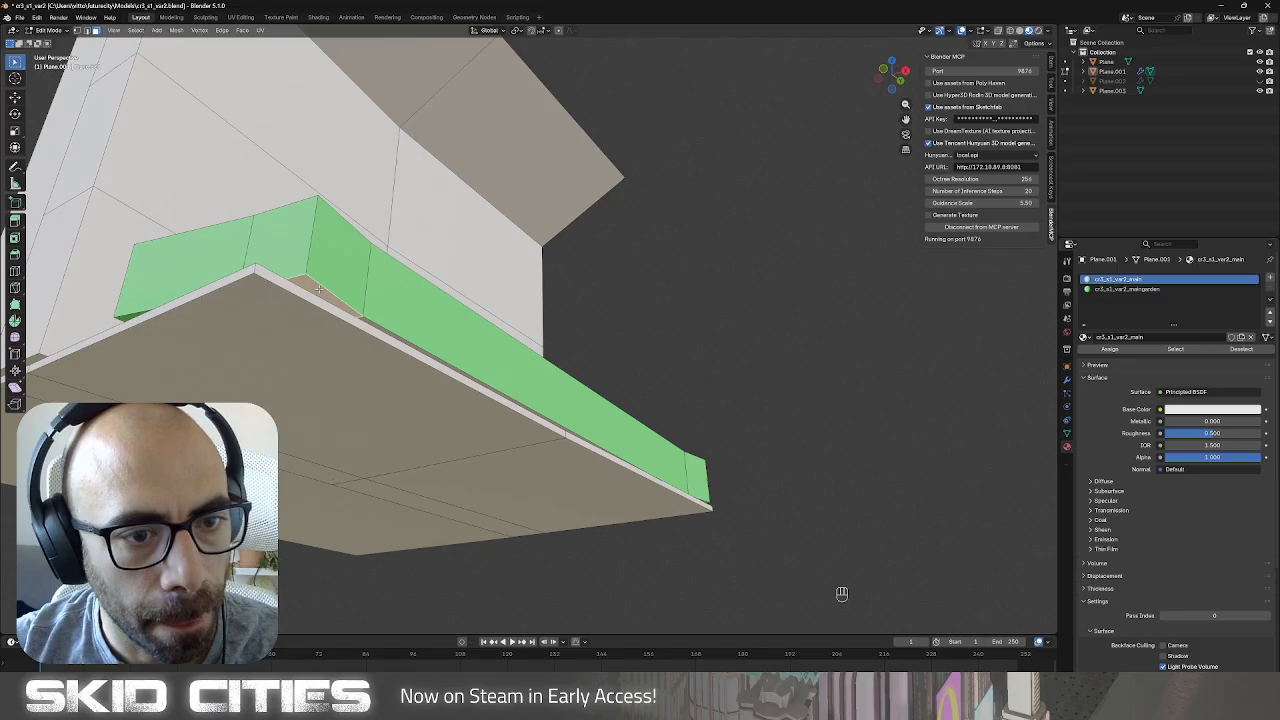
shift+click(368, 320)
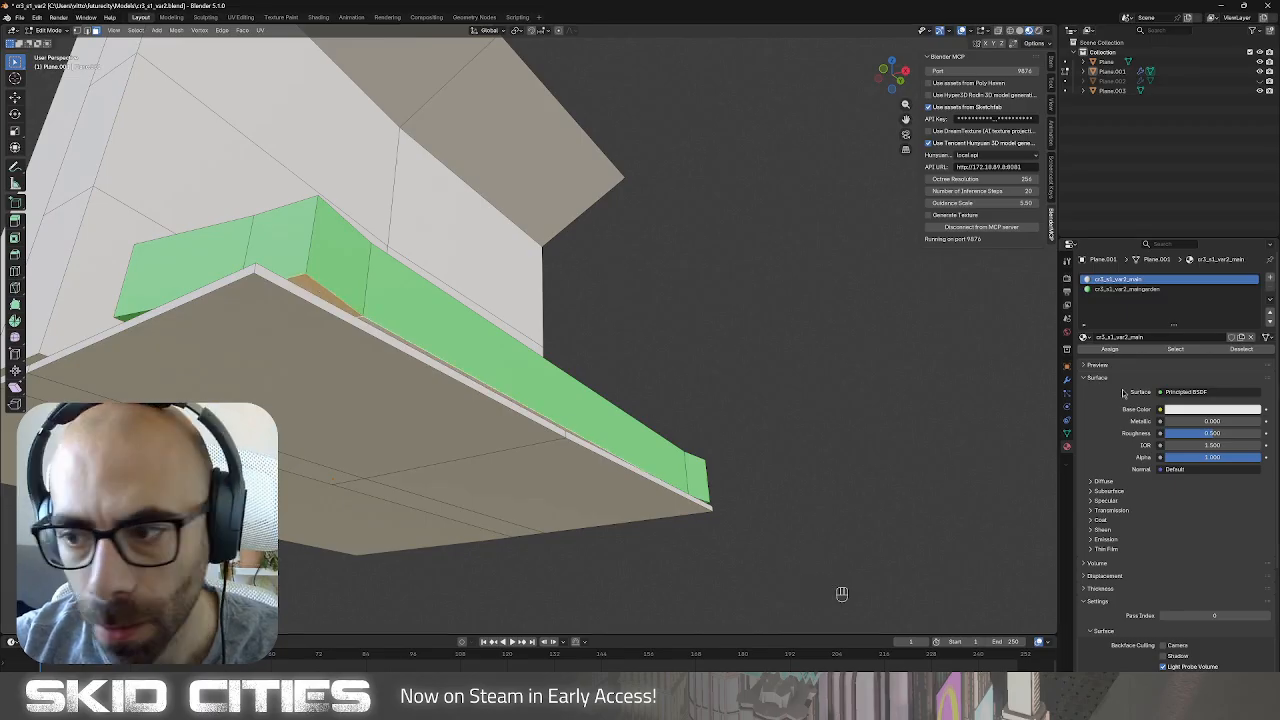
click(1128, 289)
Hide the outer slab faces and edge strip beneath the long side of the balcony parapet.
middle_drag(751, 431, 585, 422)
click(585, 422)
shift+click(585, 425)
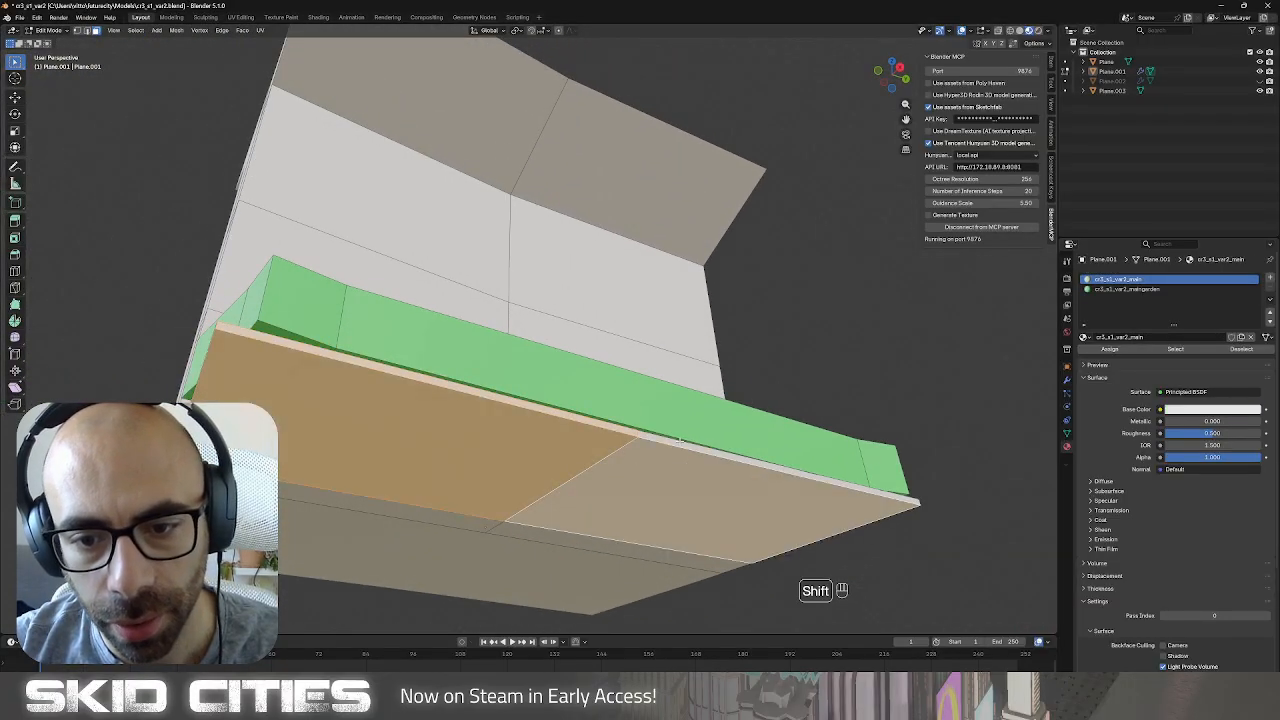
shift+click(676, 443)
key(h)
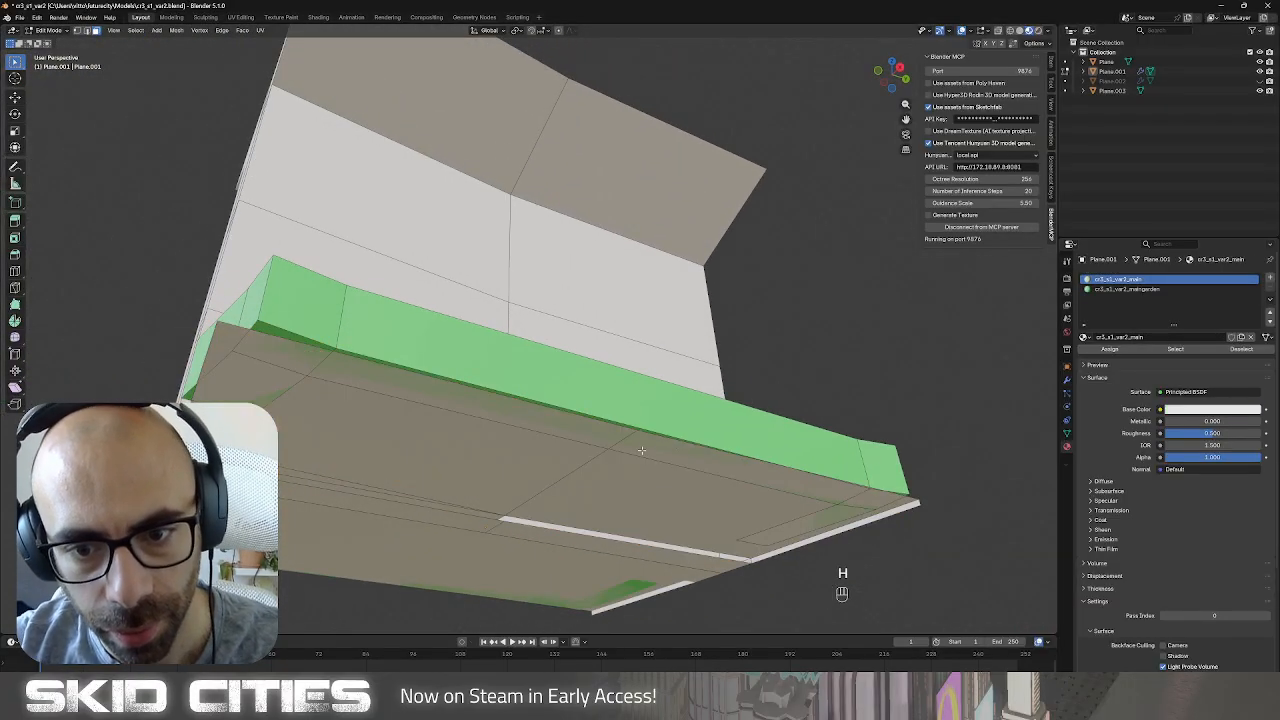
Hide the inner slab faces beneath the parapet's long side and examine the parapet's exposed underside.
shift+click(591, 435)
shift+click(545, 450)
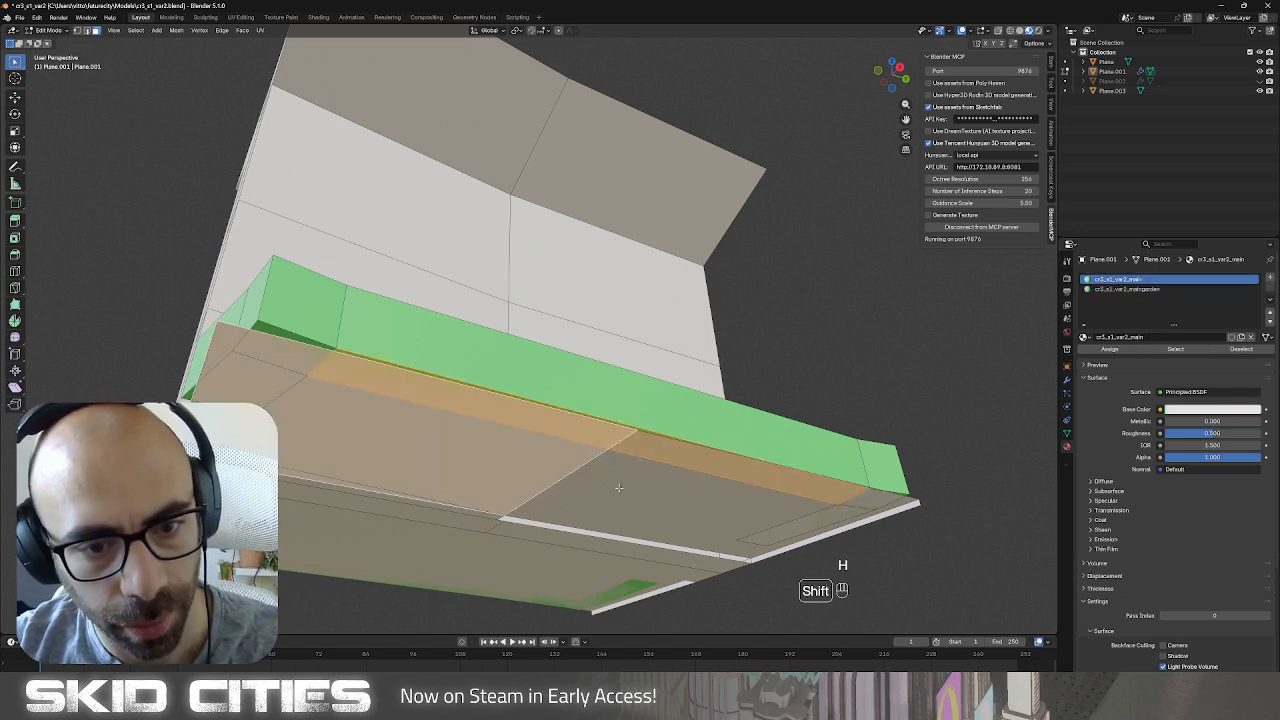
shift+click(625, 488)
key(h)
key(Tab)
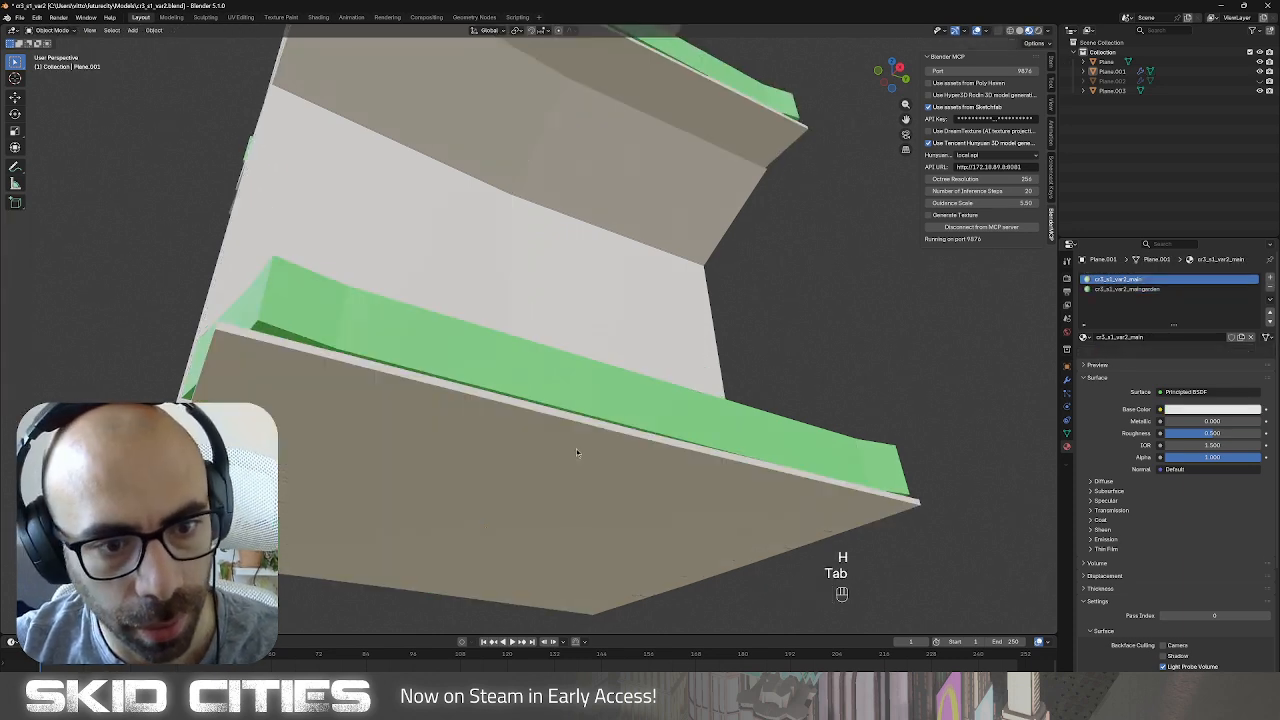
mouse_move(580, 446)
middle_down()
mouse_move(551, 443)
mouse_move(579, 444)
middle_up()
key(Tab)
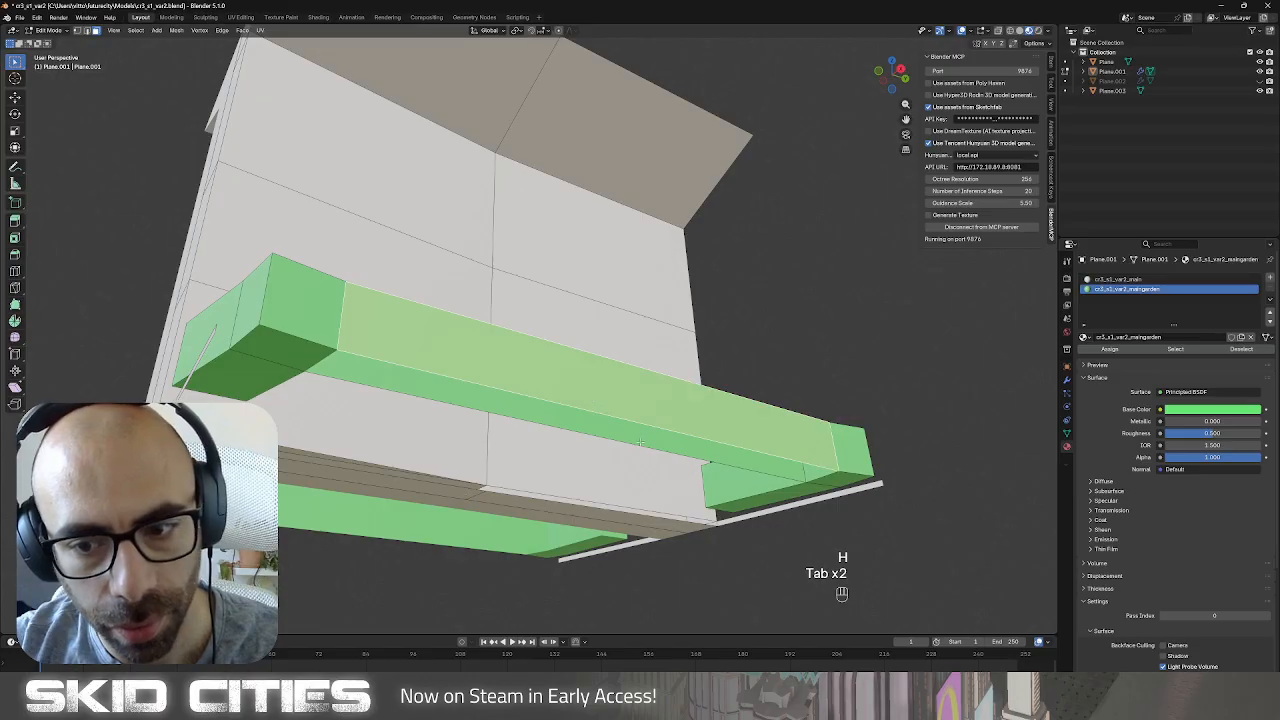
mouse_move(841, 593)
middle_down()
mouse_move(830, 575)
mouse_move(841, 593)
middle_up()
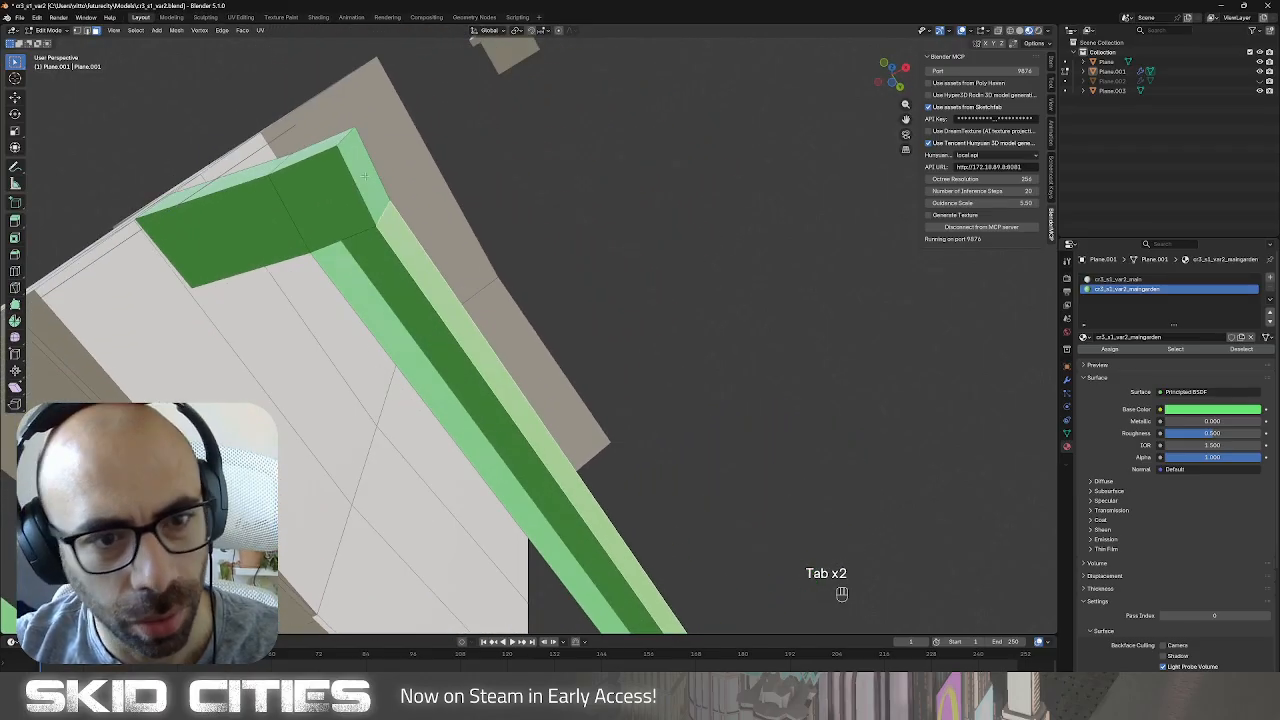
Switch to vertex selection, reveal all hidden faces of the balcony mesh and finish editing it.
click(96, 30)
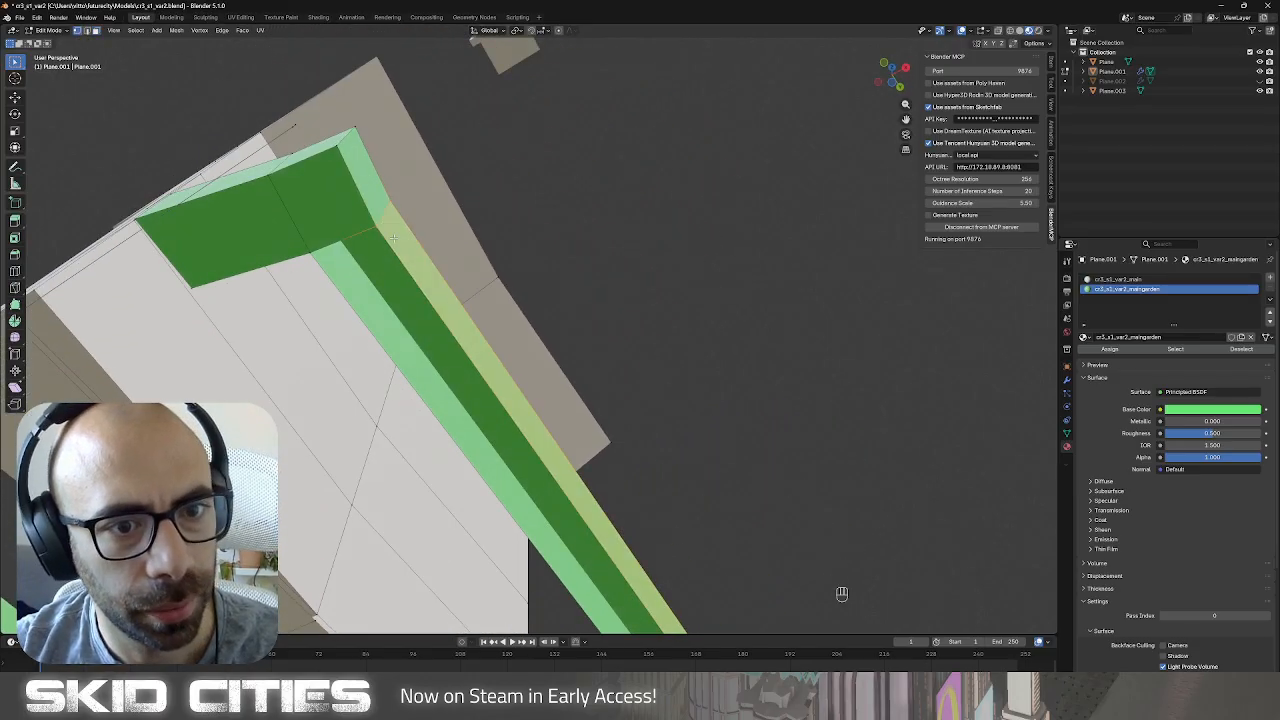
mouse_move(625, 597)
middle_down()
mouse_move(600, 580)
mouse_move(625, 597)
middle_up()
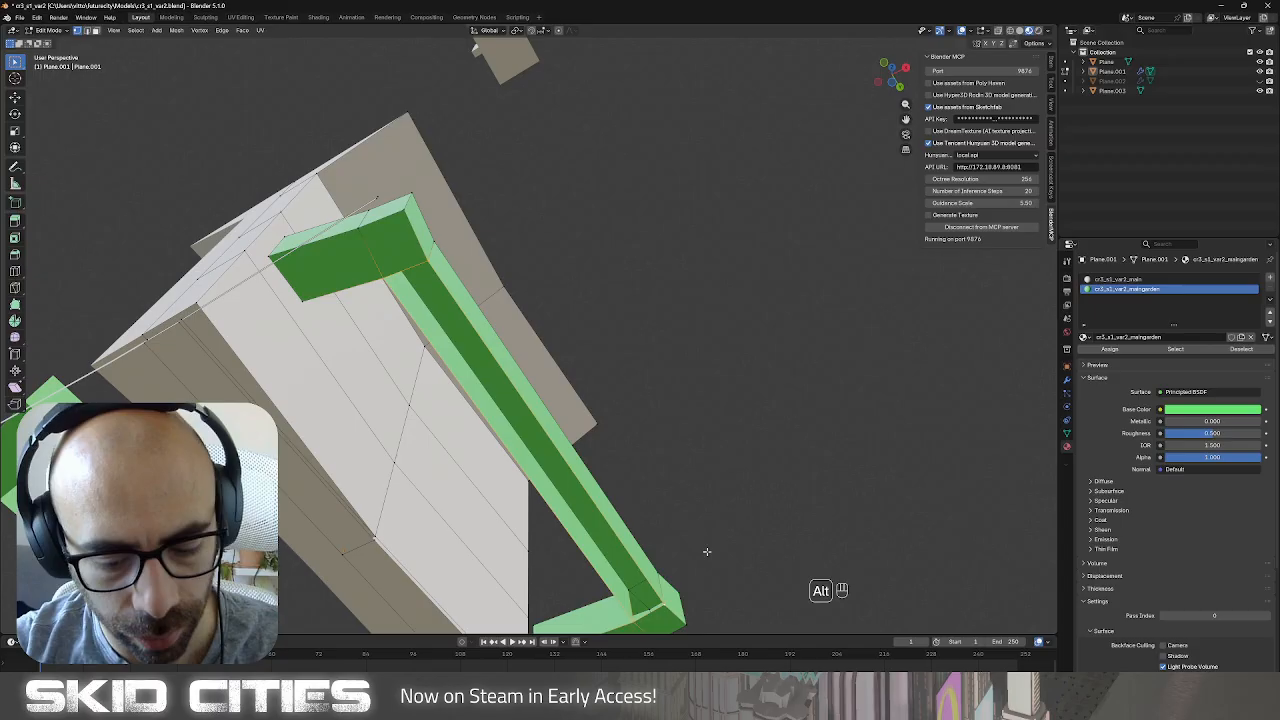
key(alt+h)
middle_drag(700, 523, 488, 502)
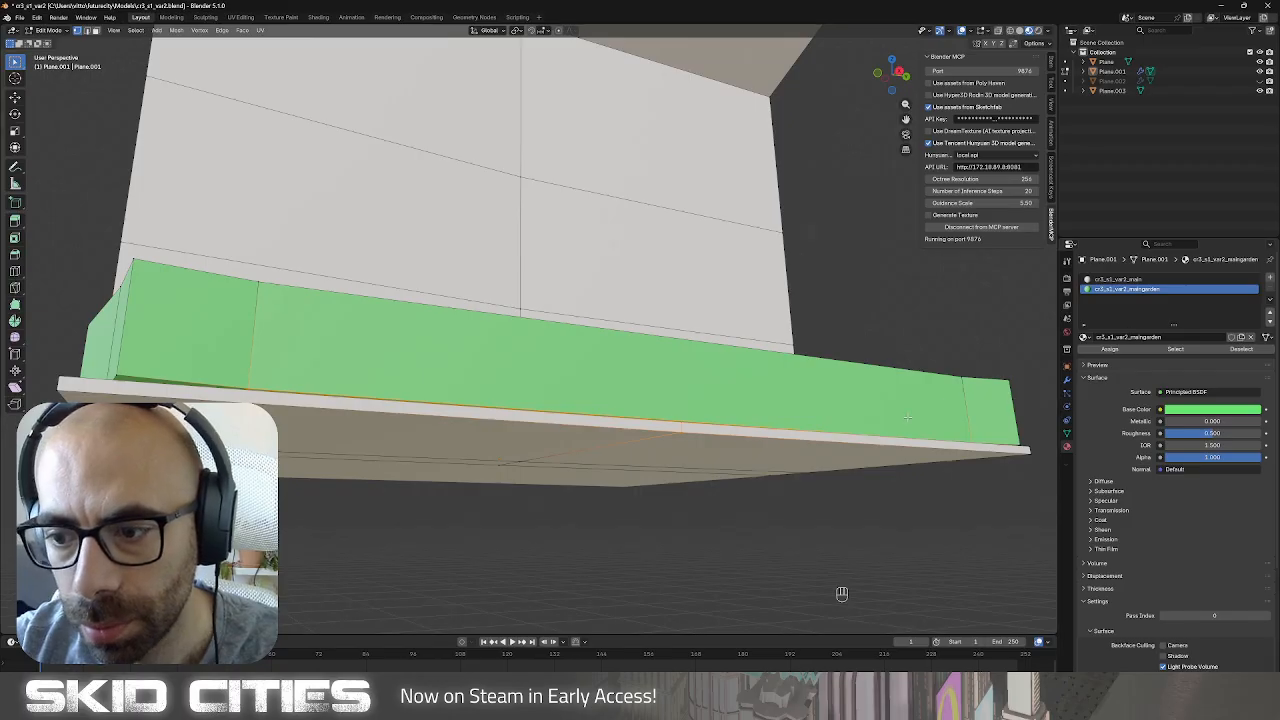
scroll(907, 418, down, 4)
key(Tab)
middle_drag(600, 409, 575, 415)
scroll(506, 413, down, 4)
scroll(690, 360, down, 8)
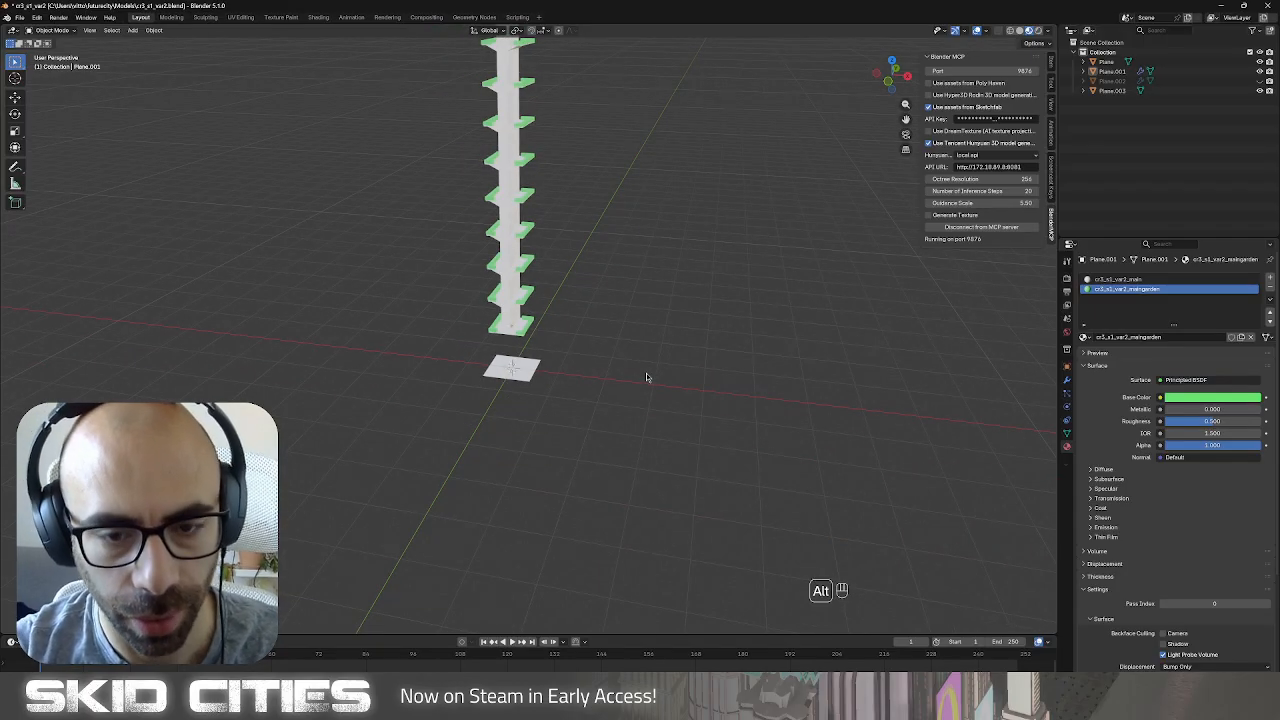
Unhide the hidden base object at the foot of the tower.
key(alt+h)
key(Tab)
key(Tab)
shift+middle_drag(600, 337, 516, 340)
shift+middle_drag(555, 418, 578, 316)
scroll(510, 410, up, 6)
scroll(457, 451, up, 3)
shift+middle_drag(462, 451, 611, 335)
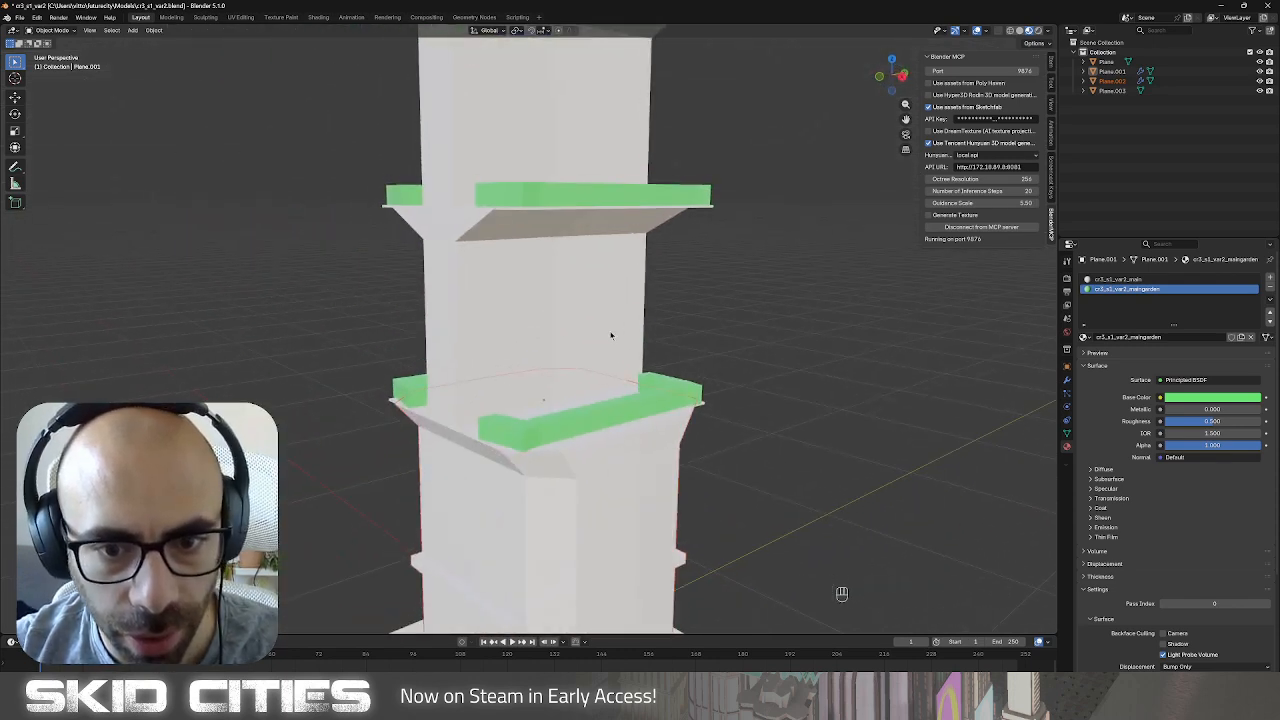
Edit the balcony module and add a vertical loop cut in the wall, slid close to the outer edge on the Y-axis side.
scroll(603, 331, up, 3)
click(602, 331)
key(Tab)
middle_drag(677, 371, 617, 385)
key(ctrl+r)
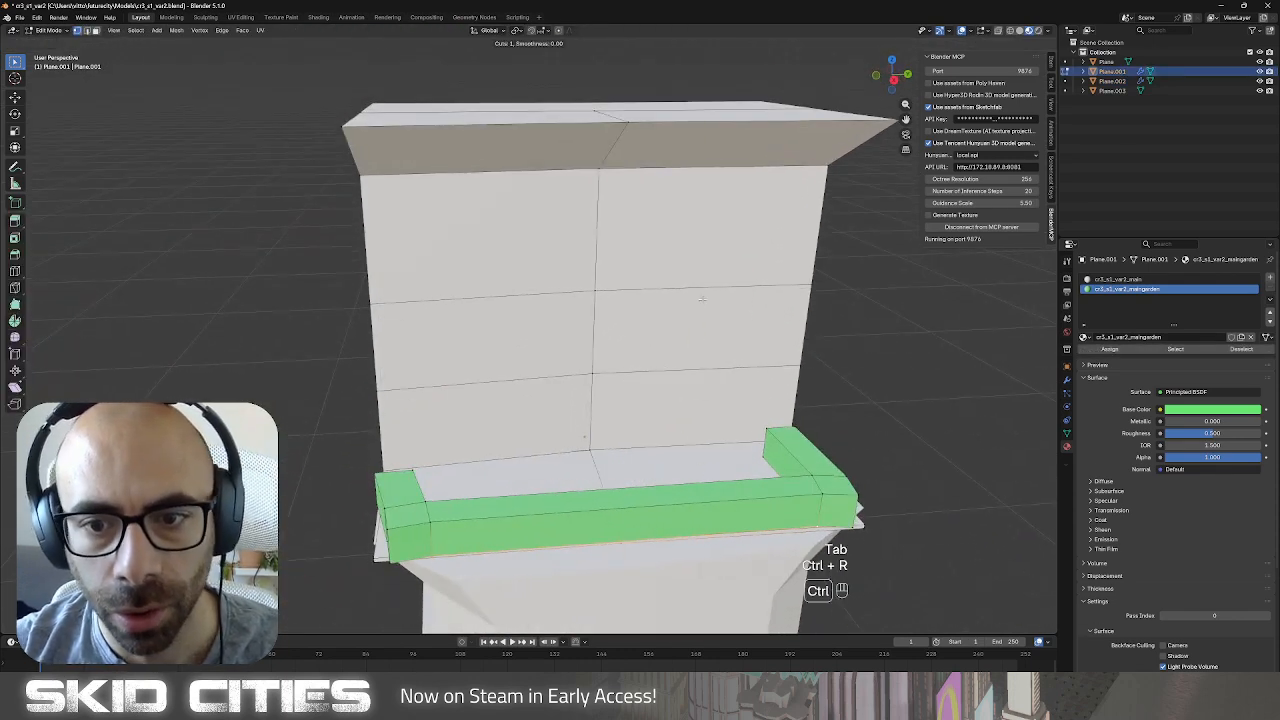
click(701, 298)
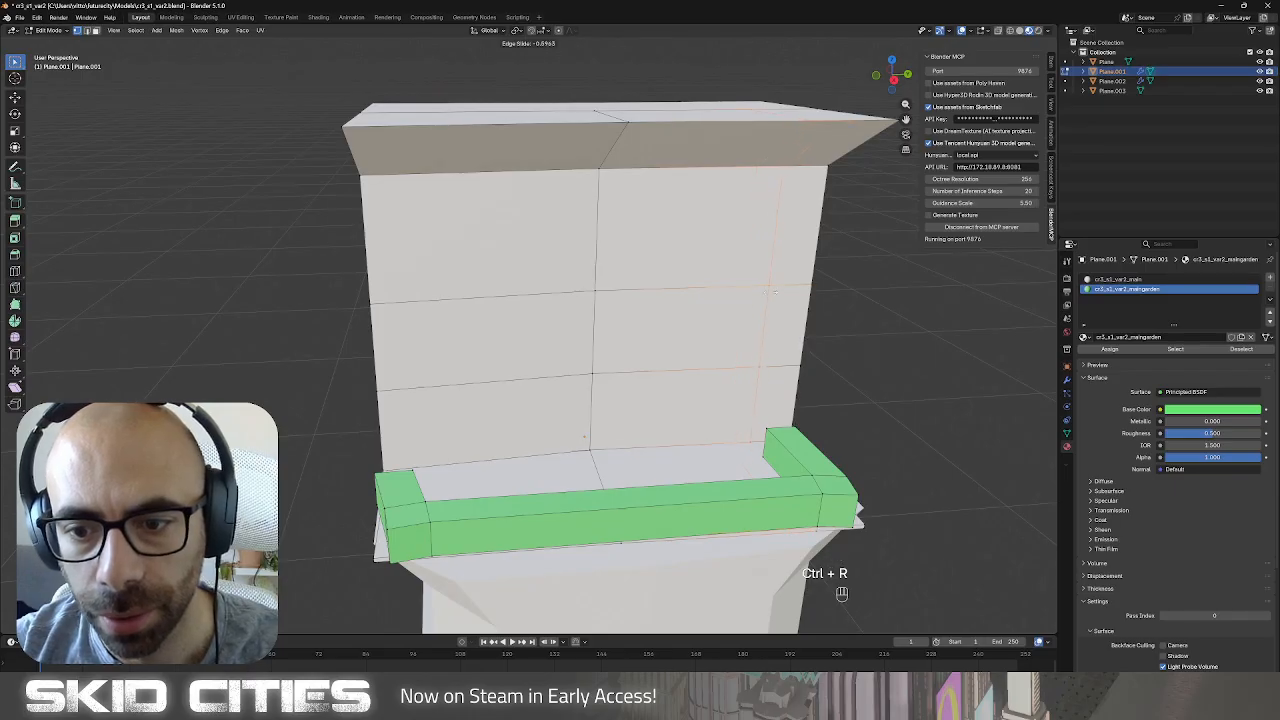
click(775, 292)
click(775, 292)
Add a matching vertical loop cut in the wall's other half, slid close to the opposite outer edge.
key(ctrl+r)
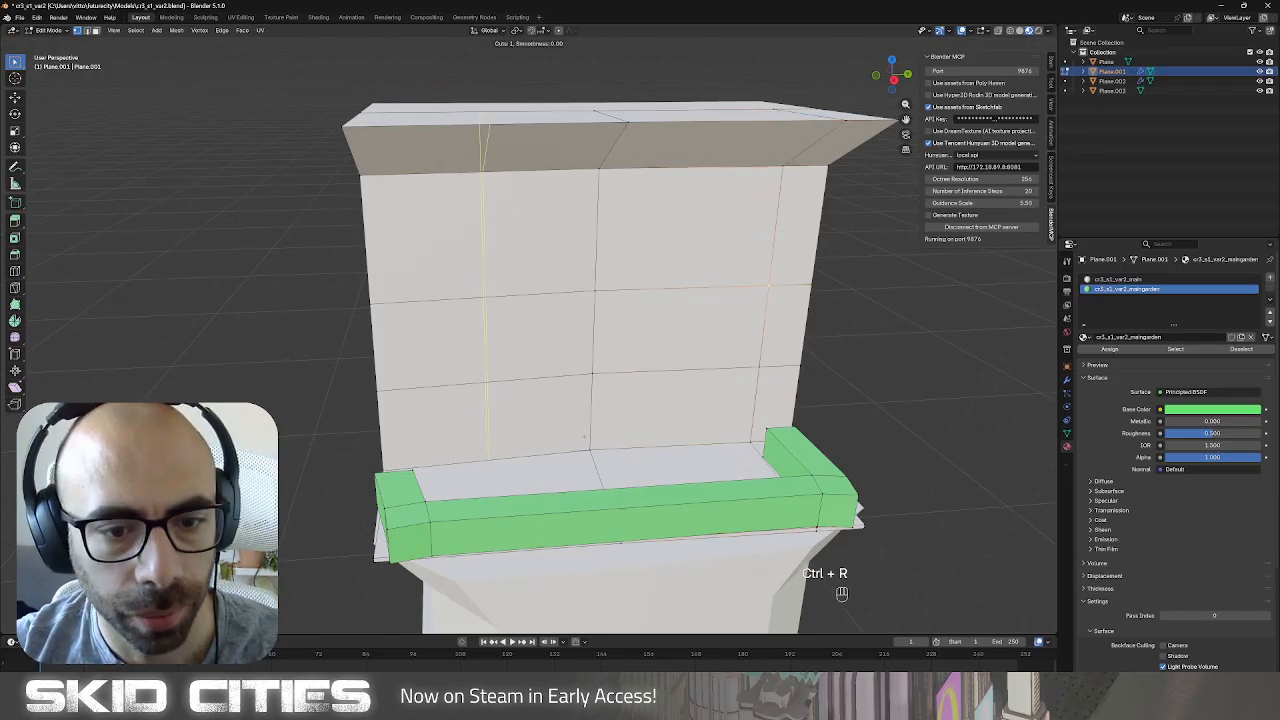
click(472, 301)
click(395, 303)
click(404, 302)
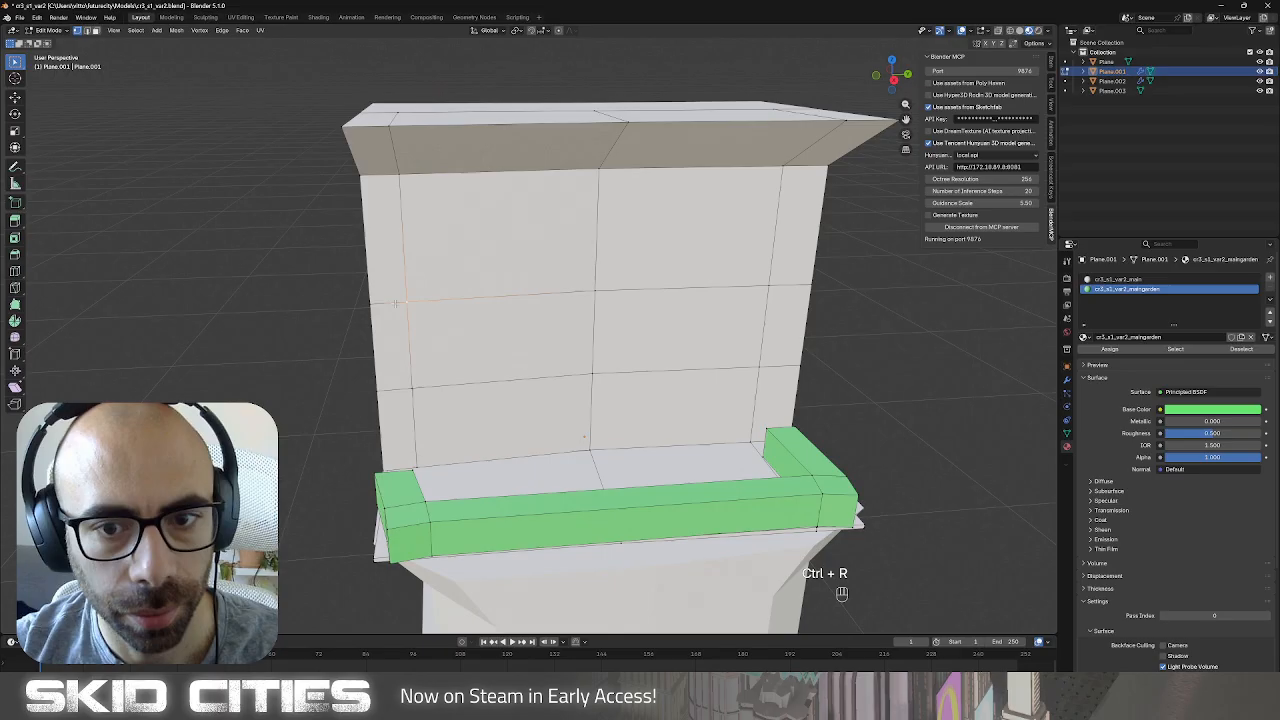
Add a new material slot to the balcony module with a material named cr3_s1_var2_windows.
click(1270, 279)
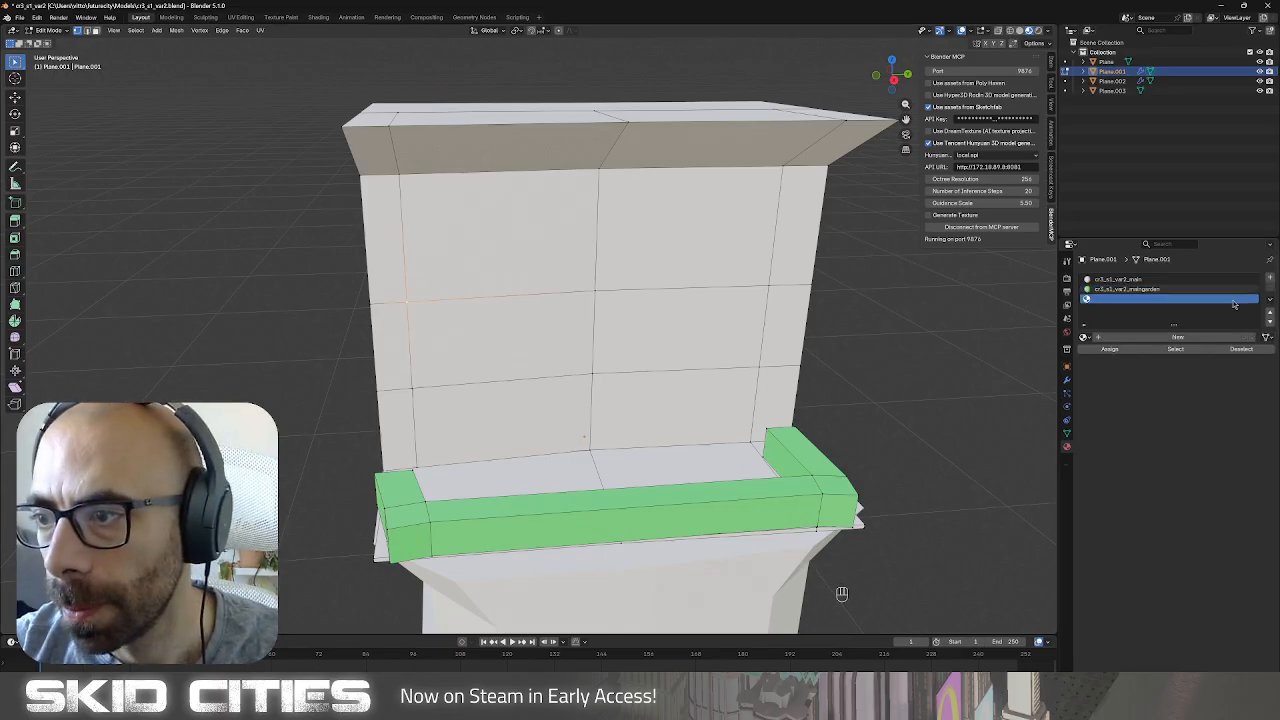
click(1135, 340)
text(cr3_s1_var2)
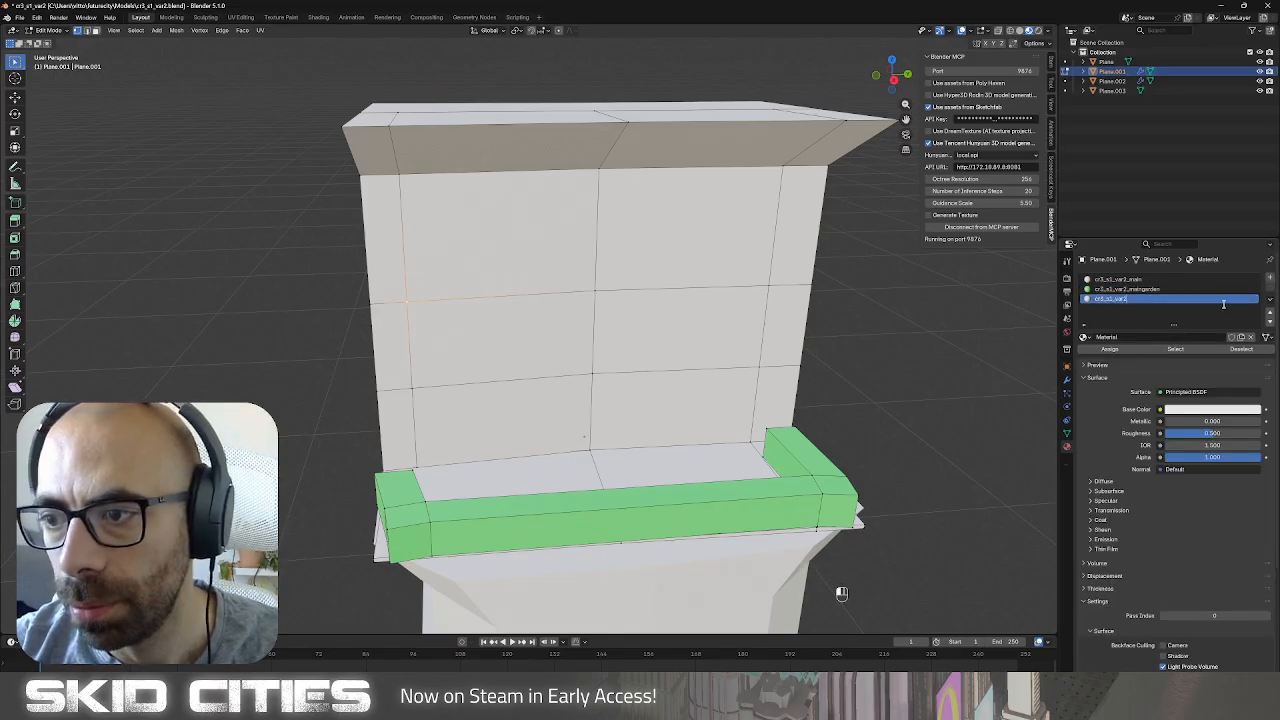
text(_windows)
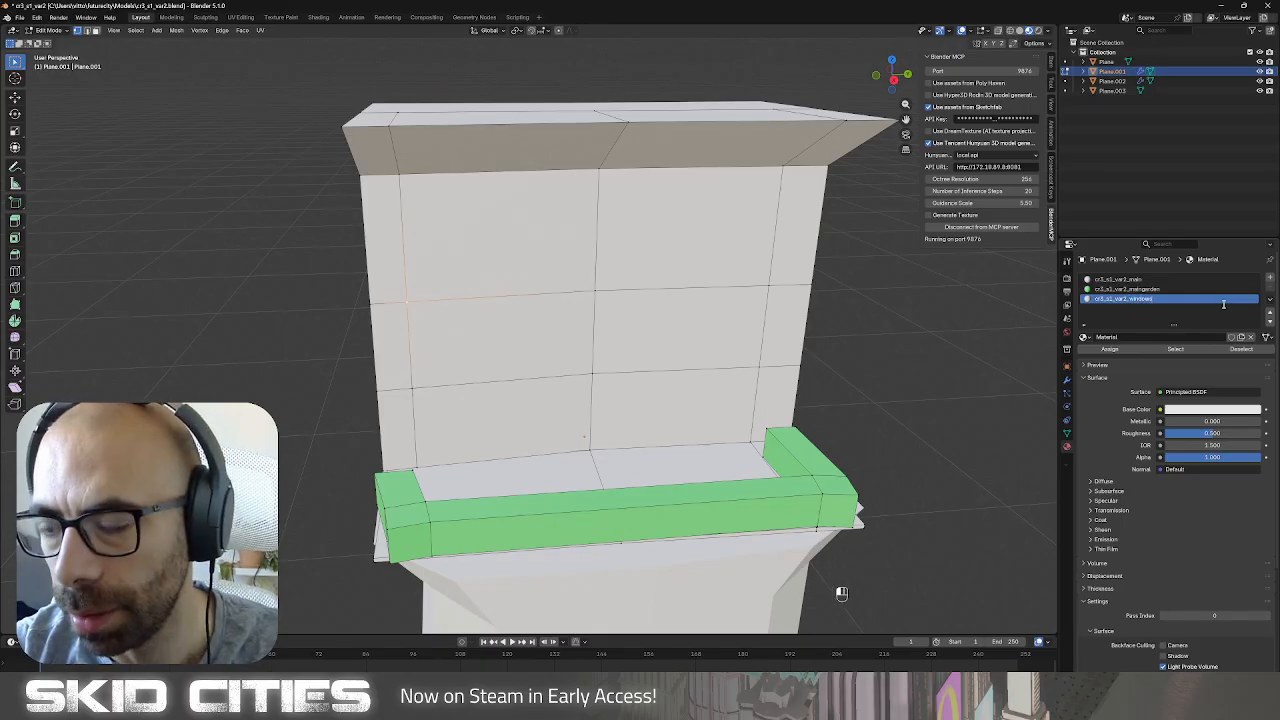
key(Return)
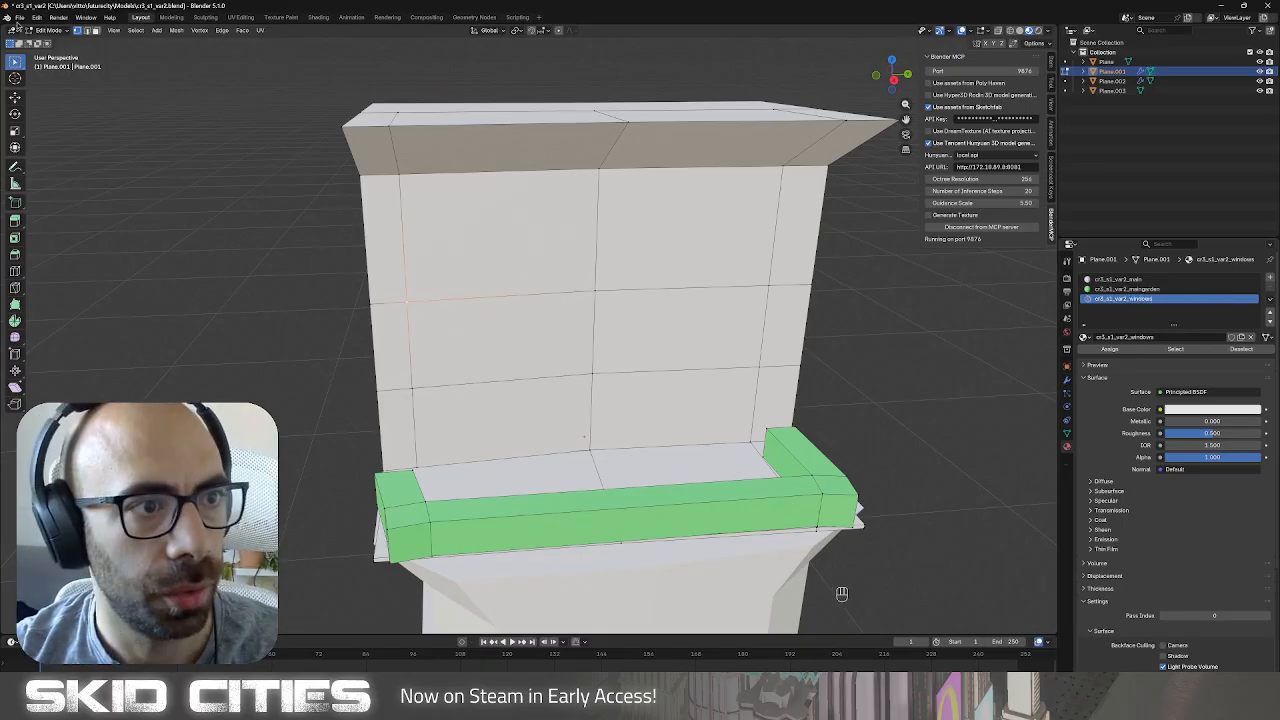
Select the four central wall faces in the two lower rows and assign cr3_s1_var2_windows to them.
click(668, 343)
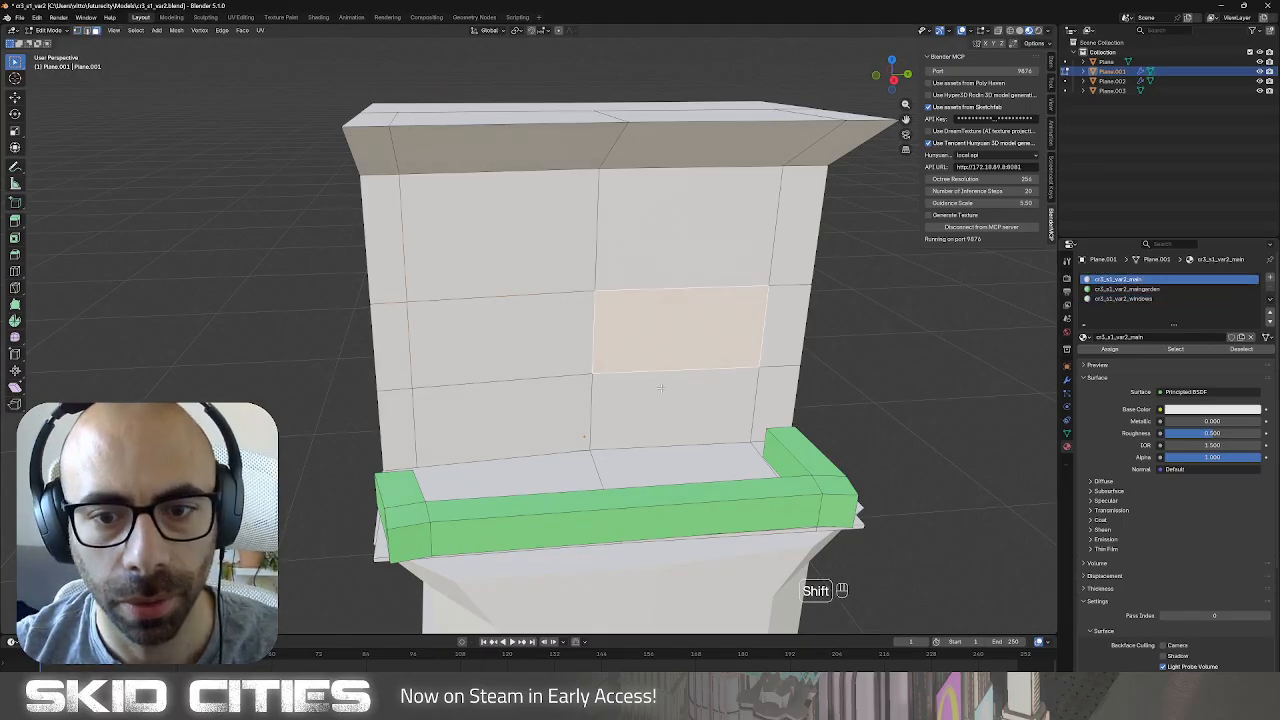
shift+click(678, 410)
shift+click(505, 418)
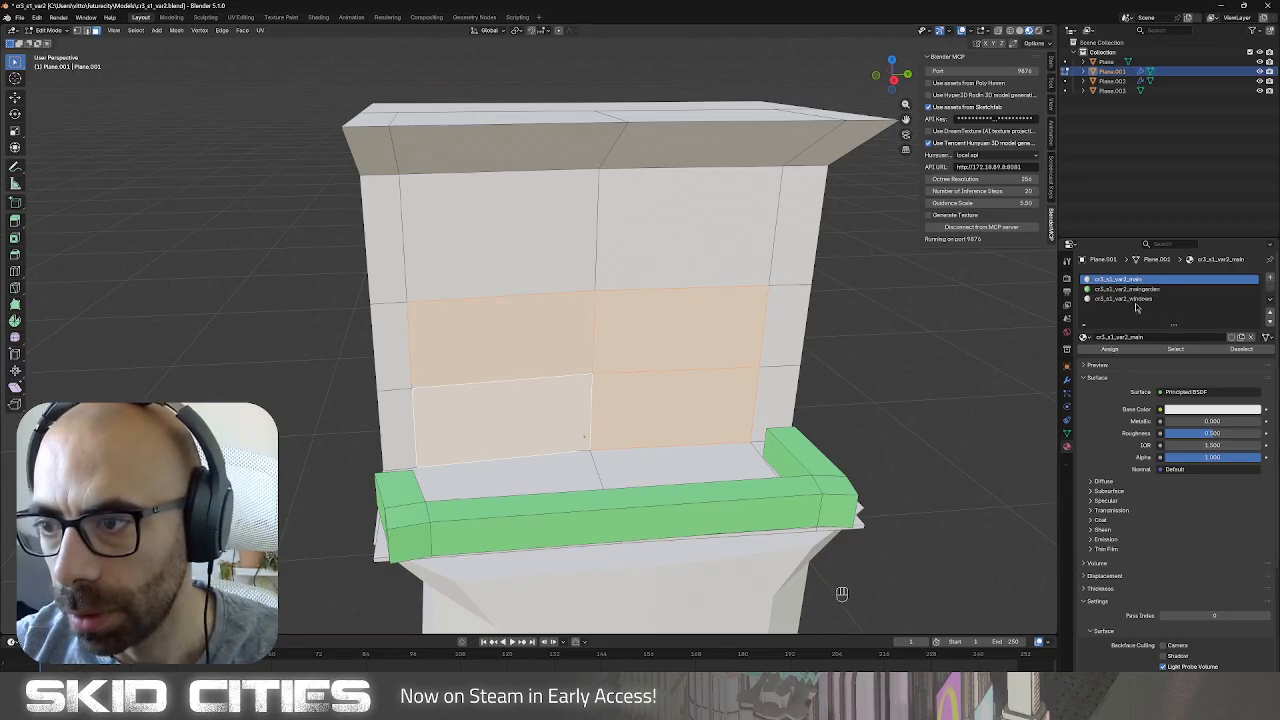
click(1122, 298)
click(1127, 349)
Set the base color of cr3_s1_var2_windows to pale yellow and clear the face selection.
click(1180, 410)
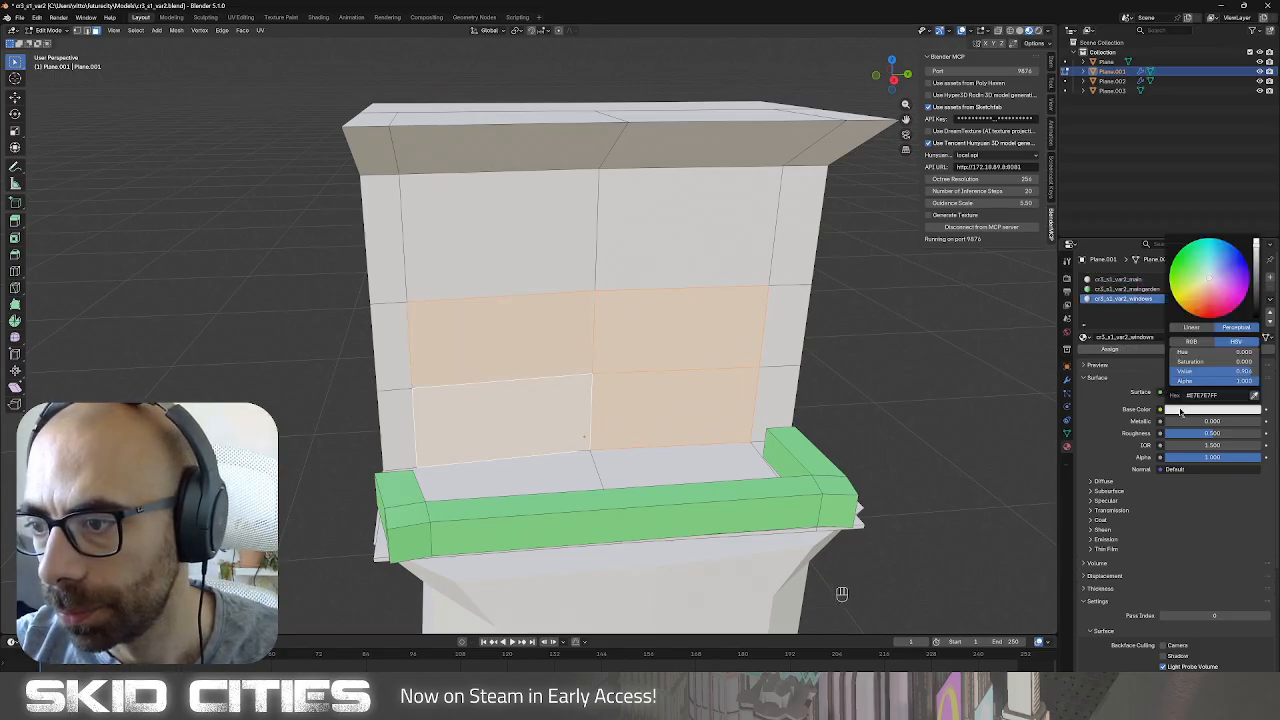
drag(1218, 292, 1200, 287)
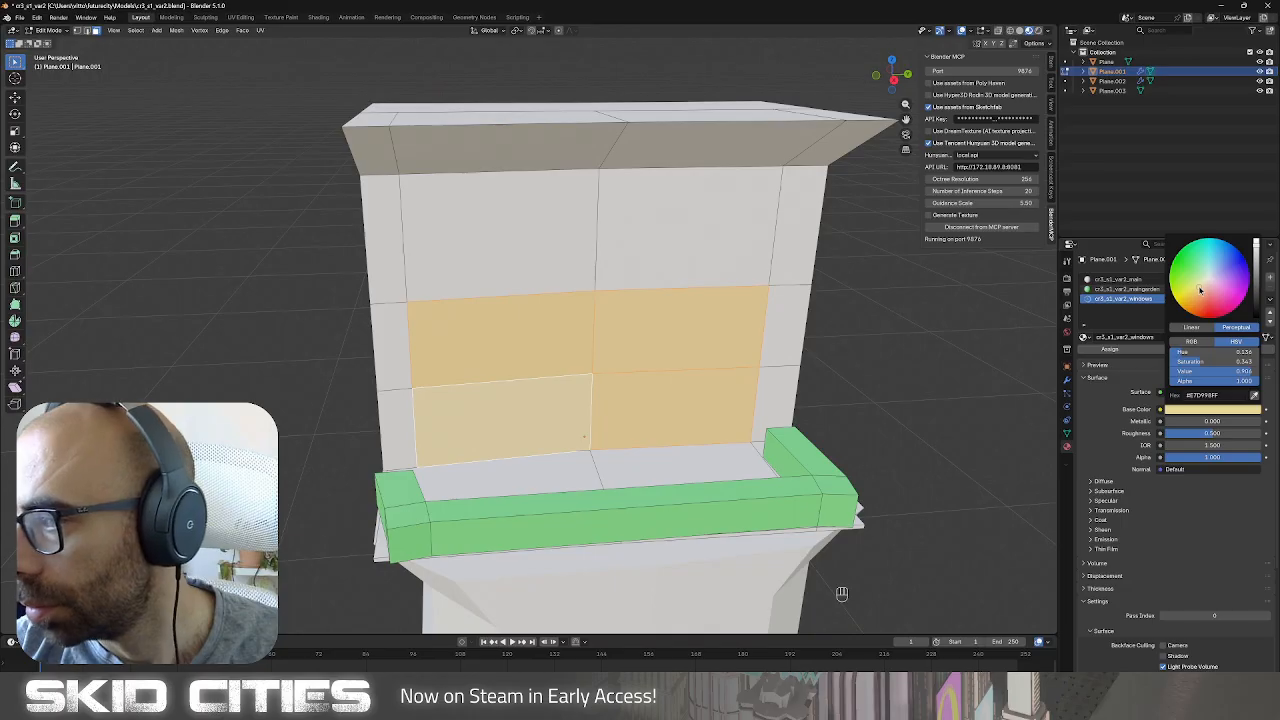
click(858, 379)
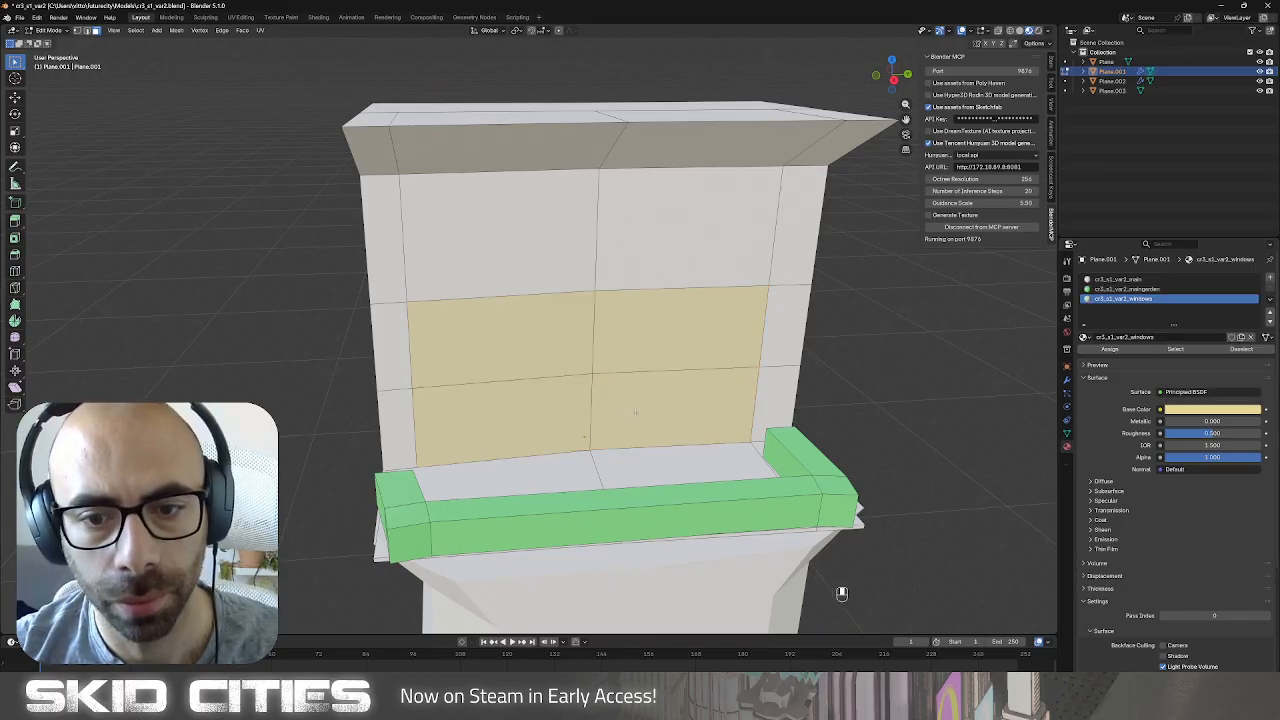
Undo back to the four selected window faces, extrude them slightly inward and assign cr3_s1_var2_windows to them.
mouse_move(635, 412)
middle_down()
mouse_move(771, 391)
mouse_move(794, 403)
mouse_move(610, 410)
mouse_move(670, 405)
mouse_move(637, 401)
middle_up()
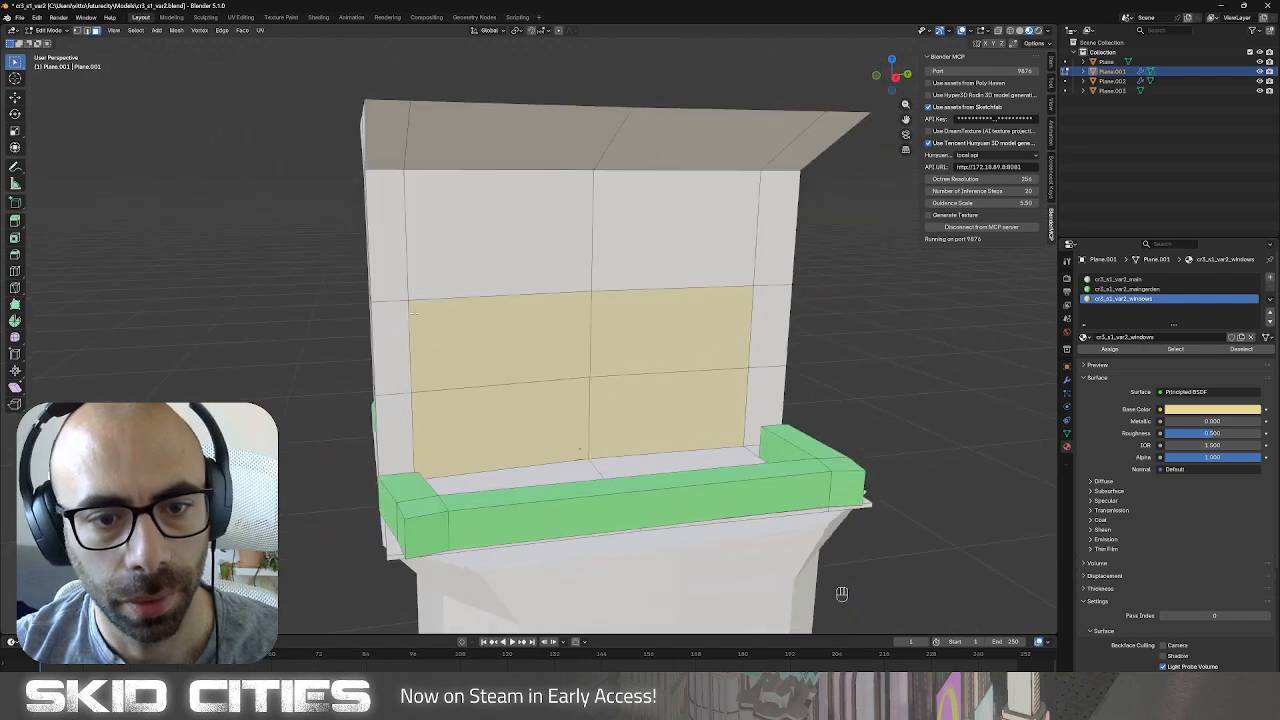
key(ctrl+z)
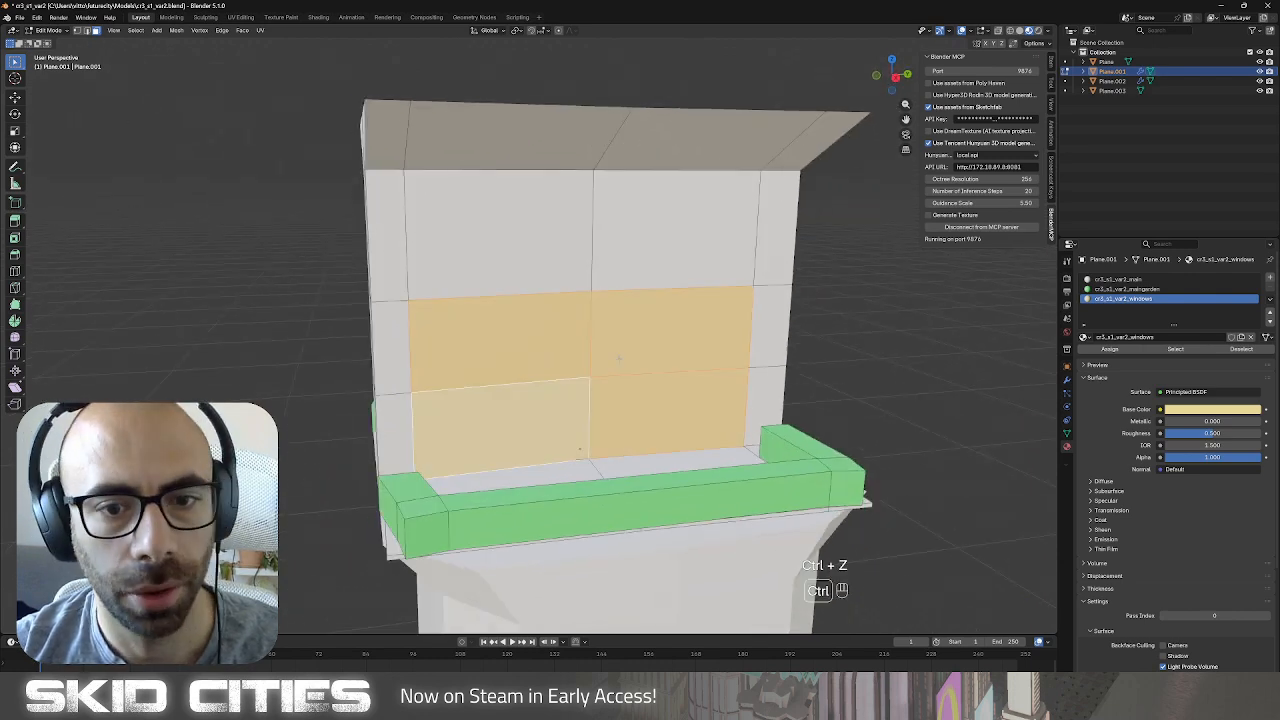
key(ctrl+z)
key(e)
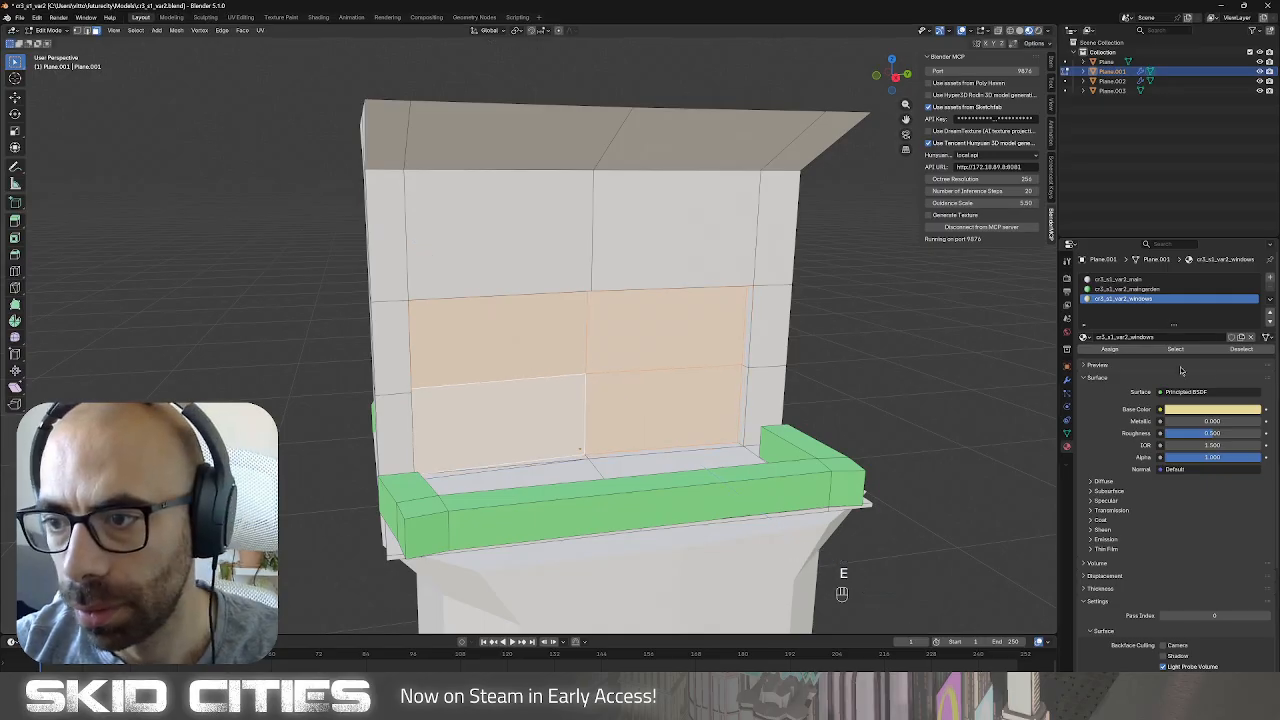
click(1128, 352)
Leave mesh editing, select the rooftop sign object and give it a new material named cr3_s1_var2_sign.
key(Tab)
middle_drag(975, 351, 558, 475)
scroll(606, 400, down, 8)
scroll(517, 298, up, 1)
click(461, 259)
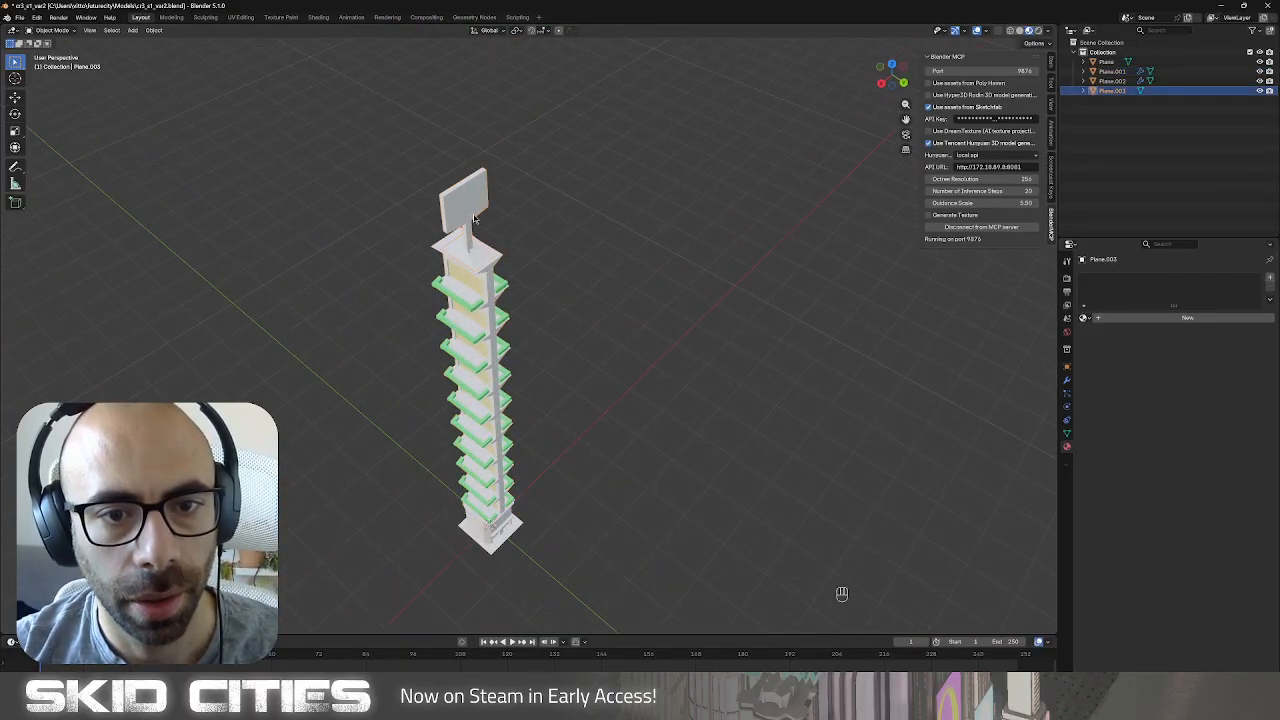
click(1168, 318)
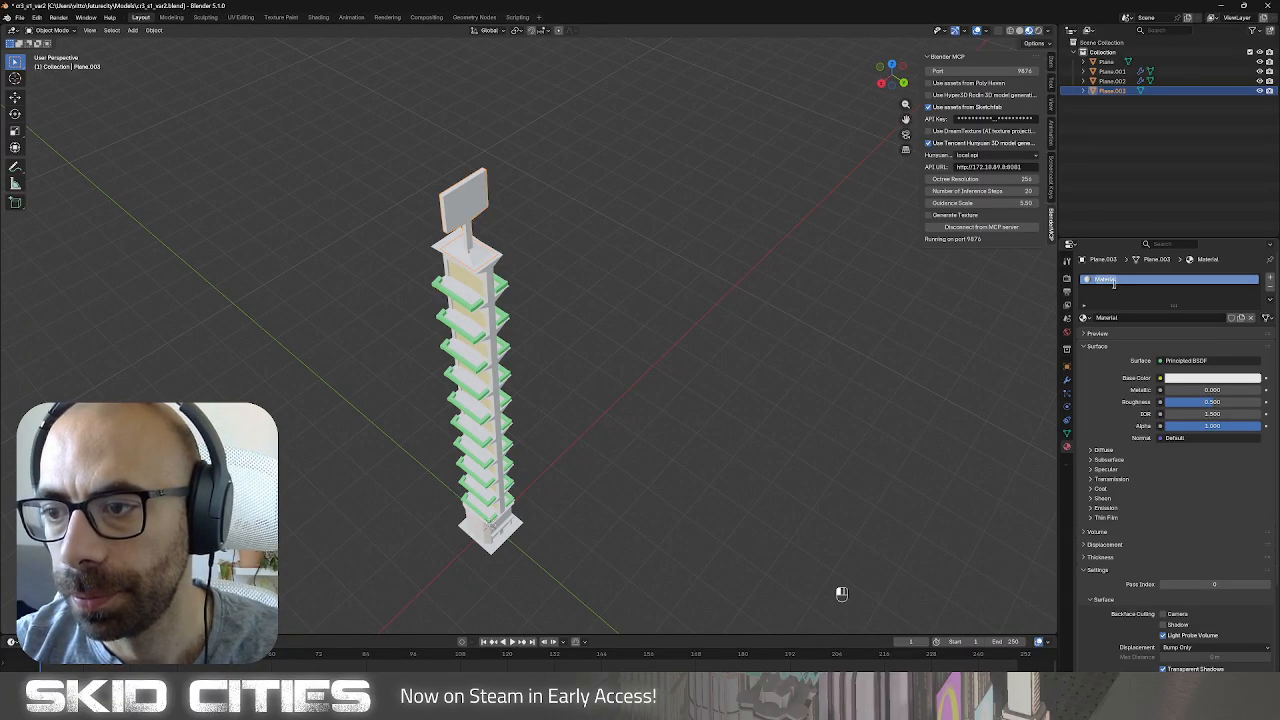
text(cr3_s1_var2)
text(_sign)
key(Return)
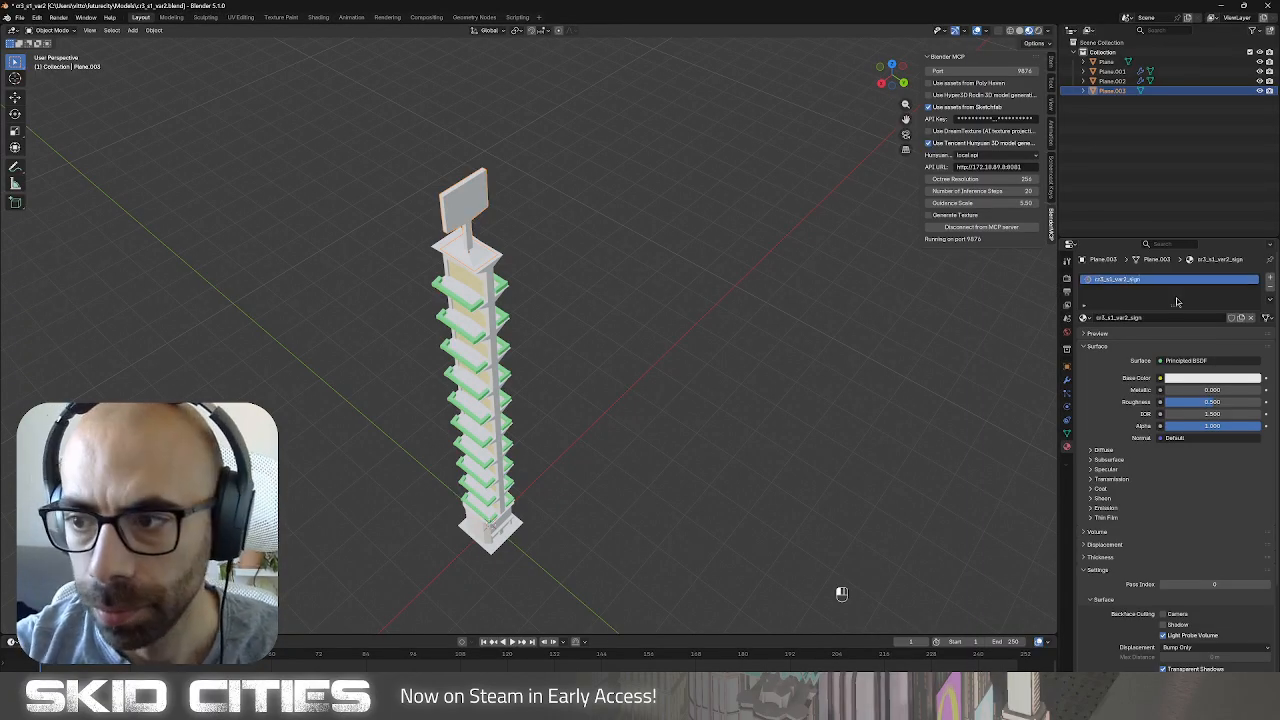
Save the file, and save a copy to continue in as cr3_s1_var2_unique.blend in the Models folder.
key(ctrl+s)
click(19, 17)
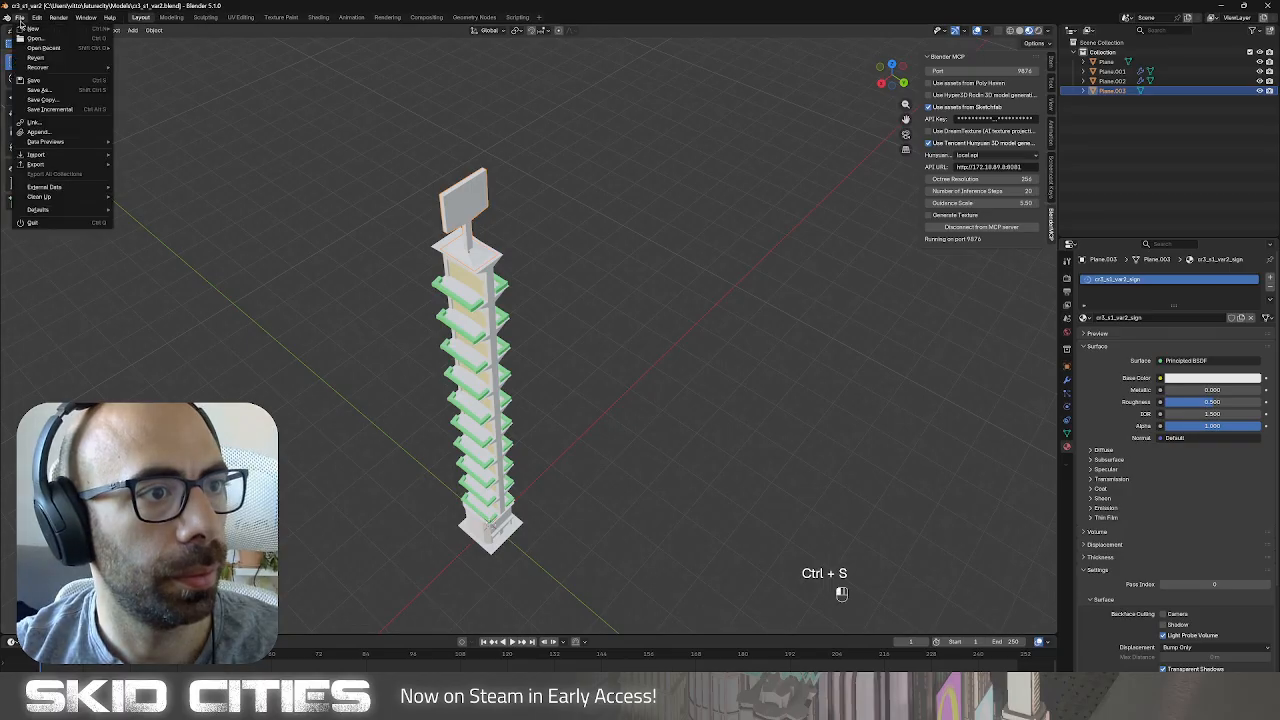
click(50, 90)
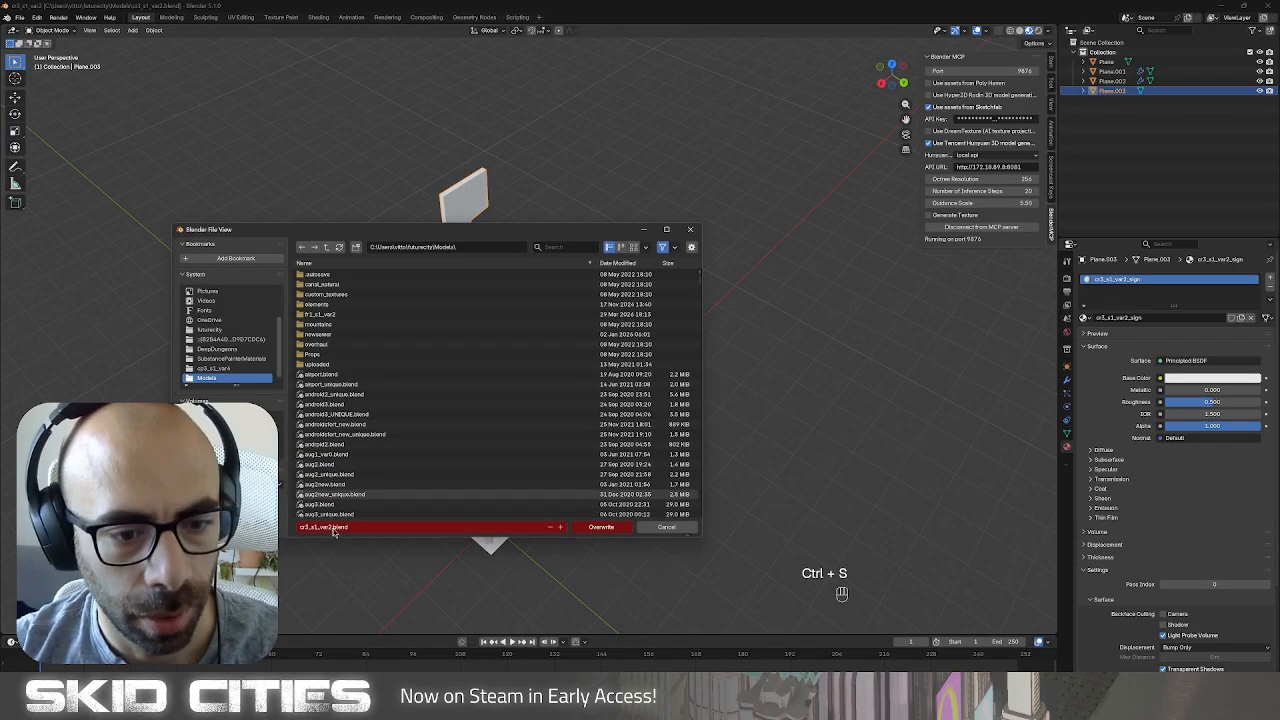
text(_unique)
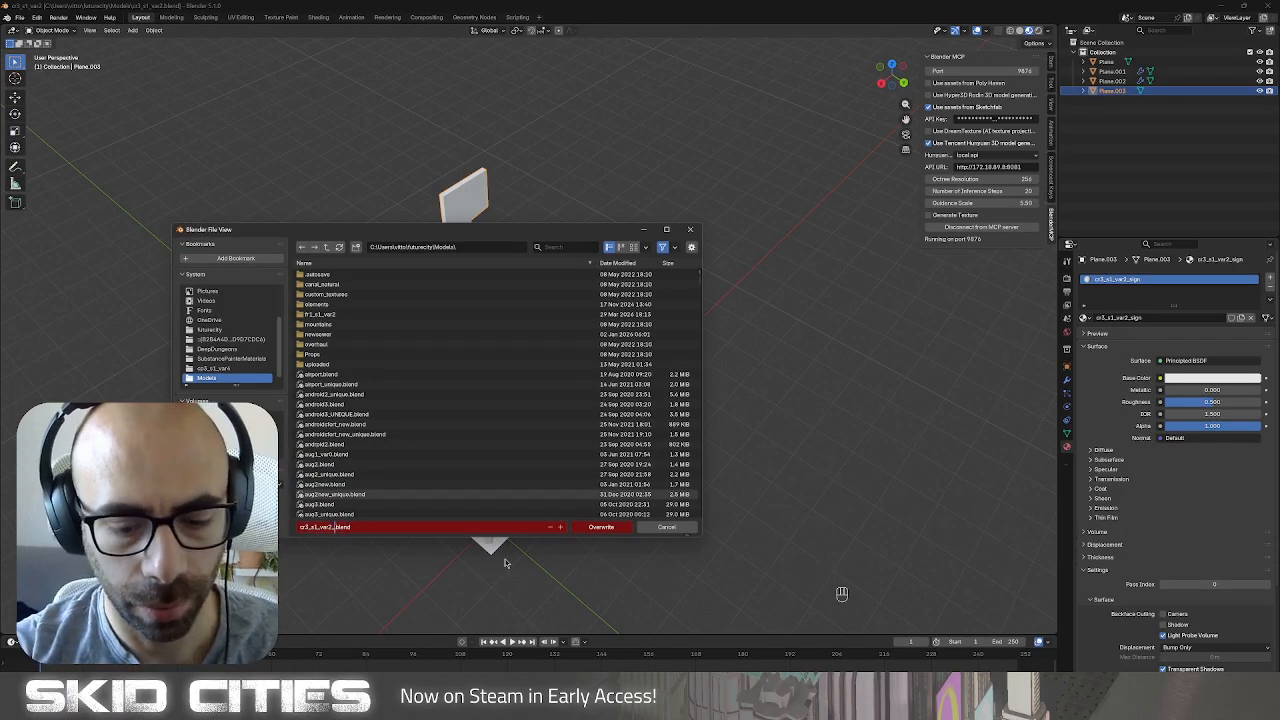
key(Return)
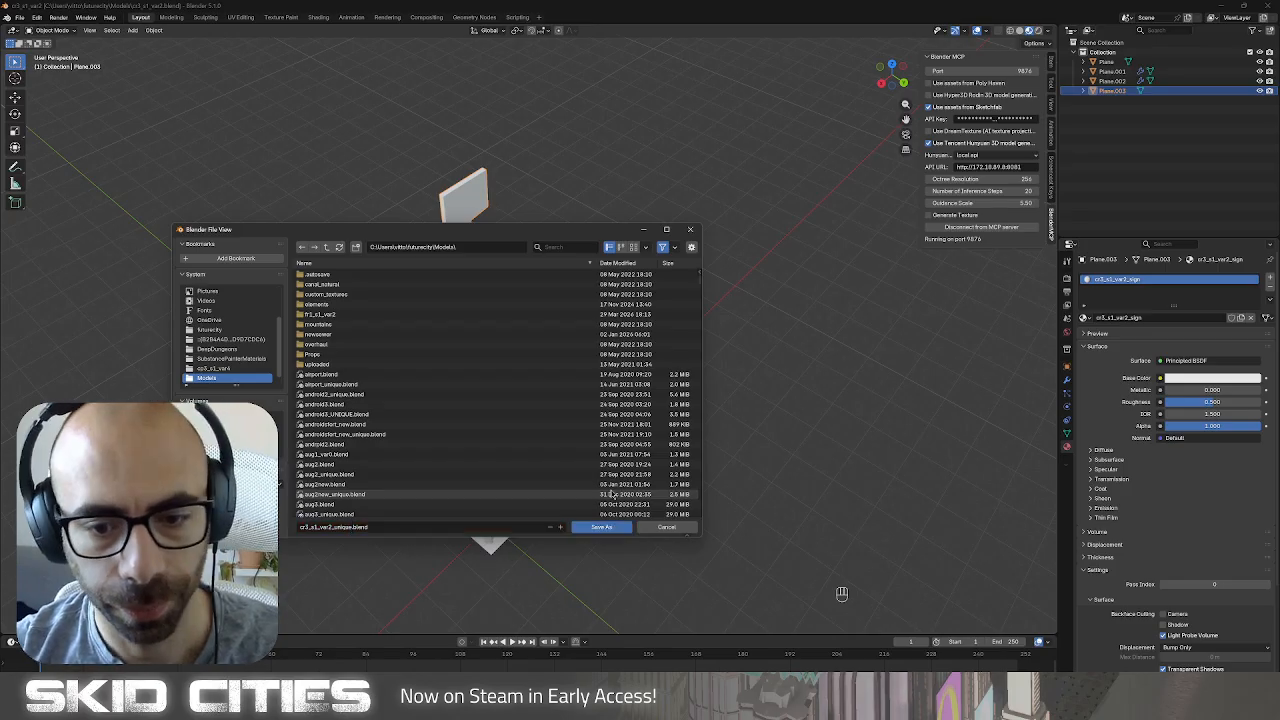
click(601, 527)
Finish saving the unique copy, select the tower's base object and apply its Mirror modifier.
click(503, 527)
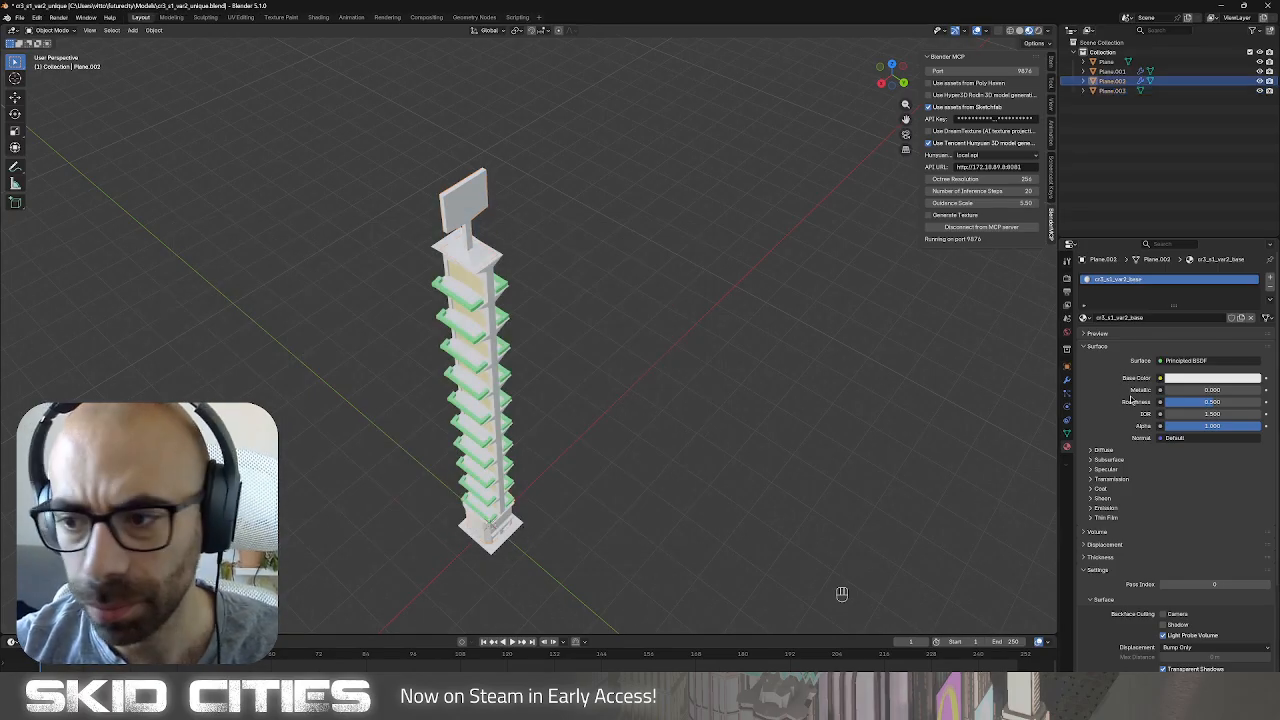
click(1068, 379)
click(1245, 294)
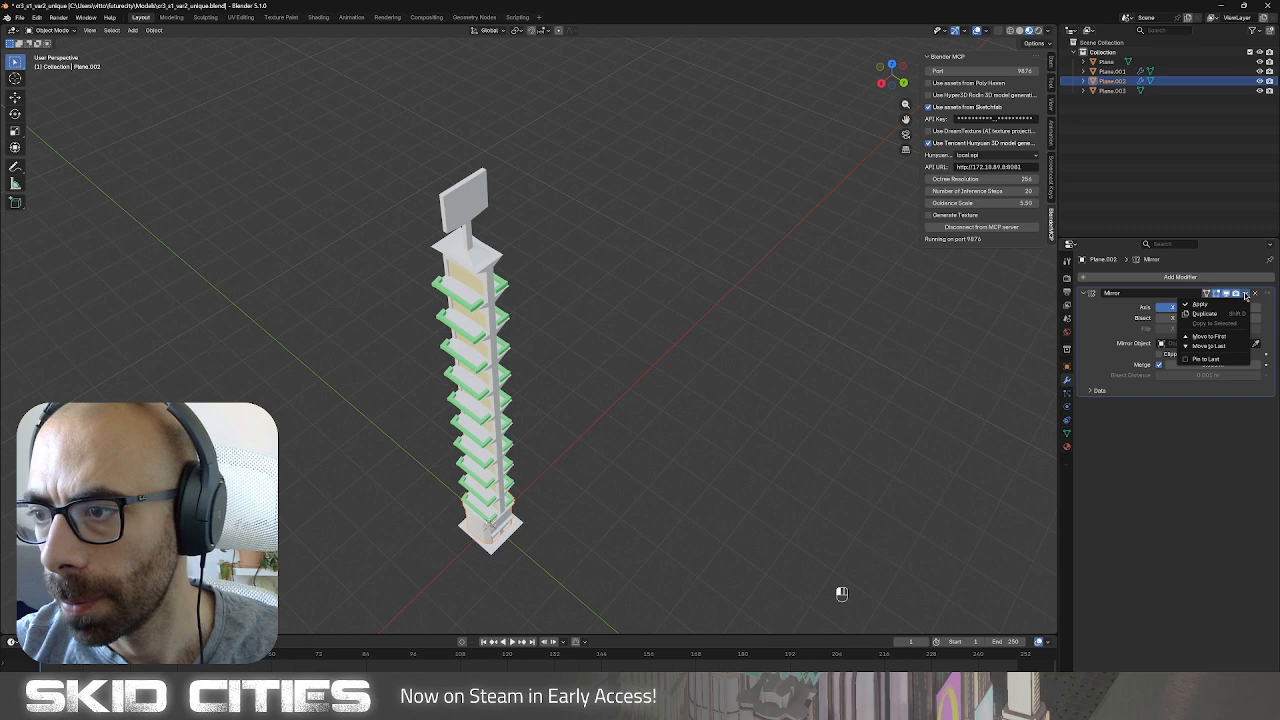
click(1237, 306)
Add a Decimate modifier in Planar mode to the tower's base object and apply it in object mode.
key(Tab)
key(a)
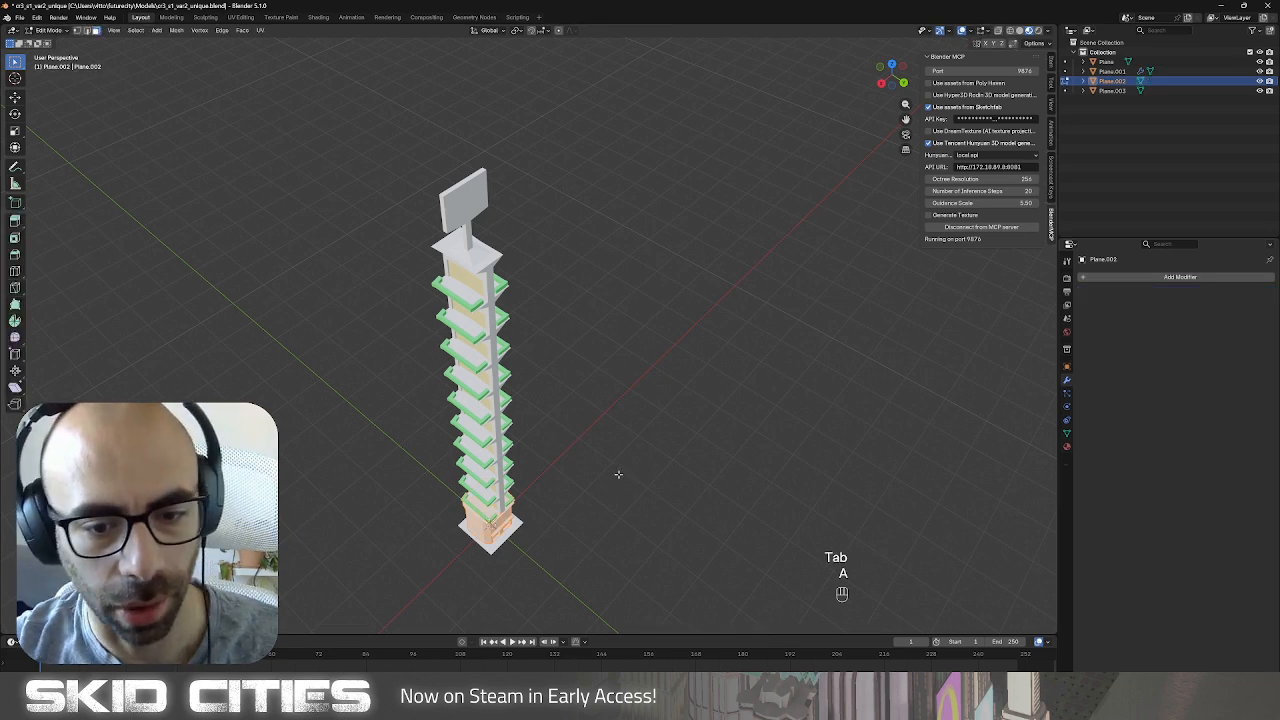
click(1180, 277)
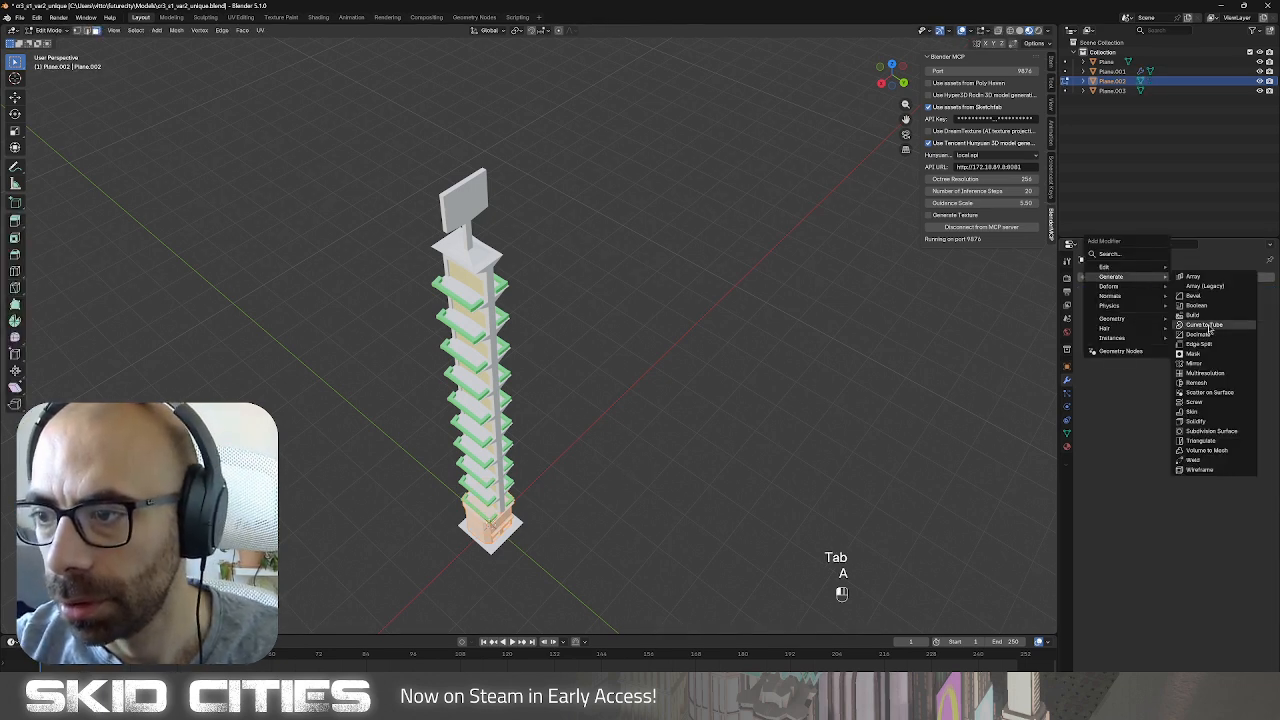
click(1210, 338)
click(1240, 308)
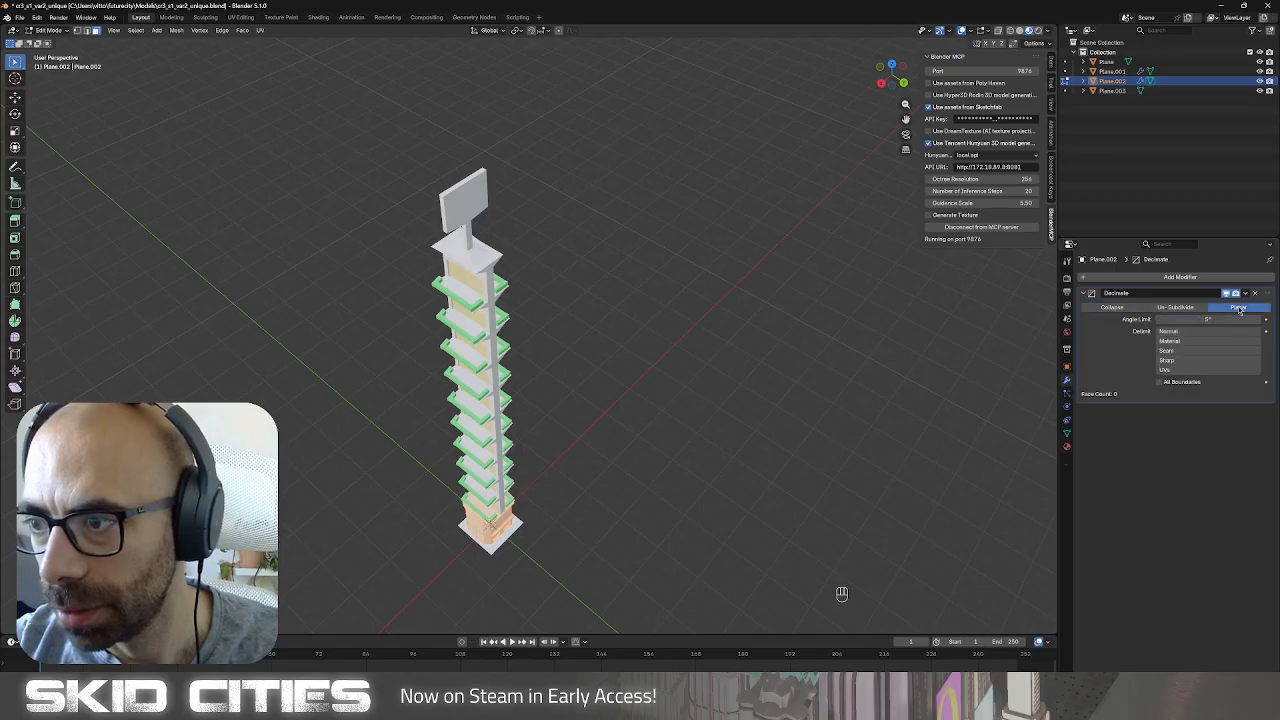
click(1245, 293)
key(Tab)
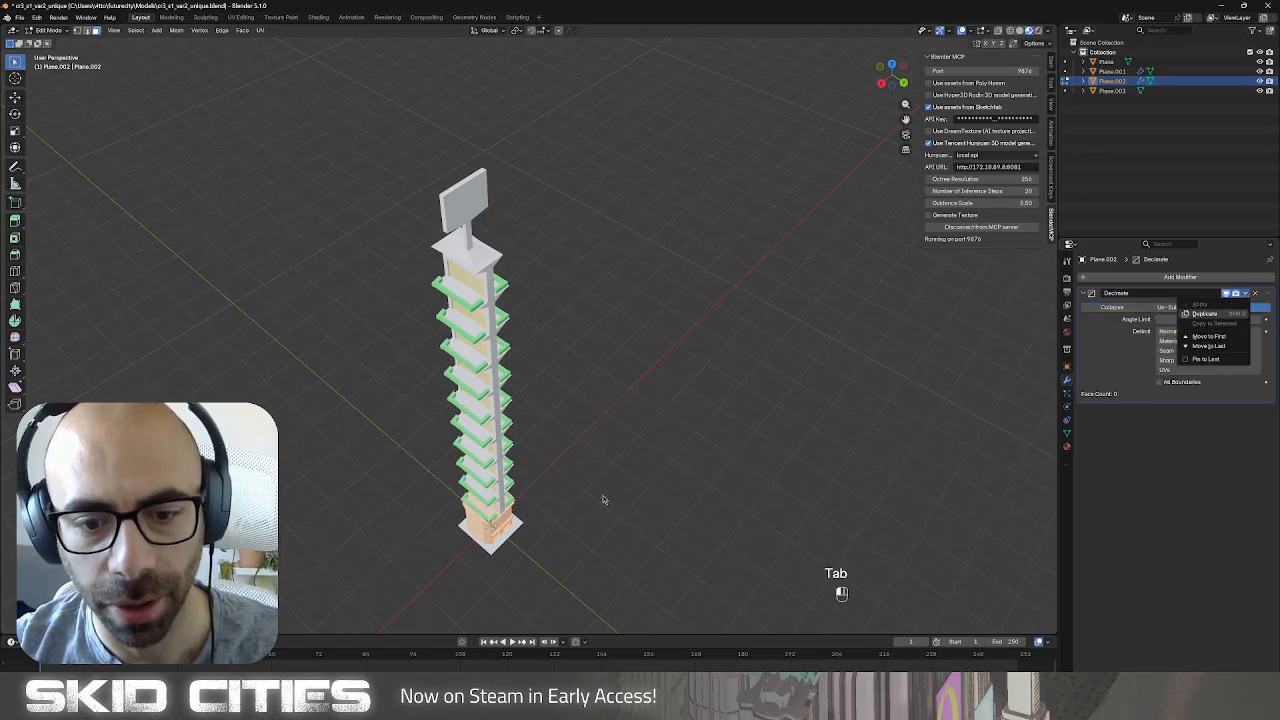
key(Tab)
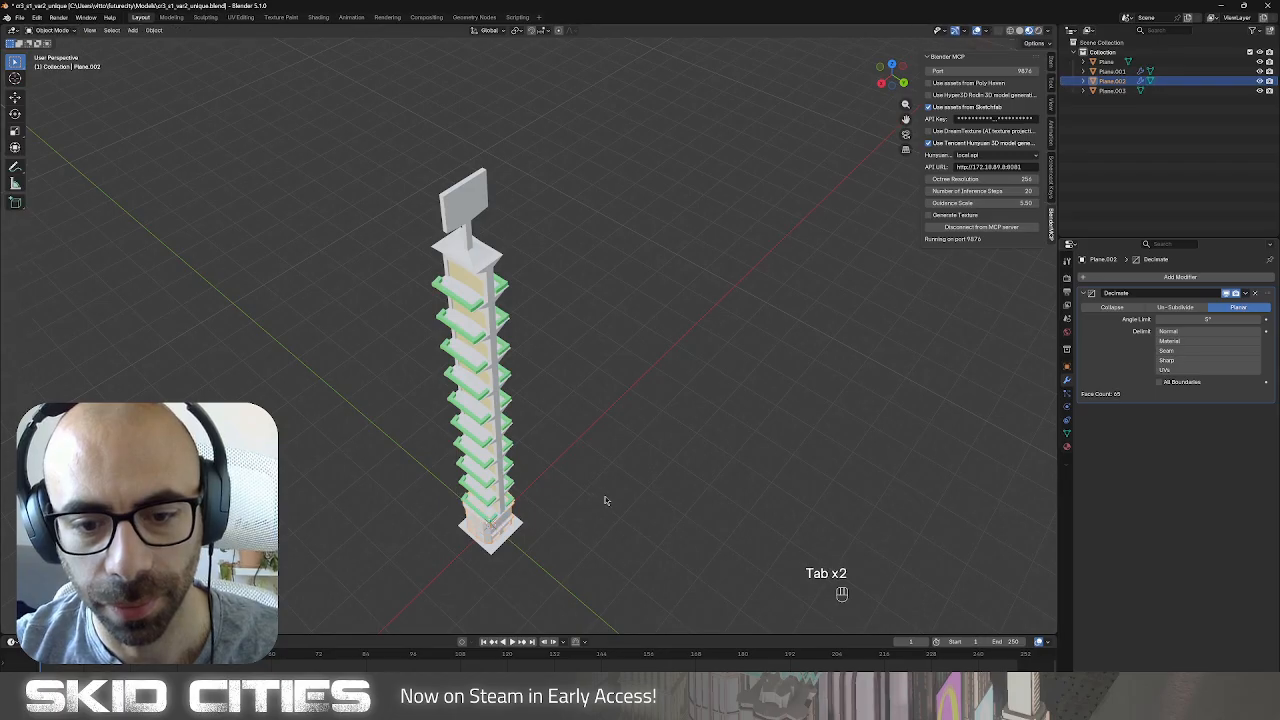
click(1246, 295)
click(1205, 302)
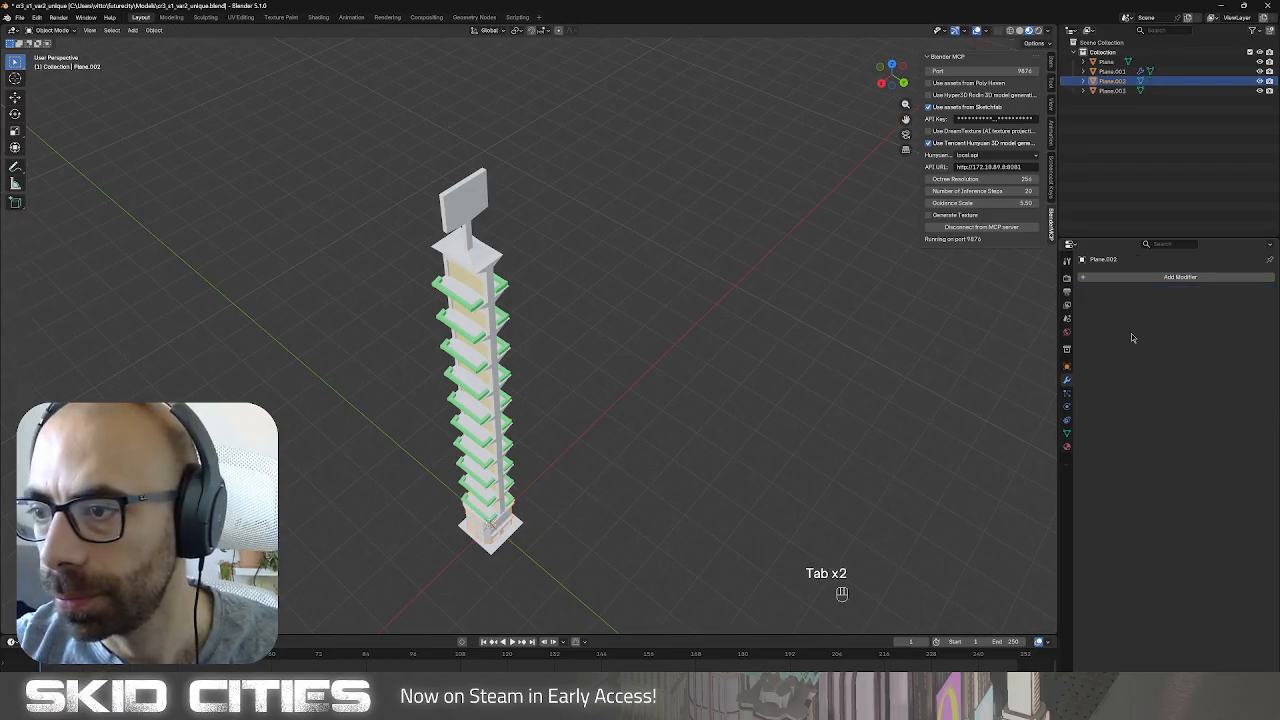
Unwrap all faces of the tower's base object with Smart UV Project and return to object mode.
click(1172, 279)
mouse_move(1172, 281)
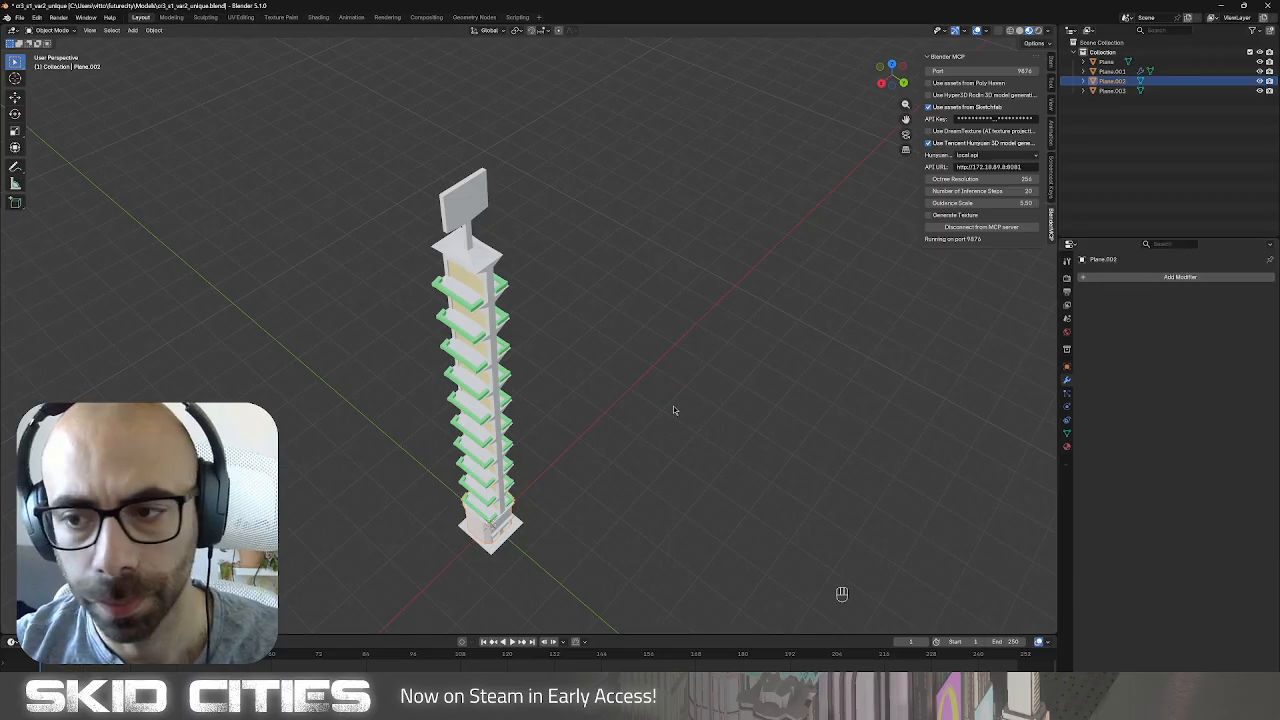
key(Tab)
shift+middle_drag(623, 484, 551, 382)
scroll(663, 254, up, 8)
middle_drag(842, 593, 842, 593)
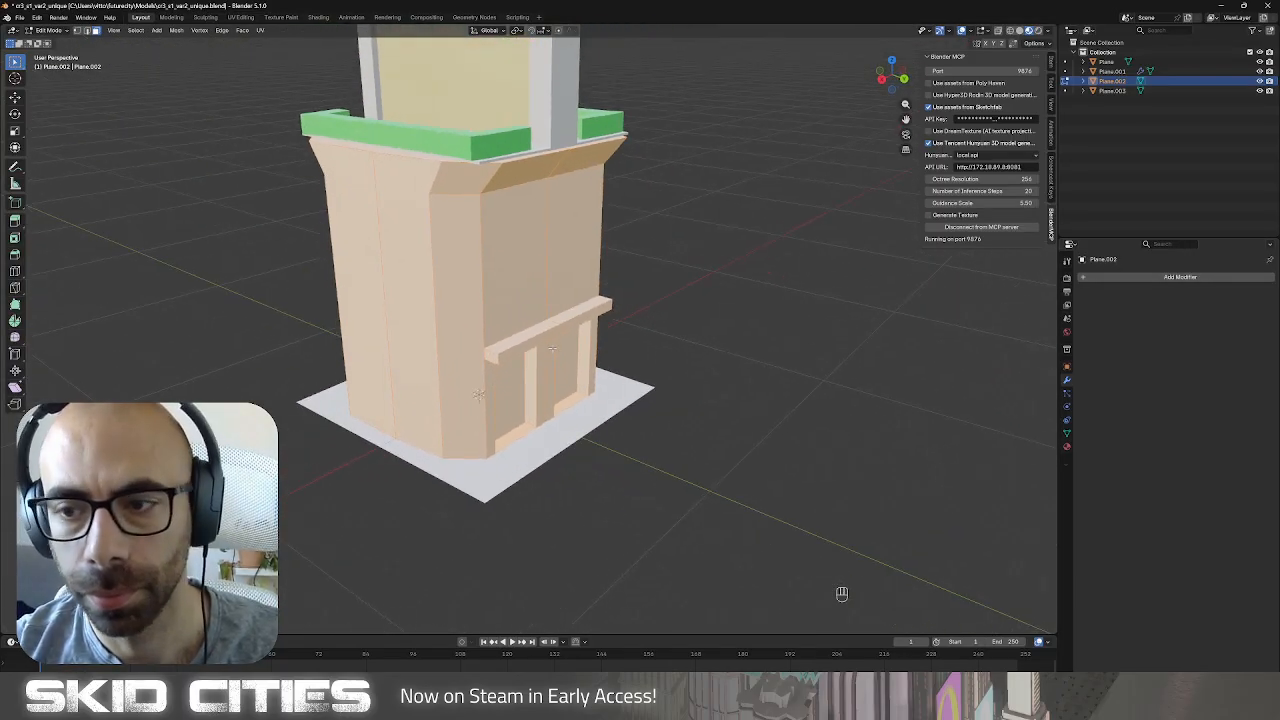
key(u)
click(522, 391)
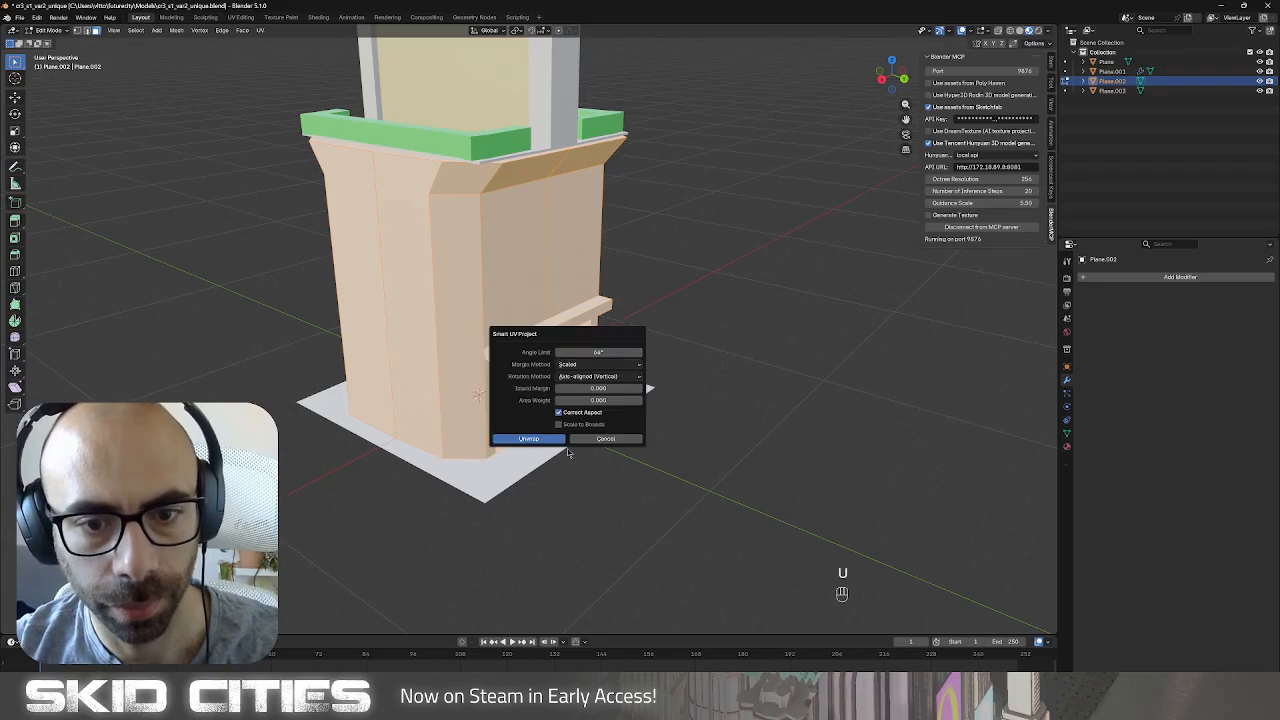
click(529, 441)
key(Tab)
Select the object with the repeated balcony floors and apply its Mirror and Array modifiers.
scroll(549, 405, down, 3)
click(1110, 71)
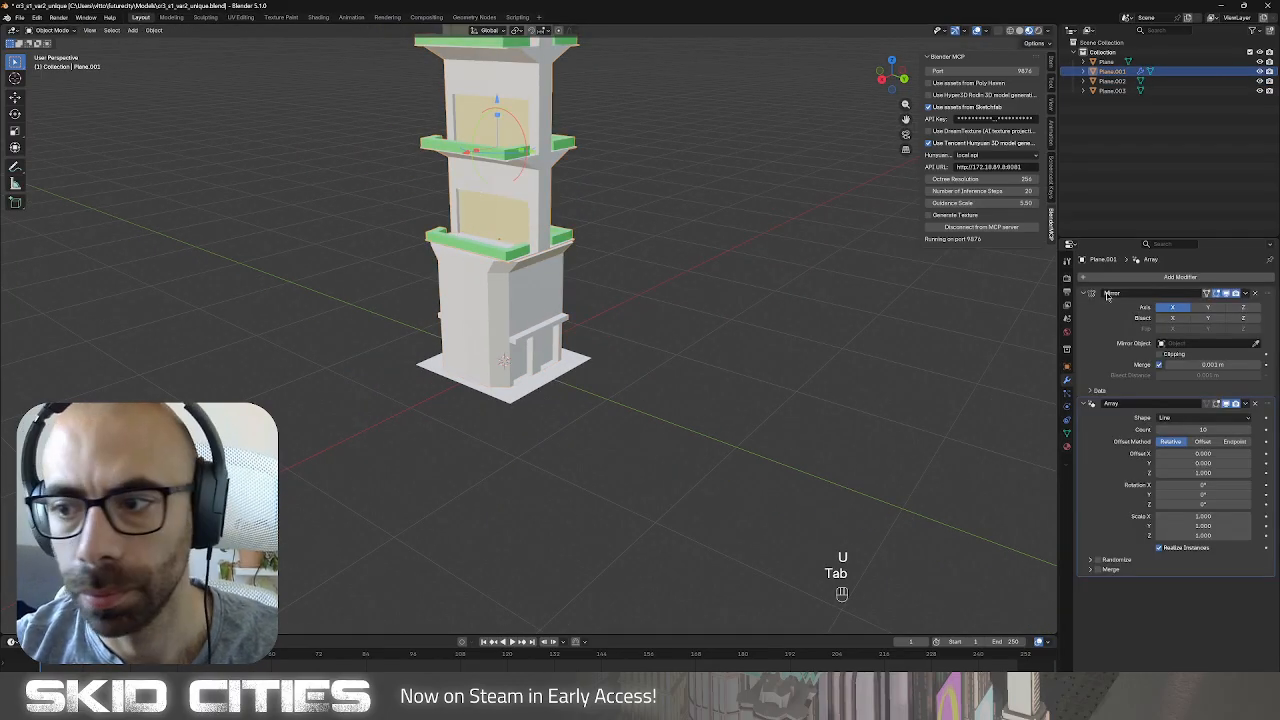
click(1244, 293)
click(1238, 305)
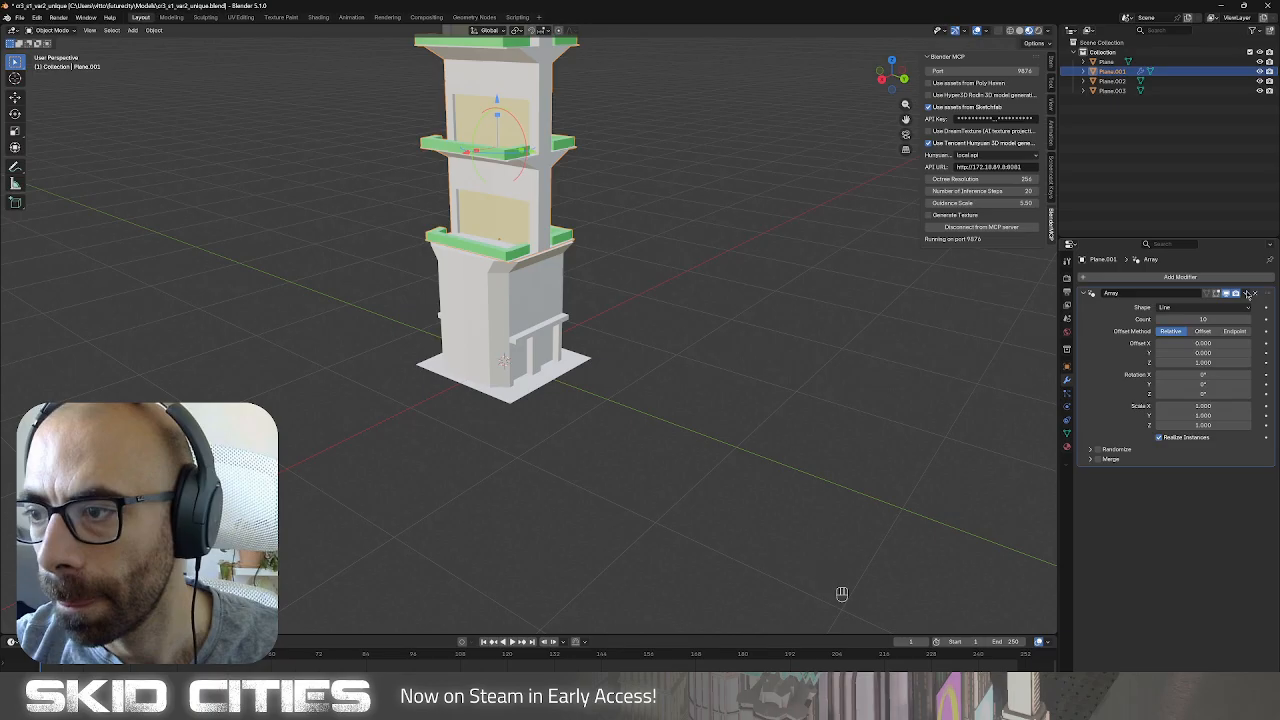
click(1246, 293)
click(1228, 305)
Add a Decimate modifier in Planar mode to the balcony floors object and apply it.
click(1180, 276)
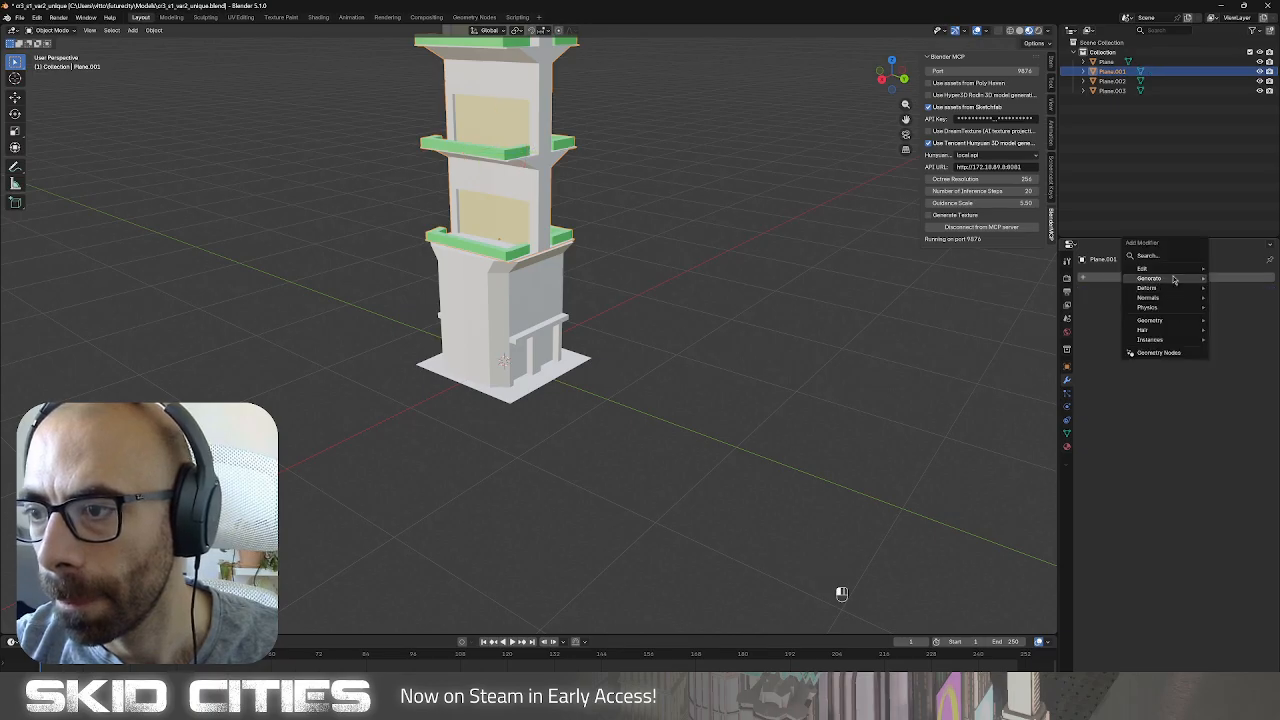
mouse_move(1170, 278)
click(1064, 336)
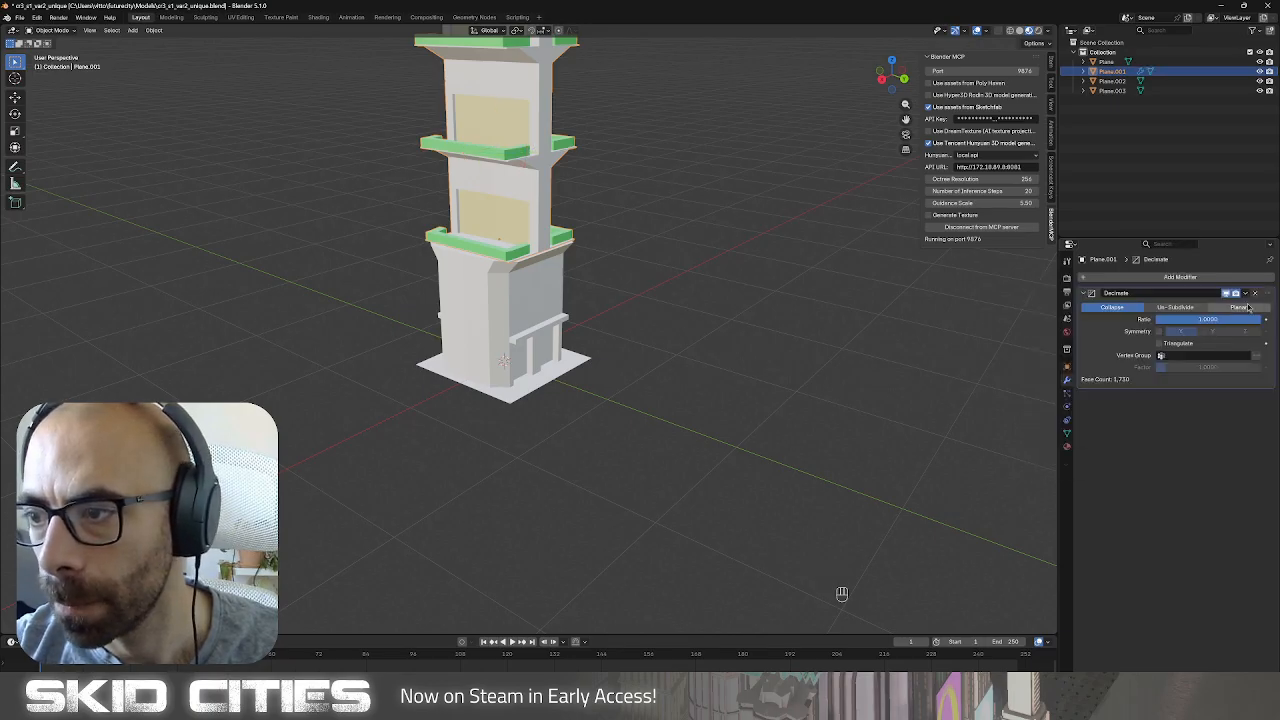
click(1245, 293)
click(1200, 303)
Unwrap all faces of the balcony floors object with Smart UV Project and leave mesh editing.
key(Tab)
key(a)
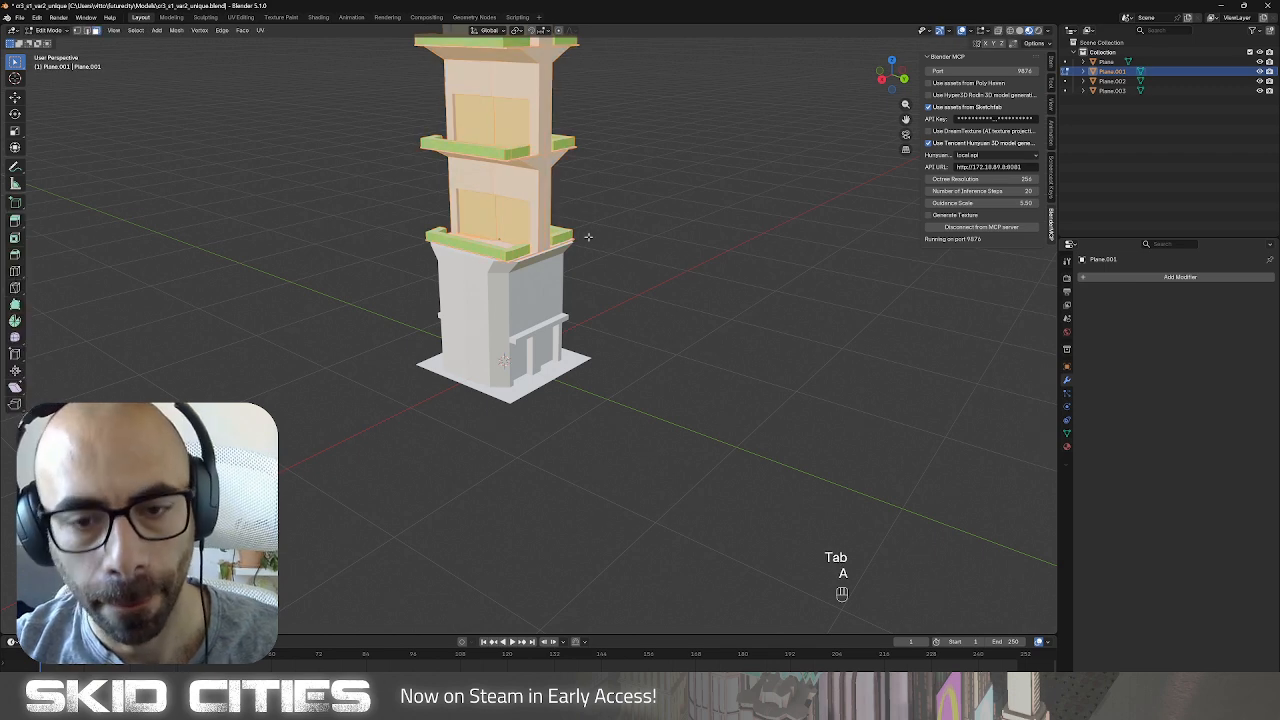
key(u)
click(590, 241)
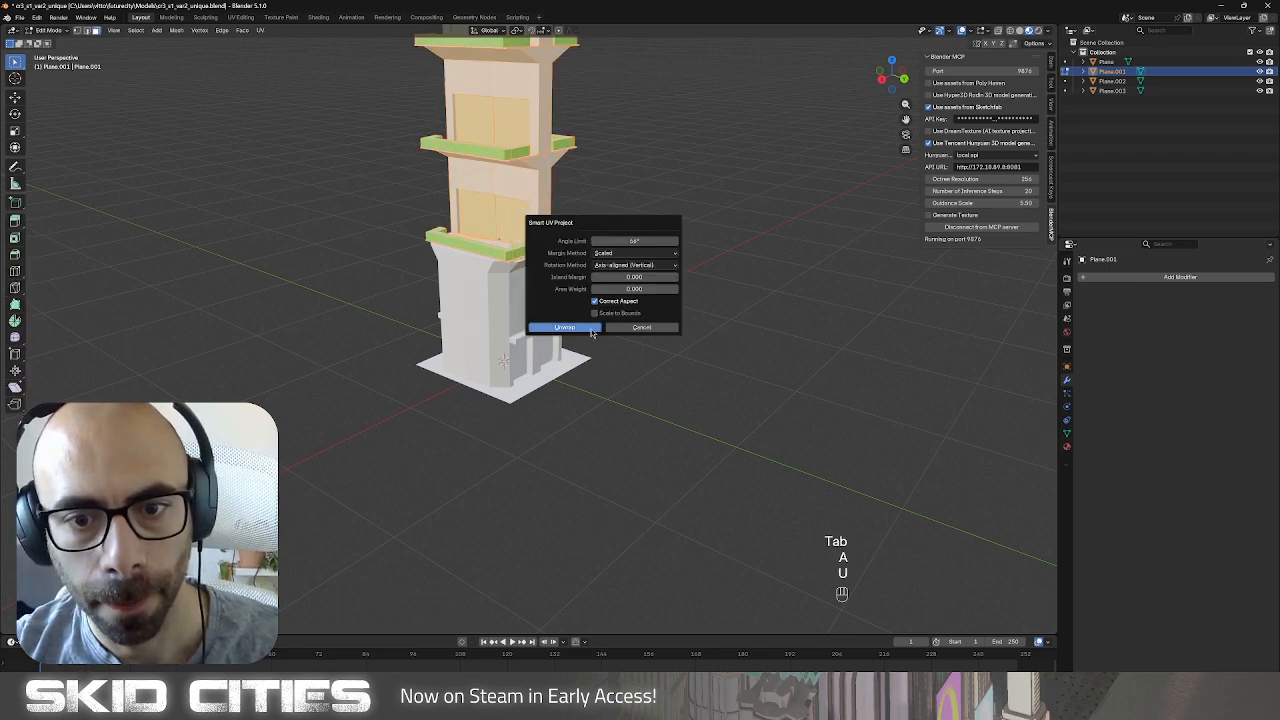
click(590, 335)
key(Tab)
Unwrap all faces of the rooftop sign object with Smart UV Project, return to object mode and save the file.
scroll(618, 240, down, 5)
scroll(618, 236, down, 2)
shift+middle_drag(598, 226, 599, 429)
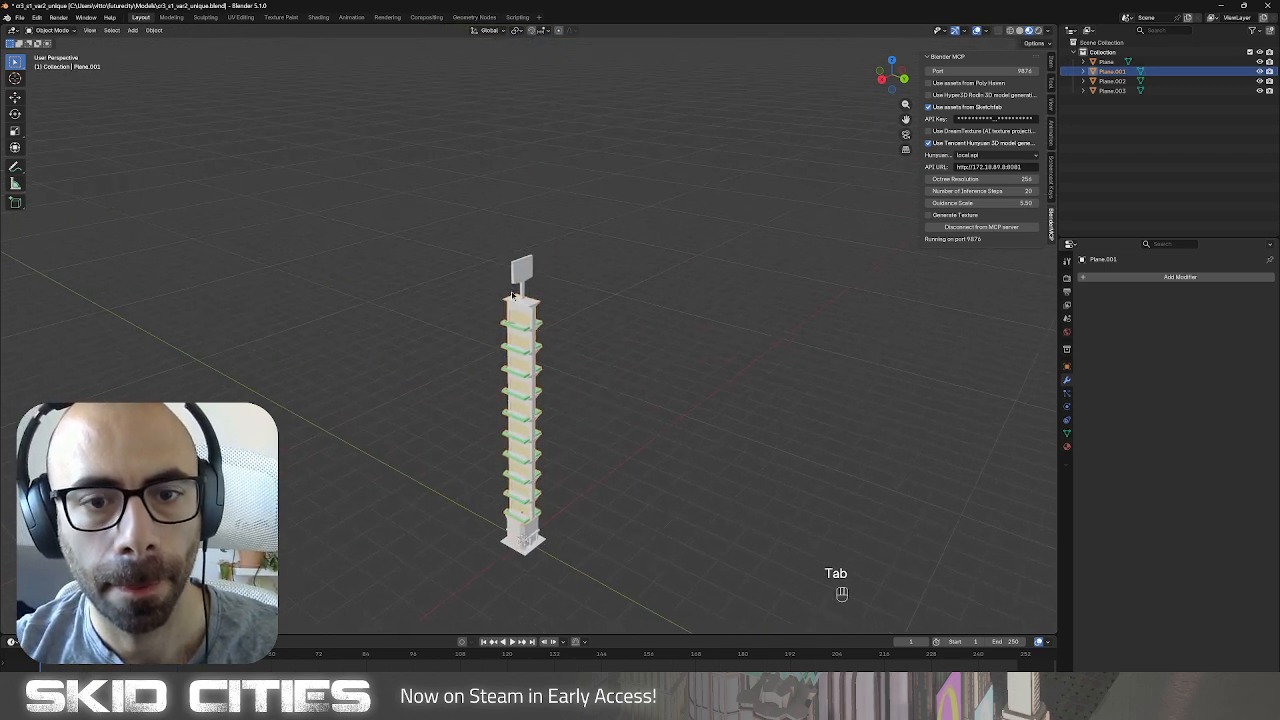
scroll(511, 218, up, 3)
click(511, 218)
key(Tab)
key(a)
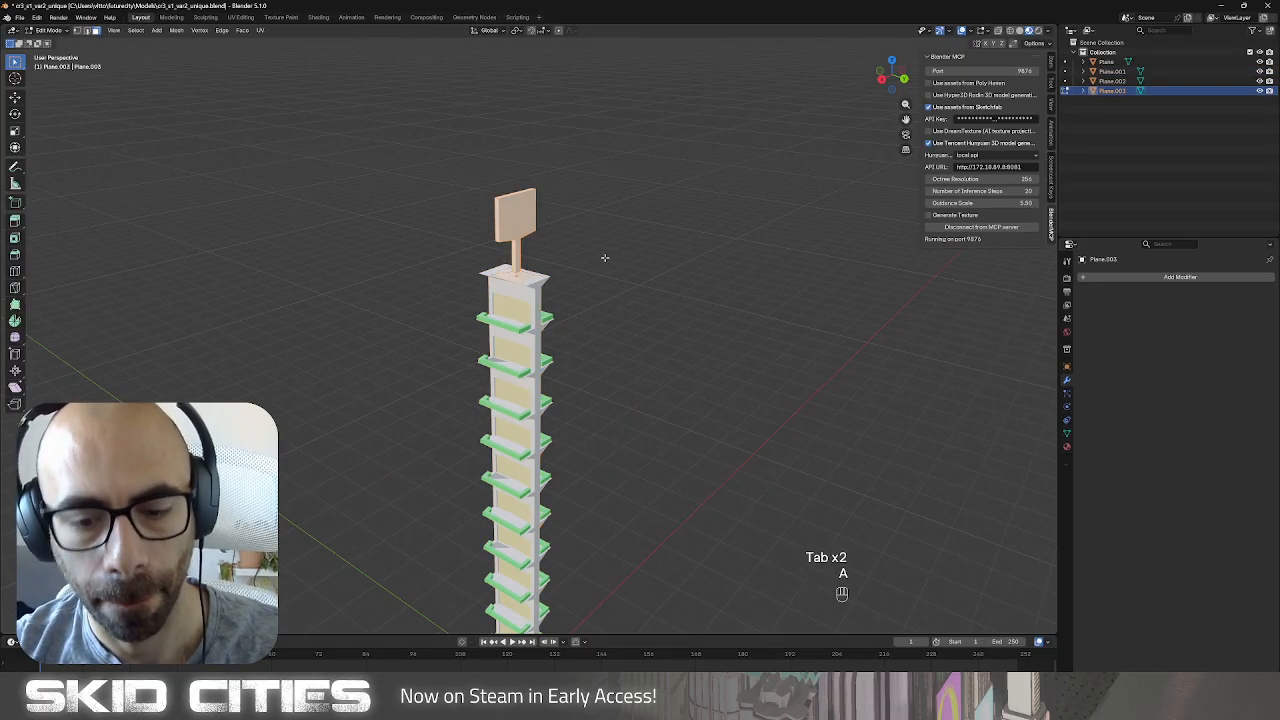
key(u)
click(605, 261)
click(598, 346)
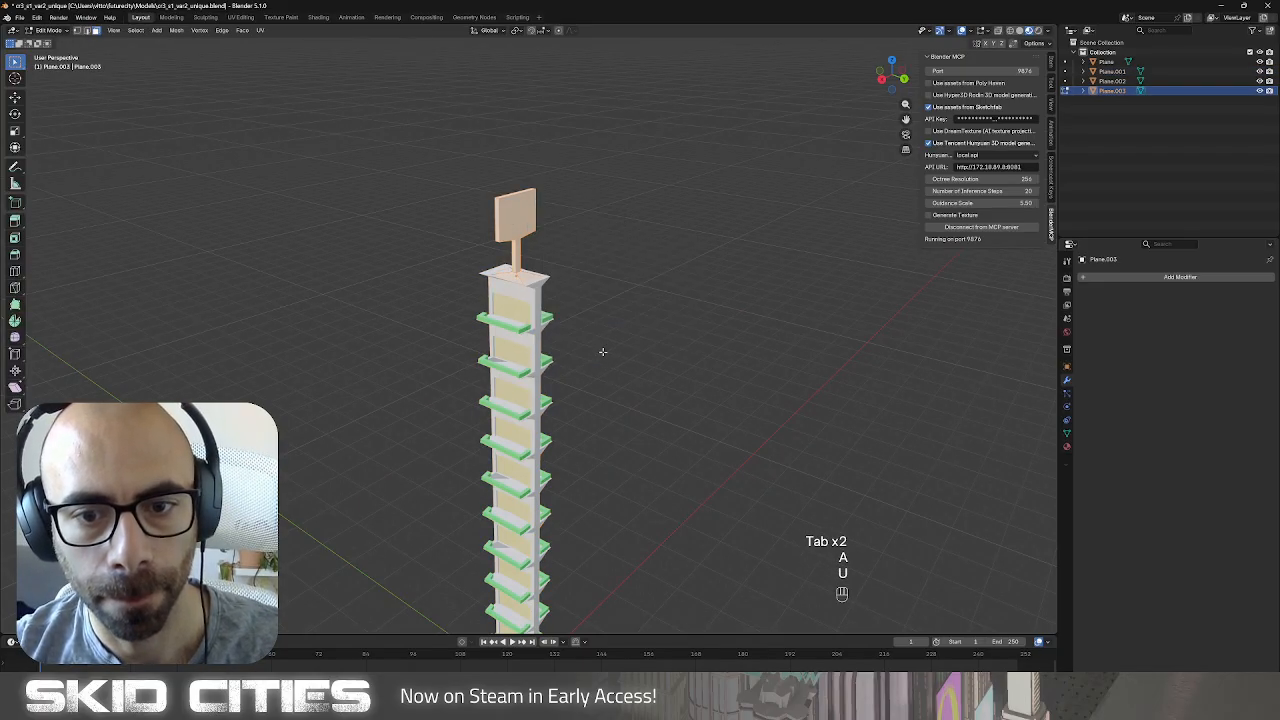
key(Tab)
key(ctrl+s)
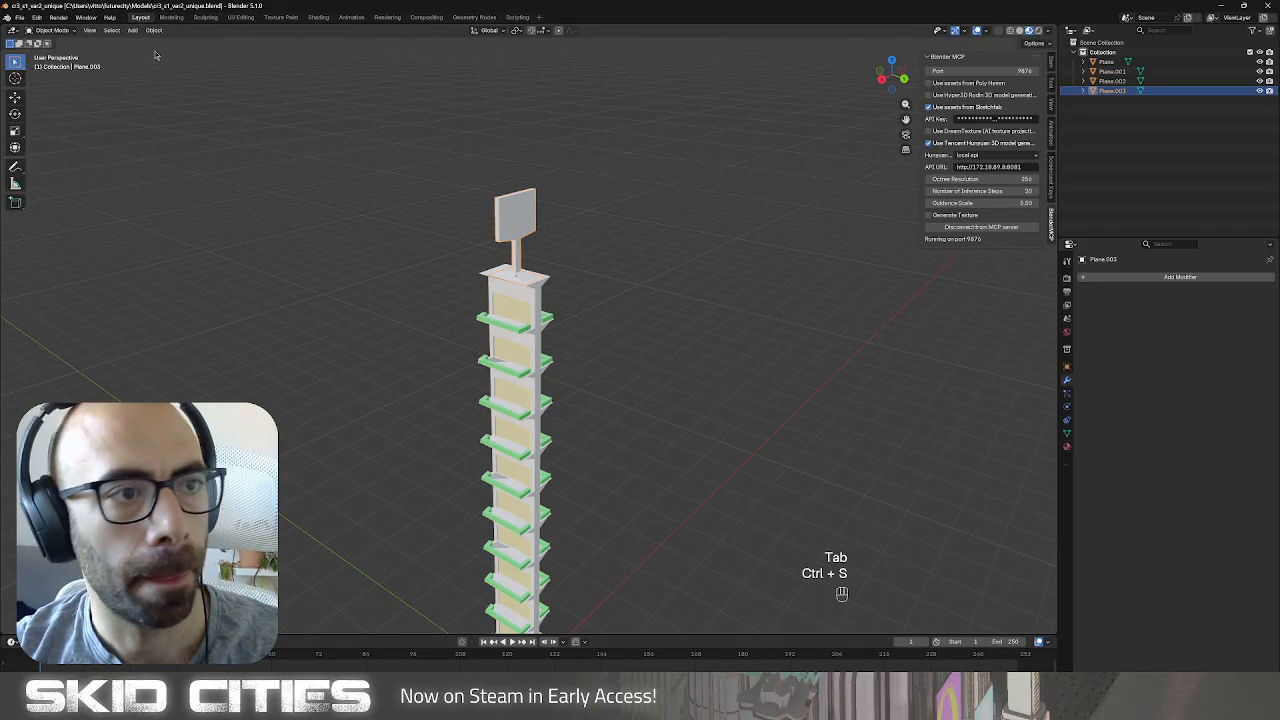
Start an FBX export and create a new folder named cr3_s1_var2 inside the cr3_s1 buildings folder.
click(18, 17)
mouse_move(72, 165)
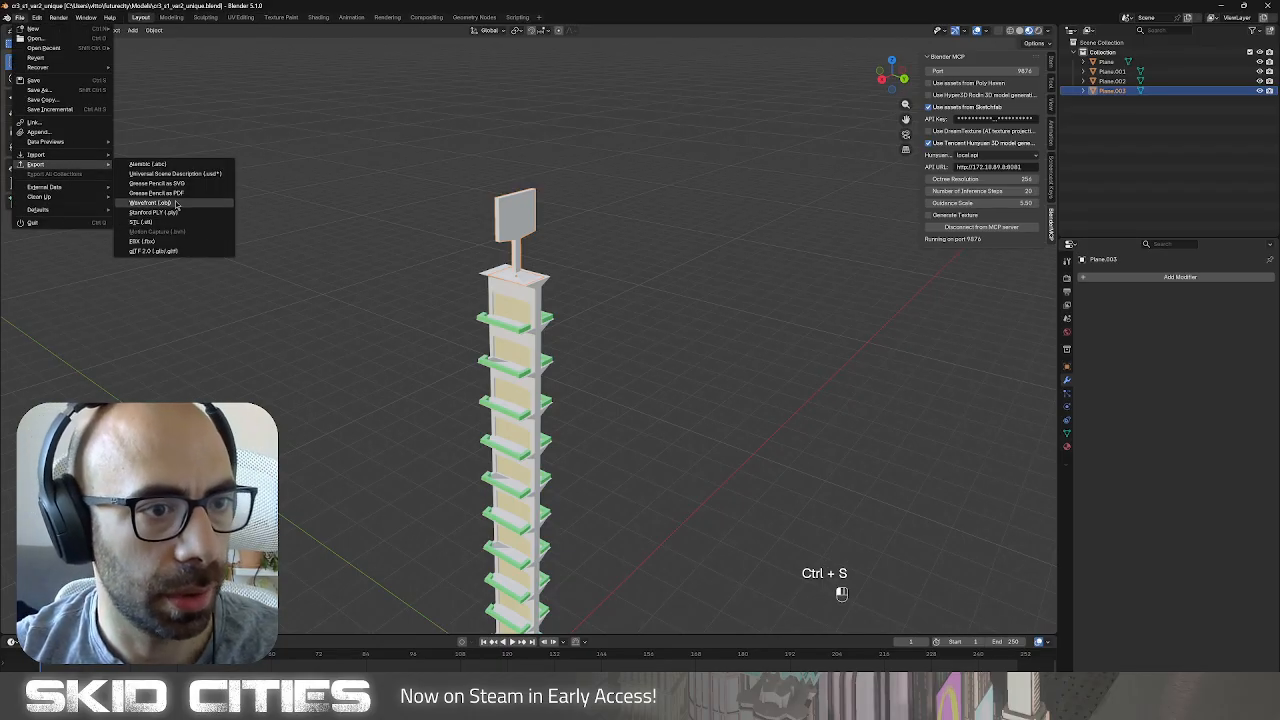
click(165, 242)
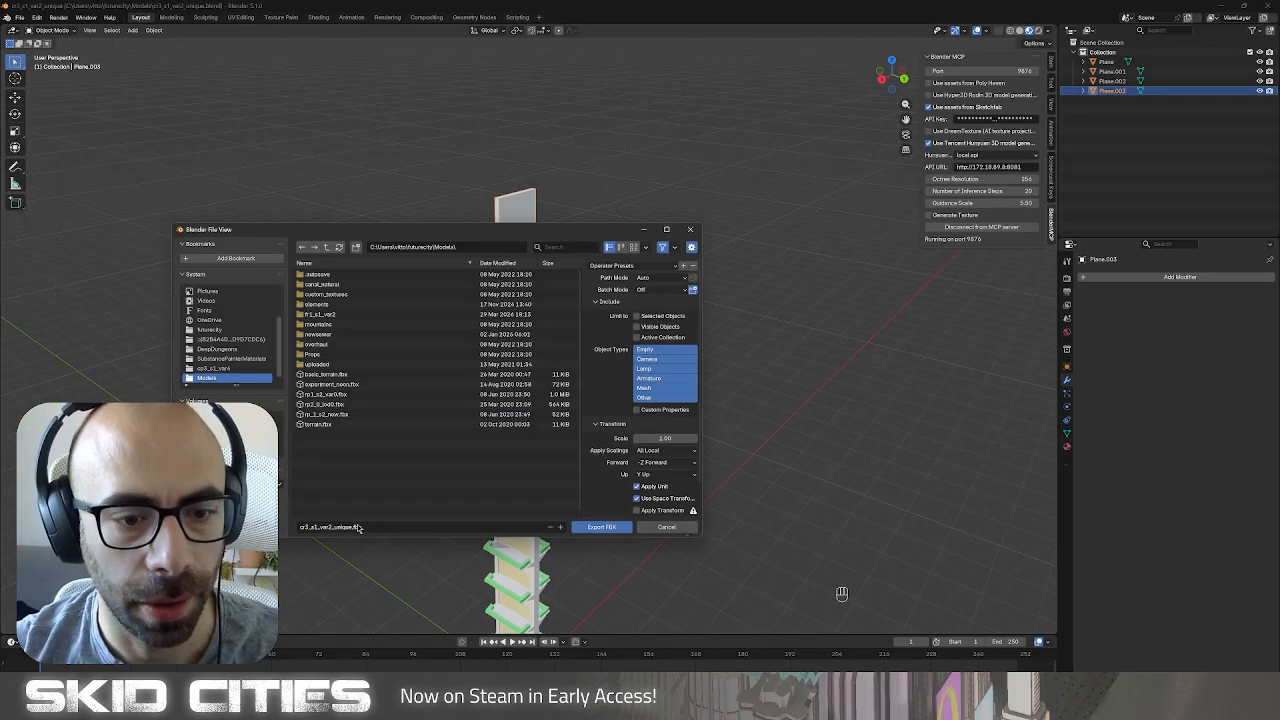
click(230, 485)
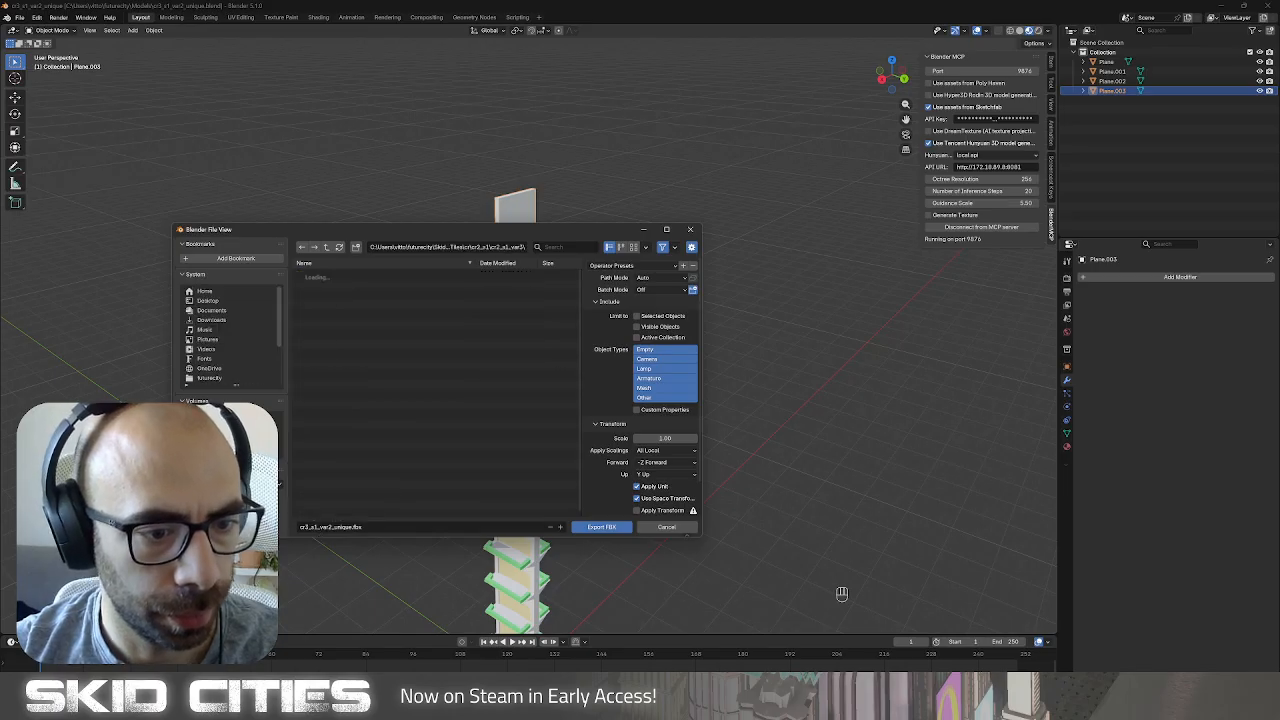
click(326, 247)
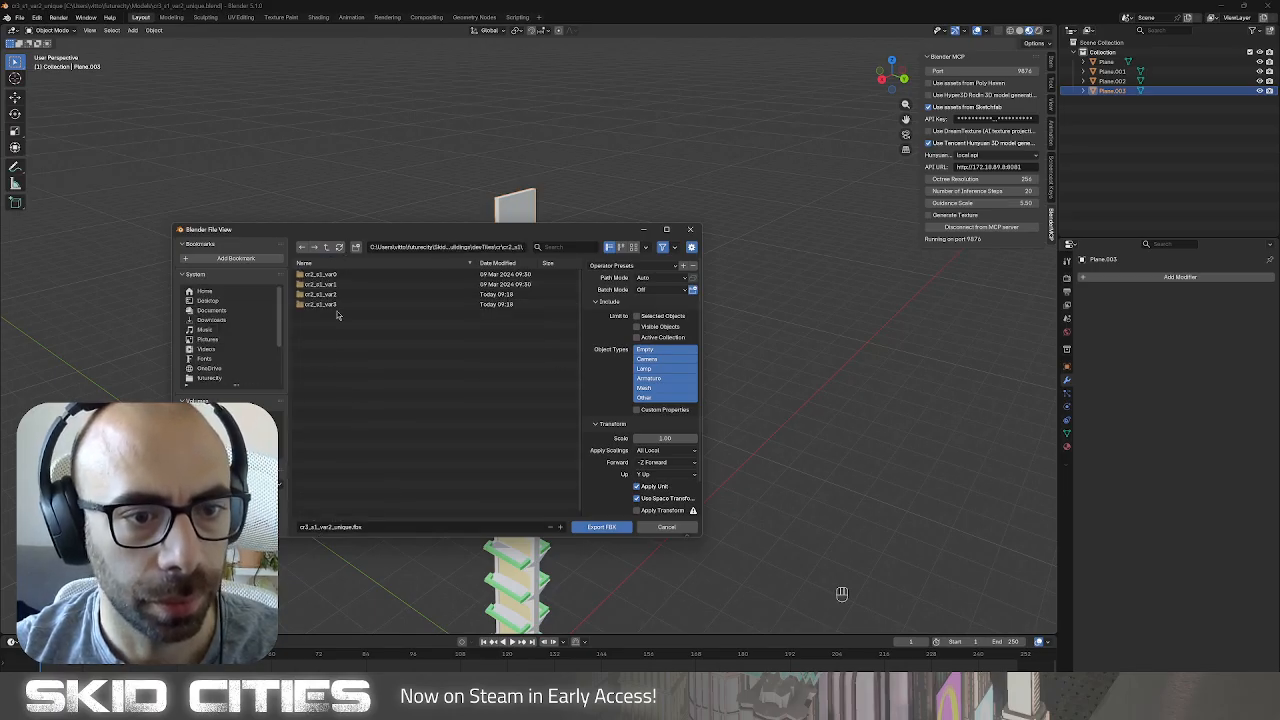
click(326, 247)
double_click(328, 317)
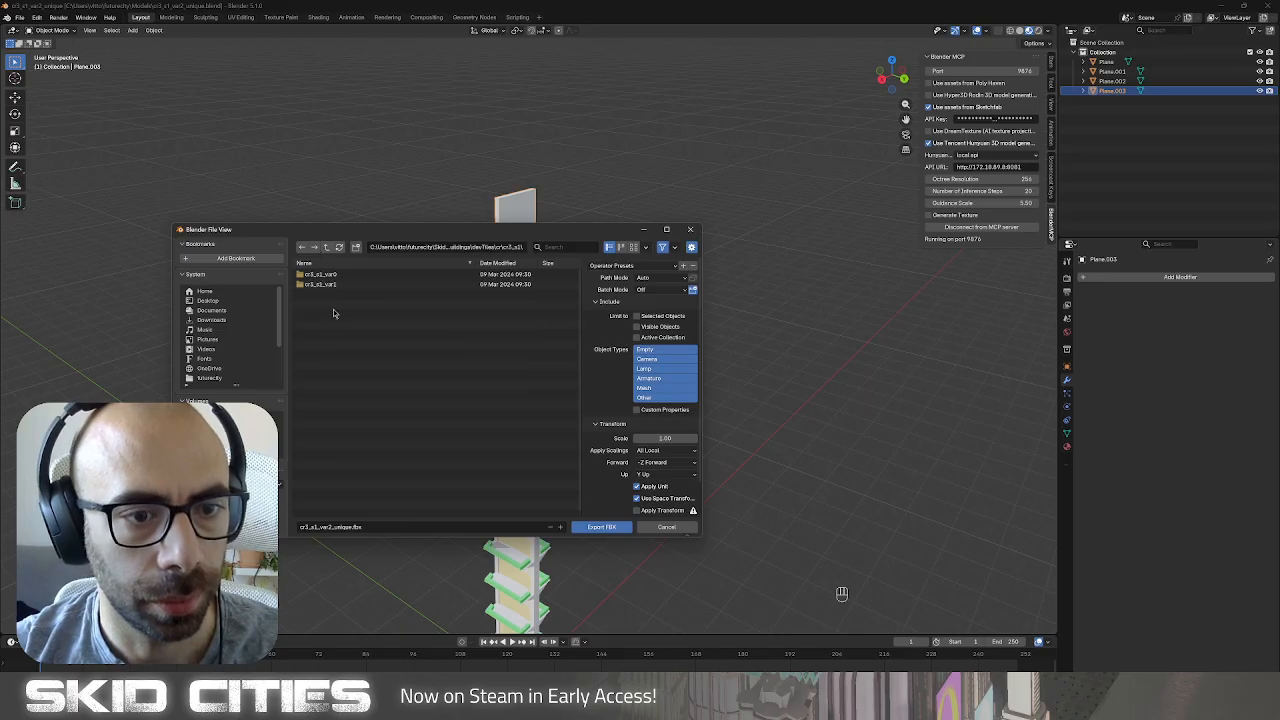
click(355, 248)
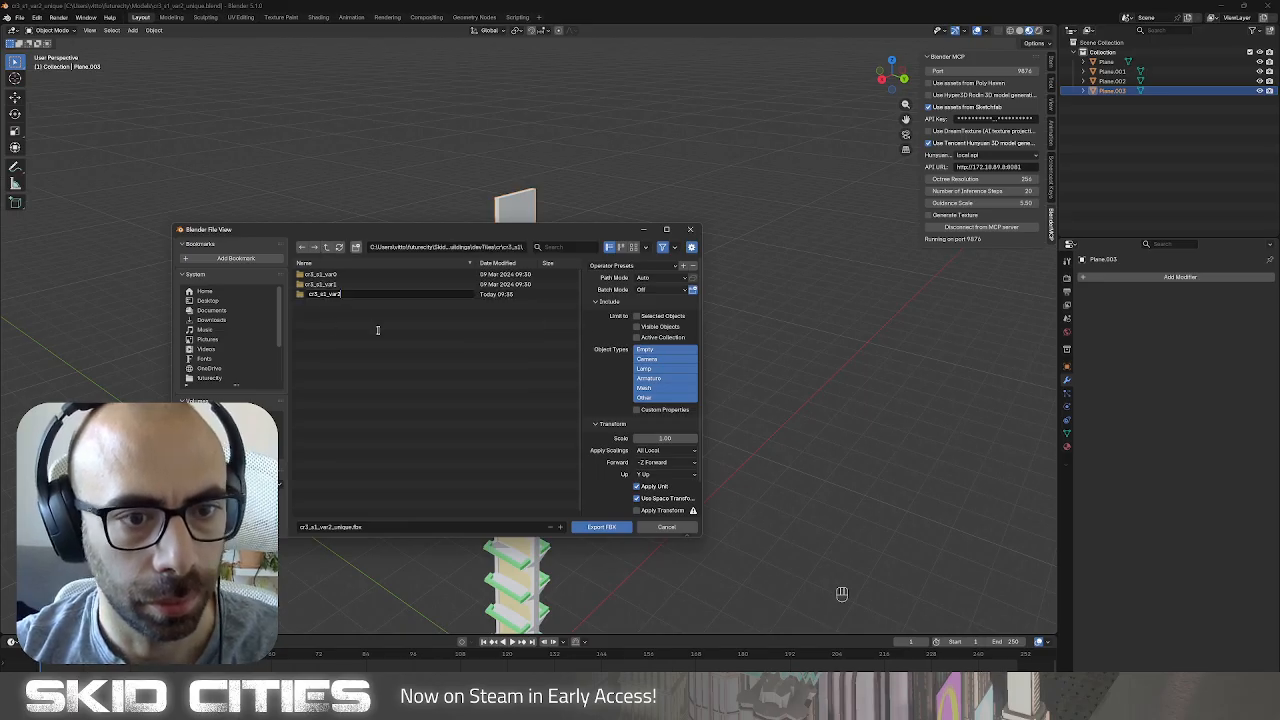
text(cr3_s1_var2)
key(Return)
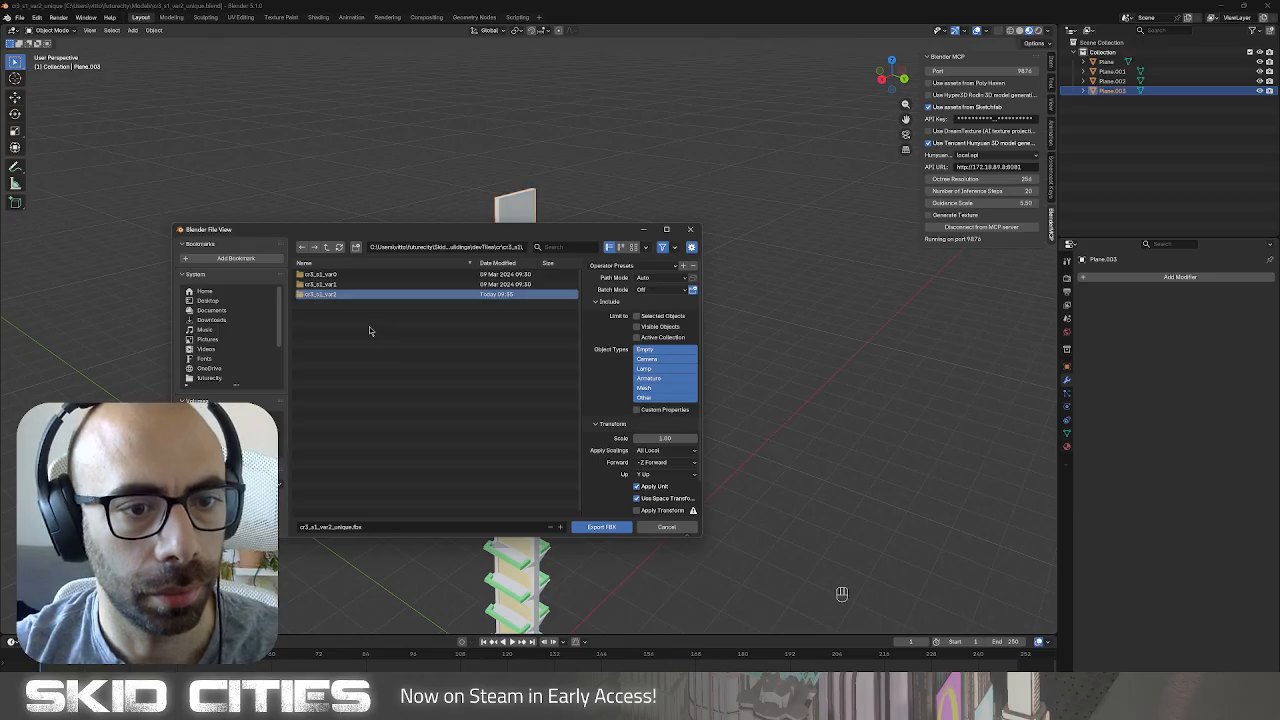
Export the tower into the new cr3_s1_var2 folder as cr3_s1_var2.fbx.
double_click(340, 296)
click(348, 527)
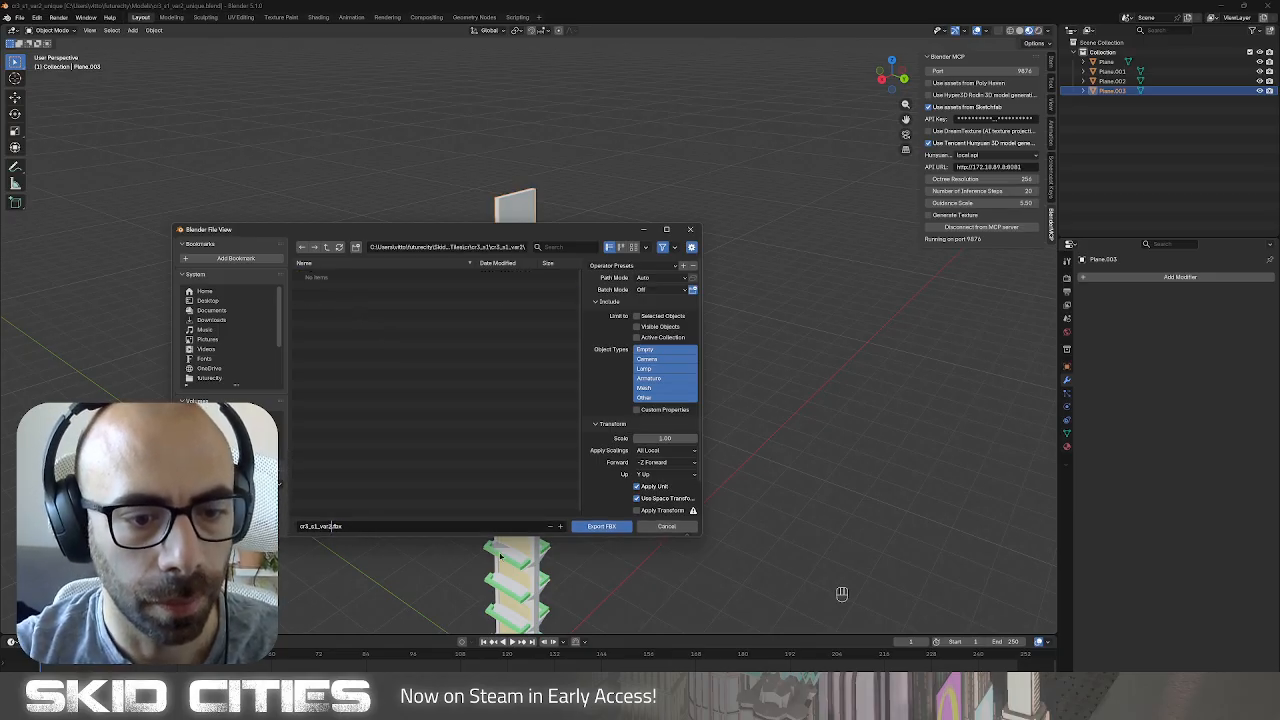
click(610, 526)
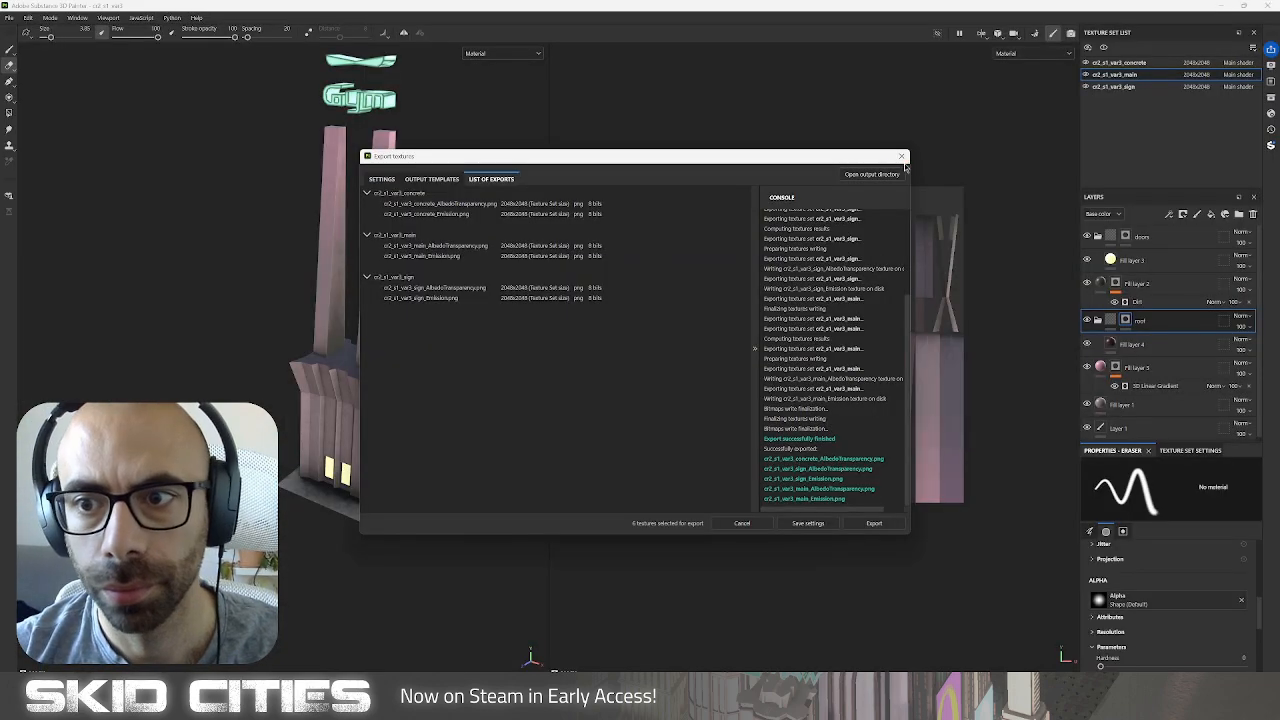
Create a new Unity HD Render Pipeline project from cr3_s1_var2.fbx and save the changes to the previously open project.
click(902, 157)
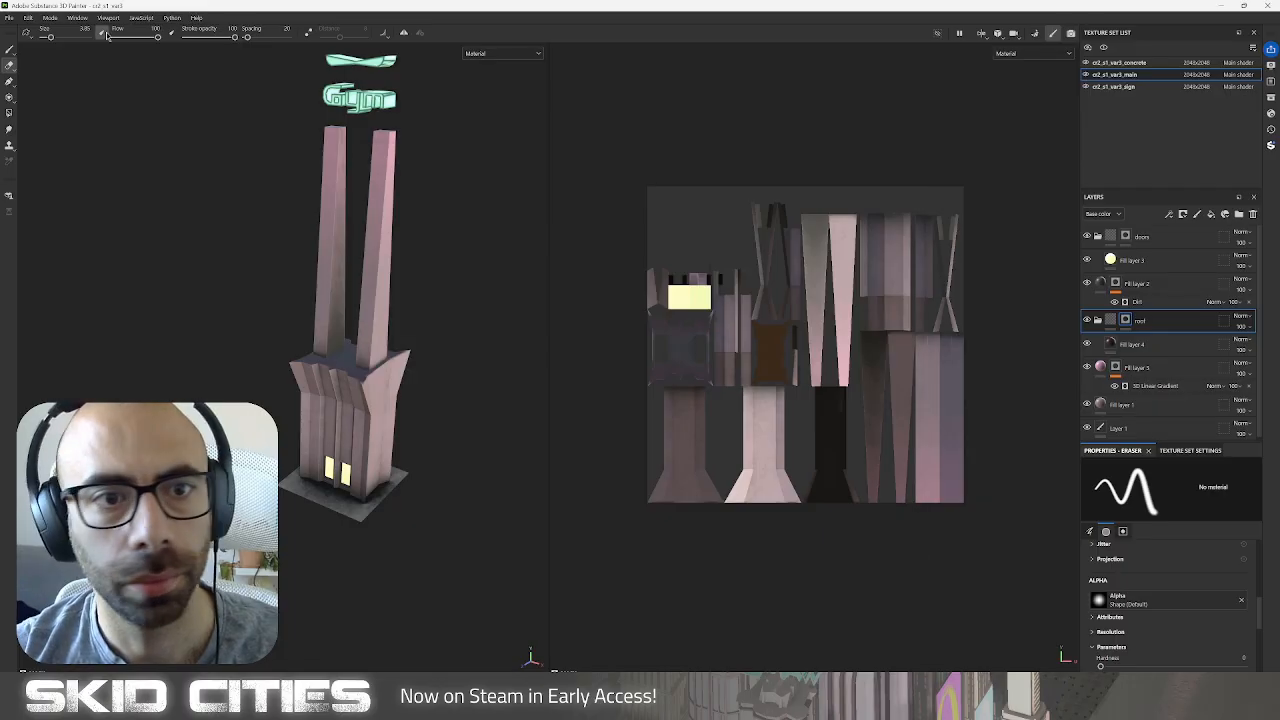
click(8, 17)
click(30, 28)
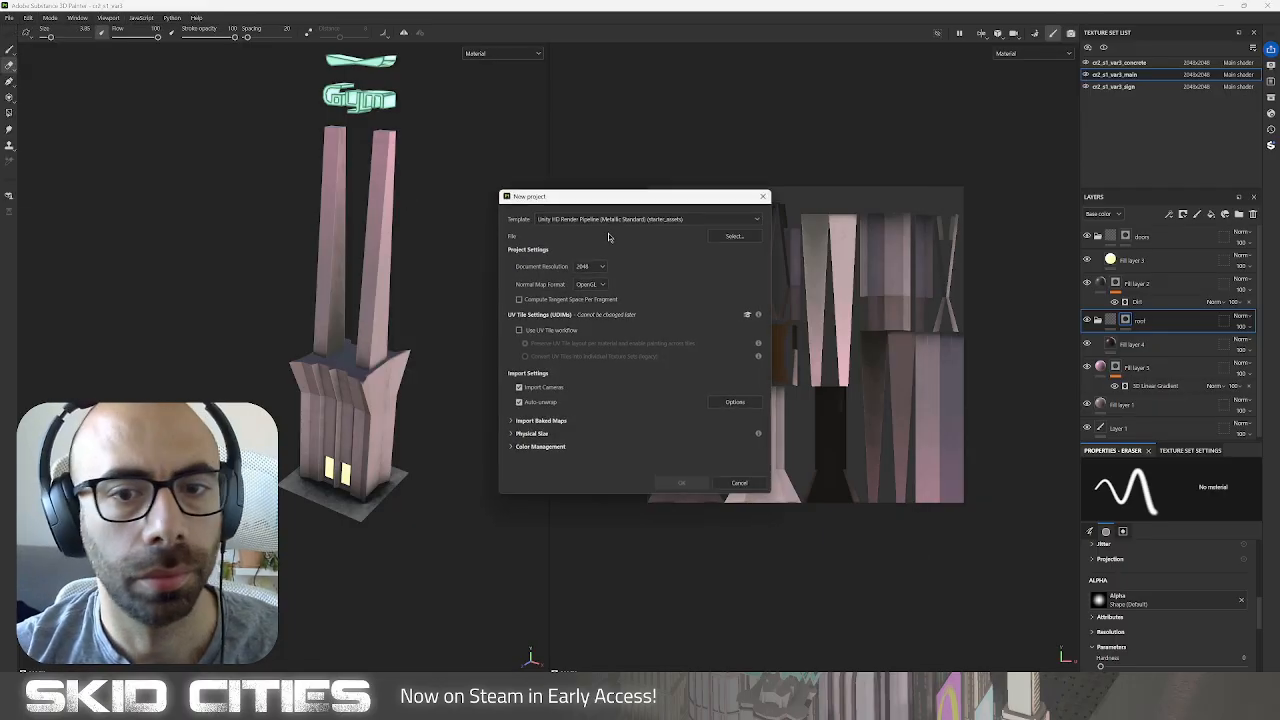
click(735, 240)
click(637, 283)
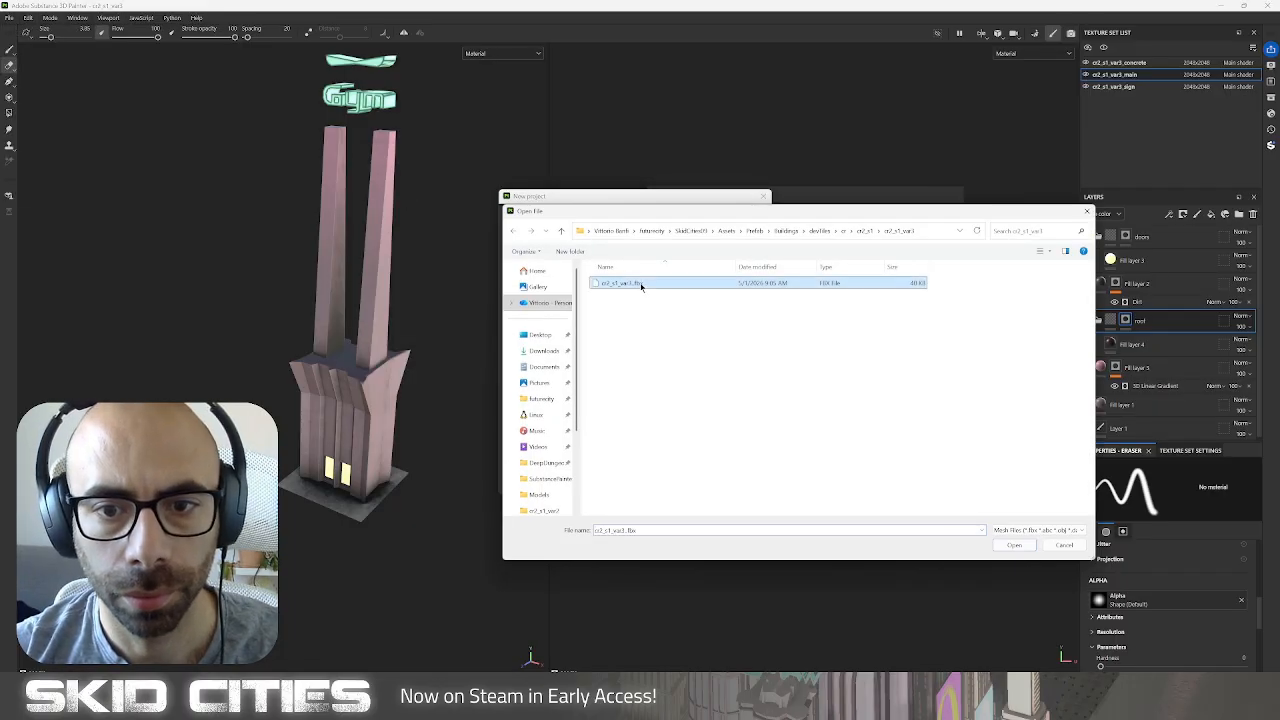
click(843, 231)
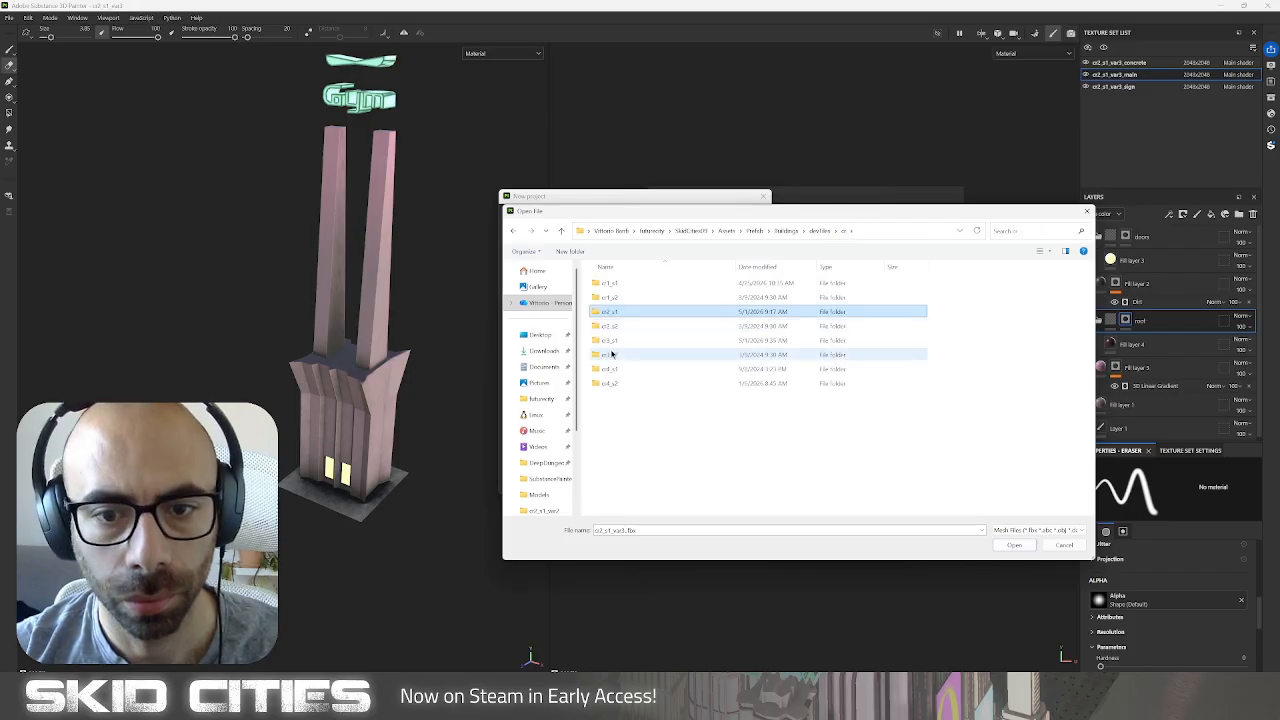
double_click(631, 299)
double_click(625, 284)
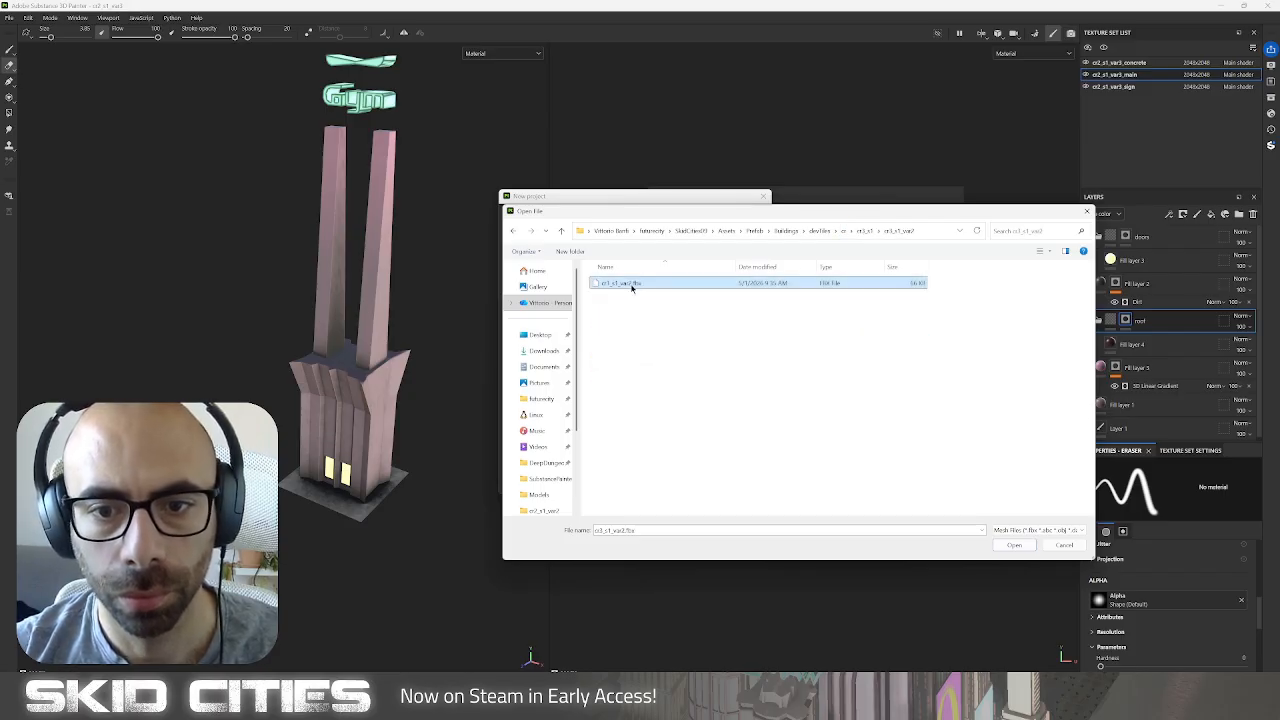
click(682, 482)
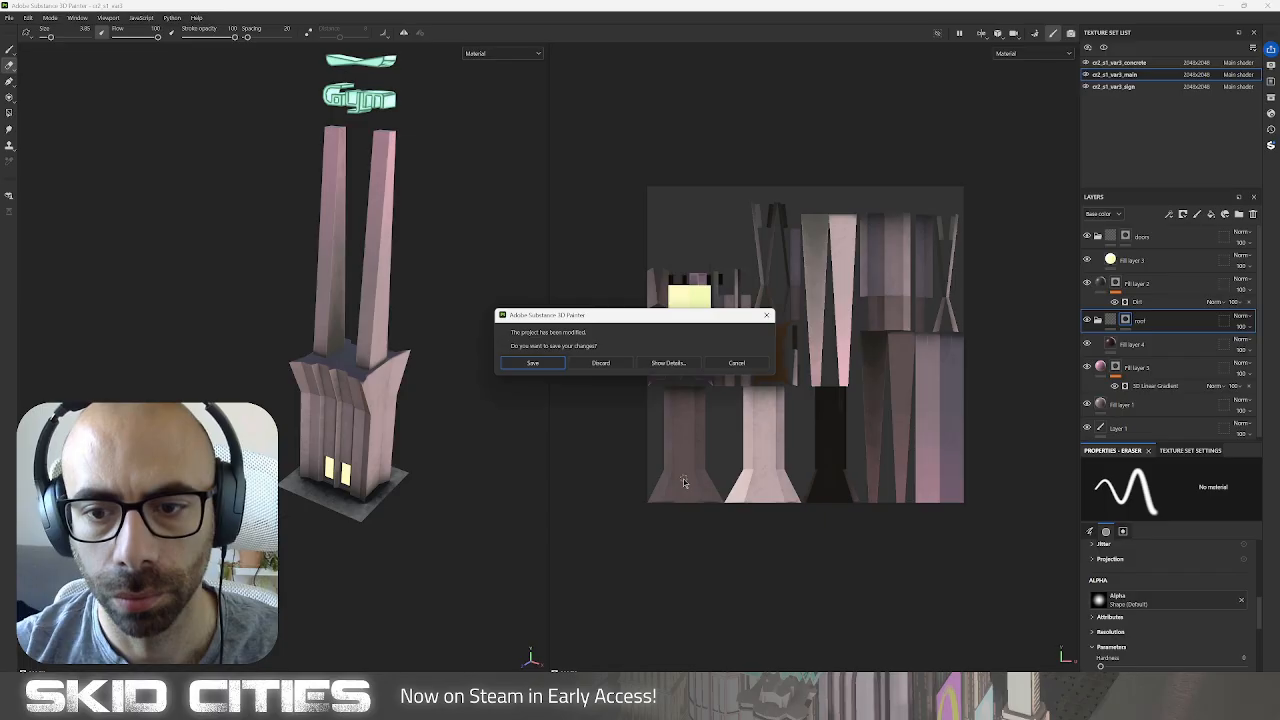
click(546, 363)
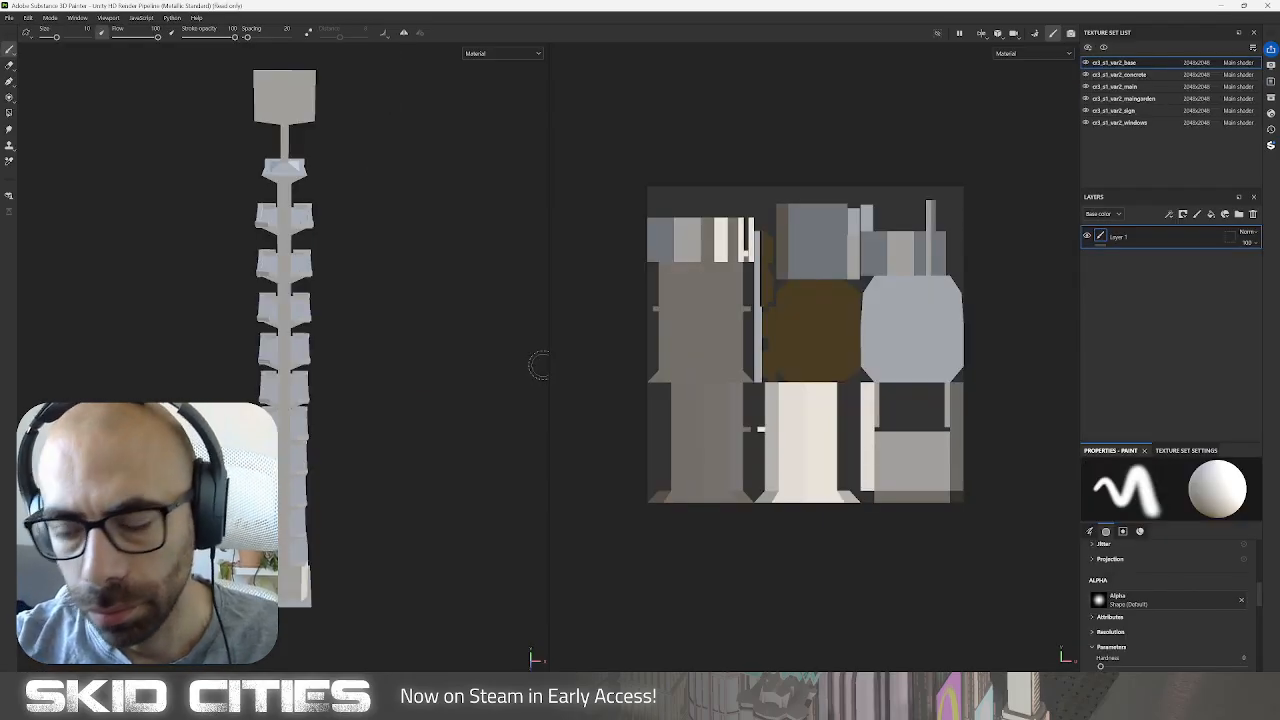
Bake the selected mesh maps for the tower's texture sets and return to painting mode.
alt+drag(423, 392, 544, 379)
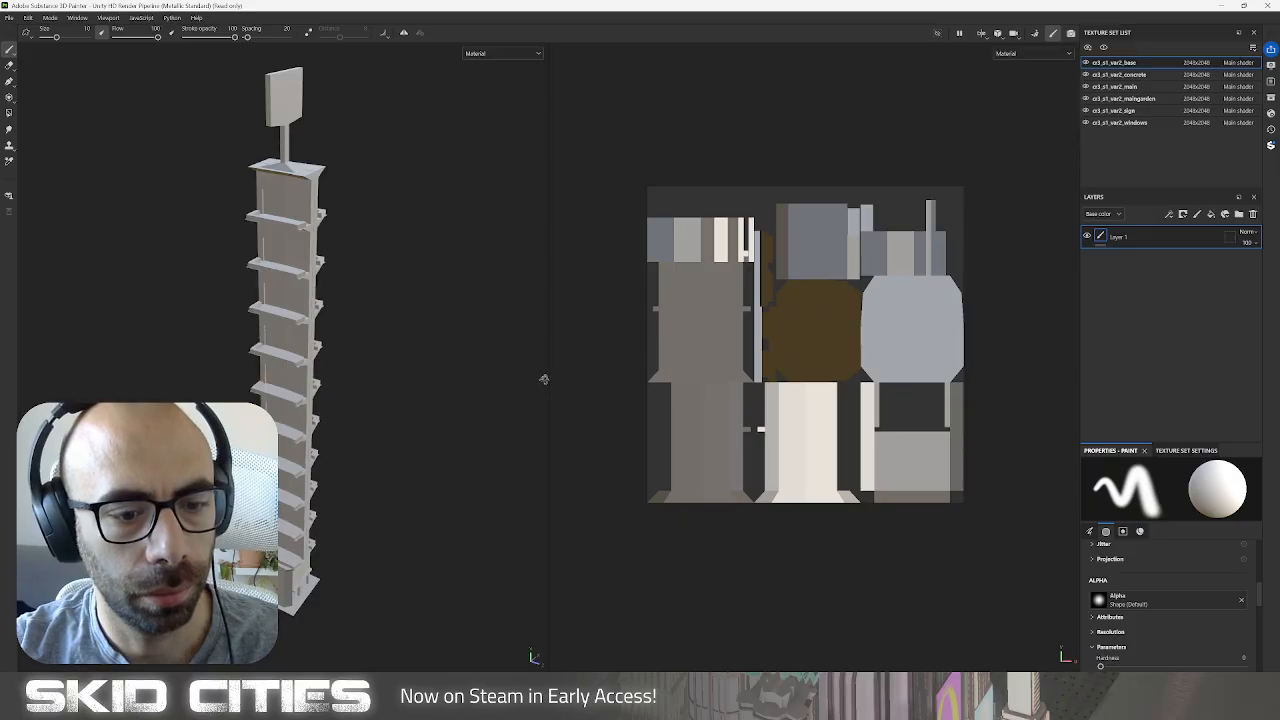
click(51, 18)
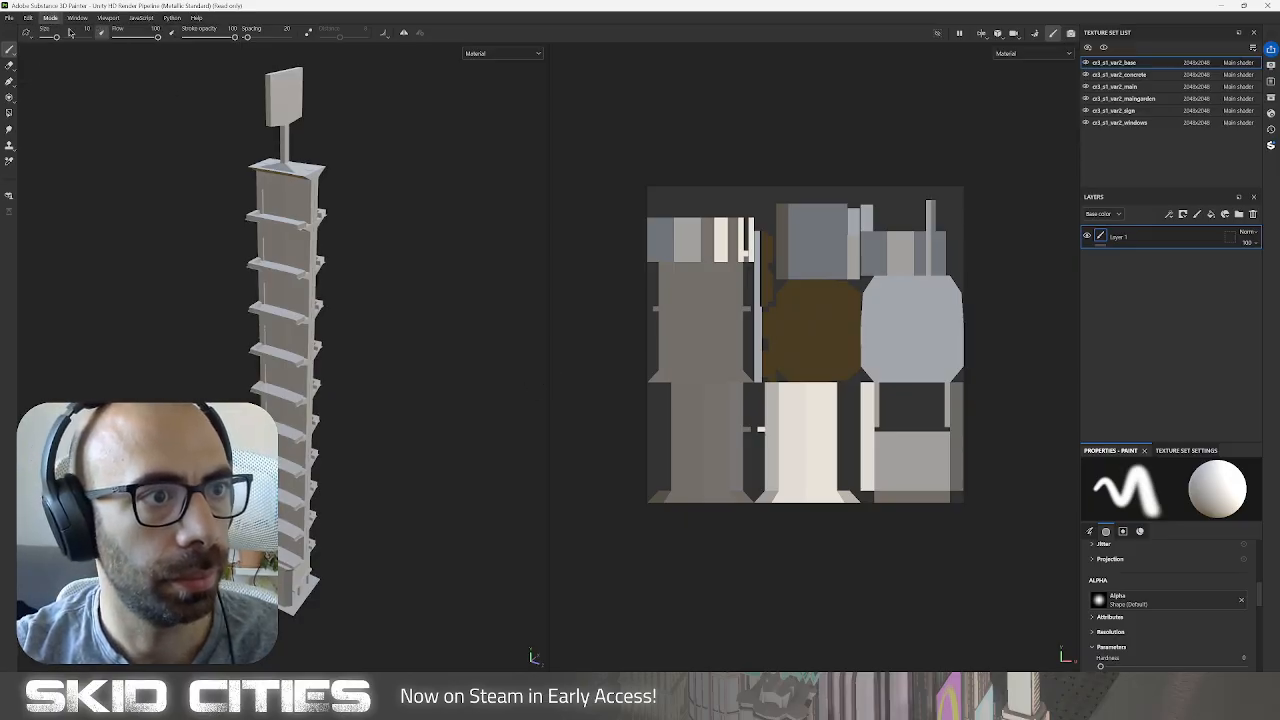
click(72, 30)
click(555, 657)
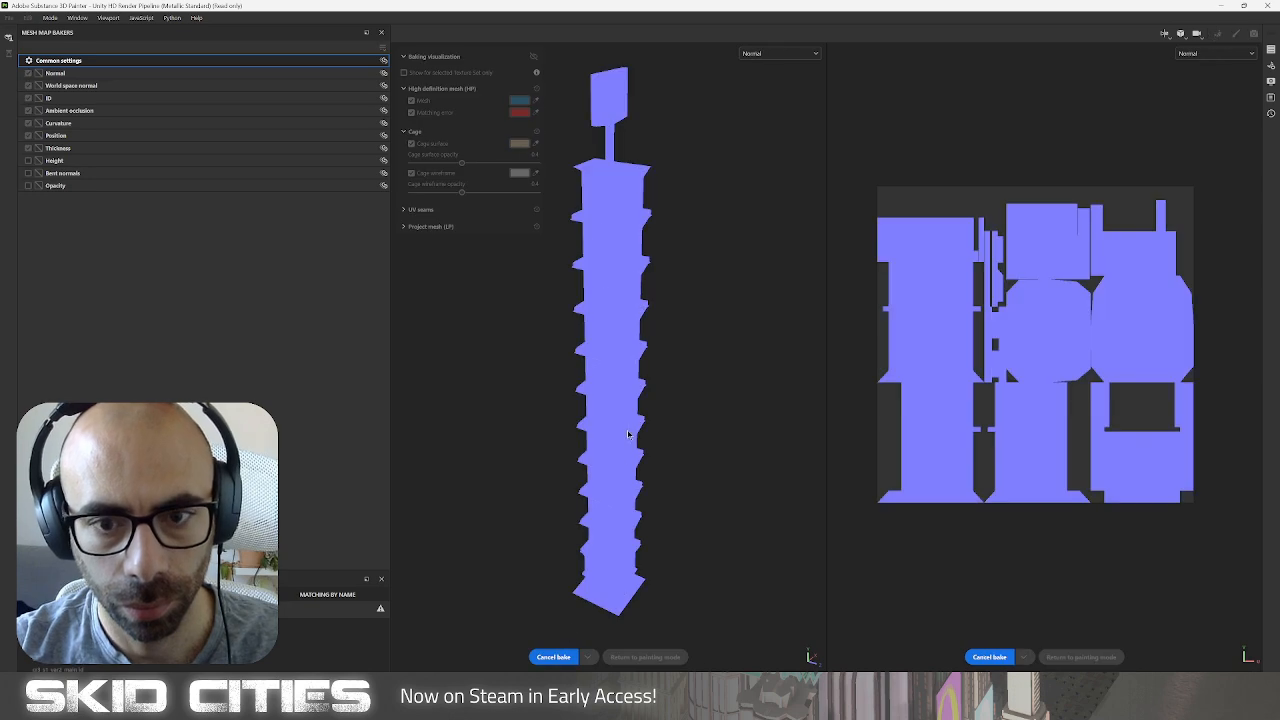
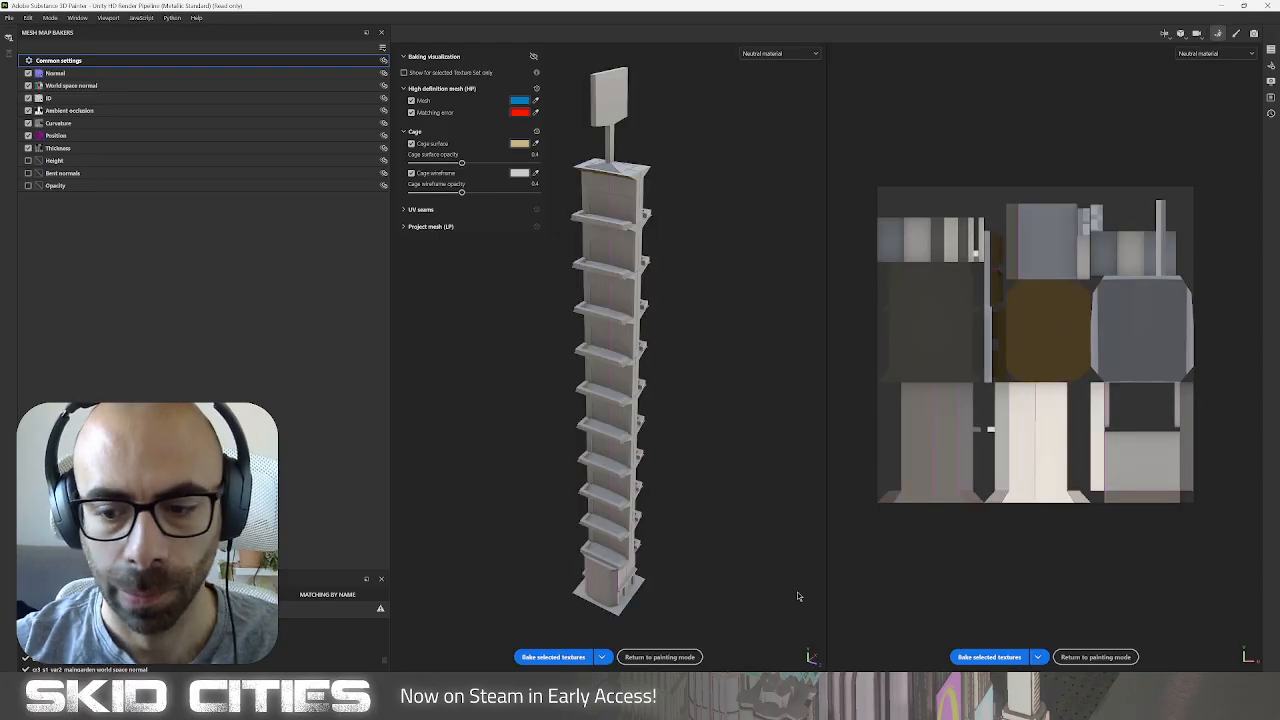
click(650, 657)
Apply the skidconcrete smart material to the cr3_s1_var2_concrete texture set.
mouse_move(424, 418)
alt+mouse_down()
mouse_move(317, 494)
mouse_move(330, 441)
alt+mouse_up()
alt+middle_drag(330, 441, 372, 243)
scroll(330, 440, up, 6)
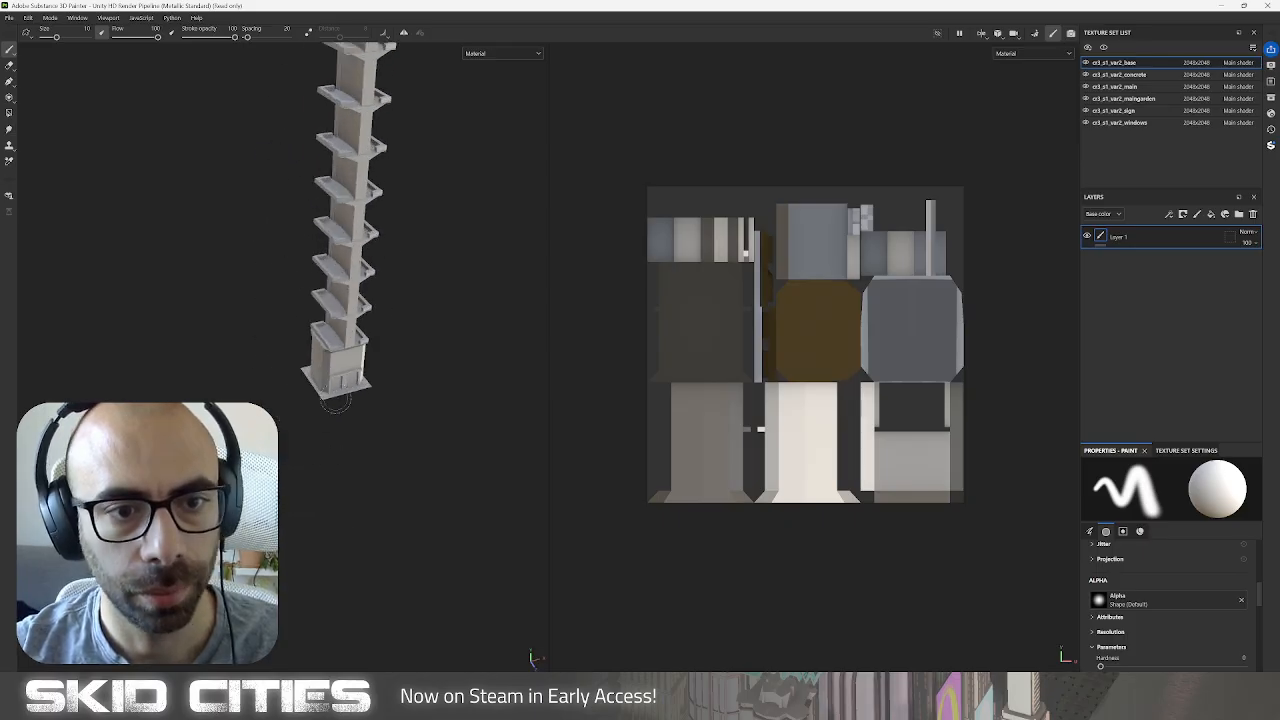
click(1118, 75)
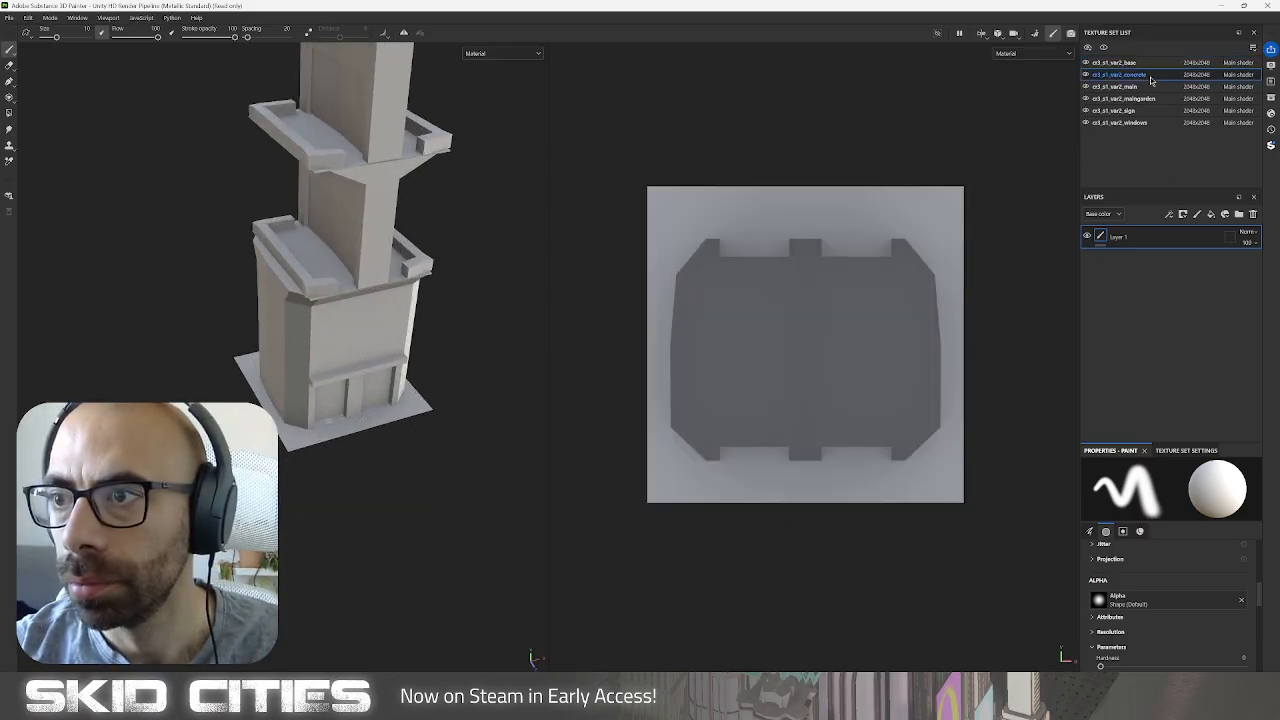
click(1225, 215)
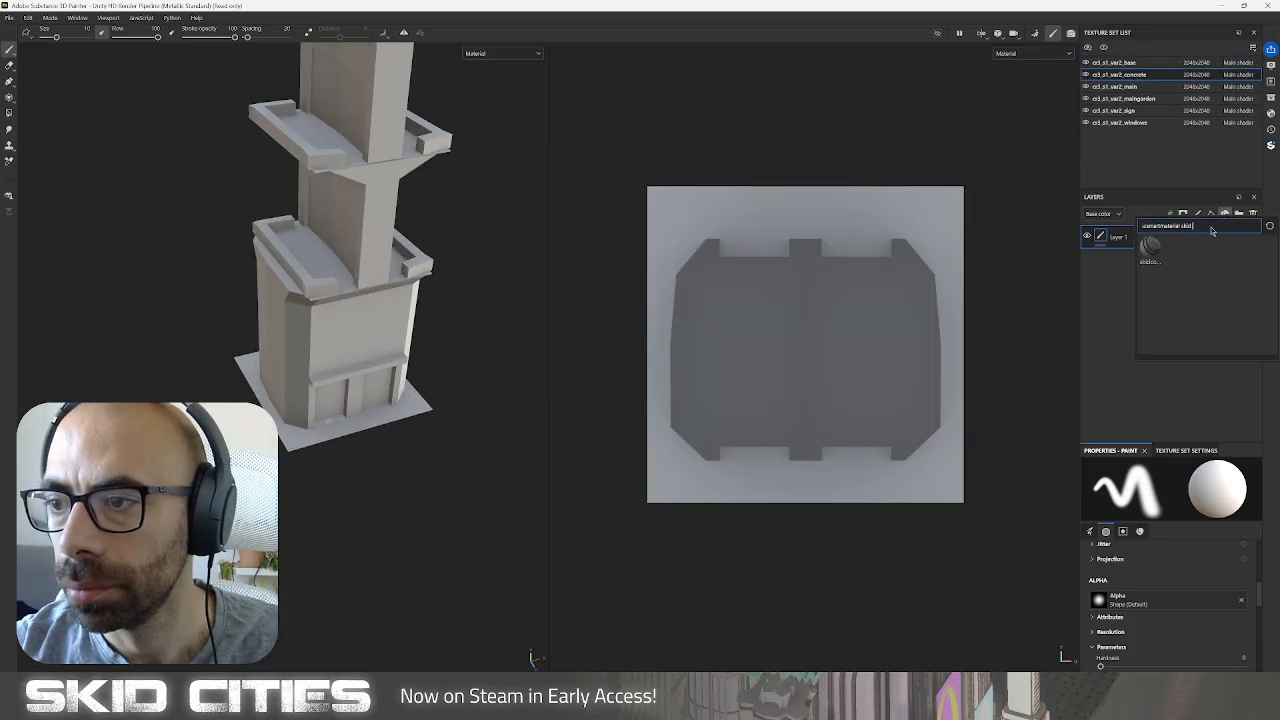
click(1145, 257)
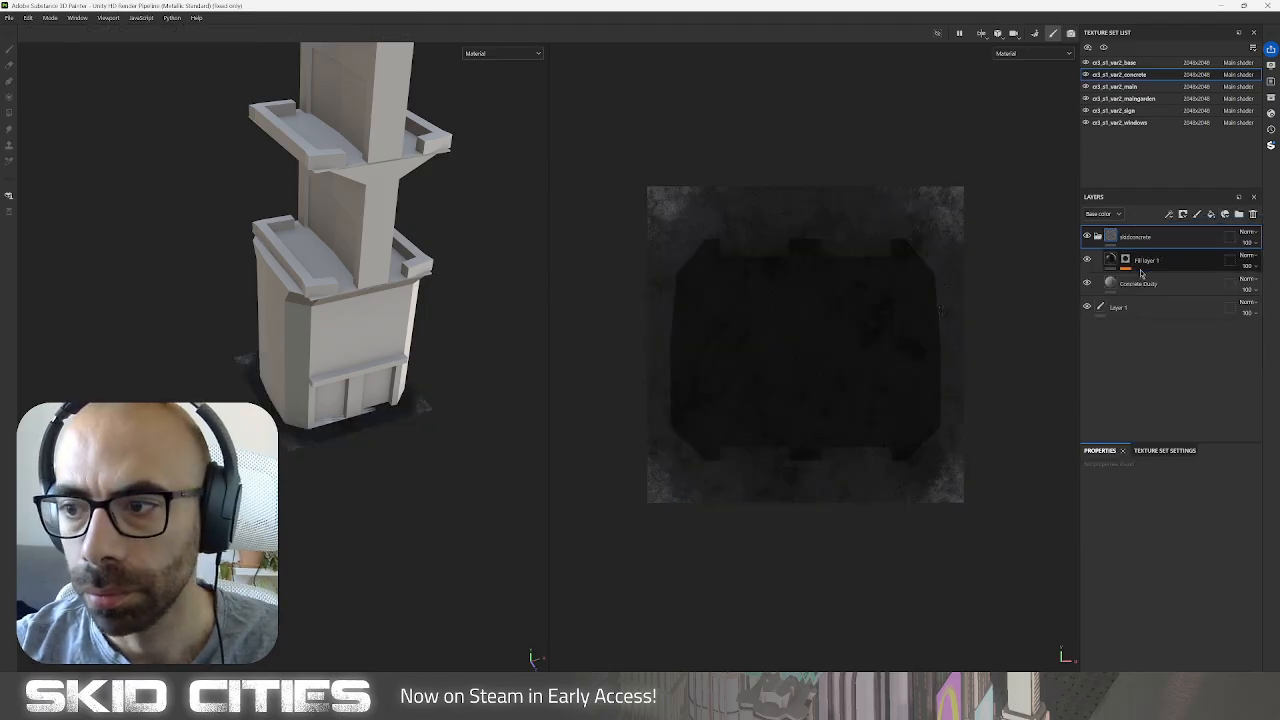
Set the dirt level of the concrete material's Dirt generator to about 0.48.
click(1139, 270)
click(1125, 261)
click(1168, 281)
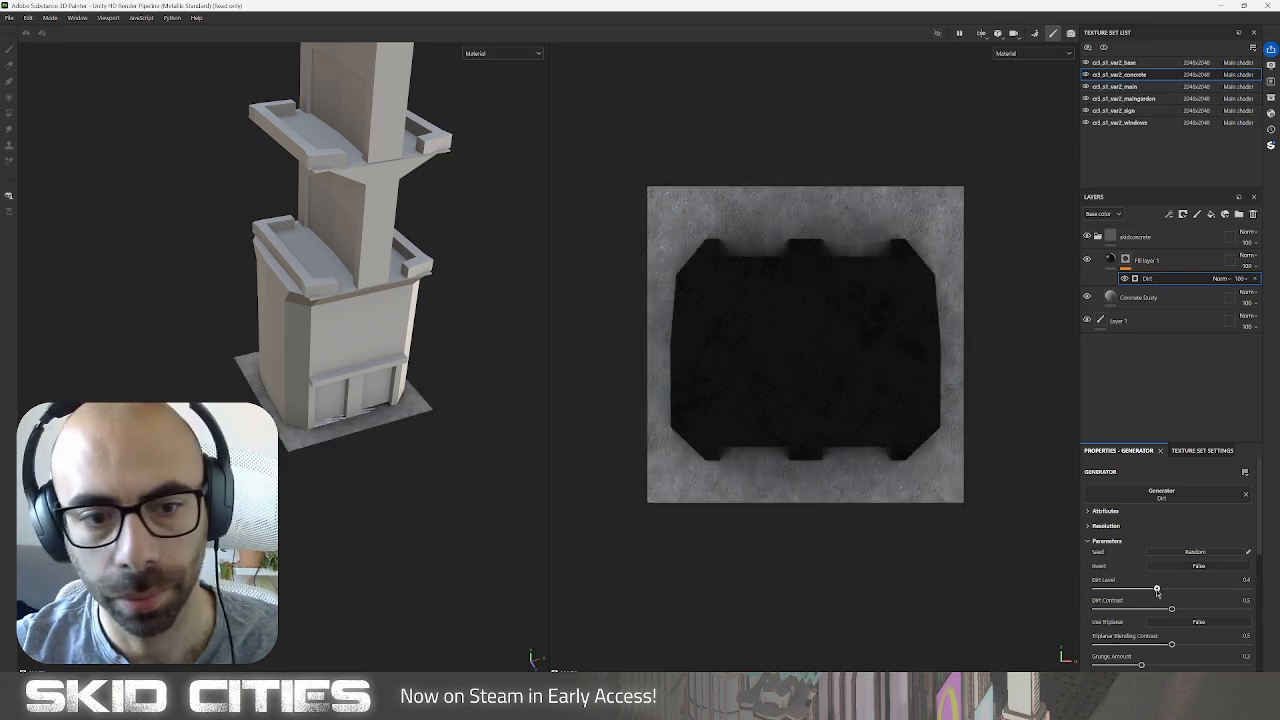
drag(1171, 589, 1173, 591)
alt+drag(420, 440, 472, 434)
scroll(340, 440, up, 6)
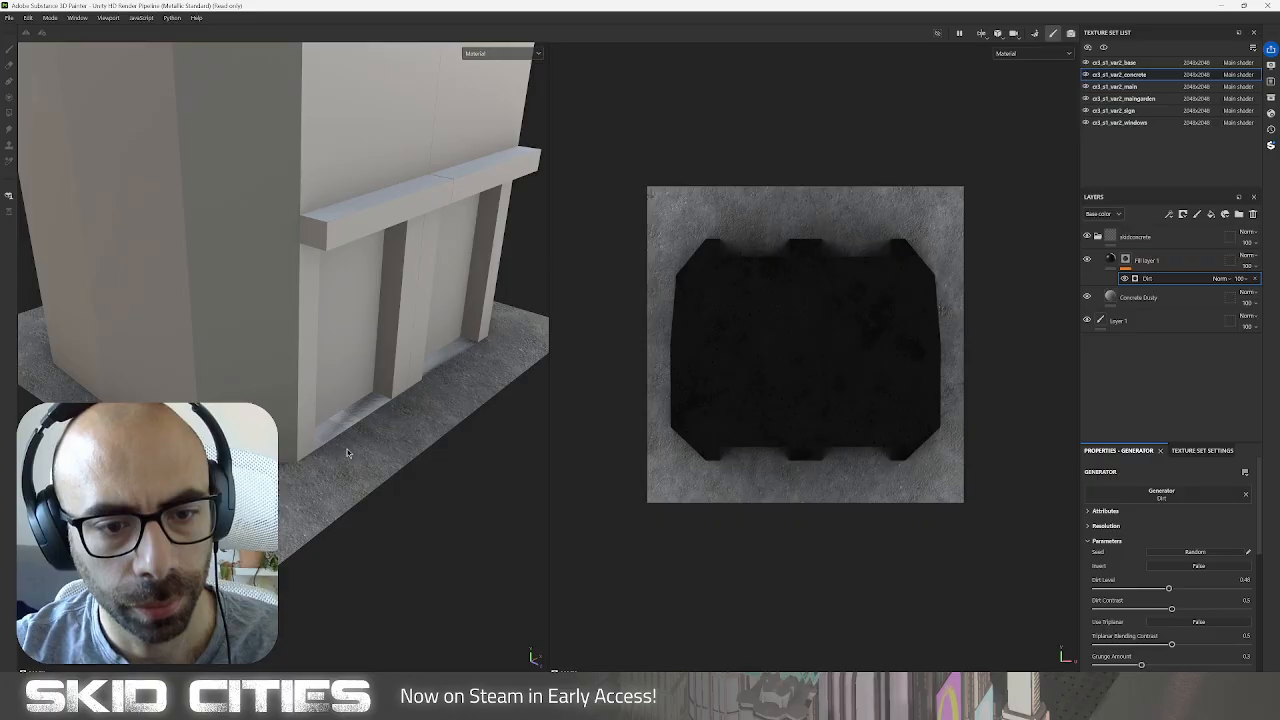
scroll(347, 449, down, 5)
click(1114, 86)
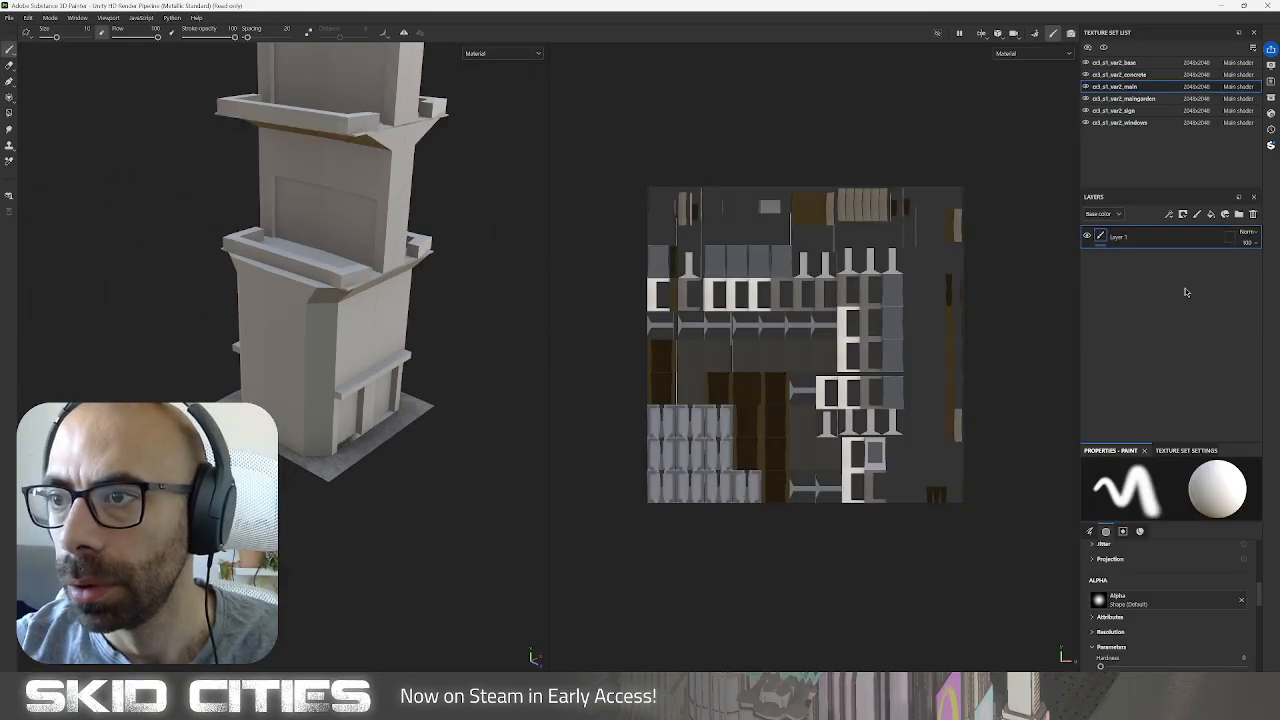
click(1211, 214)
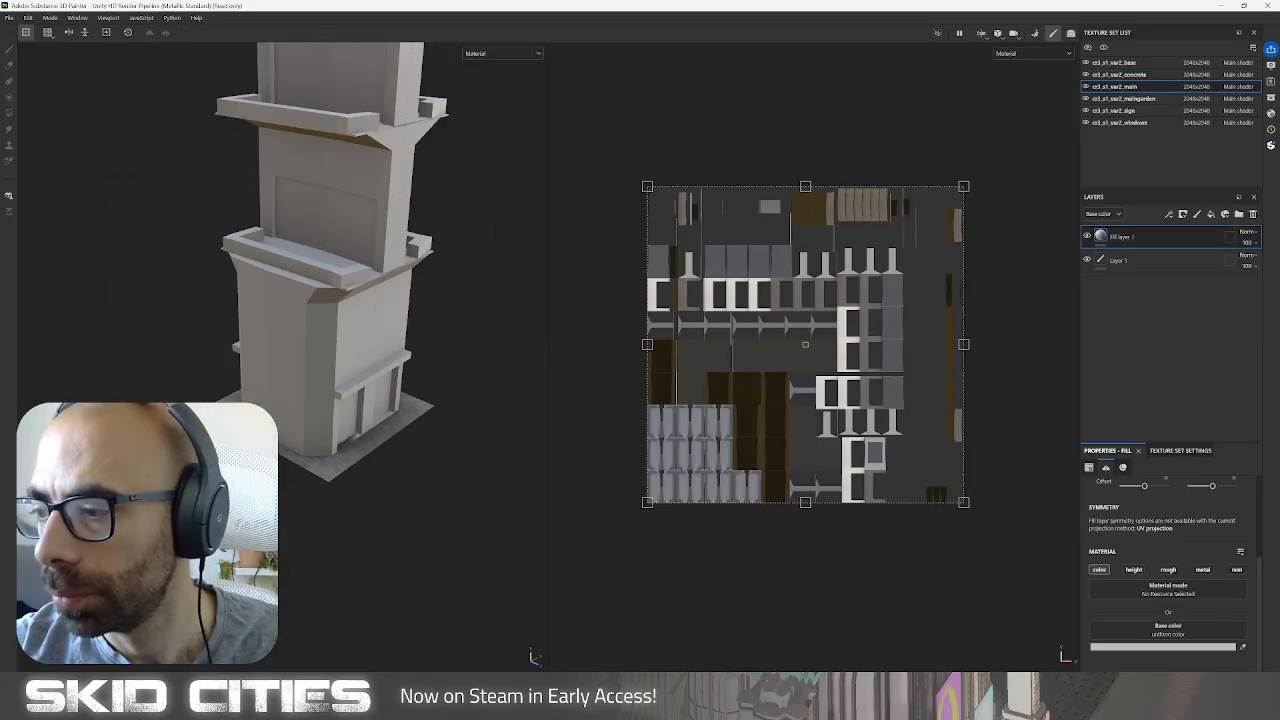
key(alt+Tab)
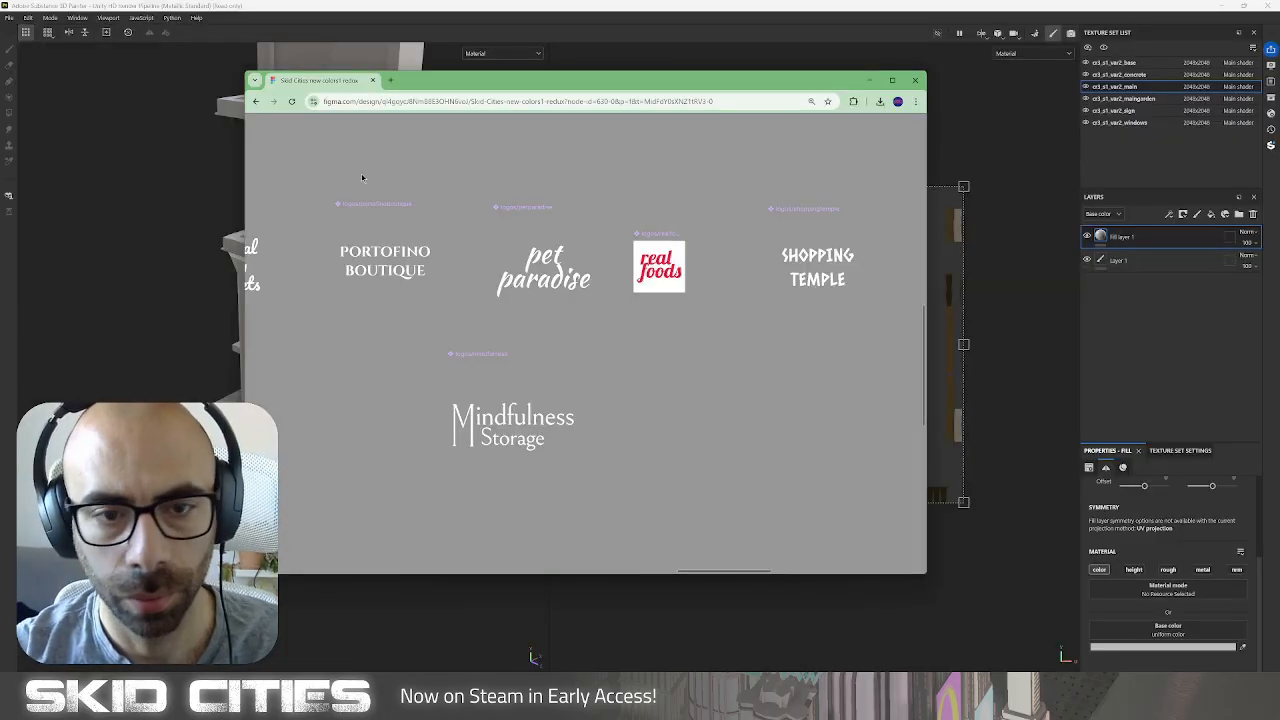
key(ctrl+backslash)
click(305, 220)
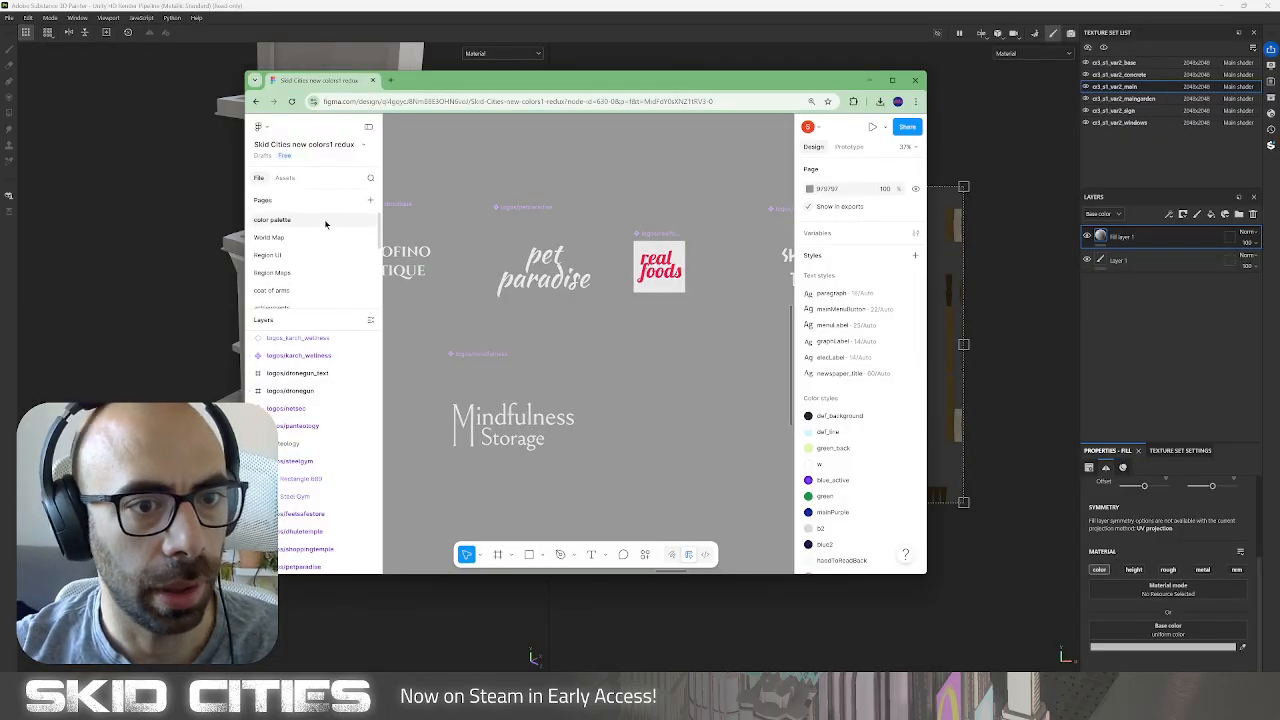
key(alt+Tab)
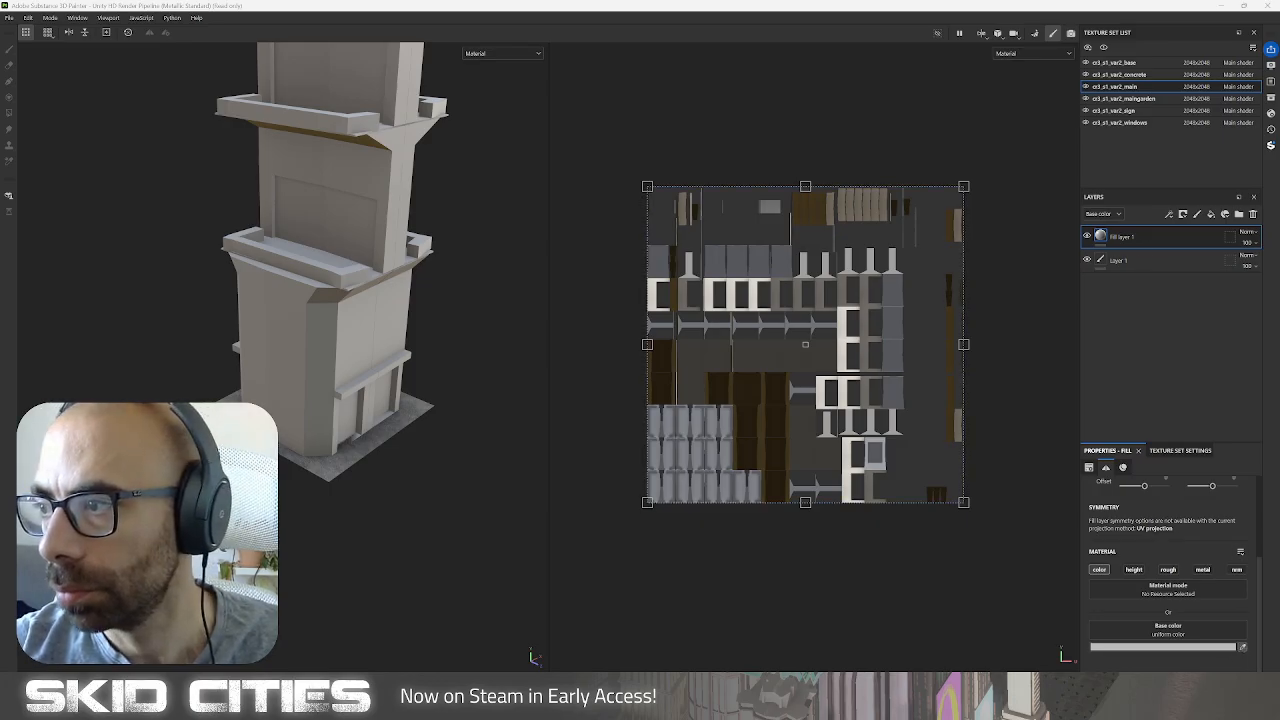
click(1132, 648)
drag(1020, 568, 1049, 553)
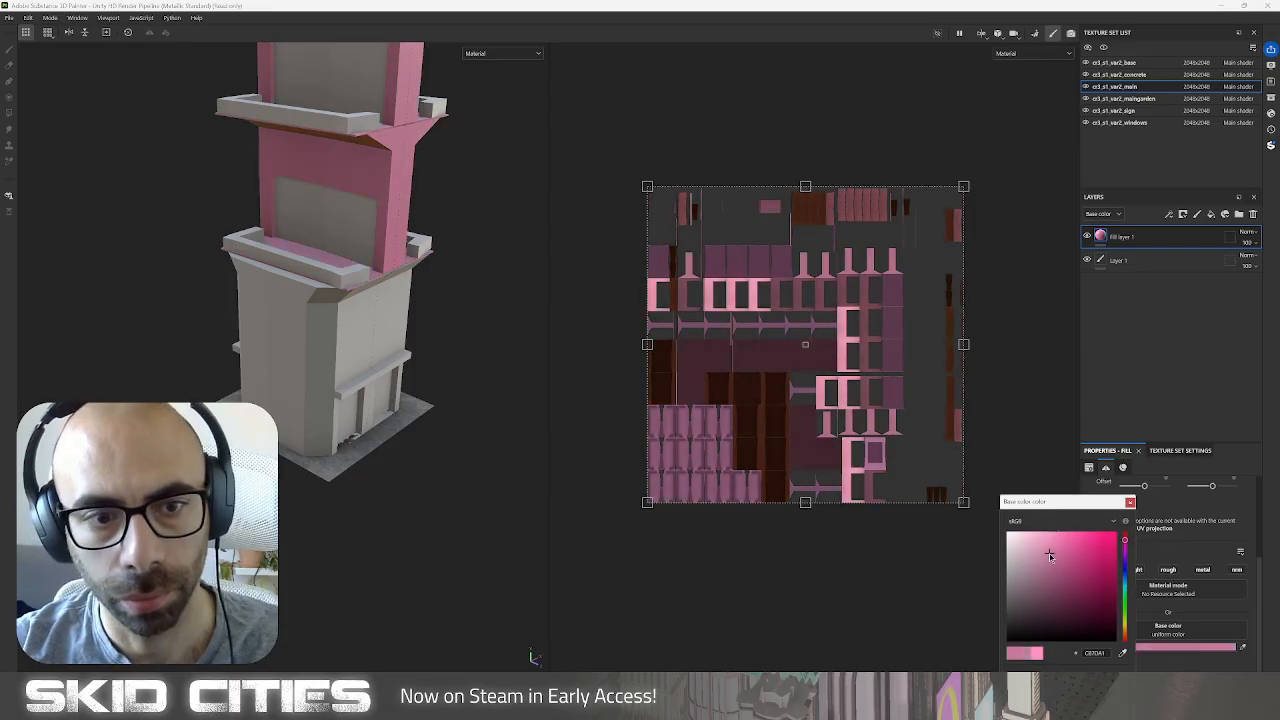
click(1130, 503)
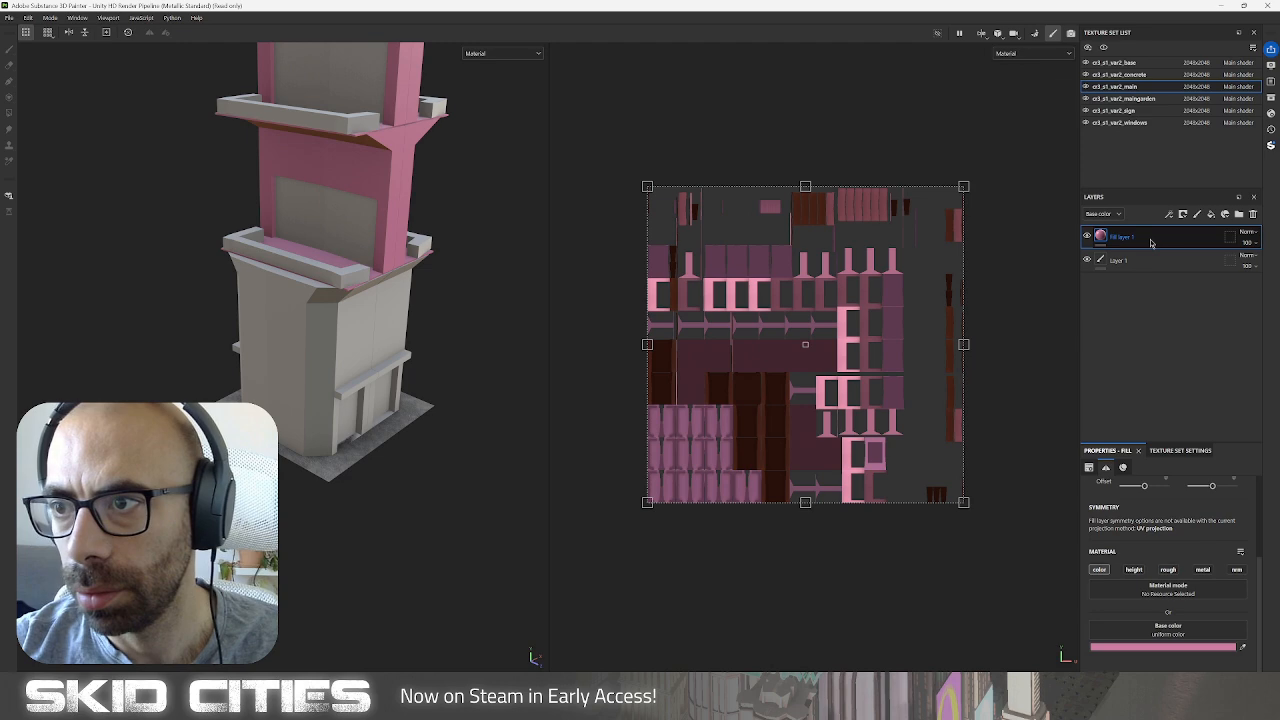
key(Delete)
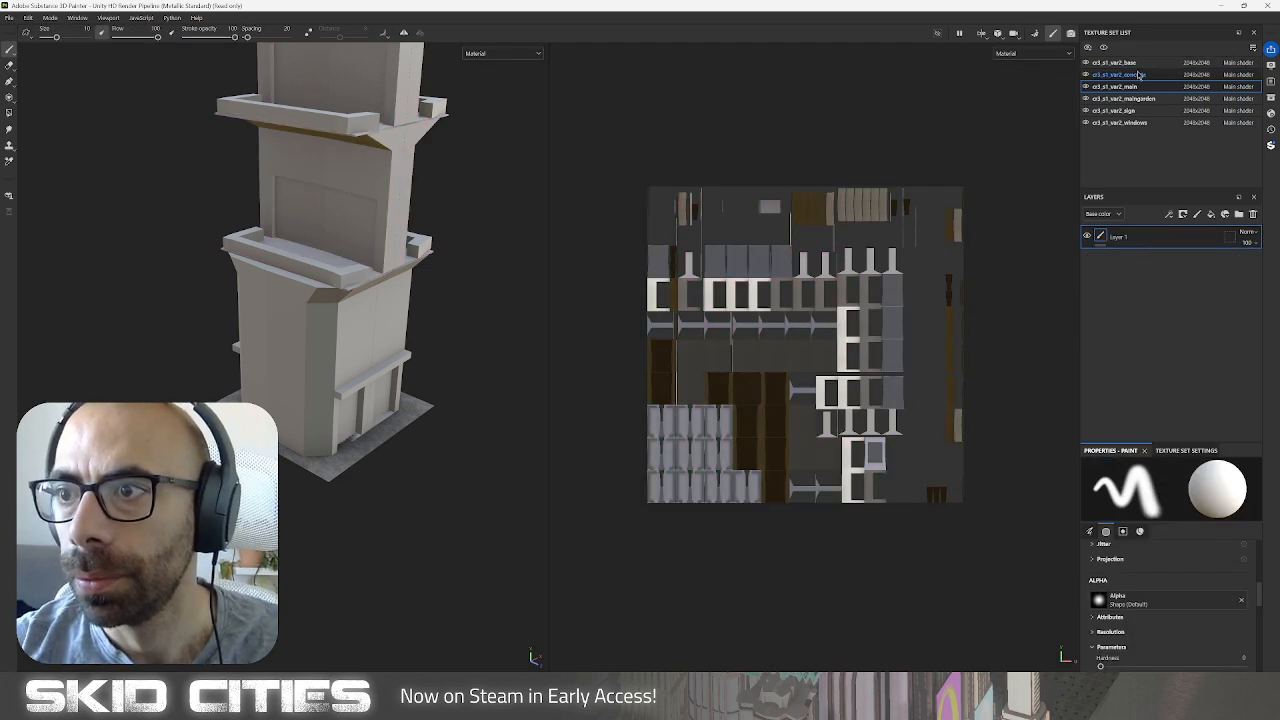
Add a fill layer to the cr3_s1_var2_base texture set and give it a pale, muted pink base color.
click(1141, 64)
click(1211, 214)
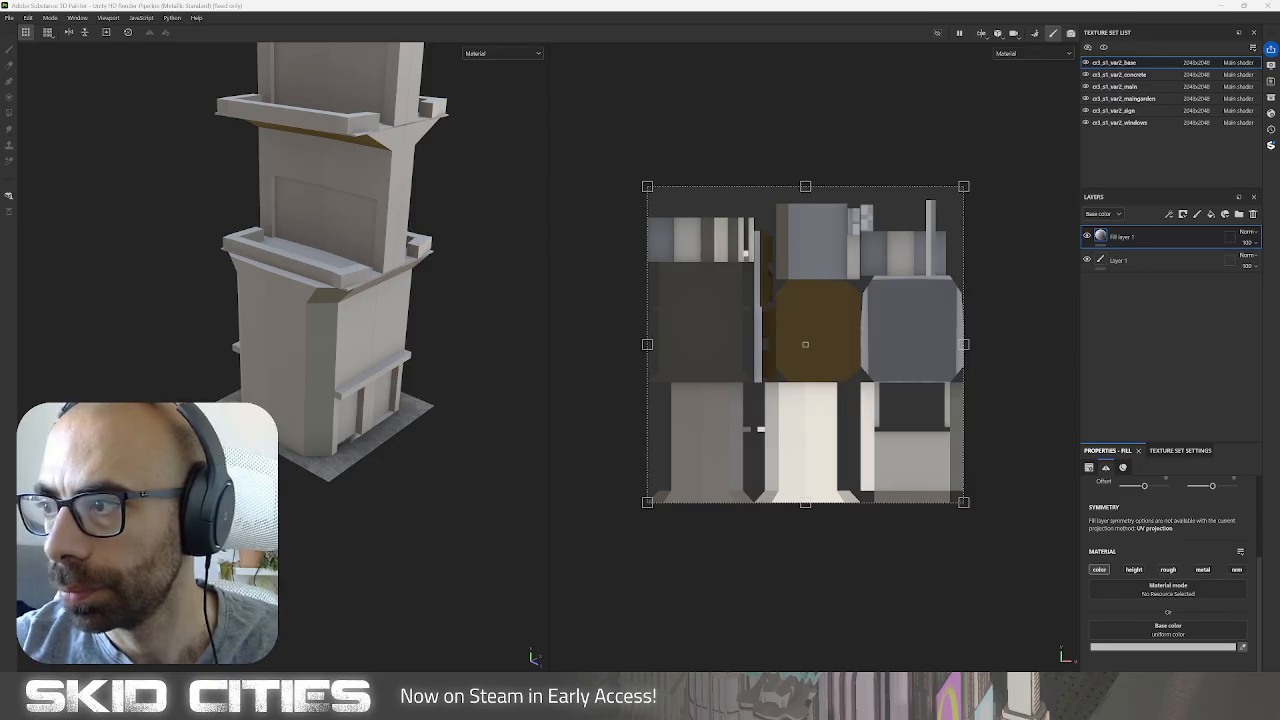
click(1186, 257)
click(1107, 649)
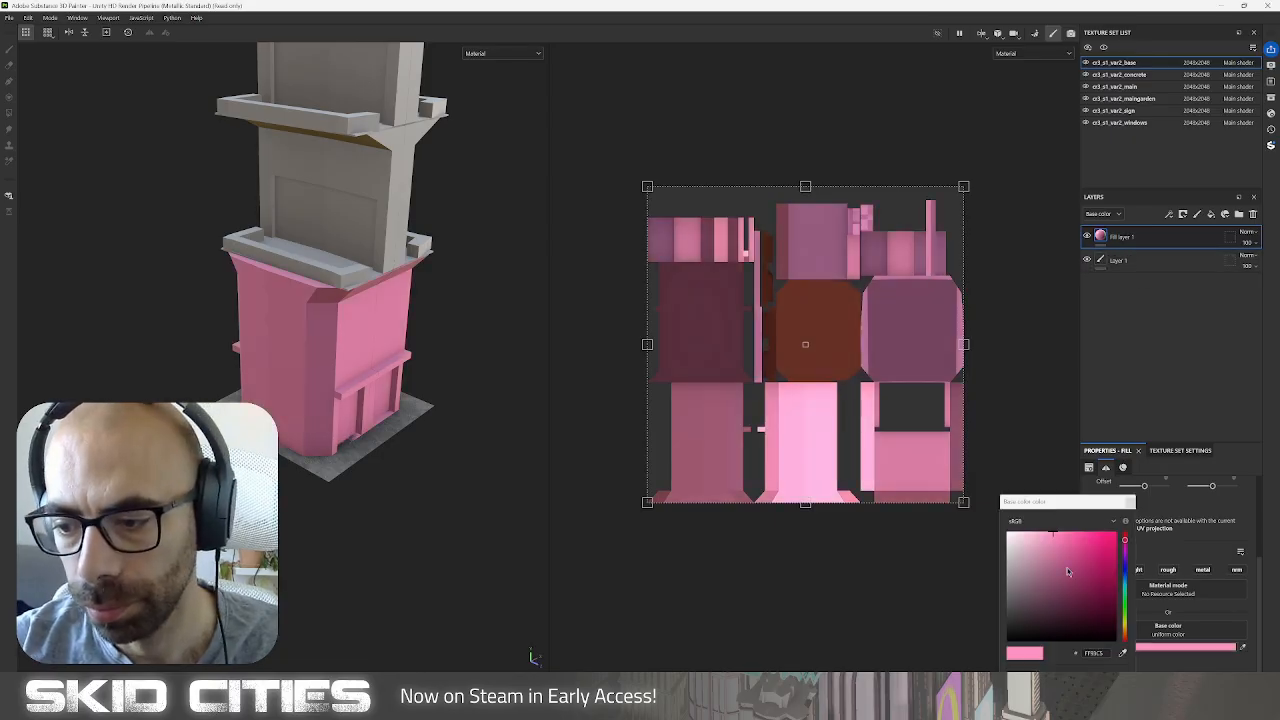
drag(1070, 572, 1026, 560)
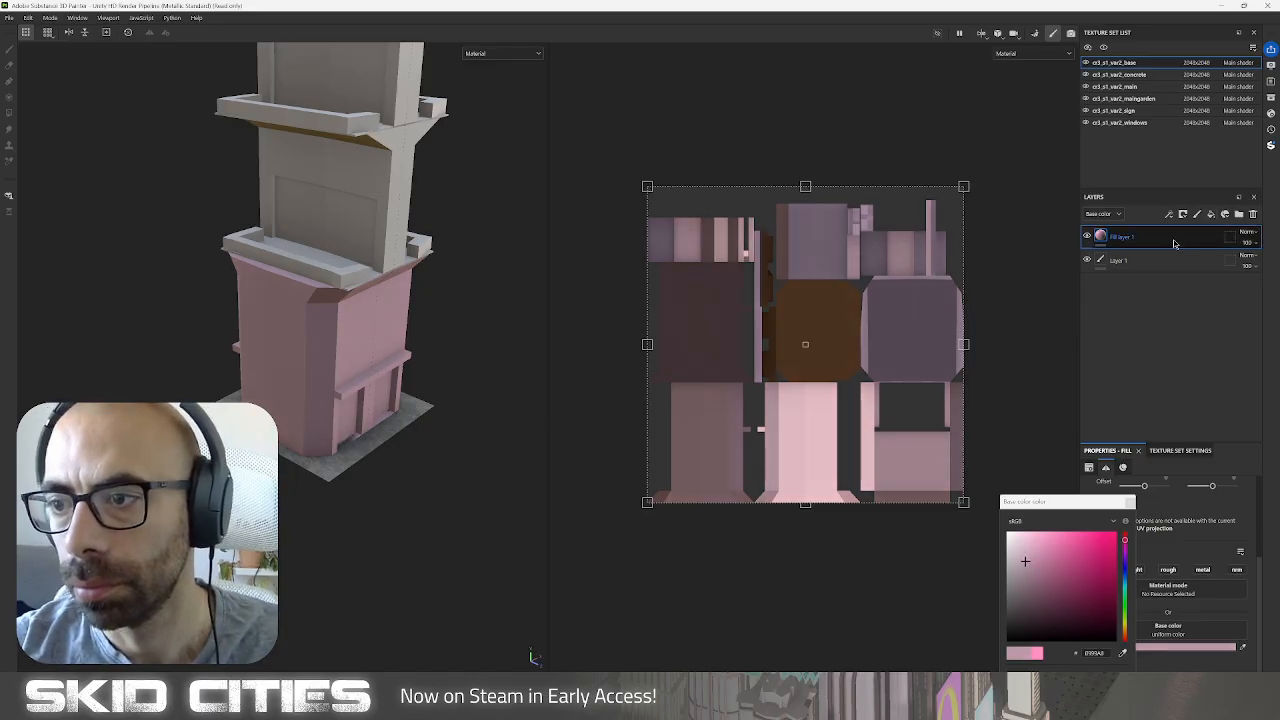
Duplicate the pink fill layer, change the copy's base color to a dark muted purple and add a black mask to it.
key(ctrl+d)
drag(1035, 596, 1026, 605)
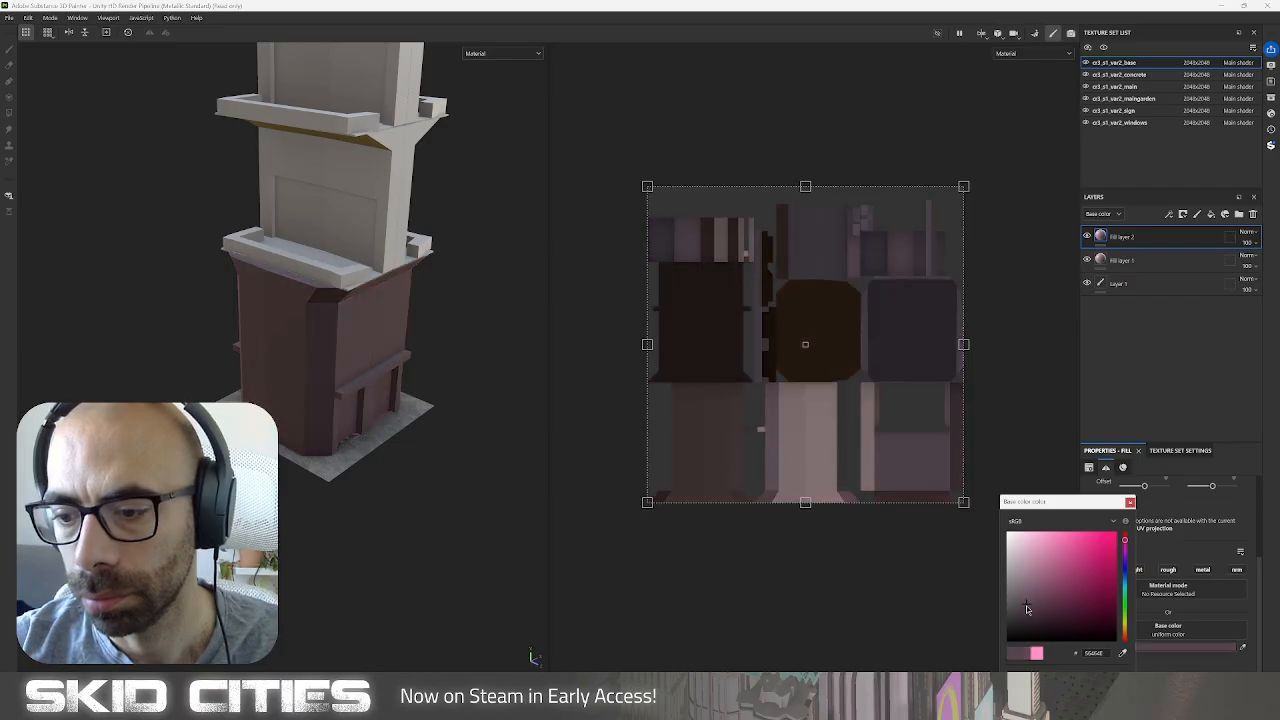
right_click(1150, 242)
click(1172, 261)
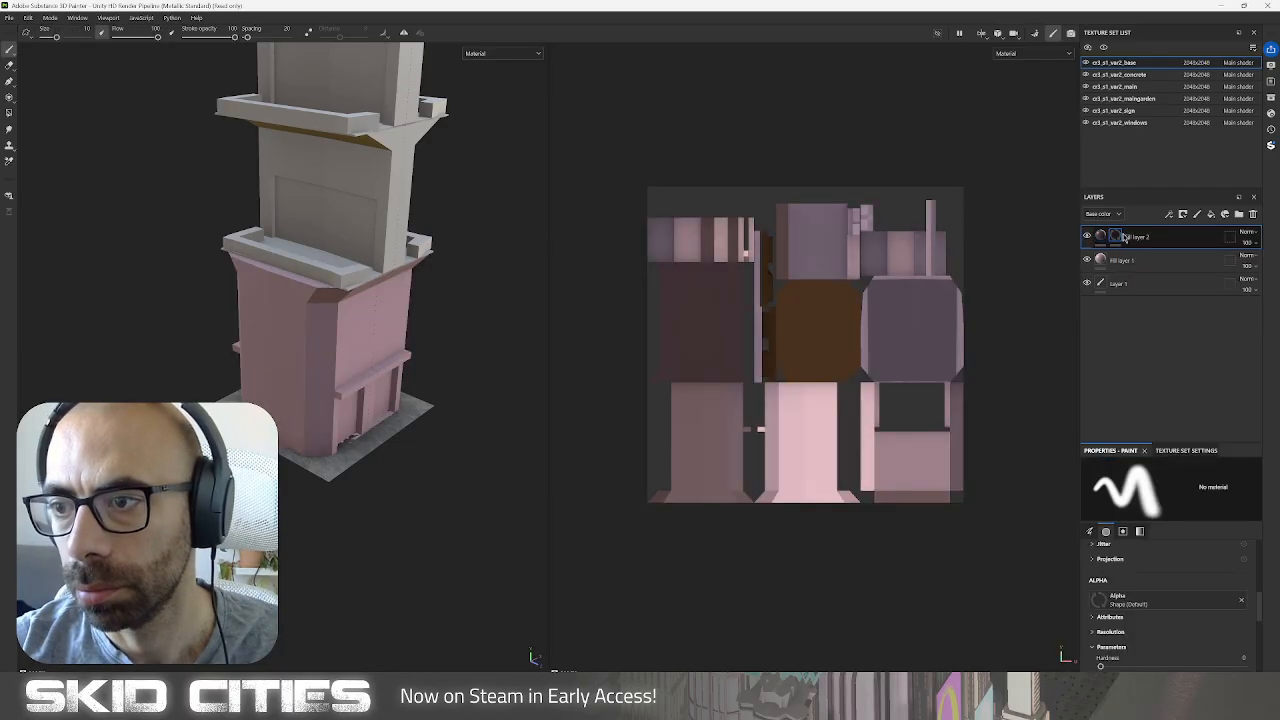
Add a Dirt generator to the mask of the dark fill layer.
right_click(1117, 236)
click(1156, 546)
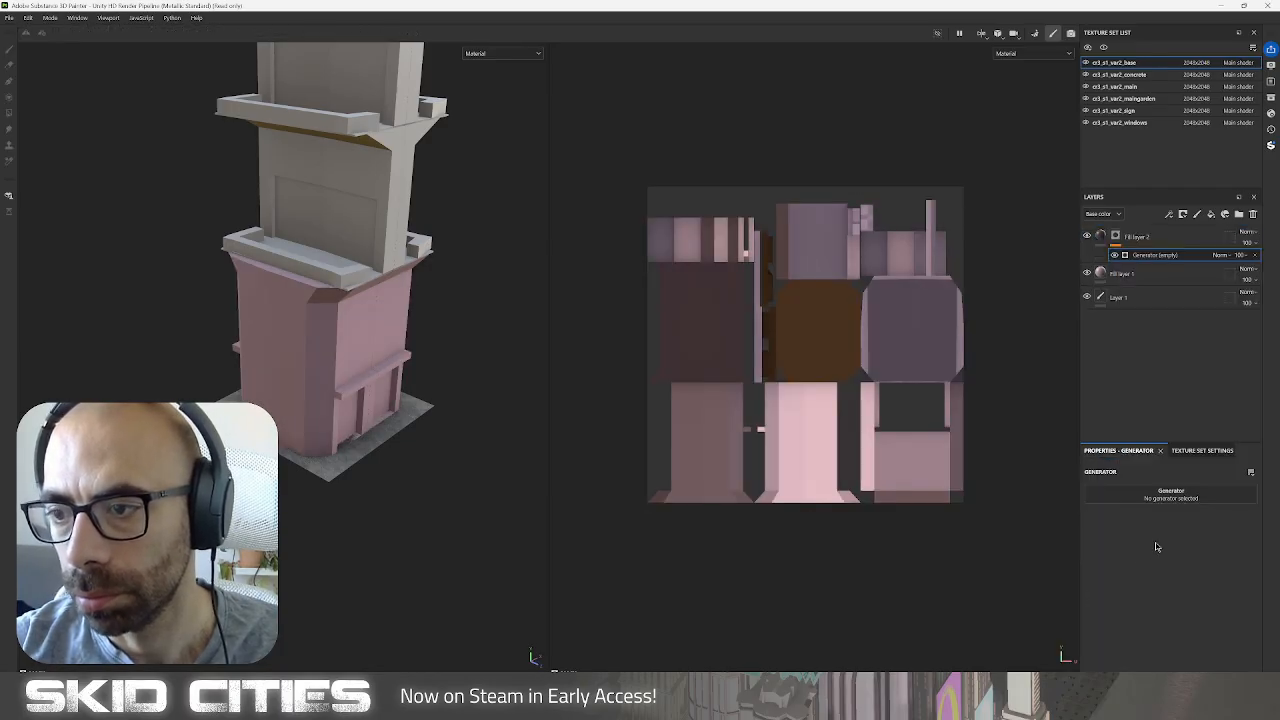
click(1142, 500)
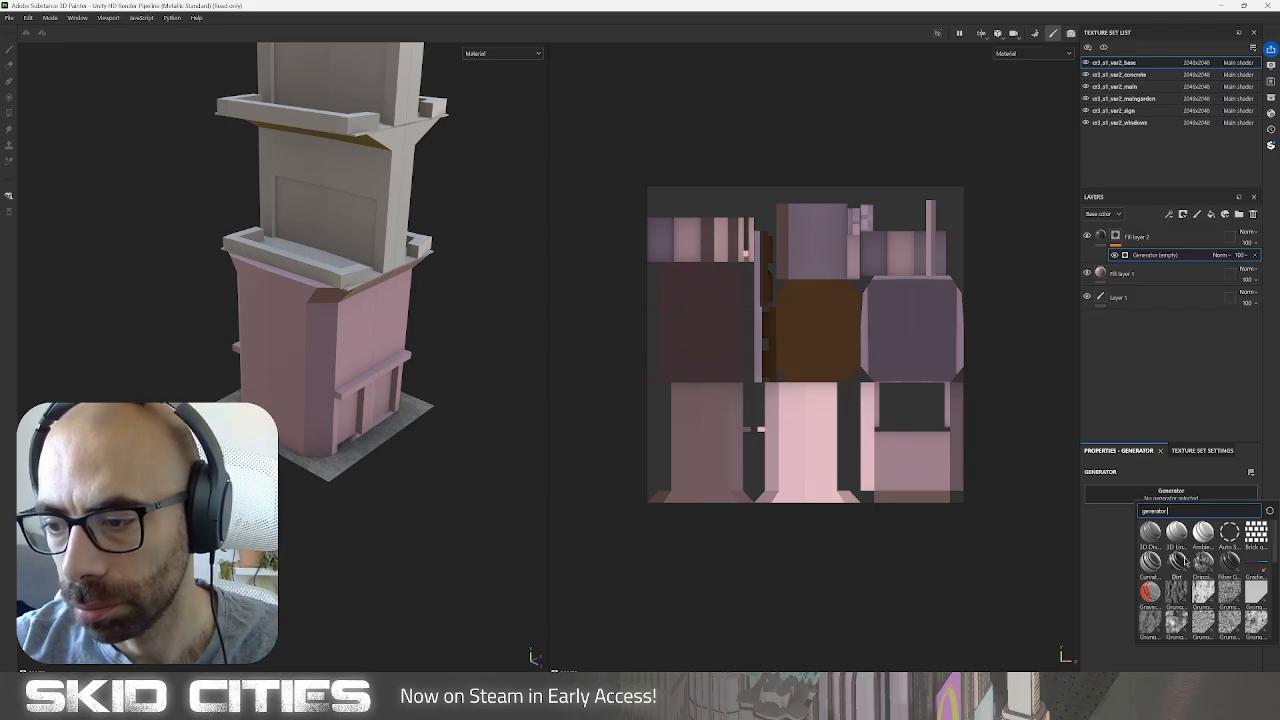
click(1177, 562)
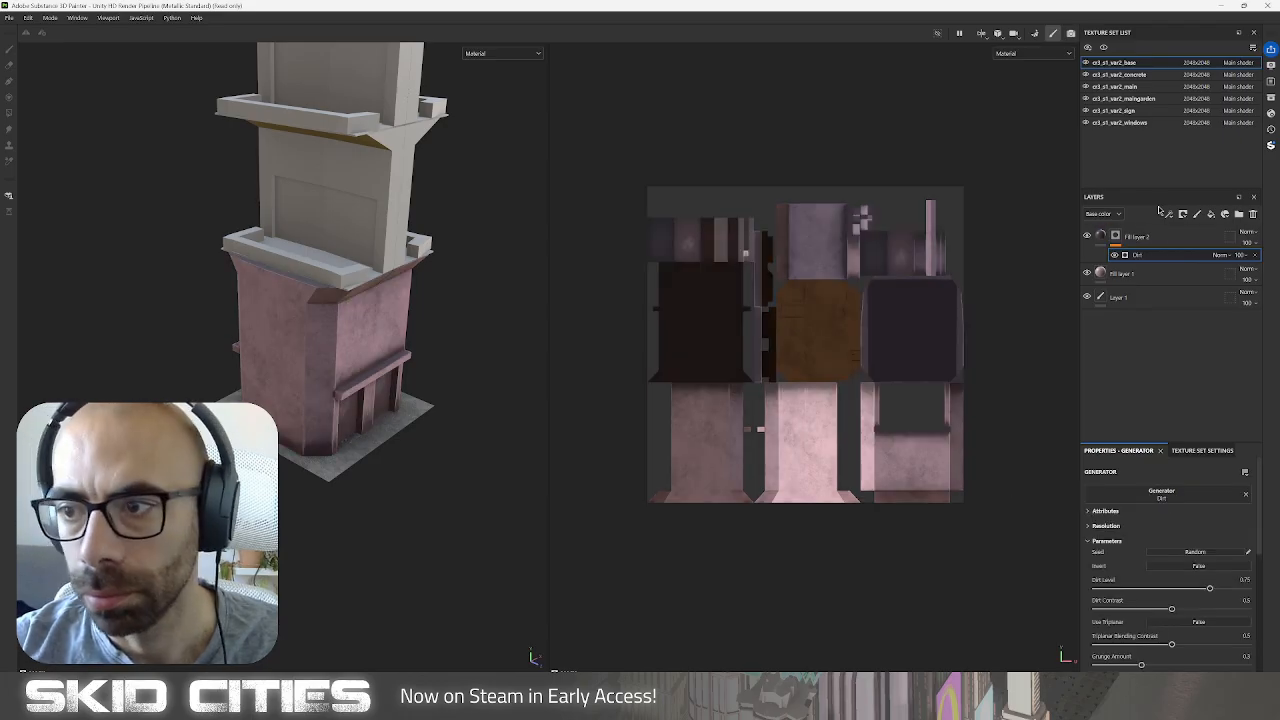
Add a new layer folder at the head of the base layer stack and name it doors.
click(1239, 215)
double_click(1124, 237)
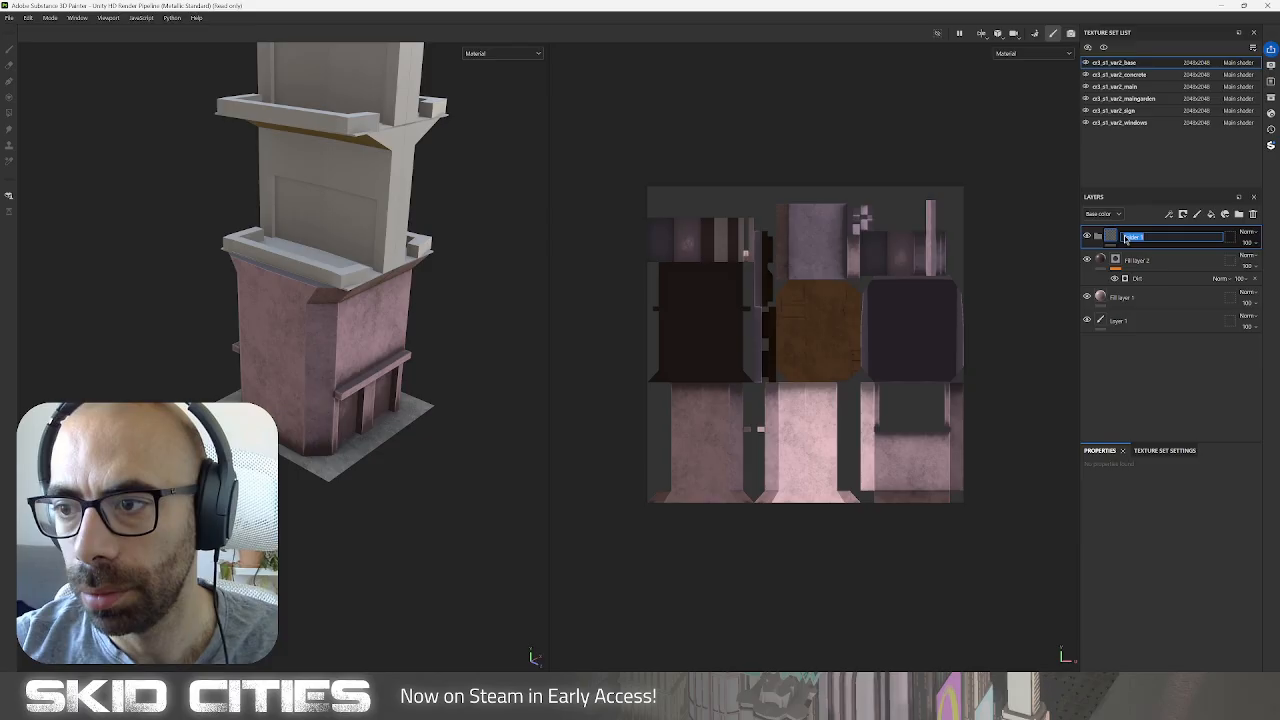
text(doors)
key(Return)
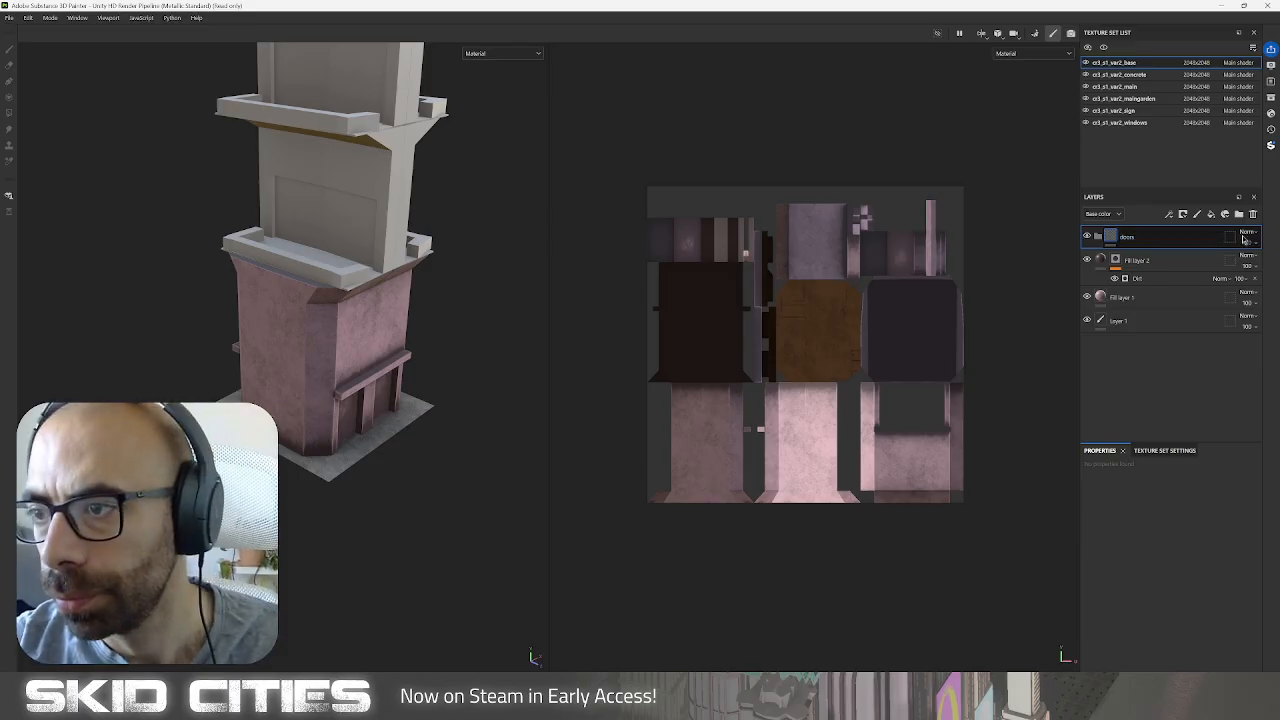
Add a fill layer inside the doors folder and add an emissive channel to the cr3_s1_var2_base texture set.
click(1211, 215)
click(1170, 451)
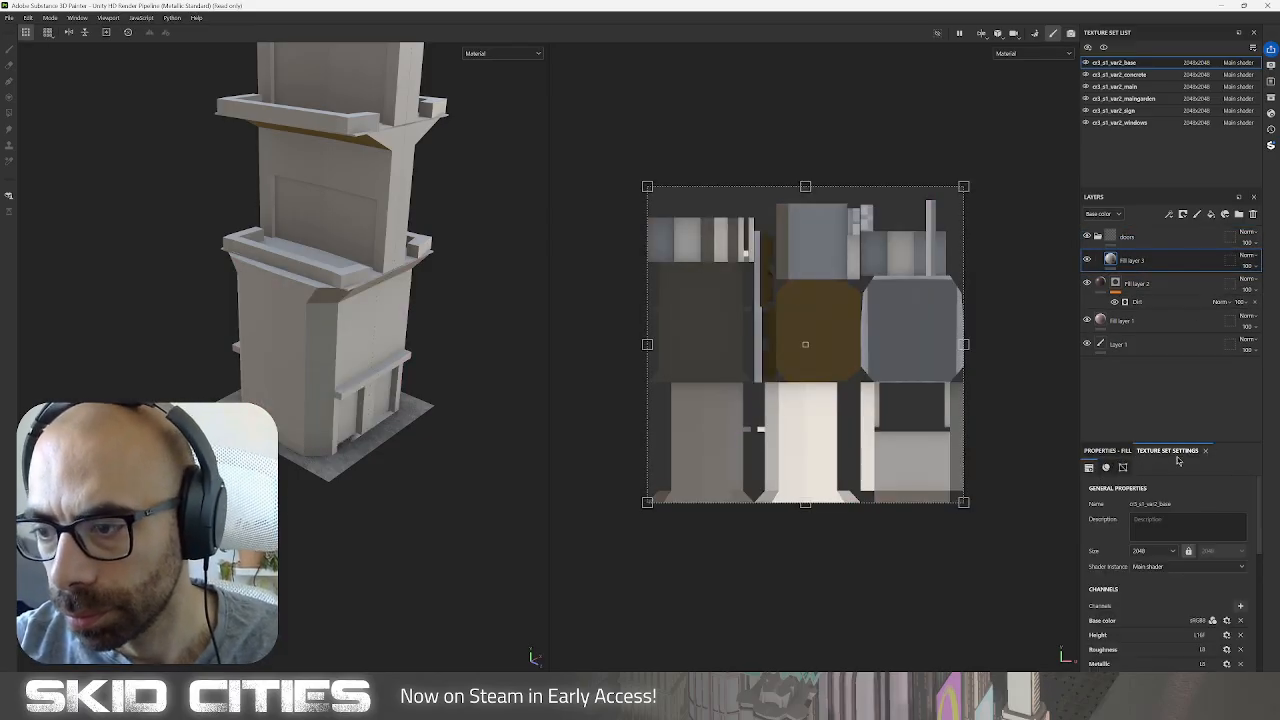
click(1240, 606)
click(1234, 519)
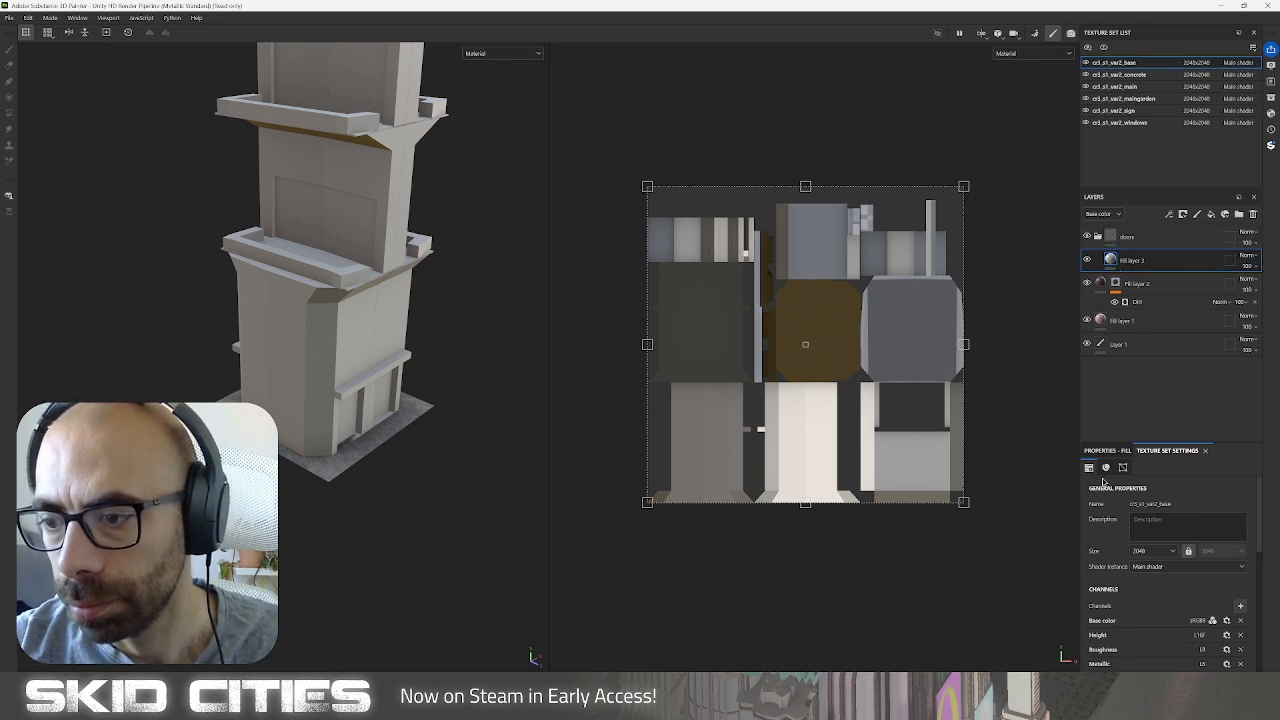
Give the doors fill layer a pale yellow-green base color and enable its emissive channel with the same color.
click(1113, 451)
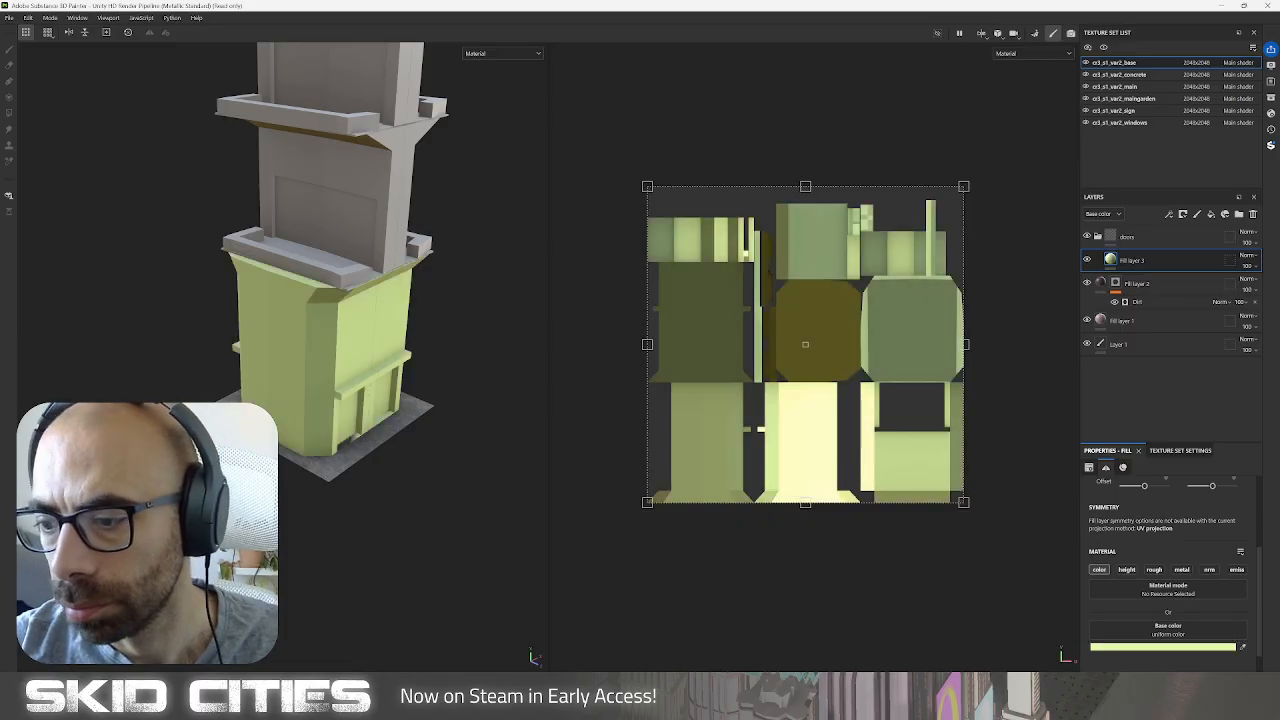
click(1237, 569)
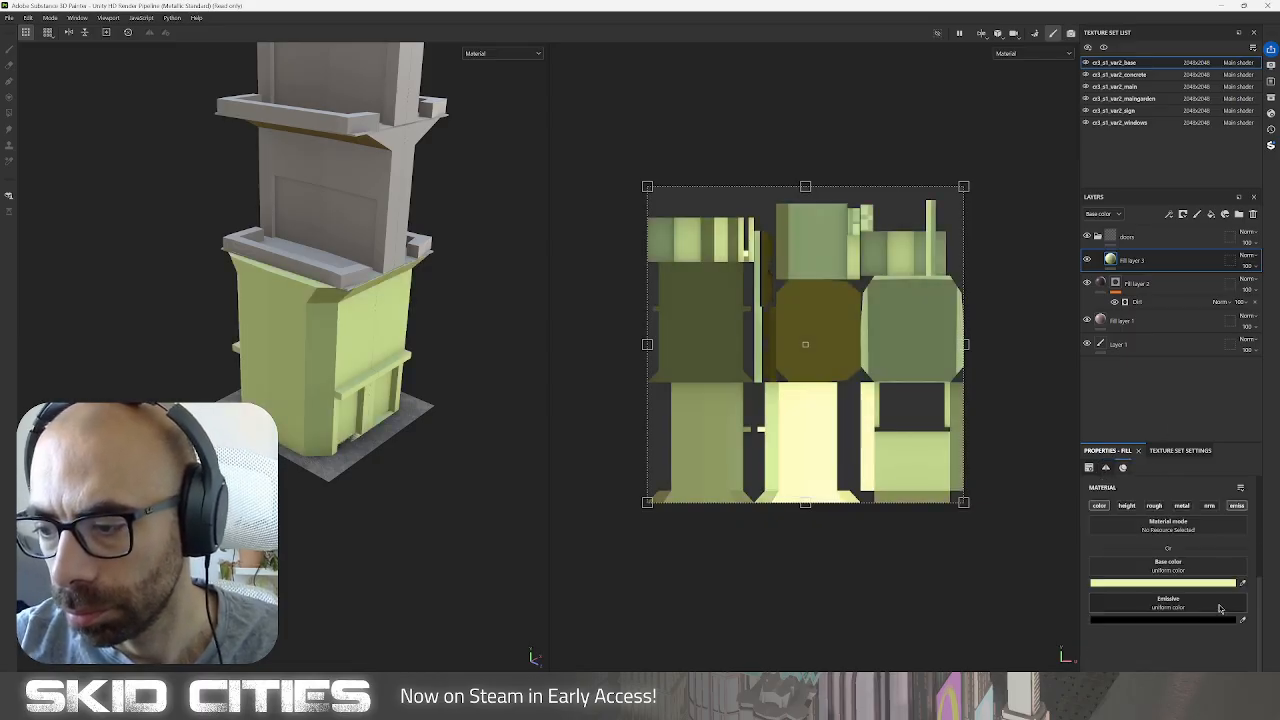
drag(1229, 580, 1238, 618)
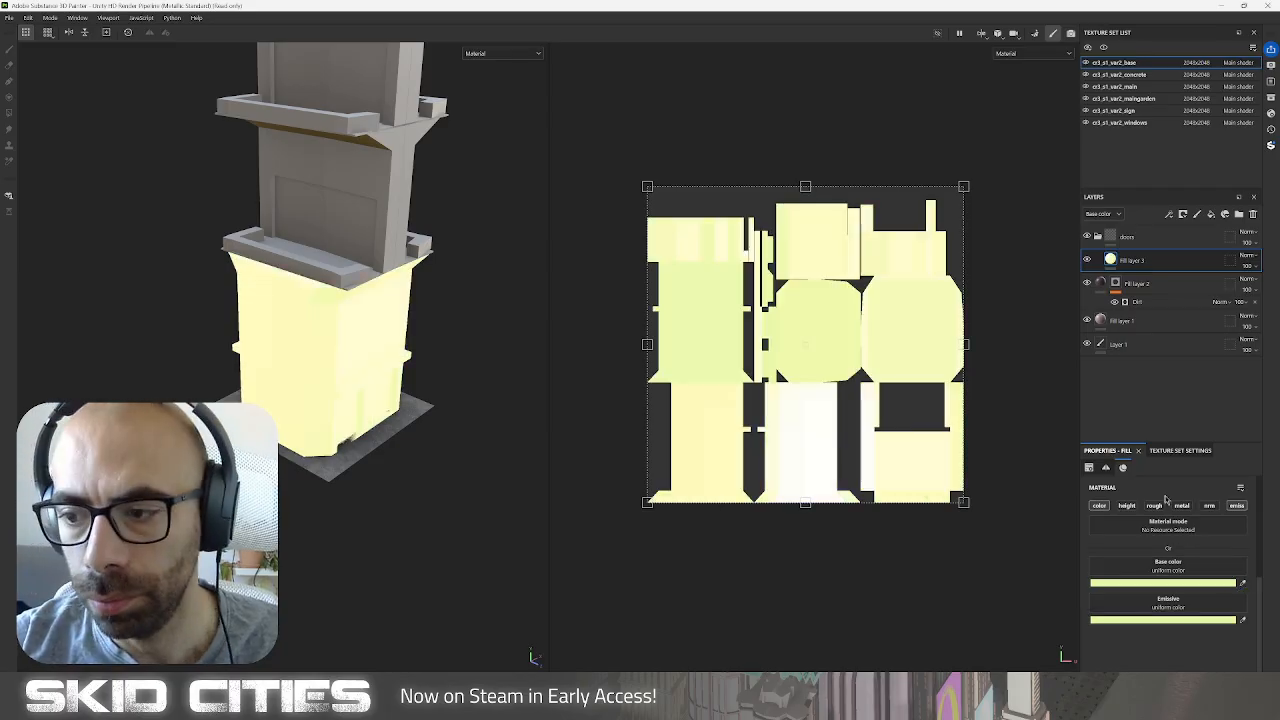
Add a black mask to the doors folder and reveal the two door faces on one side of the base using Polygon Fill.
right_click(1154, 236)
click(1166, 258)
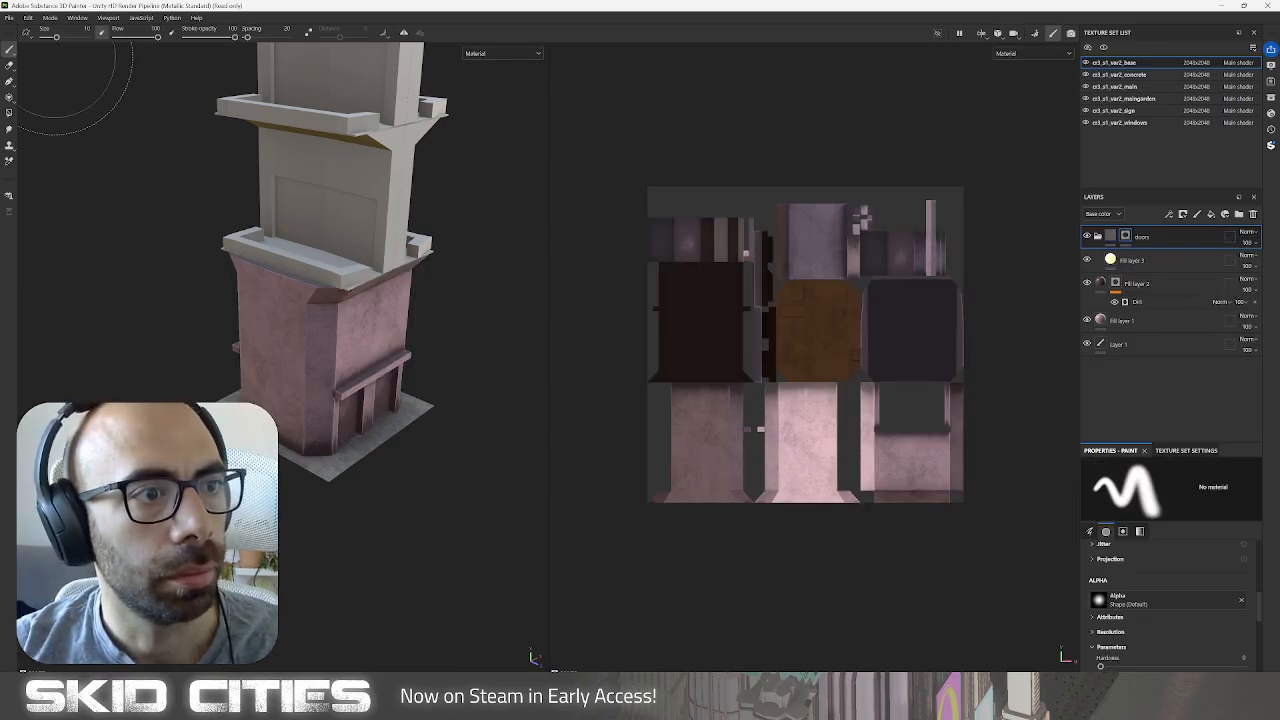
click(9, 113)
alt+drag(458, 448, 369, 428)
scroll(369, 428, up, 5)
click(367, 432)
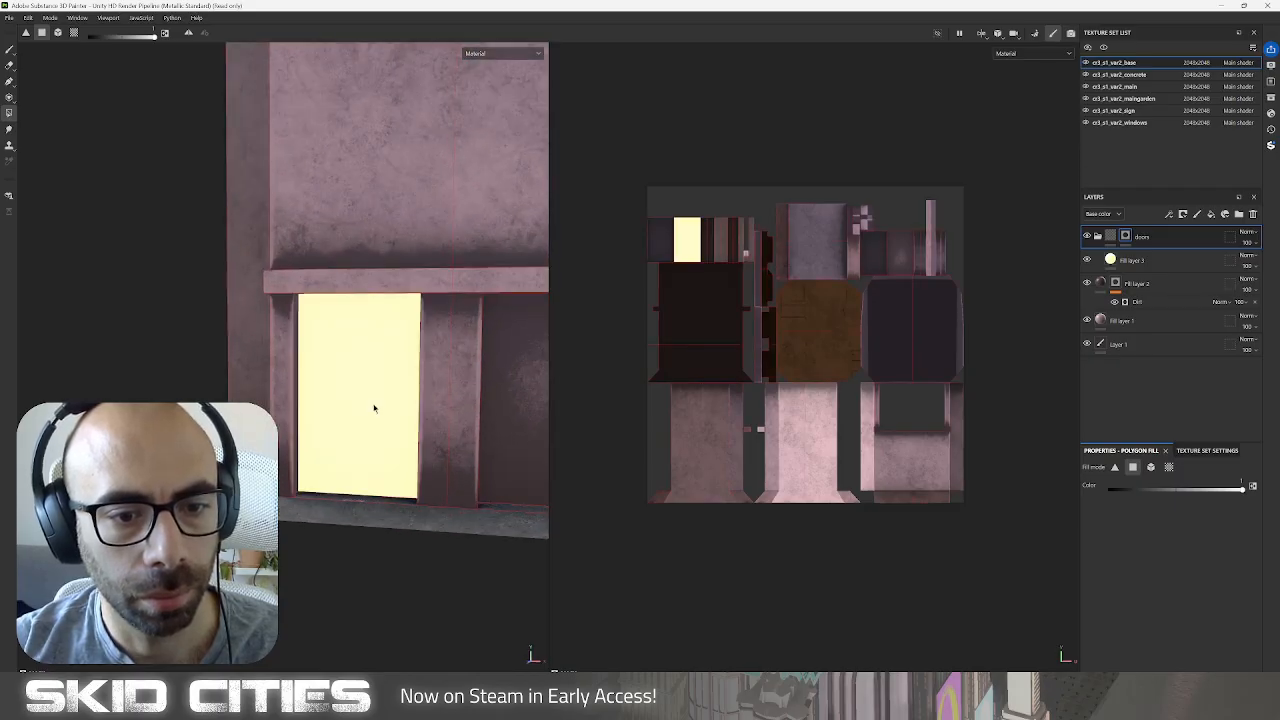
click(508, 406)
Reveal the two door faces on the opposite side of the base in the doors folder's mask.
alt+drag(353, 502, 472, 528)
scroll(472, 528, down, 5)
alt+drag(296, 393, 574, 511)
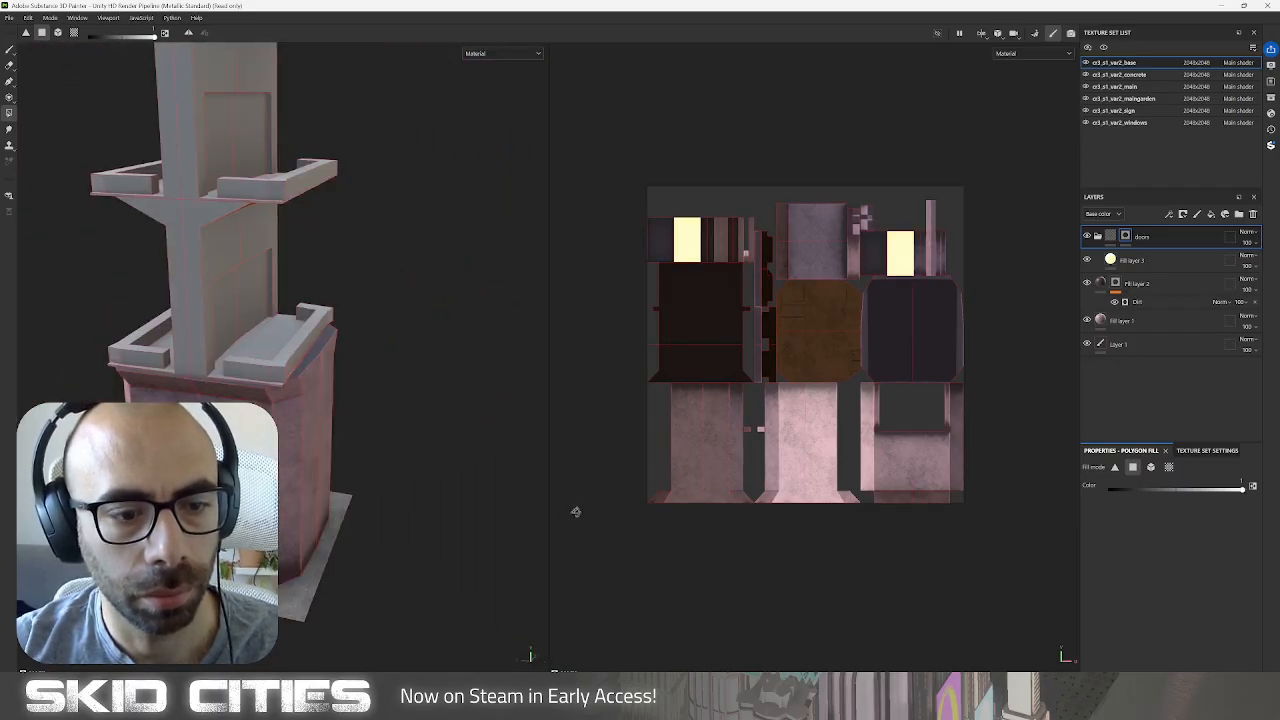
alt+drag(382, 544, 493, 390)
scroll(372, 367, up, 3)
click(372, 367)
click(238, 329)
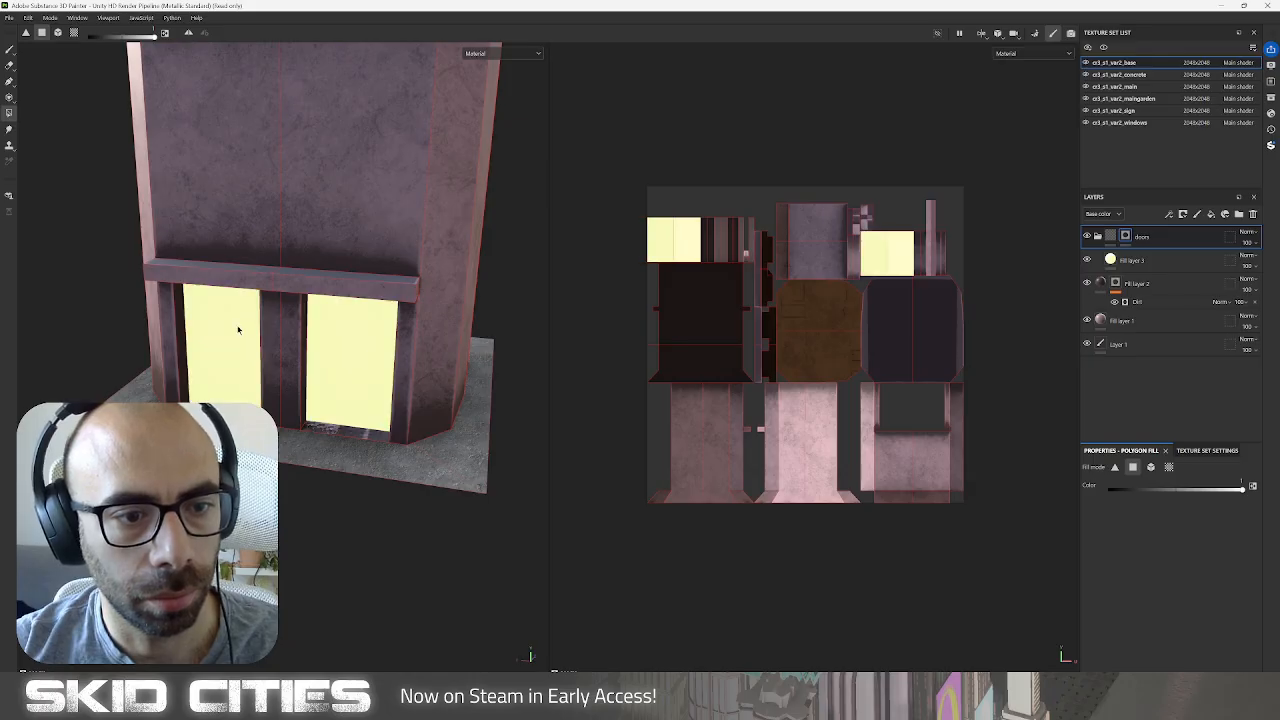
Copy the pink fill layer and the dark Dirt-masked fill layer from the base texture set into cr3_s1_var2_main.
scroll(440, 455, down, 5)
alt+drag(512, 436, 270, 450)
alt+middle_drag(484, 436, 282, 438)
scroll(368, 453, down, 5)
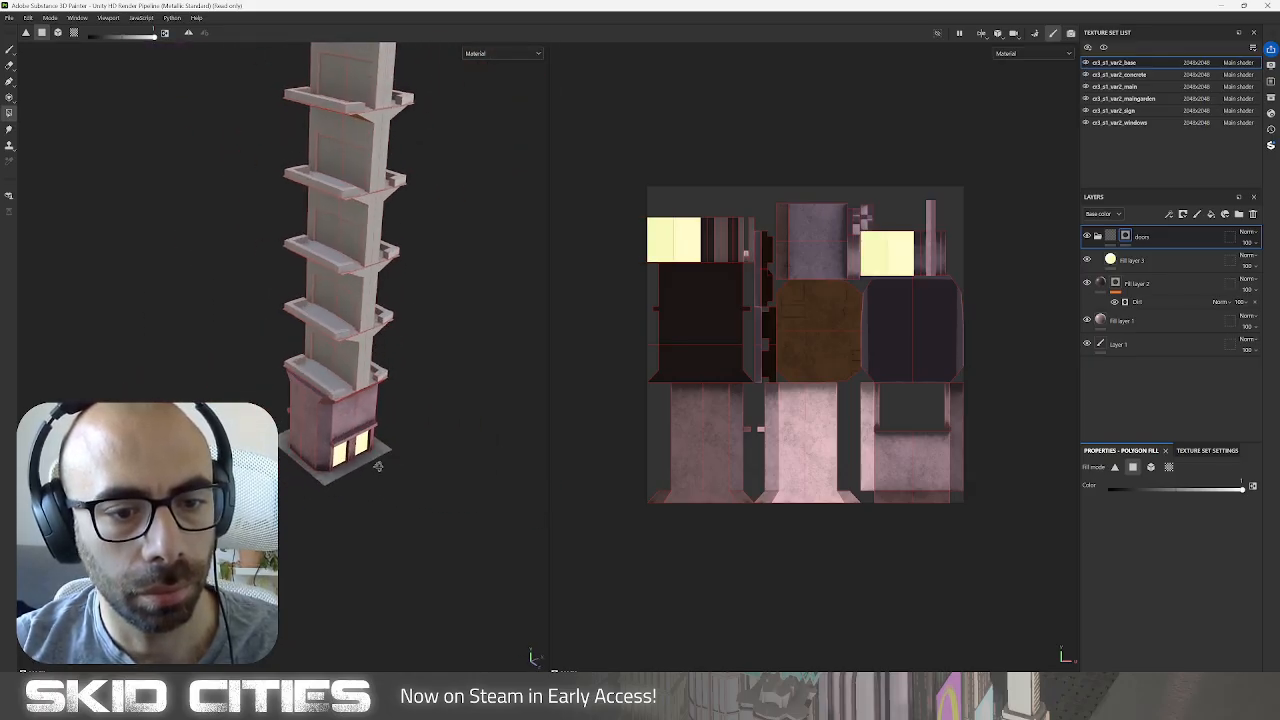
scroll(381, 464, down, 3)
scroll(383, 464, up, 5)
scroll(385, 463, down, 2)
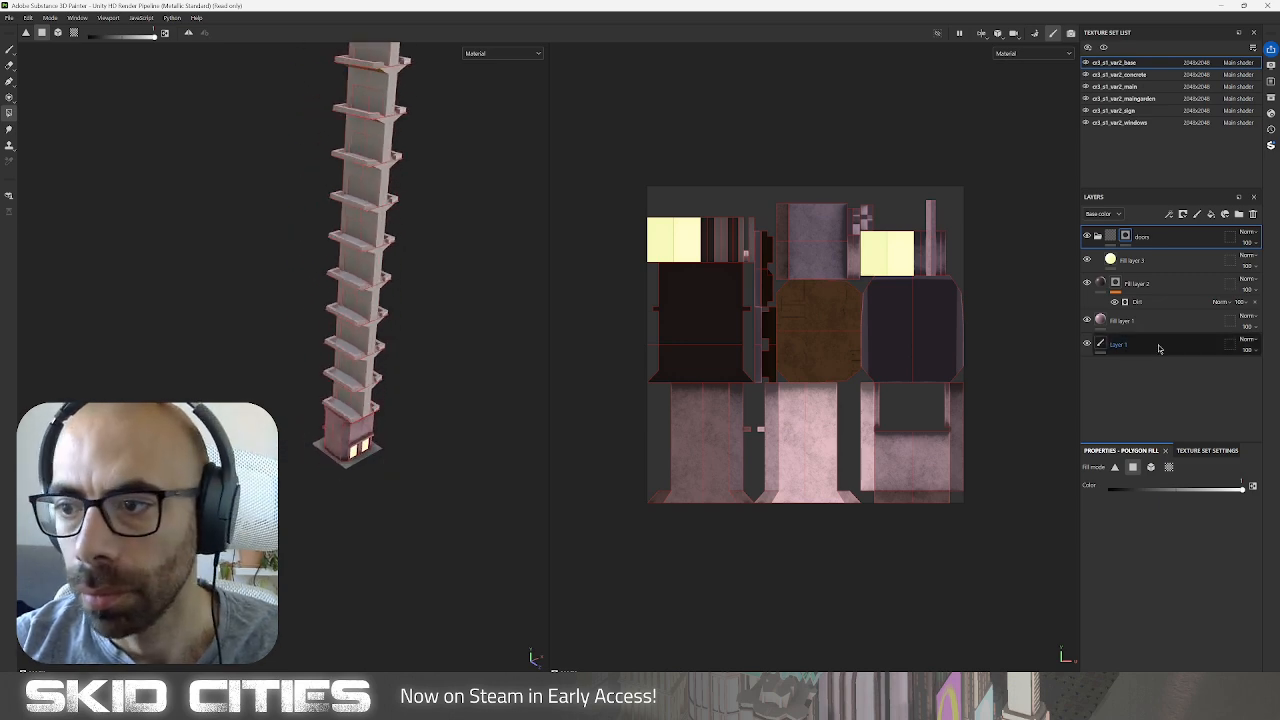
click(1162, 284)
shift+click(1140, 322)
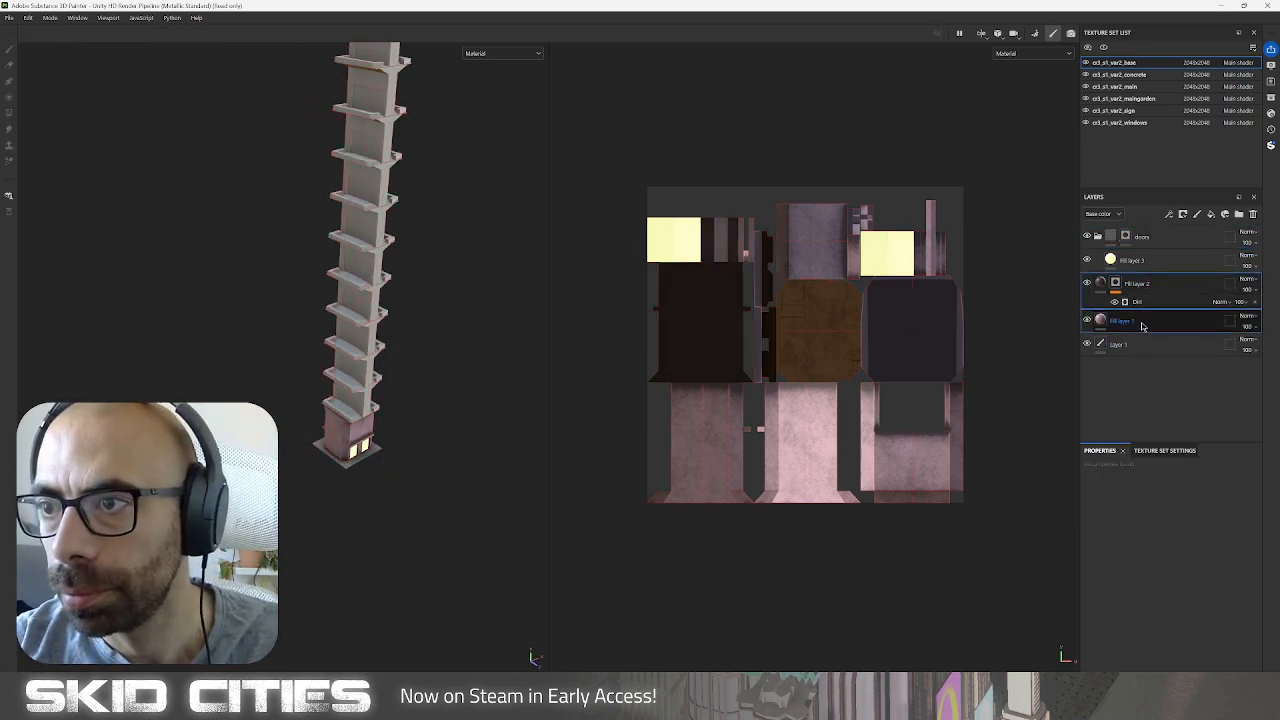
click(1141, 88)
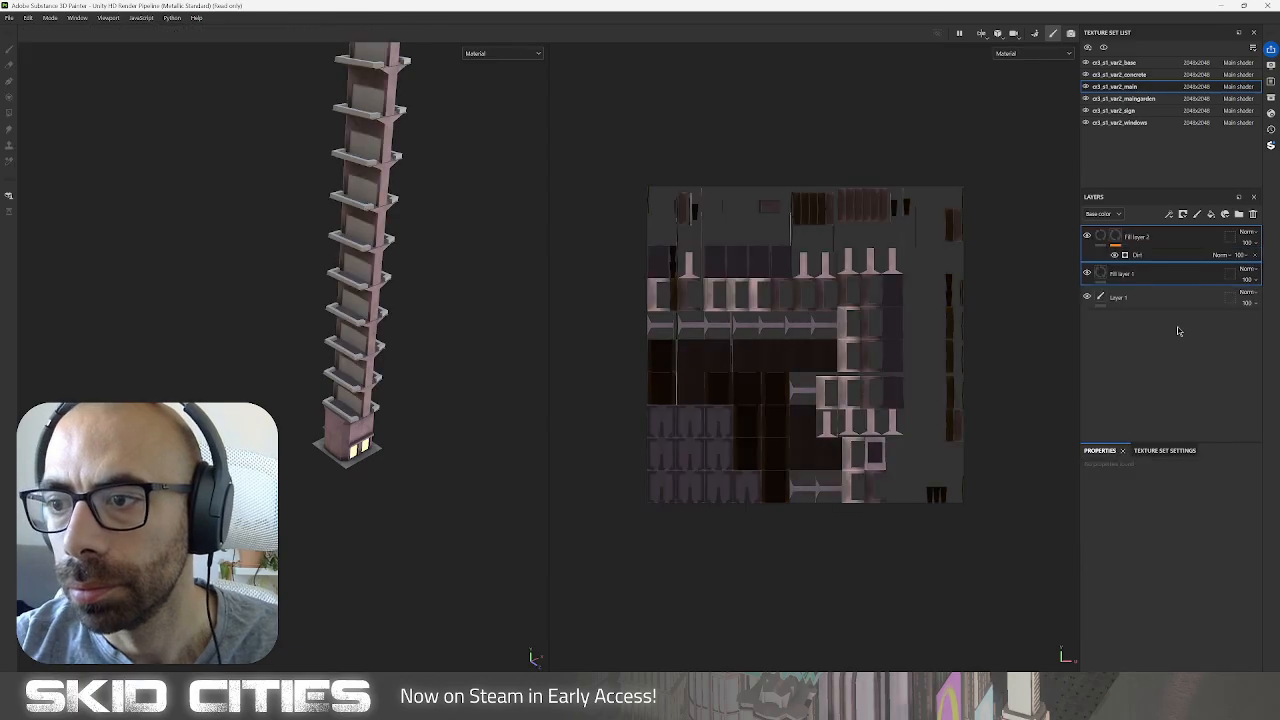
Add a fill layer to the cr3_s1_var2_maingarden texture set.
alt+drag(519, 397, 537, 366)
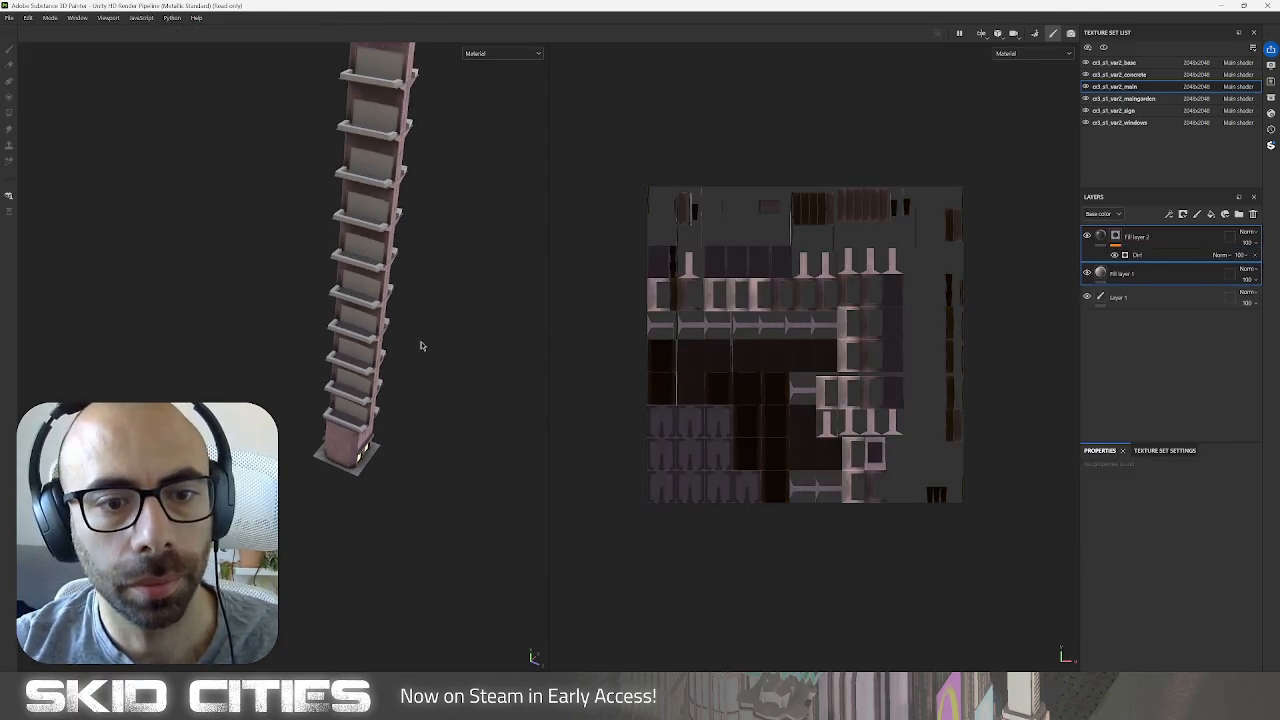
scroll(403, 379, up, 3)
scroll(410, 400, down, 8)
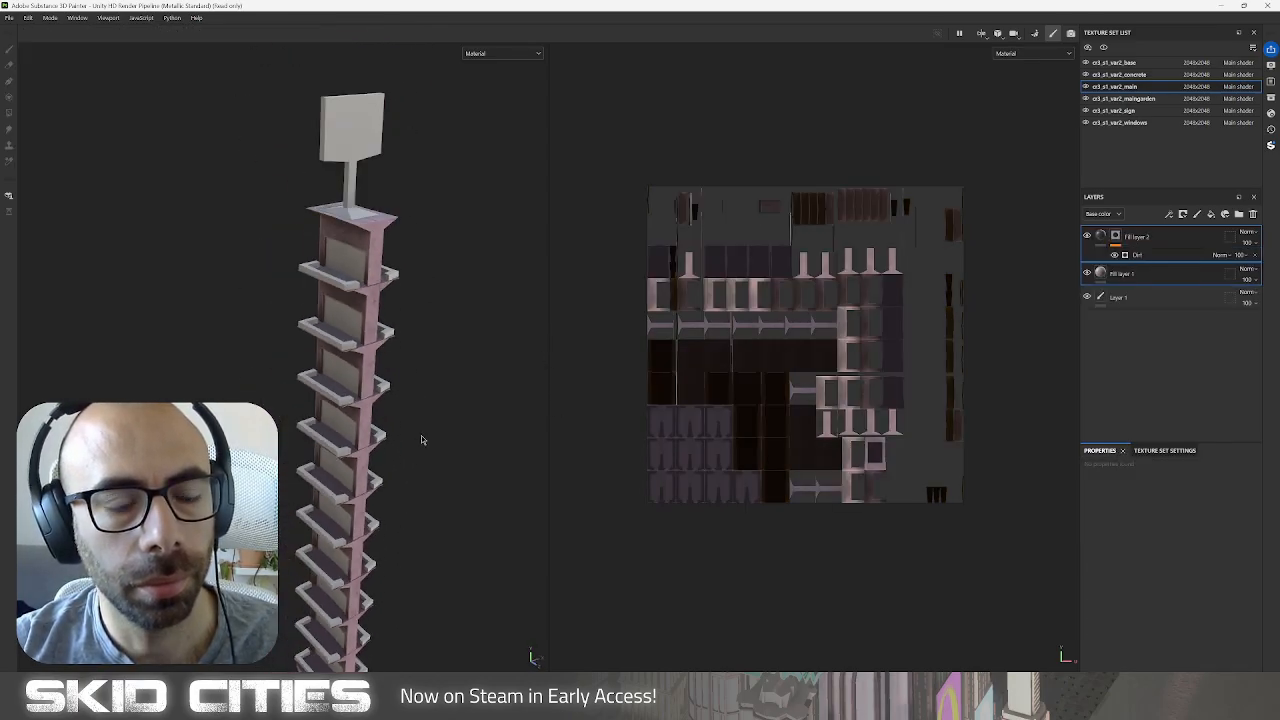
scroll(389, 565, up, 3)
alt+middle_drag(389, 565, 427, 399)
mouse_move(427, 399)
alt+mouse_down()
mouse_move(411, 423)
mouse_move(550, 457)
mouse_move(386, 413)
mouse_move(557, 391)
alt+mouse_up()
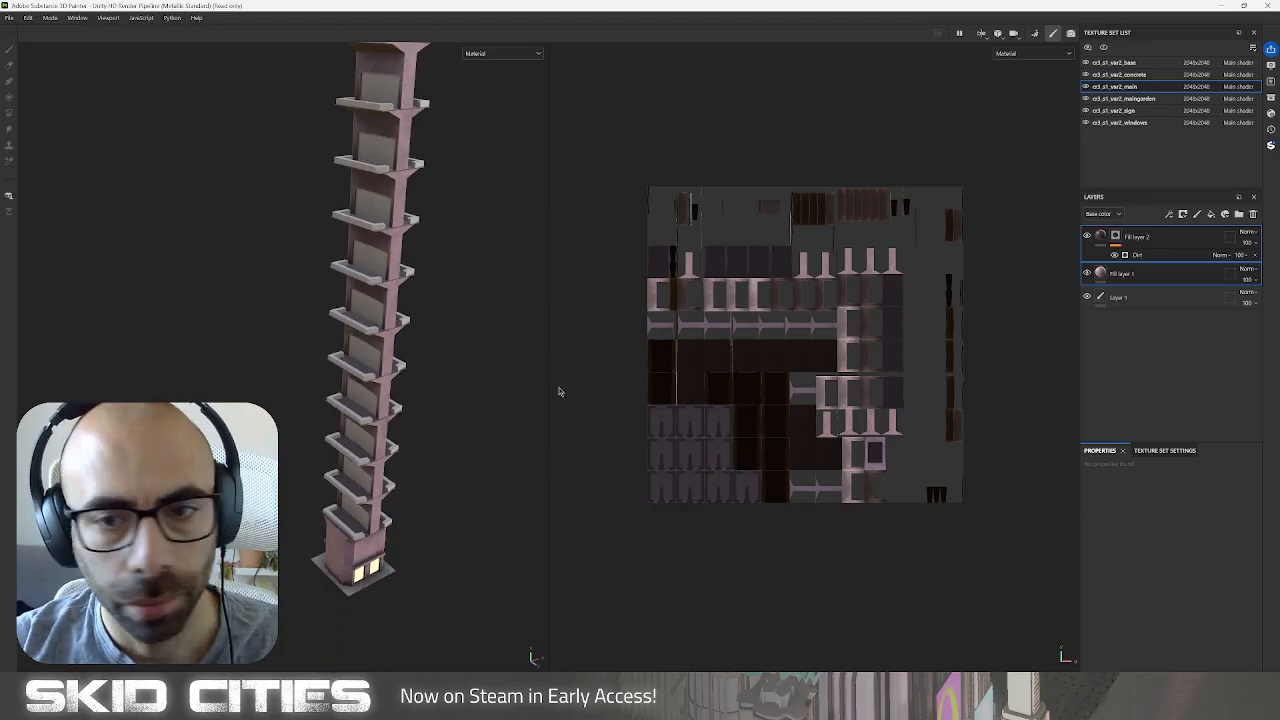
click(1143, 99)
click(1211, 214)
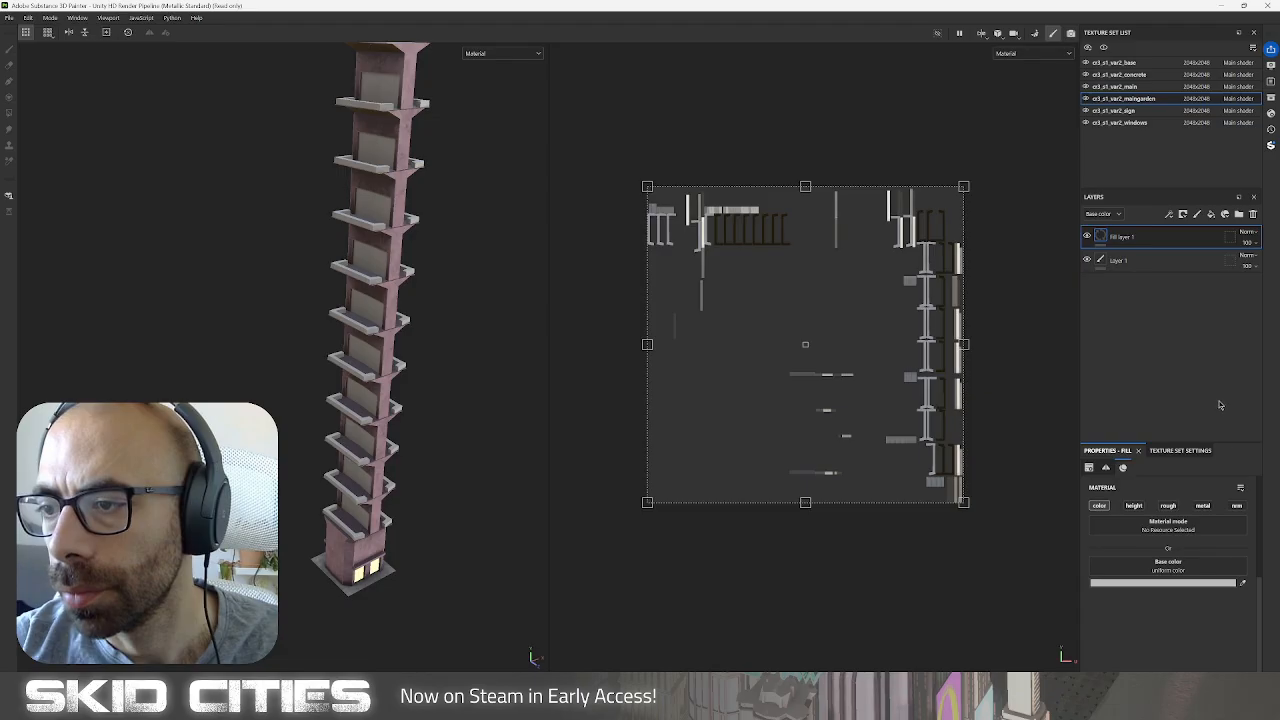
Set the garden fill layer's base color to a medium yellowish green for the balcony planters.
click(1241, 584)
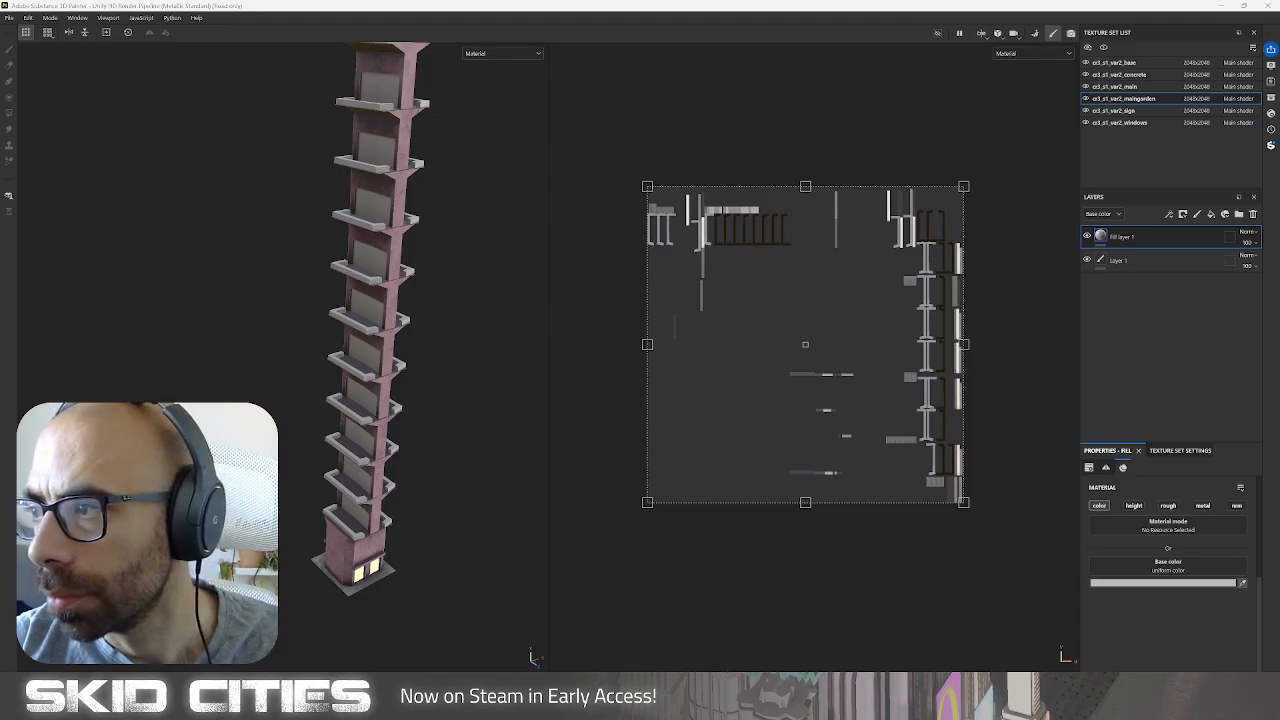
click(1179, 585)
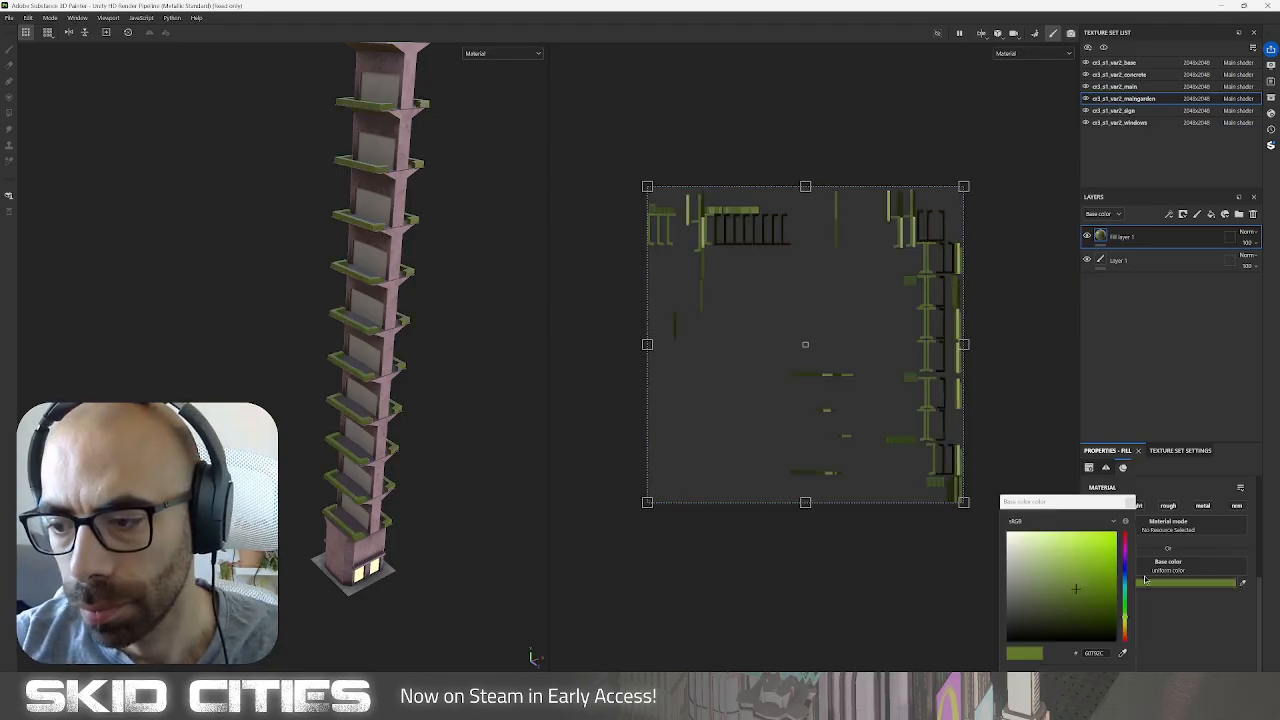
click(1078, 569)
mouse_move(1081, 567)
mouse_down()
mouse_move(1094, 546)
mouse_move(1073, 571)
mouse_up()
alt+drag(400, 430, 329, 427)
scroll(375, 445, up, 3)
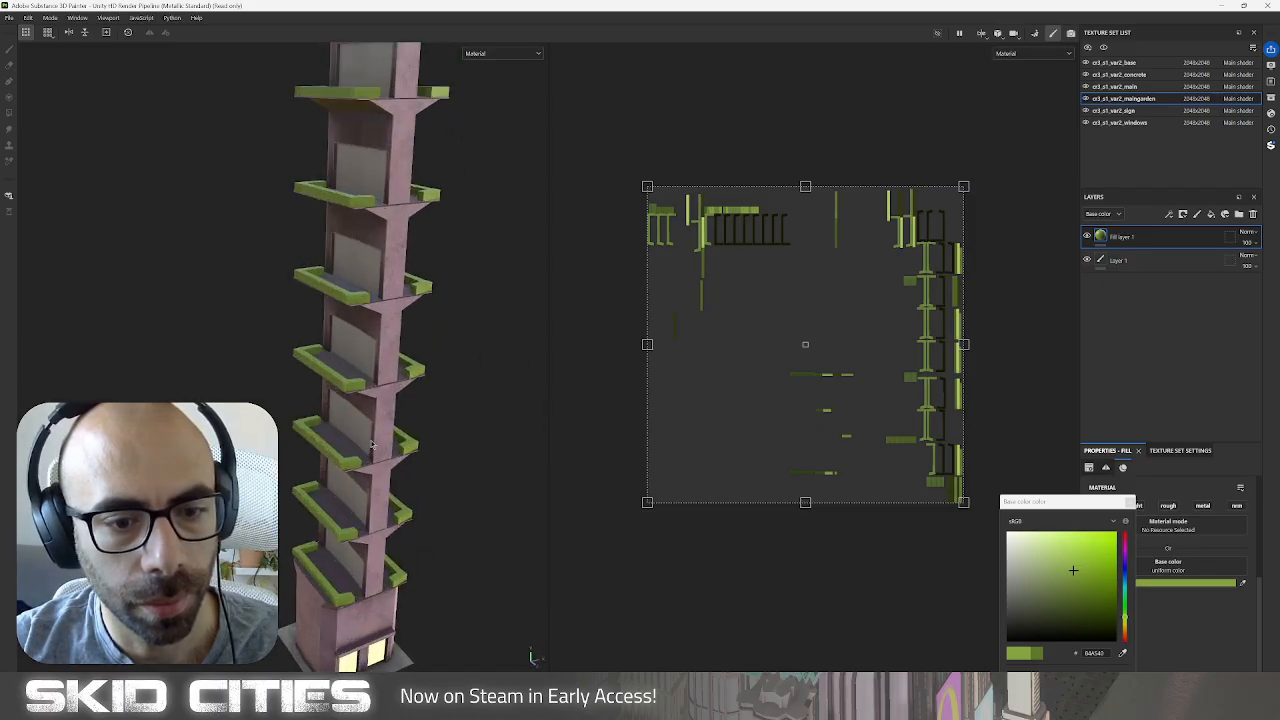
scroll(384, 431, down, 2)
Duplicate the pink fill layer in the cr3_s1_var2_main texture set and give the copy a bright, saturated pink base color.
click(1115, 86)
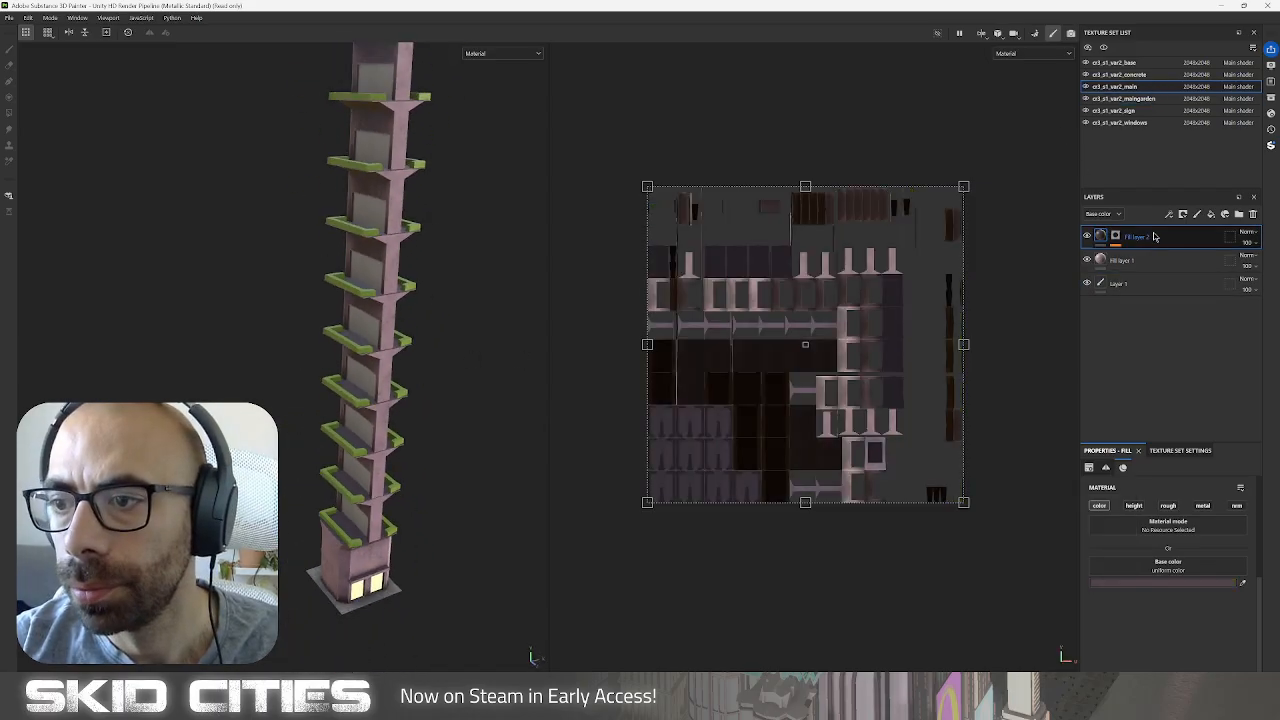
click(1145, 260)
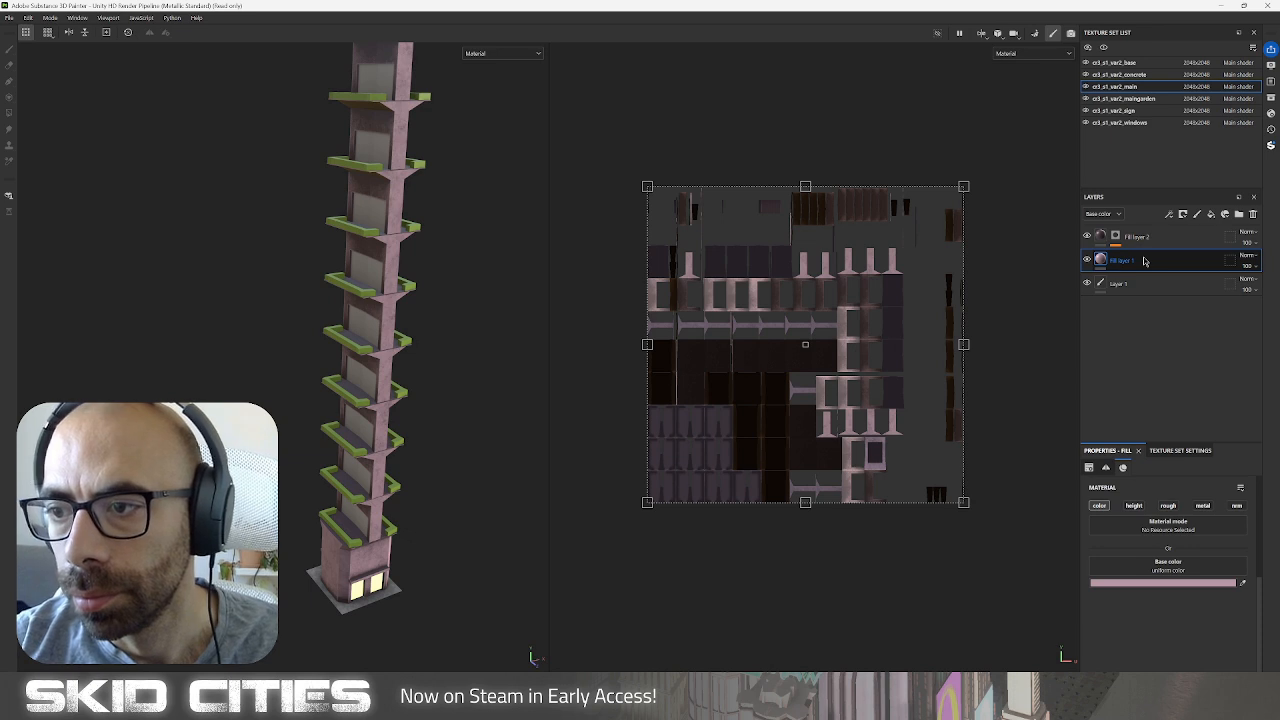
key(ctrl+d)
click(1150, 583)
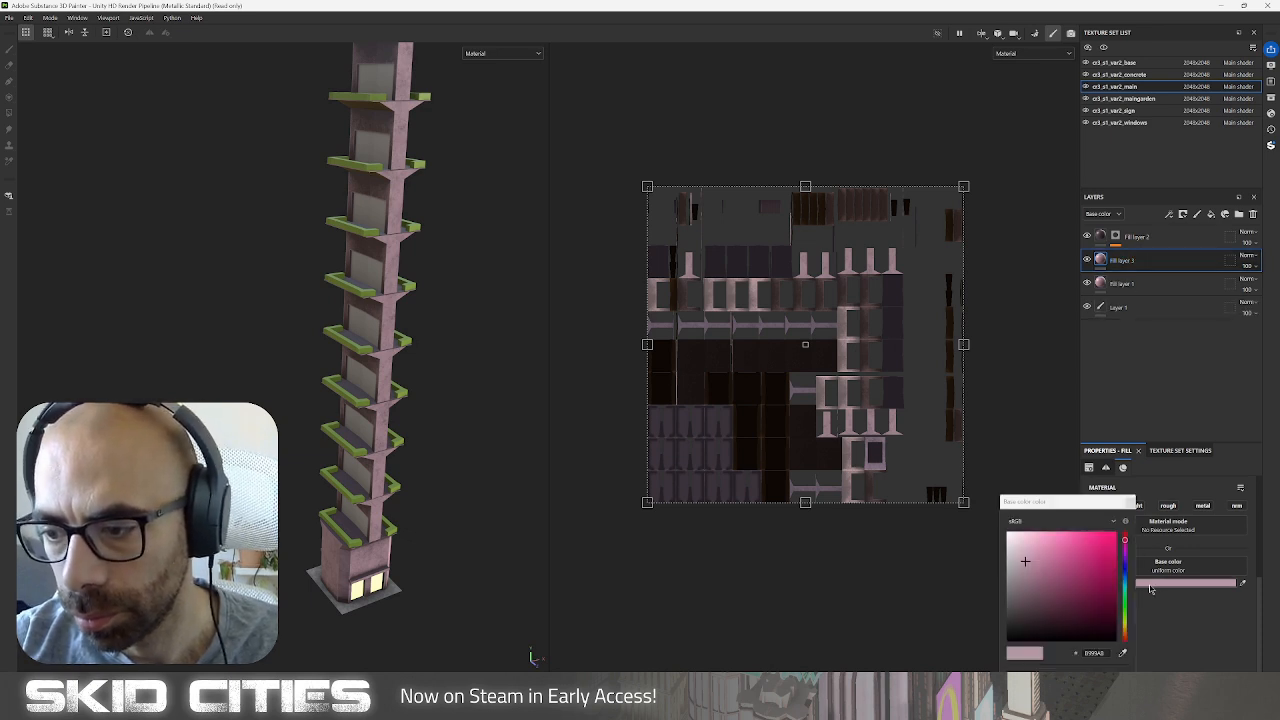
click(1045, 541)
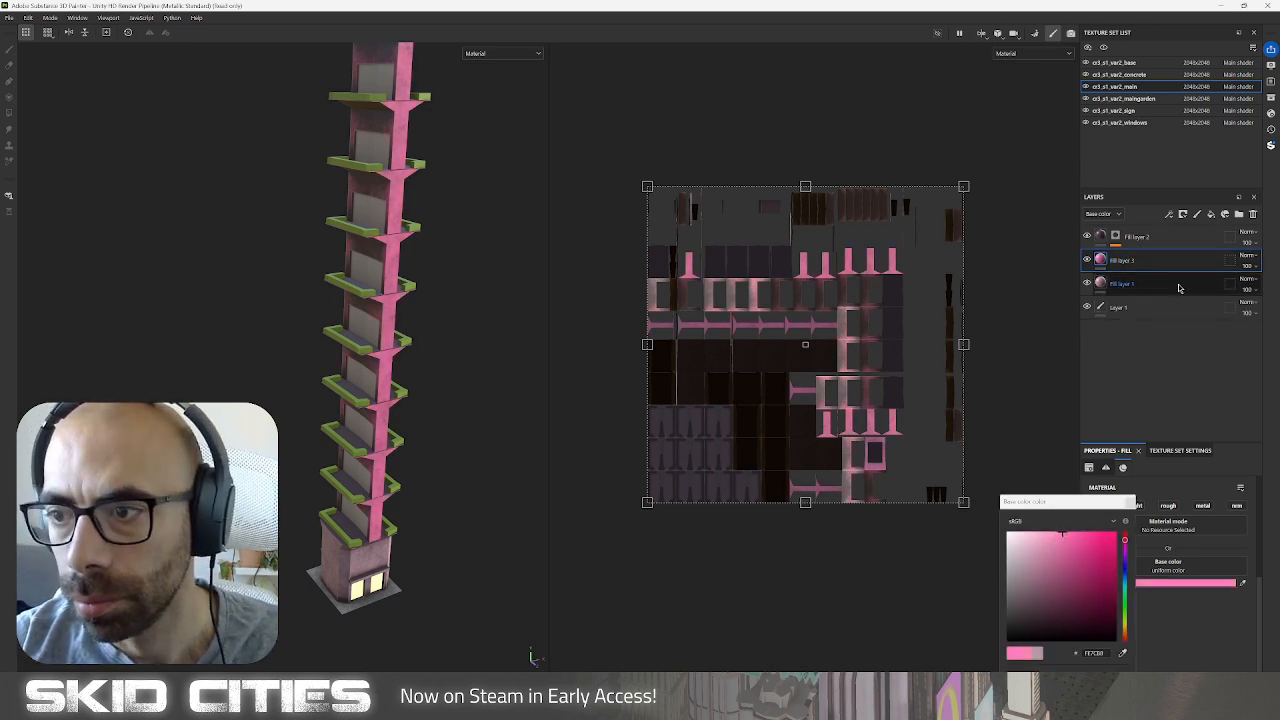
Add a black mask to the bright pink fill layer and drive it with a 3D Linear Gradient generator.
right_click(1135, 258)
click(1158, 277)
right_click(1131, 263)
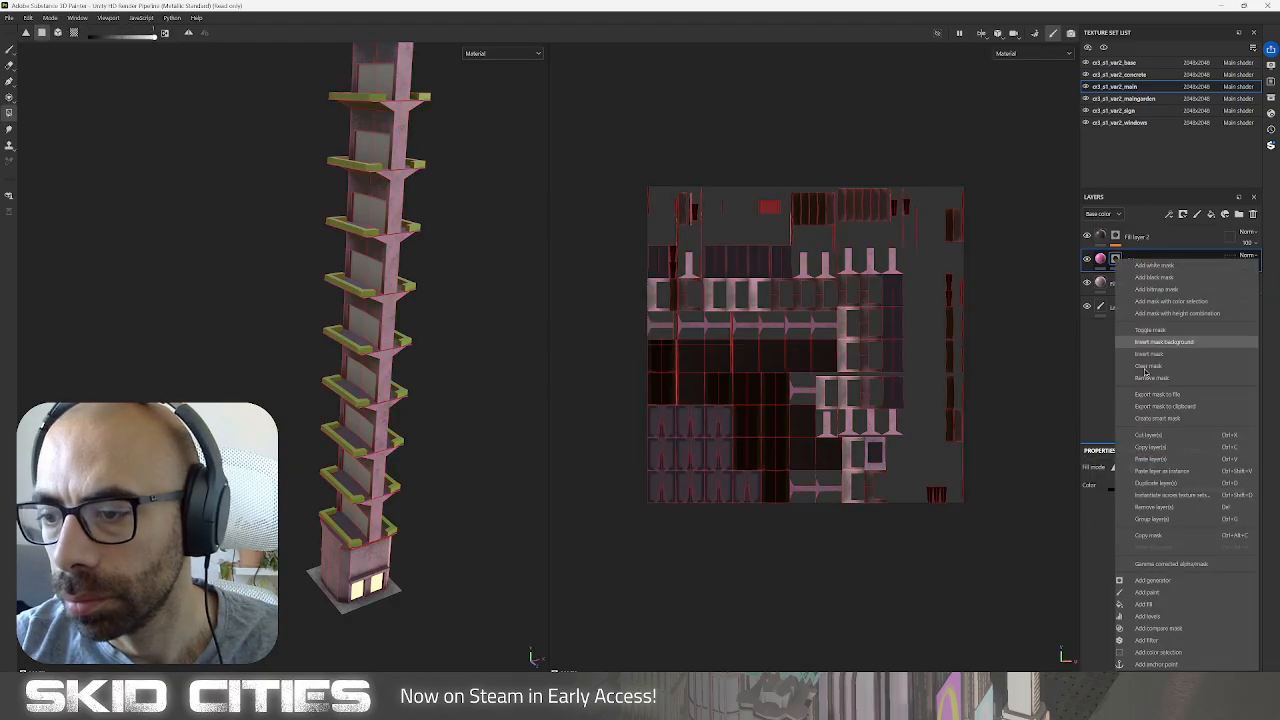
click(1162, 575)
click(1131, 495)
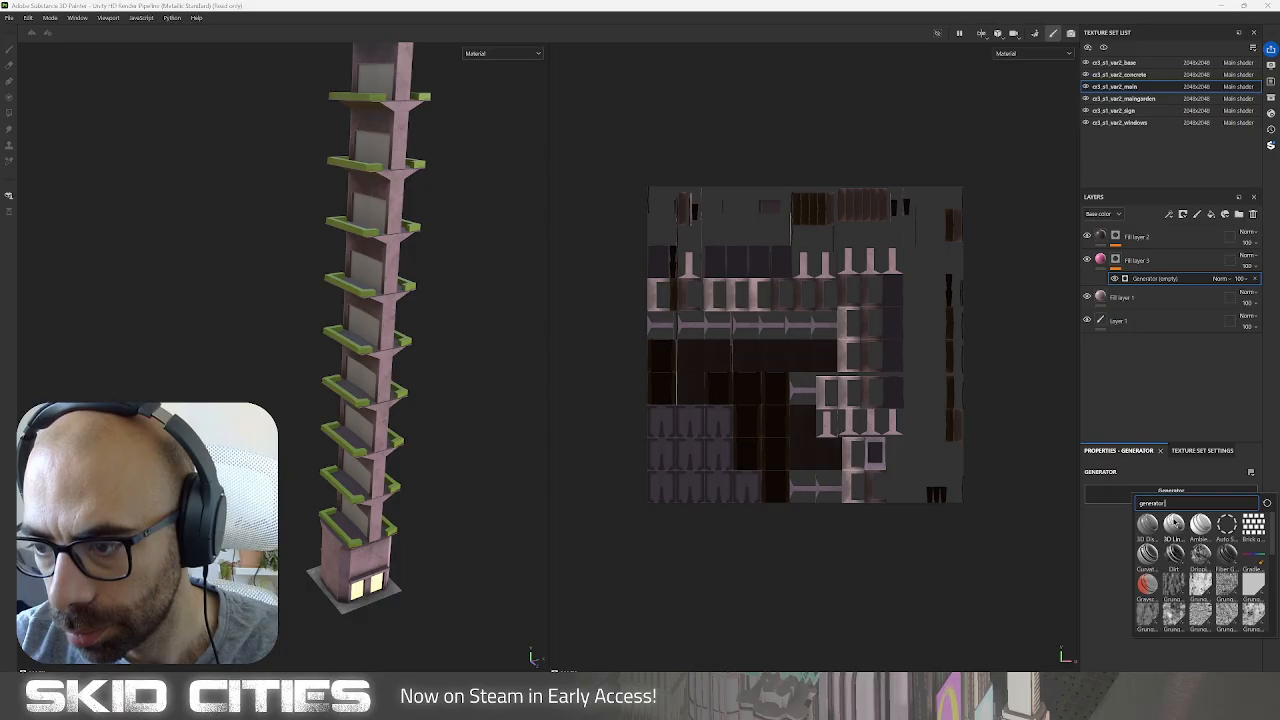
click(1174, 523)
scroll(474, 414, down, 3)
alt+drag(493, 430, 468, 455)
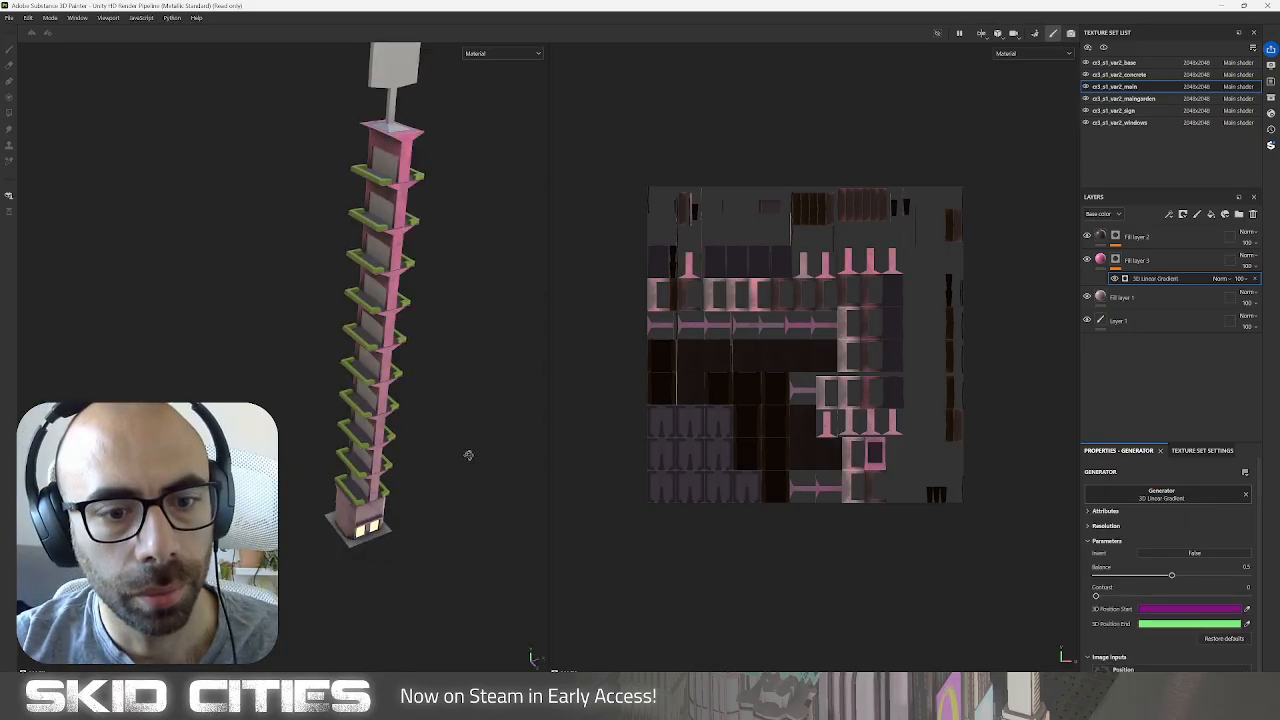
Tone the gradient-masked fill layer's base color down to a soft, muted pink.
click(1092, 274)
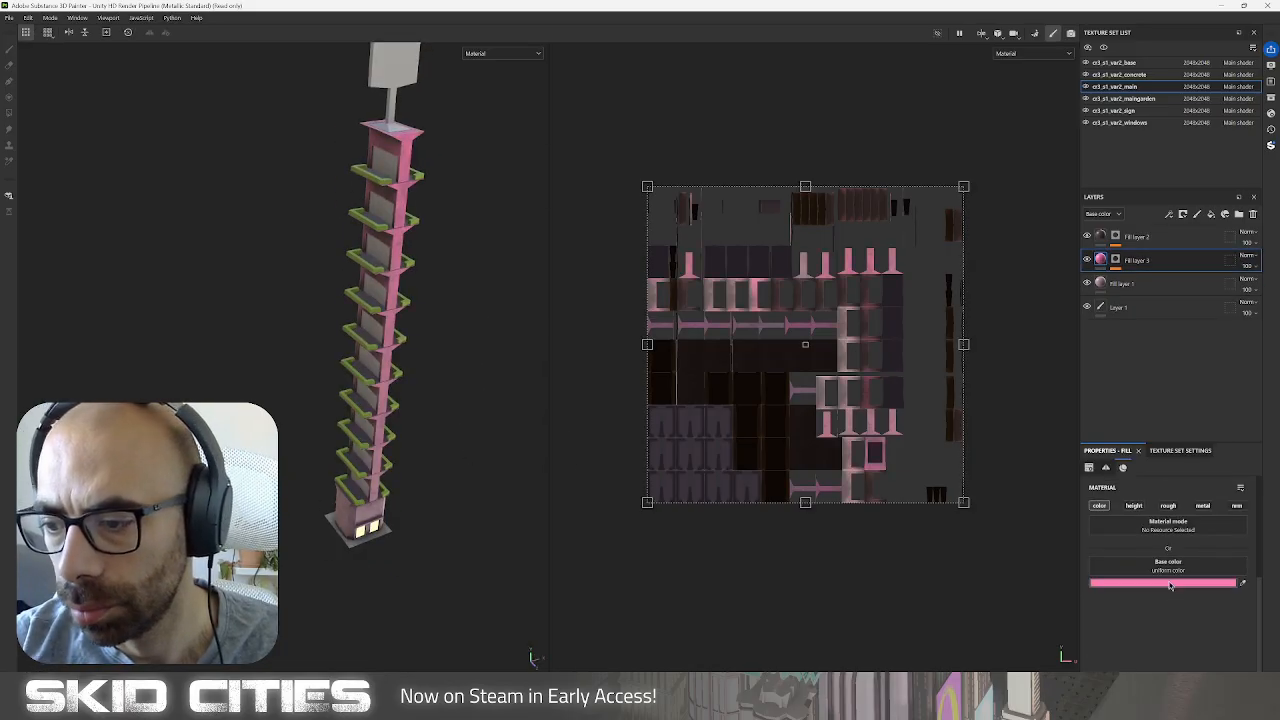
click(1185, 582)
drag(1064, 541, 1035, 537)
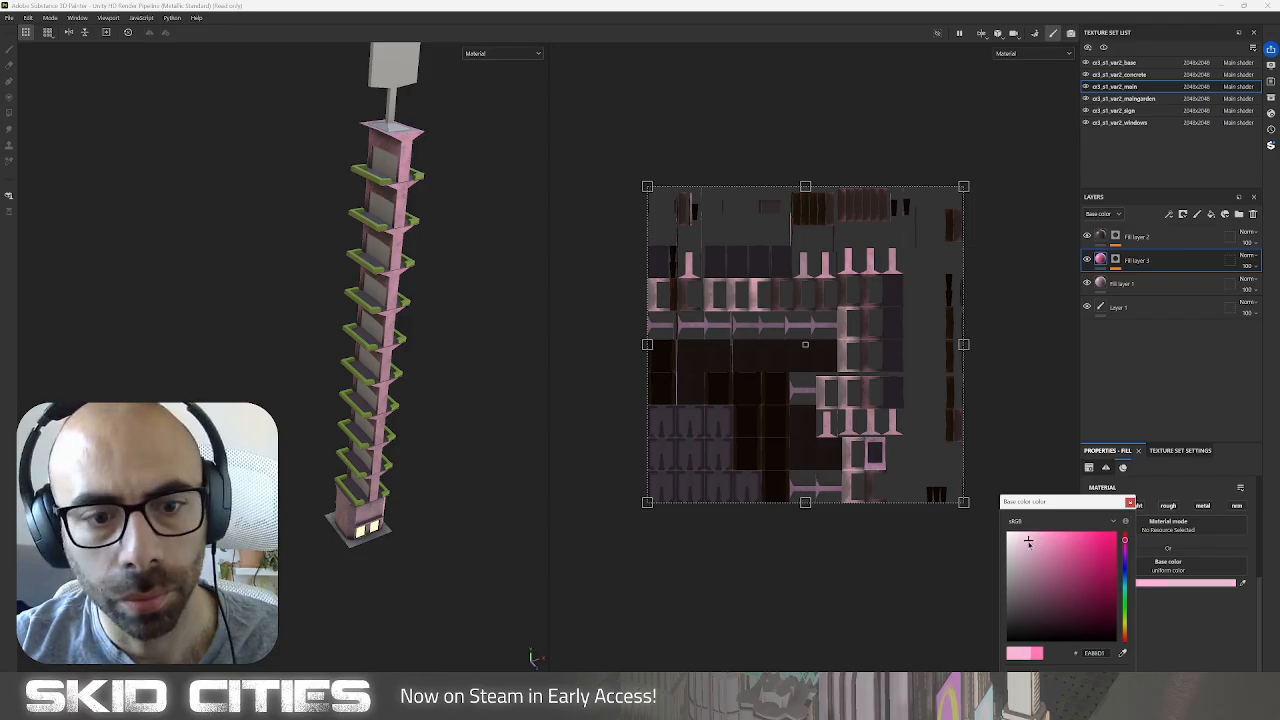
alt+drag(451, 466, 444, 441)
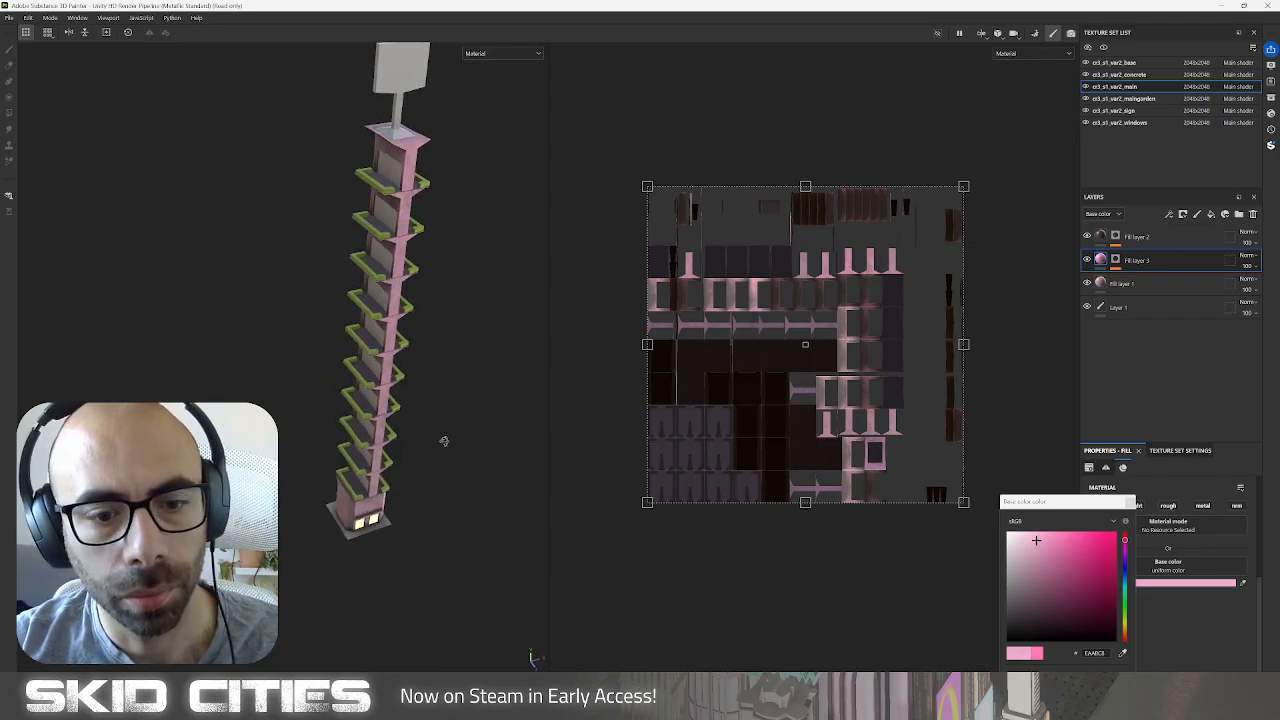
click(1032, 556)
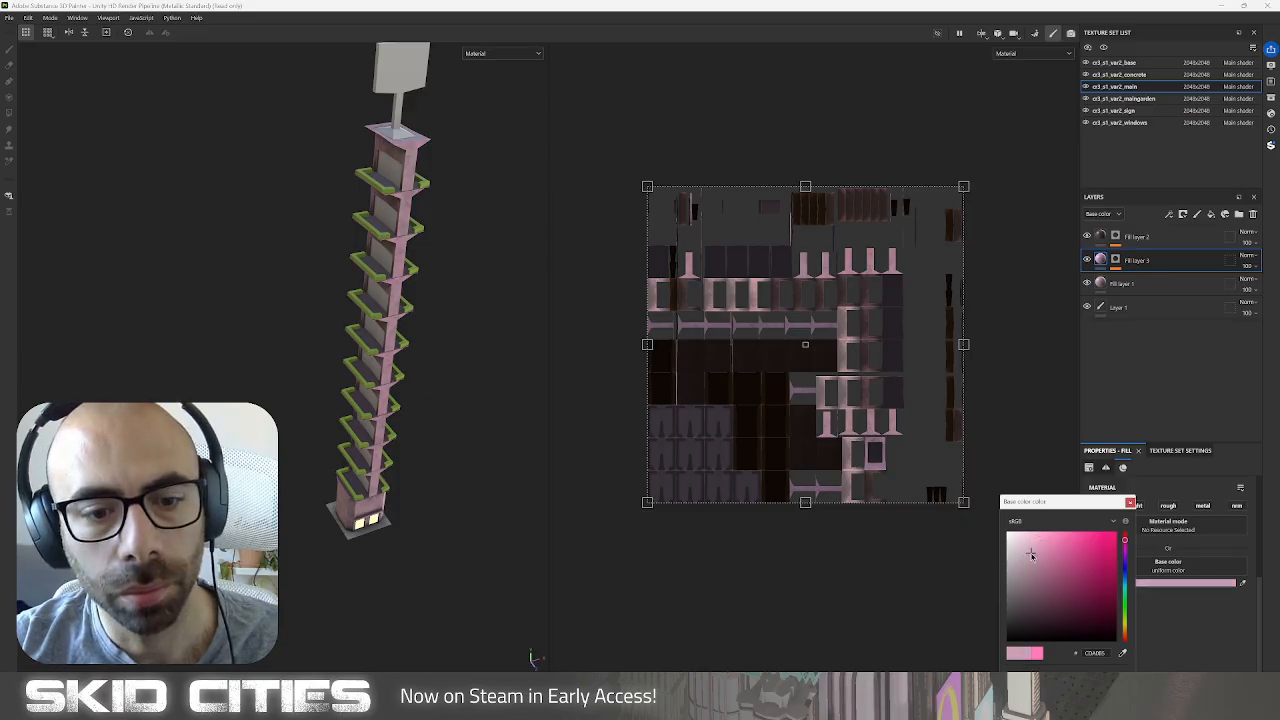
alt+drag(560, 410, 421, 424)
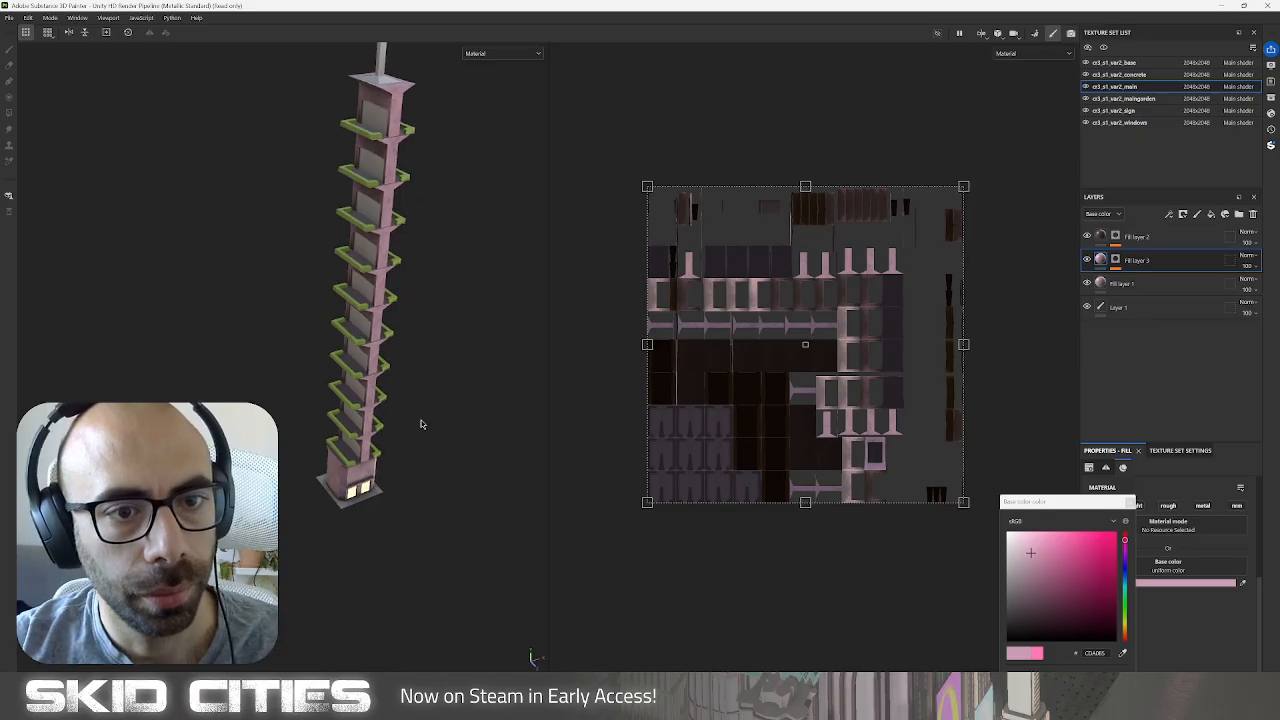
Add a fill layer to the cr3_s1_var2_windows texture set and add an Emissive channel to that set.
alt+right_drag(421, 424, 440, 380)
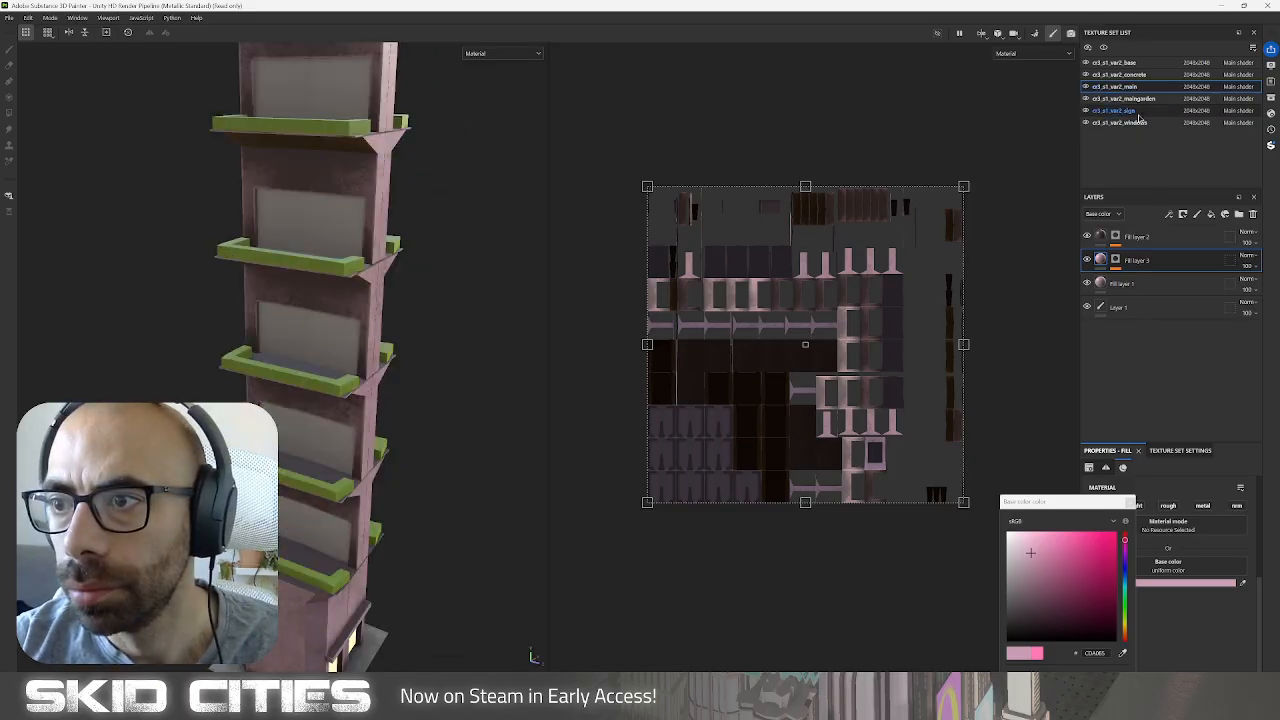
click(1180, 122)
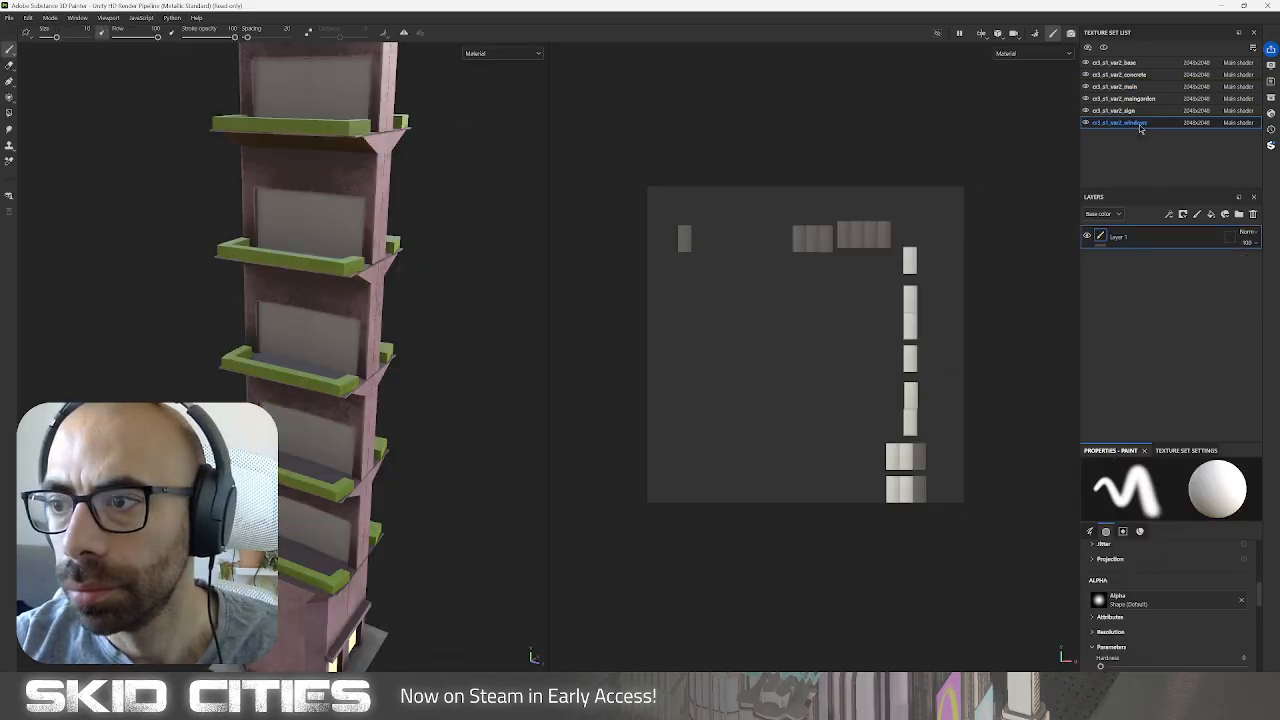
click(1211, 214)
click(1170, 450)
click(1240, 606)
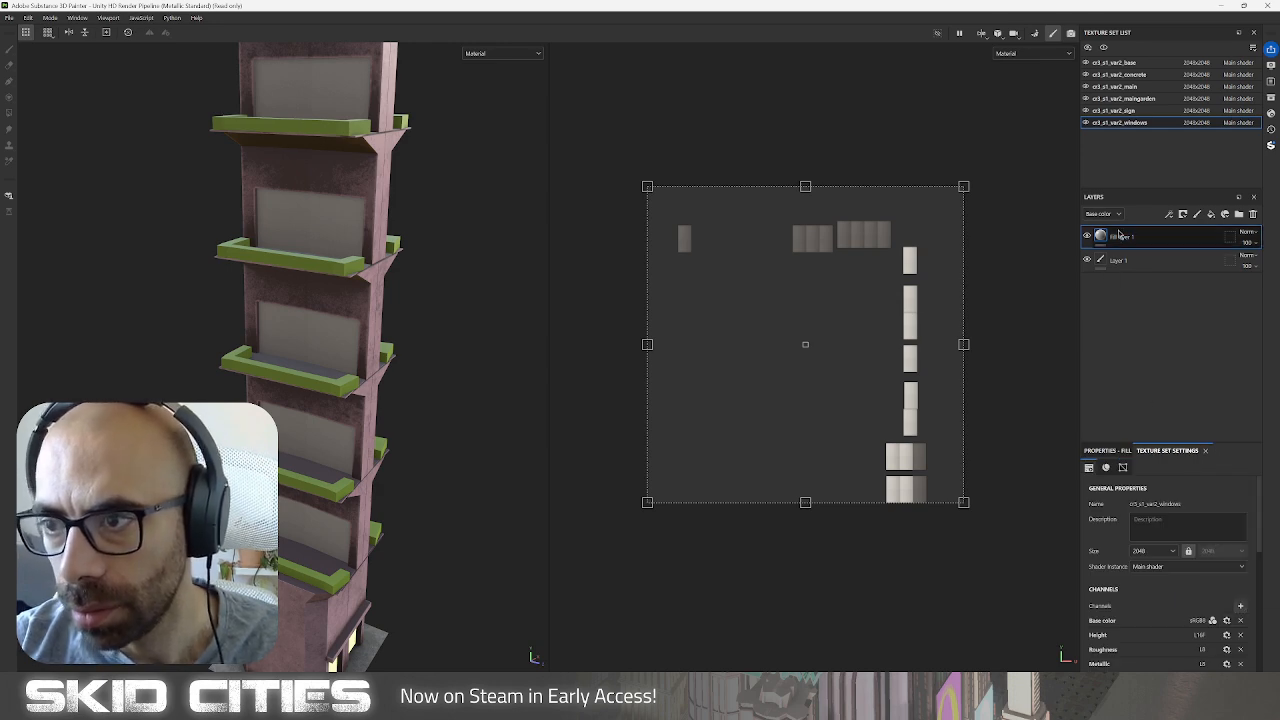
Give the windows fill layer a pale yellow-green base color and apply the same color to its emissive channel.
click(1112, 451)
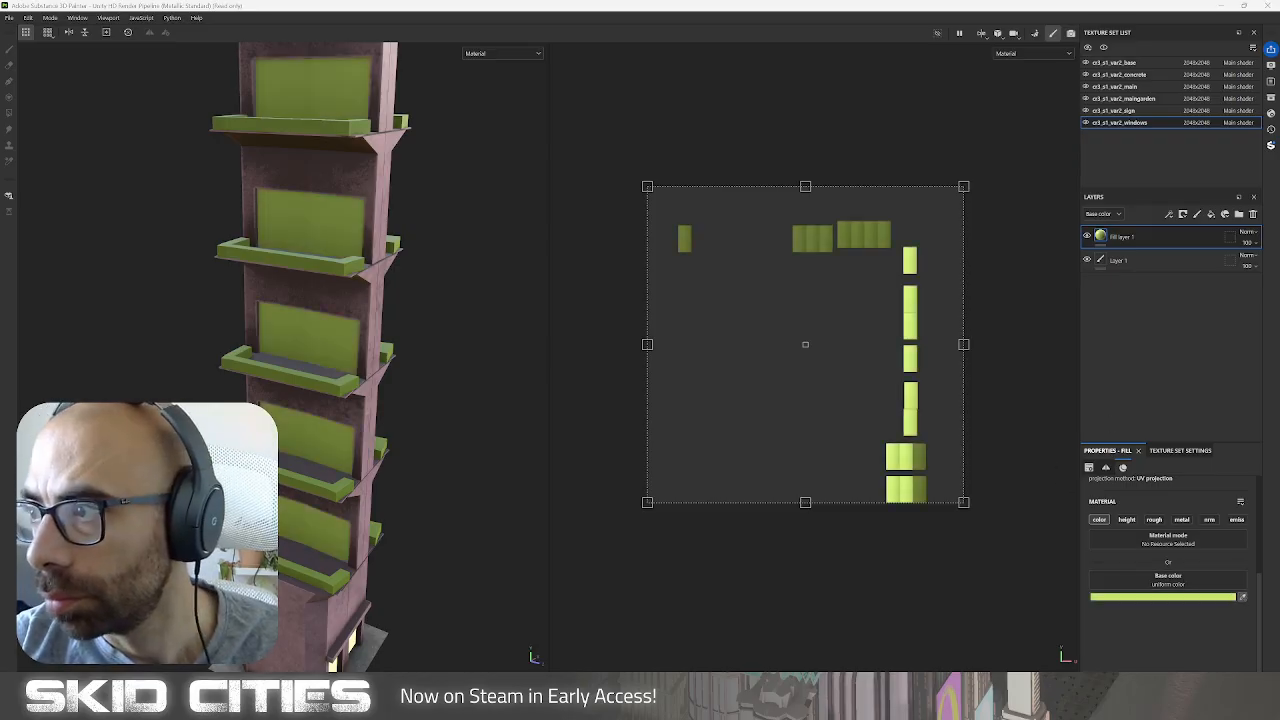
click(1237, 519)
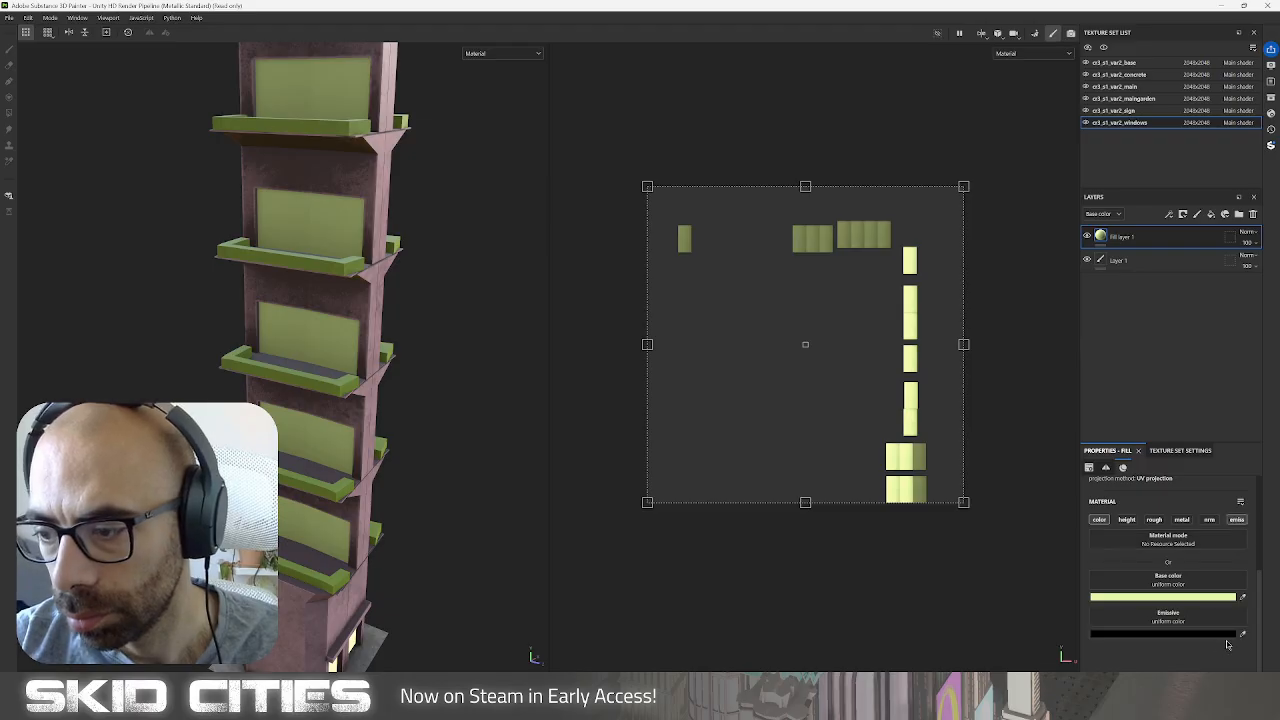
drag(1238, 601, 1236, 633)
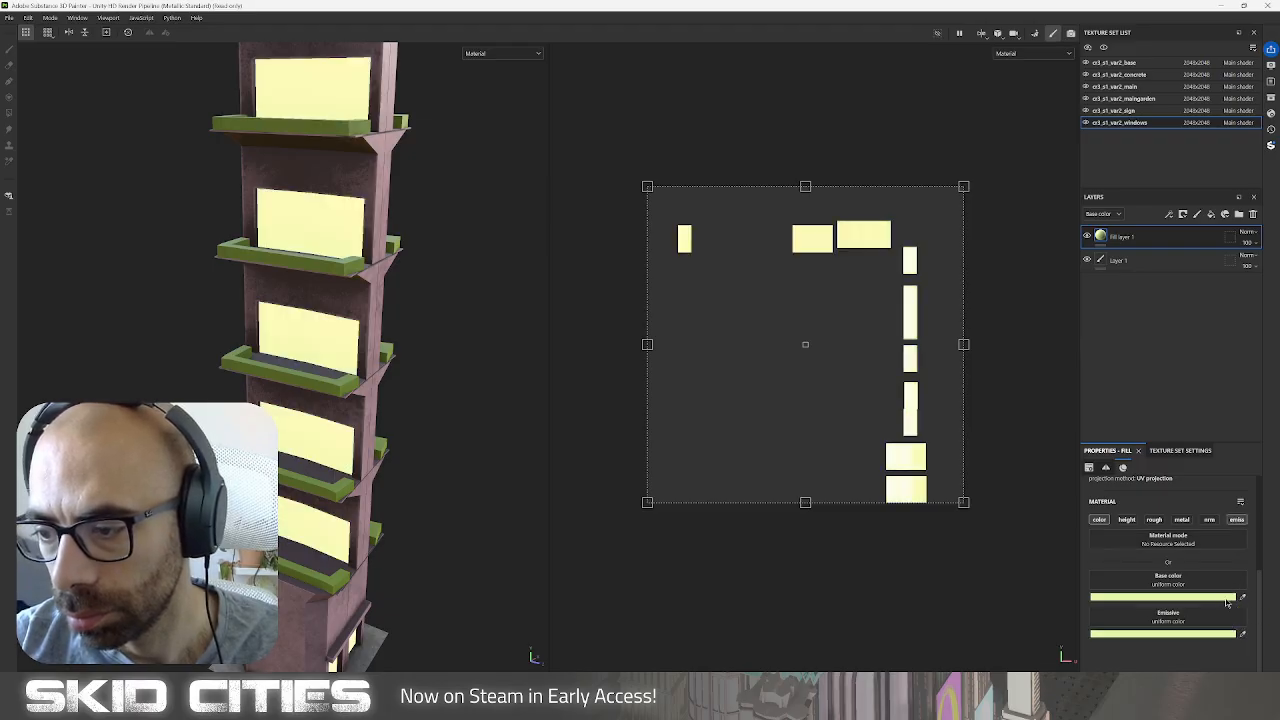
Duplicate the glowing windows fill layer and darken the copy's emissive and base colors to a muted olive green.
click(1211, 214)
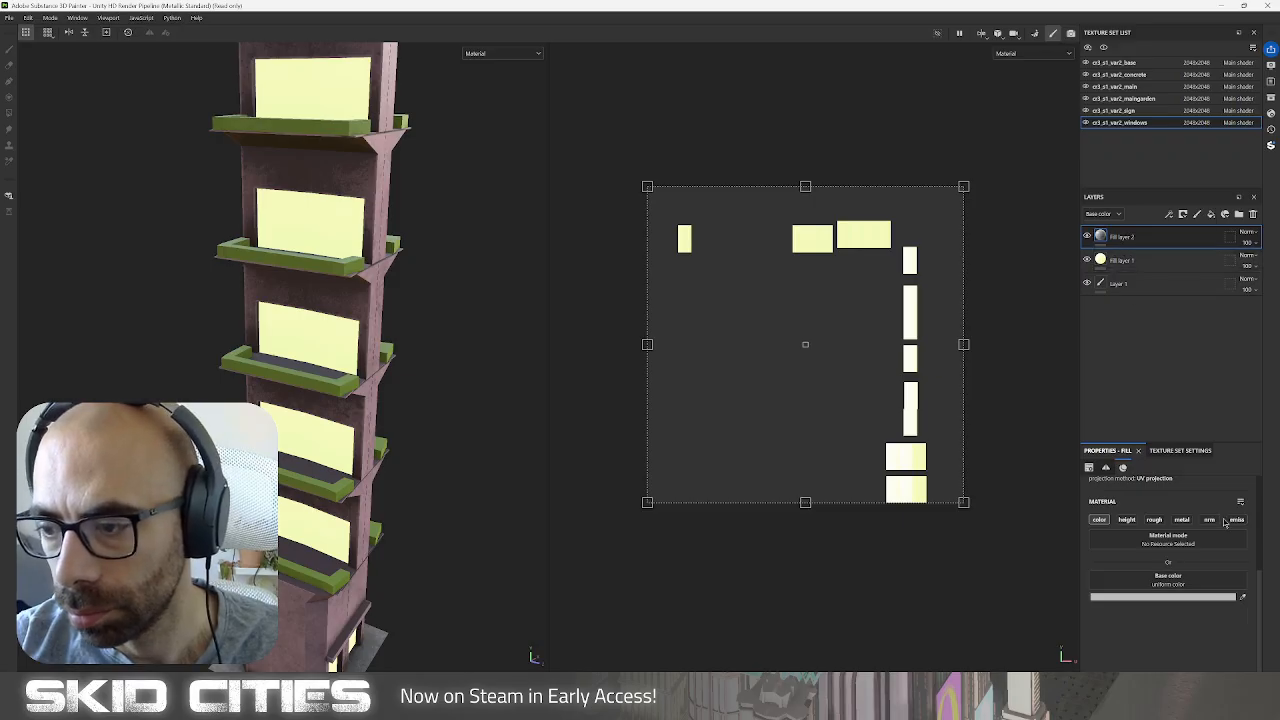
key(Delete)
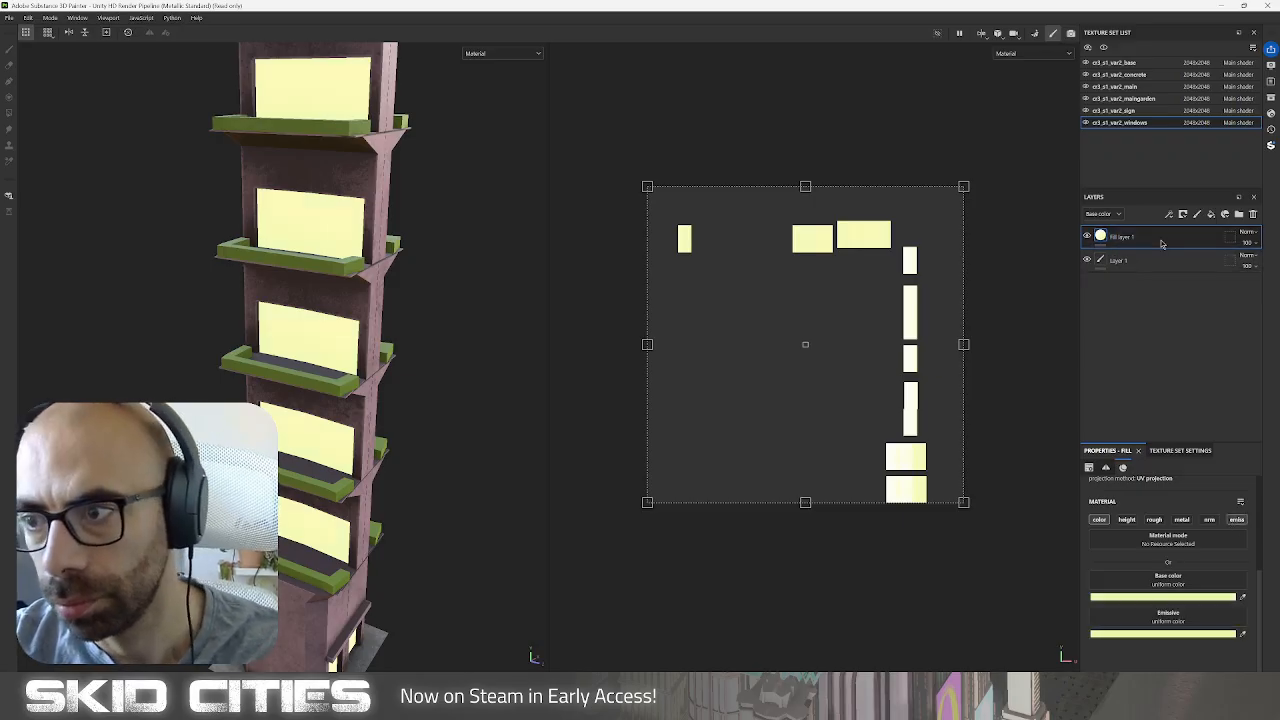
key(ctrl+d)
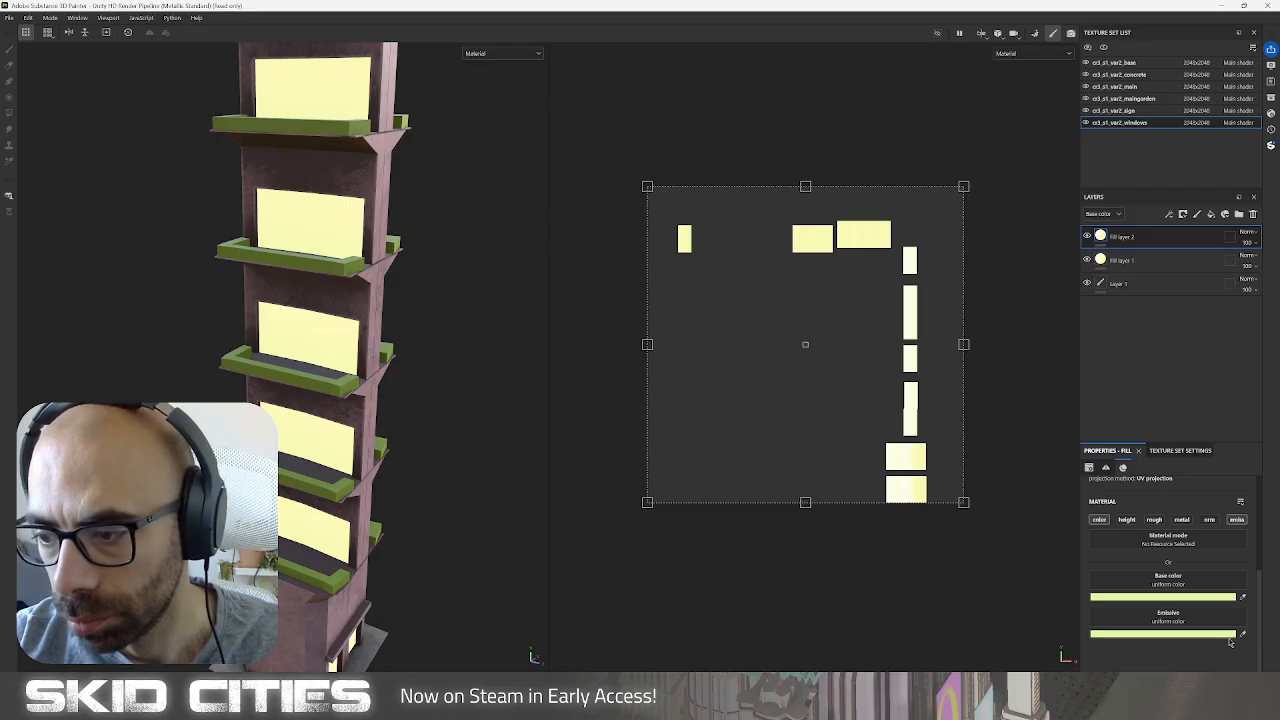
click(1228, 634)
drag(1044, 564, 1037, 595)
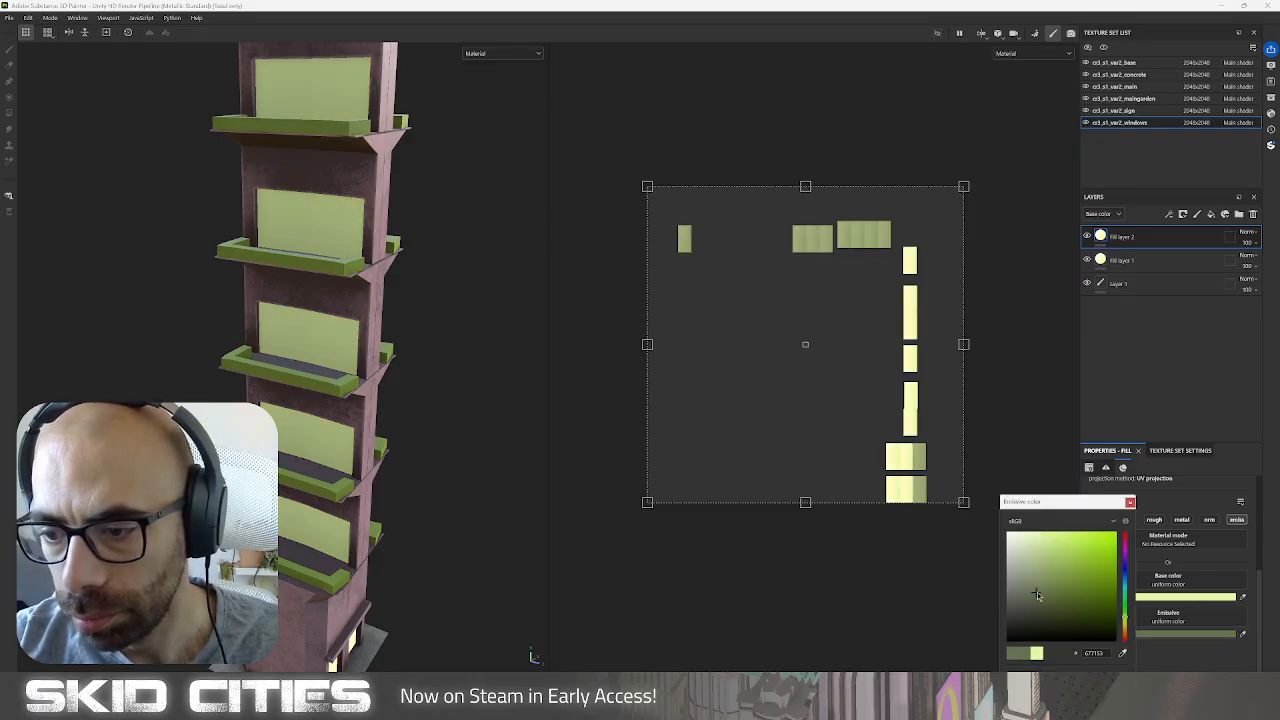
click(1180, 597)
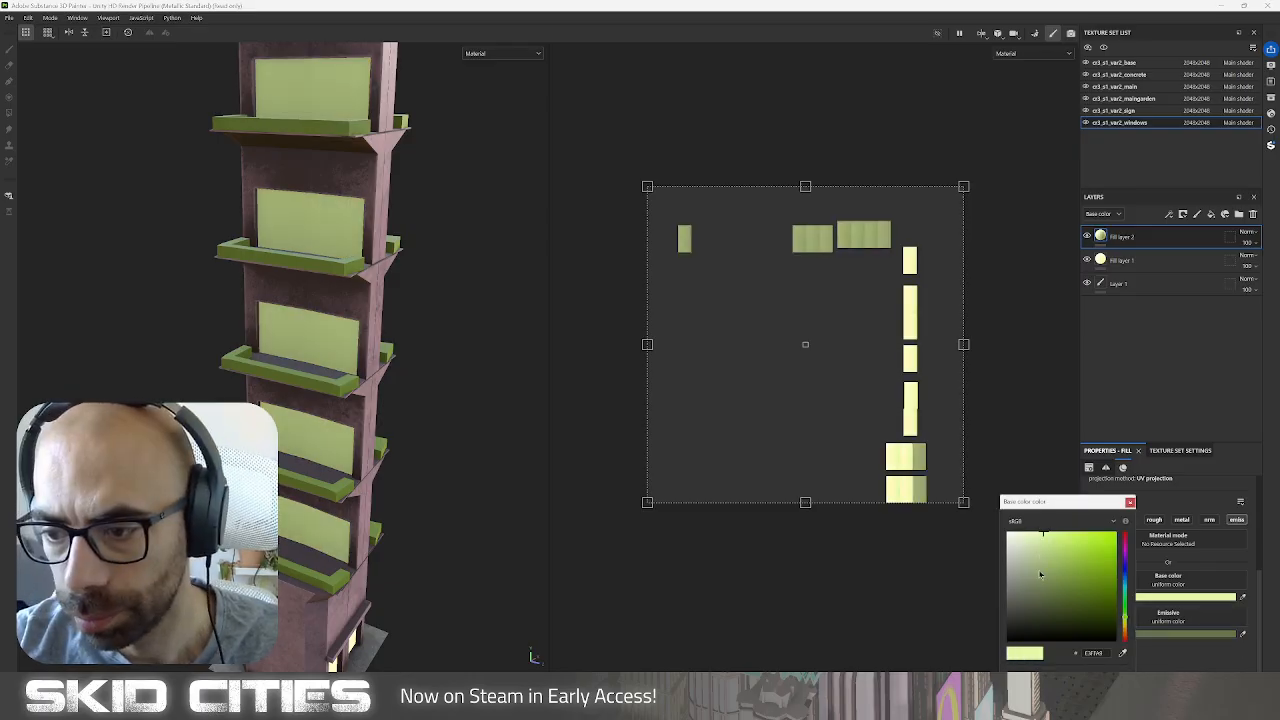
click(1049, 589)
Add a black mask with a Dirt generator to the darker windows fill layer and set the Dirt Level to about 0.41.
right_click(1157, 246)
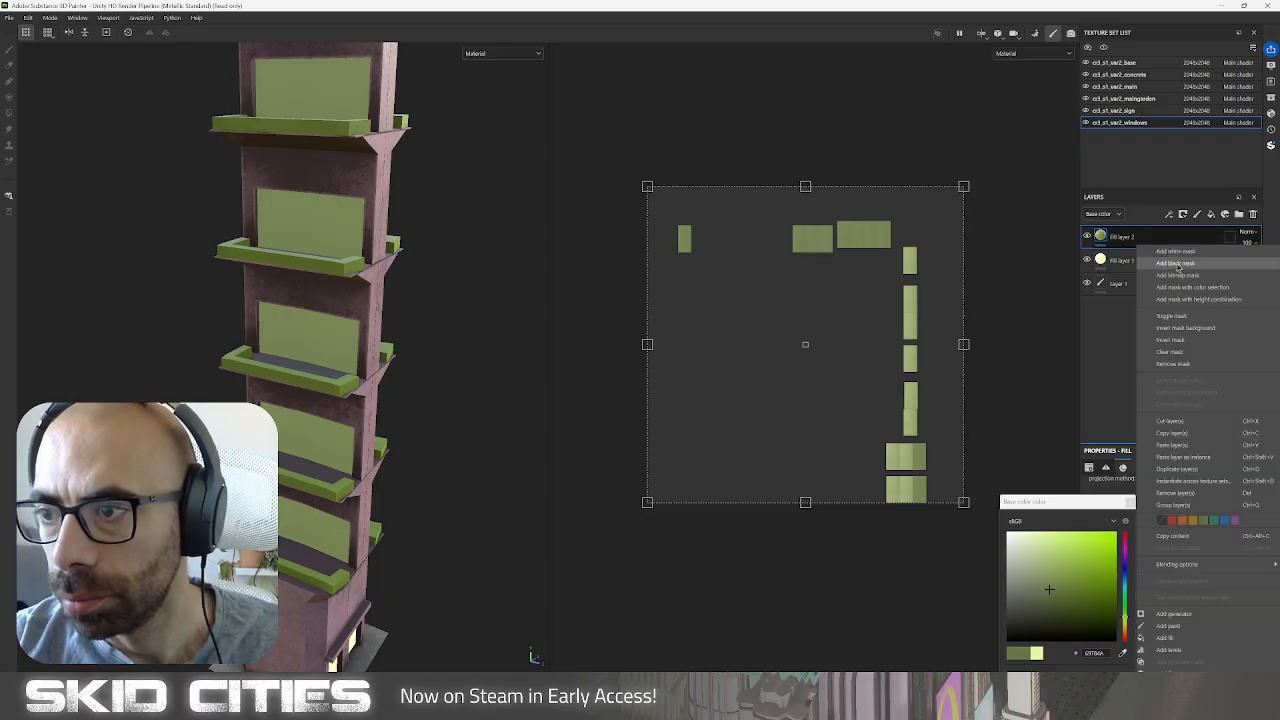
click(1175, 250)
right_click(1116, 234)
click(1147, 555)
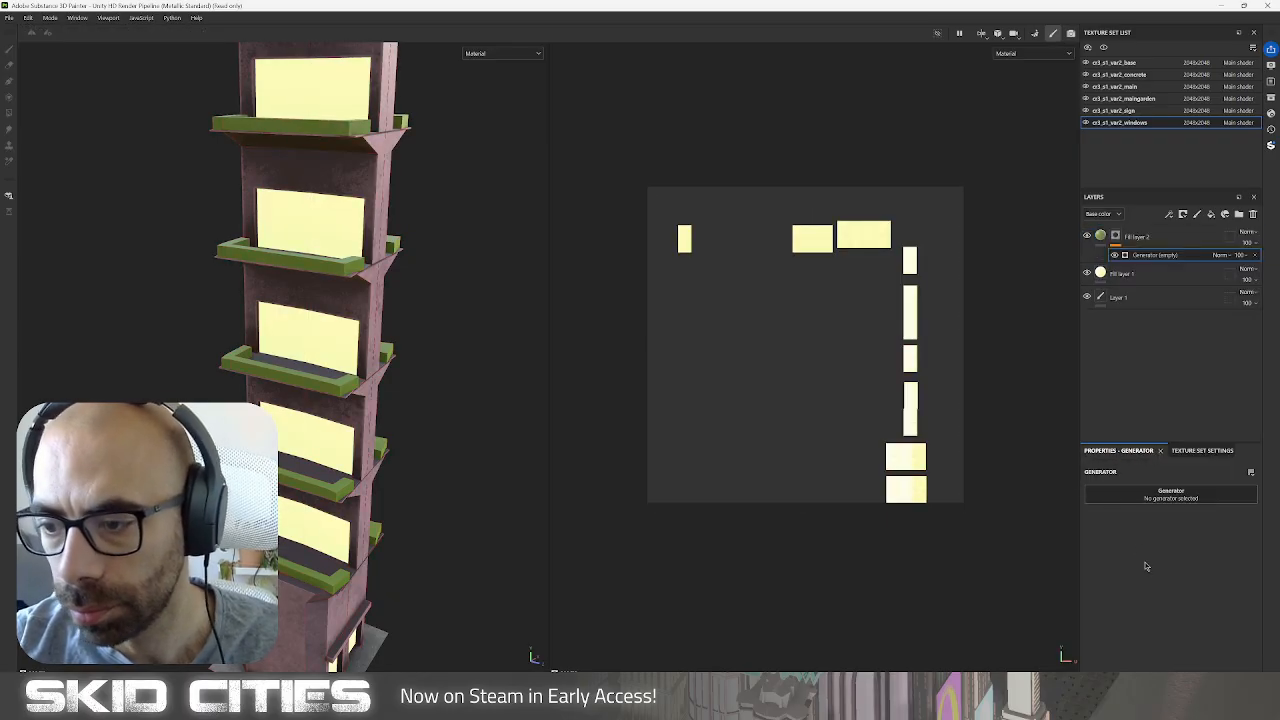
click(1140, 498)
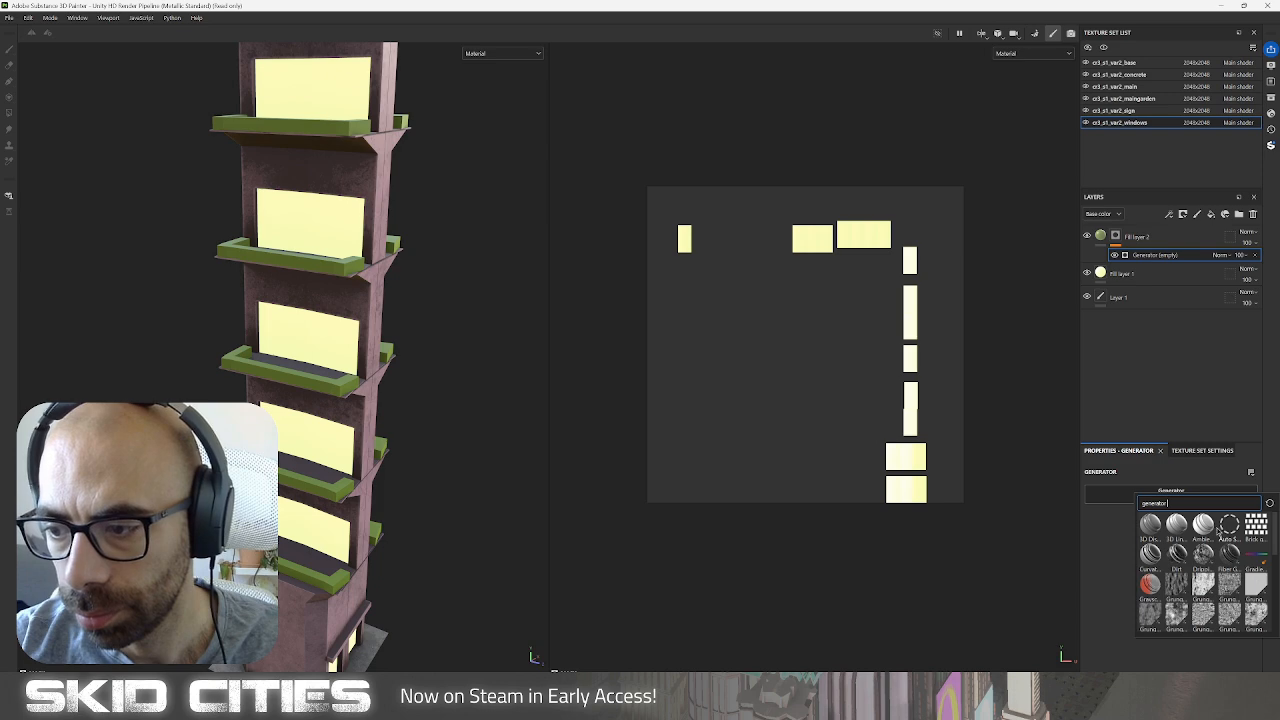
click(1175, 555)
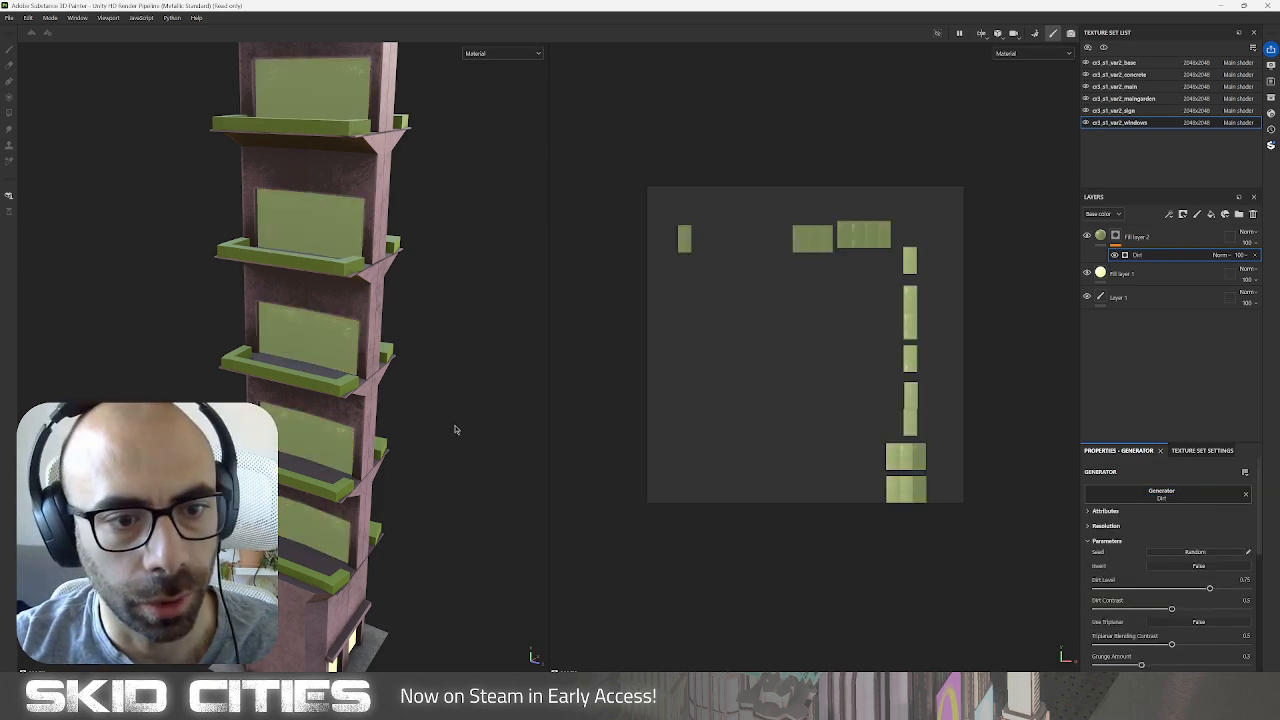
mouse_move(1163, 588)
mouse_down()
mouse_move(1115, 590)
mouse_move(1162, 590)
mouse_up()
Copy Fill layer 2 and Fill layer 3 from the cr3_s1_var2_main texture set into cr3_s1_var2_sign.
alt+drag(440, 280, 384, 412)
scroll(480, 330, down, 5)
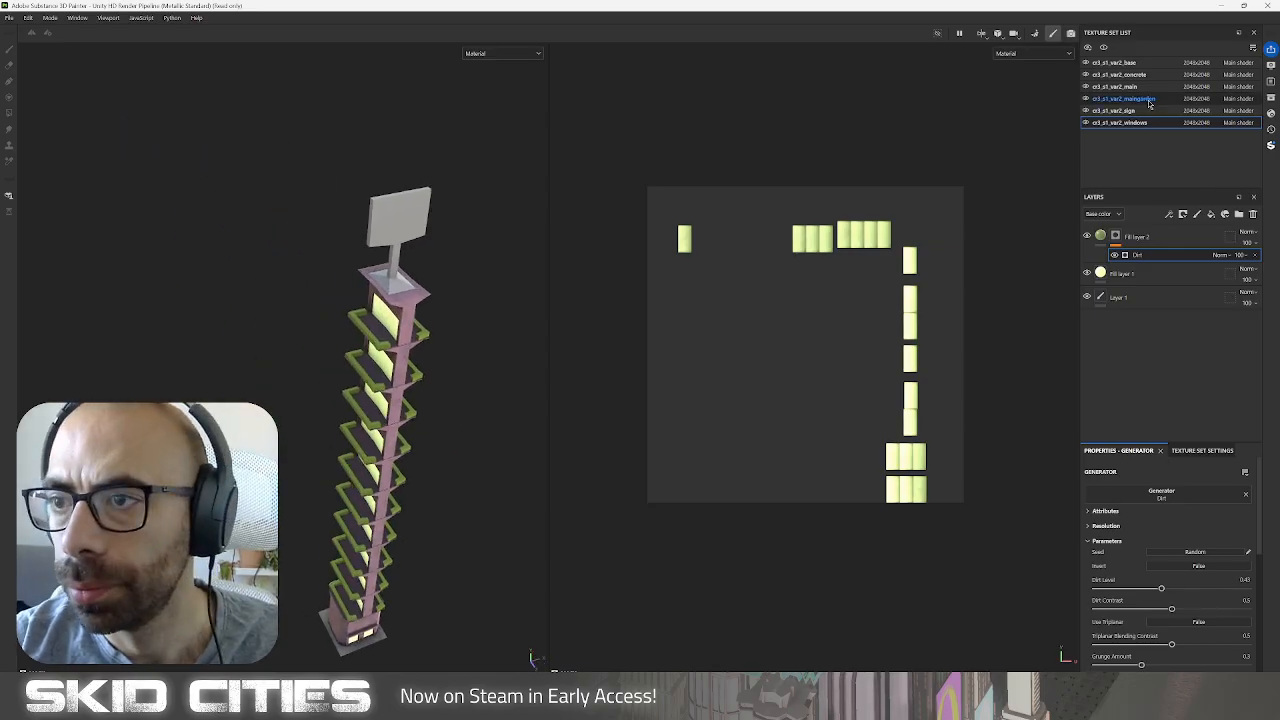
click(1115, 86)
ctrl+click(1140, 260)
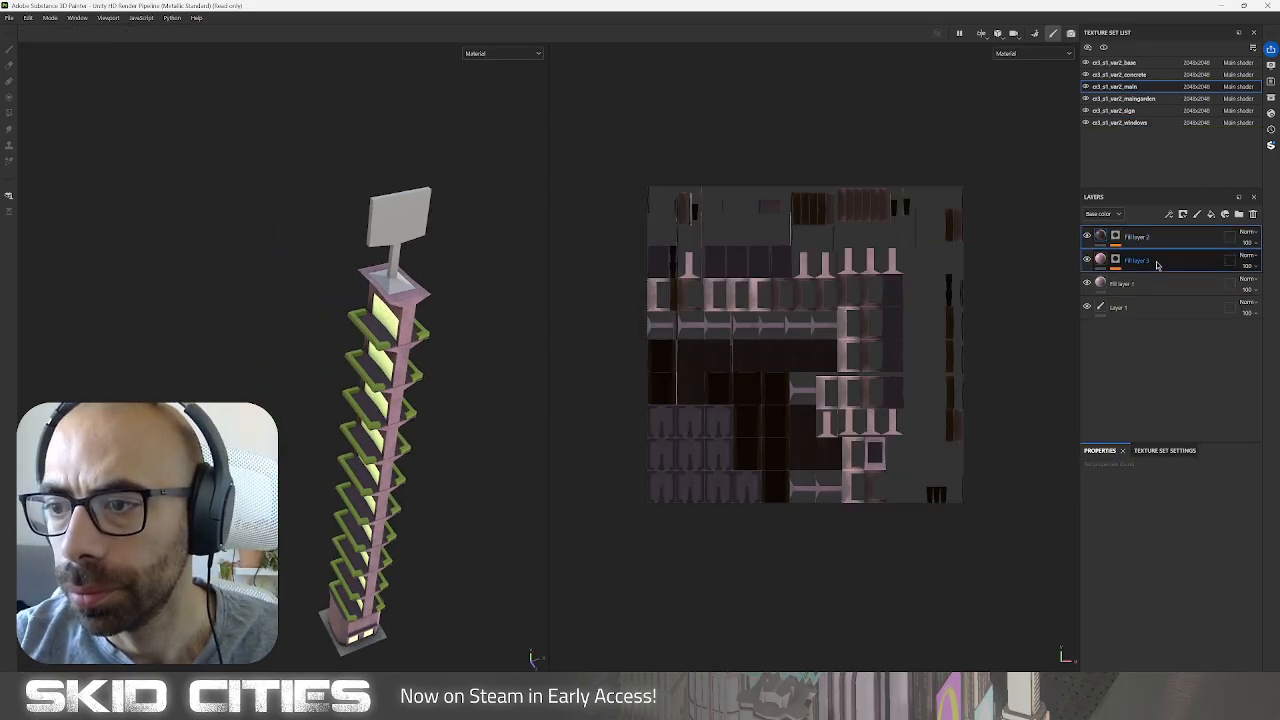
click(1115, 110)
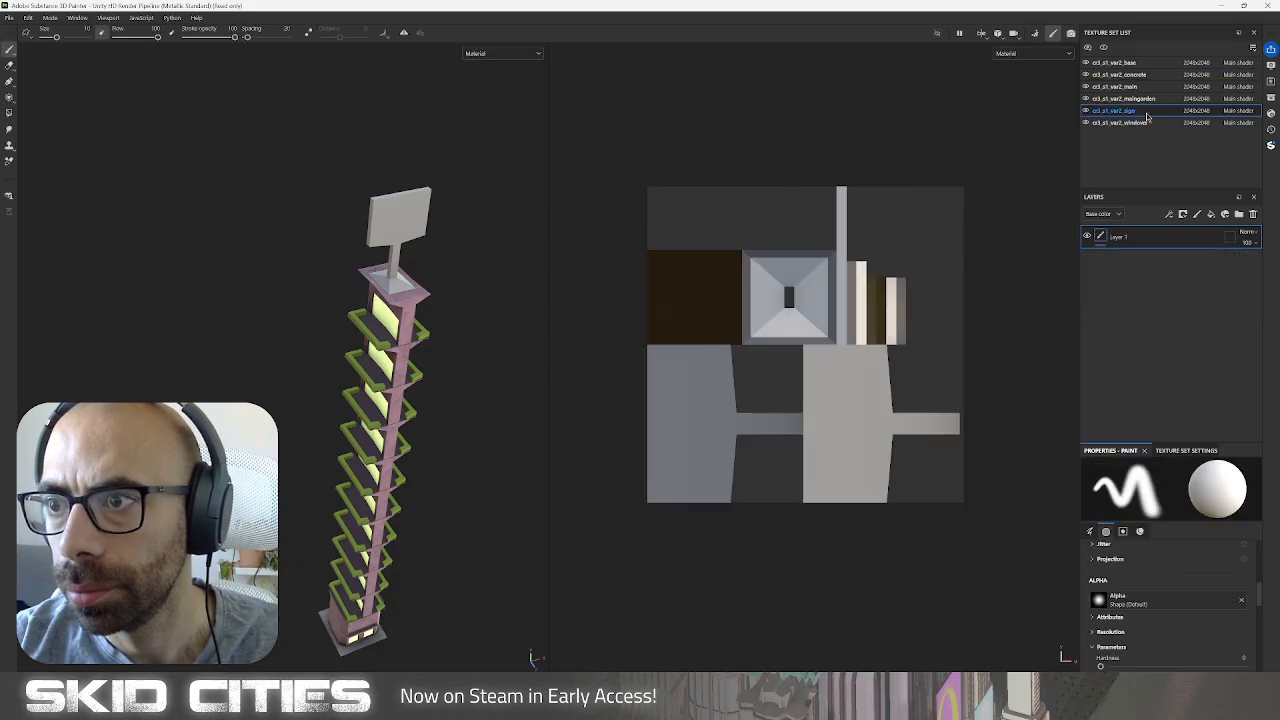
alt+drag(520, 285, 350, 343)
scroll(377, 346, up, 5)
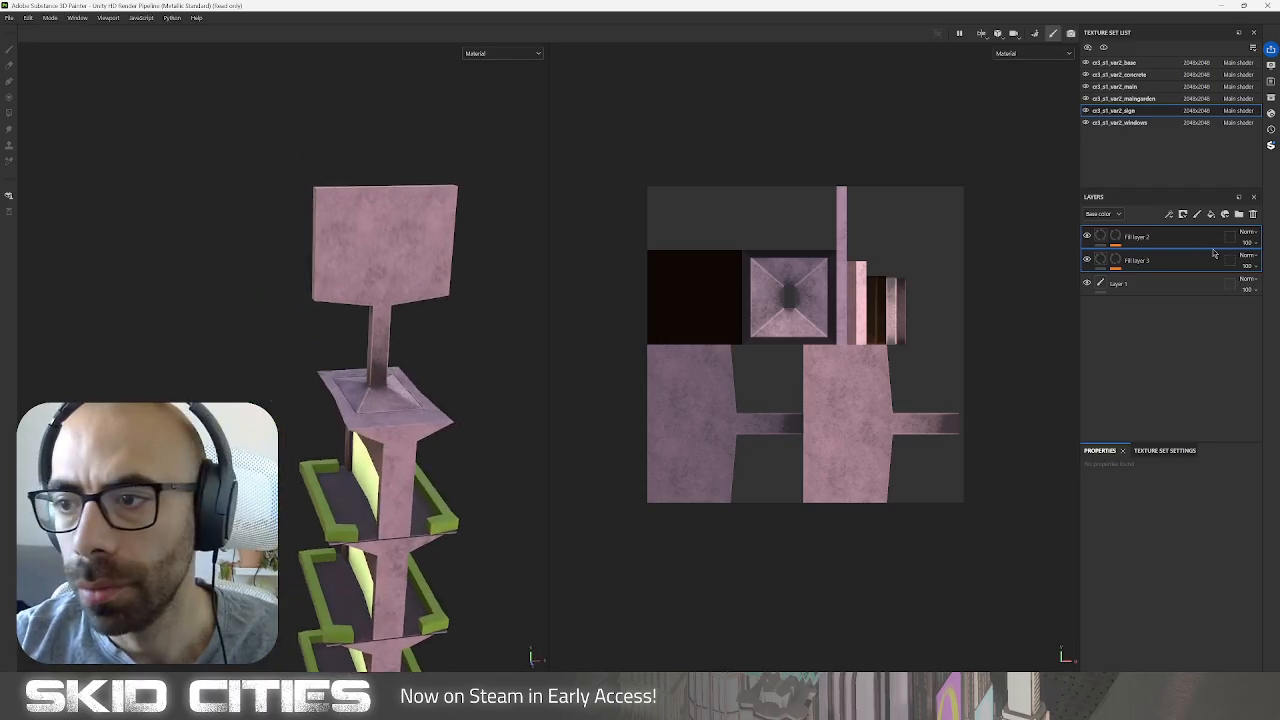
Add an Emissive channel to the cr3_s1_var2_sign texture set.
click(1170, 450)
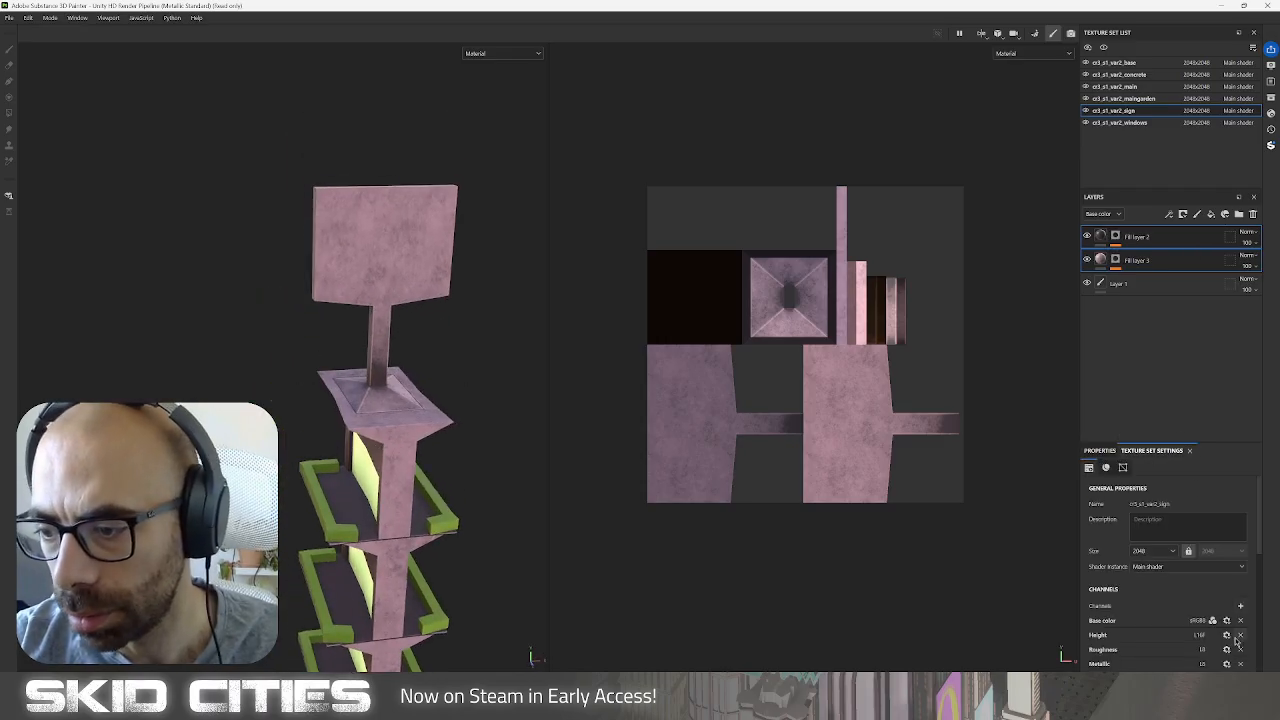
click(1240, 606)
click(1236, 519)
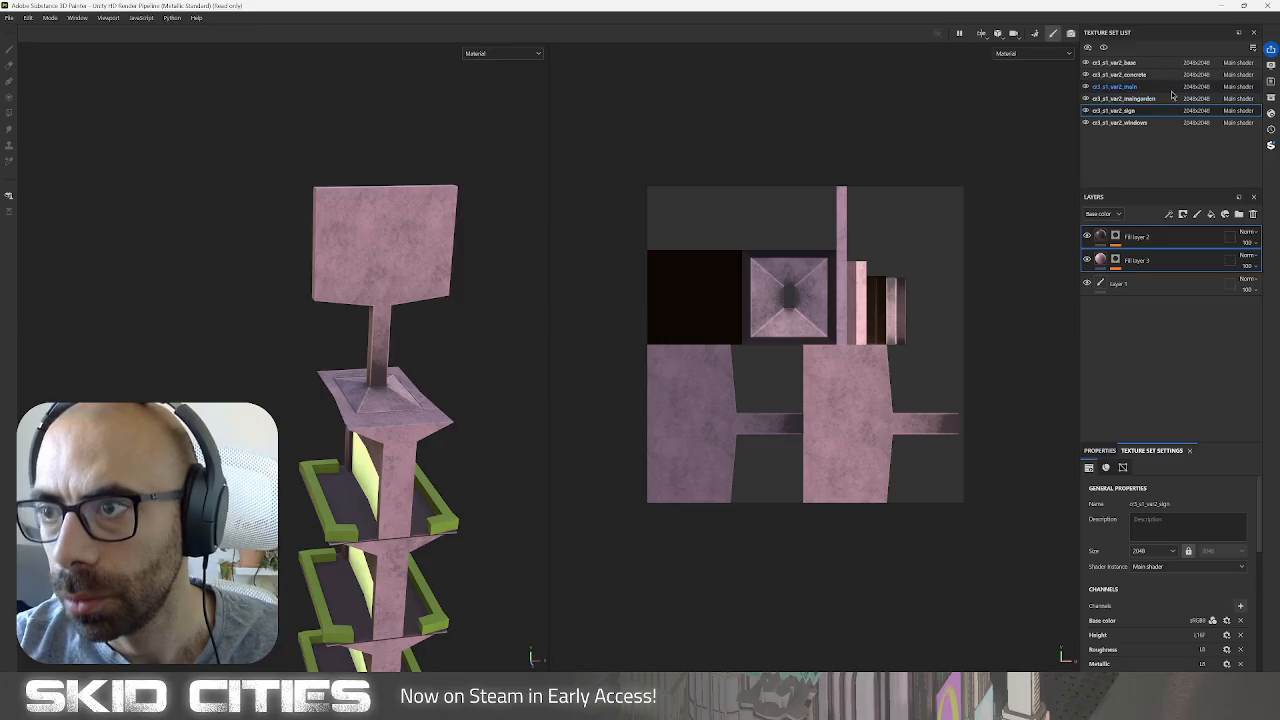
Create a layer folder named "sign" above the fill layers of the sign texture set.
click(1239, 214)
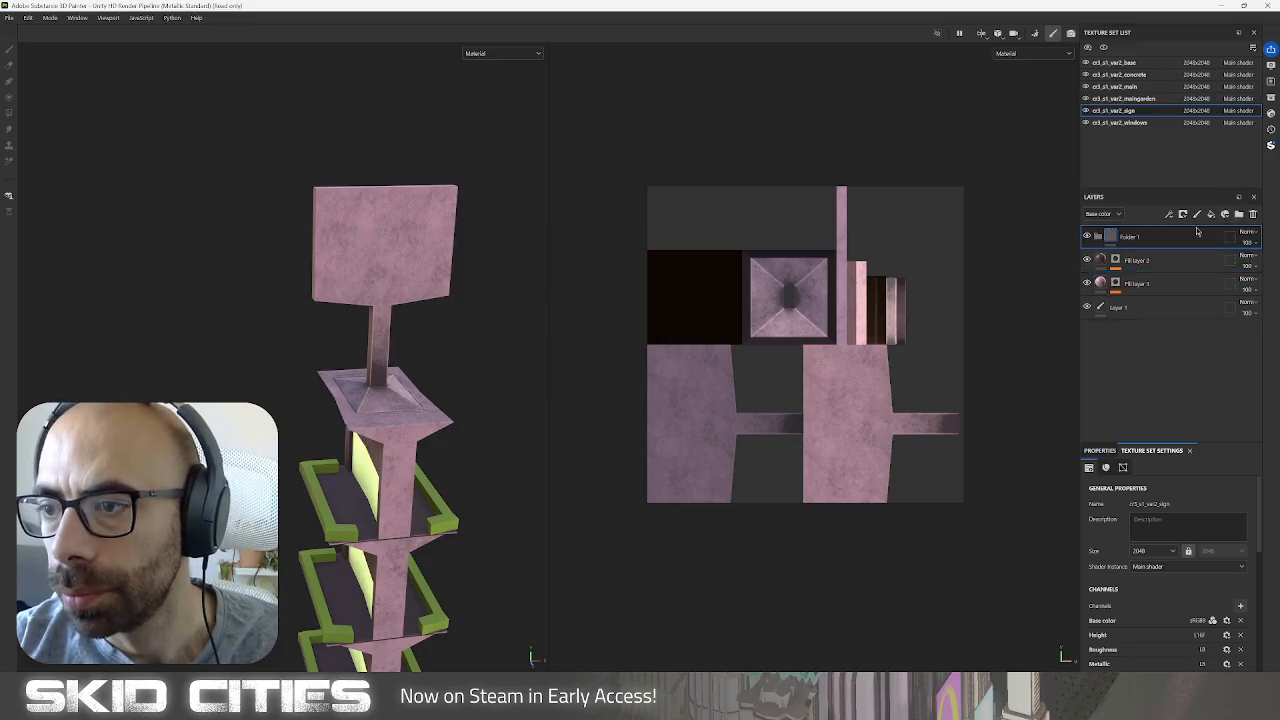
double_click(1114, 236)
text(sign)
key(Return)
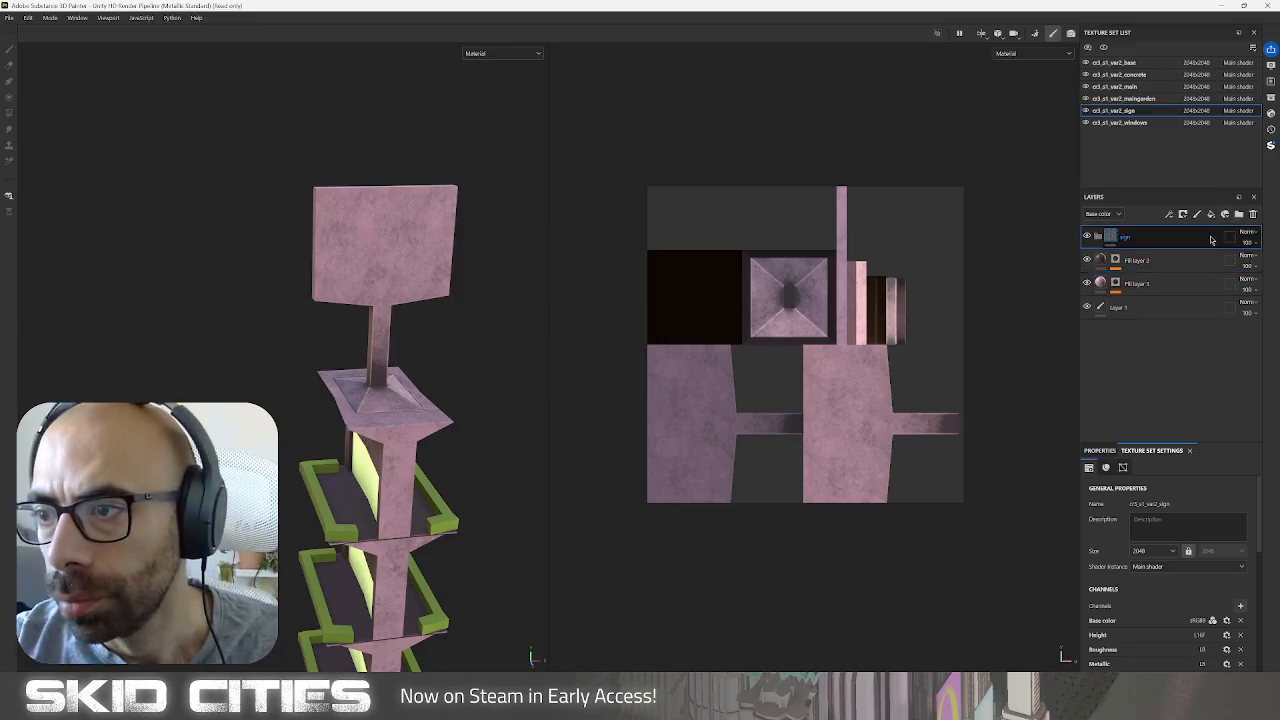
Add a fill layer inside the sign folder with a bright pink base color and a matching emissive color.
click(1211, 214)
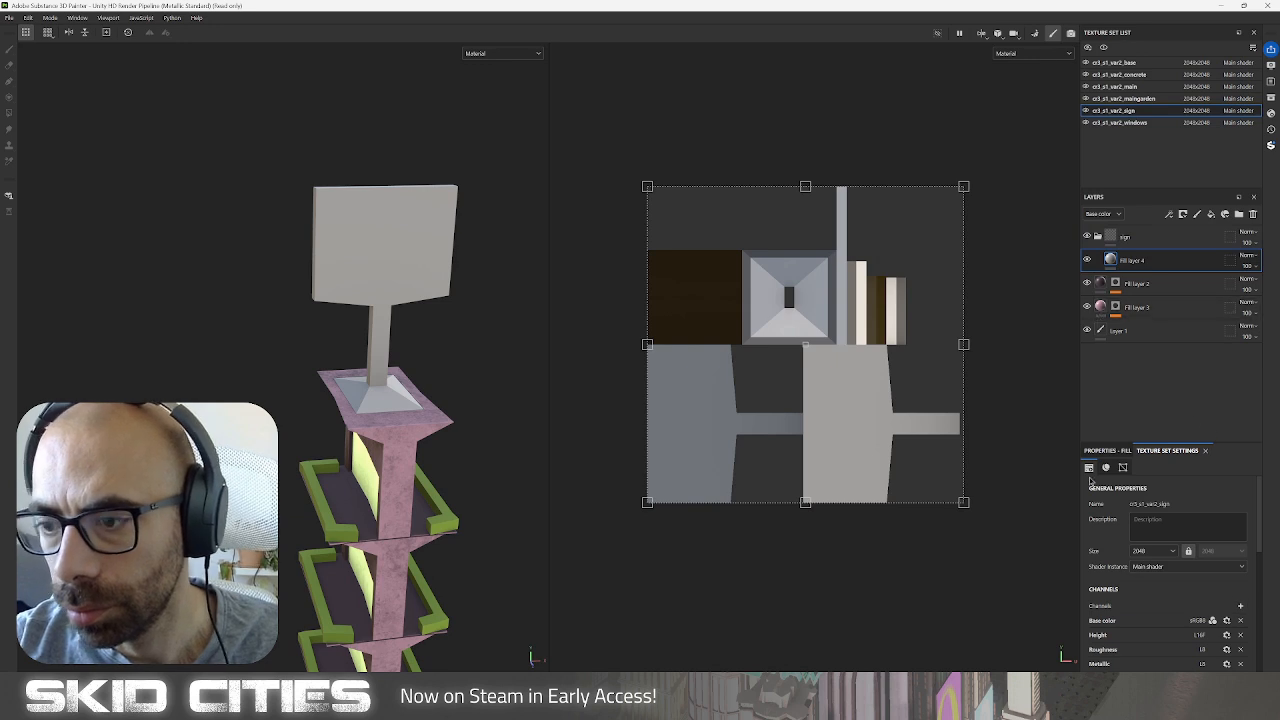
click(1110, 452)
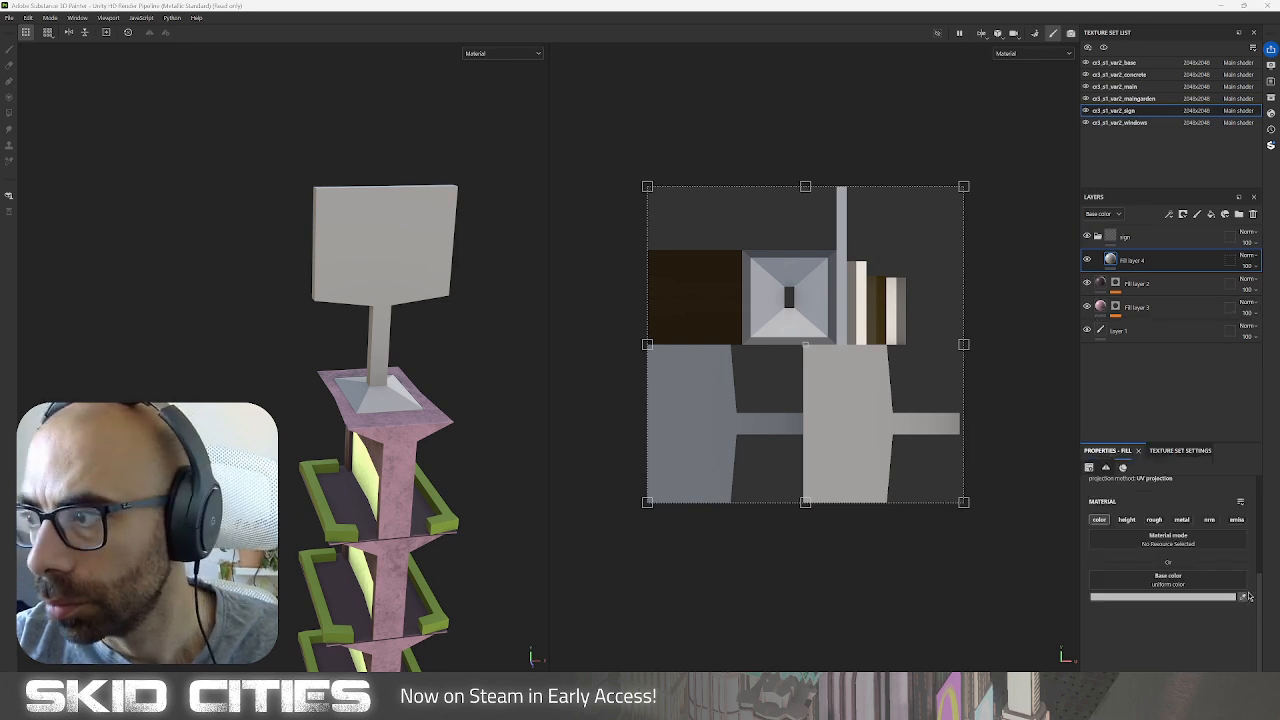
click(1237, 364)
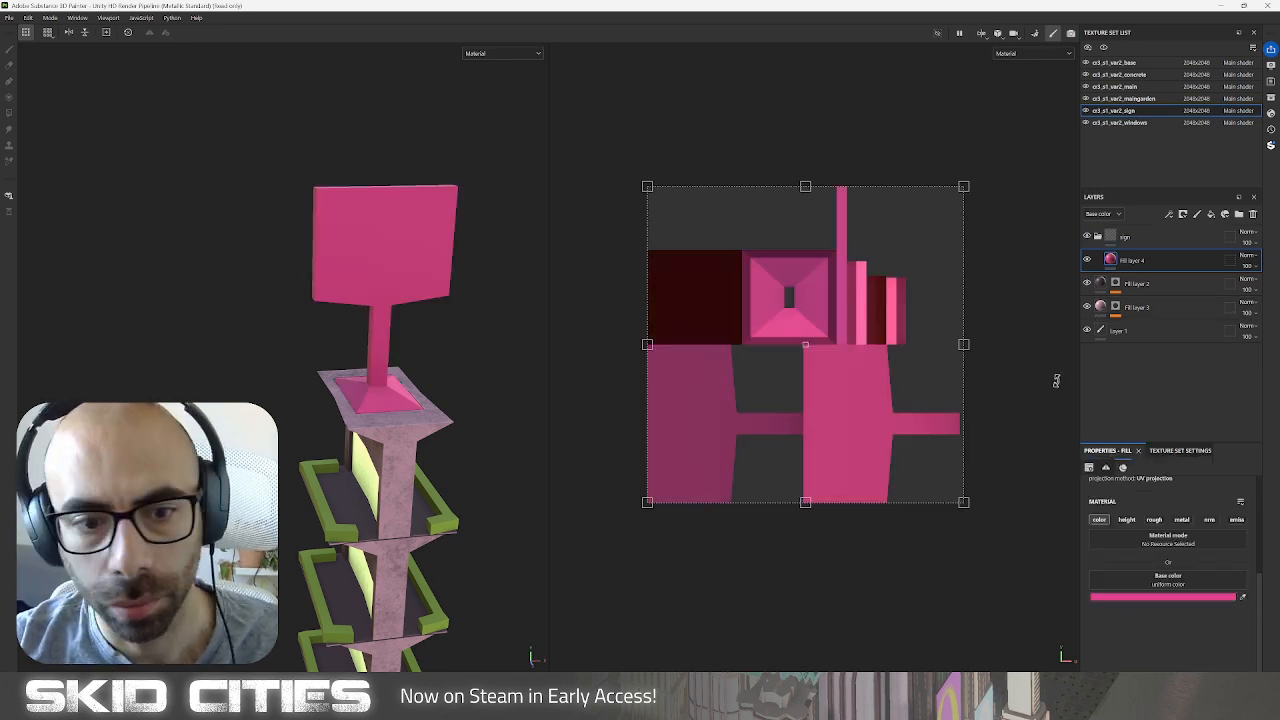
click(1237, 519)
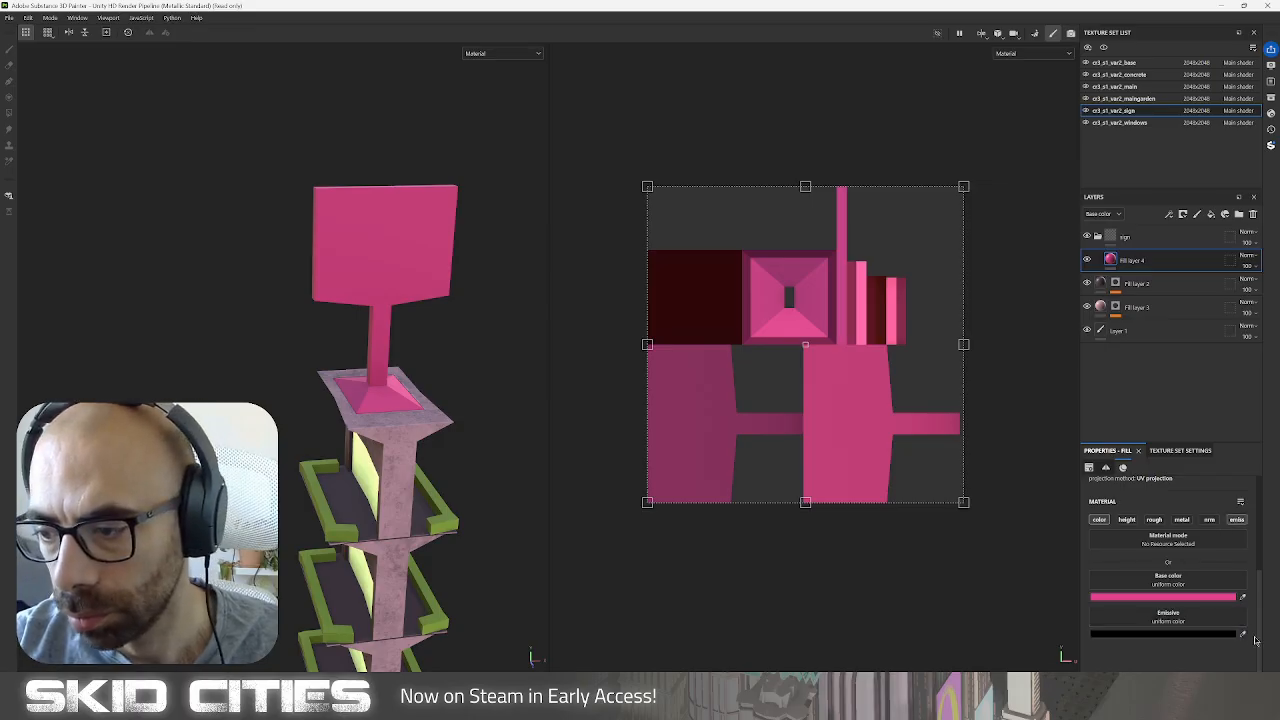
click(1243, 635)
click(1223, 596)
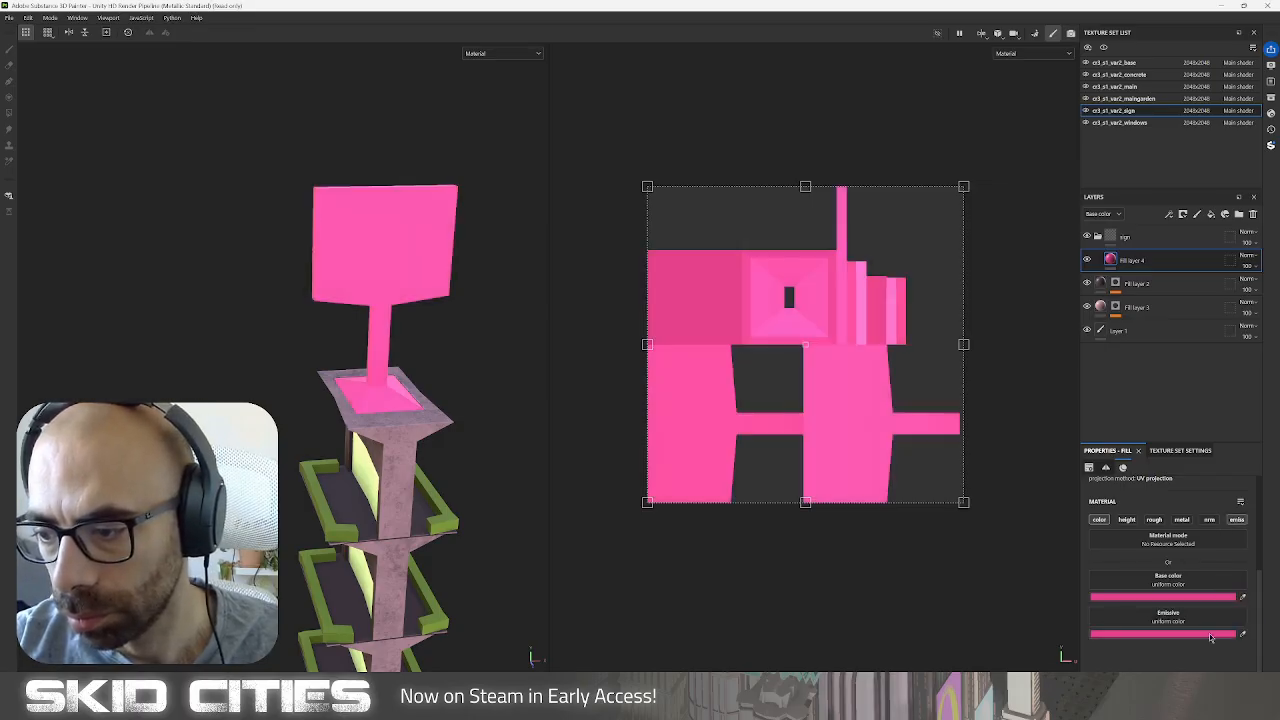
Lighten the emissive and base colors of the sign folder's fill layer to soft, glowing pinks.
click(1210, 633)
mouse_move(1030, 540)
mouse_down()
mouse_move(1071, 528)
mouse_move(1059, 517)
mouse_move(1047, 527)
mouse_up()
click(1175, 598)
click(1132, 502)
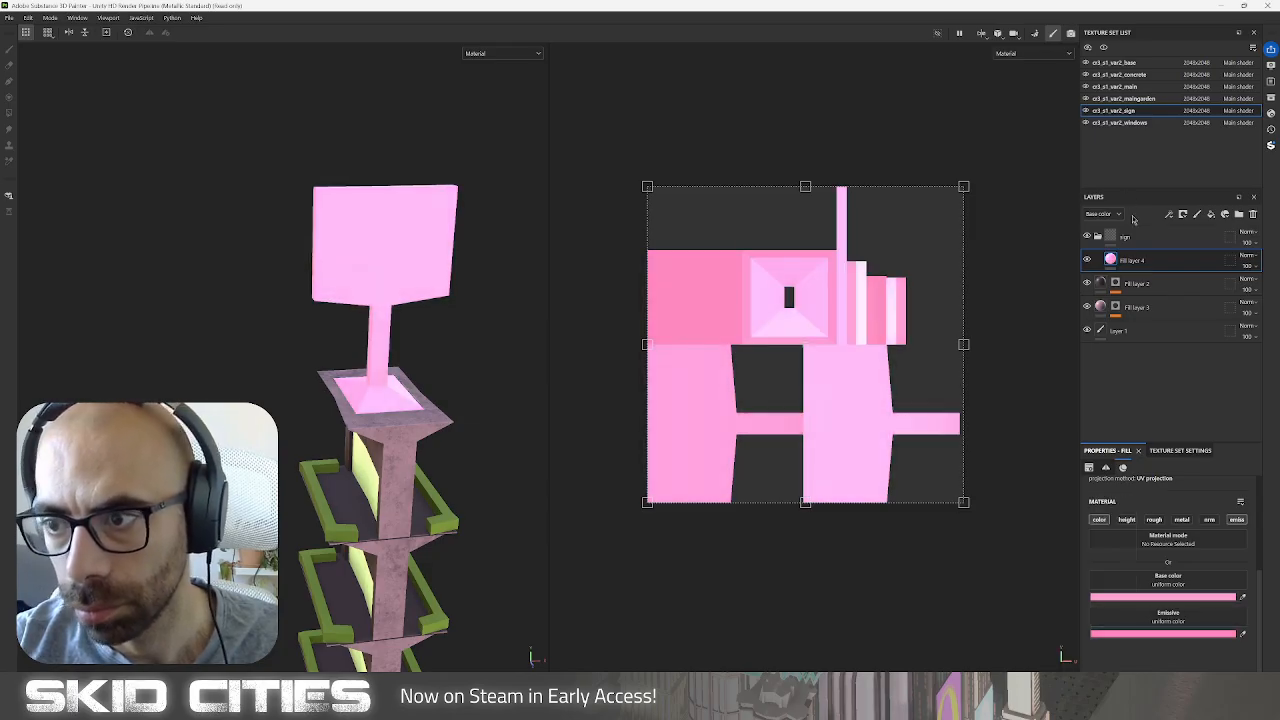
Add a black mask to the sign folder.
click(1131, 244)
right_click(1131, 248)
click(1170, 272)
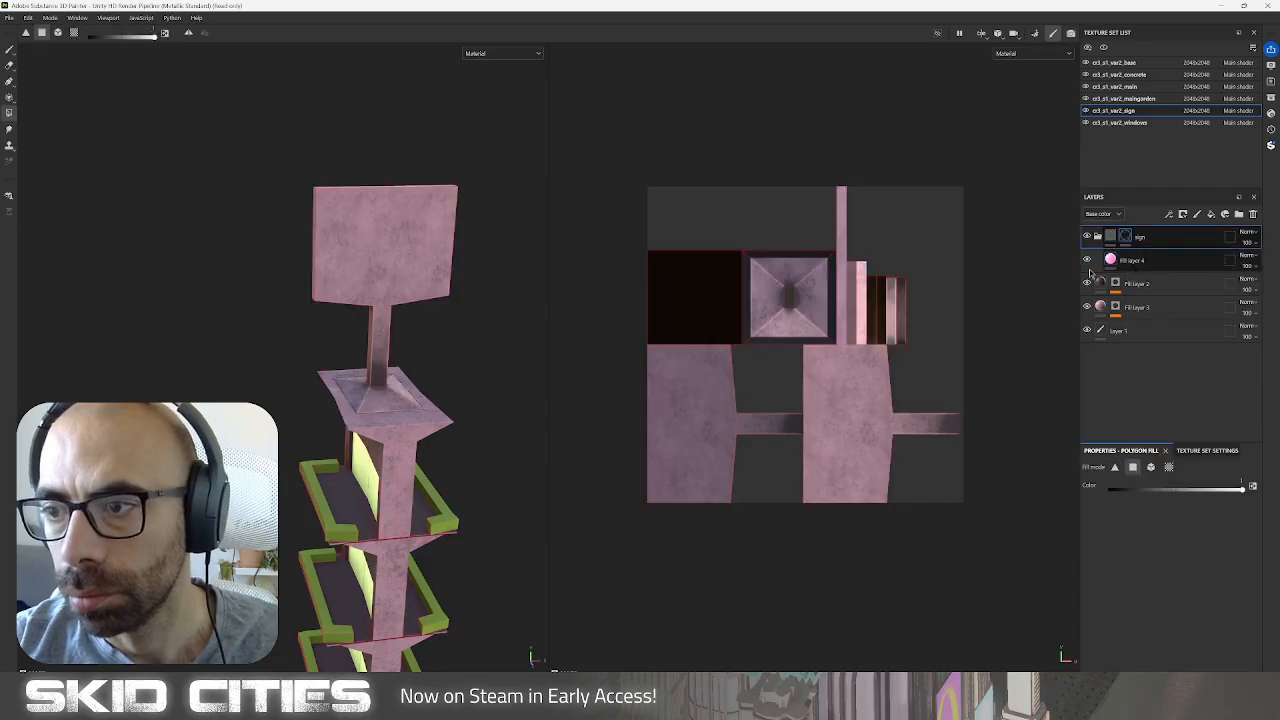
Set up the Paint brush for the sign folder's mask with the petparadise alpha.
click(10, 49)
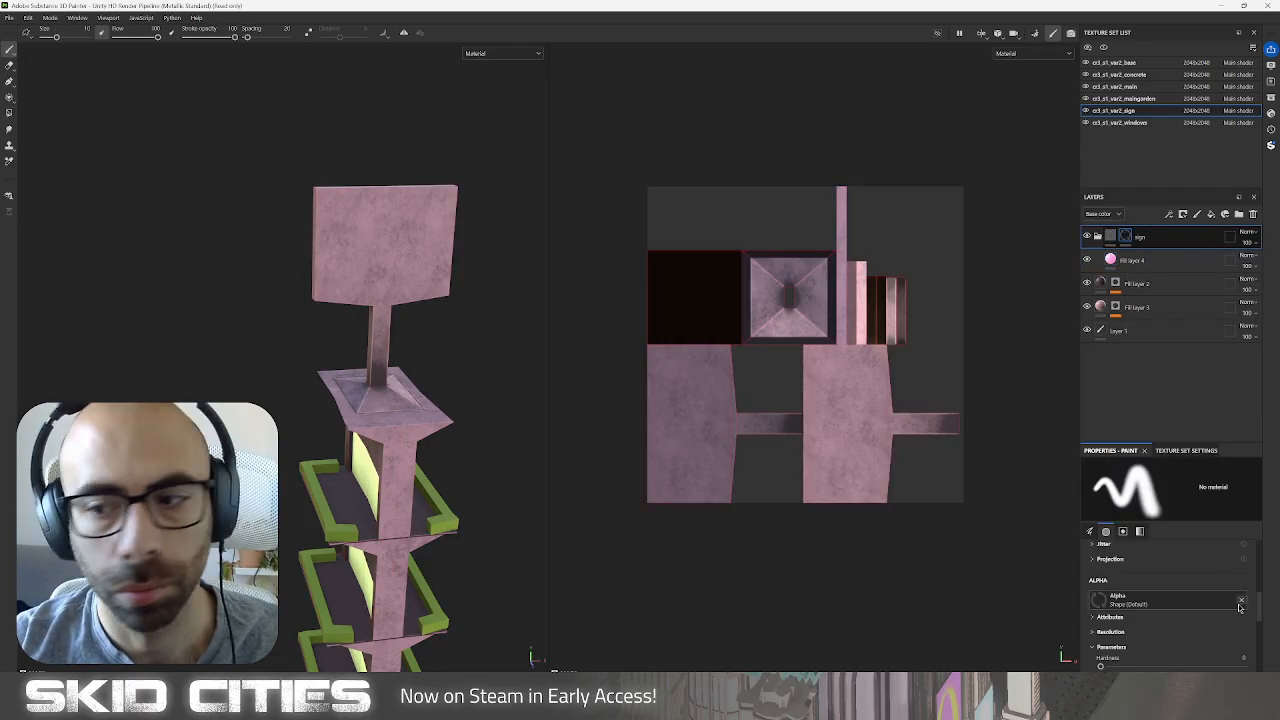
click(1120, 597)
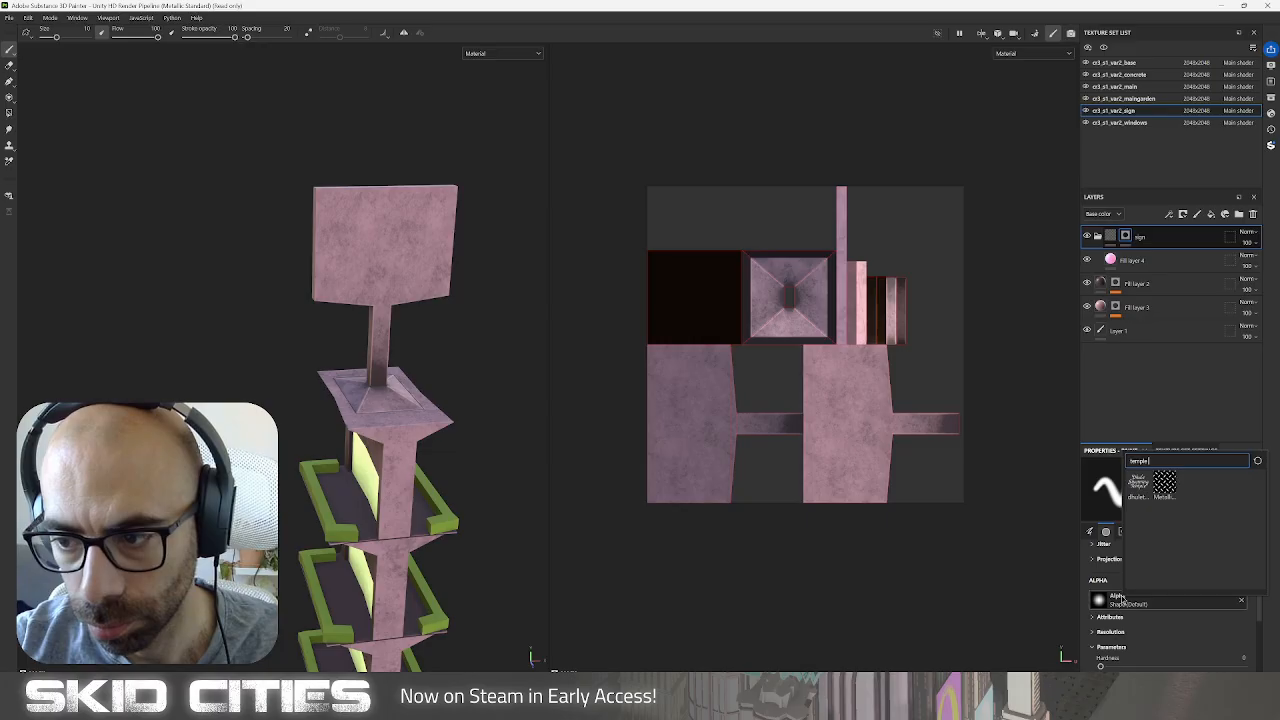
text(pet)
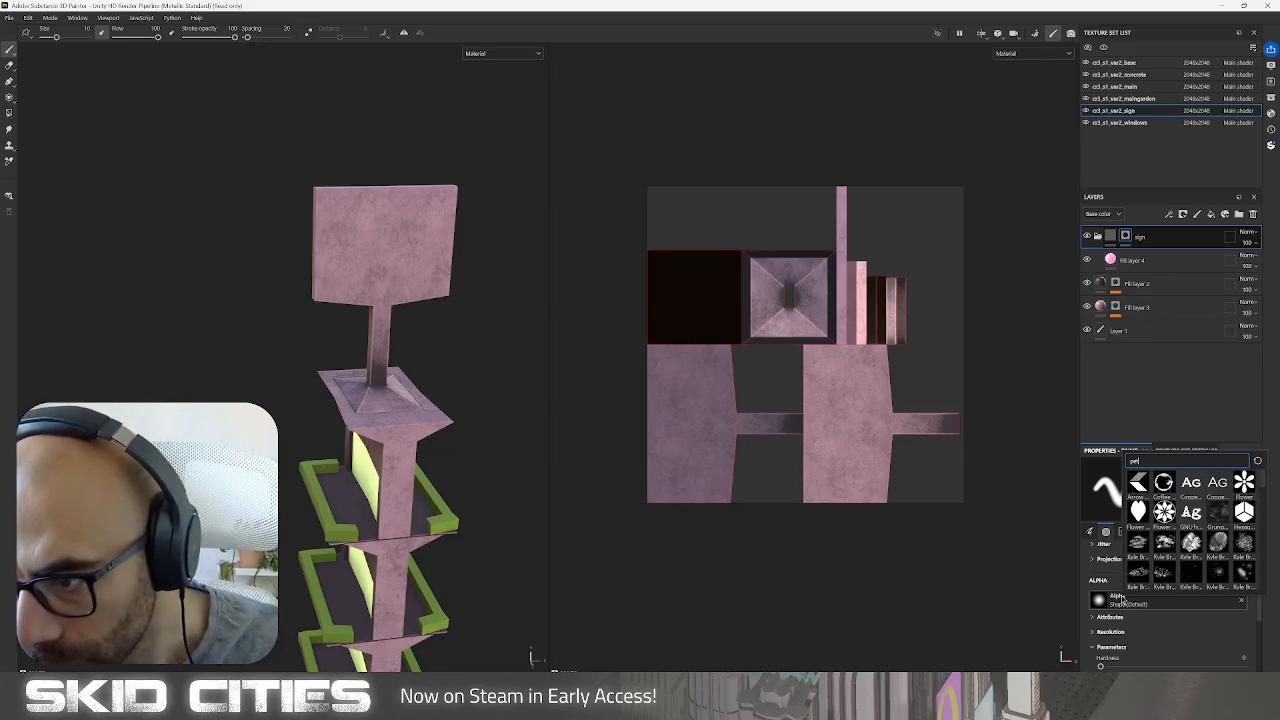
text(al)
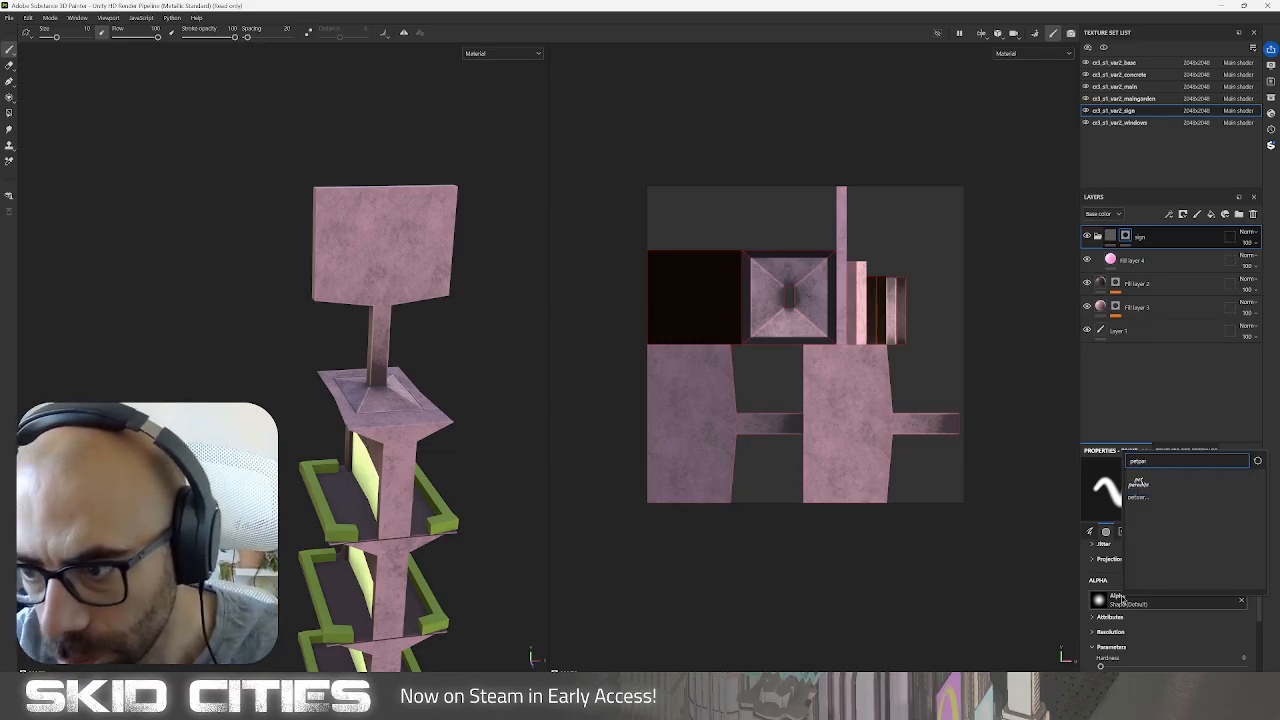
click(1138, 488)
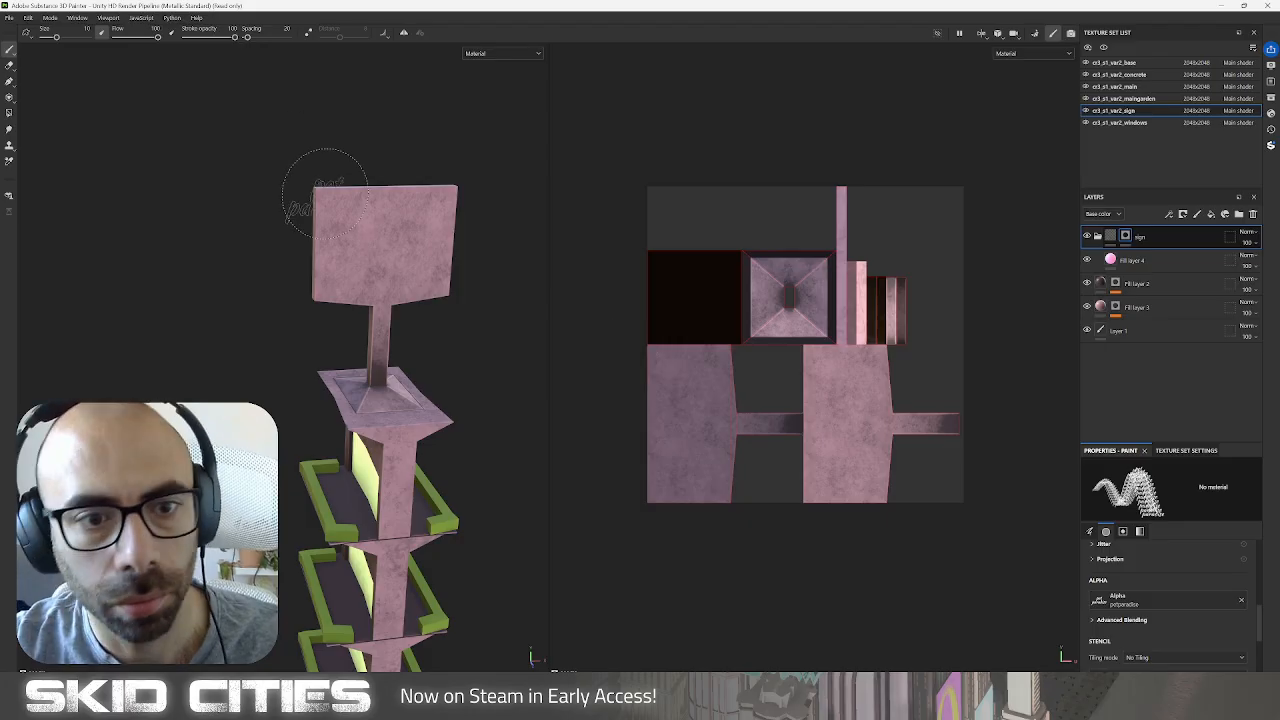
Stamp the pet paradise lettering onto the front face of the rooftop sign, sized to fit within the panel.
ctrl+right_drag(388, 249, 428, 249)
click(388, 247)
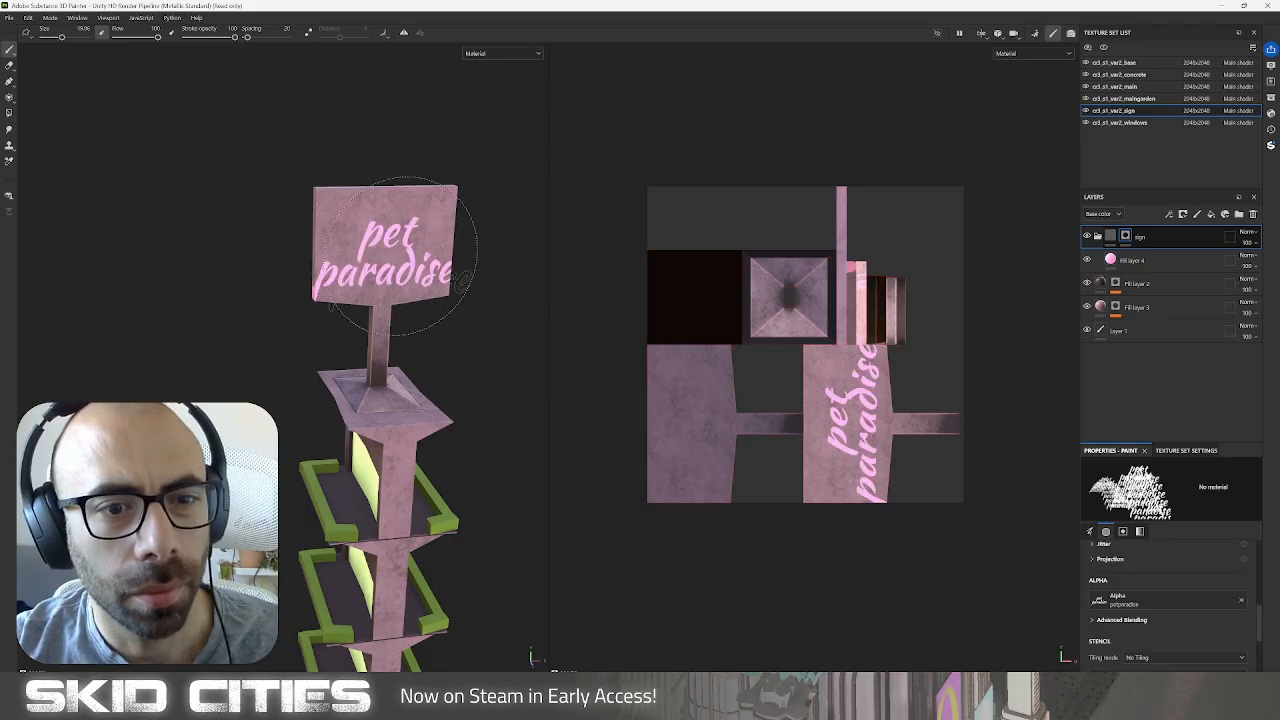
key(ctrl+z)
alt+drag(385, 231, 305, 262)
ctrl+right_drag(376, 232, 350, 232)
click(386, 229)
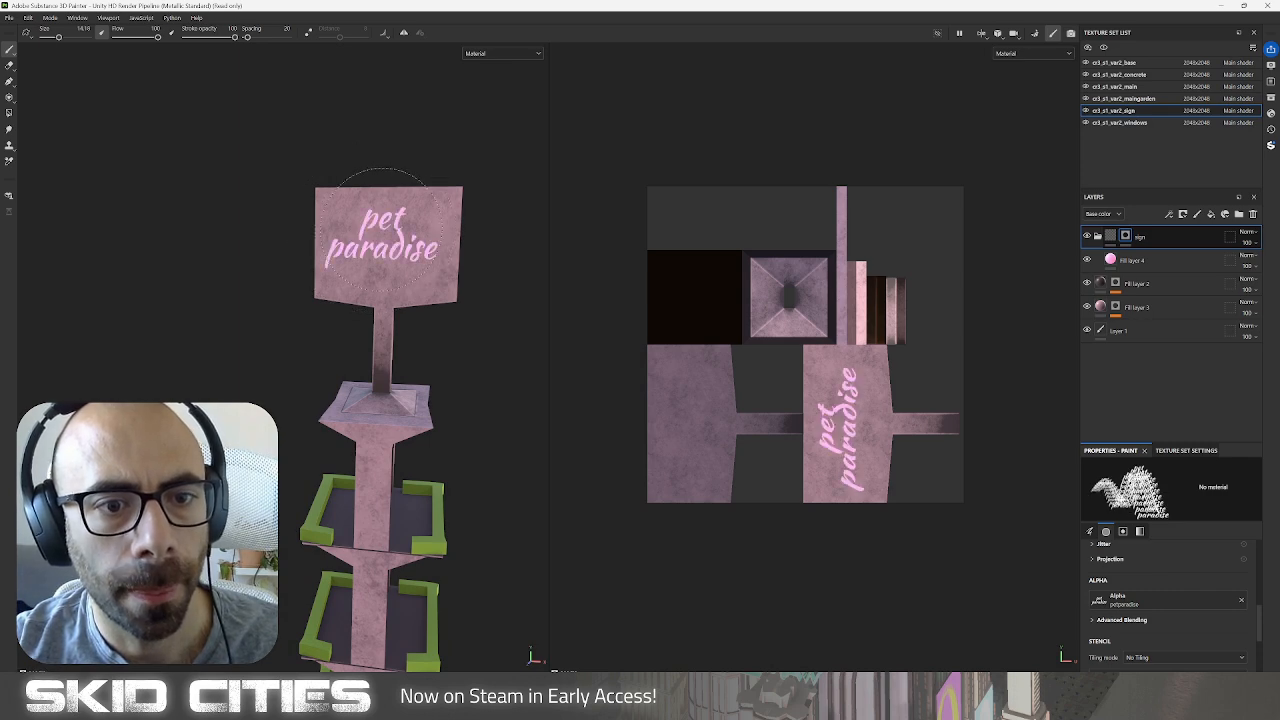
key(ctrl+z)
click(390, 232)
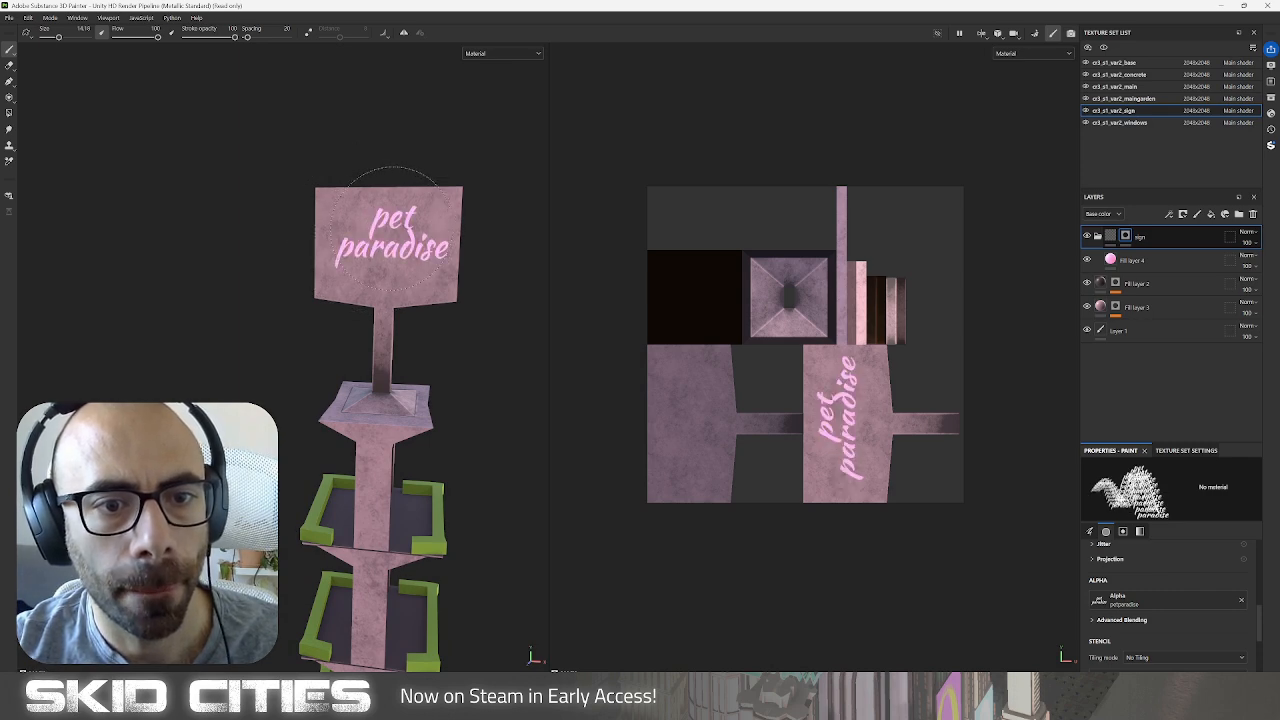
Stamp the pet paradise lettering onto the back face of the rooftop sign, sized to fit within the panel.
mouse_move(360, 371)
alt+mouse_down()
mouse_move(914, 389)
mouse_move(765, 362)
alt+mouse_up()
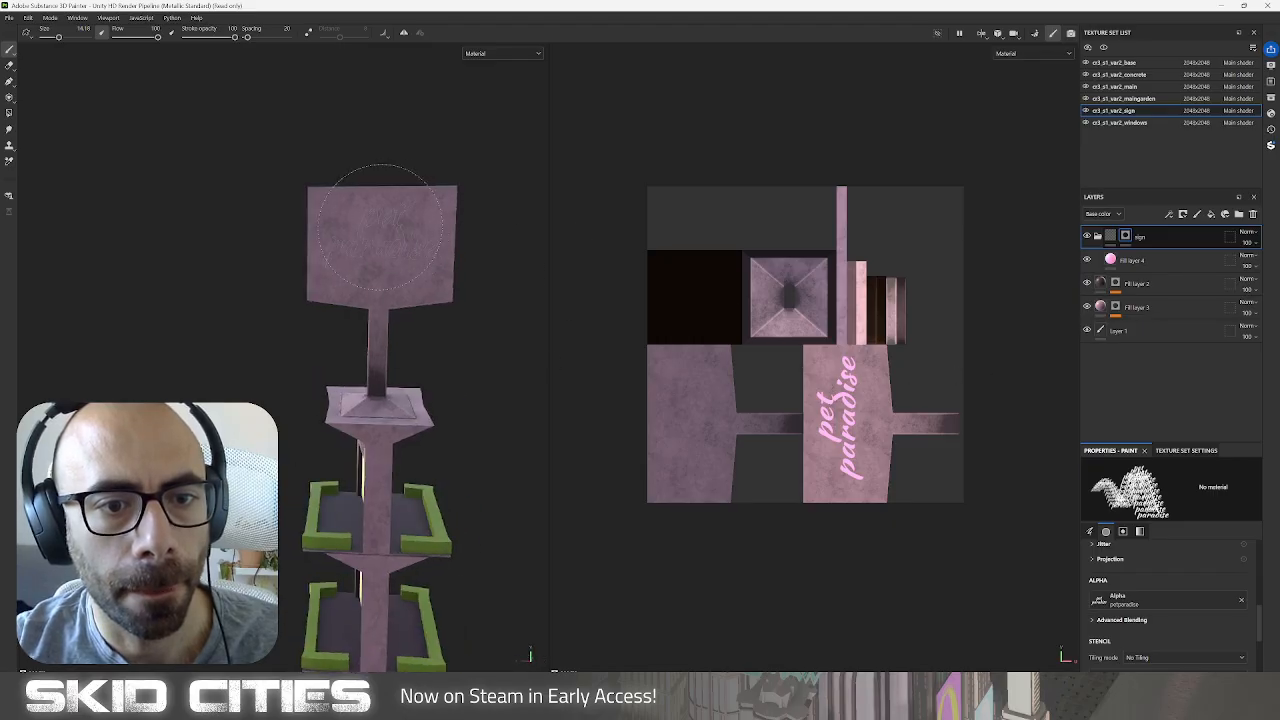
ctrl+right_drag(380, 227, 401, 227)
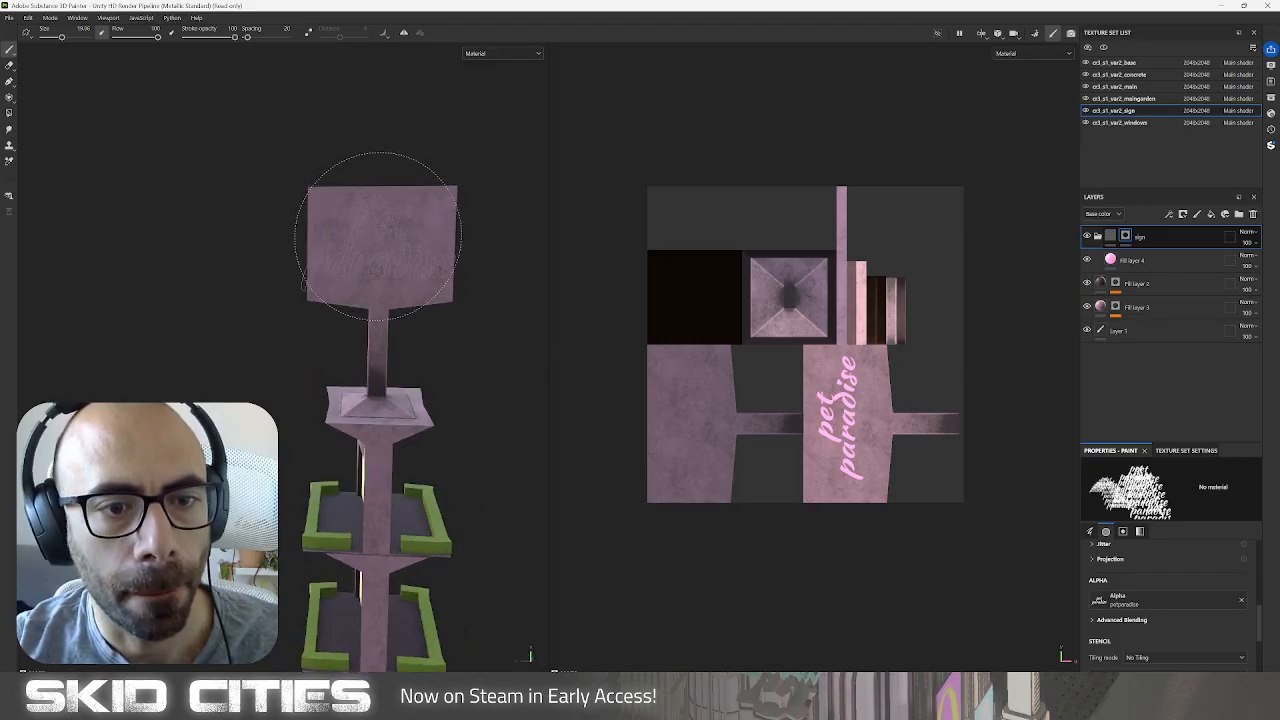
click(378, 240)
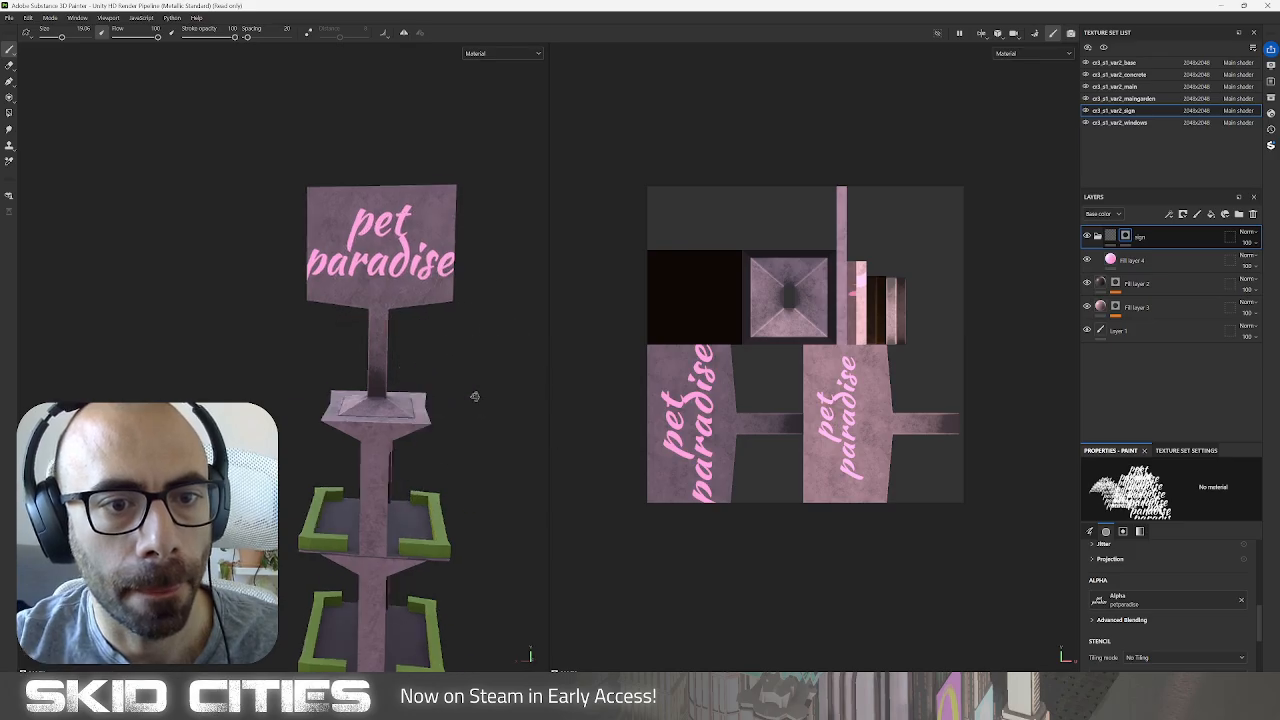
key(ctrl+z)
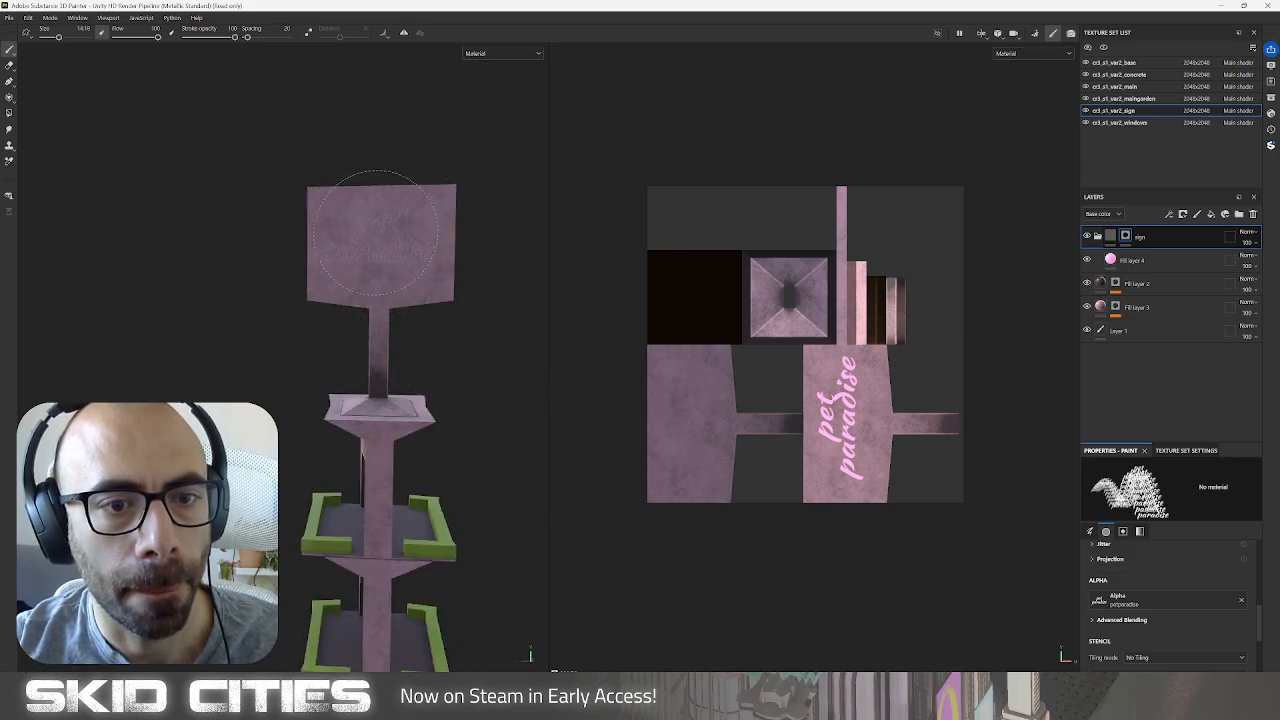
click(378, 235)
alt+drag(509, 386, 565, 391)
scroll(468, 440, down, 5)
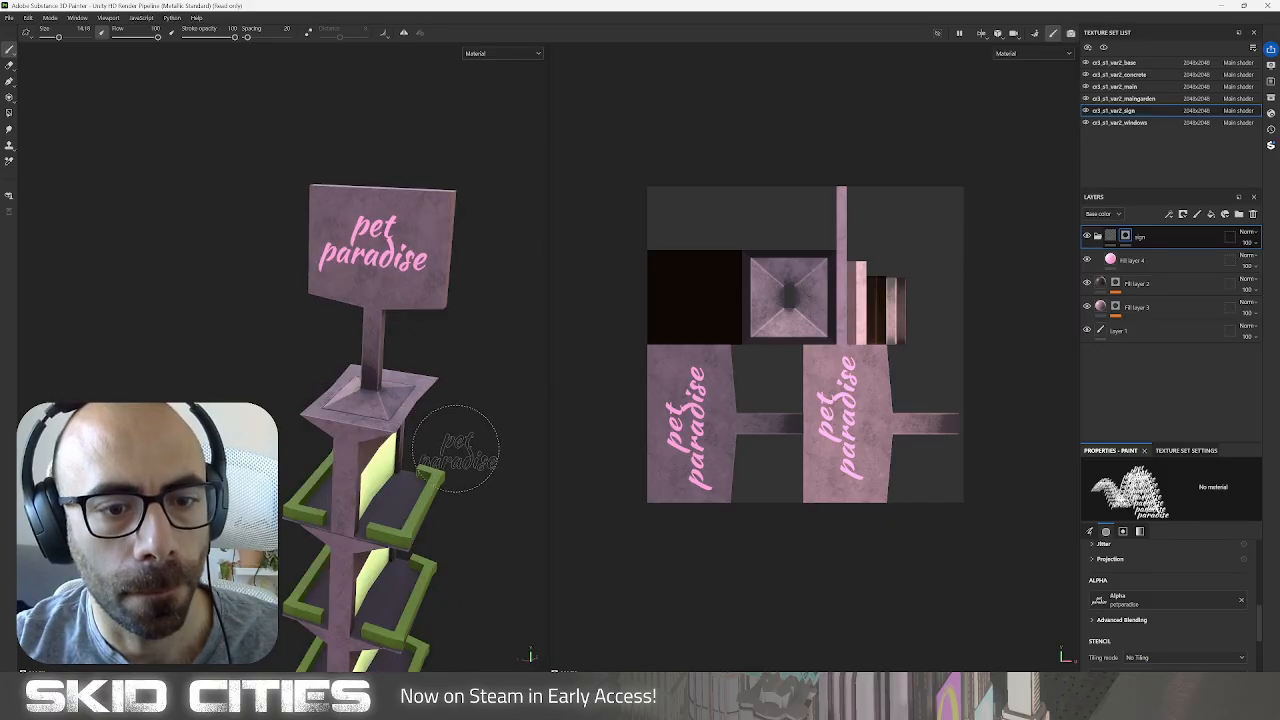
Save the project as cr3_s1_var2 in the SubstancePainterMaterials folder.
scroll(465, 460, down, 3)
alt+drag(463, 484, 459, 566)
alt+middle_drag(459, 568, 429, 411)
alt+drag(429, 411, 480, 414)
click(9, 18)
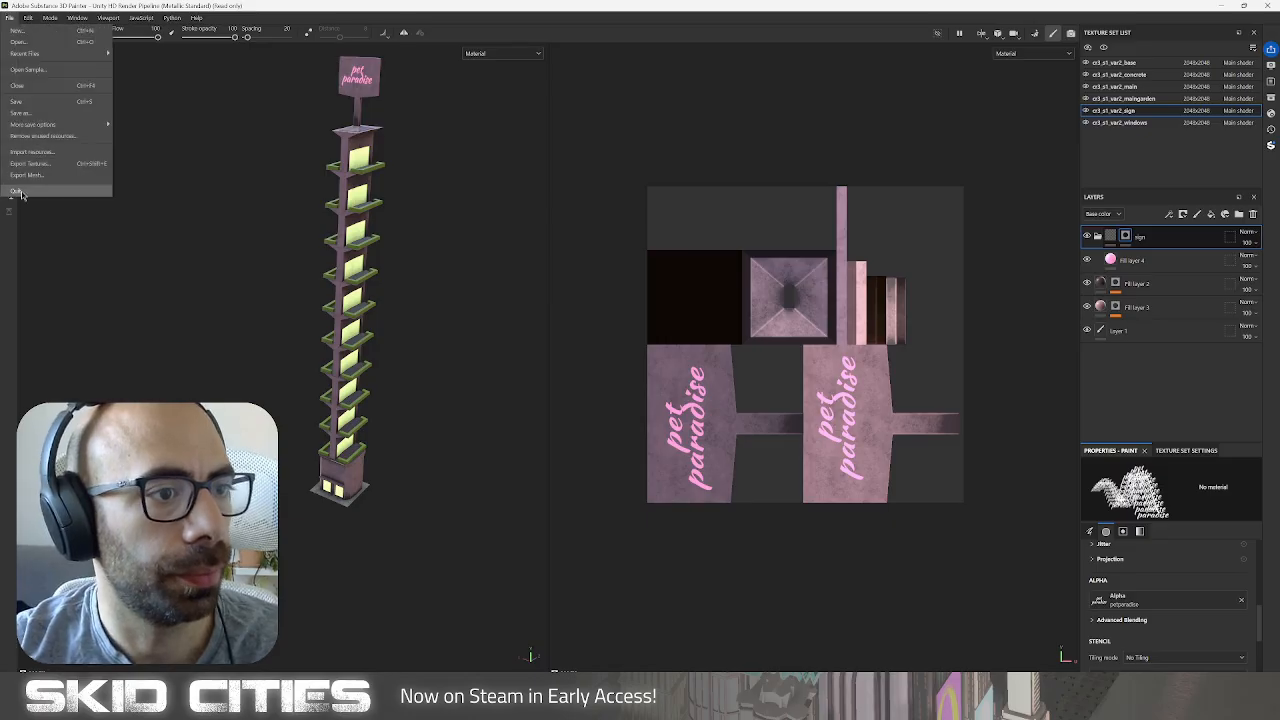
mouse_move(50, 17)
key(ctrl+s)
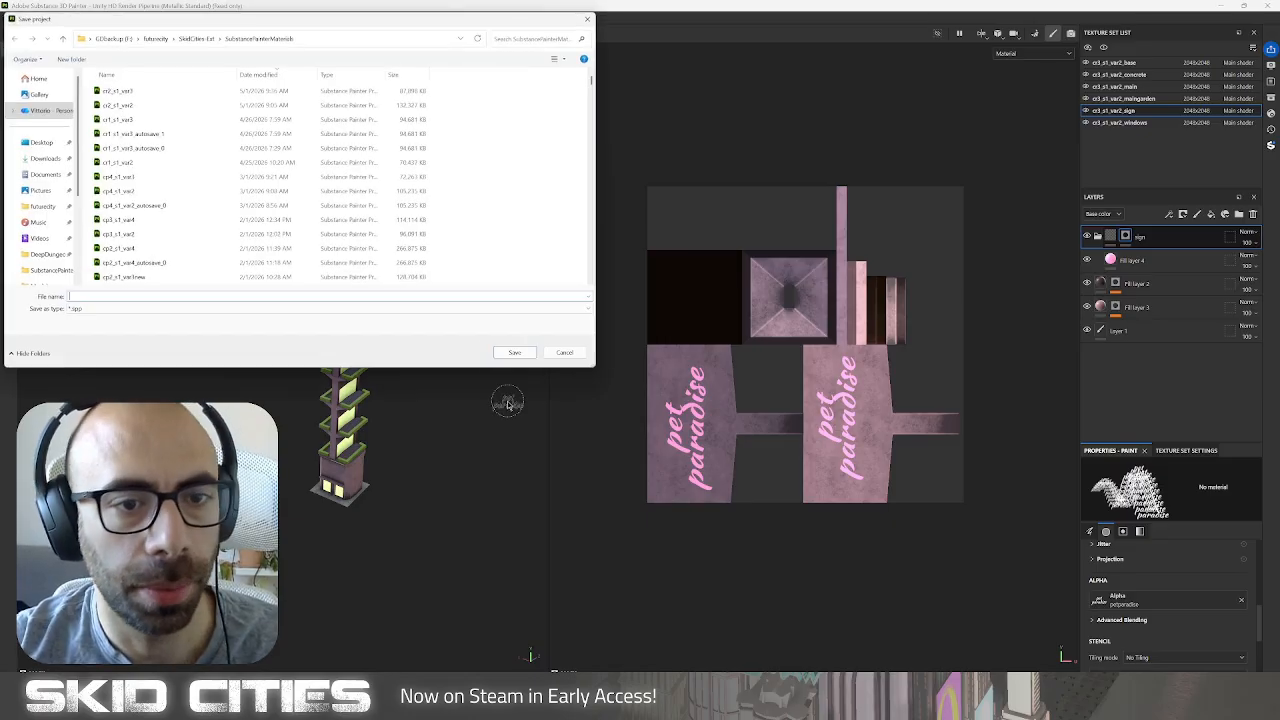
text(cr3_s1_va)
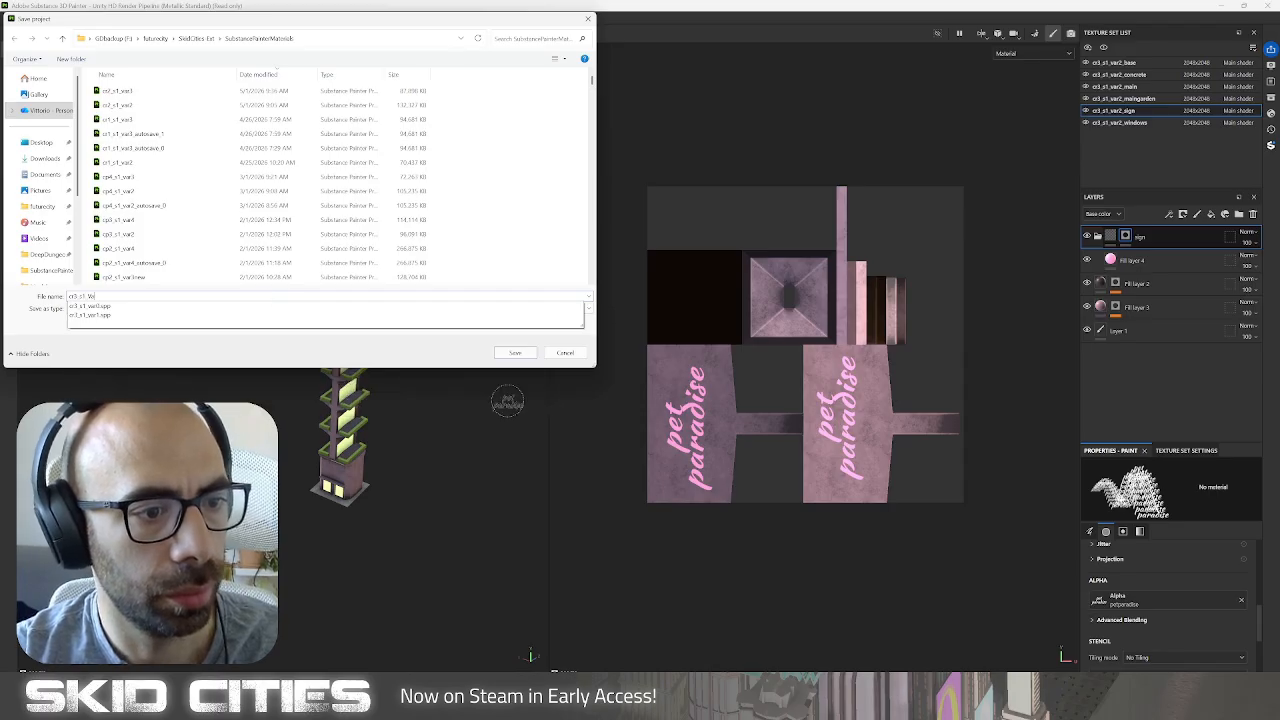
text(r2)
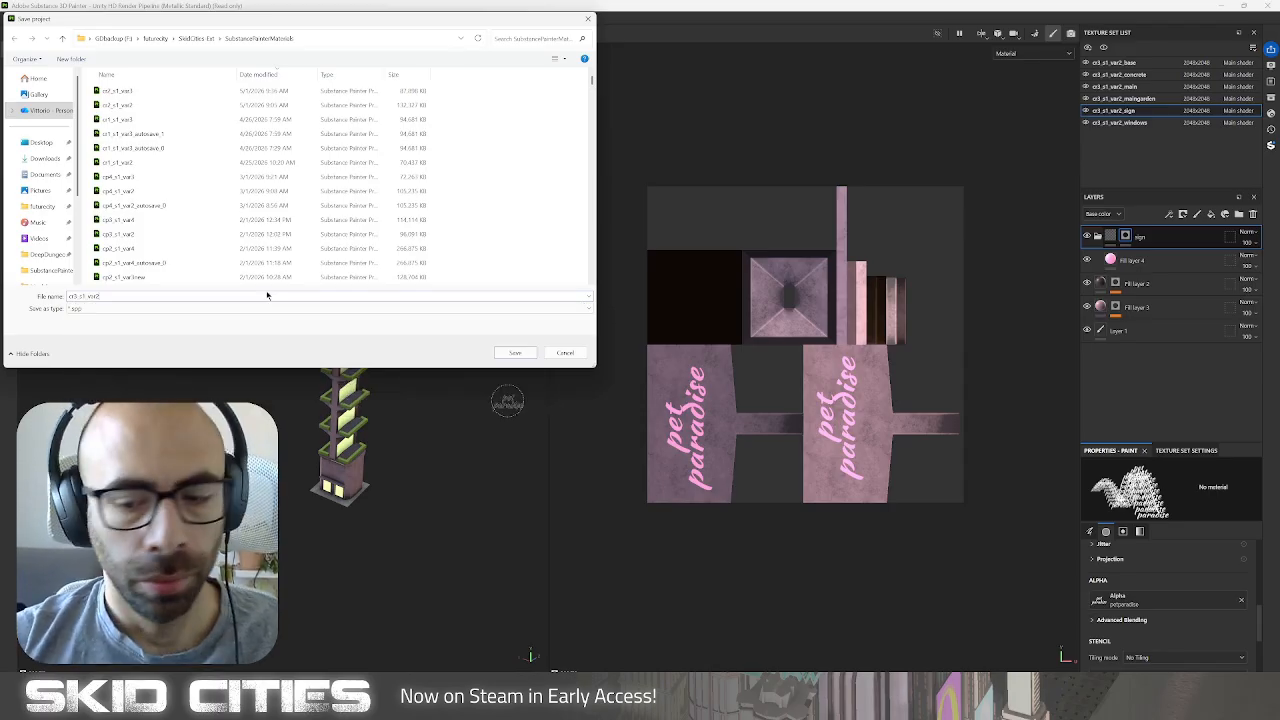
key(Return)
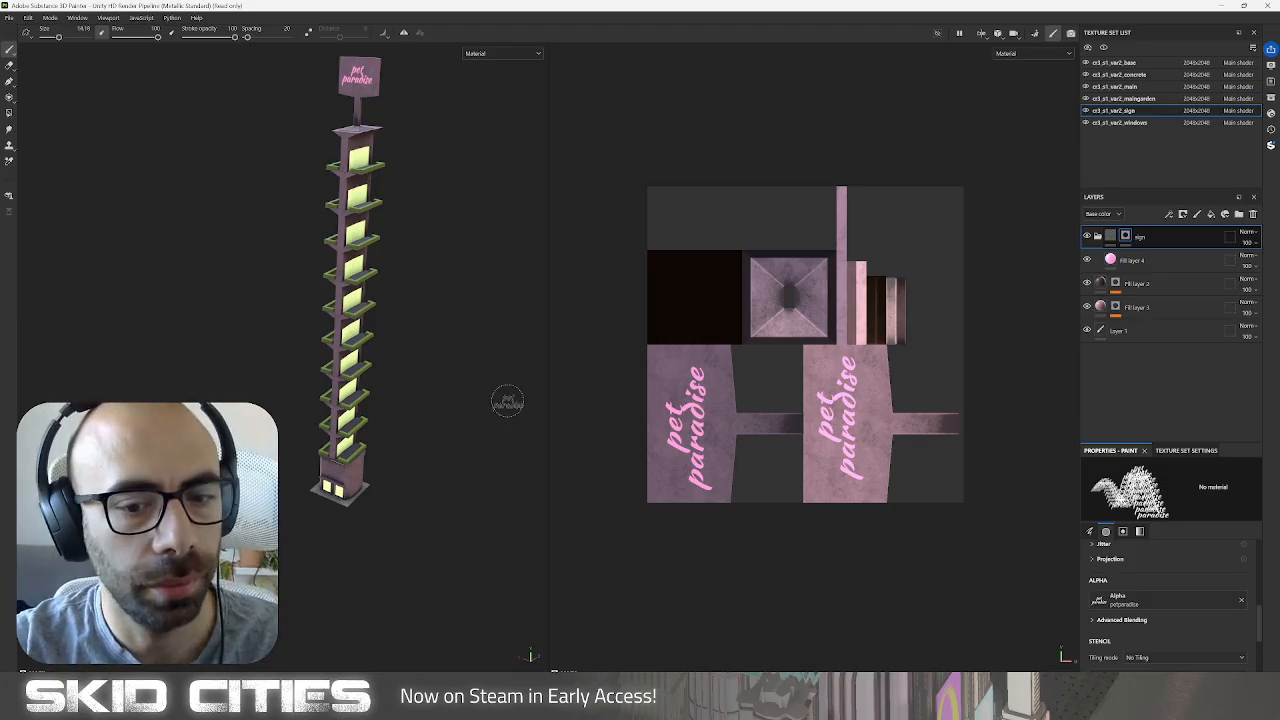
Start a texture export with the cr3_s1_var2 folder inside devTiles/cr/cr3_s1 as its output directory.
click(9, 17)
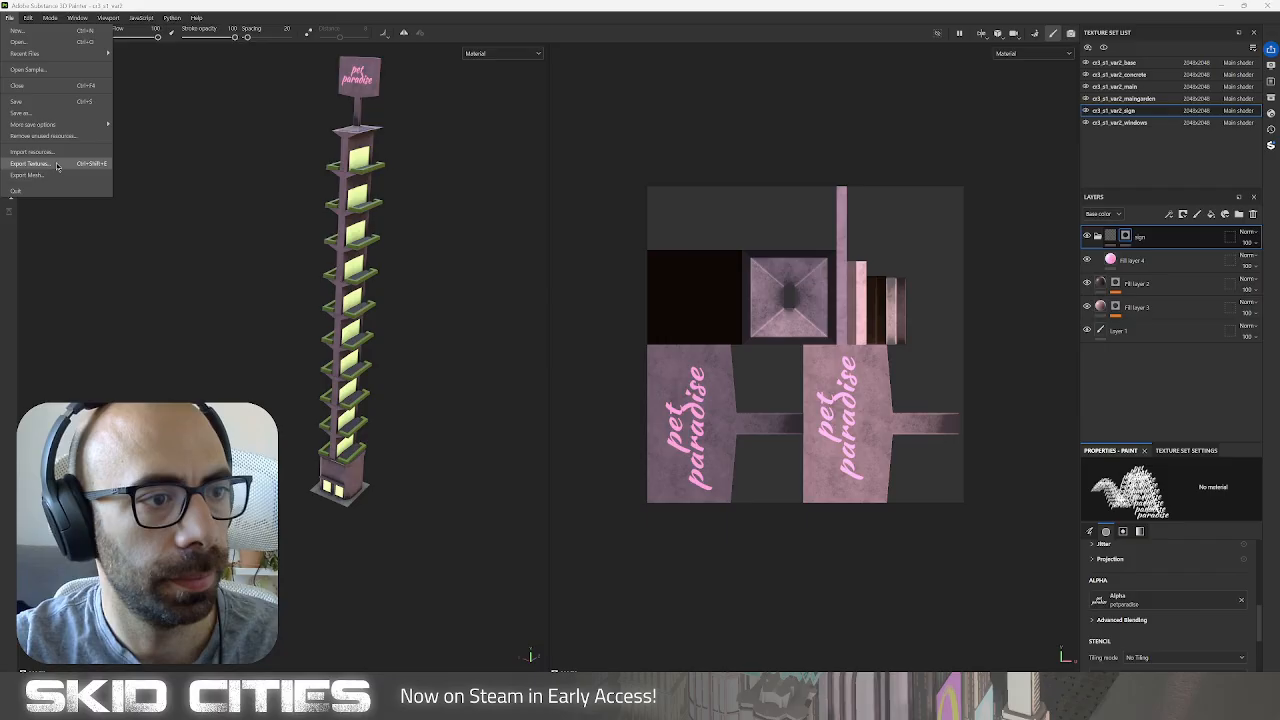
click(30, 164)
click(785, 221)
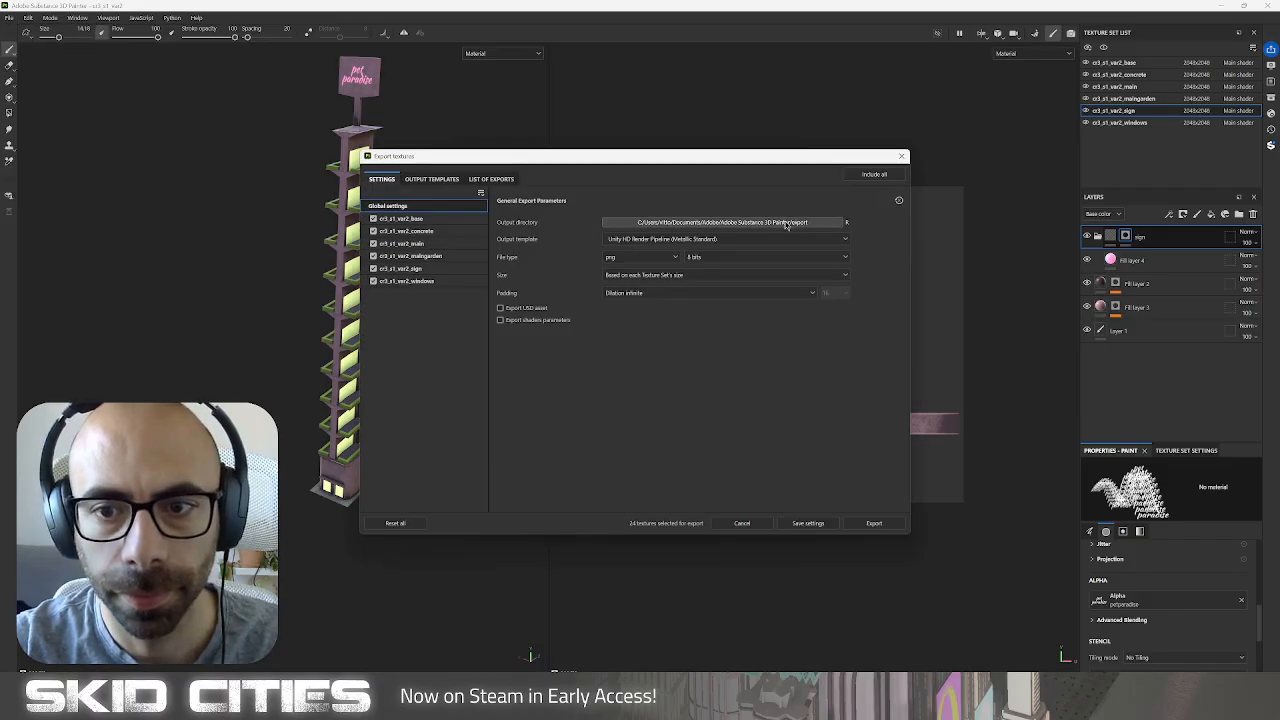
click(403, 439)
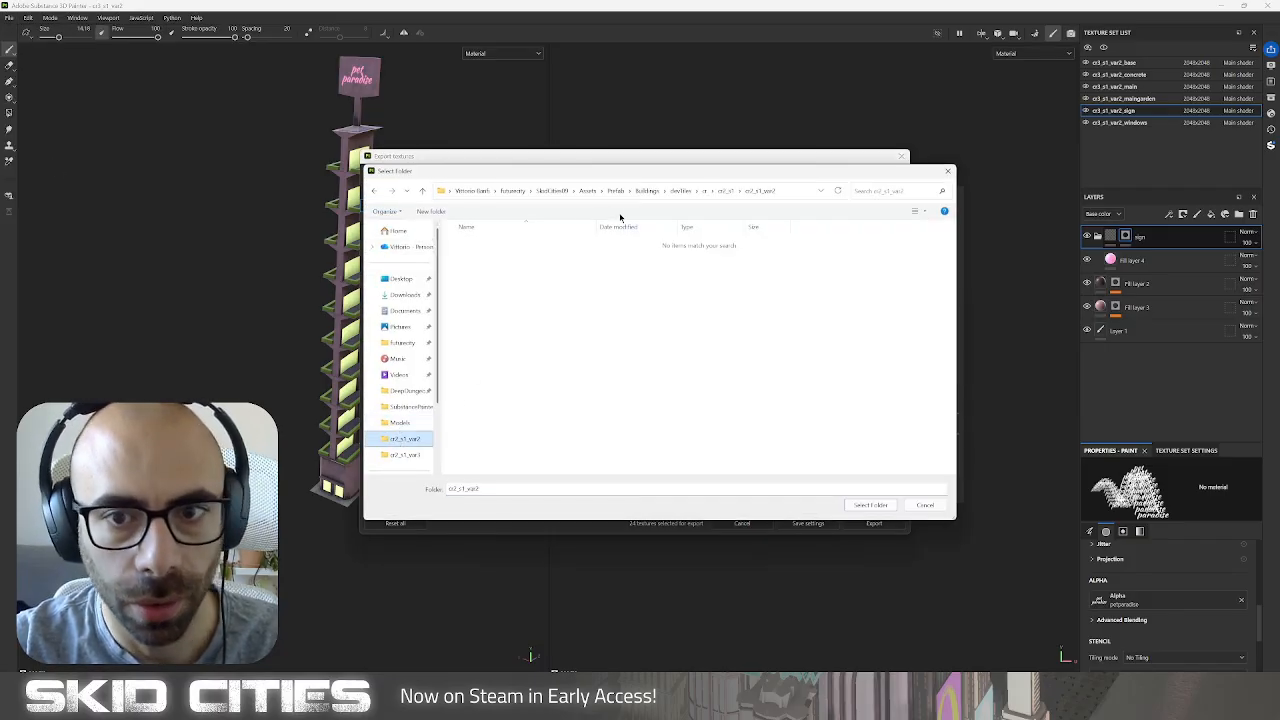
click(710, 193)
click(706, 194)
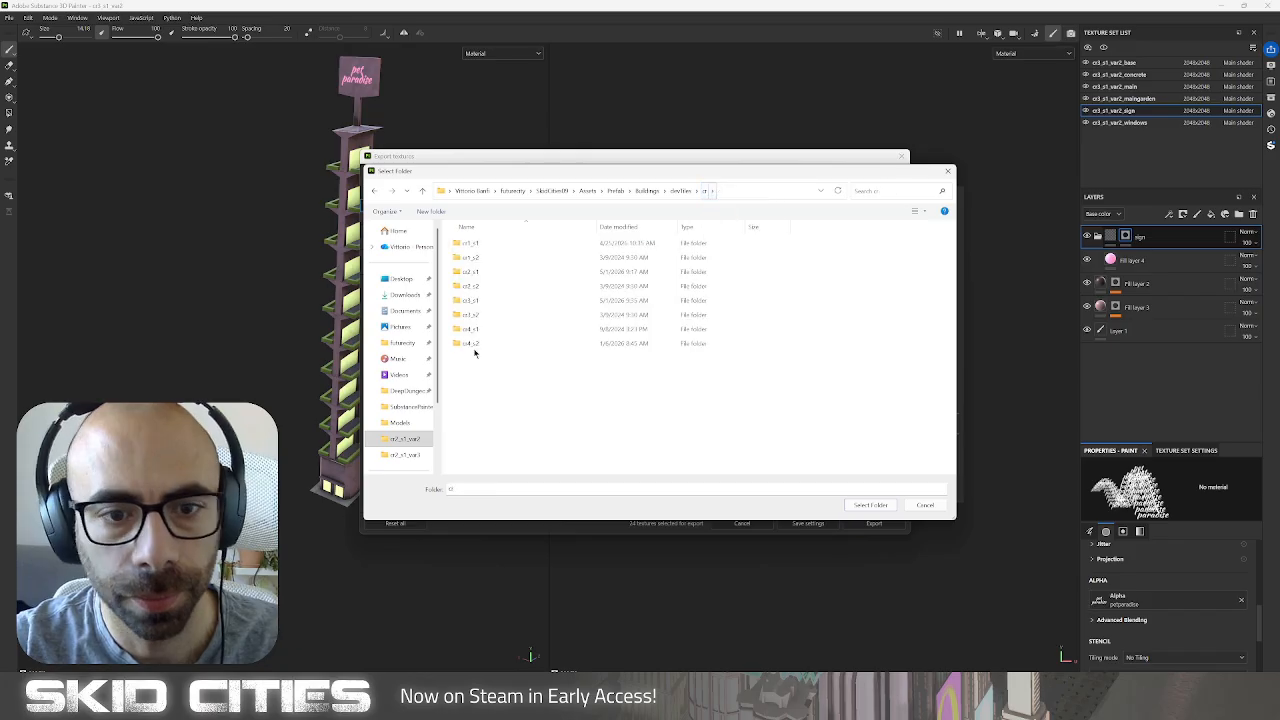
double_click(494, 299)
click(504, 275)
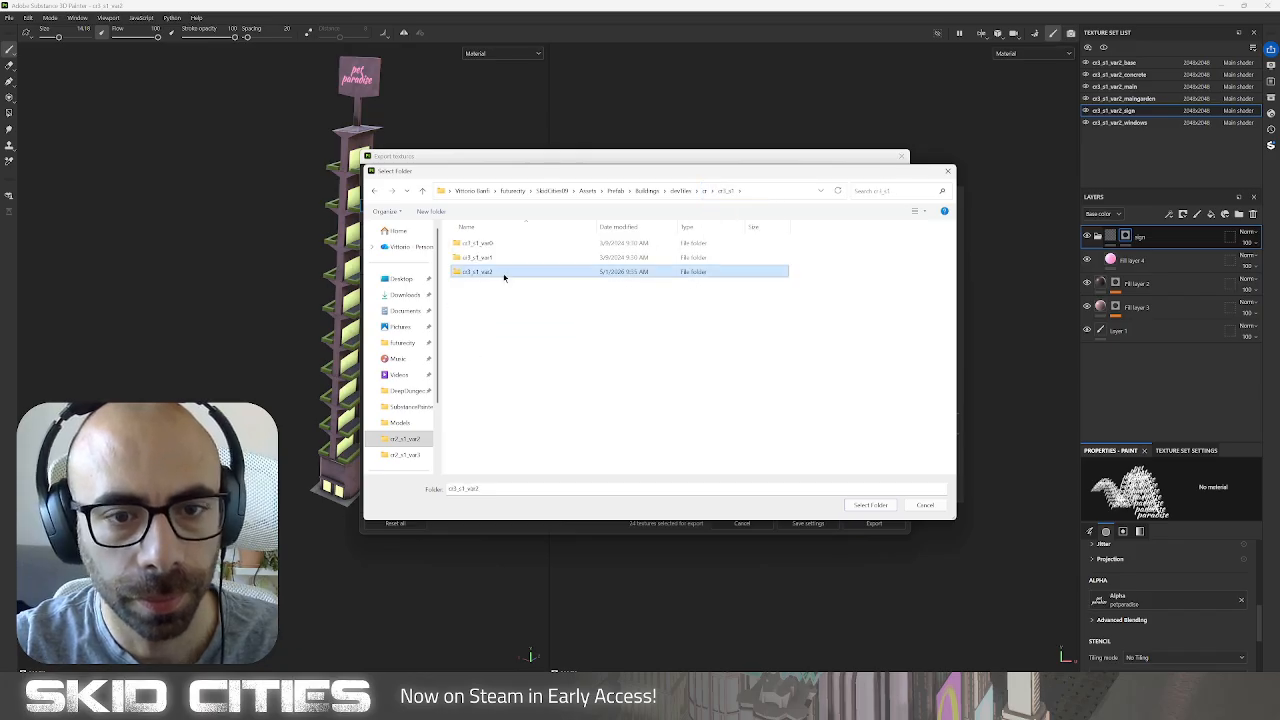
double_click(504, 275)
click(872, 505)
Export all texture sets using the custom_copy output template.
click(660, 275)
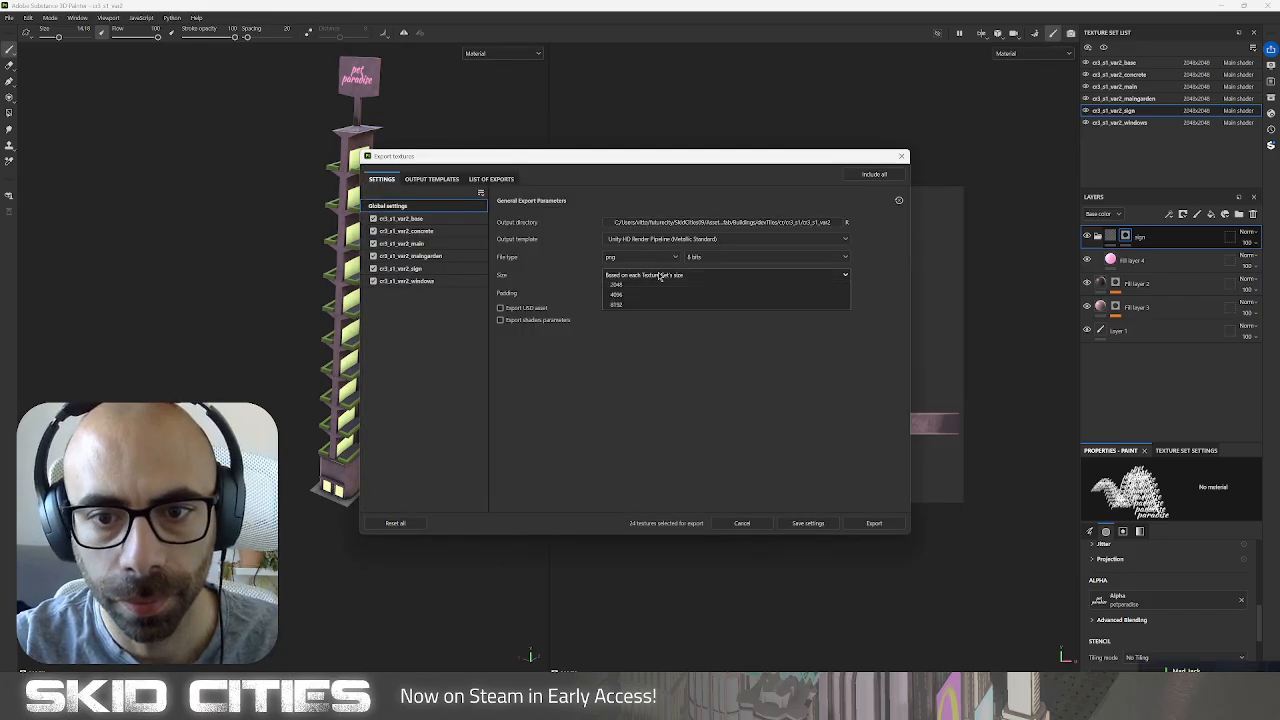
click(660, 275)
click(700, 239)
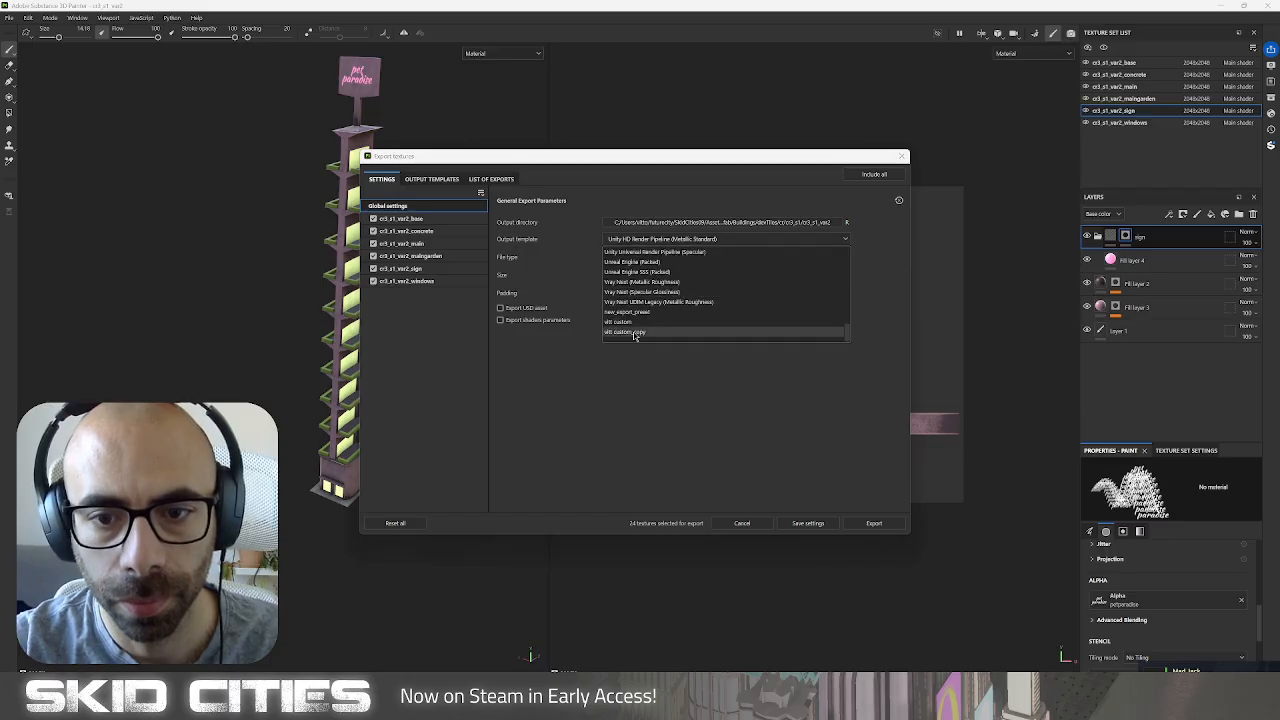
click(634, 335)
click(874, 523)
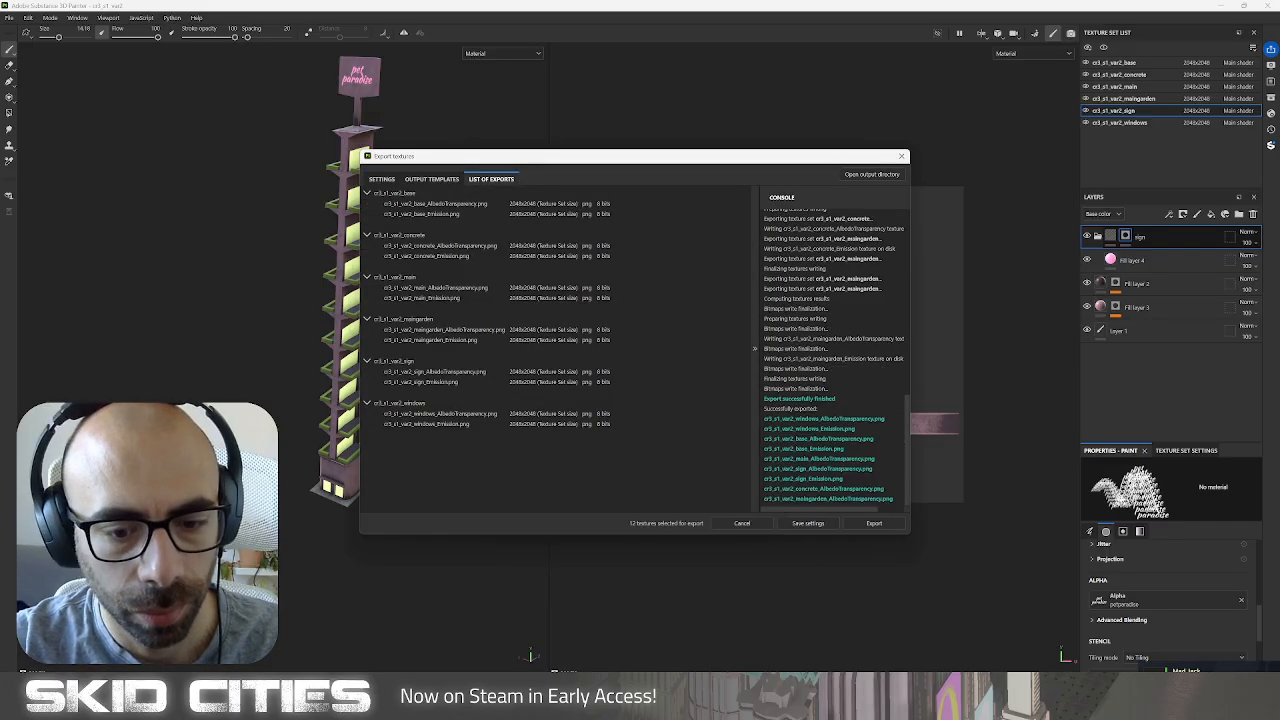
Switch to Unity and extract the cr3_s1_var2 model's materials into its own asset folder.
click(470, 700)
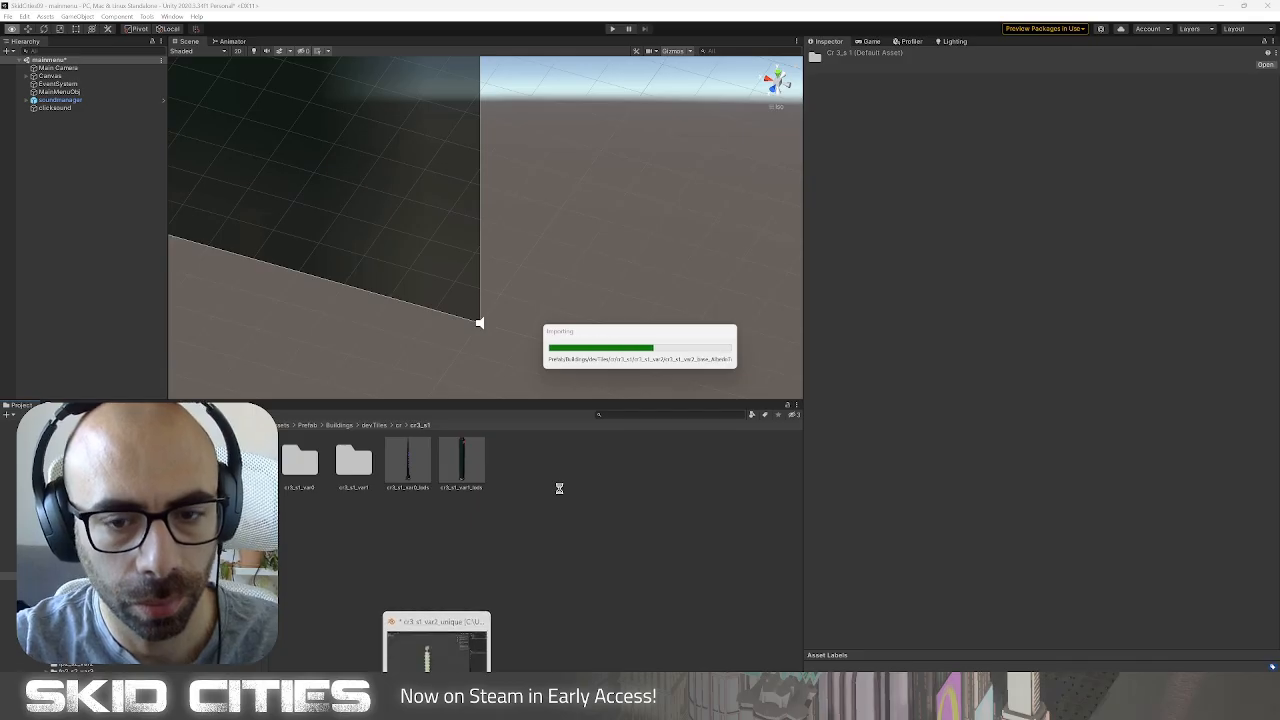
click(424, 459)
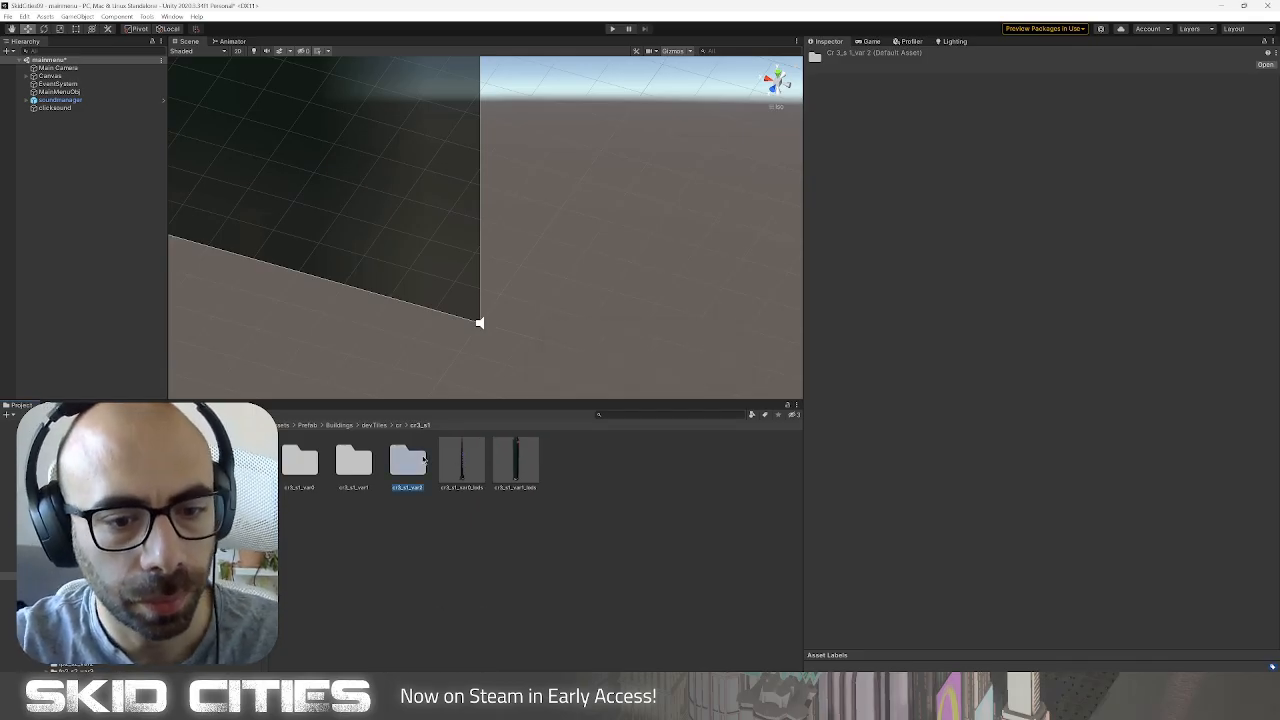
double_click(422, 472)
click(304, 457)
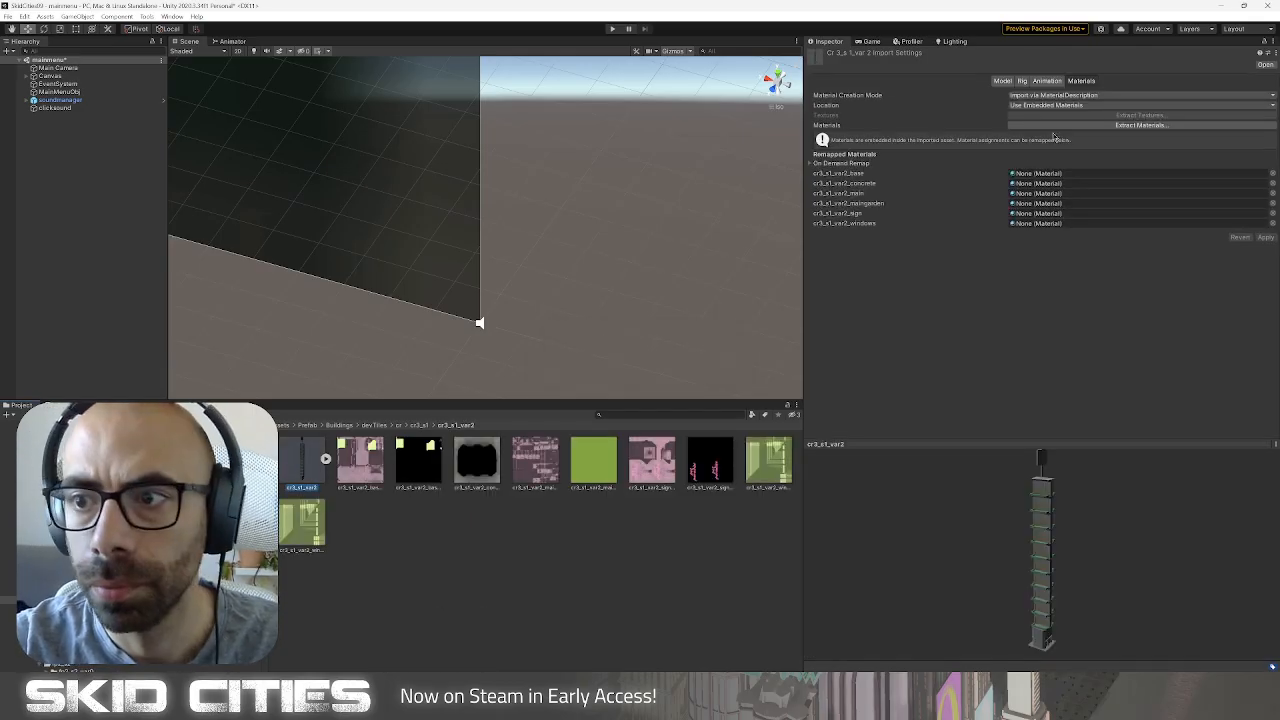
click(1053, 127)
click(508, 360)
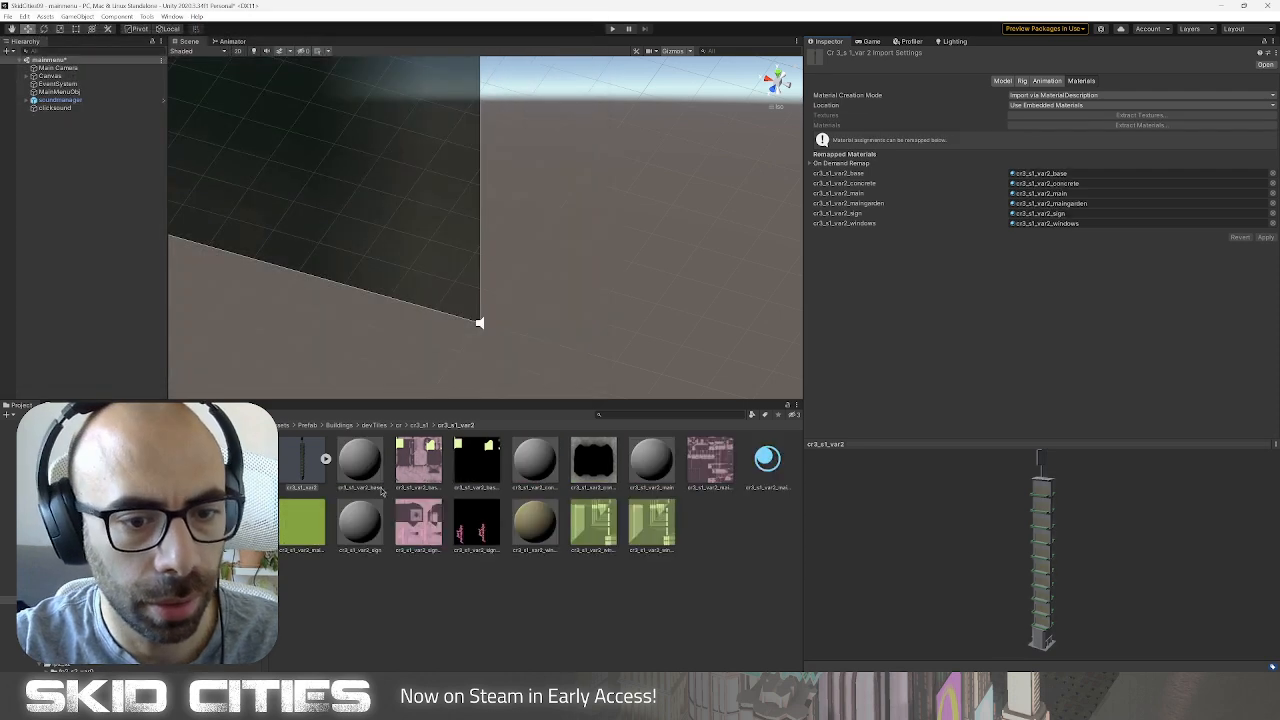
Assign the base albedo texture to the cr3_s1_var2_base material, and enable emission with the base emission texture.
click(362, 462)
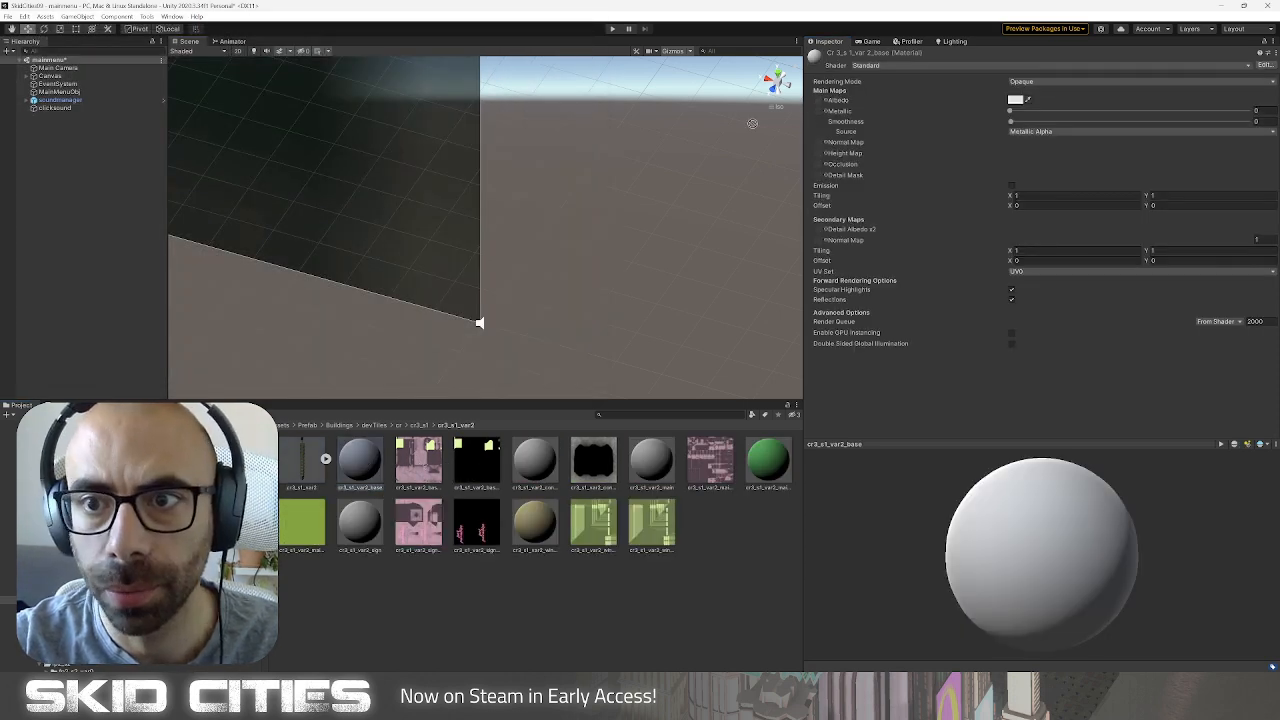
drag(830, 121, 818, 101)
click(419, 462)
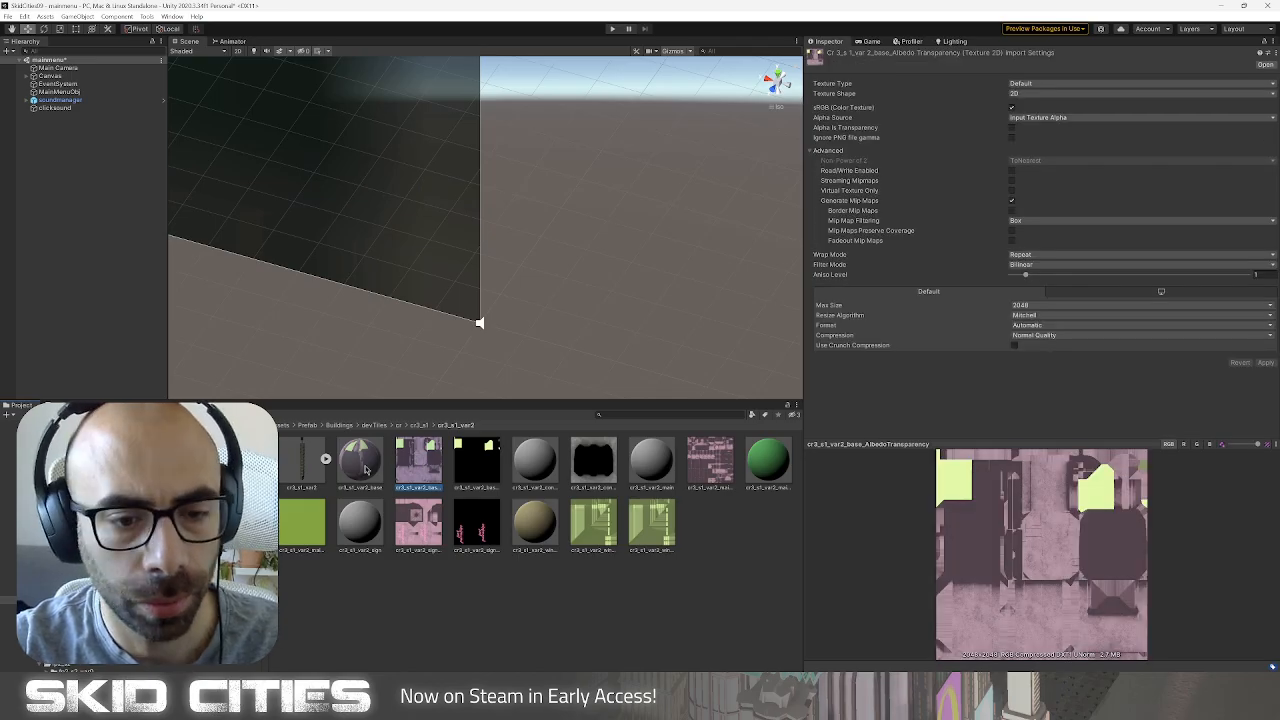
click(366, 468)
click(1011, 185)
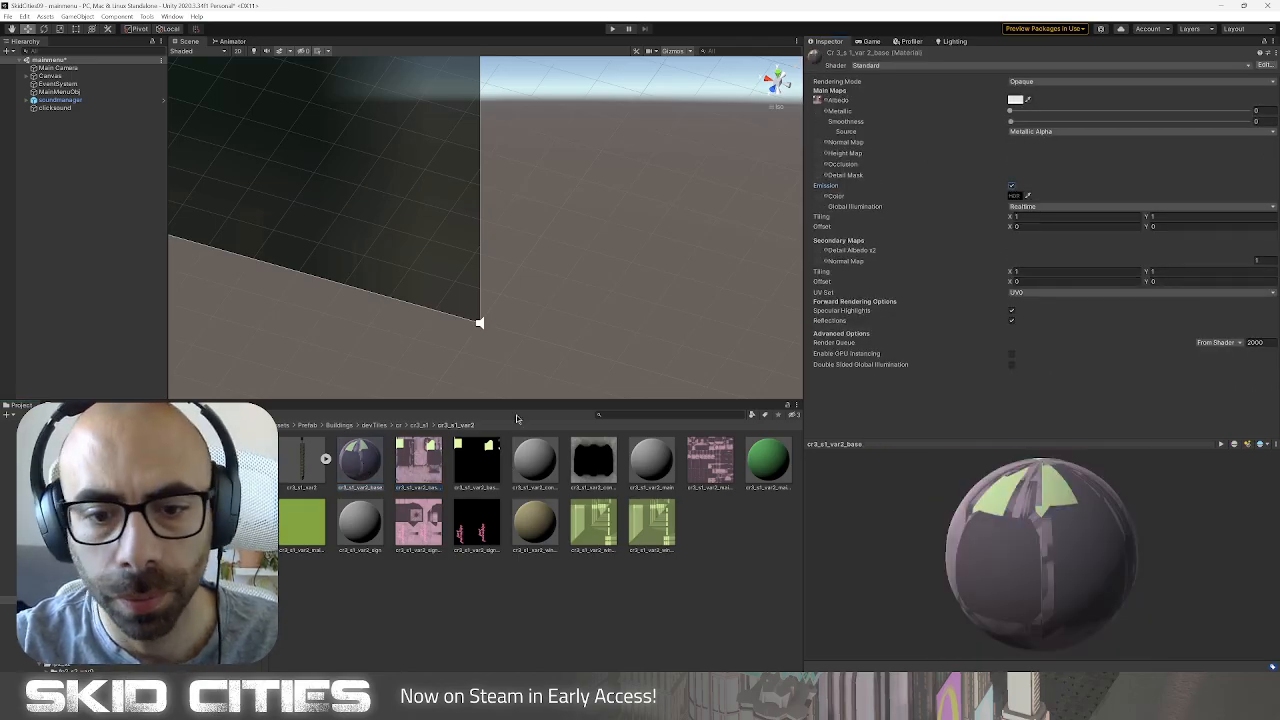
drag(816, 201, 817, 199)
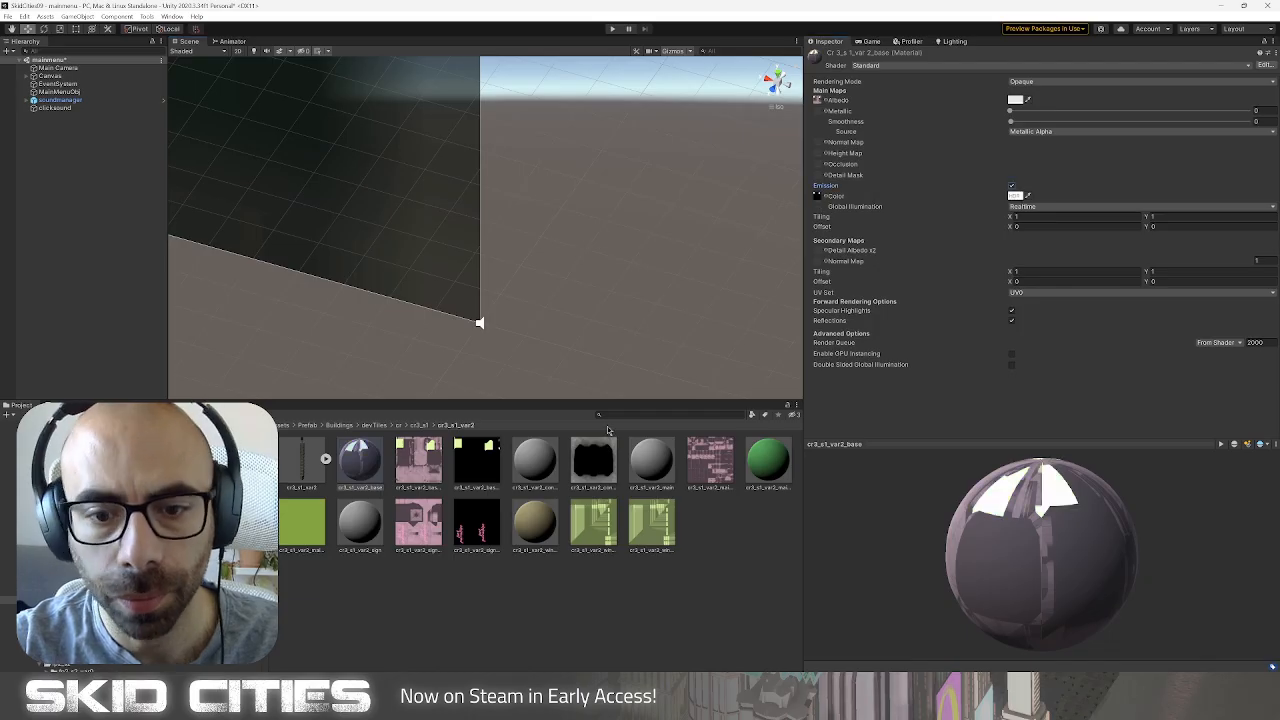
Assign the matching albedo textures to the cr3_s1_var2 concrete and main materials.
click(548, 454)
drag(590, 462, 818, 106)
click(651, 460)
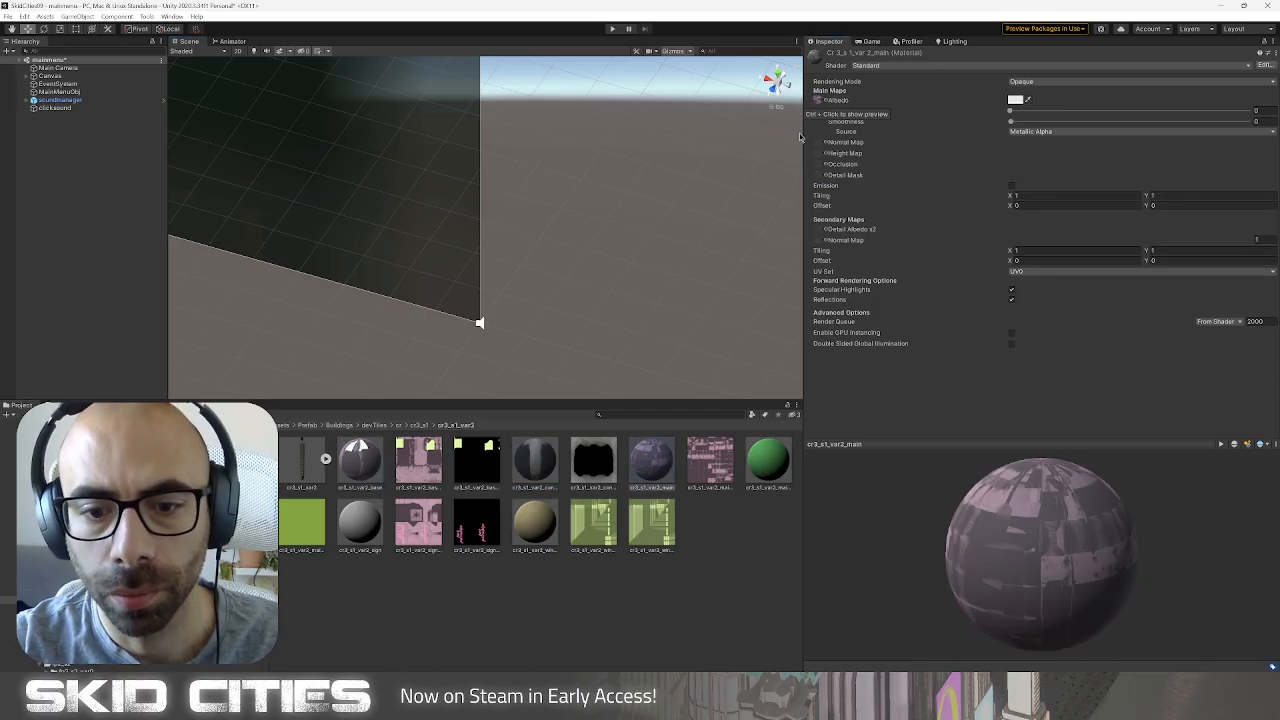
Set the albedo color of all six cr3_s1_var2 materials to white (FFFFFF).
click(768, 460)
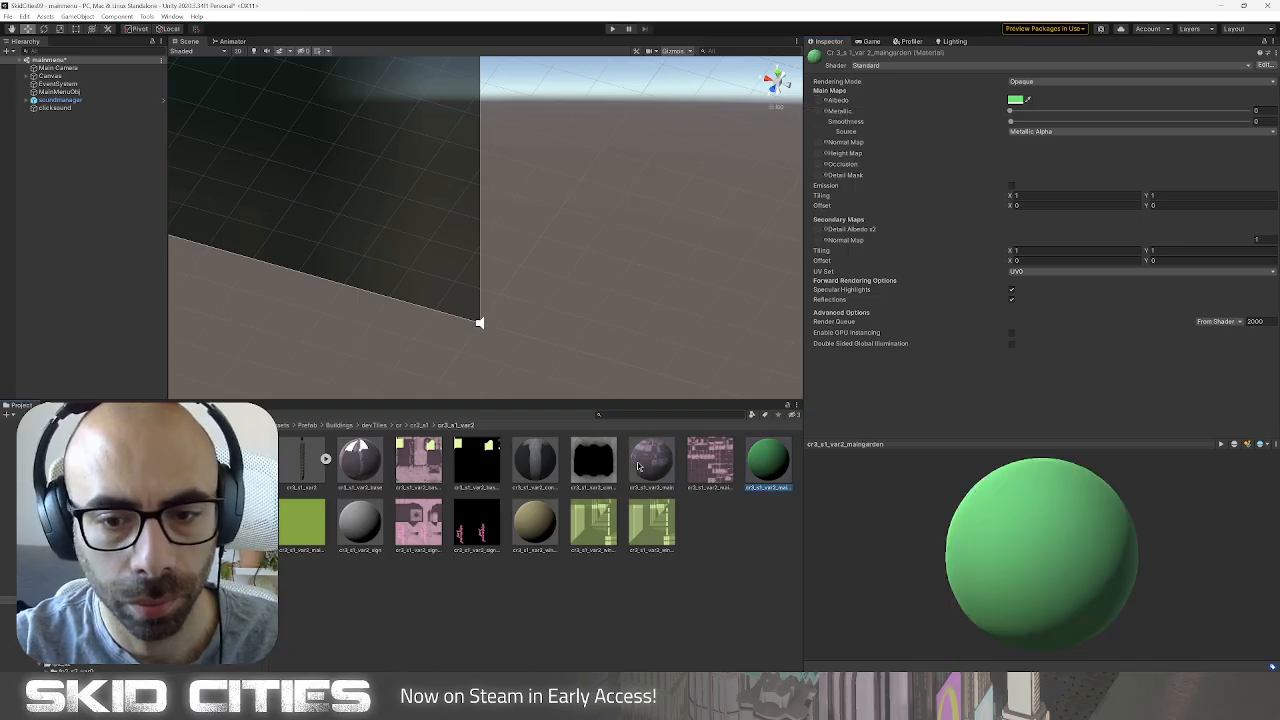
ctrl+click(645, 463)
ctrl+click(535, 460)
ctrl+click(360, 460)
ctrl+click(360, 520)
ctrl+click(540, 525)
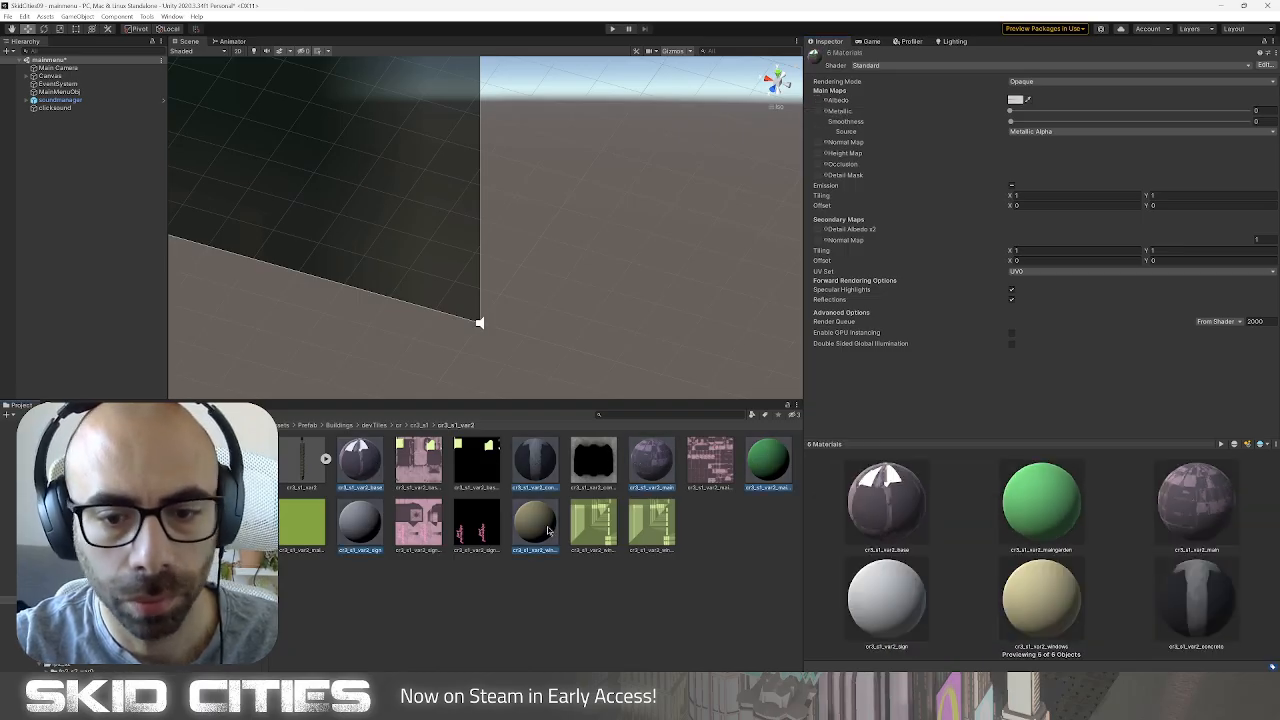
click(1014, 100)
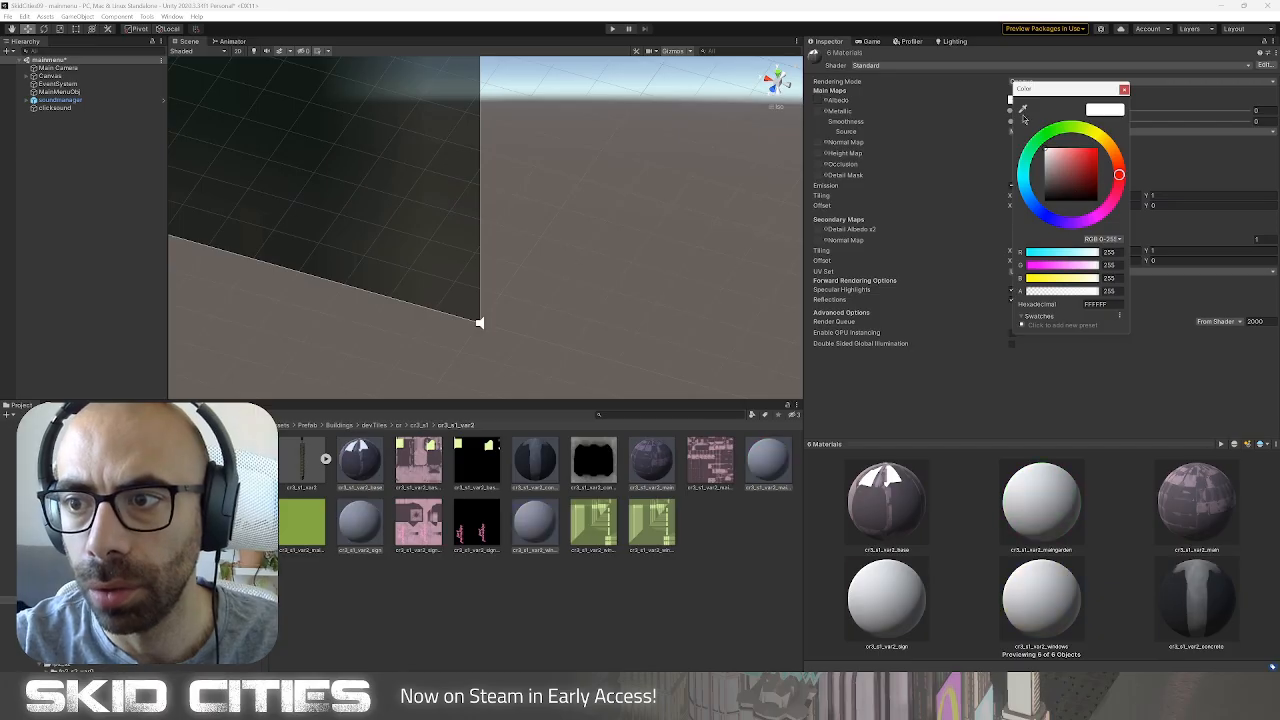
click(1124, 89)
Assign the maingarden albedo texture to the cr3_s1_var2_maingarden material.
click(762, 468)
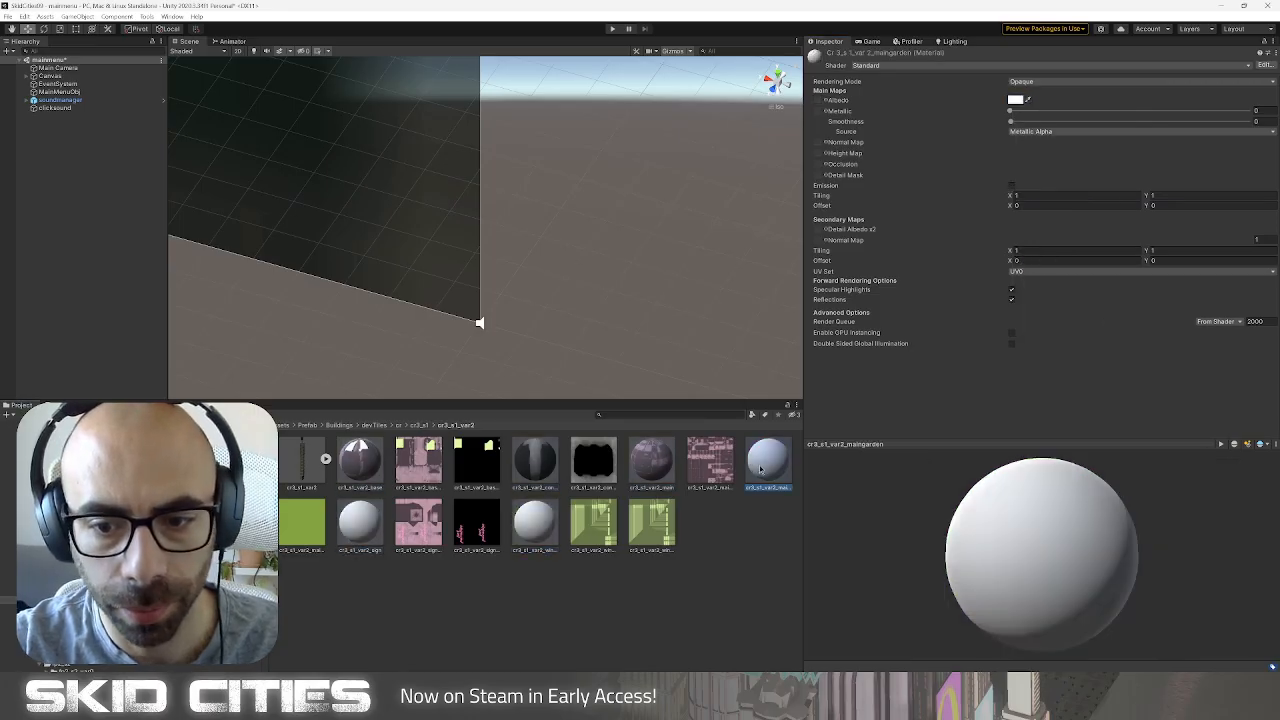
click(669, 467)
click(762, 469)
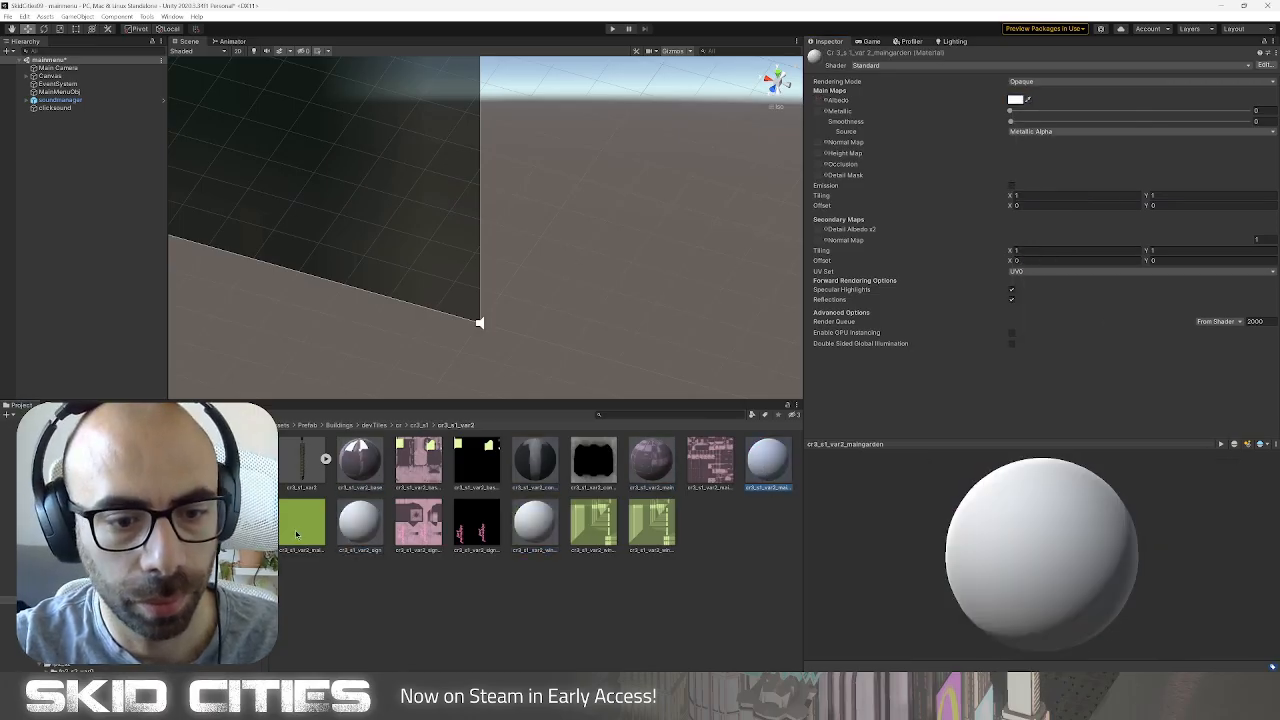
drag(818, 102, 820, 101)
Assign the sign albedo texture to the cr3_s1_var2_sign material, and enable emission with the sign emission texture.
click(380, 538)
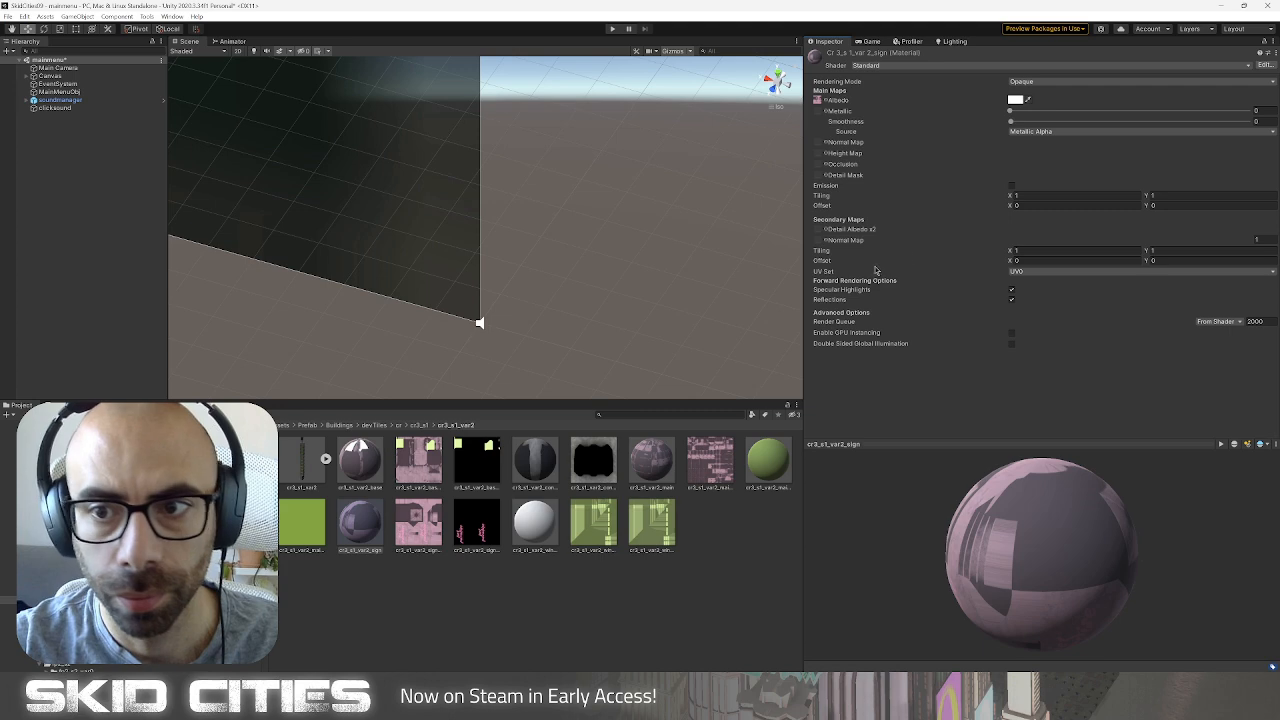
click(1013, 186)
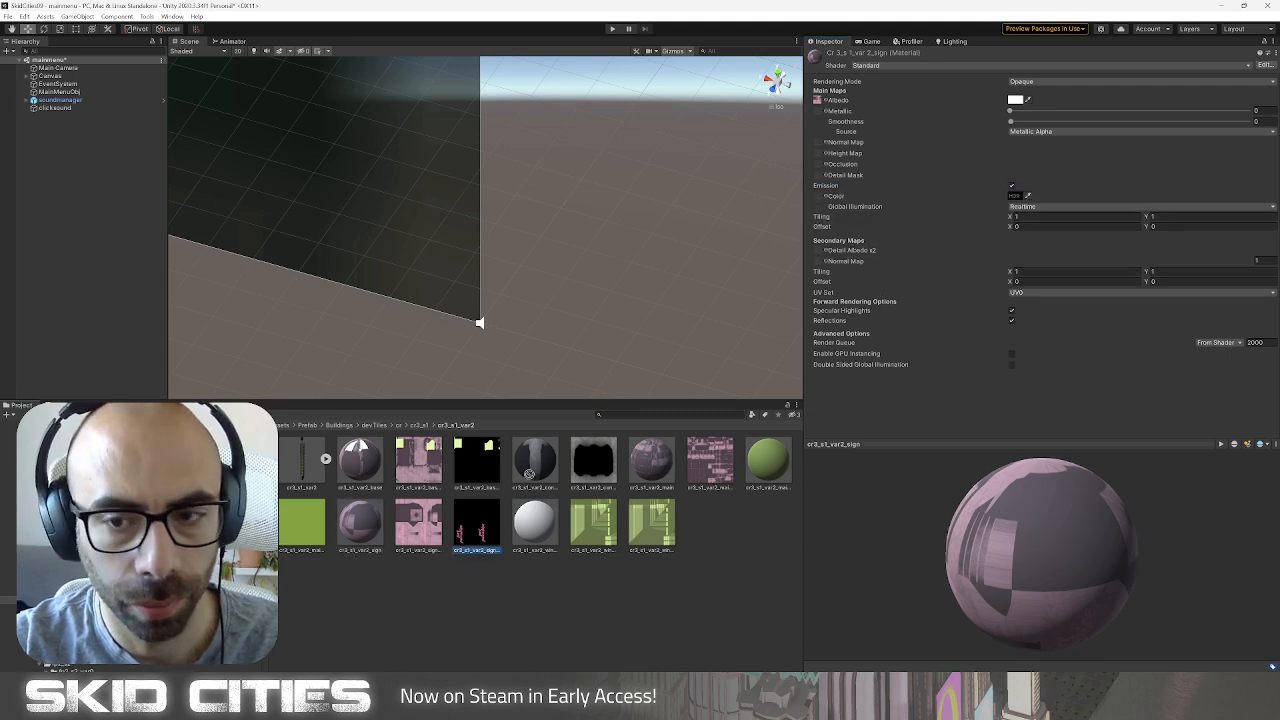
drag(826, 198, 822, 197)
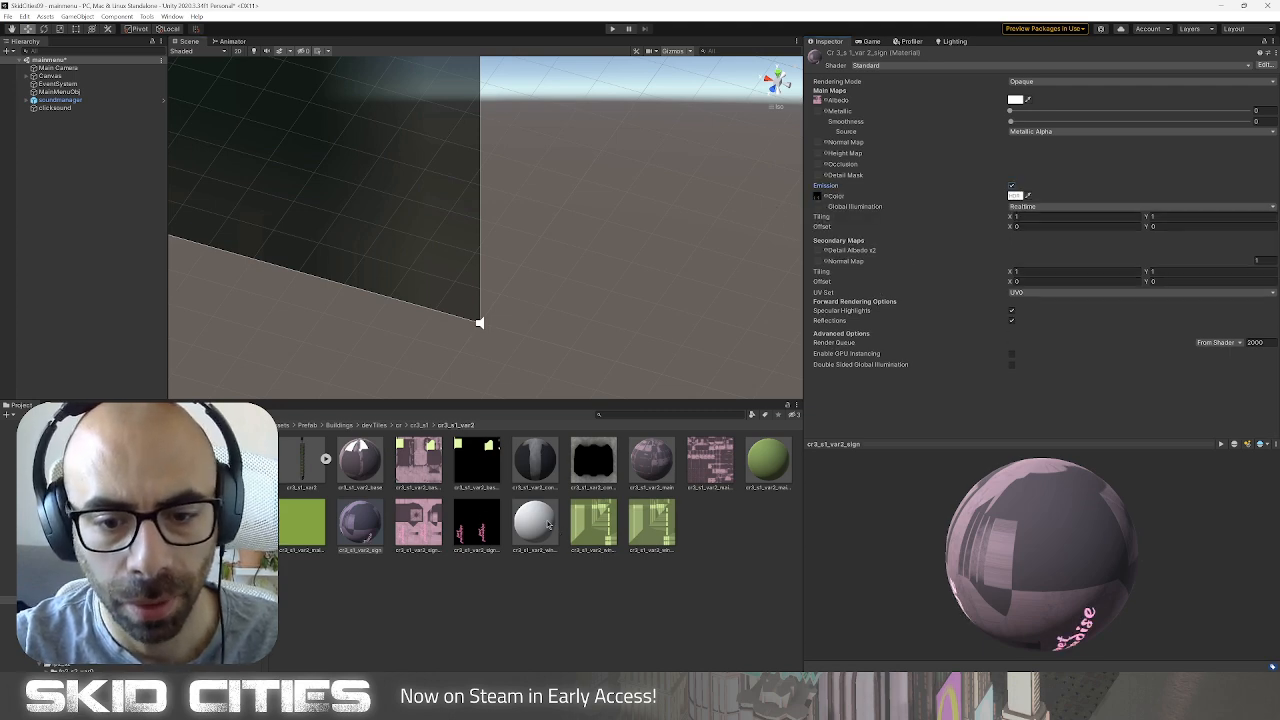
Assign the windows albedo texture to the cr3_s1_var2_windows material, and enable emission with the windows emission texture.
click(548, 524)
drag(592, 523, 818, 101)
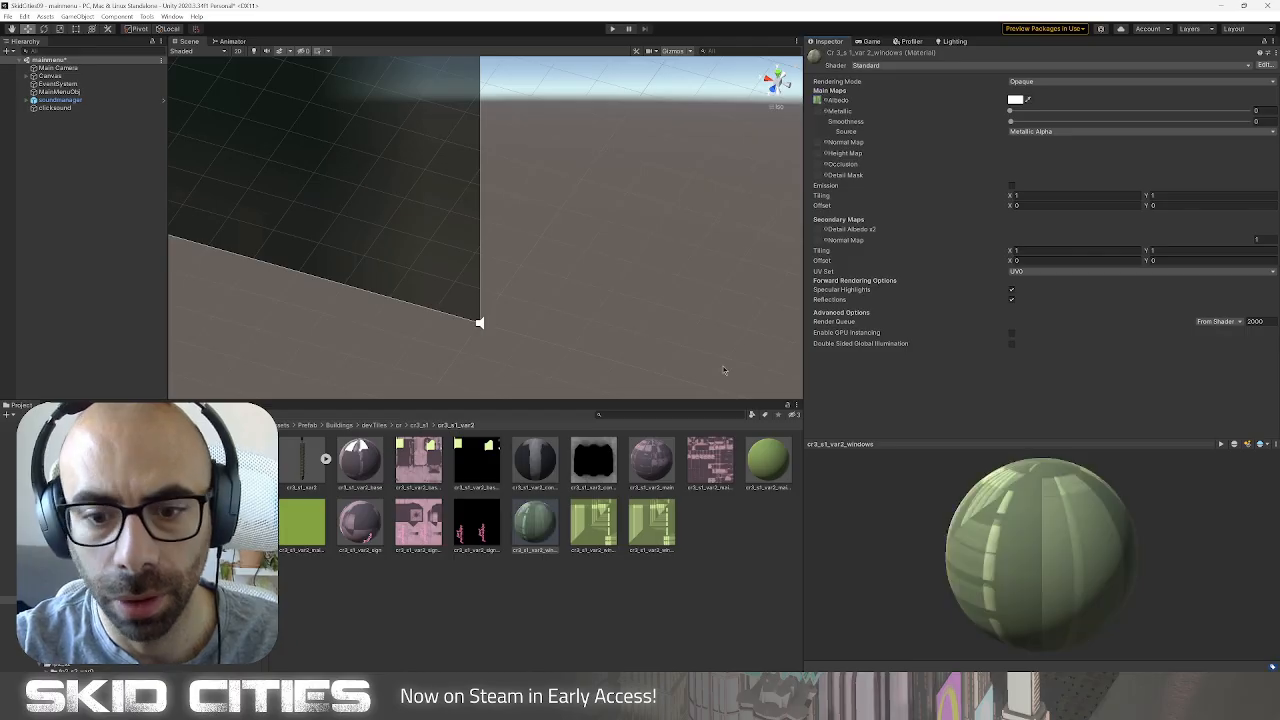
click(1012, 187)
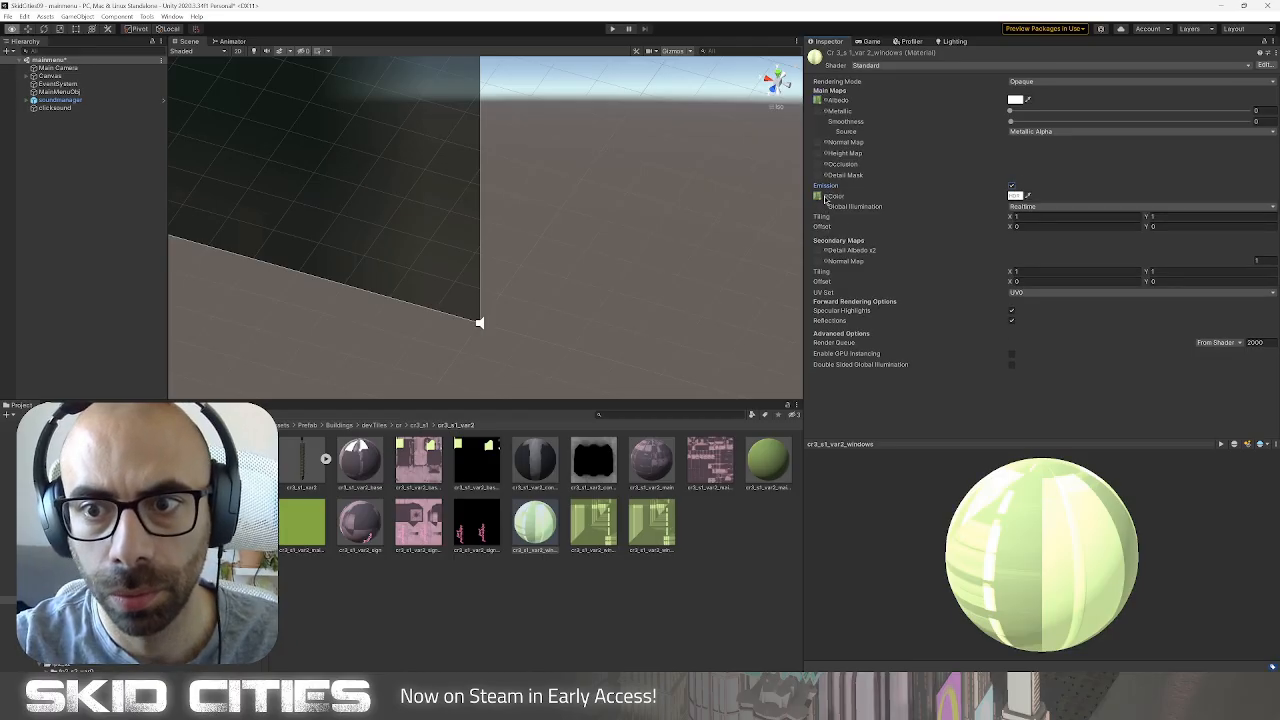
Switch to Substance Painter and add a second, brighter green fill layer on top of the cr3_s1_var2_maingarden texture set.
key(alt+Tab)
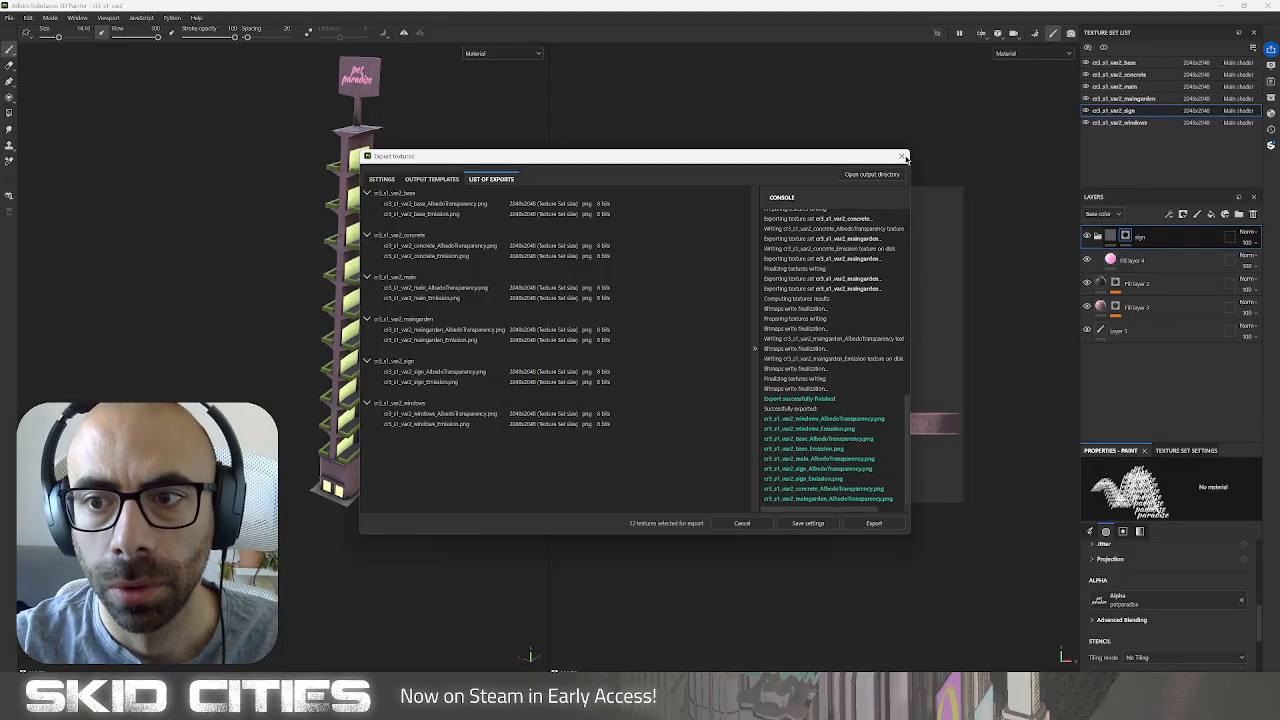
click(904, 157)
scroll(400, 350, up, 5)
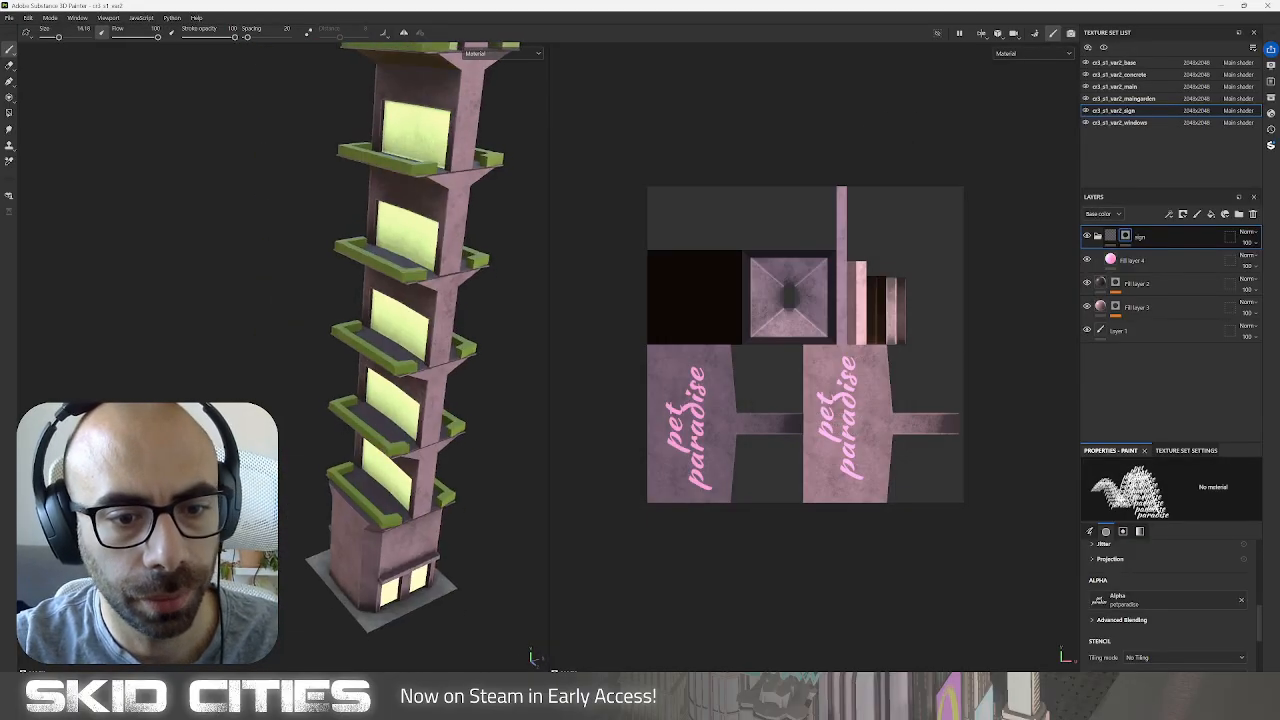
click(1125, 98)
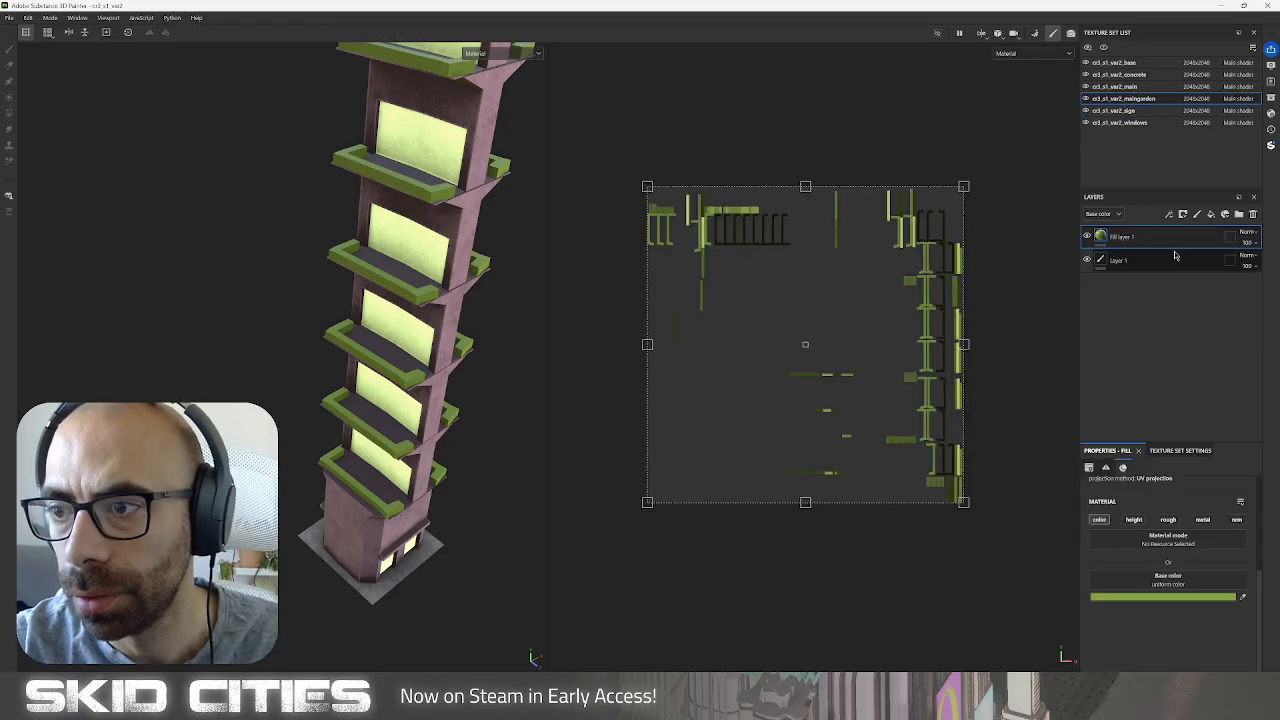
click(1166, 596)
click(1095, 540)
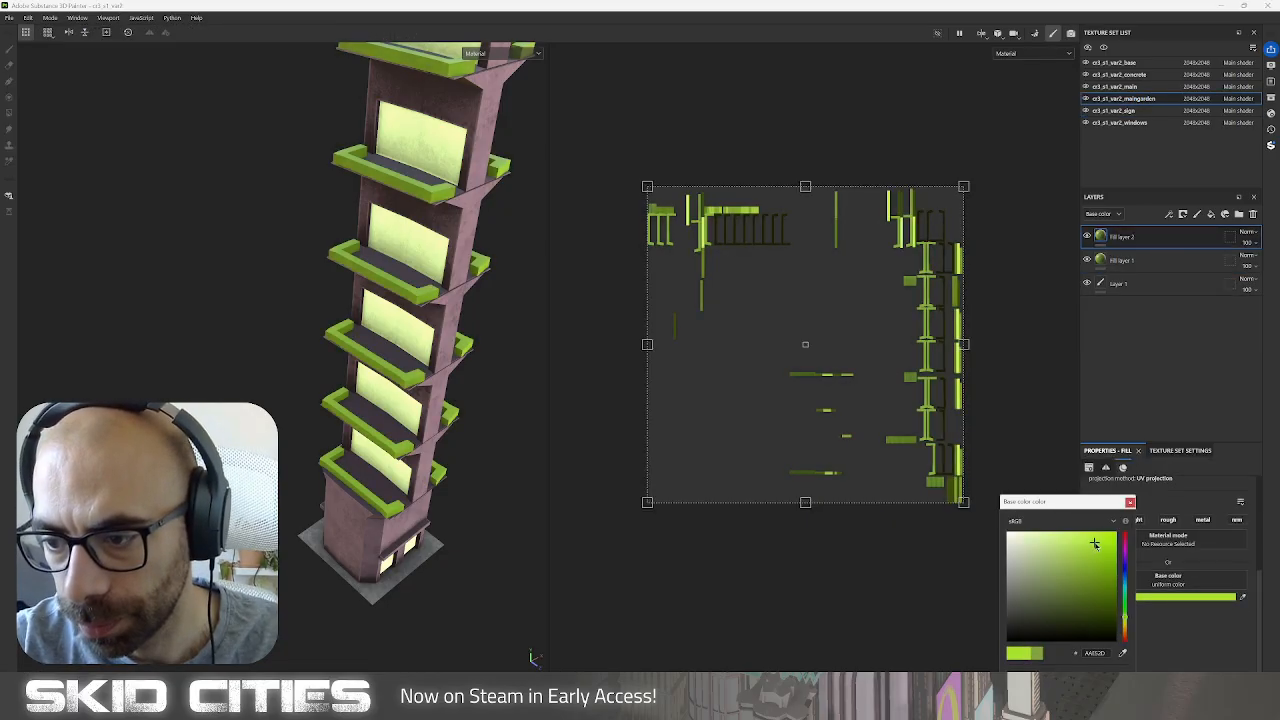
Give the brighter green fill layer a black mask driven by a Metal Edge Wear generator.
right_click(1144, 237)
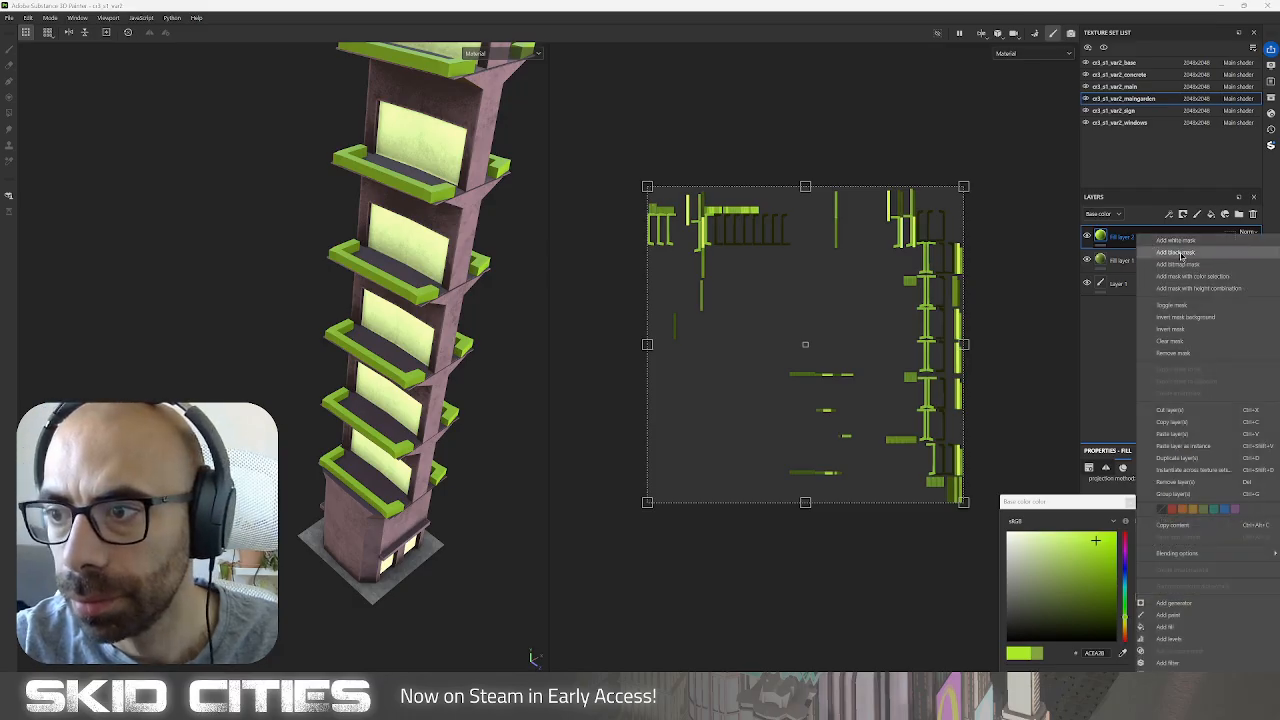
click(1177, 252)
right_click(1115, 236)
click(1160, 552)
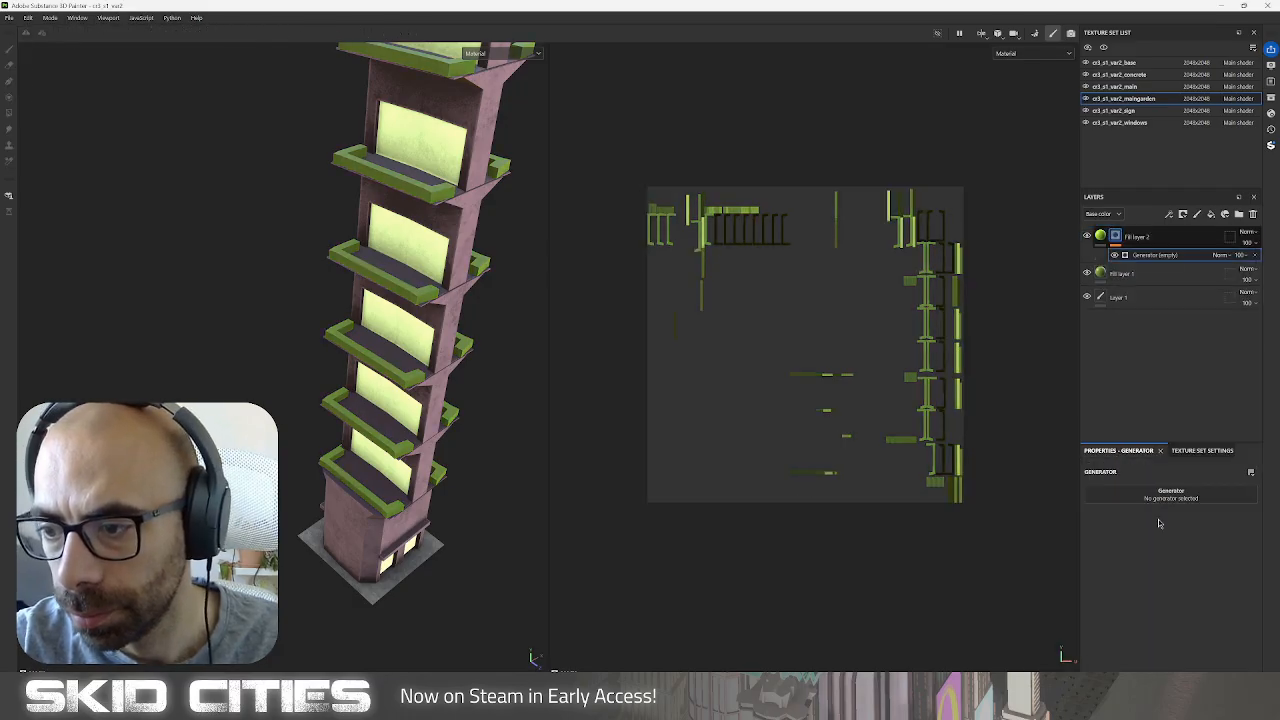
click(1143, 492)
text(edge)
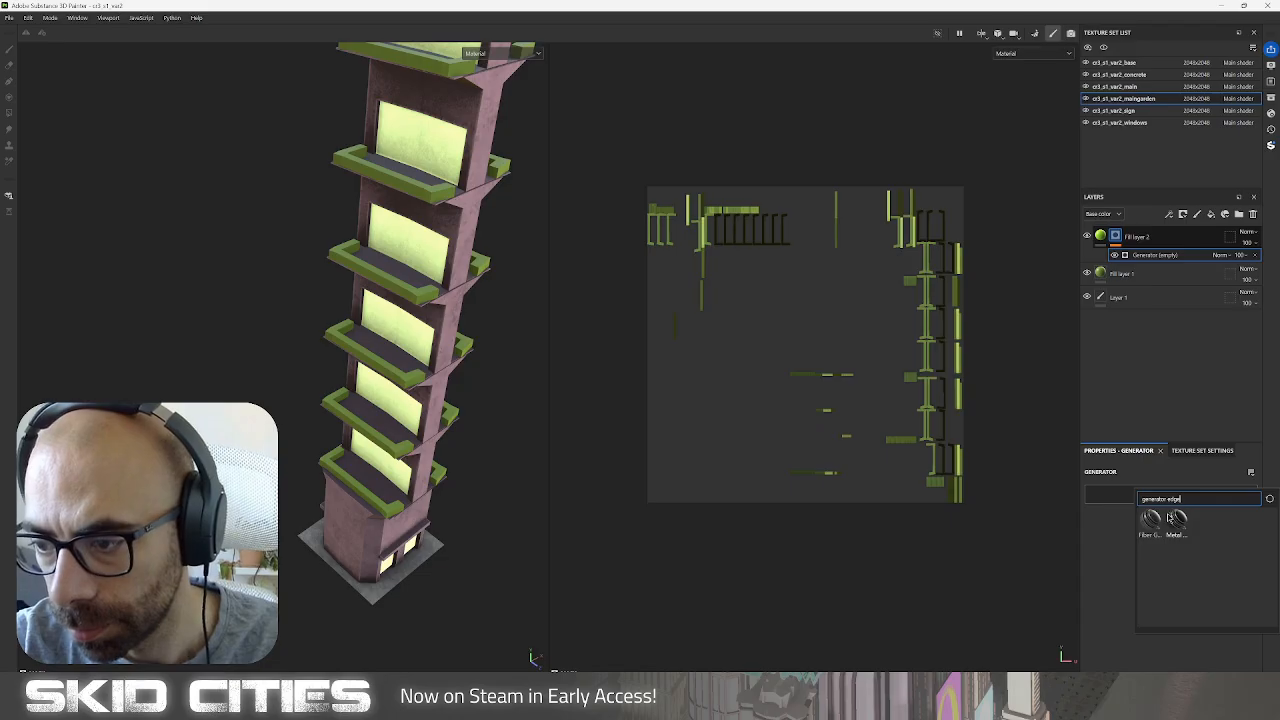
click(1177, 518)
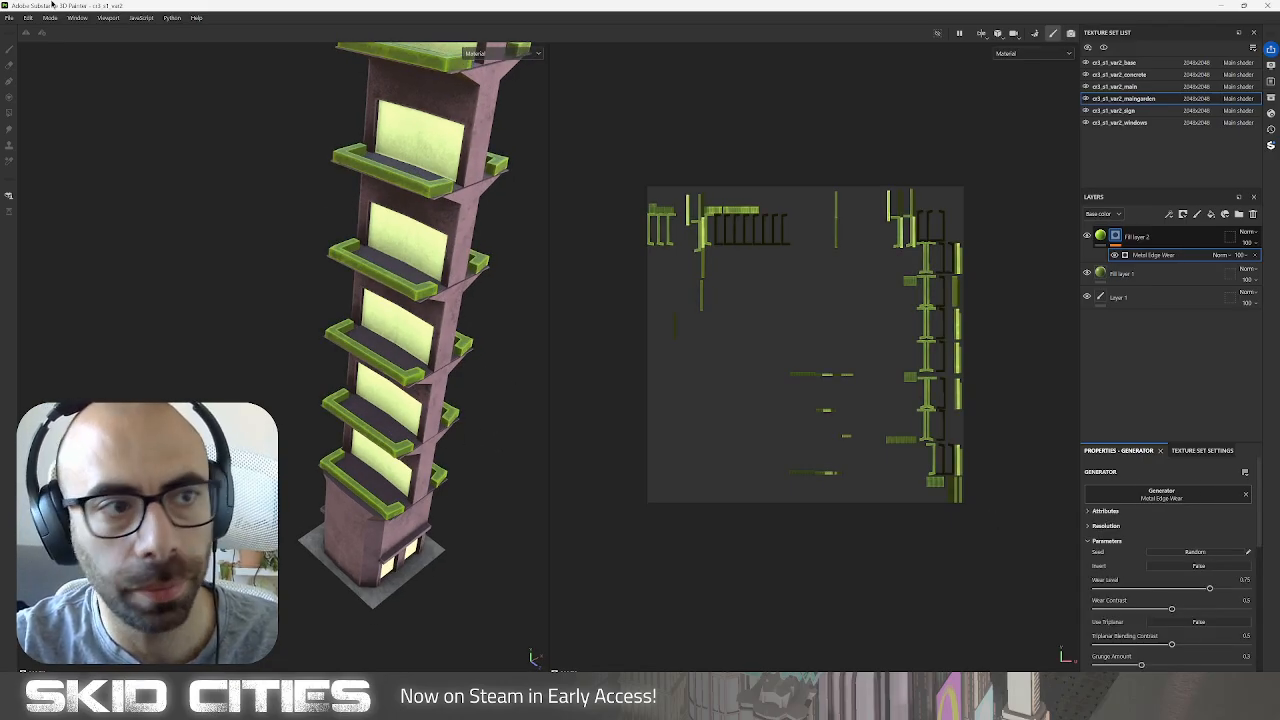
Re-export the textures of all six texture sets as PNG files to the same output directory.
click(9, 18)
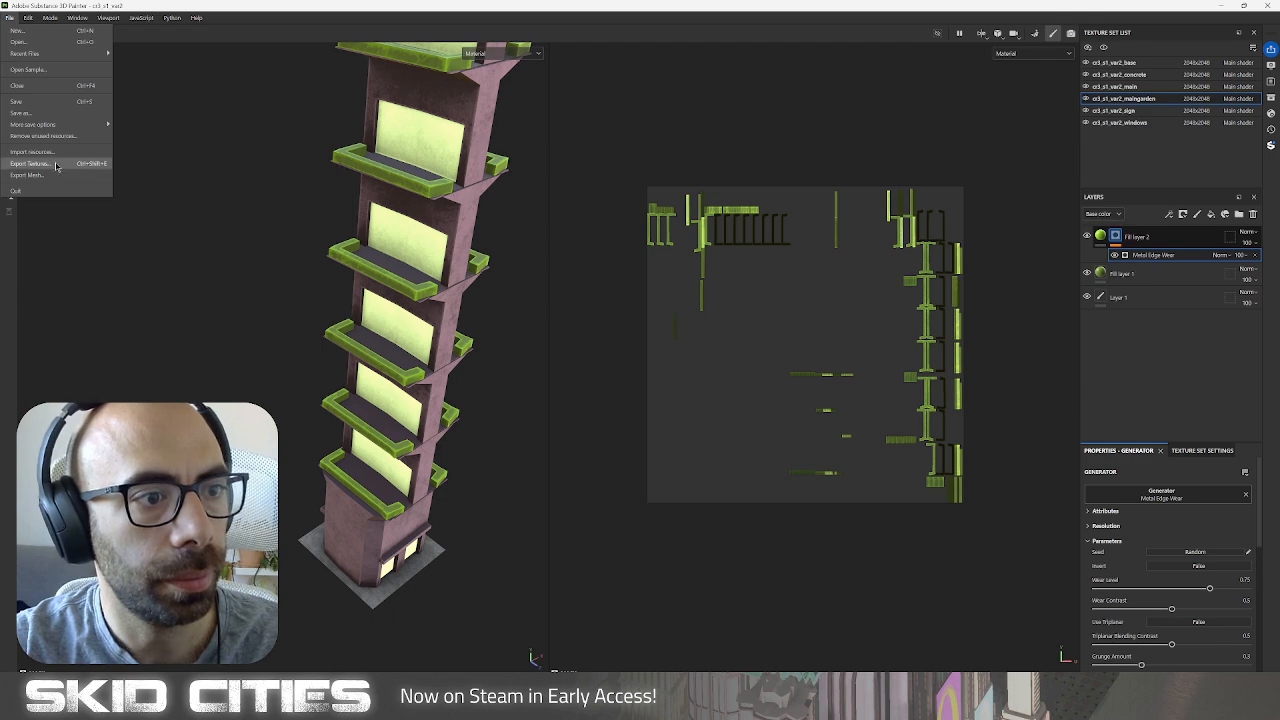
click(57, 165)
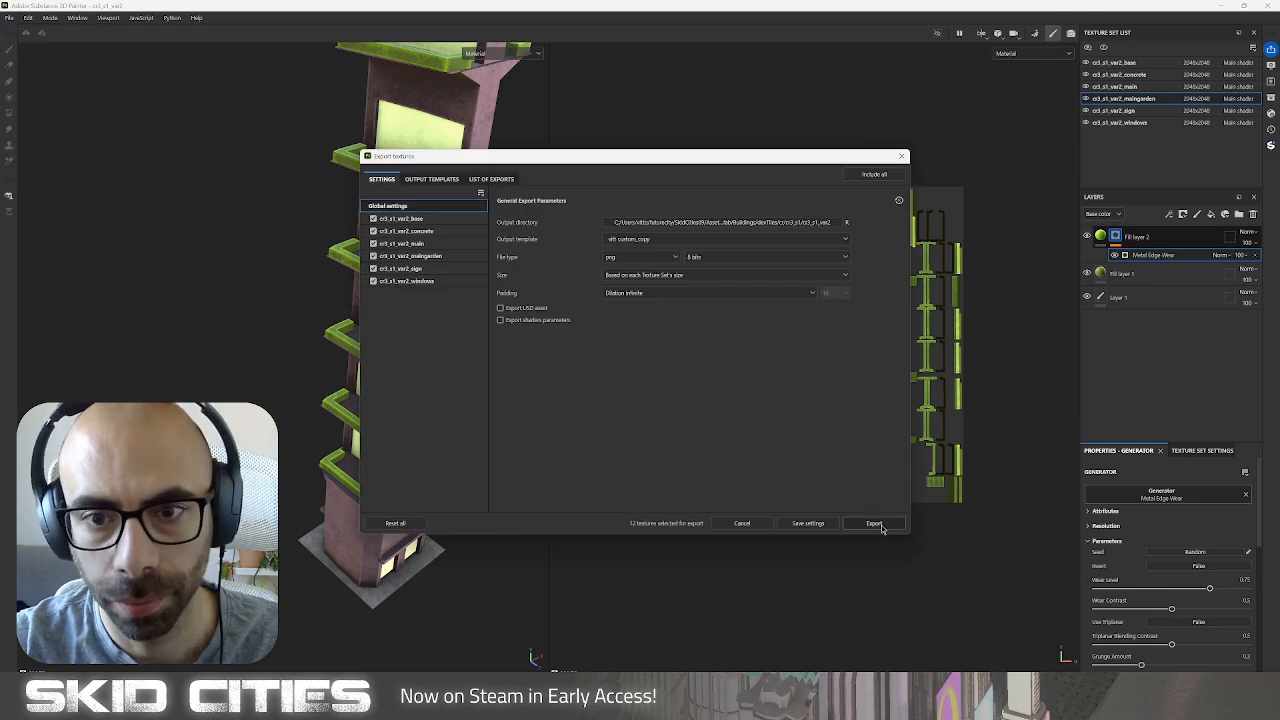
click(880, 526)
click(902, 157)
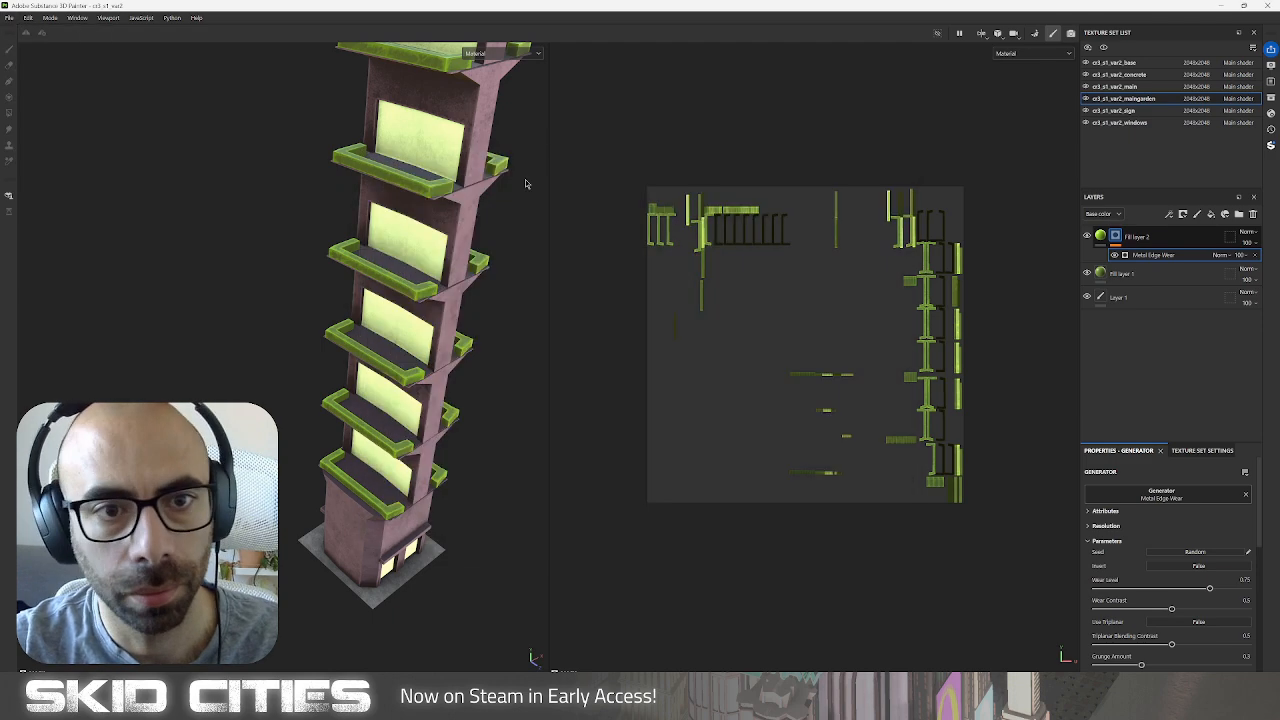
Switch to Unity, place the cr3_s1_var2 model in the mainmenu scene, and check its textured balconies and windows.
key(alt+Tab)
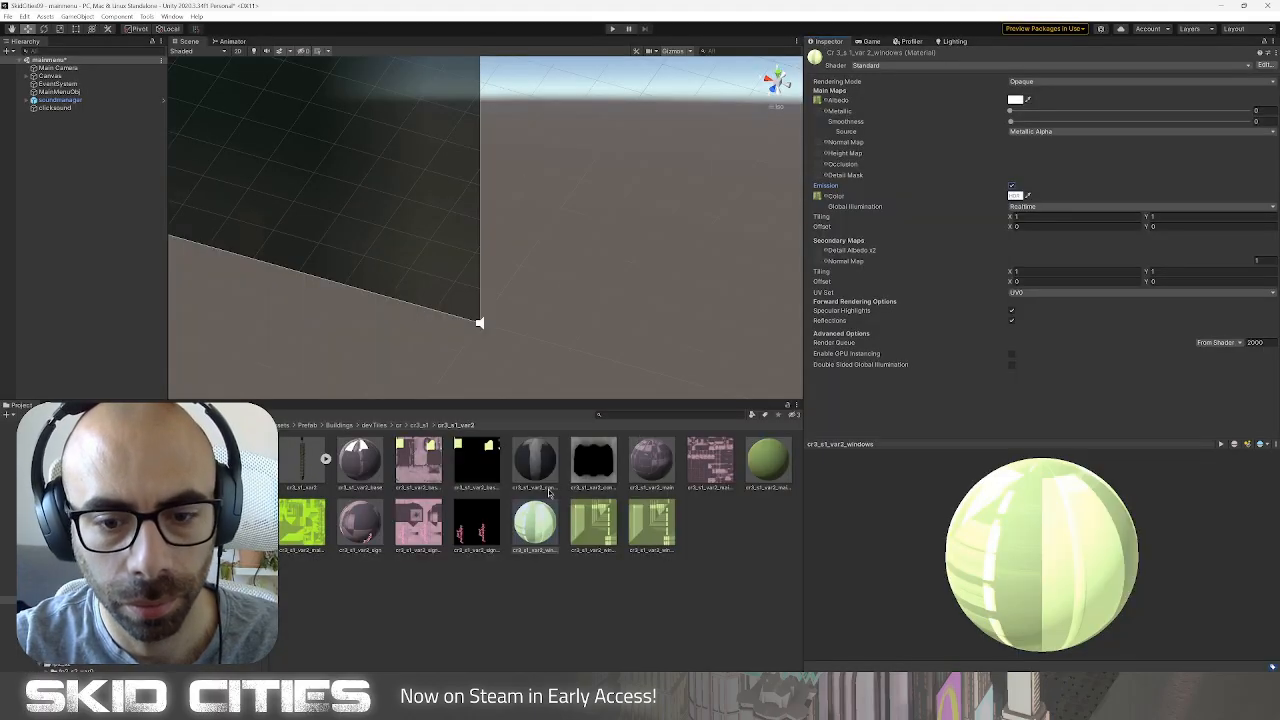
click(303, 463)
drag(50, 230, 68, 117)
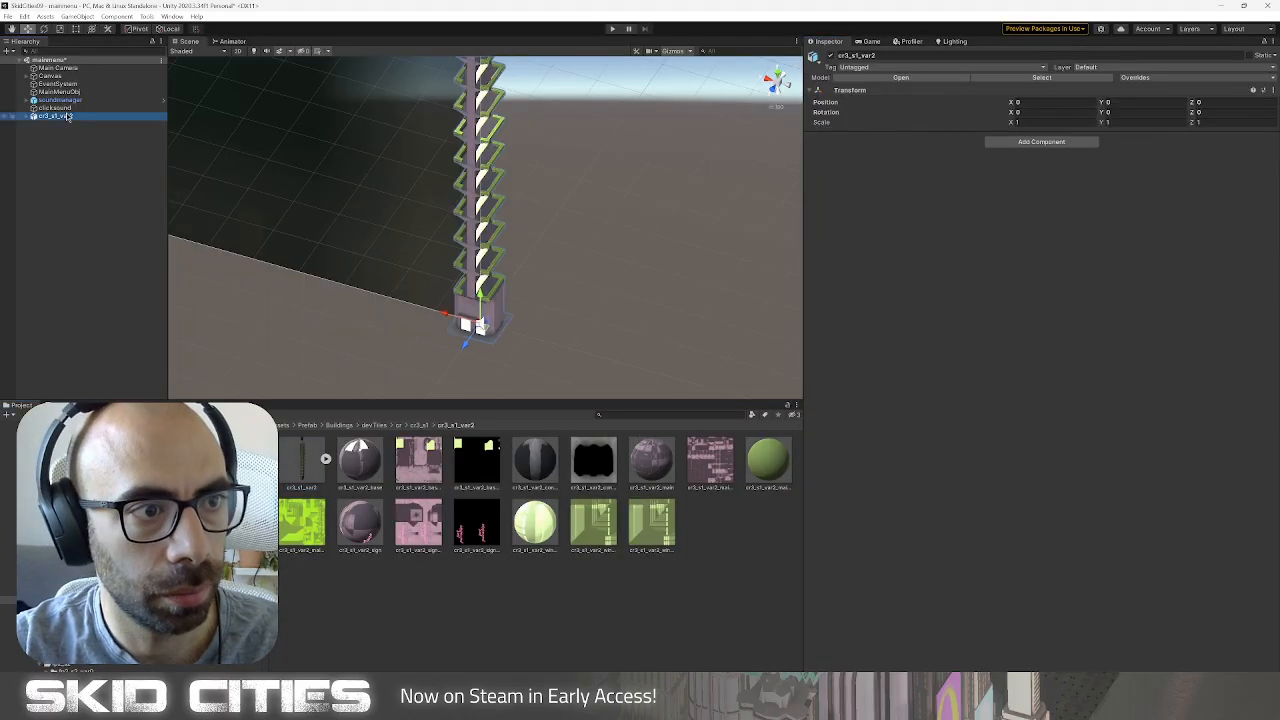
double_click(68, 118)
alt+drag(600, 210, 240, 225)
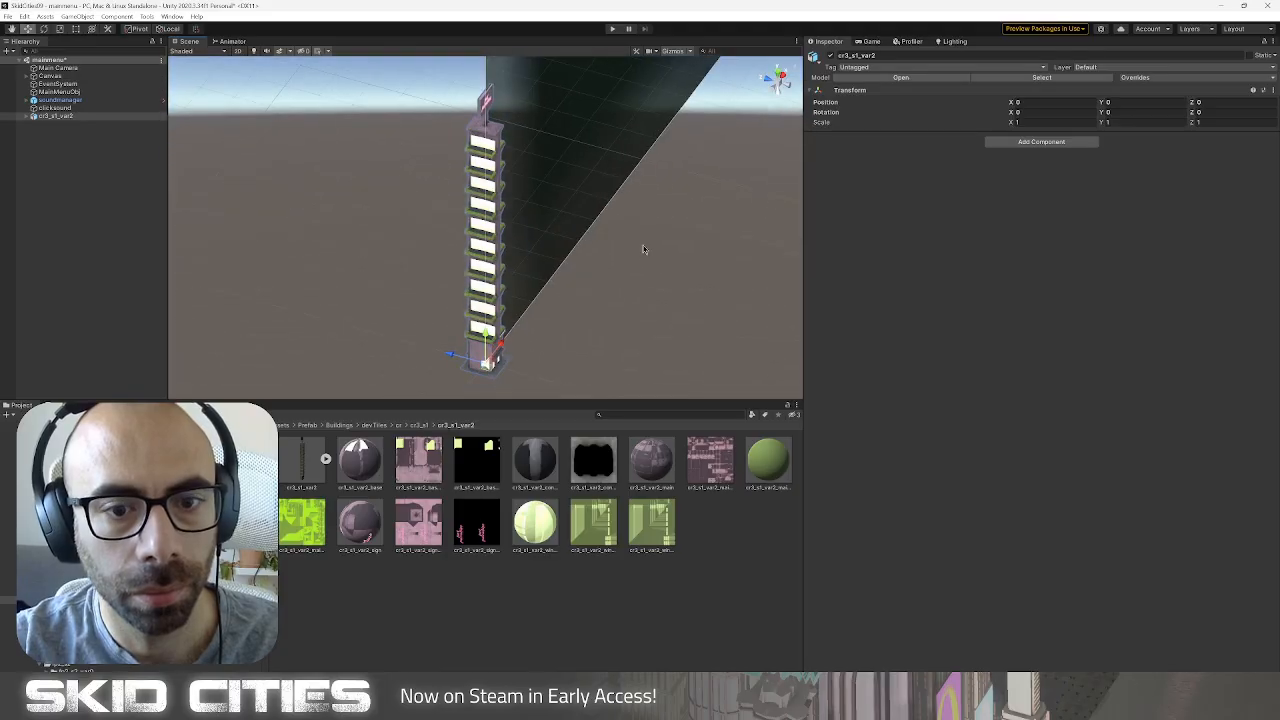
scroll(551, 276, down, 3)
scroll(548, 282, up, 5)
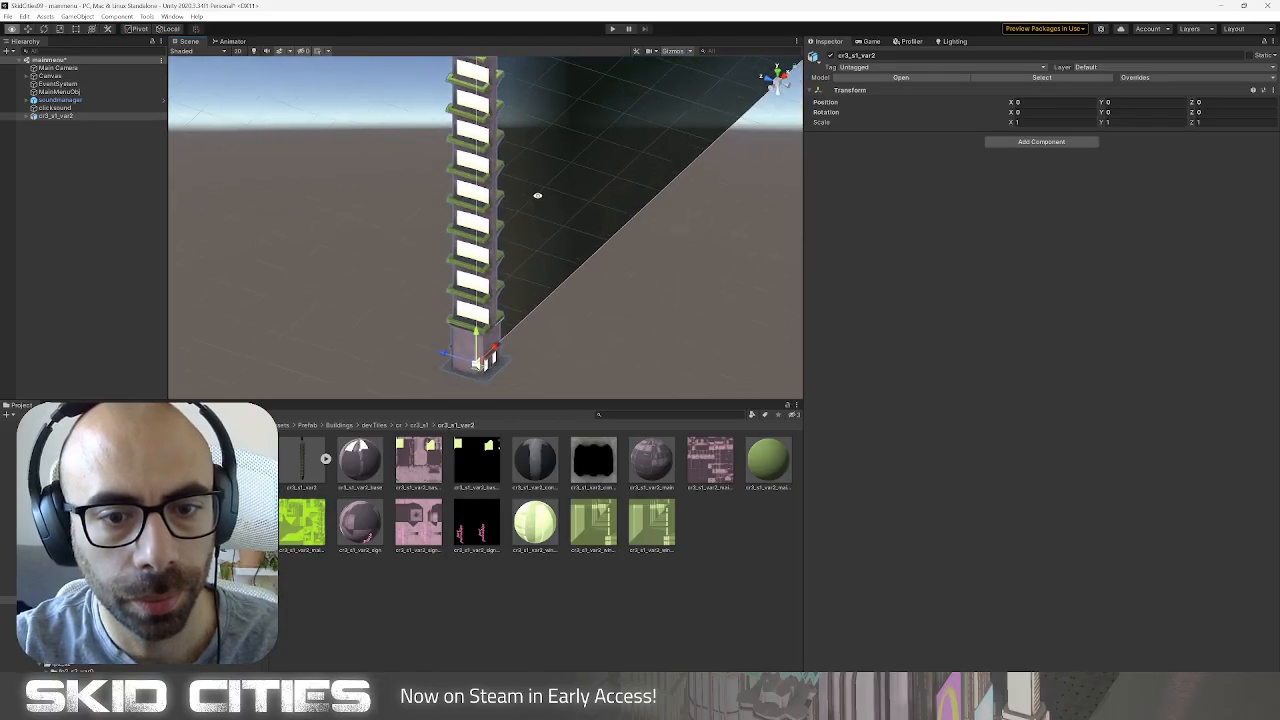
scroll(509, 250, down, 4)
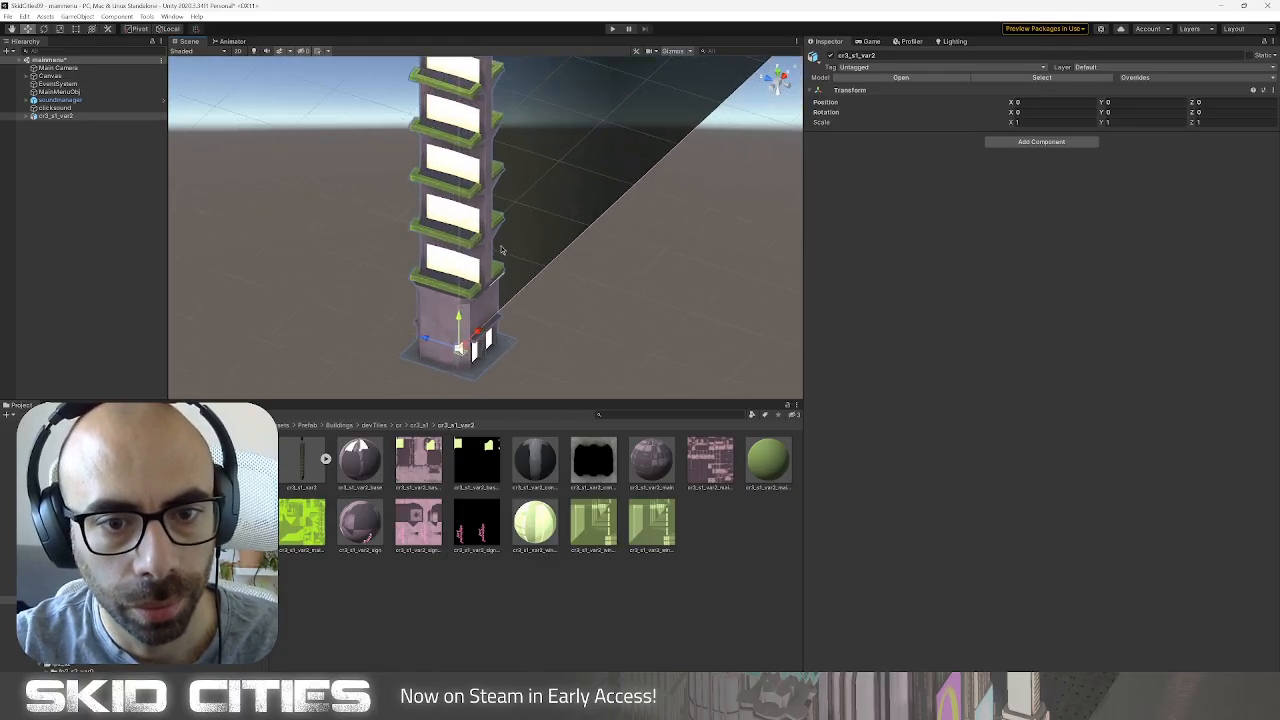
scroll(500, 256, up, 1)
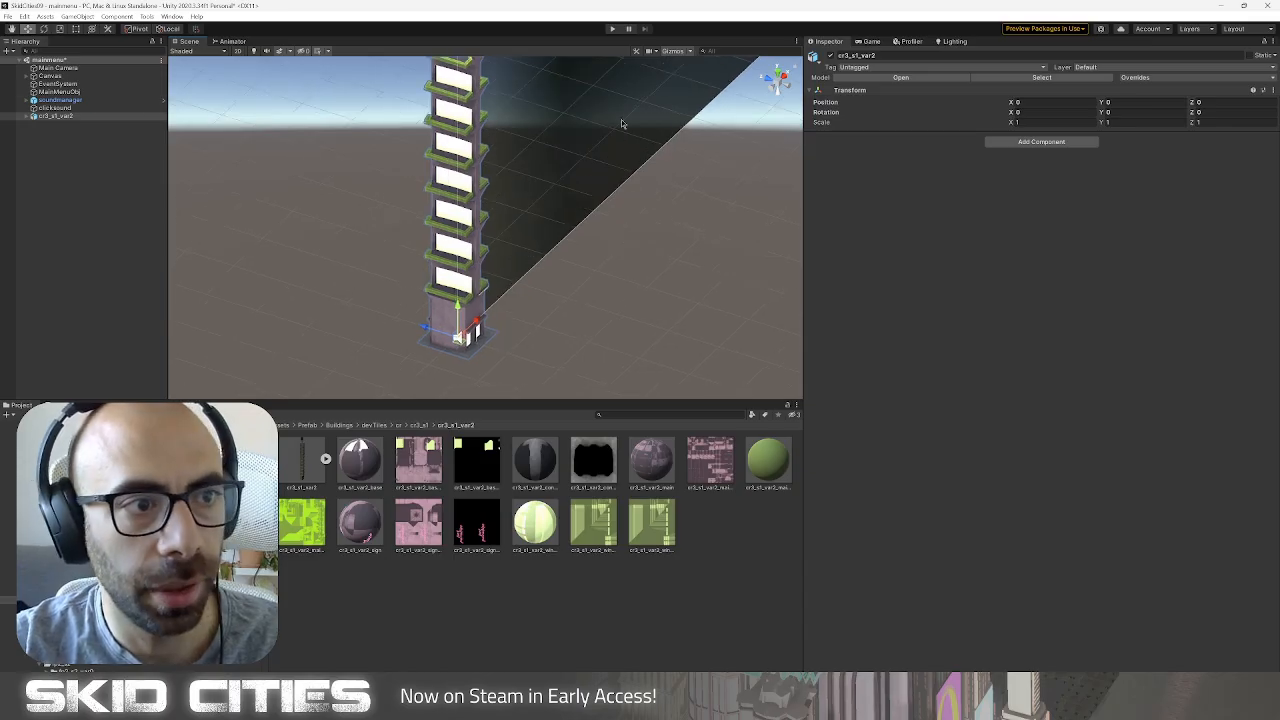
Add an MB3_TextureBaker component to cr3_s1_var2 and list its four Plane meshes as the objects to combine.
click(1041, 141)
click(1038, 227)
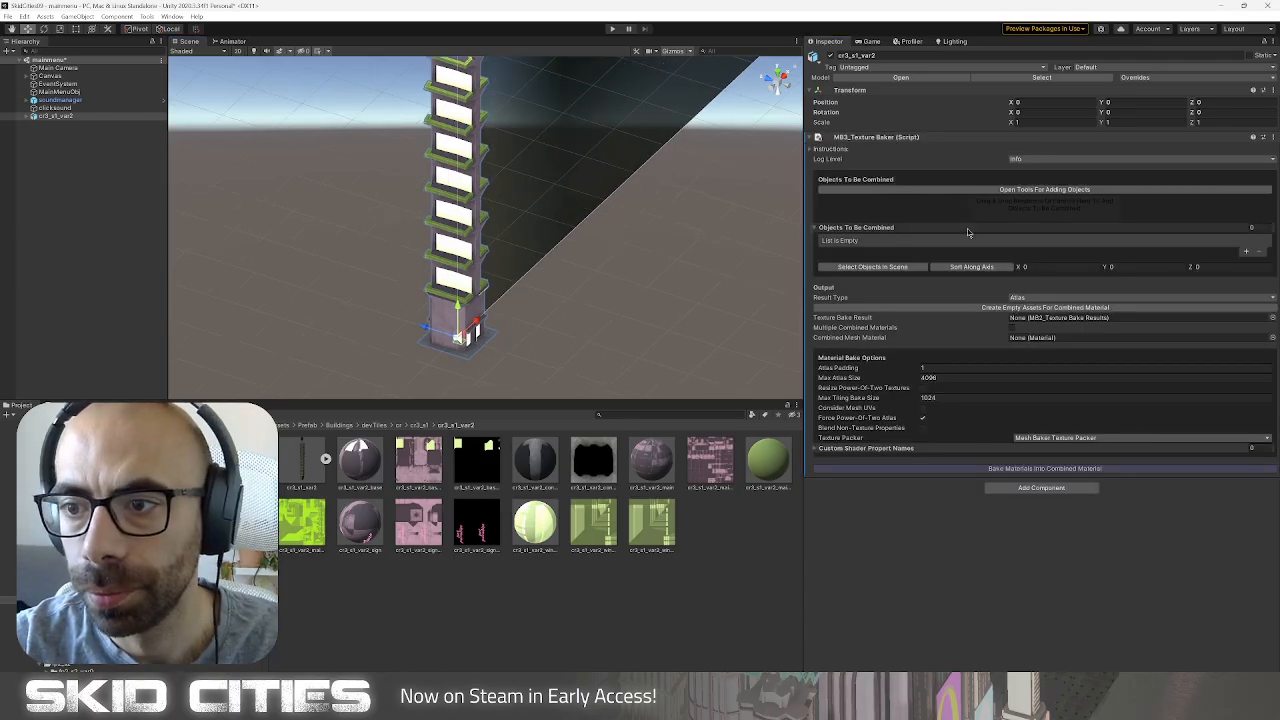
drag(906, 189, 1045, 207)
Set the texture baker's Max Atlas Size to 2048.
click(951, 407)
text(2)
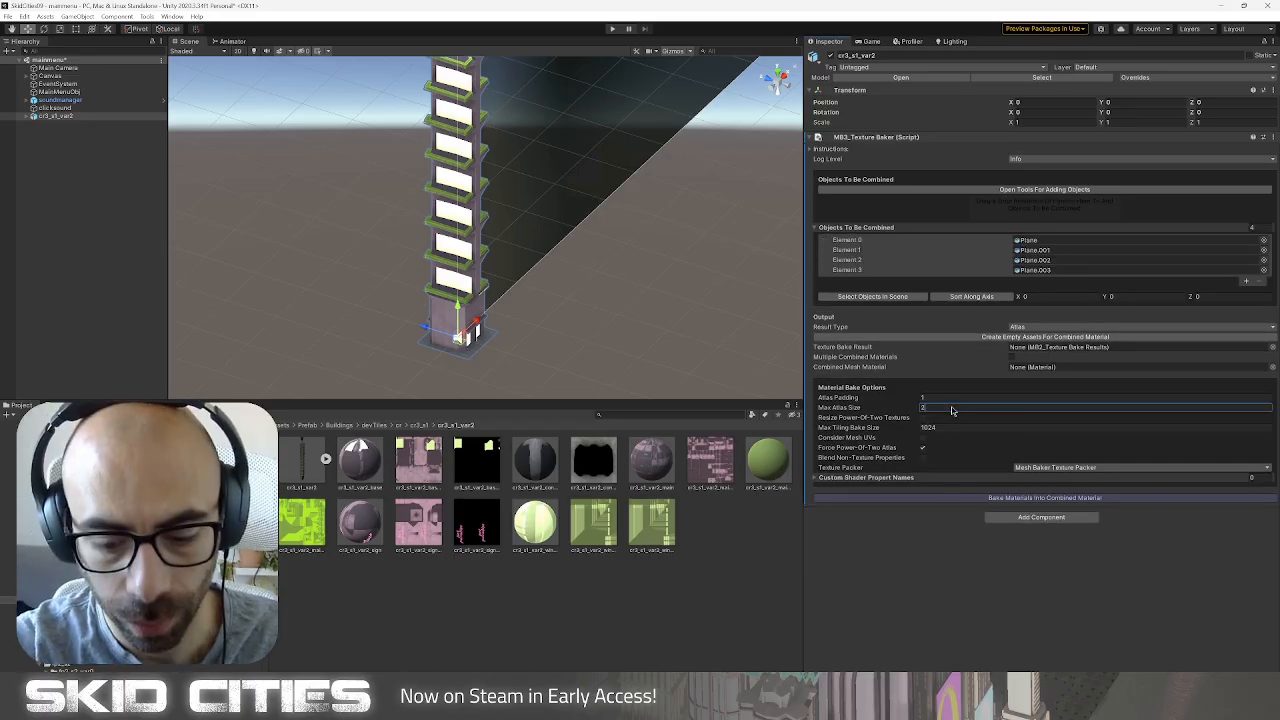
text(048)
click(990, 555)
Create the empty assets for the combined material as cr3_s1_var2_assets in the Buildings/devTiles/cr/cr3_s1/cr3_s1_var2 folder.
click(986, 336)
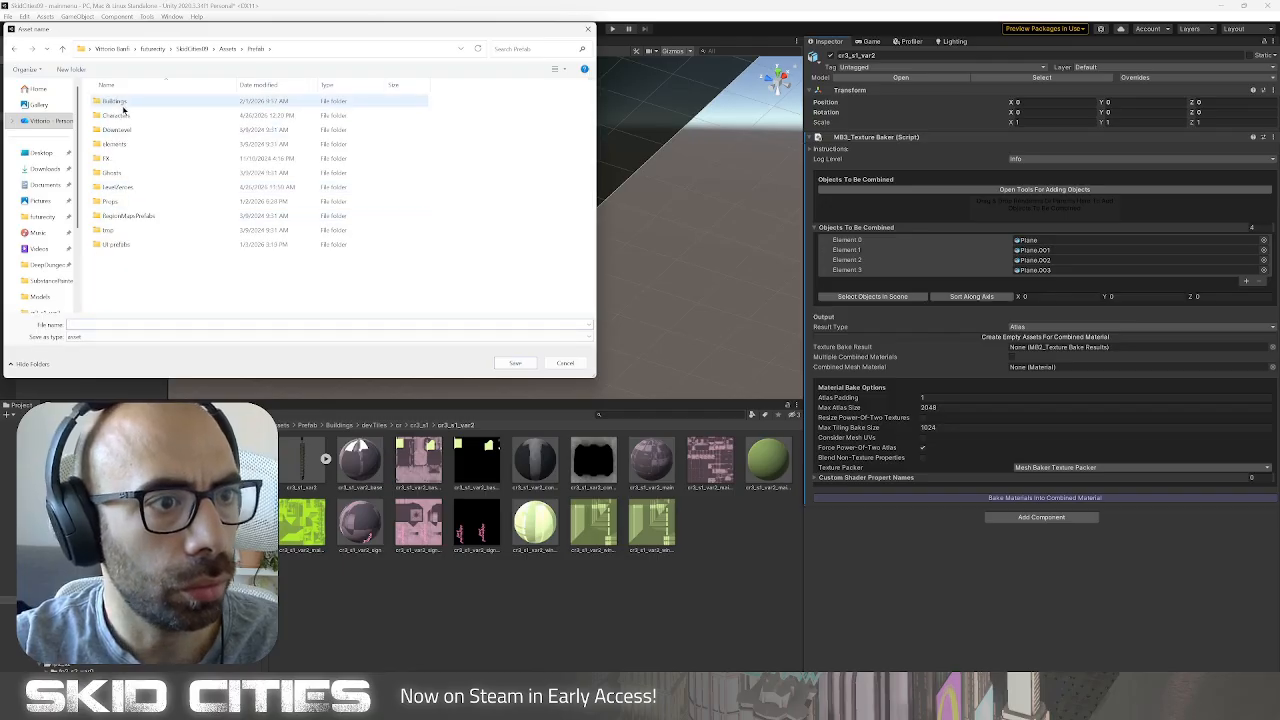
double_click(113, 101)
double_click(118, 102)
double_click(117, 115)
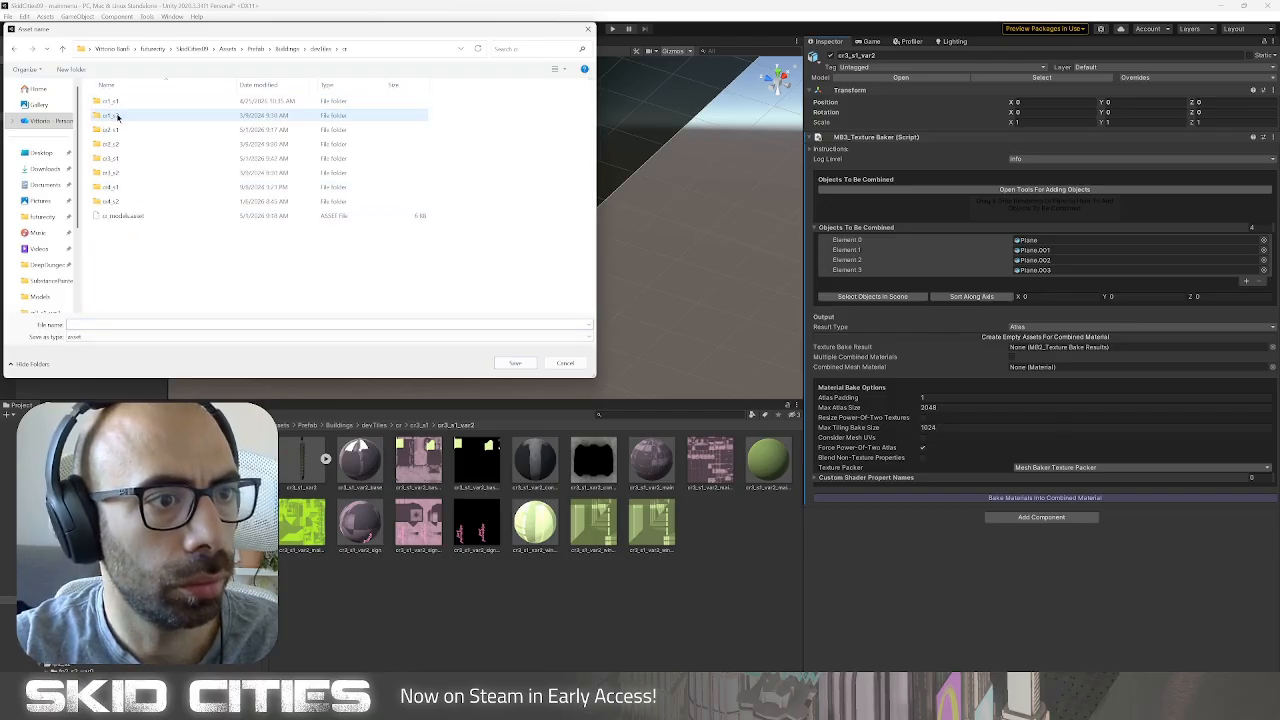
double_click(118, 159)
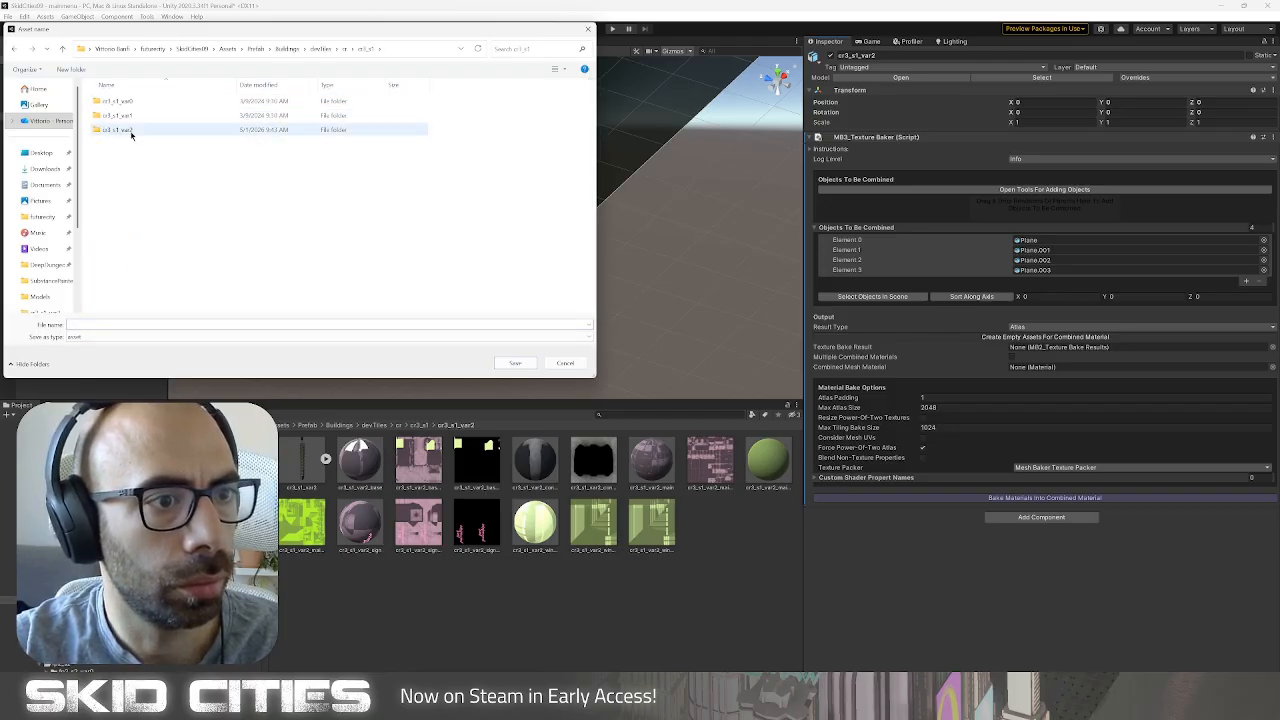
double_click(131, 133)
click(111, 325)
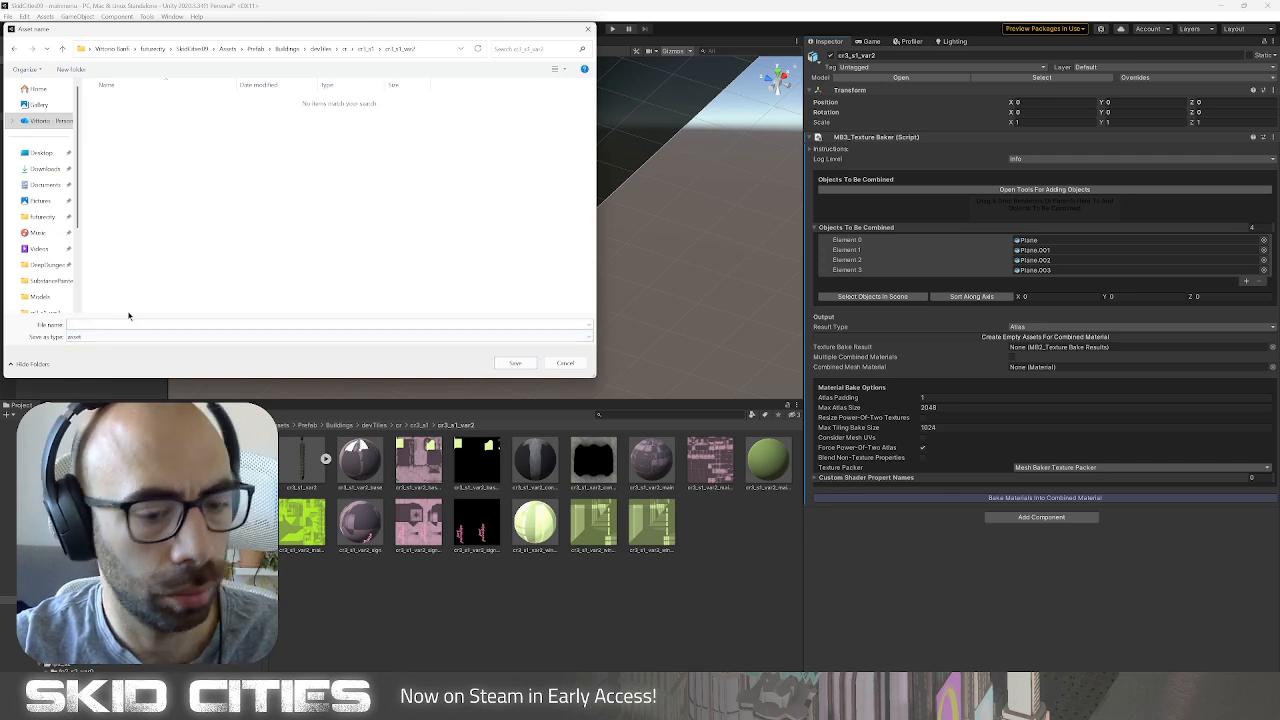
text(cr3_s1_var2)
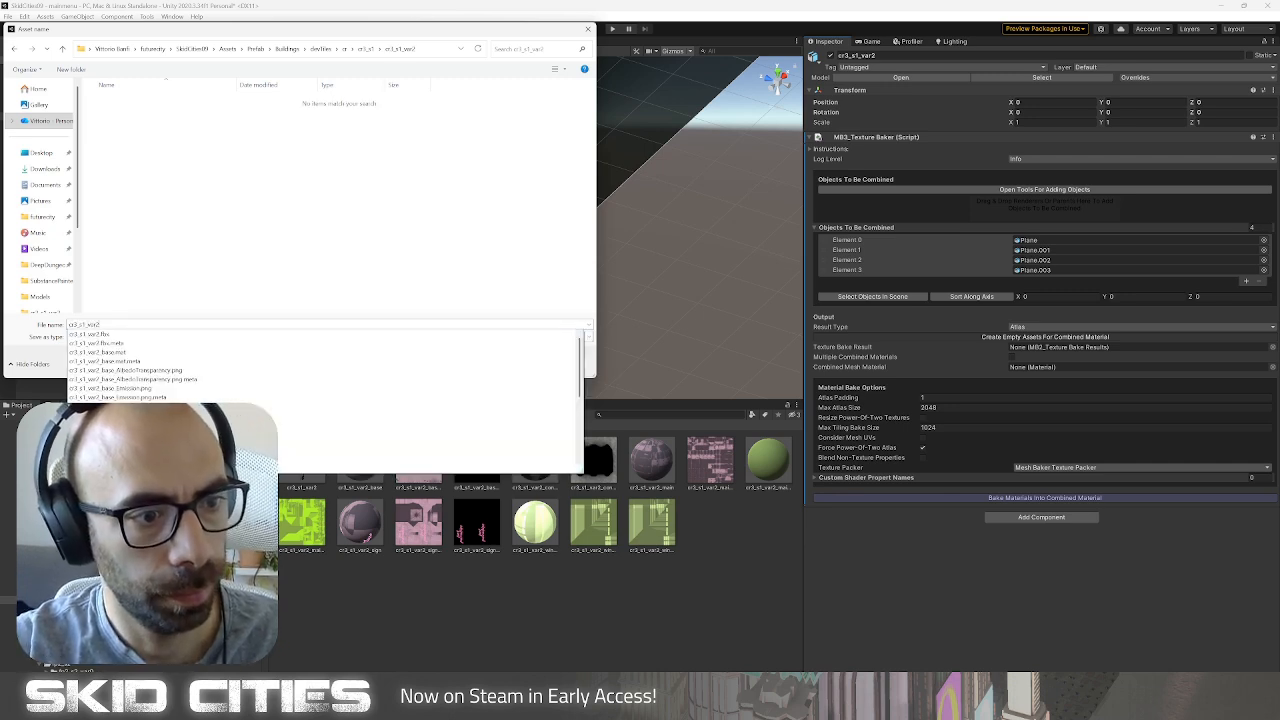
text(_b)
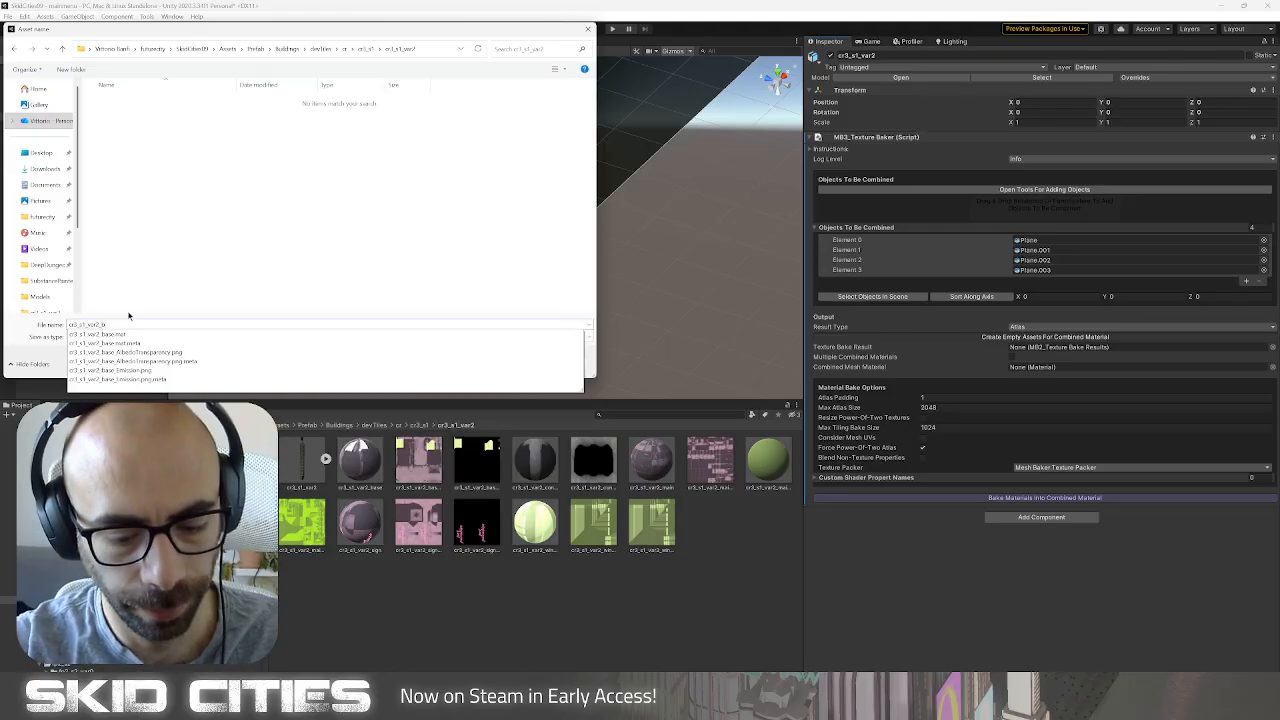
text(at)
text(sets)
key(Return)
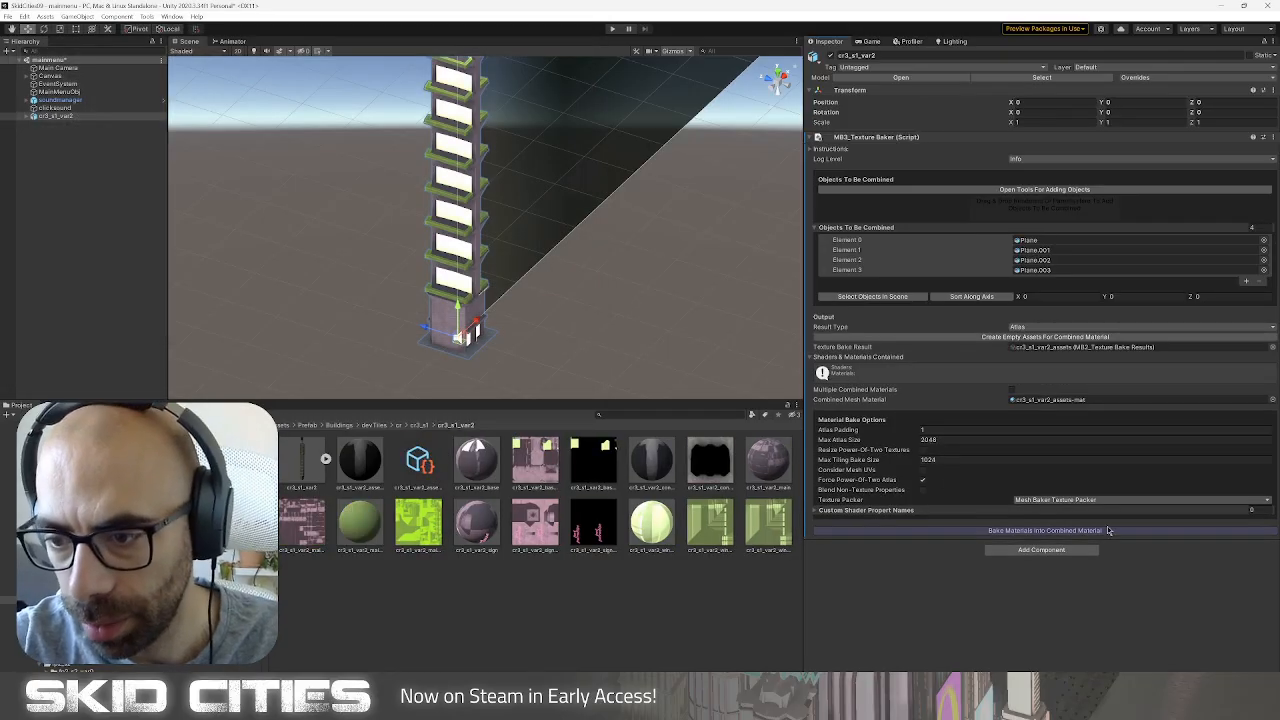
Add an MB3_MeshBaker component to cr3_s1_var2 and set its output to Bake Into Prefab.
click(1086, 549)
click(1062, 577)
scroll(1033, 455, down, 5)
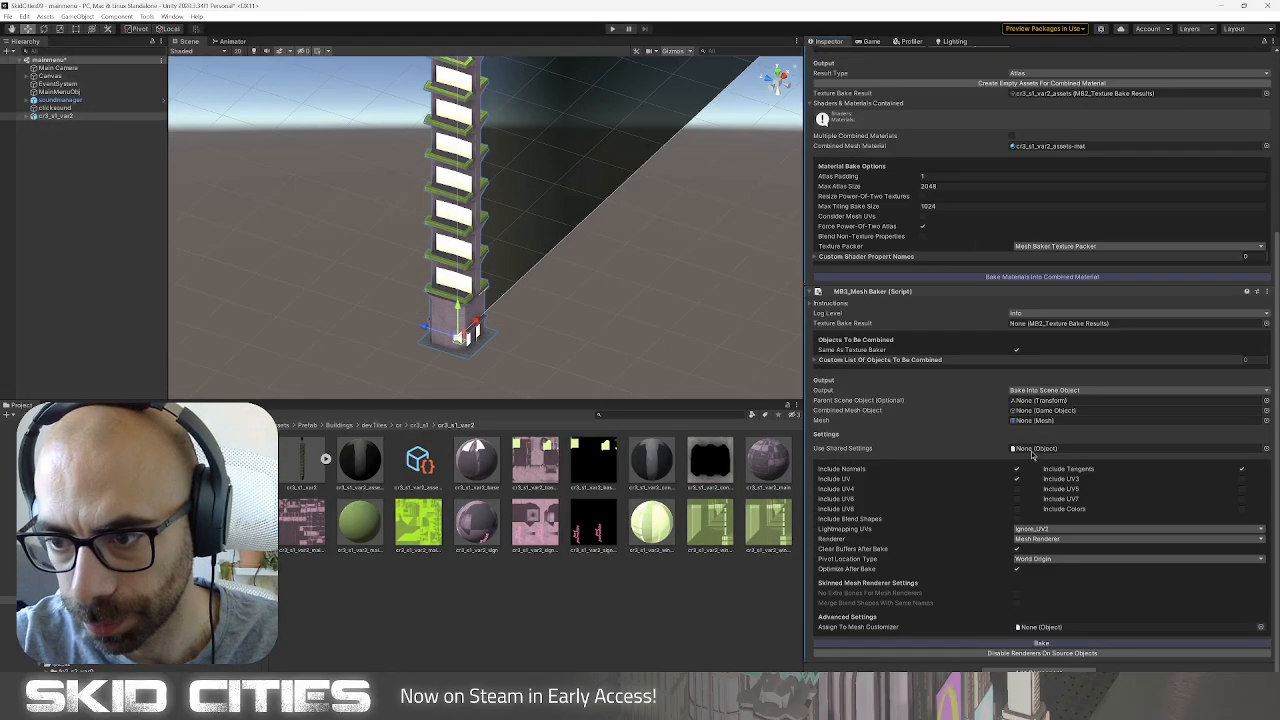
click(1040, 389)
click(1084, 408)
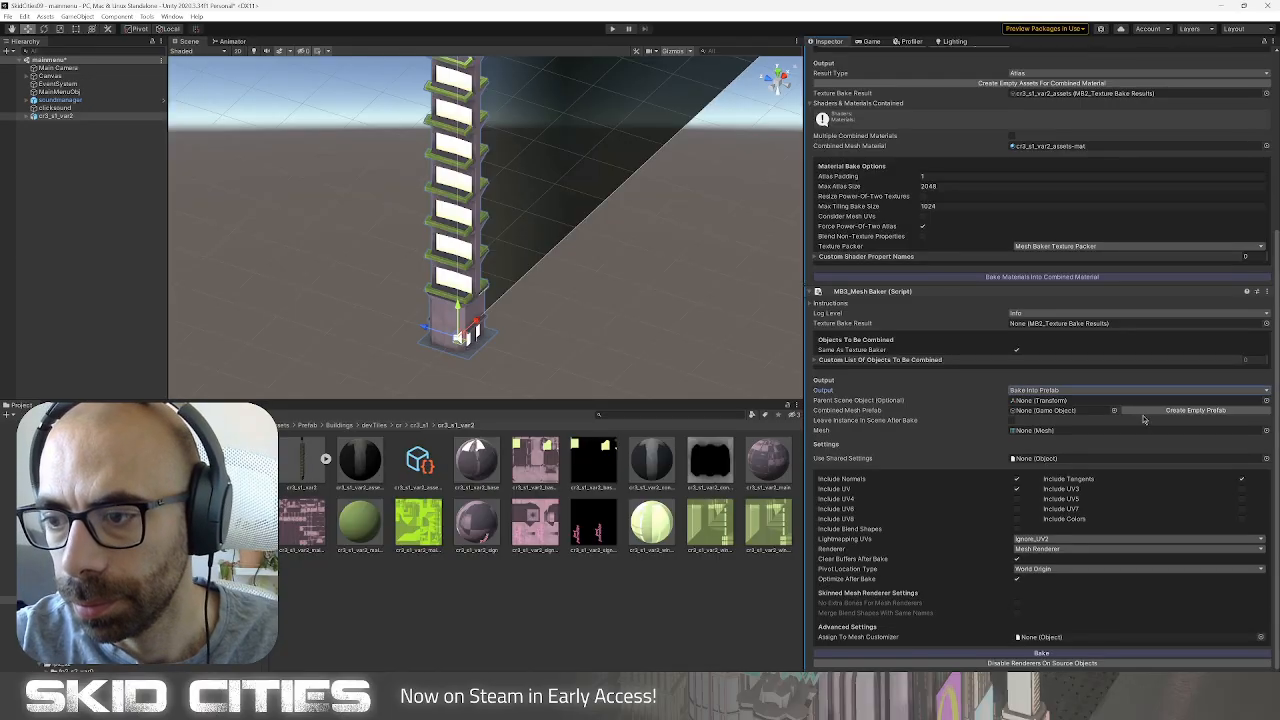
Create the mesh baker's empty output prefab as cr3_s1_var2_baked0 in the Prefab/Buildings/devTiles/cr/cr3_s1/cr3_s1_var2 folder.
click(1145, 414)
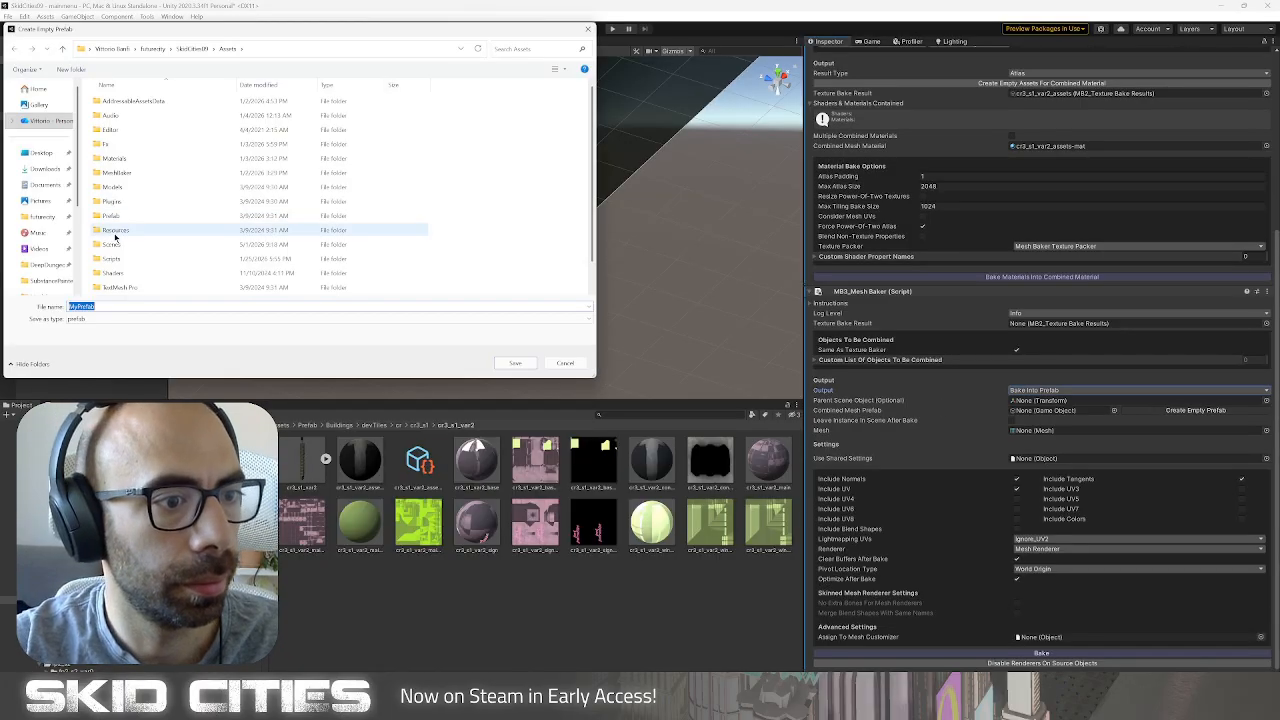
scroll(140, 239, down, 1)
scroll(148, 216, up, 1)
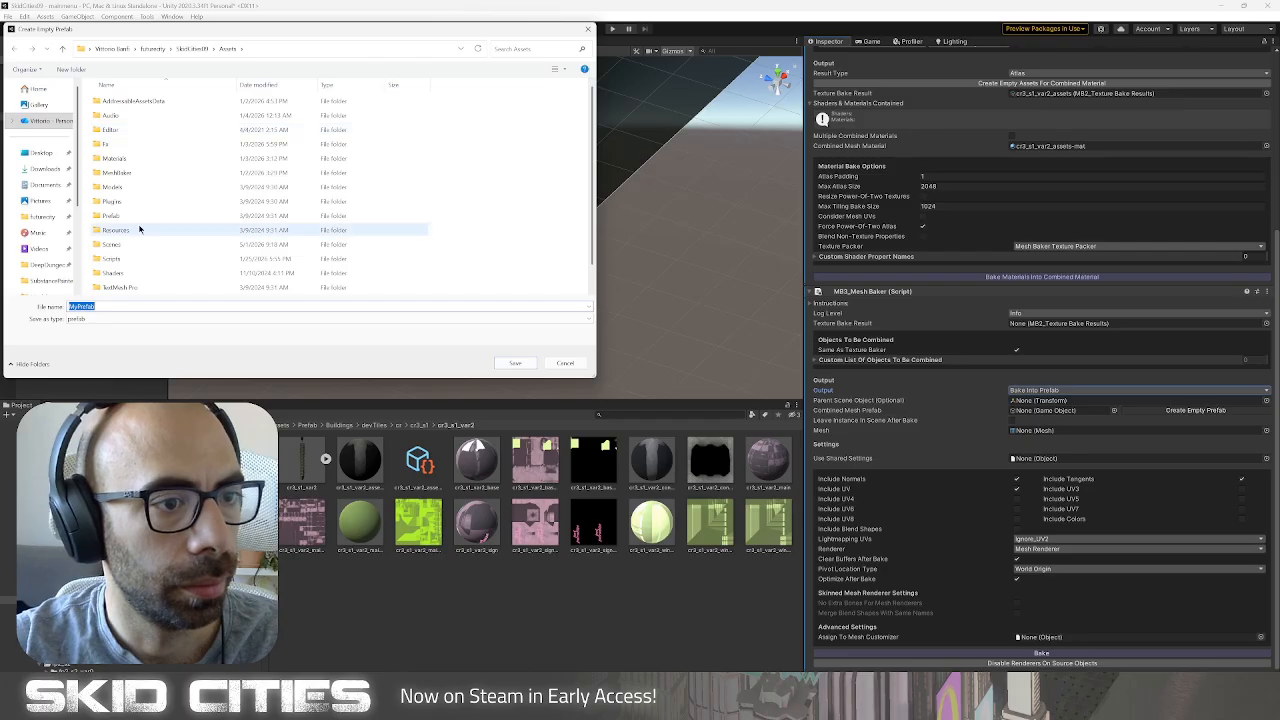
double_click(150, 216)
double_click(128, 100)
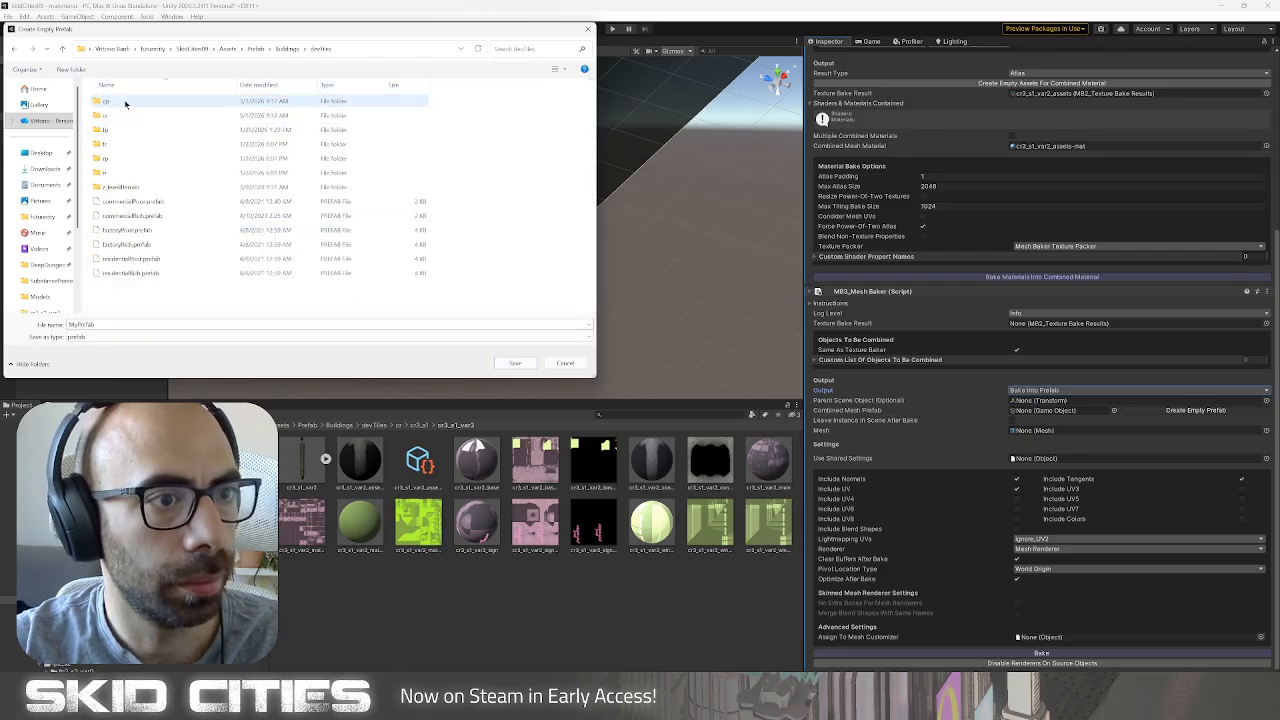
double_click(126, 102)
double_click(120, 124)
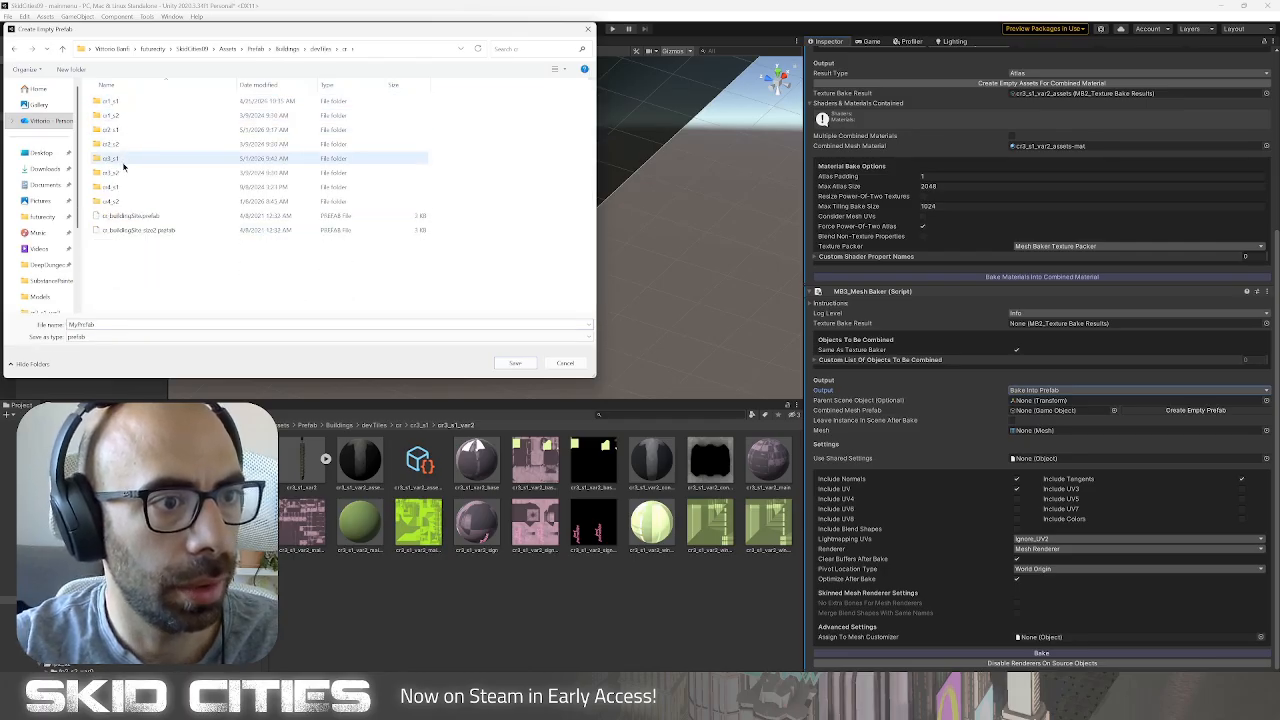
double_click(124, 160)
double_click(120, 130)
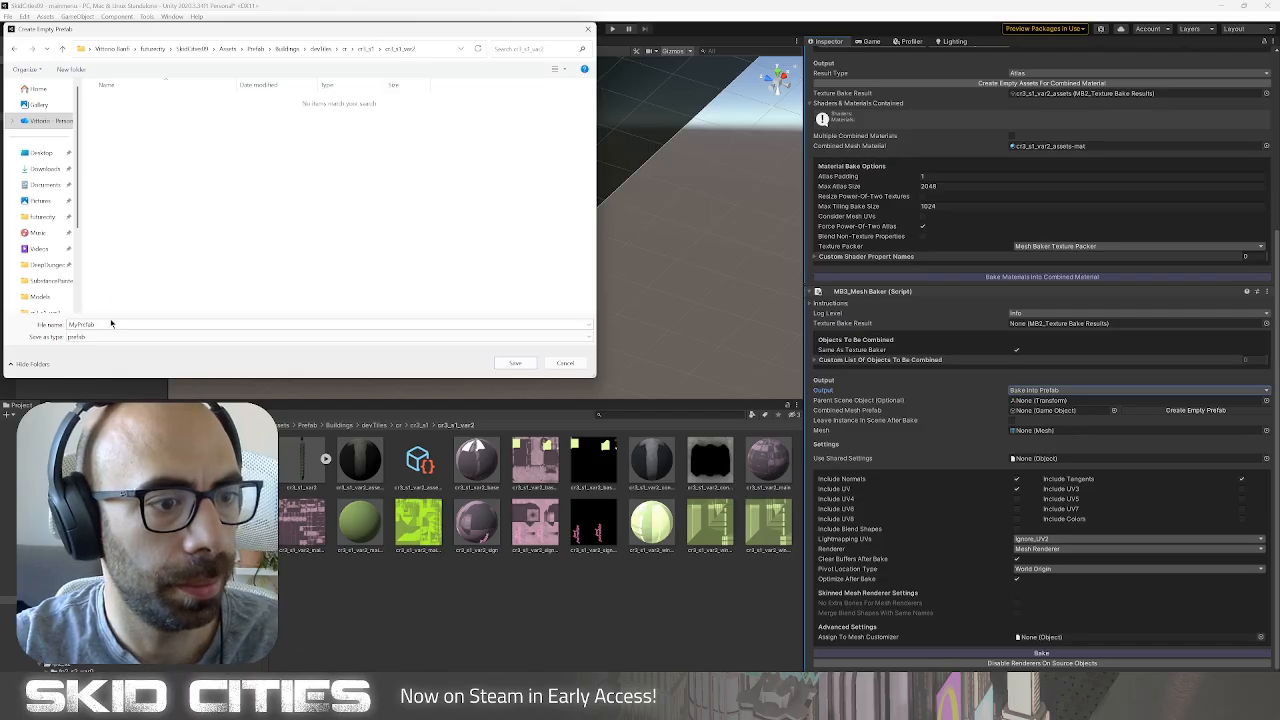
text(cr3_s1_var2)
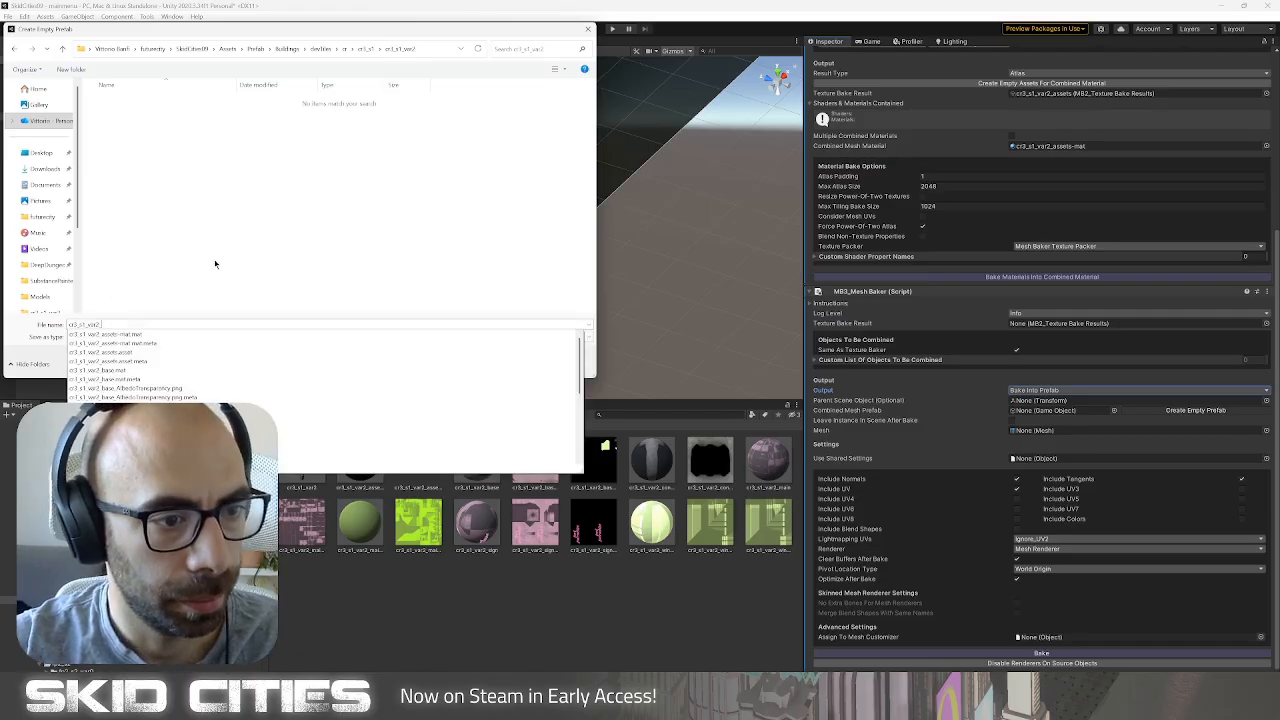
text(_baked)
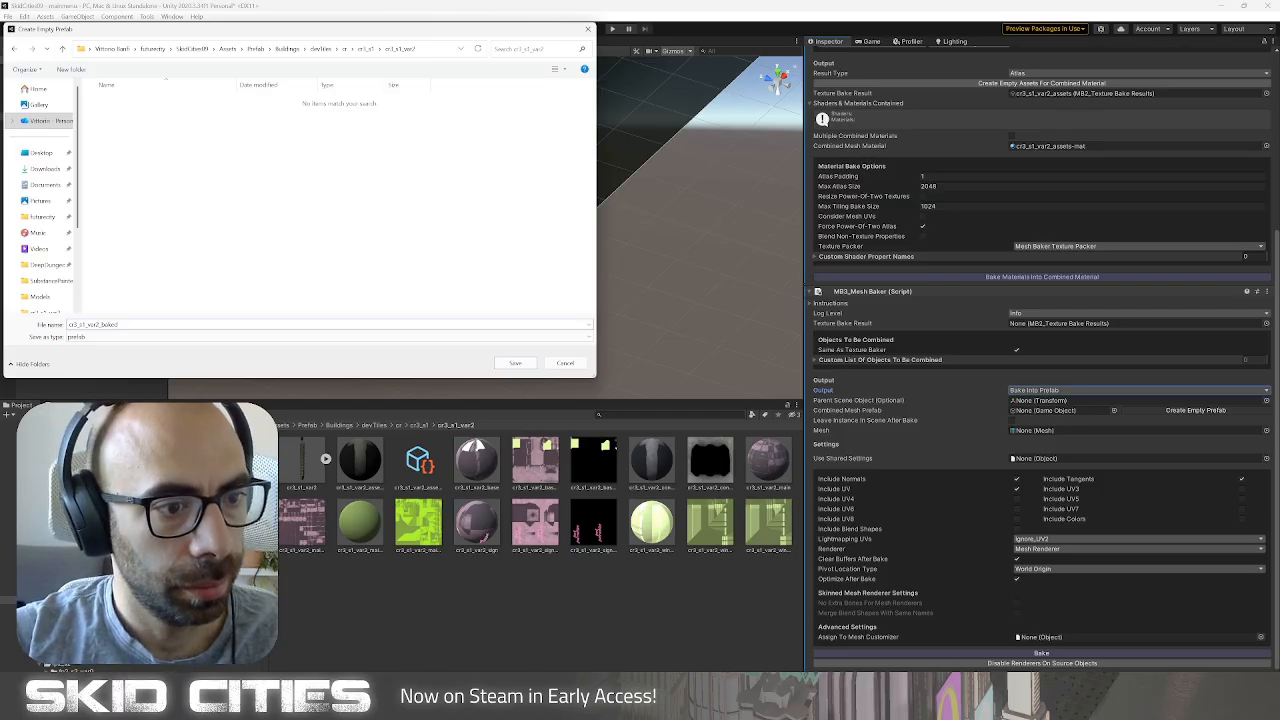
key(Return)
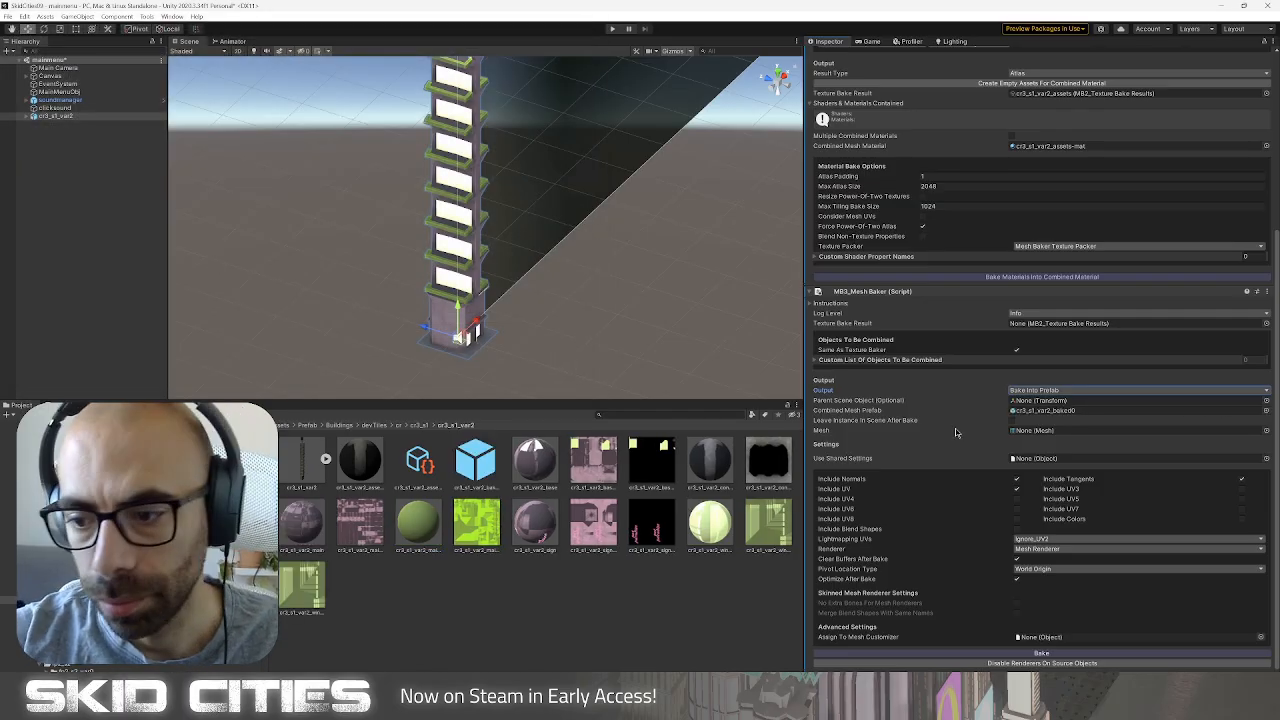
Bake the source materials into the combined material, bake the mesh into the cr3_s1_var2_baked0 prefab, and preview the baked assets.
click(1008, 276)
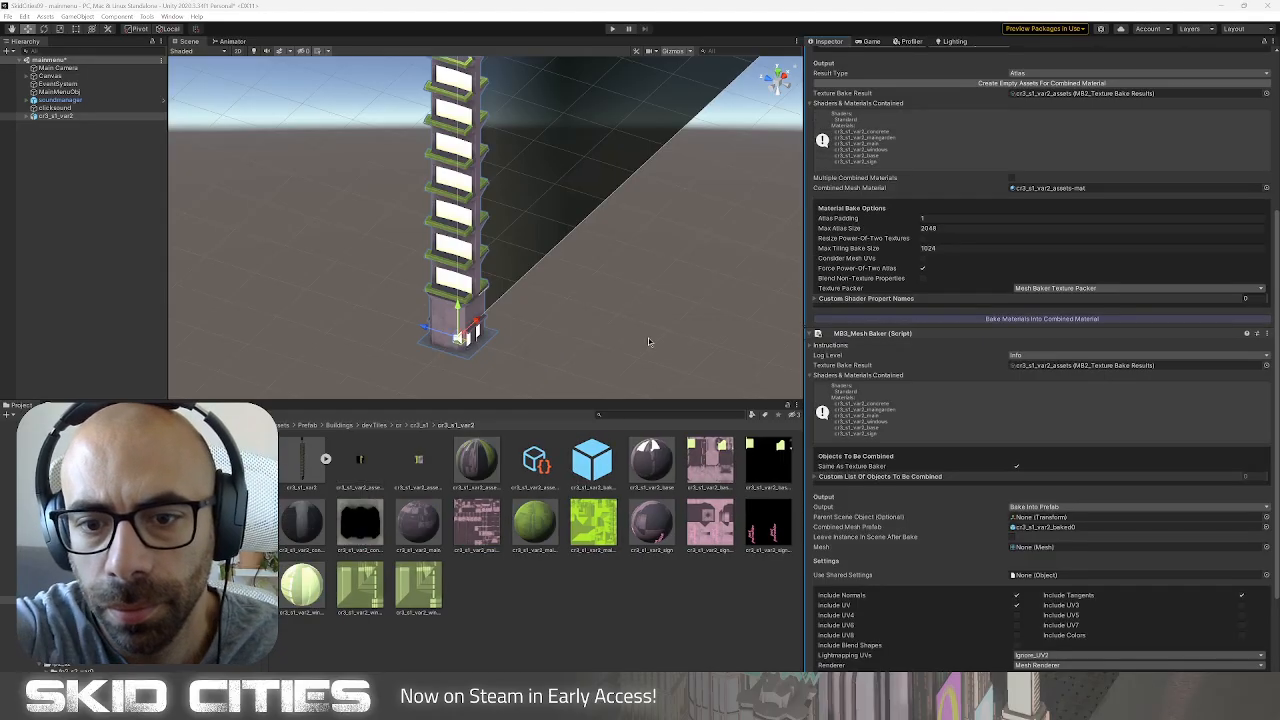
scroll(1027, 595, down, 2)
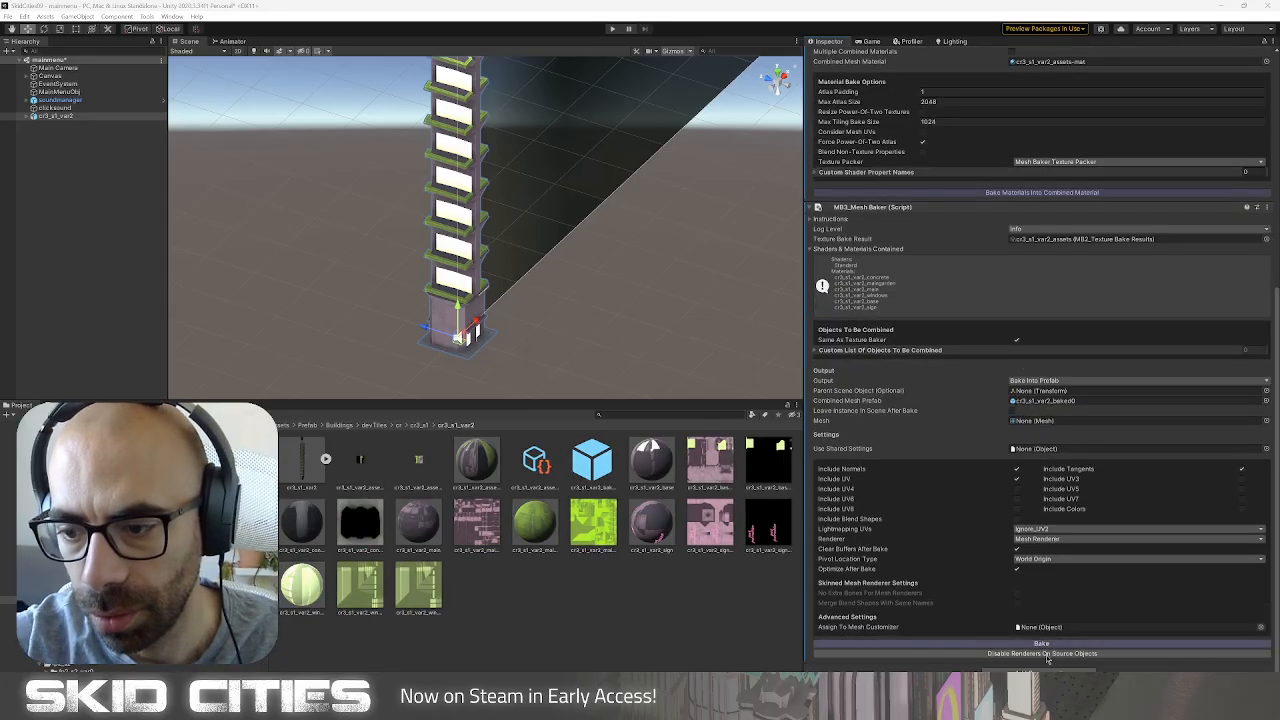
scroll(1027, 595, down, 5)
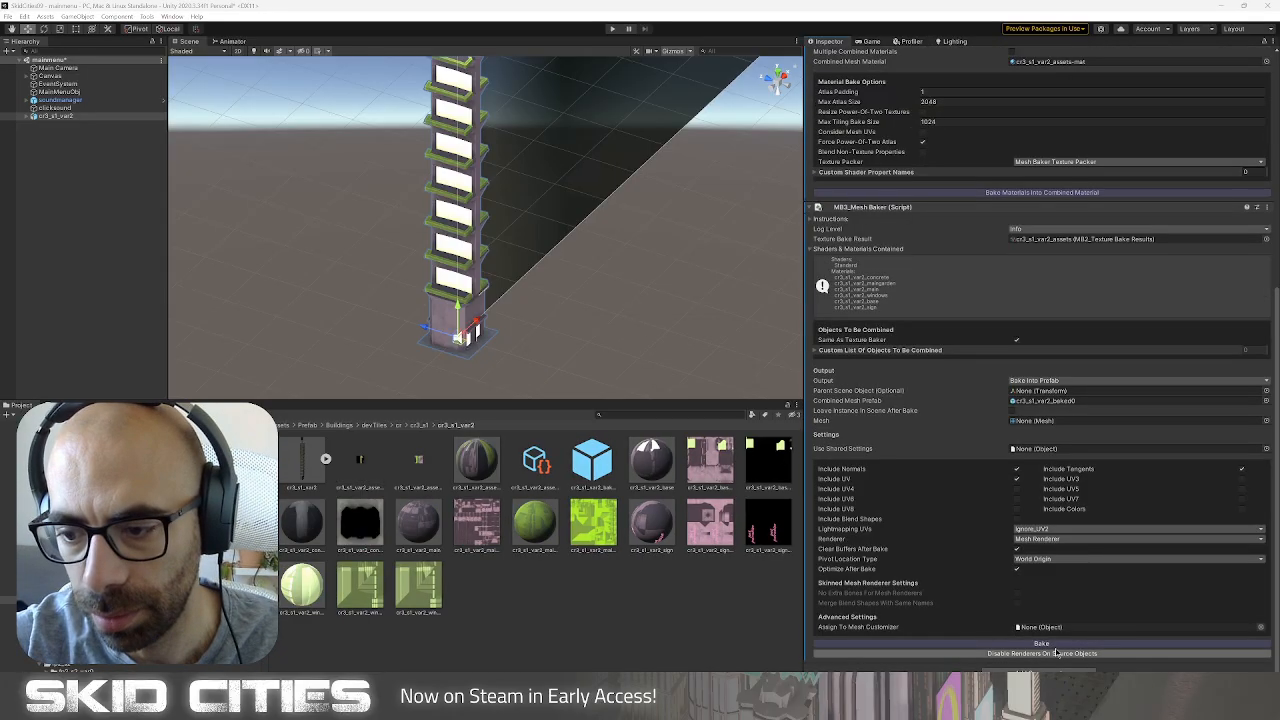
click(1055, 643)
click(651, 460)
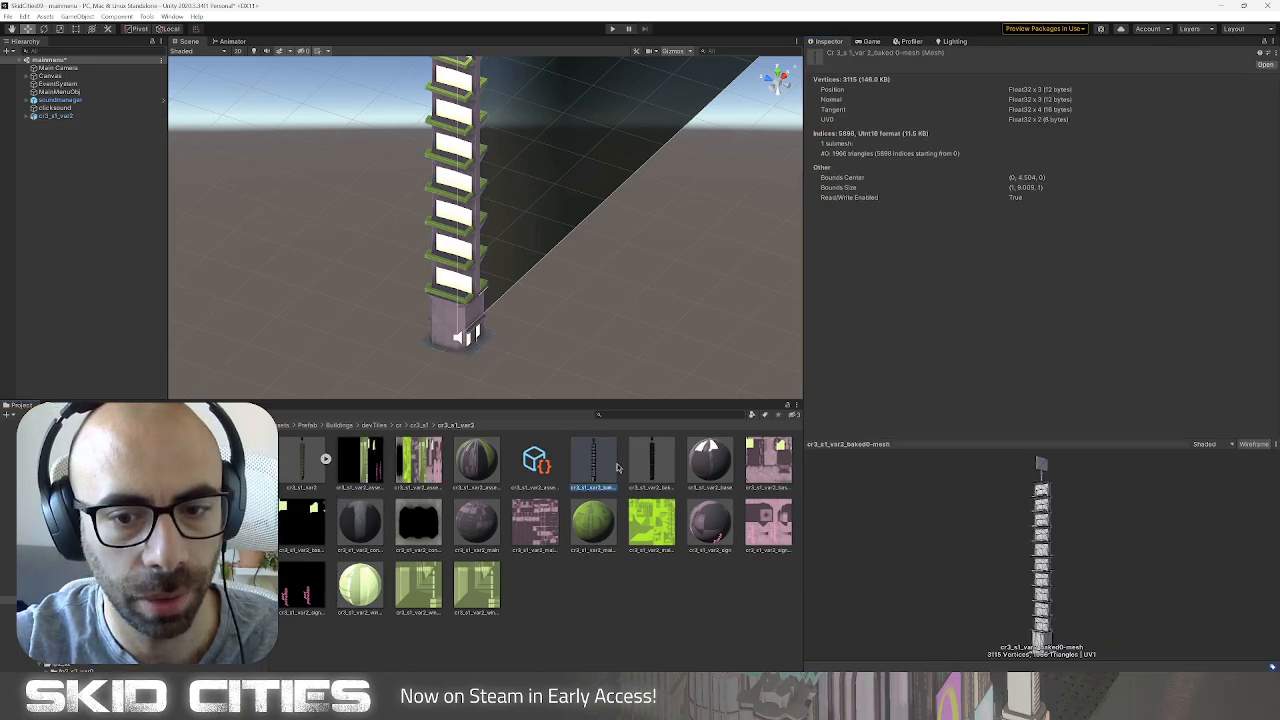
drag(1070, 480, 940, 436)
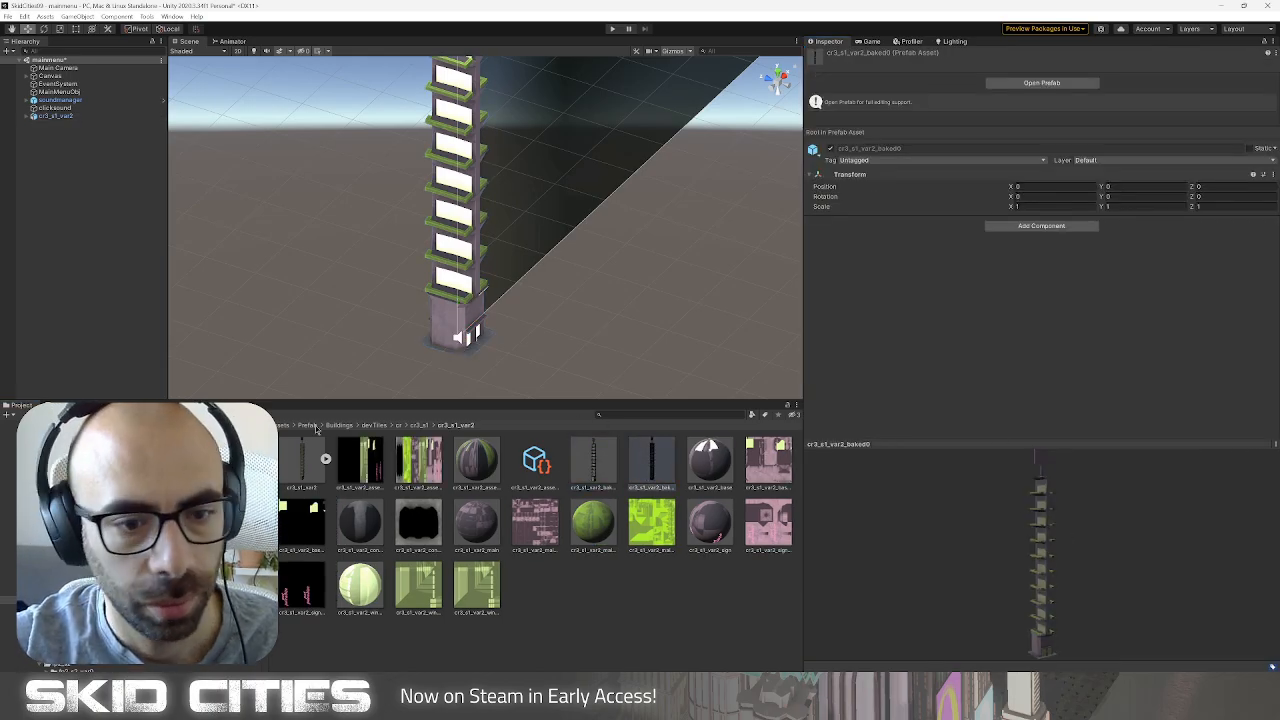
Save the cr3_s1_var2 scene object as a prefab variant in the cr3_s1_var2 project folder.
drag(55, 116, 556, 600)
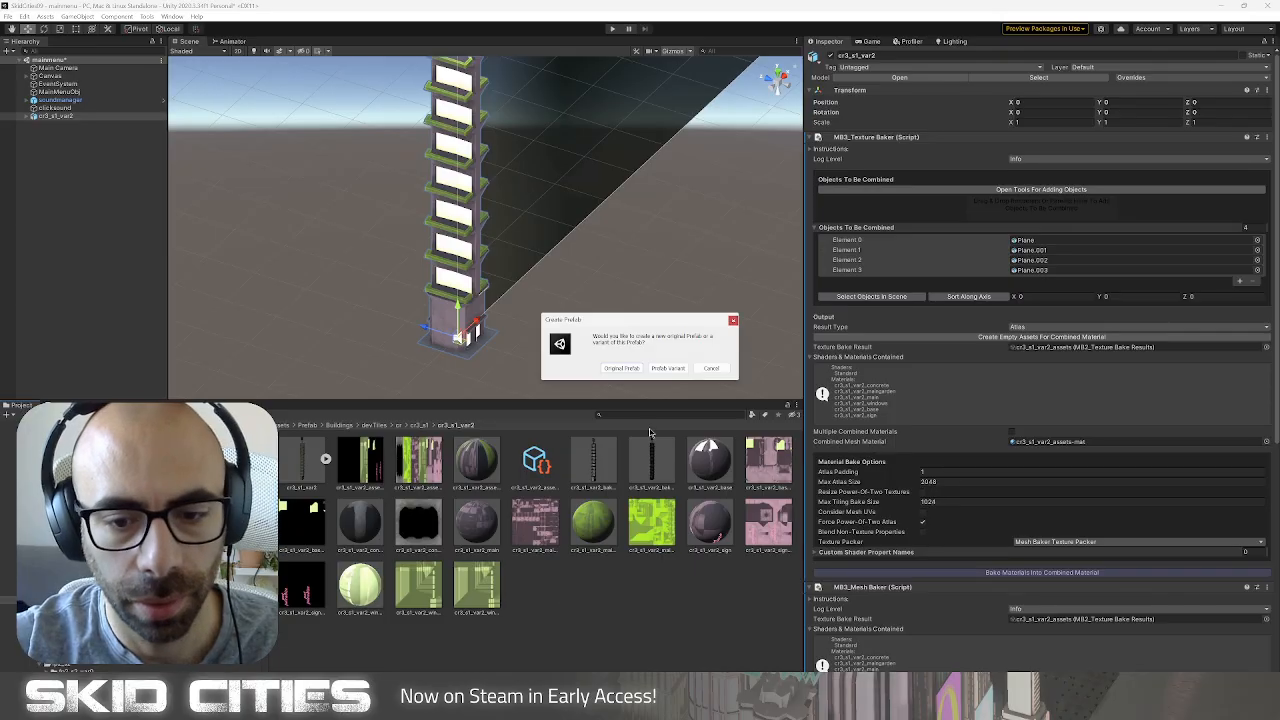
click(668, 368)
Open the object options for cr3_s1_var2 in the scene hierarchy.
right_click(70, 116)
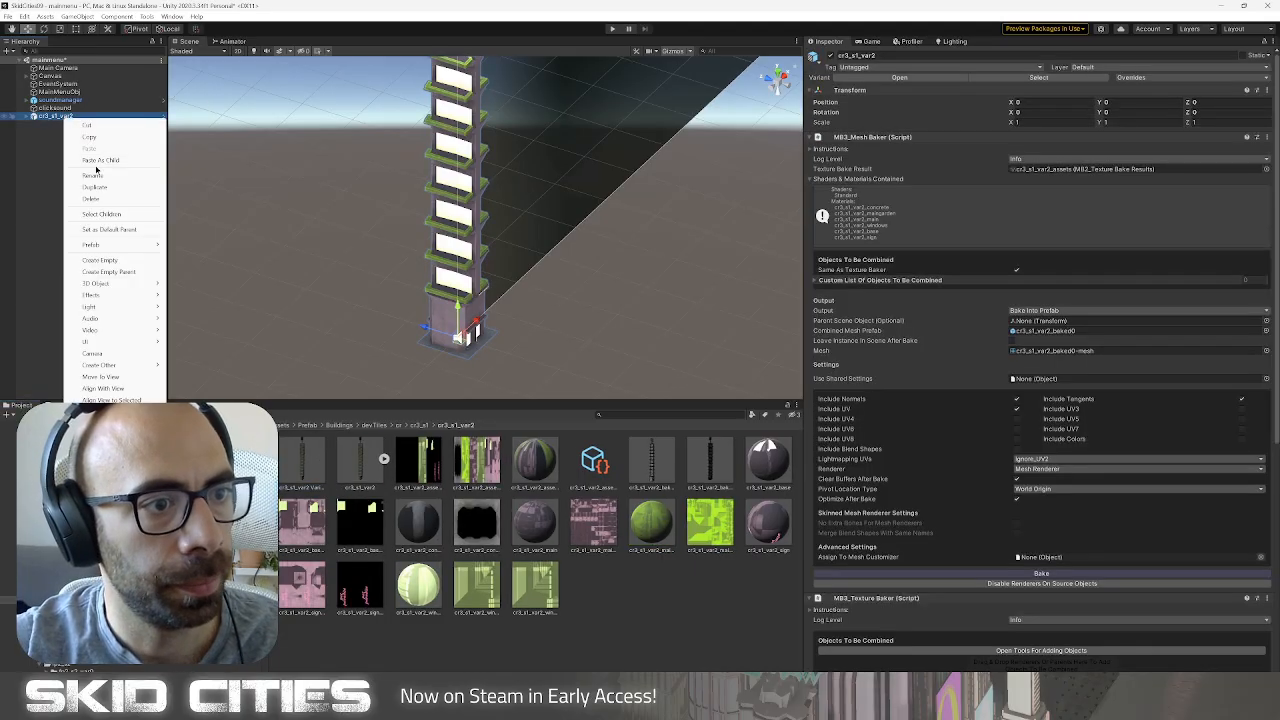